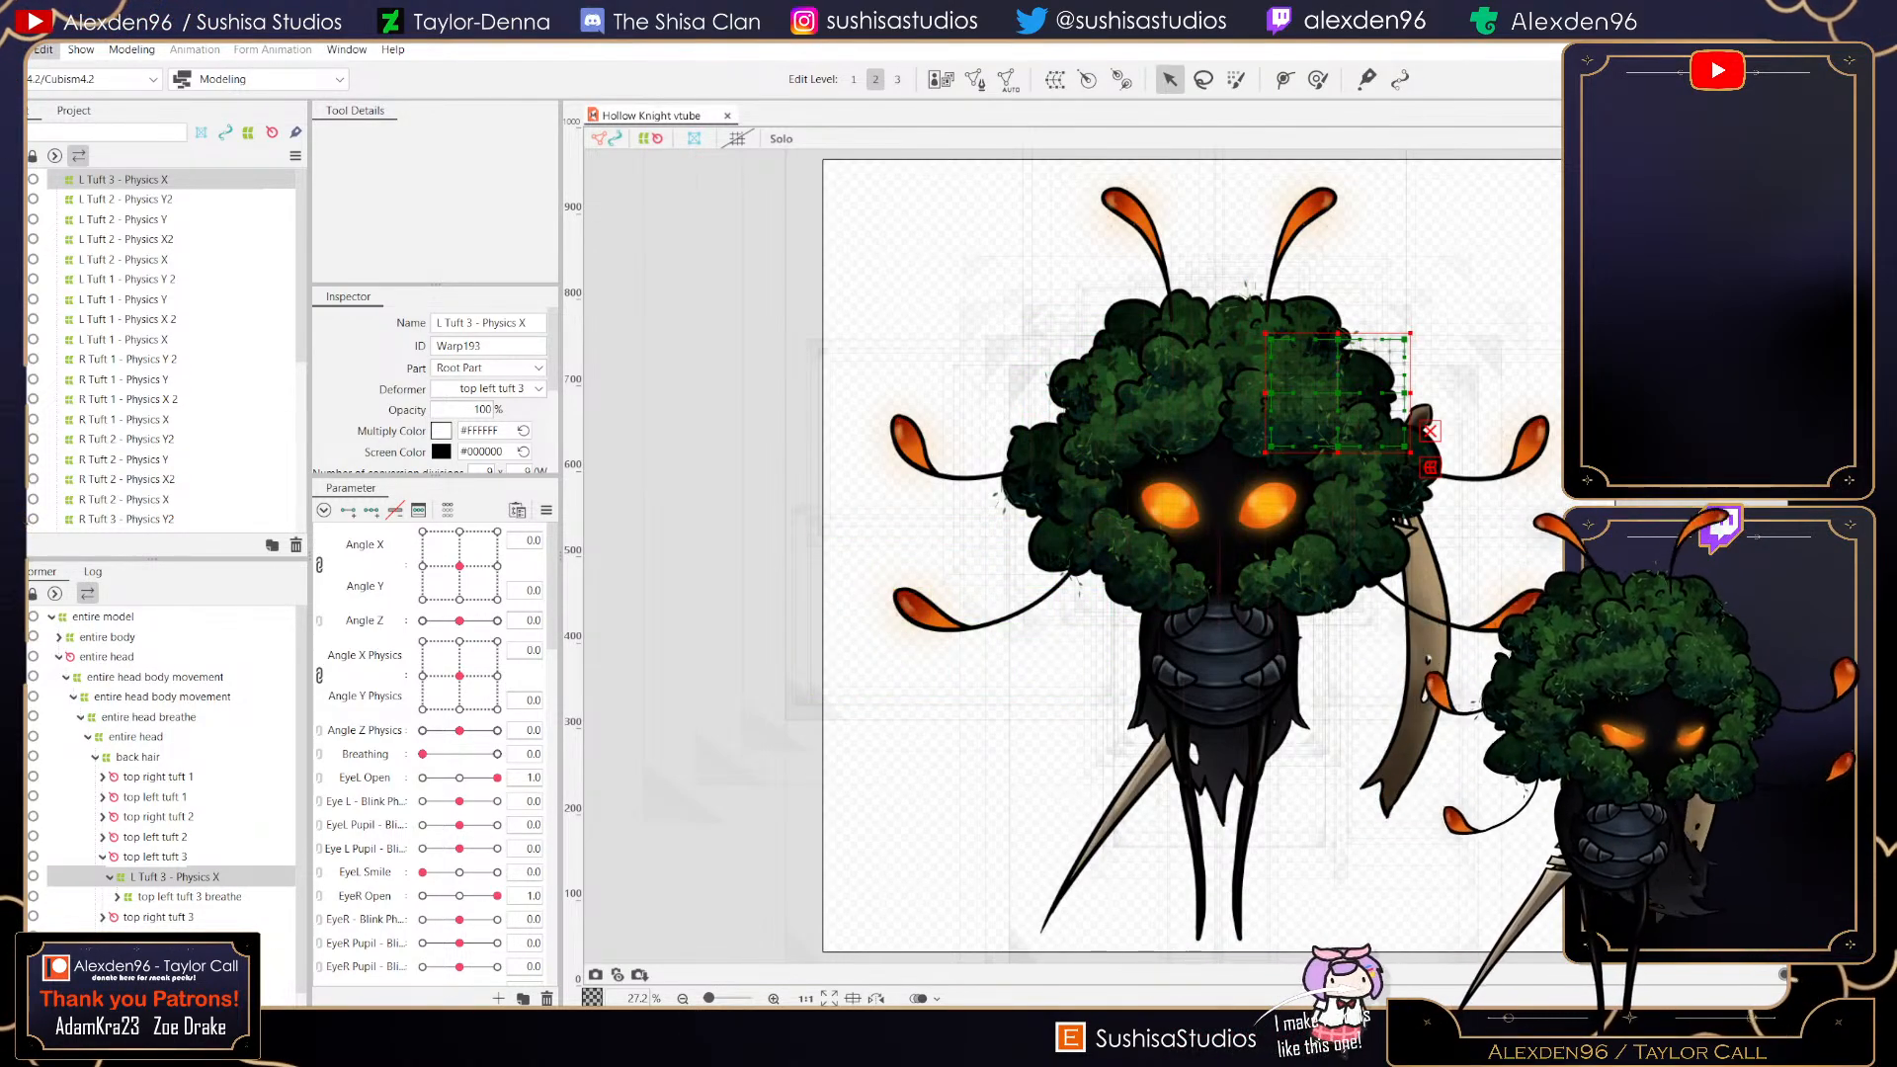
- Set the selected tuft deformer's Bezier edit type to Smooth All
{"action": "left_click_drag", "start_coordinate": [1540, 400], "coordinate": [1375, 425]}
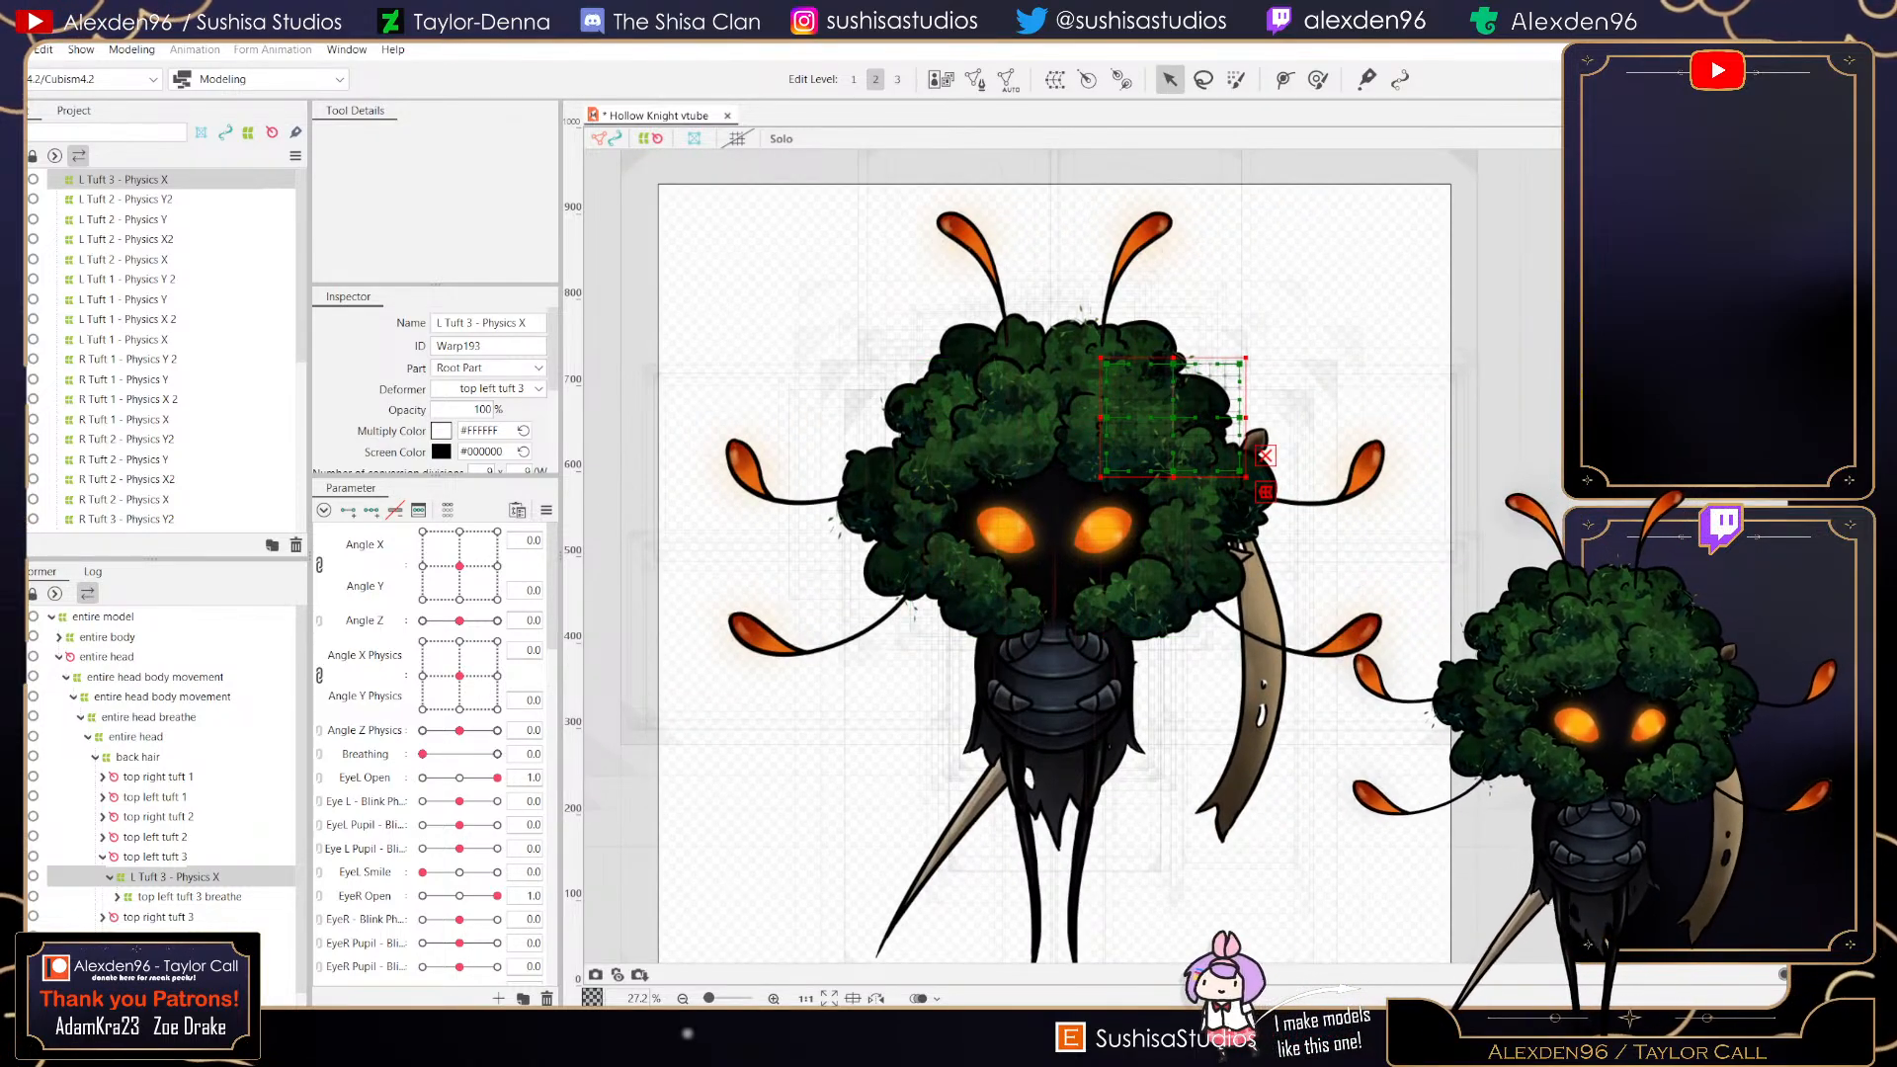
{"action": "scroll", "coordinate": [435, 385], "scroll_direction": "down", "scroll_amount": 3}
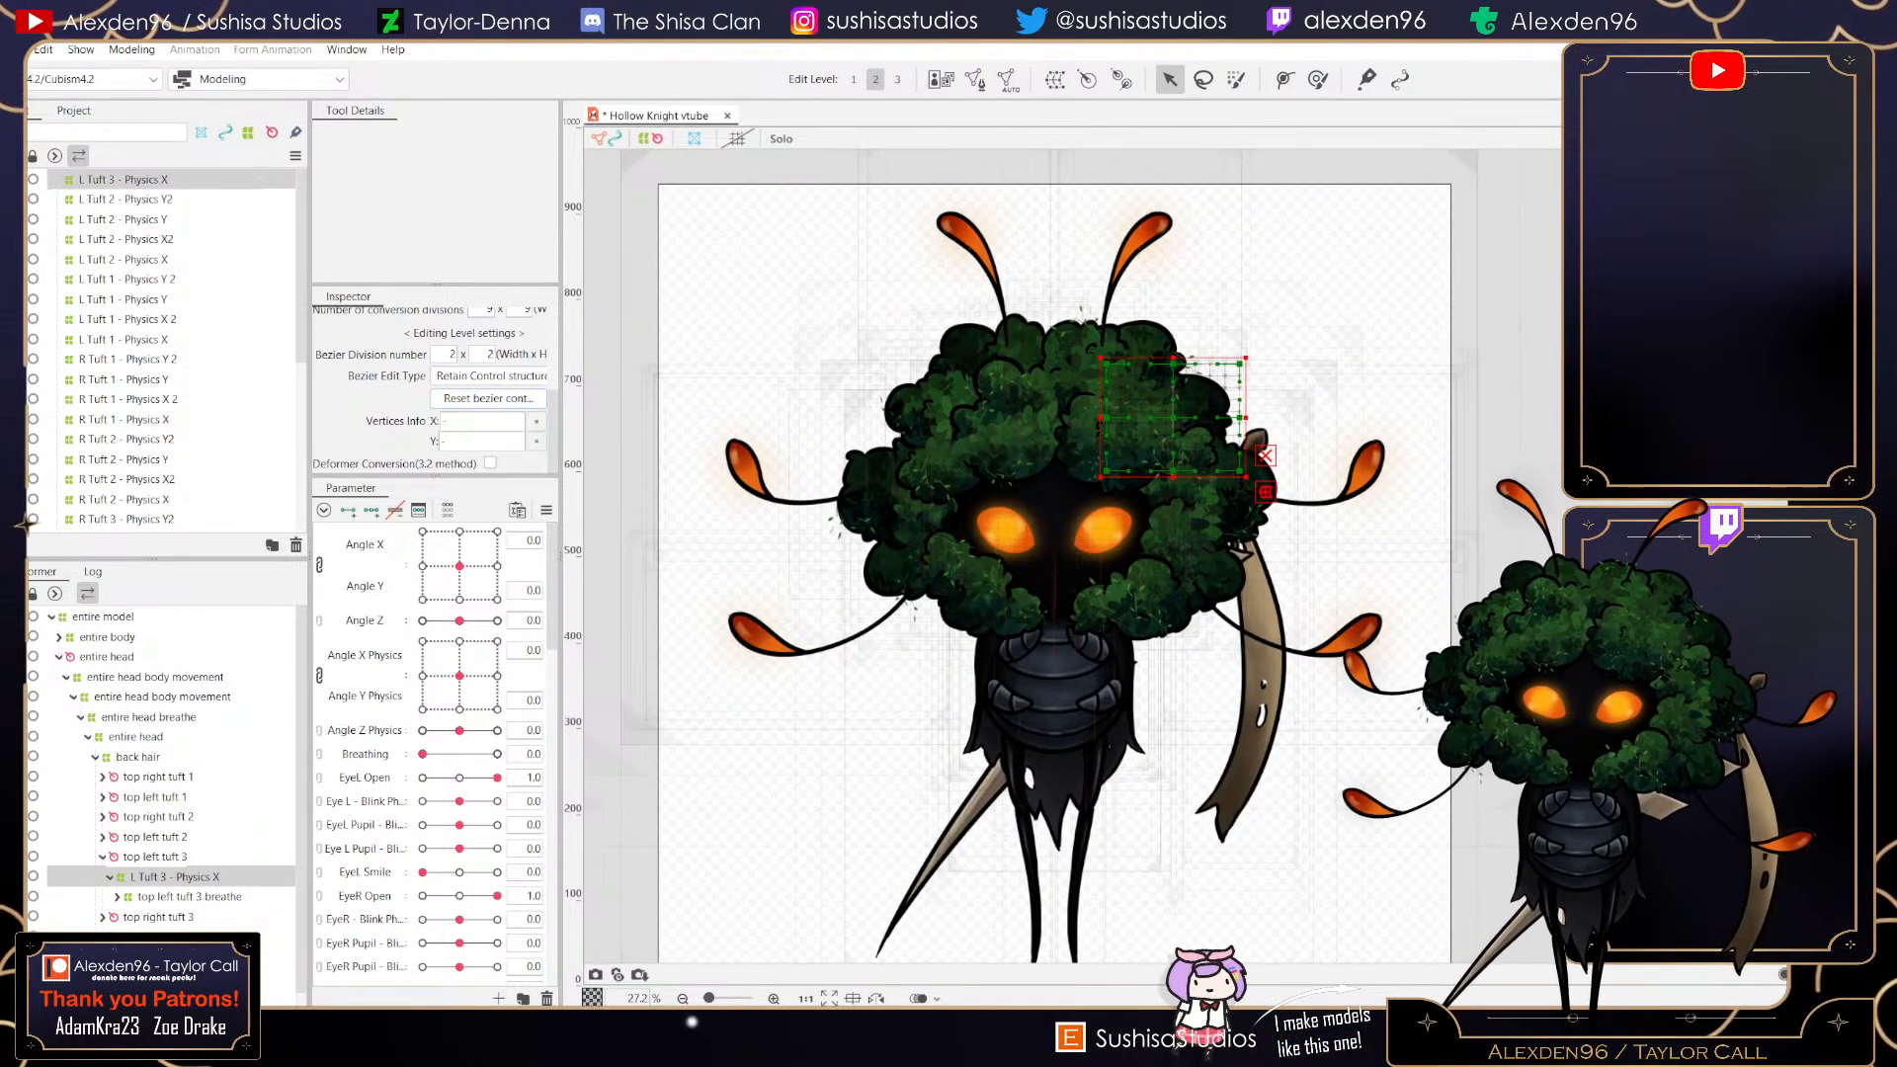
{"action": "left_click_drag", "start_coordinate": [561, 400], "coordinate": [595, 400]}
{"action": "left_click", "coordinate": [499, 376]}
{"action": "left_click", "coordinate": [464, 450]}
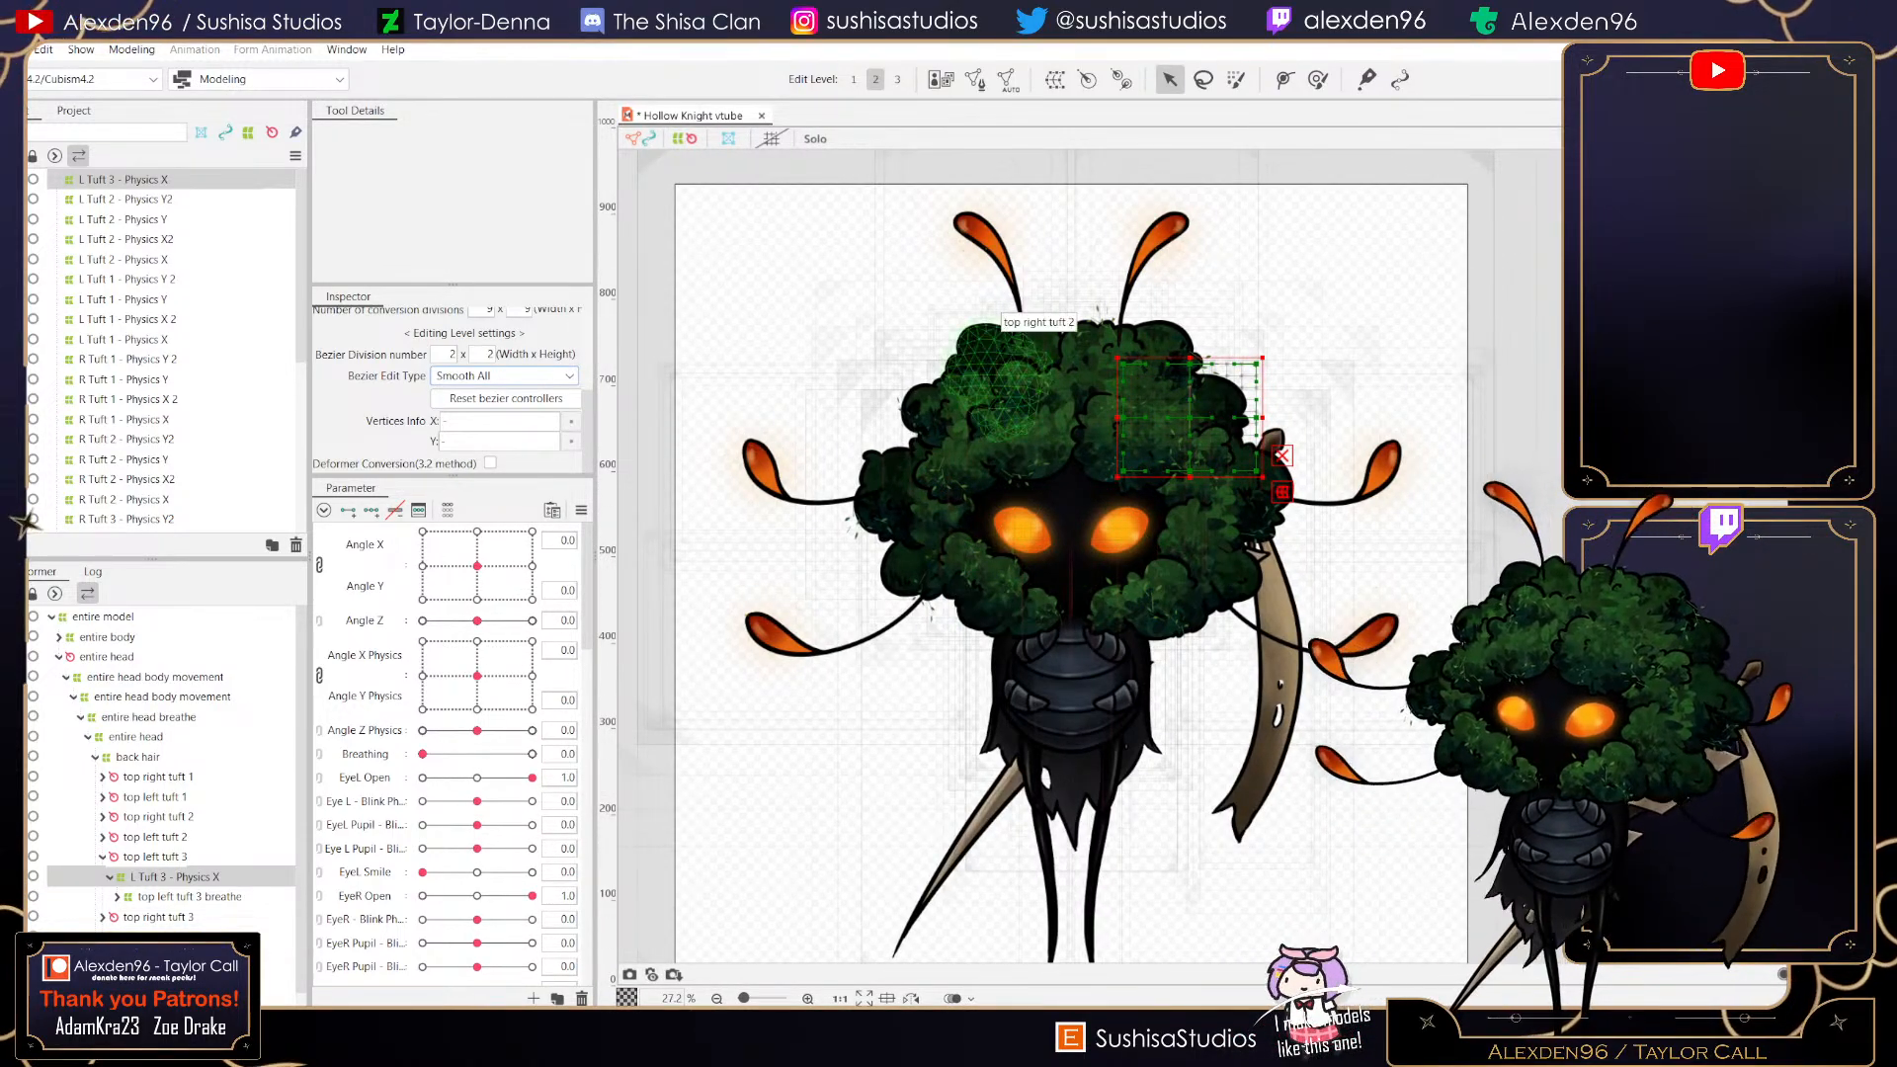
- With L Tuft 3 - Physics X at 1, bend the deformer's right side by moving its control points outward
{"action": "scroll", "coordinate": [450, 741], "scroll_direction": "down", "scroll_amount": 10}
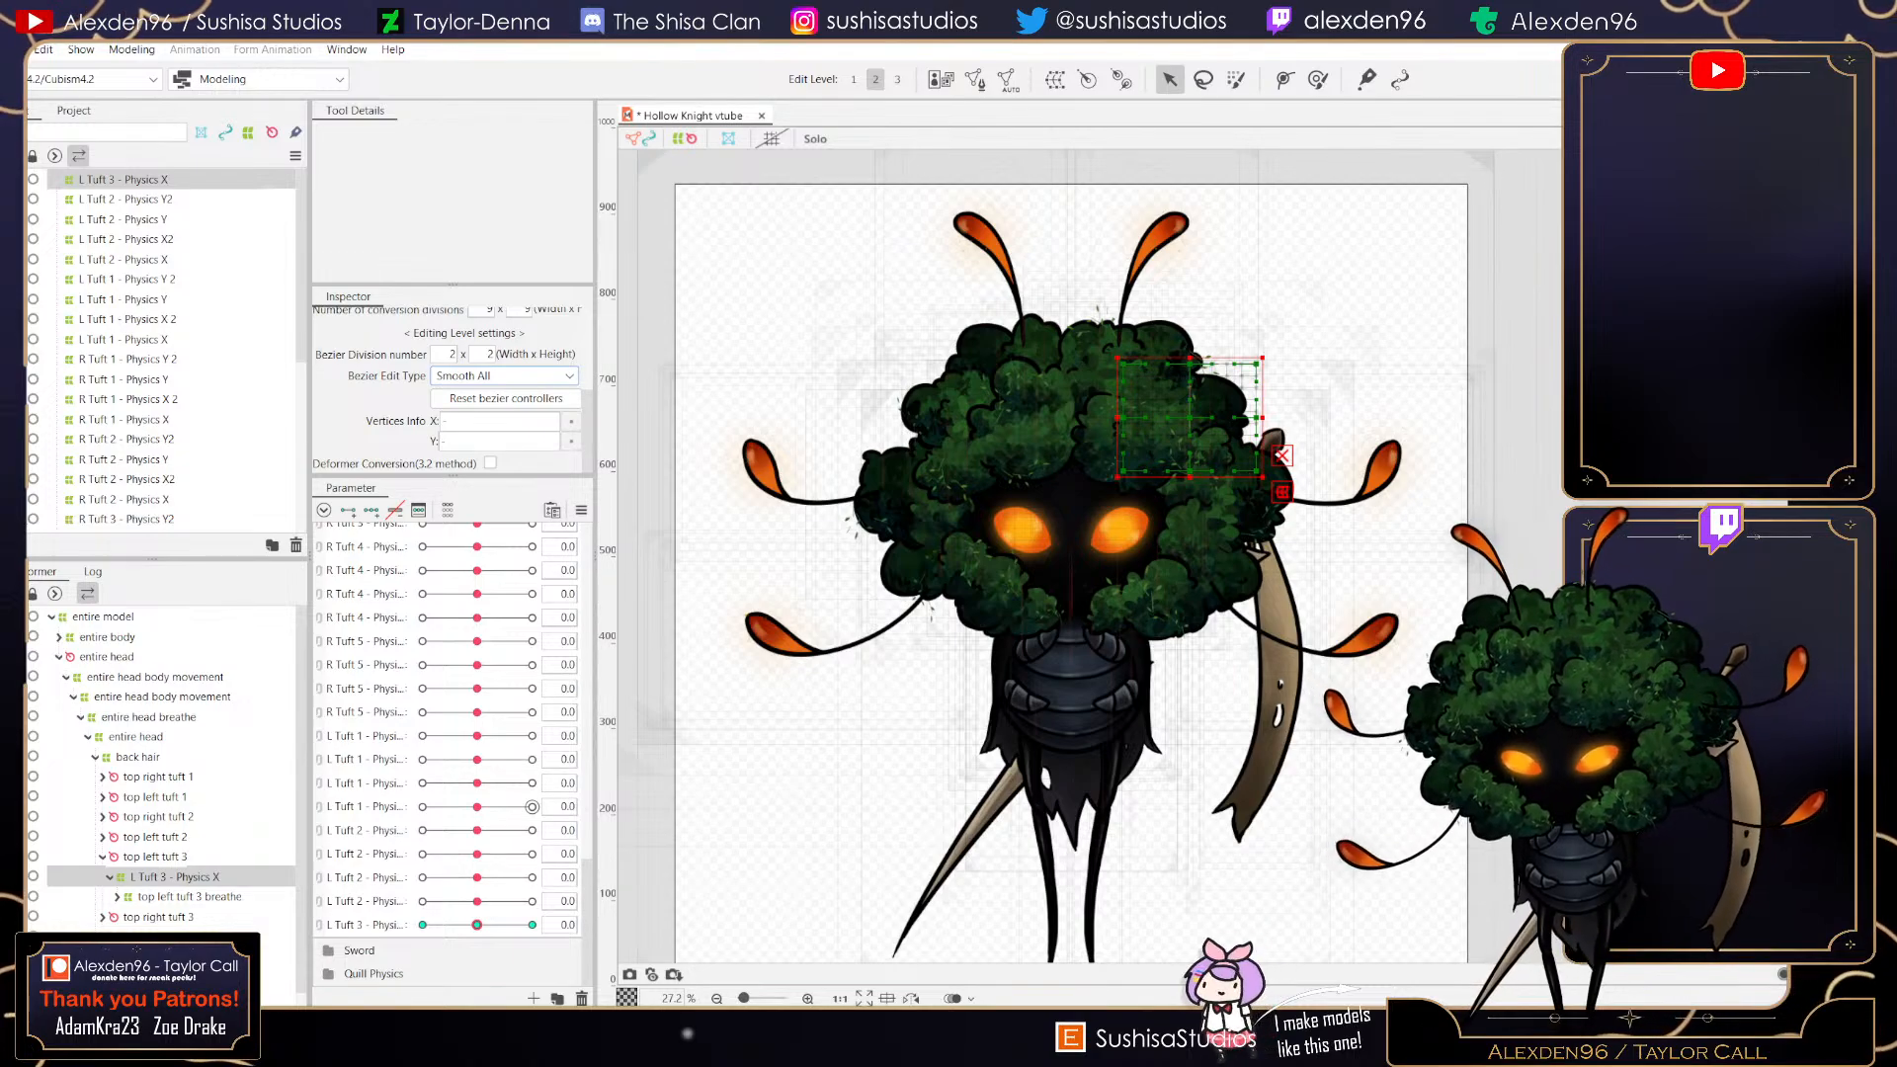
{"action": "left_click_drag", "start_coordinate": [477, 925], "coordinate": [434, 925]}
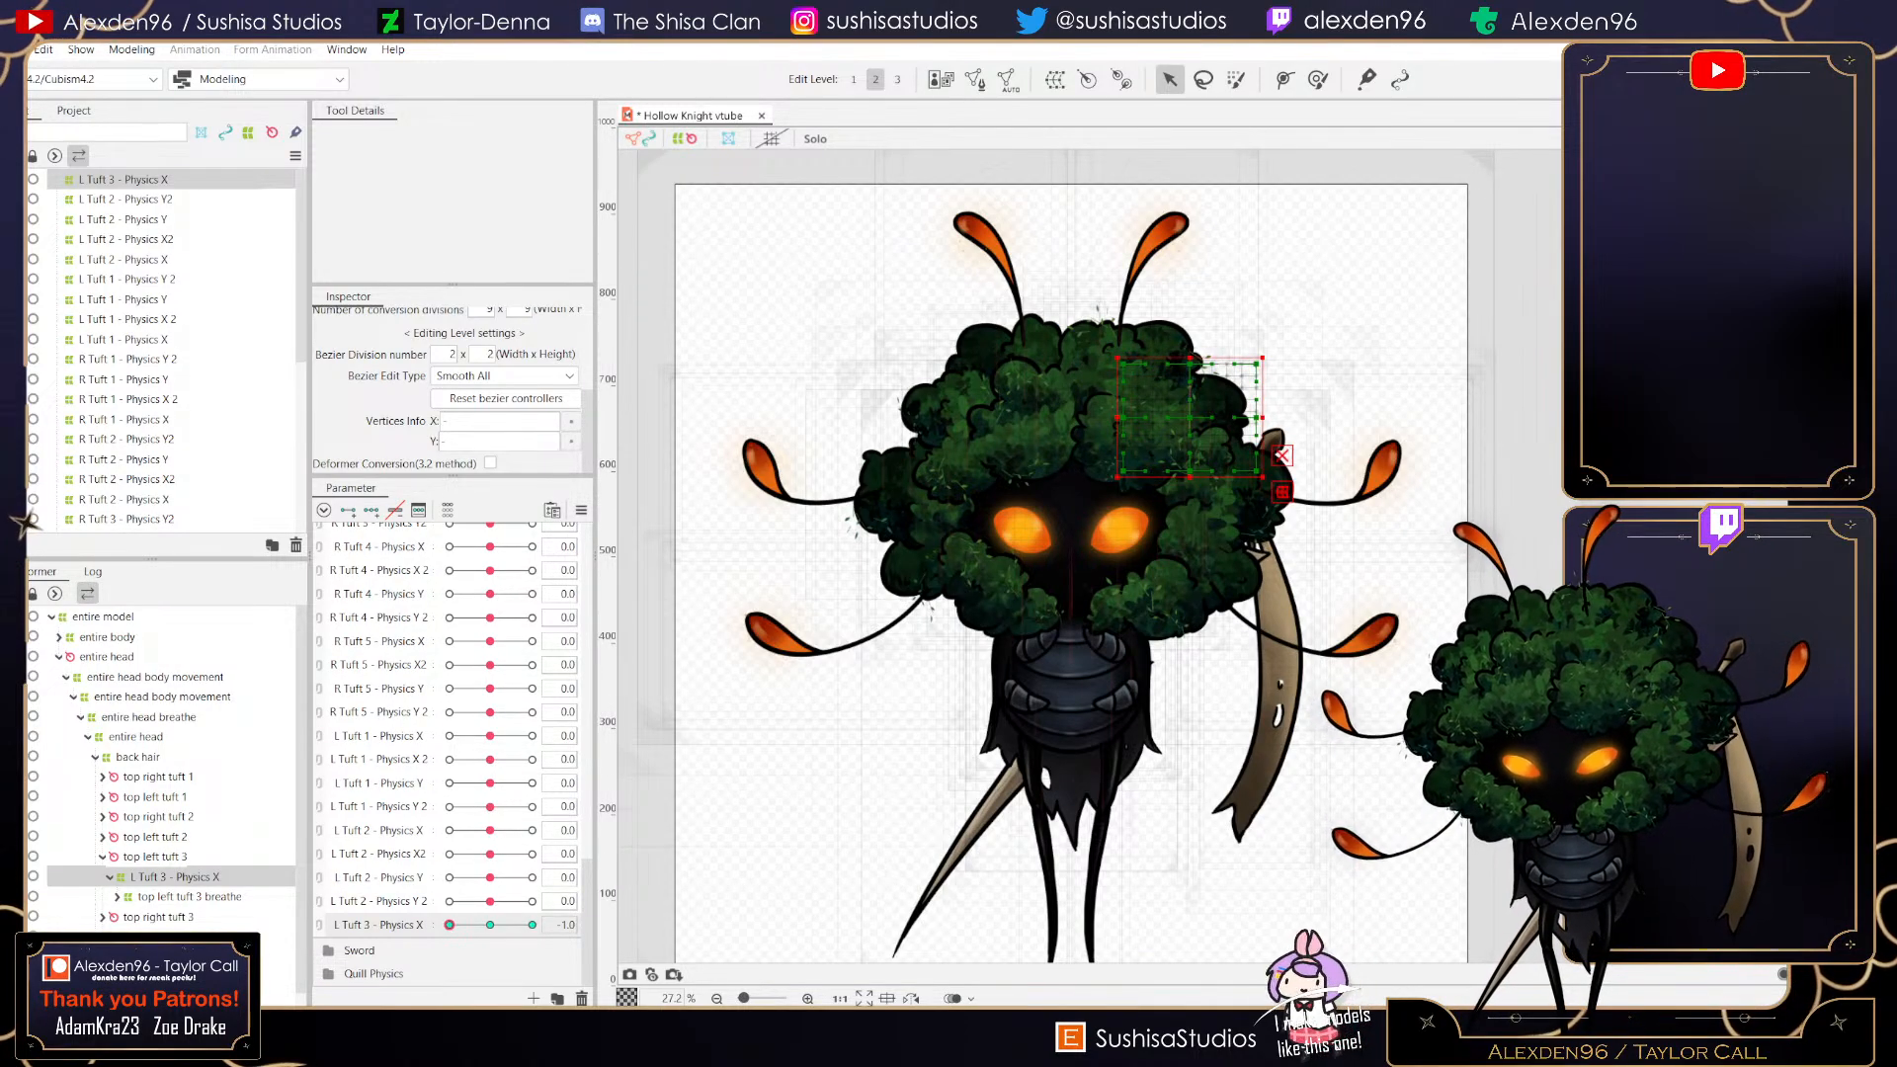
{"action": "left_click_drag", "start_coordinate": [490, 831], "coordinate": [532, 831]}
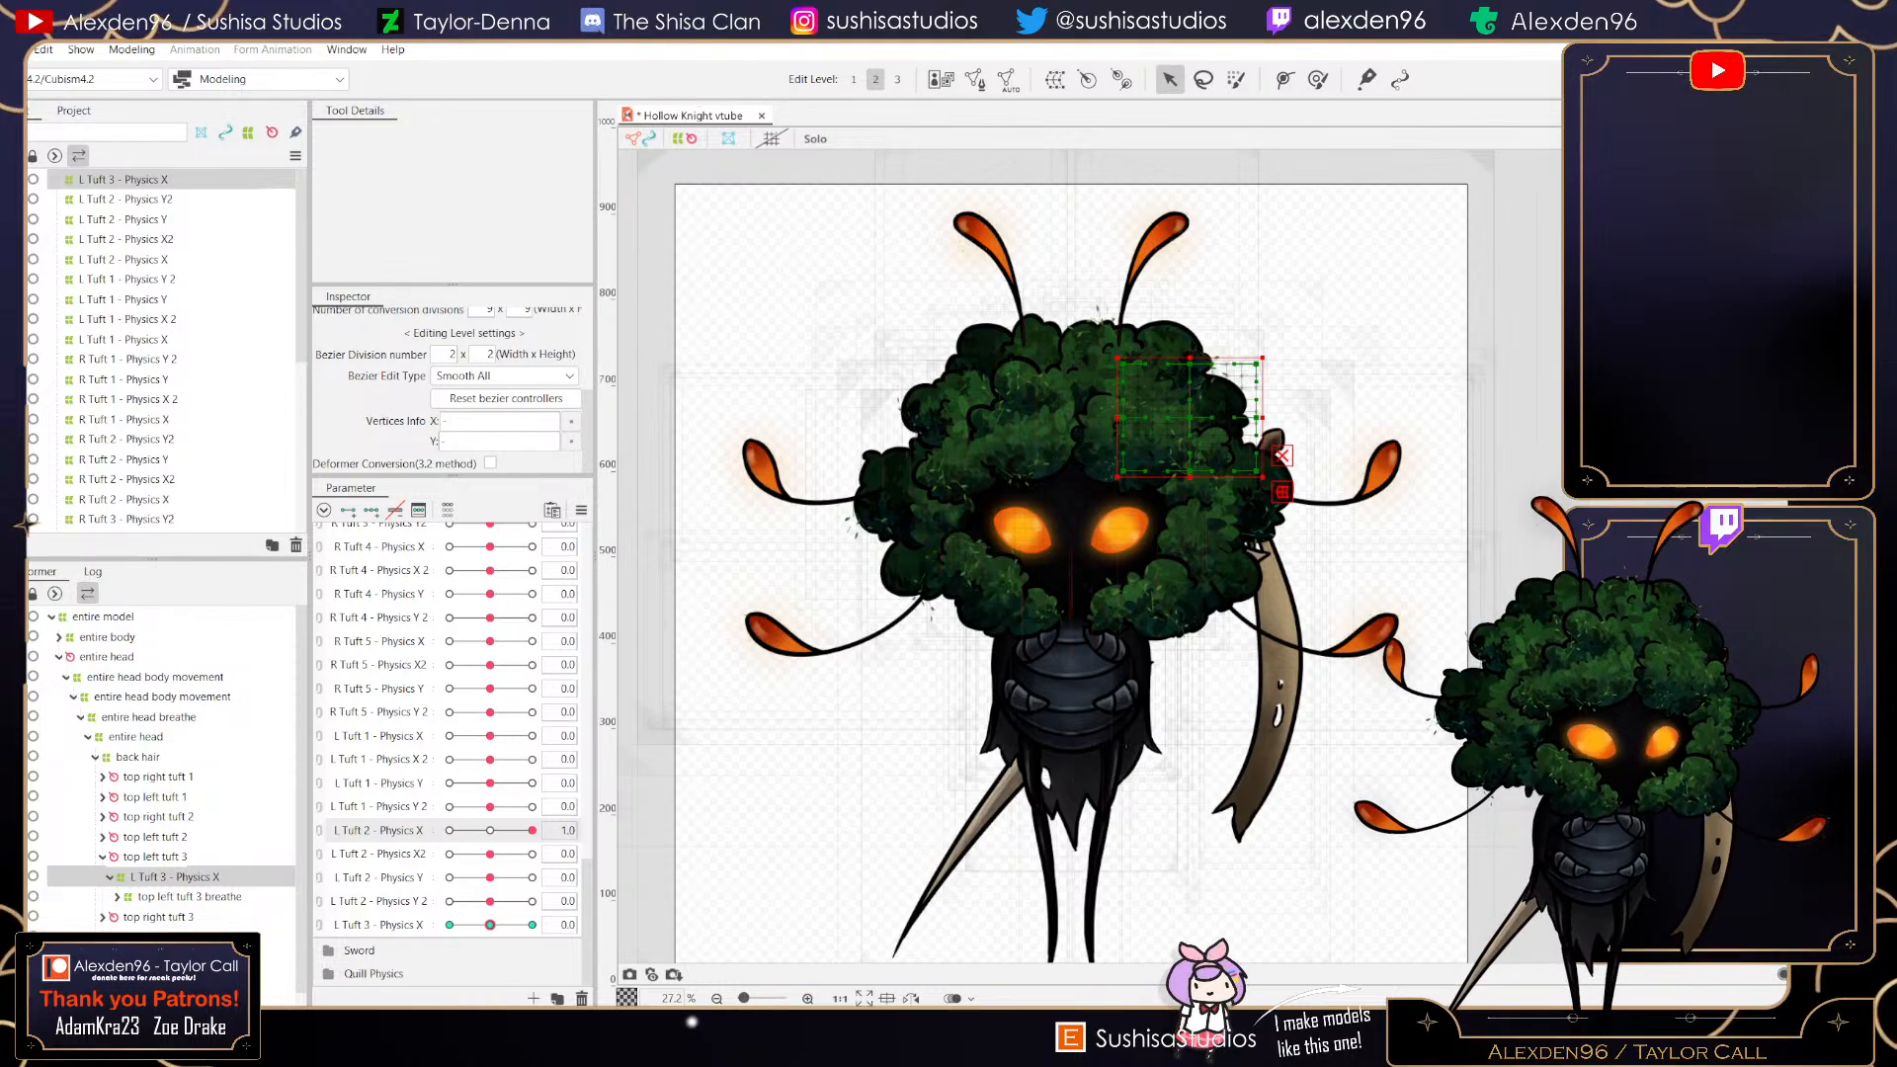
{"action": "left_click", "coordinate": [490, 831]}
{"action": "left_click", "coordinate": [531, 926]}
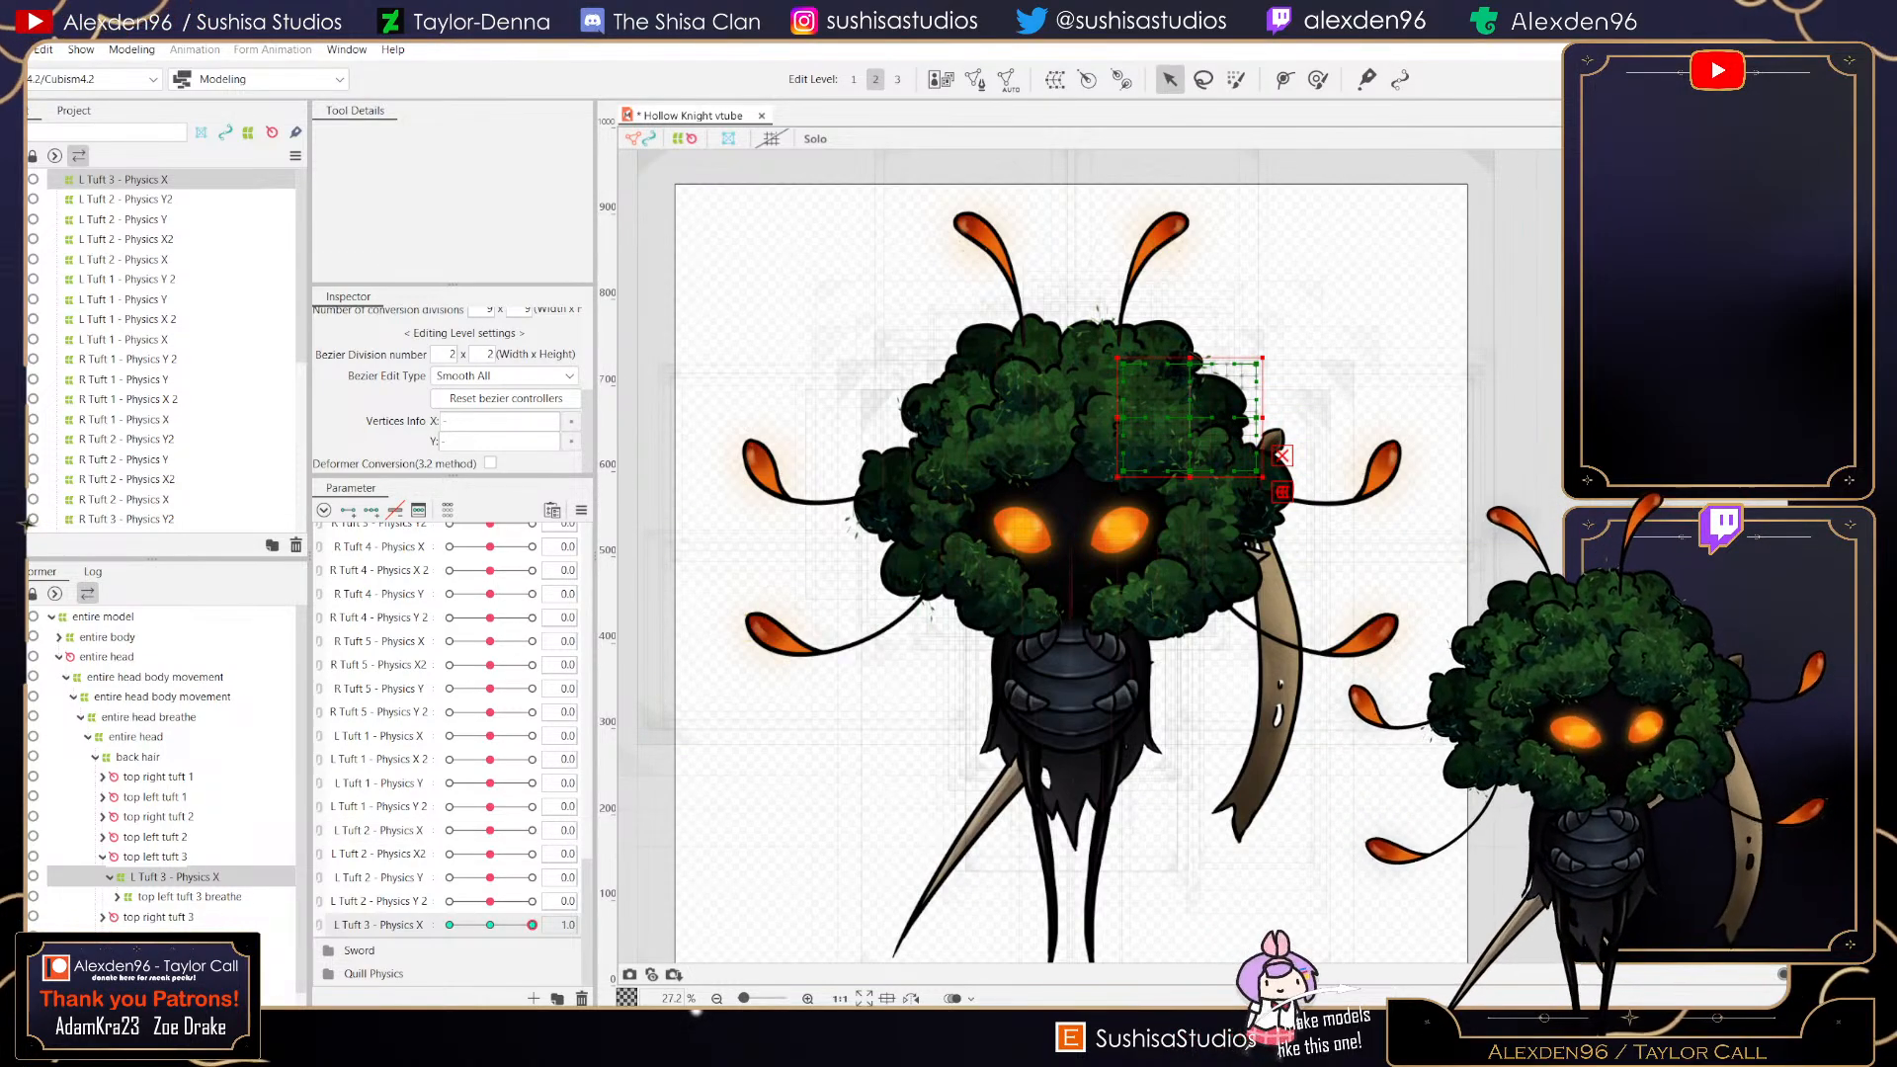
{"action": "scroll", "coordinate": [1241, 426], "scroll_direction": "up", "scroll_amount": 5}
{"action": "left_click_drag", "start_coordinate": [1283, 401], "coordinate": [1327, 401]}
{"action": "left_click_drag", "start_coordinate": [1095, 401], "coordinate": [1124, 402]}
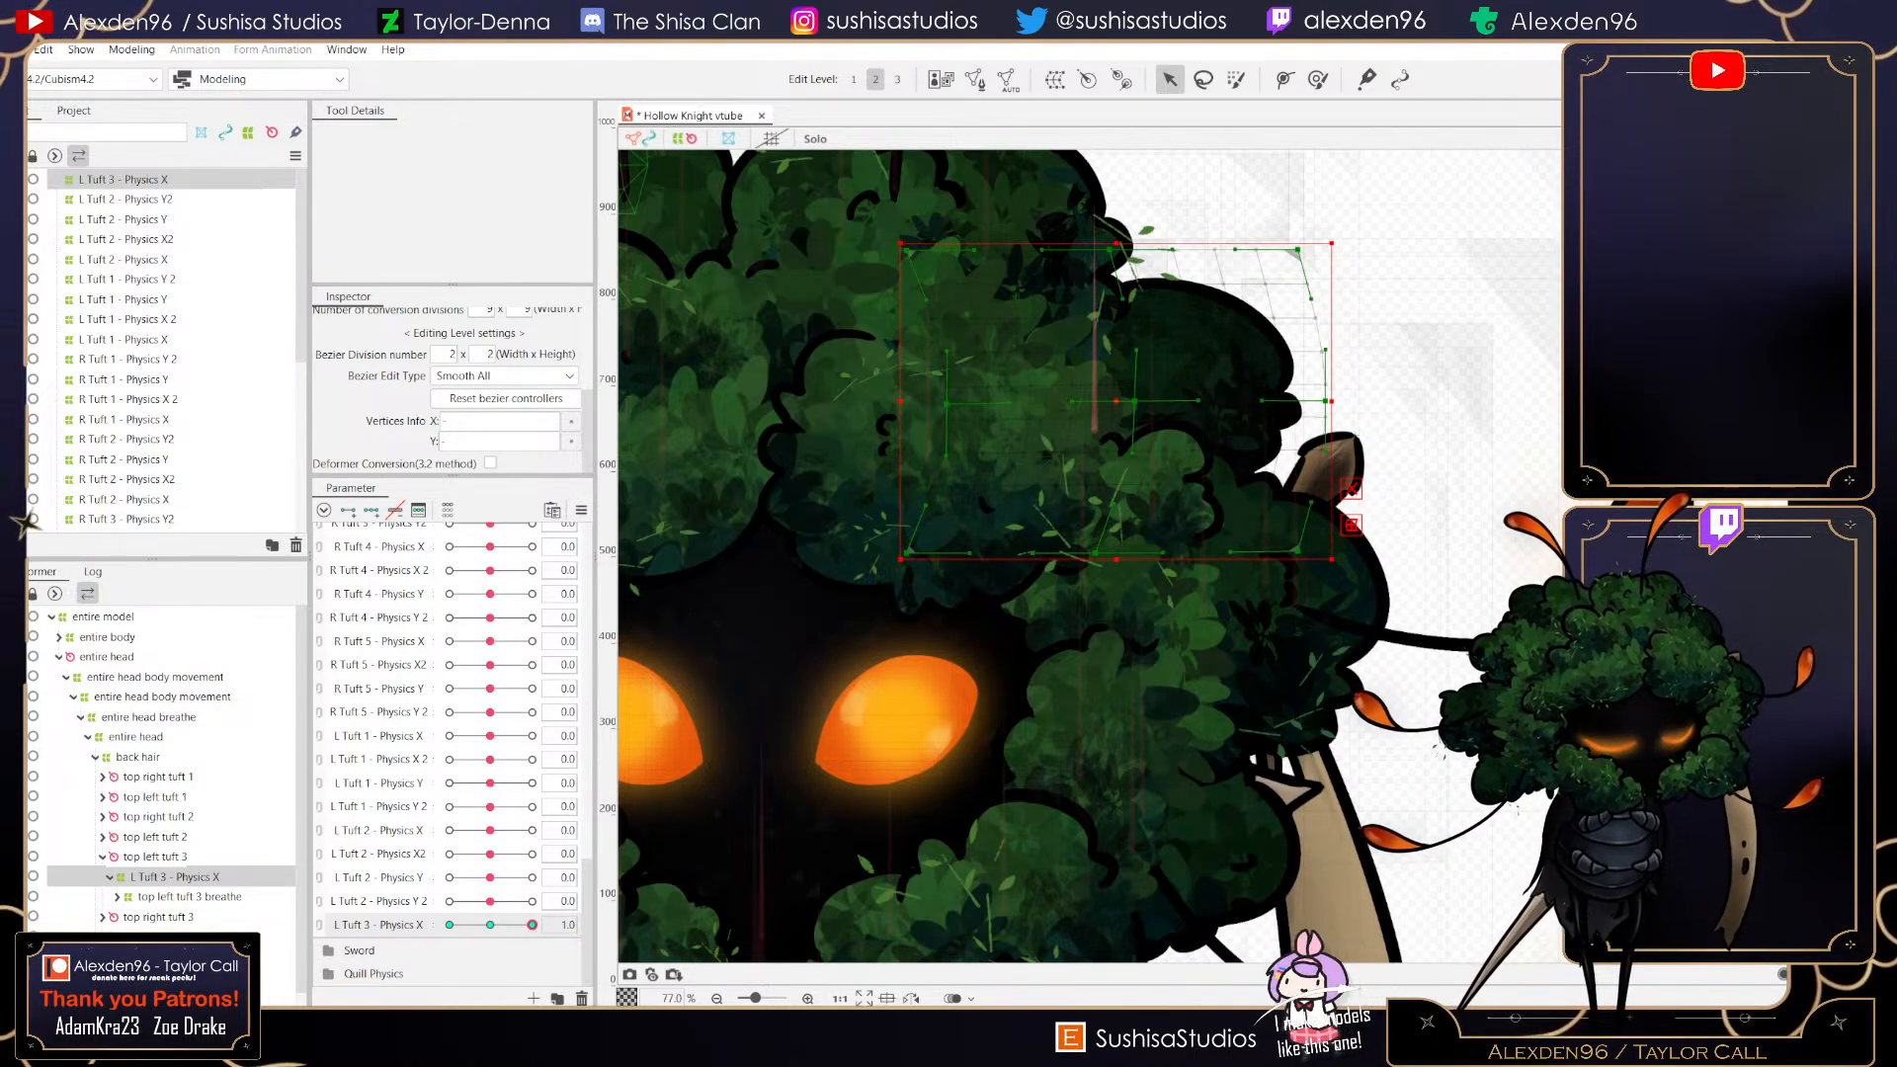
- Set L Tuft 3 - Physics X to -1 and nudge the deformer's left edge point slightly
{"action": "left_click_drag", "start_coordinate": [532, 925], "coordinate": [450, 925]}
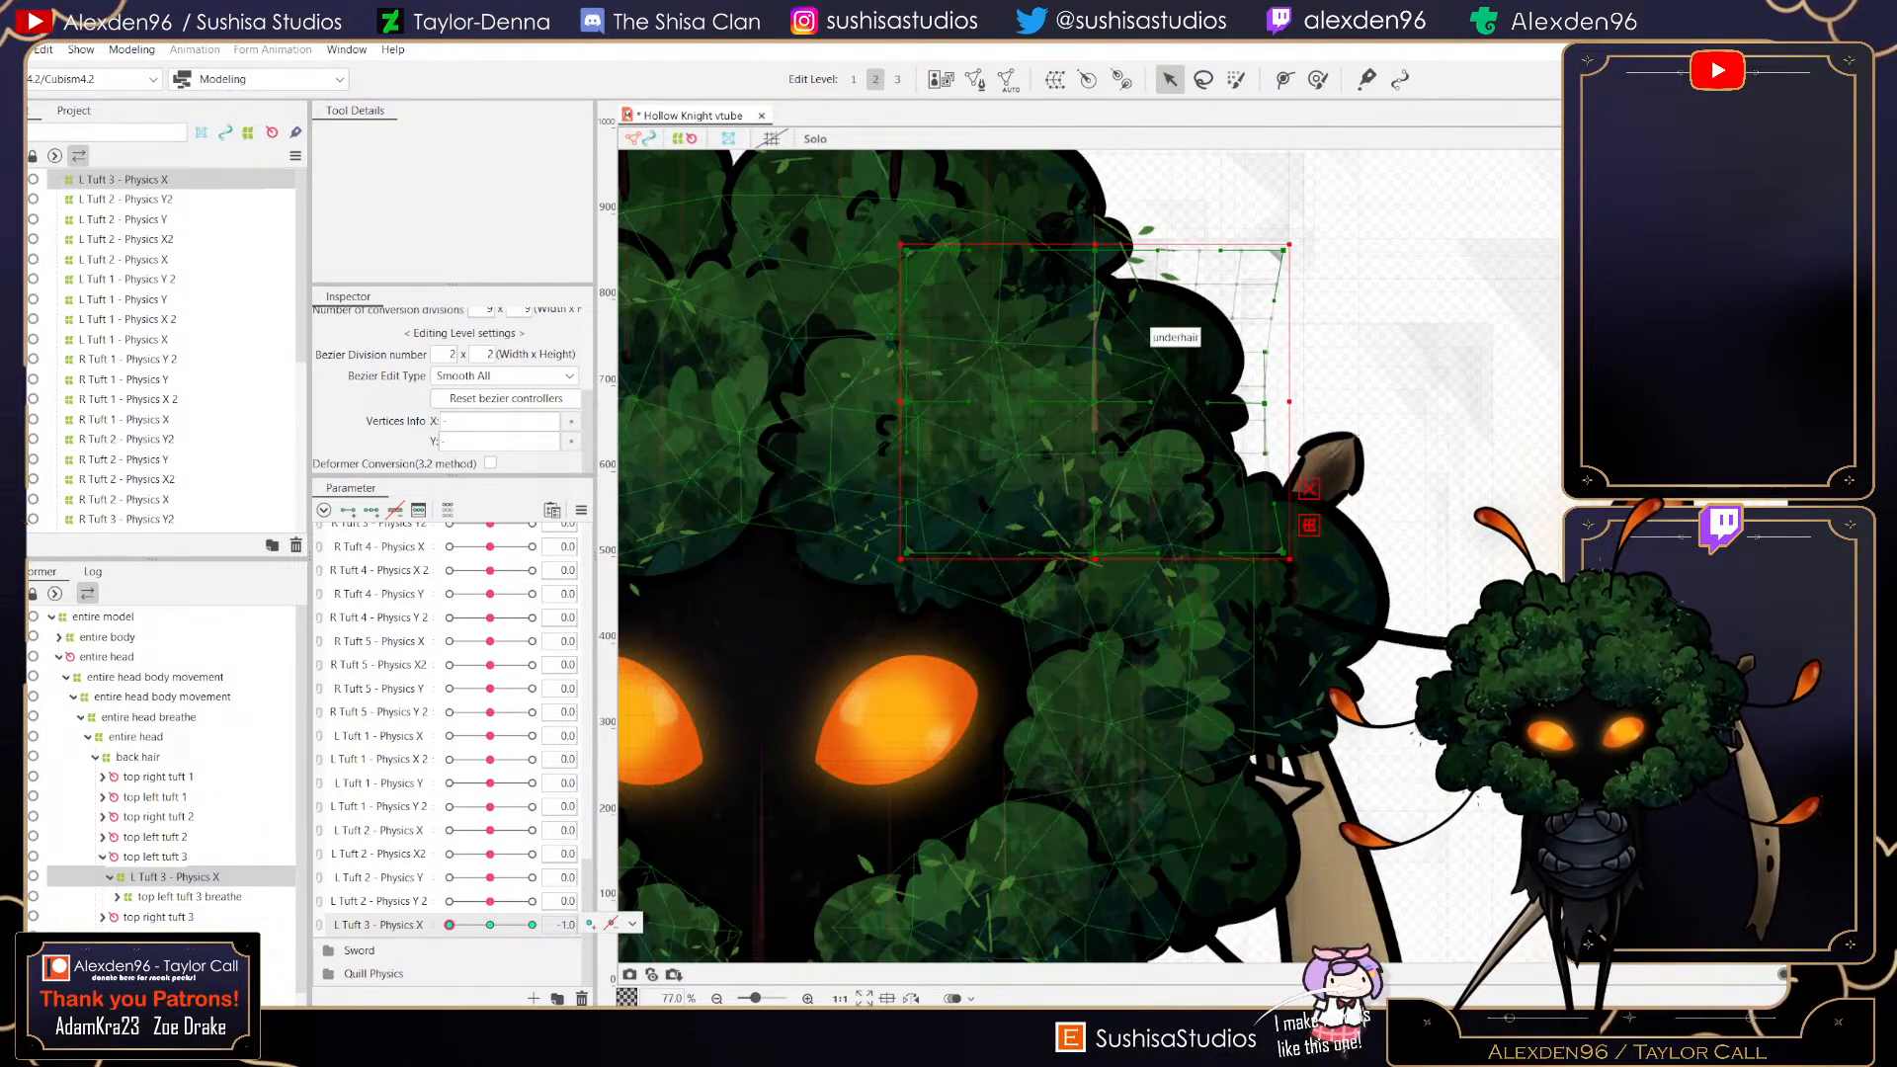
{"action": "scroll", "coordinate": [1093, 391], "scroll_direction": "up", "scroll_amount": 6}
{"action": "scroll", "coordinate": [1088, 479], "scroll_direction": "up", "scroll_amount": 4}
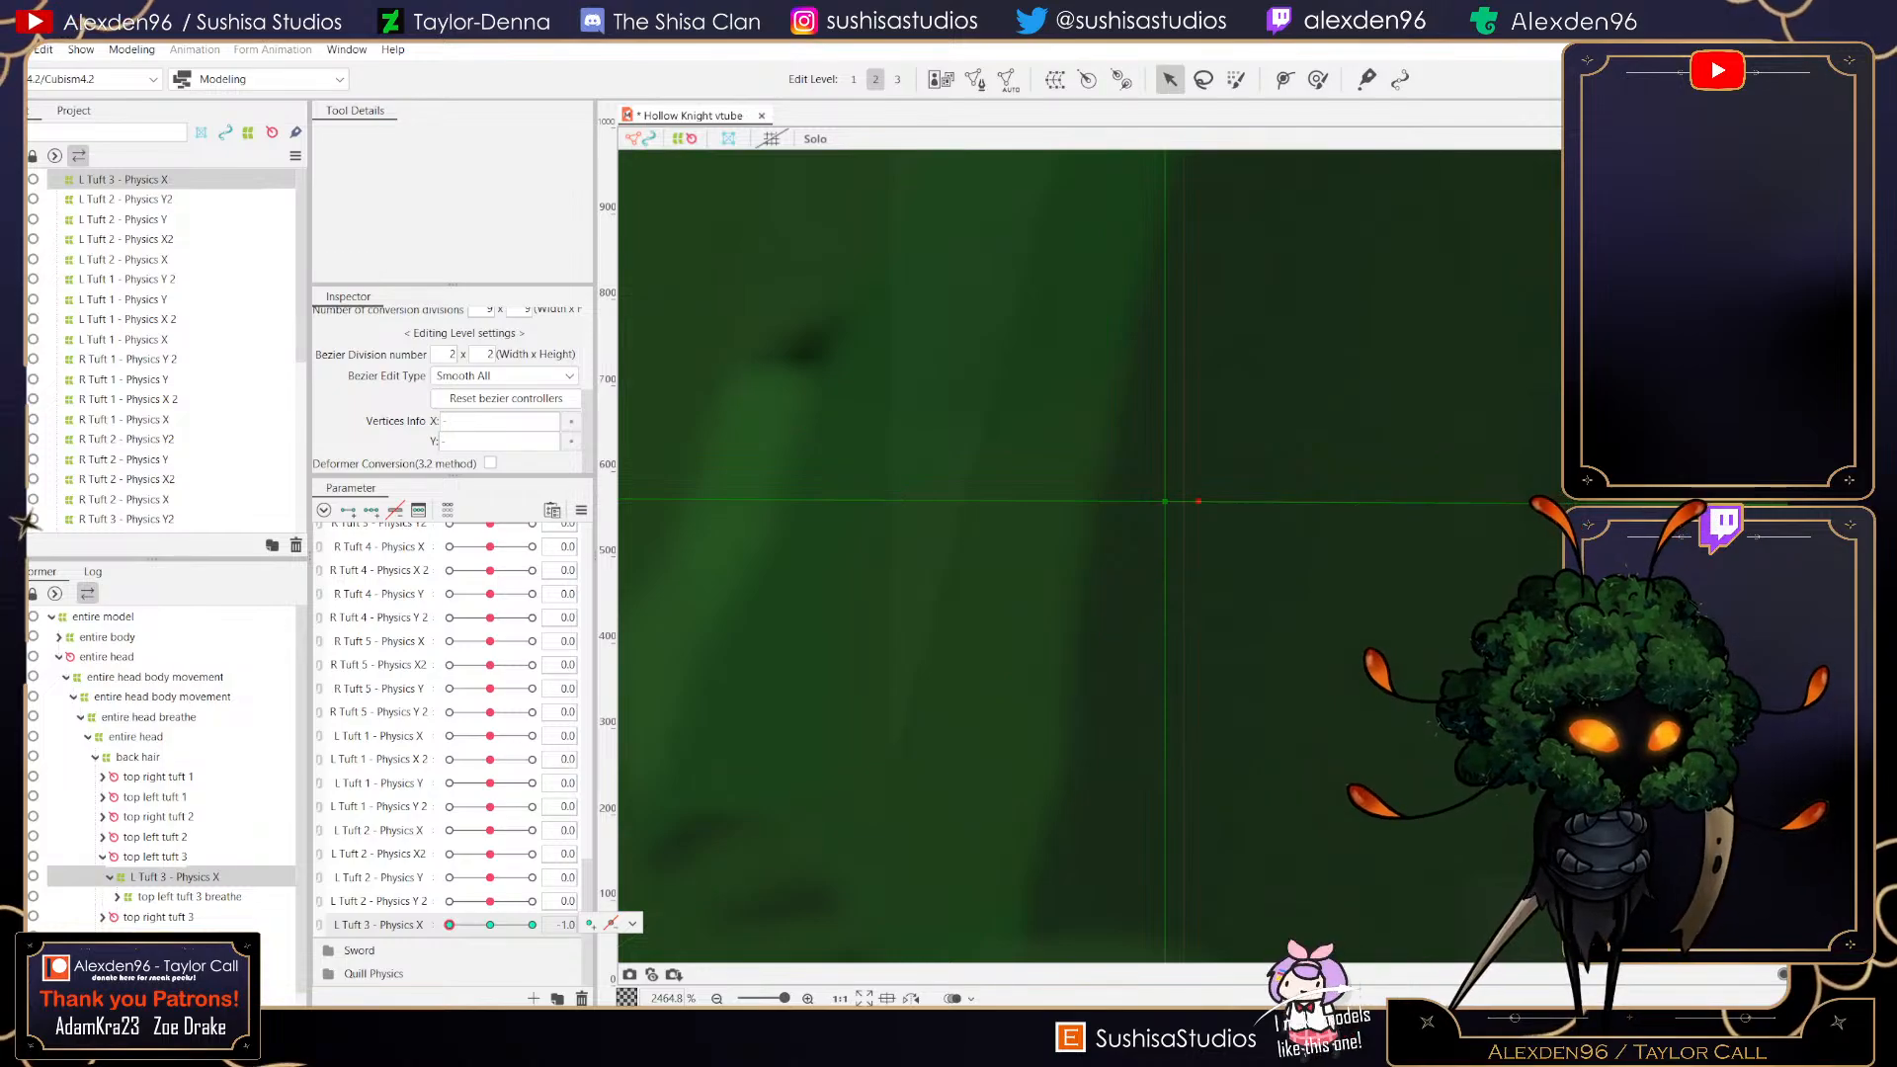
{"action": "scroll", "coordinate": [1087, 474], "scroll_direction": "down", "scroll_amount": 9}
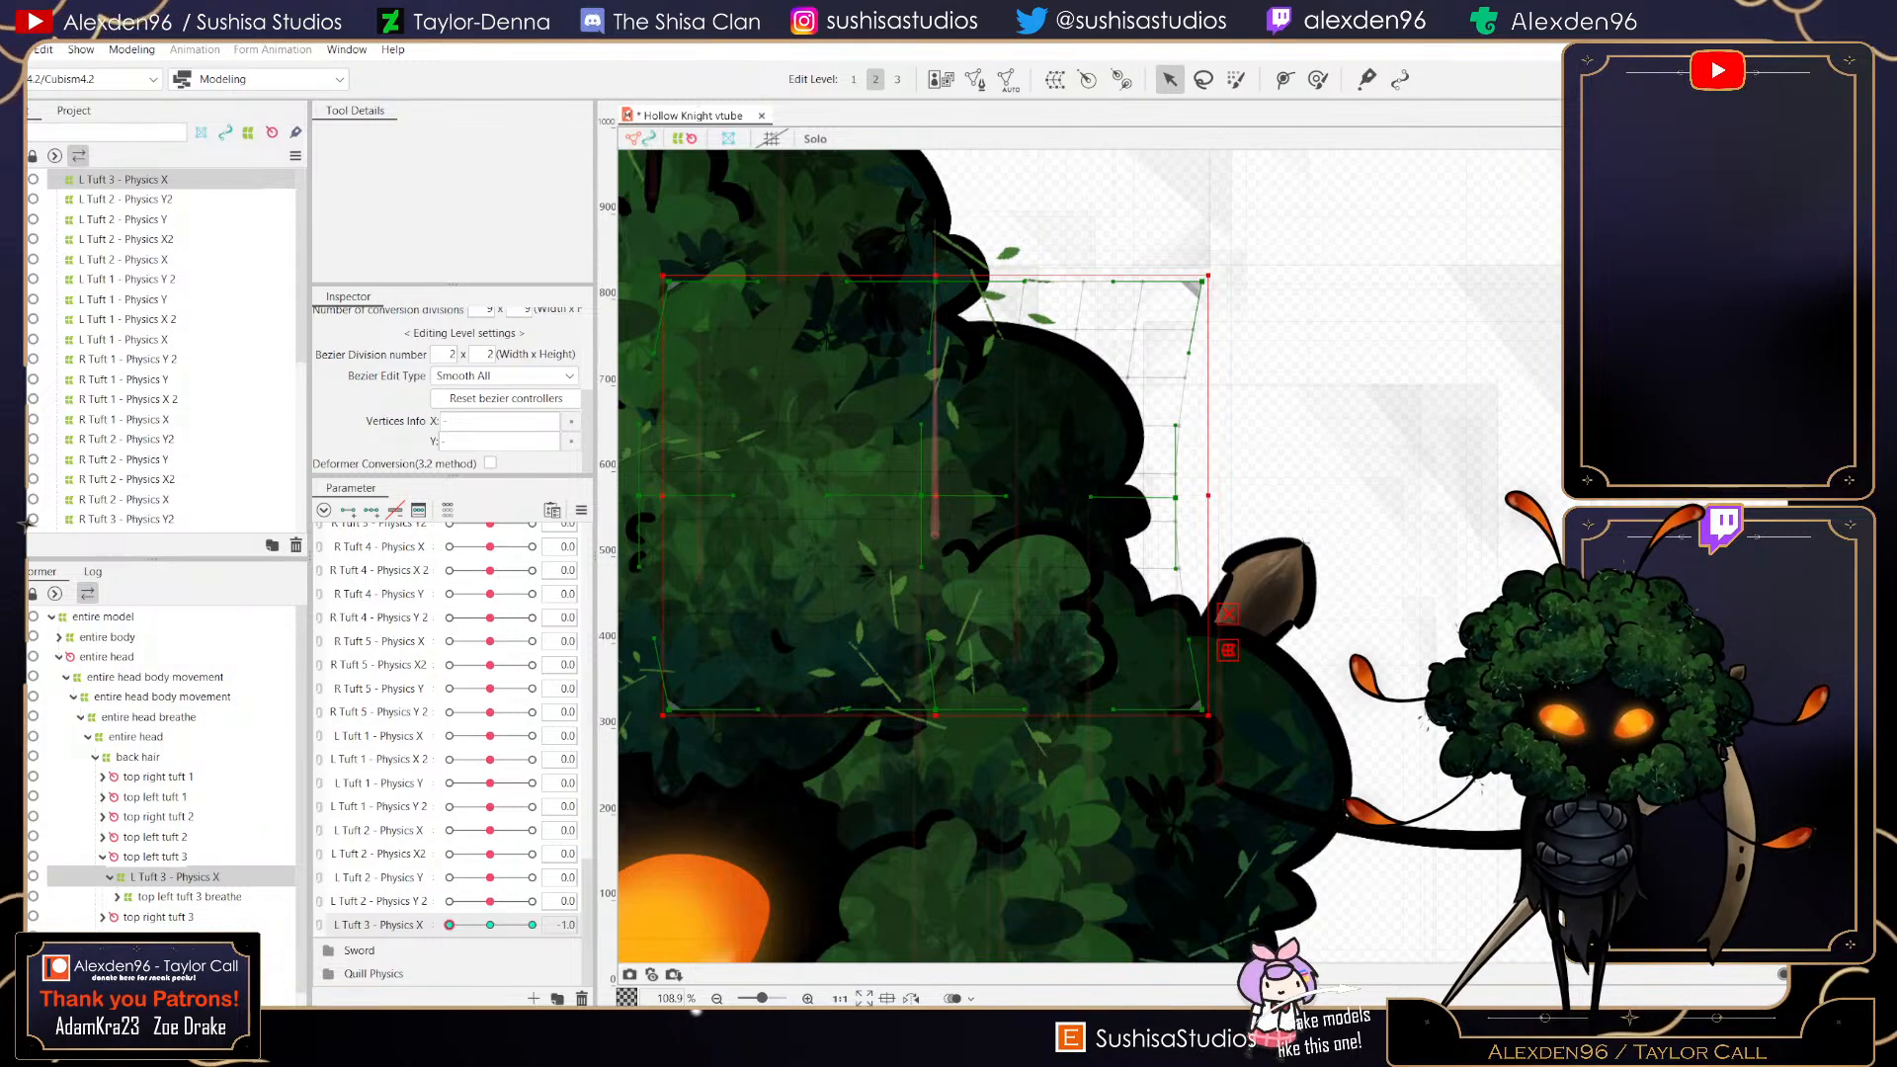
{"action": "left_click_drag", "start_coordinate": [640, 496], "coordinate": [643, 497]}
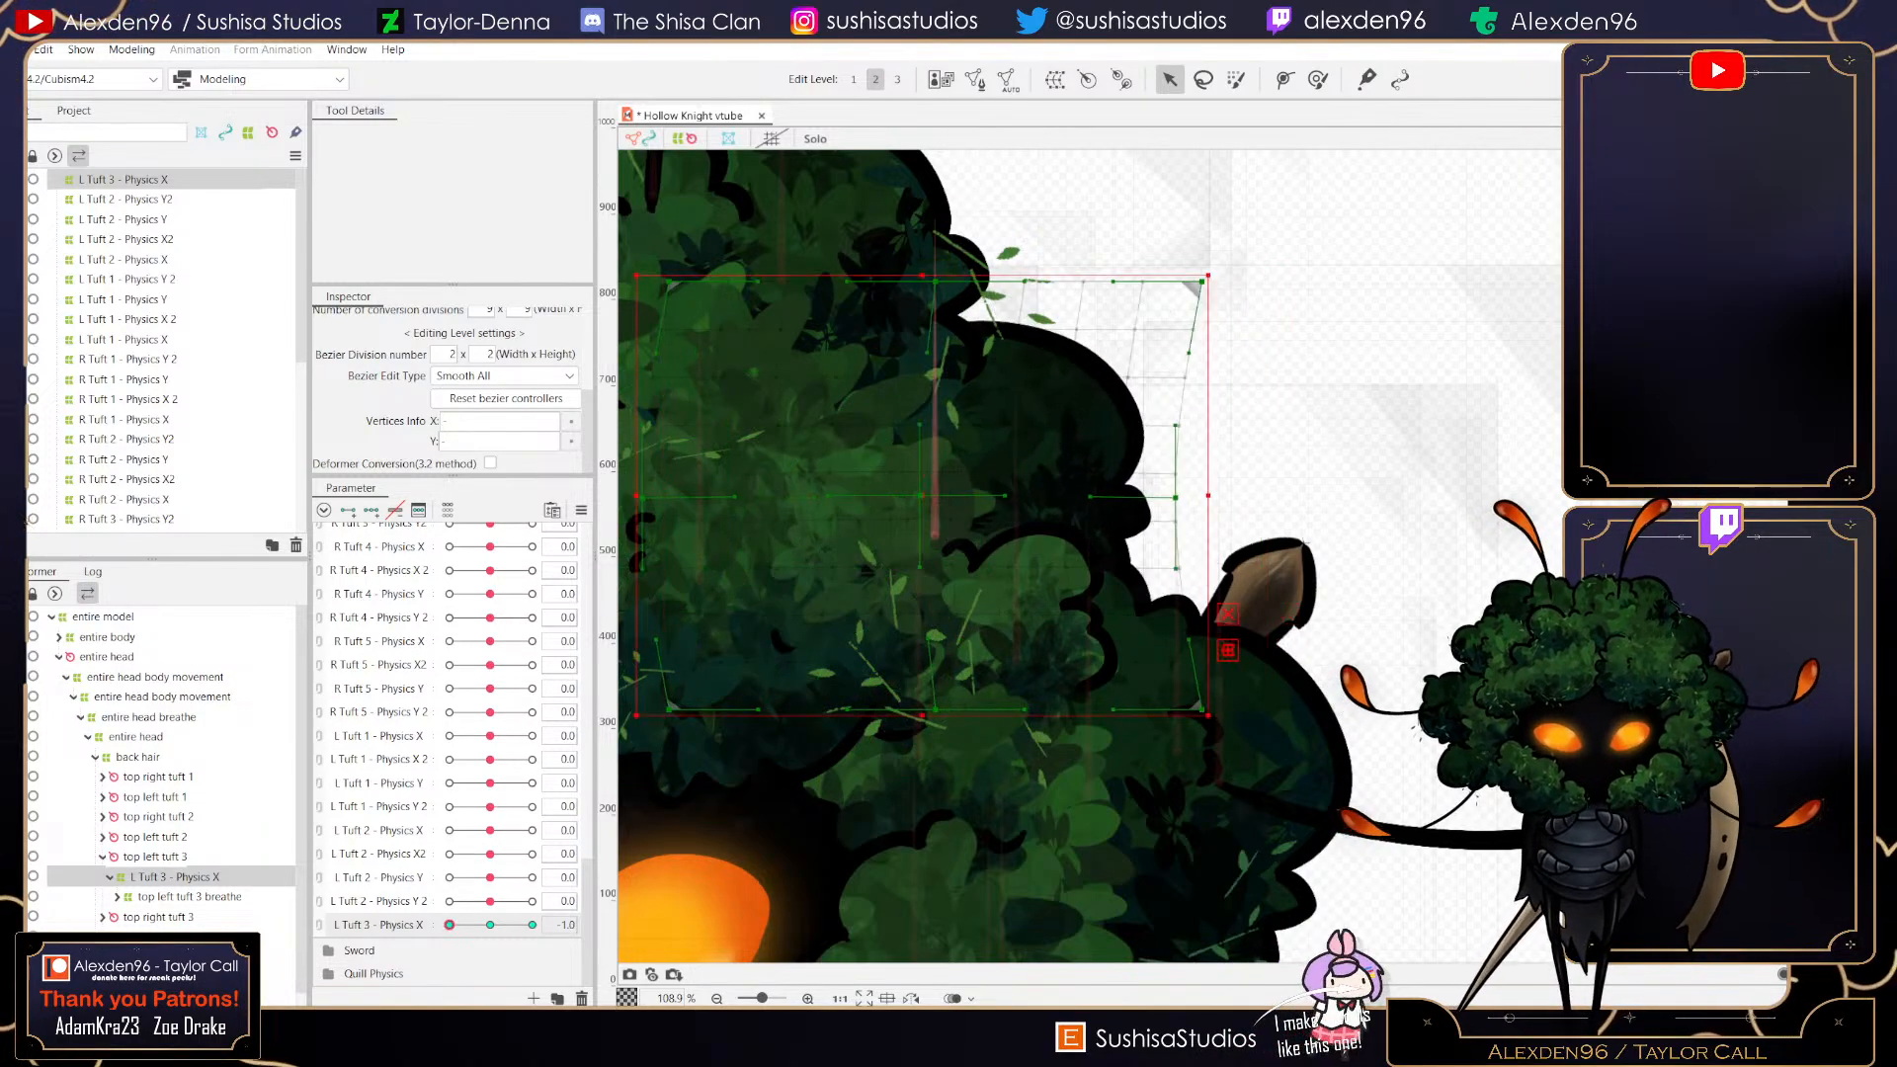
- Preview L Tuft 3 - Physics X at 1 and return it to 0
{"action": "left_click", "coordinate": [490, 925]}
{"action": "left_click_drag", "start_coordinate": [490, 736], "coordinate": [533, 736]}
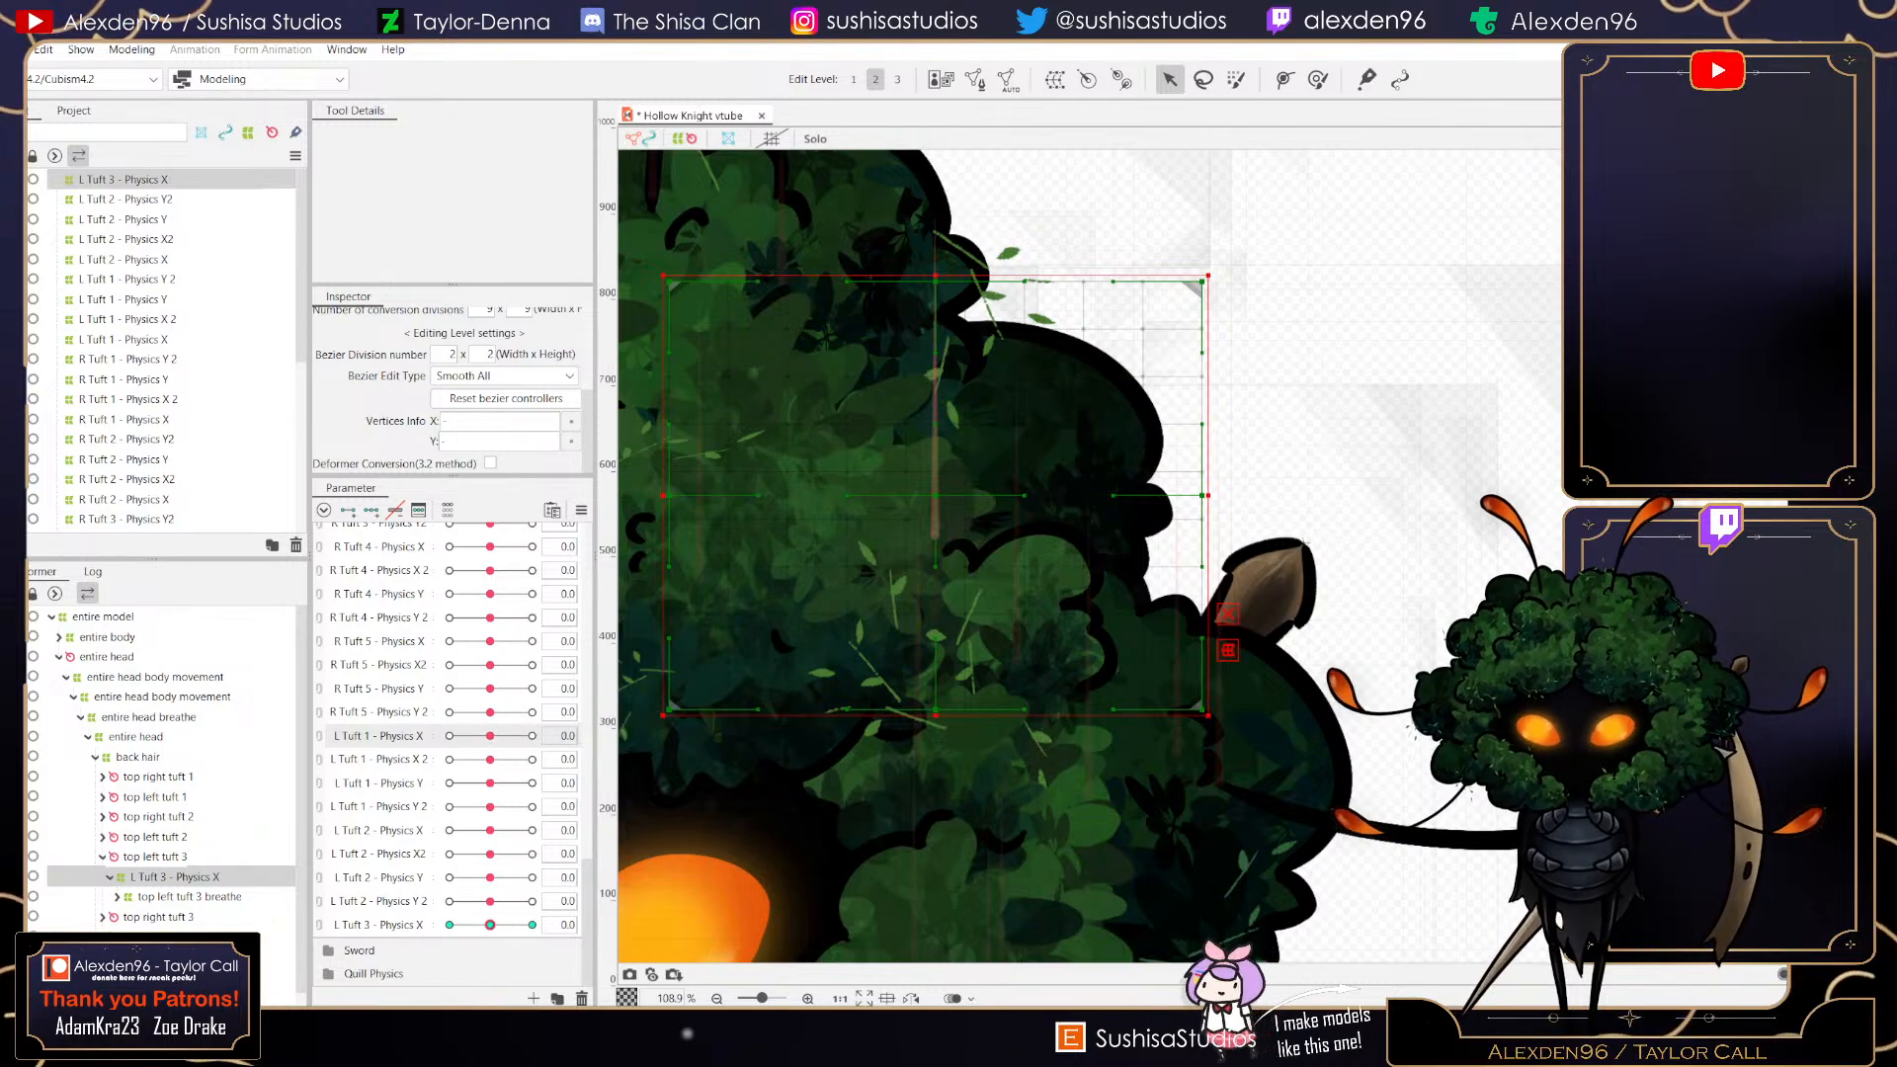
{"action": "left_click_drag", "start_coordinate": [490, 925], "coordinate": [532, 925]}
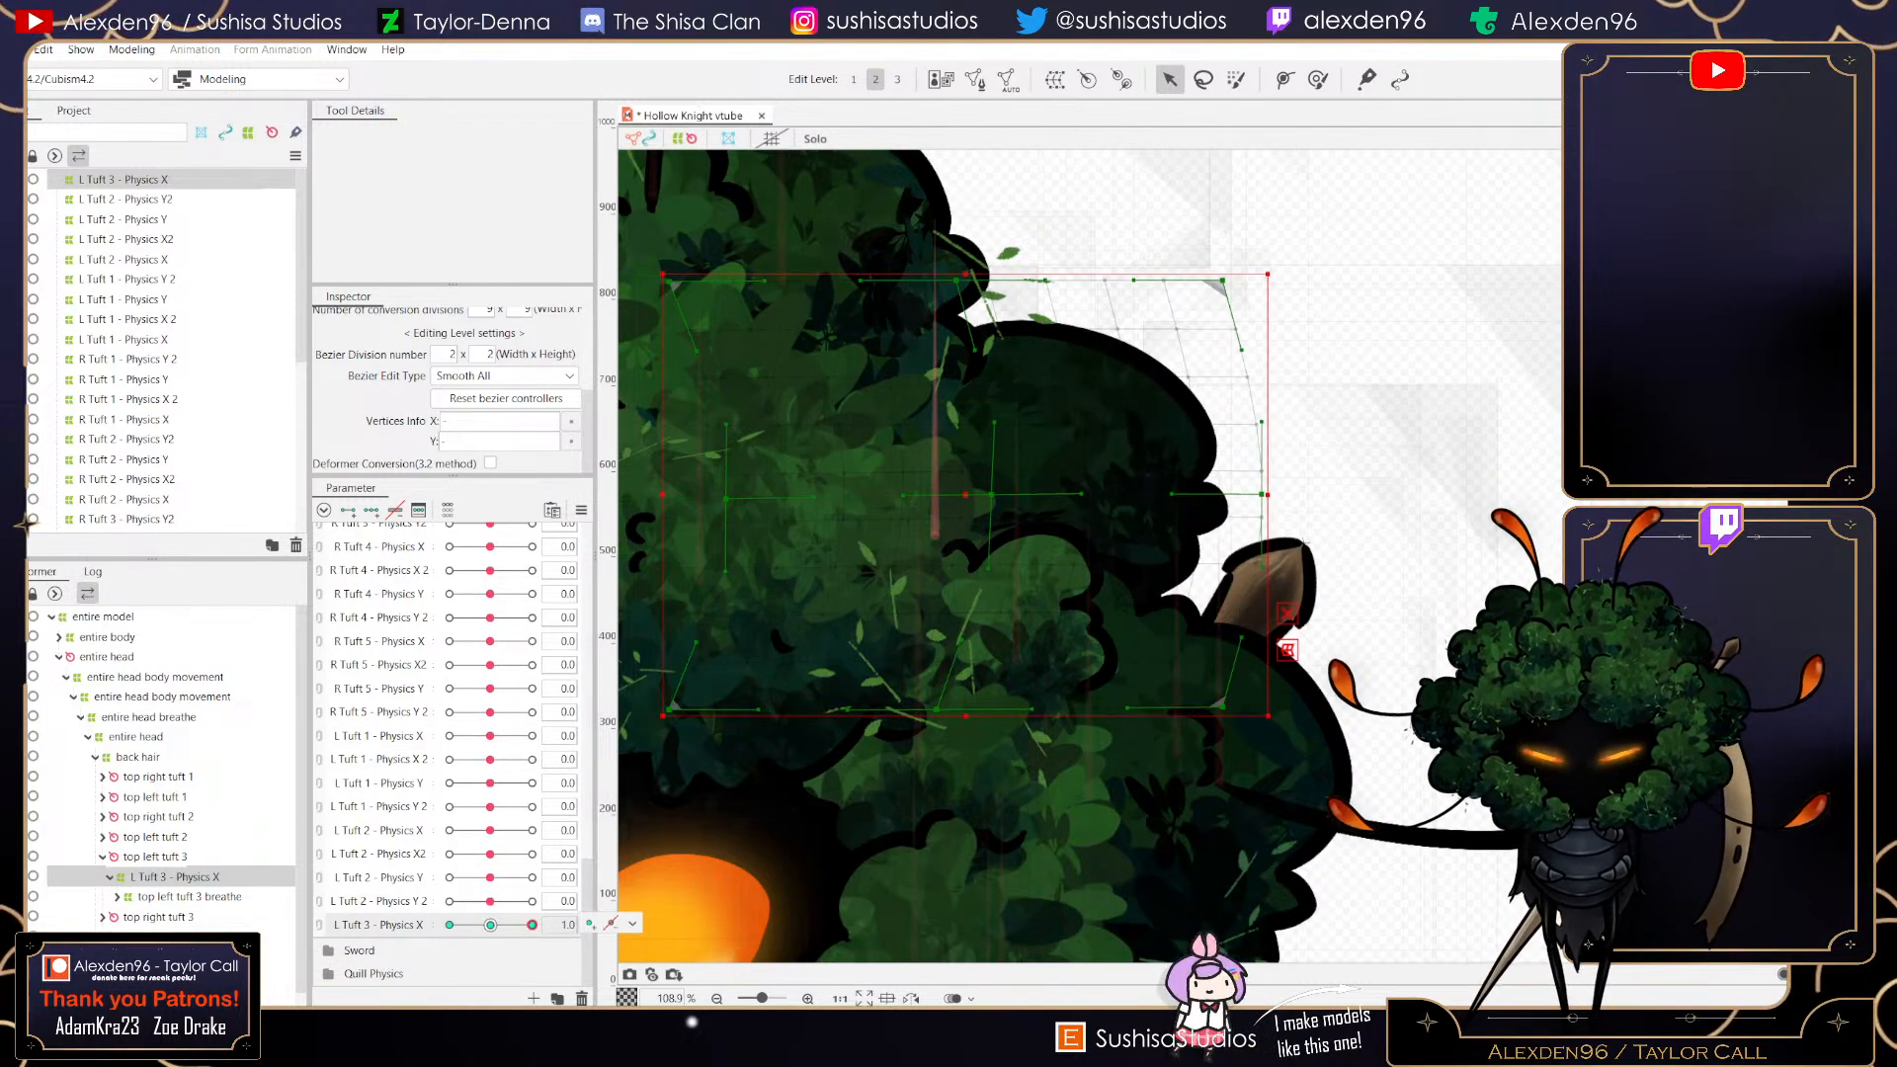
{"action": "left_click", "coordinate": [490, 925]}
- Create a warp deformer named L Tuft 3 - Physics X2 as parent of the selected deformer
{"action": "left_click", "coordinate": [1055, 80]}
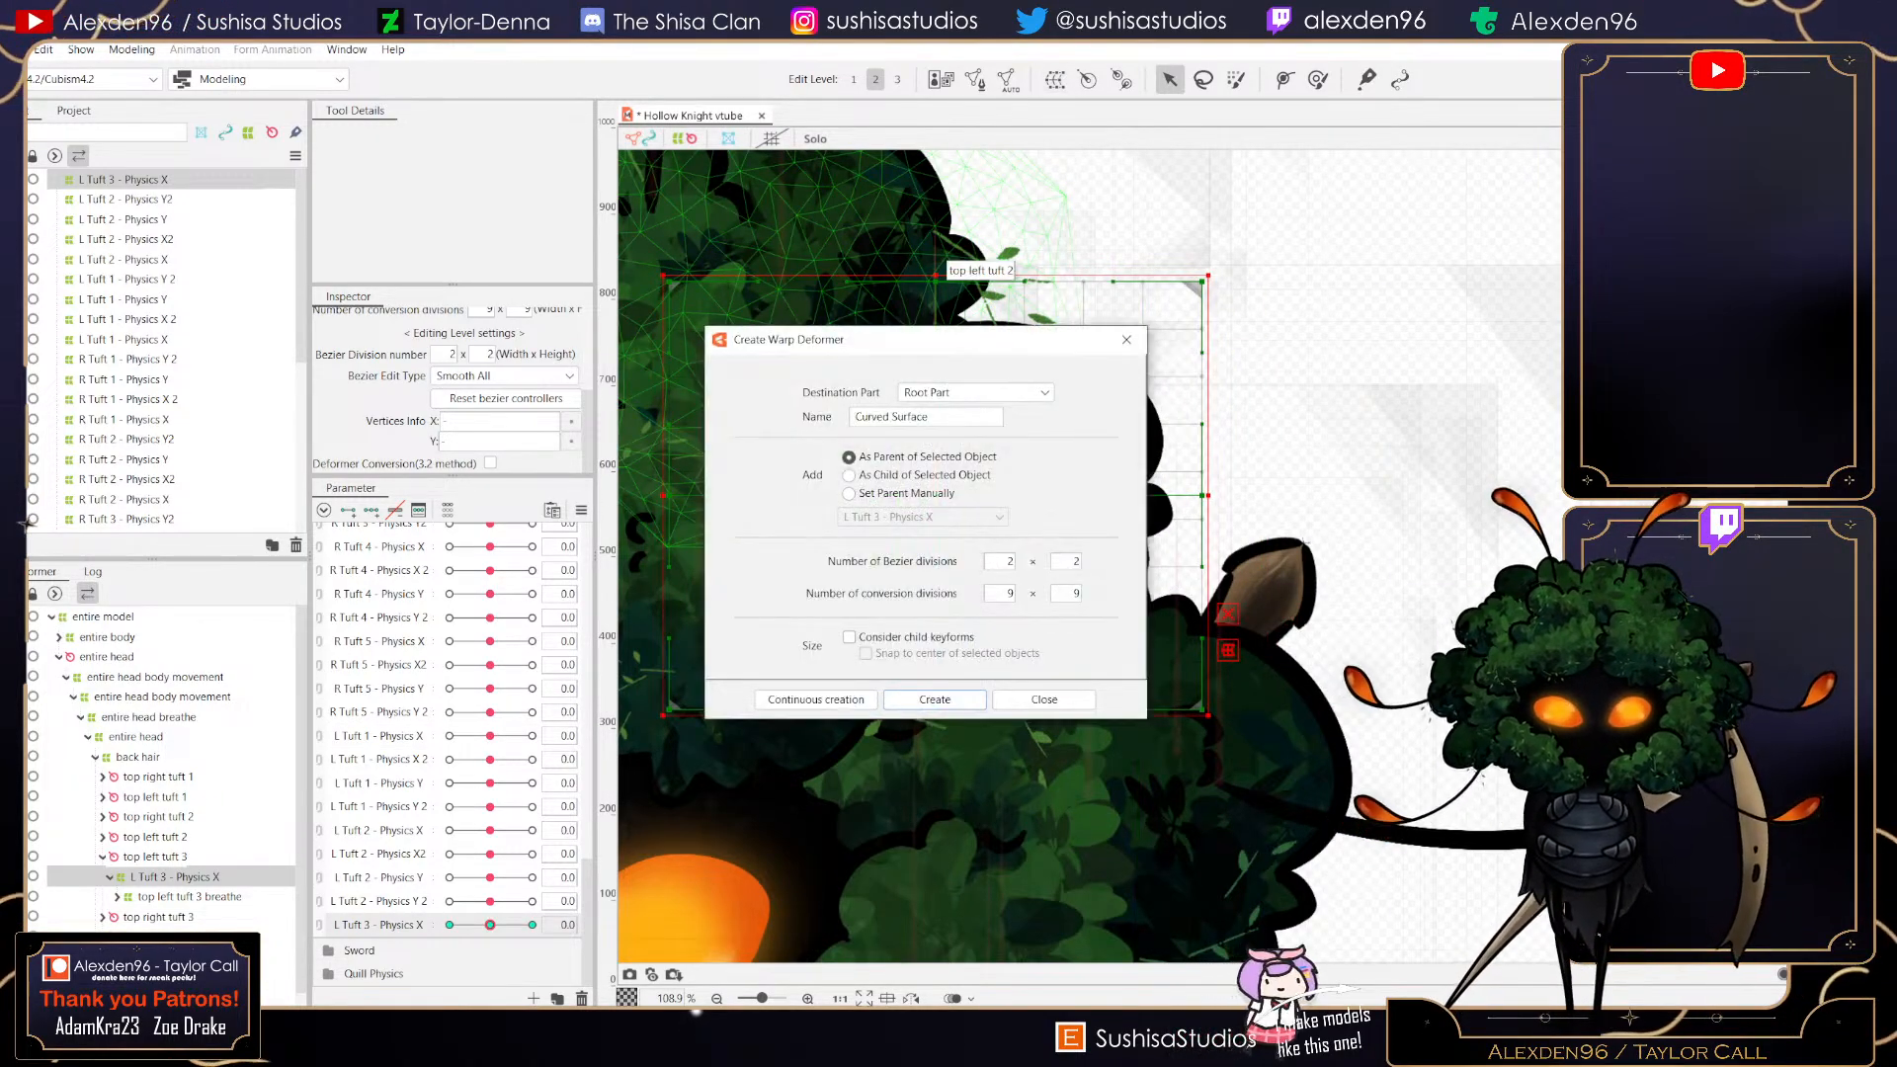
{"action": "key", "text": "ctrl+a"}
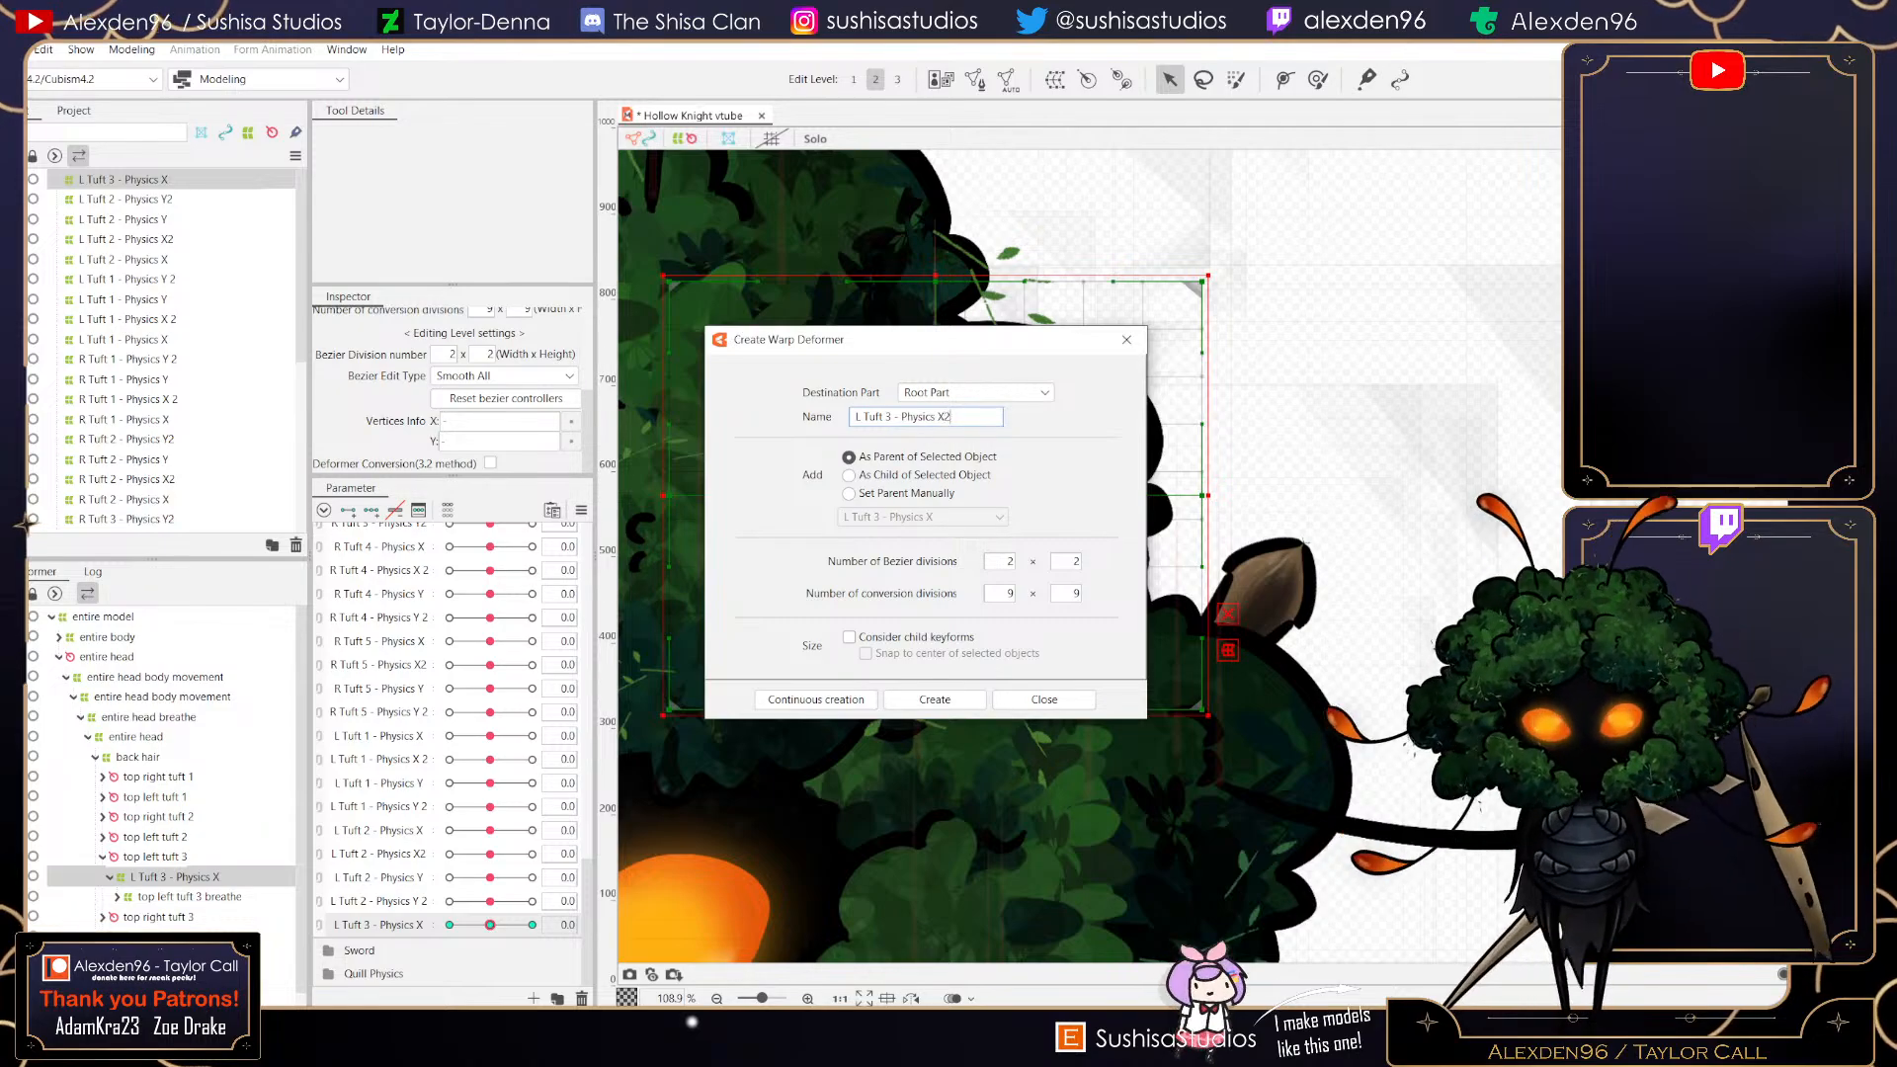
{"action": "key", "text": "Return"}
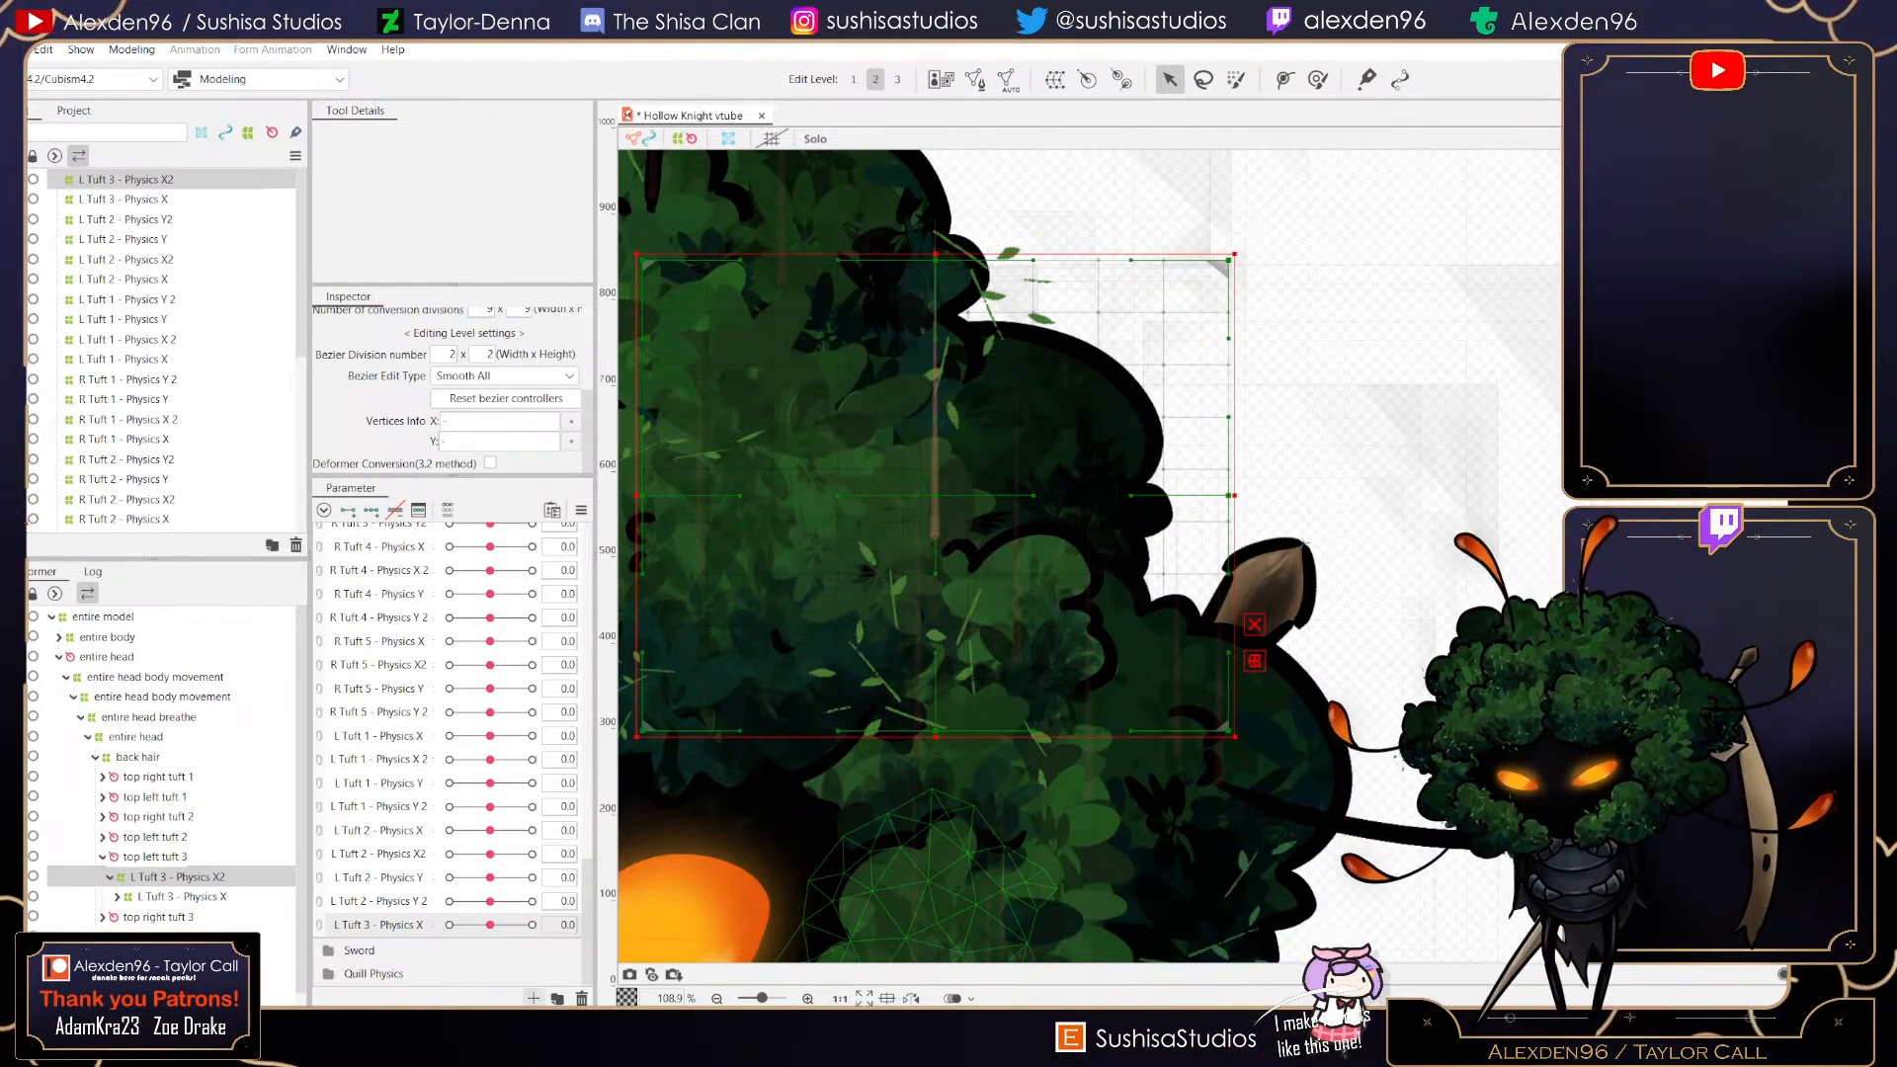
- Create a new parameter L Tuft 3 - Physics X2 with a minimum of -1
{"action": "left_click", "coordinate": [535, 998]}
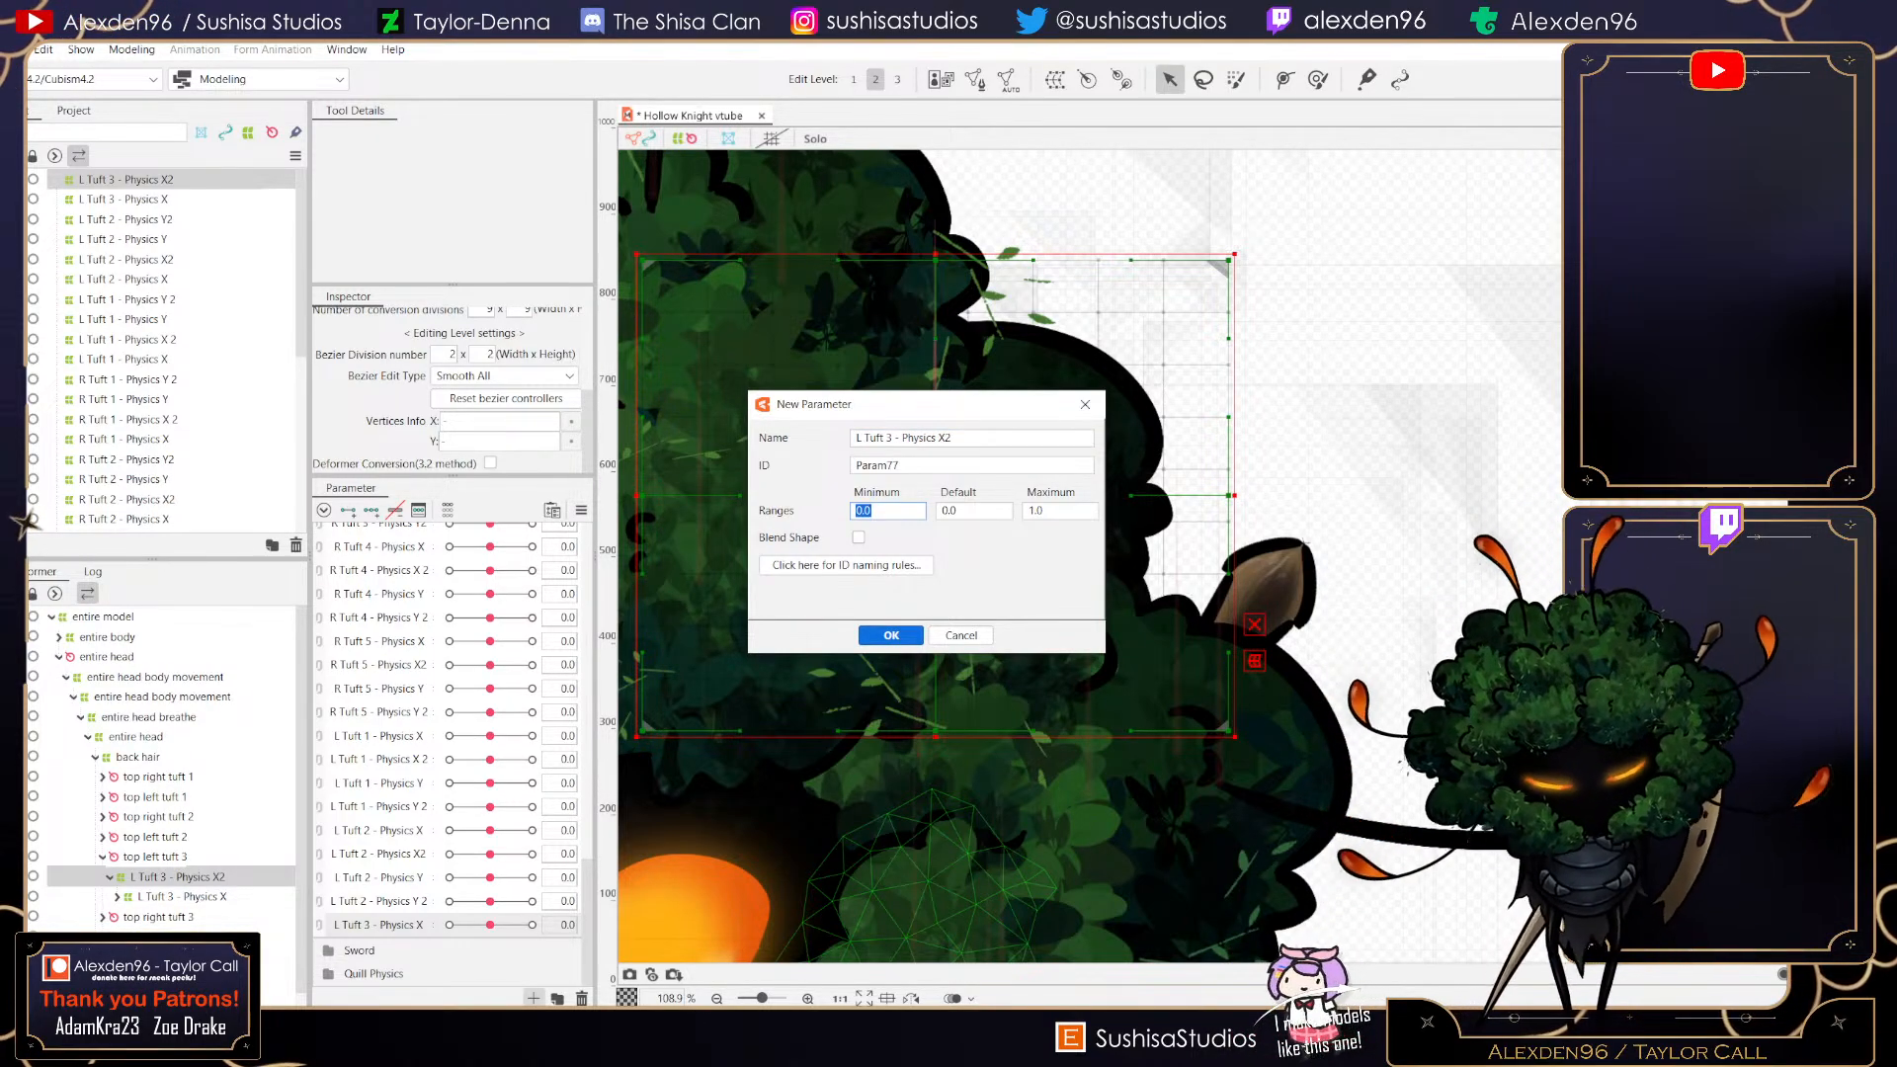
{"action": "type", "text": "-1"}
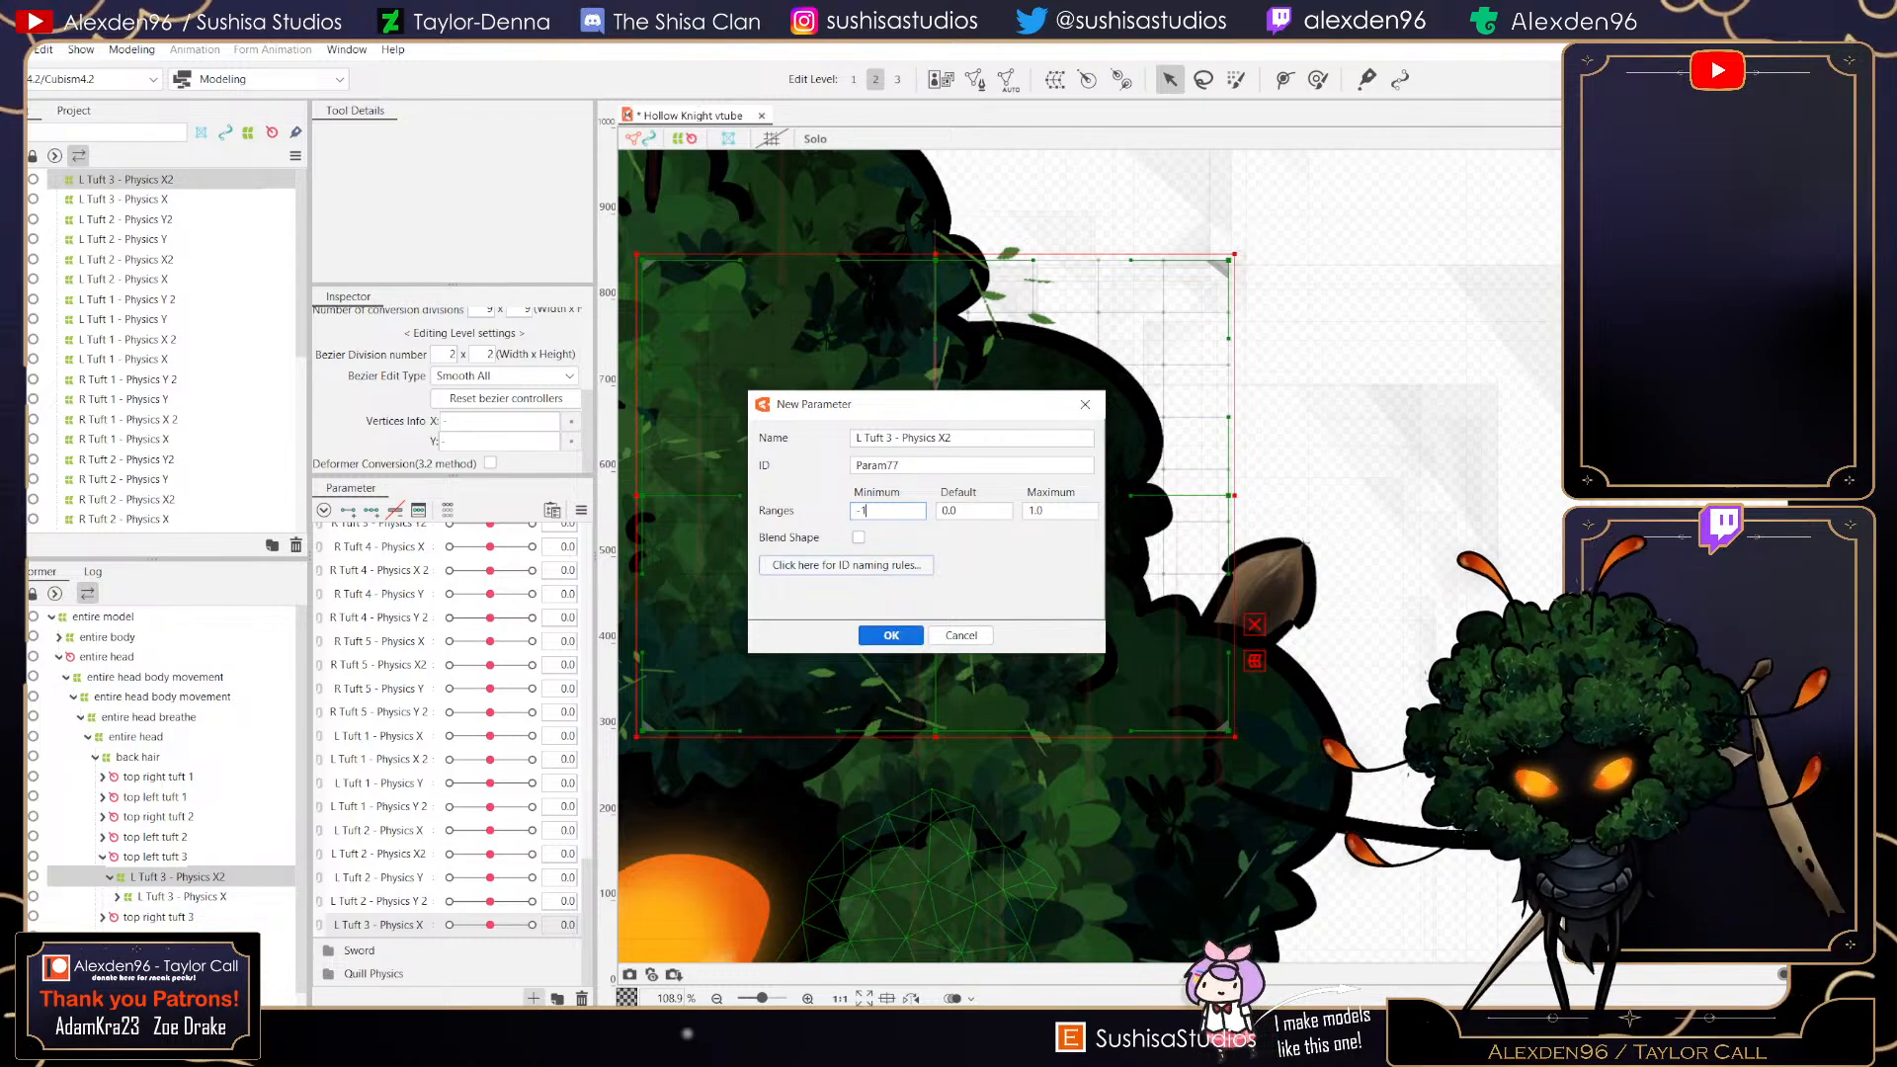
{"action": "key", "text": "Return"}
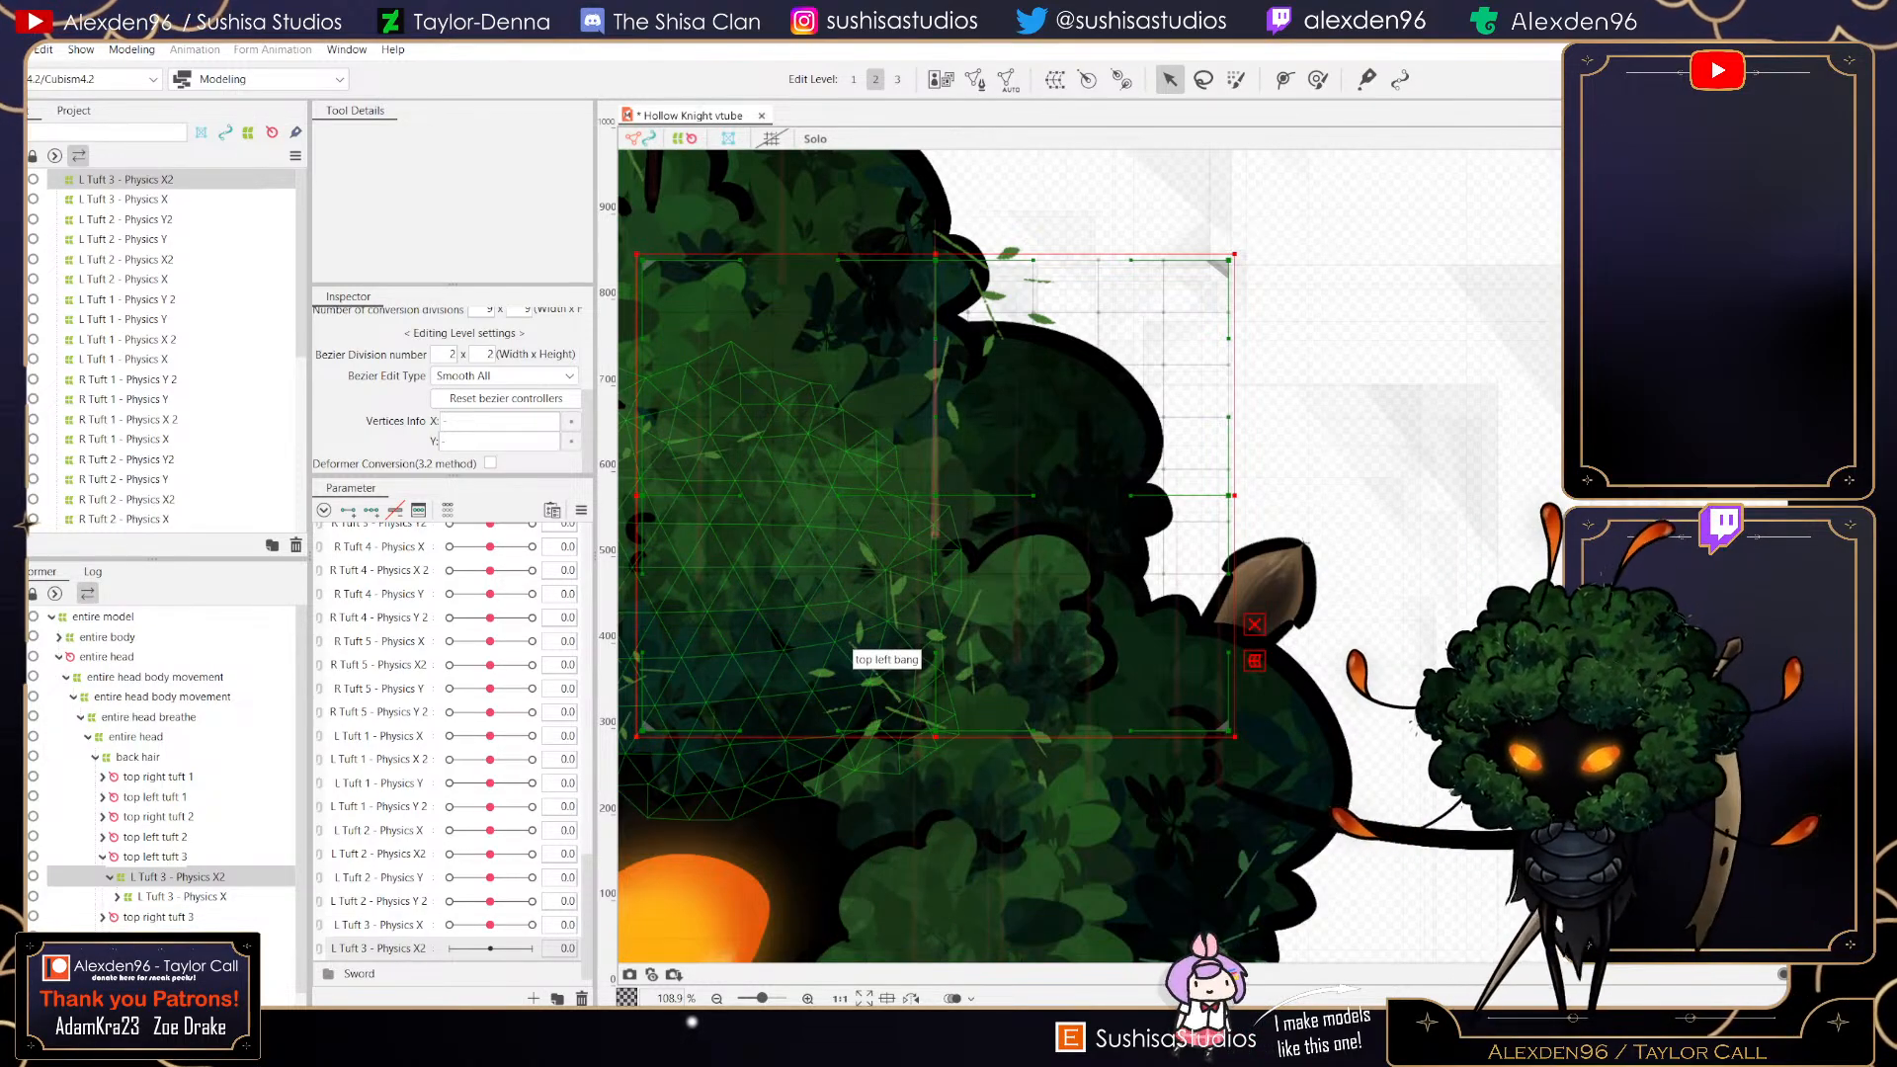
- With L Tuft 3 - Physics X2 at 1, bend the new deformer's top and shift its middle points to the right
{"action": "mouse_move", "coordinate": [491, 925]}
{"action": "left_mouse_down"}
{"action": "mouse_move", "coordinate": [449, 925]}
{"action": "mouse_move", "coordinate": [490, 925]}
{"action": "left_mouse_up"}
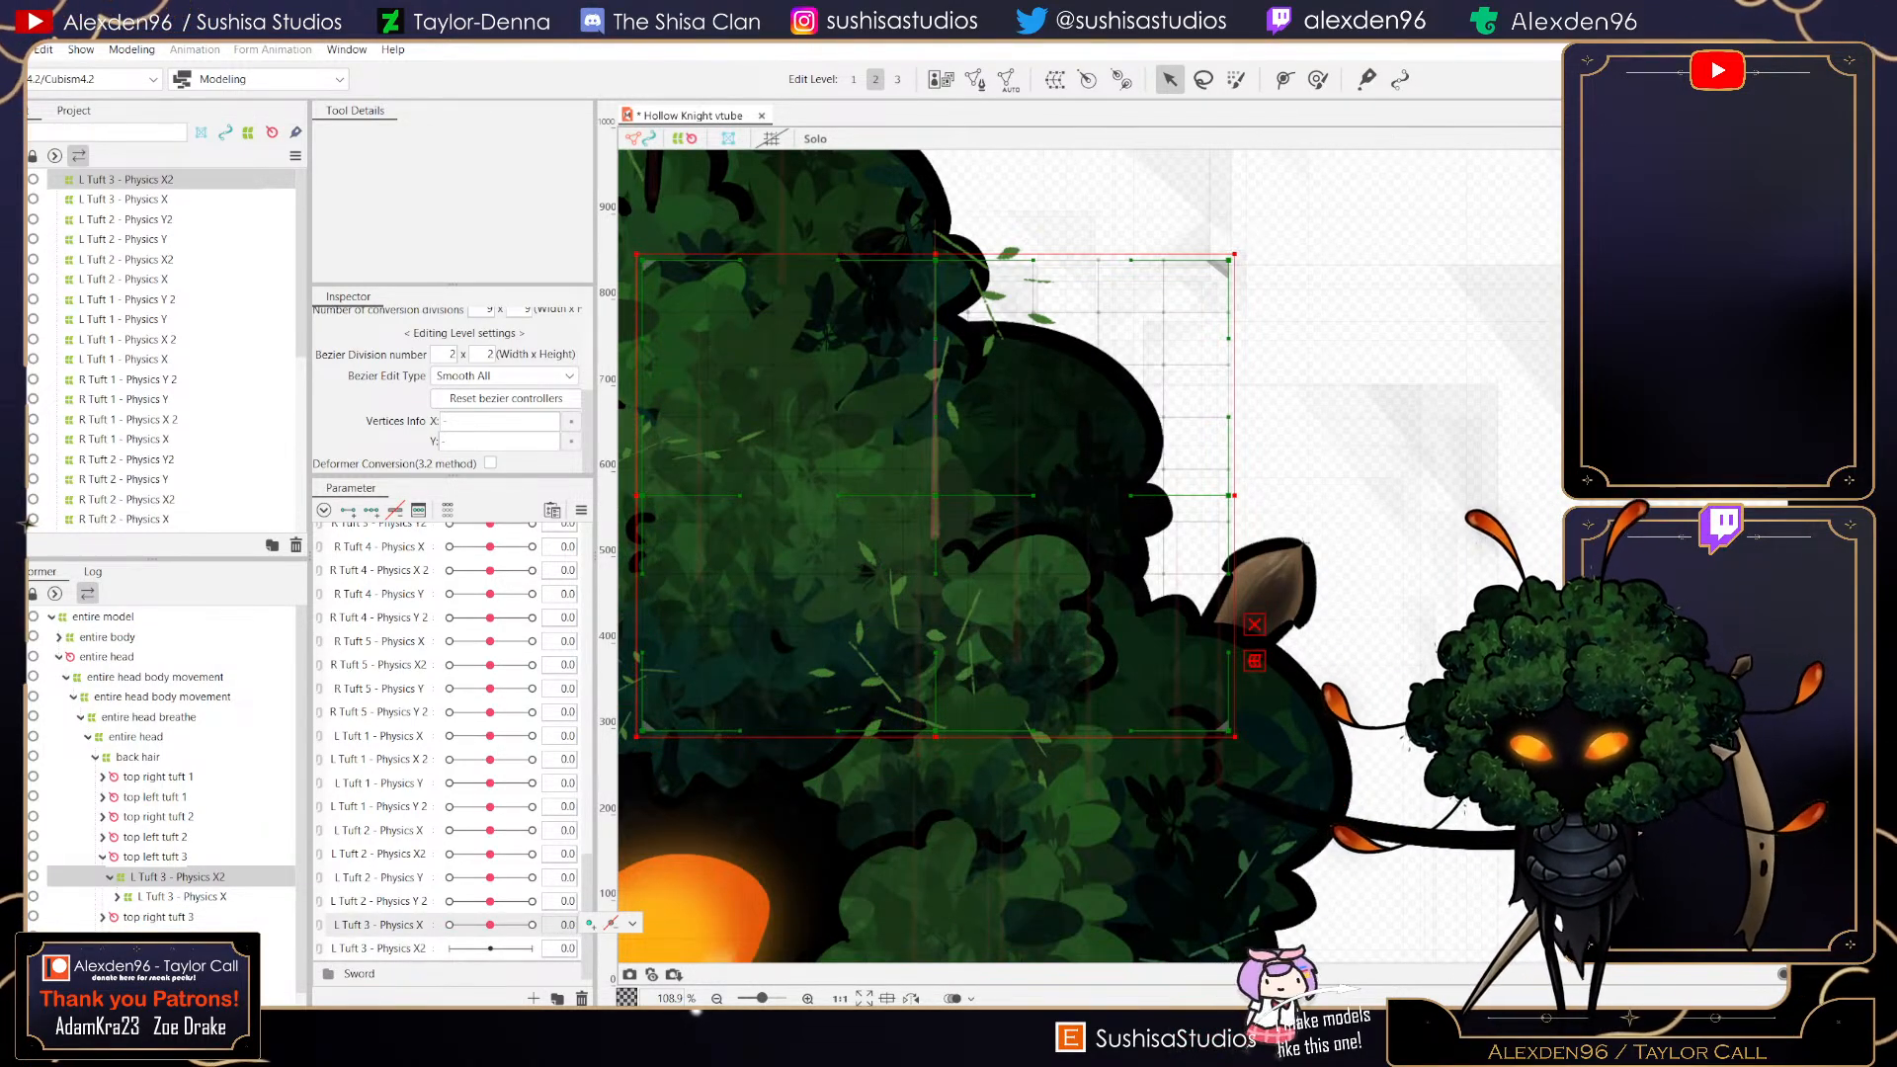
{"action": "mouse_move", "coordinate": [491, 854]}
{"action": "left_mouse_down"}
{"action": "mouse_move", "coordinate": [508, 854]}
{"action": "mouse_move", "coordinate": [449, 853]}
{"action": "mouse_move", "coordinate": [533, 854]}
{"action": "mouse_move", "coordinate": [490, 853]}
{"action": "left_mouse_up"}
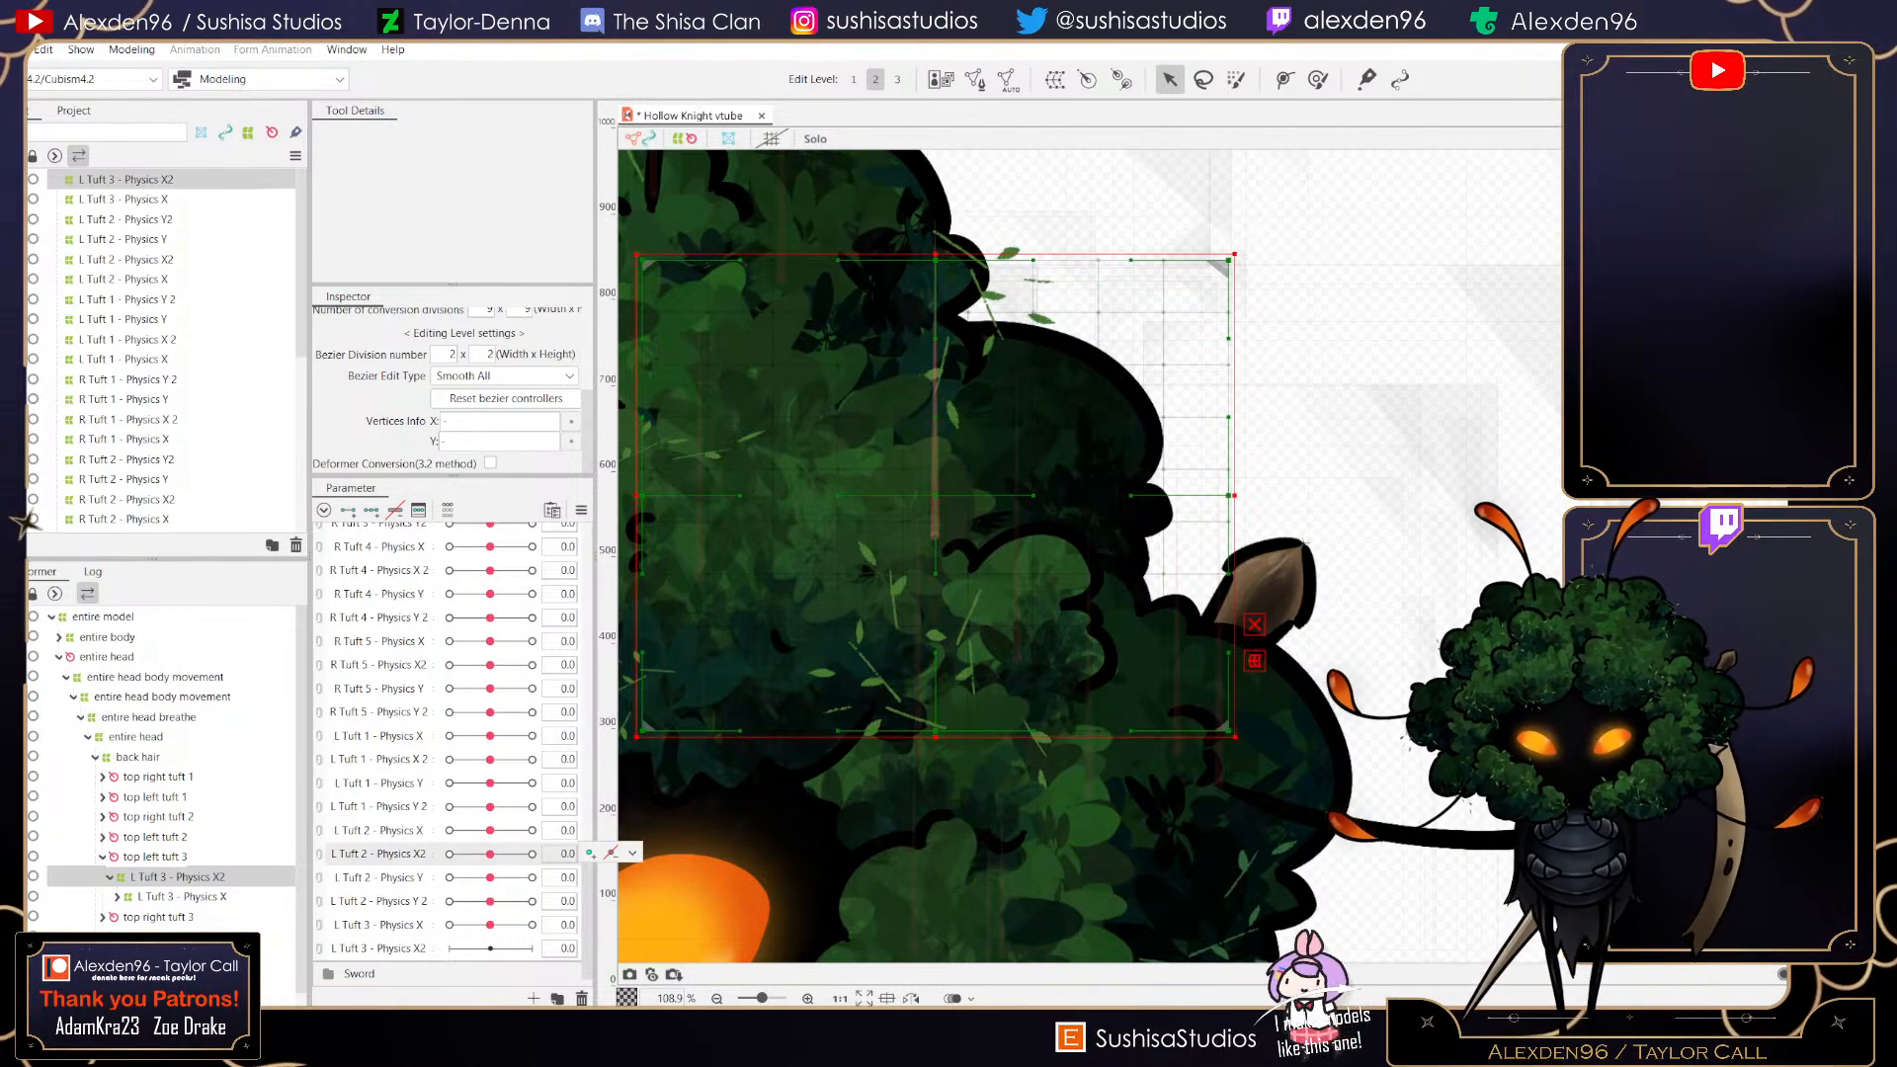
{"action": "left_click", "coordinate": [379, 949]}
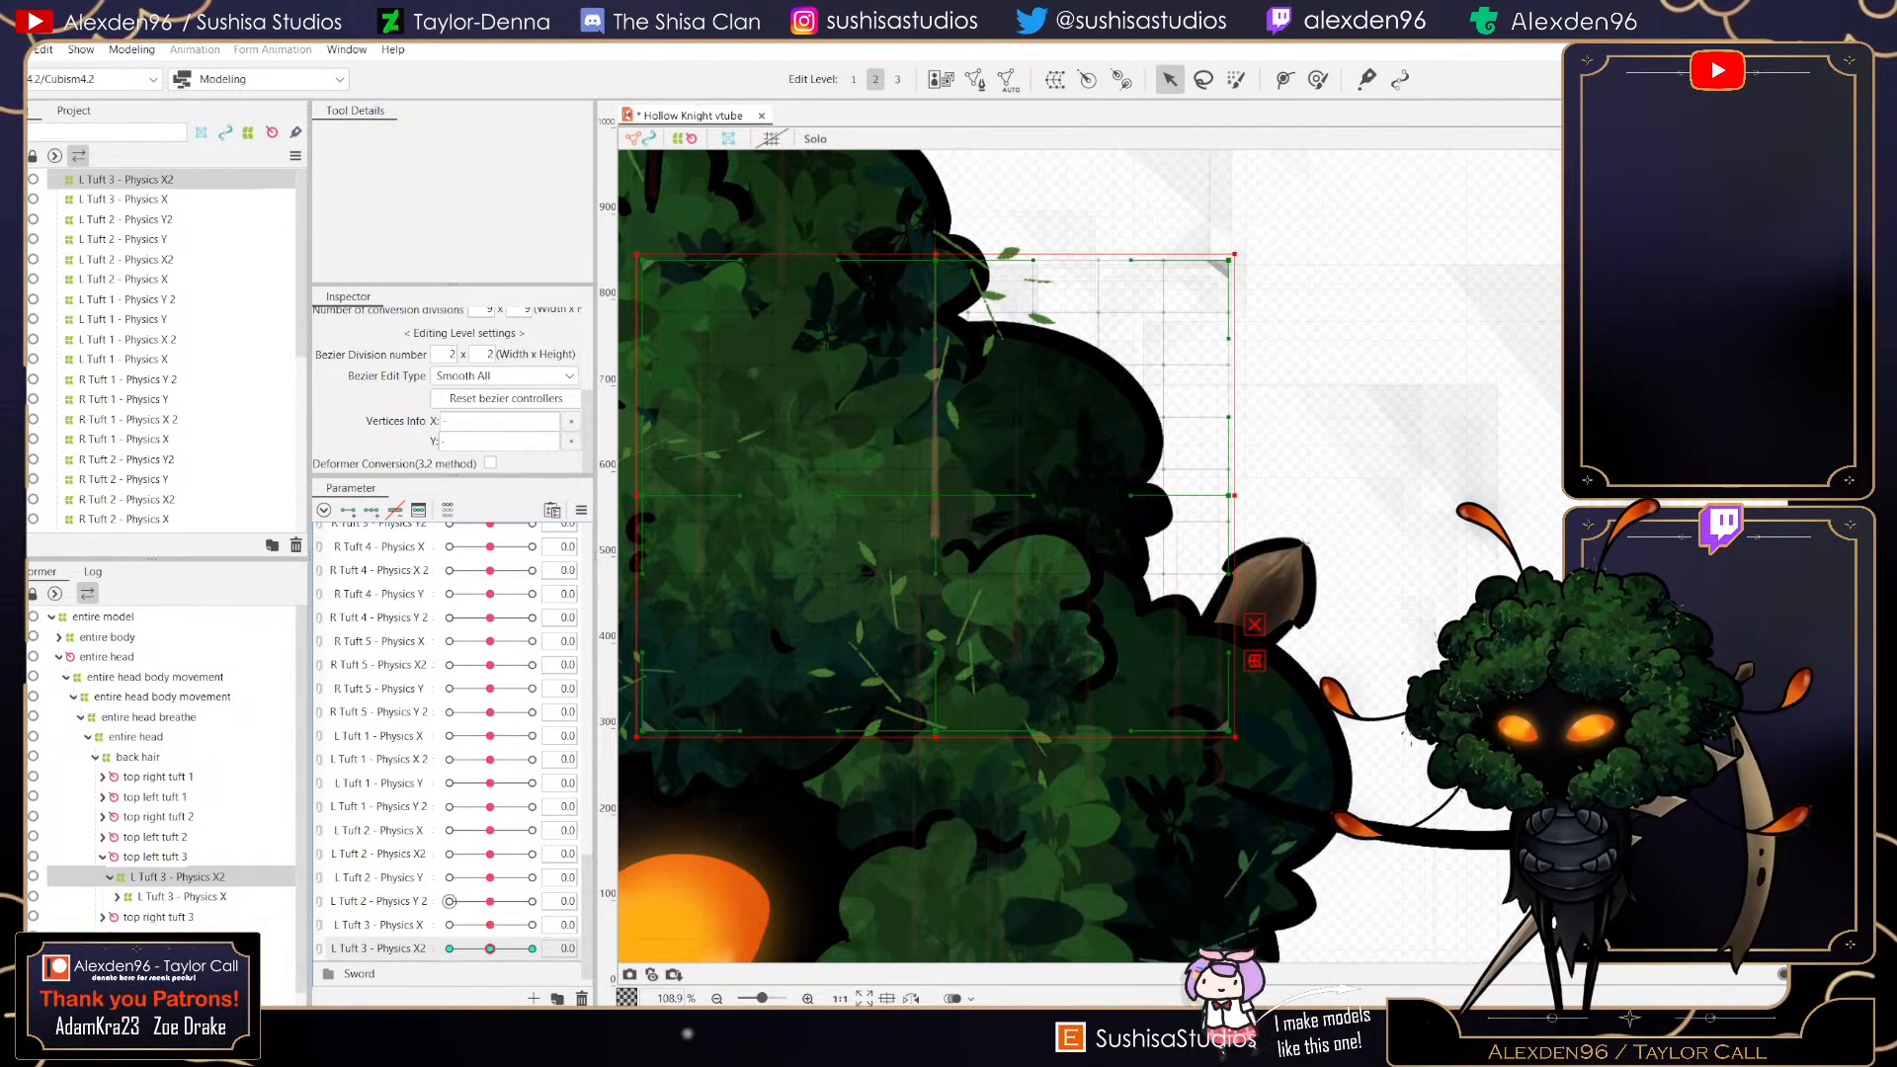
{"action": "left_click_drag", "start_coordinate": [491, 949], "coordinate": [533, 948]}
{"action": "left_click_drag", "start_coordinate": [936, 261], "coordinate": [940, 278]}
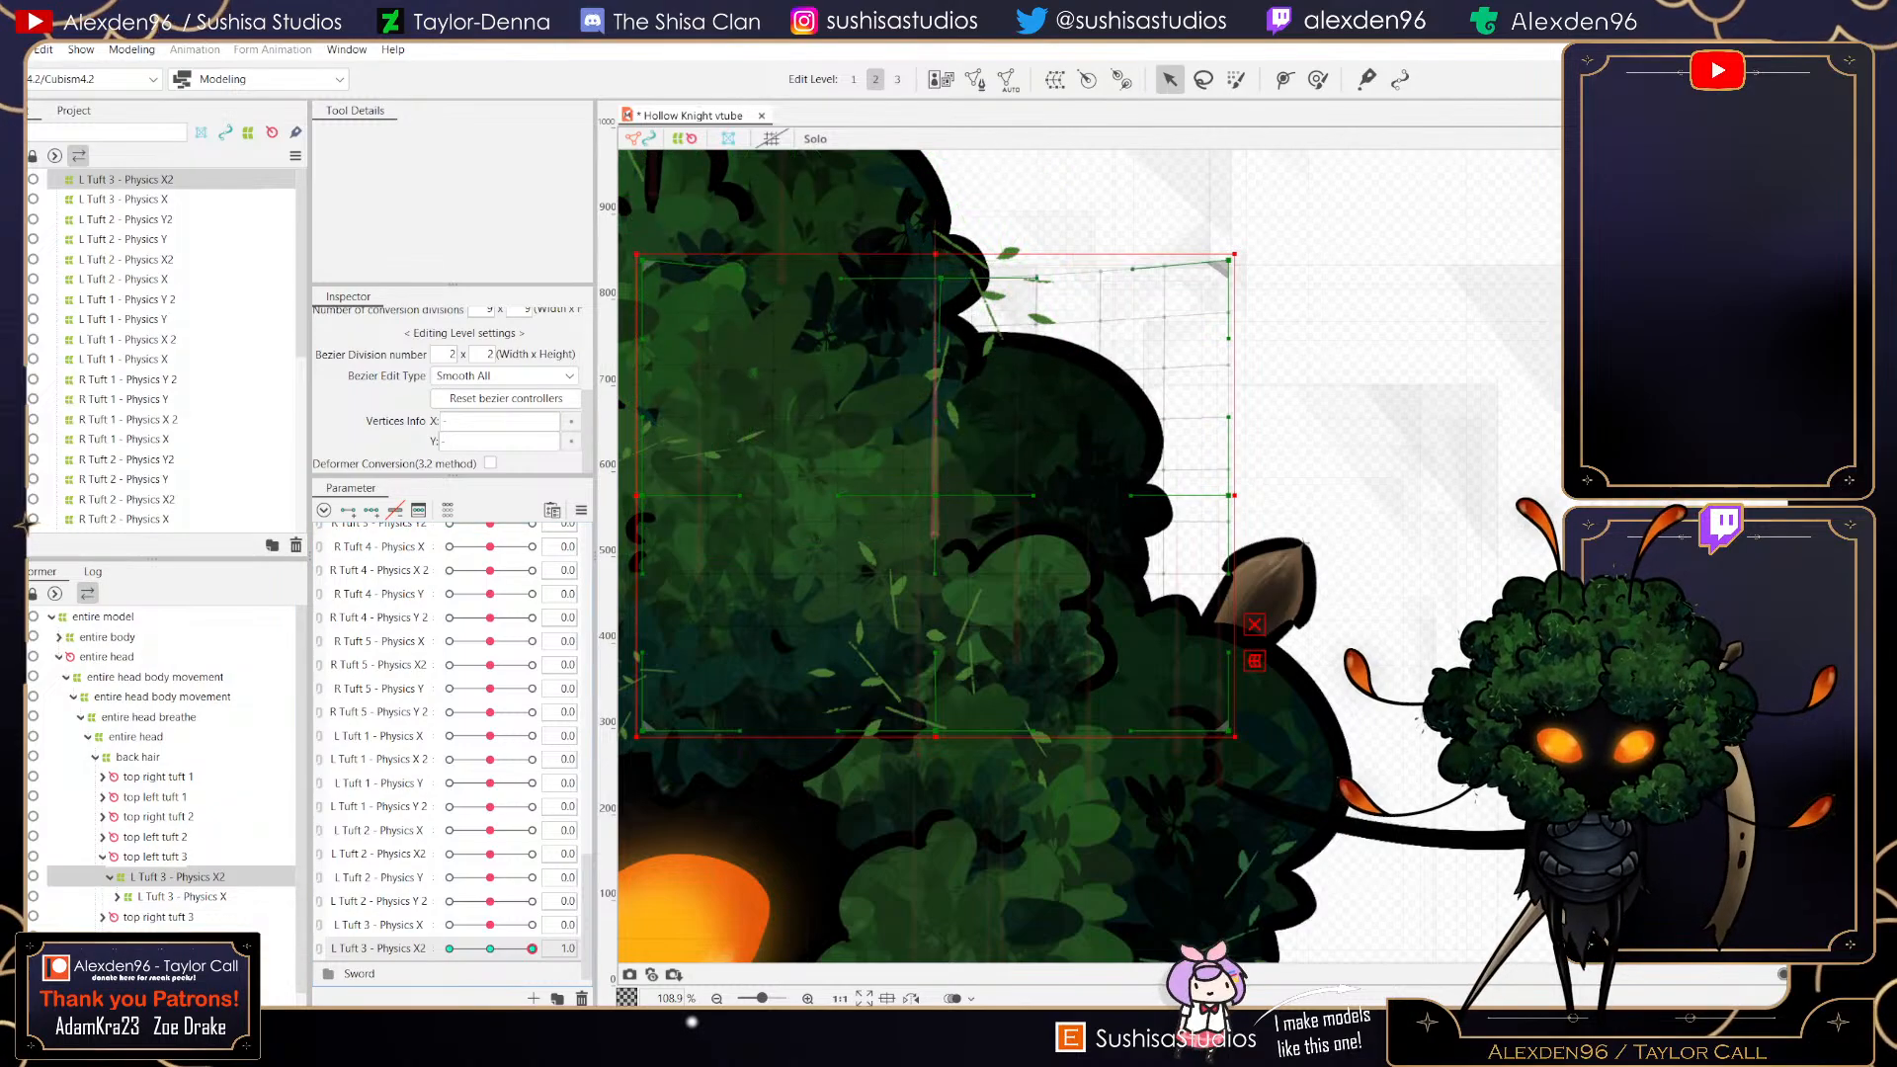
{"action": "left_click_drag", "start_coordinate": [936, 731], "coordinate": [936, 695]}
{"action": "left_click_drag", "start_coordinate": [1229, 495], "coordinate": [1267, 495]}
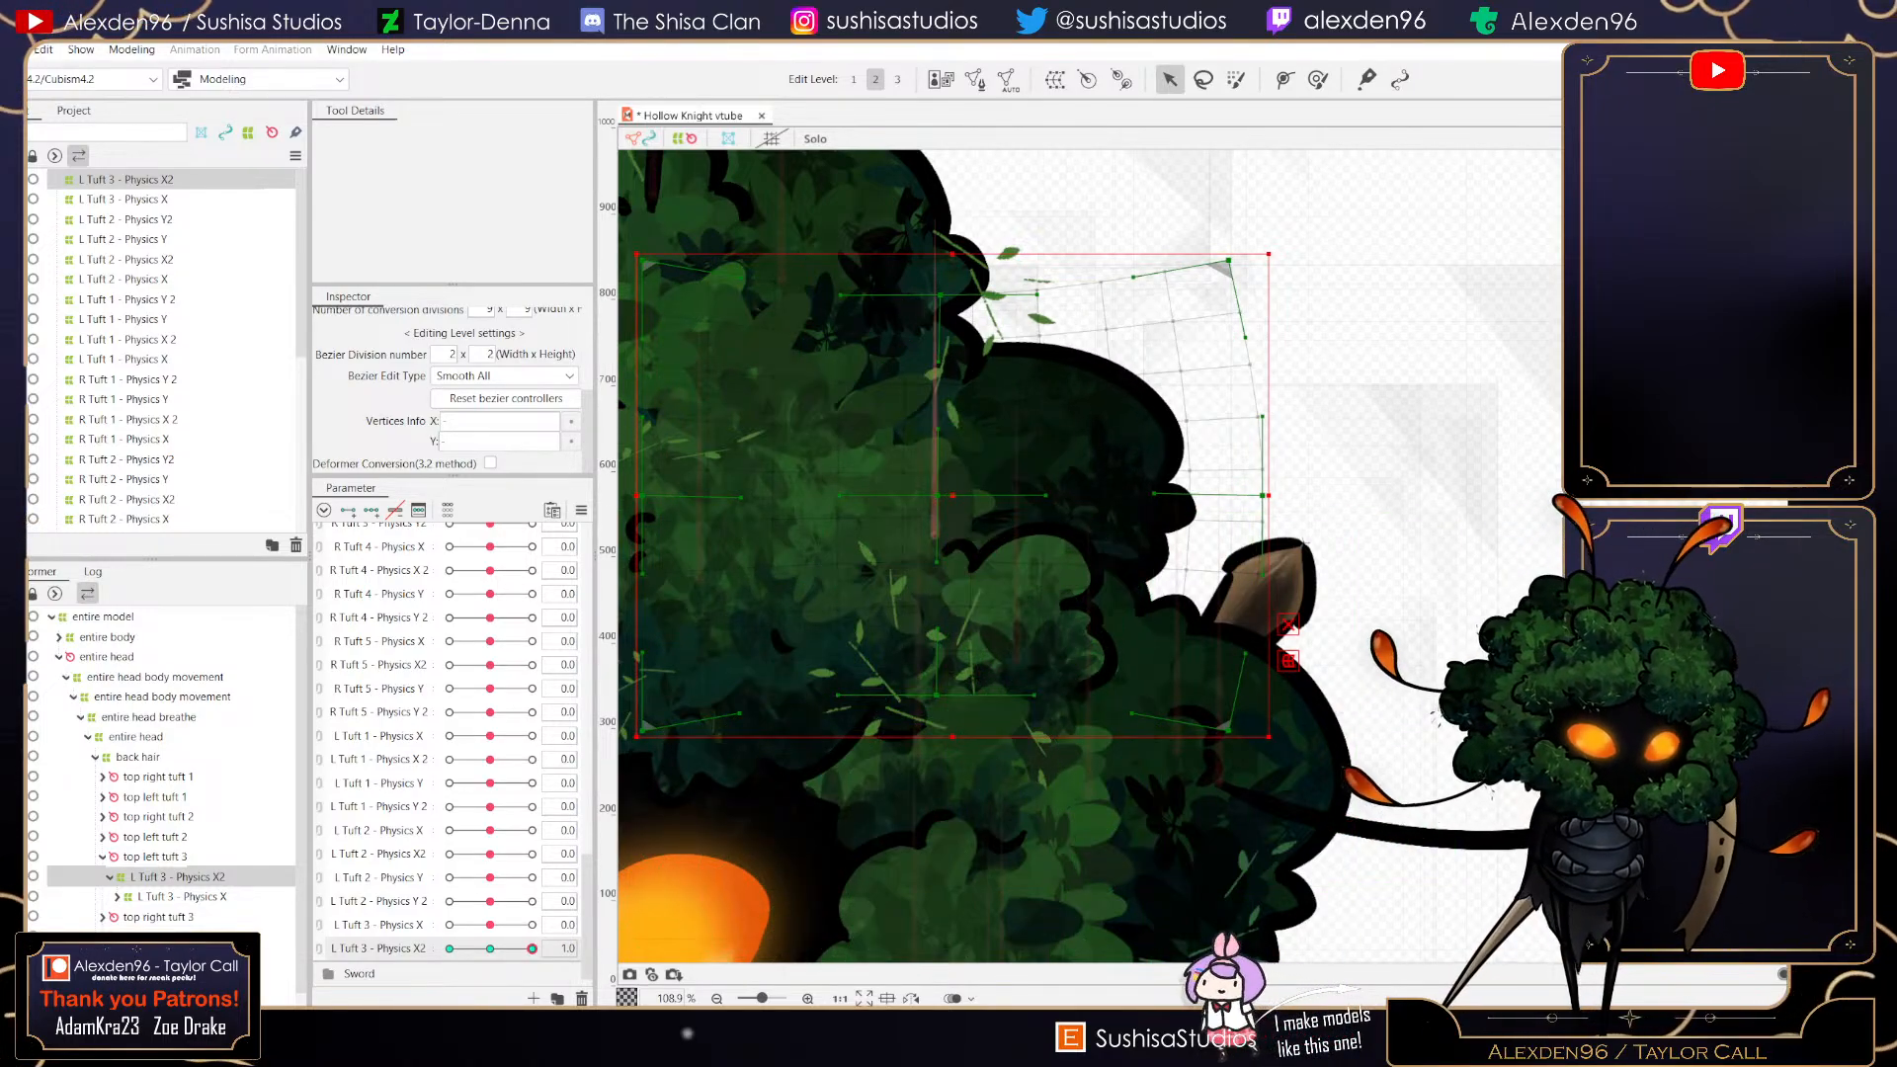
{"action": "left_click_drag", "start_coordinate": [937, 495], "coordinate": [963, 495]}
- Set L Tuft 3 - Physics X2 to -1, bend the deformer the opposite way, then preview and reset the parameter to 0
{"action": "left_click_drag", "start_coordinate": [533, 949], "coordinate": [450, 948]}
{"action": "left_click_drag", "start_coordinate": [935, 260], "coordinate": [925, 244]}
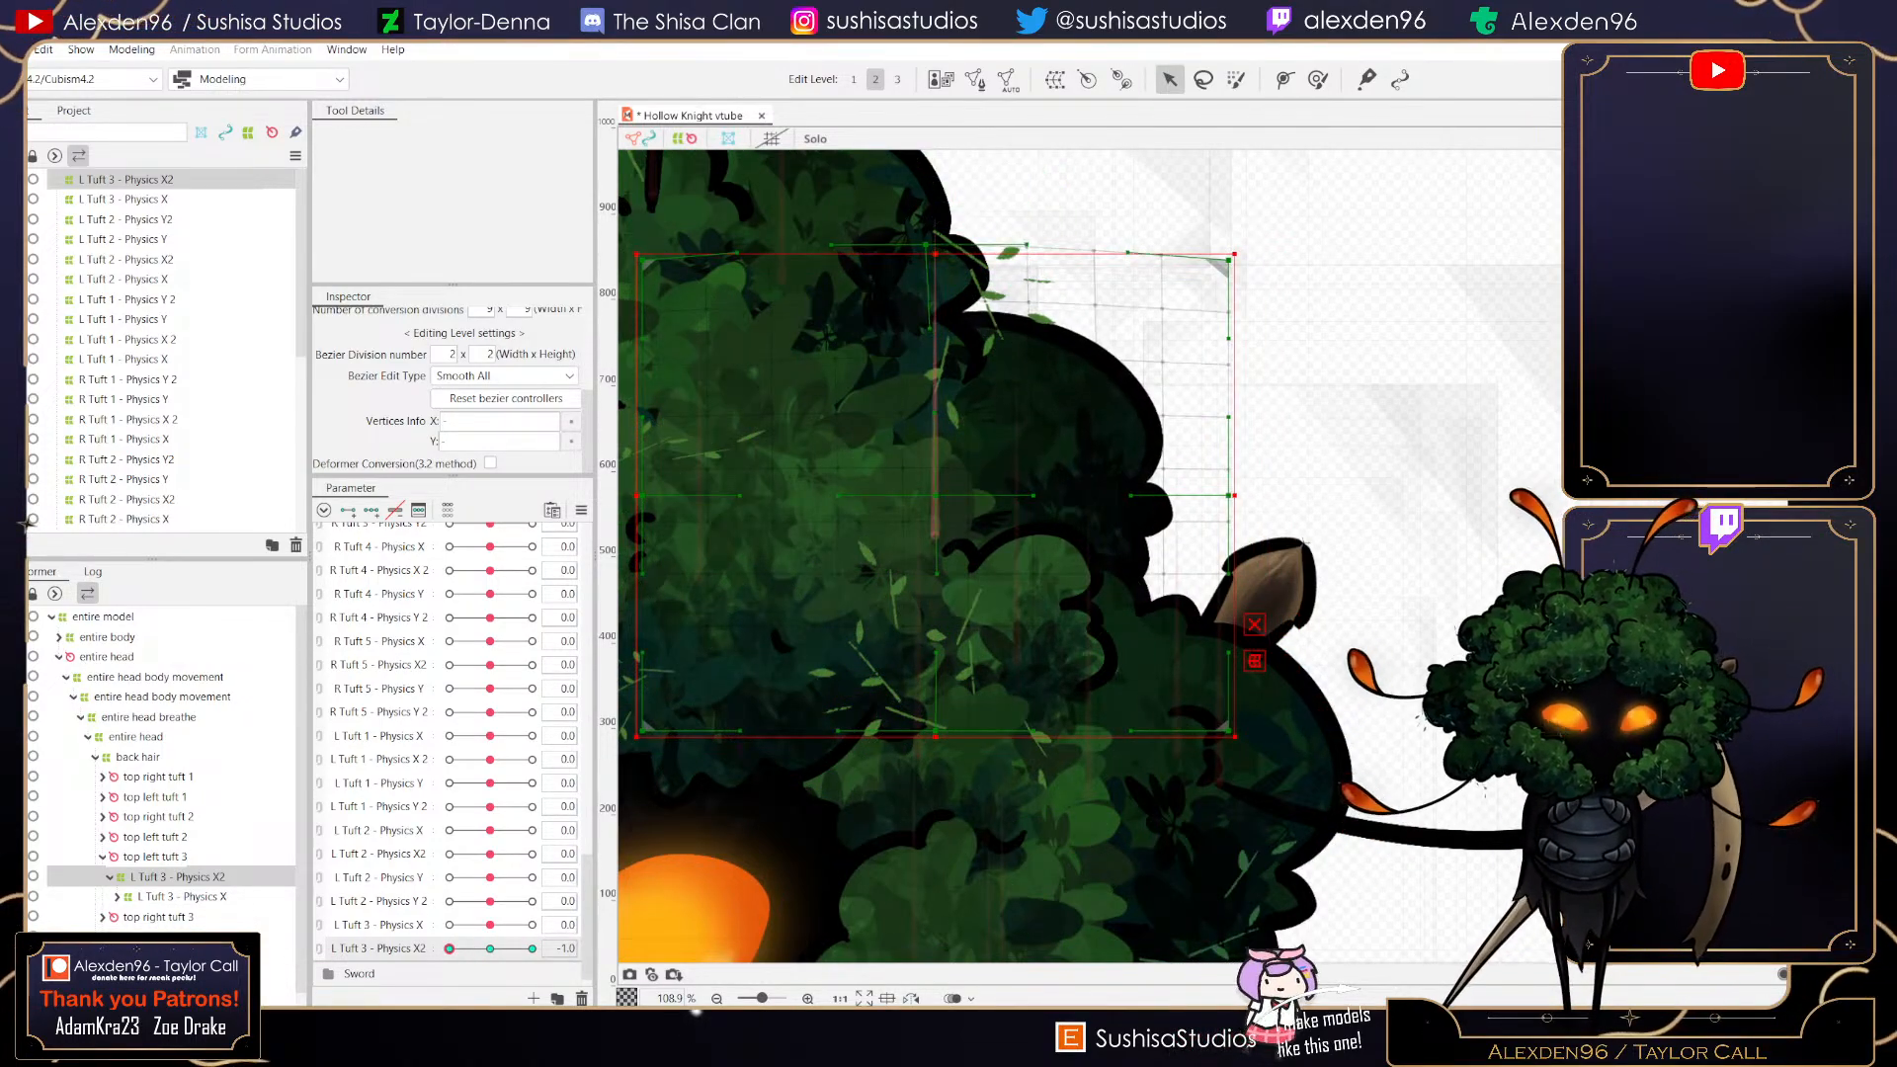
{"action": "left_click_drag", "start_coordinate": [936, 731], "coordinate": [933, 750]}
{"action": "scroll", "coordinate": [933, 750], "scroll_direction": "up", "scroll_amount": 15}
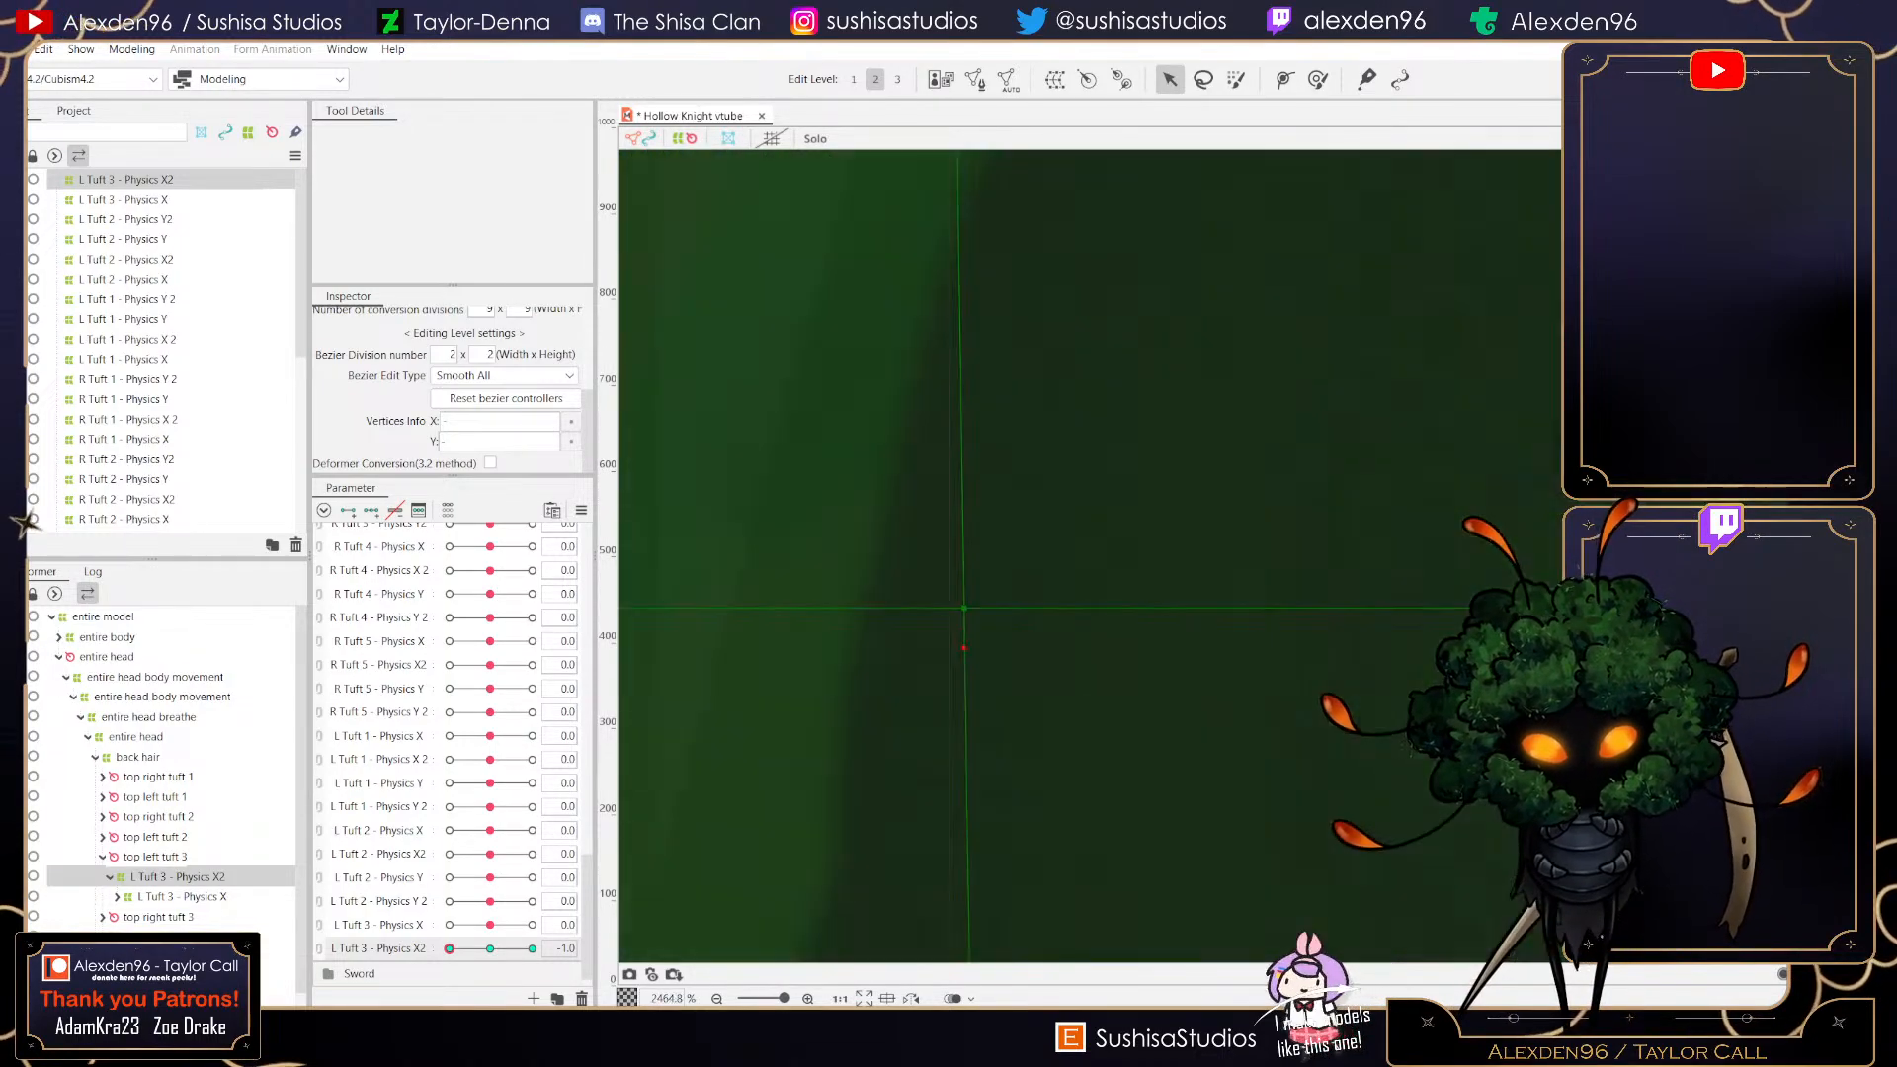
{"action": "scroll", "coordinate": [954, 679], "scroll_direction": "down", "scroll_amount": 15}
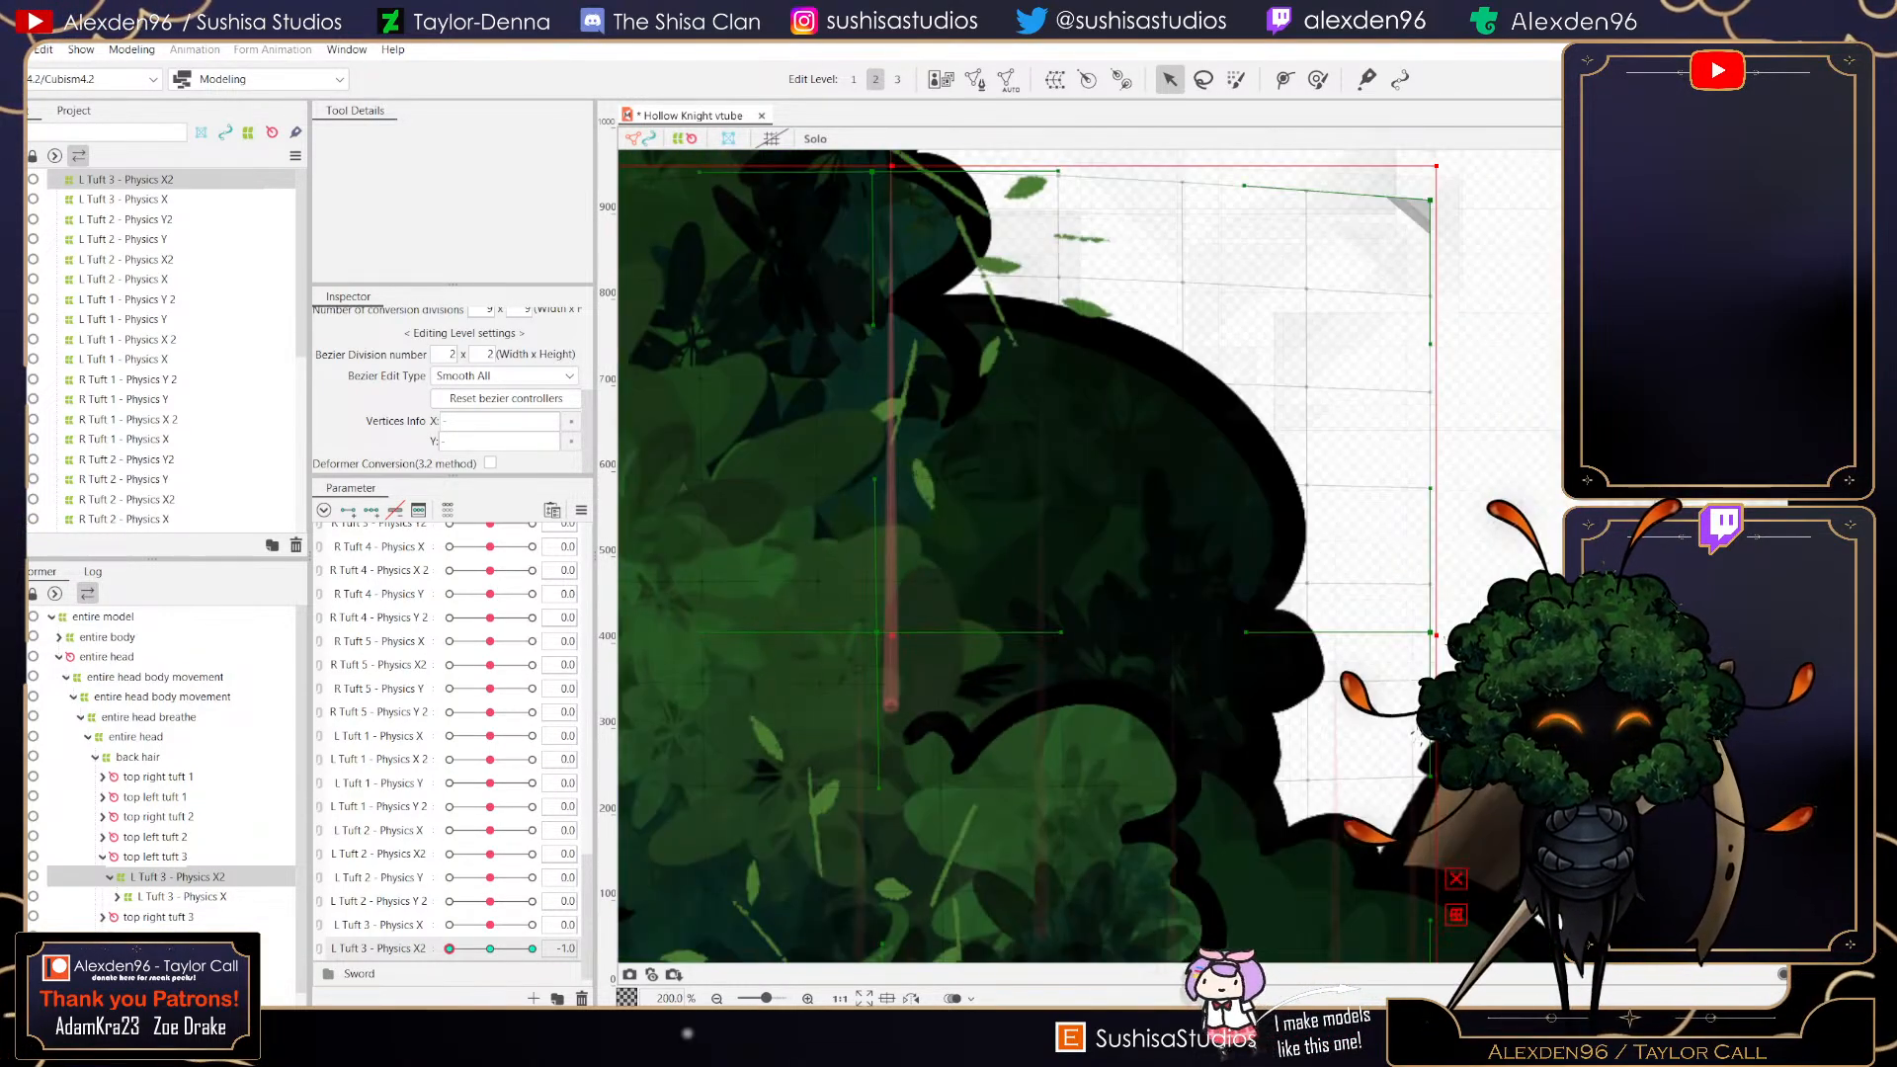
{"action": "left_click_drag", "start_coordinate": [1171, 629], "coordinate": [1144, 629]}
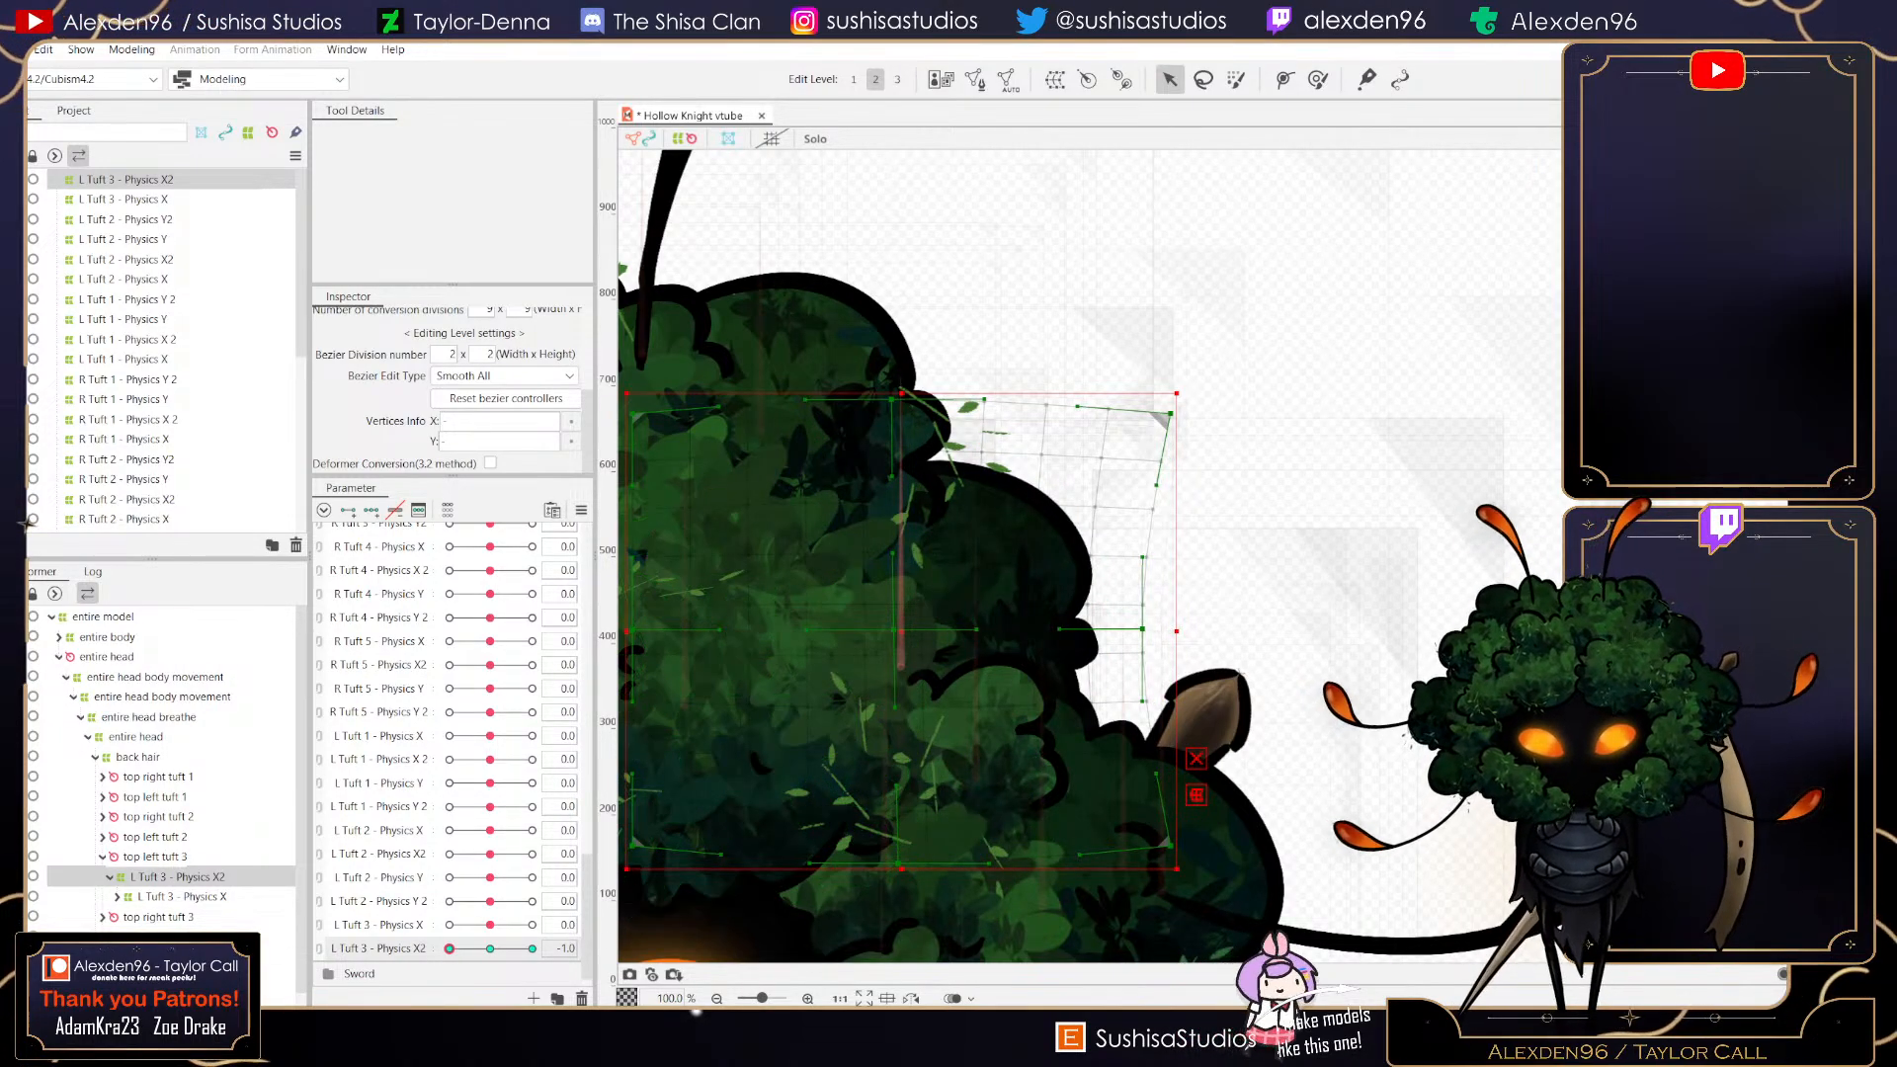
{"action": "left_click_drag", "start_coordinate": [450, 949], "coordinate": [533, 949]}
{"action": "left_click", "coordinate": [490, 948]}
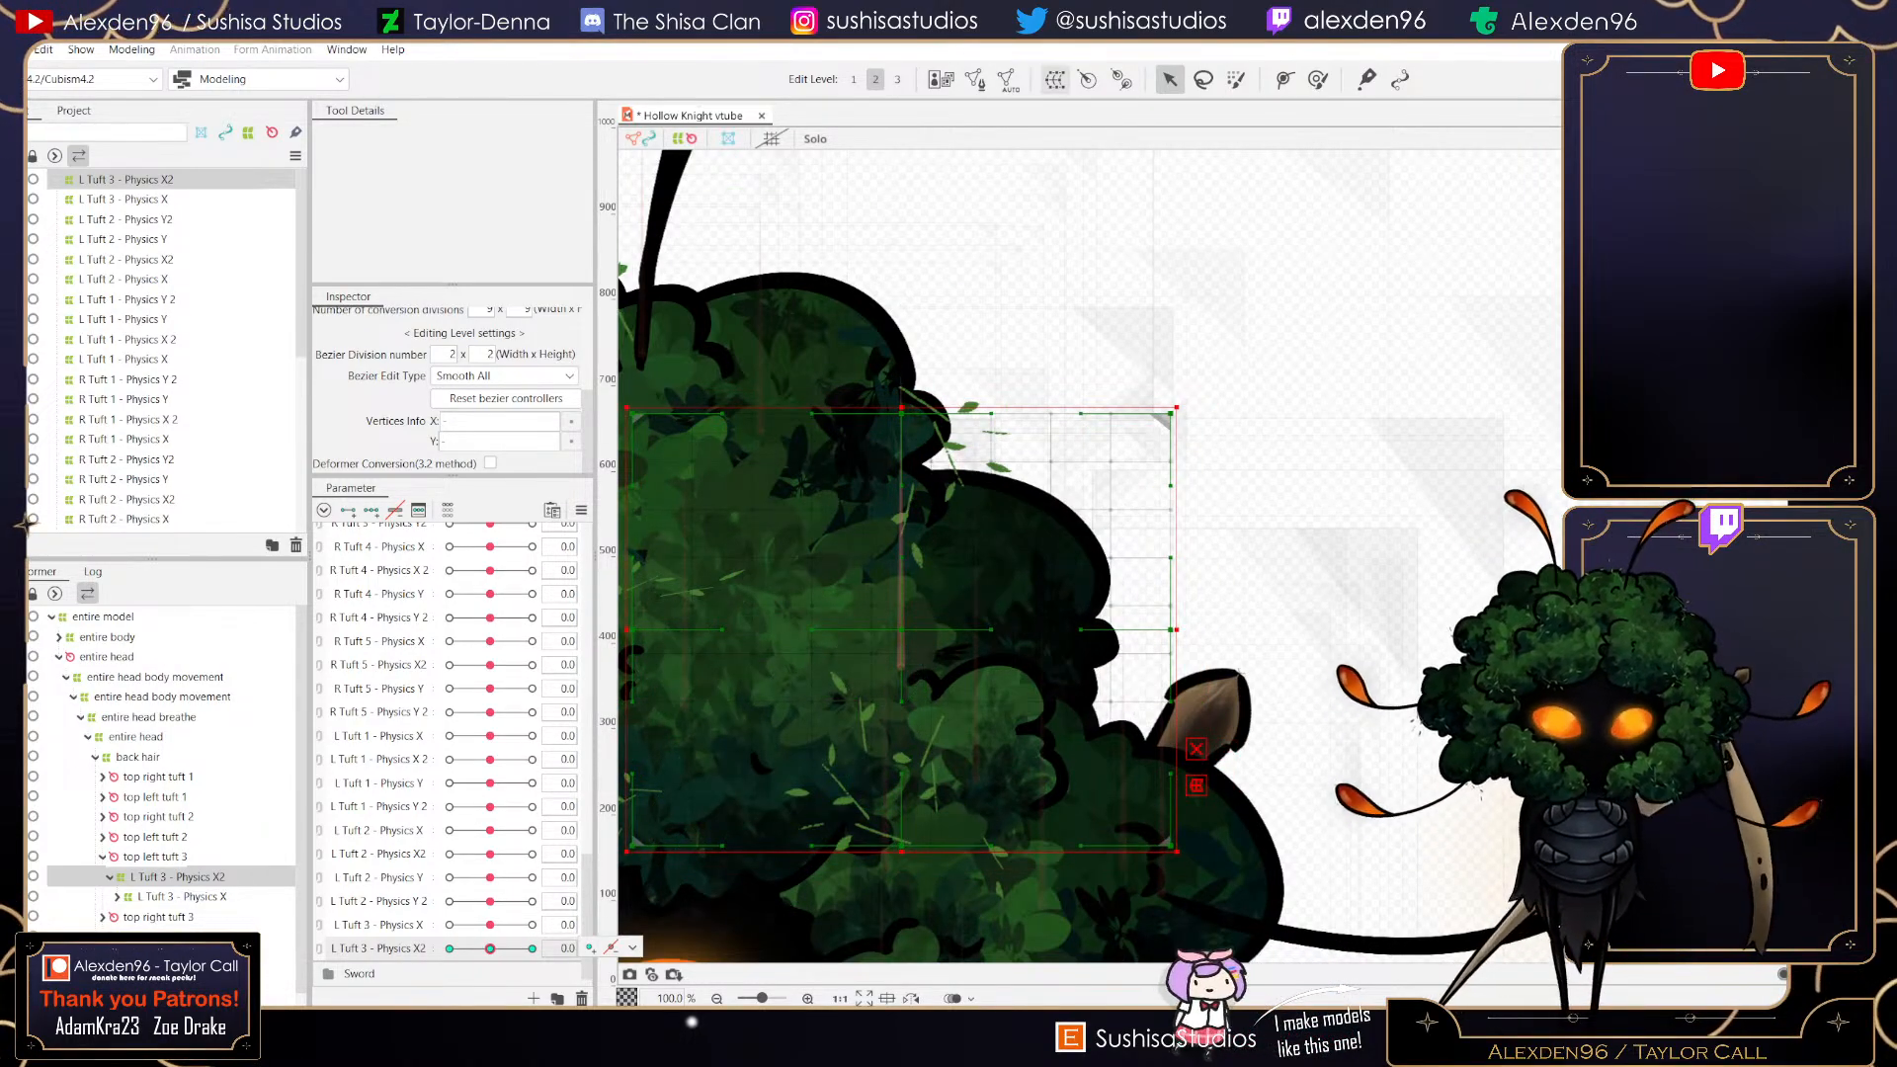
- Create another warp deformer named L Tuft 3 - Physics Y in Root Part
{"action": "left_click", "coordinate": [1055, 79]}
{"action": "left_click", "coordinate": [975, 394]}
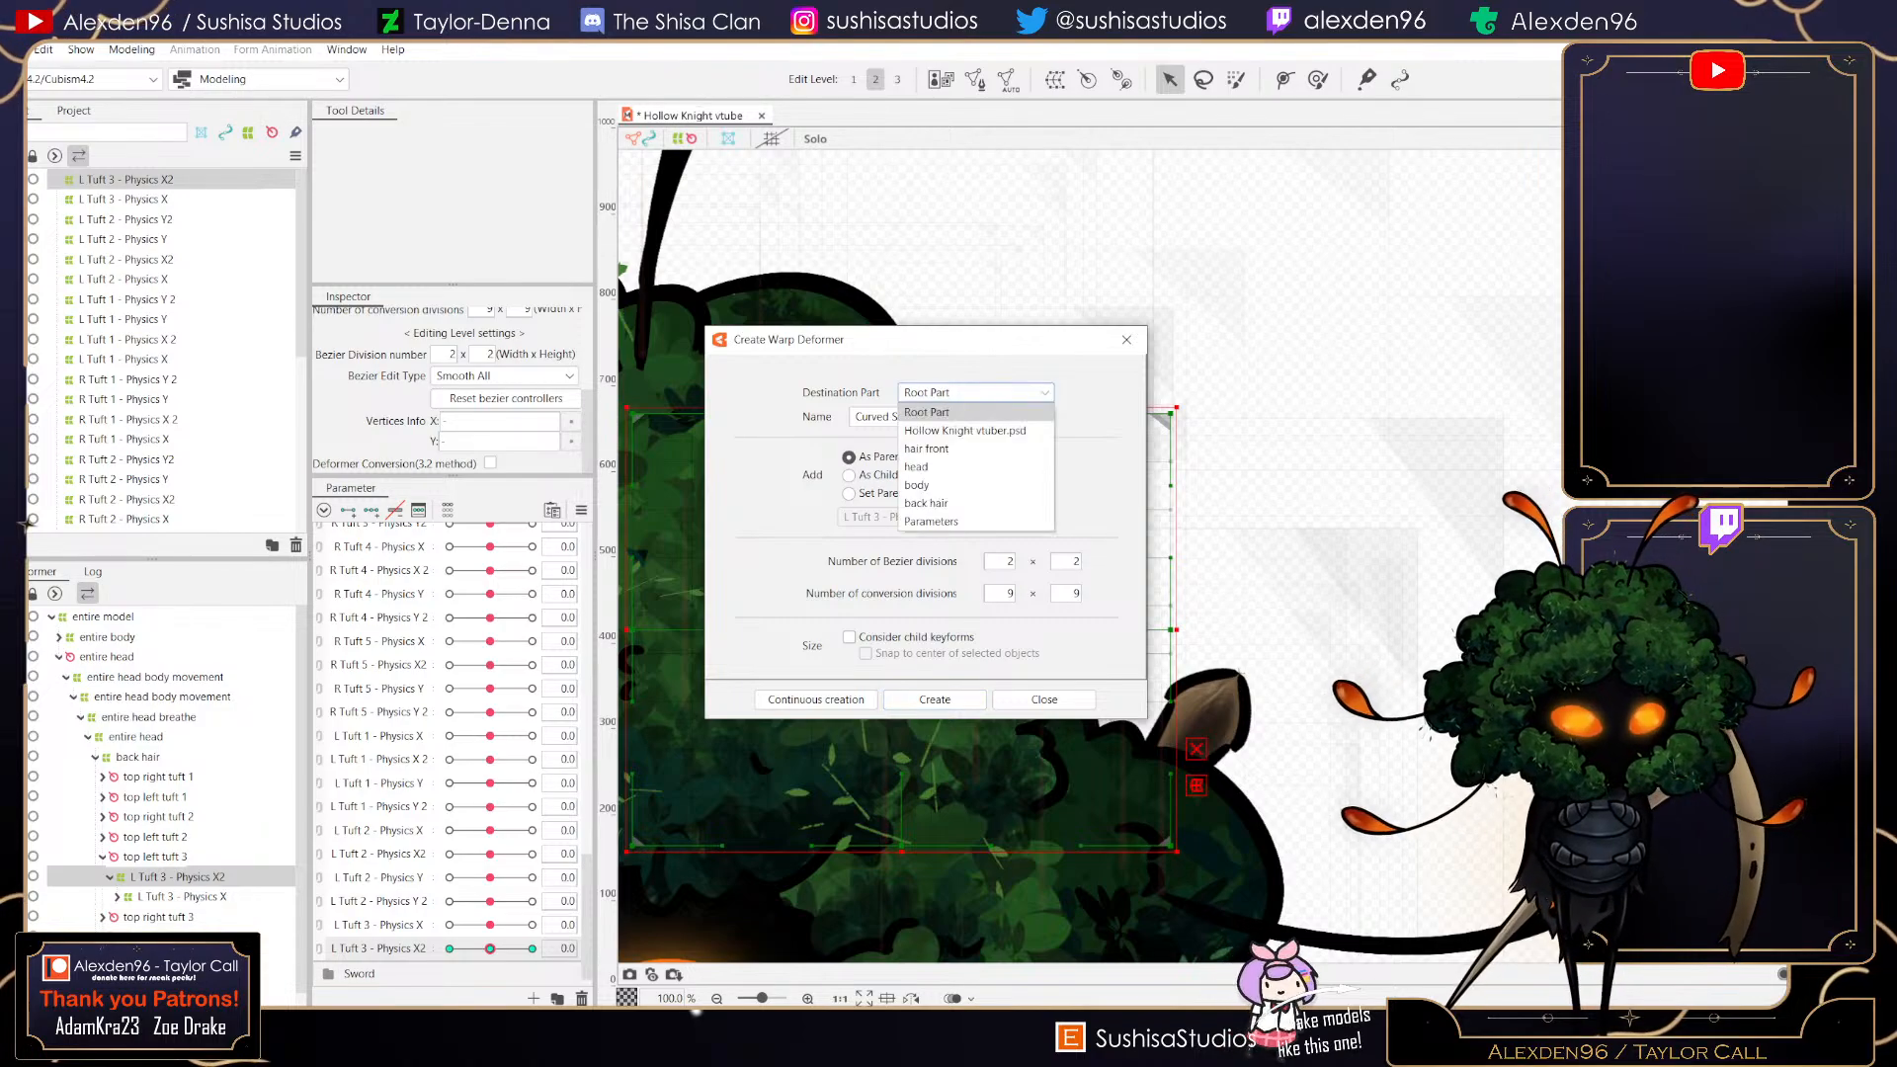
{"action": "left_click", "coordinate": [868, 417]}
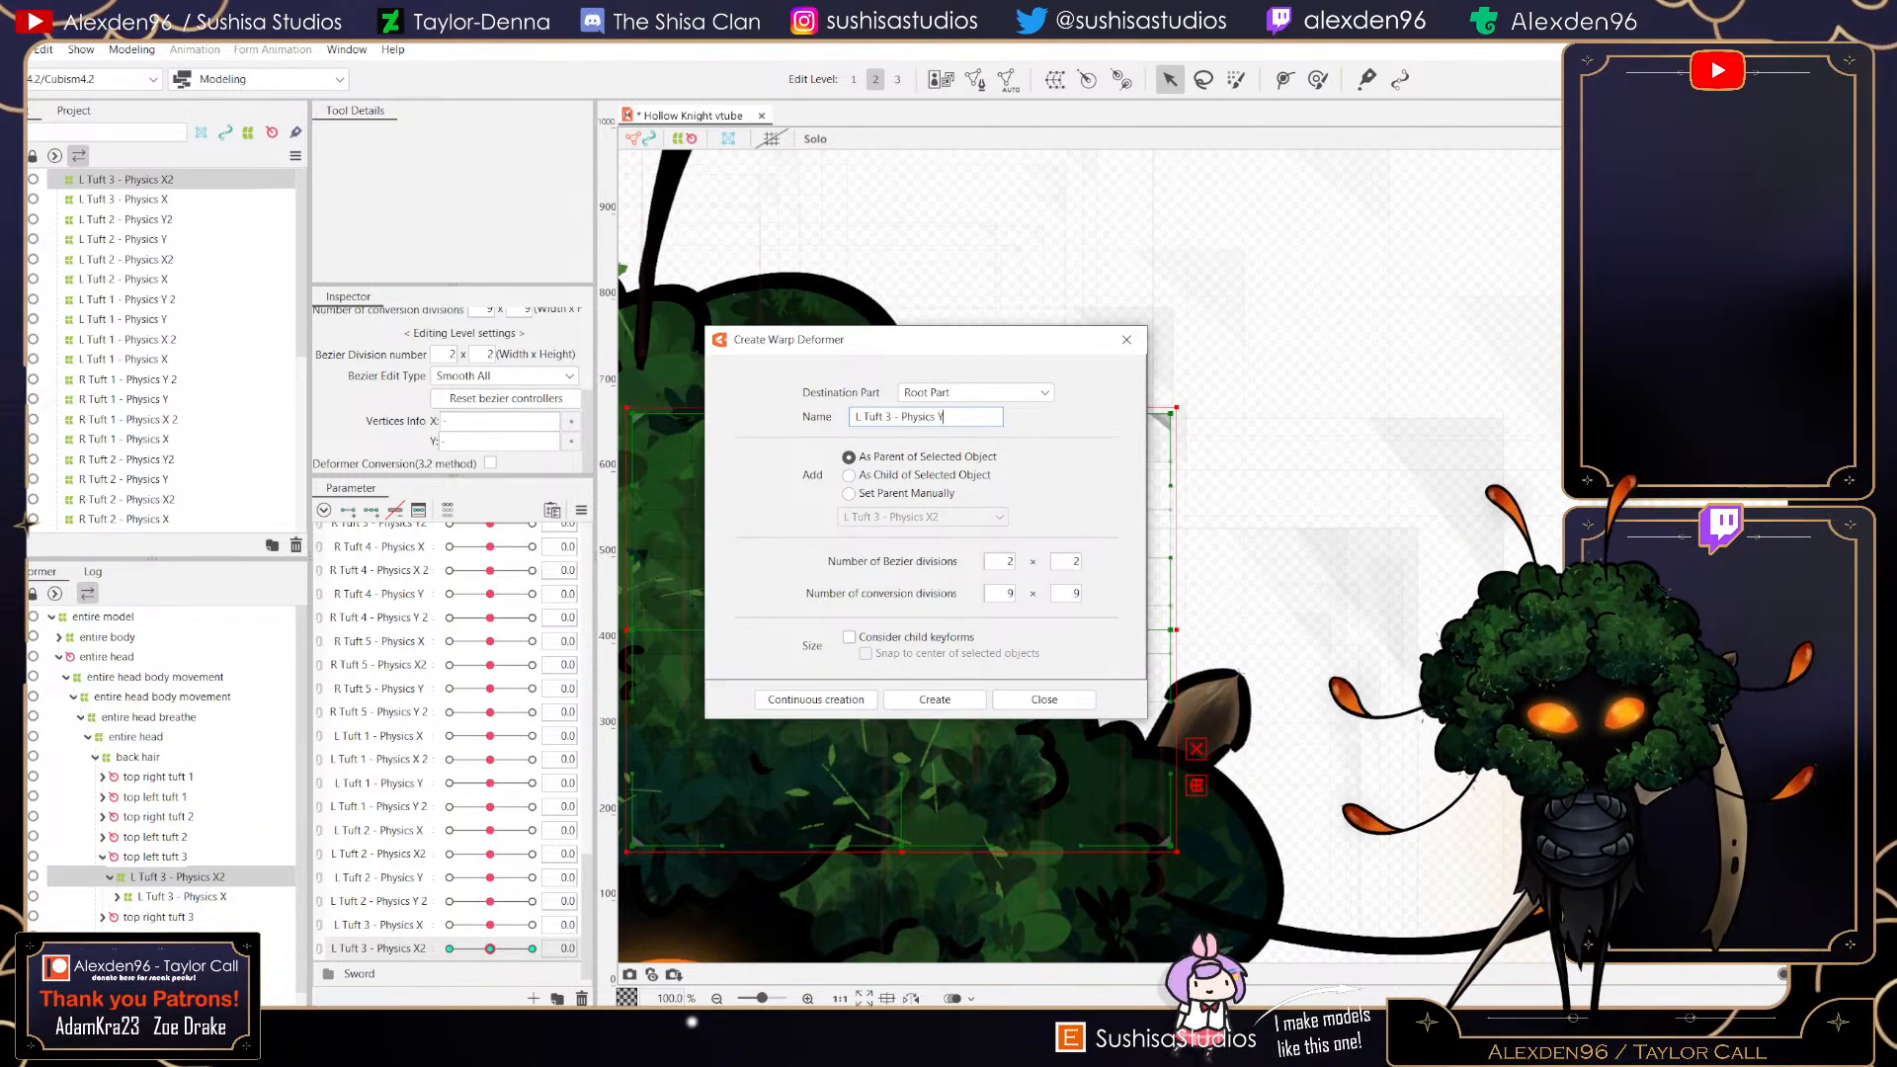
{"action": "left_click", "coordinate": [935, 700]}
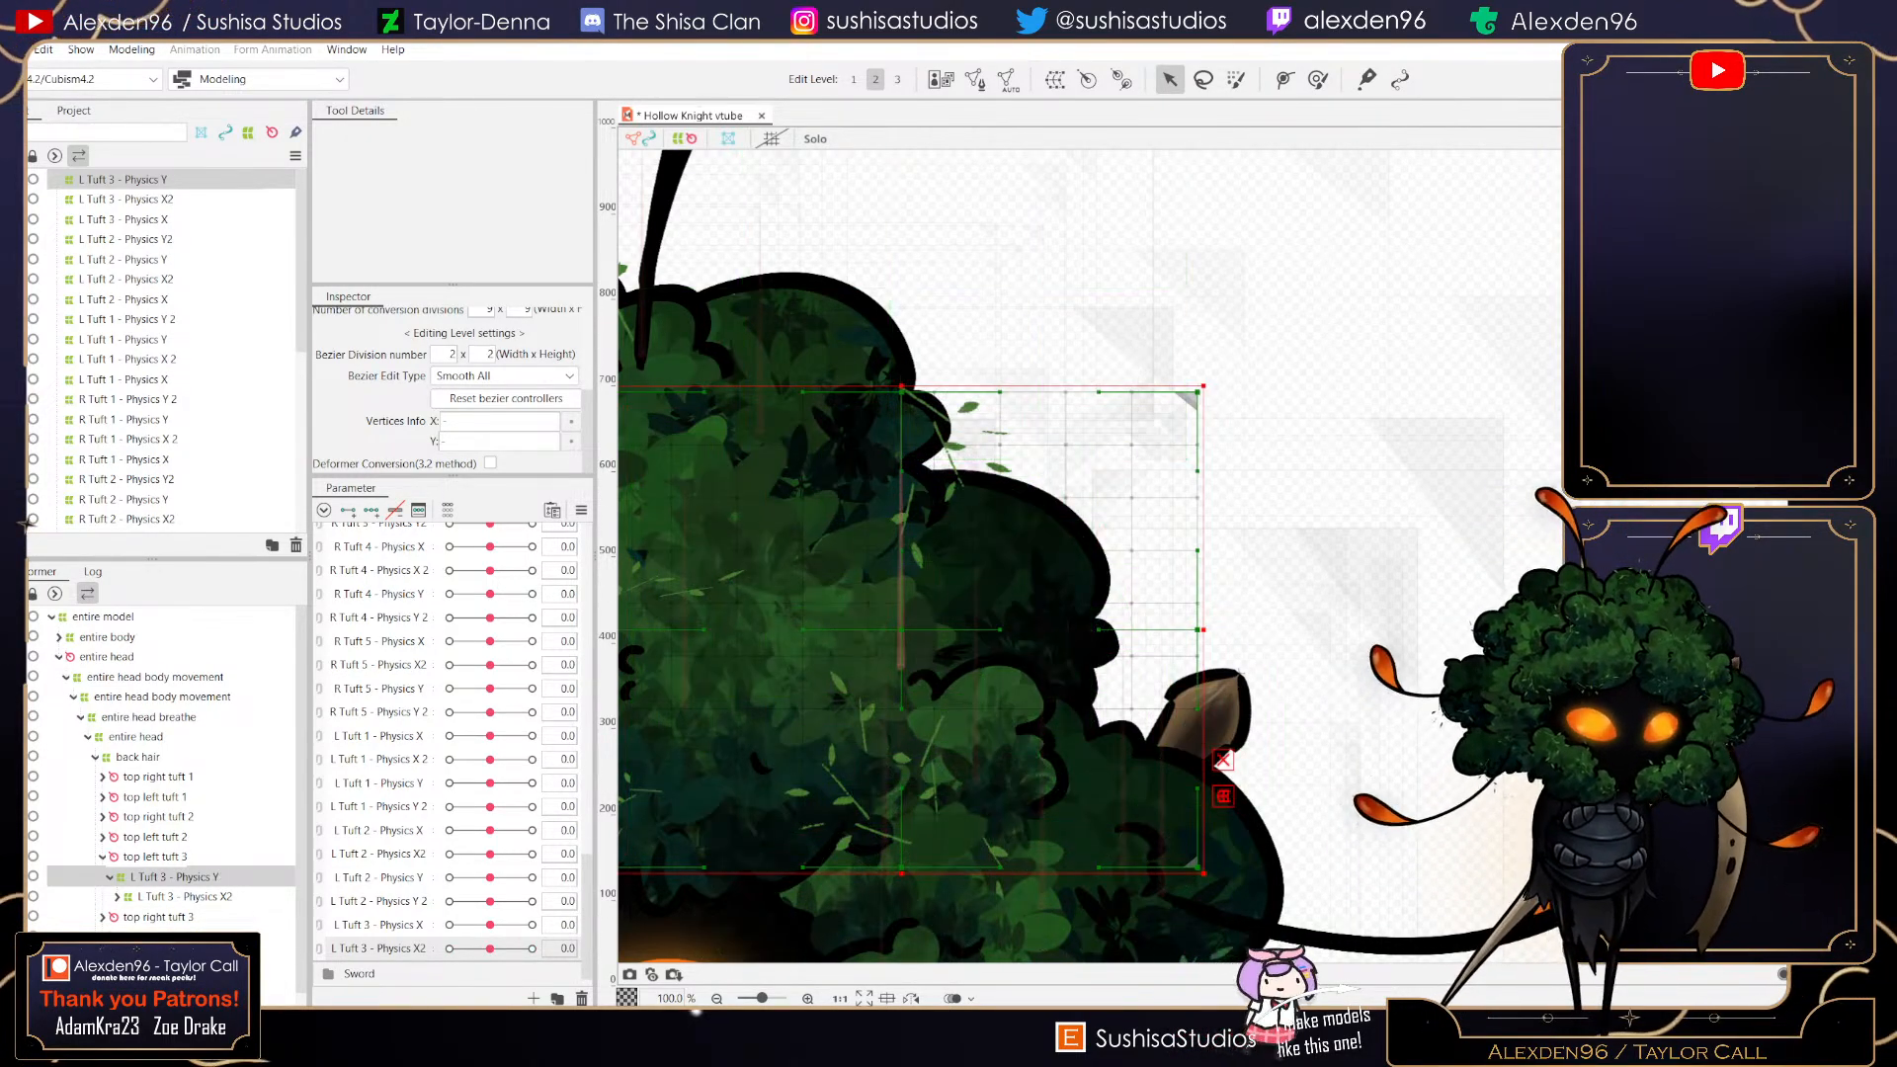
- Resize and reposition the L Tuft 3 - Physics Y deformer to fit around the tuft
{"action": "left_click_drag", "start_coordinate": [1203, 386], "coordinate": [1136, 460]}
{"action": "left_click_drag", "start_coordinate": [898, 557], "coordinate": [1041, 546]}
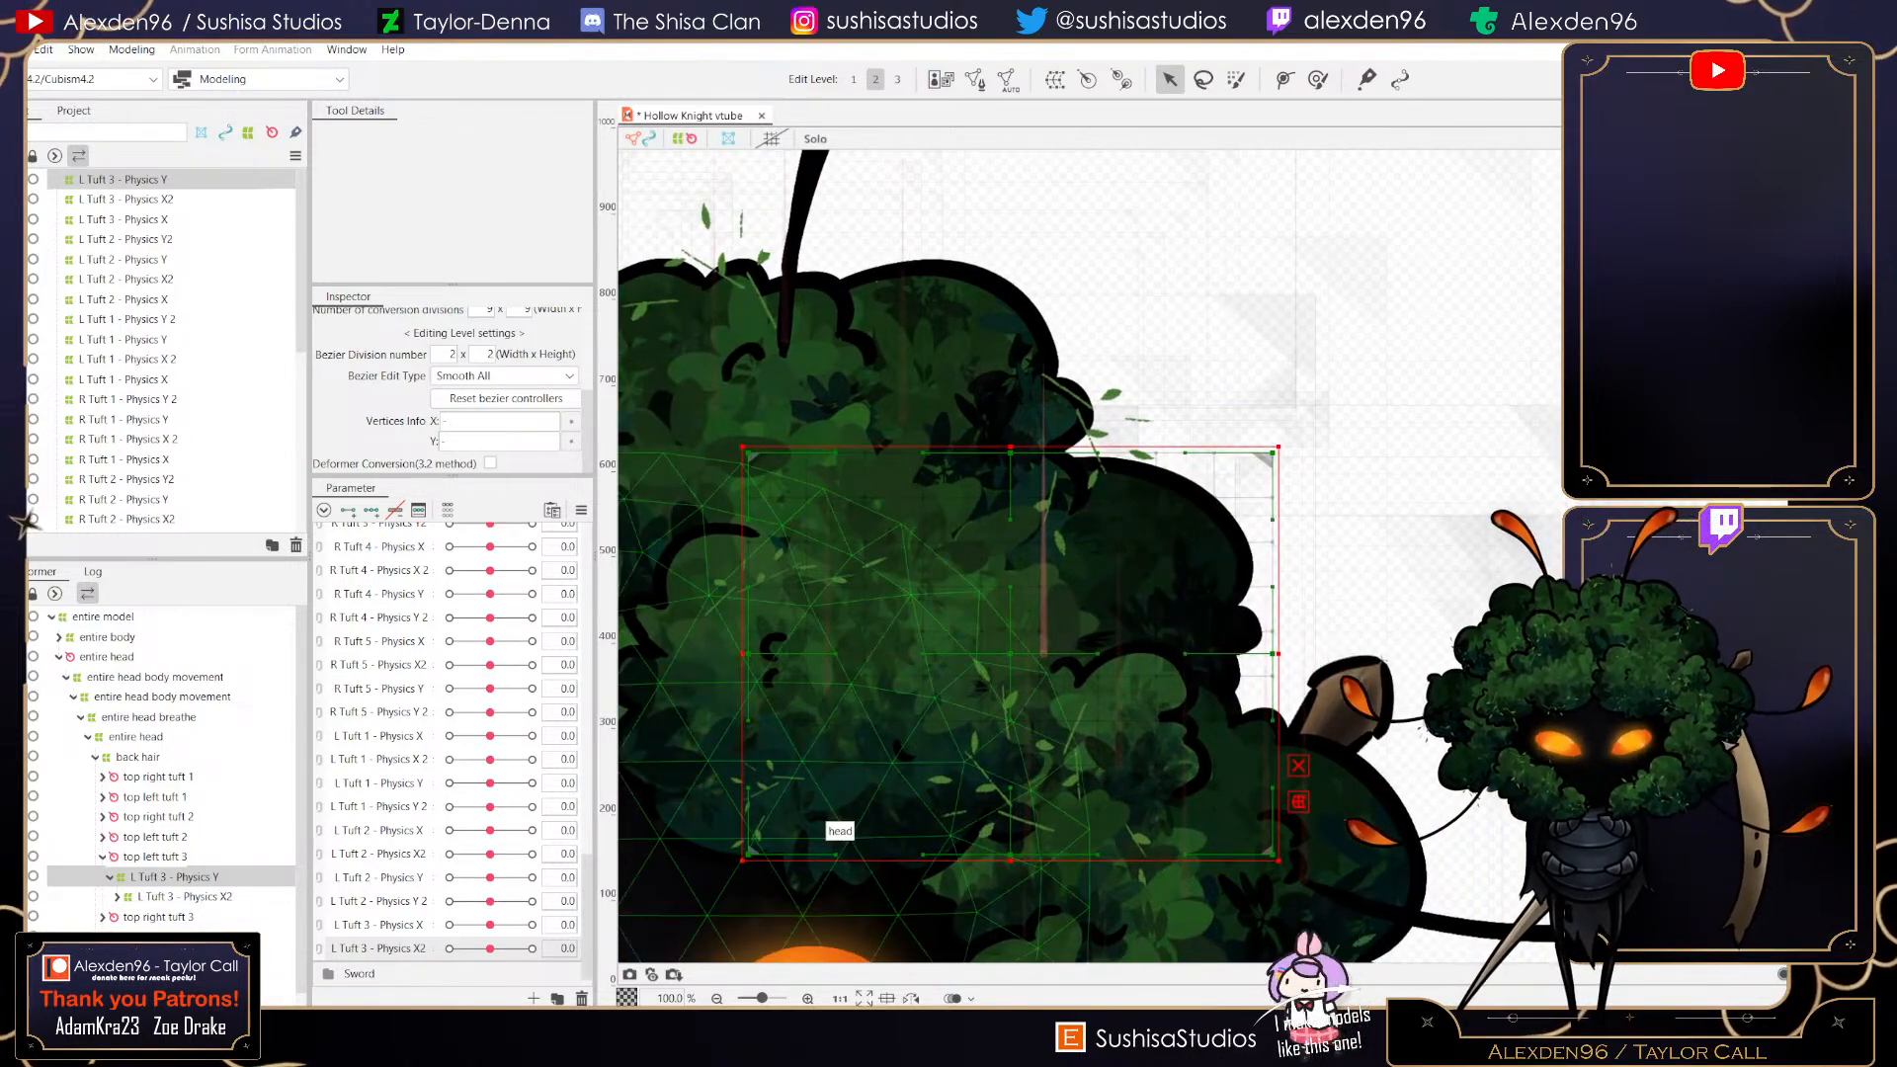
{"action": "left_click_drag", "start_coordinate": [741, 861], "coordinate": [845, 810]}
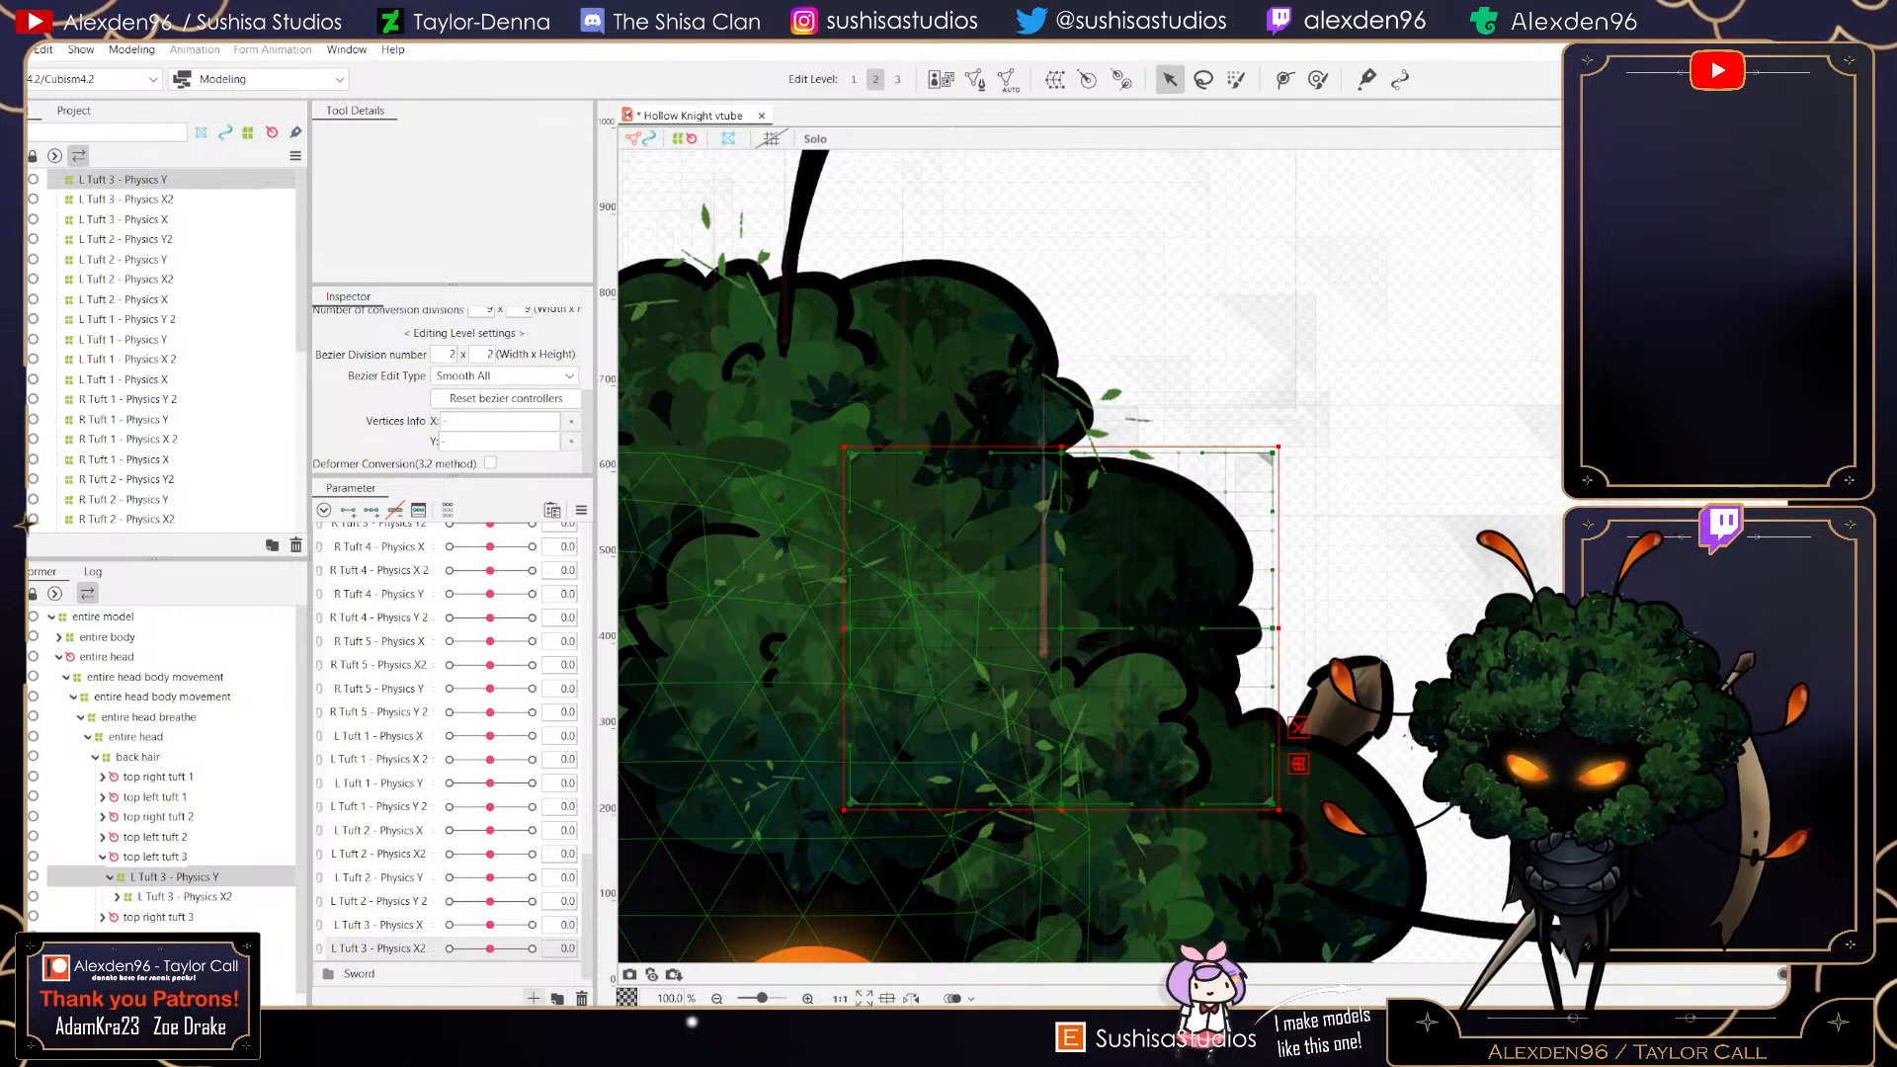
- Create a new parameter named L Tuft 3 - Physics Y and add three keys to it
{"action": "left_click", "coordinate": [534, 998]}
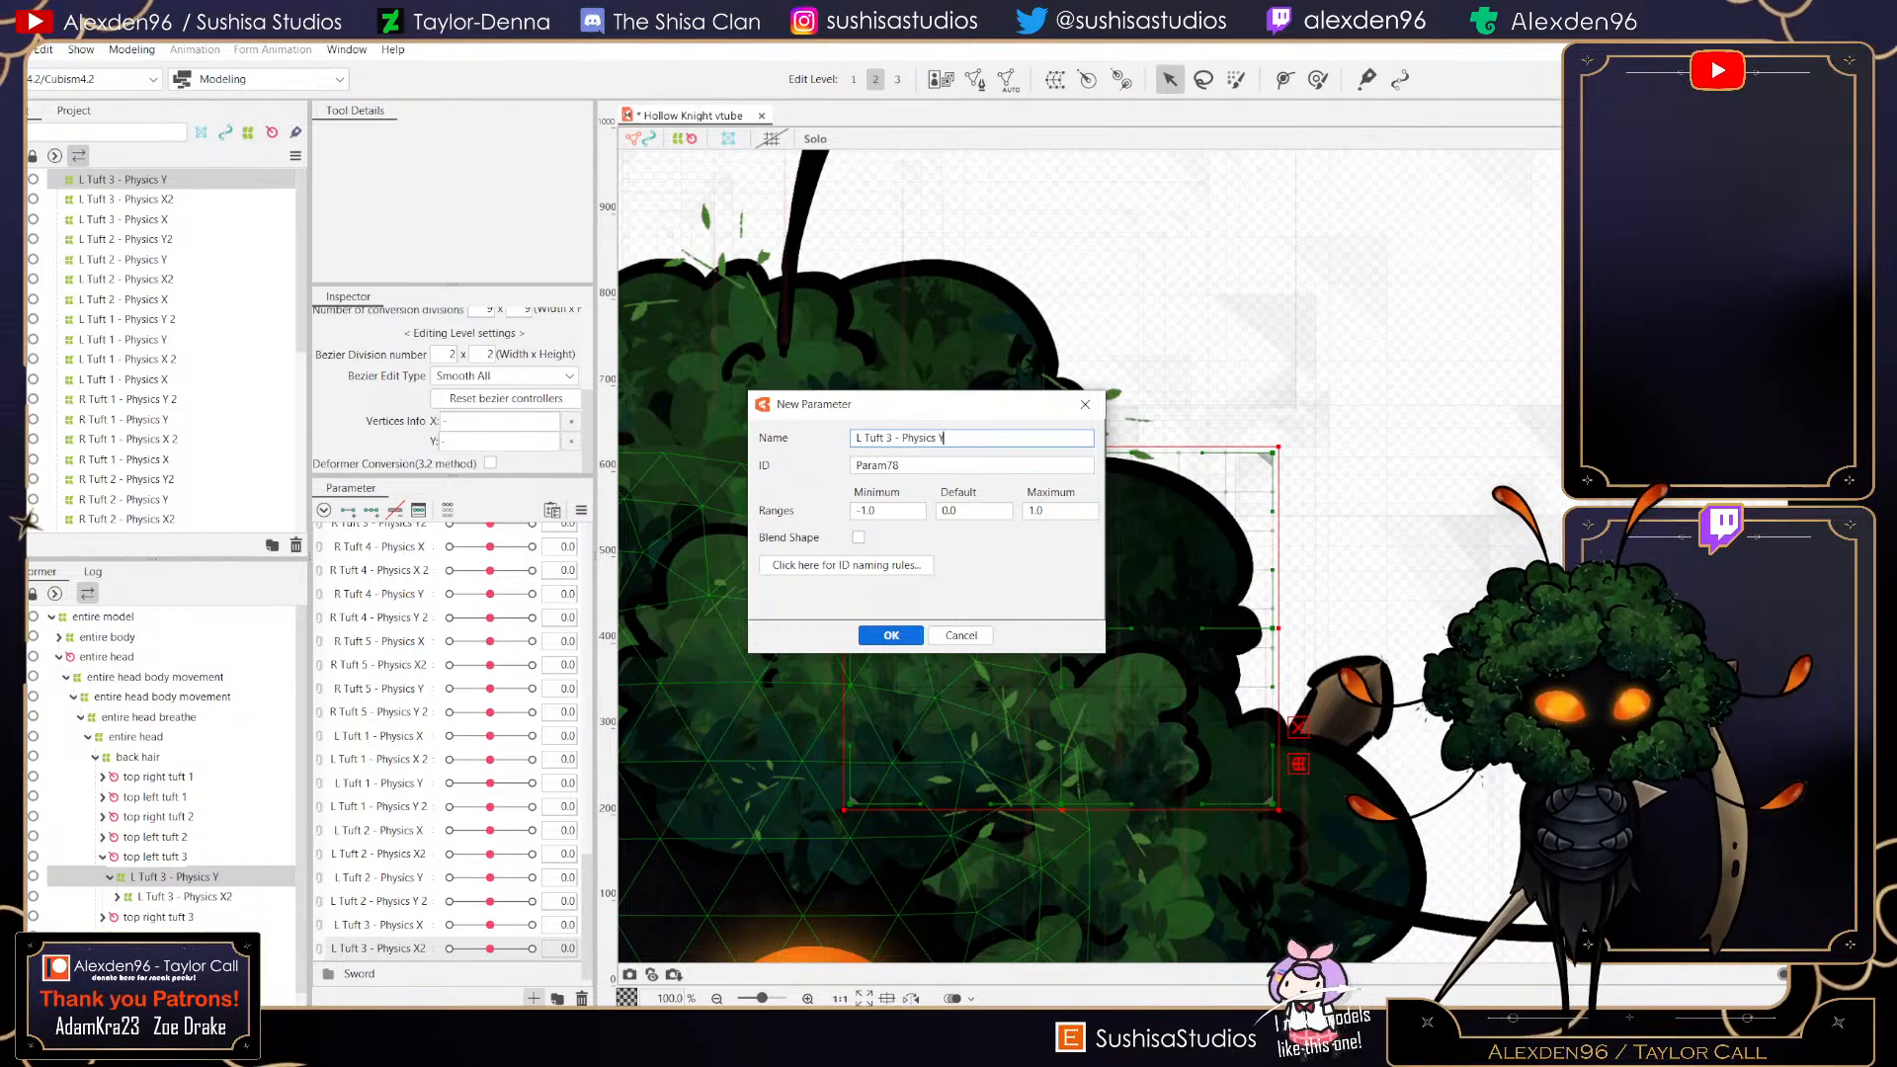
{"action": "key", "text": "Return"}
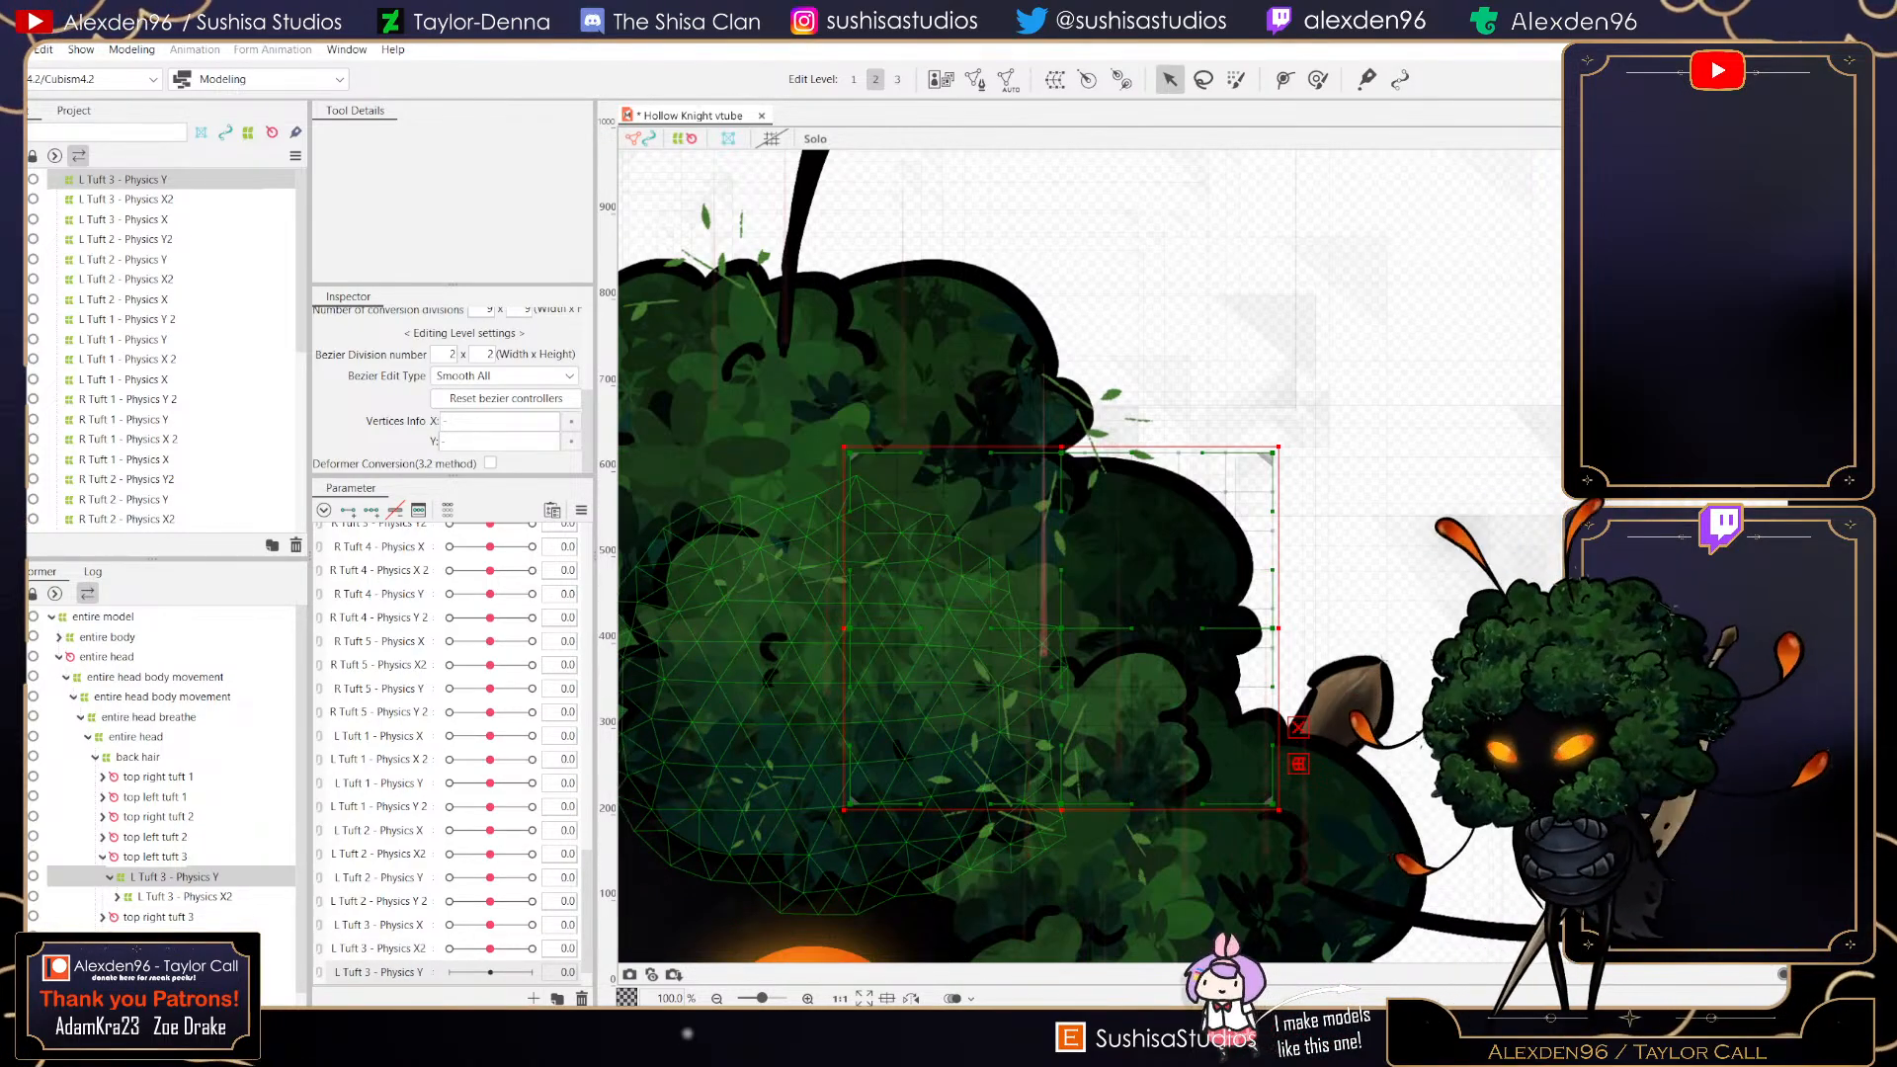
{"action": "mouse_move", "coordinate": [490, 878]}
{"action": "left_mouse_down"}
{"action": "mouse_move", "coordinate": [518, 877]}
{"action": "mouse_move", "coordinate": [452, 877]}
{"action": "mouse_move", "coordinate": [532, 878]}
{"action": "mouse_move", "coordinate": [449, 877]}
{"action": "mouse_move", "coordinate": [532, 878]}
{"action": "mouse_move", "coordinate": [490, 877]}
{"action": "left_mouse_up"}
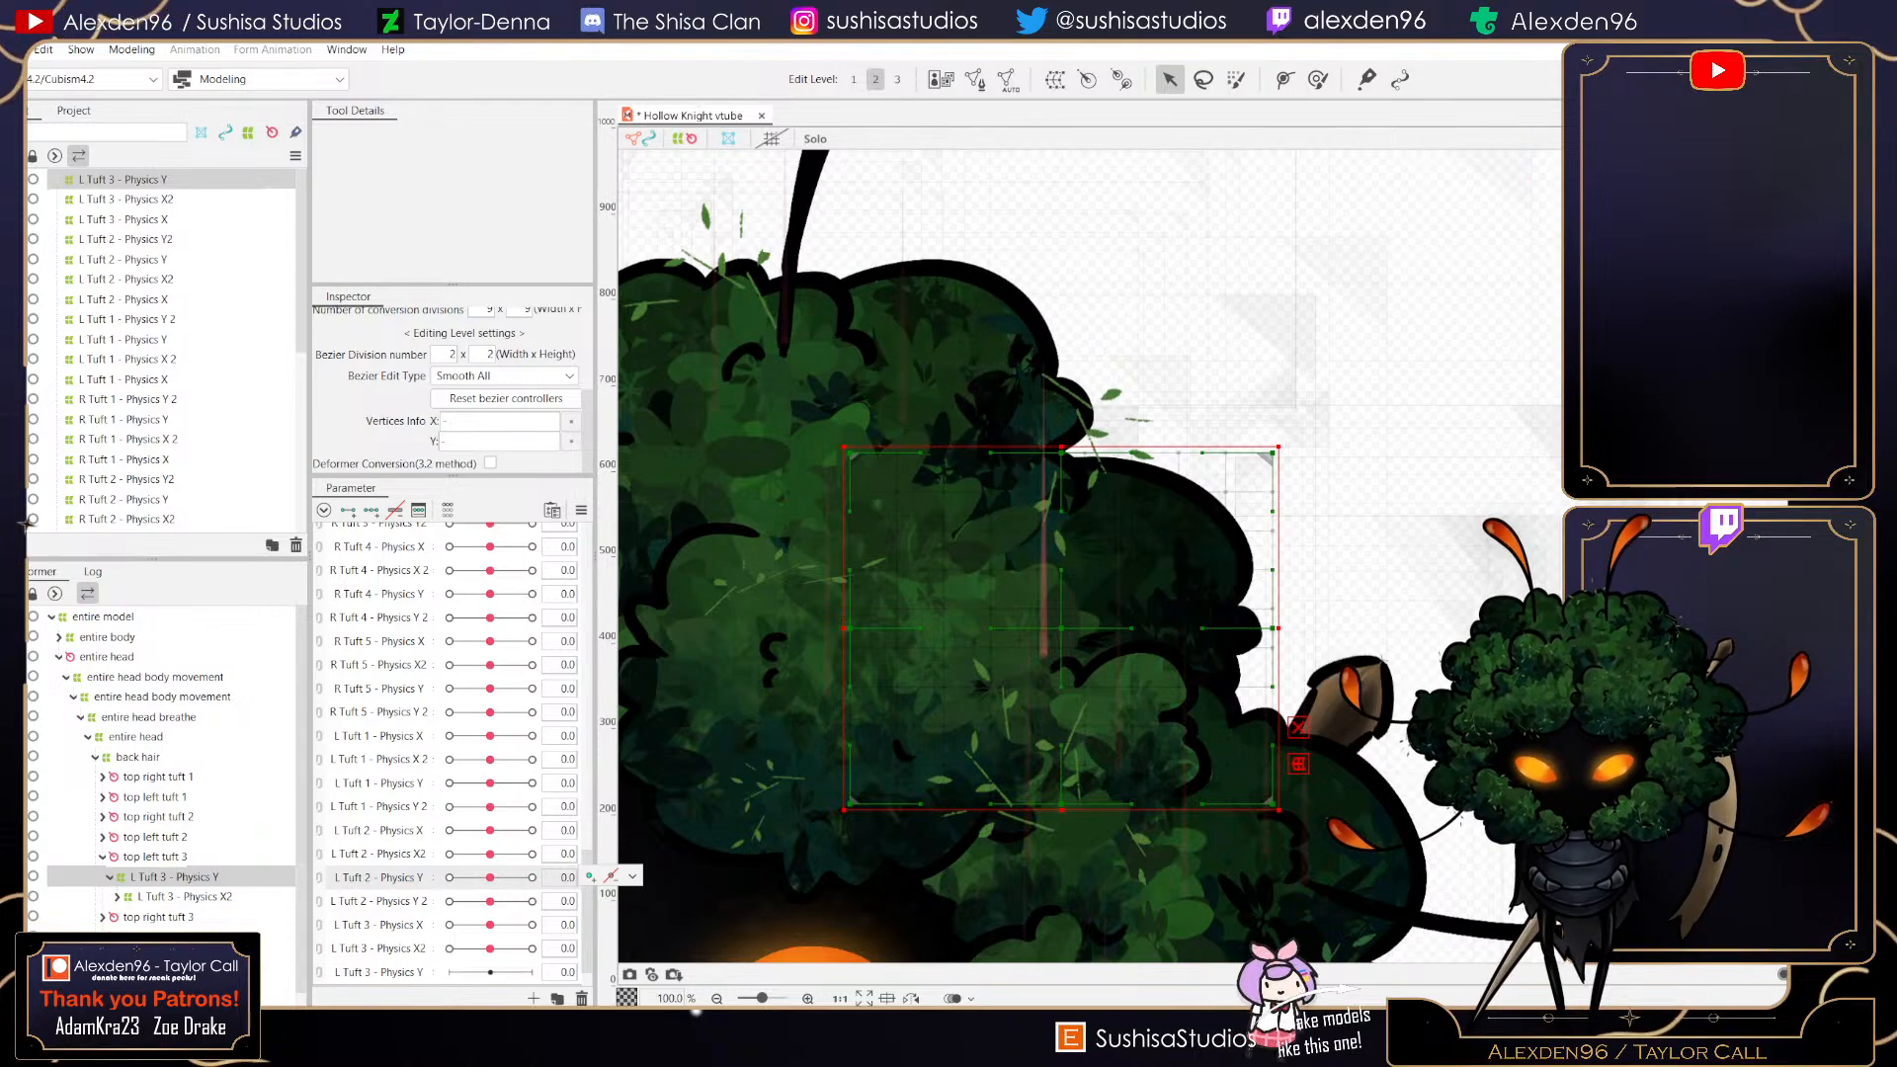
{"action": "left_click", "coordinate": [372, 510]}
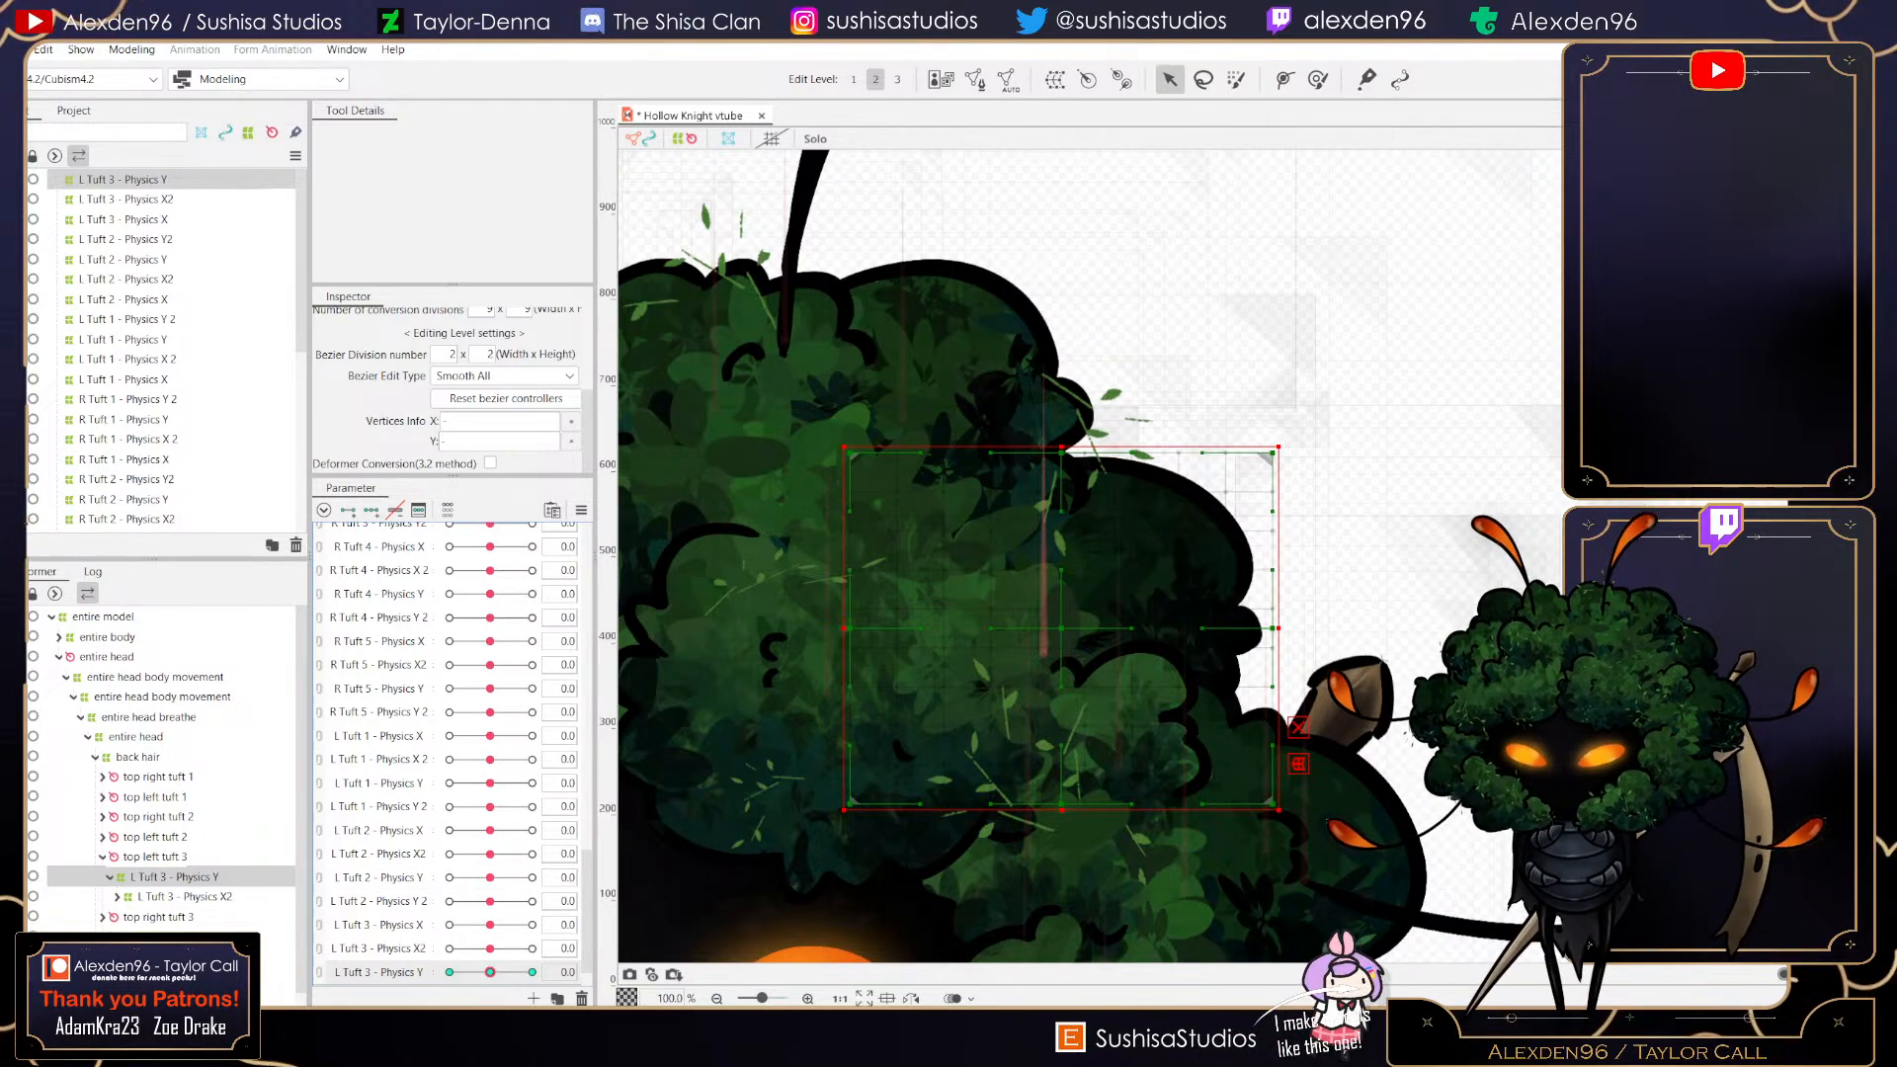
- With L Tuft 3 - Physics Y at 1, raise the deformer's top middle point and pull its right middle point inward
{"action": "left_click_drag", "start_coordinate": [1061, 453], "coordinate": [1062, 415]}
{"action": "left_click_drag", "start_coordinate": [1273, 628], "coordinate": [1244, 627]}
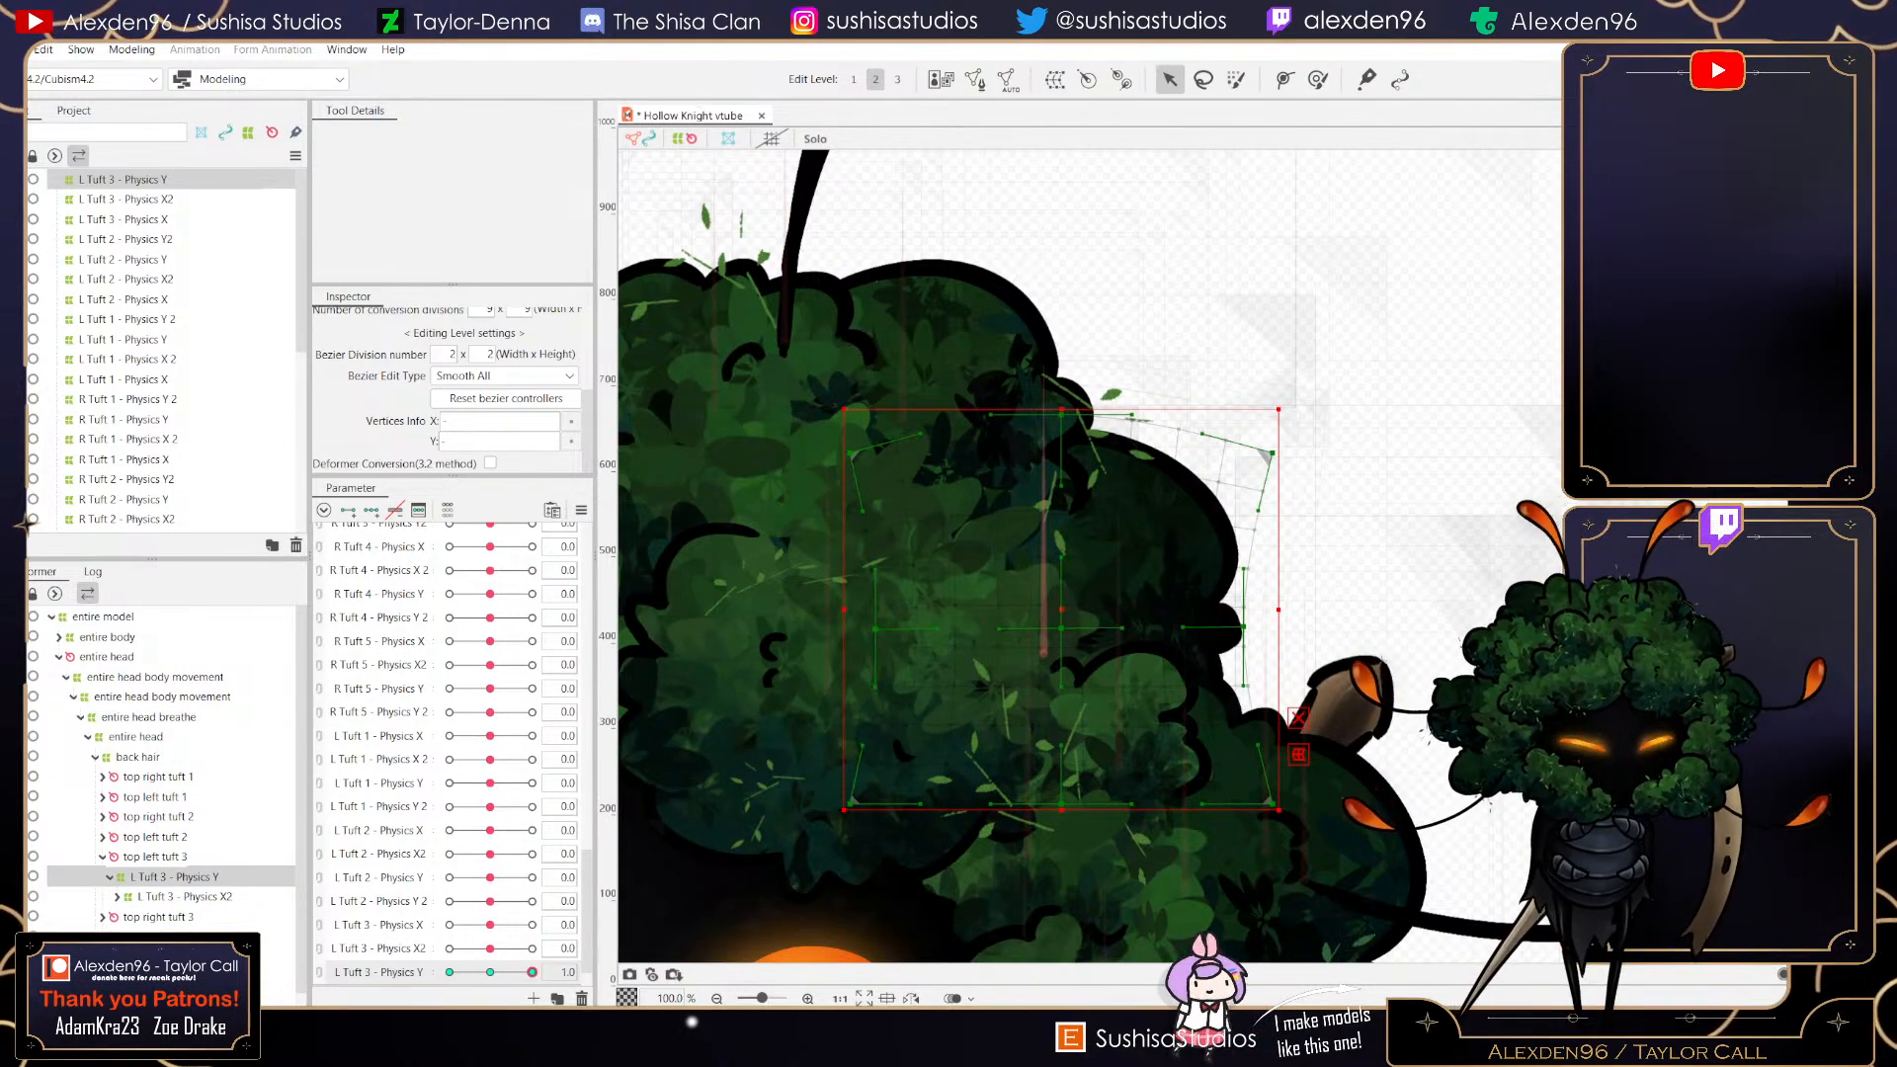
{"action": "scroll", "coordinate": [1062, 639], "scroll_direction": "up", "scroll_amount": 5}
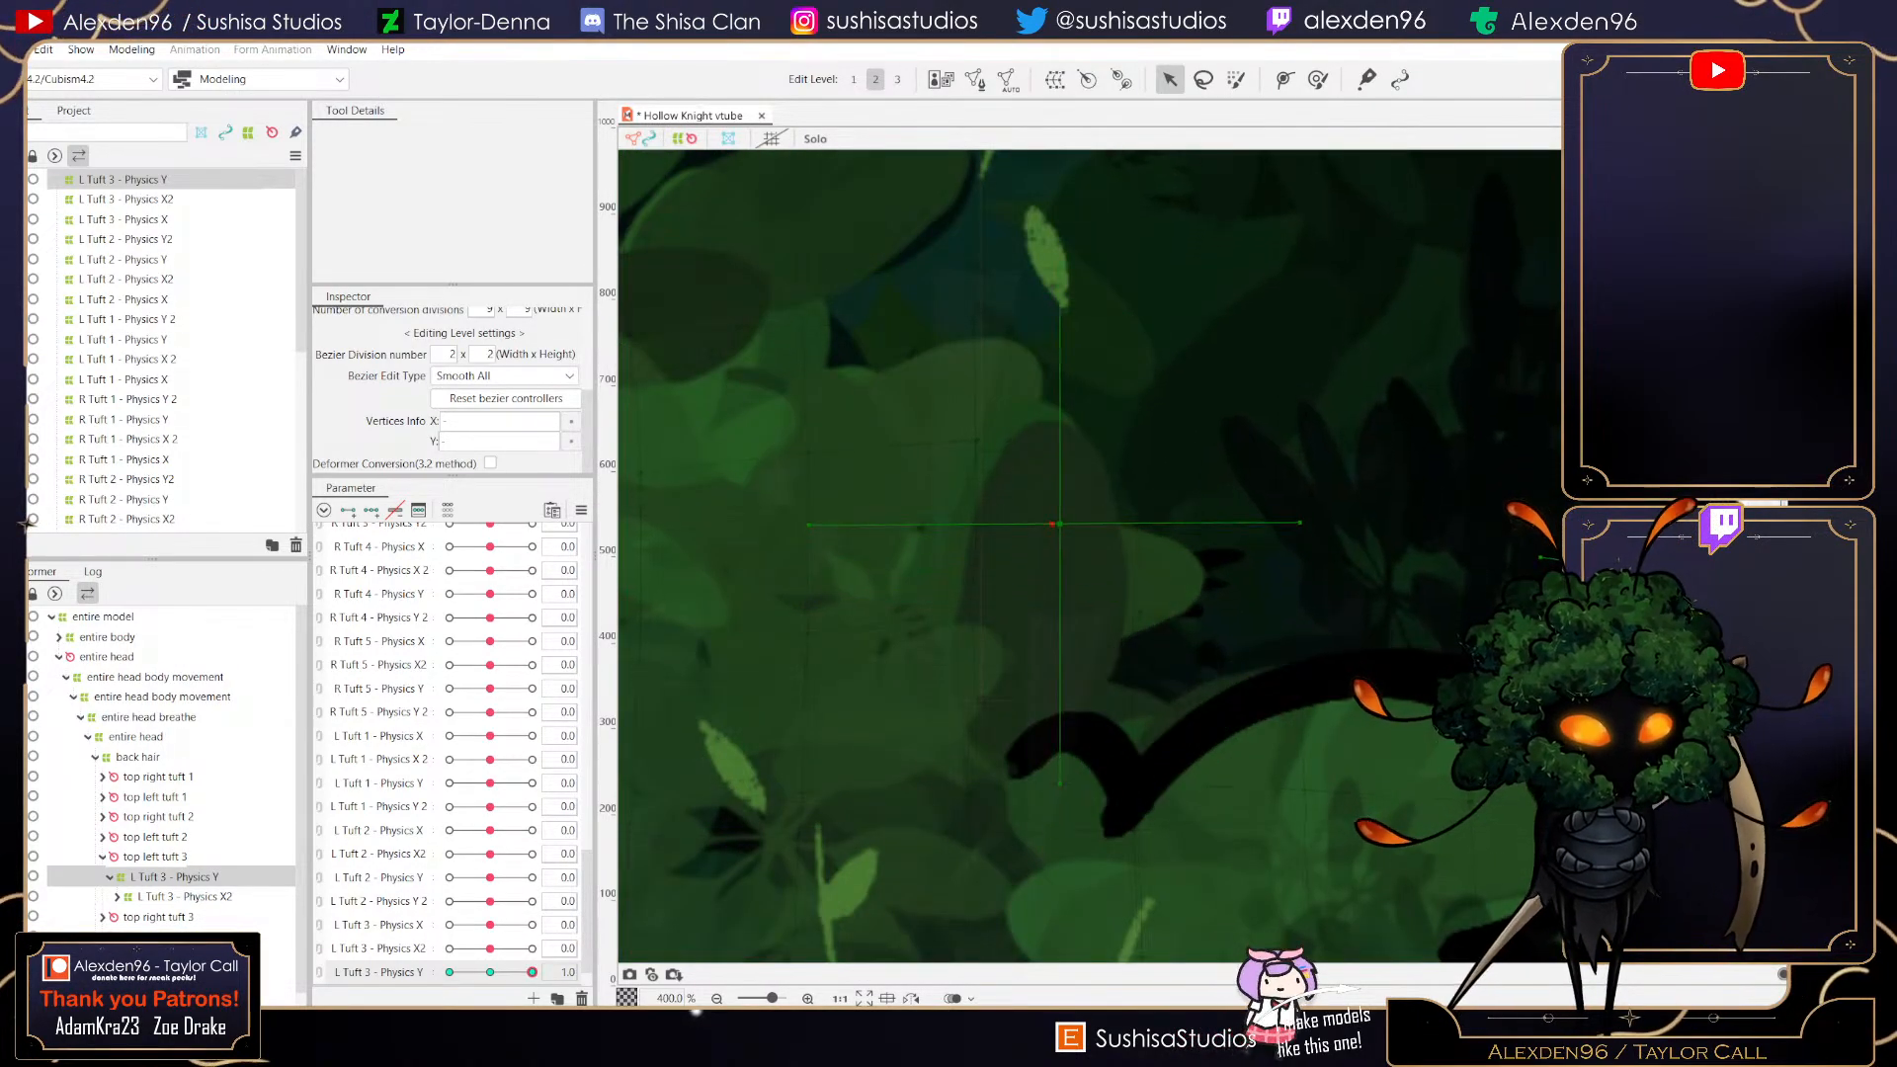
{"action": "scroll", "coordinate": [1071, 555], "scroll_direction": "down", "scroll_amount": 3}
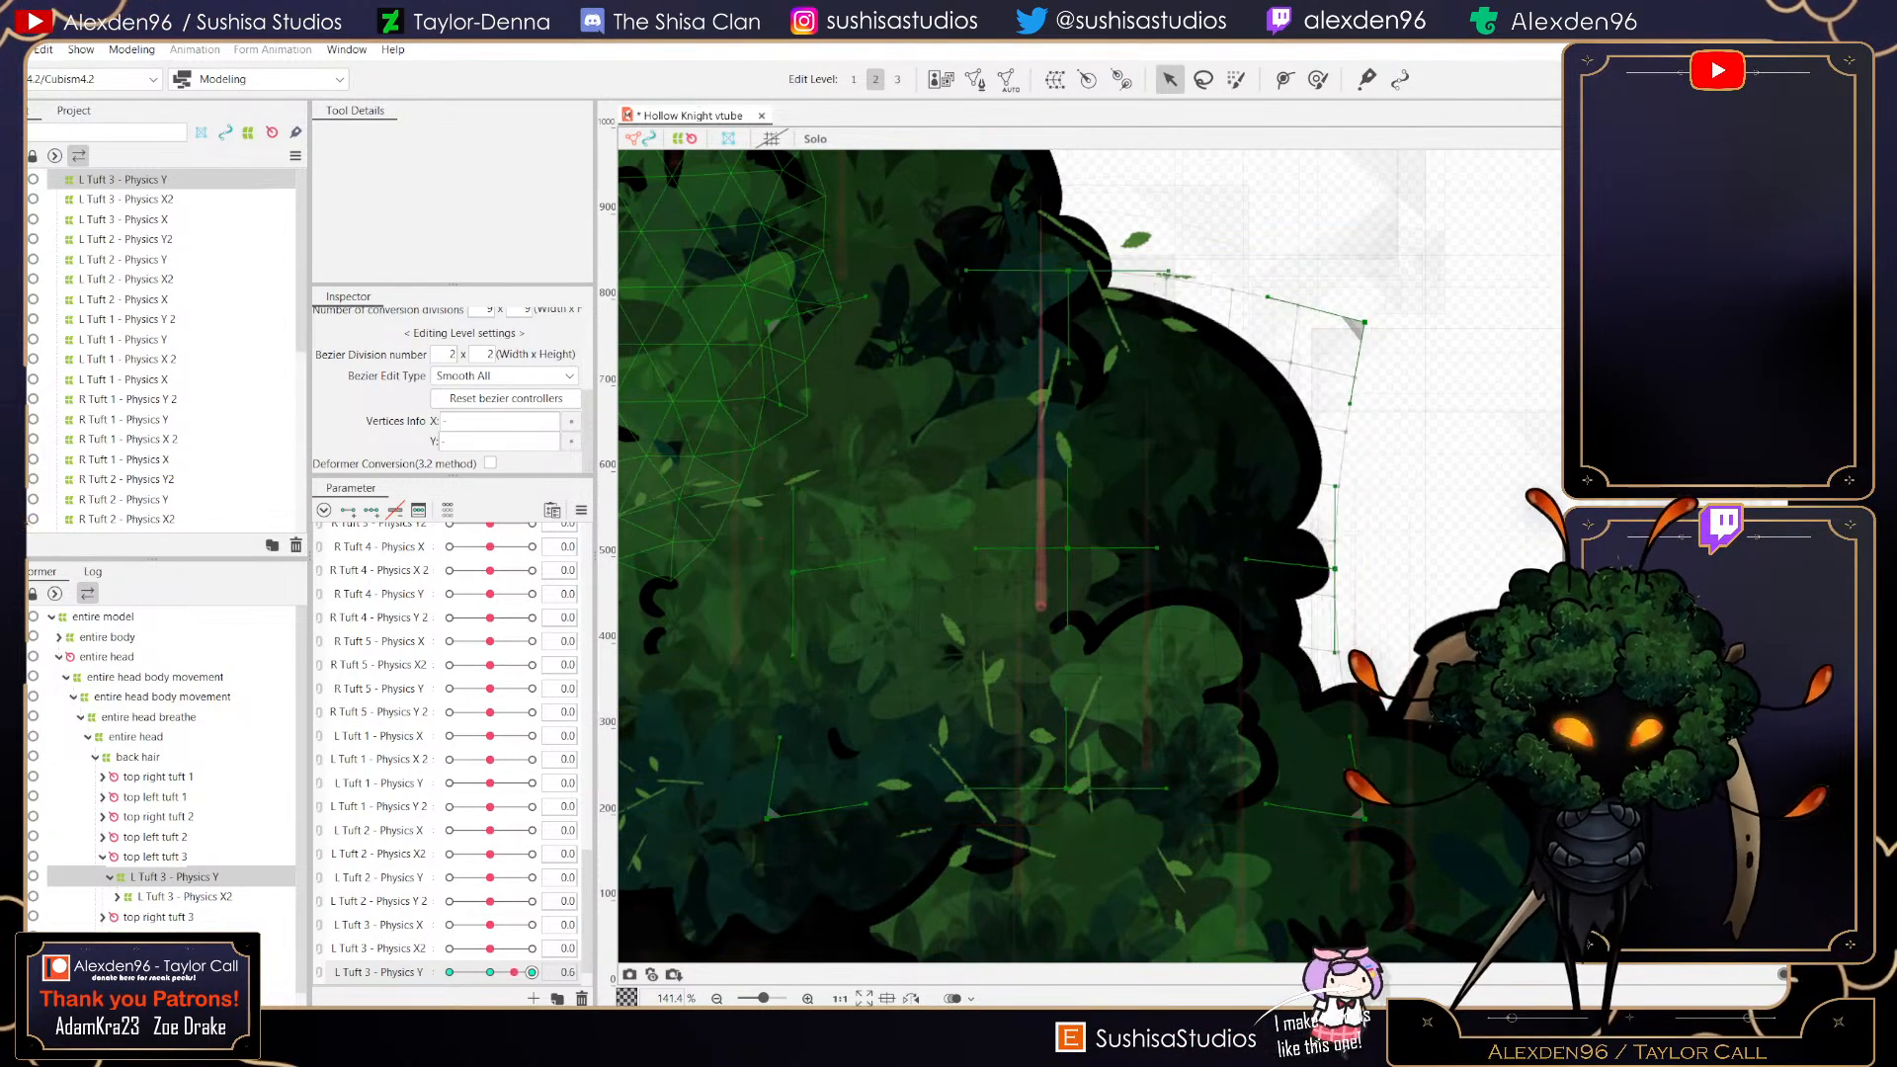
{"action": "left_click_drag", "start_coordinate": [485, 973], "coordinate": [533, 973]}
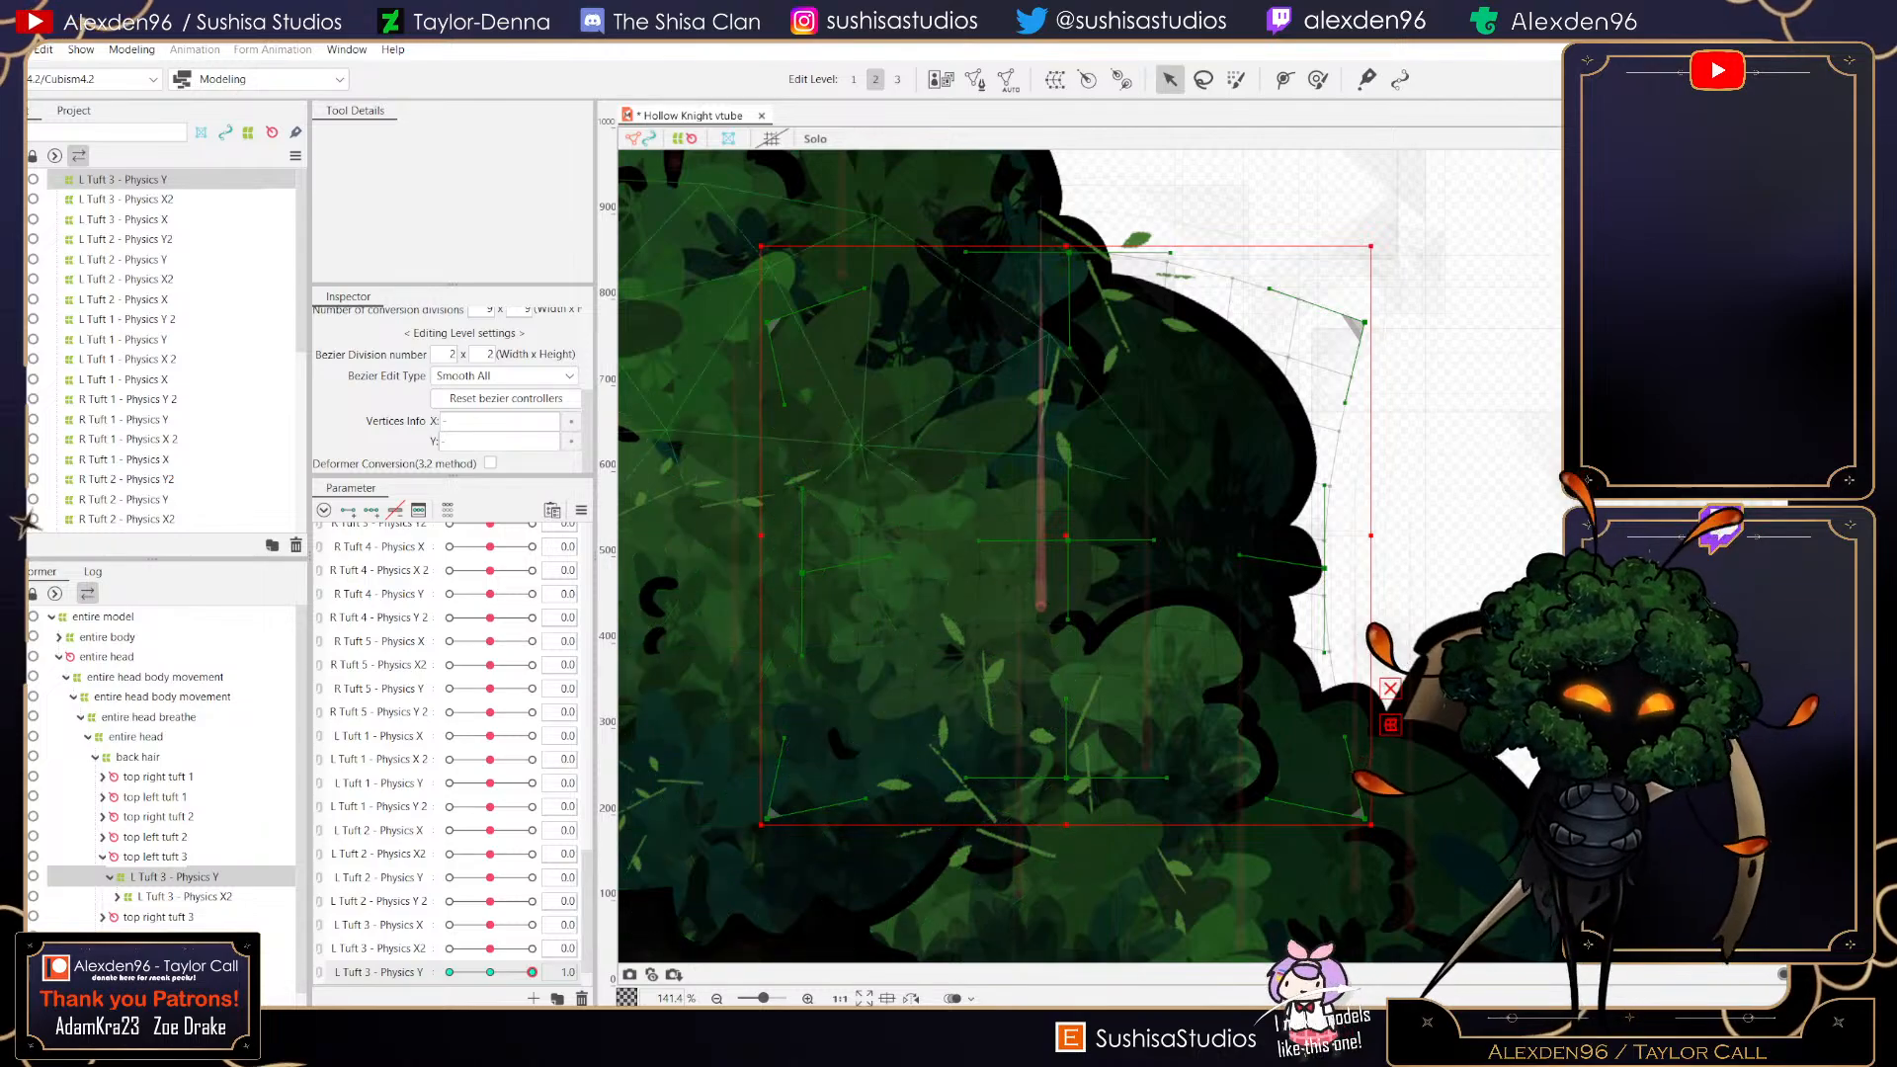
{"action": "scroll", "coordinate": [1067, 571], "scroll_direction": "up", "scroll_amount": 5}
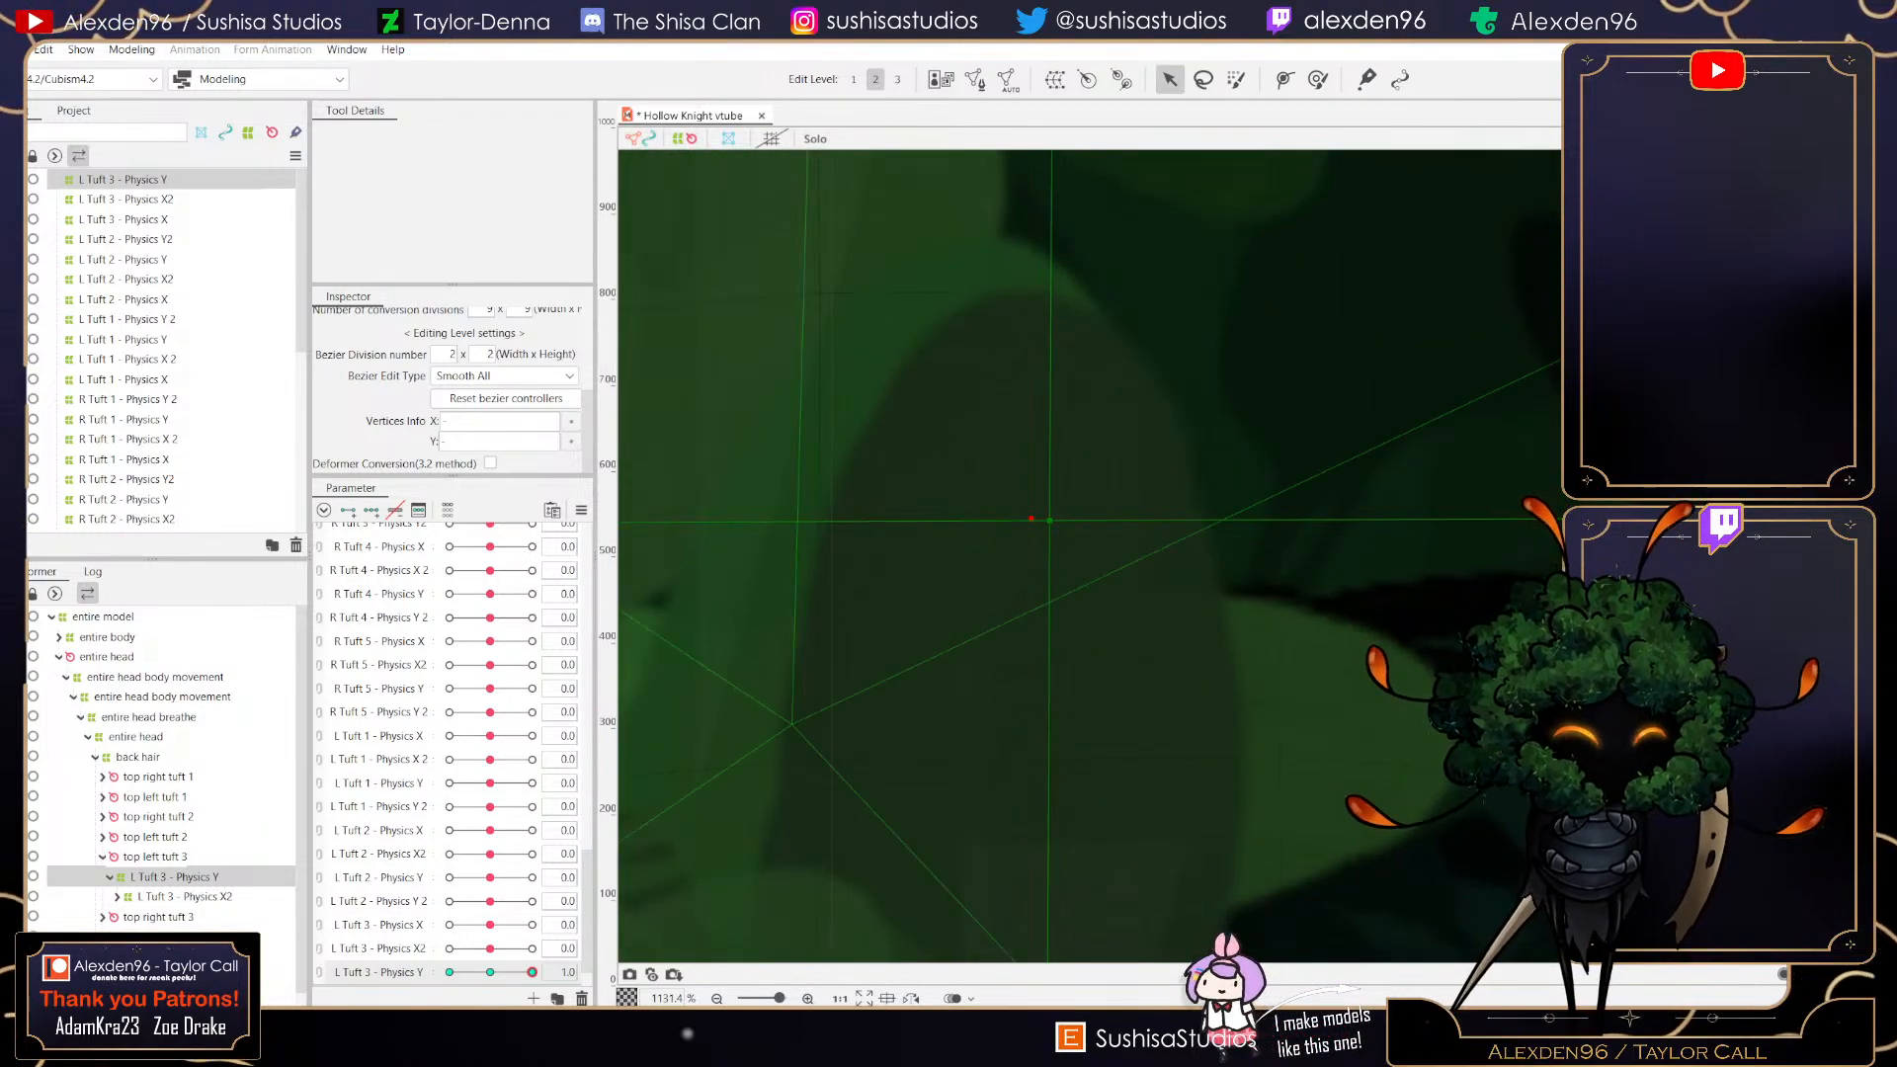
{"action": "scroll", "coordinate": [1056, 544], "scroll_direction": "down", "scroll_amount": 4}
{"action": "scroll", "coordinate": [1057, 586], "scroll_direction": "down", "scroll_amount": 2}
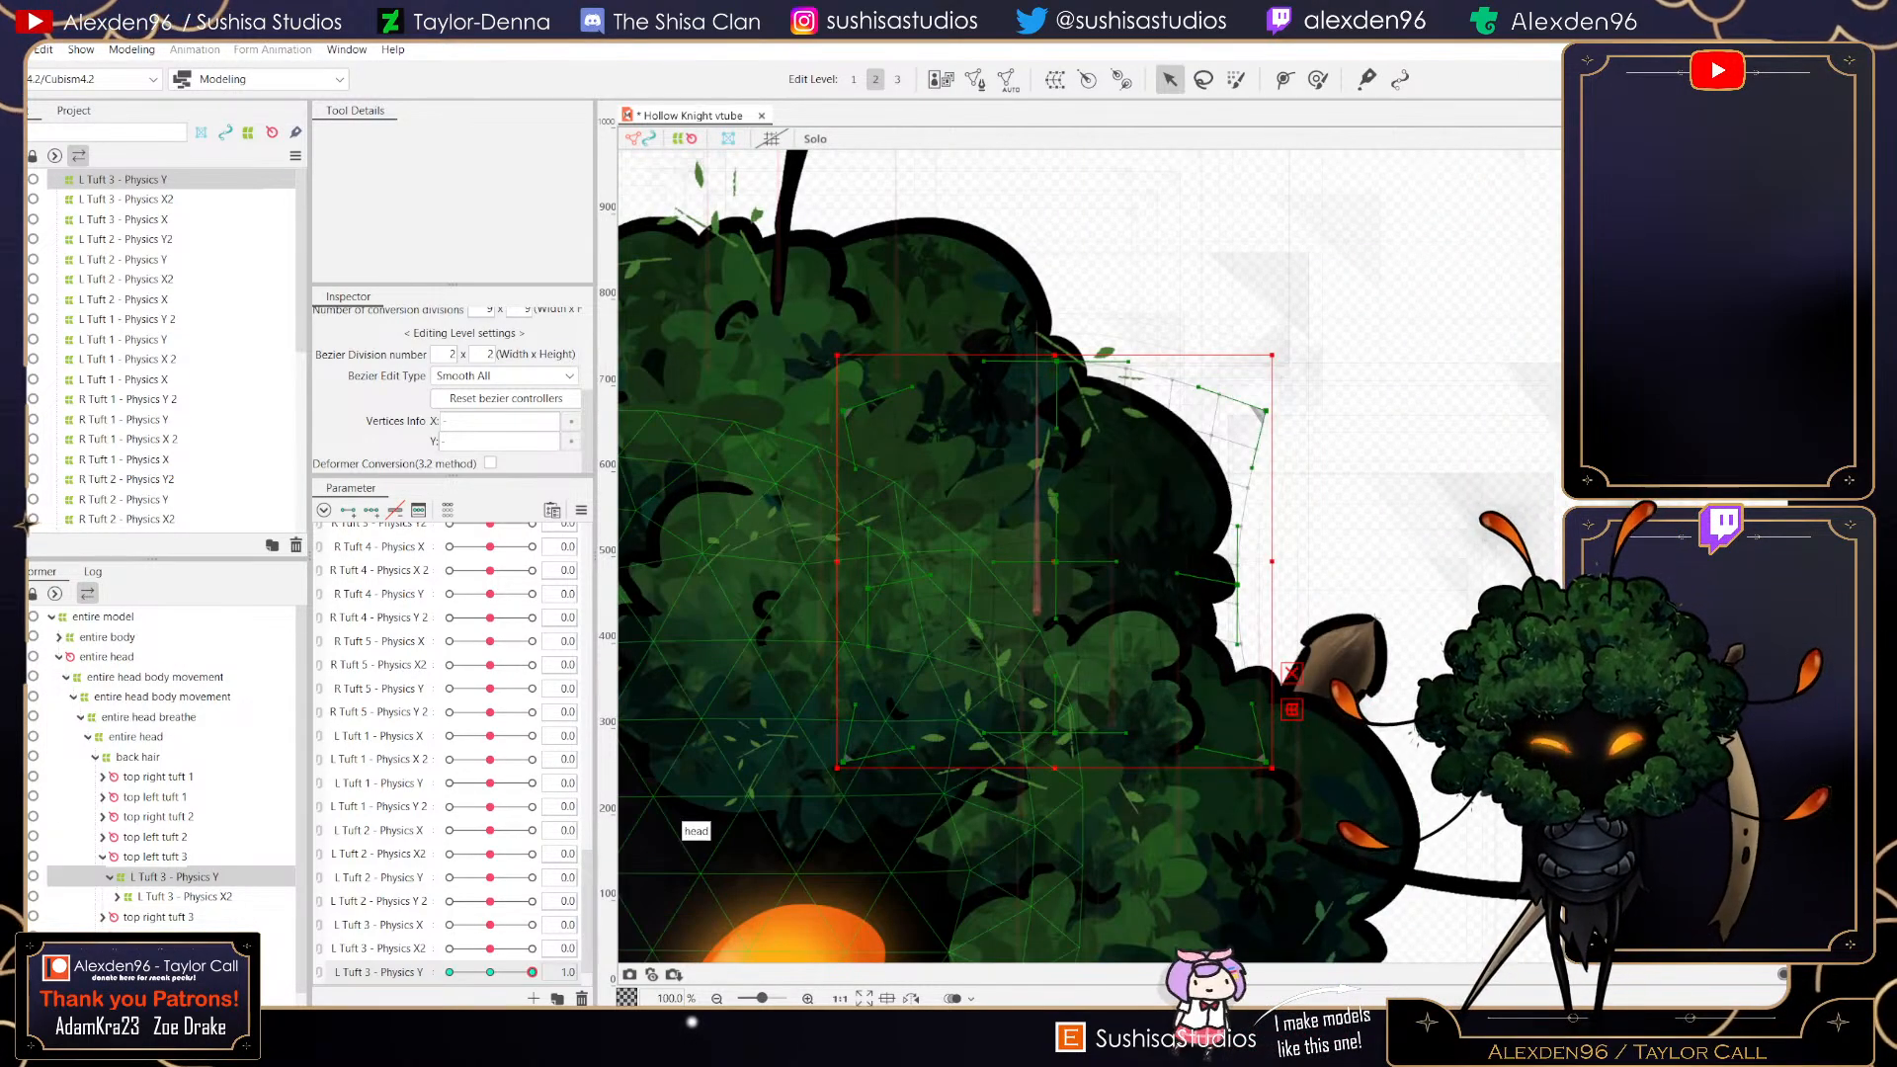
{"action": "mouse_move", "coordinate": [533, 972]}
{"action": "left_mouse_down"}
{"action": "mouse_move", "coordinate": [473, 972]}
{"action": "mouse_move", "coordinate": [532, 973]}
{"action": "left_mouse_up"}
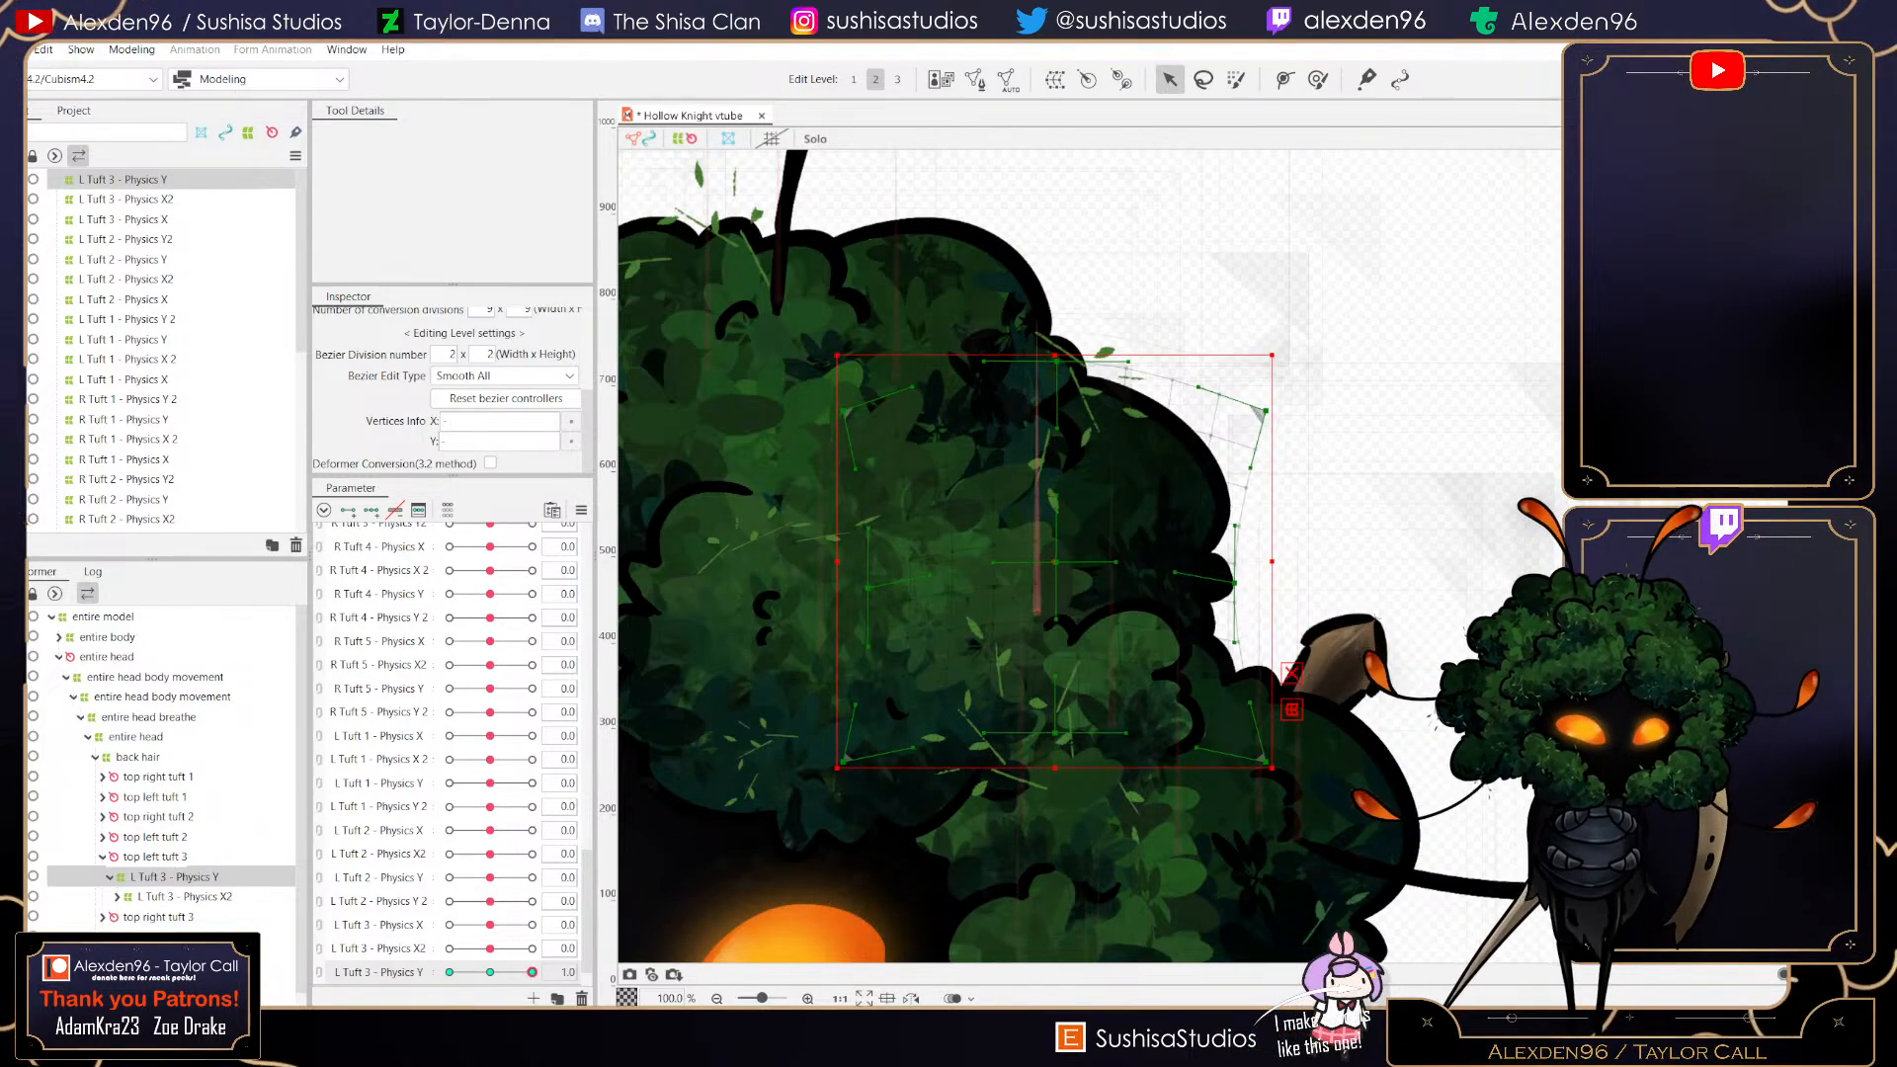
- Set L Tuft 3 - Physics Y to -1, push the right side outward and lower the top, then reset the parameter to 0
{"action": "left_click_drag", "start_coordinate": [533, 973], "coordinate": [450, 972]}
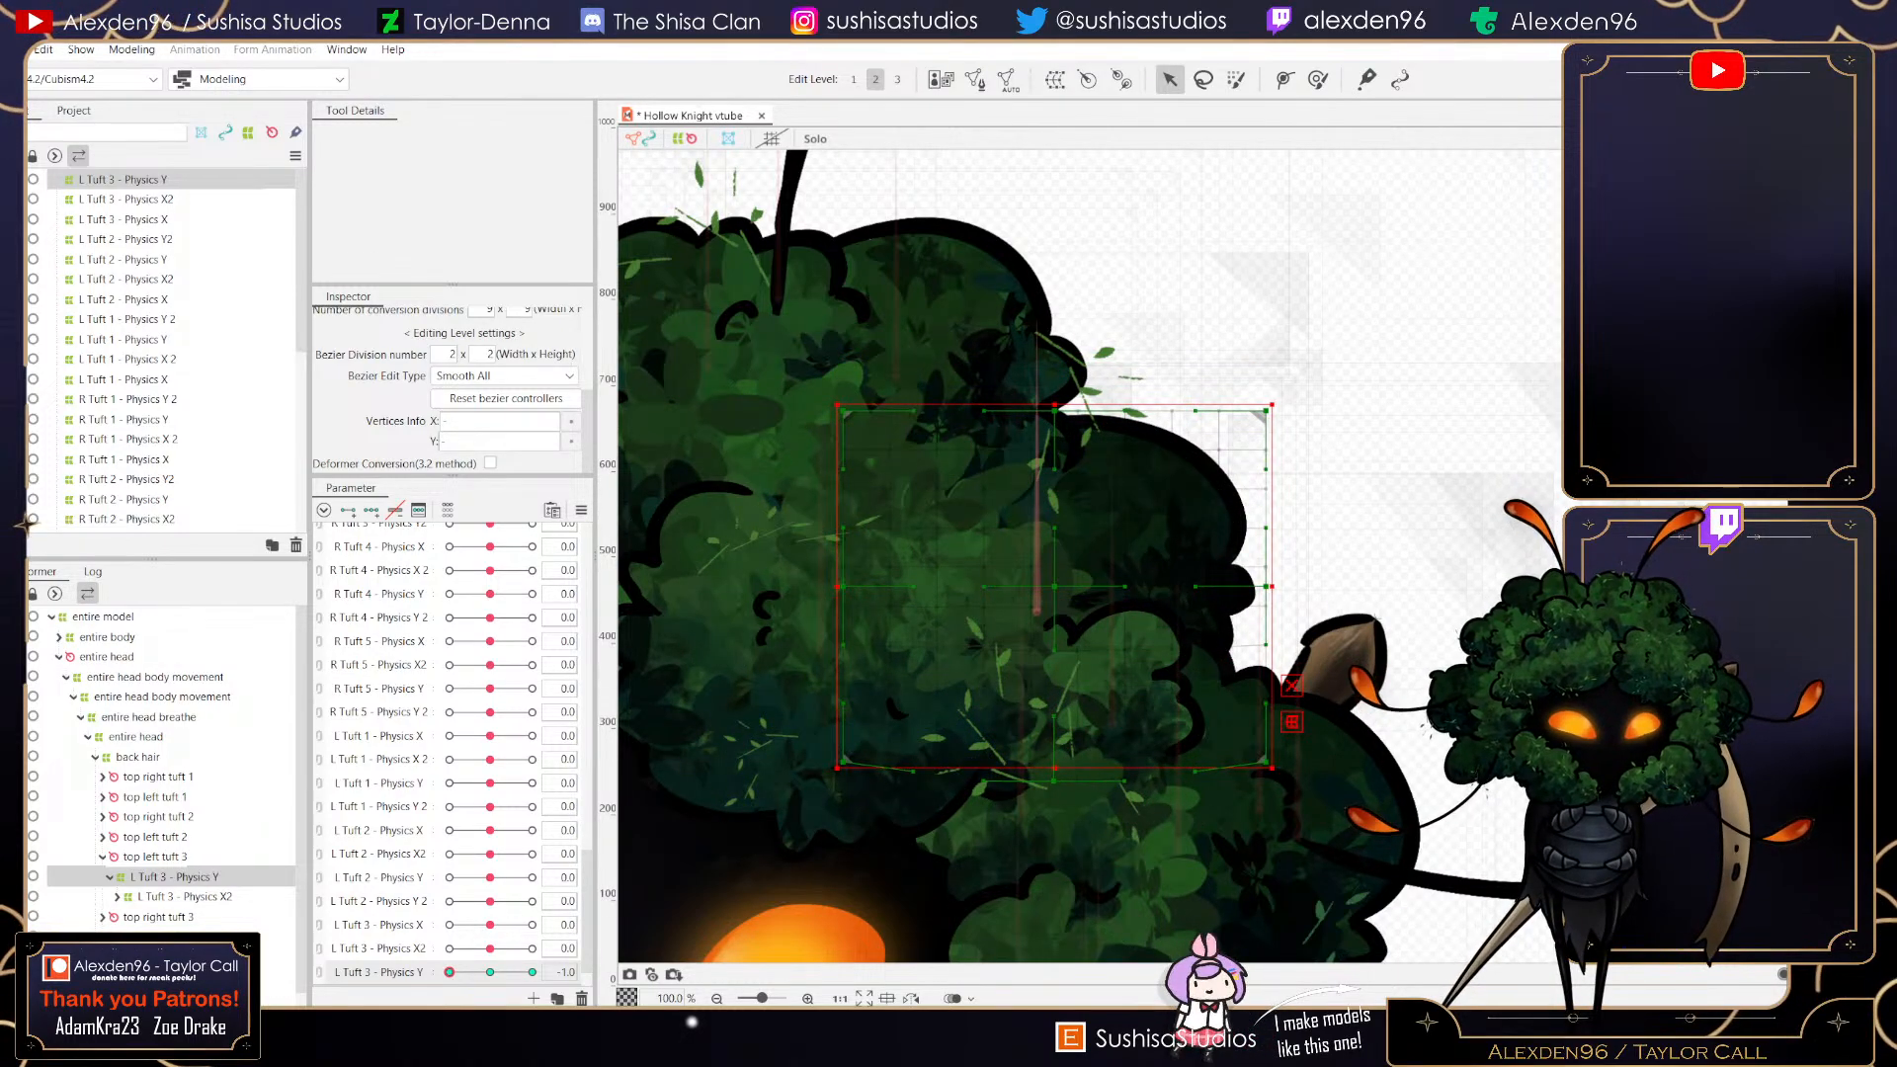
{"action": "left_click_drag", "start_coordinate": [1266, 587], "coordinate": [1286, 587]}
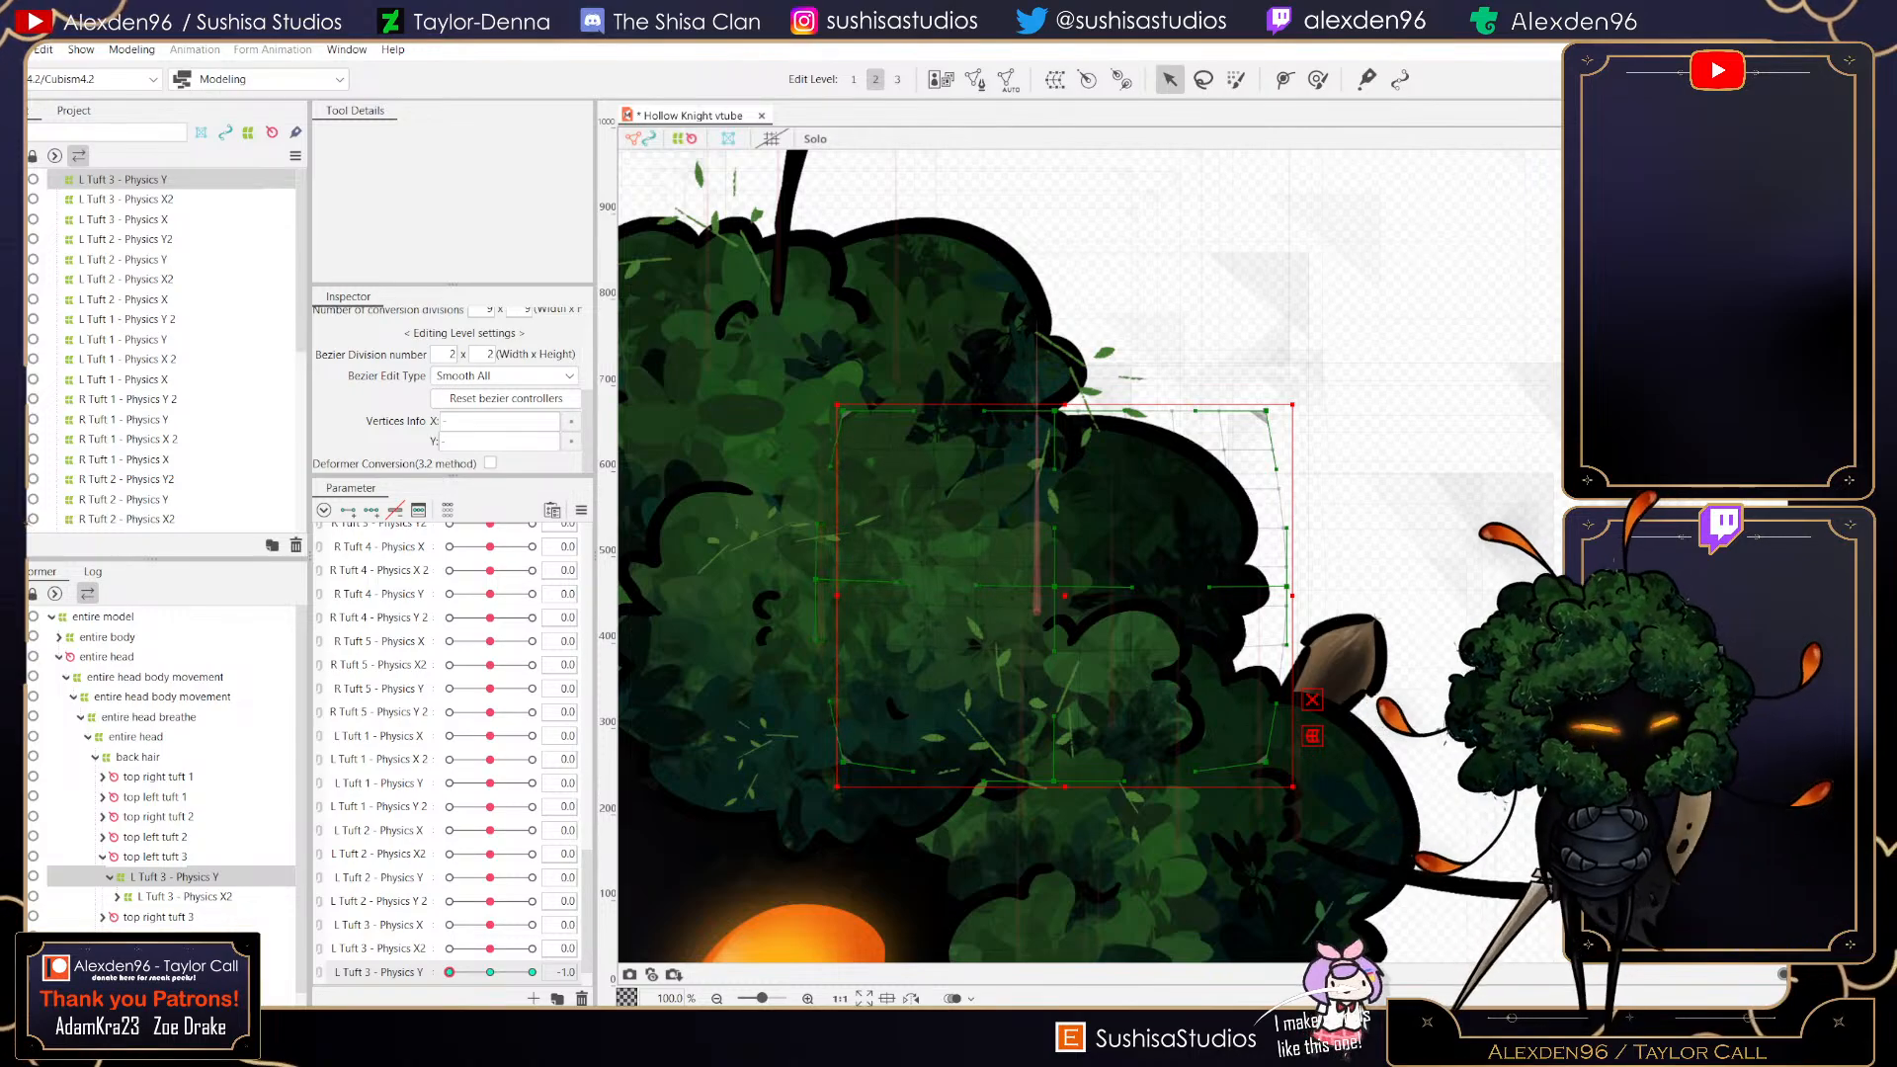
{"action": "scroll", "coordinate": [1100, 572], "scroll_direction": "up", "scroll_amount": 5}
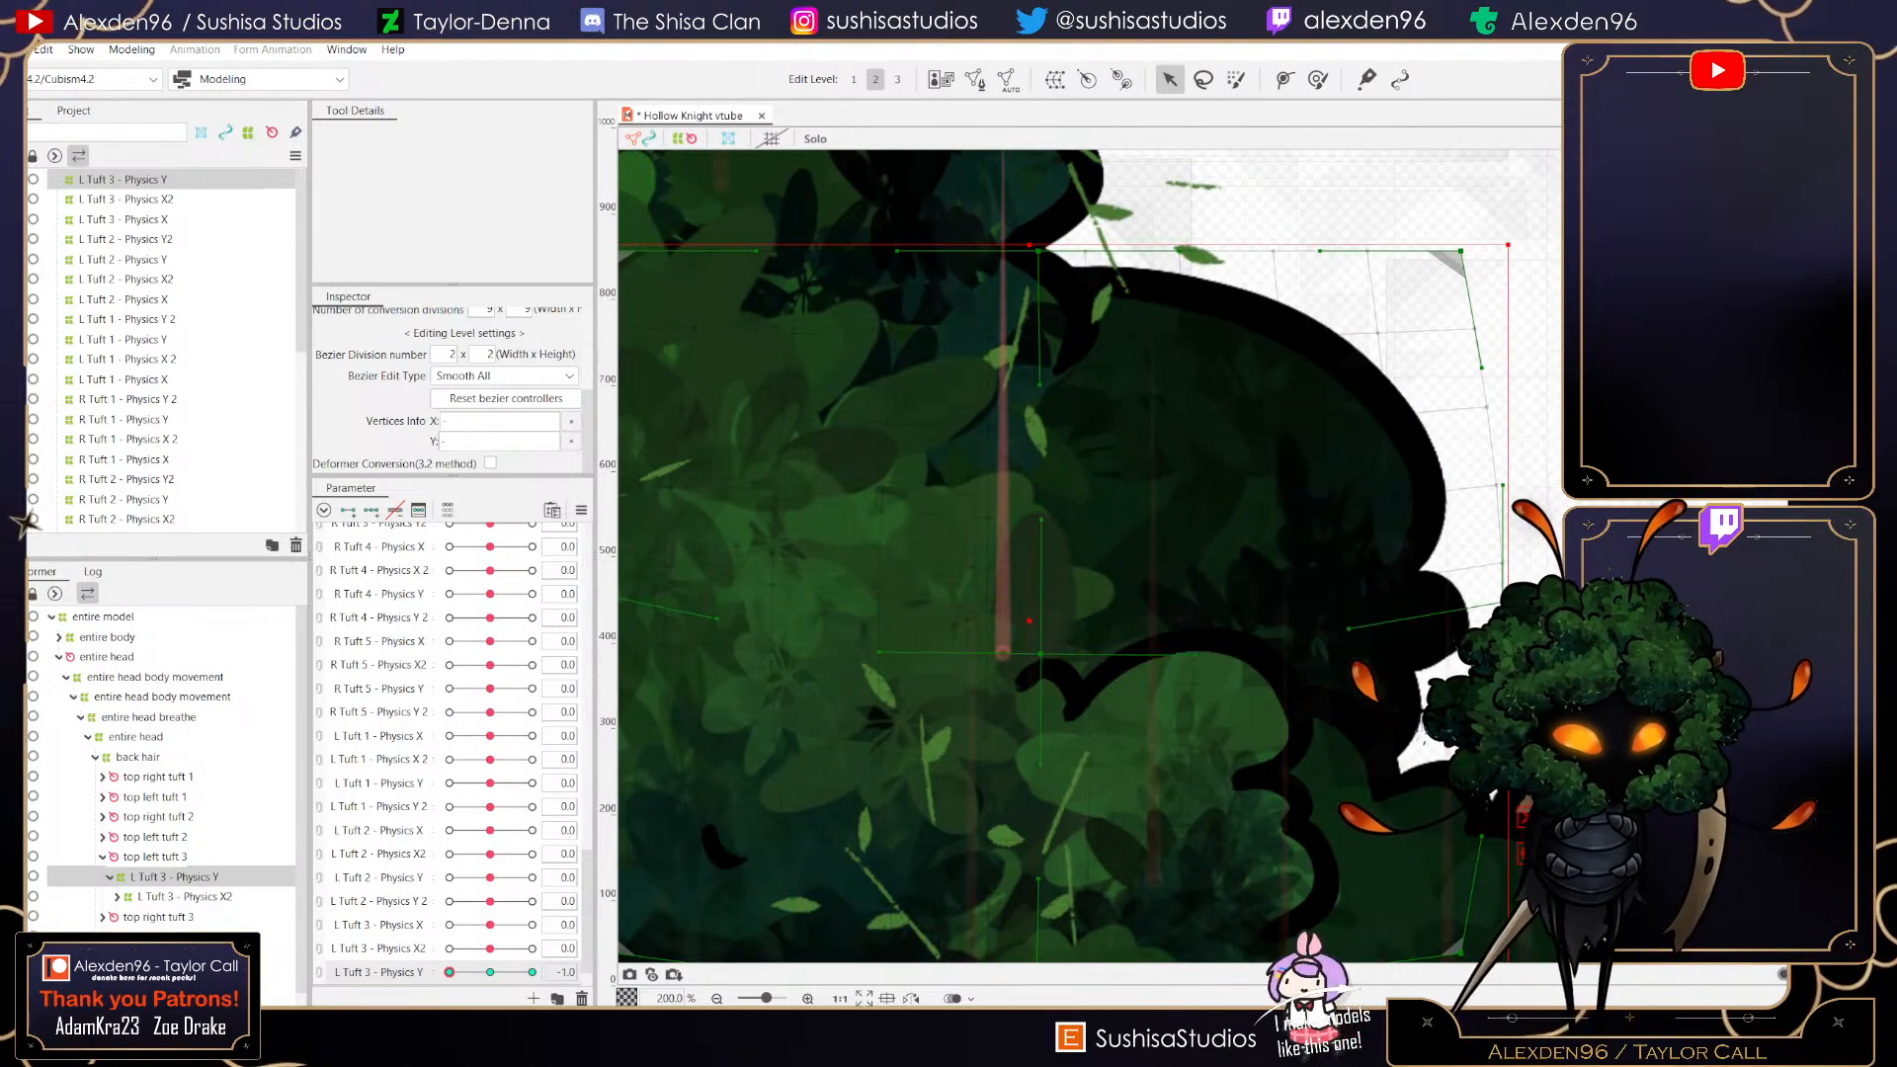
{"action": "left_click_drag", "start_coordinate": [1041, 654], "coordinate": [1042, 659]}
{"action": "left_click_drag", "start_coordinate": [1038, 251], "coordinate": [1038, 336]}
{"action": "scroll", "coordinate": [824, 778], "scroll_direction": "down", "scroll_amount": 5}
{"action": "mouse_move", "coordinate": [449, 972]}
{"action": "left_mouse_down"}
{"action": "mouse_move", "coordinate": [533, 972]}
{"action": "mouse_move", "coordinate": [450, 972]}
{"action": "left_mouse_up"}
{"action": "mouse_move", "coordinate": [450, 973]}
{"action": "left_mouse_down"}
{"action": "mouse_move", "coordinate": [532, 972]}
{"action": "mouse_move", "coordinate": [449, 972]}
{"action": "left_mouse_up"}
{"action": "left_click", "coordinate": [490, 972]}
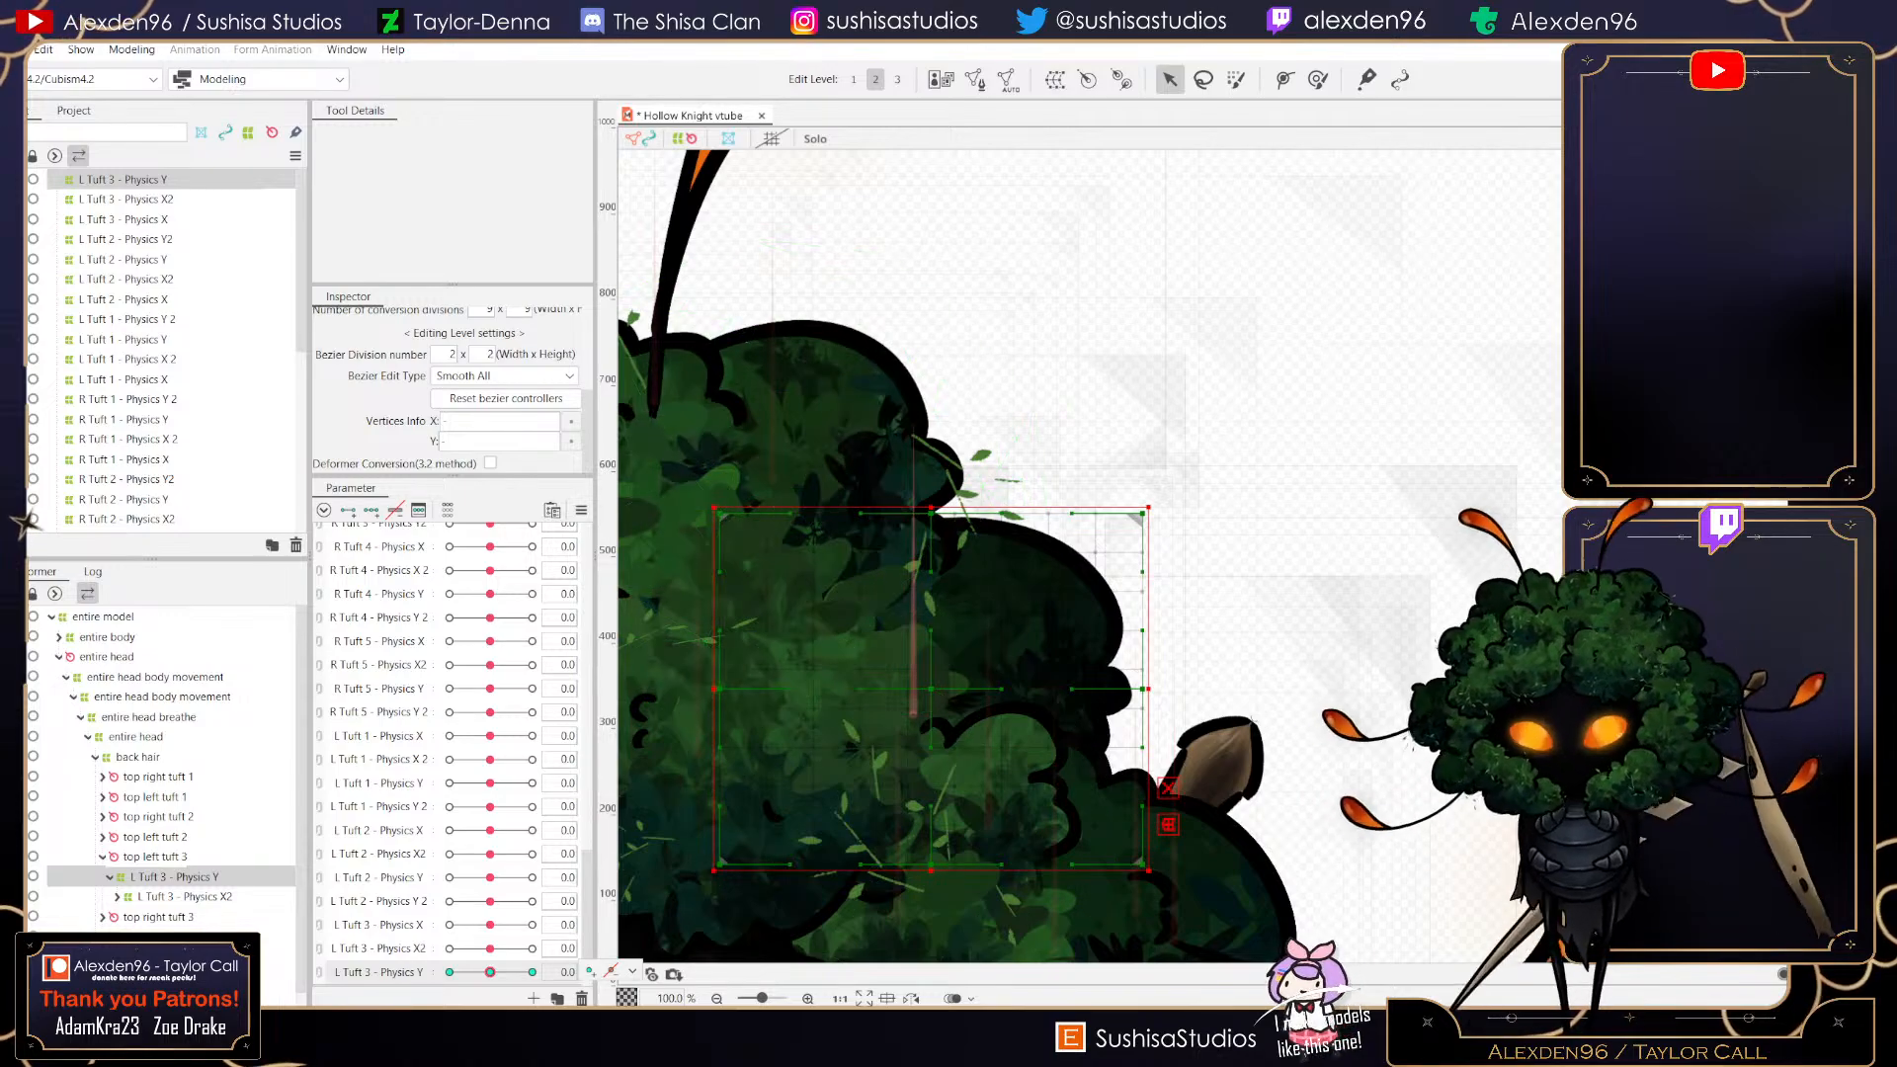
- Create another warp deformer named L Tuft 3 - Physics Y2 in Root Part
{"action": "left_click", "coordinate": [1056, 79]}
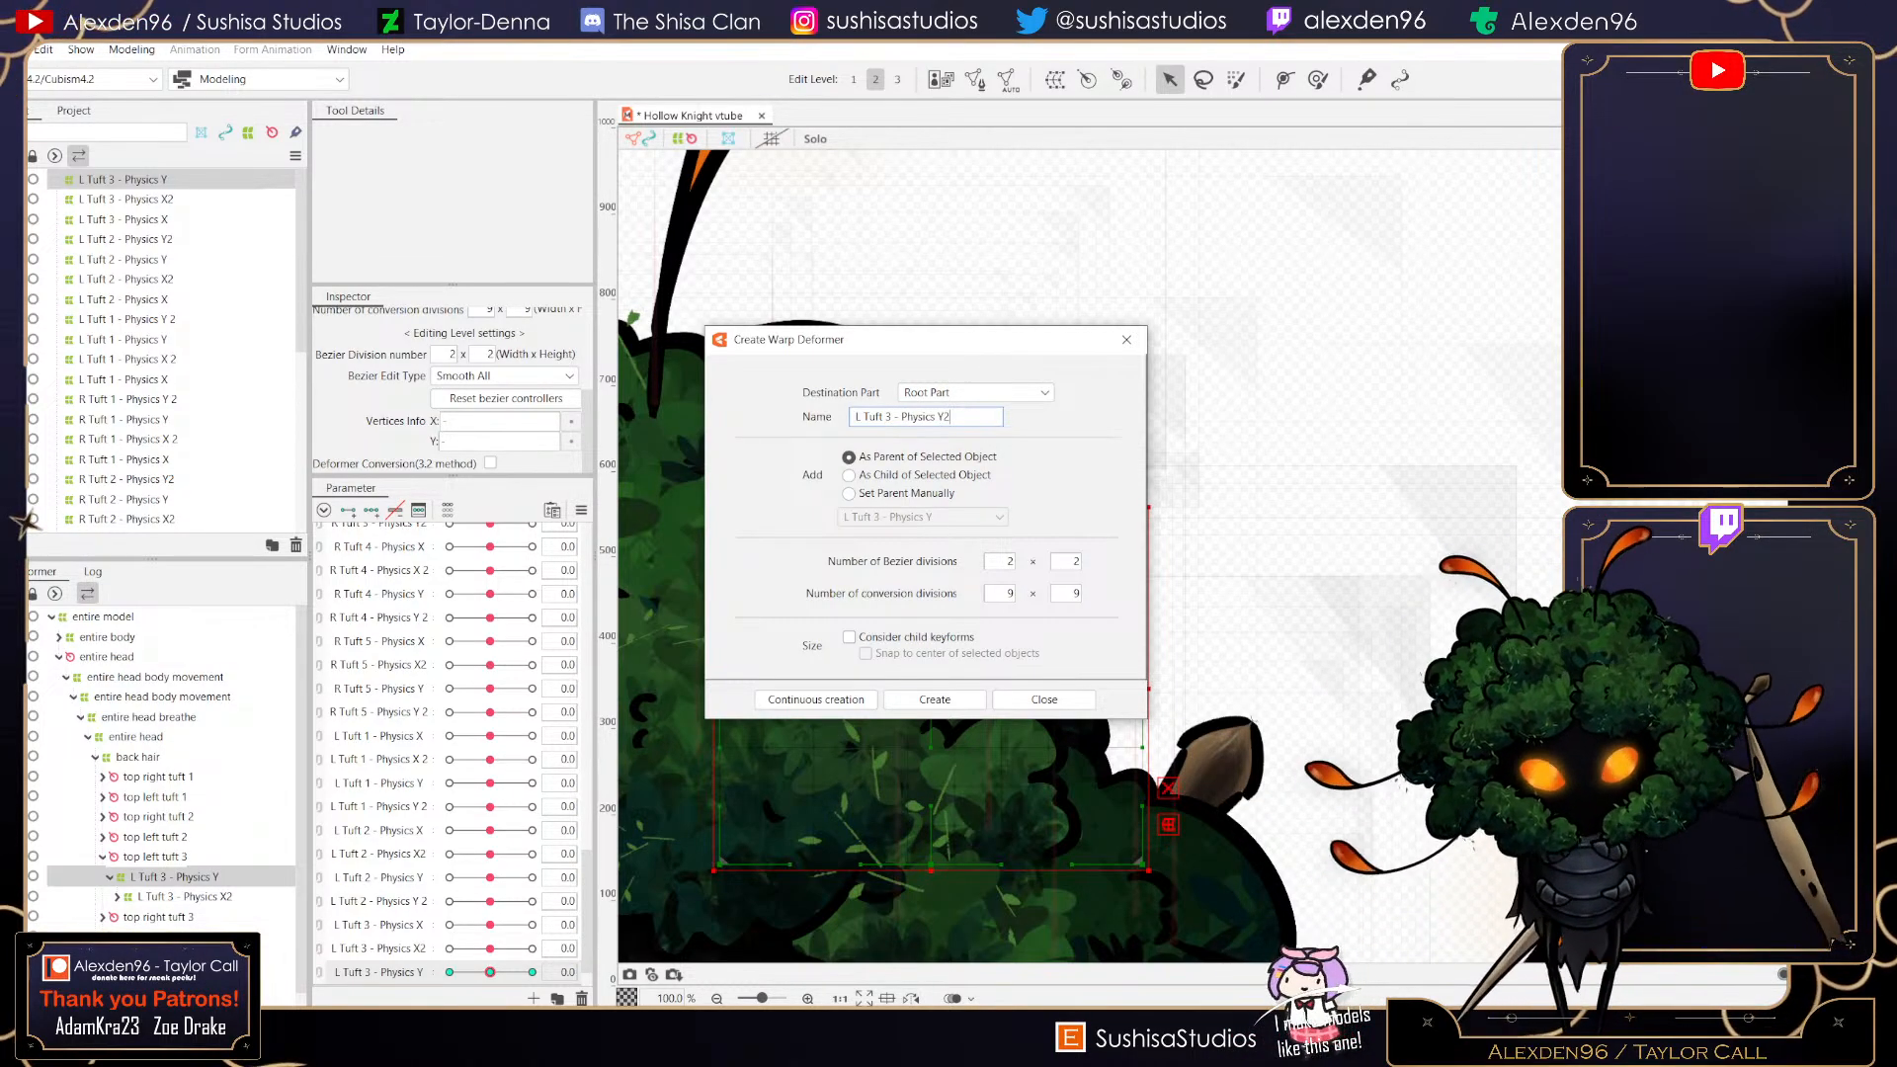
{"action": "left_click", "coordinate": [935, 700]}
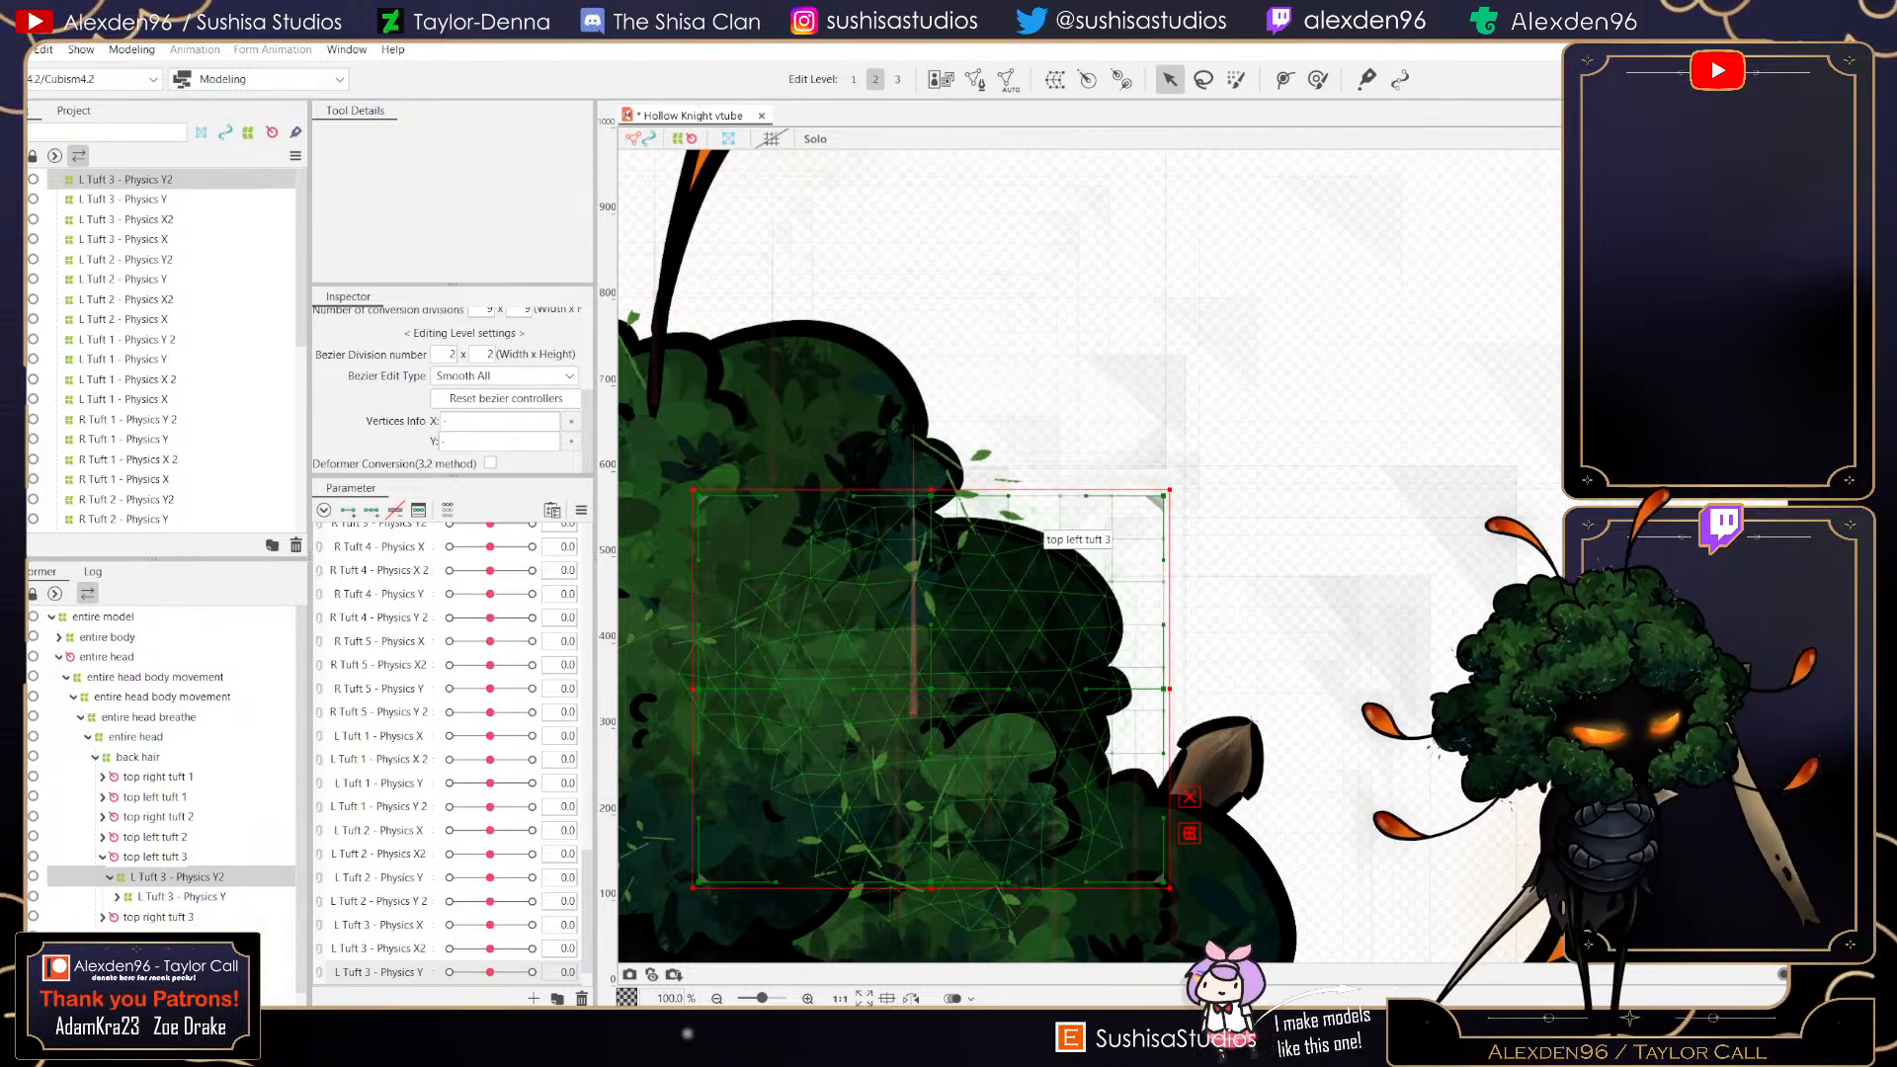
- Create a new parameter named Left Tuft 3 - Physics Y2
{"action": "scroll", "coordinate": [451, 755], "scroll_direction": "down", "scroll_amount": 1}
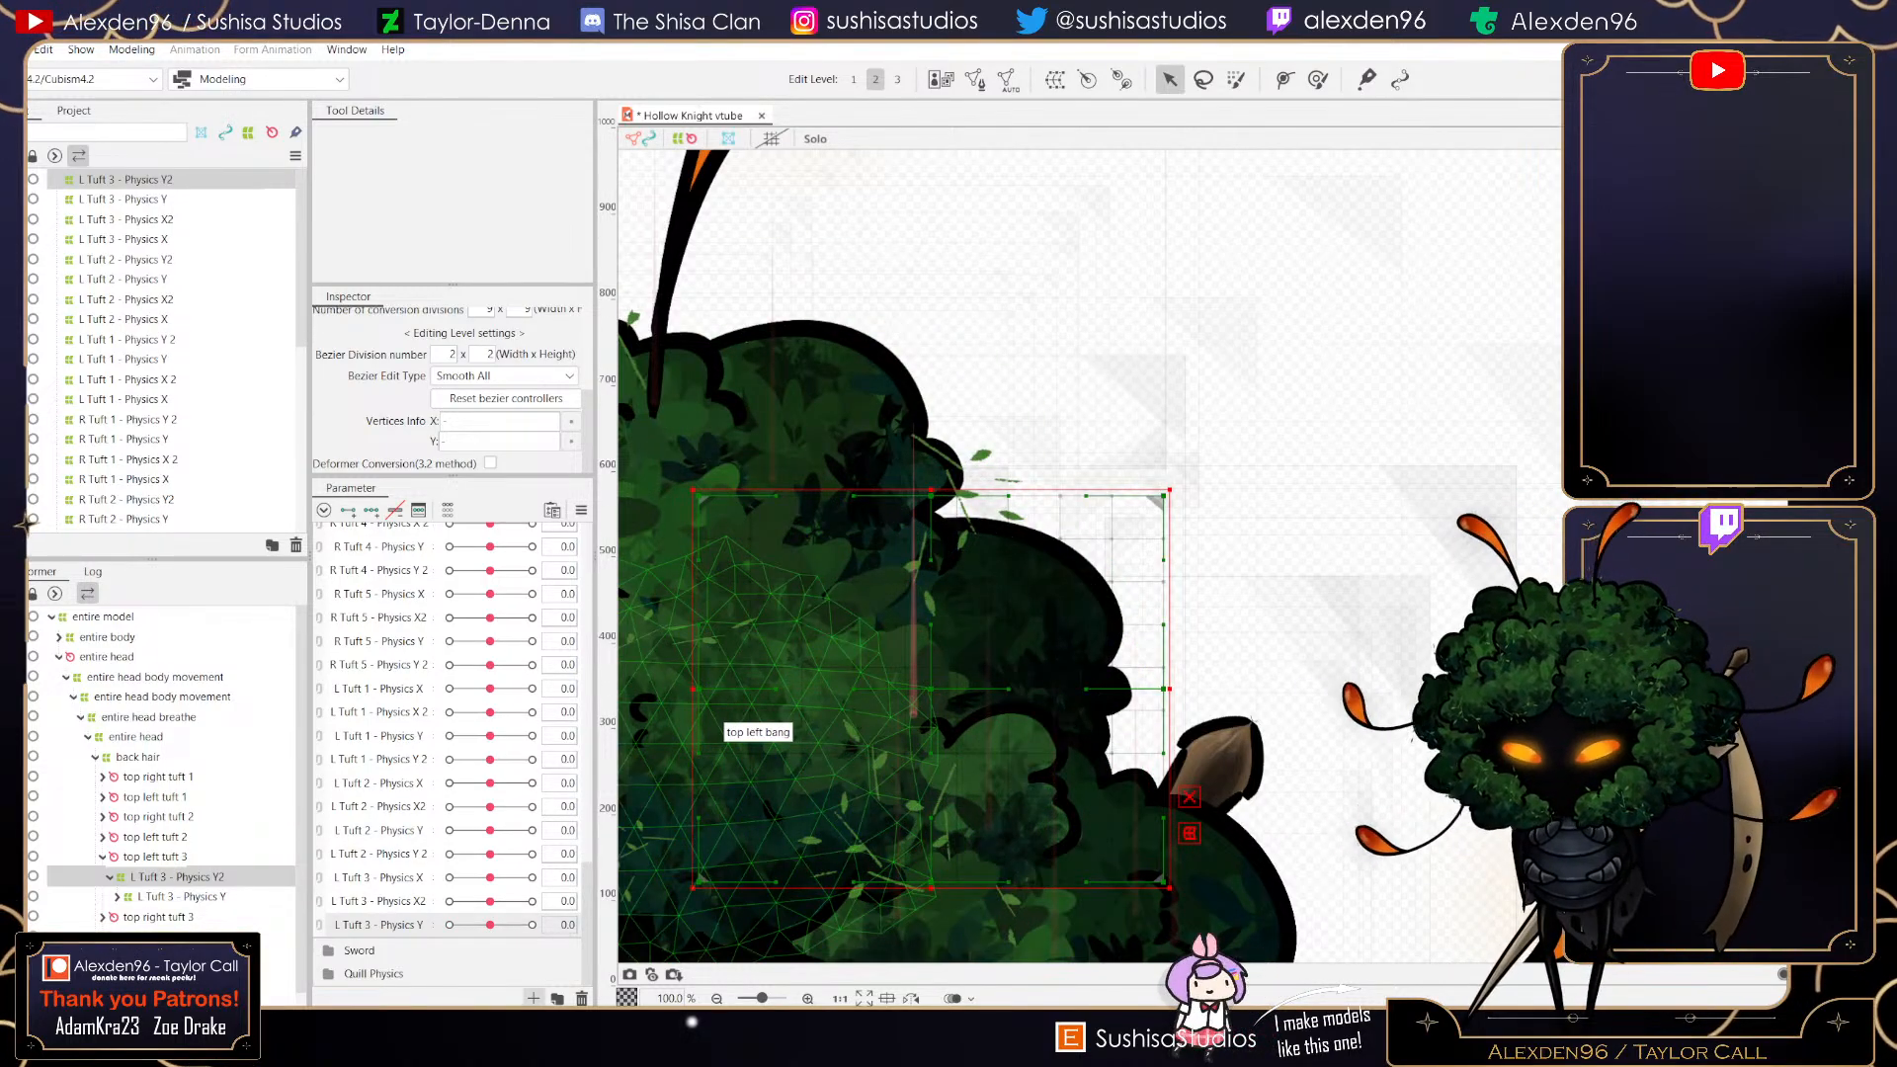
{"action": "left_click", "coordinate": [533, 998]}
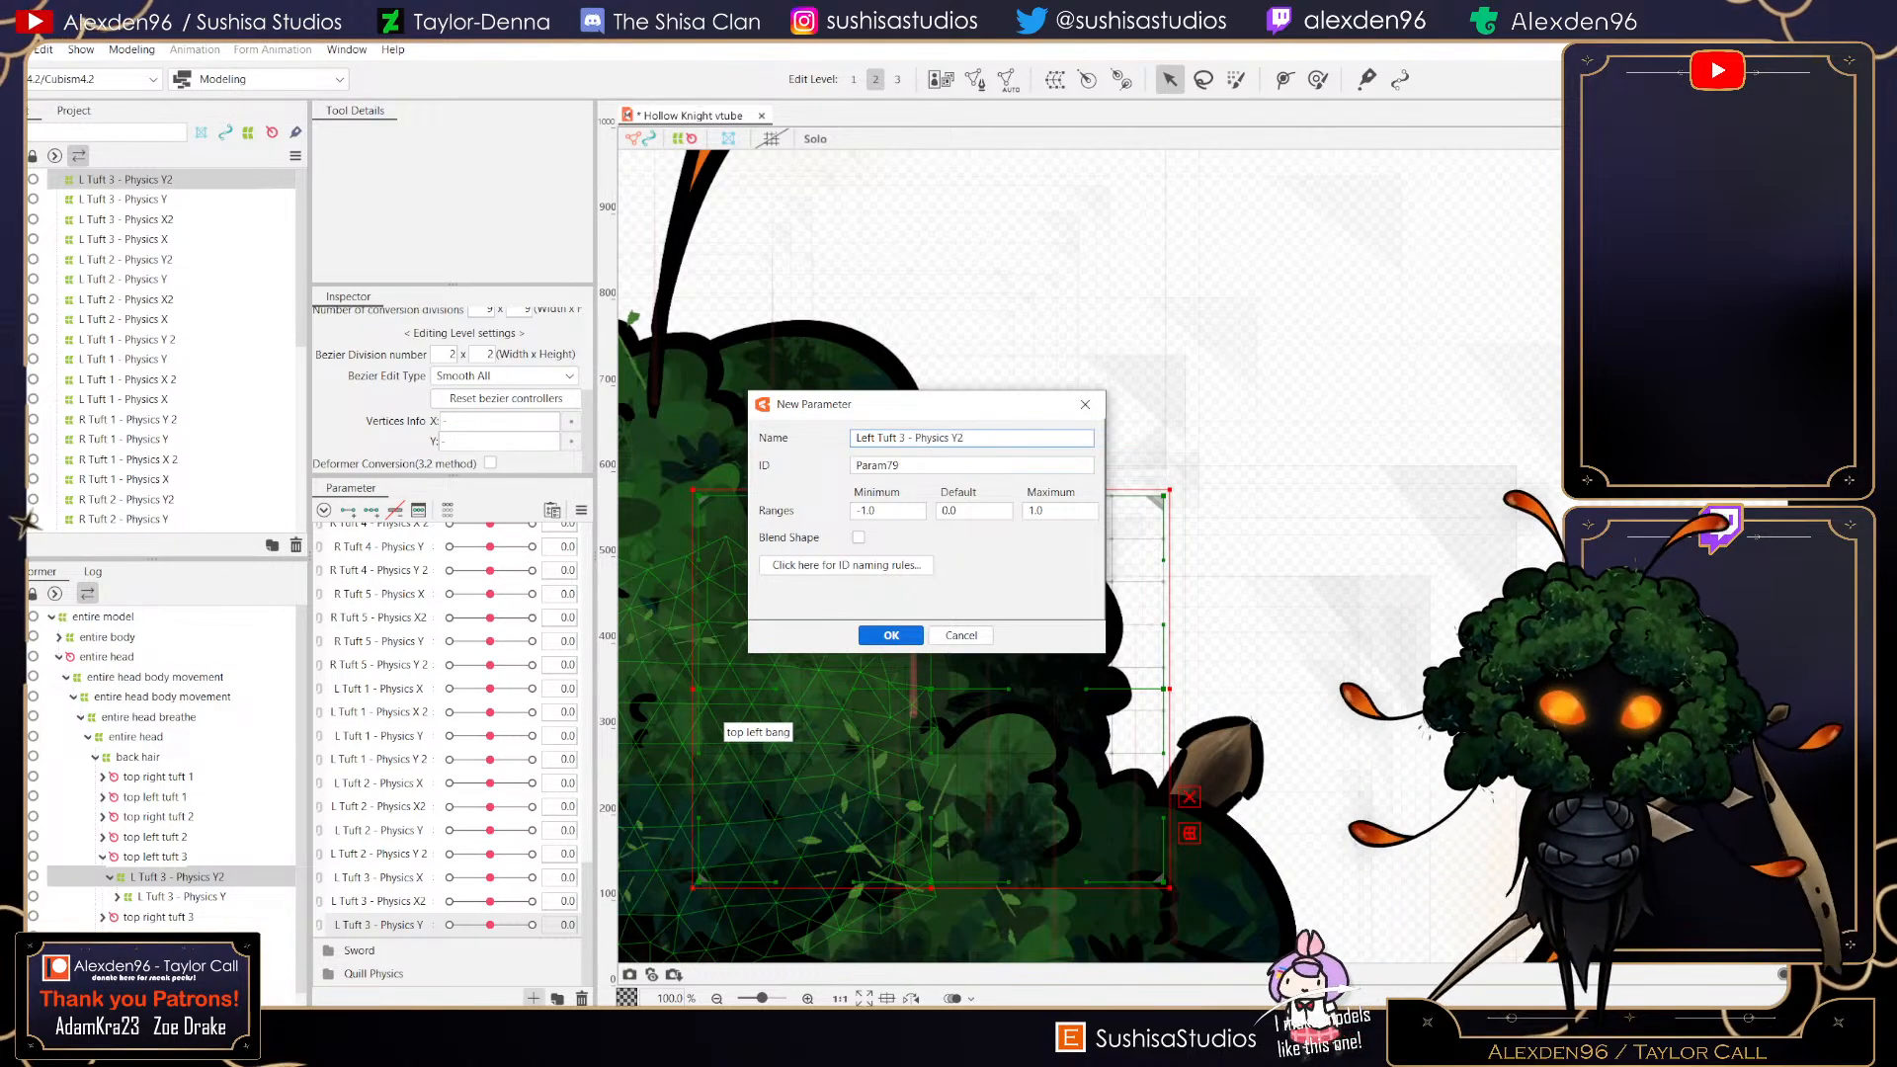
{"action": "key", "text": "Return"}
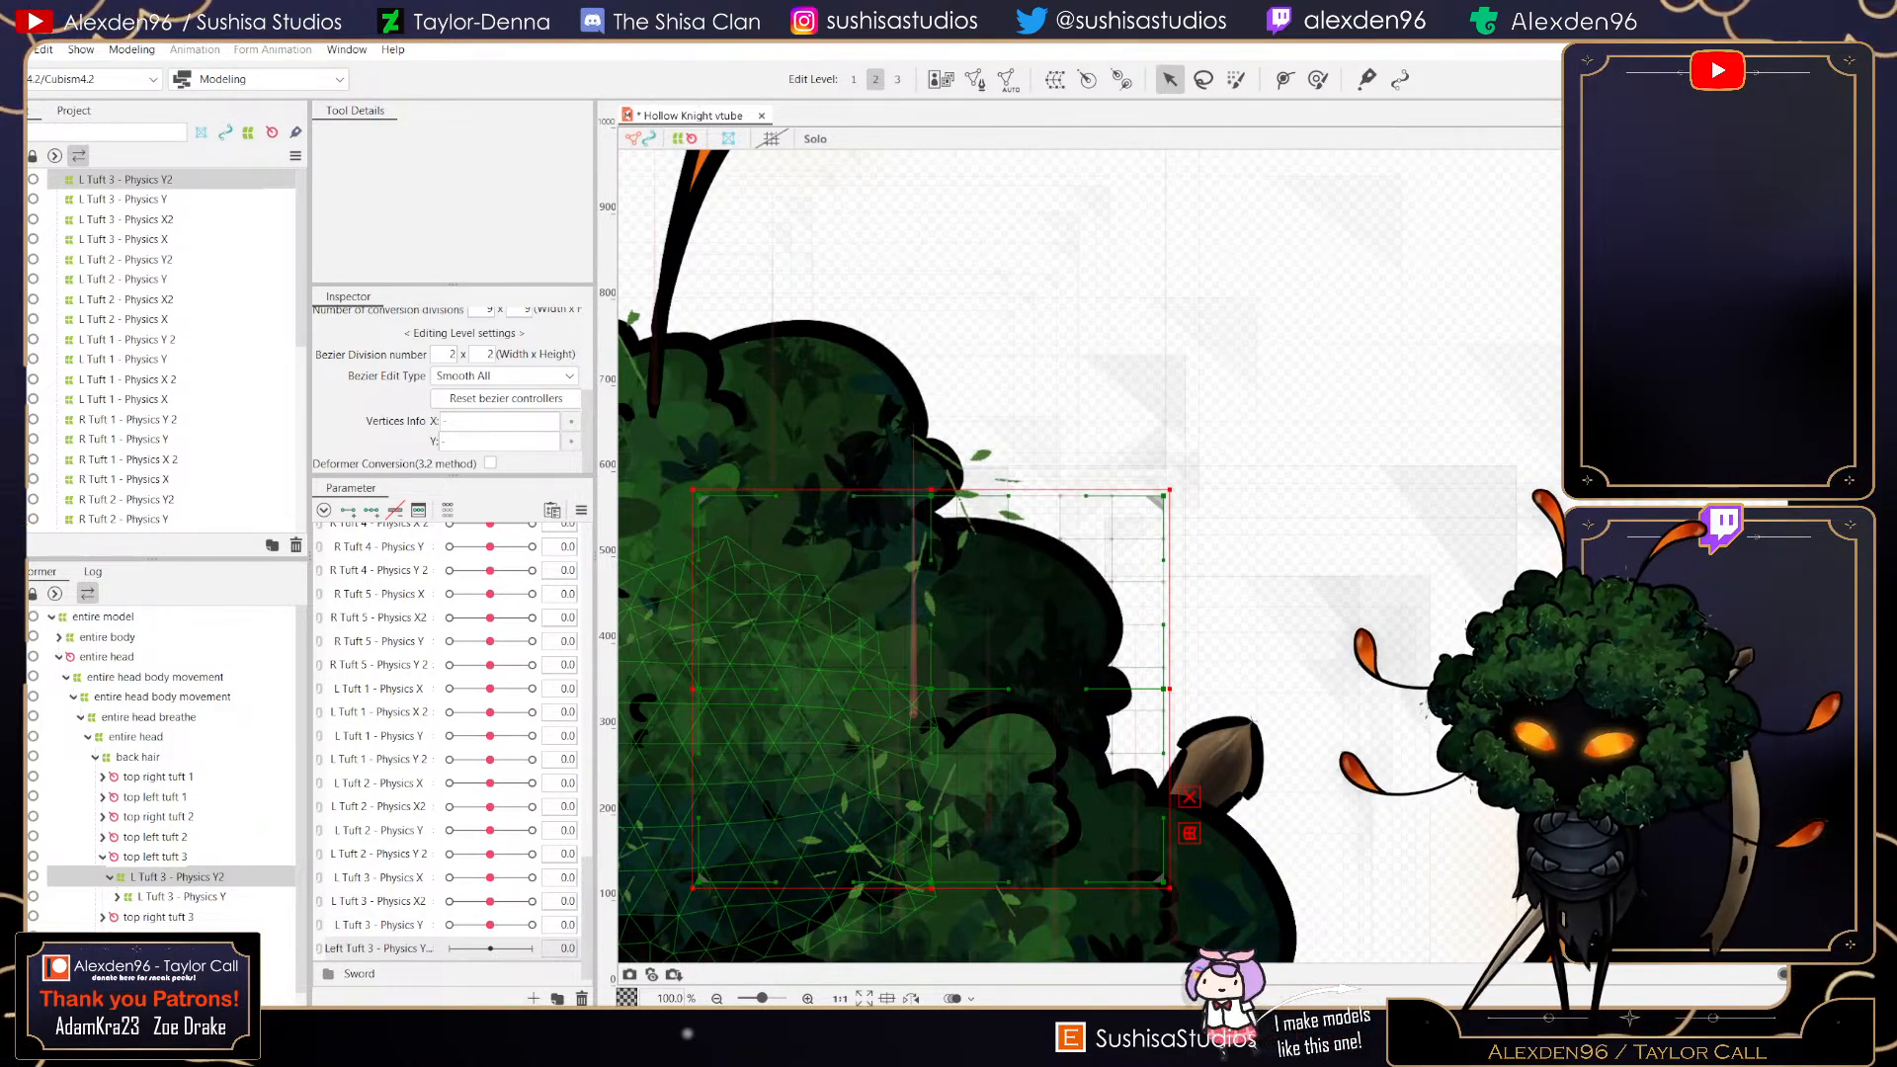
- Add three keys to Left Tuft 3 - Physics Y2 and set it to 1
{"action": "mouse_move", "coordinate": [490, 948]}
{"action": "left_mouse_down"}
{"action": "mouse_move", "coordinate": [523, 949]}
{"action": "mouse_move", "coordinate": [490, 949]}
{"action": "left_mouse_up"}
{"action": "left_click_drag", "start_coordinate": [490, 854], "coordinate": [451, 854]}
{"action": "left_click", "coordinate": [490, 854]}
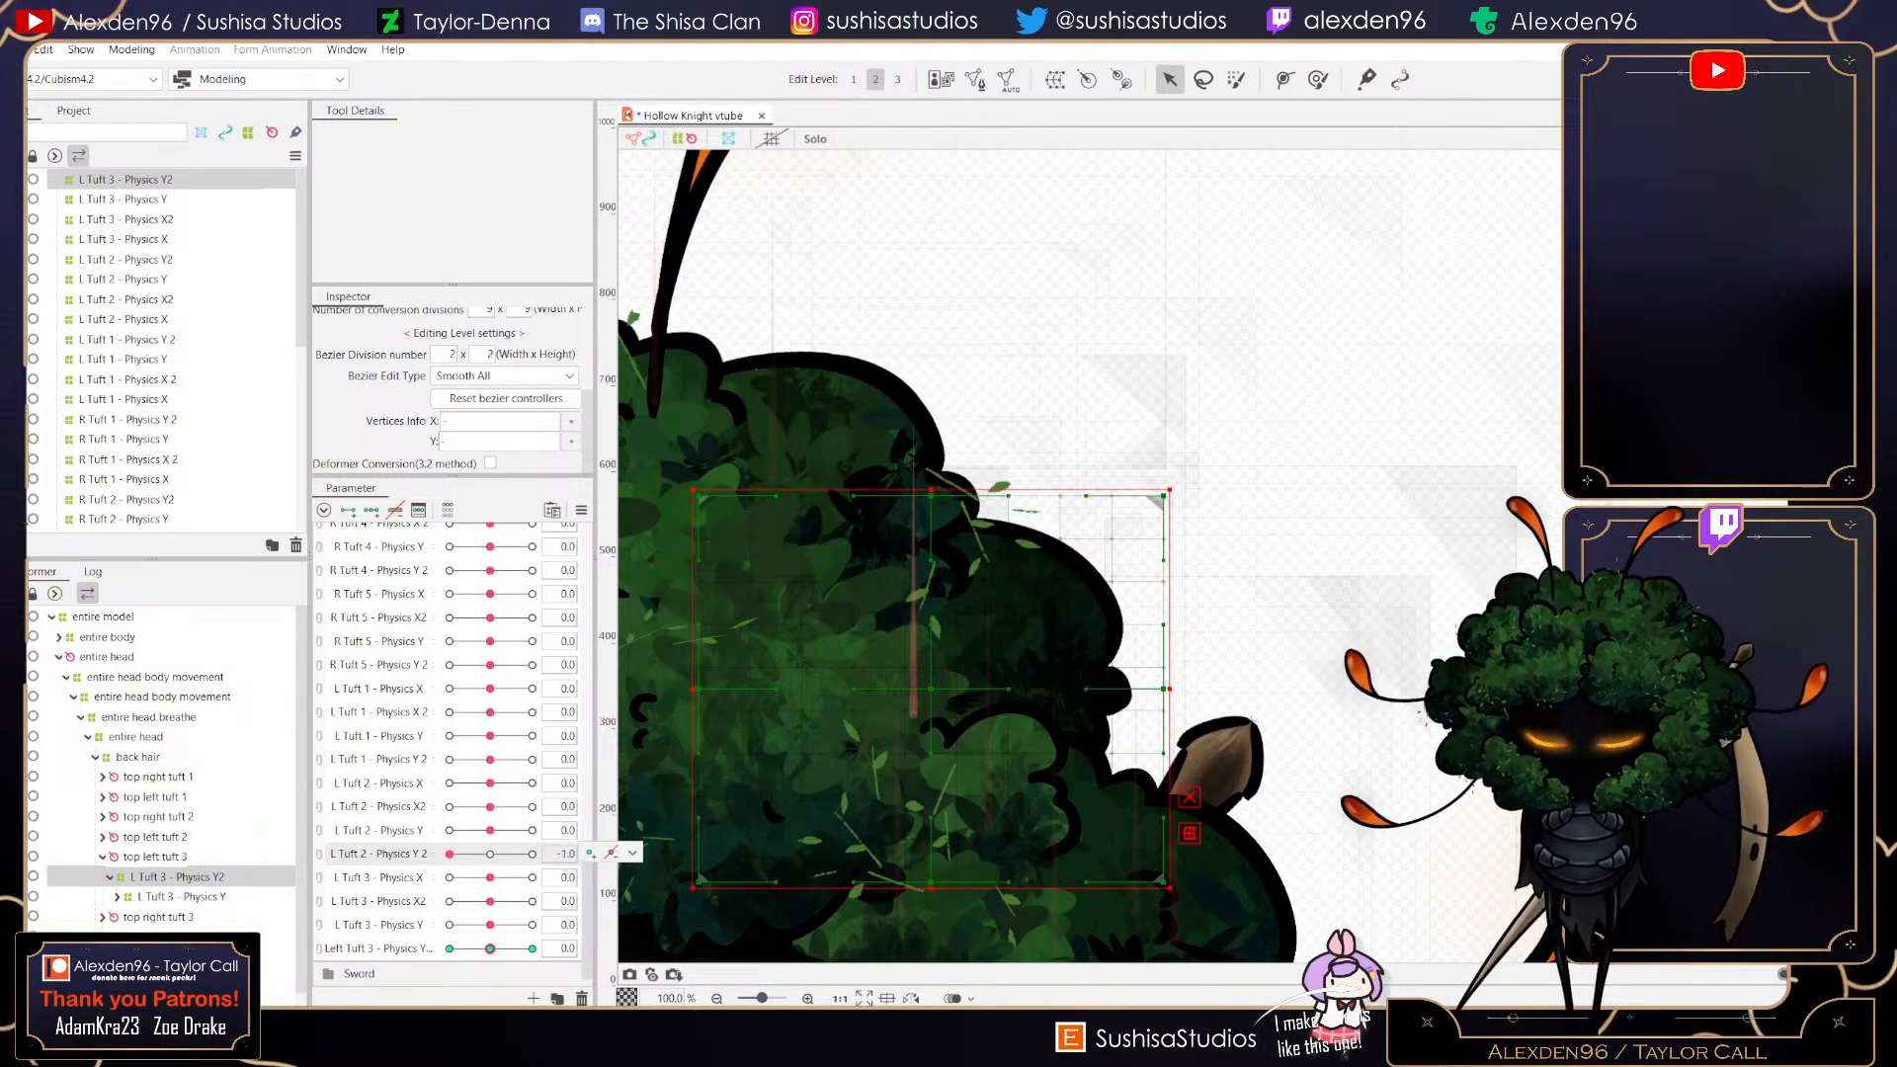
{"action": "left_click", "coordinate": [490, 854]}
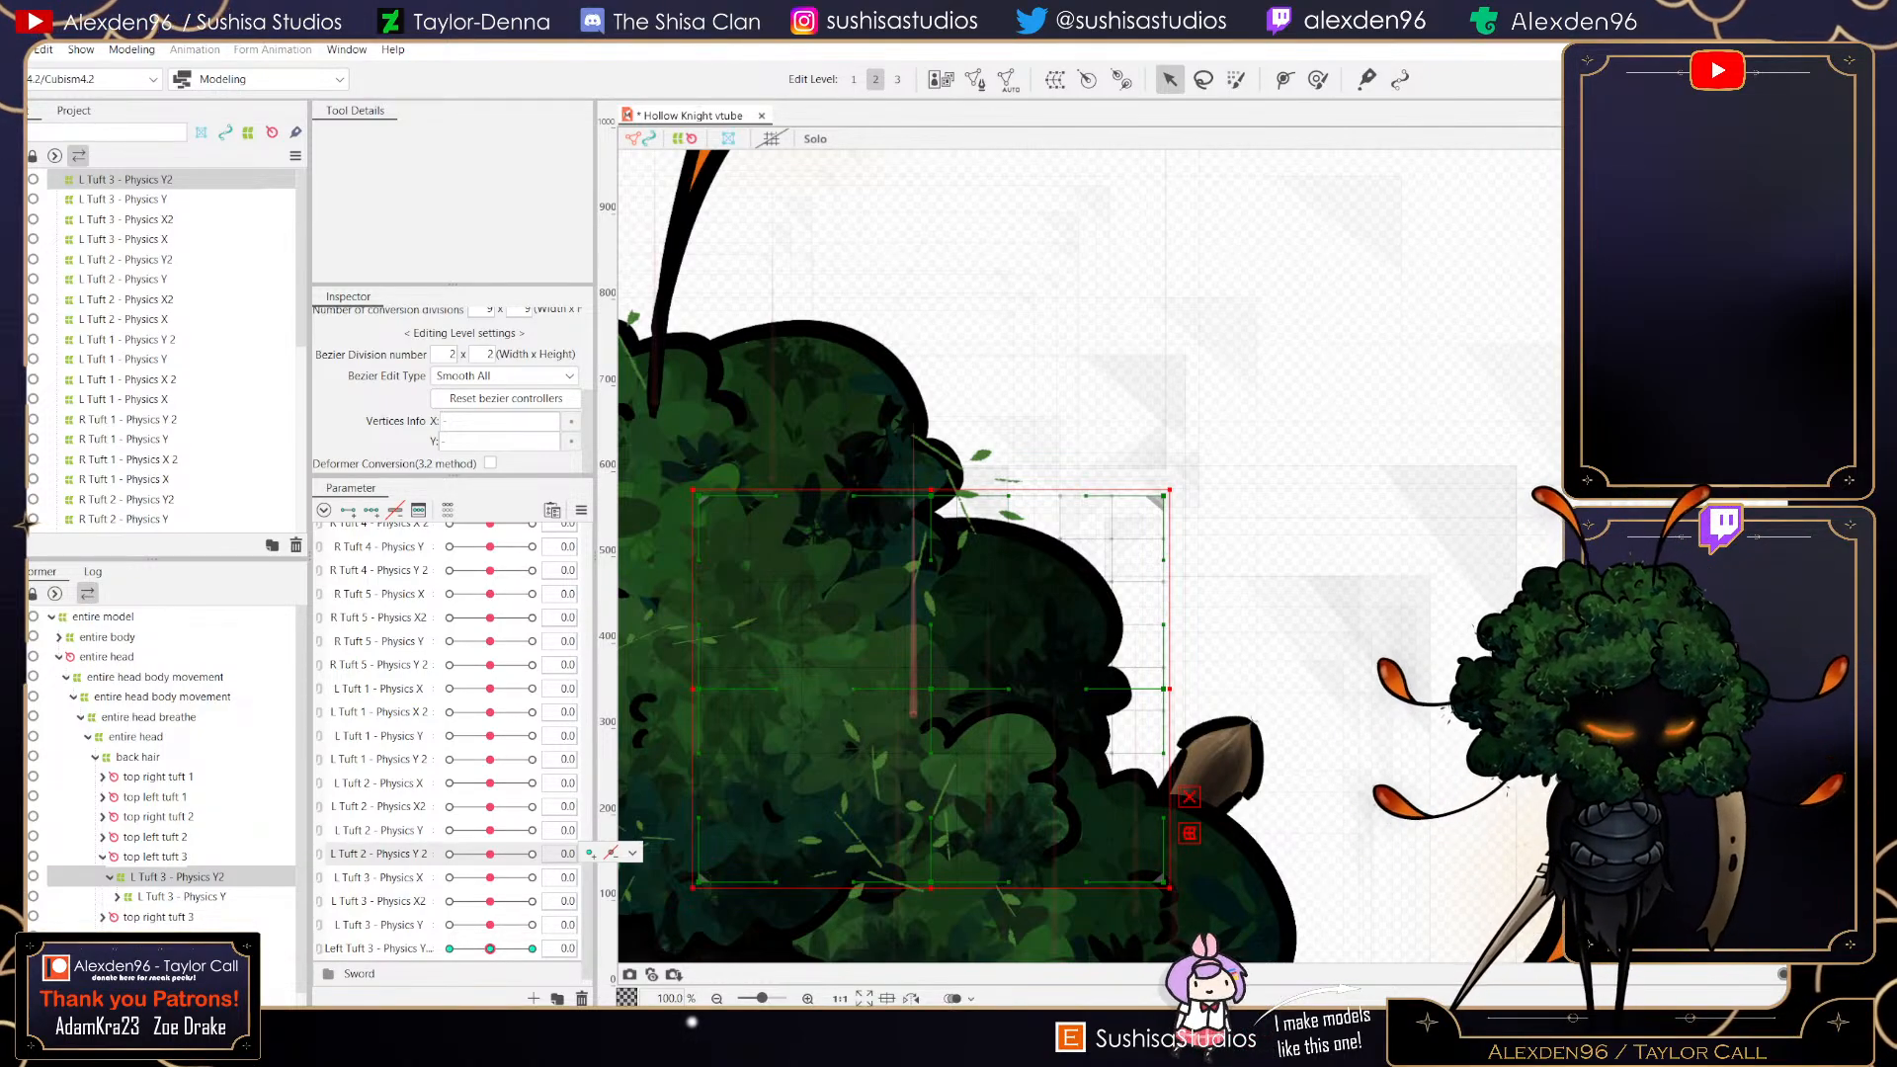
{"action": "left_click", "coordinate": [456, 949]}
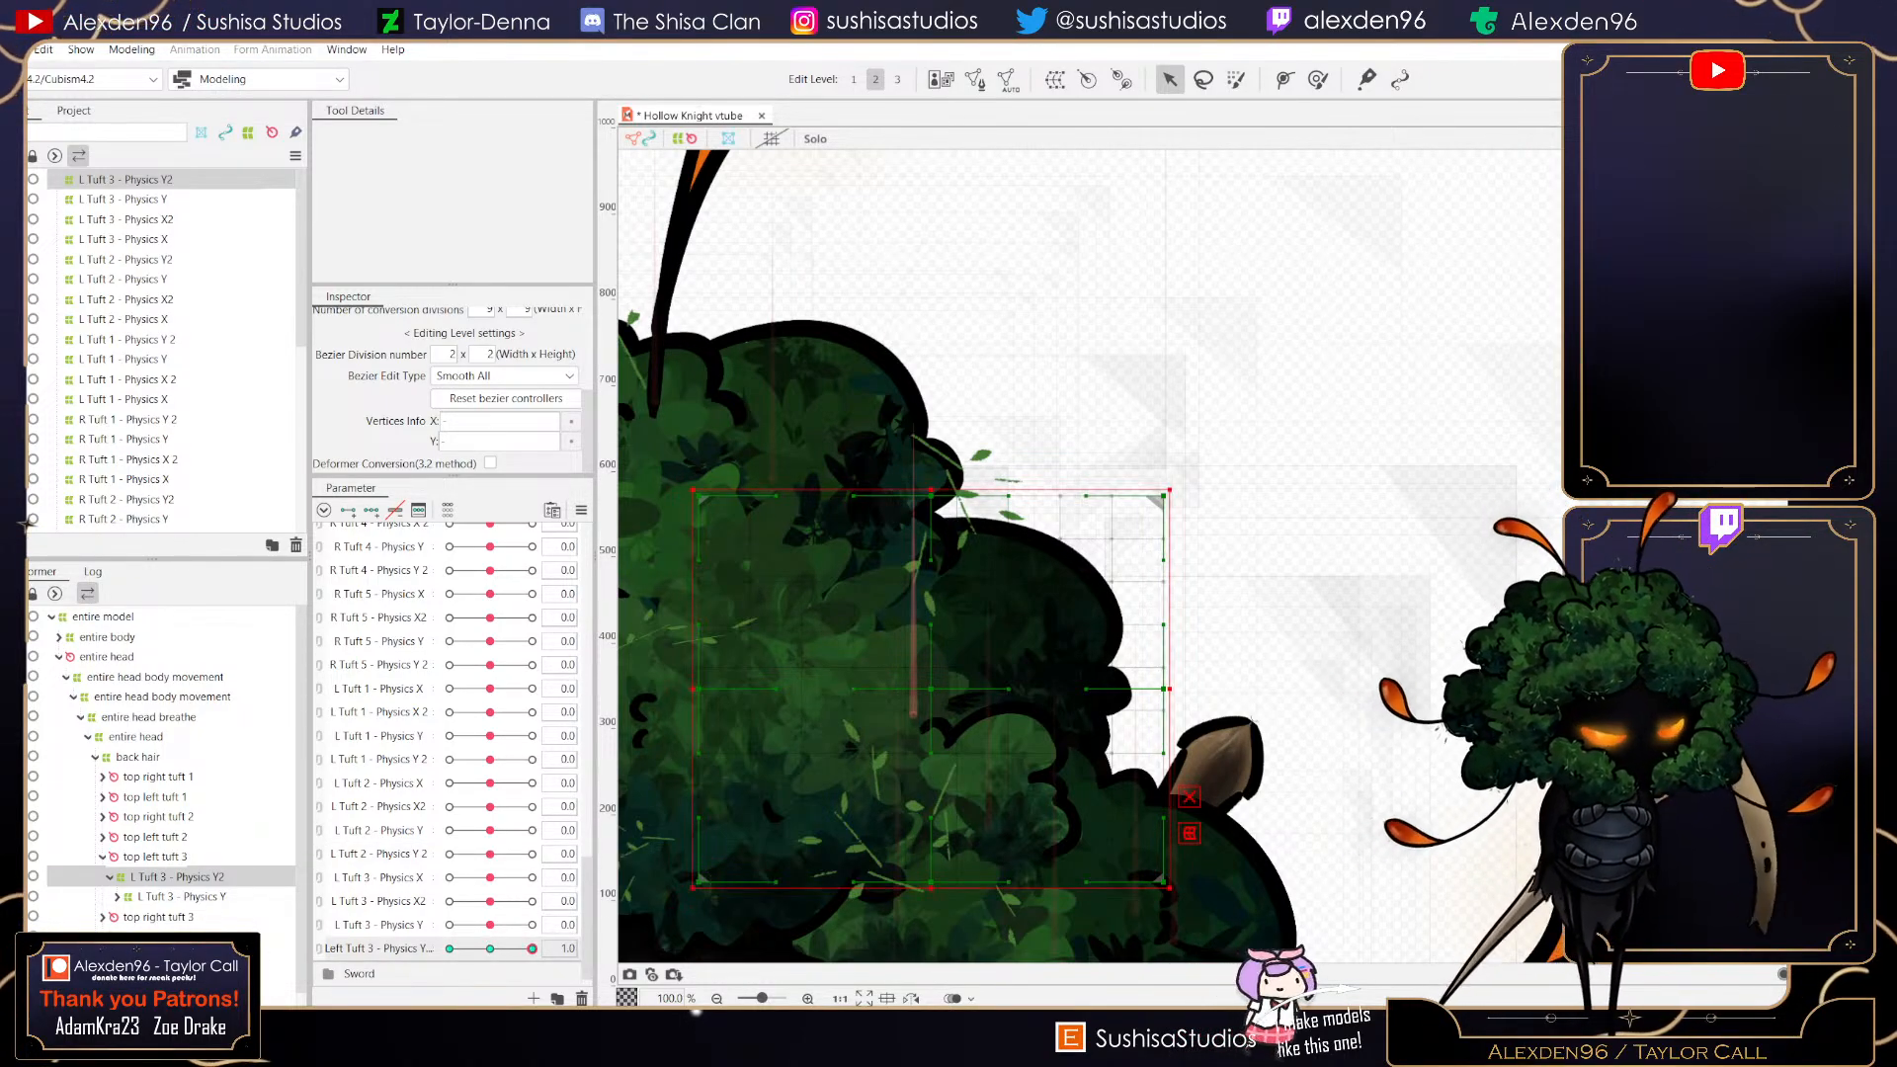
{"action": "left_click_drag", "start_coordinate": [461, 949], "coordinate": [532, 948]}
{"action": "left_click", "coordinate": [490, 949]}
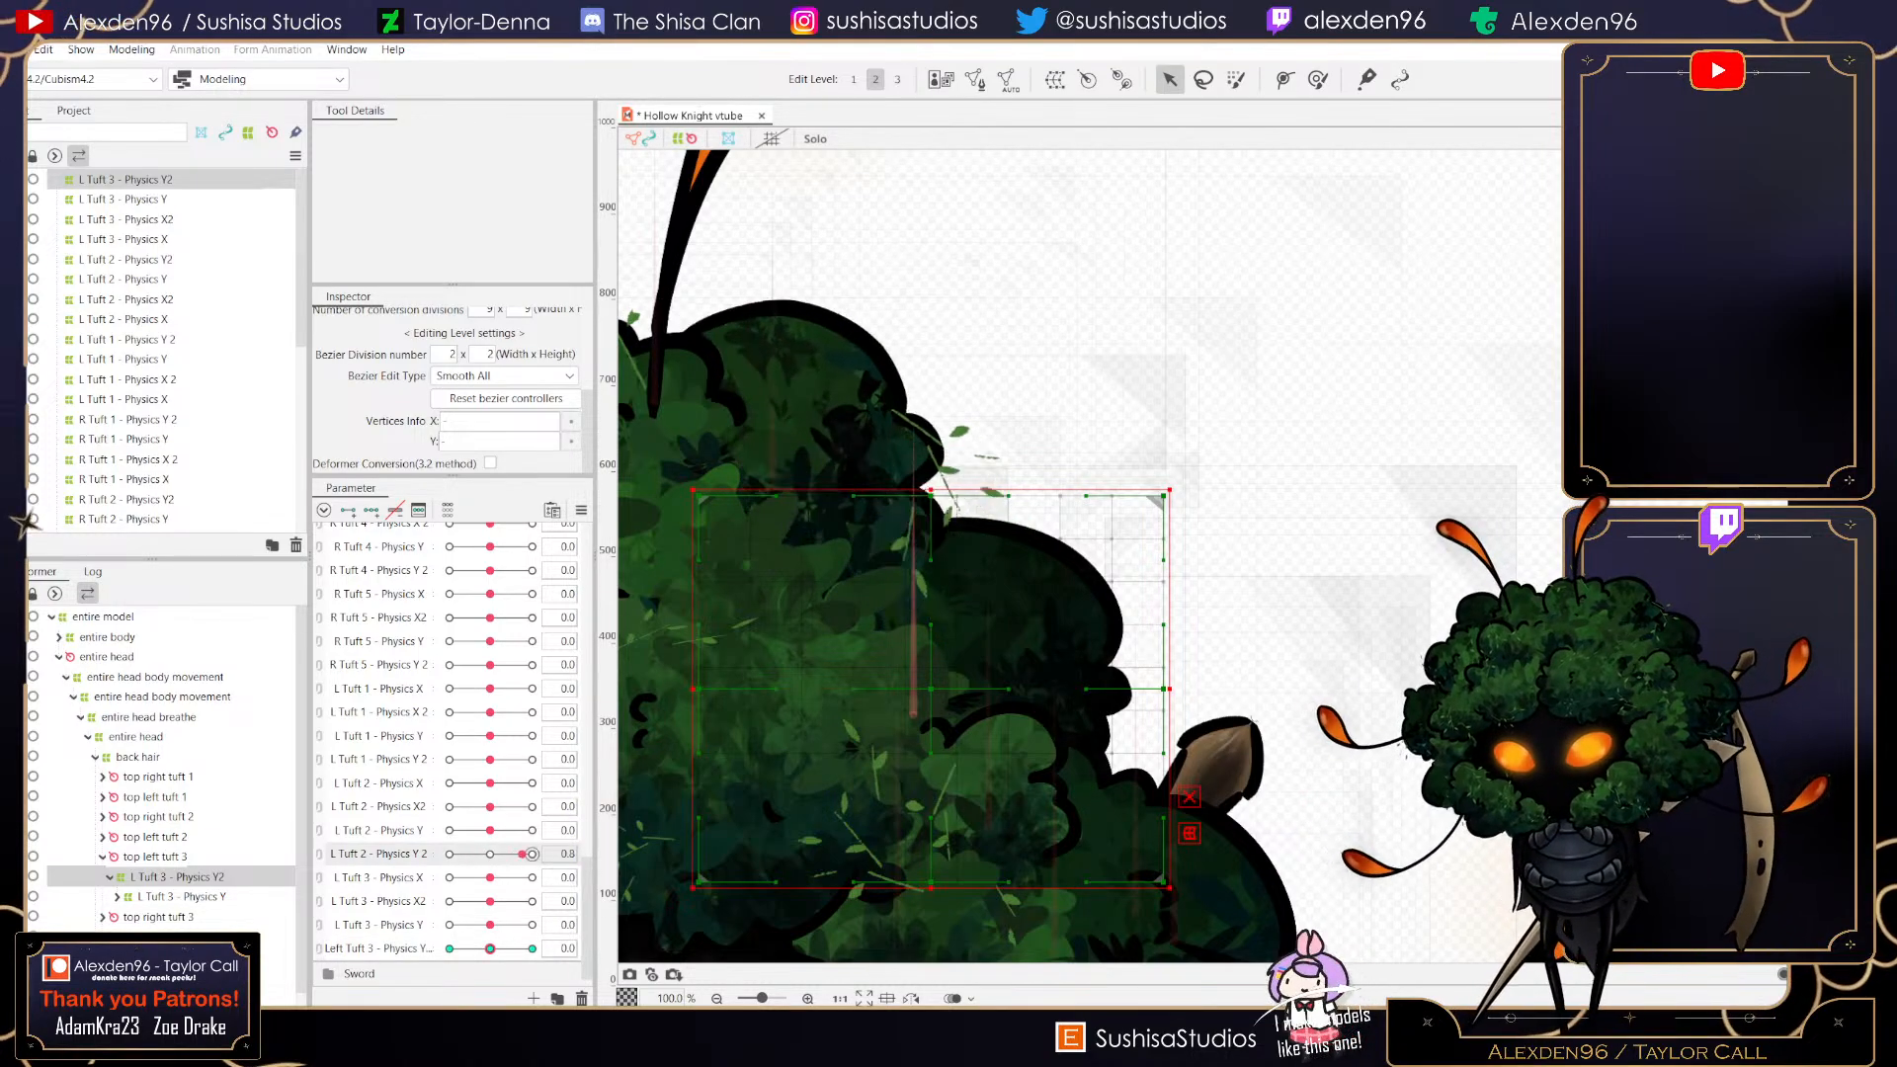
{"action": "left_click", "coordinate": [532, 948]}
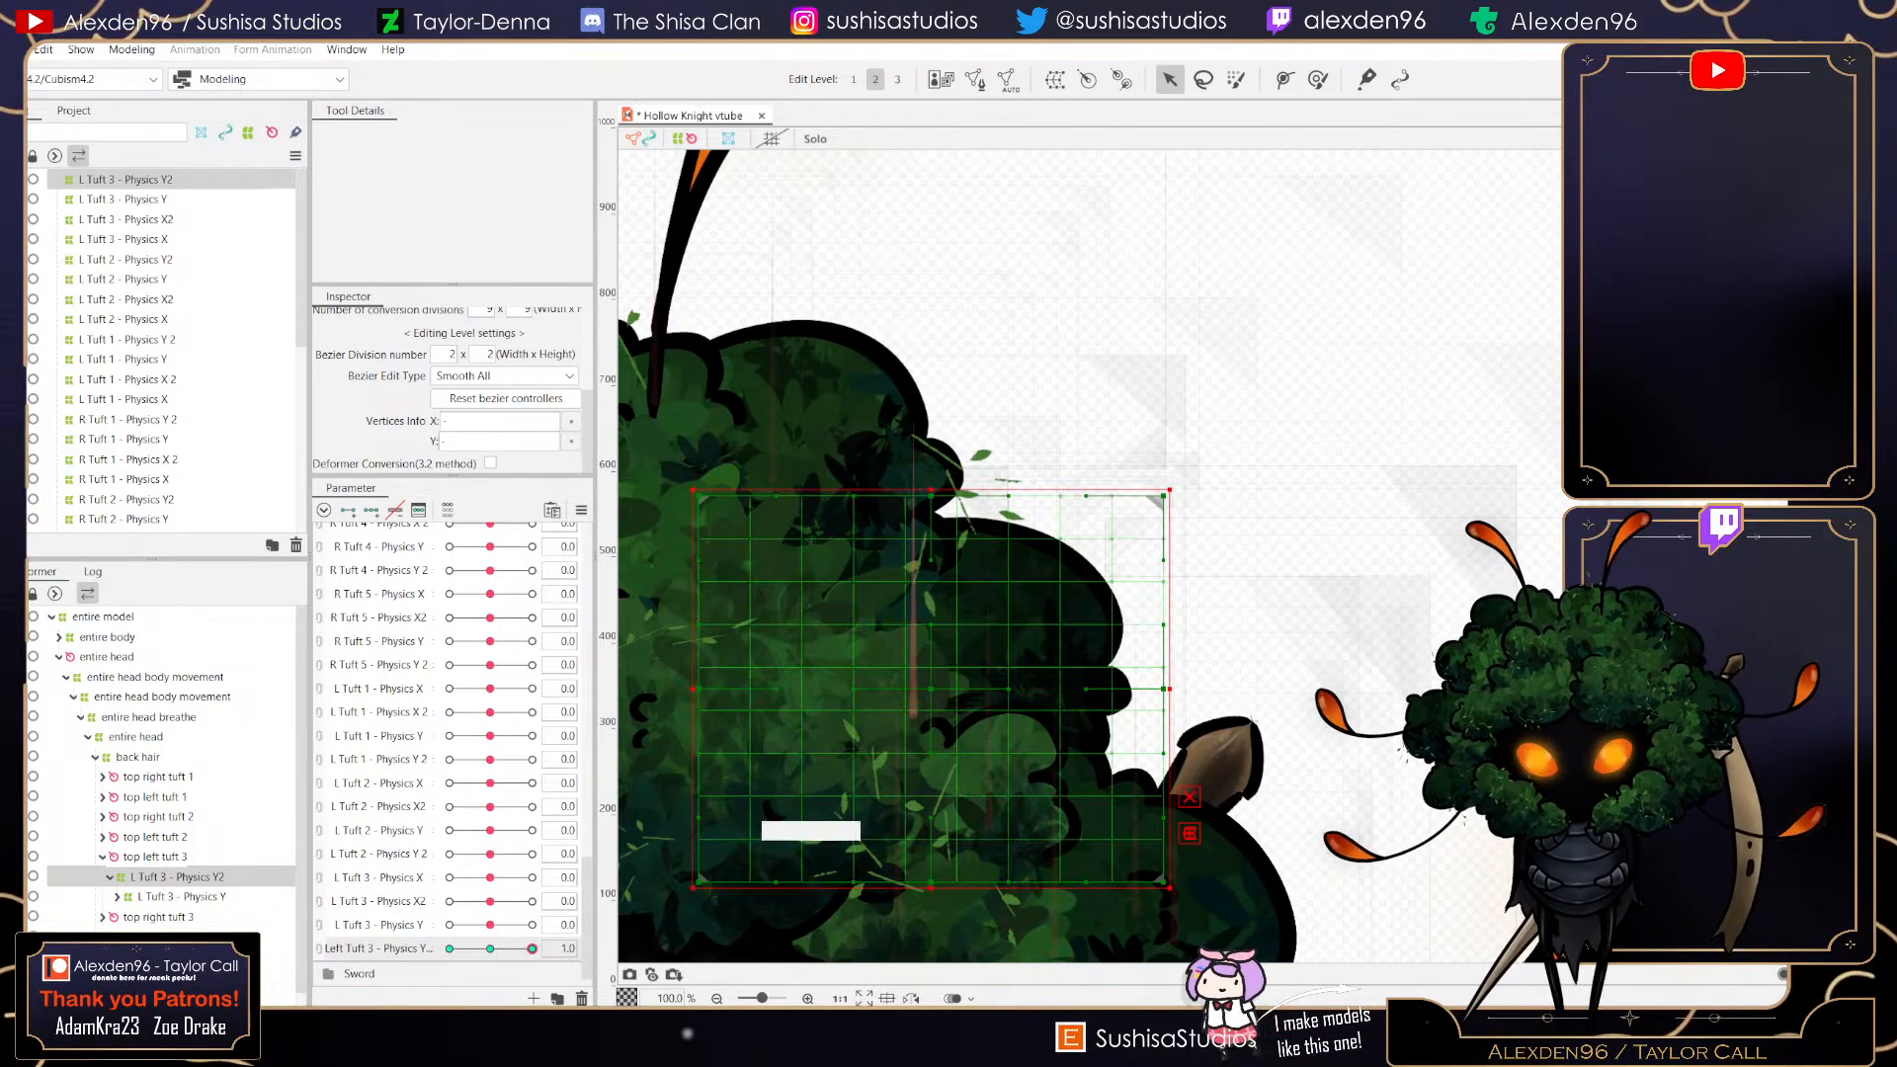
- At value 1, tilt the L Tuft 3 - Physics Y2 deformer and pull its inner points to bend the tuft
{"action": "left_click_drag", "start_coordinate": [1186, 478], "coordinate": [1197, 493]}
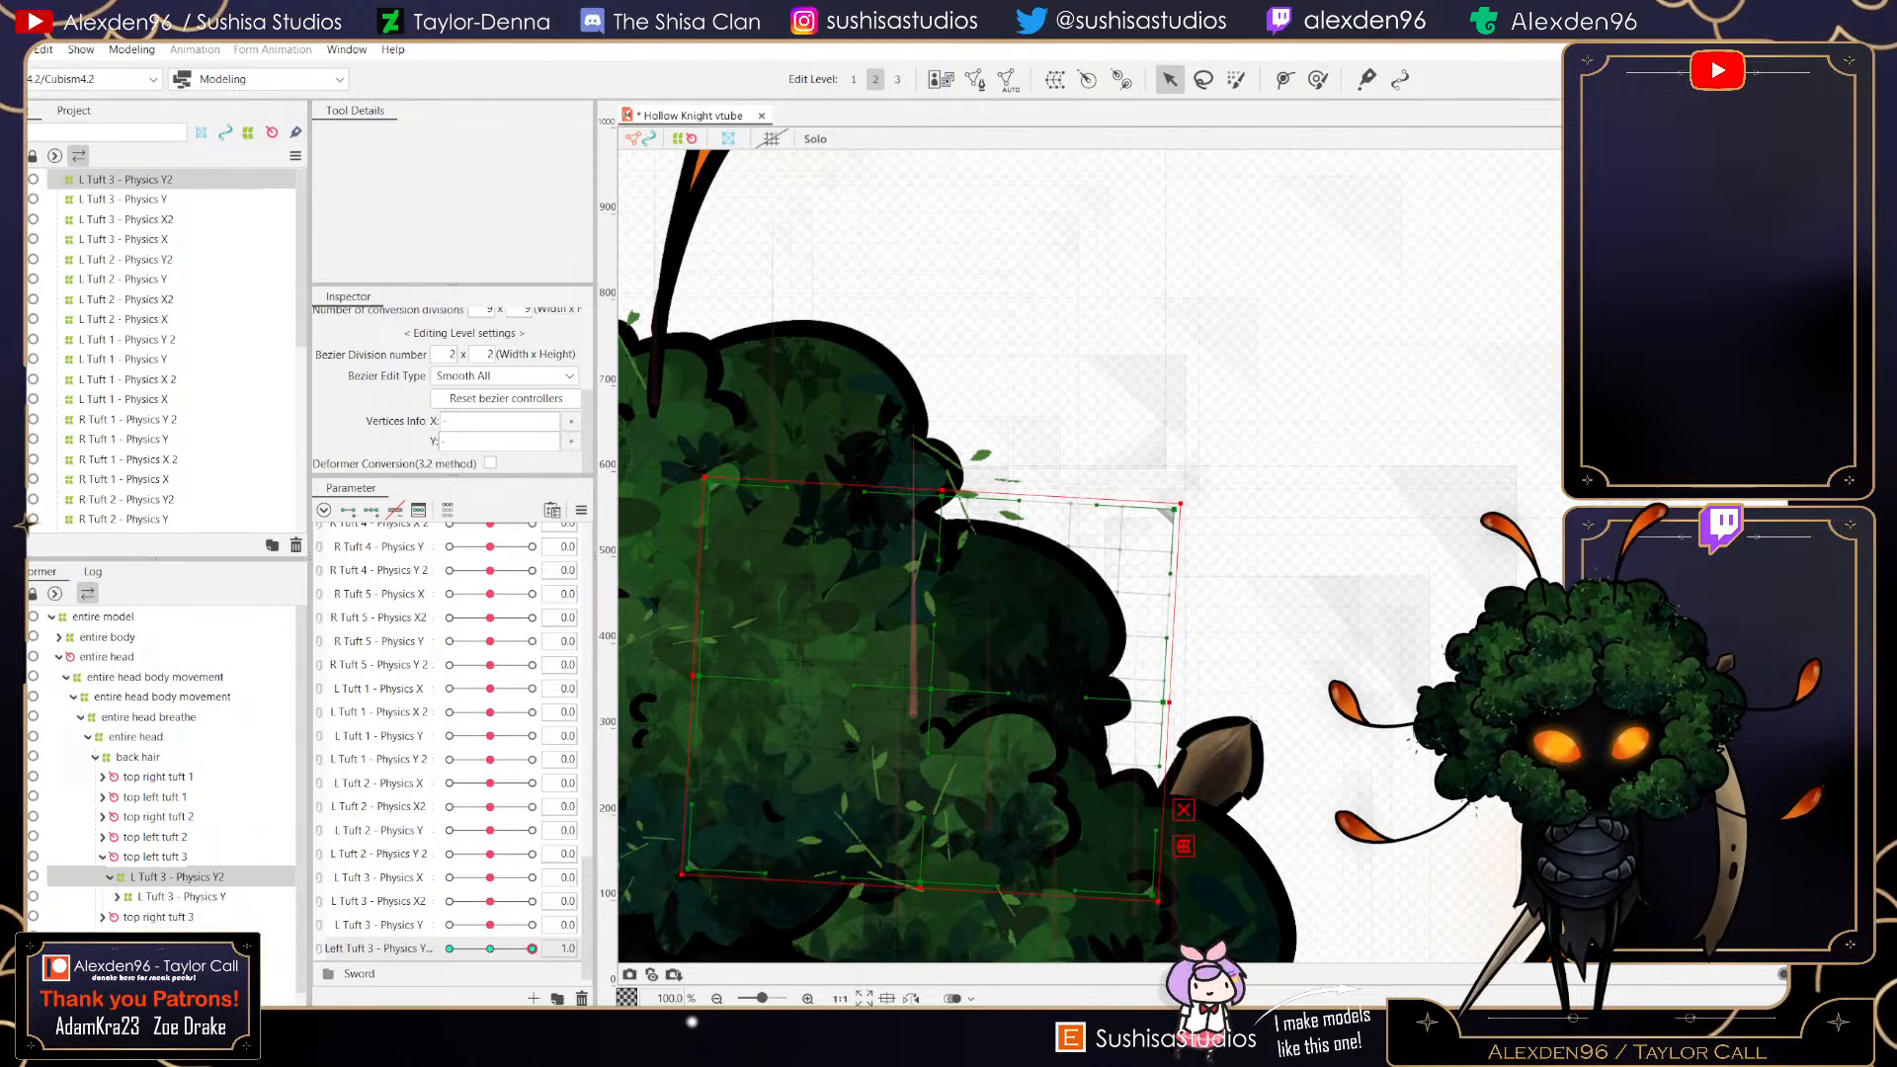
{"action": "left_click_drag", "start_coordinate": [973, 633], "coordinate": [968, 646]}
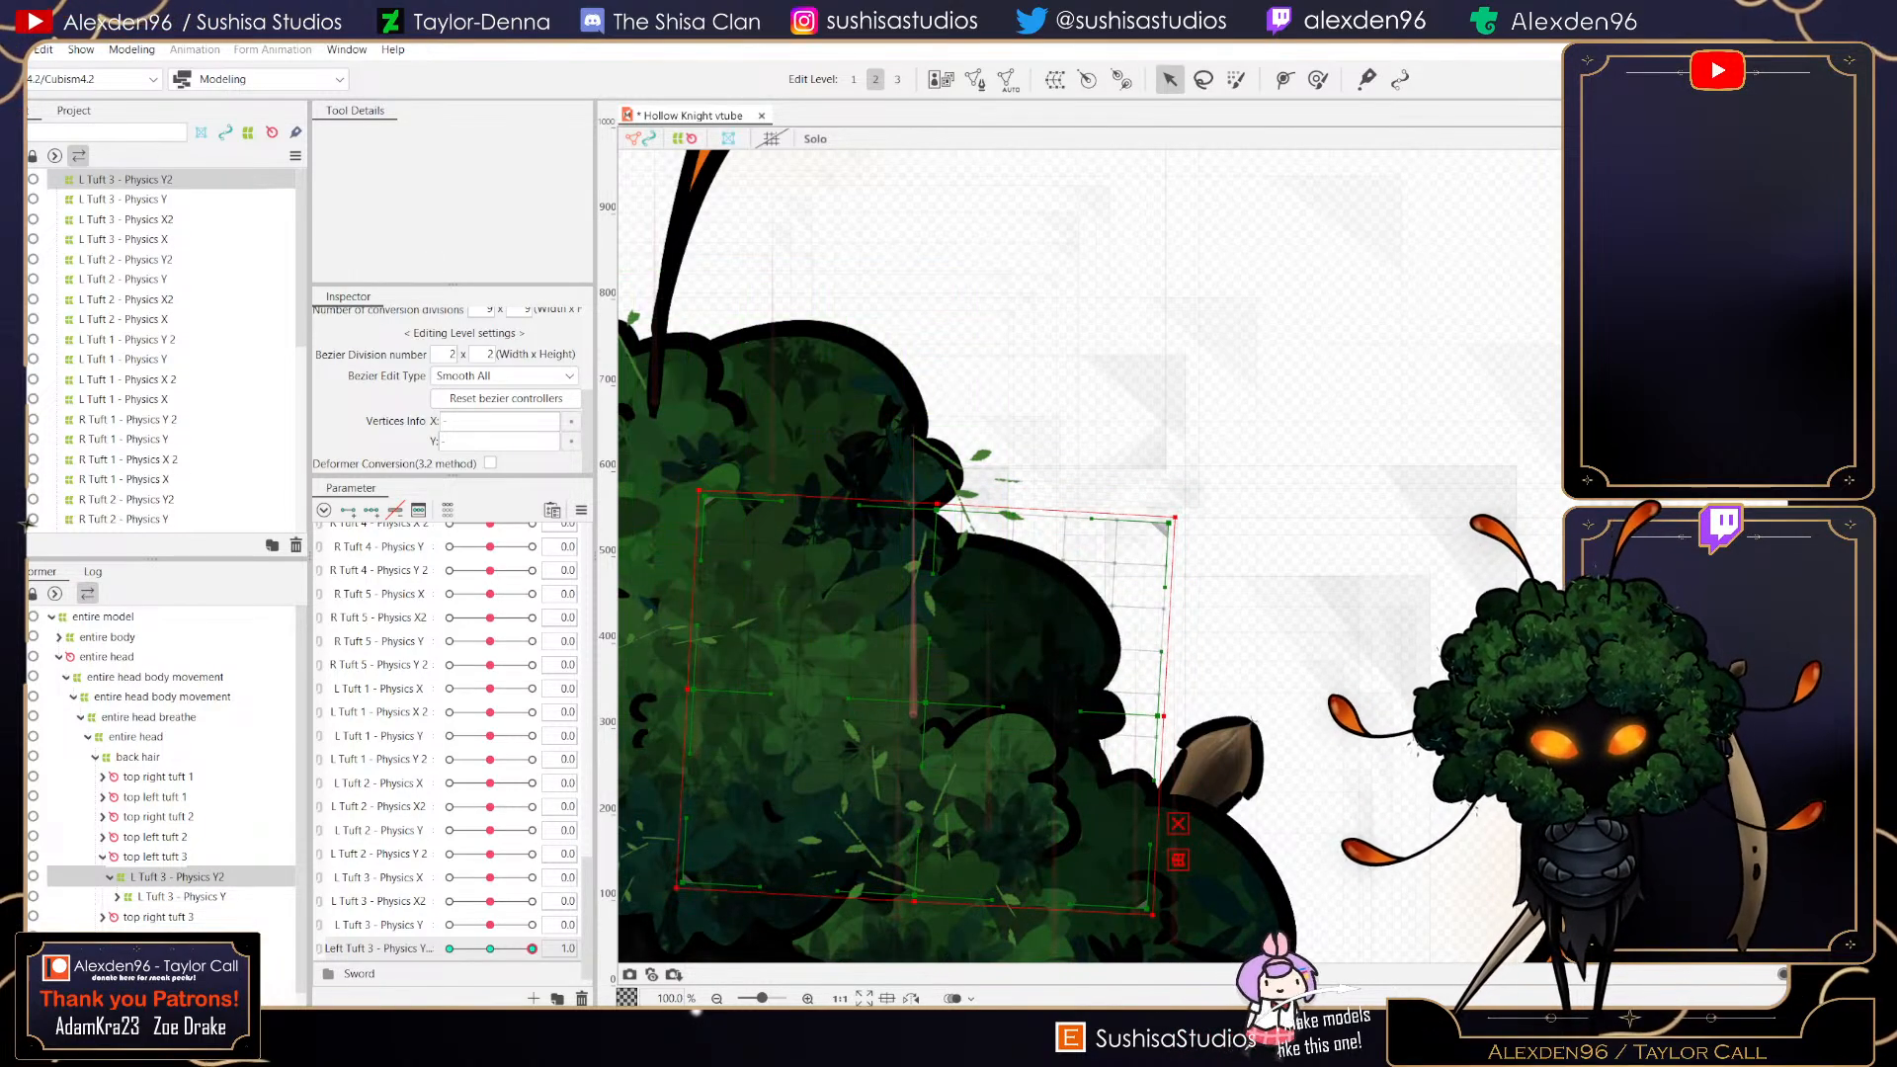
{"action": "scroll", "coordinate": [915, 712], "scroll_direction": "up", "scroll_amount": 2}
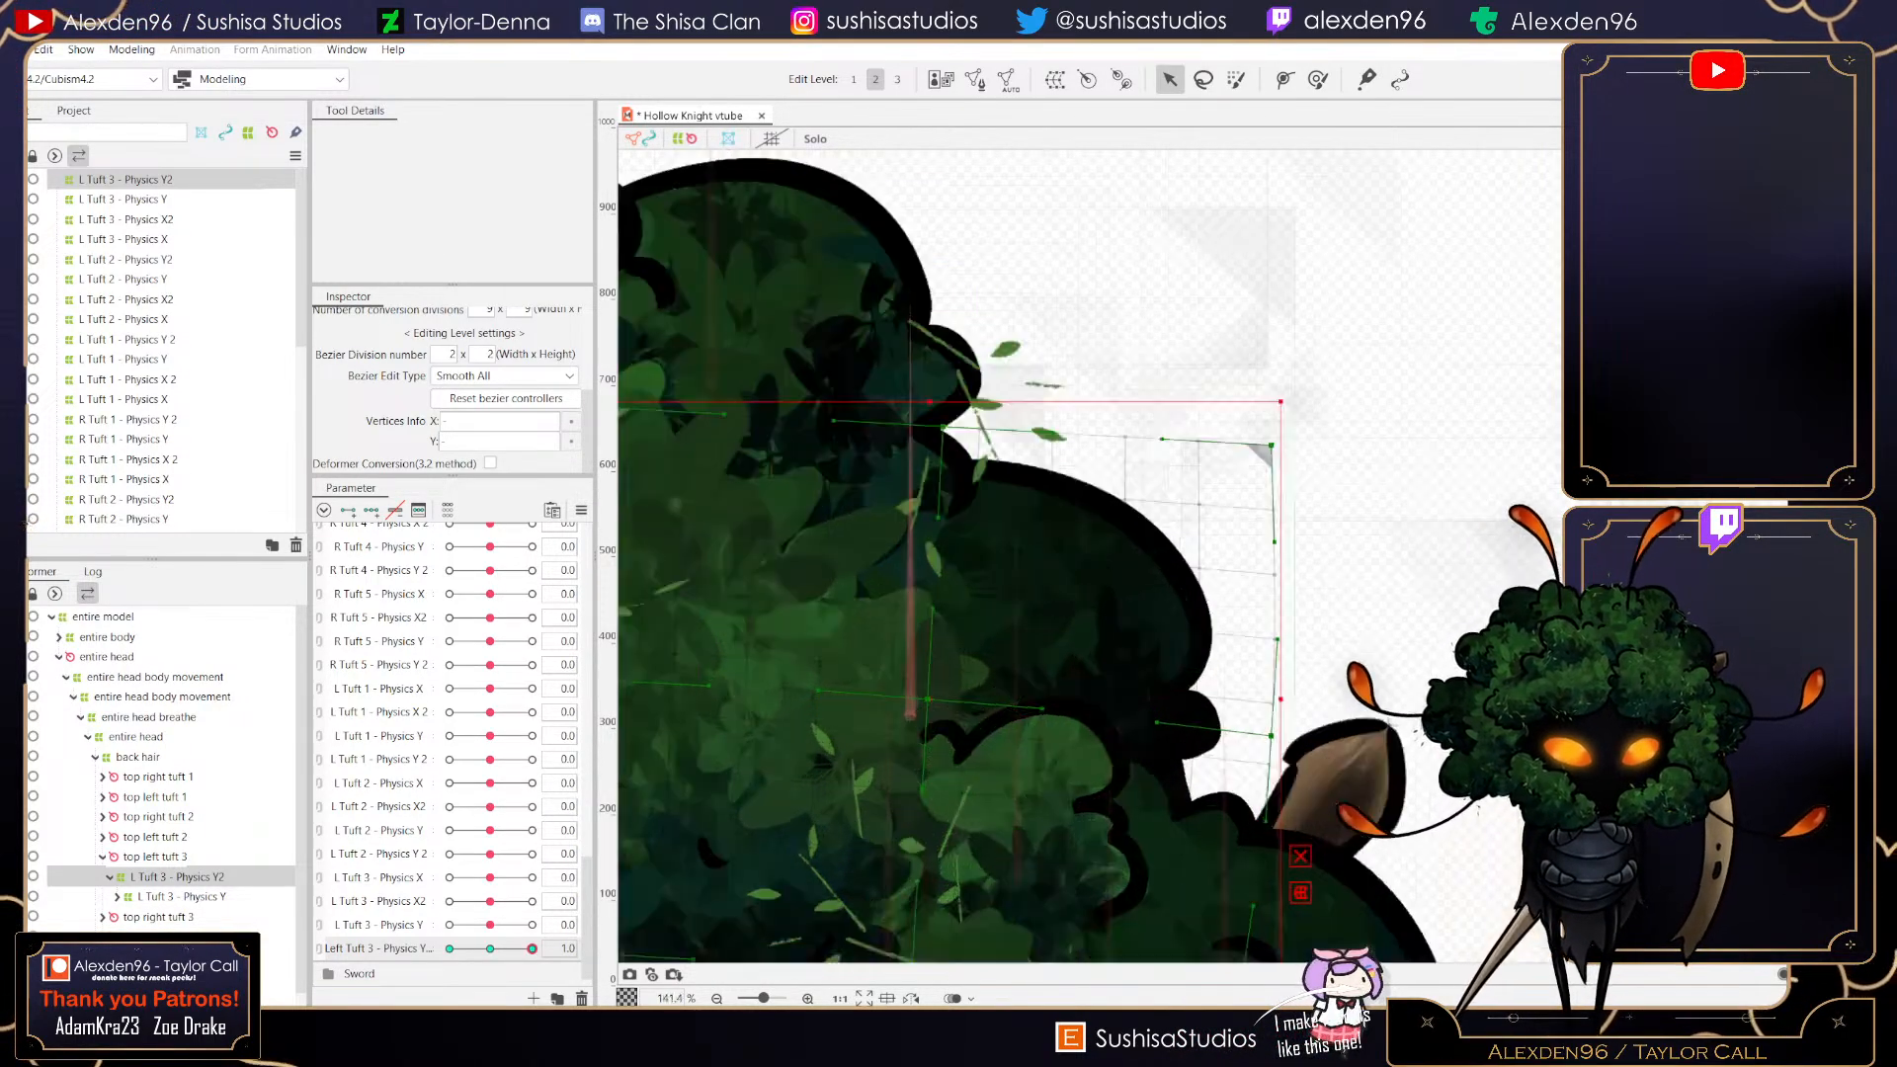
{"action": "scroll", "coordinate": [928, 711], "scroll_direction": "up", "scroll_amount": 14}
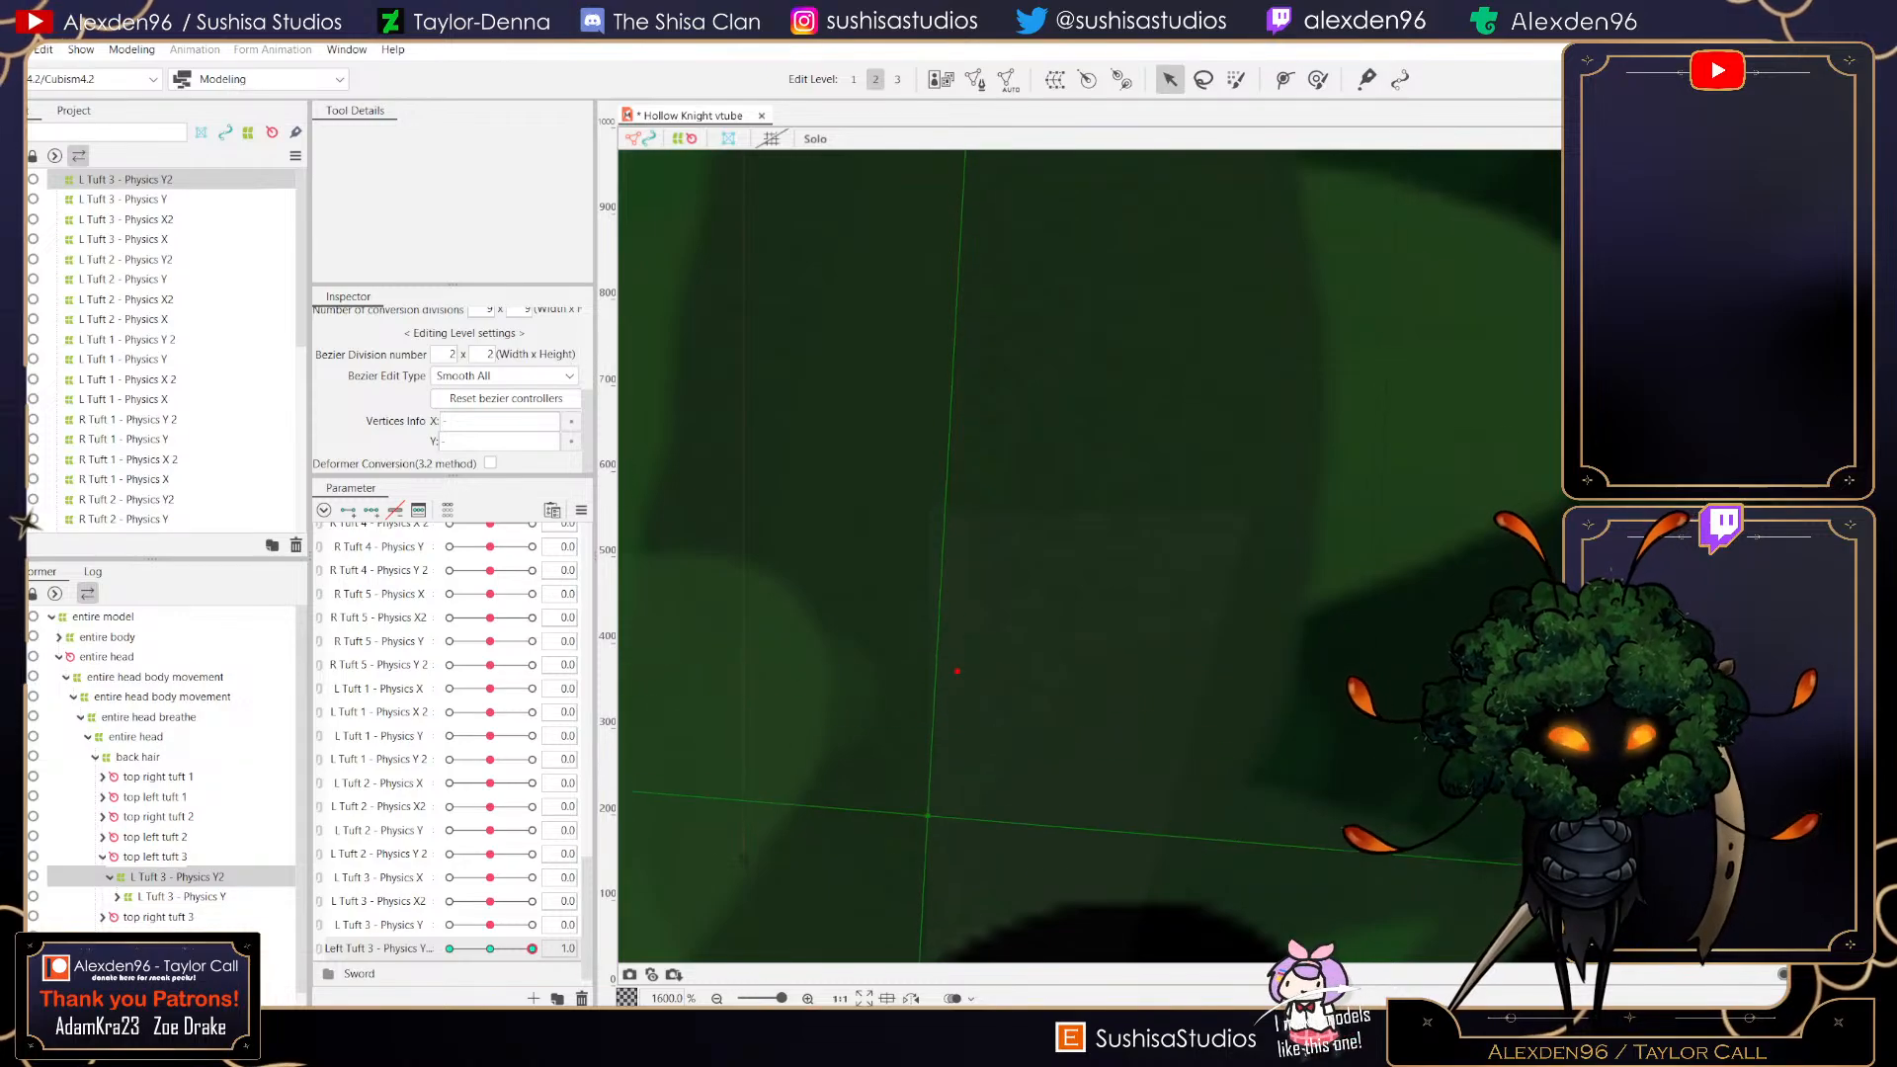
{"action": "scroll", "coordinate": [956, 671], "scroll_direction": "down", "scroll_amount": 5}
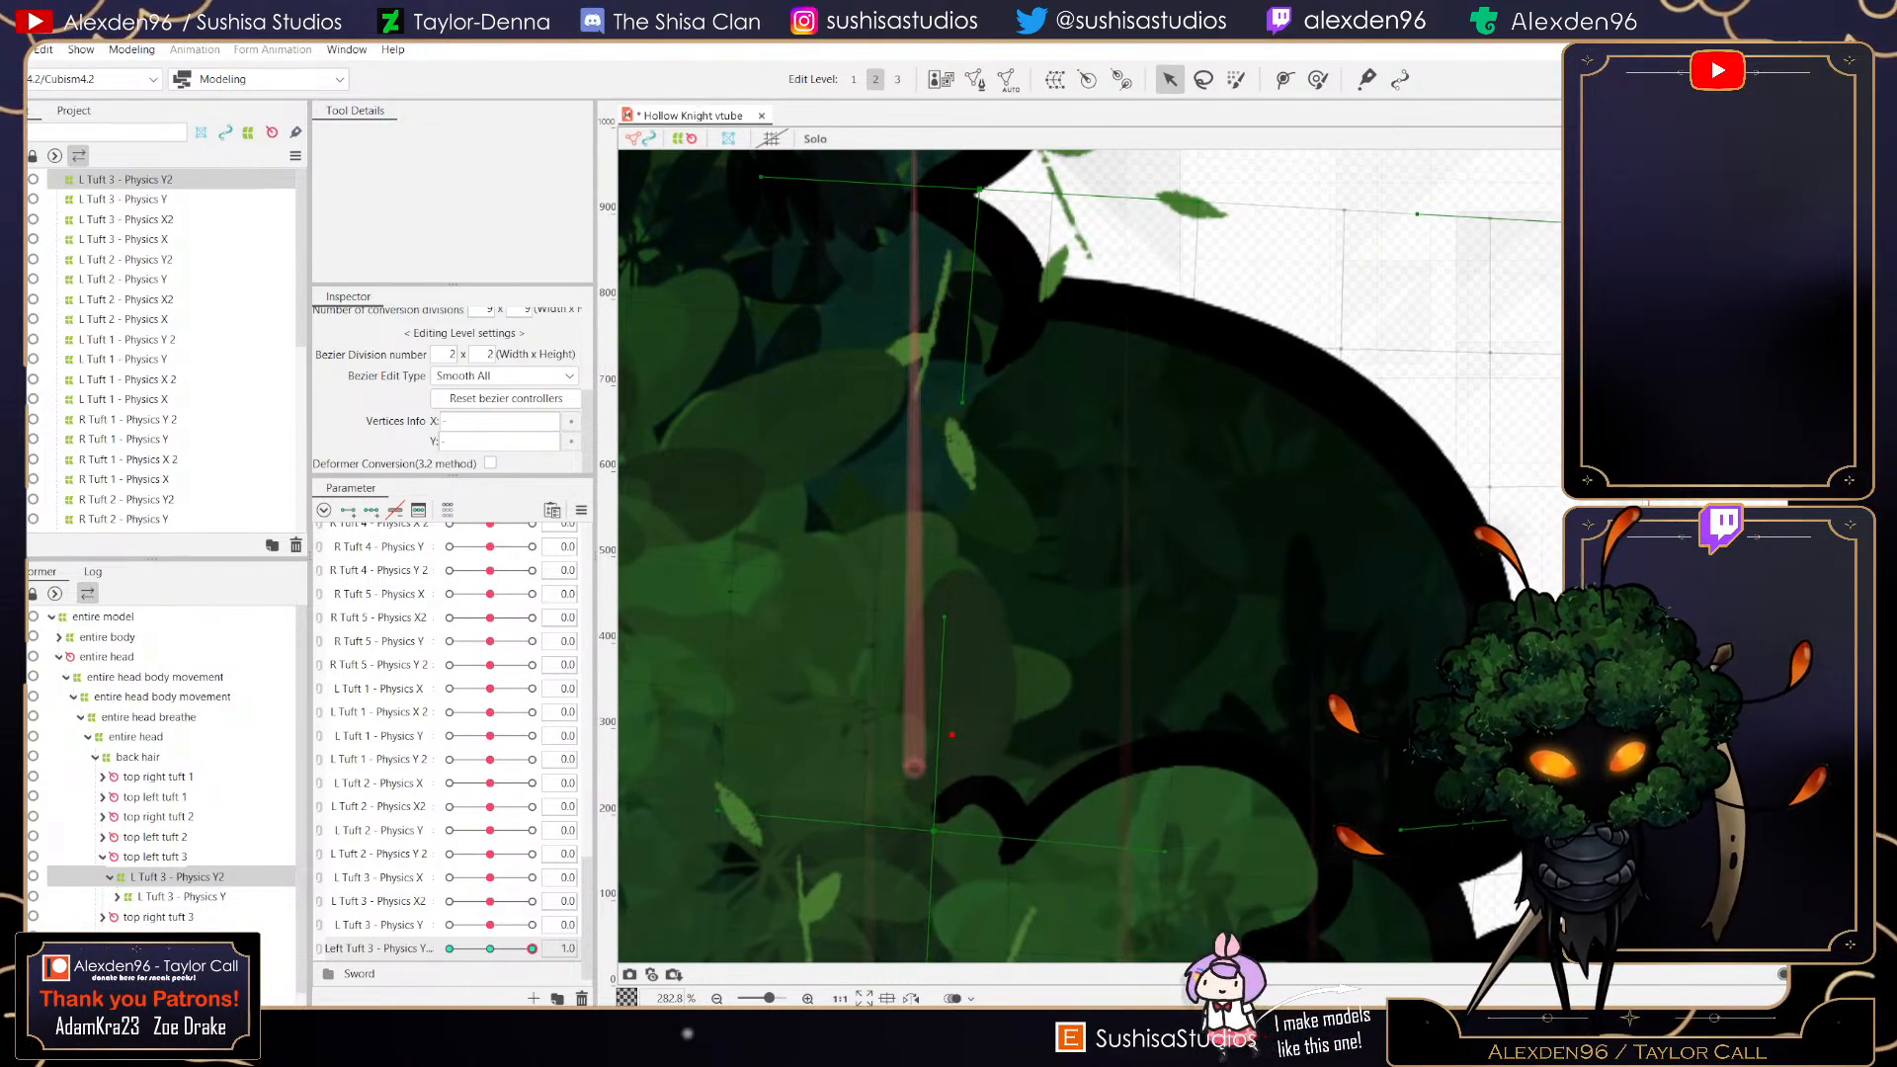
{"action": "scroll", "coordinate": [959, 800], "scroll_direction": "down", "scroll_amount": 2}
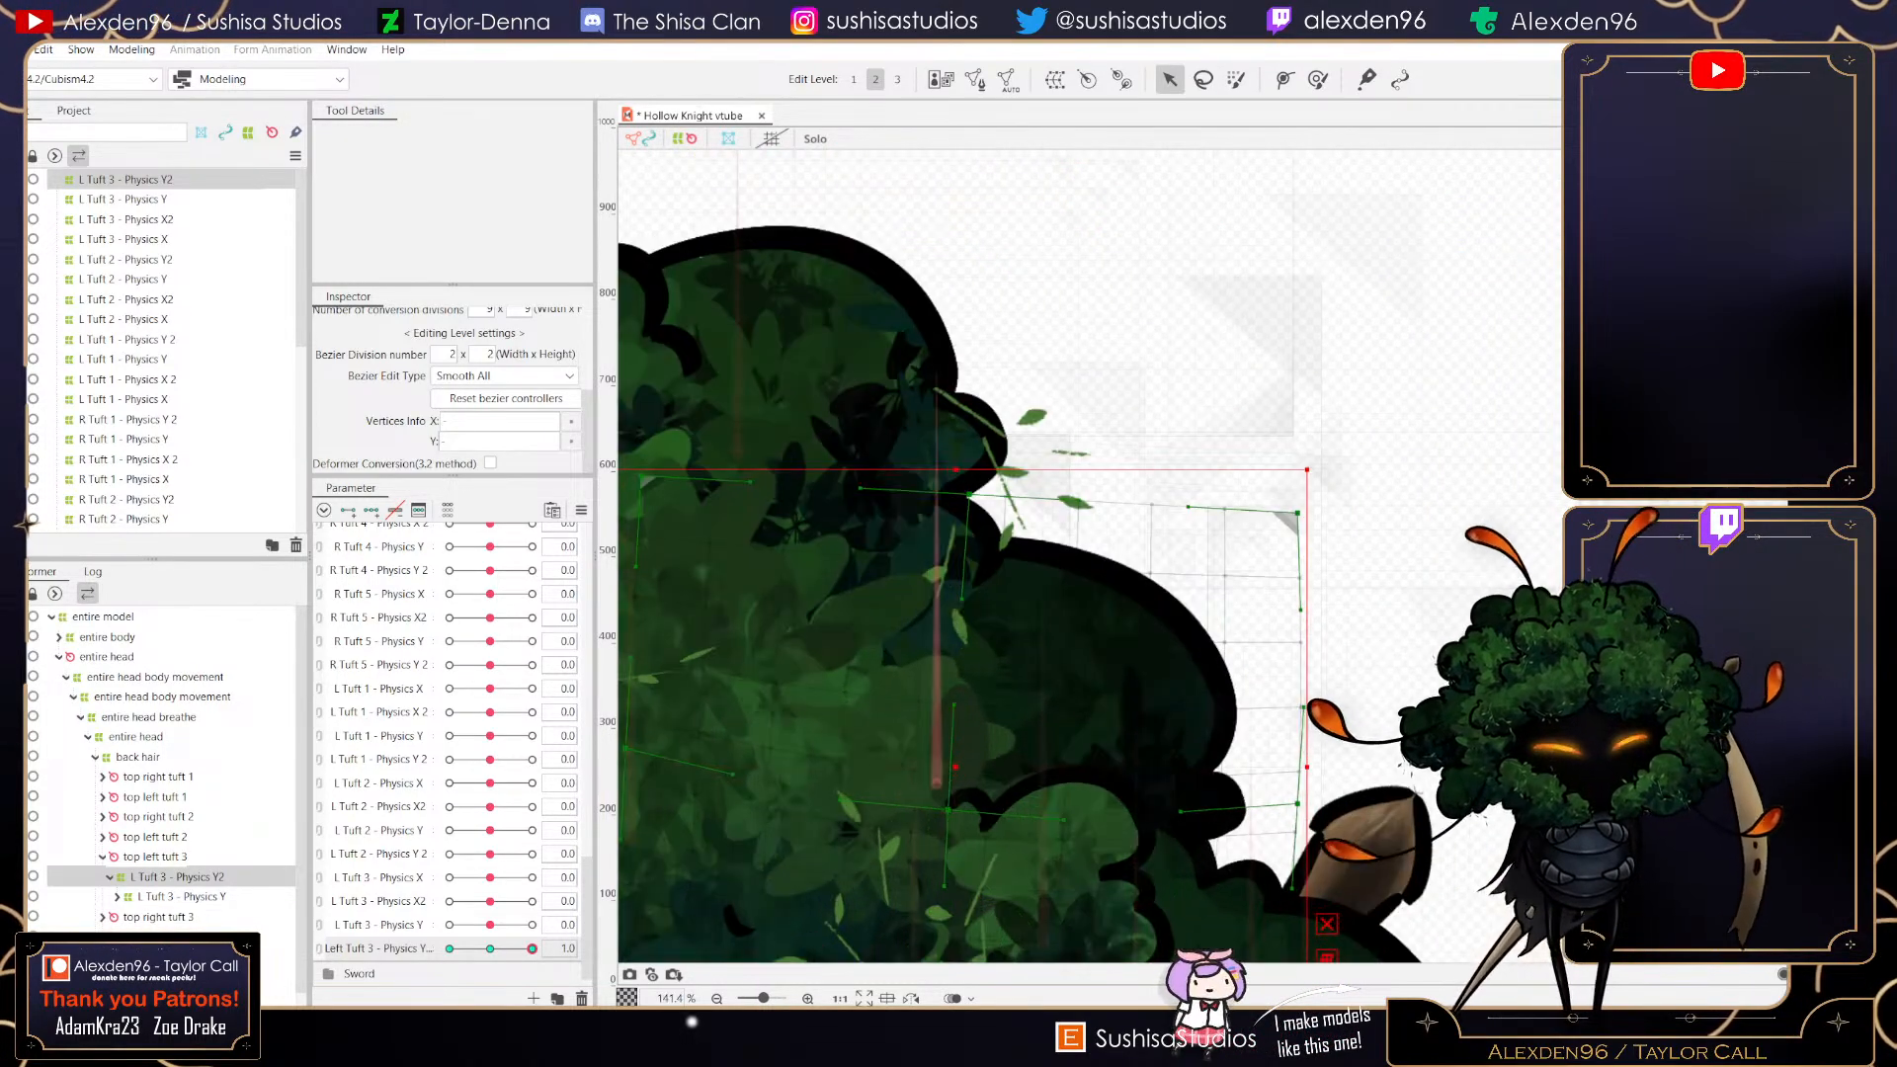
{"action": "left_click_drag", "start_coordinate": [958, 799], "coordinate": [994, 604]}
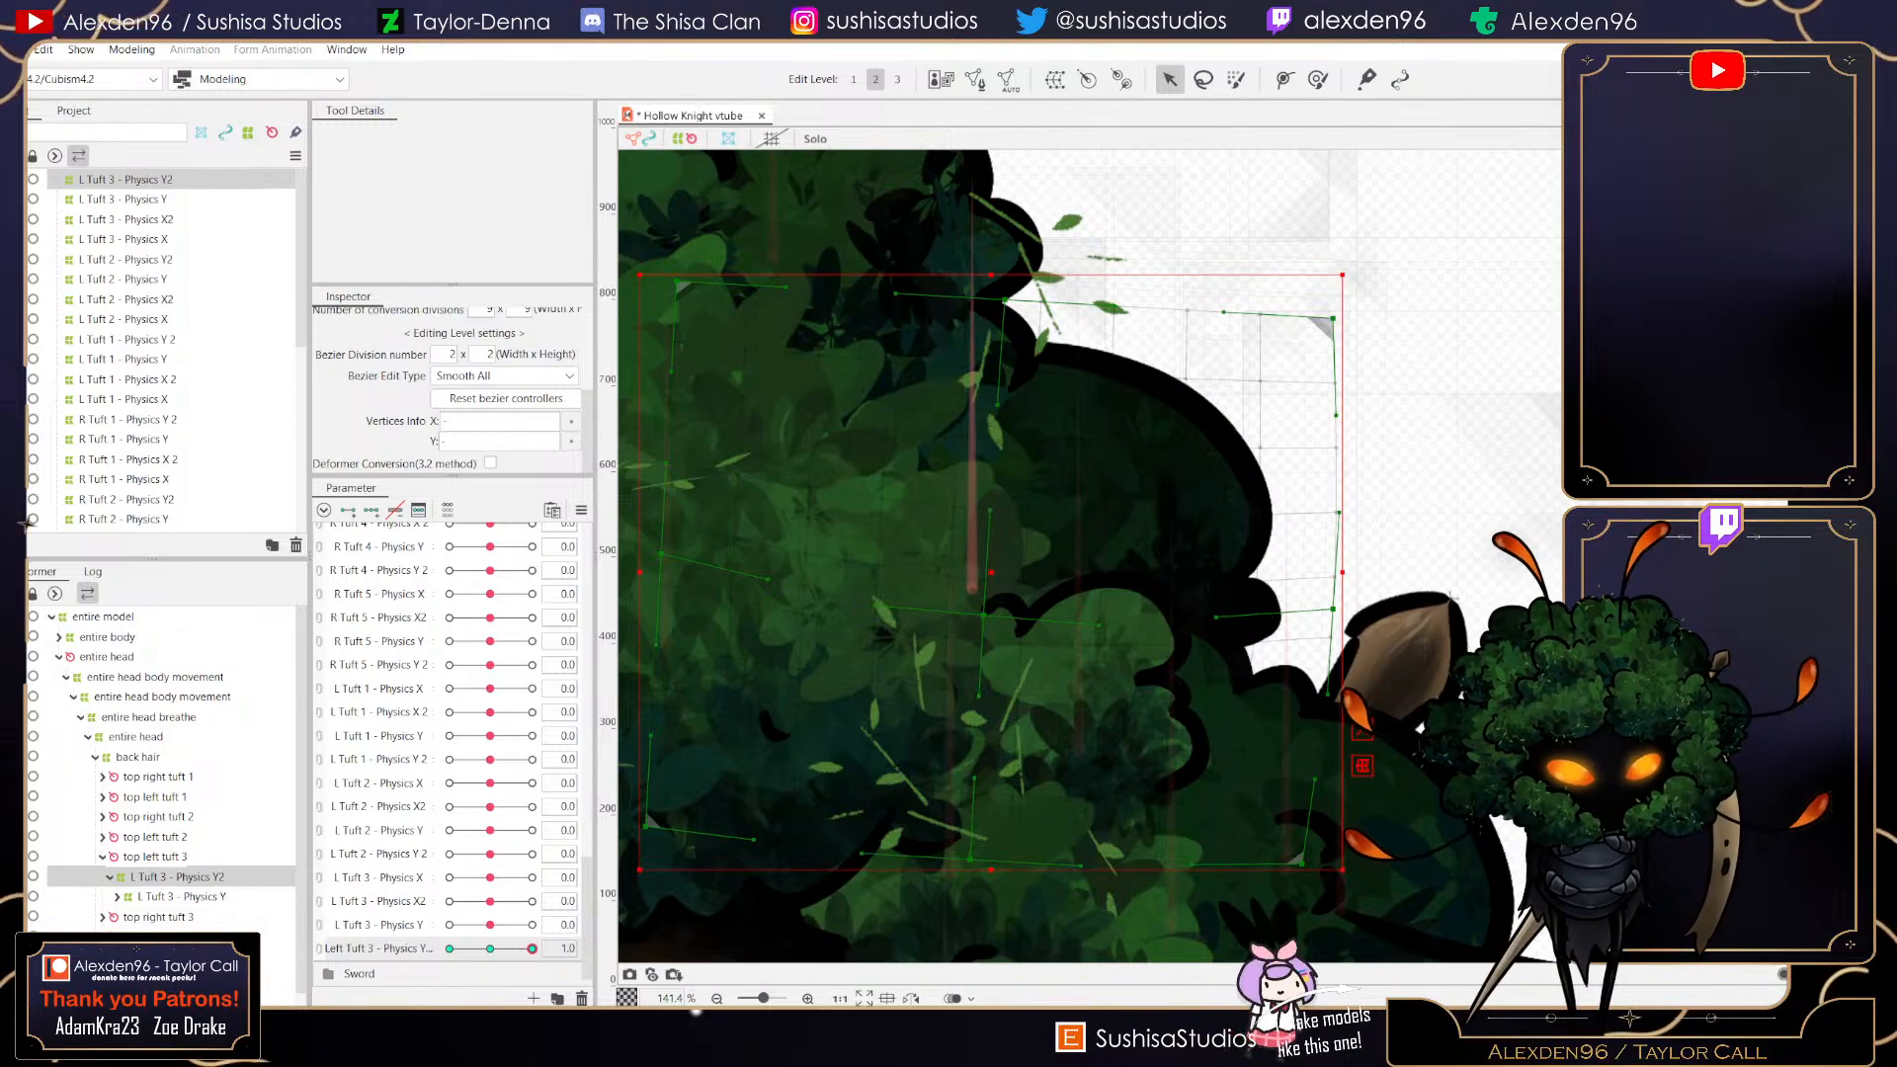
{"action": "left_click_drag", "start_coordinate": [970, 860], "coordinate": [956, 886]}
{"action": "left_click_drag", "start_coordinate": [1005, 299], "coordinate": [1008, 329]}
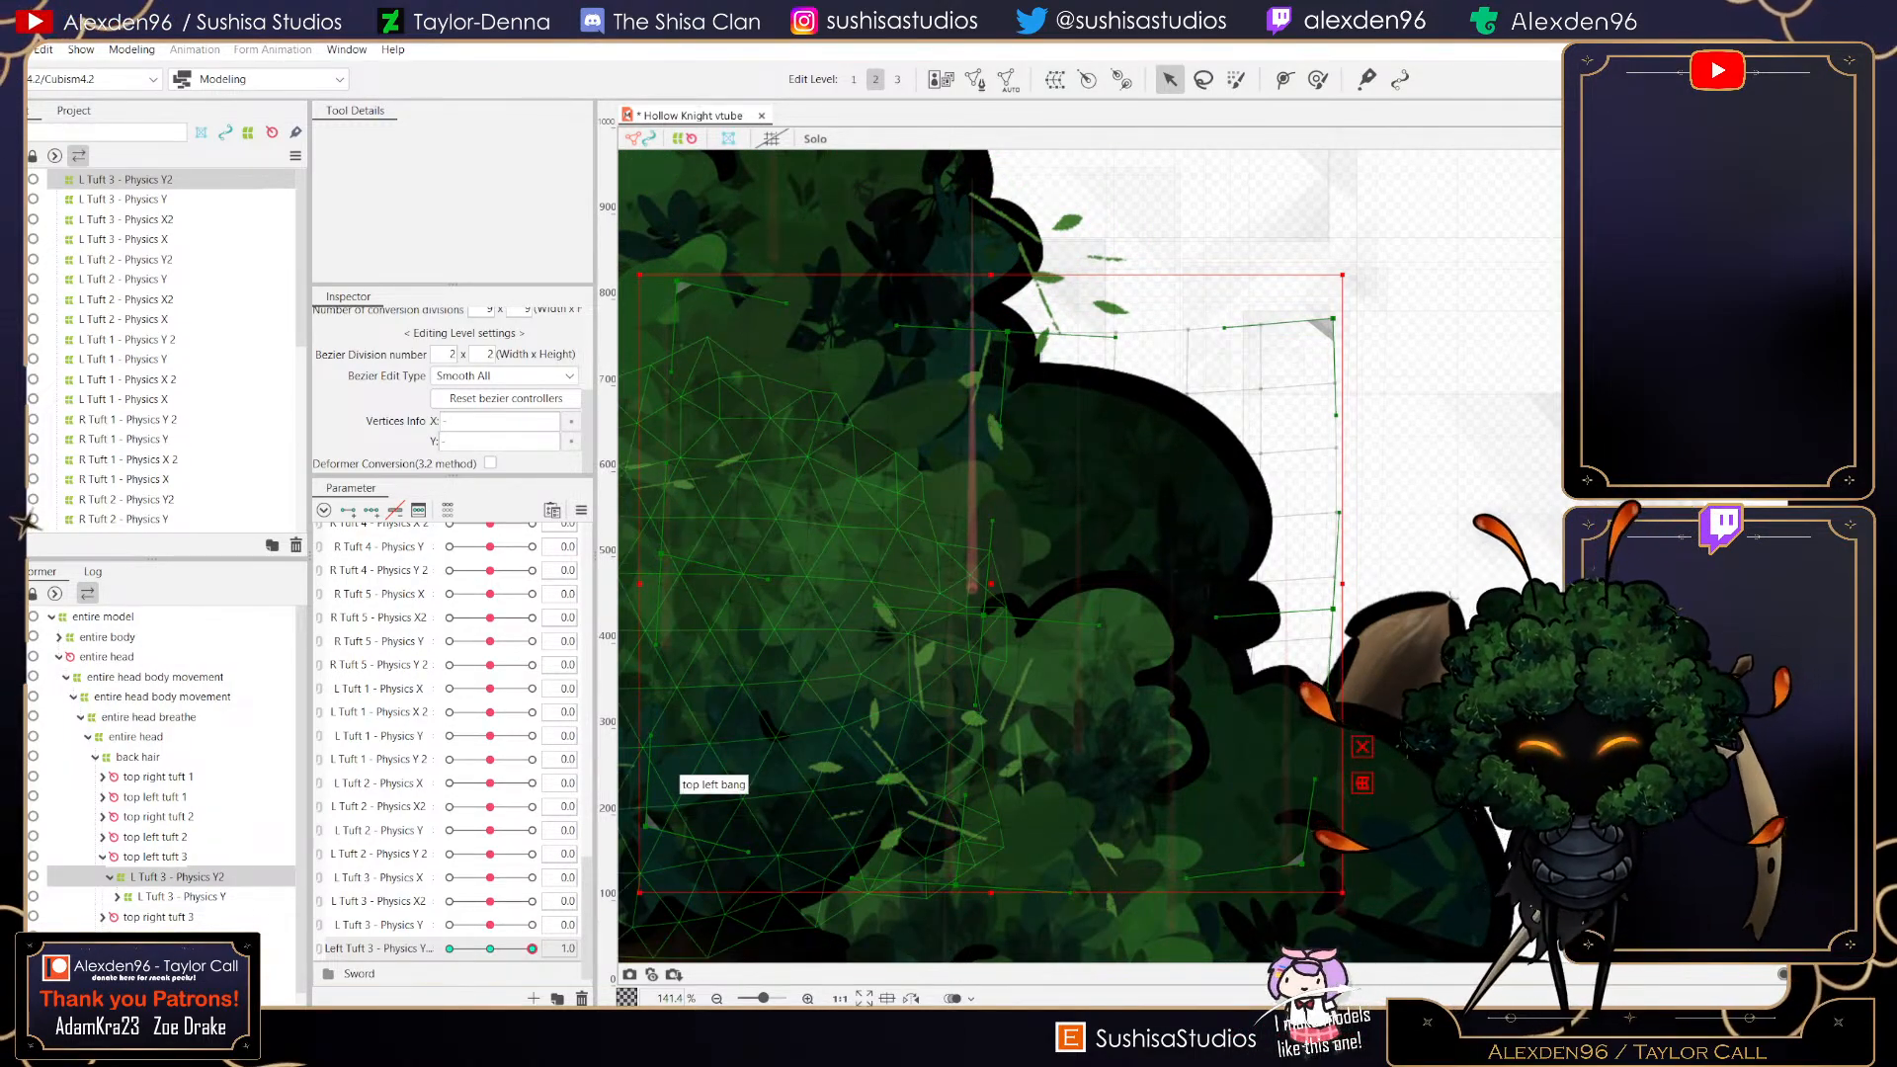
- Pull the deformer's top right corner outward and scrub Left Tuft 3 - Physics Y2 to preview the motion
{"action": "mouse_move", "coordinate": [532, 948]}
{"action": "left_mouse_down"}
{"action": "mouse_move", "coordinate": [490, 949]}
{"action": "mouse_move", "coordinate": [532, 948]}
{"action": "left_mouse_up"}
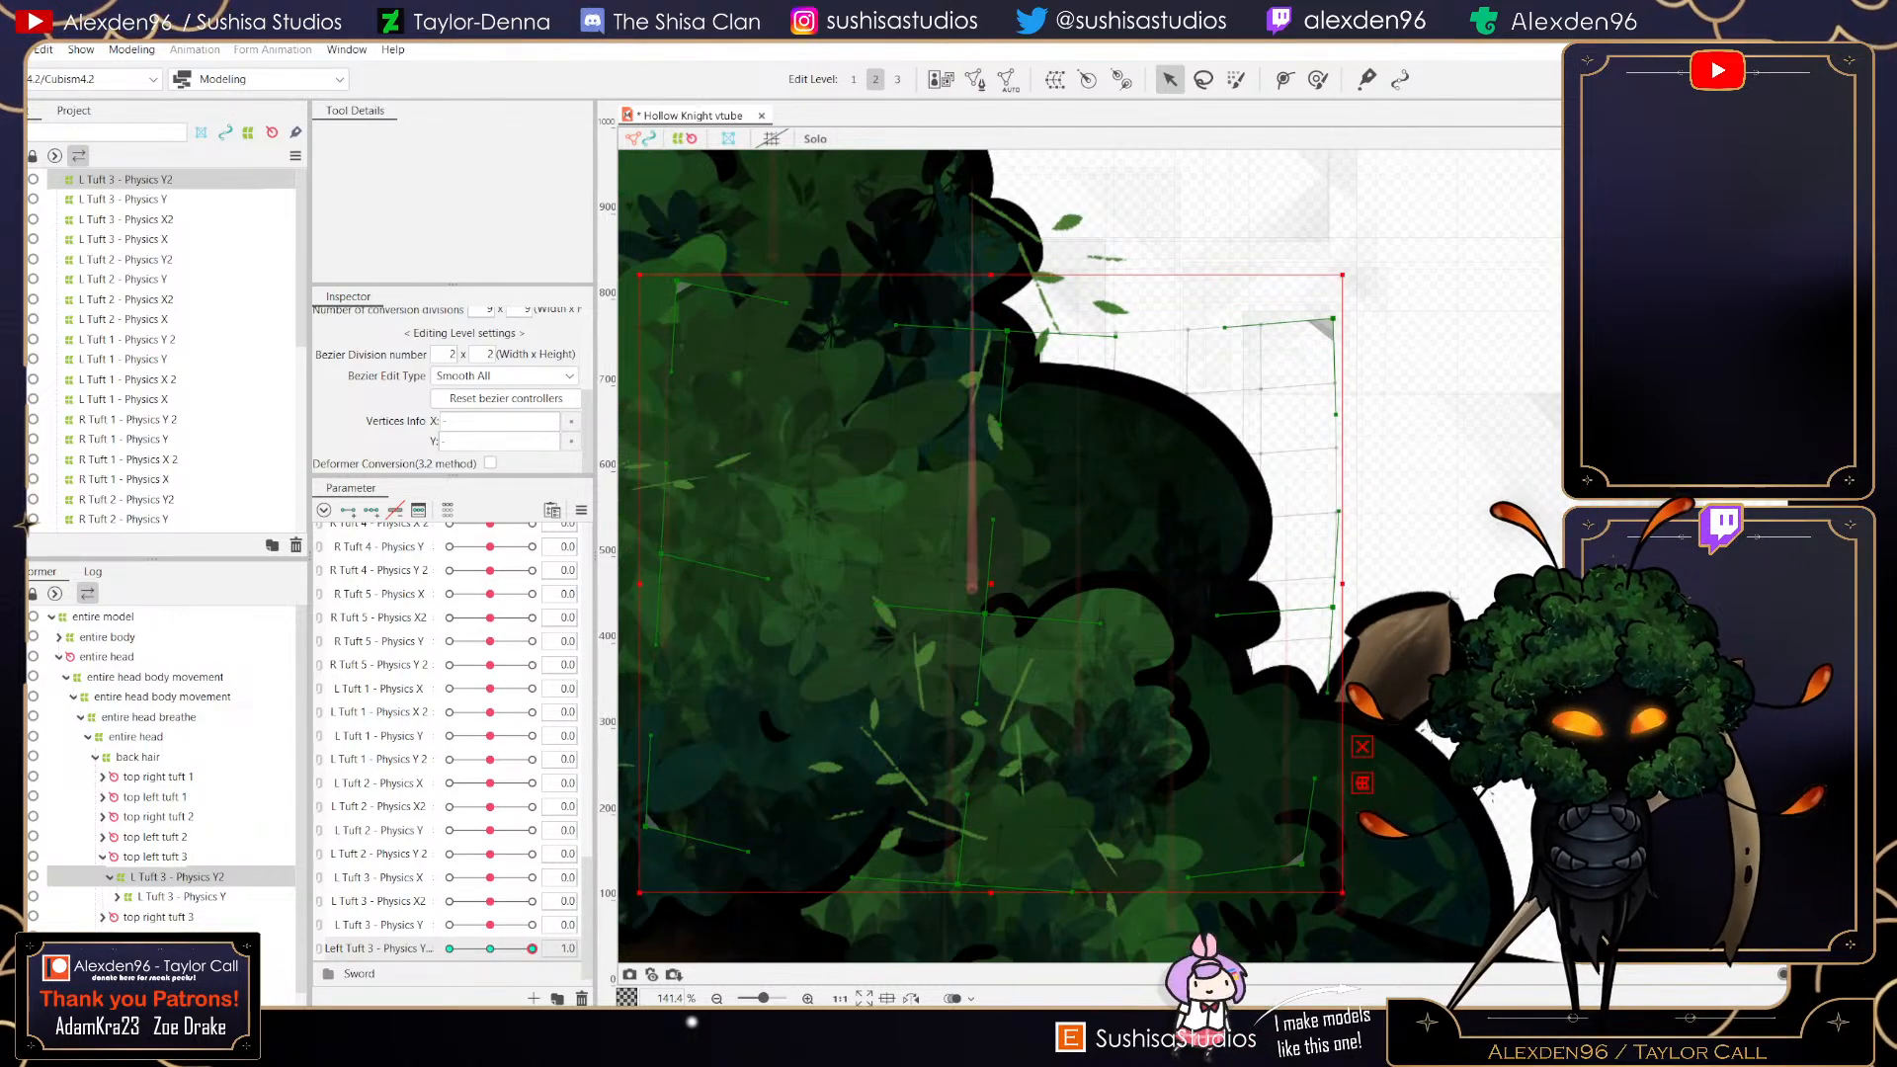
{"action": "left_click_drag", "start_coordinate": [1333, 318], "coordinate": [1360, 332]}
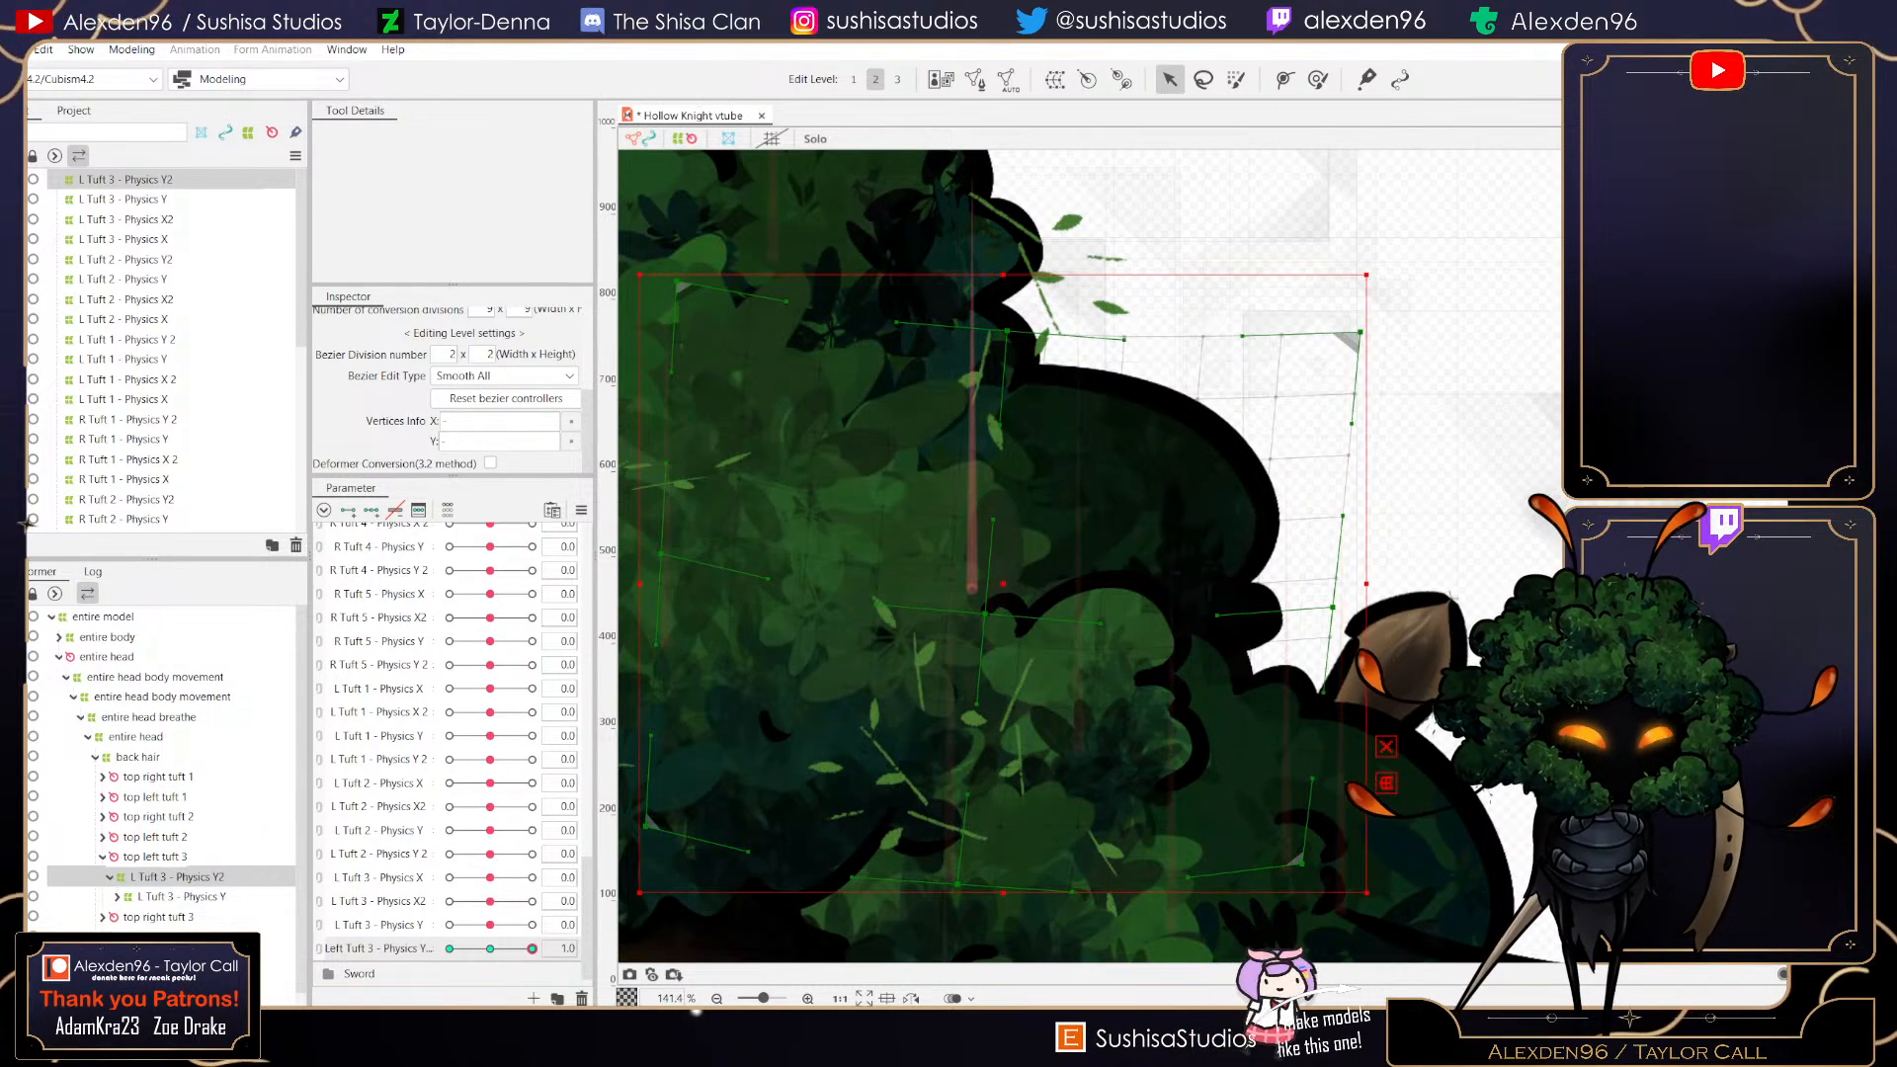
{"action": "left_click_drag", "start_coordinate": [1343, 617], "coordinate": [1332, 620]}
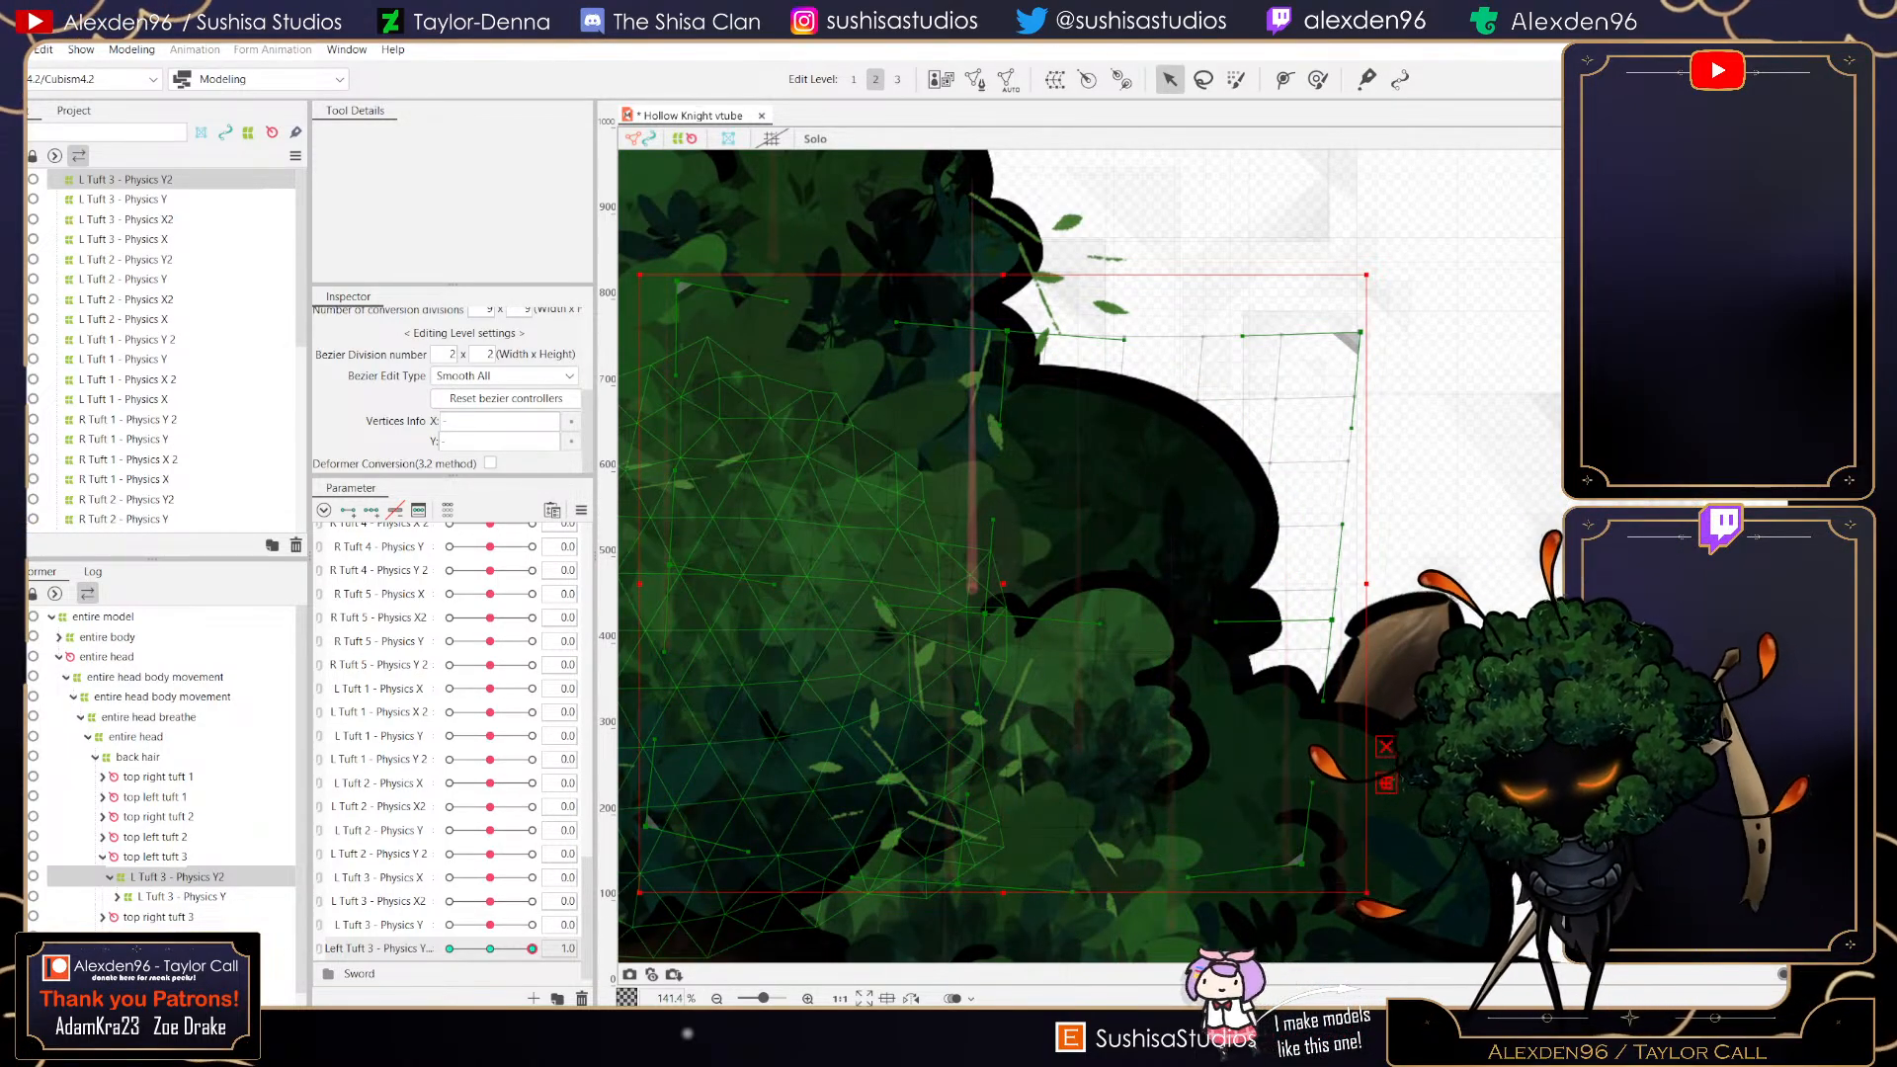
{"action": "left_click_drag", "start_coordinate": [533, 948], "coordinate": [479, 949]}
{"action": "left_click_drag", "start_coordinate": [480, 949], "coordinate": [532, 948]}
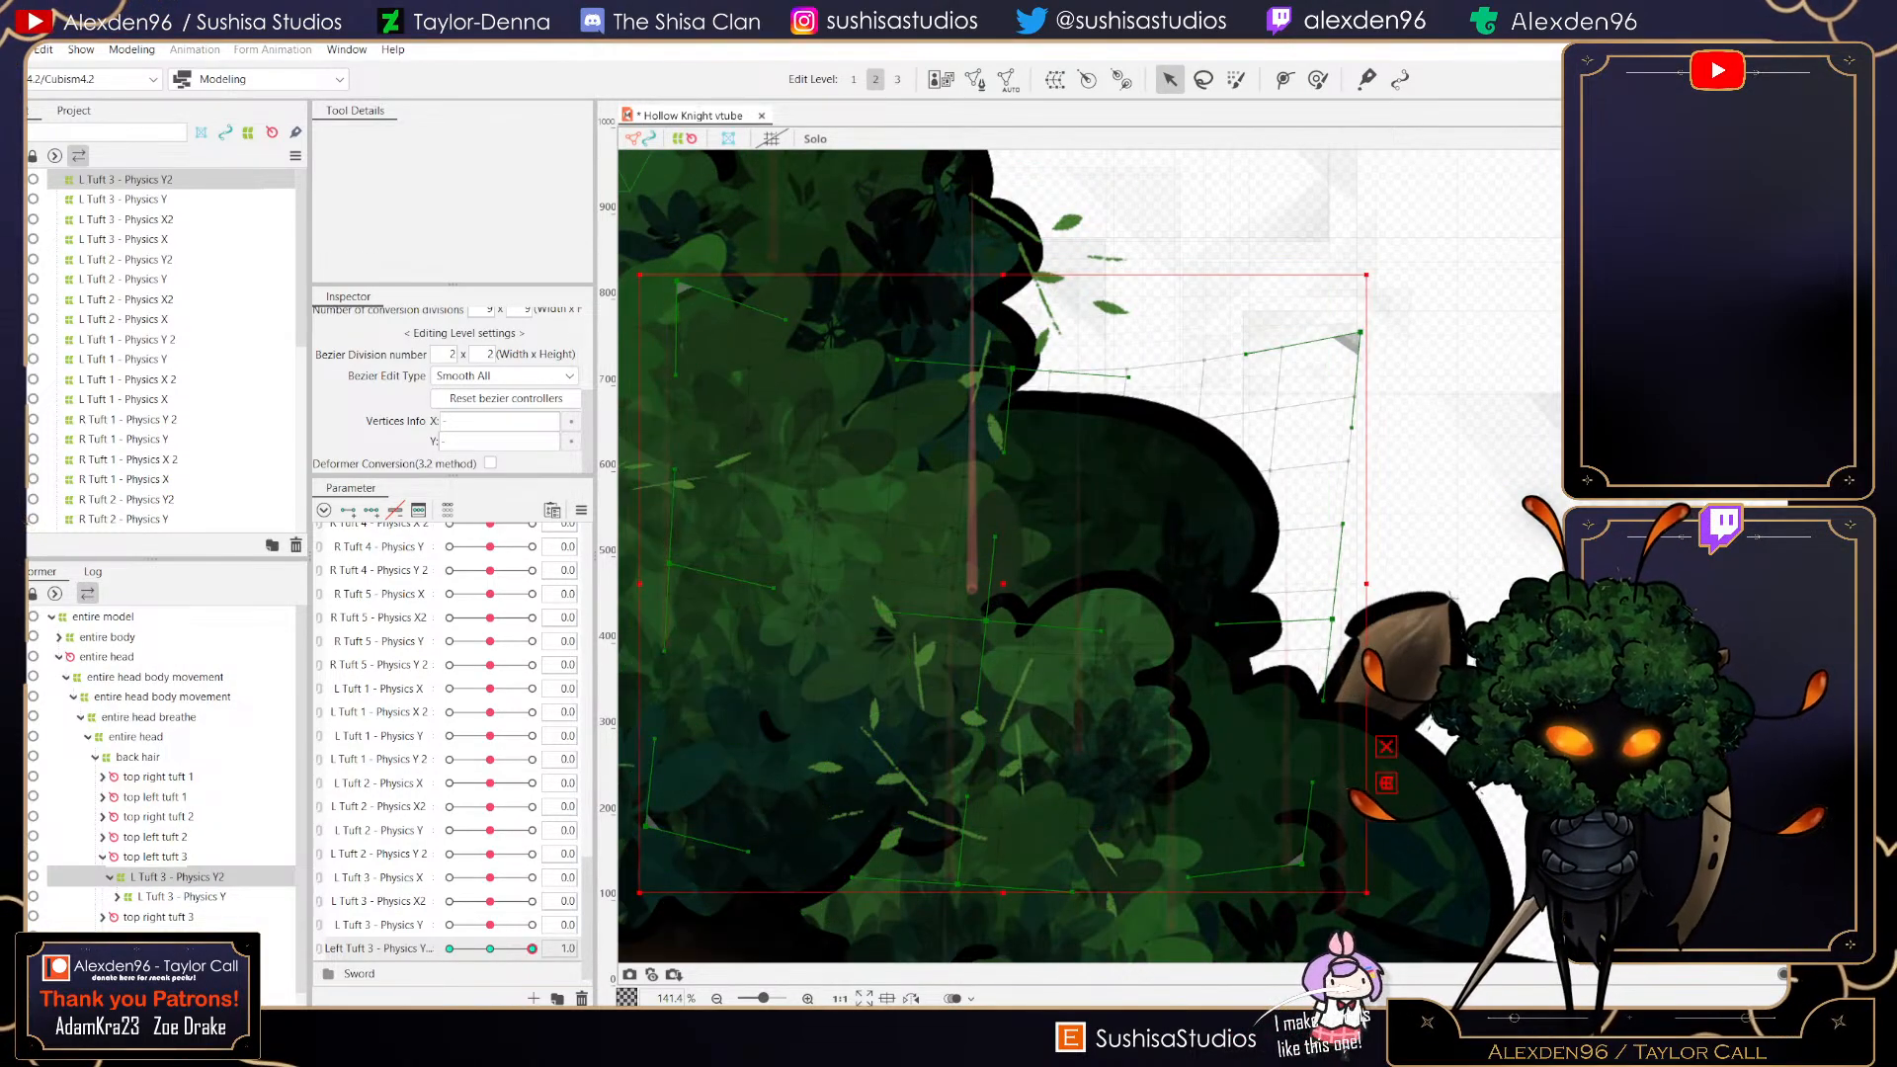
- Reflect the key 1 form of Left Tuft 3 - Physics Y2 onto its opposite key
{"action": "left_click_drag", "start_coordinate": [840, 514], "coordinate": [991, 737]}
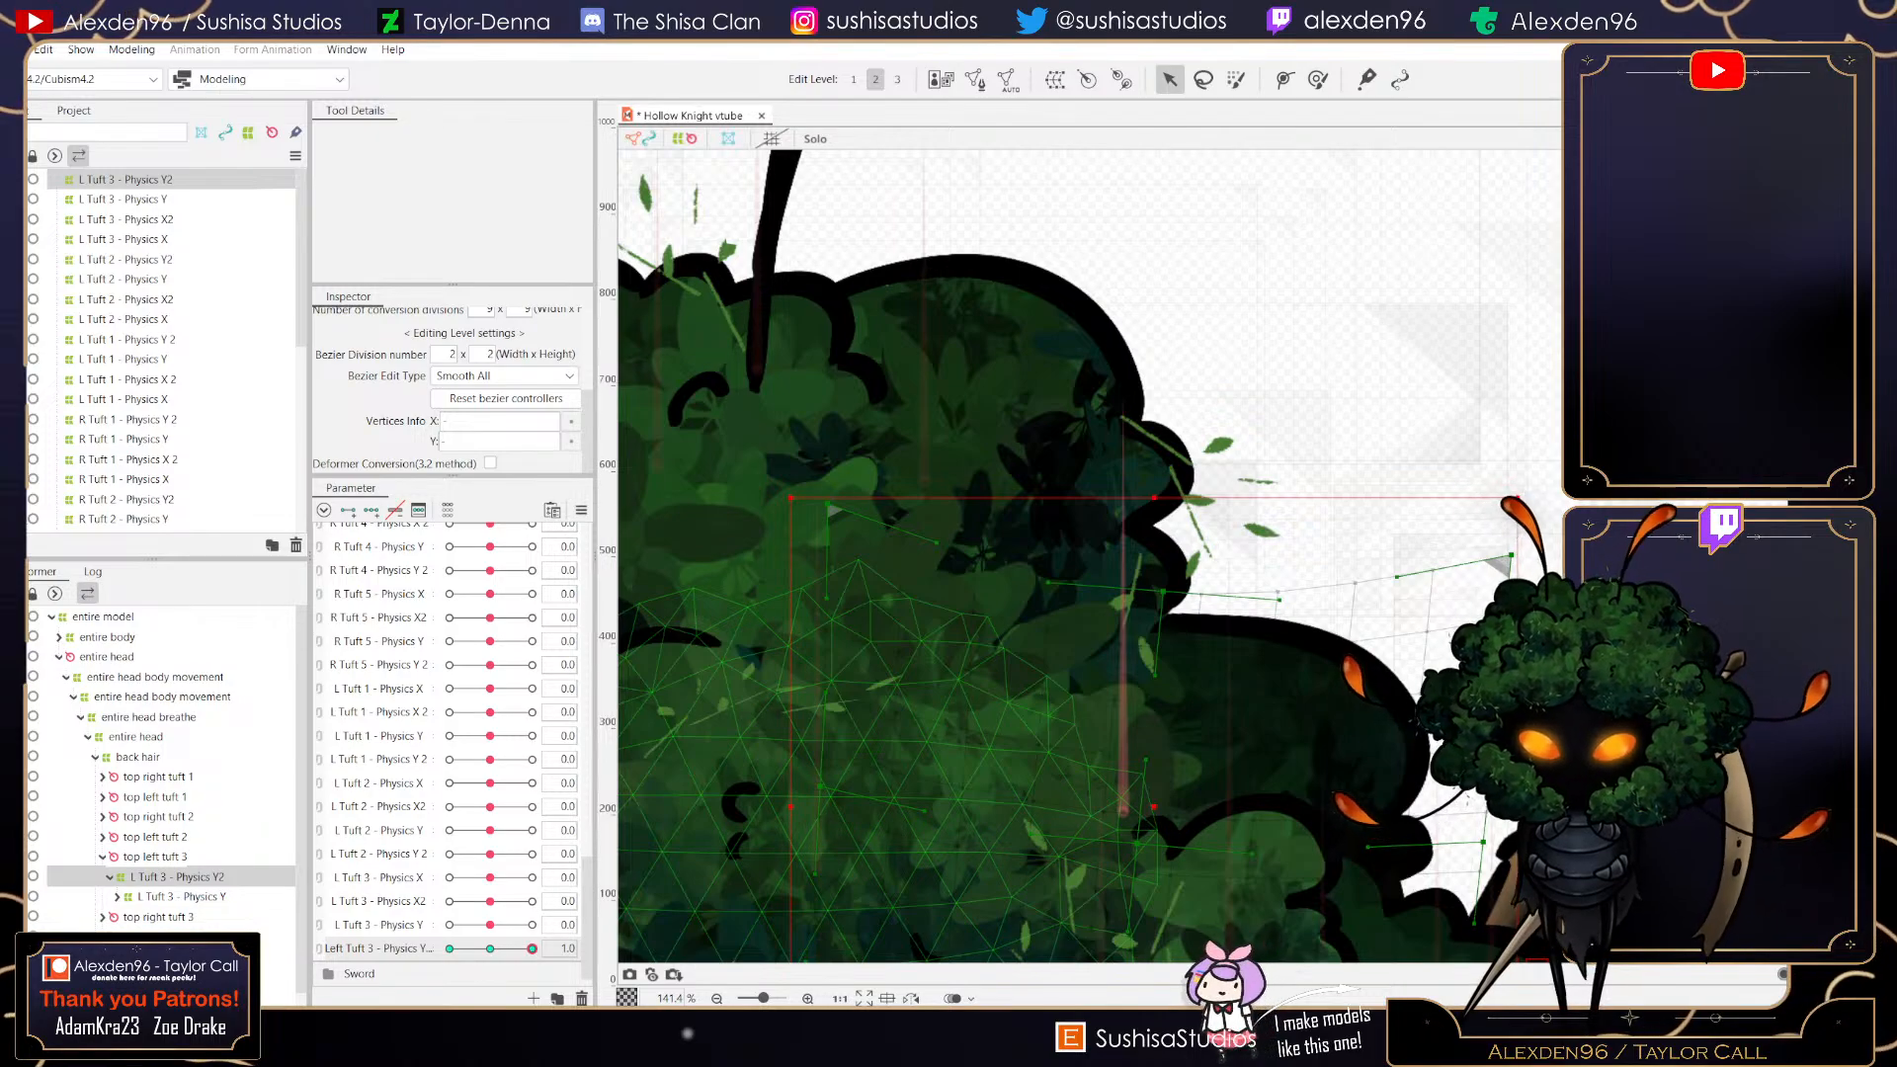
{"action": "mouse_move", "coordinate": [490, 855]}
{"action": "left_mouse_down"}
{"action": "mouse_move", "coordinate": [532, 855]}
{"action": "mouse_move", "coordinate": [490, 855]}
{"action": "left_mouse_up"}
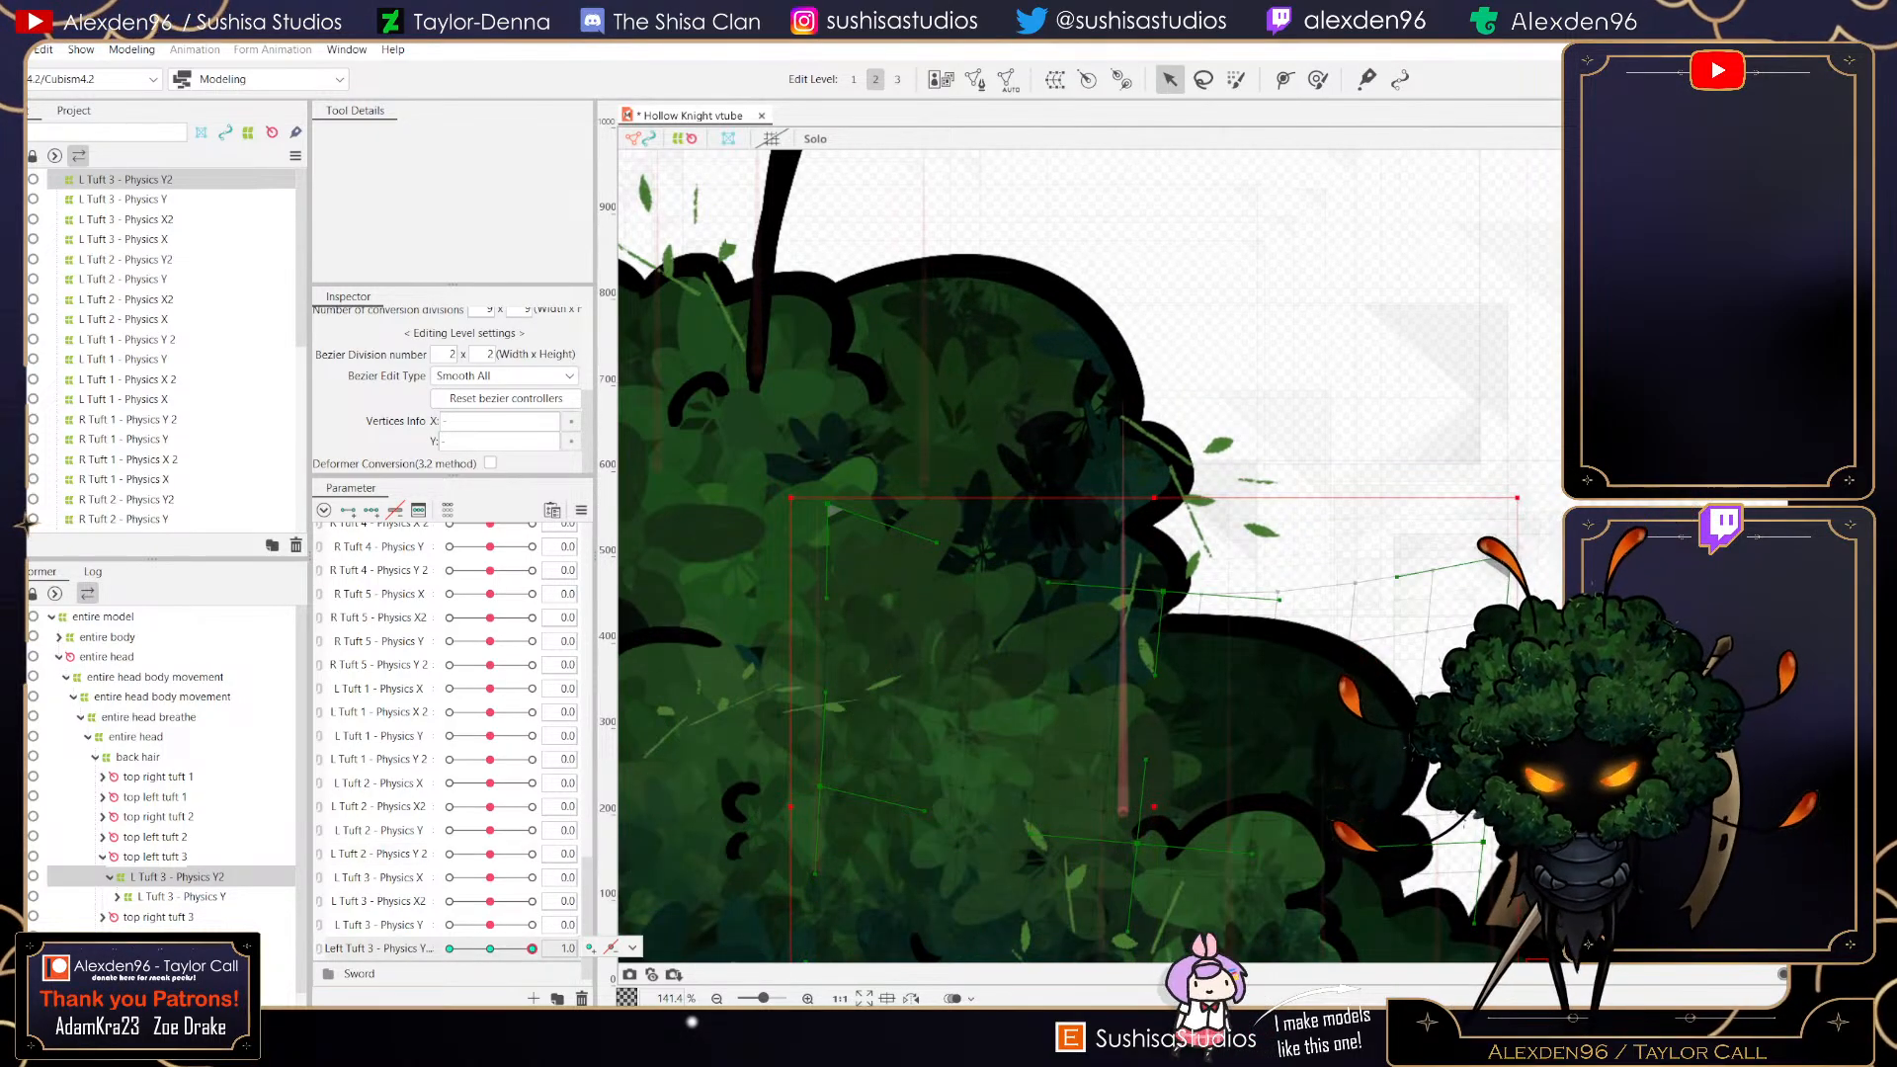
{"action": "left_click", "coordinate": [633, 948]}
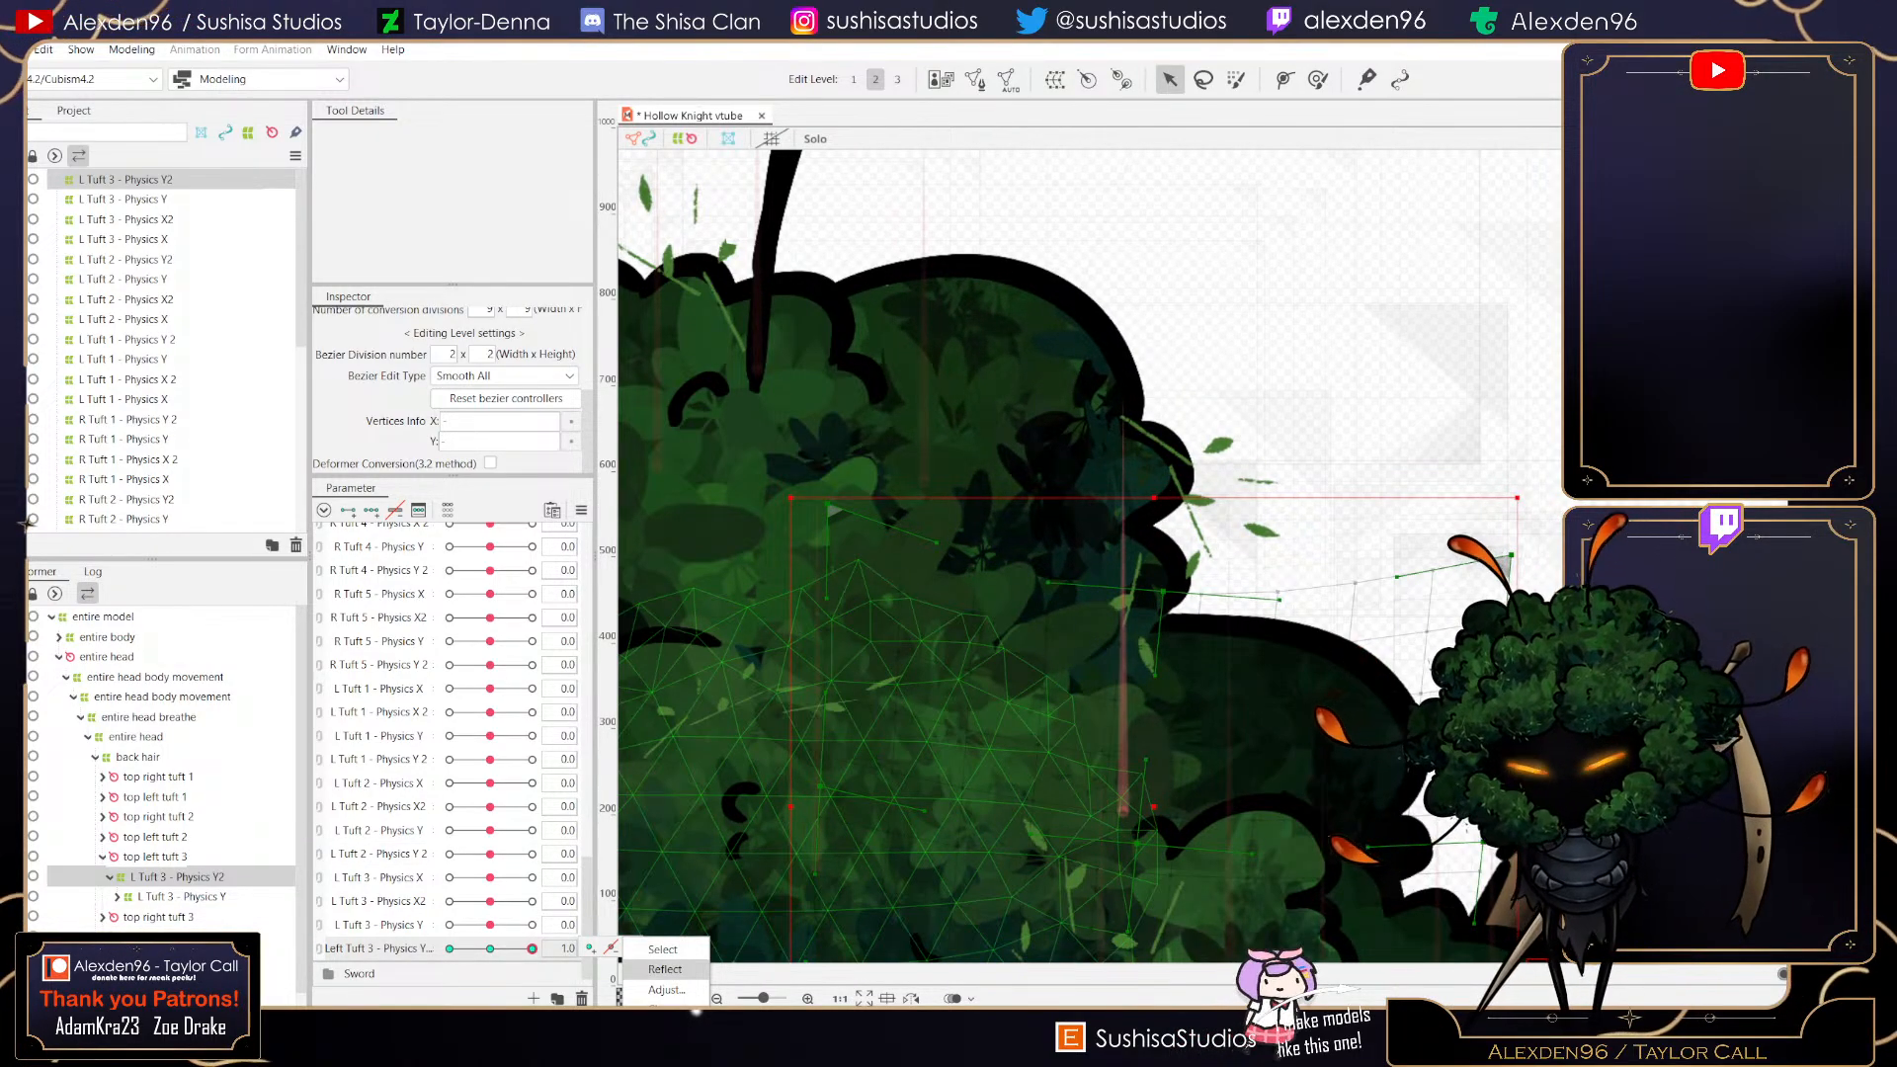
{"action": "left_click", "coordinate": [665, 970]}
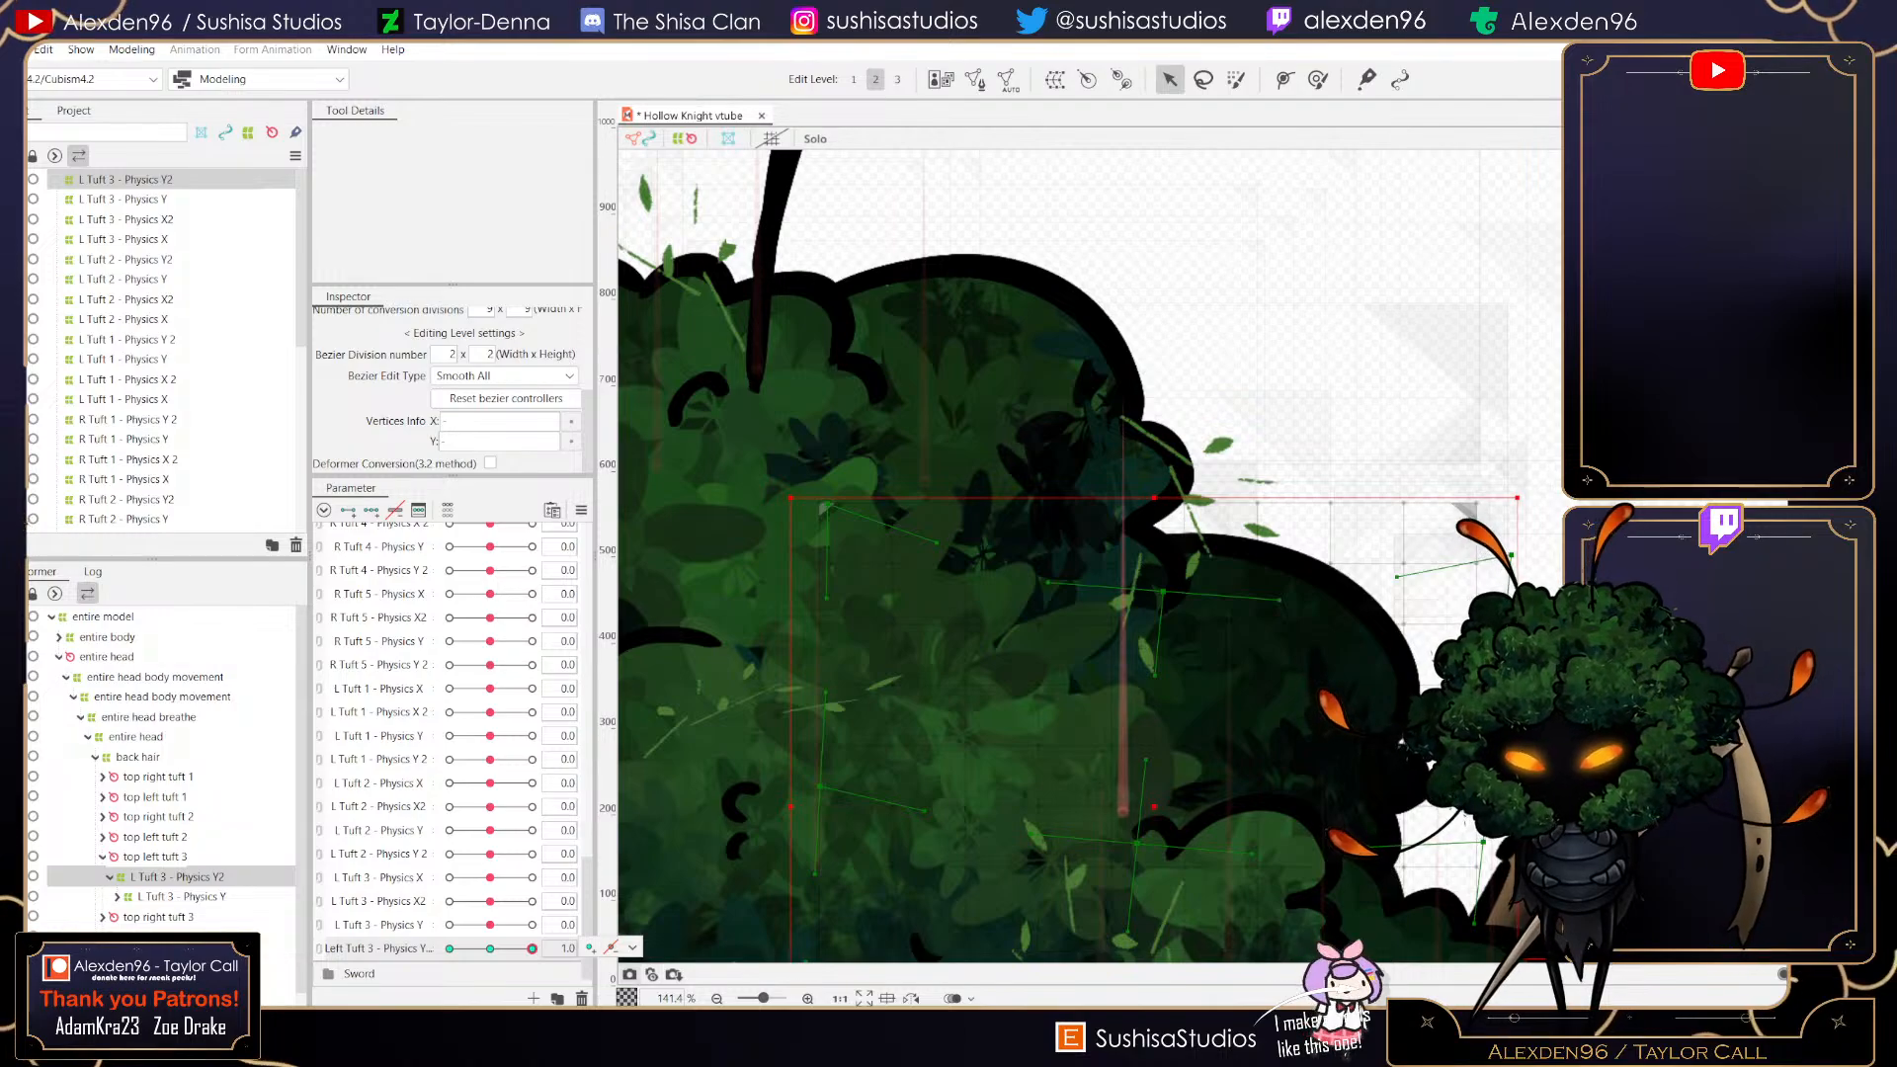
- Set Left Tuft 3 - Physics Y2 to -1, raise a deformer point, and return the parameter to 1
{"action": "left_click_drag", "start_coordinate": [531, 949], "coordinate": [449, 948]}
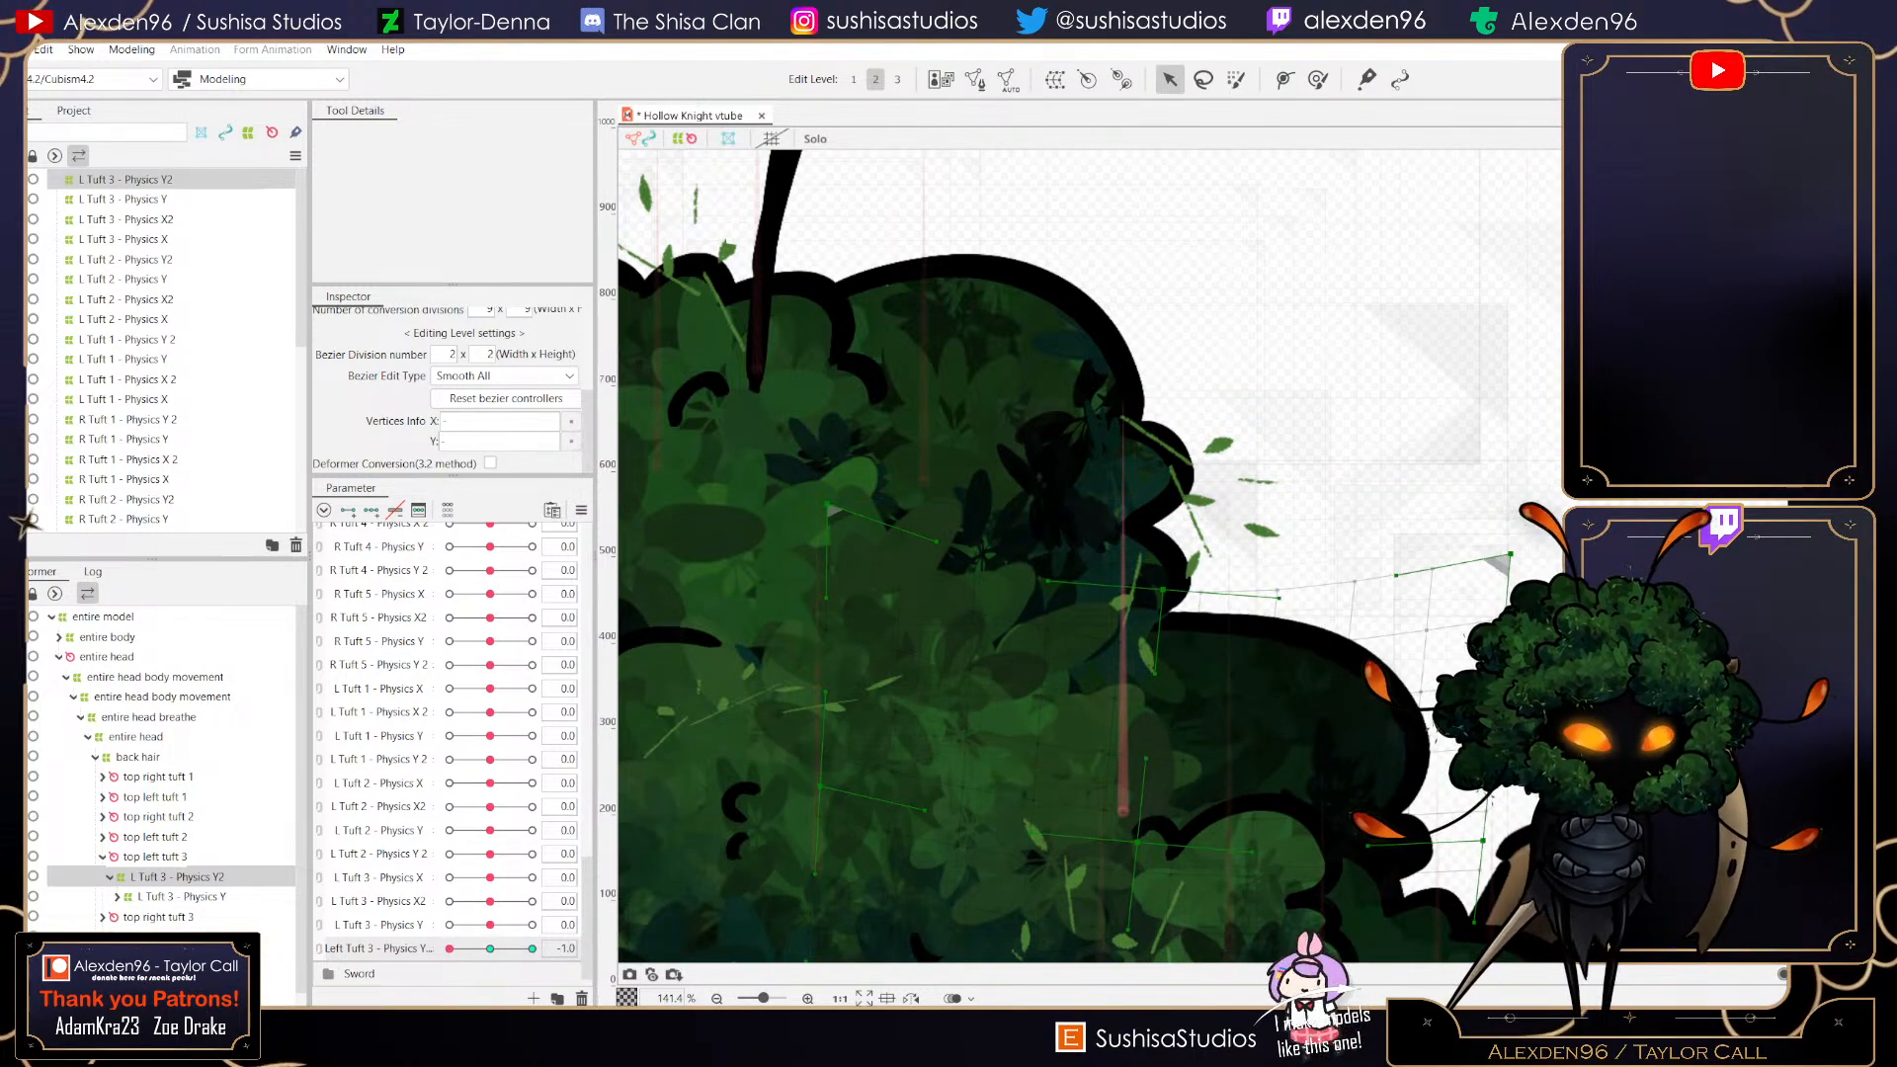
{"action": "left_click_drag", "start_coordinate": [1196, 812], "coordinate": [1165, 708]}
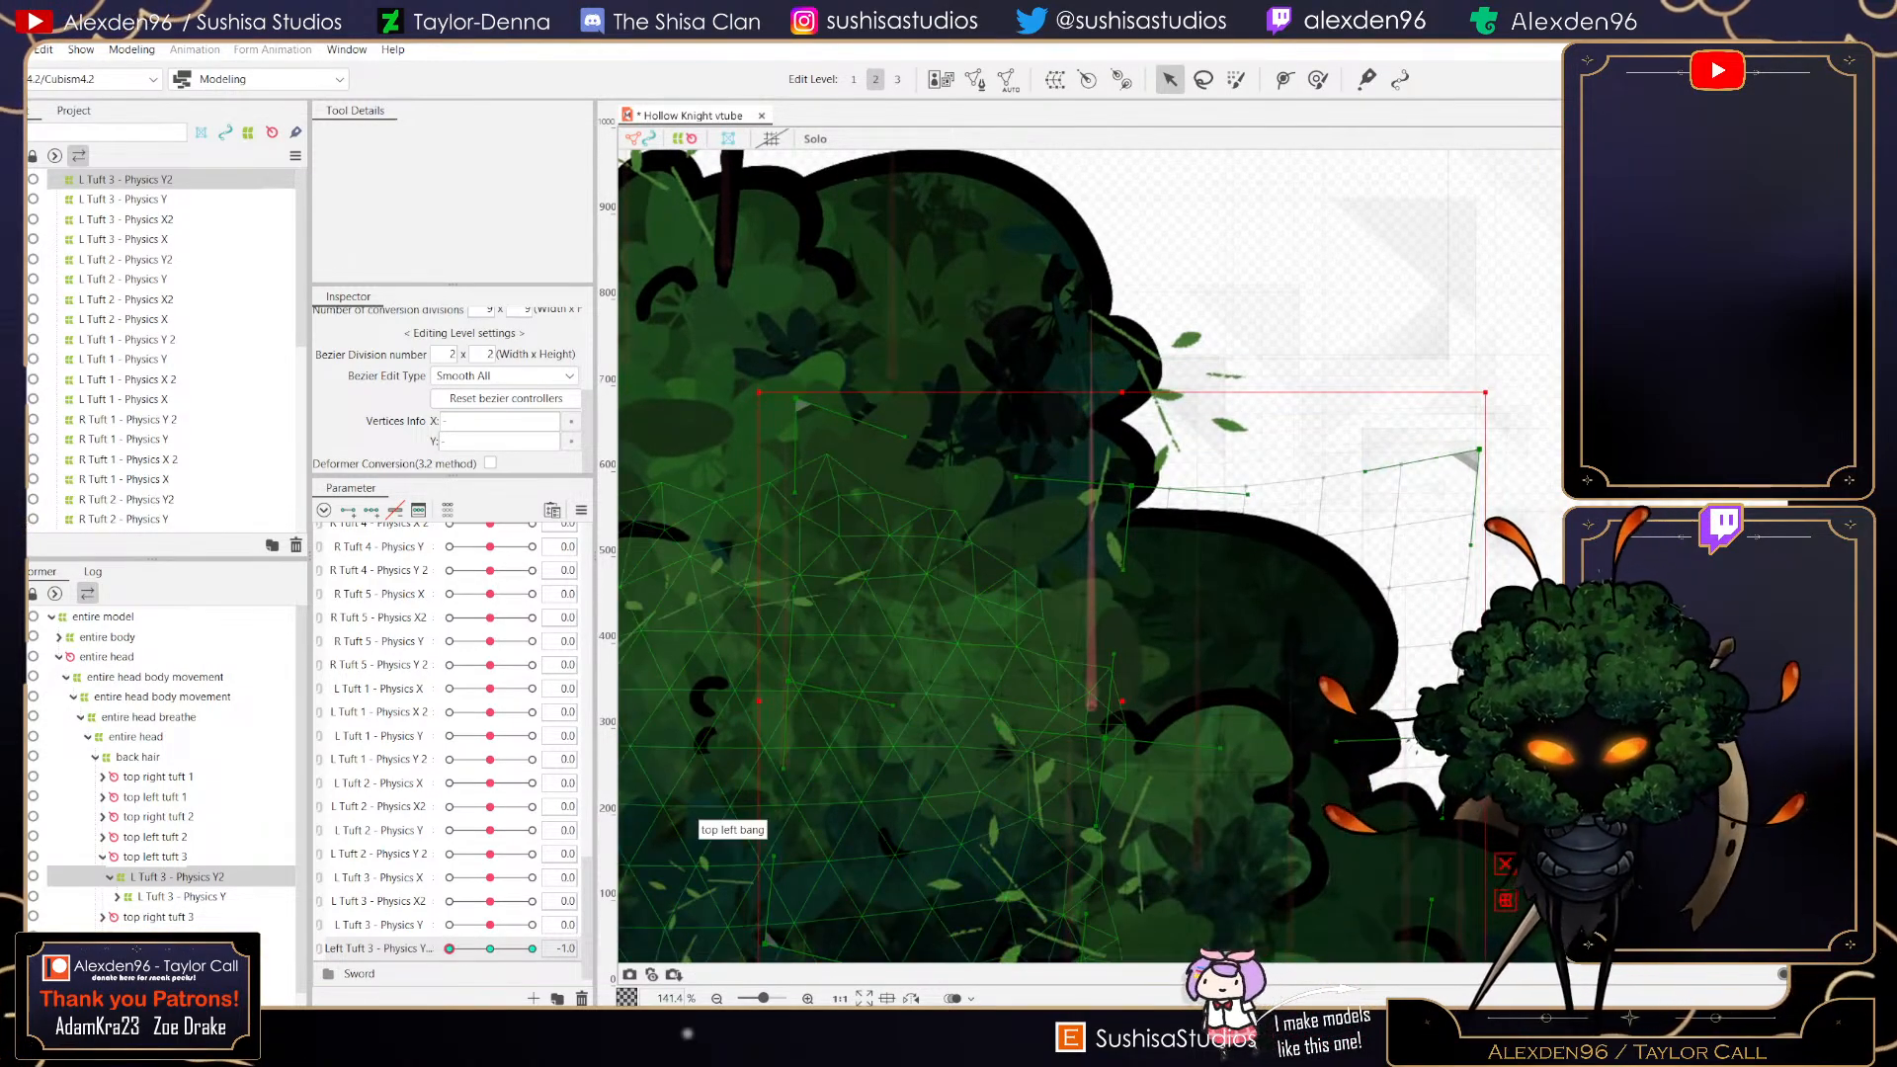
{"action": "left_click_drag", "start_coordinate": [449, 948], "coordinate": [531, 949]}
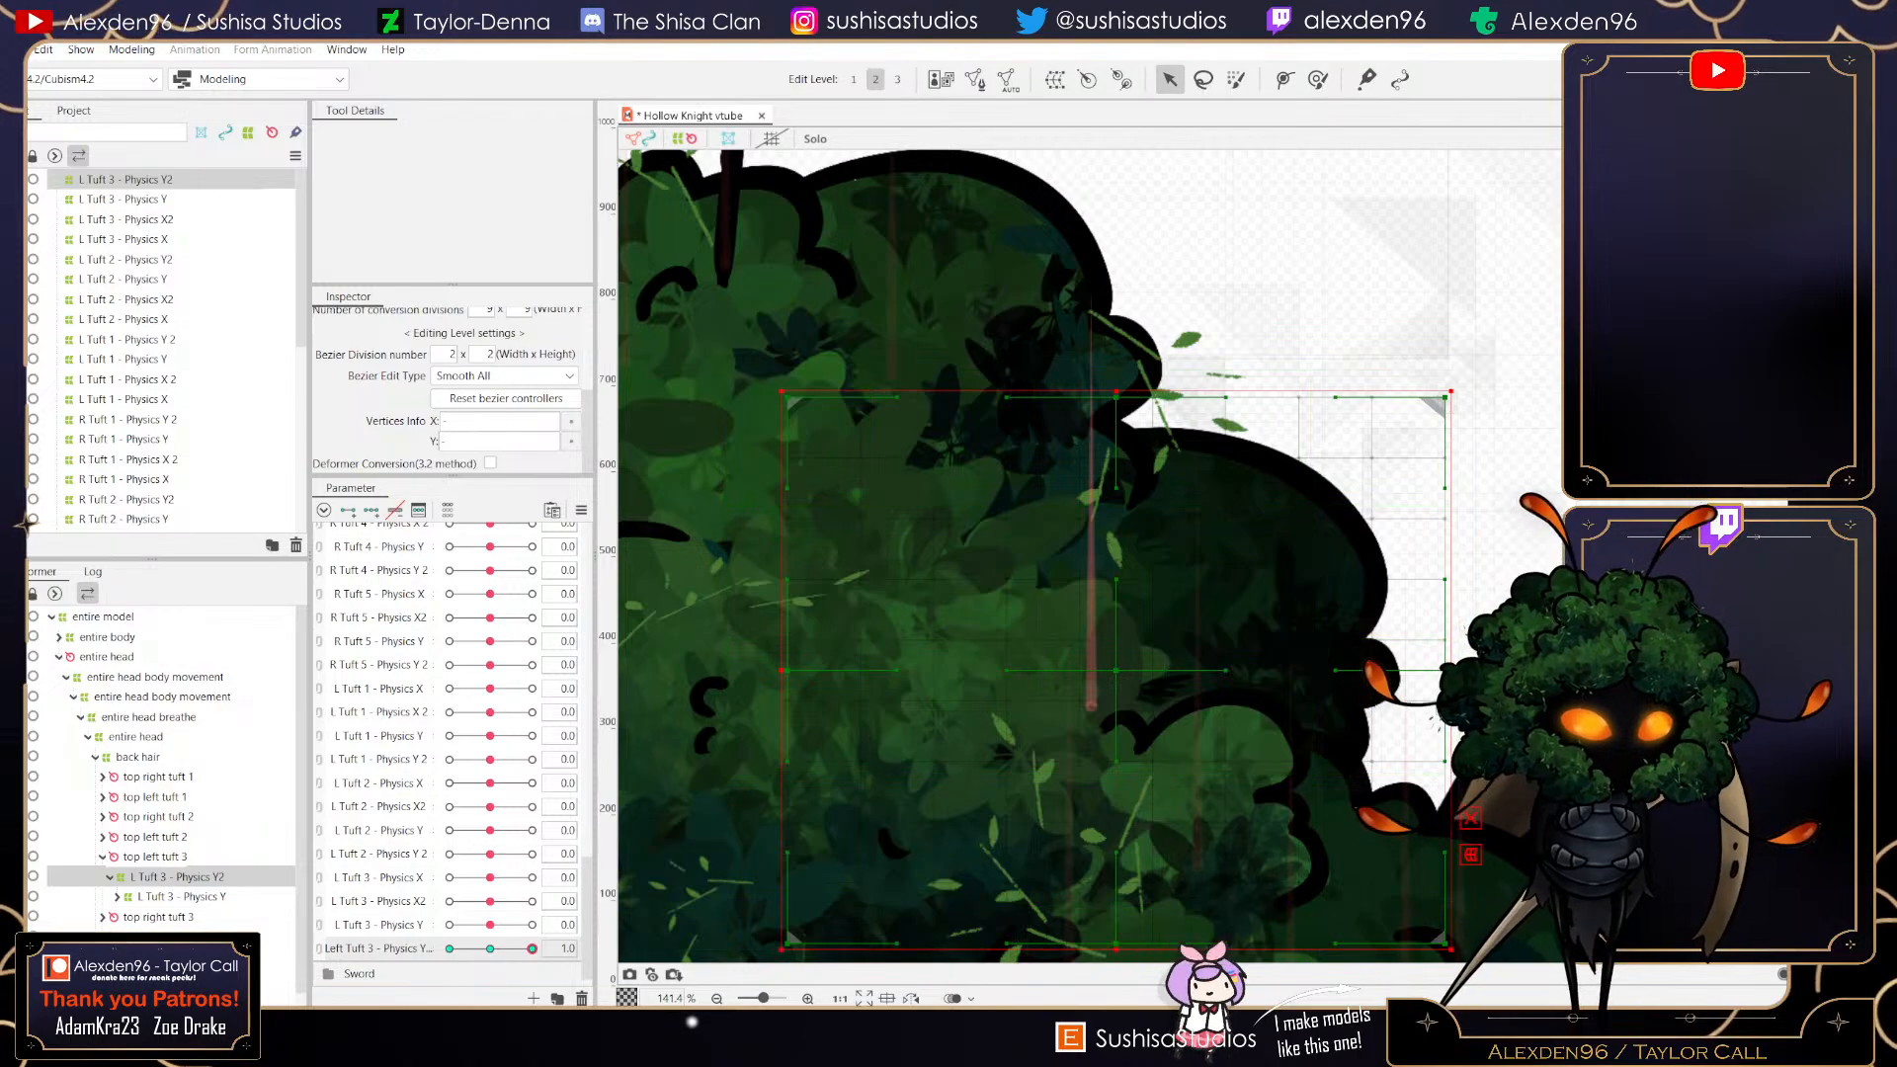
- At value 1, raise the deformer's top right corner and top points, lower the bottom right corner, then reset the parameter to 0
{"action": "left_click_drag", "start_coordinate": [1458, 383], "coordinate": [1426, 348]}
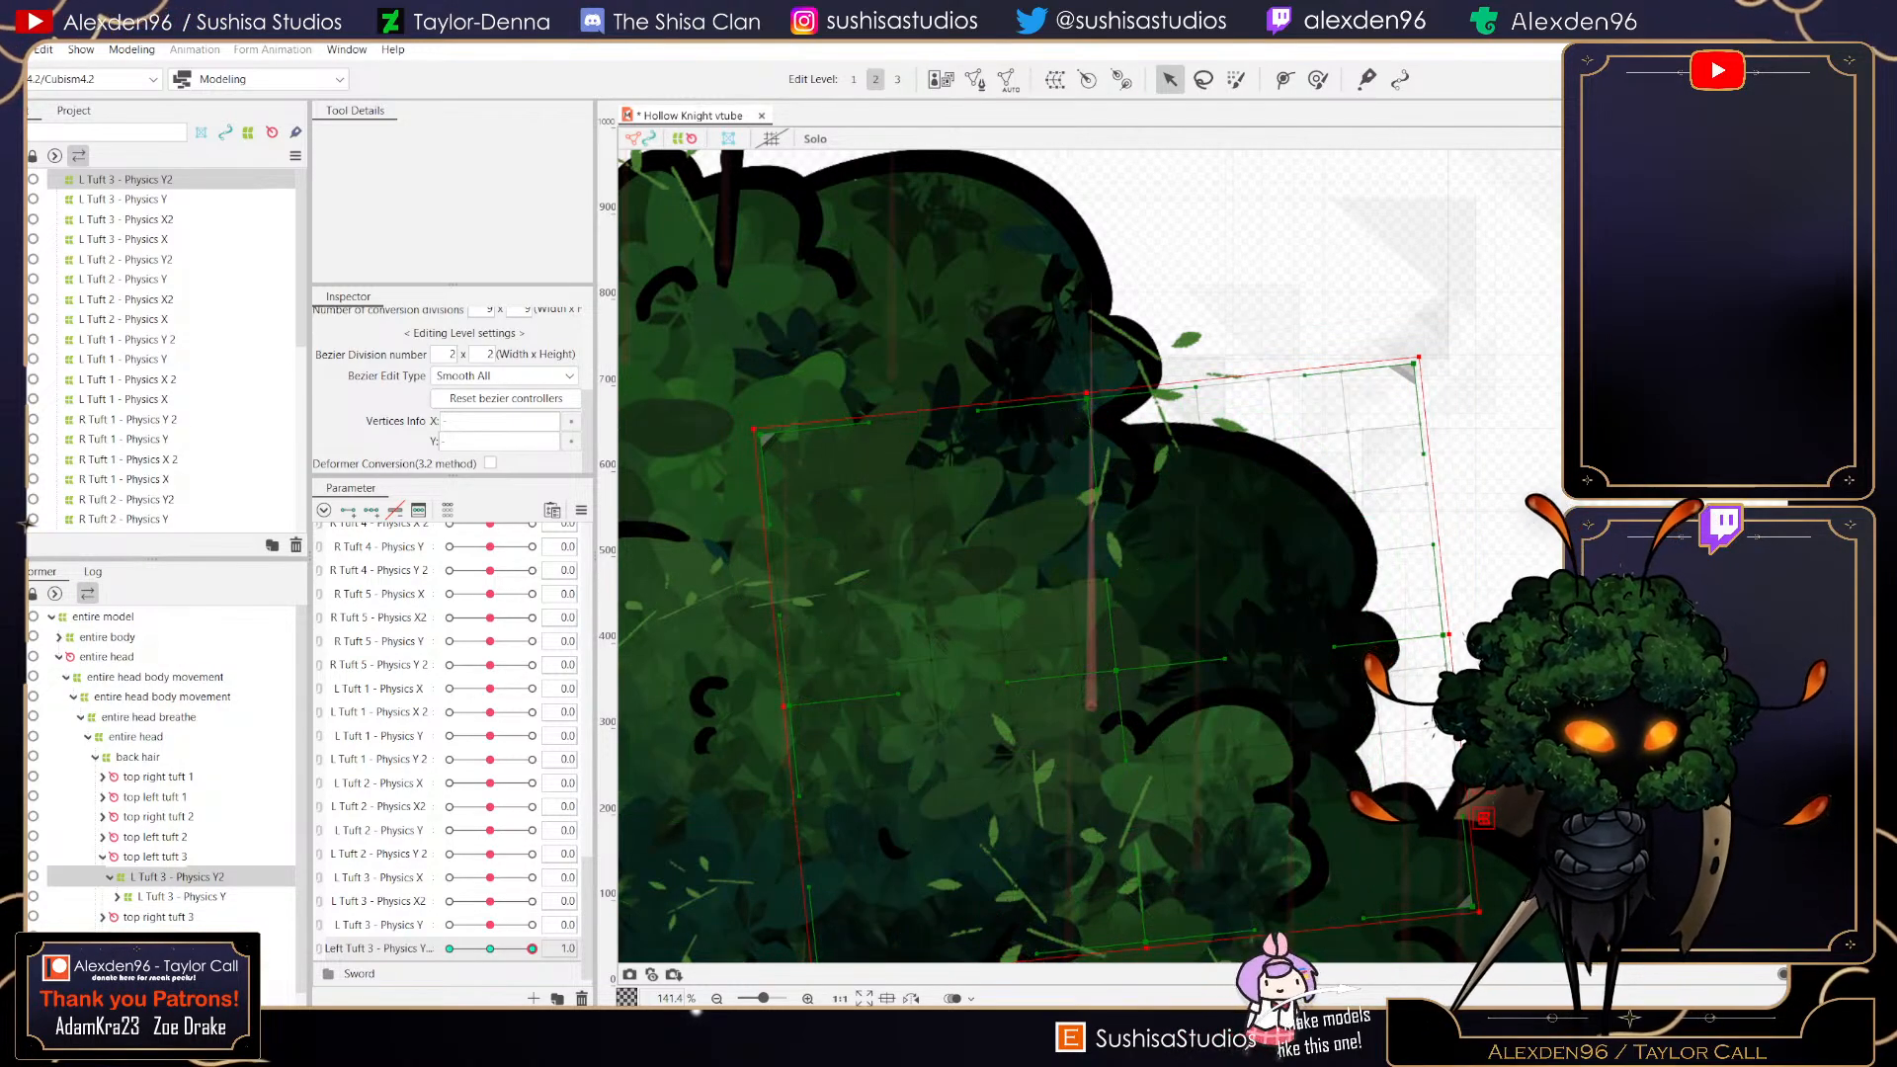
{"action": "left_click_drag", "start_coordinate": [1285, 533], "coordinate": [1277, 518]}
{"action": "left_click_drag", "start_coordinate": [1080, 382], "coordinate": [1065, 342]}
{"action": "scroll", "coordinate": [1124, 658], "scroll_direction": "up", "scroll_amount": 5}
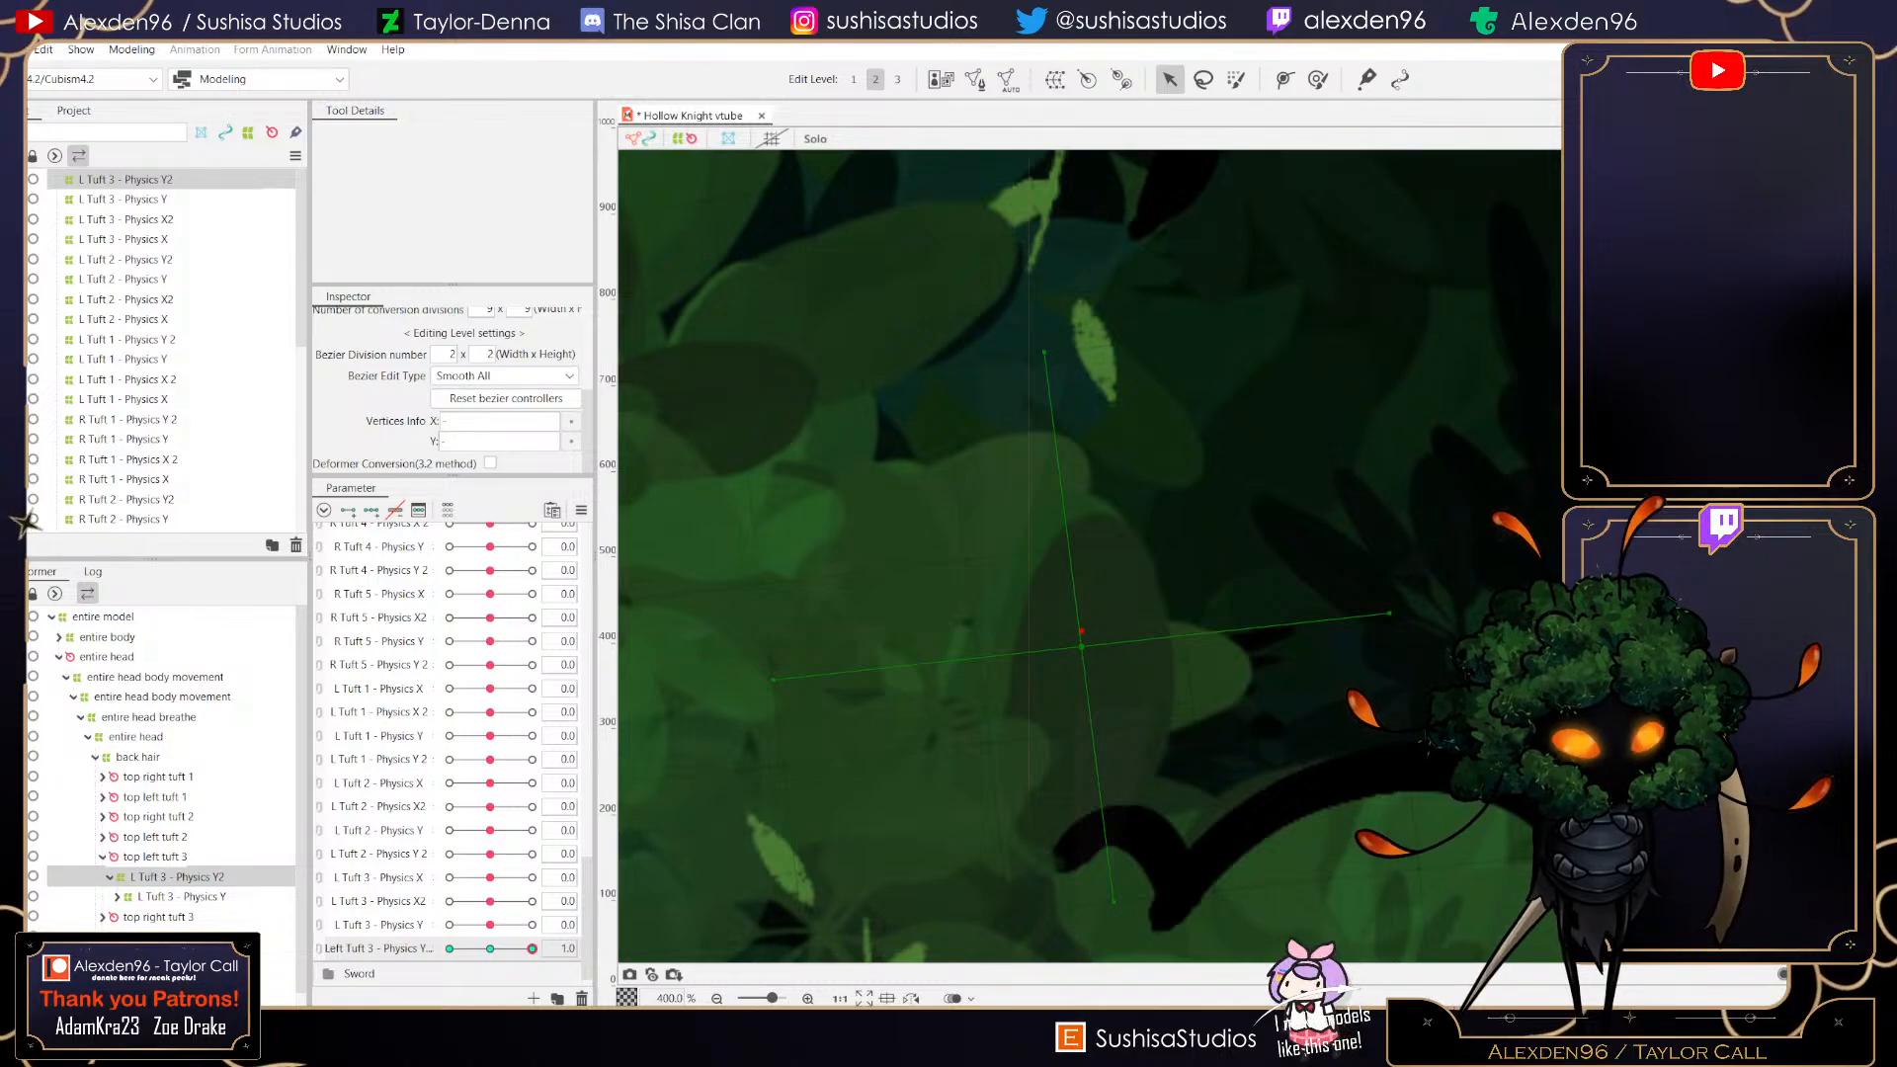
{"action": "scroll", "coordinate": [1187, 559], "scroll_direction": "down", "scroll_amount": 3}
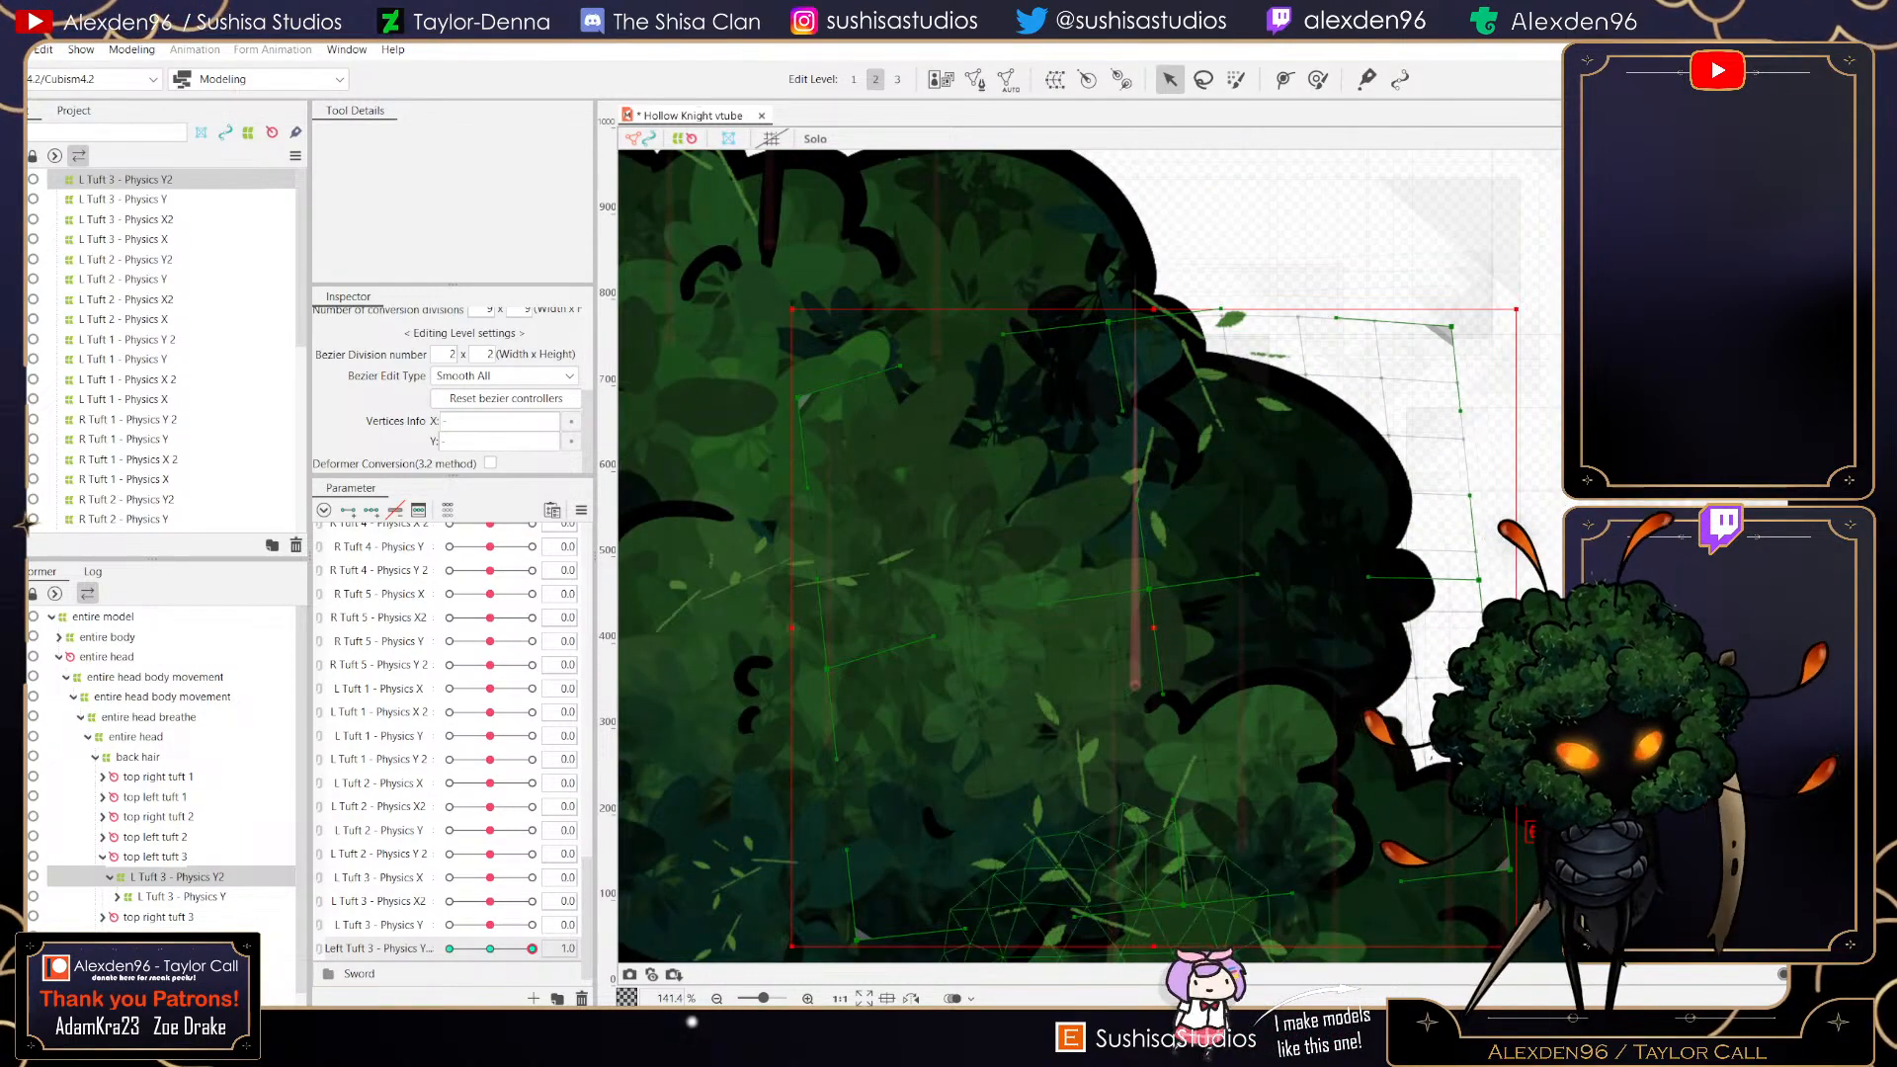
{"action": "left_click_drag", "start_coordinate": [1501, 887], "coordinate": [1485, 930]}
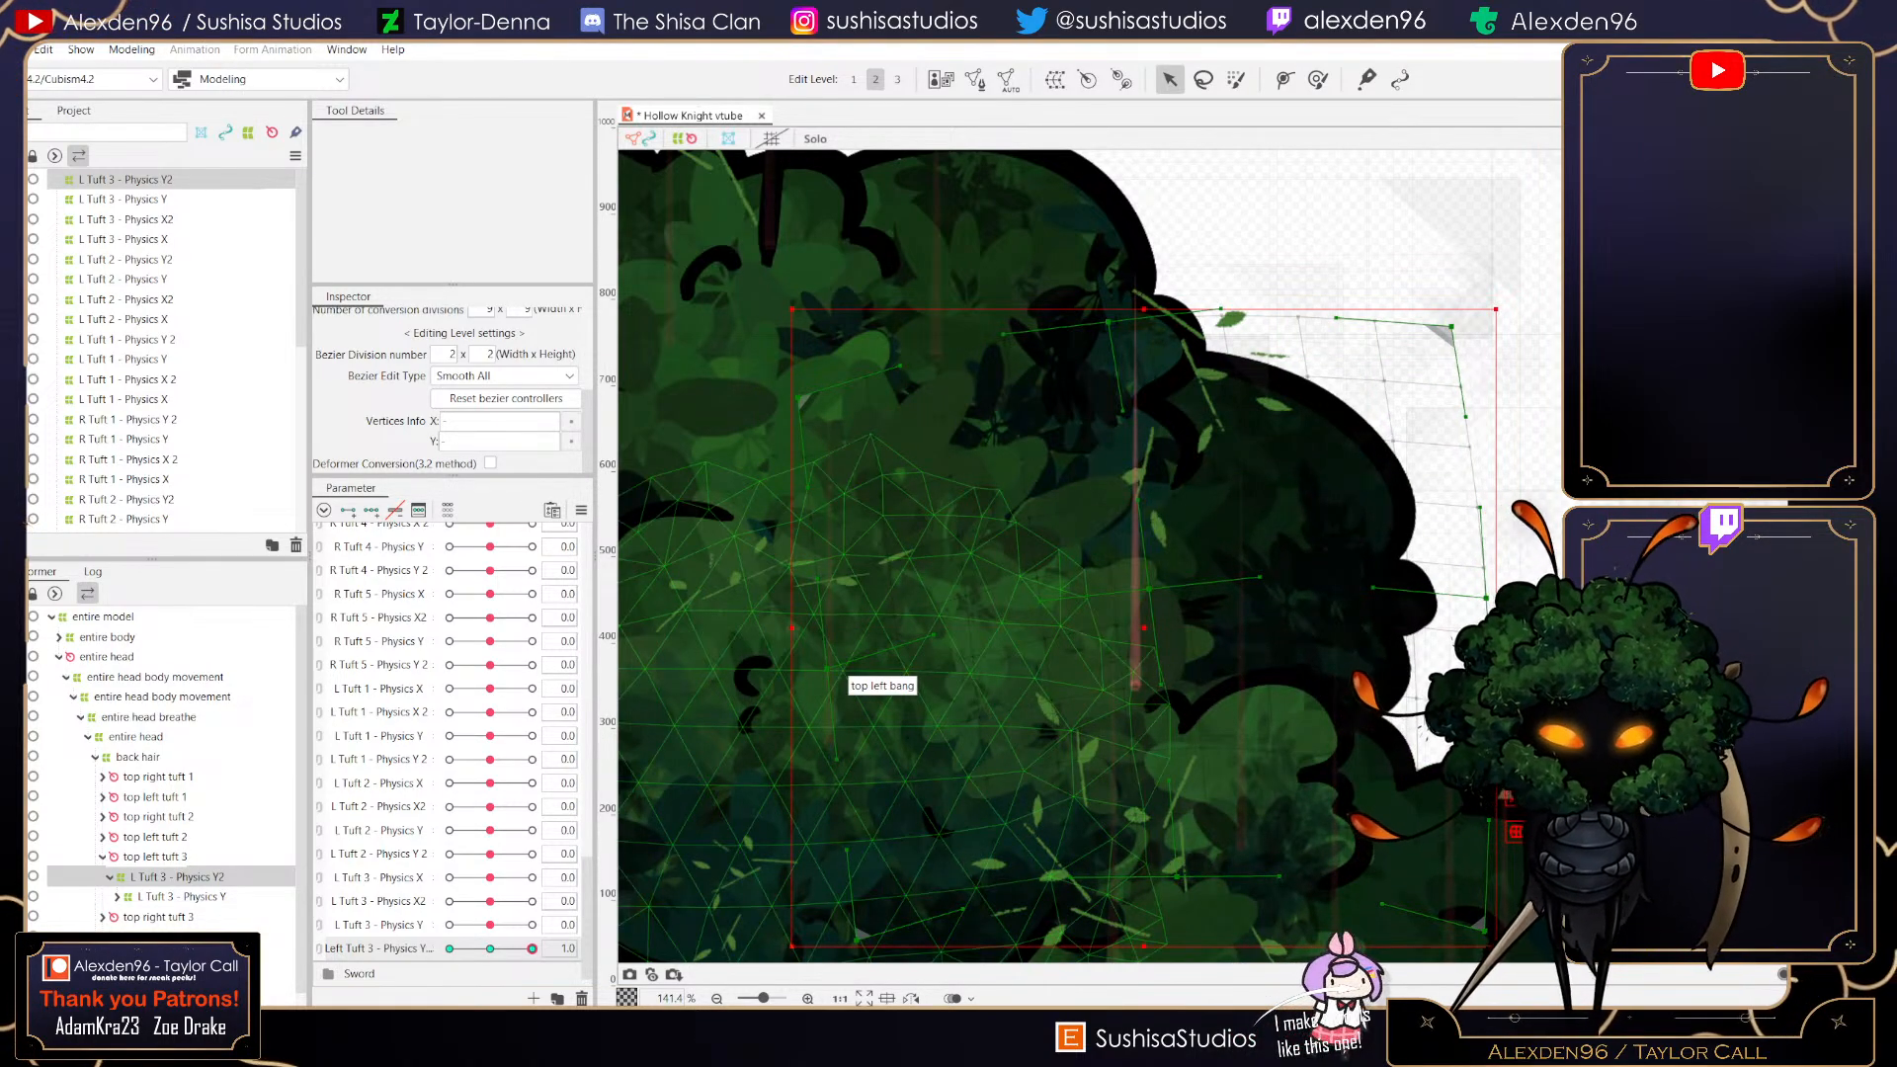
{"action": "left_click_drag", "start_coordinate": [532, 949], "coordinate": [490, 949]}
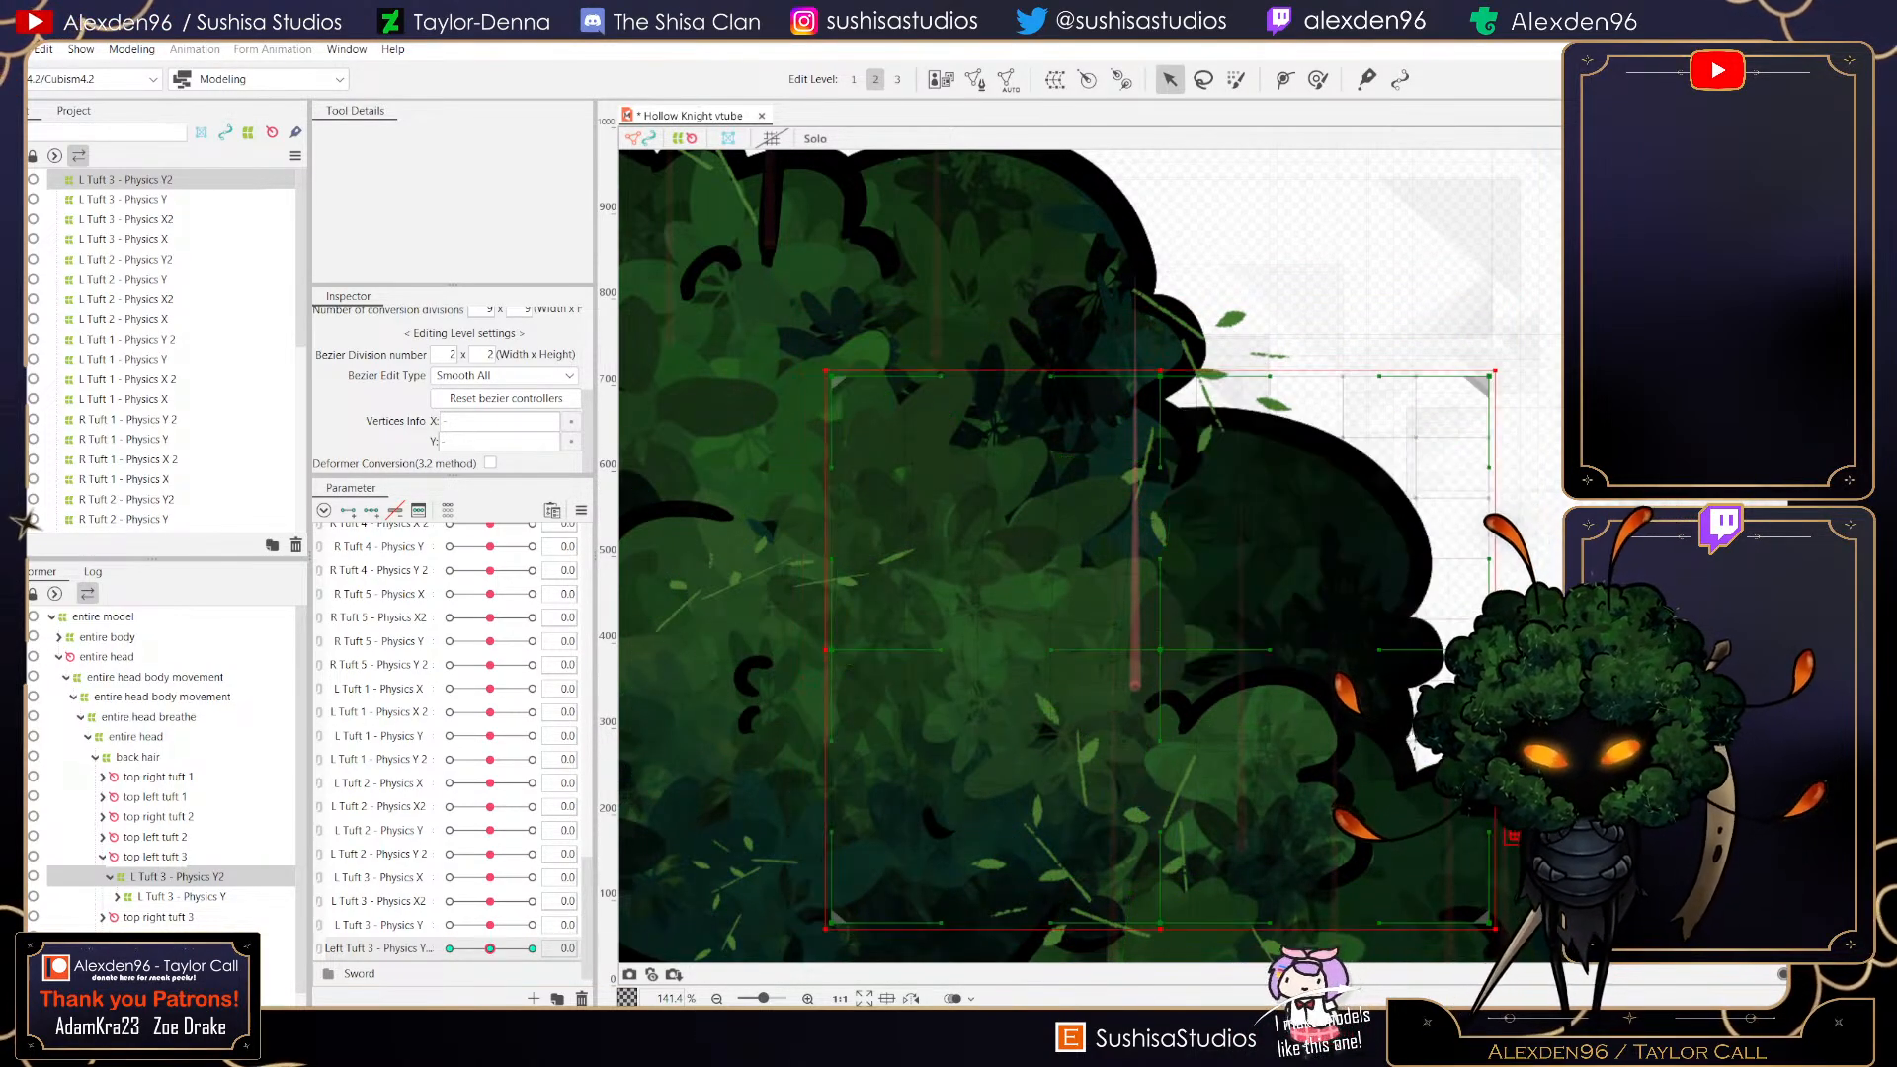
- Open Physics Settings to the output settings of the Hair - Physics X setting and resize its panels
{"action": "left_click", "coordinate": [132, 49]}
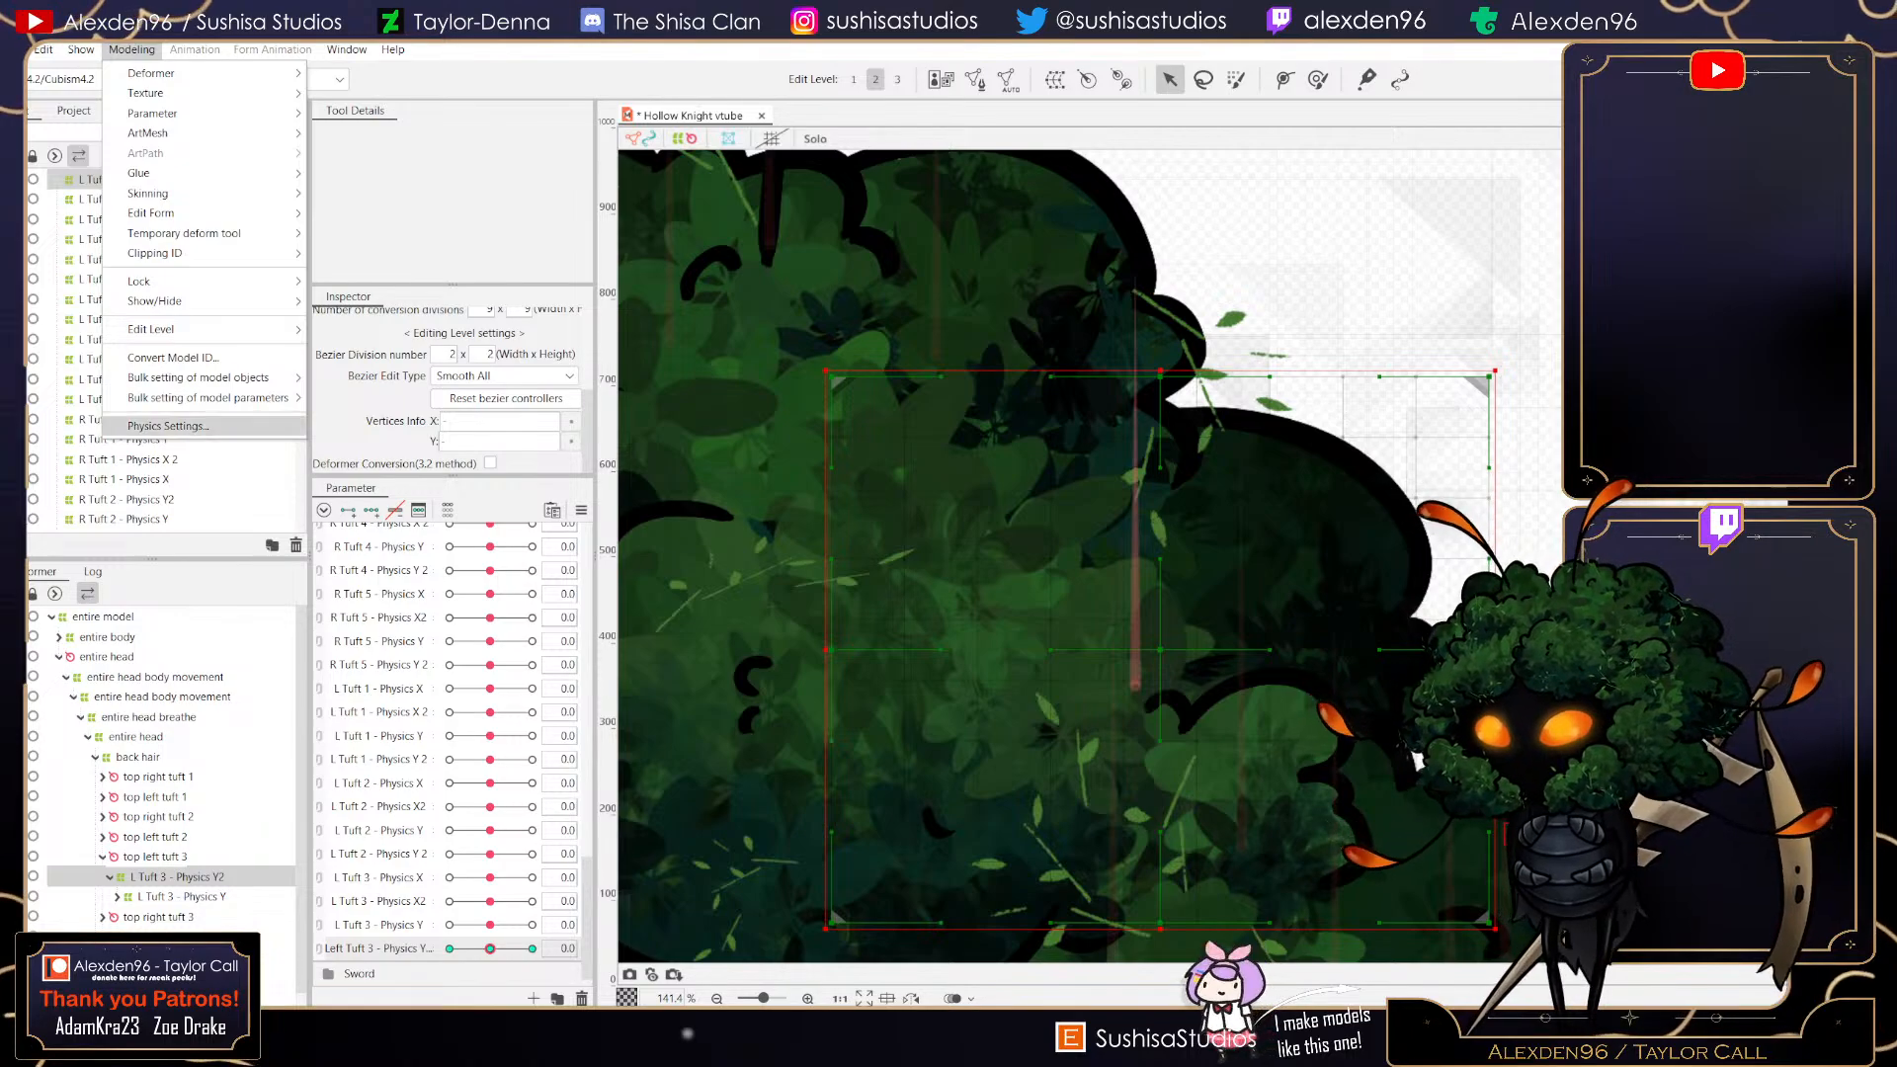
{"action": "left_click", "coordinate": [172, 425]}
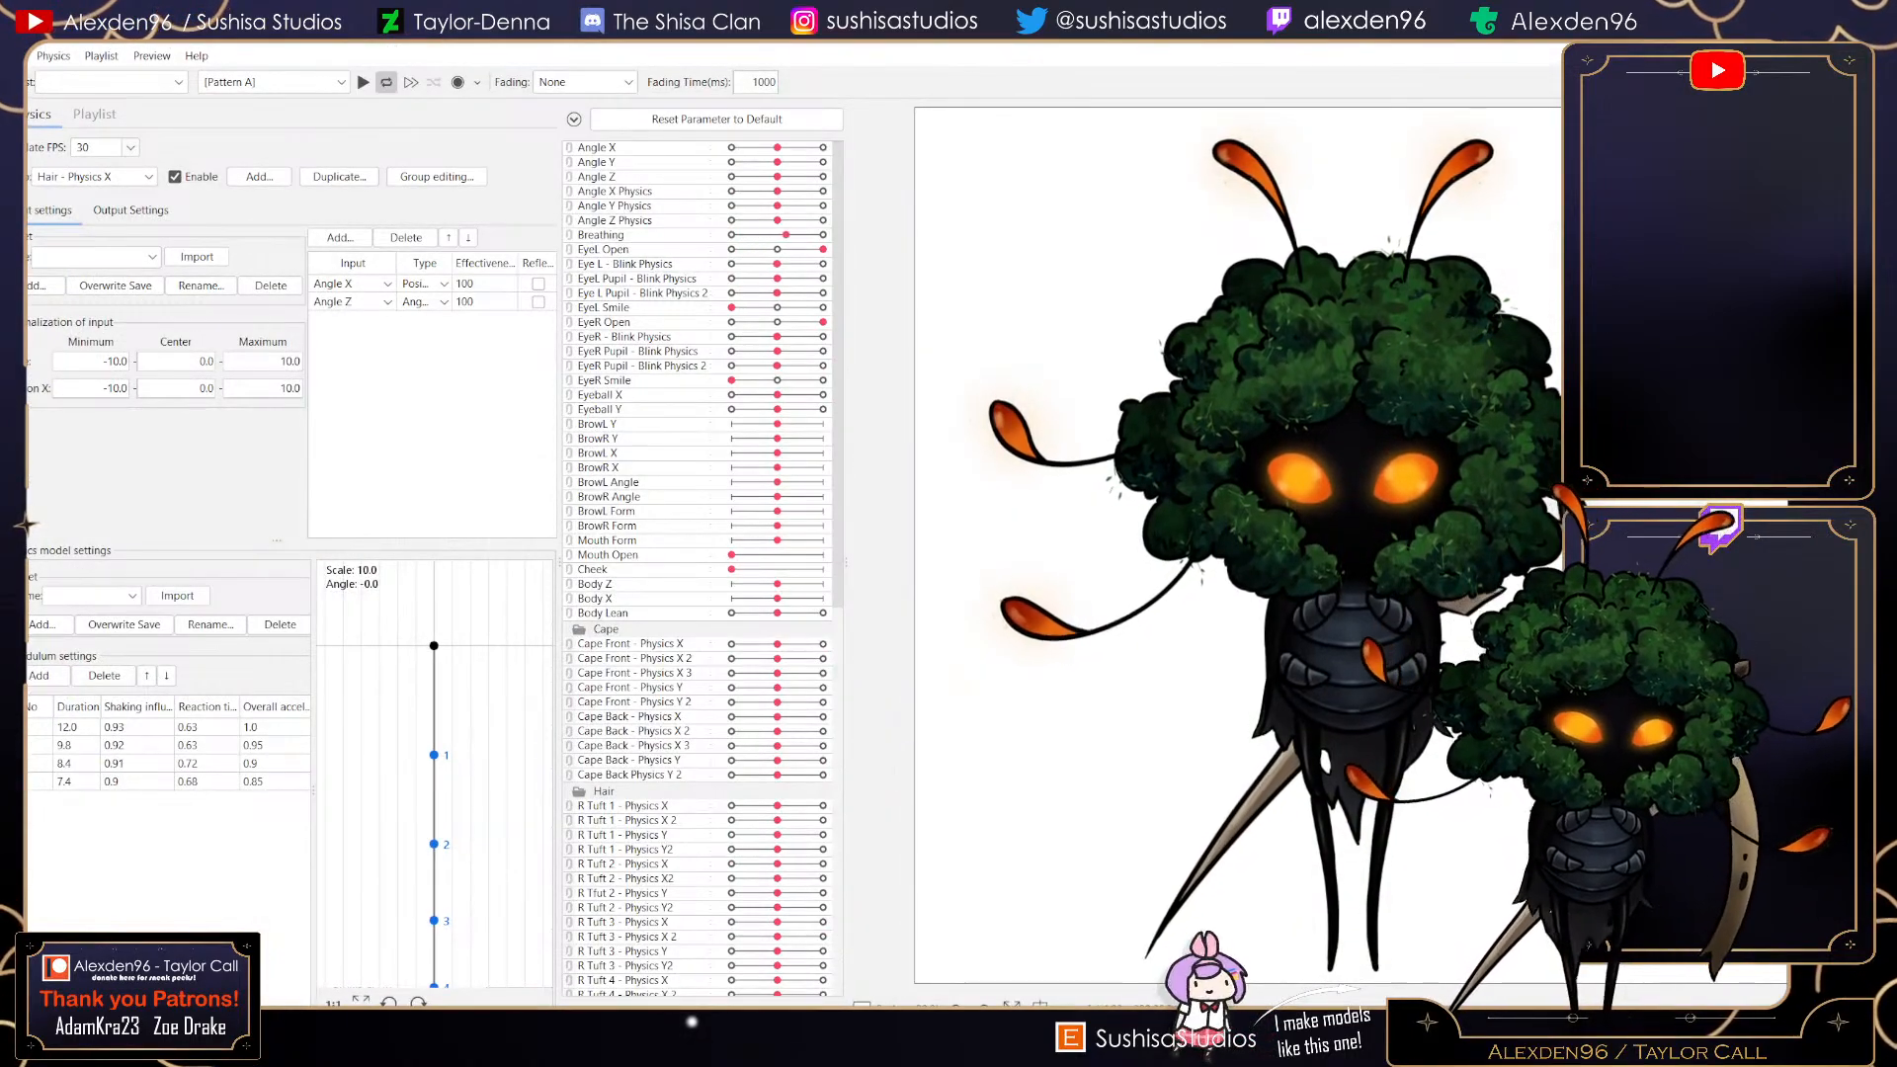
{"action": "left_click", "coordinate": [130, 210]}
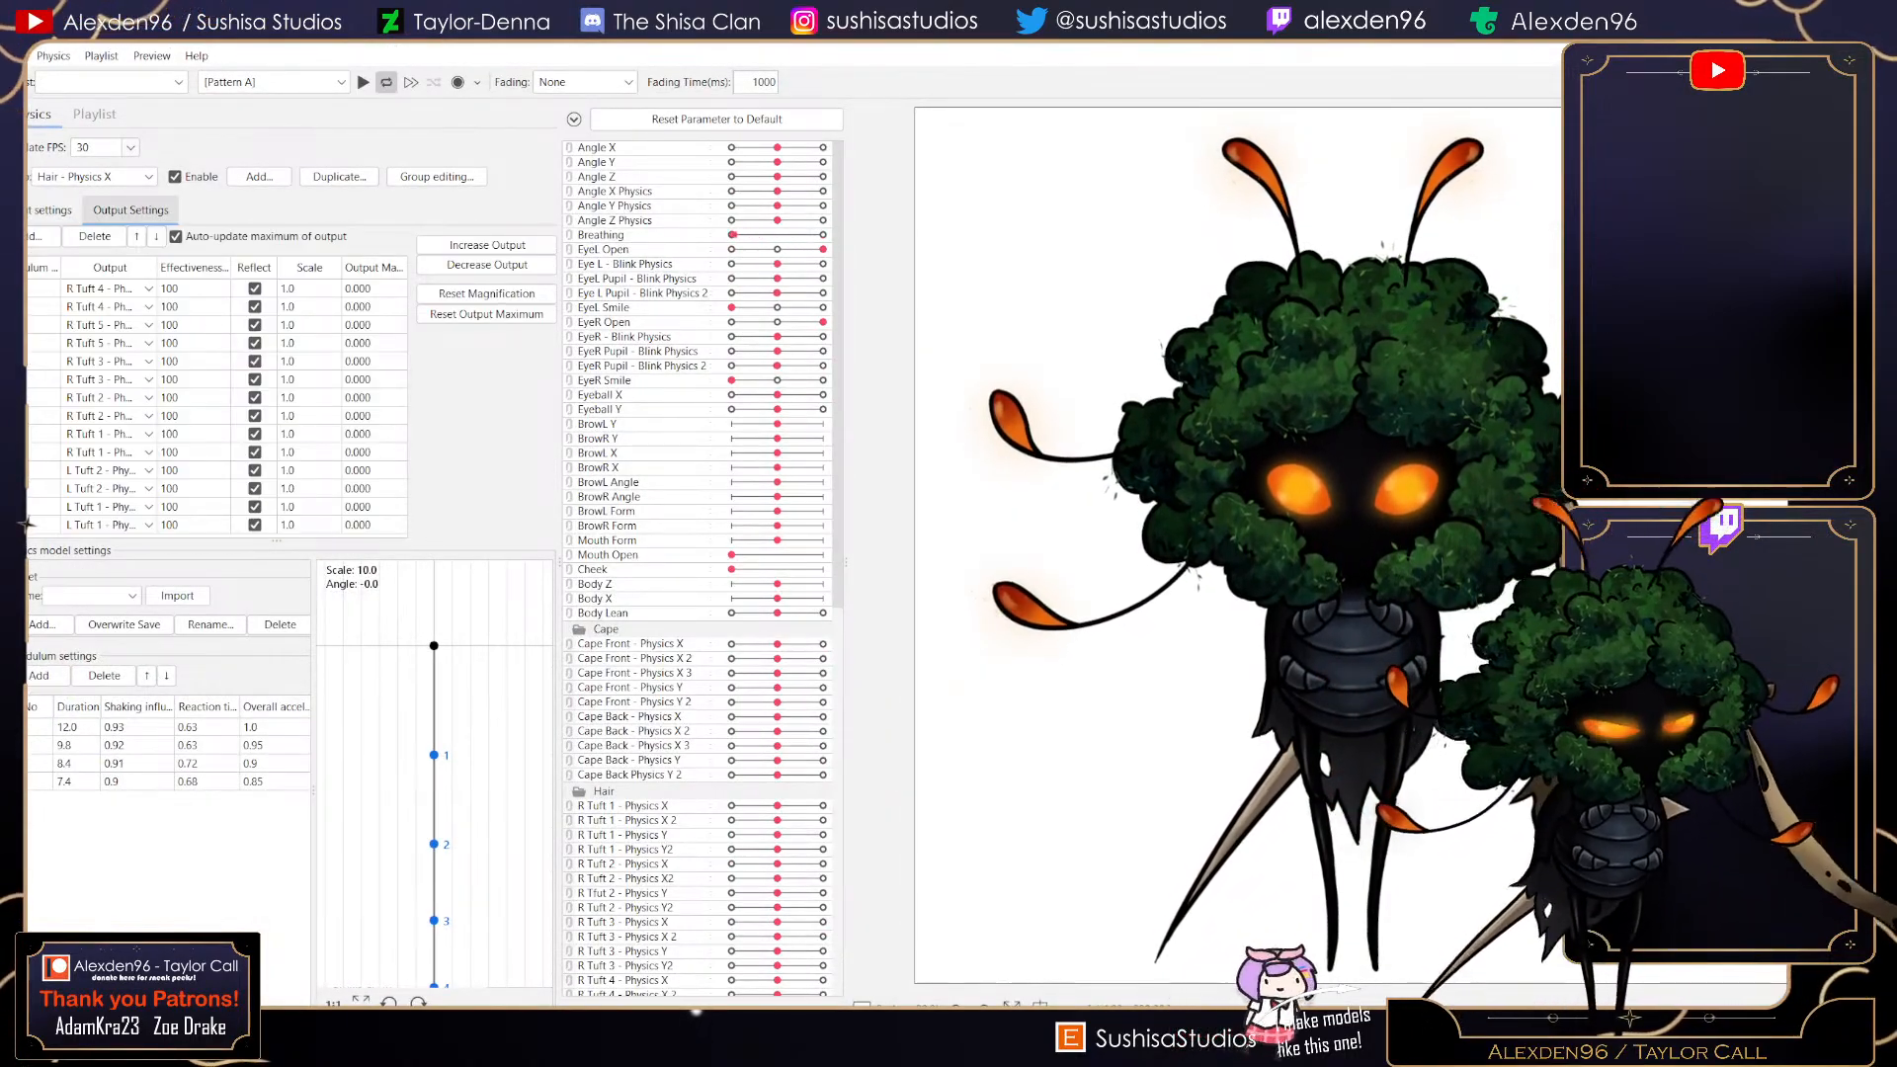
{"action": "left_click_drag", "start_coordinate": [559, 563], "coordinate": [431, 564]}
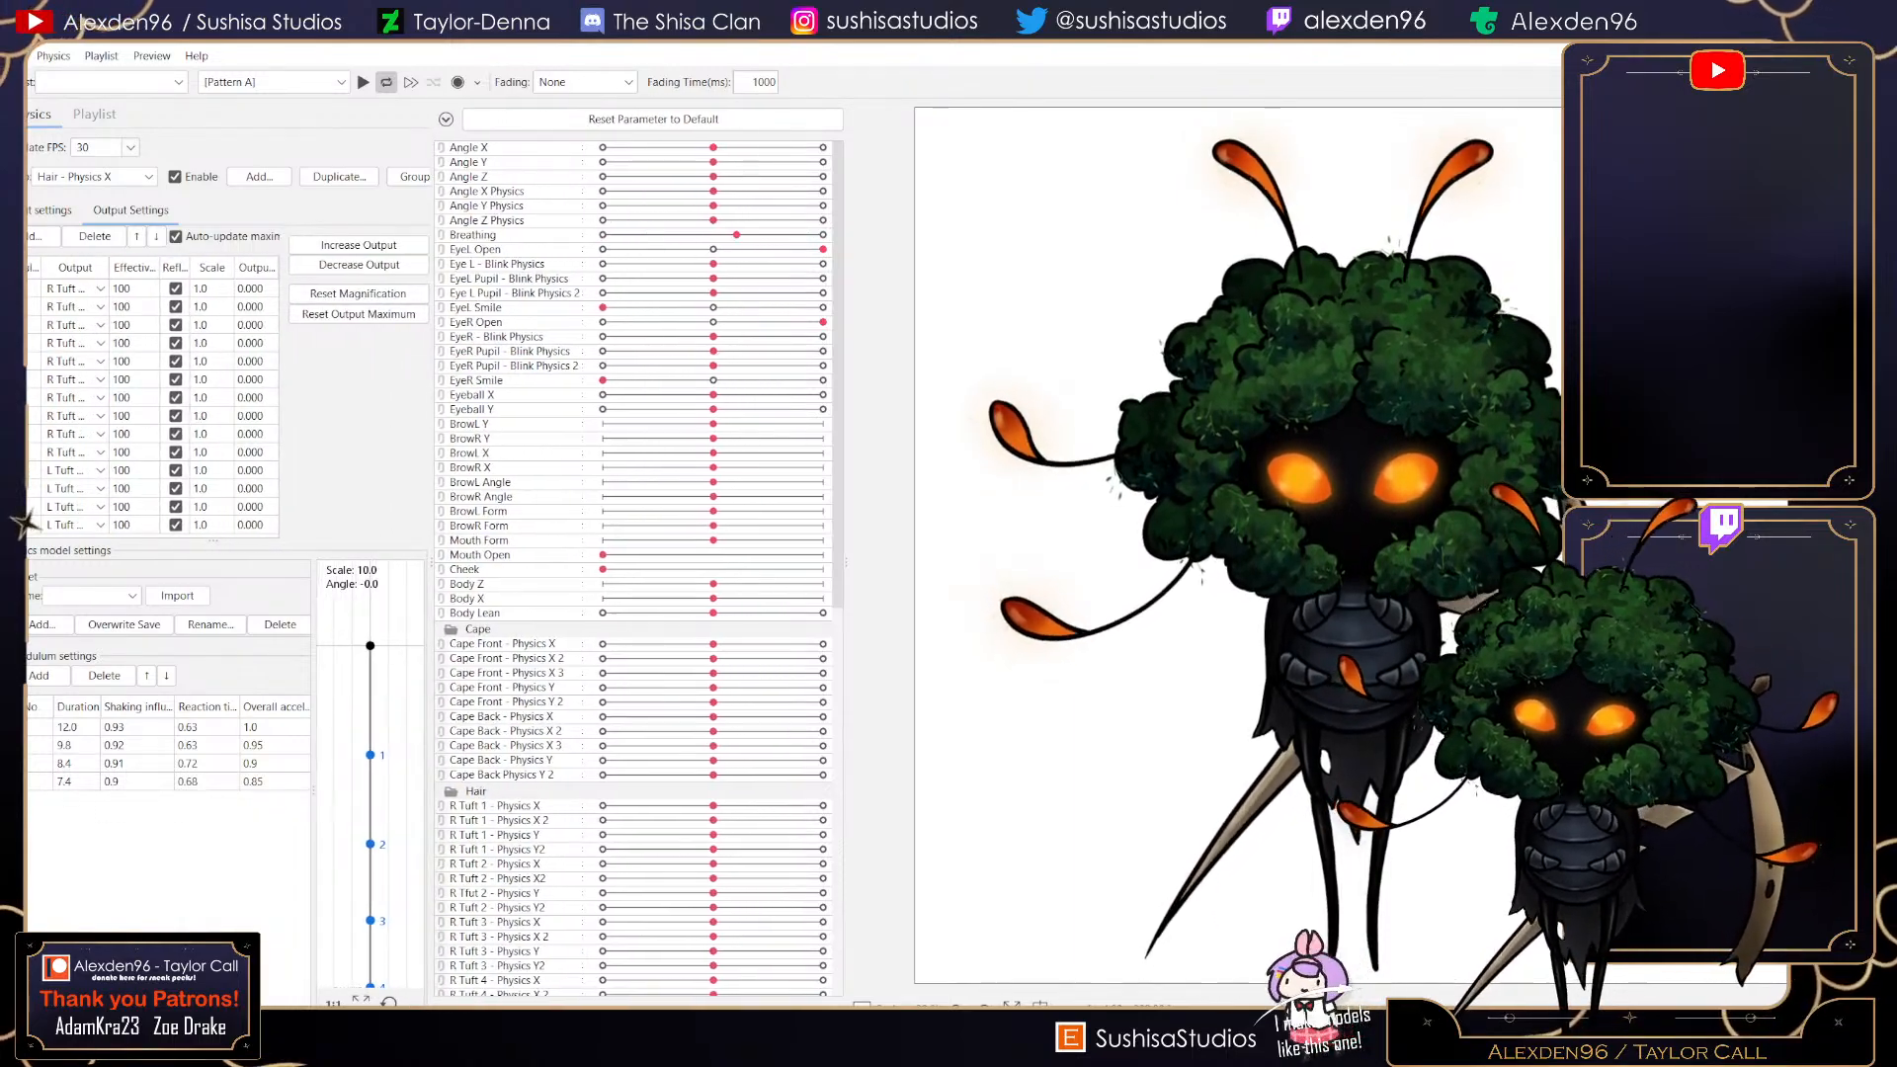
{"action": "left_click_drag", "start_coordinate": [847, 563], "coordinate": [719, 563]}
{"action": "left_click_drag", "start_coordinate": [582, 564], "coordinate": [559, 564]}
{"action": "left_click_drag", "start_coordinate": [720, 564], "coordinate": [693, 563]}
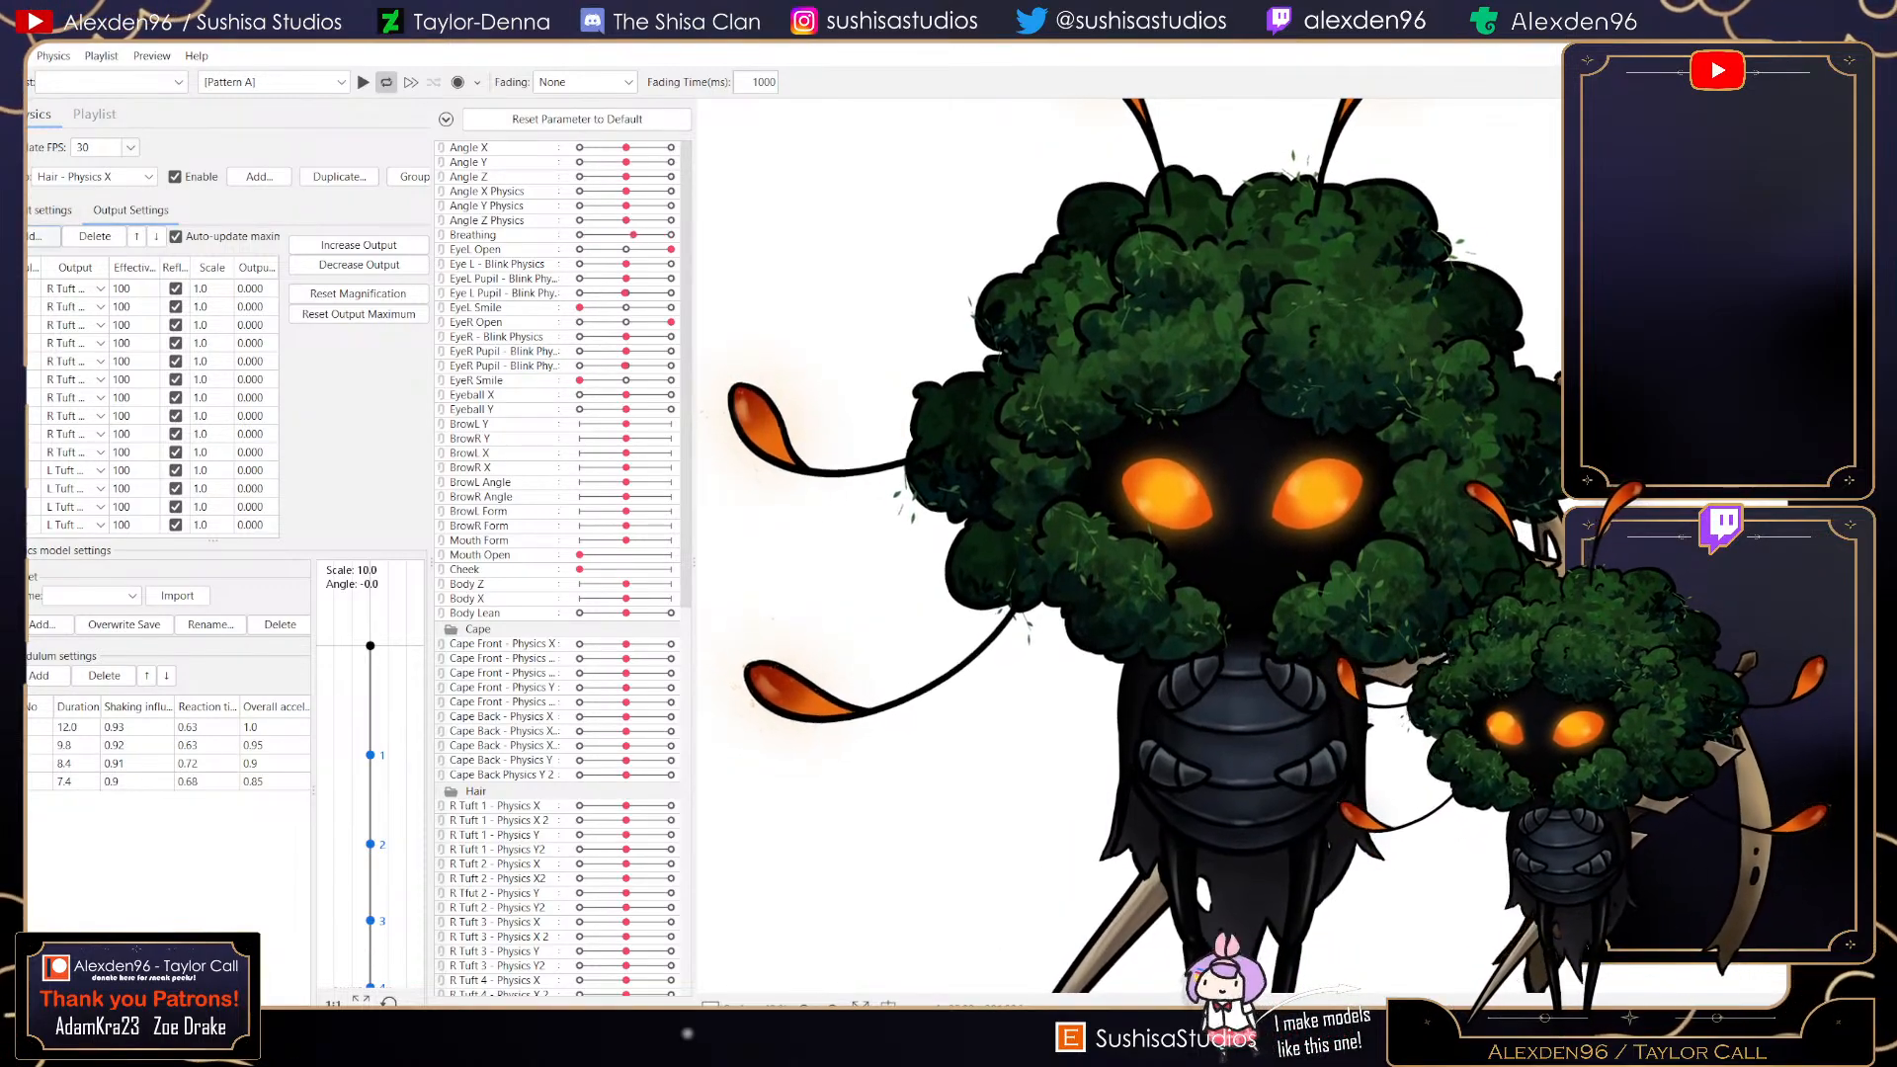
- Add L Tuft 3 - Physics X and L Tuft 3 - Physics X2 as outputs of Hair - Physics X and enable Reflect on them
{"action": "left_click", "coordinate": [42, 236]}
{"action": "scroll", "coordinate": [921, 523], "scroll_direction": "down", "scroll_amount": 1}
{"action": "scroll", "coordinate": [924, 524], "scroll_direction": "down", "scroll_amount": 8}
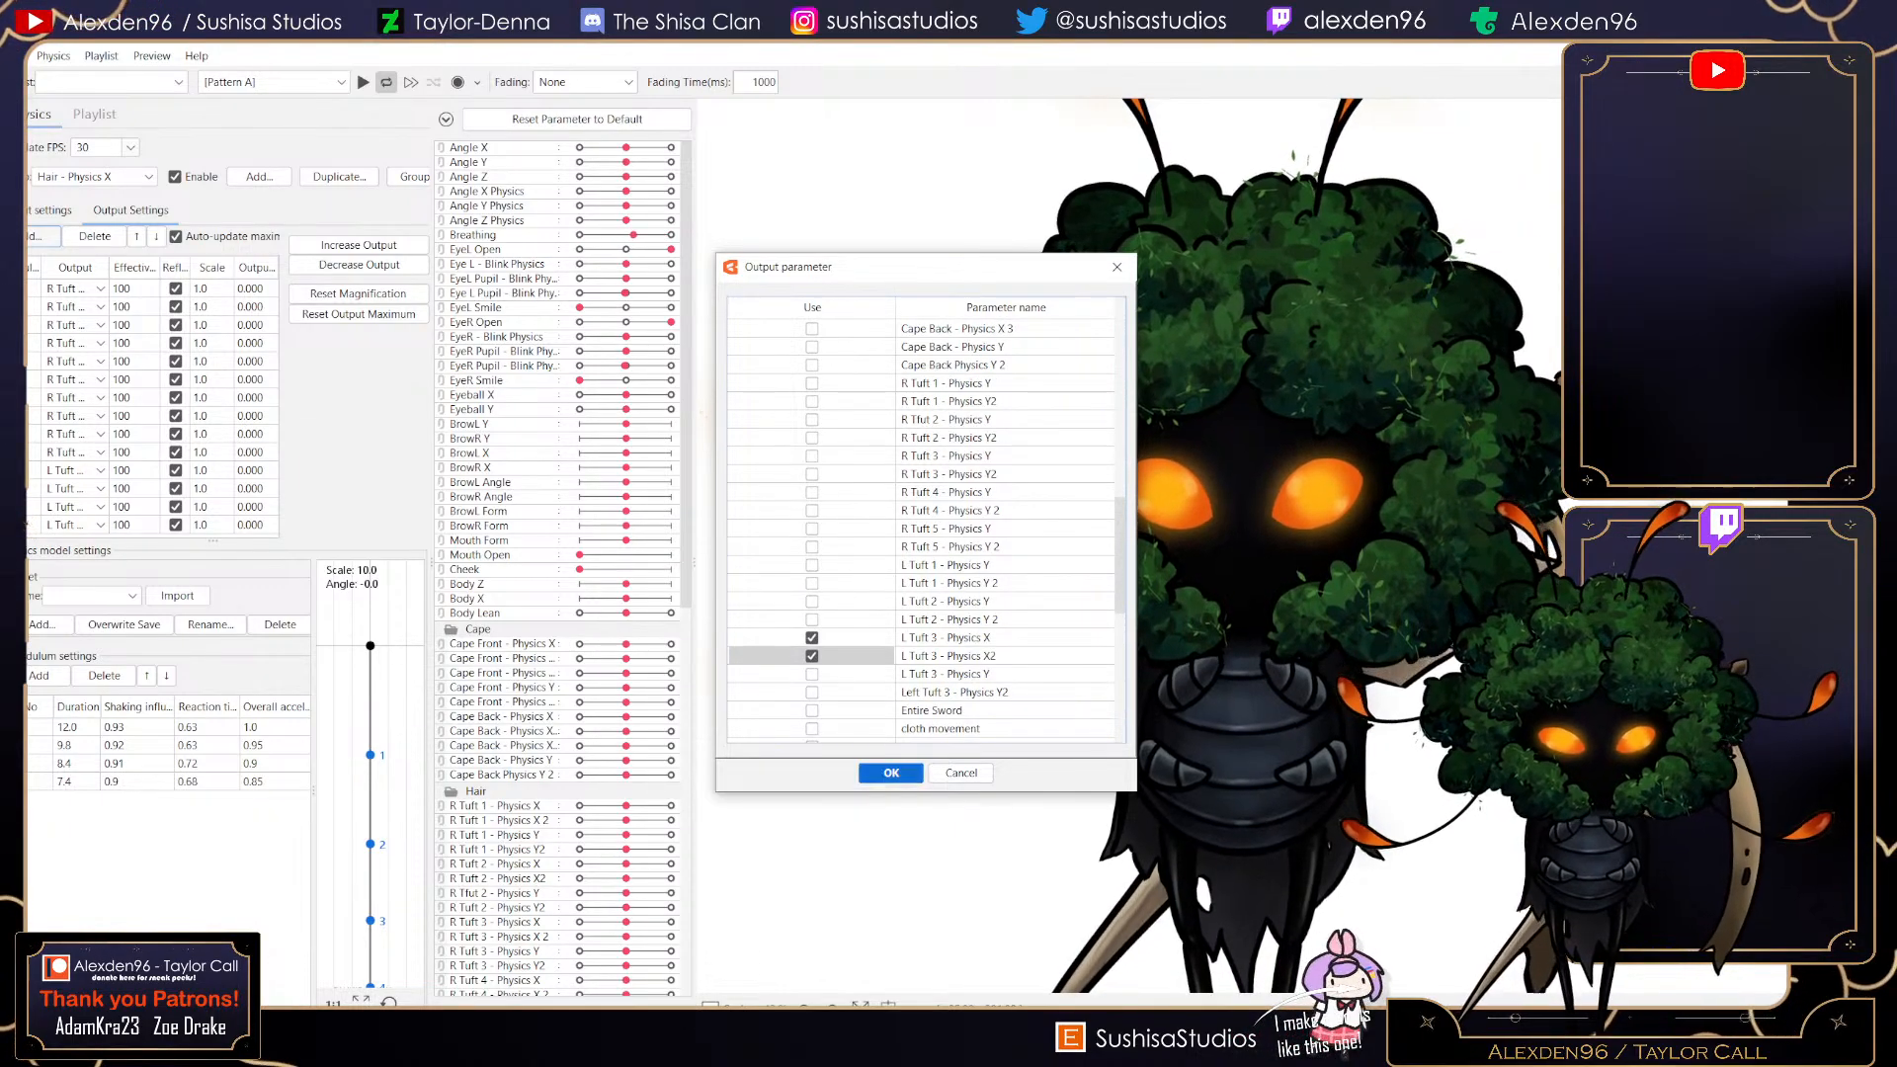
{"action": "key", "text": "Return"}
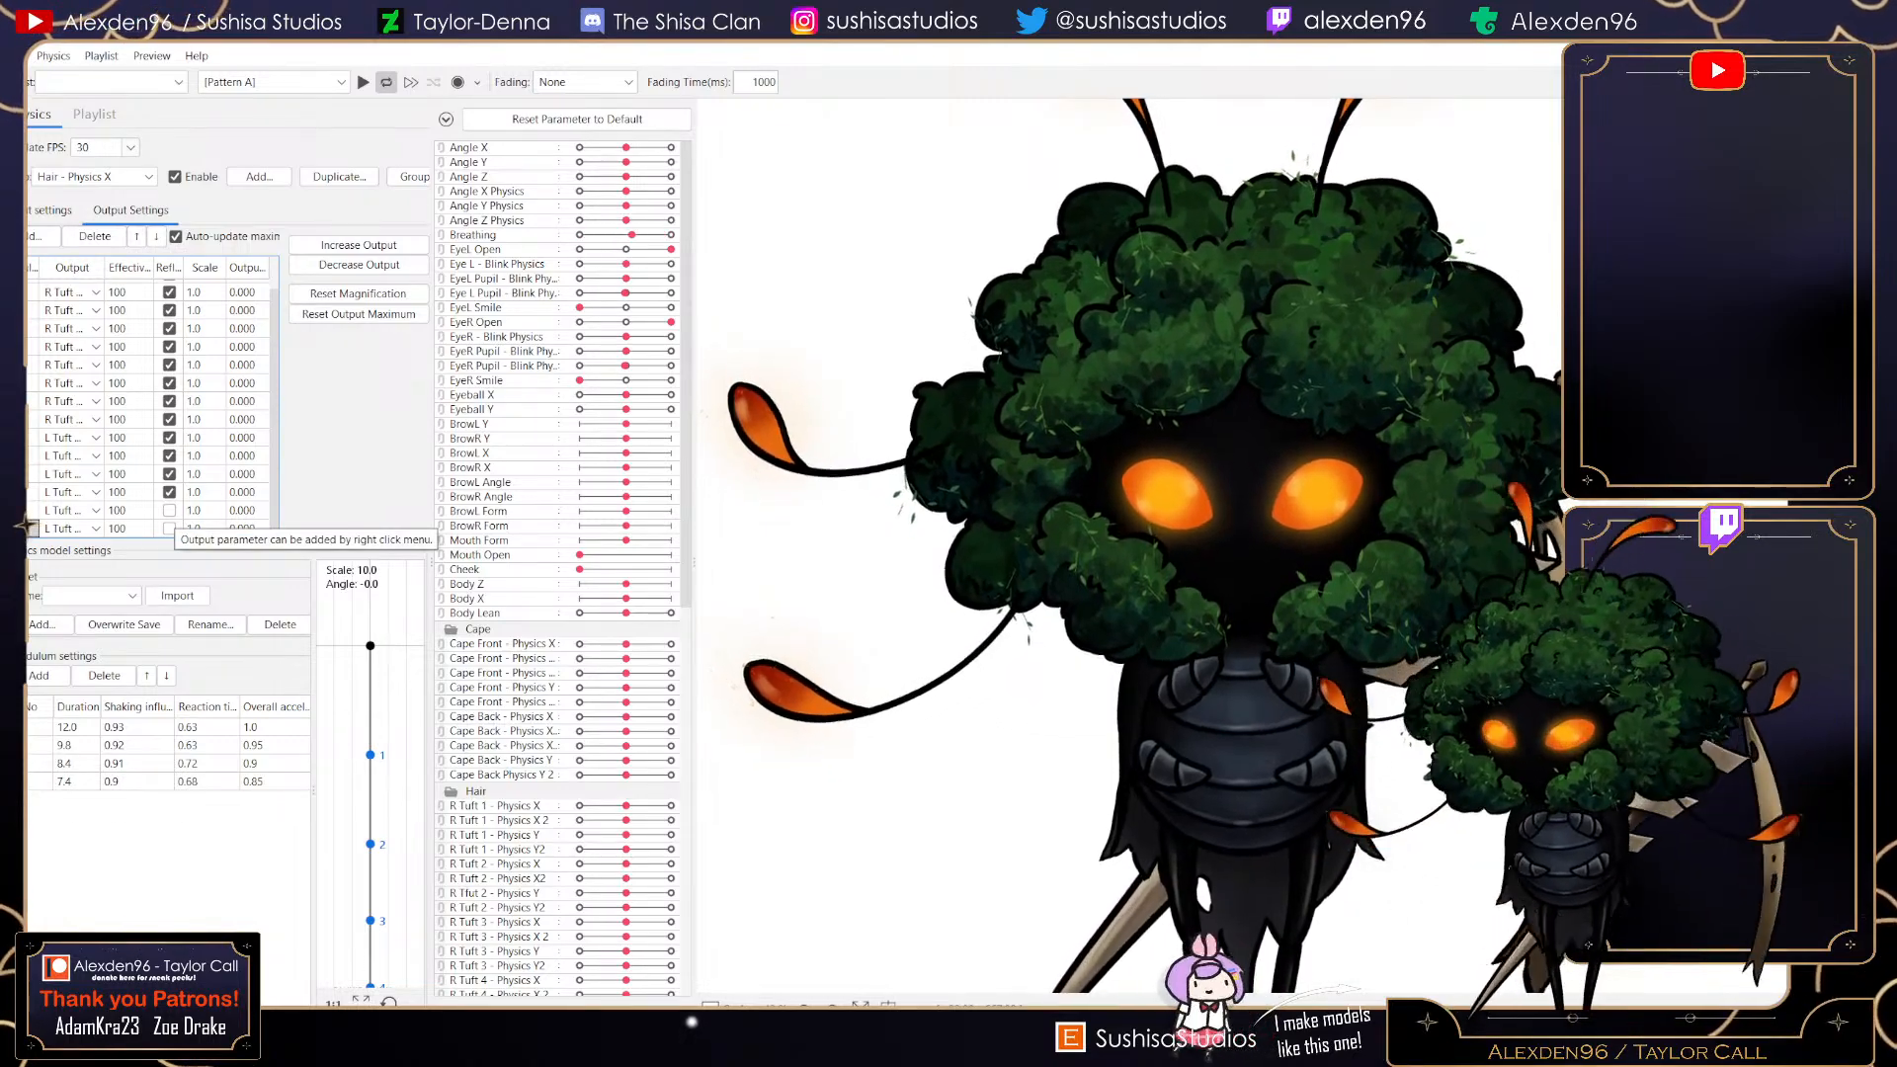
{"action": "left_click", "coordinate": [169, 511]}
{"action": "left_click", "coordinate": [169, 528]}
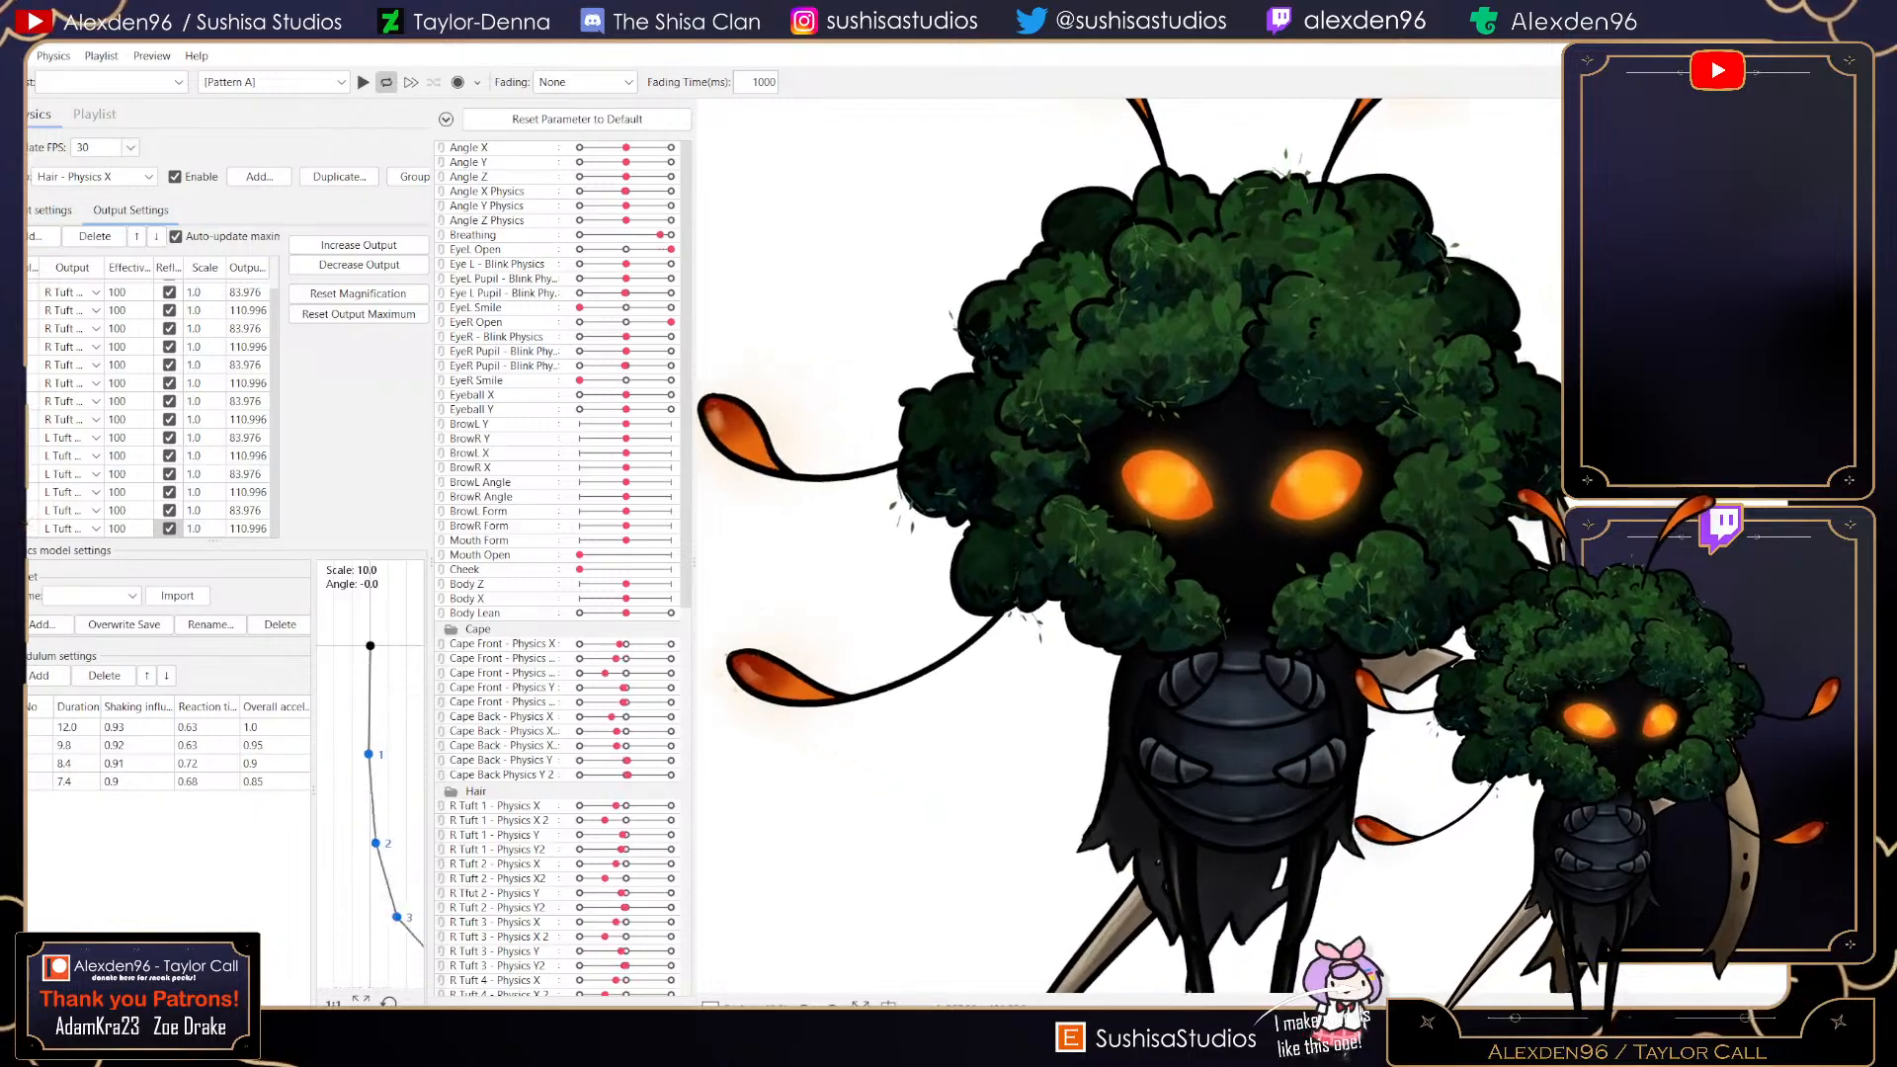
- Add L Tuft 3 - Physics Y and Left Tuft 3 - Physics Y2 as outputs of Hair - Physics Y and enable Reflect on them
{"action": "left_click", "coordinate": [95, 176]}
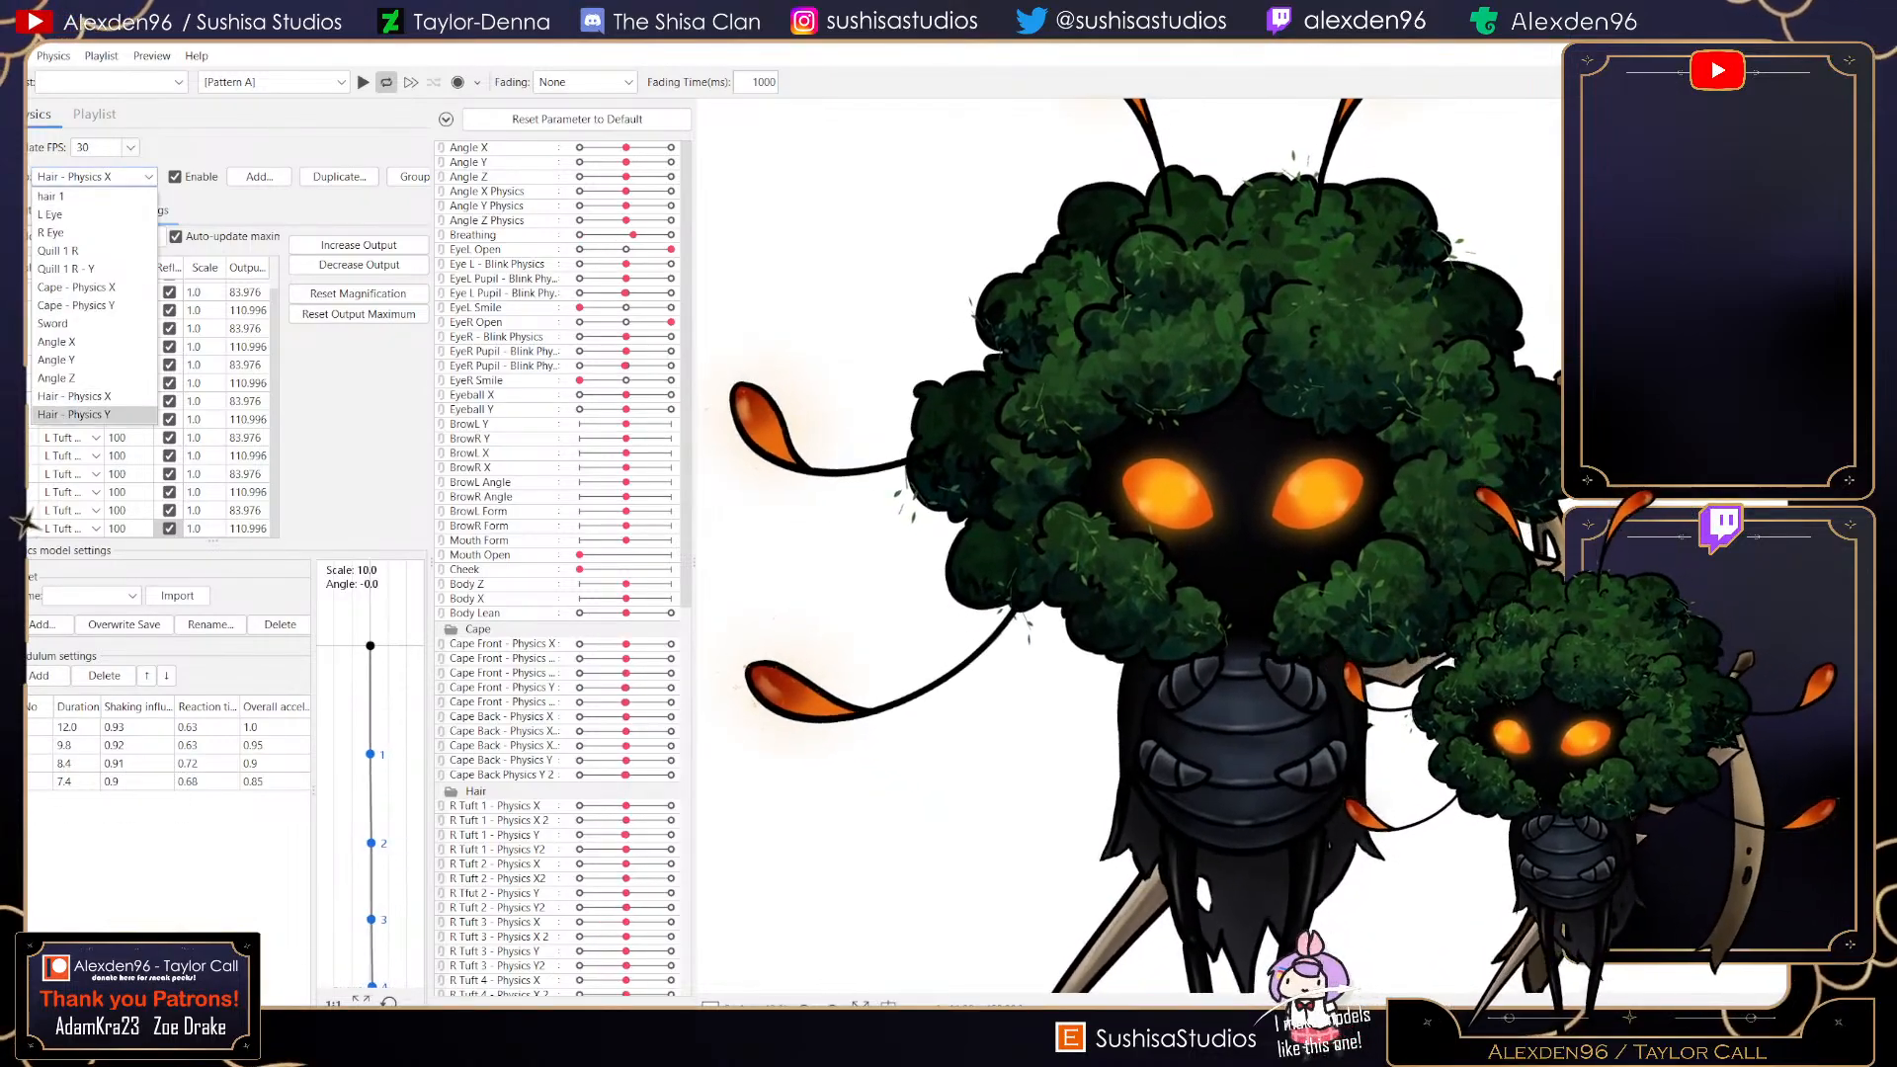
{"action": "left_click", "coordinate": [89, 415]}
{"action": "left_click", "coordinate": [38, 236]}
{"action": "scroll", "coordinate": [926, 534], "scroll_direction": "down", "scroll_amount": 9}
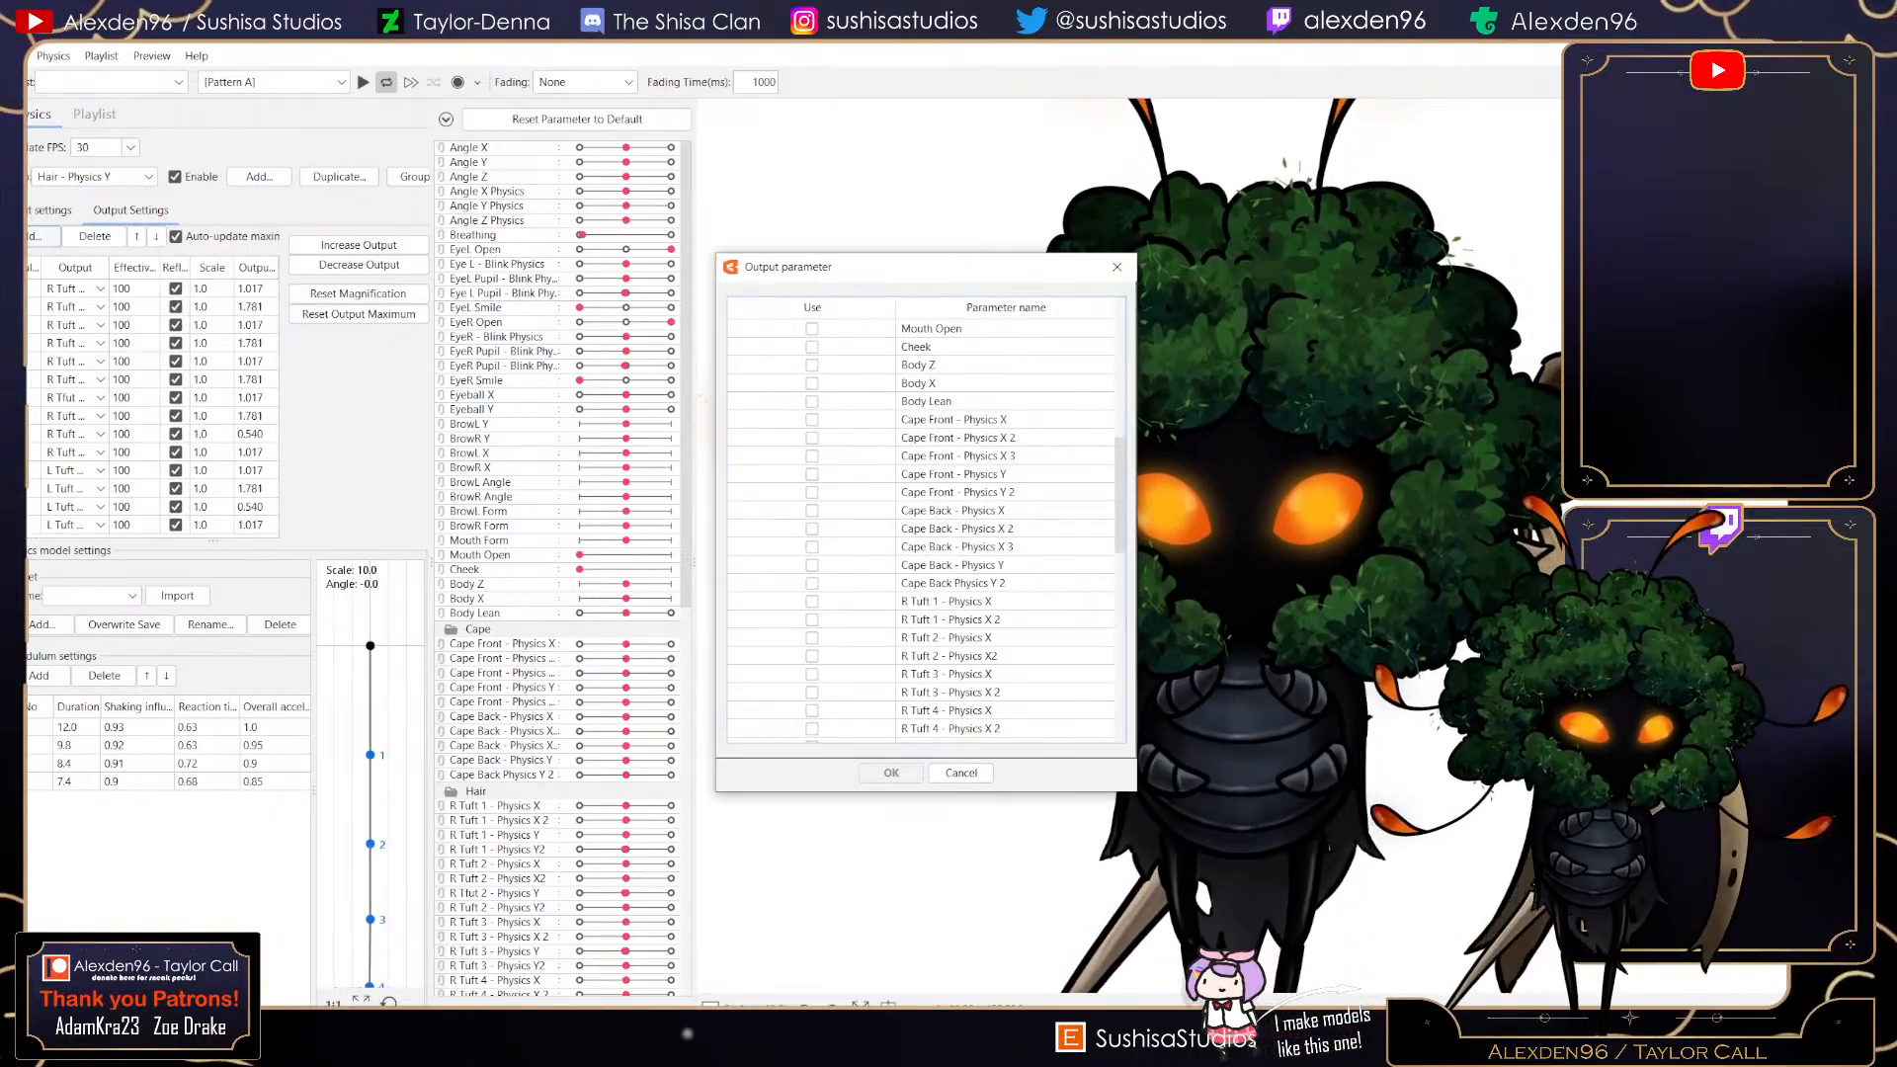
{"action": "scroll", "coordinate": [926, 533], "scroll_direction": "down", "scroll_amount": 3}
{"action": "scroll", "coordinate": [812, 593], "scroll_direction": "down", "scroll_amount": 3}
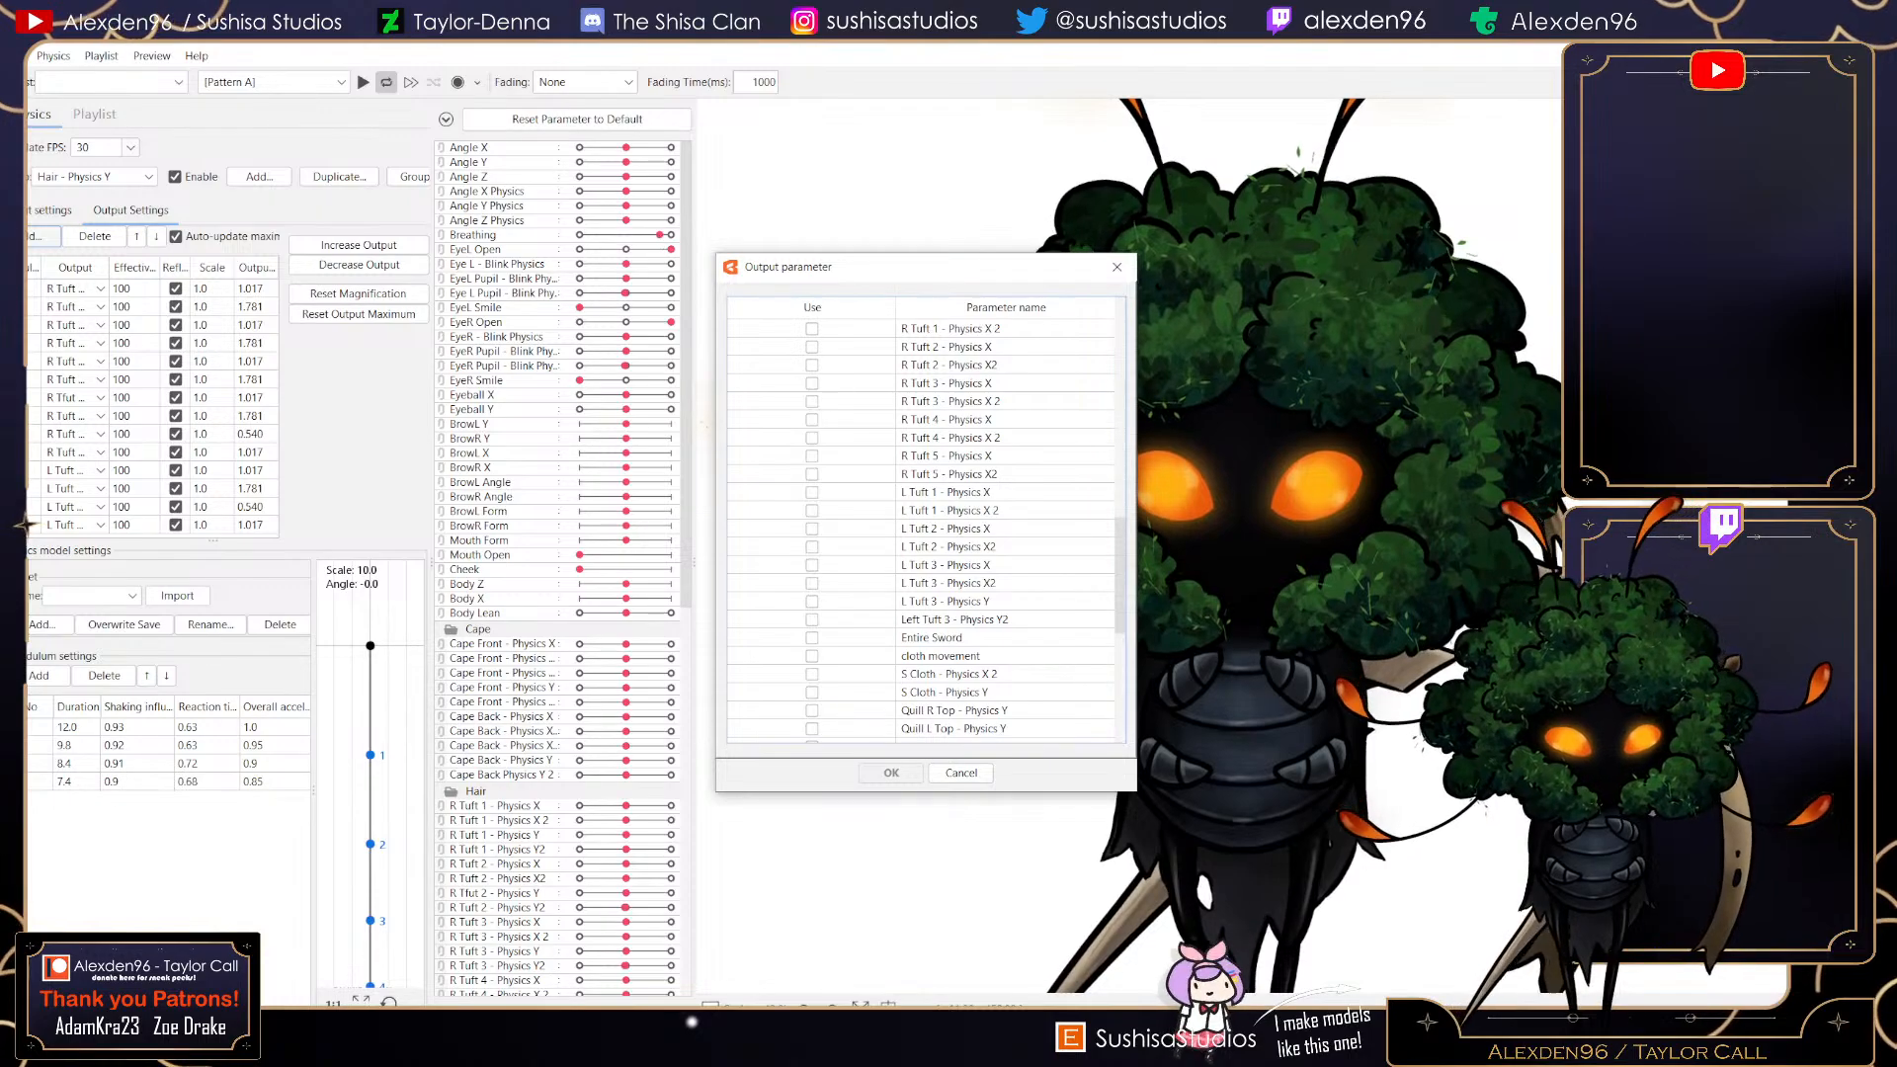
{"action": "left_click", "coordinate": [812, 602]}
{"action": "left_click", "coordinate": [812, 620]}
{"action": "key", "text": "Return"}
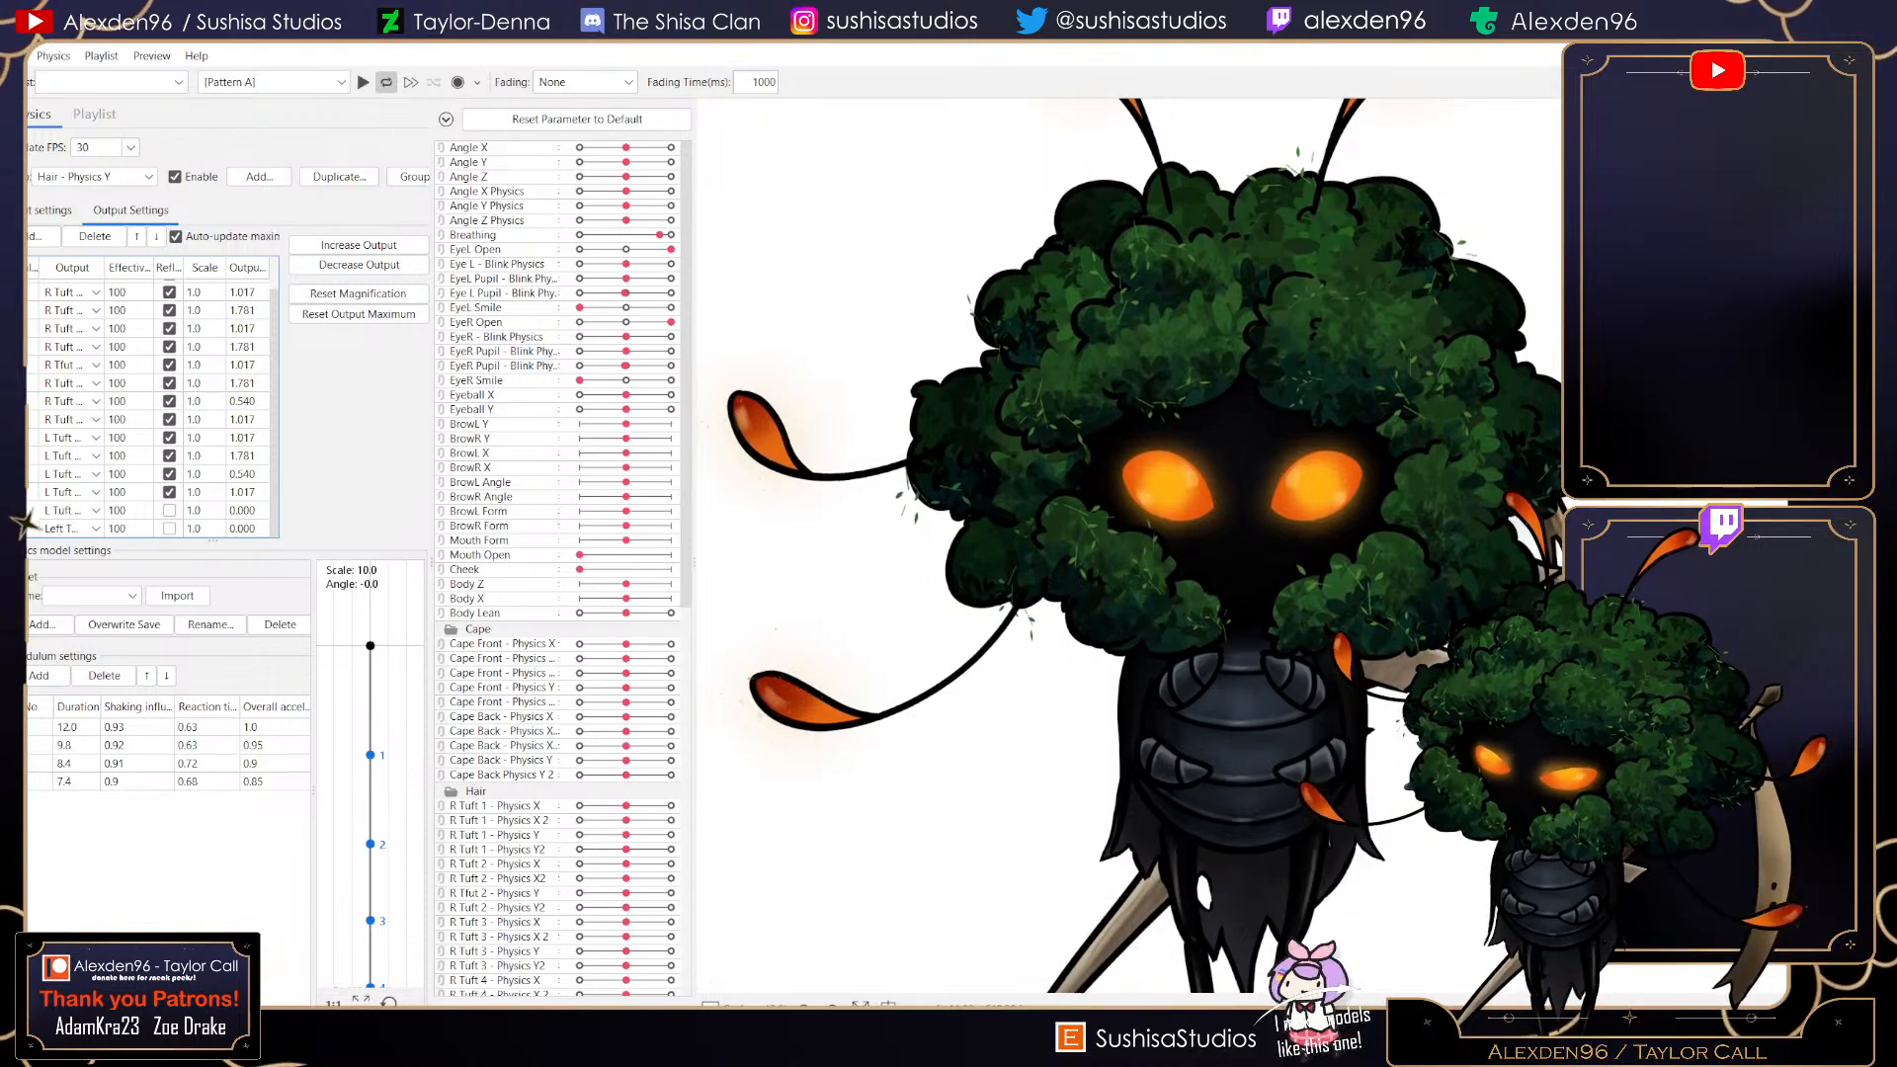
{"action": "left_click", "coordinate": [169, 510]}
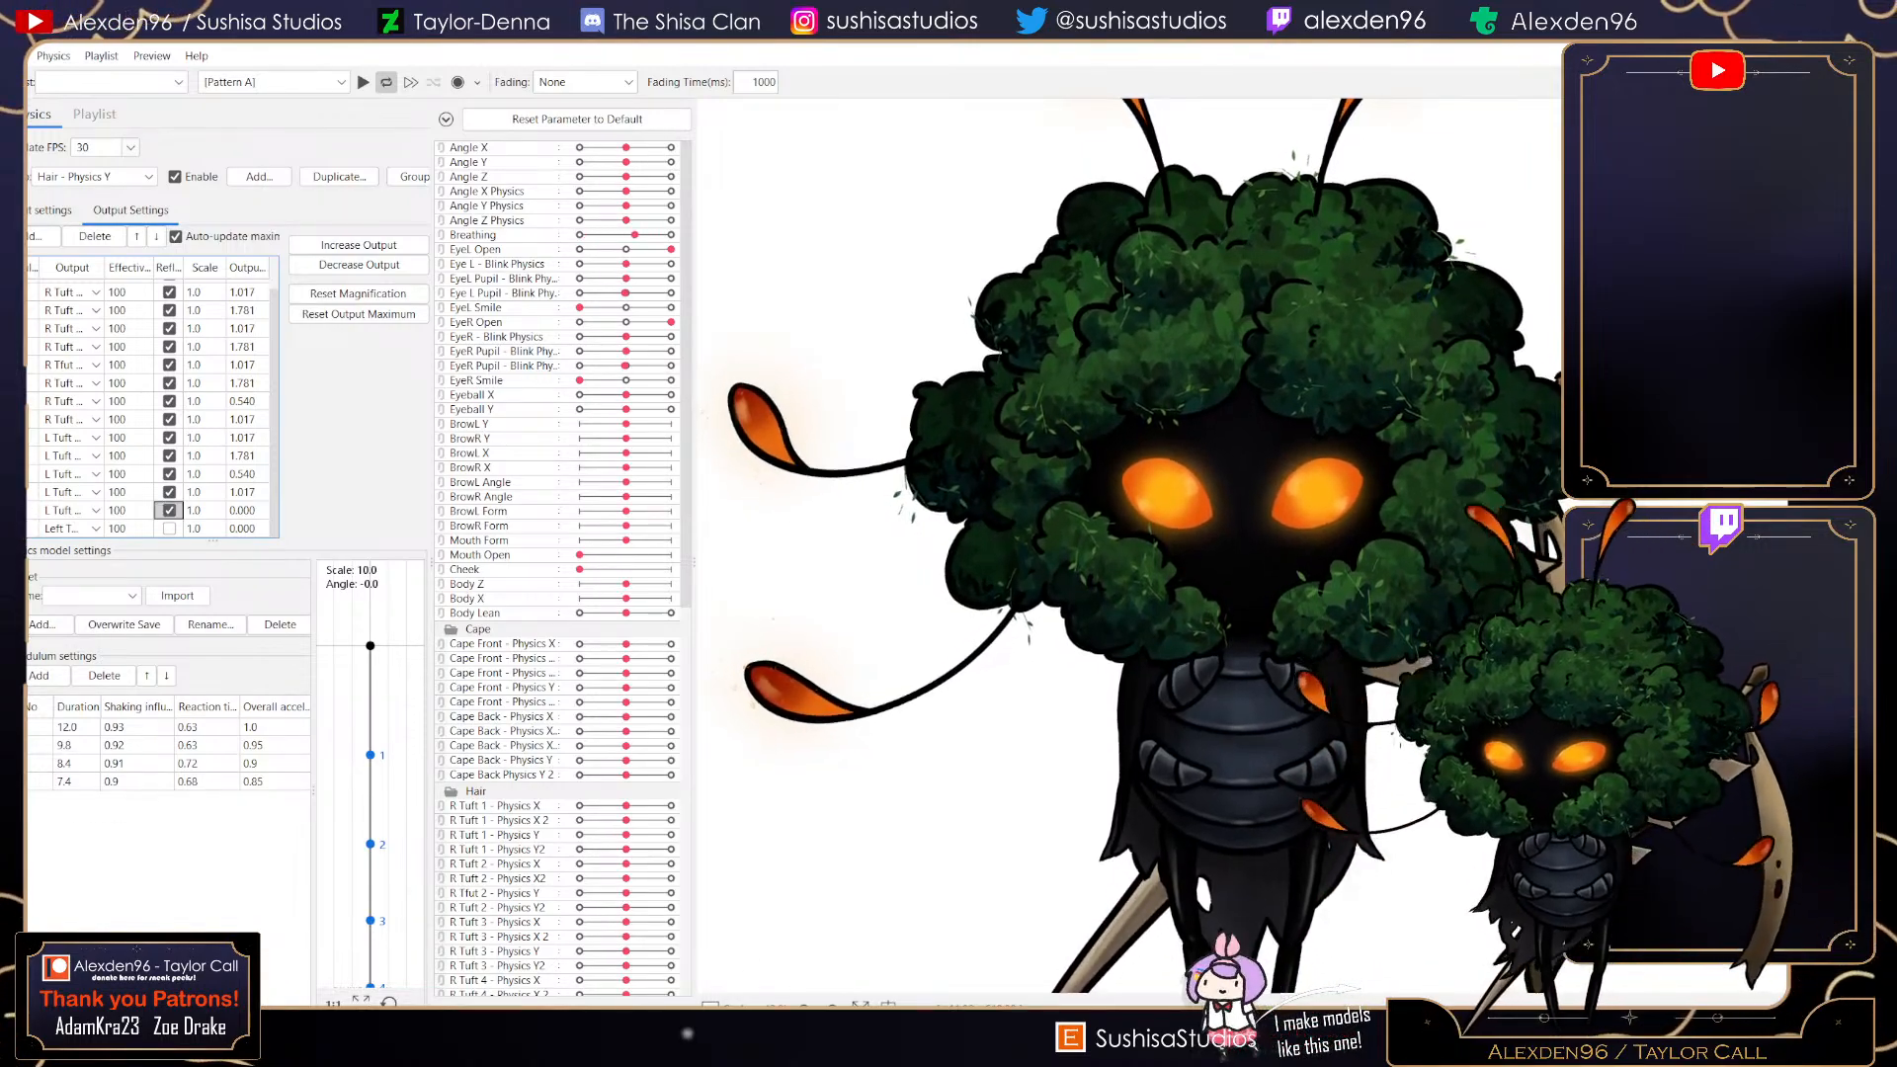
{"action": "left_click", "coordinate": [169, 528]}
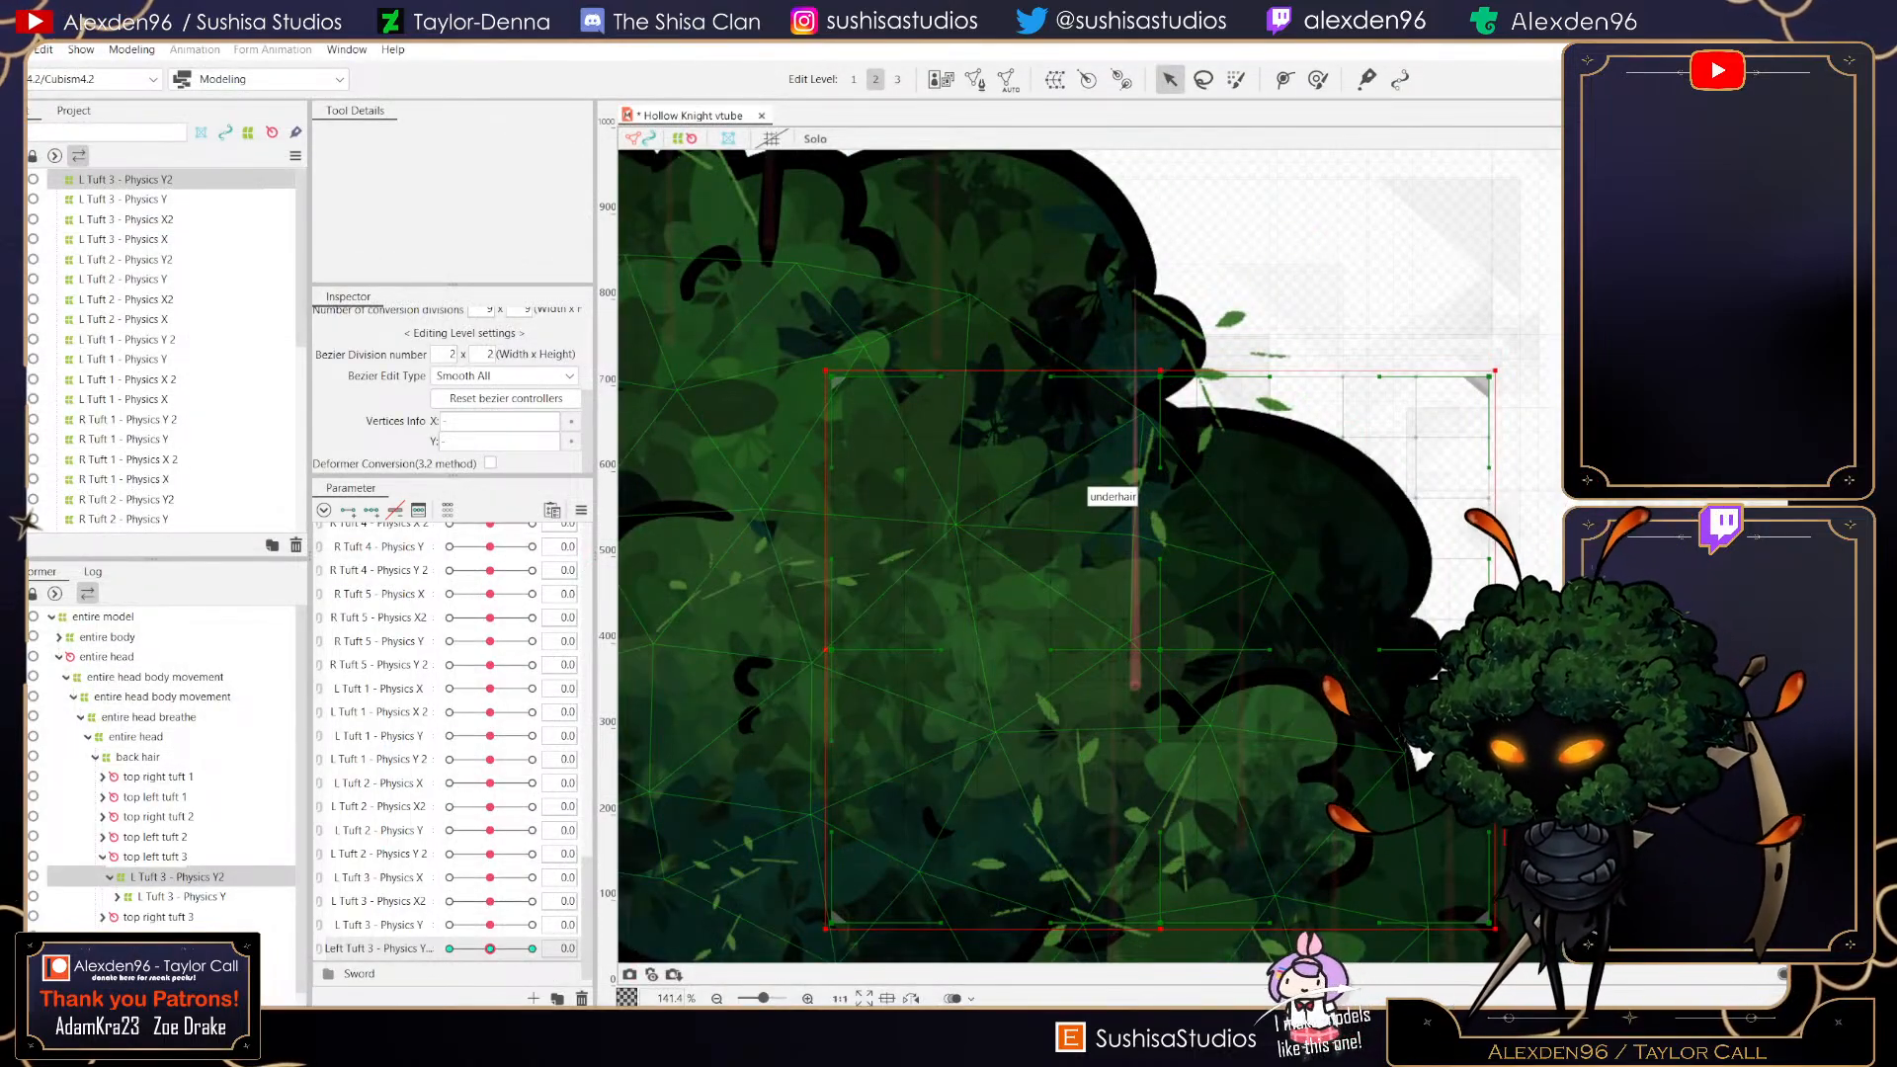
- Browse the left tuft deformers and art meshes on the canvas to locate the fourth left tuft
{"action": "left_click", "coordinate": [153, 837]}
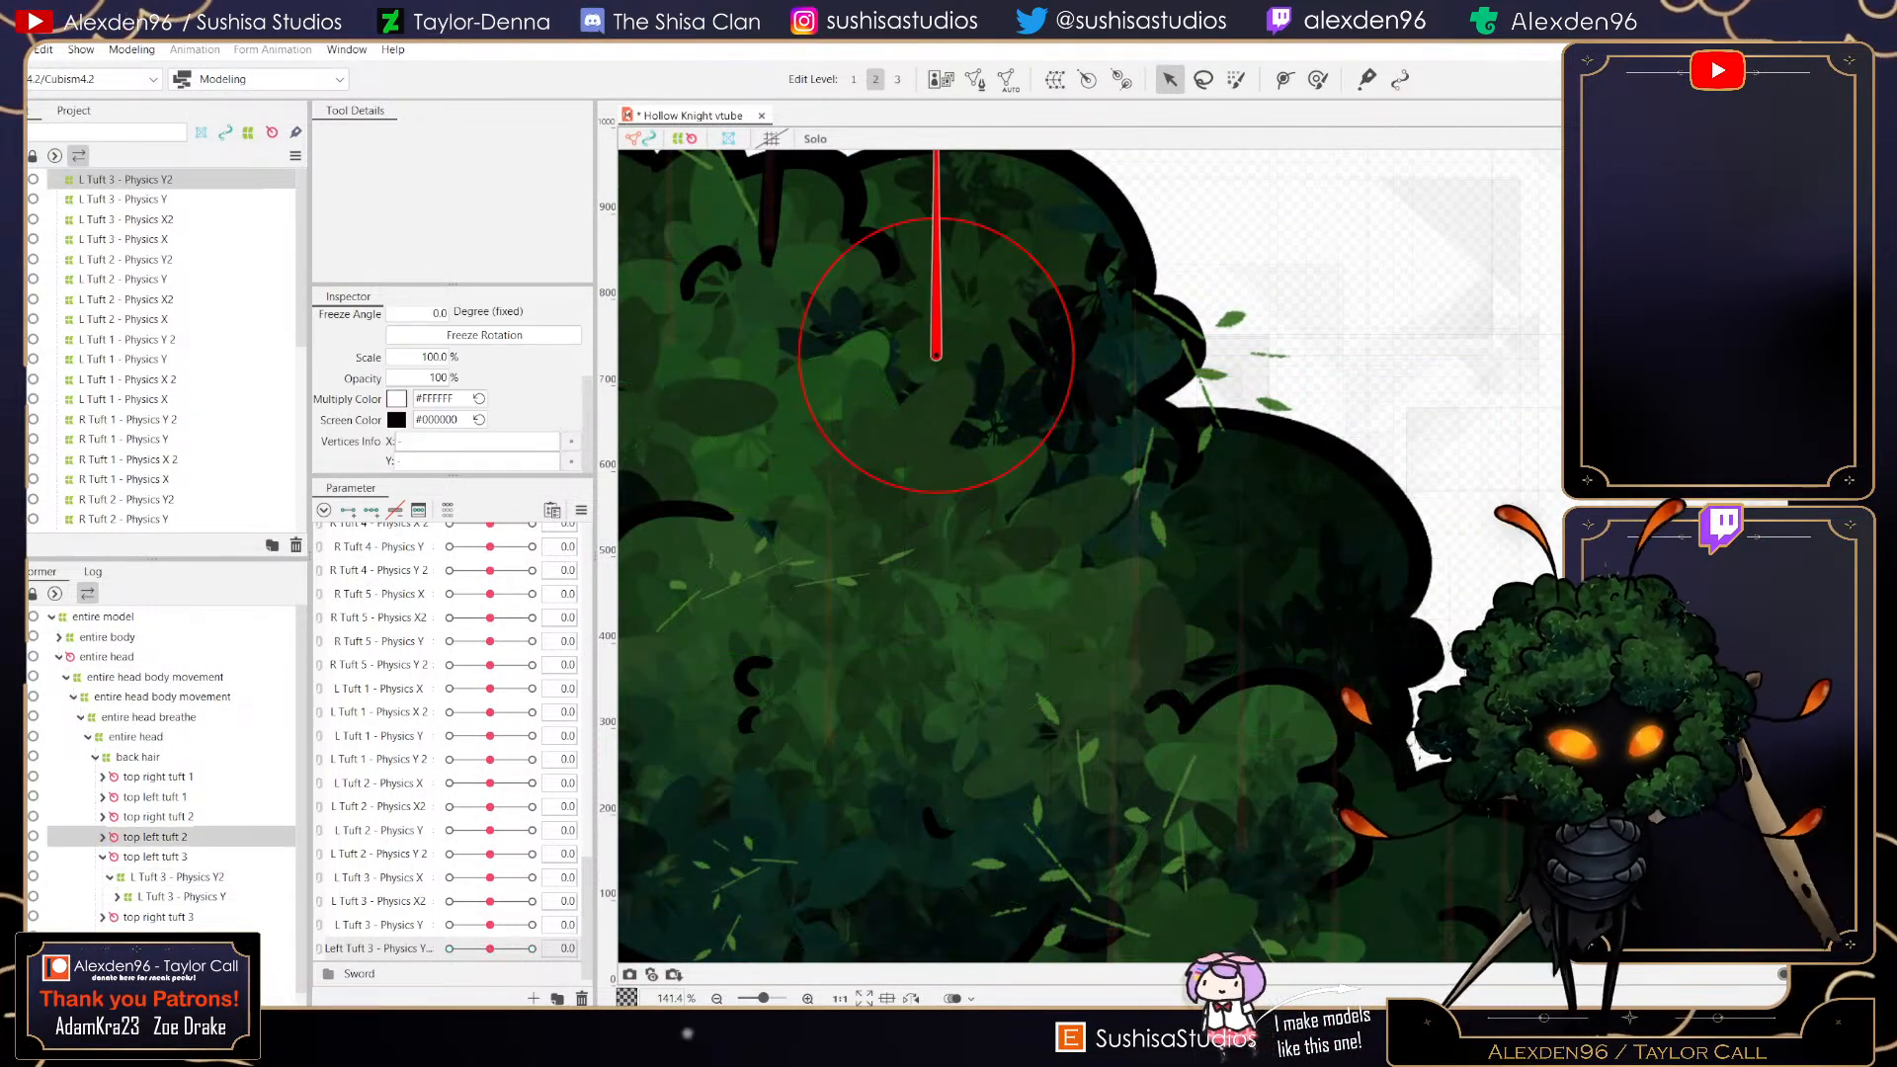
{"action": "right_click", "coordinate": [153, 837]}
{"action": "left_click", "coordinate": [204, 852]}
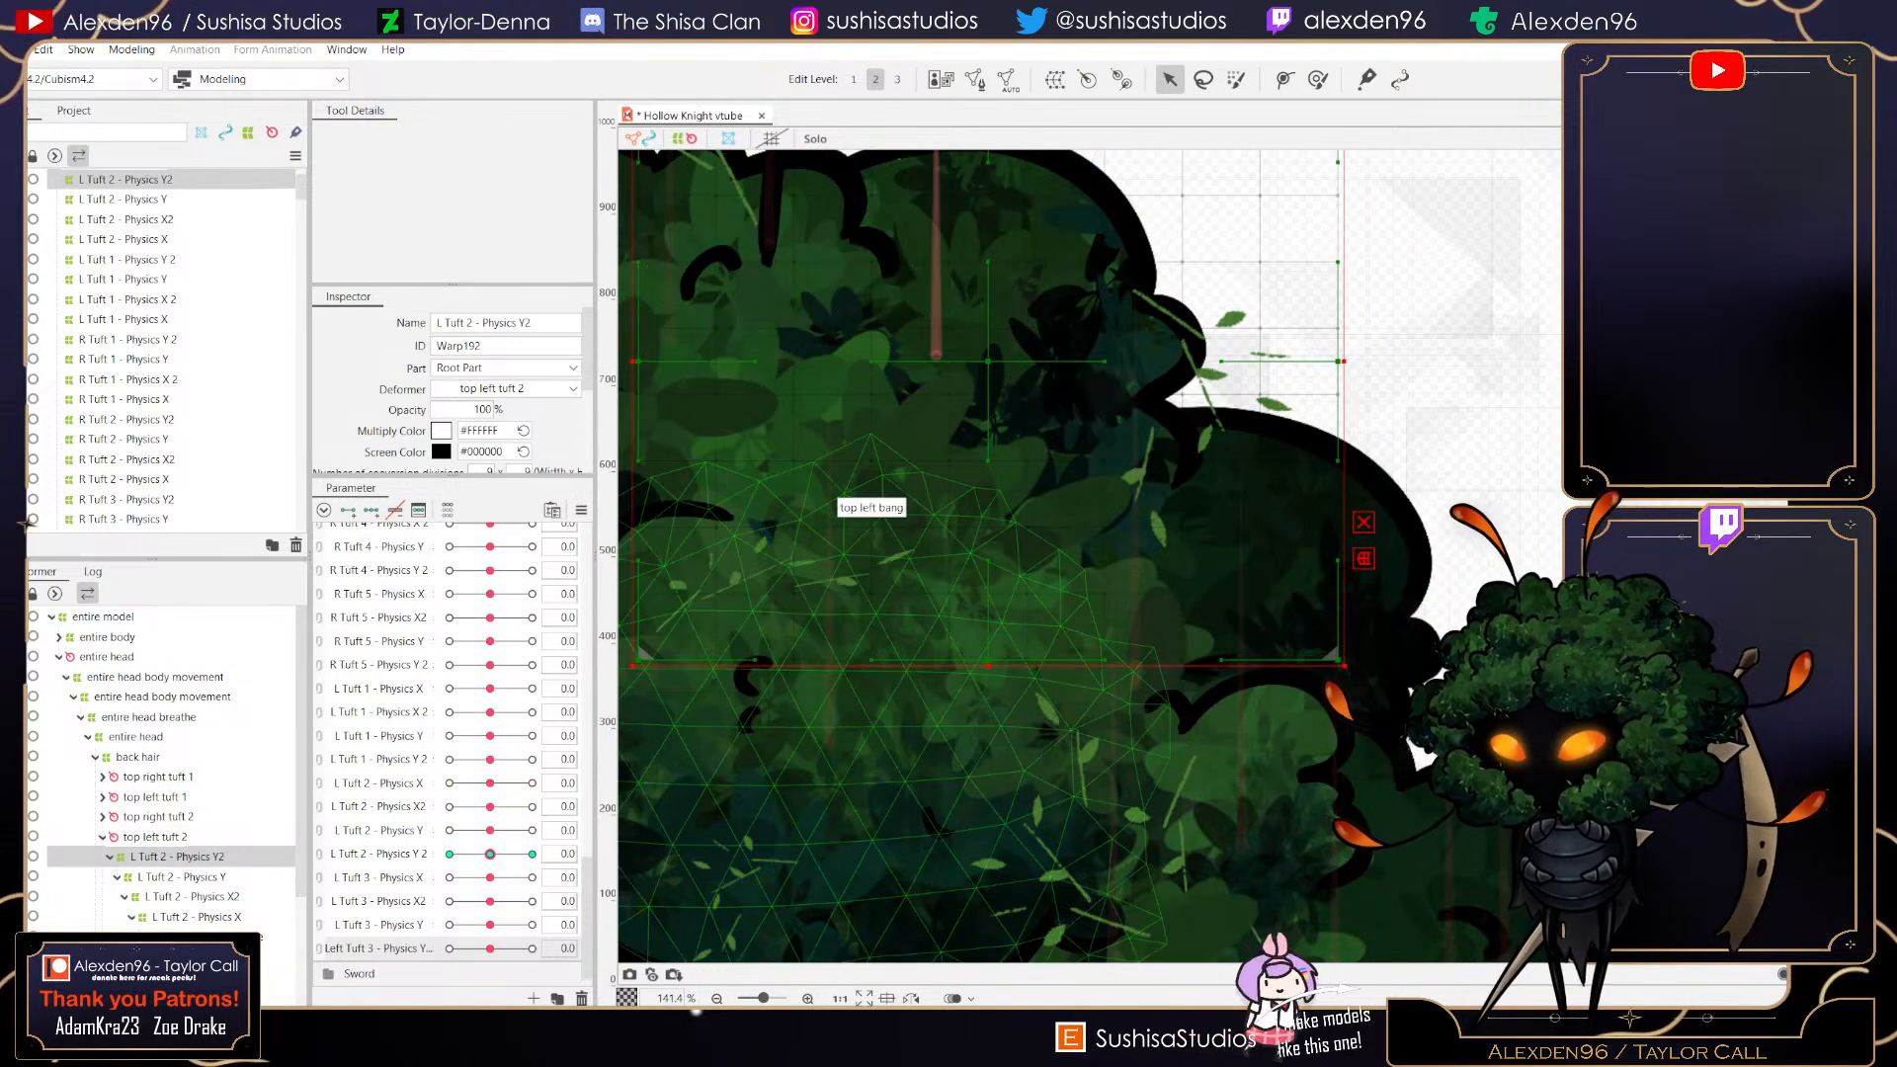
{"action": "left_click_drag", "start_coordinate": [1285, 440], "coordinate": [1704, 767]}
{"action": "left_click_drag", "start_coordinate": [1433, 756], "coordinate": [791, 386]}
{"action": "left_click_drag", "start_coordinate": [1082, 691], "coordinate": [1048, 559]}
{"action": "left_click", "coordinate": [1047, 556]}
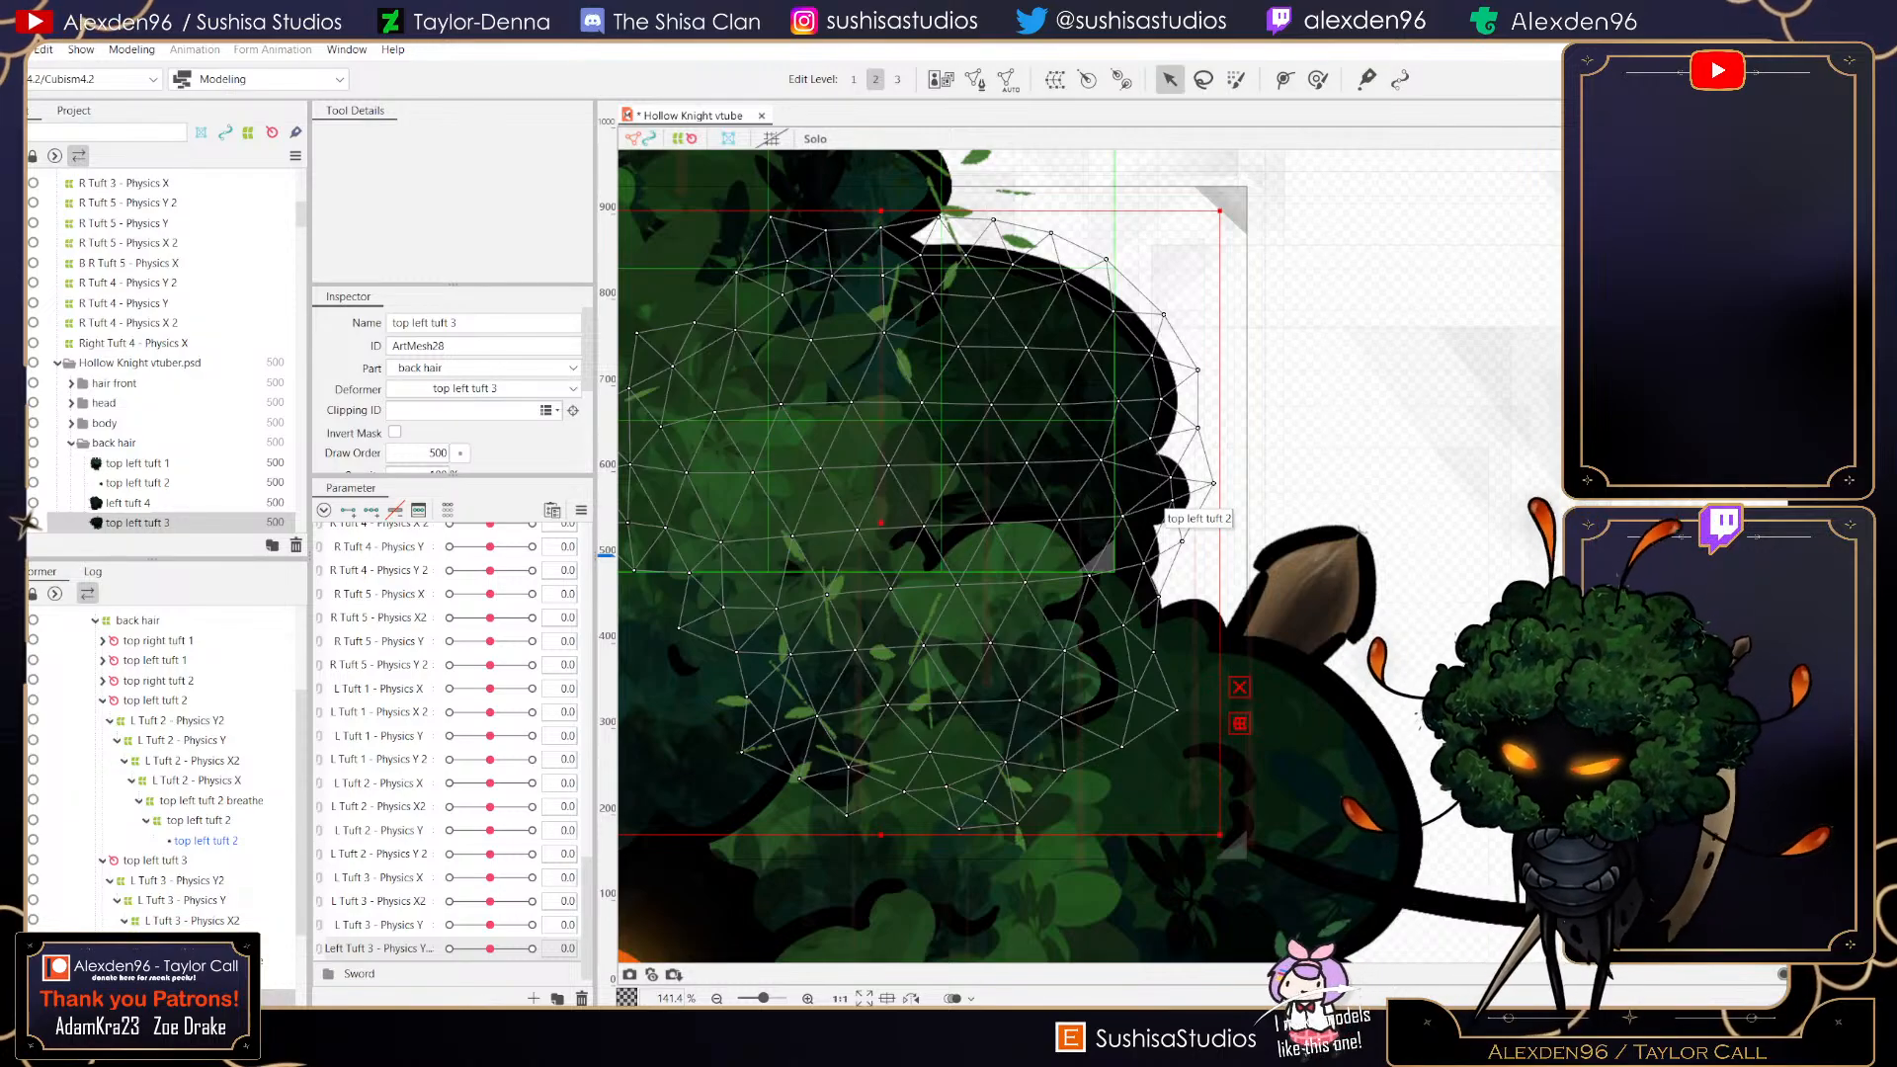
{"action": "left_click", "coordinate": [1314, 694]}
{"action": "left_click_drag", "start_coordinate": [1315, 694], "coordinate": [1397, 433]}
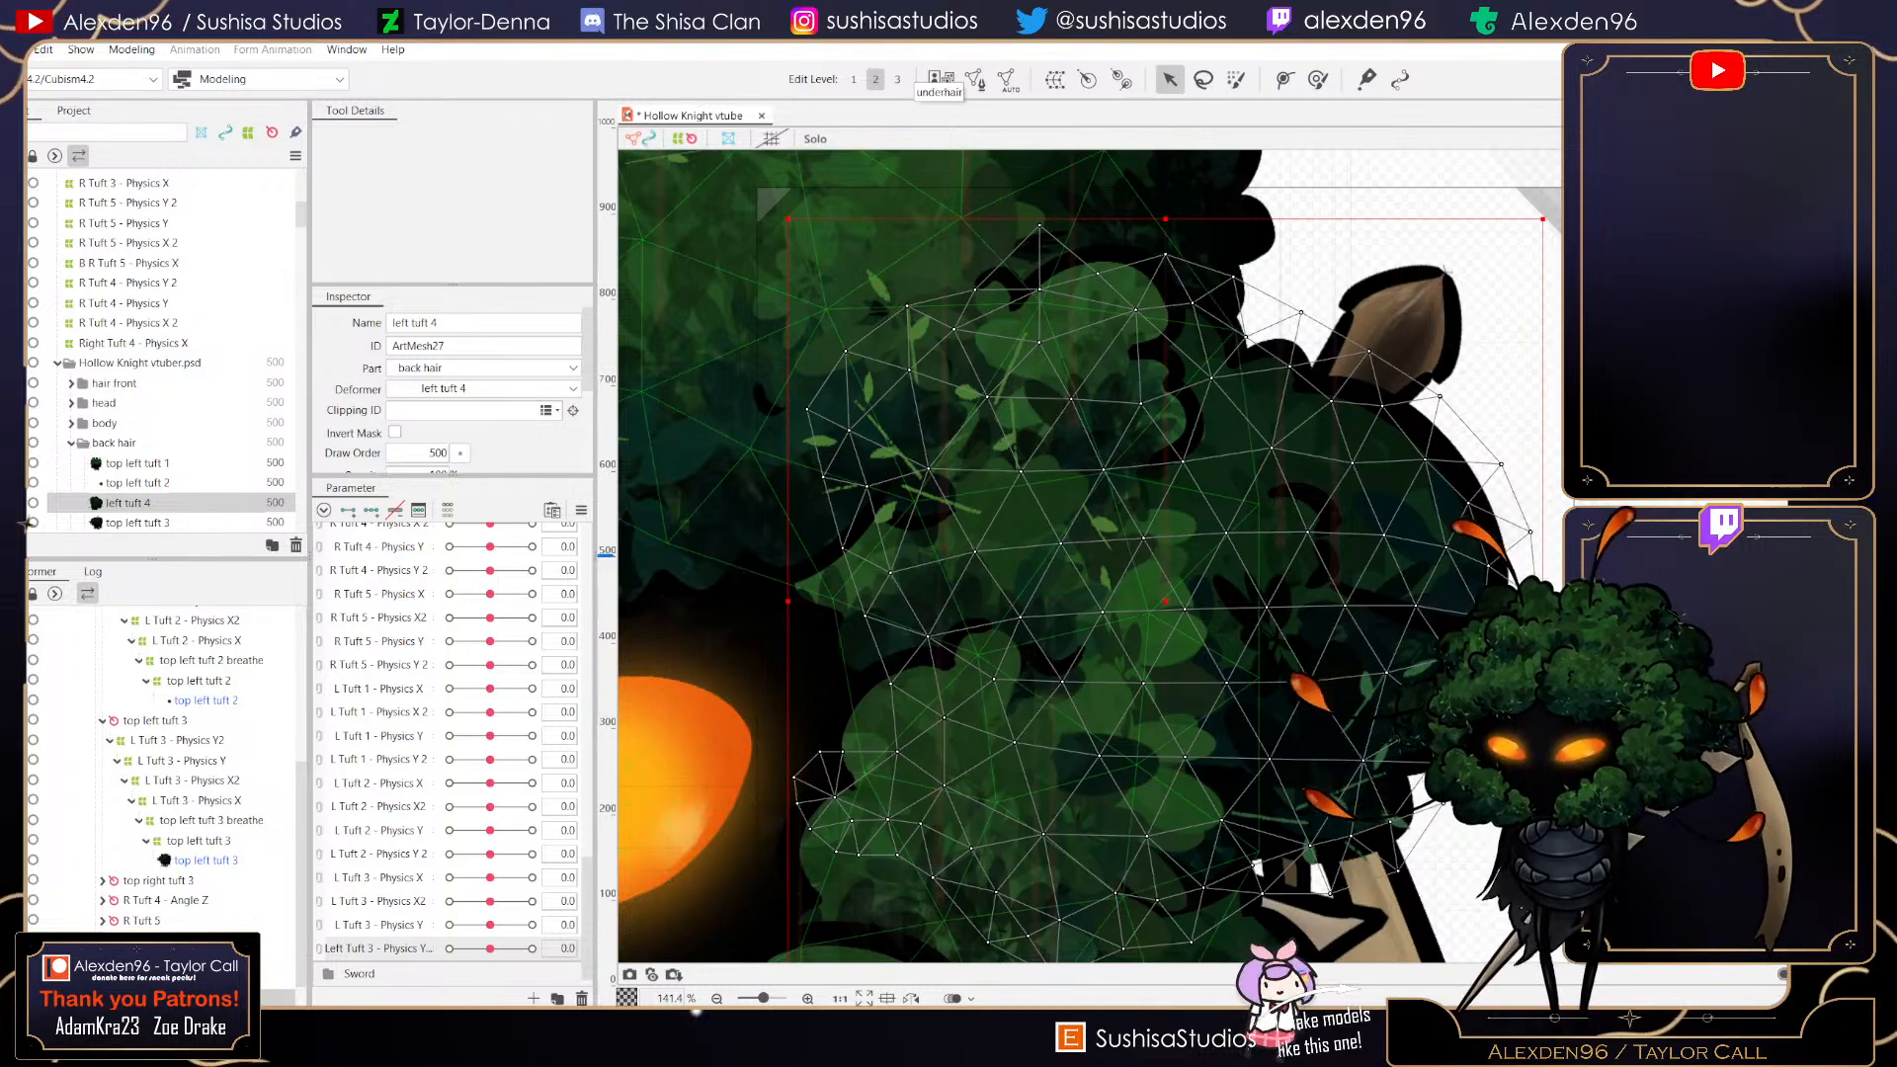
- Create a parent warp deformer named L Tuft 4 - Physics X over left tuft 4 breathe, in Root Part, with 9 × 9 conversion divisions
{"action": "left_click", "coordinate": [769, 198]}
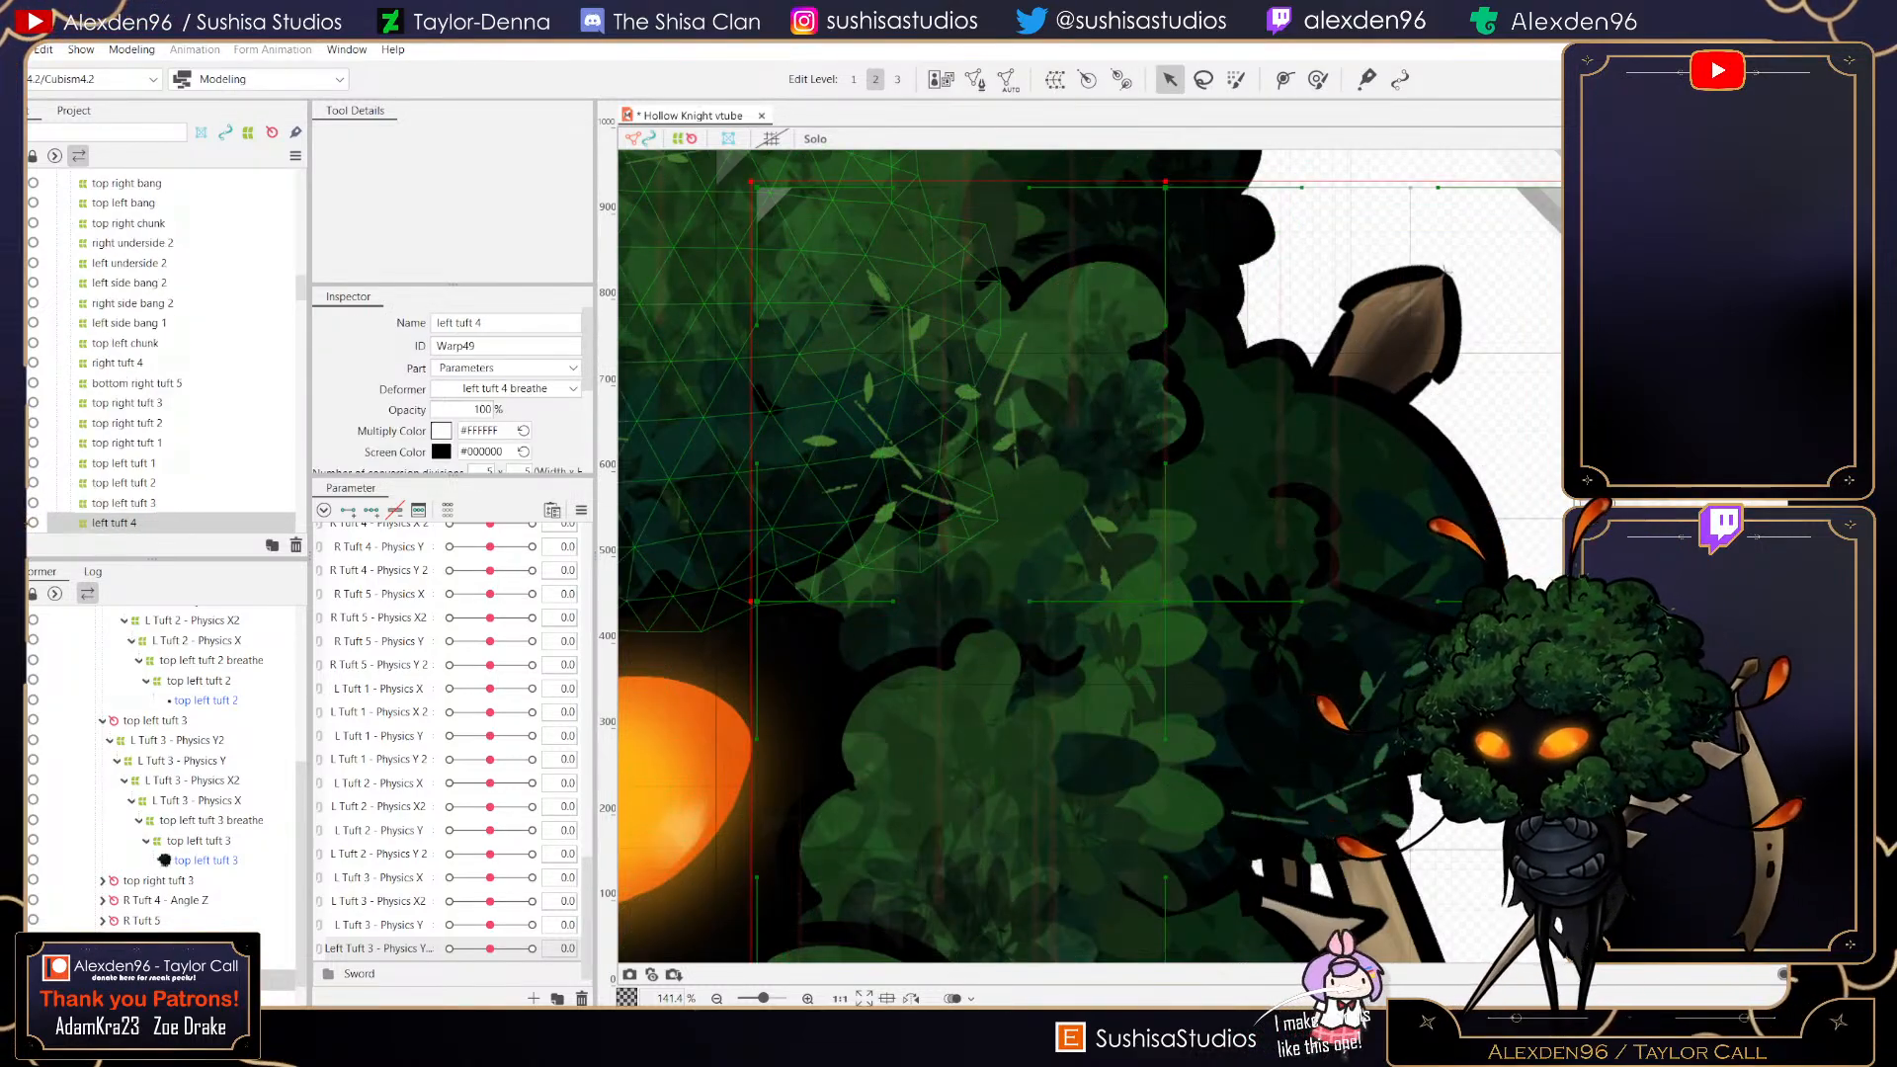
{"action": "left_click", "coordinate": [729, 164]}
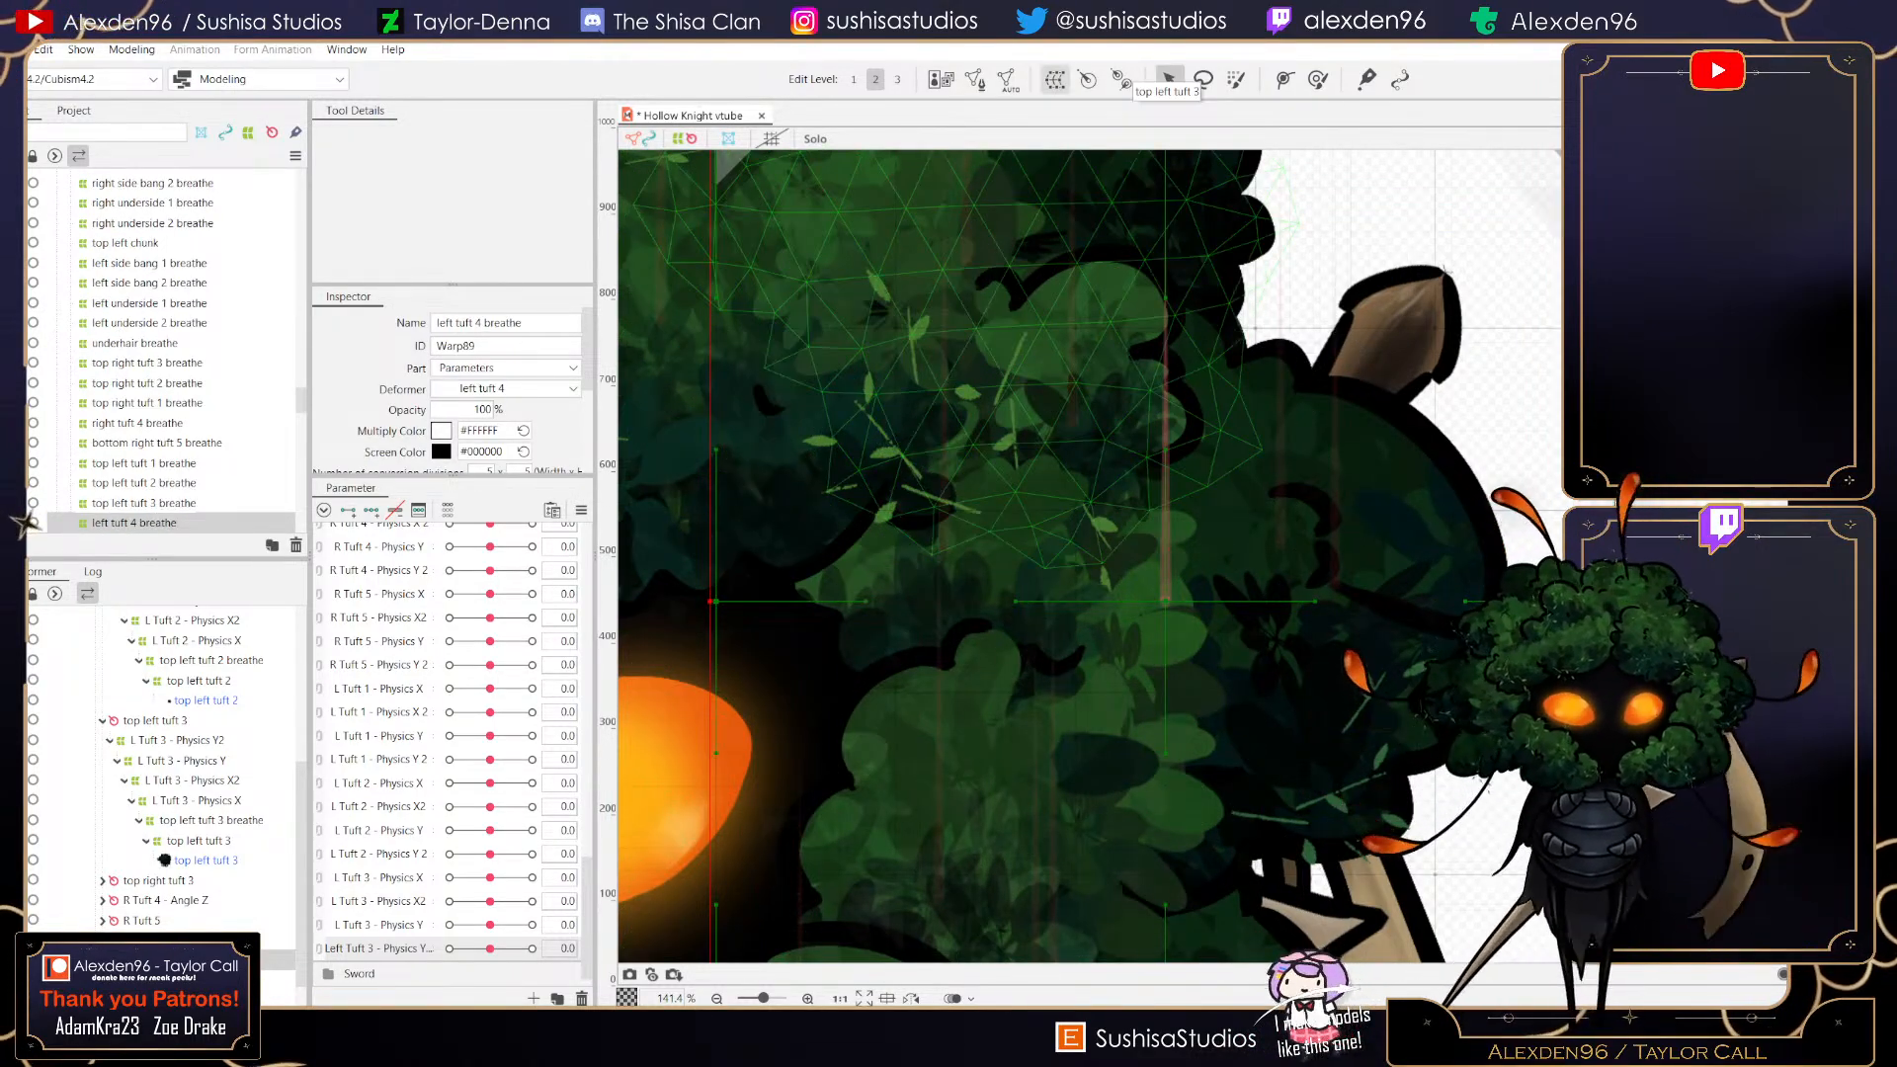
{"action": "left_click", "coordinate": [1056, 79]}
{"action": "double_click", "coordinate": [1002, 594]}
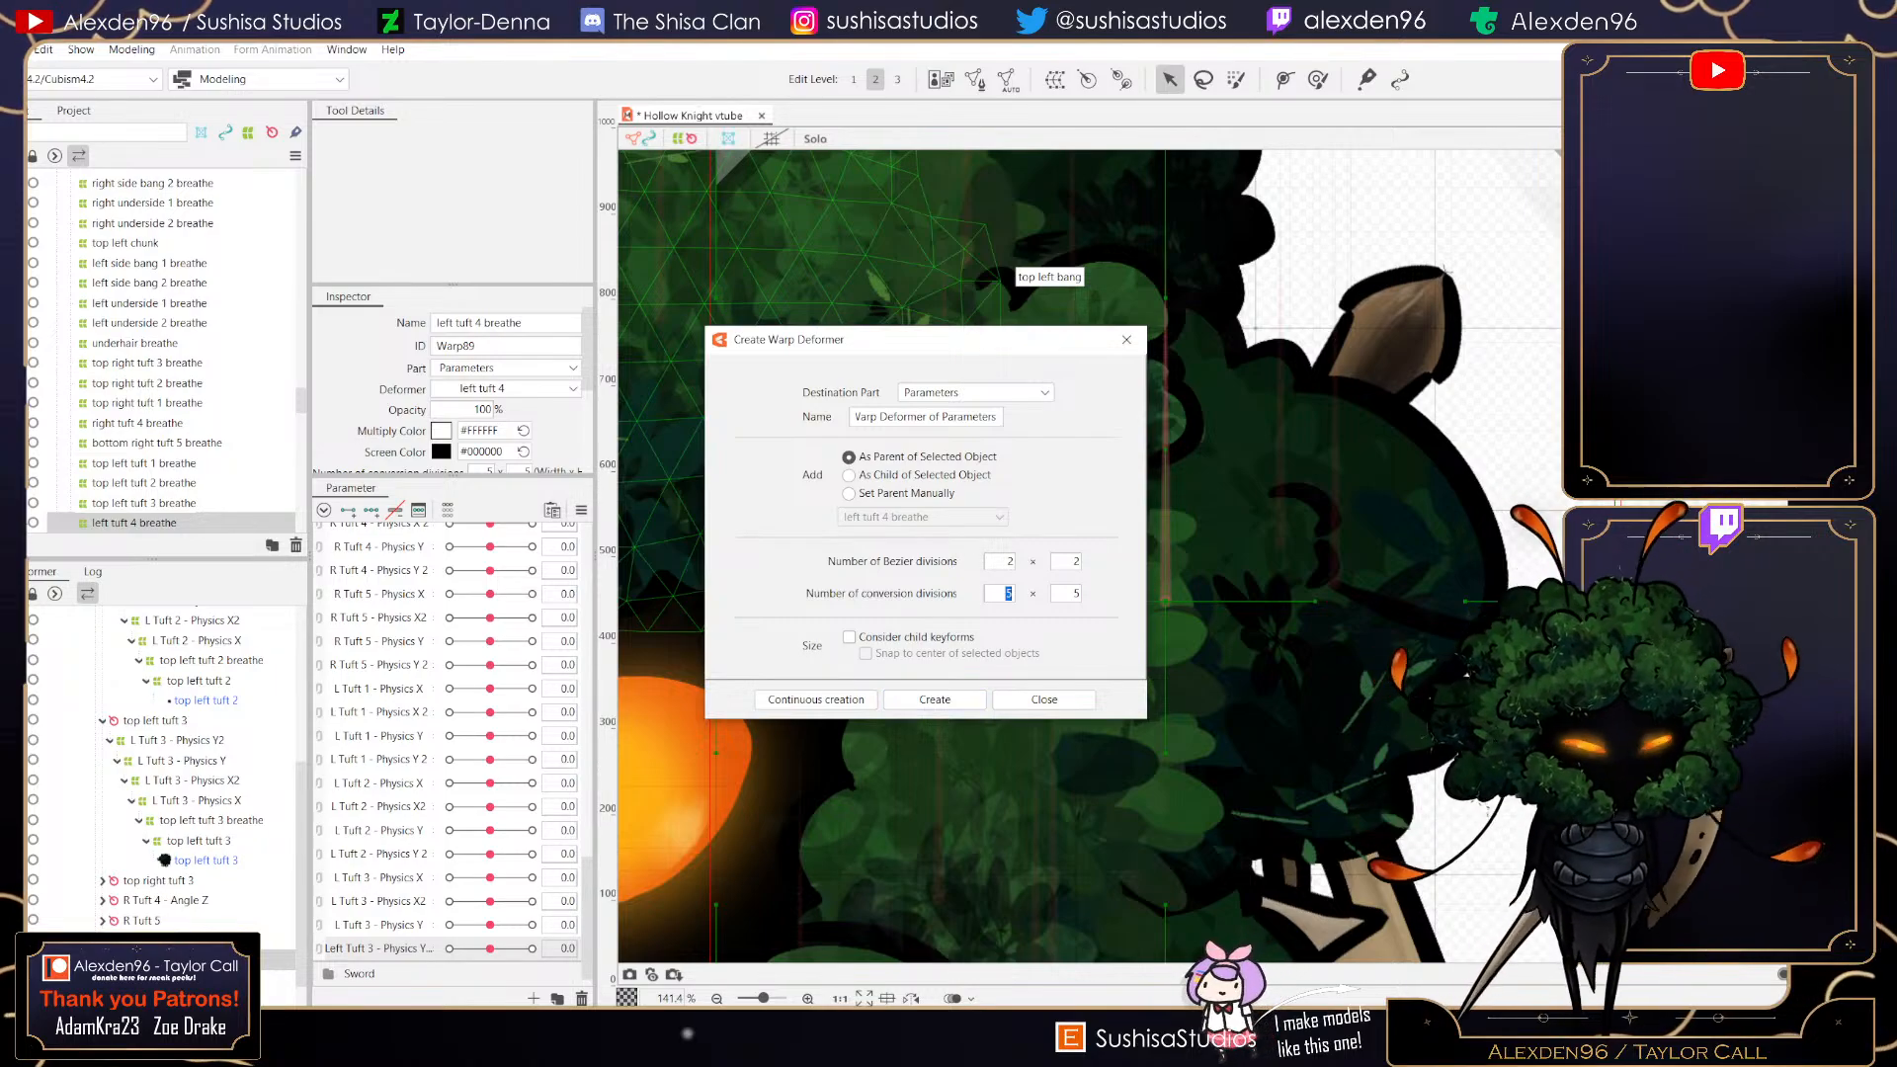
{"action": "type", "text": "9"}
{"action": "key", "text": "Tab"}
{"action": "type", "text": "9"}
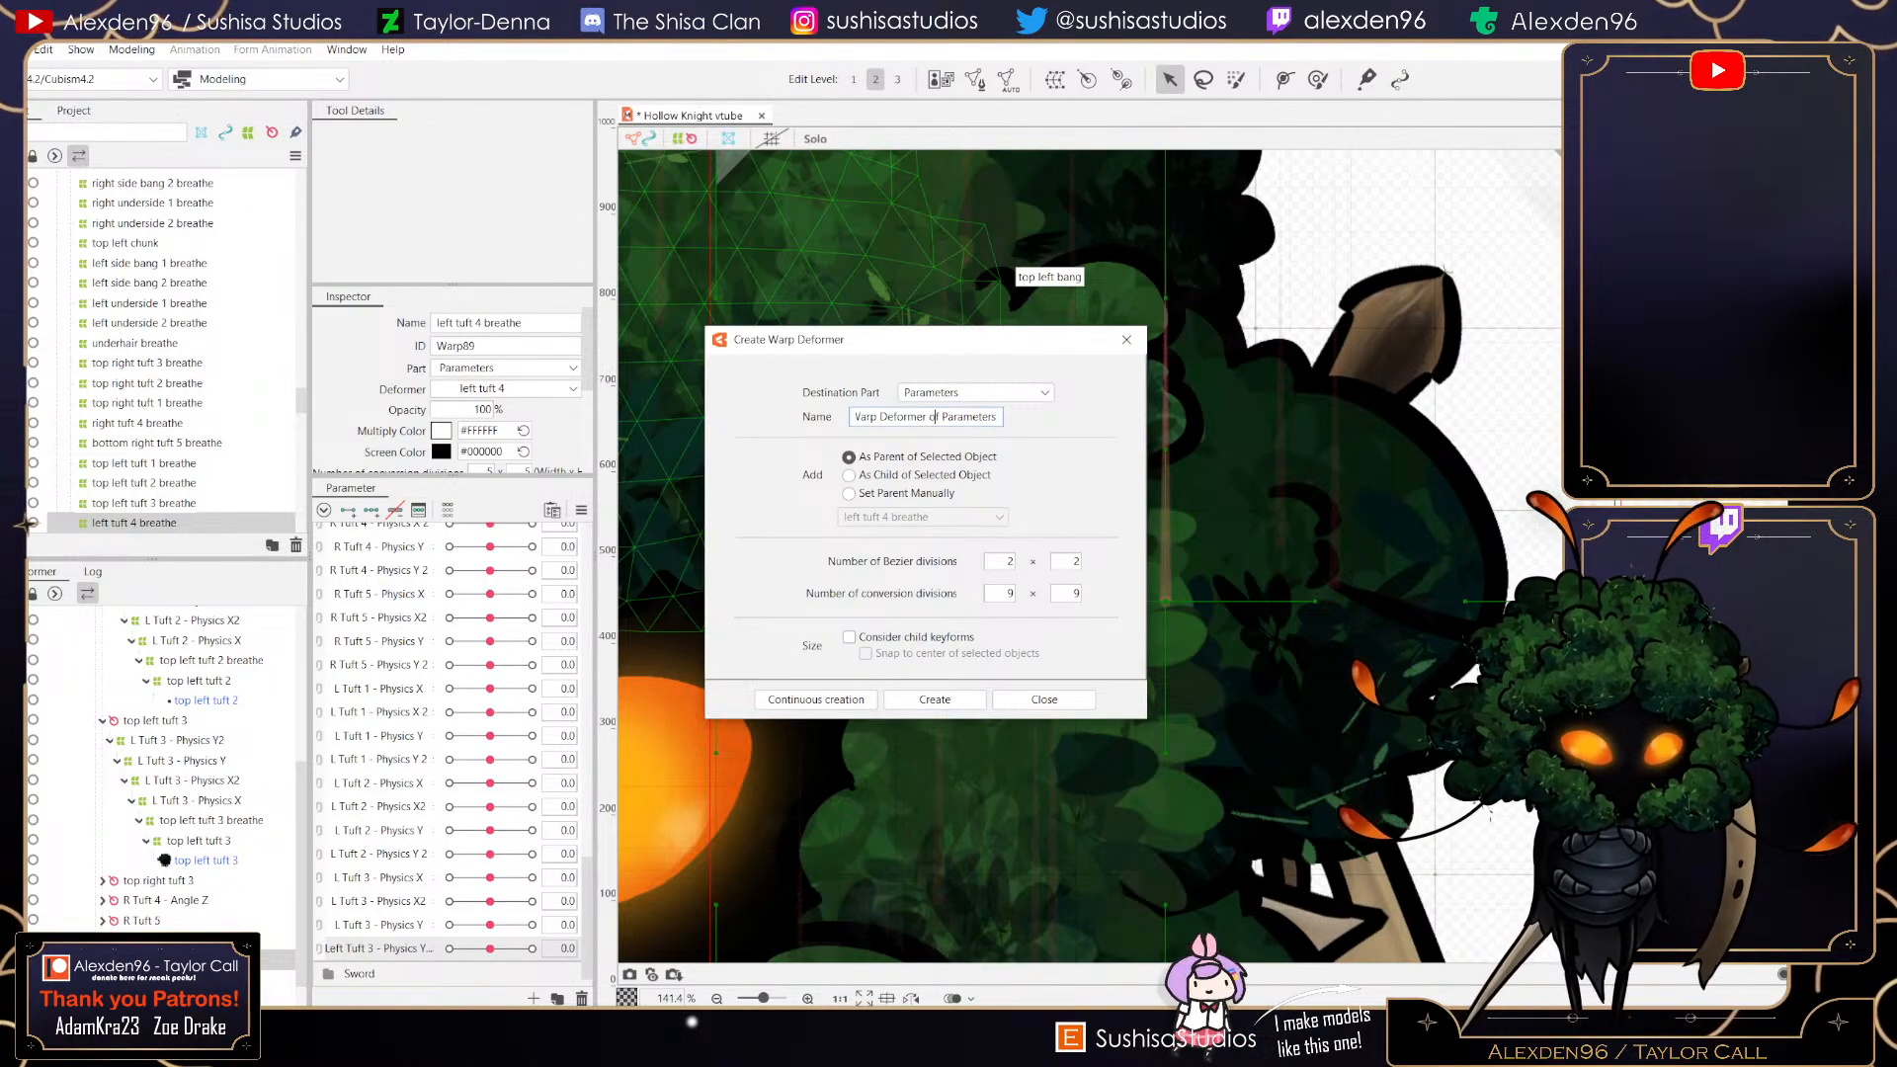
{"action": "left_click", "coordinate": [976, 392]}
{"action": "left_click", "coordinate": [949, 412]}
{"action": "key", "text": "Tab"}
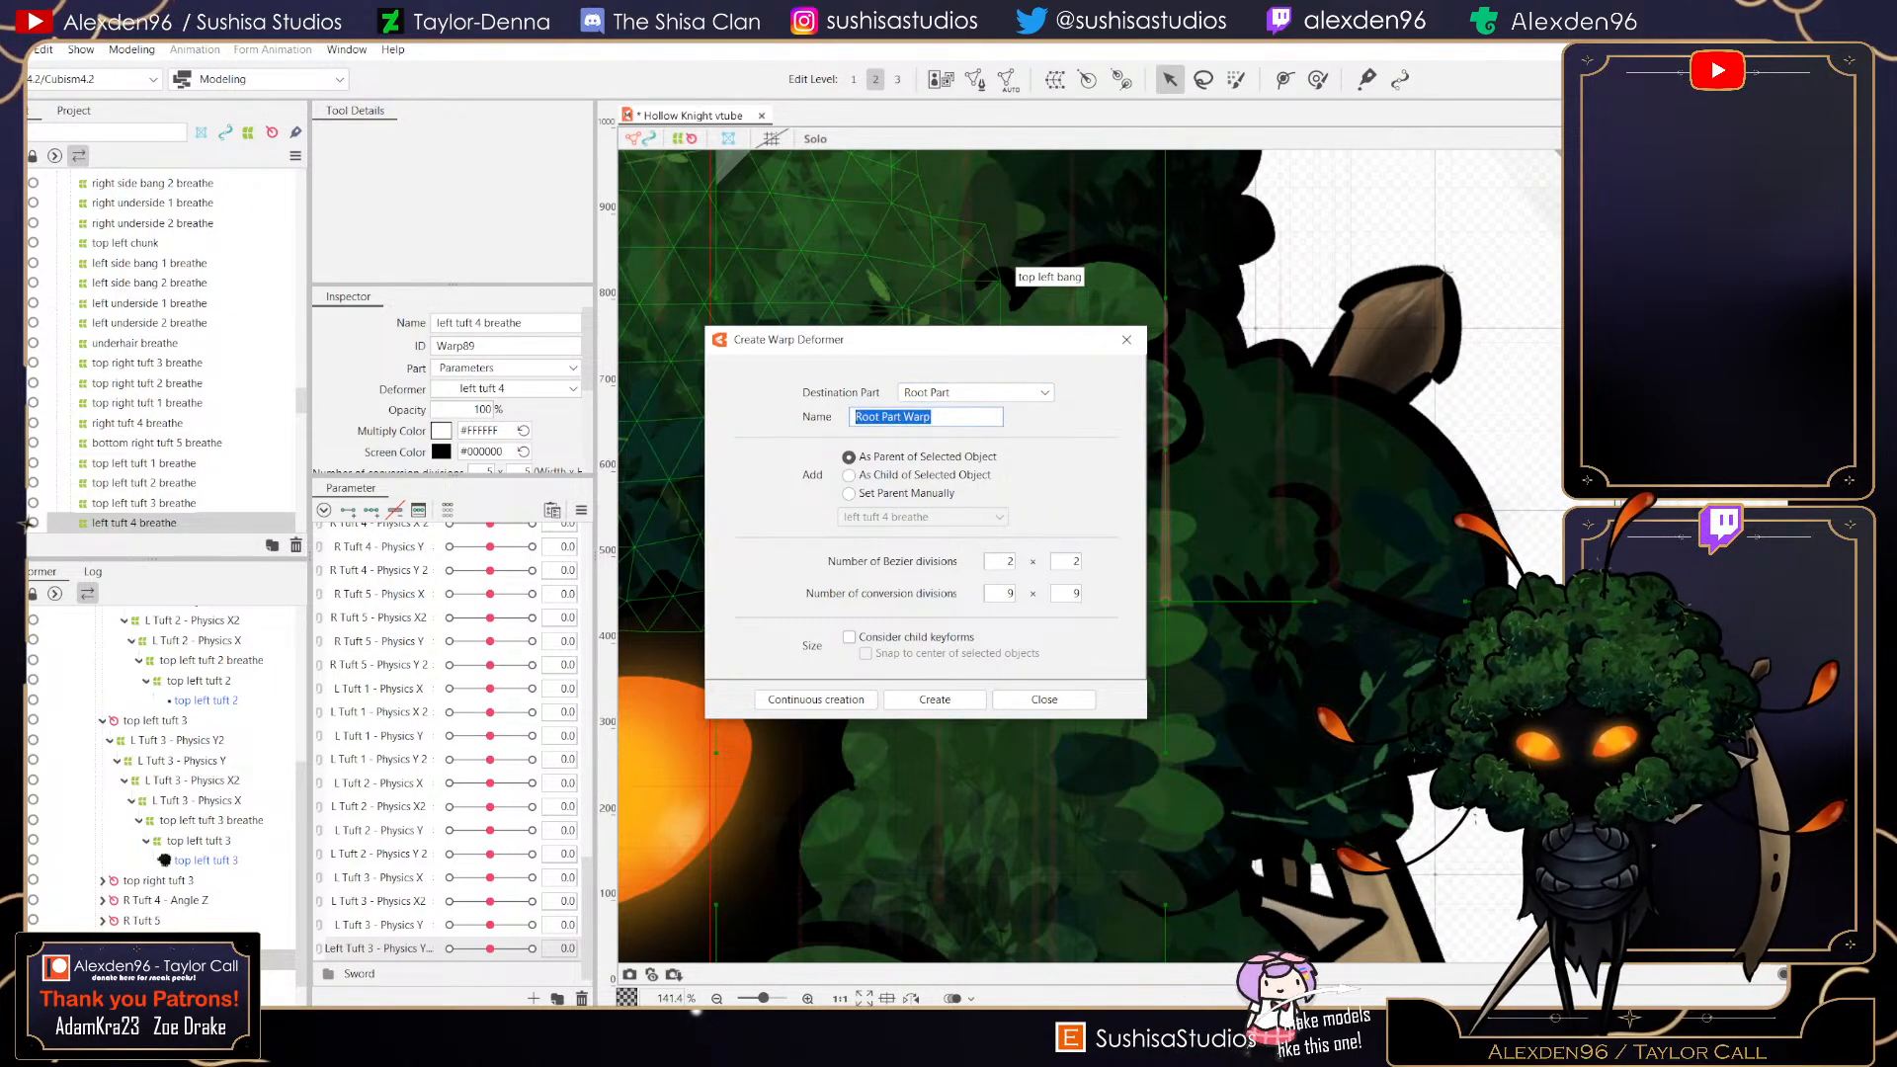
{"action": "type", "text": "l"}
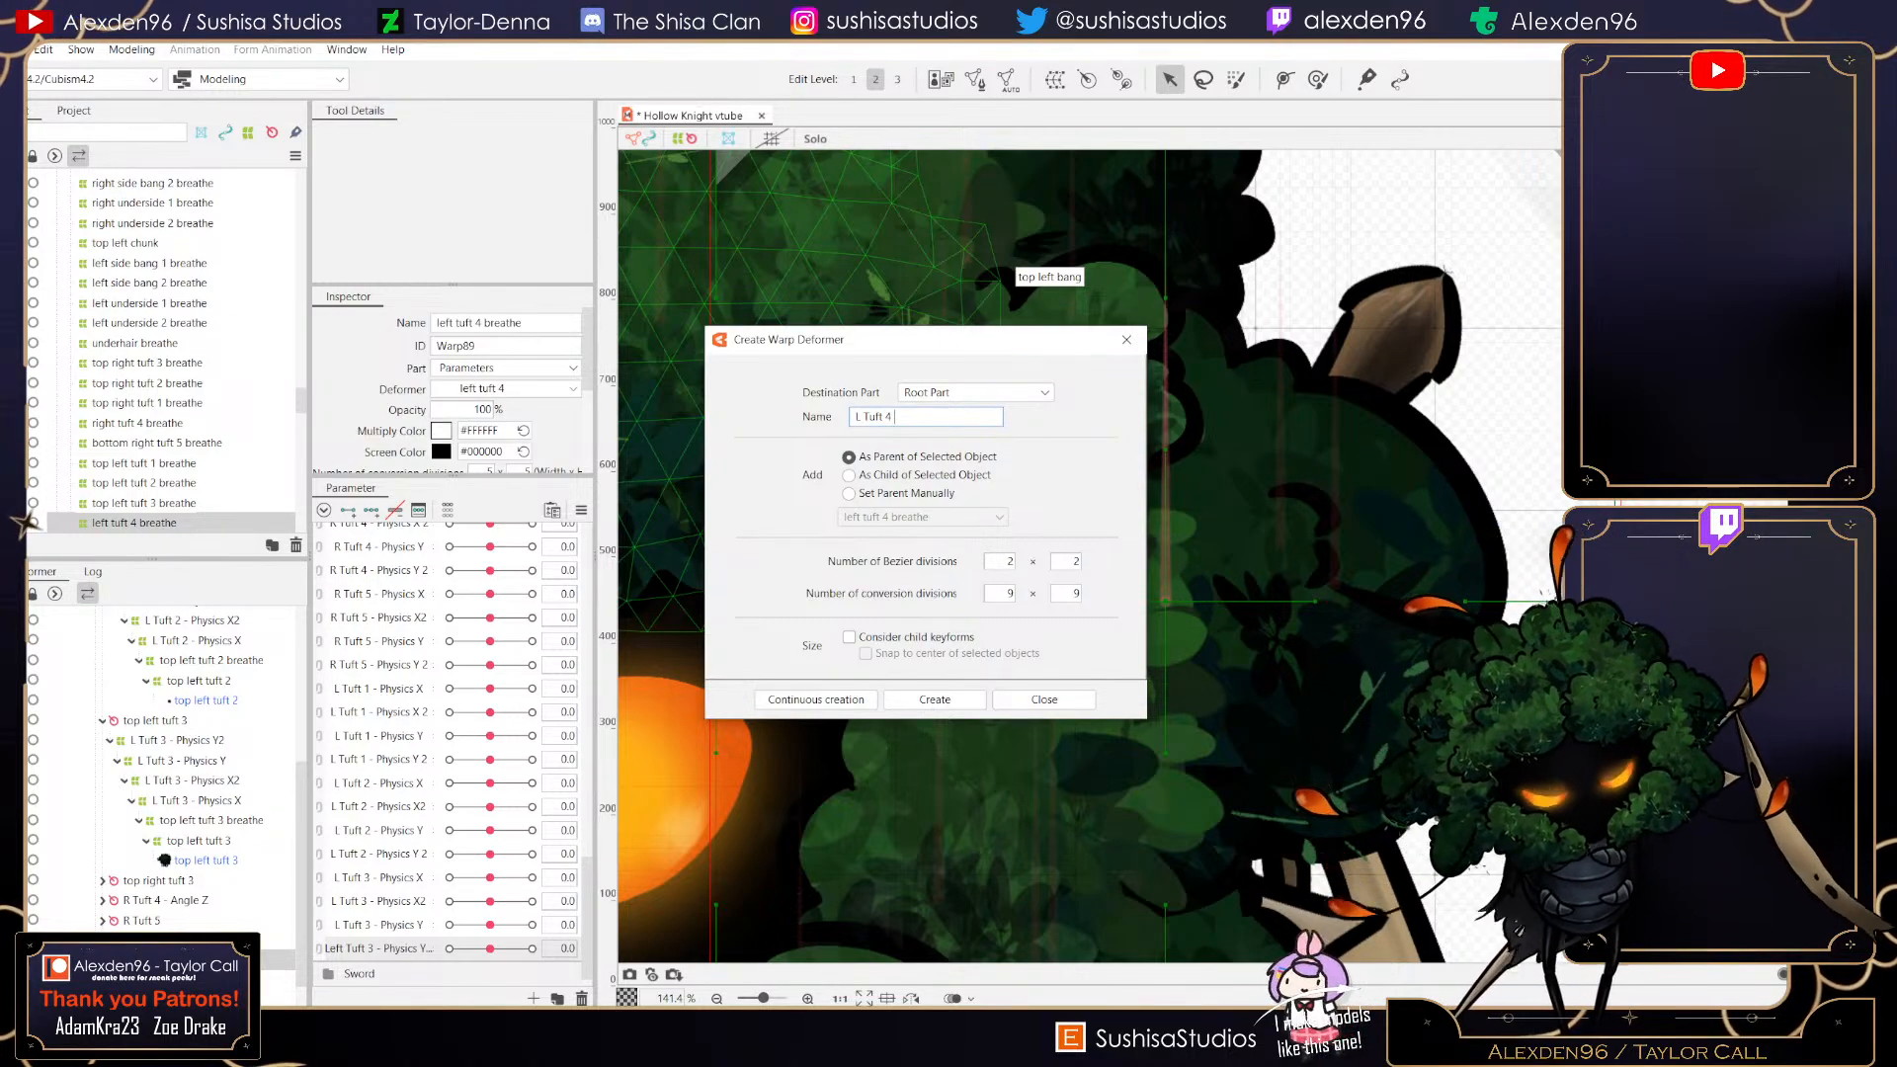
{"action": "type", "text": " Tuft 4 - "}
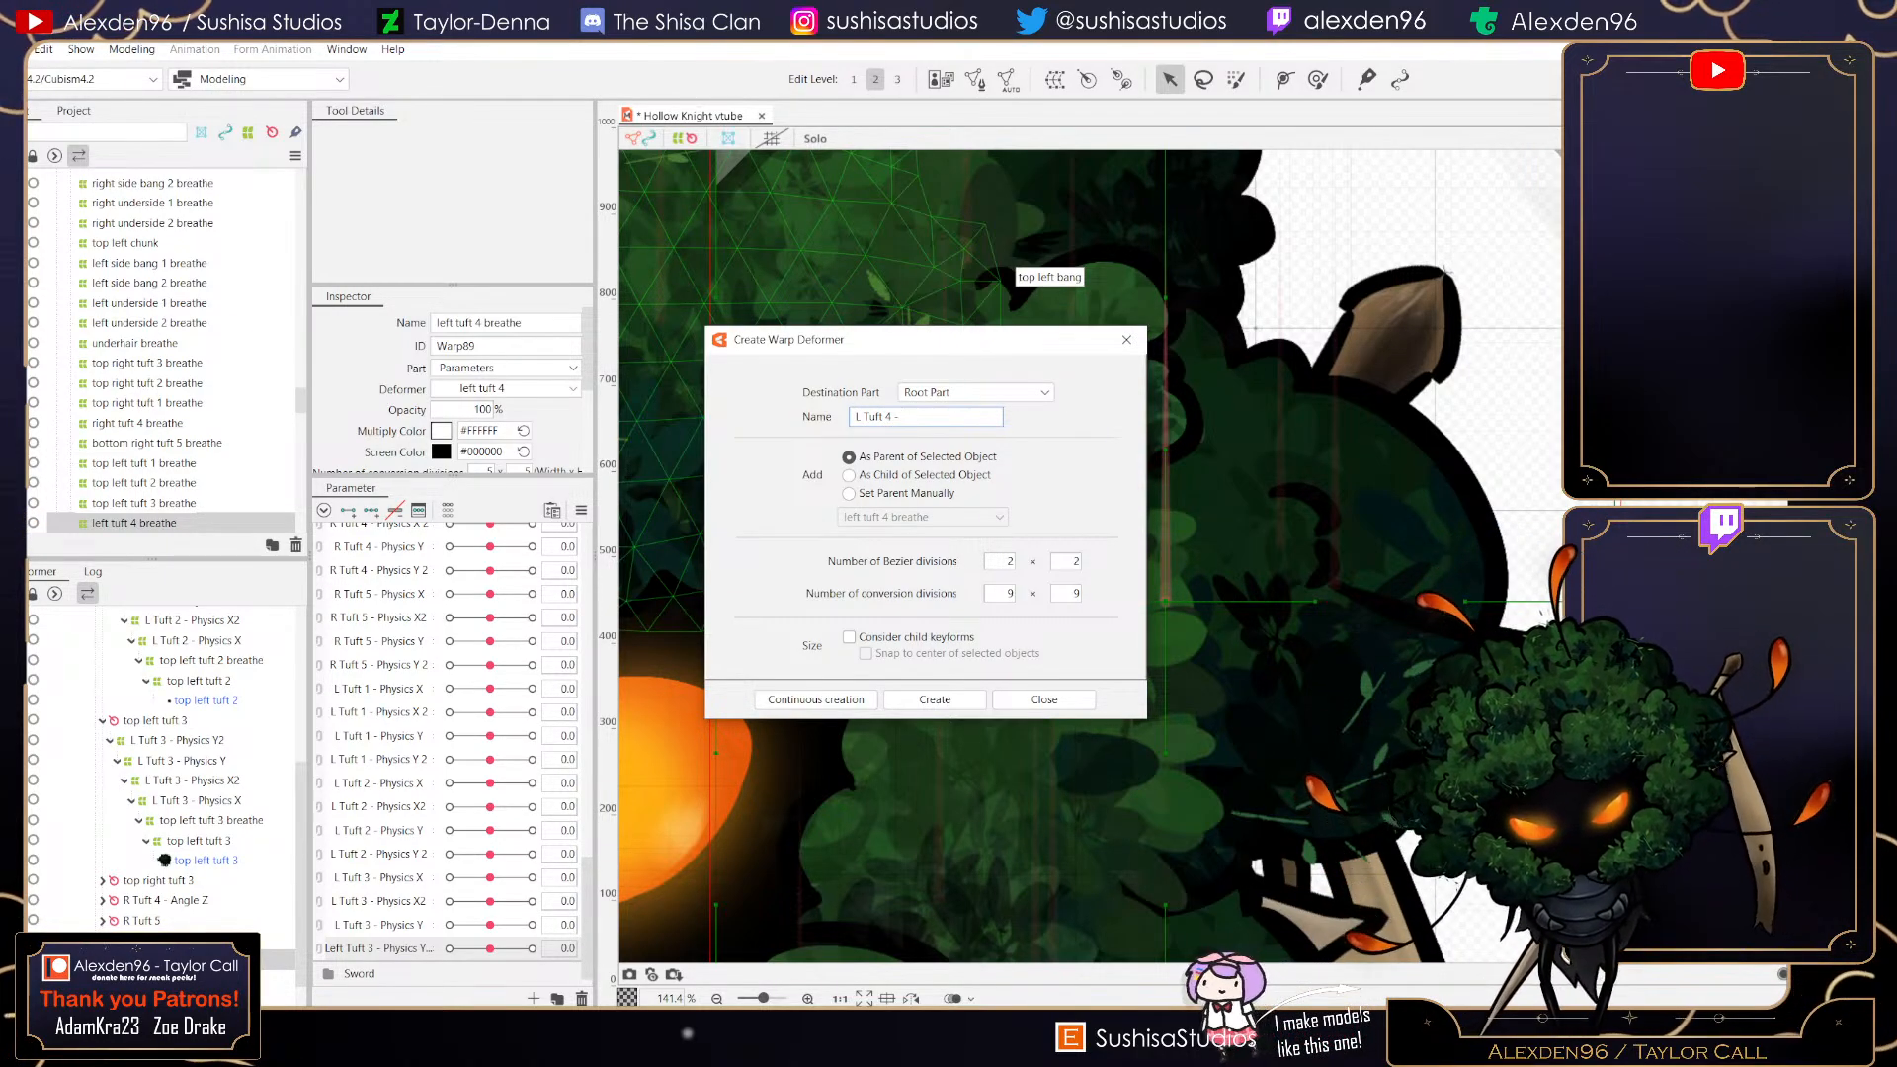
{"action": "type", "text": "Physics X"}
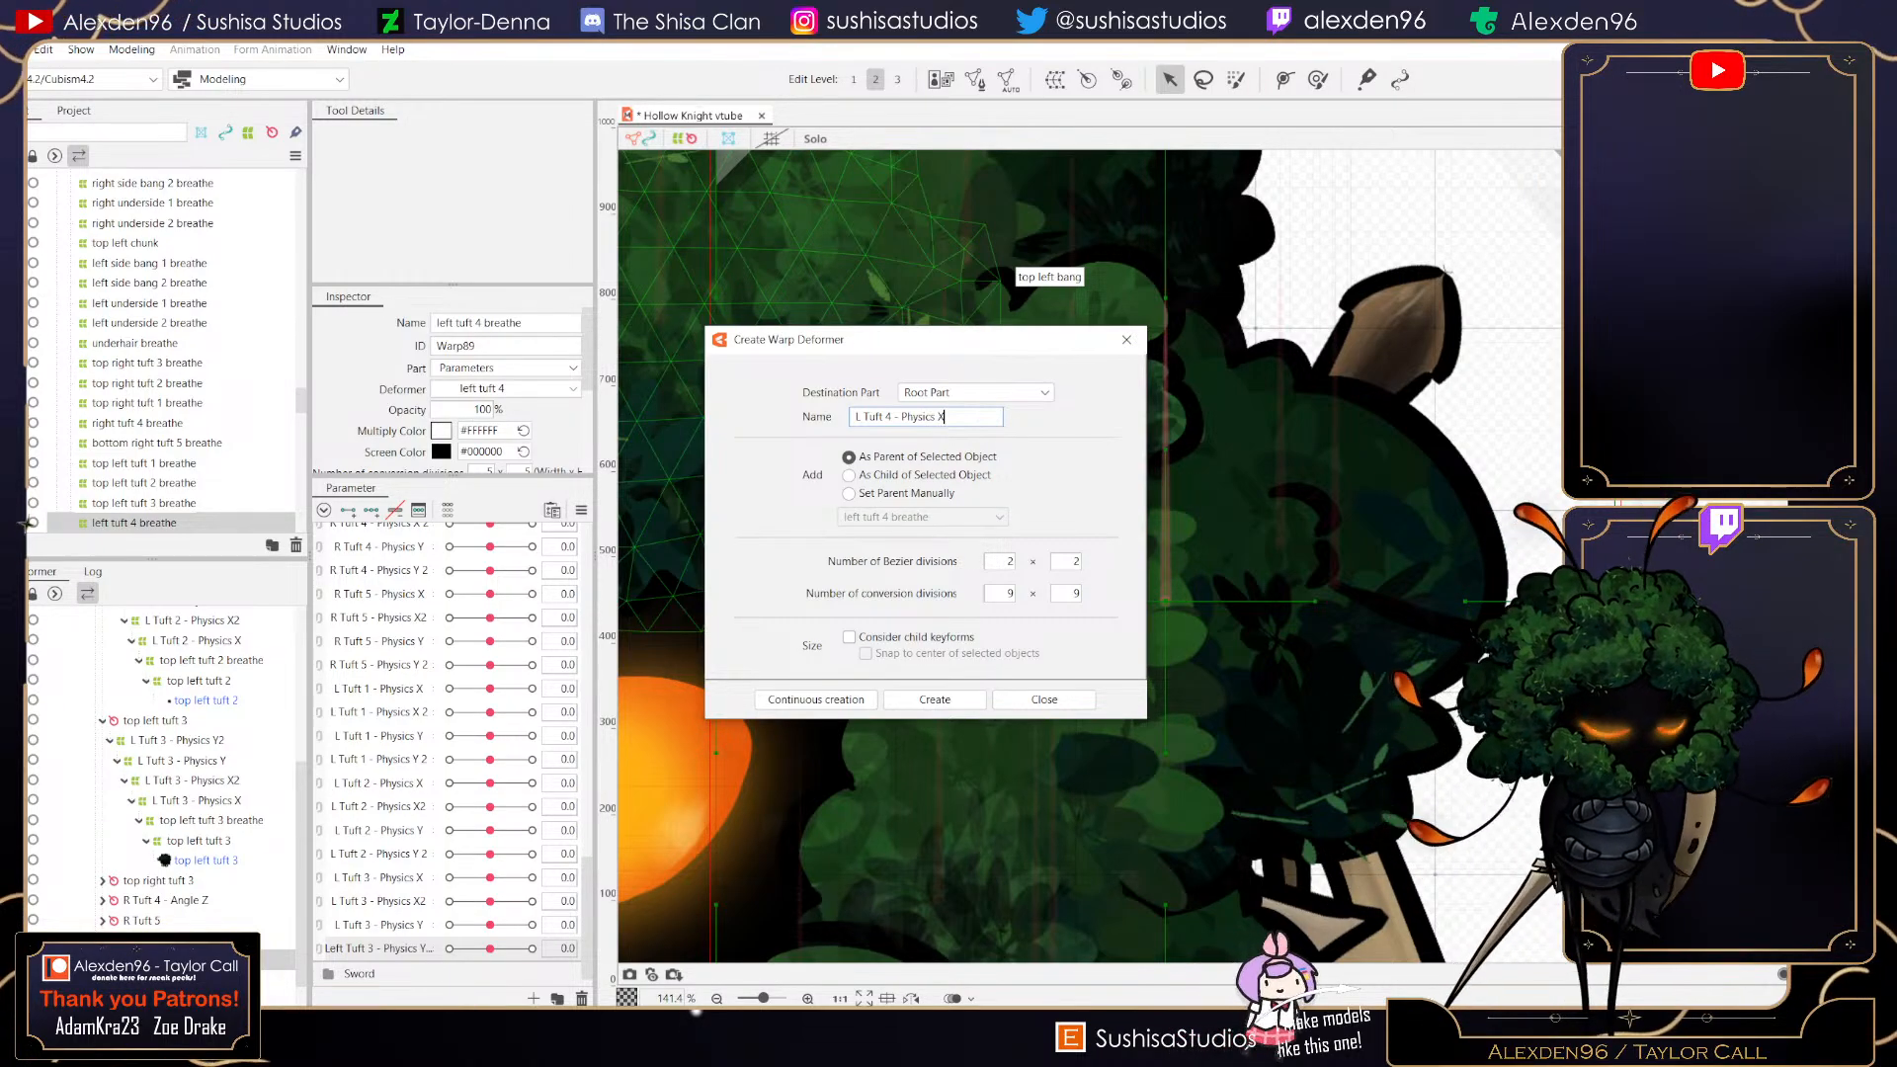
{"action": "key", "text": "Return"}
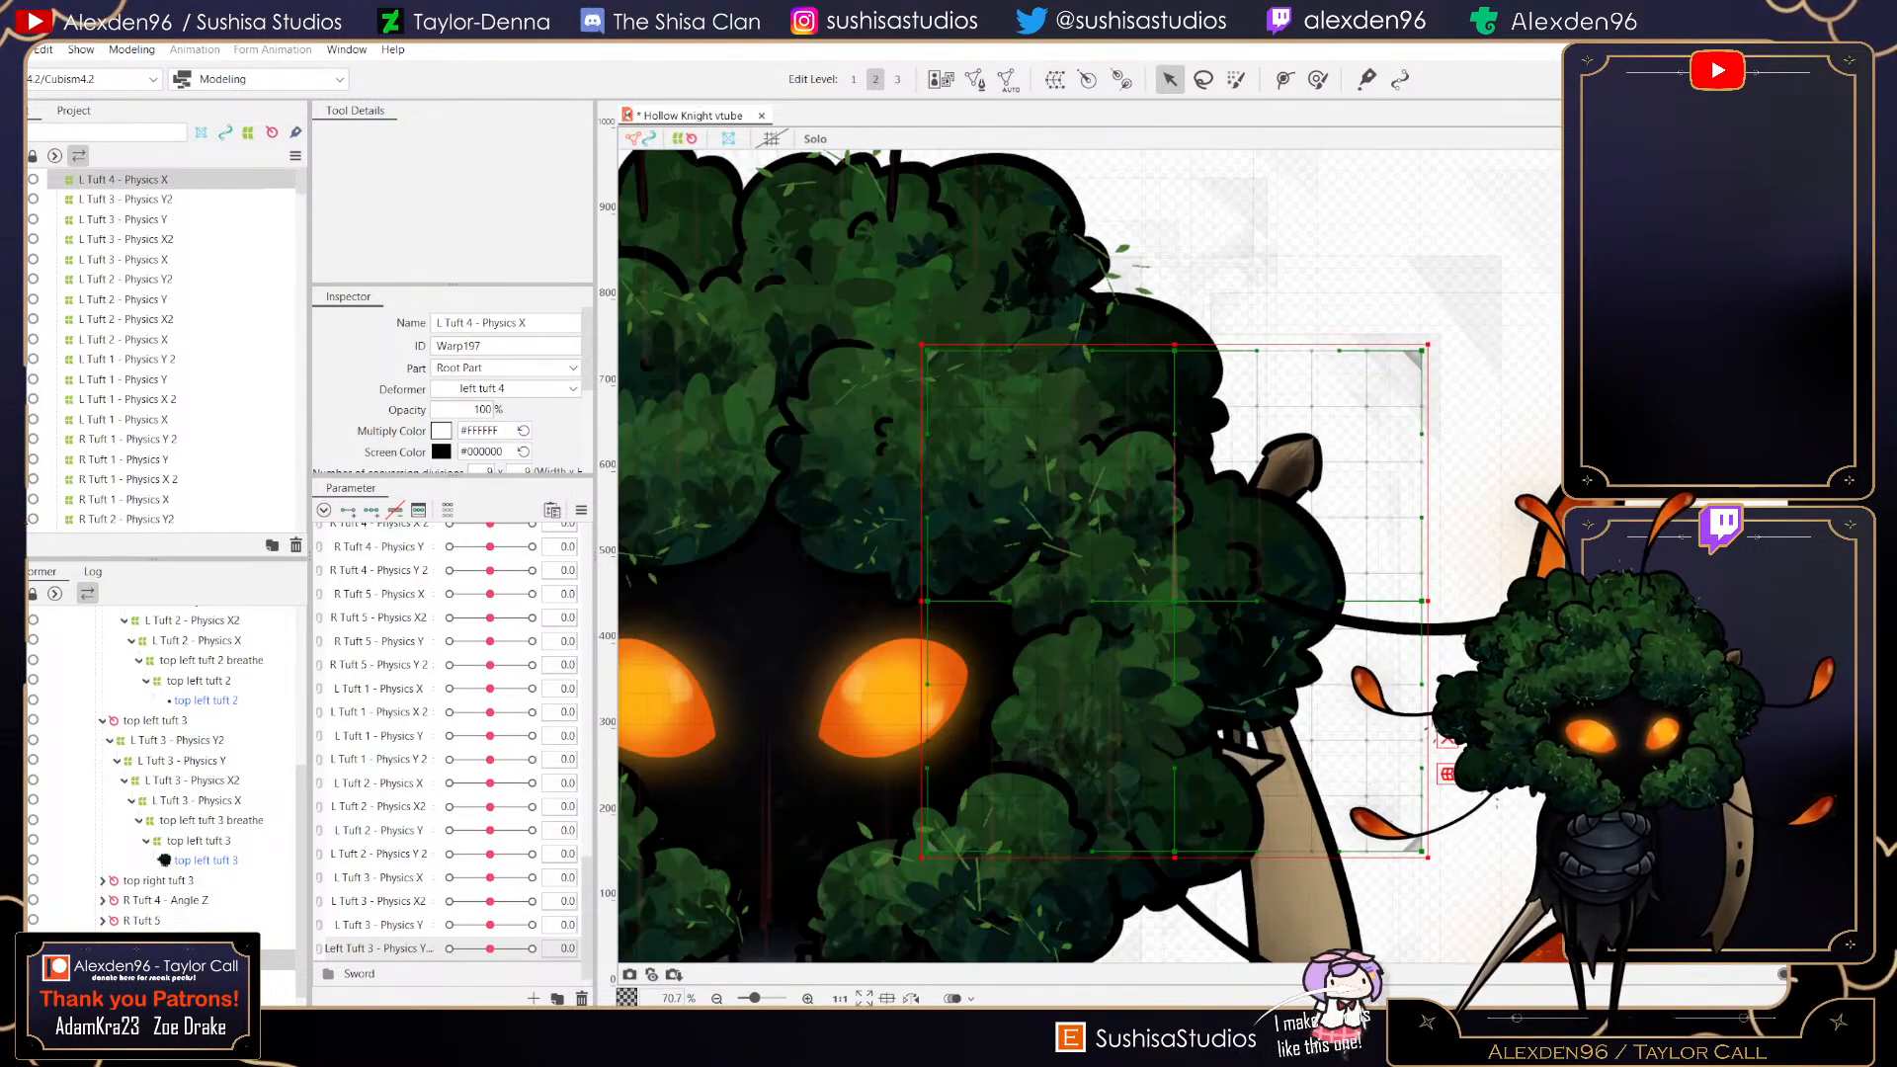
- Shrink the new L Tuft 4 - Physics X deformer on all four sides and move it over the fourth left tuft
{"action": "left_click_drag", "start_coordinate": [1174, 345], "coordinate": [1174, 440]}
{"action": "left_click_drag", "start_coordinate": [1428, 649], "coordinate": [1358, 649]}
{"action": "left_click_drag", "start_coordinate": [1140, 857], "coordinate": [1139, 754]}
{"action": "left_click_drag", "start_coordinate": [922, 597], "coordinate": [1011, 597]}
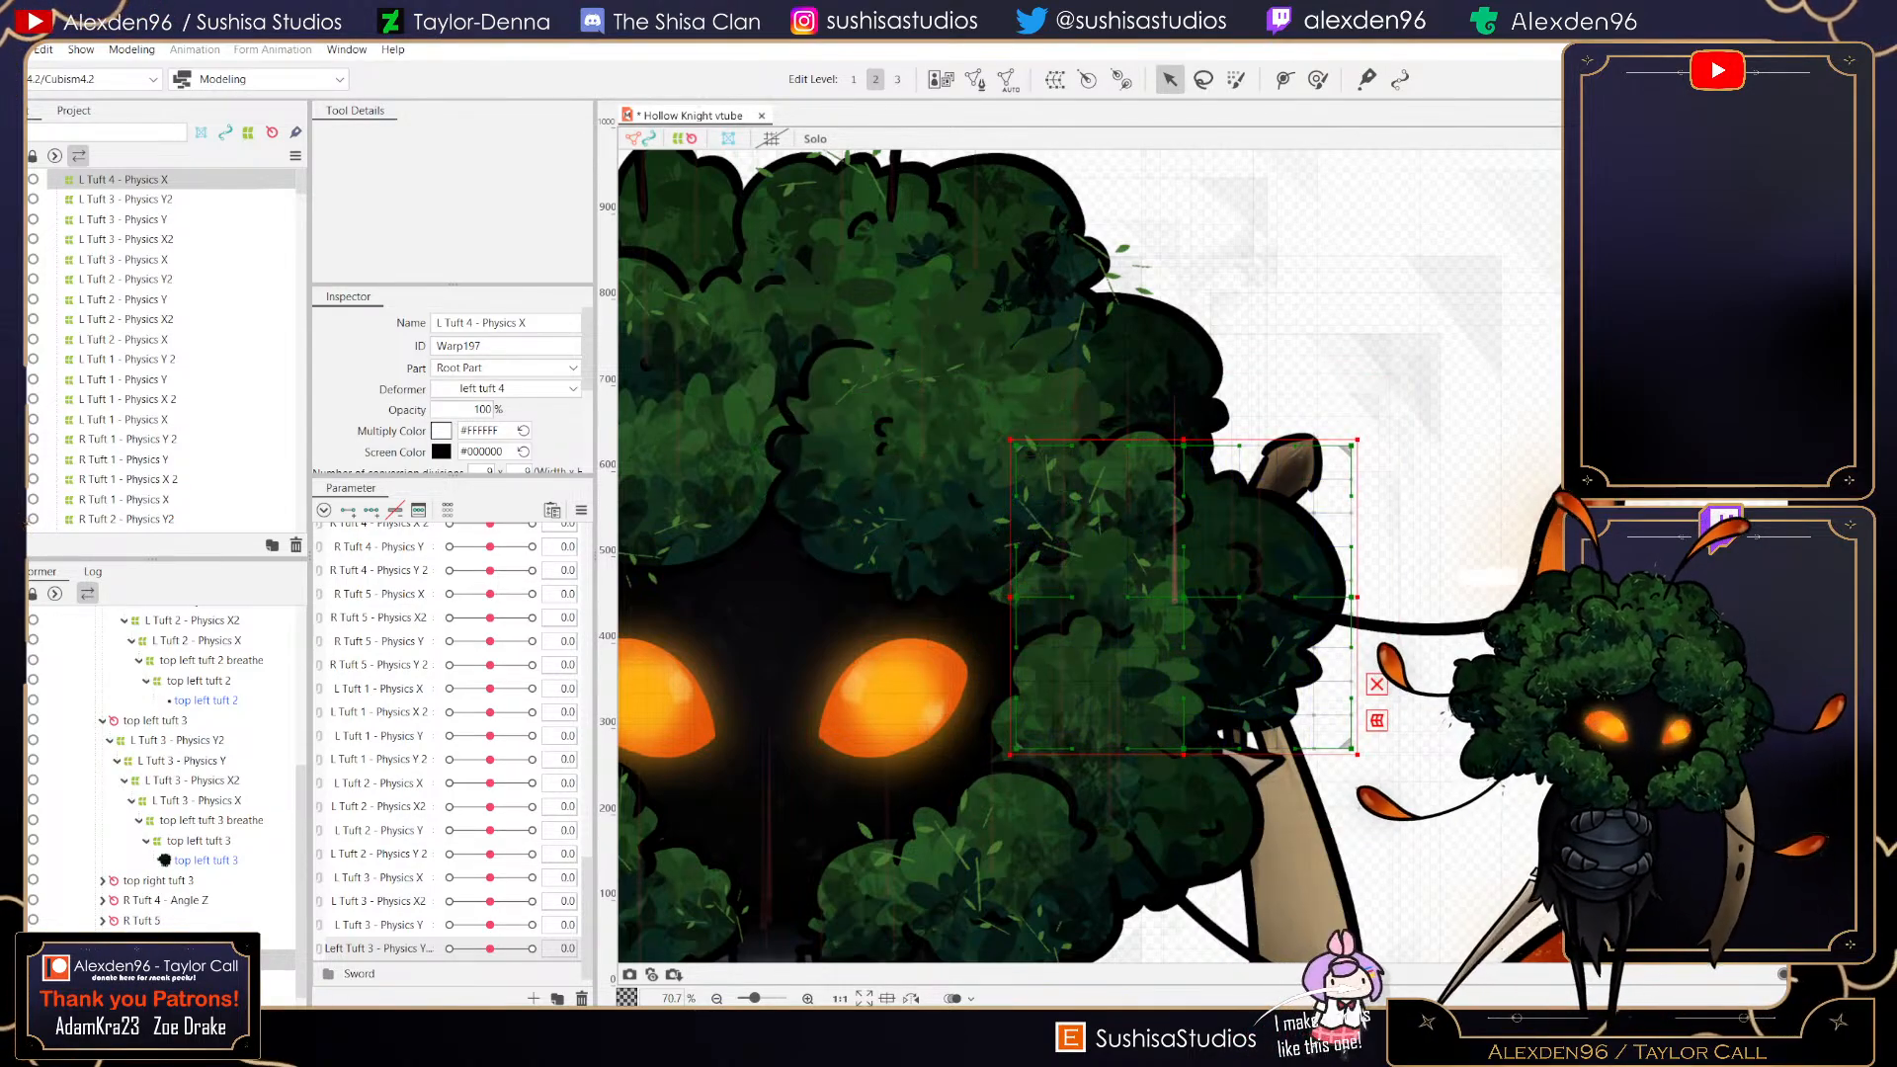
{"action": "left_click_drag", "start_coordinate": [958, 659], "coordinate": [860, 681]}
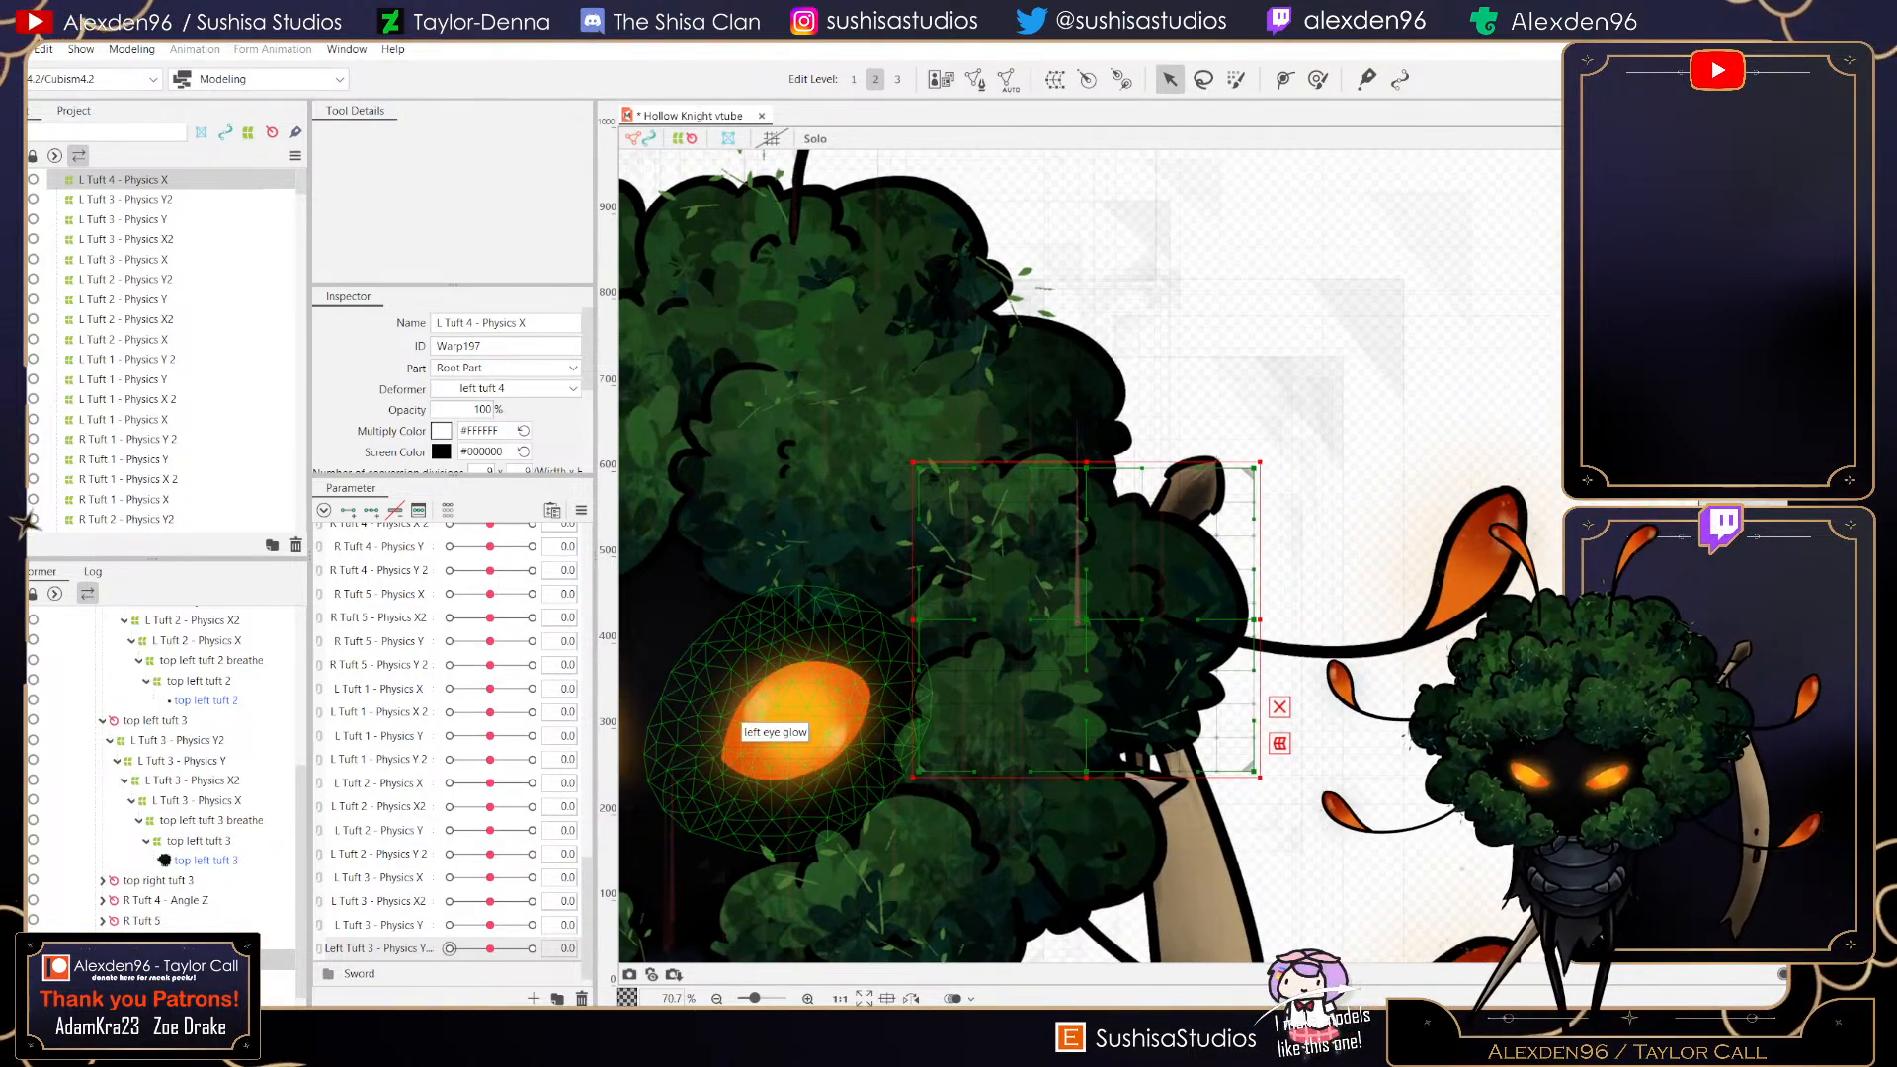
- Rename the Left Tuft 3 - Physics Y2 parameter to L Tuft 3 - Physics Y2
{"action": "right_click", "coordinate": [378, 949]}
{"action": "left_click", "coordinate": [415, 964]}
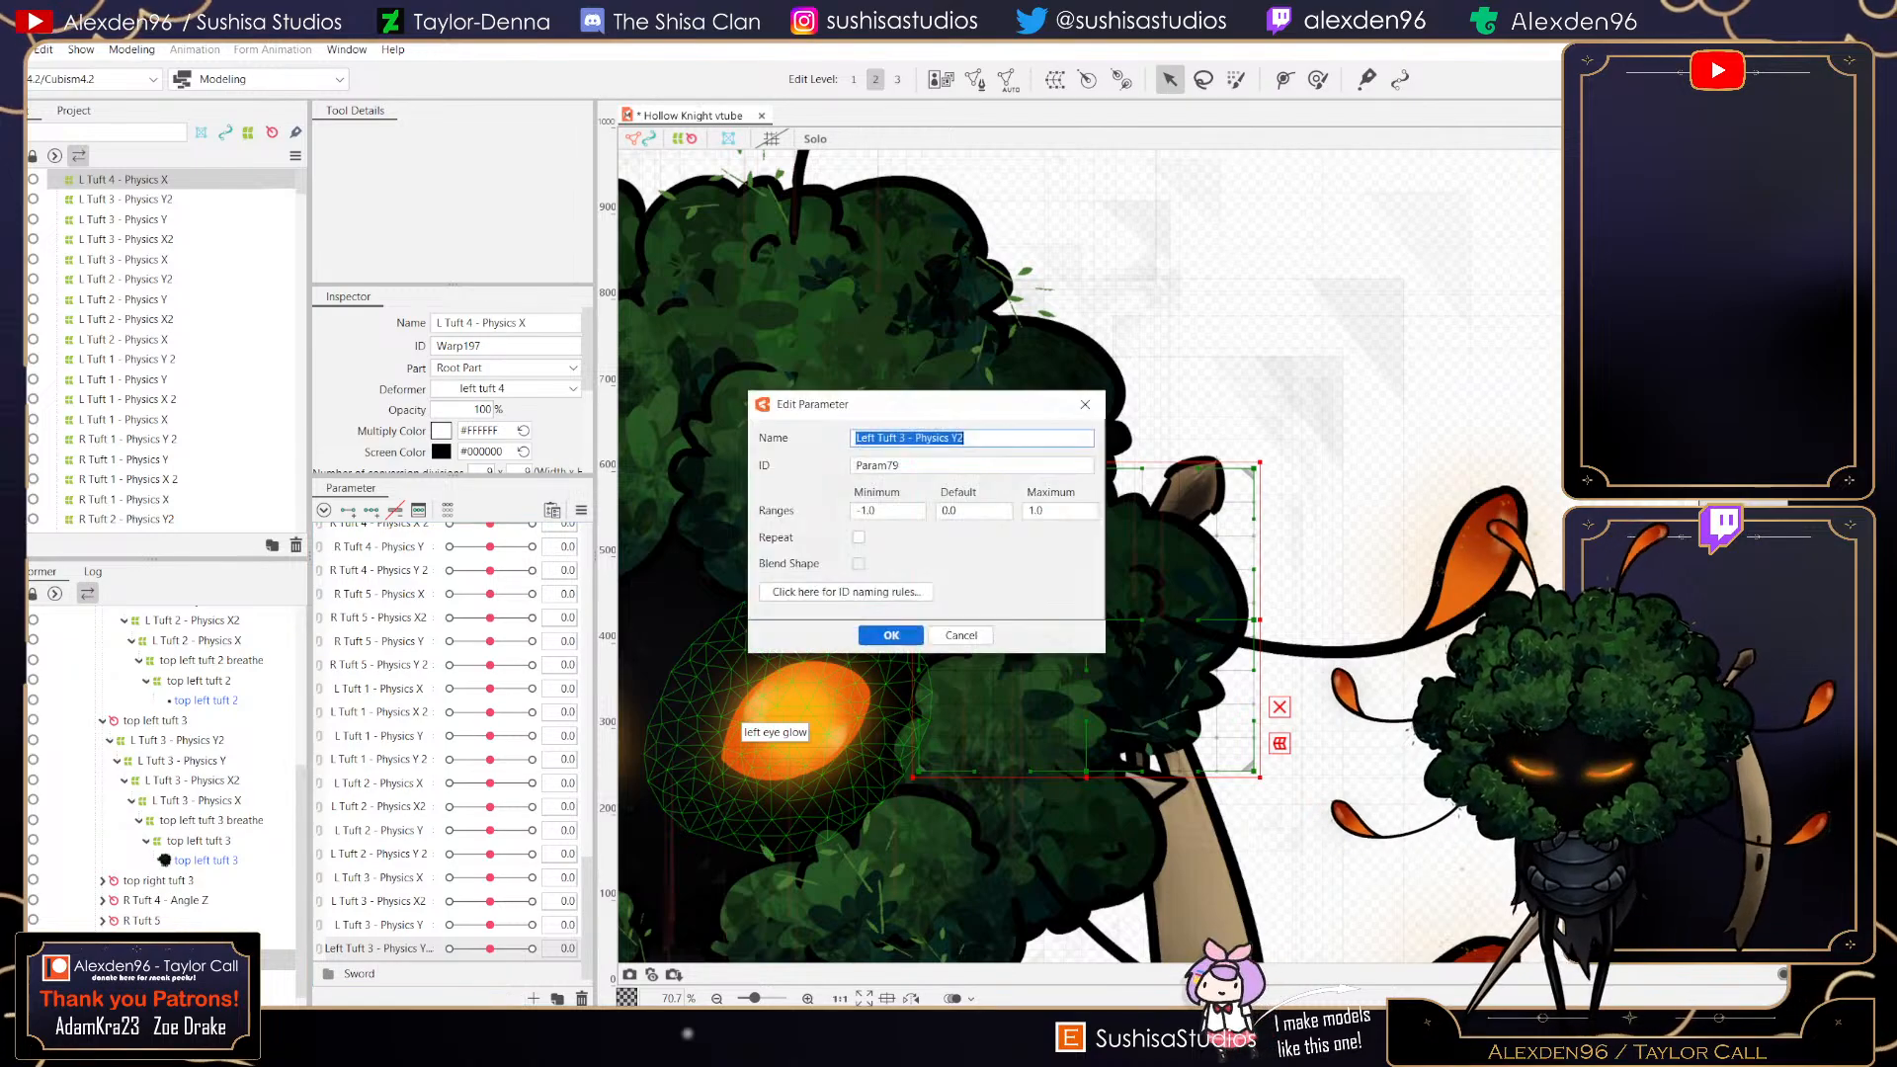
{"action": "left_click", "coordinate": [857, 438]}
{"action": "key", "text": "Delete"}
{"action": "key", "text": "Delete"}
{"action": "key", "text": "Delete"}
{"action": "key", "text": "Delete"}
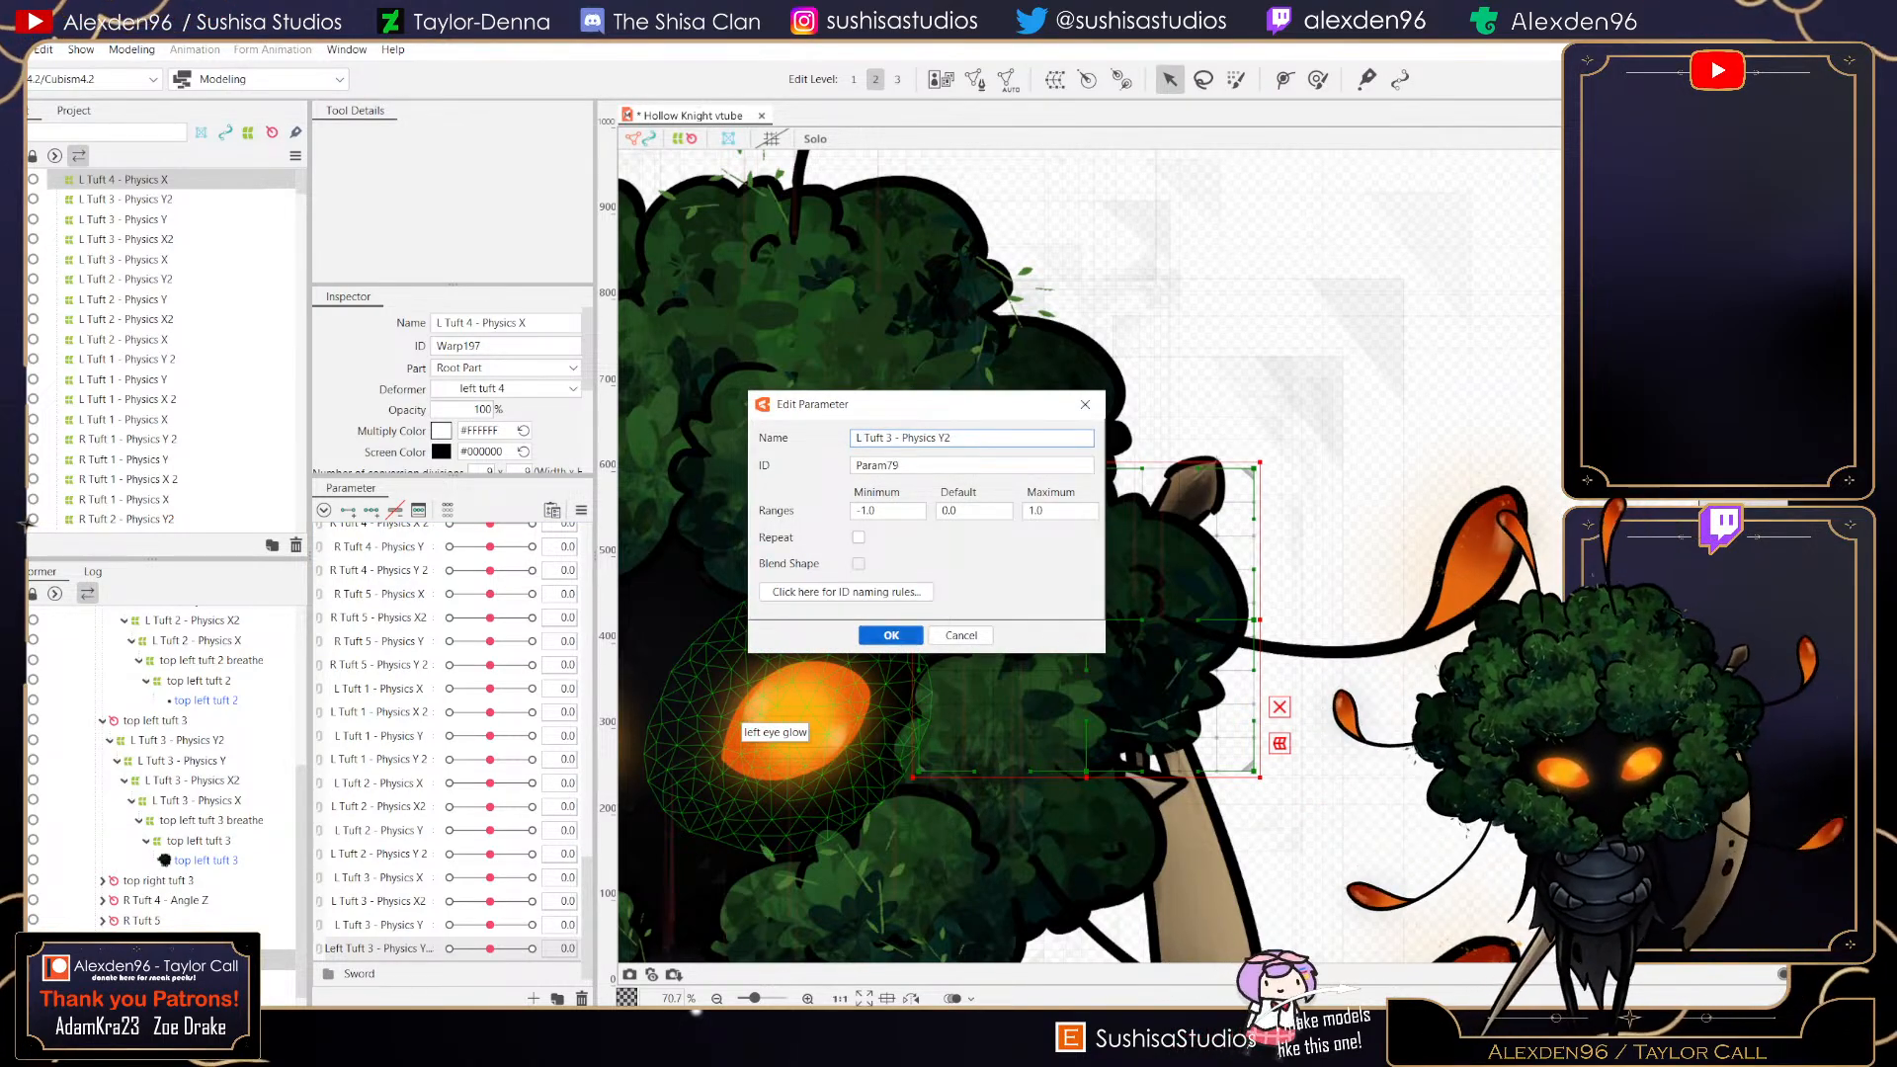
{"action": "left_click", "coordinate": [890, 635]}
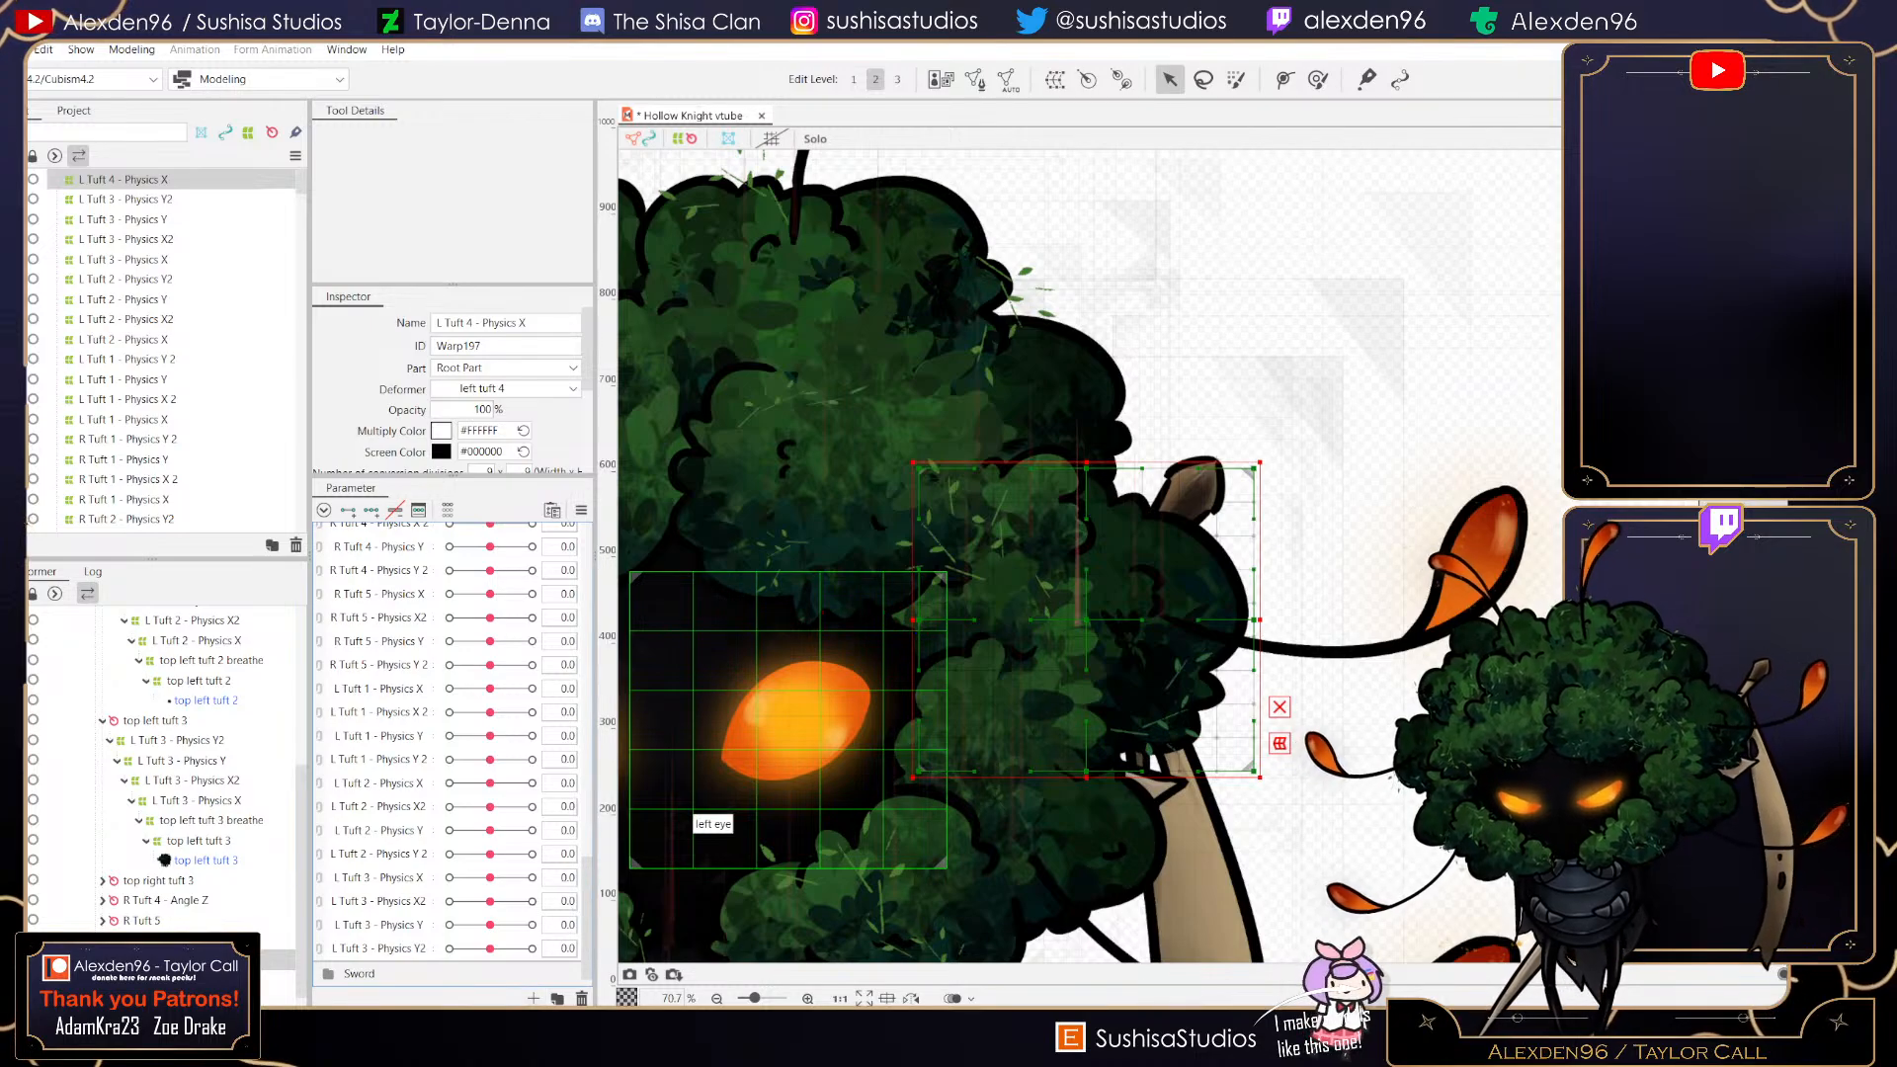
- Create a new parameter named L Tuft 4 - Physics X with range -1 to 1
{"action": "left_click", "coordinate": [534, 998]}
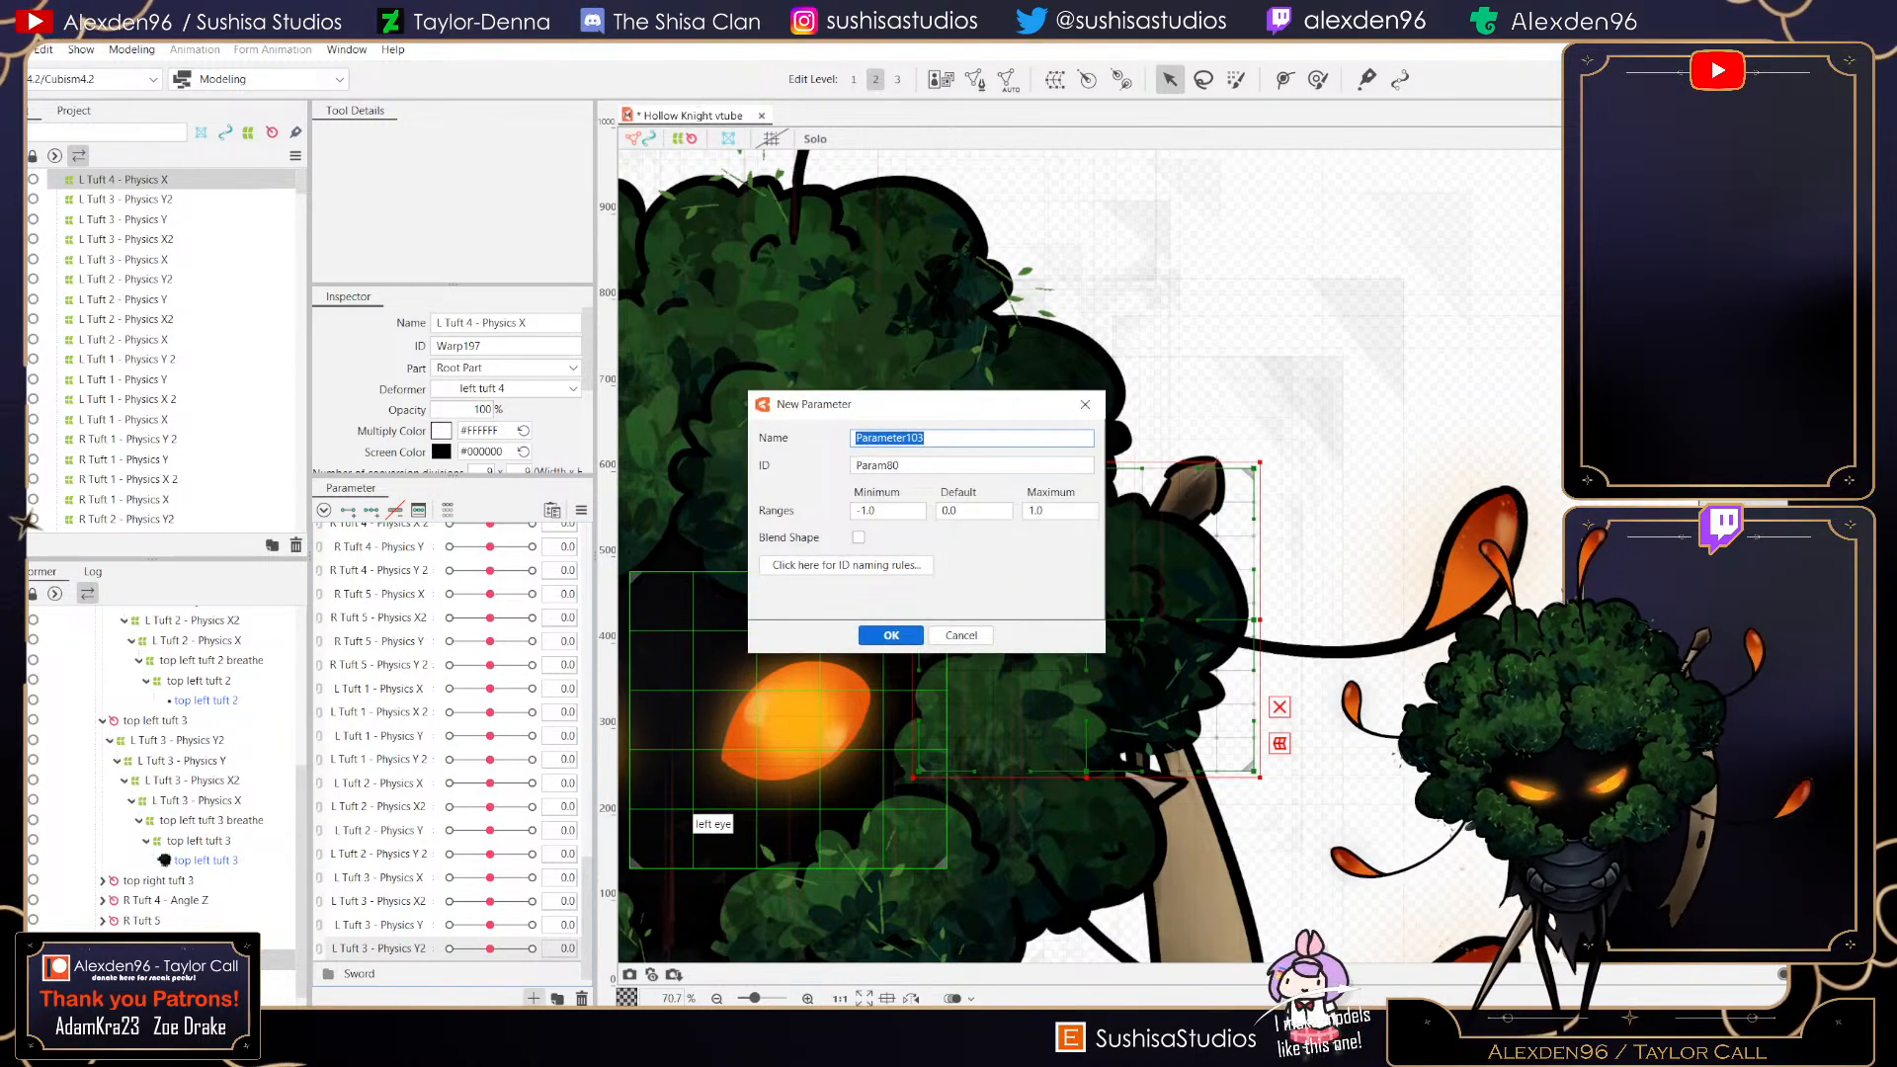
{"action": "type", "text": "L"}
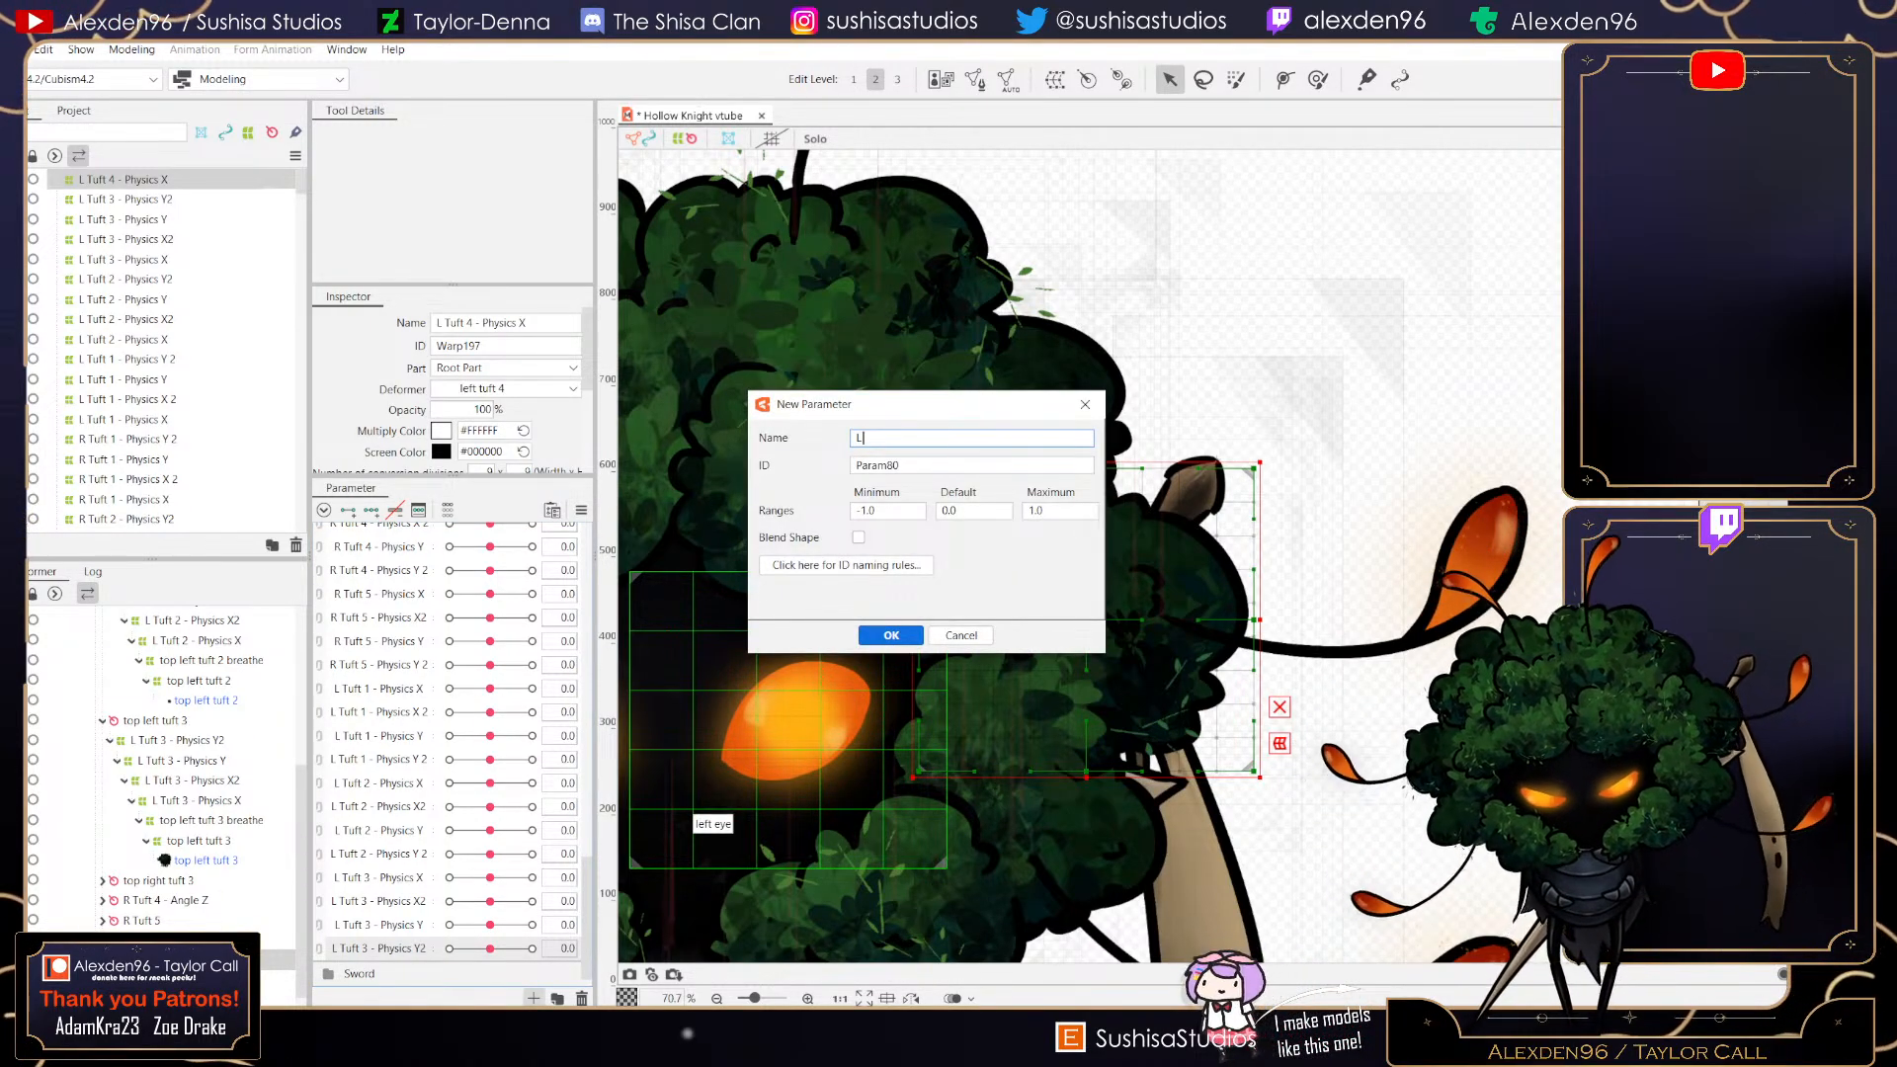
{"action": "type", "text": " Tuft"}
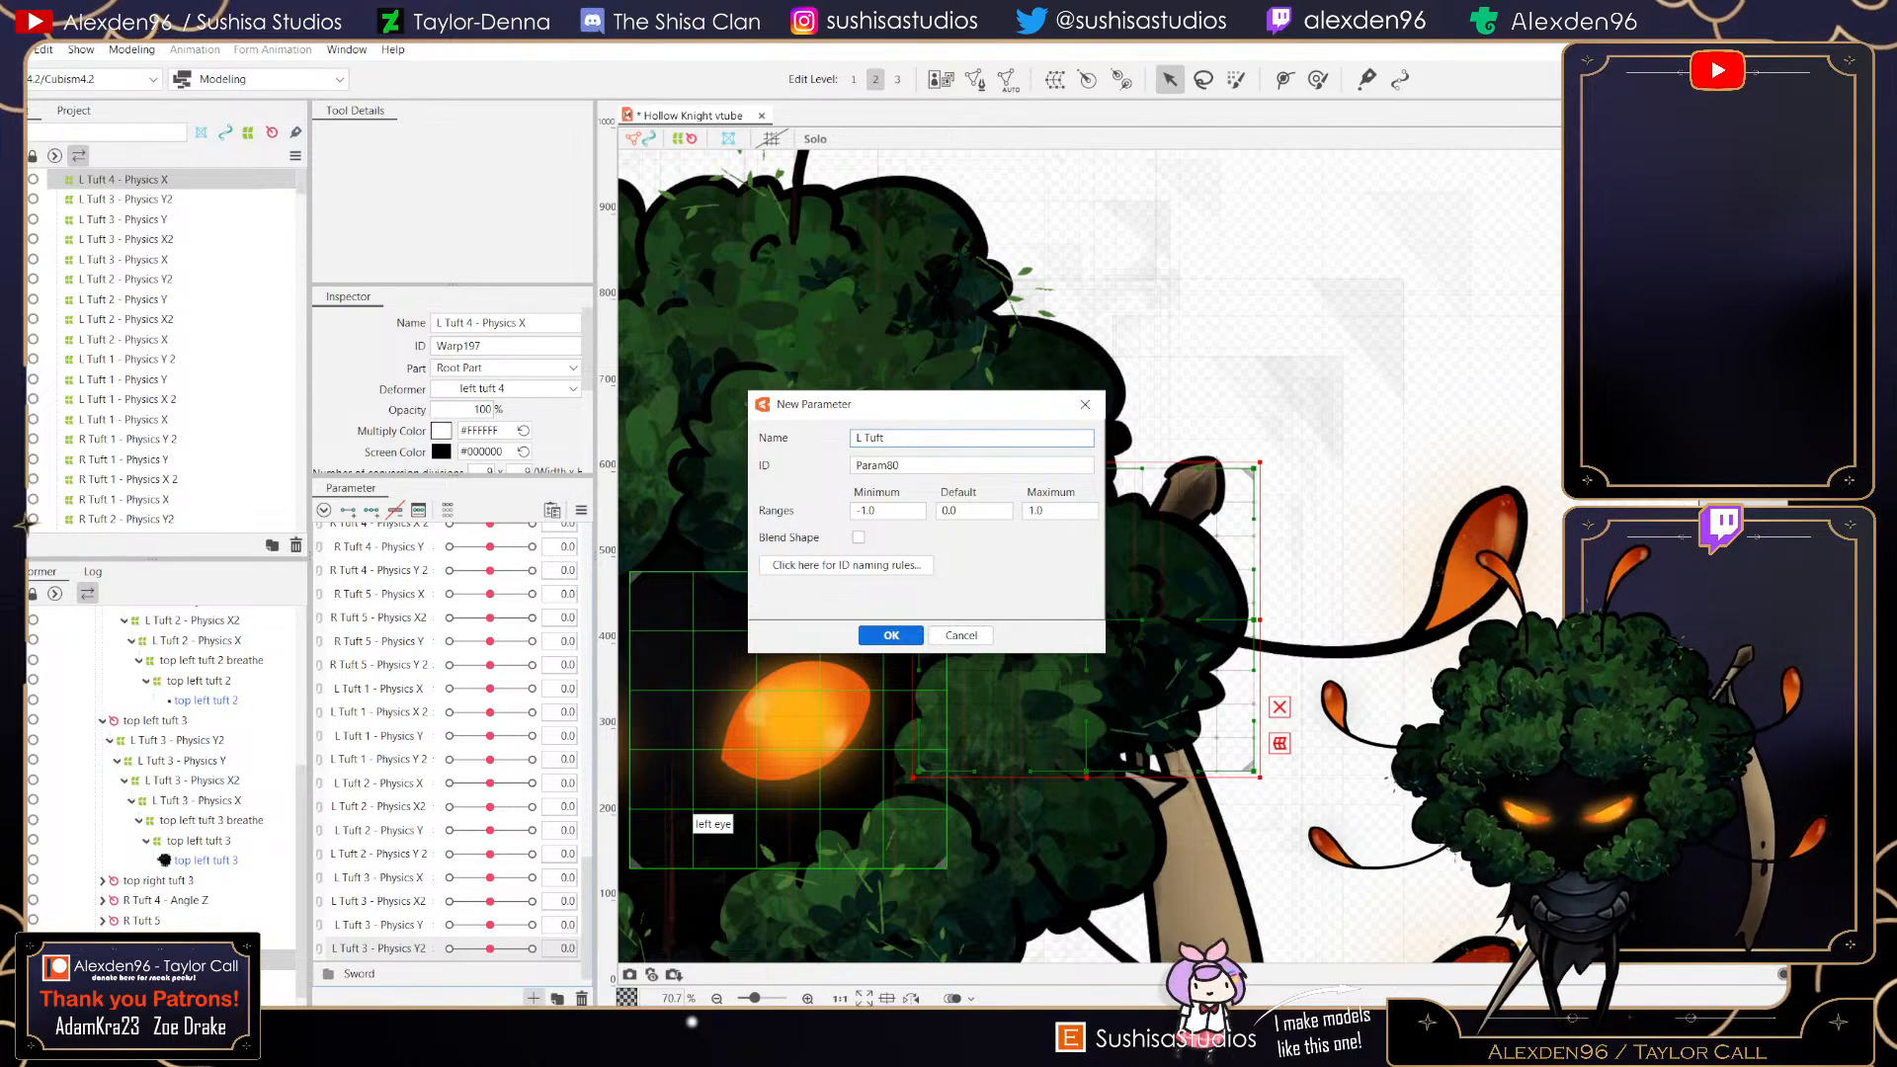
{"action": "type", "text": " 4 - Physics X"}
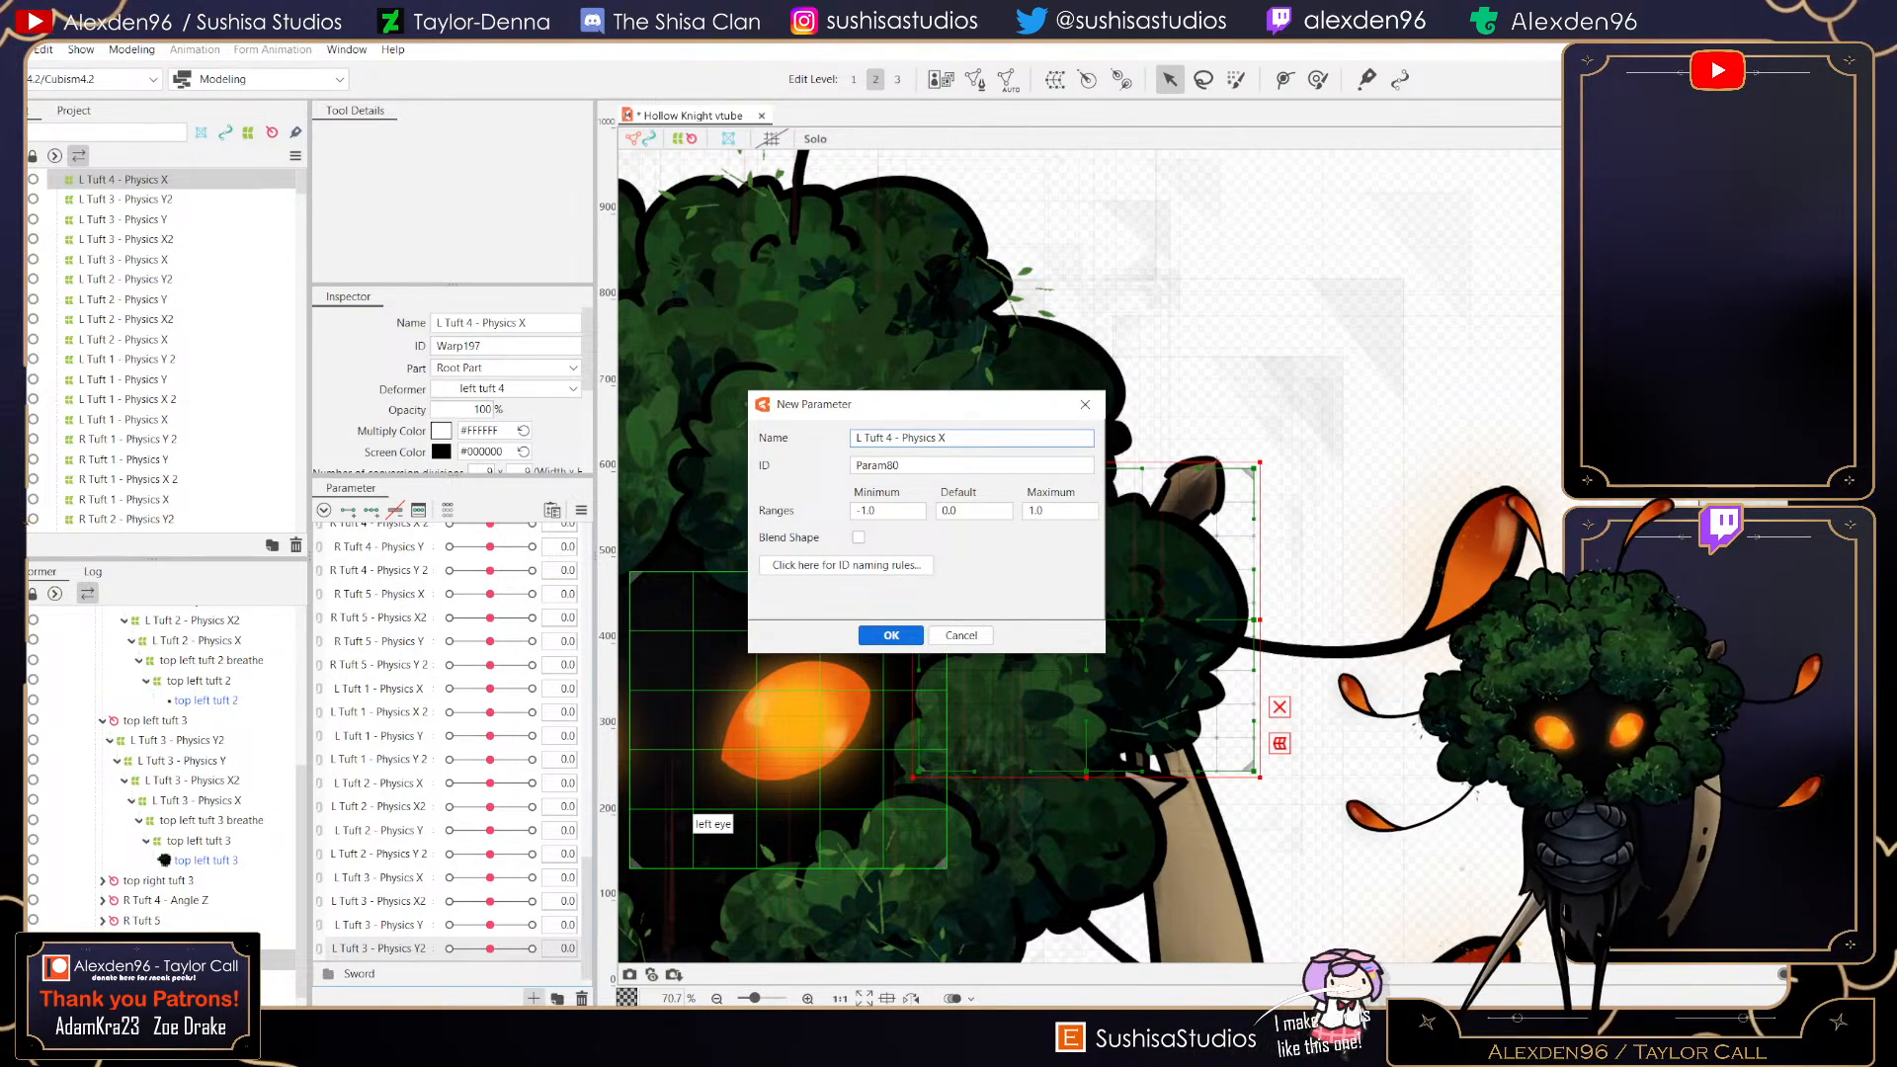
{"action": "key", "text": "Return"}
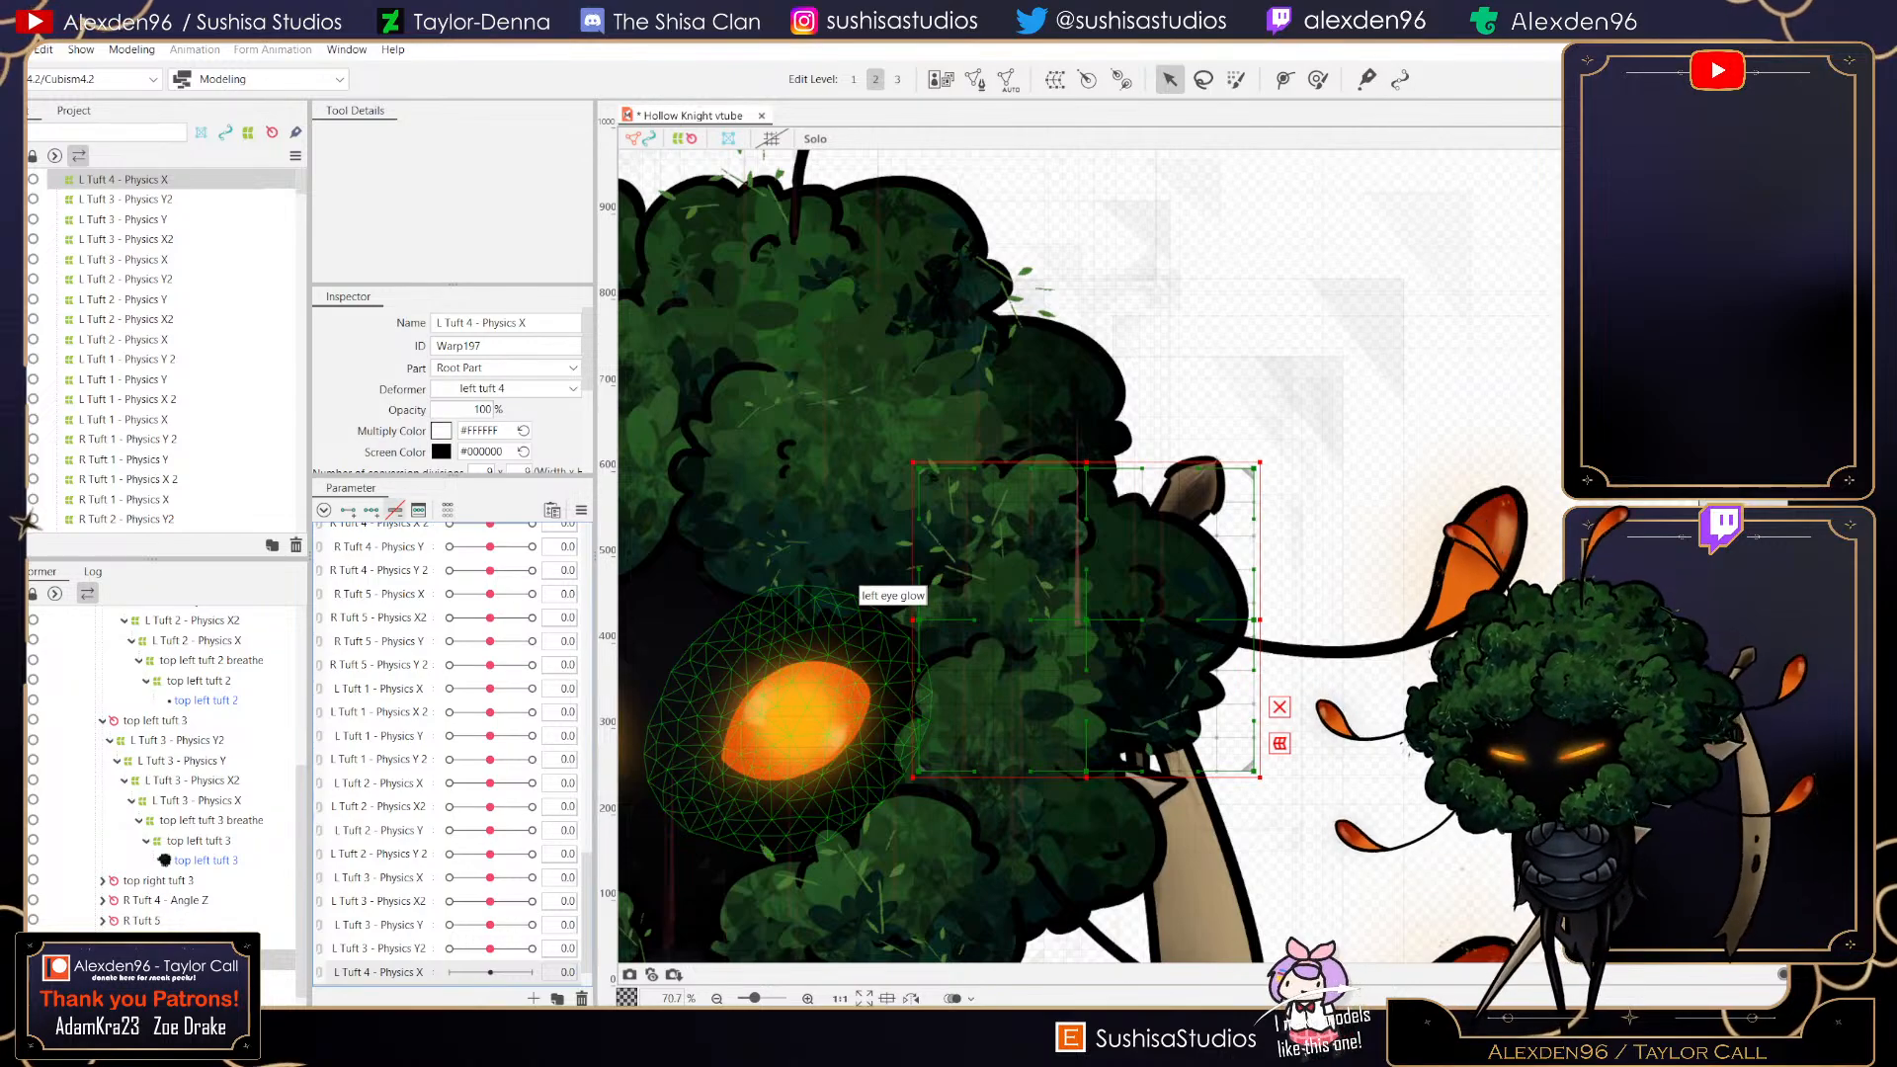
- Set L Tuft 4 - Physics X to 1 and push the deformer's right edge outward over the tuft
{"action": "left_click_drag", "start_coordinate": [490, 972], "coordinate": [533, 973]}
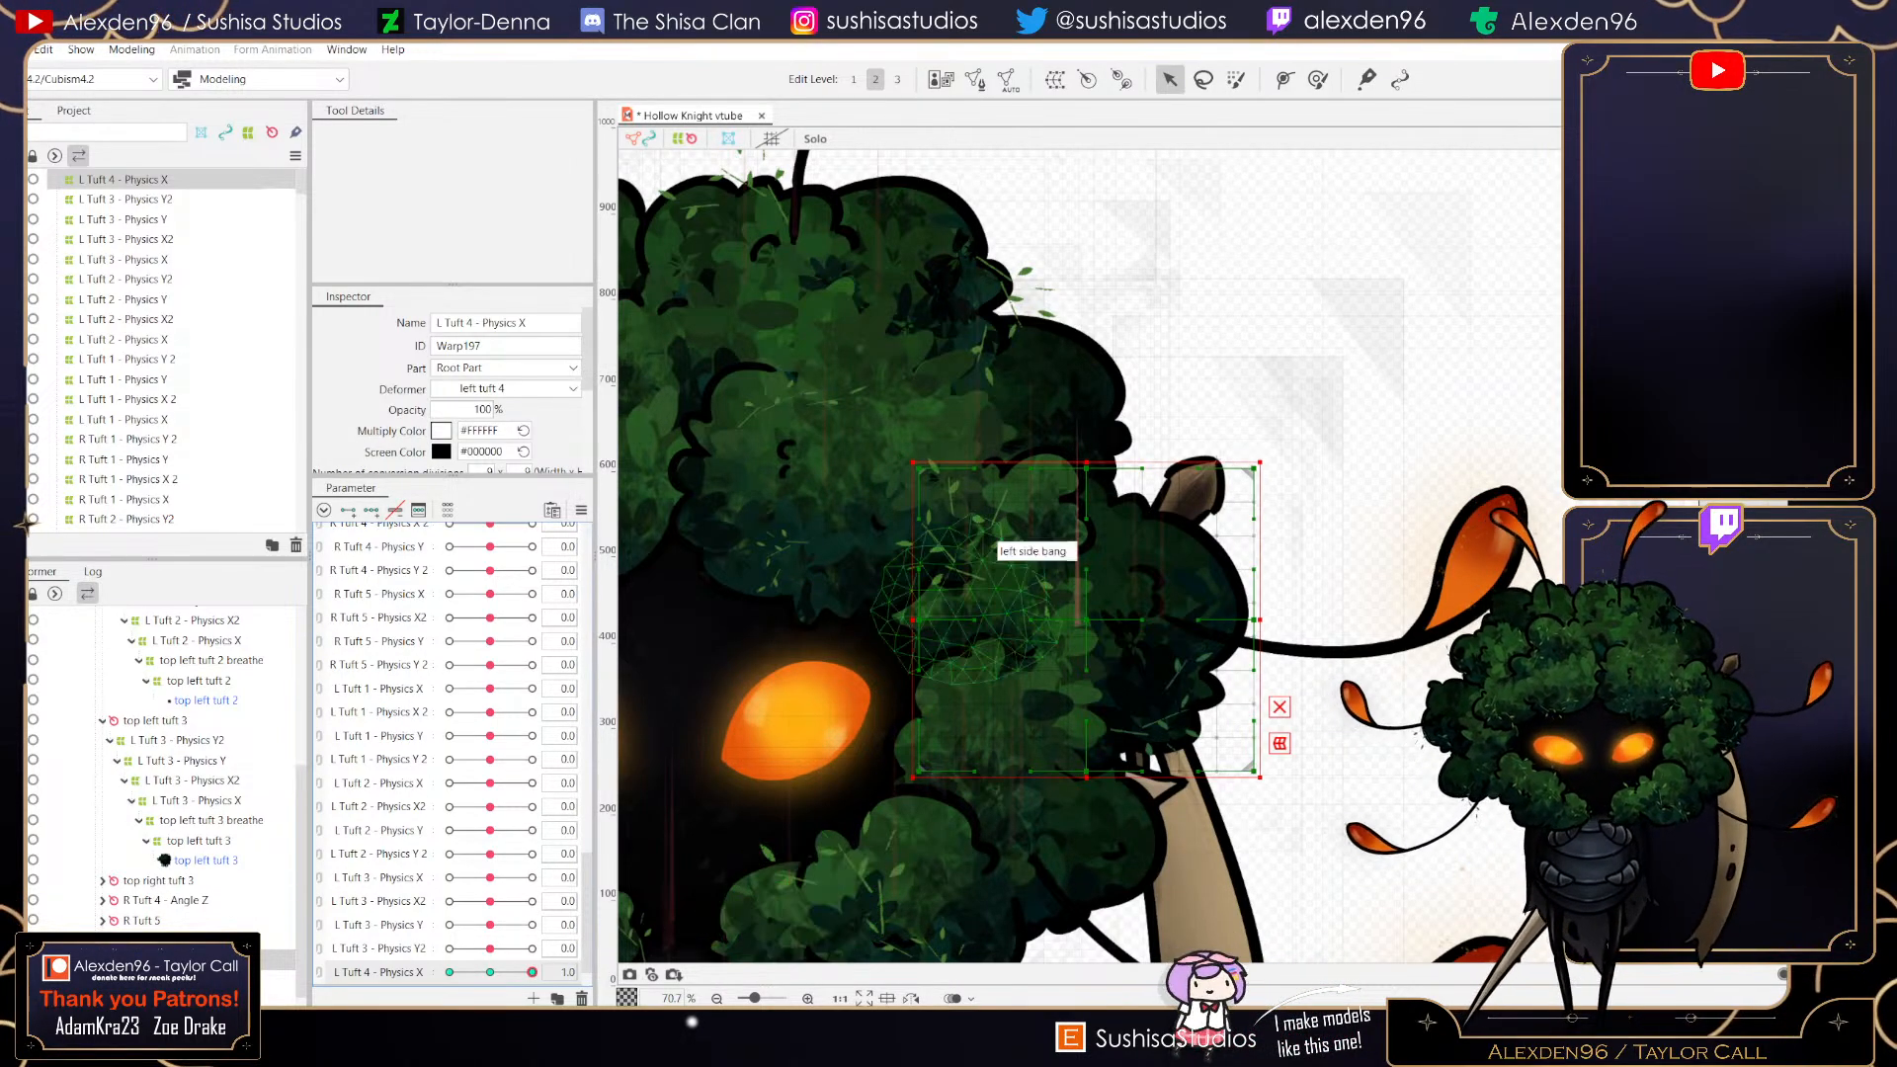
{"action": "left_click_drag", "start_coordinate": [1254, 620], "coordinate": [1285, 623]}
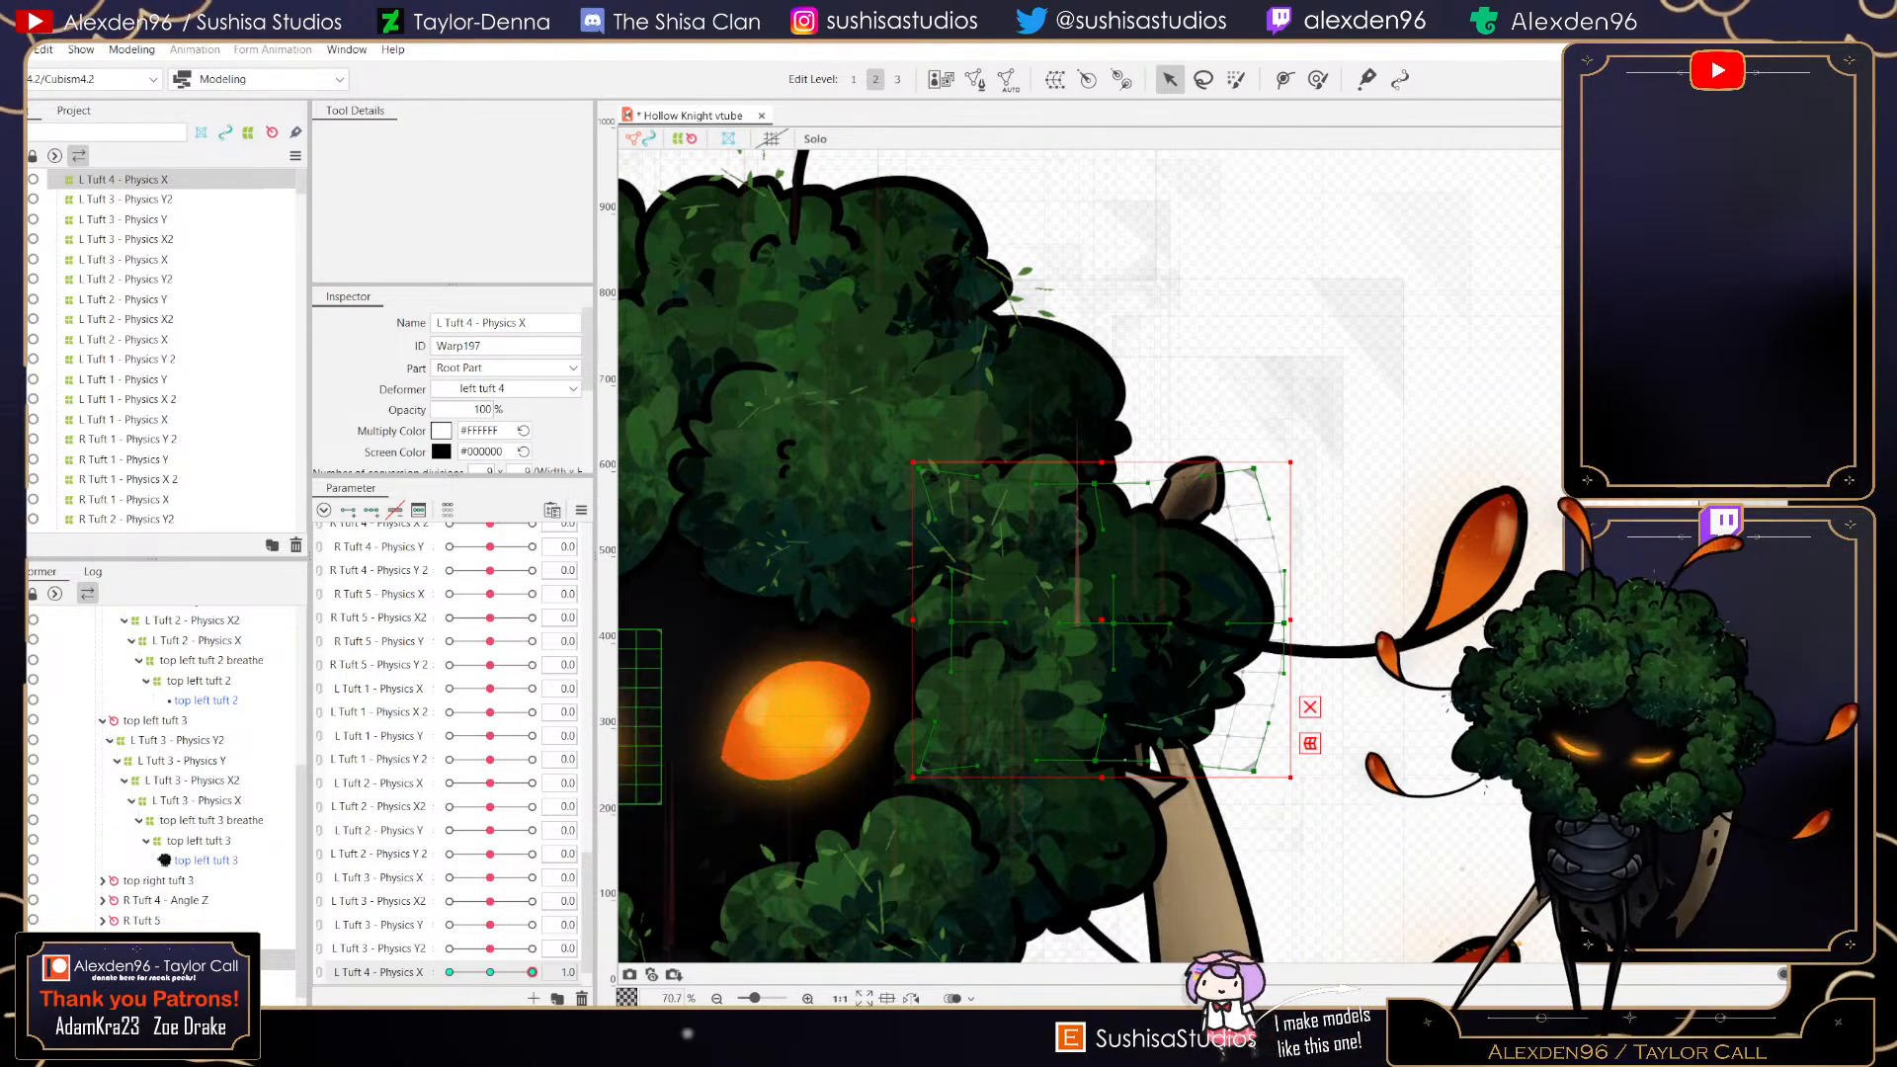
{"action": "left_click_drag", "start_coordinate": [532, 973], "coordinate": [519, 973]}
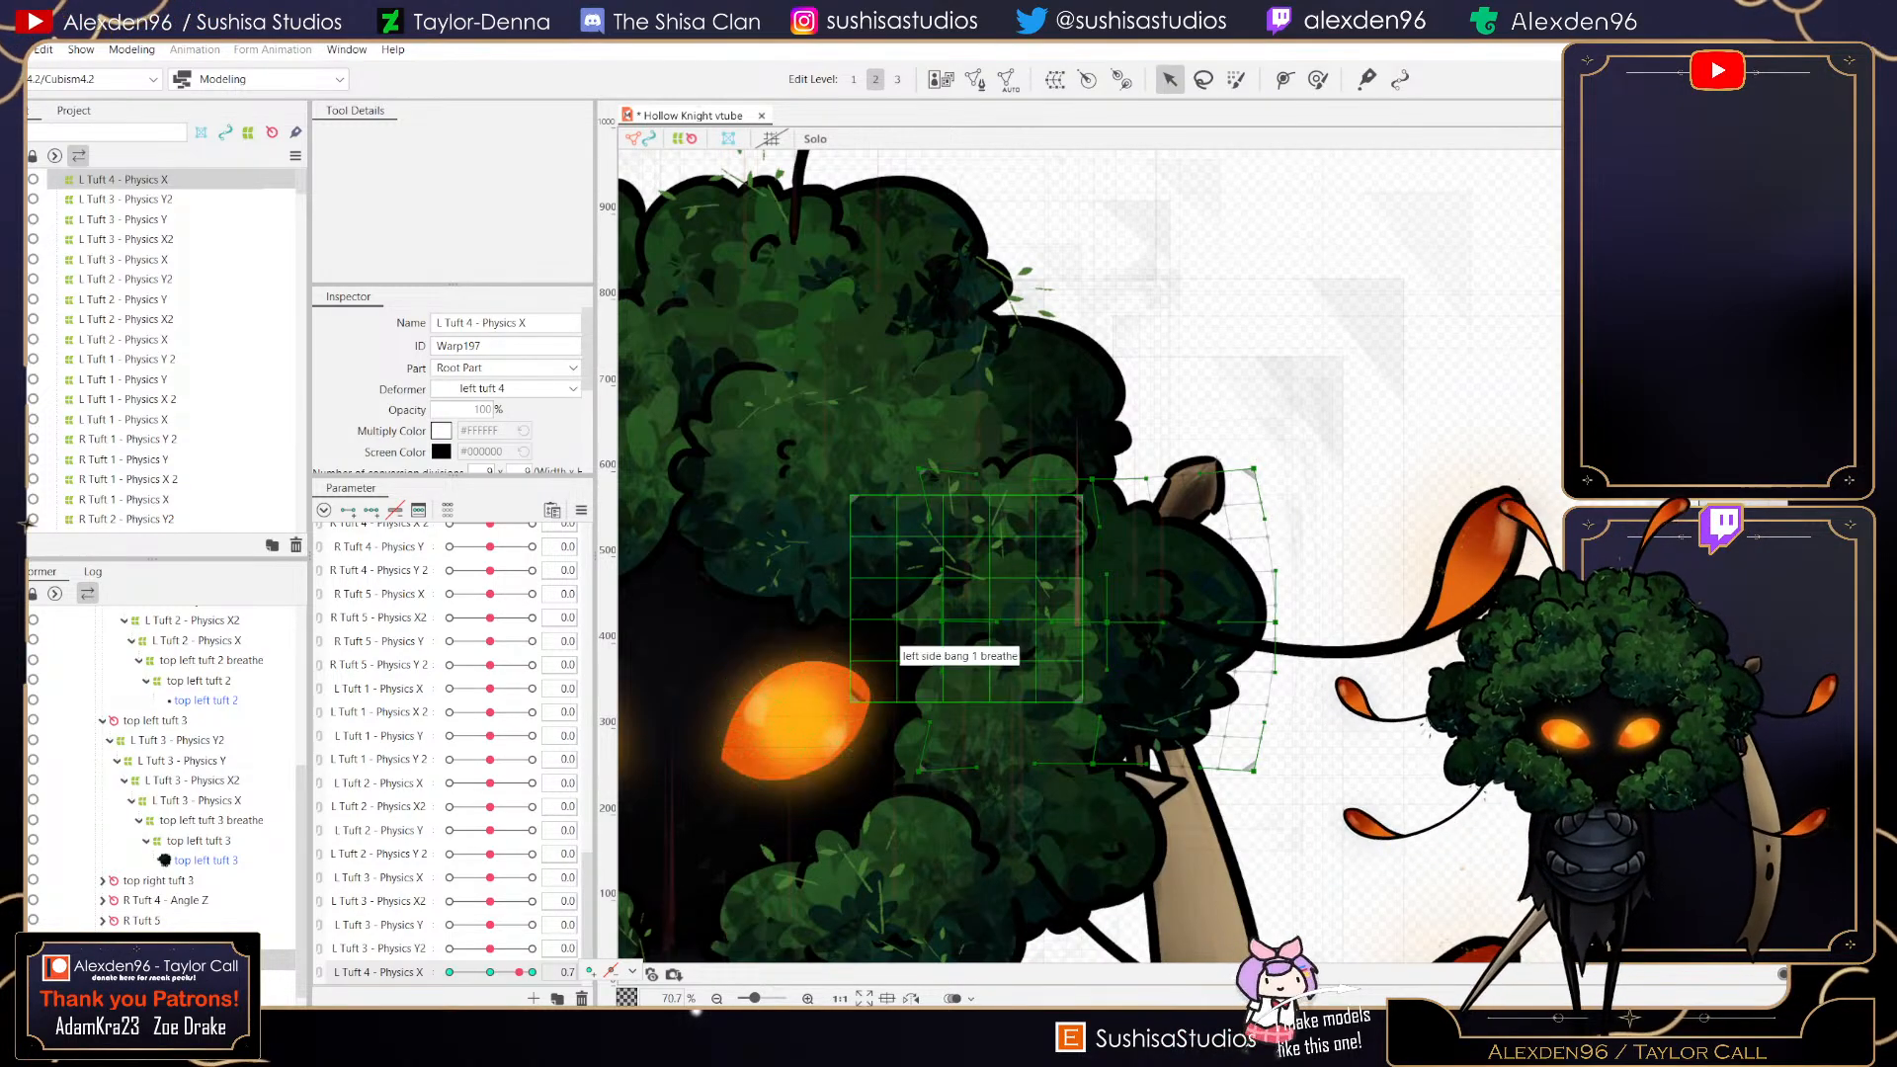
{"action": "left_click", "coordinate": [531, 972]}
- At -1 on L Tuft 4 - Physics X, pull the deformer's right edge inward and stretch its left, top and bottom edges outward, then reset to 0
{"action": "left_click_drag", "start_coordinate": [532, 972], "coordinate": [450, 972]}
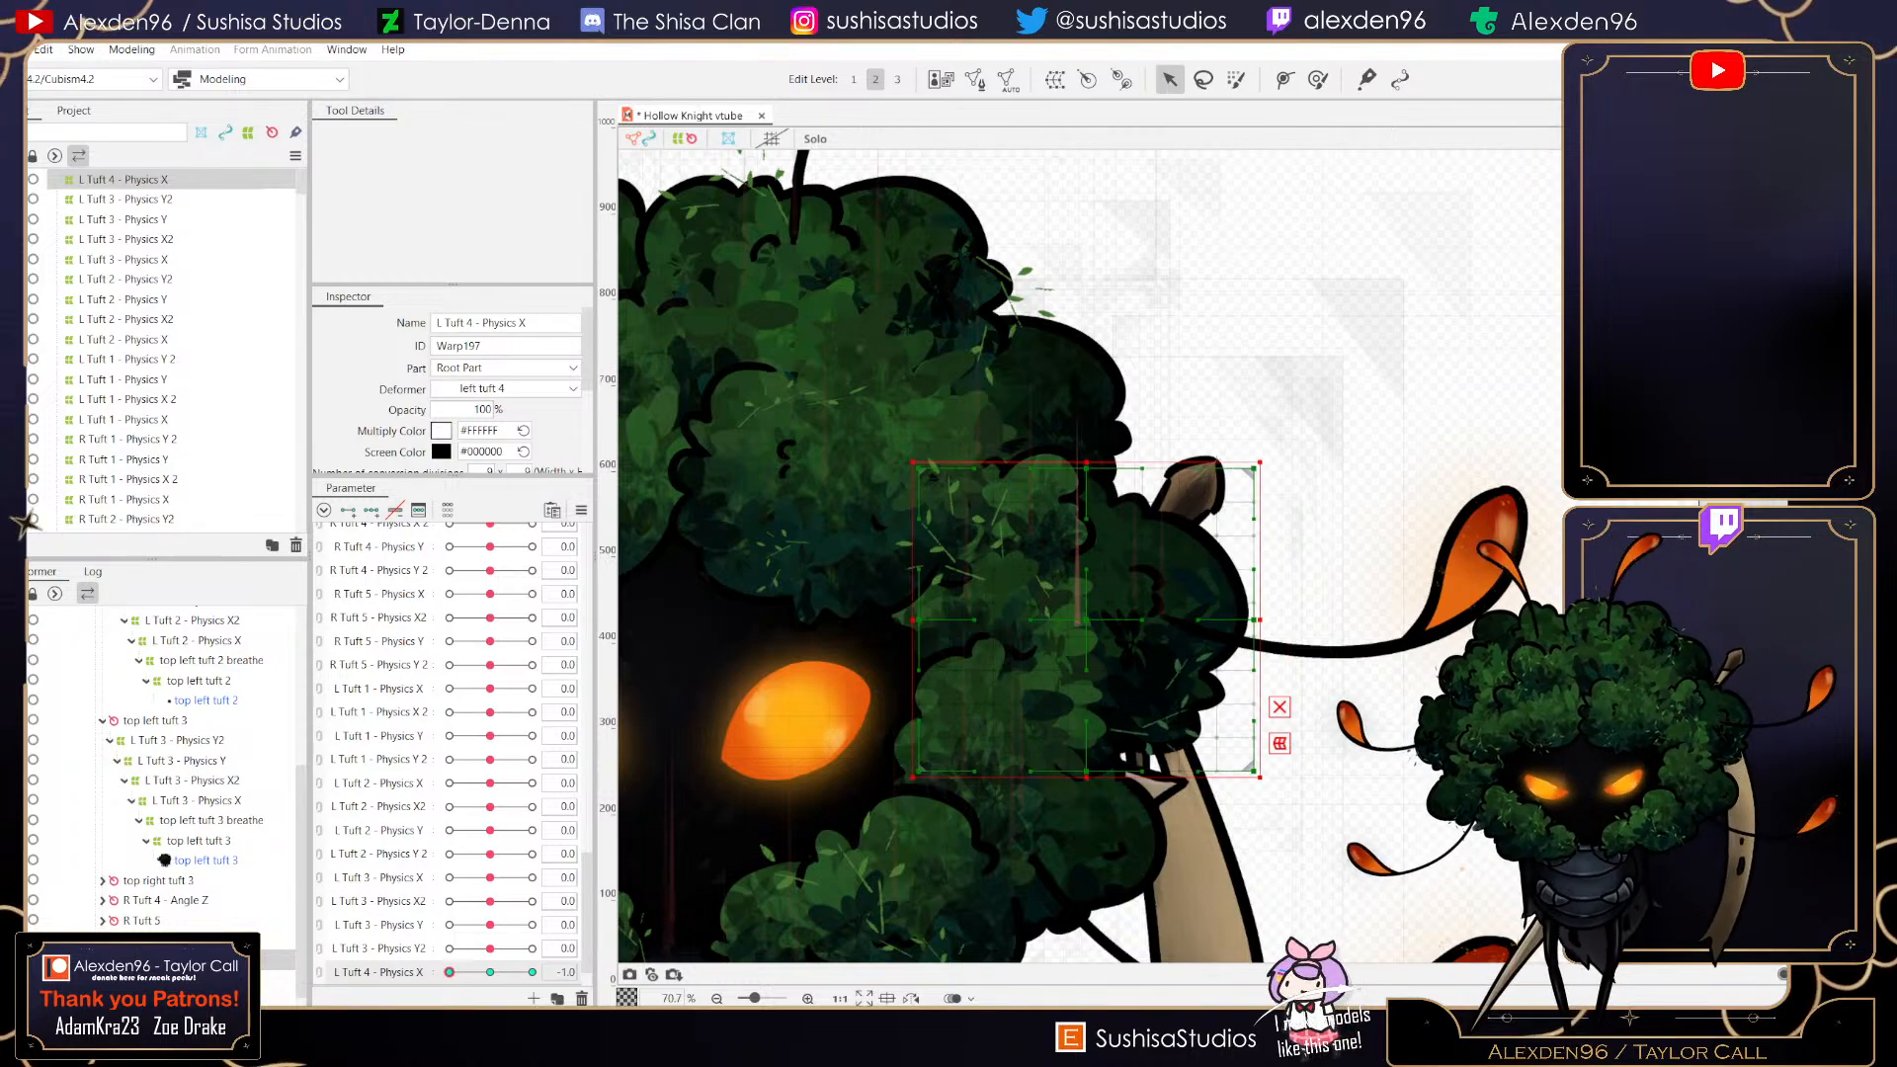
{"action": "left_click_drag", "start_coordinate": [1254, 619], "coordinate": [1227, 623]}
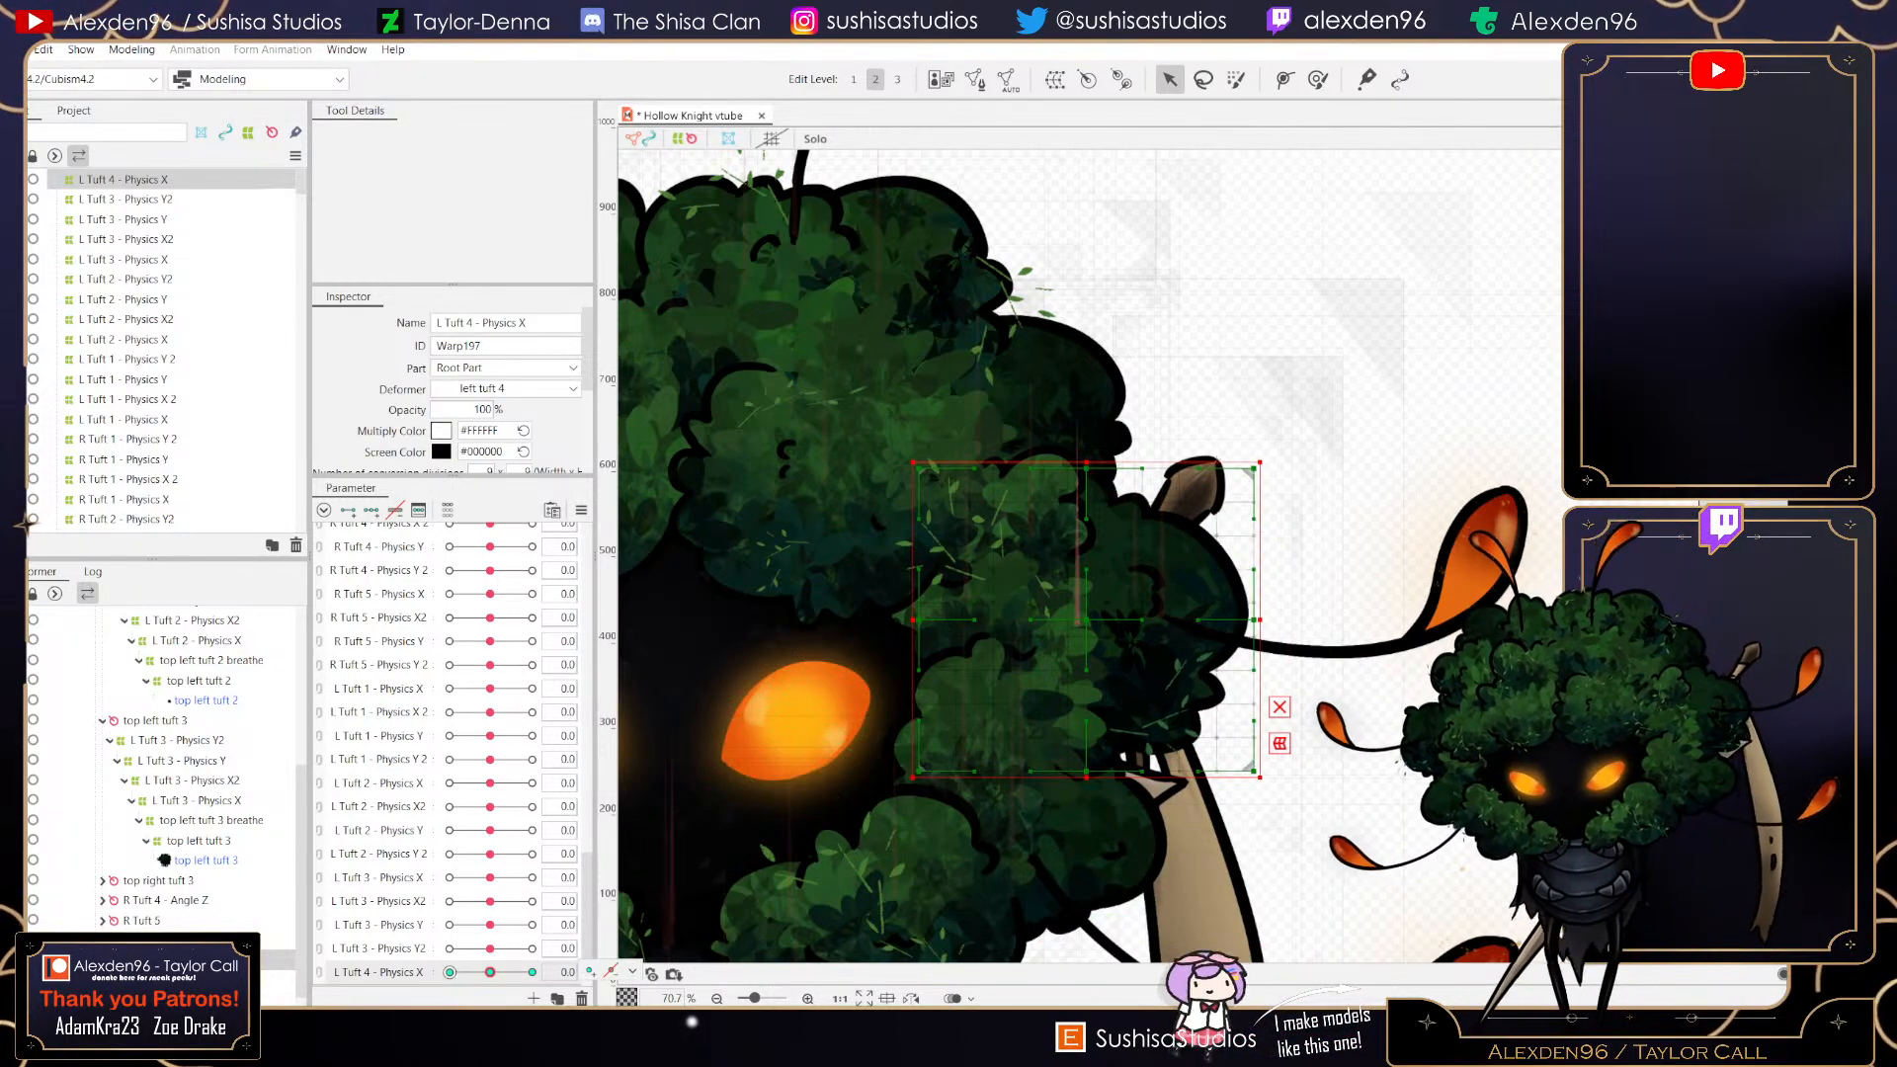
{"action": "scroll", "coordinate": [1088, 615], "scroll_direction": "up", "scroll_amount": 1}
{"action": "scroll", "coordinate": [1084, 623], "scroll_direction": "up", "scroll_amount": 5}
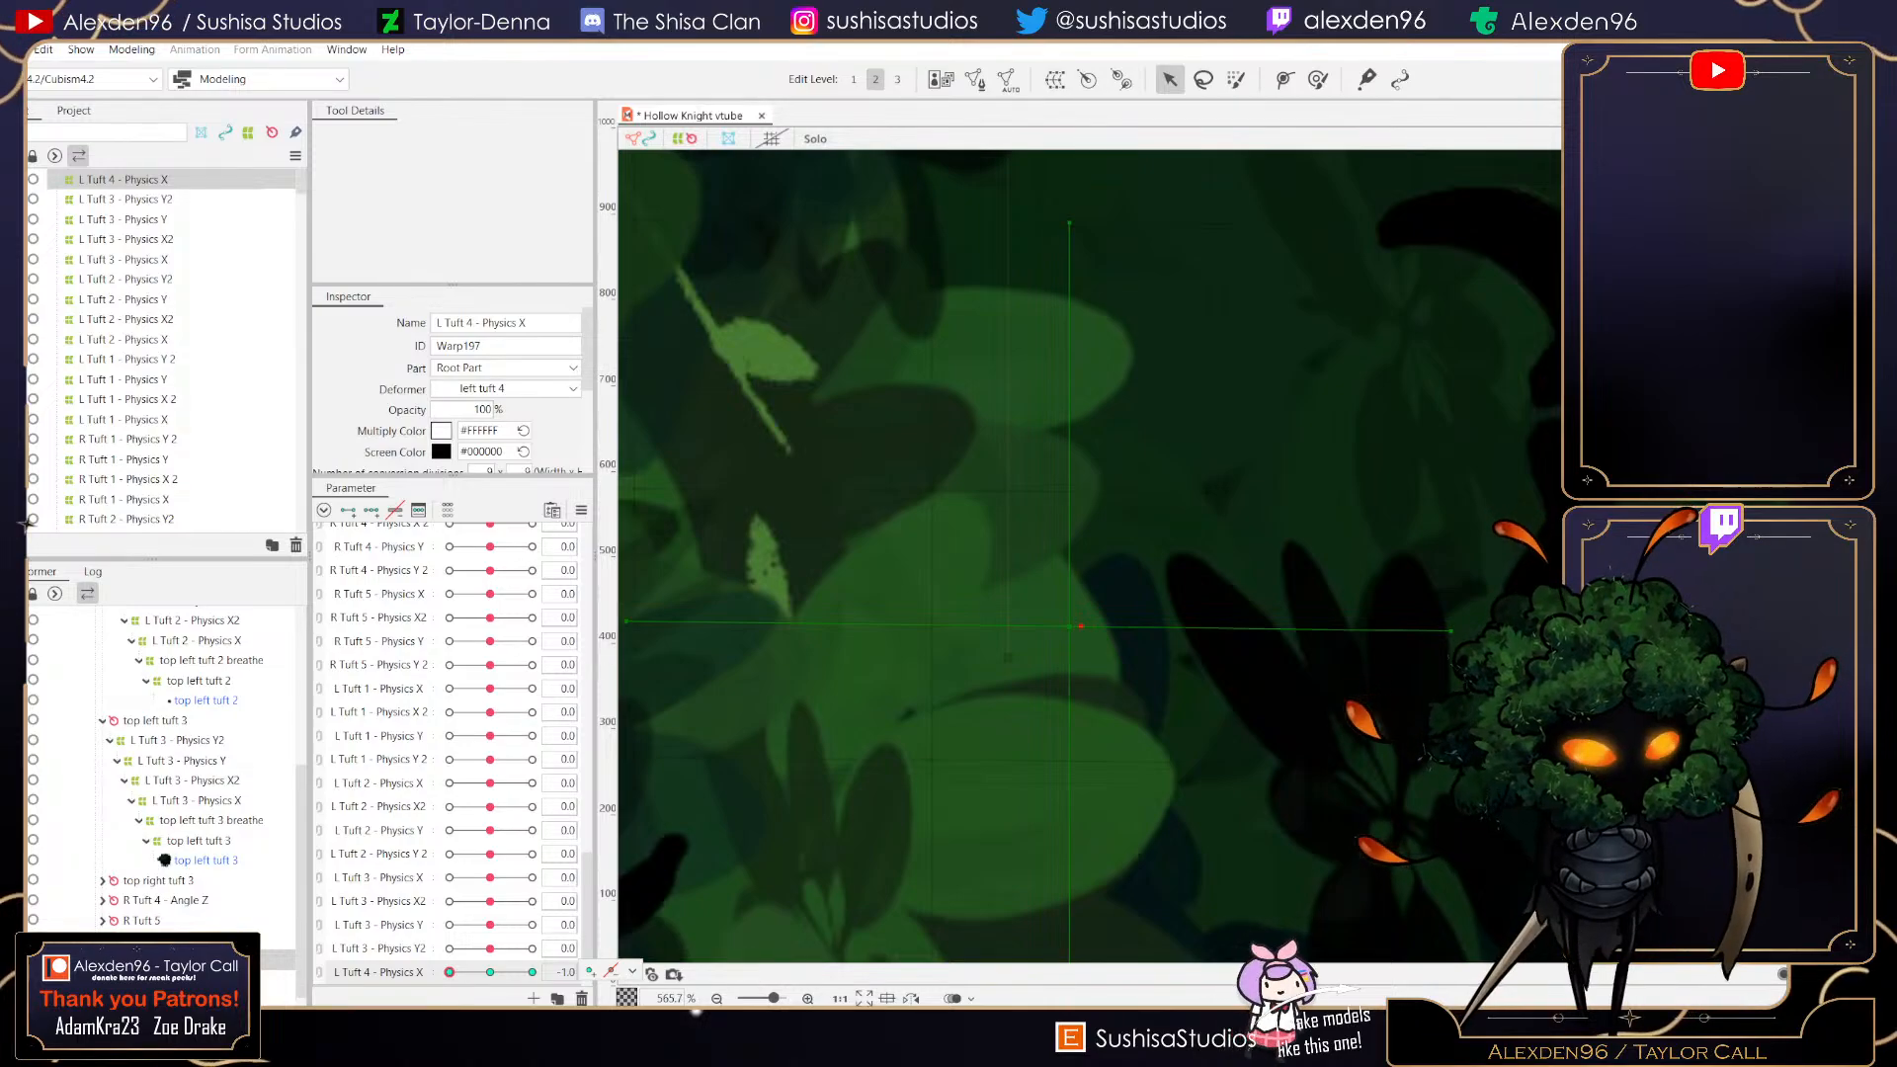
{"action": "scroll", "coordinate": [1046, 617], "scroll_direction": "down", "scroll_amount": 4}
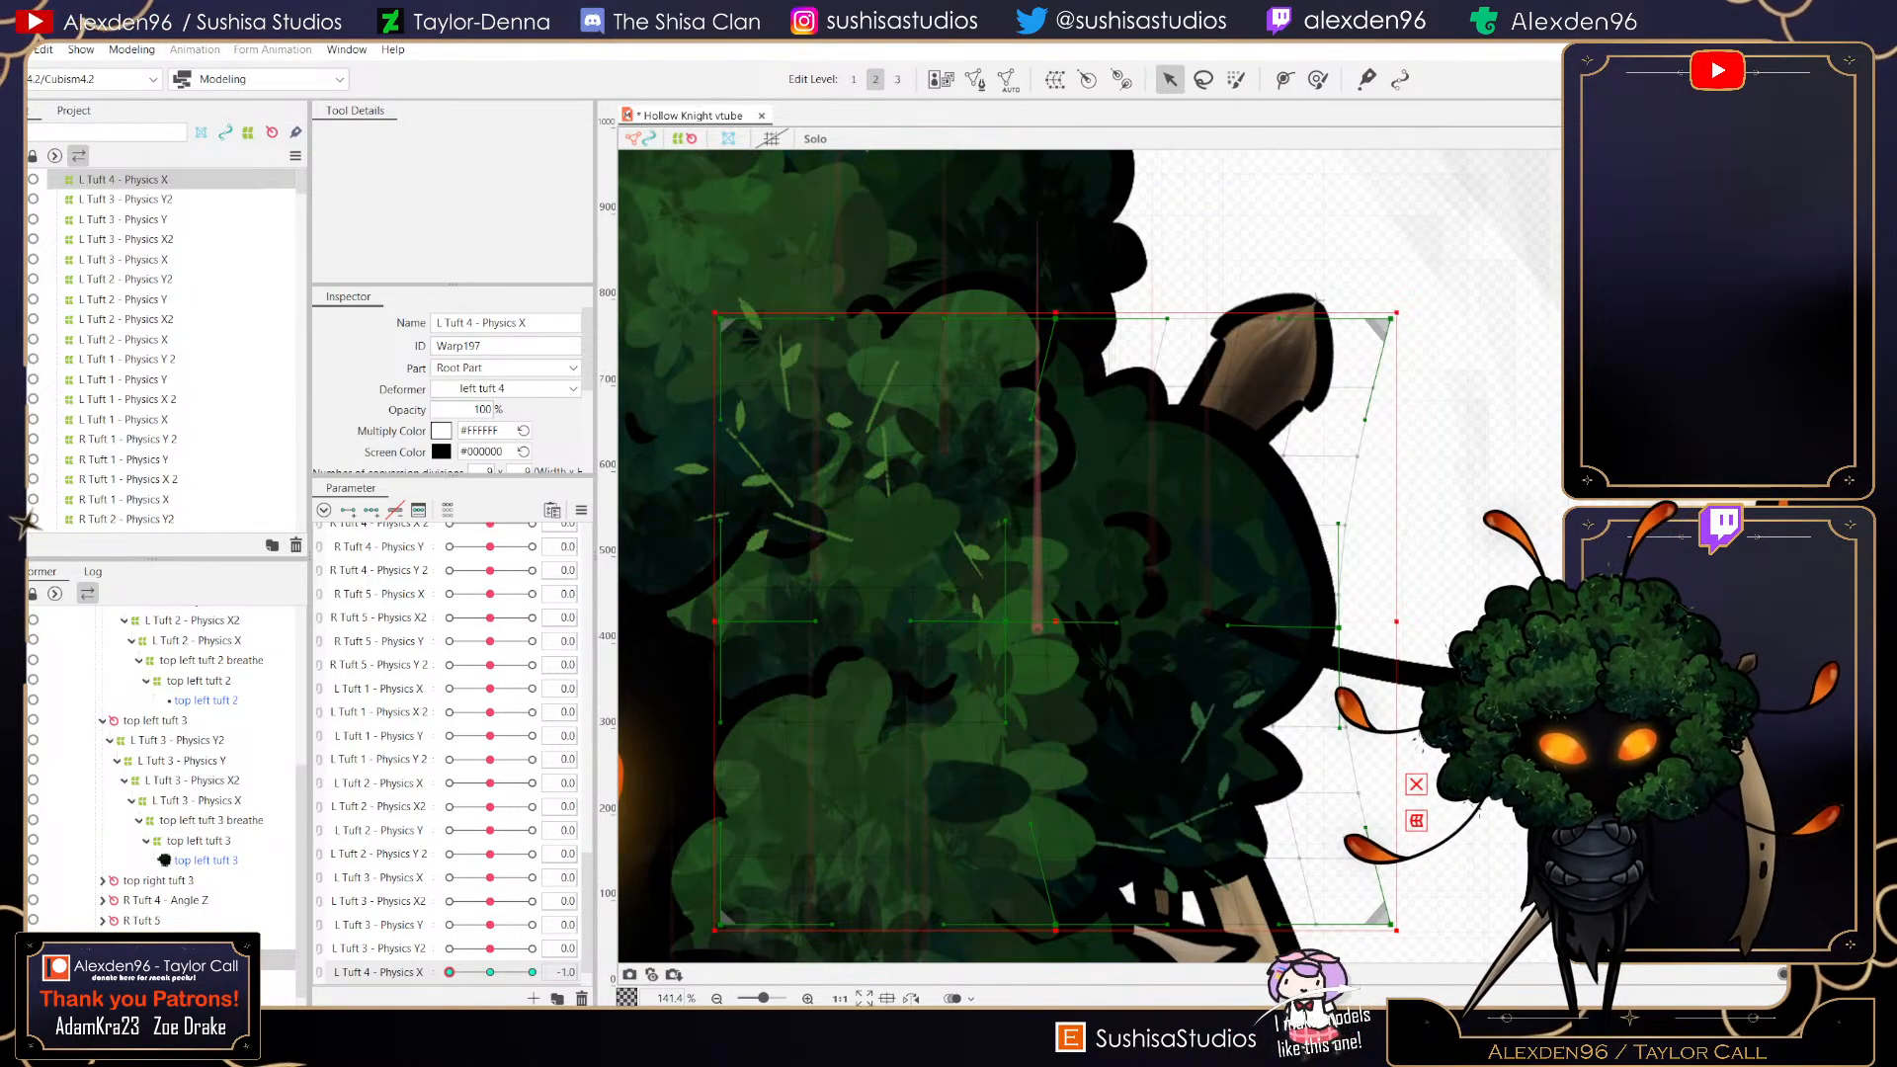
{"action": "left_click_drag", "start_coordinate": [720, 621], "coordinate": [702, 619]}
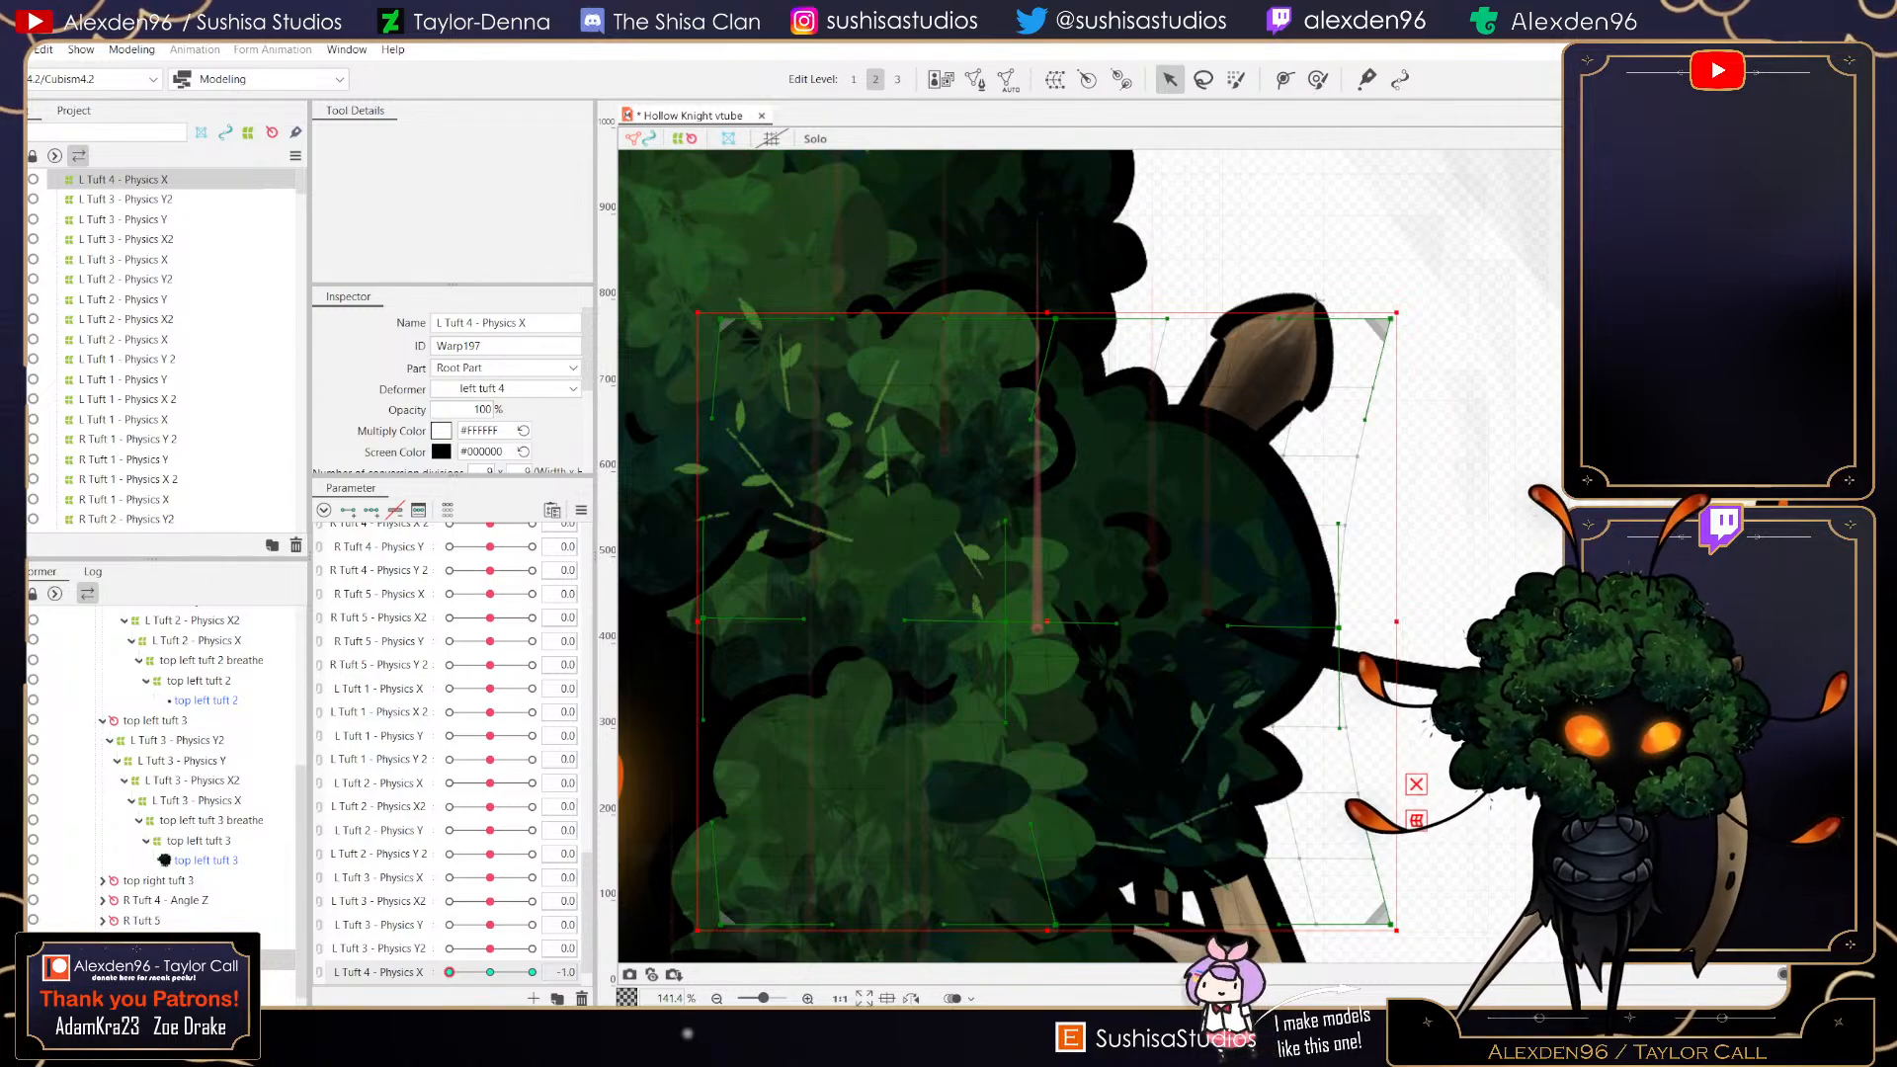
{"action": "left_click_drag", "start_coordinate": [1055, 318], "coordinate": [1058, 295]}
{"action": "left_click_drag", "start_coordinate": [1055, 925], "coordinate": [1053, 954]}
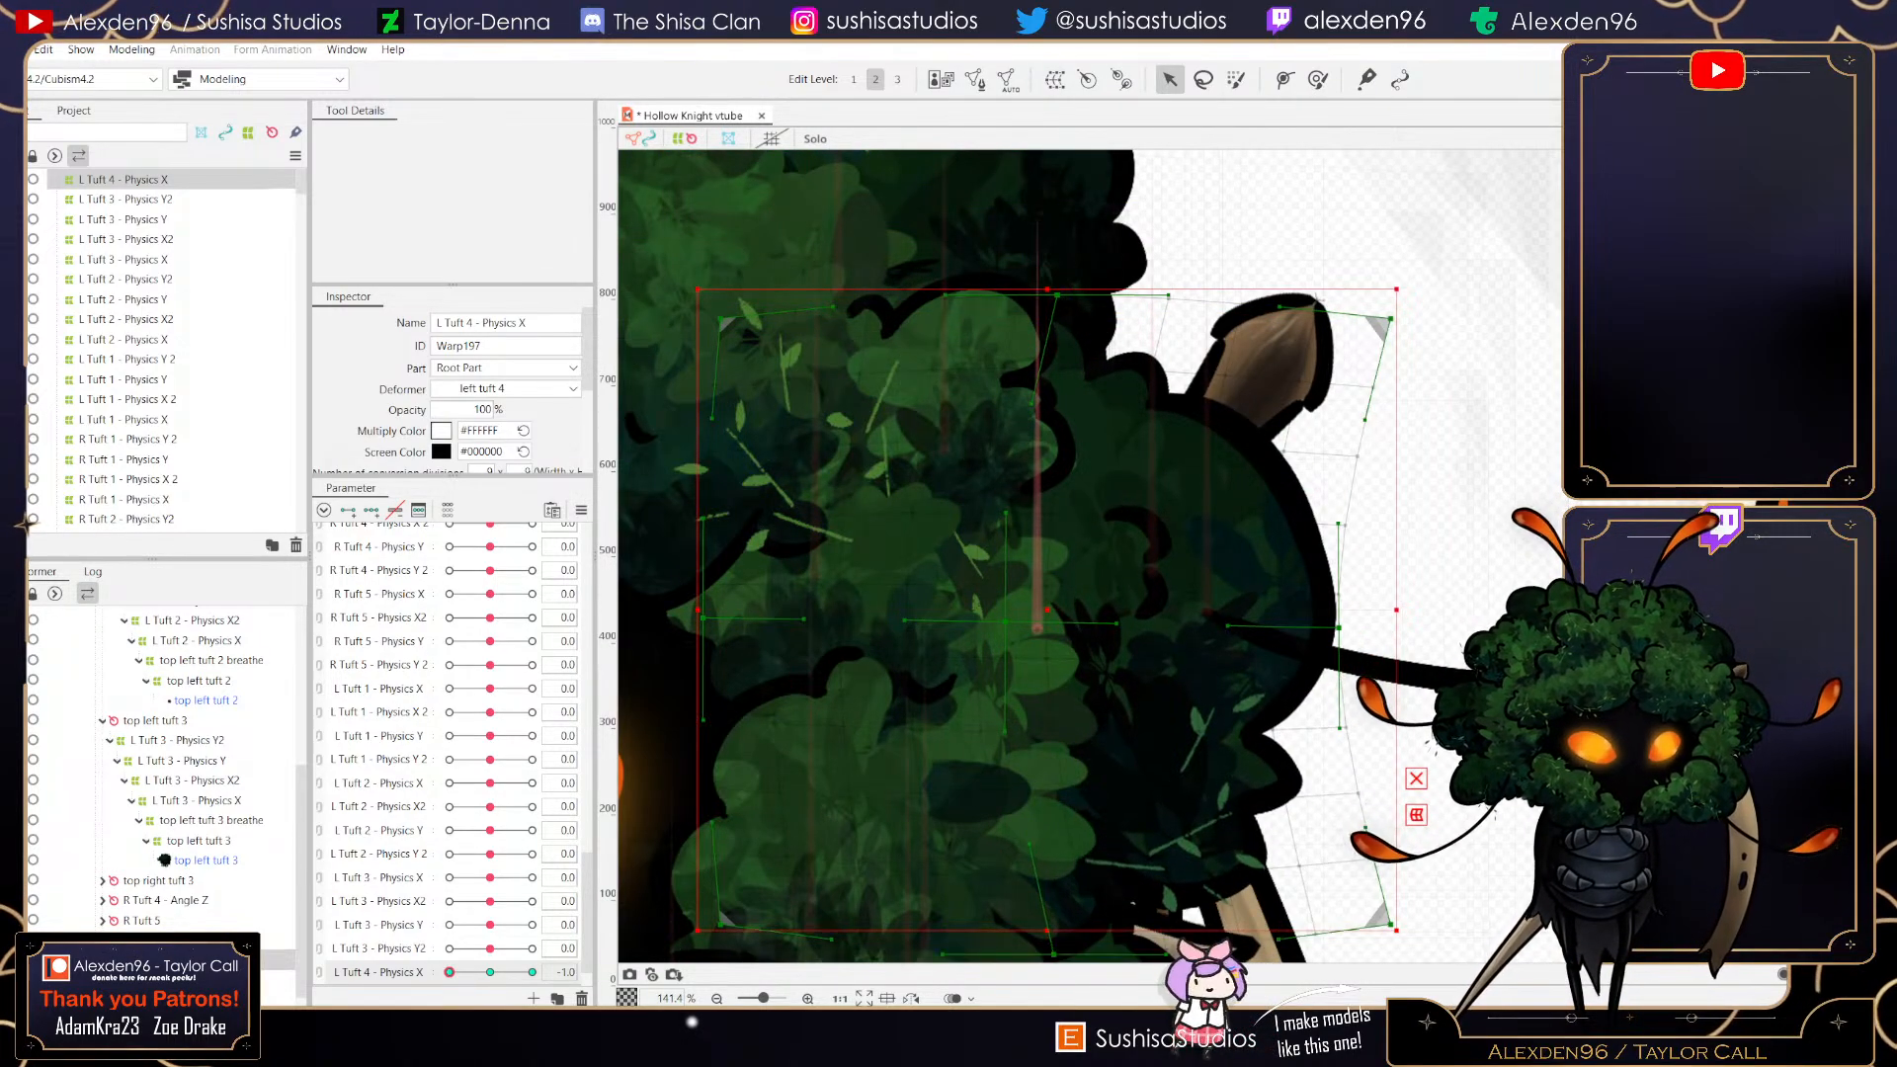
{"action": "scroll", "coordinate": [1033, 830], "scroll_direction": "down", "scroll_amount": 3}
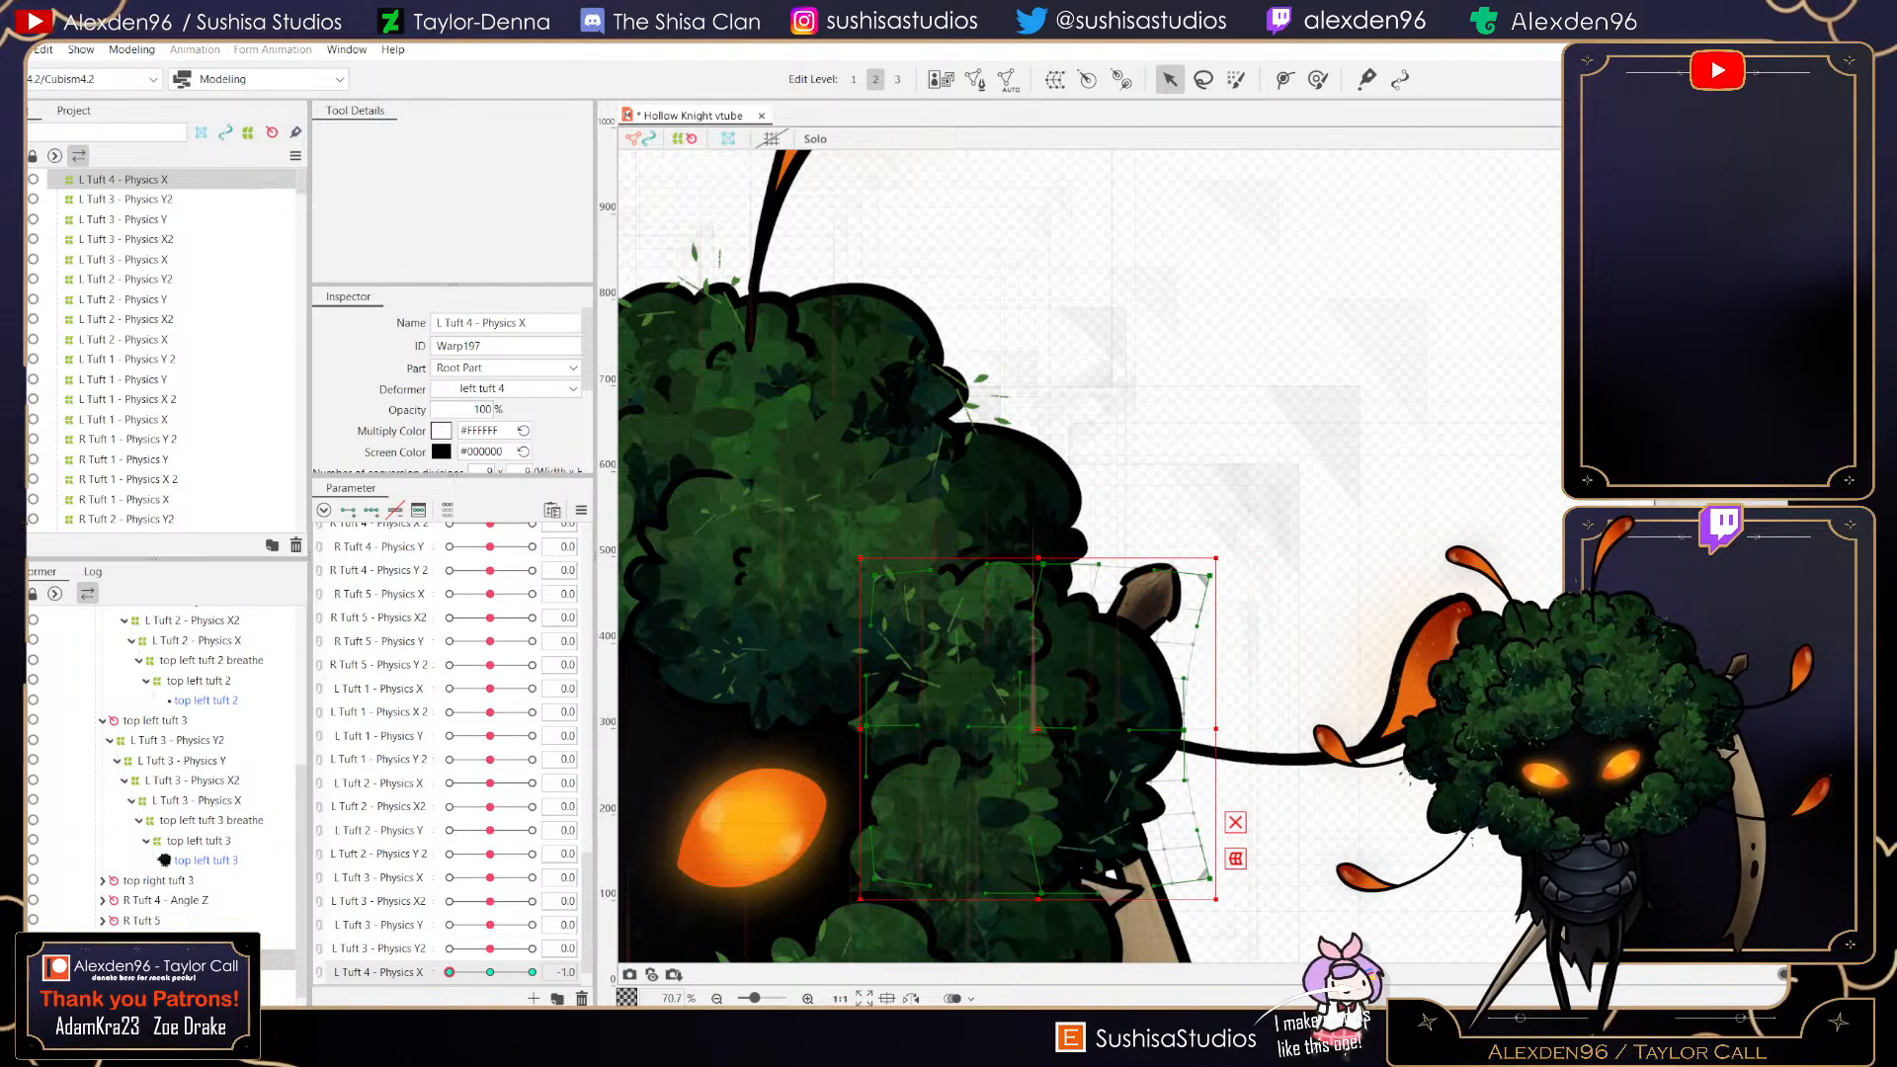
{"action": "left_click", "coordinate": [490, 973]}
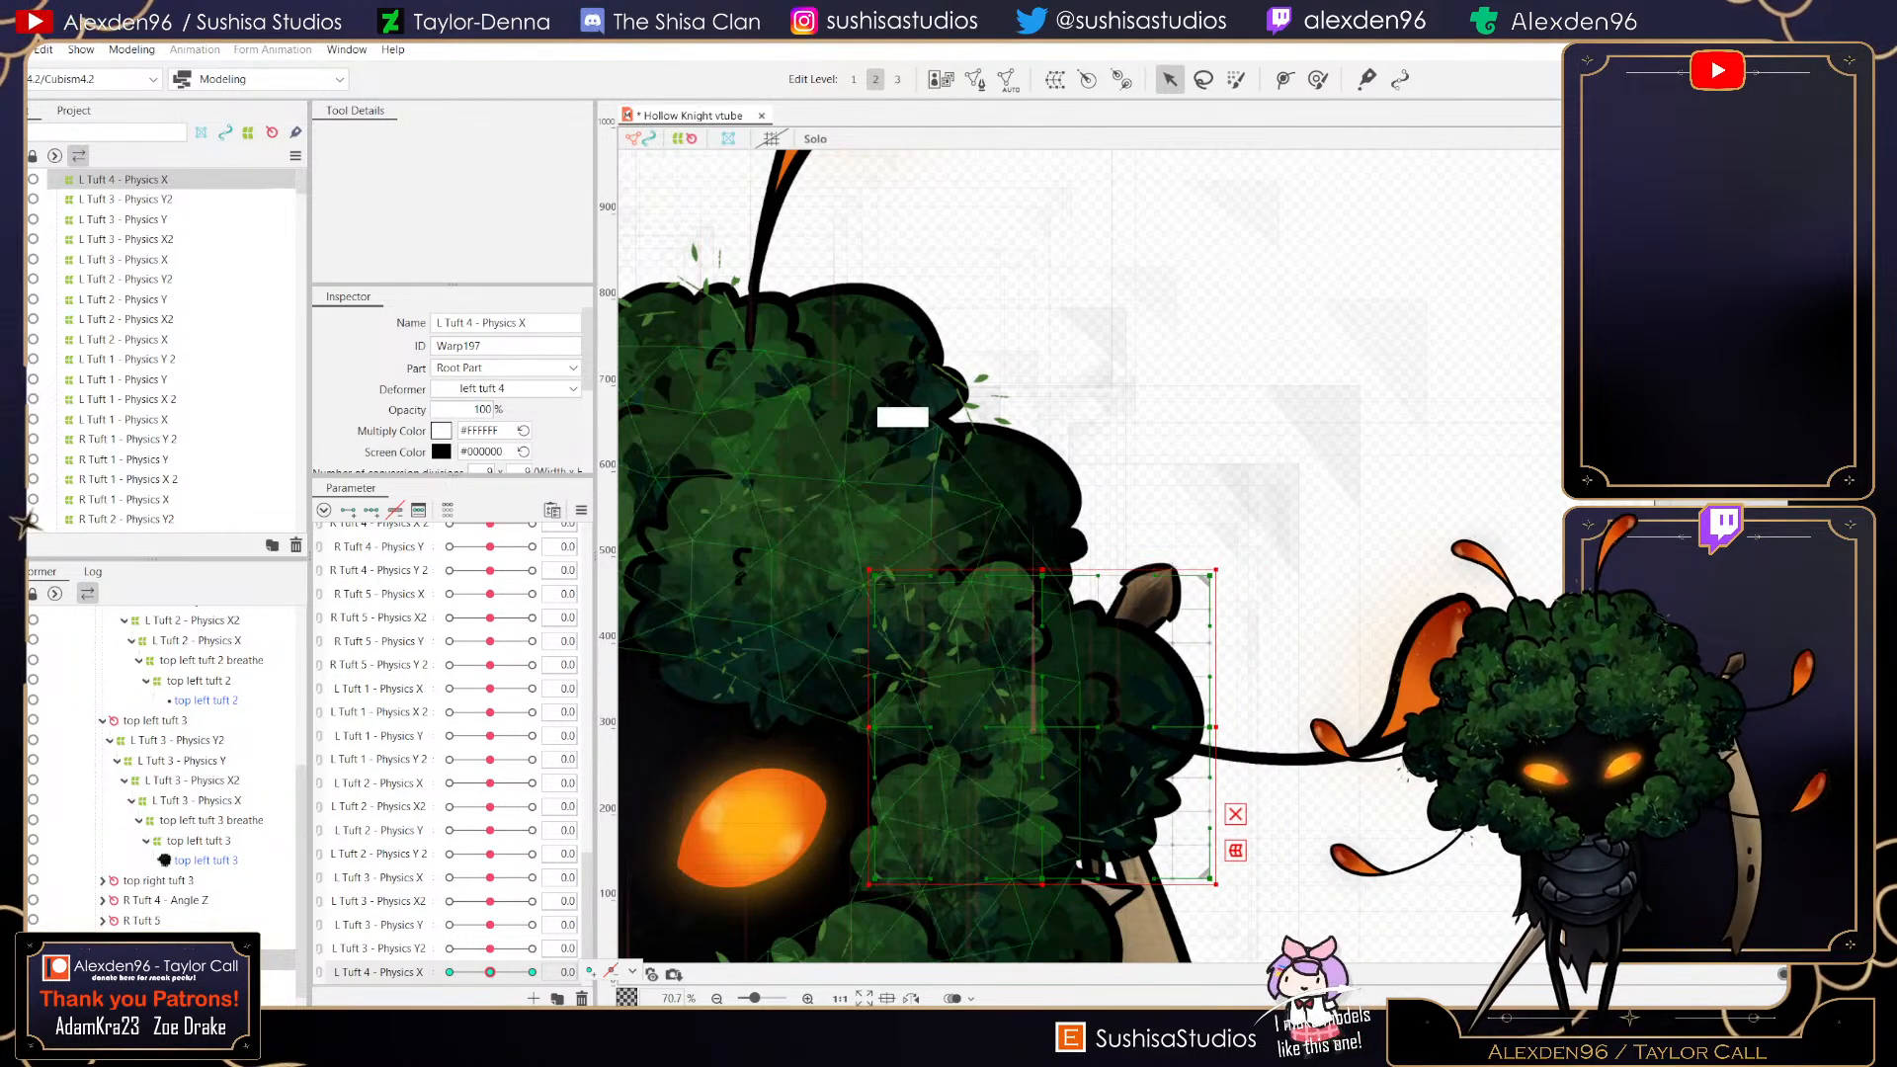
- Create a parent warp deformer named L Tuft 4 - Physics X2 in Root Part with 9 × 9 conversion divisions
{"action": "left_click", "coordinate": [1055, 79]}
{"action": "left_click", "coordinate": [977, 392]}
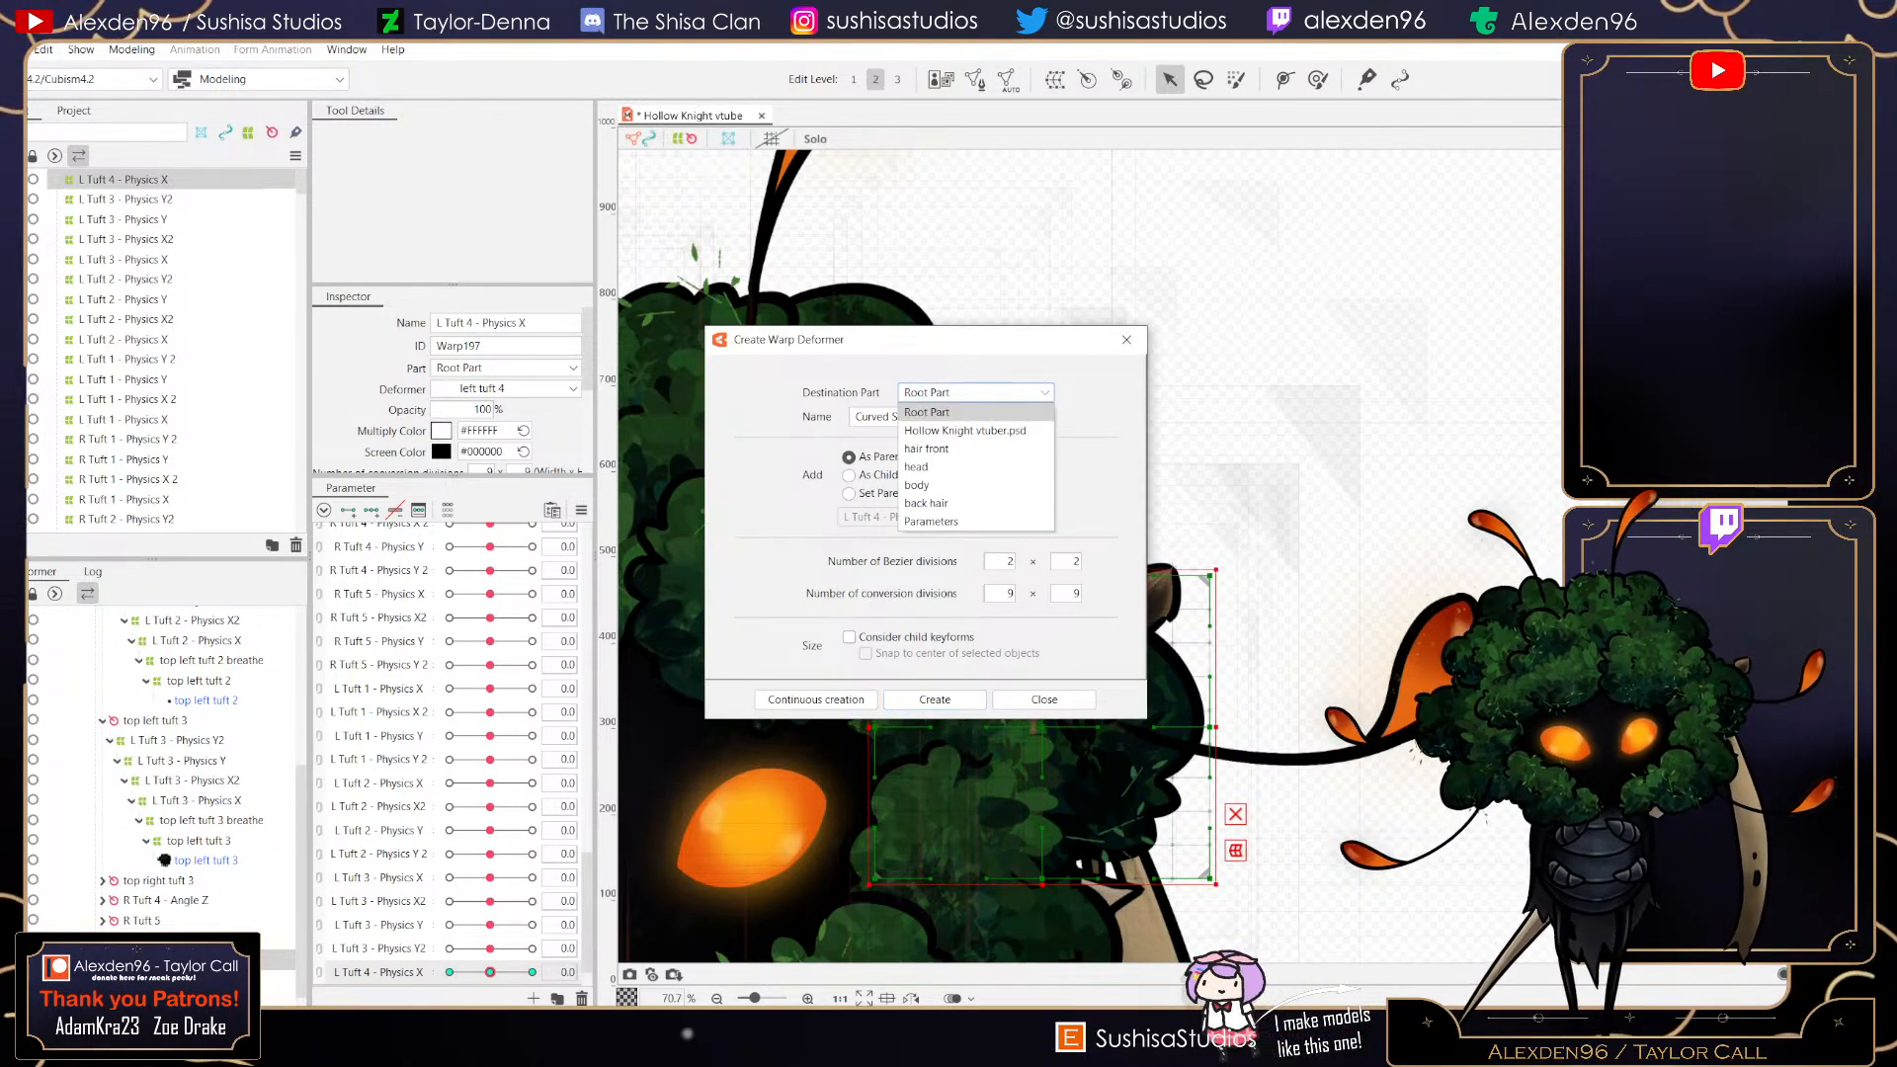
{"action": "left_click", "coordinate": [867, 417]}
{"action": "key", "text": "ctrl+a"}
{"action": "type", "text": "l"}
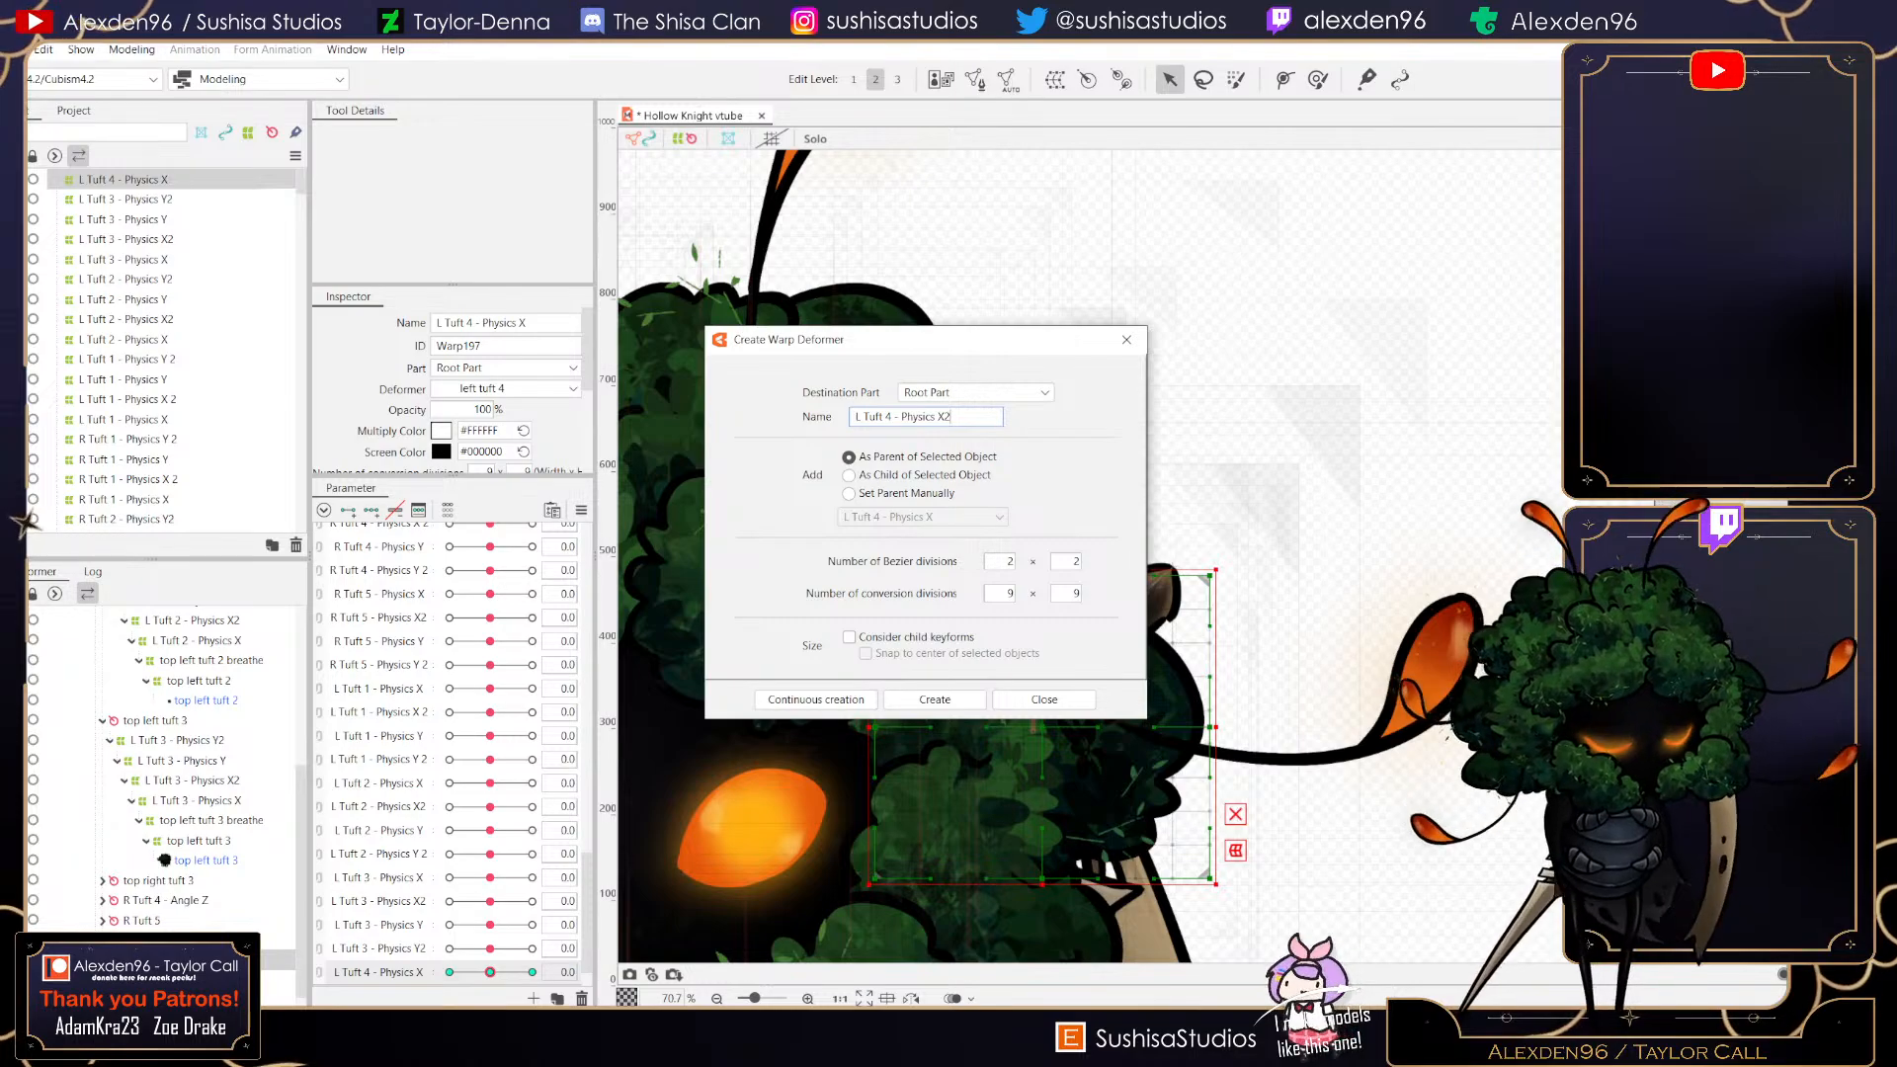
{"action": "left_click", "coordinate": [935, 700]}
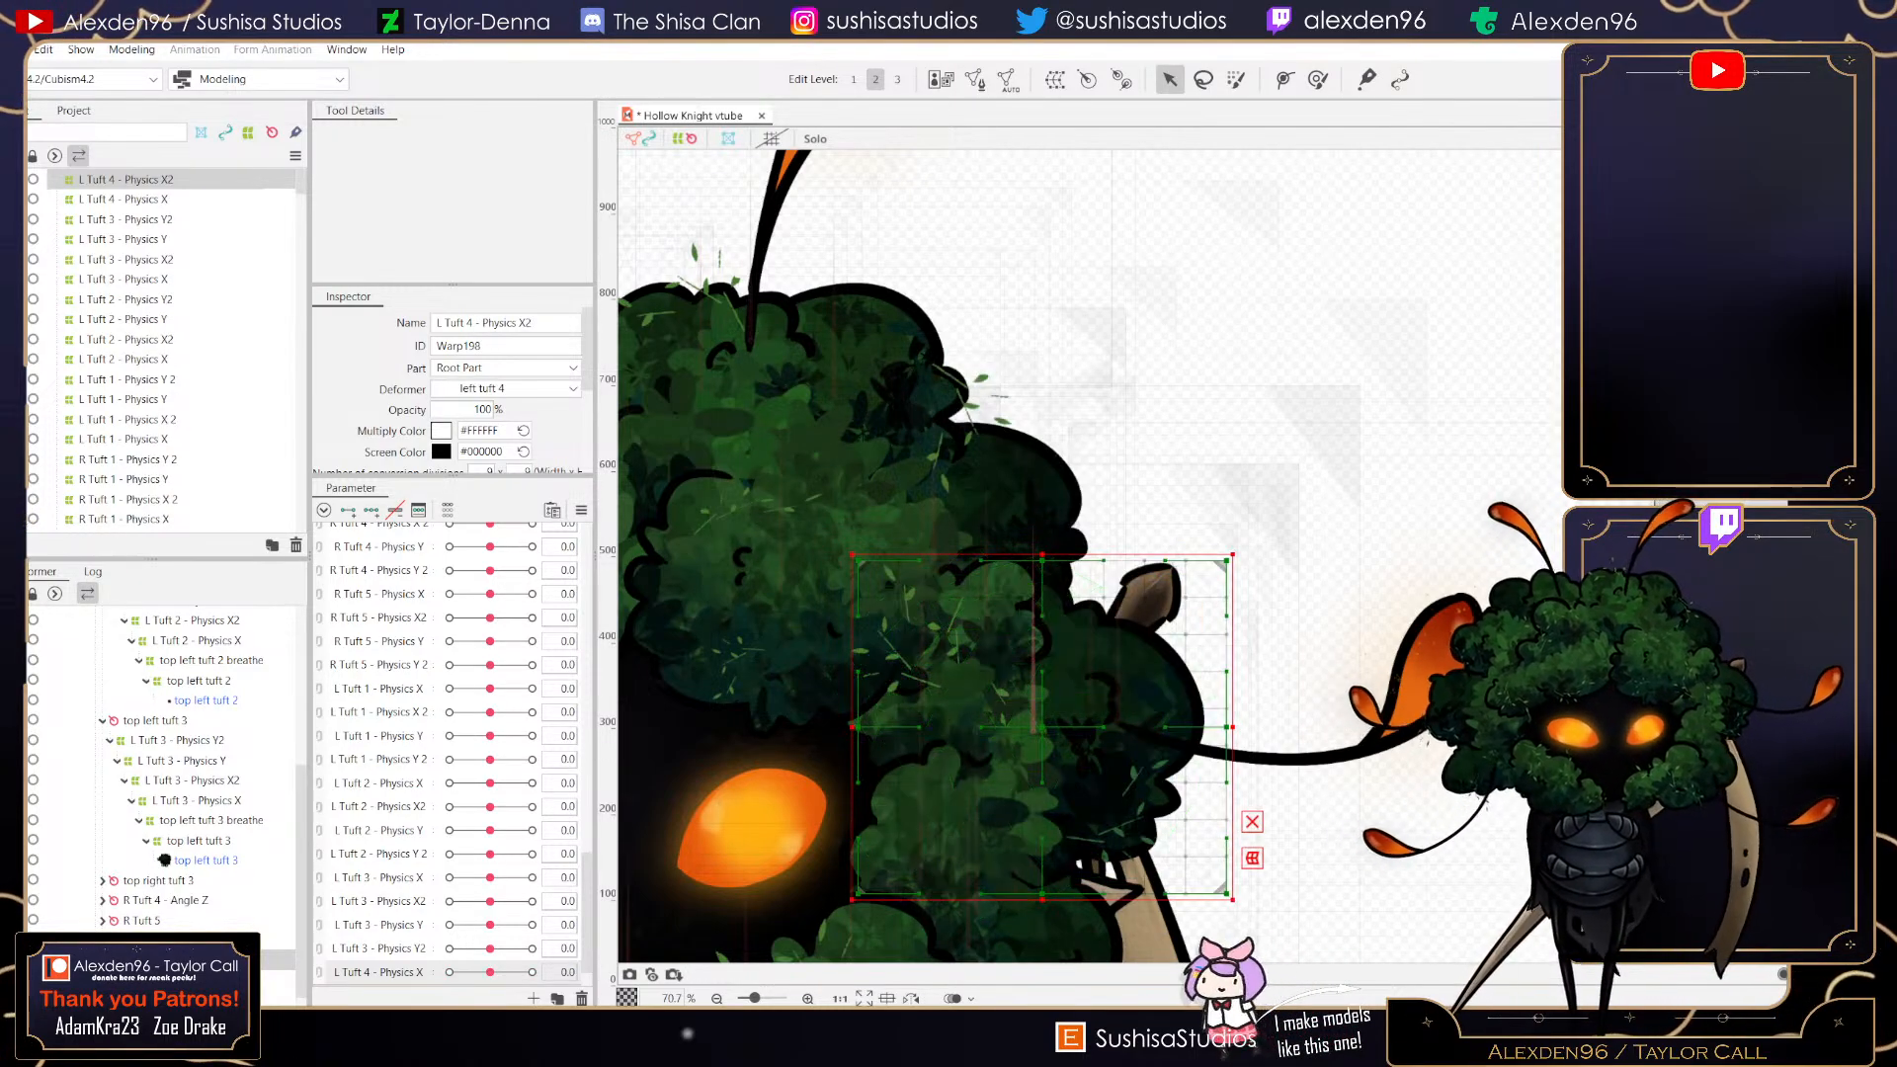
- Create a new parameter named L Tuft 4 - Physics X2 with range -1 to 1
{"action": "scroll", "coordinate": [449, 756], "scroll_direction": "down", "scroll_amount": 1}
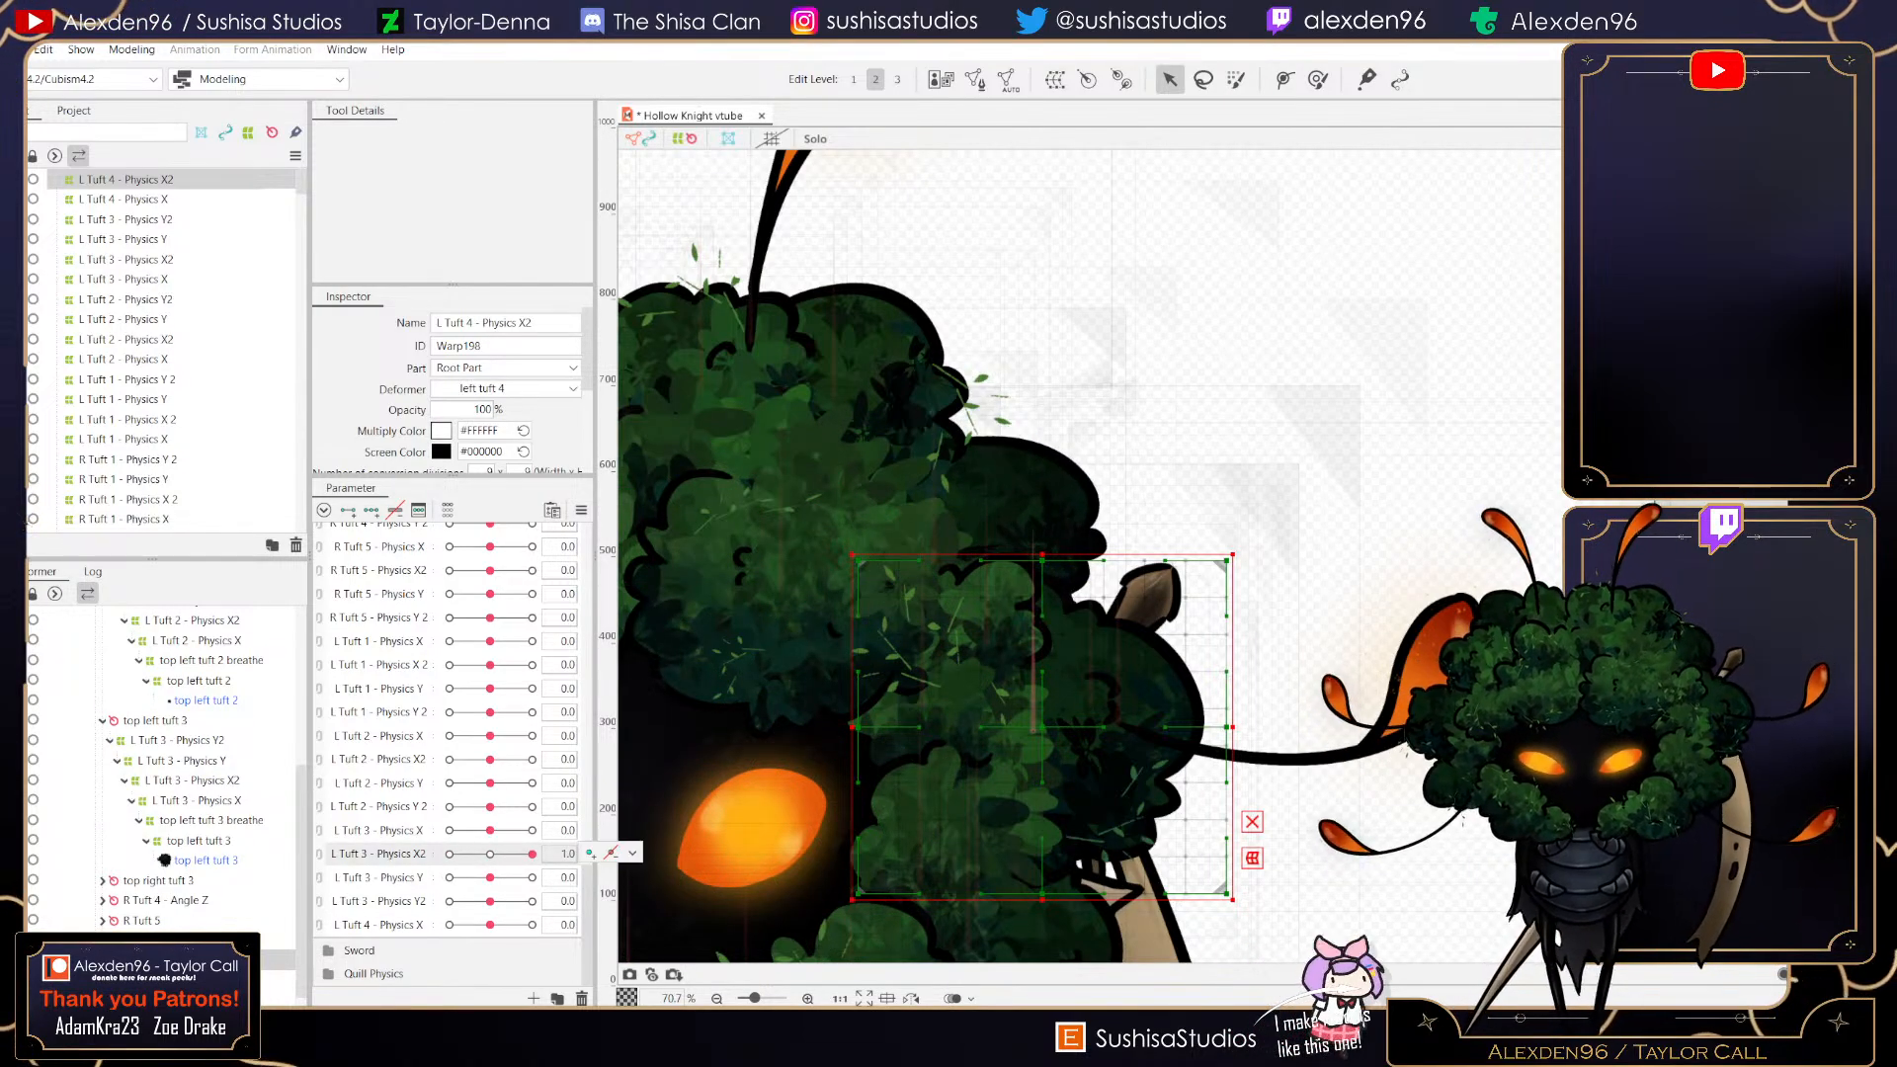
{"action": "left_click", "coordinate": [534, 998]}
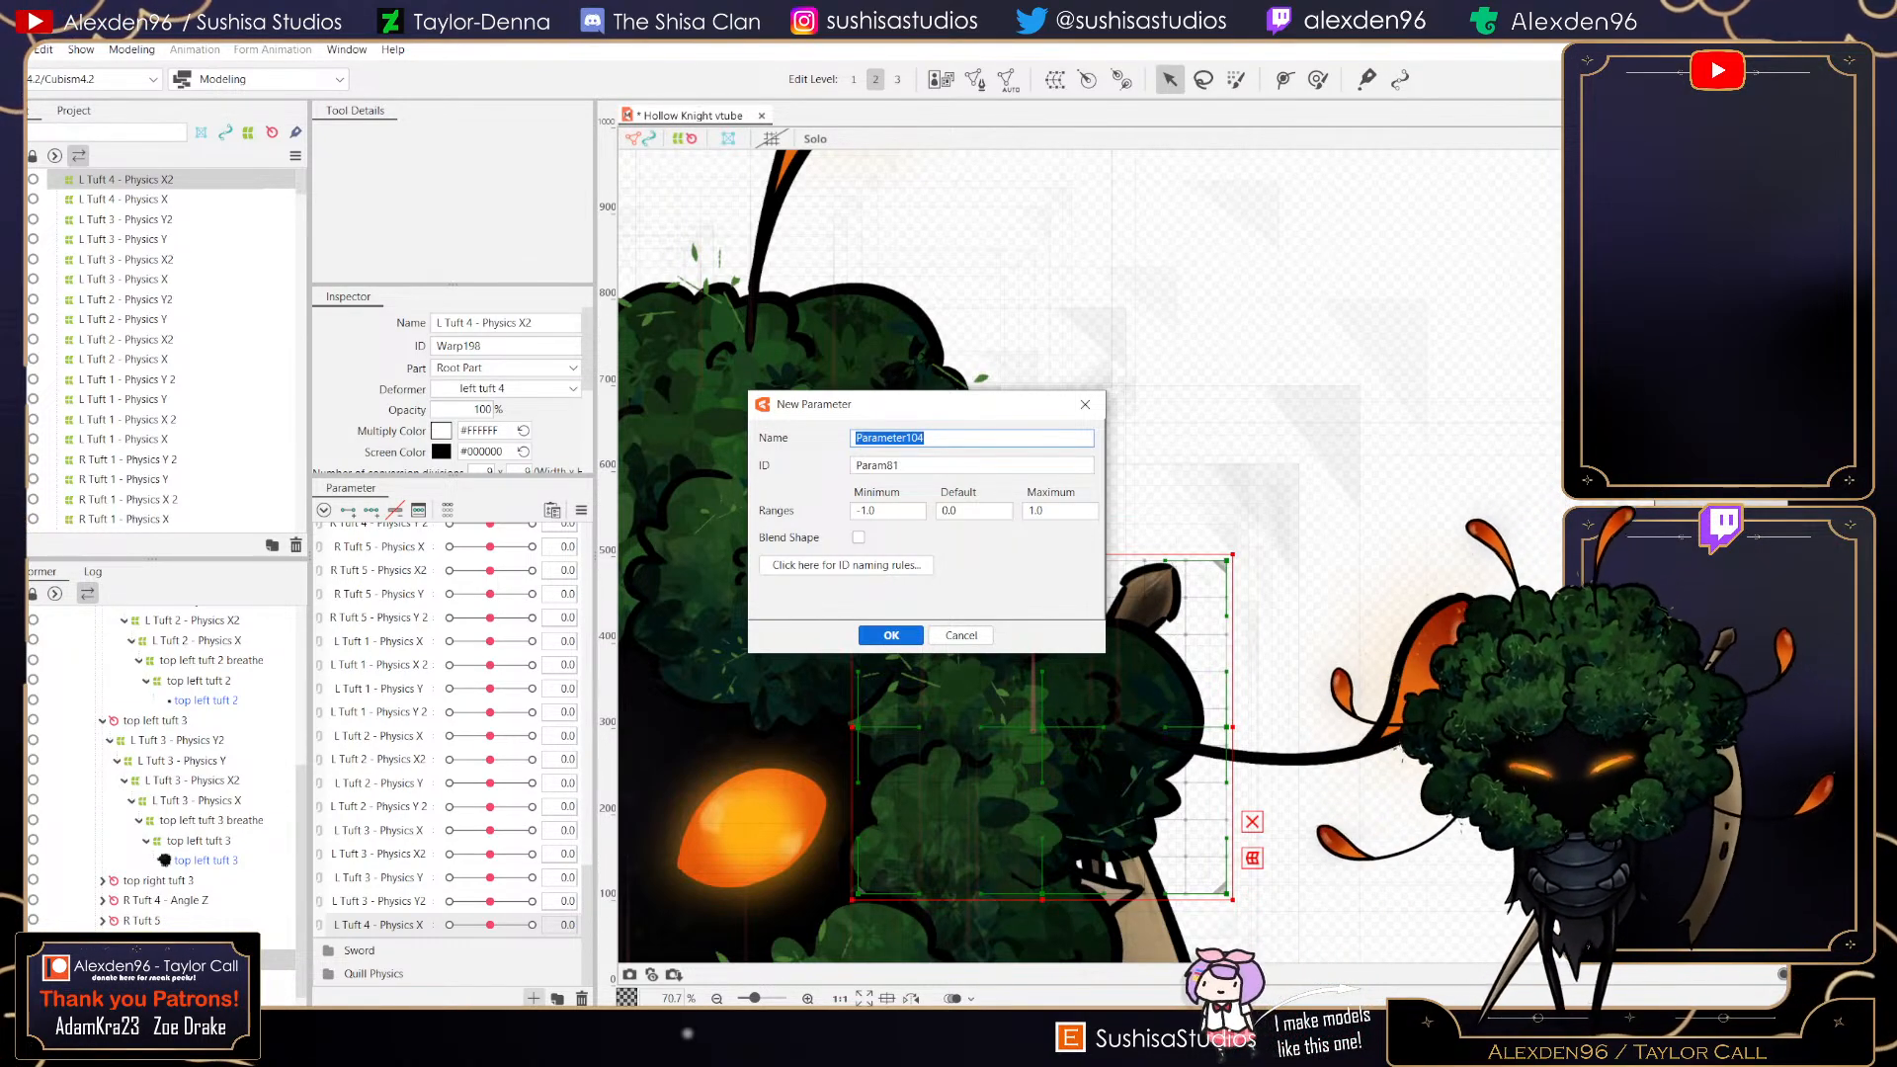
{"action": "type", "text": "L Tuft 4 - Physics Y"}
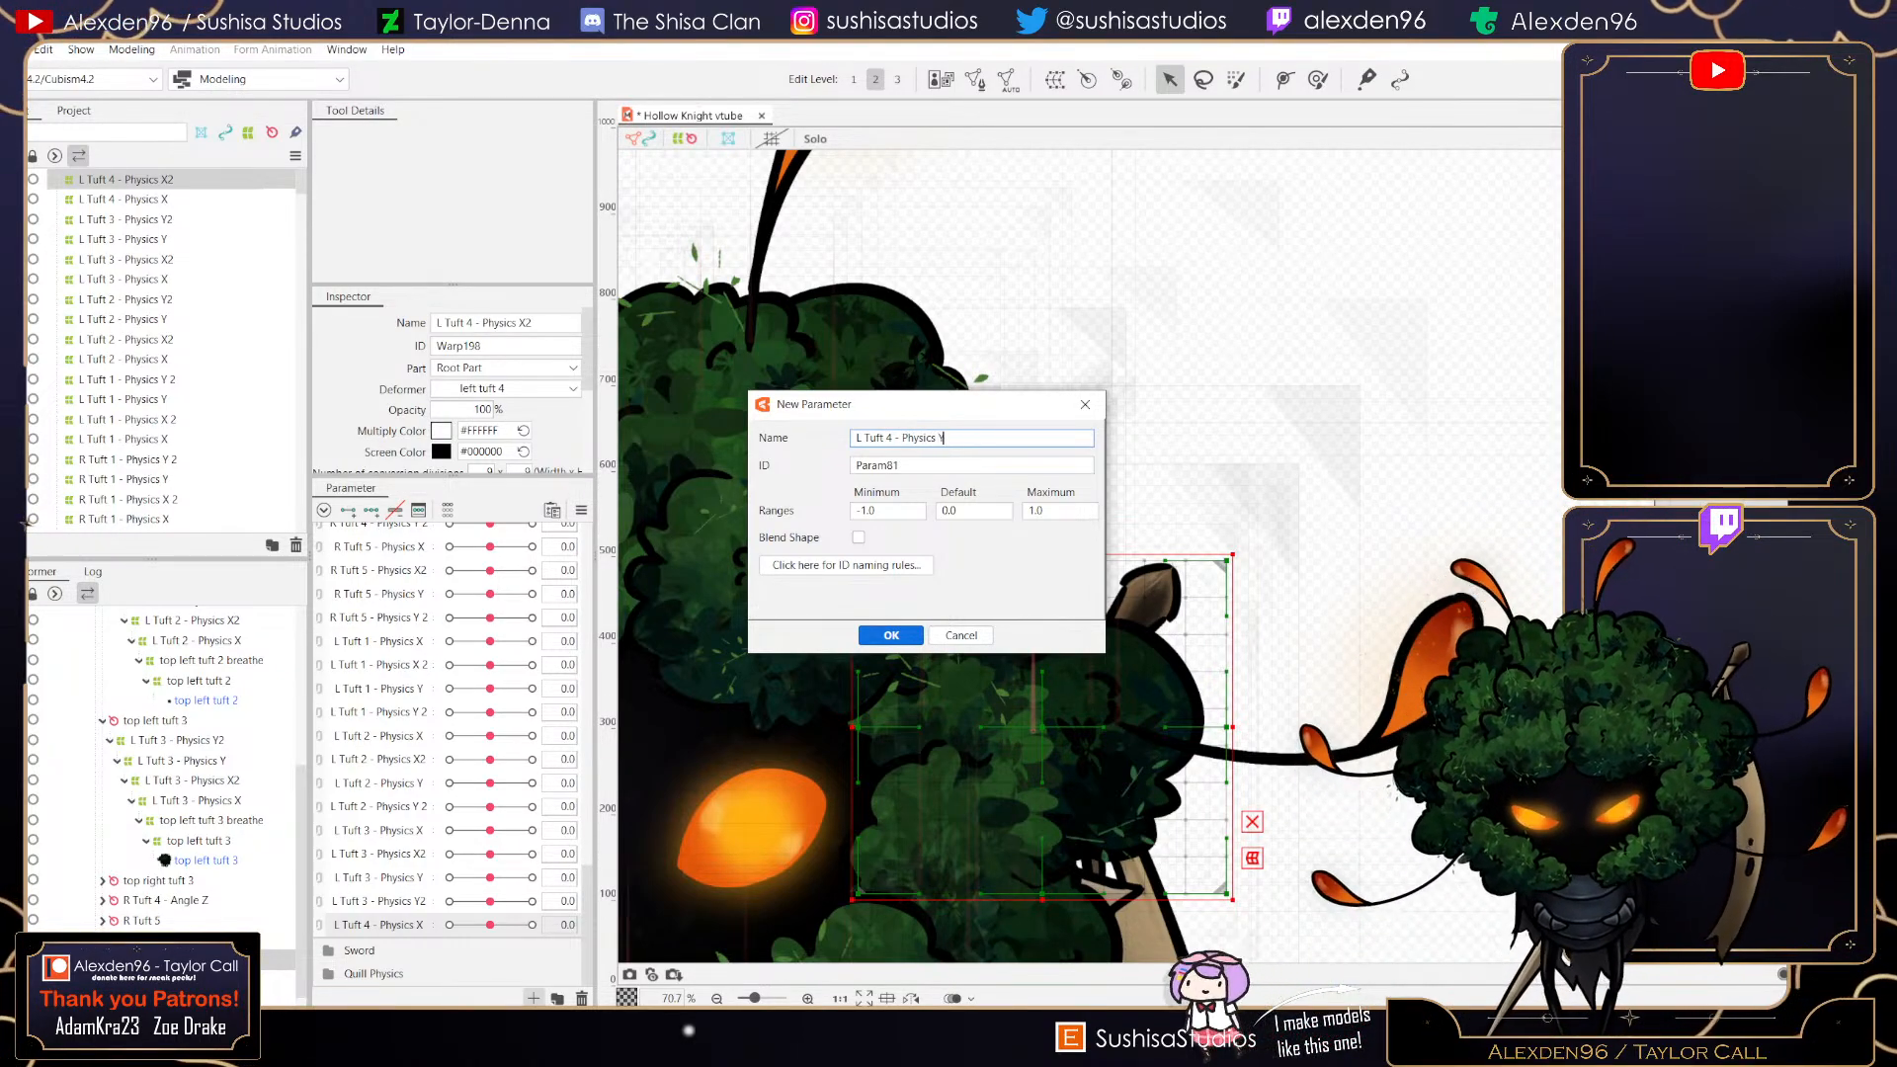
{"action": "key", "text": "BackSpace"}
{"action": "type", "text": "X"}
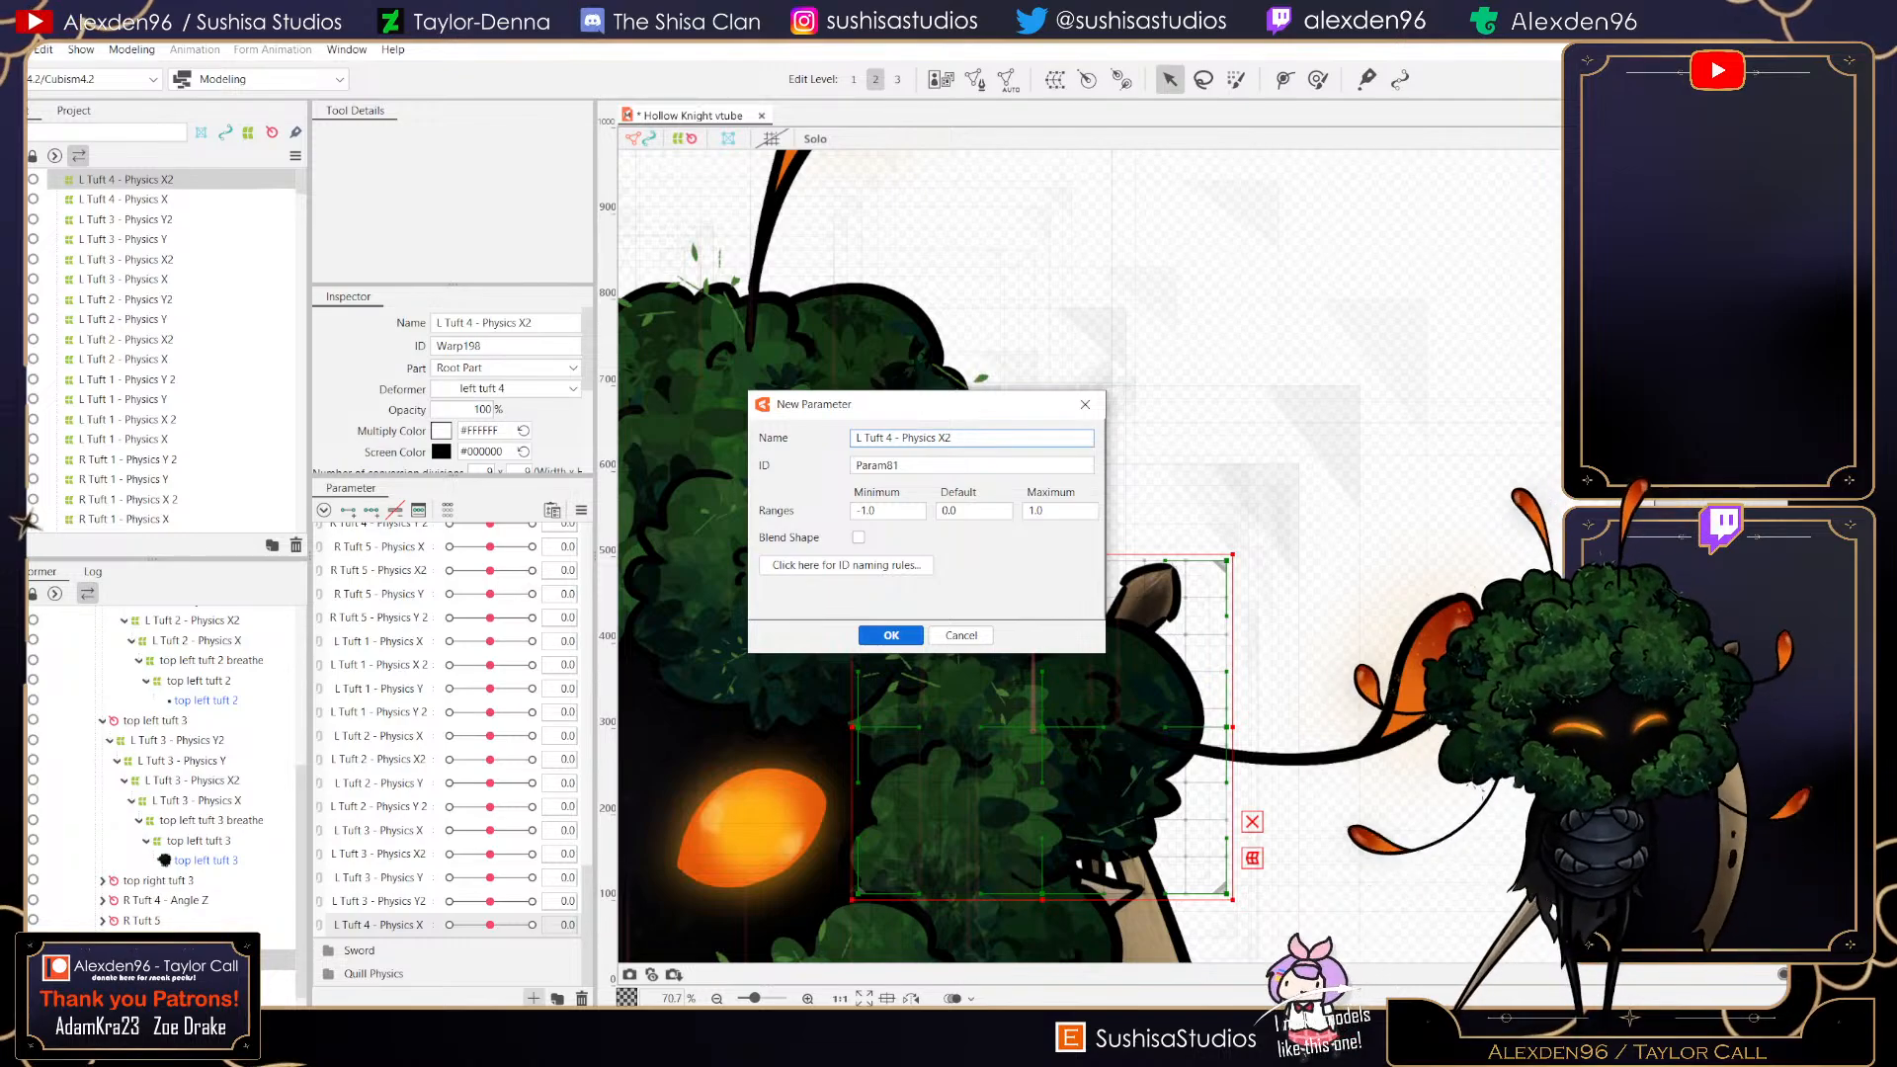
{"action": "type", "text": "2"}
{"action": "left_click", "coordinate": [891, 636]}
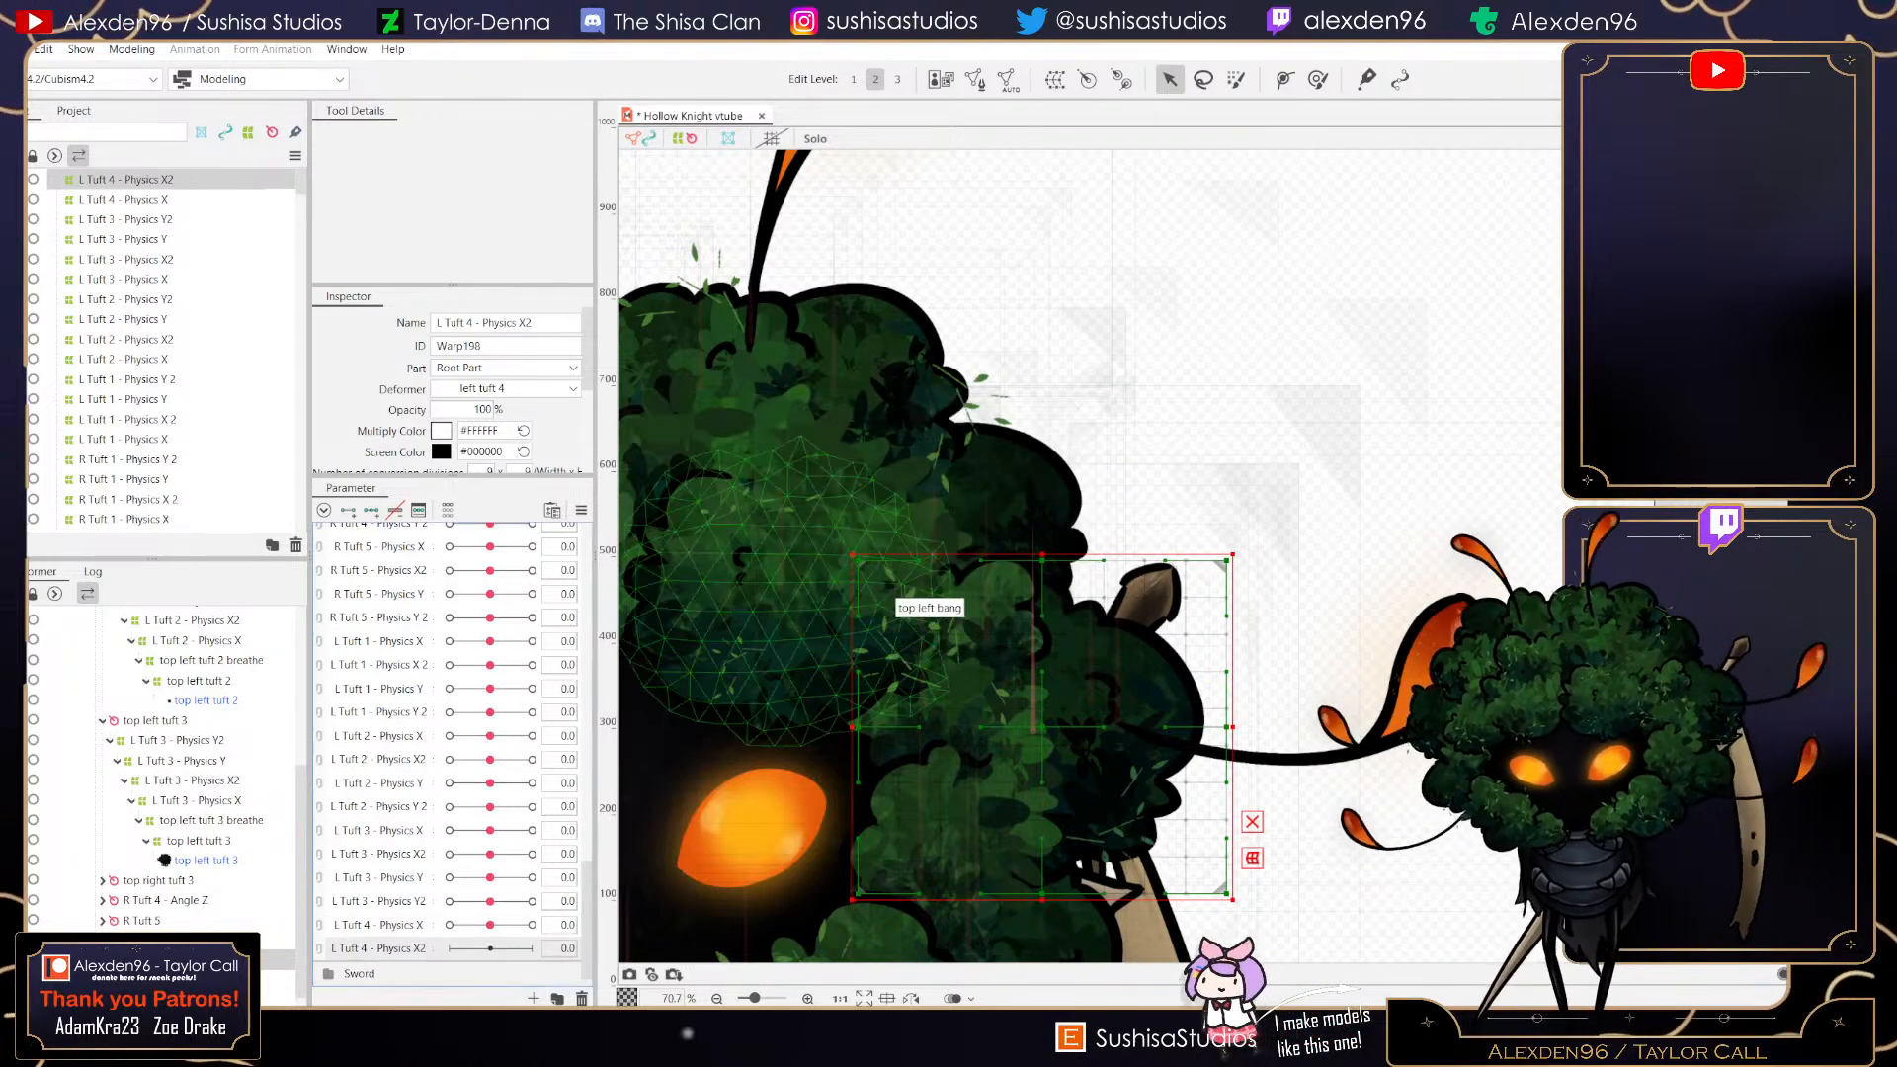
- Add three keyforms to L Tuft 4 - Physics X2 and, at 1, push the deformer's right edge outward and its left middle inward
{"action": "left_click", "coordinate": [372, 511]}
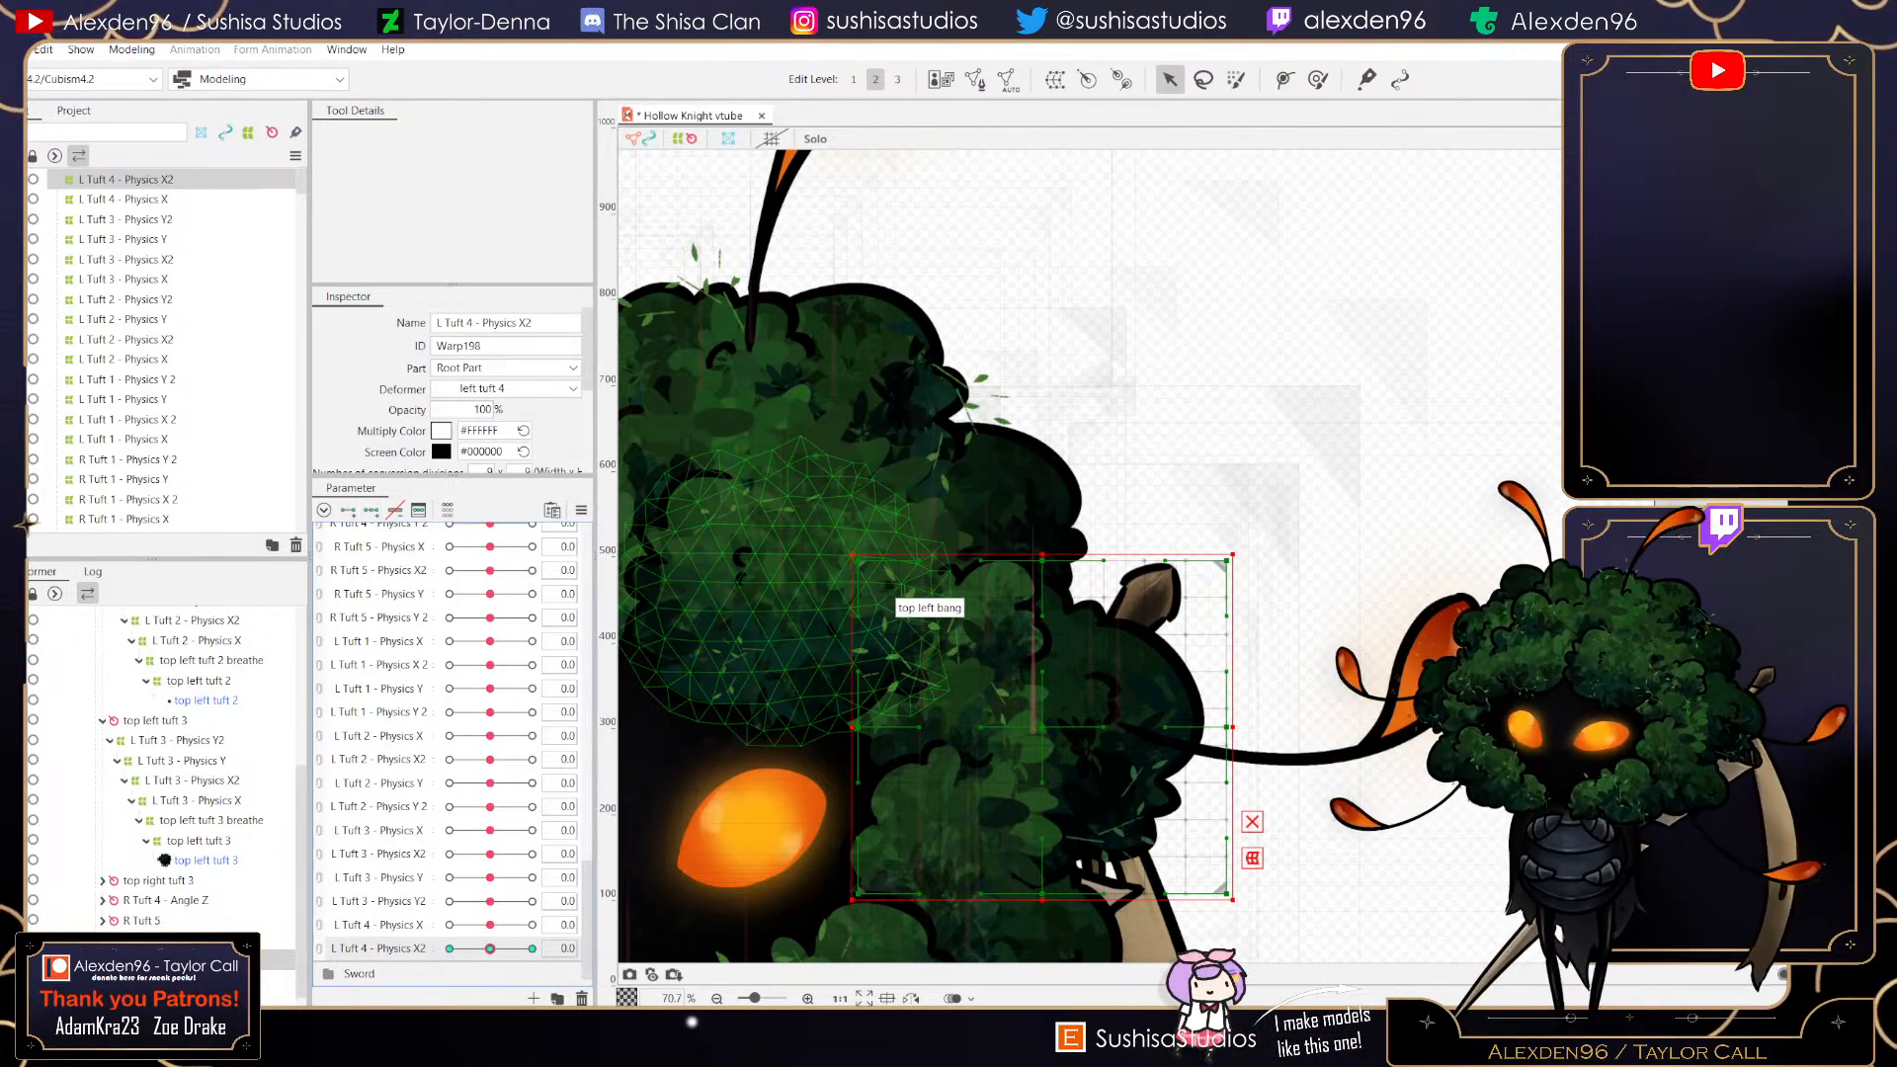
{"action": "left_click", "coordinate": [12, 49]}
{"action": "left_click", "coordinate": [99, 211]}
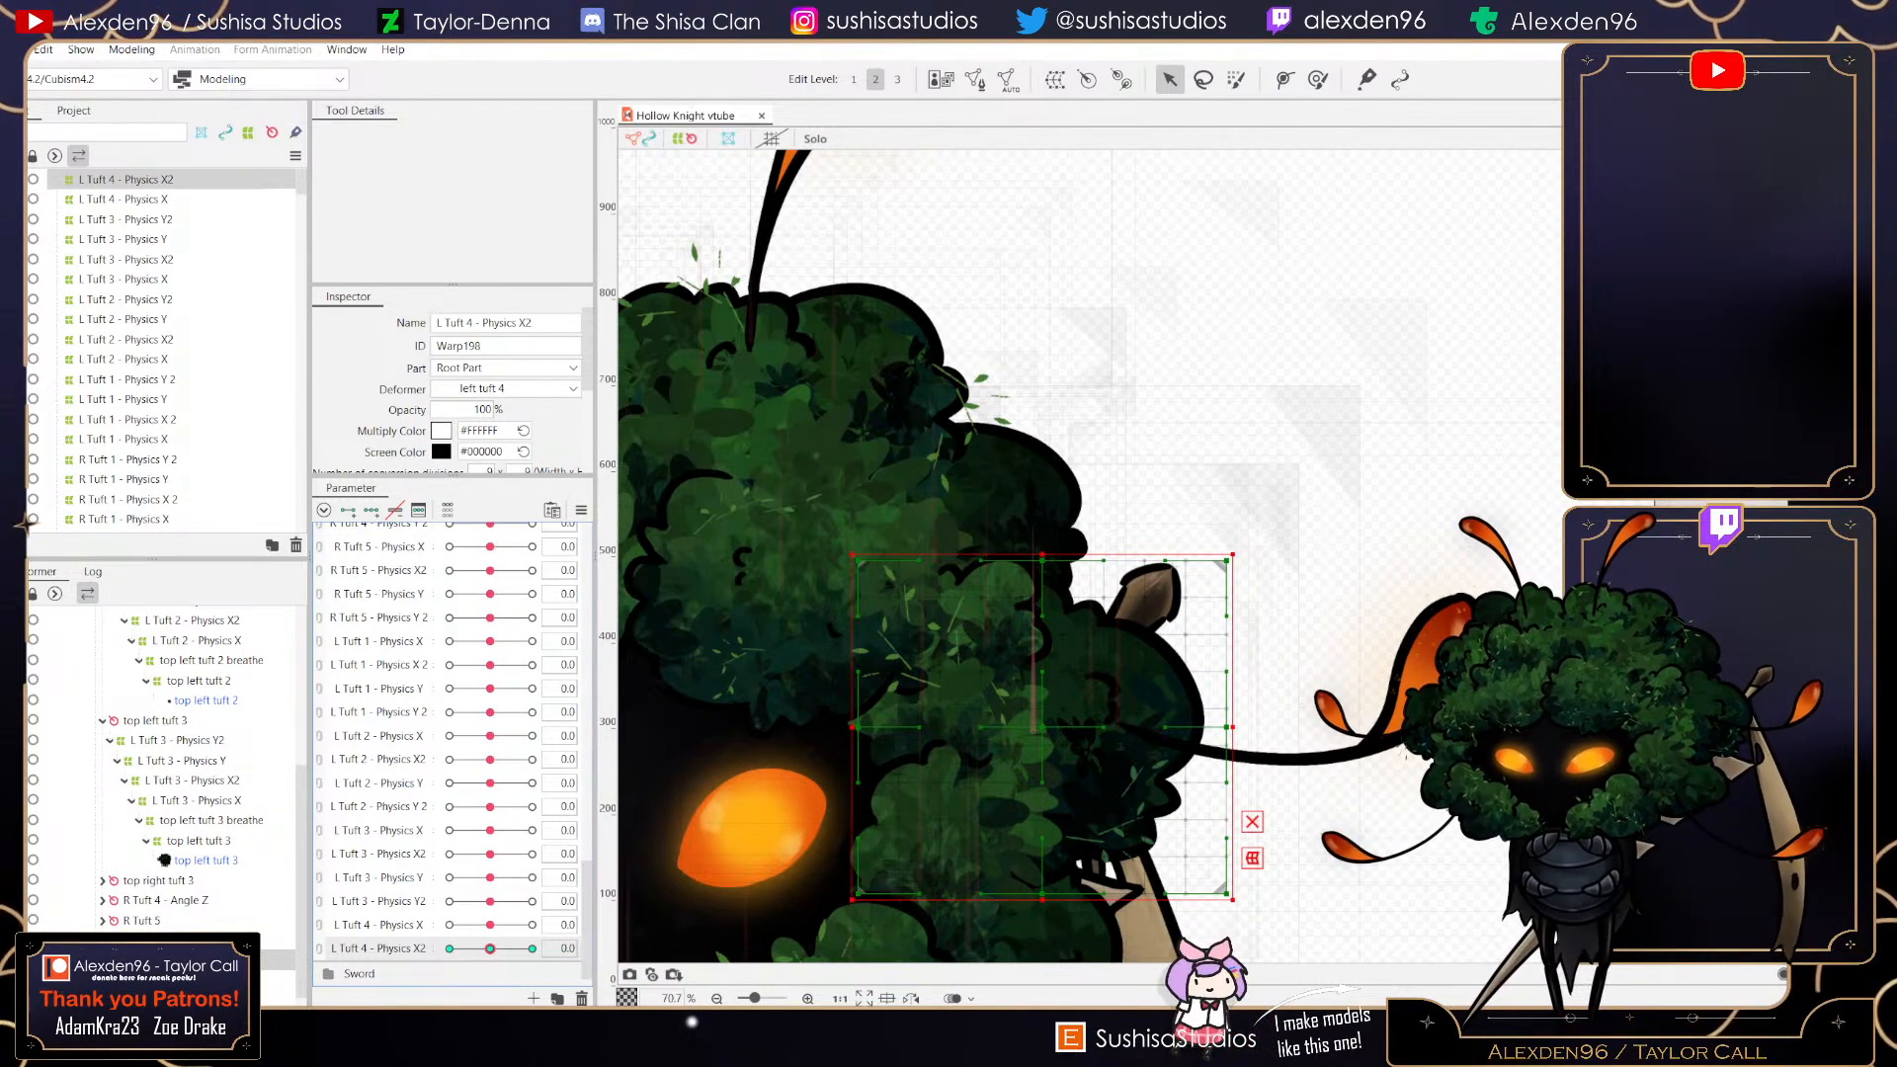
{"action": "mouse_move", "coordinate": [490, 854]}
{"action": "left_mouse_down"}
{"action": "mouse_move", "coordinate": [532, 854]}
{"action": "mouse_move", "coordinate": [490, 854]}
{"action": "mouse_move", "coordinate": [532, 830]}
{"action": "mouse_move", "coordinate": [490, 830]}
{"action": "left_mouse_up"}
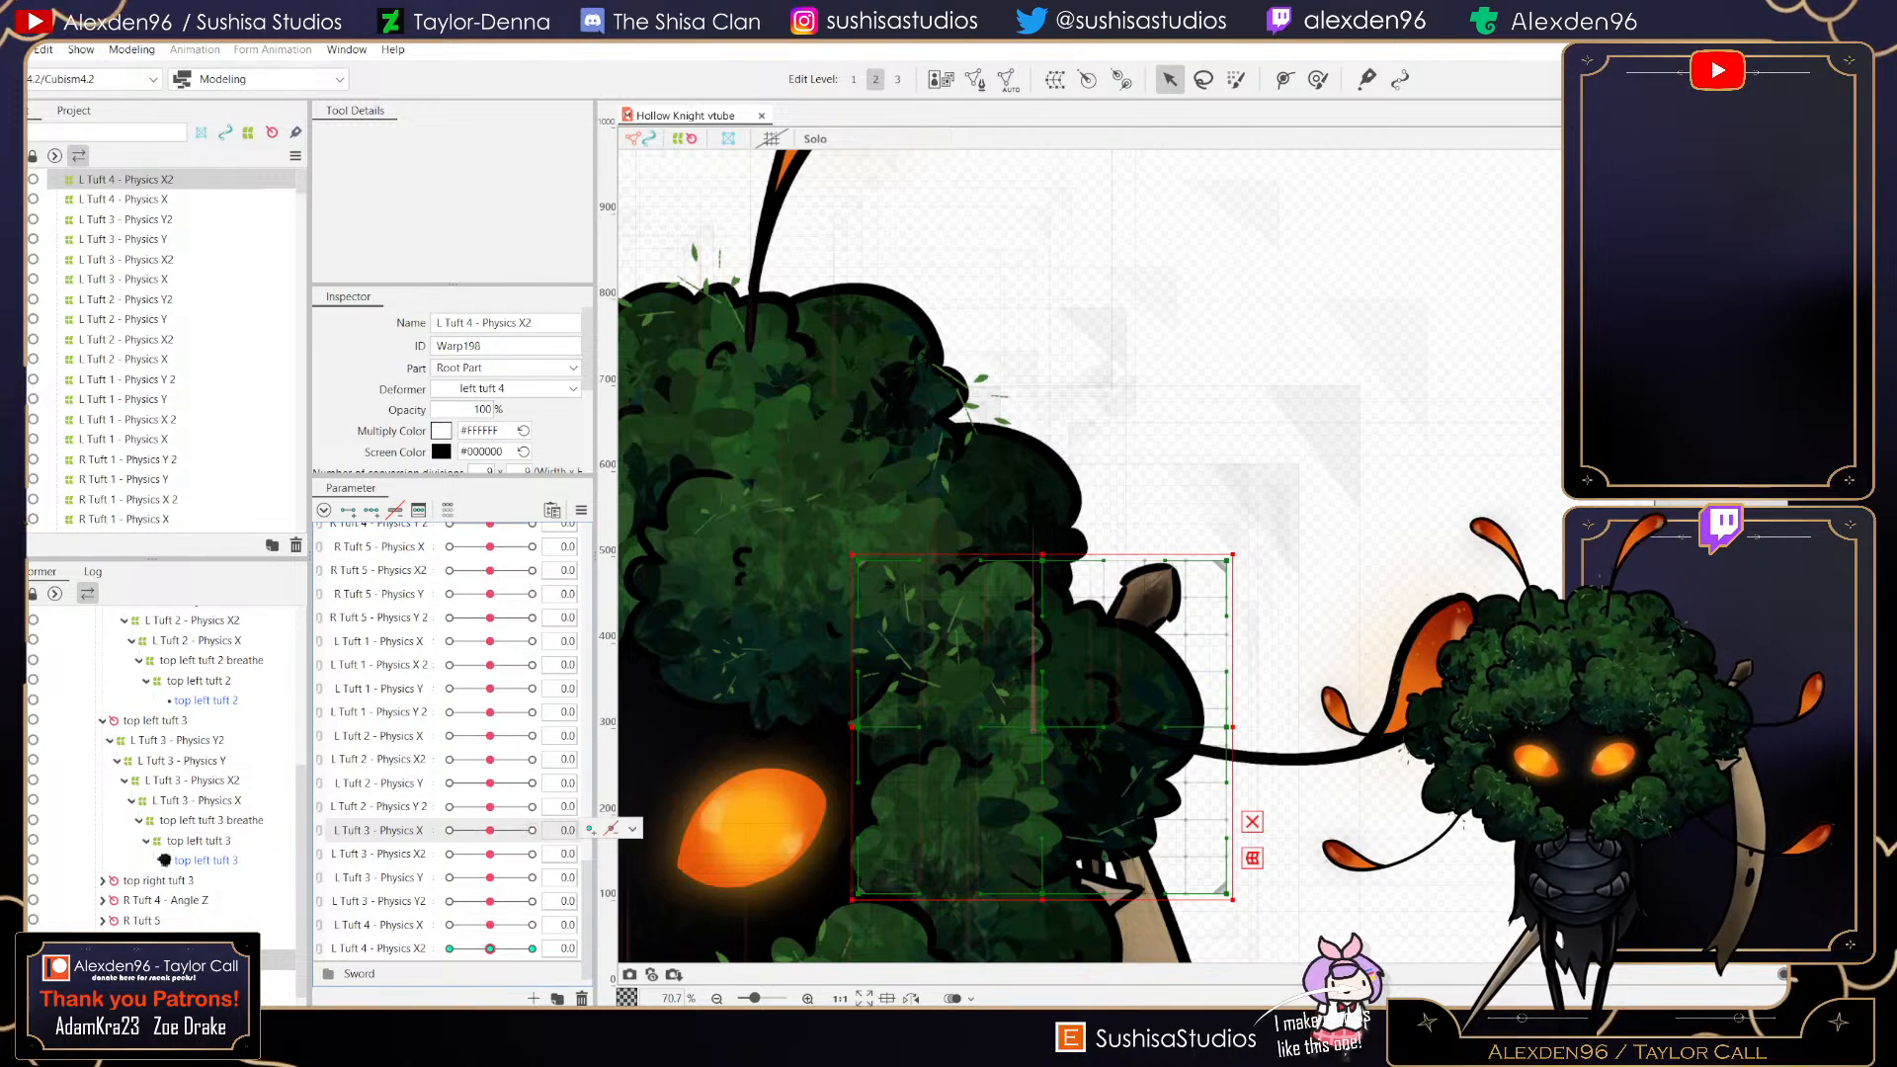
{"action": "left_click_drag", "start_coordinate": [491, 925], "coordinate": [532, 949]}
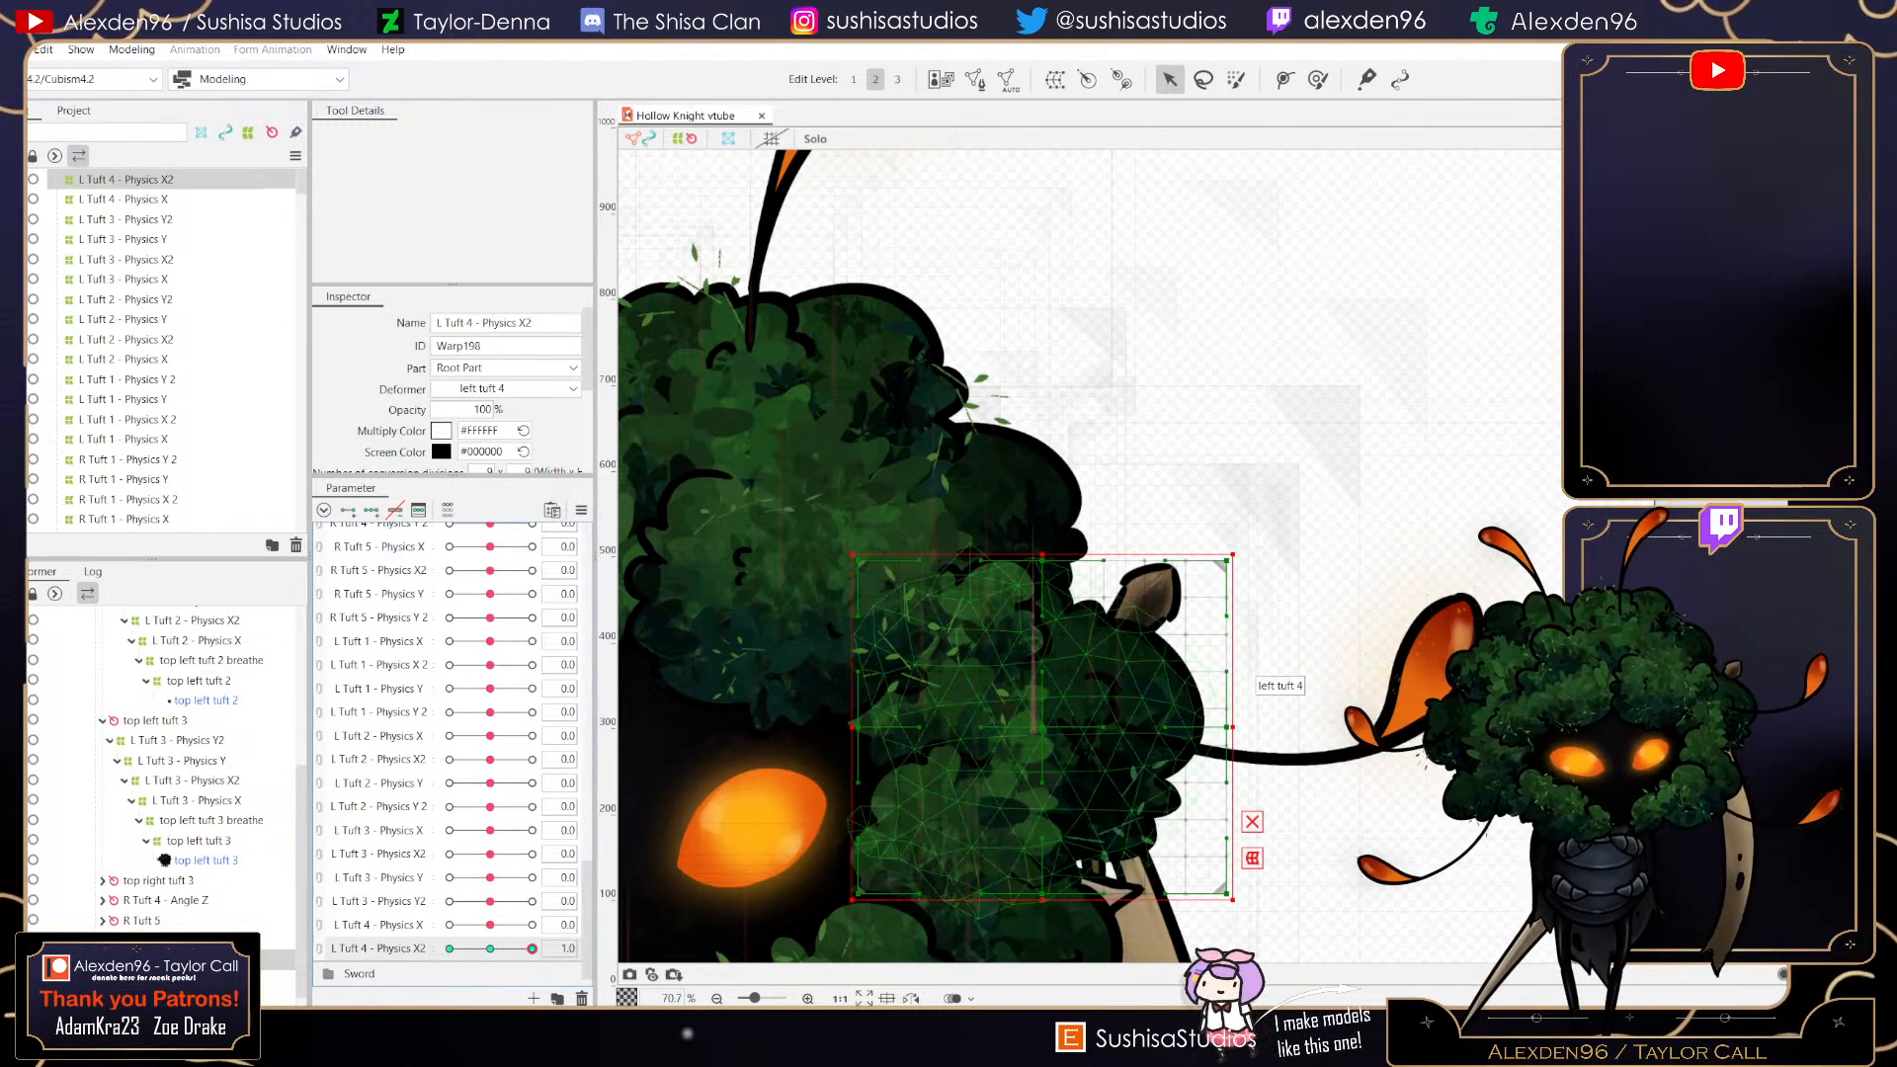
{"action": "left_click_drag", "start_coordinate": [1227, 727], "coordinate": [1252, 728]}
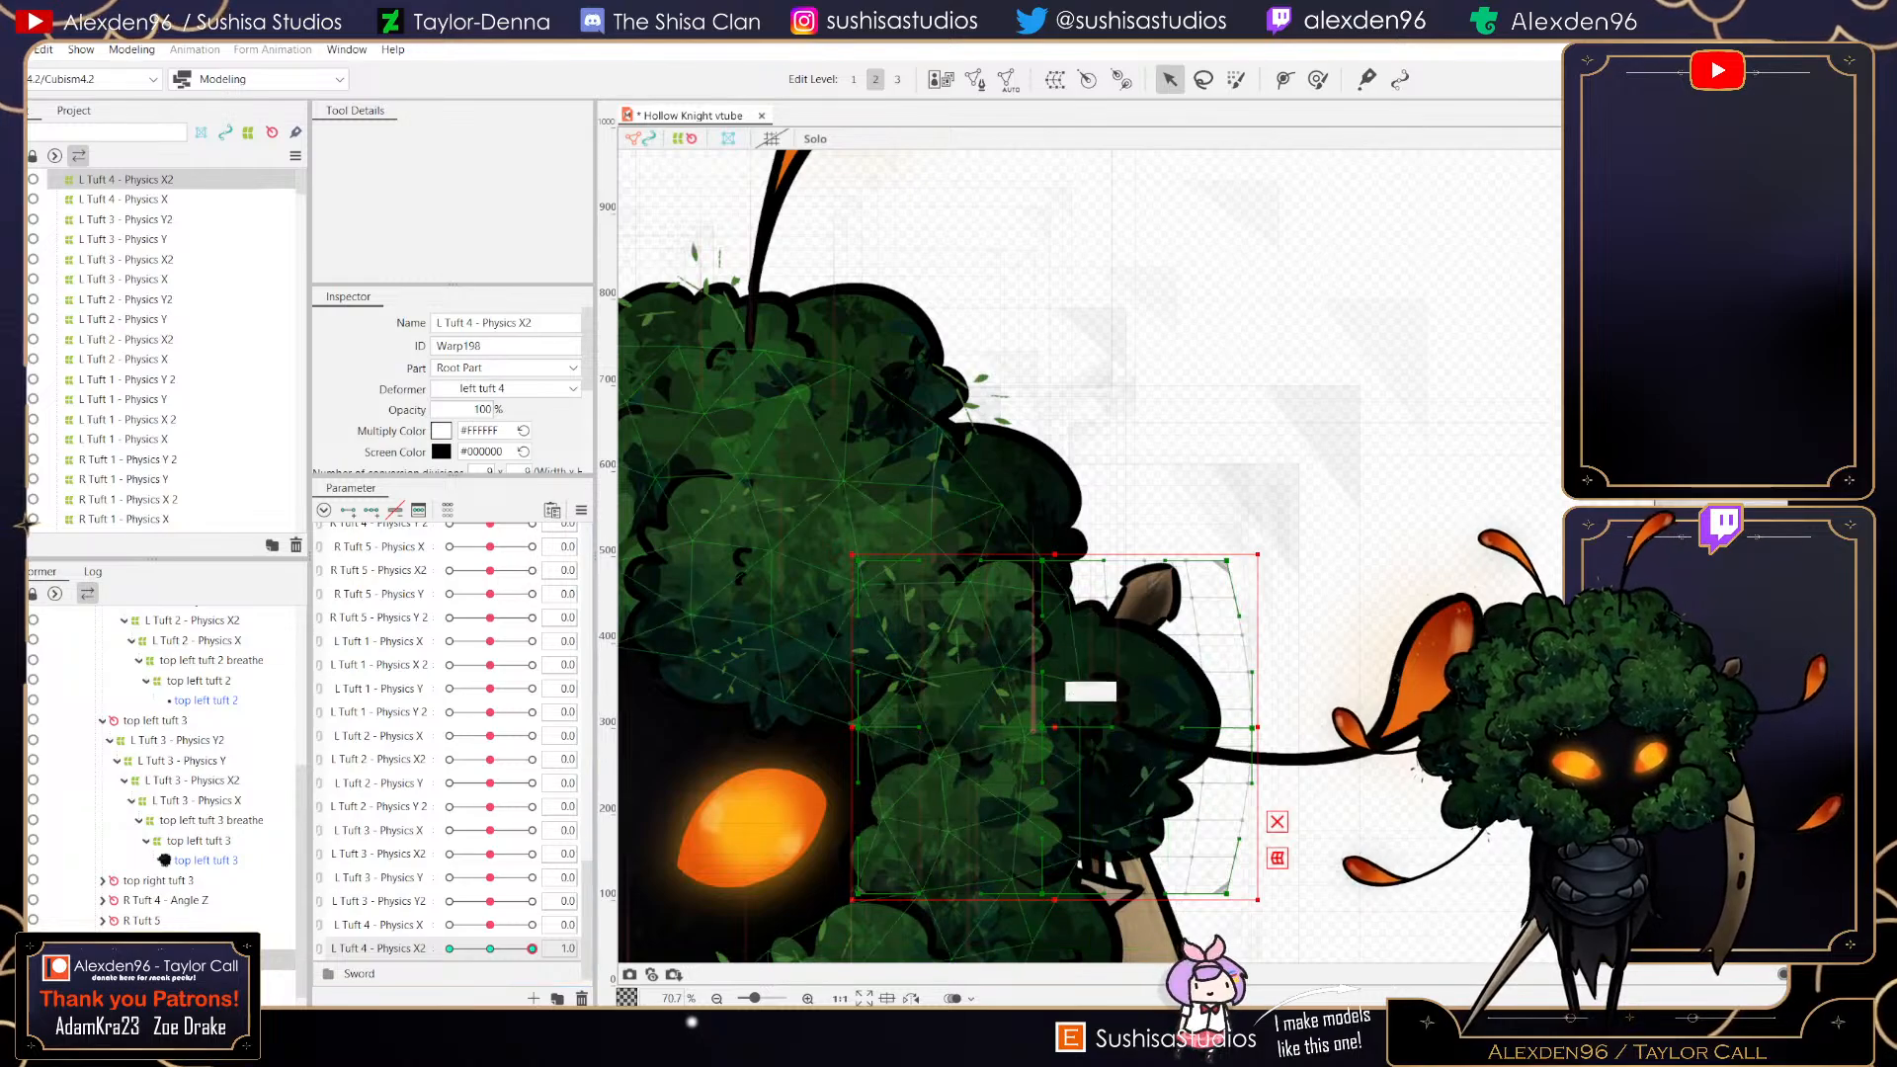
{"action": "scroll", "coordinate": [1011, 729], "scroll_direction": "up", "scroll_amount": 5}
{"action": "scroll", "coordinate": [1146, 712], "scroll_direction": "down", "scroll_amount": 3}
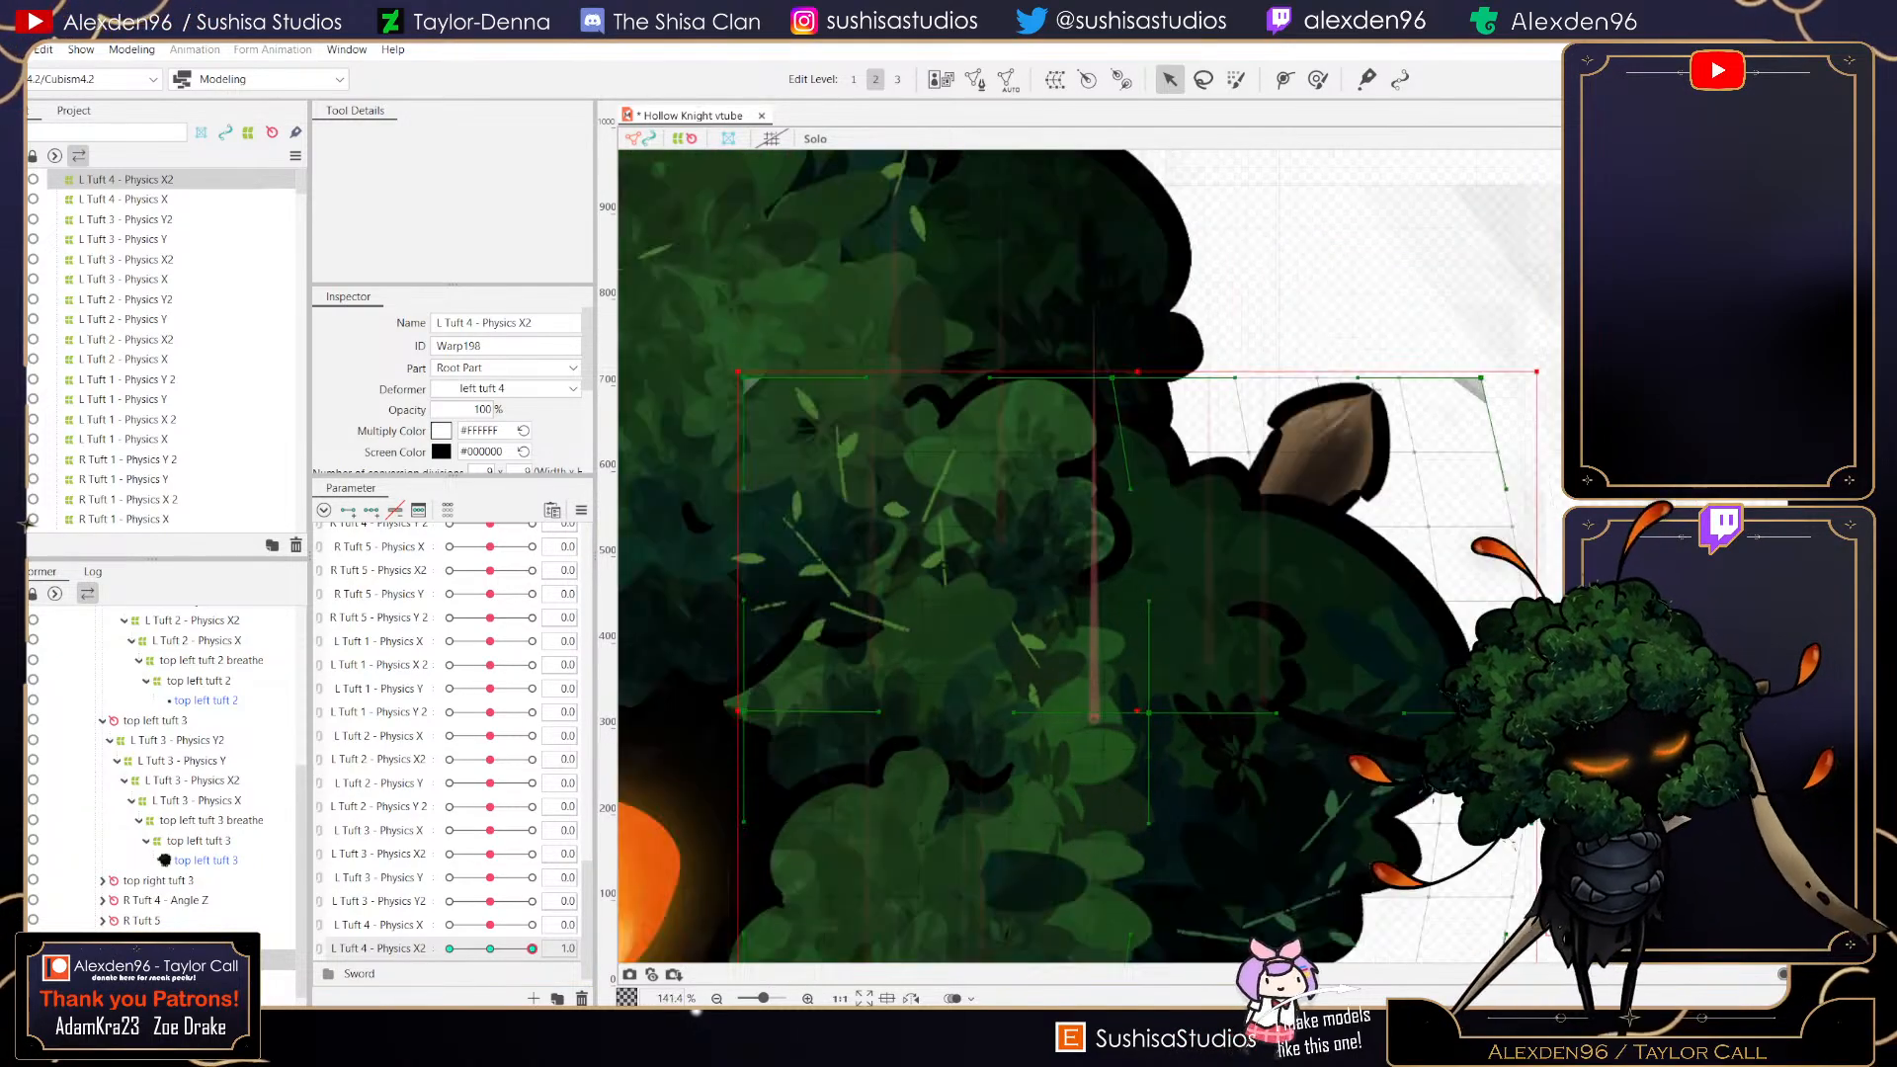
{"action": "left_click_drag", "start_coordinate": [880, 716], "coordinate": [897, 715]}
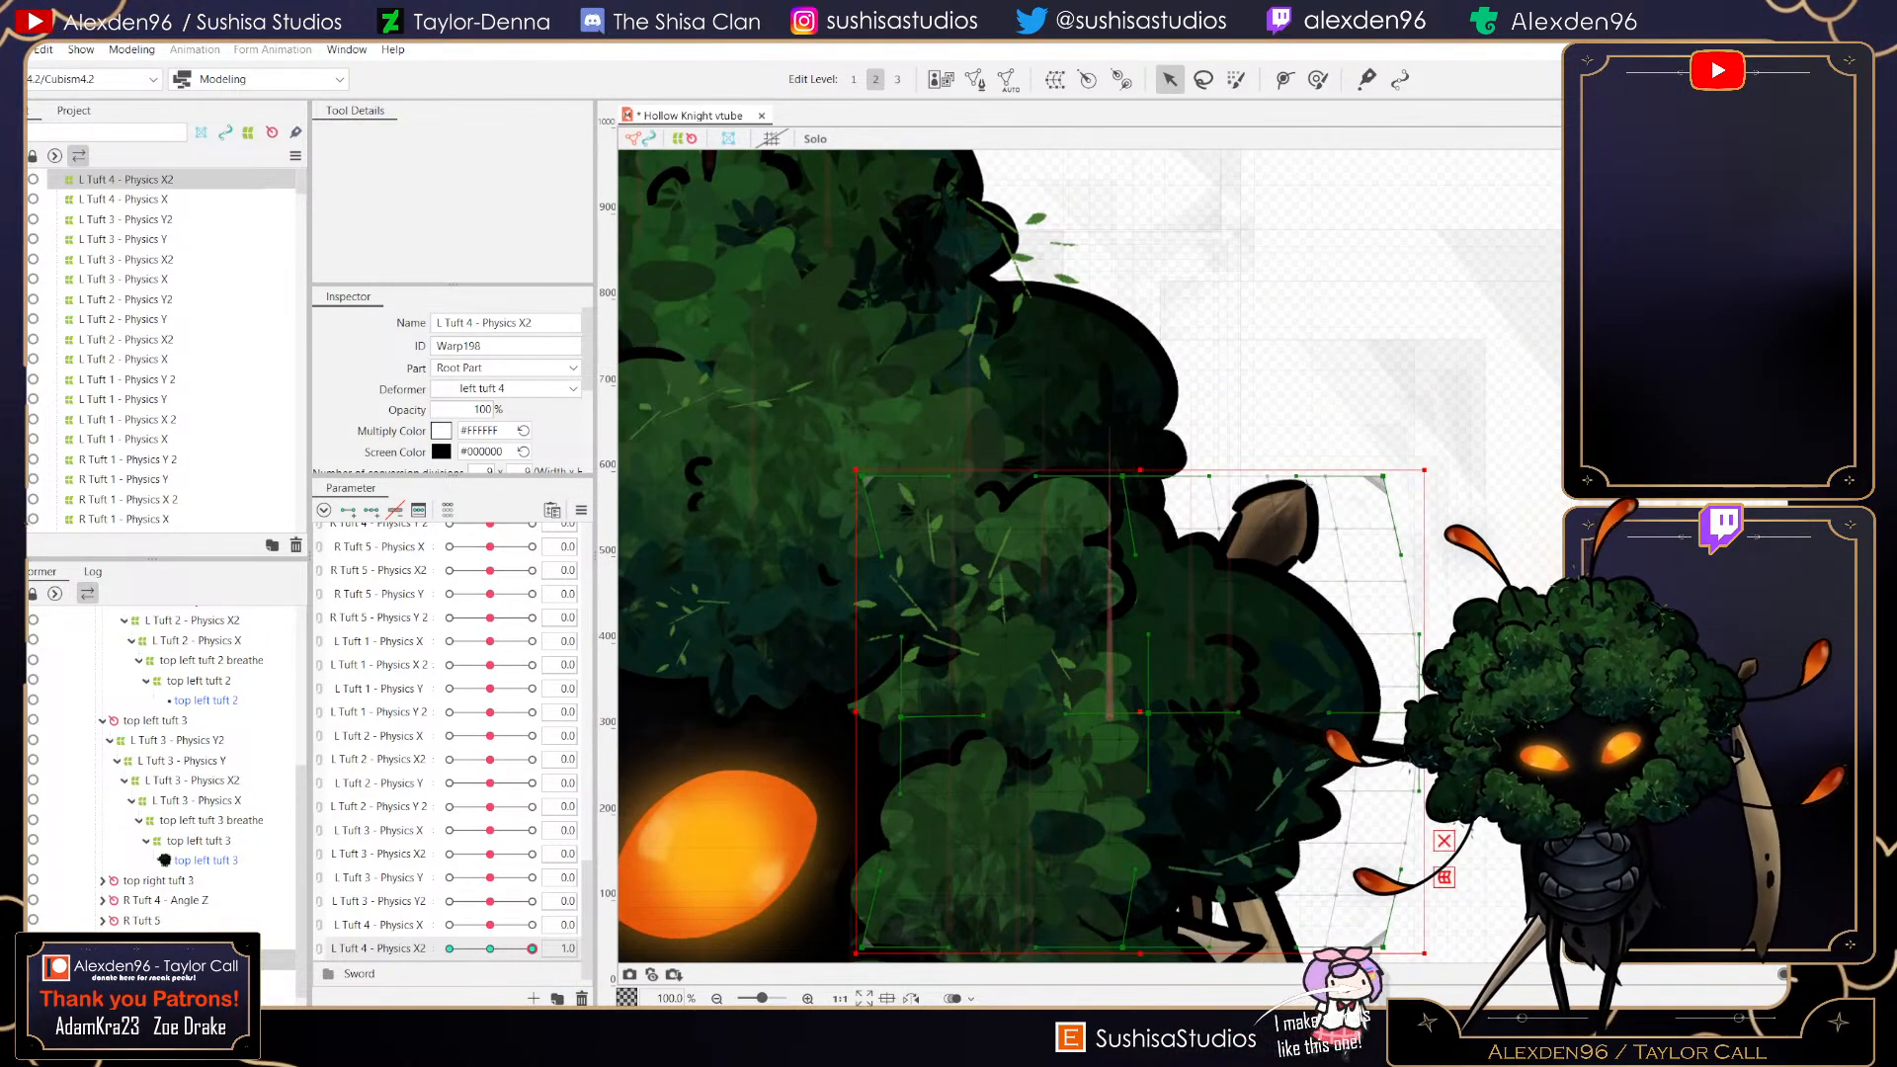
{"action": "mouse_move", "coordinate": [532, 948]}
{"action": "left_mouse_down"}
{"action": "mouse_move", "coordinate": [508, 949]}
{"action": "mouse_move", "coordinate": [531, 949]}
{"action": "left_mouse_up"}
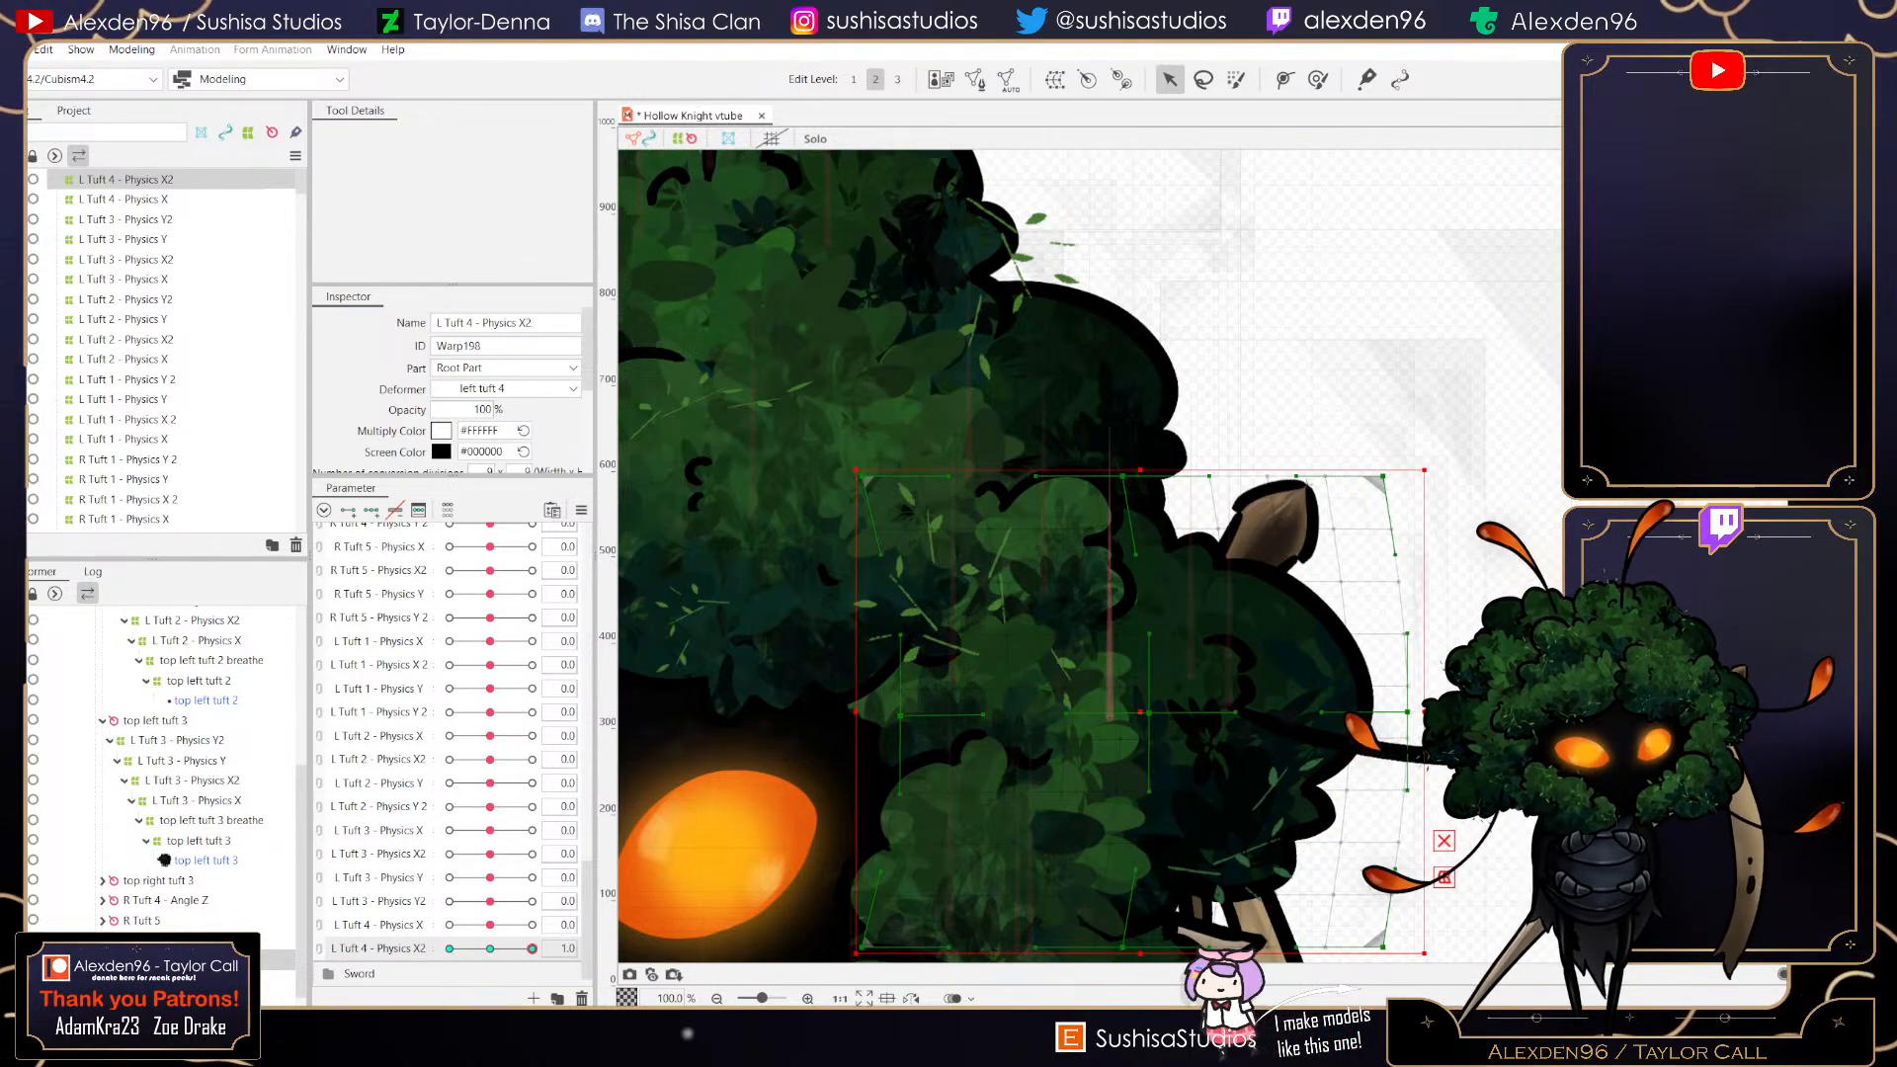
- At -1 on L Tuft 4 - Physics X2, shift the deformer's left edge outward and right edge inward, then scrub the parameter to preview
{"action": "scroll", "coordinate": [1162, 714], "scroll_direction": "up", "scroll_amount": 1}
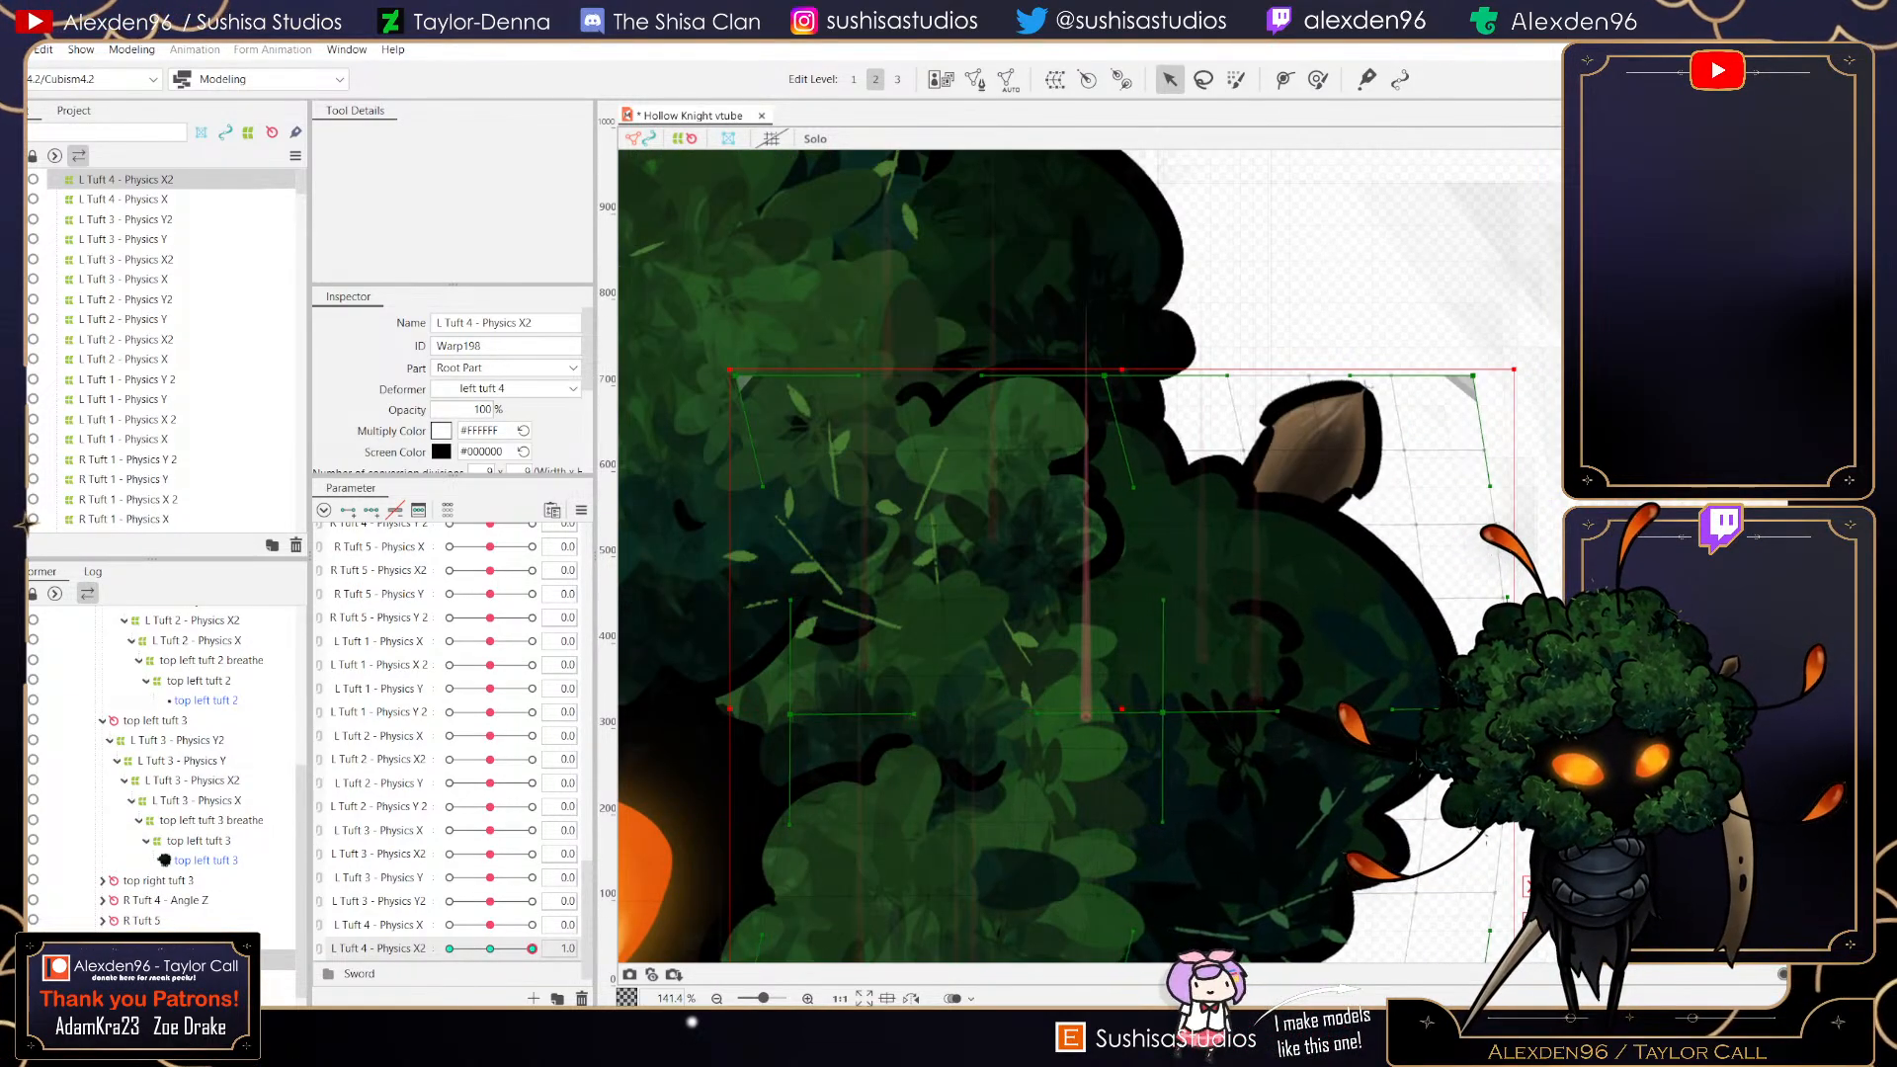
{"action": "scroll", "coordinate": [1164, 707], "scroll_direction": "down", "scroll_amount": 2}
{"action": "left_click_drag", "start_coordinate": [532, 949], "coordinate": [449, 949]}
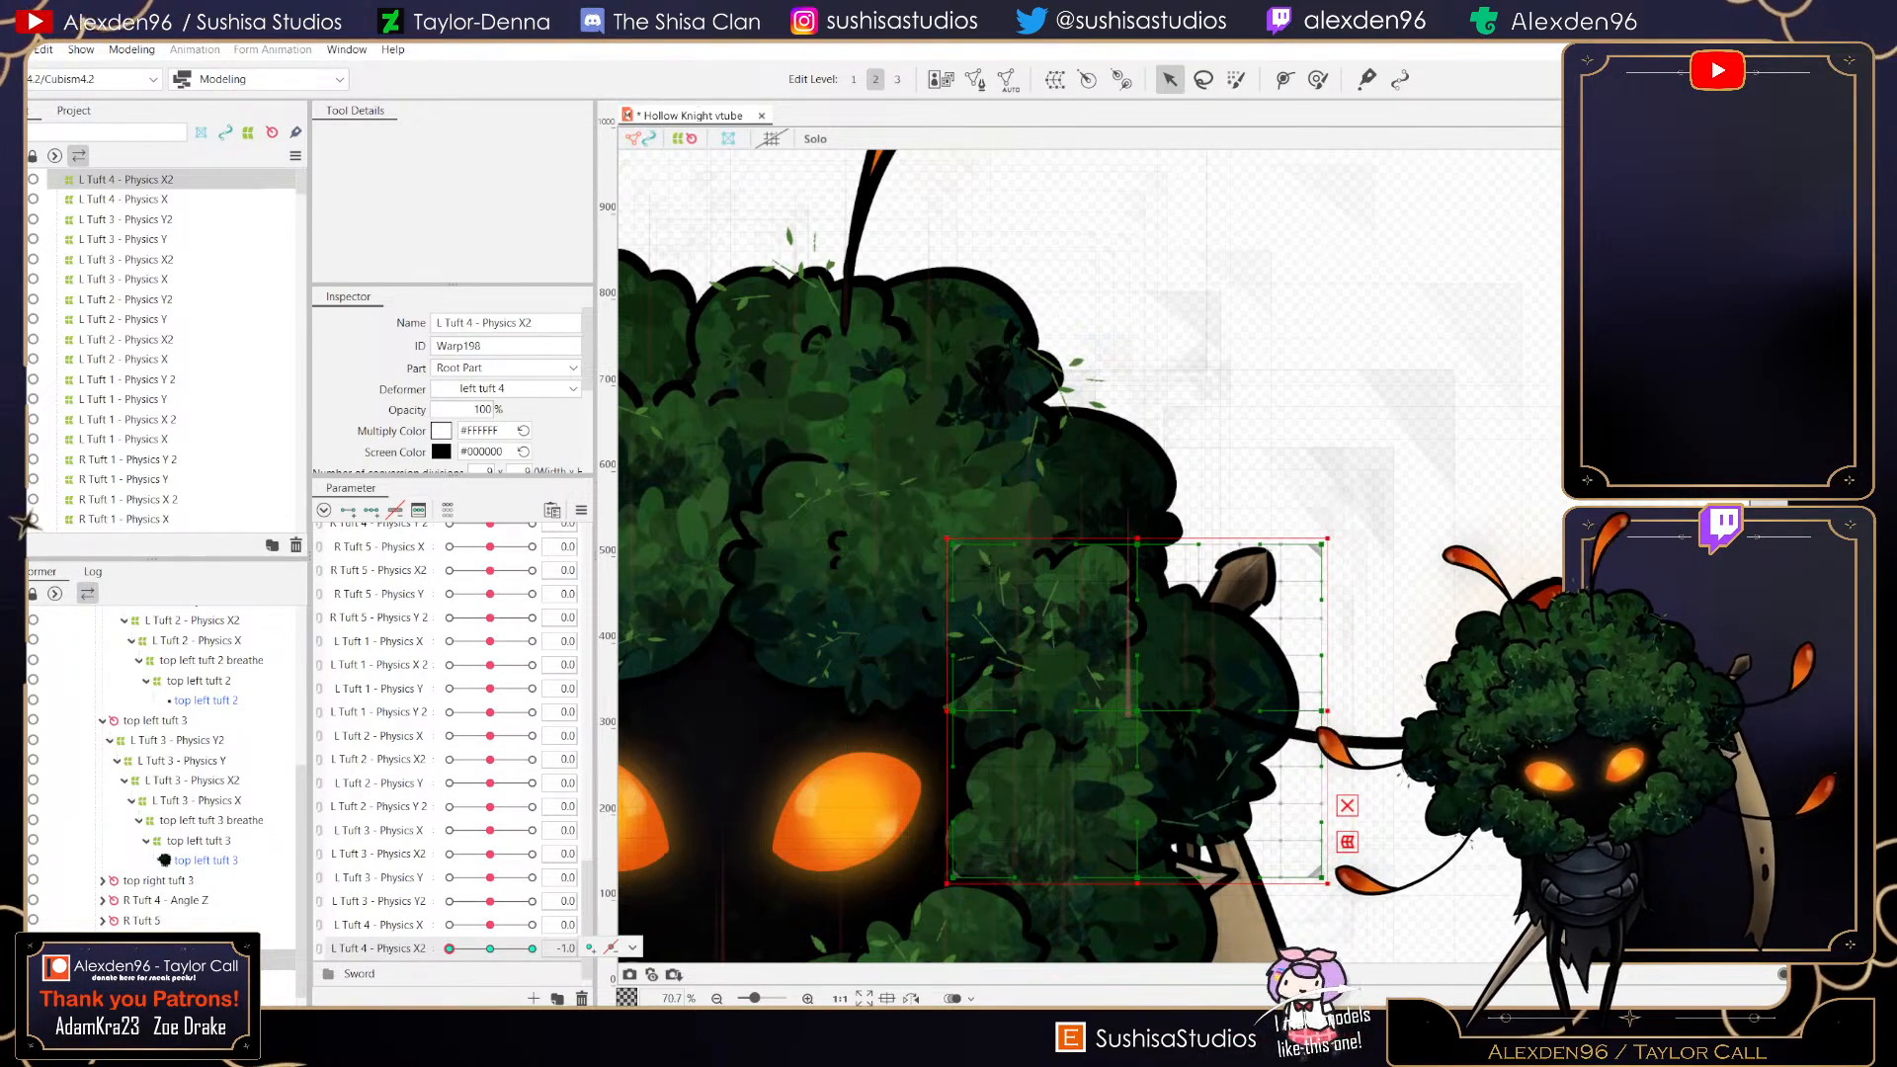
{"action": "left_click_drag", "start_coordinate": [952, 711], "coordinate": [928, 710]}
{"action": "scroll", "coordinate": [1124, 706], "scroll_direction": "up", "scroll_amount": 2}
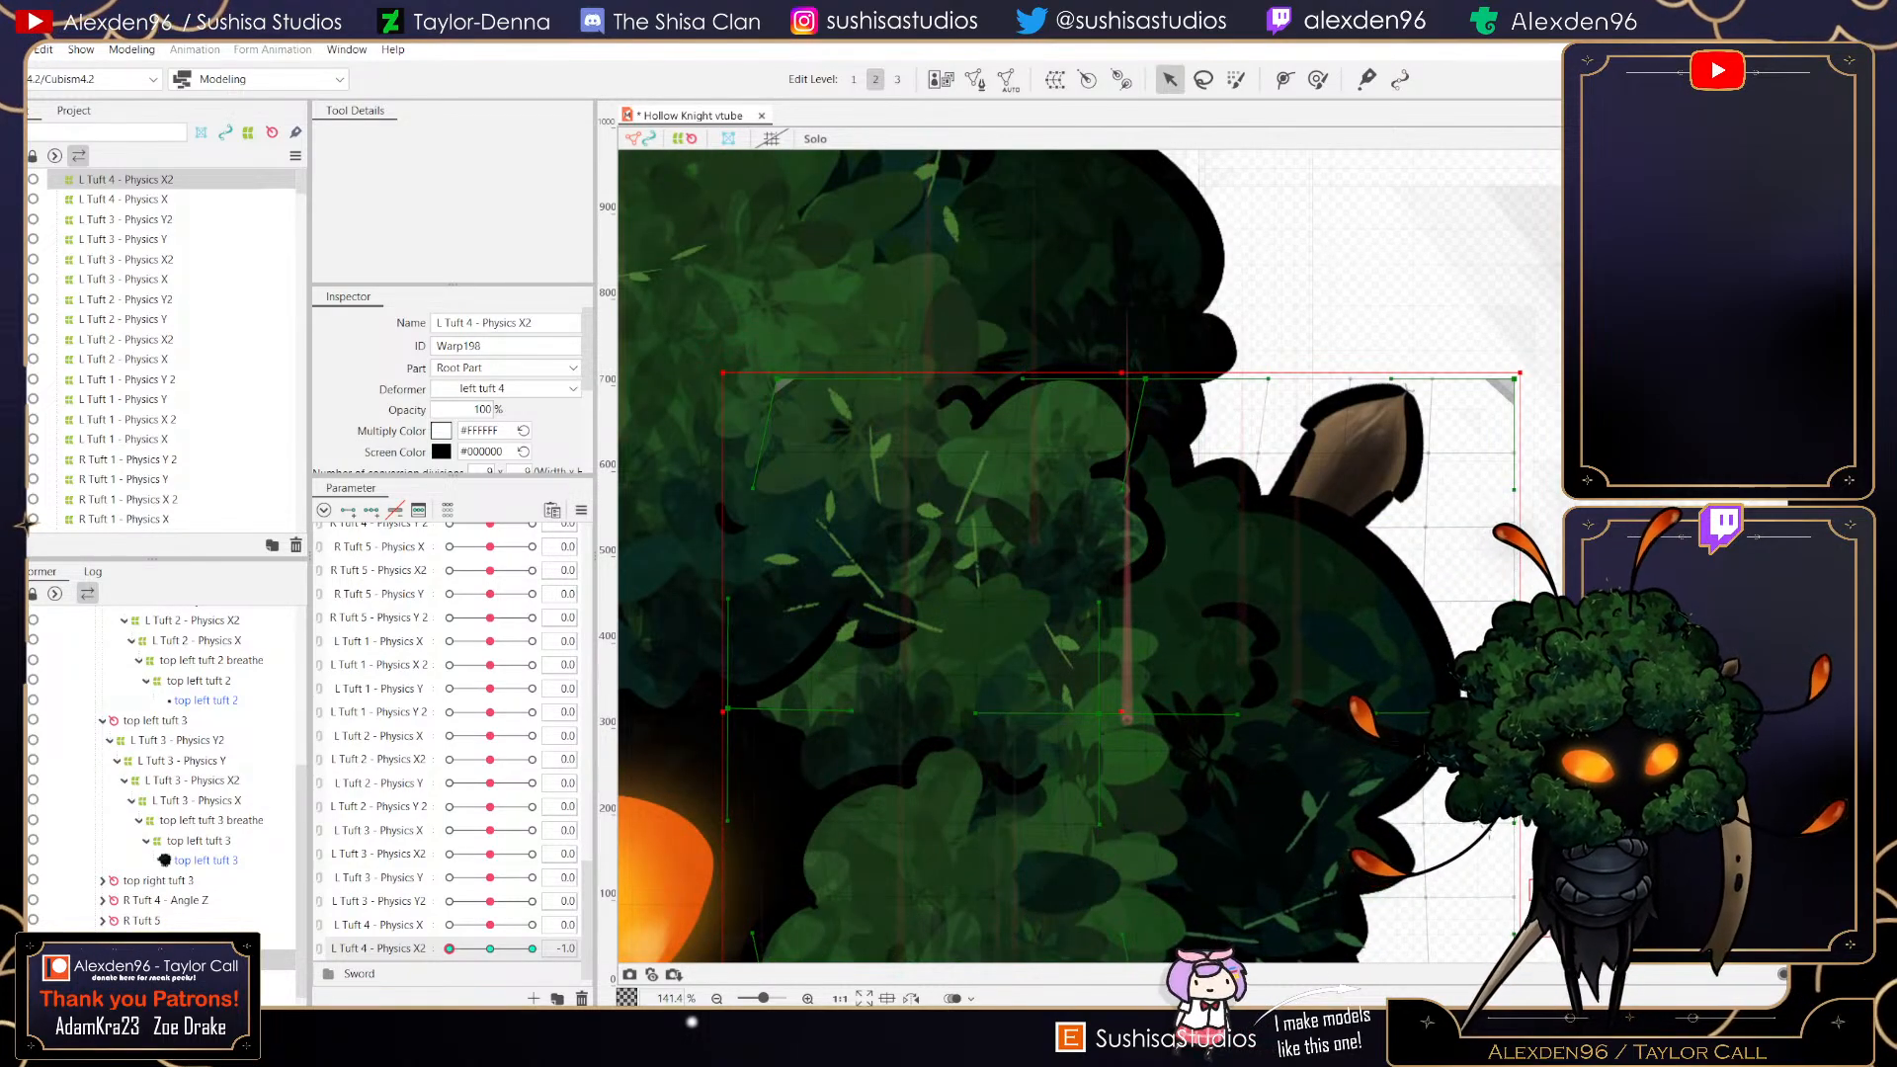
{"action": "left_click_drag", "start_coordinate": [1513, 712], "coordinate": [1484, 714]}
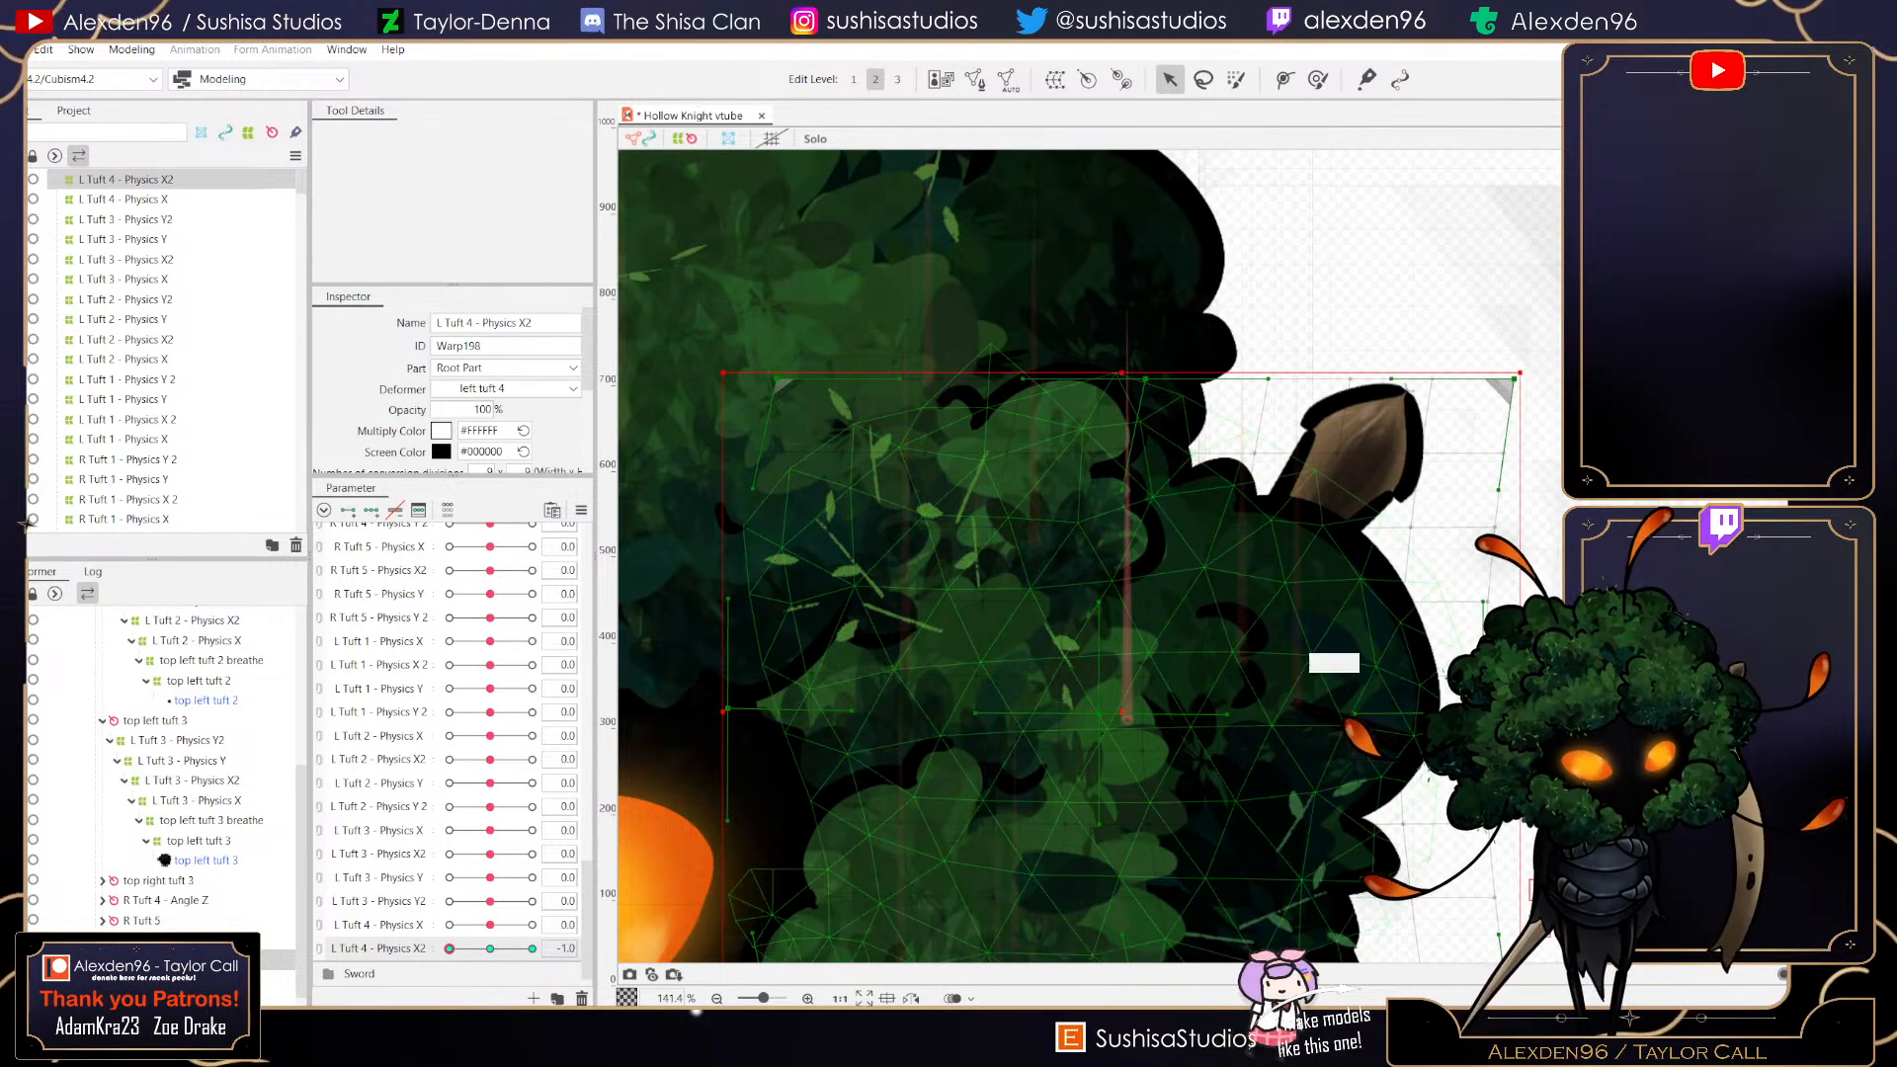
{"action": "scroll", "coordinate": [1016, 768], "scroll_direction": "down", "scroll_amount": 1}
{"action": "left_click_drag", "start_coordinate": [811, 728], "coordinate": [821, 731]}
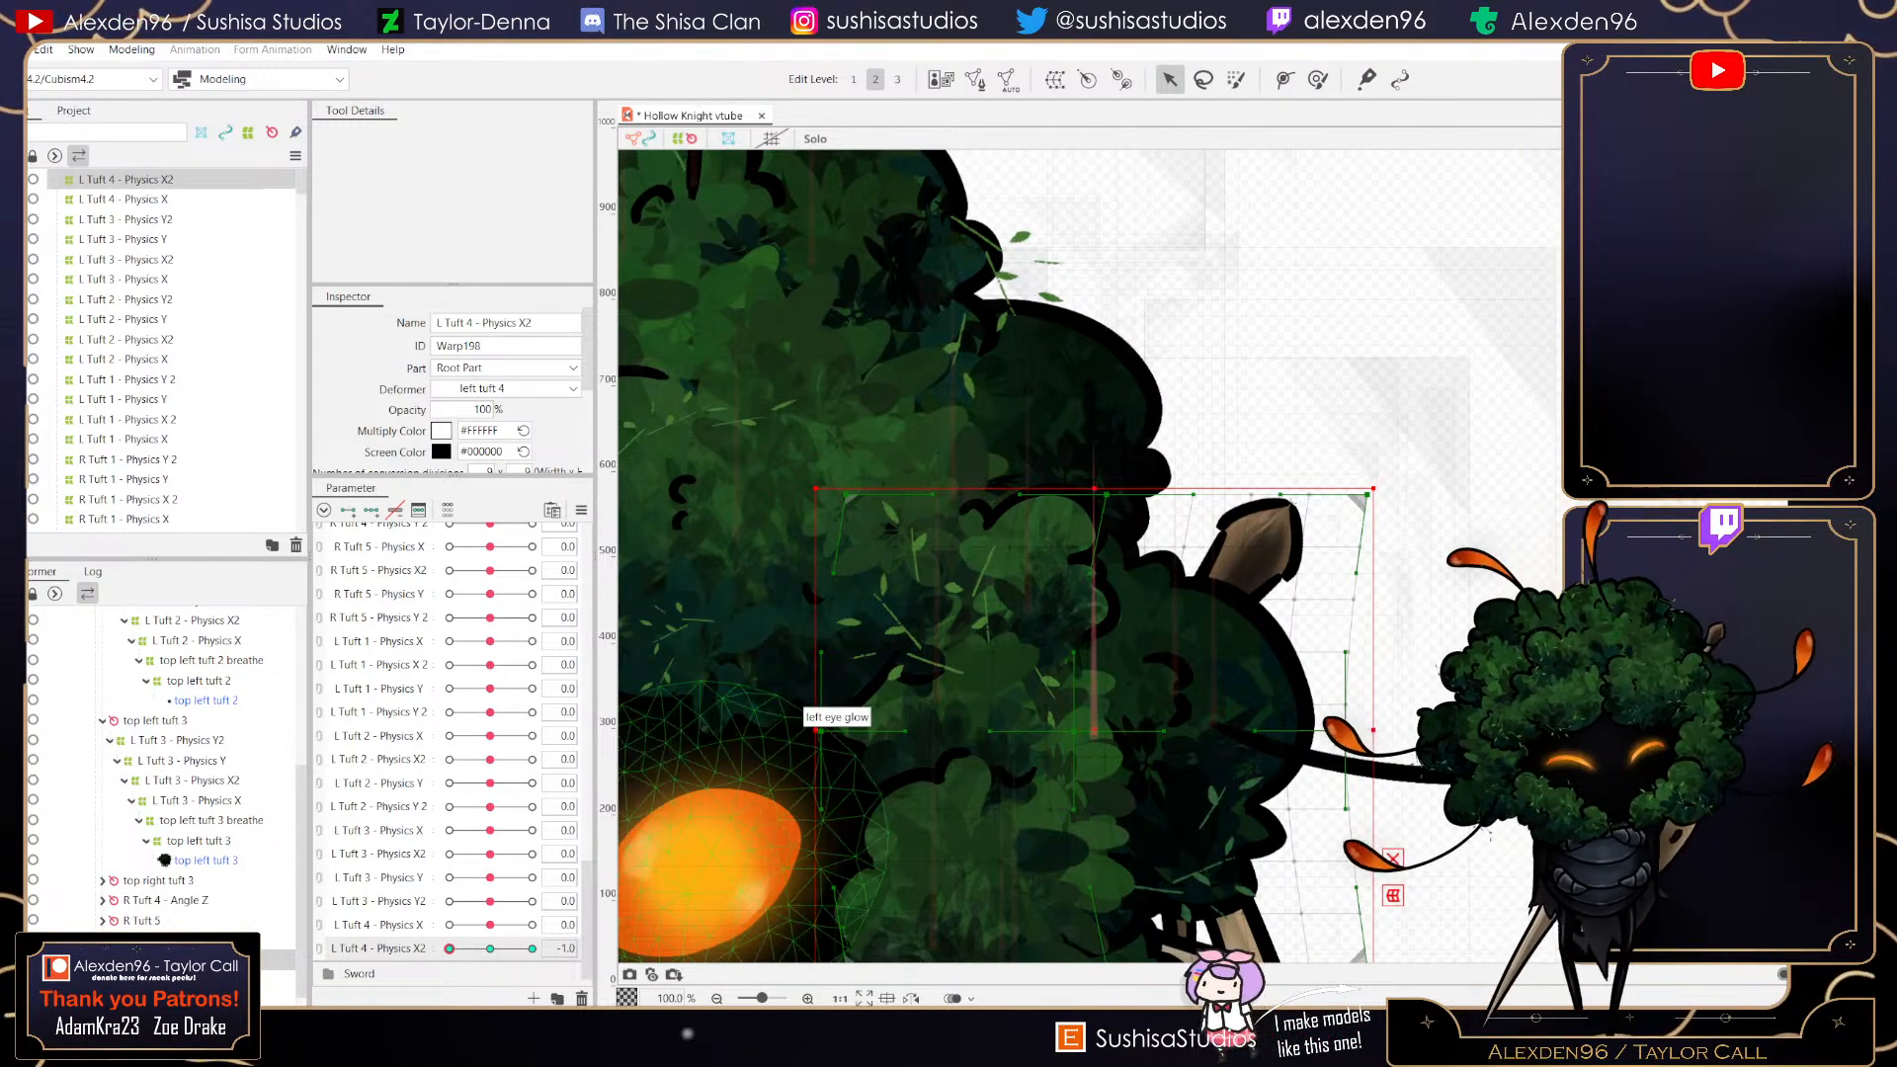
{"action": "mouse_move", "coordinate": [450, 948]}
{"action": "left_mouse_down"}
{"action": "mouse_move", "coordinate": [531, 949]}
{"action": "mouse_move", "coordinate": [450, 949]}
{"action": "left_mouse_up"}
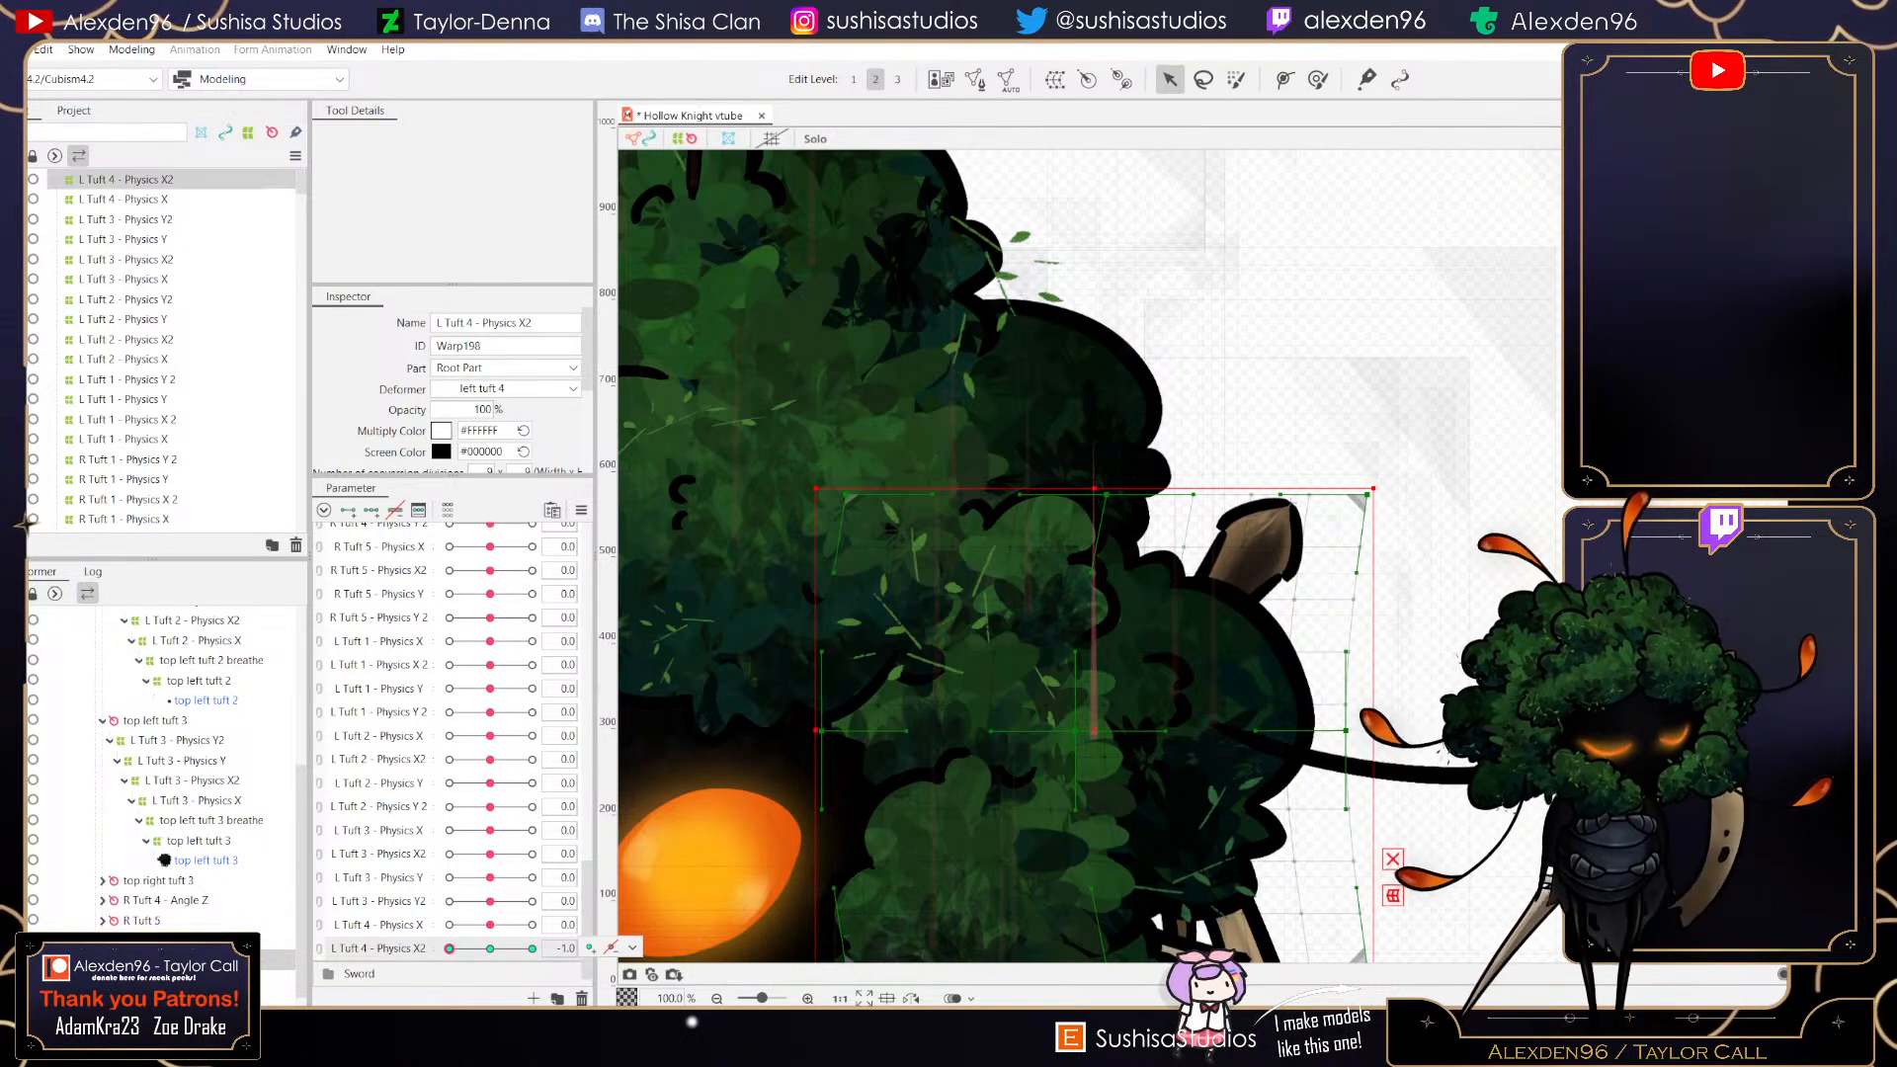
{"action": "left_click", "coordinate": [490, 949]}
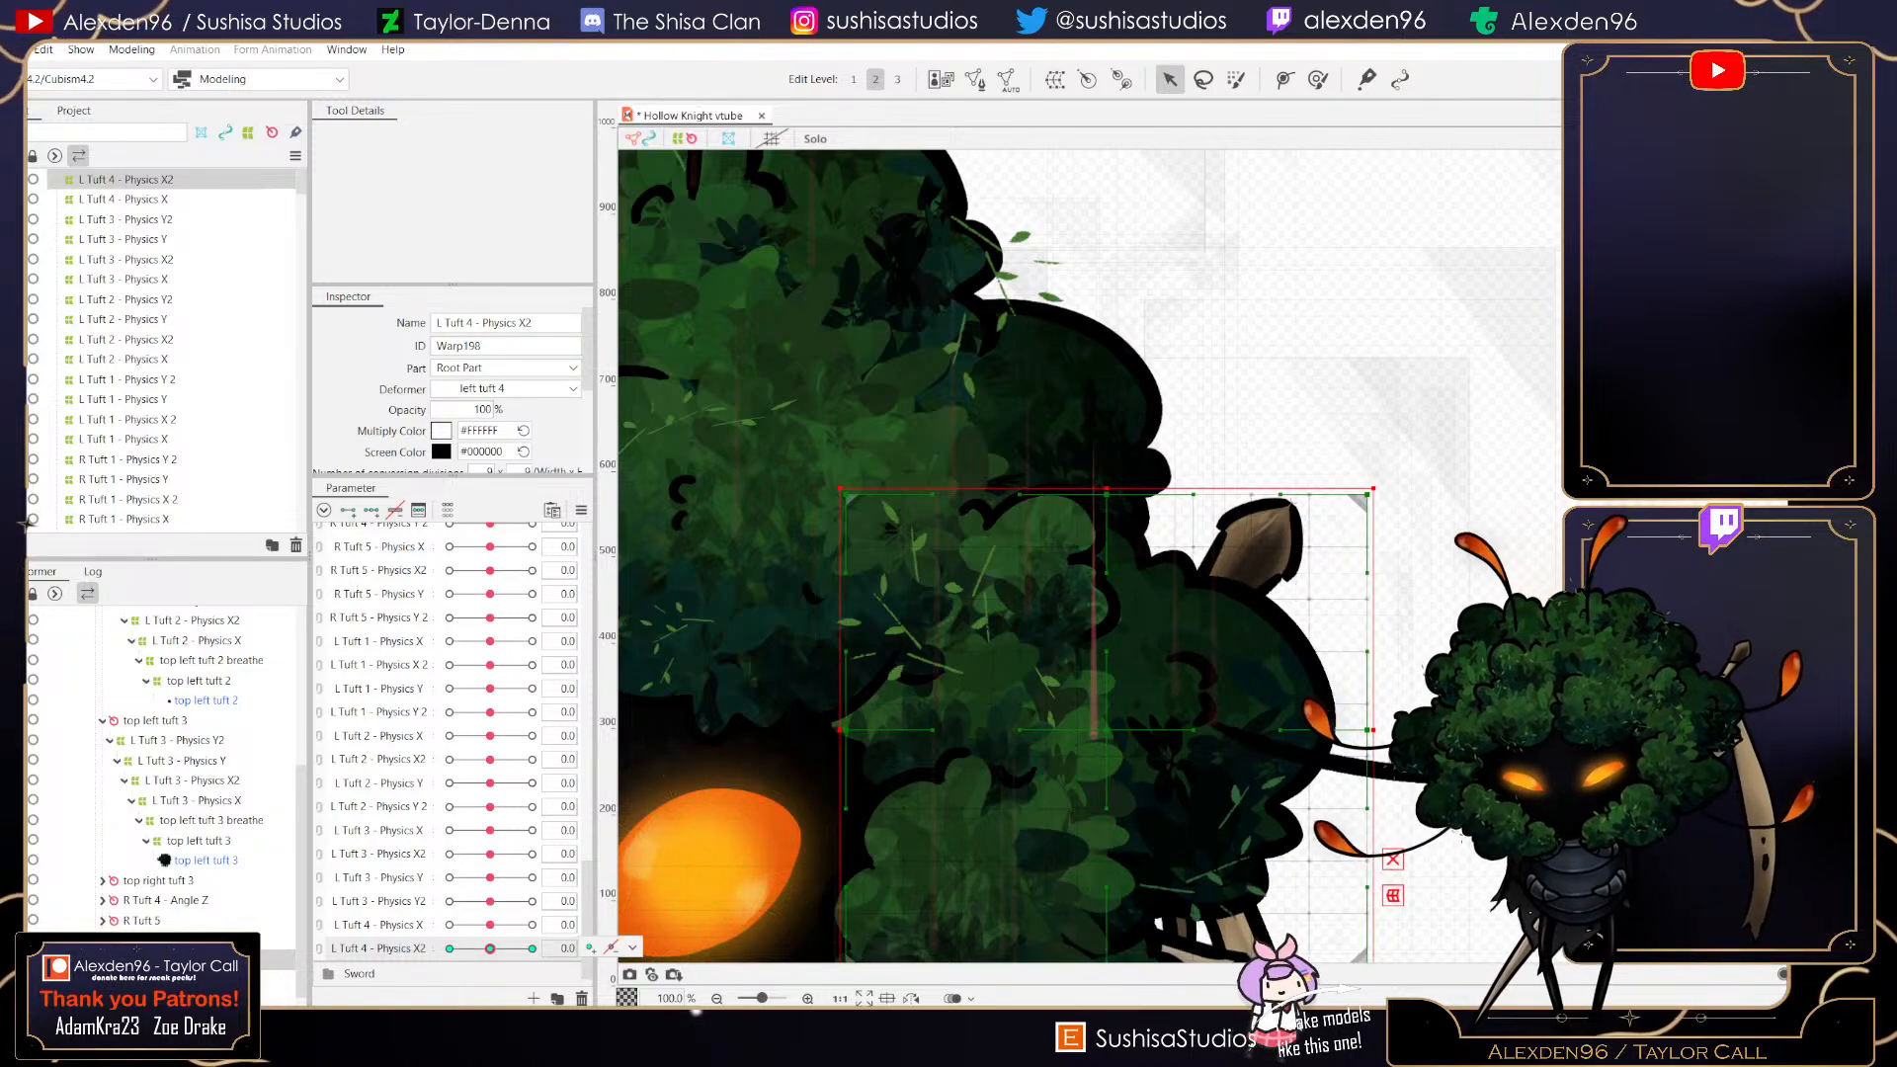
{"action": "left_click", "coordinate": [533, 948]}
{"action": "left_click", "coordinate": [449, 949]}
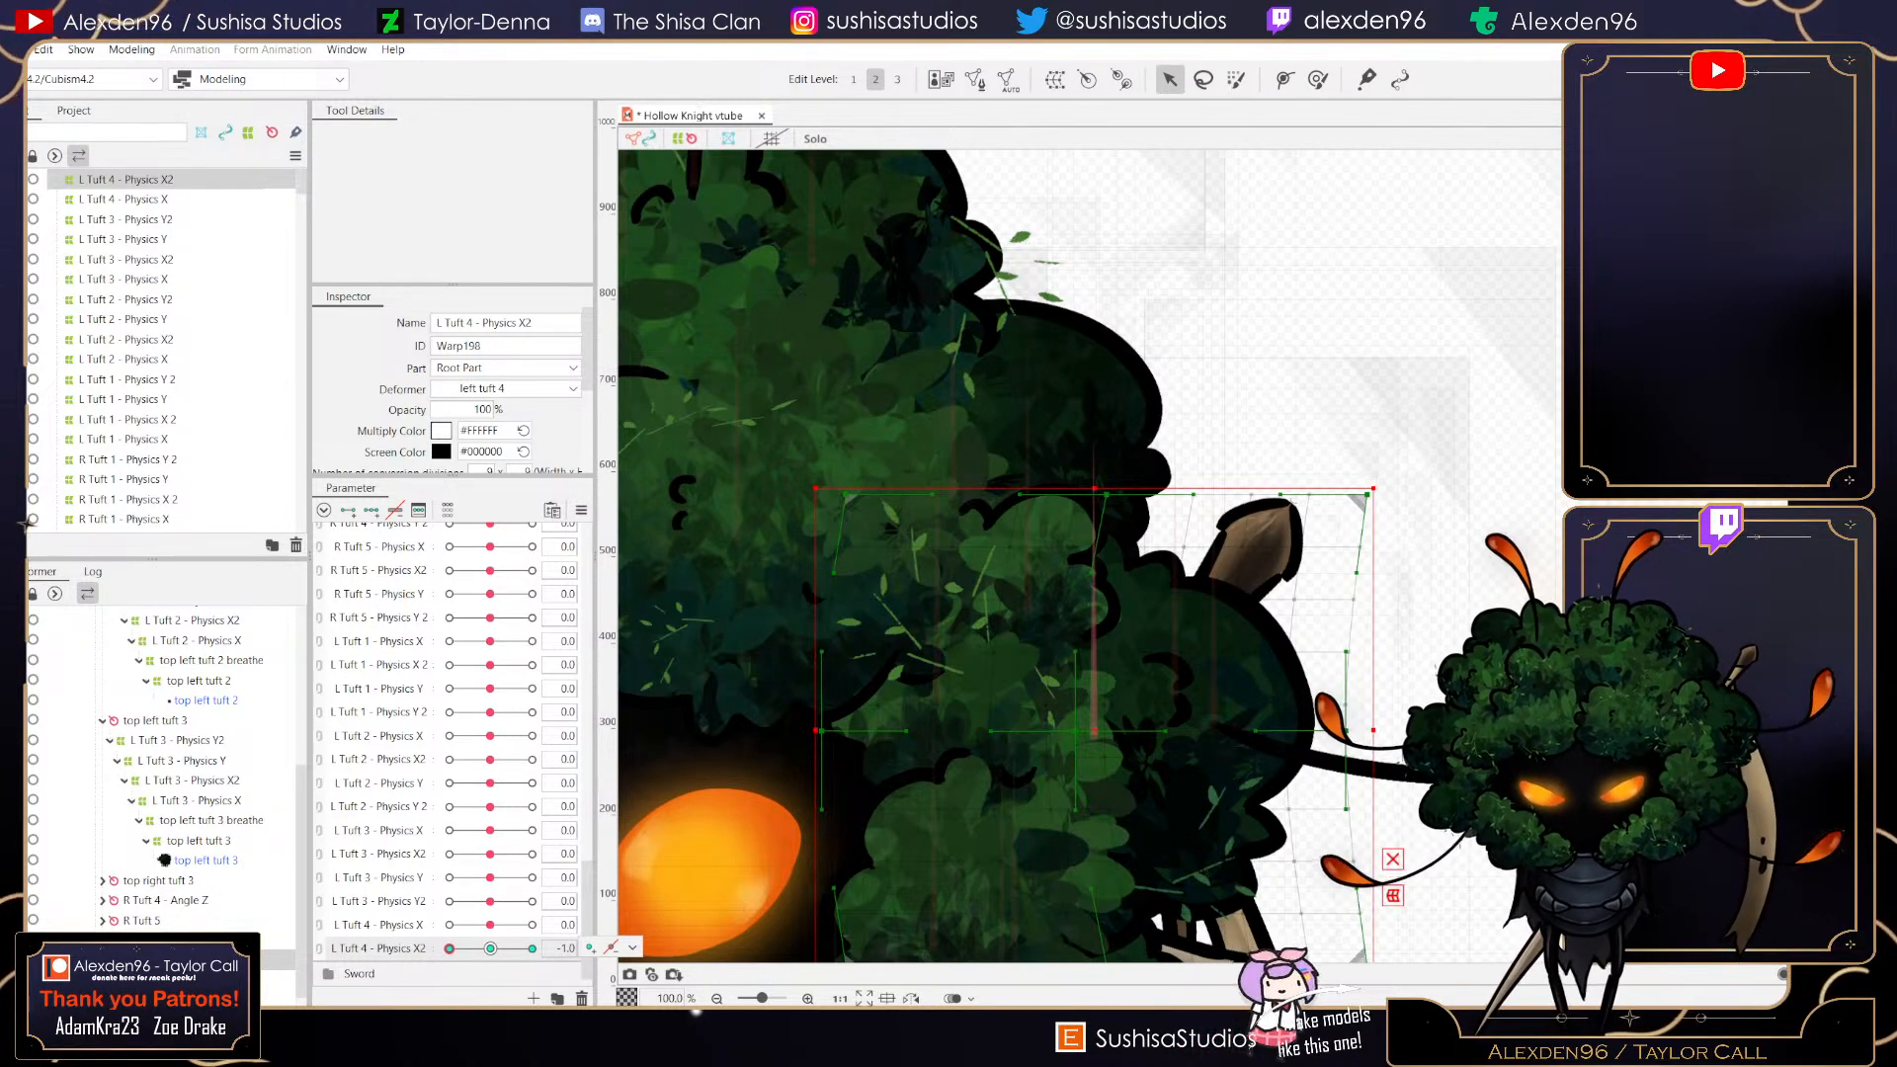
- Scrub L Tuft 4 - Physics X2 between its extremes to check how the tuft sways
{"action": "left_click_drag", "start_coordinate": [450, 948], "coordinate": [533, 948]}
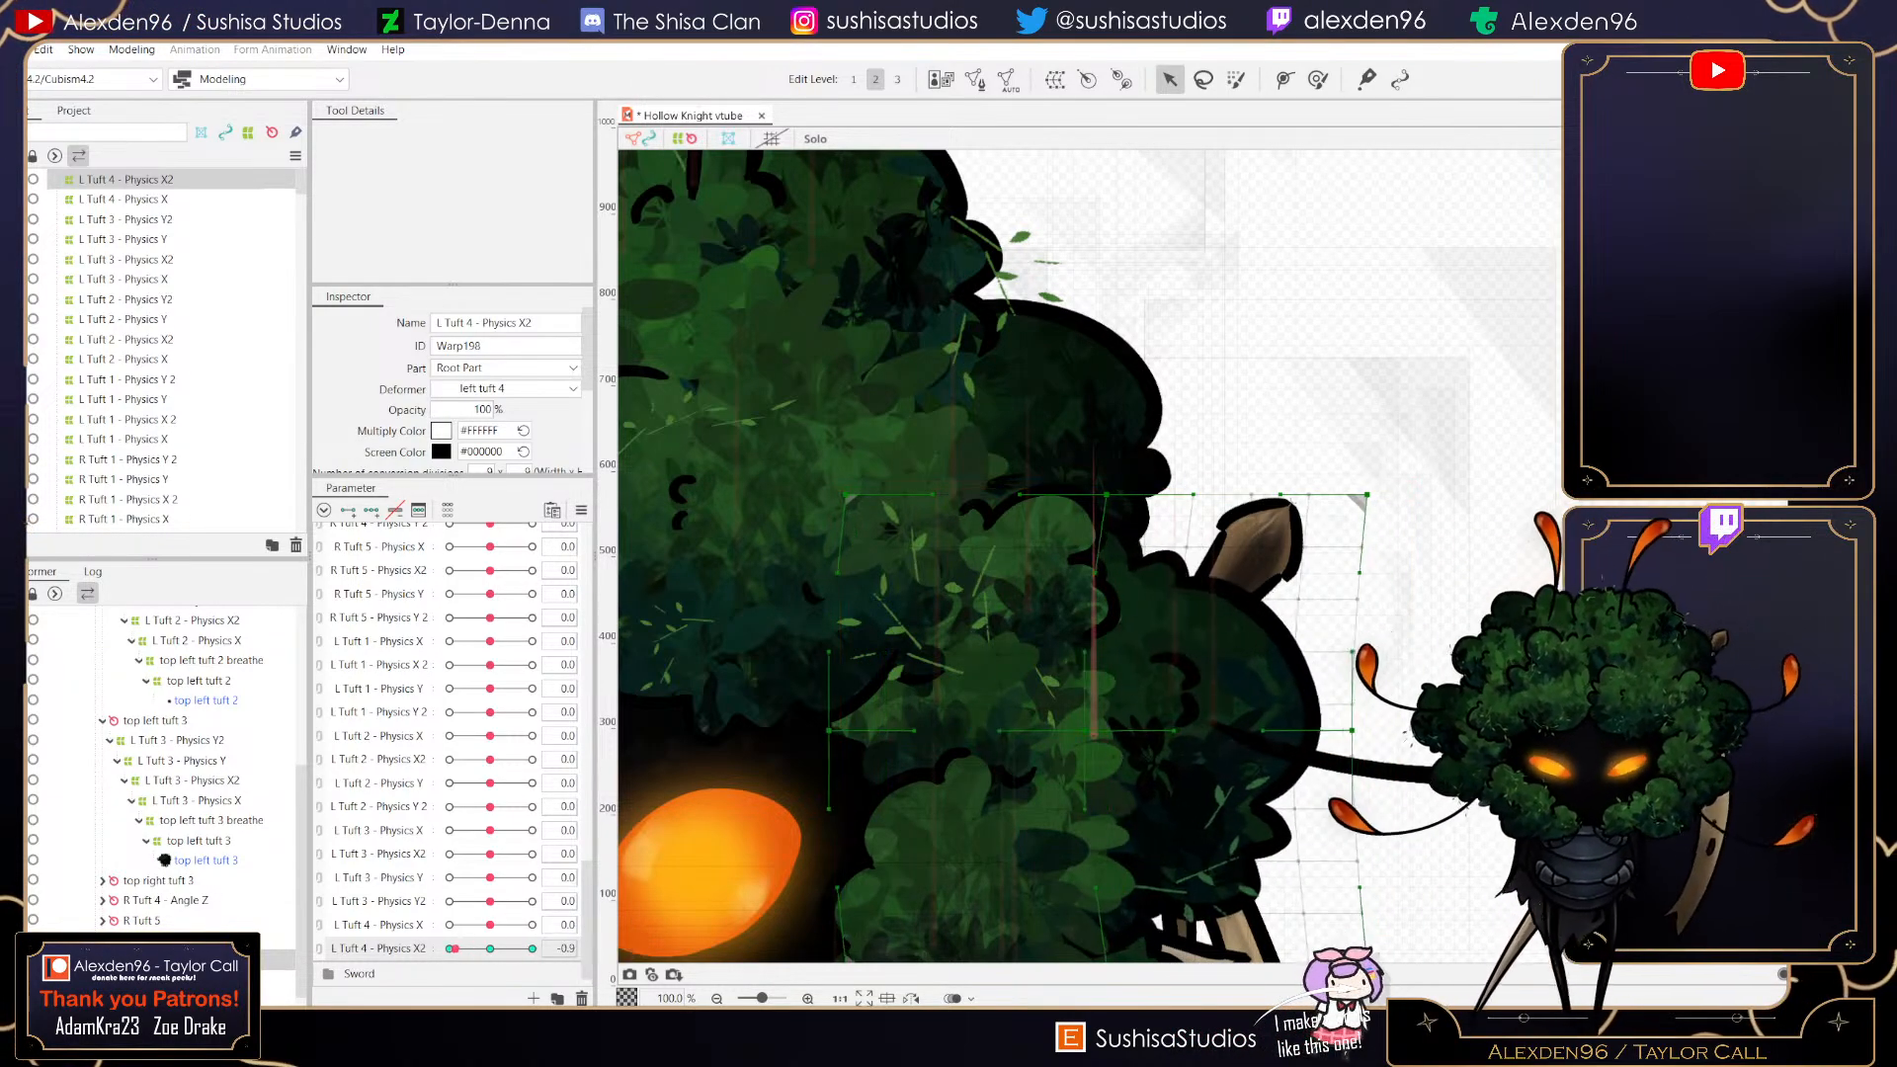
{"action": "left_click_drag", "start_coordinate": [533, 948], "coordinate": [492, 948]}
{"action": "scroll", "coordinate": [1176, 871], "scroll_direction": "down", "scroll_amount": 2}
{"action": "scroll", "coordinate": [1177, 875], "scroll_direction": "up", "scroll_amount": 1}
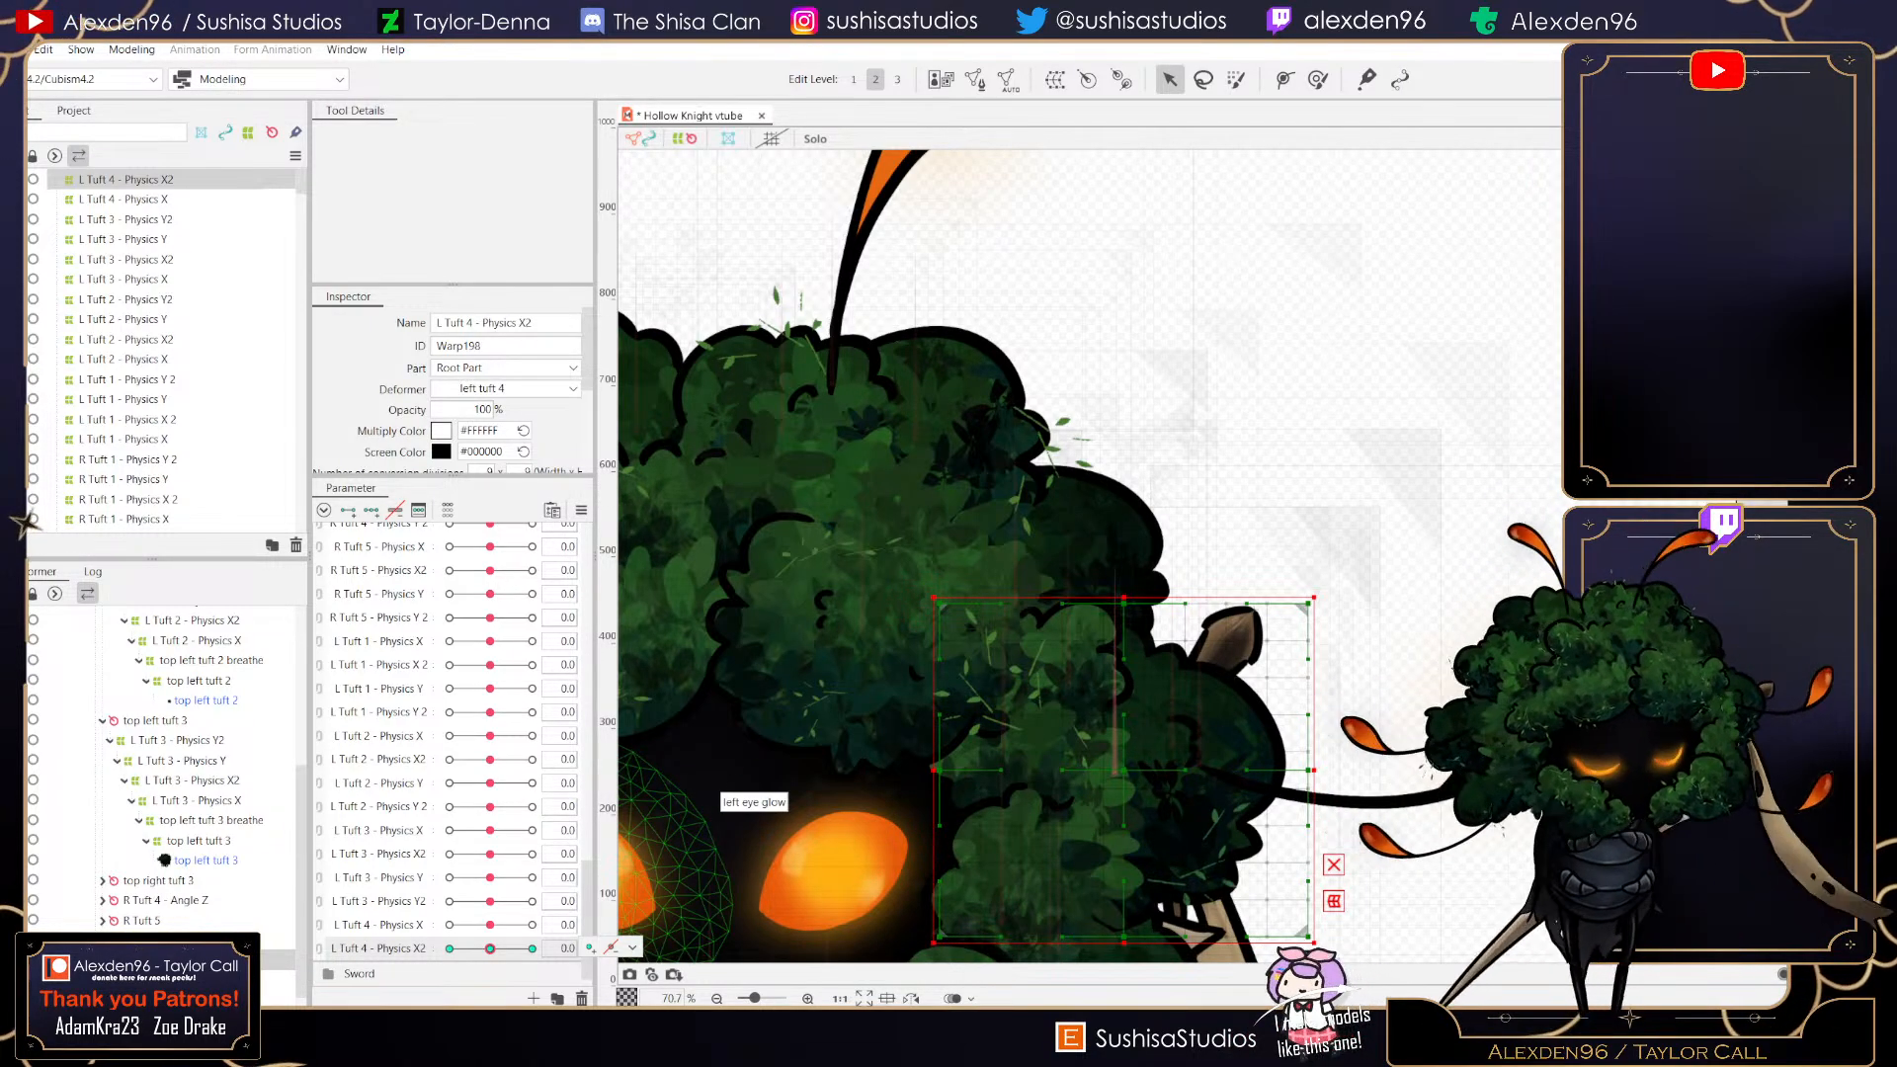
{"action": "left_click_drag", "start_coordinate": [490, 949], "coordinate": [449, 948]}
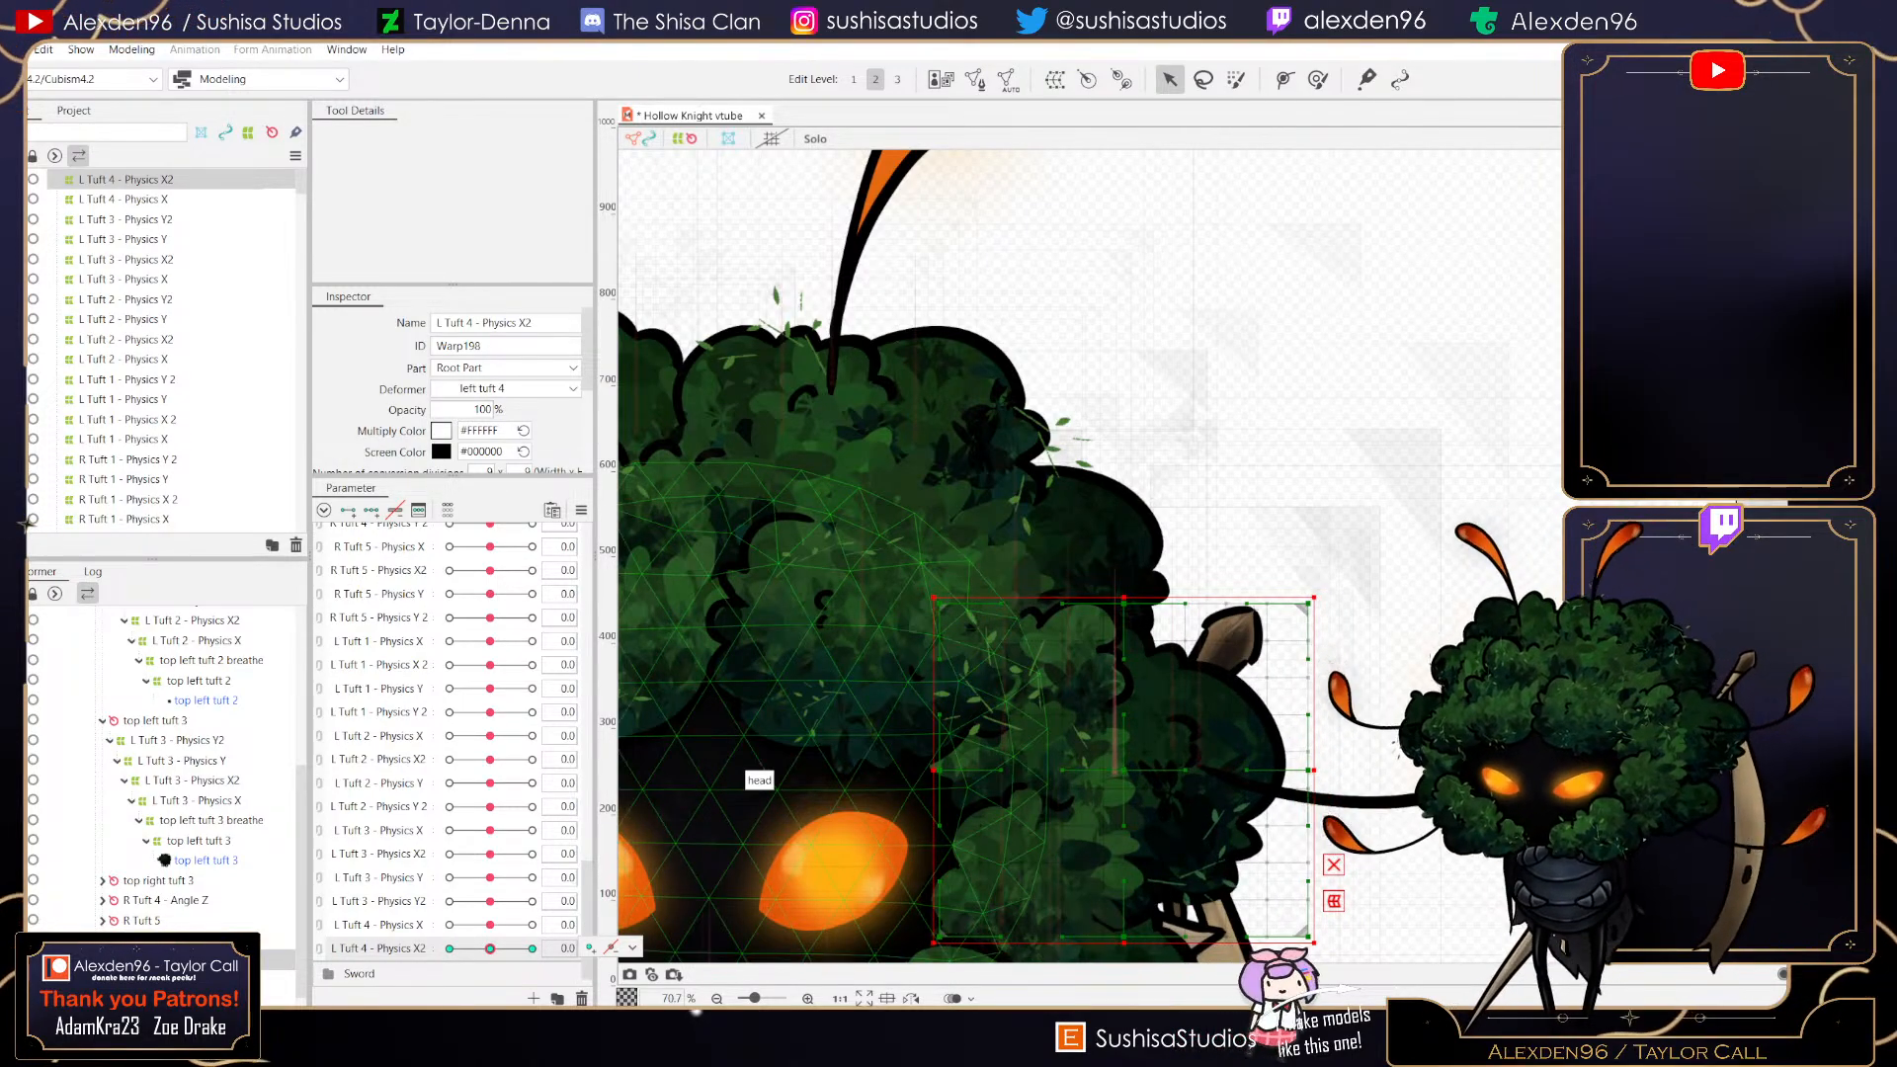
- Create a parent warp deformer named L Tuft 4 - Physics Y in Root Part with 9 × 9 conversion divisions
{"action": "left_click", "coordinate": [1055, 79]}
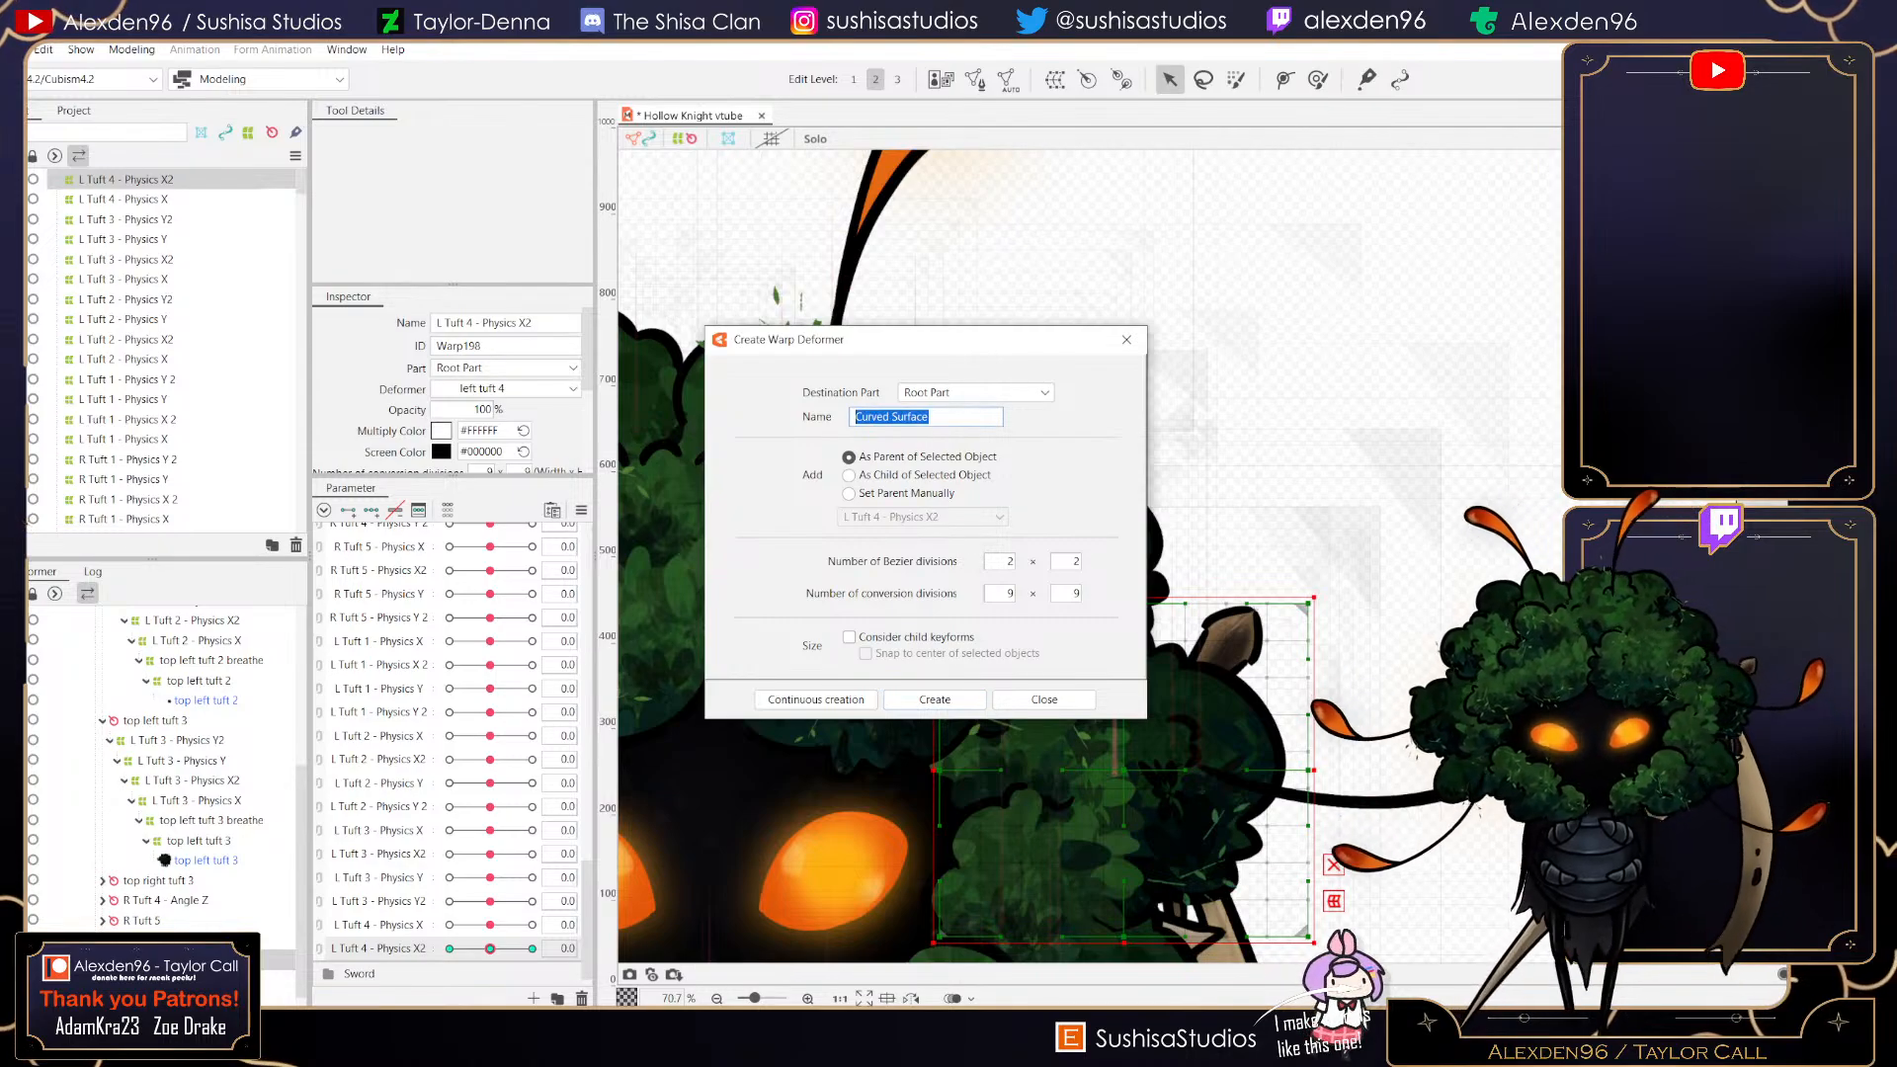
{"action": "type", "text": "l"}
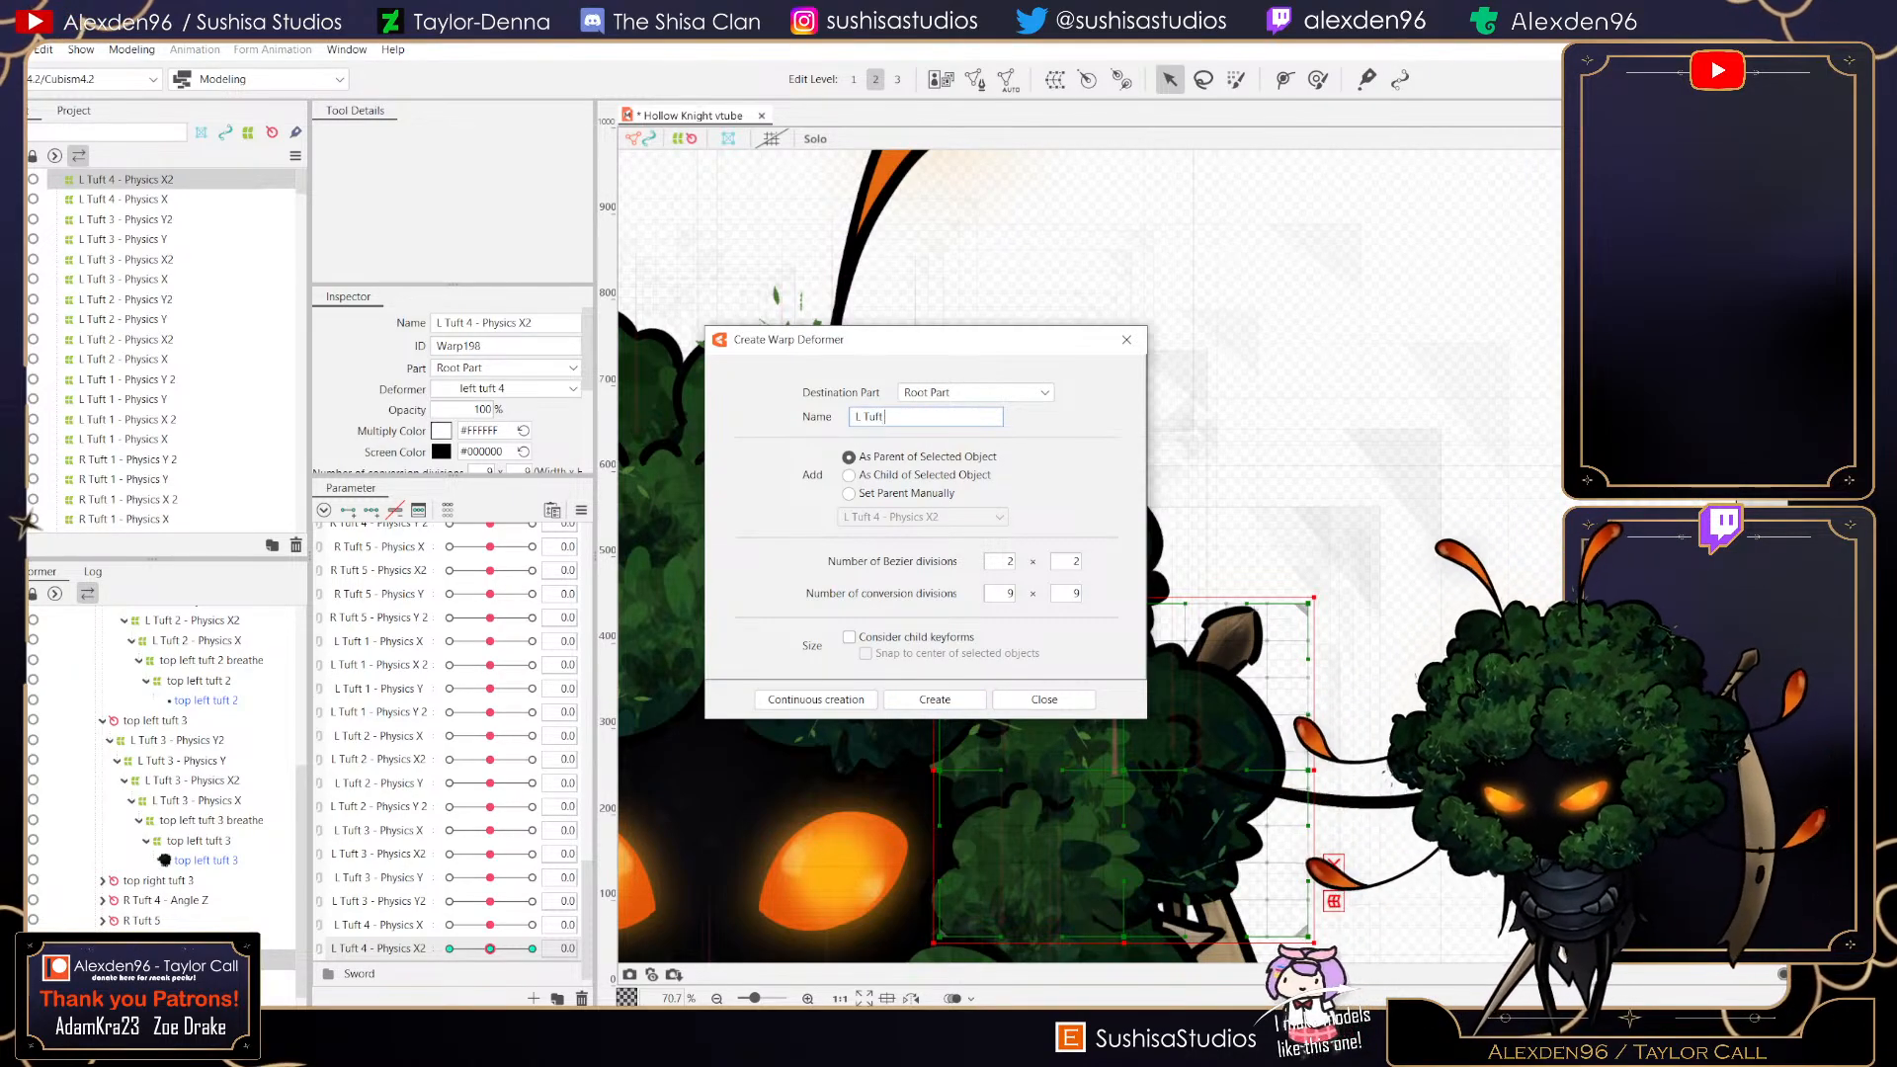
{"action": "type", "text": " Tuft 4 -"}
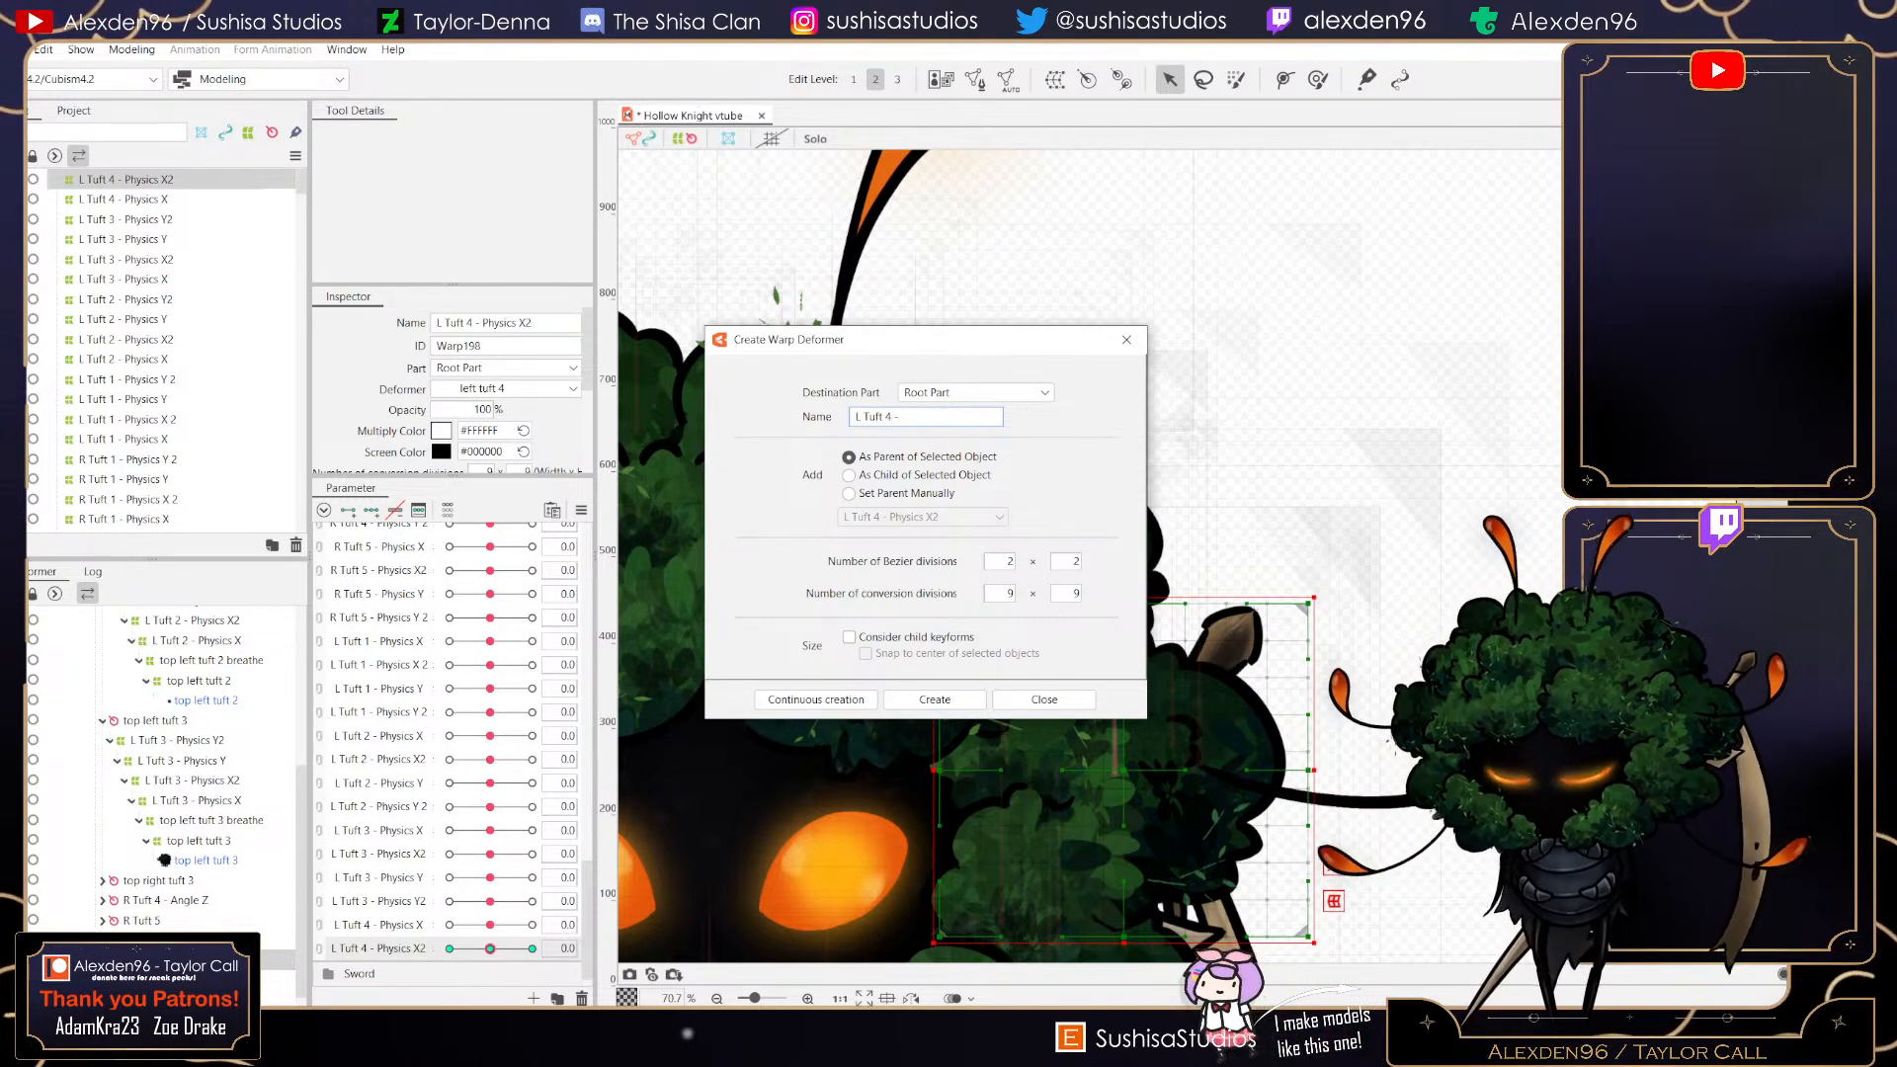
{"action": "type", "text": " Physics Y"}
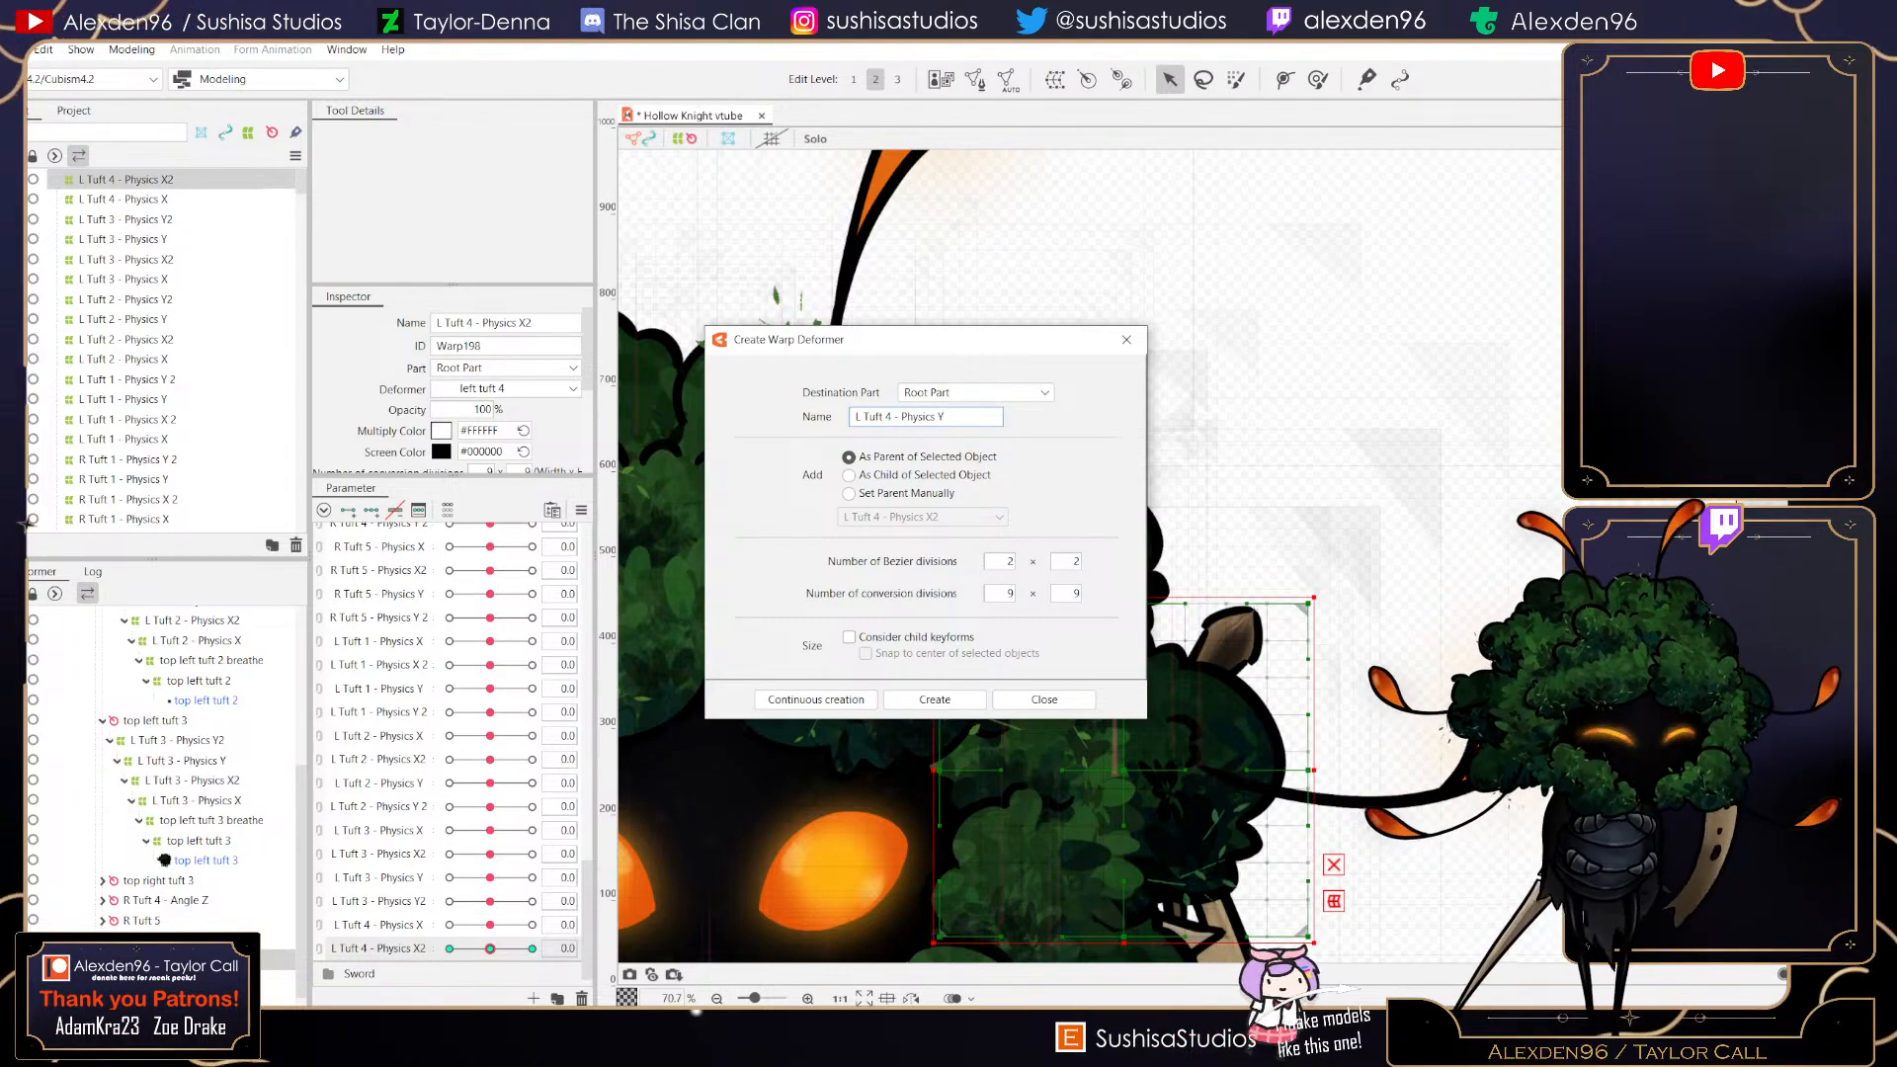
{"action": "left_click", "coordinate": [934, 699]}
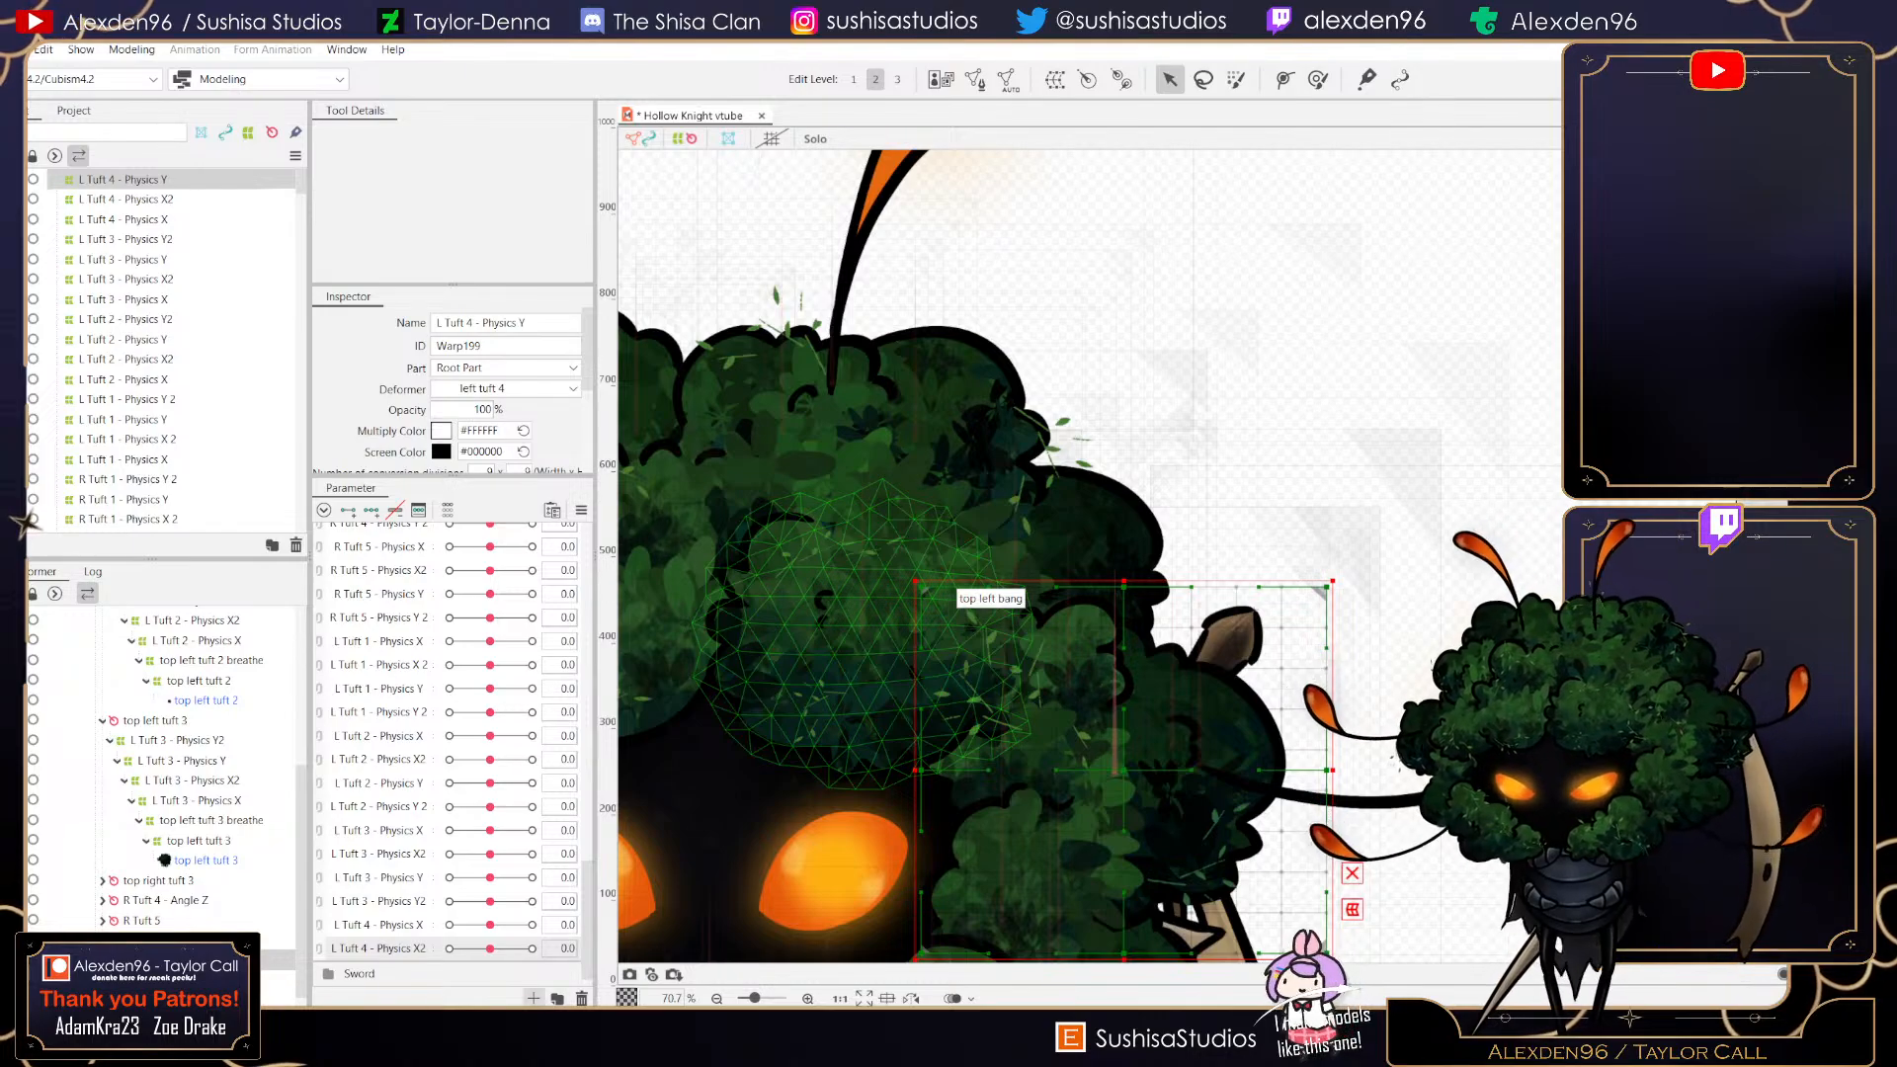
- Create a new parameter named L Tuft 4 - Physics Y with range -1 to 1
{"action": "left_click", "coordinate": [534, 998]}
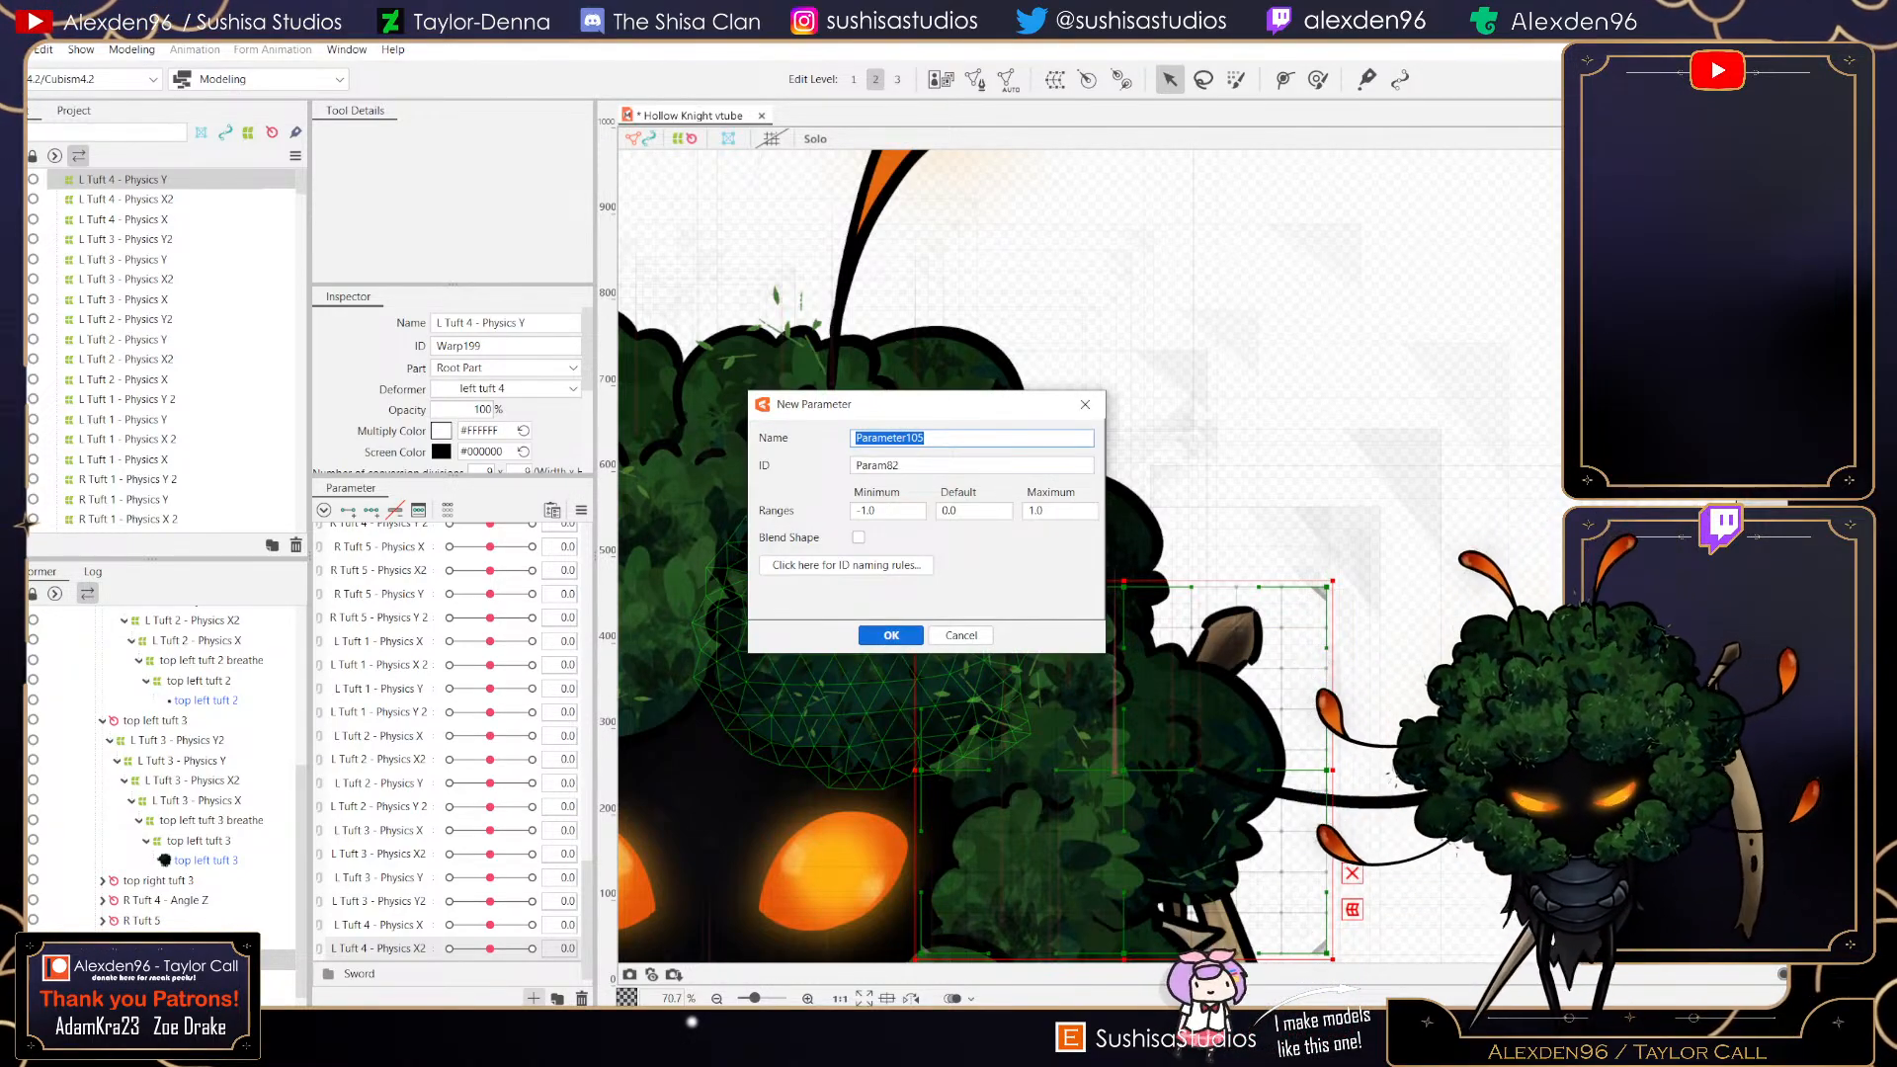
{"action": "type", "text": "L Tuft"}
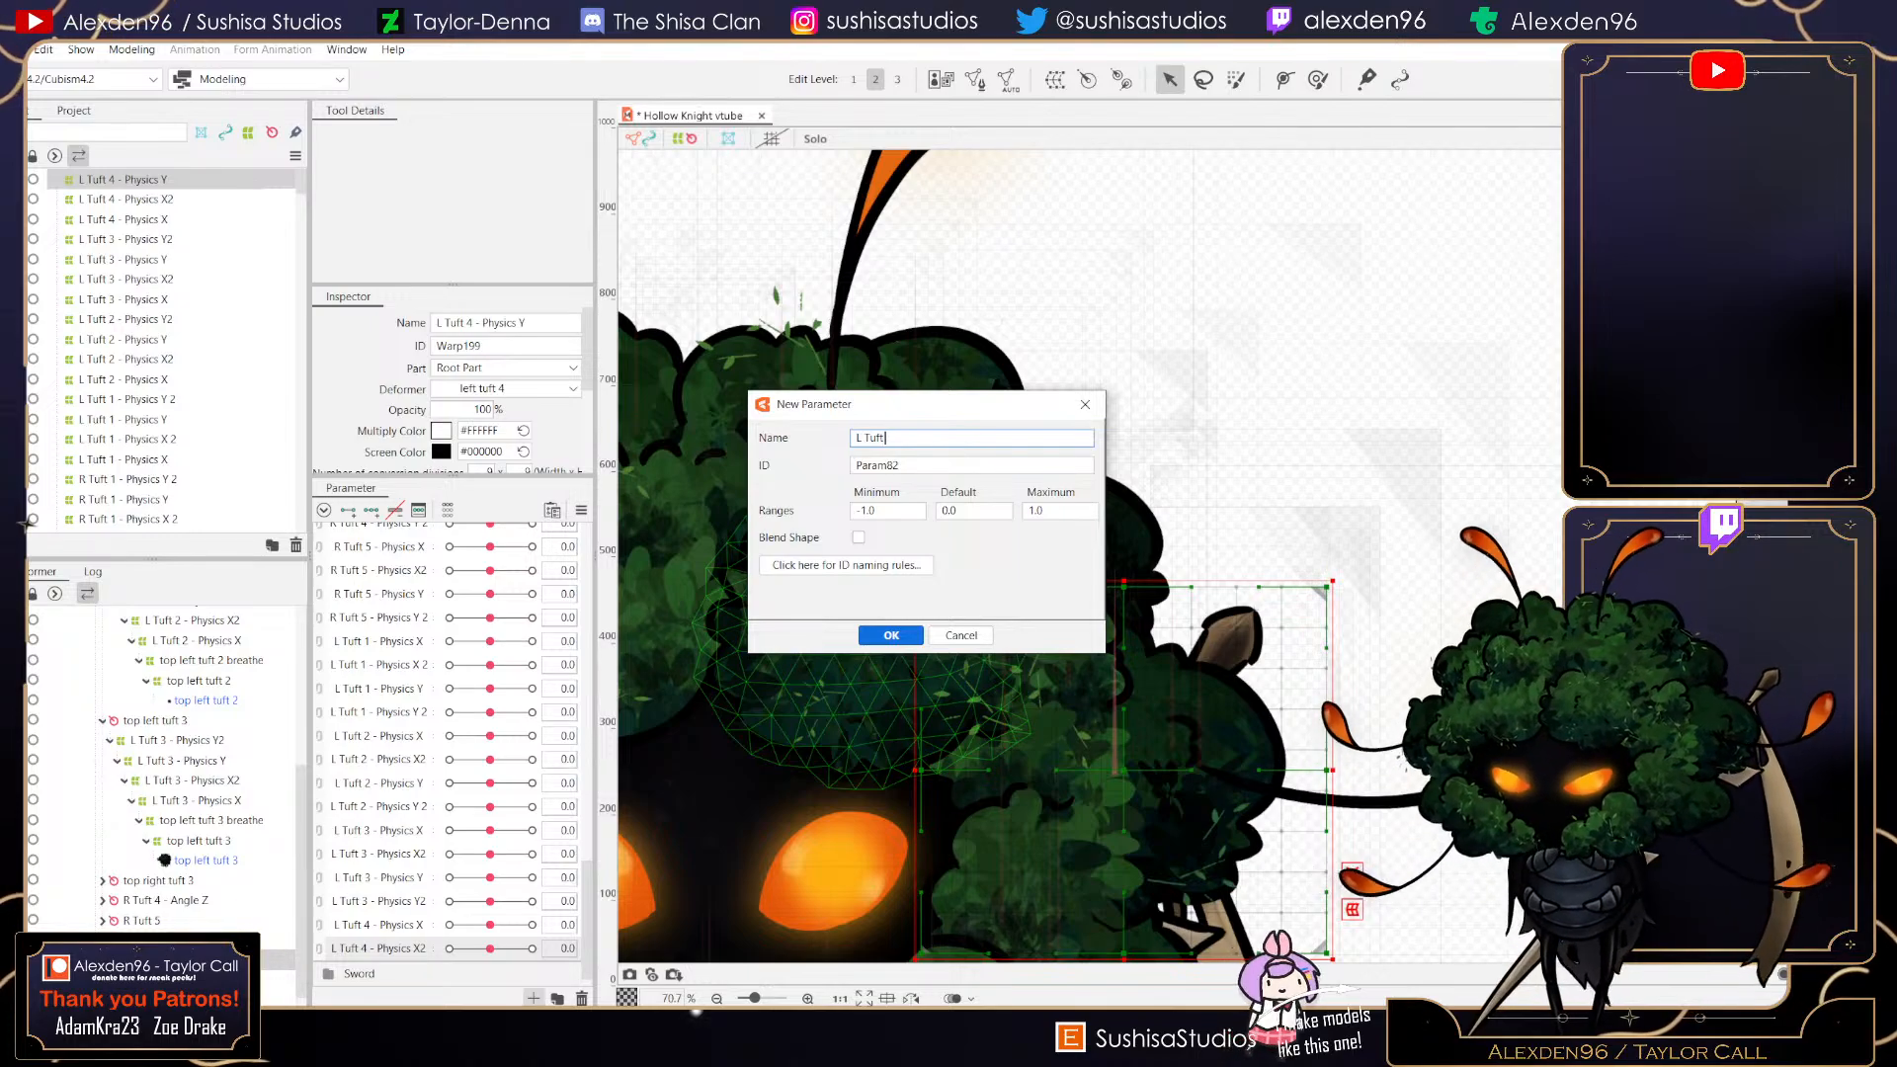
{"action": "type", "text": " 4"}
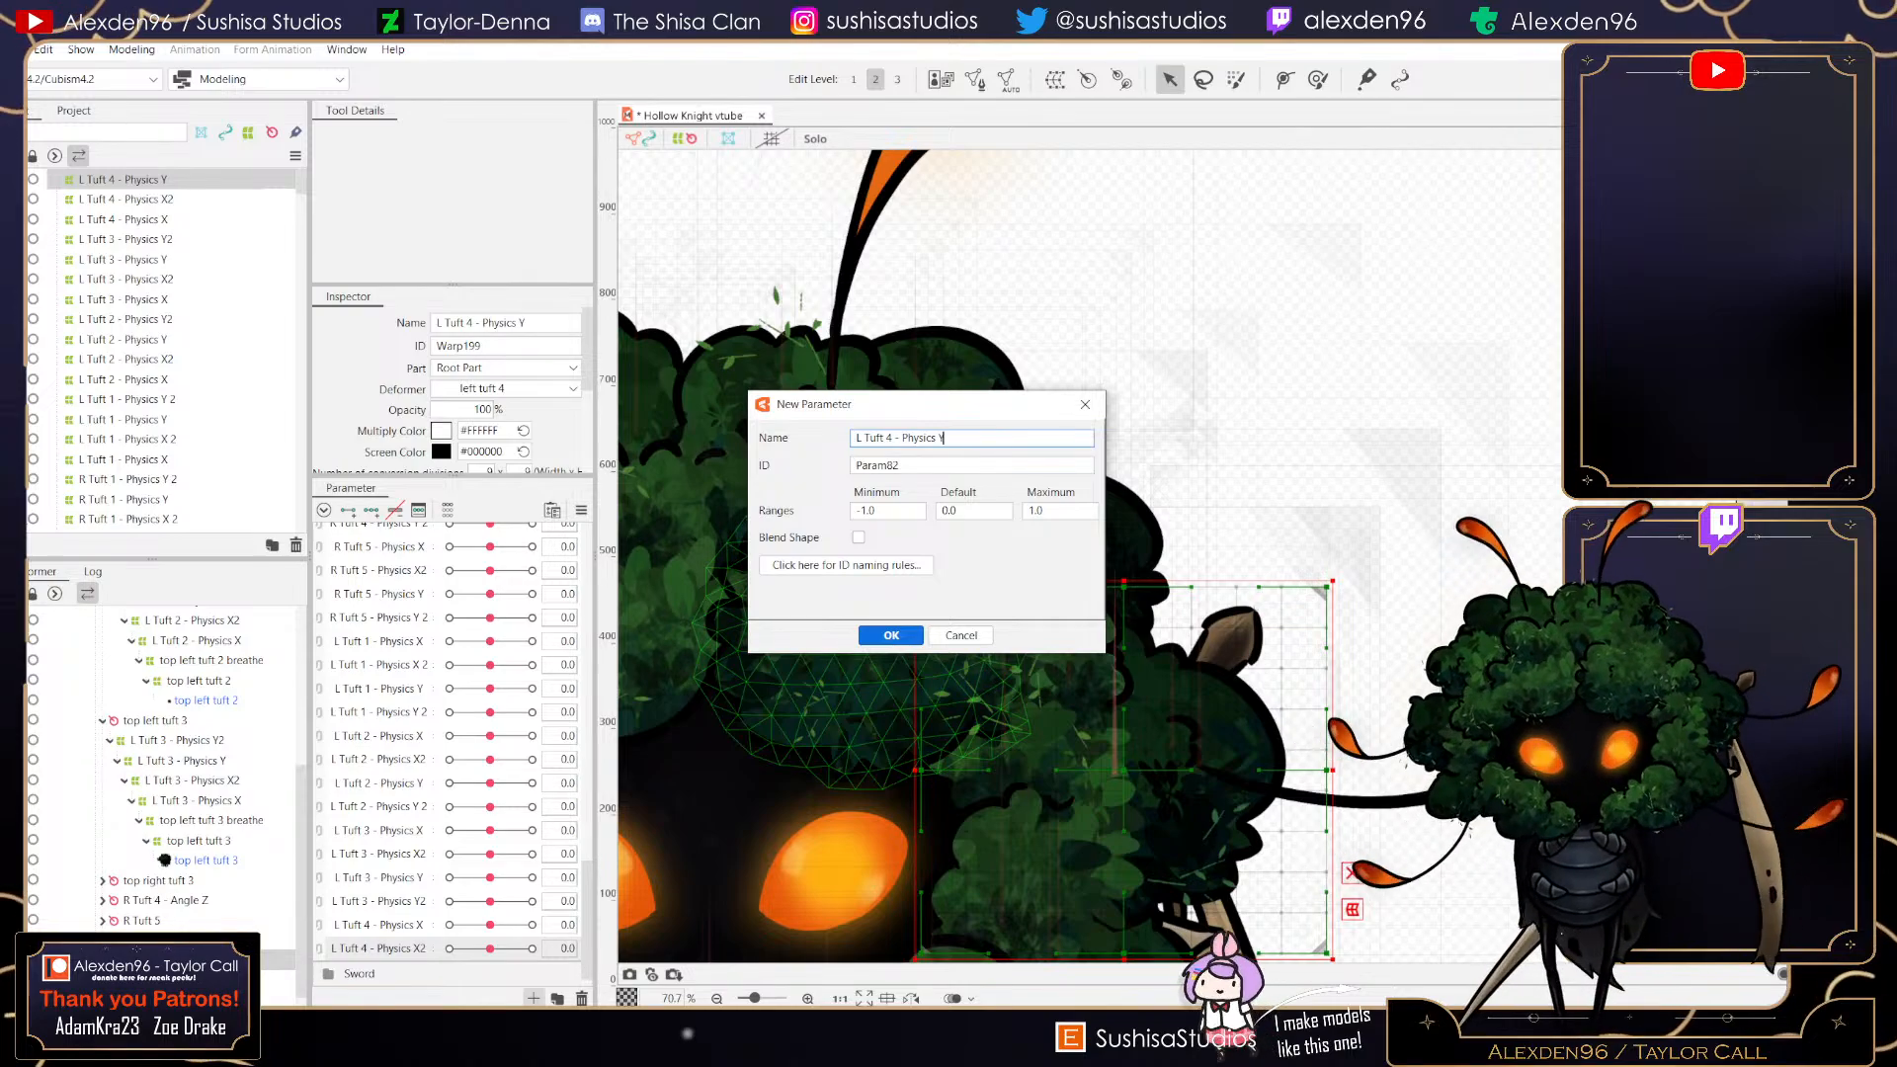
{"action": "type", "text": "- Physics Y"}
{"action": "left_click", "coordinate": [891, 635]}
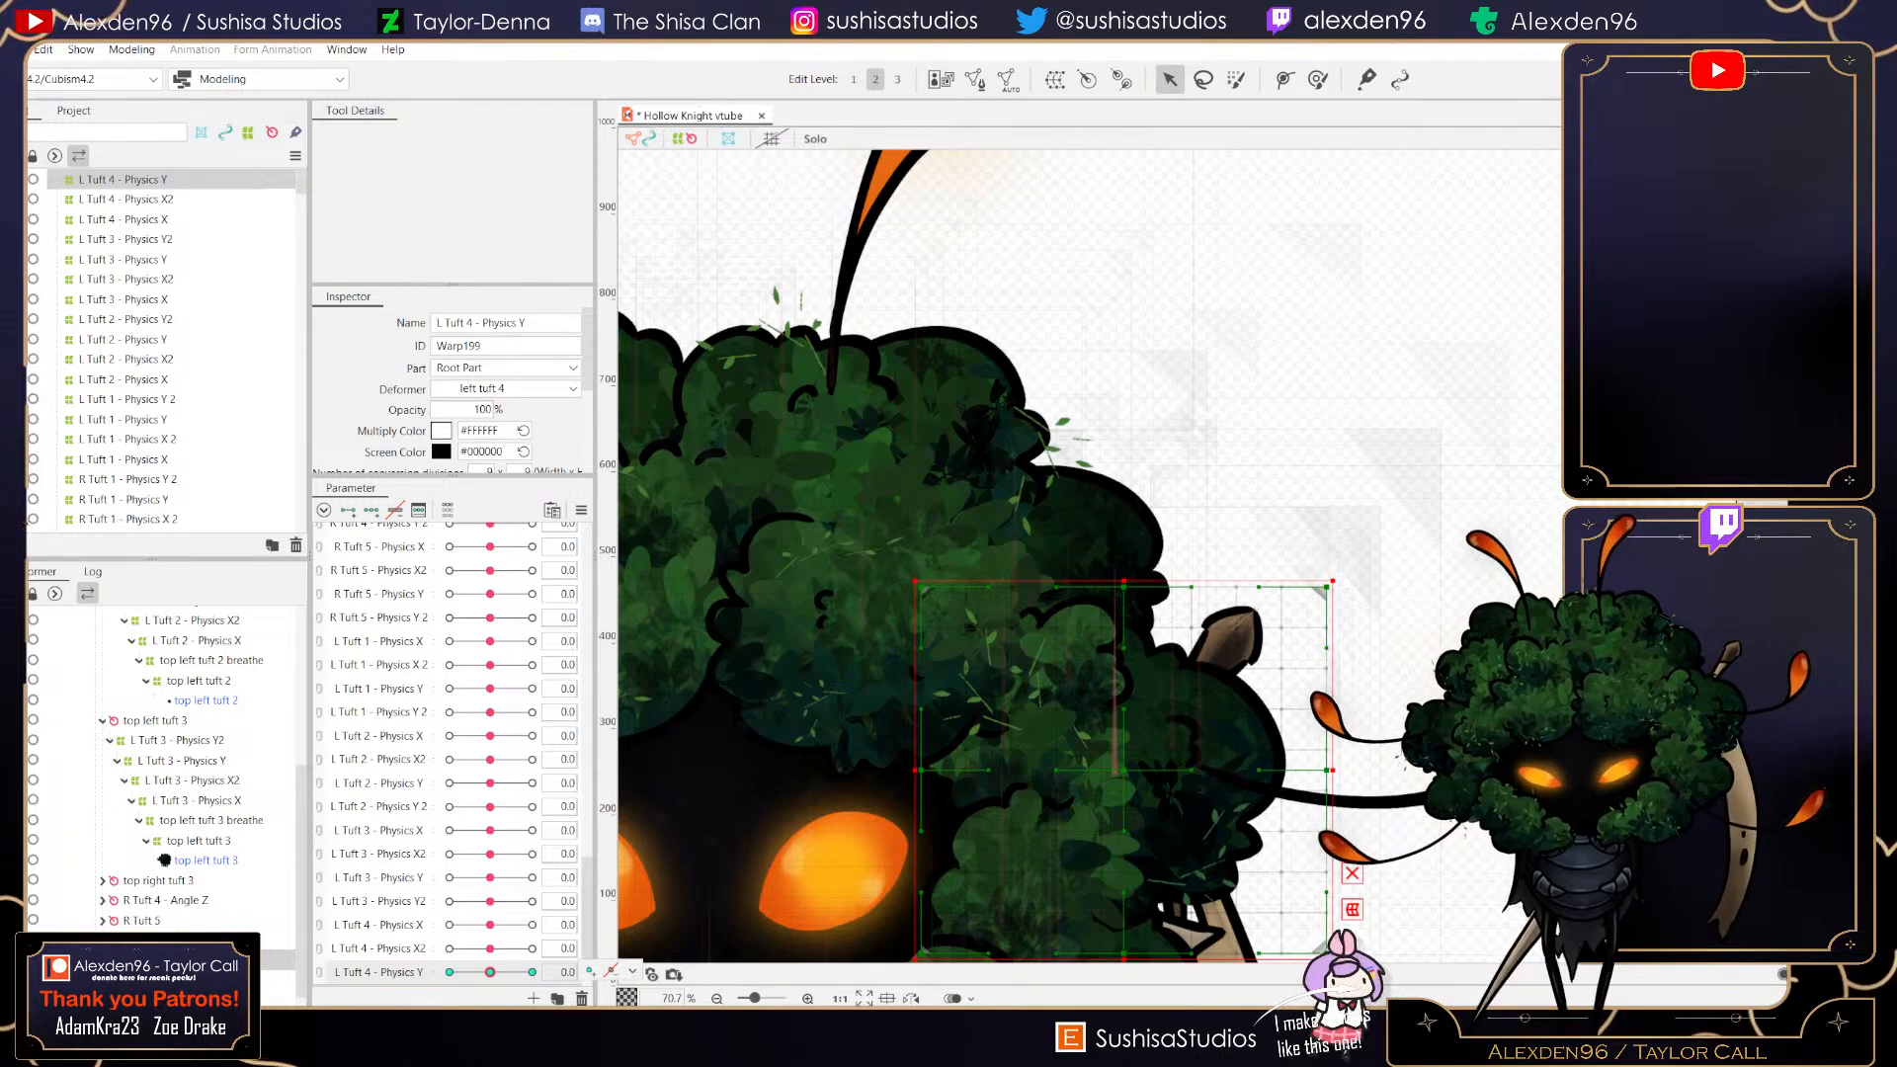
- Add three keyforms at -1, 0 and 1 to L Tuft 4 - Physics Y and move to 1
{"action": "left_click", "coordinate": [531, 973]}
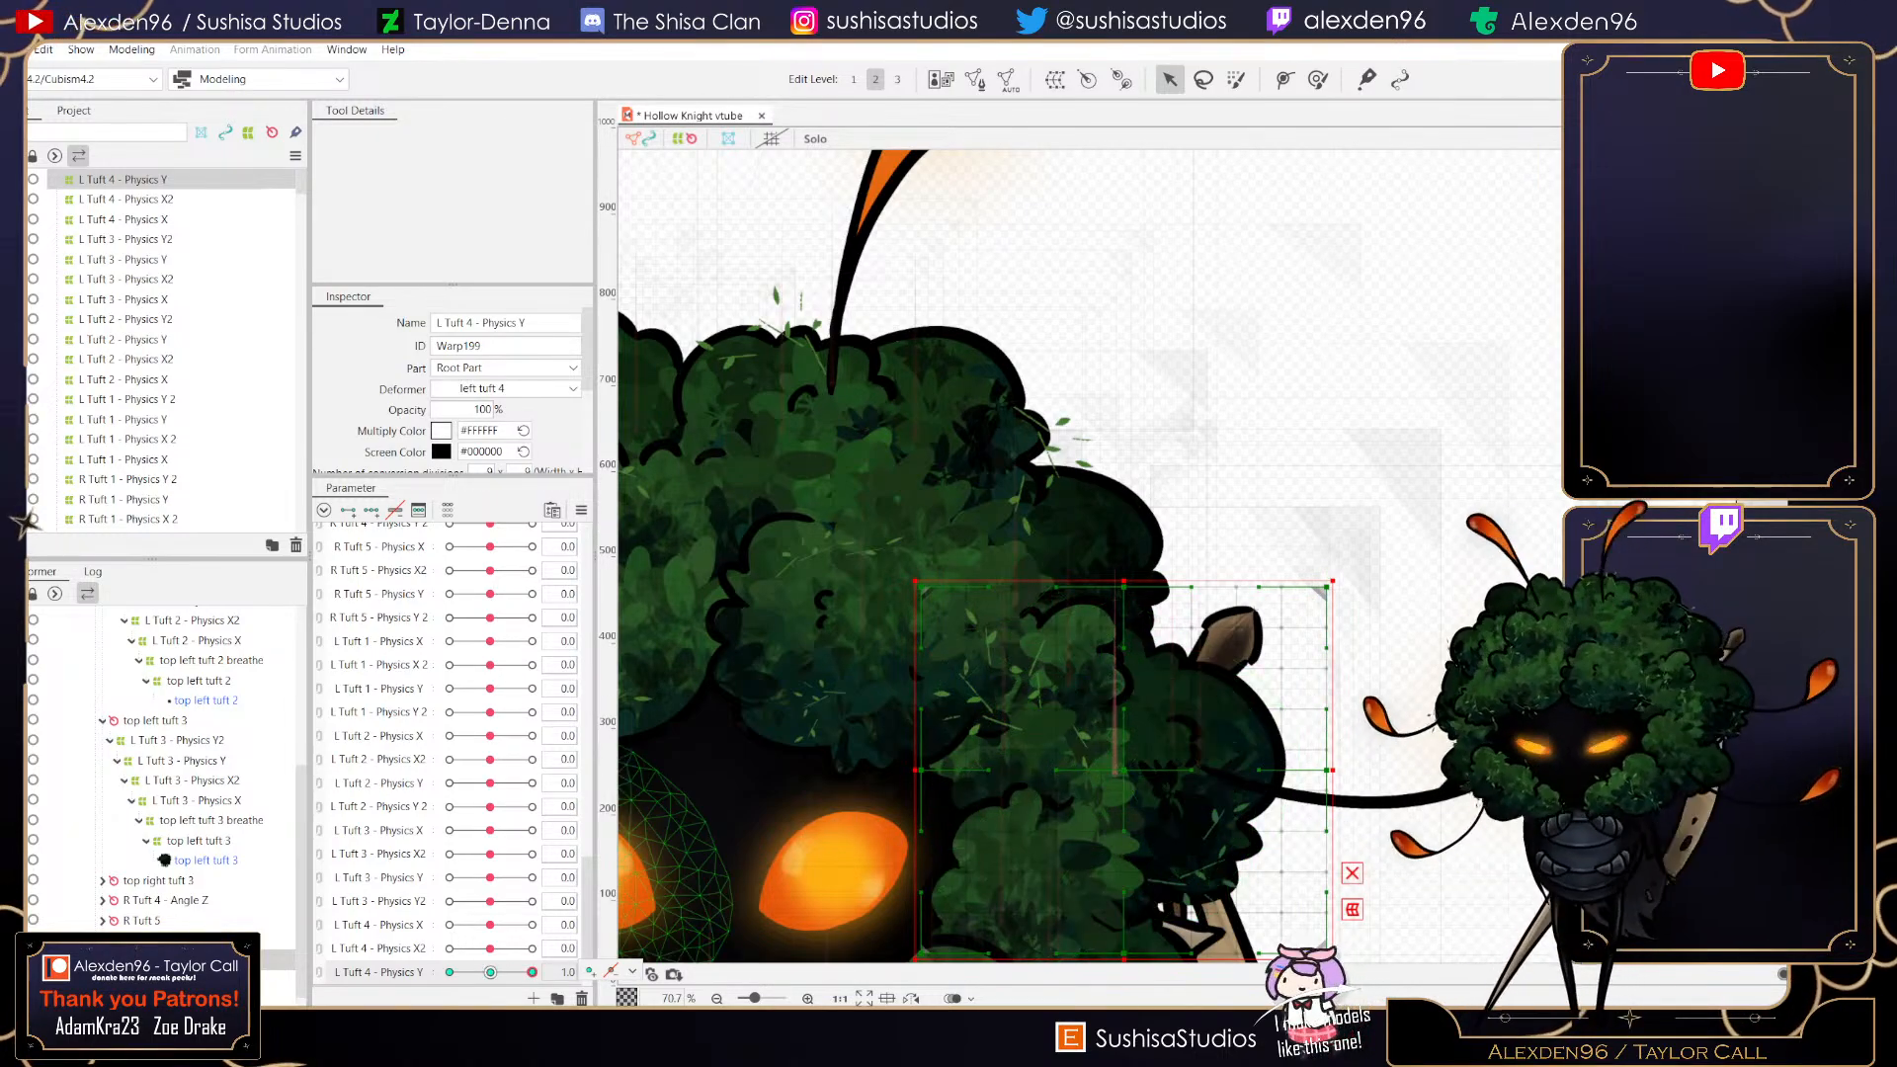
{"action": "left_click_drag", "start_coordinate": [531, 972], "coordinate": [491, 972]}
{"action": "left_click", "coordinate": [531, 972]}
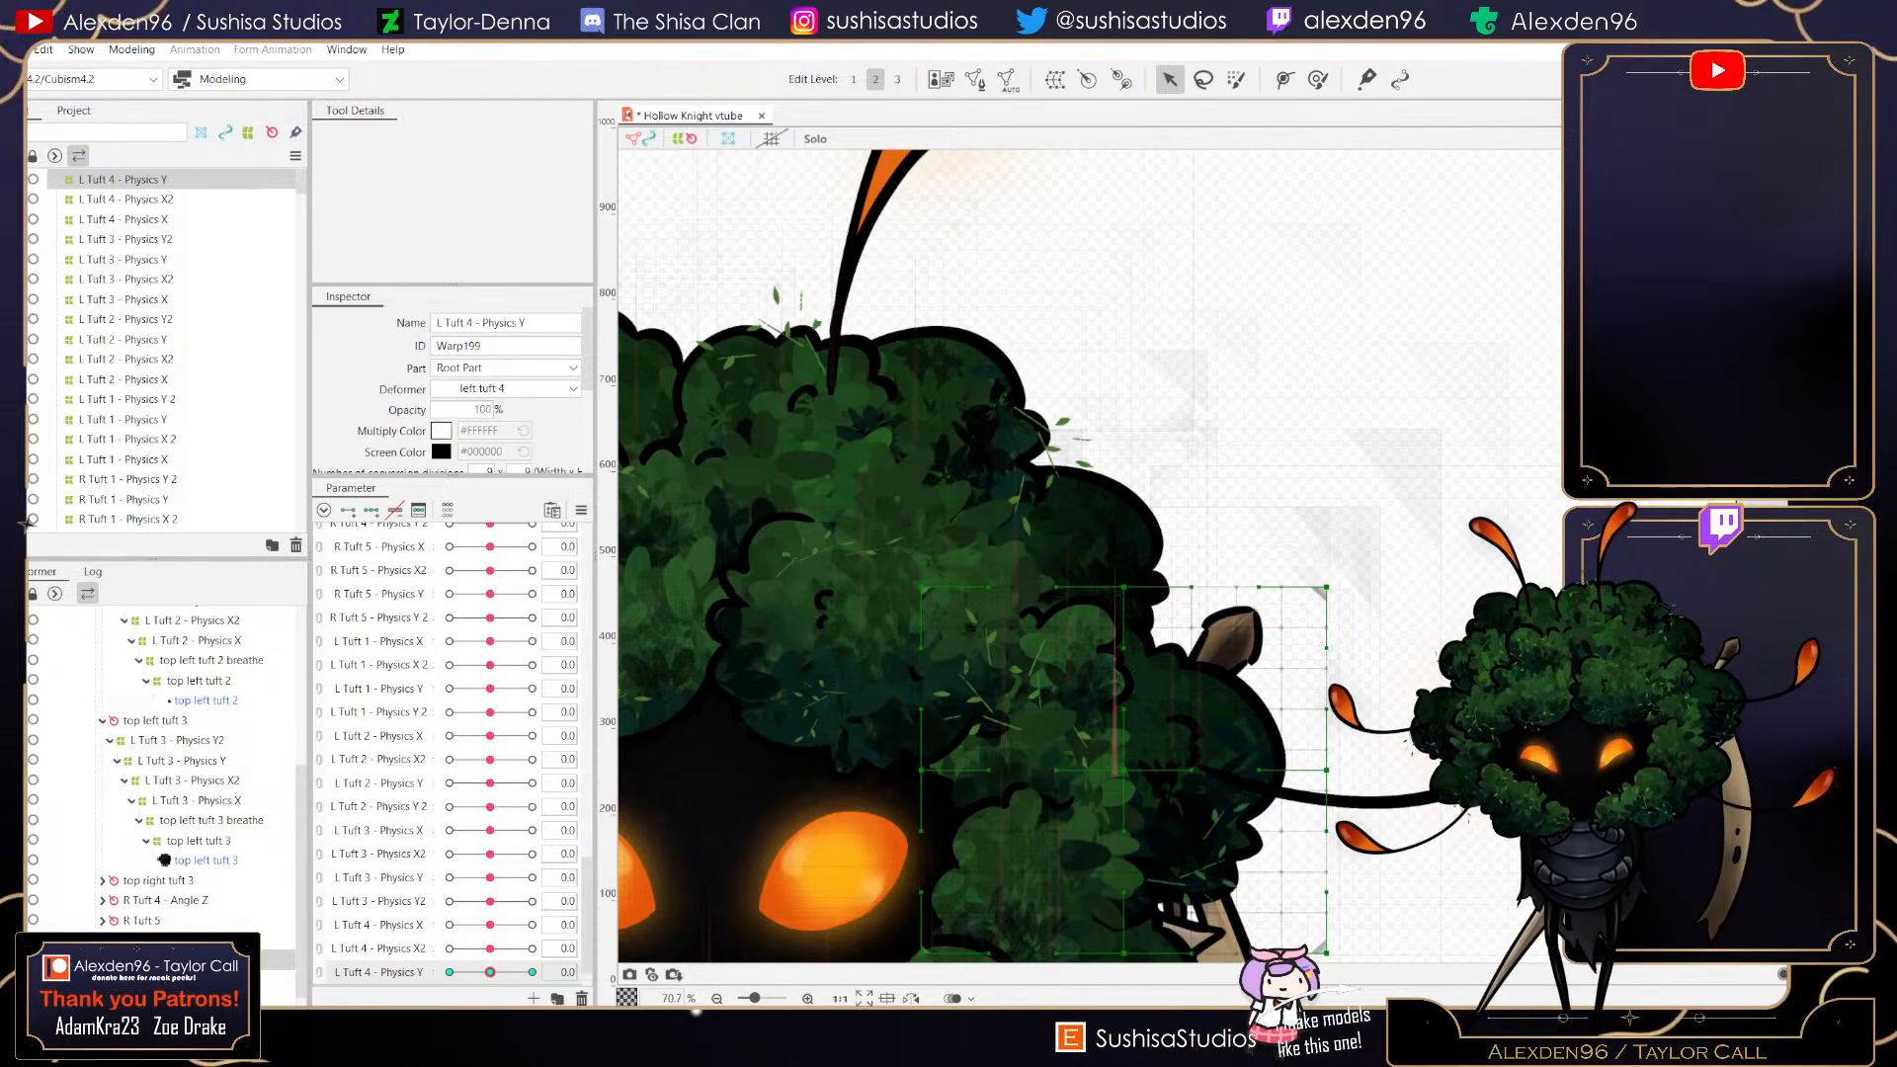
{"action": "mouse_move", "coordinate": [490, 877]}
{"action": "left_mouse_down"}
{"action": "mouse_move", "coordinate": [506, 878]}
{"action": "mouse_move", "coordinate": [459, 878]}
{"action": "mouse_move", "coordinate": [531, 877]}
{"action": "mouse_move", "coordinate": [490, 877]}
{"action": "left_mouse_up"}
{"action": "left_click", "coordinate": [531, 972]}
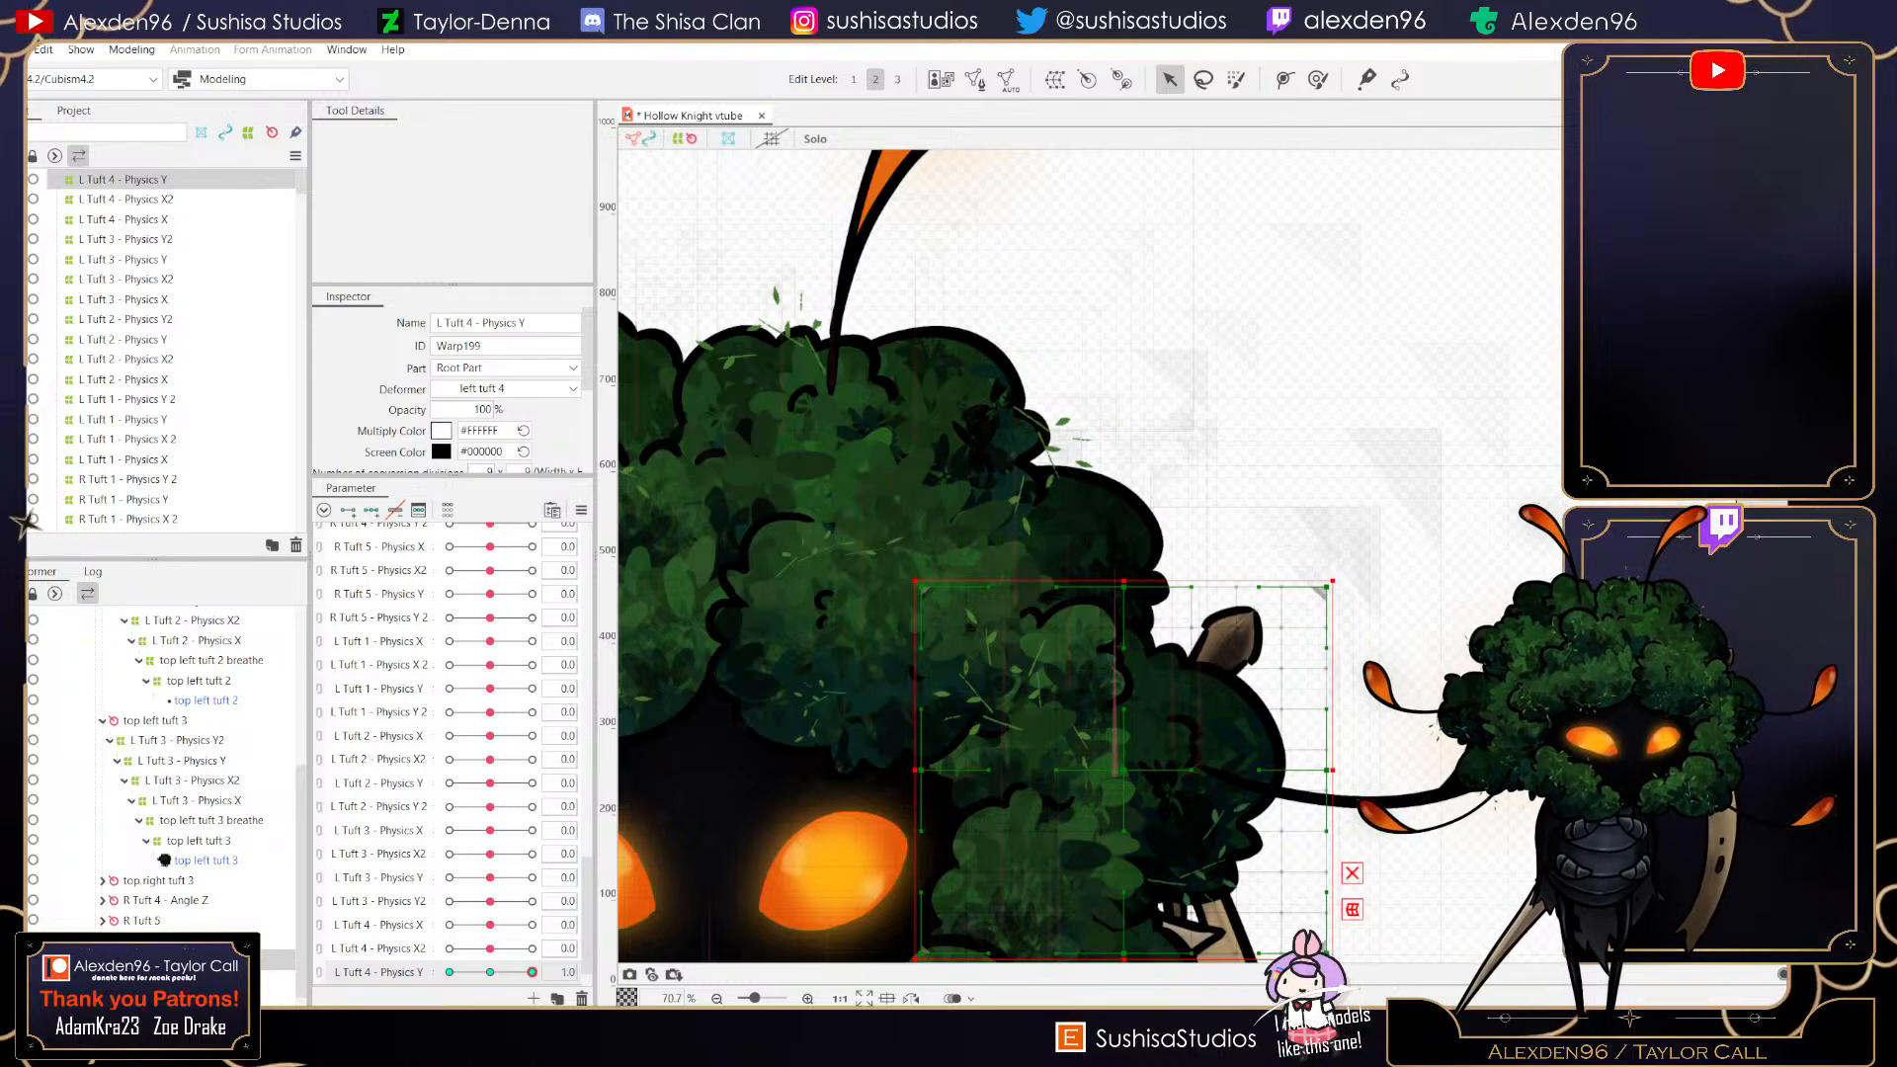
- At 1, raise the deformer's top middle and pull its right edge and left middle slightly inward
{"action": "left_click_drag", "start_coordinate": [1123, 587], "coordinate": [1129, 558]}
{"action": "left_click_drag", "start_coordinate": [1327, 770], "coordinate": [1301, 769]}
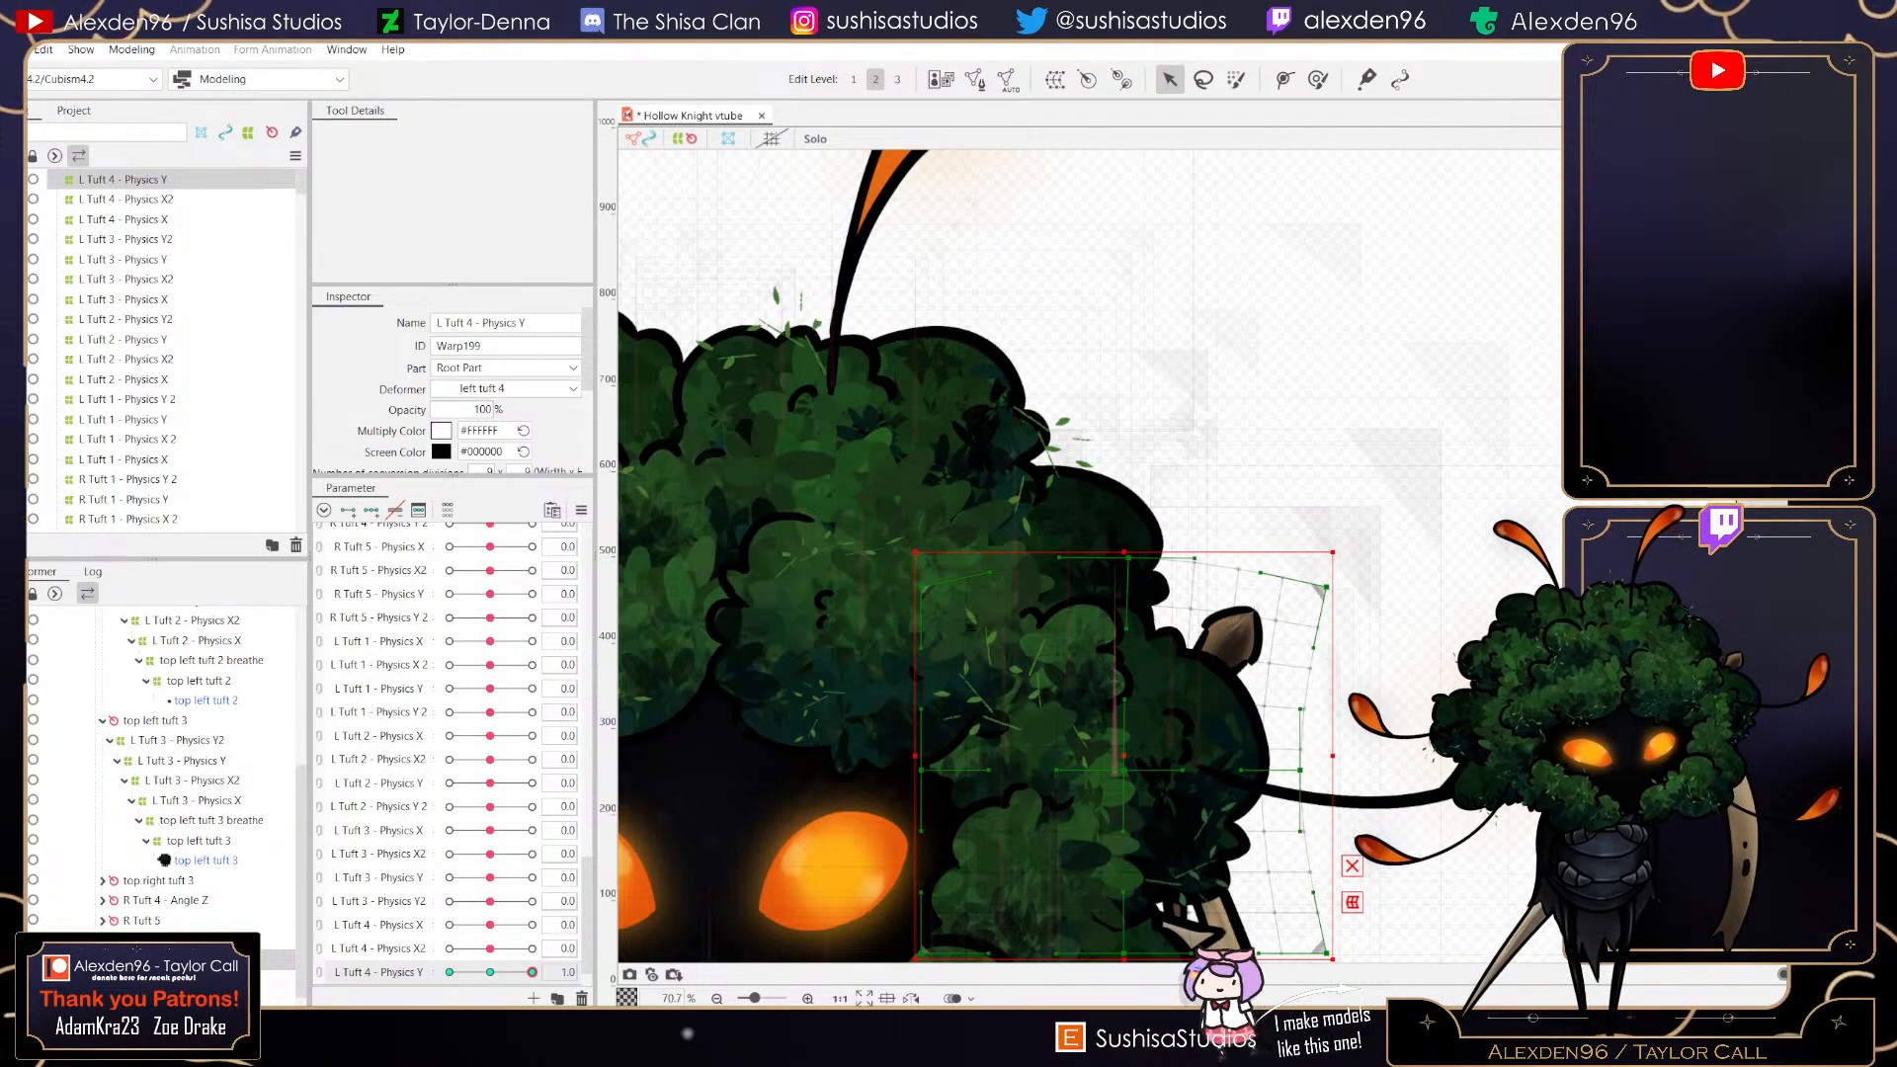
{"action": "left_click_drag", "start_coordinate": [921, 770], "coordinate": [936, 768]}
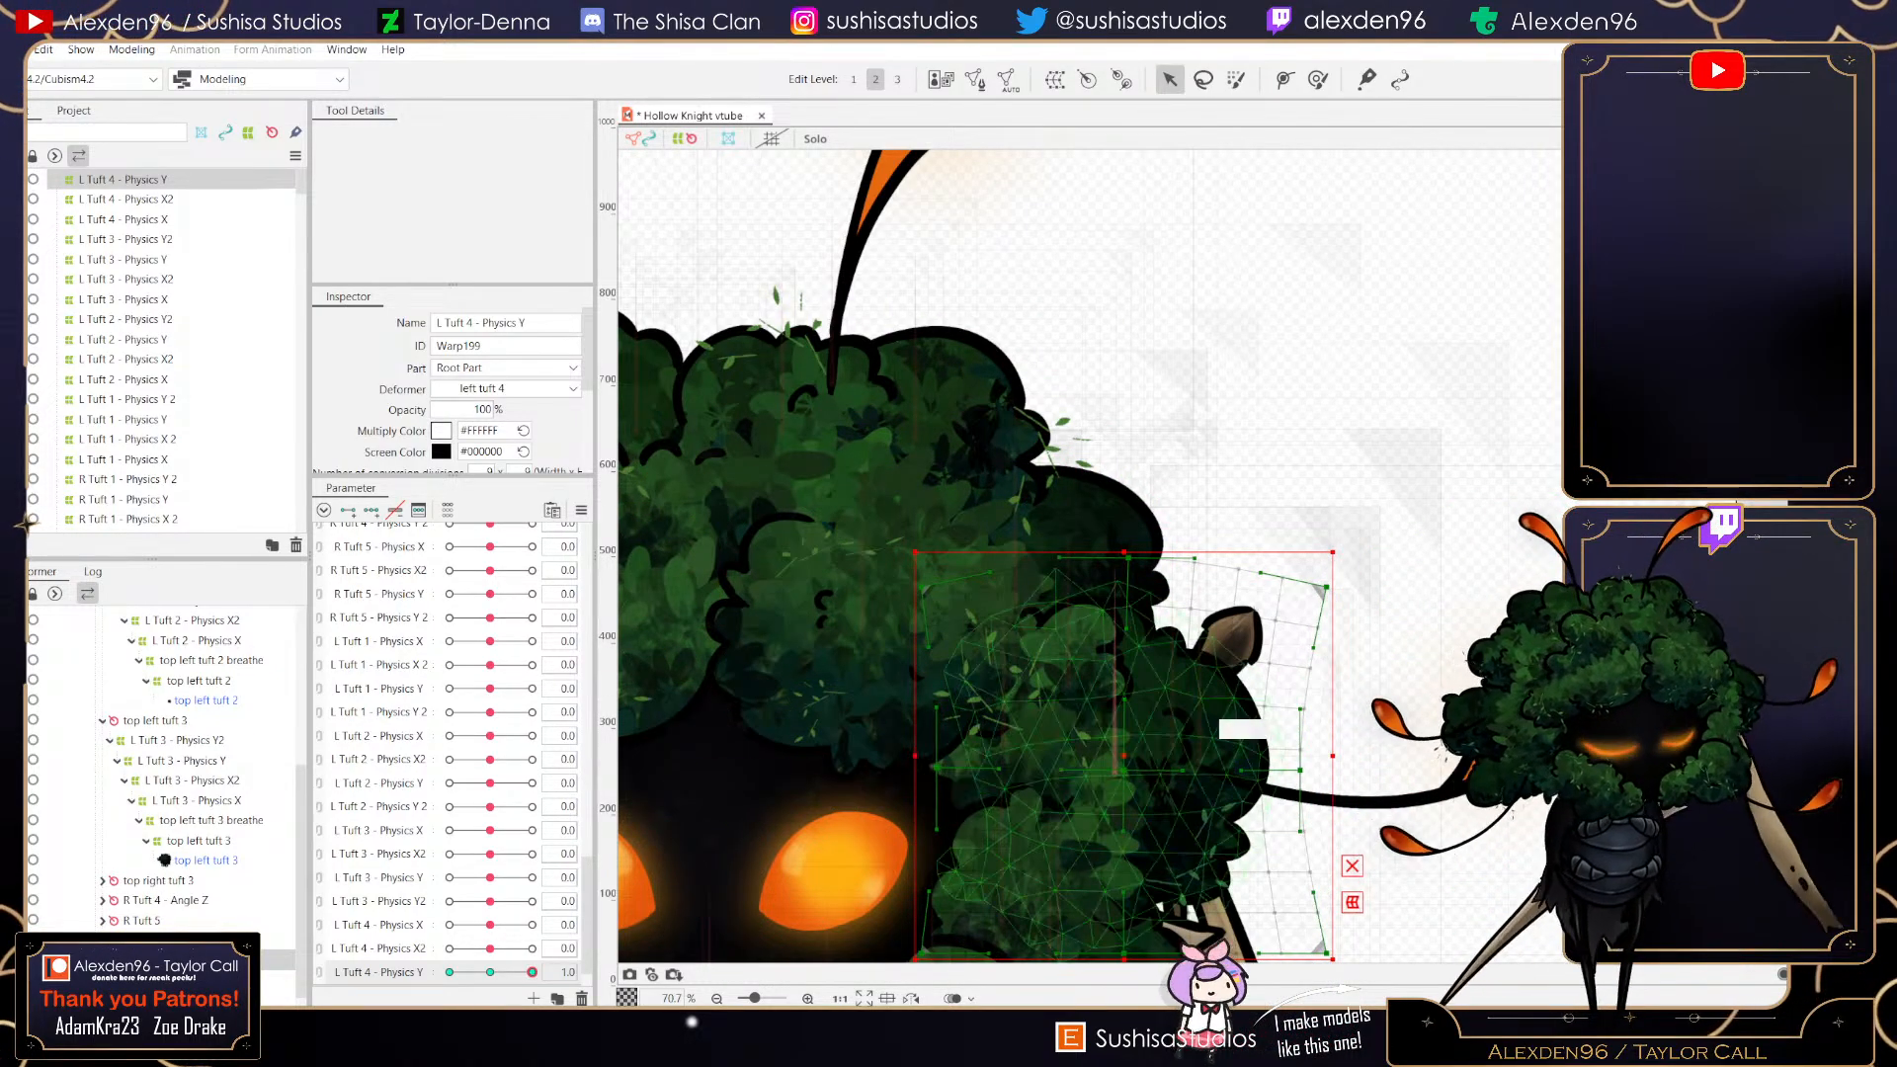
{"action": "scroll", "coordinate": [1164, 807], "scroll_direction": "up", "scroll_amount": 4}
{"action": "scroll", "coordinate": [1087, 599], "scroll_direction": "down", "scroll_amount": 5}
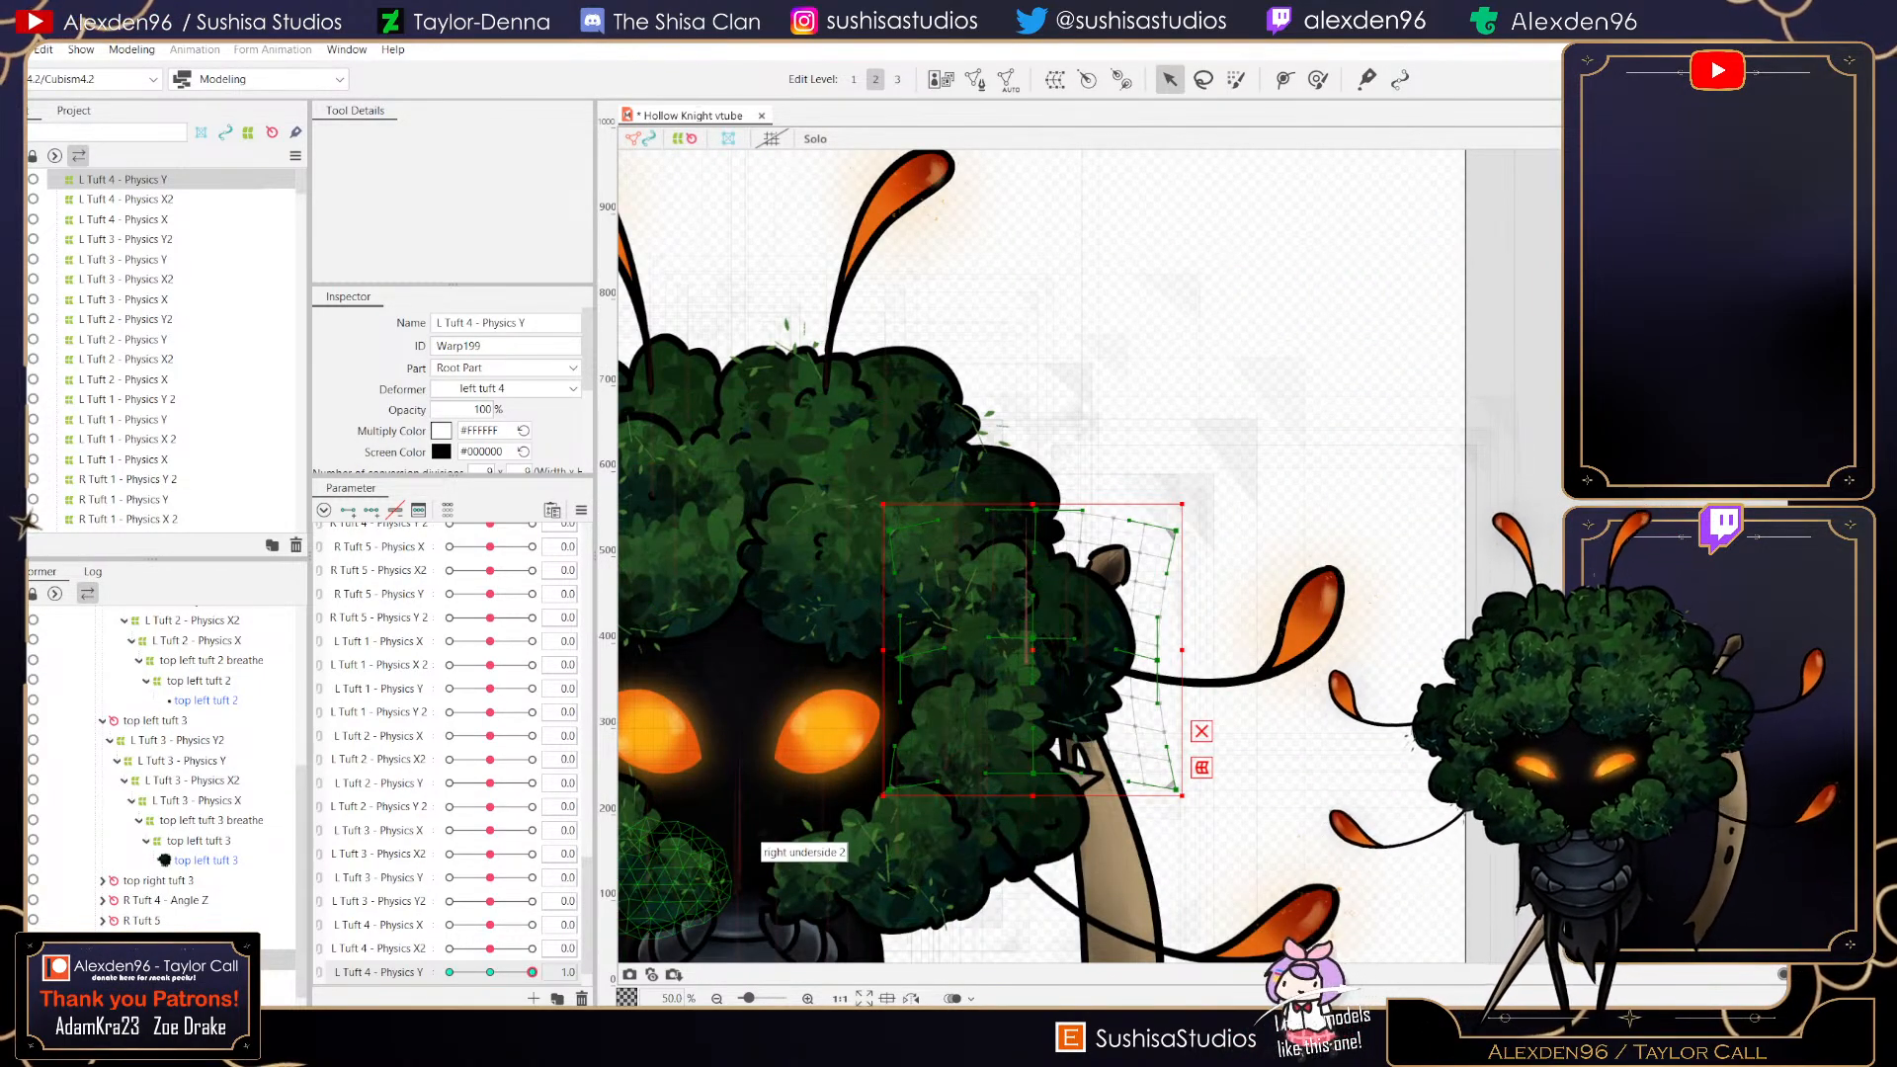
{"action": "mouse_move", "coordinate": [533, 972]}
{"action": "left_mouse_down"}
{"action": "mouse_move", "coordinate": [474, 972]}
{"action": "mouse_move", "coordinate": [532, 973]}
{"action": "left_mouse_up"}
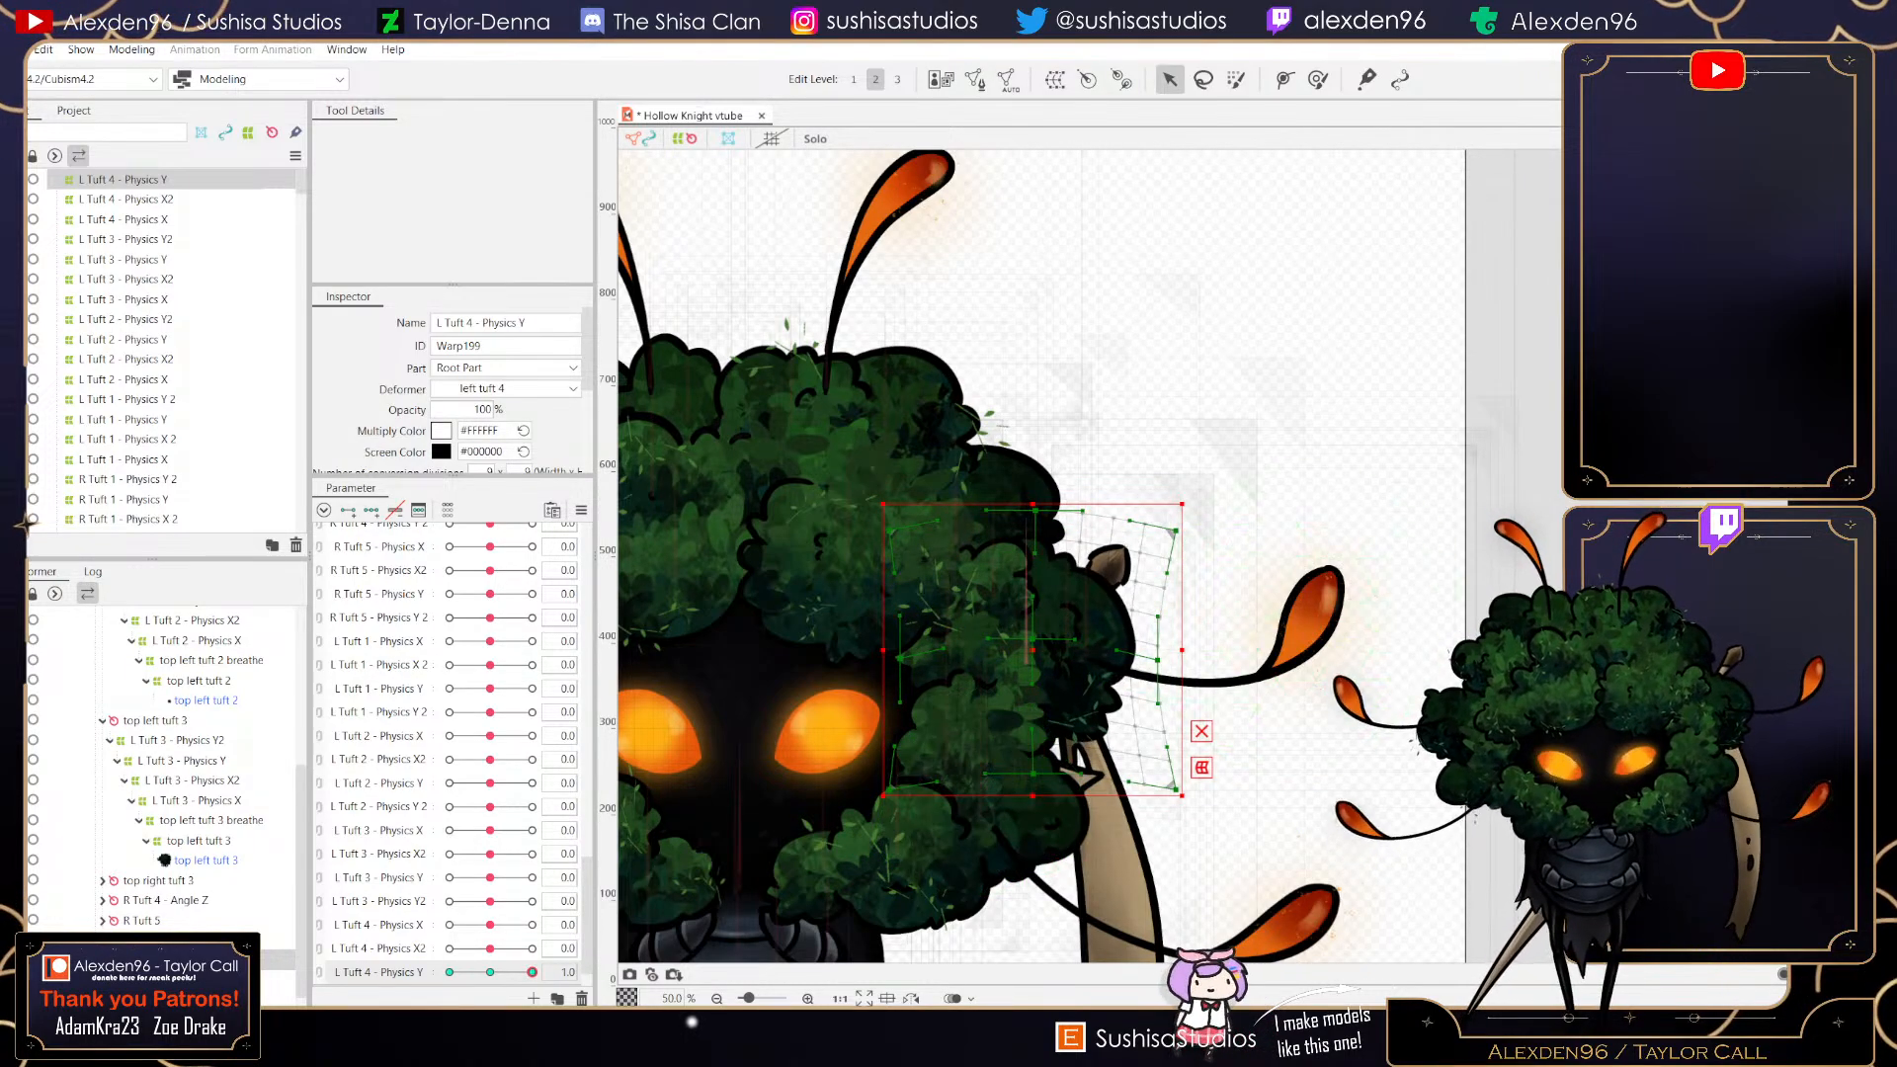
{"action": "left_click_drag", "start_coordinate": [1158, 660], "coordinate": [1155, 660]}
{"action": "left_click_drag", "start_coordinate": [1035, 511], "coordinate": [1035, 504]}
- At -1 on L Tuft 4 - Physics Y, push both side edges of the deformer outward, then scrub the parameter to preview
{"action": "left_click_drag", "start_coordinate": [532, 972], "coordinate": [450, 972]}
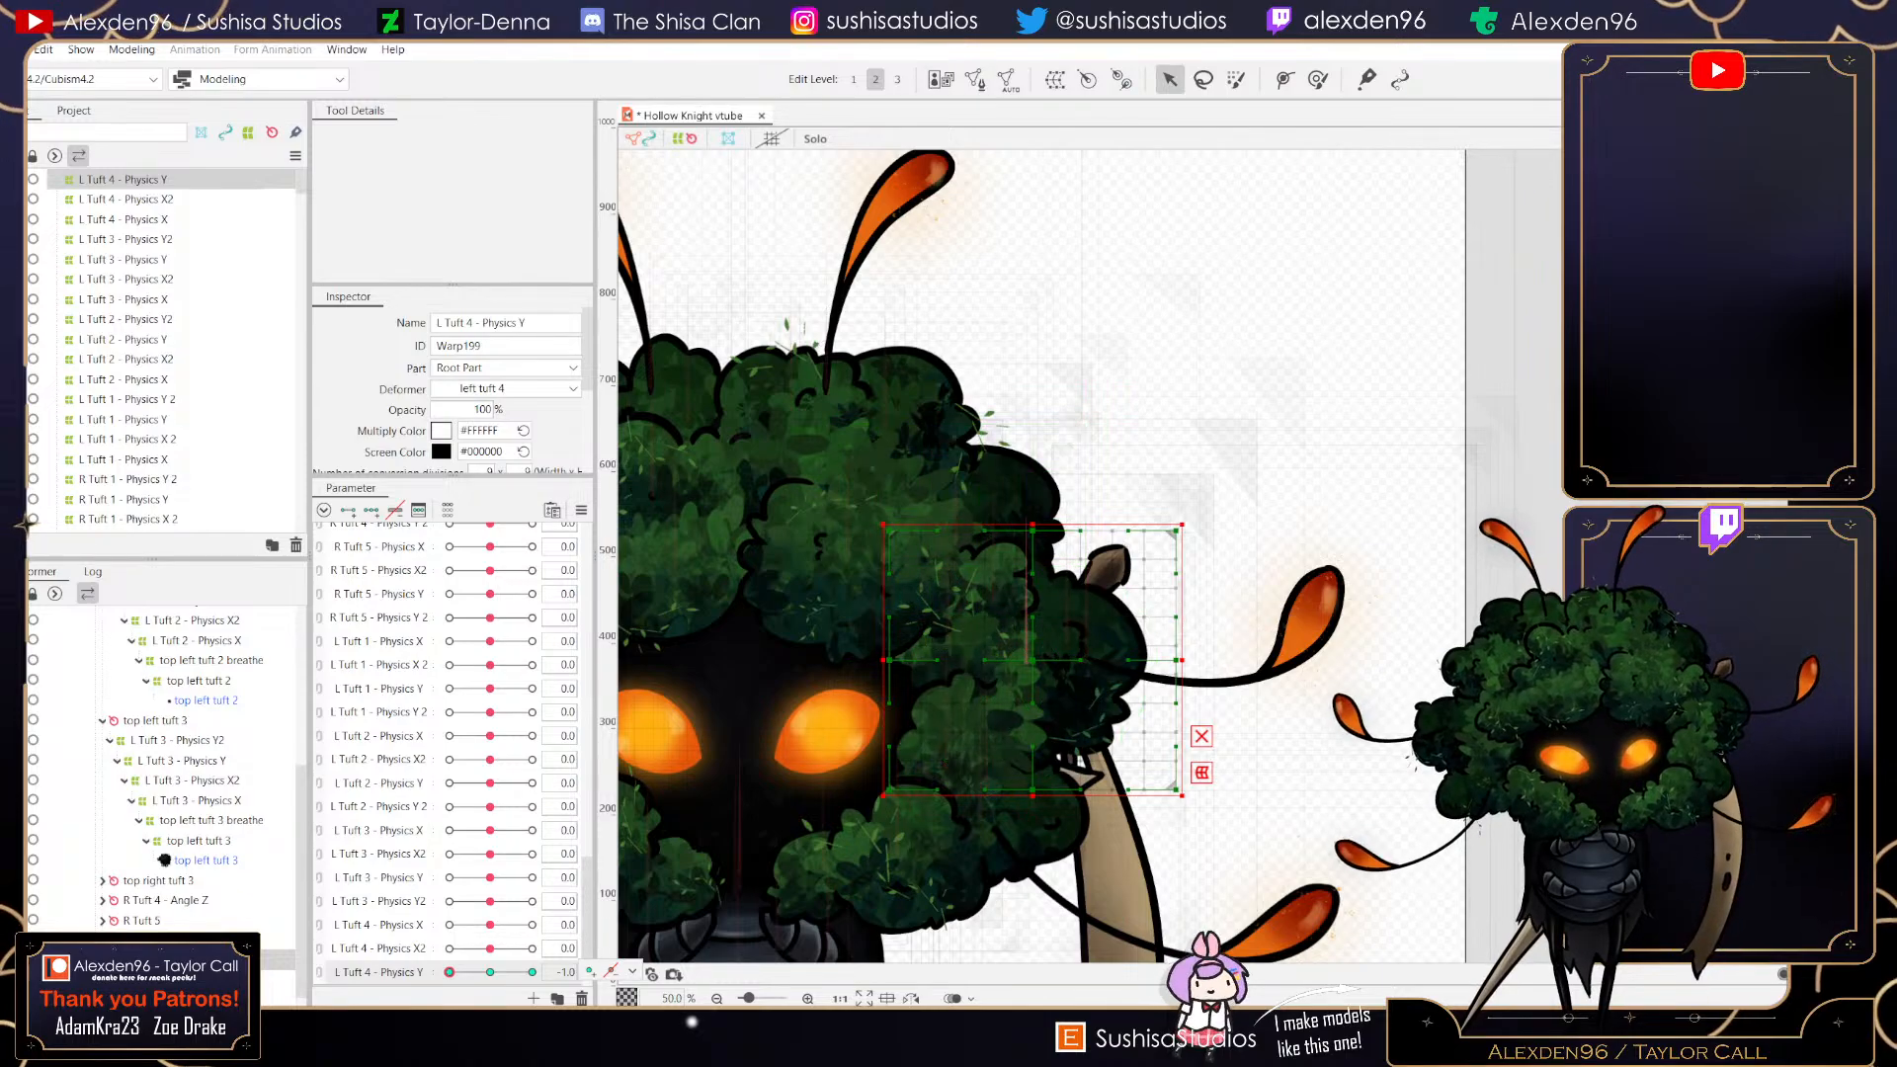
{"action": "left_click_drag", "start_coordinate": [1176, 660], "coordinate": [1195, 660]}
{"action": "left_click_drag", "start_coordinate": [889, 660], "coordinate": [871, 658]}
{"action": "scroll", "coordinate": [870, 659], "scroll_direction": "up", "scroll_amount": 10}
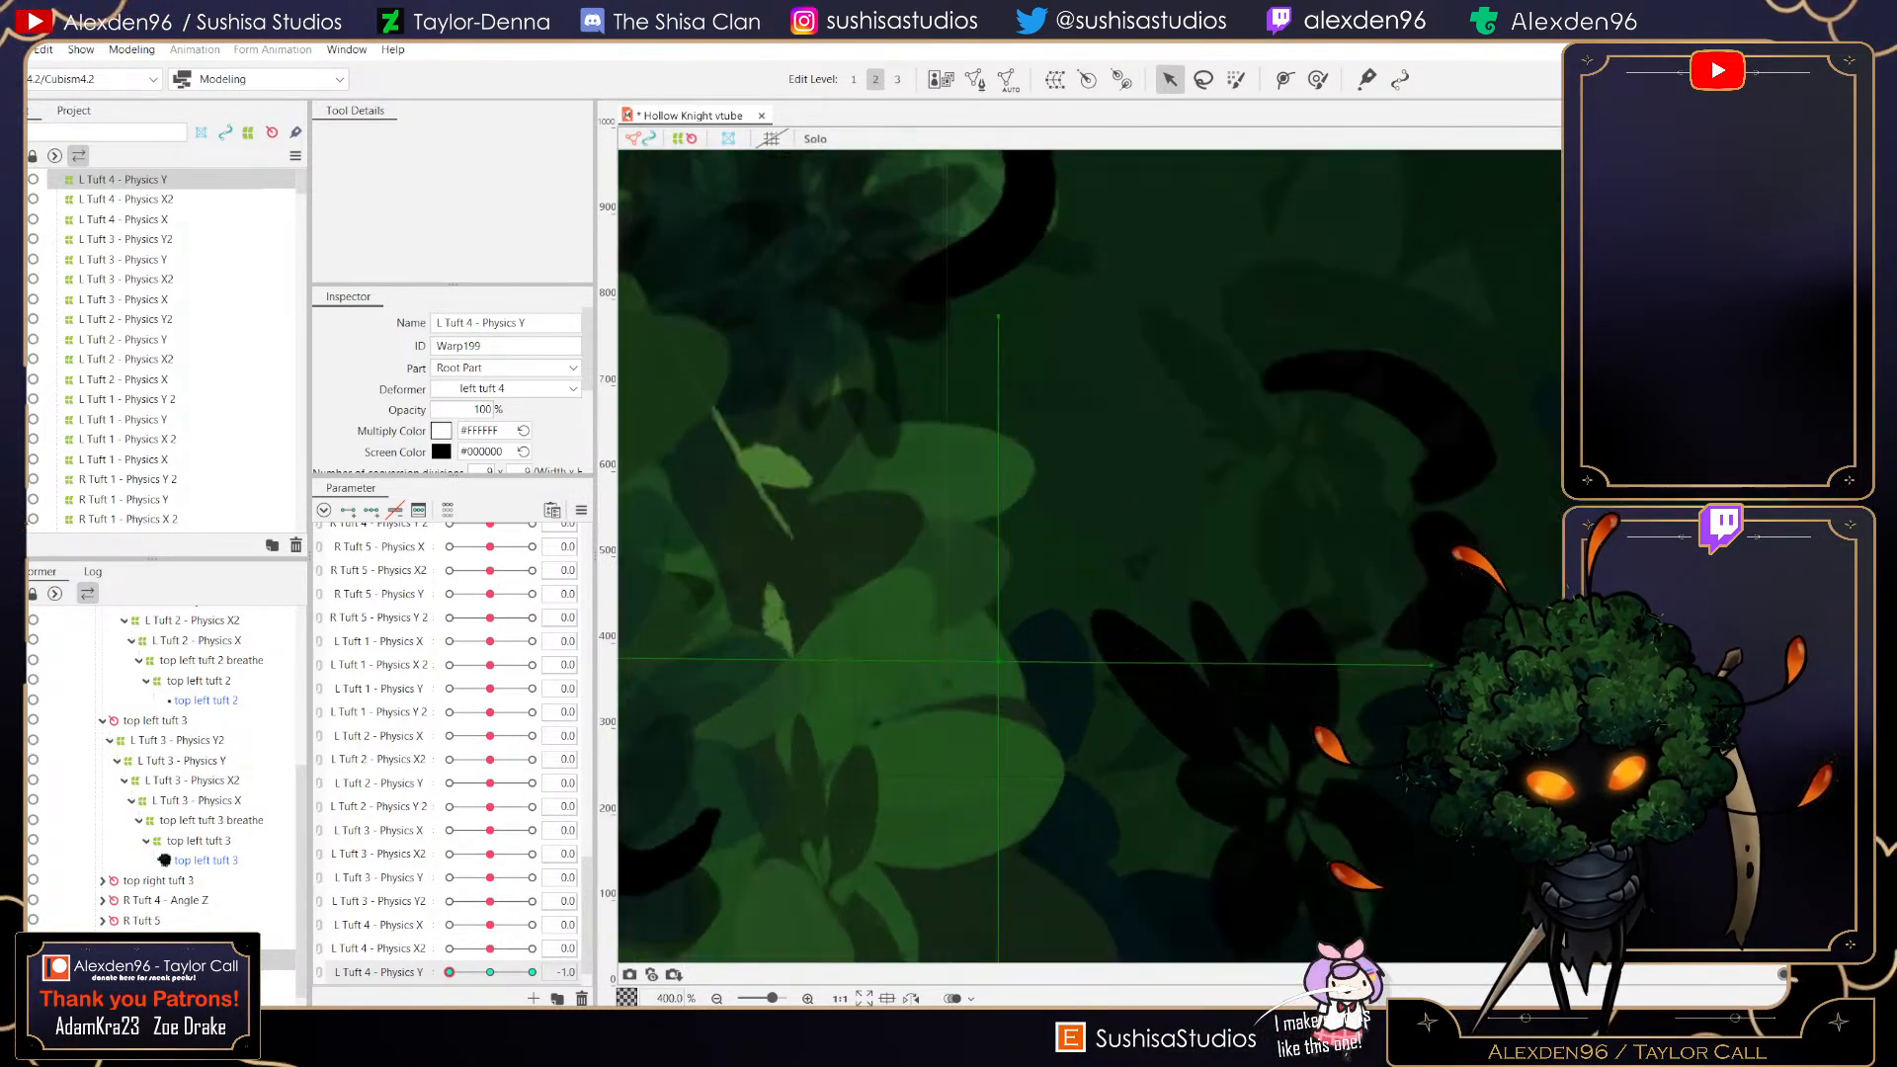
{"action": "scroll", "coordinate": [1015, 653], "scroll_direction": "down", "scroll_amount": 10}
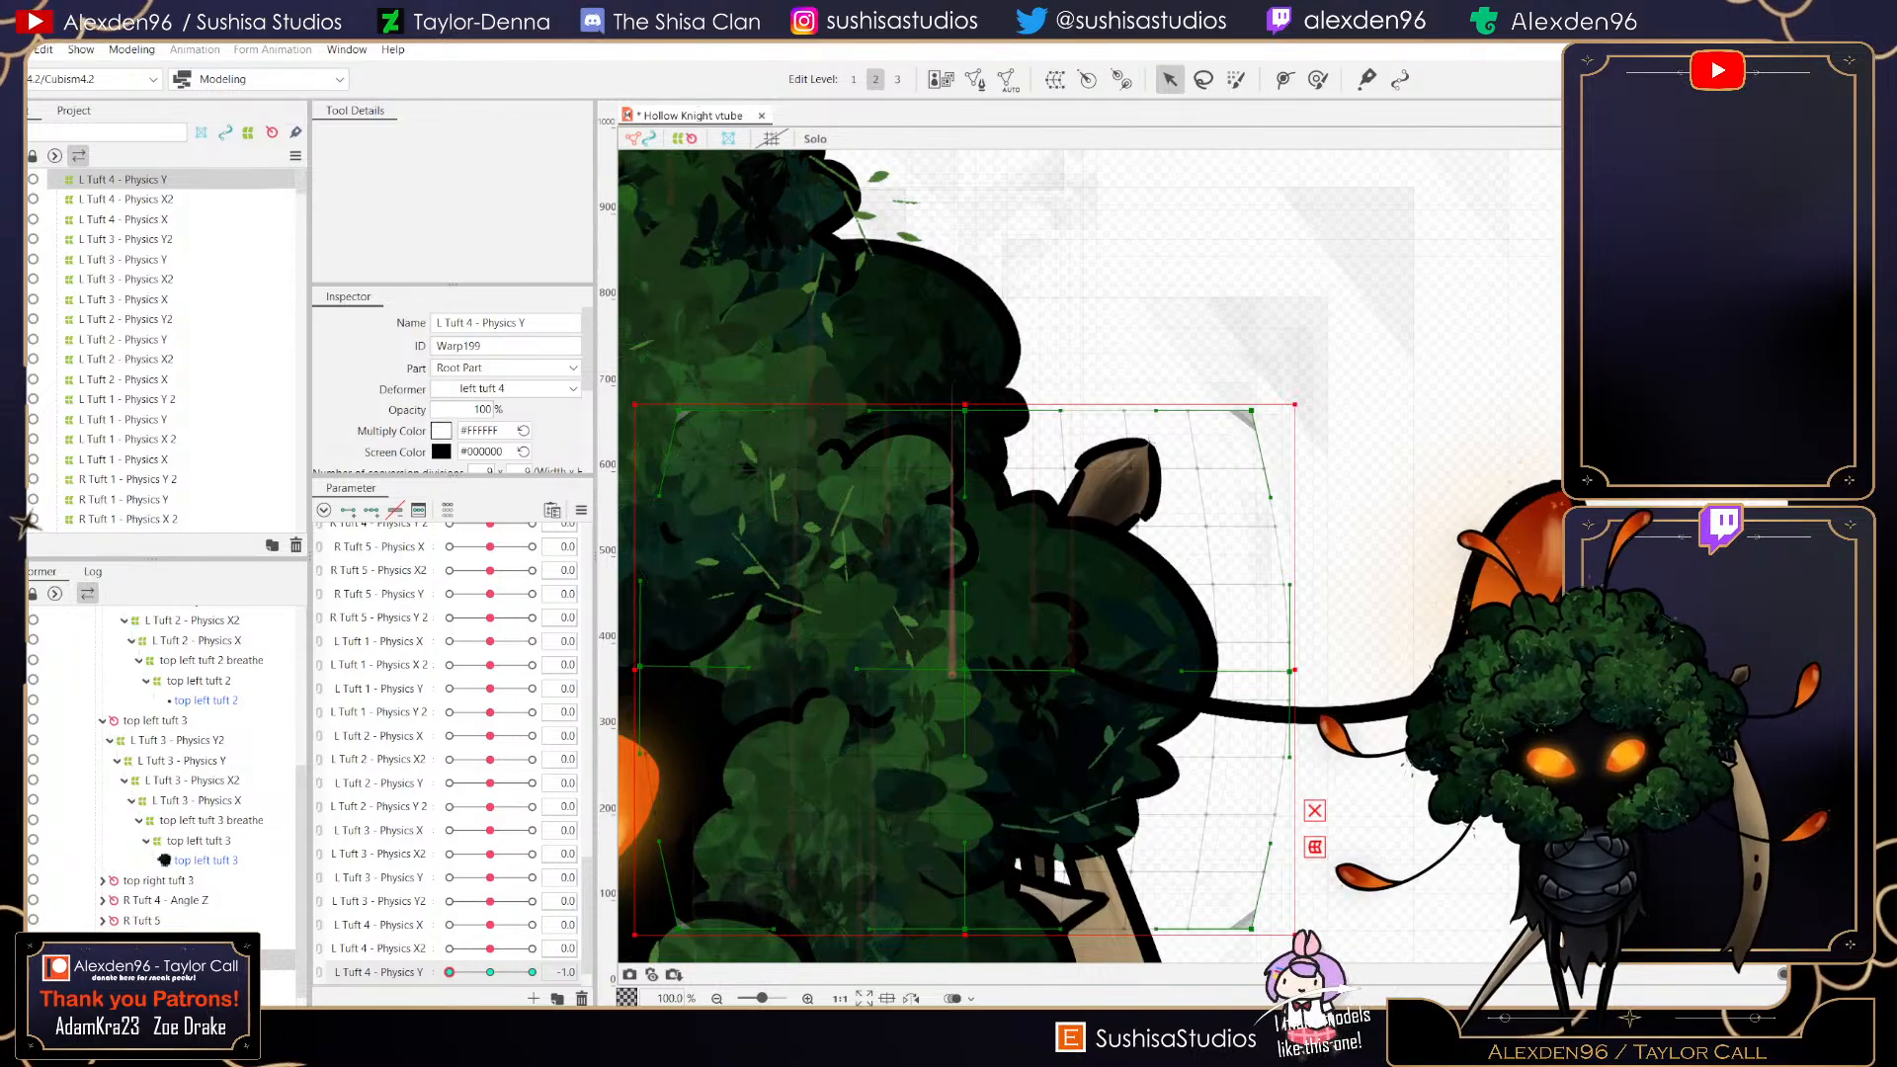
{"action": "scroll", "coordinate": [977, 640], "scroll_direction": "up", "scroll_amount": 3}
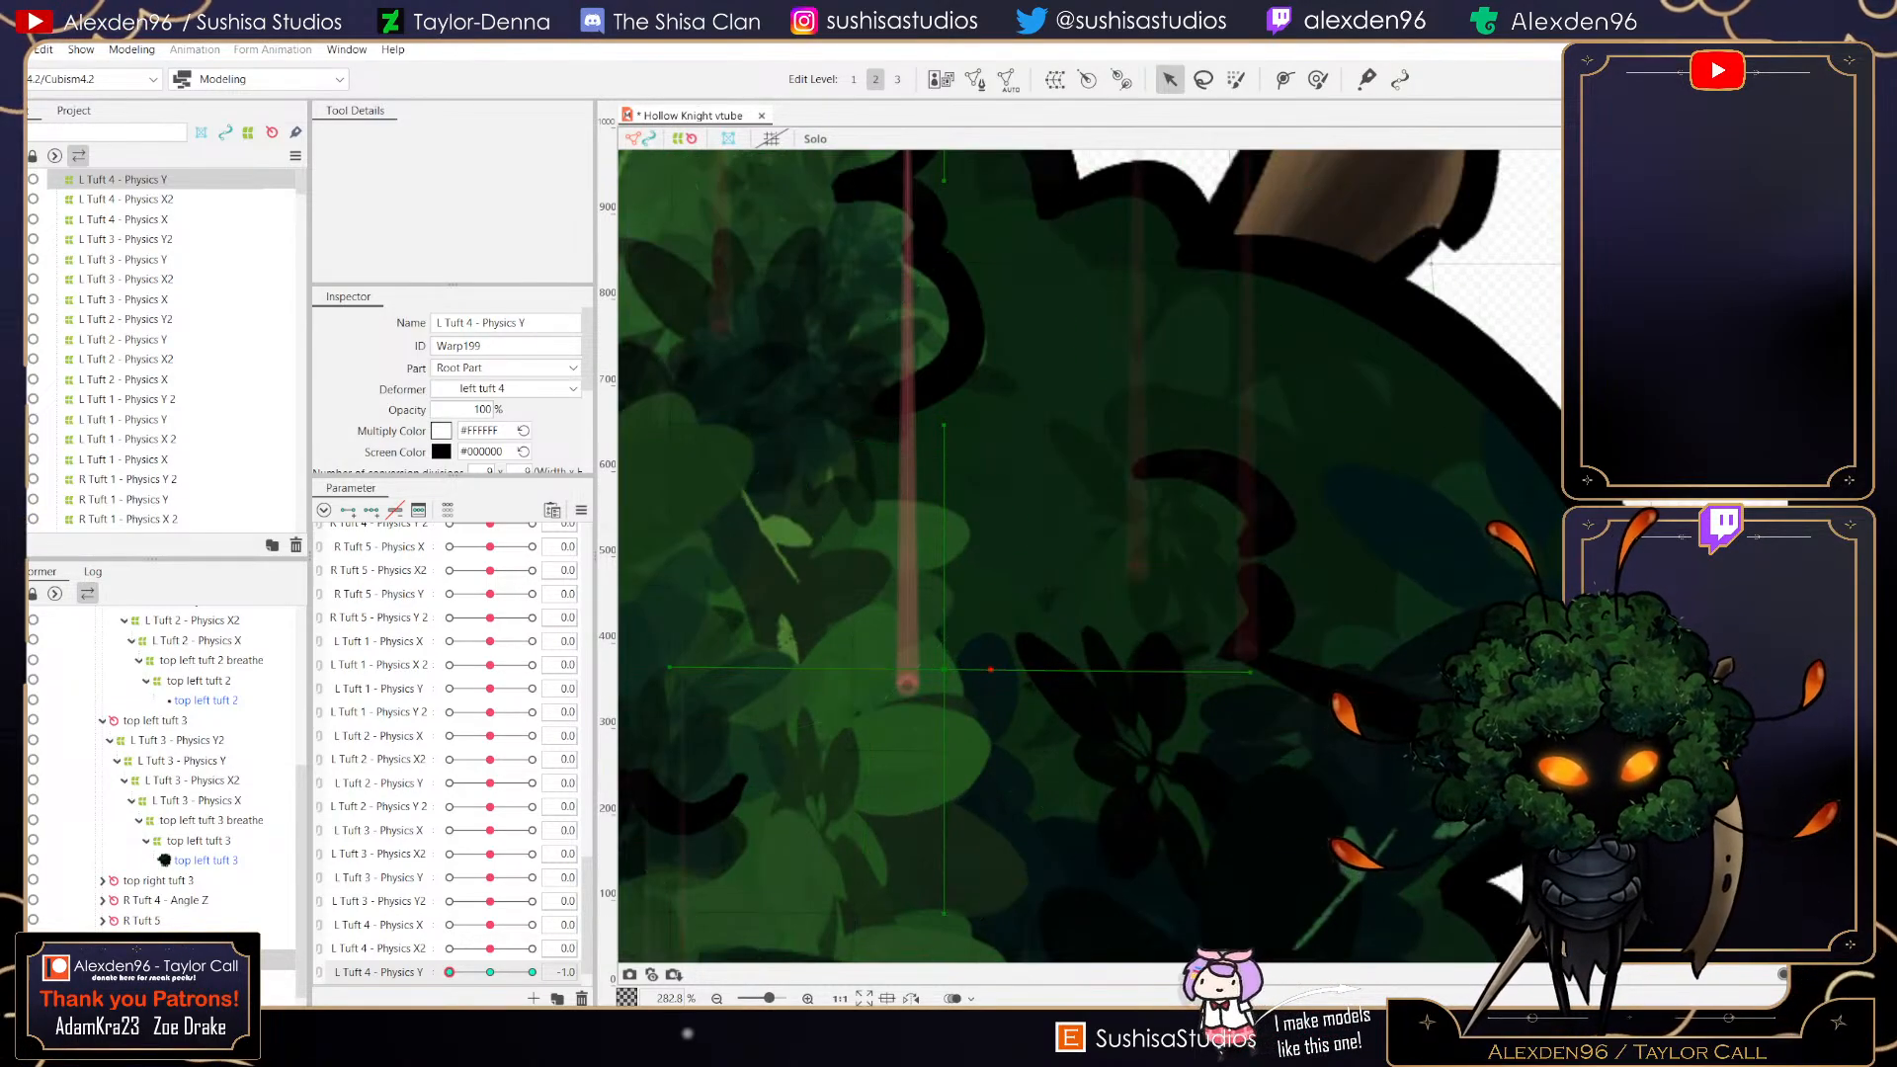
{"action": "scroll", "coordinate": [959, 802], "scroll_direction": "down", "scroll_amount": 4}
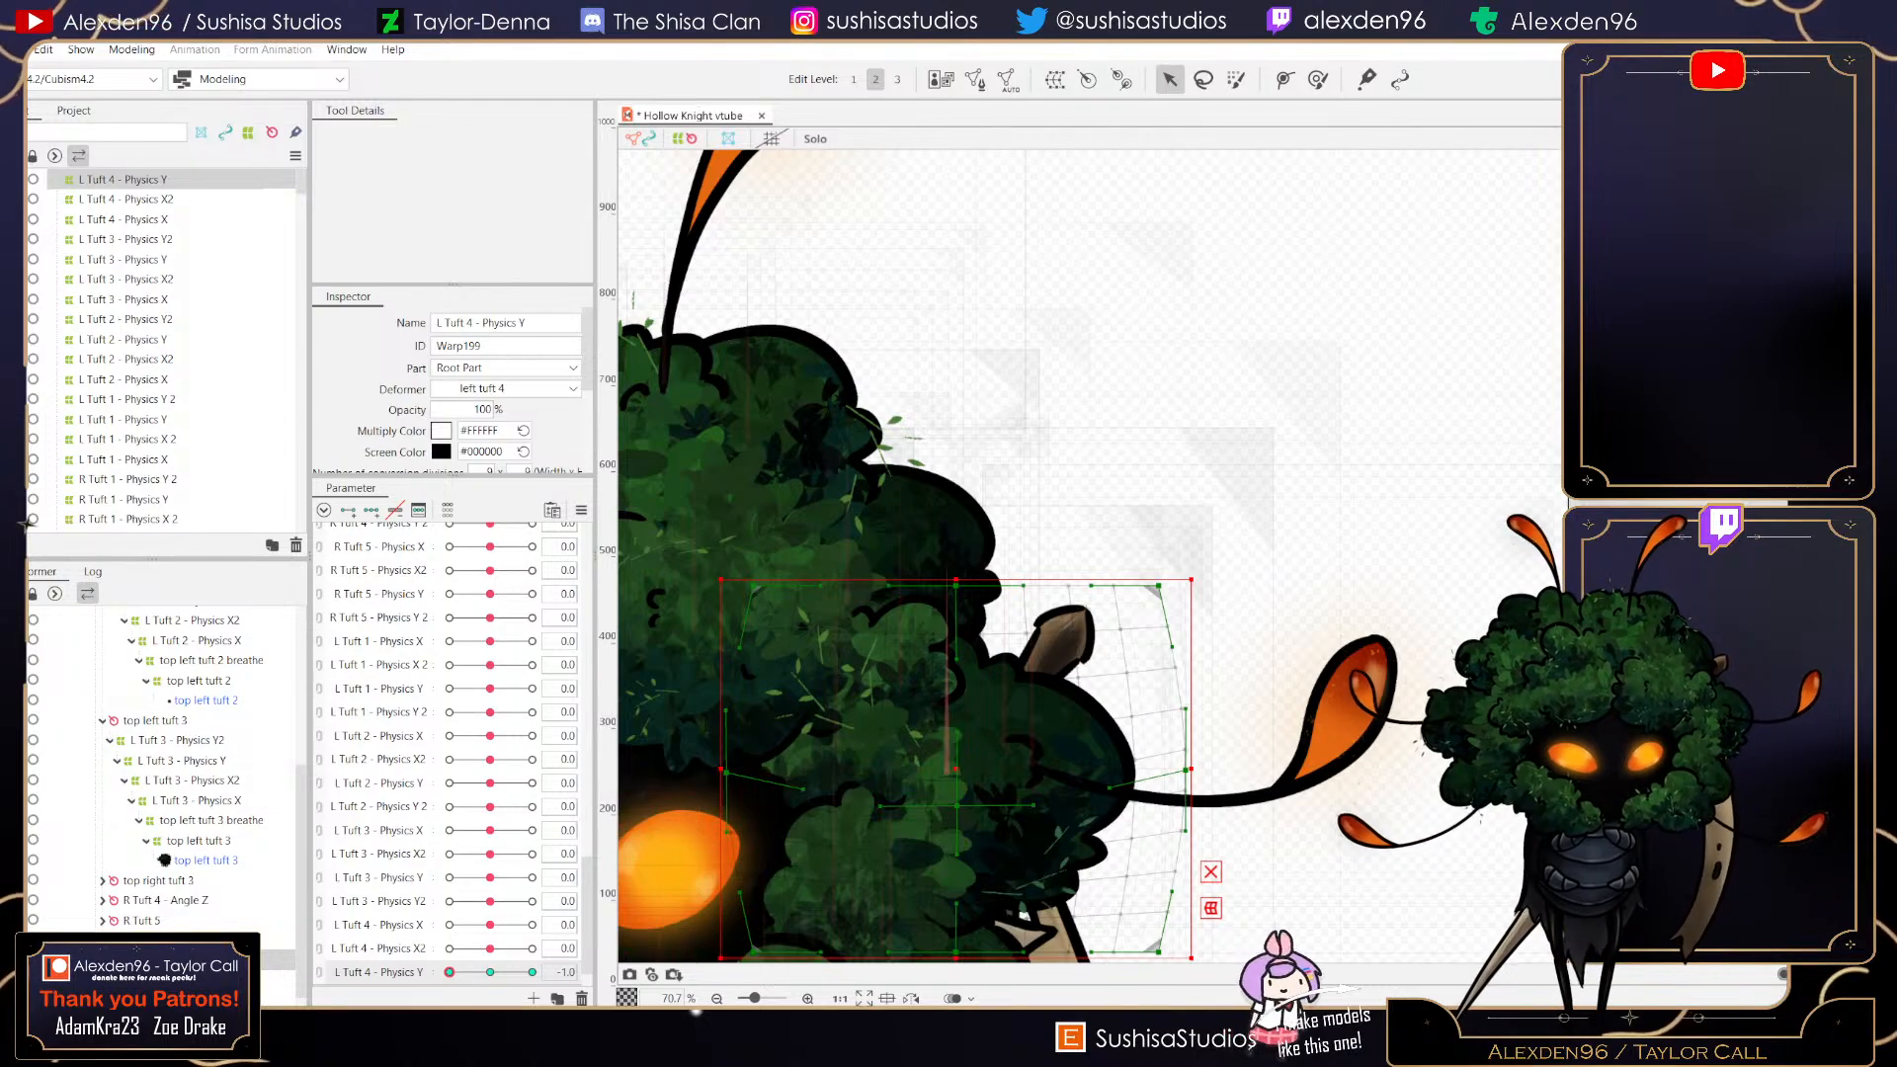
{"action": "scroll", "coordinate": [867, 796], "scroll_direction": "down", "scroll_amount": 2}
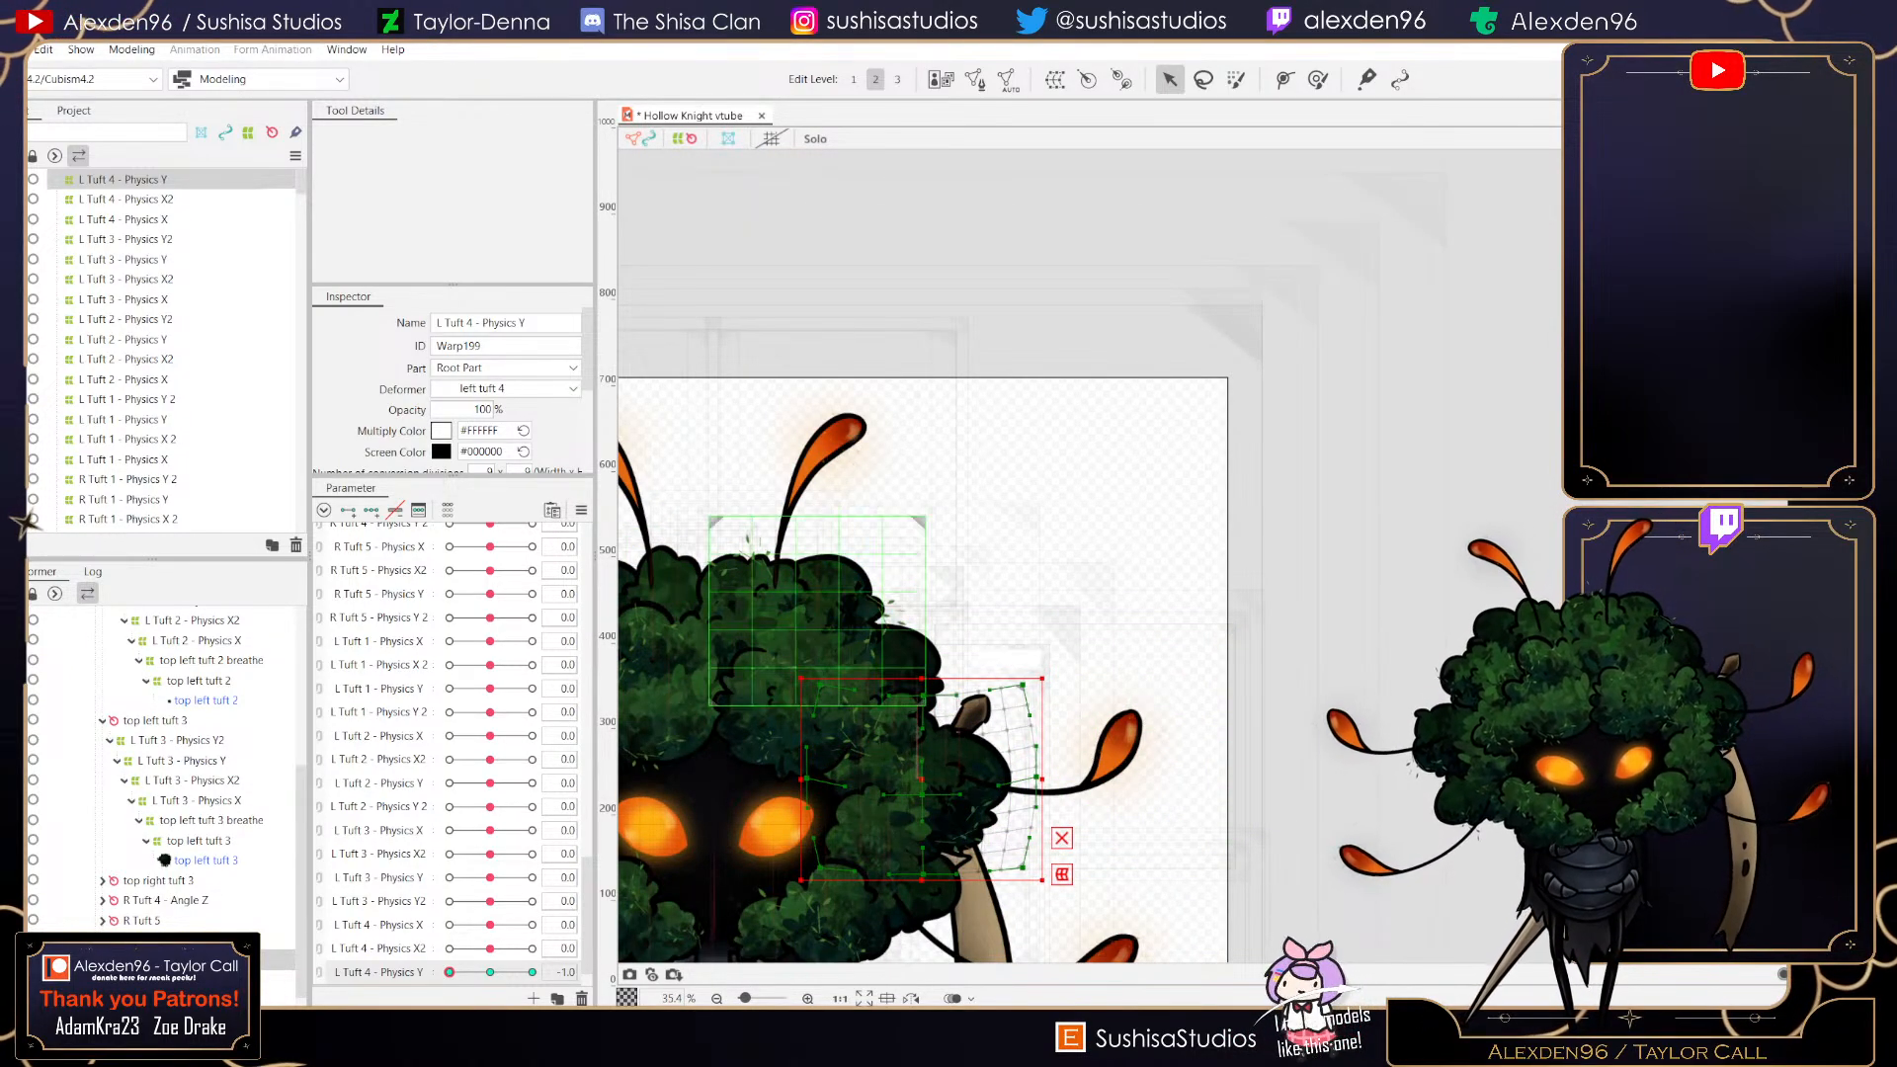
{"action": "left_click_drag", "start_coordinate": [450, 972], "coordinate": [533, 973]}
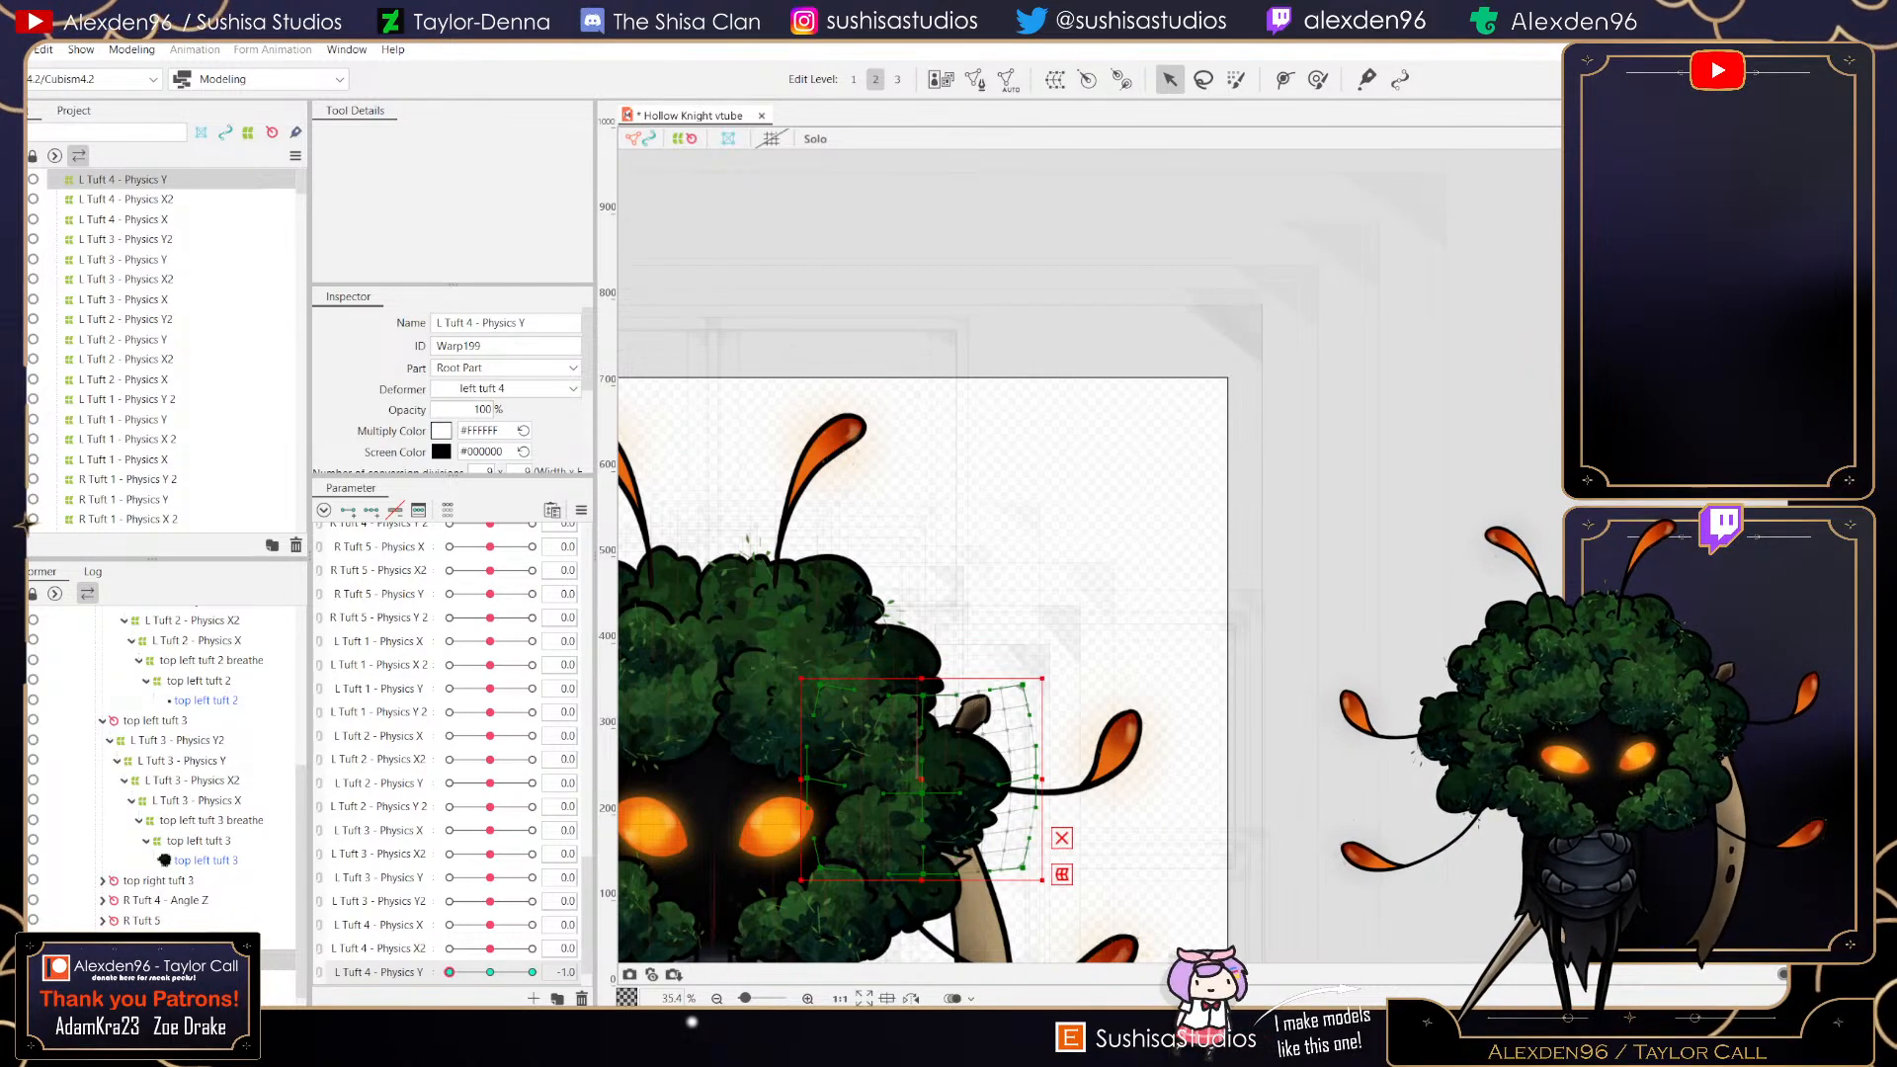
{"action": "left_click", "coordinate": [490, 973]}
- Create a parent warp deformer named L Tuft 4 - Physics Y2 in Root Part with 9 × 9 conversion divisions
{"action": "left_click", "coordinate": [1055, 80]}
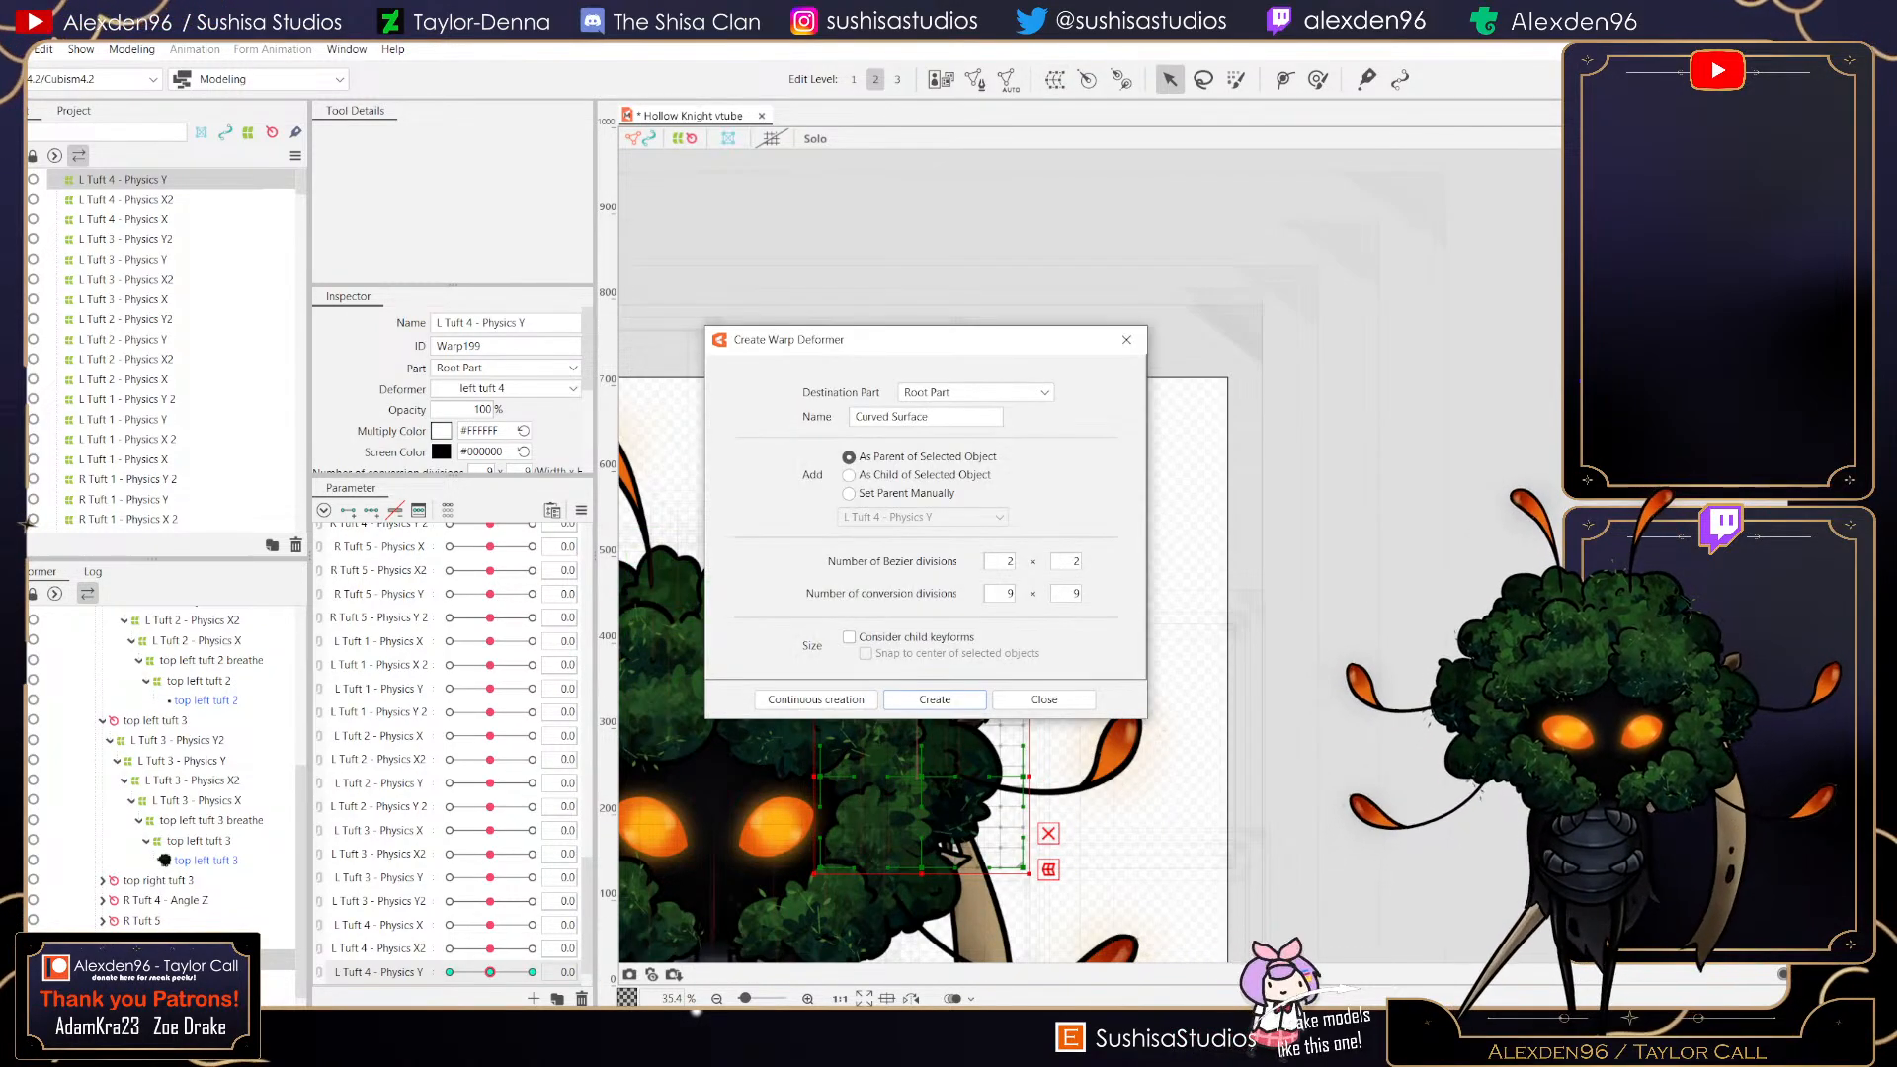
{"action": "left_click", "coordinate": [949, 393]}
{"action": "triple_click", "coordinate": [875, 417]}
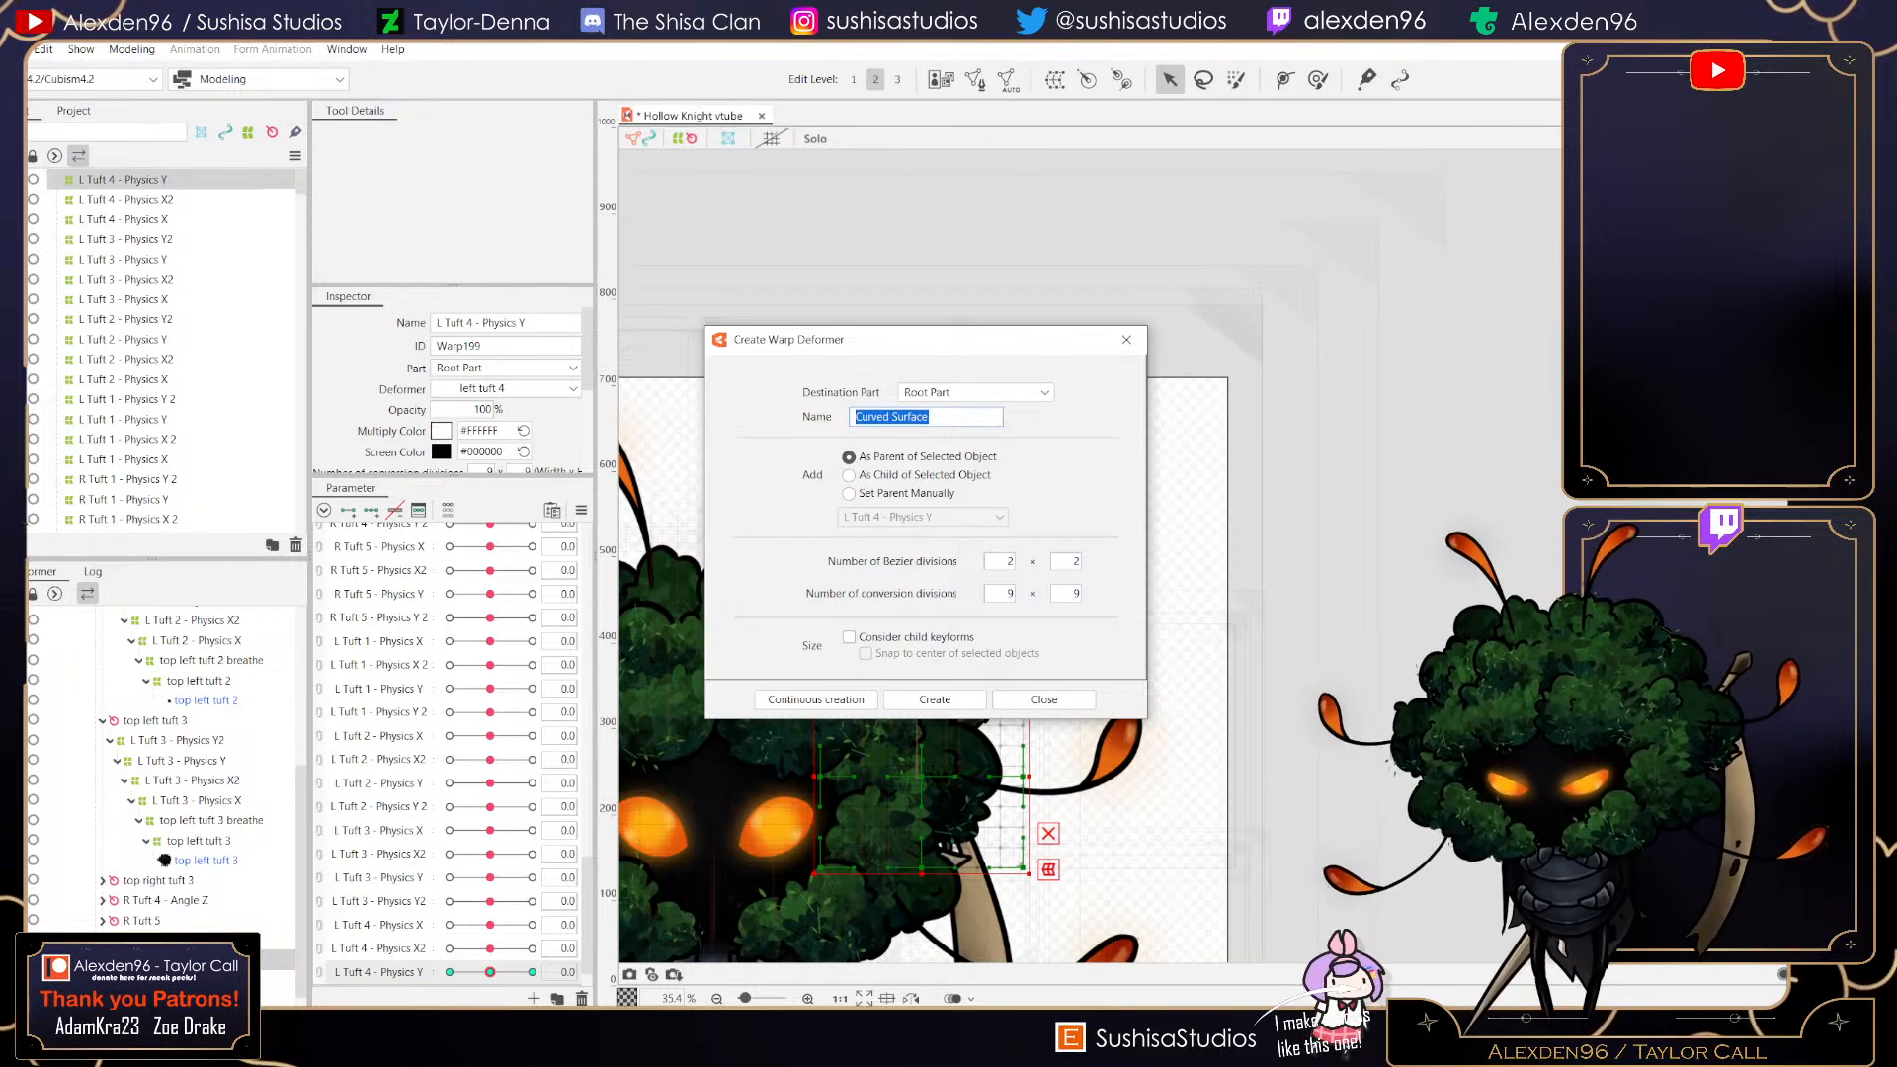
{"action": "type", "text": "L Tuft"}
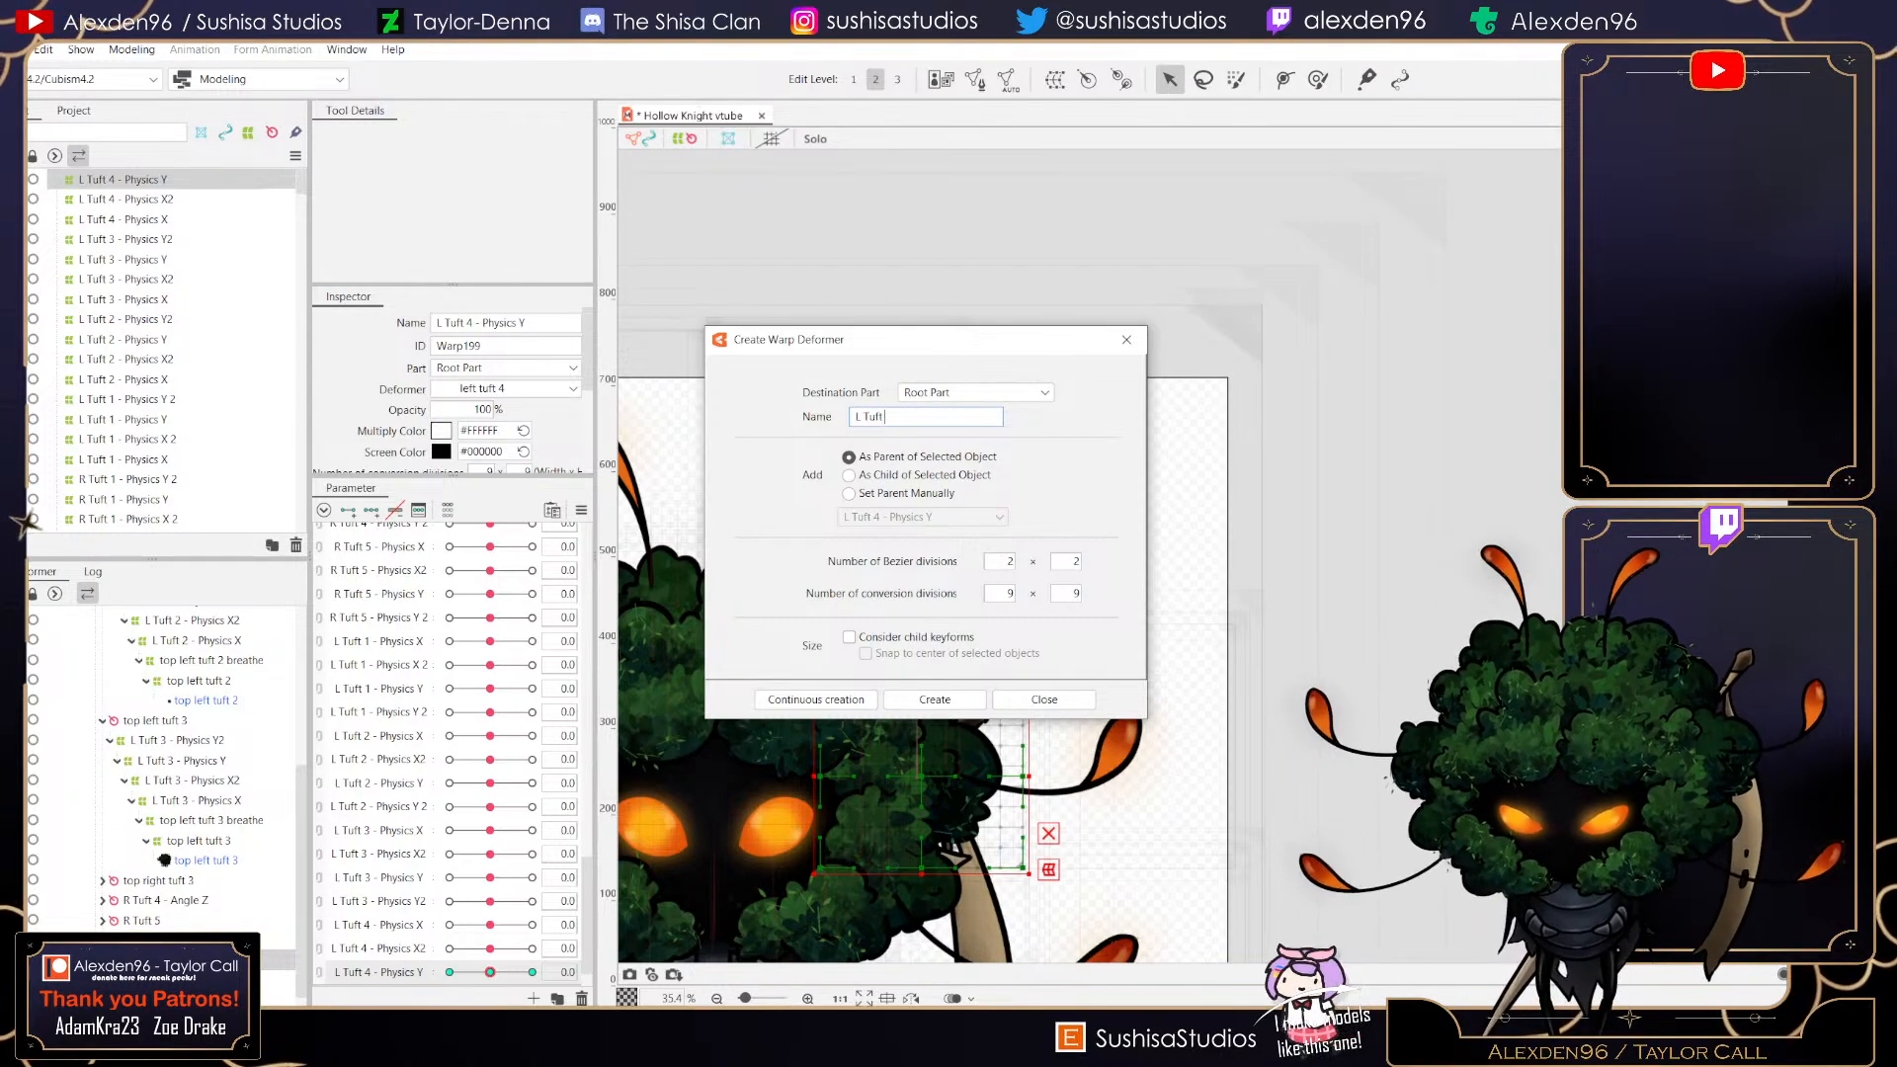
{"action": "type", "text": " 4 - Physics Y2"}
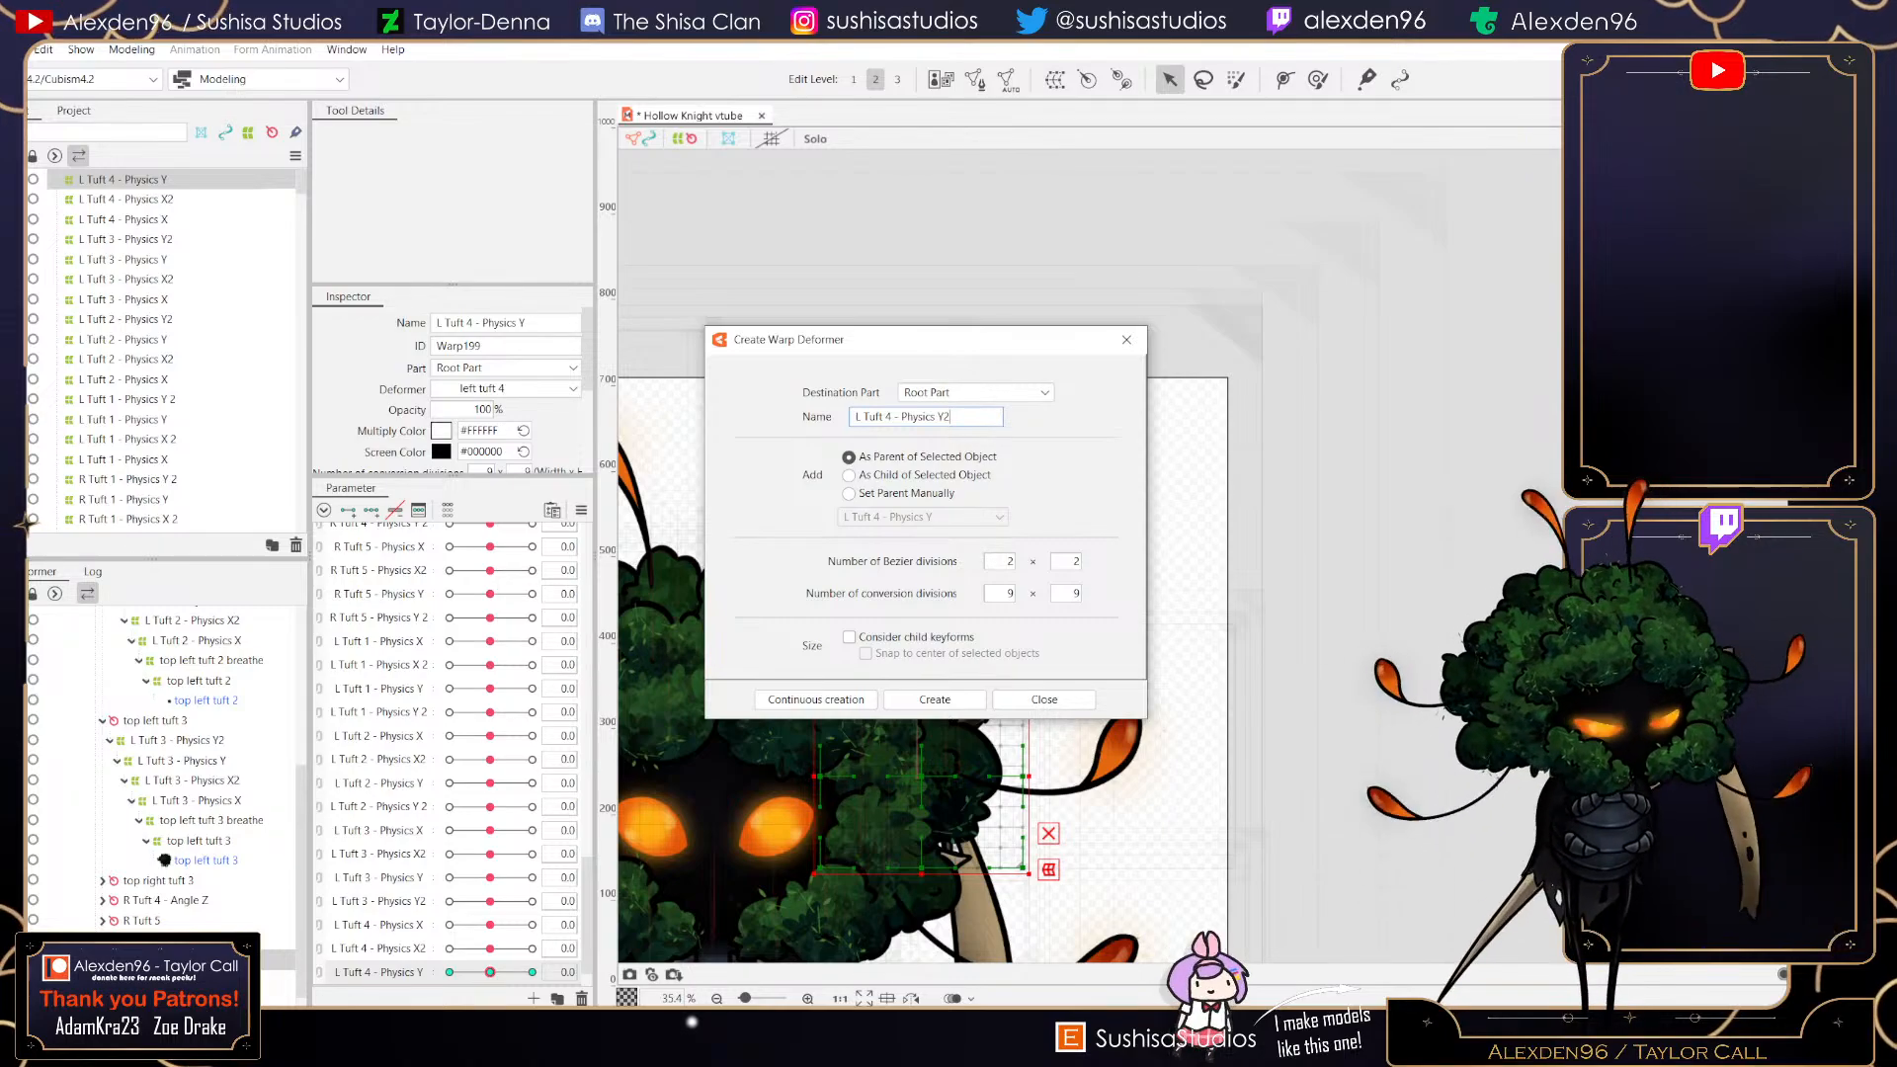
{"action": "key", "text": "Return"}
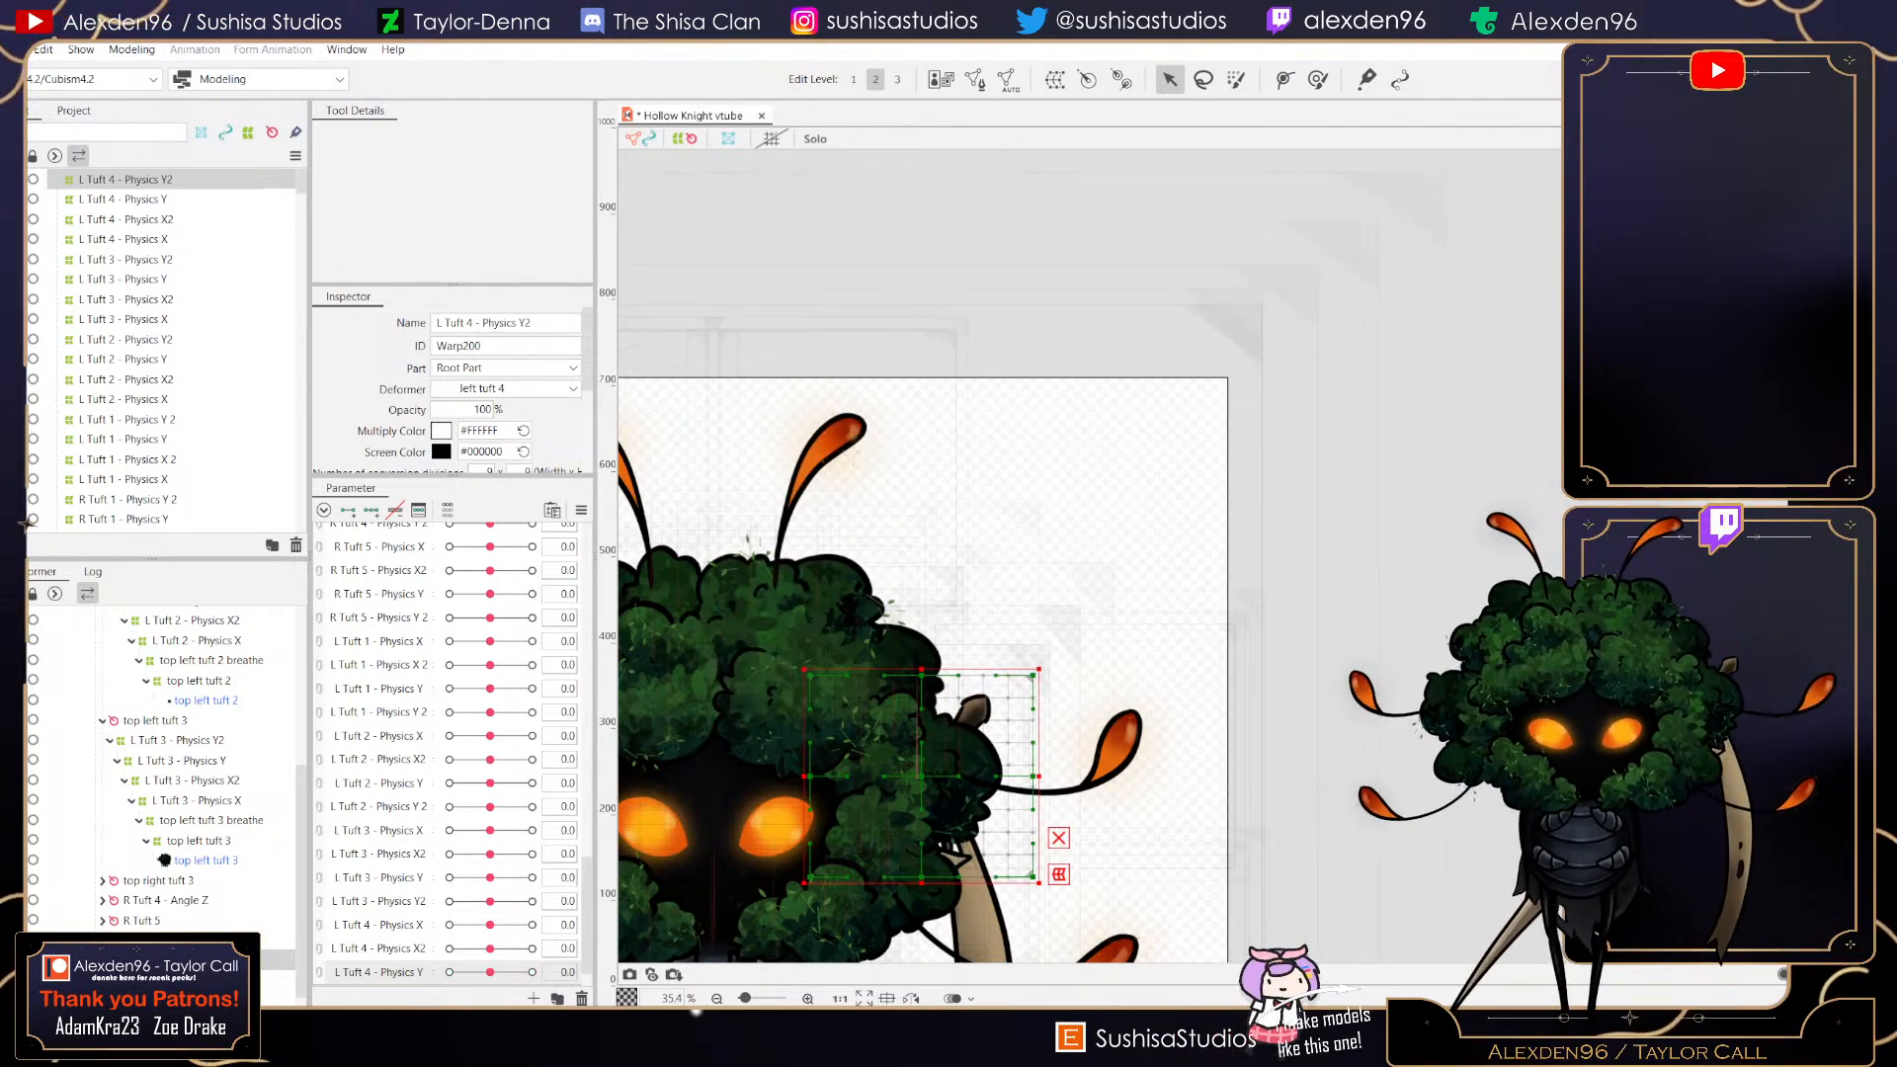
- Shrink the L Tuft 4 - Physics Y2 deformer's corners and left edge slightly inward around the tuft
{"action": "left_click_drag", "start_coordinate": [1039, 669], "coordinate": [1014, 695]}
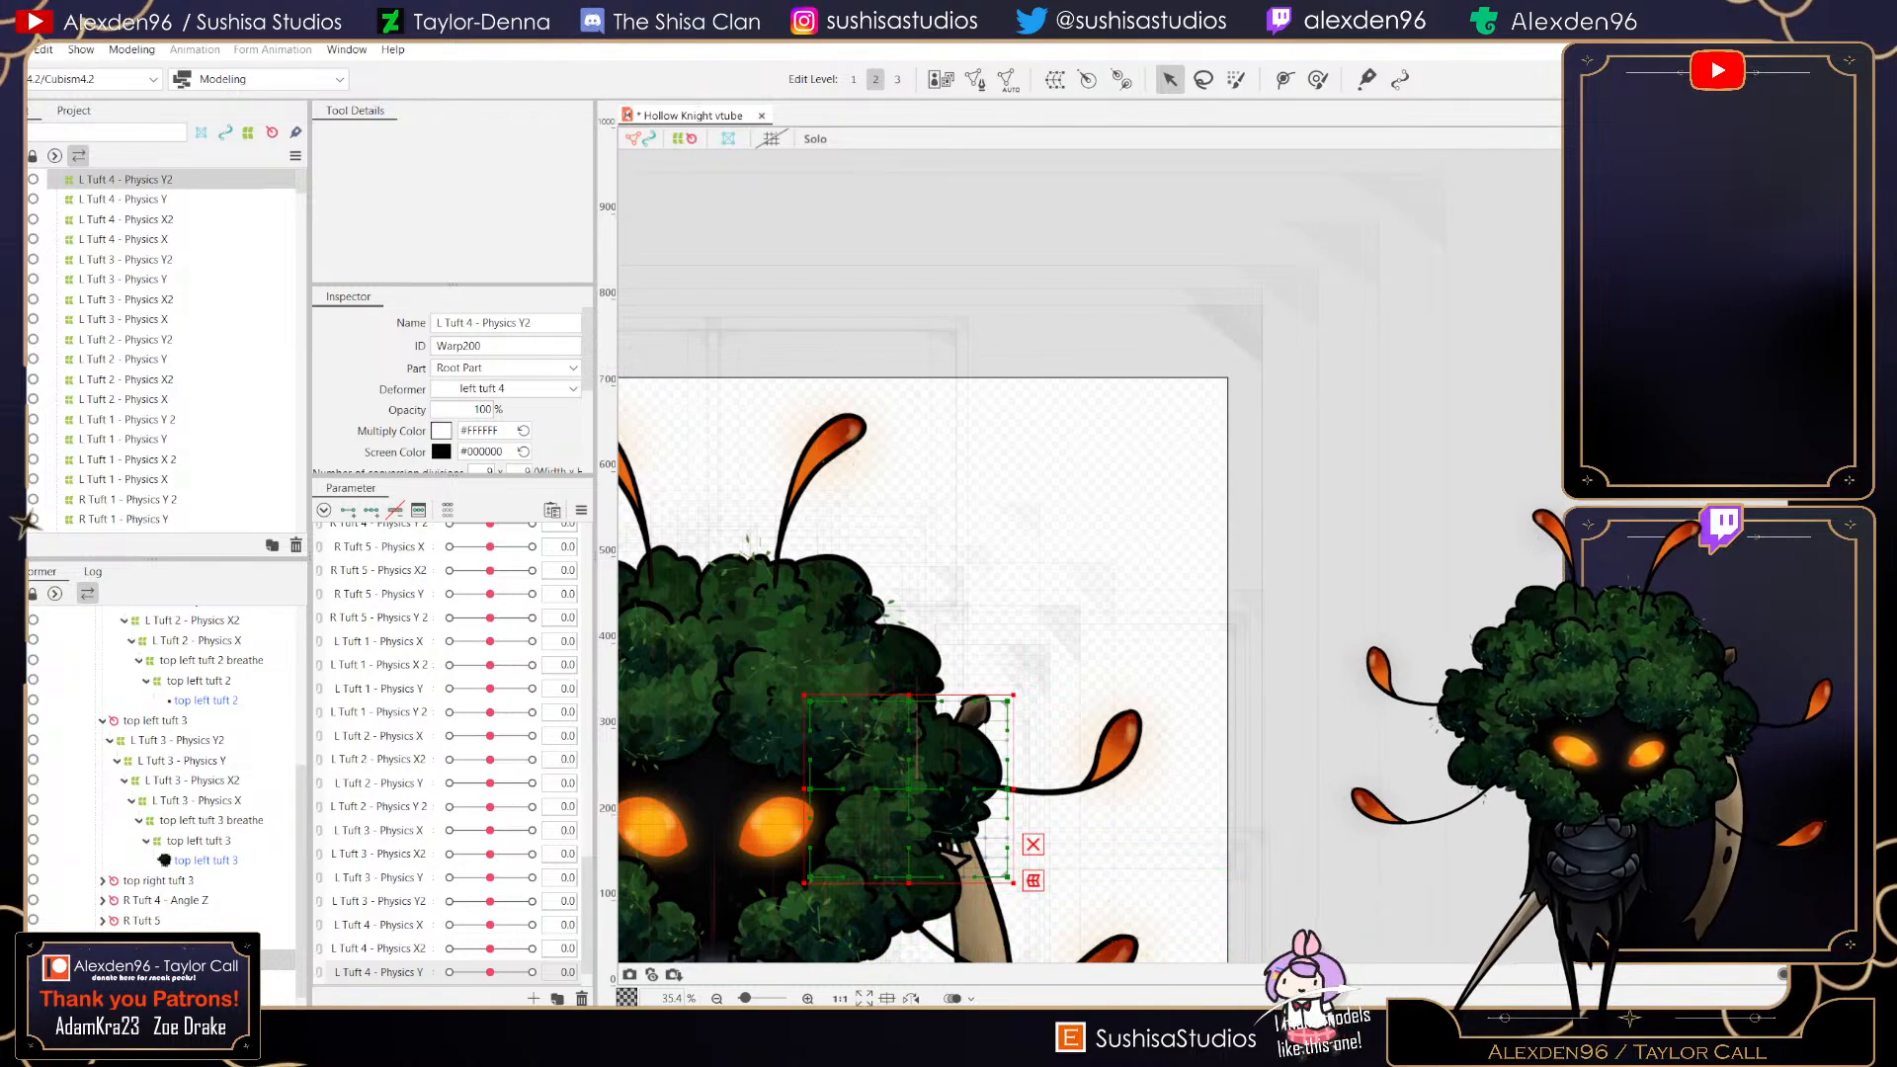
{"action": "left_click_drag", "start_coordinate": [805, 882], "coordinate": [820, 858]}
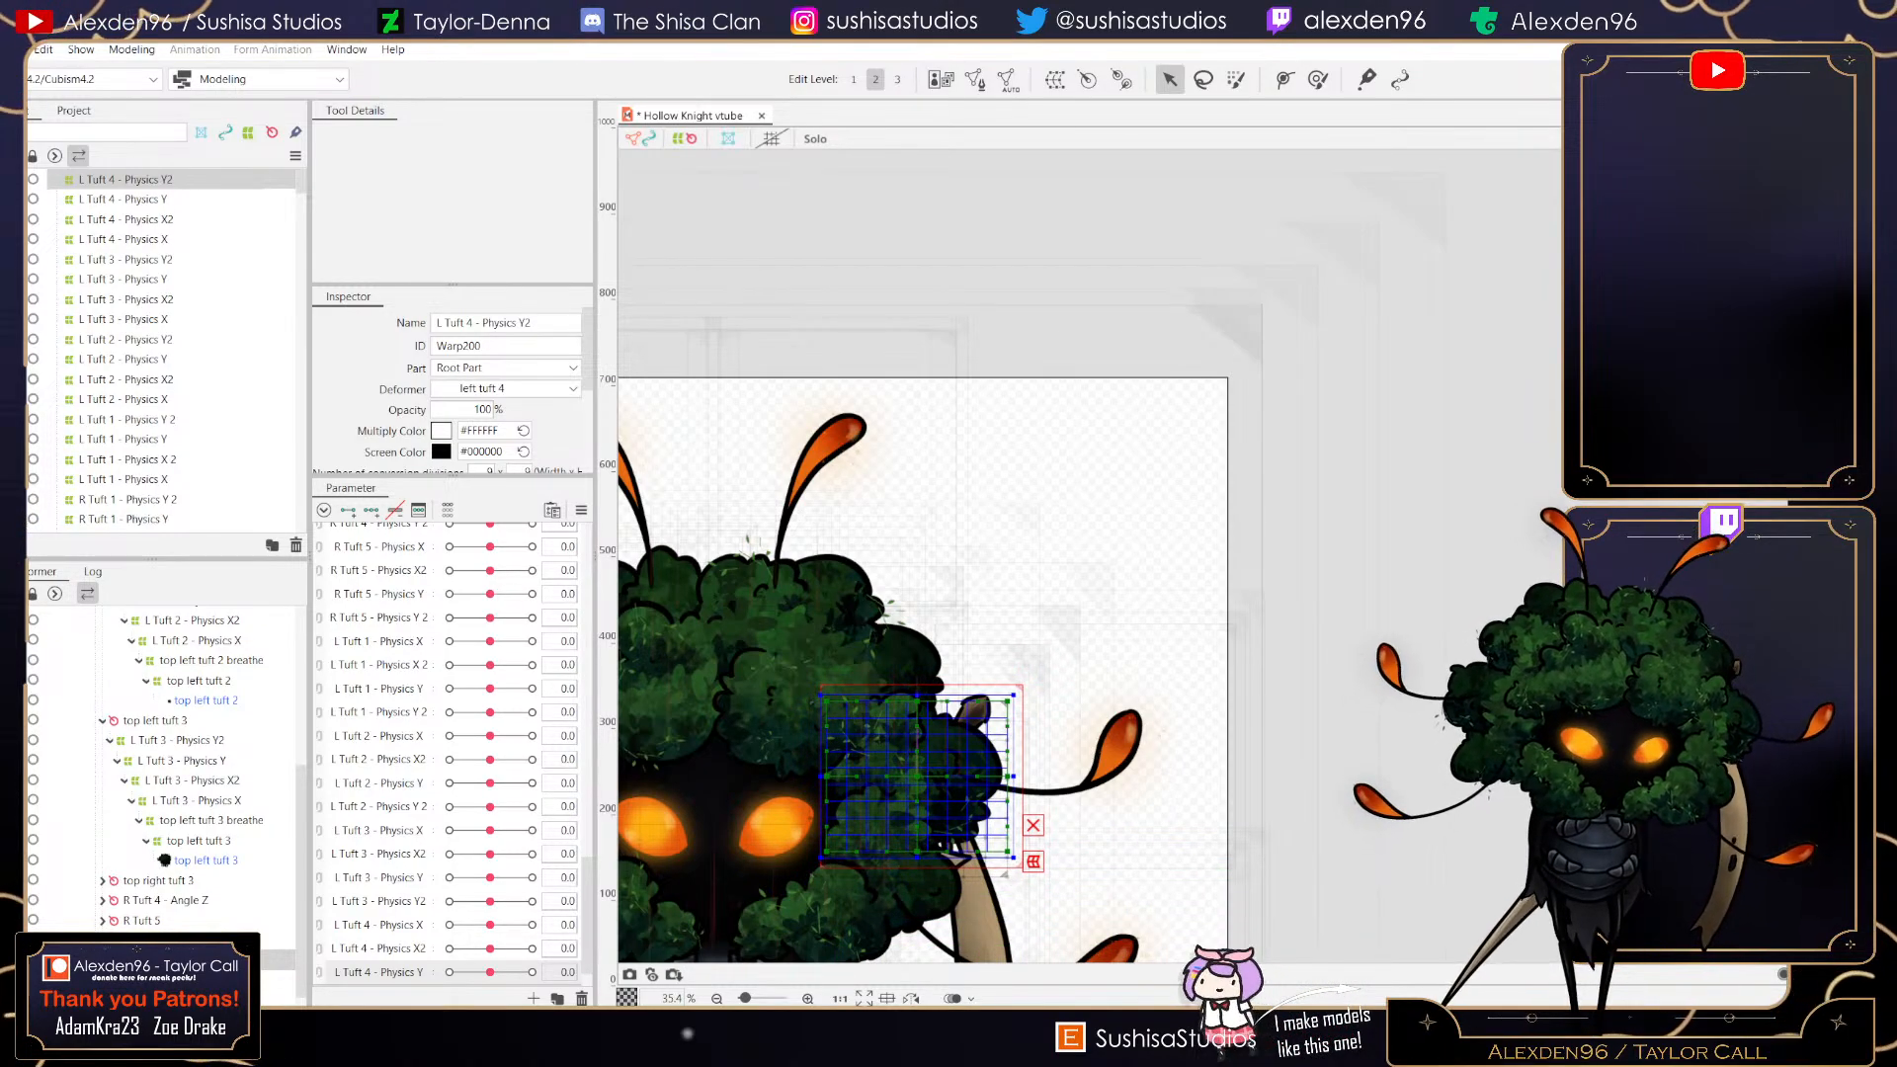
{"action": "scroll", "coordinate": [929, 820], "scroll_direction": "up", "scroll_amount": 3}
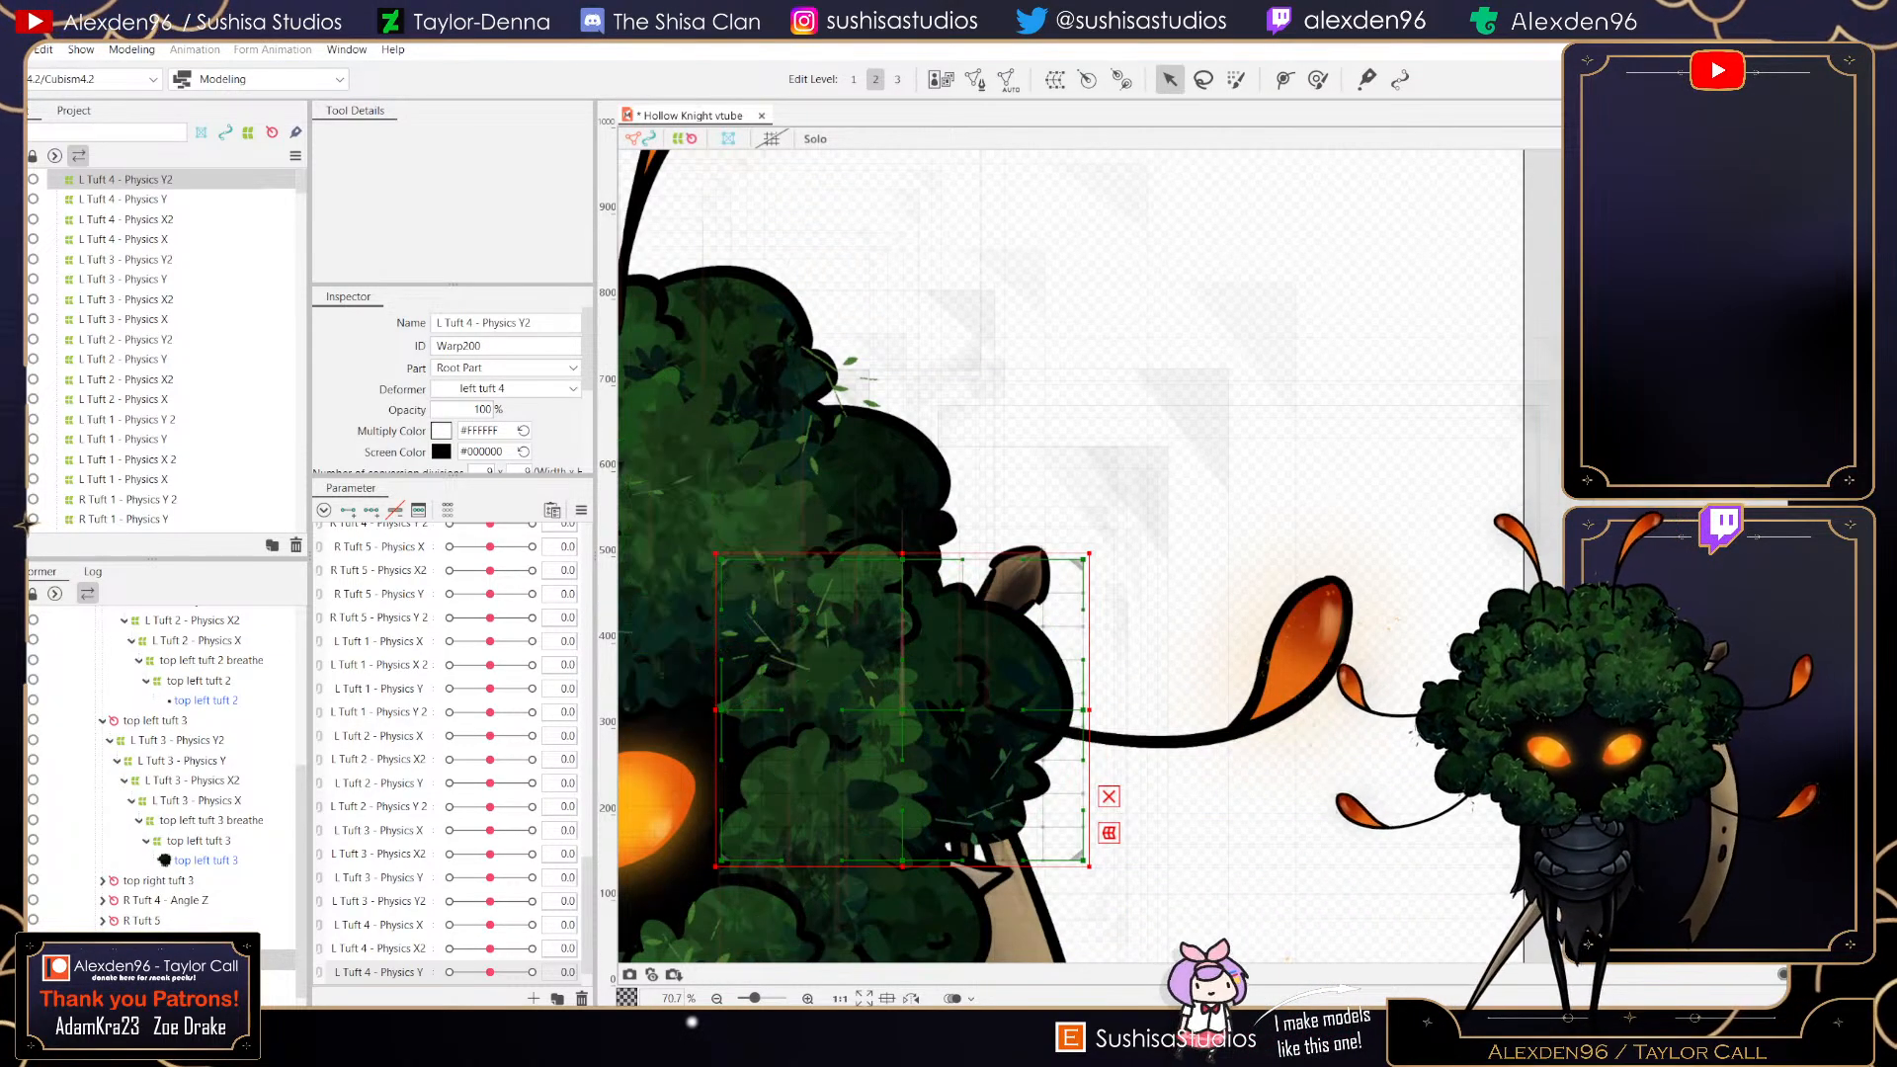
{"action": "left_click_drag", "start_coordinate": [715, 709], "coordinate": [732, 710]}
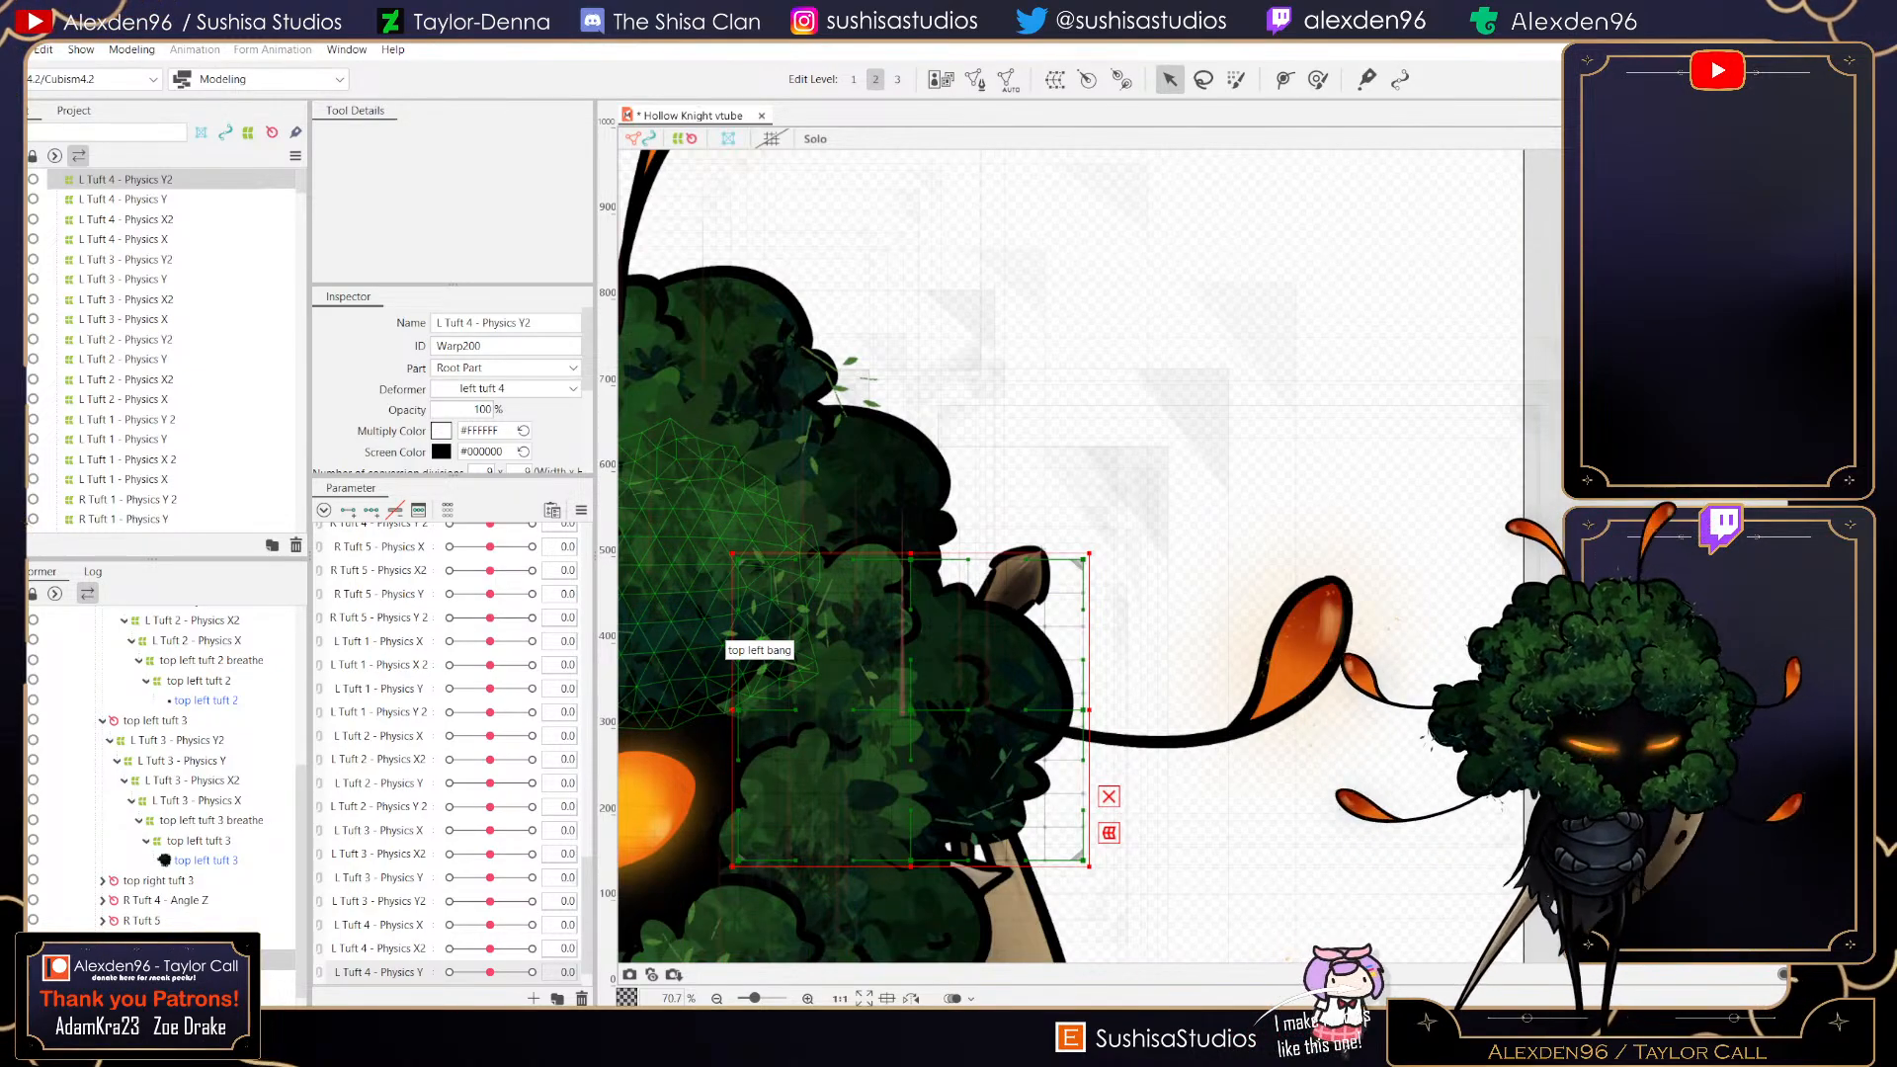
- Create a new parameter named L Tuft 4 - Physics Y2 with a range of -1 to 1
{"action": "left_click", "coordinate": [534, 998]}
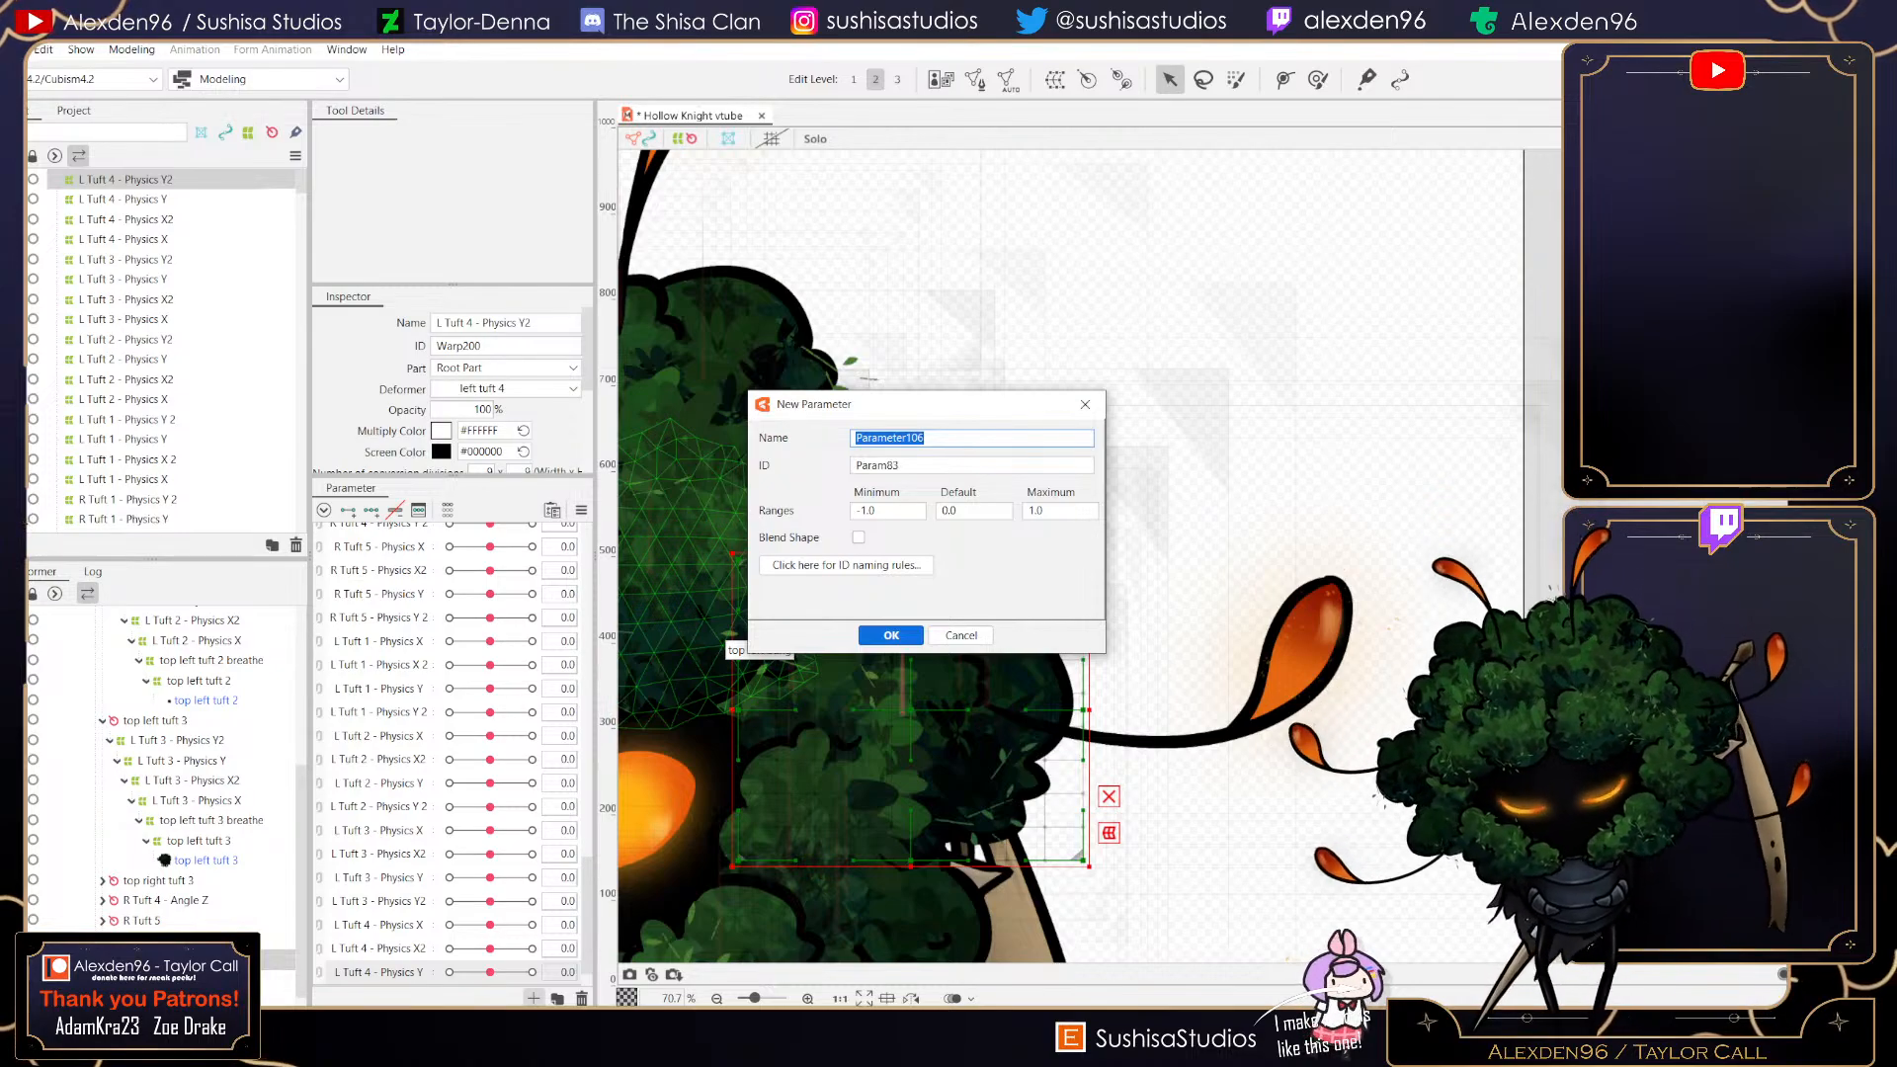
{"action": "type", "text": "L Tuft"}
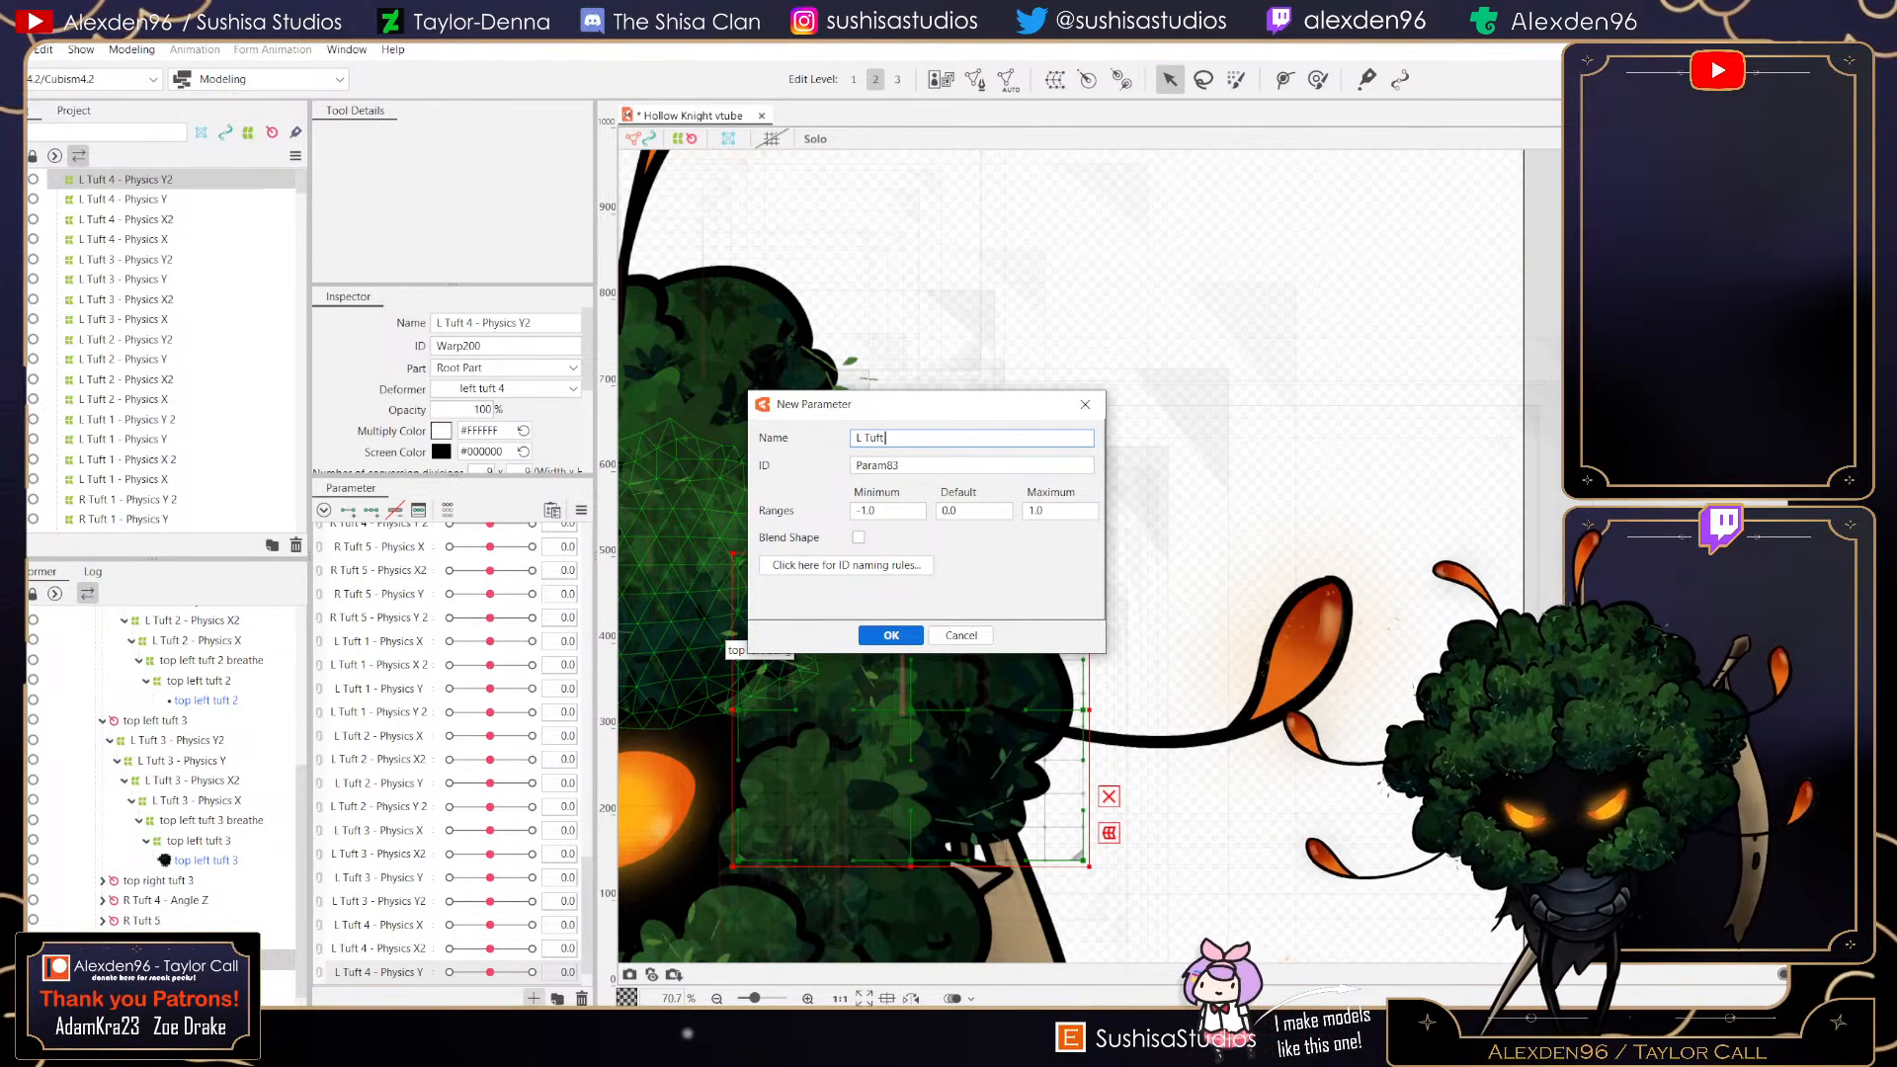
{"action": "type", "text": " 4 - Y2"}
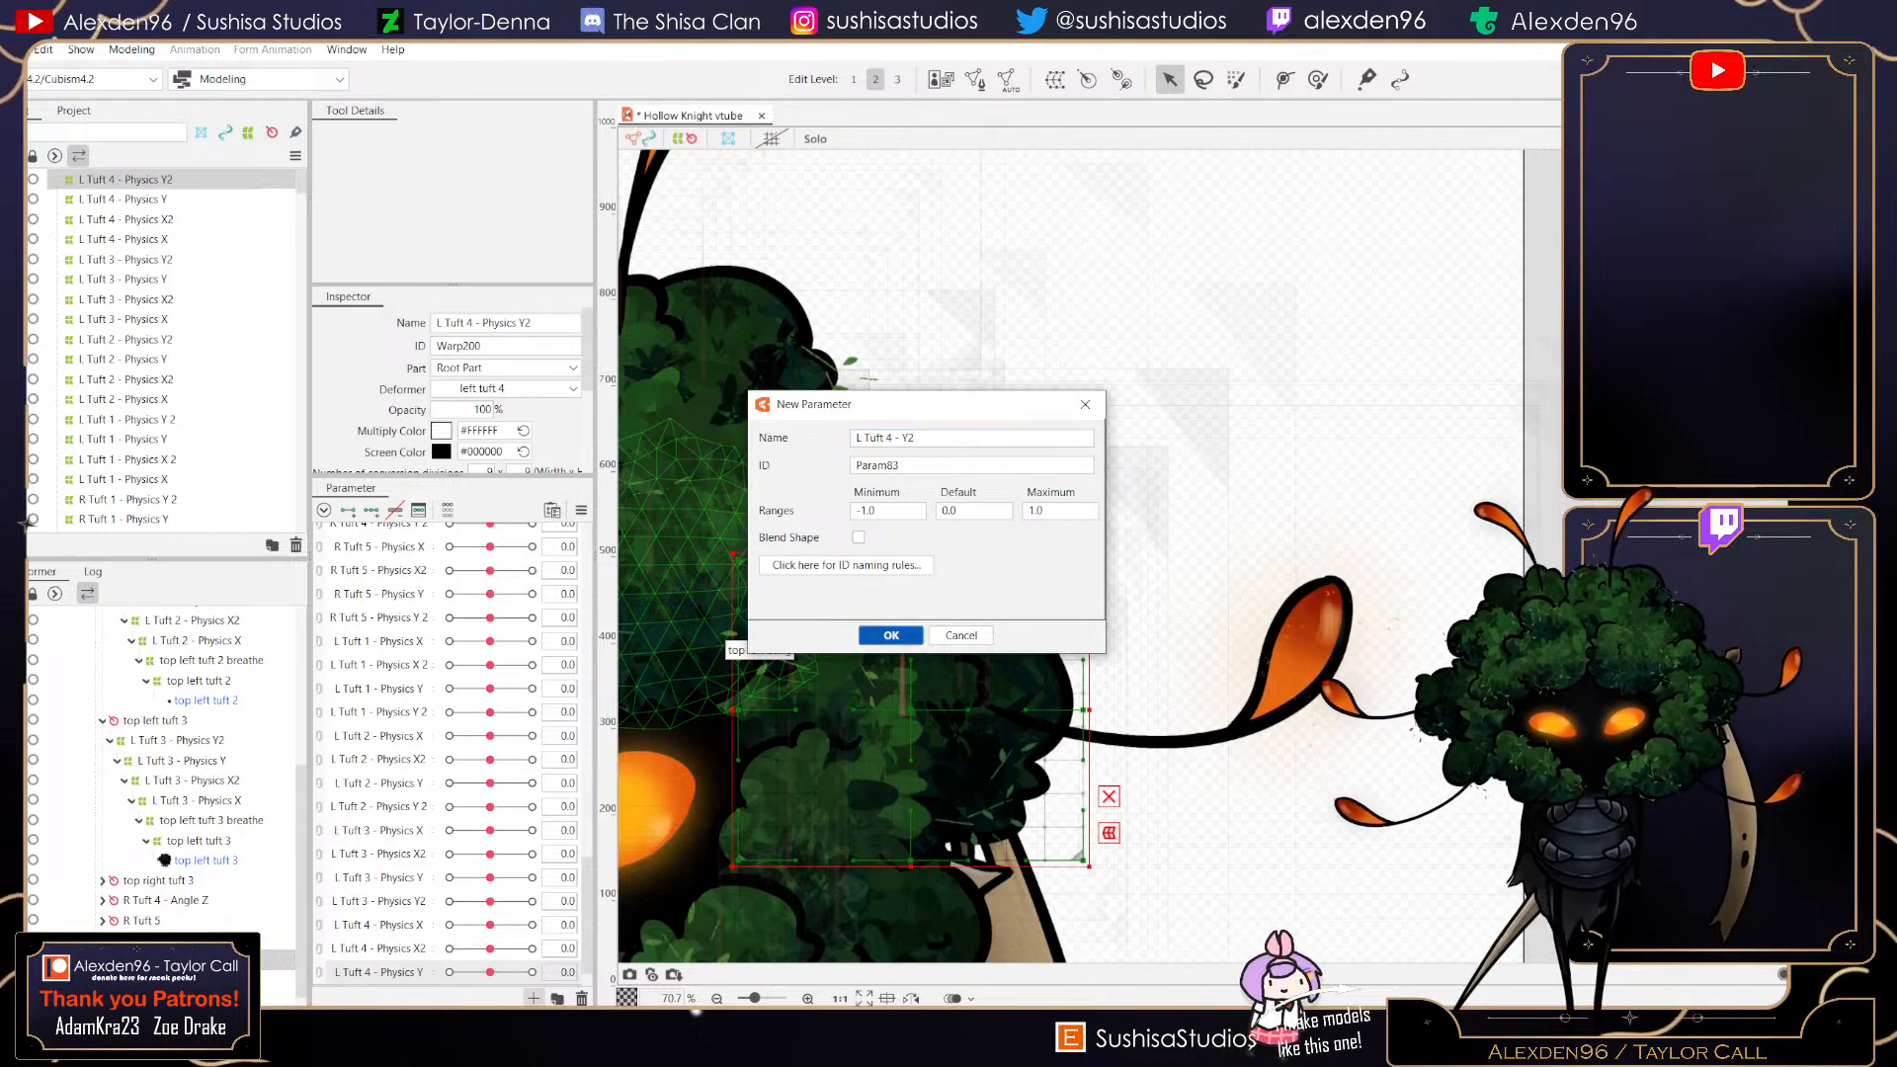
{"action": "key", "text": "Return"}
{"action": "right_click", "coordinate": [399, 922]}
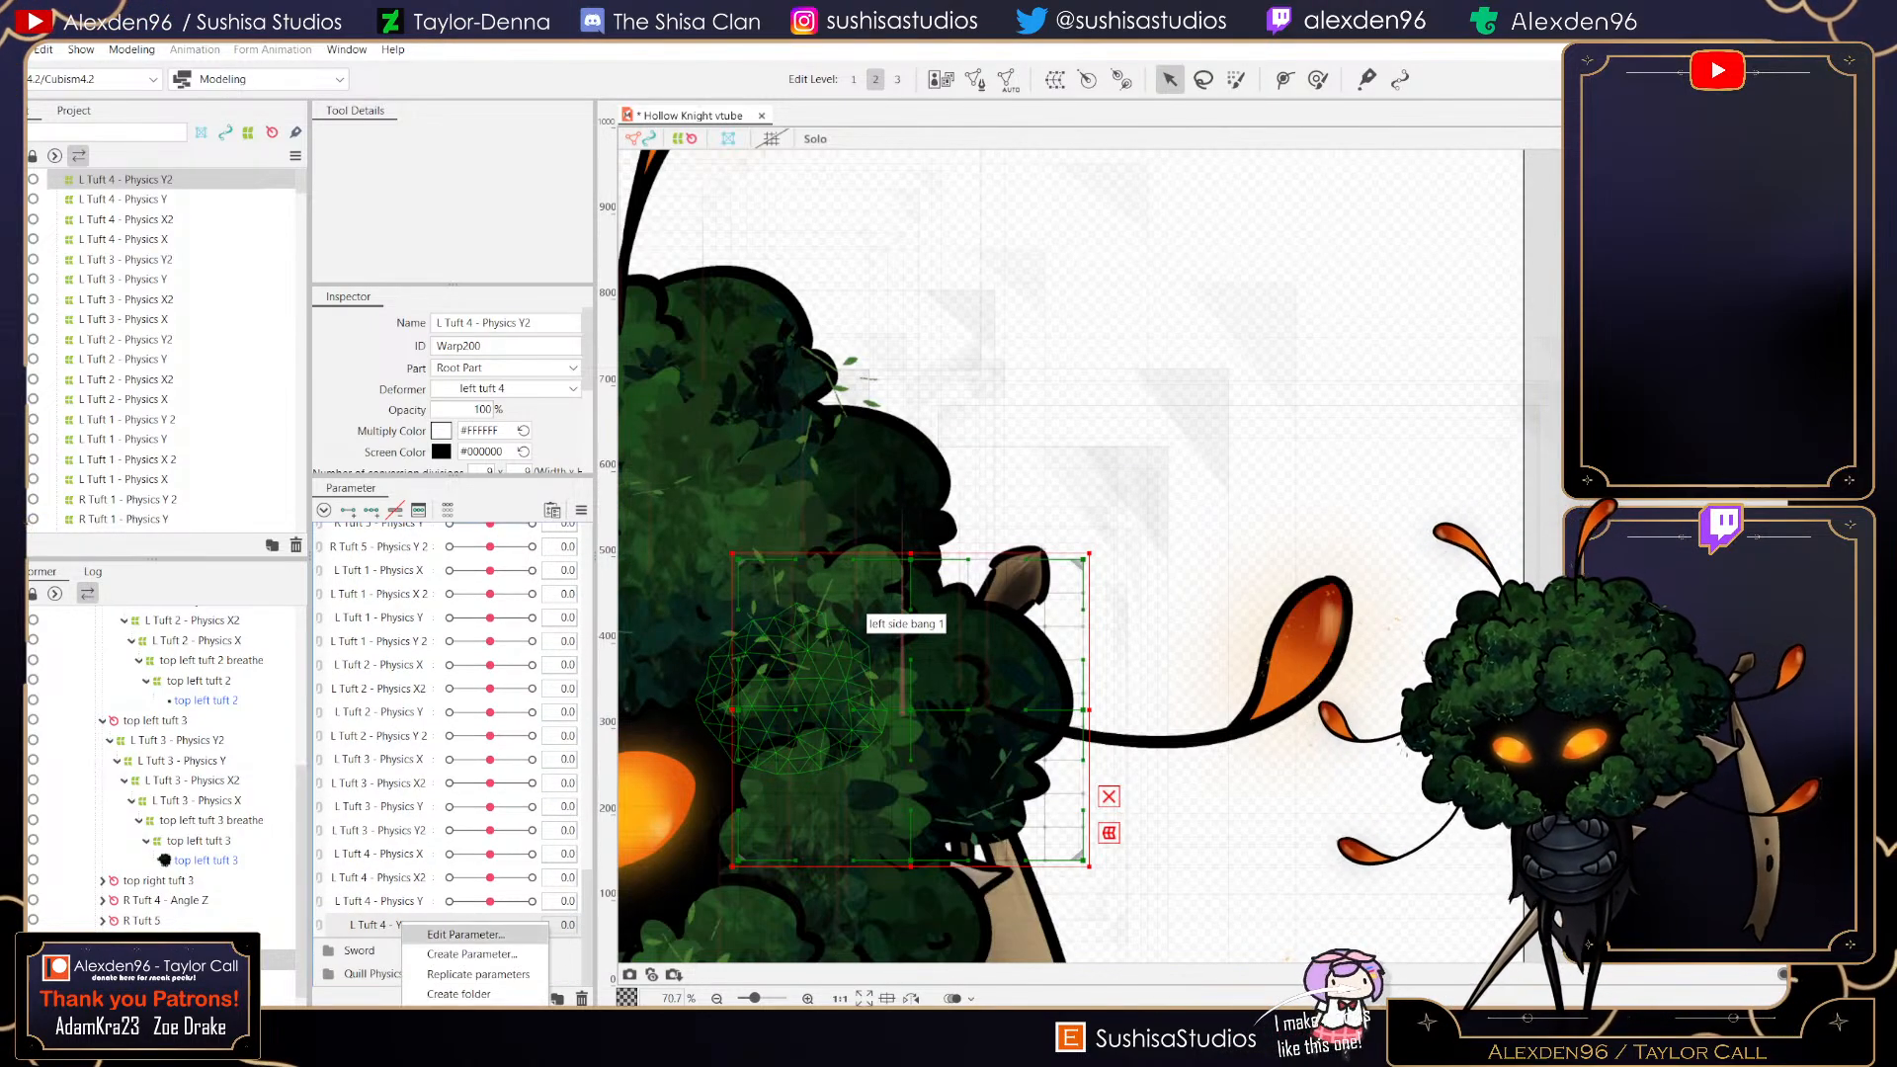
{"action": "left_click", "coordinate": [440, 932]}
{"action": "left_click", "coordinate": [901, 438]}
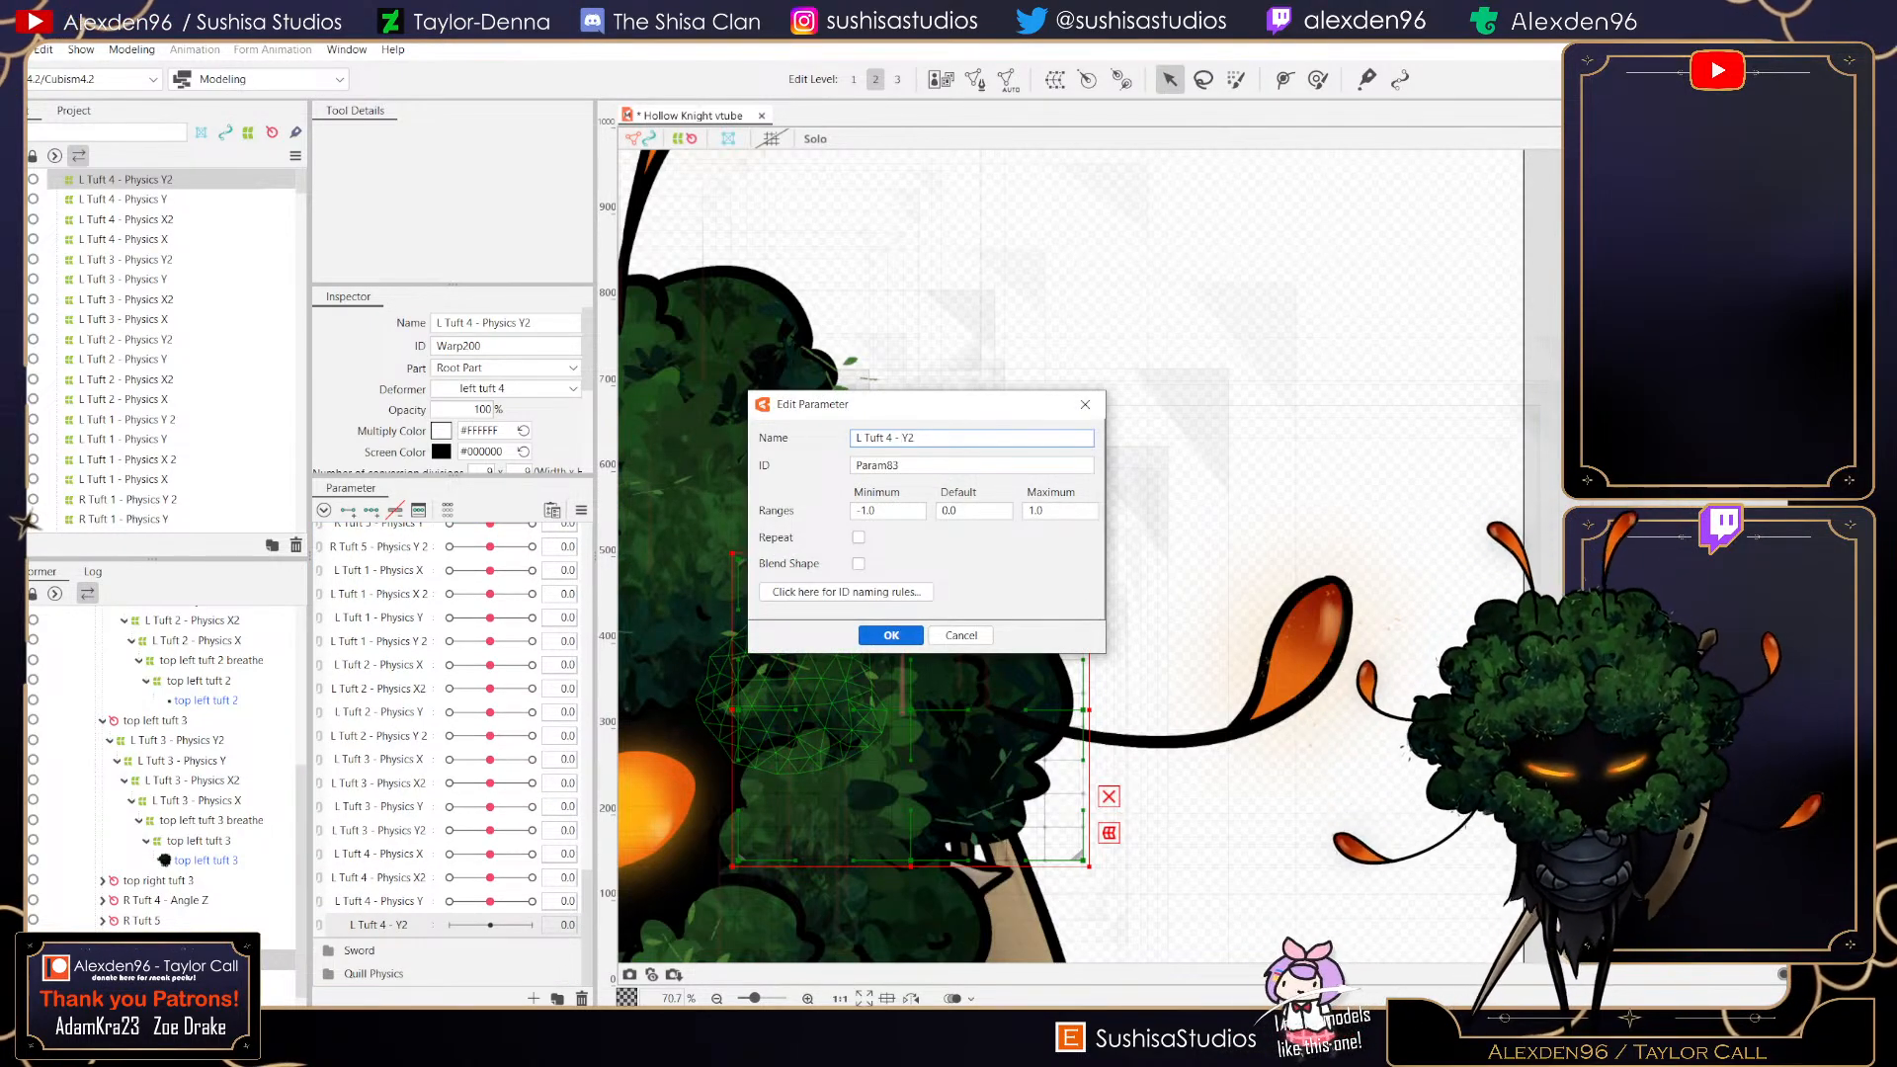
{"action": "type", "text": "Physics"}
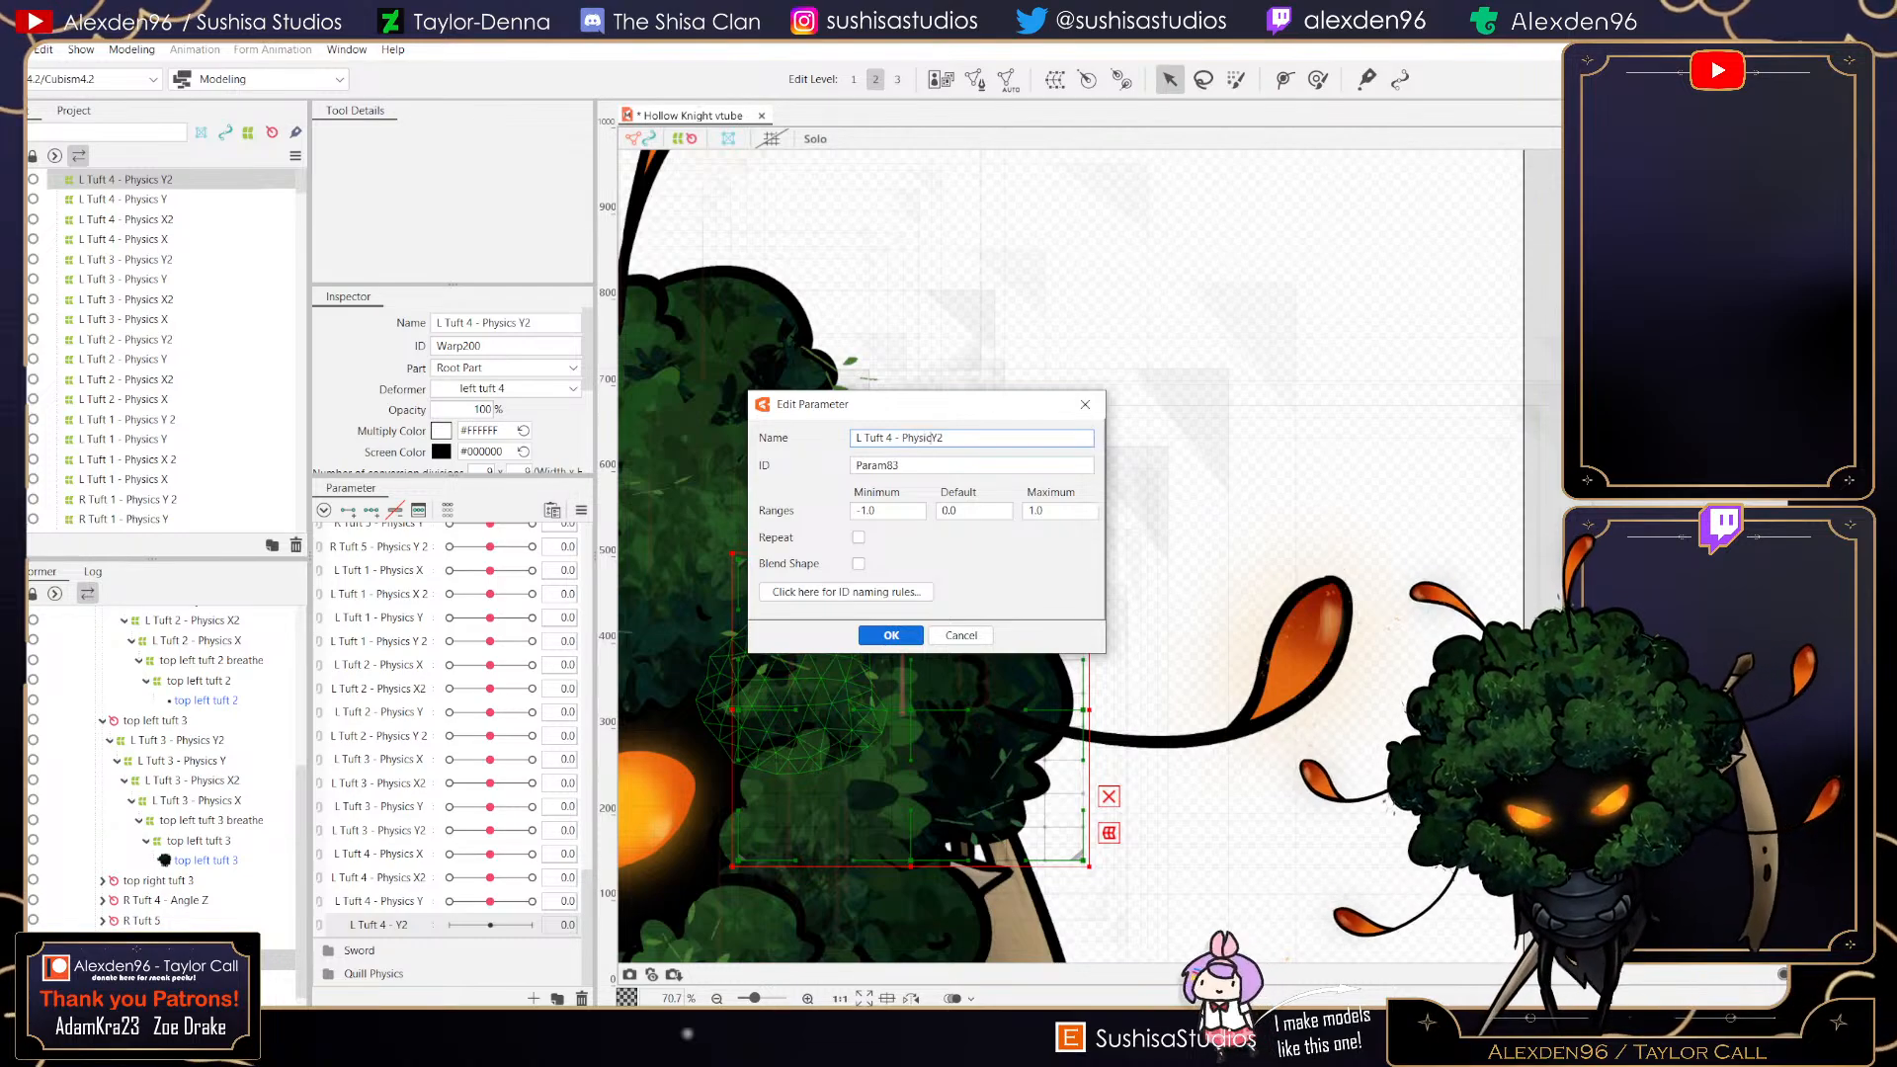
{"action": "key", "text": "Return"}
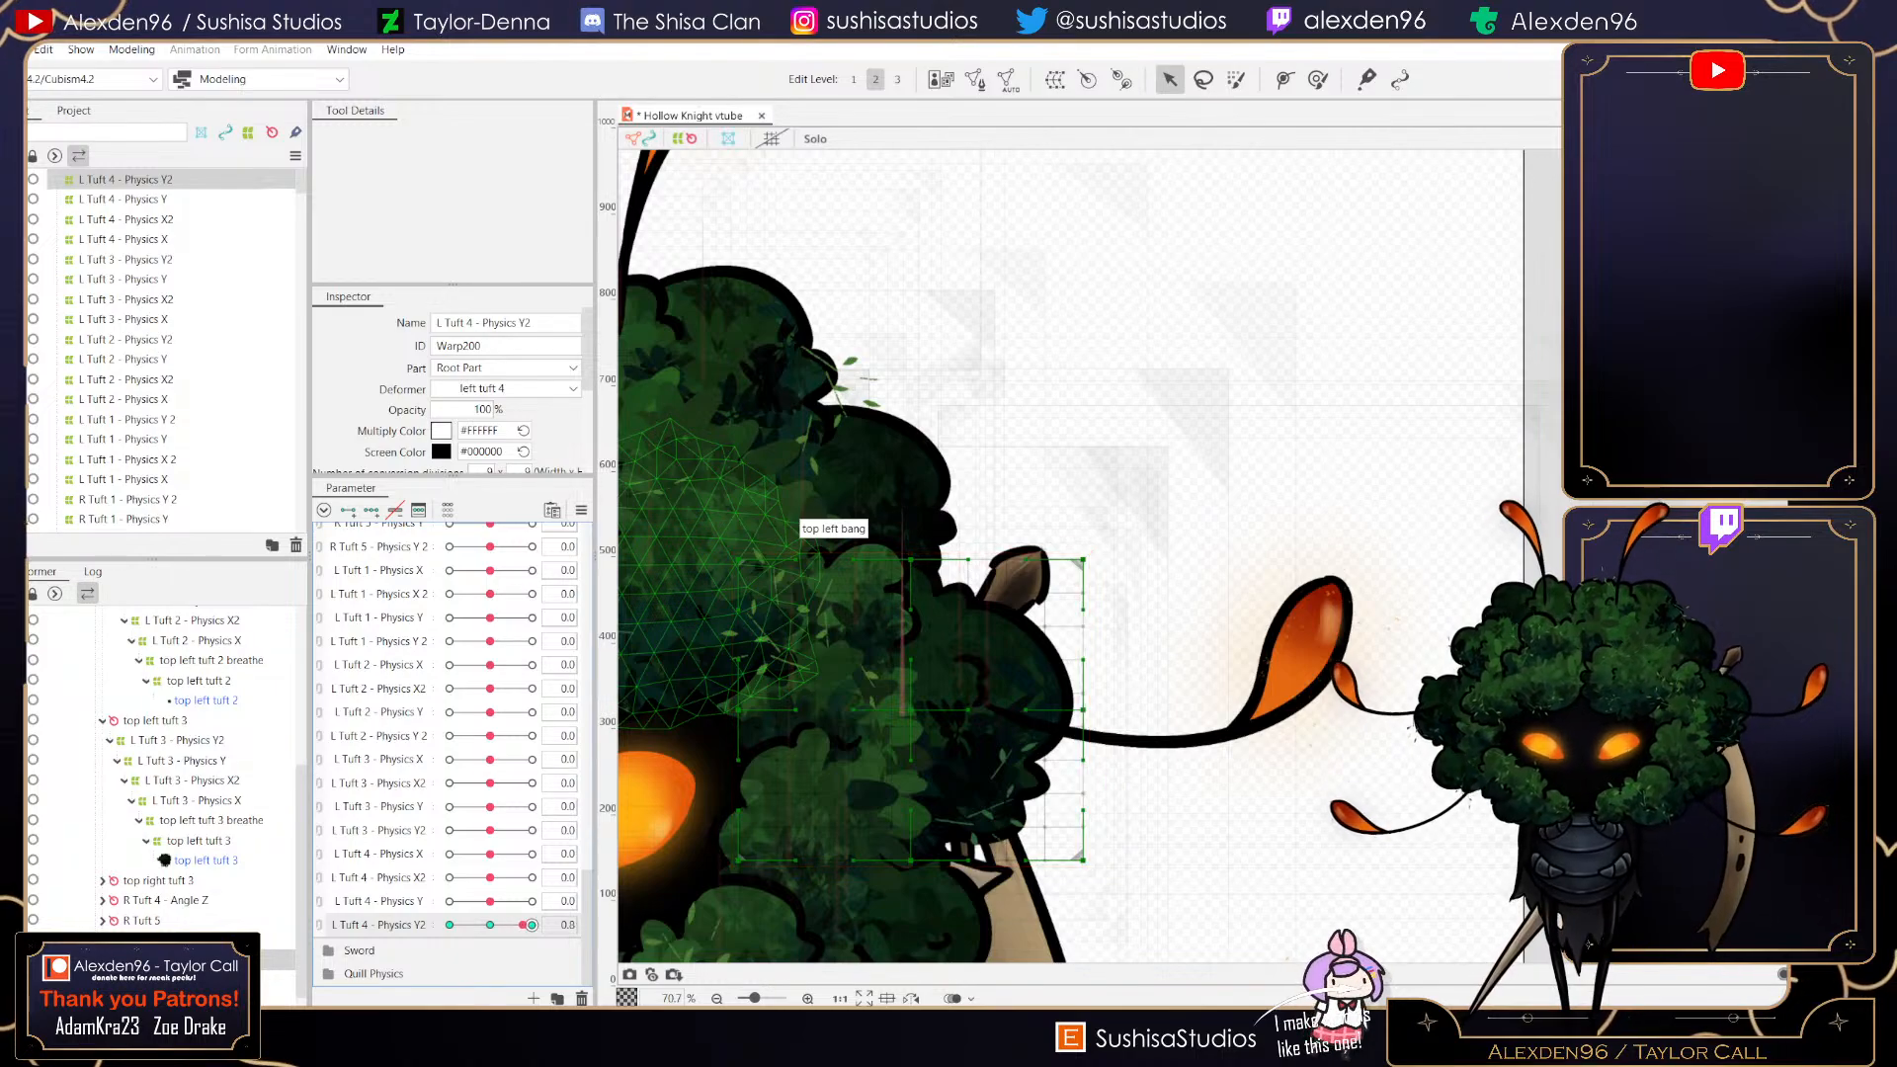
- At 1 on L Tuft 4 - Physics Y2, pull the deformer's right corners and edge points down and slightly inward
{"action": "mouse_move", "coordinate": [490, 925]}
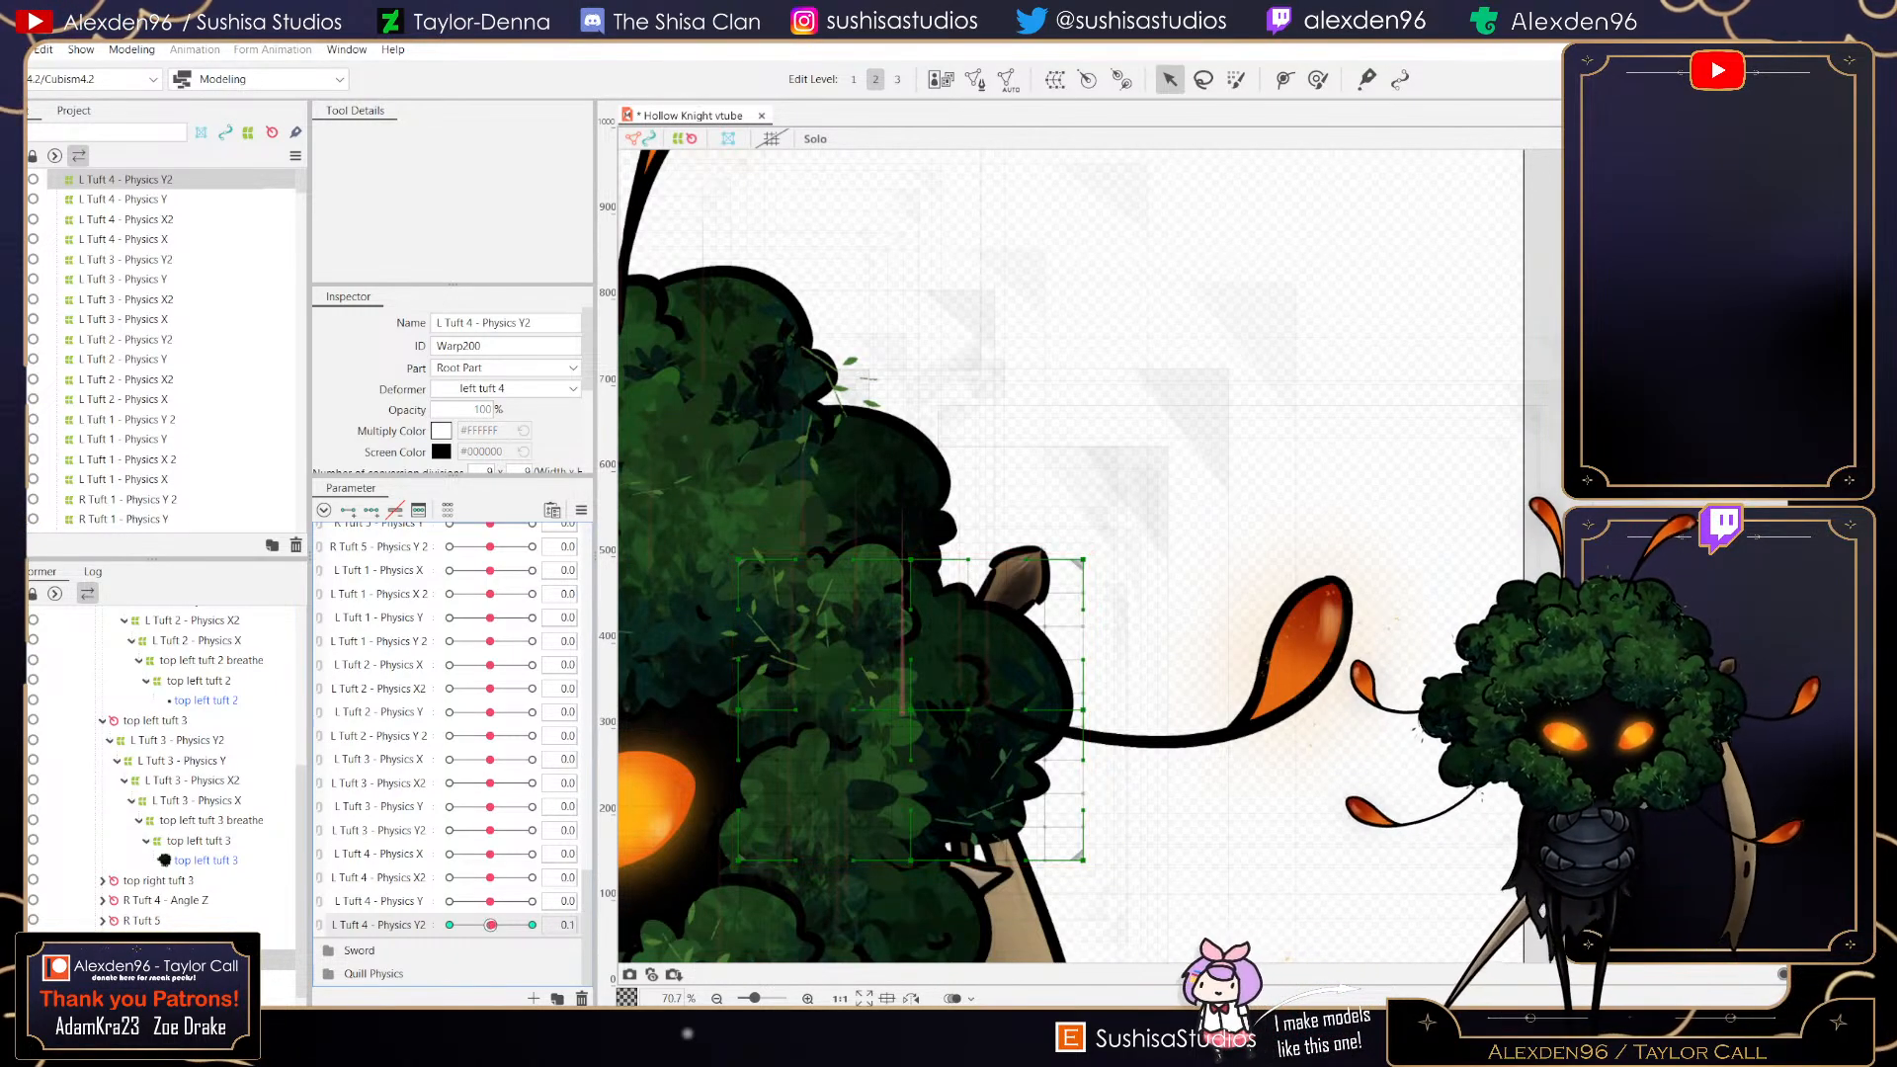
{"action": "left_click_drag", "start_coordinate": [490, 925], "coordinate": [531, 925]}
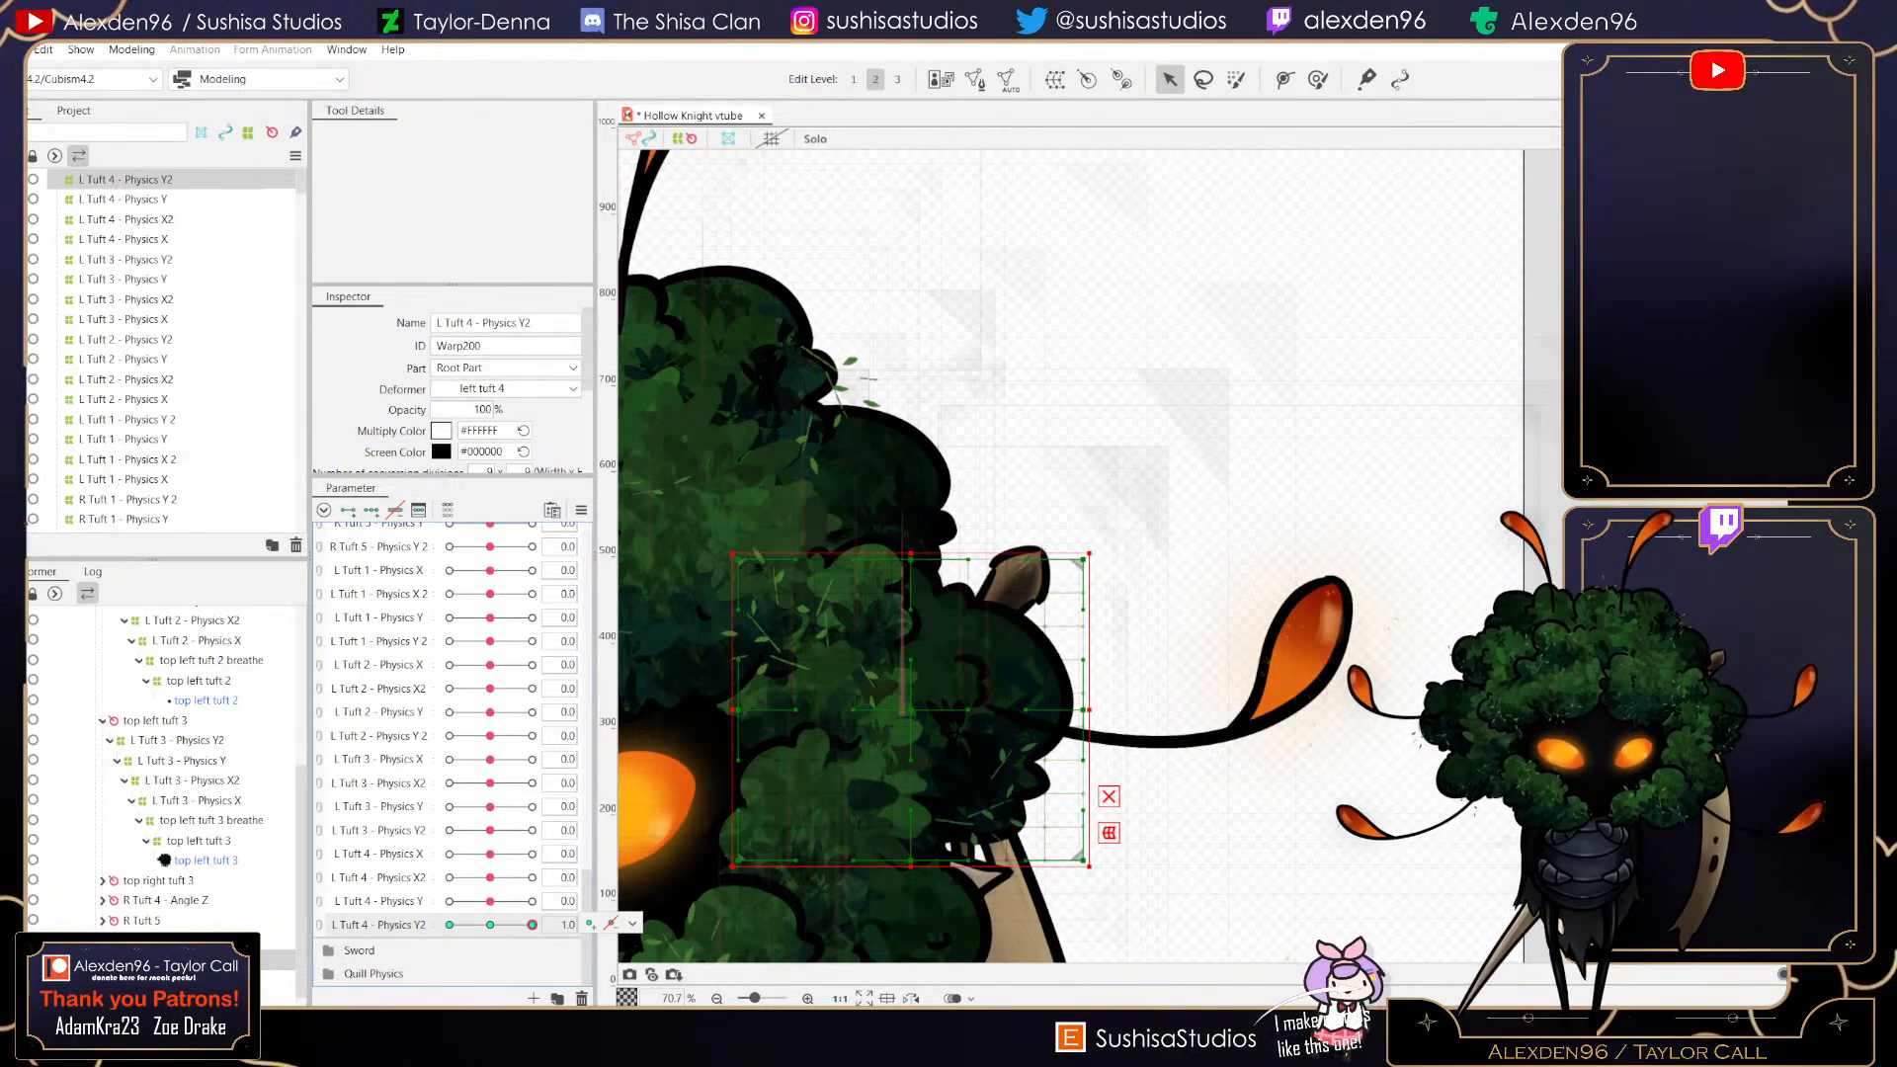
{"action": "left_click_drag", "start_coordinate": [1084, 559], "coordinate": [1092, 584]}
{"action": "left_click_drag", "start_coordinate": [1084, 709], "coordinate": [1082, 745]}
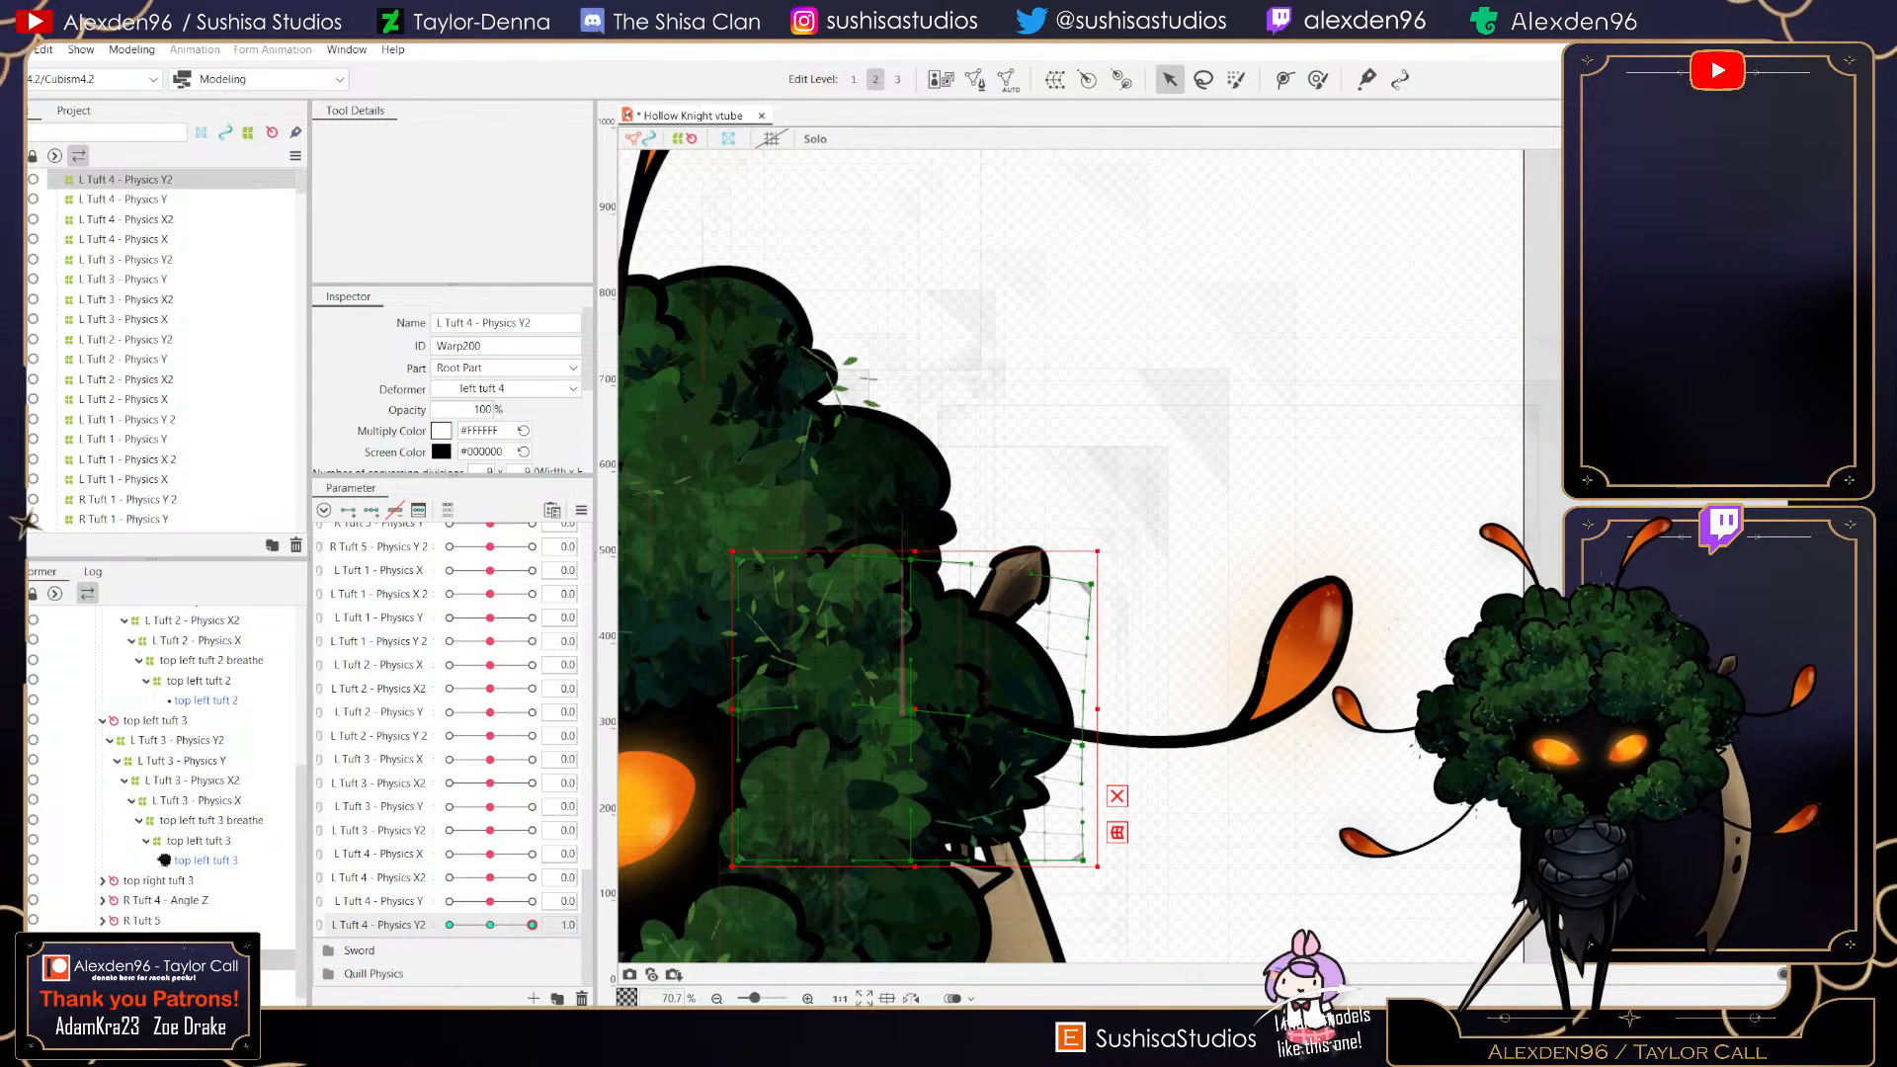
{"action": "left_click_drag", "start_coordinate": [1083, 861], "coordinate": [1069, 878]}
{"action": "left_click_drag", "start_coordinate": [910, 860], "coordinate": [898, 862]}
- Fine-tune the deformer's inner and right-edge points at 1 to smooth the tuft's bend
{"action": "scroll", "coordinate": [894, 707], "scroll_direction": "up", "scroll_amount": 5}
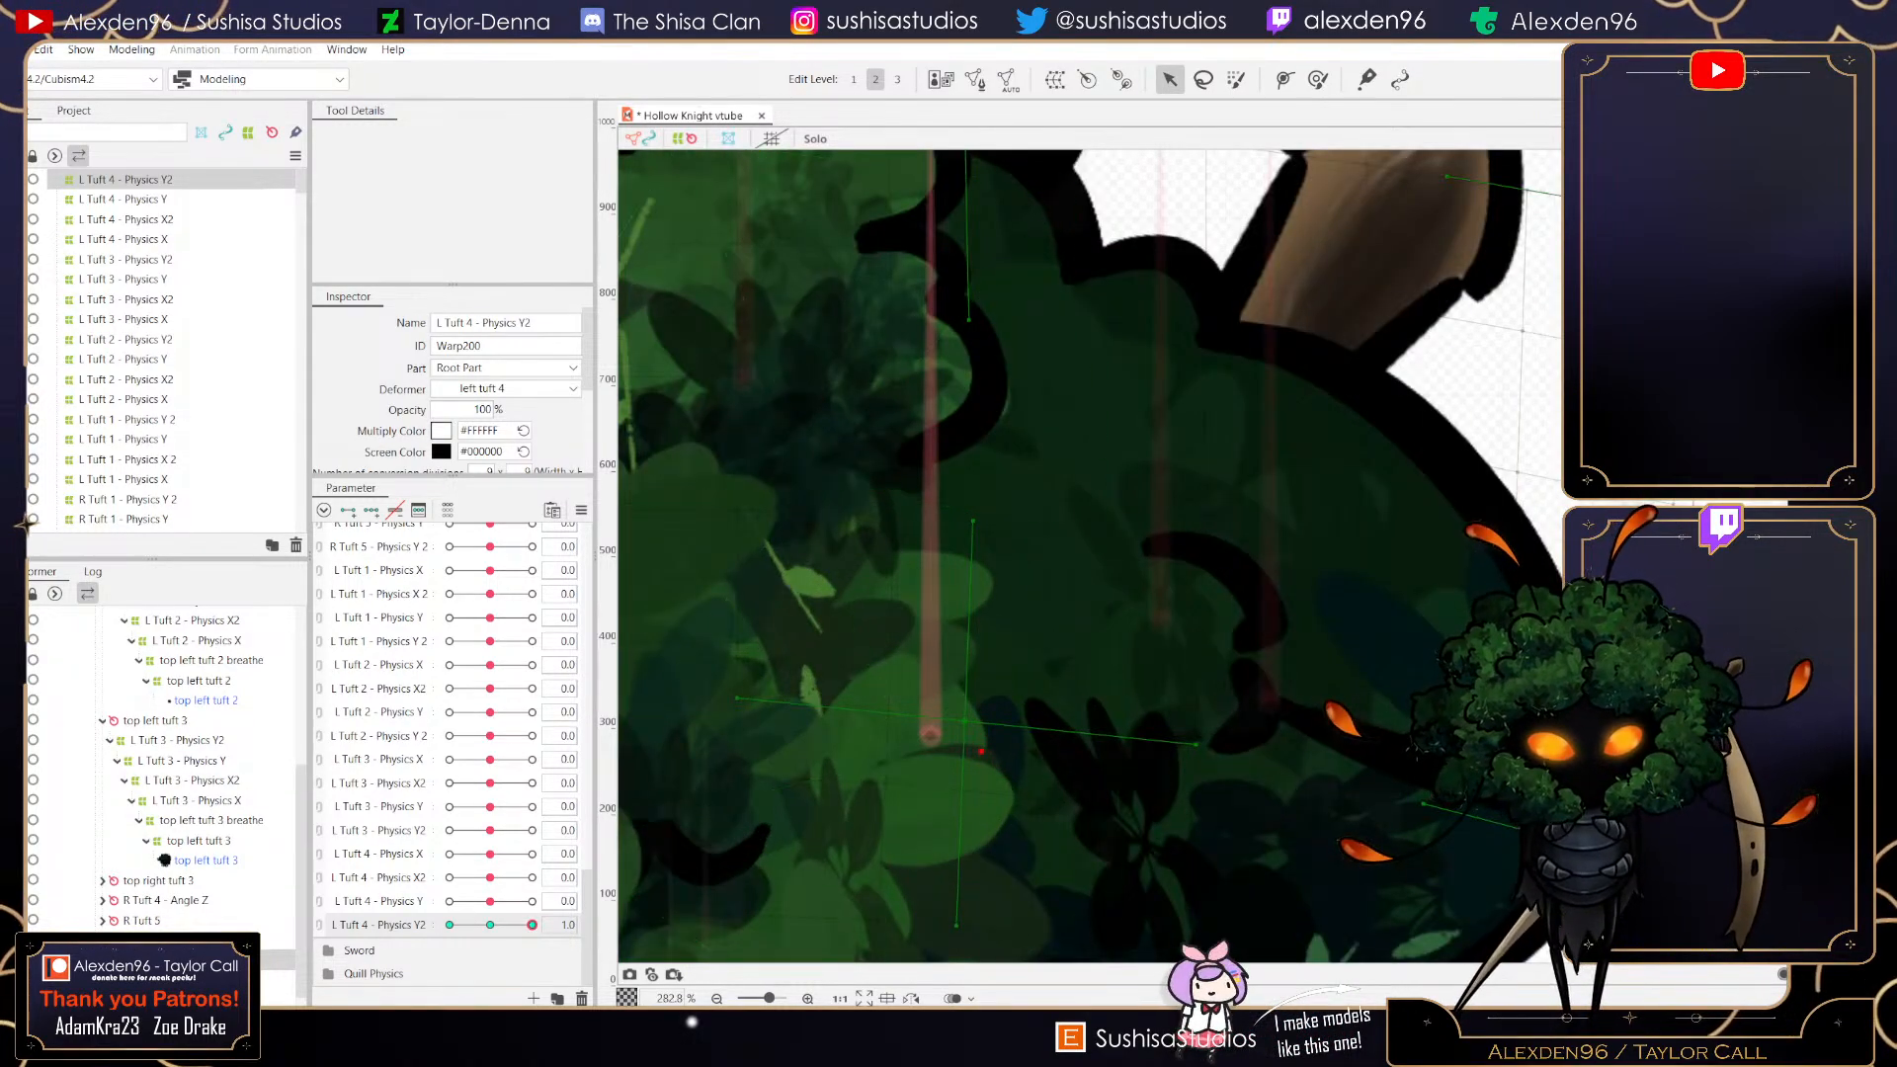
{"action": "left_click_drag", "start_coordinate": [953, 757], "coordinate": [912, 845]}
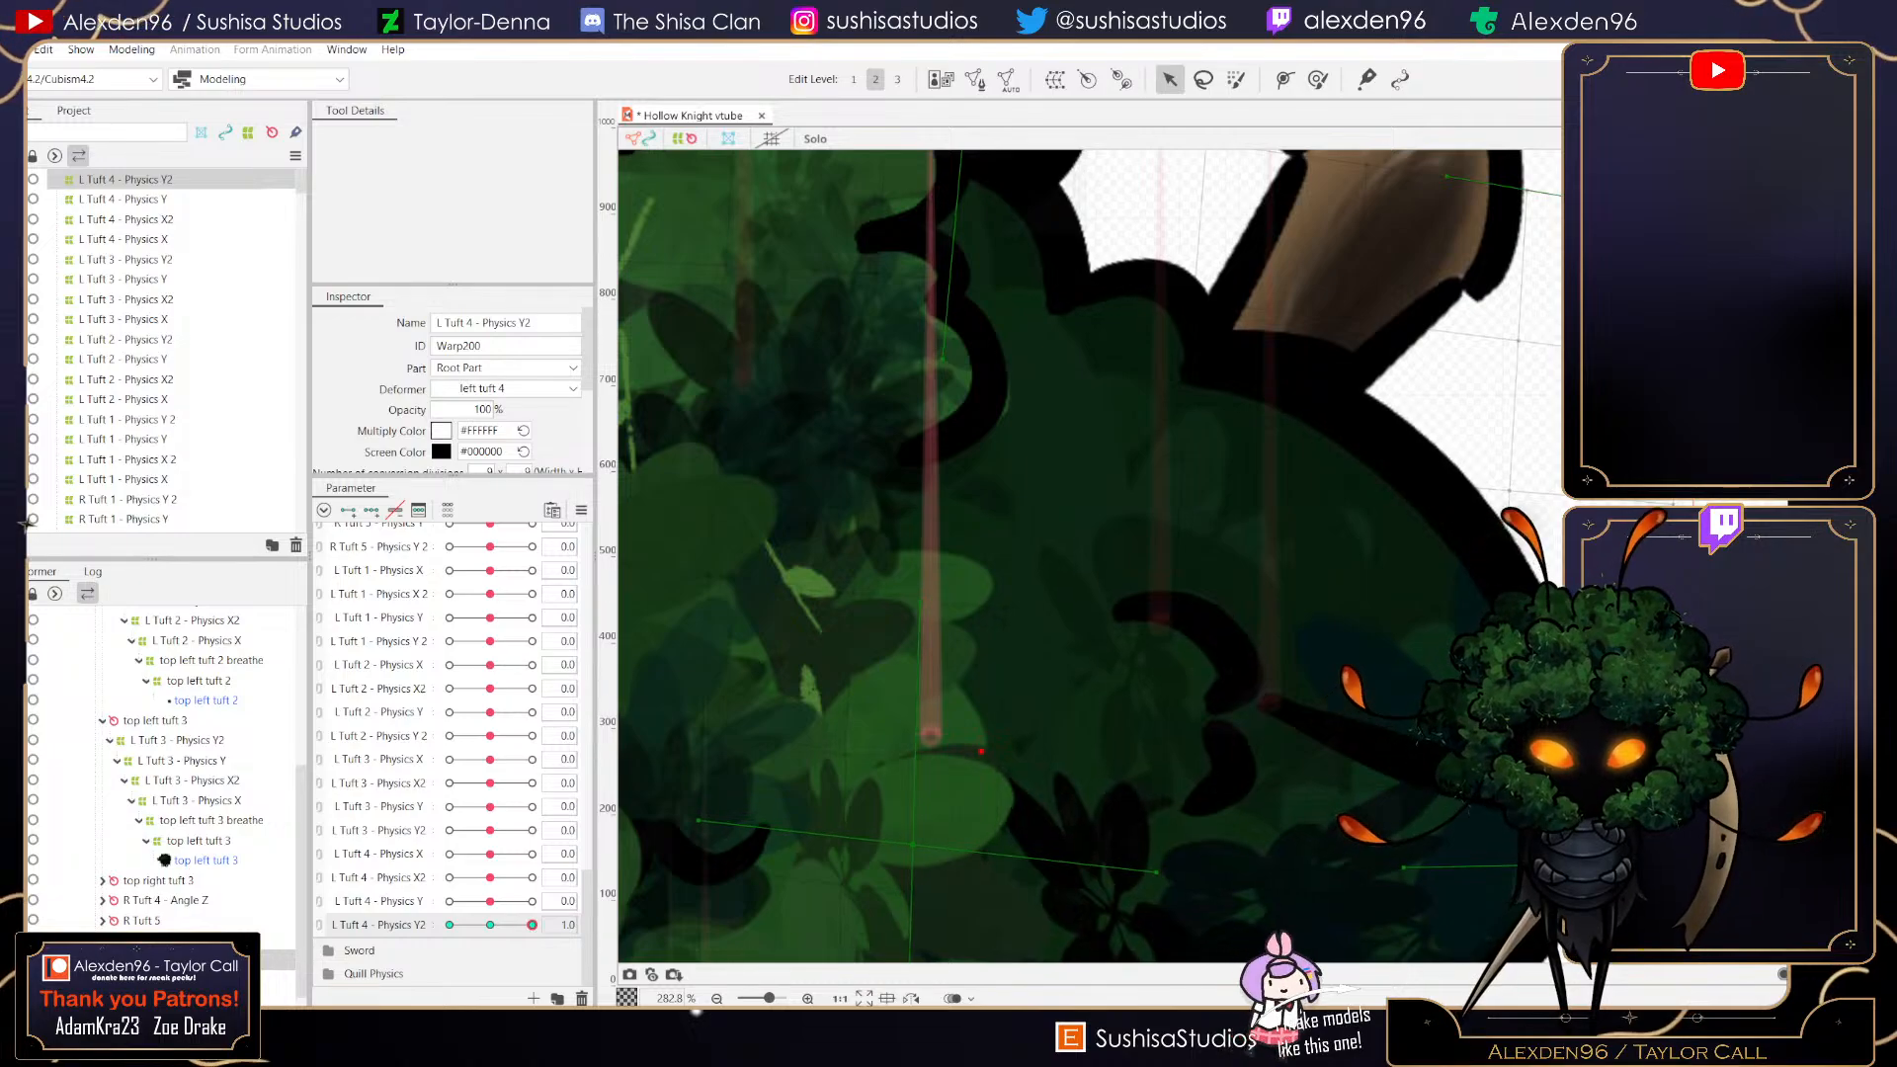
{"action": "scroll", "coordinate": [983, 766], "scroll_direction": "down", "scroll_amount": 5}
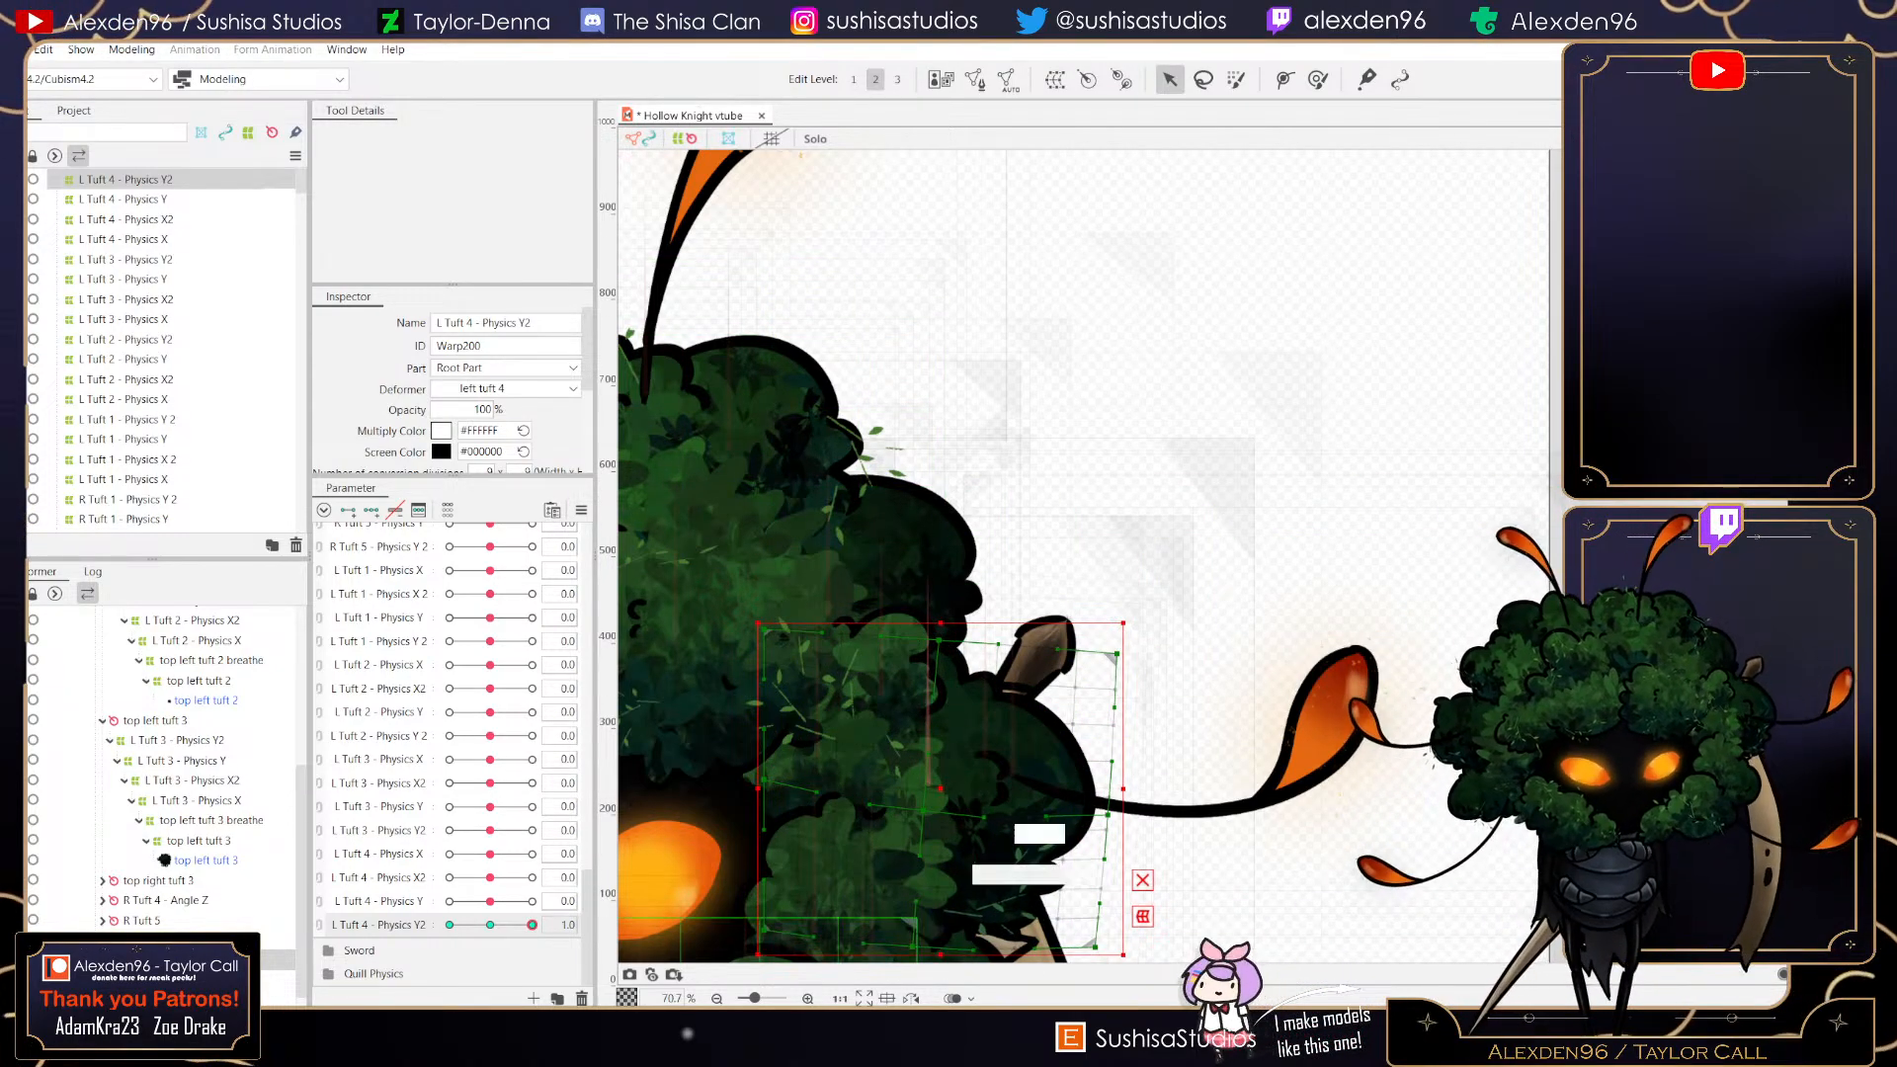
{"action": "mouse_move", "coordinate": [531, 925]}
{"action": "left_mouse_down"}
{"action": "mouse_move", "coordinate": [467, 925]}
{"action": "mouse_move", "coordinate": [531, 925]}
{"action": "left_mouse_up"}
{"action": "left_click_drag", "start_coordinate": [934, 797], "coordinate": [925, 810]}
{"action": "left_click_drag", "start_coordinate": [1118, 667], "coordinate": [1136, 662]}
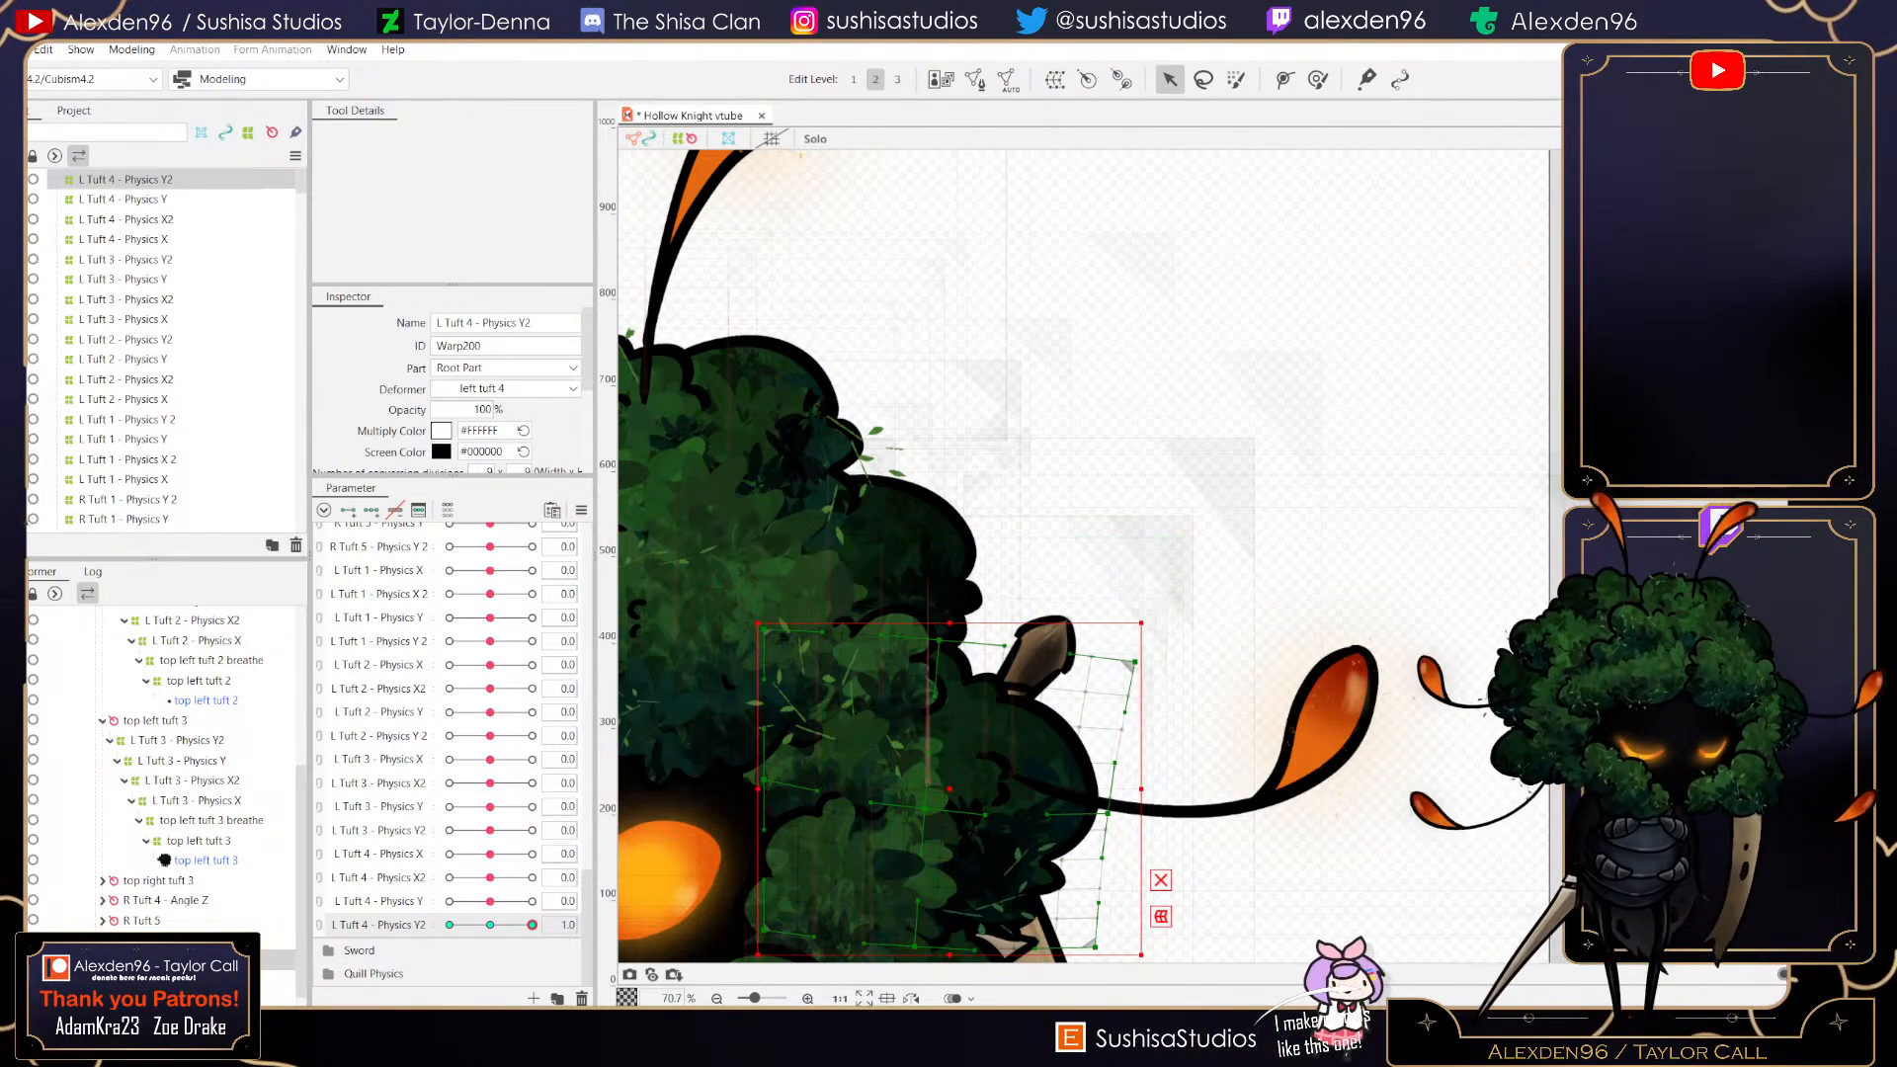
{"action": "left_click_drag", "start_coordinate": [939, 640], "coordinate": [949, 645]}
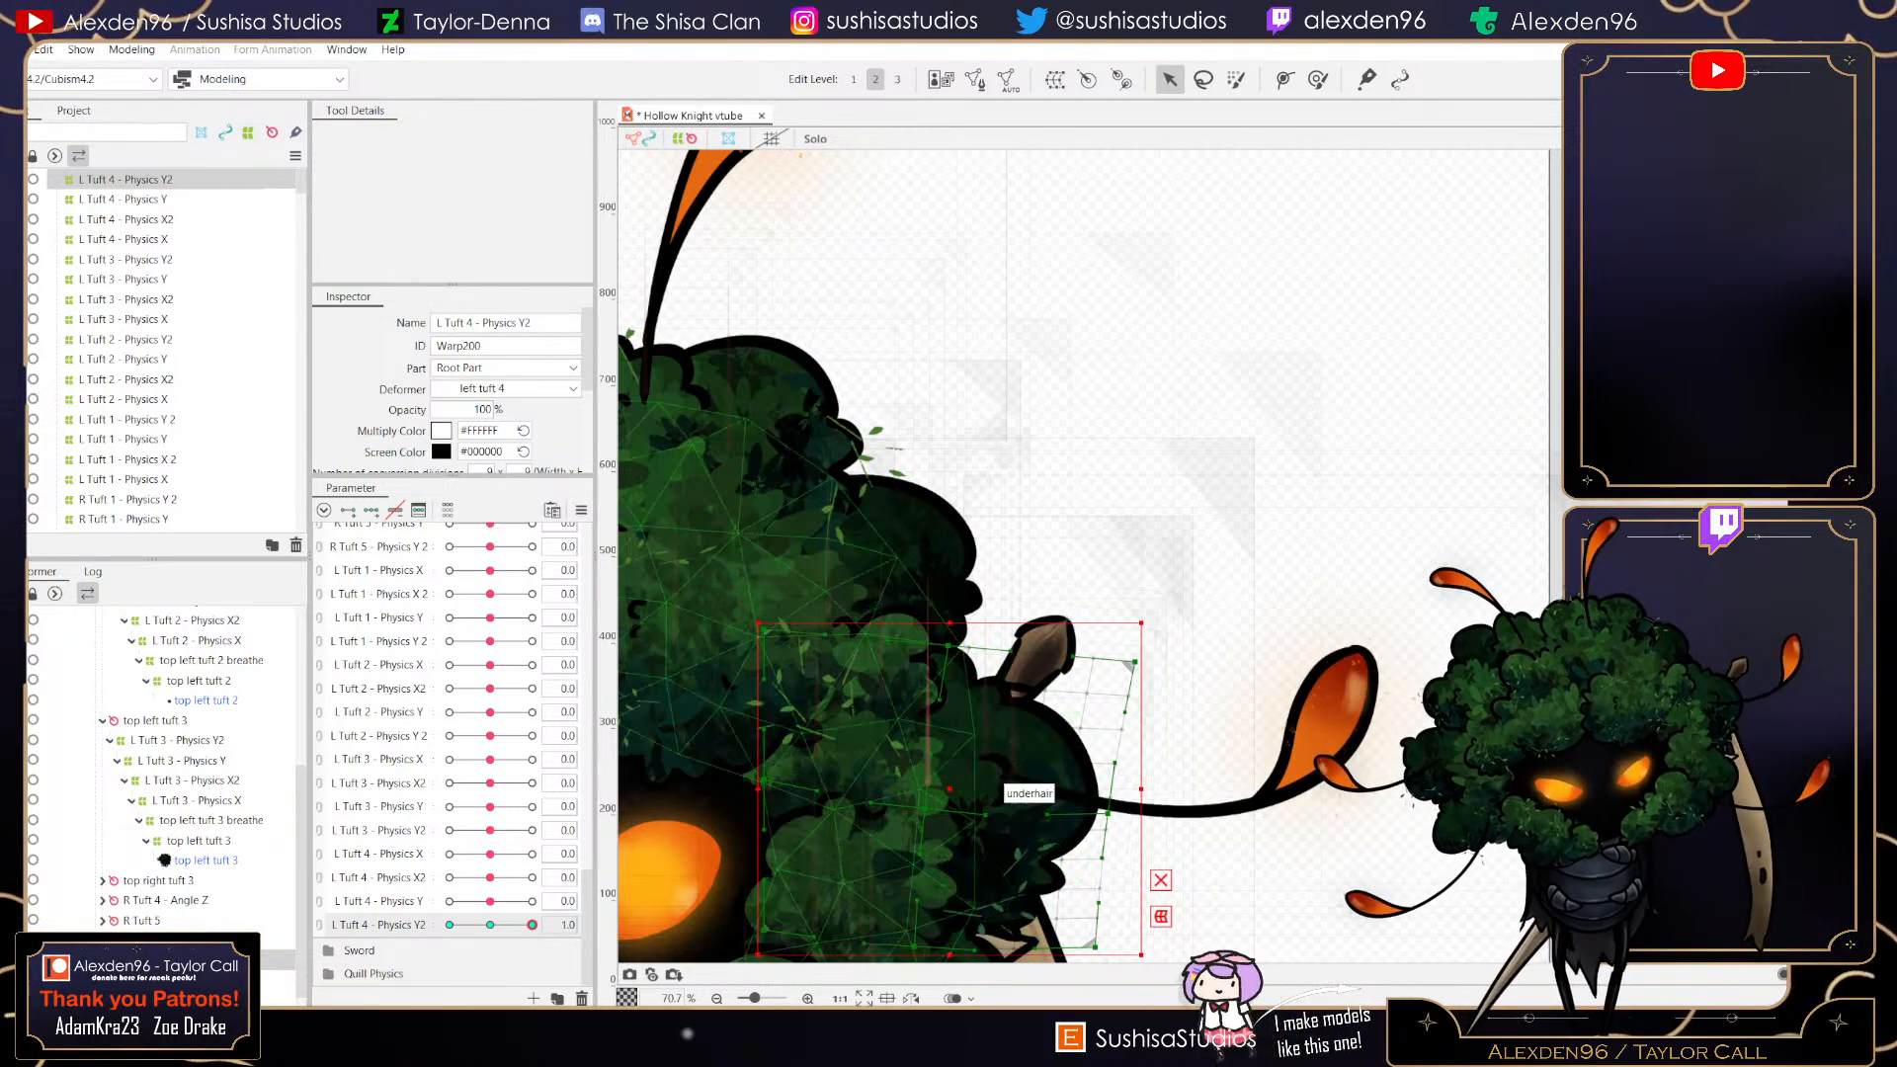
{"action": "left_click_drag", "start_coordinate": [925, 810], "coordinate": [920, 816]}
- At -1 on L Tuft 4 - Physics Y2, raise the deformer's top edge, centre and right-side points
{"action": "mouse_move", "coordinate": [532, 925]}
{"action": "left_mouse_down"}
{"action": "mouse_move", "coordinate": [466, 925]}
{"action": "mouse_move", "coordinate": [531, 925]}
{"action": "left_mouse_up"}
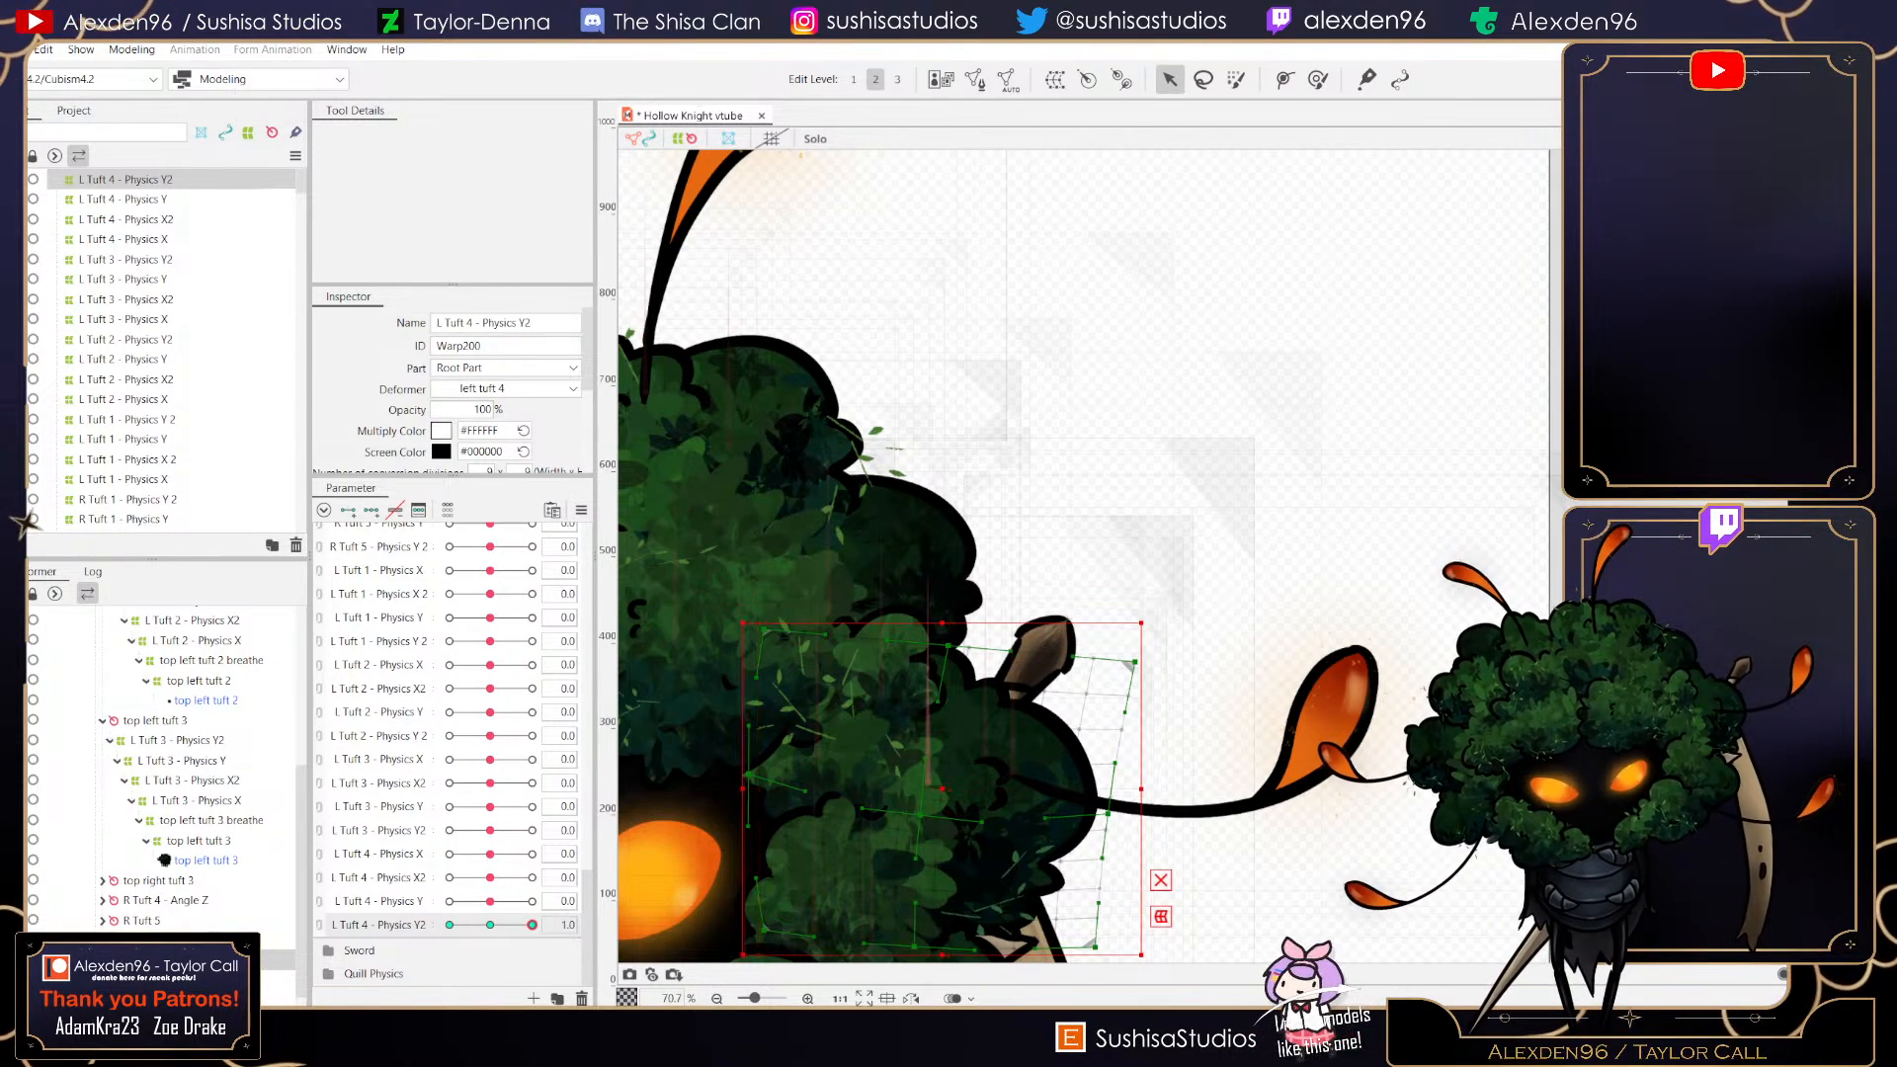
{"action": "mouse_move", "coordinate": [532, 925]}
{"action": "left_mouse_down"}
{"action": "mouse_move", "coordinate": [490, 925]}
{"action": "mouse_move", "coordinate": [532, 925]}
{"action": "left_mouse_up"}
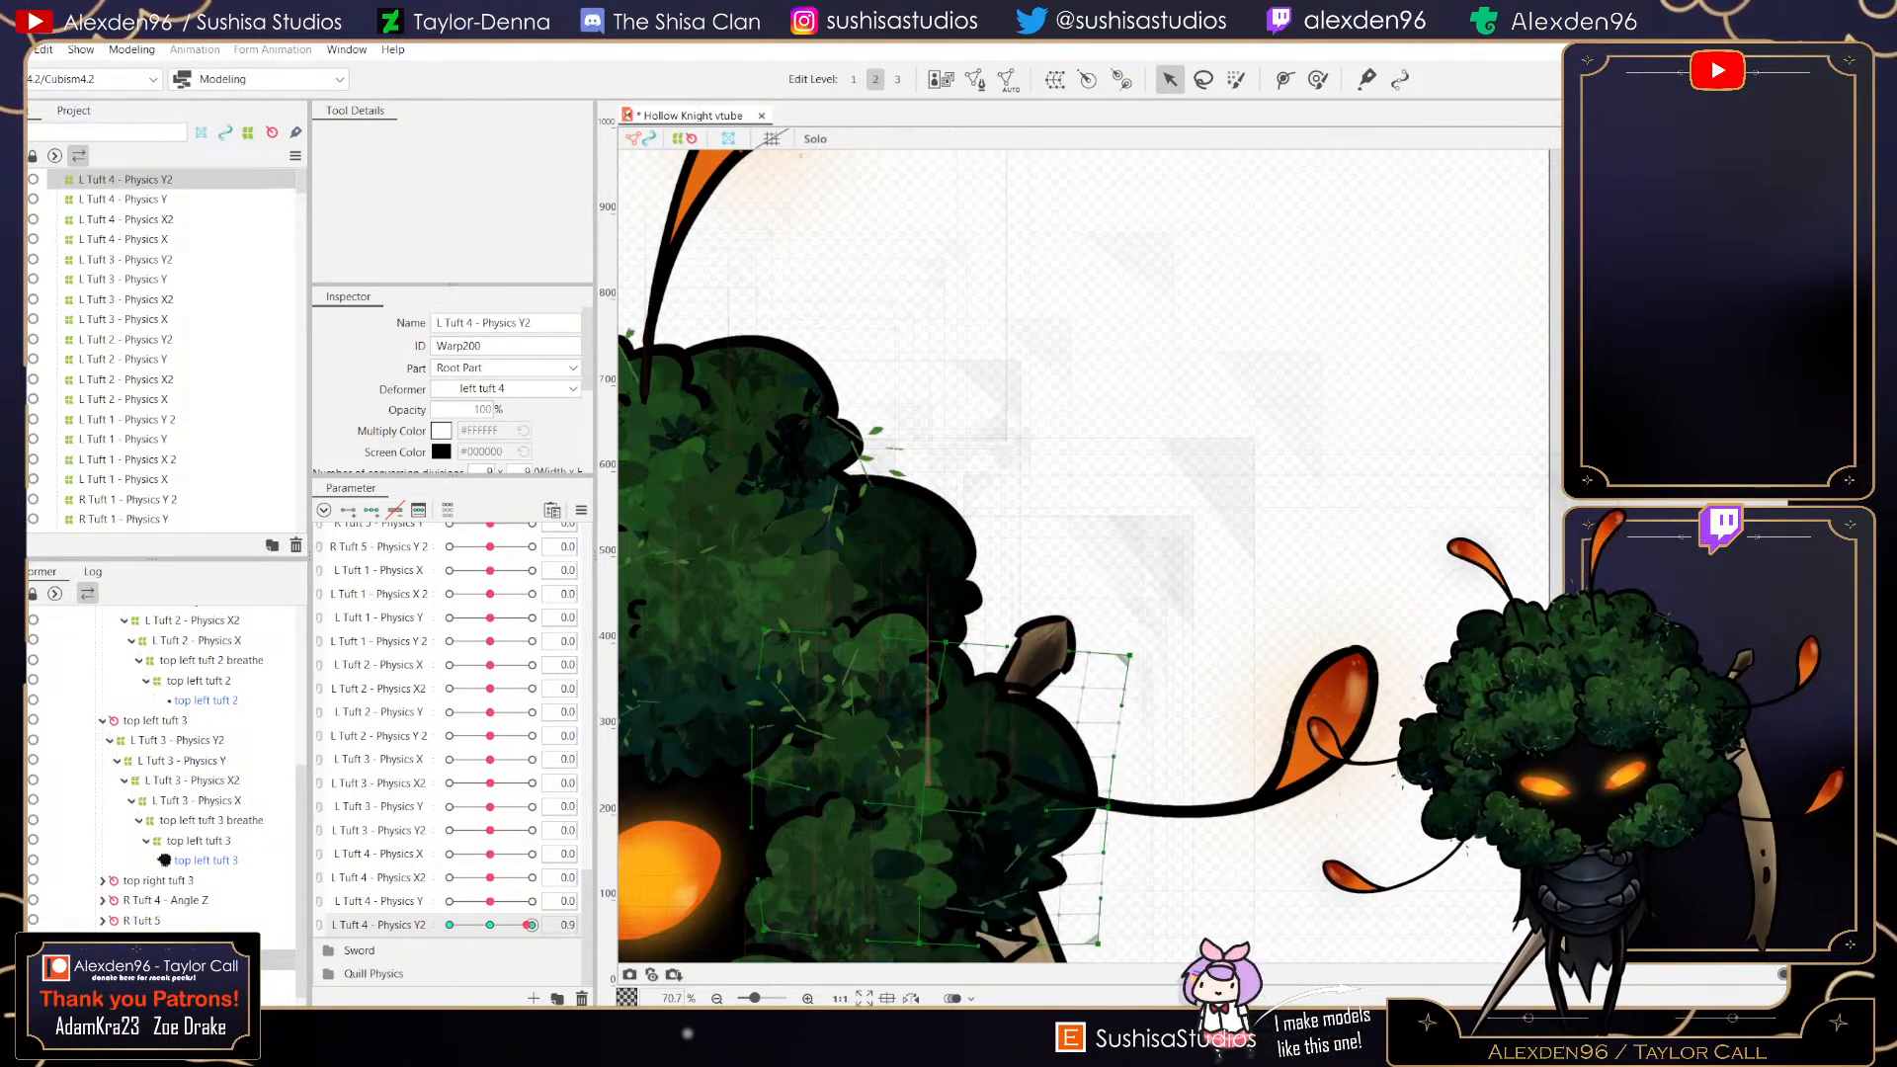
{"action": "left_click_drag", "start_coordinate": [531, 925], "coordinate": [450, 925]}
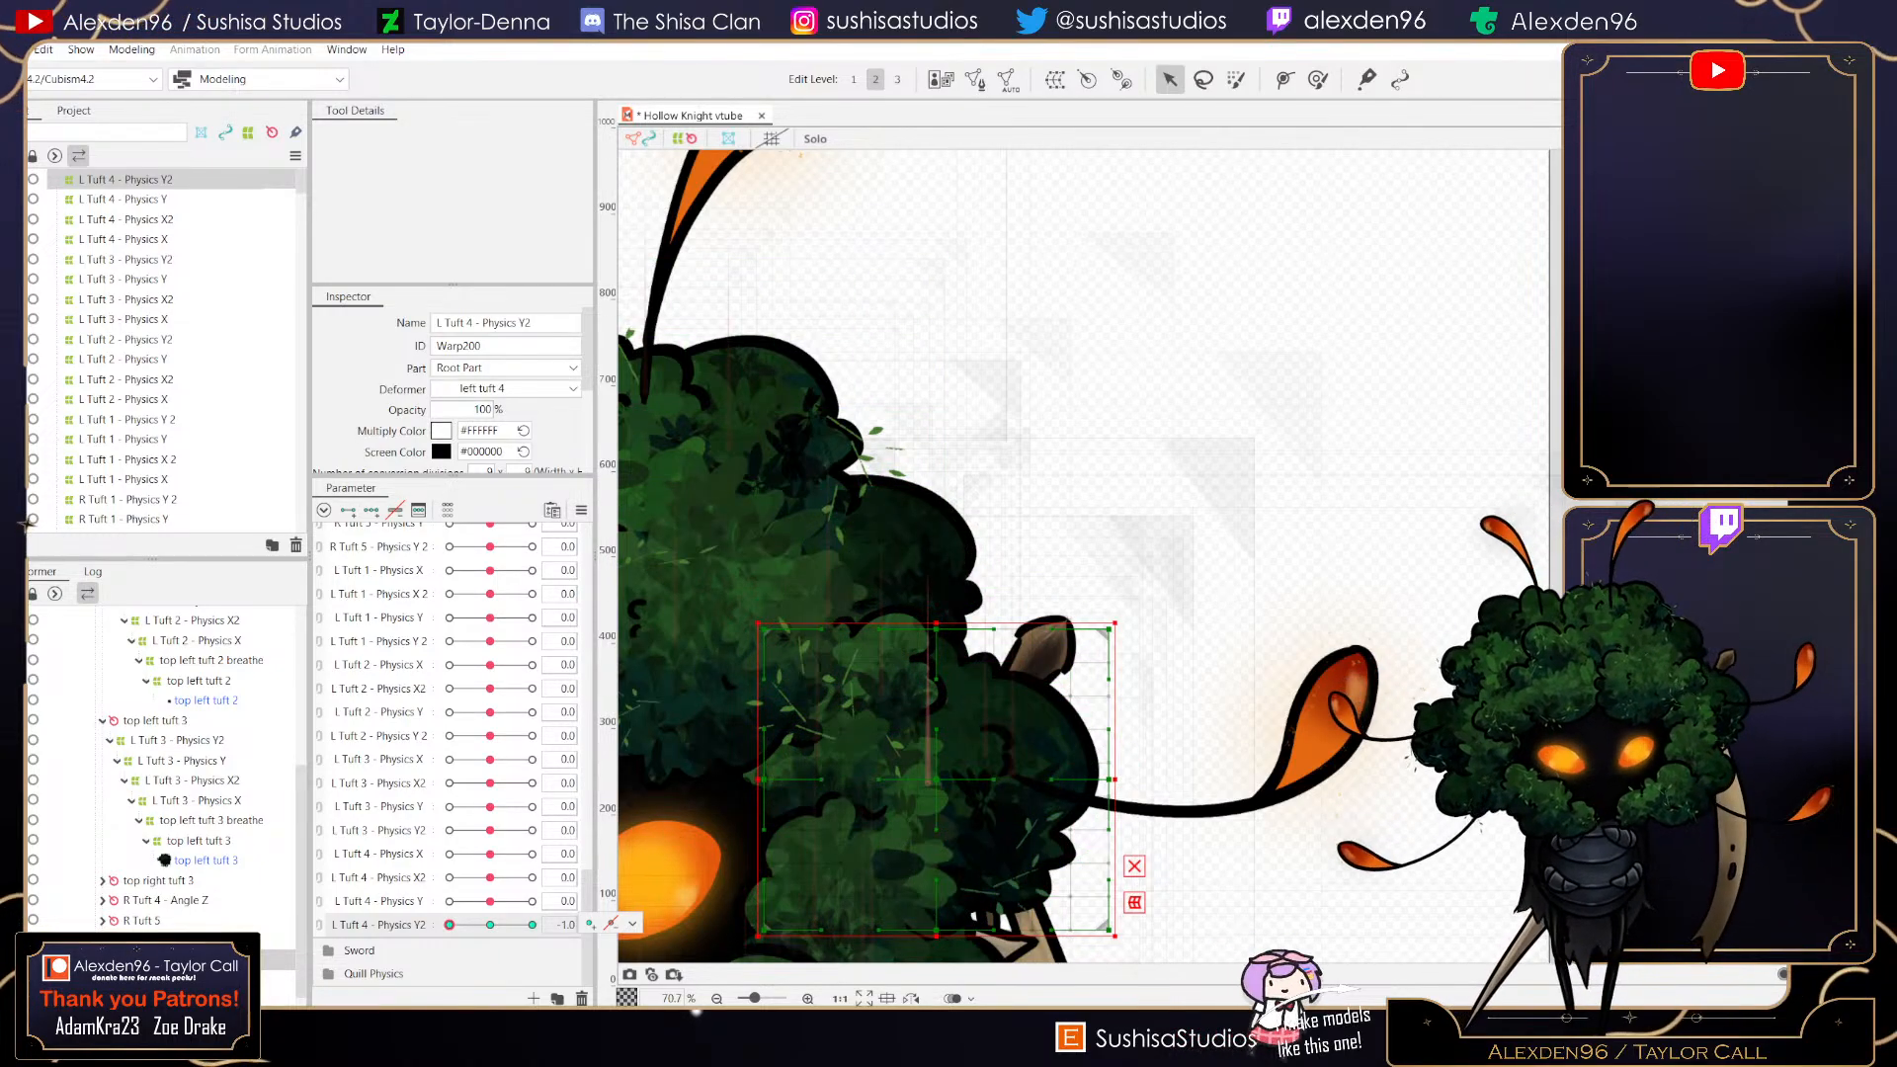
{"action": "left_click_drag", "start_coordinate": [1109, 630], "coordinate": [1084, 597]}
{"action": "left_click_drag", "start_coordinate": [937, 629], "coordinate": [922, 605]}
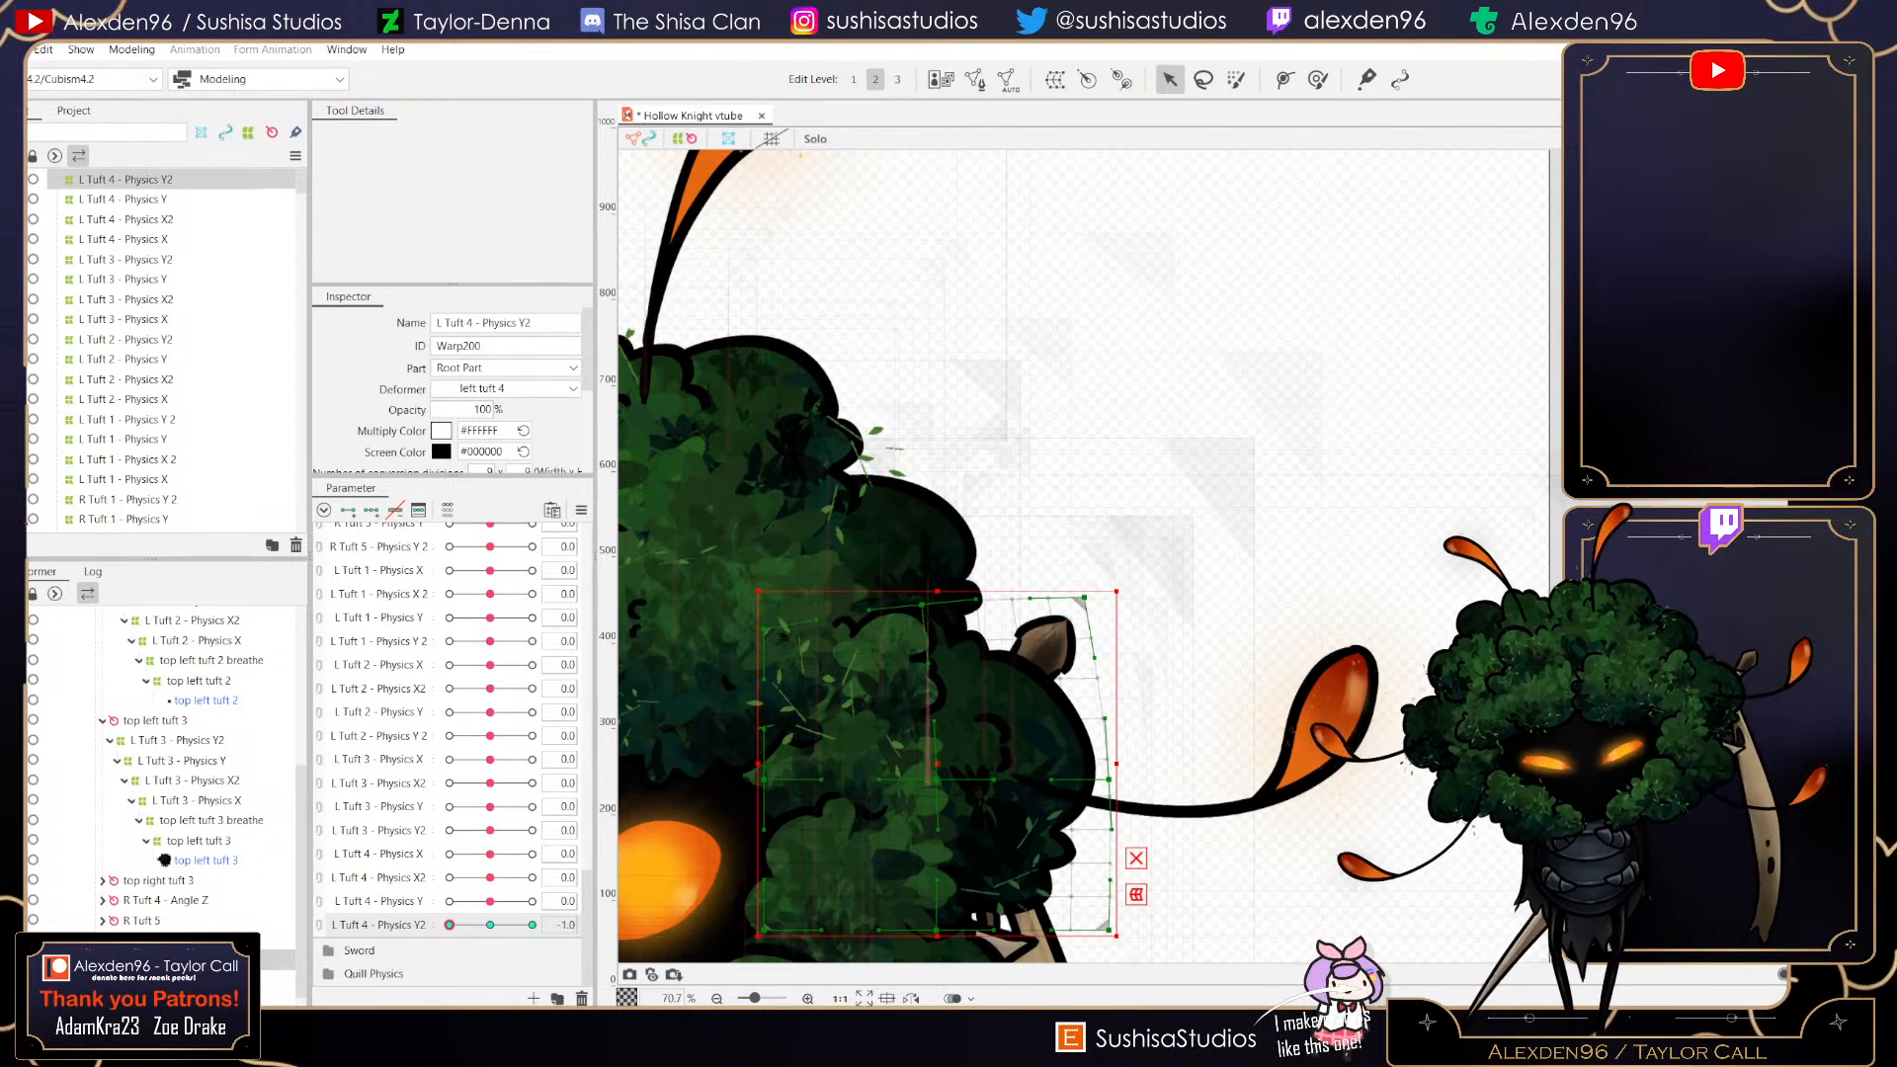
{"action": "left_click_drag", "start_coordinate": [936, 779], "coordinate": [936, 752]}
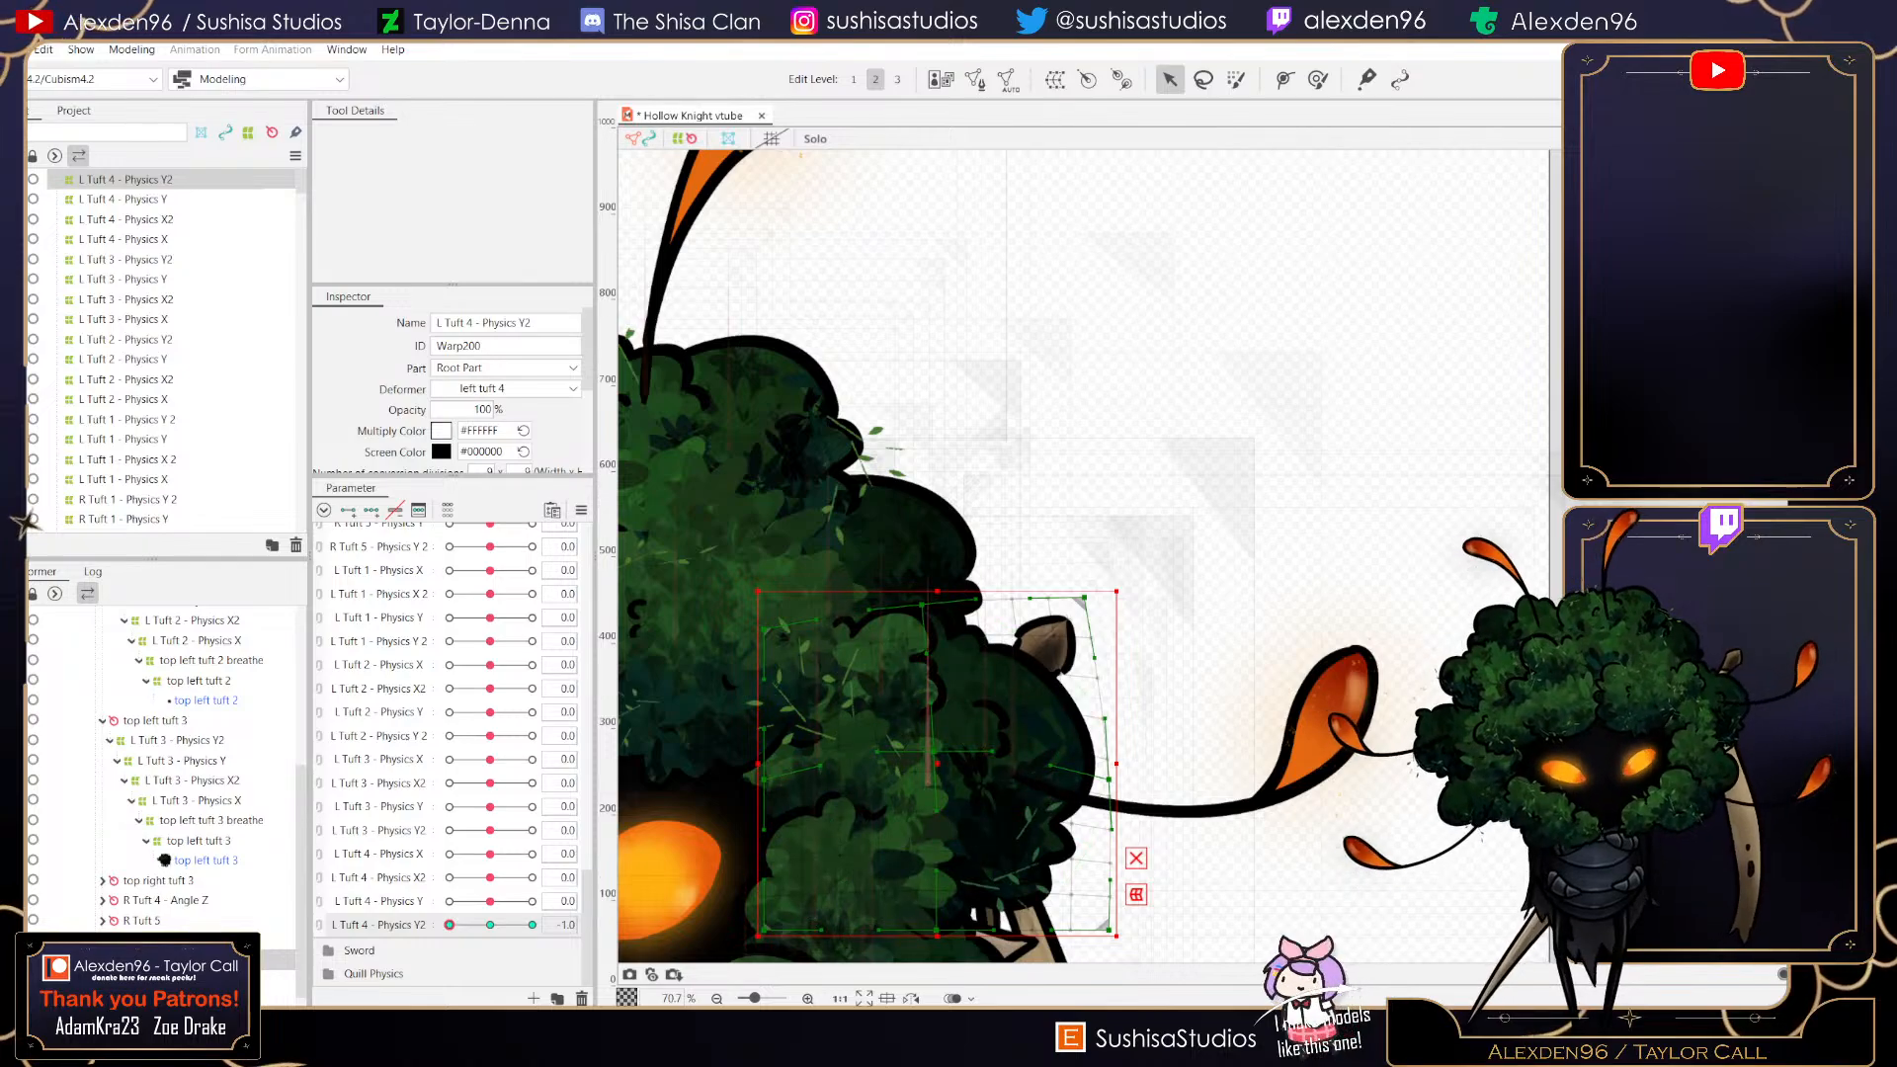
{"action": "left_click_drag", "start_coordinate": [1109, 780], "coordinate": [1101, 746]}
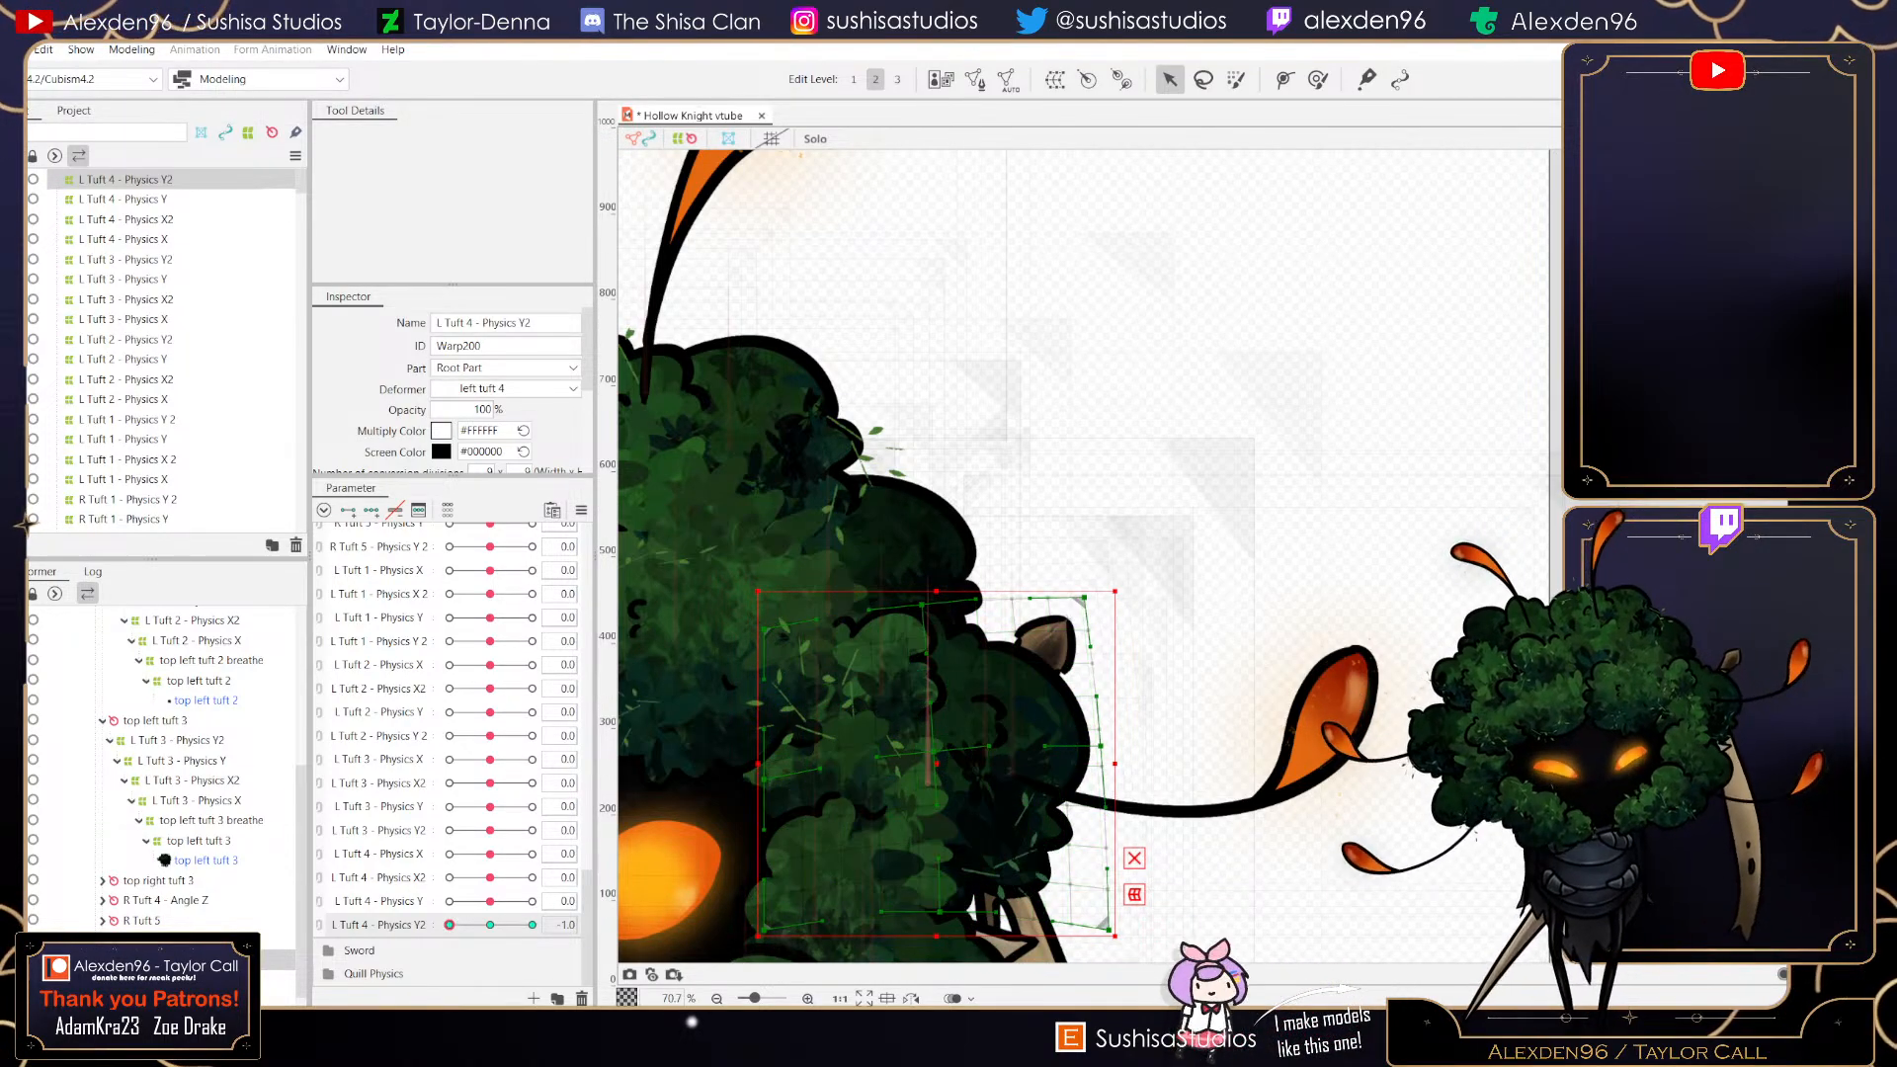
{"action": "left_click_drag", "start_coordinate": [1108, 930], "coordinate": [1112, 905]}
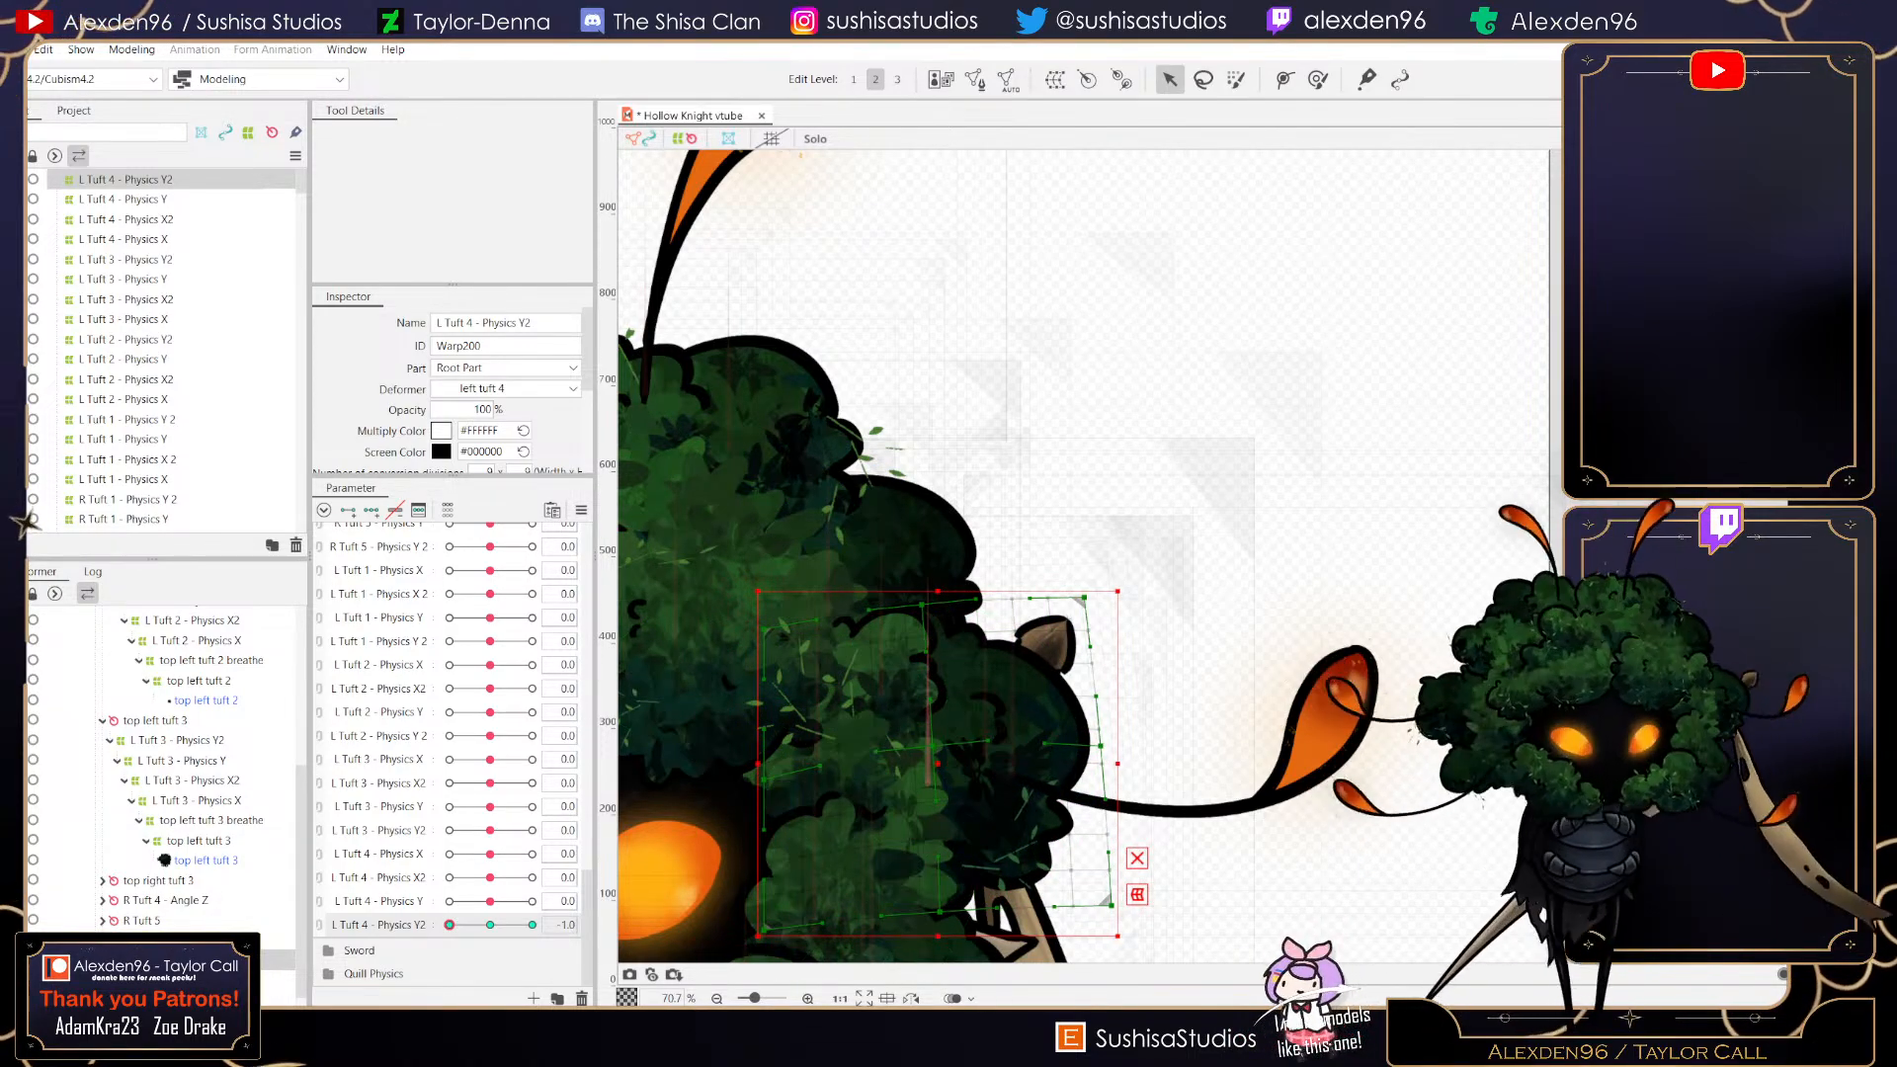
{"action": "left_click_drag", "start_coordinate": [1084, 597], "coordinate": [1084, 588]}
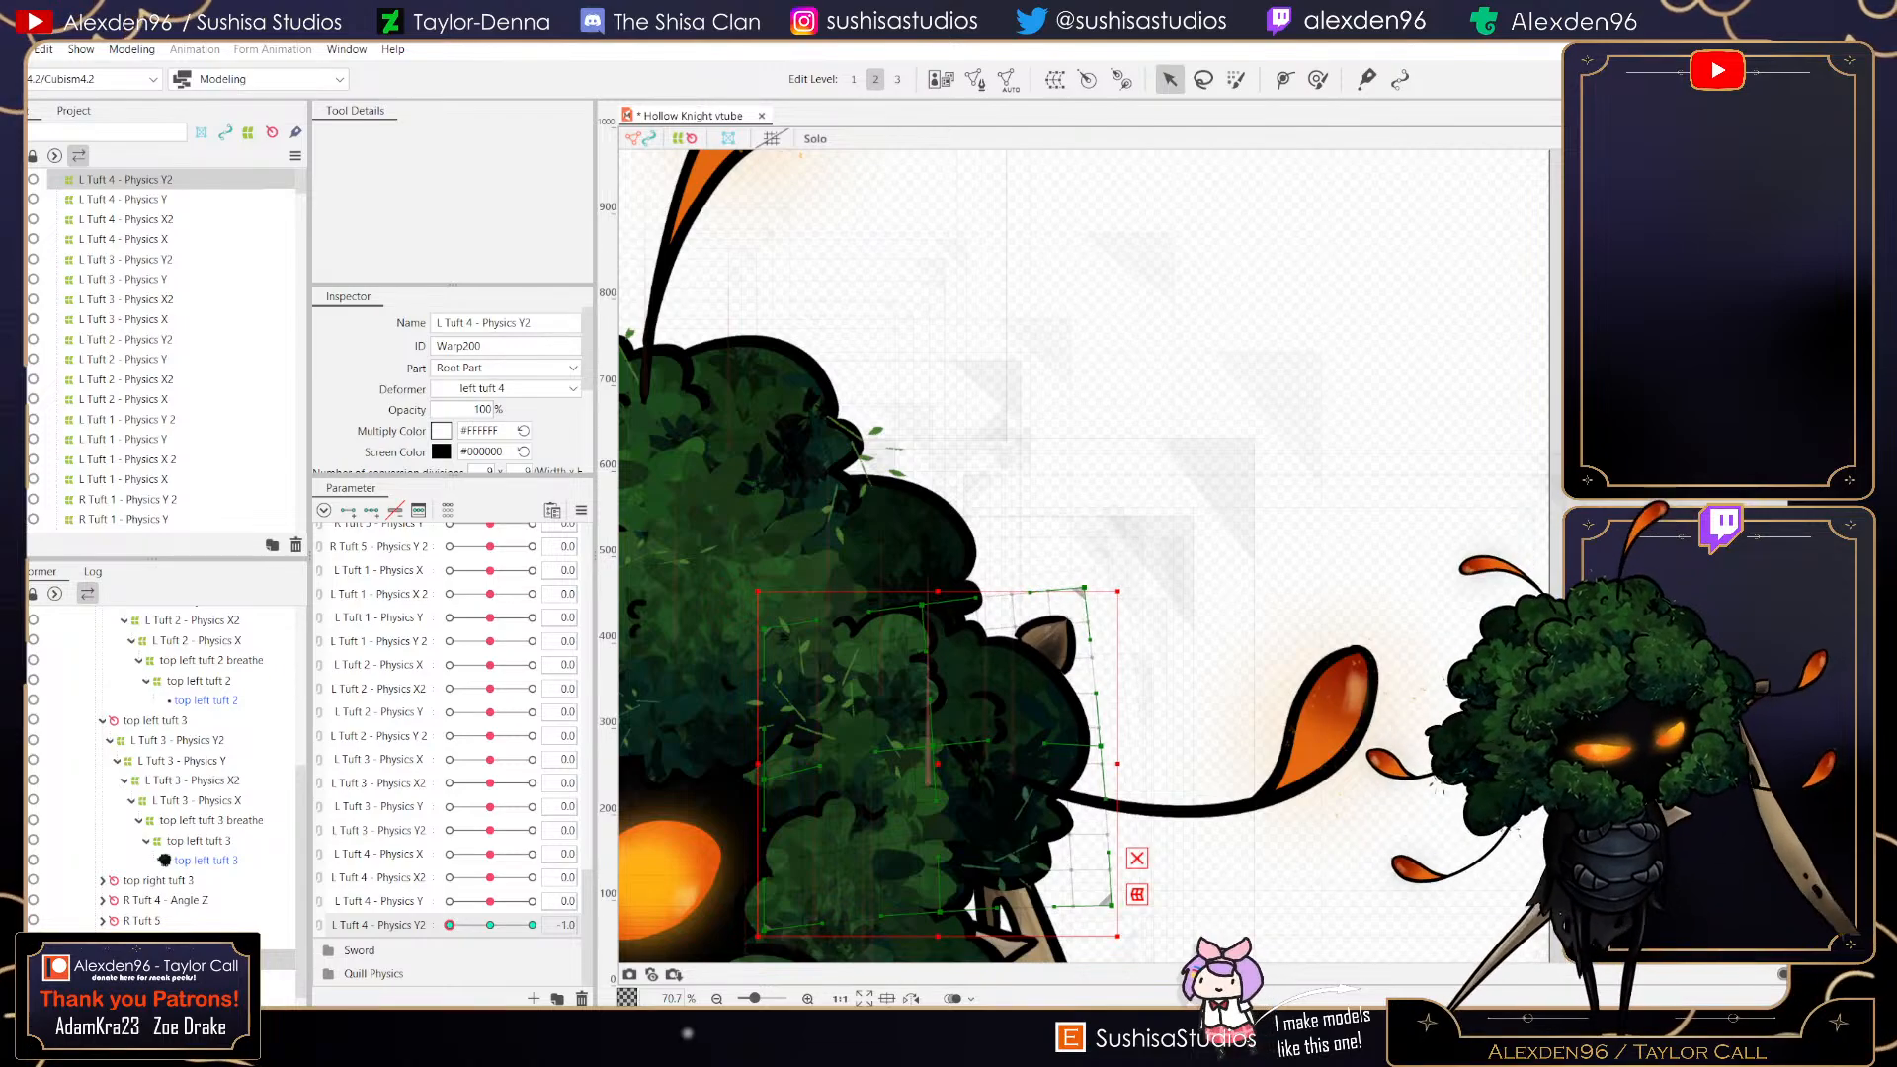
{"action": "left_click_drag", "start_coordinate": [922, 604], "coordinate": [918, 602]}
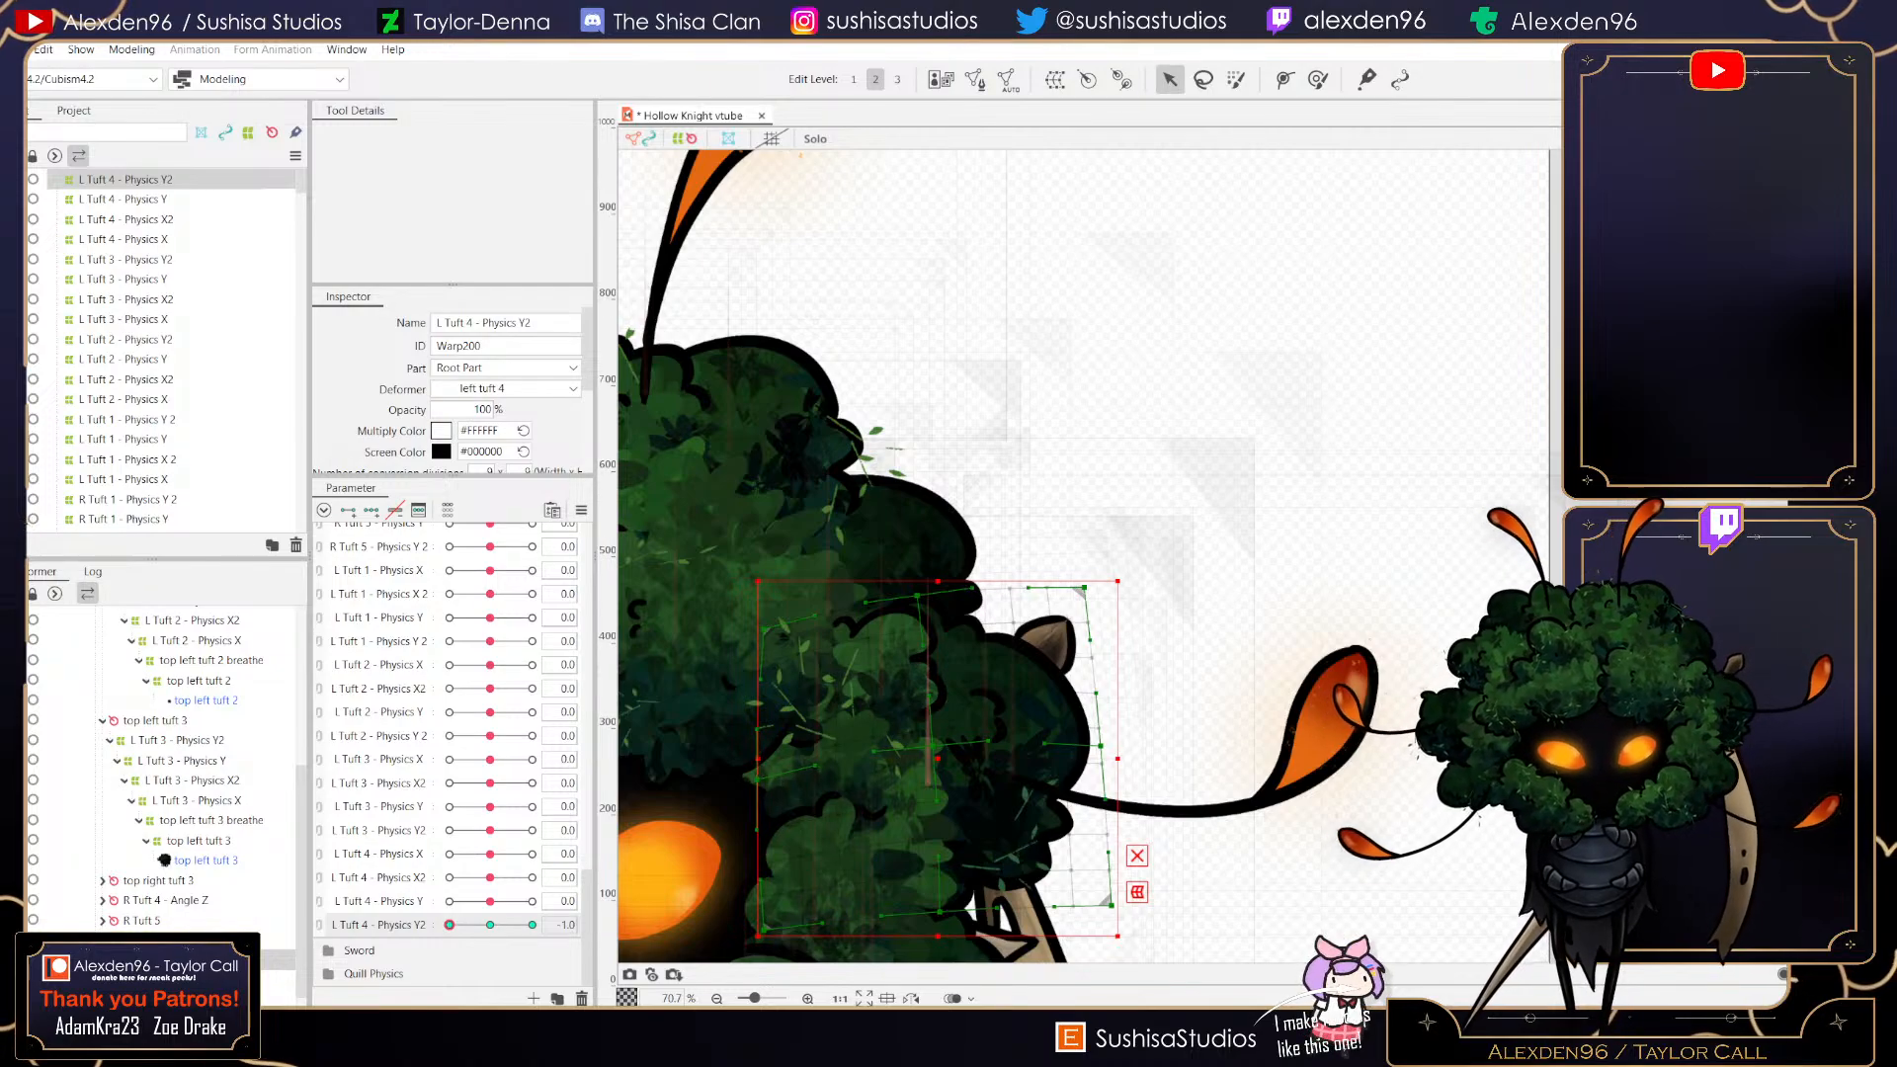
- Return L Tuft 4 - Physics Y2 to 0 and save the project
{"action": "mouse_move", "coordinate": [450, 925]}
{"action": "left_mouse_down"}
{"action": "mouse_move", "coordinate": [533, 925]}
{"action": "mouse_move", "coordinate": [449, 925]}
{"action": "left_mouse_up"}
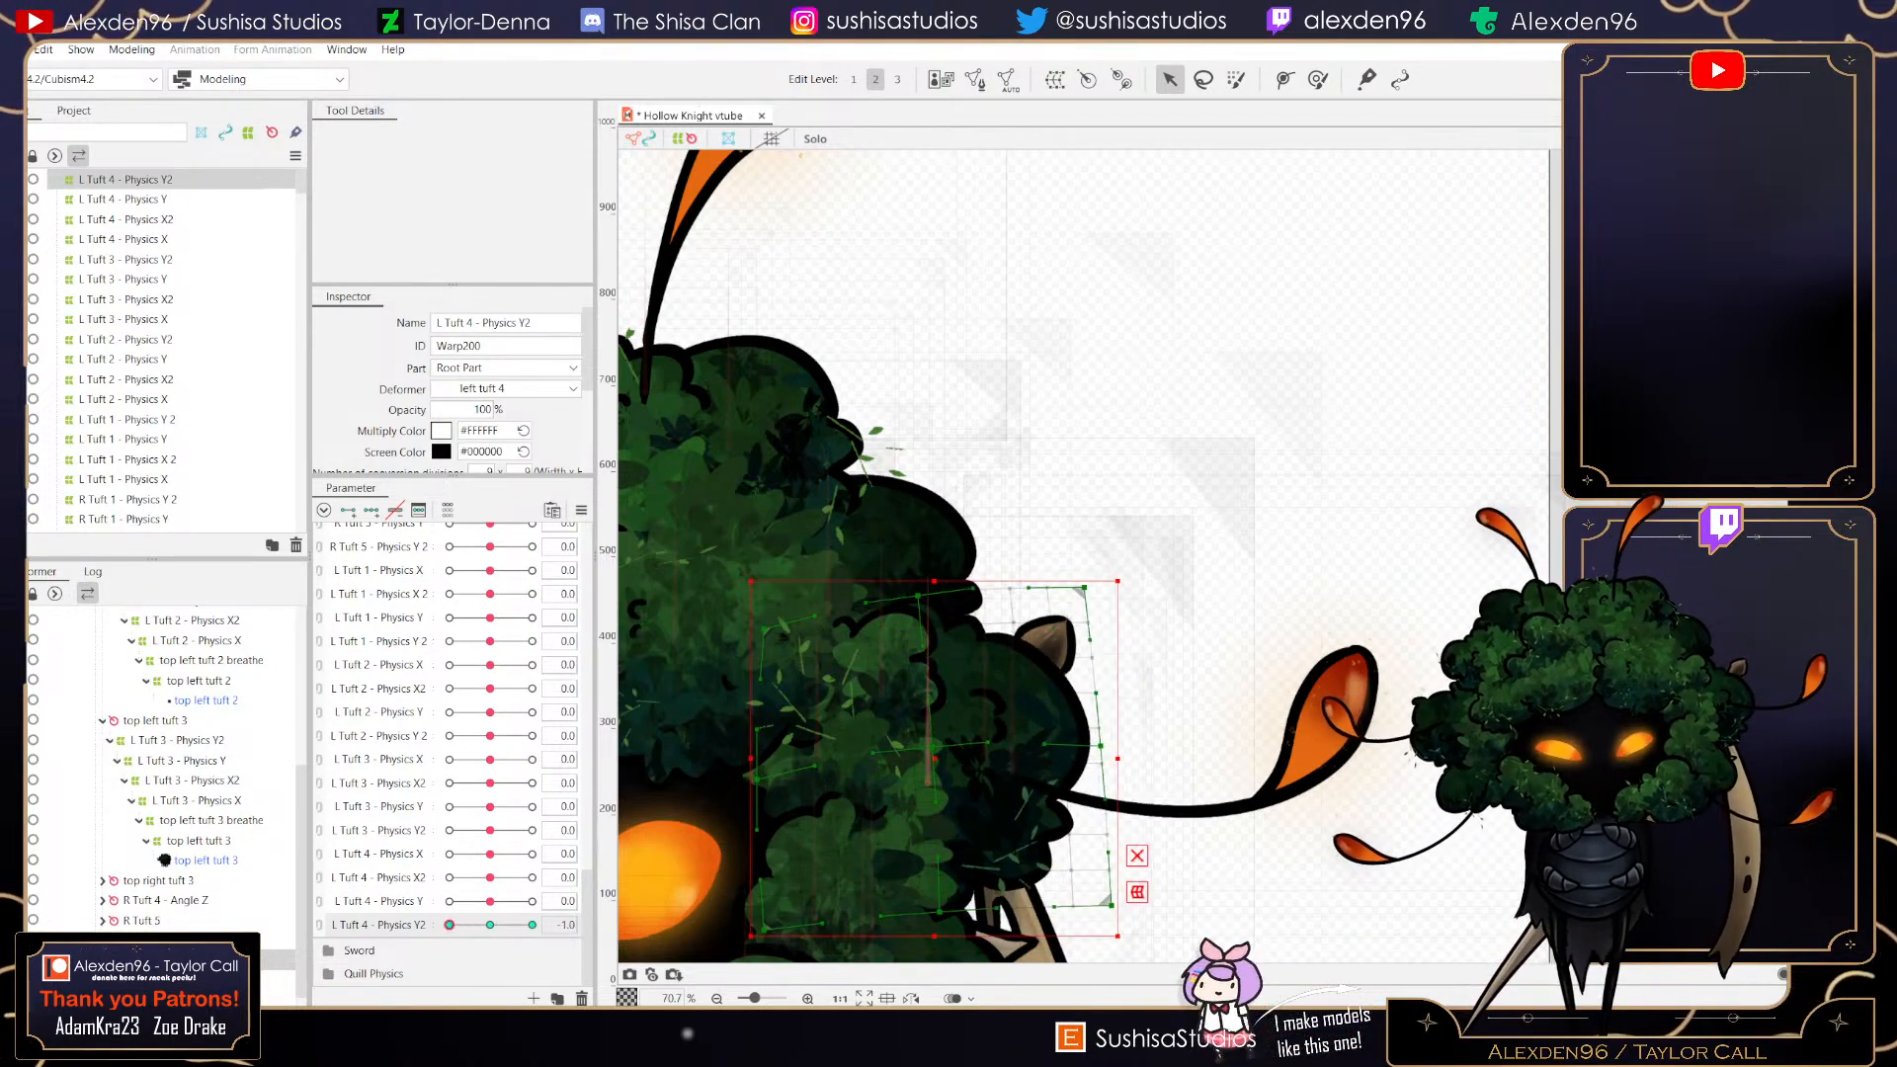
{"action": "scroll", "coordinate": [927, 741], "scroll_direction": "up", "scroll_amount": 1}
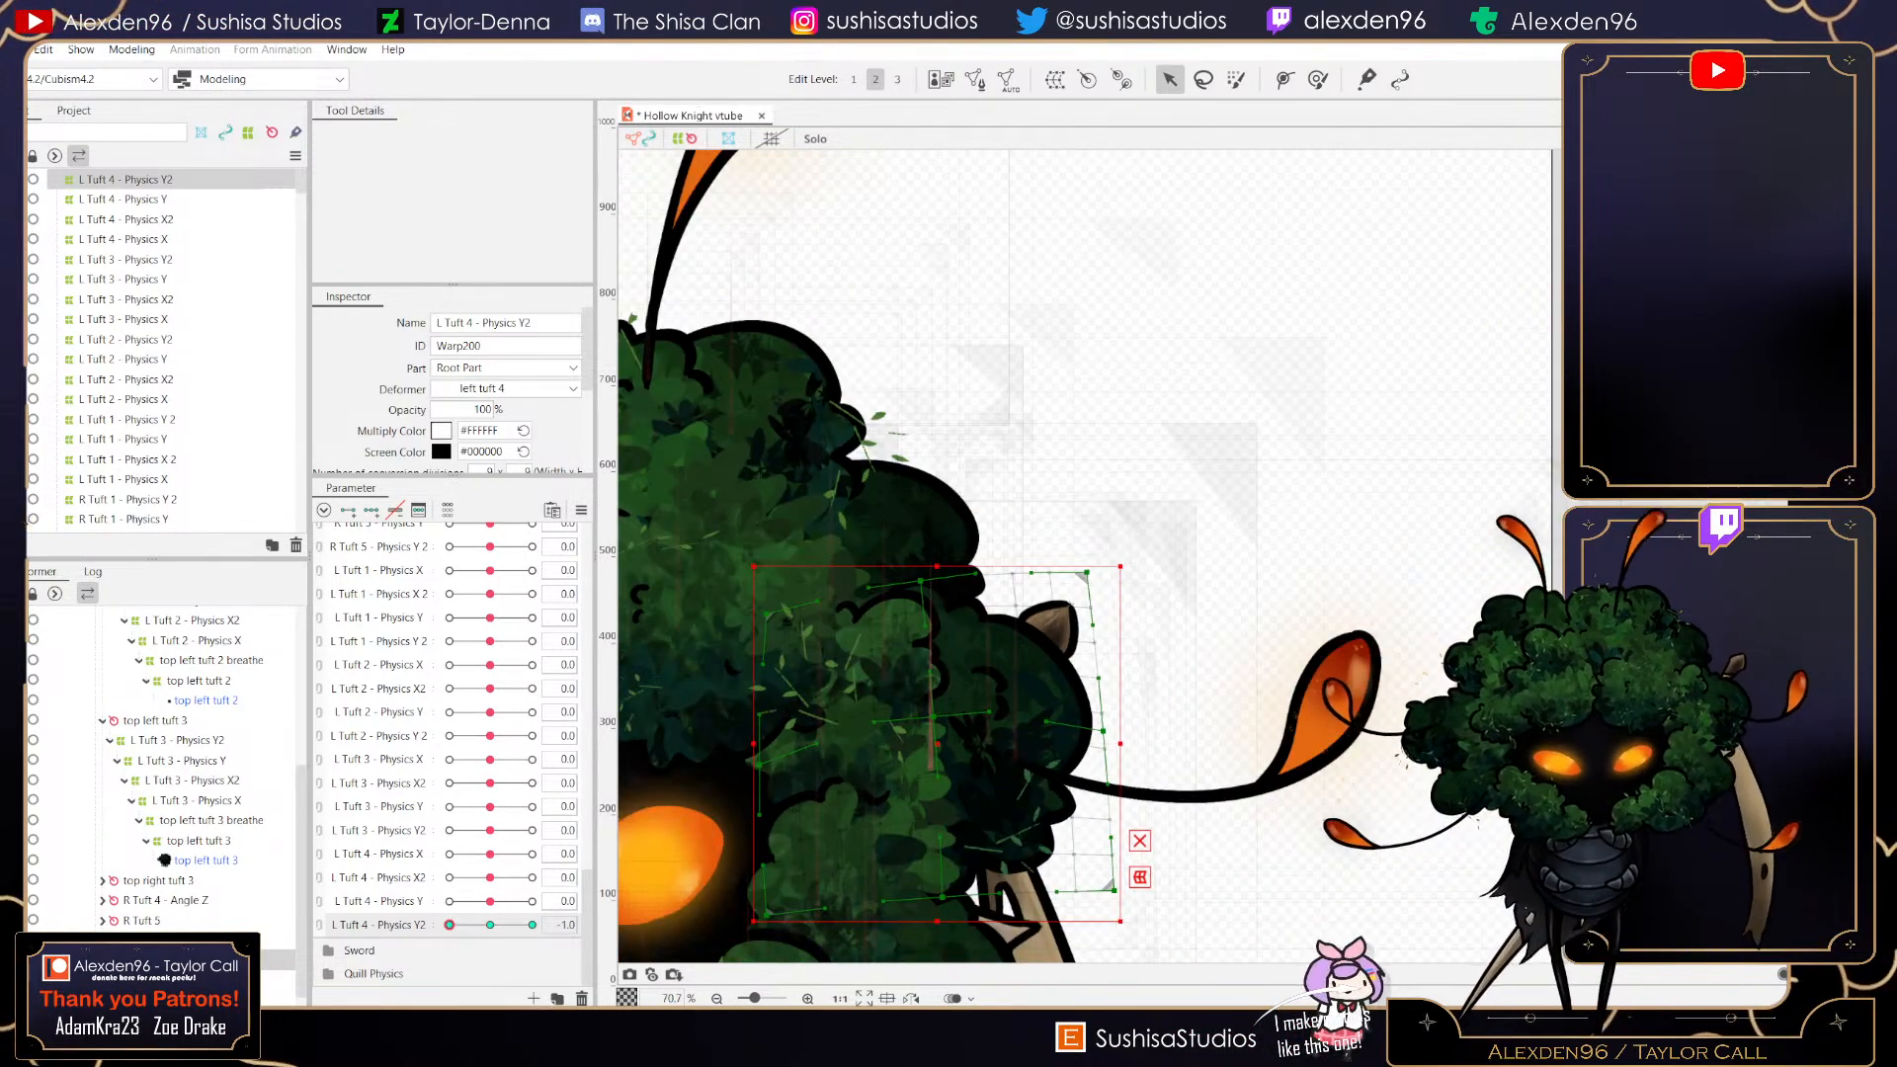
{"action": "scroll", "coordinate": [937, 690], "scroll_direction": "down", "scroll_amount": 1}
{"action": "mouse_move", "coordinate": [450, 925]}
{"action": "left_mouse_down"}
{"action": "mouse_move", "coordinate": [533, 925]}
{"action": "mouse_move", "coordinate": [461, 925]}
{"action": "left_mouse_up"}
{"action": "left_click", "coordinate": [490, 924]}
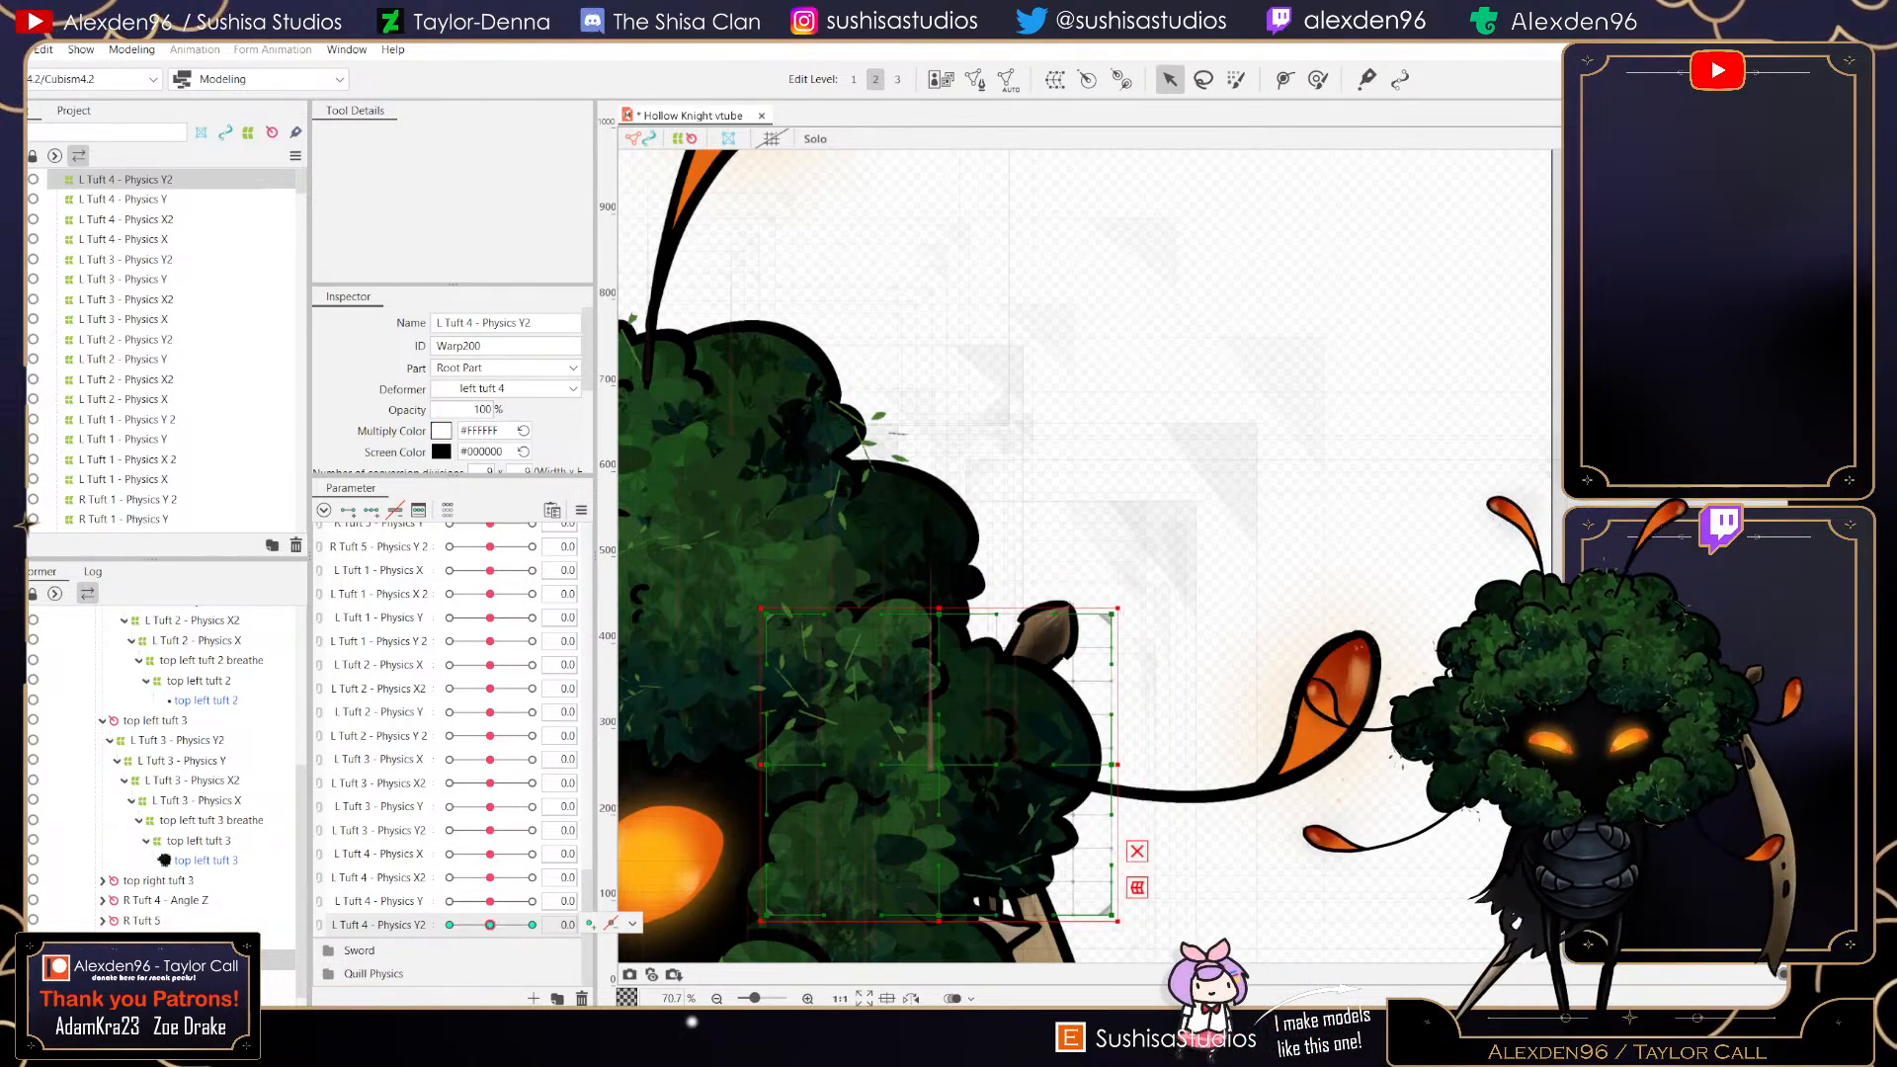
{"action": "left_click", "coordinate": [13, 50]}
{"action": "left_click", "coordinate": [50, 209]}
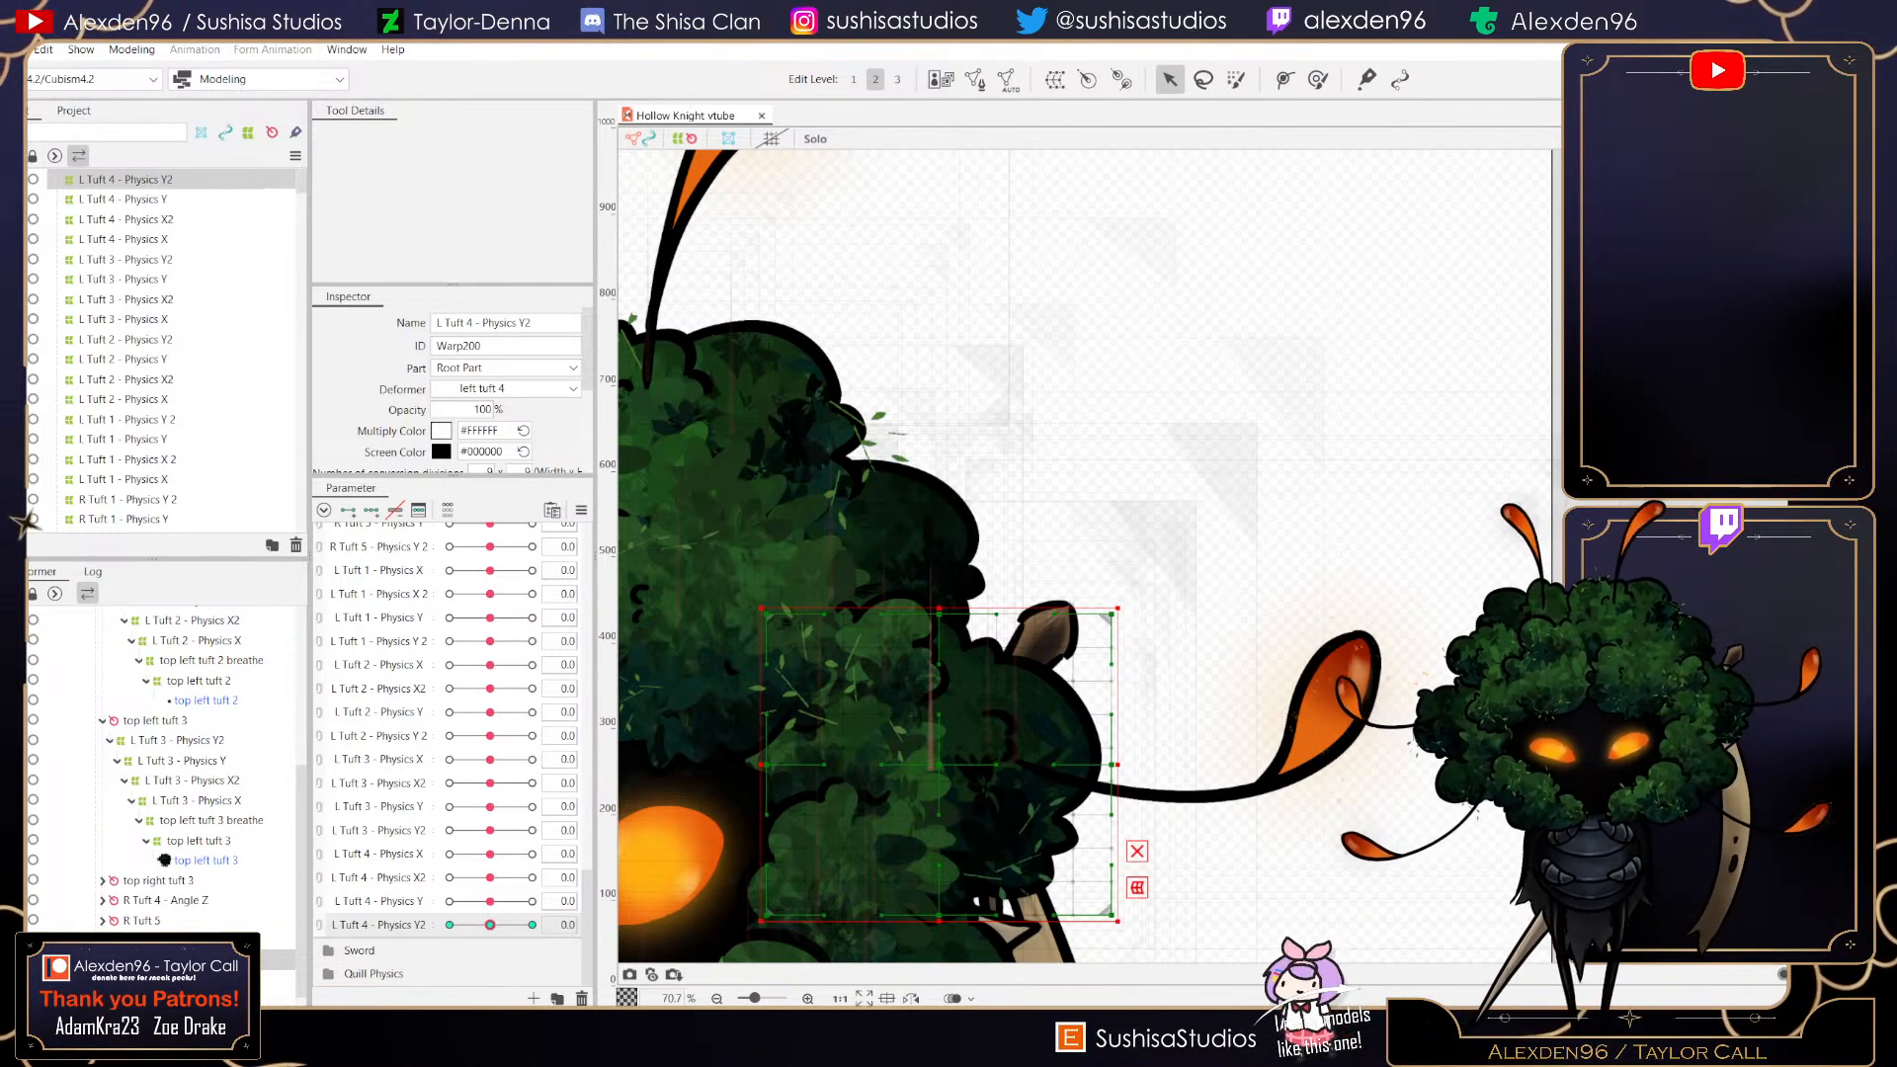
{"action": "mouse_move", "coordinate": [490, 925]}
{"action": "left_mouse_down"}
{"action": "mouse_move", "coordinate": [532, 925]}
{"action": "mouse_move", "coordinate": [450, 925]}
{"action": "mouse_move", "coordinate": [531, 925]}
{"action": "mouse_move", "coordinate": [450, 925]}
{"action": "mouse_move", "coordinate": [490, 925]}
{"action": "left_mouse_up"}
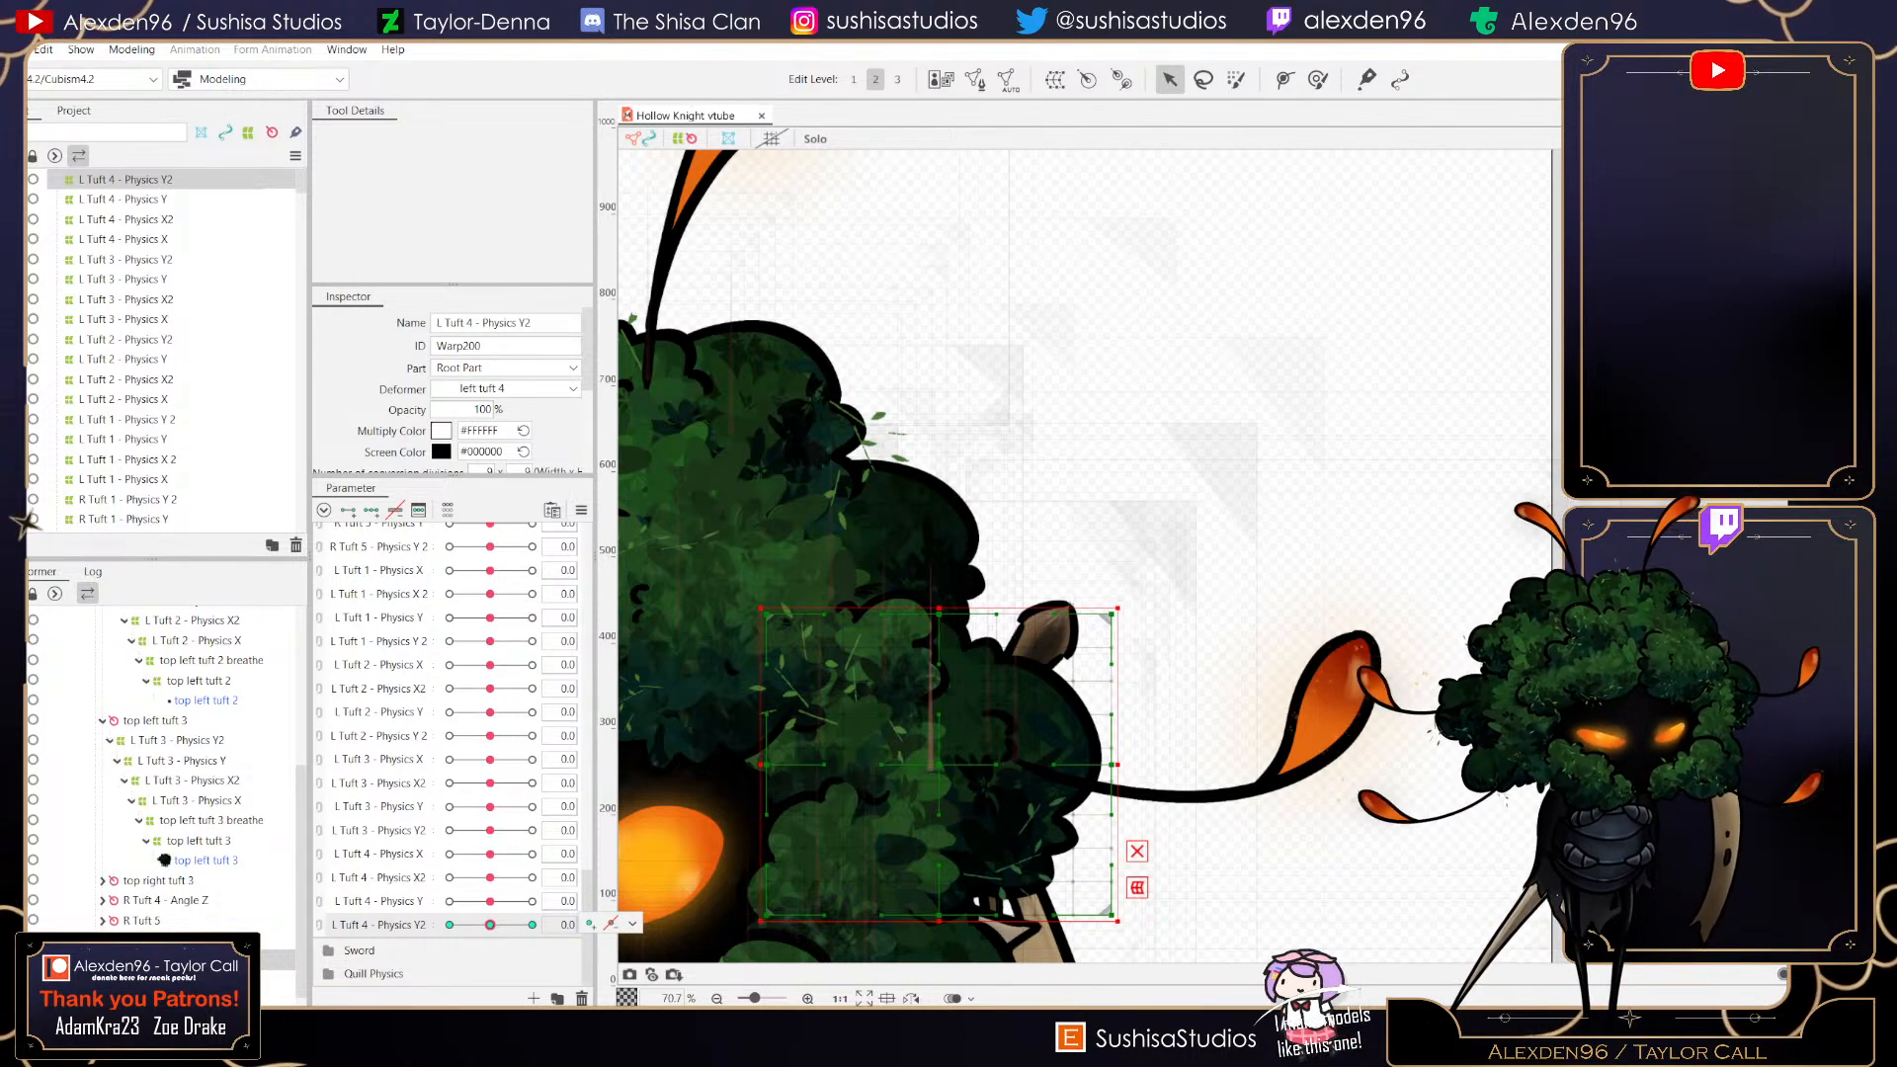
{"action": "left_click", "coordinate": [632, 924]}
{"action": "mouse_move", "coordinate": [490, 925]}
{"action": "left_mouse_down"}
{"action": "mouse_move", "coordinate": [531, 925]}
{"action": "mouse_move", "coordinate": [450, 925]}
{"action": "mouse_move", "coordinate": [526, 925]}
{"action": "mouse_move", "coordinate": [450, 925]}
{"action": "mouse_move", "coordinate": [490, 925]}
{"action": "left_mouse_up"}
{"action": "left_click", "coordinate": [14, 49]}
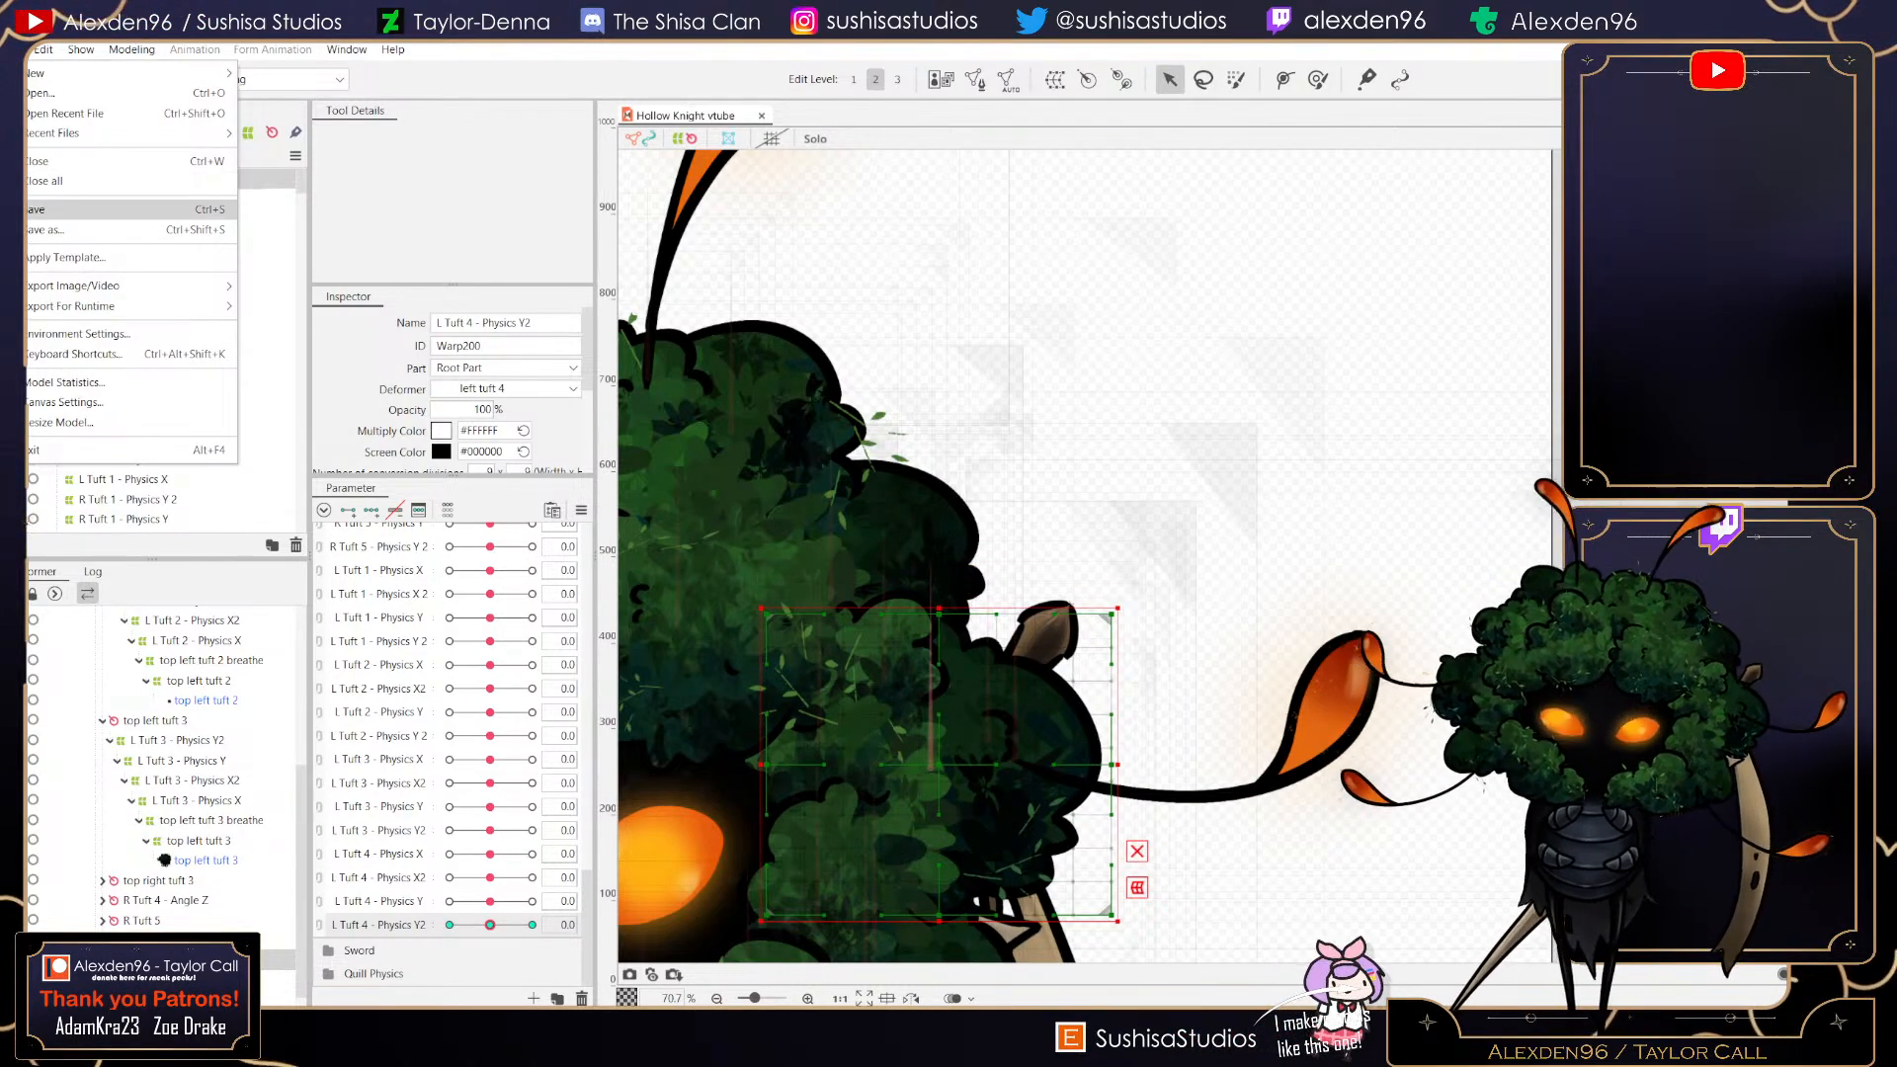
{"action": "left_click", "coordinate": [99, 210]}
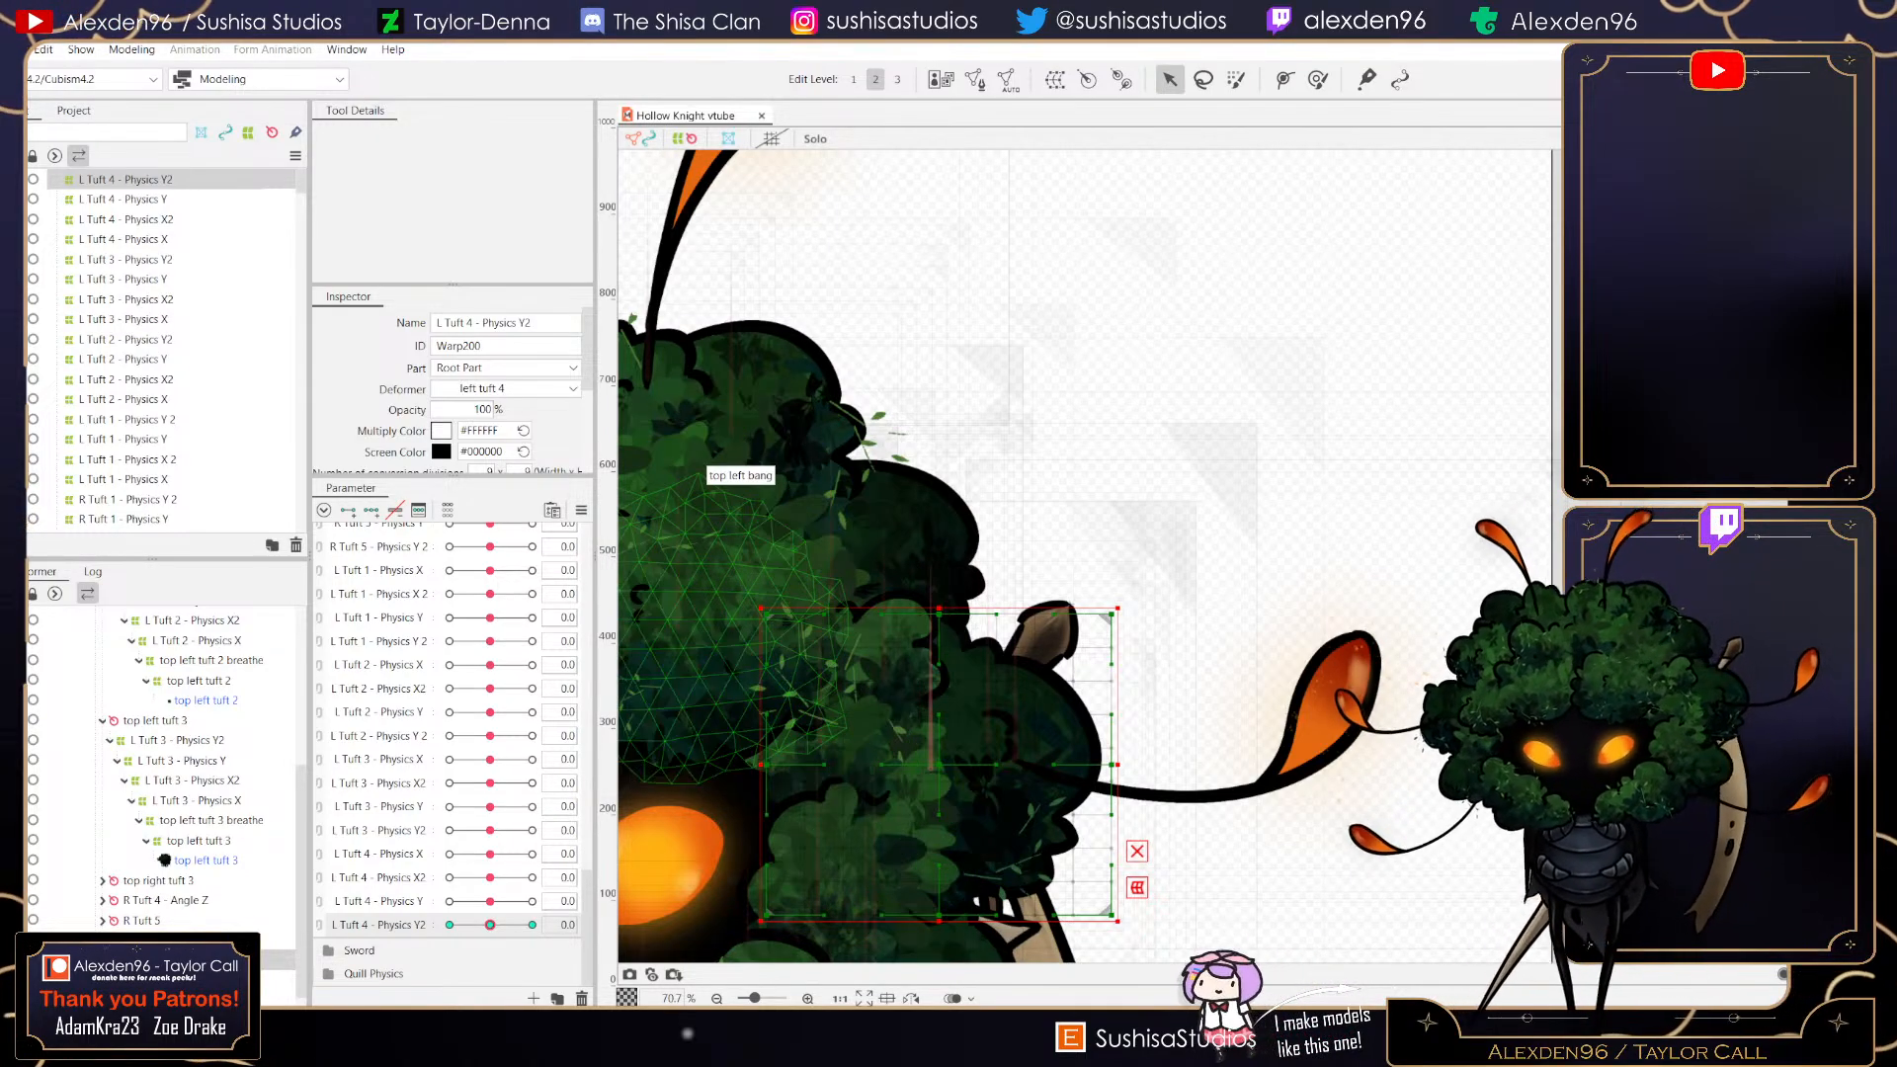
- Save the project once more and open the Physics Settings window
{"action": "left_click_drag", "start_coordinate": [490, 925], "coordinate": [532, 925]}
{"action": "left_click_drag", "start_coordinate": [533, 925], "coordinate": [490, 925]}
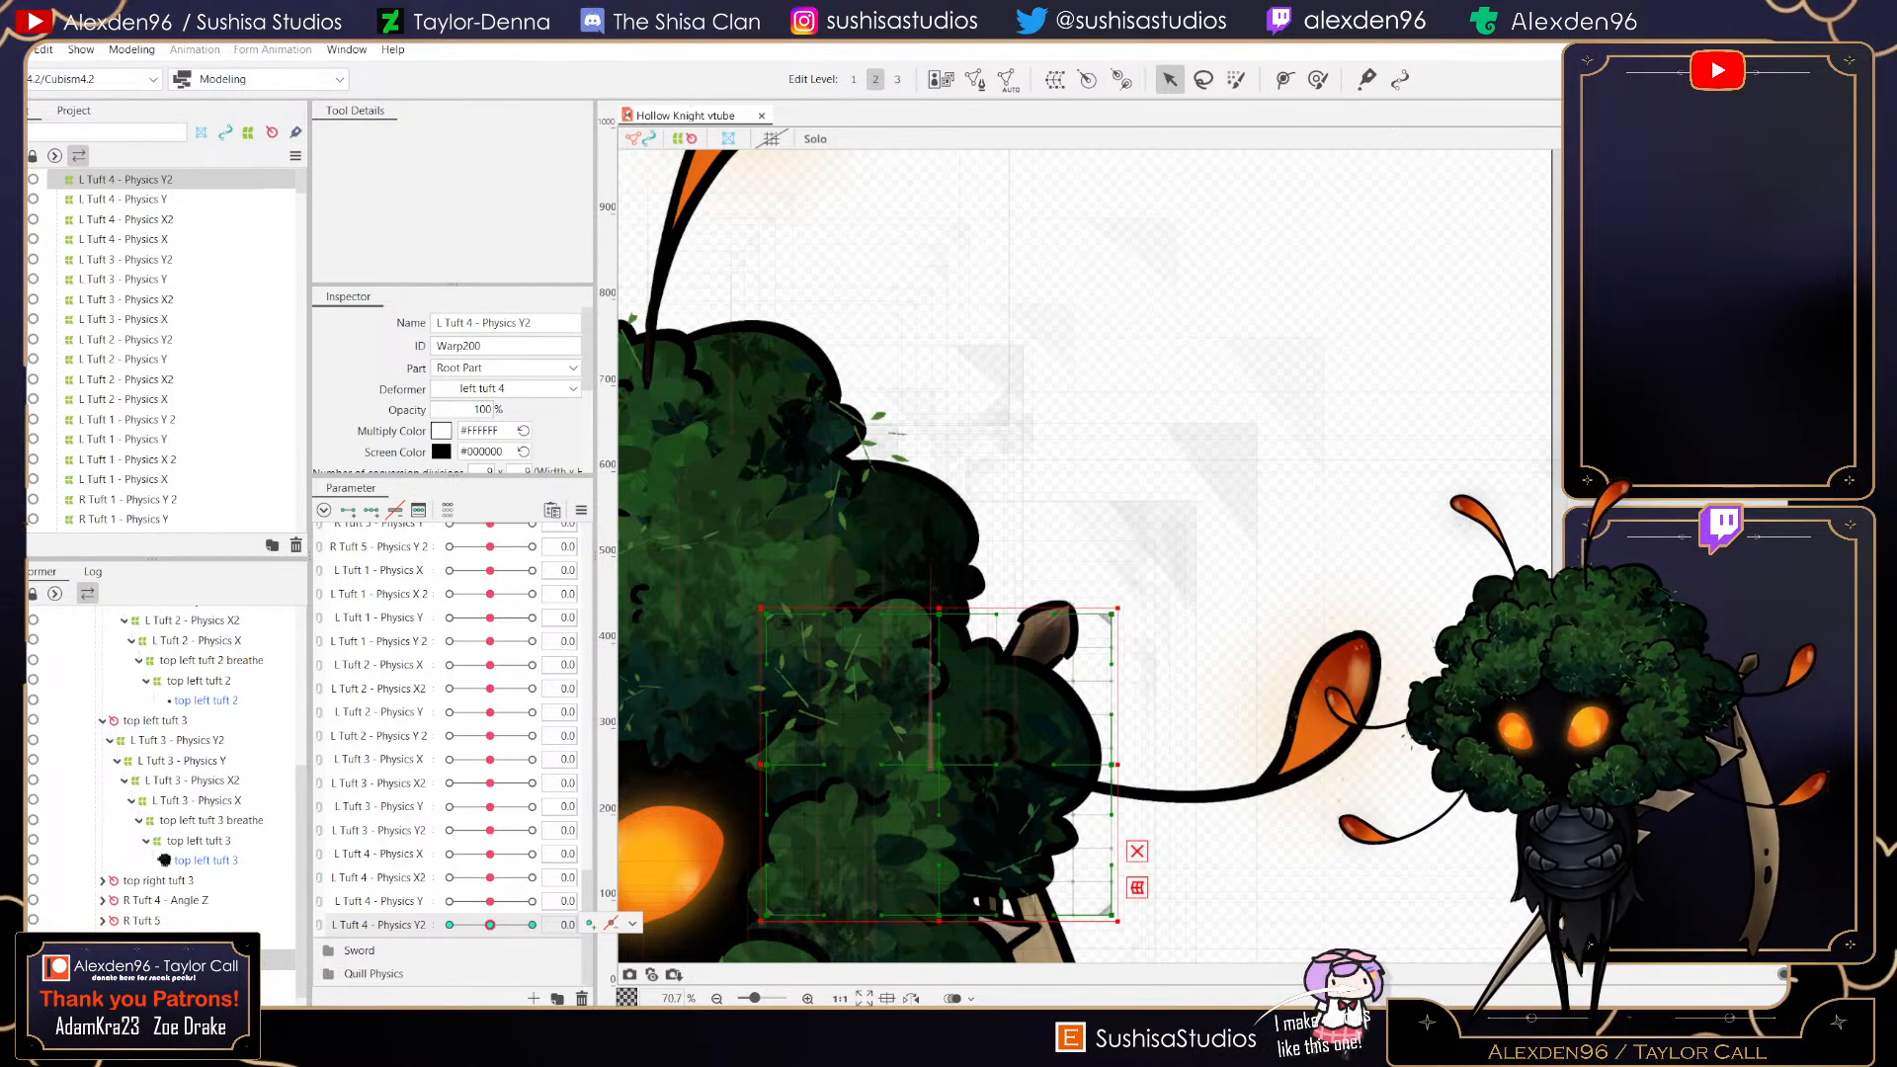
{"action": "left_click", "coordinate": [43, 49]}
{"action": "mouse_move", "coordinate": [15, 50]}
{"action": "left_click", "coordinate": [59, 210]}
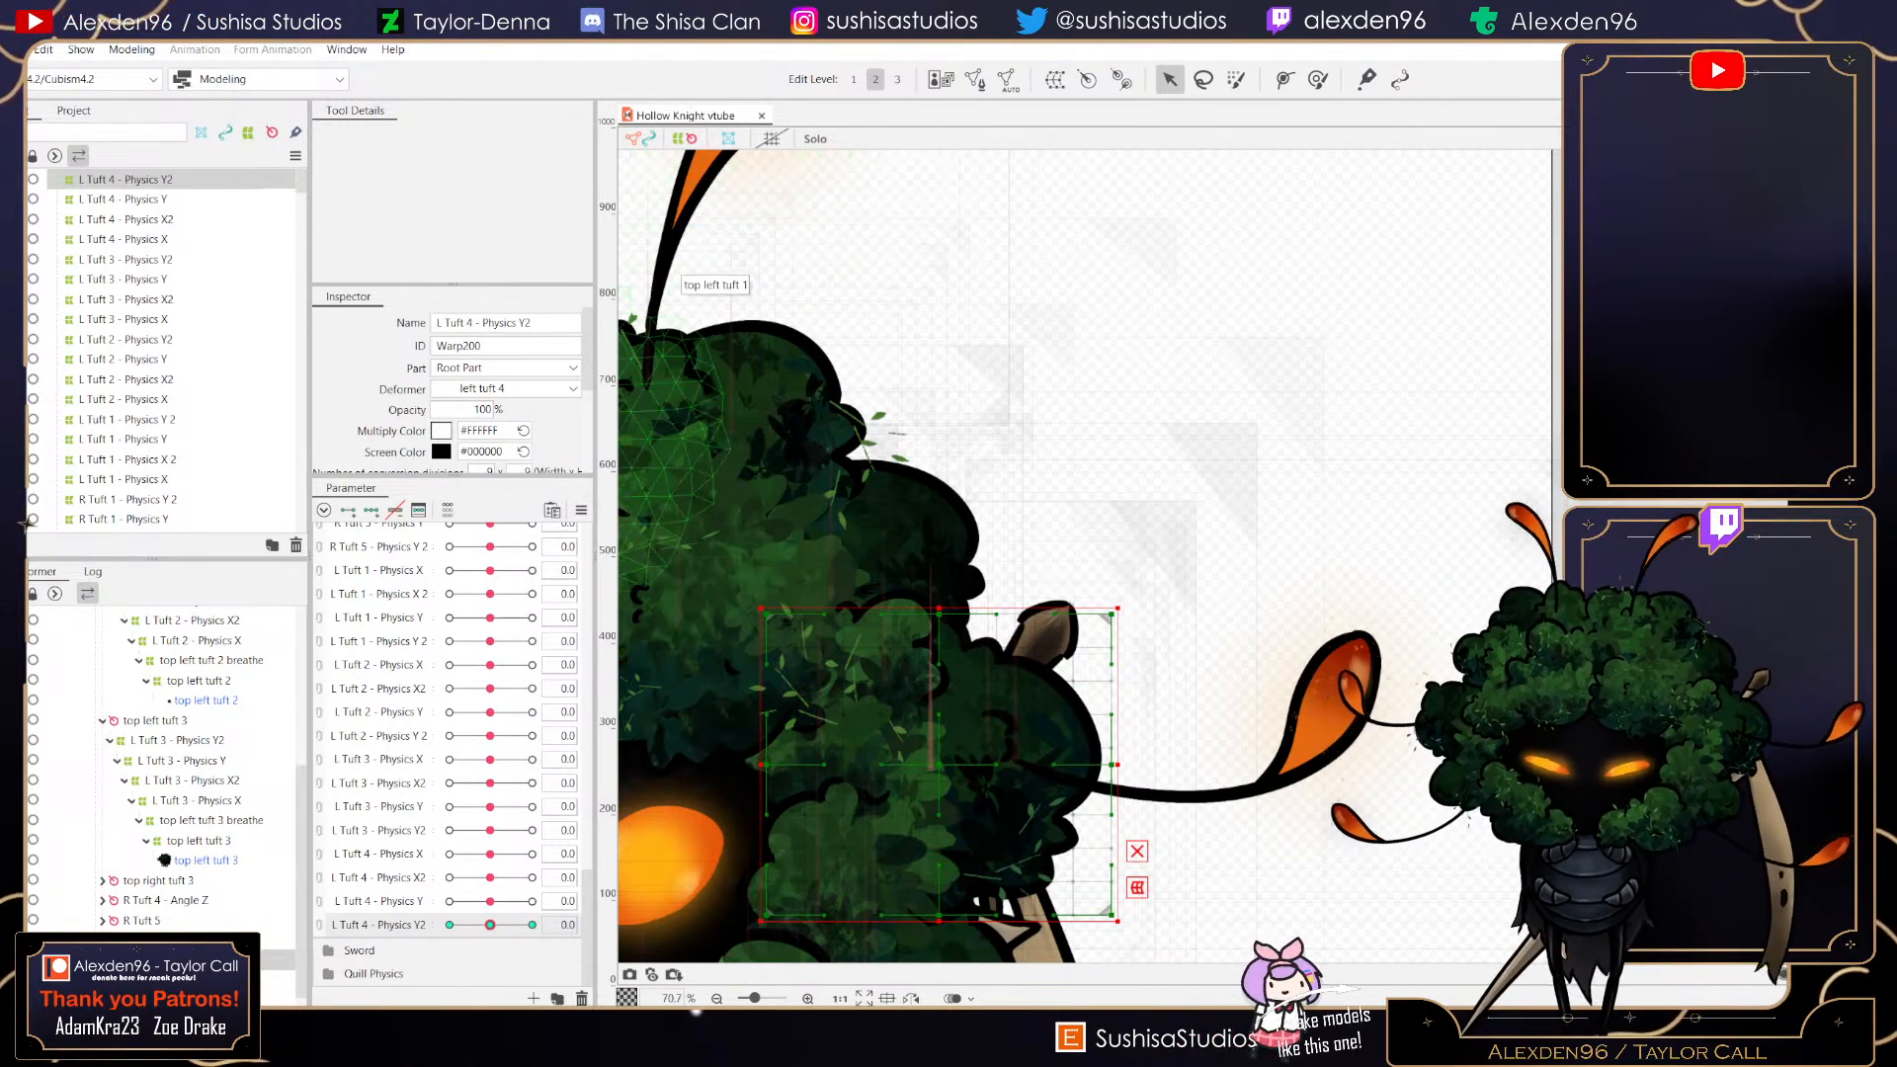
{"action": "left_click", "coordinate": [131, 49]}
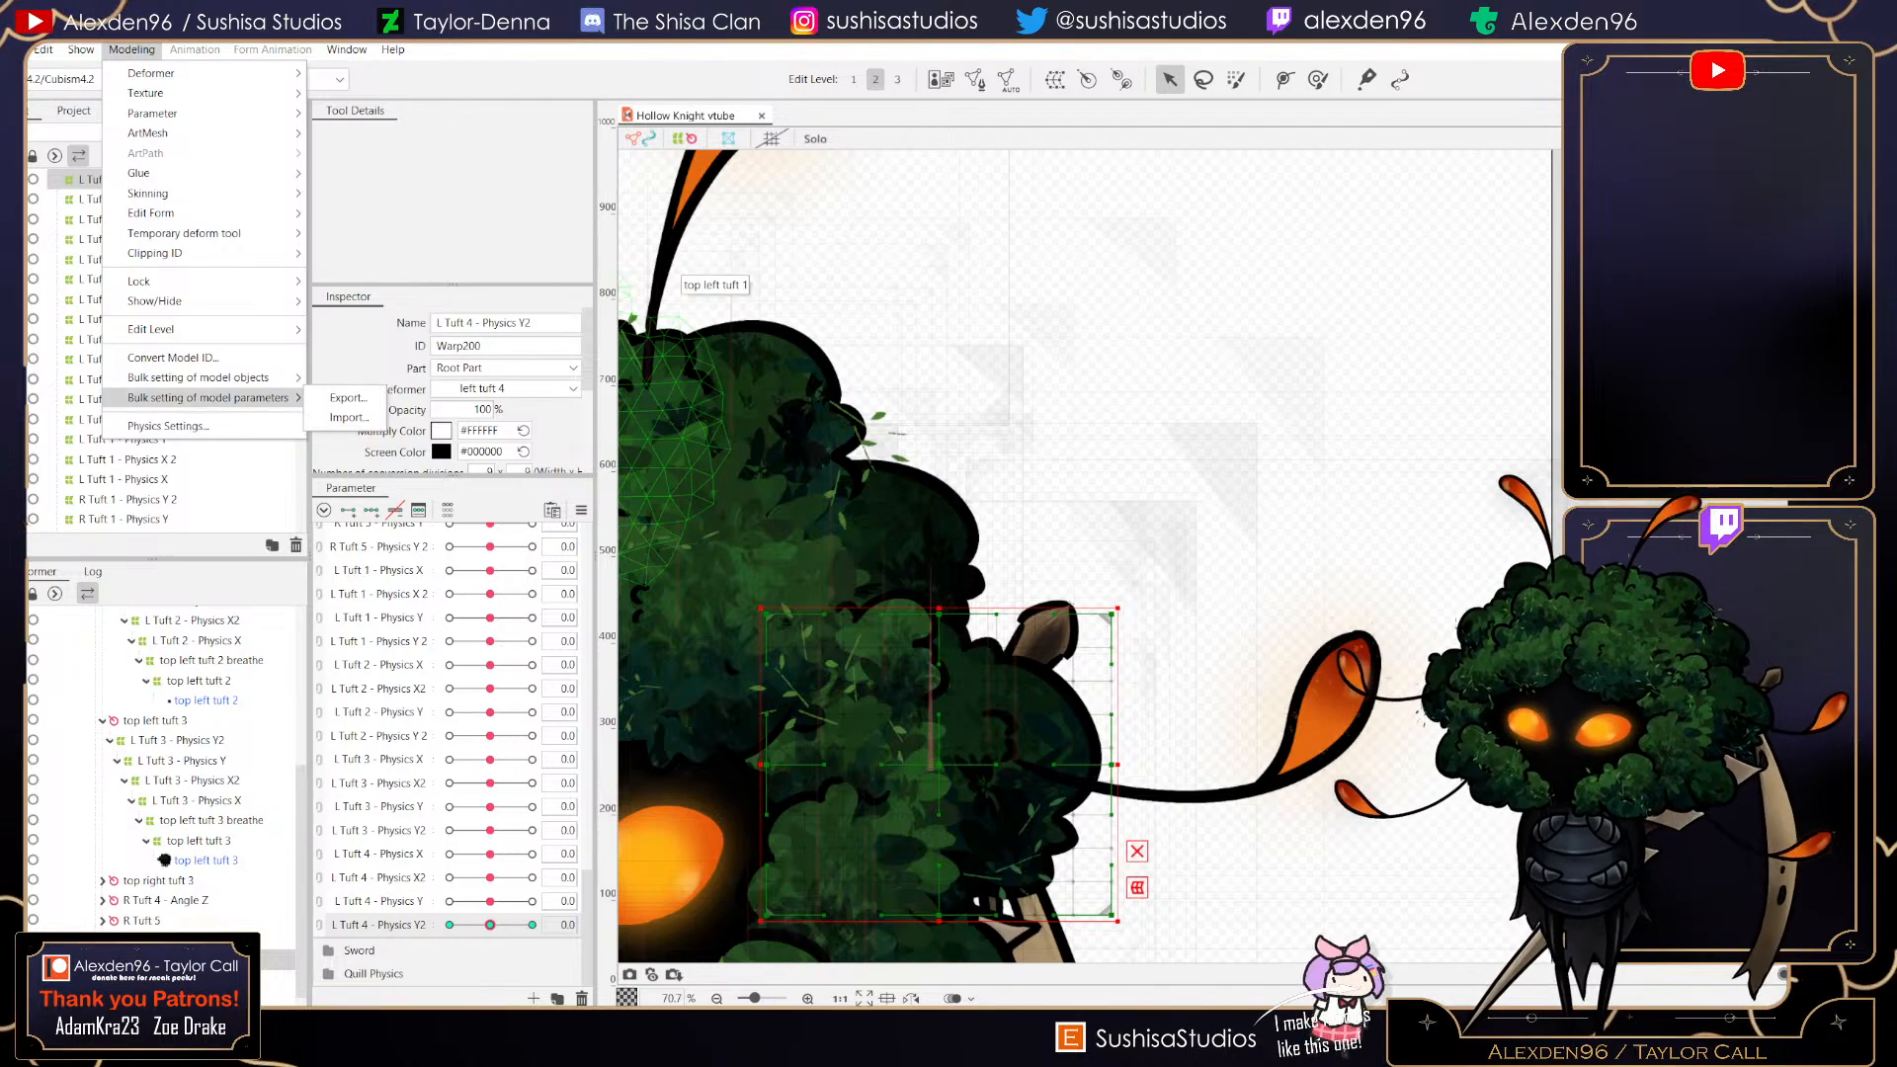
{"action": "left_click", "coordinate": [178, 424]}
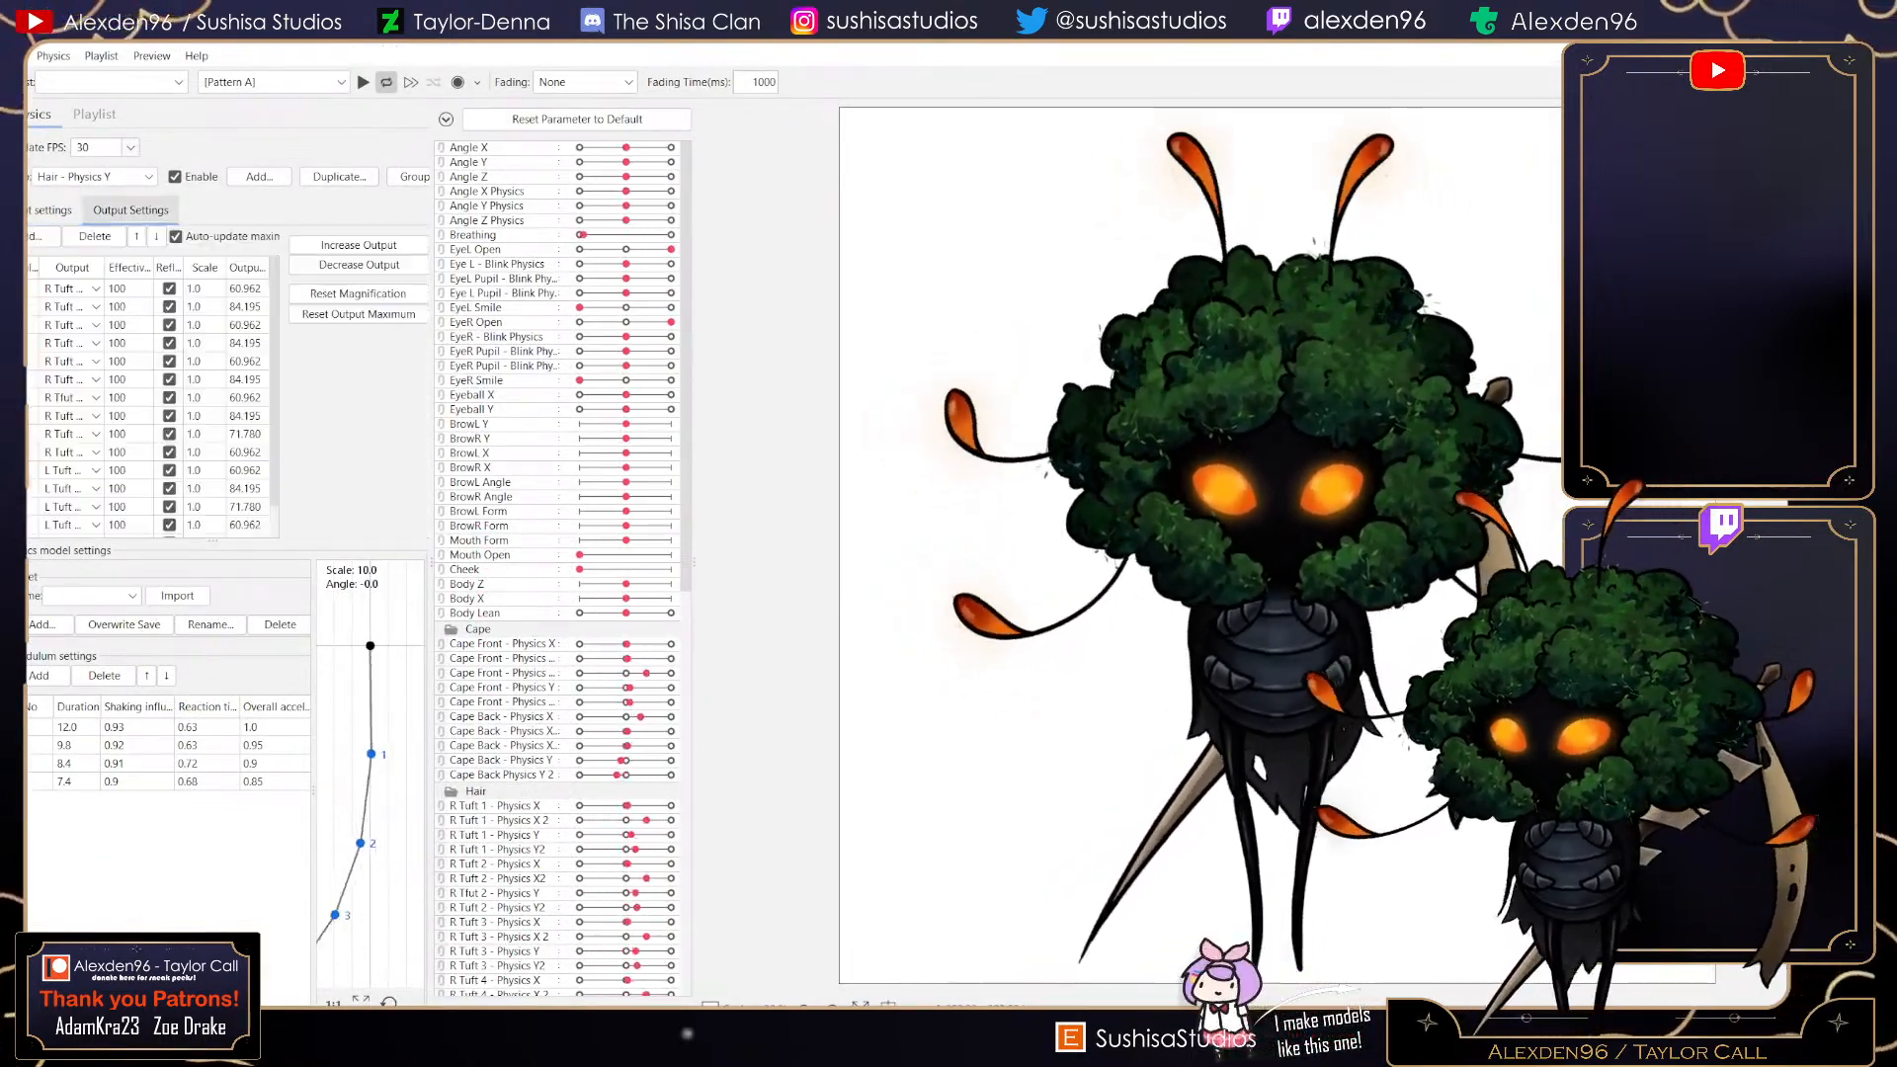
- In the Hair - Physics Y output settings, add L Tuft 4 - Physics Y and L Tuft 4 - Physics Y2 as outputs and enable reflect
{"action": "left_click", "coordinate": [131, 211]}
{"action": "left_click", "coordinate": [41, 236]}
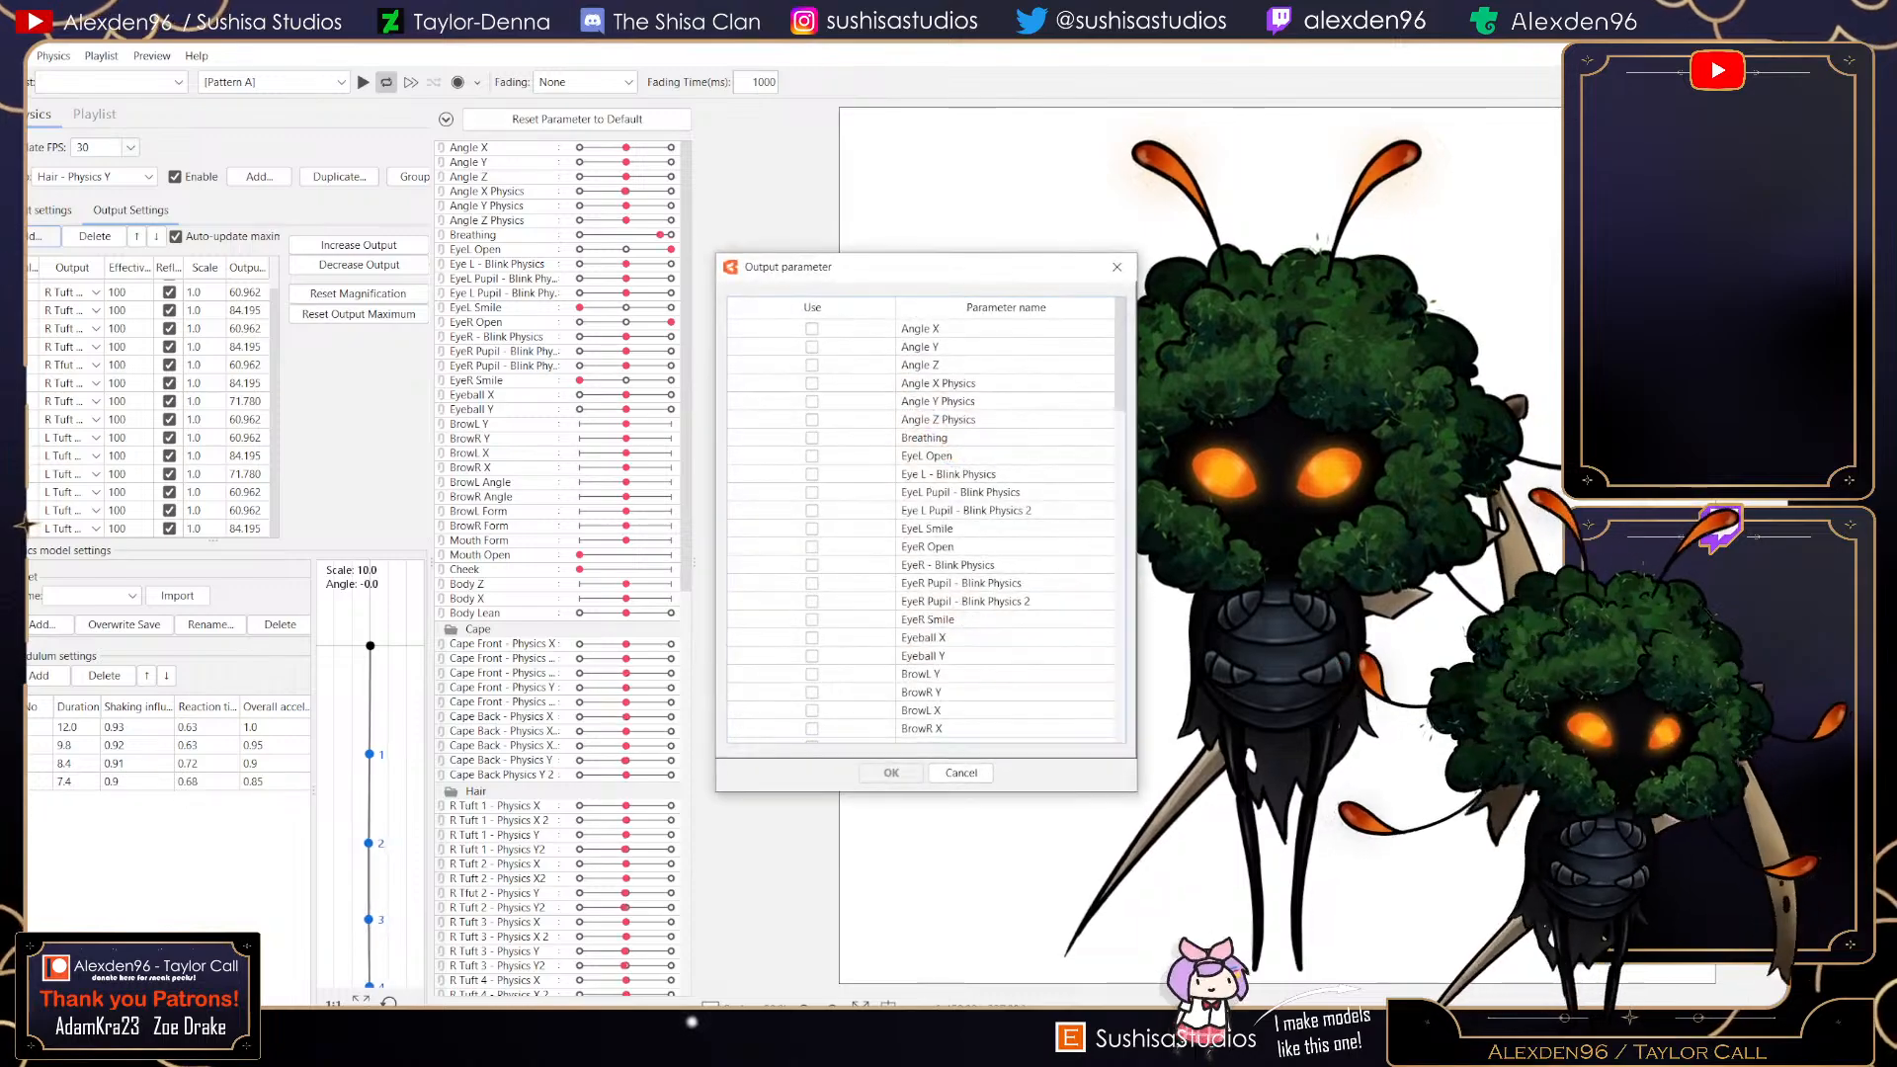
{"action": "scroll", "coordinate": [919, 524], "scroll_direction": "down", "scroll_amount": 8}
{"action": "scroll", "coordinate": [919, 524], "scroll_direction": "down", "scroll_amount": 7}
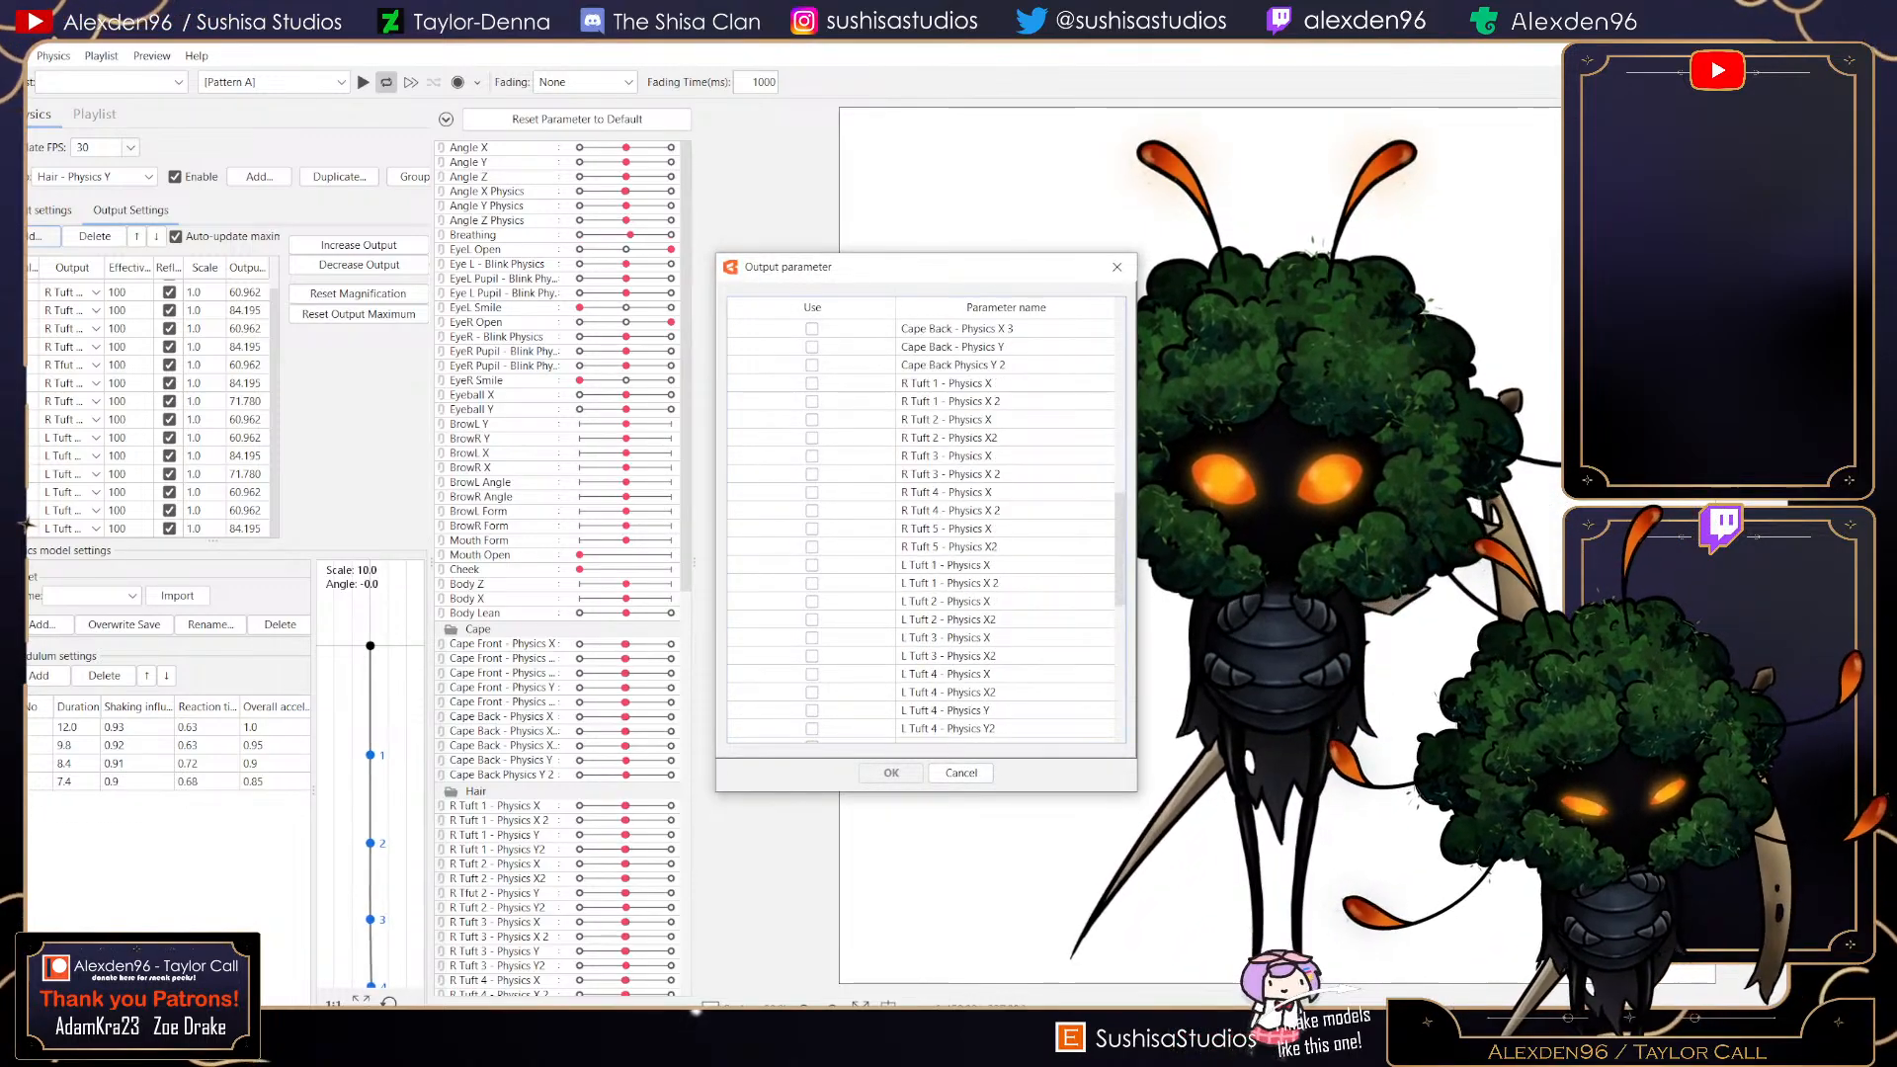
{"action": "left_click", "coordinate": [812, 638]}
{"action": "left_click", "coordinate": [812, 655]}
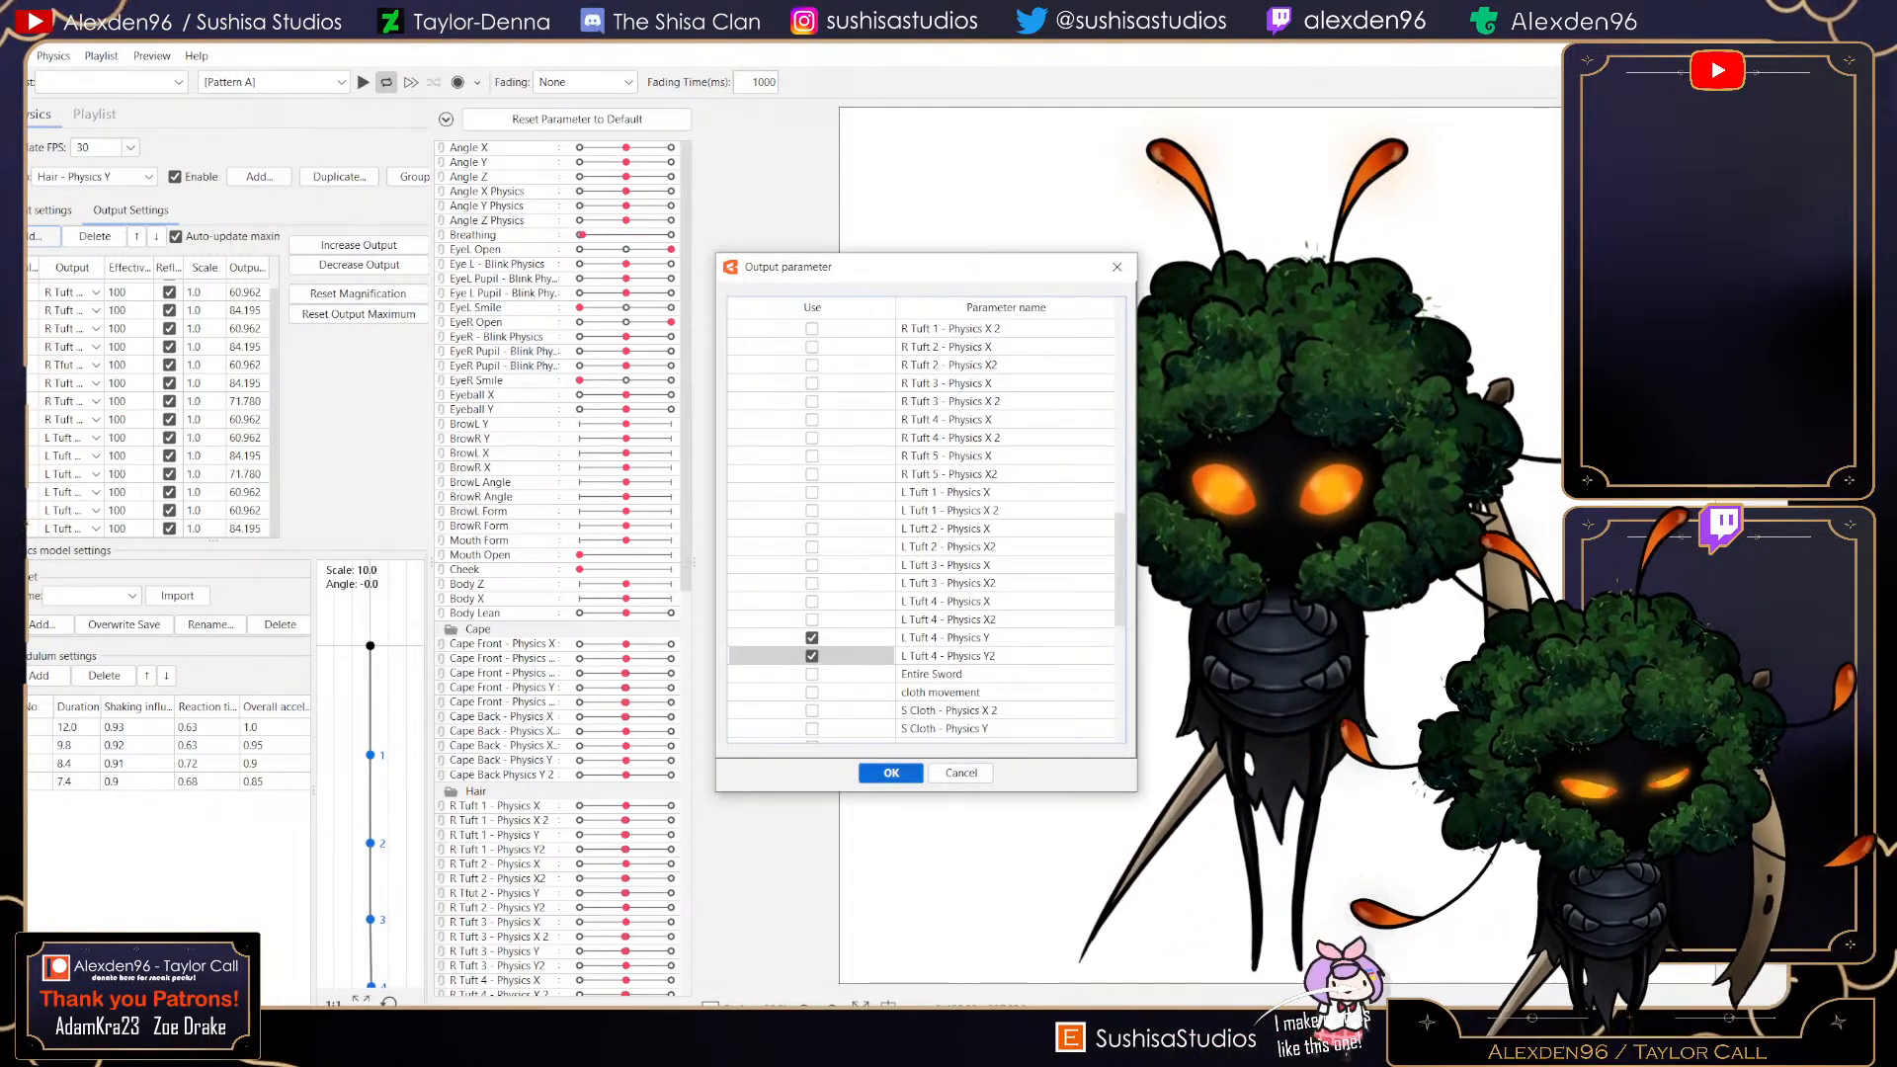
{"action": "left_click", "coordinate": [891, 772]}
{"action": "left_click", "coordinate": [168, 511]}
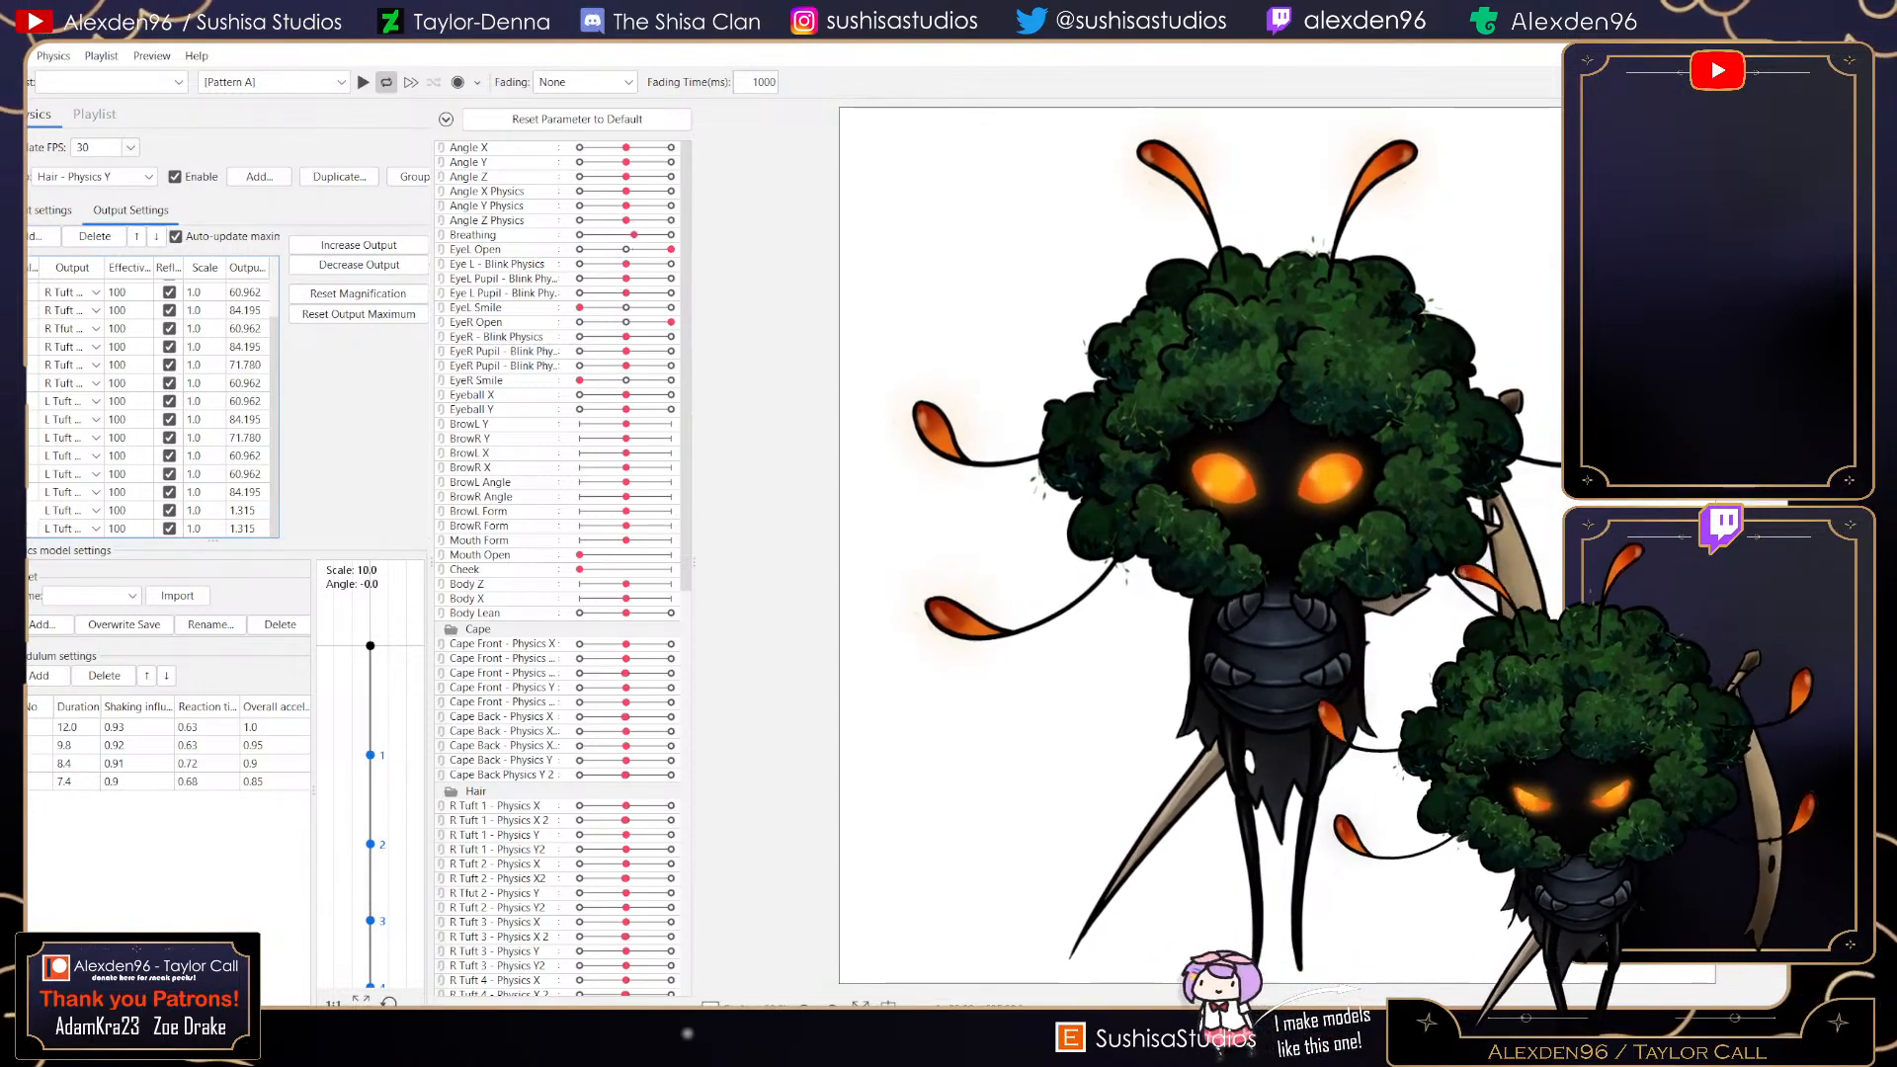
{"action": "scroll", "coordinate": [71, 293], "scroll_direction": "up", "scroll_amount": 3}
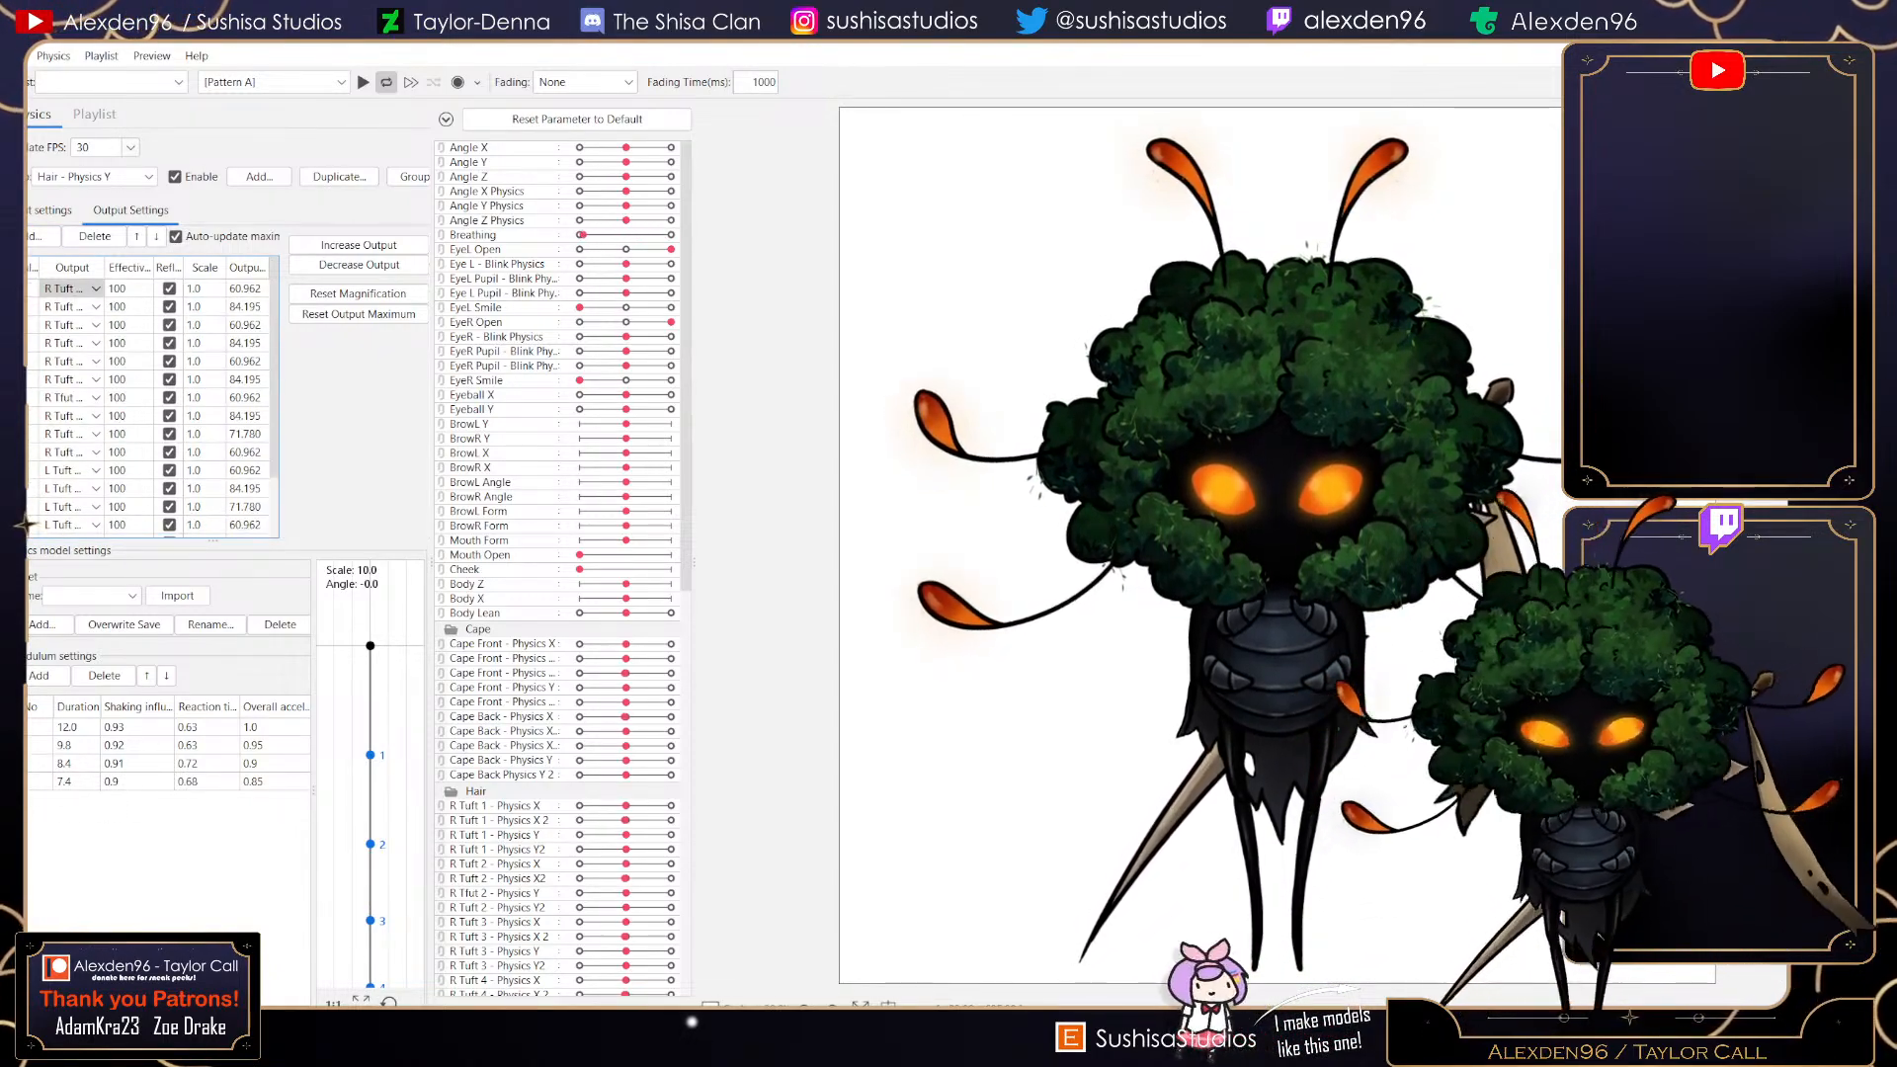
- Switch to Hair - Physics X, add L Tuft 4 - Physics X and L Tuft 4 - Physics X2 as outputs, and enable reflect on both
{"action": "left_click", "coordinate": [95, 176]}
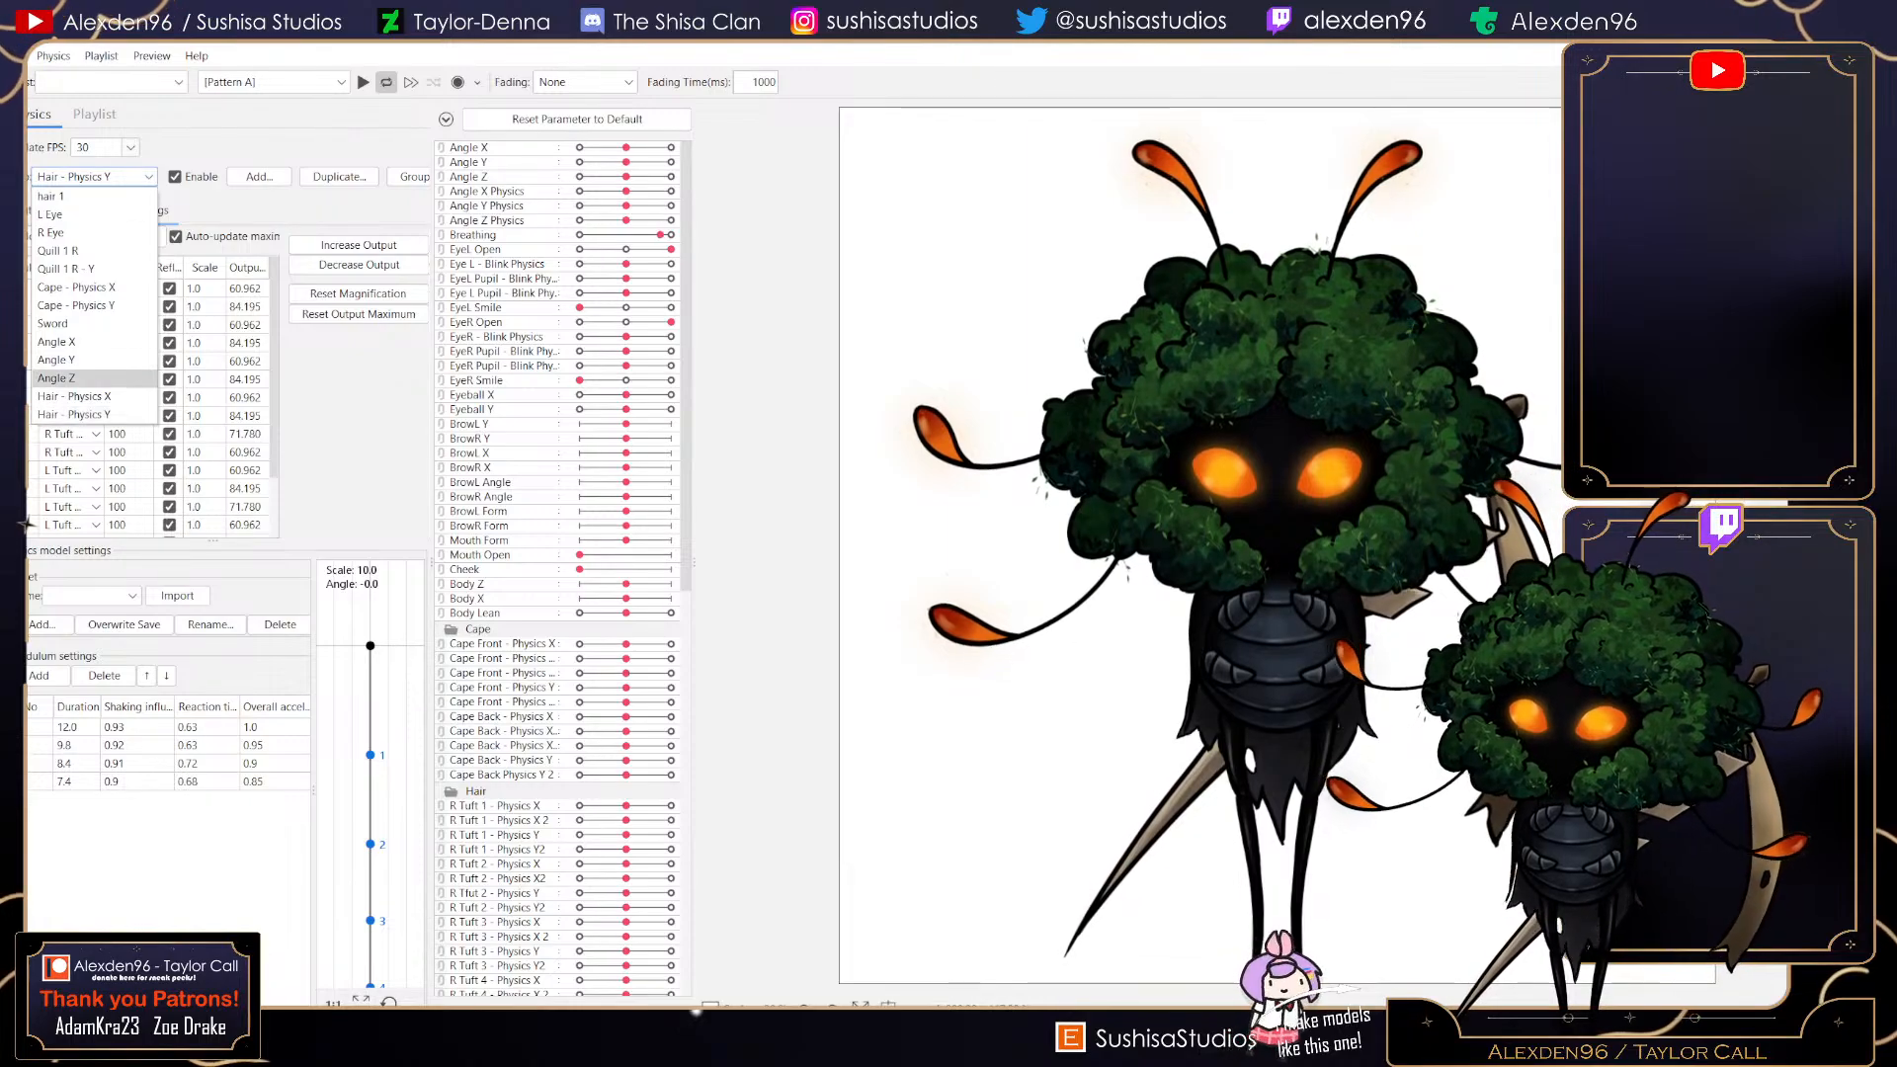
{"action": "left_click", "coordinate": [94, 396]}
{"action": "left_click", "coordinate": [42, 237]}
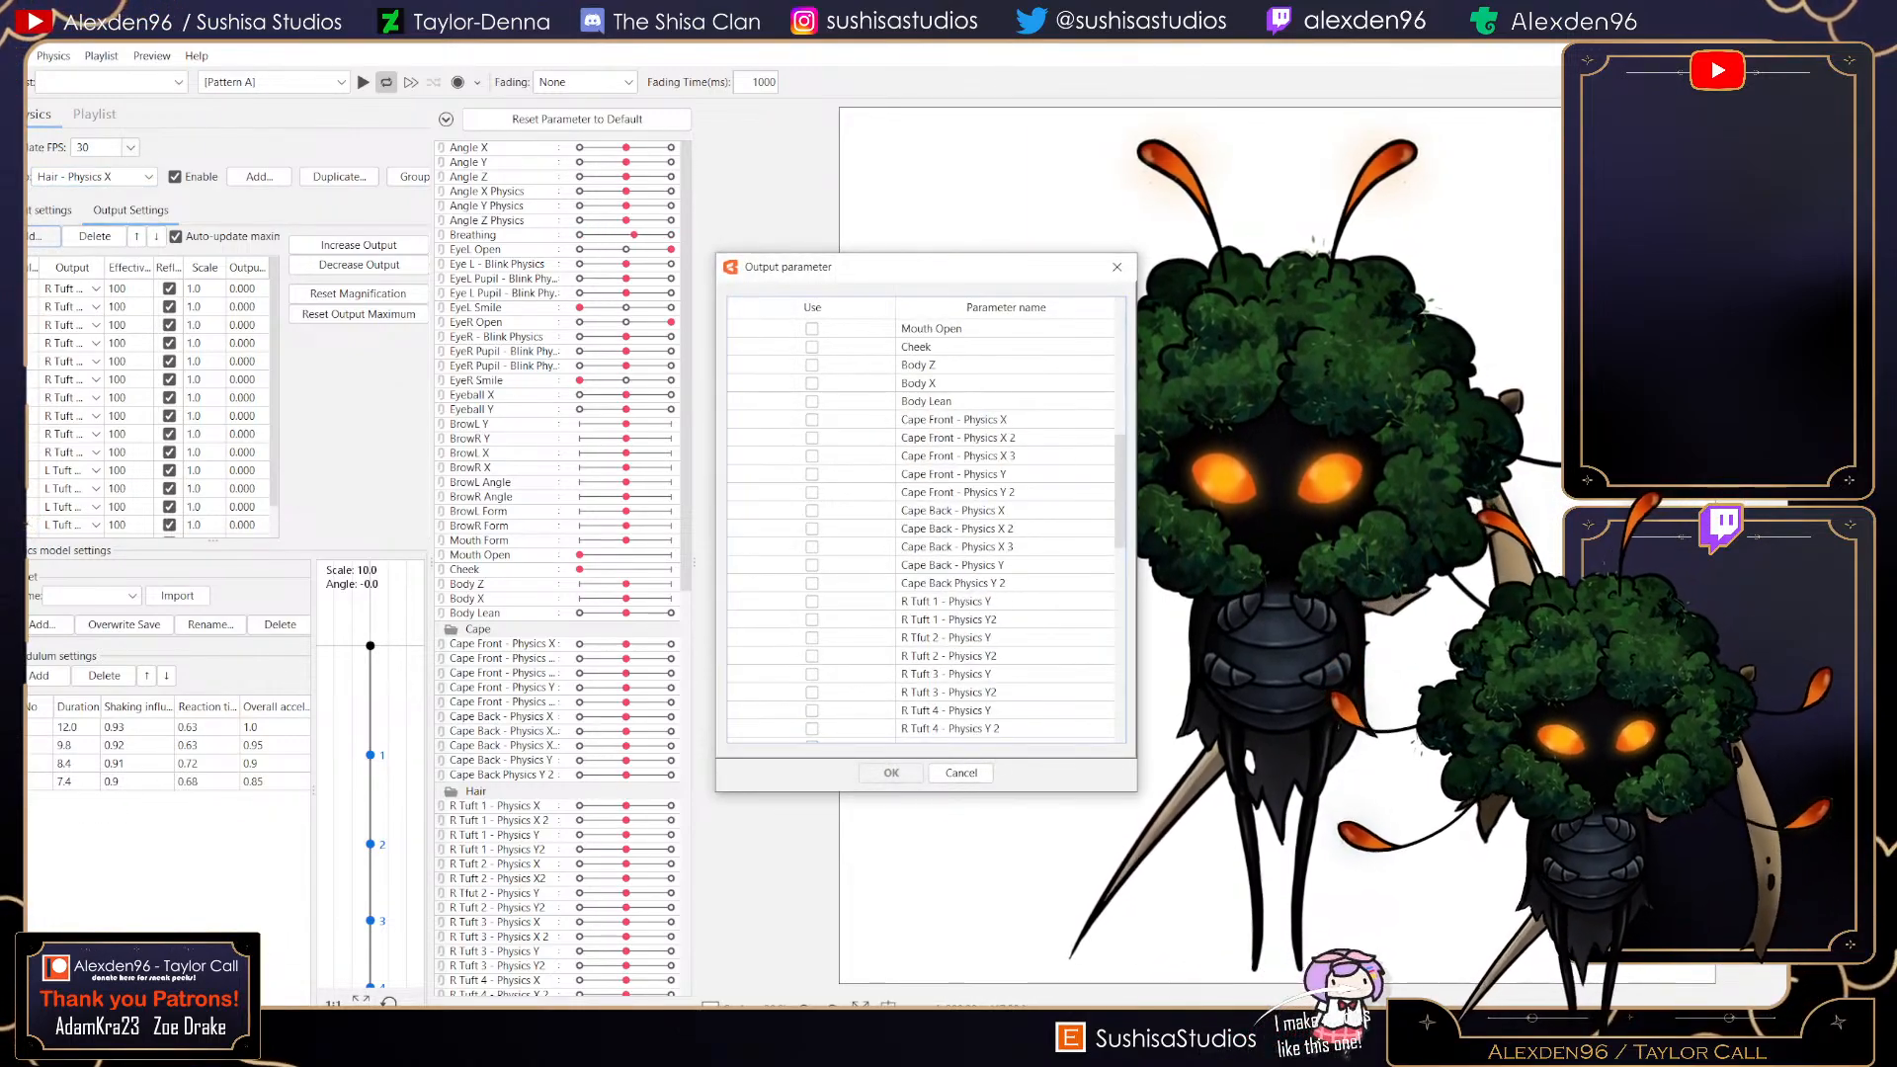
{"action": "scroll", "coordinate": [926, 528], "scroll_direction": "down", "scroll_amount": 4}
{"action": "left_click", "coordinate": [812, 674]}
{"action": "left_click", "coordinate": [813, 692]}
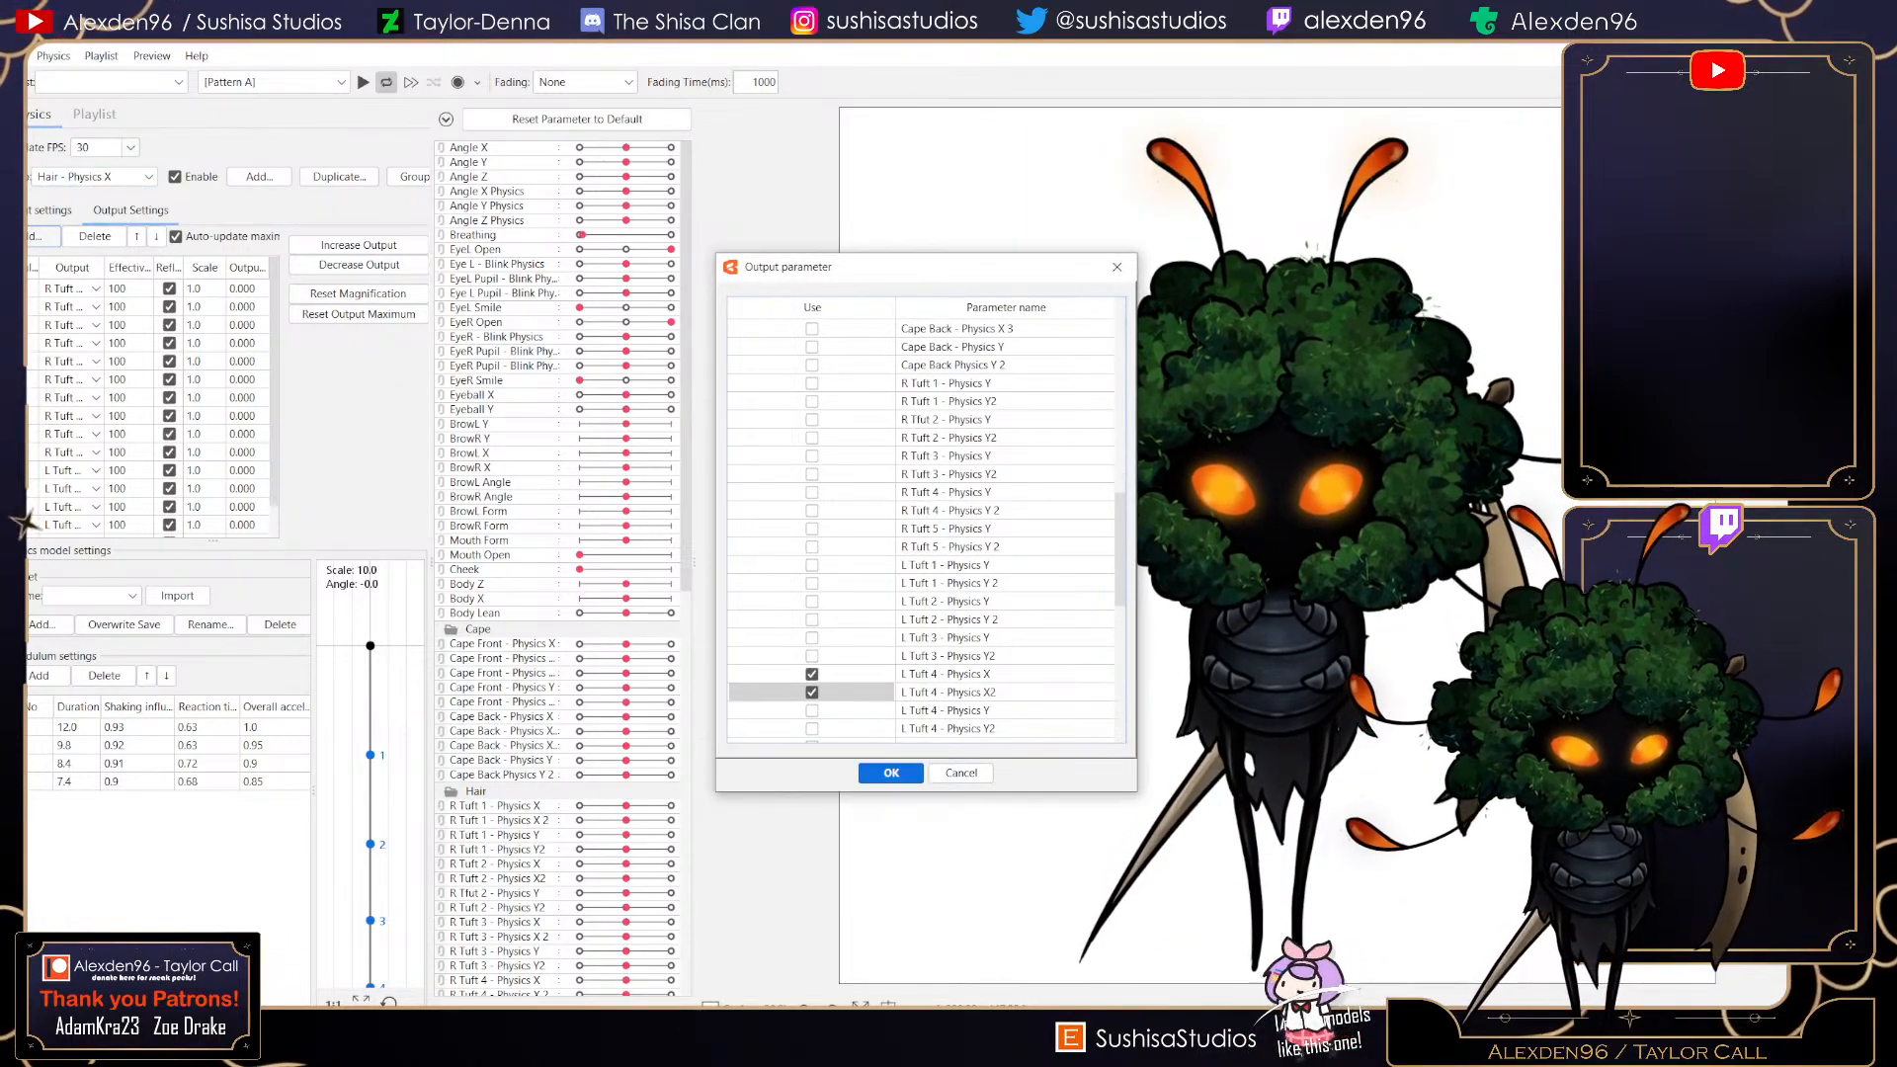
{"action": "left_click", "coordinate": [892, 774]}
{"action": "scroll", "coordinate": [158, 434], "scroll_direction": "down", "scroll_amount": 2}
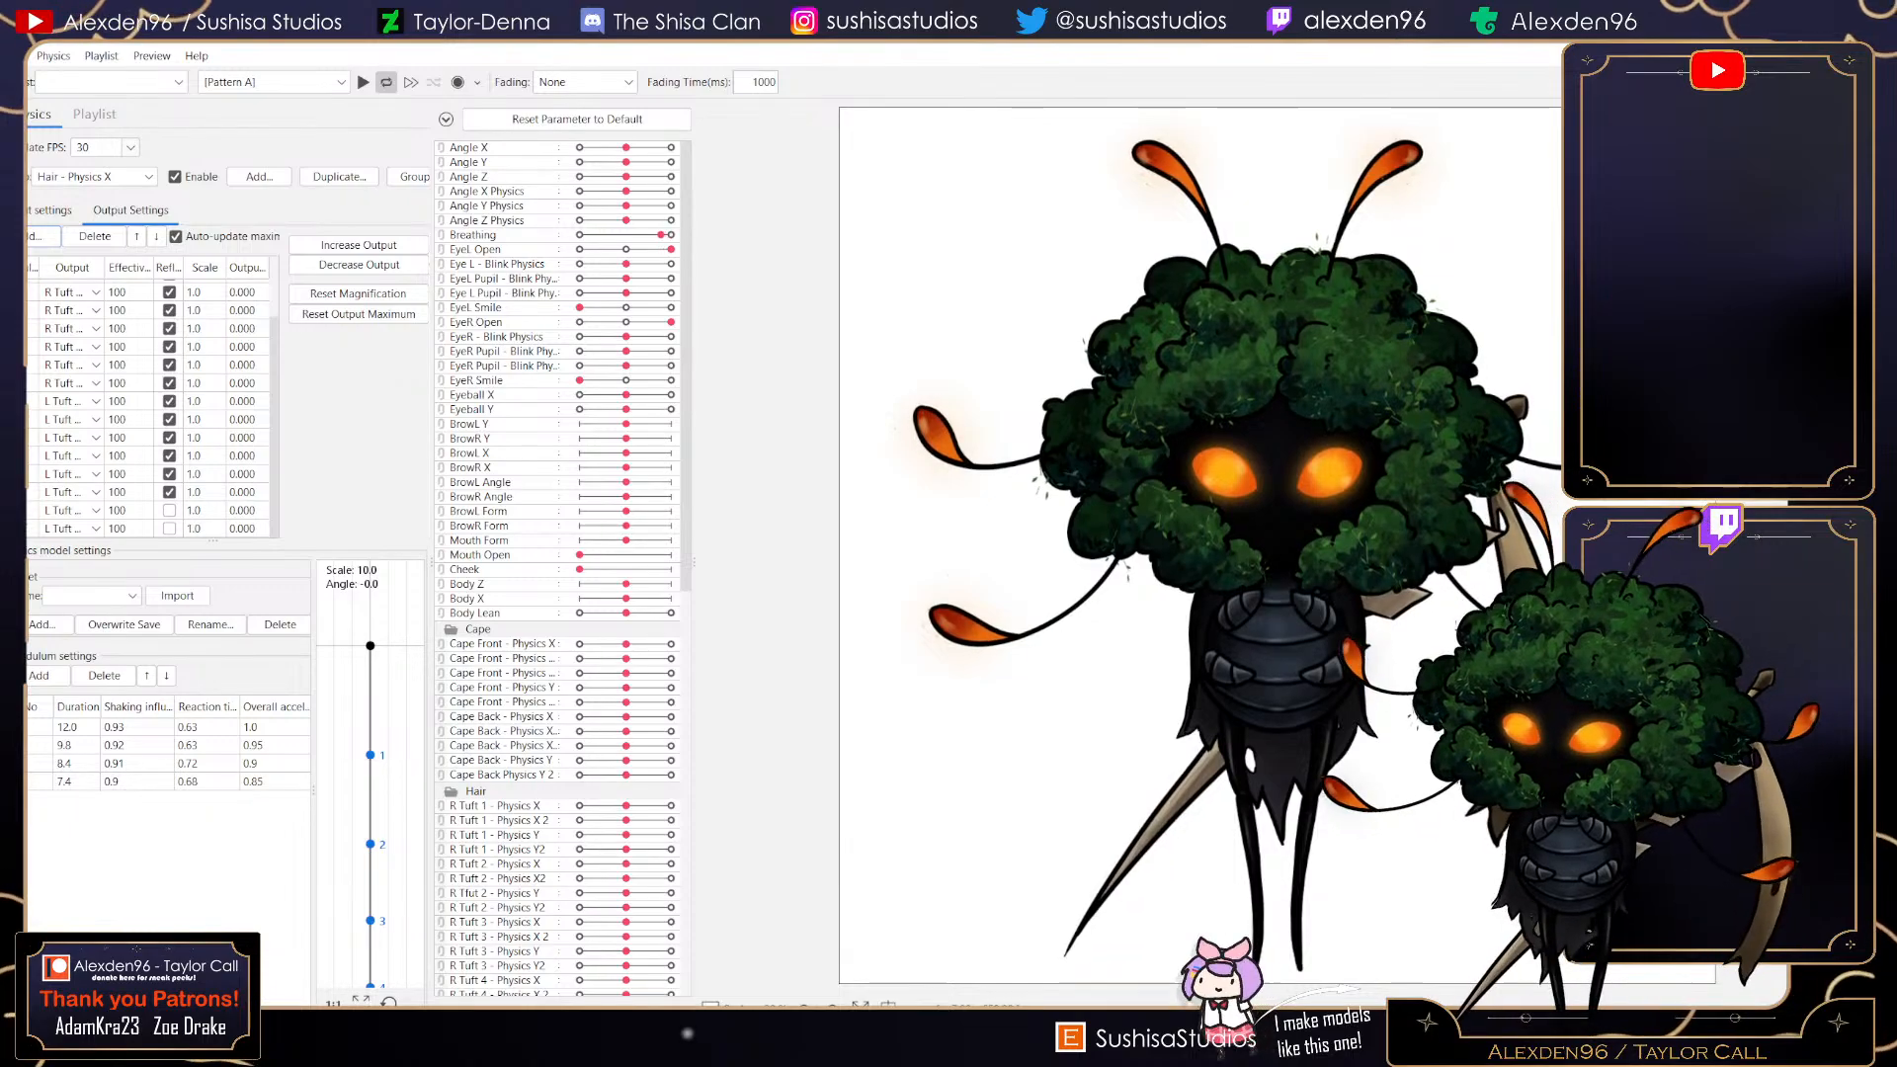
{"action": "left_click", "coordinate": [169, 510]}
{"action": "left_click", "coordinate": [169, 529]}
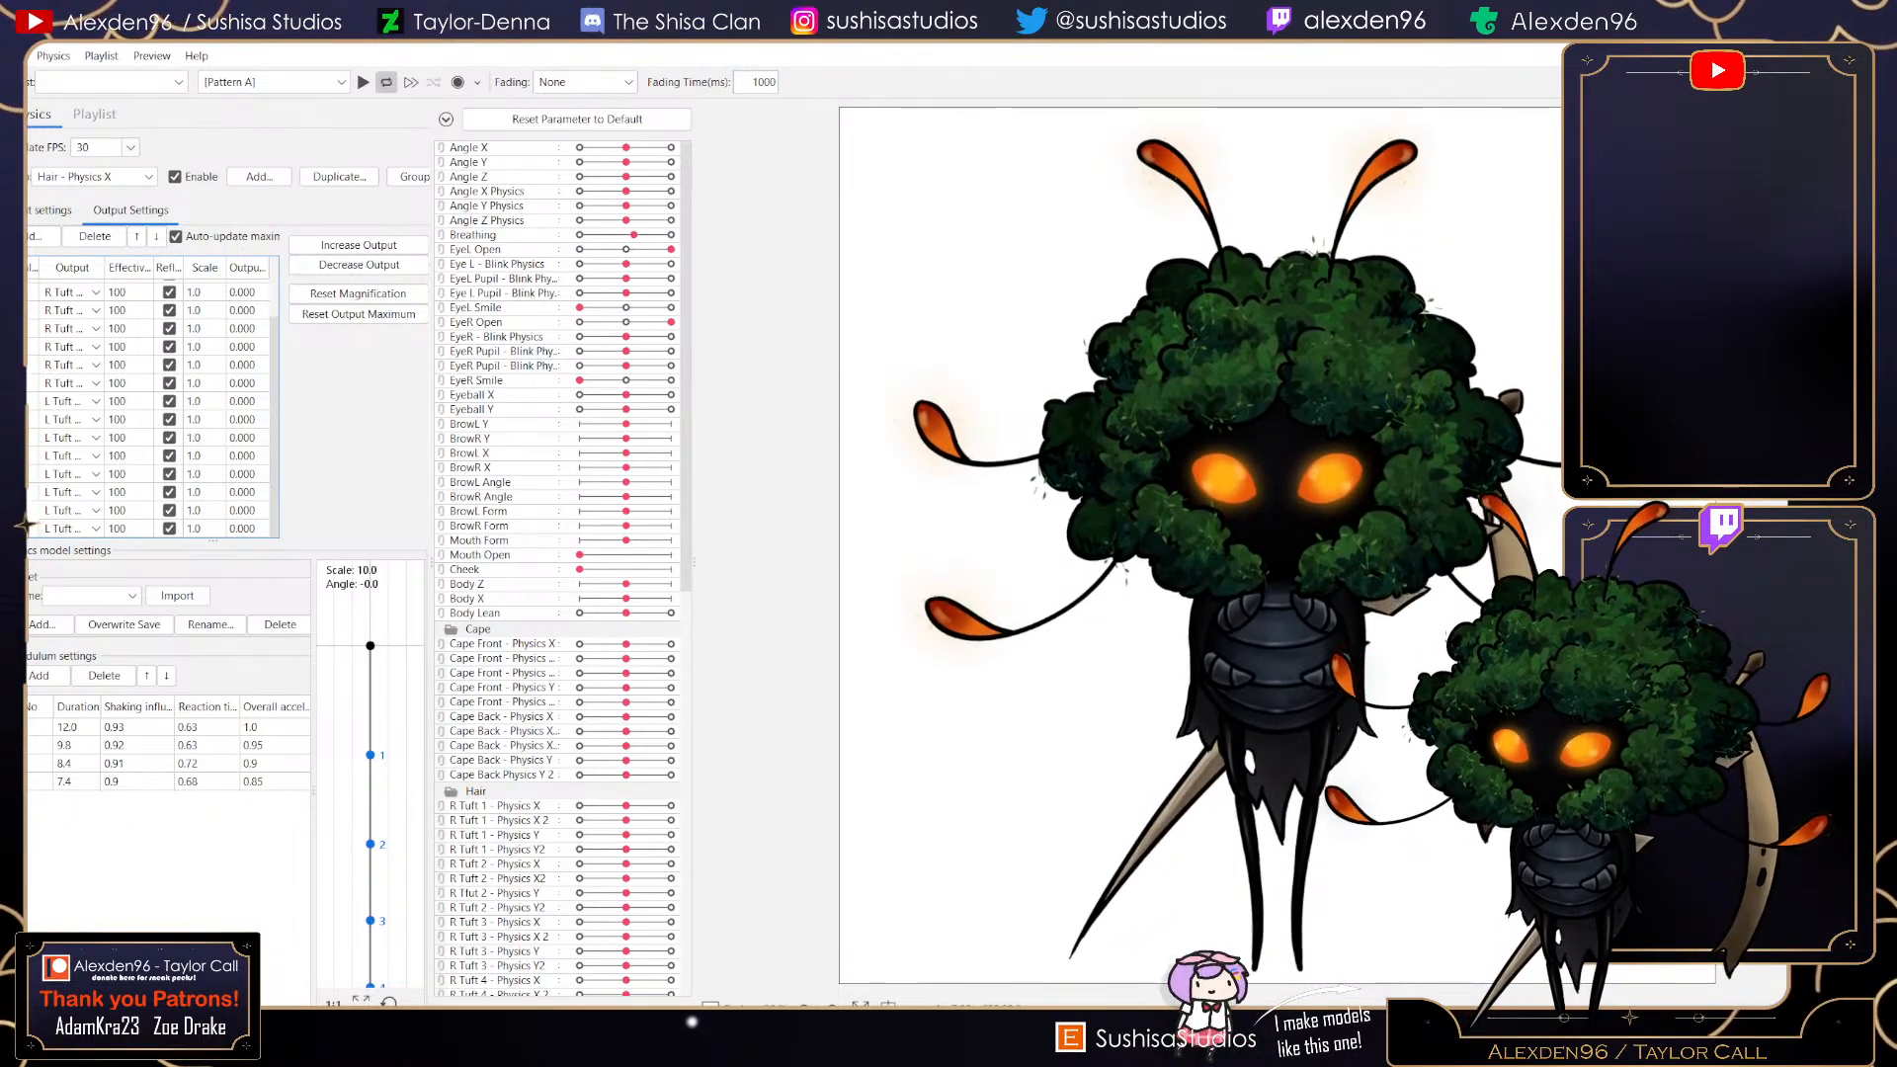
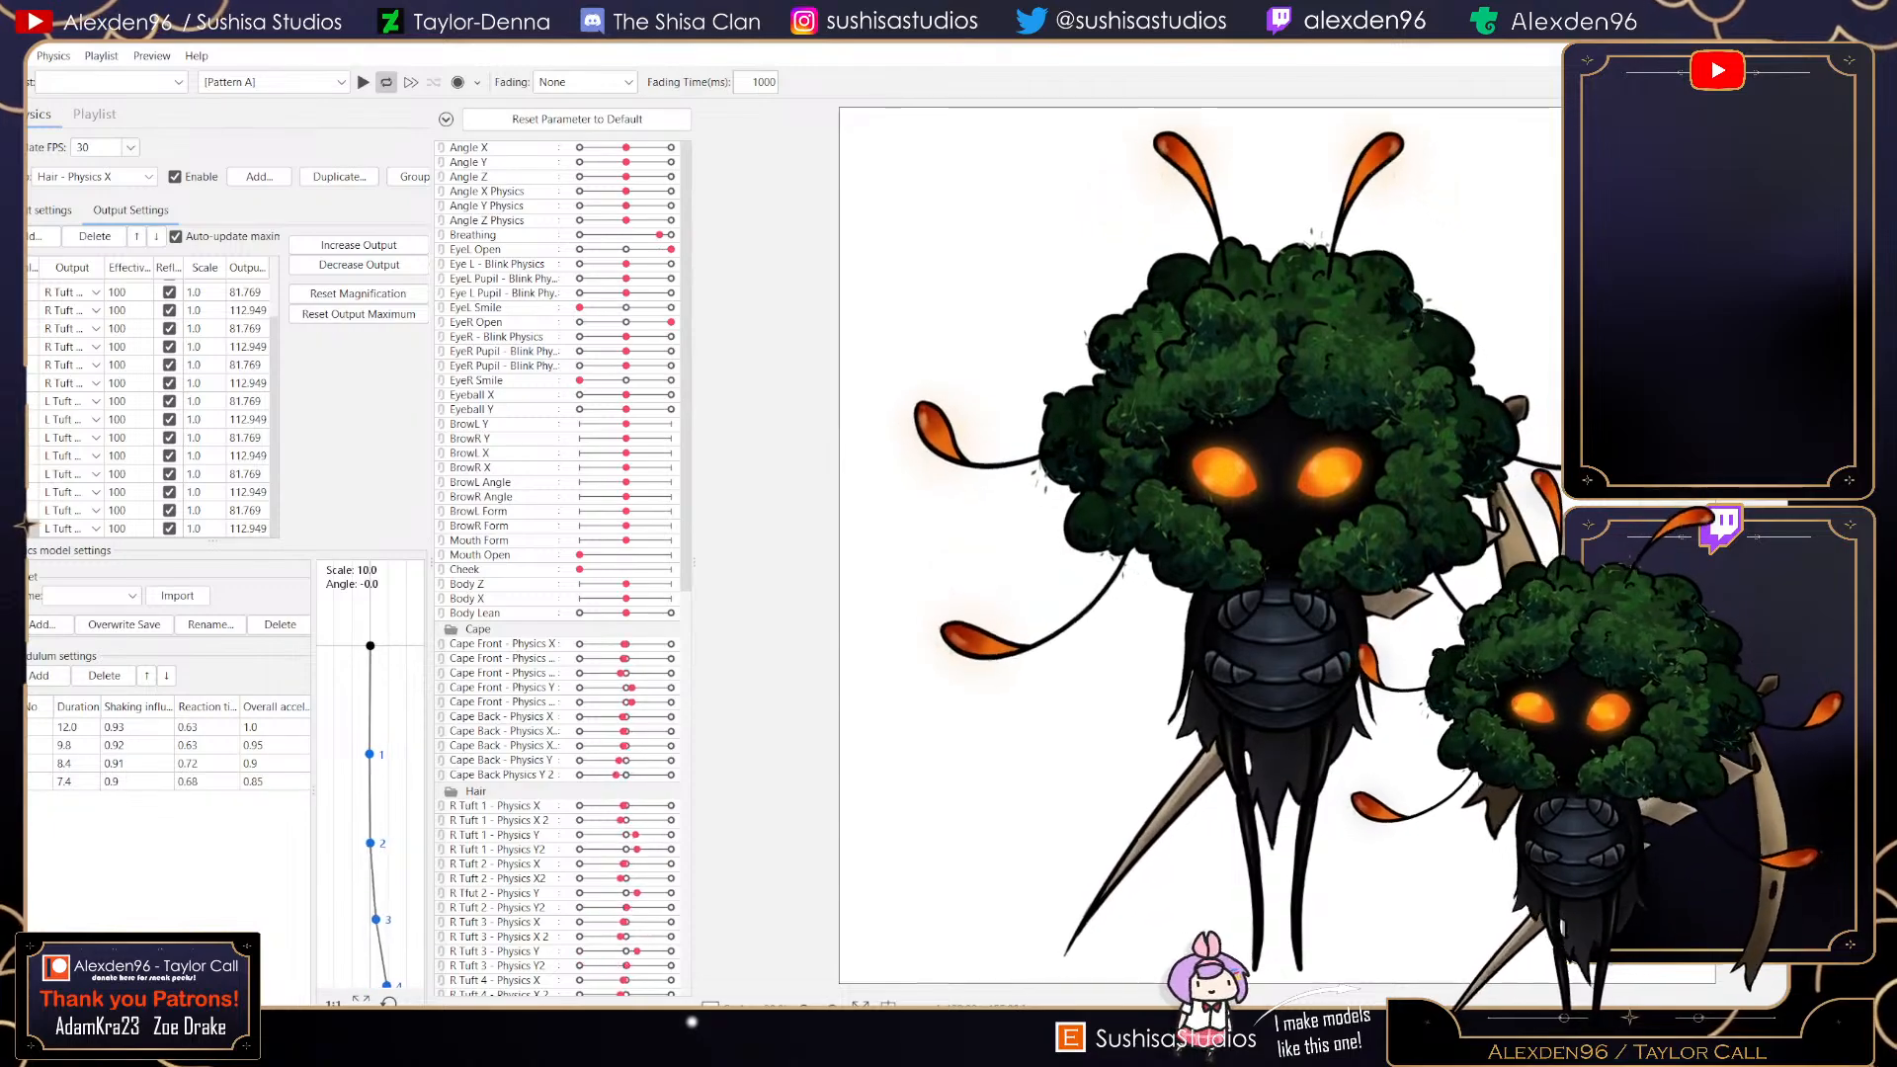
- In the Hair - Physics Y output settings, turn off reflect for the two L Tuft 4 outputs while previewing the physics
{"action": "left_click", "coordinate": [95, 177]}
{"action": "left_click", "coordinate": [74, 415]}
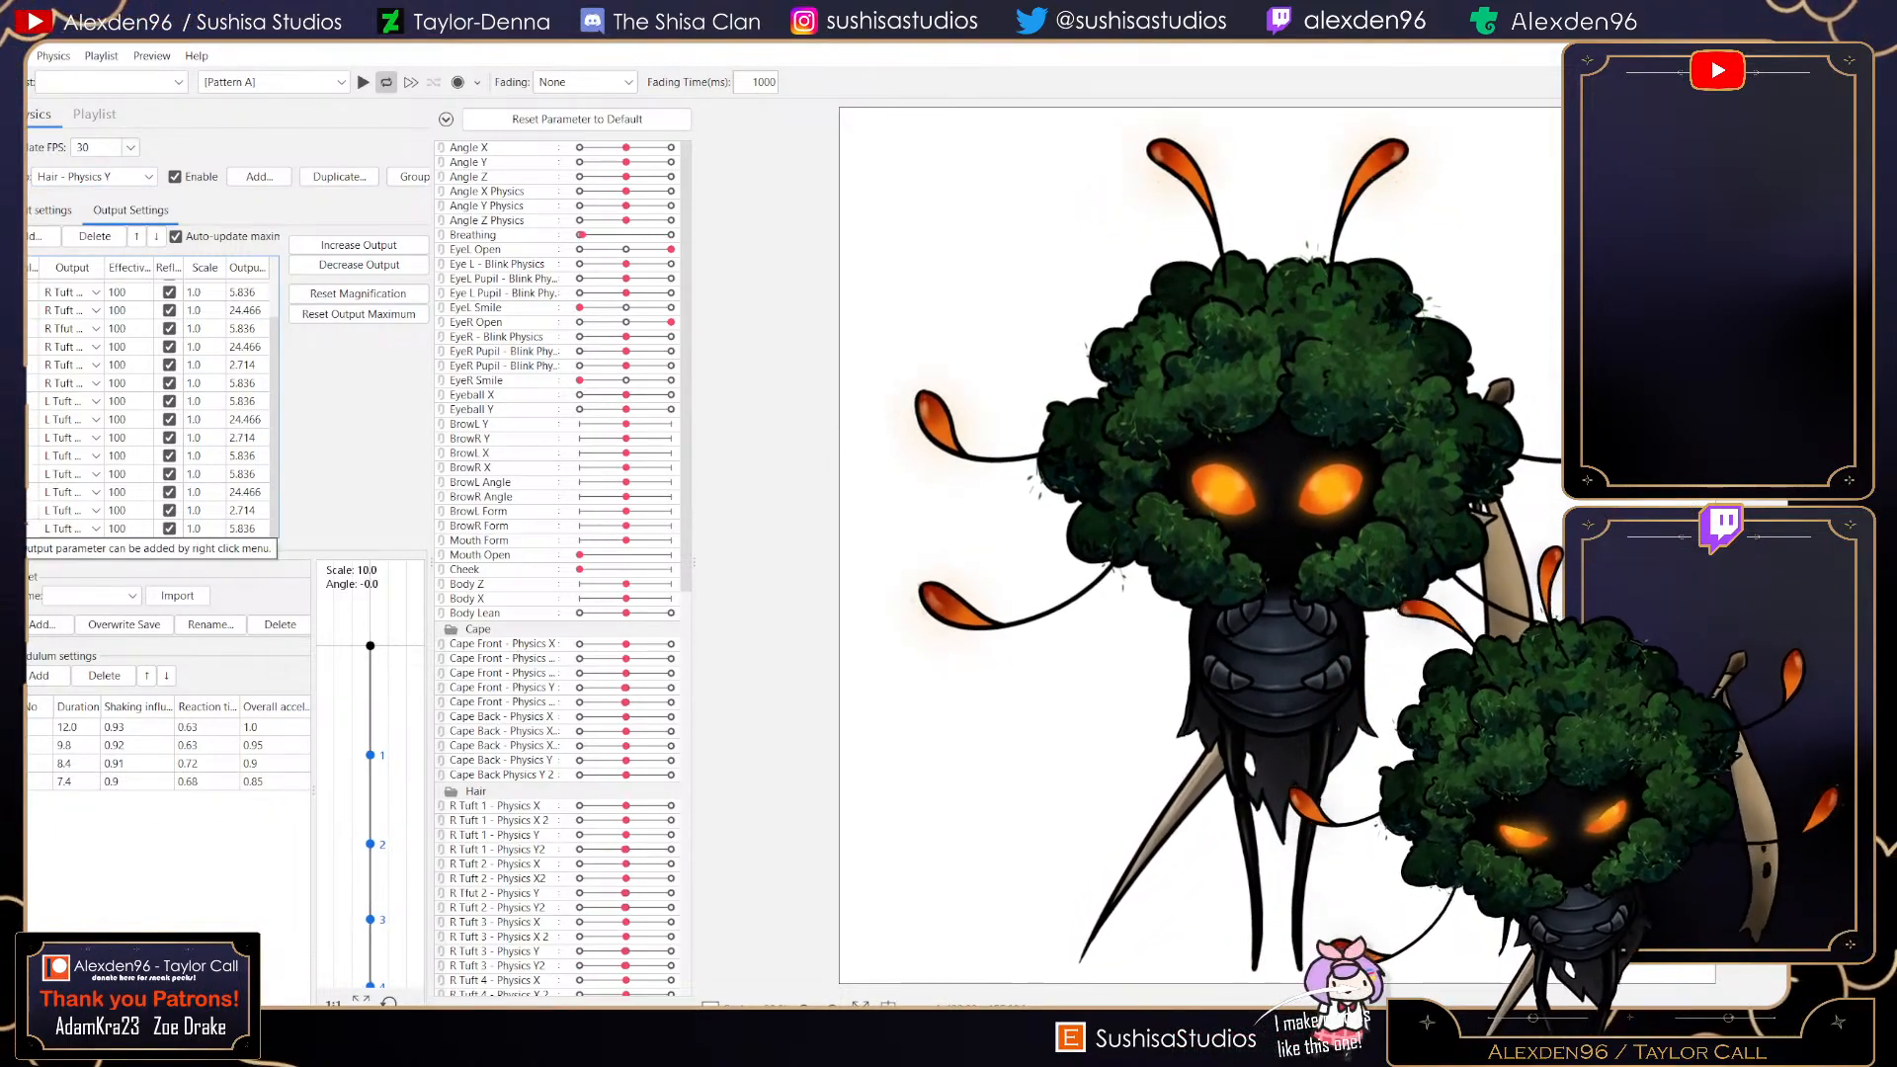
{"action": "scroll", "coordinate": [47, 518], "scroll_direction": "up", "scroll_amount": 3}
{"action": "scroll", "coordinate": [43, 427], "scroll_direction": "down", "scroll_amount": 3}
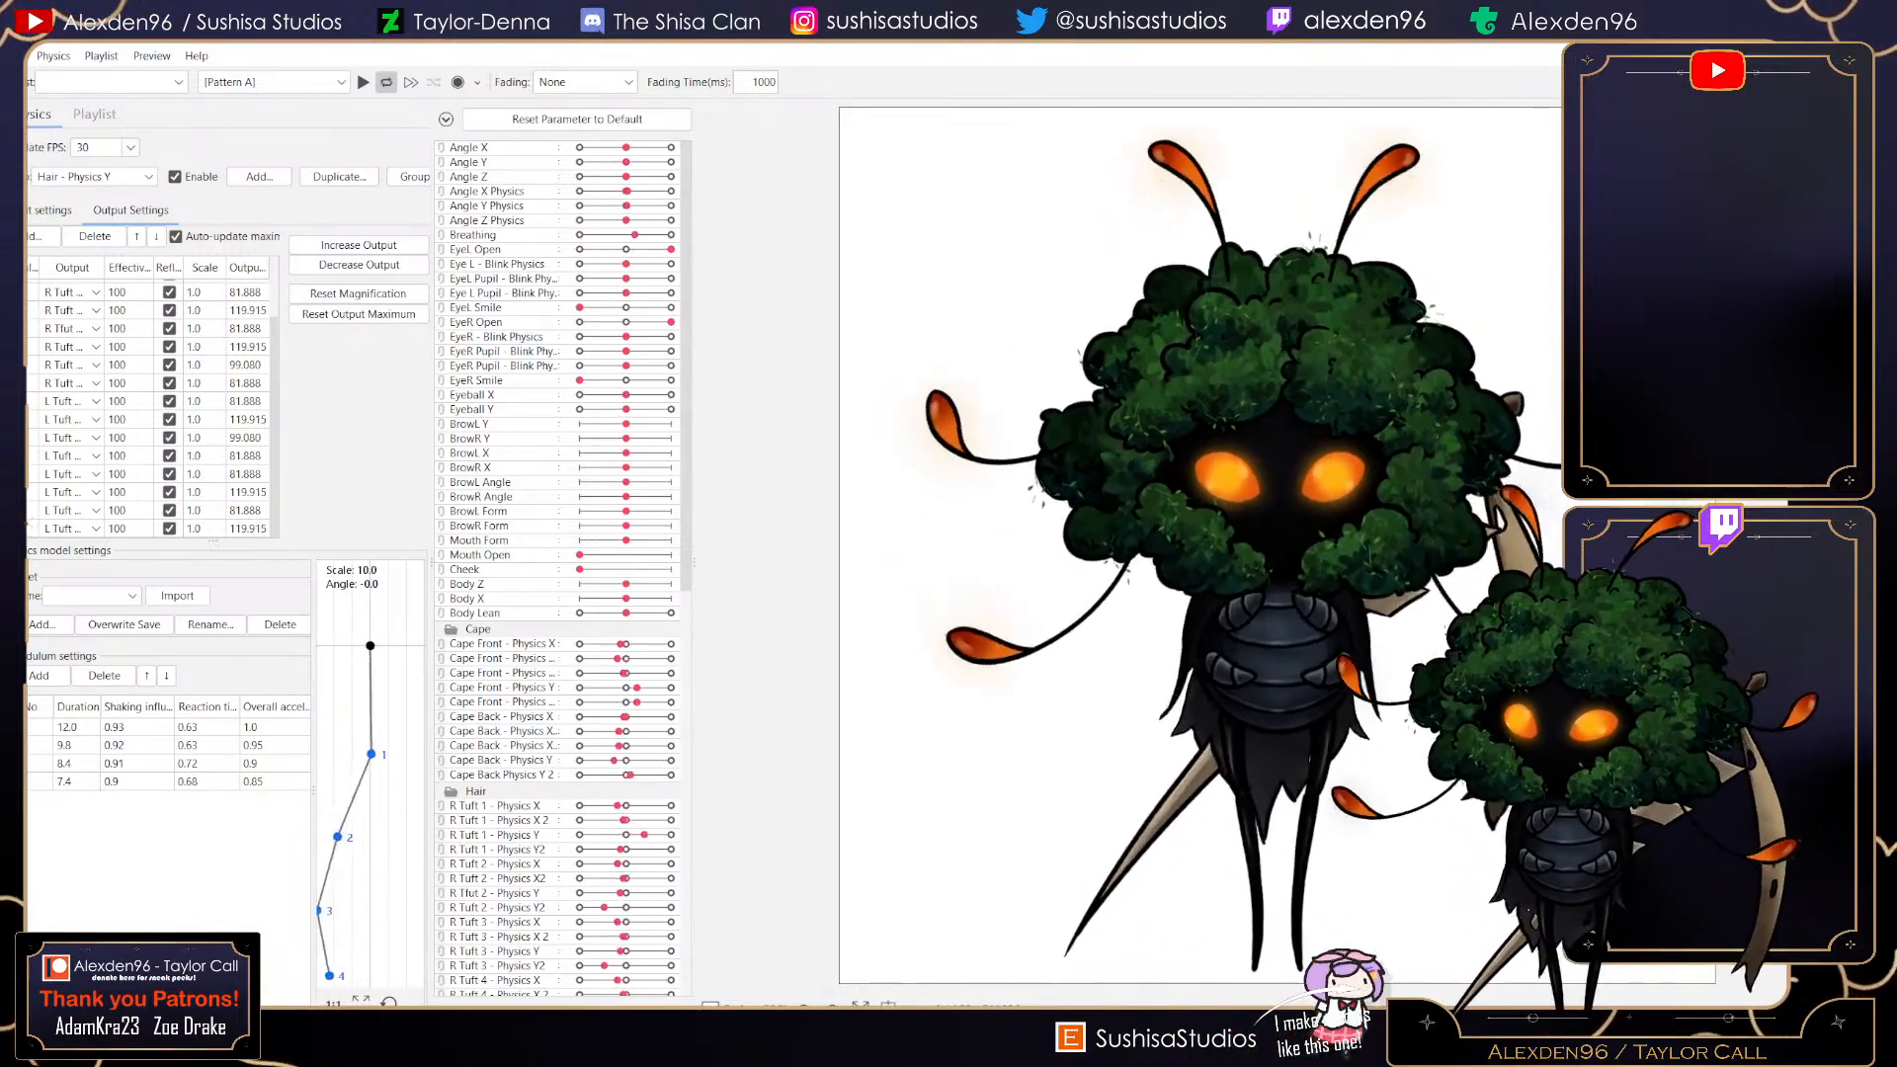
{"action": "left_click", "coordinate": [169, 511]}
{"action": "left_click", "coordinate": [169, 529]}
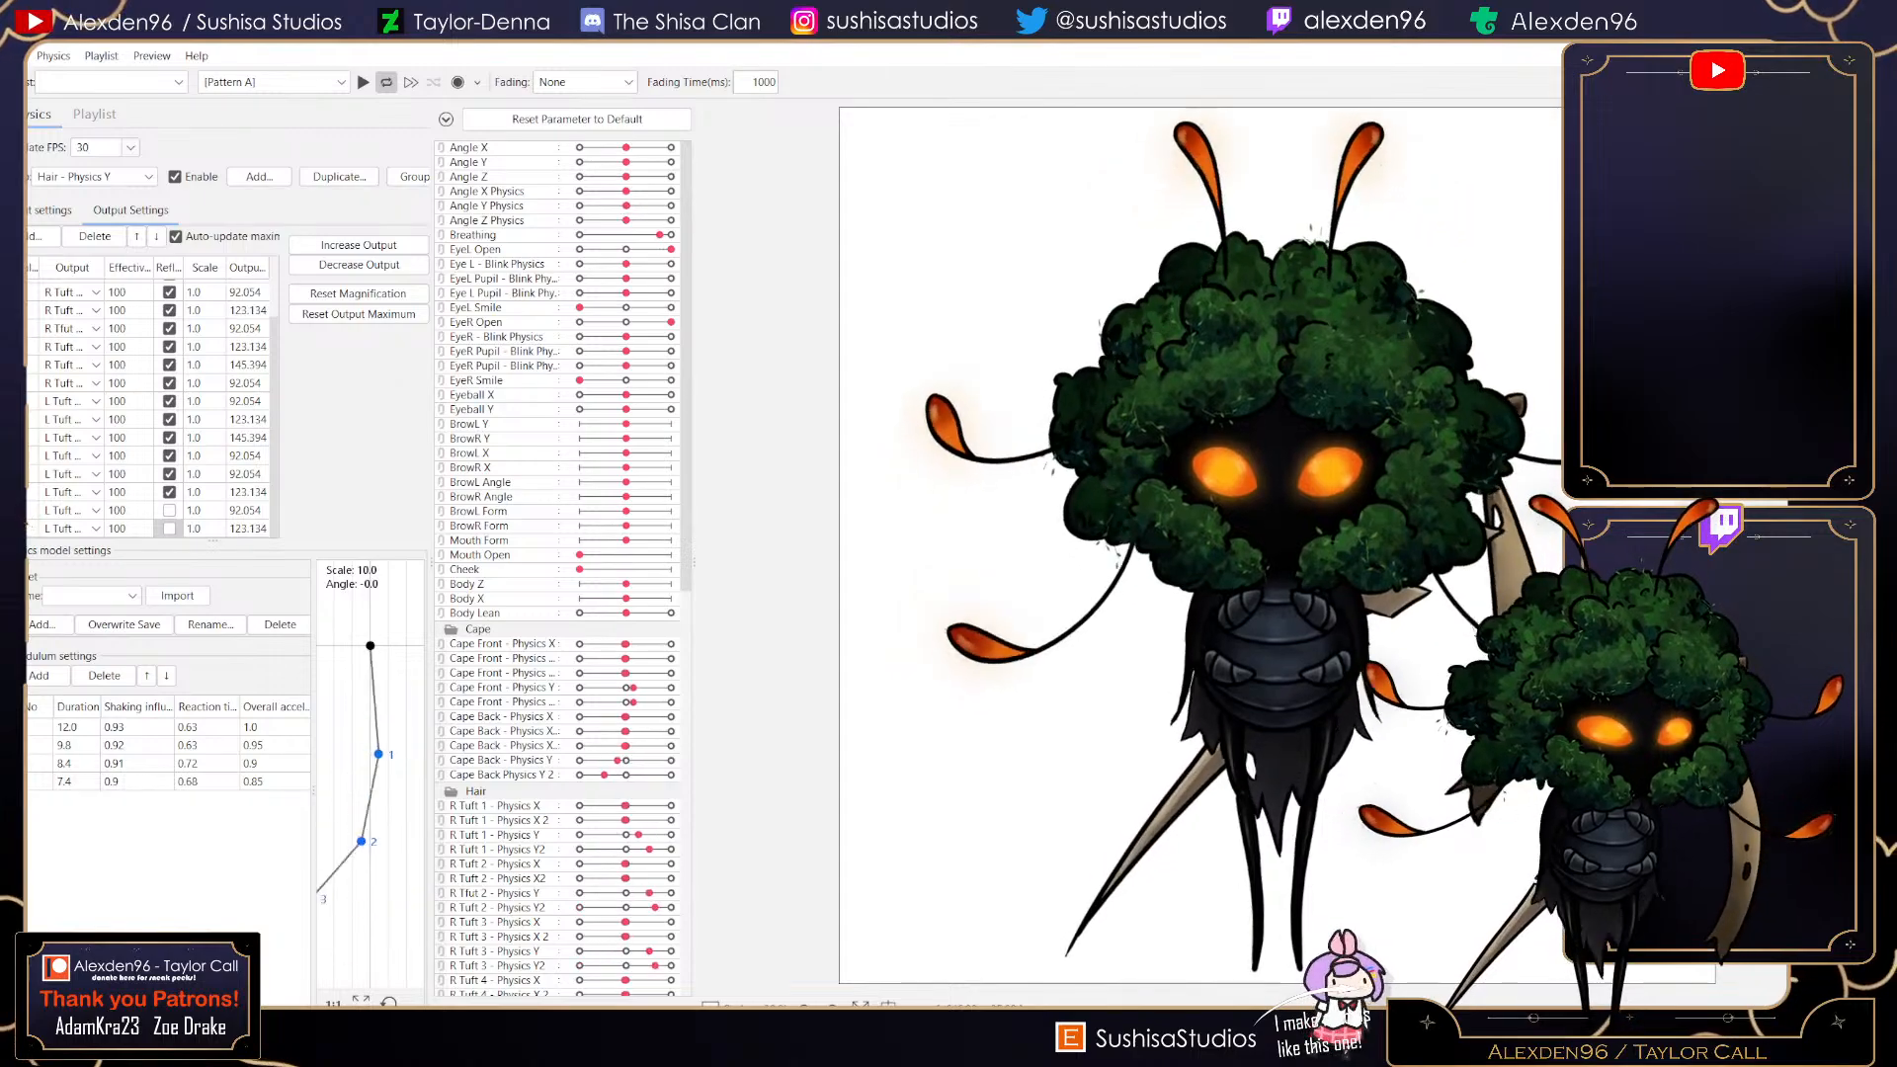
- Switch back to the Cubism Editor and save the project
{"action": "key", "text": "alt+Tab"}
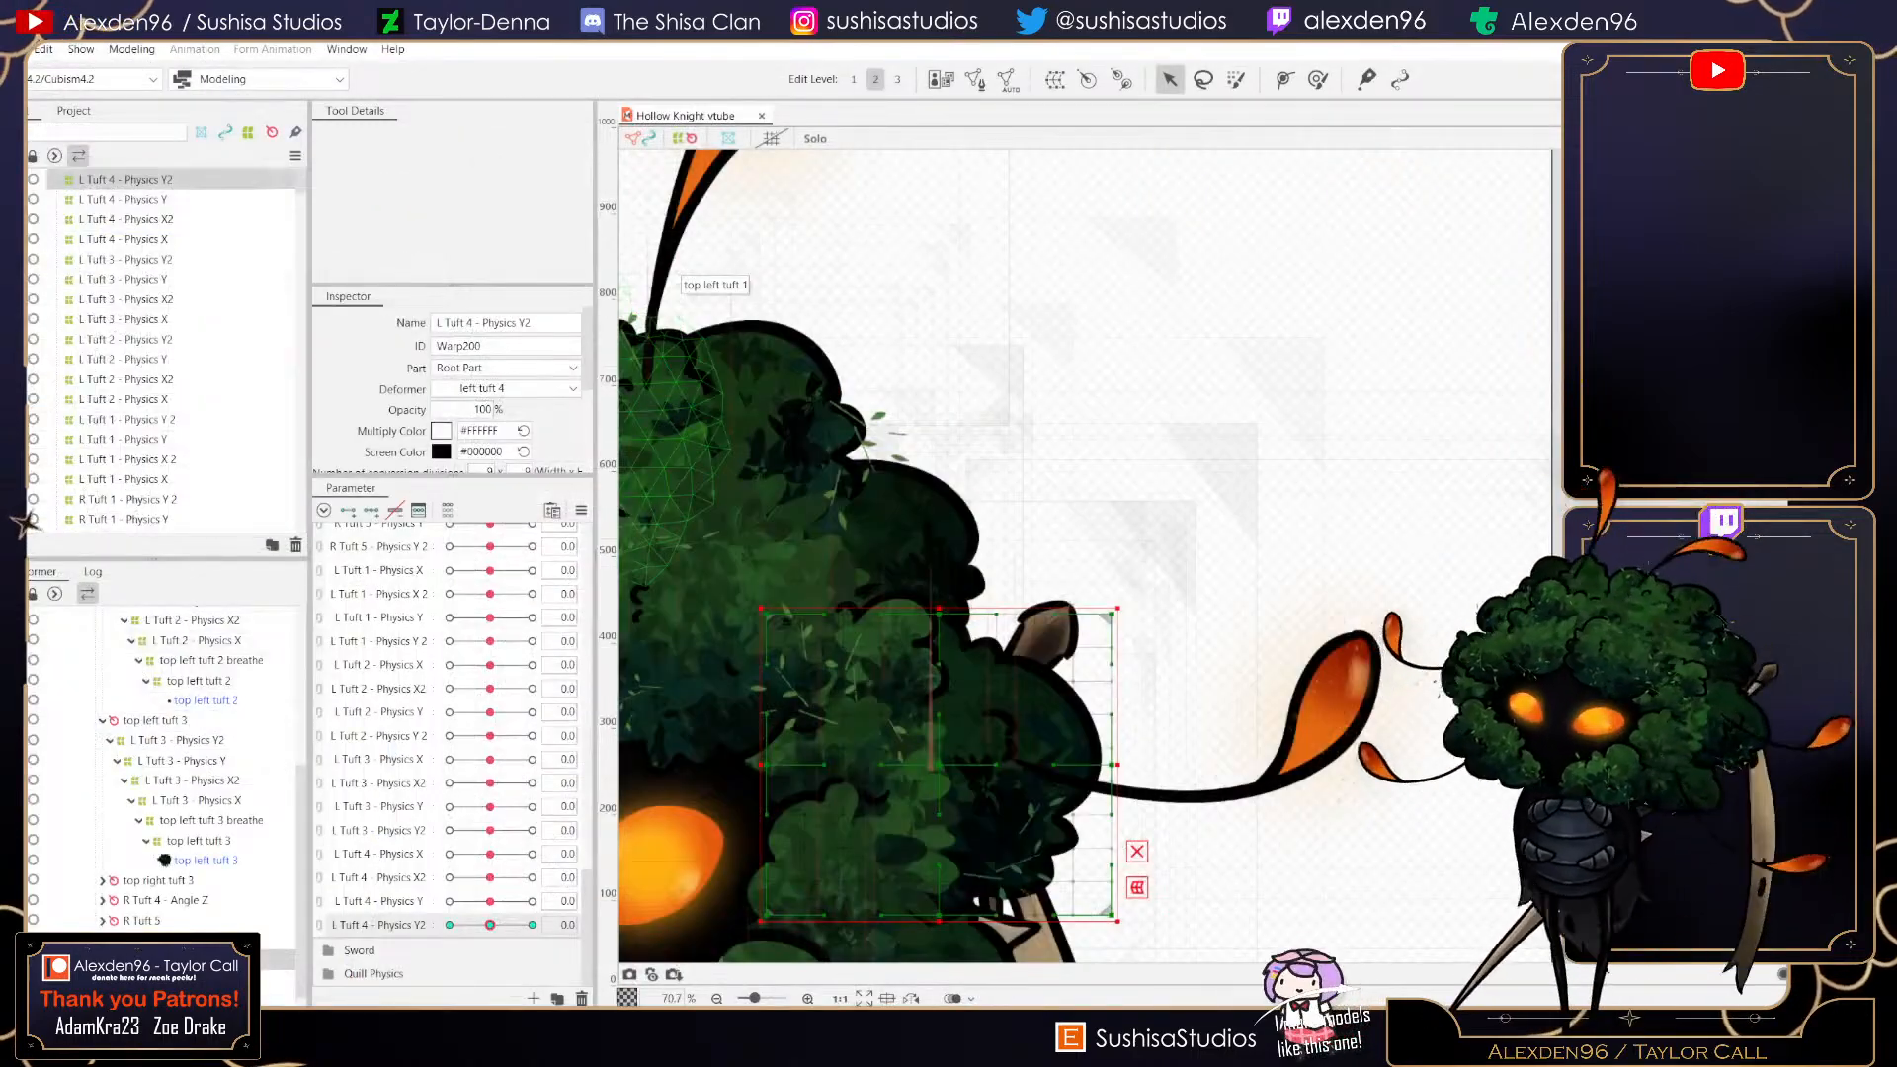
{"action": "left_click", "coordinate": [14, 49]}
{"action": "left_click", "coordinate": [49, 209]}
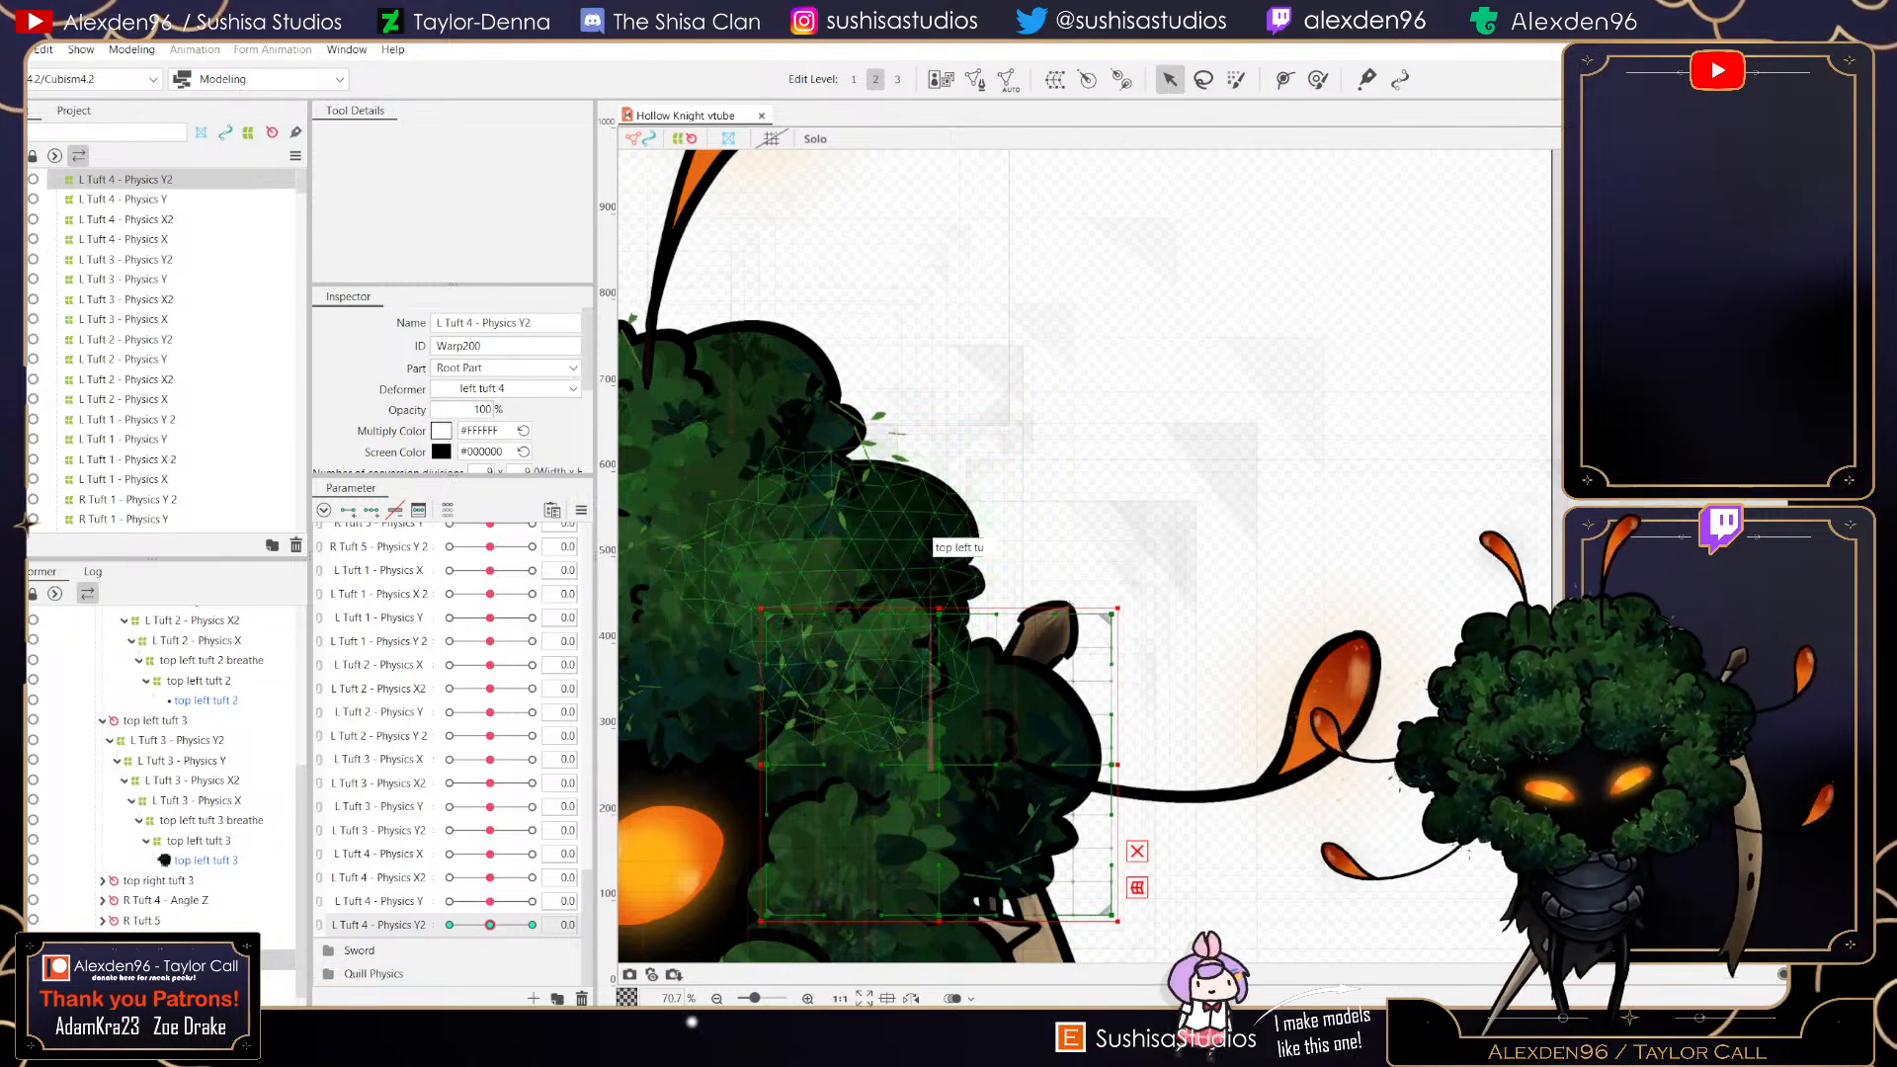
- Browse the canvas and deformer hierarchy to find the deformers of the bottom left tuft 5
{"action": "left_click_drag", "start_coordinate": [934, 563], "coordinate": [972, 275]}
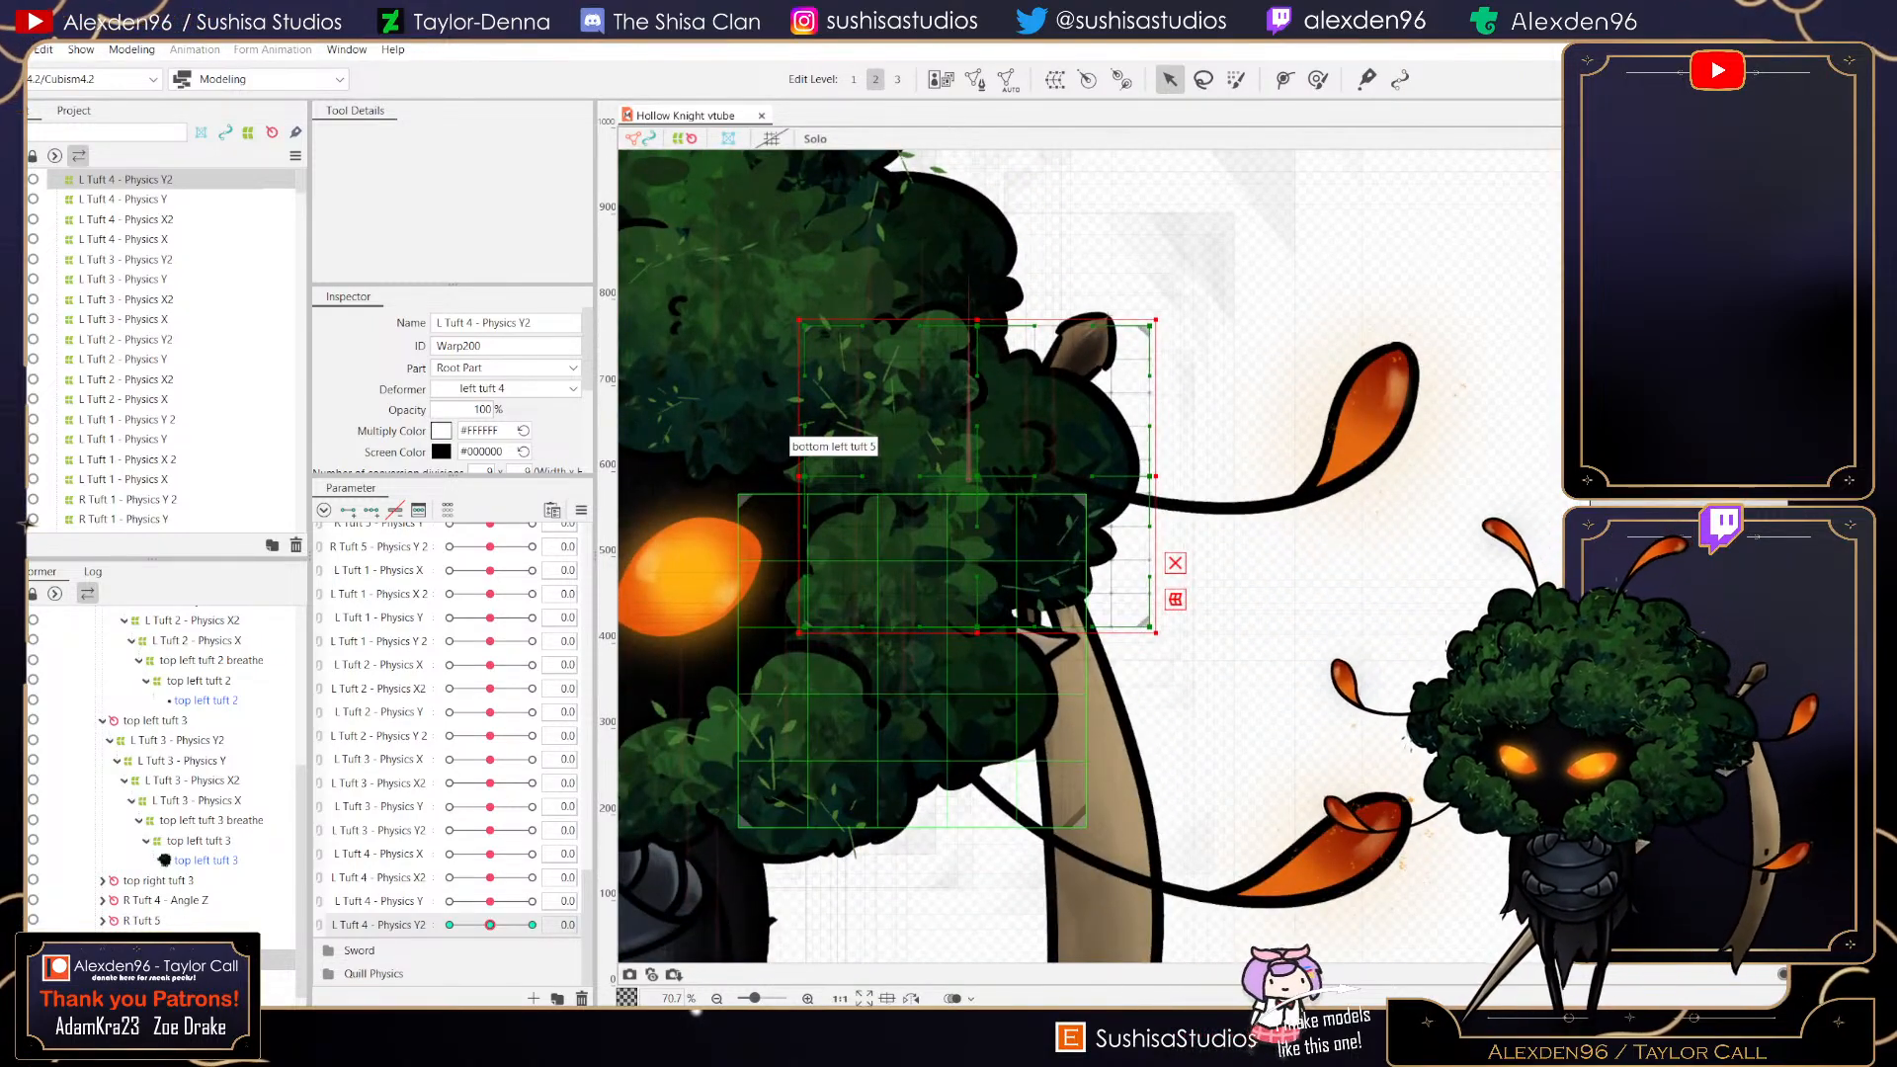
{"action": "right_click", "coordinate": [148, 920]}
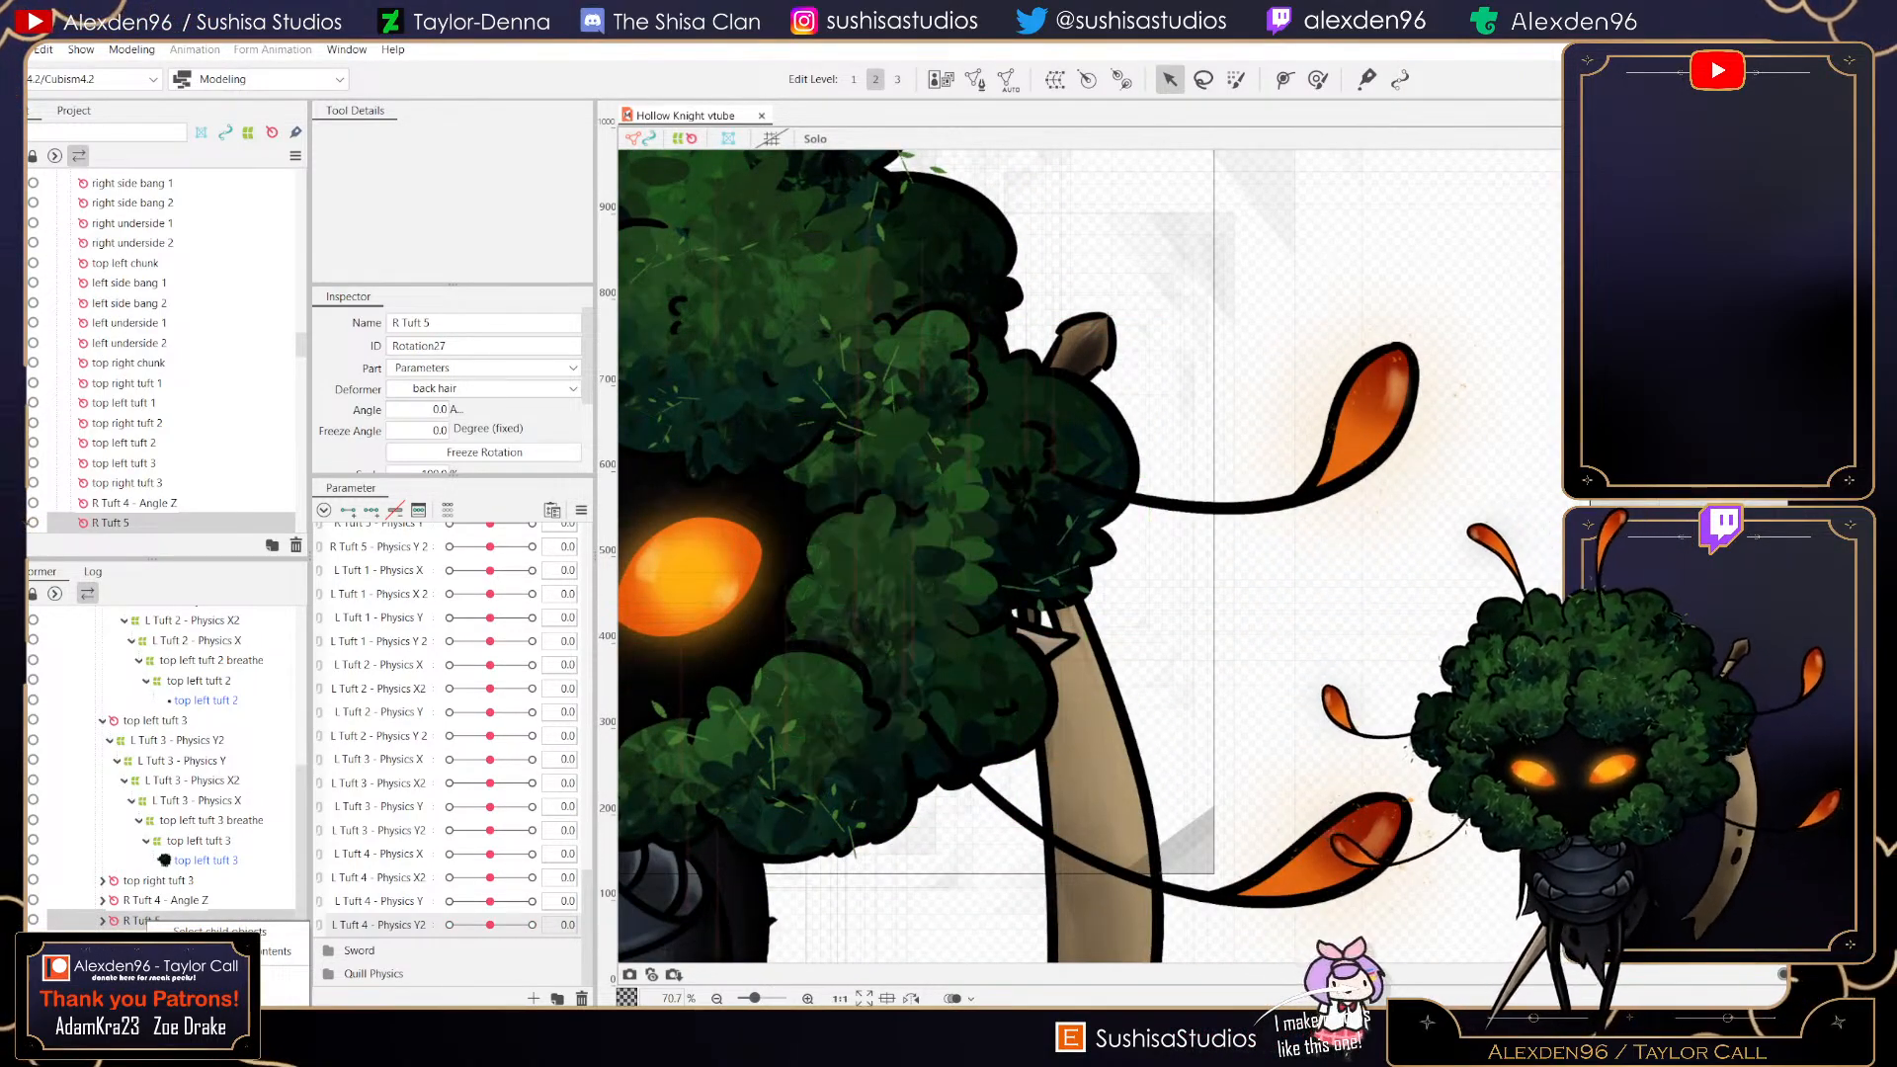
{"action": "left_click_drag", "start_coordinate": [781, 603], "coordinate": [1316, 512]}
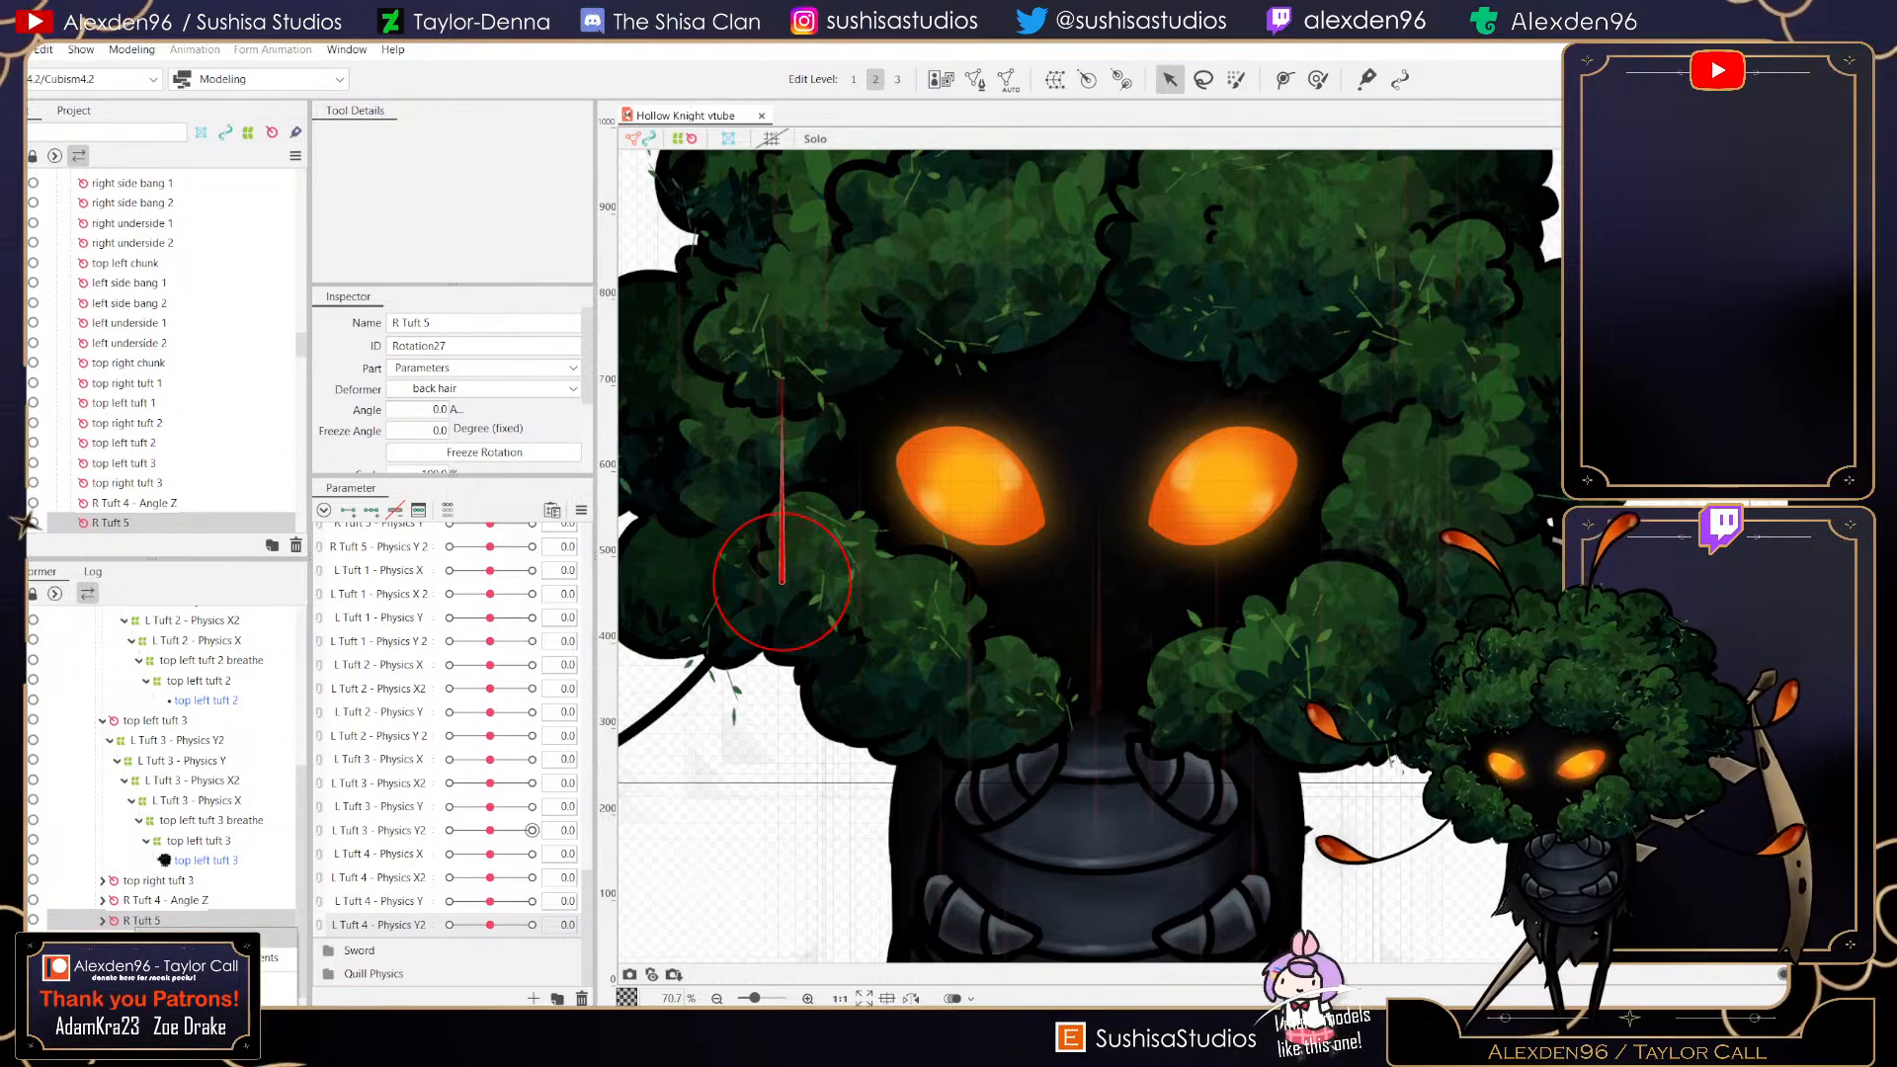
{"action": "double_click", "coordinate": [141, 920]}
{"action": "left_click", "coordinate": [165, 828]}
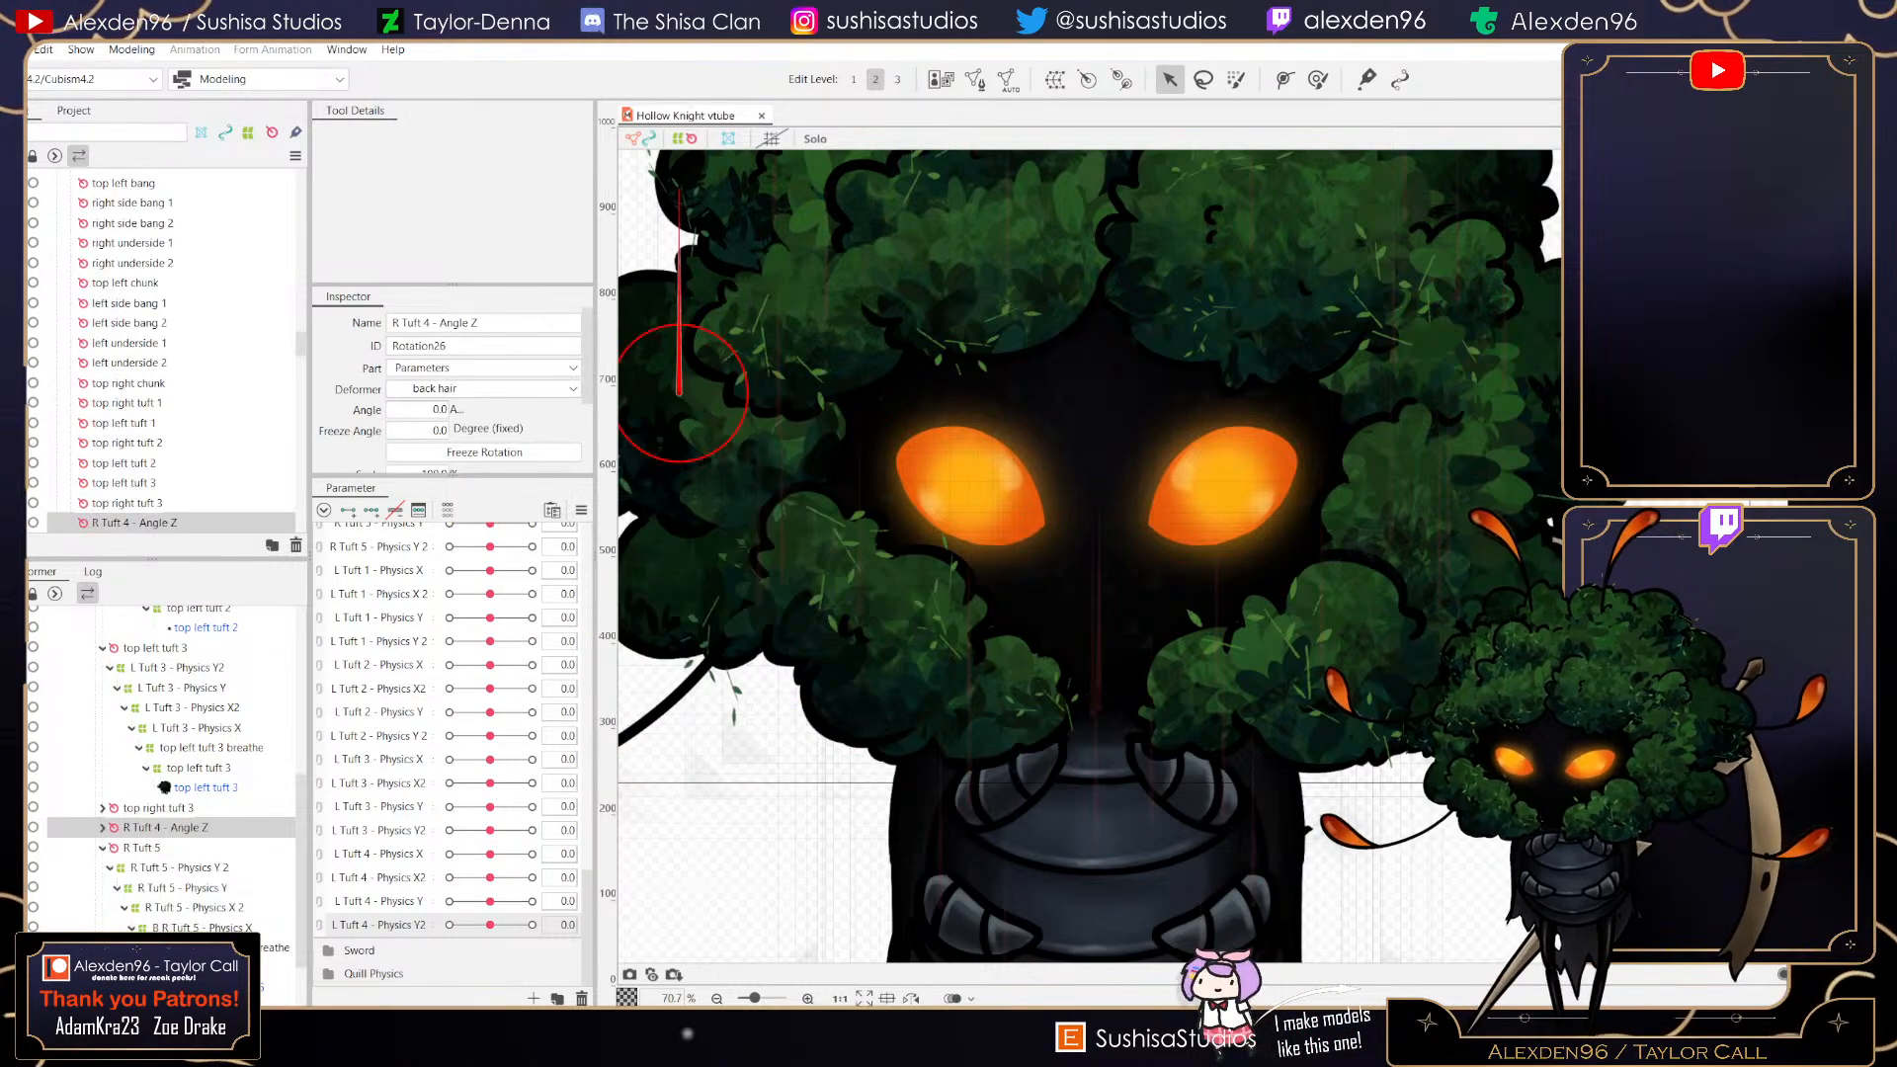
{"action": "scroll", "coordinate": [165, 828], "scroll_direction": "down", "scroll_amount": 2}
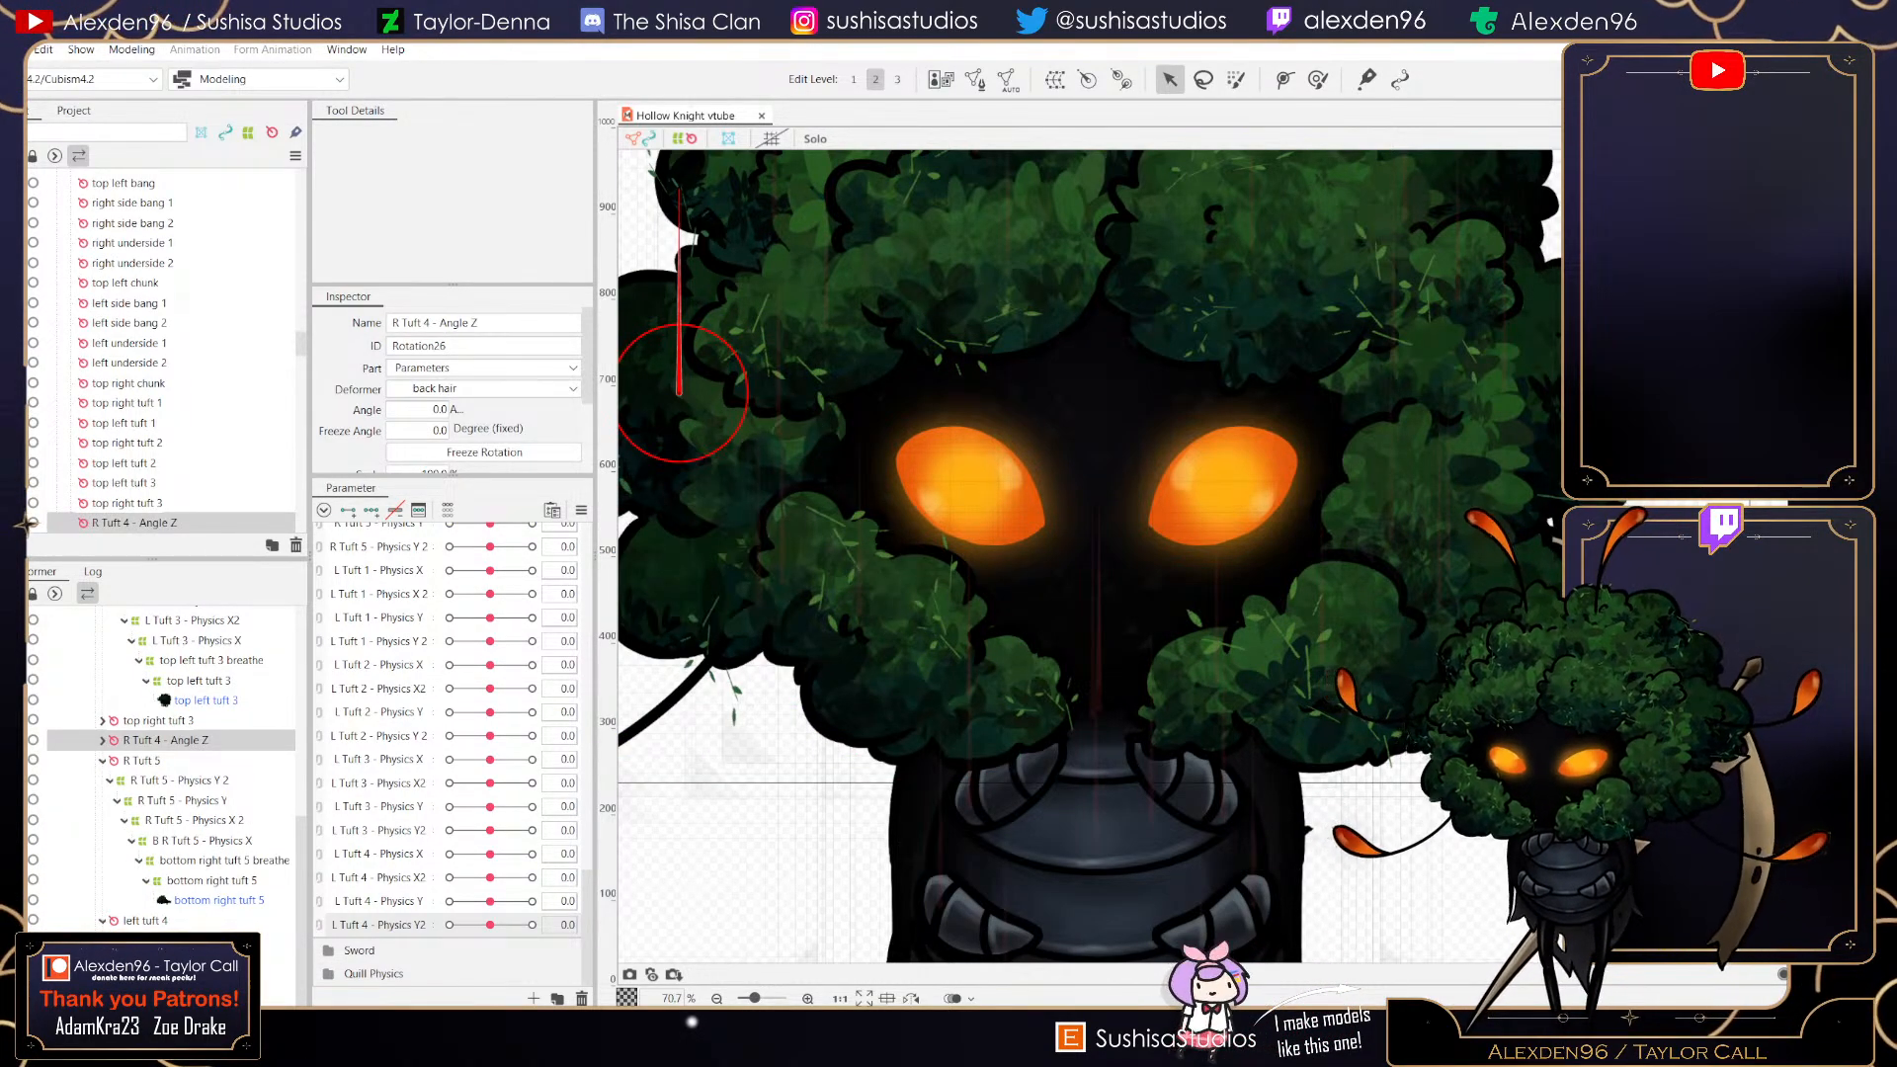
{"action": "left_click", "coordinate": [146, 921]}
{"action": "left_click", "coordinate": [163, 980]}
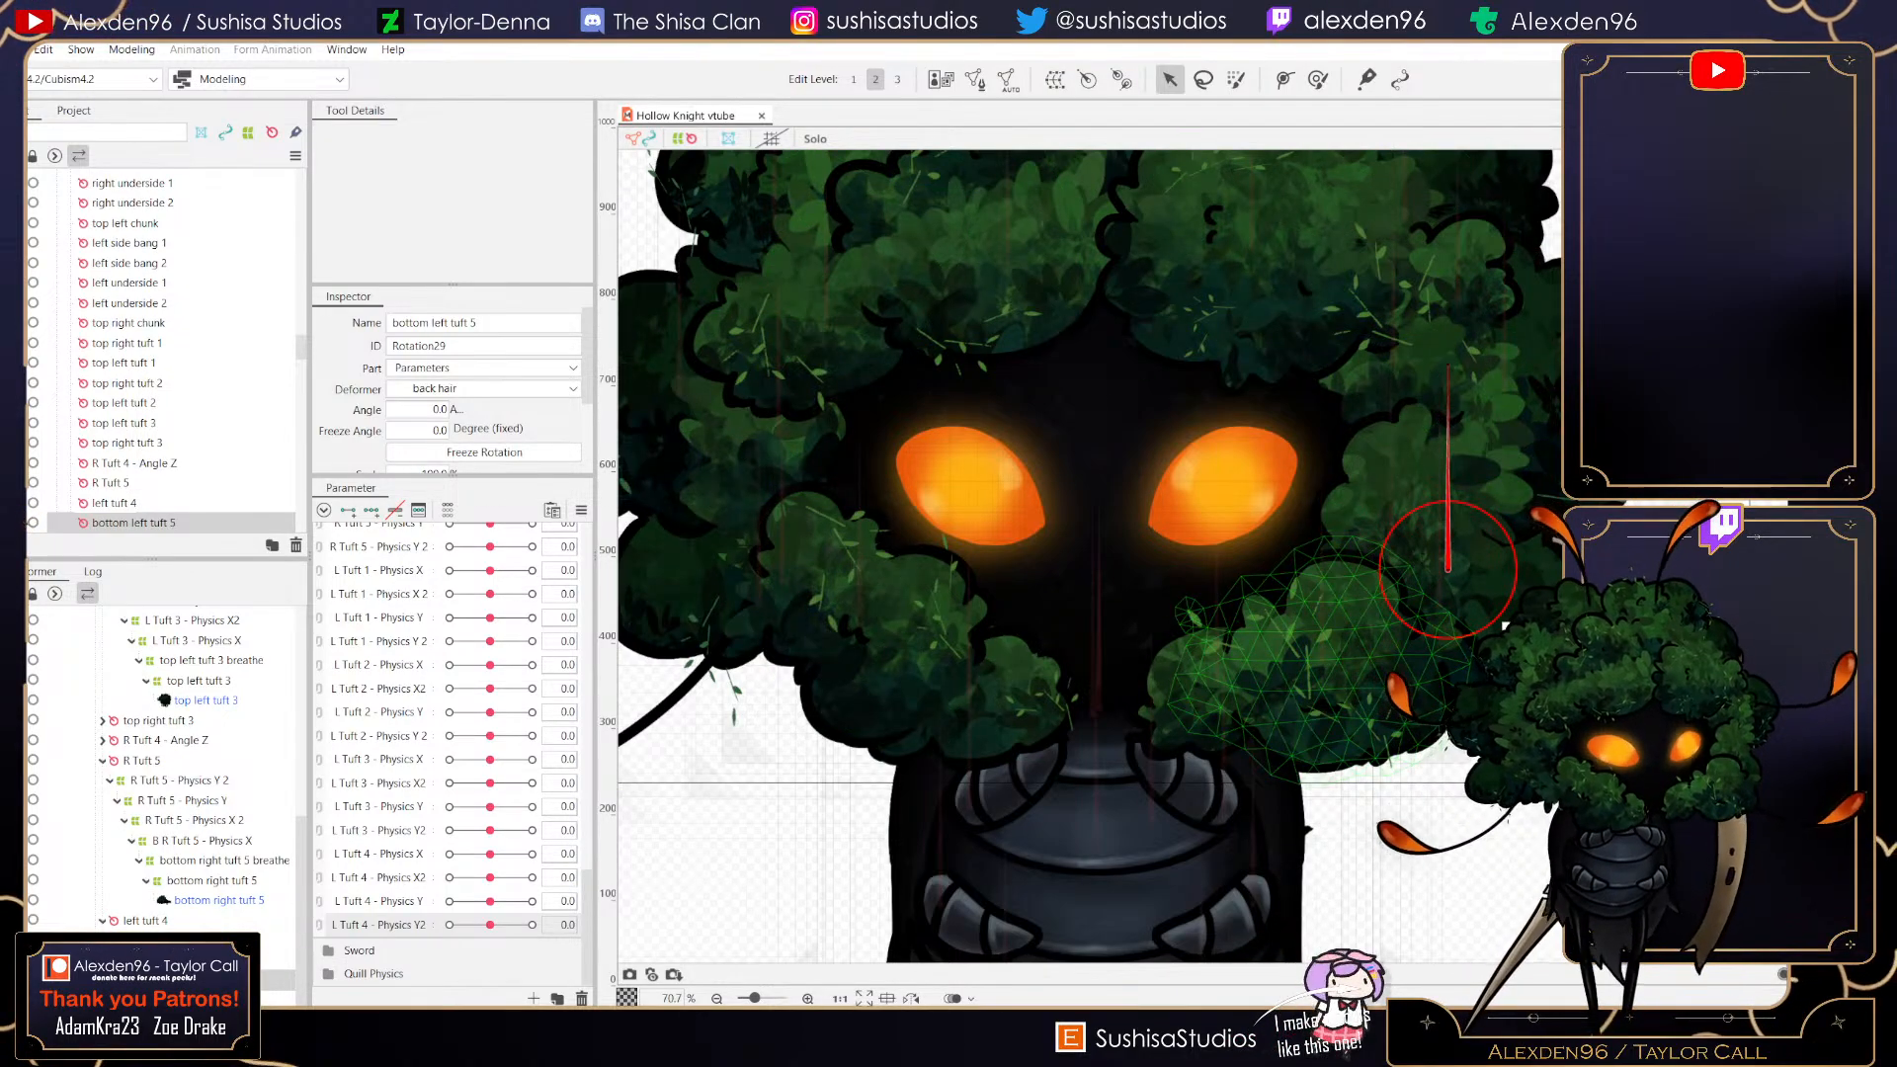
- Select the bottom left tuft 5 breathe deformer and create a parent warp deformer named L Tuft 5 - Physics X in Root Part
{"action": "left_click", "coordinate": [1403, 559]}
{"action": "left_click_drag", "start_coordinate": [1097, 507], "coordinate": [1031, 555]}
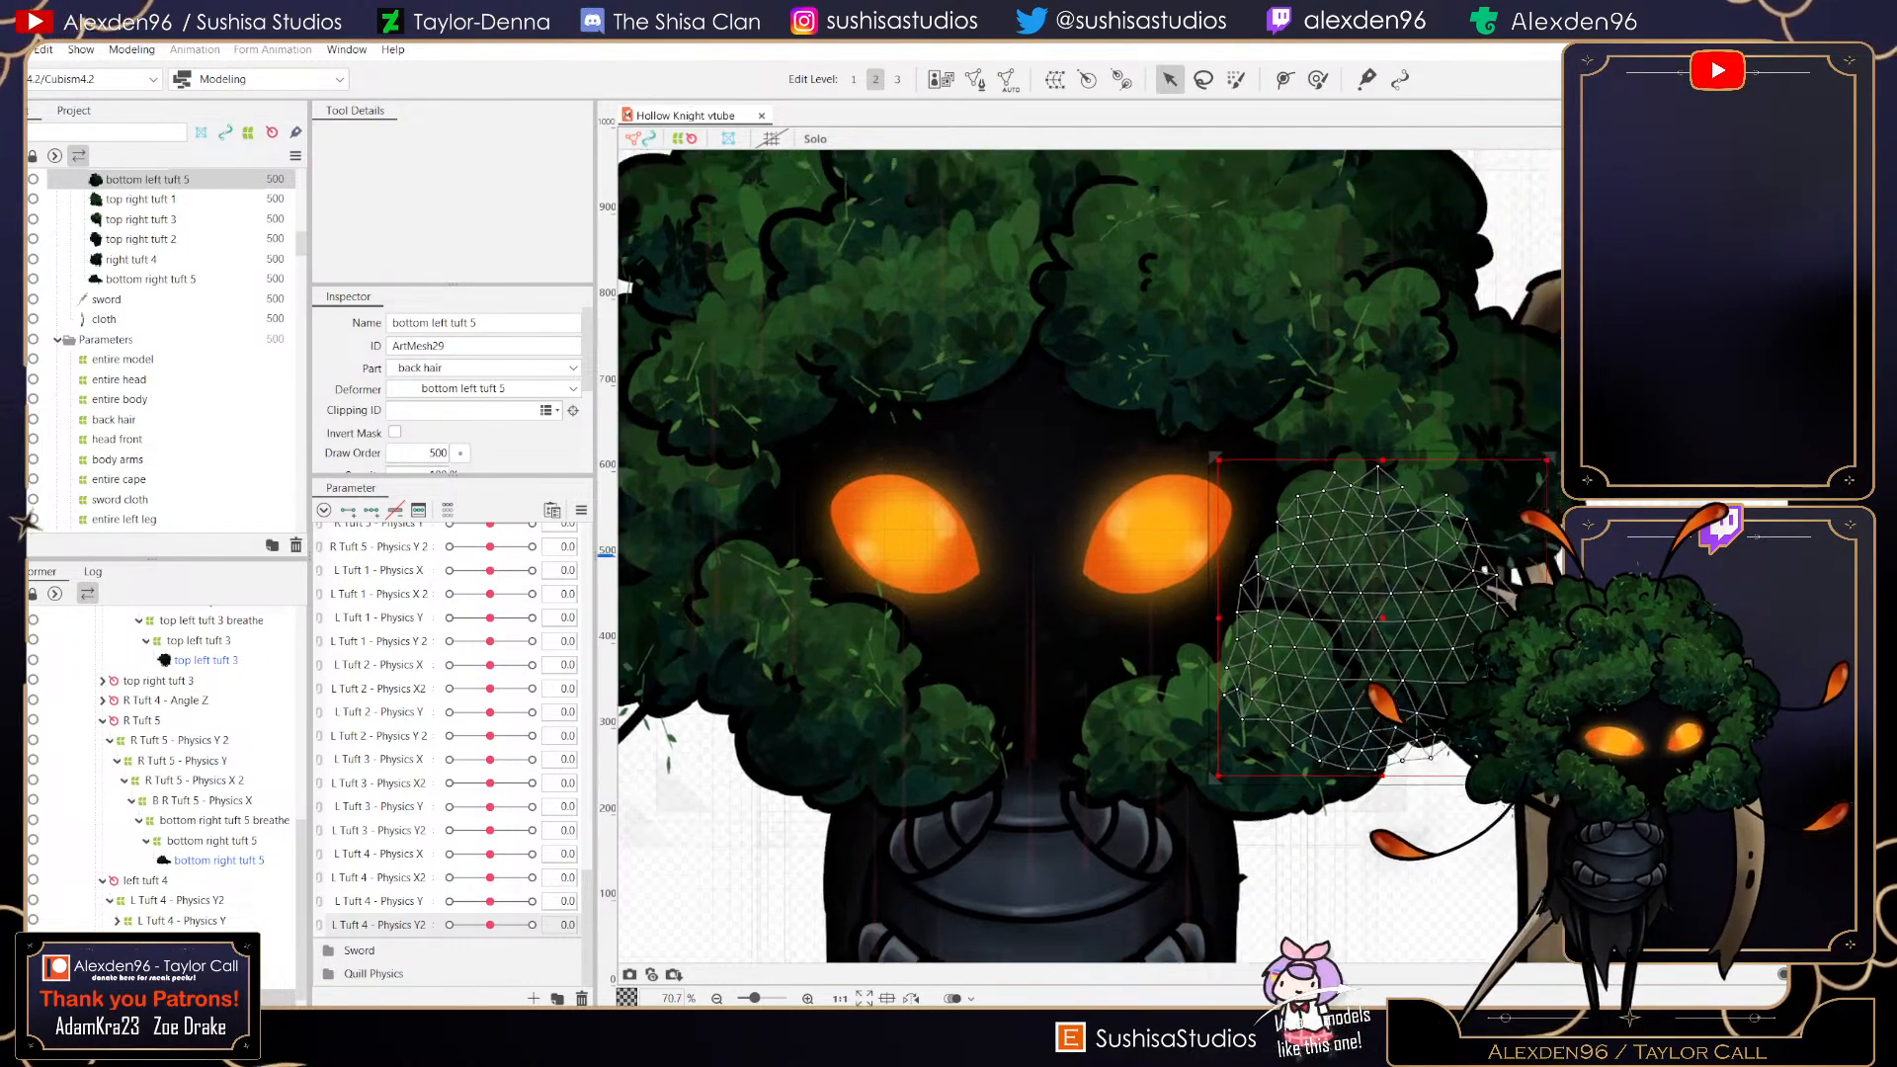
{"action": "left_click_drag", "start_coordinate": [1309, 415], "coordinate": [1236, 576]}
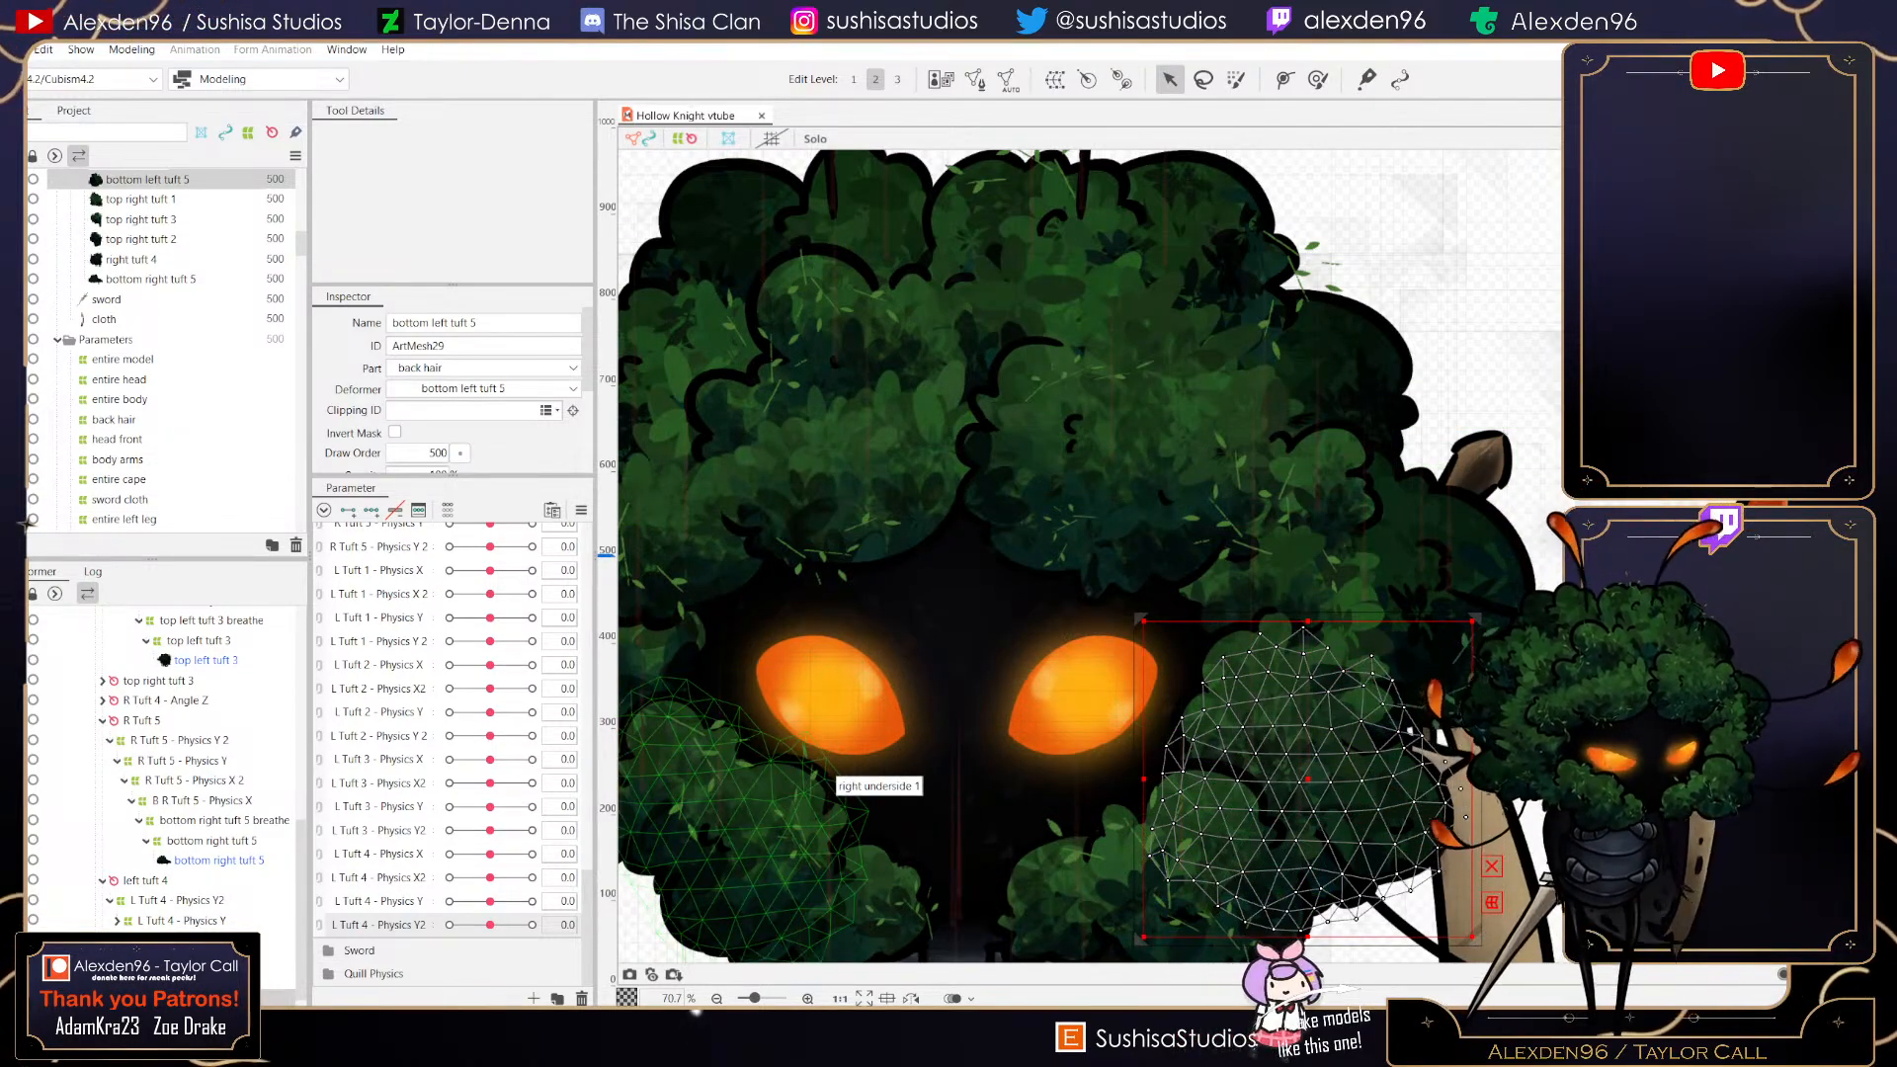
{"action": "scroll", "coordinate": [166, 771], "scroll_direction": "down", "scroll_amount": 1}
{"action": "left_click", "coordinate": [208, 940]}
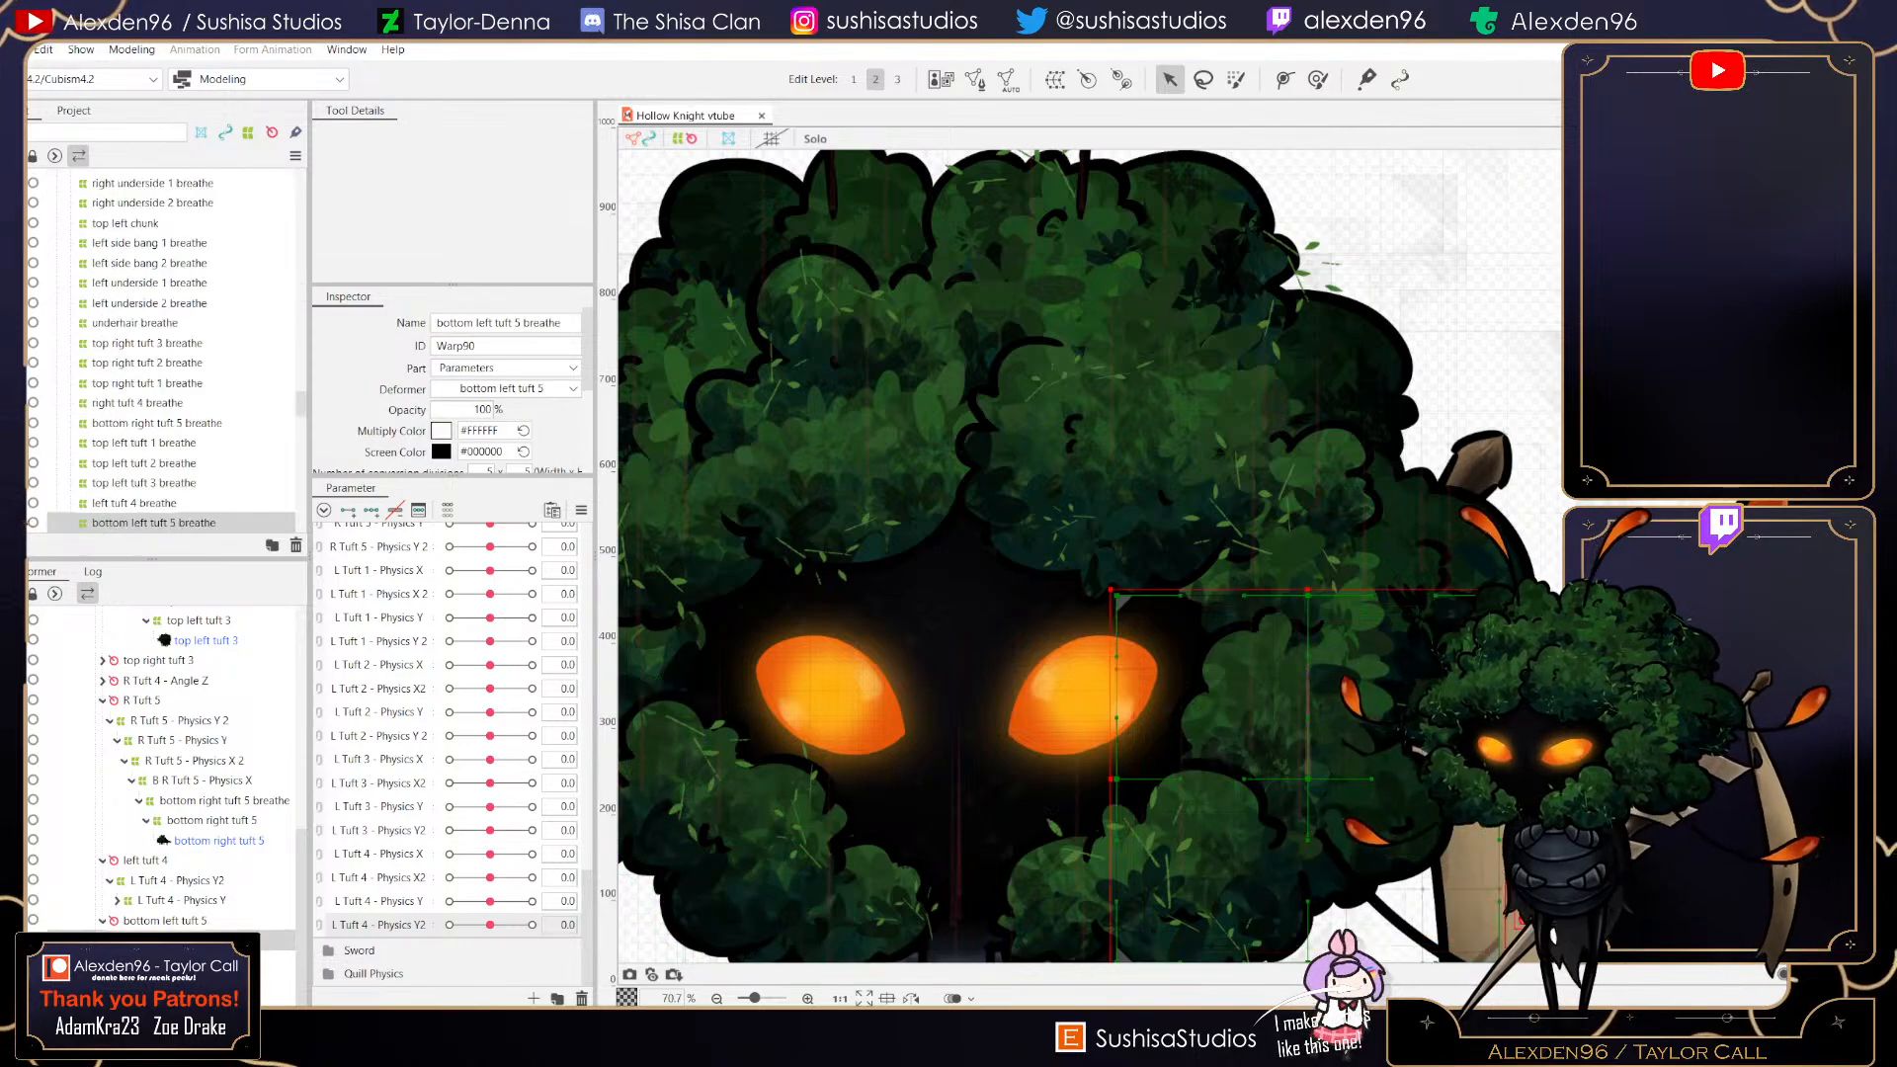
{"action": "left_click", "coordinate": [1055, 79]}
{"action": "left_click", "coordinate": [976, 394]}
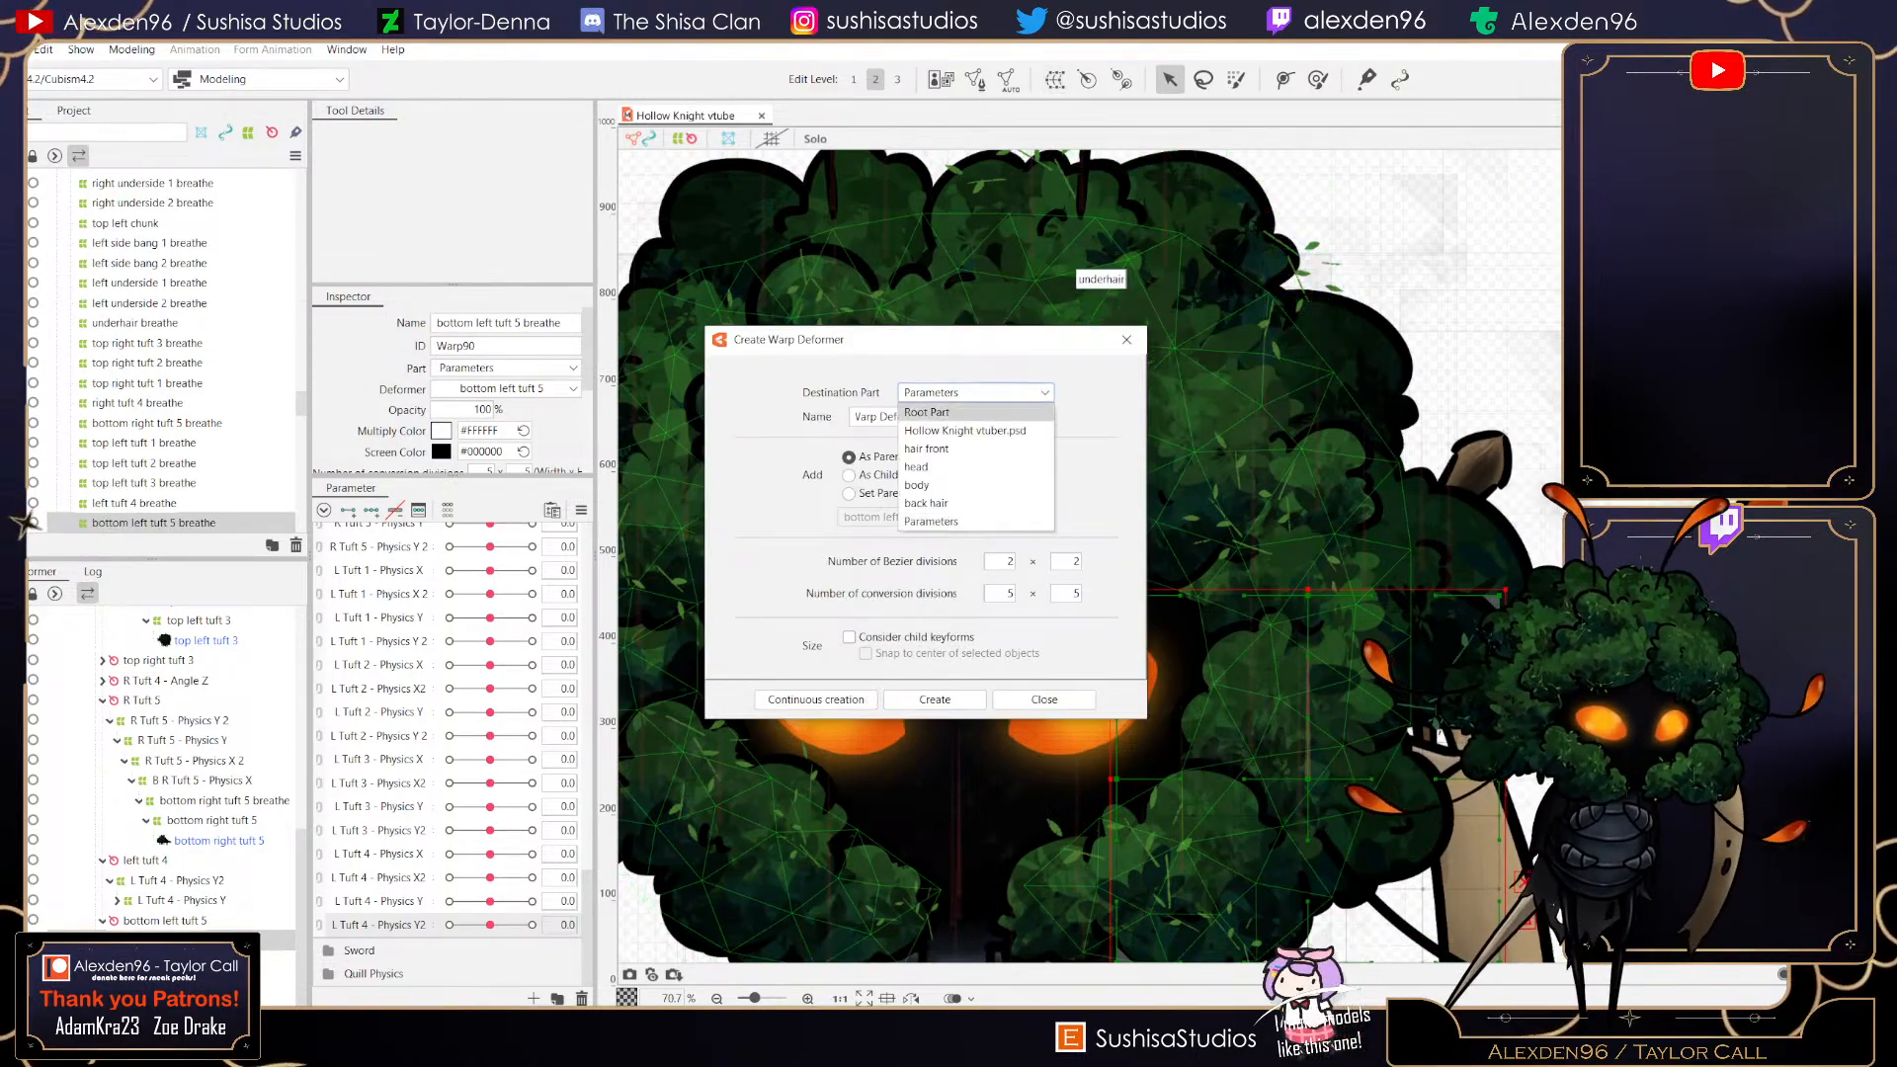
{"action": "left_click", "coordinate": [949, 411]}
{"action": "triple_click", "coordinate": [925, 417]}
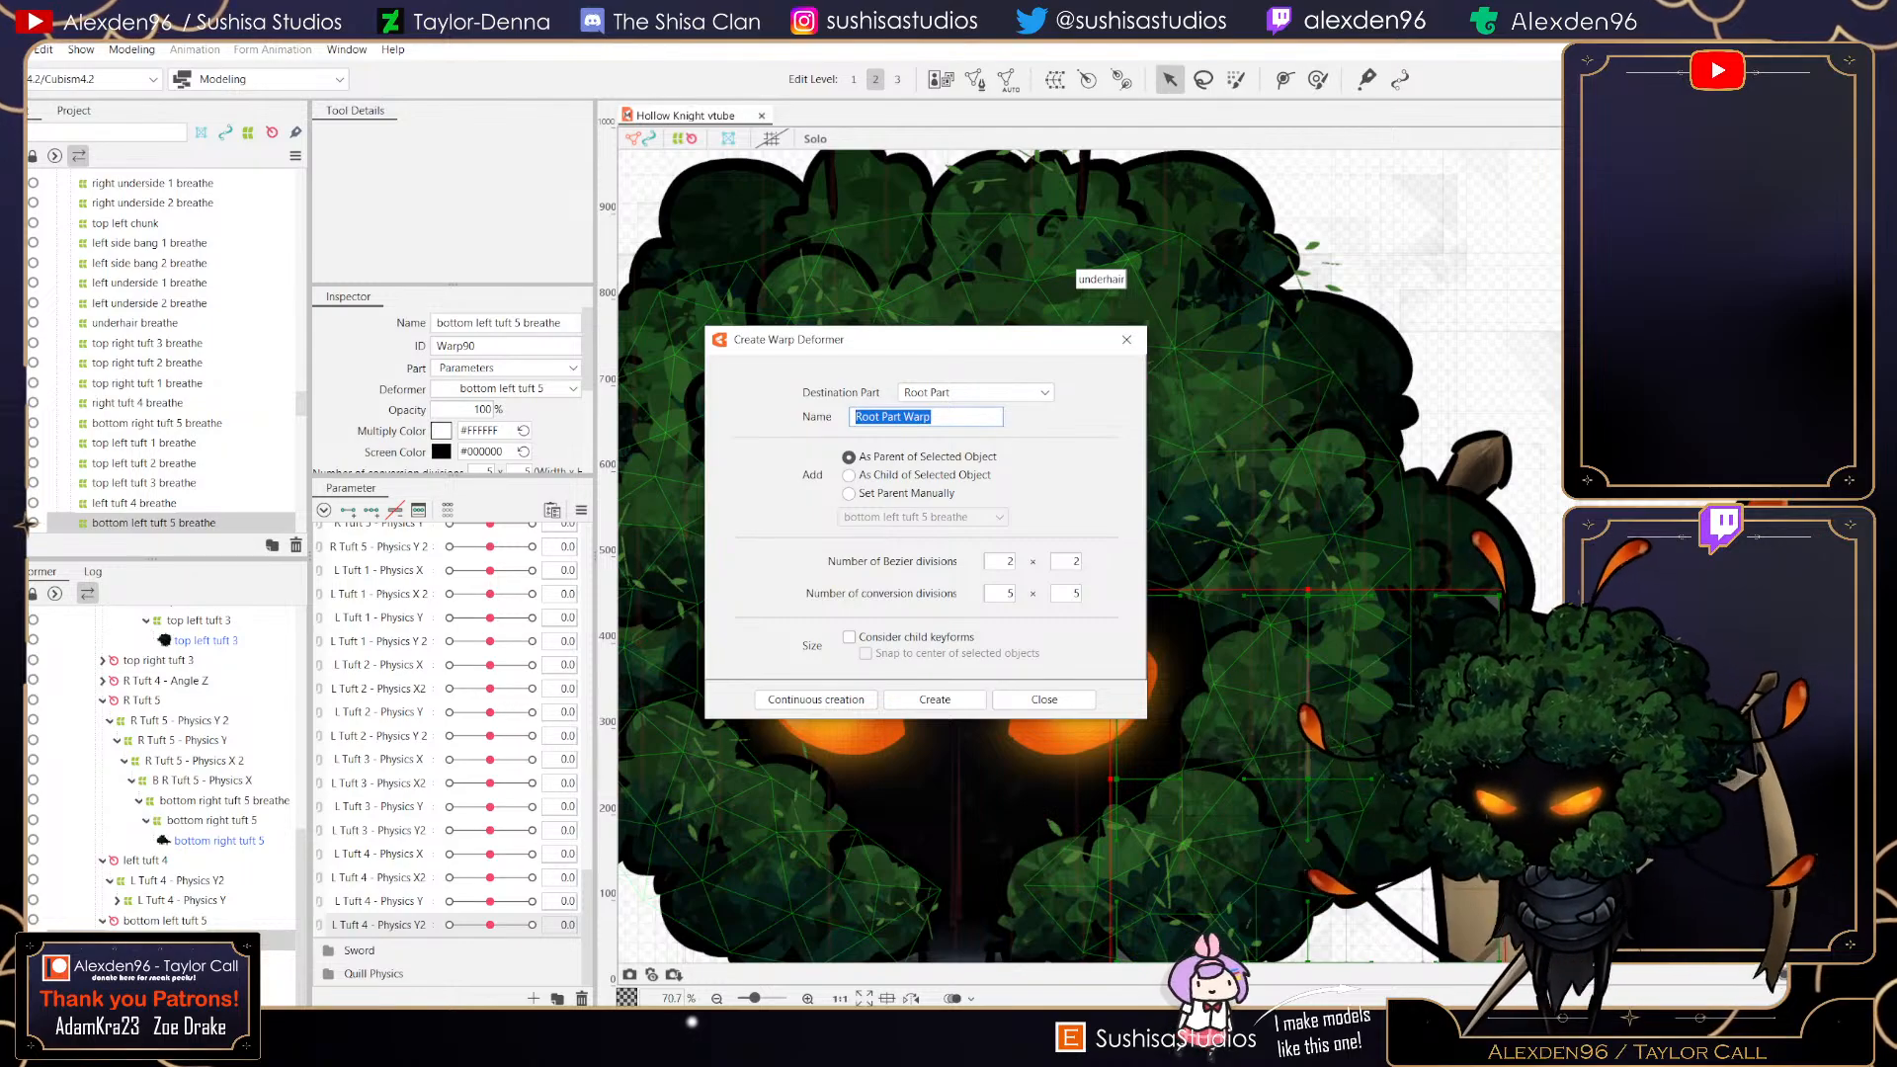
{"action": "type", "text": "l"}
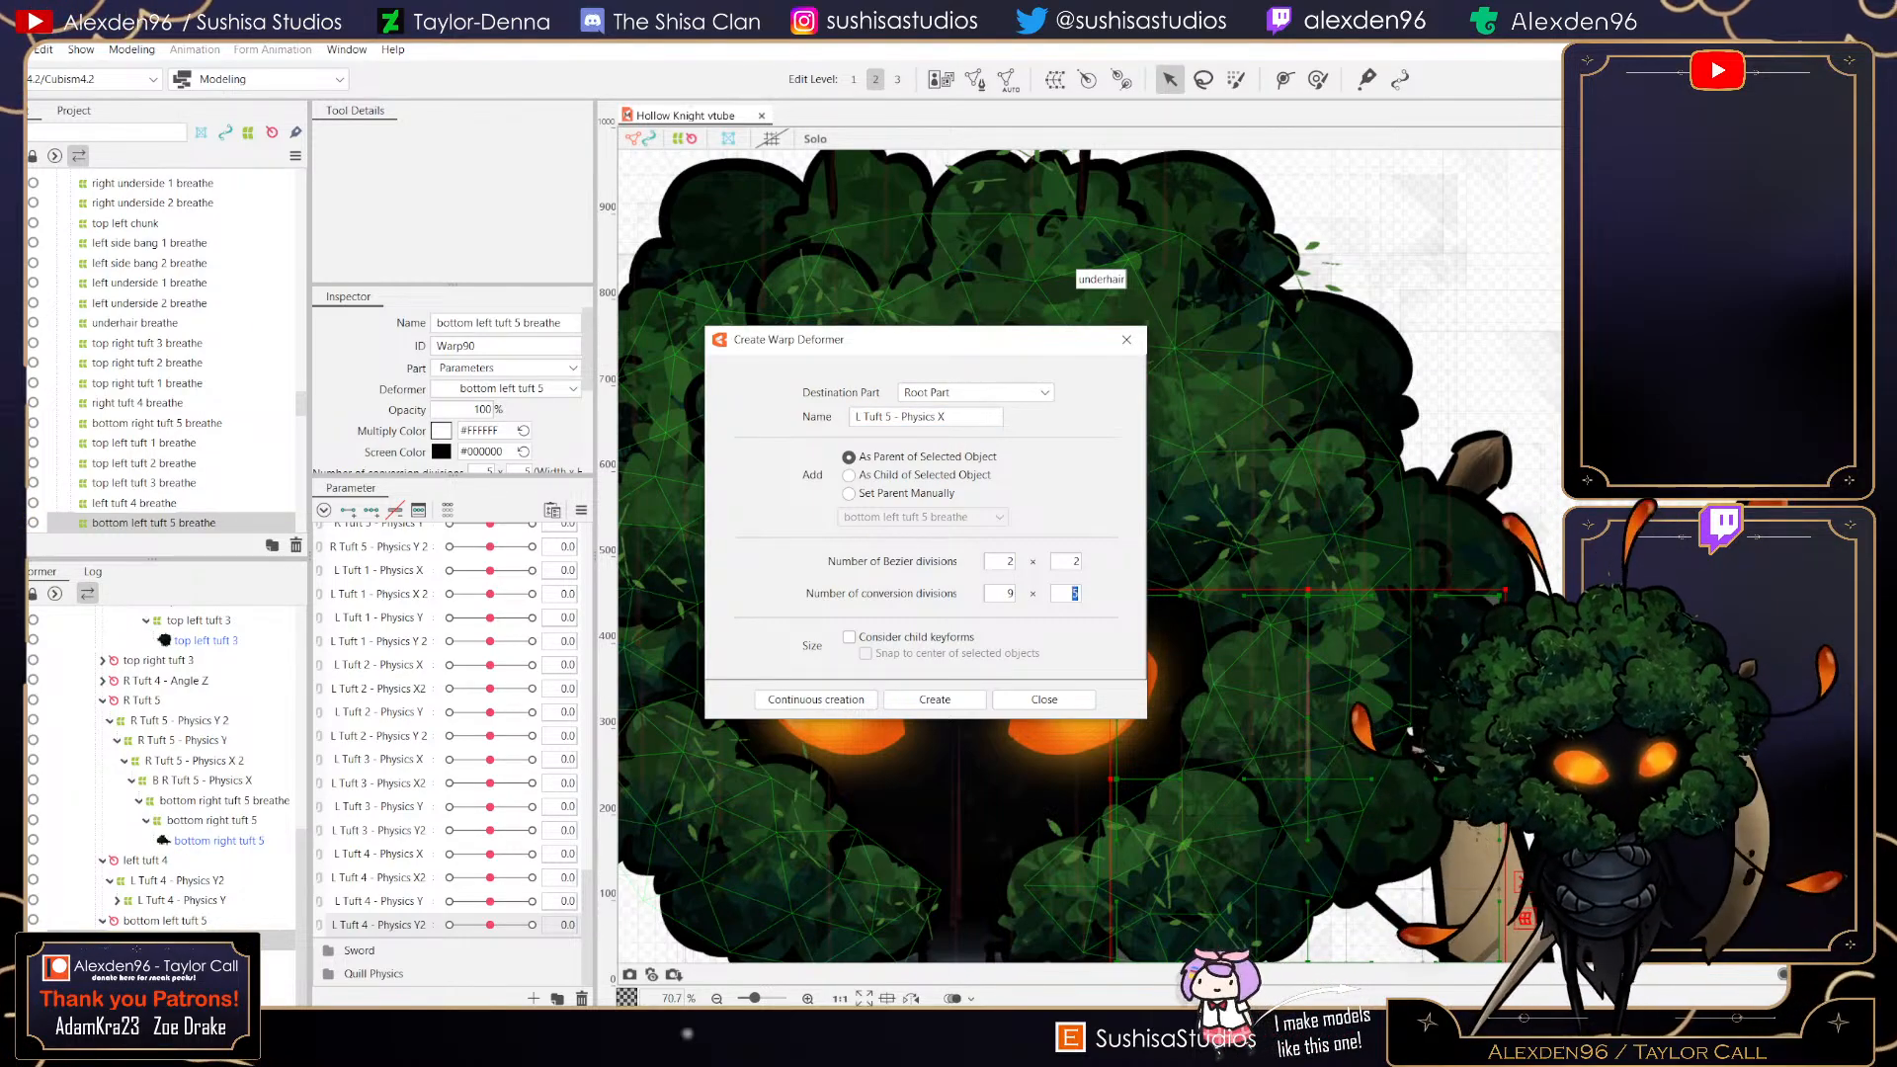
{"action": "left_click", "coordinate": [935, 699]}
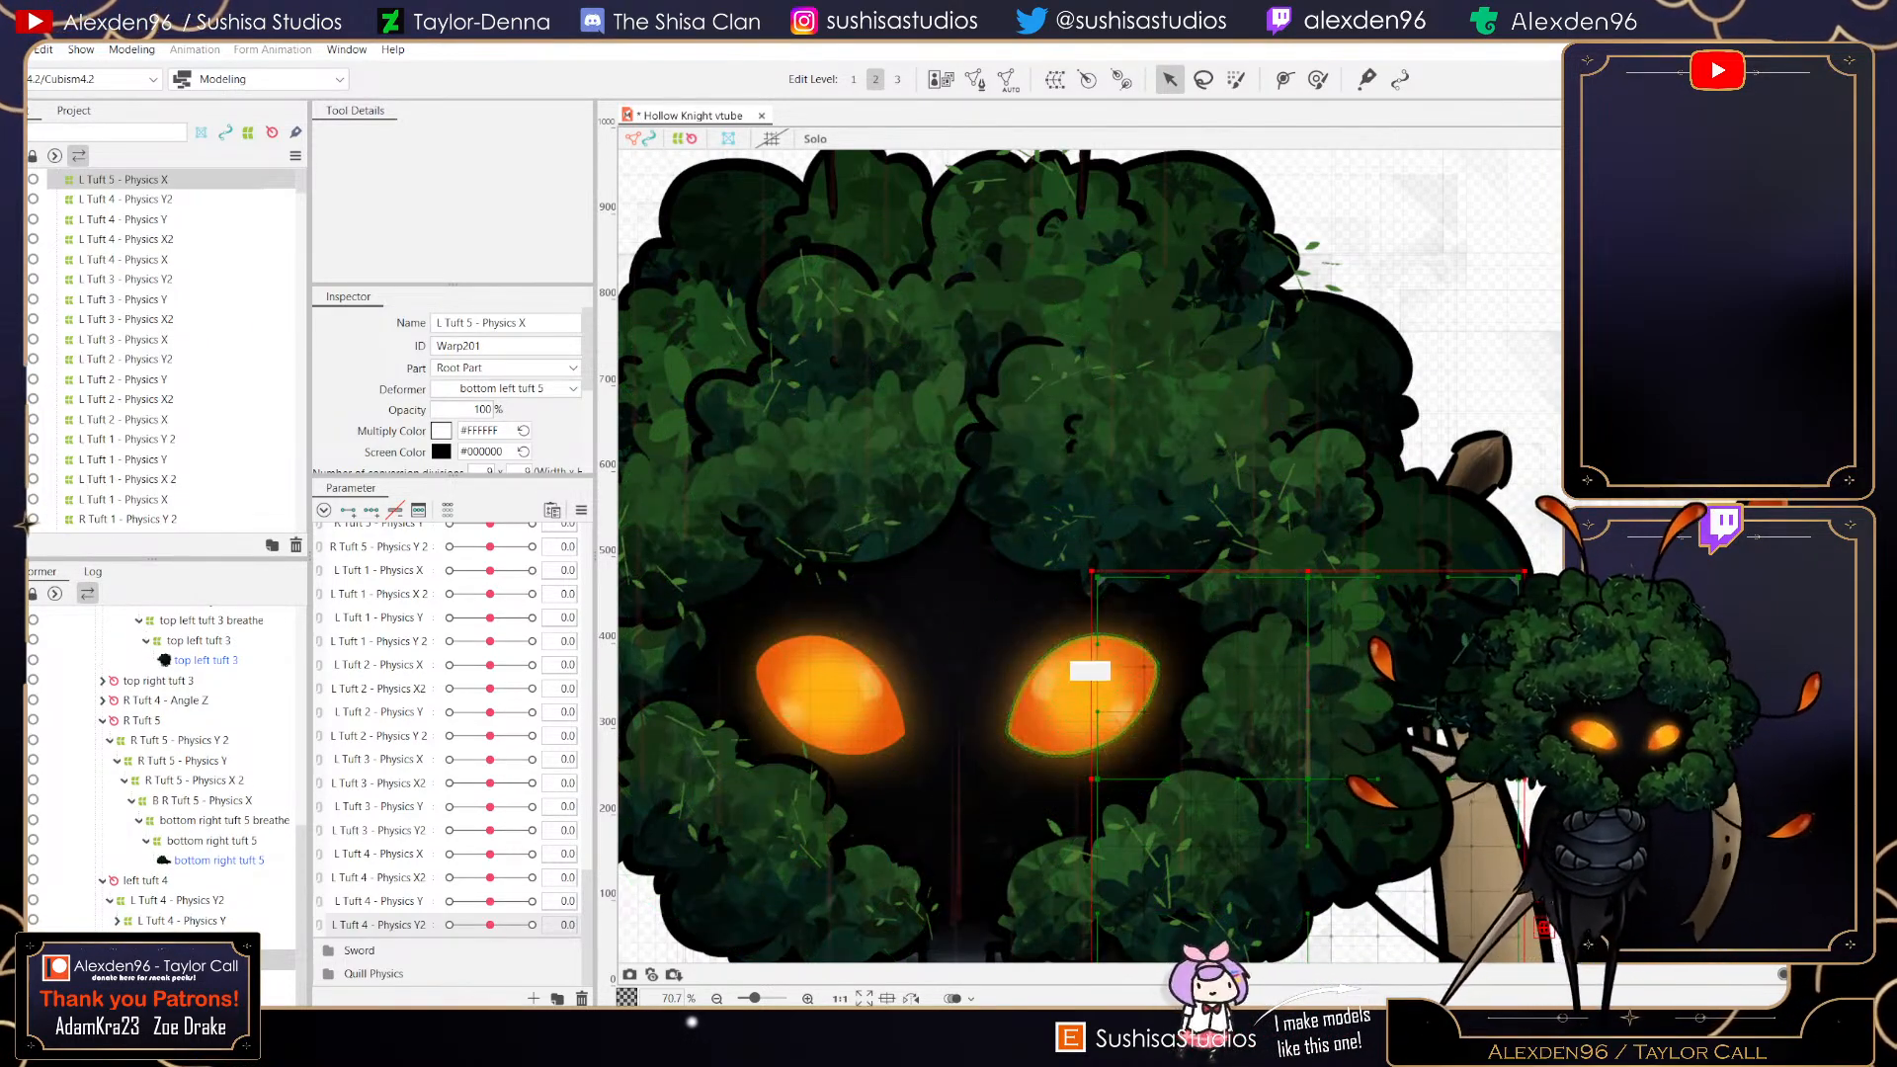
- Resize the L Tuft 5 - Physics X warp deformer to fit around the tuft, then save the project
{"action": "left_click_drag", "start_coordinate": [1055, 650], "coordinate": [925, 436]}
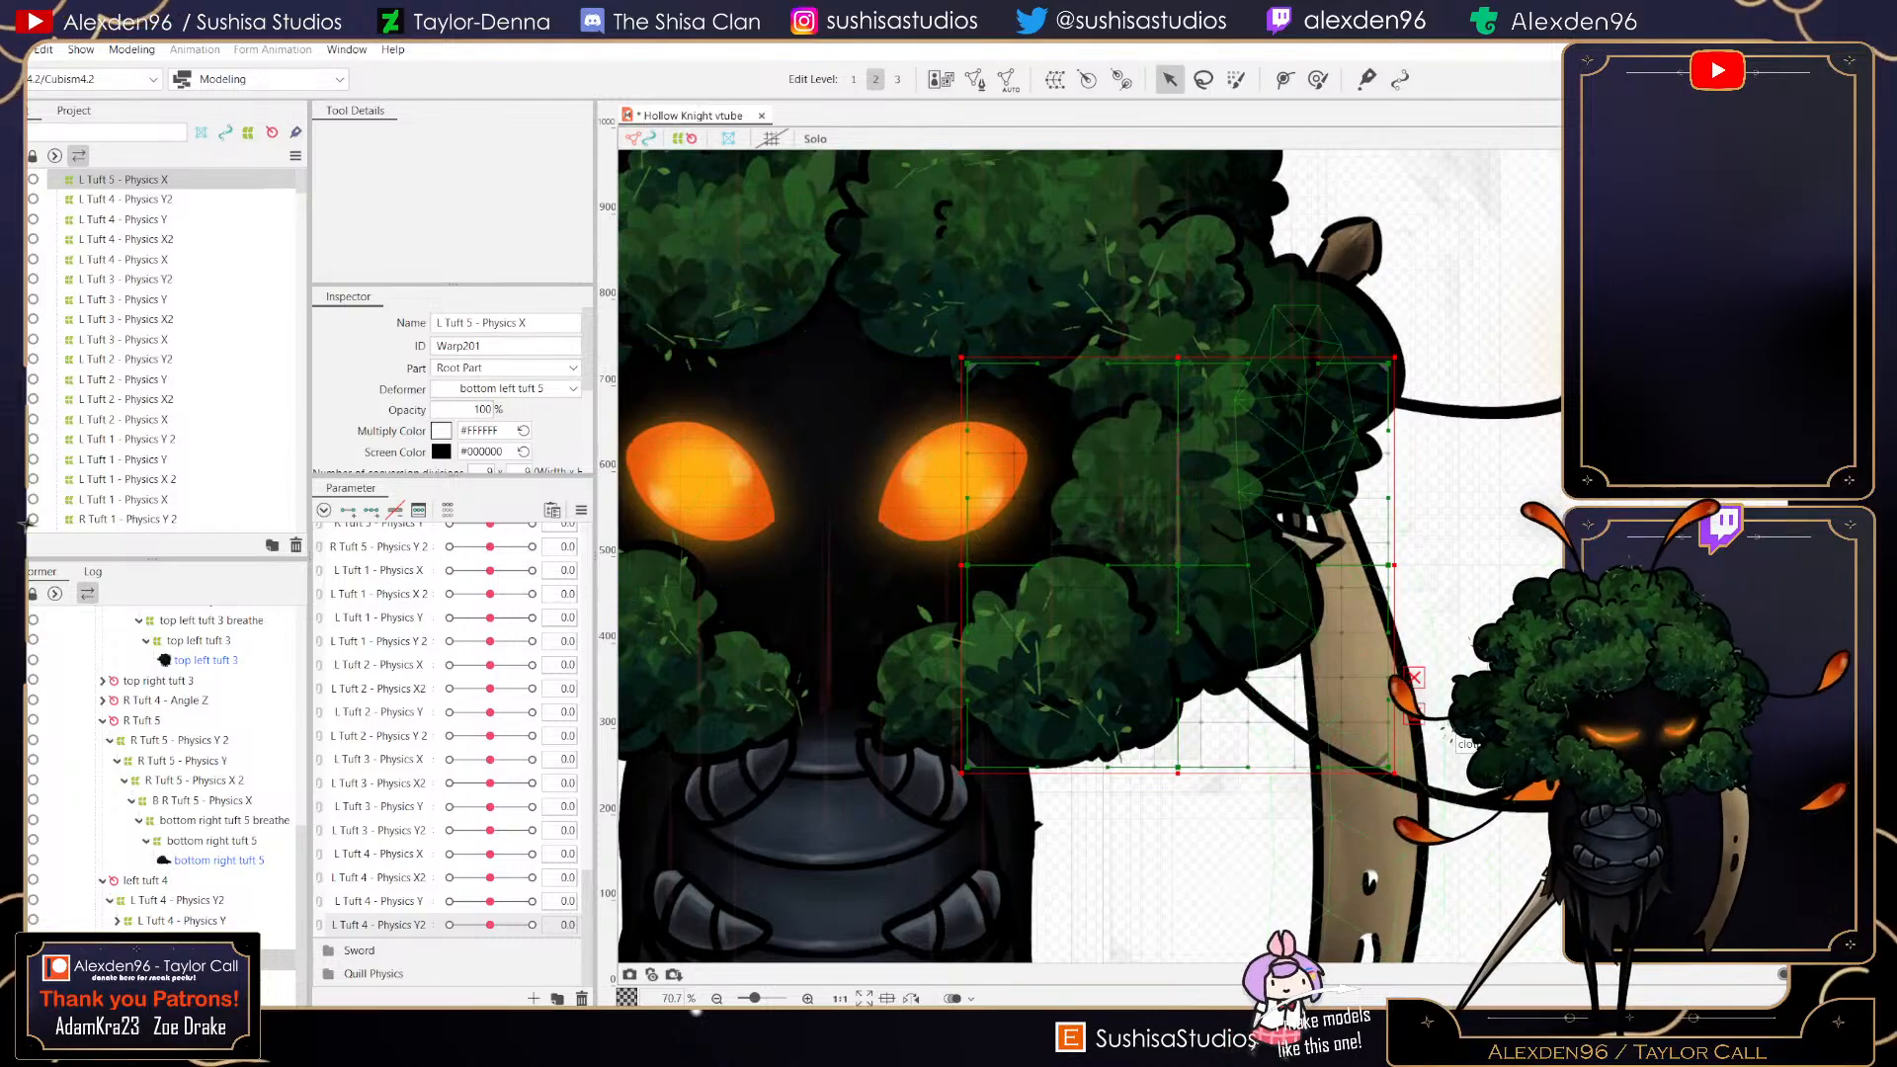
{"action": "left_click_drag", "start_coordinate": [1395, 774], "coordinate": [1339, 711]}
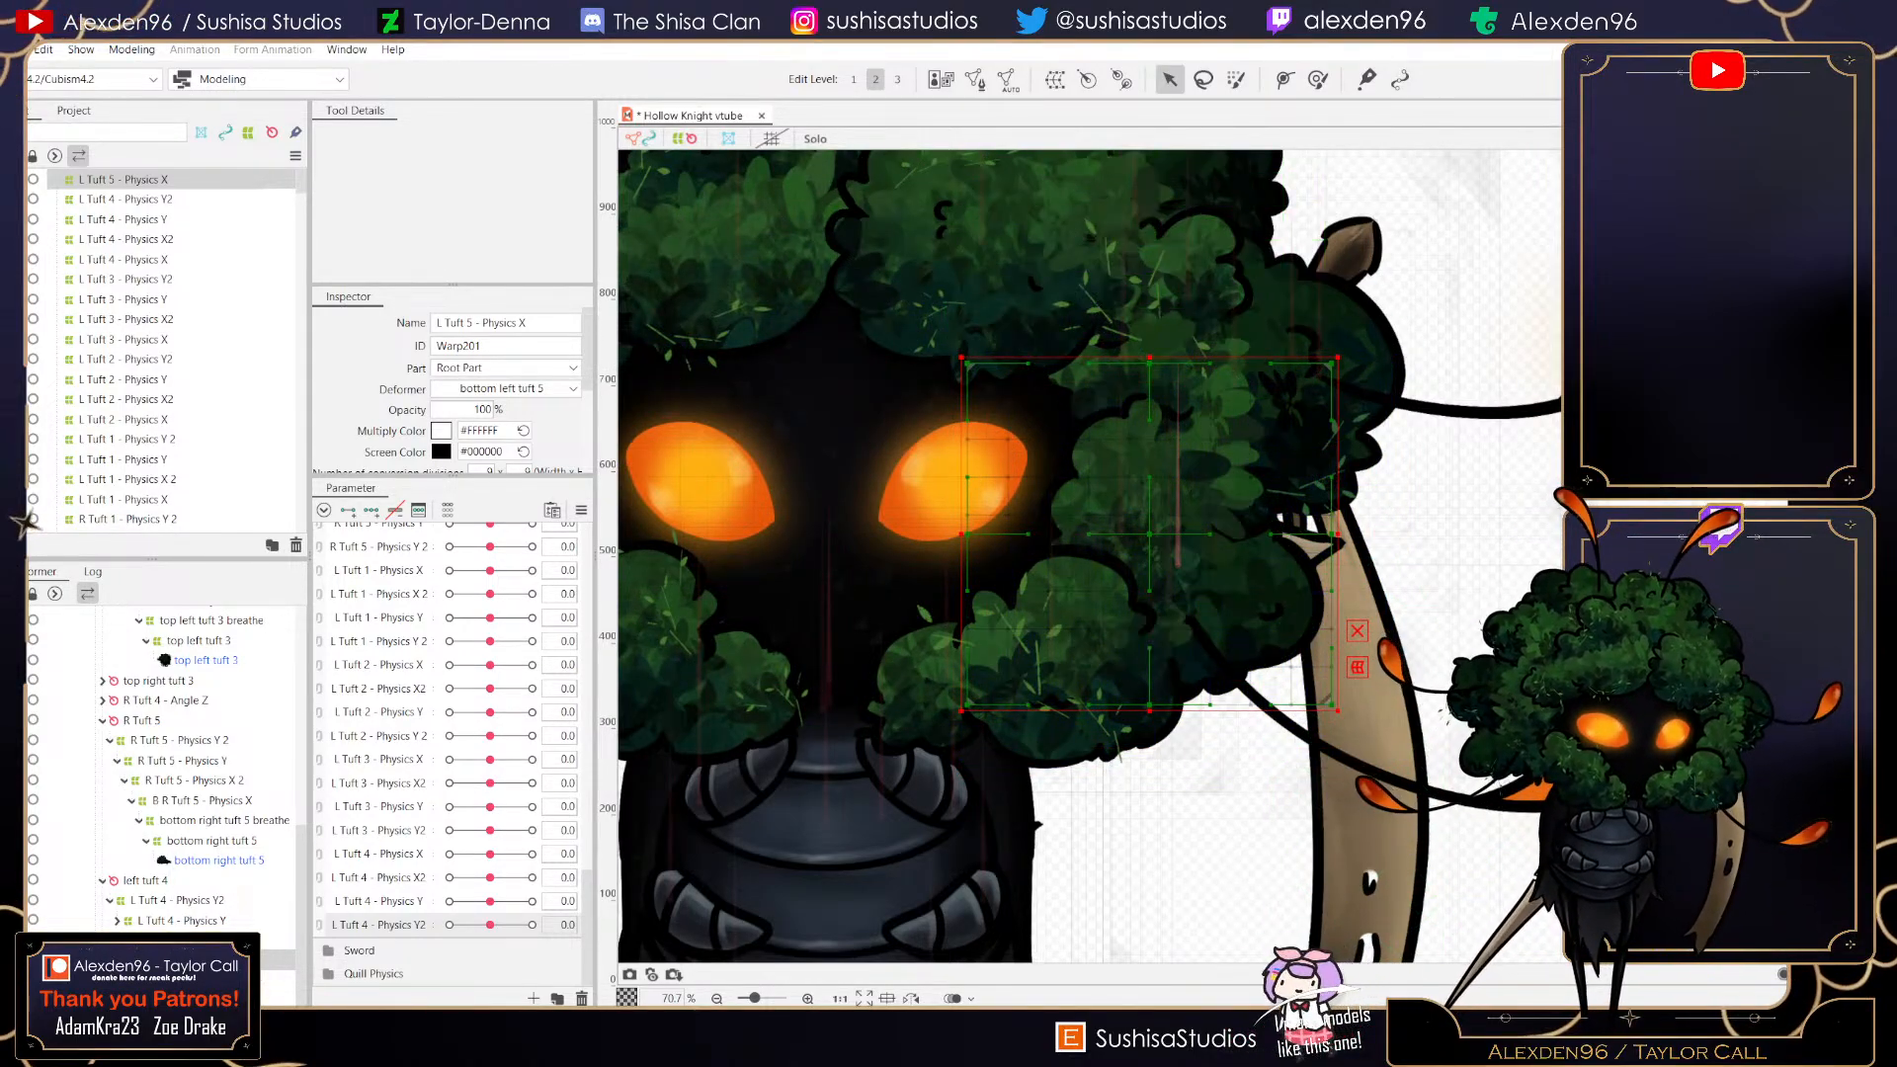
{"action": "left_click_drag", "start_coordinate": [961, 357], "coordinate": [1008, 428]}
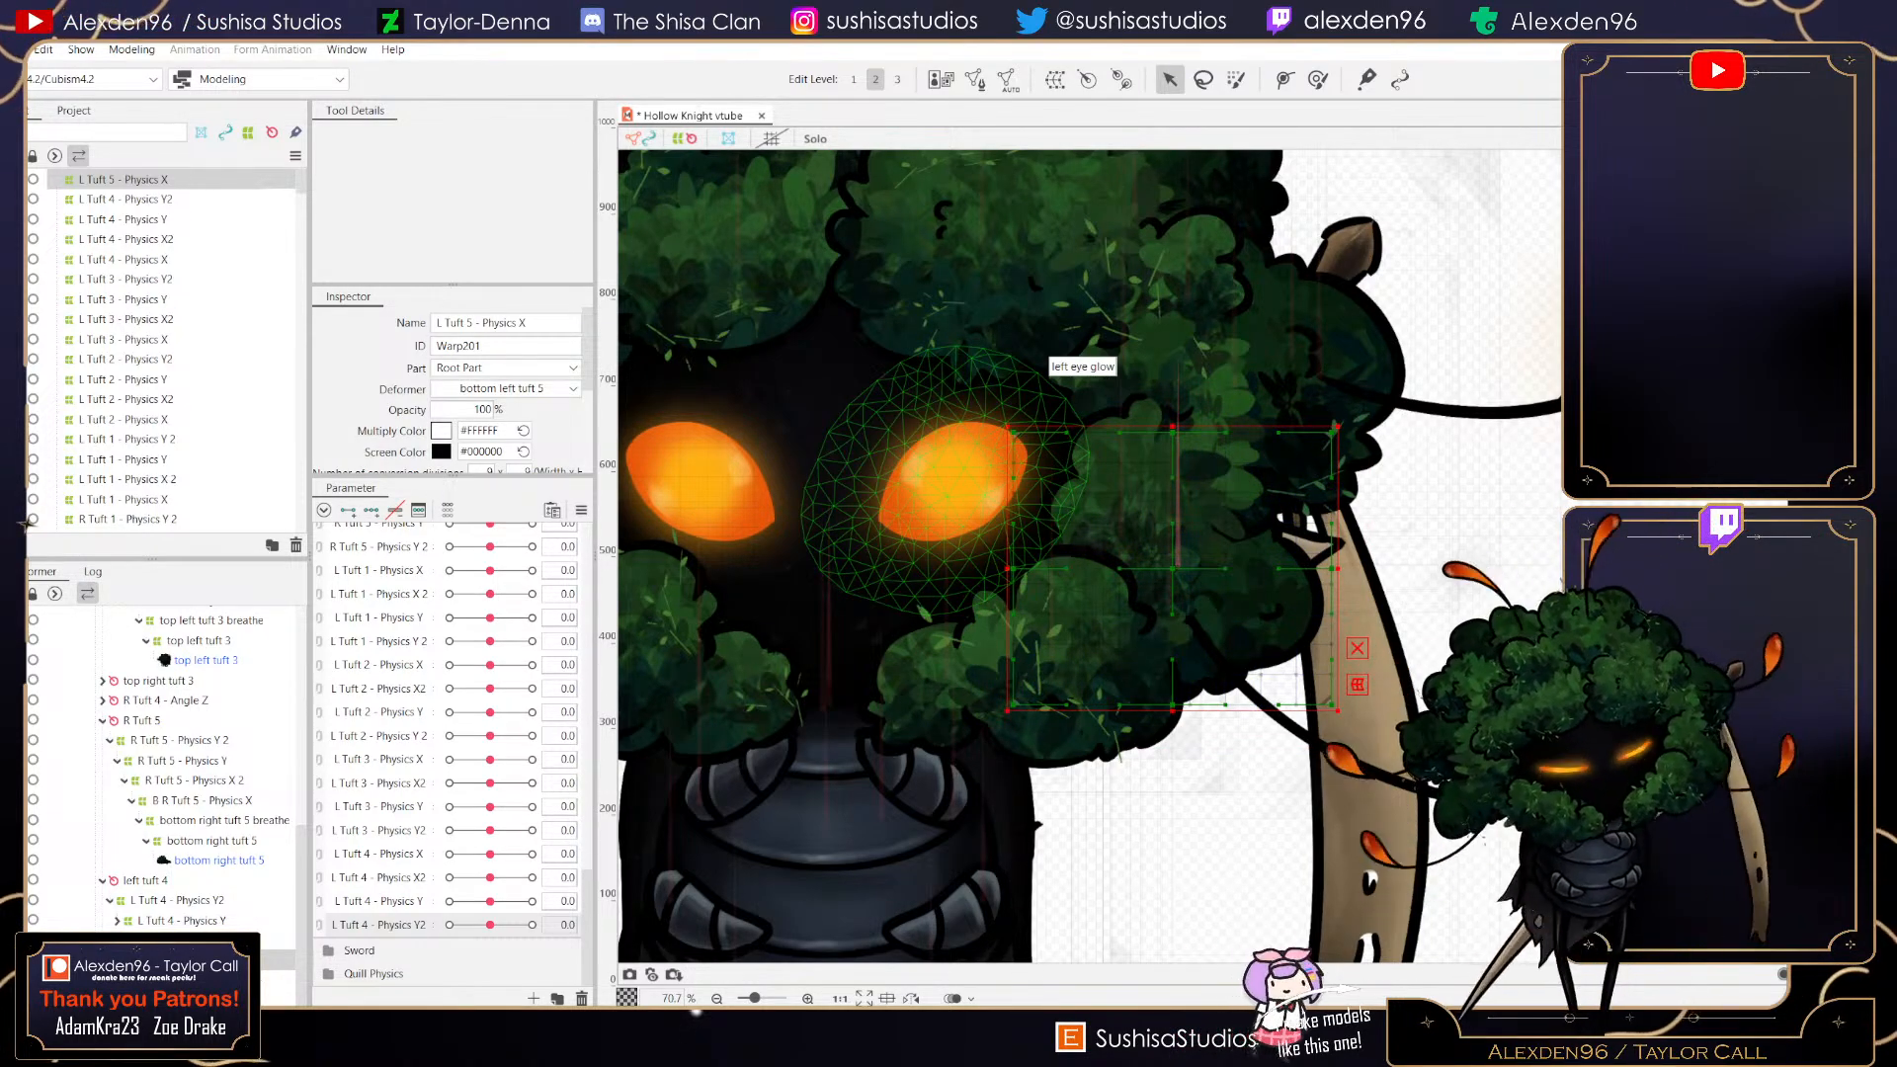
{"action": "left_click", "coordinate": [13, 50]}
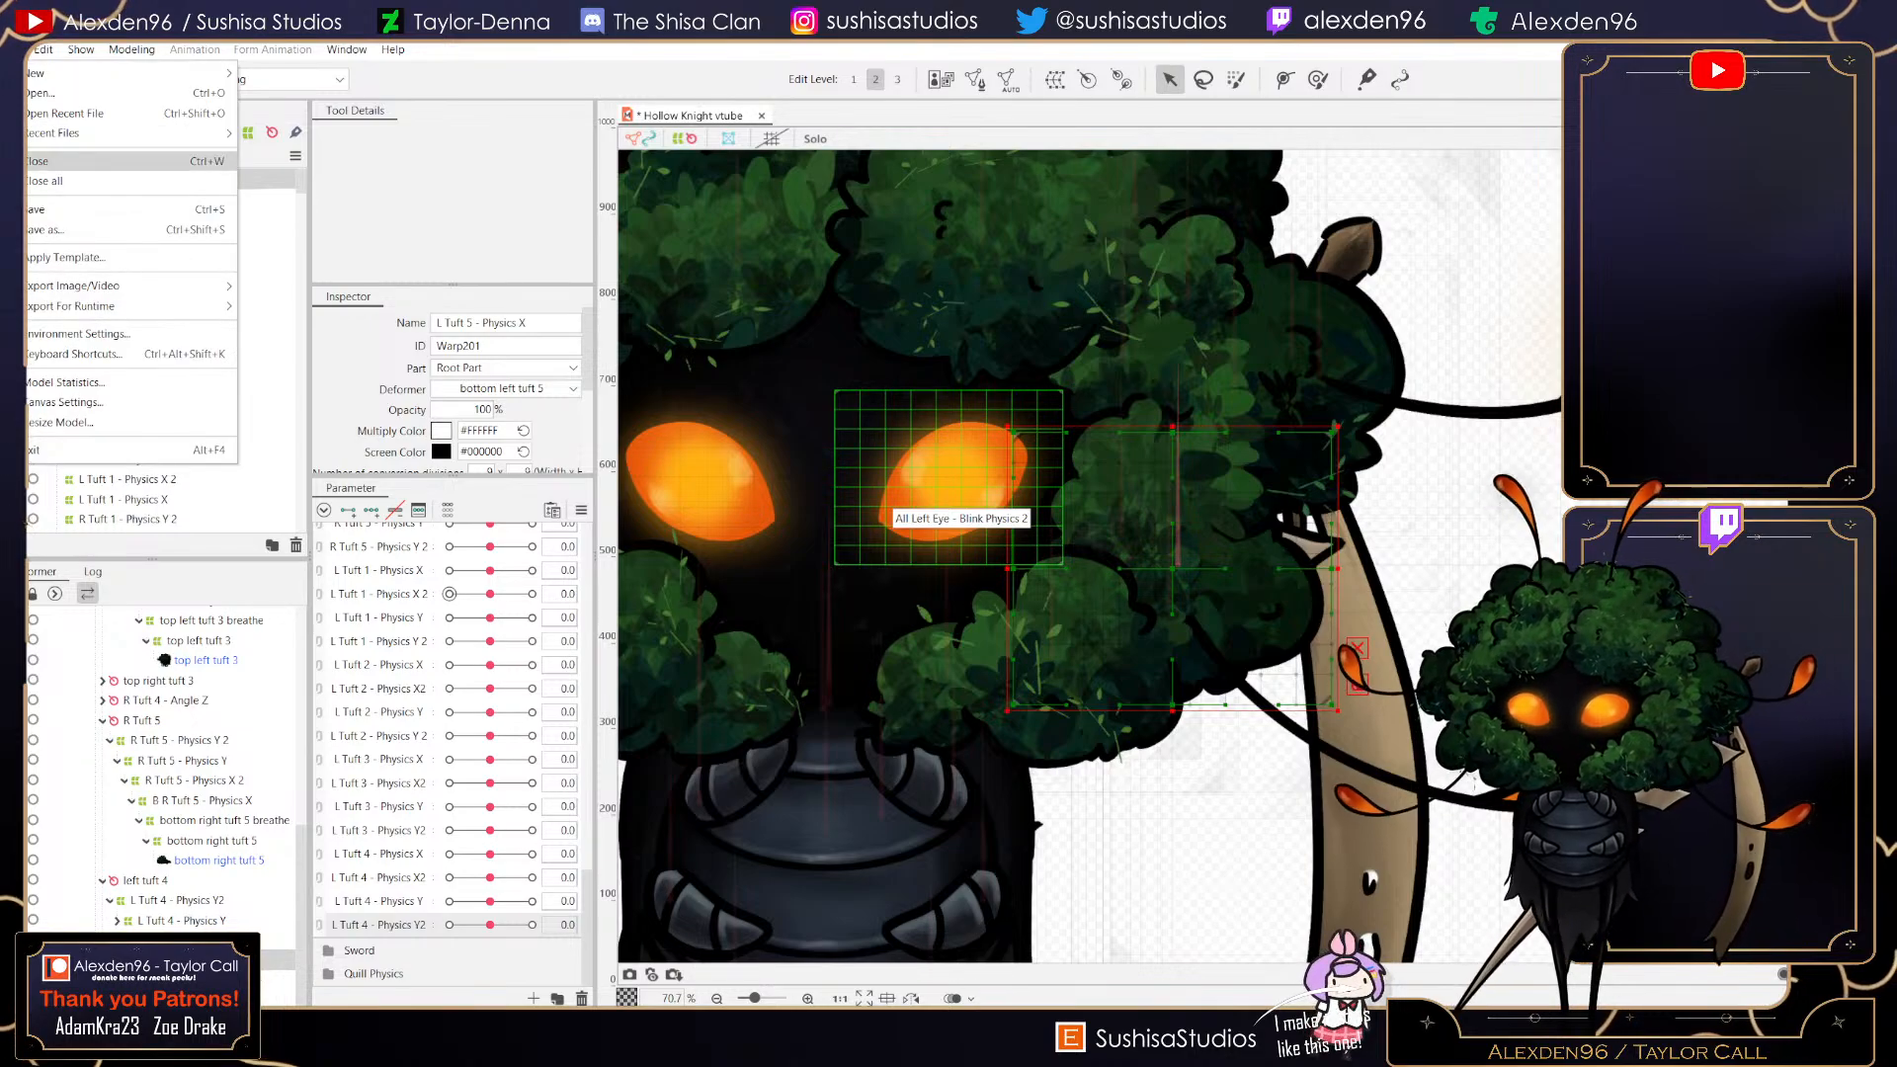
{"action": "left_click", "coordinate": [59, 210]}
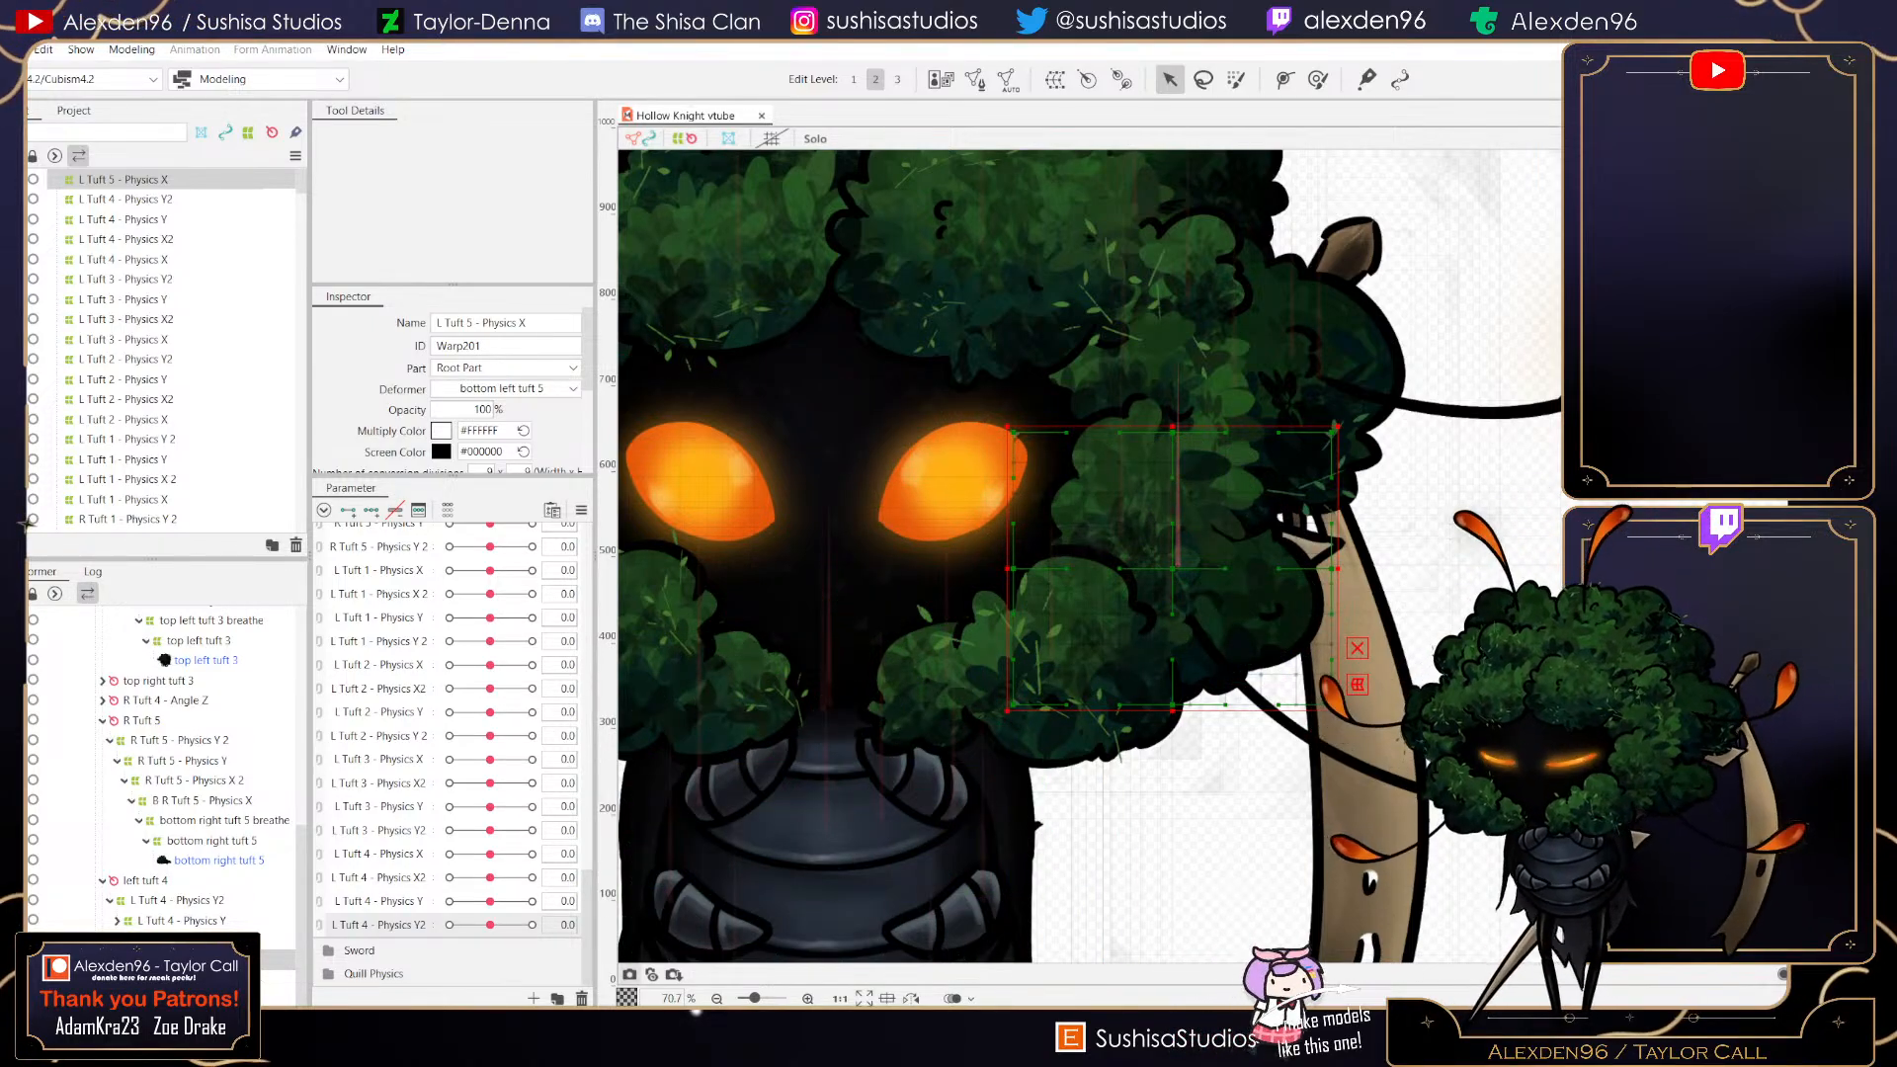
- Create a new parameter named L Tuft 5 - Physics X and add three keys to it for the selected deformer
{"action": "left_click", "coordinate": [533, 998]}
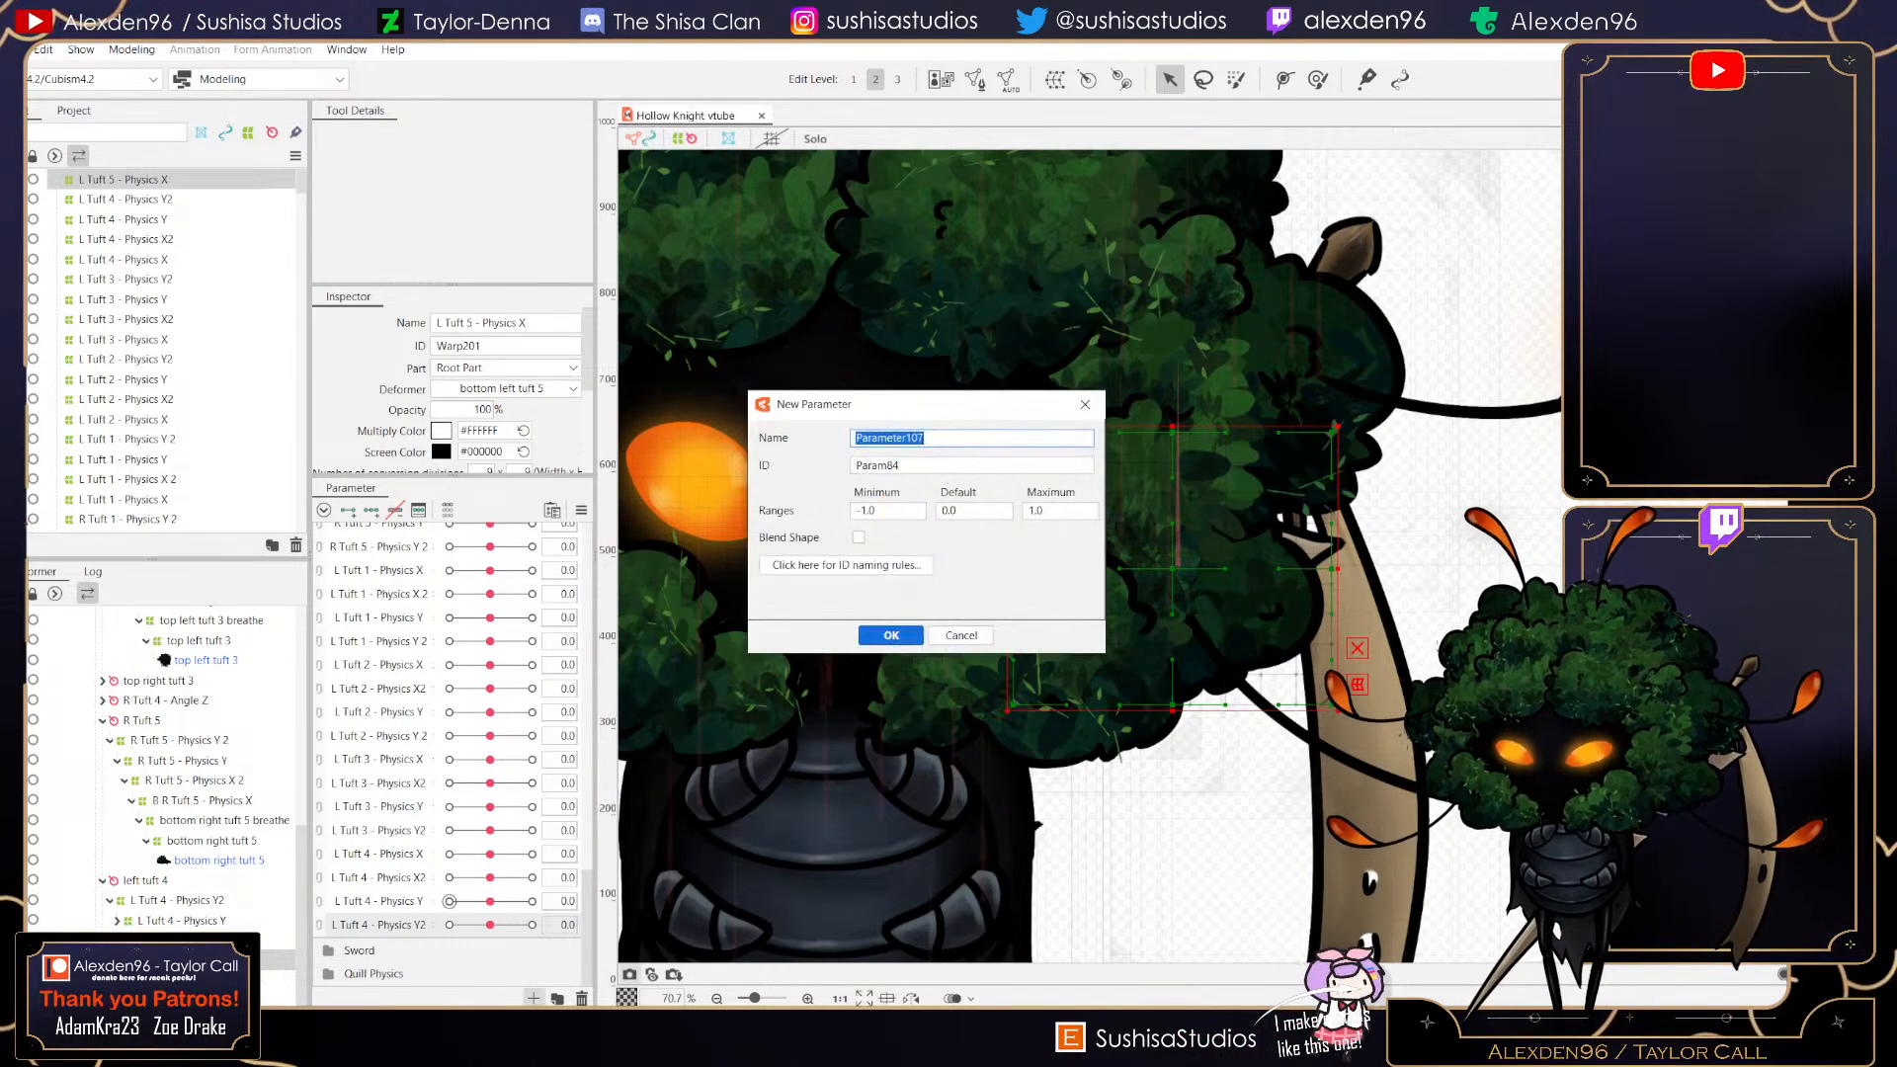
{"action": "type", "text": "L Tuft"}
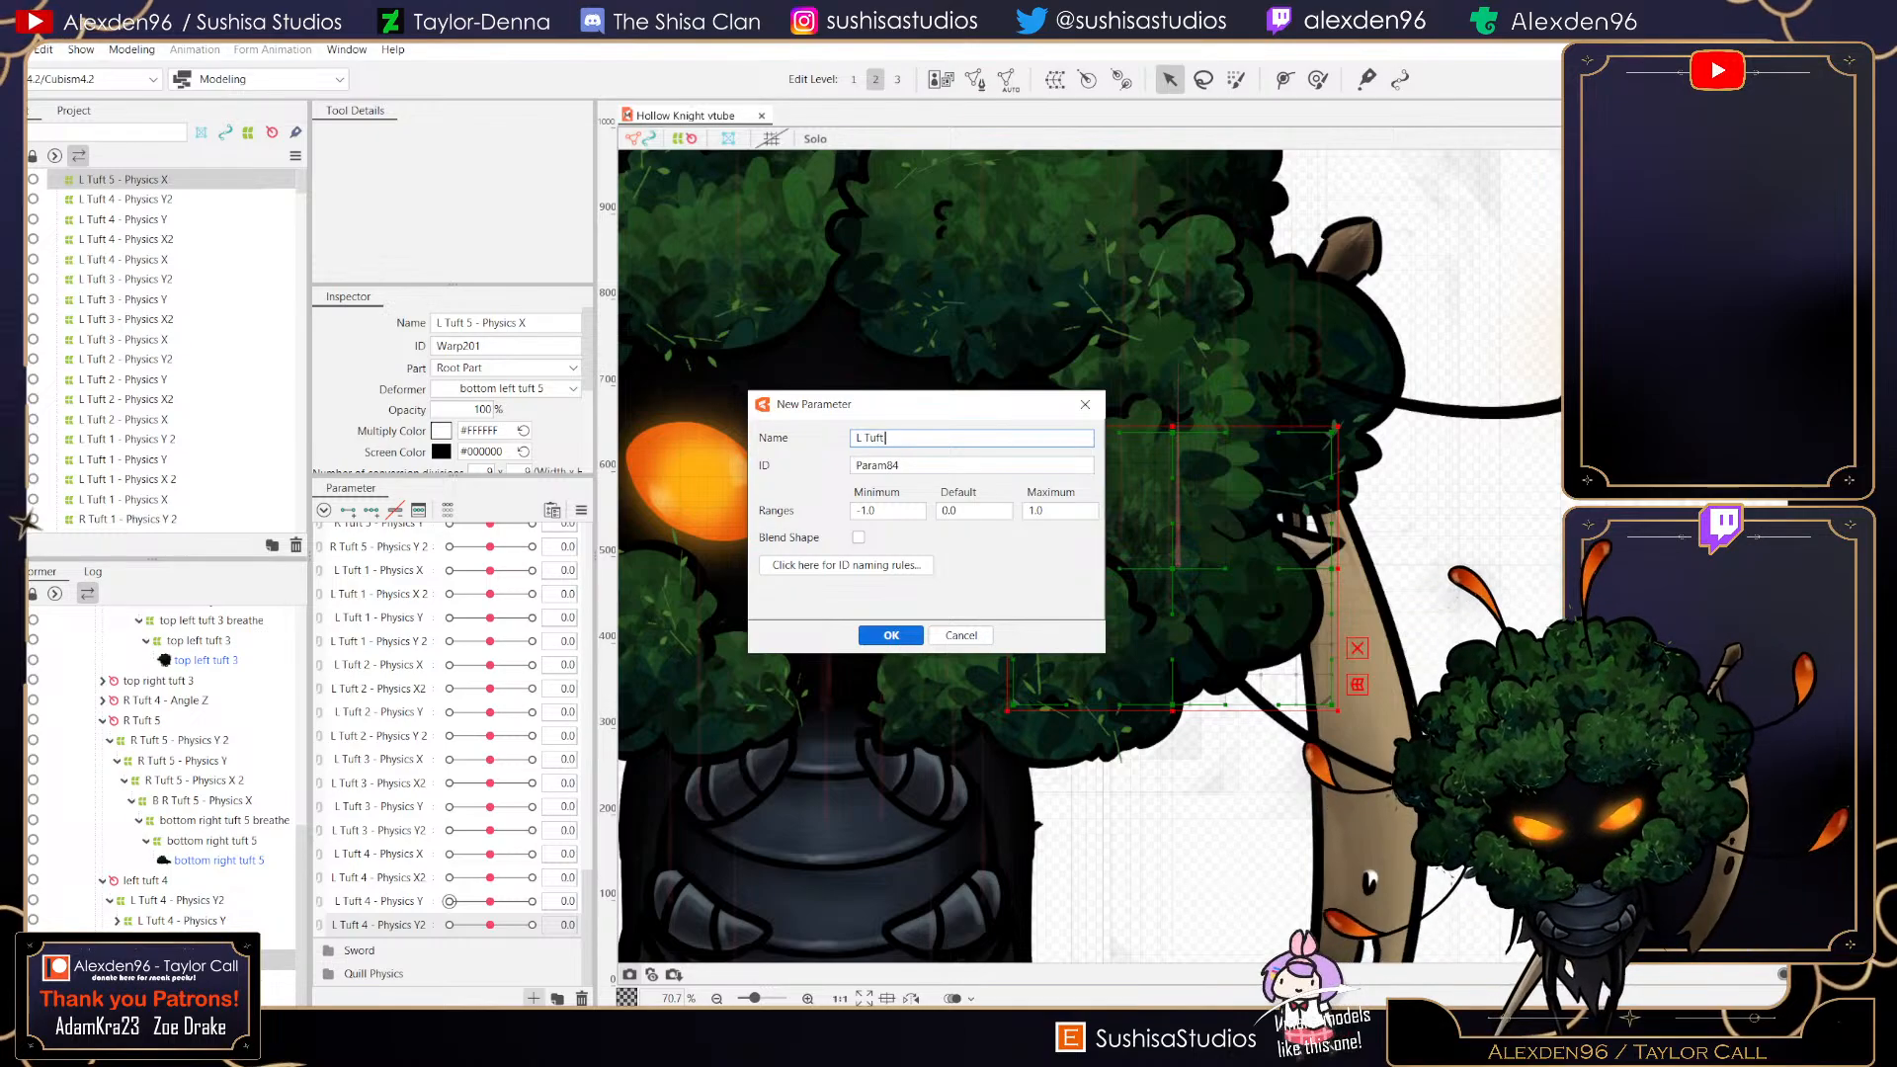
{"action": "type", "text": " 5 -"}
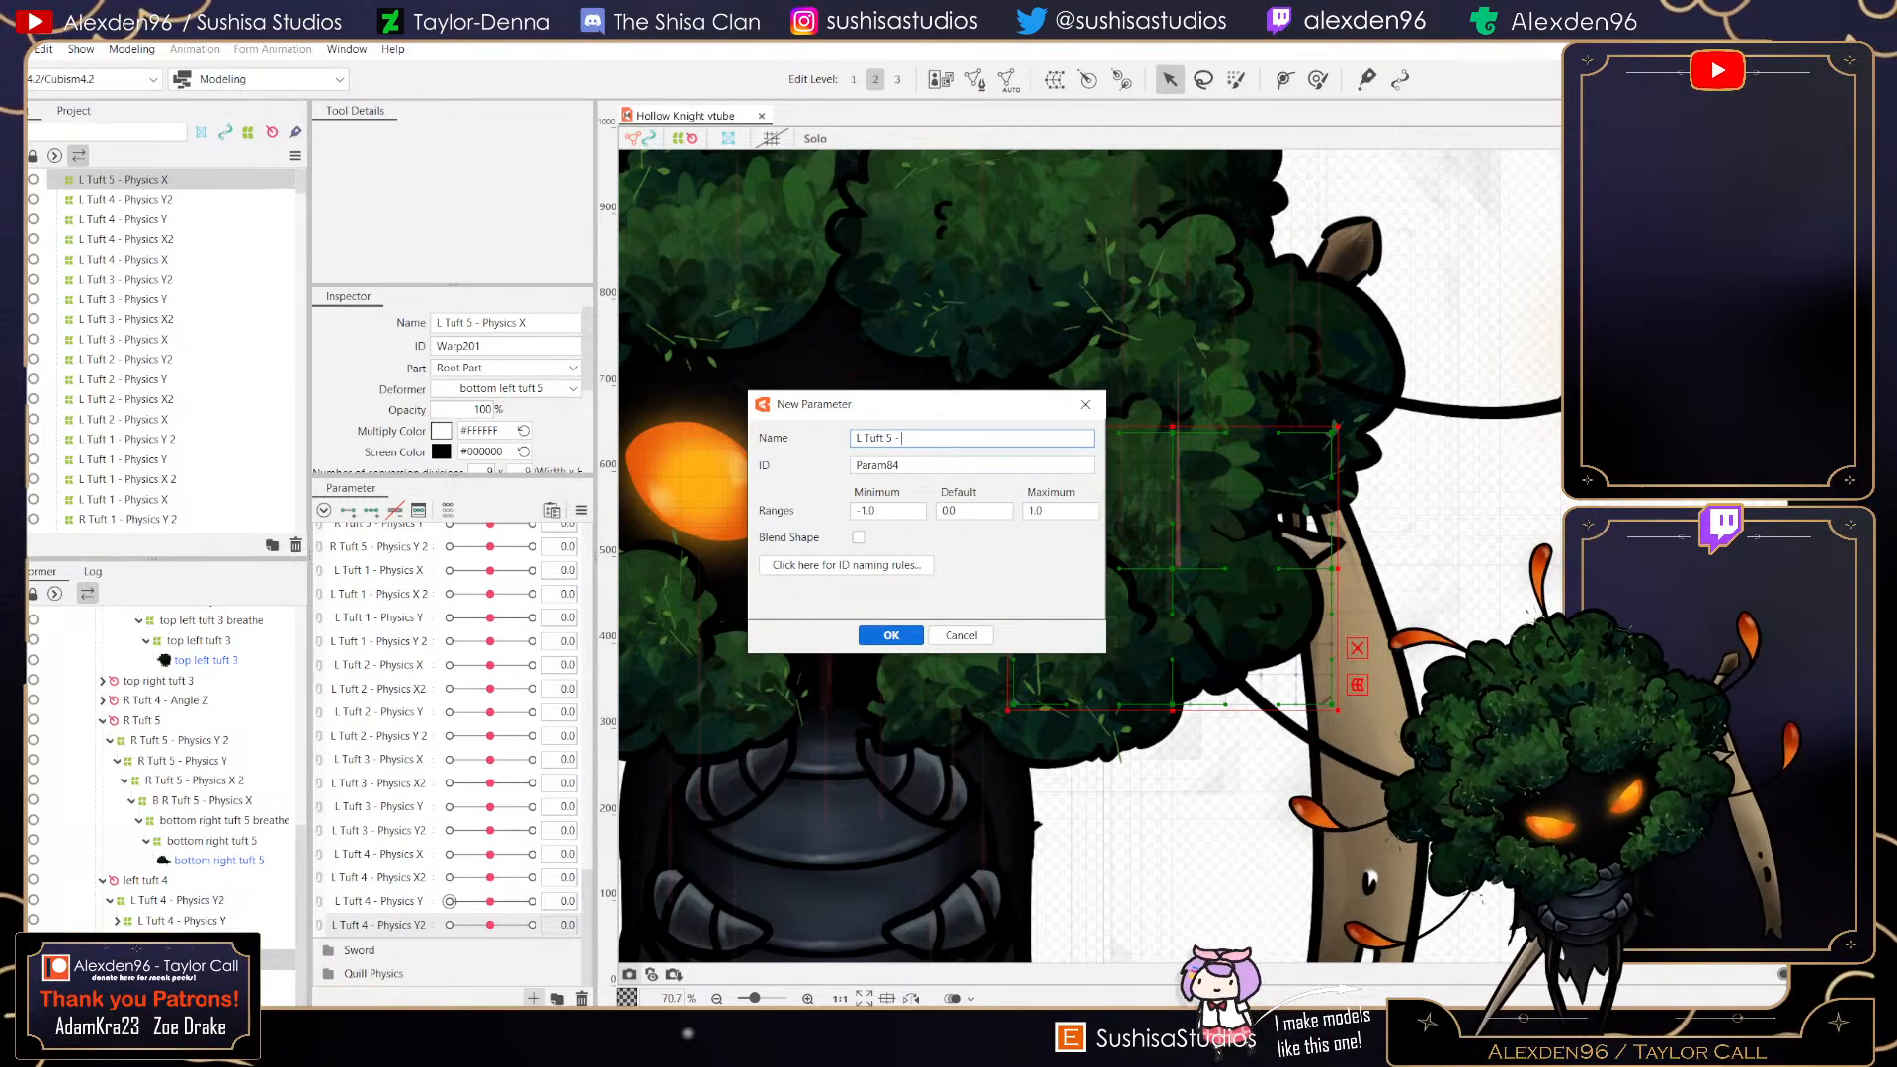
{"action": "type", "text": " Physics X"}
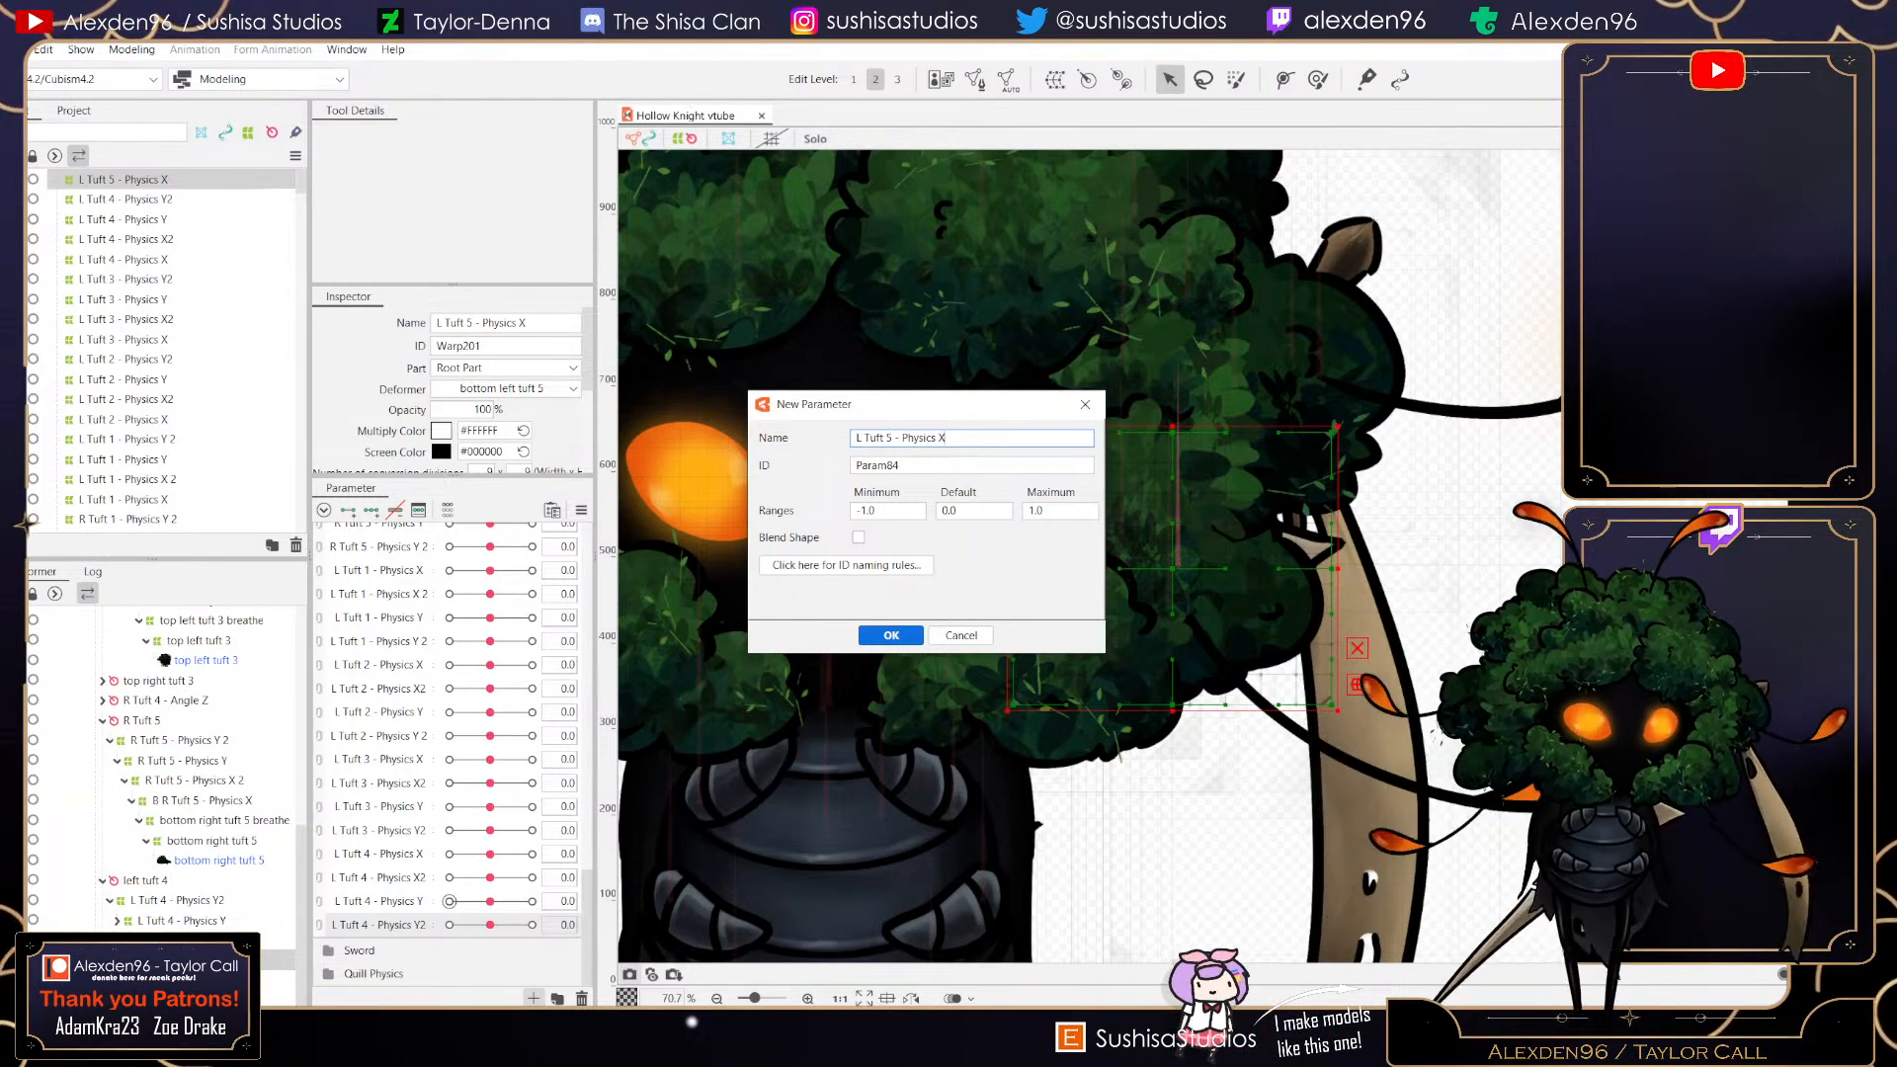
{"action": "key", "text": "Return"}
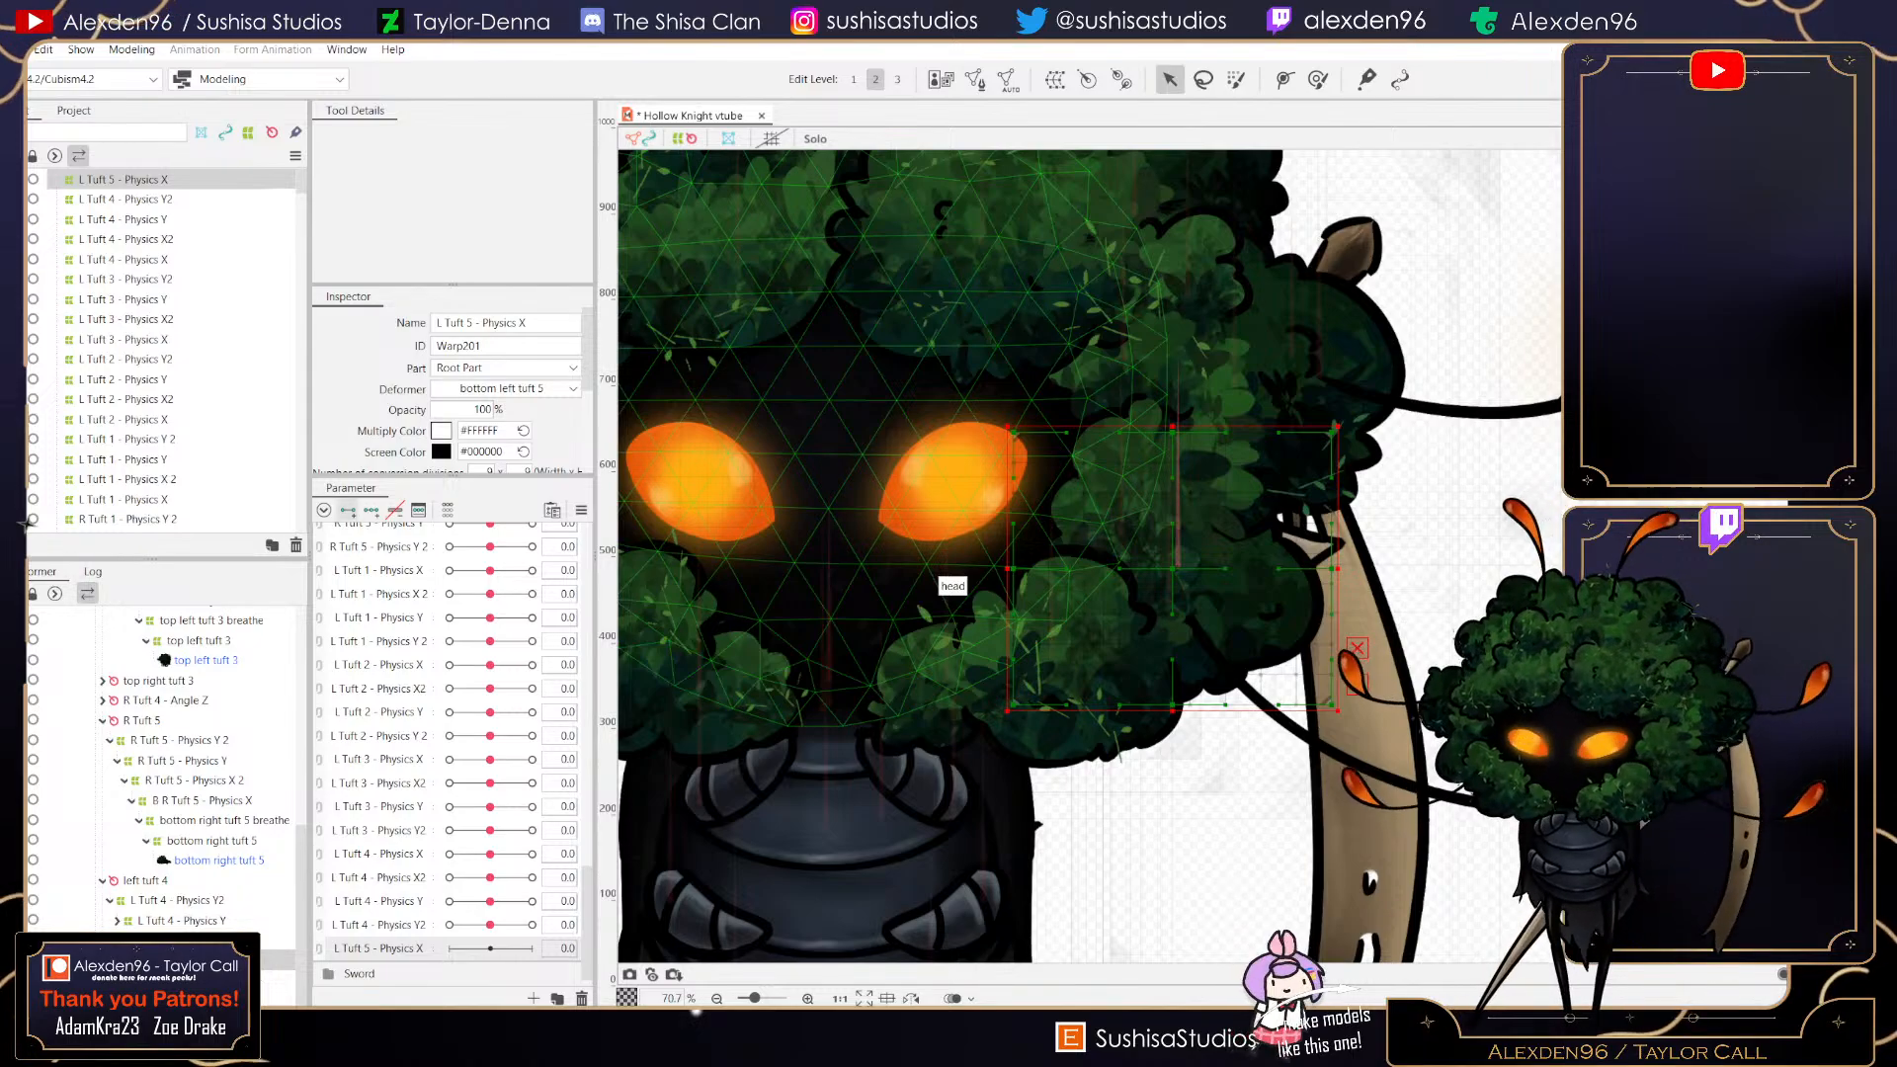
{"action": "left_click", "coordinate": [371, 510]}
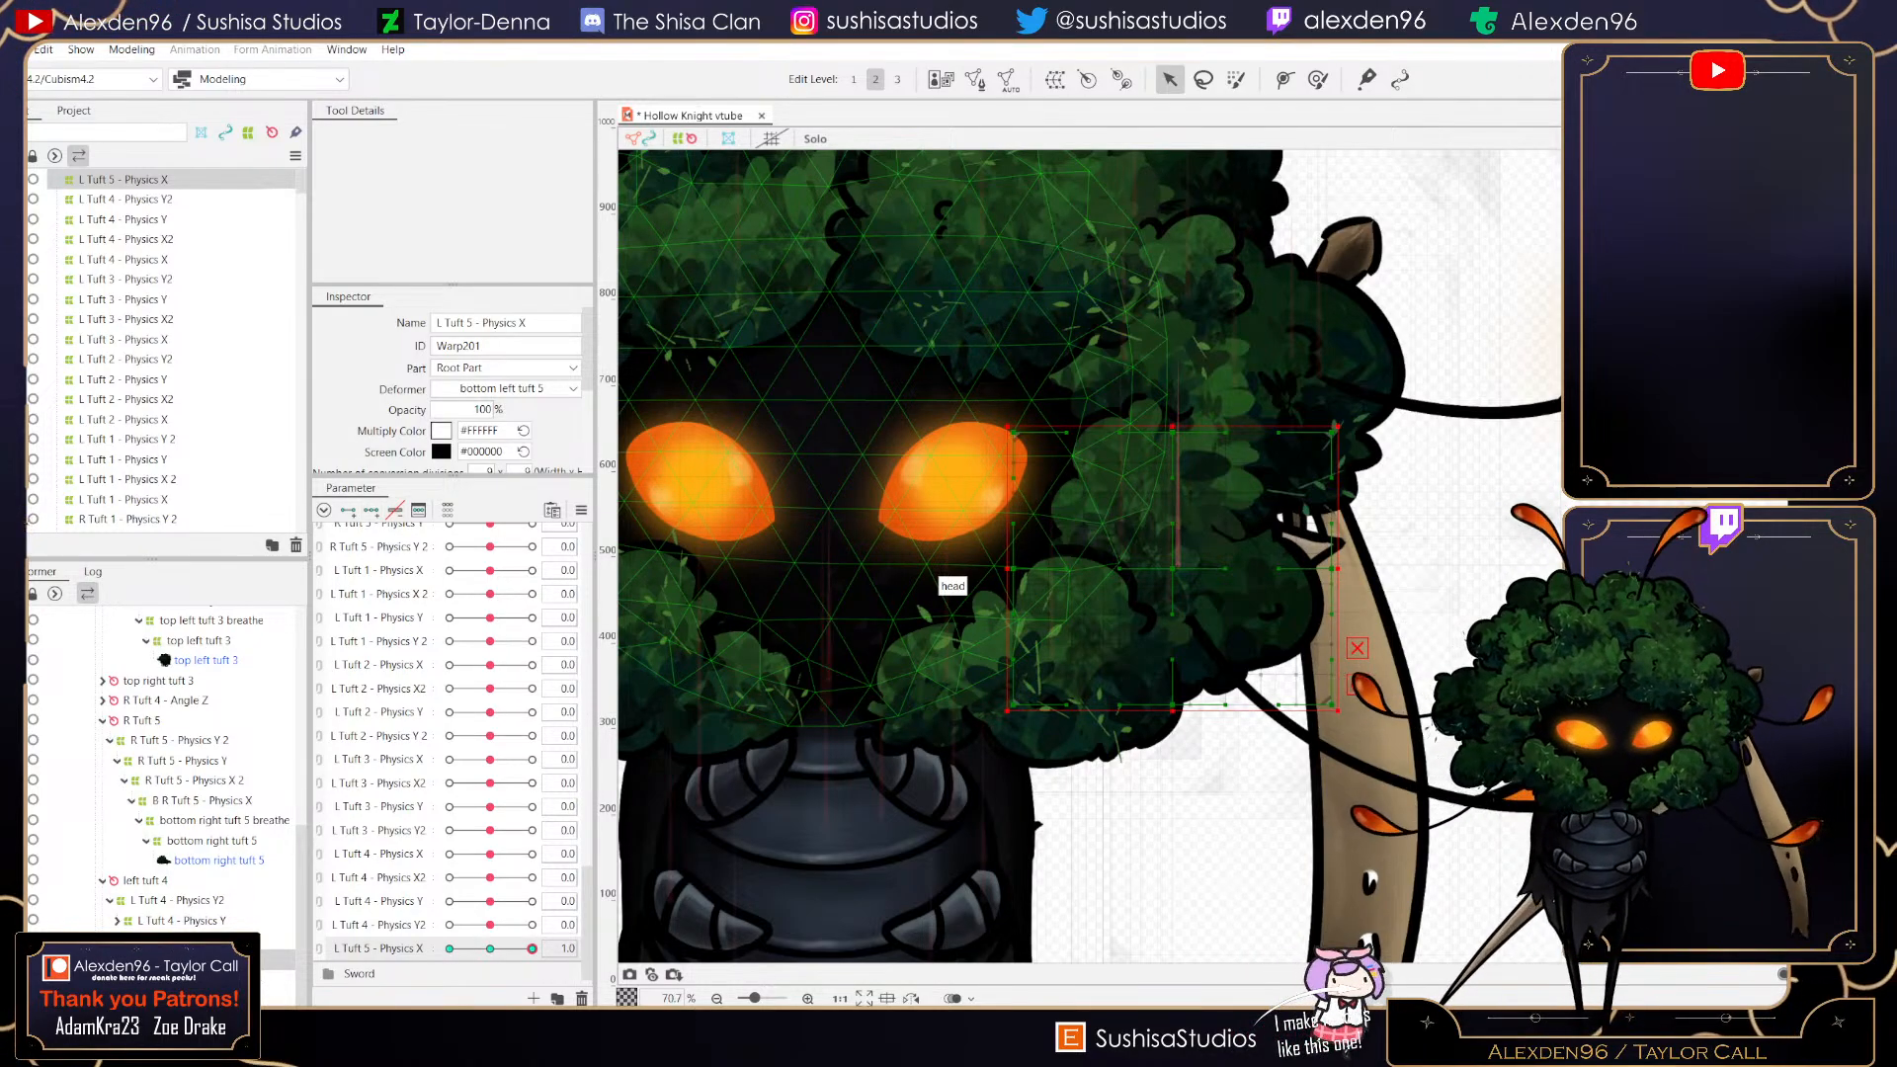
- Set L Tuft 5 - Physics X to its maximum key and shift the warp deformer's middle points right to bend the tuft
{"action": "left_click_drag", "start_coordinate": [532, 949], "coordinate": [490, 949]}
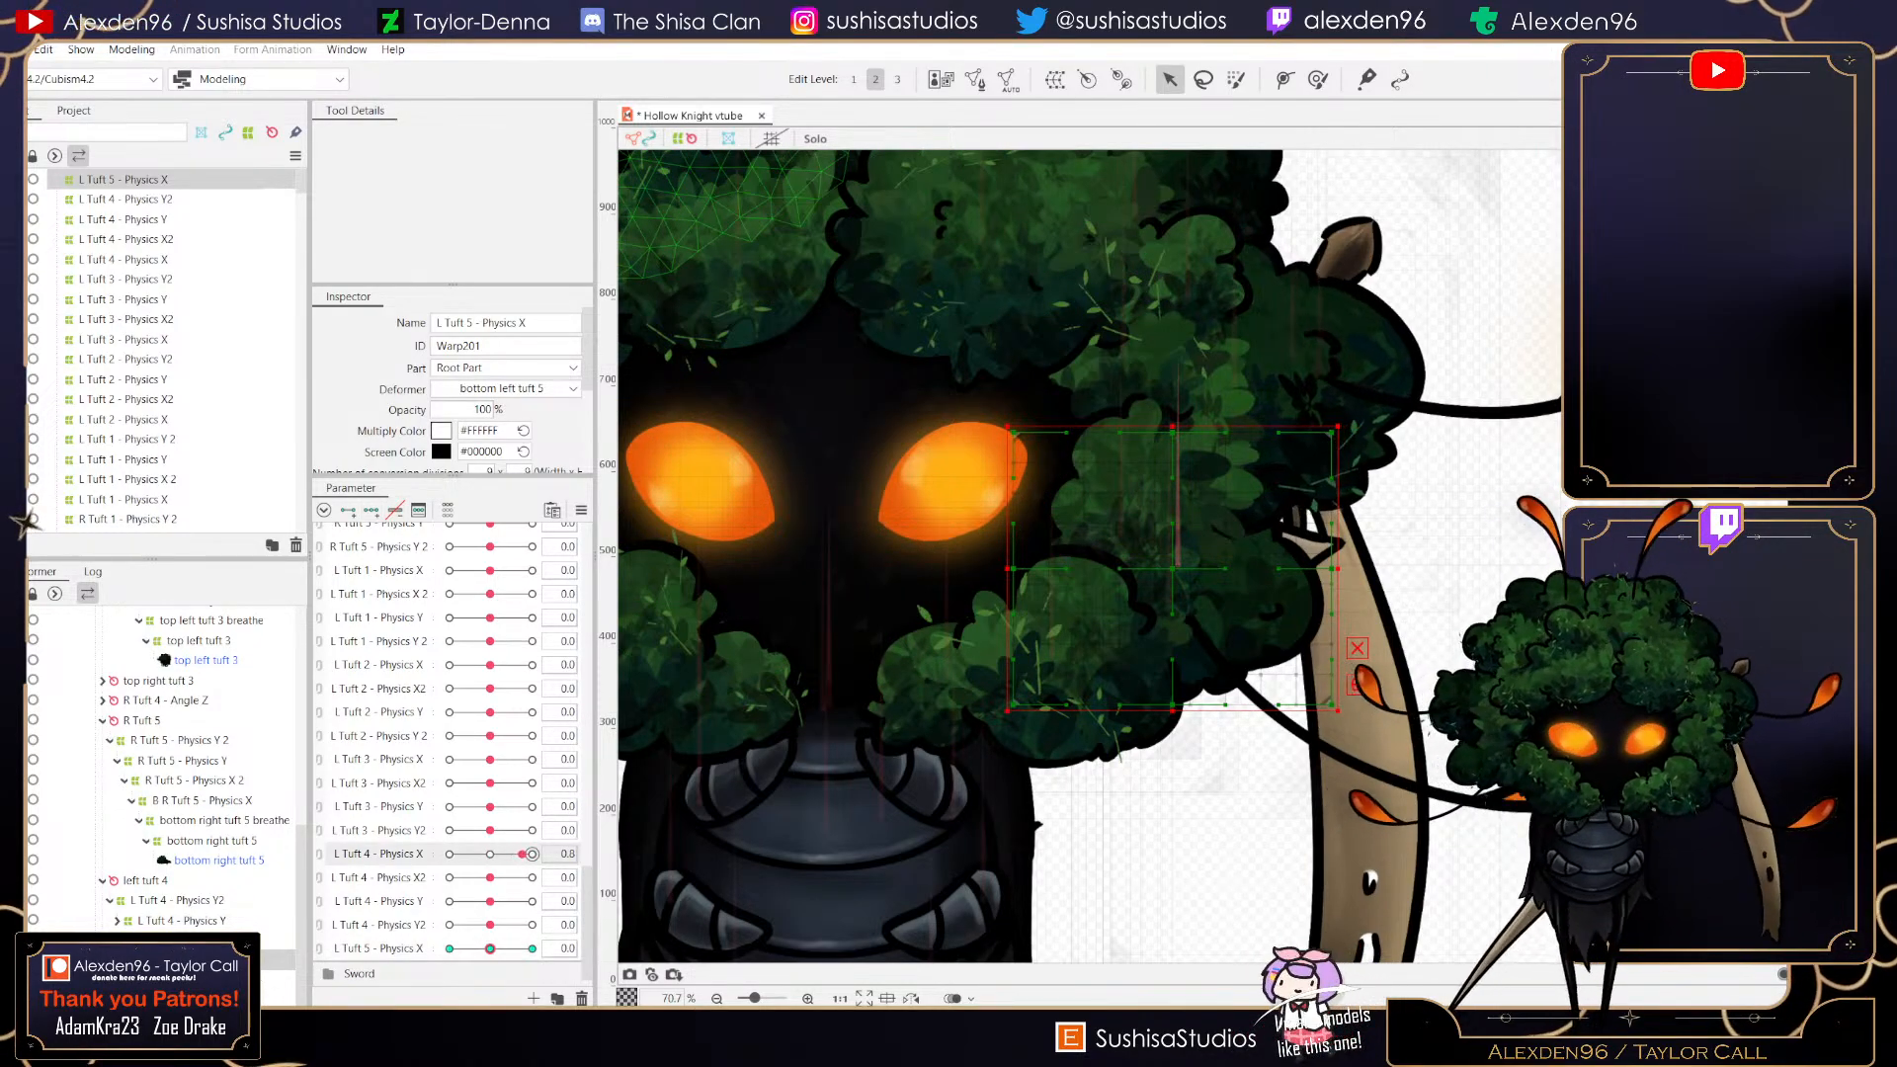
{"action": "left_click", "coordinate": [532, 949]}
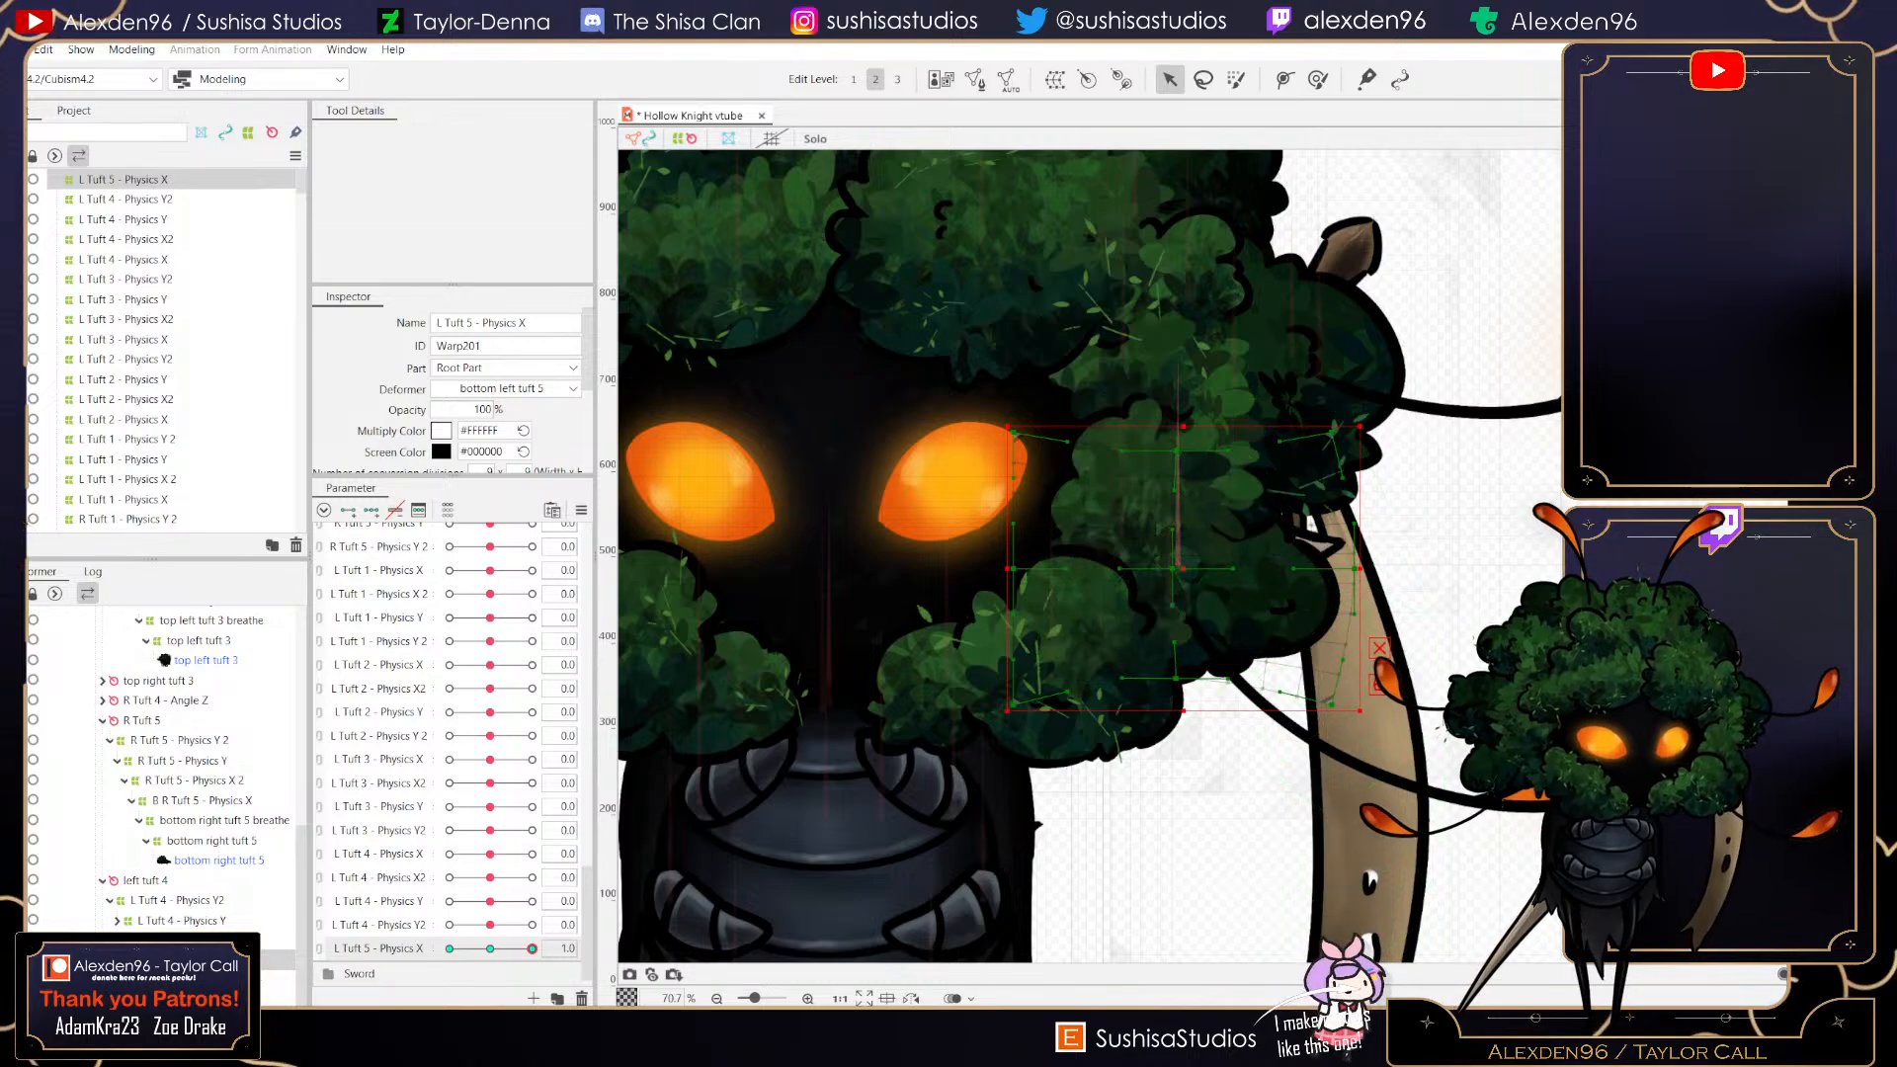
{"action": "scroll", "coordinate": [1166, 566], "scroll_direction": "up", "scroll_amount": 4}
{"action": "left_click_drag", "start_coordinate": [1192, 581], "coordinate": [1244, 581]}
{"action": "scroll", "coordinate": [1236, 581], "scroll_direction": "down", "scroll_amount": 3}
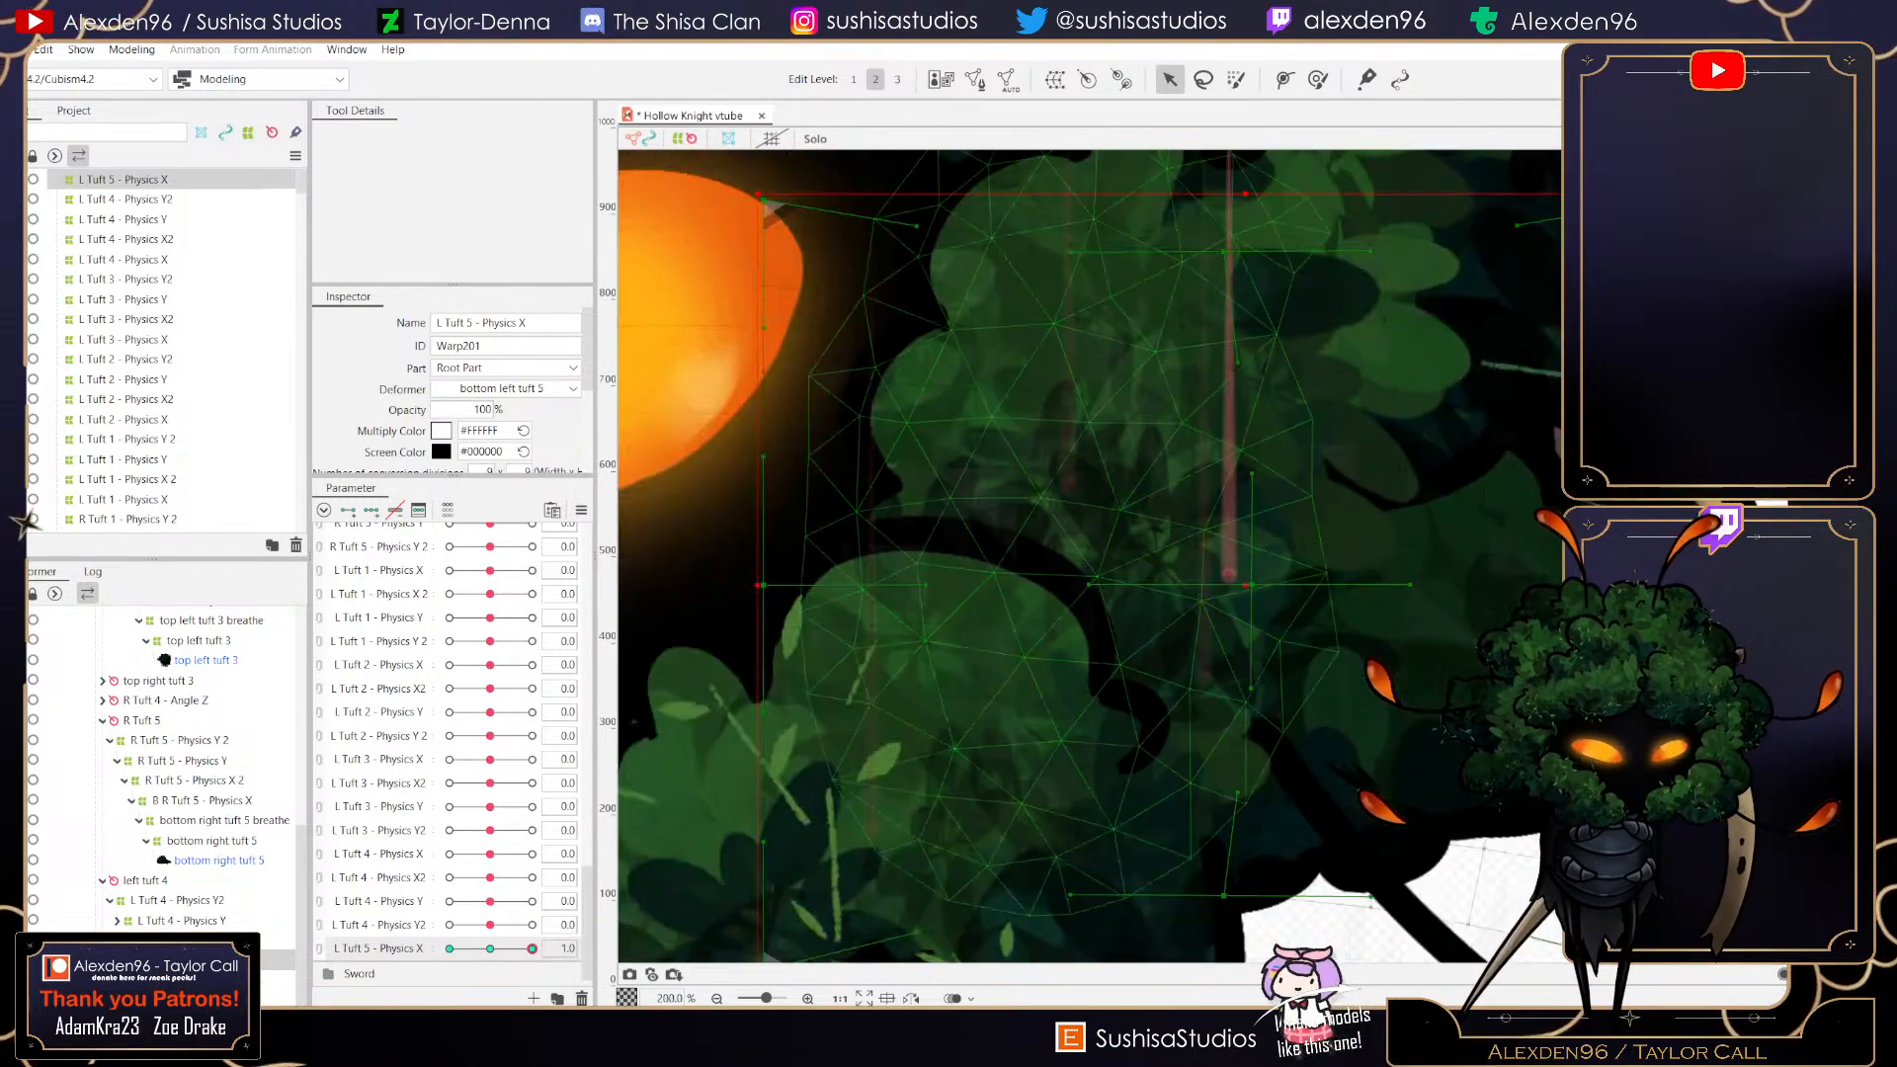
{"action": "mouse_move", "coordinate": [532, 948]}
{"action": "left_mouse_down"}
{"action": "mouse_move", "coordinate": [449, 949]}
{"action": "mouse_move", "coordinate": [532, 949]}
{"action": "left_mouse_up"}
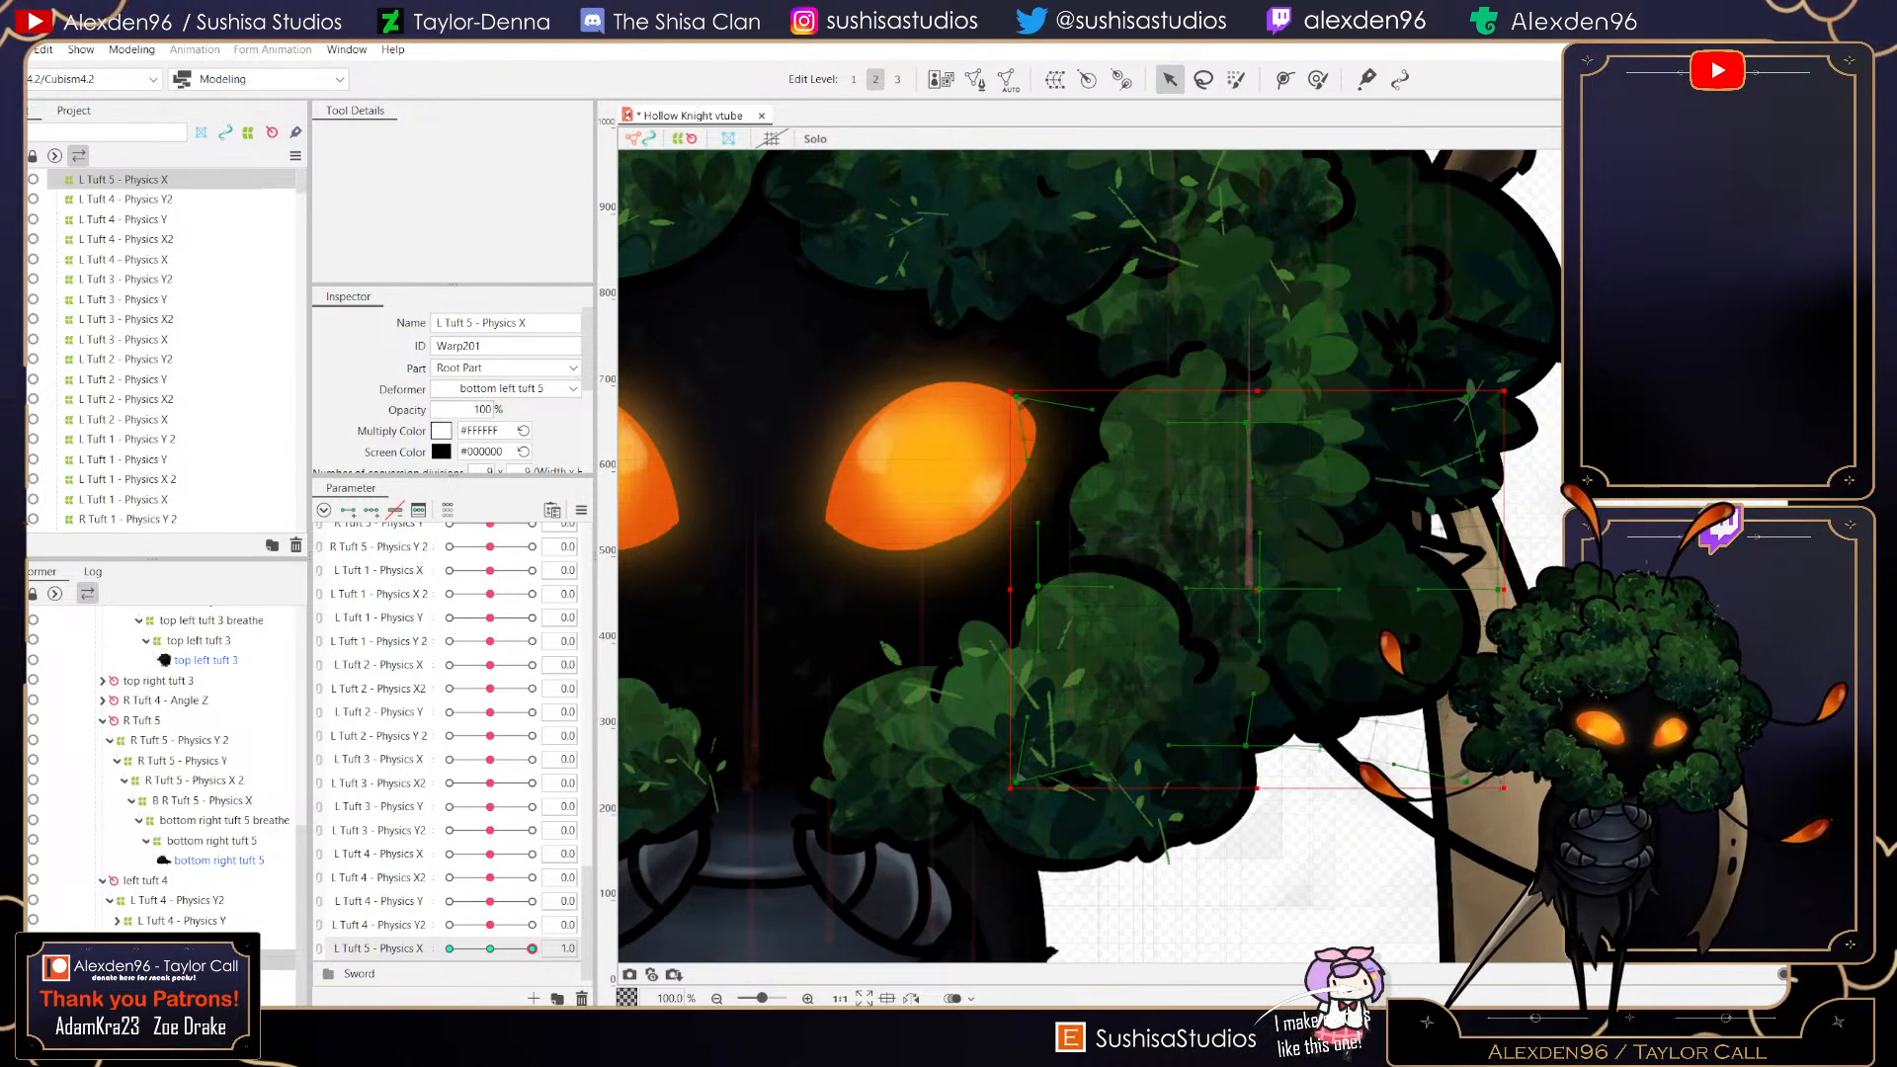
{"action": "scroll", "coordinate": [1260, 593], "scroll_direction": "up", "scroll_amount": 7}
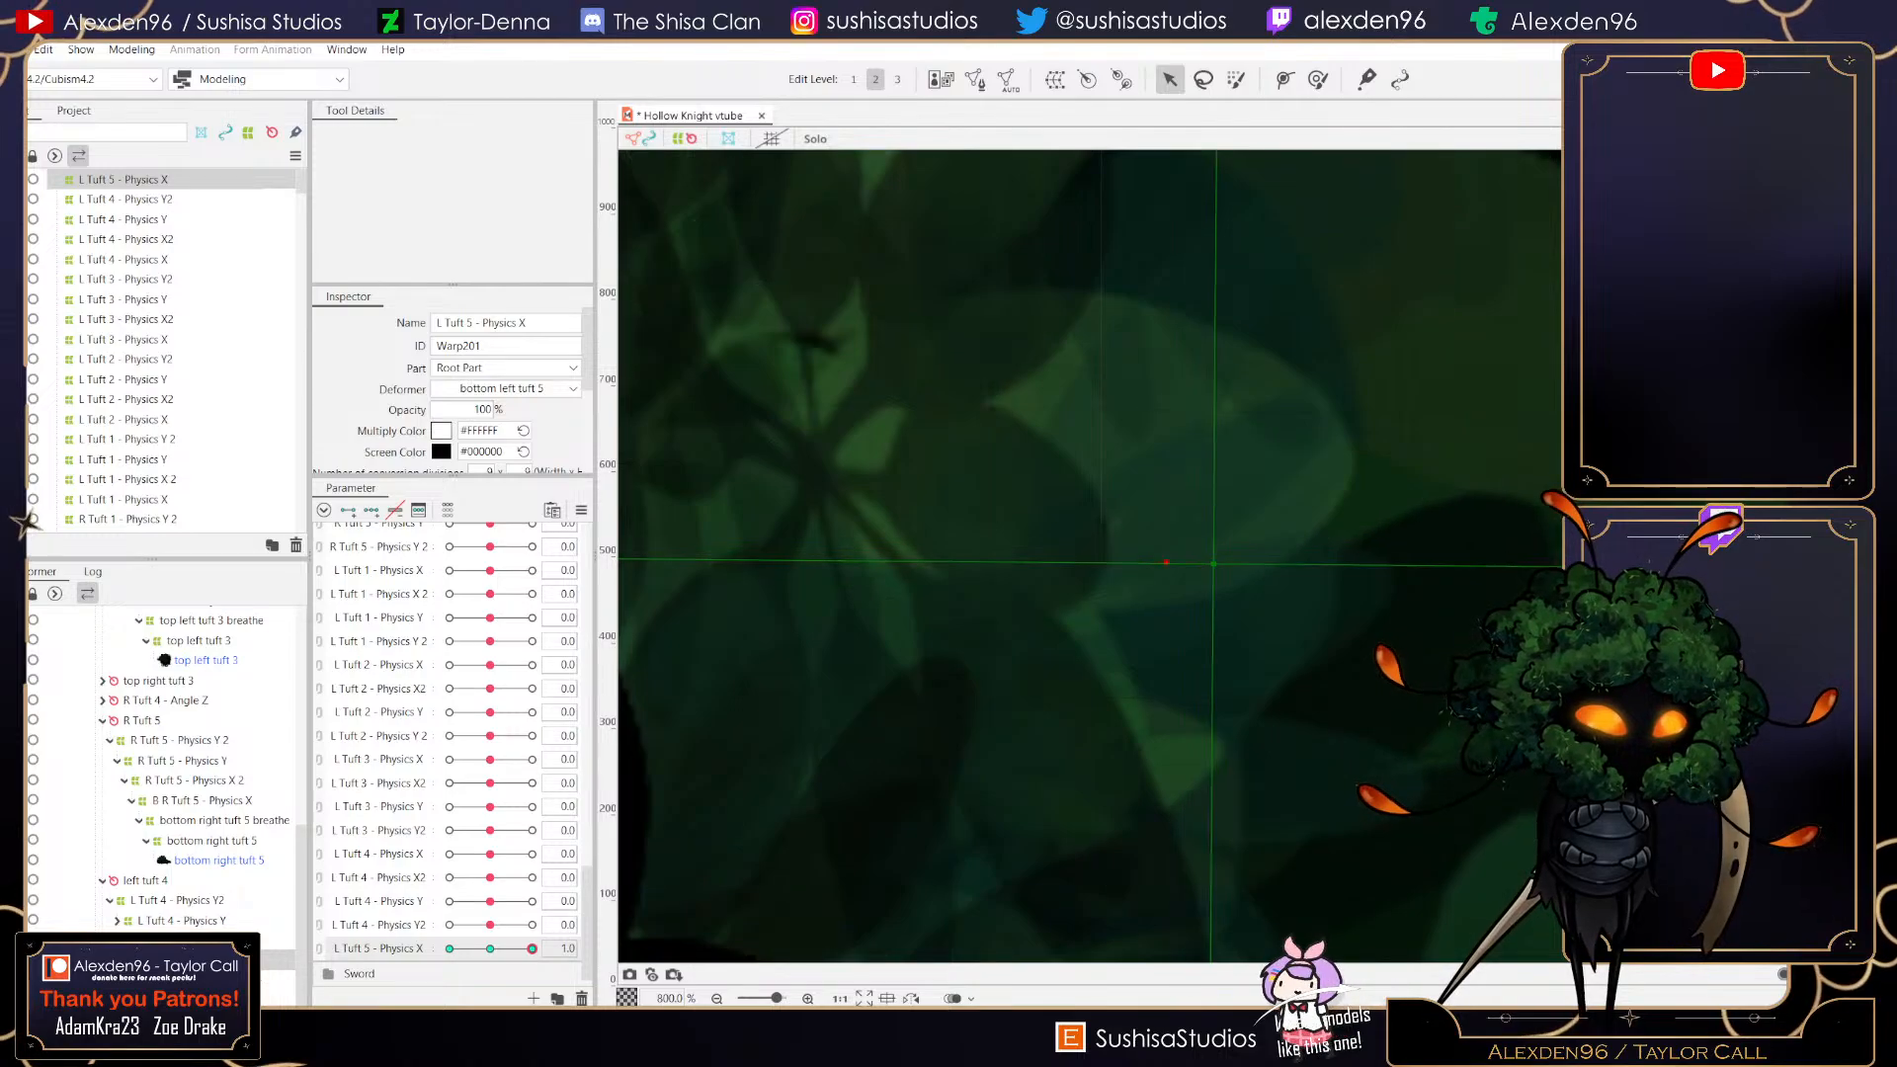
{"action": "scroll", "coordinate": [1235, 563], "scroll_direction": "down", "scroll_amount": 5}
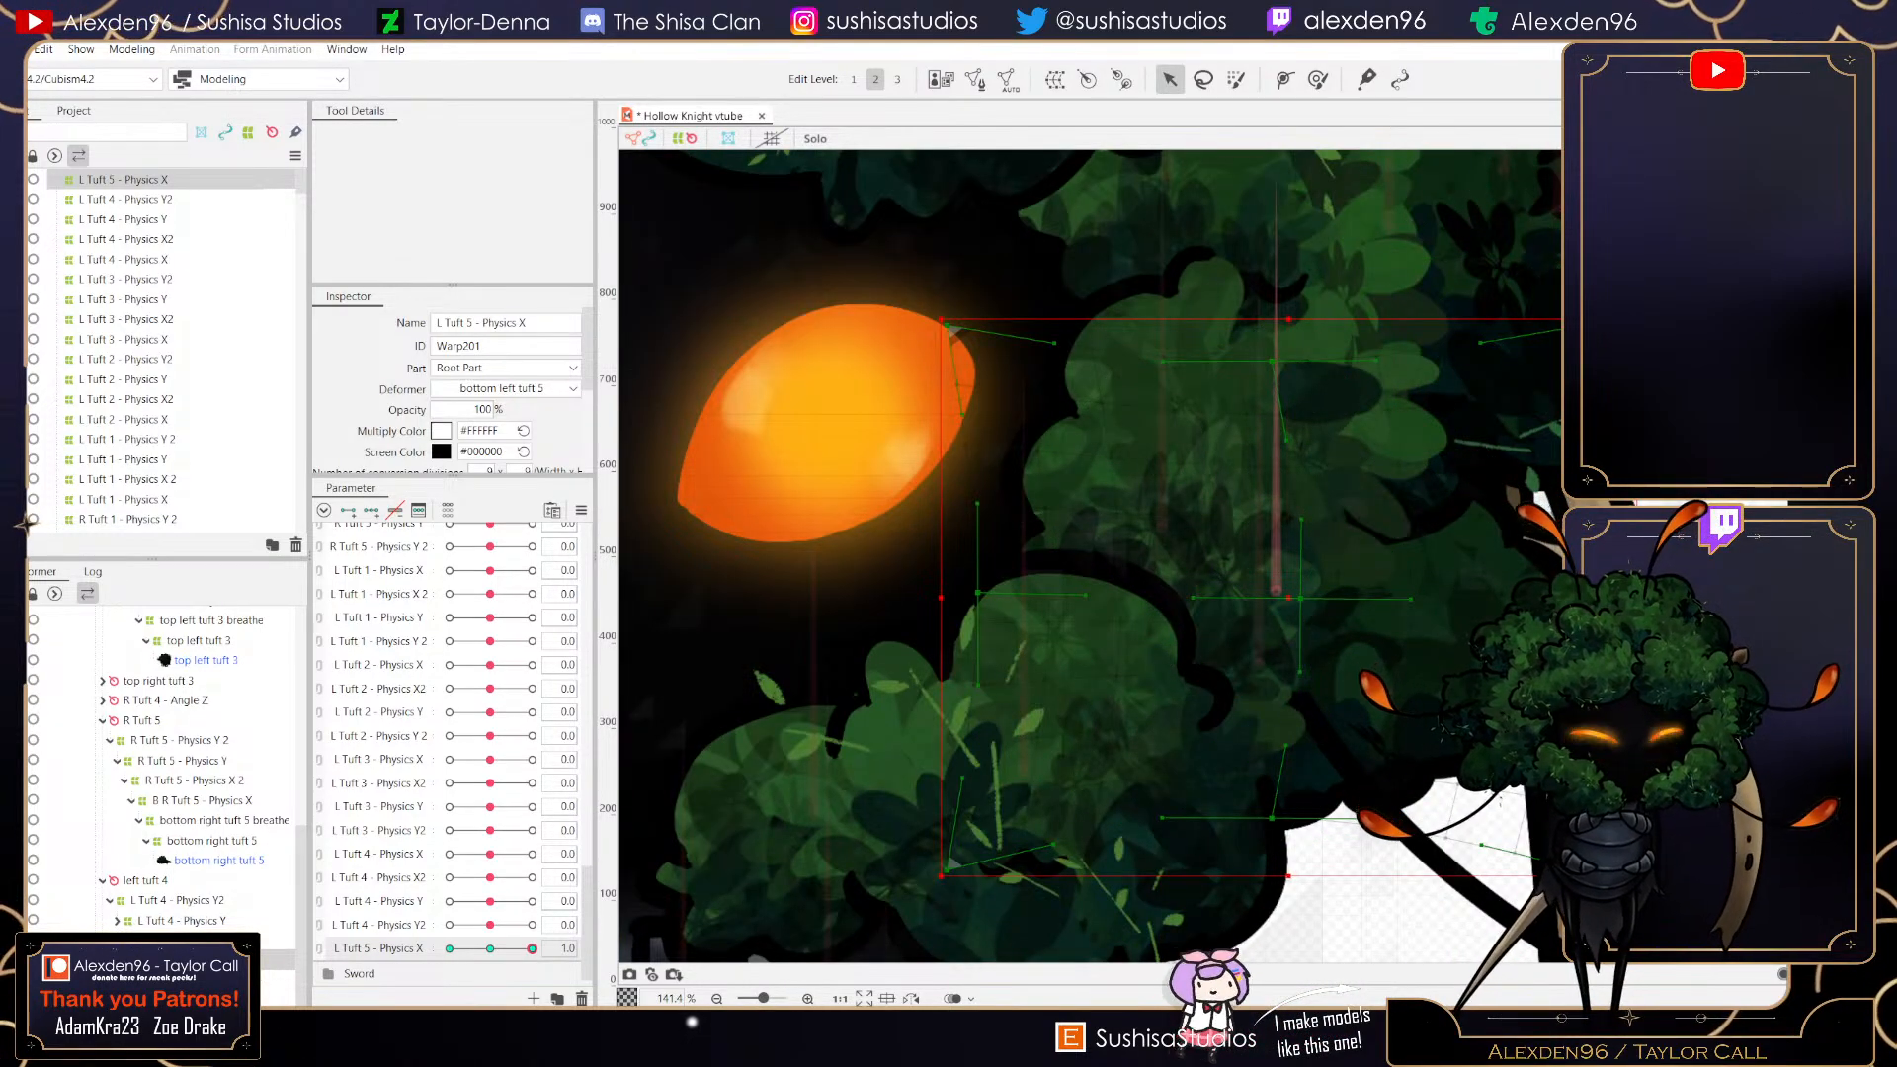
{"action": "mouse_move", "coordinate": [532, 949]}
{"action": "left_mouse_down"}
{"action": "mouse_move", "coordinate": [490, 949]}
{"action": "mouse_move", "coordinate": [531, 948]}
{"action": "left_mouse_up"}
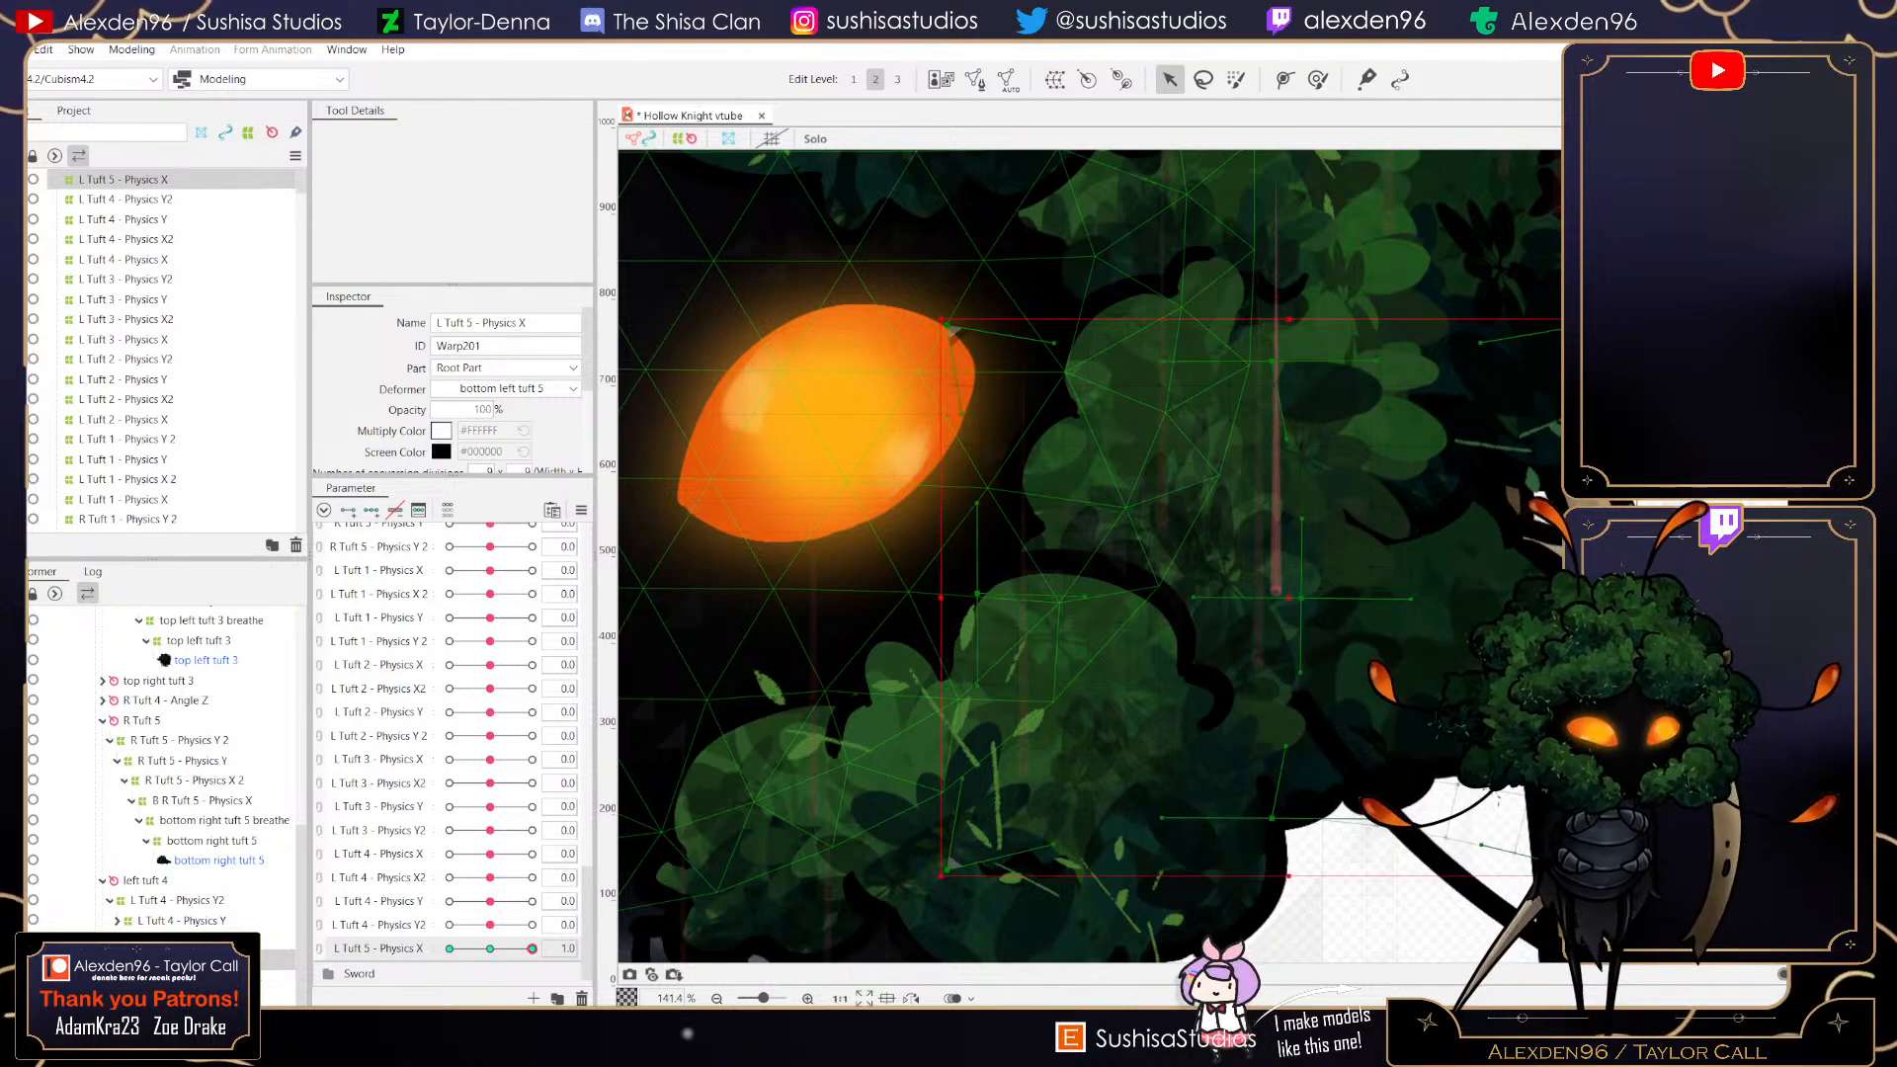
{"action": "left_click_drag", "start_coordinate": [1302, 597], "coordinate": [1316, 598]}
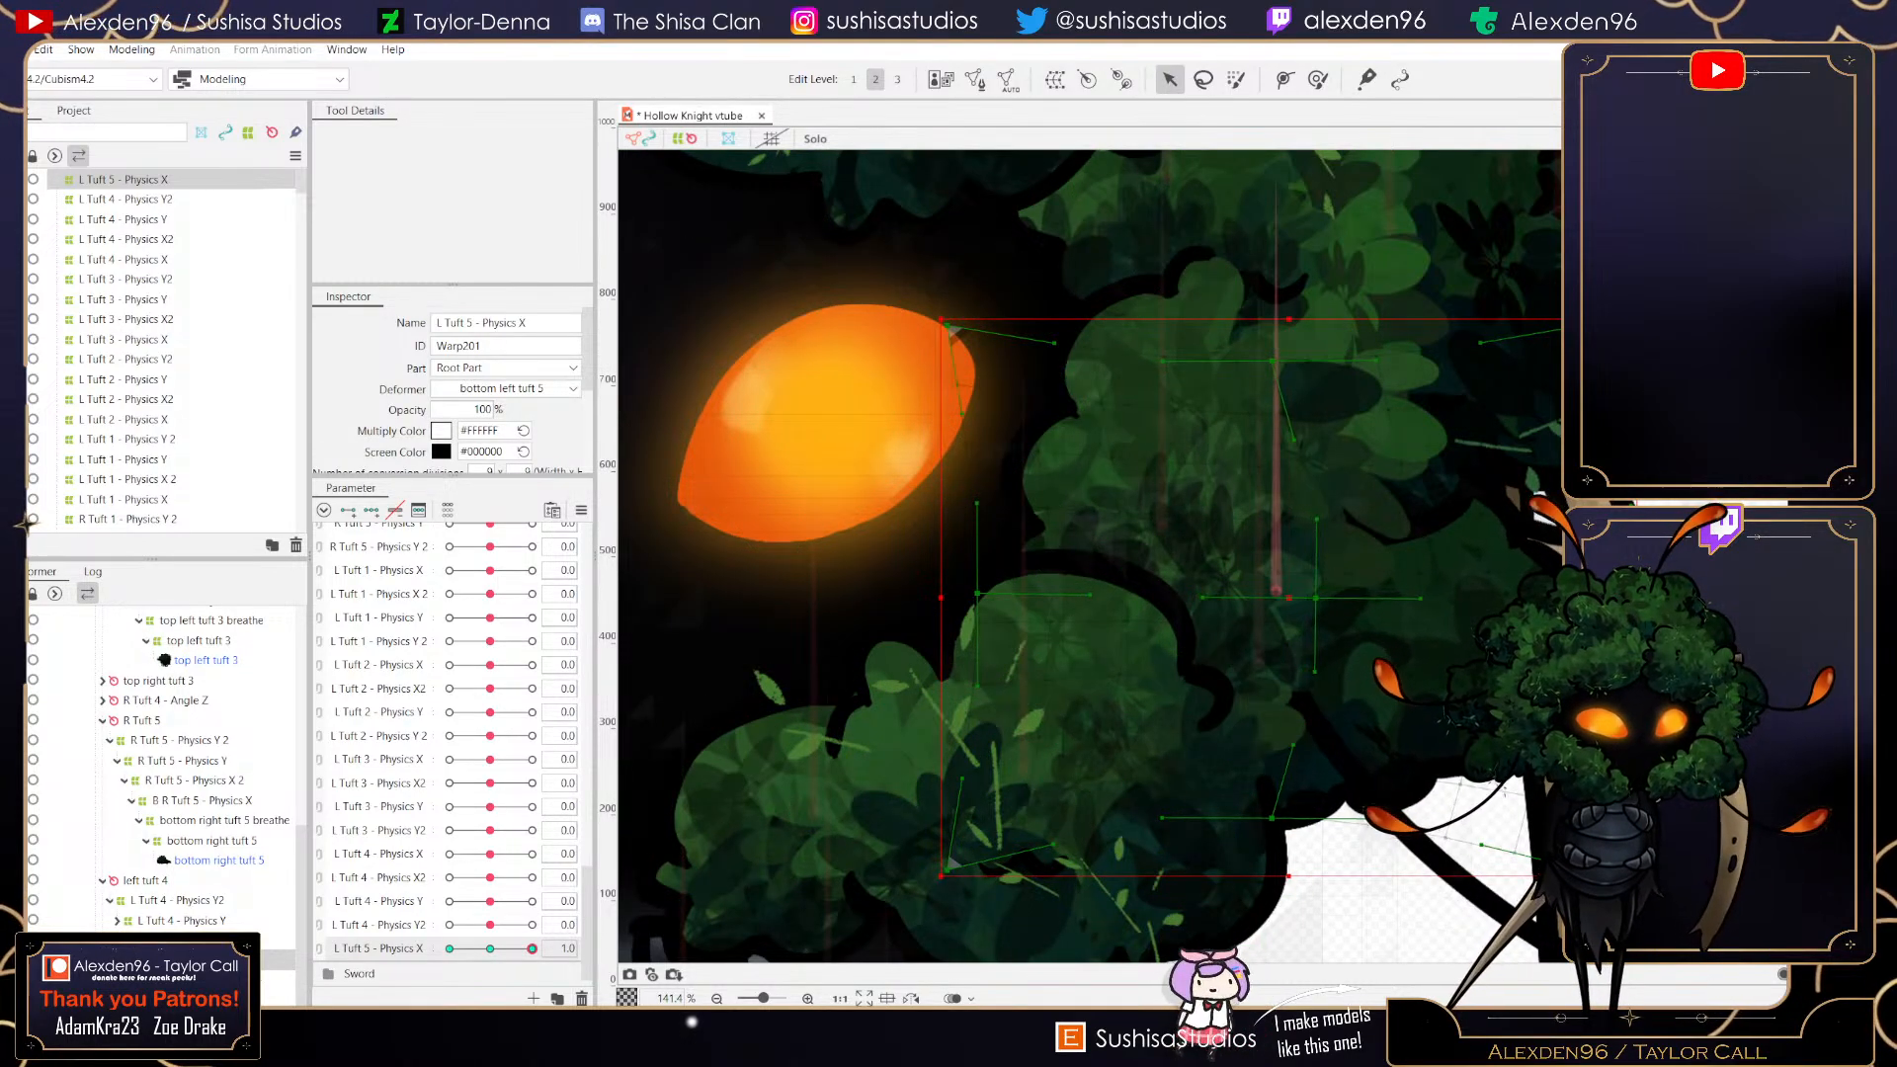
- At the parameter's minimum key, pull the deformer's top and bottom edge points outward, reset the parameter to 0, and save the project
{"action": "left_click_drag", "start_coordinate": [532, 948], "coordinate": [450, 948]}
{"action": "left_click_drag", "start_coordinate": [1266, 325], "coordinate": [1272, 290]}
{"action": "left_click_drag", "start_coordinate": [1266, 876], "coordinate": [1265, 887]}
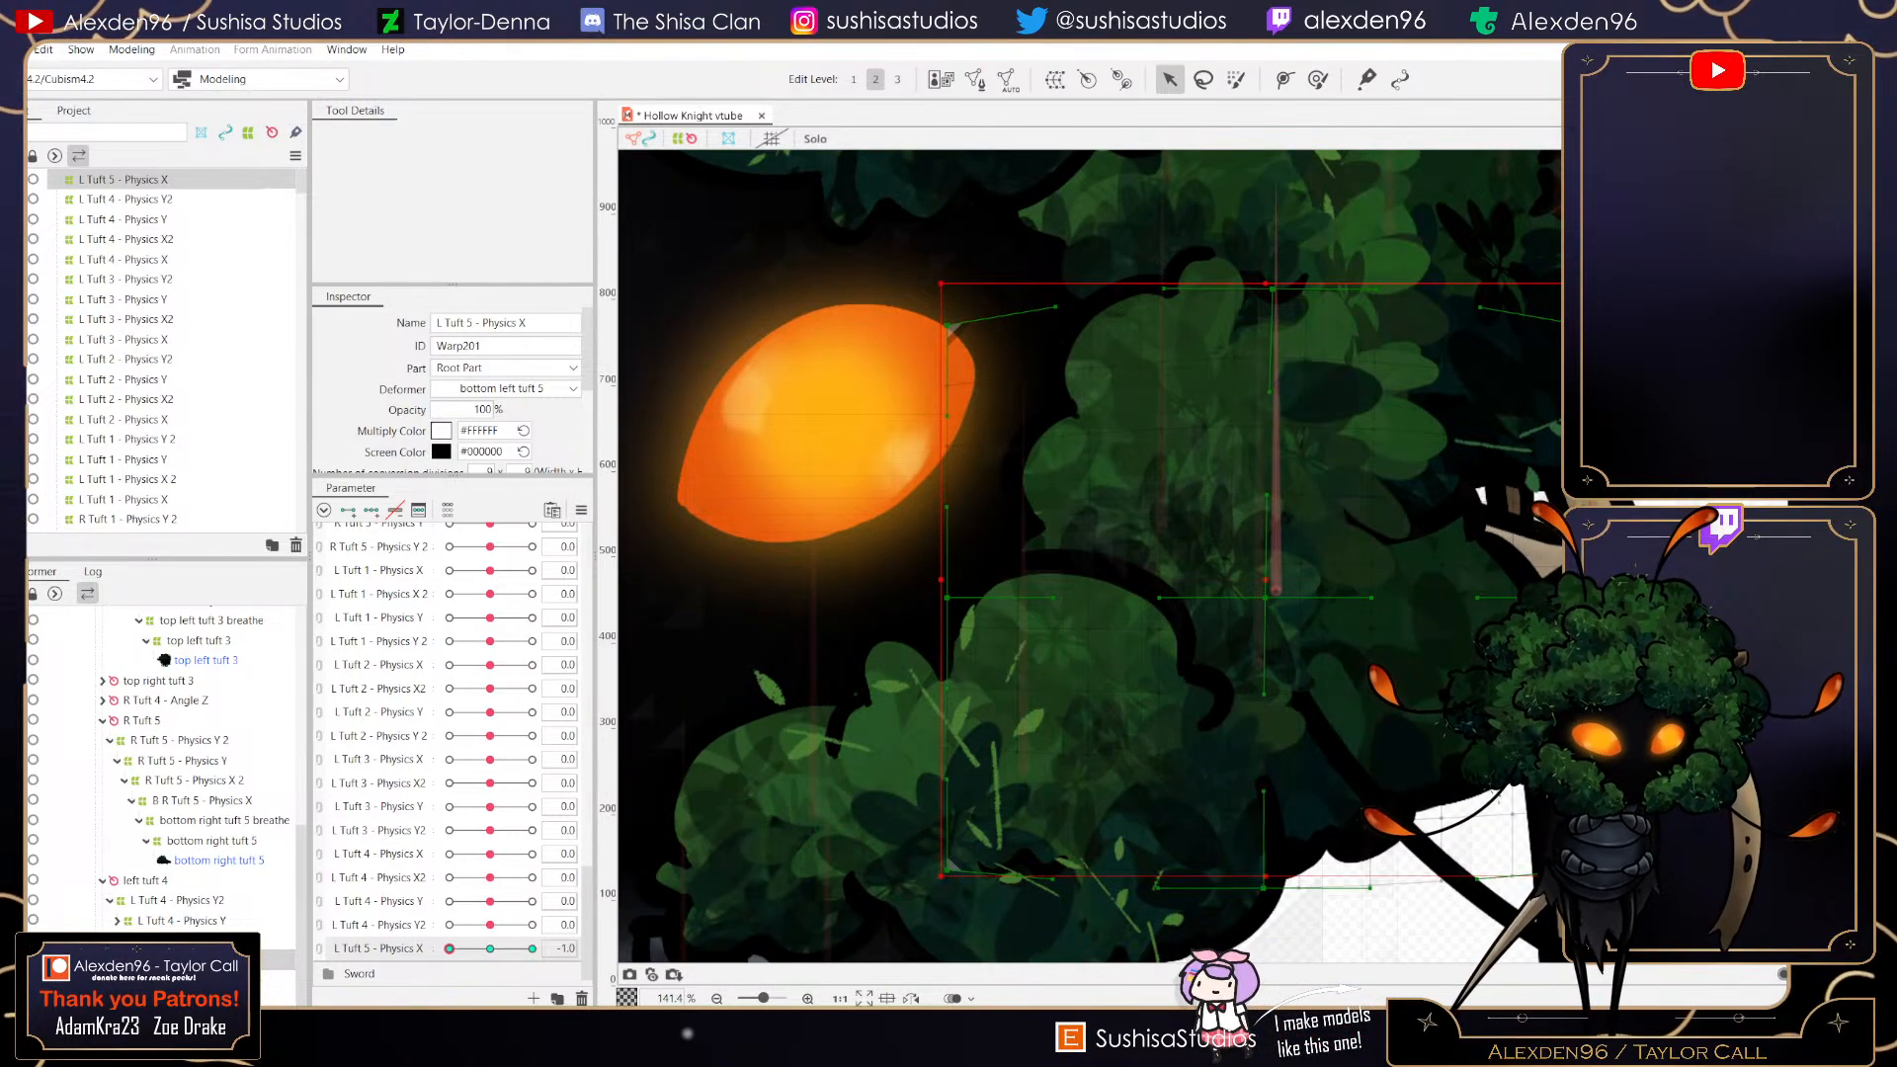
{"action": "scroll", "coordinate": [1297, 593], "scroll_direction": "up", "scroll_amount": 4}
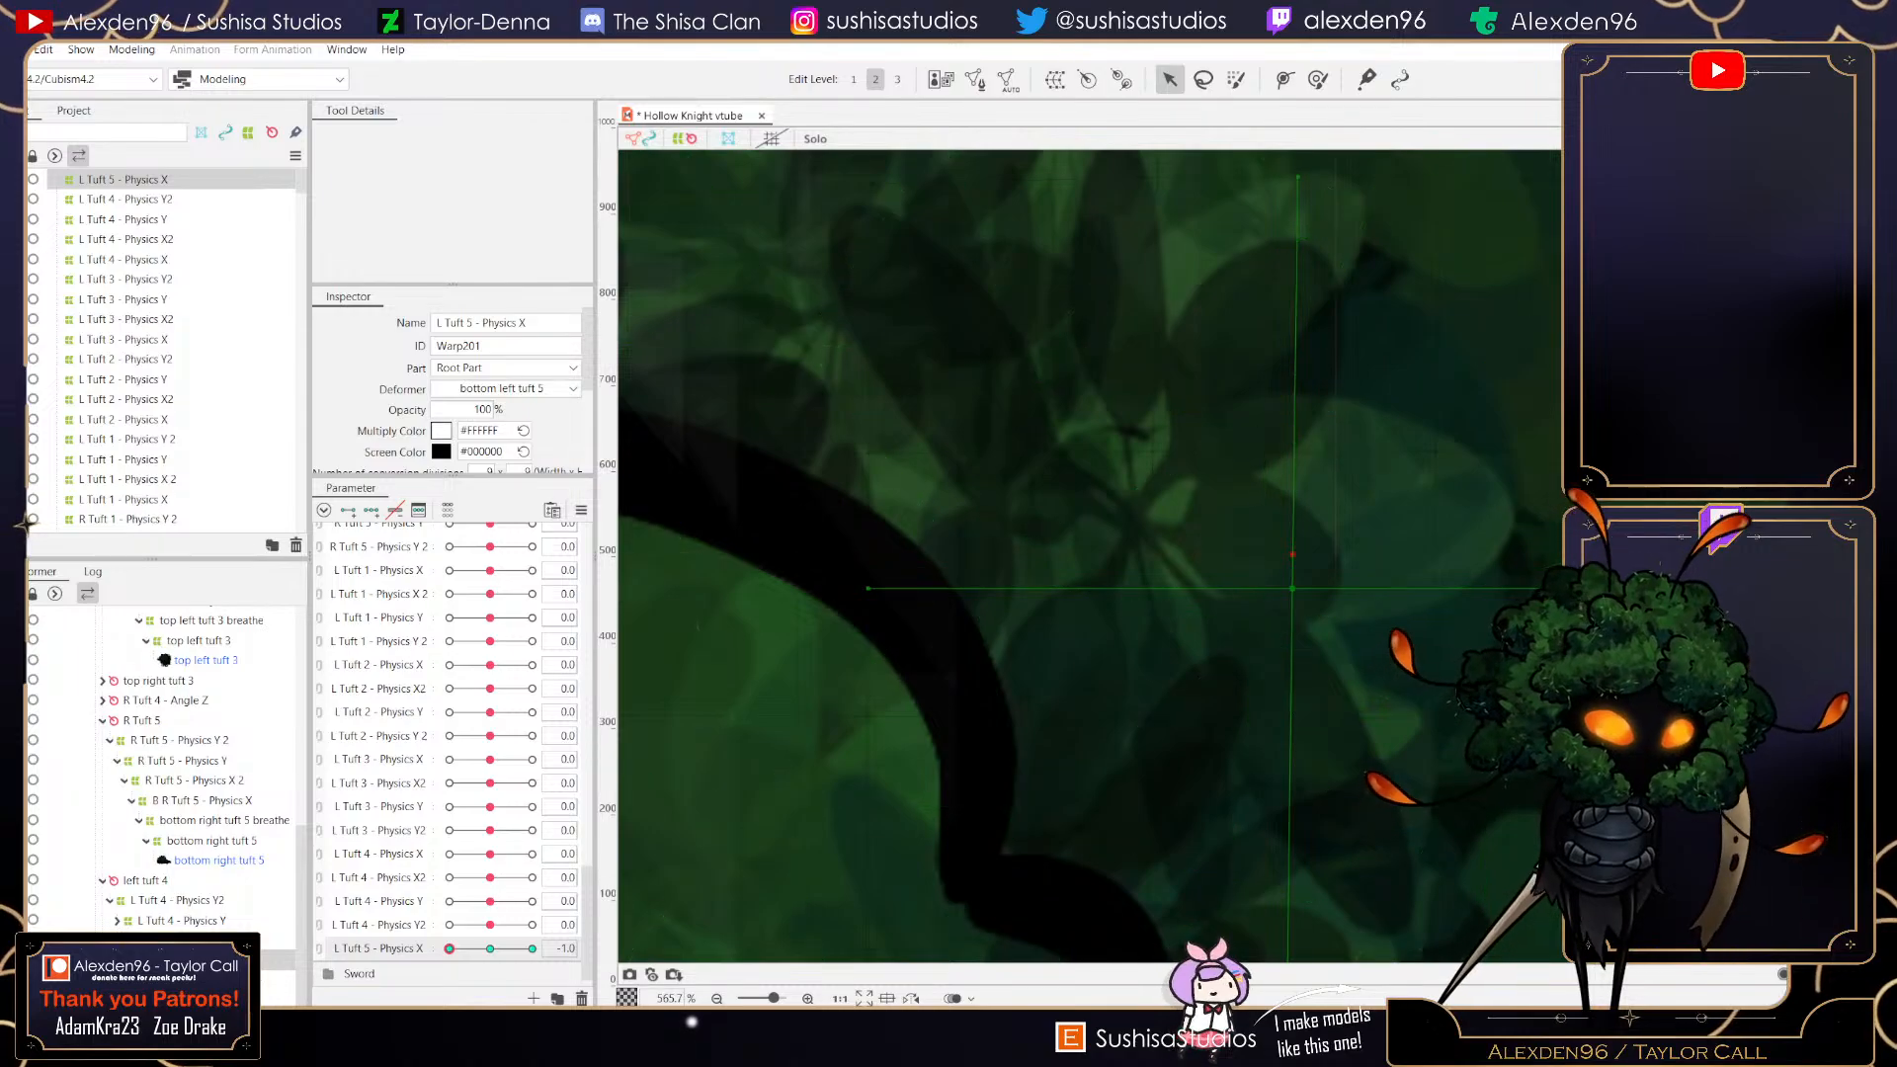
{"action": "scroll", "coordinate": [1293, 554], "scroll_direction": "down", "scroll_amount": 6}
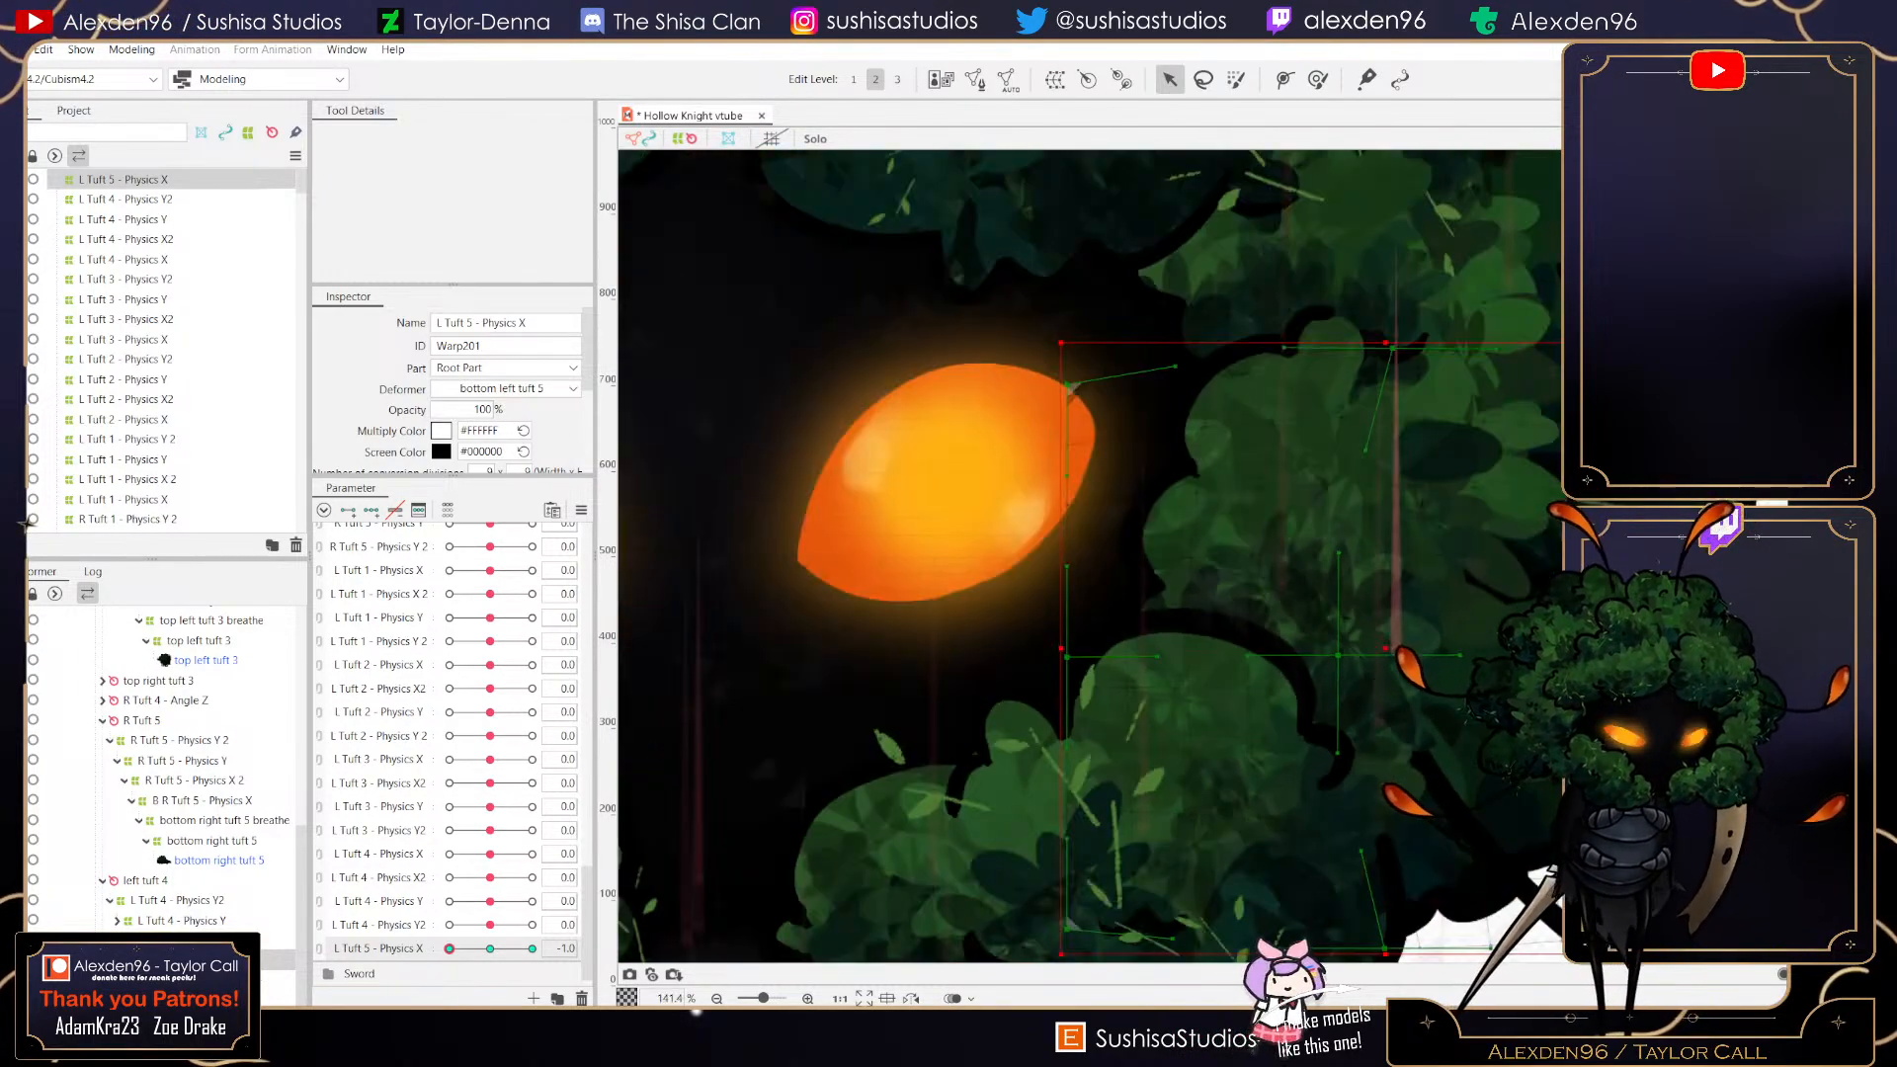
{"action": "scroll", "coordinate": [1516, 662], "scroll_direction": "up", "scroll_amount": 2}
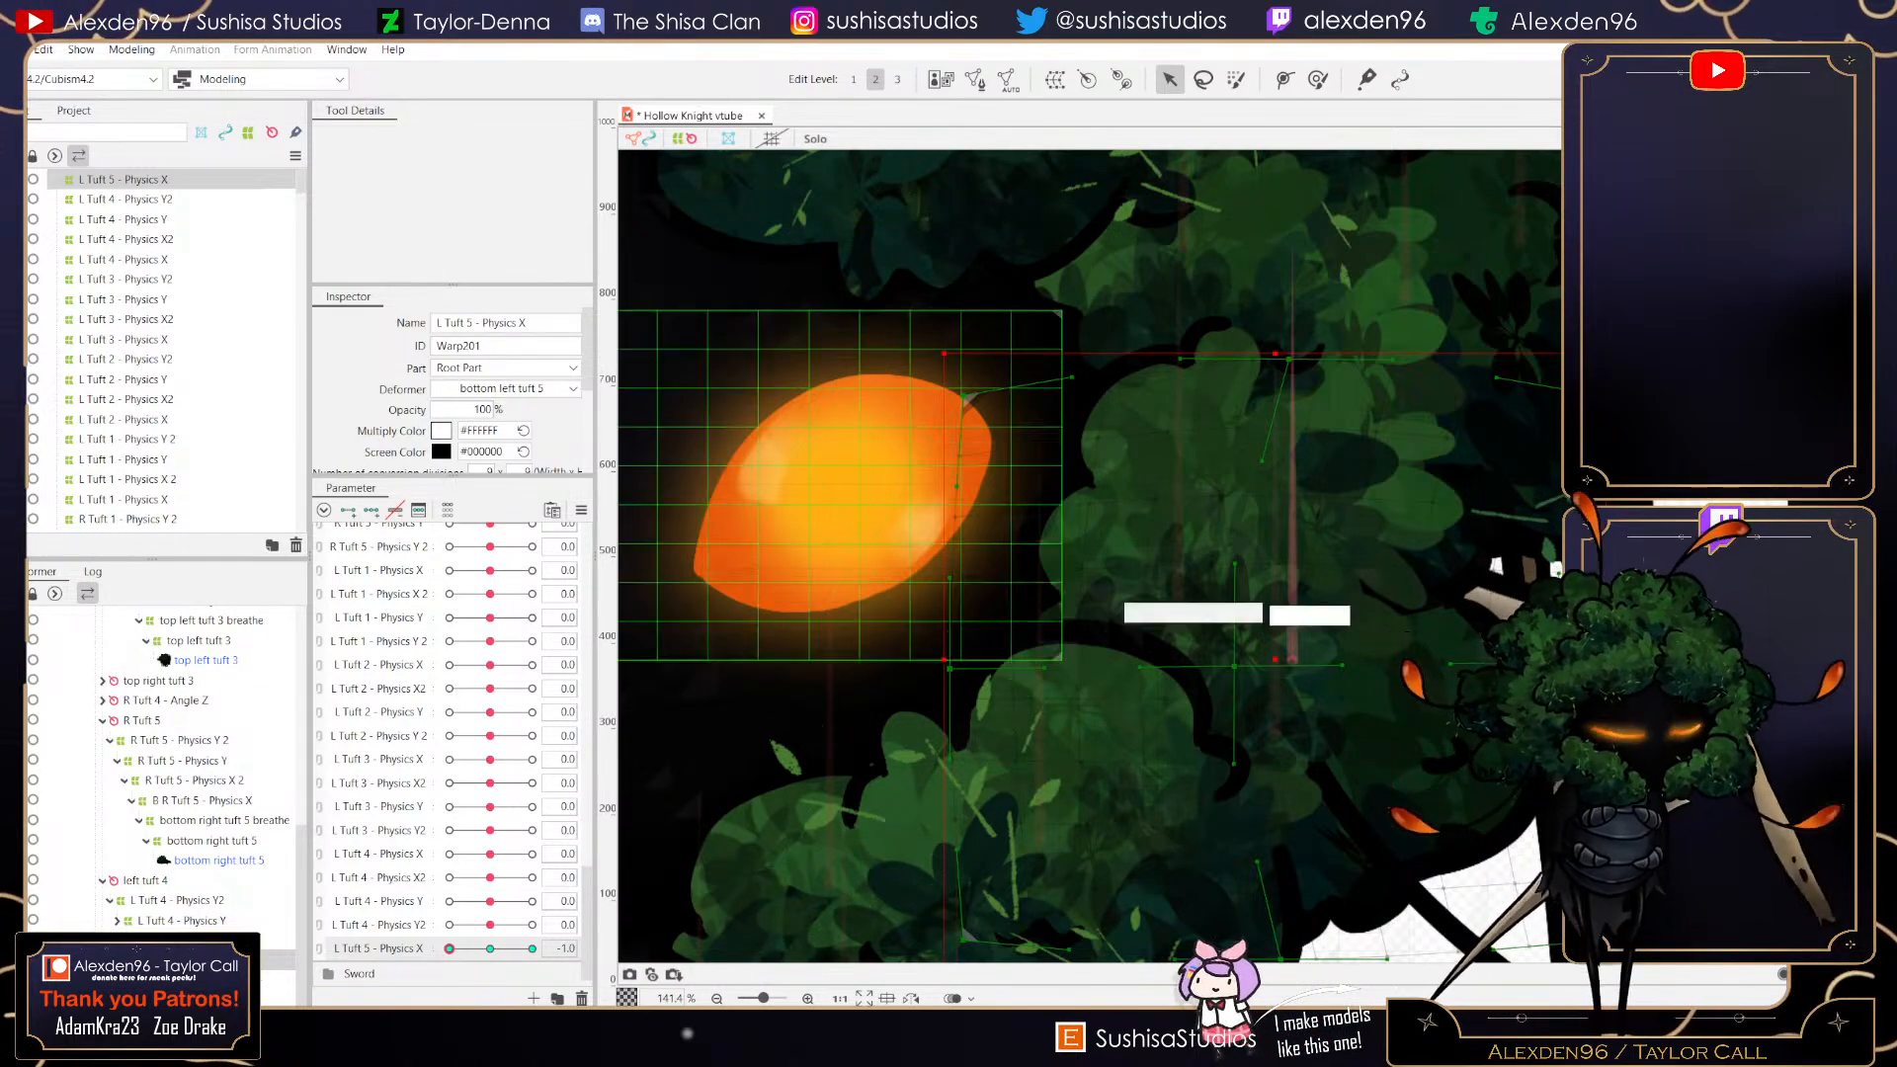
{"action": "scroll", "coordinate": [1315, 732], "scroll_direction": "down", "scroll_amount": 2}
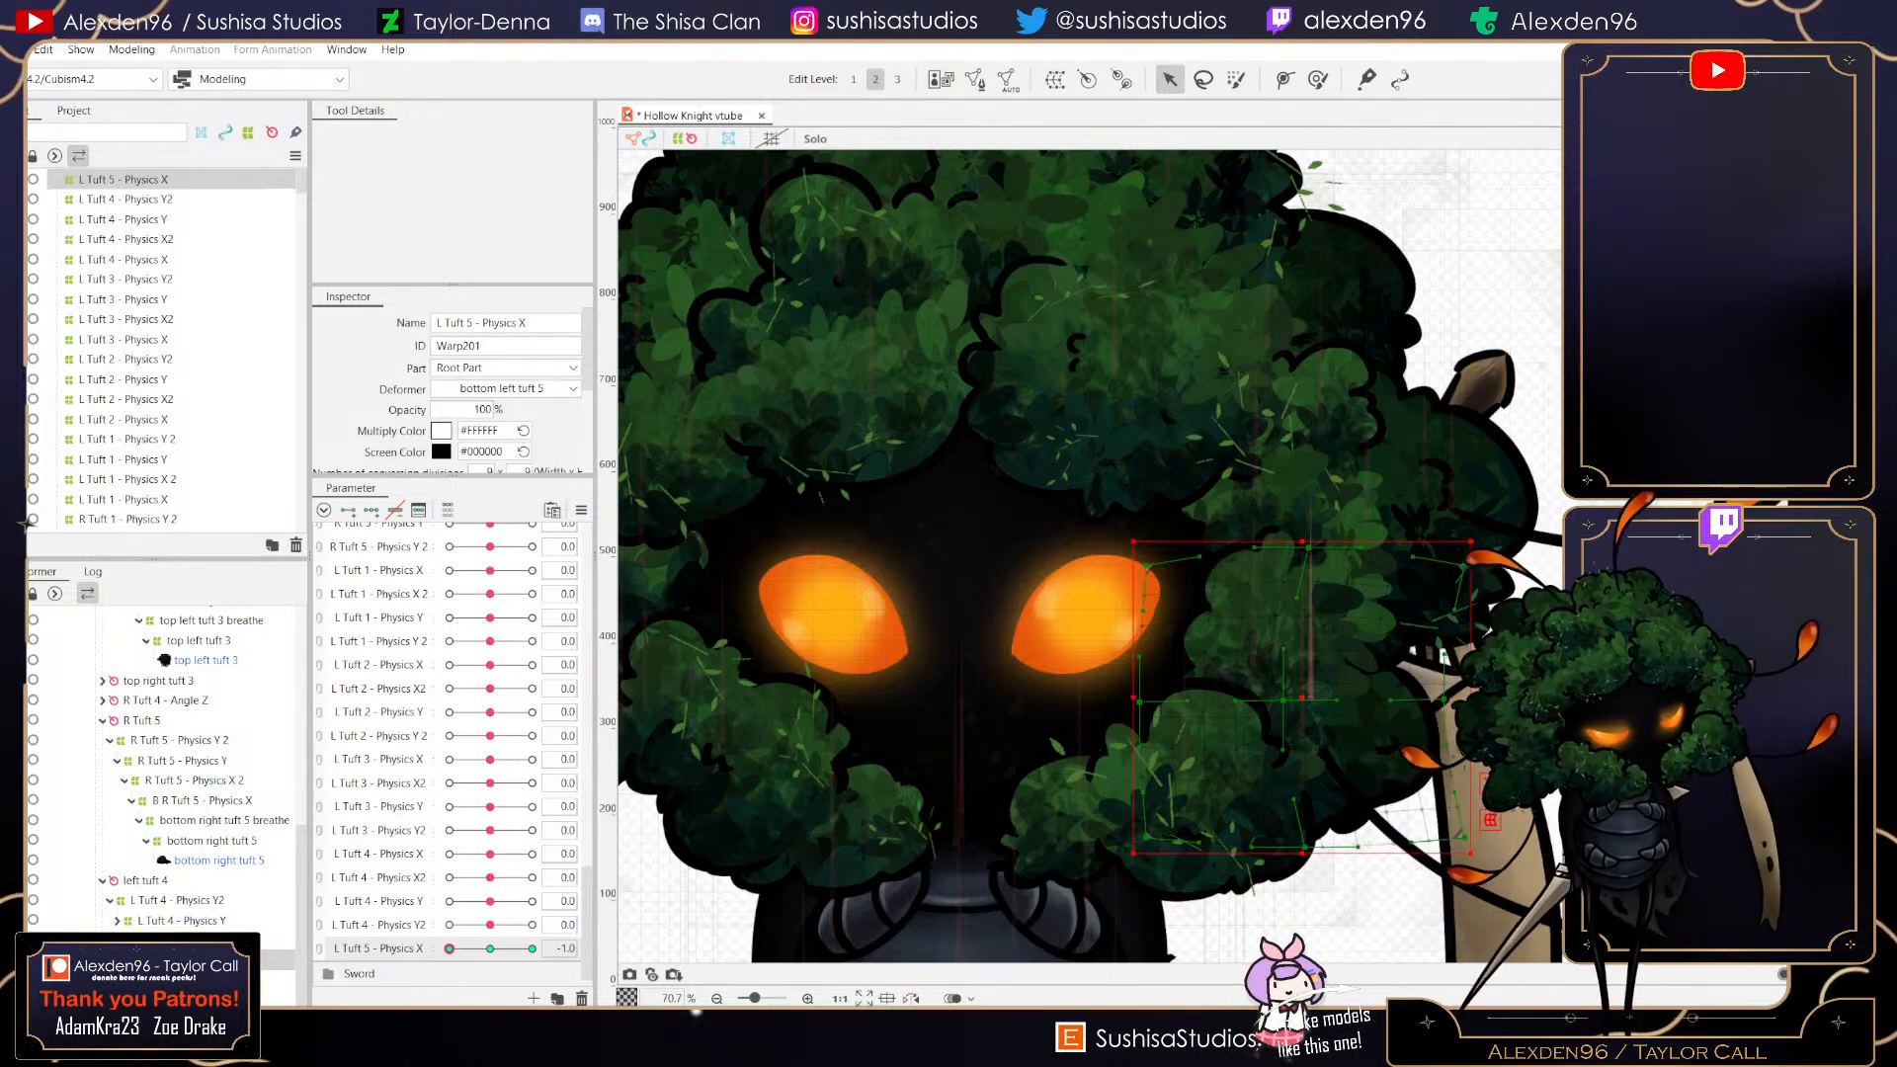
{"action": "mouse_move", "coordinate": [450, 949]}
{"action": "left_mouse_down"}
{"action": "mouse_move", "coordinate": [532, 949]}
{"action": "mouse_move", "coordinate": [449, 948]}
{"action": "left_mouse_up"}
{"action": "left_click", "coordinate": [490, 949]}
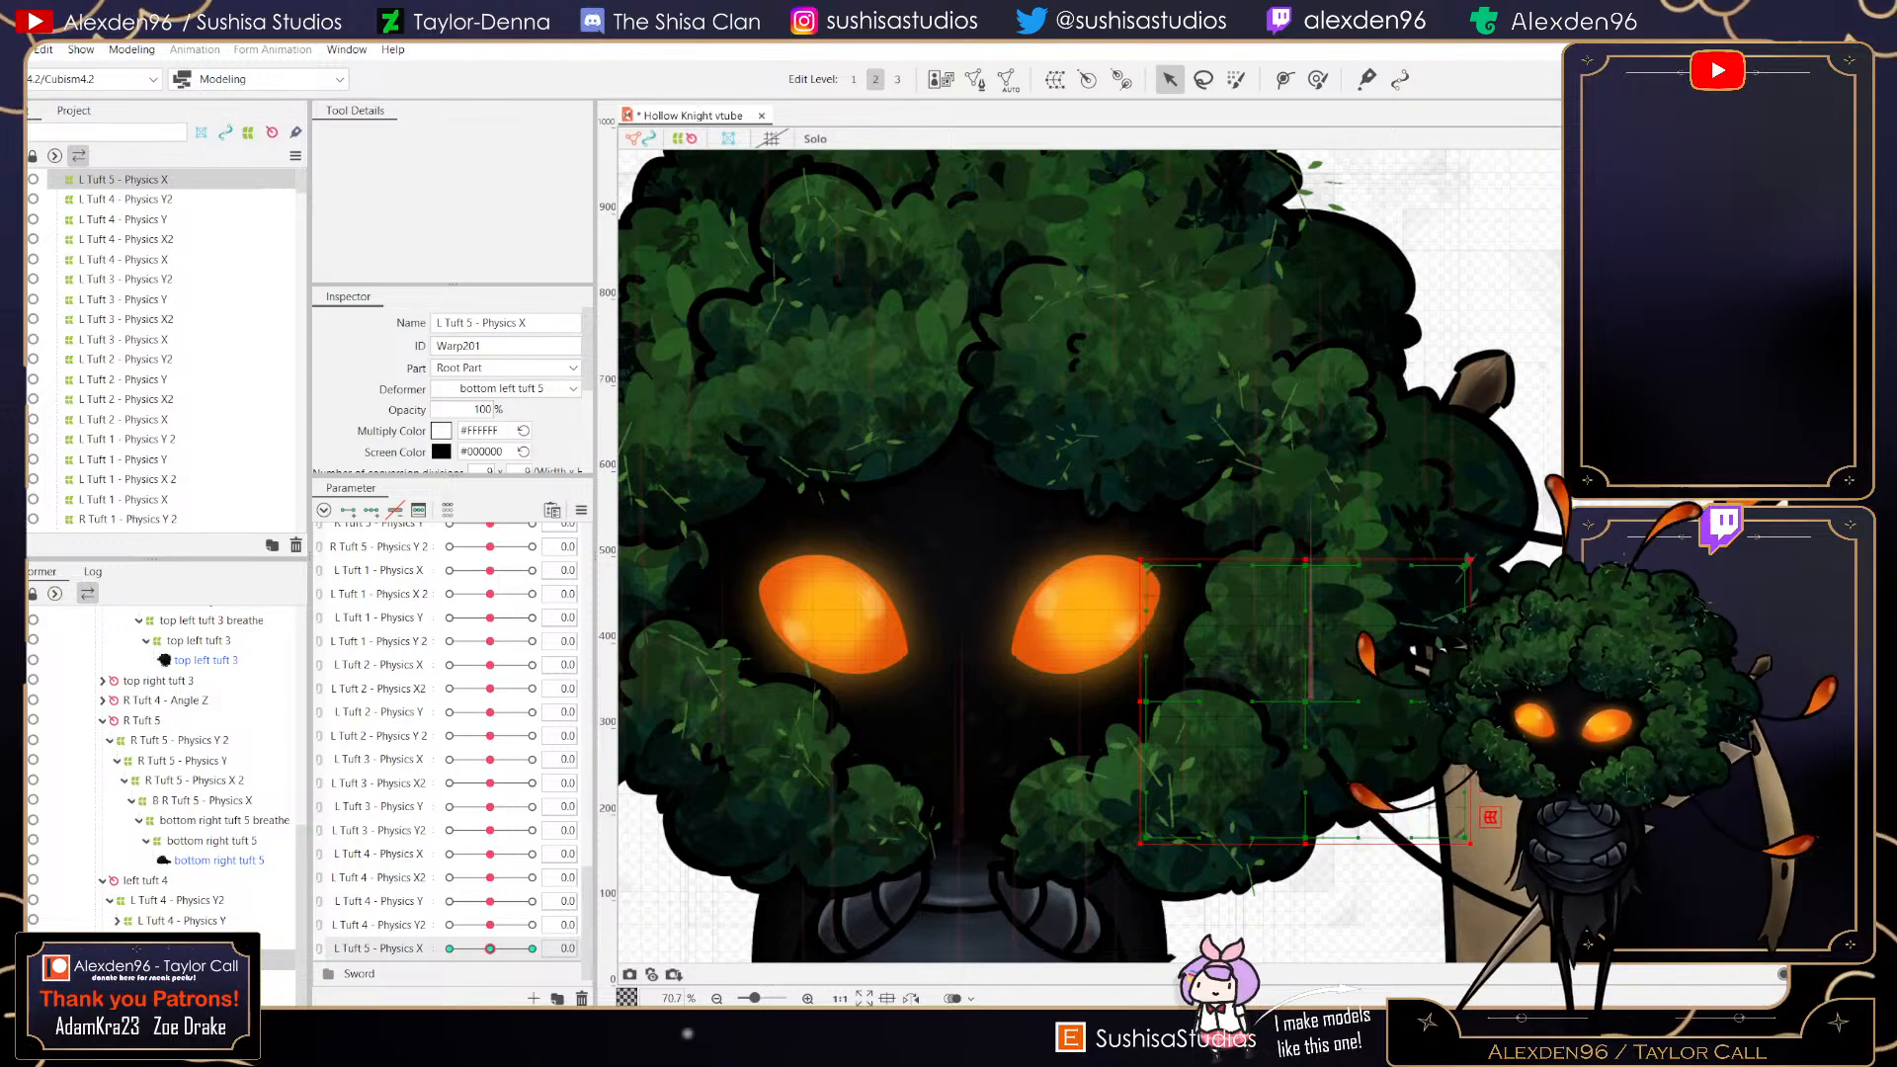
{"action": "left_click", "coordinate": [15, 49]}
{"action": "left_click", "coordinate": [59, 208]}
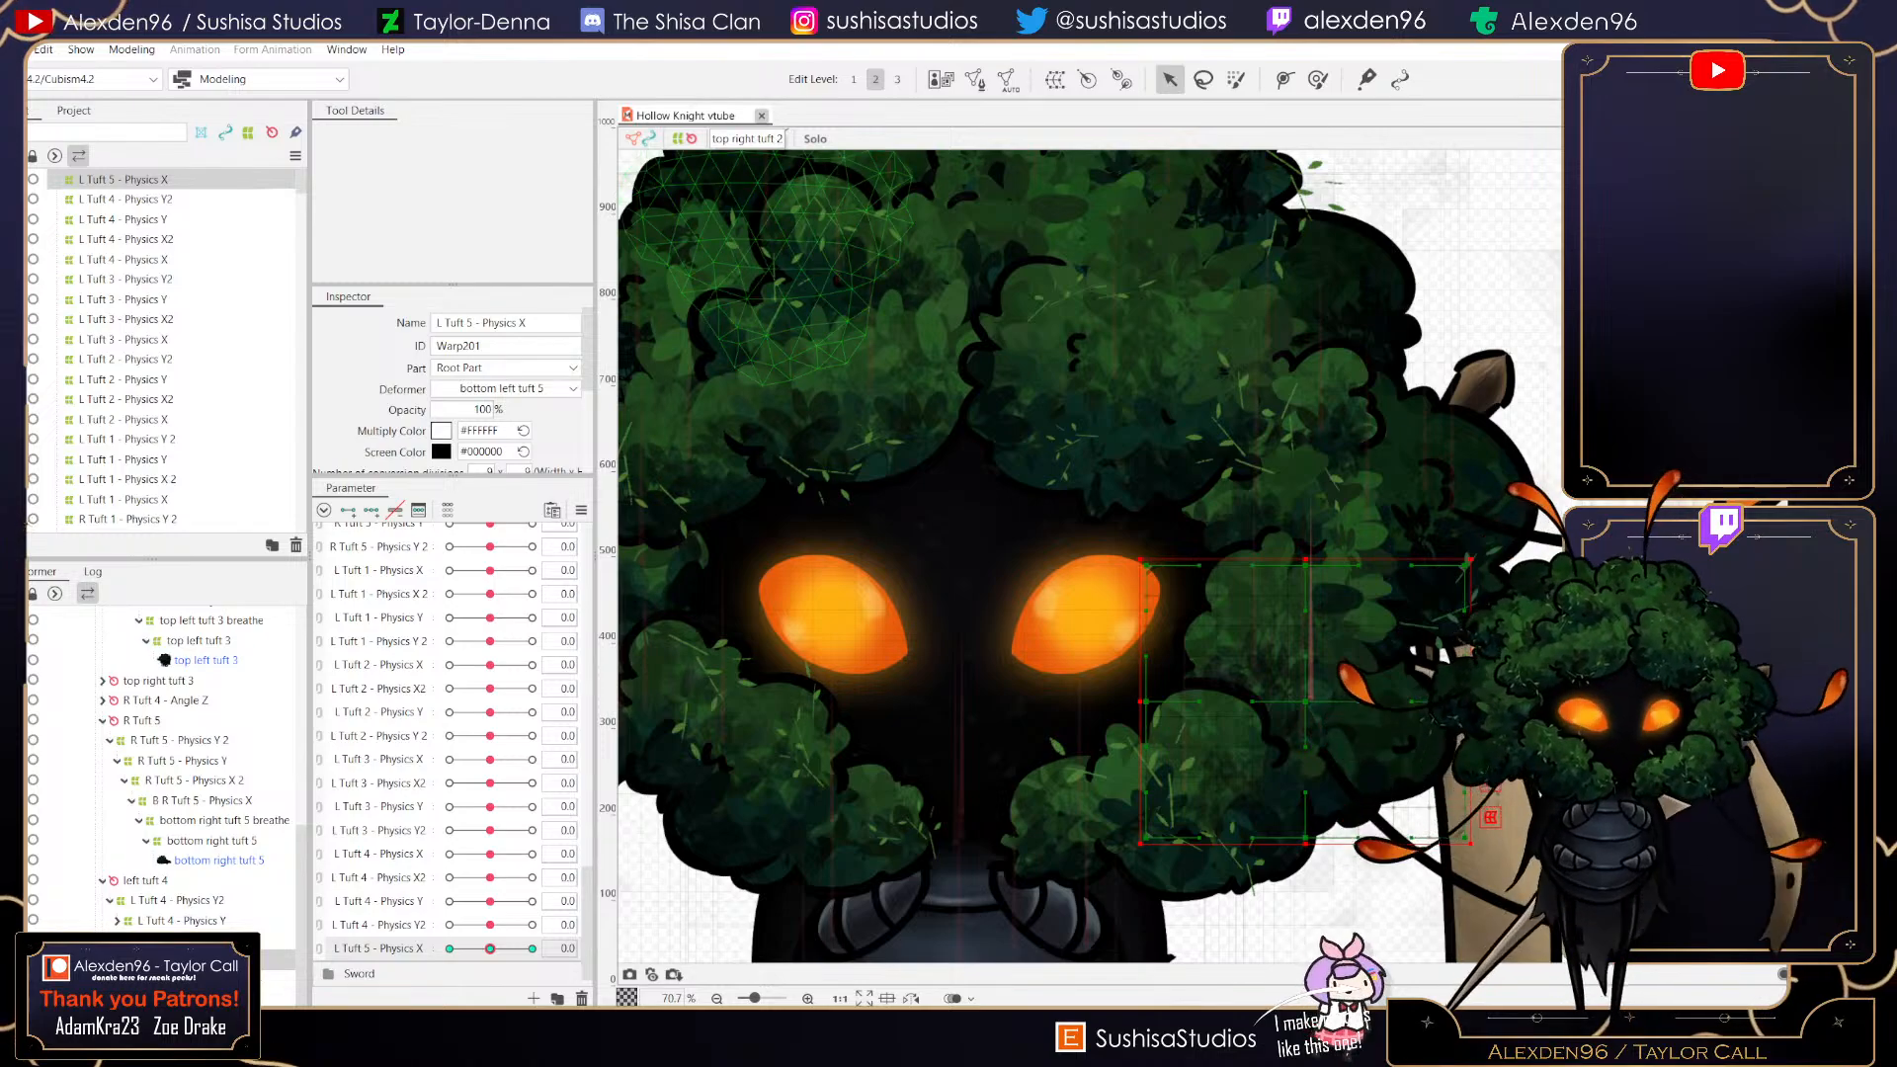
- Create a parent warp deformer named L Tuft 5 - Physics X2 in Root Part, then save the project
{"action": "left_click", "coordinate": [1056, 79]}
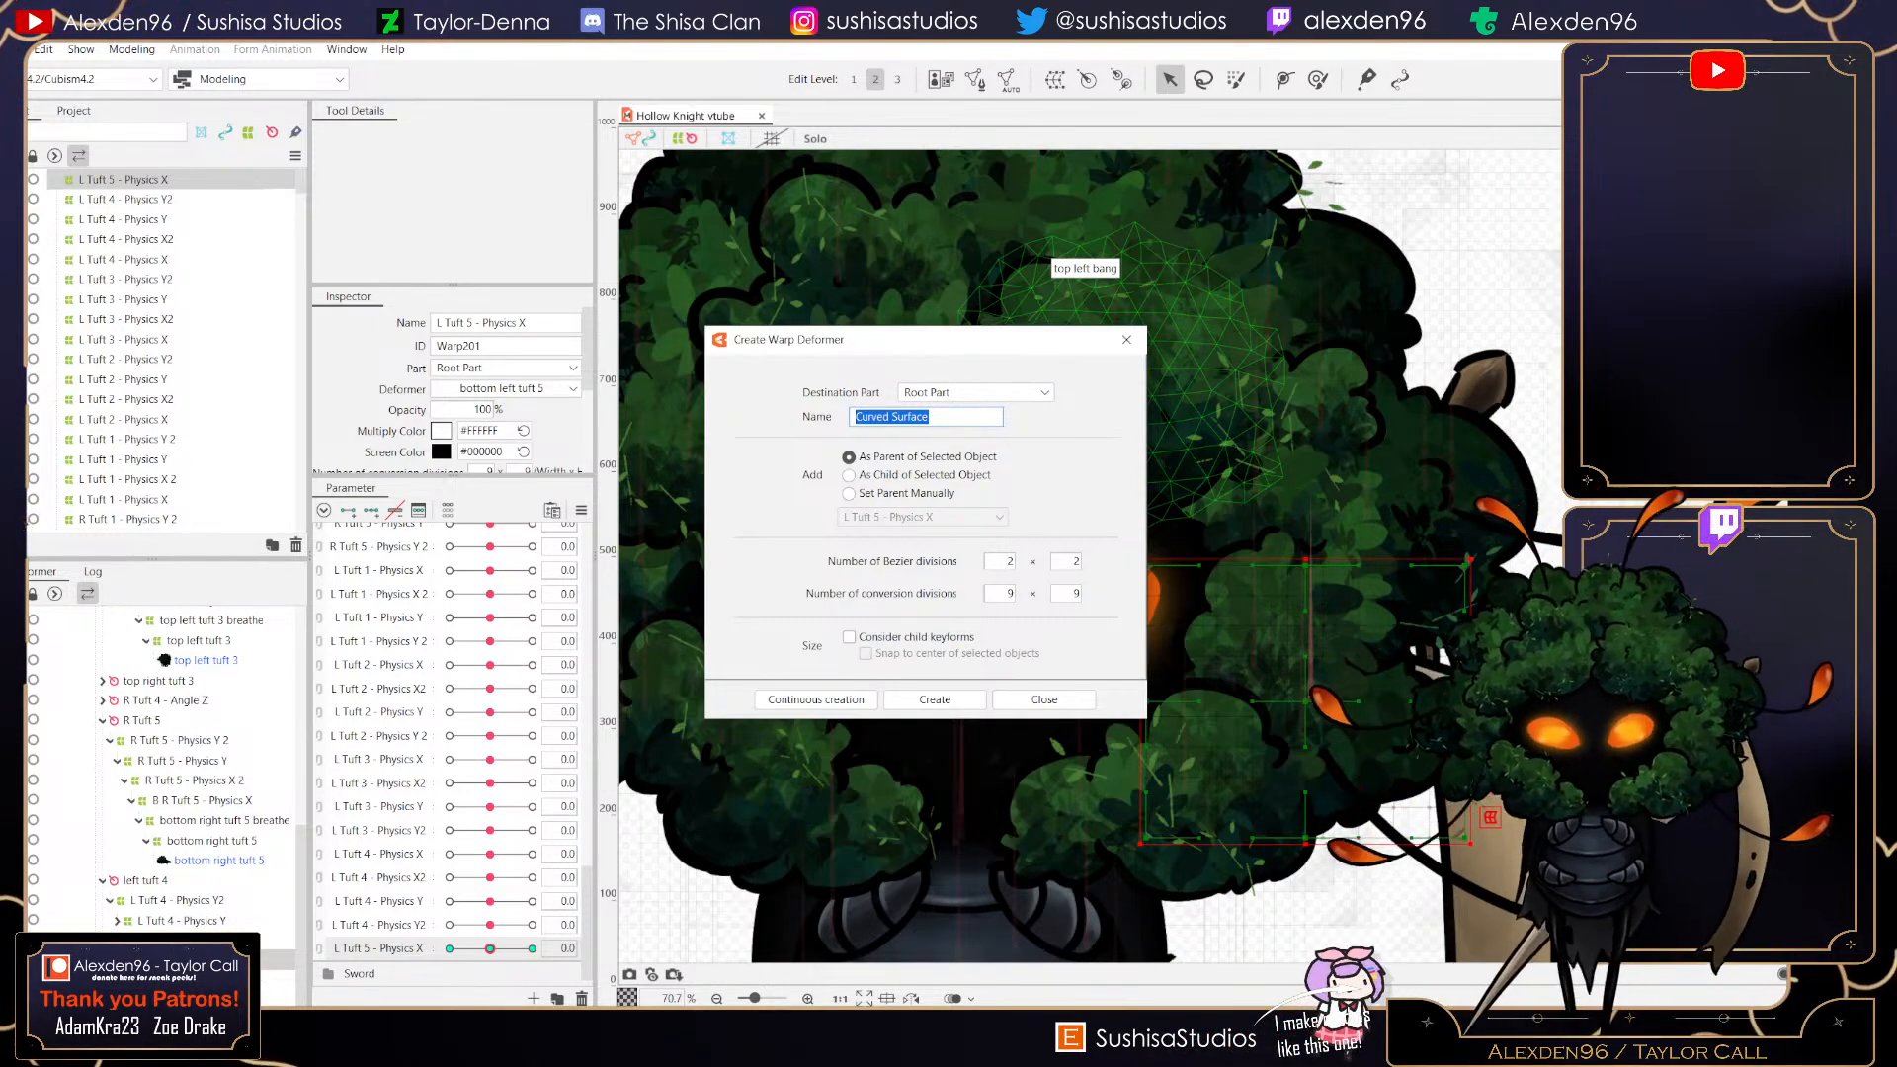
{"action": "type", "text": "L Tuft"}
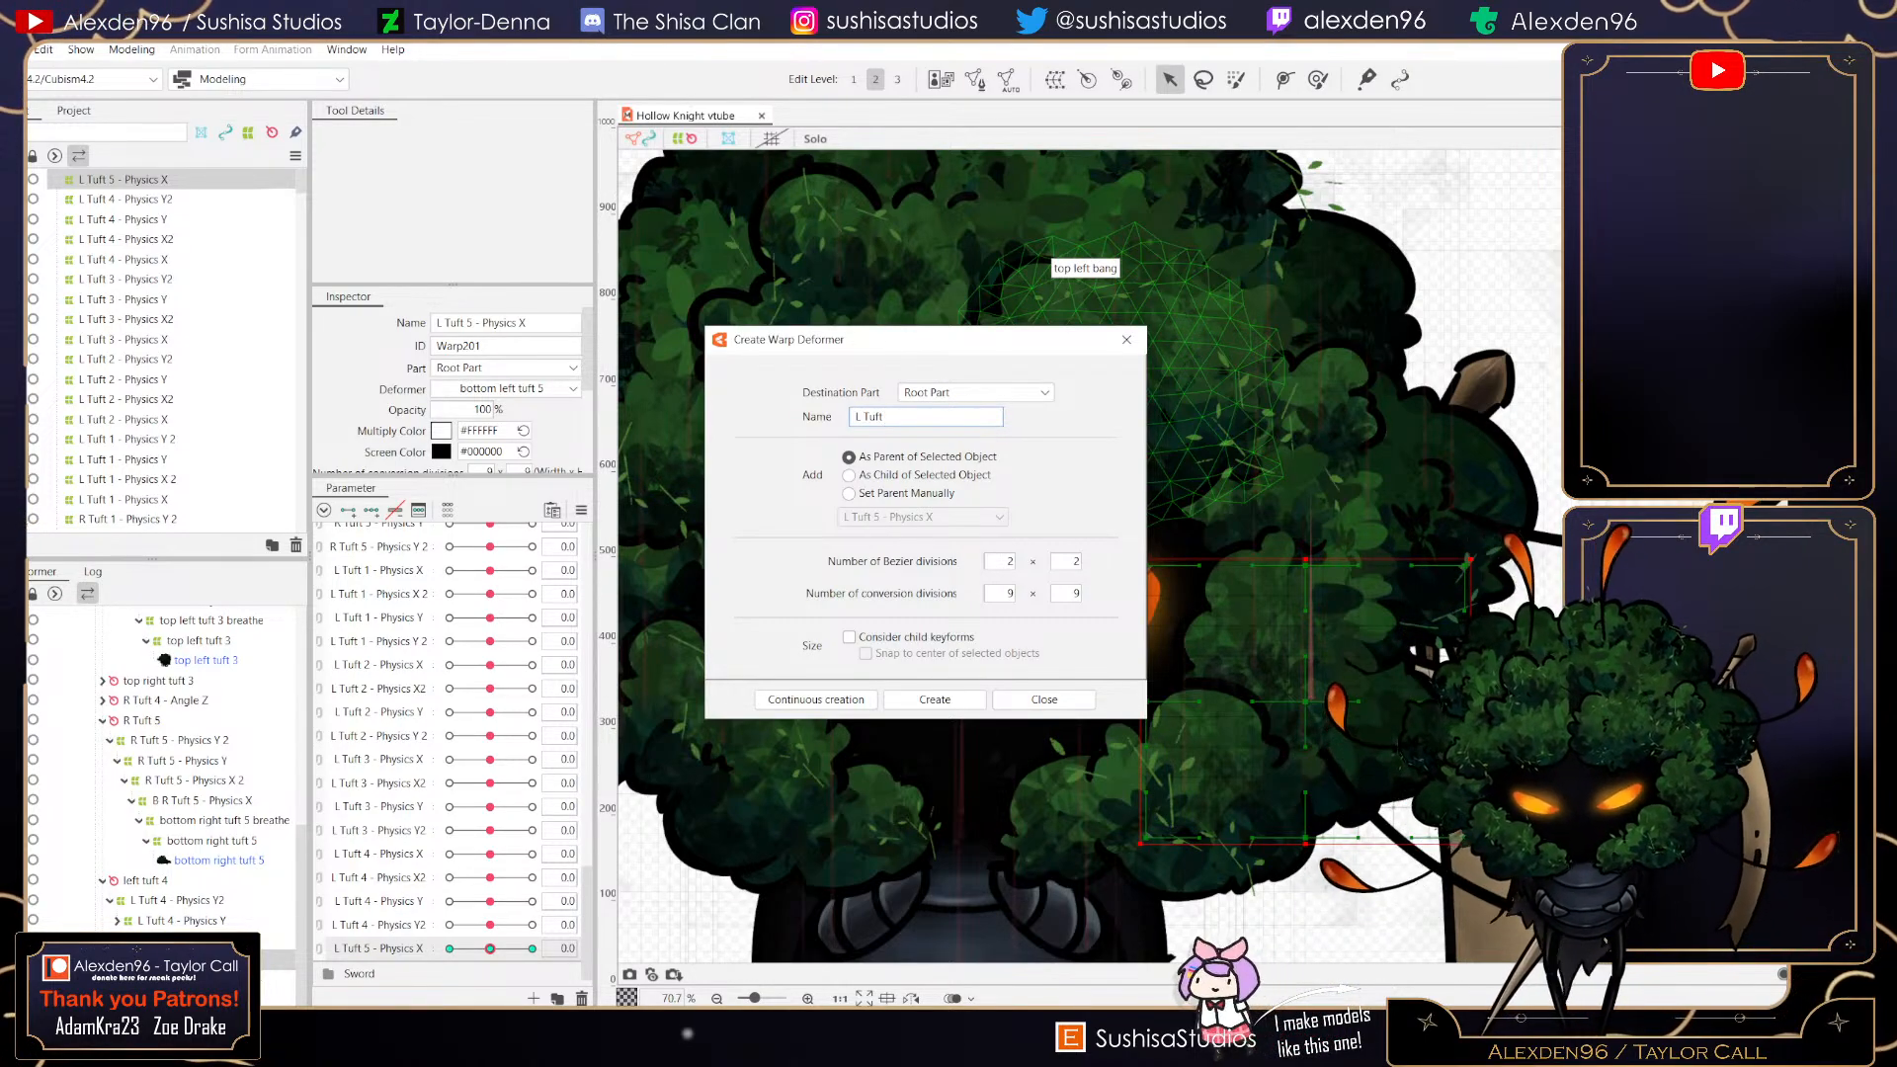
{"action": "type", "text": " 5 - Physics X2"}
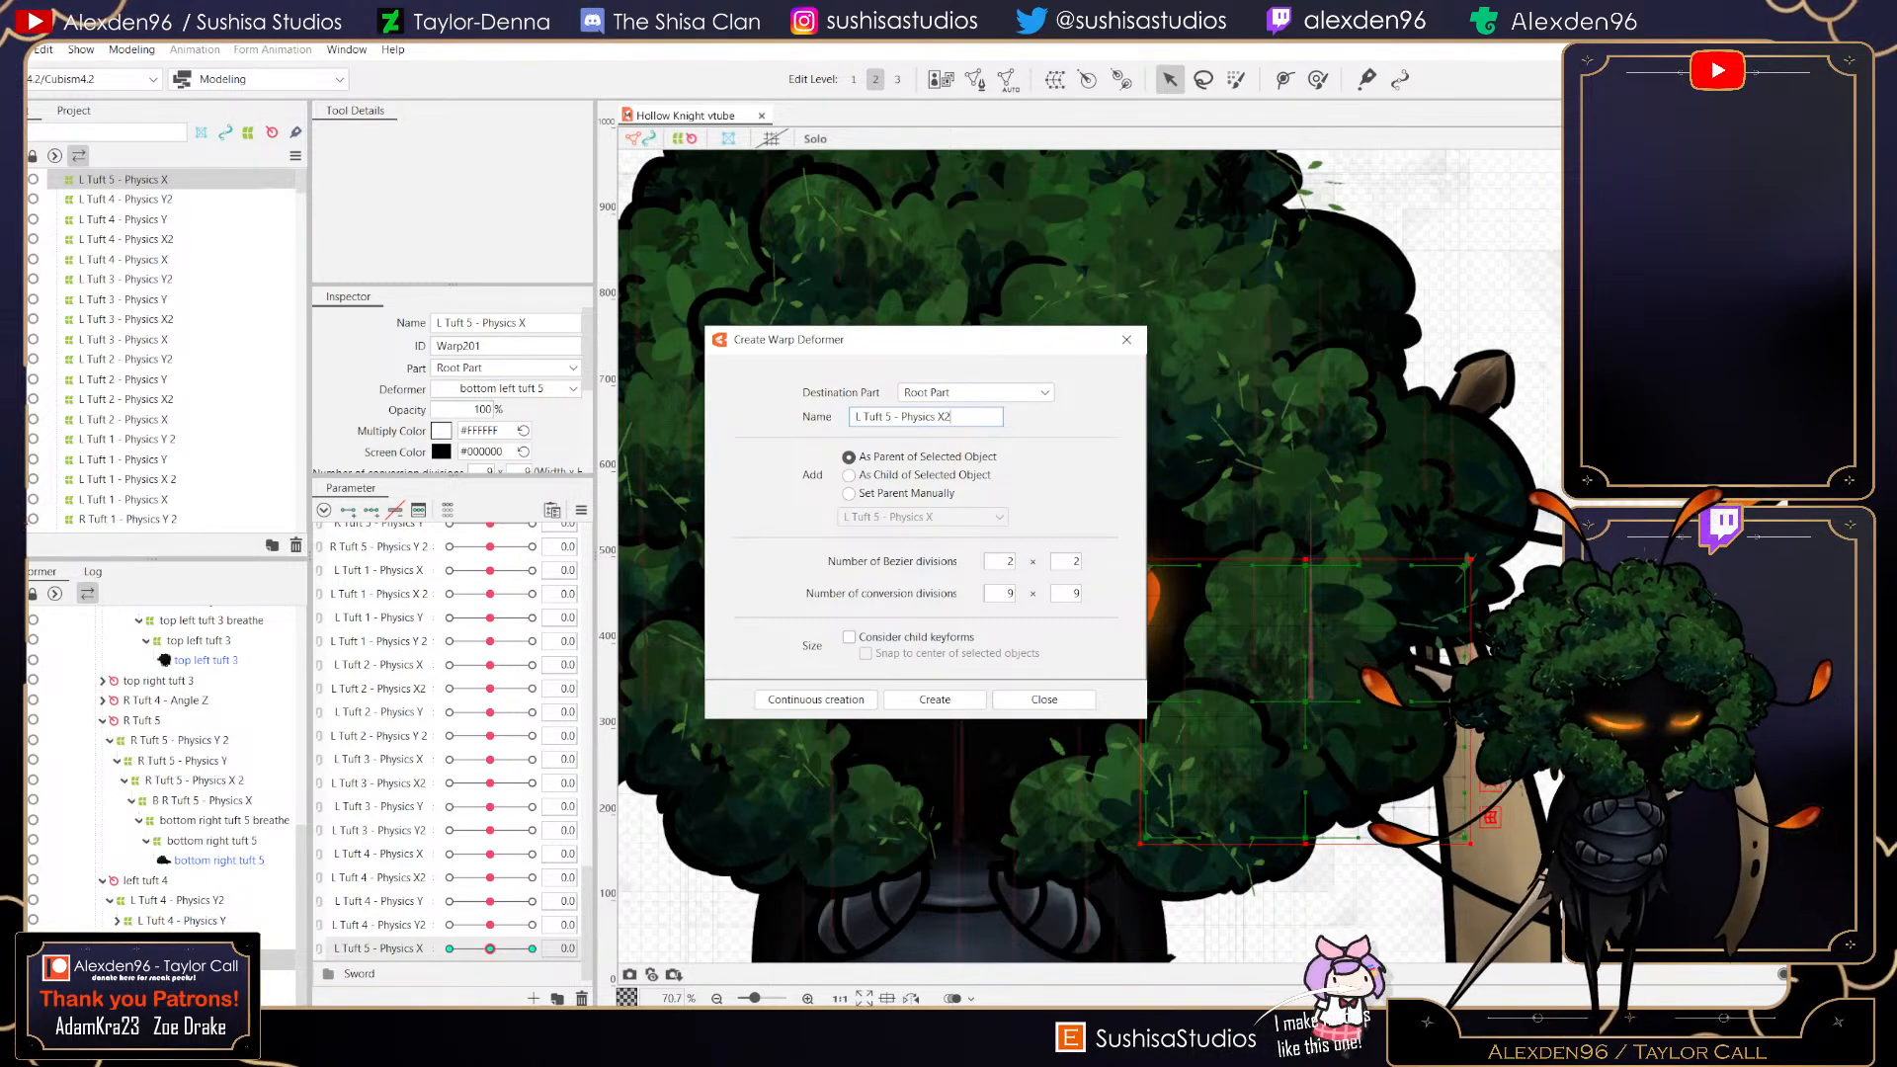
{"action": "left_click", "coordinate": [935, 698]}
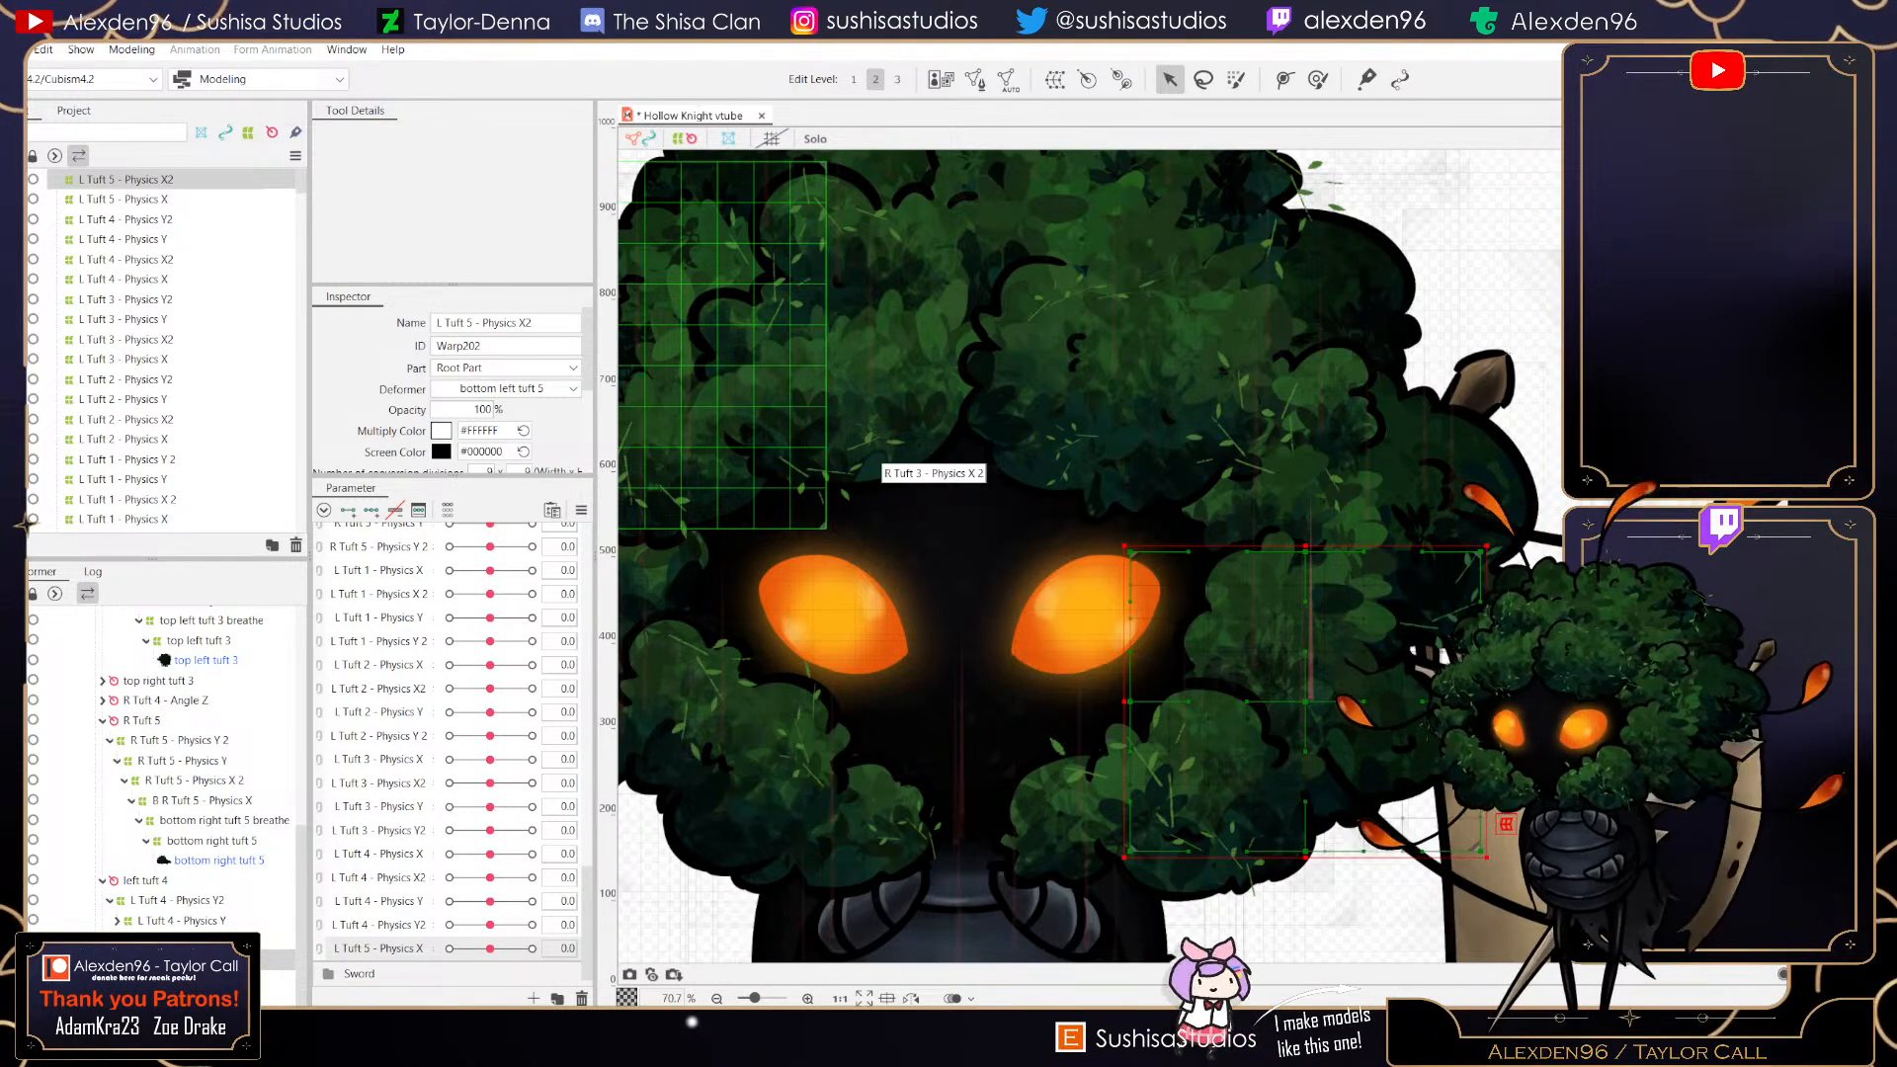
{"action": "left_click", "coordinate": [16, 49]}
{"action": "left_click", "coordinate": [59, 209]}
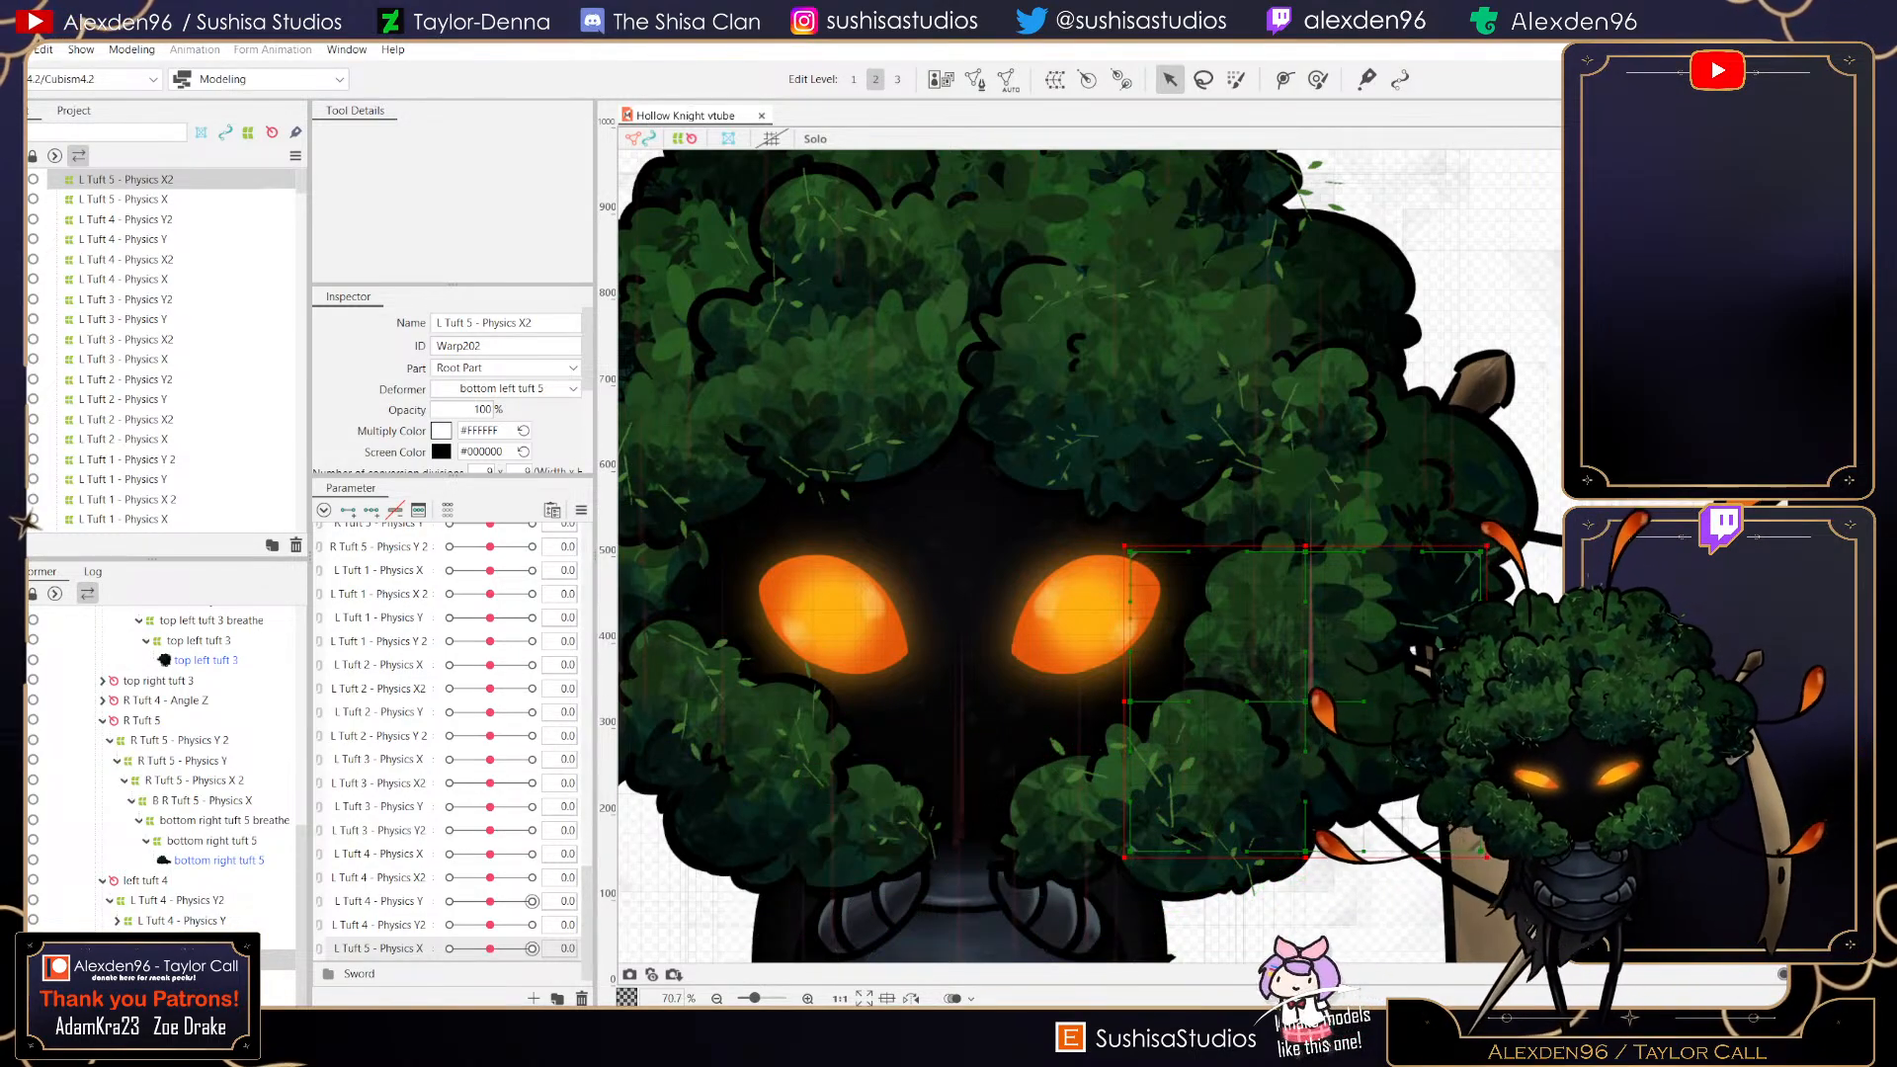
- Create a new parameter named L Tuft 5 - Physics X2 and add three keys to it for the selected deformer
{"action": "left_click", "coordinate": [534, 998]}
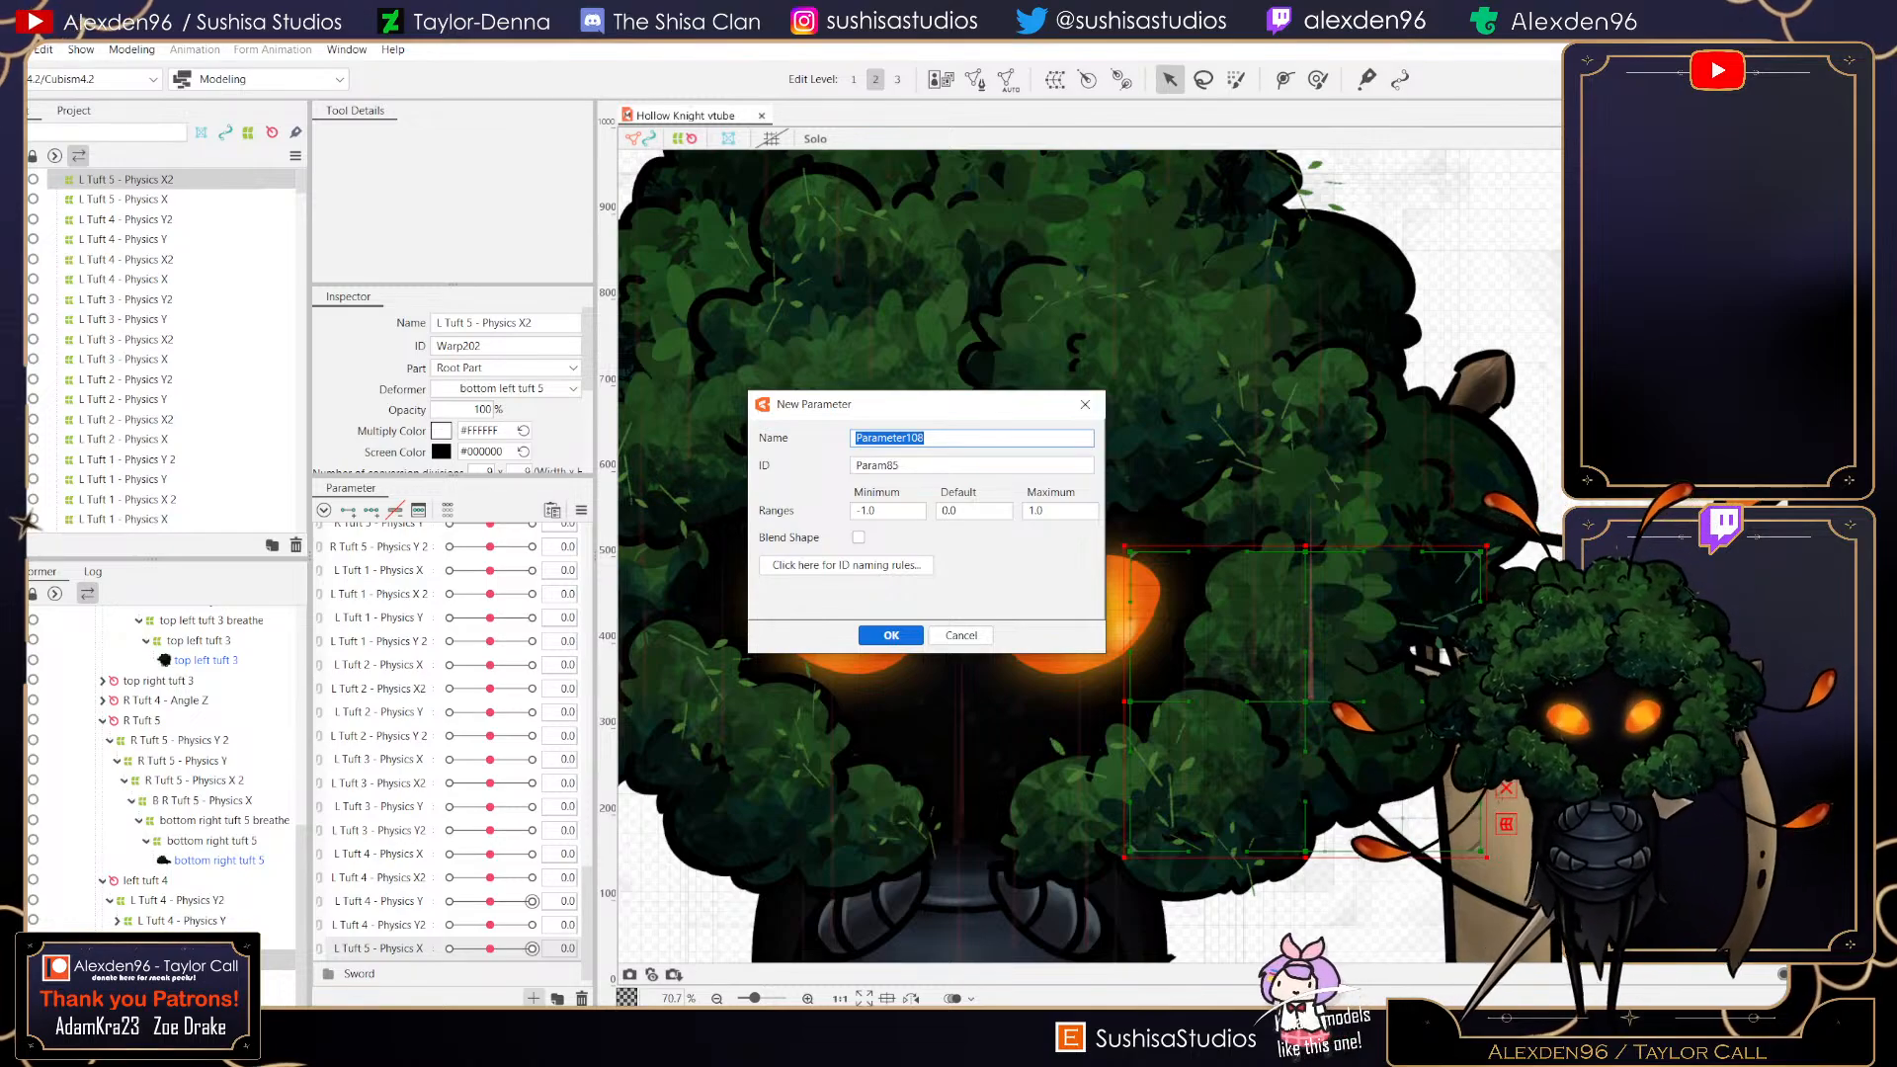
{"action": "type", "text": "L Tuft"}
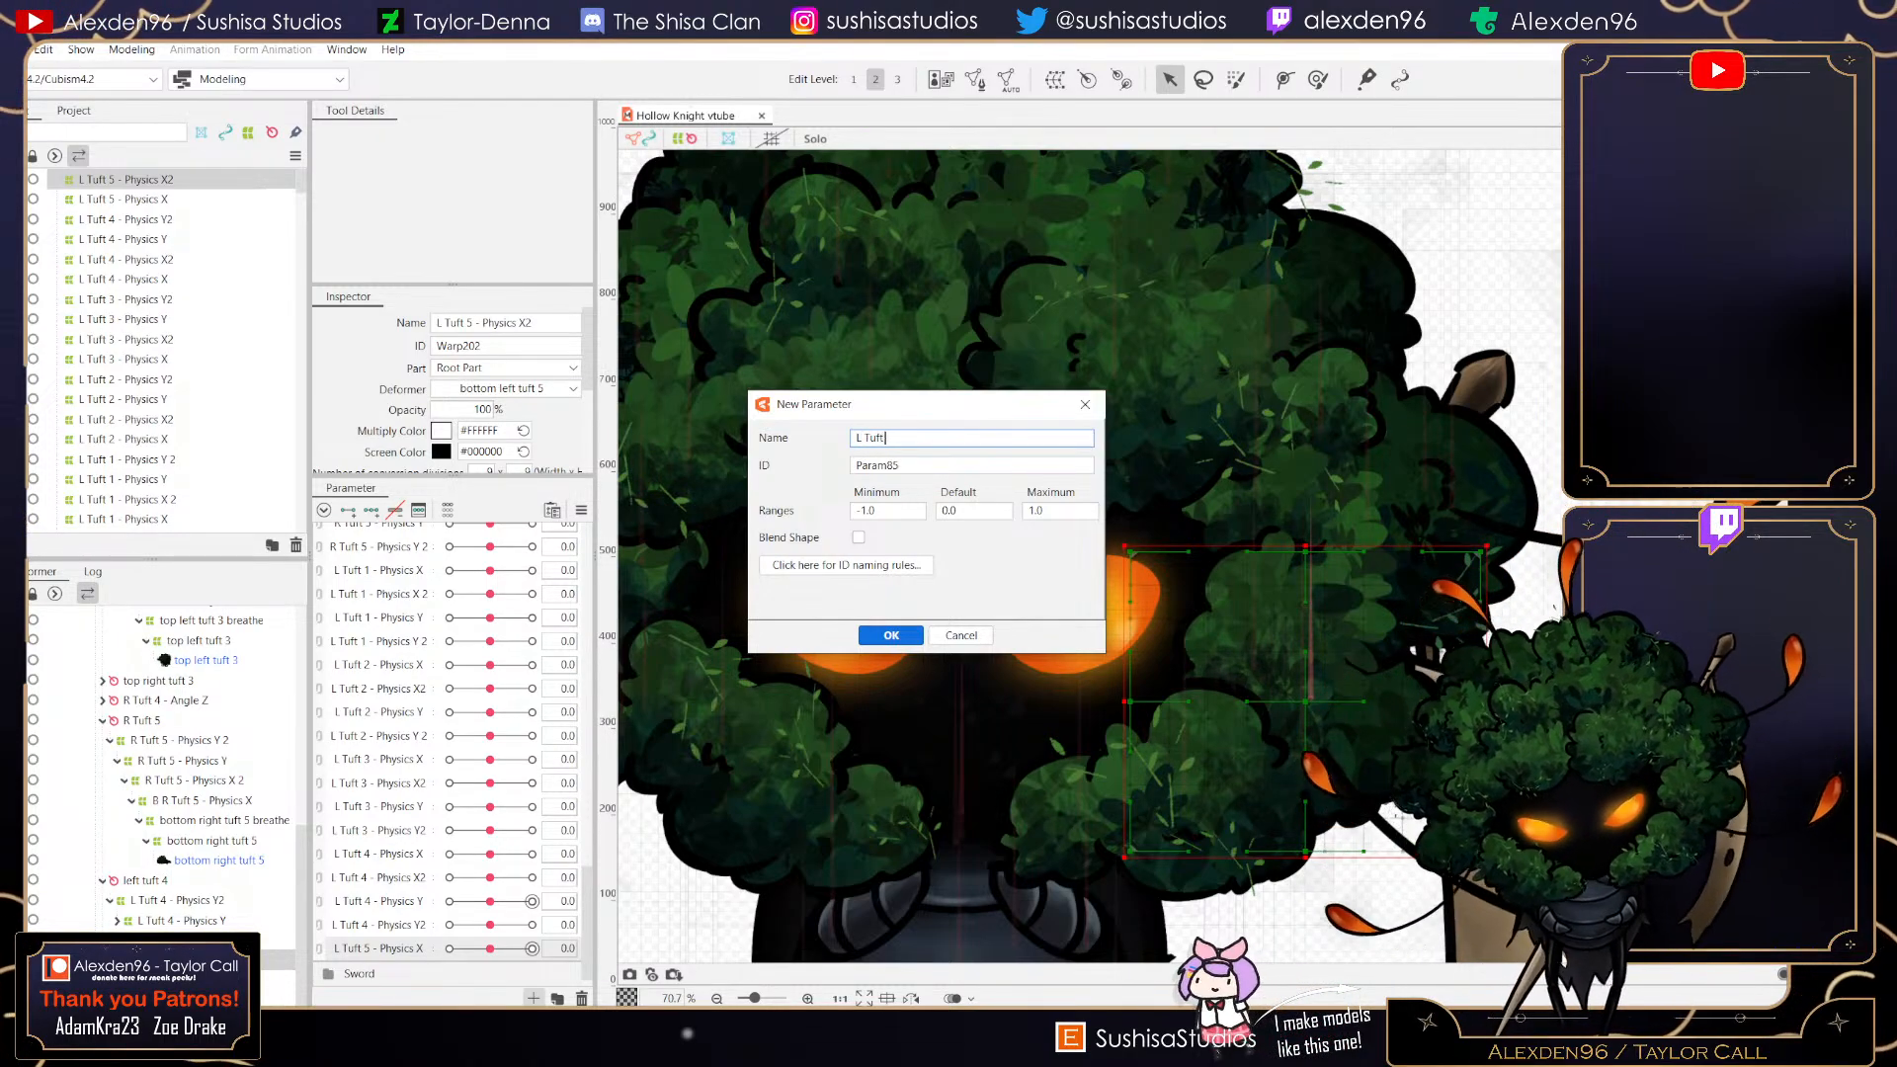
{"action": "type", "text": " 5 - P"}
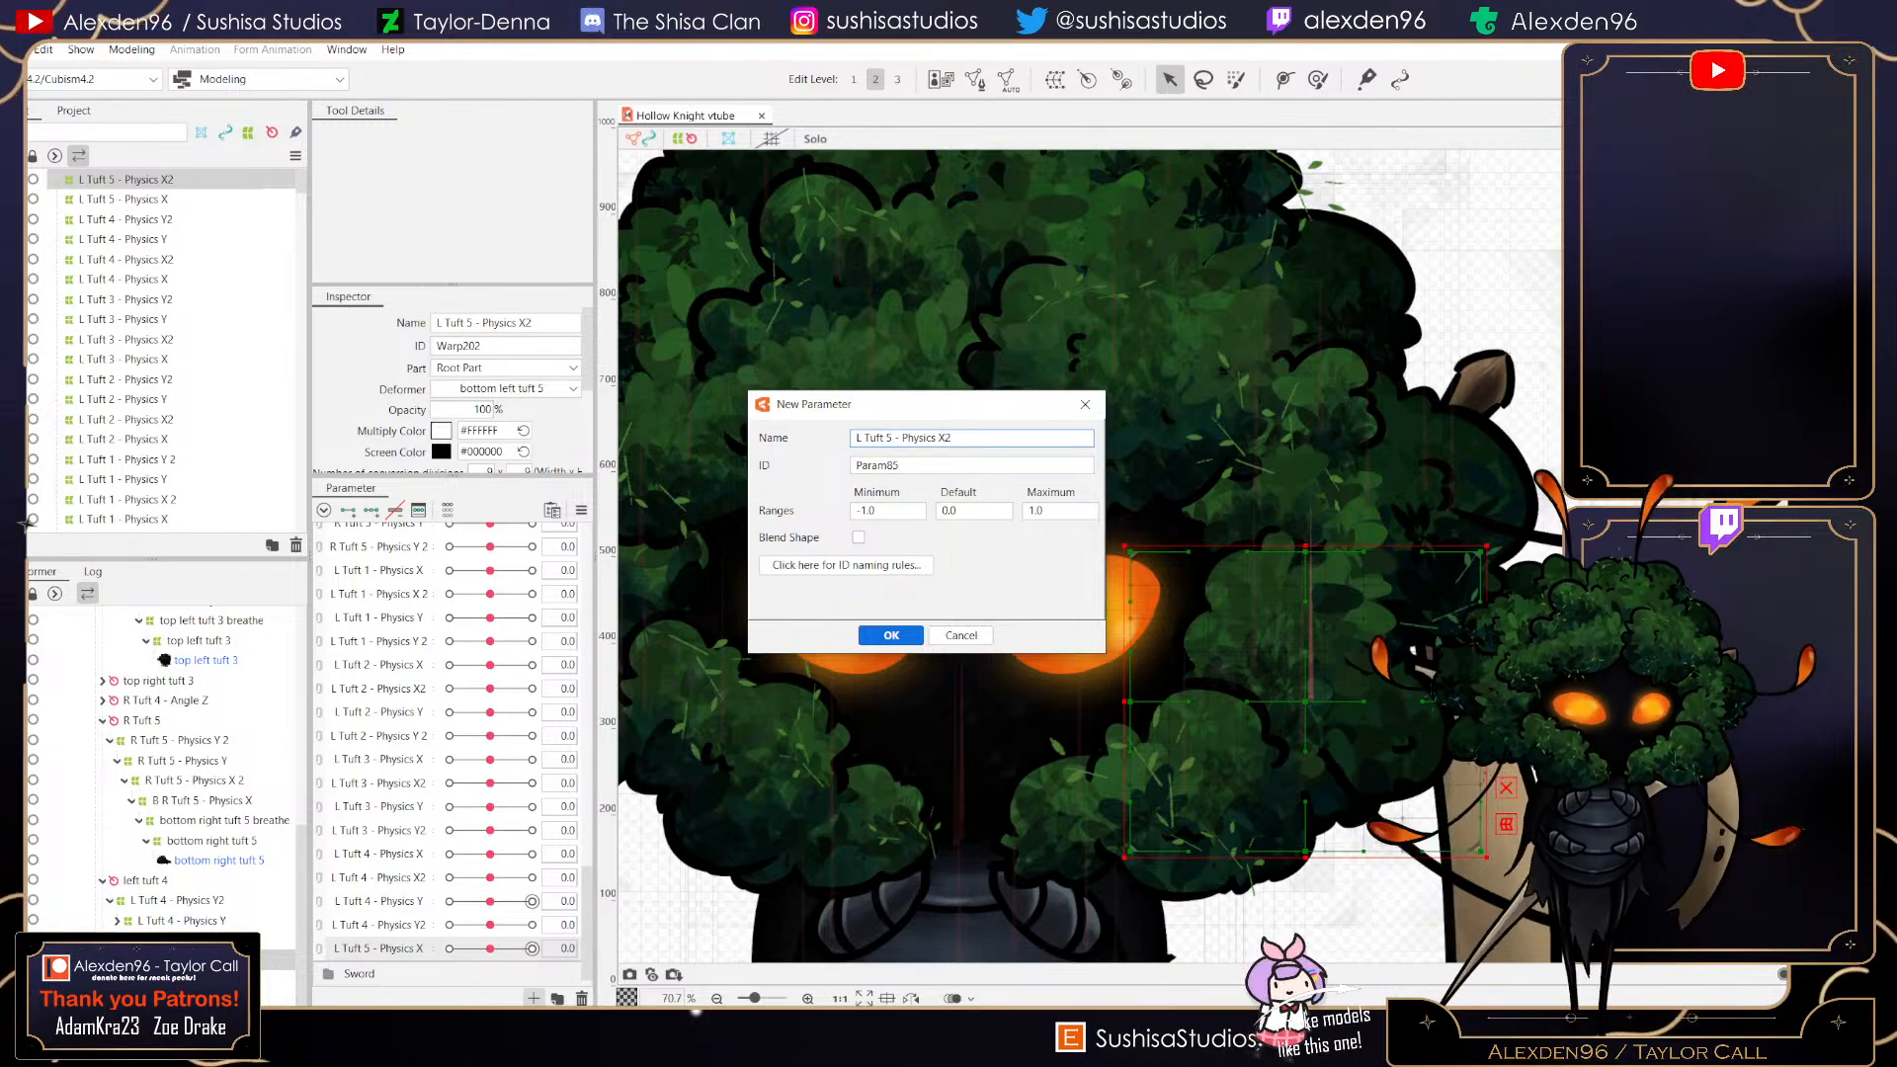
{"action": "type", "text": "hysics X2"}
{"action": "left_click", "coordinate": [891, 636]}
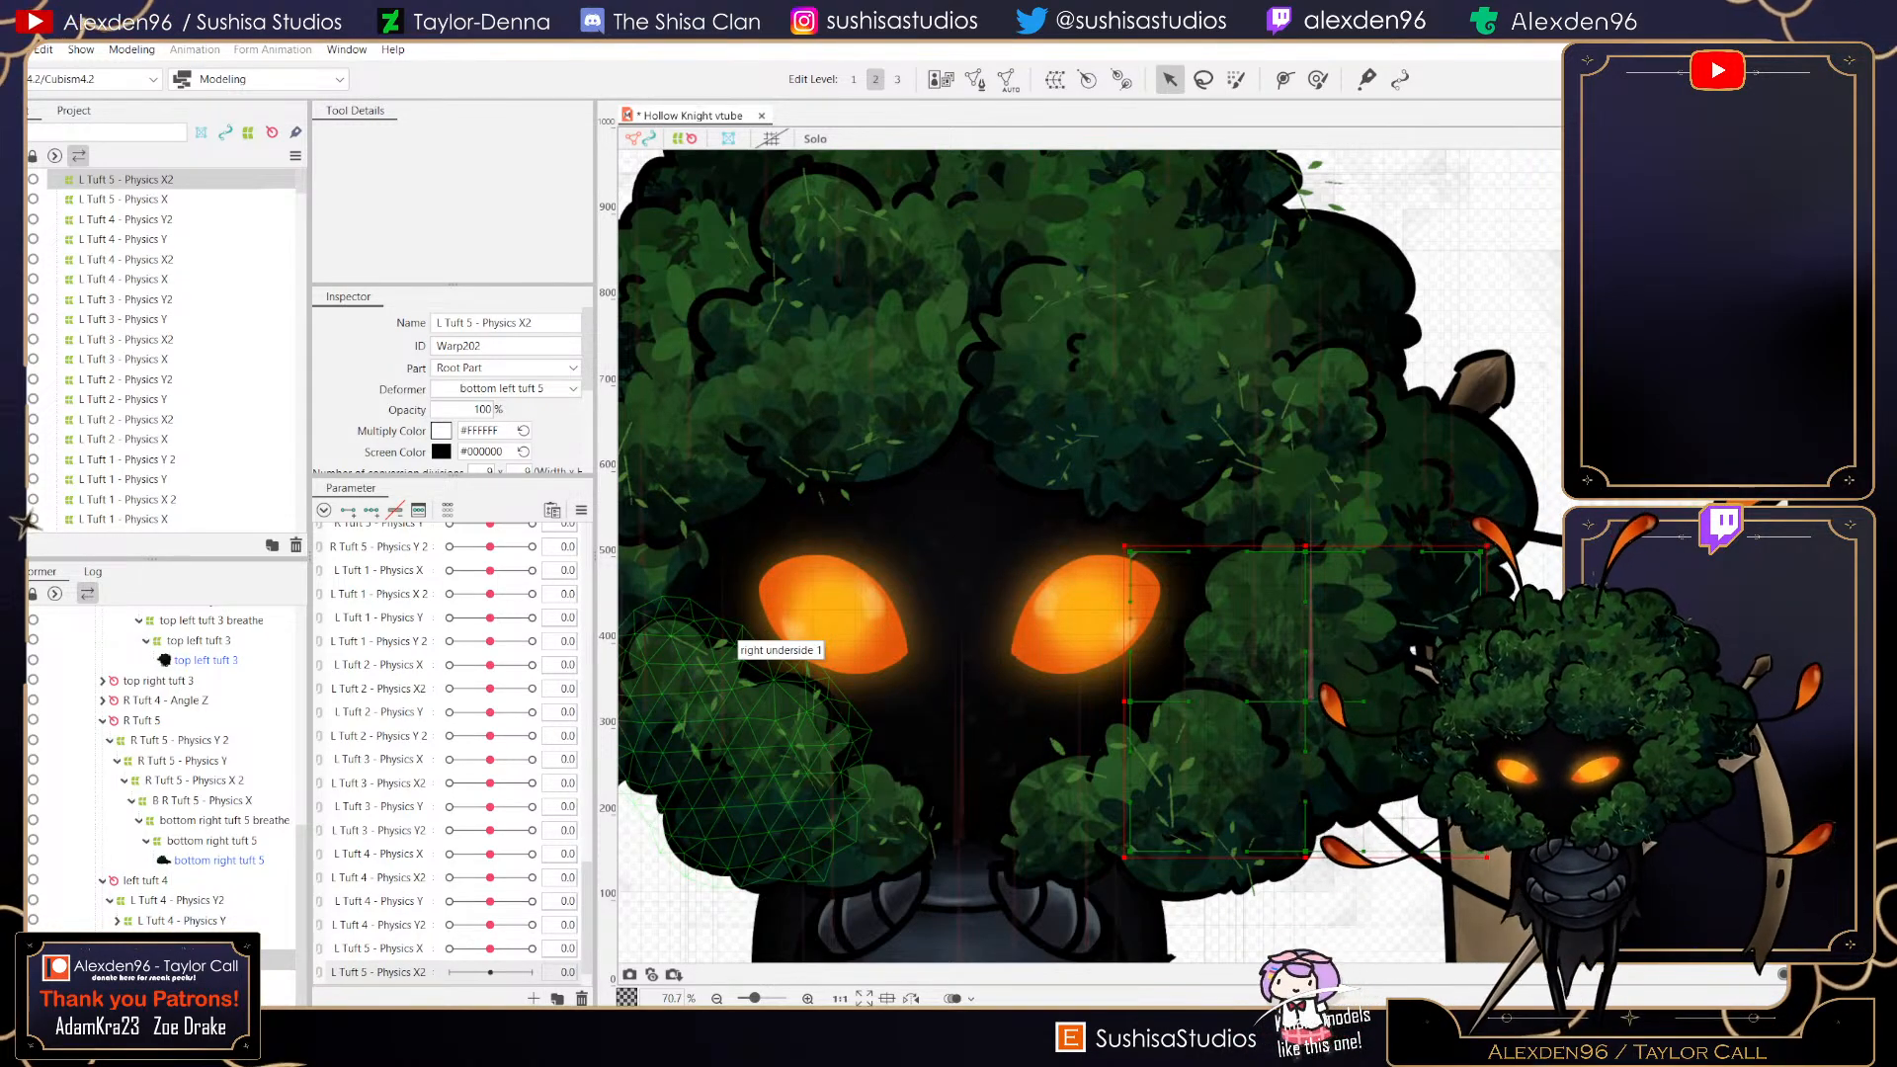
{"action": "left_click", "coordinate": [371, 510]}
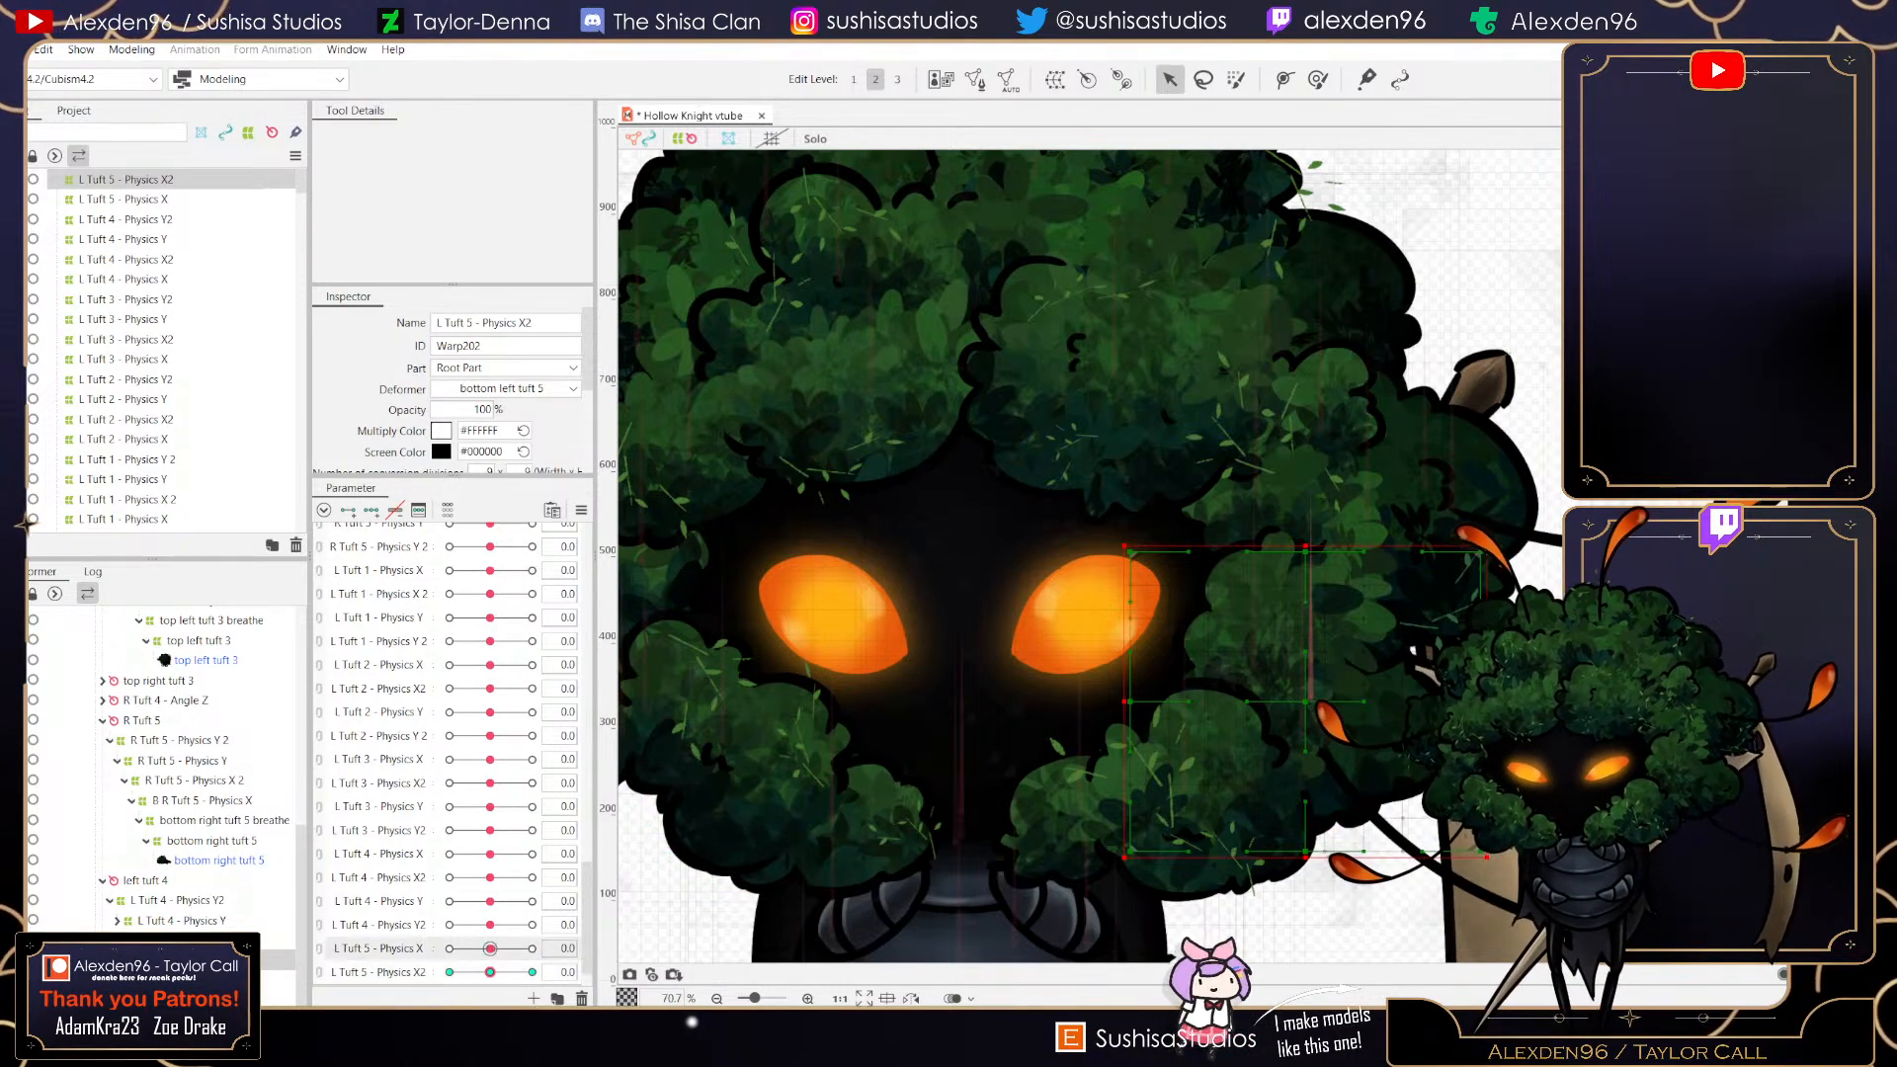
- At the L Tuft 5 - Physics X2 minimum key, shift the warp deformer's middle points left, then reset the parameter to 0
{"action": "left_click_drag", "start_coordinate": [514, 949], "coordinate": [490, 949]}
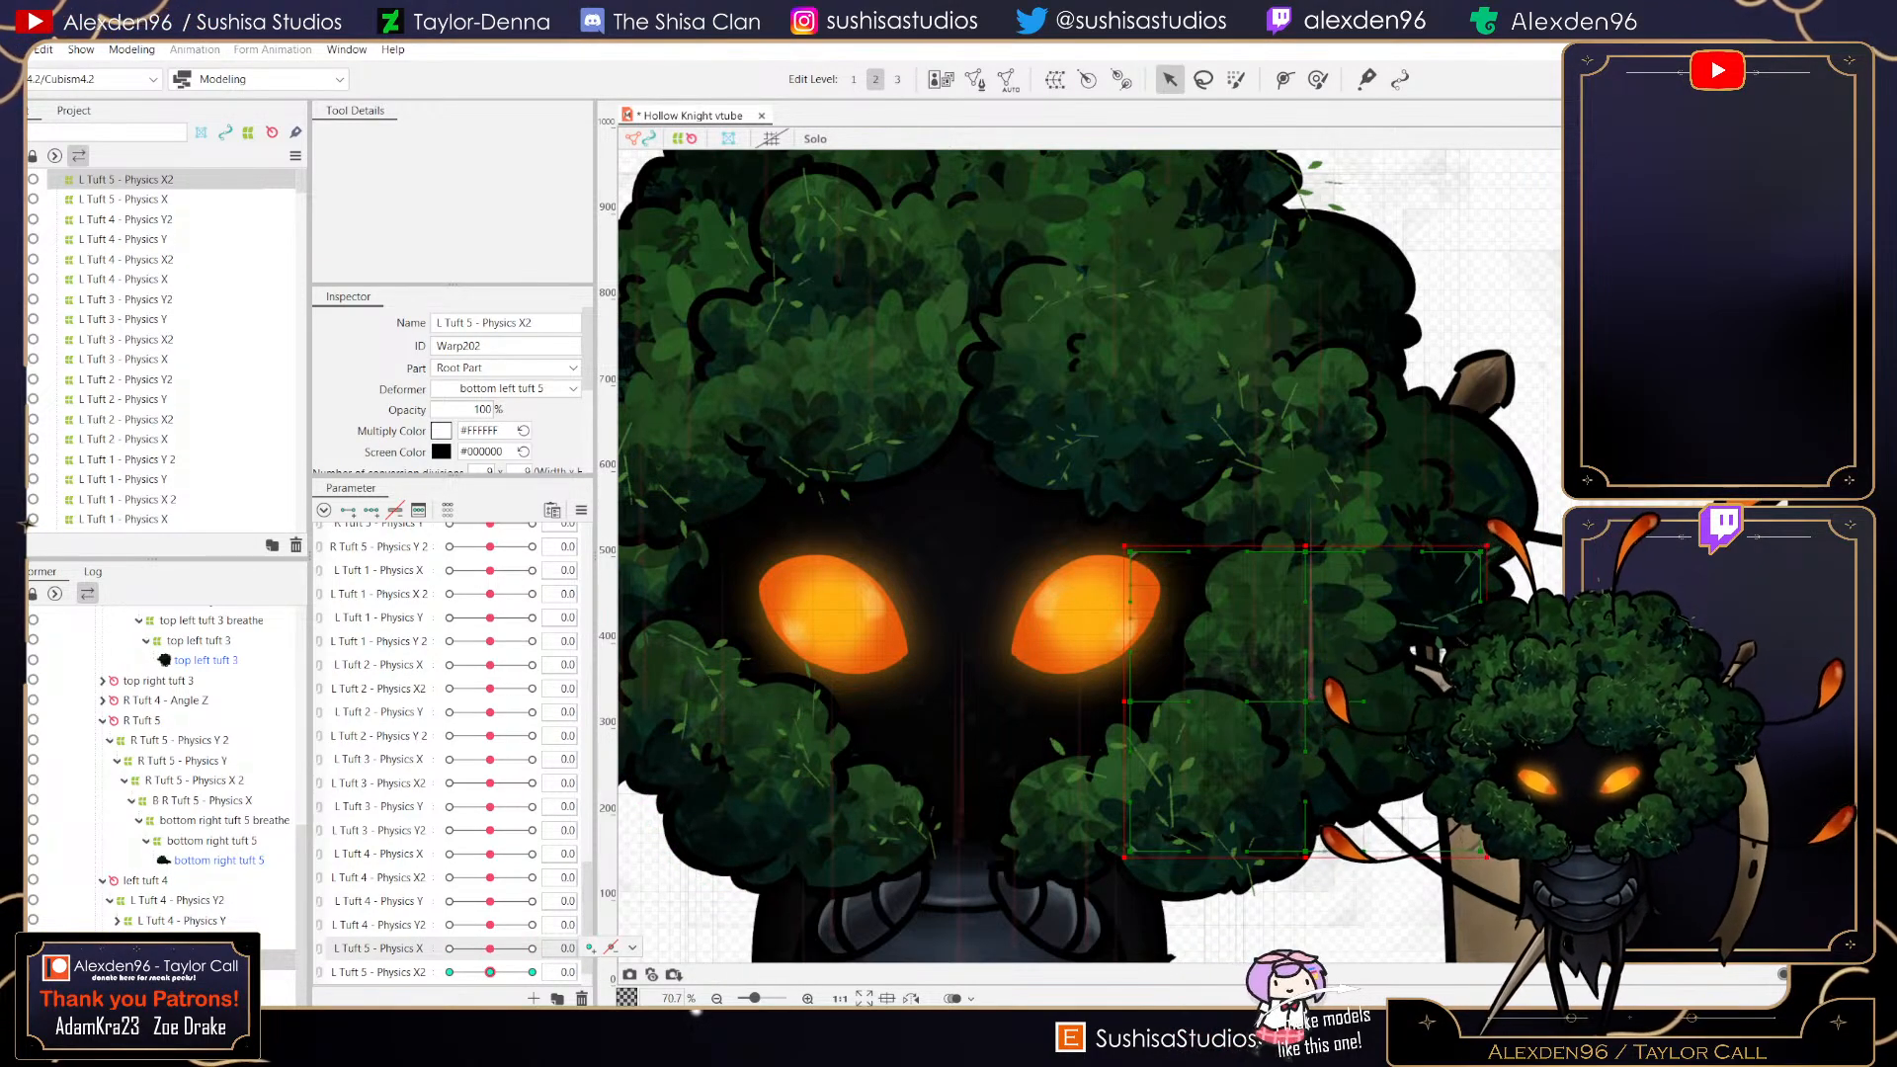
{"action": "mouse_move", "coordinate": [490, 877]}
{"action": "left_mouse_down"}
{"action": "mouse_move", "coordinate": [532, 878]}
{"action": "mouse_move", "coordinate": [449, 878]}
{"action": "mouse_move", "coordinate": [603, 876]}
{"action": "mouse_move", "coordinate": [490, 877]}
{"action": "left_mouse_up"}
{"action": "left_click", "coordinate": [531, 972]}
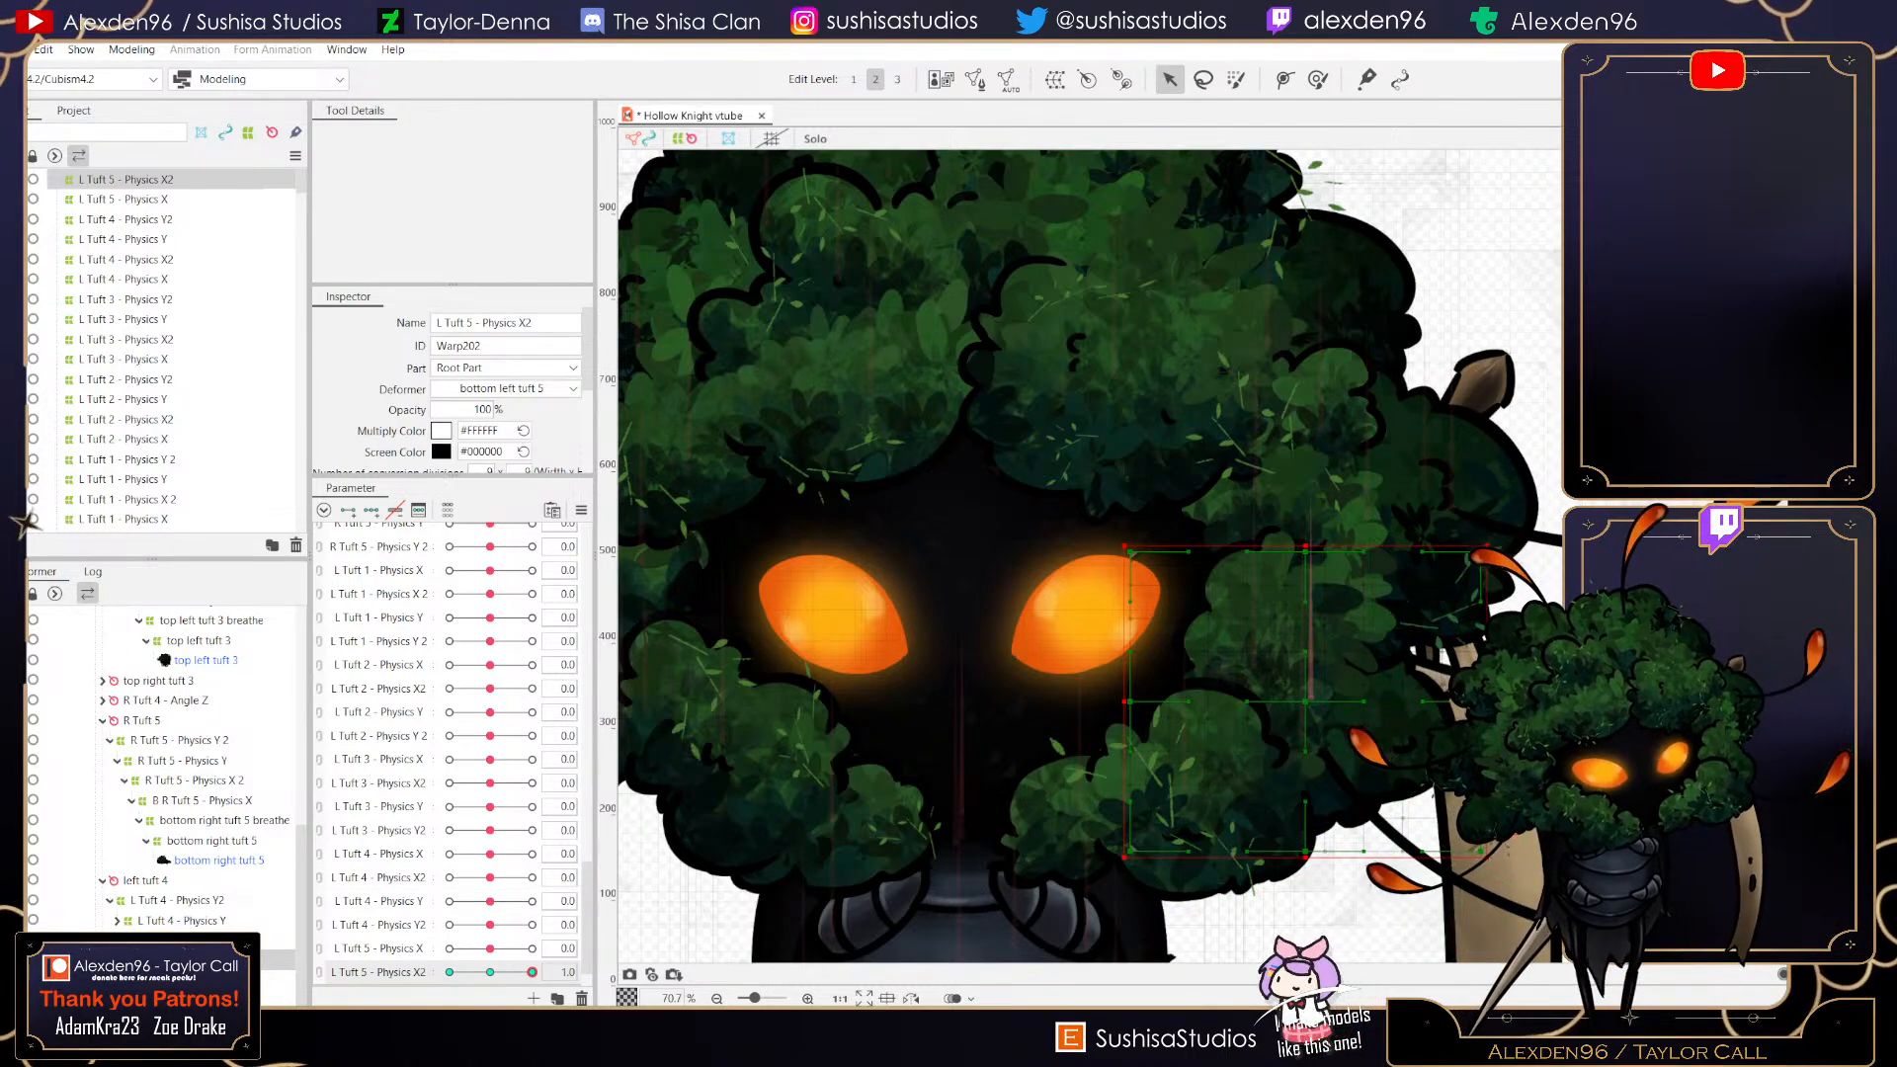
{"action": "scroll", "coordinate": [1315, 708], "scroll_direction": "up", "scroll_amount": 5}
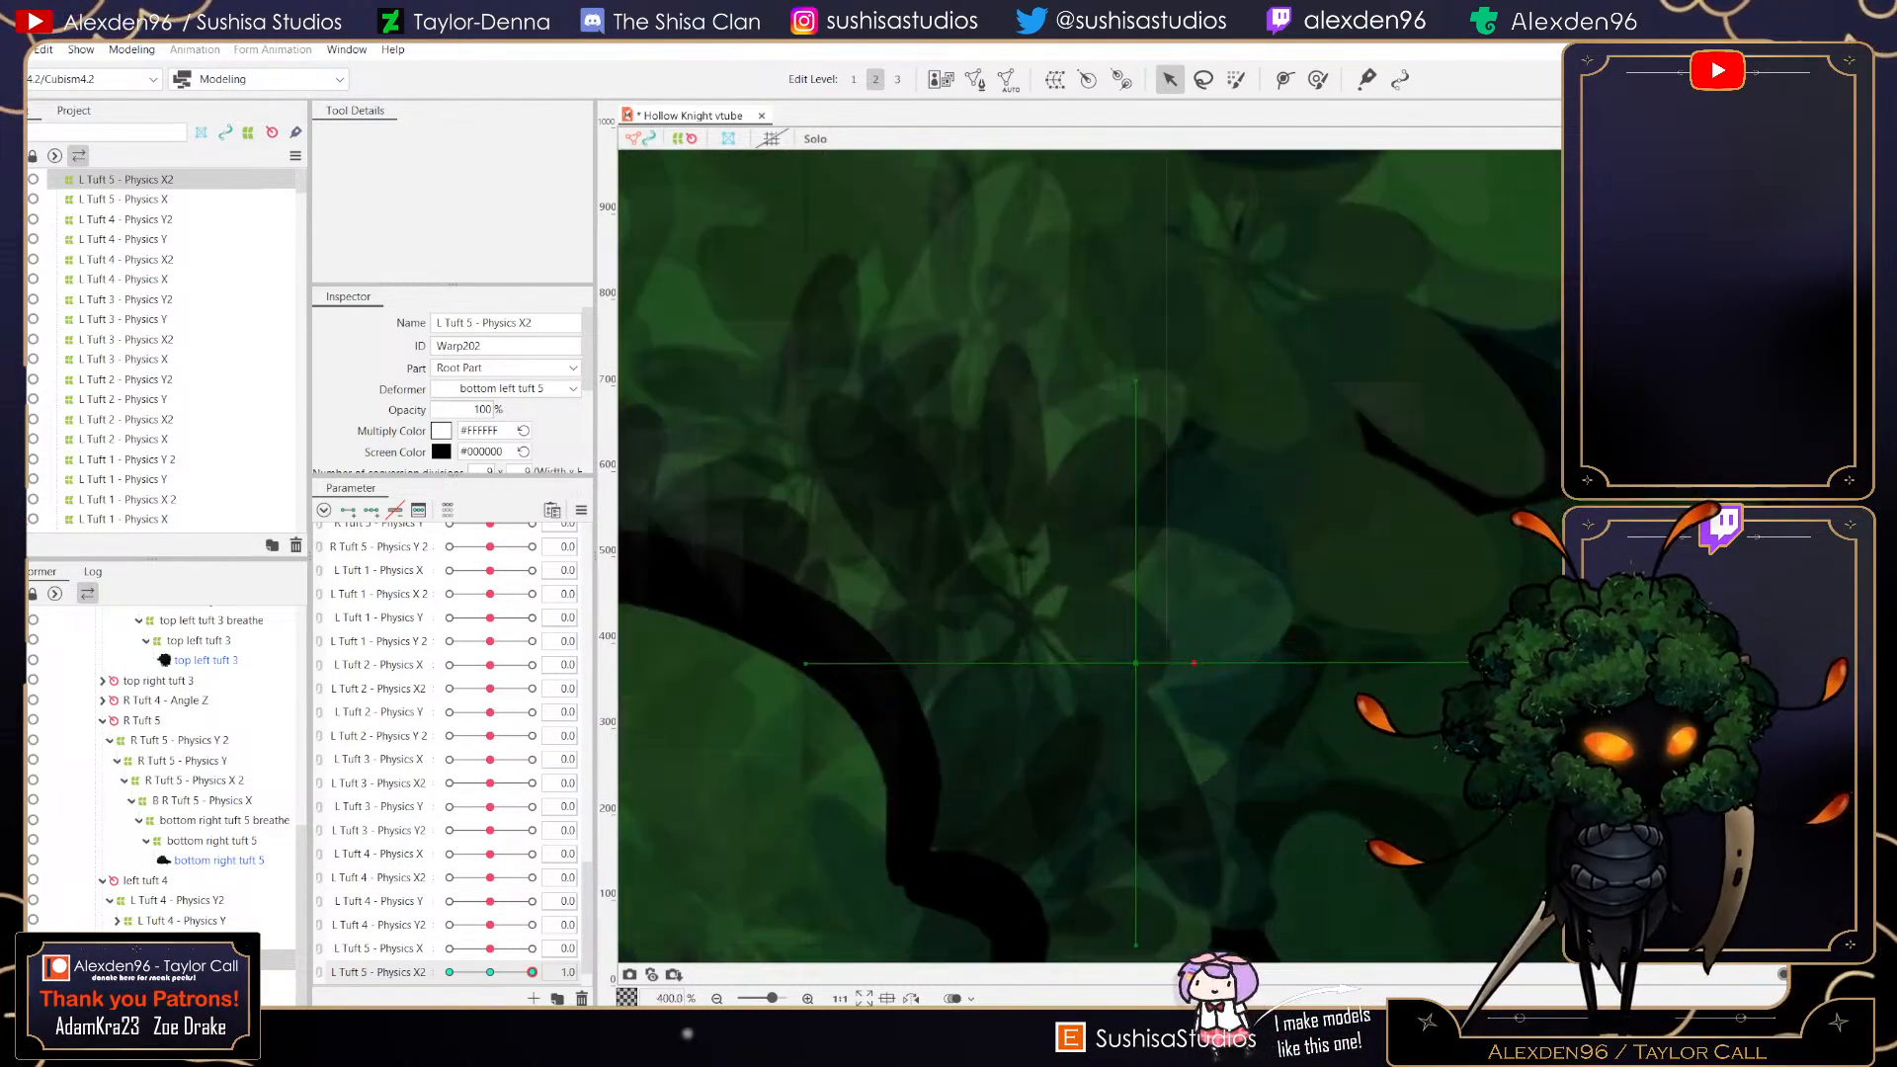
{"action": "scroll", "coordinate": [1329, 672], "scroll_direction": "down", "scroll_amount": 3}
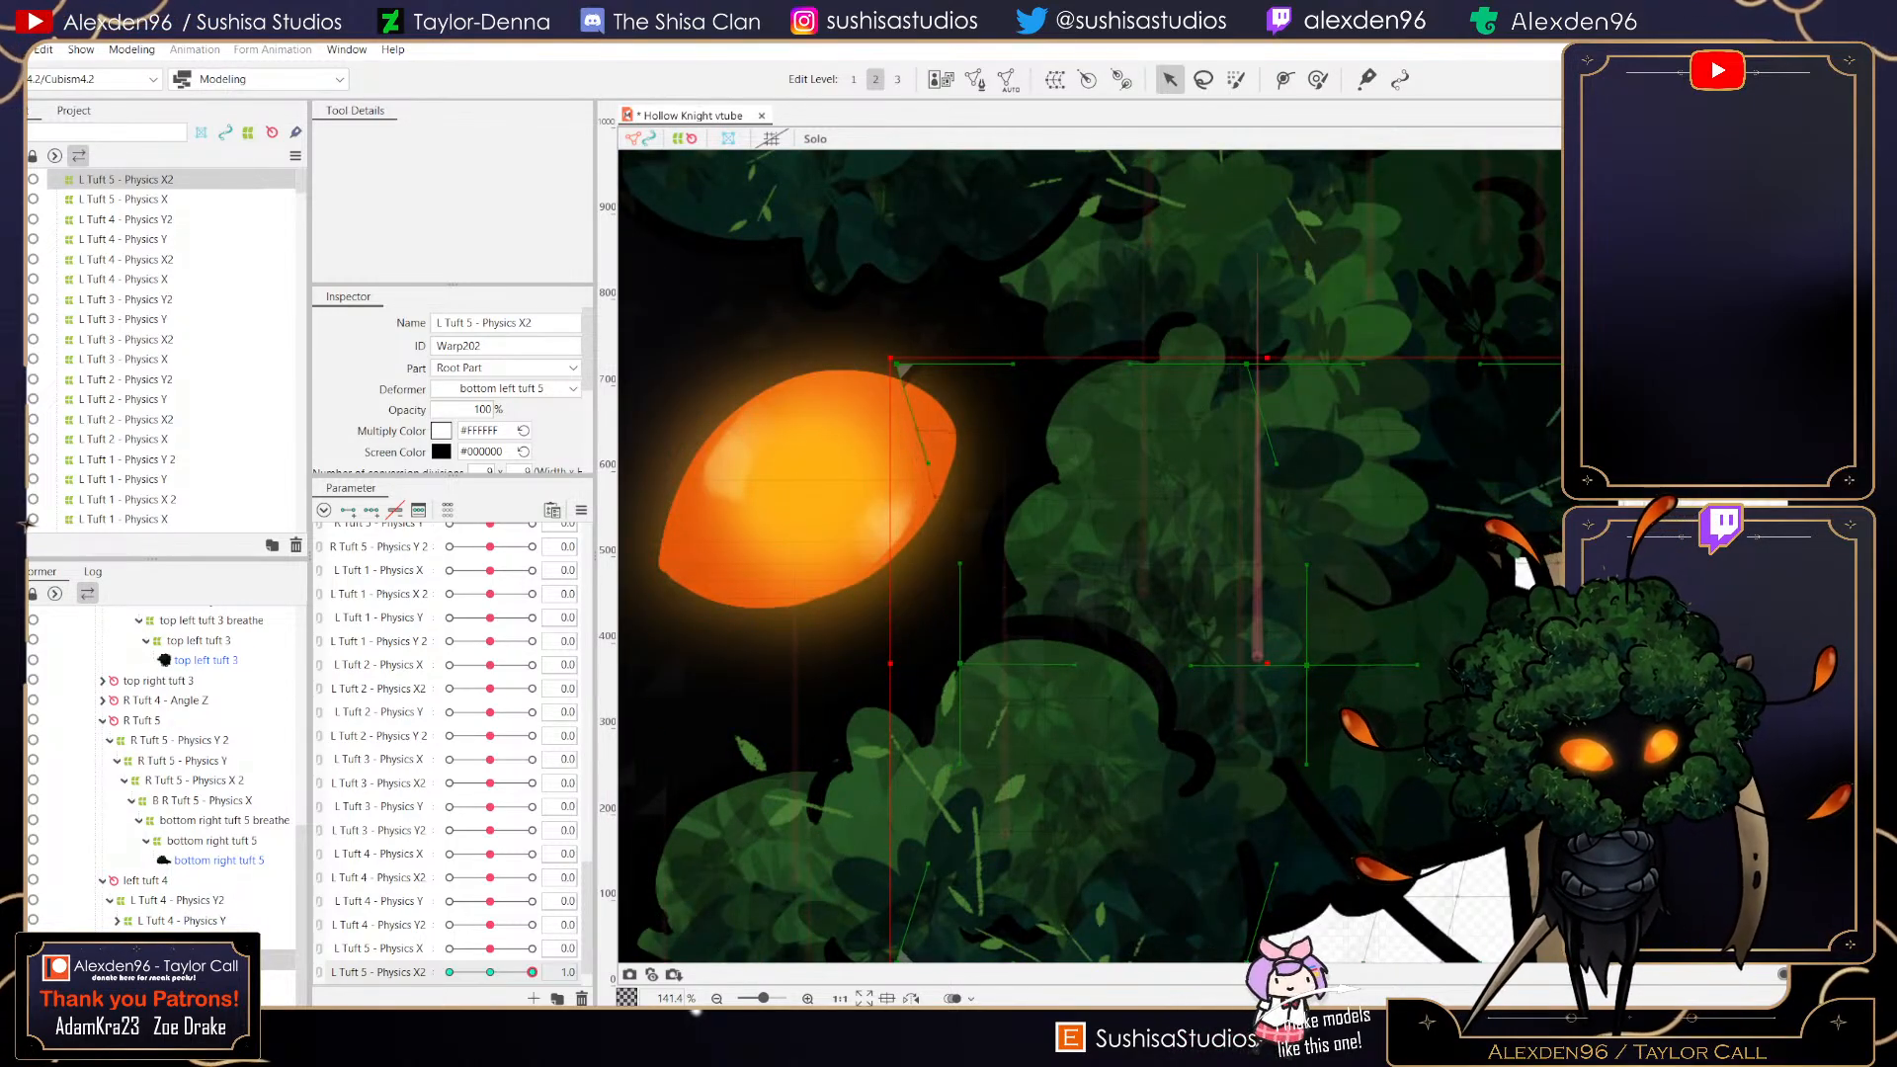
{"action": "scroll", "coordinate": [905, 742], "scroll_direction": "down", "scroll_amount": 1}
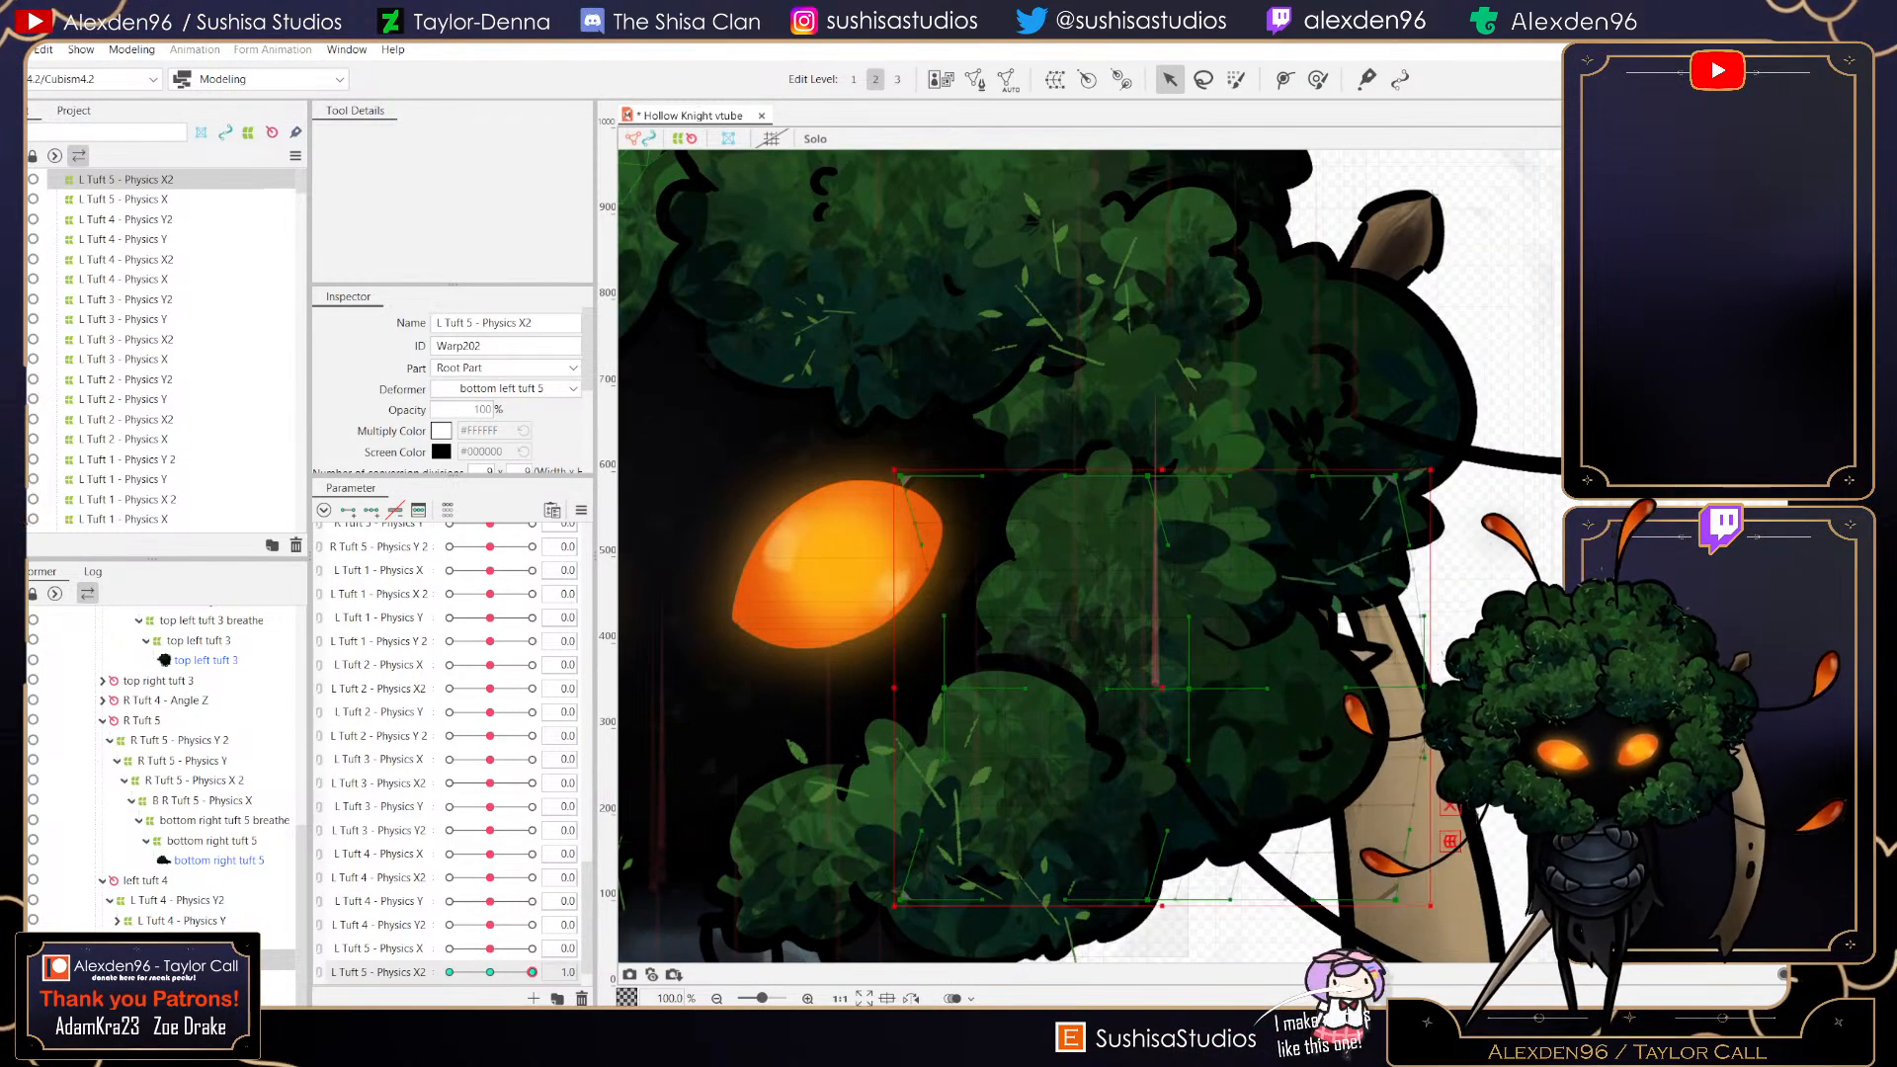
{"action": "mouse_move", "coordinate": [532, 973]}
{"action": "left_mouse_down"}
{"action": "mouse_move", "coordinate": [490, 973]}
{"action": "mouse_move", "coordinate": [531, 972]}
{"action": "left_mouse_up"}
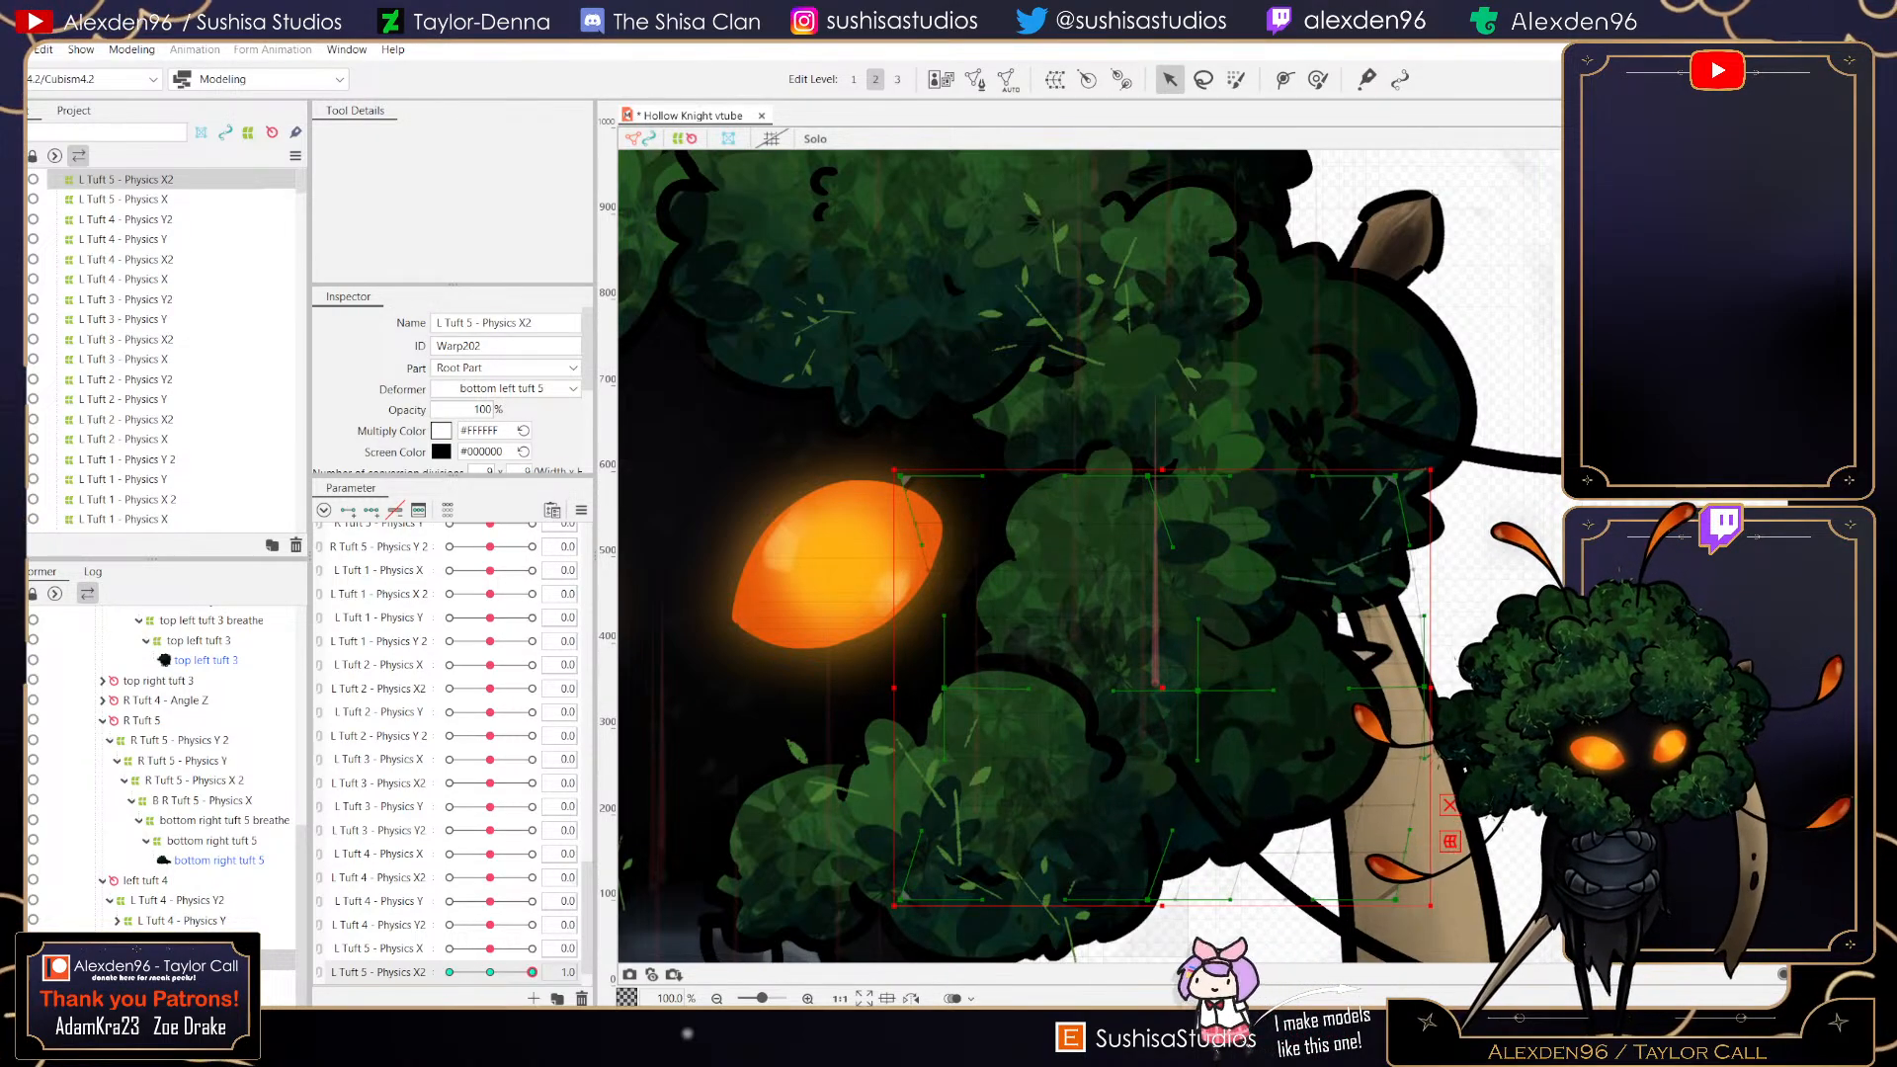
{"action": "left_click_drag", "start_coordinate": [532, 972], "coordinate": [449, 972]}
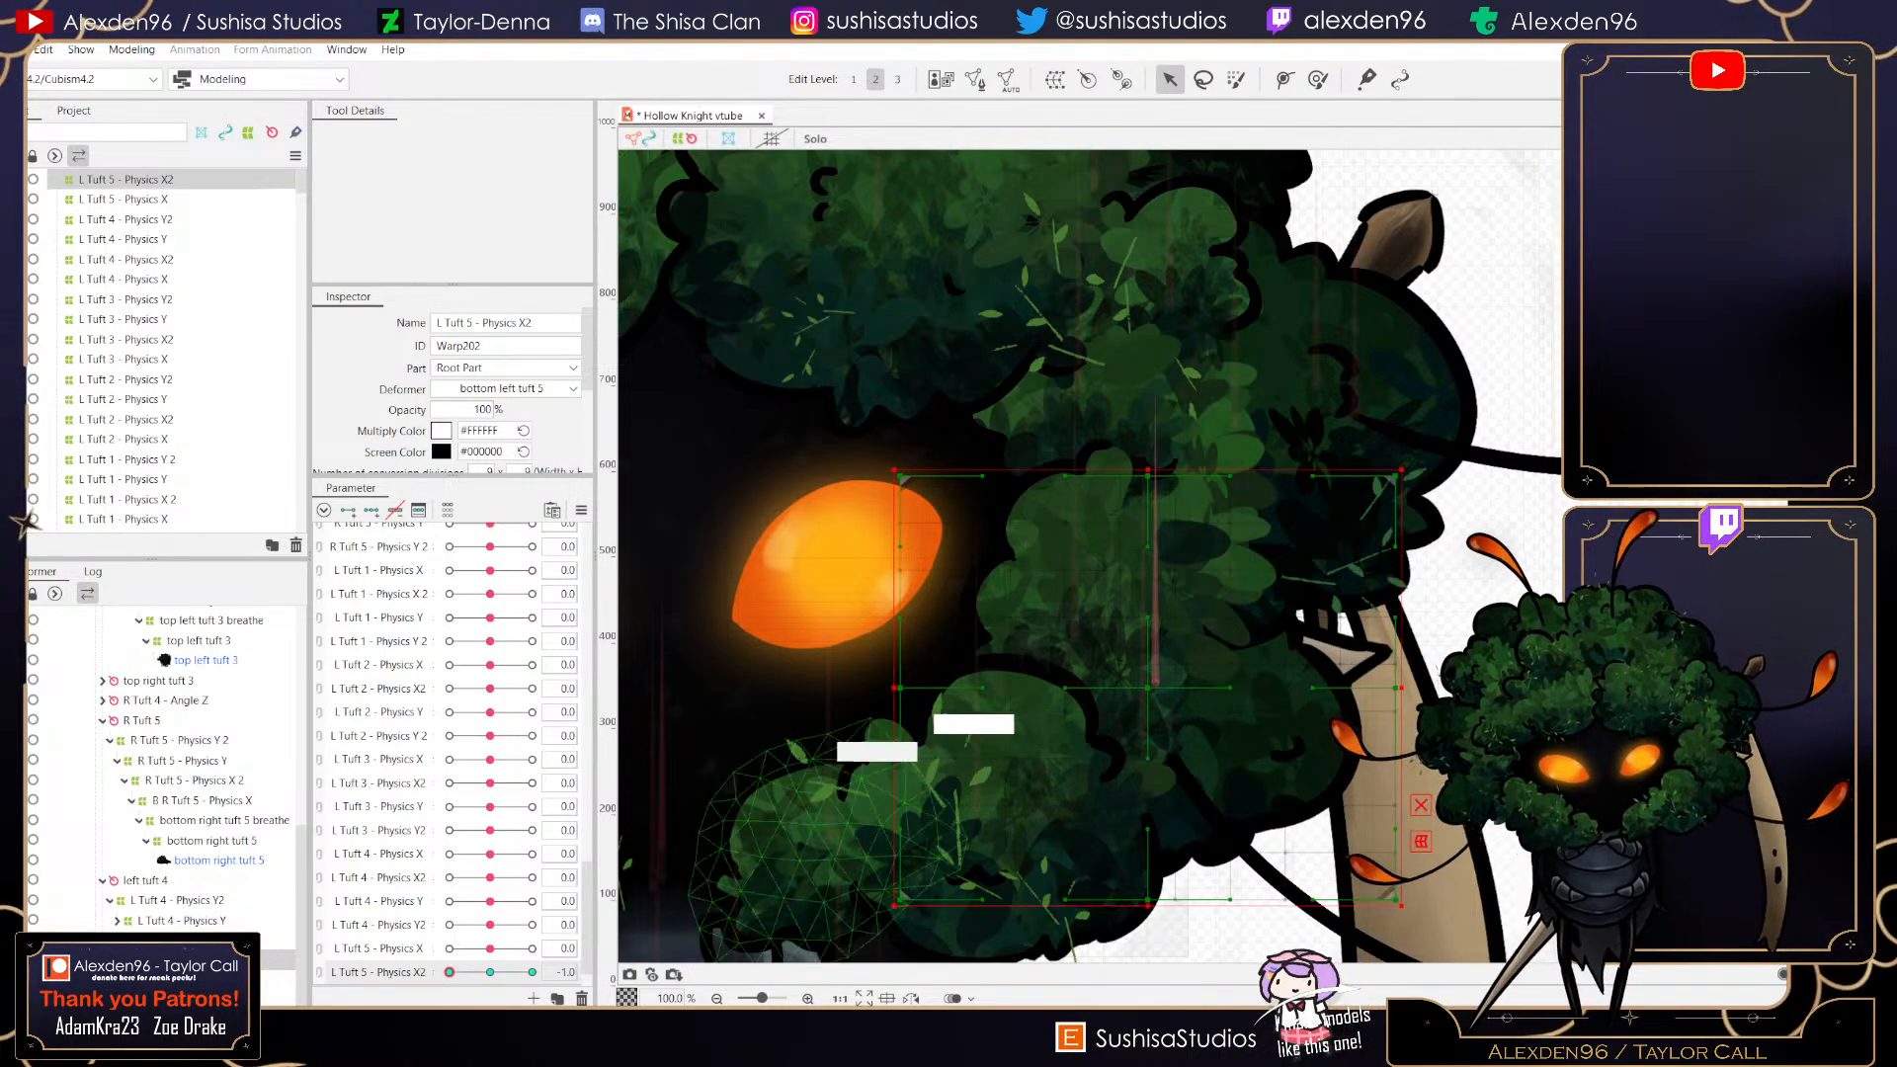
{"action": "left_click_drag", "start_coordinate": [900, 688], "coordinate": [873, 689]}
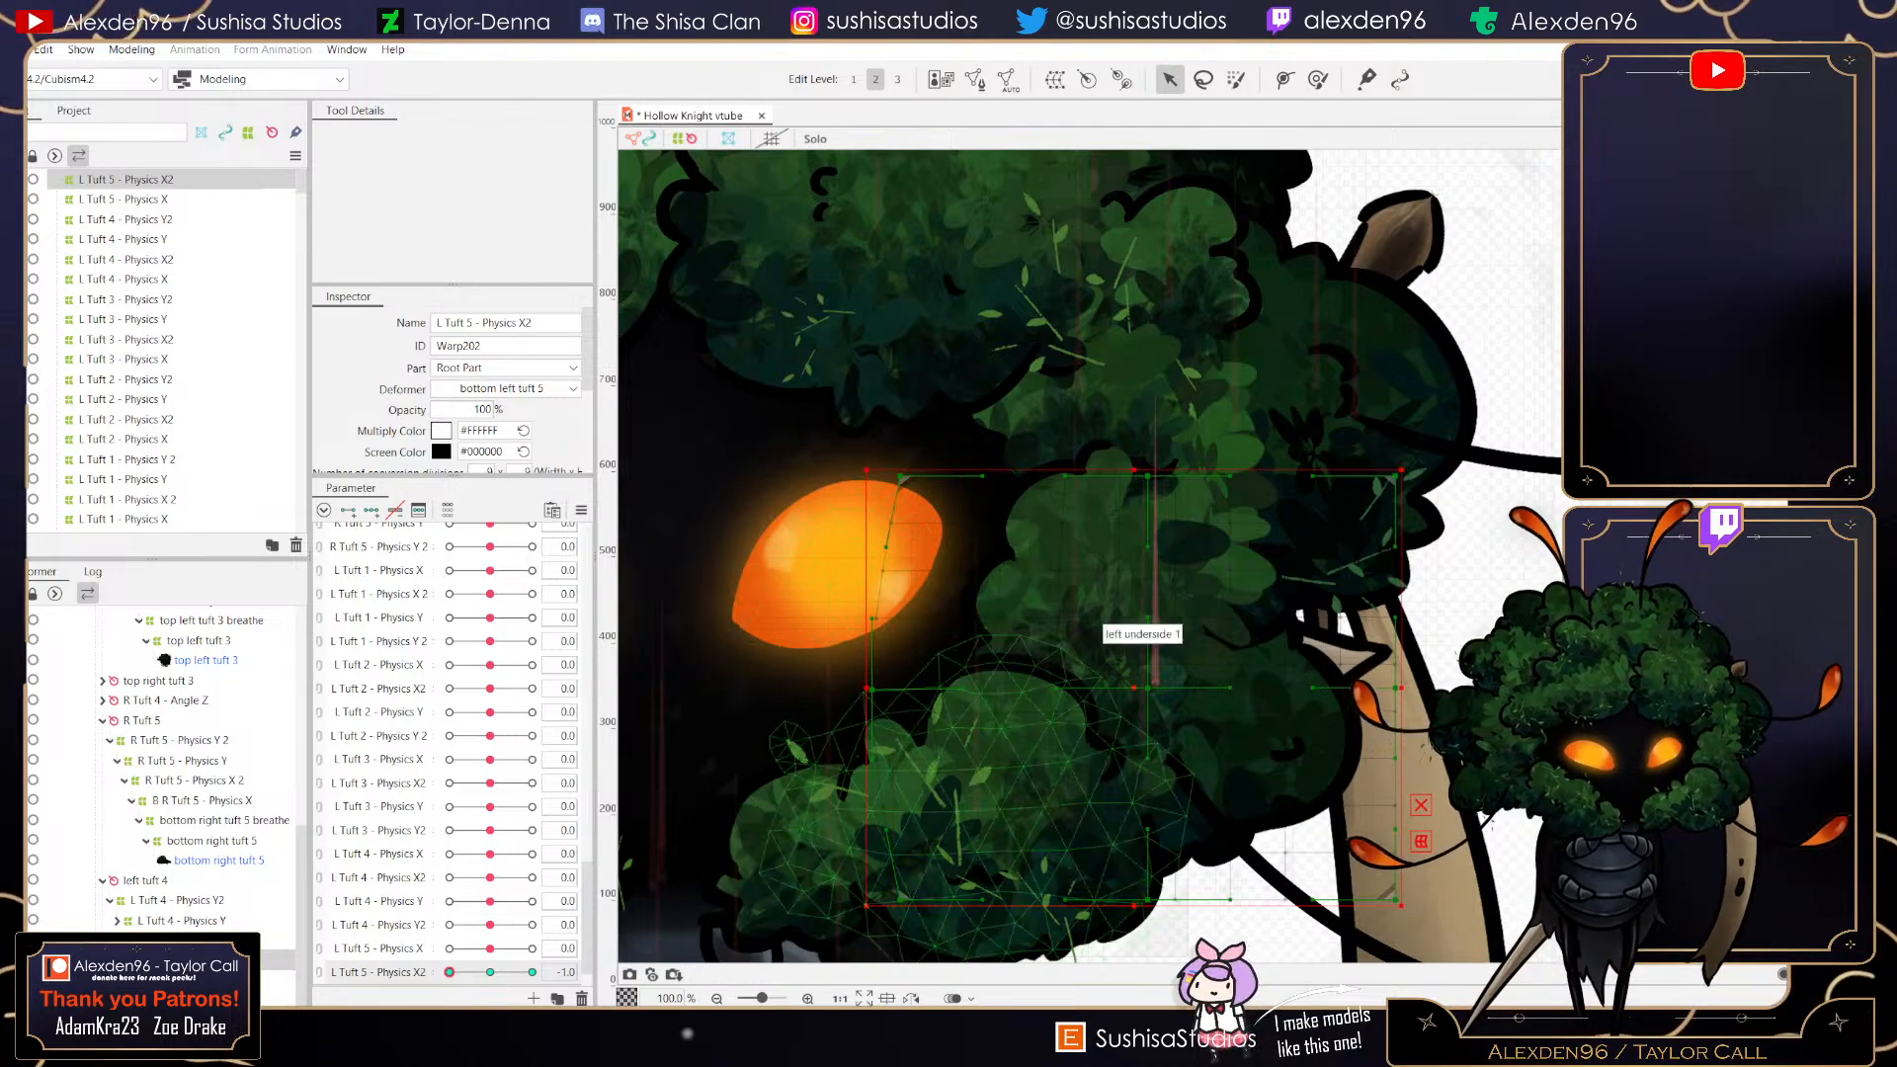
{"action": "left_click_drag", "start_coordinate": [1148, 688], "coordinate": [1138, 687]}
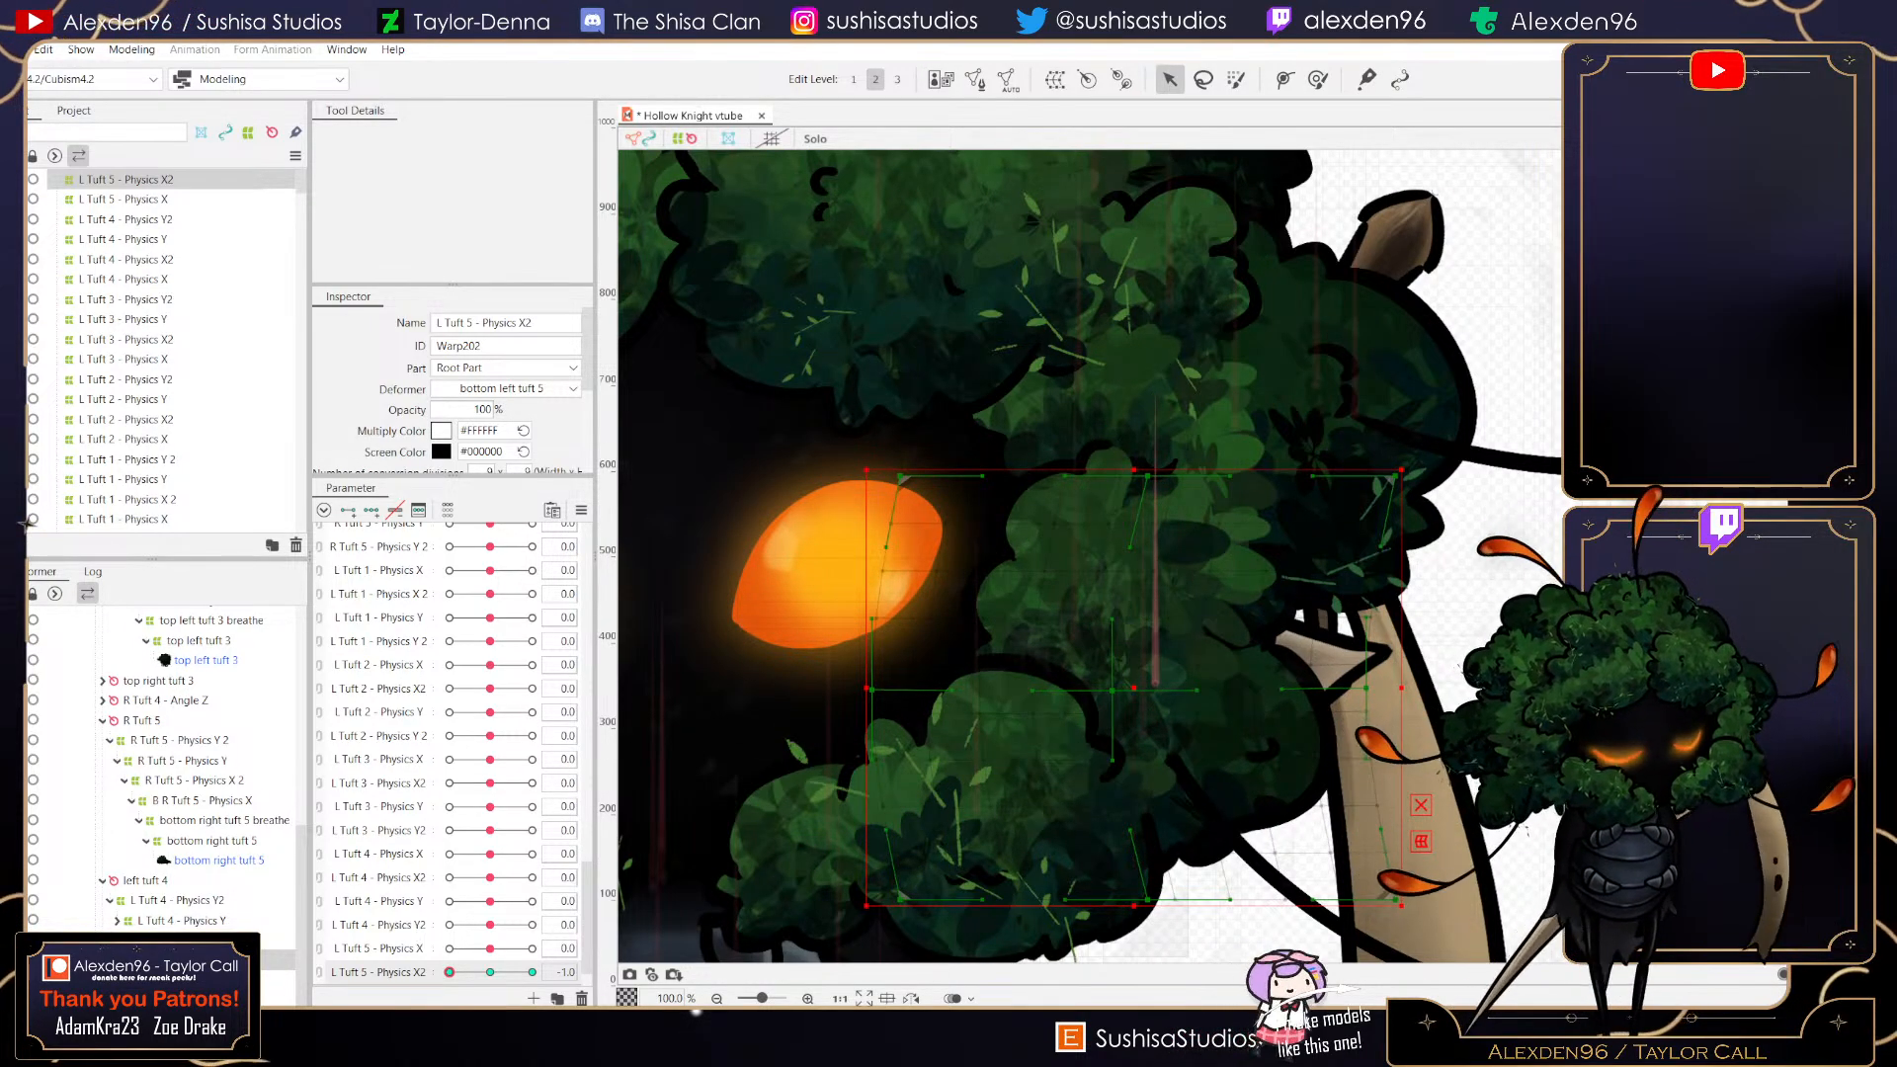
{"action": "left_click_drag", "start_coordinate": [450, 973], "coordinate": [490, 973]}
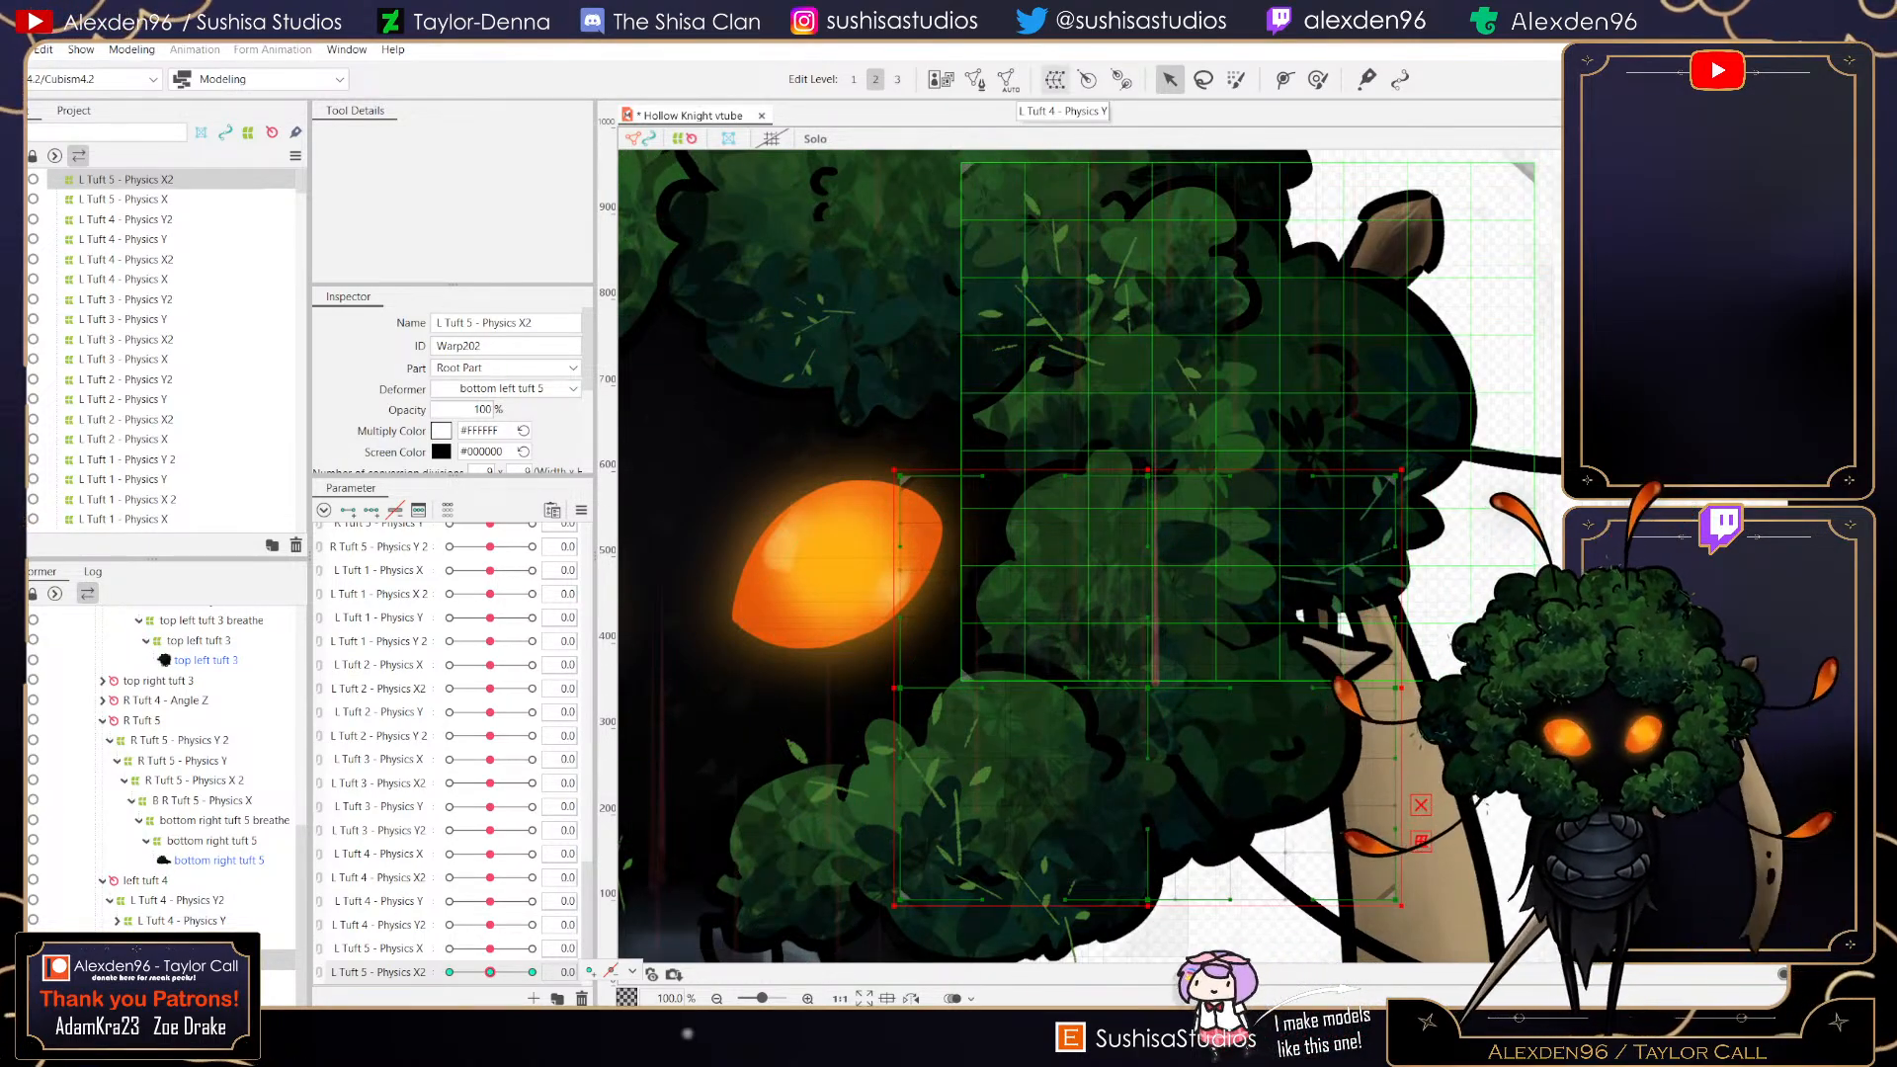
- Create a parent warp deformer named L Tuft 5 - Physics Y in Root Part and shrink its corners to fit the tuft
{"action": "left_click", "coordinate": [1056, 79]}
{"action": "left_click_drag", "start_coordinate": [936, 417], "coordinate": [853, 417]}
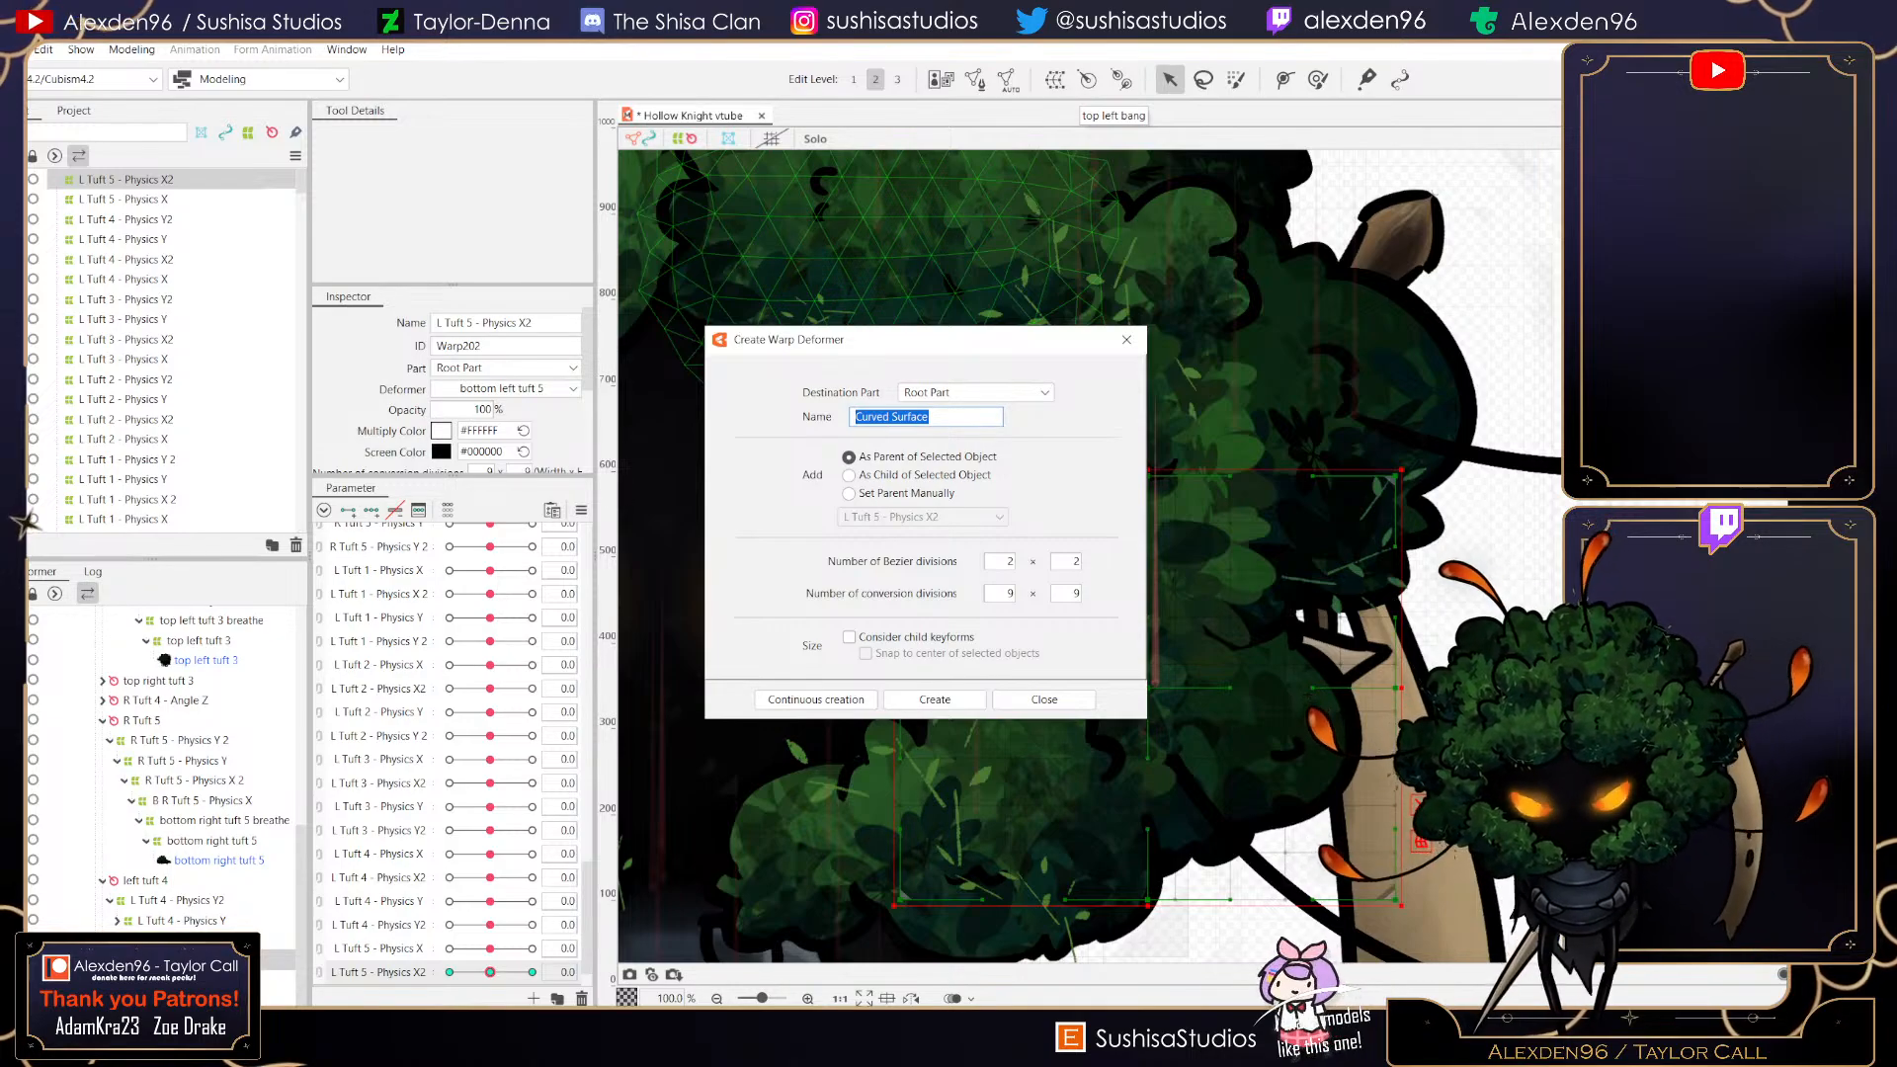
{"action": "type", "text": "l T"}
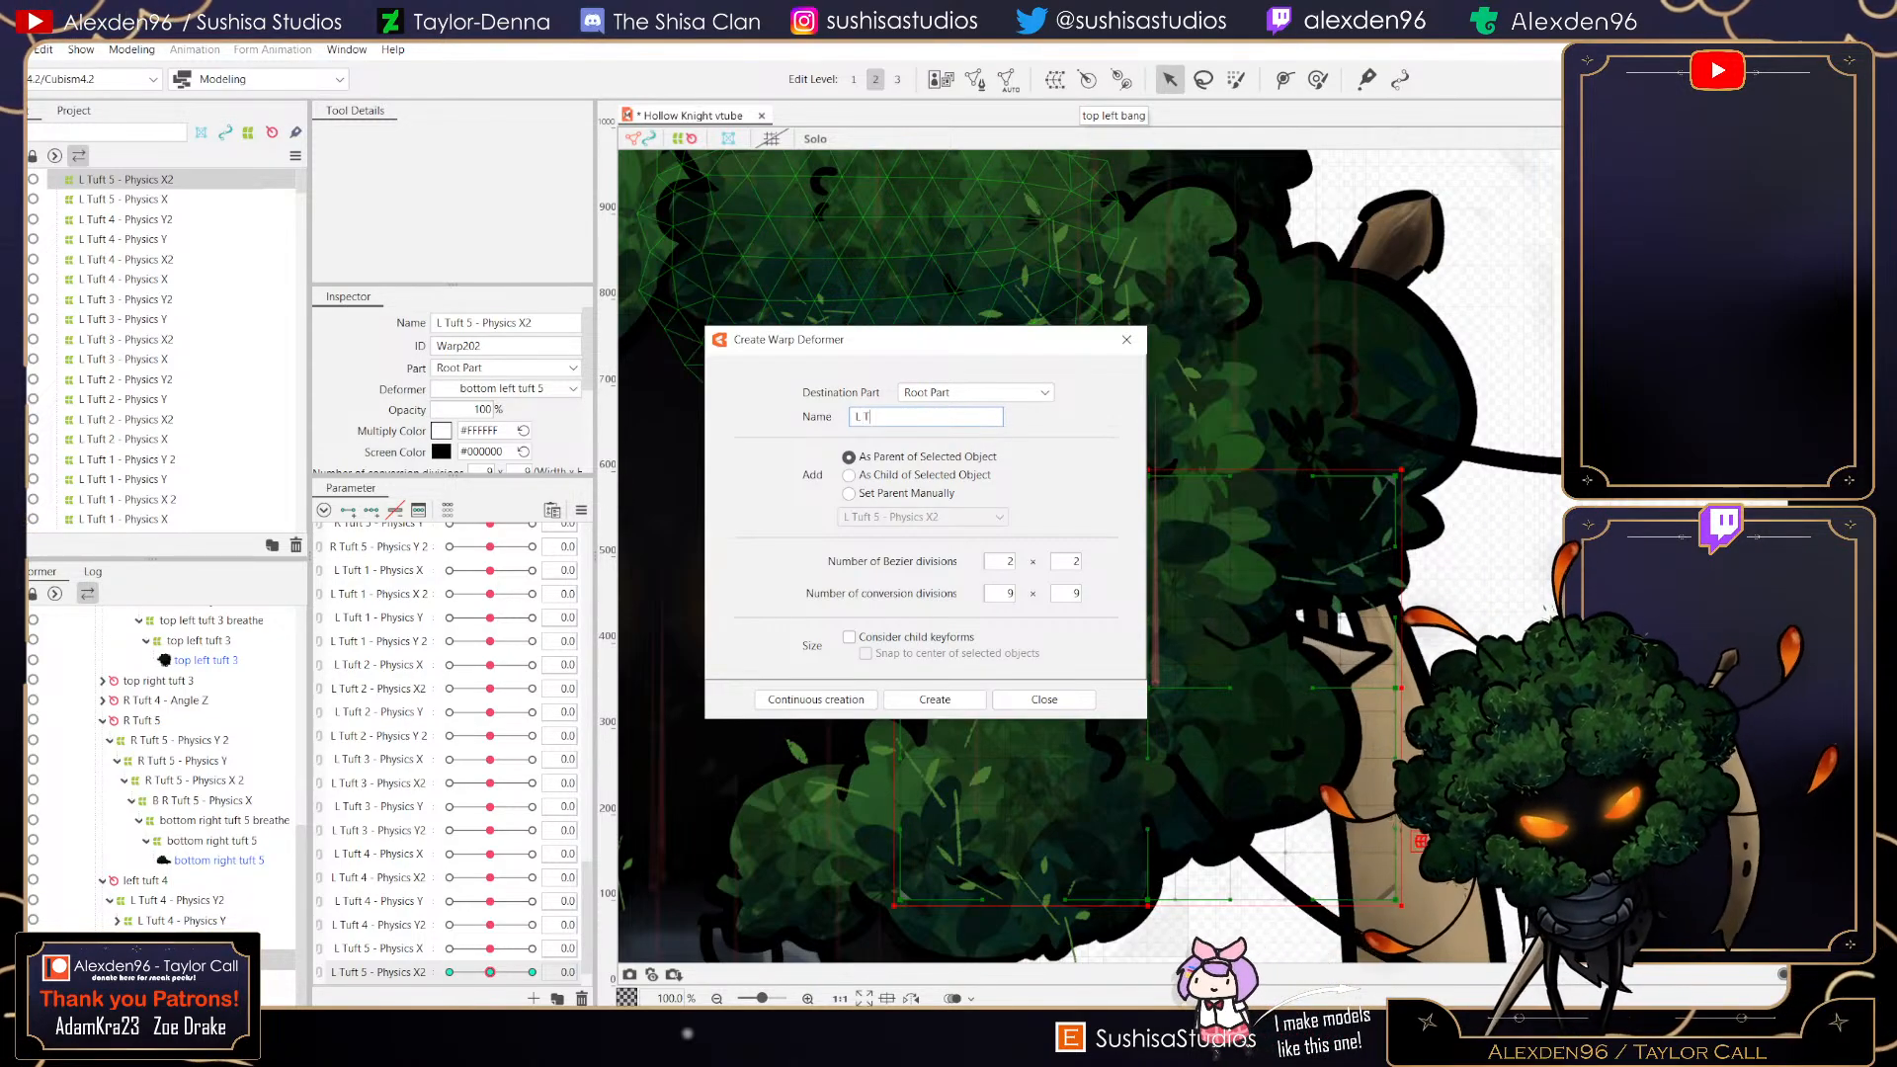
{"action": "type", "text": "uft 5 - Physics Y"}
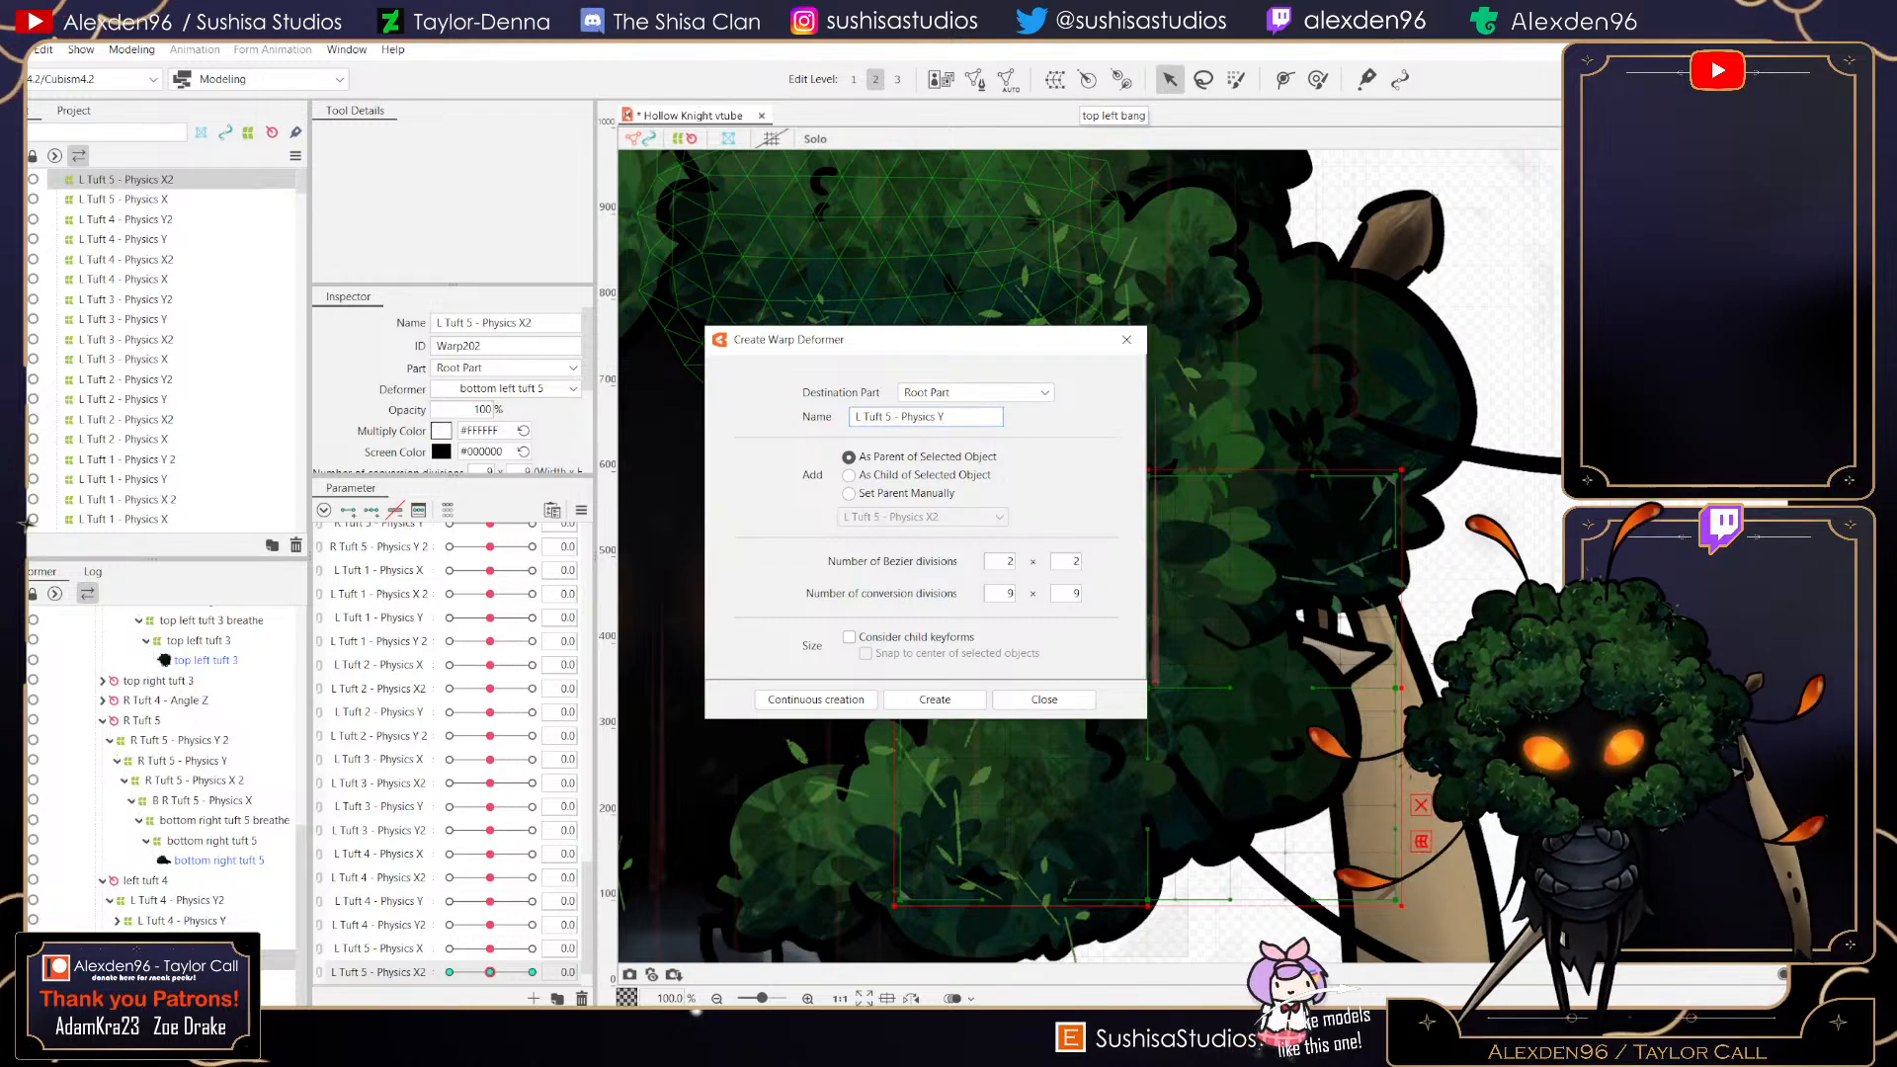
{"action": "left_click", "coordinate": [935, 700]}
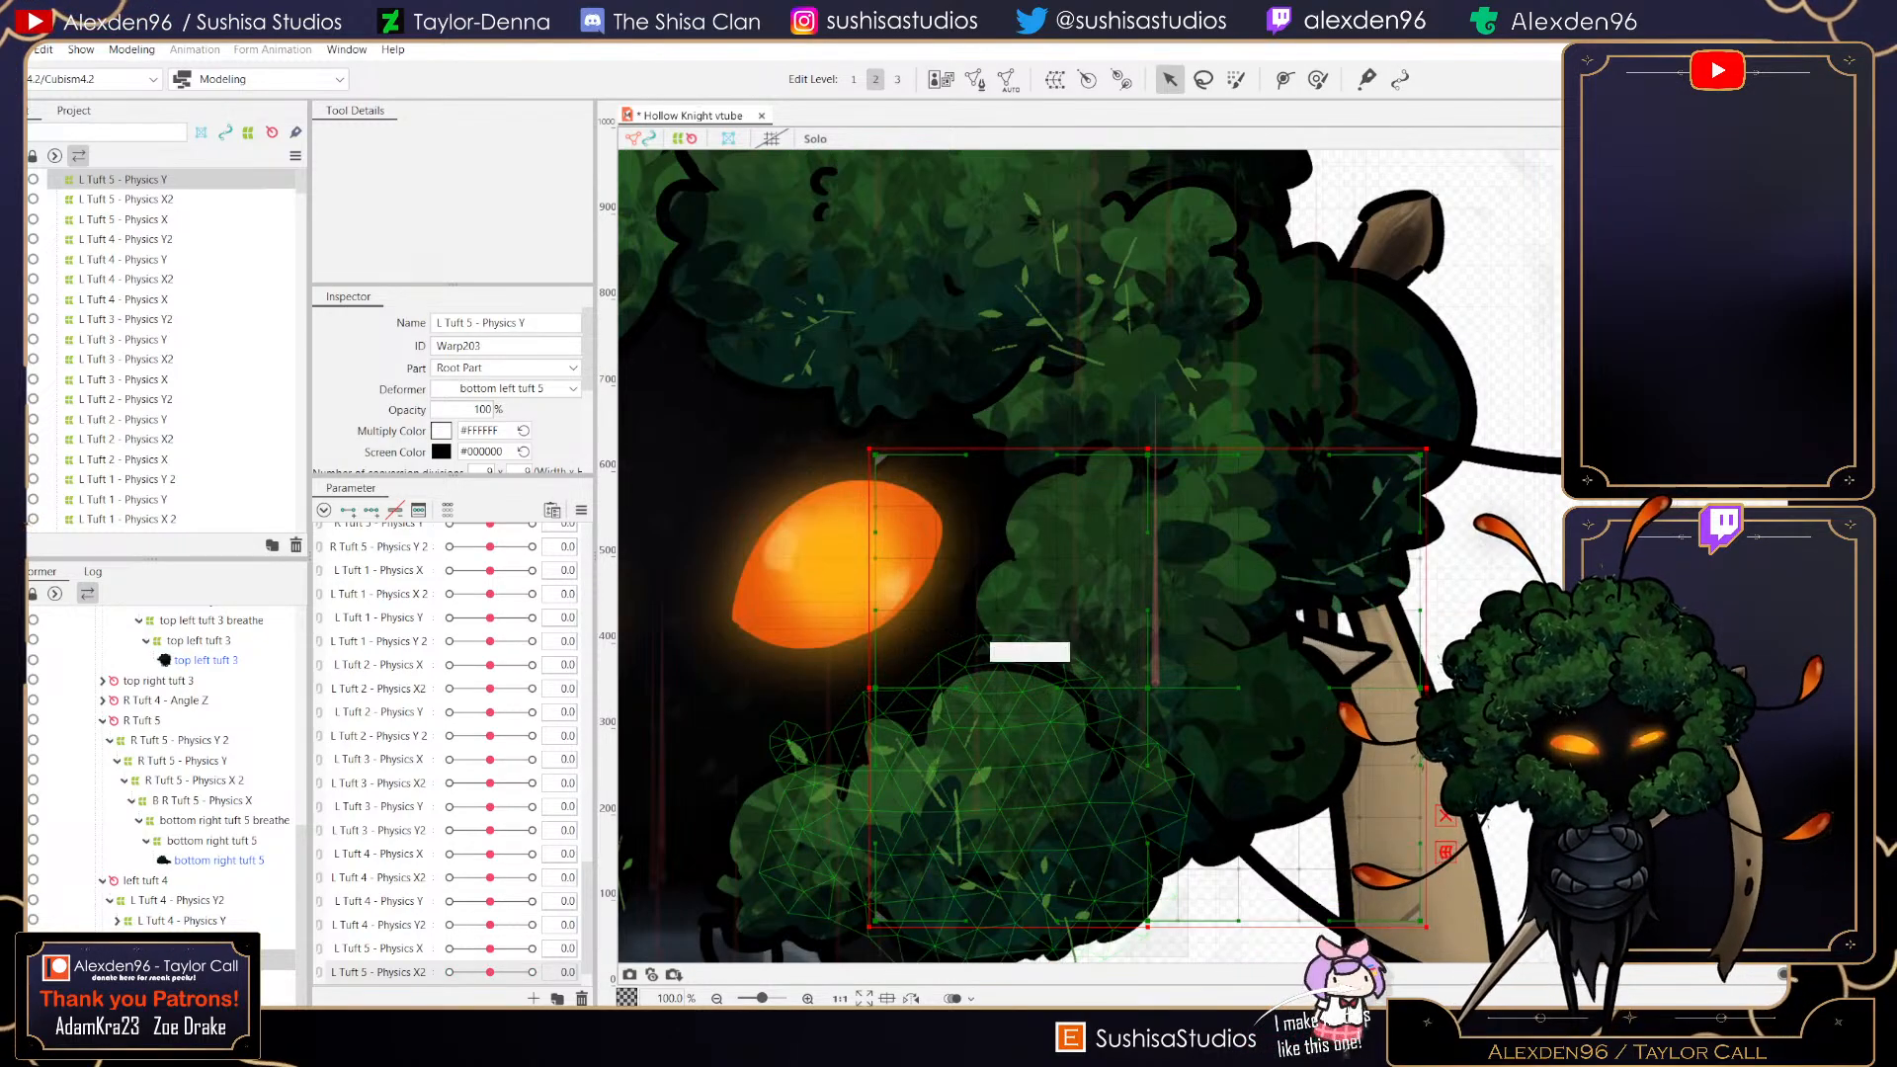
{"action": "left_click_drag", "start_coordinate": [1427, 927], "coordinate": [1373, 903]}
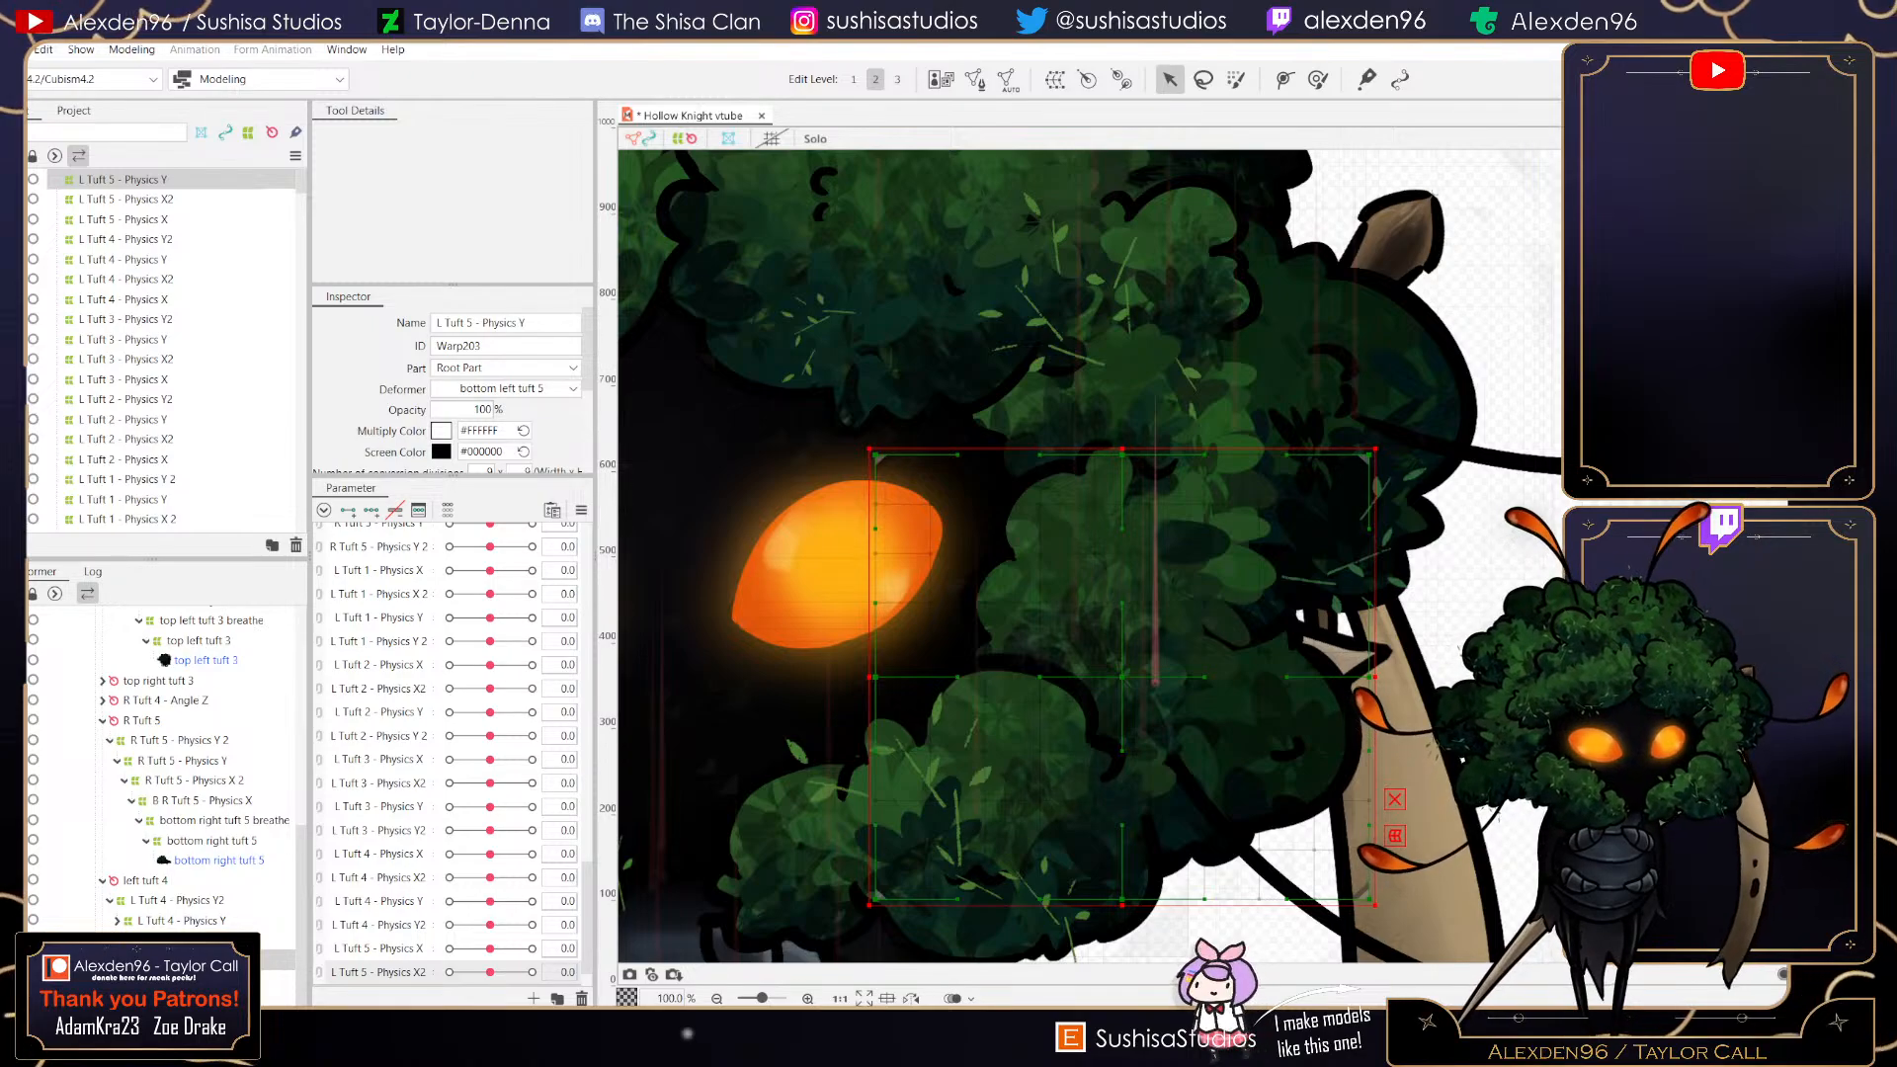
{"action": "left_click_drag", "start_coordinate": [870, 449], "coordinate": [905, 506]}
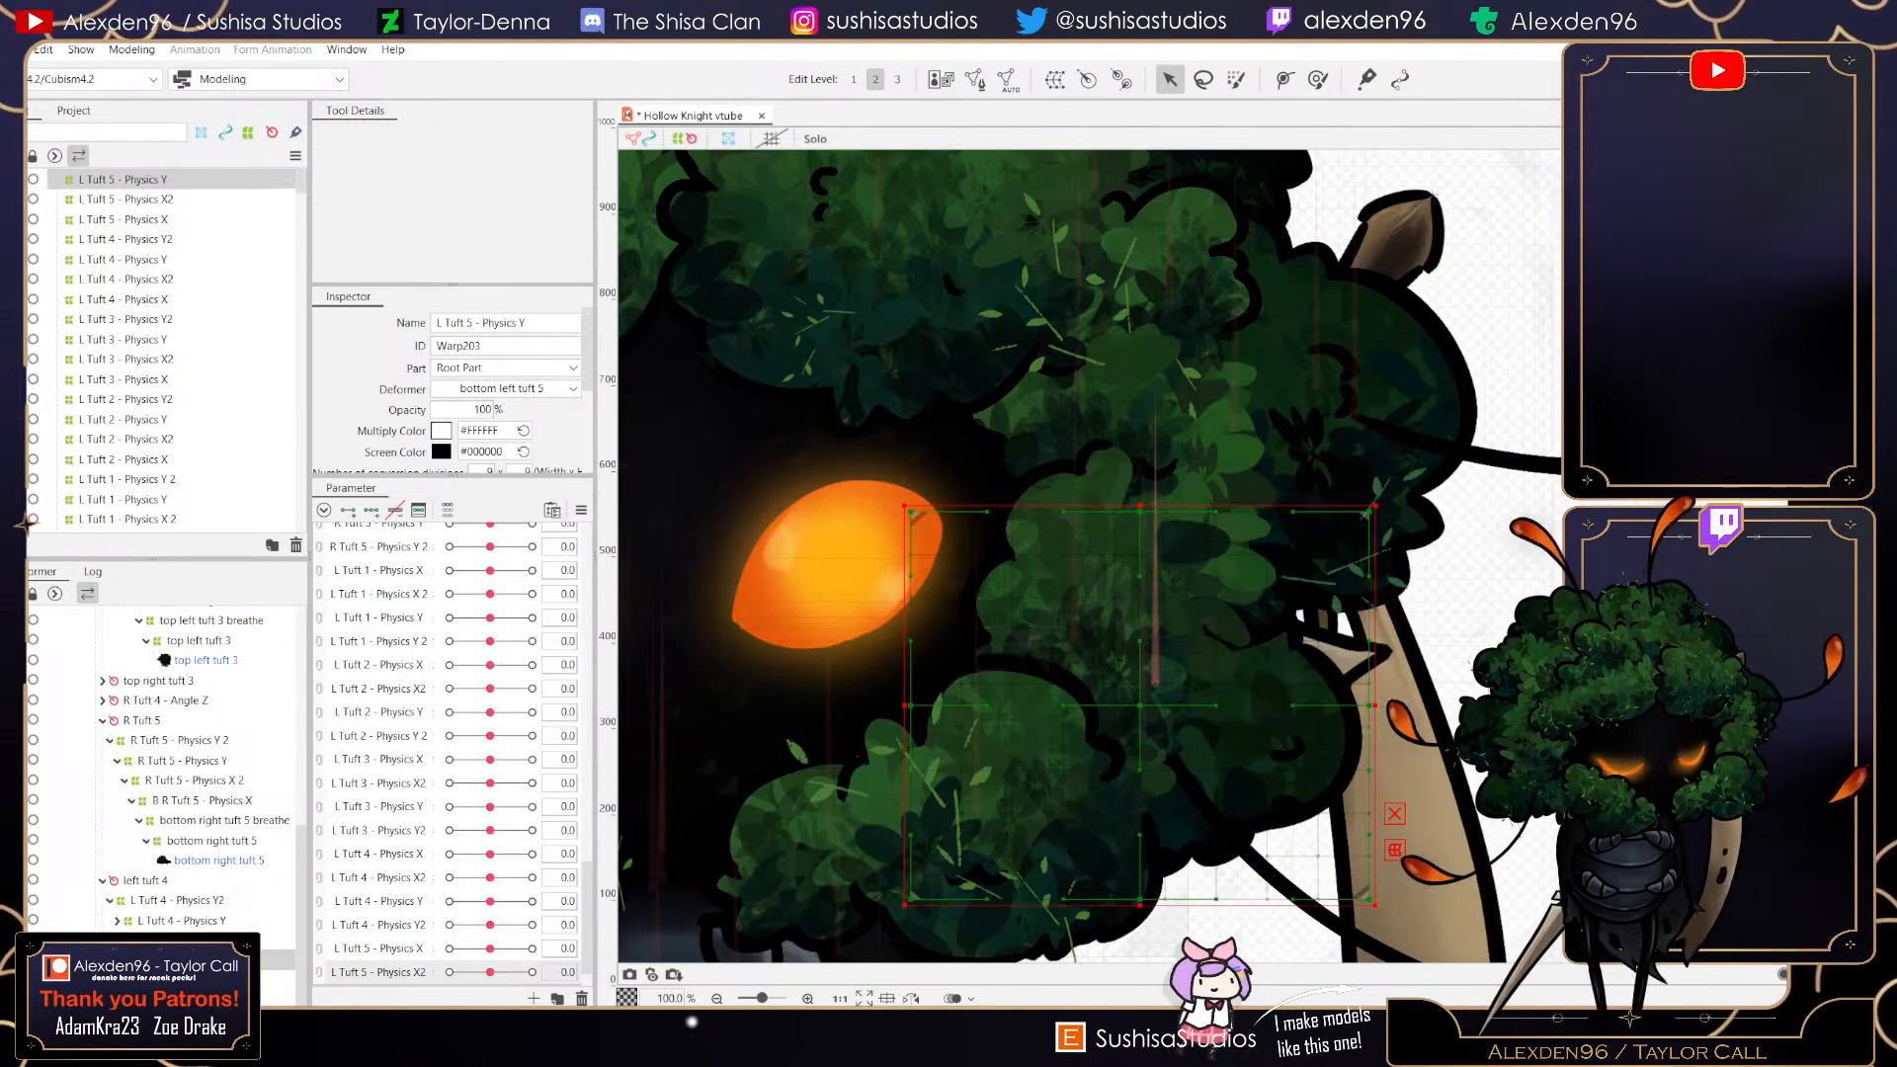
- Create a new parameter named L Tuft 5 - Physics Y and add three keys to it for the selected deformer
{"action": "left_click", "coordinate": [533, 998]}
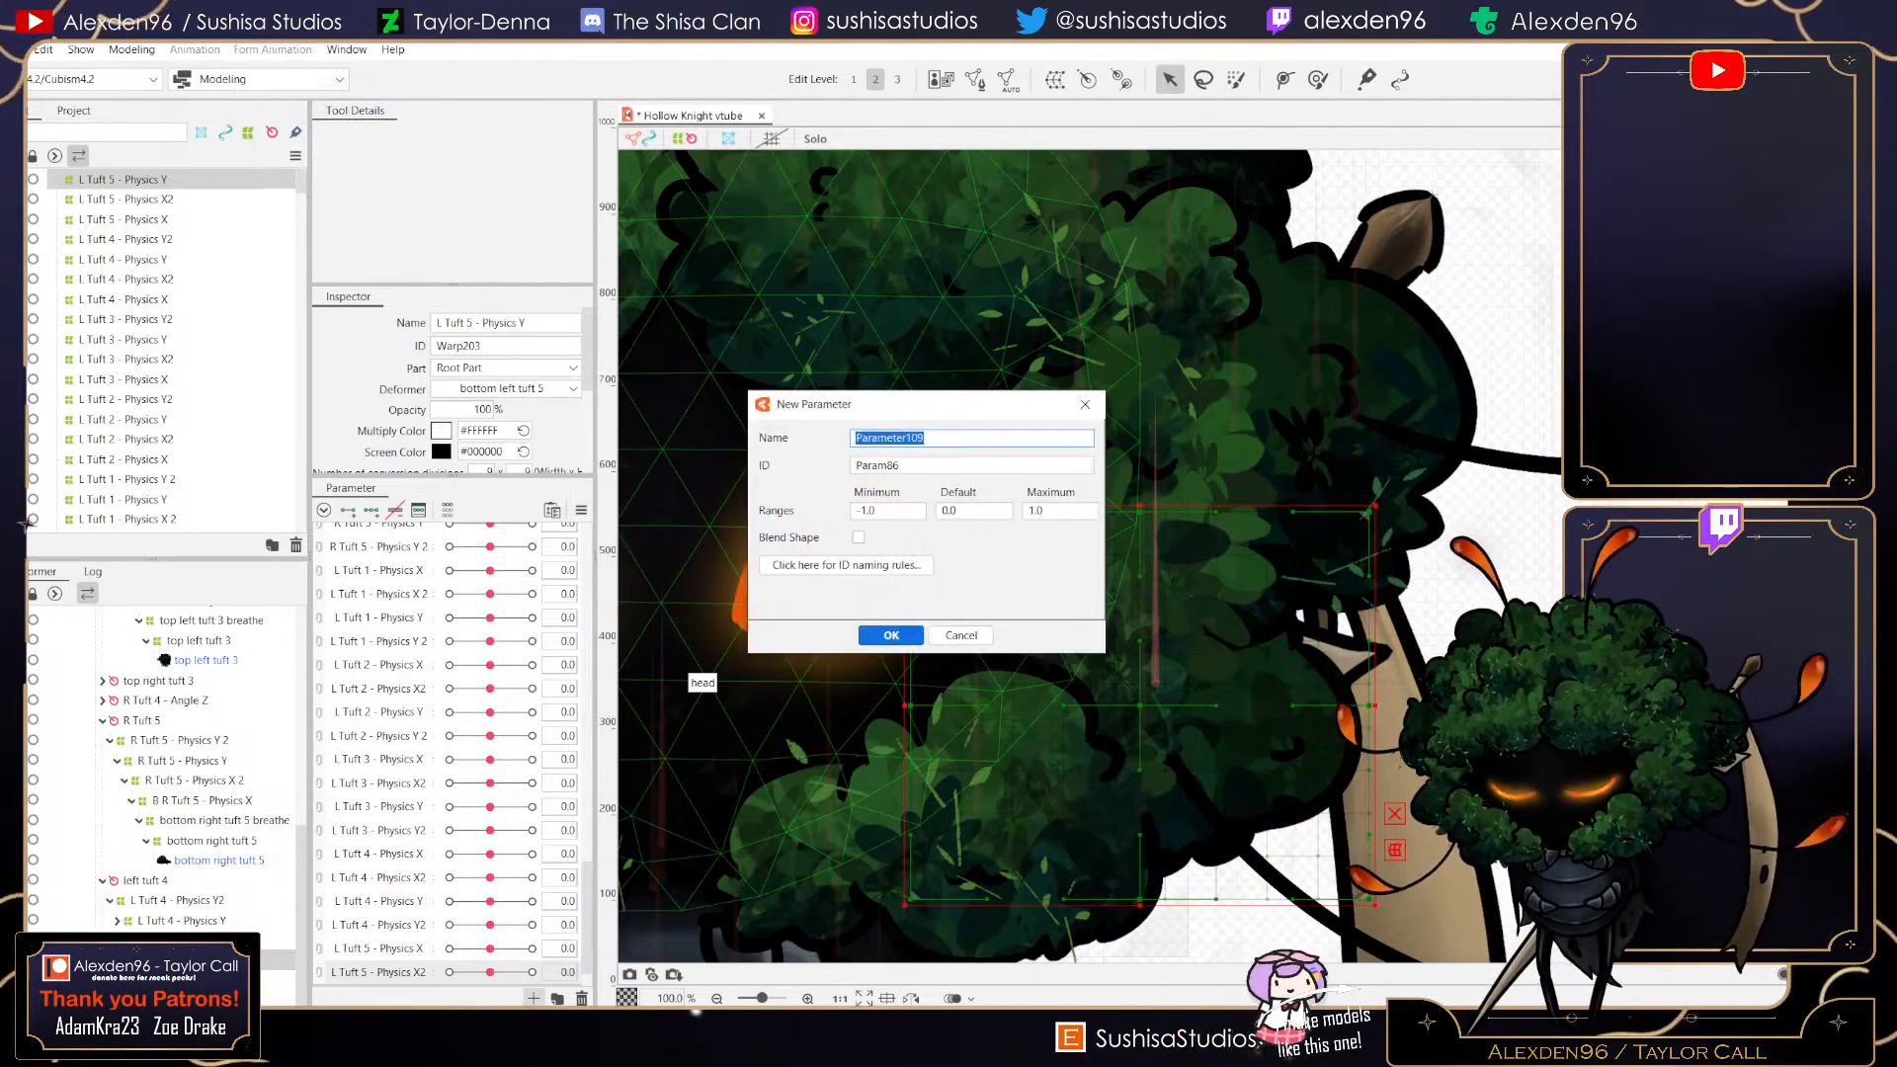
{"action": "type", "text": "L Tuft 5"}
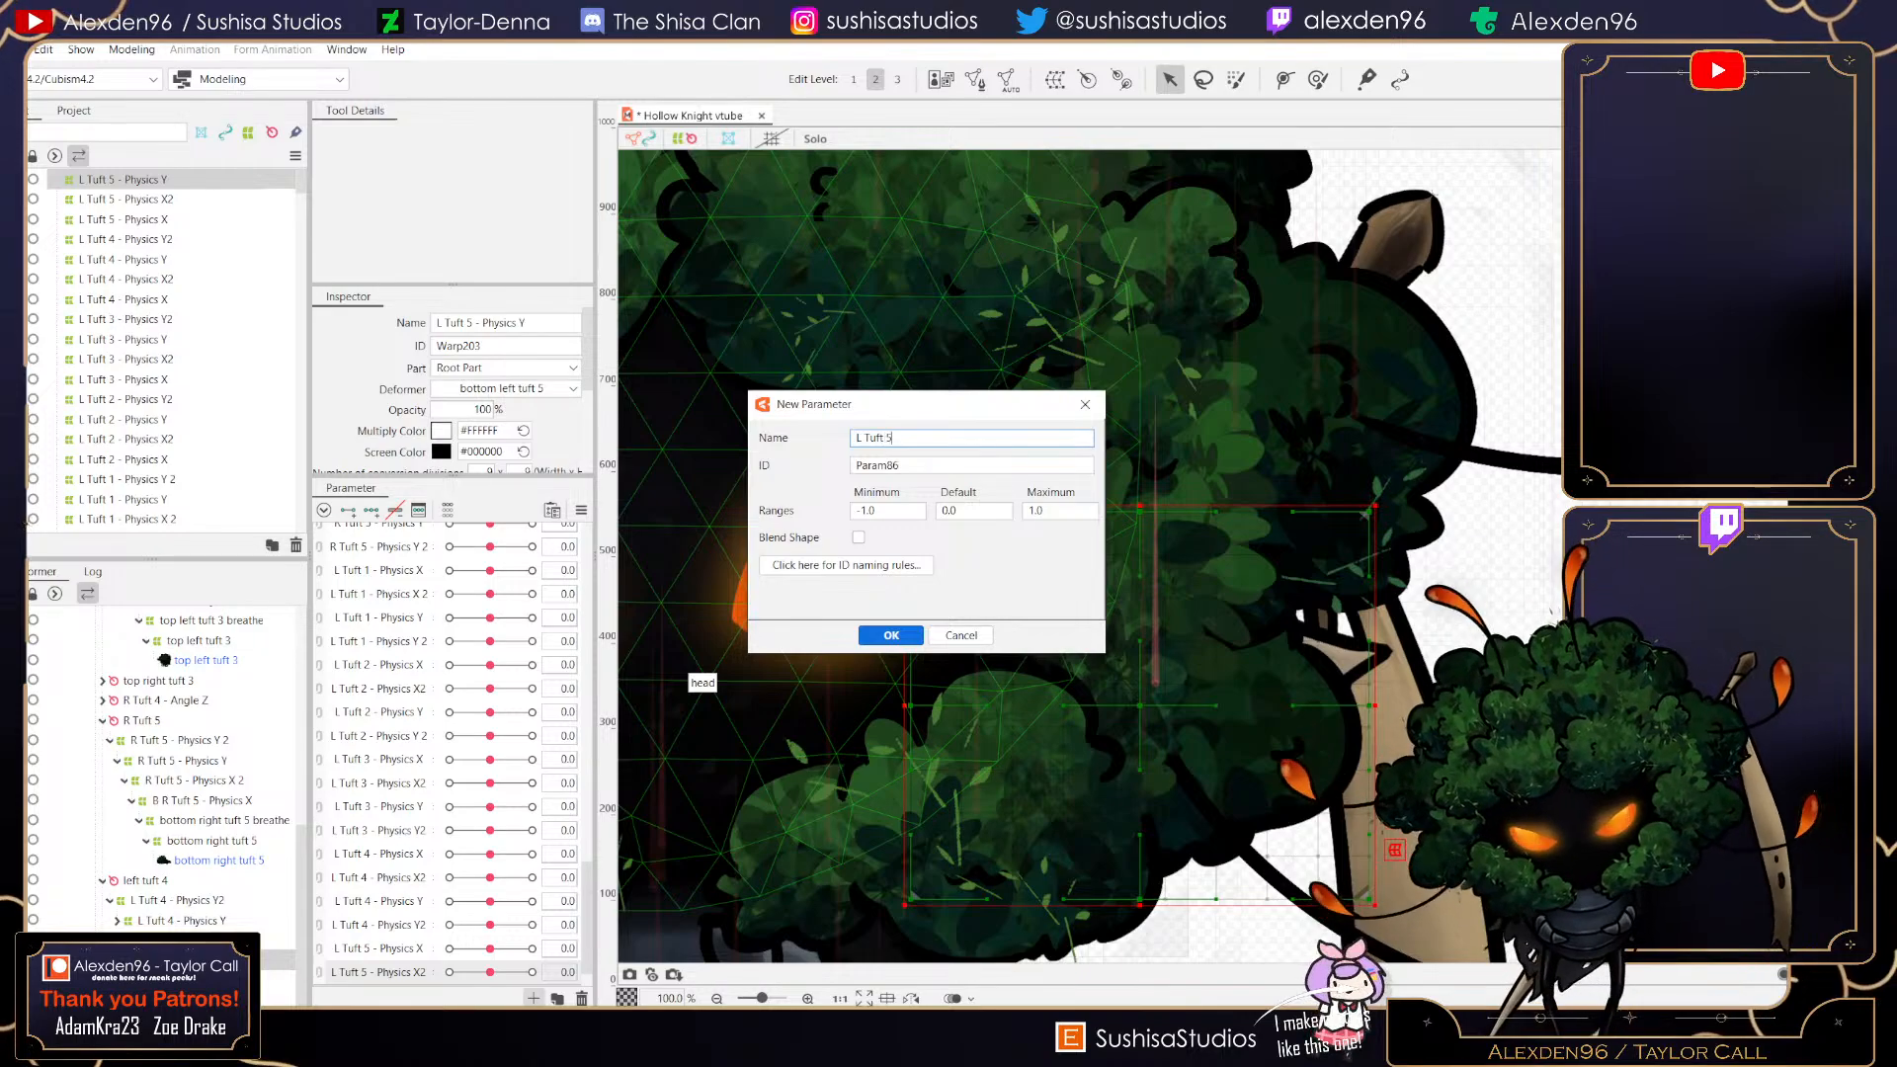
{"action": "type", "text": " - Physics"}
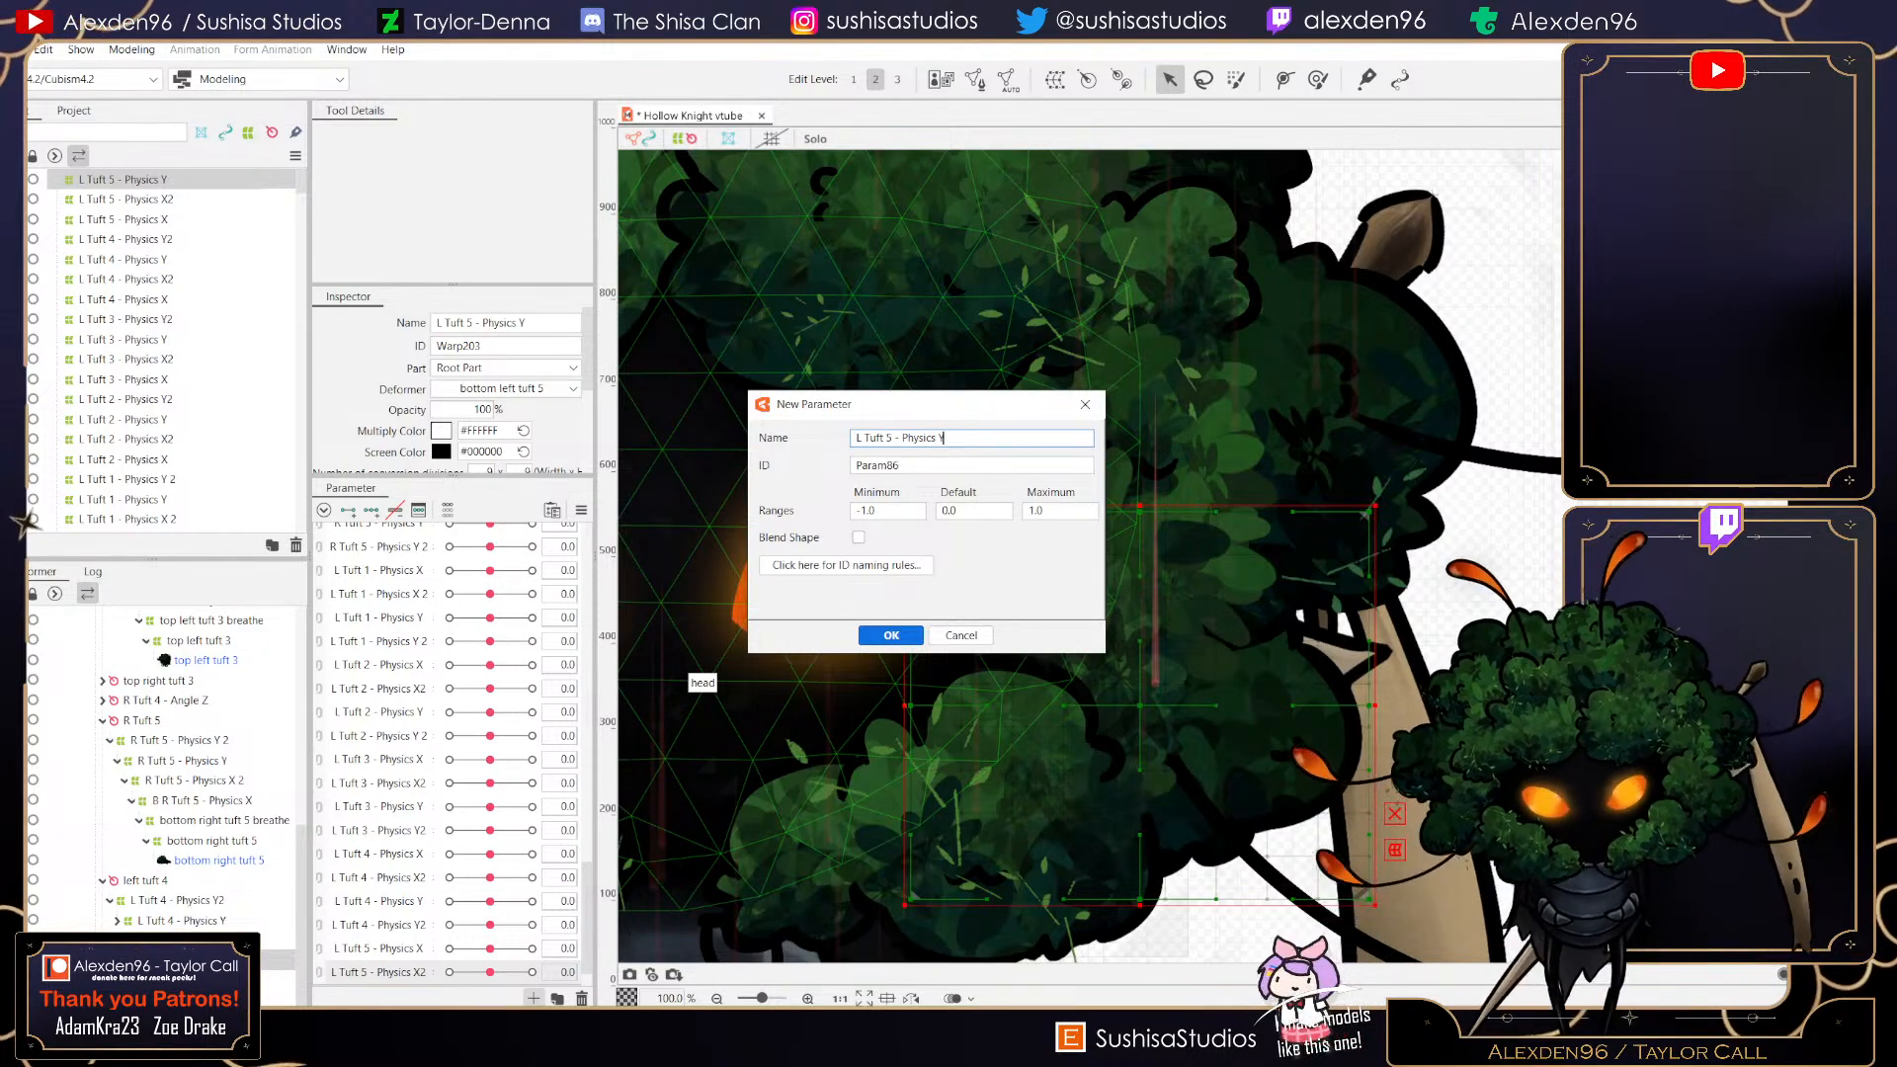
{"action": "type", "text": " Y"}
{"action": "left_click", "coordinate": [891, 635]}
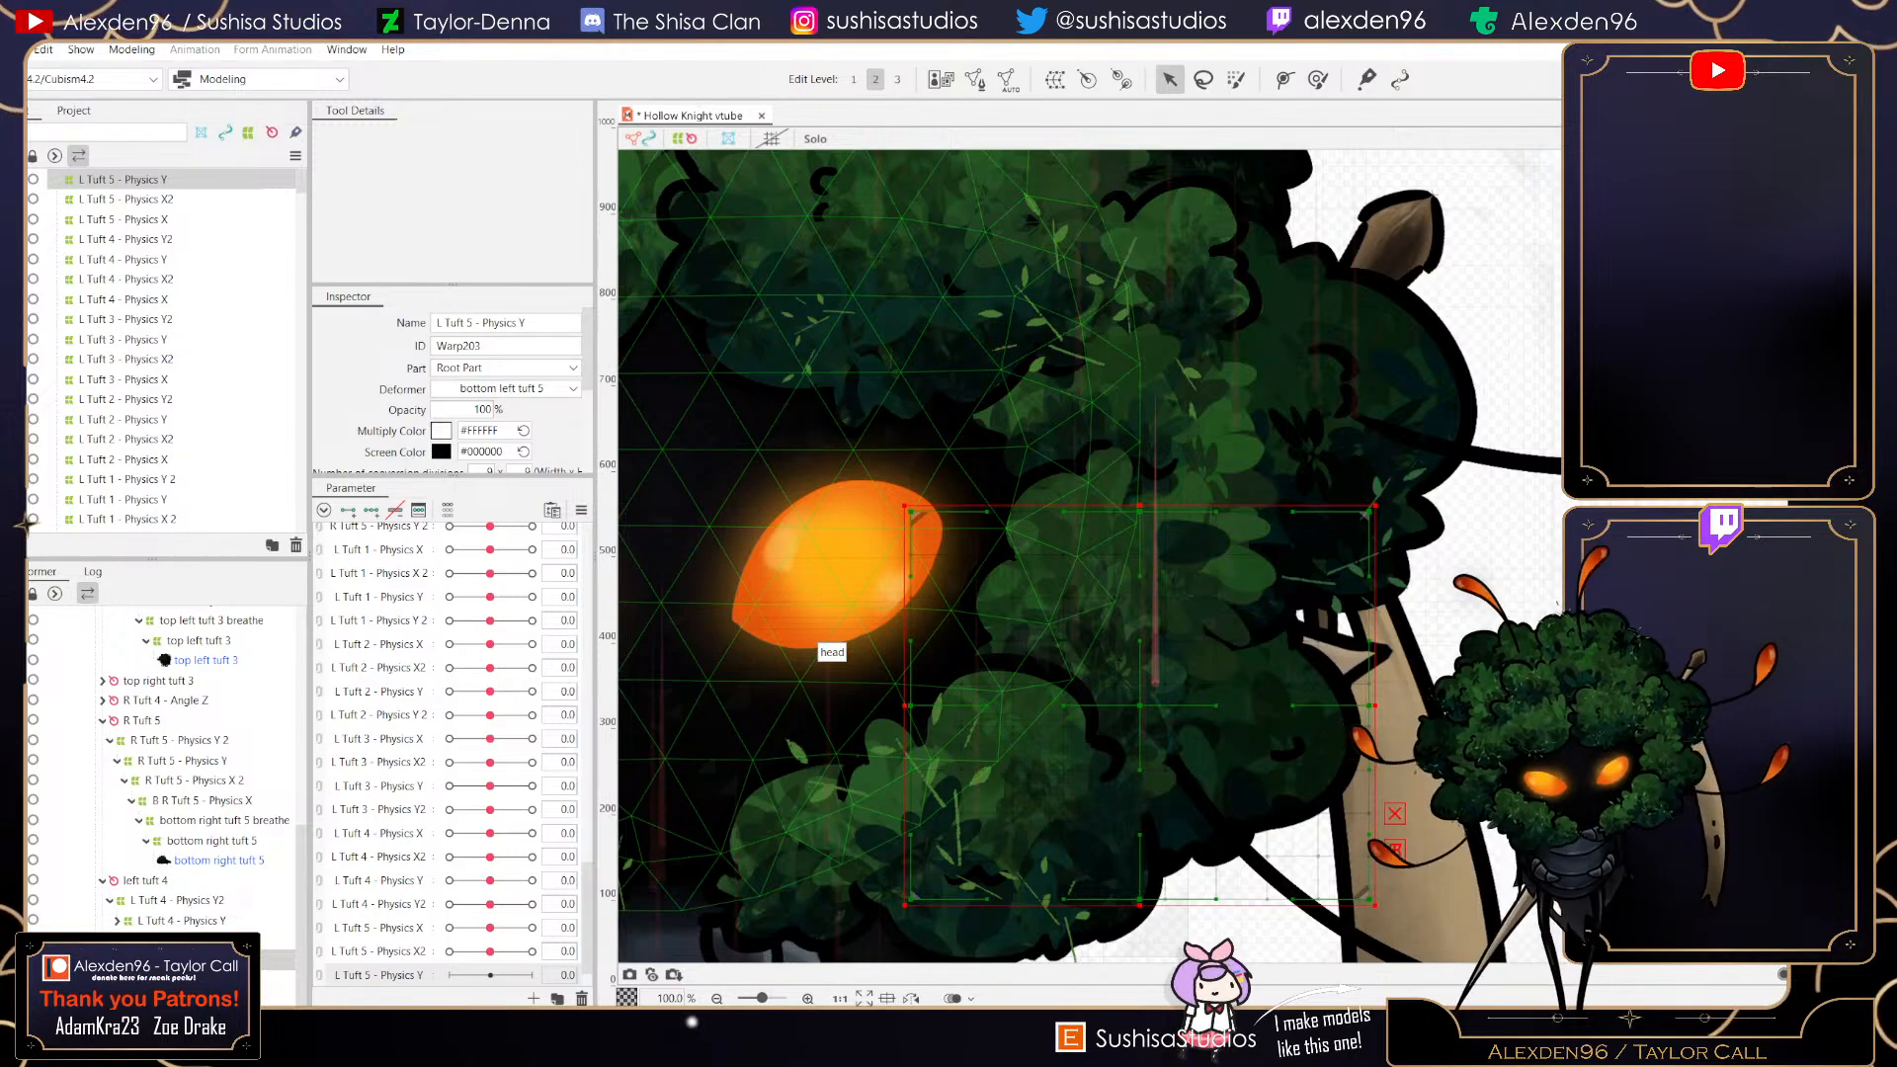
{"action": "left_click", "coordinate": [371, 510]}
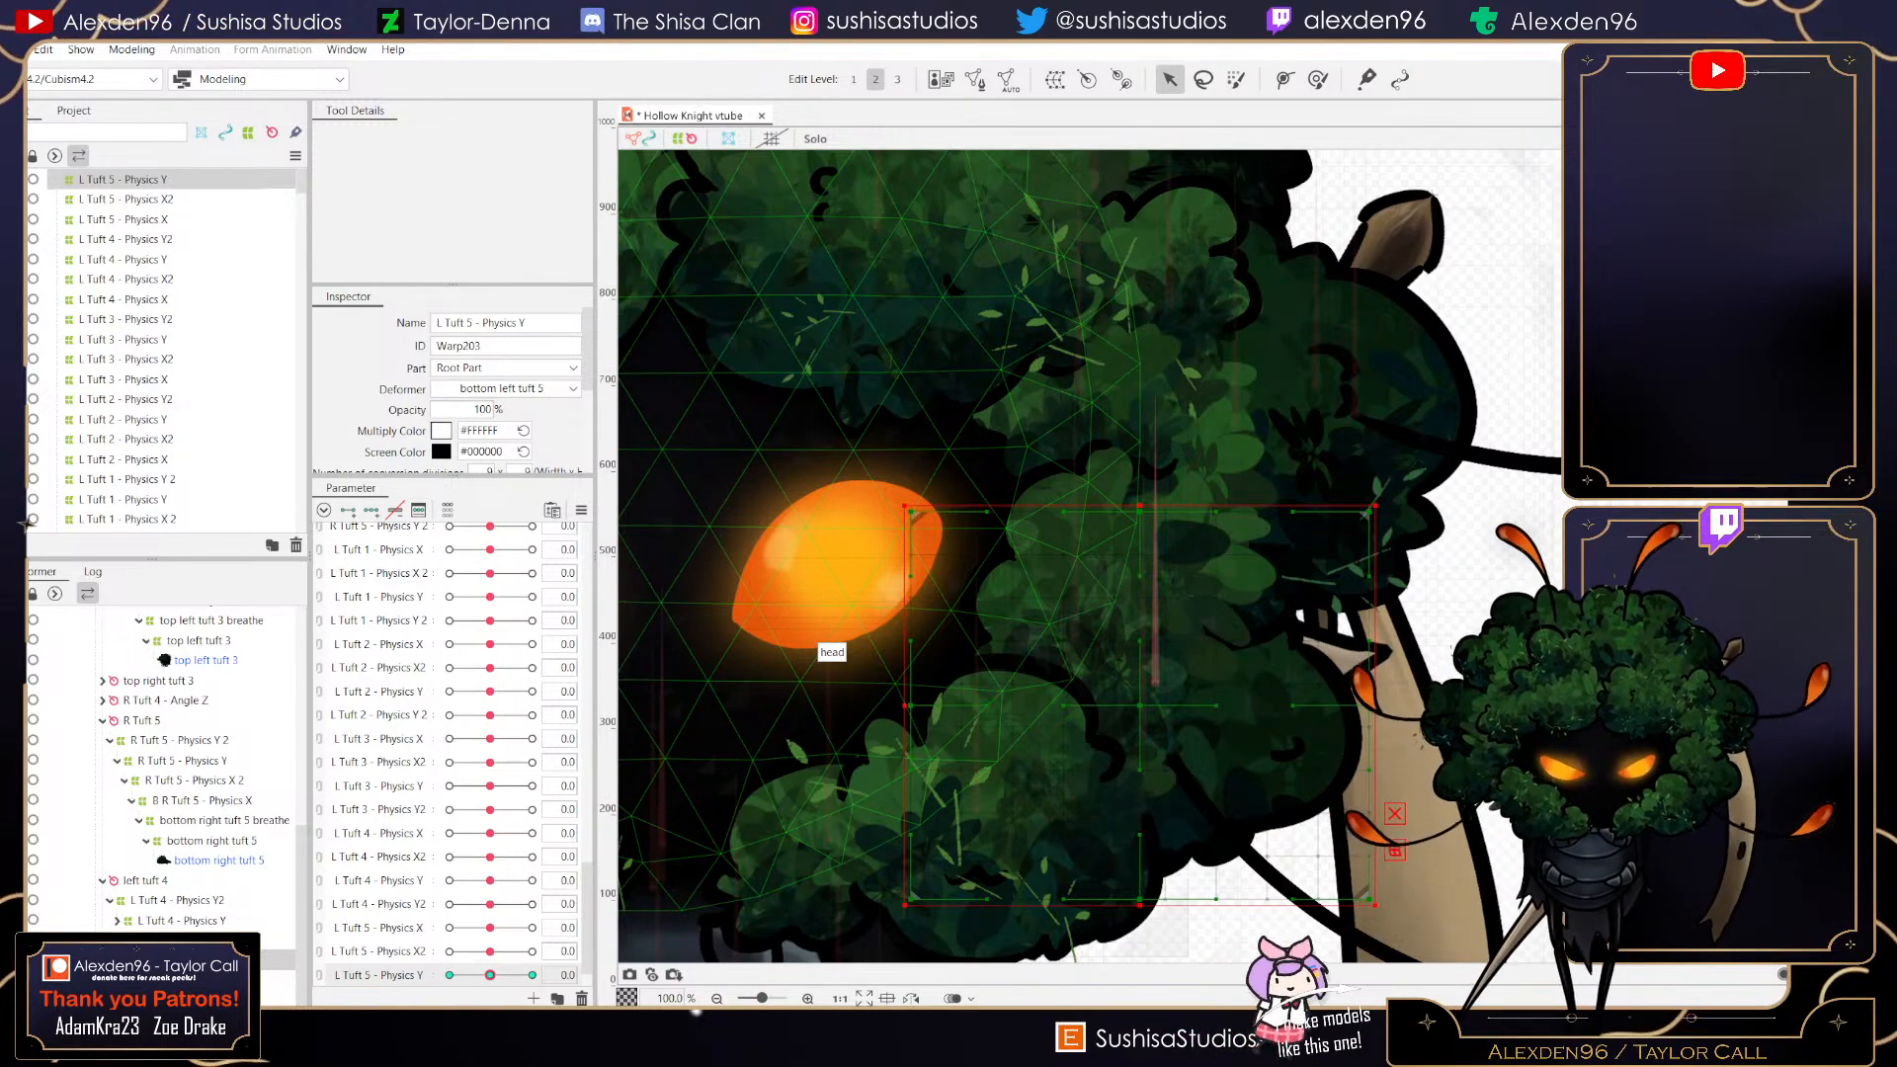
- At the L Tuft 5 - Physics Y maximum key, shift the warp deformer's middle points upward and the side points inward
{"action": "left_click", "coordinate": [531, 975]}
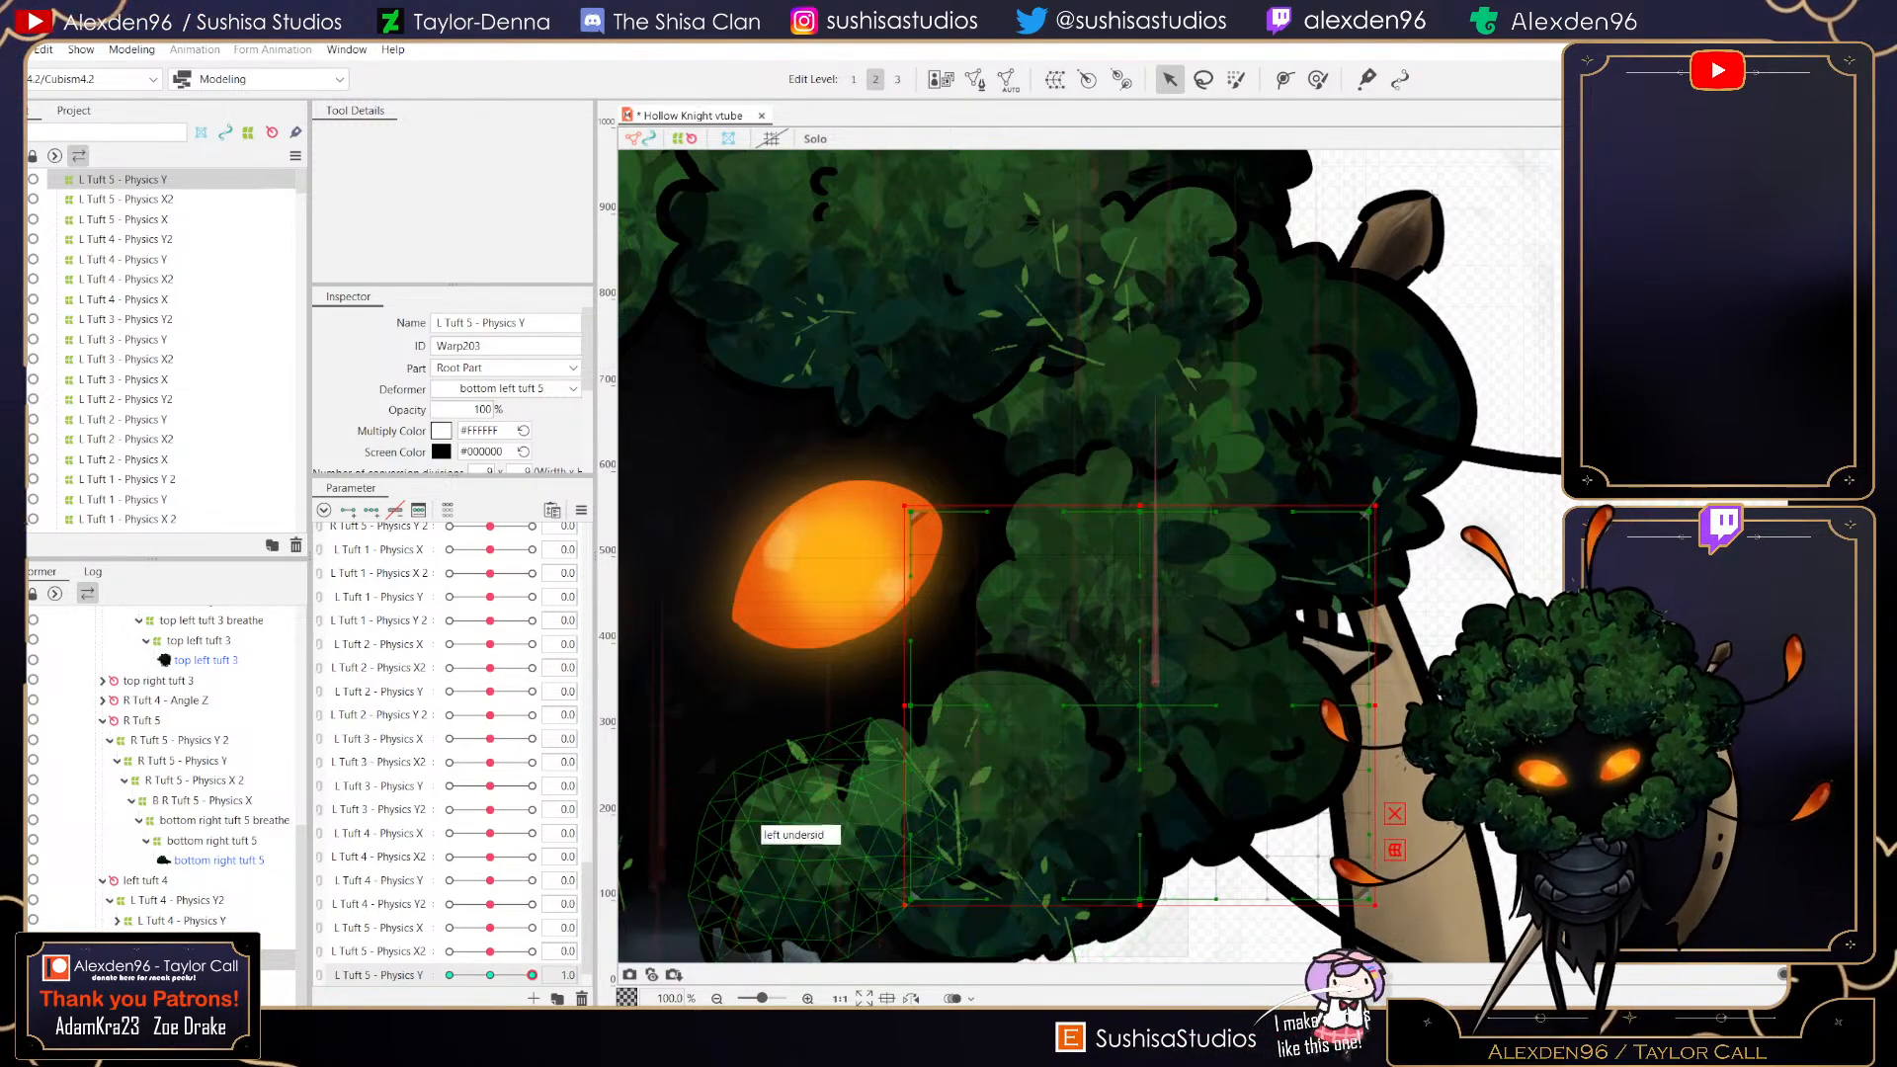
{"action": "left_click_drag", "start_coordinate": [1140, 511], "coordinate": [1145, 477]}
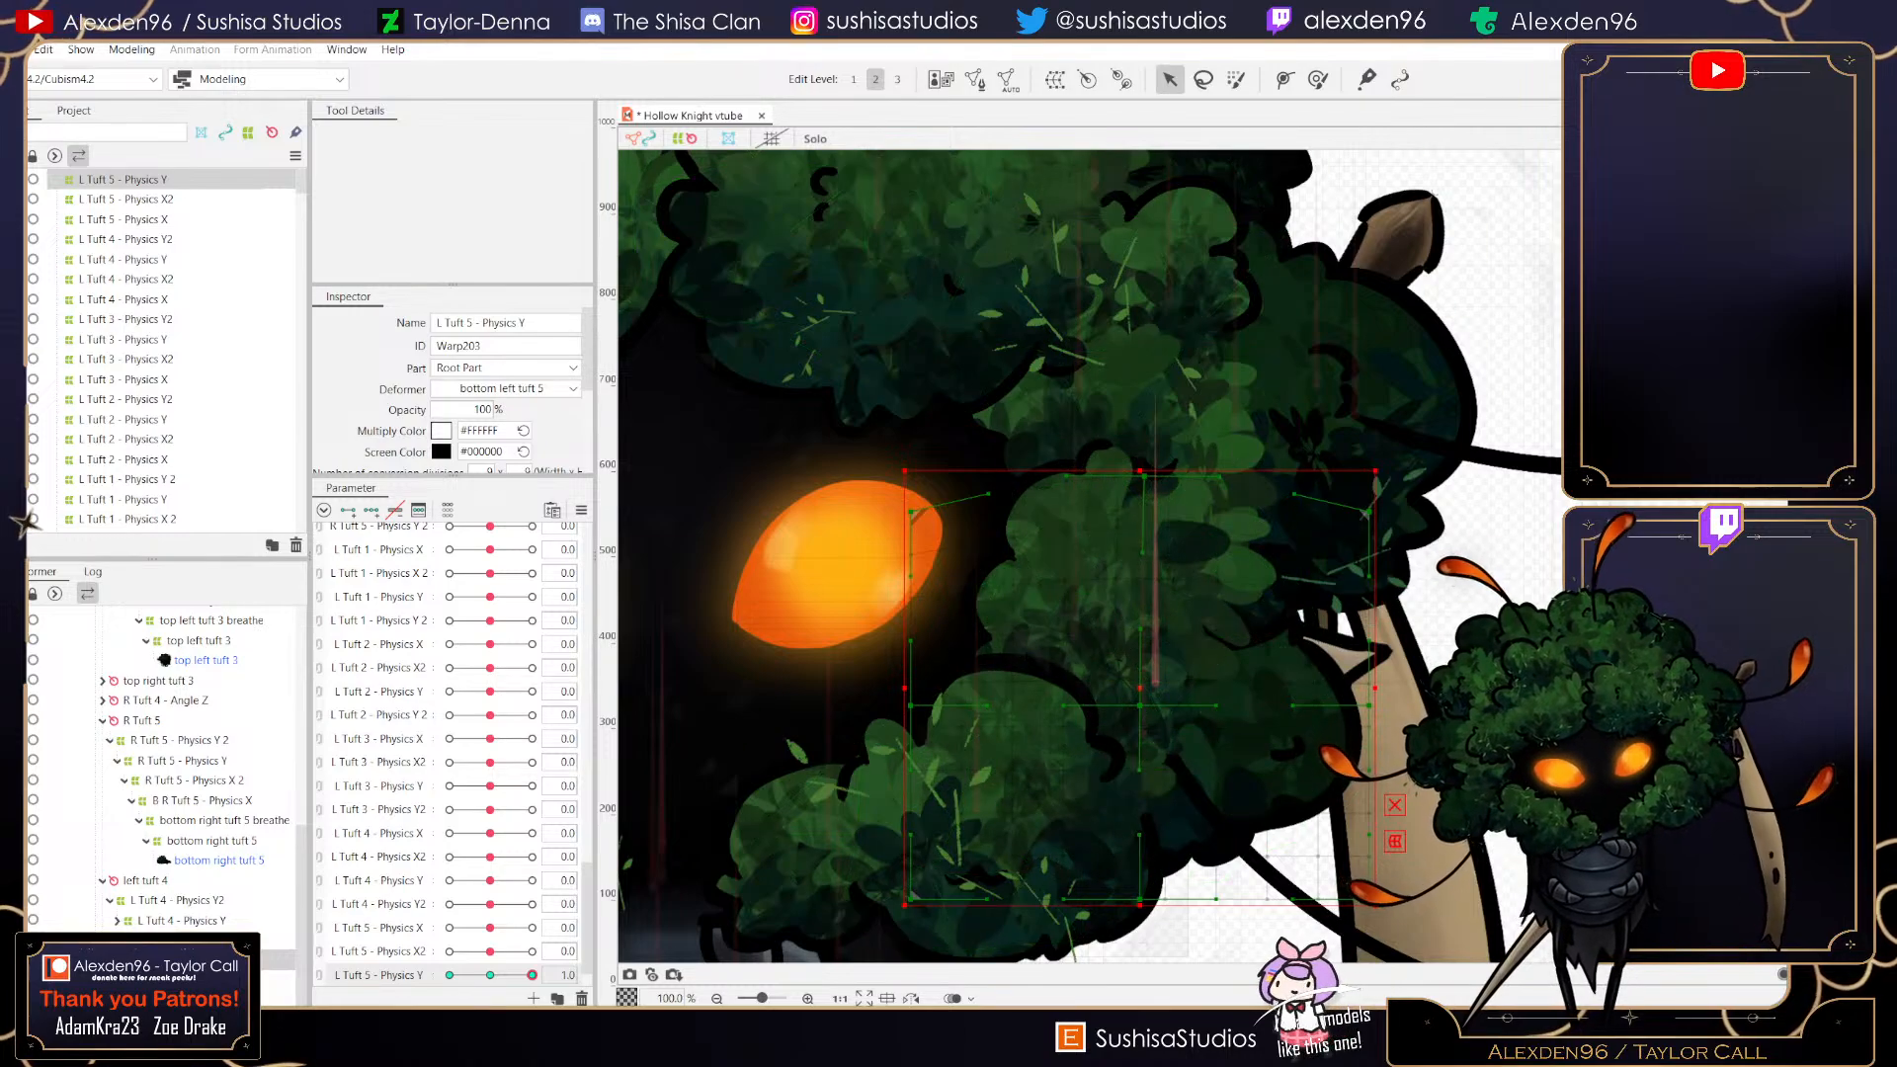
{"action": "left_click_drag", "start_coordinate": [1370, 706], "coordinate": [1328, 709]}
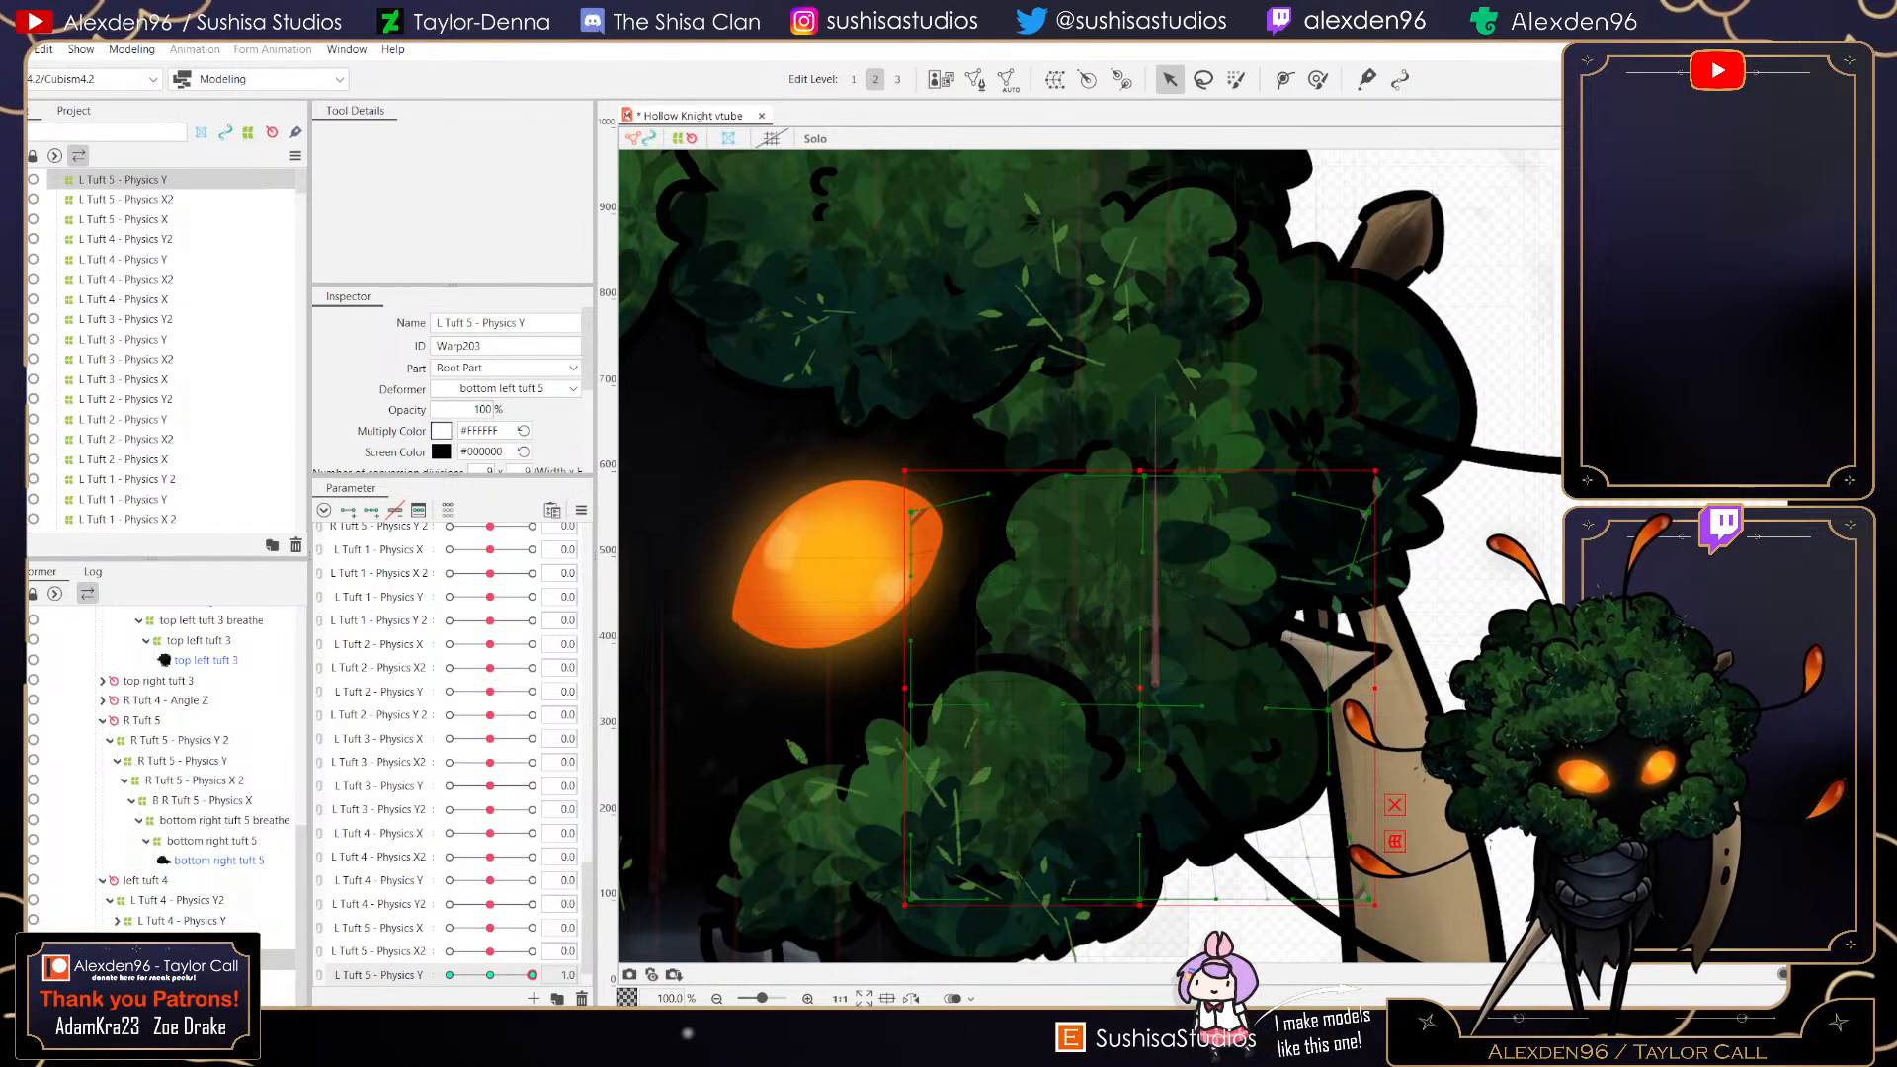
{"action": "left_click_drag", "start_coordinate": [1140, 706], "coordinate": [1141, 678]}
{"action": "left_click_drag", "start_coordinate": [911, 706], "coordinate": [935, 706]}
{"action": "left_click_drag", "start_coordinate": [1141, 899], "coordinate": [1145, 871]}
{"action": "left_click_drag", "start_coordinate": [1142, 678], "coordinate": [1143, 667]}
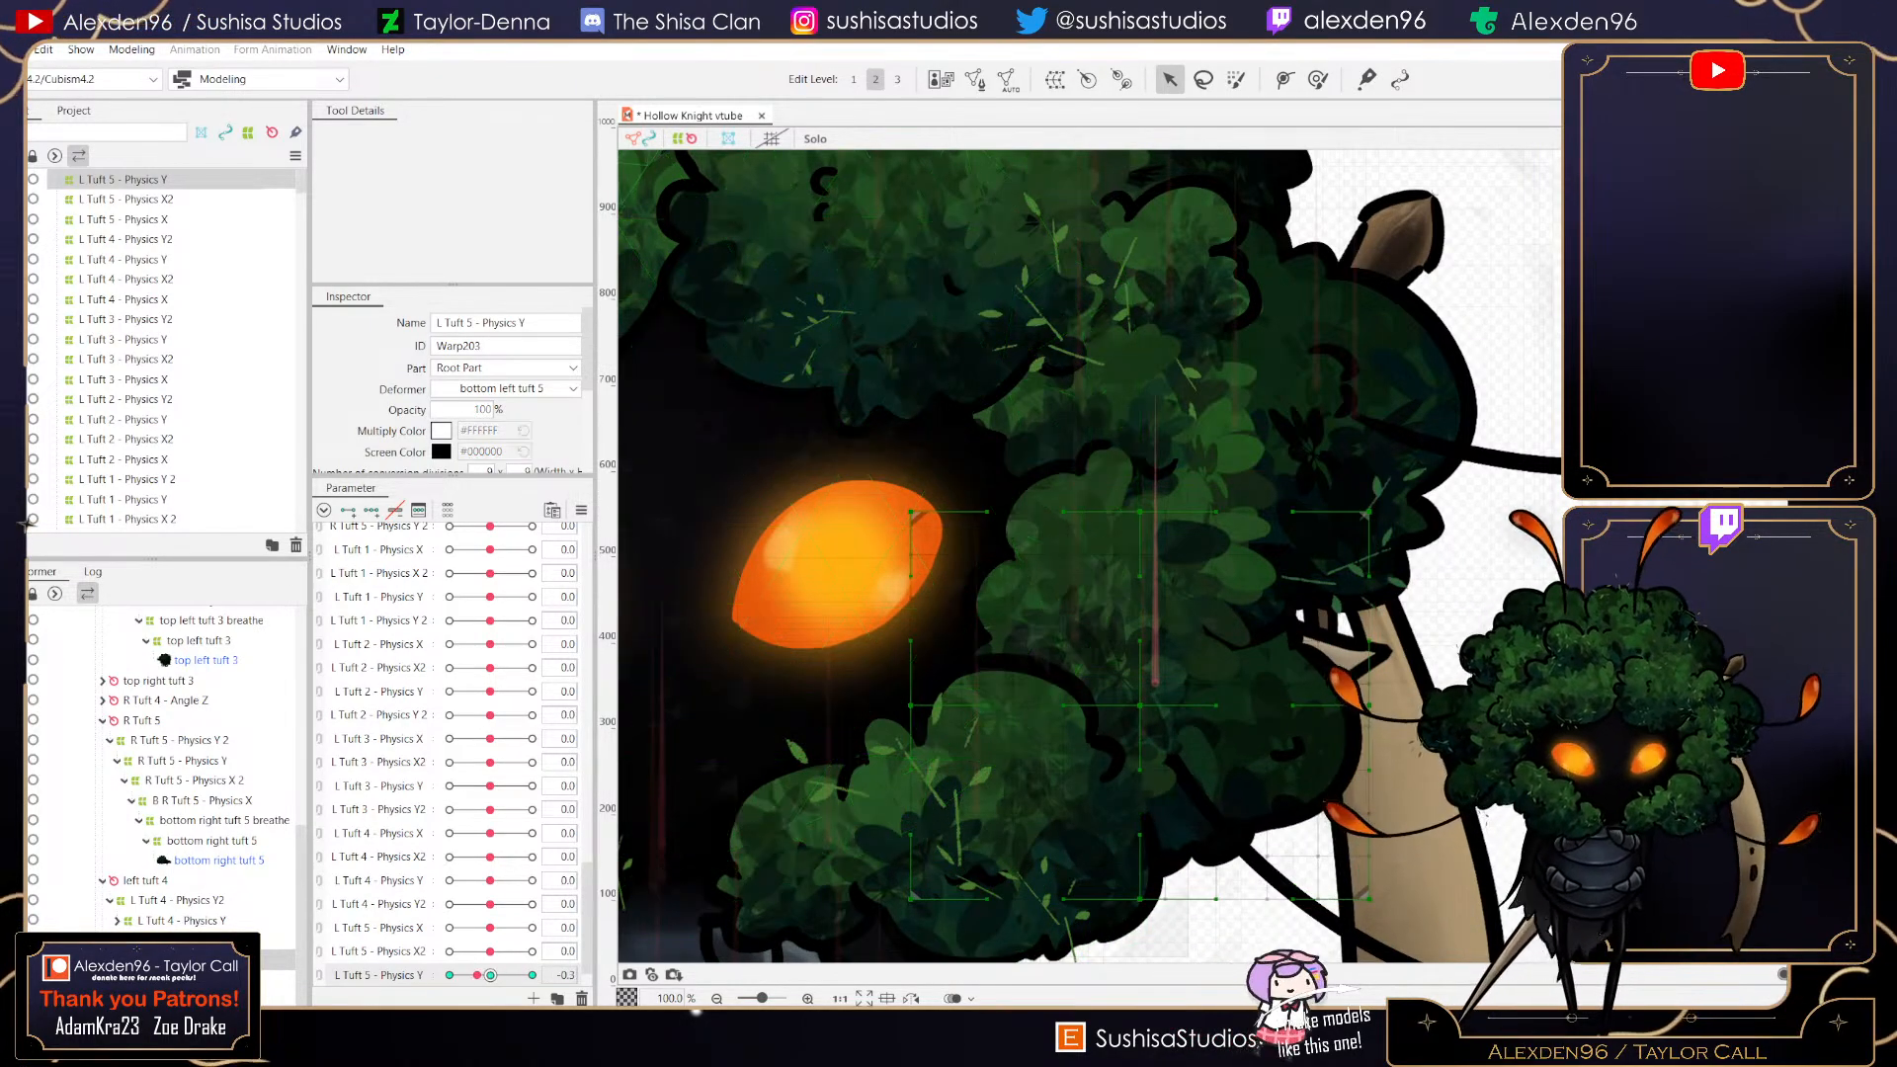
- Test the L Tuft 5 - Physics Y parameter across its range and reset it to 0
{"action": "scroll", "coordinate": [1250, 407], "scroll_direction": "down", "scroll_amount": 1}
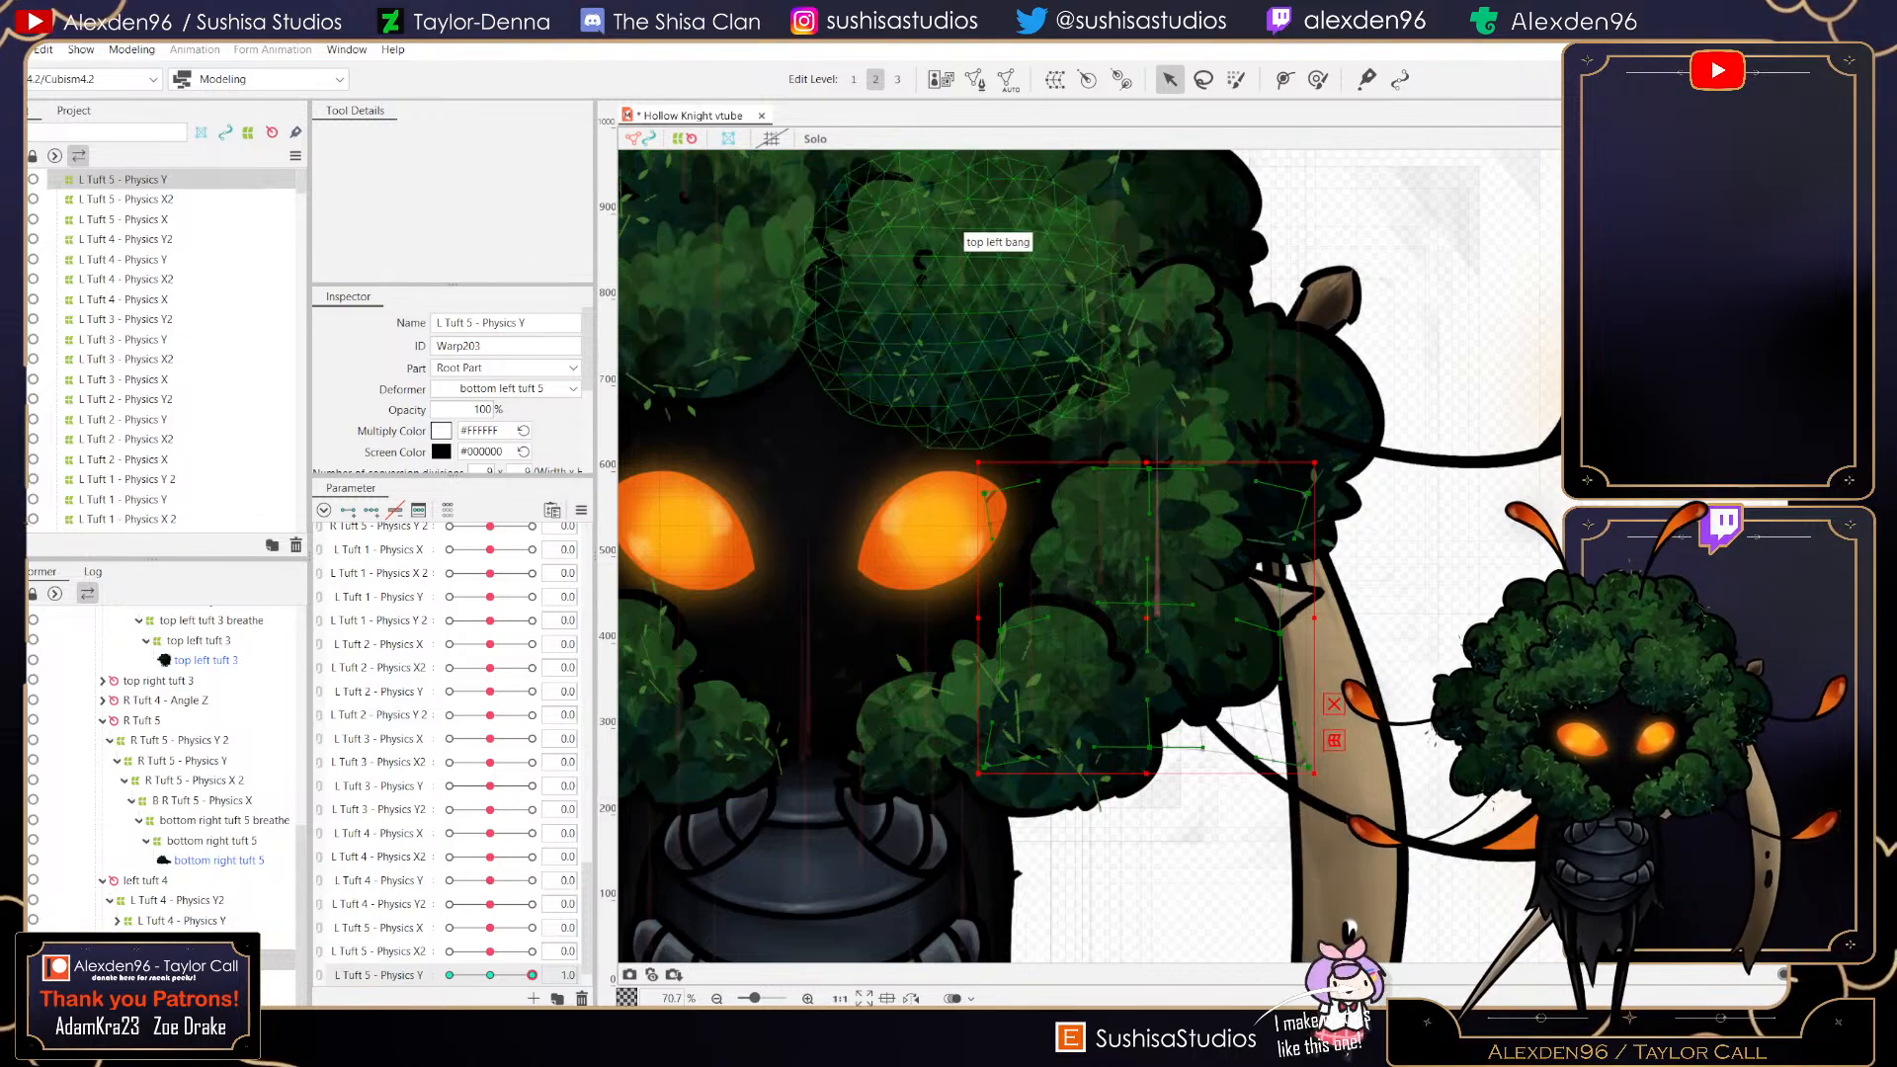
{"action": "scroll", "coordinate": [1253, 573], "scroll_direction": "up", "scroll_amount": 1}
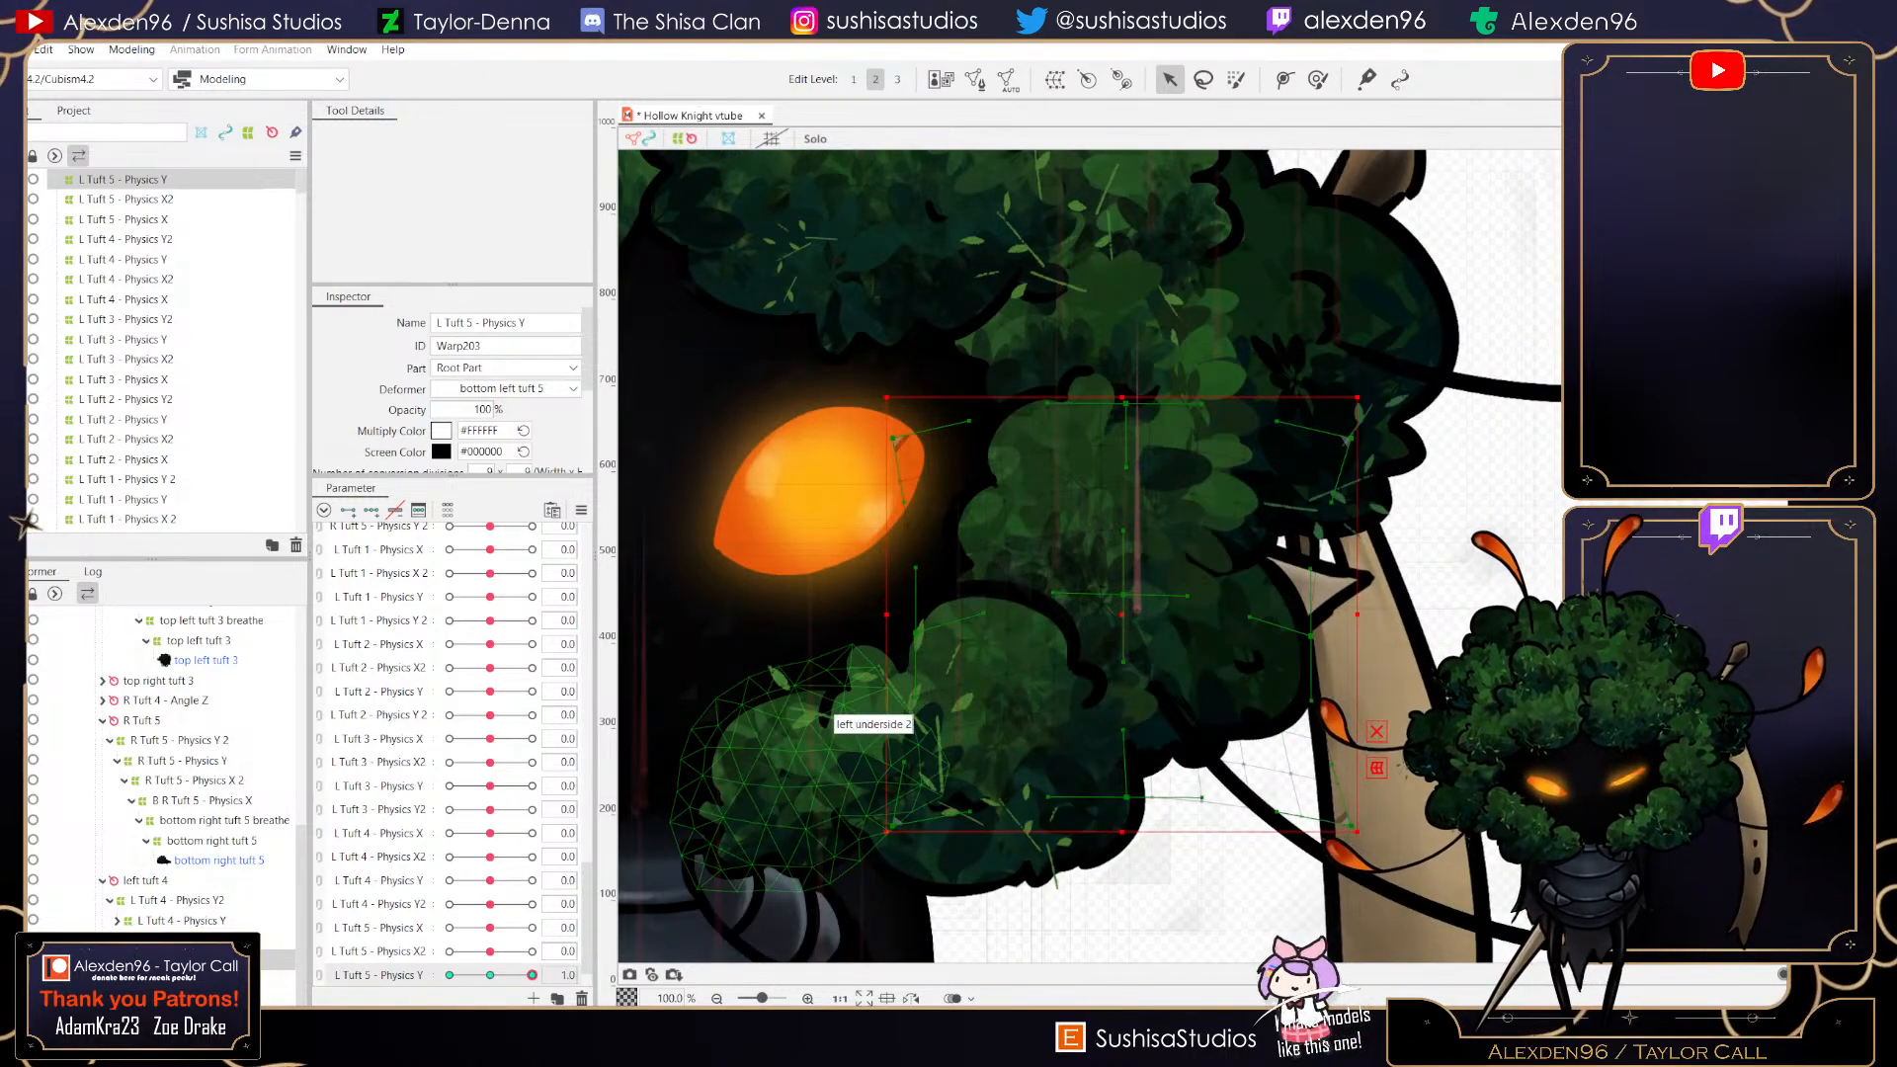
{"action": "left_click_drag", "start_coordinate": [532, 976], "coordinate": [450, 975]}
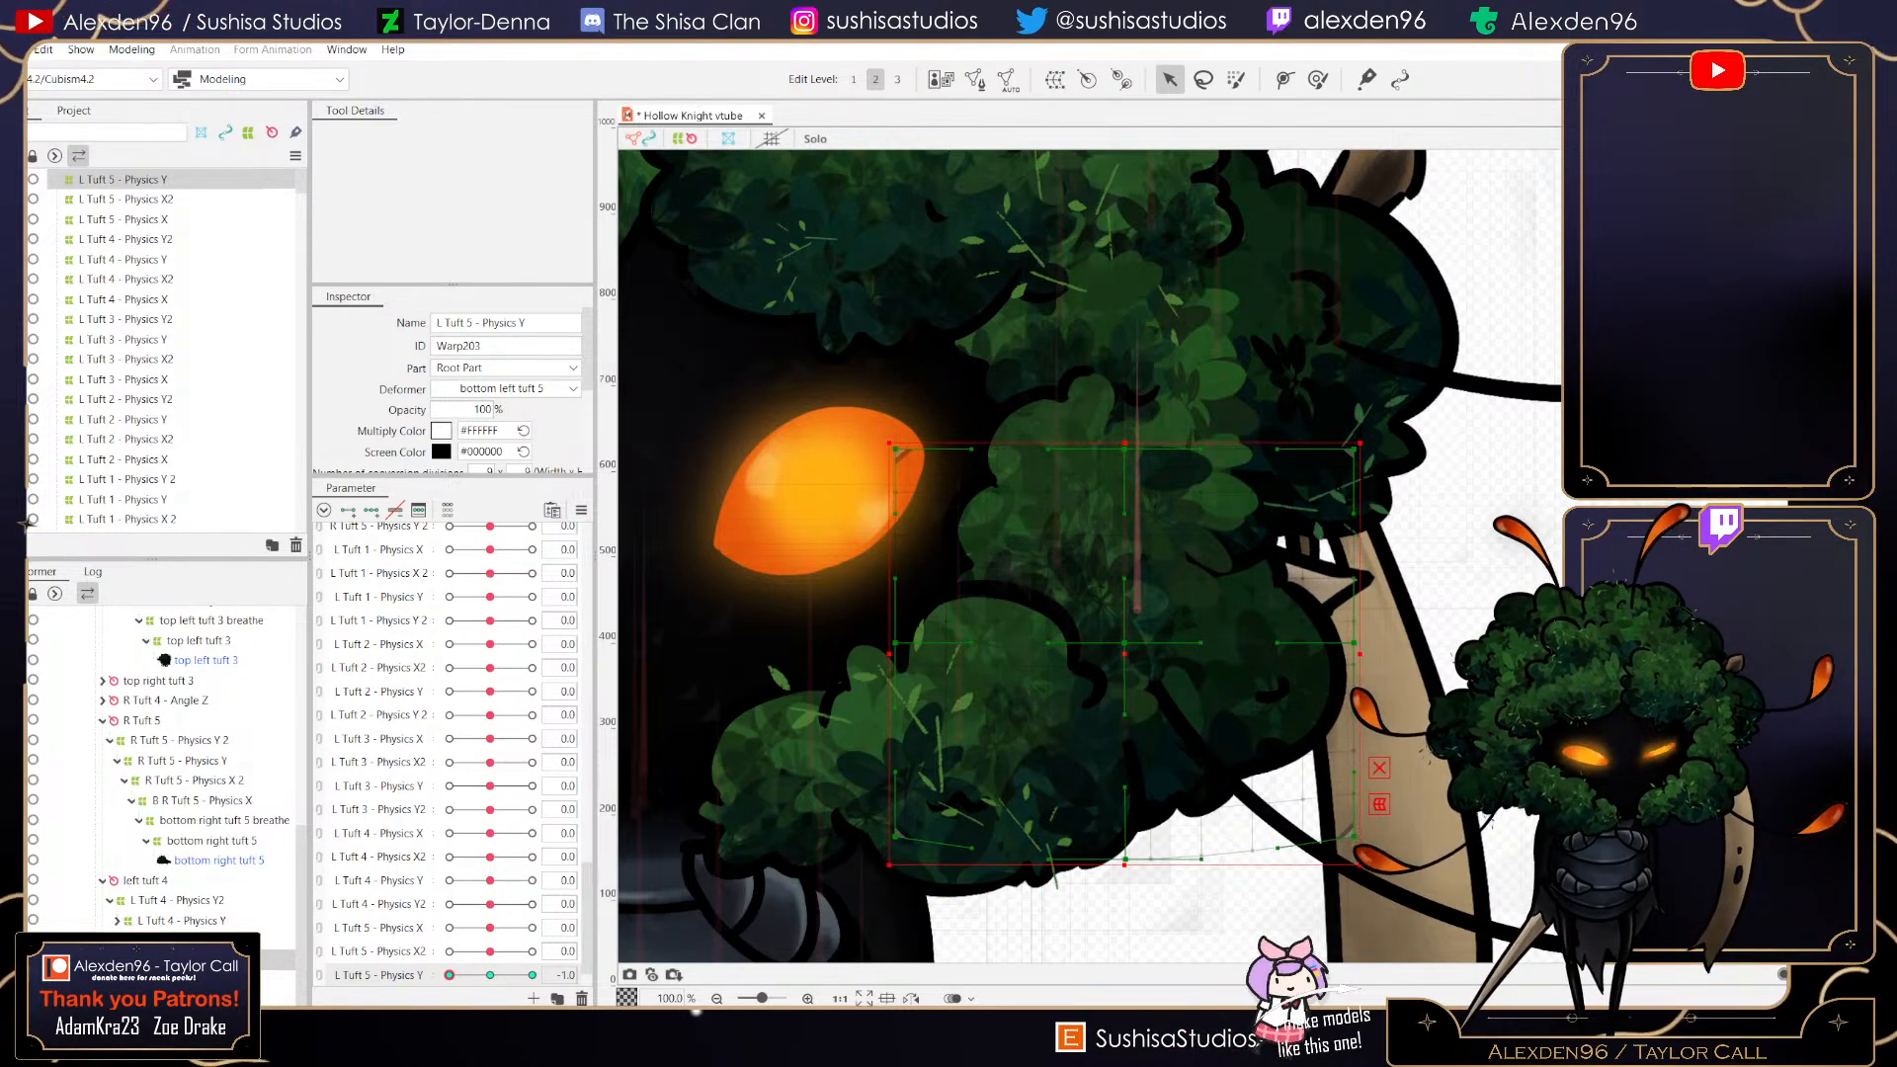
{"action": "scroll", "coordinate": [1130, 640], "scroll_direction": "up", "scroll_amount": 3}
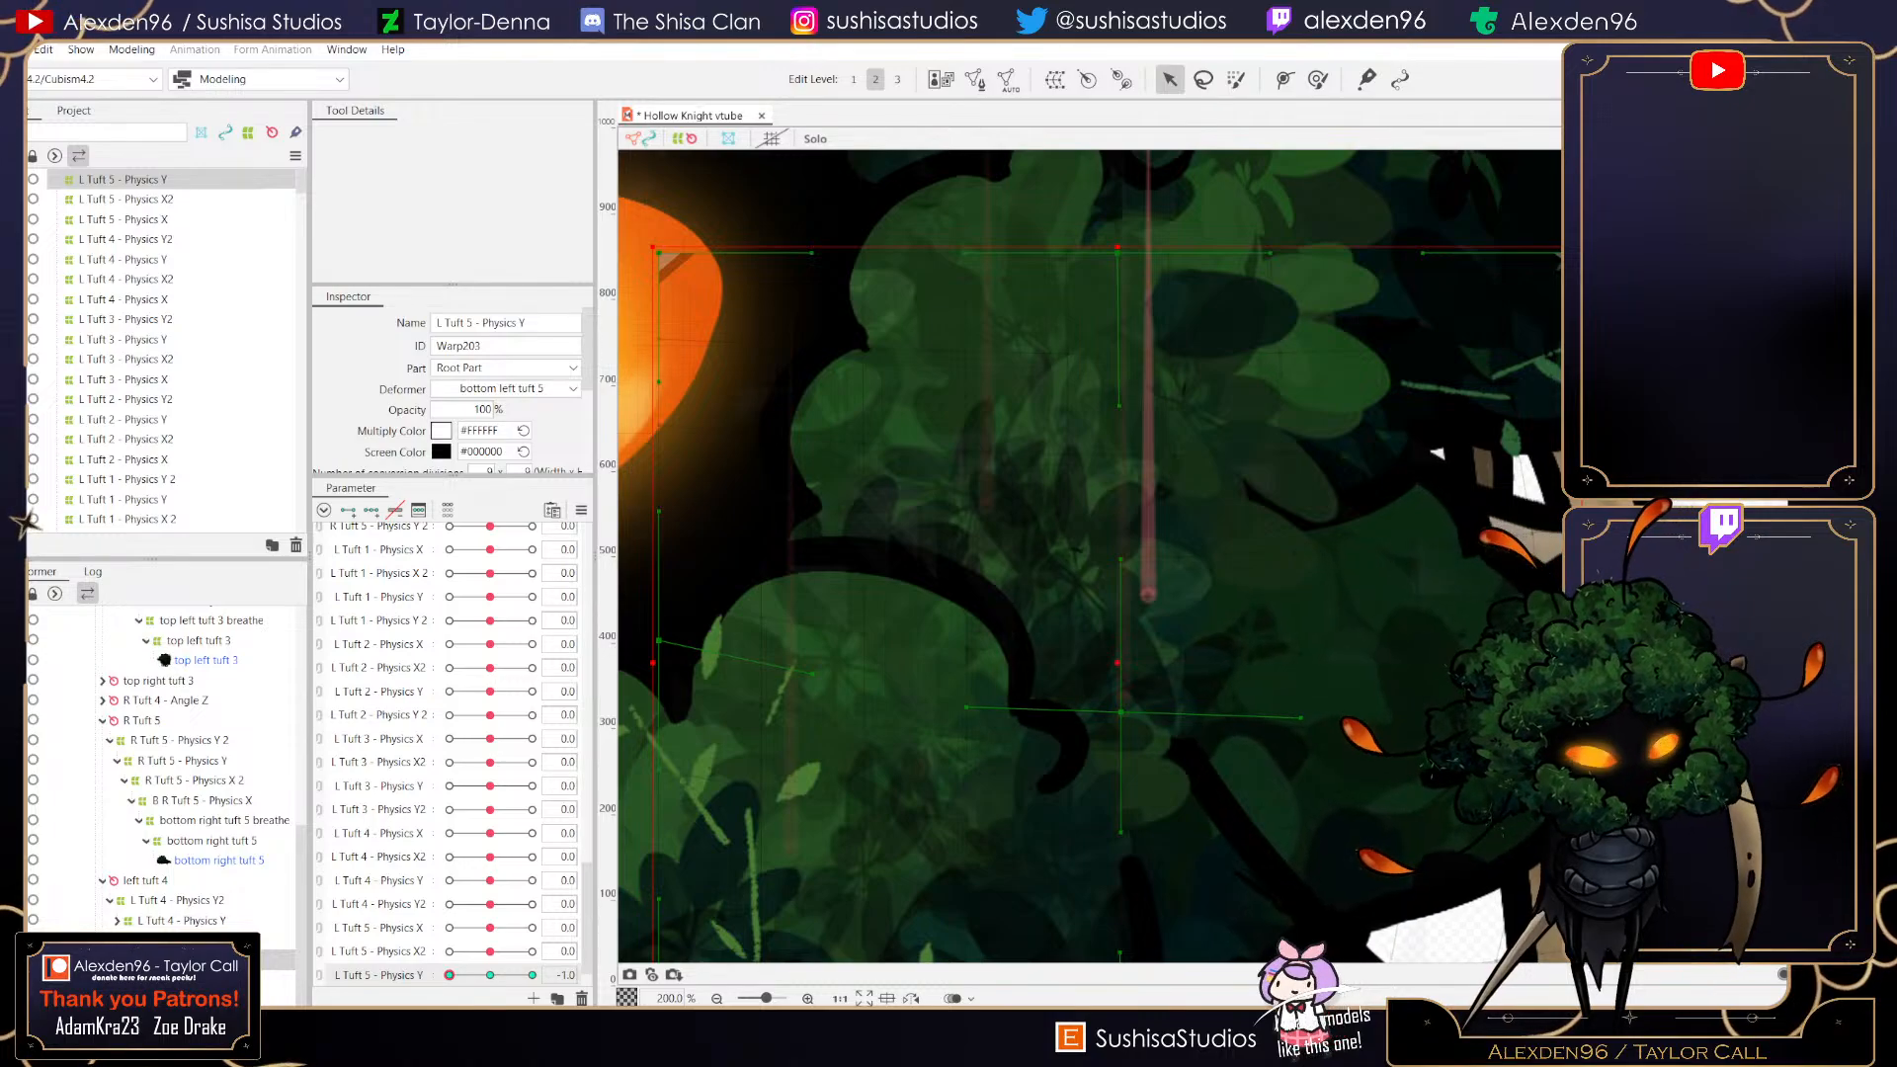
{"action": "scroll", "coordinate": [1191, 672], "scroll_direction": "down", "scroll_amount": 2}
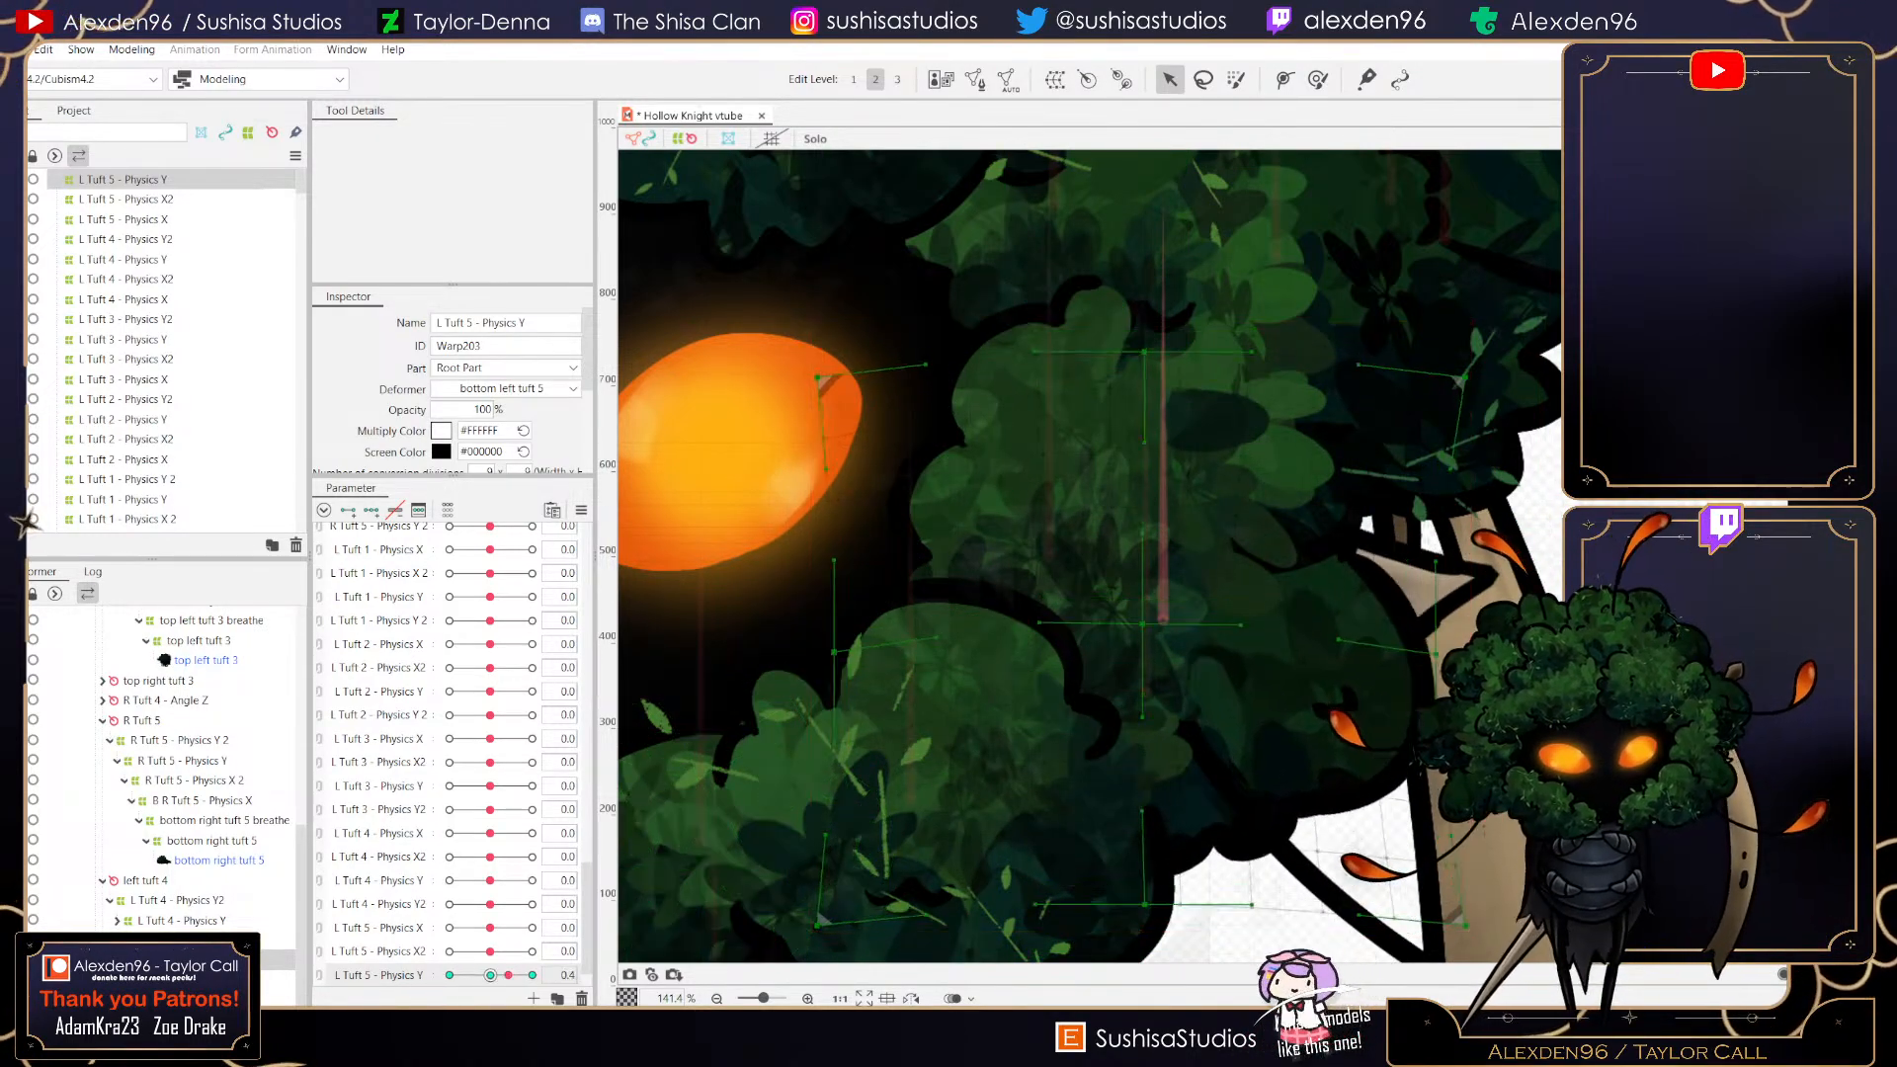
{"action": "left_click_drag", "start_coordinate": [450, 976], "coordinate": [490, 975]}
{"action": "scroll", "coordinate": [988, 680], "scroll_direction": "down", "scroll_amount": 3}
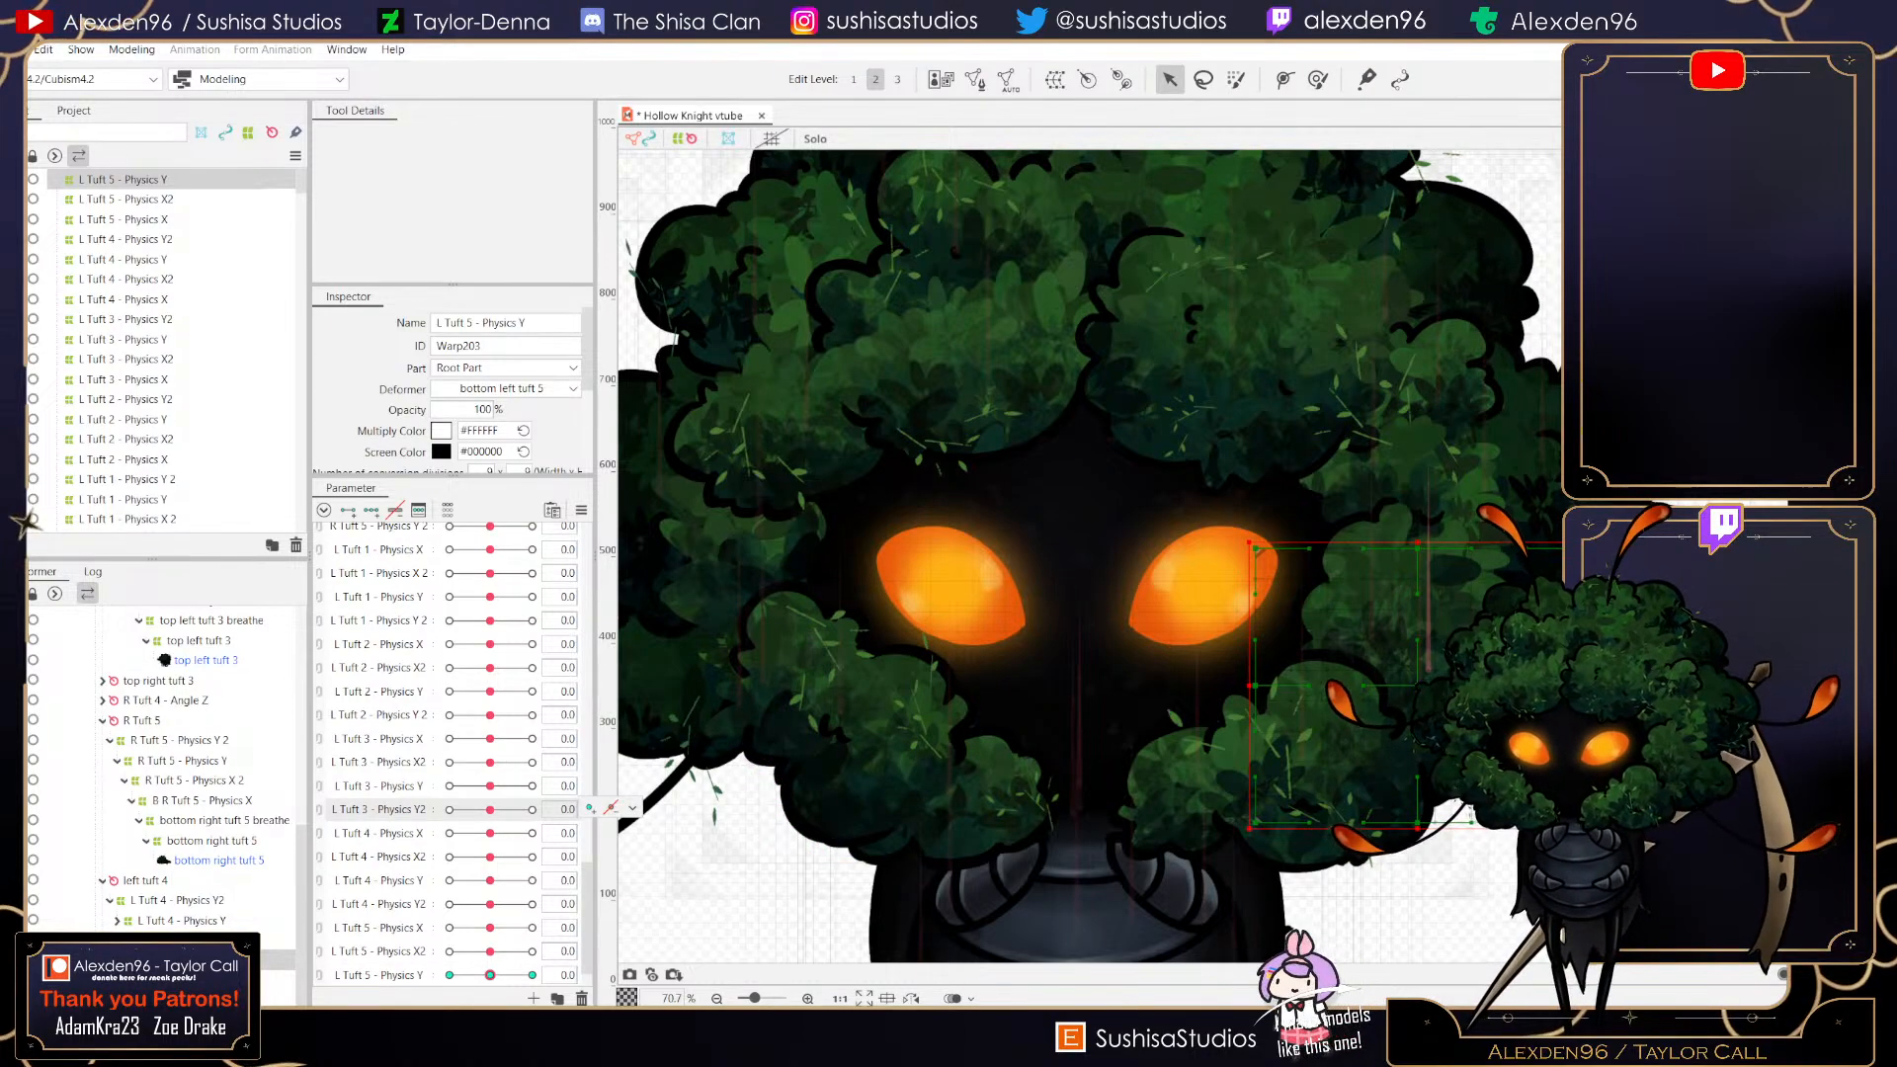
{"action": "scroll", "coordinate": [450, 751], "scroll_direction": "up", "scroll_amount": 5}
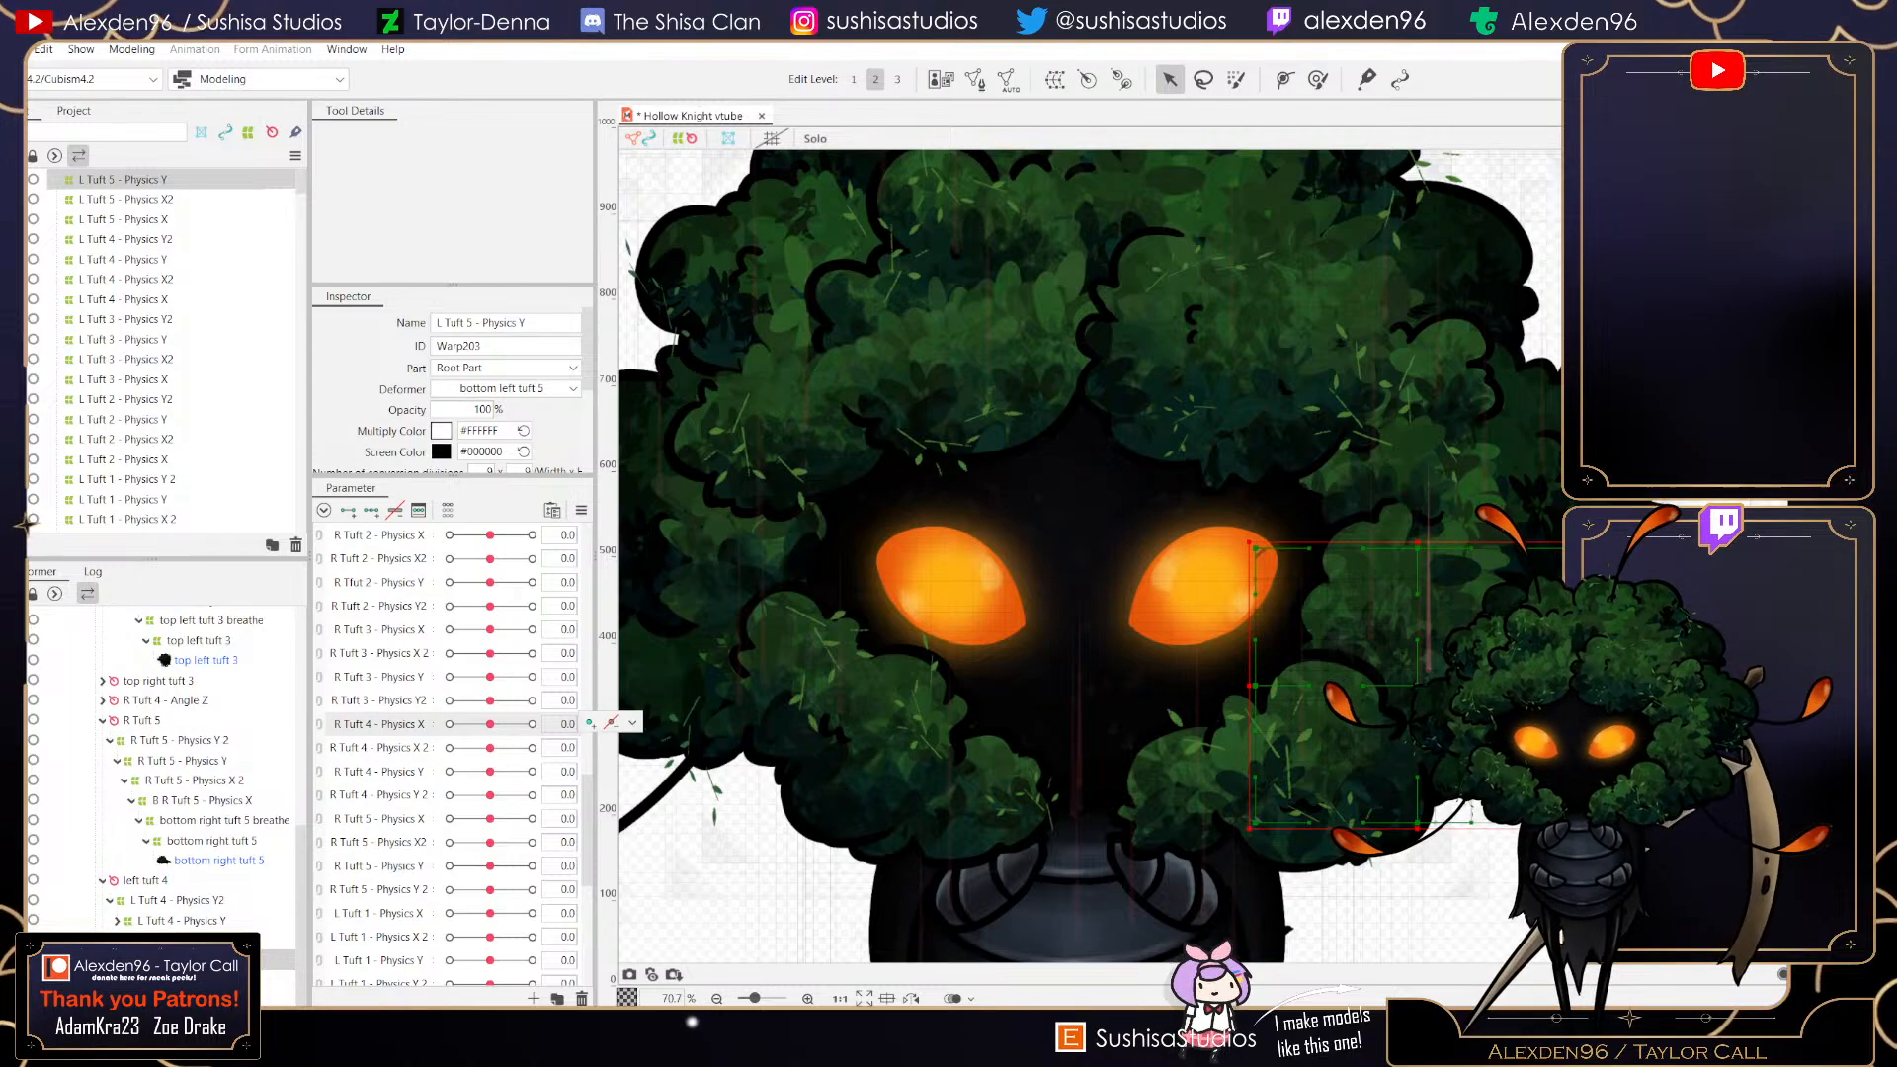
{"action": "mouse_move", "coordinate": [490, 772]}
{"action": "left_mouse_down"}
{"action": "mouse_move", "coordinate": [531, 772]}
{"action": "mouse_move", "coordinate": [452, 771]}
{"action": "mouse_move", "coordinate": [511, 771]}
{"action": "left_mouse_up"}
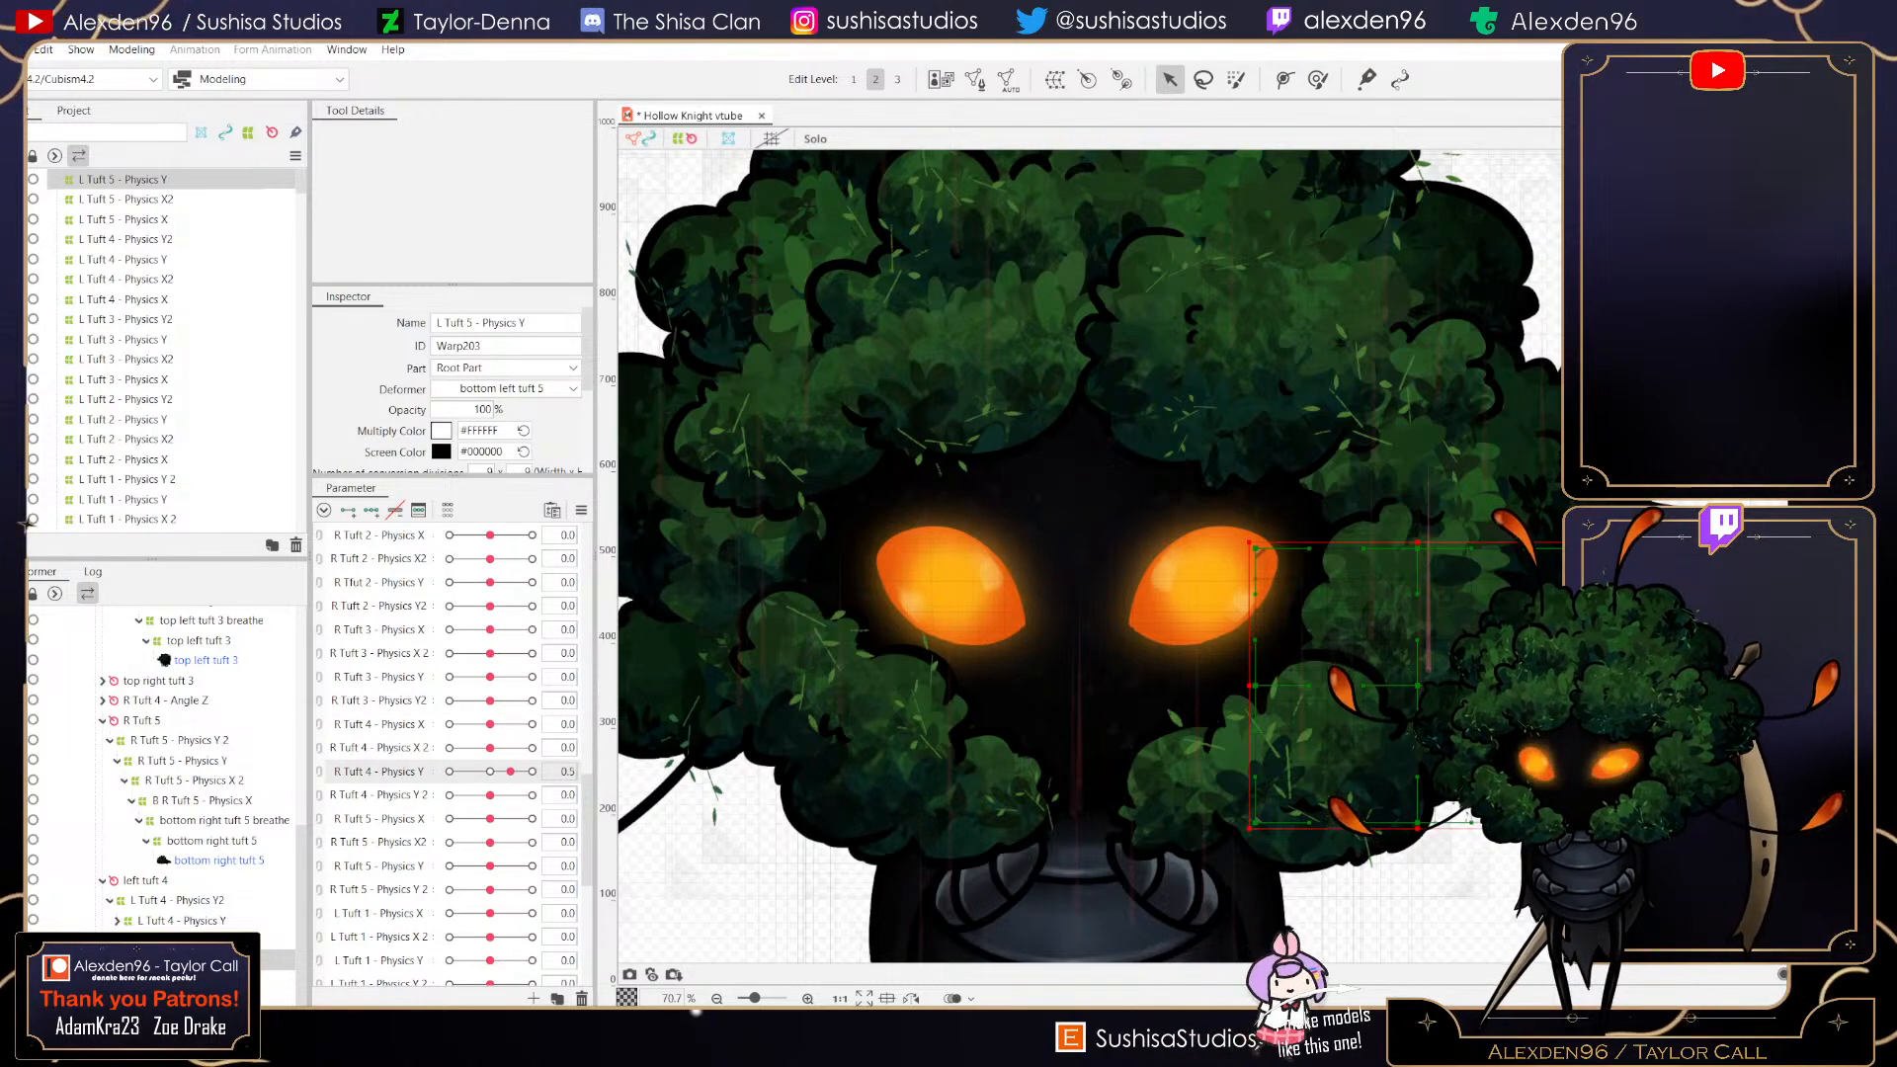
{"action": "scroll", "coordinate": [511, 772], "scroll_direction": "down", "scroll_amount": 5}
{"action": "left_click_drag", "start_coordinate": [490, 925], "coordinate": [532, 925]}
{"action": "left_click_drag", "start_coordinate": [531, 925], "coordinate": [450, 925]}
{"action": "left_click", "coordinate": [491, 925]}
{"action": "left_click", "coordinate": [631, 925]}
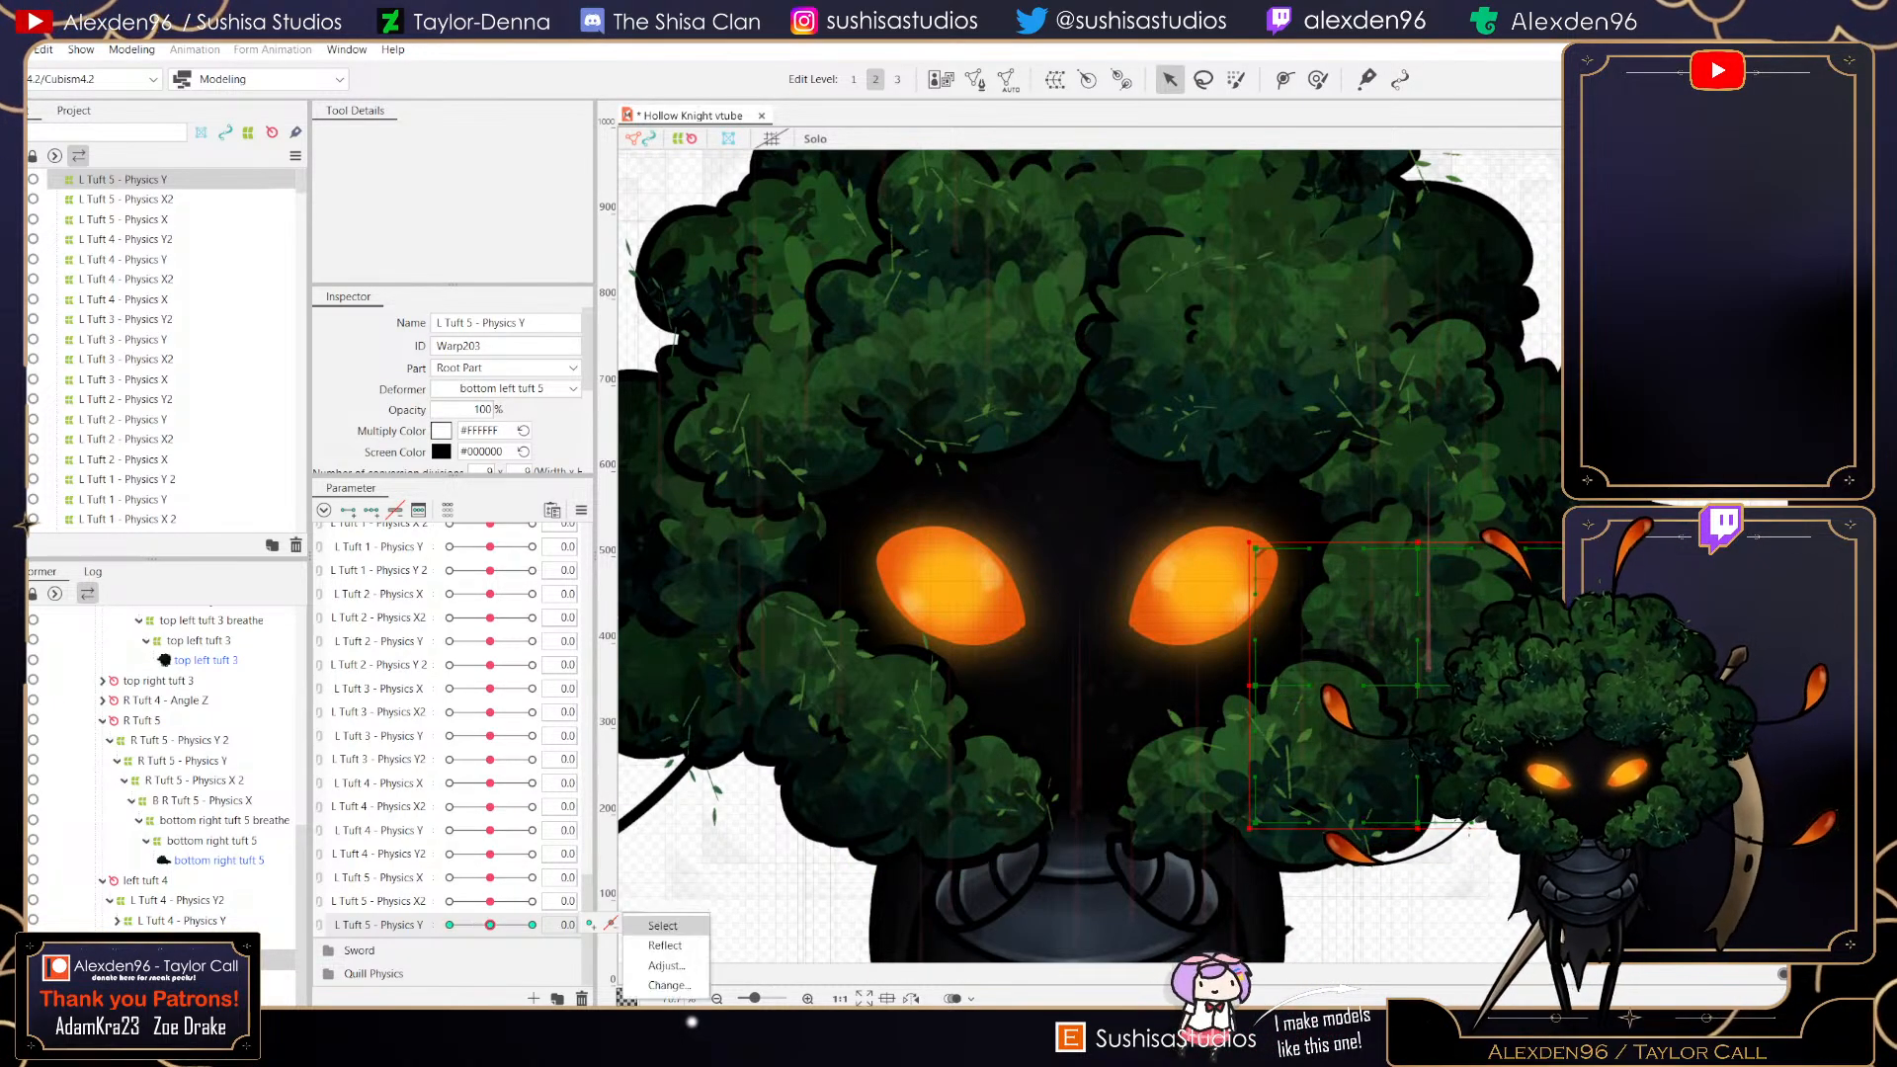
- Create another parent warp deformer named L Tuft 5 - Physics Y2 in Root Part
{"action": "left_click", "coordinate": [1055, 79]}
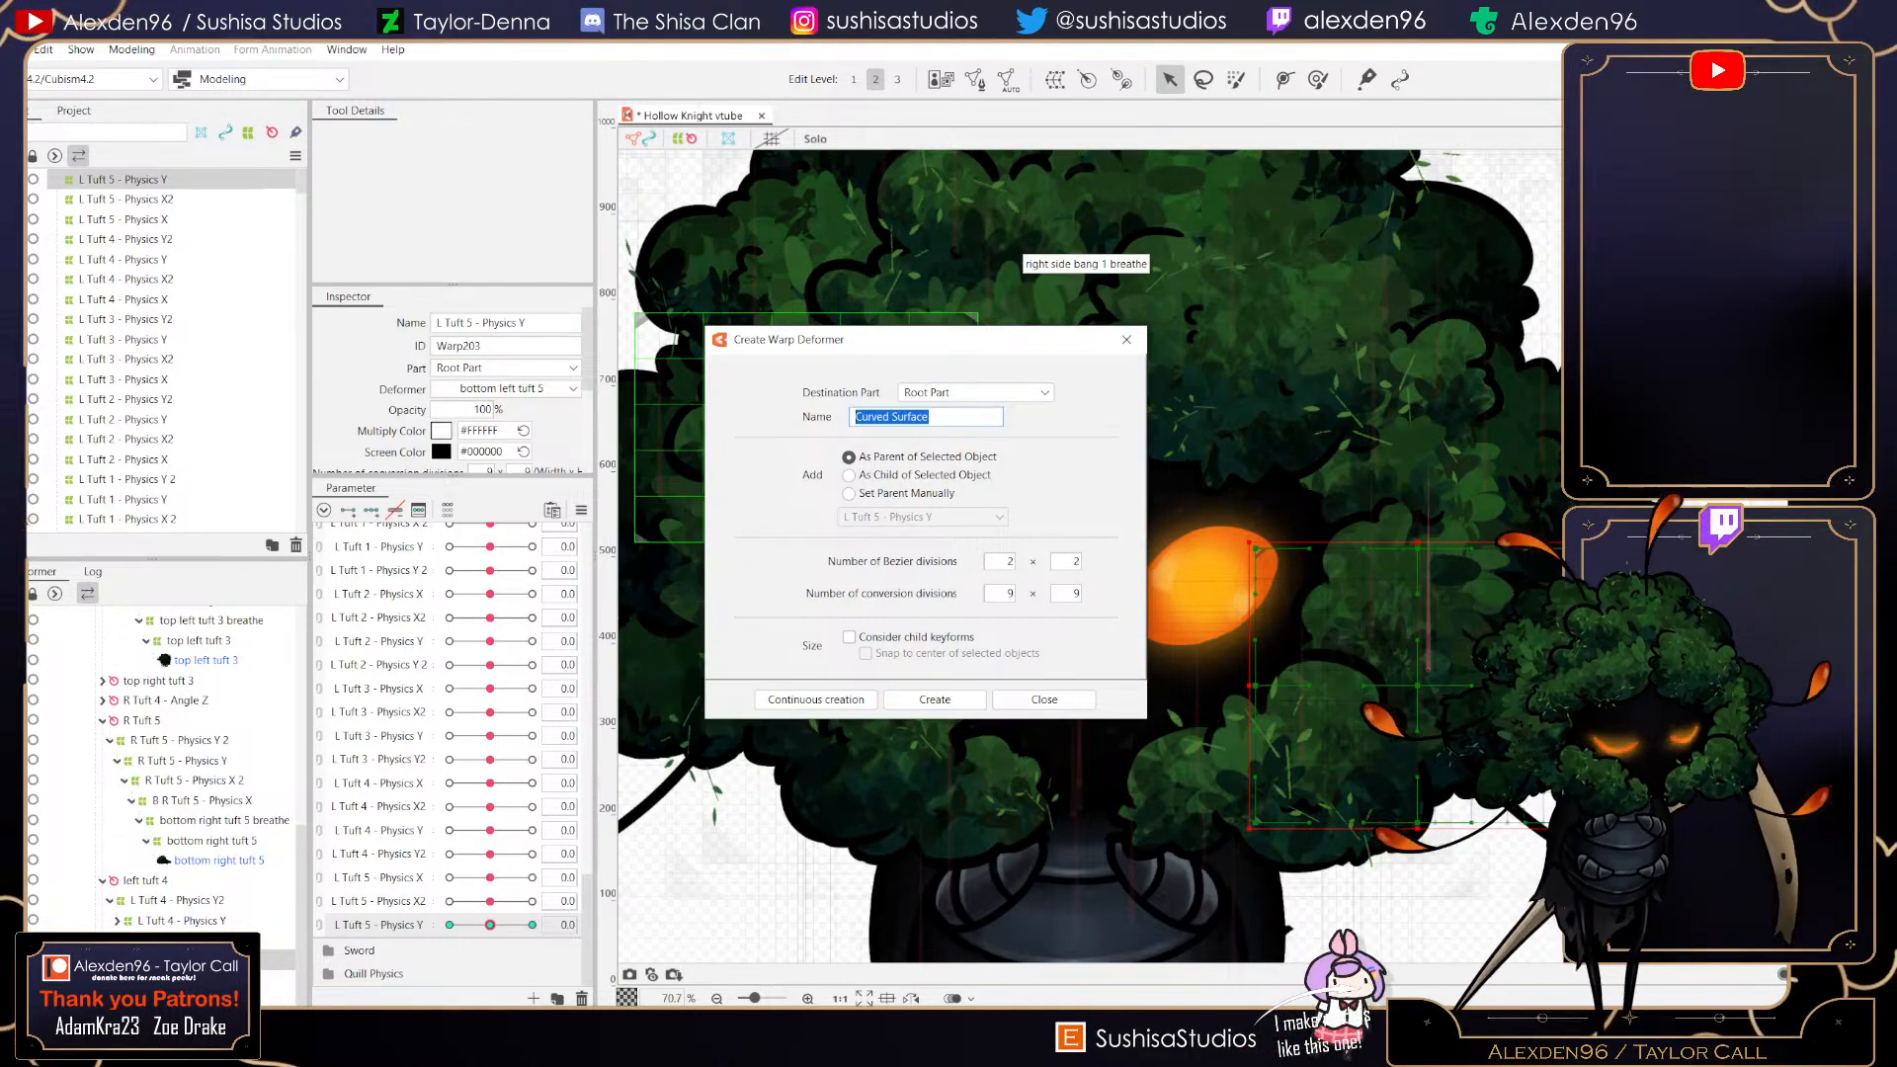
{"action": "type", "text": "L"}
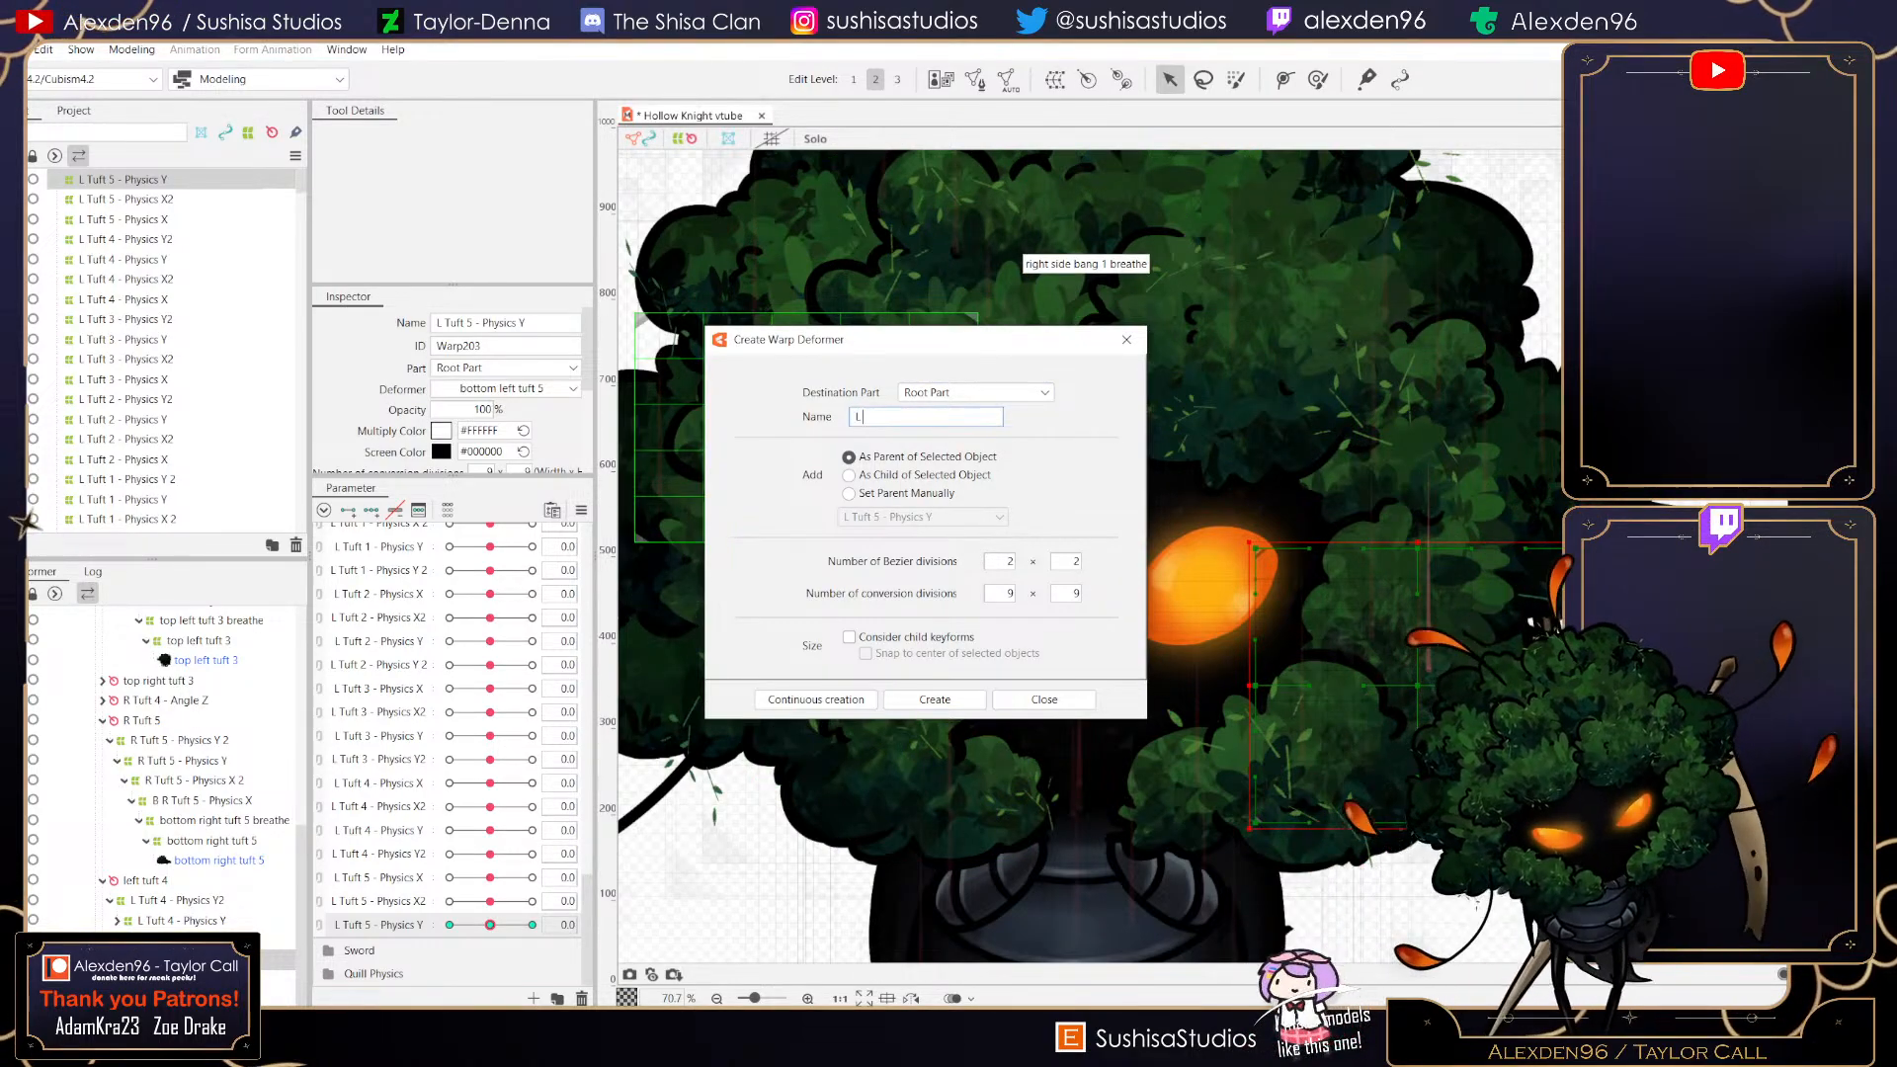
{"action": "type", "text": " Tuft 5 "}
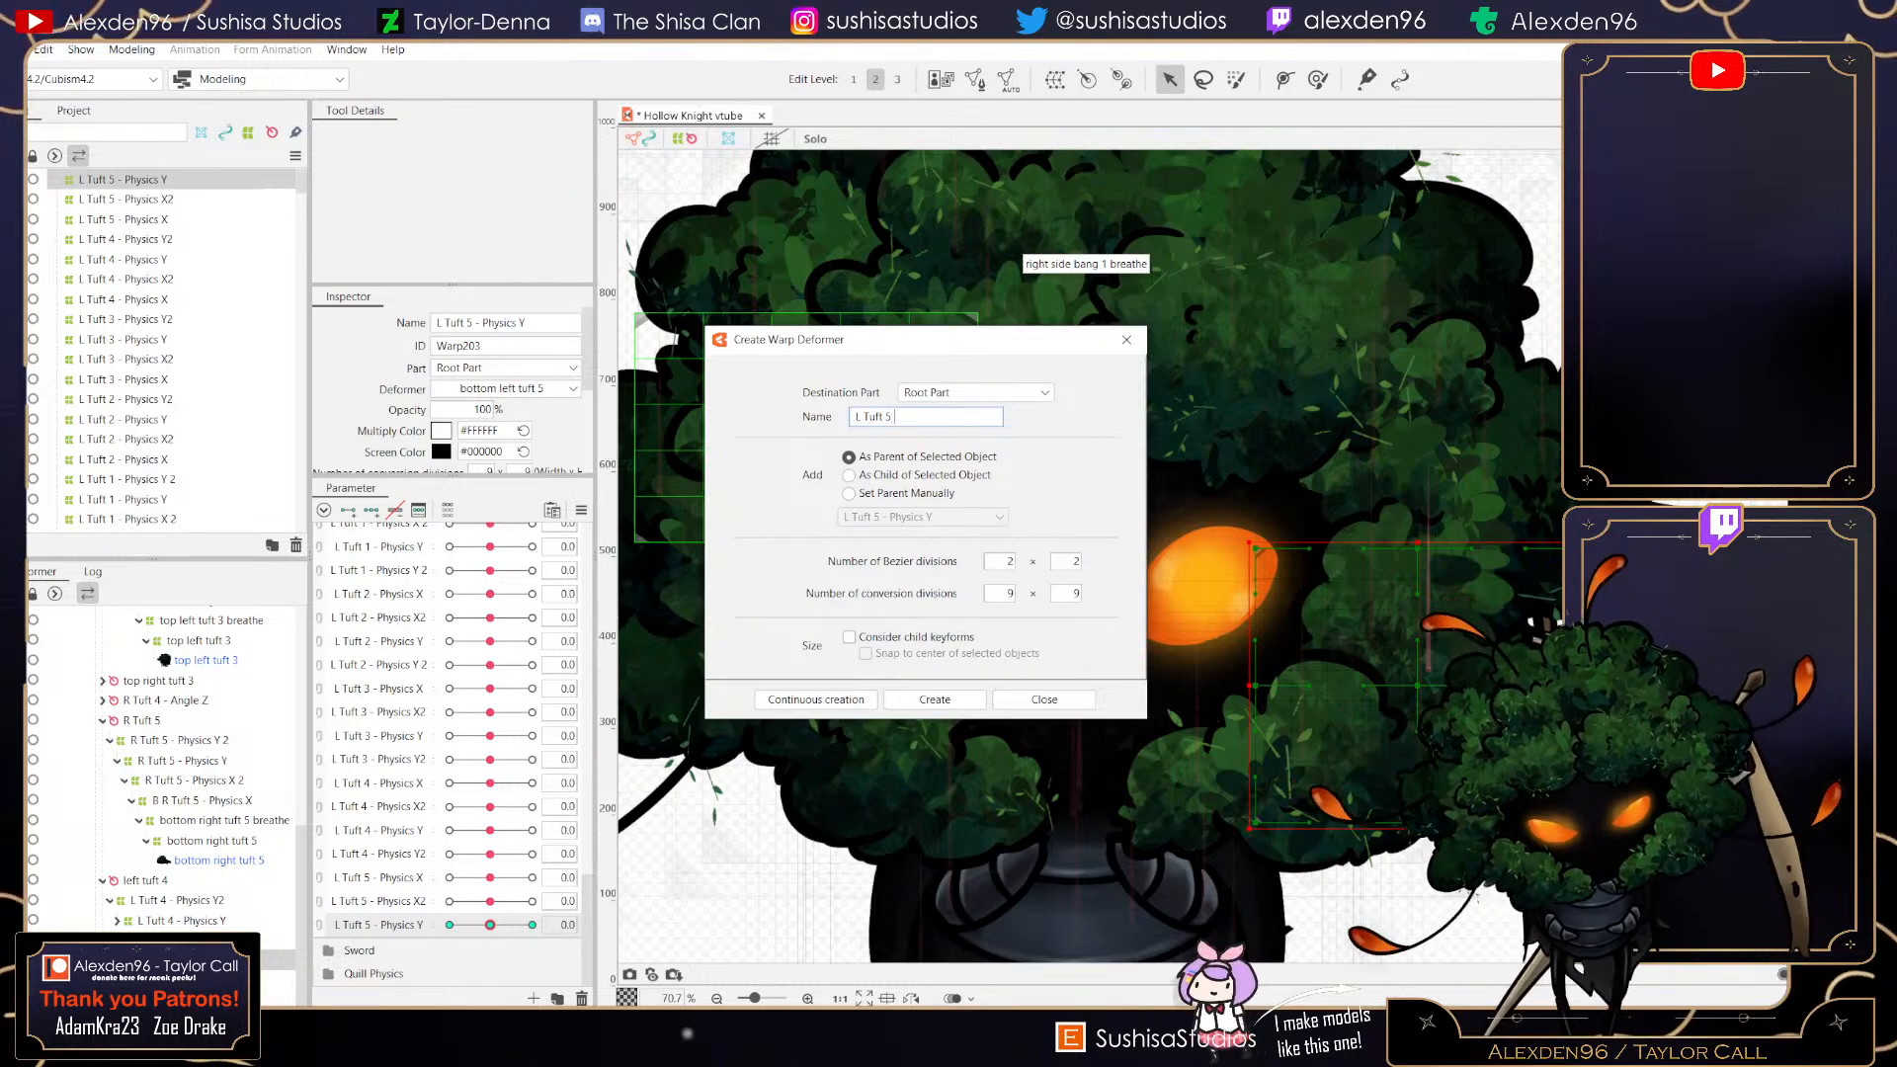
{"action": "type", "text": "- Physics Y"}
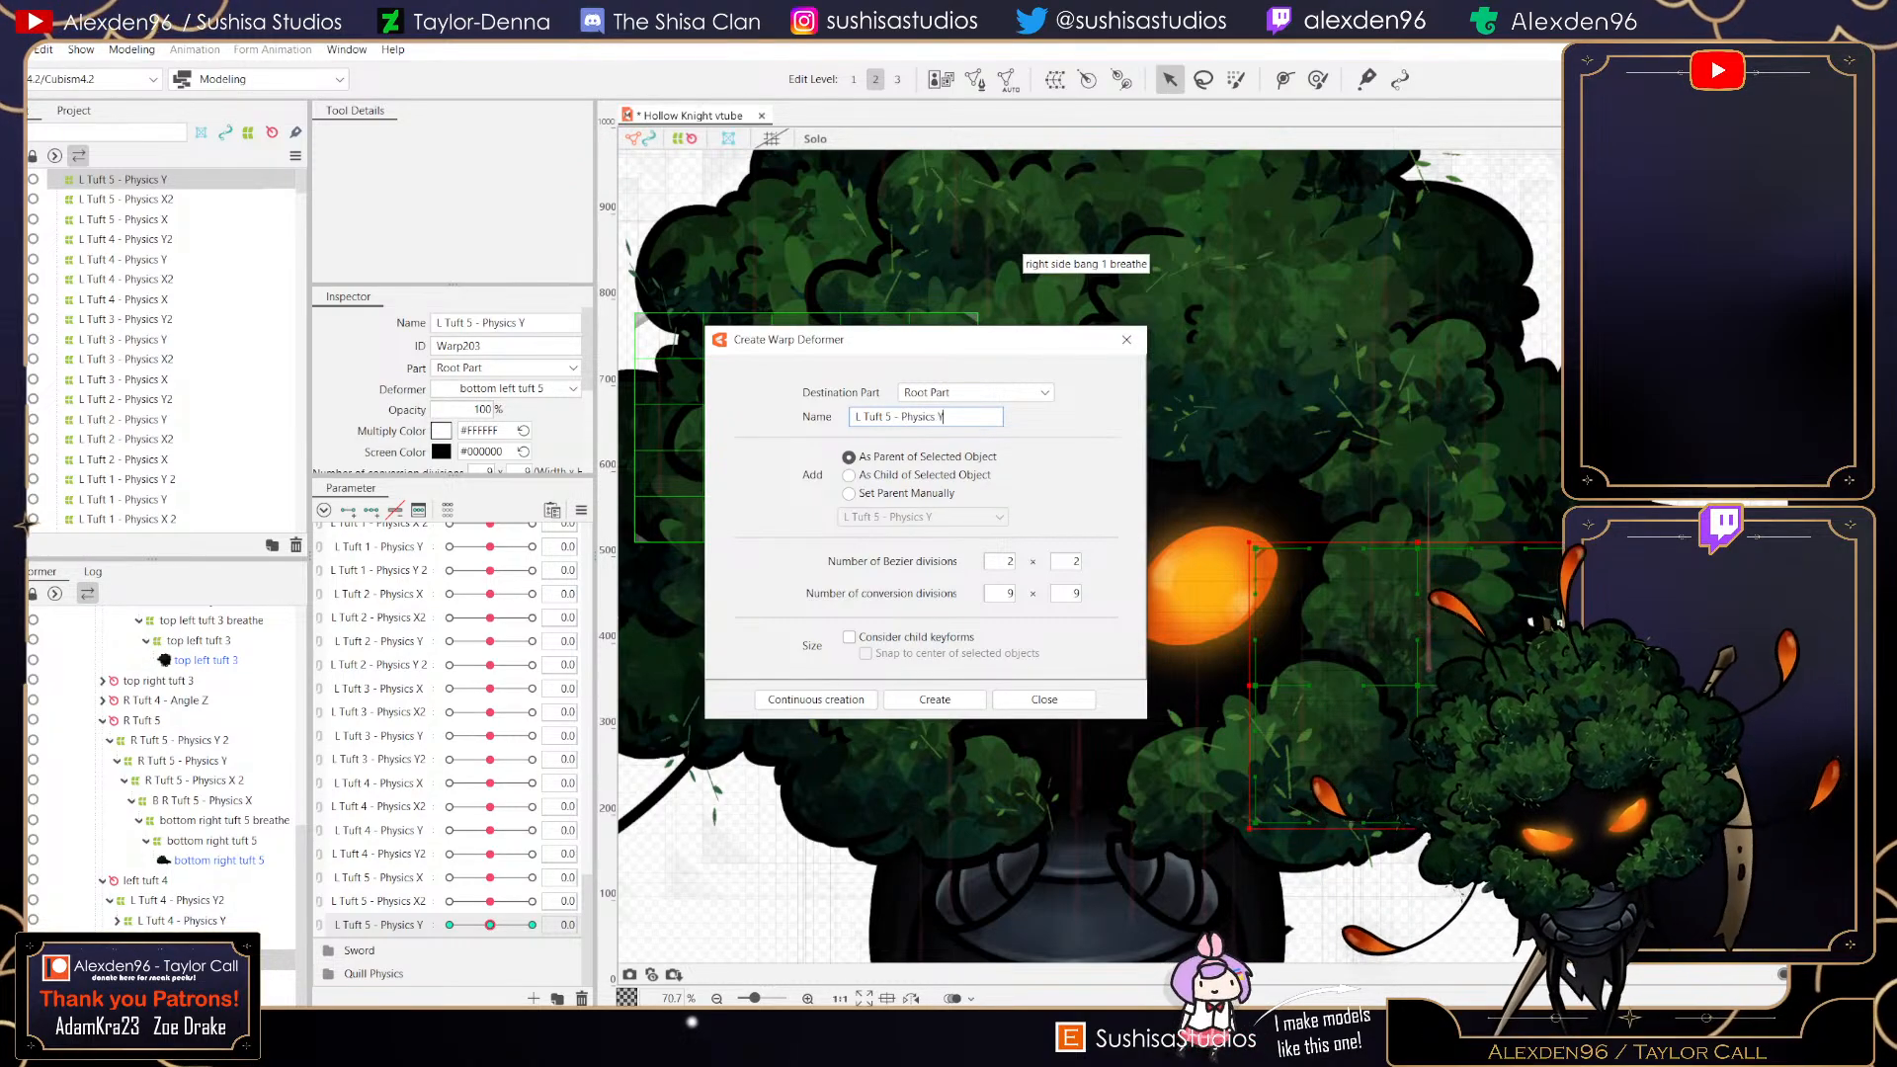
{"action": "type", "text": "2"}
{"action": "left_click", "coordinate": [935, 699]}
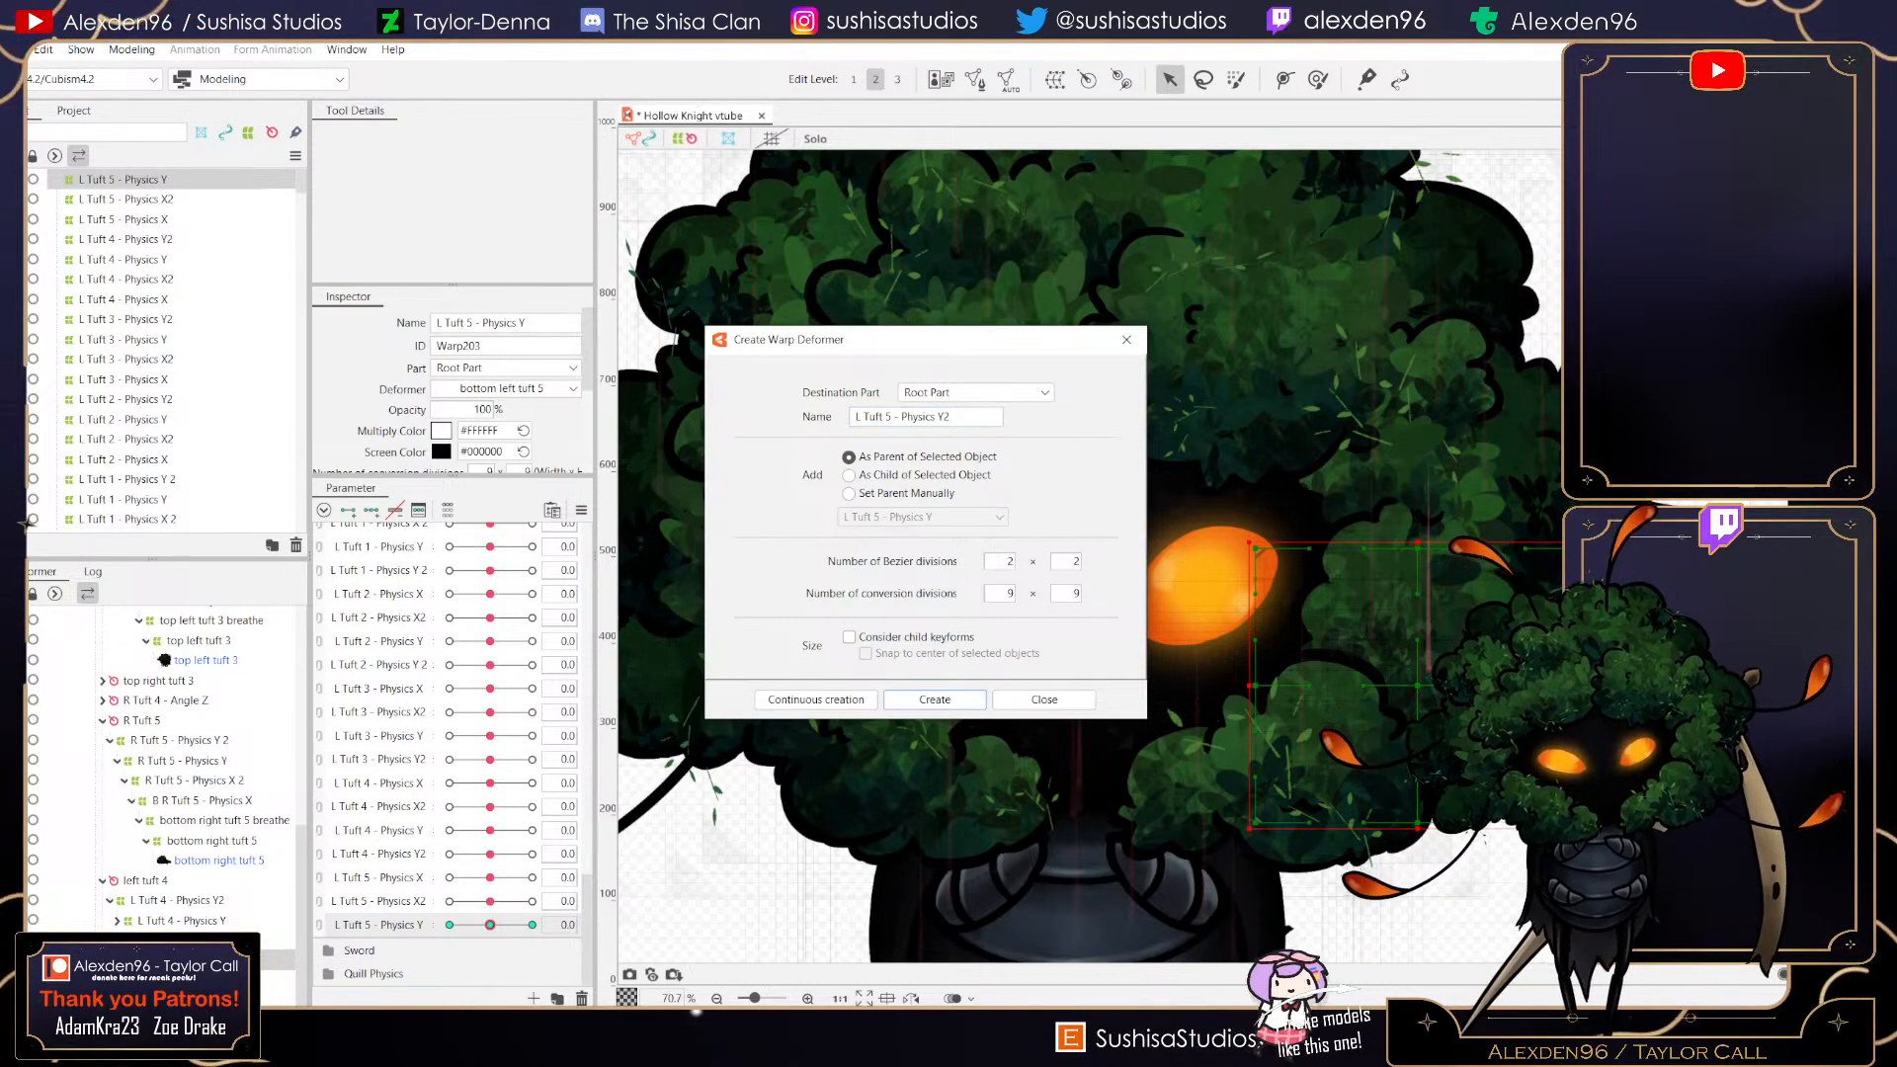
{"action": "left_click", "coordinate": [935, 699]}
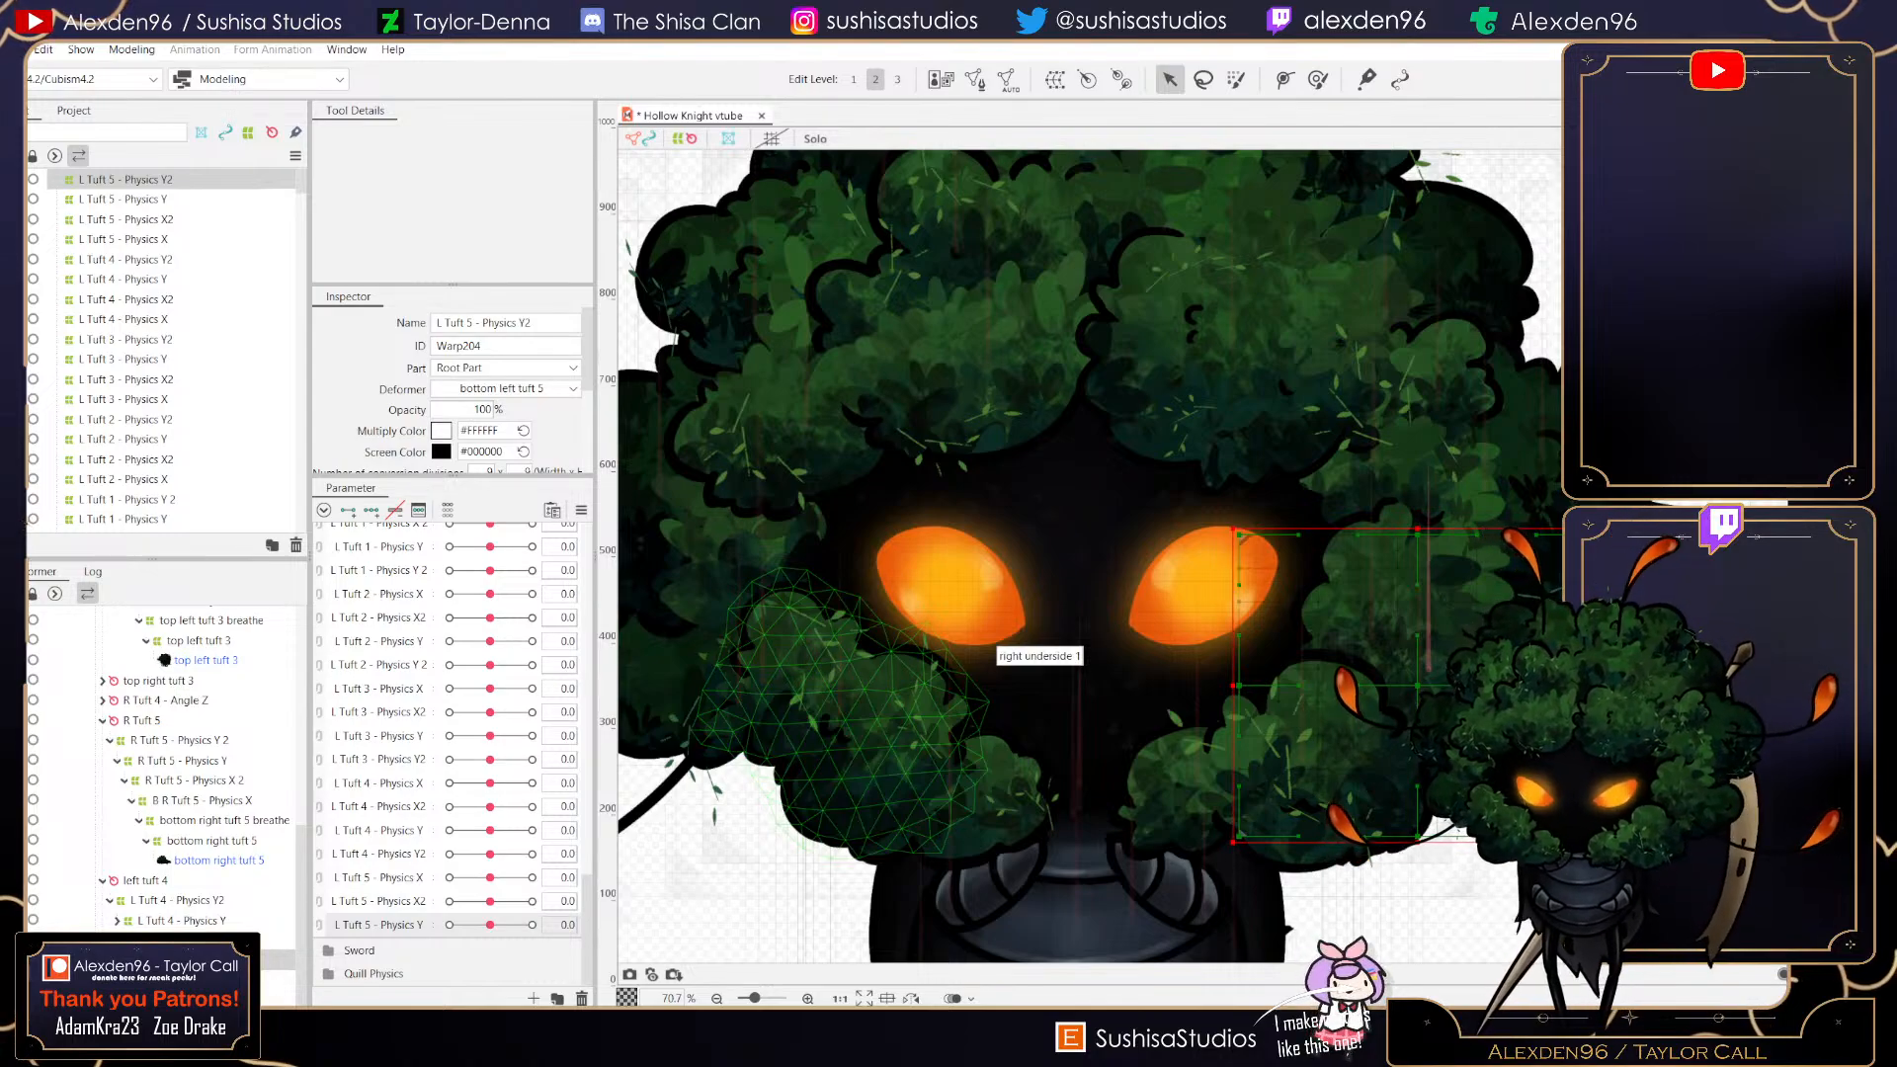
- Create a new parameter named L Tuft 5 - Physics Y2
{"action": "left_click", "coordinate": [534, 998]}
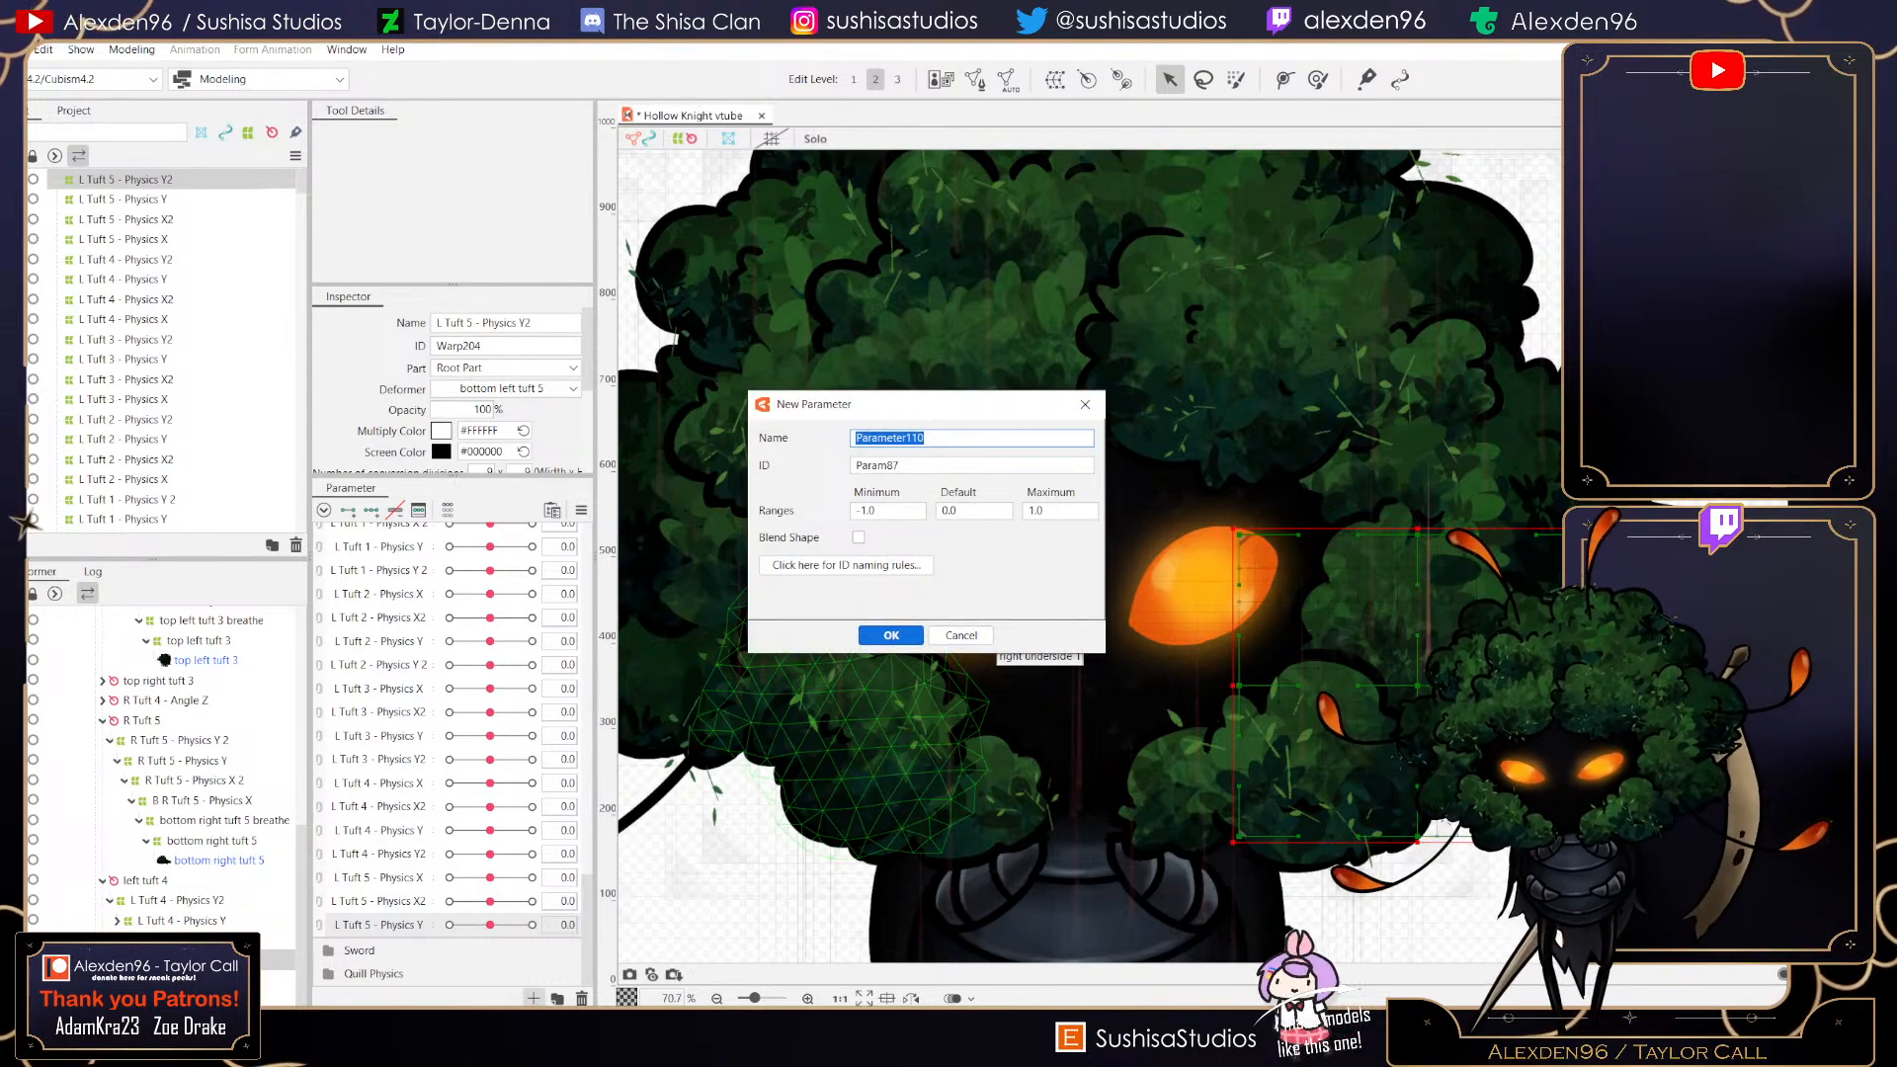
{"action": "type", "text": "L Tuf"}
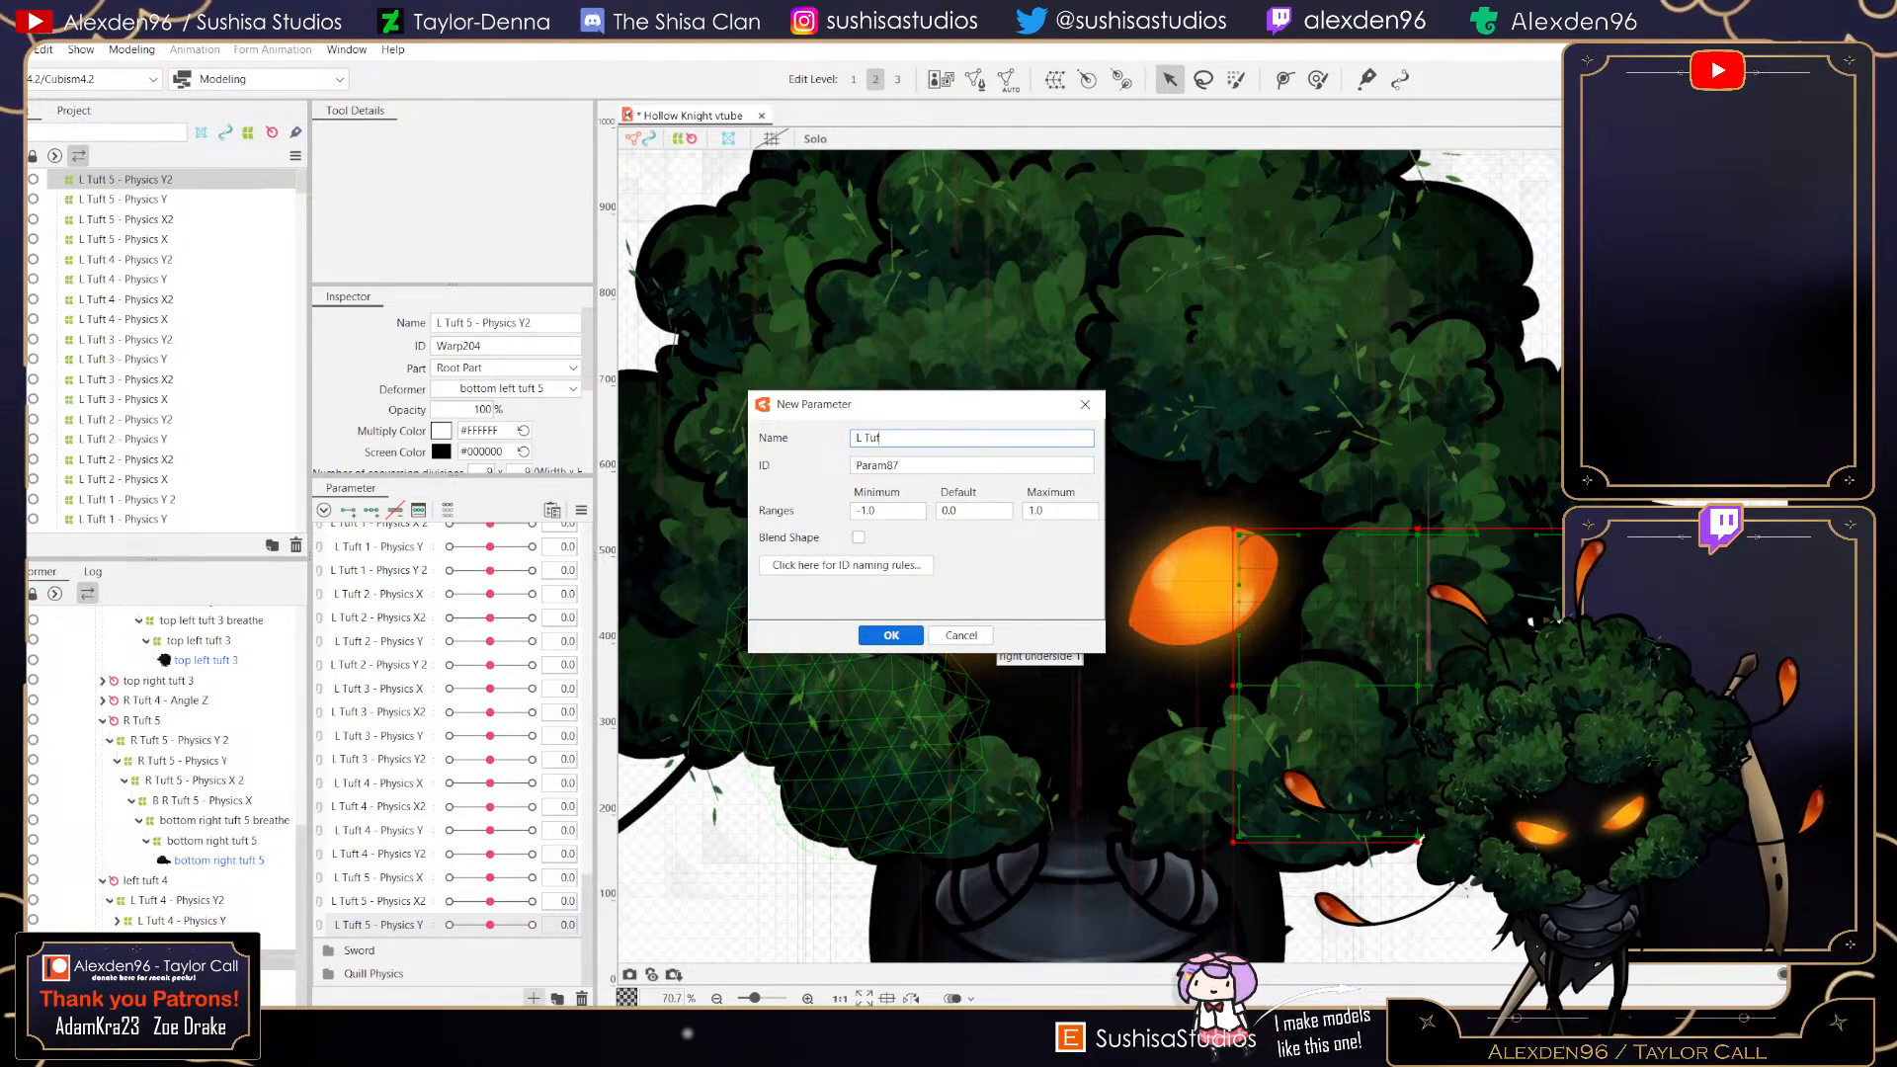
{"action": "type", "text": "t 5 - Phys"}
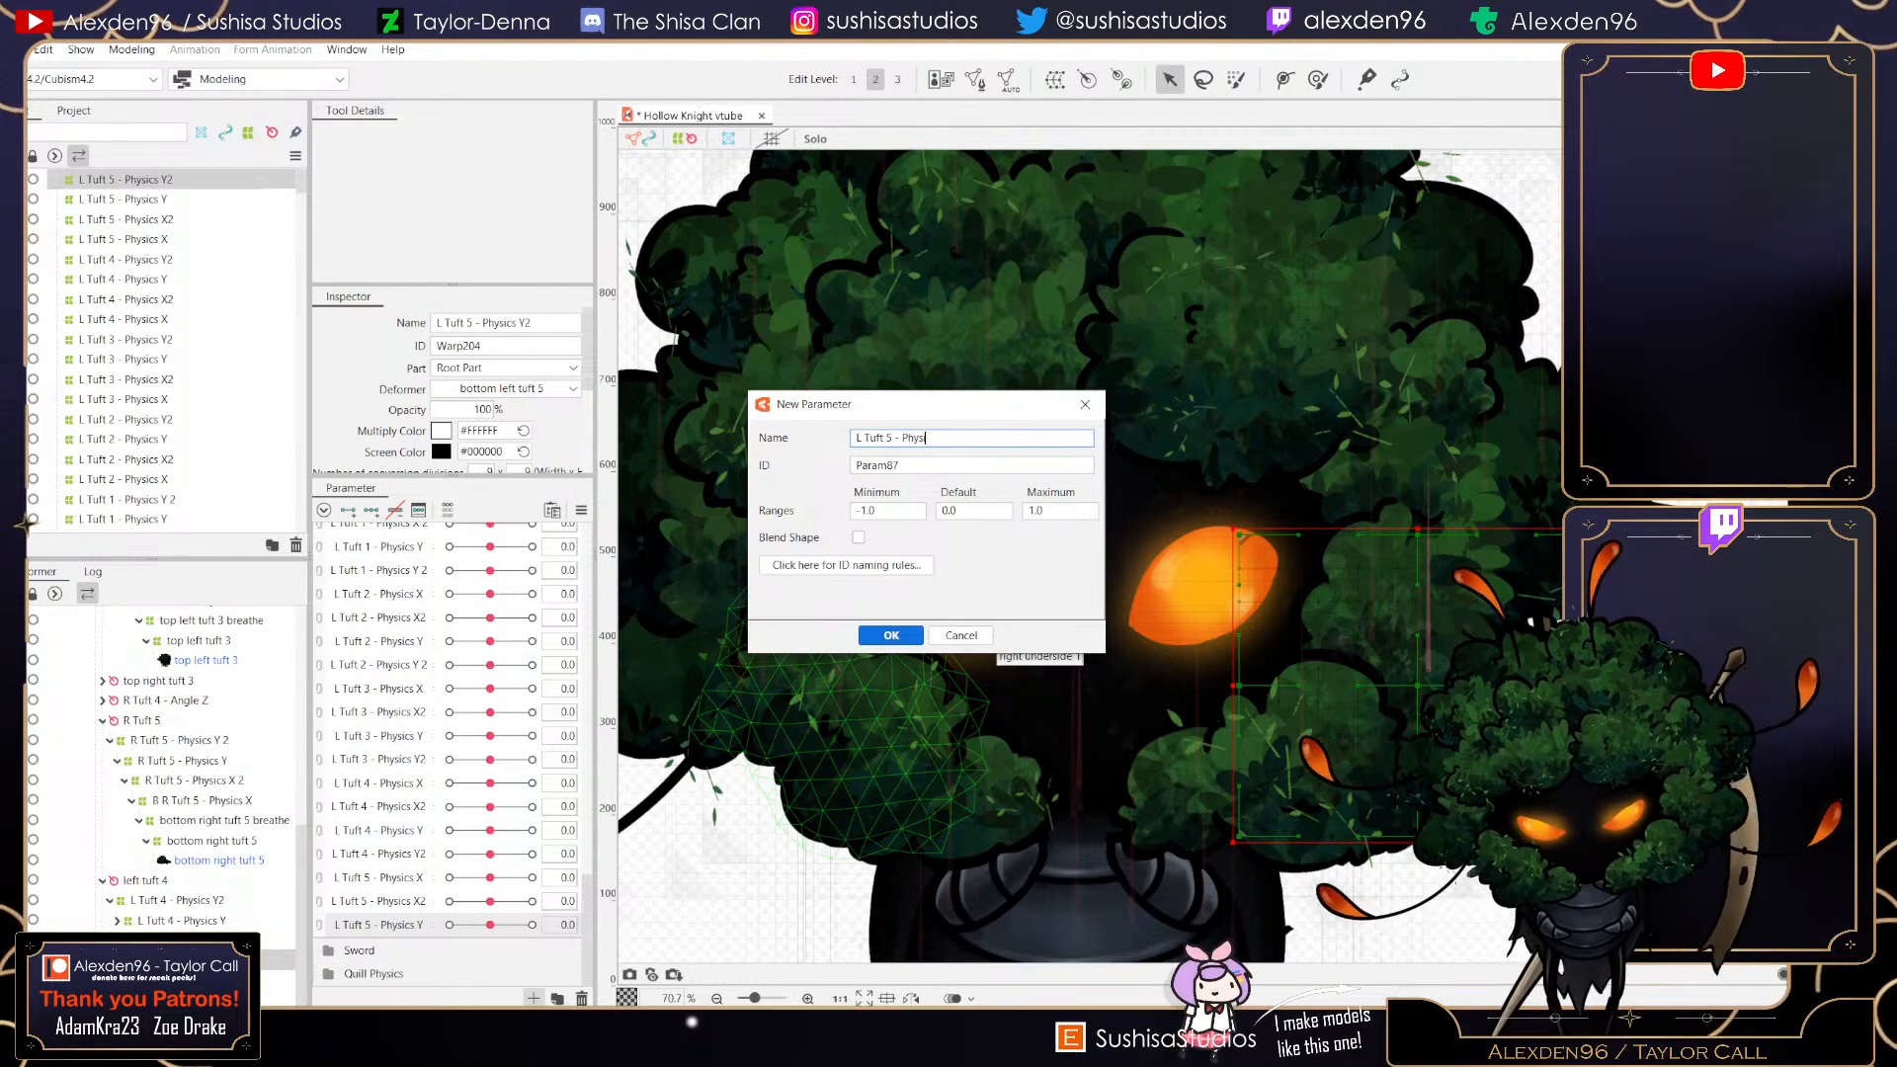
{"action": "type", "text": "ics Y2"}
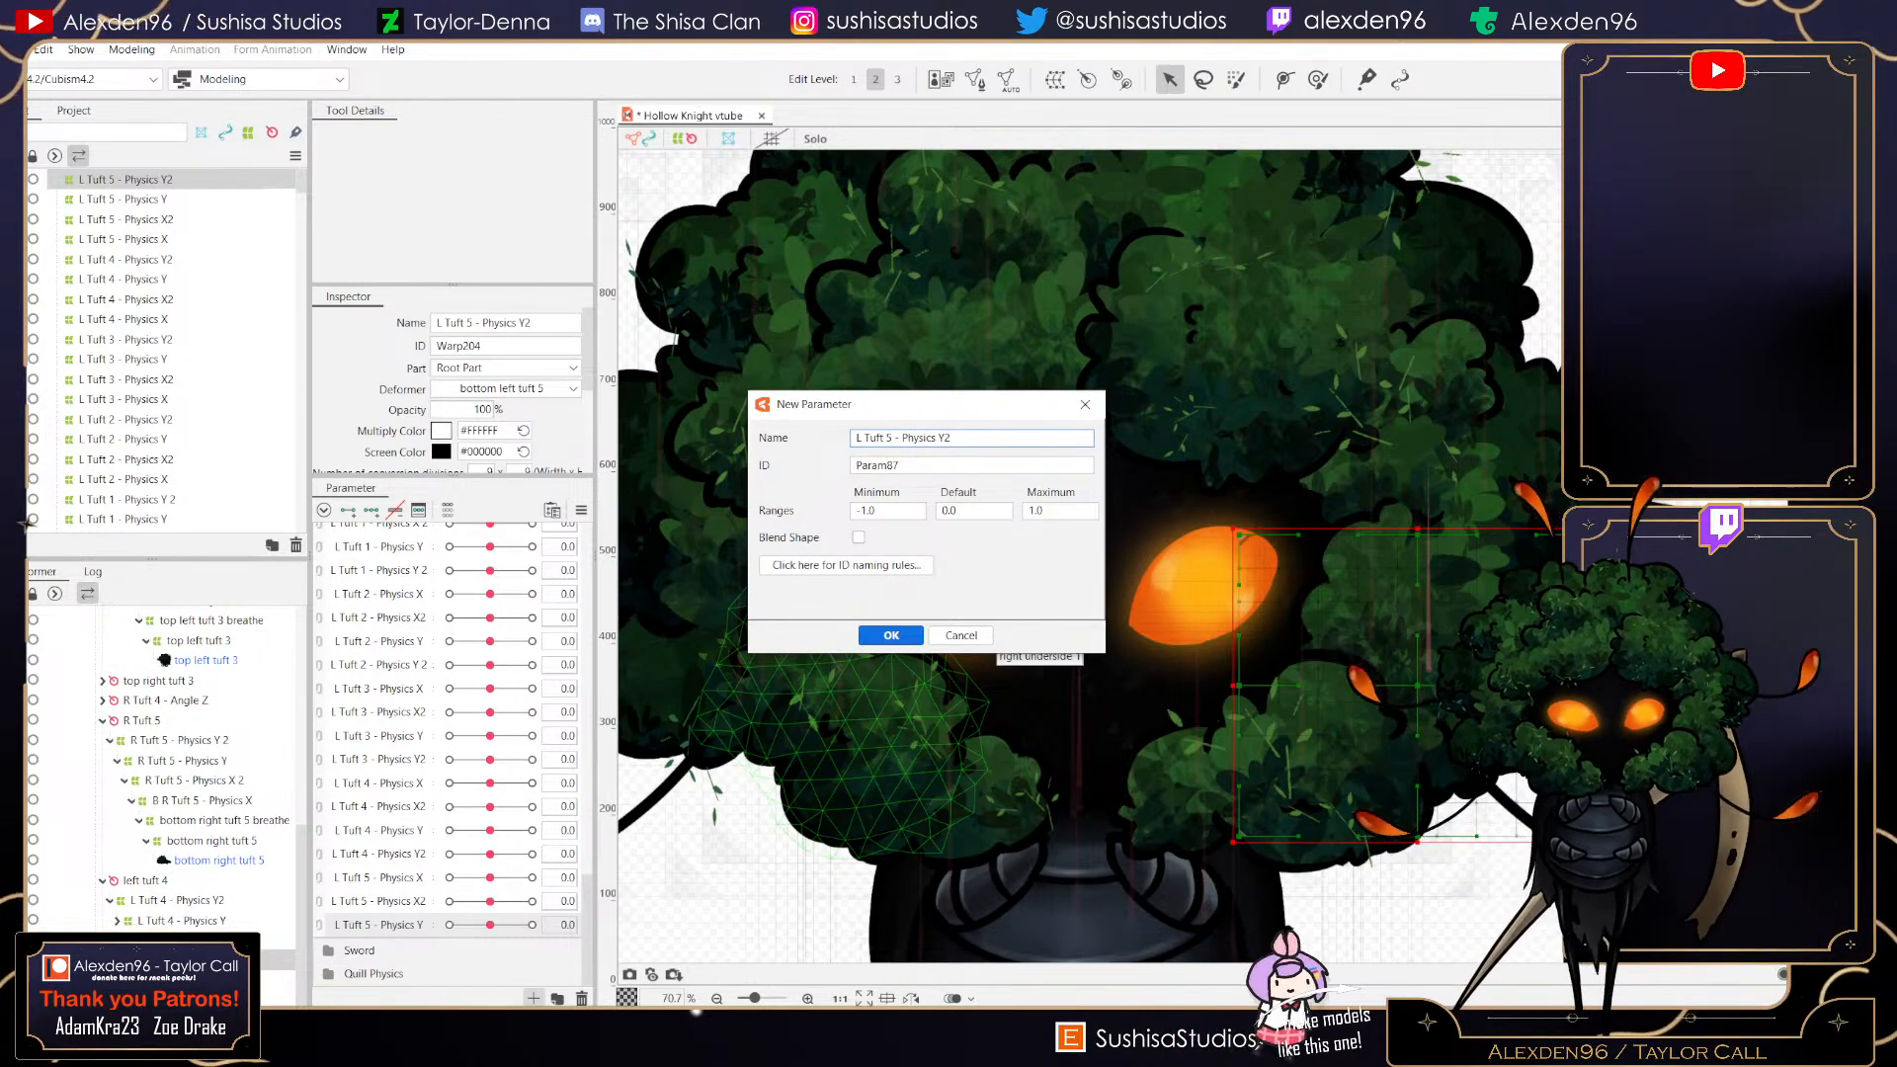
{"action": "key", "text": "Return"}
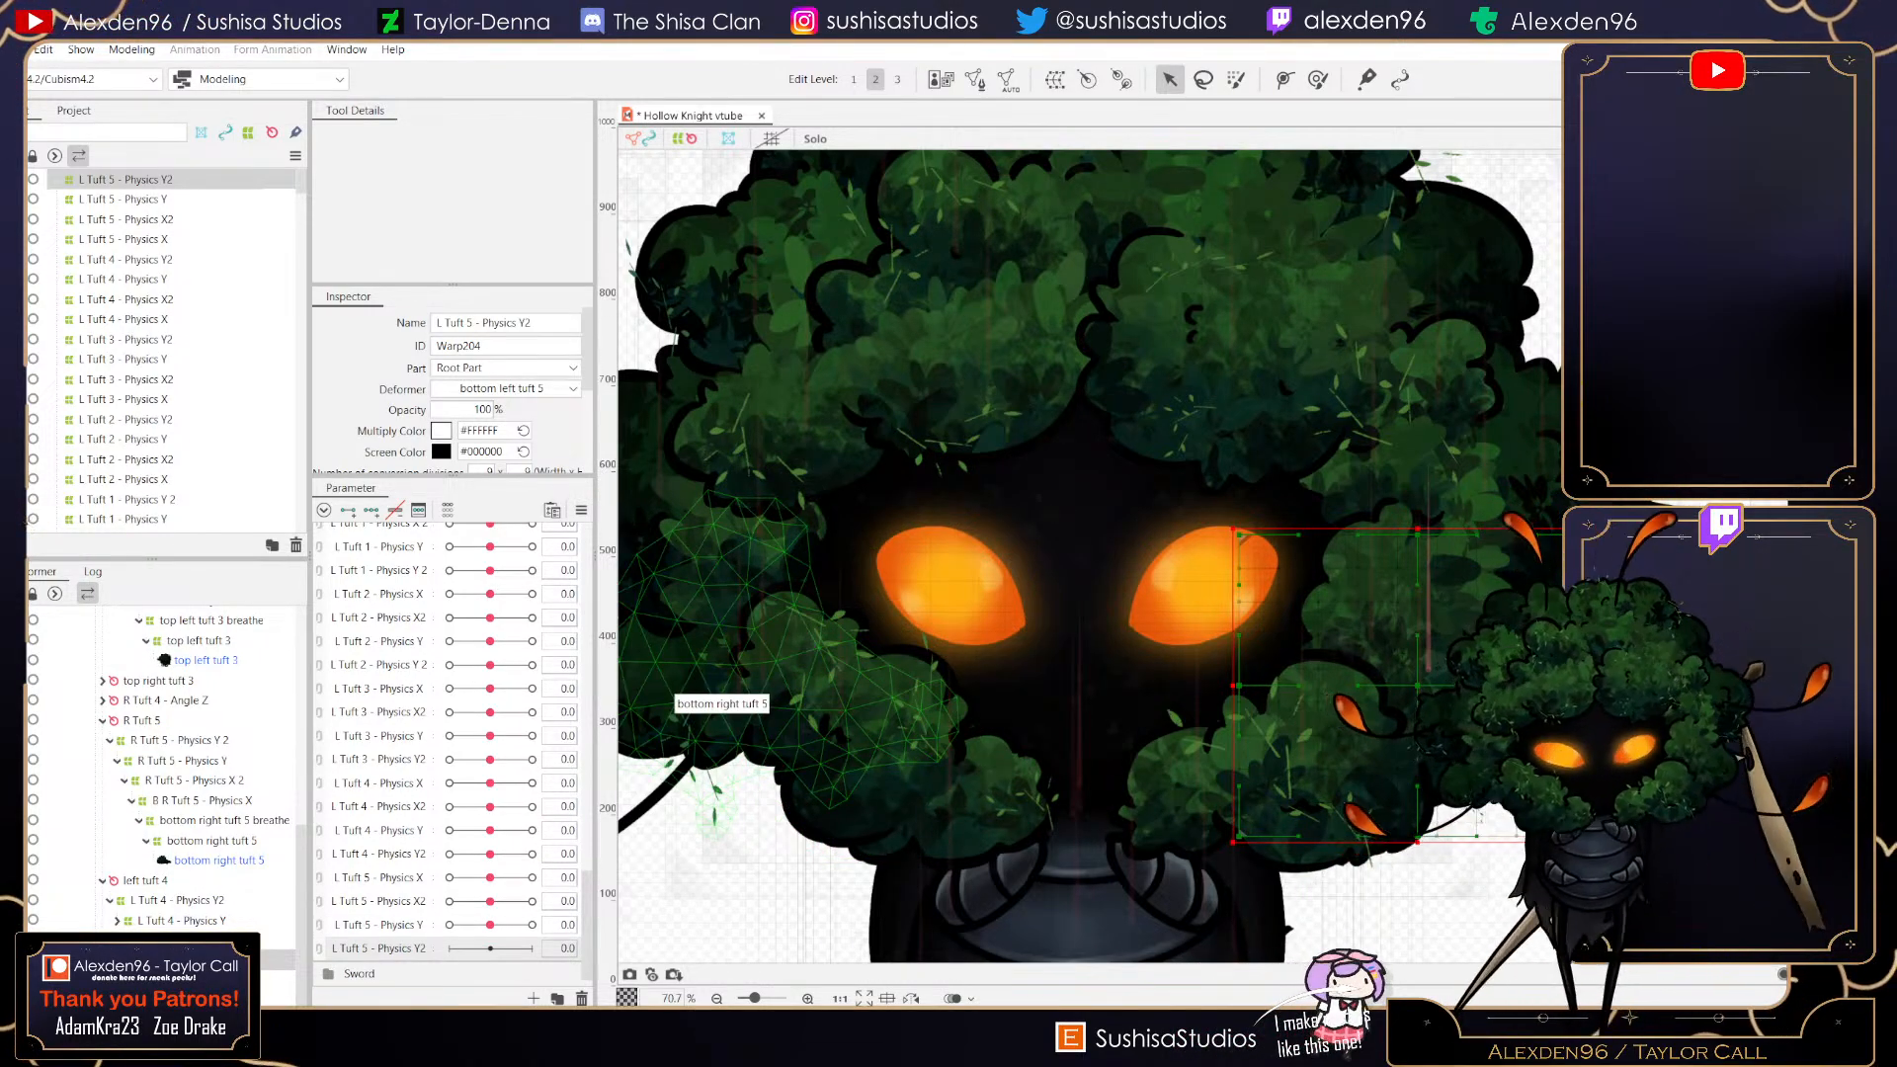
- Add keys to L Tuft 5 - Physics Y2 and, at its maximum, move the warp deformer's top corner upward and lower corner outward
{"action": "left_click", "coordinate": [371, 510]}
{"action": "left_click", "coordinate": [531, 948]}
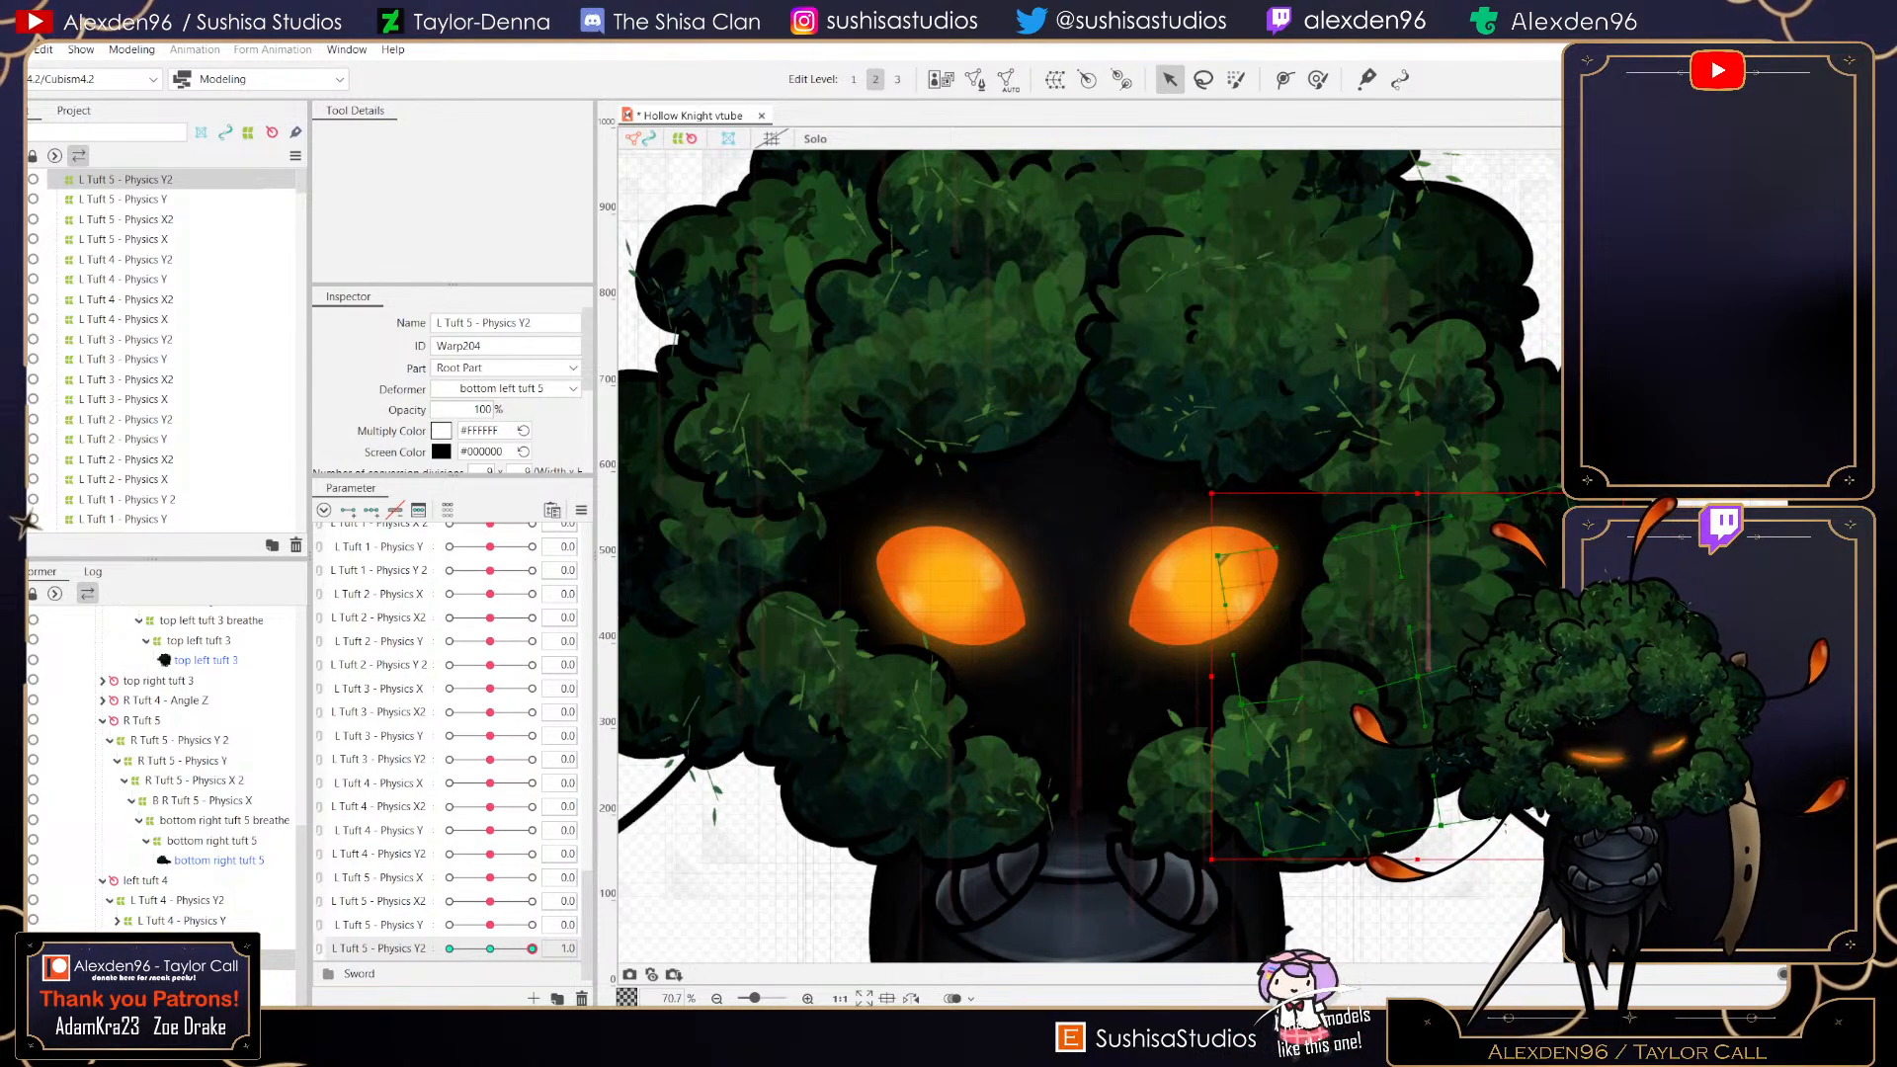
{"action": "left_click_drag", "start_coordinate": [1571, 500], "coordinate": [1557, 468]}
{"action": "left_click_drag", "start_coordinate": [1618, 795], "coordinate": [1633, 791]}
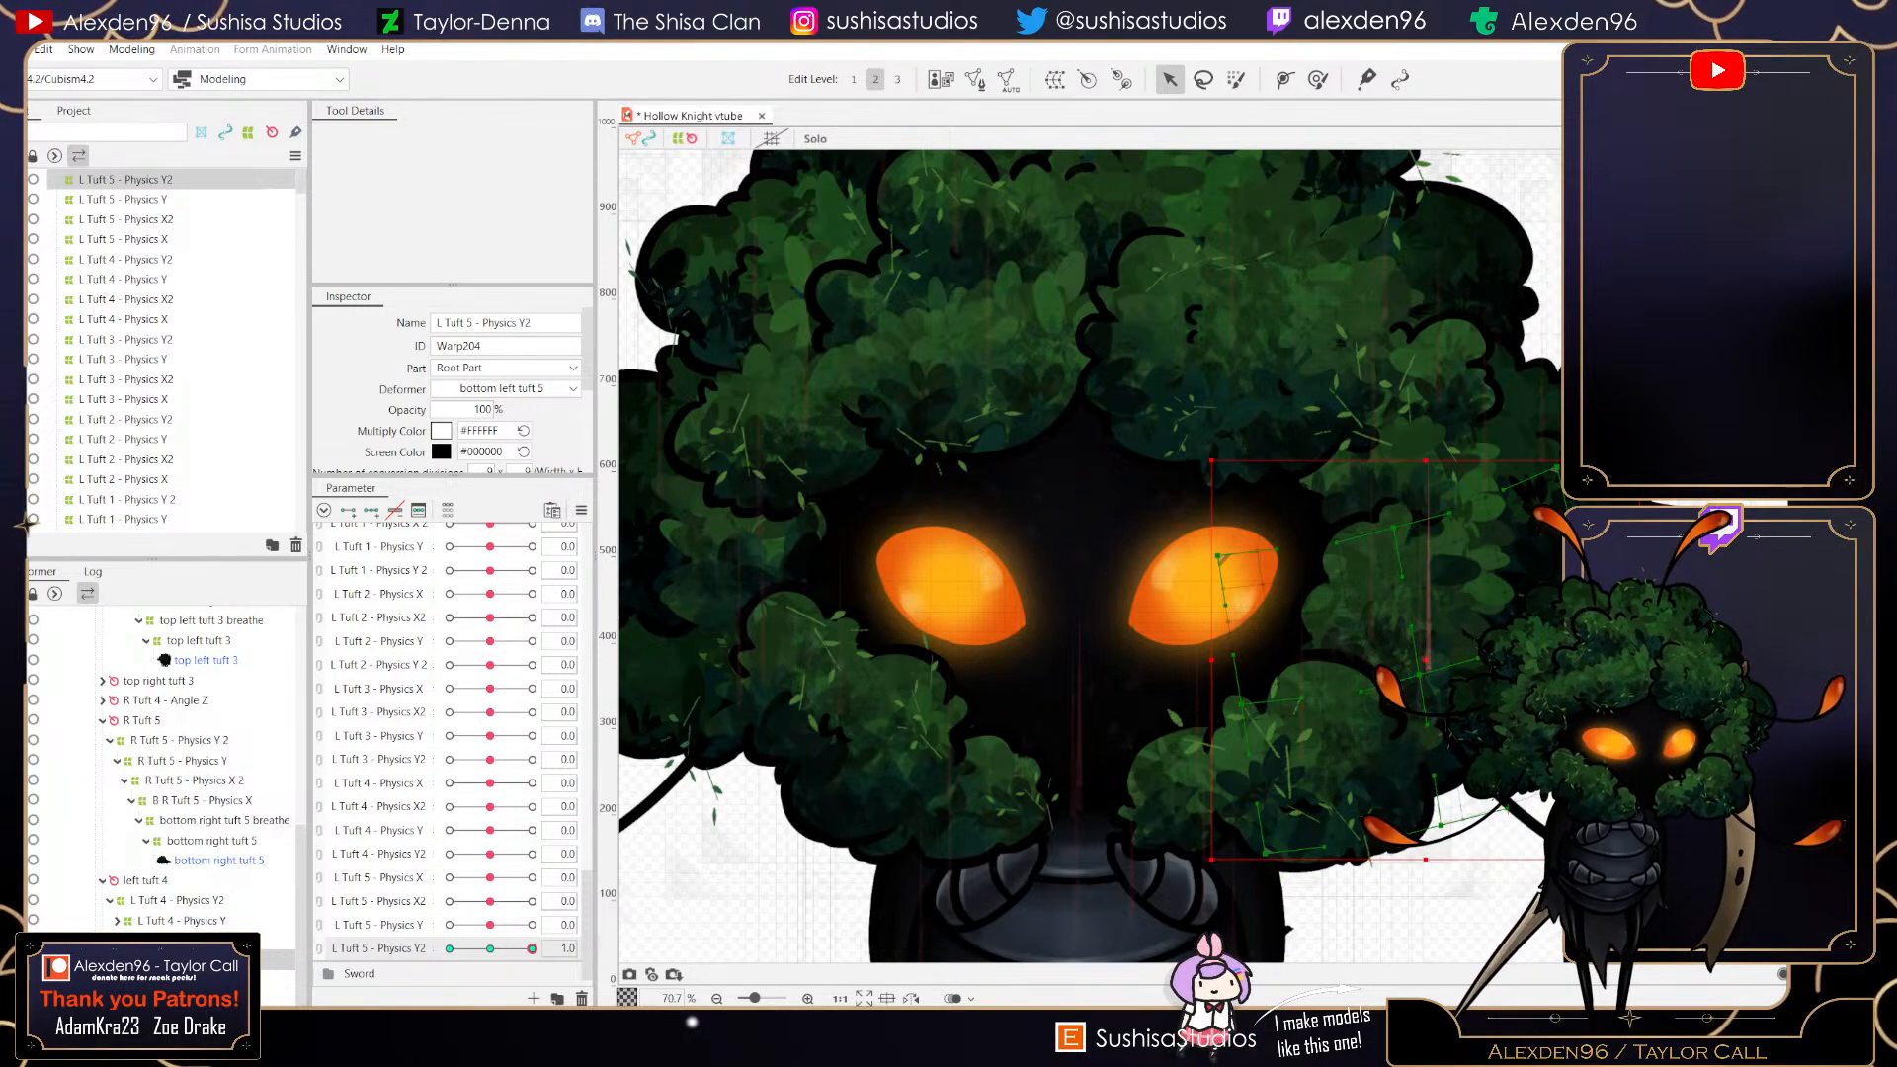
- At the L Tuft 5 - Physics Y2 minimum key, tilt the warp deformer by moving its top and bottom corners, then reset it to 0
{"action": "left_click_drag", "start_coordinate": [532, 949], "coordinate": [449, 949]}
{"action": "left_click_drag", "start_coordinate": [1611, 520], "coordinate": [1640, 558]}
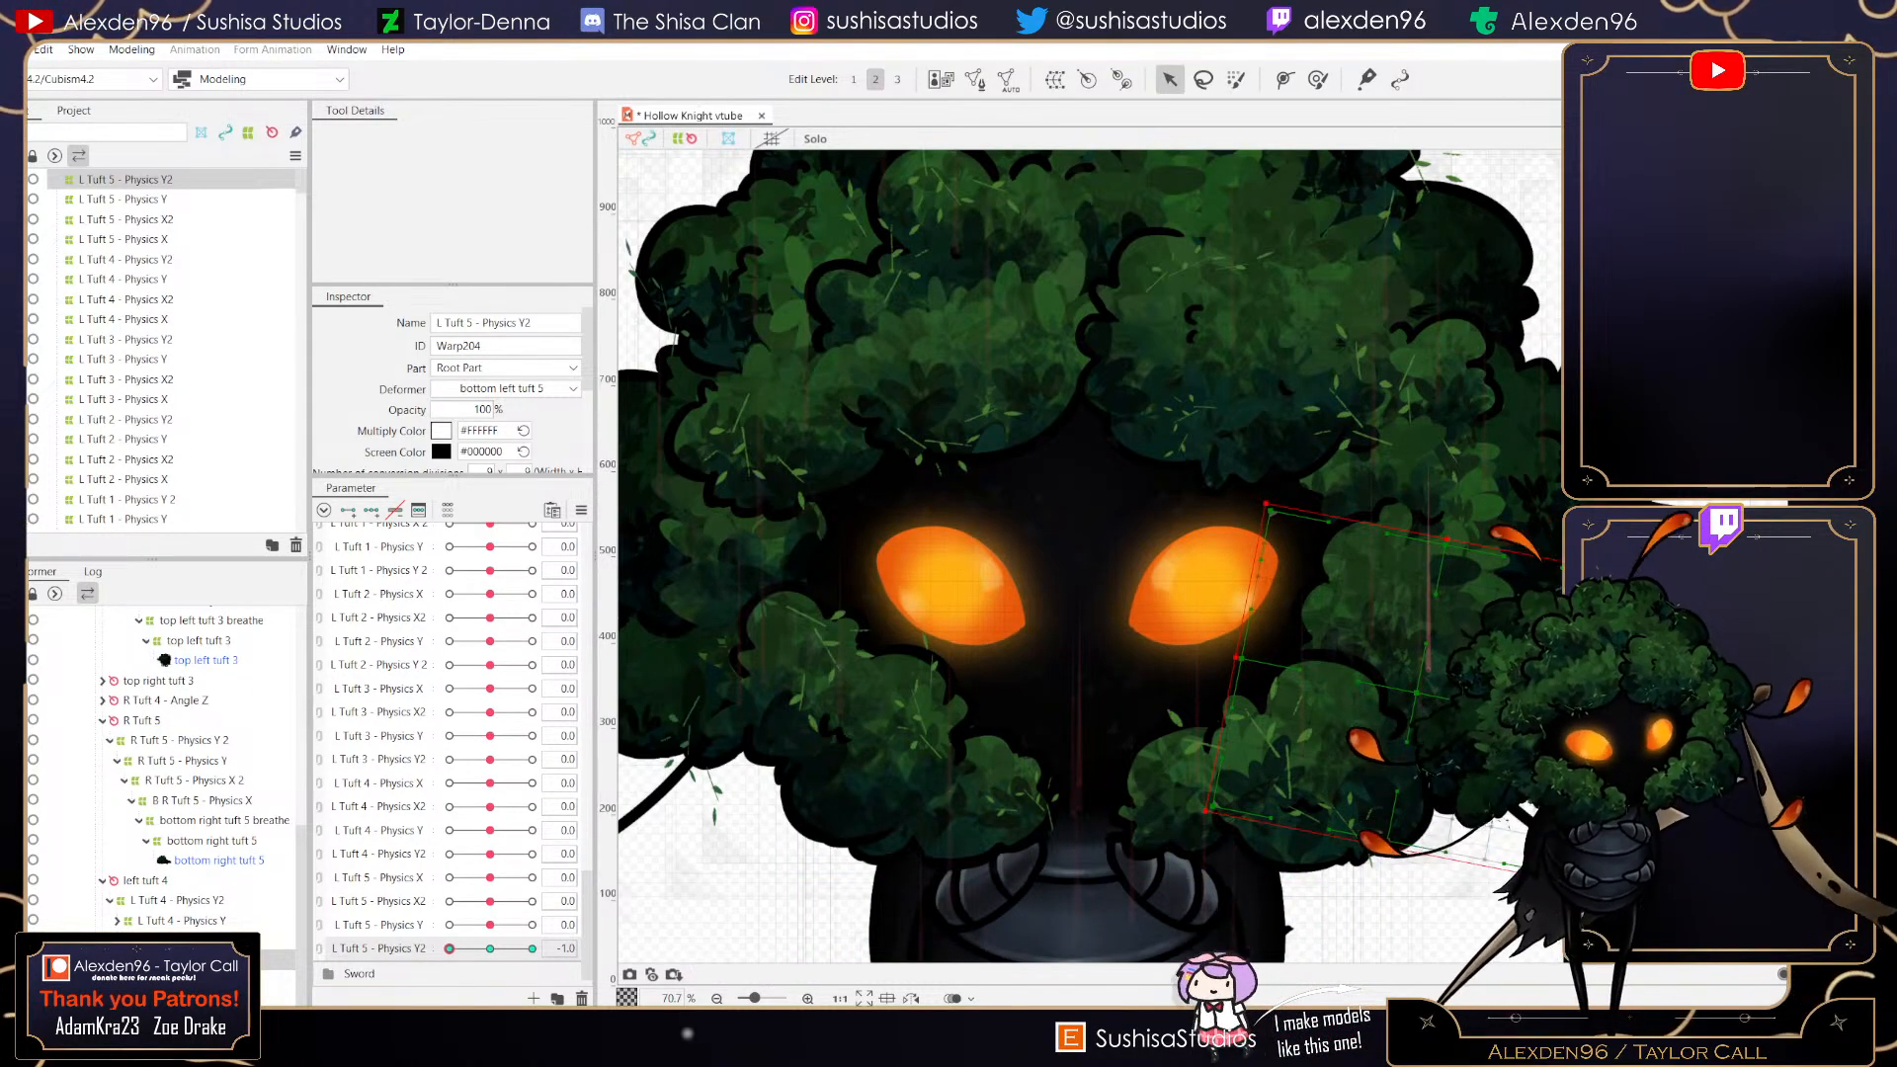
{"action": "left_click_drag", "start_coordinate": [1563, 876], "coordinate": [1544, 897]}
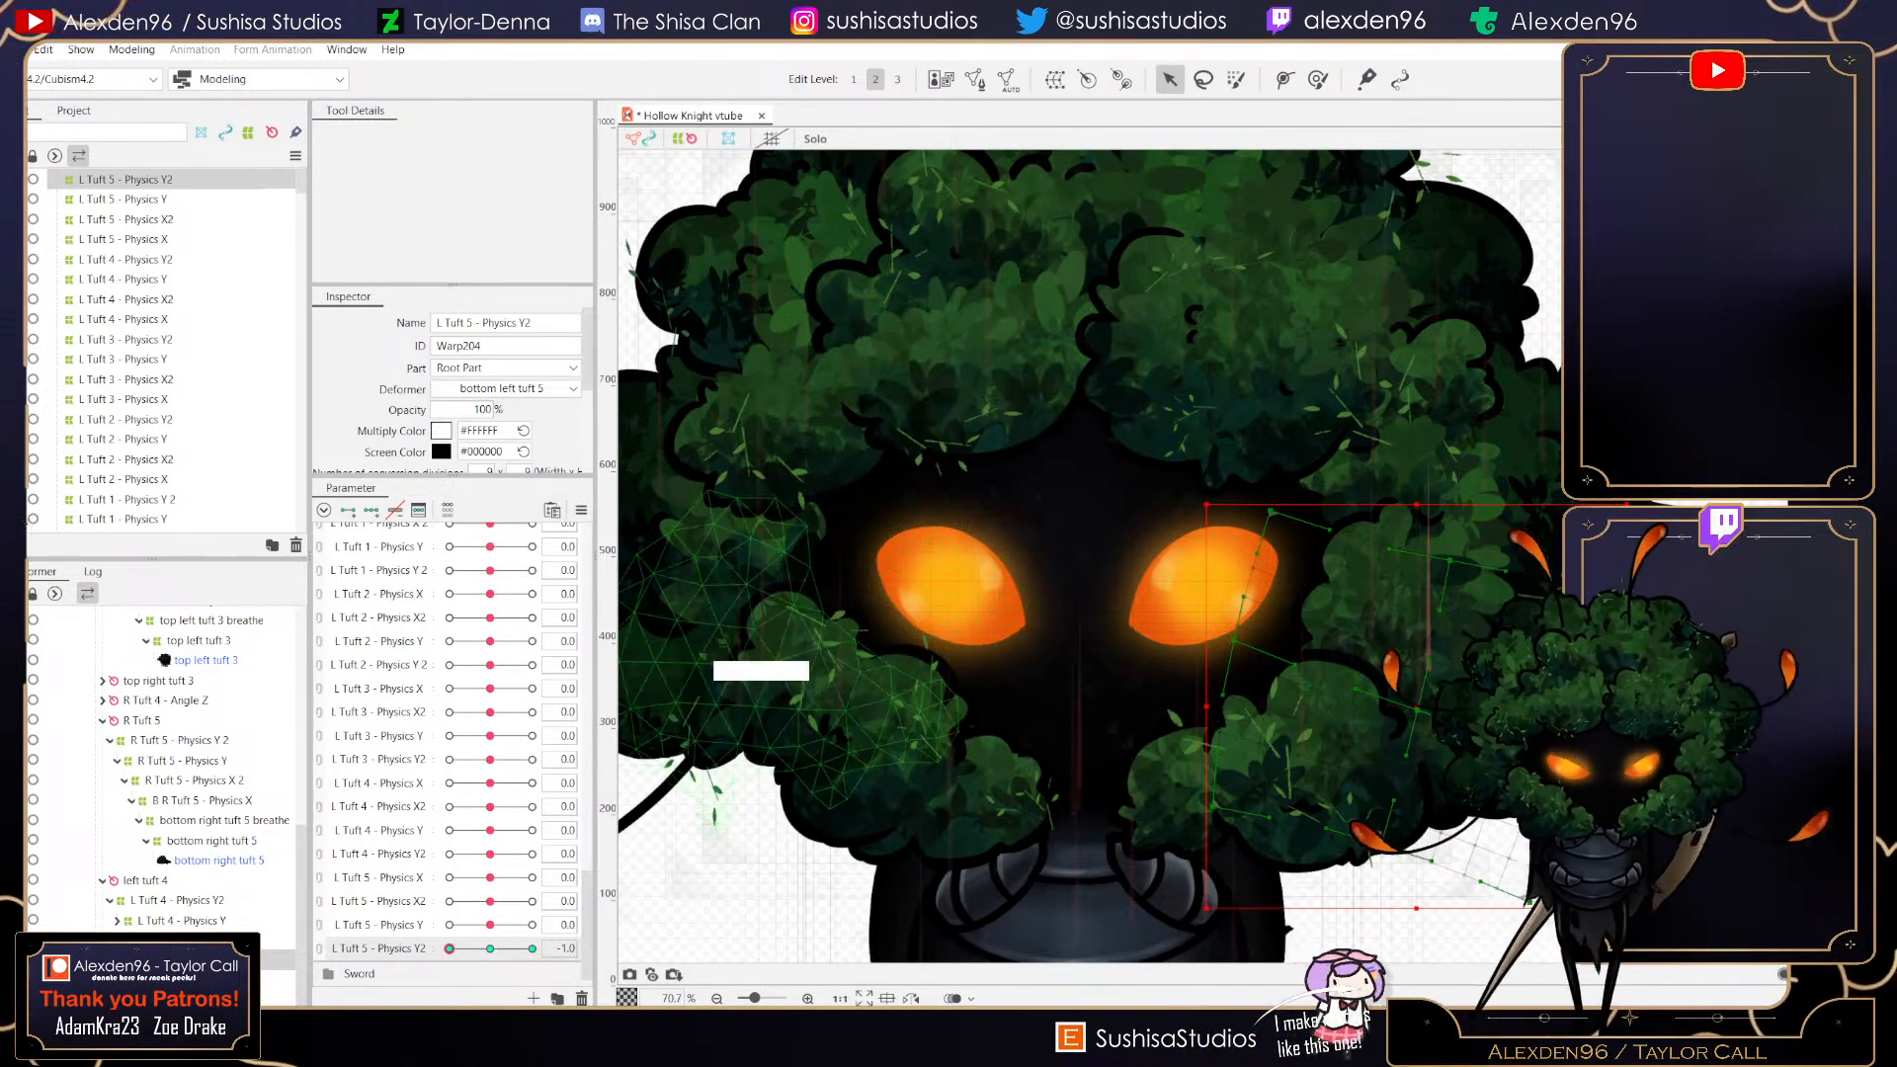
{"action": "left_click", "coordinate": [491, 949]}
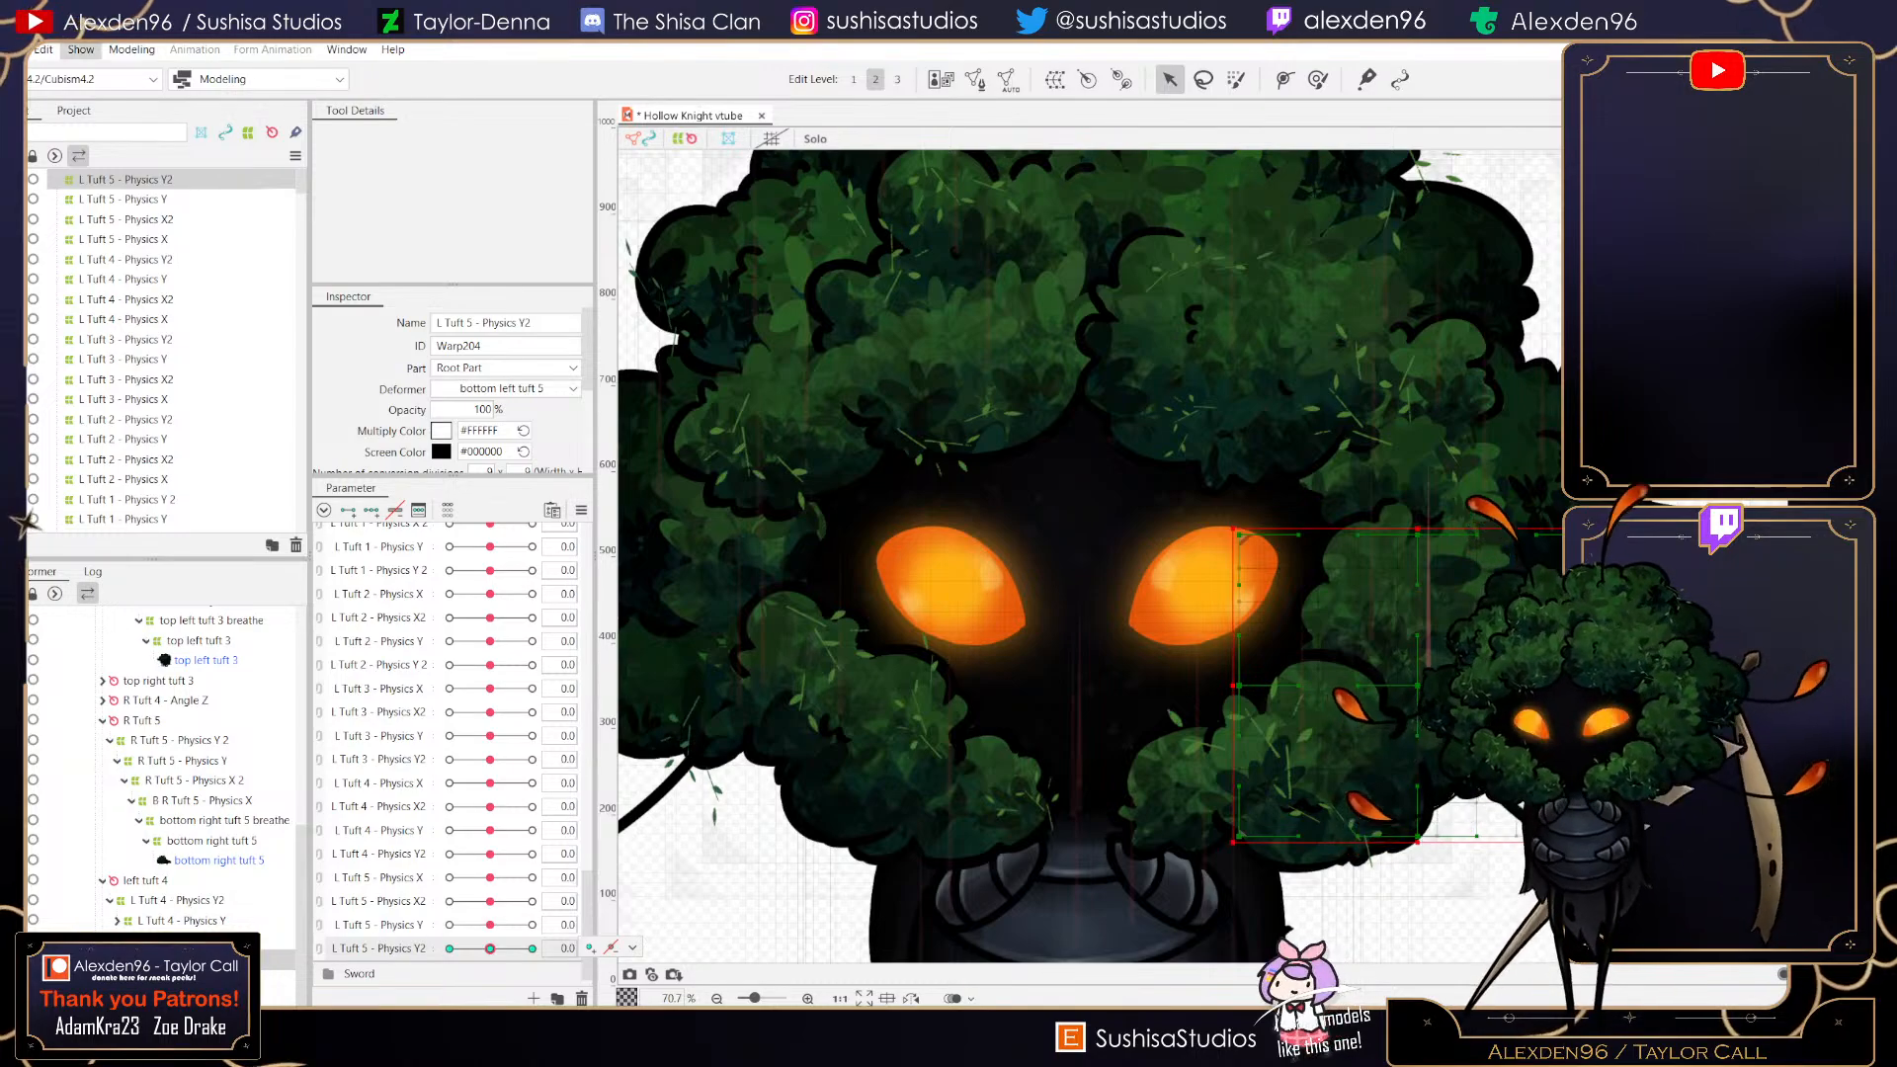
- Open the physics settings and add L Tuft 5 - Physics Y and L Tuft 5 - Physics Y2 as outputs of the Hair - Physics Y group
{"action": "left_click", "coordinate": [131, 49]}
{"action": "left_click", "coordinate": [168, 426]}
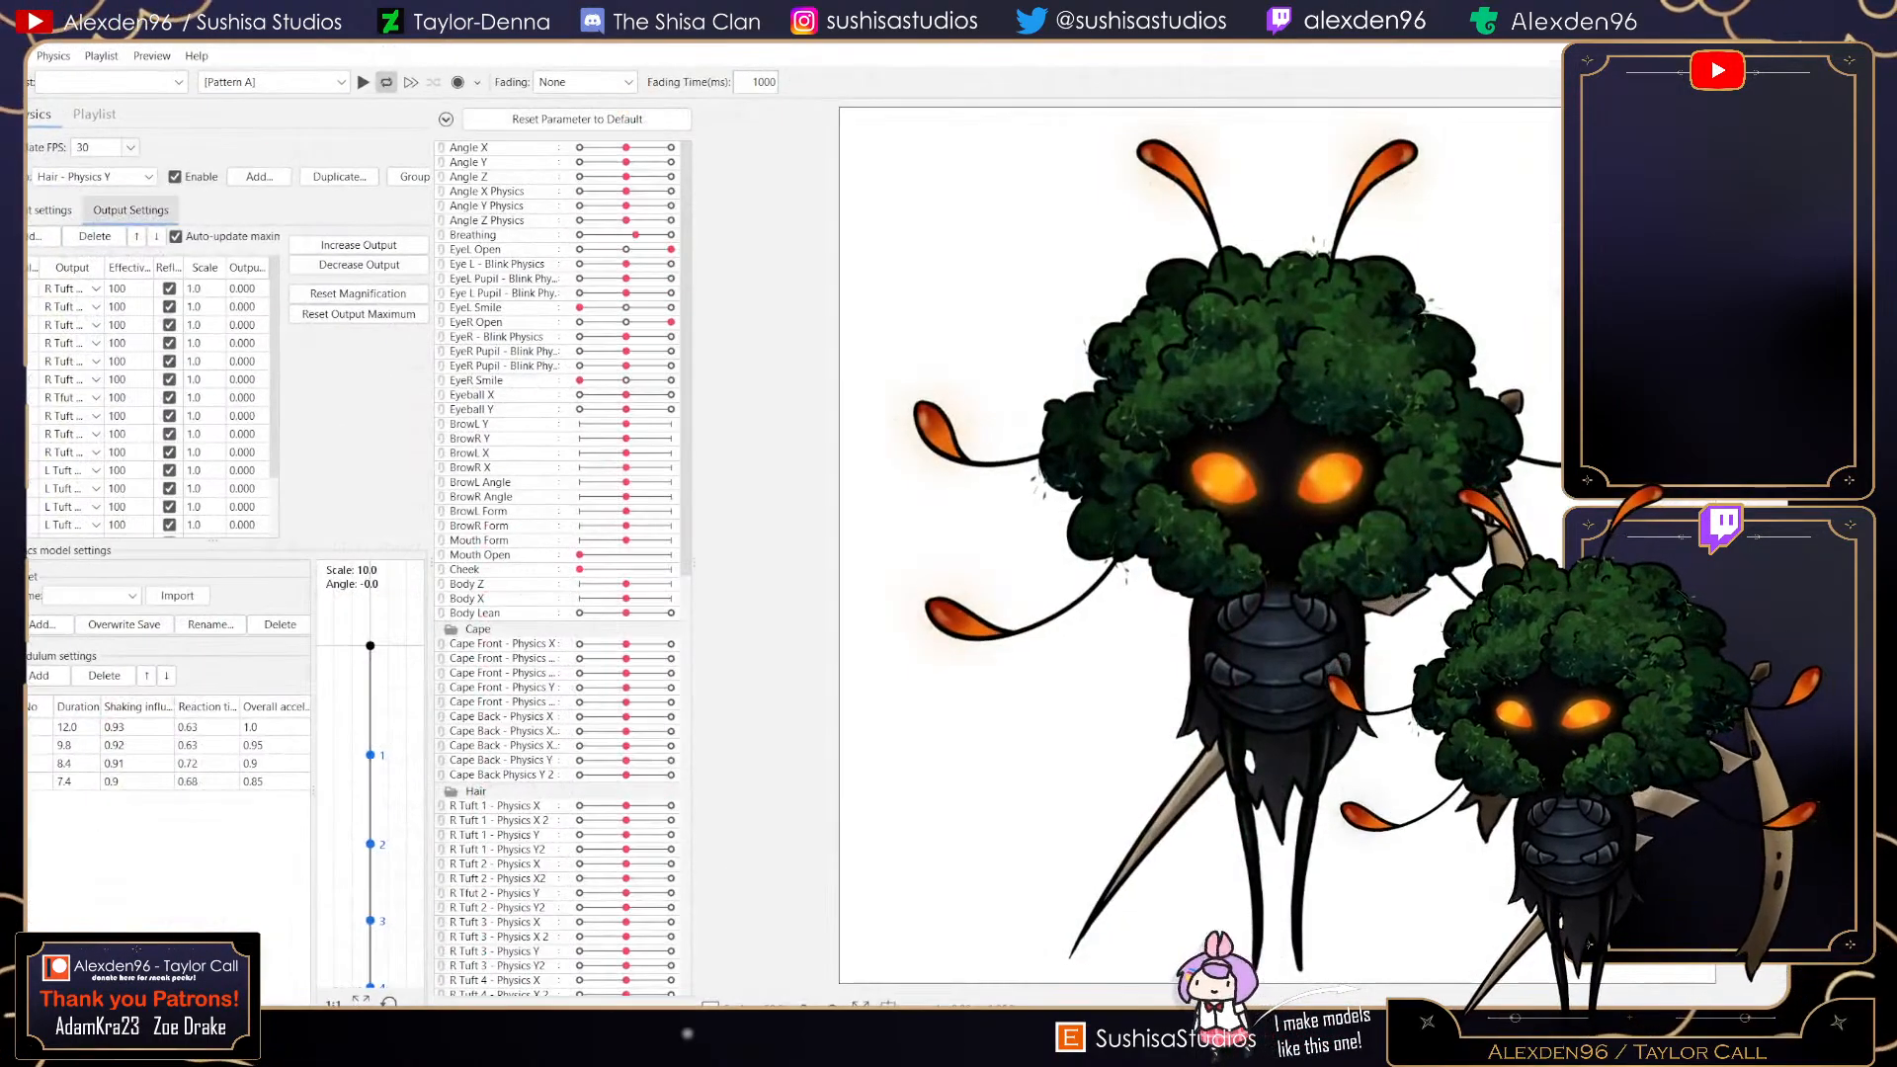
{"action": "scroll", "coordinate": [926, 524], "scroll_direction": "down", "scroll_amount": 20}
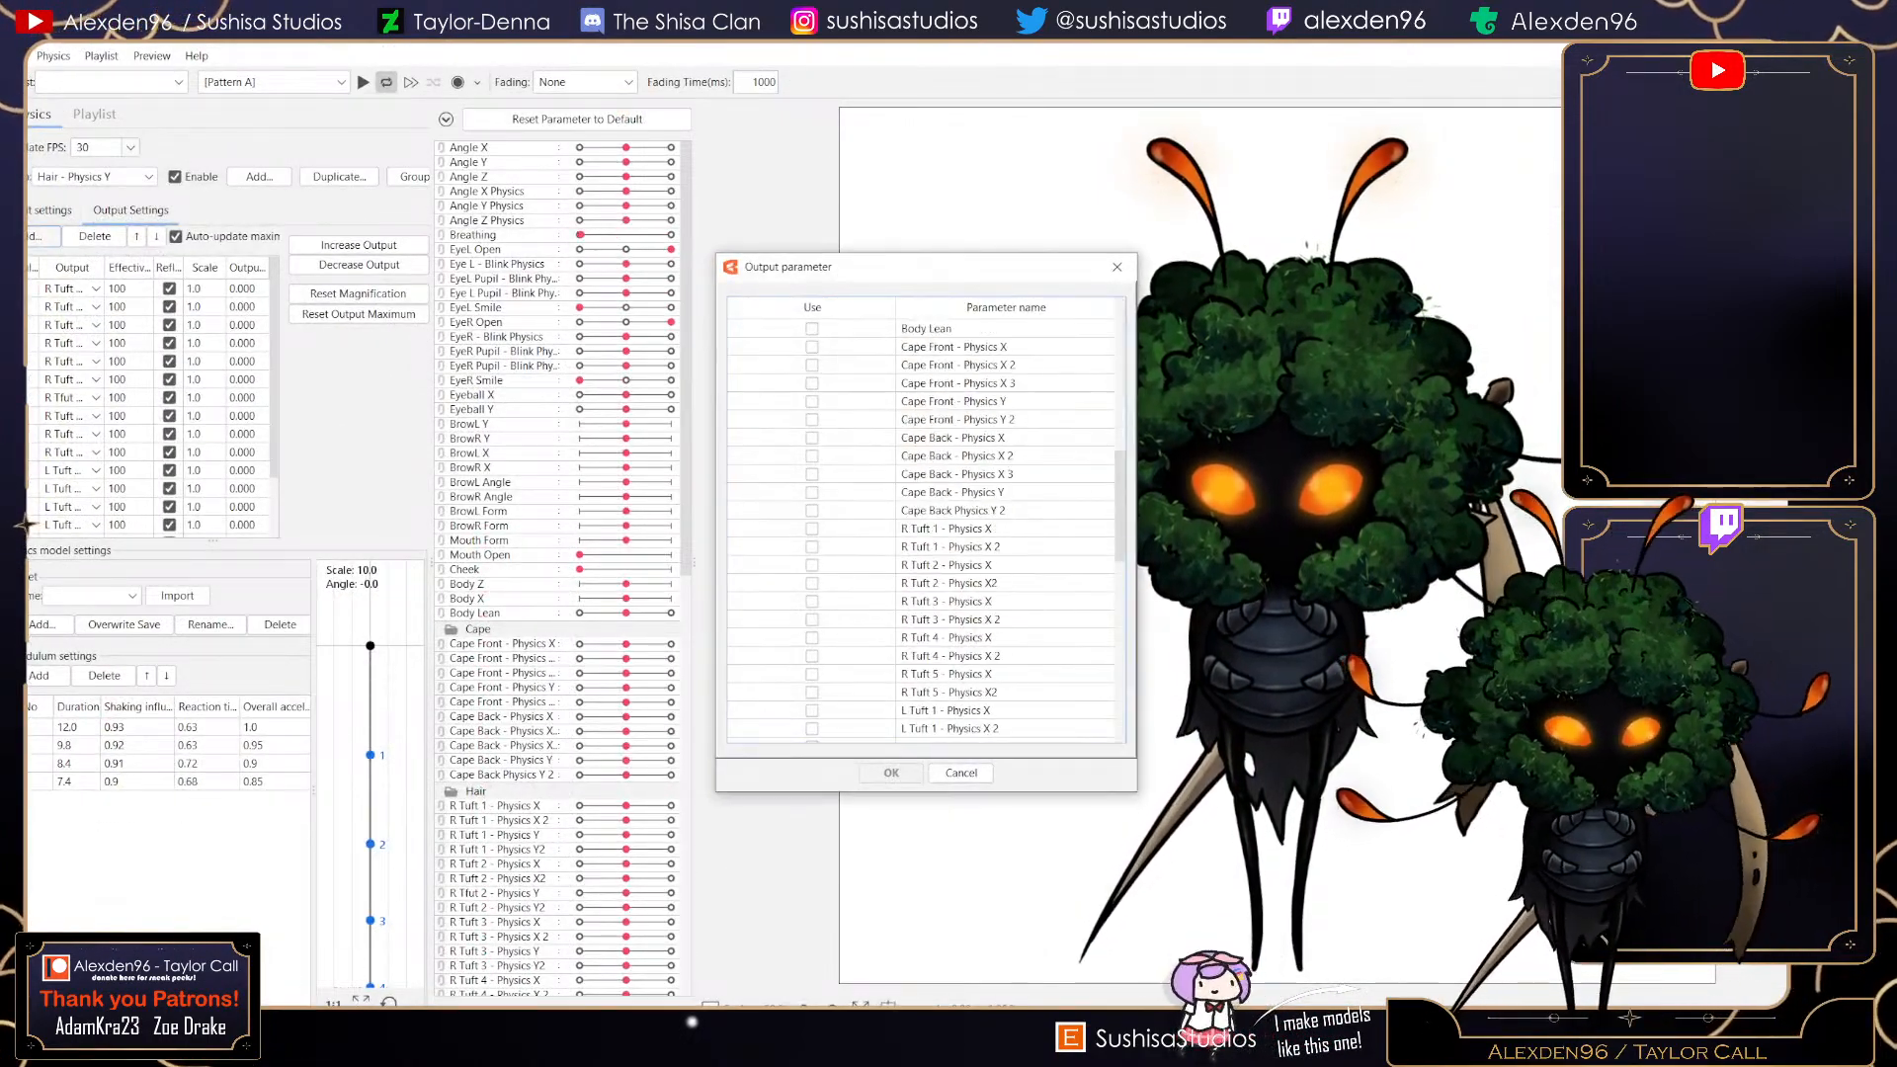
{"action": "scroll", "coordinate": [926, 524], "scroll_direction": "down", "scroll_amount": 1}
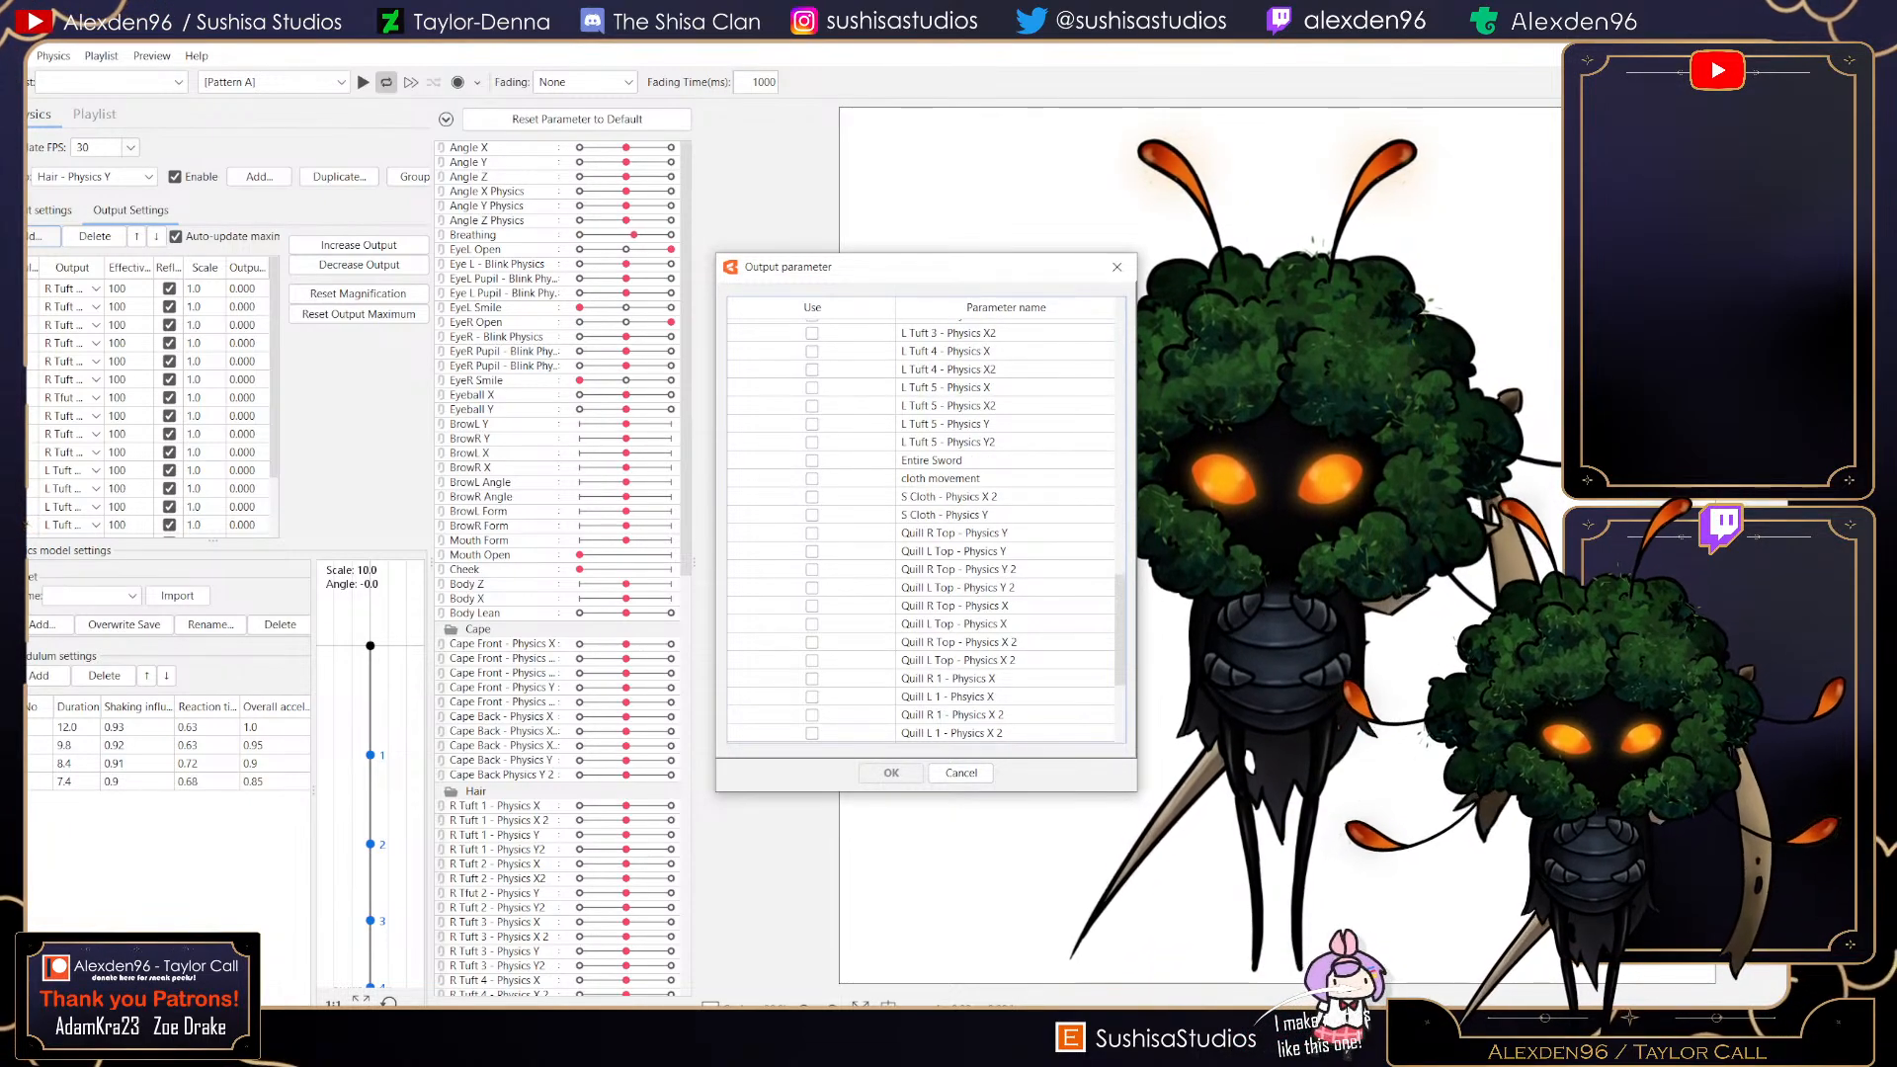
{"action": "scroll", "coordinate": [926, 524], "scroll_direction": "up", "scroll_amount": 3}
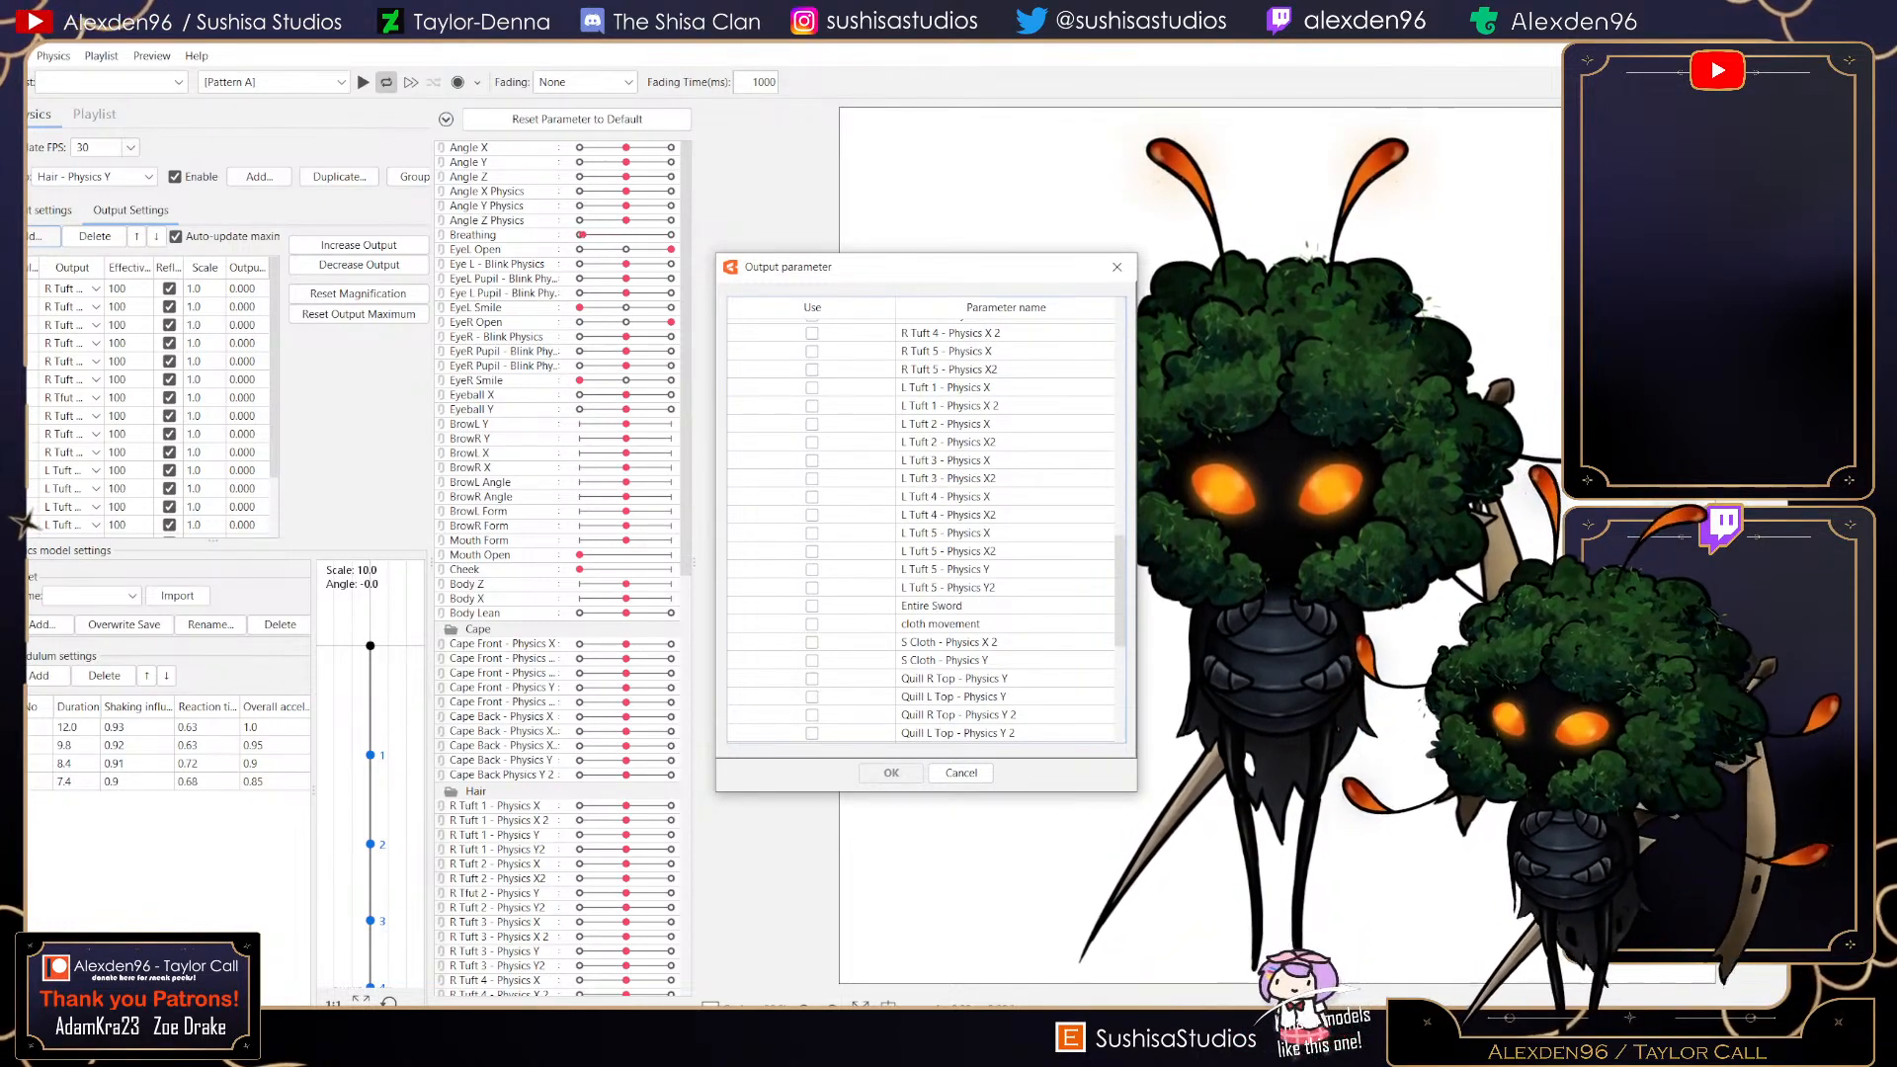
{"action": "left_click", "coordinate": [813, 569]}
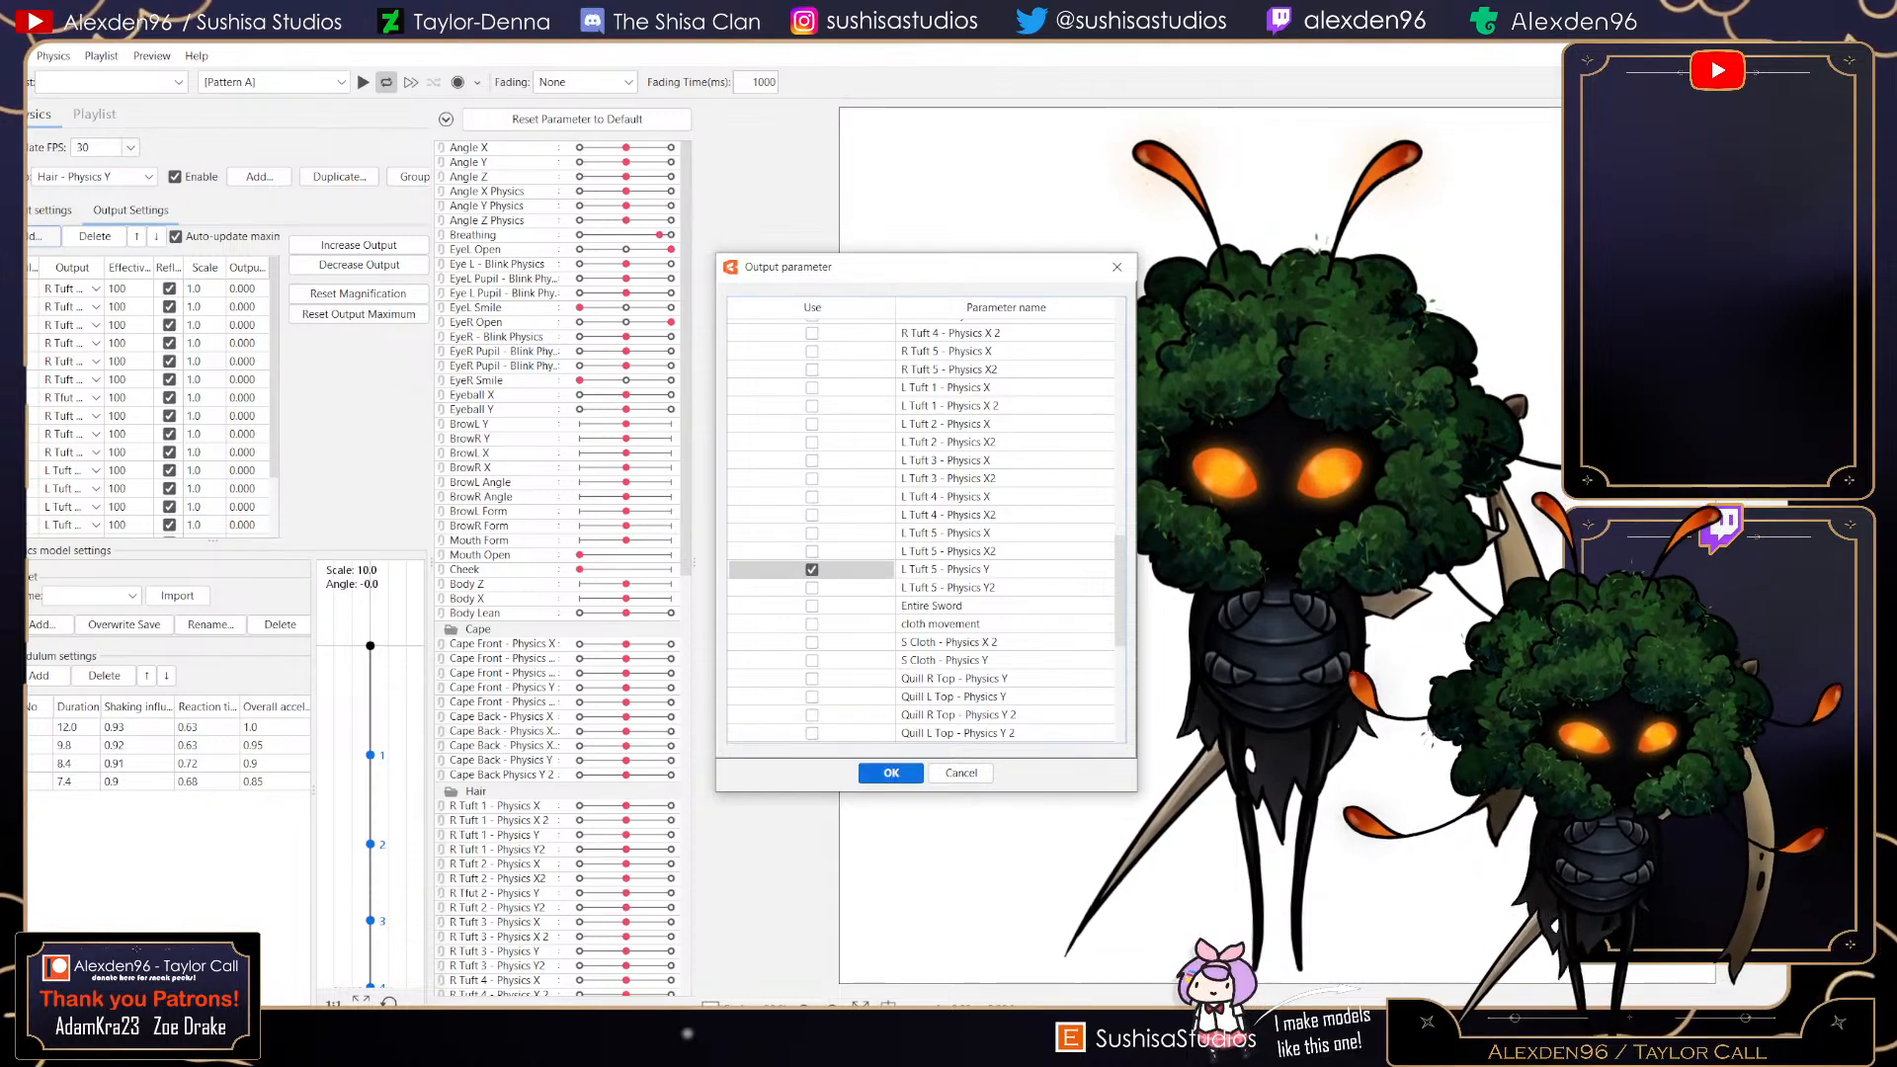
{"action": "left_click", "coordinate": [812, 587]}
{"action": "left_click", "coordinate": [891, 773]}
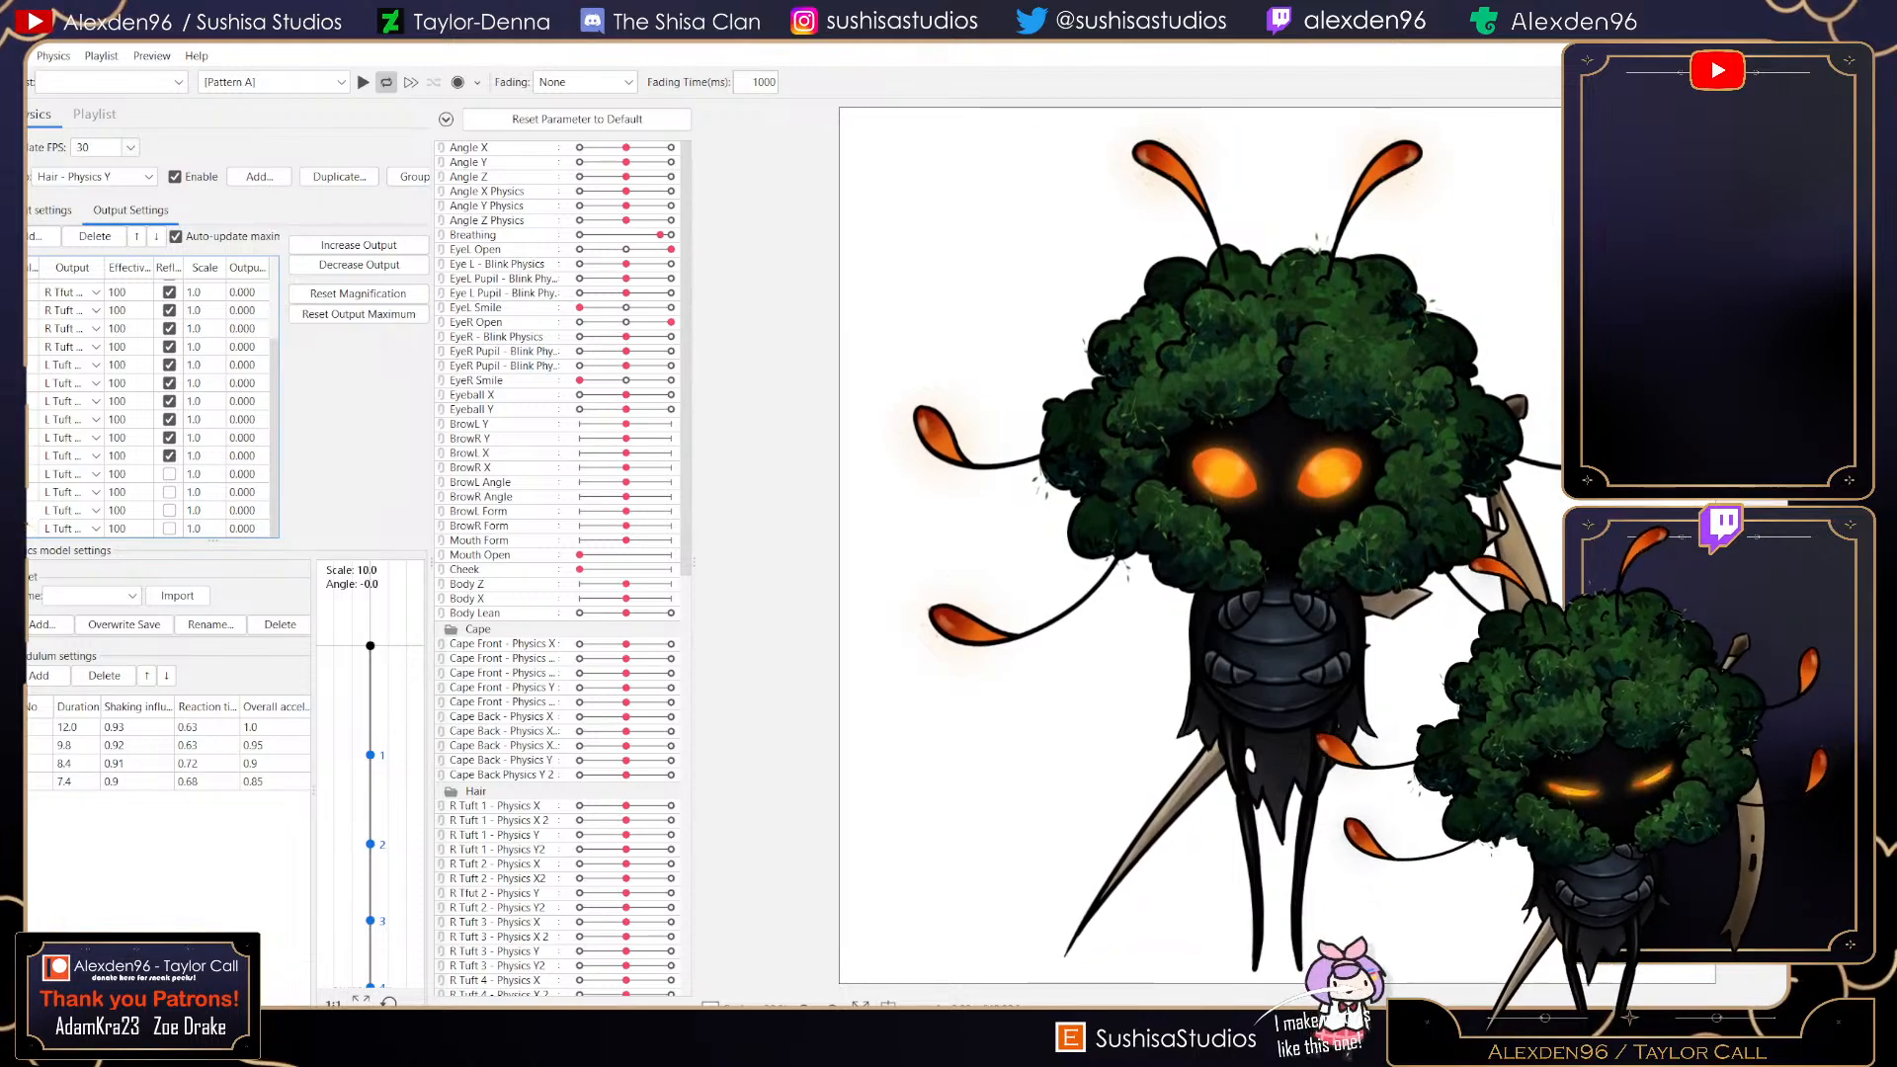
- Switch to the Hair - Physics X group and add L Tuft 5 - Physics X and L Tuft 5 - Physics X2 as outputs
{"action": "left_click", "coordinate": [95, 177]}
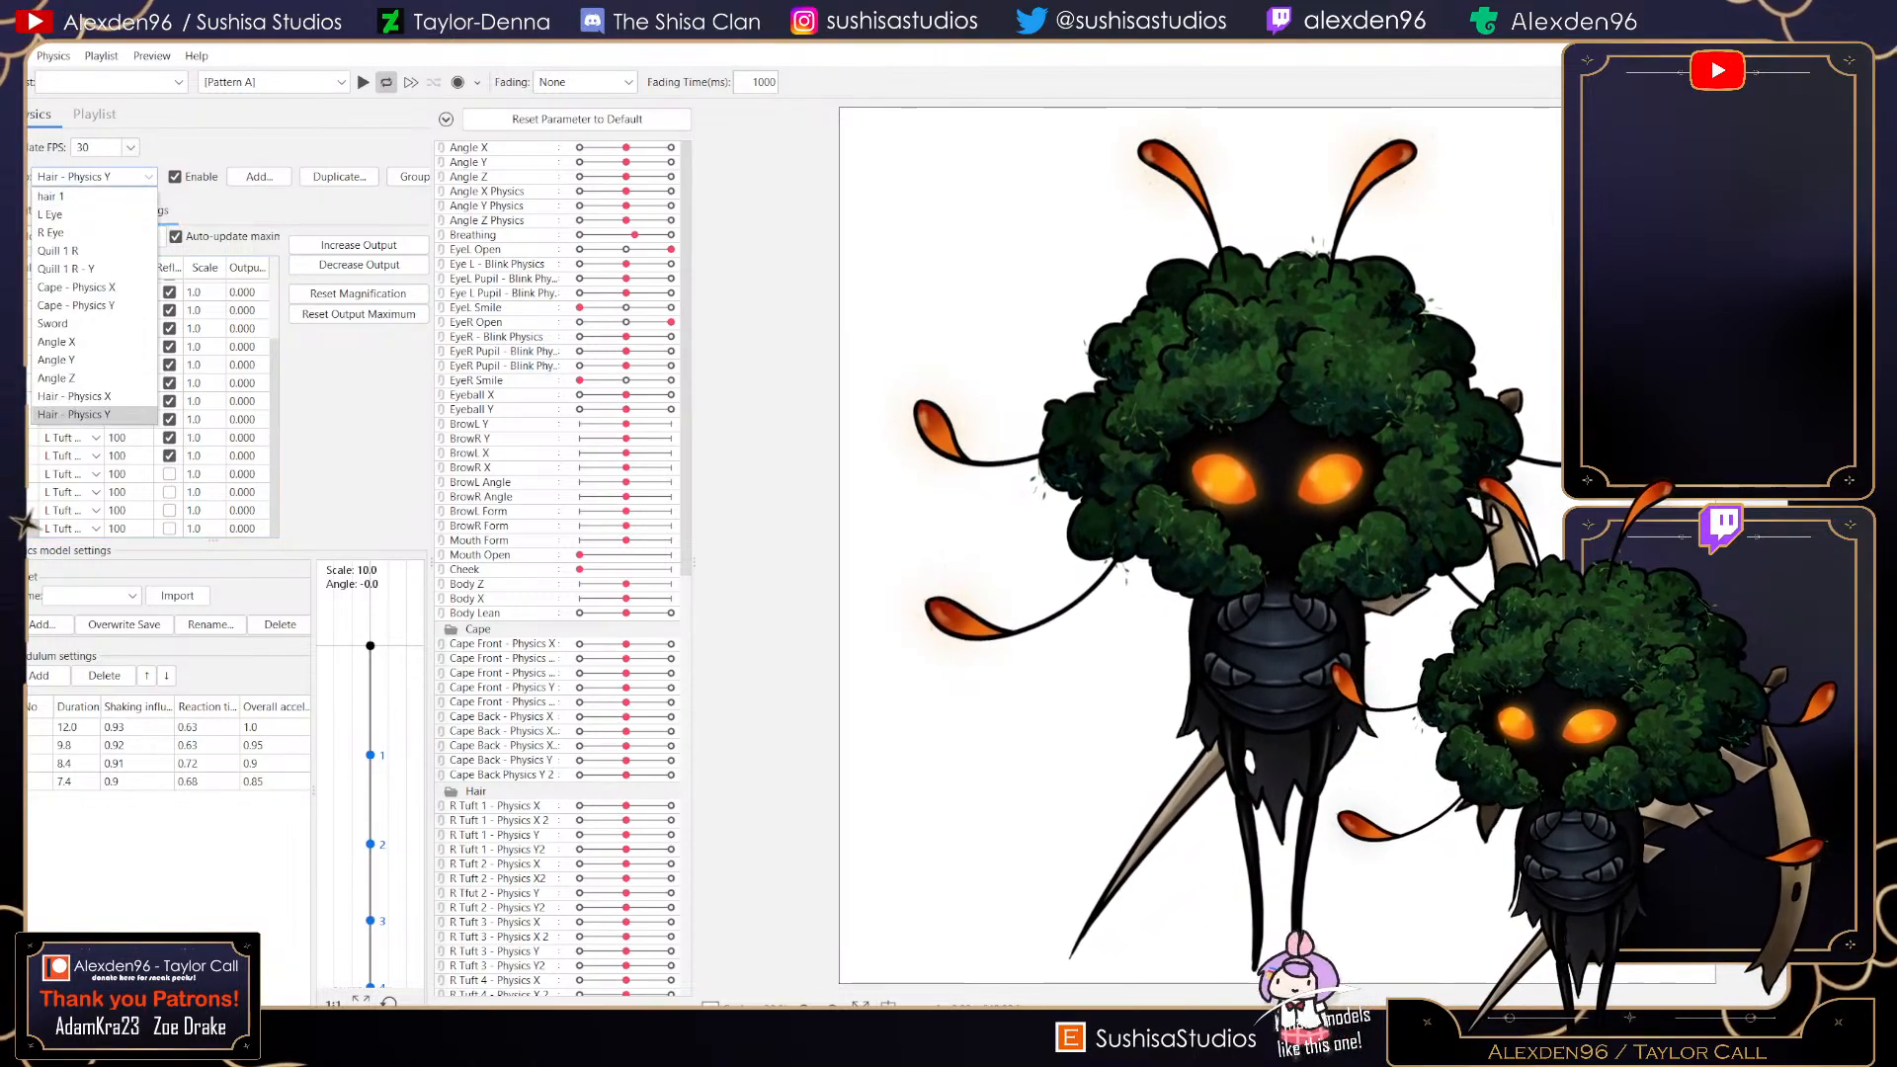
{"action": "left_click", "coordinate": [95, 397]}
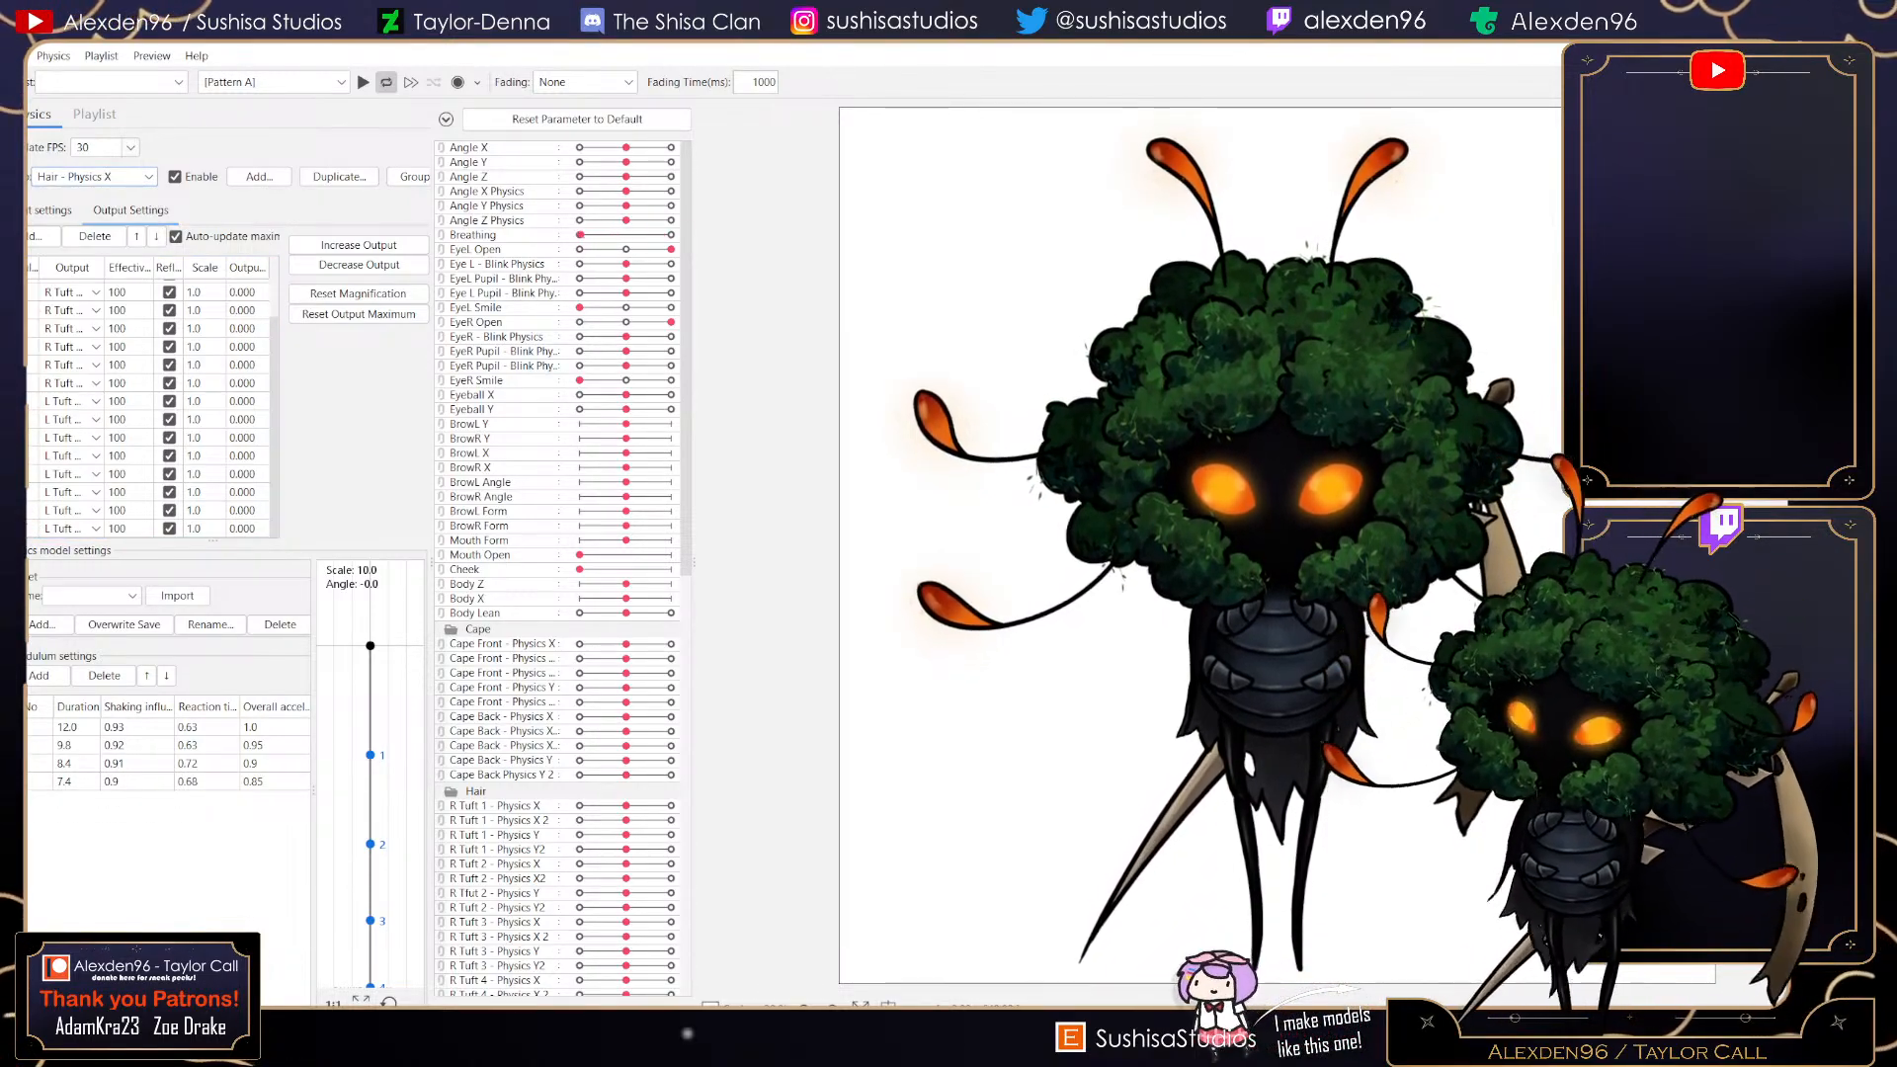
{"action": "left_click", "coordinate": [44, 237]}
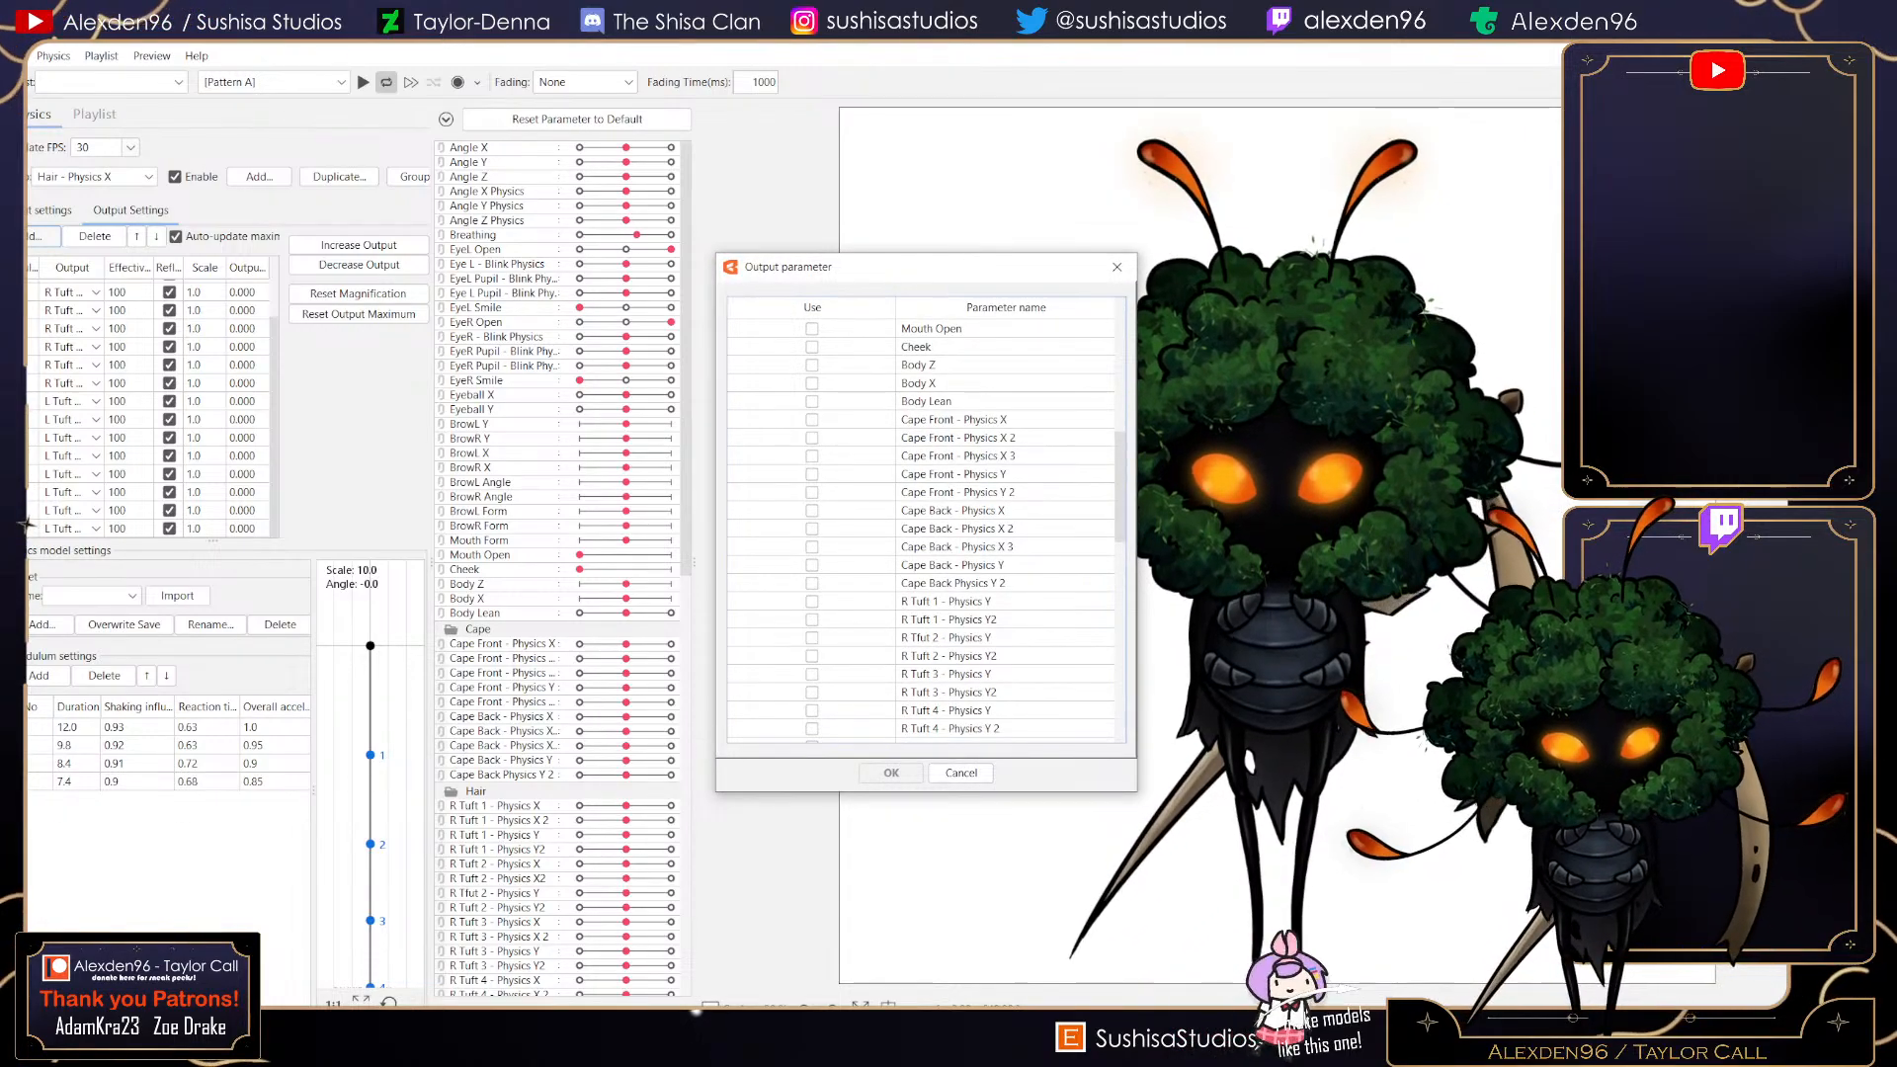
{"action": "scroll", "coordinate": [919, 529], "scroll_direction": "down", "scroll_amount": 3}
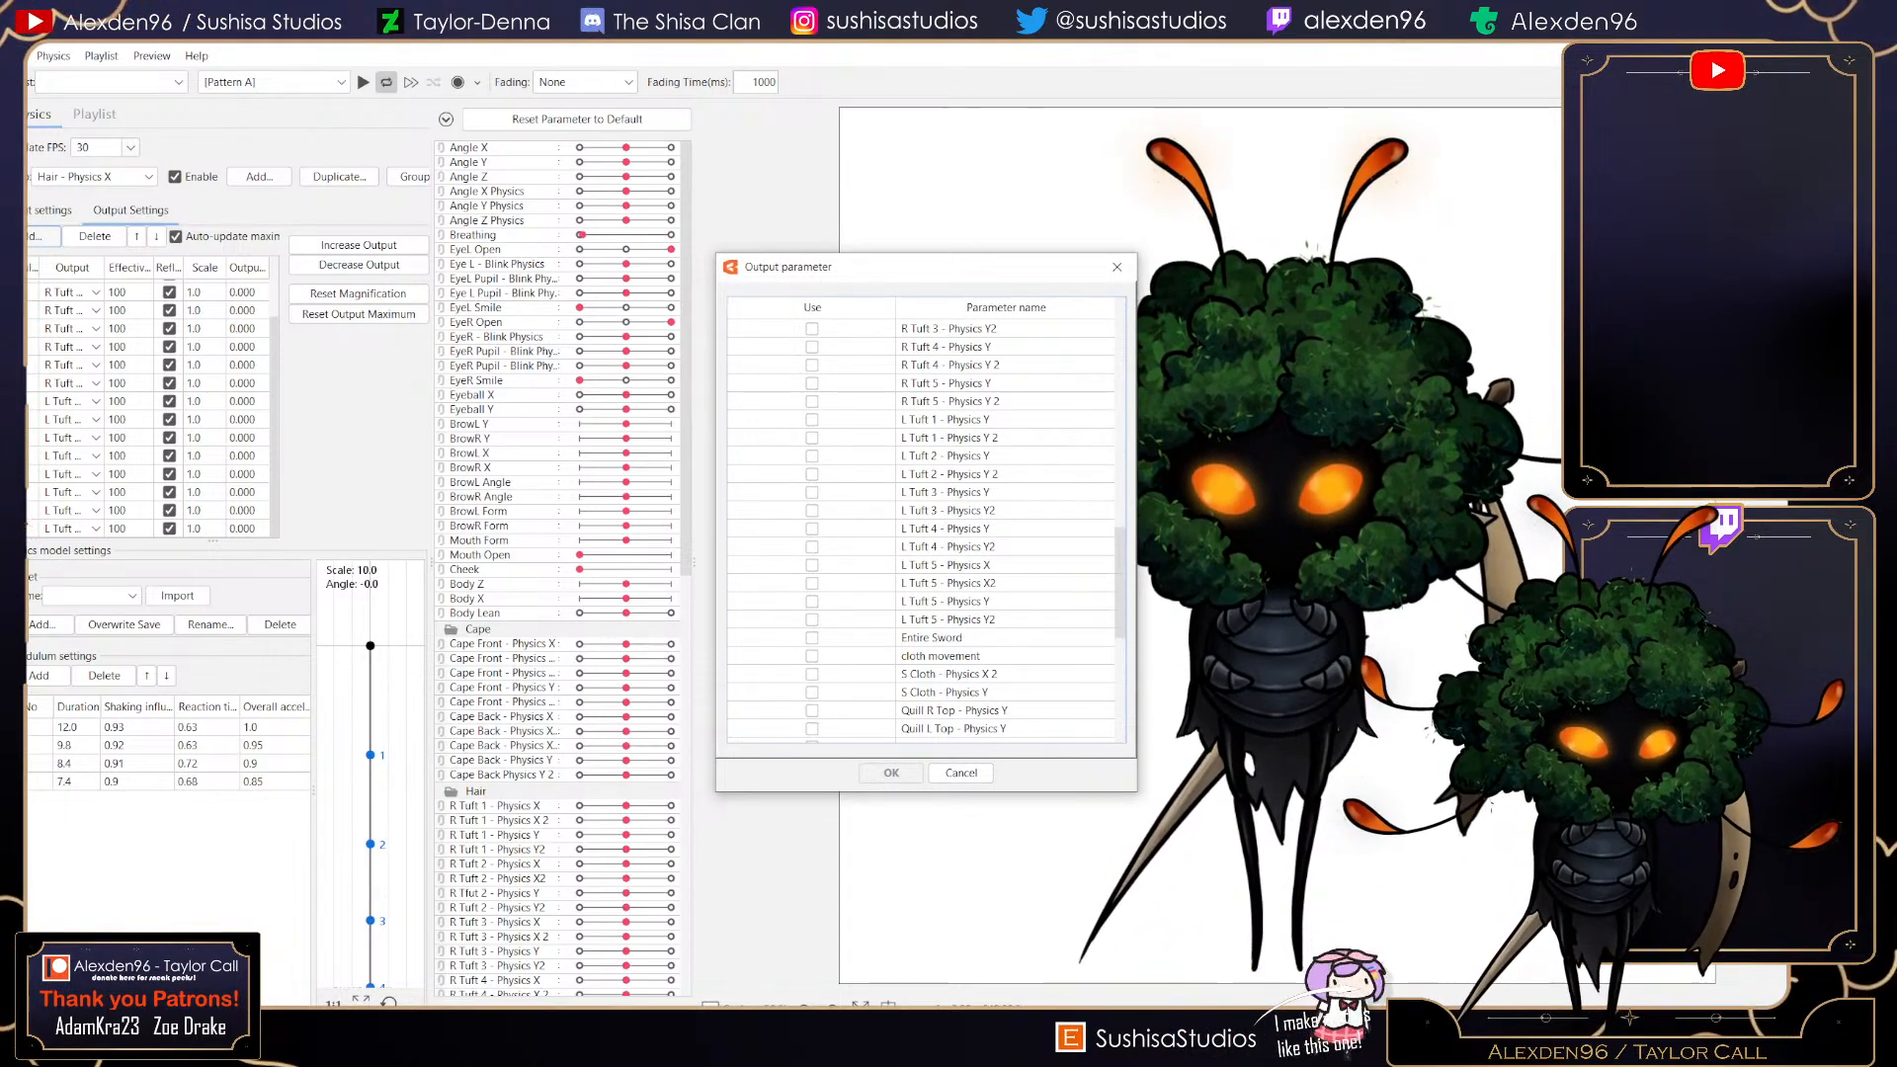
{"action": "left_click", "coordinate": [811, 564]}
{"action": "left_click", "coordinate": [812, 583]}
{"action": "left_click", "coordinate": [892, 773]}
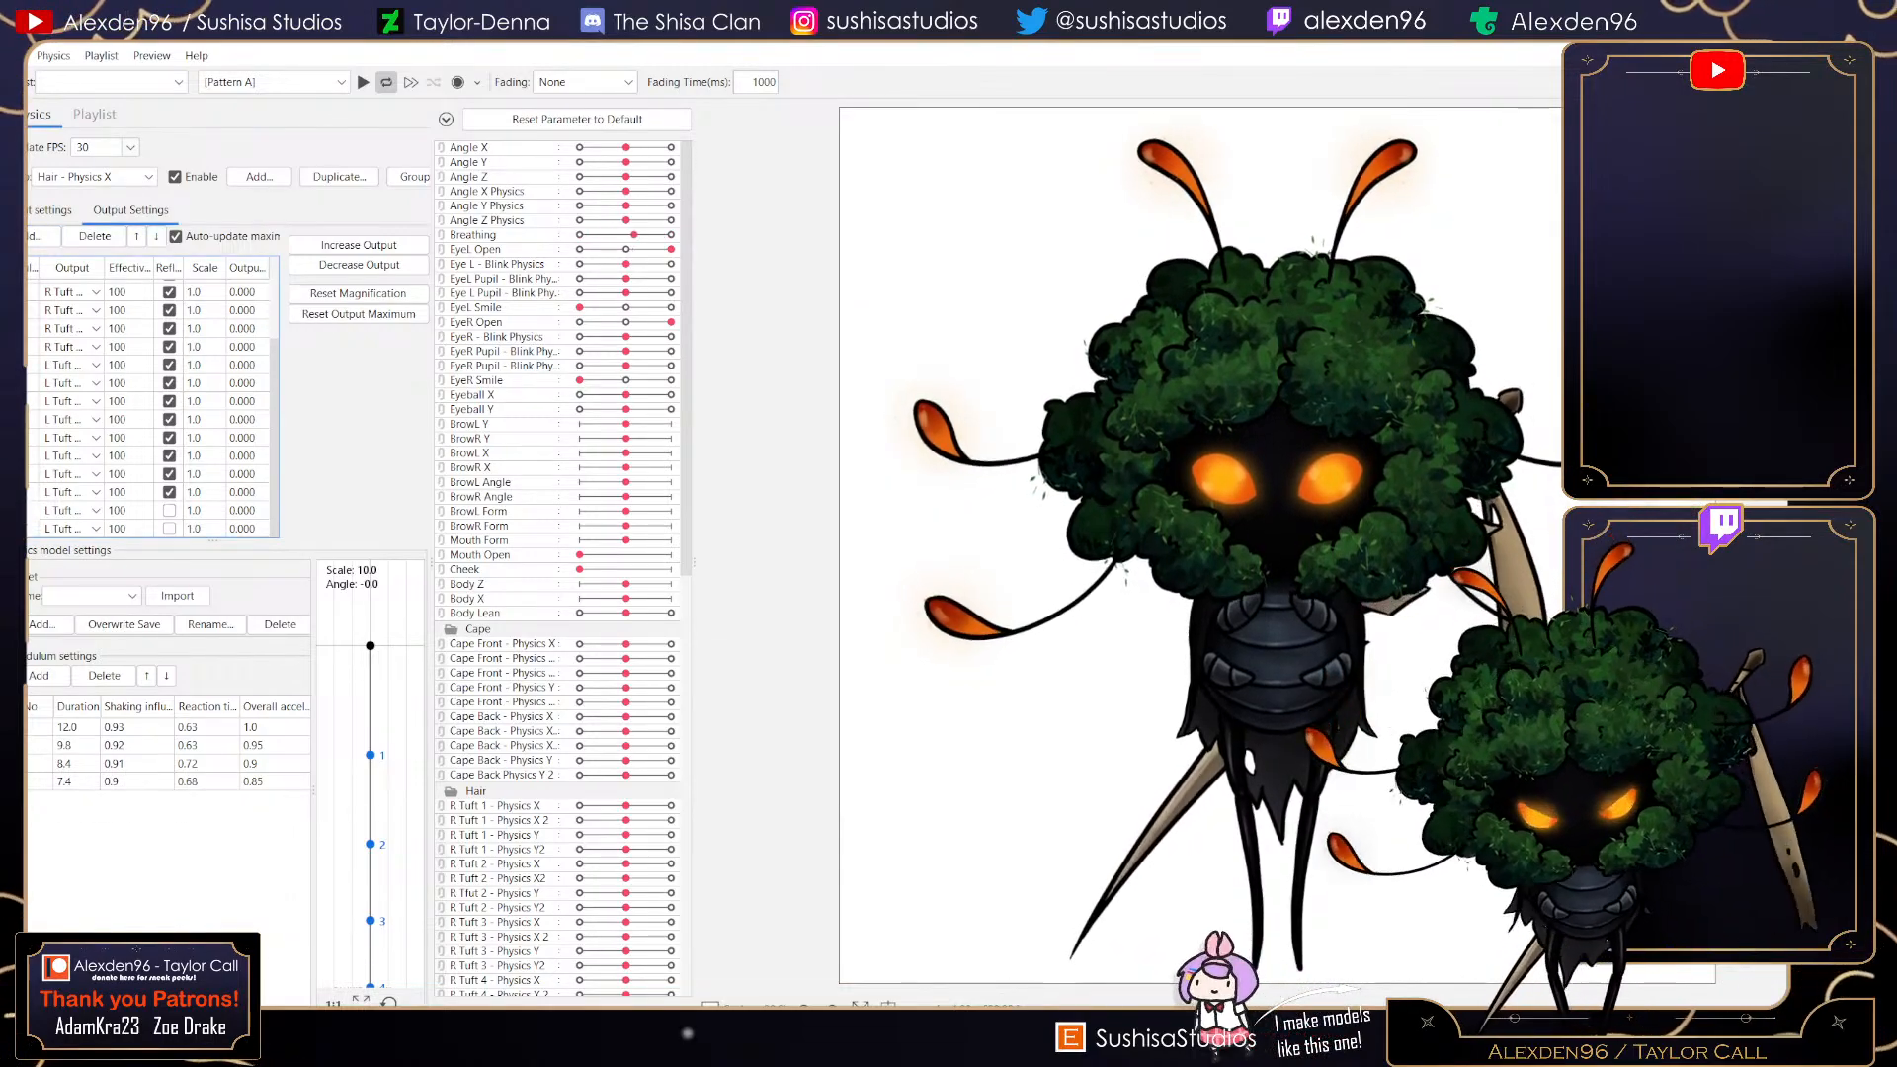
- Toggle the reflect option on the two new L Tuft 5 outputs and test the physics by dragging the preview model
{"action": "left_click", "coordinate": [169, 511]}
{"action": "left_click", "coordinate": [169, 528]}
{"action": "left_click_drag", "start_coordinate": [1067, 504], "coordinate": [1186, 701]}
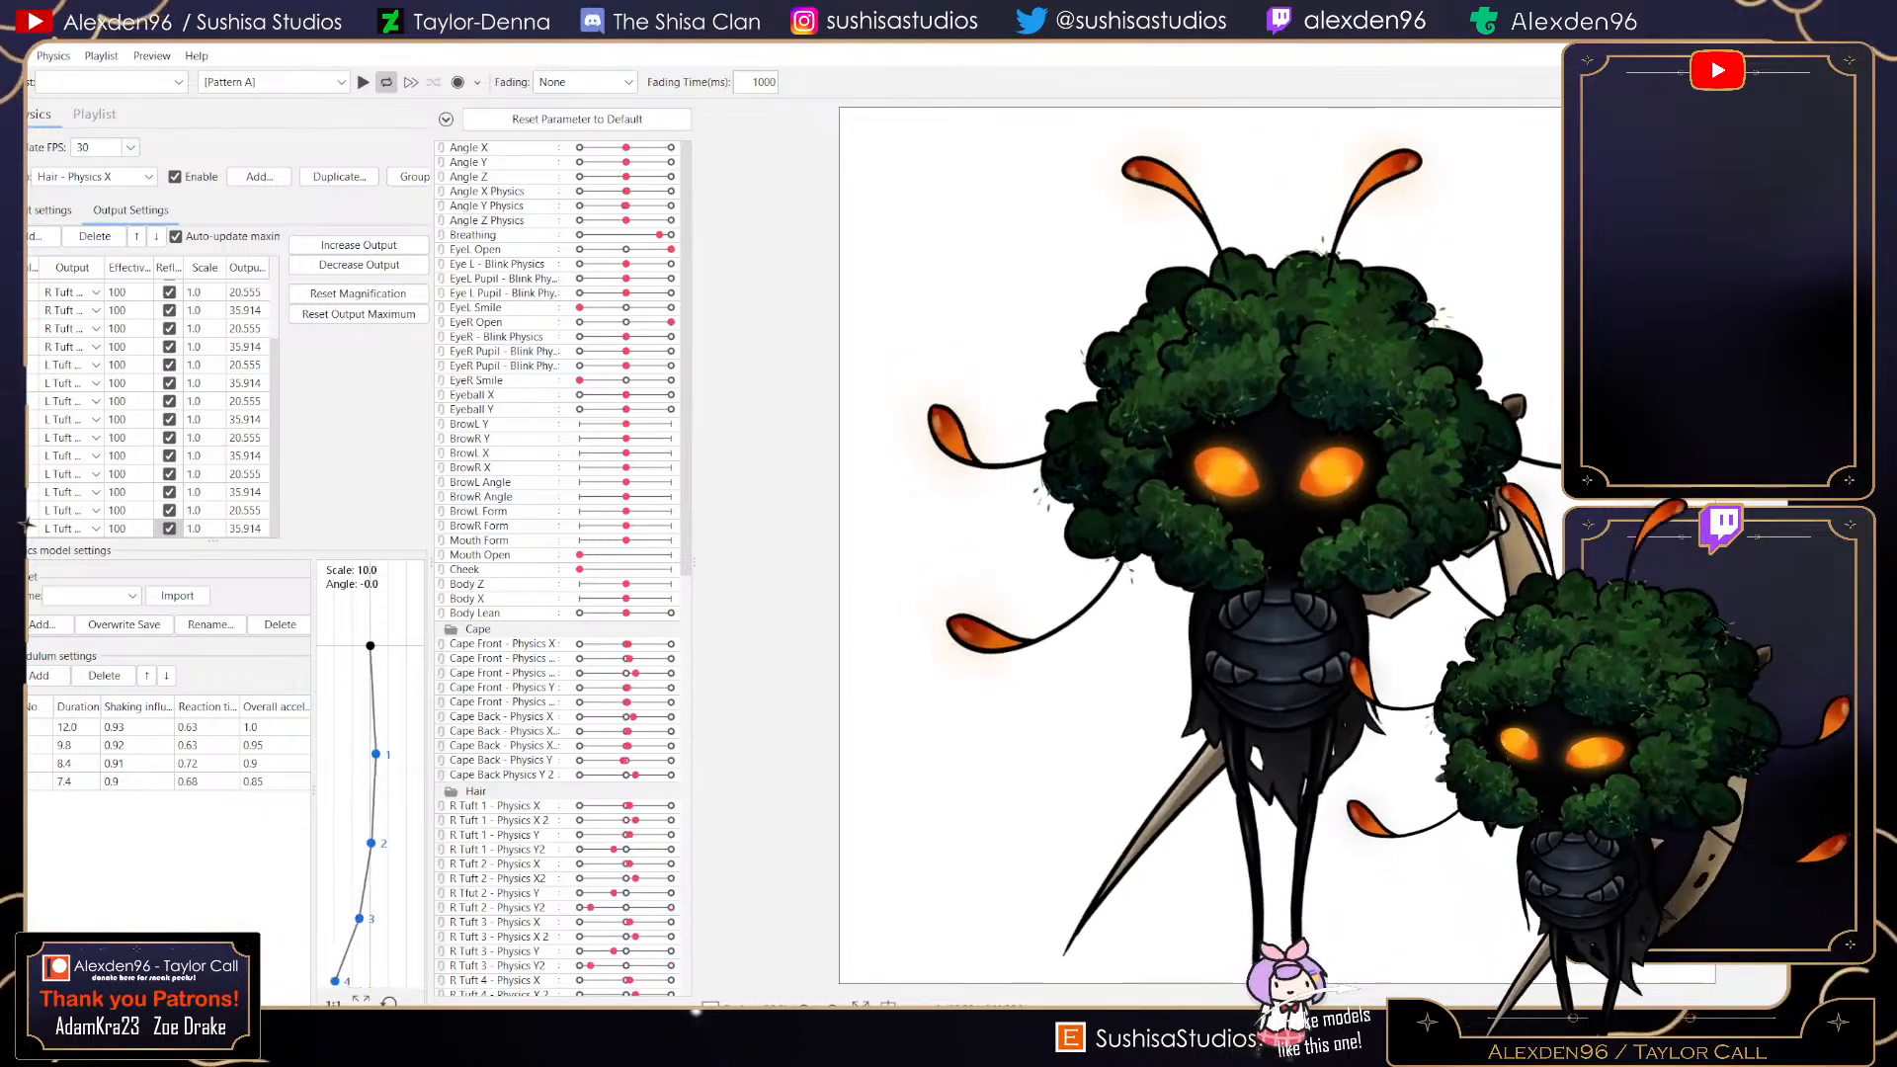
- In the Hair - Physics Y group, enable reflect on the L Tuft 5 - Physics Y2 output
{"action": "left_click", "coordinate": [93, 175]}
{"action": "left_click", "coordinate": [74, 414]}
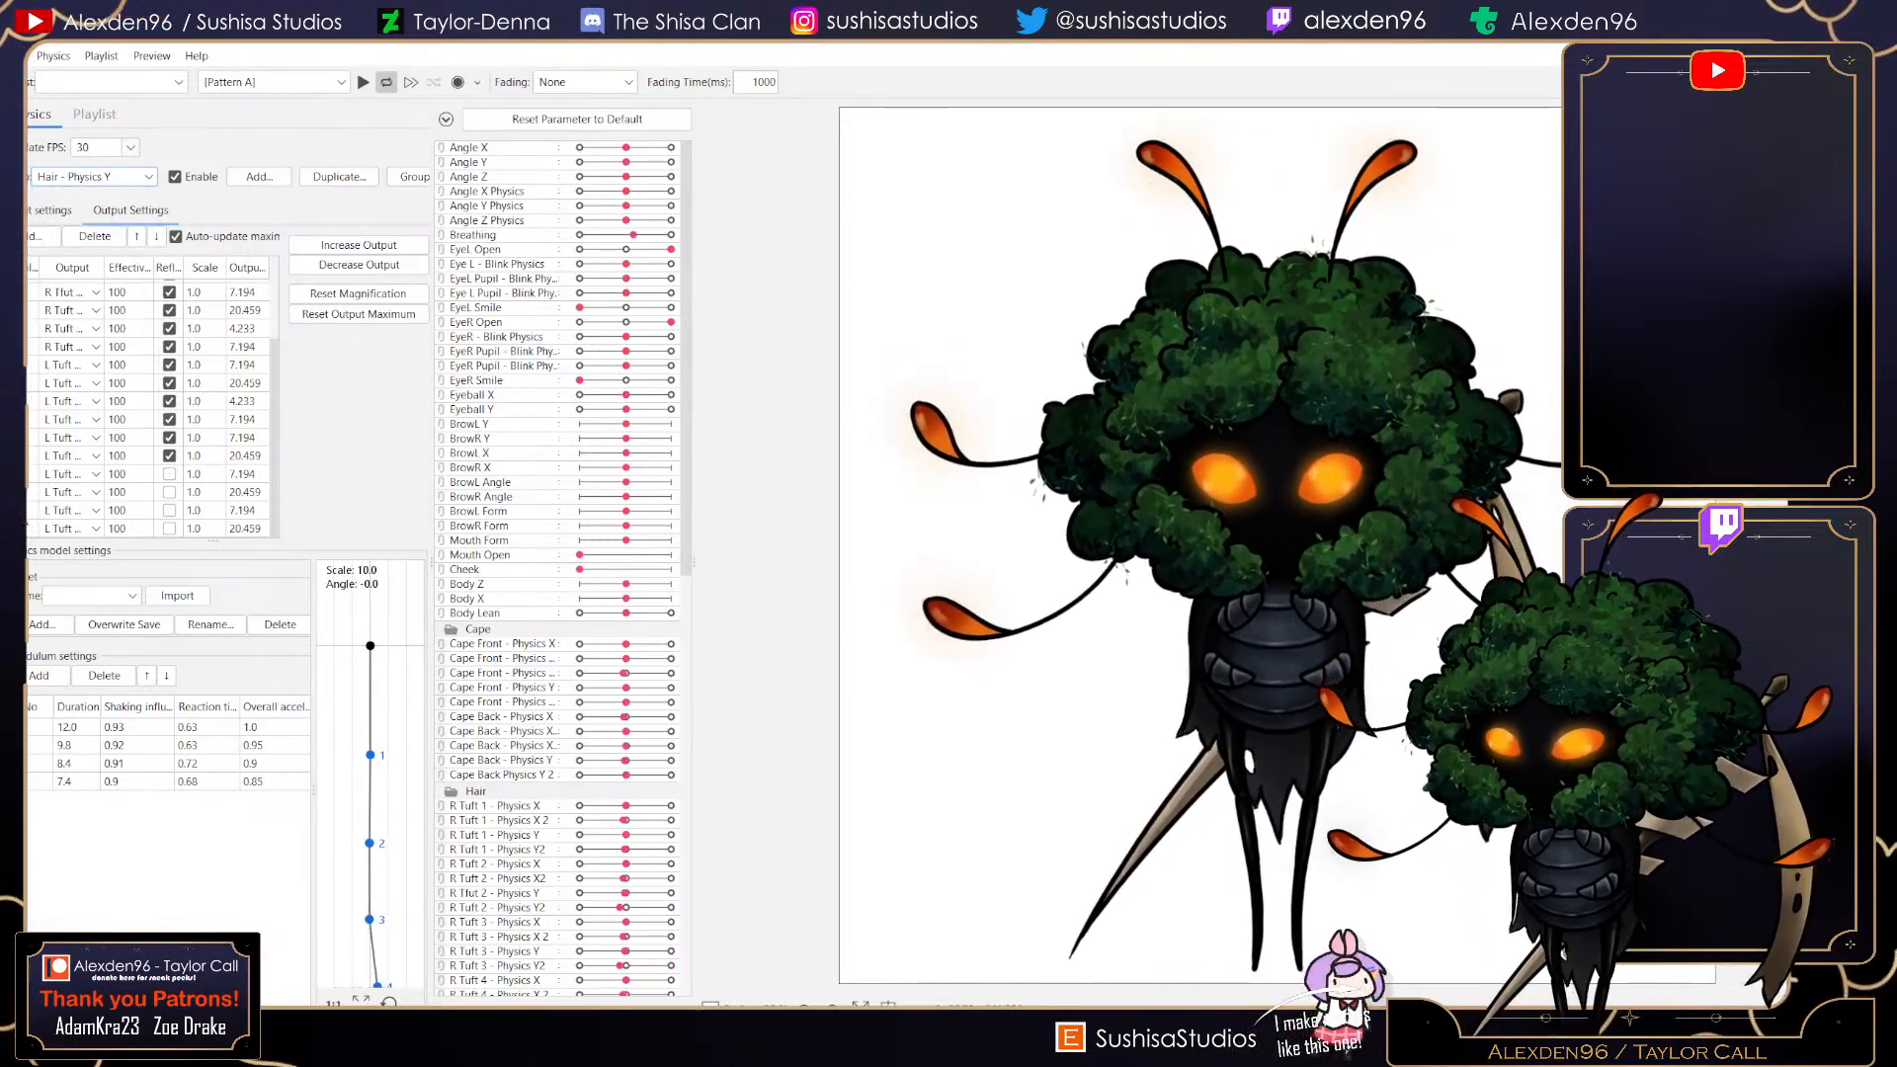
{"action": "left_click", "coordinate": [169, 529]}
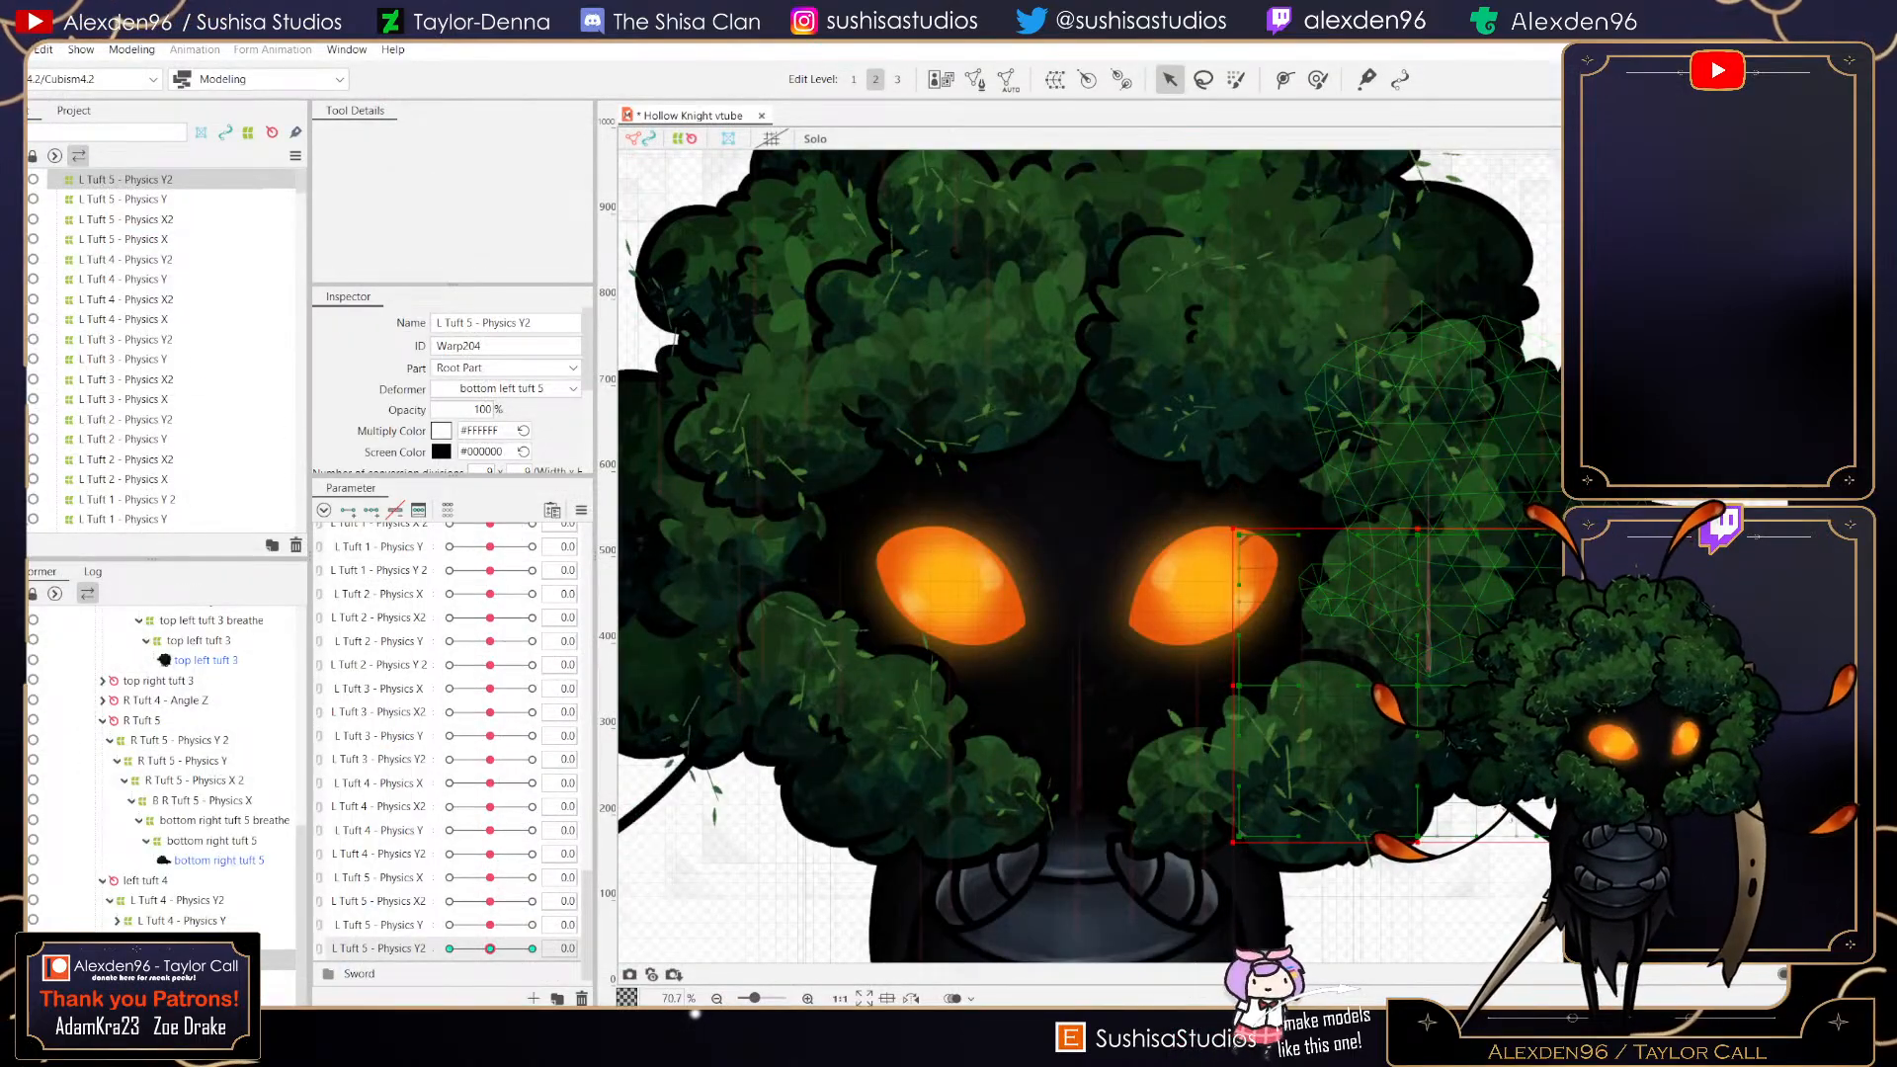
- Select the L Tuft 4 - Physics Y2 deformer, adjust its lower corner at the parameter's minimum key, and reset the parameter to 0
{"action": "left_click", "coordinate": [1482, 484]}
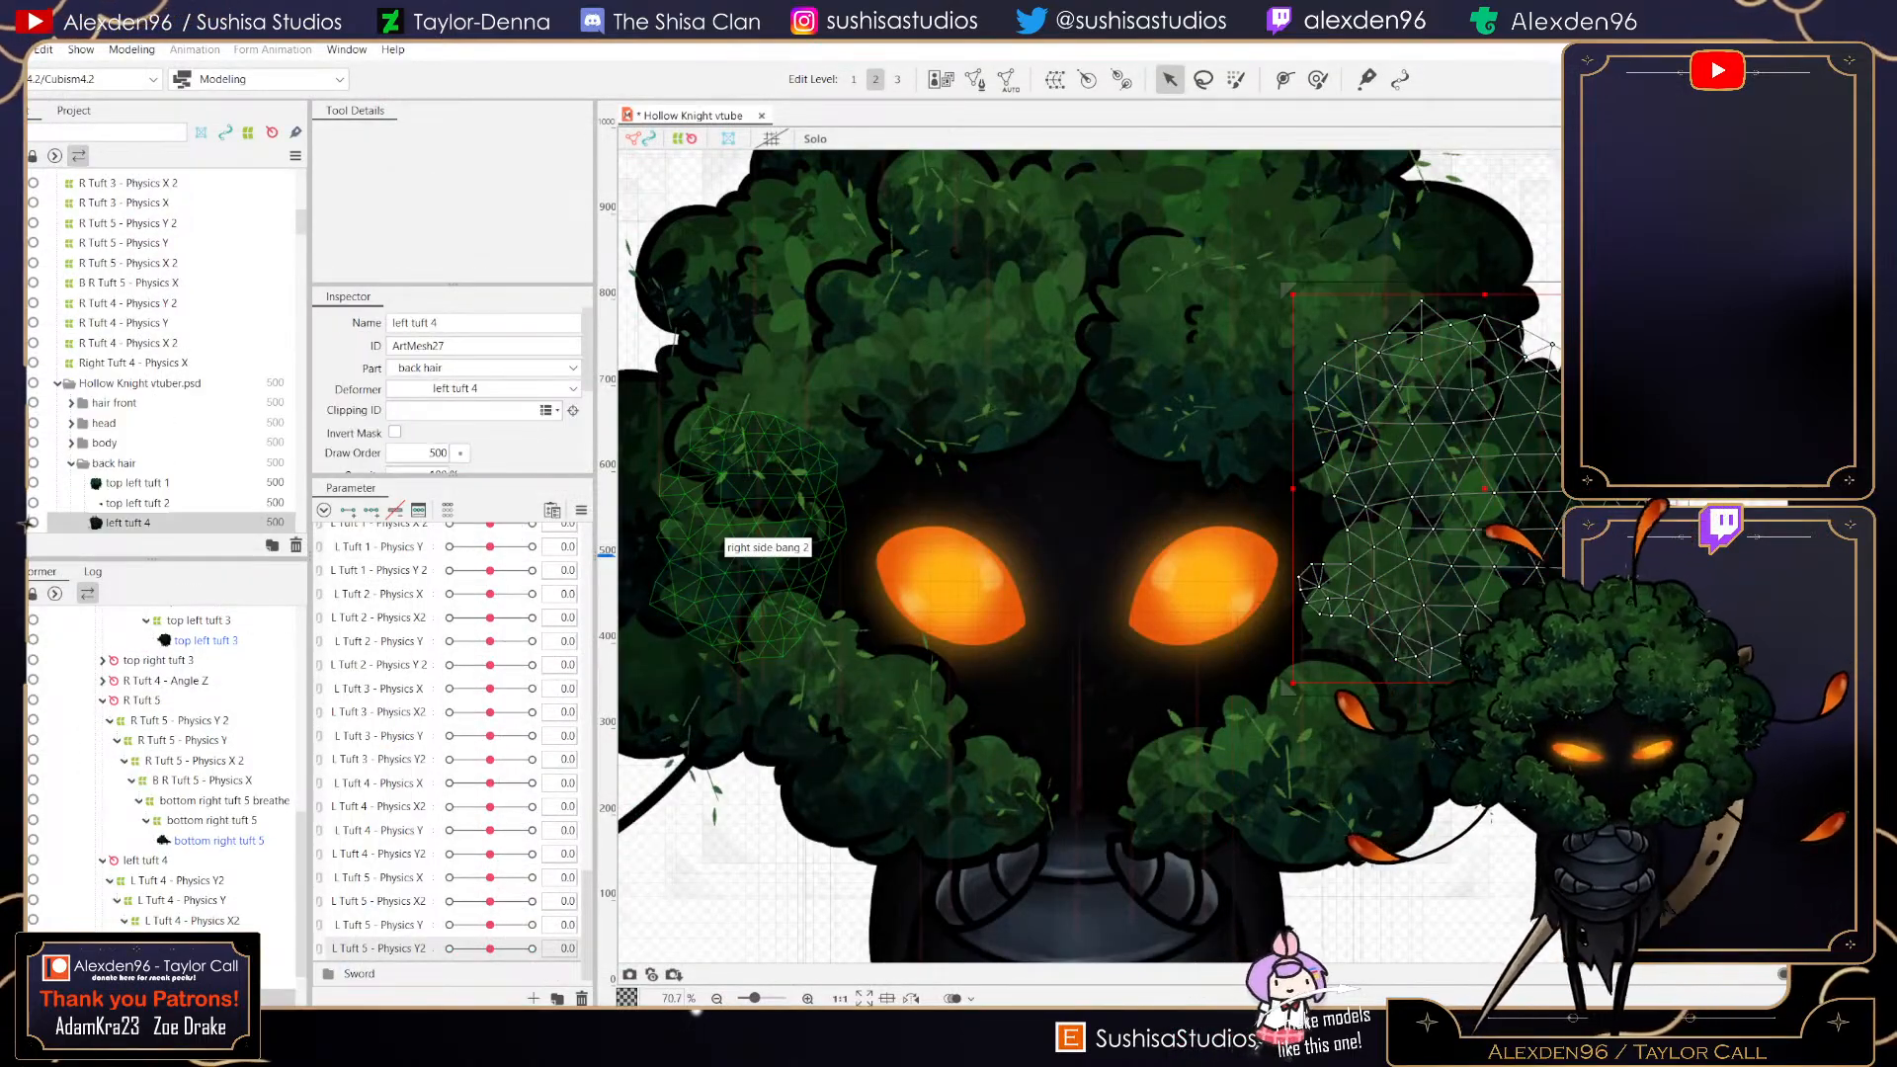
{"action": "left_click", "coordinate": [177, 880]}
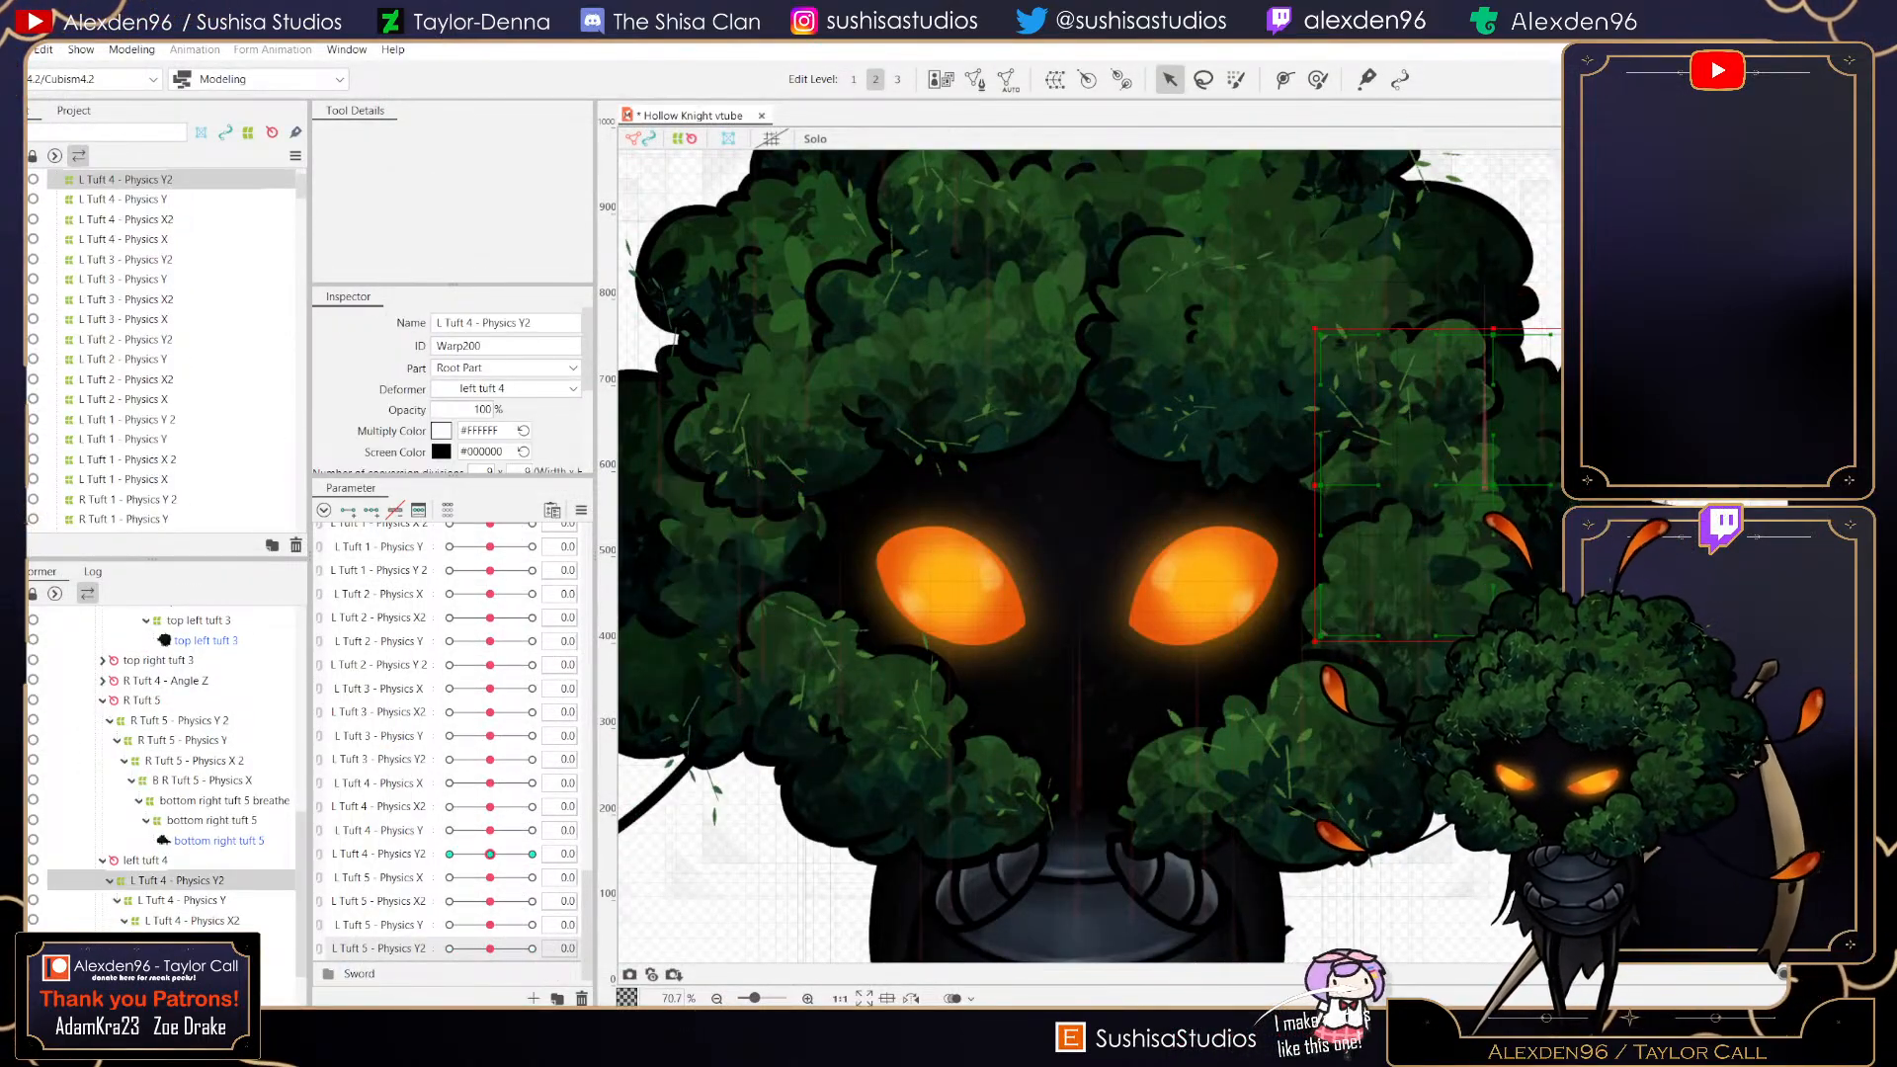
{"action": "left_click_drag", "start_coordinate": [490, 854], "coordinate": [532, 853]}
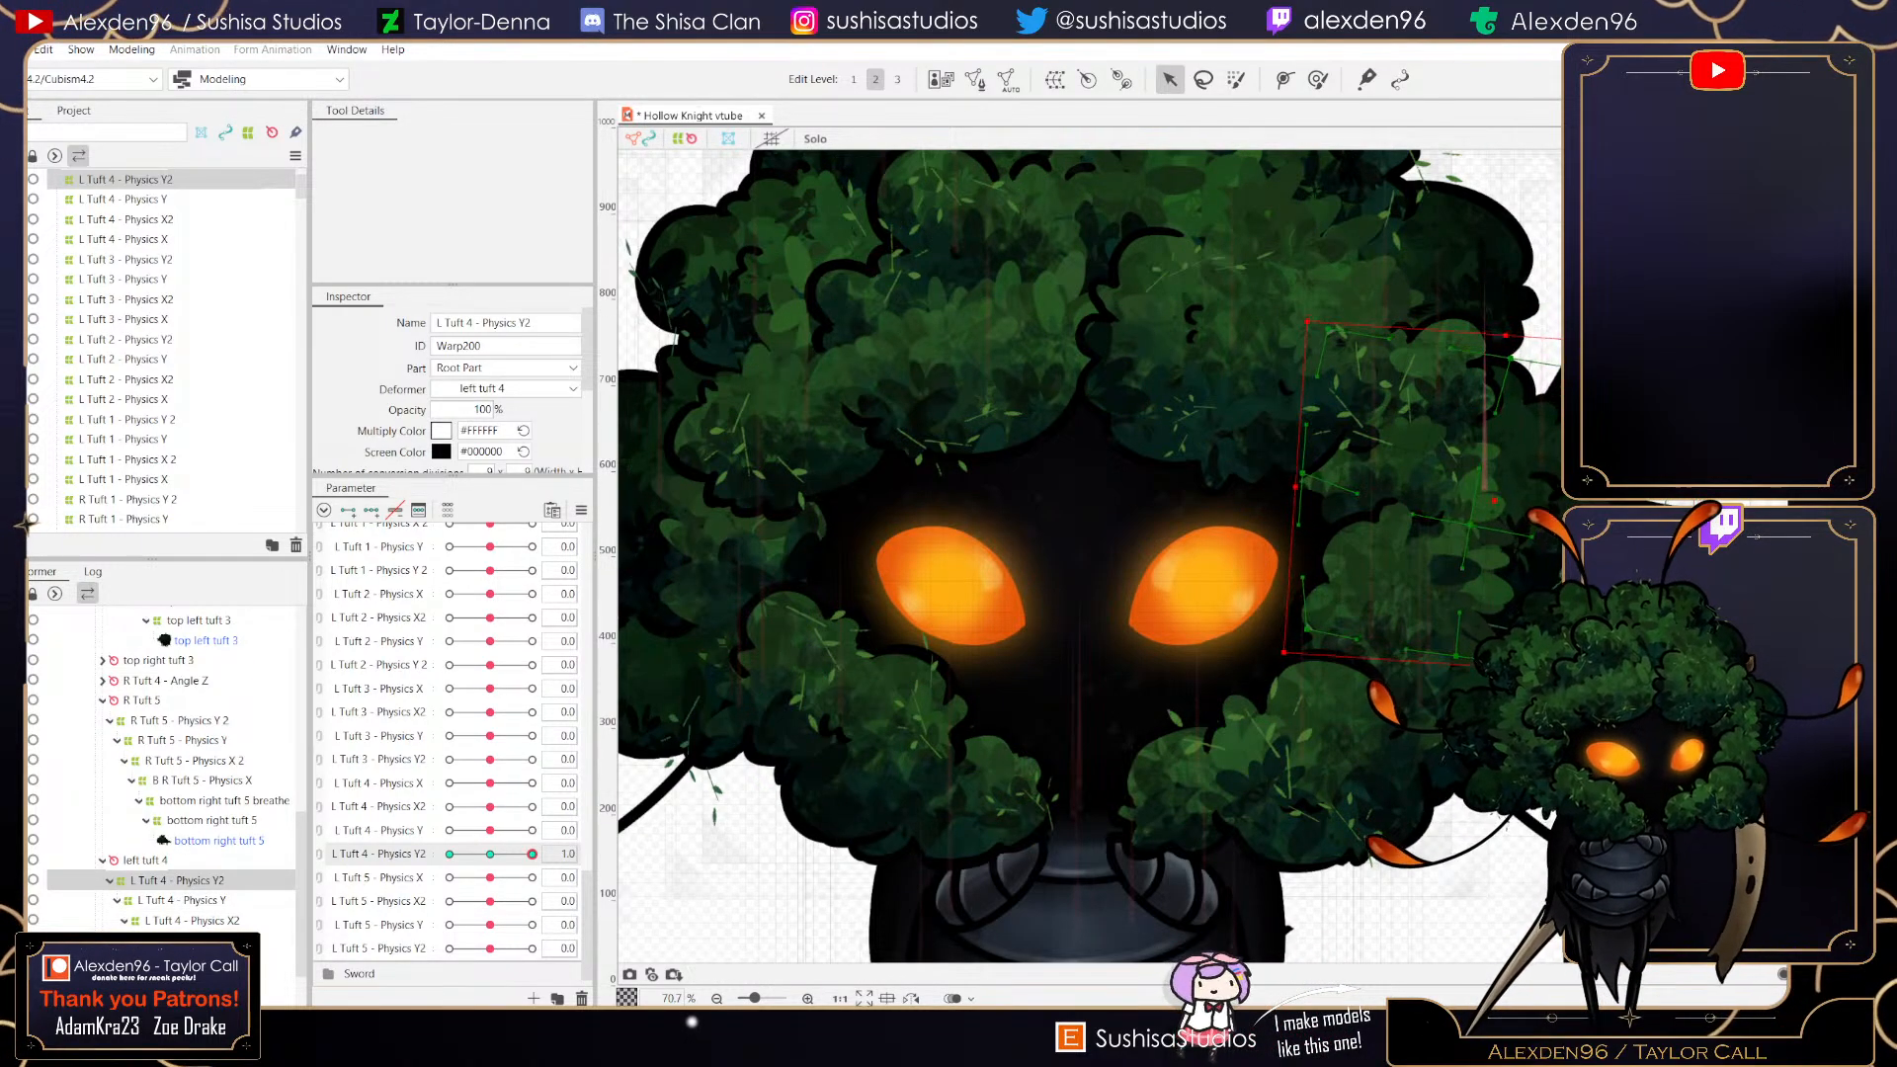
{"action": "left_click_drag", "start_coordinate": [458, 854], "coordinate": [449, 854]}
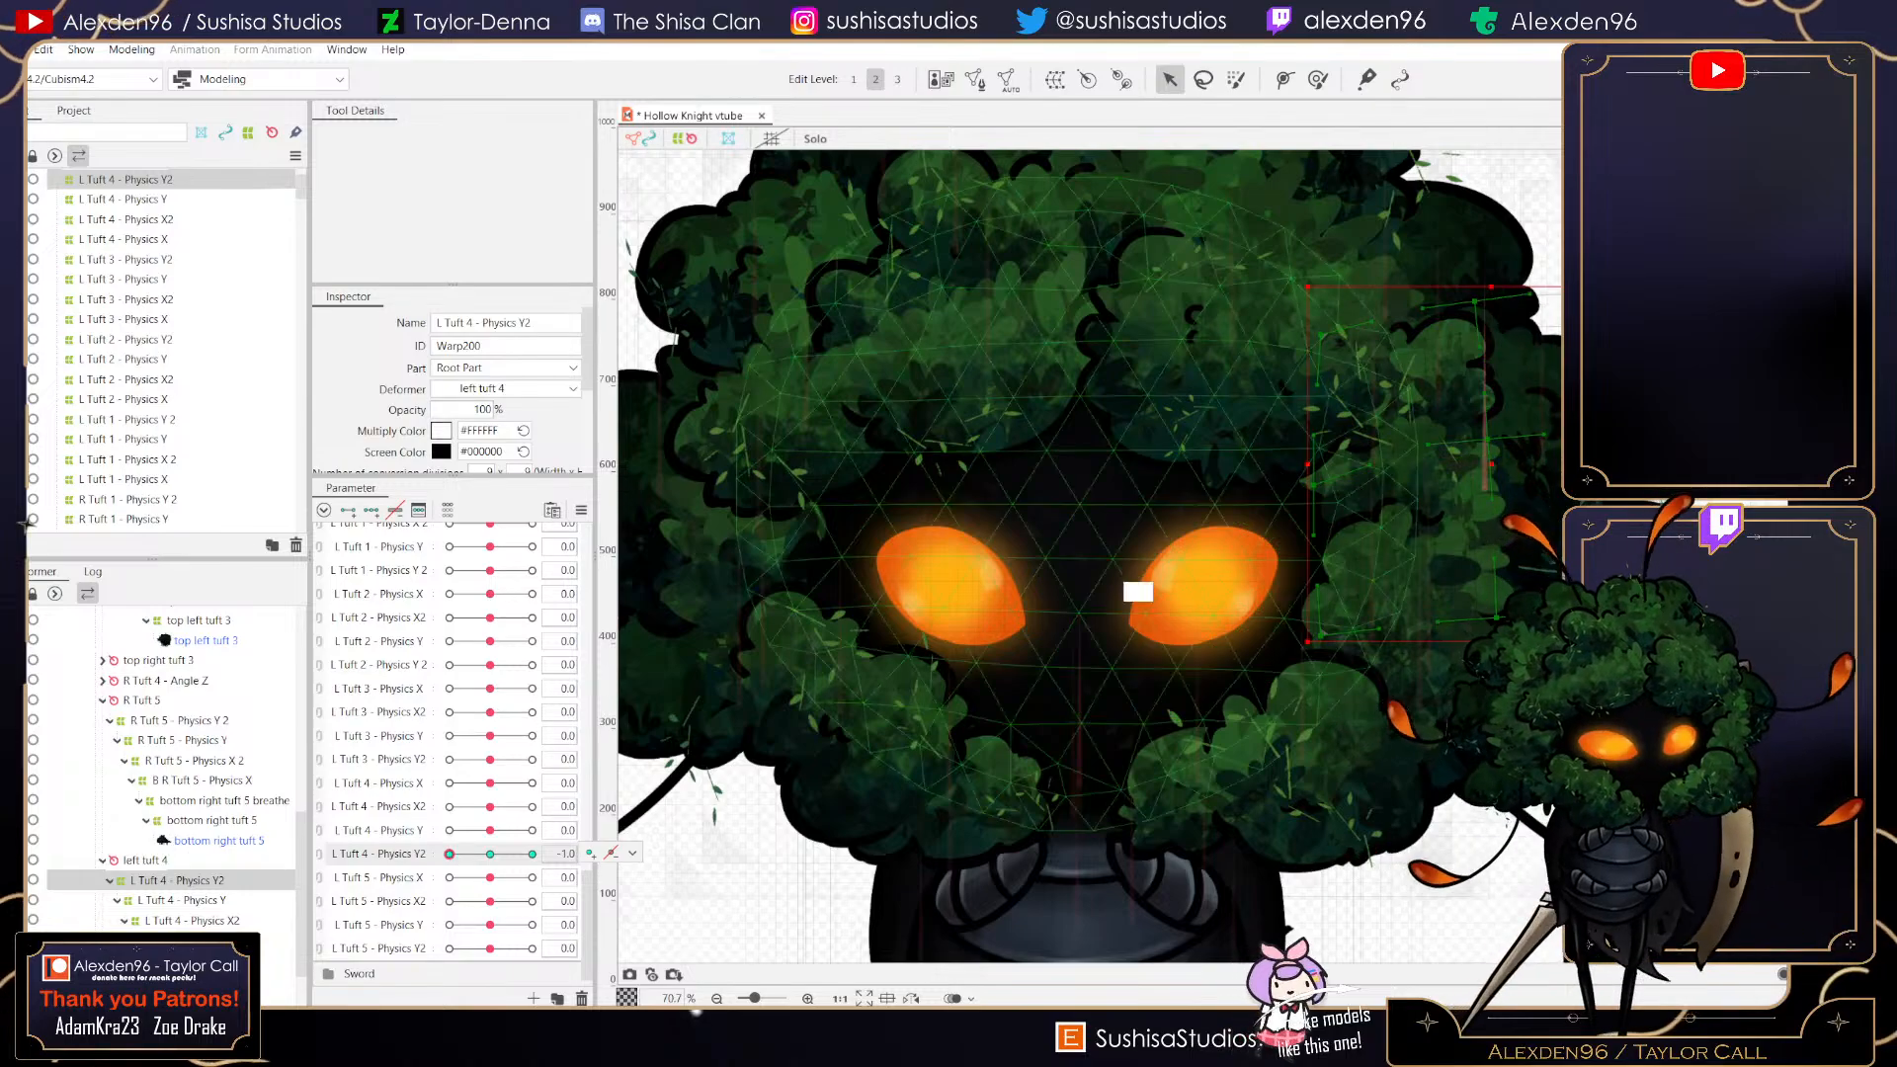
{"action": "left_click_drag", "start_coordinate": [1300, 651], "coordinate": [1325, 673]}
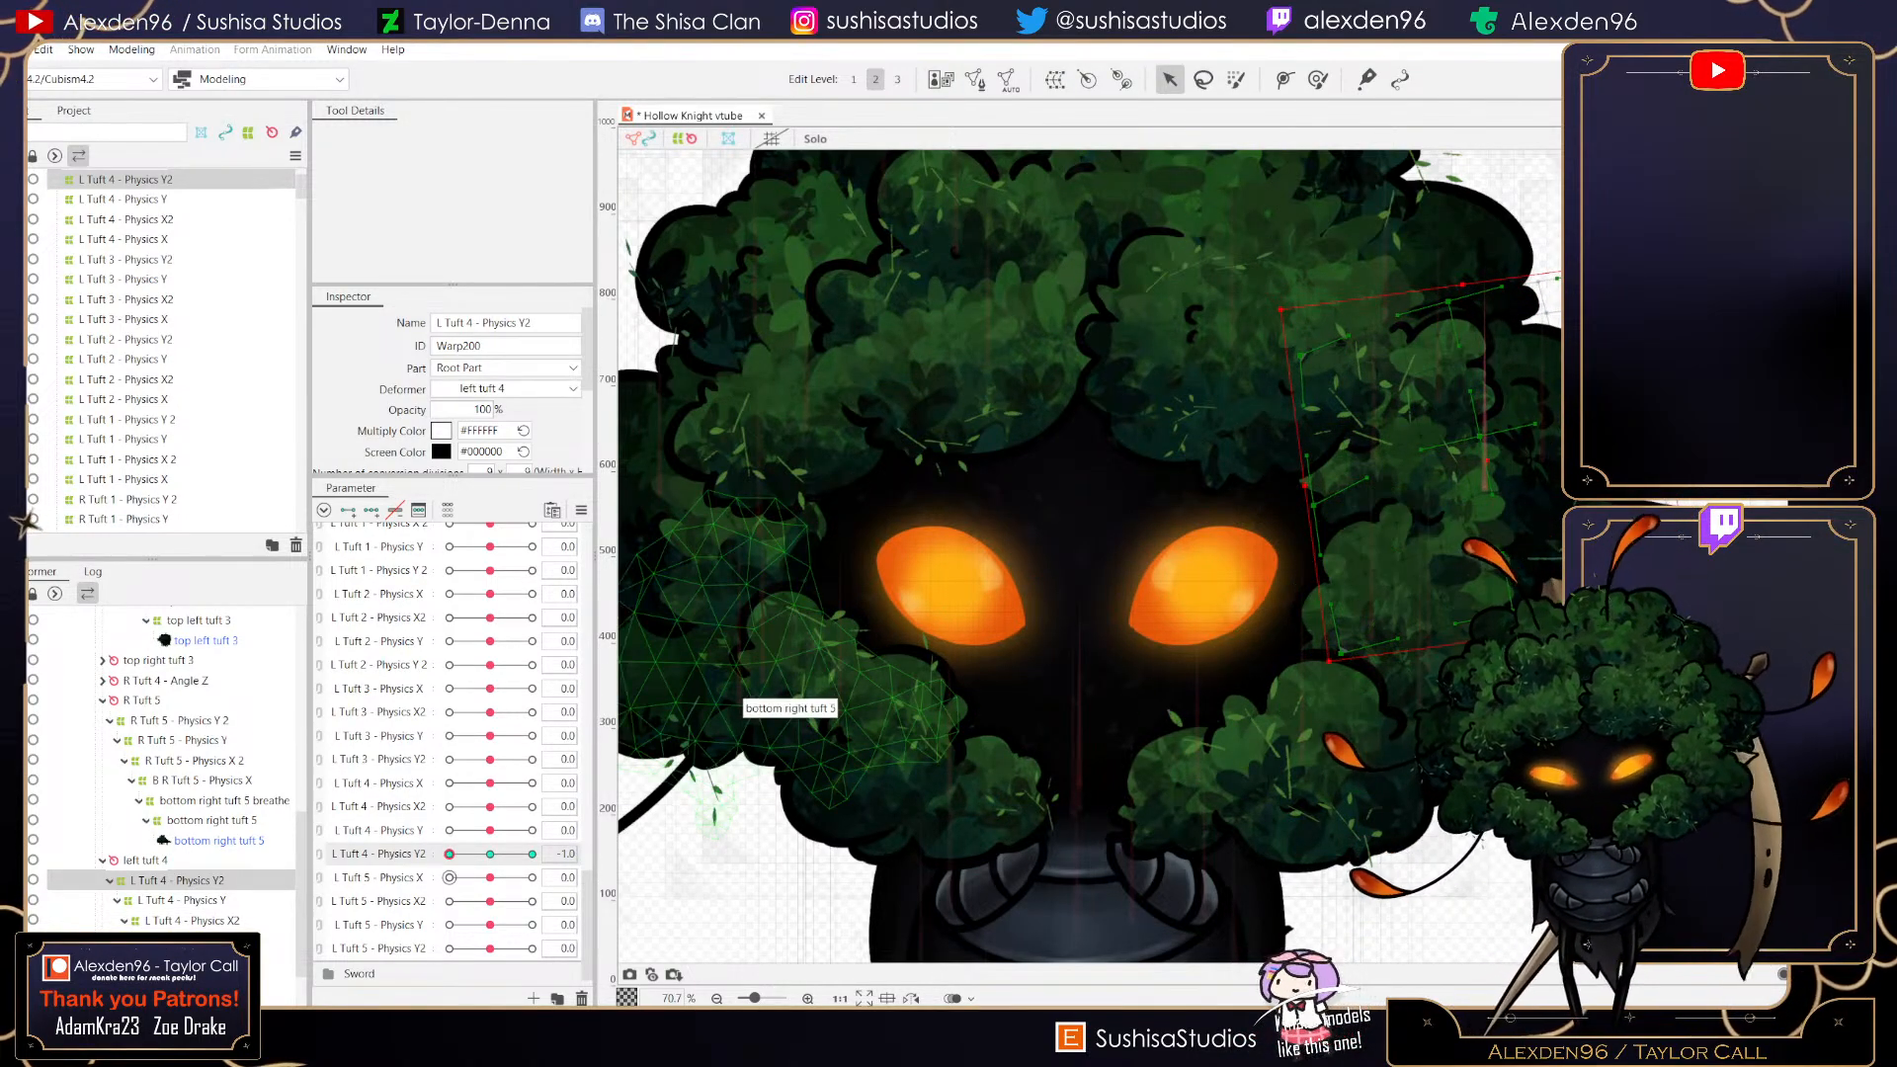
{"action": "left_click", "coordinate": [468, 878]}
{"action": "left_click", "coordinate": [490, 877]}
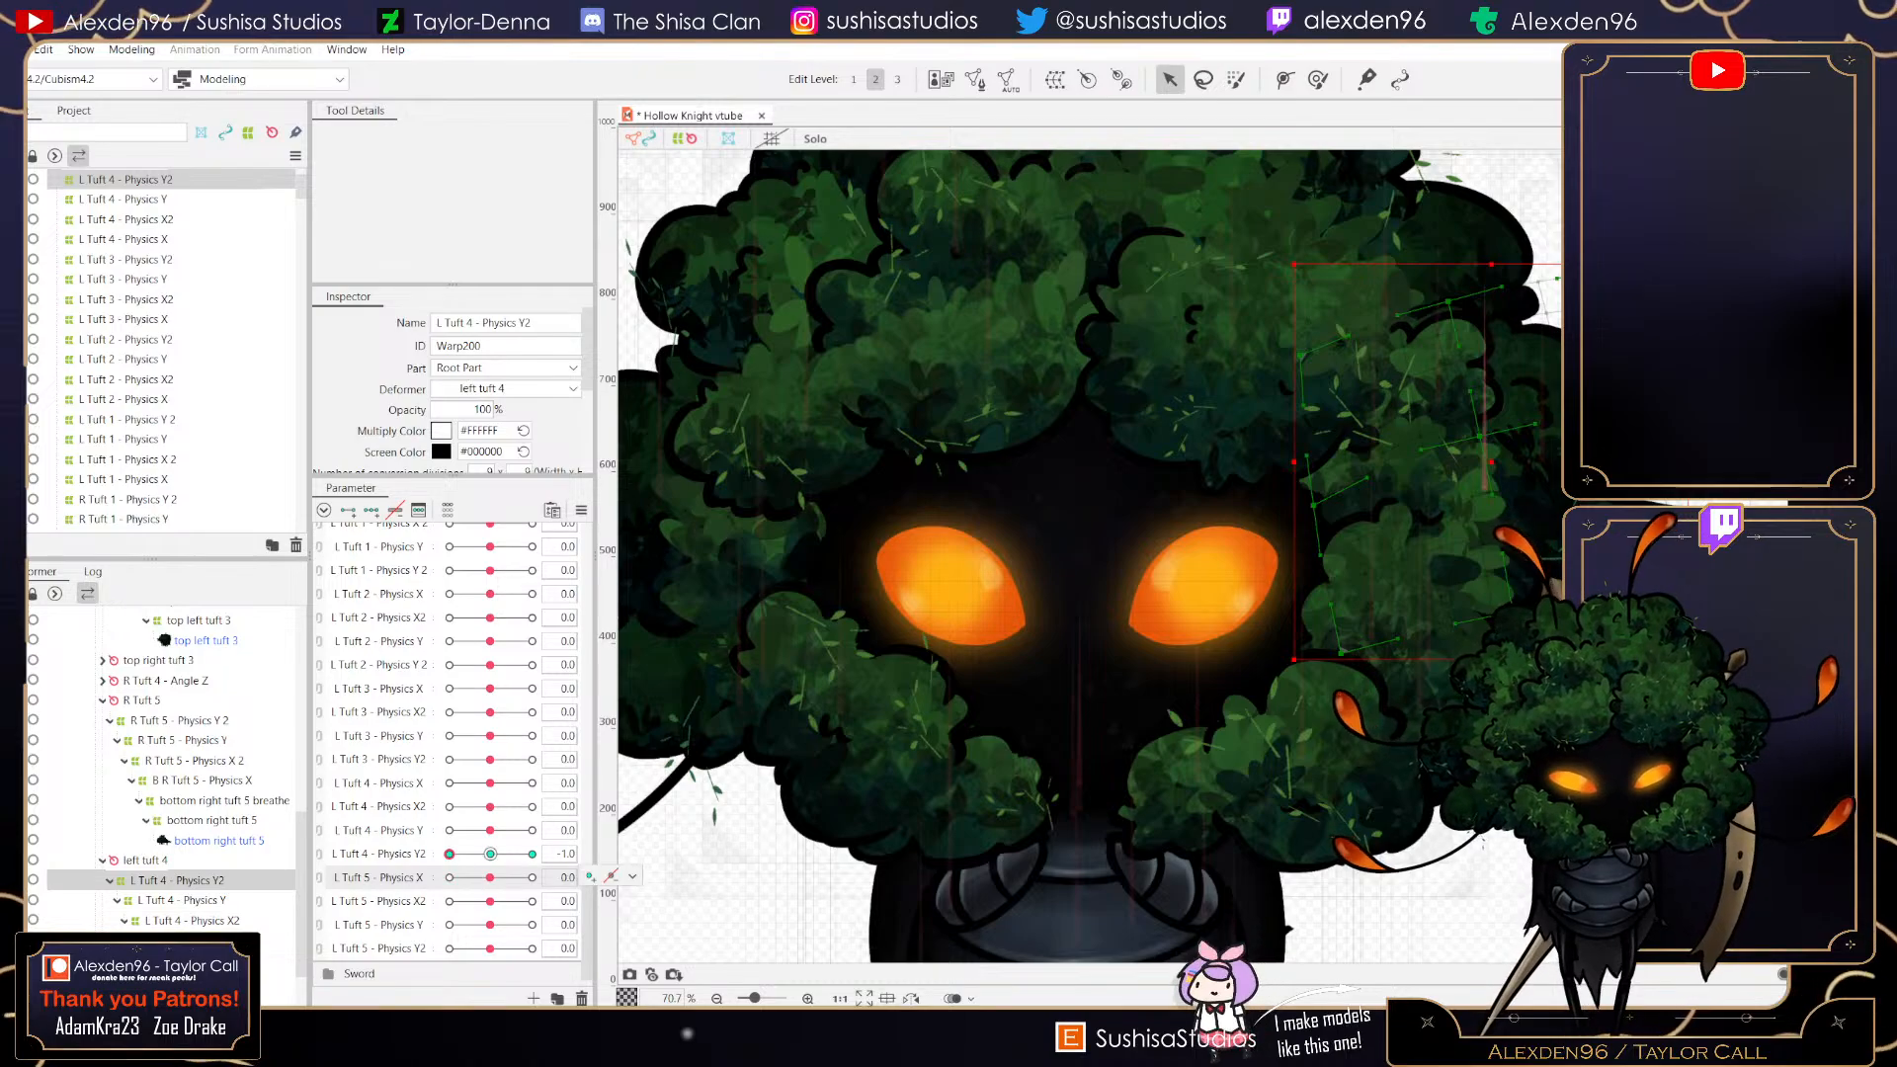
{"action": "left_click", "coordinate": [491, 854]}
- Reopen the physics settings and save the project
{"action": "left_click", "coordinate": [131, 50]}
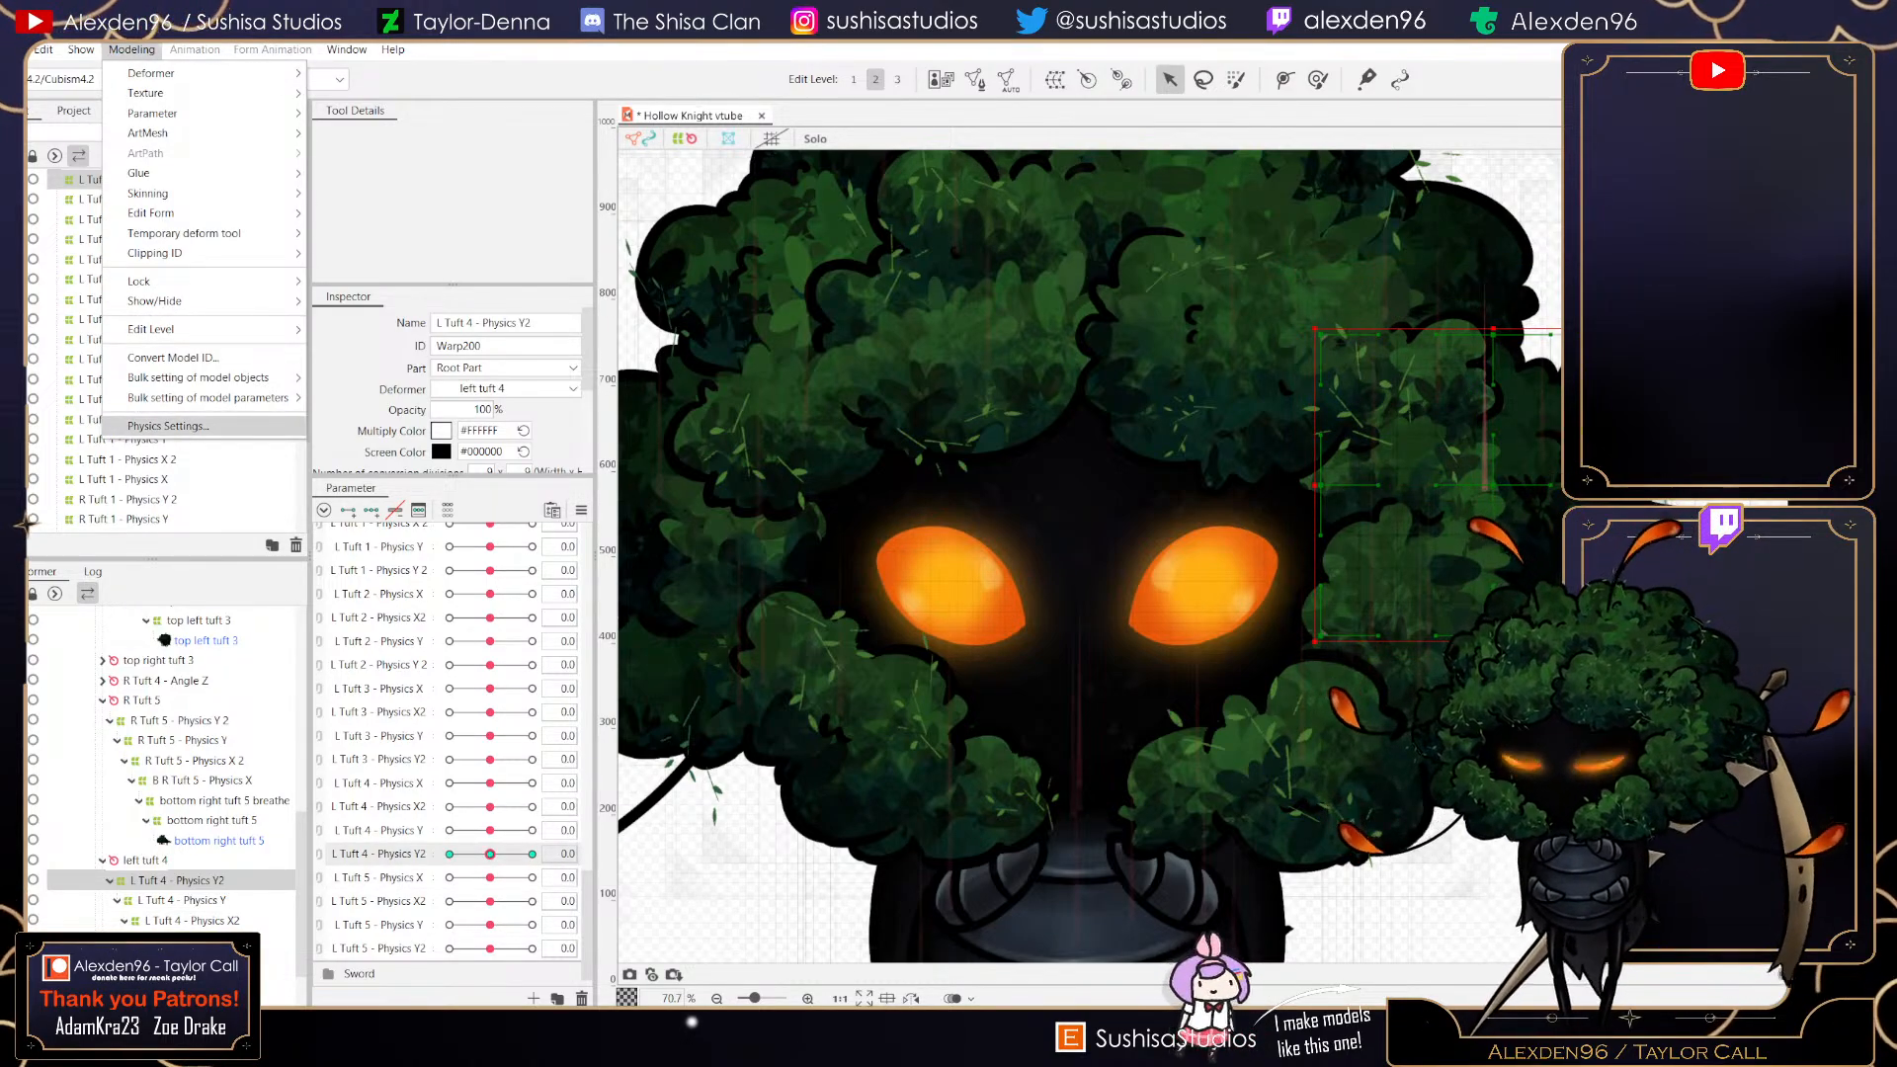
{"action": "left_click", "coordinate": [168, 426]}
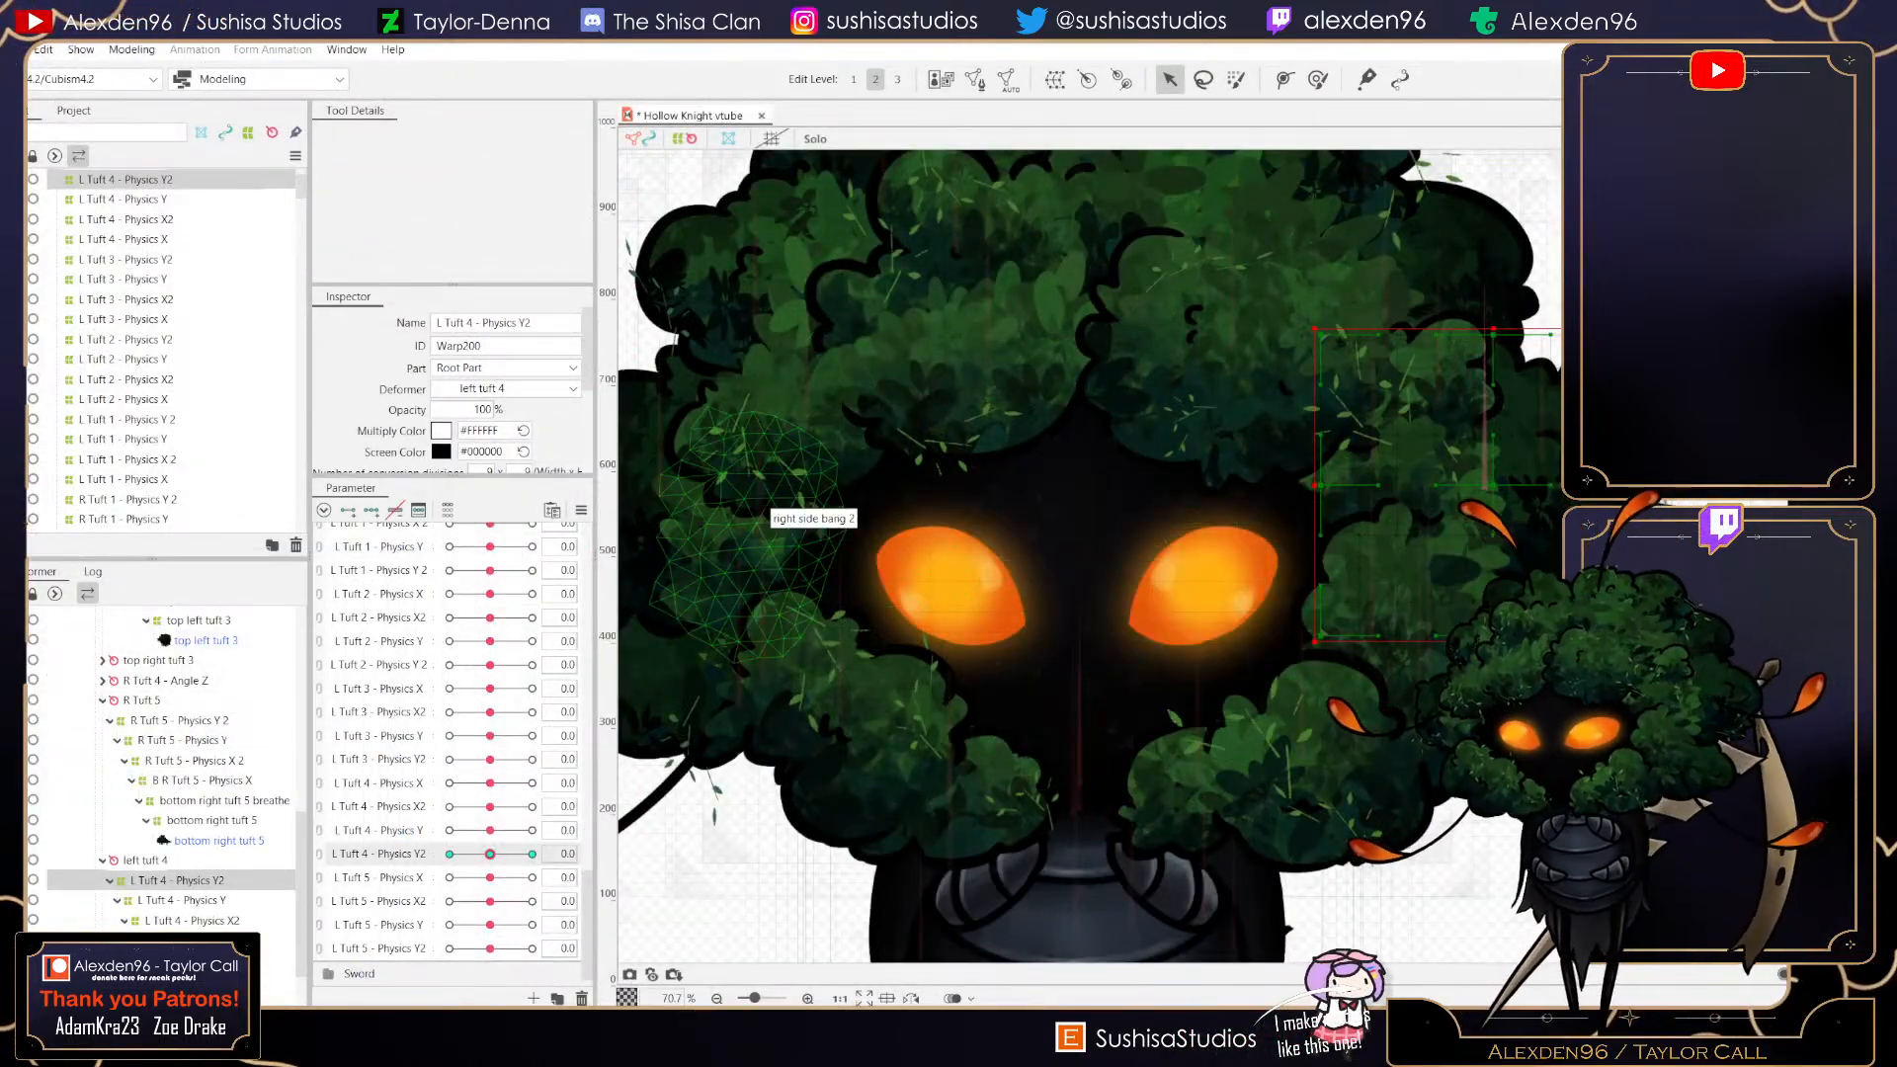
{"action": "left_click", "coordinate": [14, 49]}
{"action": "left_click", "coordinate": [69, 210]}
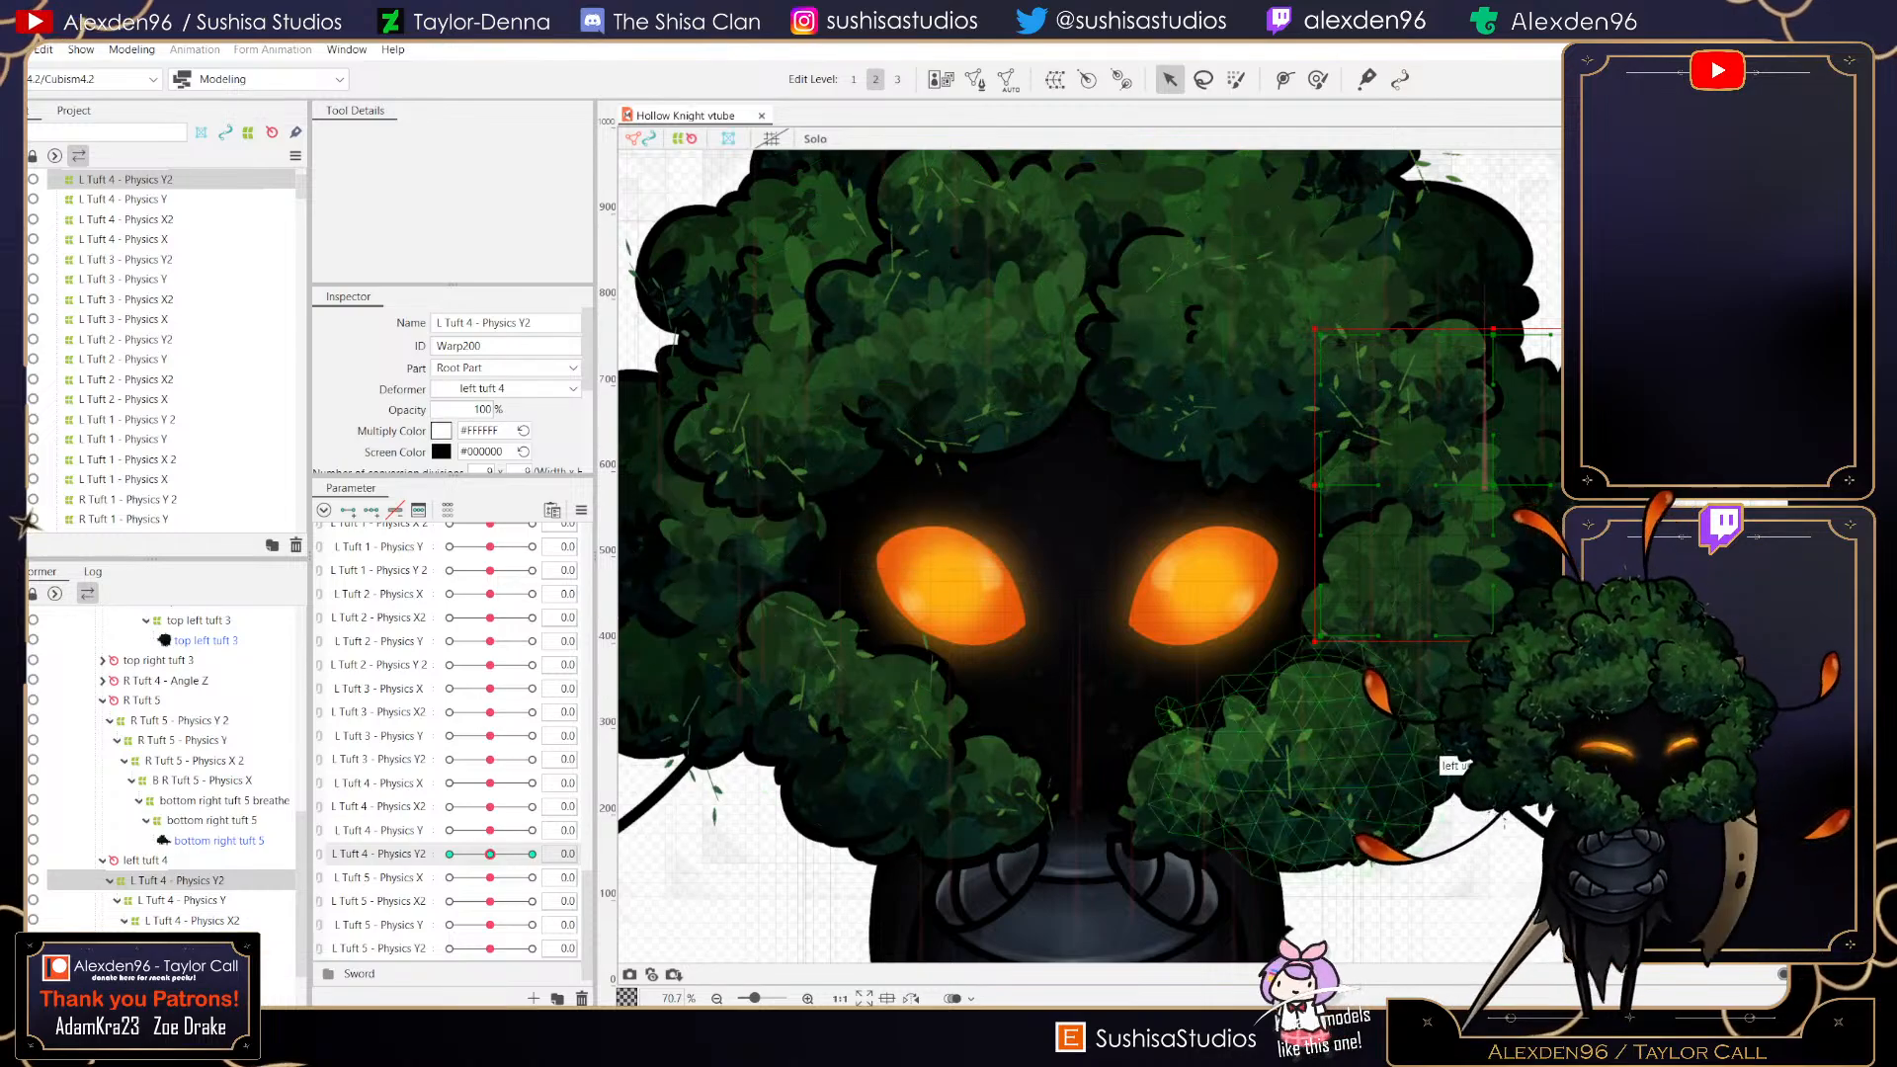
- Create a parent warp deformer for underhair breathe named Underhair - Physics X in Root Part with 9 × 9 conversion divisions
{"action": "left_click_drag", "start_coordinate": [1116, 168], "coordinate": [1084, 412]}
{"action": "left_click", "coordinate": [1230, 400]}
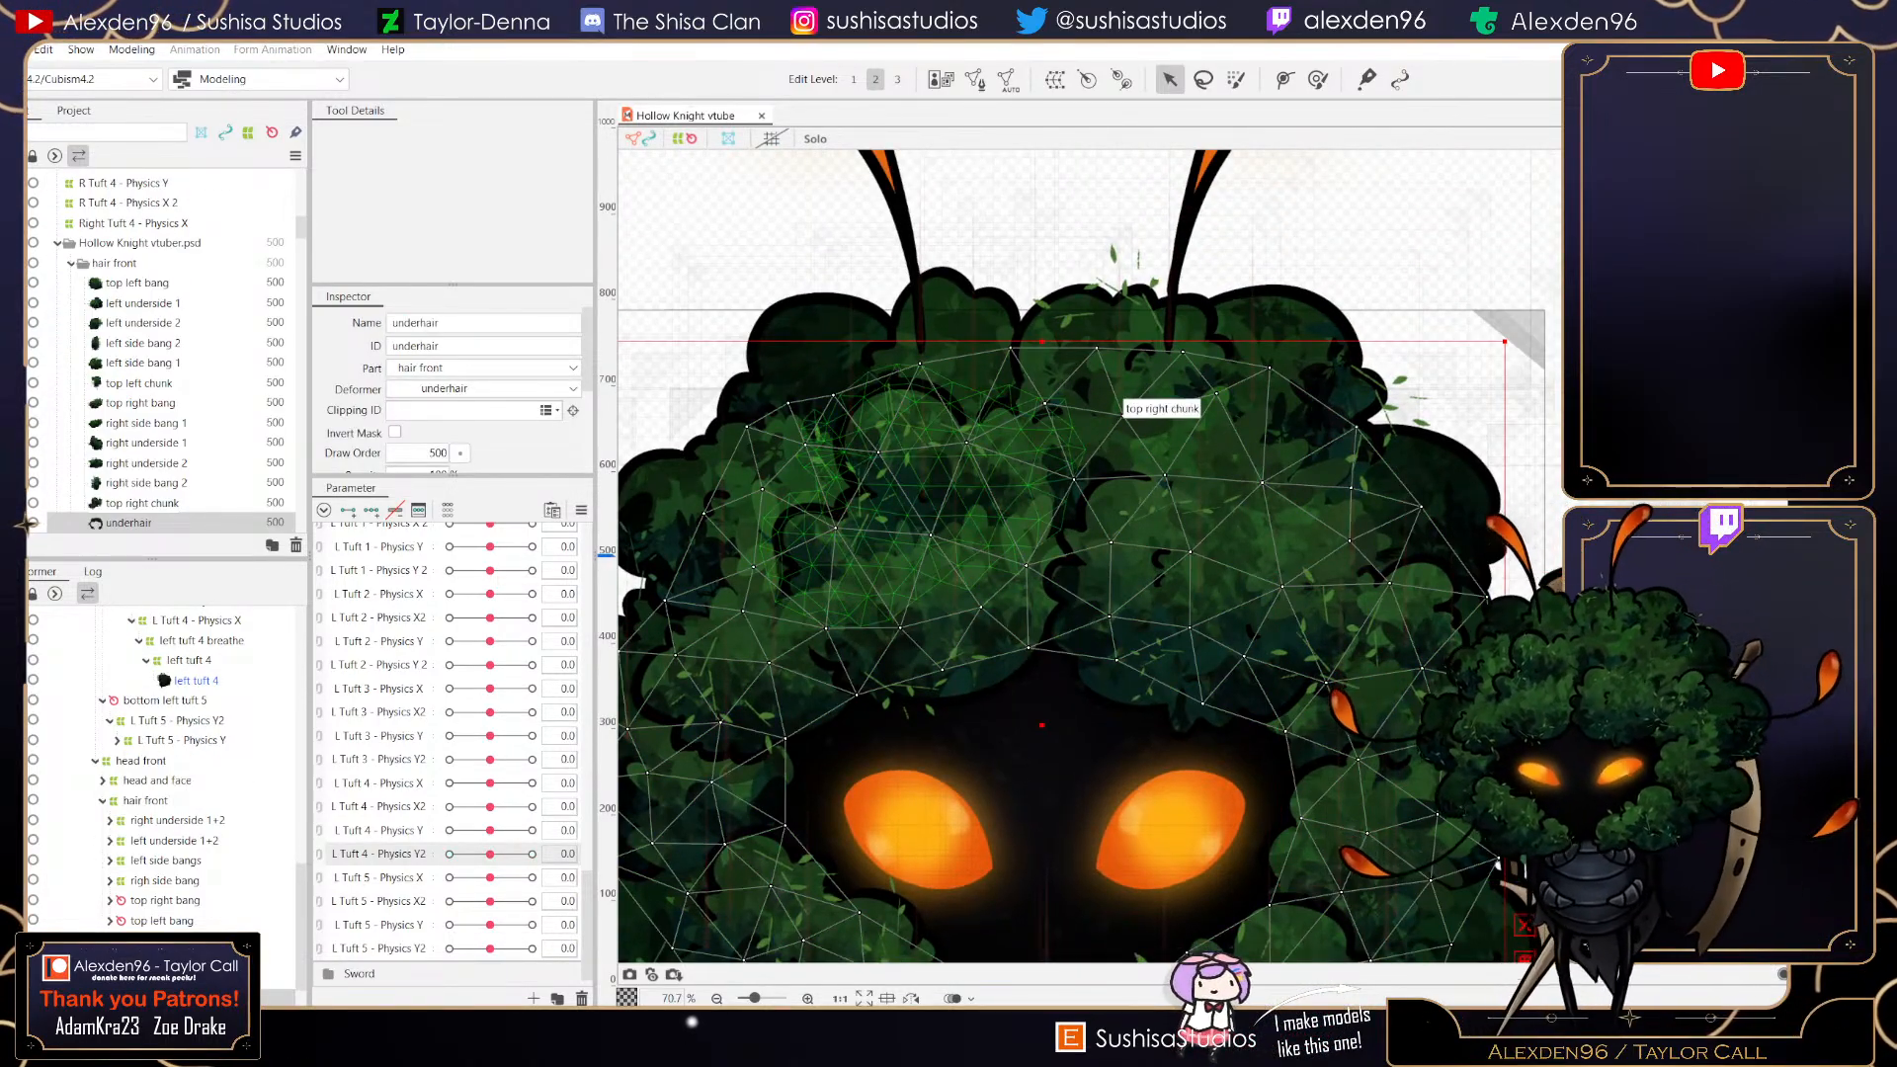
{"action": "left_click", "coordinate": [182, 960]}
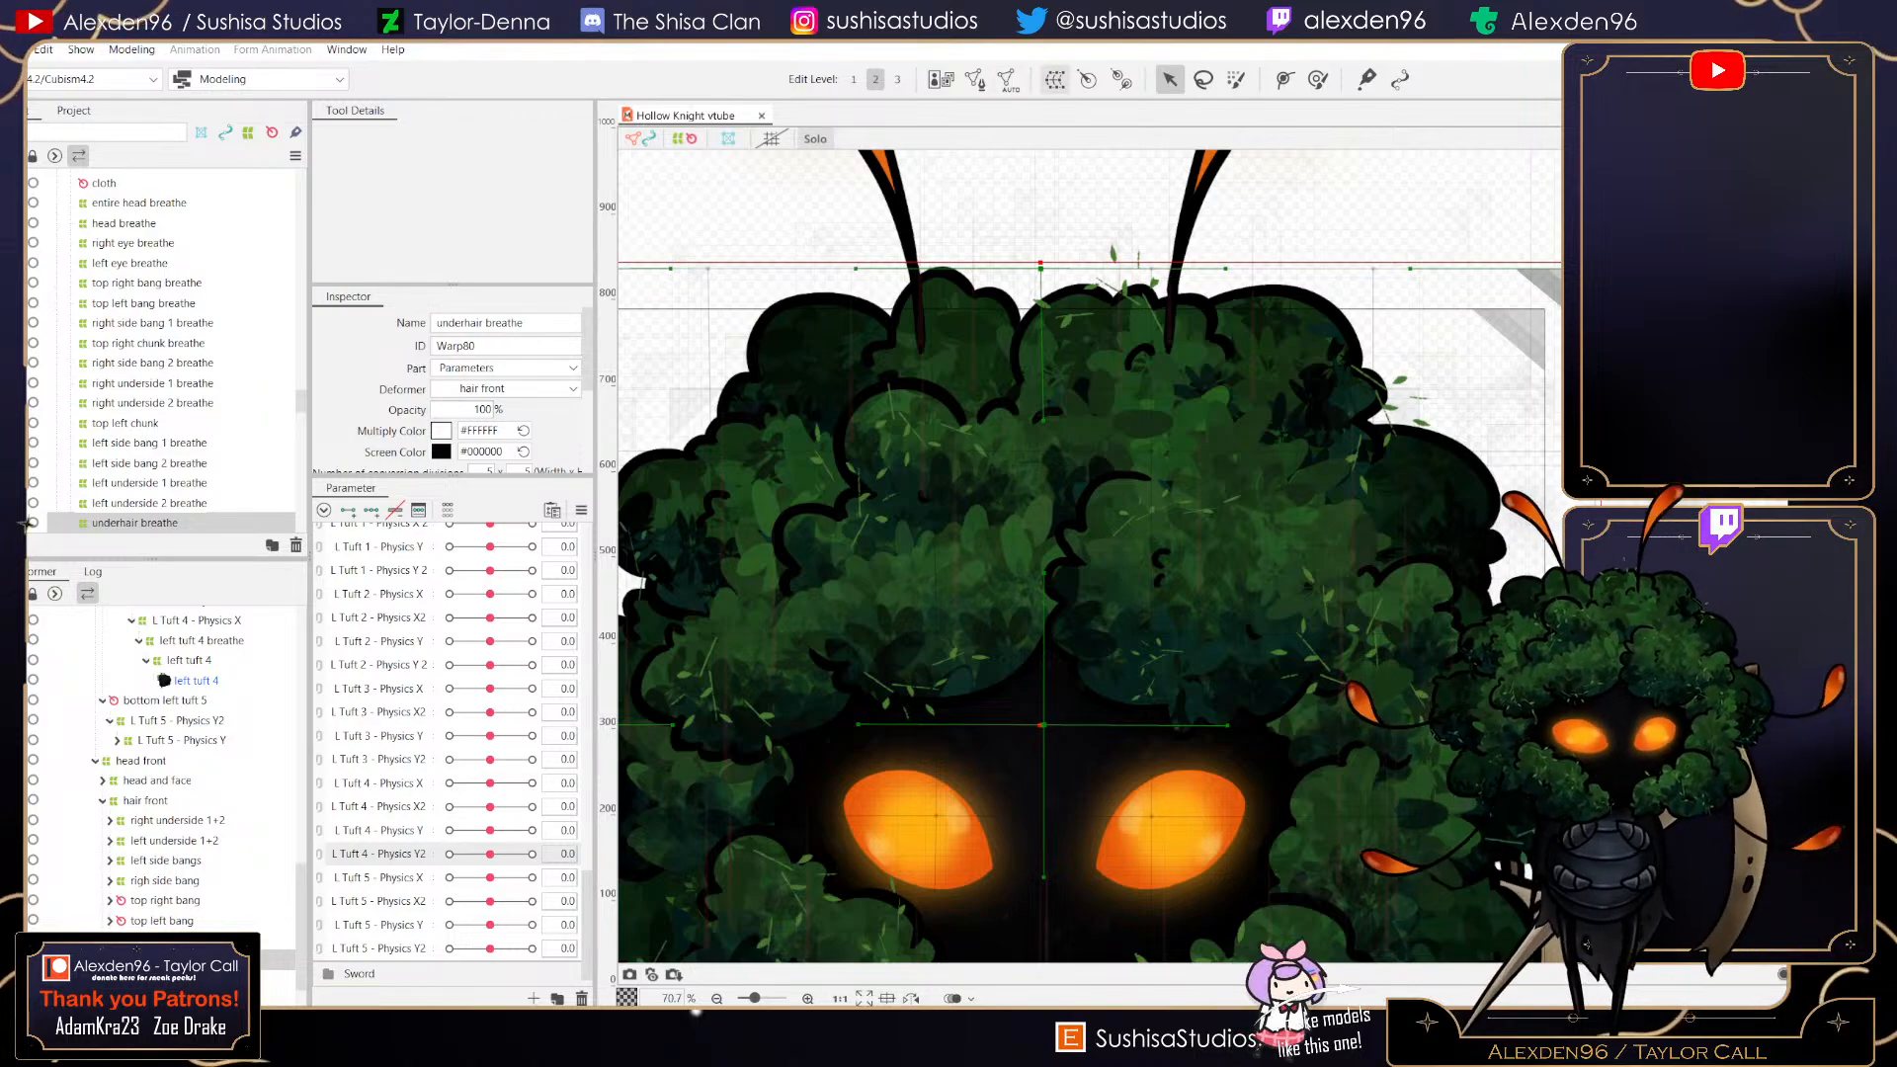
{"action": "left_click", "coordinate": [1056, 79]}
{"action": "left_click", "coordinate": [975, 392]}
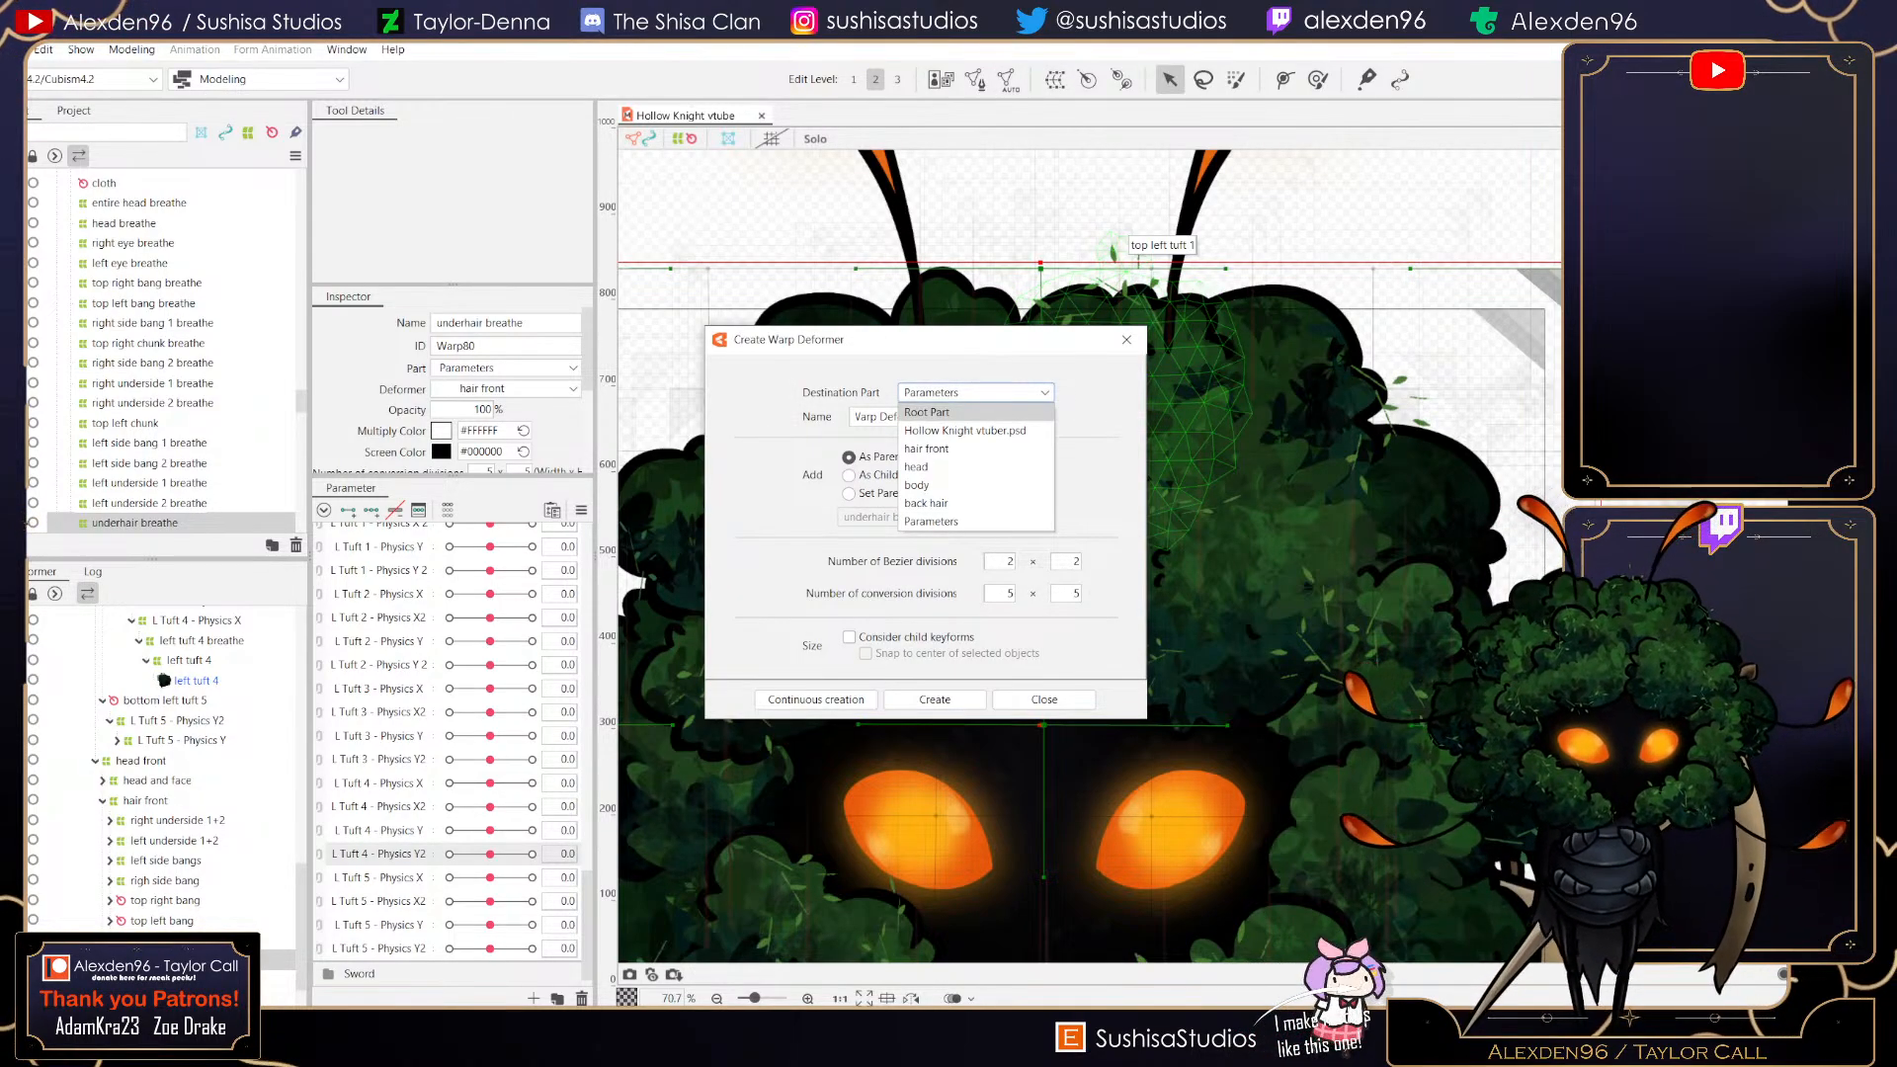
{"action": "left_click", "coordinate": [927, 412]}
{"action": "type", "text": "Underhair - Physics"}
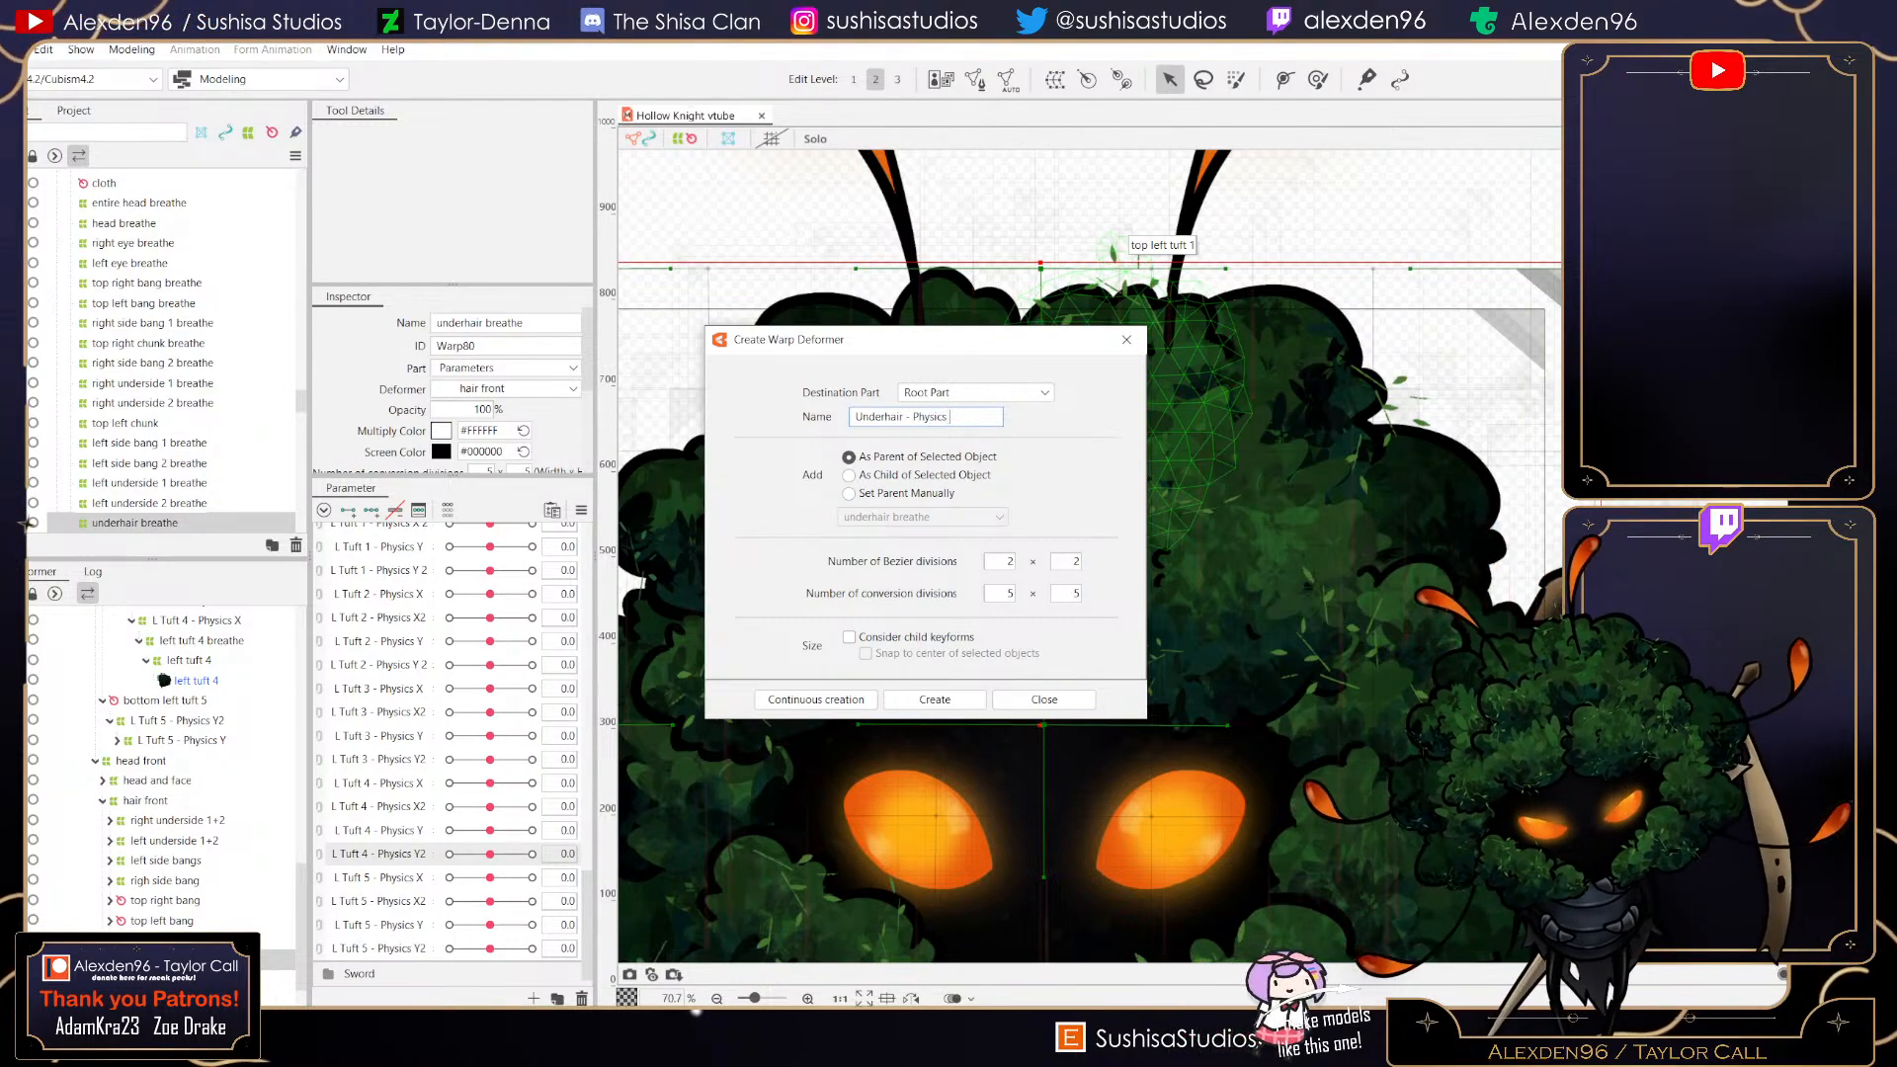
{"action": "type", "text": "X"}
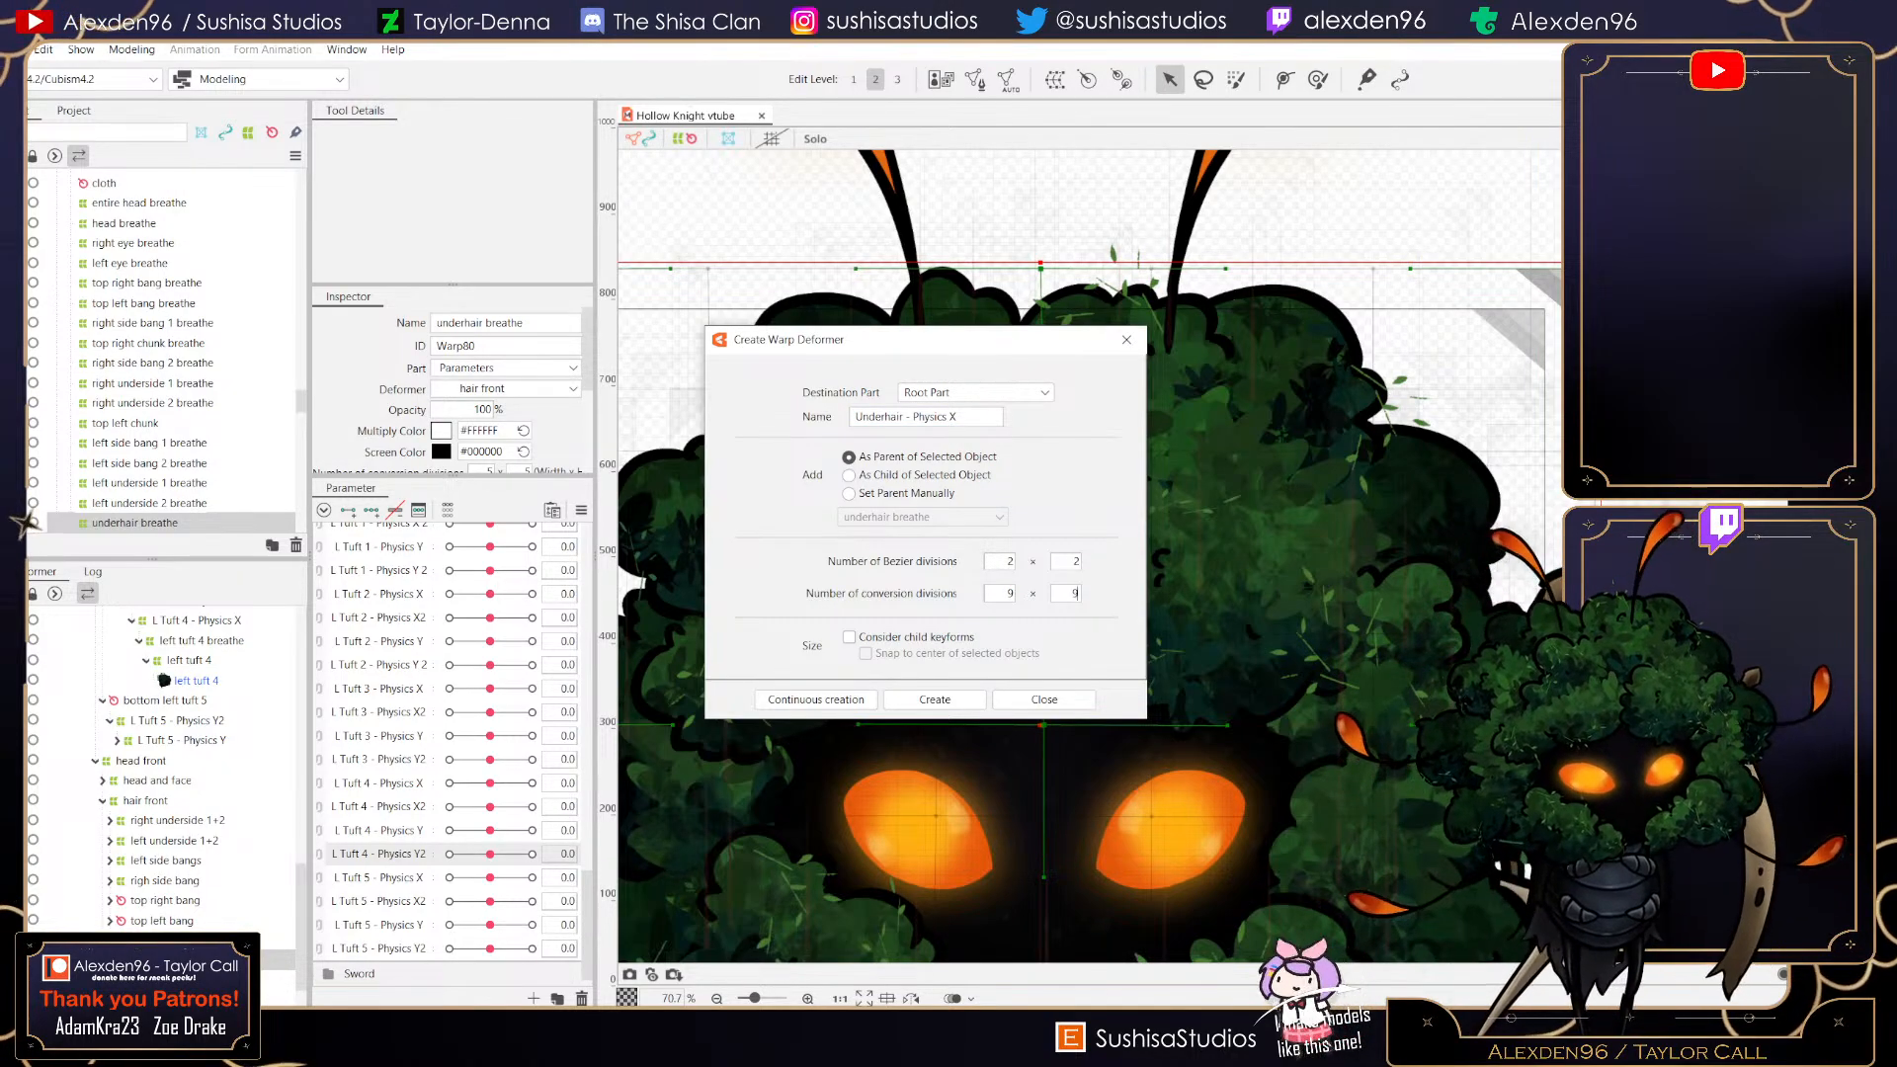
{"action": "left_click", "coordinate": [935, 700]}
- Resize the Underhair - Physics X warp deformer so its bounds fit closely around the head hair
{"action": "scroll", "coordinate": [1176, 543], "scroll_direction": "down", "scroll_amount": 3}
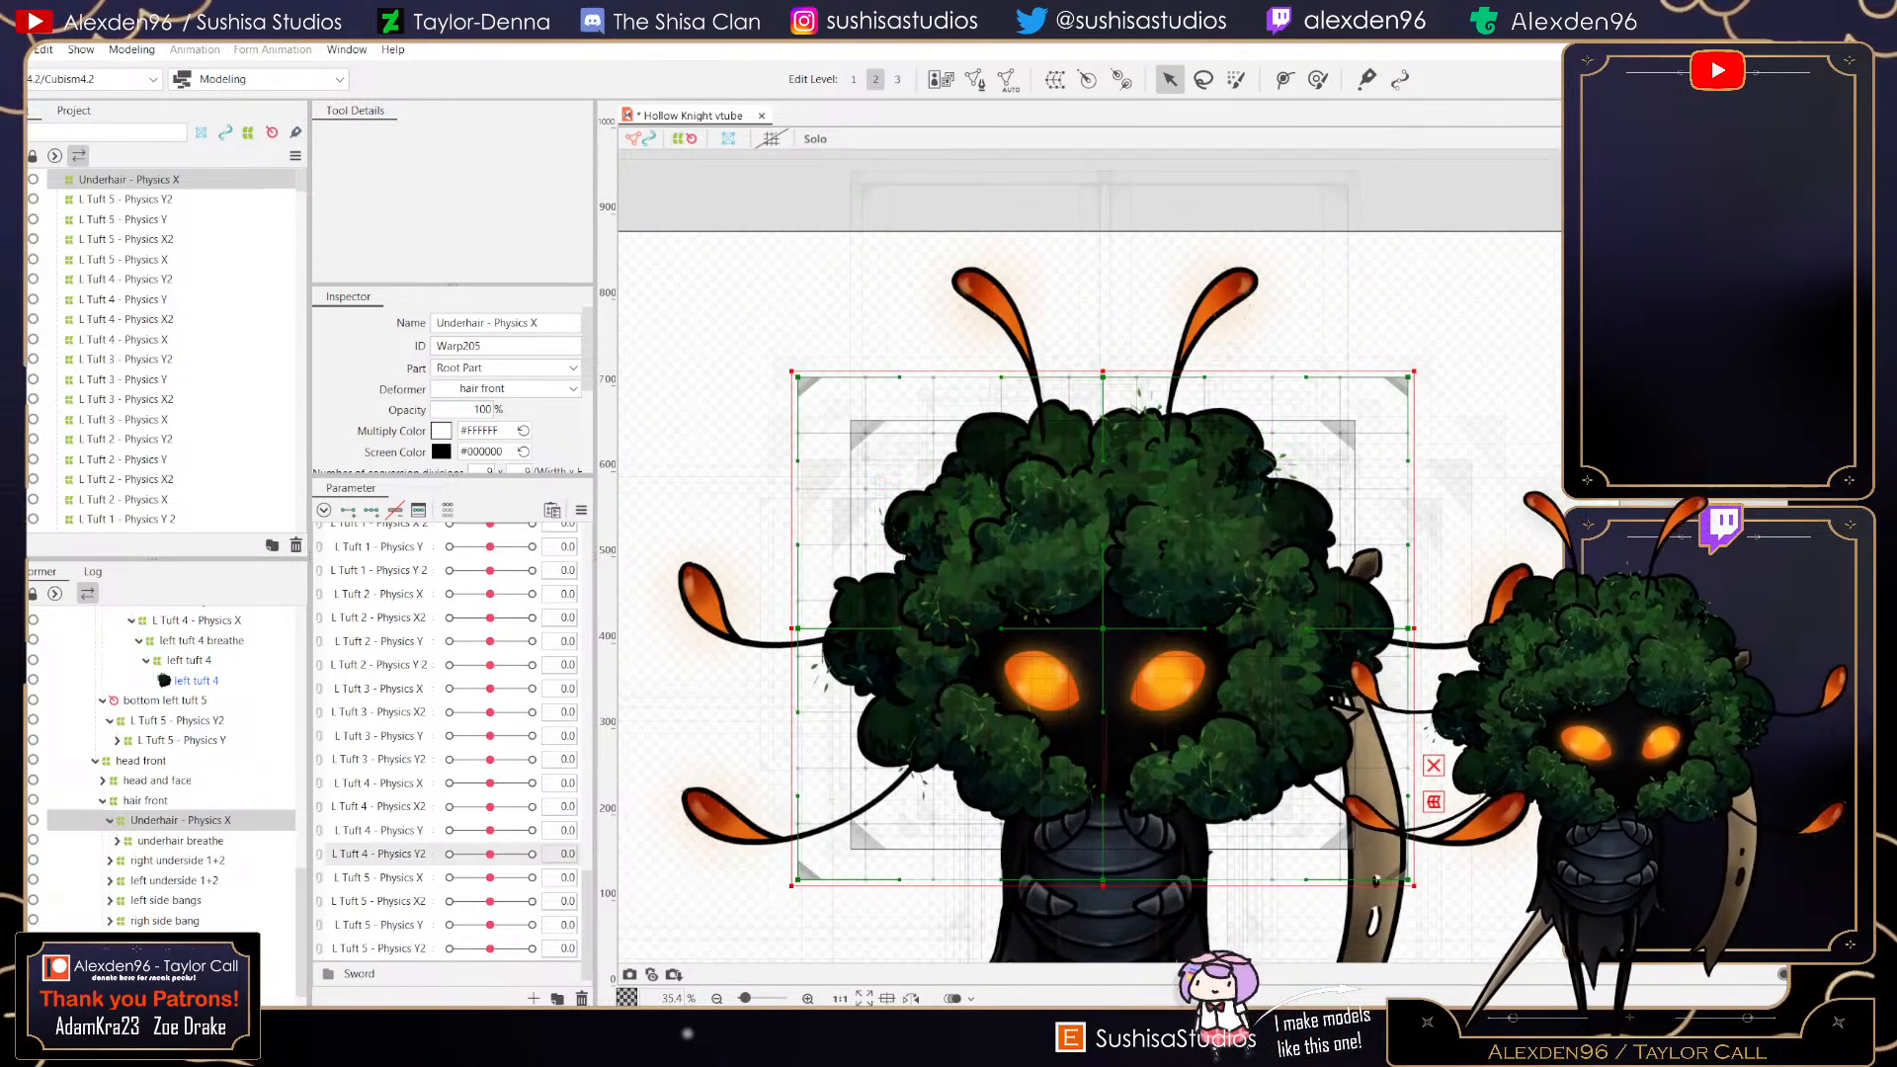
{"action": "left_click_drag", "start_coordinate": [792, 372], "coordinate": [850, 411]}
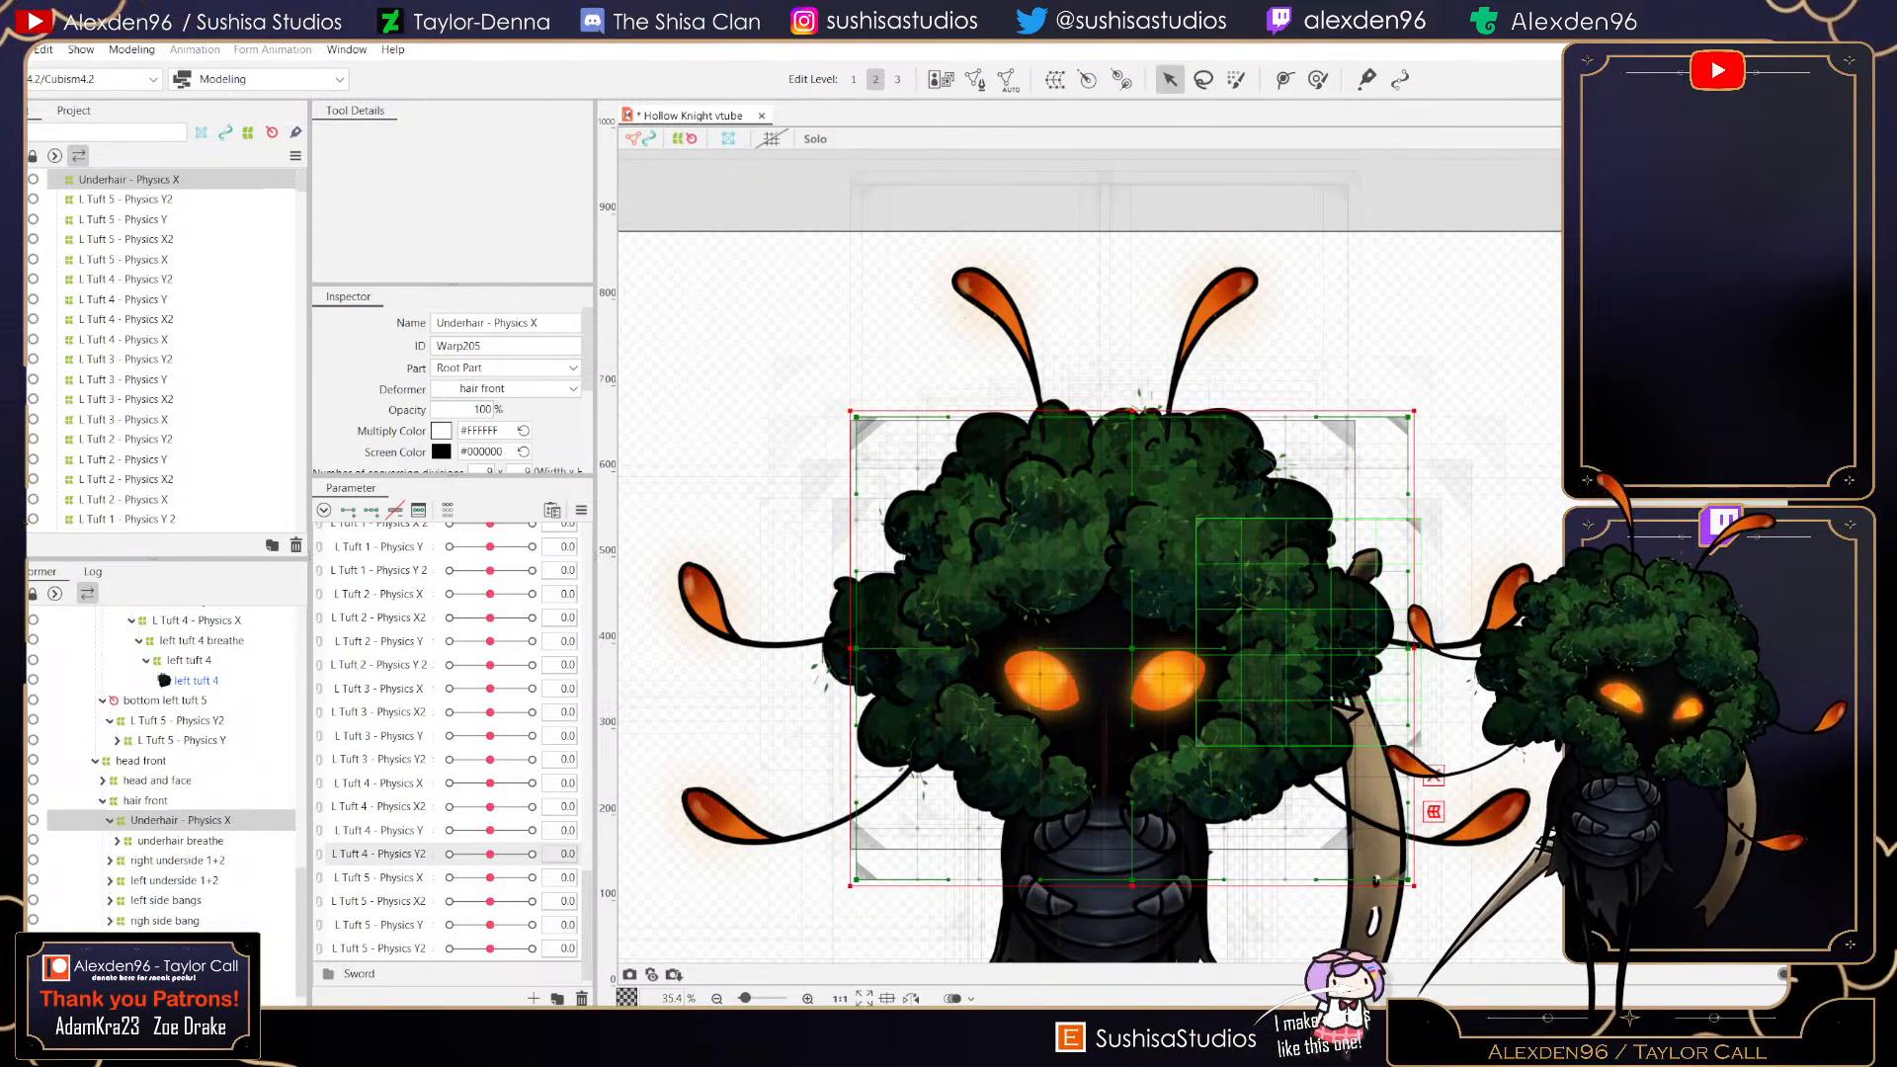
{"action": "left_click_drag", "start_coordinate": [1411, 882], "coordinate": [1341, 841]}
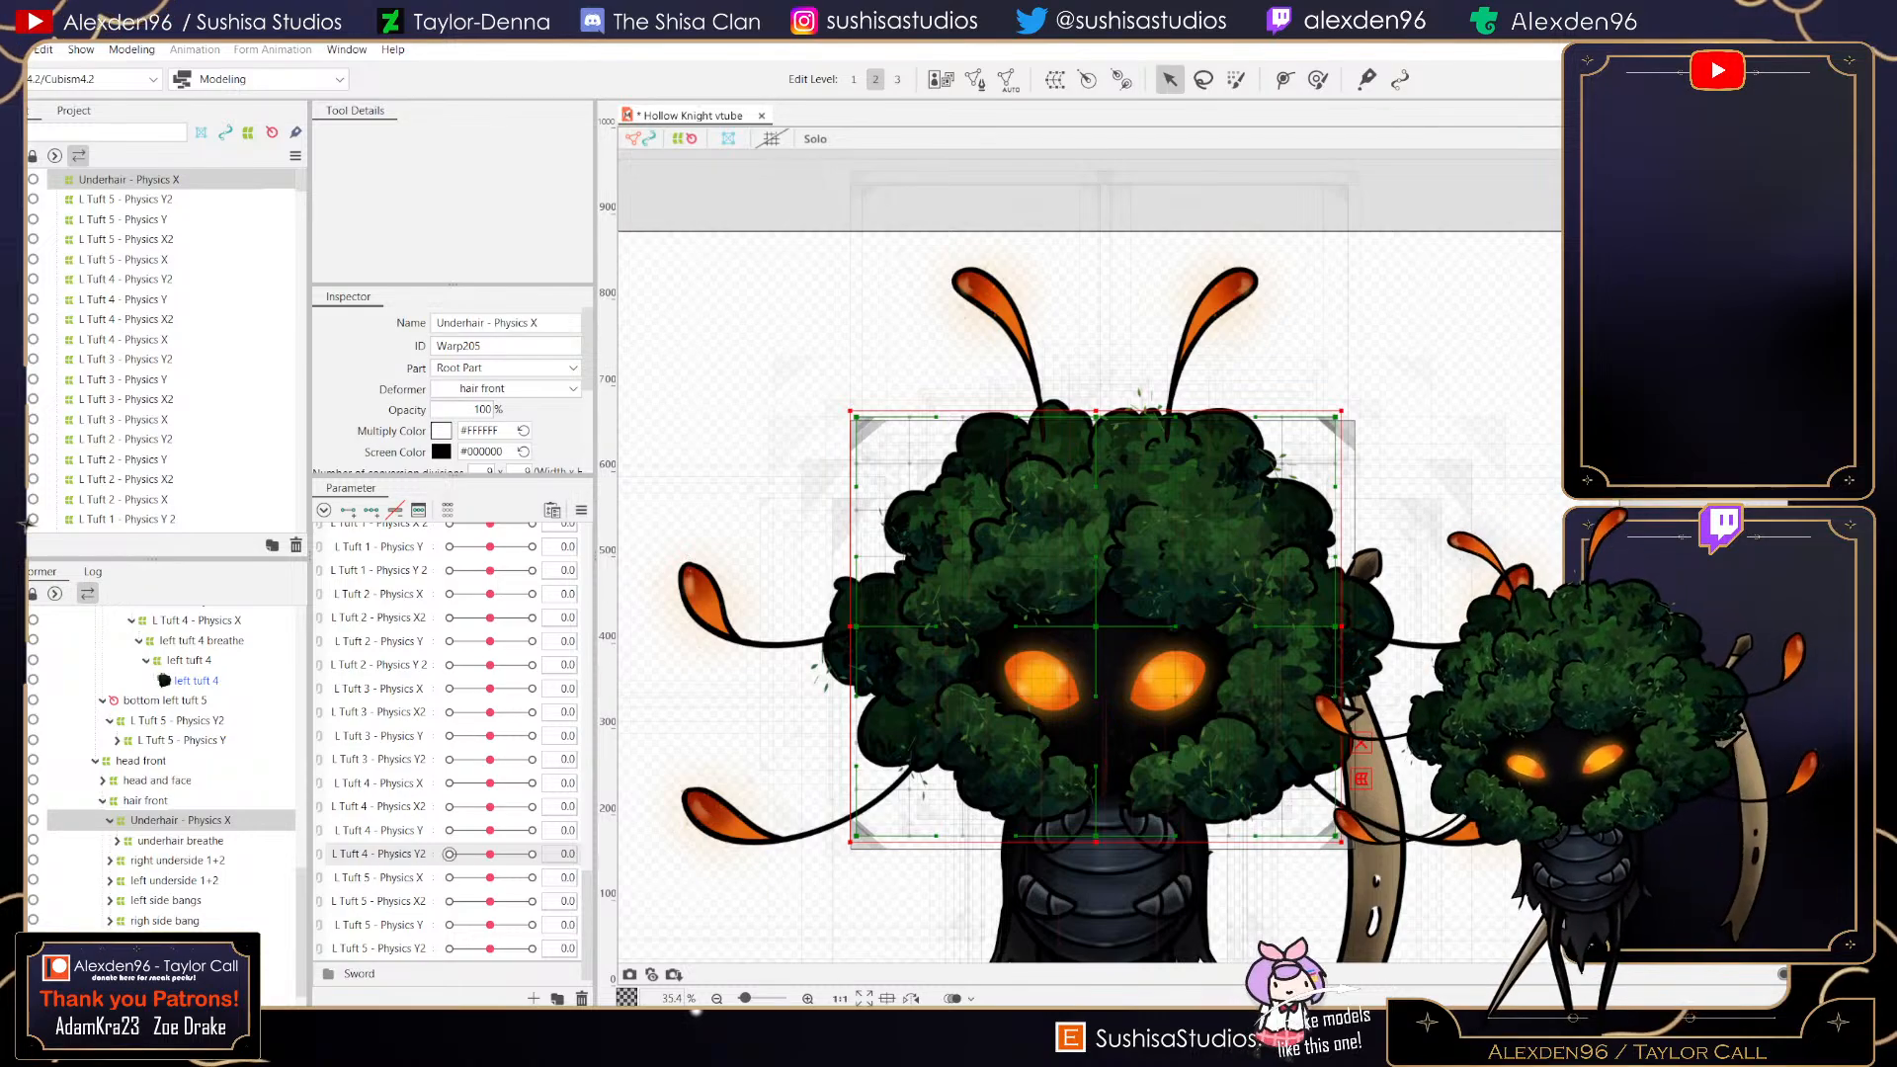
- Create a parameter named Underhair - Physics X and move it to the top of the Hair group
{"action": "scroll", "coordinate": [428, 878], "scroll_direction": "down", "scroll_amount": 1}
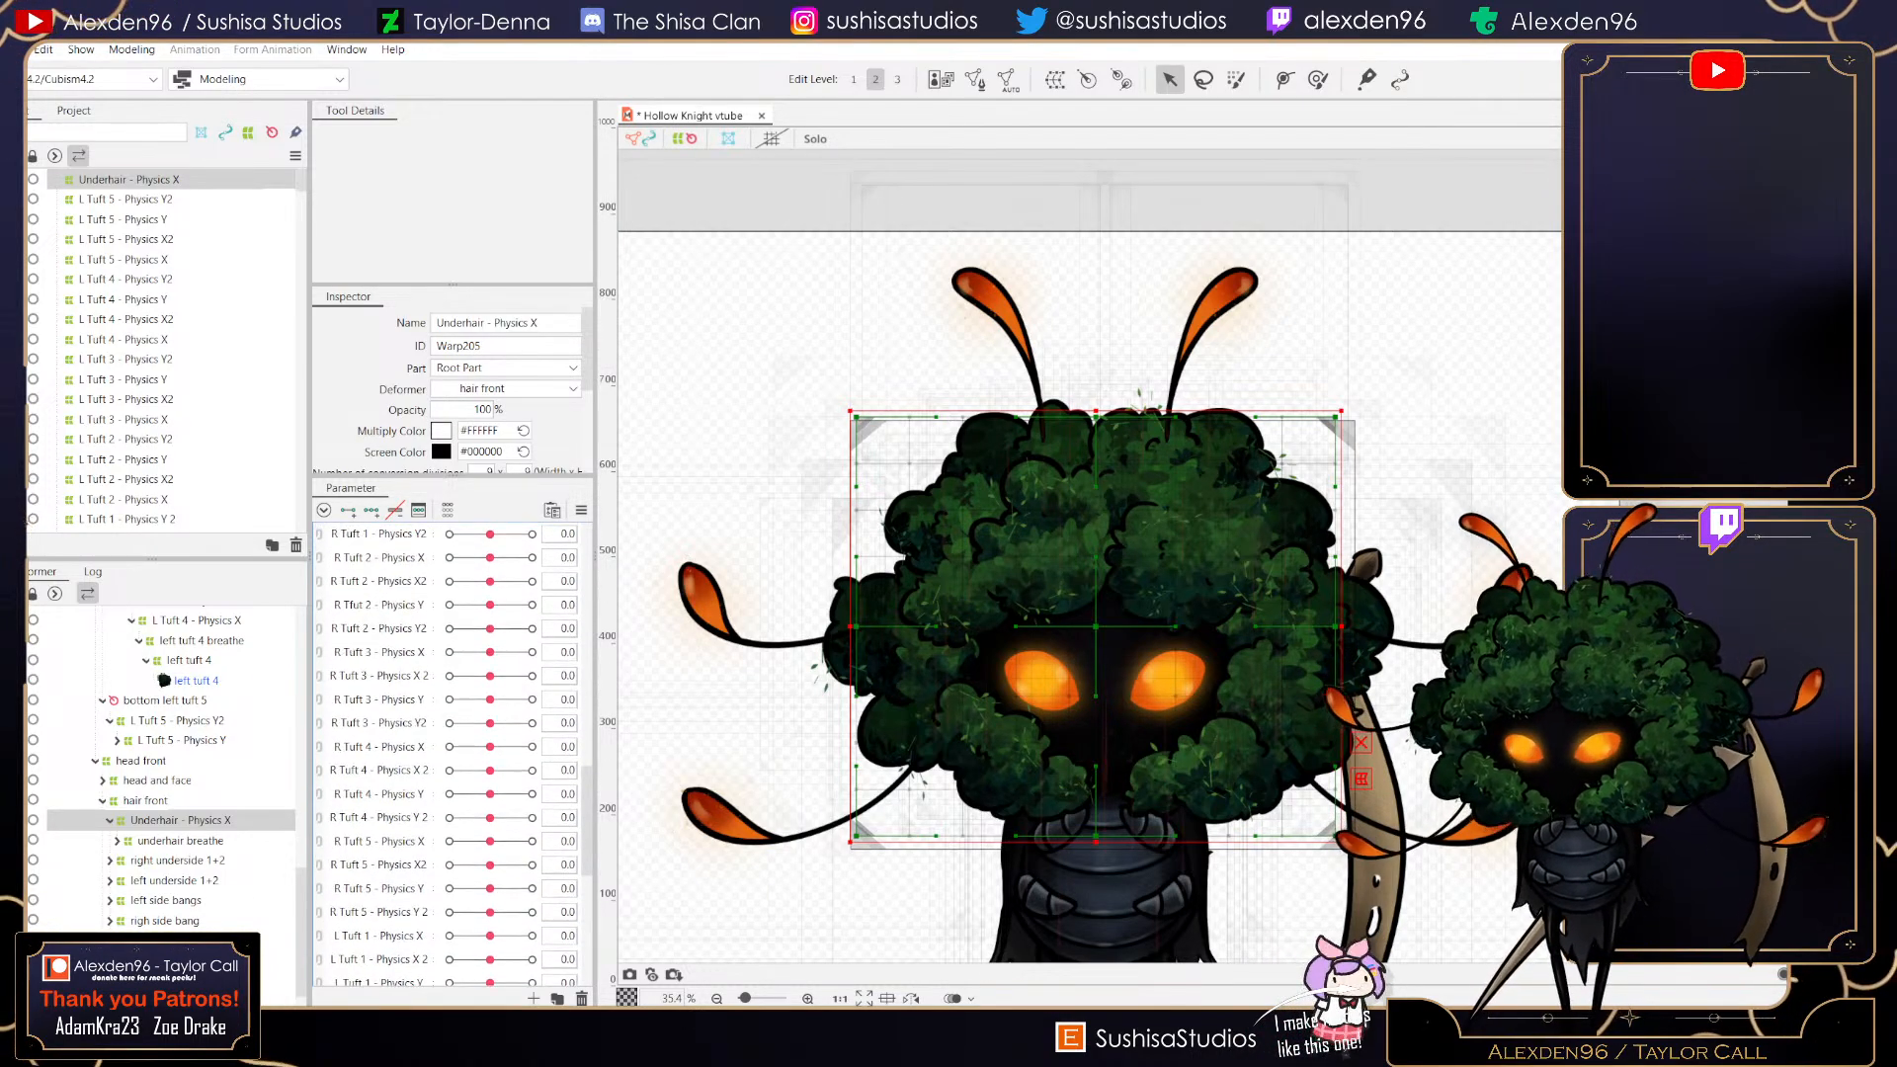
{"action": "scroll", "coordinate": [429, 889], "scroll_direction": "up", "scroll_amount": 10}
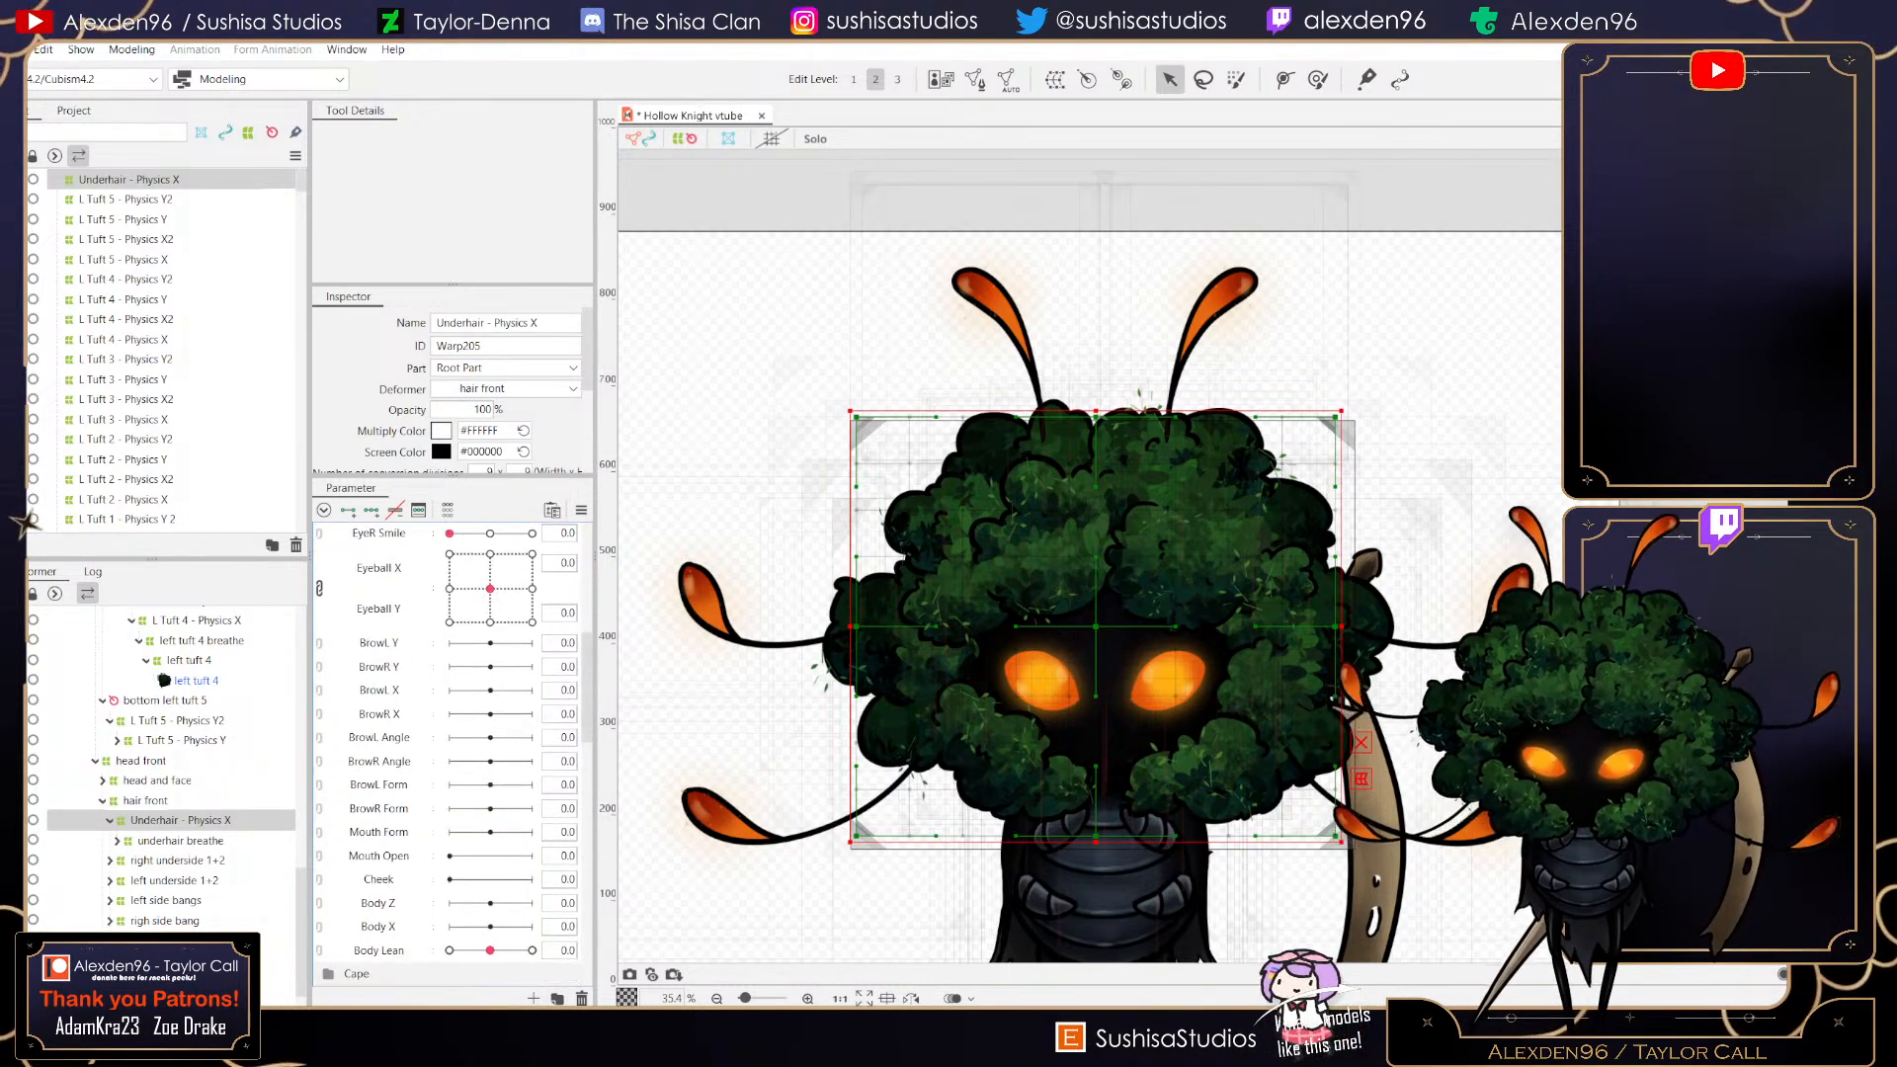
{"action": "scroll", "coordinate": [450, 751], "scroll_direction": "down", "scroll_amount": 2}
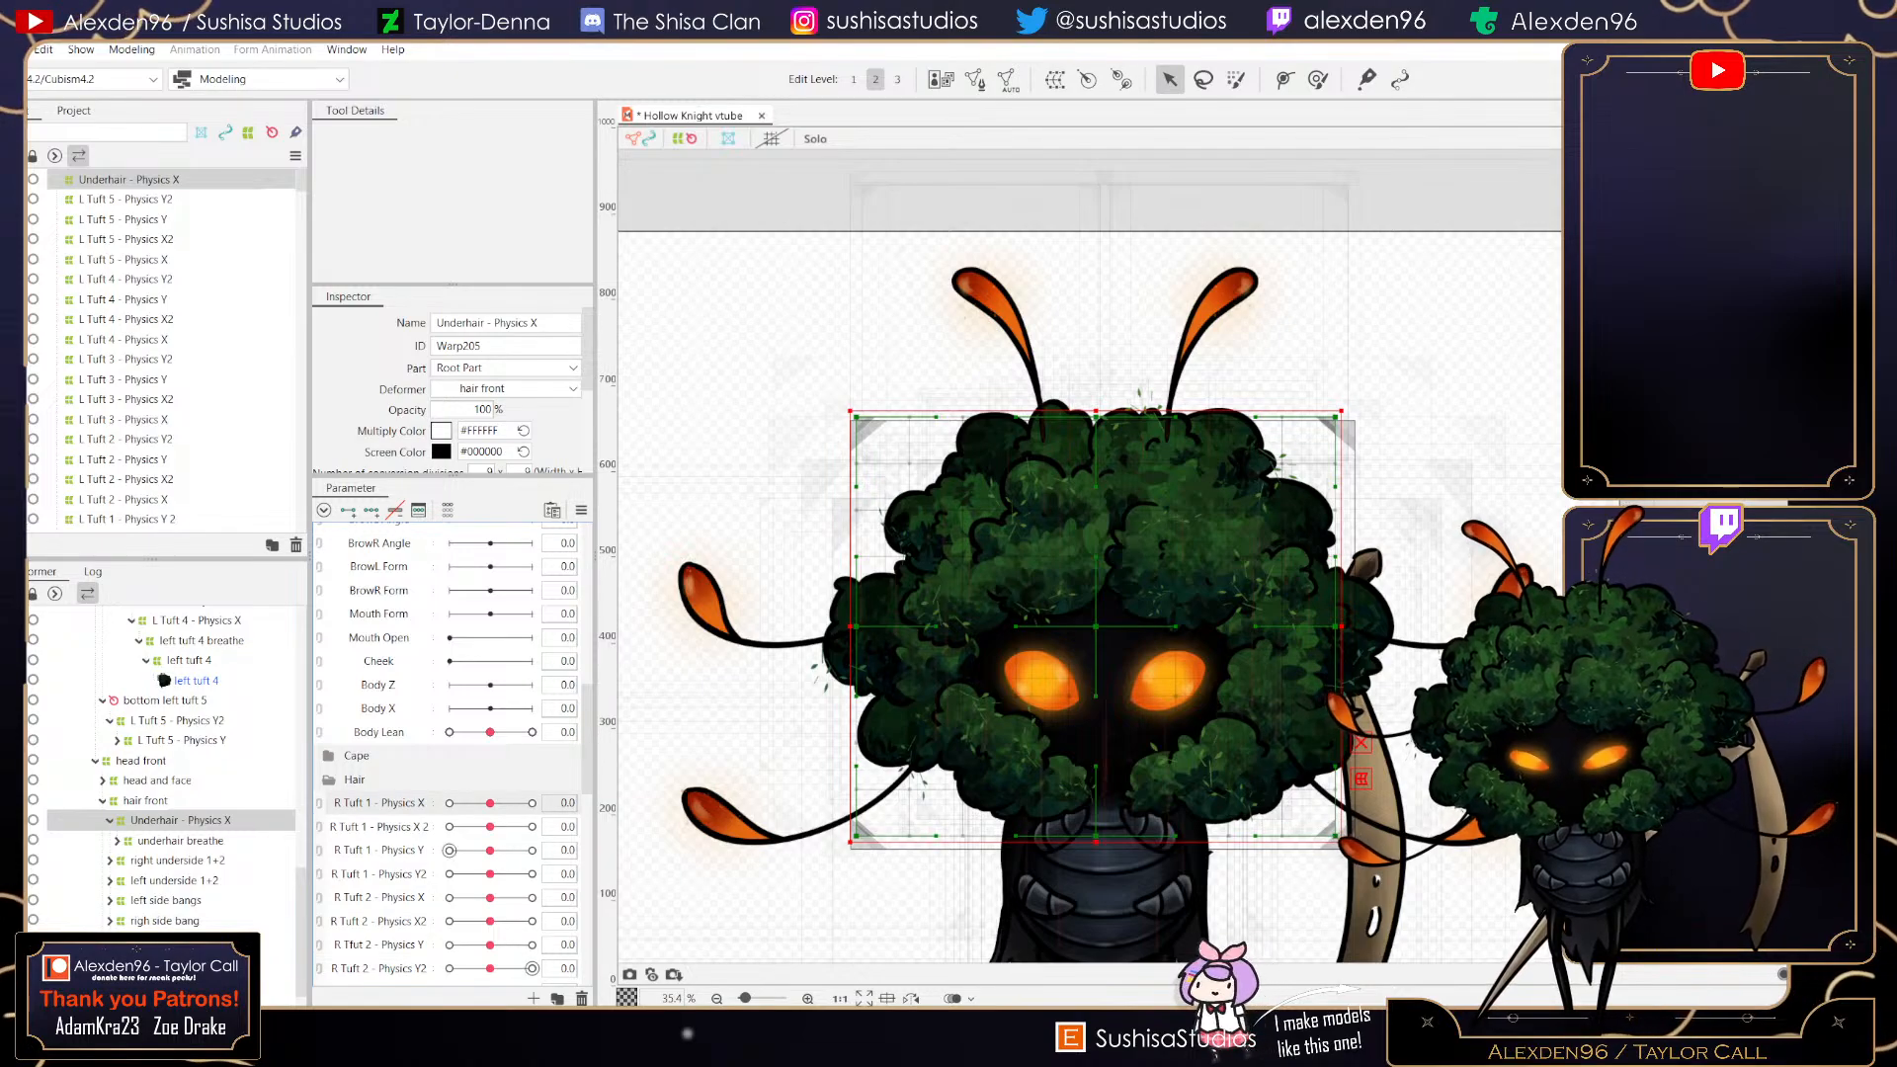
{"action": "left_click", "coordinate": [533, 998]}
{"action": "type", "text": "Urderhair - "}
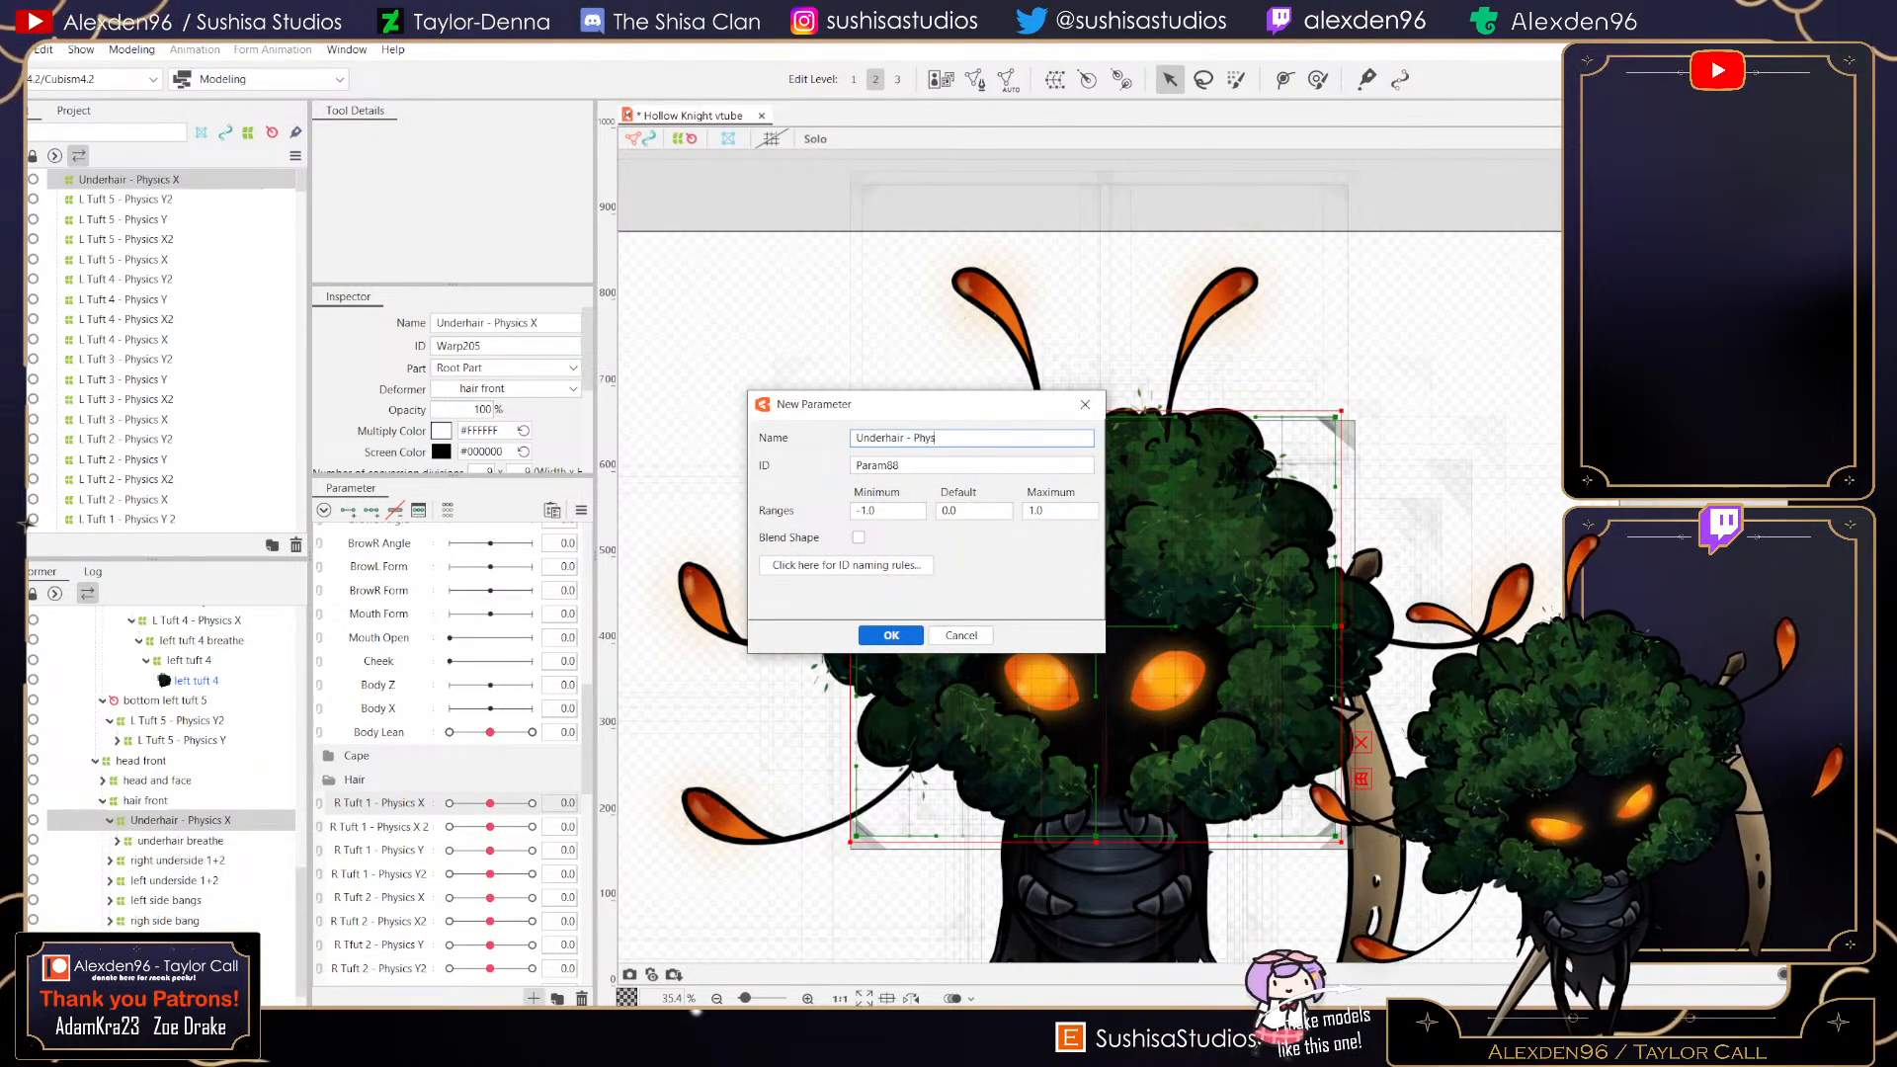
{"action": "type", "text": "Physics X"}
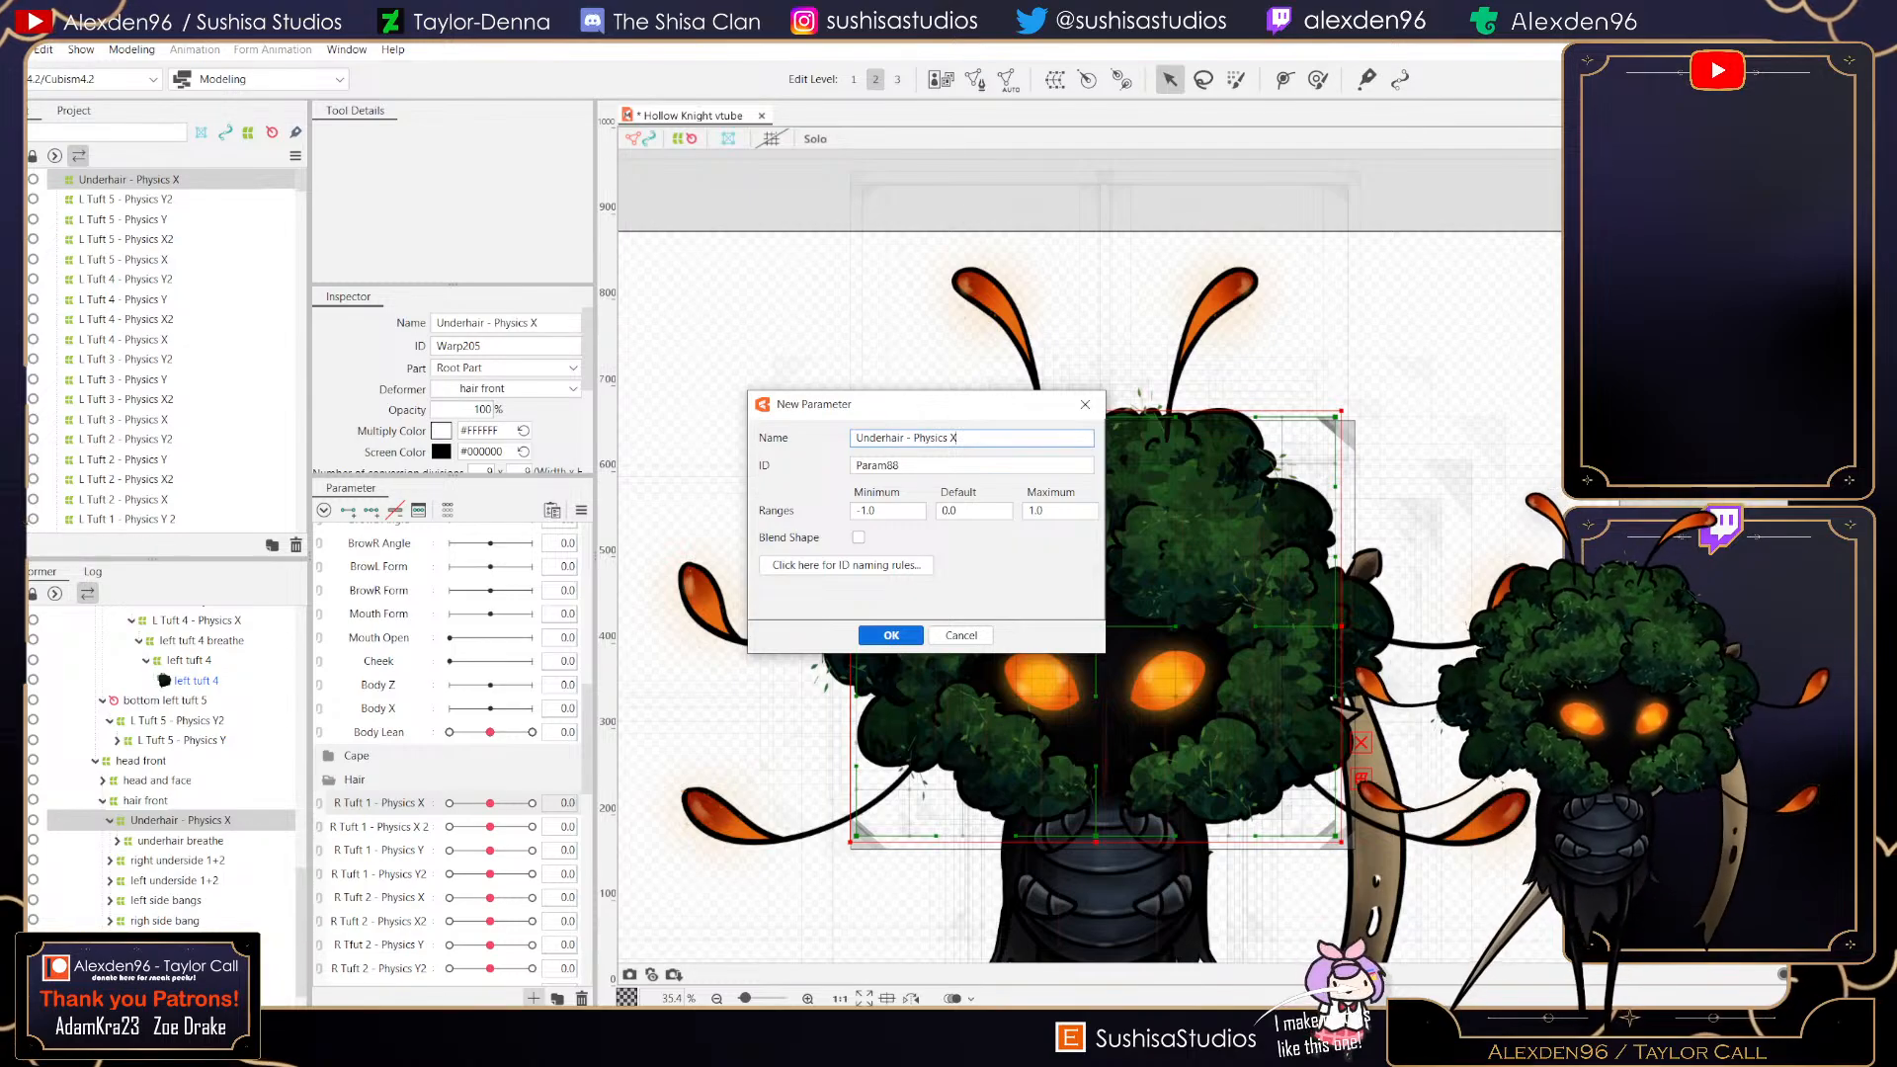
{"action": "key", "text": "Return"}
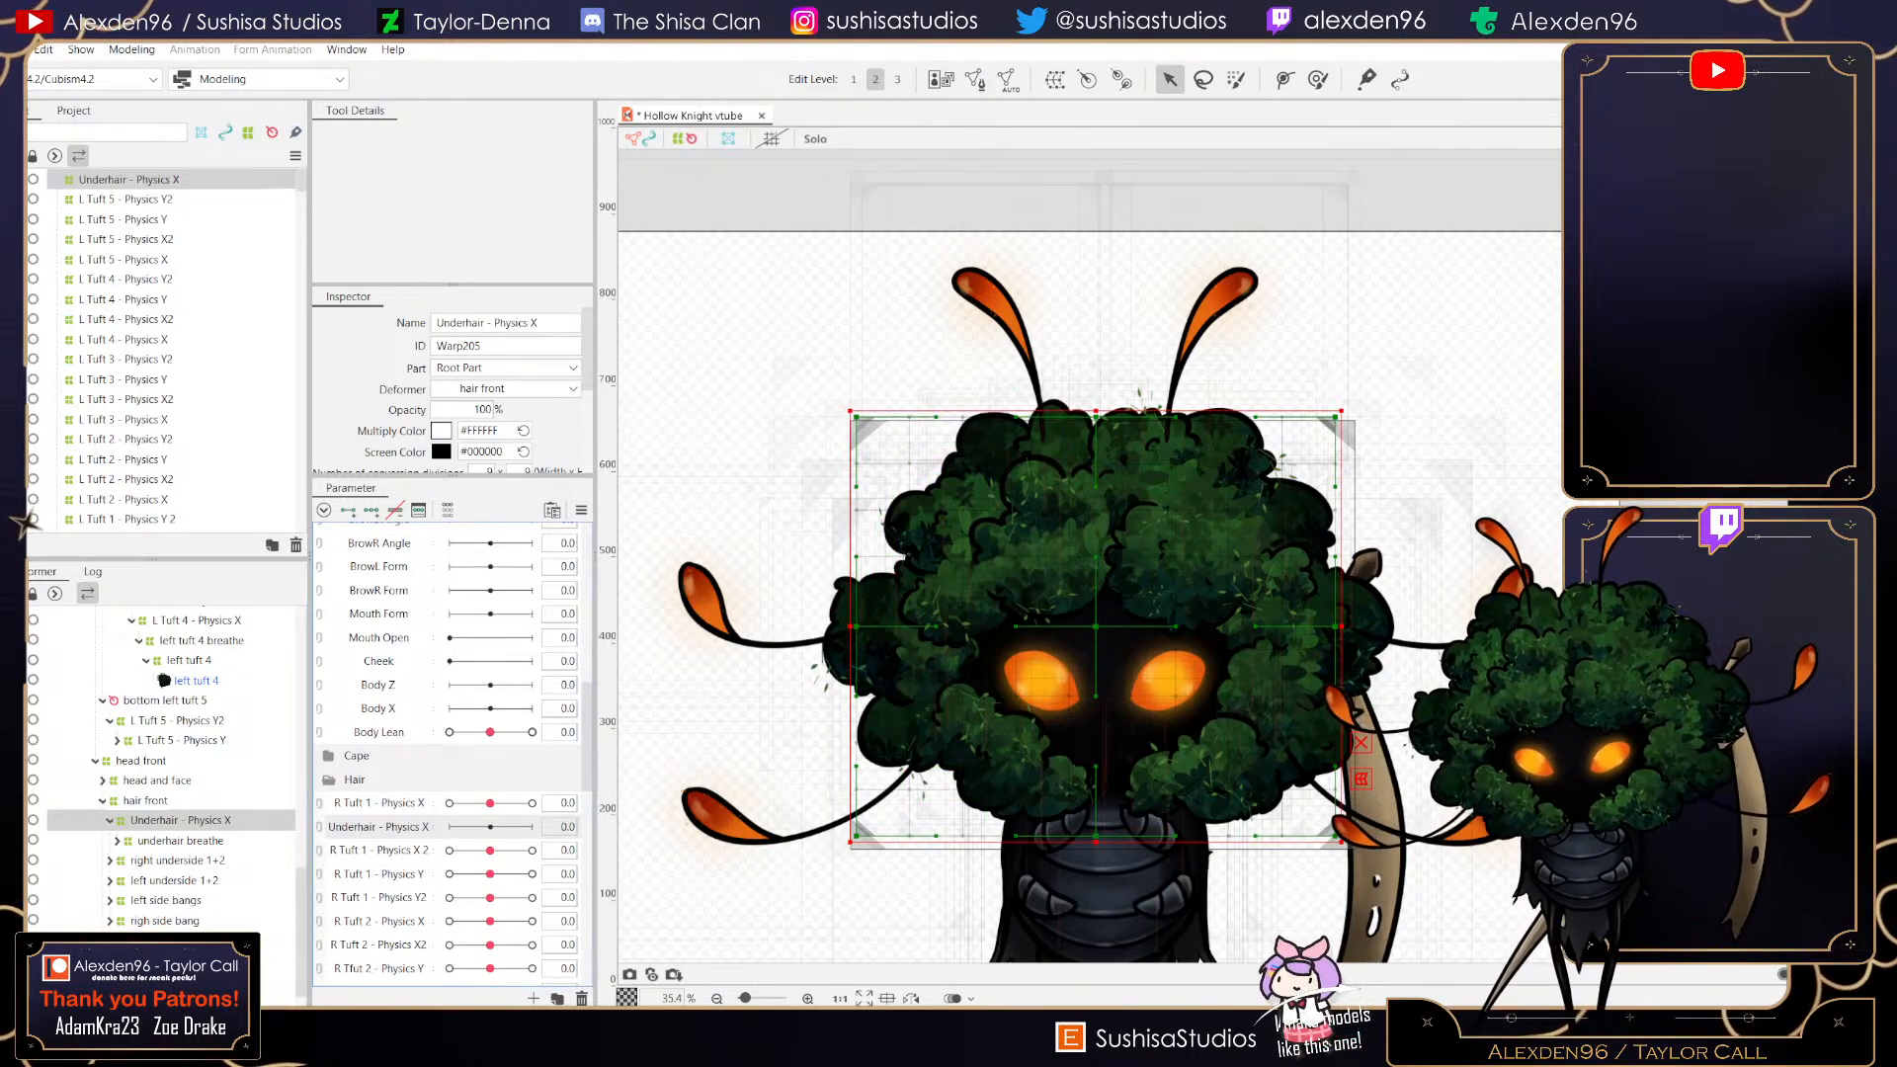
{"action": "left_click_drag", "start_coordinate": [378, 827], "coordinate": [378, 797]}
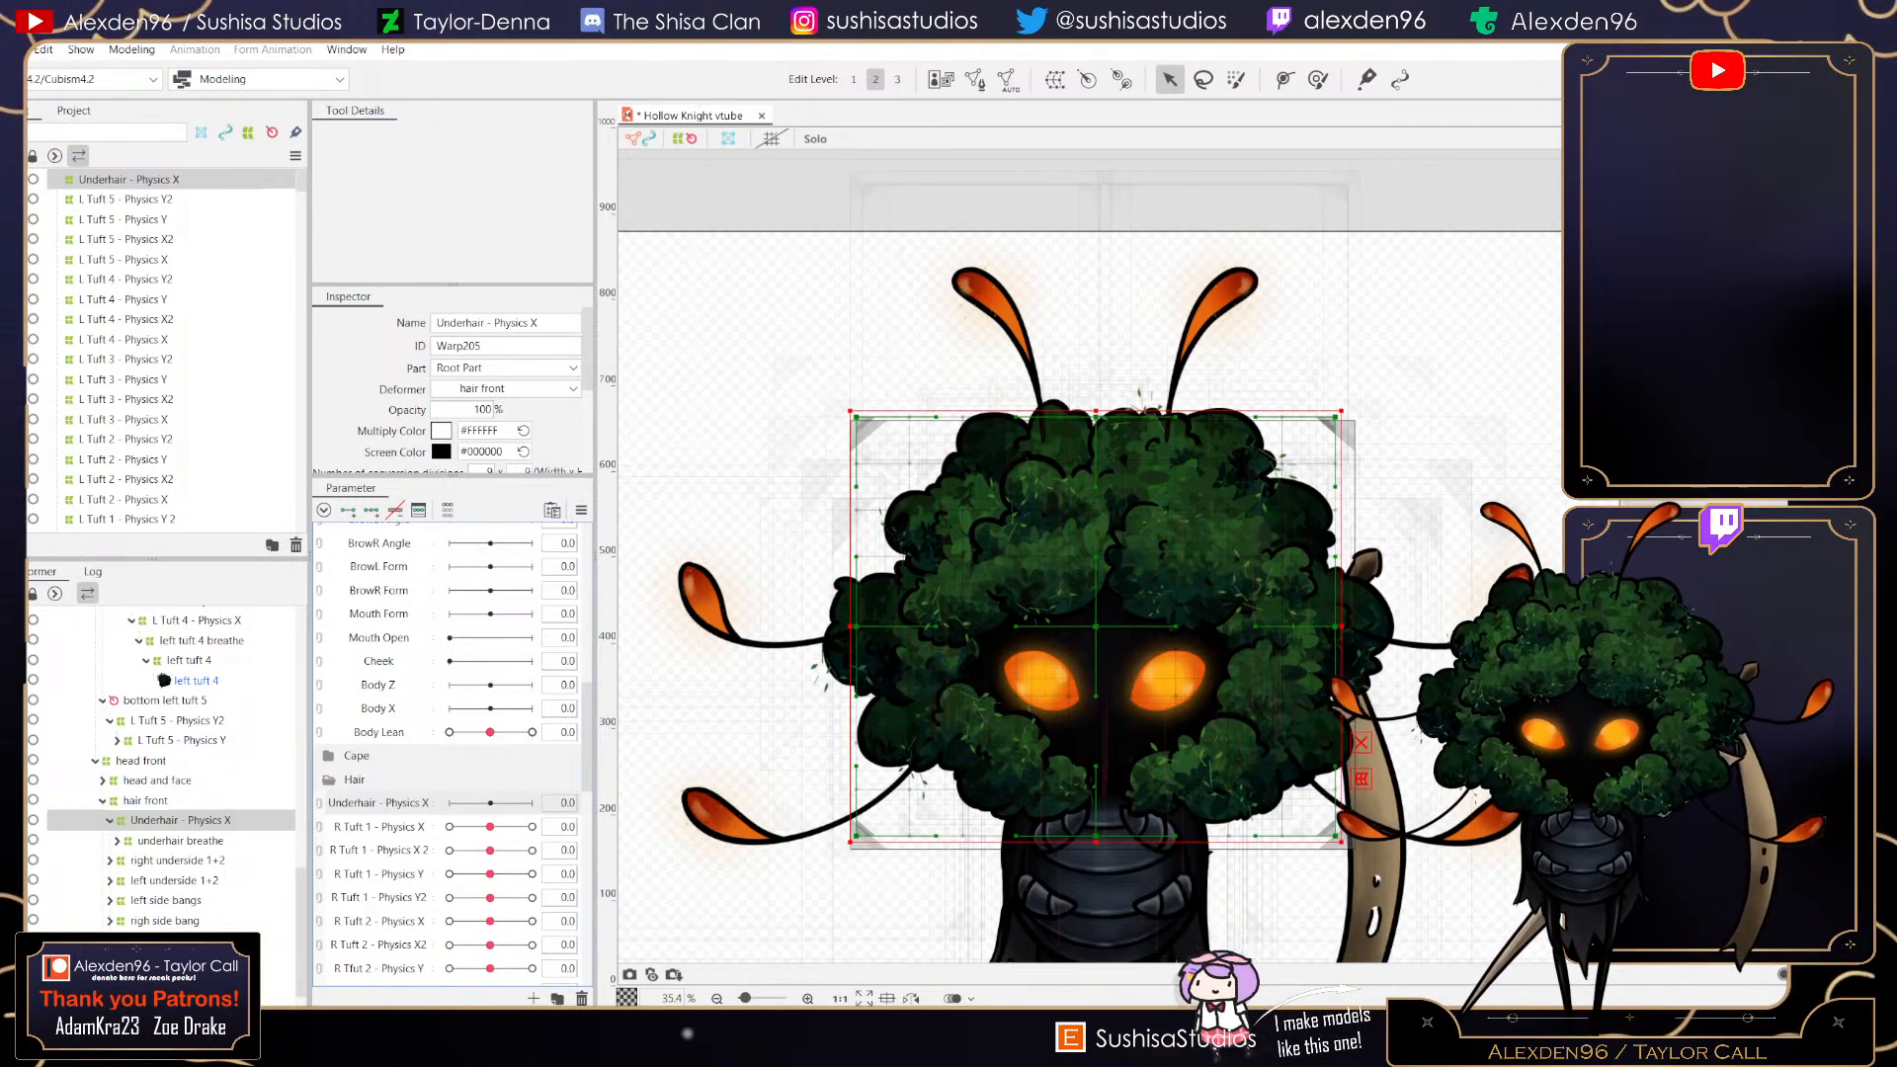
- Add three keys to Underhair - Physics X and, at its maximum, shift the deformer's centre area to the right
{"action": "left_click", "coordinate": [371, 510]}
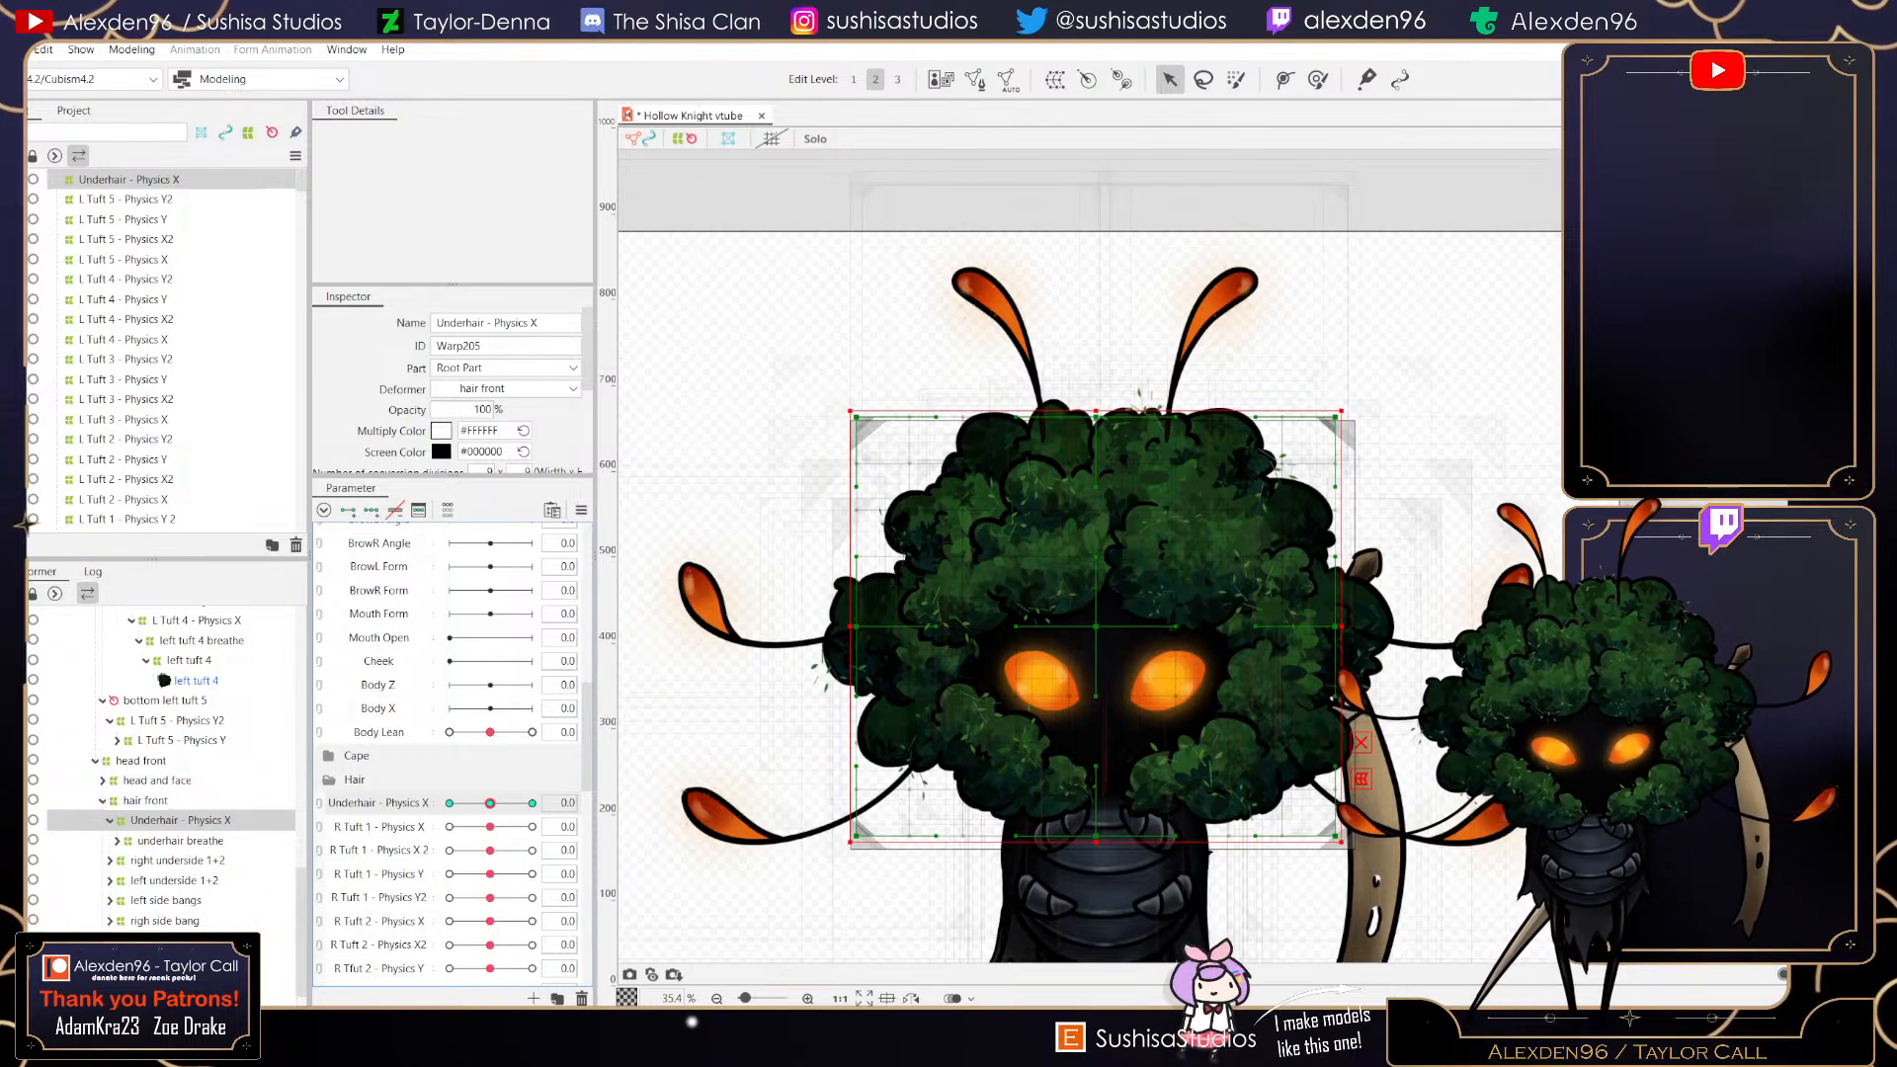
{"action": "left_click_drag", "start_coordinate": [490, 804], "coordinate": [532, 804]}
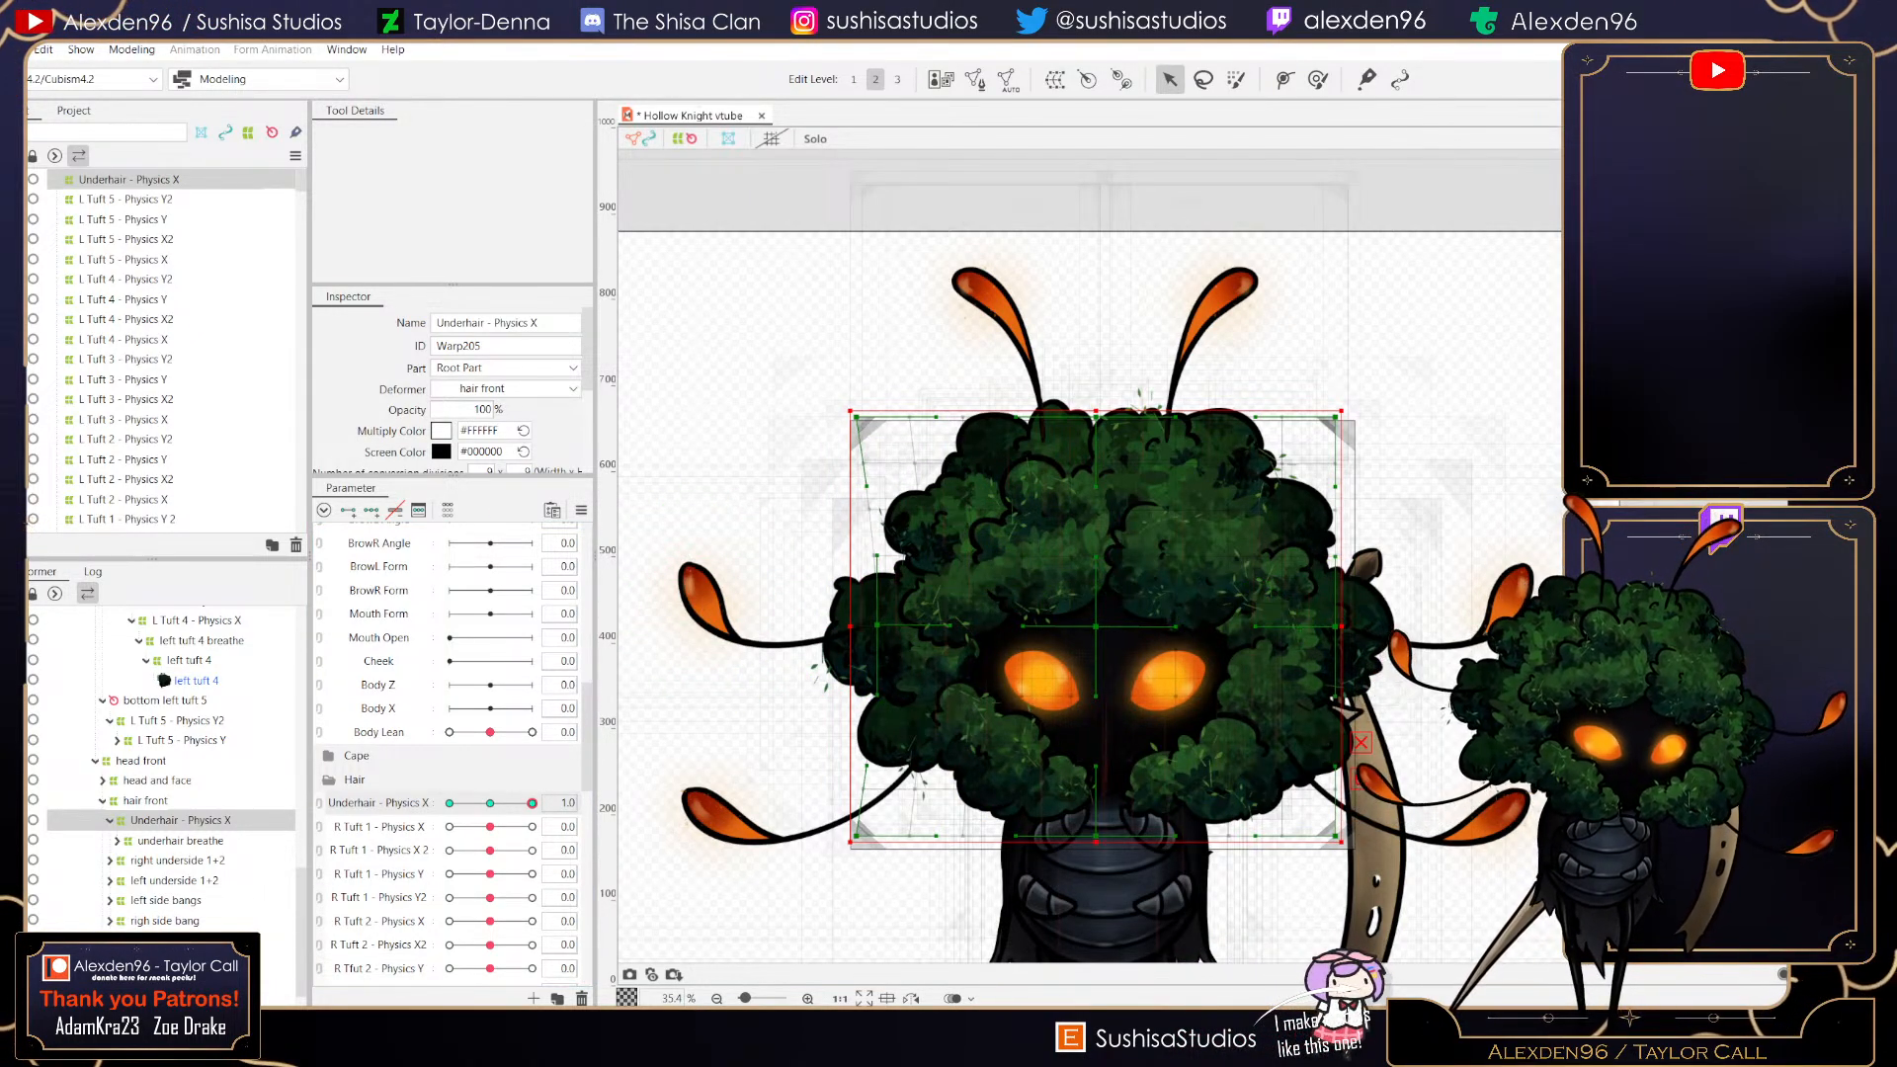
{"action": "left_click_drag", "start_coordinate": [1335, 627], "coordinate": [1352, 621]}
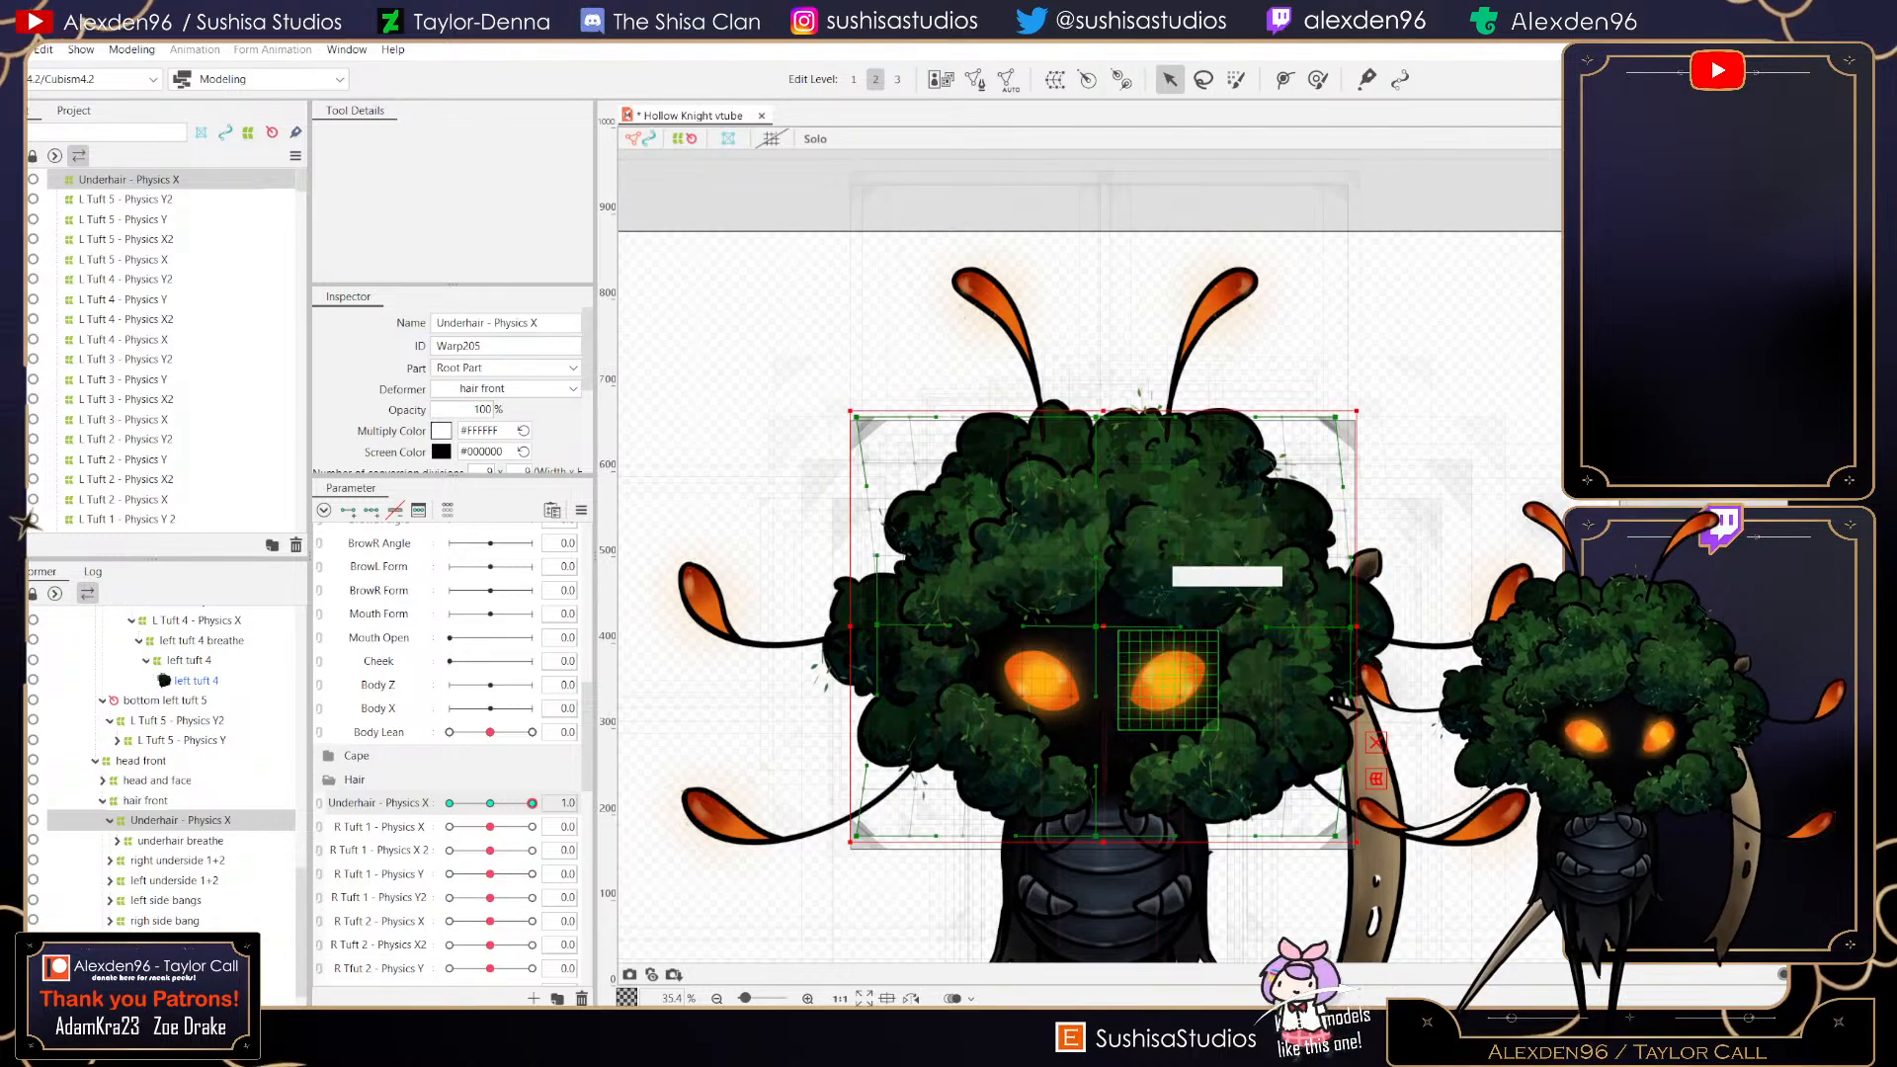
{"action": "scroll", "coordinate": [1106, 618], "scroll_direction": "up", "scroll_amount": 5}
{"action": "left_click_drag", "start_coordinate": [1063, 633], "coordinate": [1128, 636]}
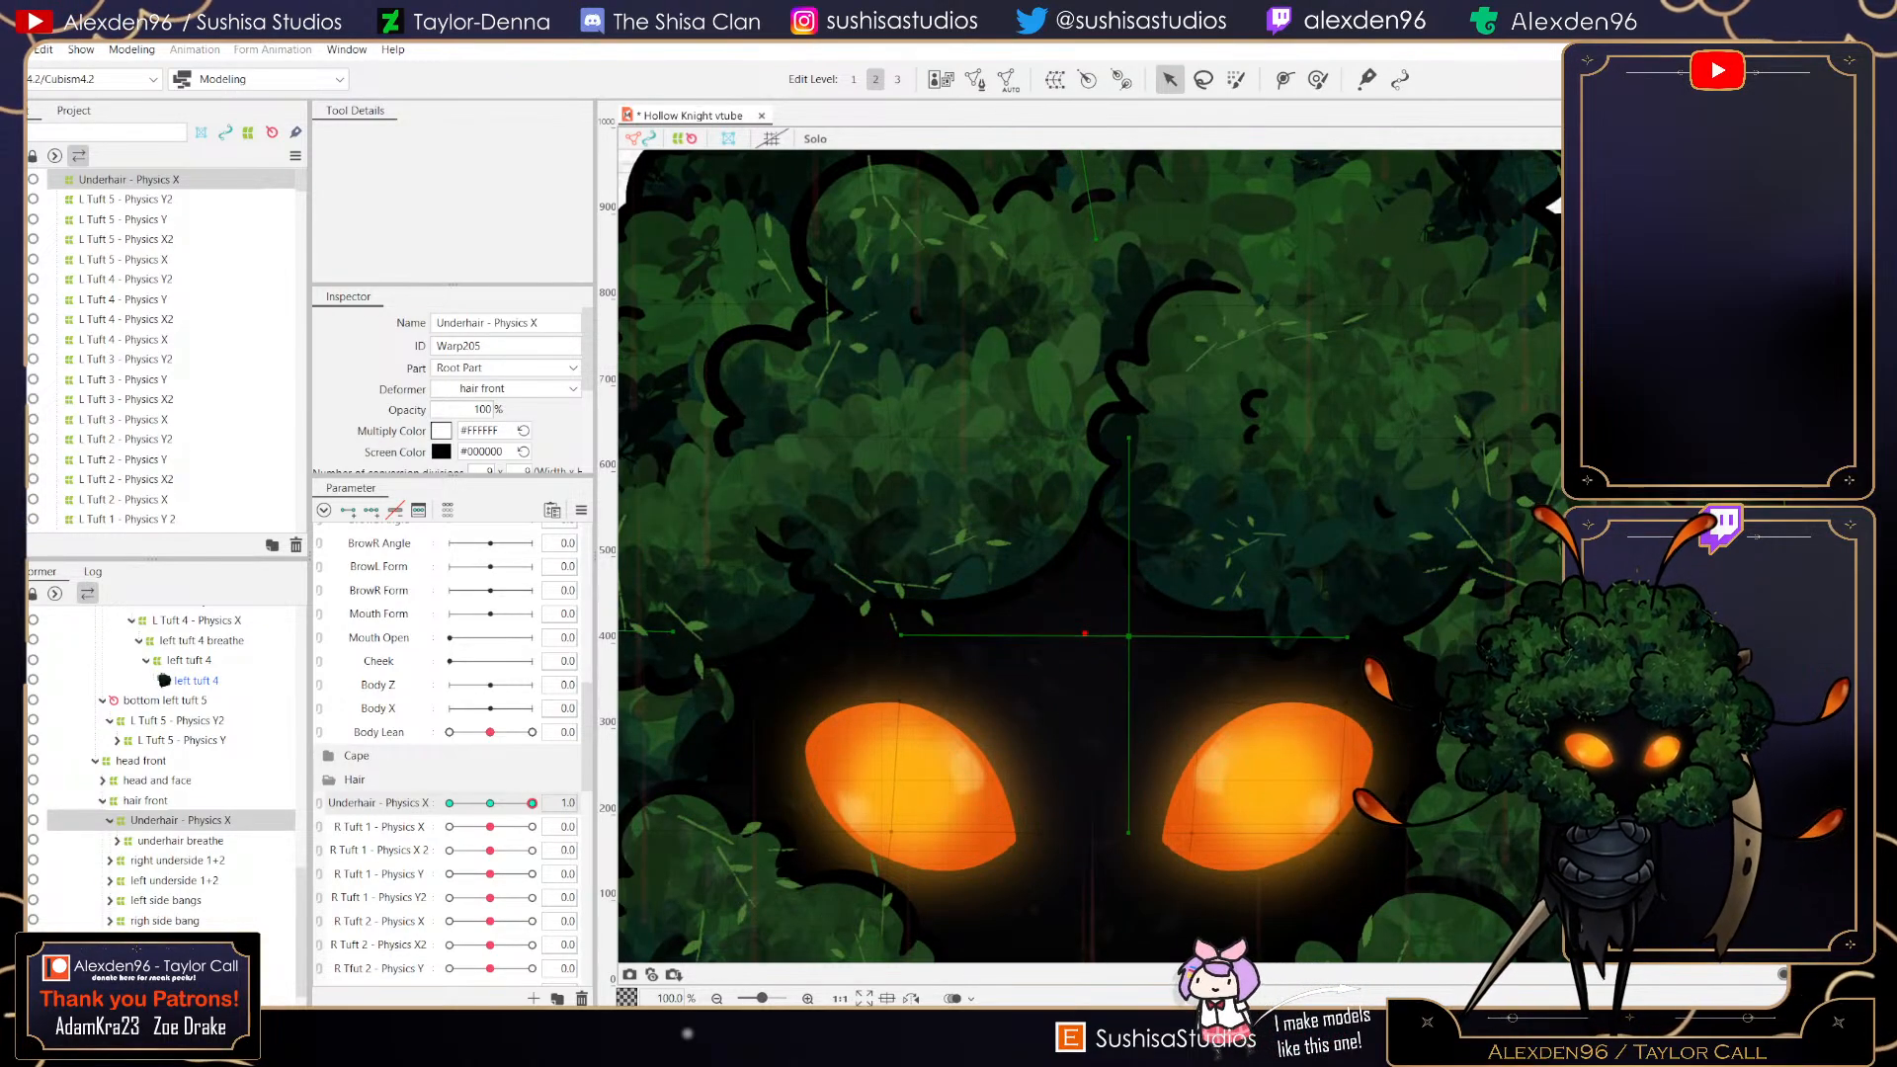
{"action": "scroll", "coordinate": [1129, 636], "scroll_direction": "down", "scroll_amount": 5}
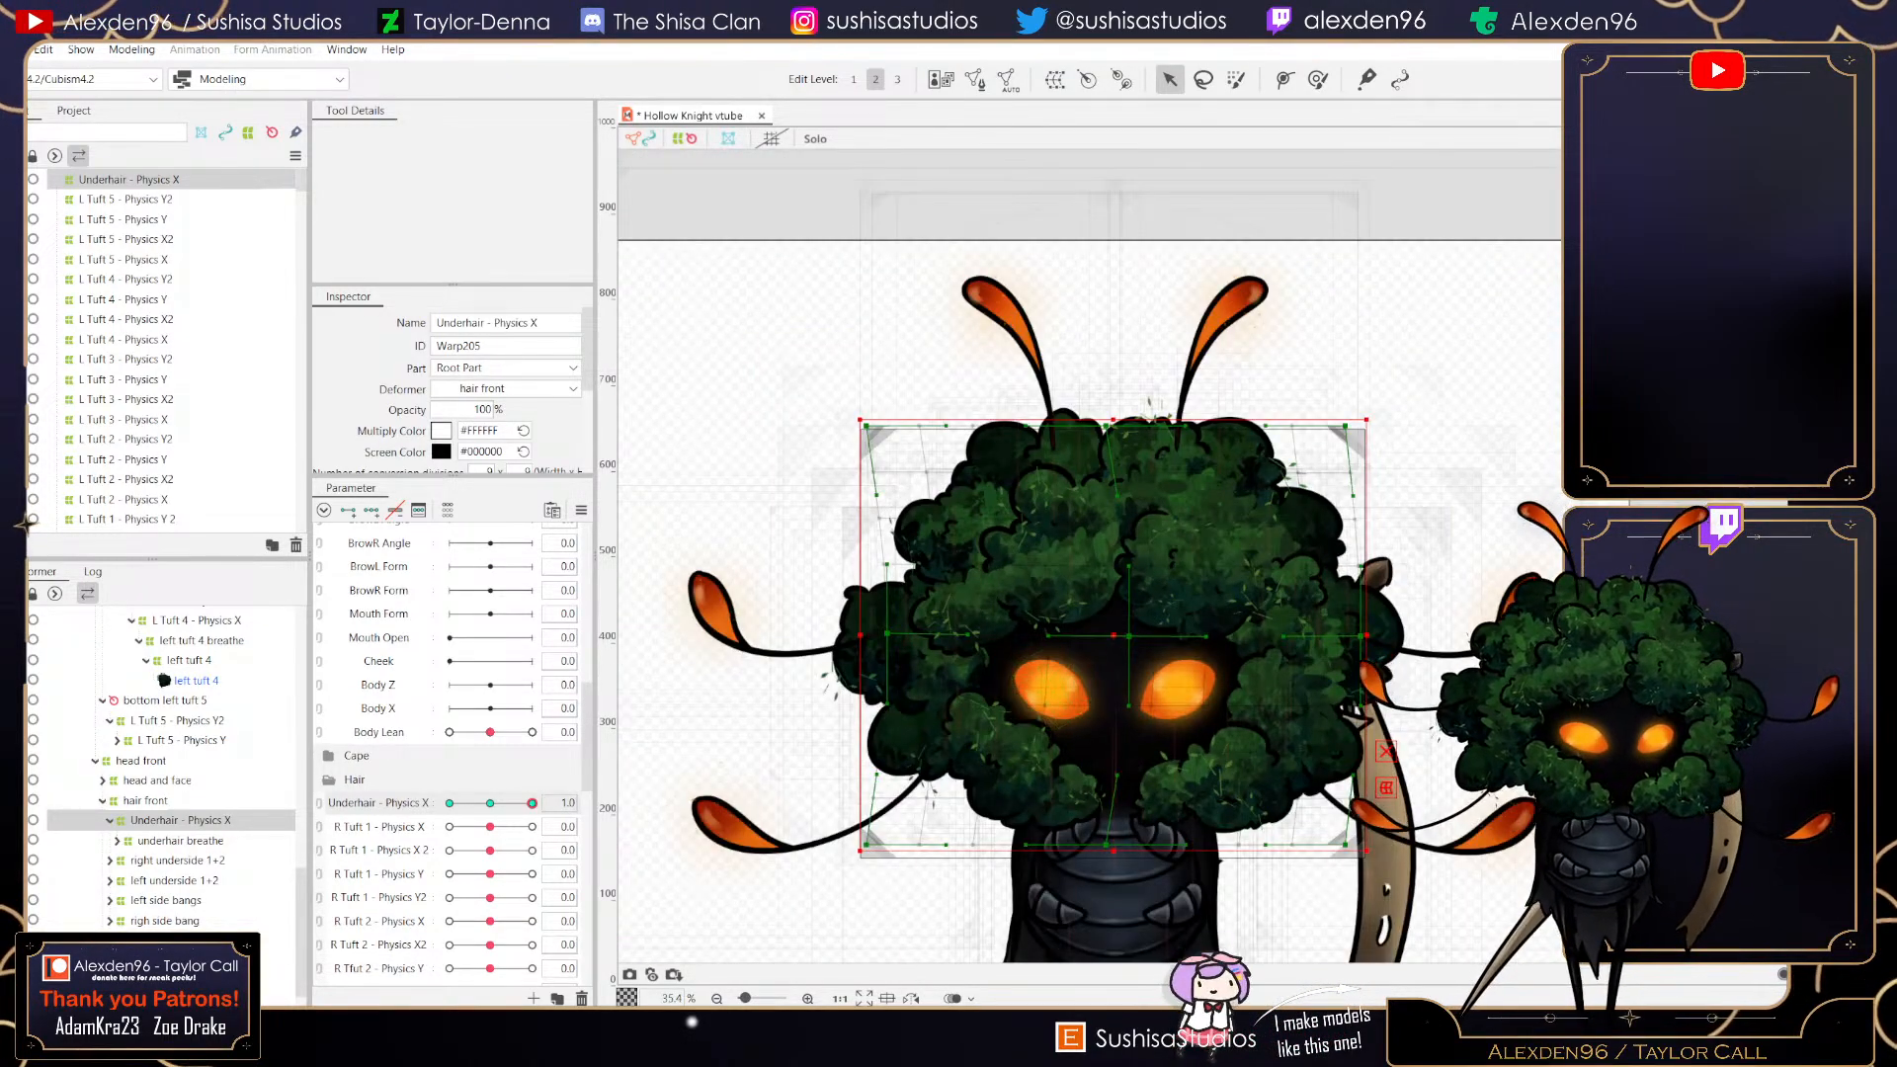
- Reflect the maximum-key shape horizontally onto the opposite key, then reset Underhair - Physics X to 0
{"action": "mouse_move", "coordinate": [531, 804]}
{"action": "left_mouse_down"}
{"action": "mouse_move", "coordinate": [491, 804]}
{"action": "mouse_move", "coordinate": [532, 803]}
{"action": "left_mouse_up"}
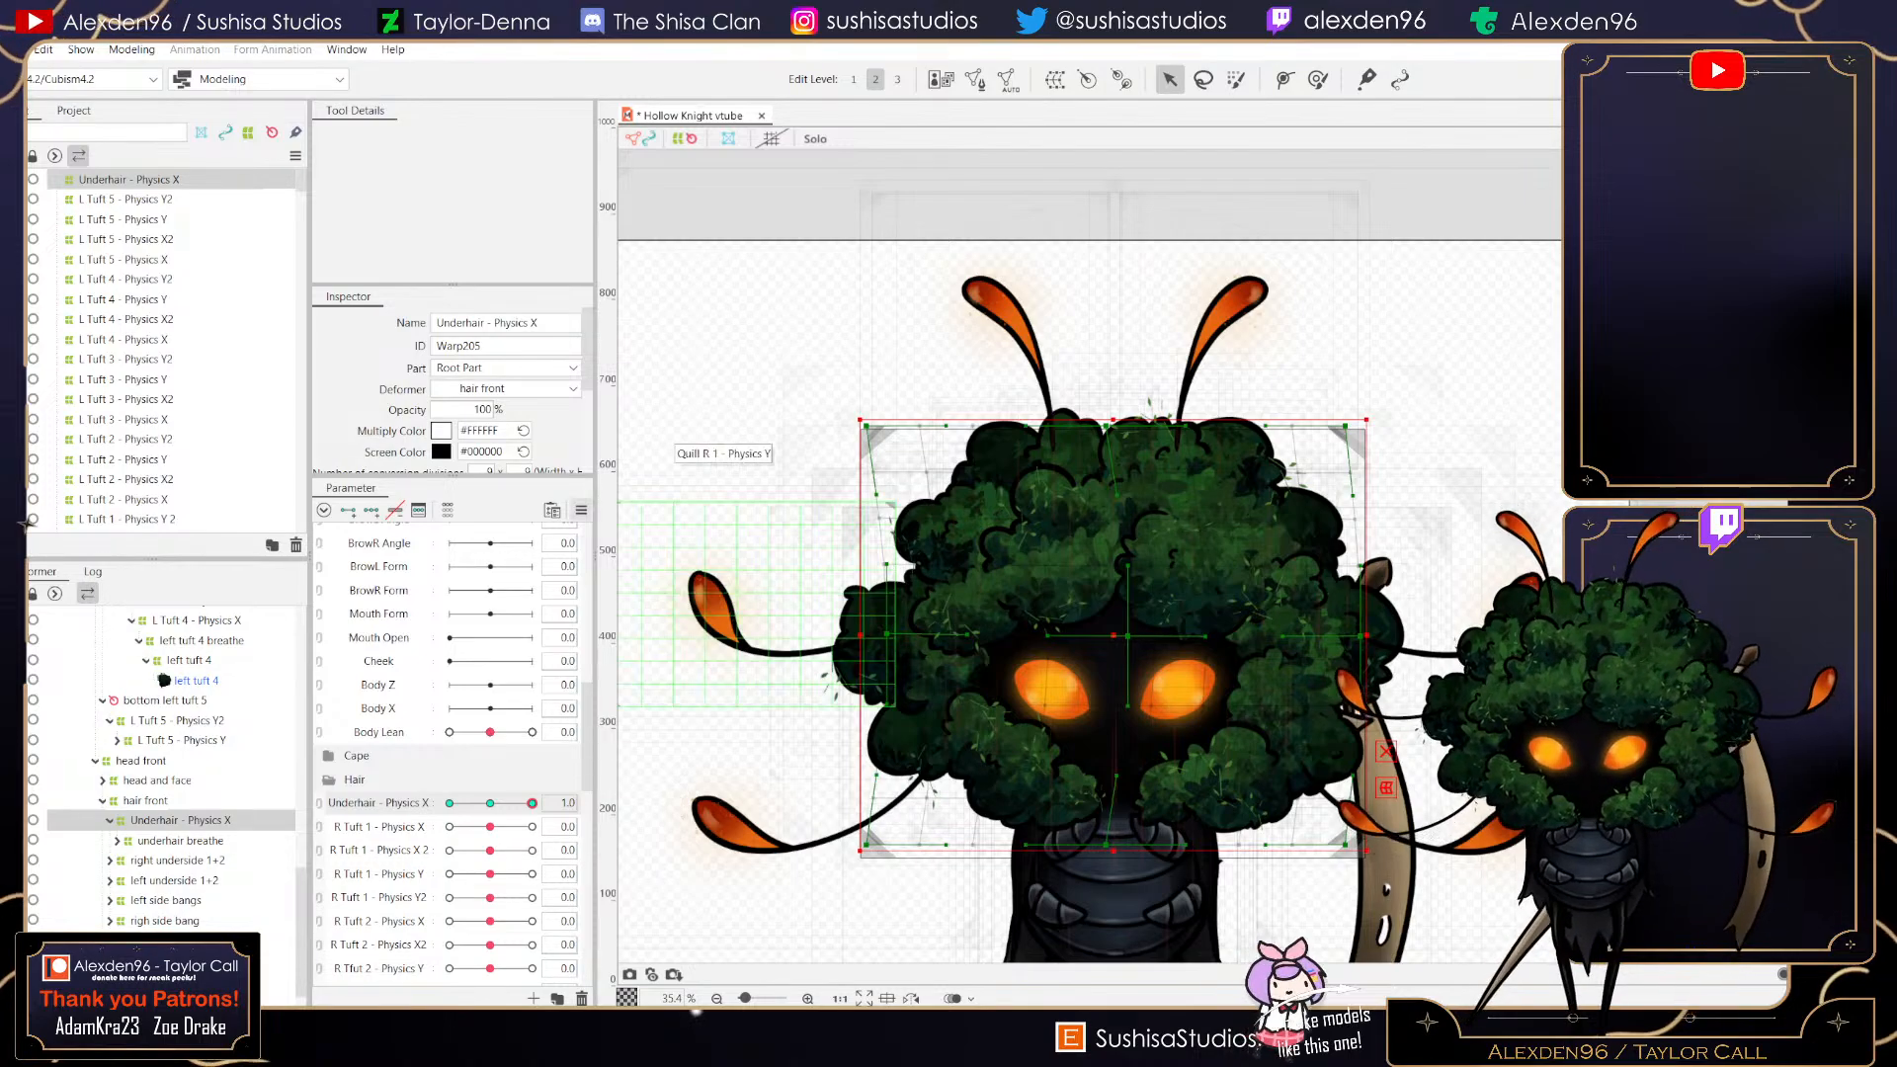
{"action": "left_click", "coordinate": [581, 511]}
{"action": "left_click", "coordinate": [659, 688]}
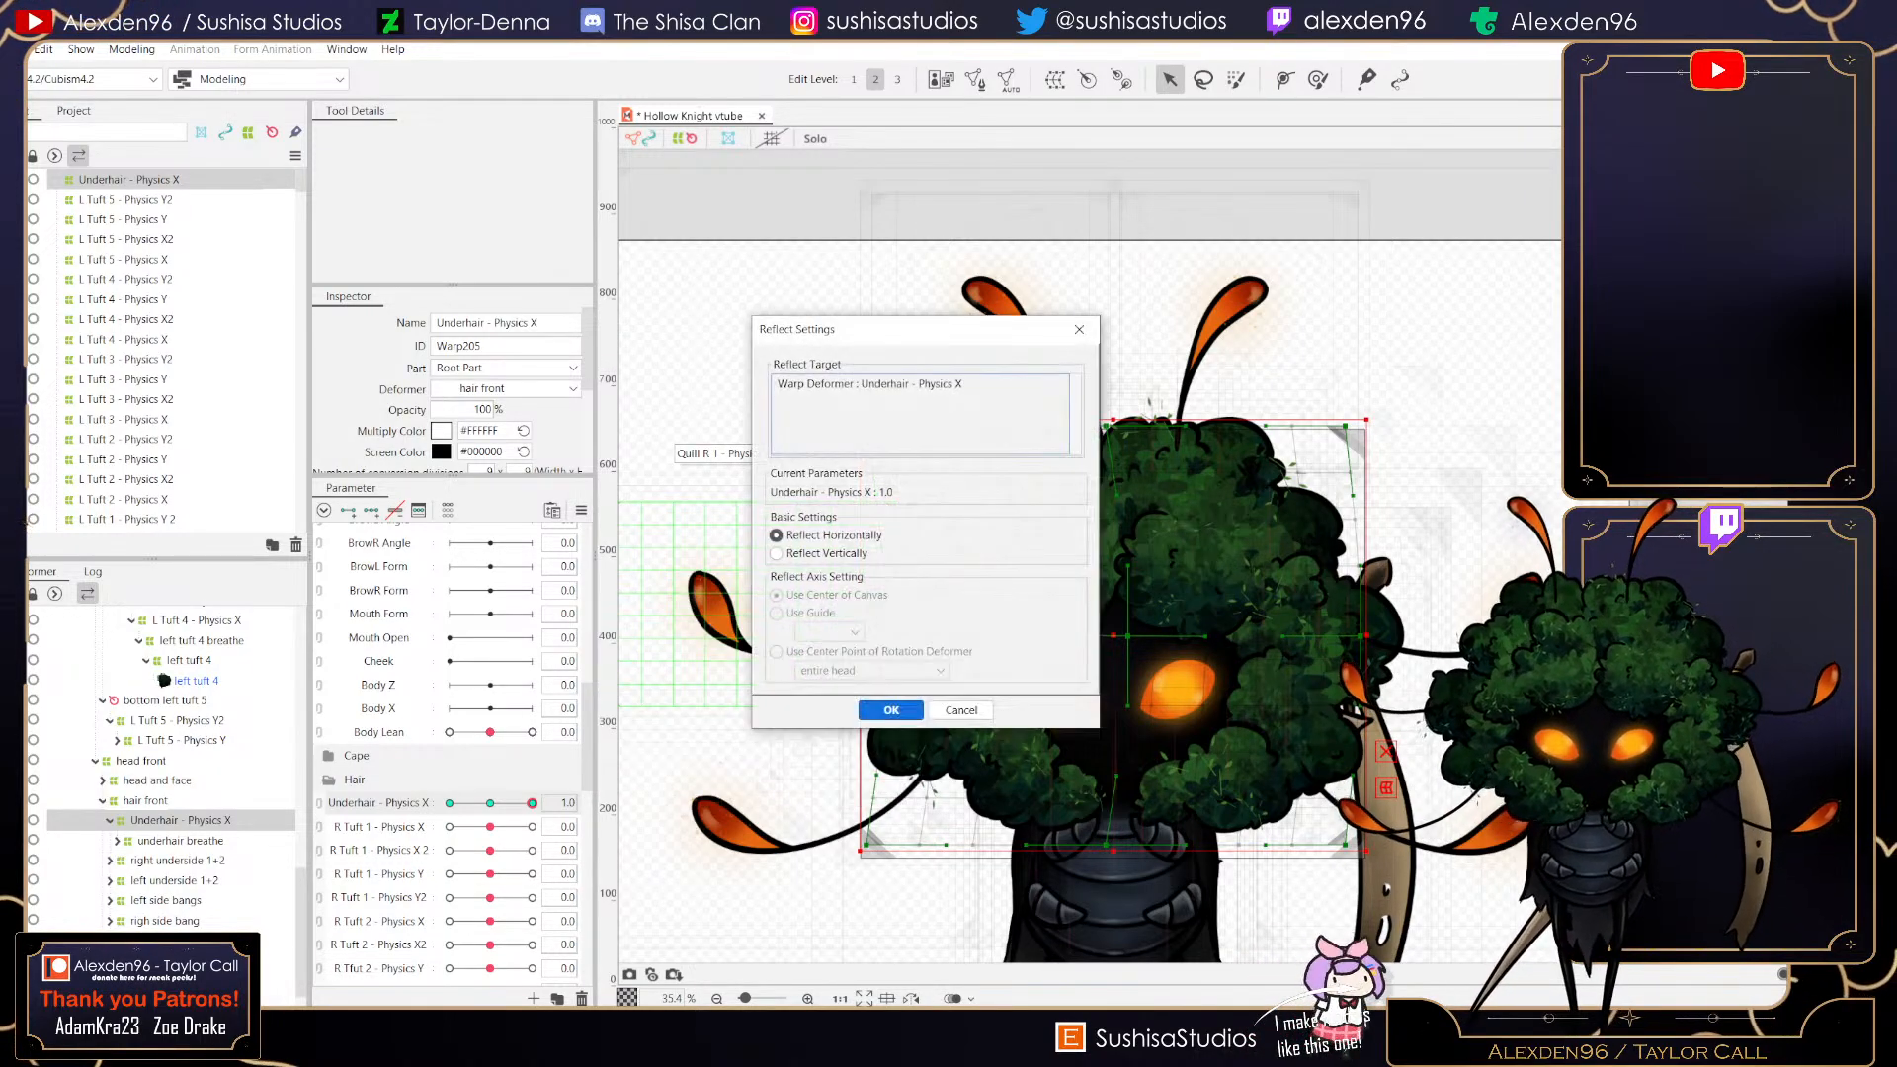
{"action": "key", "text": "Return"}
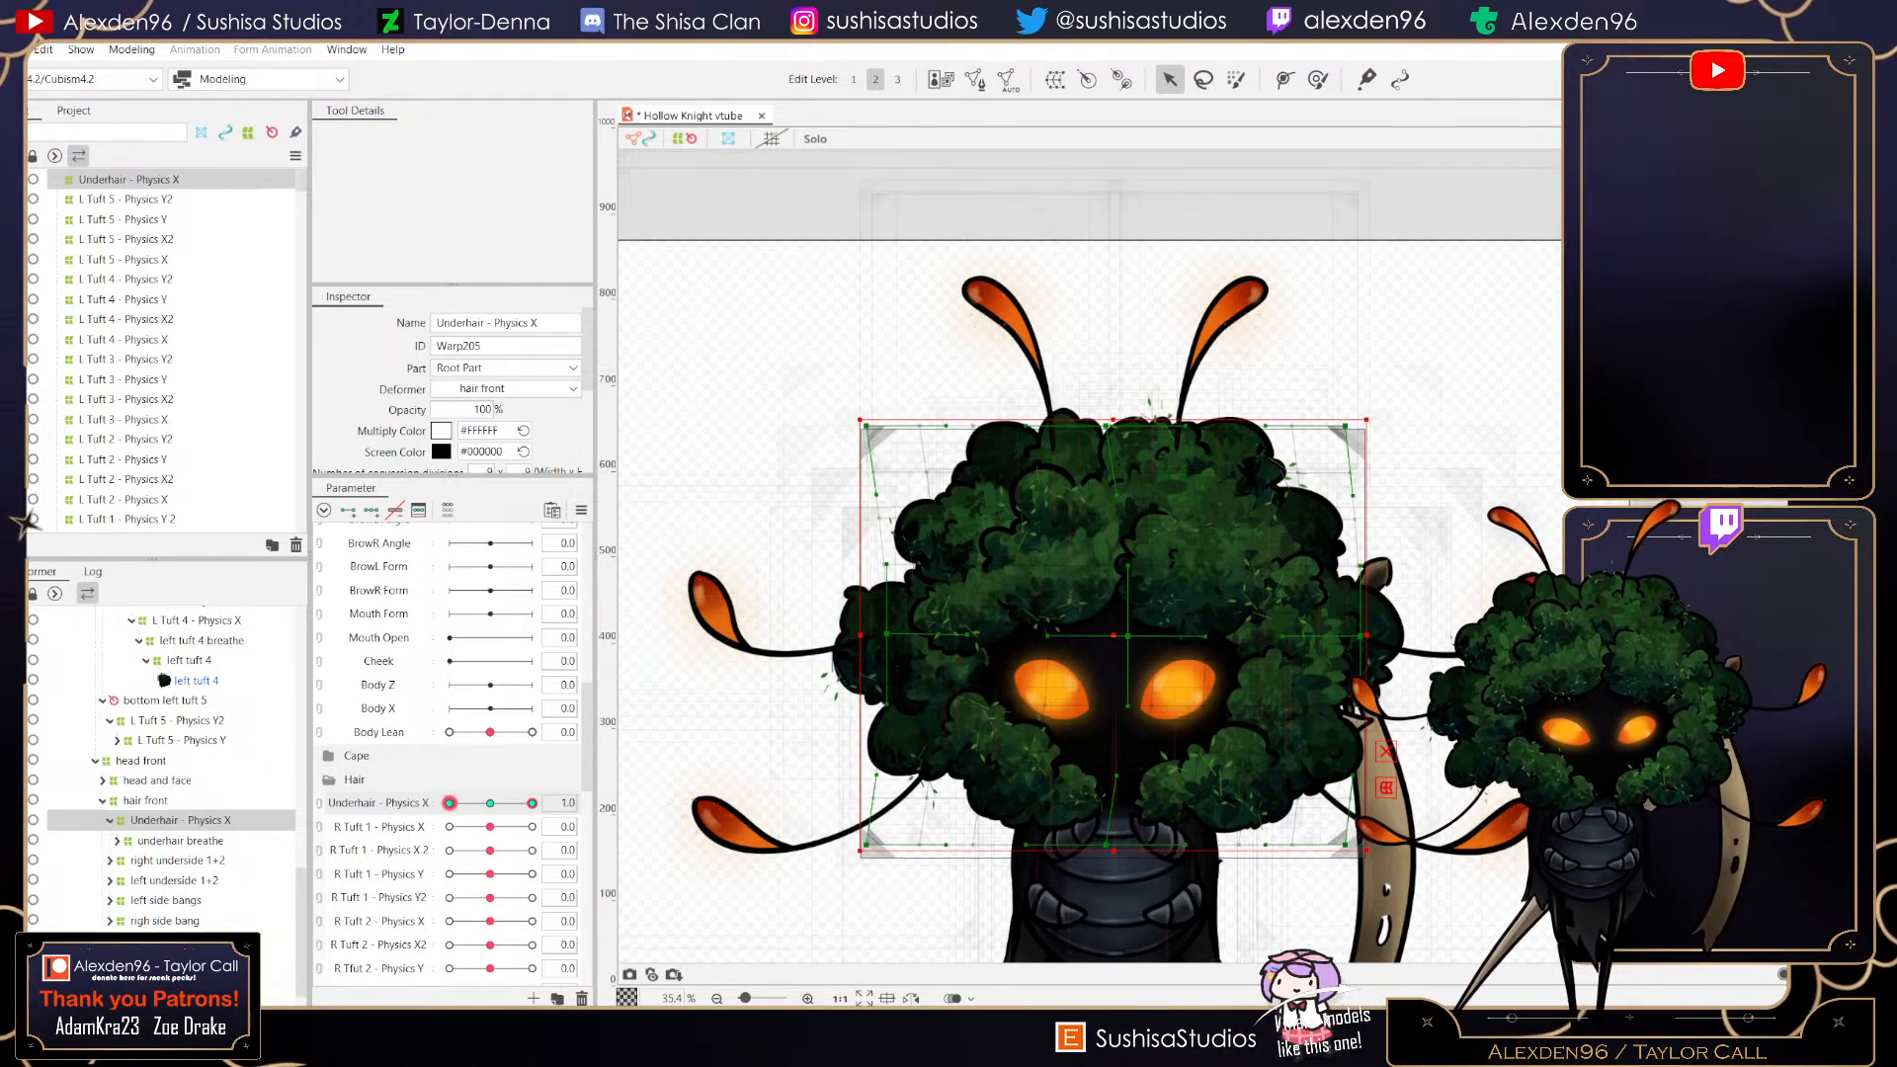
{"action": "left_click_drag", "start_coordinate": [530, 804], "coordinate": [533, 803]}
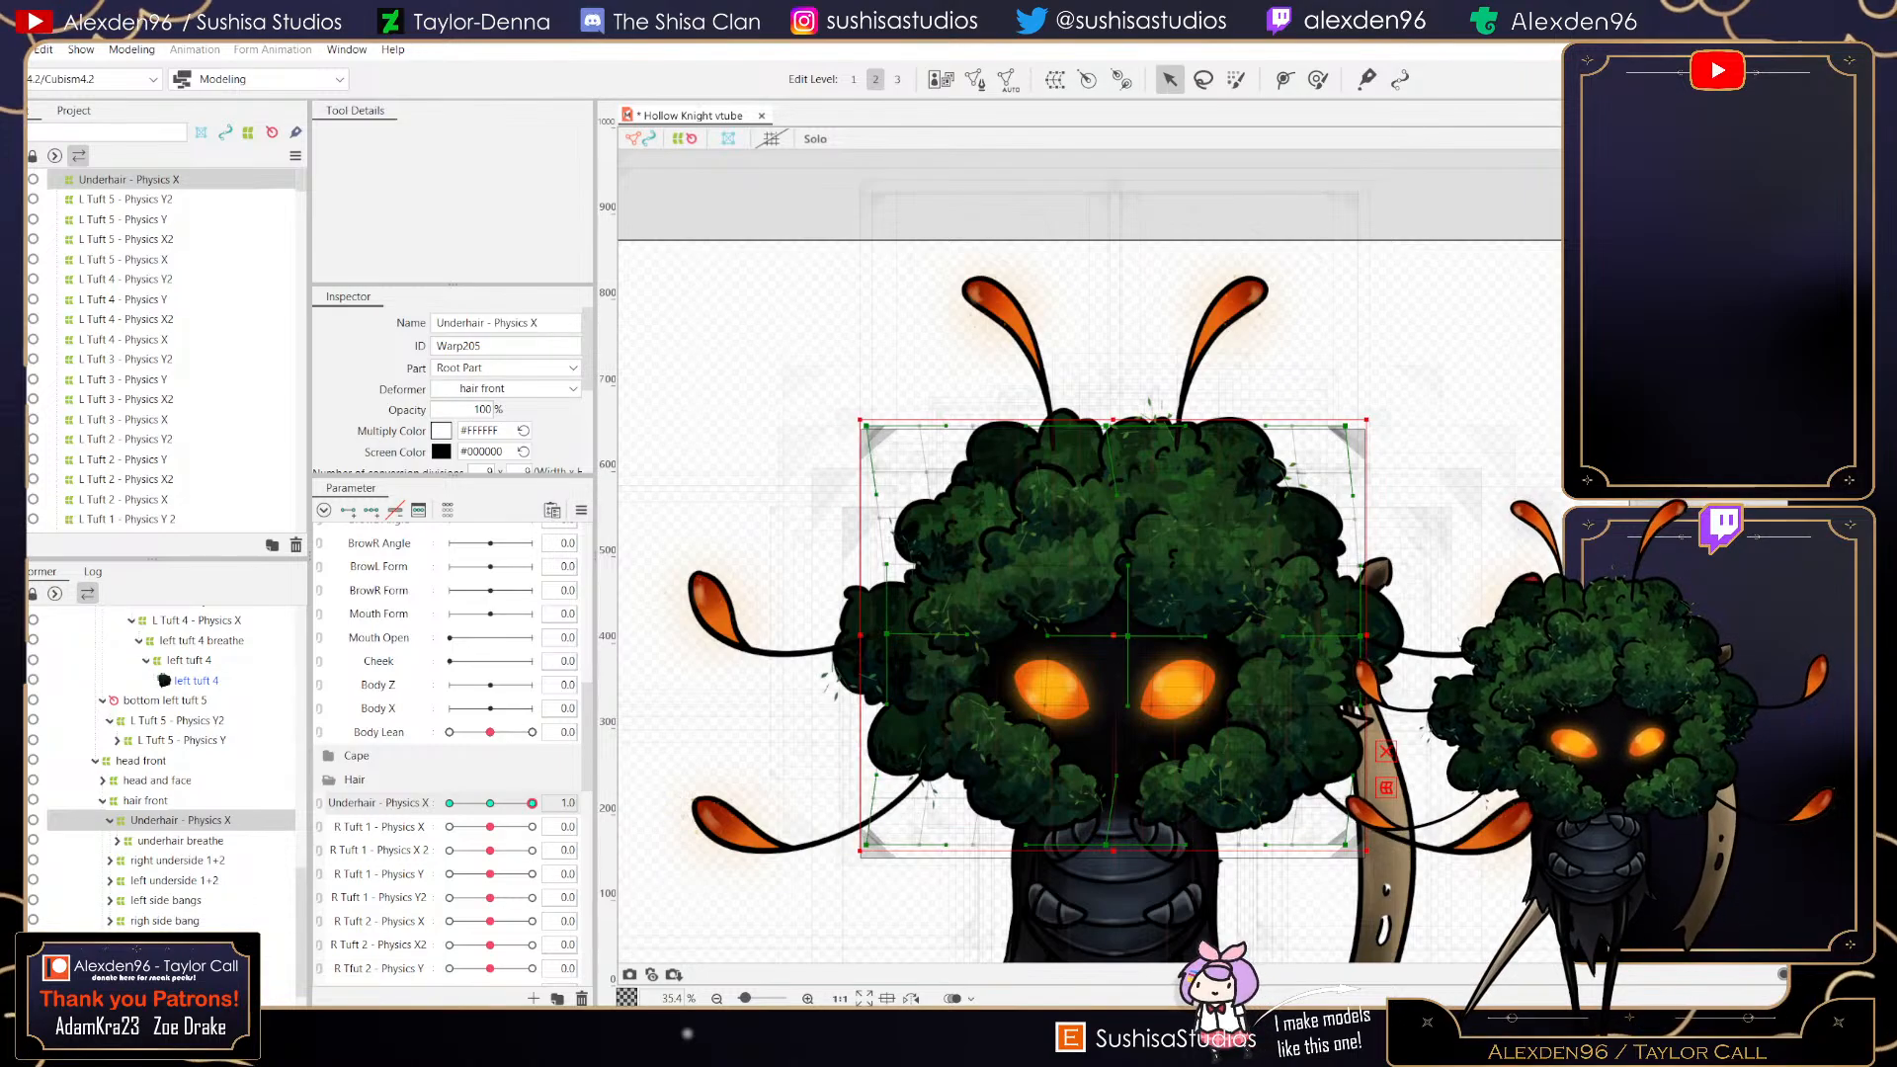
{"action": "left_click", "coordinate": [490, 803]}
- Create a parent warp deformer named Underhair - Physics X2 above Underhair - Physics X
{"action": "left_click", "coordinate": [1055, 80]}
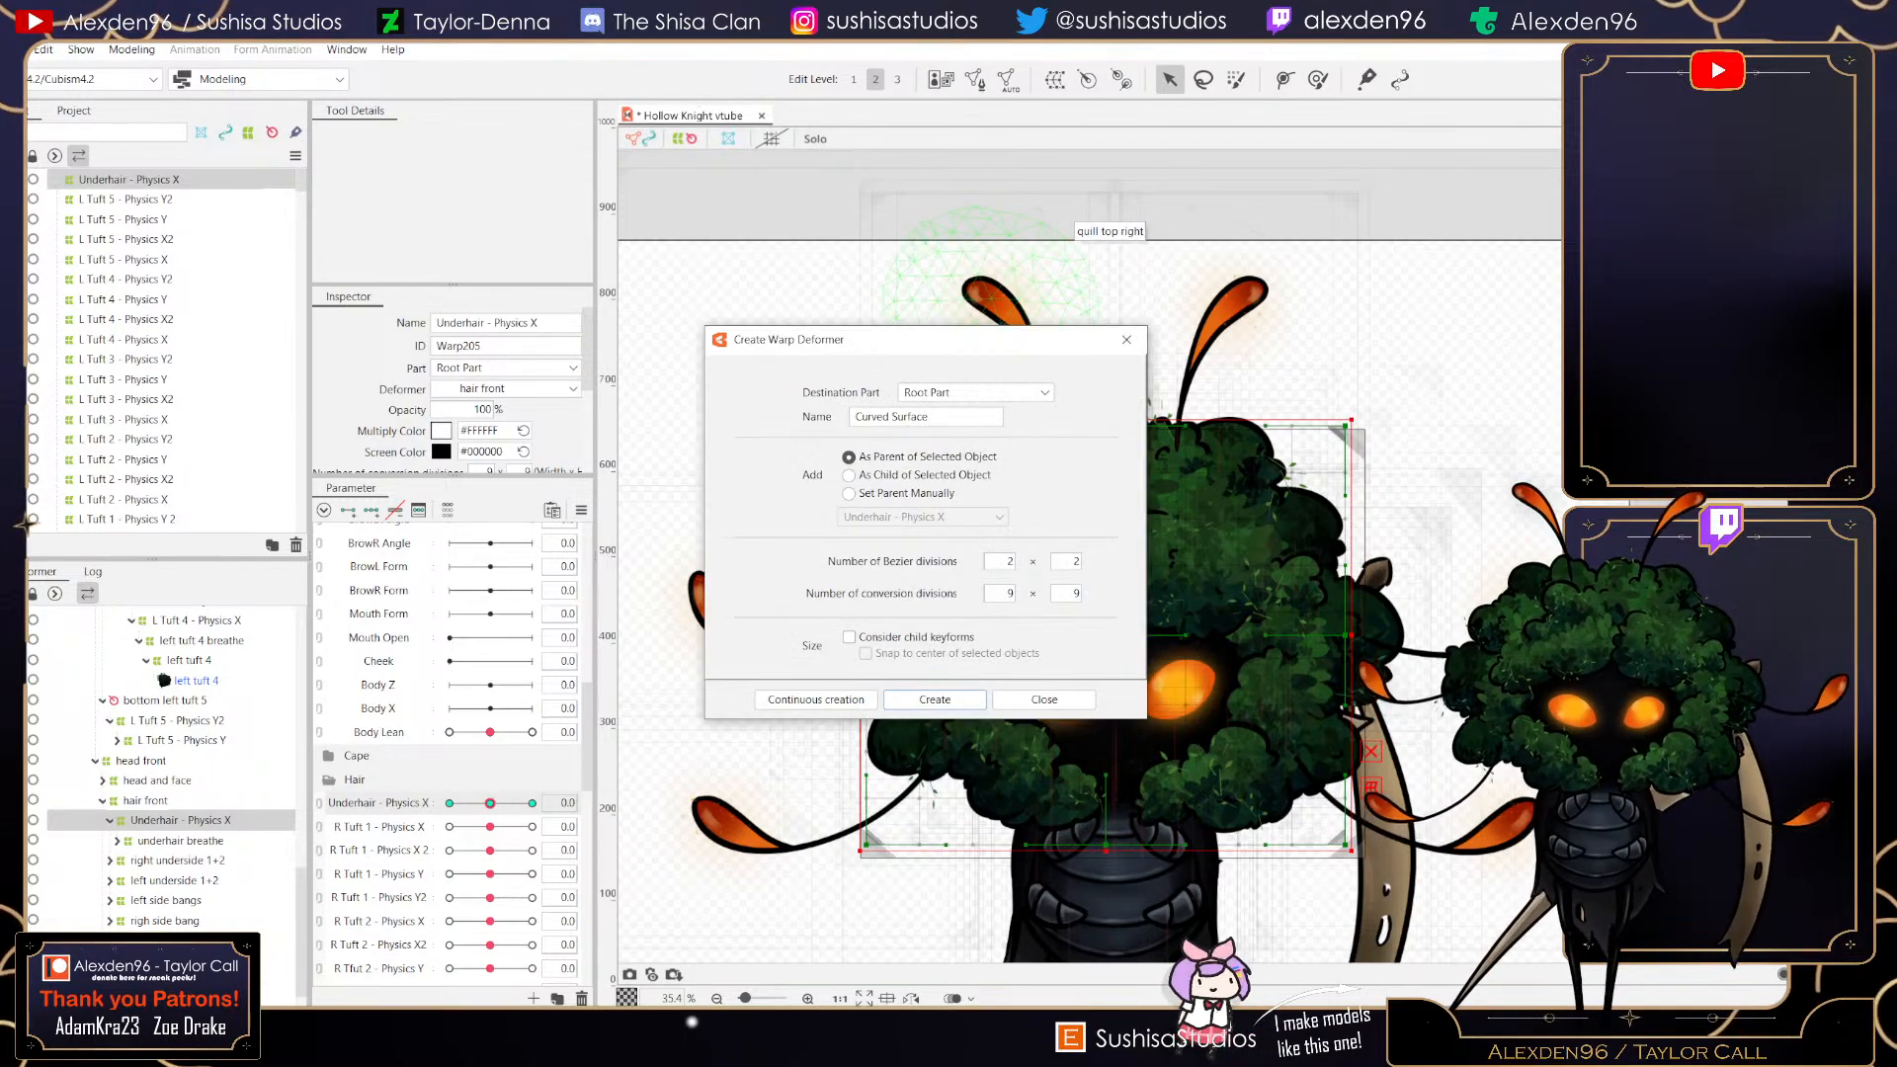
{"action": "left_click_drag", "start_coordinate": [941, 417], "coordinate": [848, 417]}
{"action": "type", "text": "Und"}
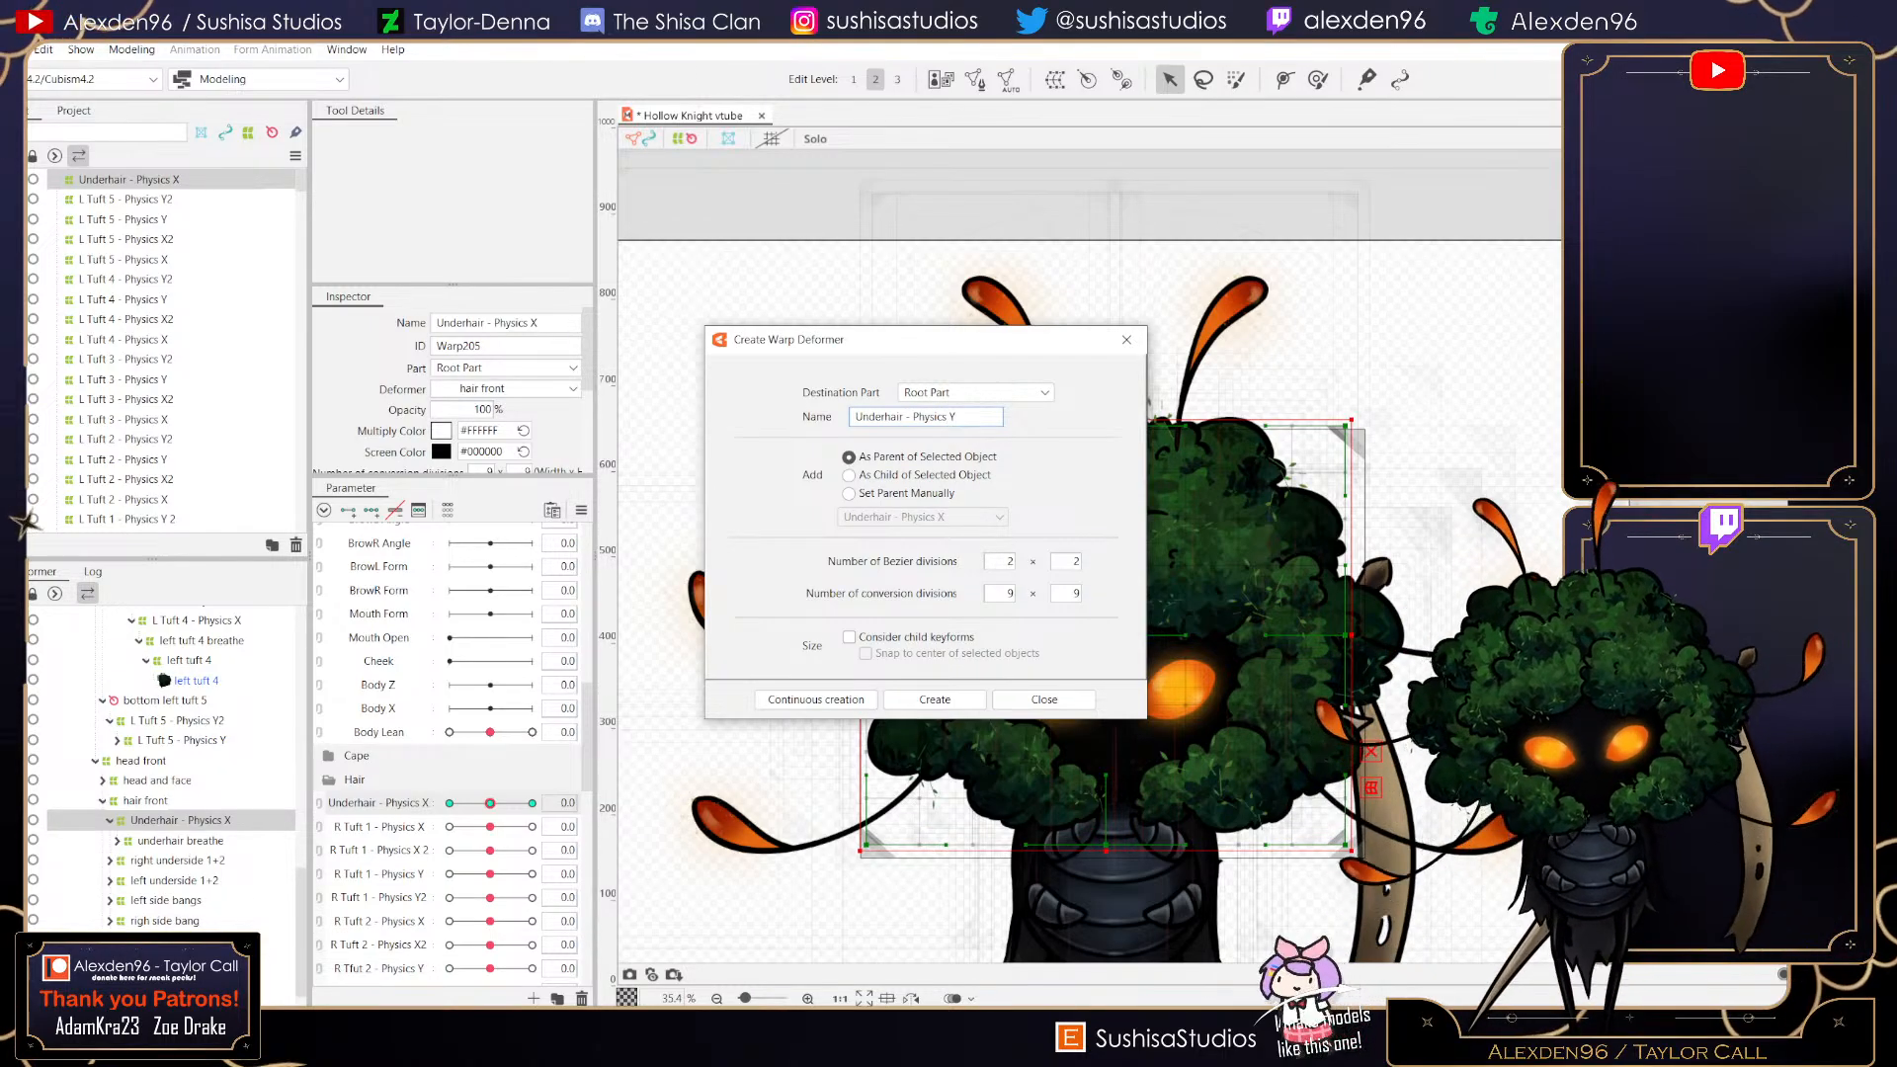
{"action": "type", "text": "erhair - Physics Y"}
{"action": "key", "text": "BackSpace"}
{"action": "type", "text": "X2"}
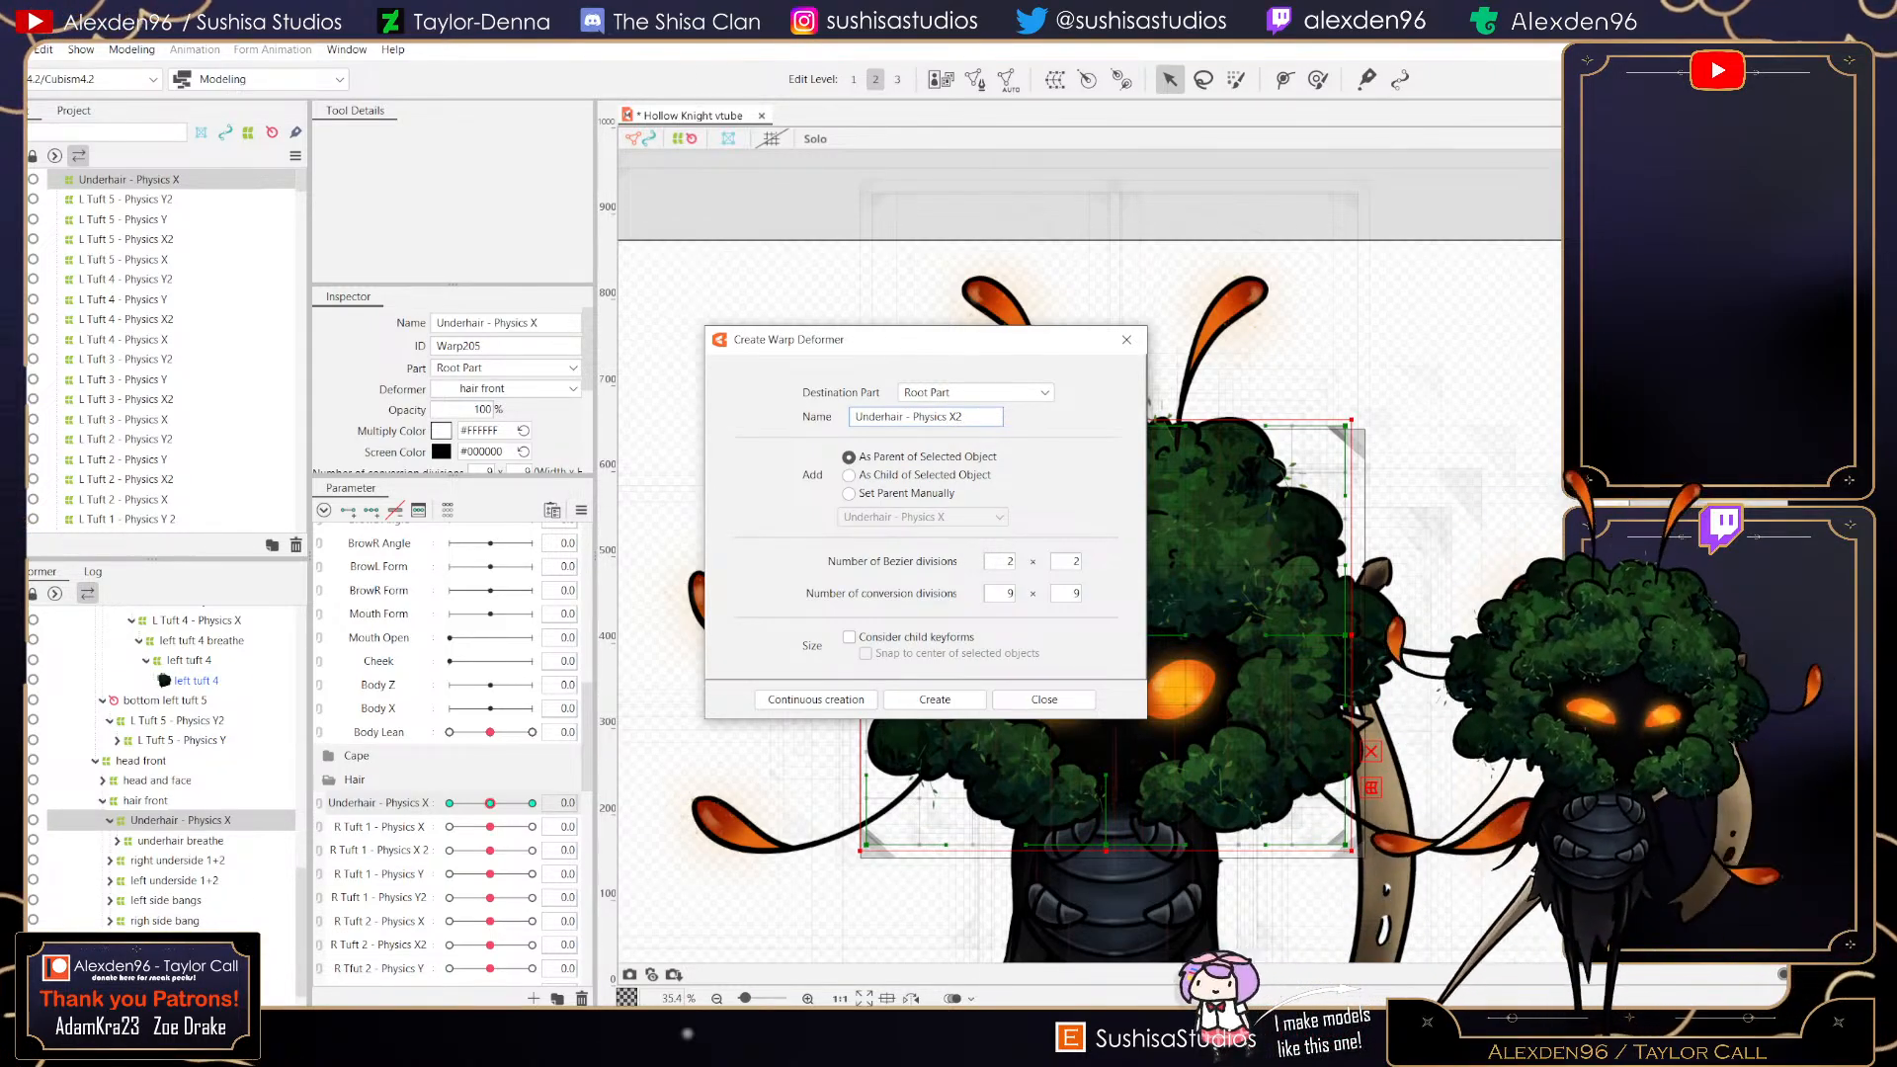
{"action": "left_click", "coordinate": [934, 700]}
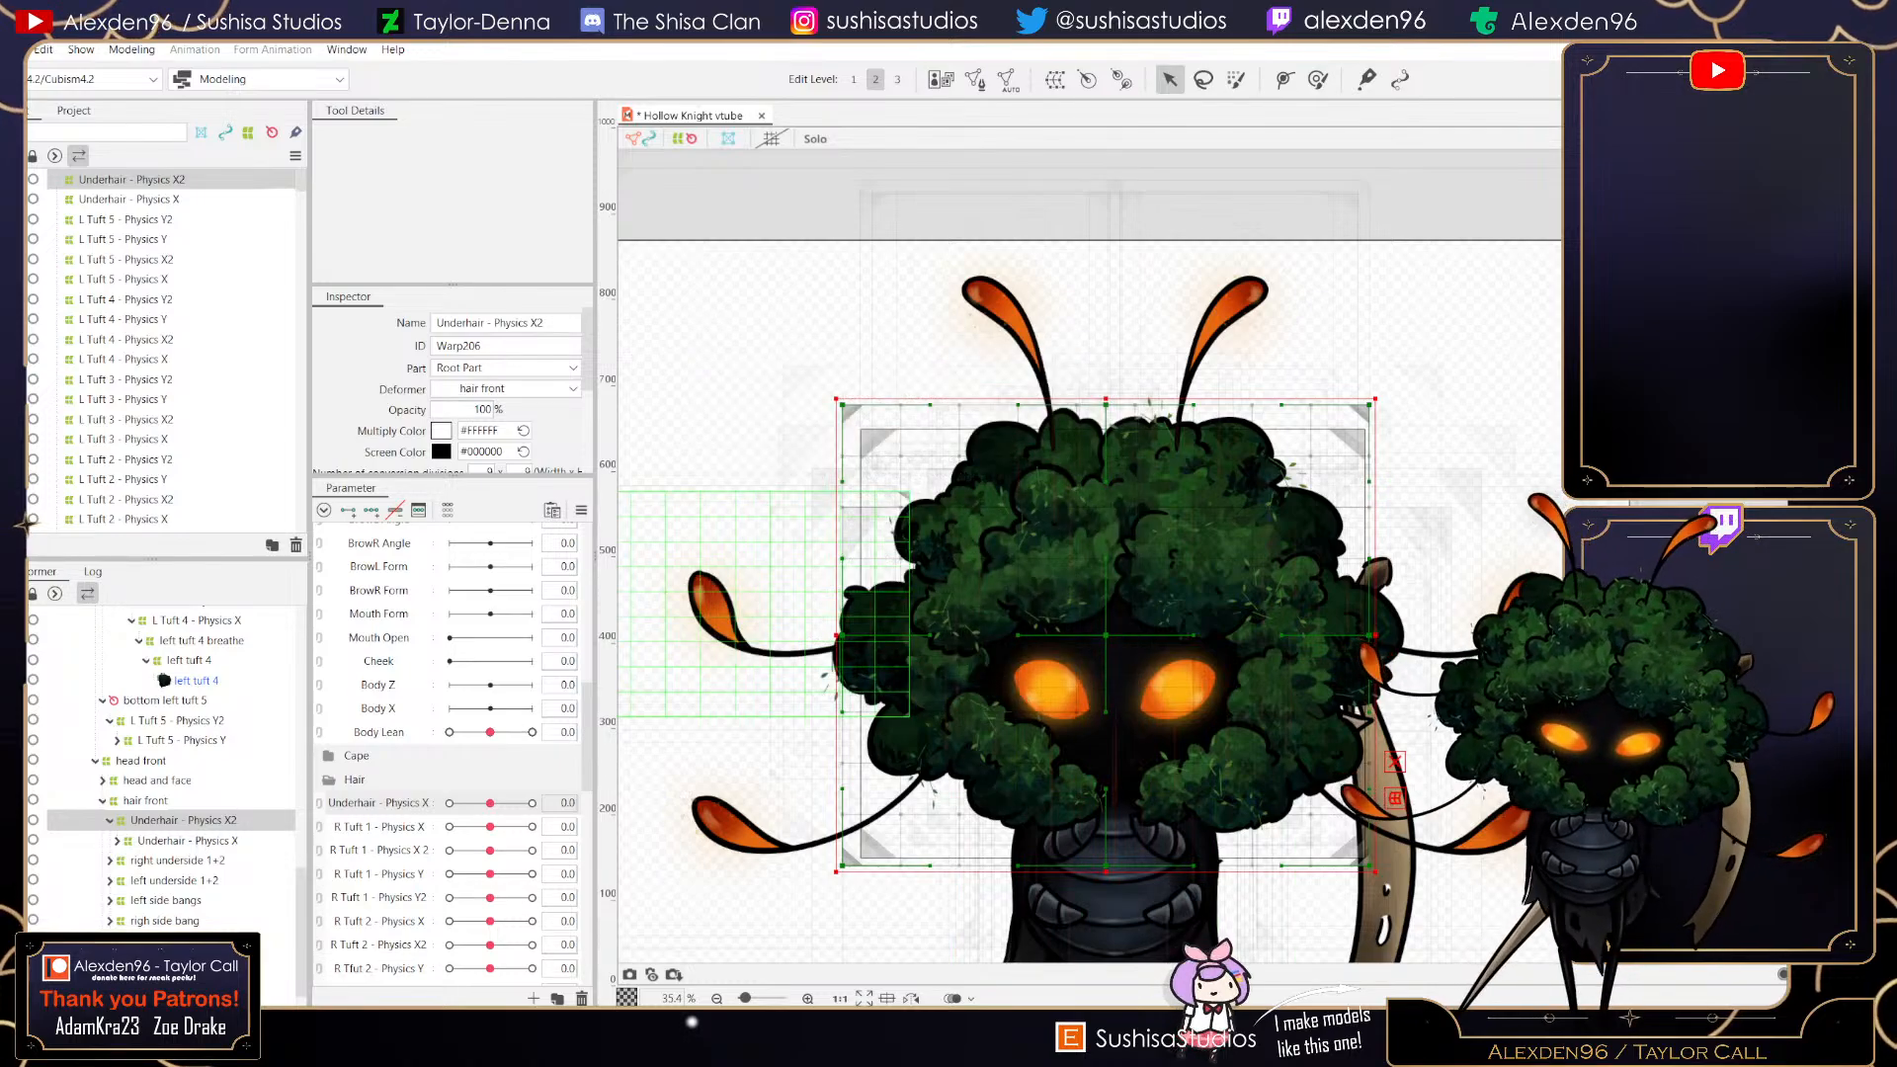
- Create a new parameter named Underhair - Physics X2
{"action": "left_click", "coordinate": [534, 998]}
{"action": "type", "text": "Underhair - Ph"}
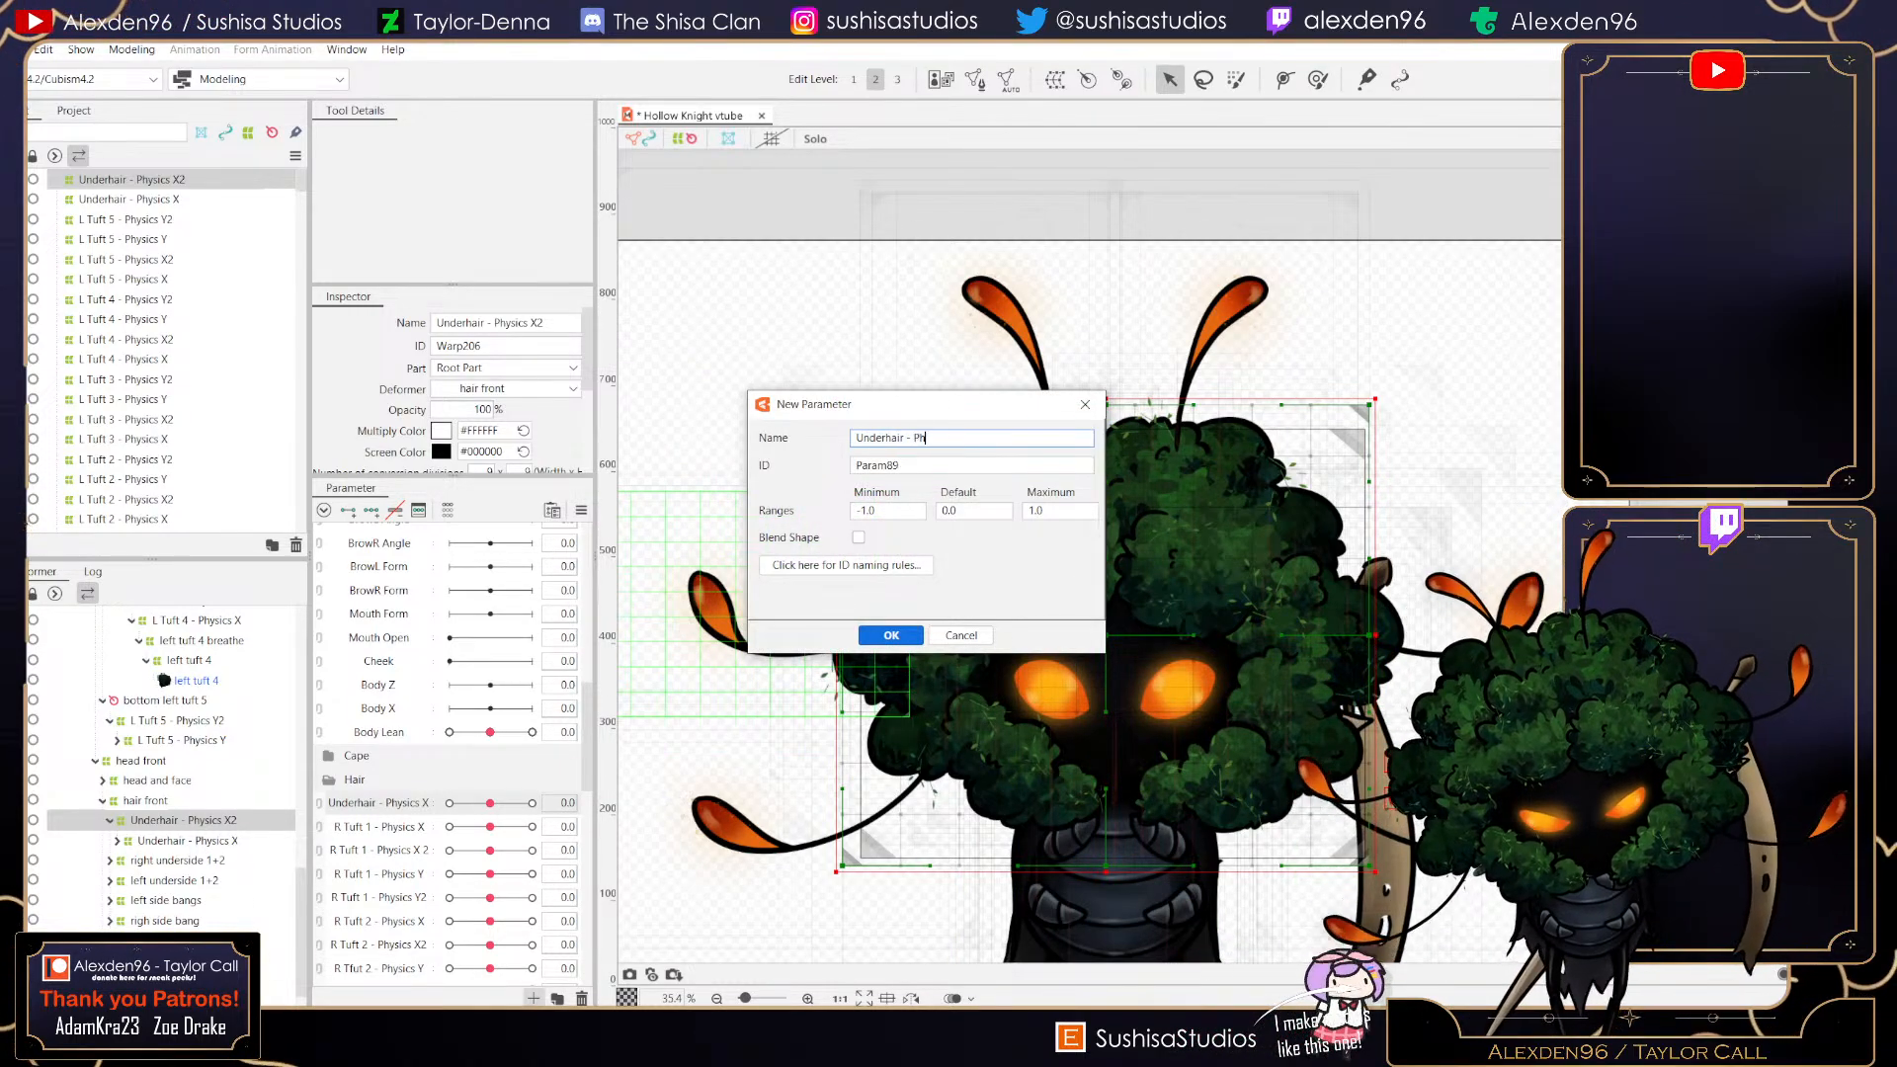
{"action": "type", "text": "ysics X2"}
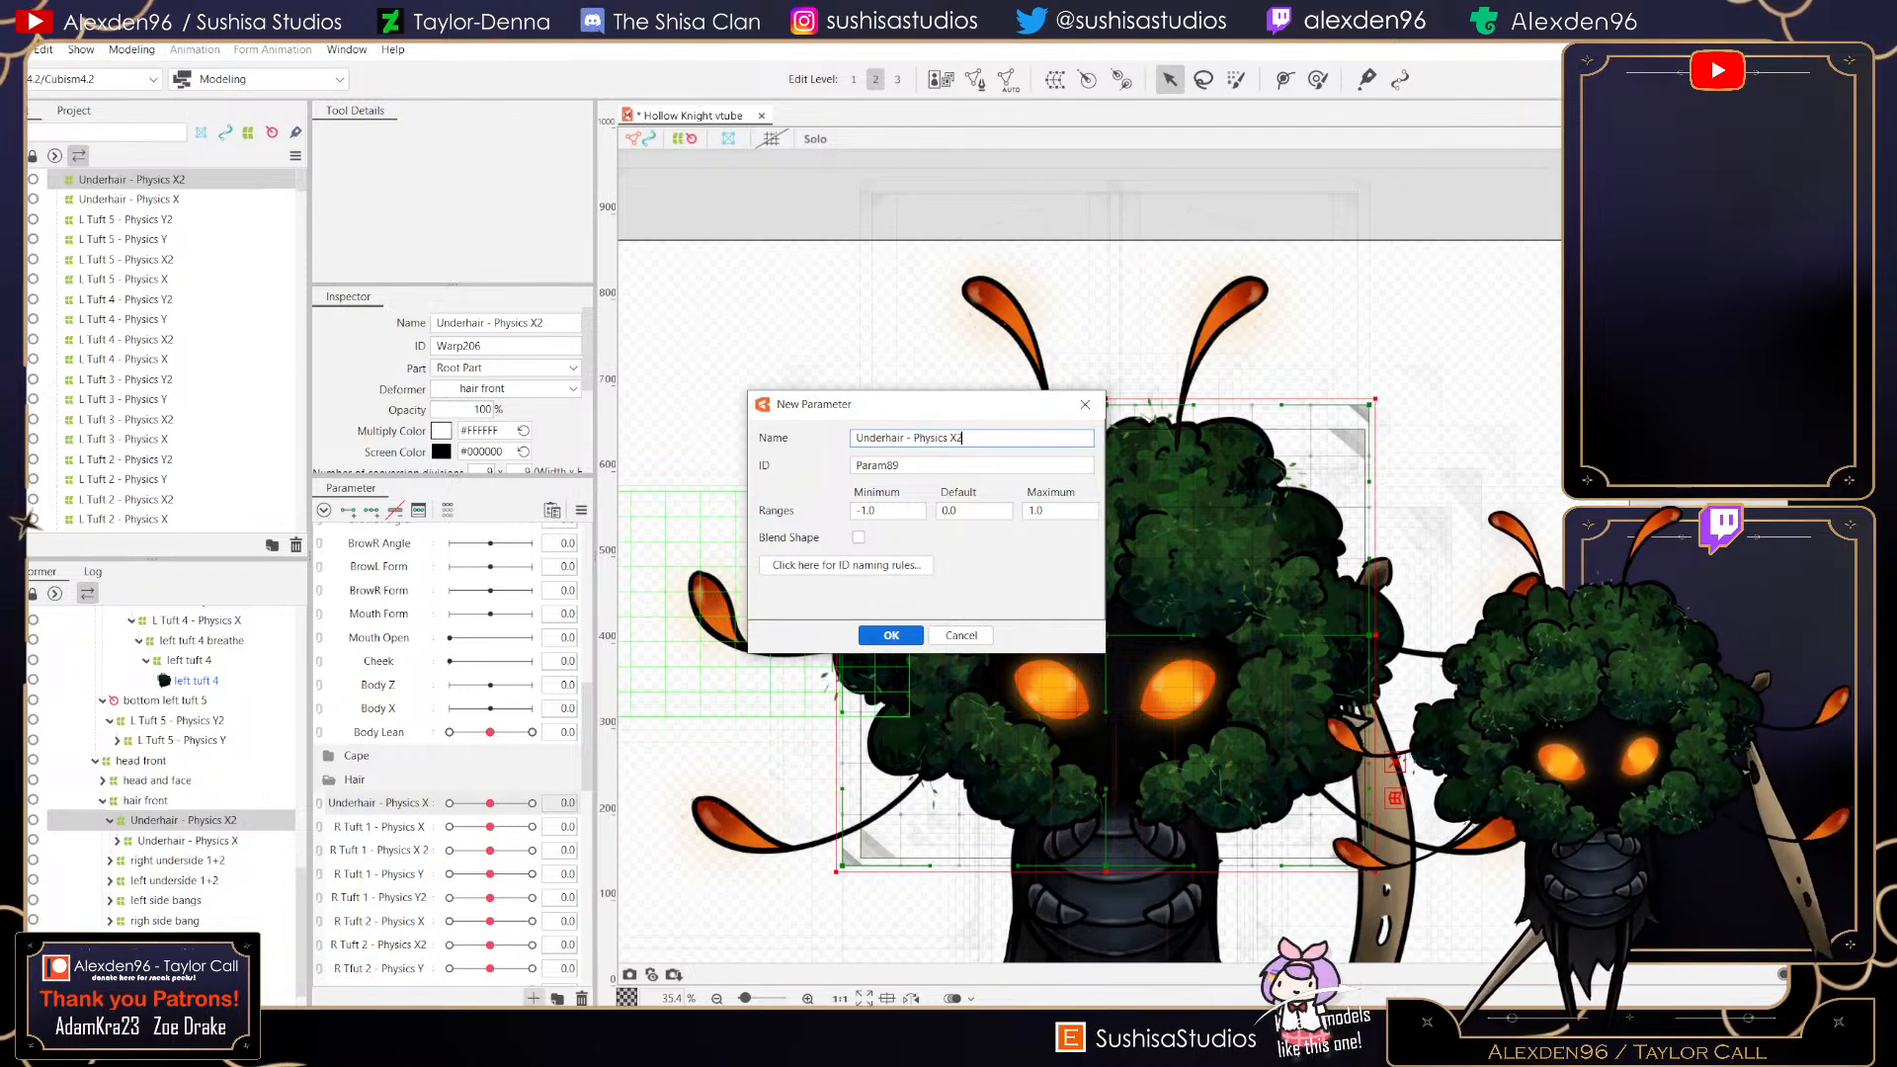
{"action": "key", "text": "Return"}
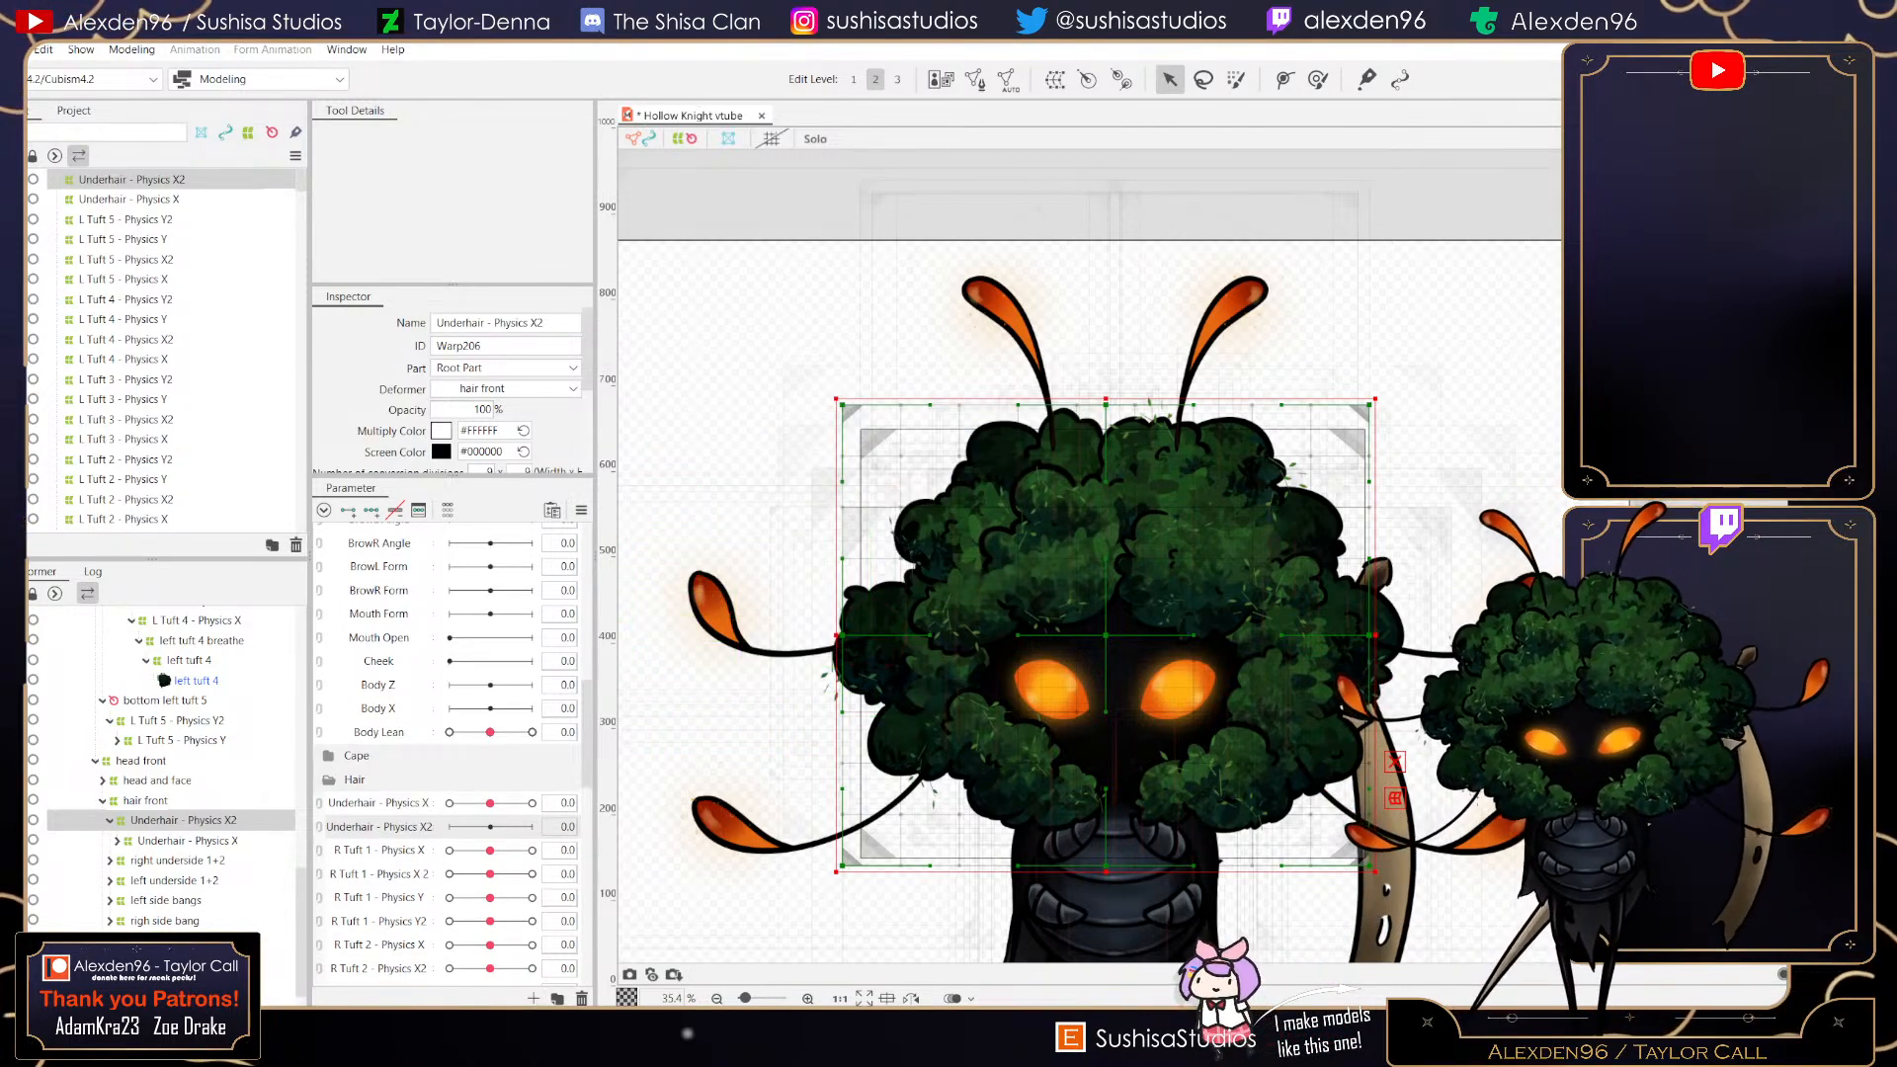
- Add three keys to Underhair - Physics X2 and, at its maximum, tilt the deformer's top edge
{"action": "left_click", "coordinate": [371, 510]}
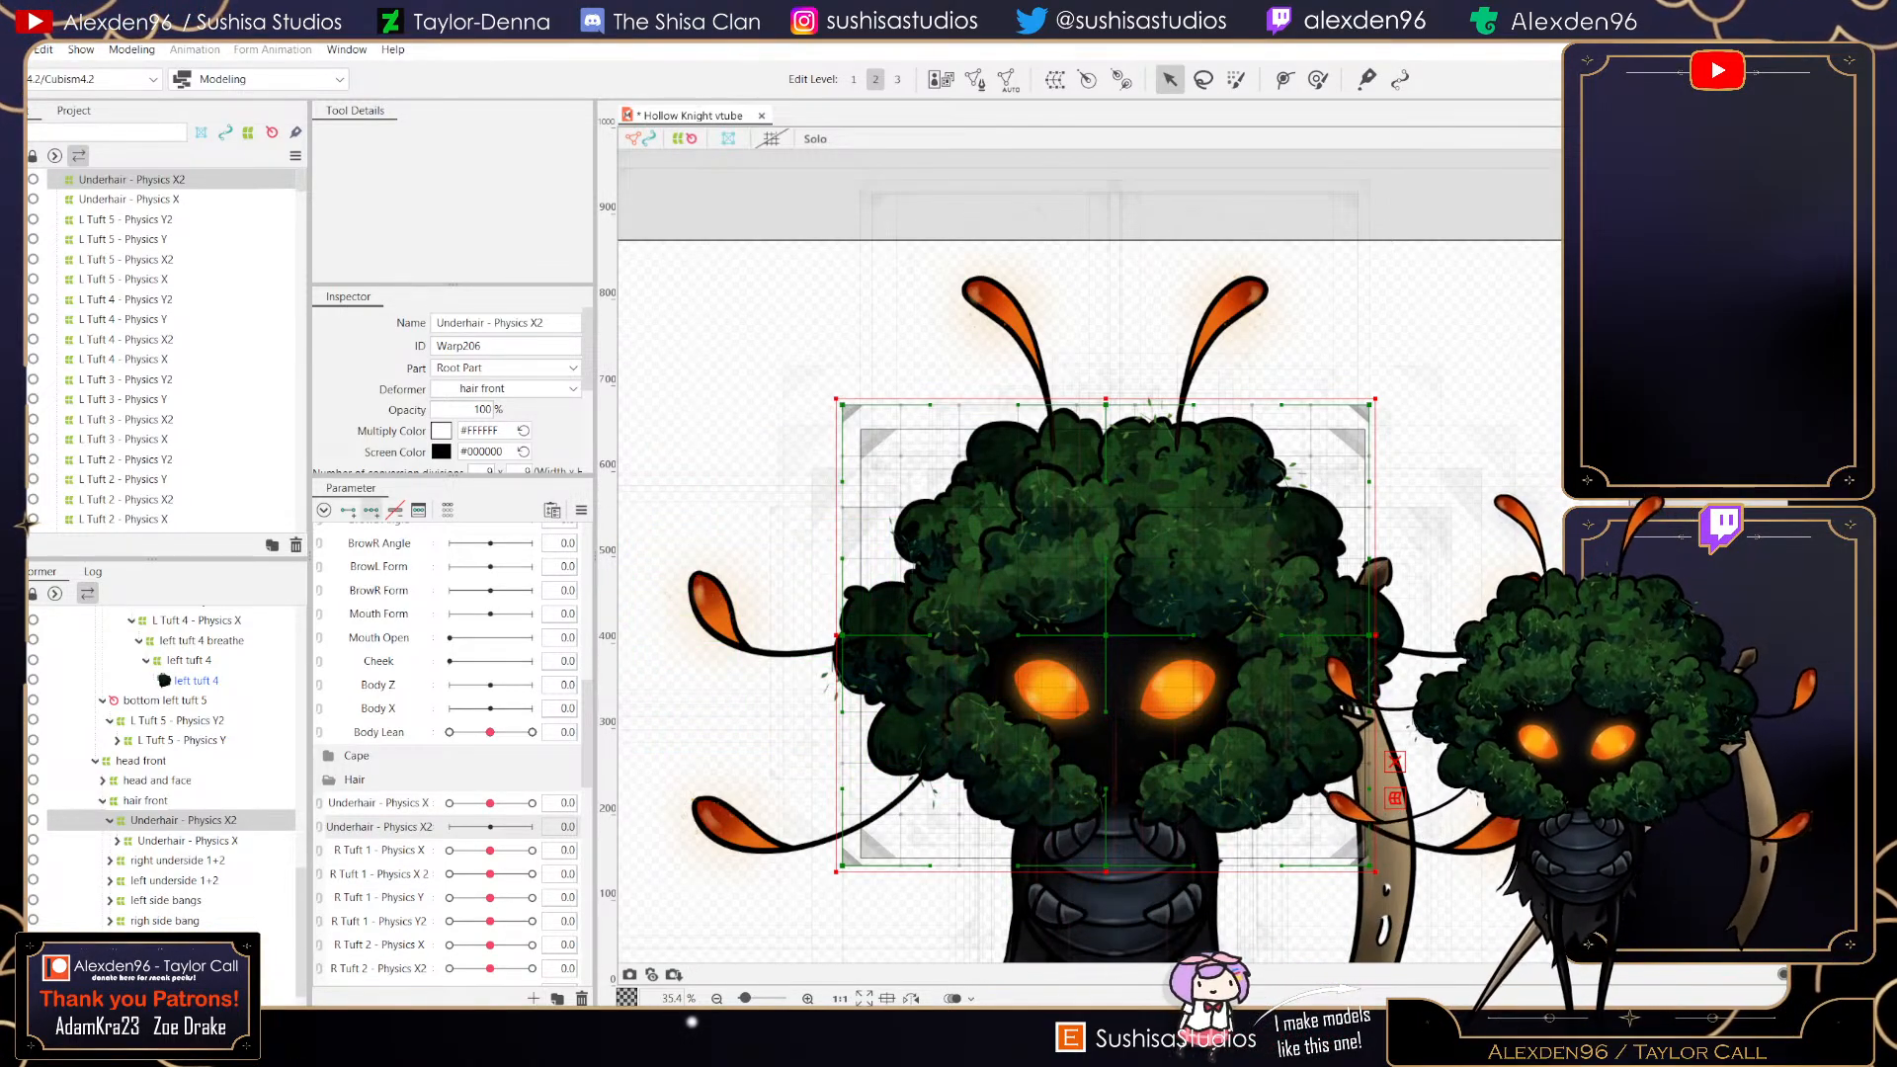
{"action": "left_click", "coordinate": [533, 827]}
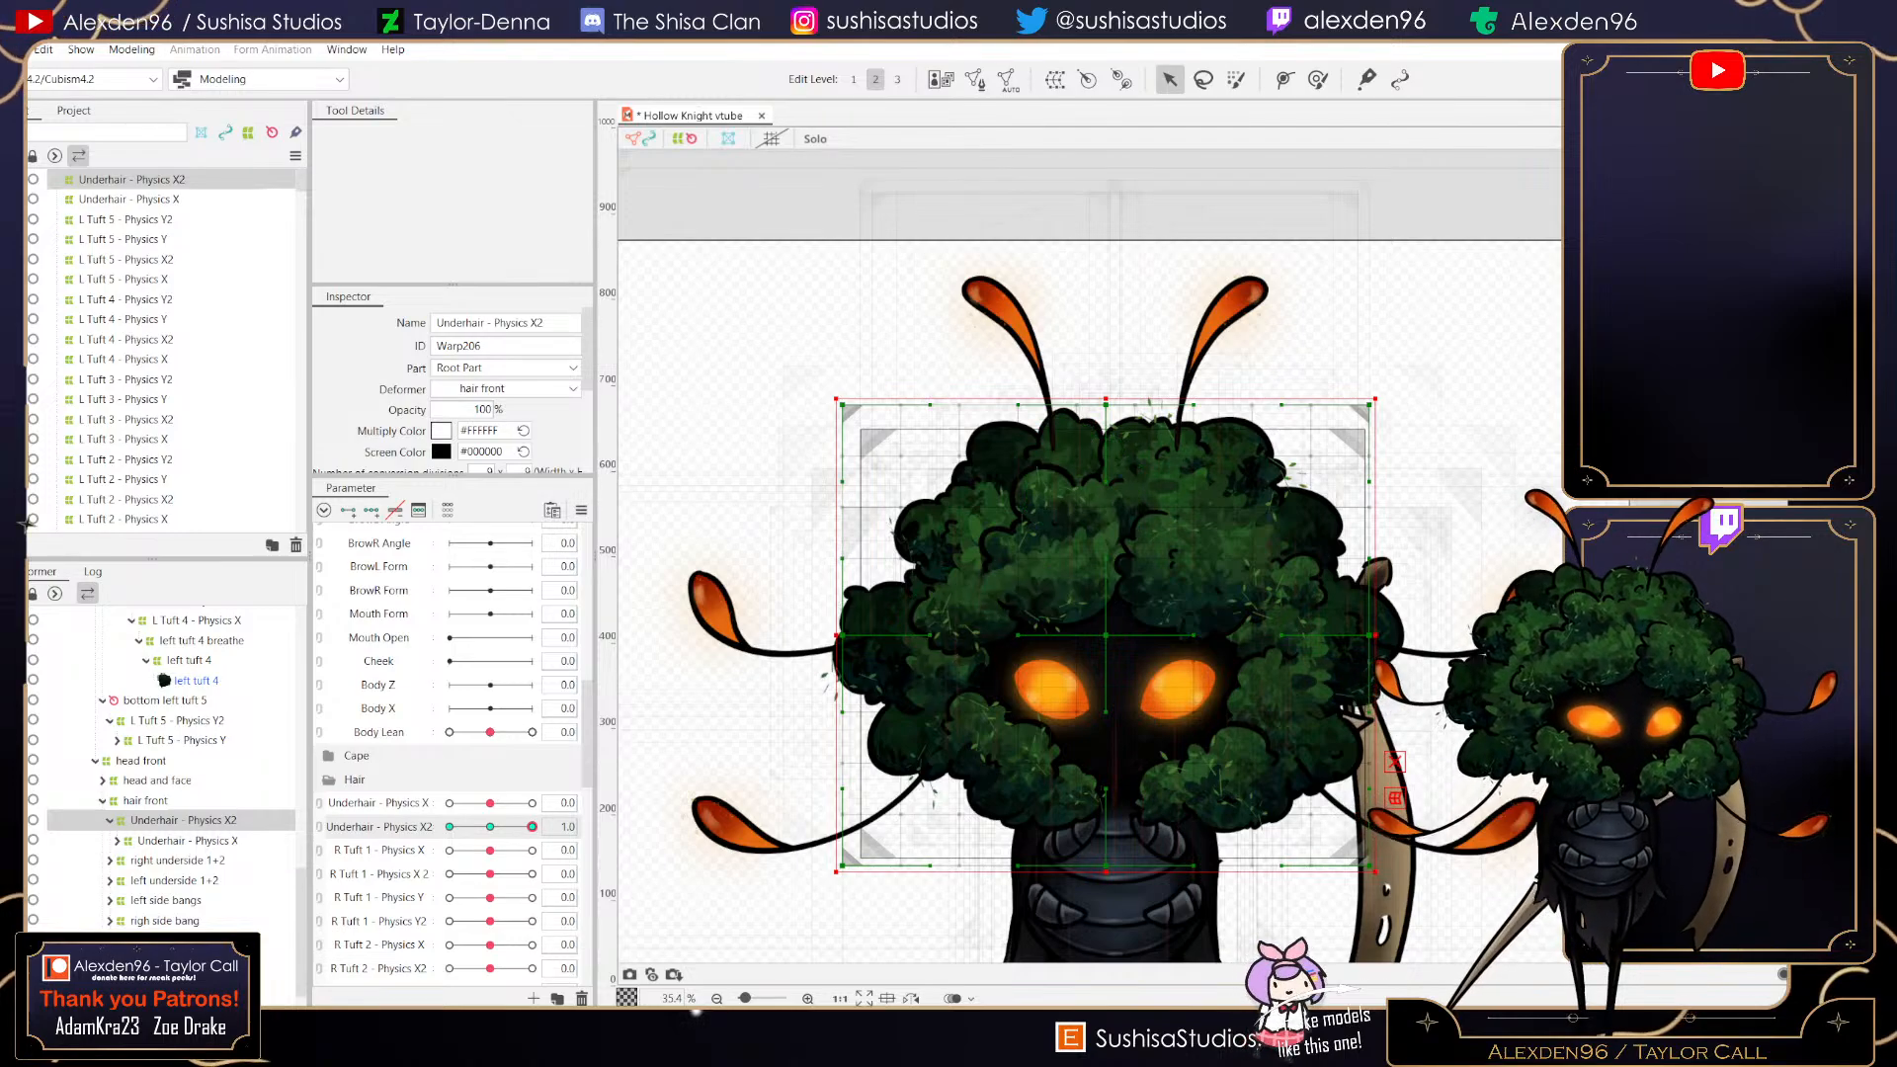
{"action": "left_click_drag", "start_coordinate": [1106, 404], "coordinate": [1111, 427]}
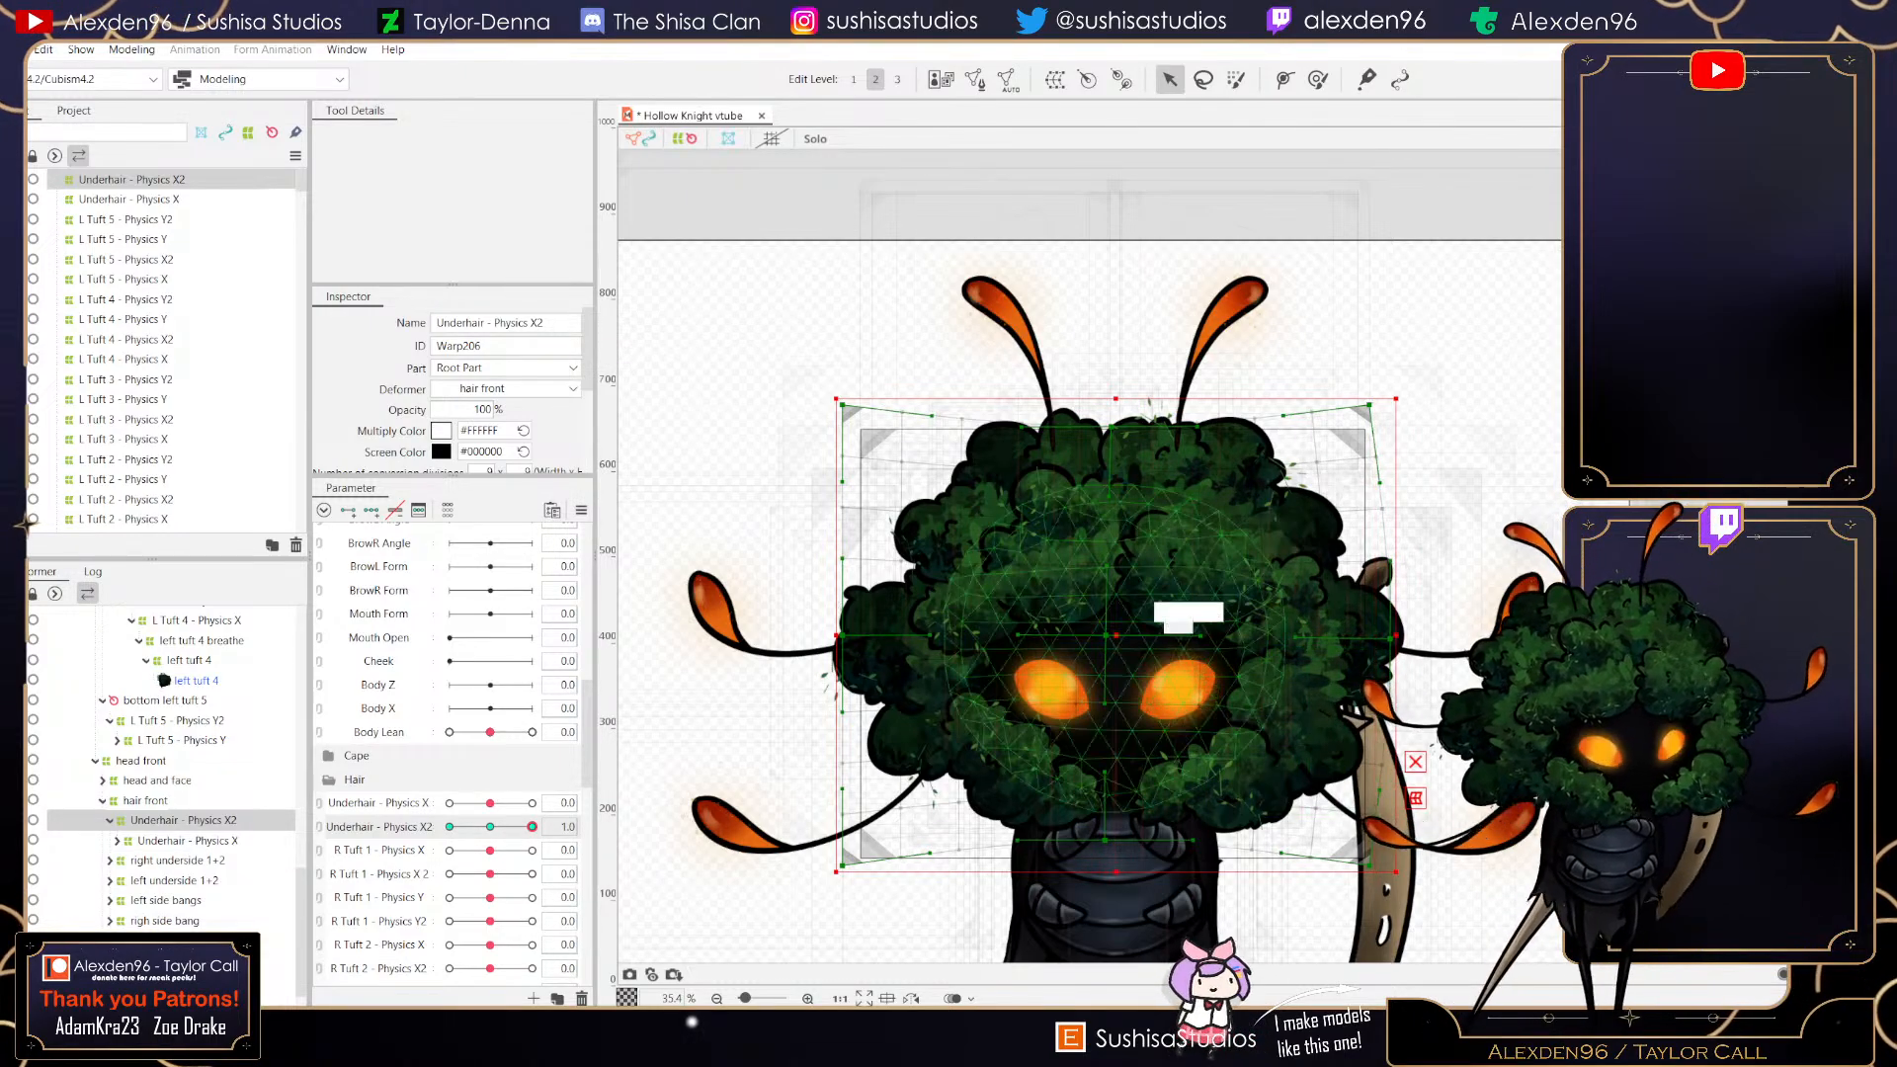
{"action": "scroll", "coordinate": [1100, 644], "scroll_direction": "up", "scroll_amount": 5}
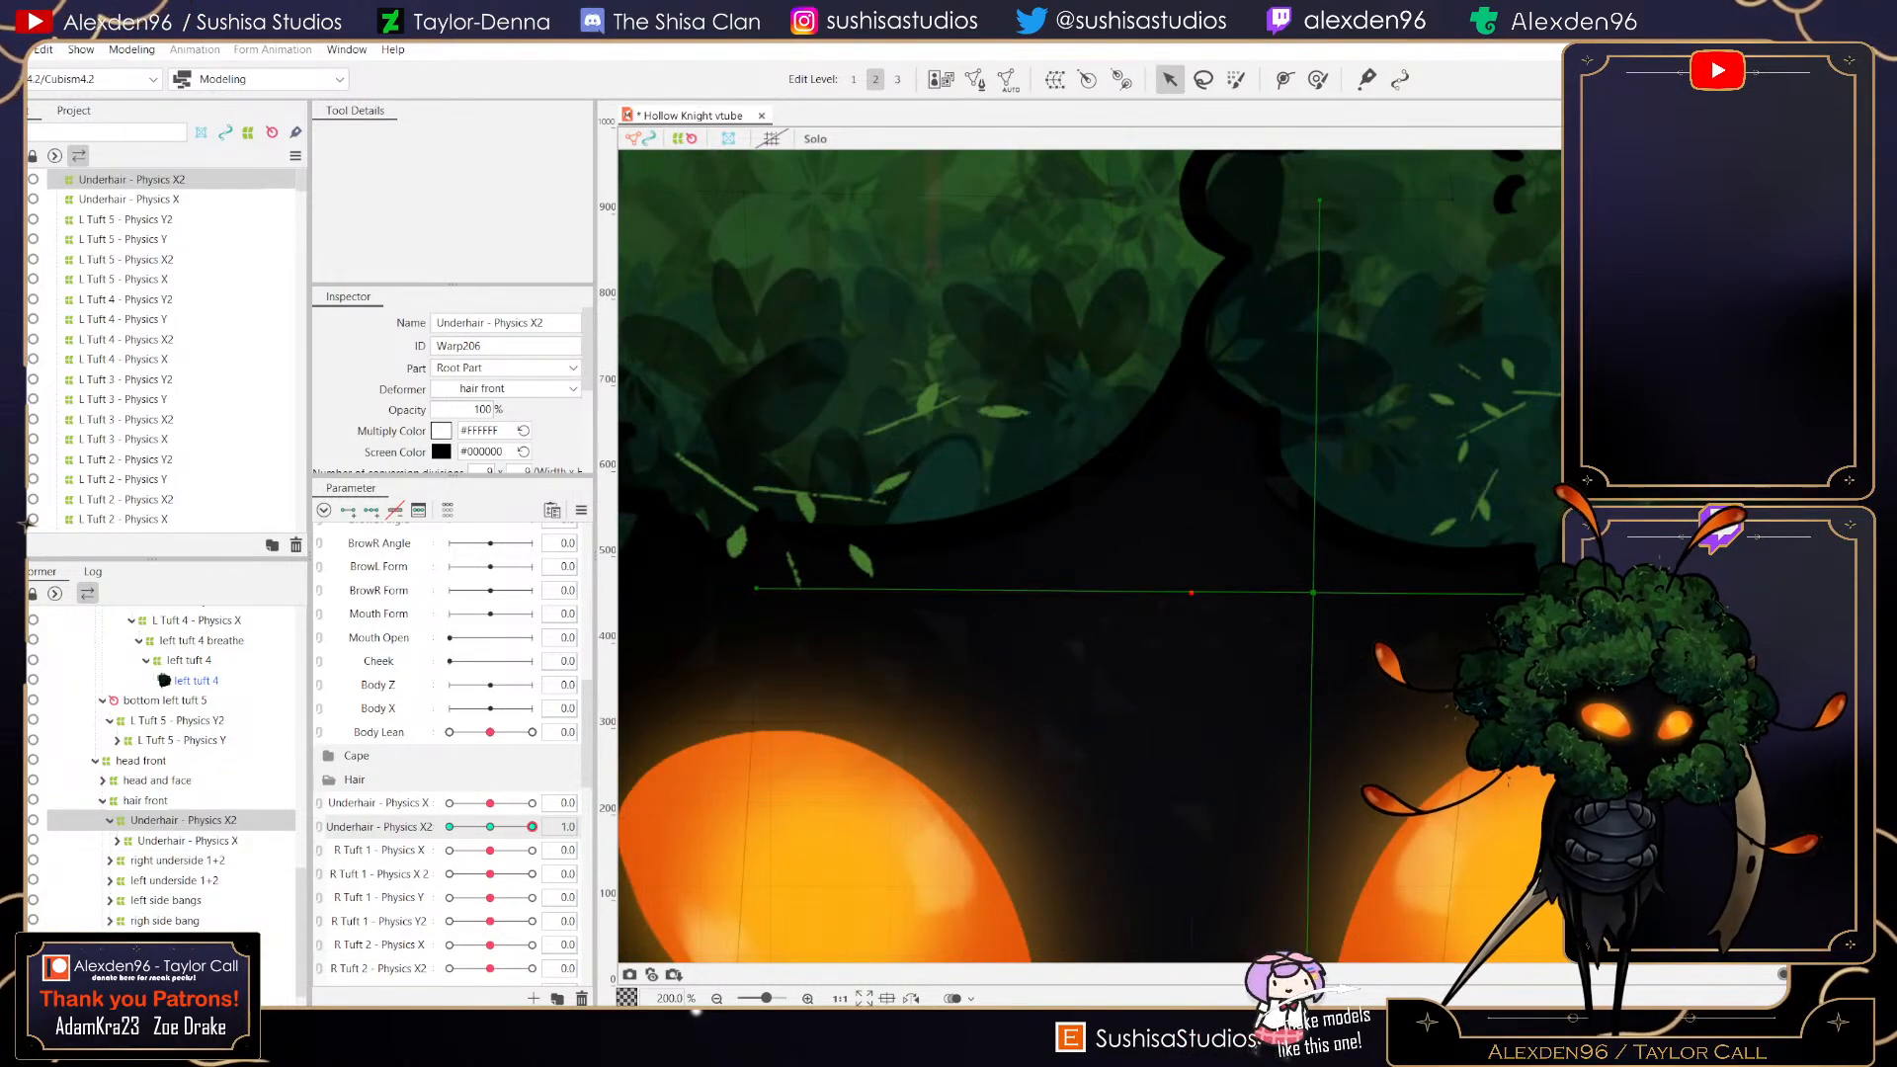
{"action": "scroll", "coordinate": [1306, 621], "scroll_direction": "down", "scroll_amount": 1}
{"action": "scroll", "coordinate": [1307, 620], "scroll_direction": "down", "scroll_amount": 4}
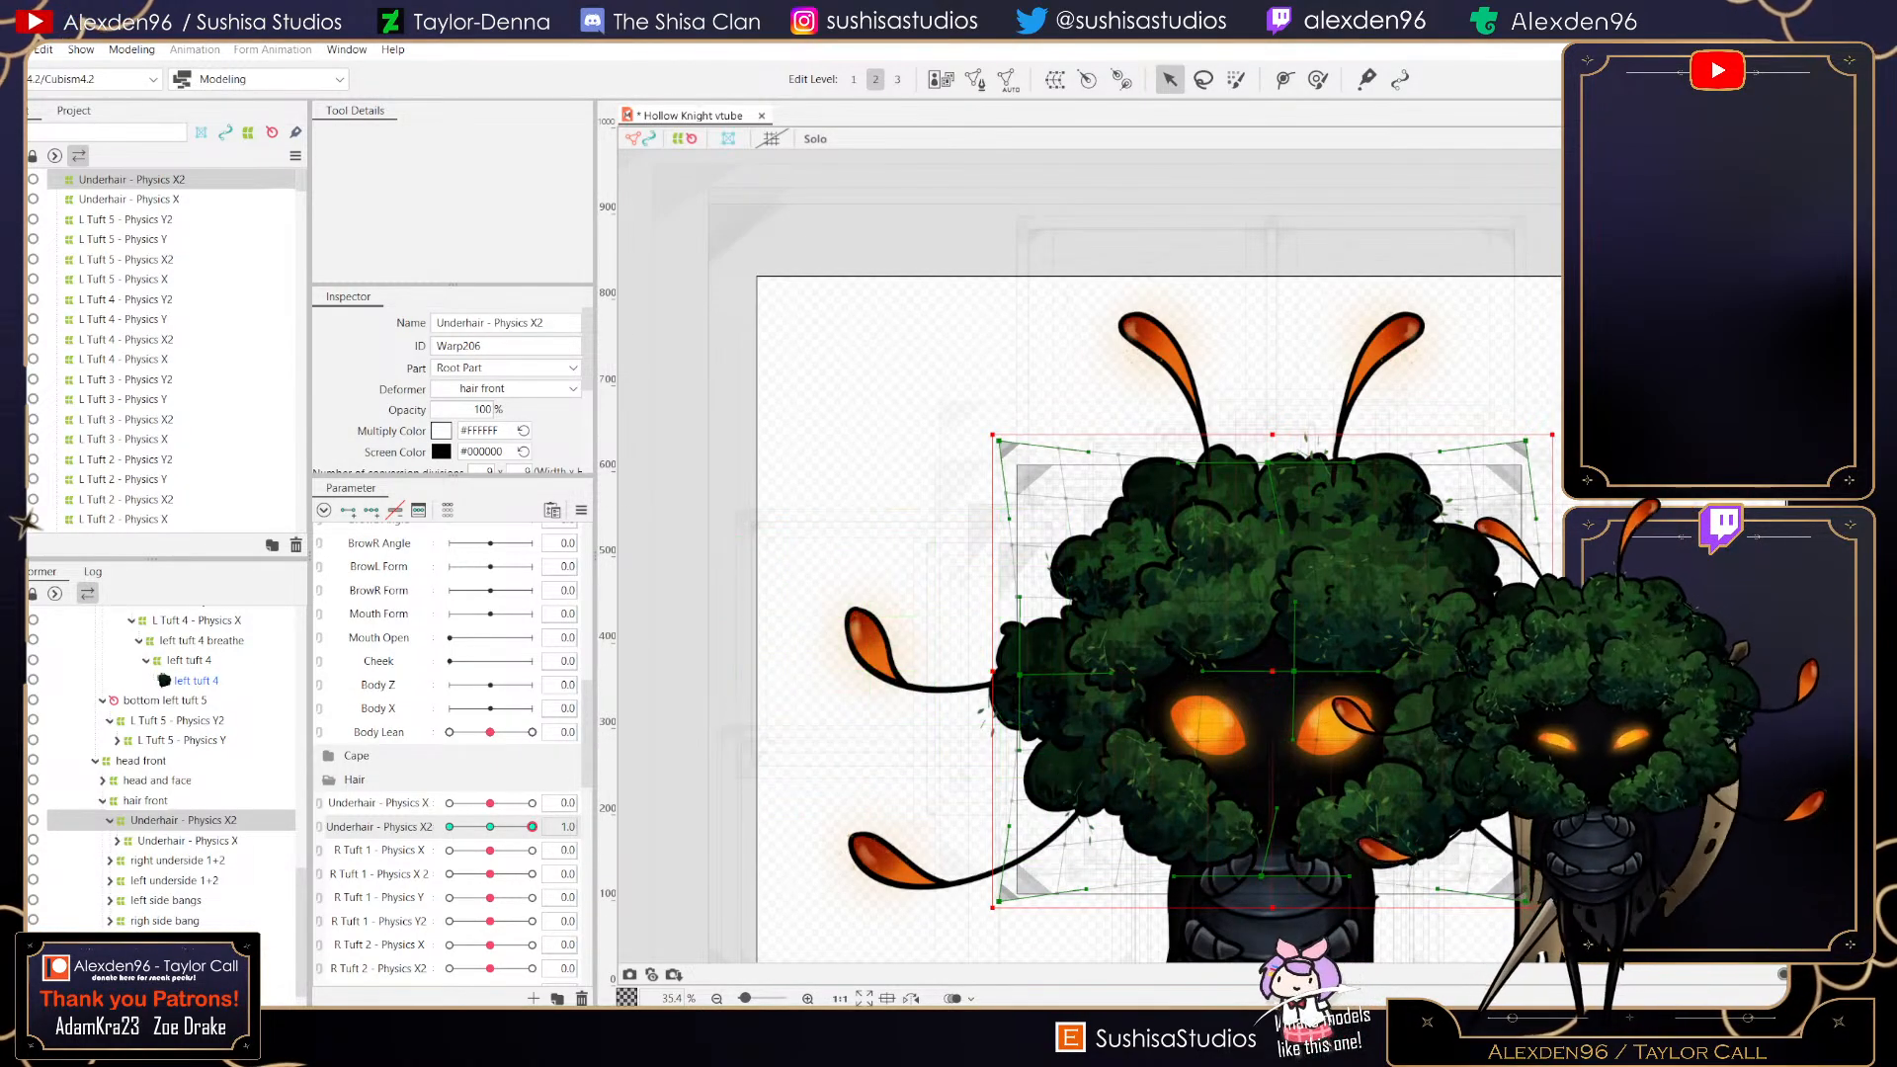
{"action": "mouse_move", "coordinate": [533, 827]}
{"action": "left_mouse_down"}
{"action": "mouse_move", "coordinate": [451, 827]}
{"action": "mouse_move", "coordinate": [531, 827]}
{"action": "left_mouse_up"}
{"action": "mouse_move", "coordinate": [533, 827]}
{"action": "left_mouse_down"}
{"action": "mouse_move", "coordinate": [450, 827]}
{"action": "mouse_move", "coordinate": [533, 827]}
{"action": "left_mouse_up"}
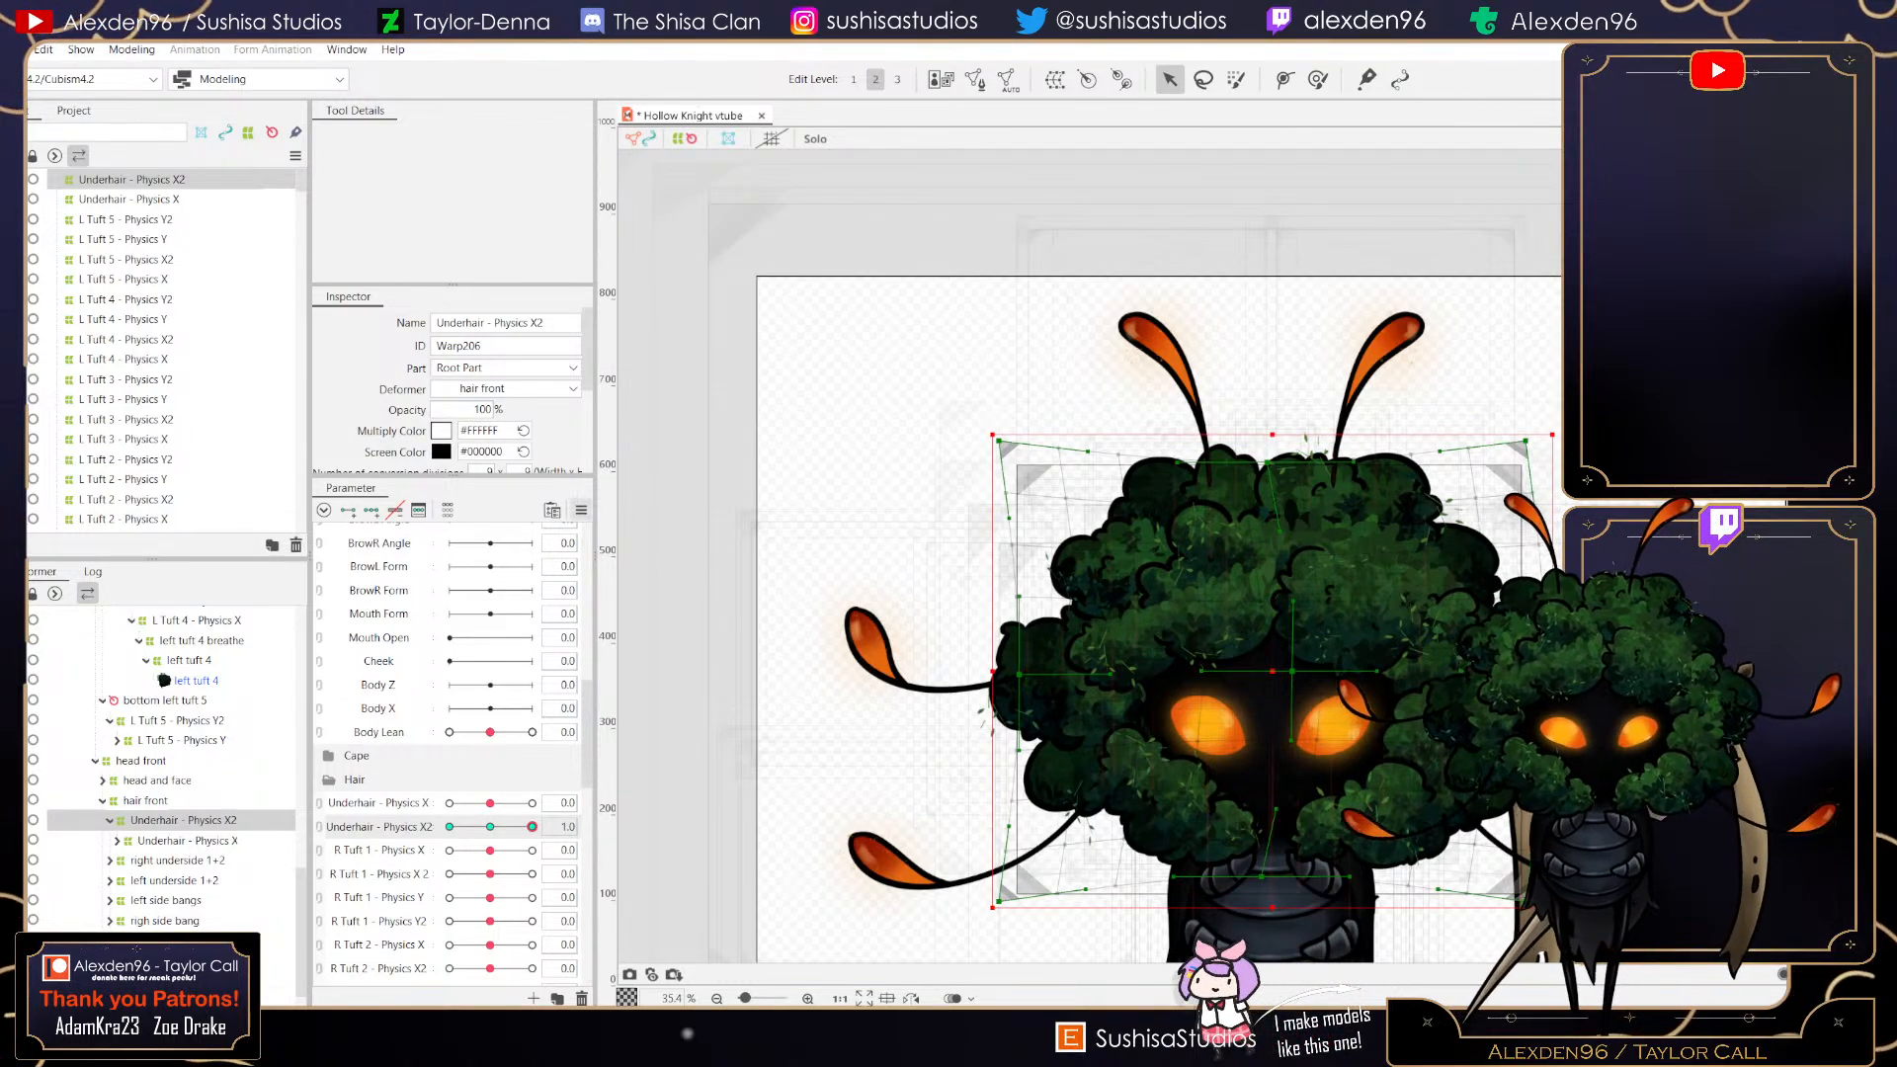
- Reflect the Underhair - Physics X2 motion horizontally and reset the parameter to 0
{"action": "left_click", "coordinate": [581, 510]}
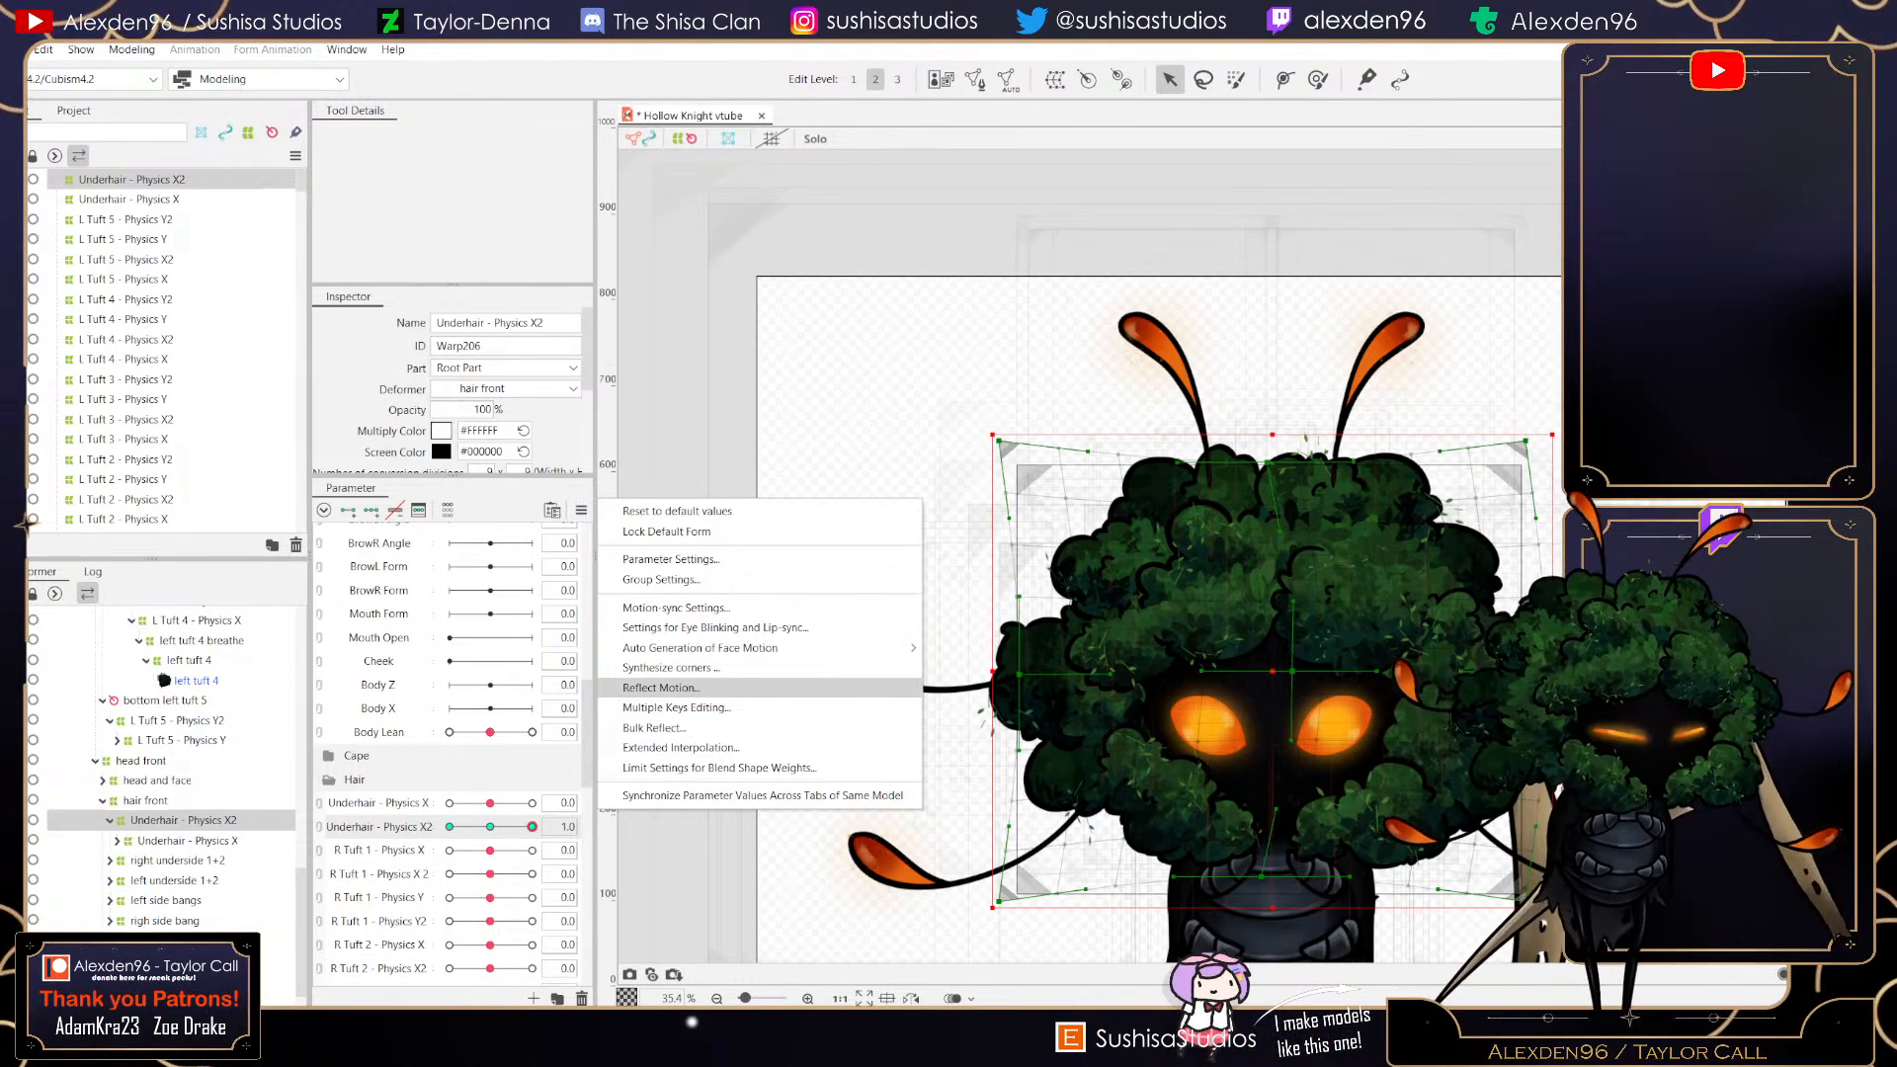
{"action": "left_click", "coordinate": [661, 688]}
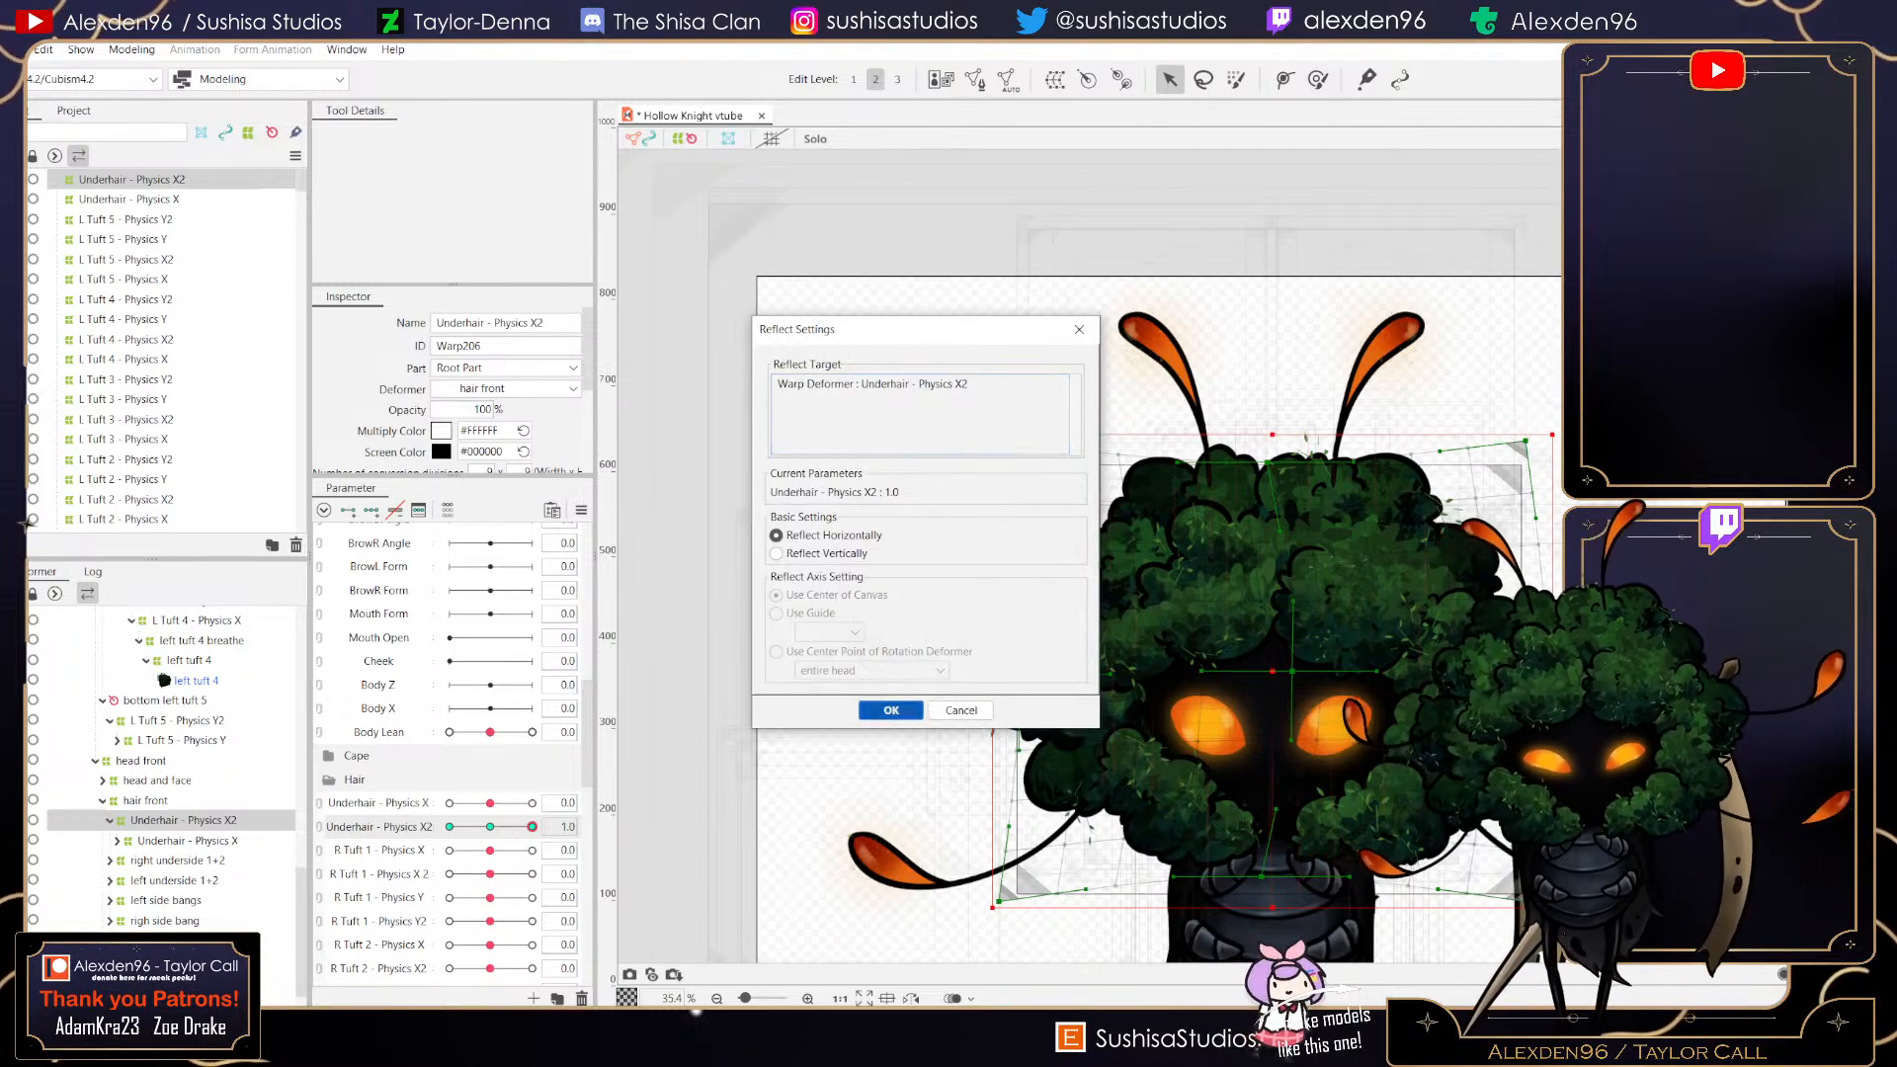
{"action": "left_click", "coordinate": [889, 709]}
{"action": "left_click_drag", "start_coordinate": [450, 827], "coordinate": [490, 828]}
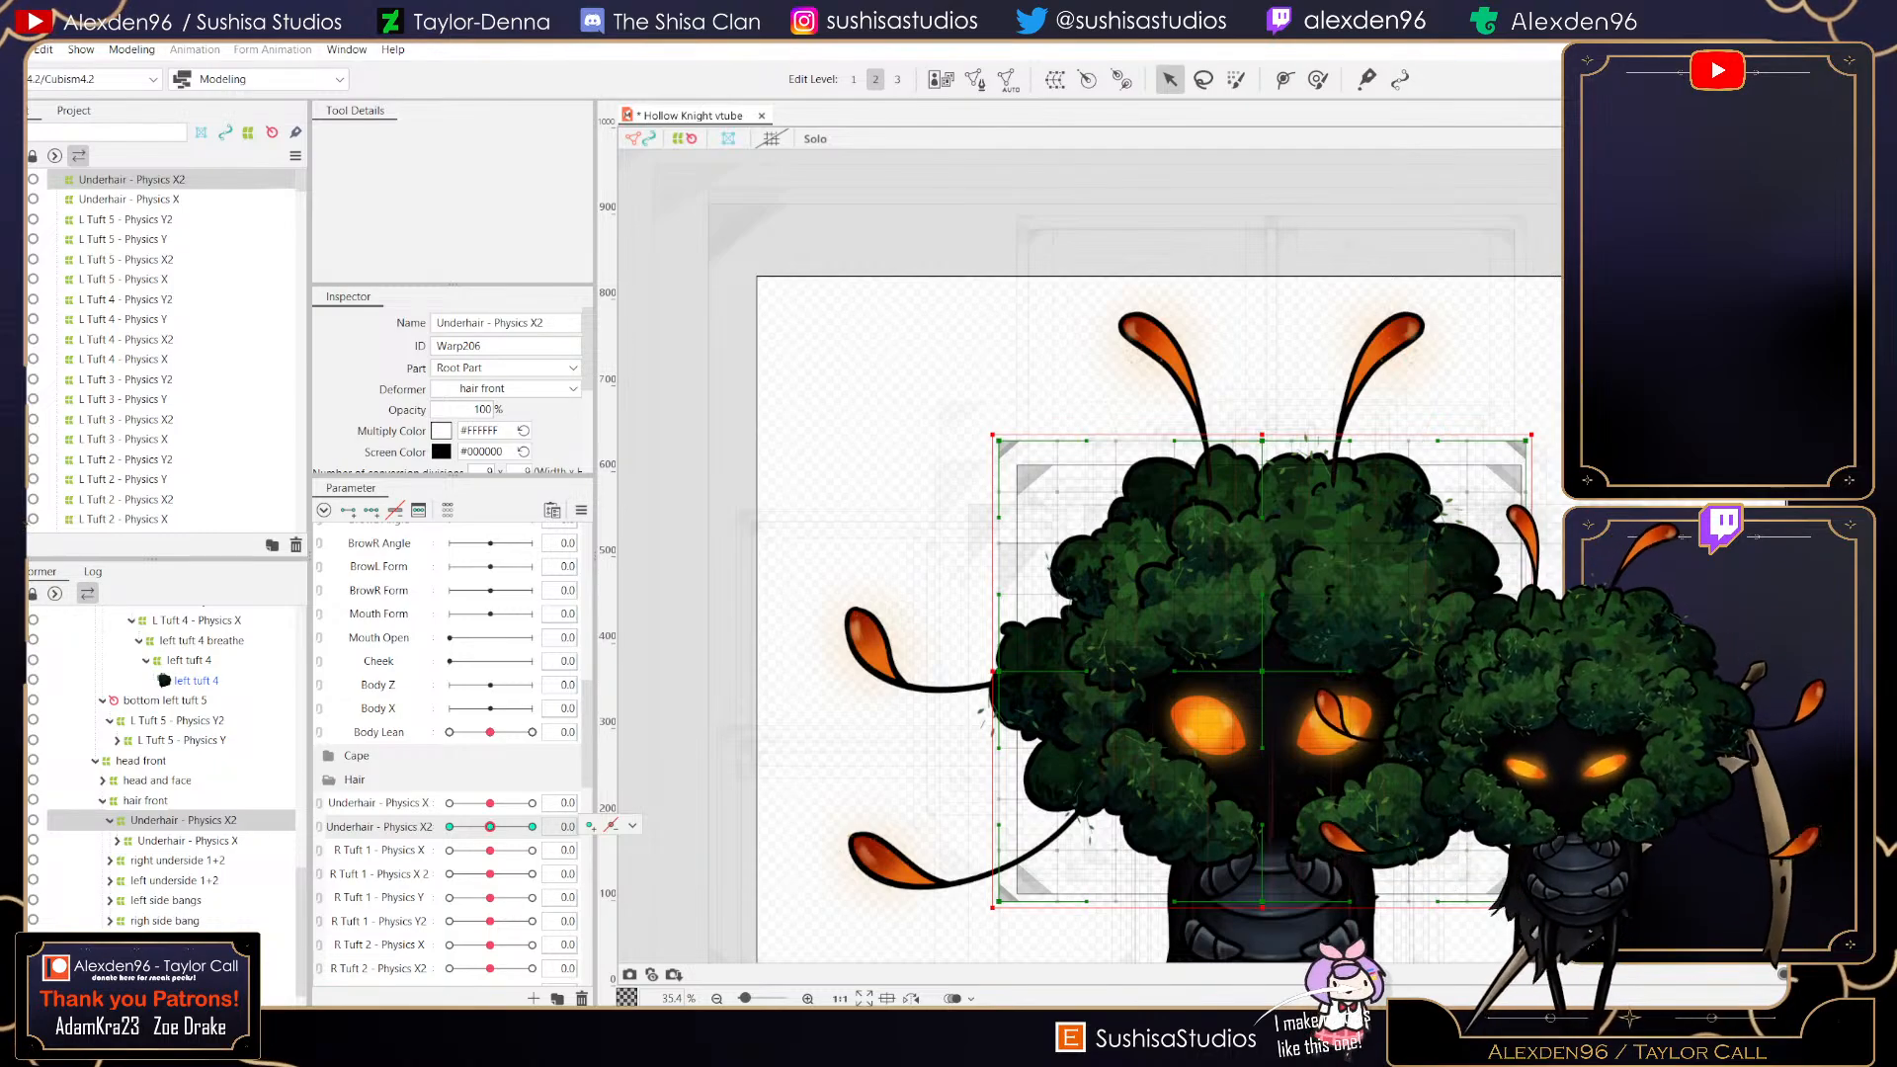
- Create a parent warp deformer named Underhair - Physics Y and fit its bounds around the hair
{"action": "left_click", "coordinate": [1055, 79]}
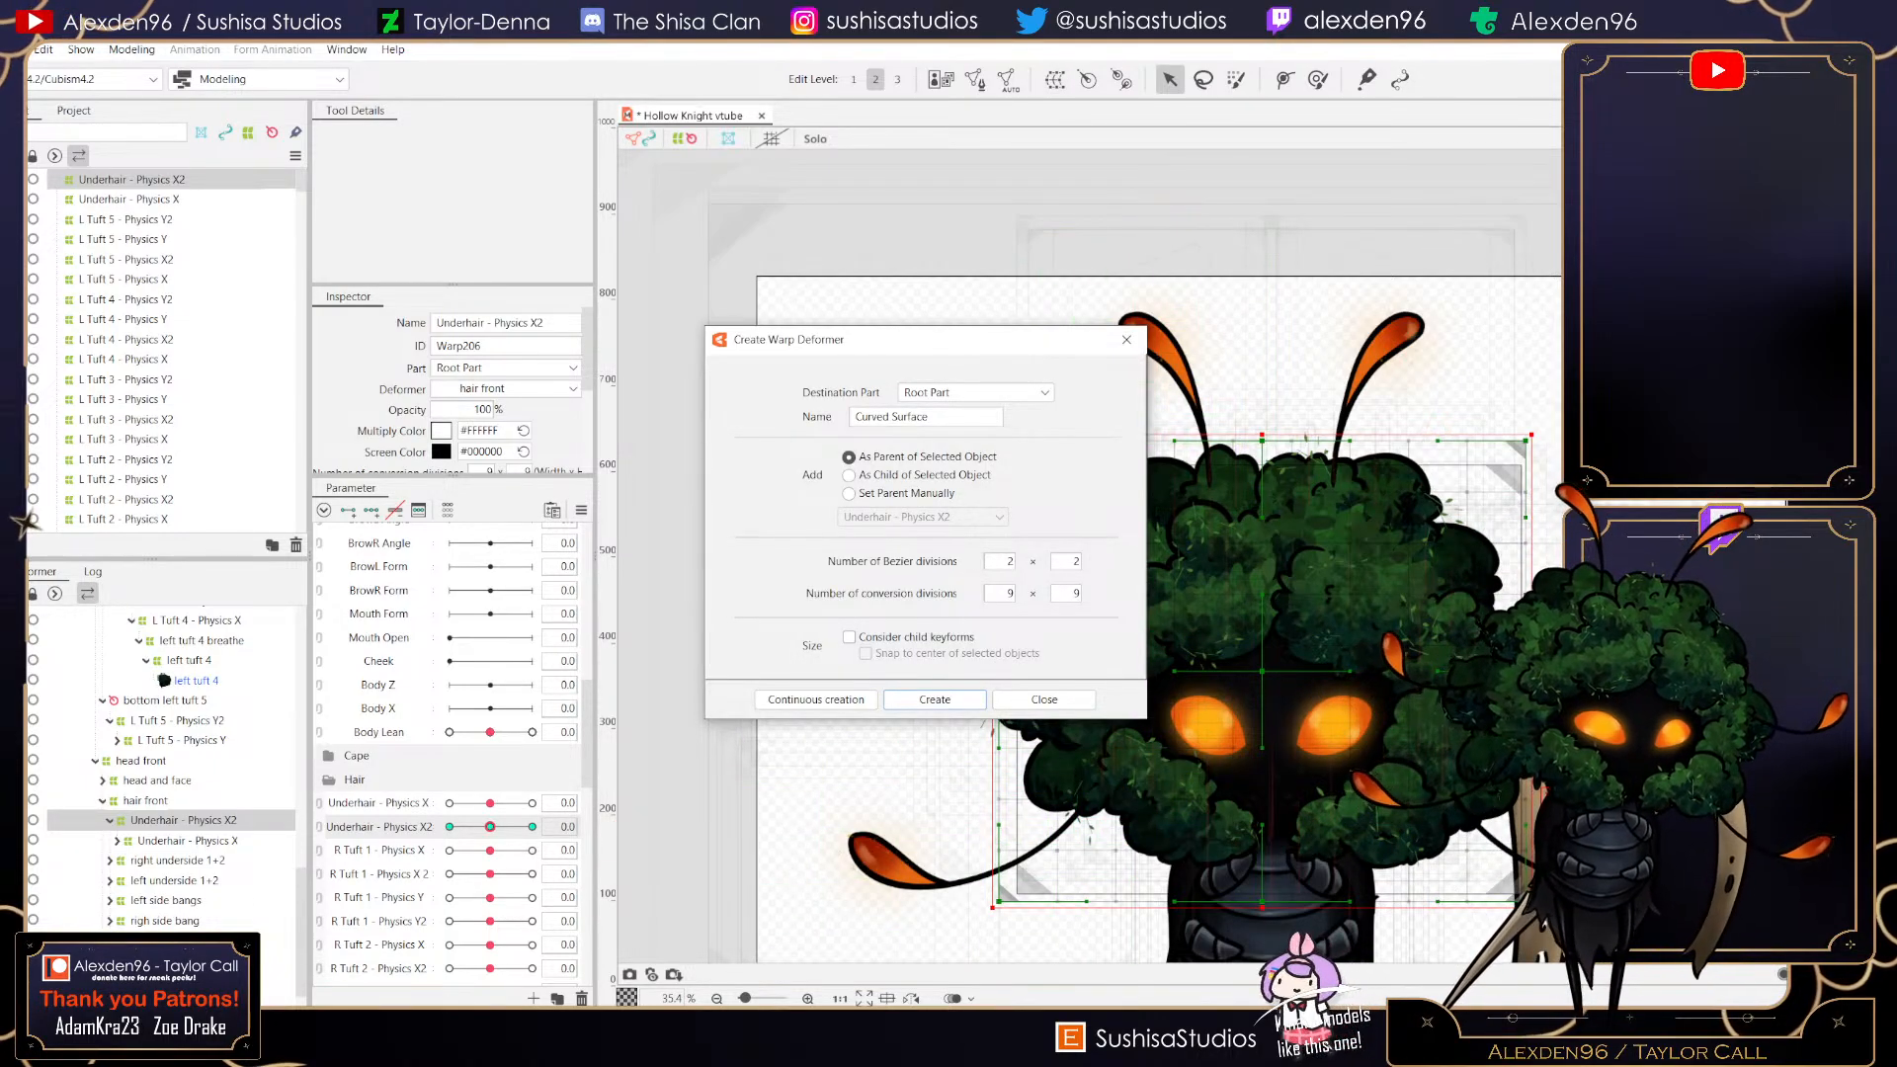
{"action": "left_click", "coordinate": [925, 417]}
{"action": "type", "text": "Une"}
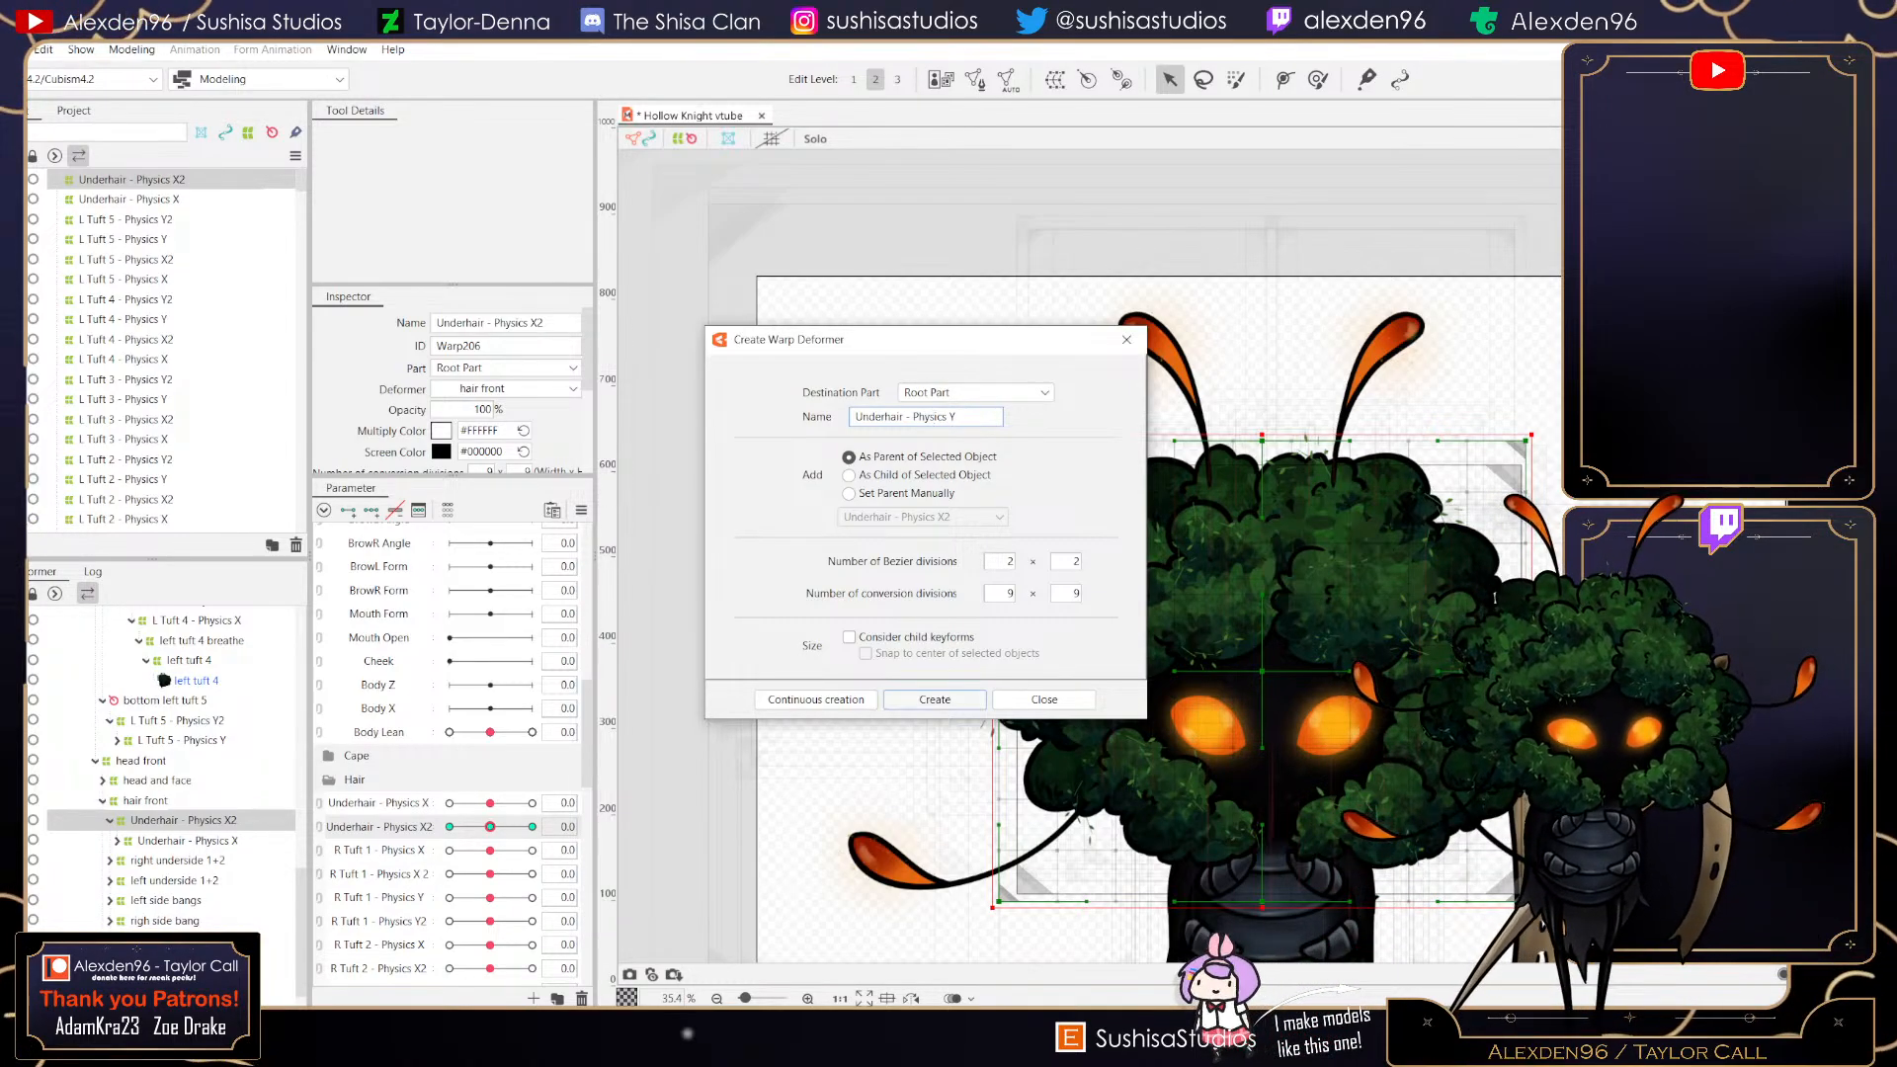
{"action": "left_click", "coordinate": [935, 698]}
{"action": "left_click_drag", "start_coordinate": [1285, 454], "coordinate": [1105, 378]}
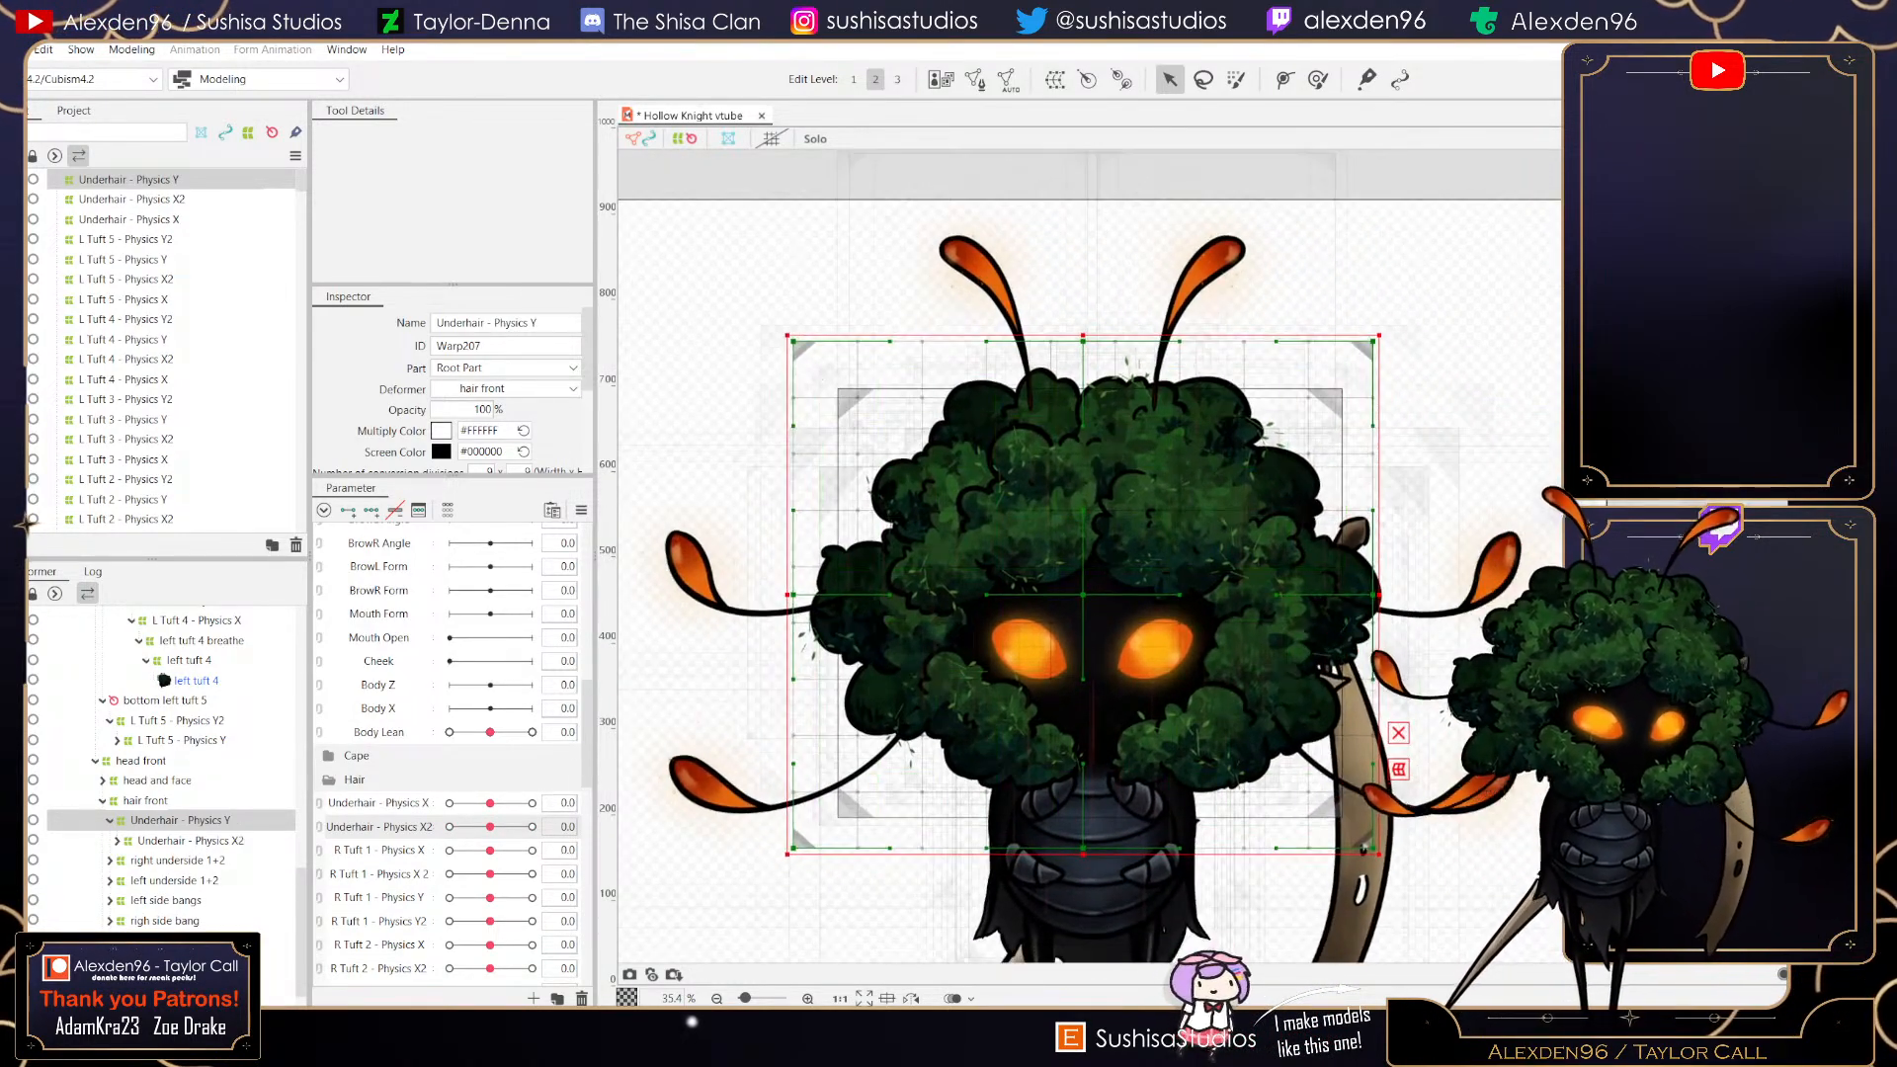
{"action": "left_click_drag", "start_coordinate": [788, 335], "coordinate": [849, 379]}
{"action": "left_click_drag", "start_coordinate": [1377, 850], "coordinate": [1319, 807]}
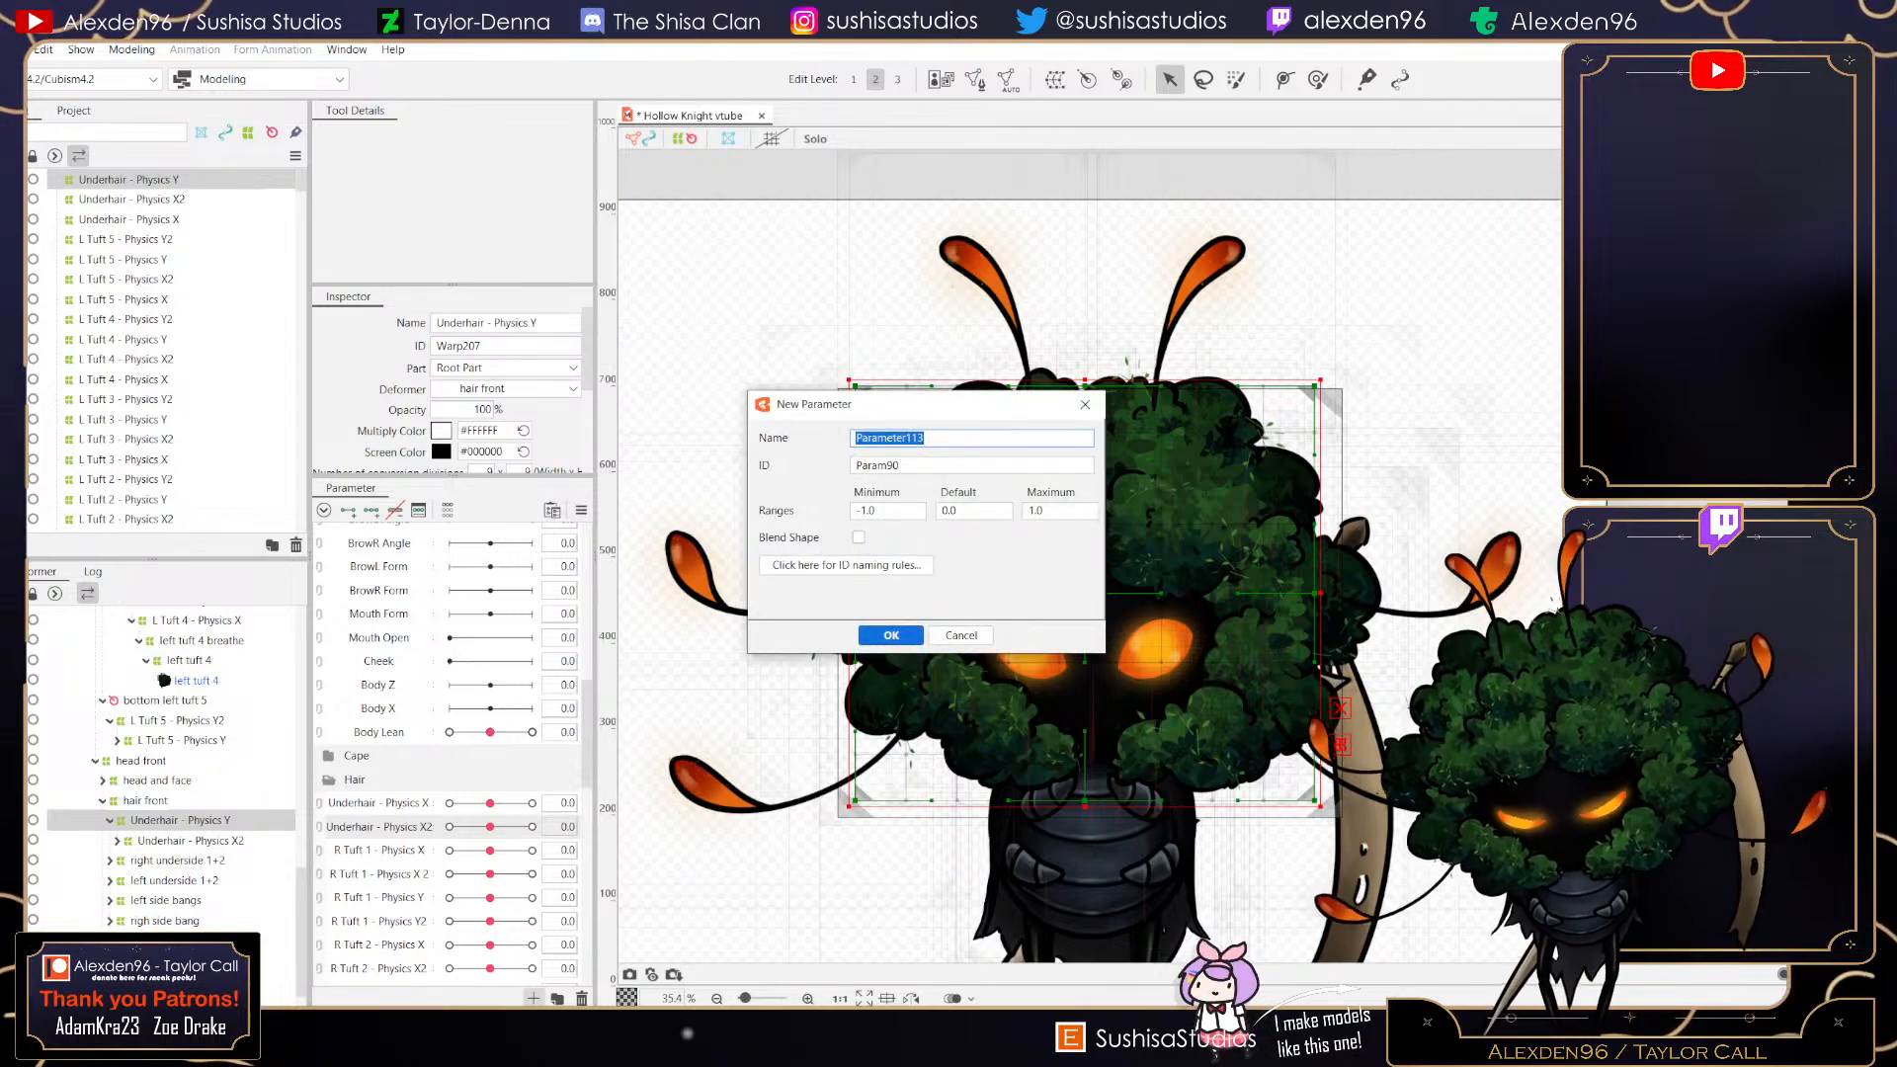
- Create a new parameter named Underhair - Physics Y
{"action": "type", "text": "Underhair - Physics Y"}
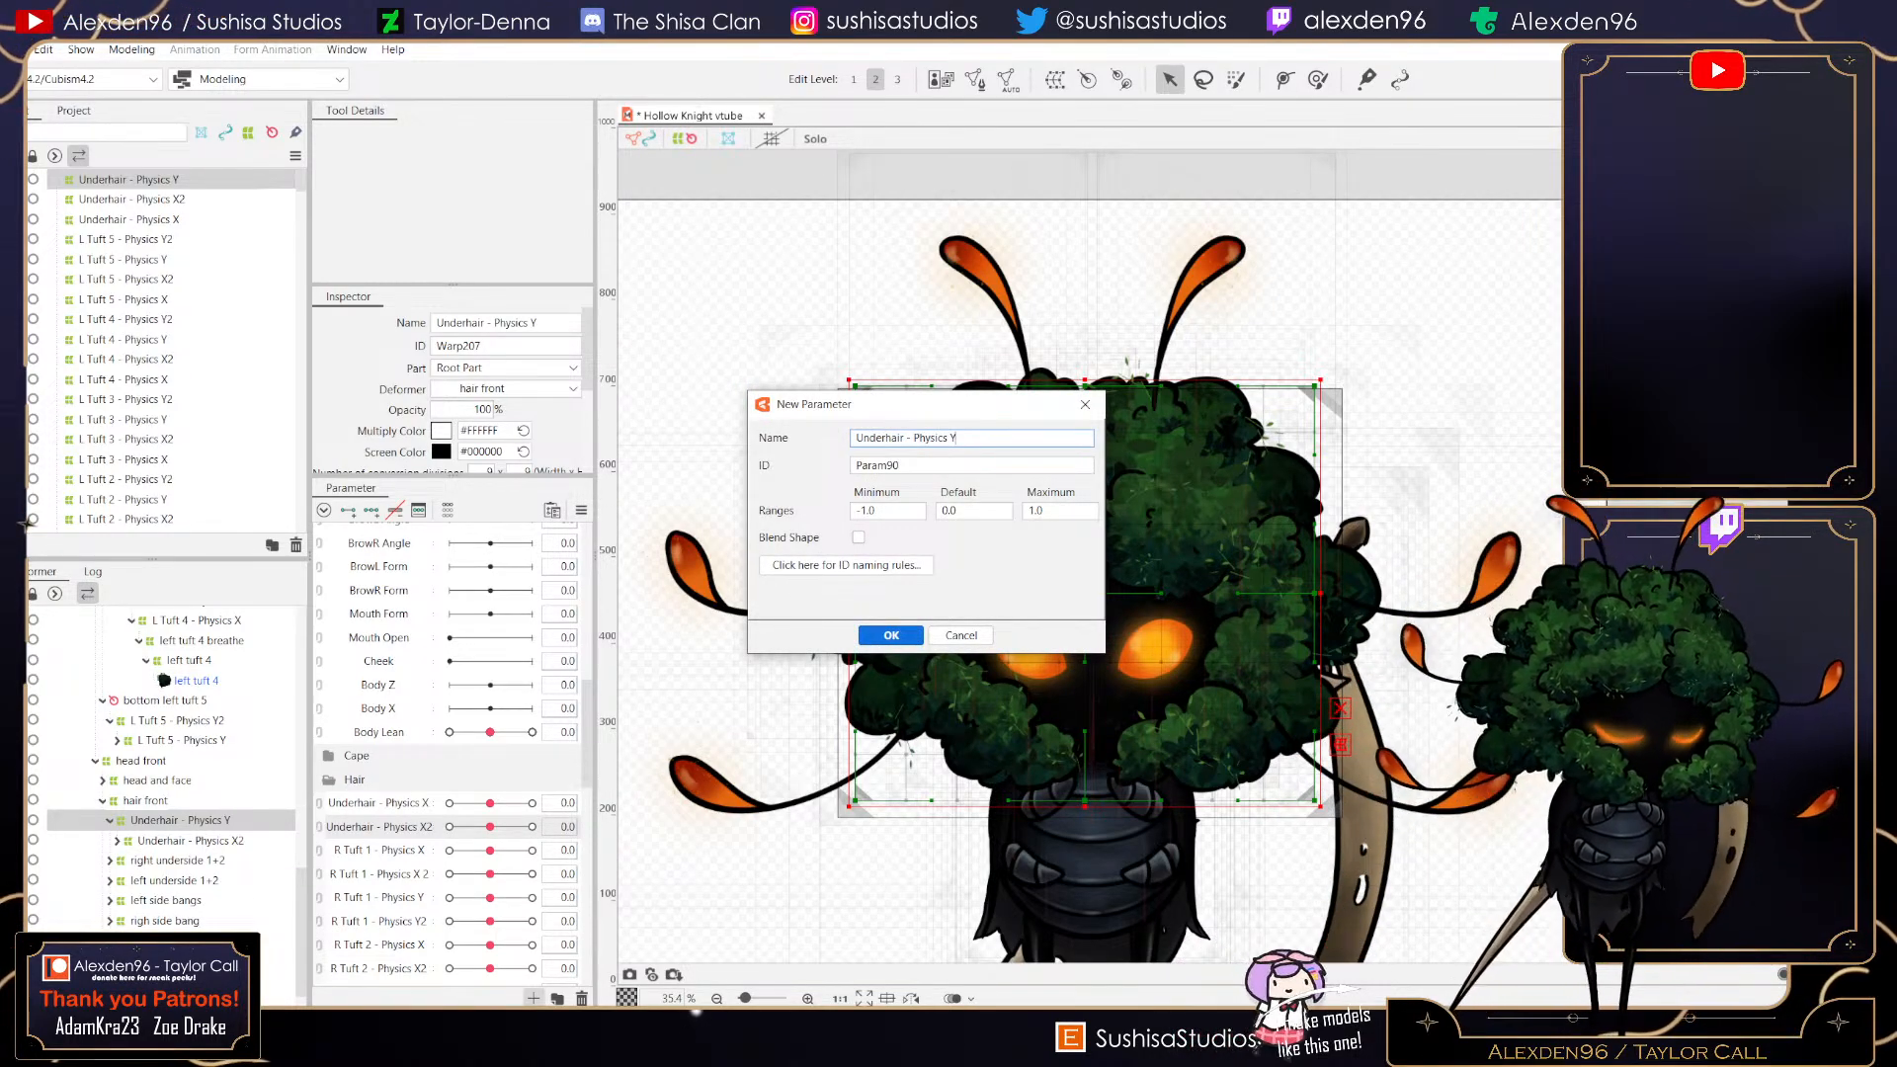
{"action": "key", "text": "Return"}
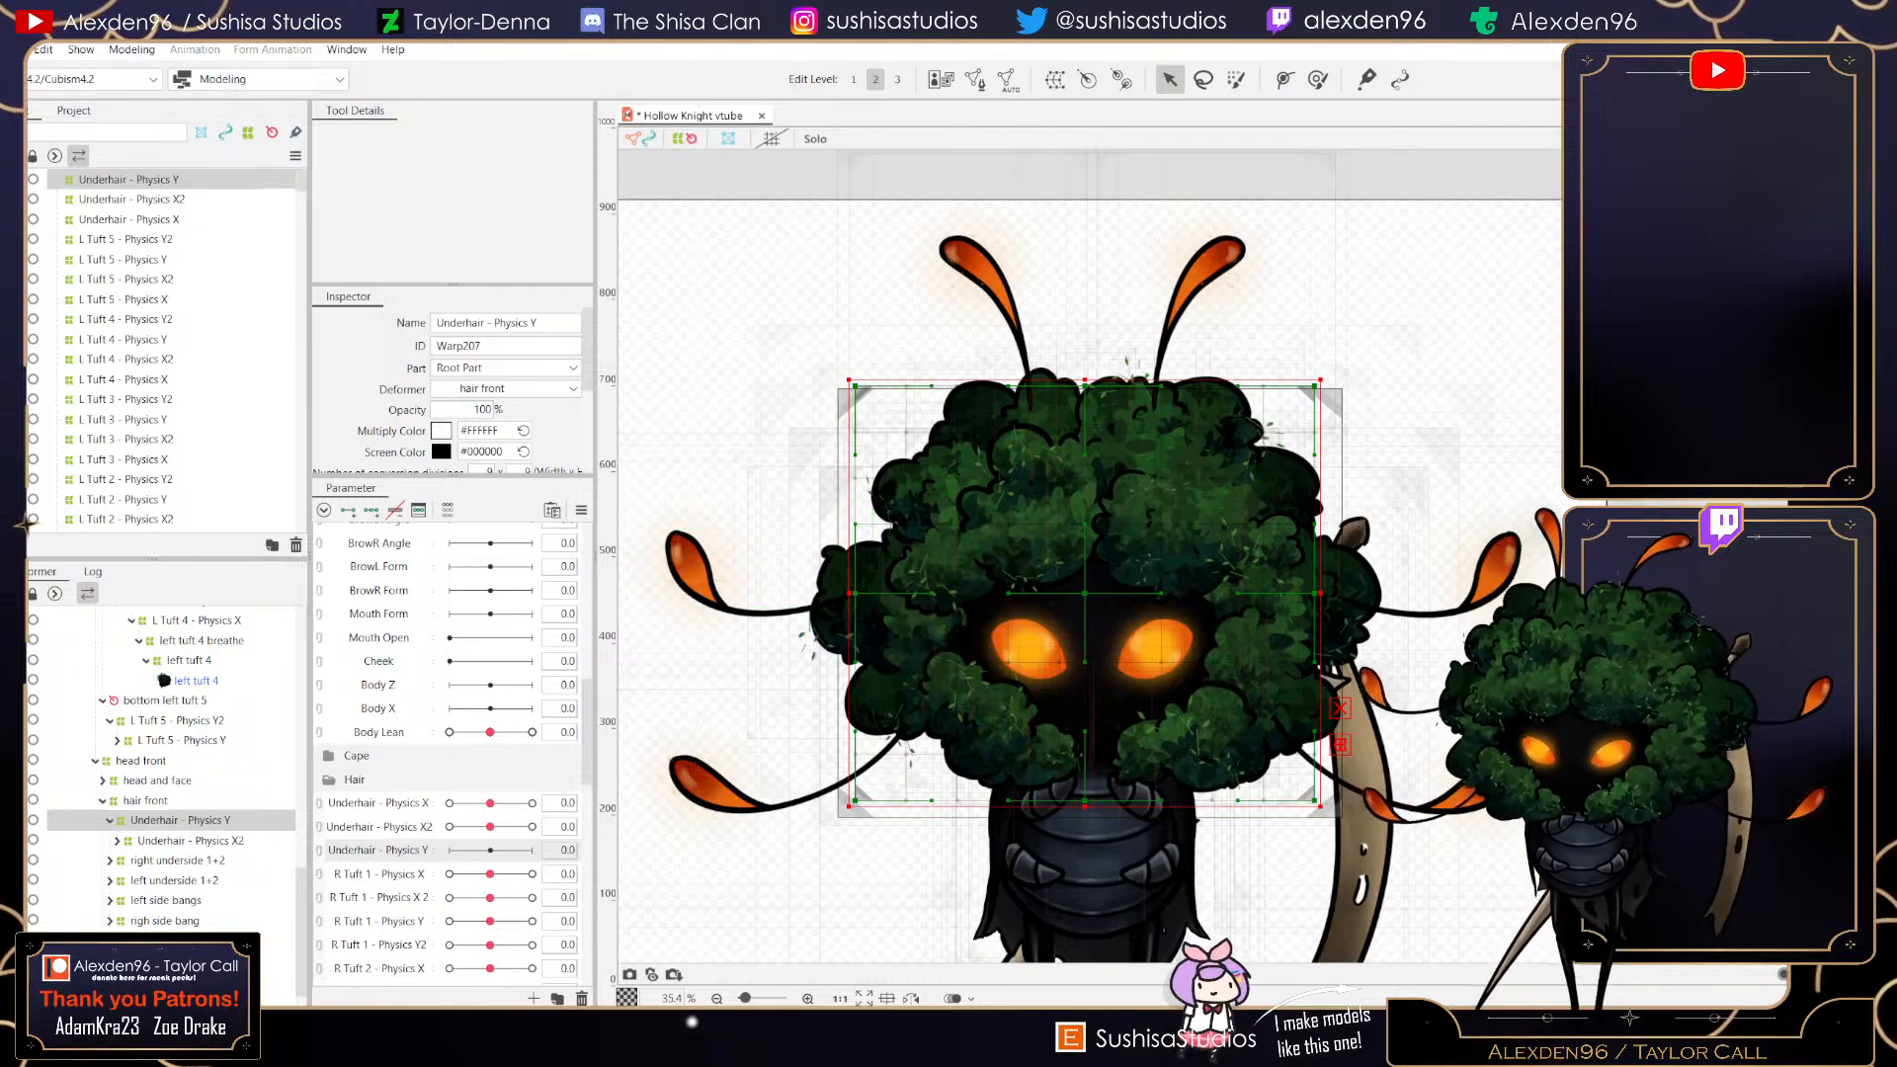
- Add three keys to Underhair - Physics Y and, at its minimum, lower the deformer's top corners and widen its sides
{"action": "left_click", "coordinate": [371, 510]}
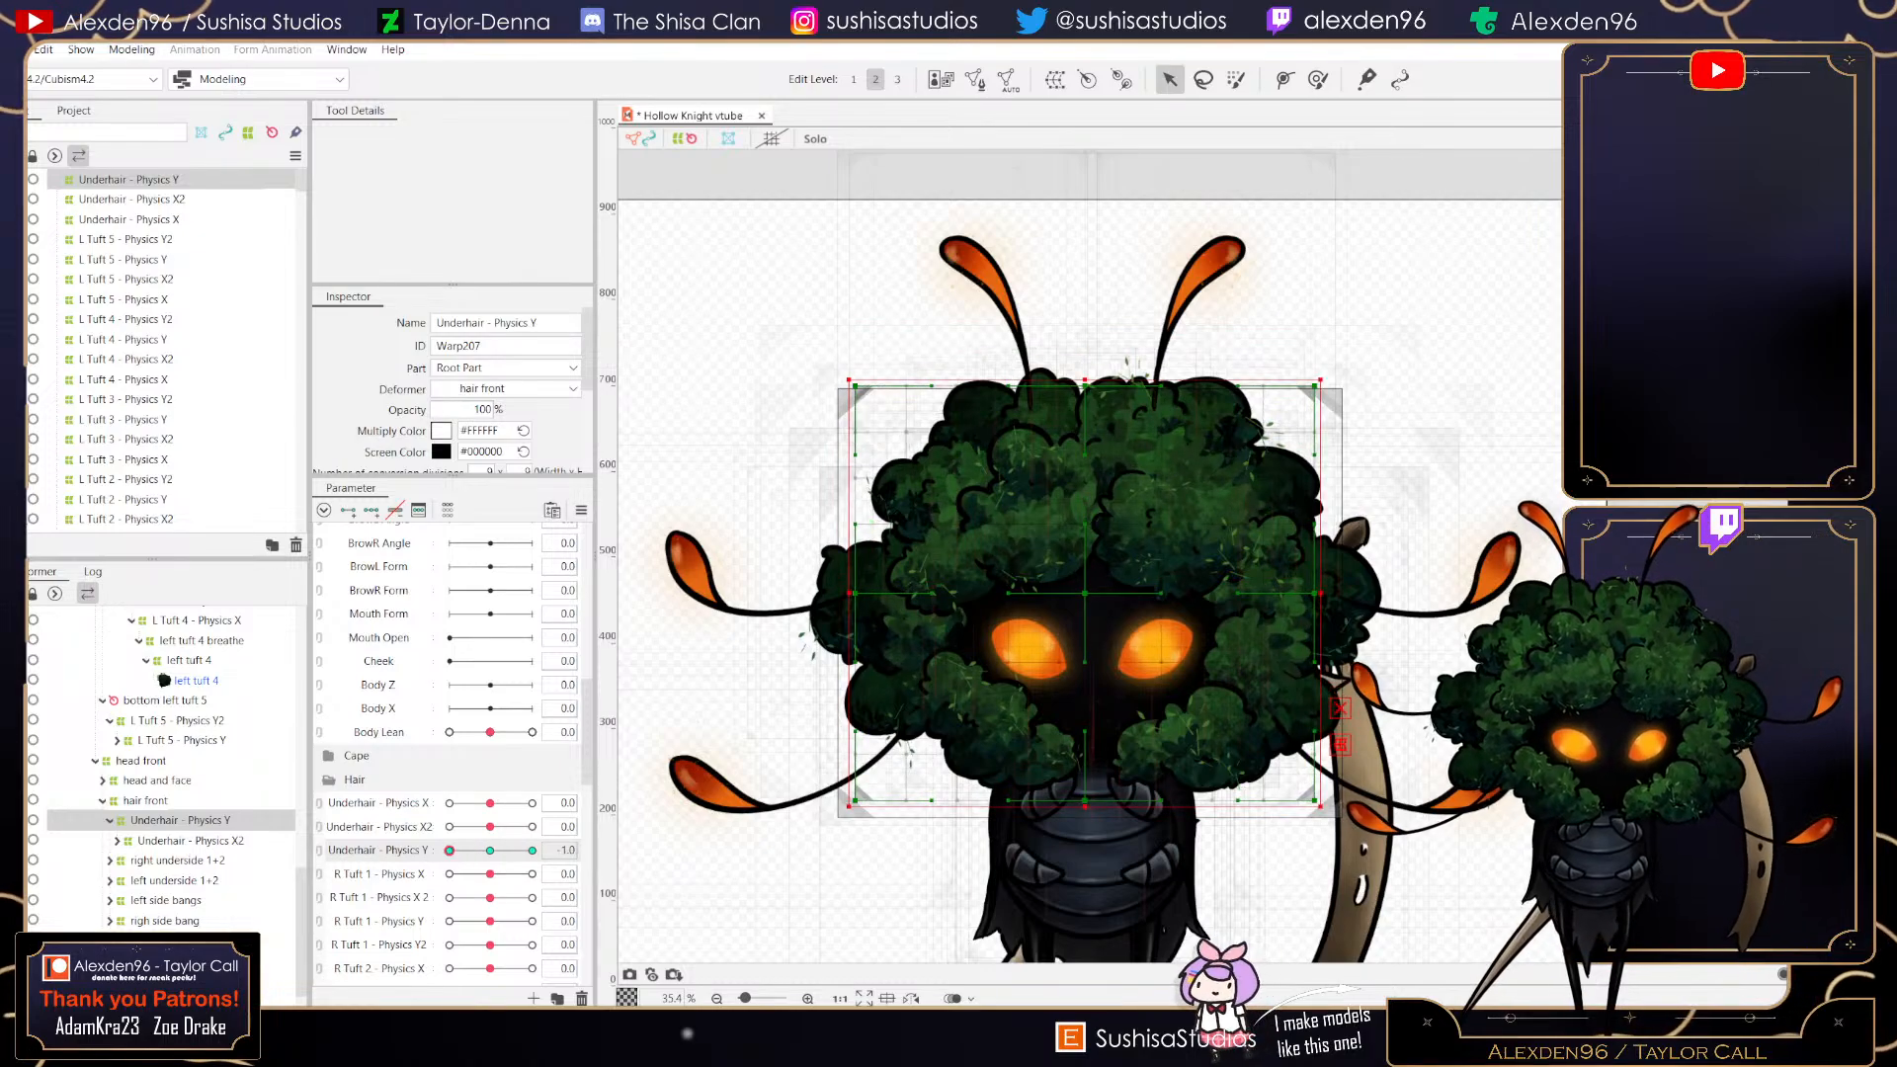
{"action": "left_click_drag", "start_coordinate": [533, 850], "coordinate": [450, 851]}
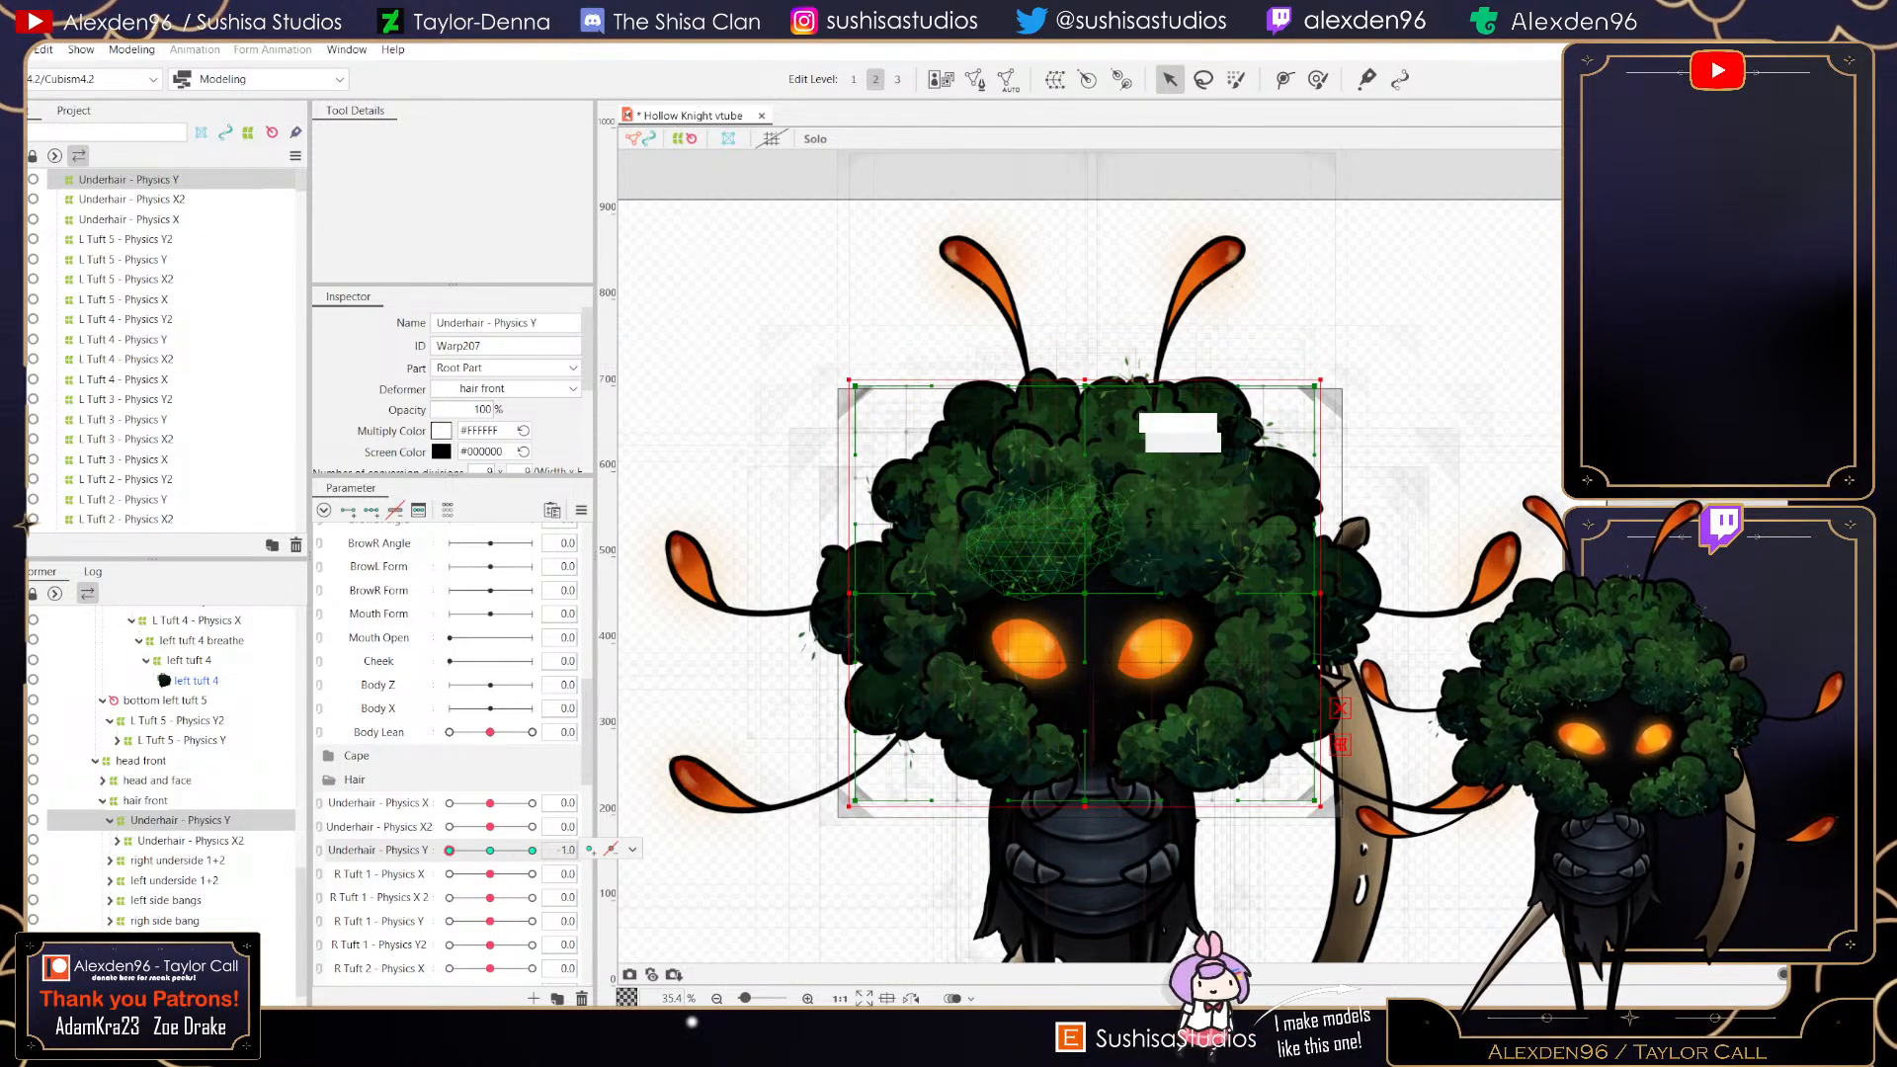
{"action": "left_click_drag", "start_coordinate": [1087, 400], "coordinate": [1087, 409]}
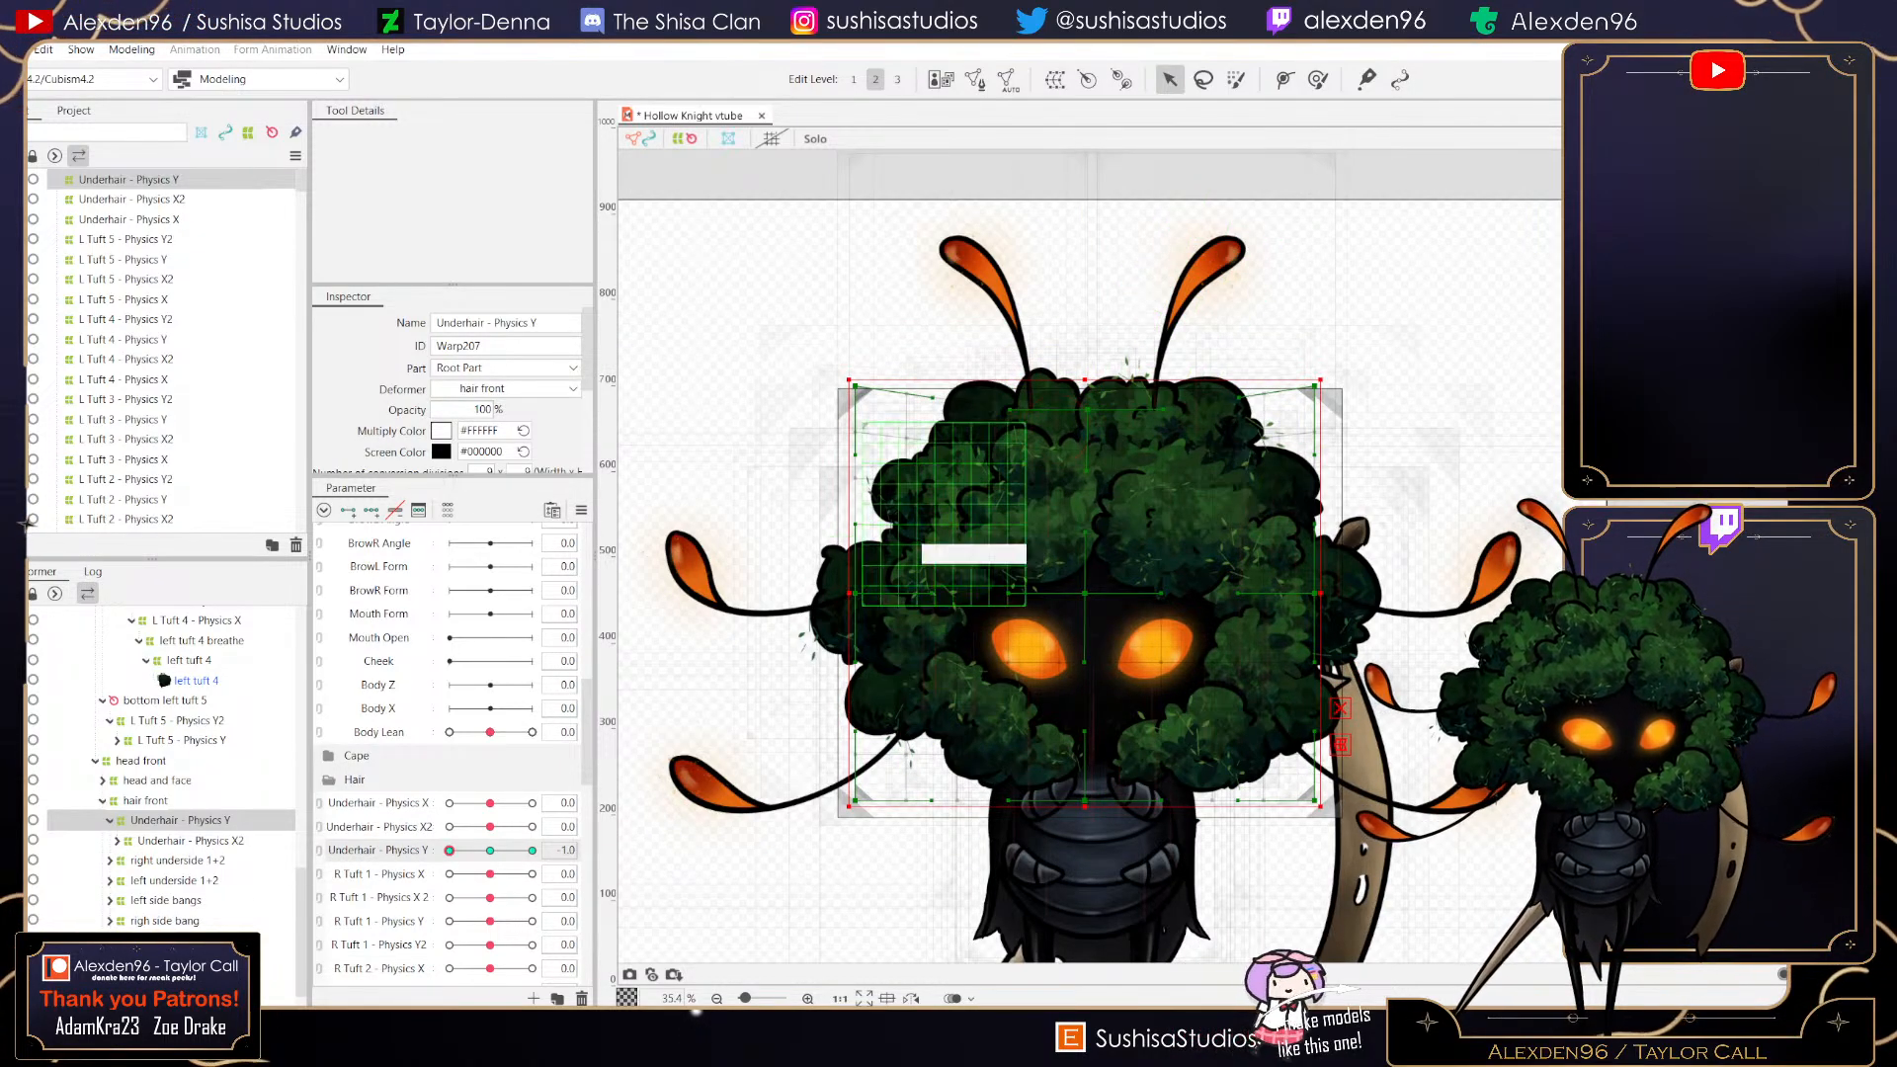
{"action": "left_click_drag", "start_coordinate": [848, 593], "coordinate": [825, 596]}
{"action": "key", "text": "ctrl+z"}
{"action": "left_click_drag", "start_coordinate": [1315, 593], "coordinate": [1339, 588]}
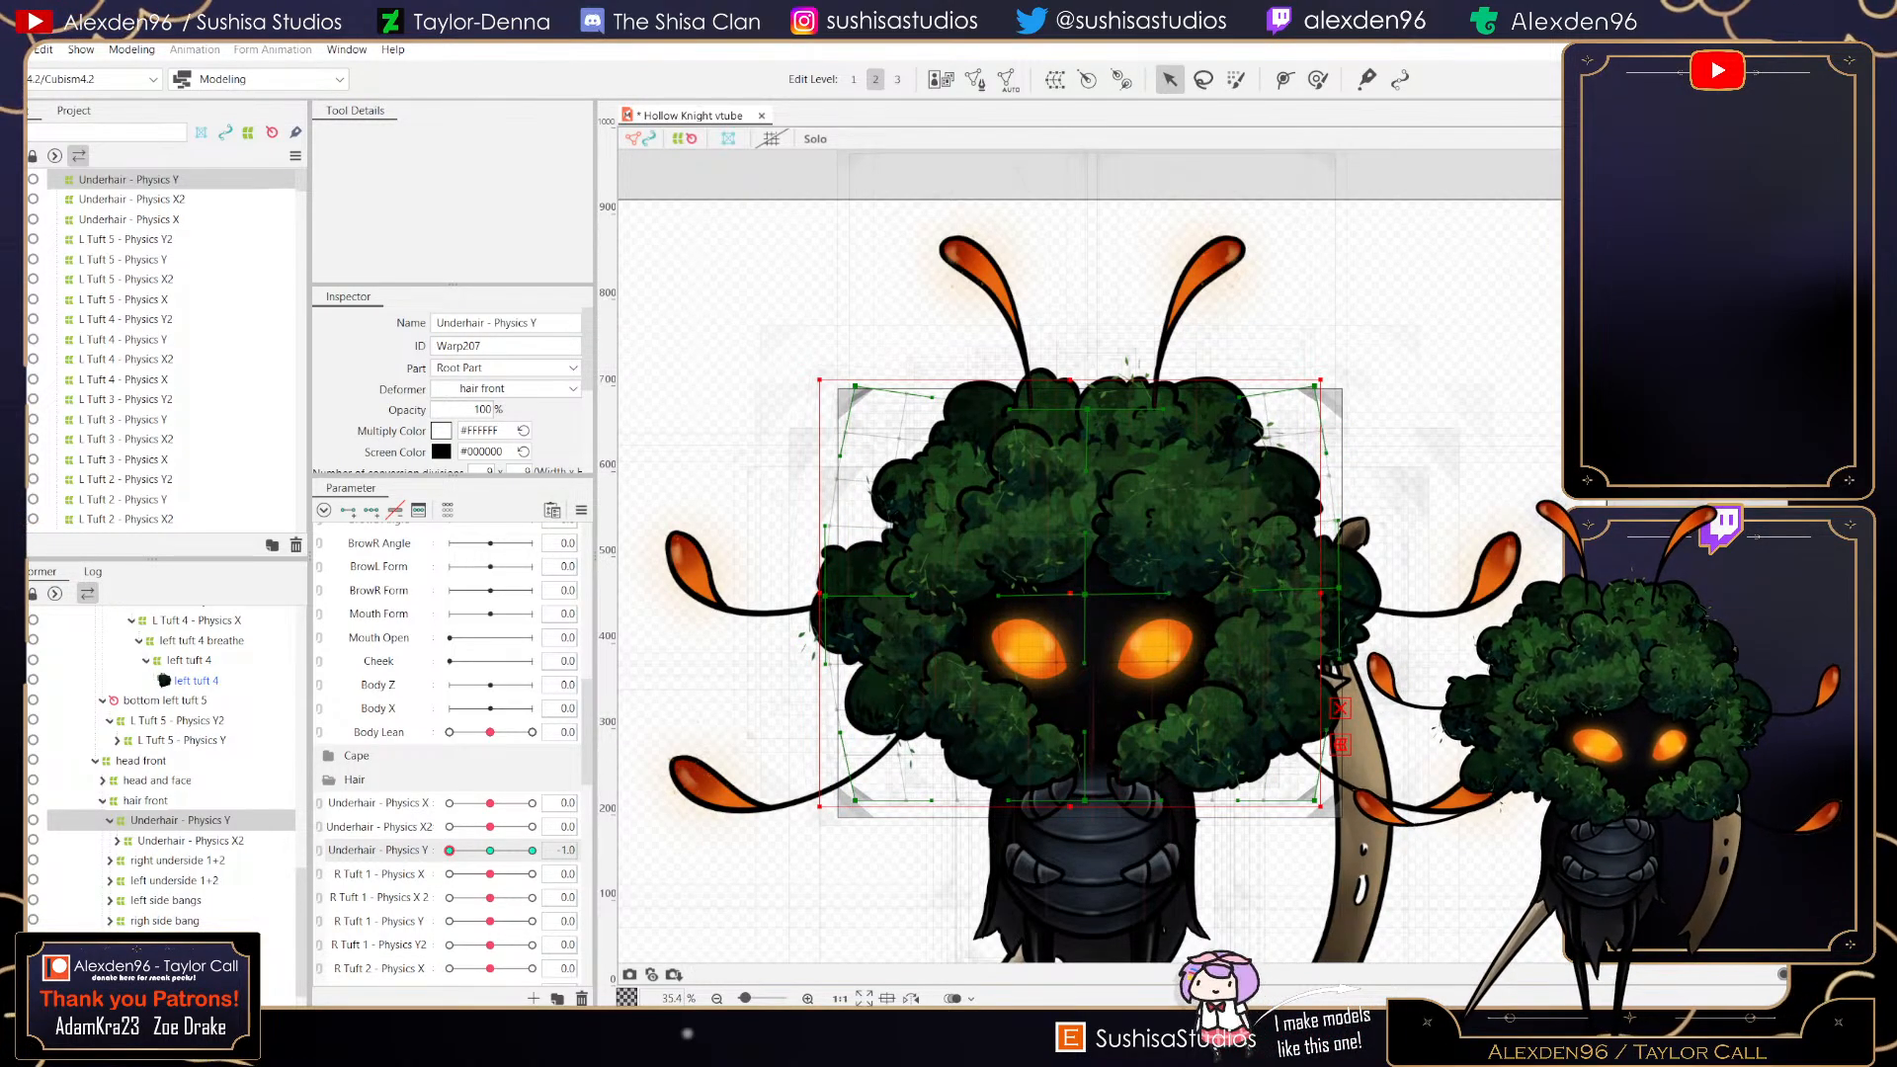
- Stretch the deformer's middle vertically at the minimum and reset Underhair - Physics Y to 0
{"action": "scroll", "coordinate": [1087, 604], "scroll_direction": "up", "scroll_amount": 8}
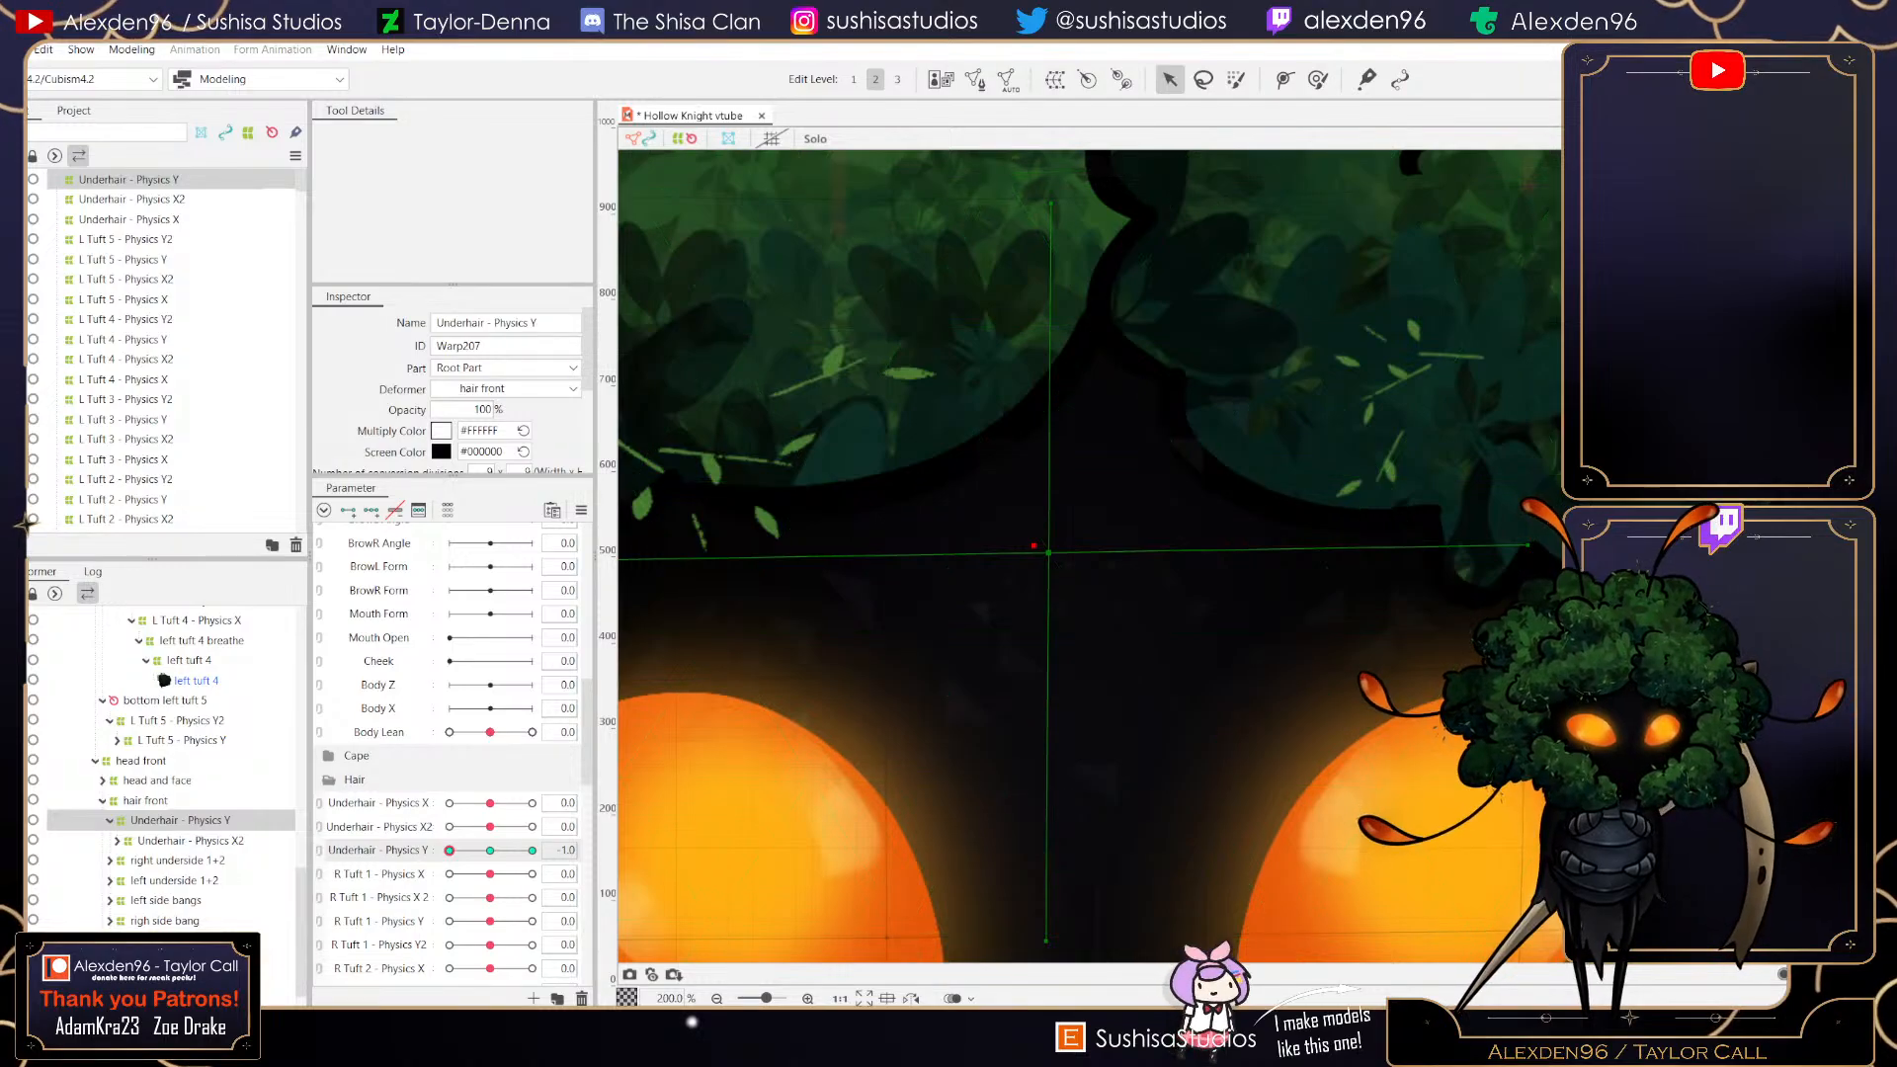
{"action": "scroll", "coordinate": [1056, 729], "scroll_direction": "down", "scroll_amount": 8}
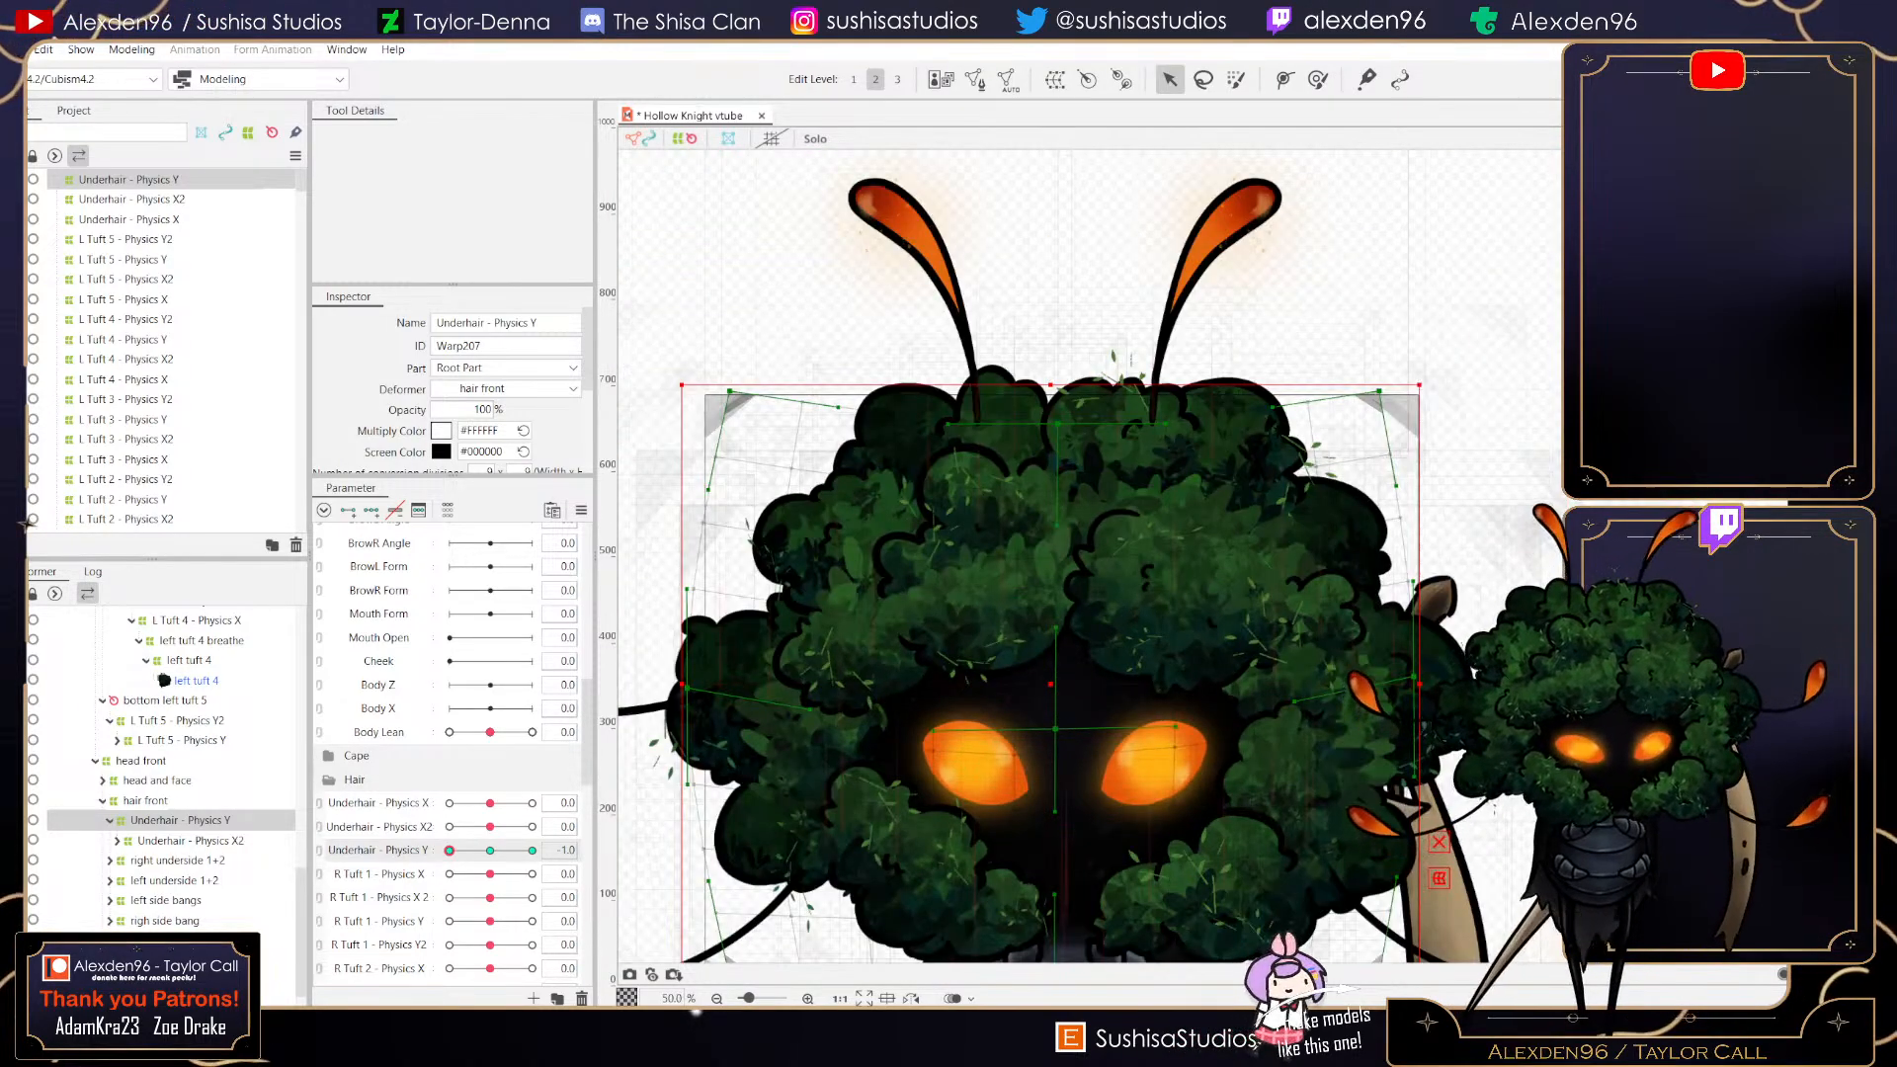
{"action": "left_click_drag", "start_coordinate": [1056, 730], "coordinate": [1055, 528]}
{"action": "left_click_drag", "start_coordinate": [1053, 775], "coordinate": [1053, 809]}
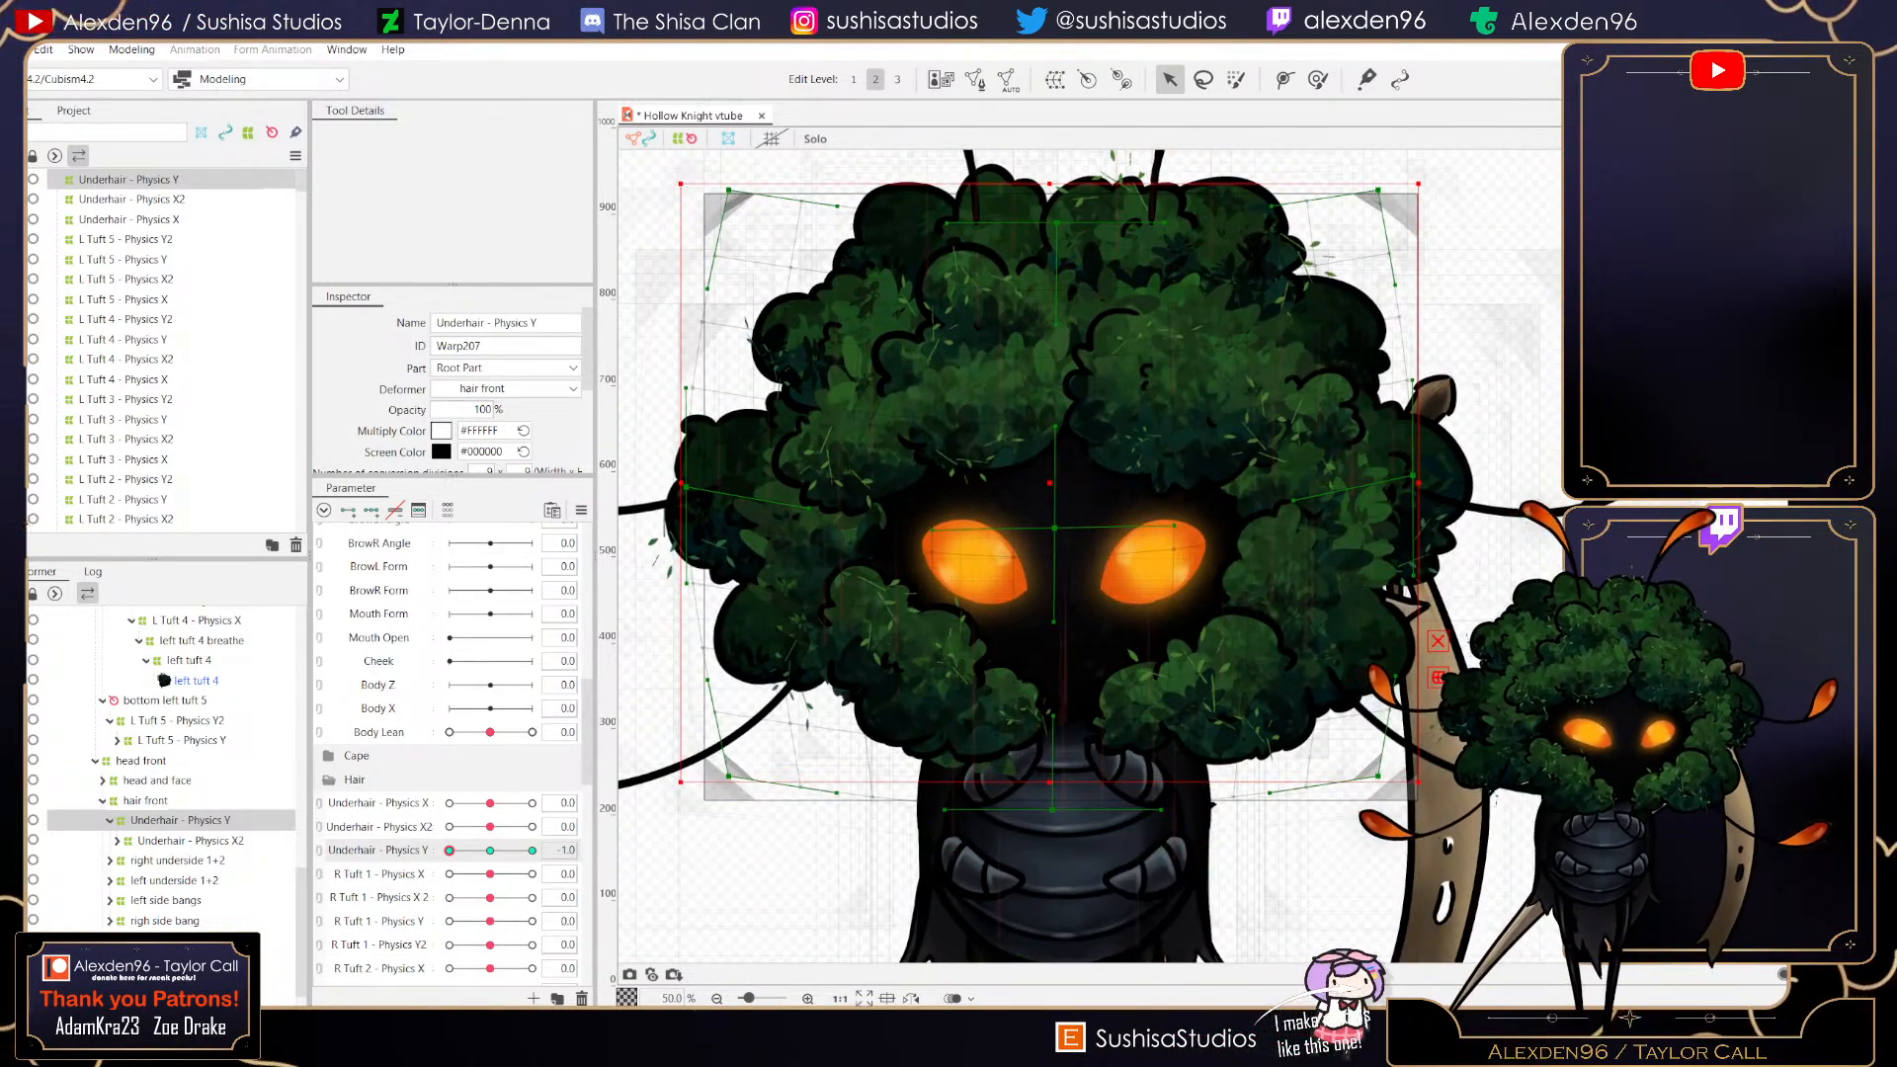
{"action": "scroll", "coordinate": [1050, 791], "scroll_direction": "down", "scroll_amount": 4}
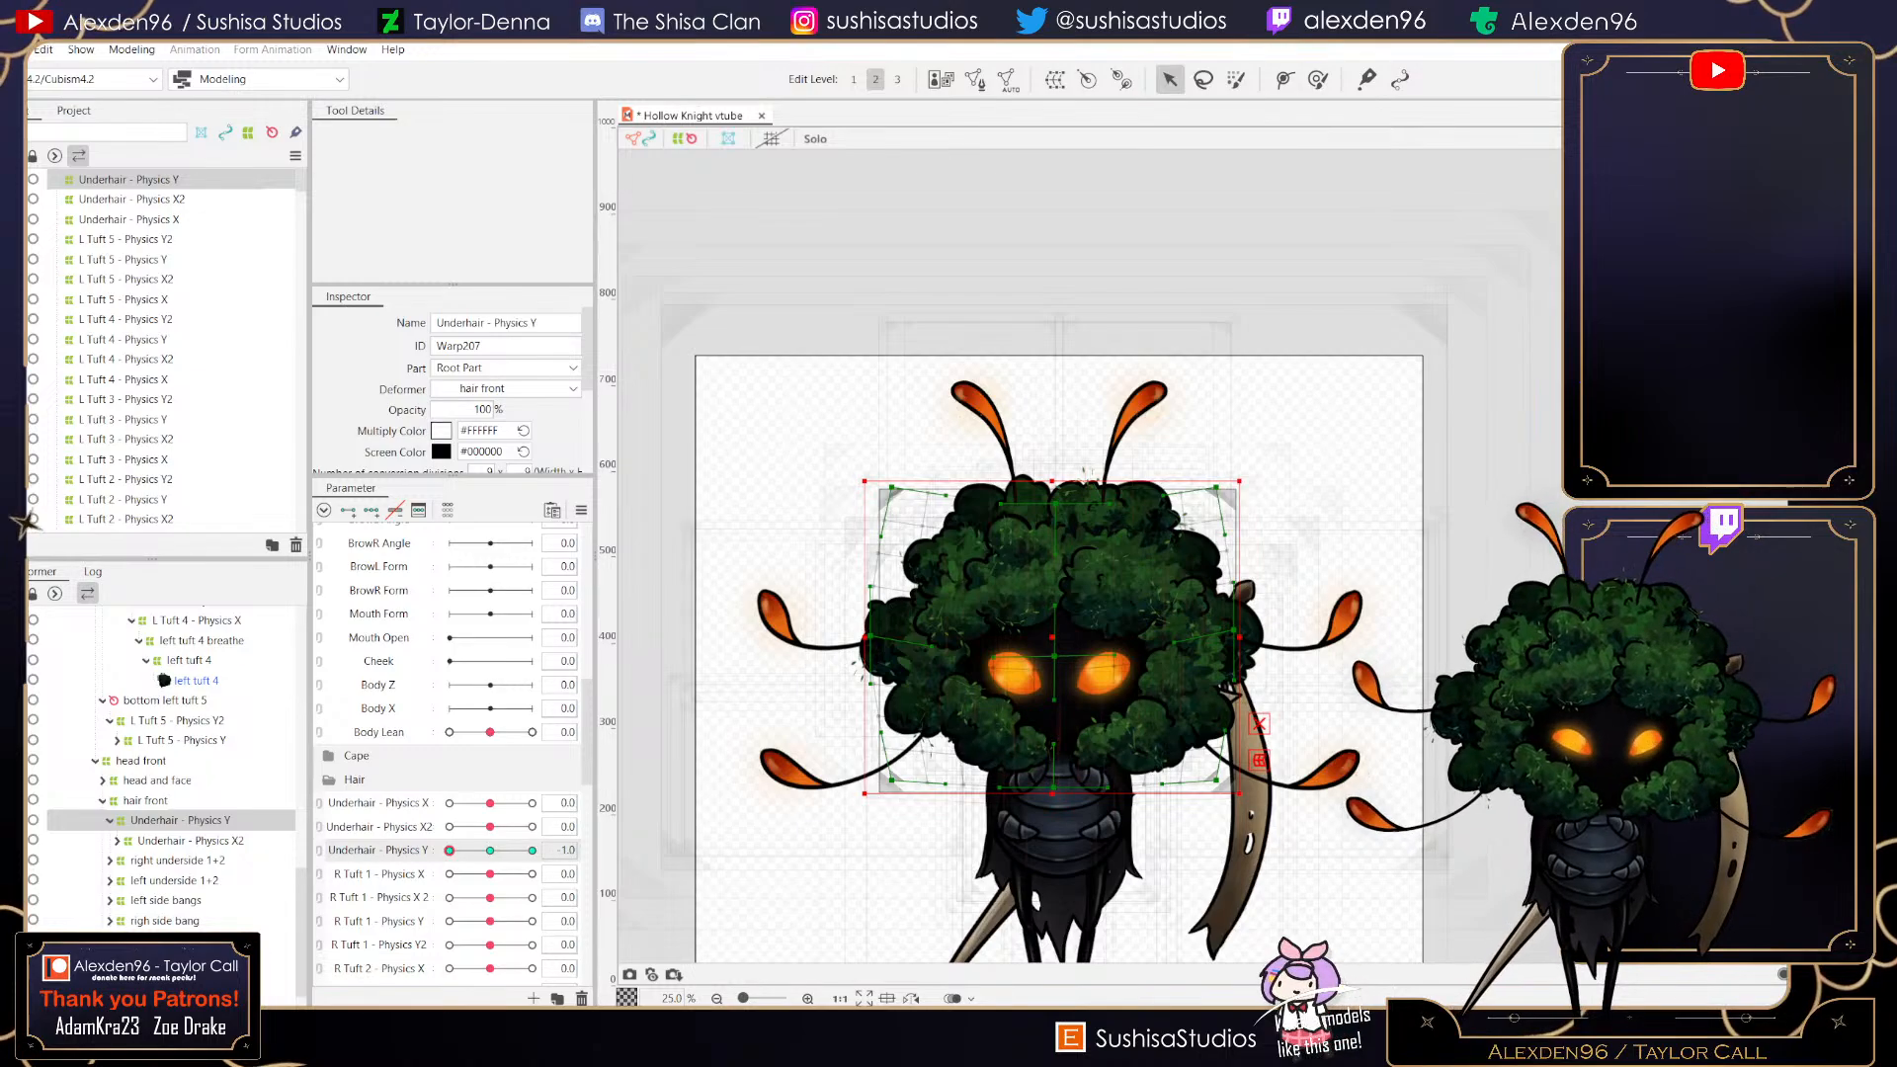
{"action": "left_click_drag", "start_coordinate": [450, 851], "coordinate": [490, 851]}
- Create a parent warp deformer named Underhair - Physics Y2 above Underhair - Physics Y
{"action": "left_click", "coordinate": [1055, 80]}
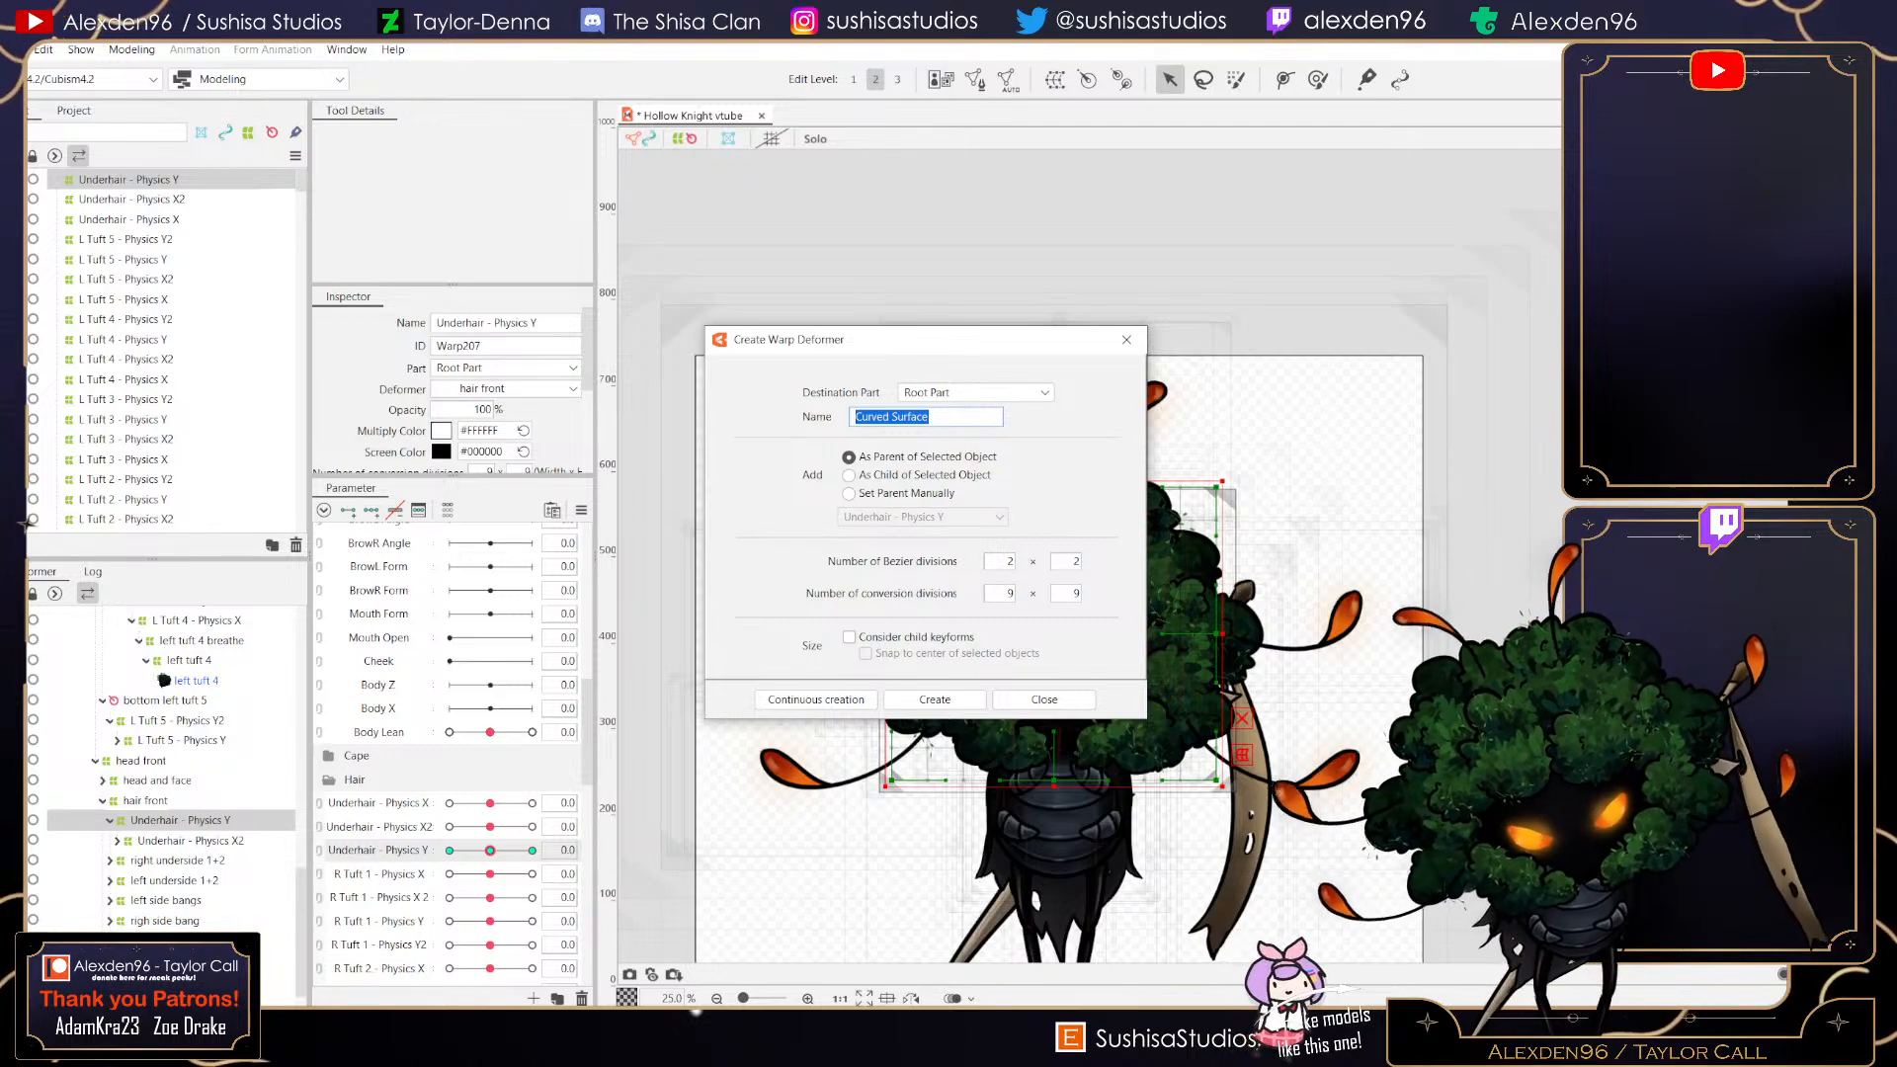
{"action": "type", "text": "Underhair - Physics Y2"}
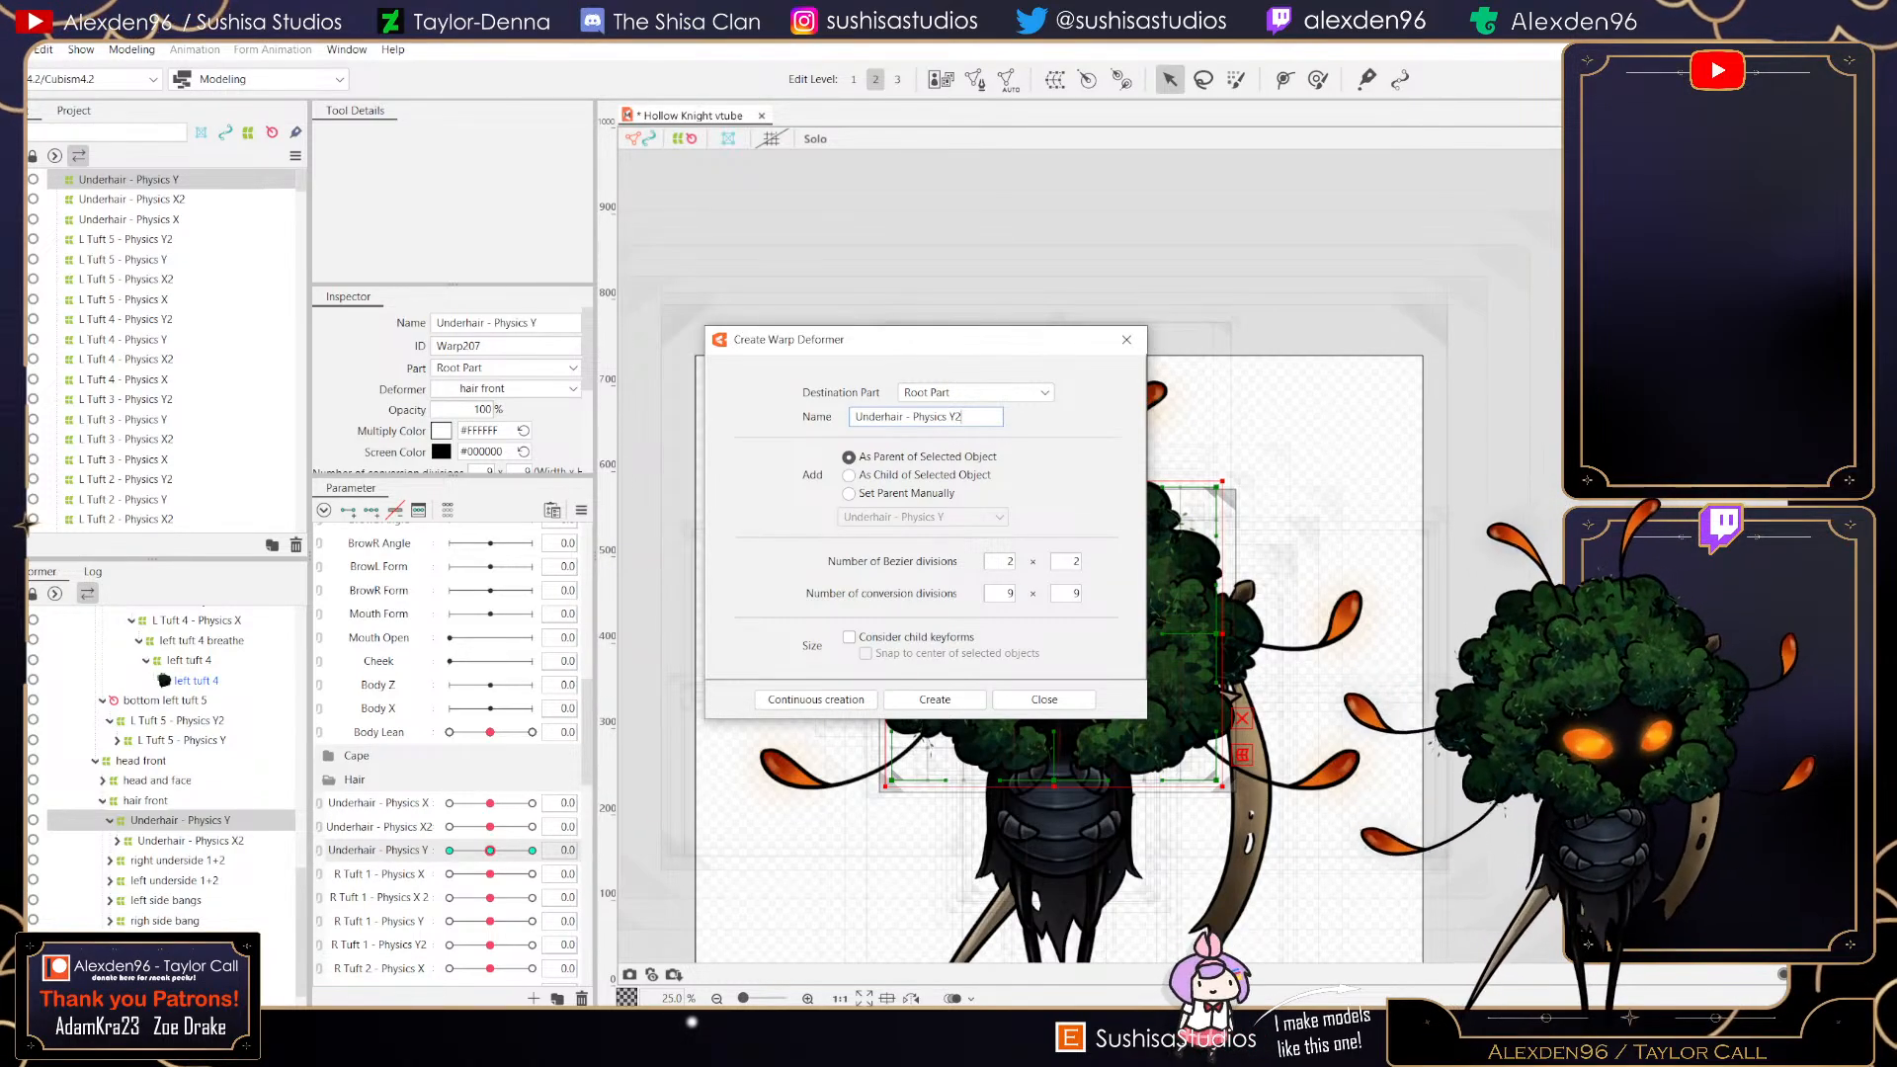
{"action": "left_click", "coordinate": [935, 699]}
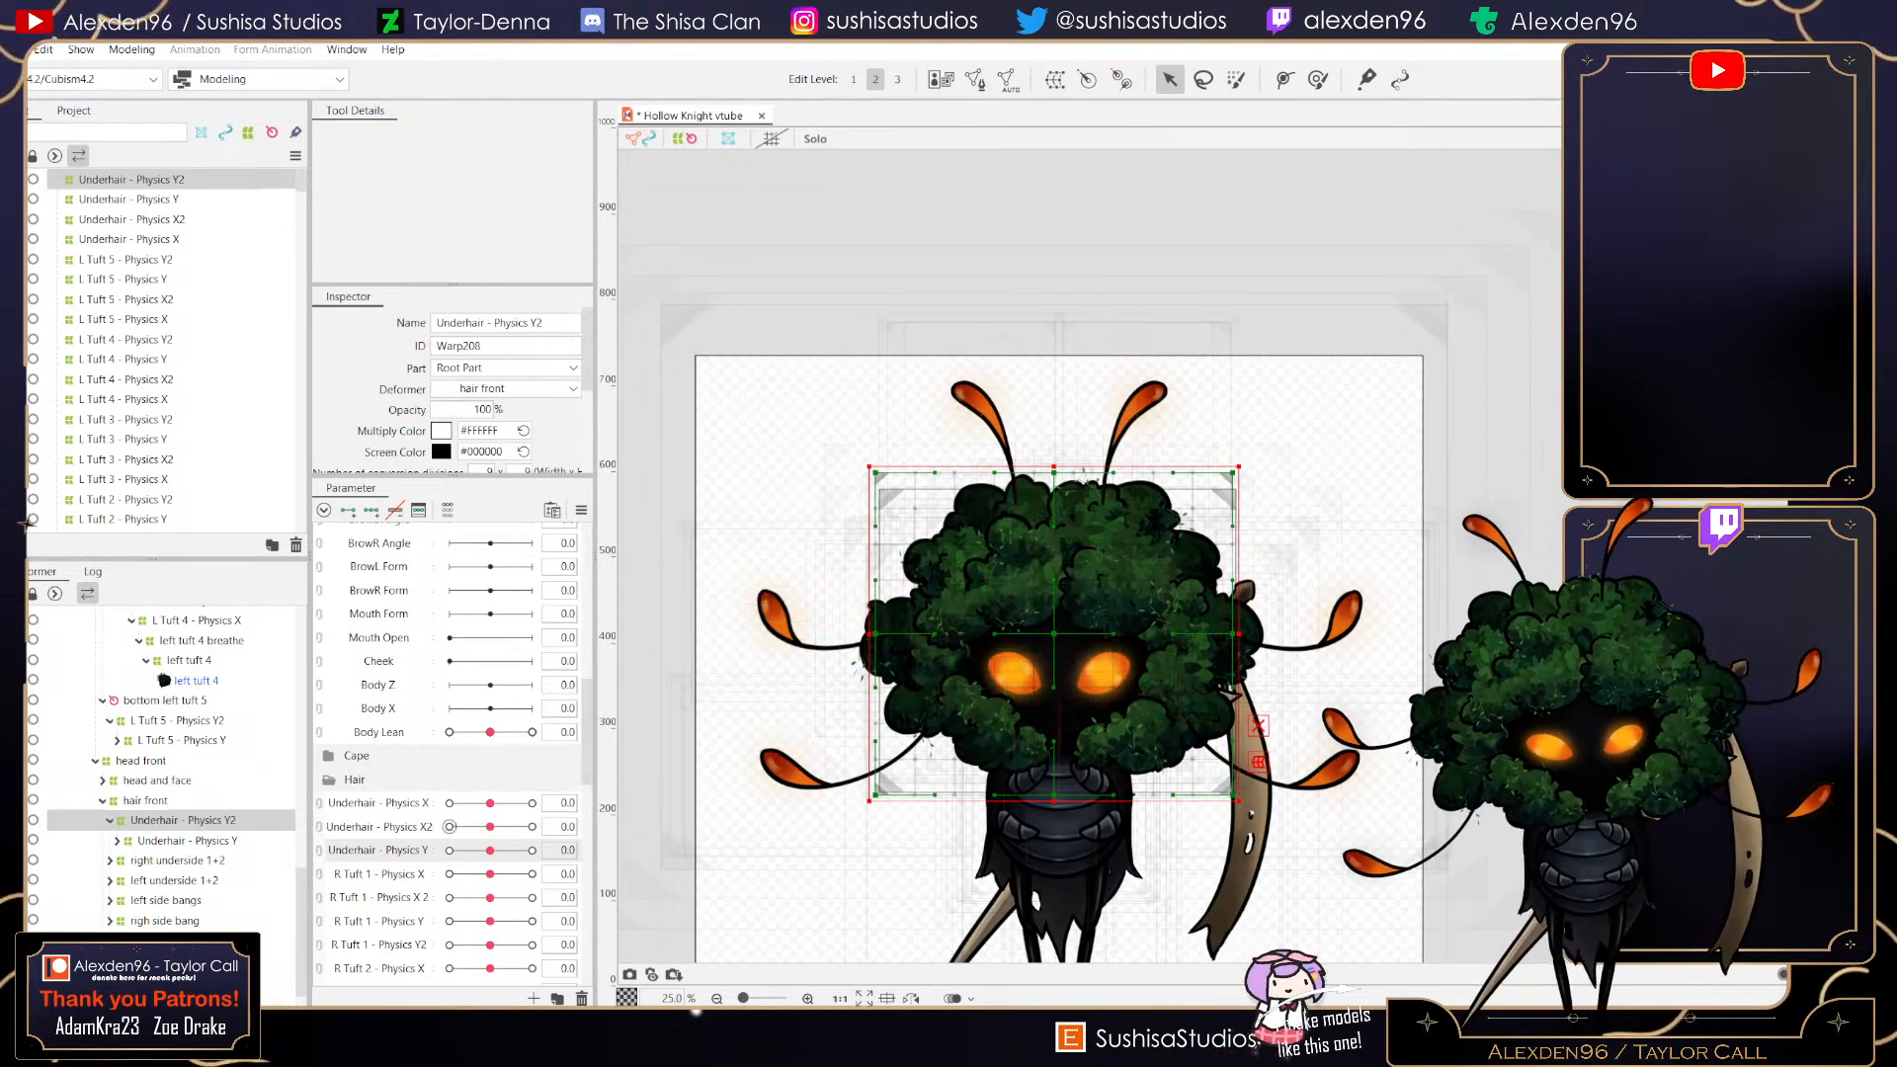
- Create a new parameter named Underhair - Physics Y2
{"action": "left_click", "coordinate": [533, 998]}
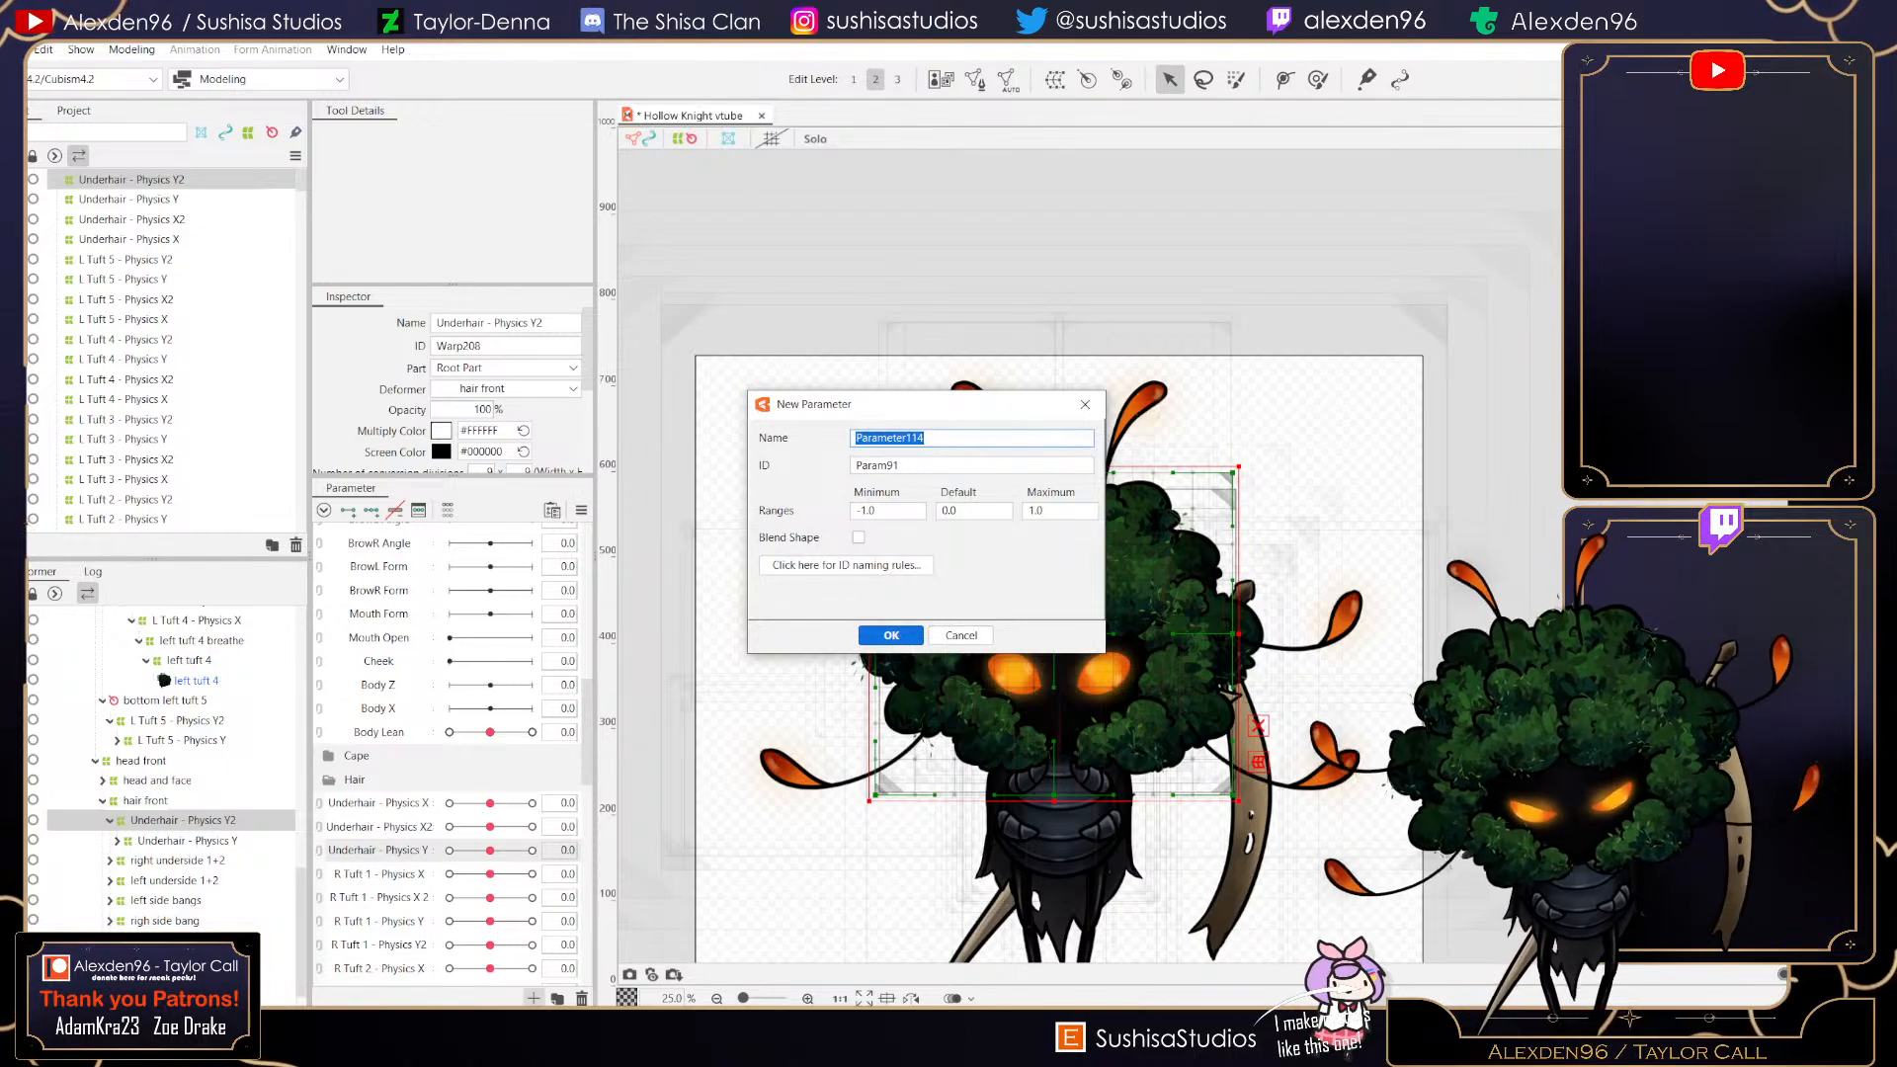
{"action": "type", "text": "Unded"}
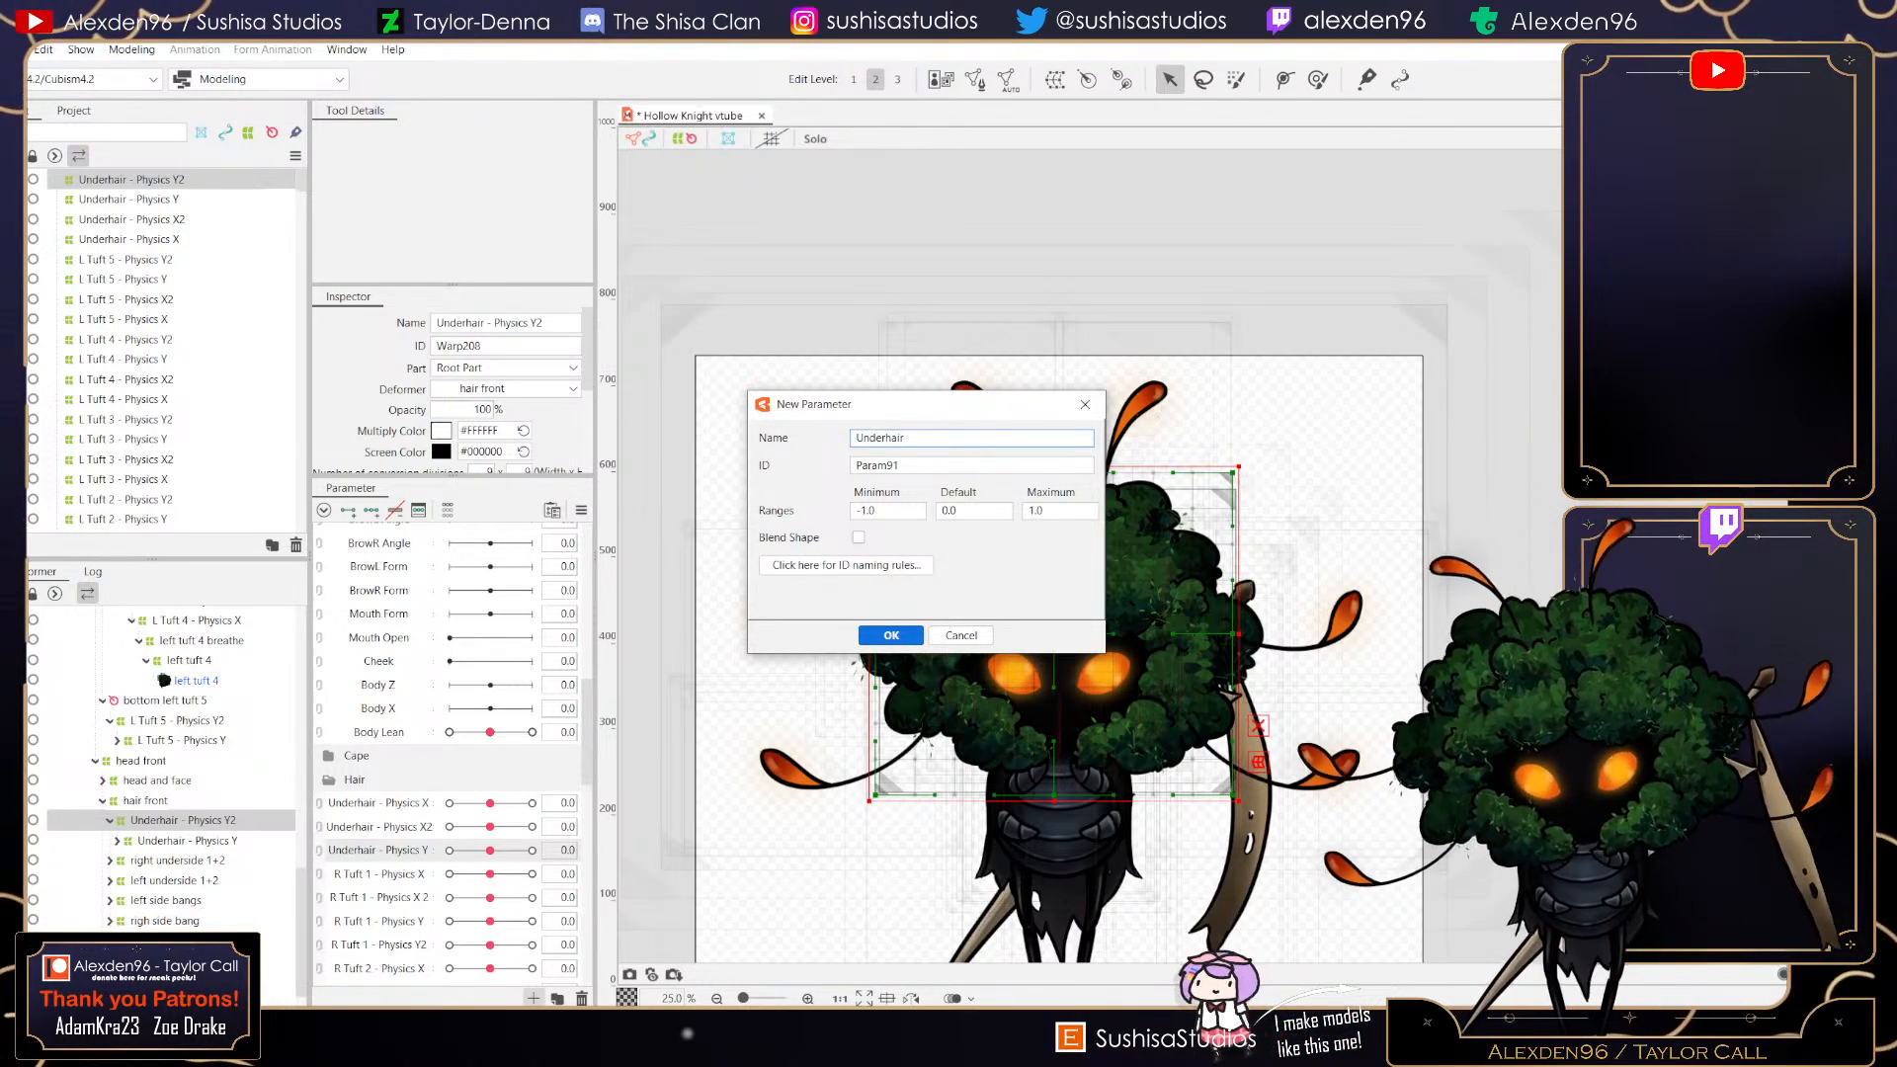
{"action": "type", "text": "hair - Physics Y2"}
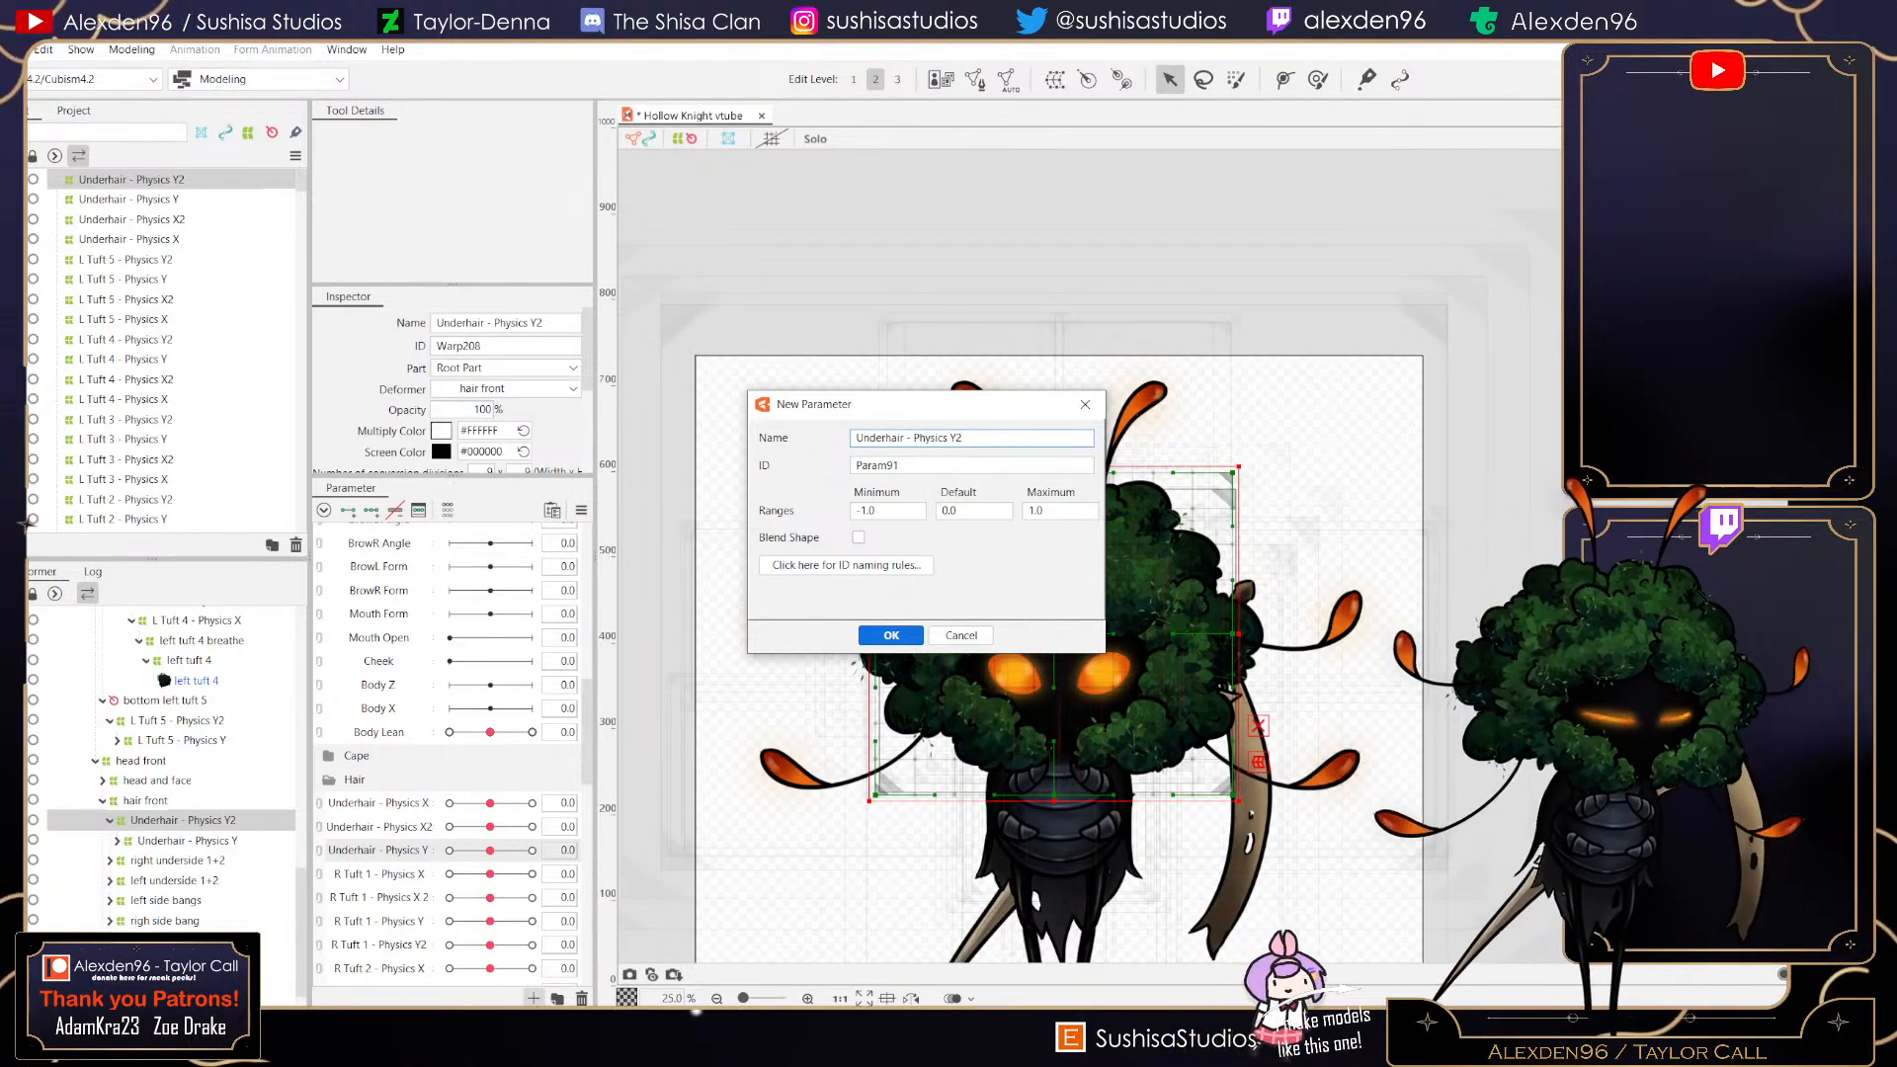
{"action": "key", "text": "Return"}
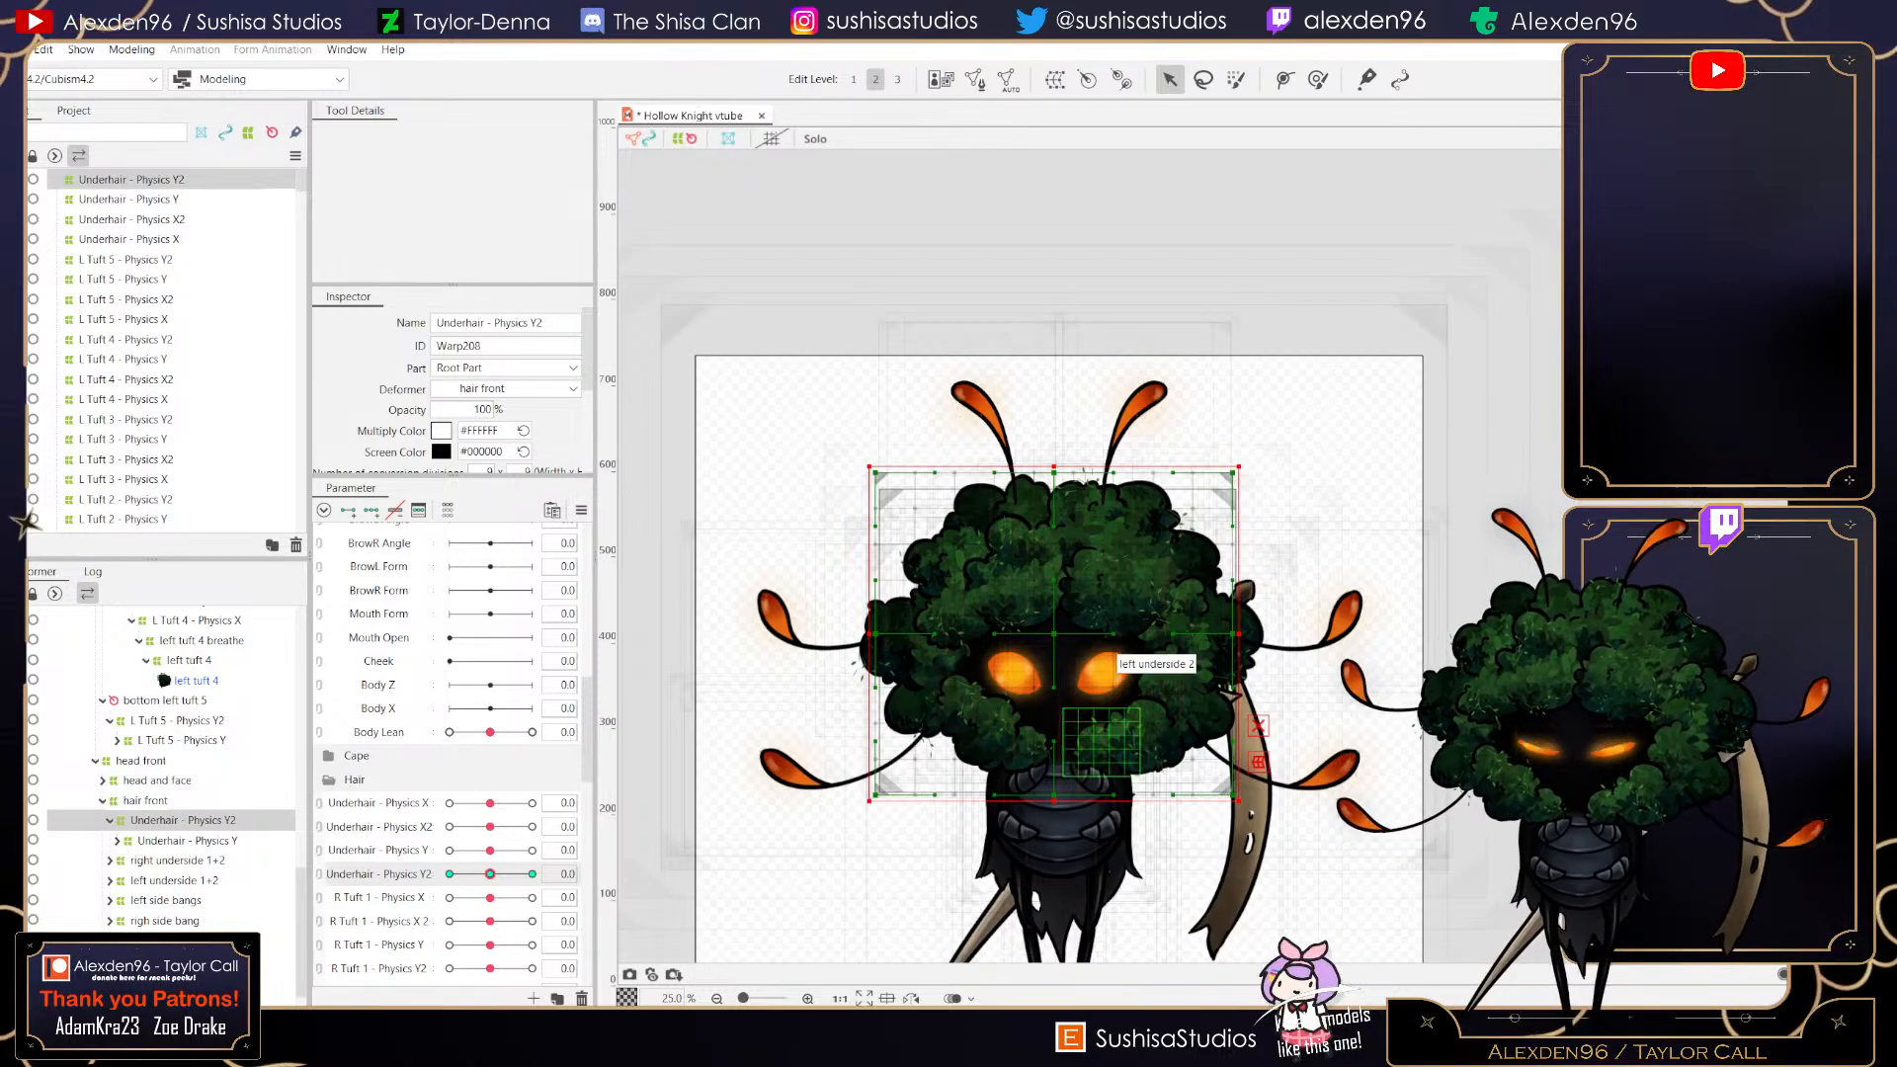
- Add keys to Underhair - Physics Y2 and, at its maximum, pull the deformer's corners and side midpoints downward
{"action": "scroll", "coordinate": [1062, 709], "scroll_direction": "up", "scroll_amount": 1}
{"action": "left_click", "coordinate": [532, 875]}
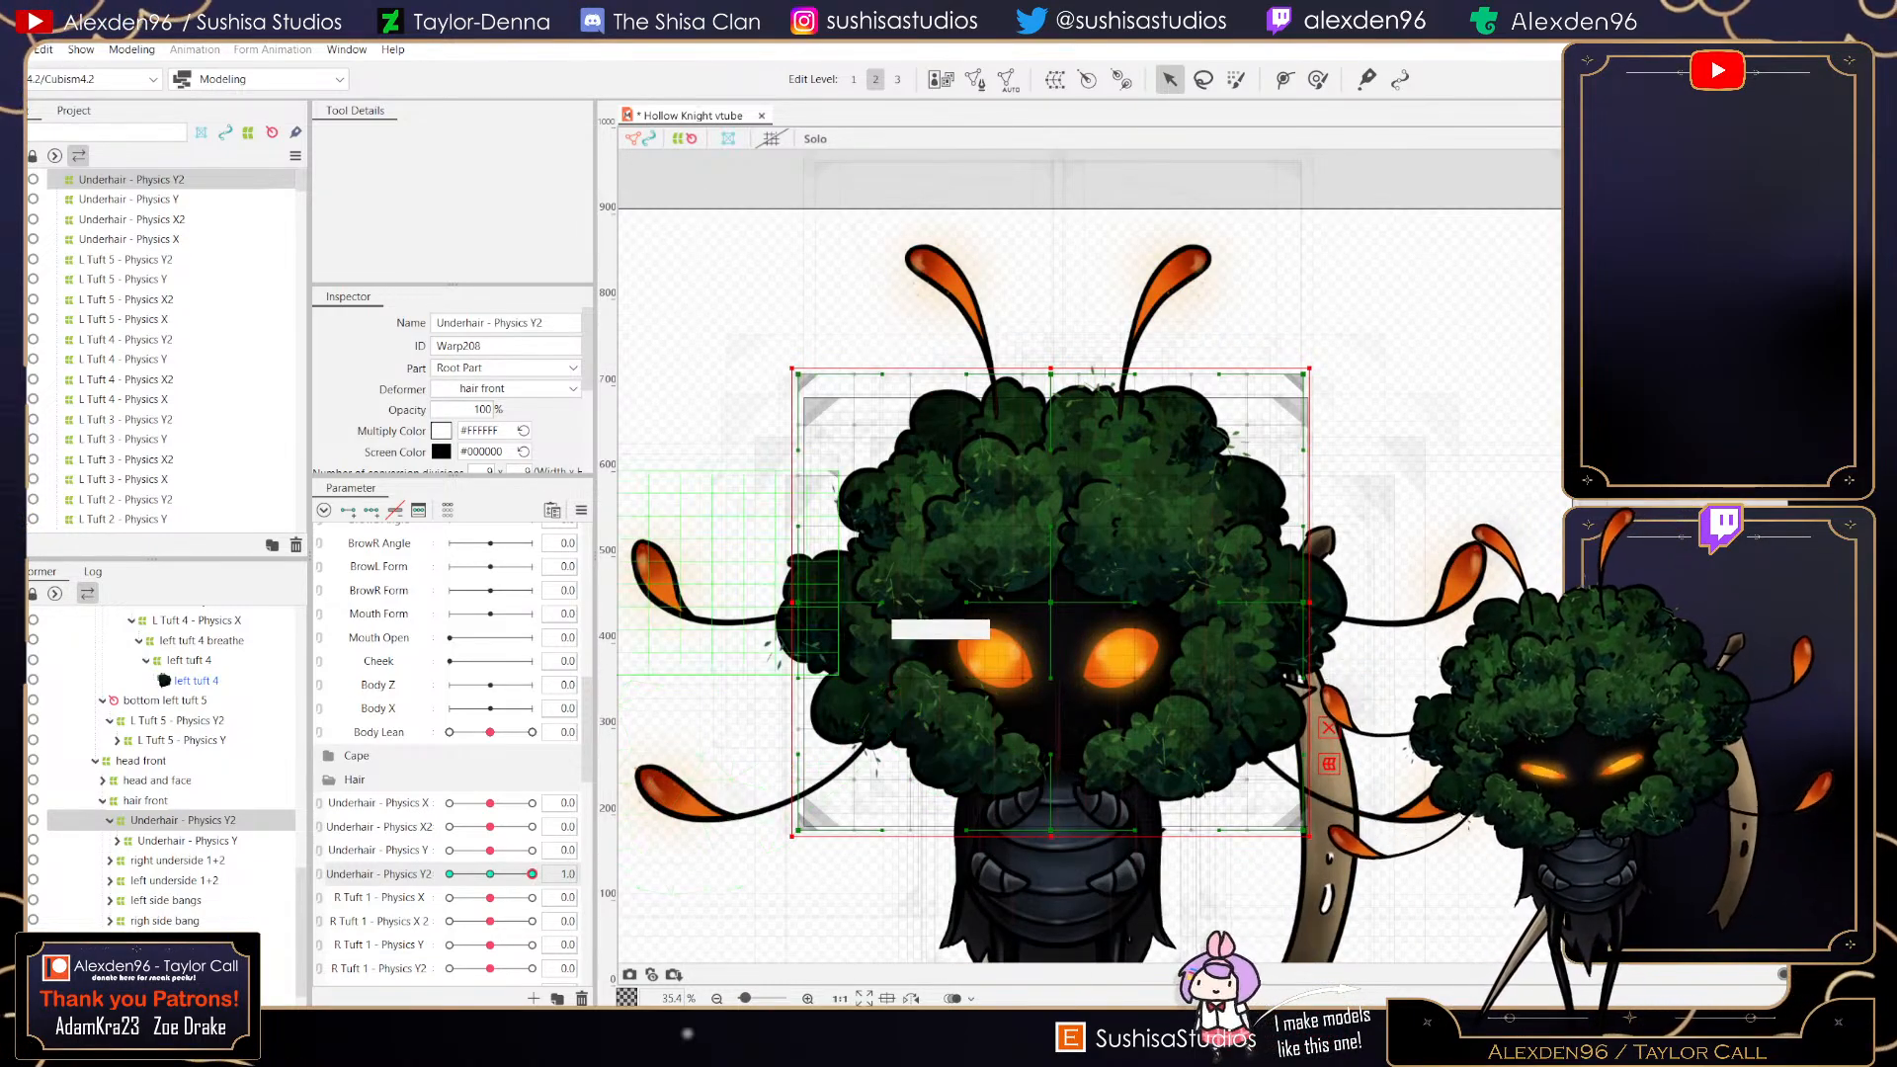
{"action": "left_click_drag", "start_coordinate": [797, 373], "coordinate": [705, 431]}
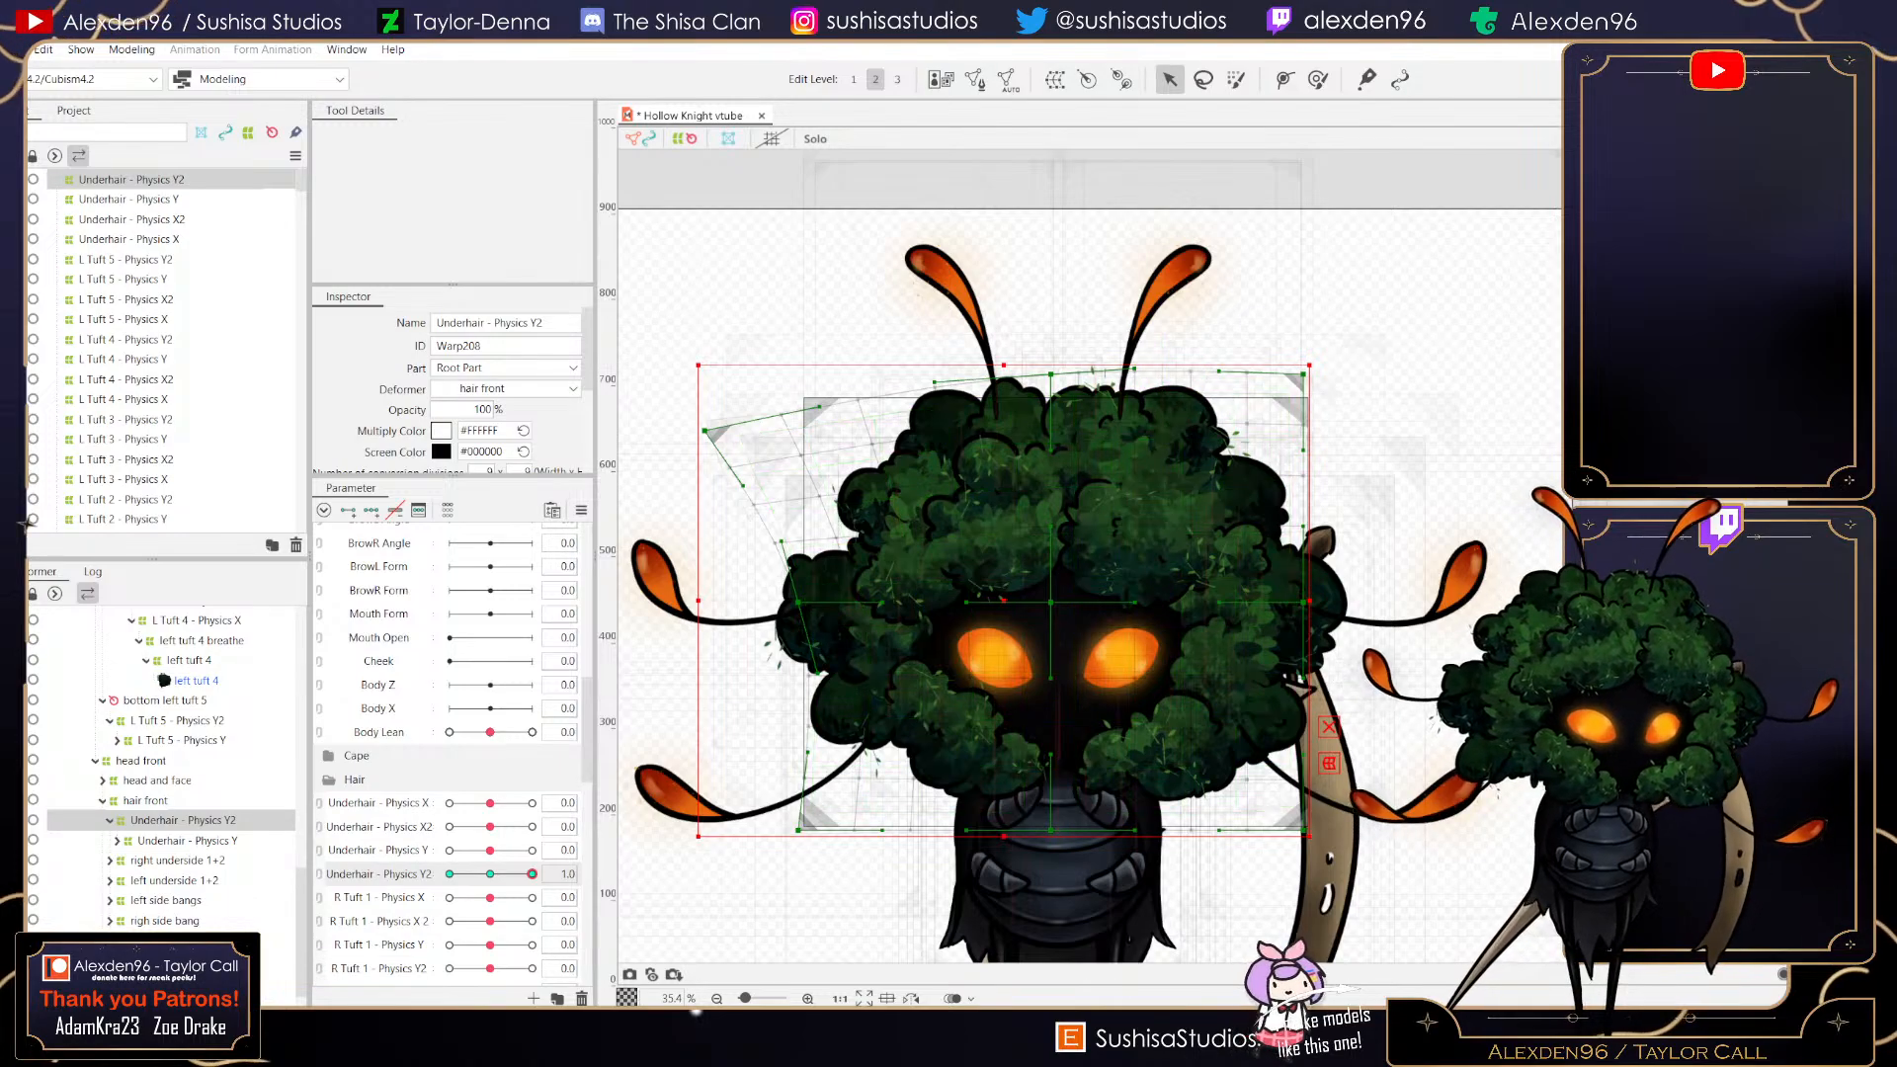
{"action": "left_click_drag", "start_coordinate": [1304, 375], "coordinate": [1370, 427]}
{"action": "left_click_drag", "start_coordinate": [1304, 602], "coordinate": [1314, 634]}
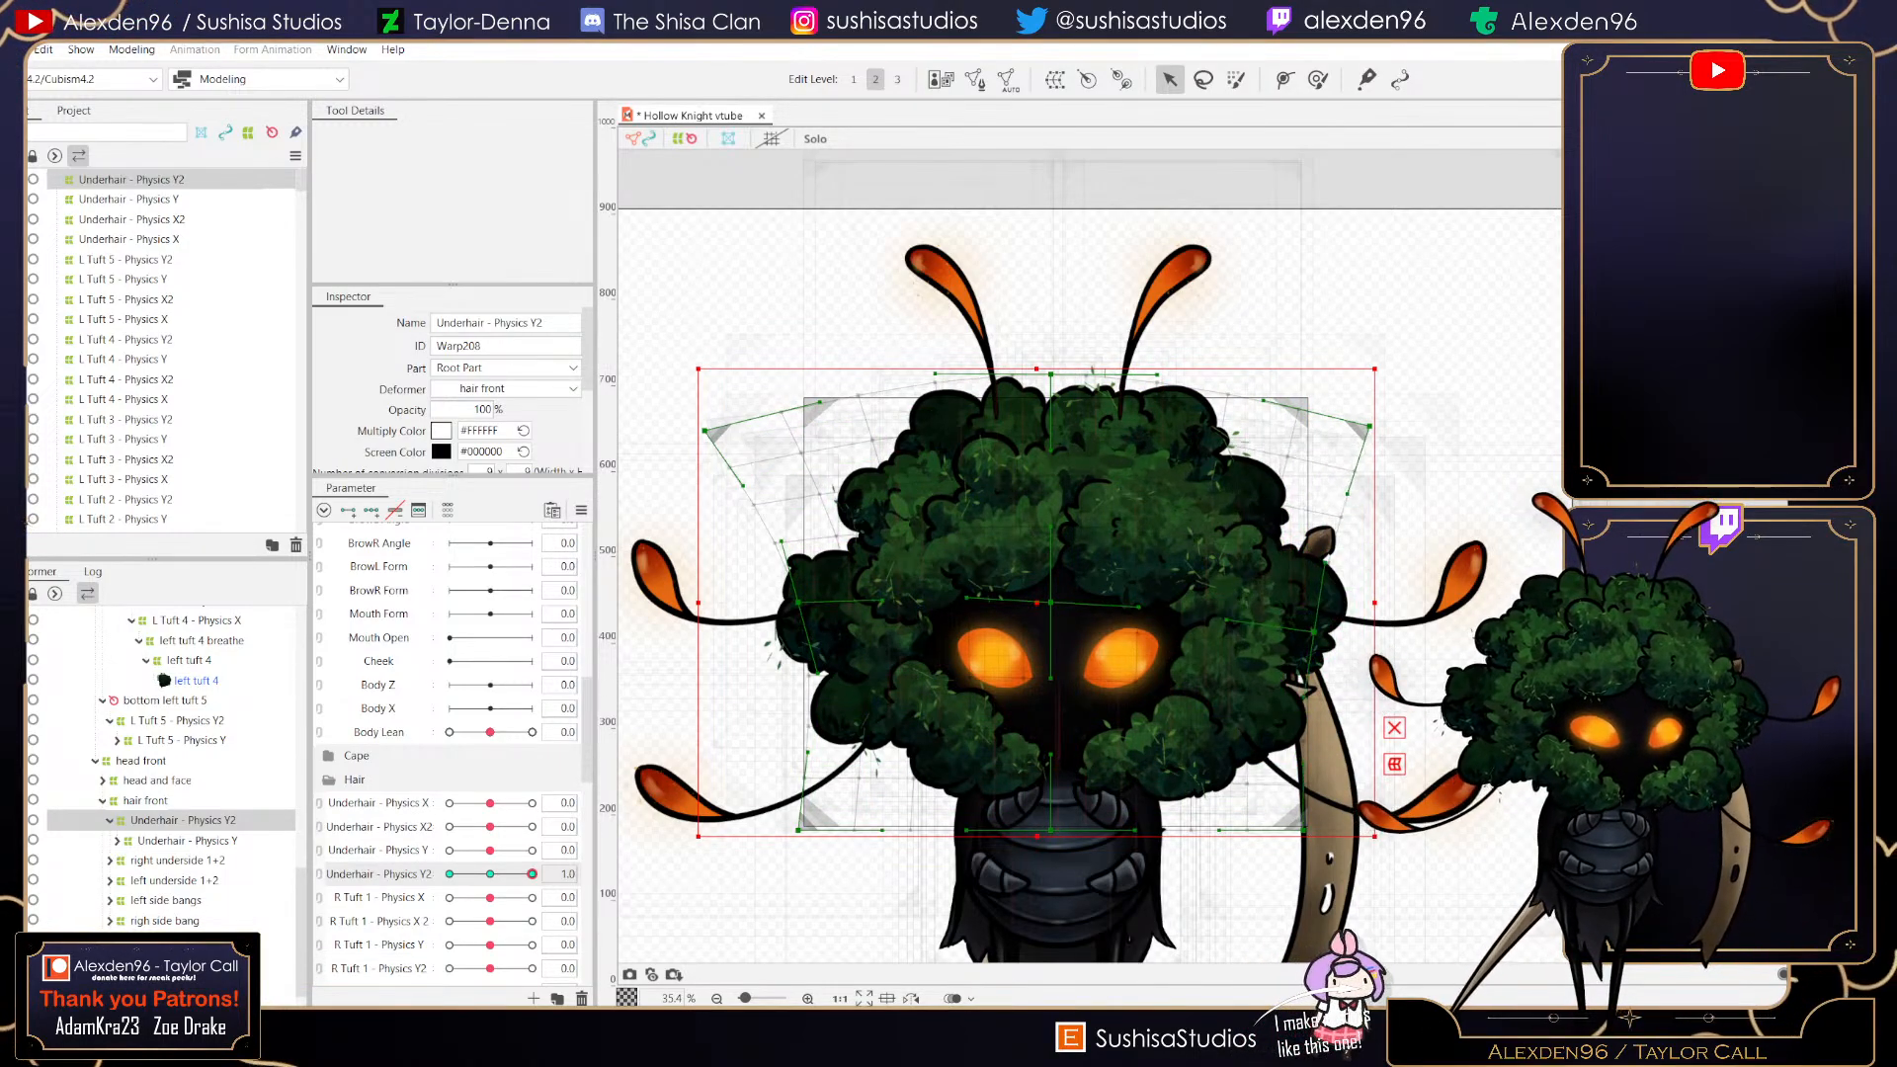
{"action": "left_click_drag", "start_coordinate": [1304, 830], "coordinate": [1252, 901]}
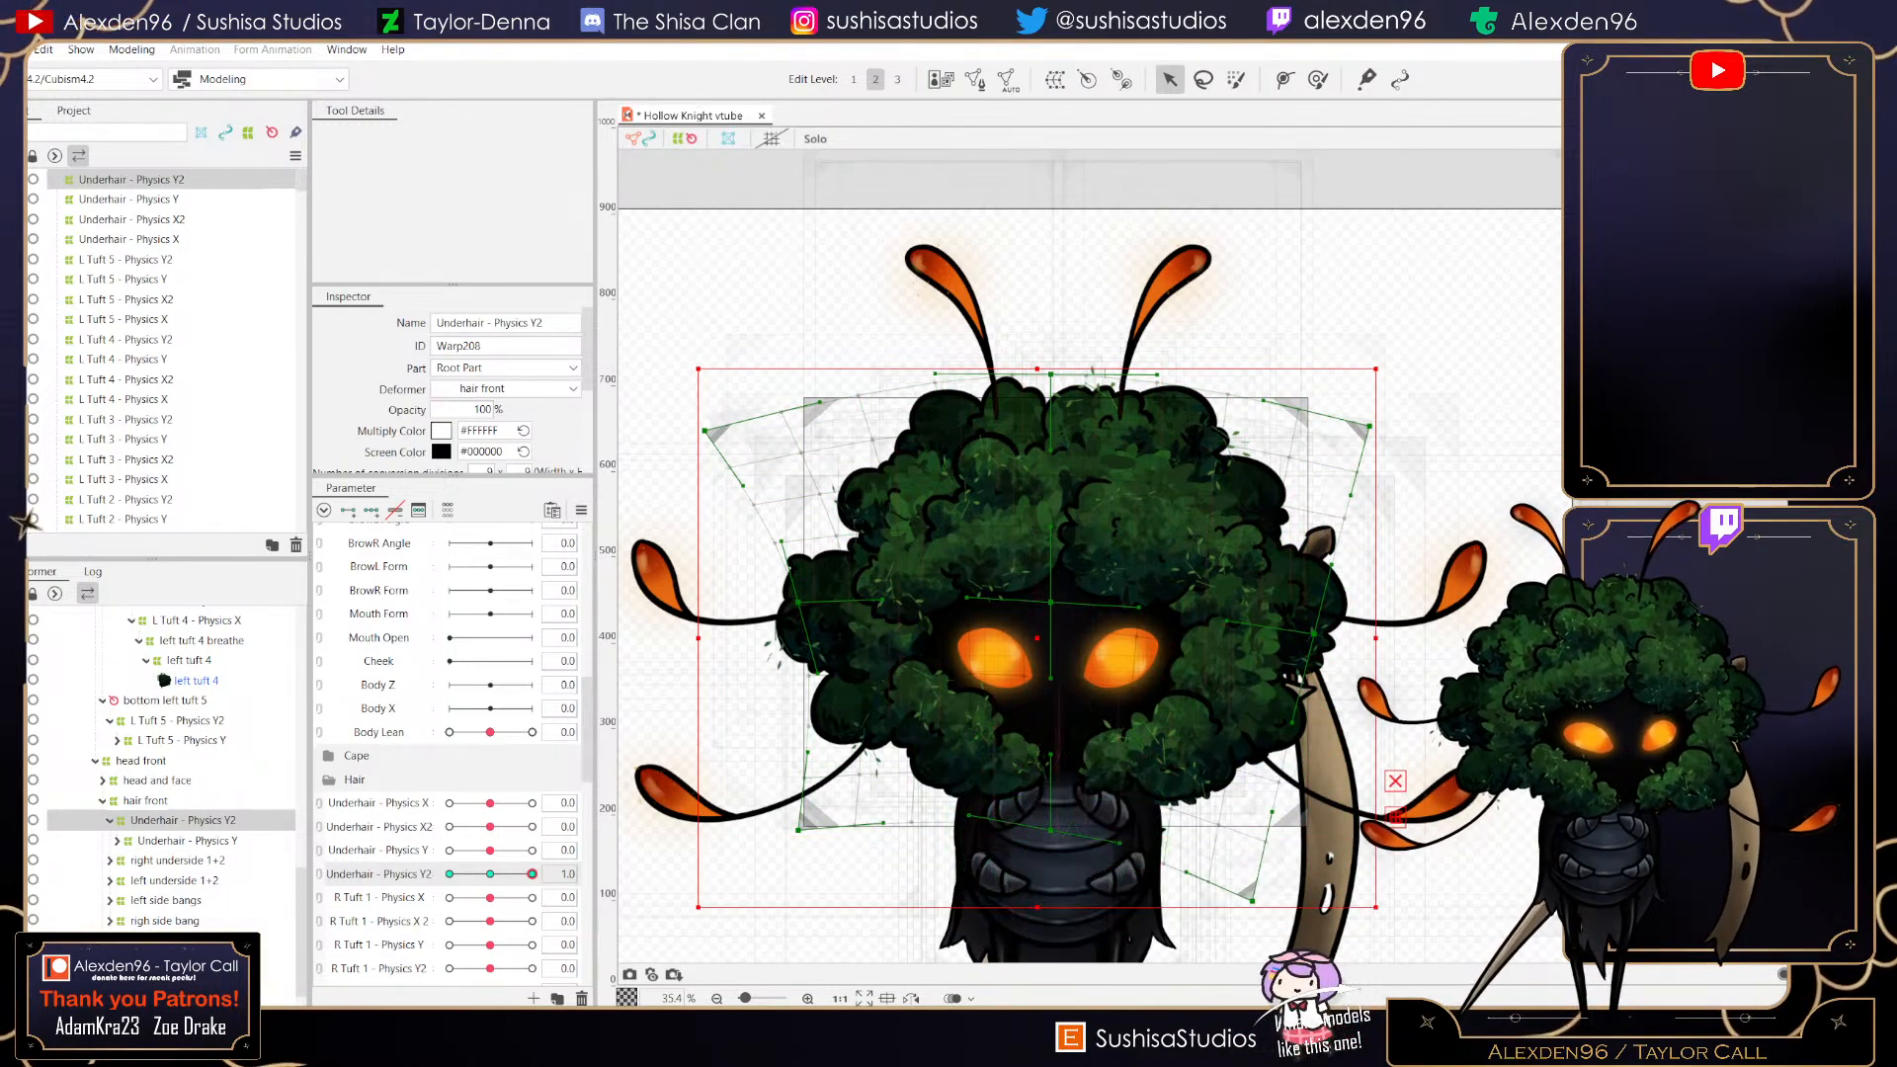
{"action": "left_click_drag", "start_coordinate": [798, 830], "coordinate": [883, 891]}
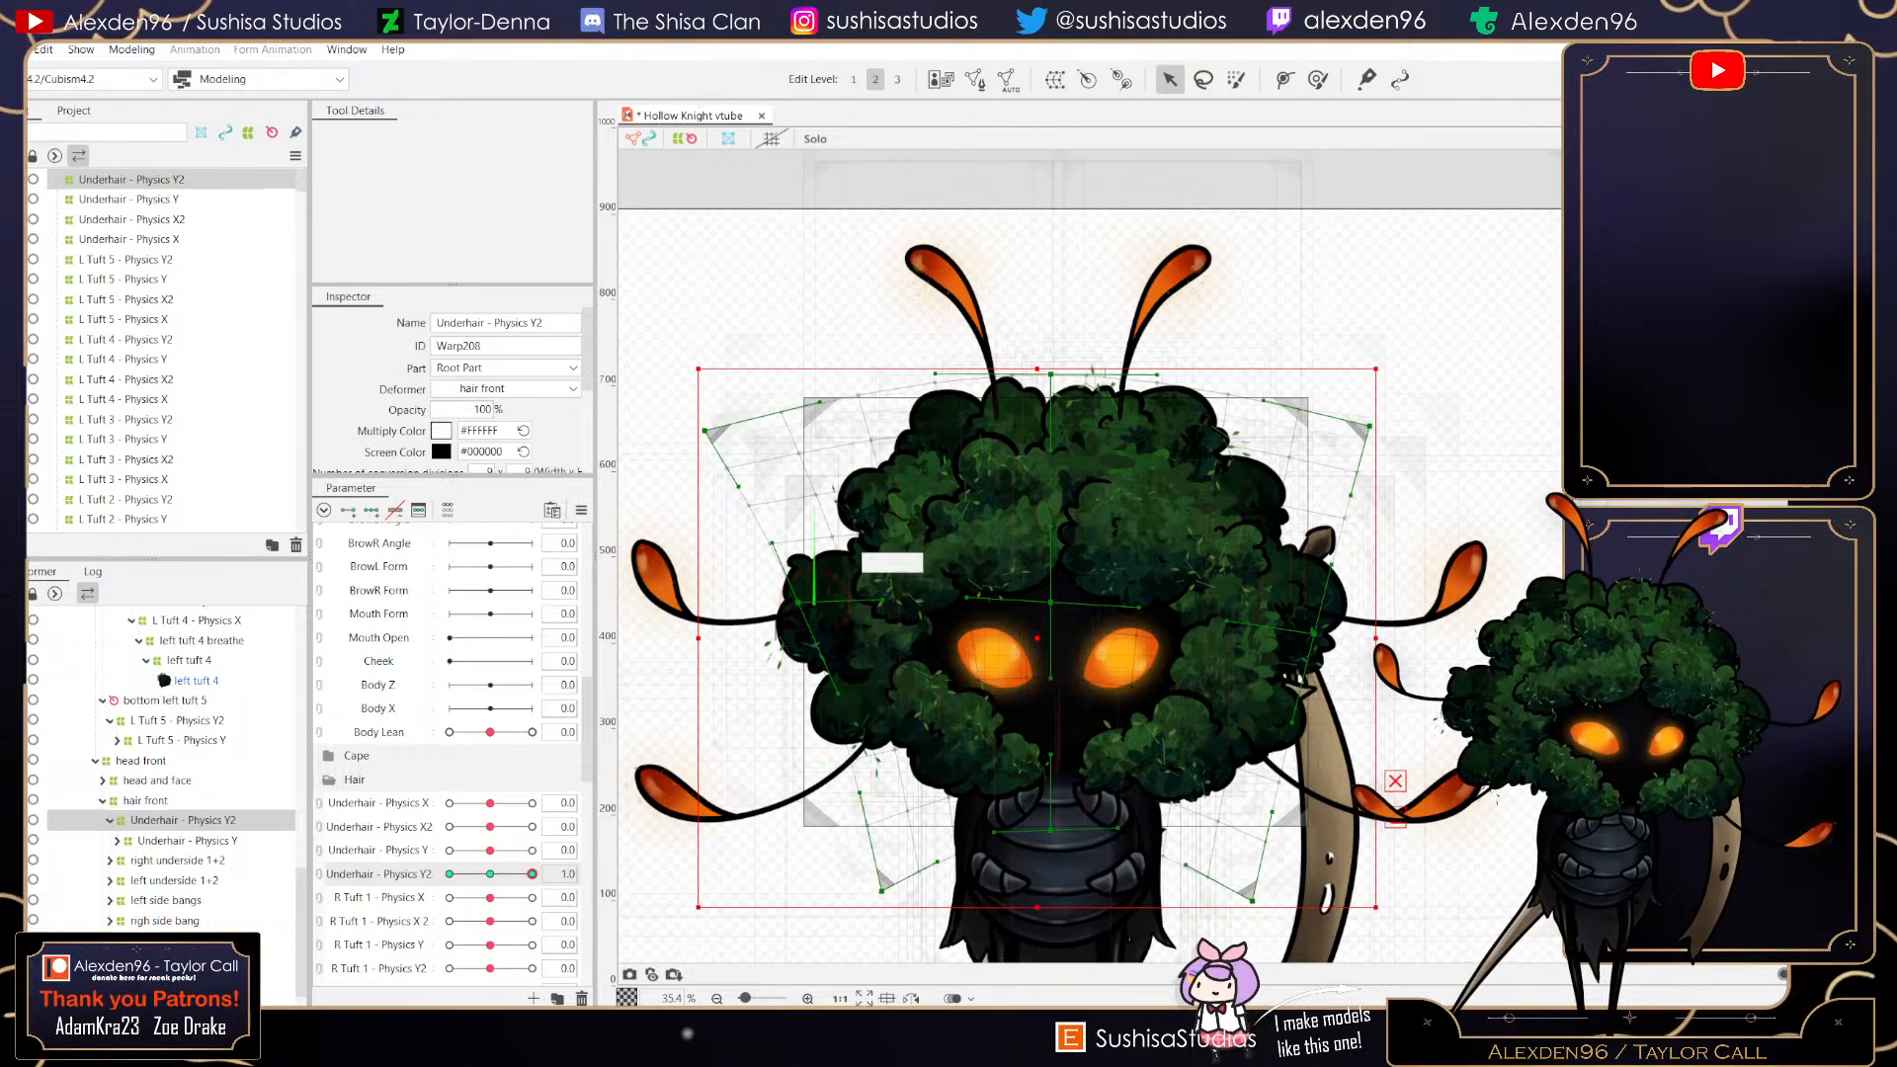
{"action": "left_click_drag", "start_coordinate": [798, 603], "coordinate": [783, 669]}
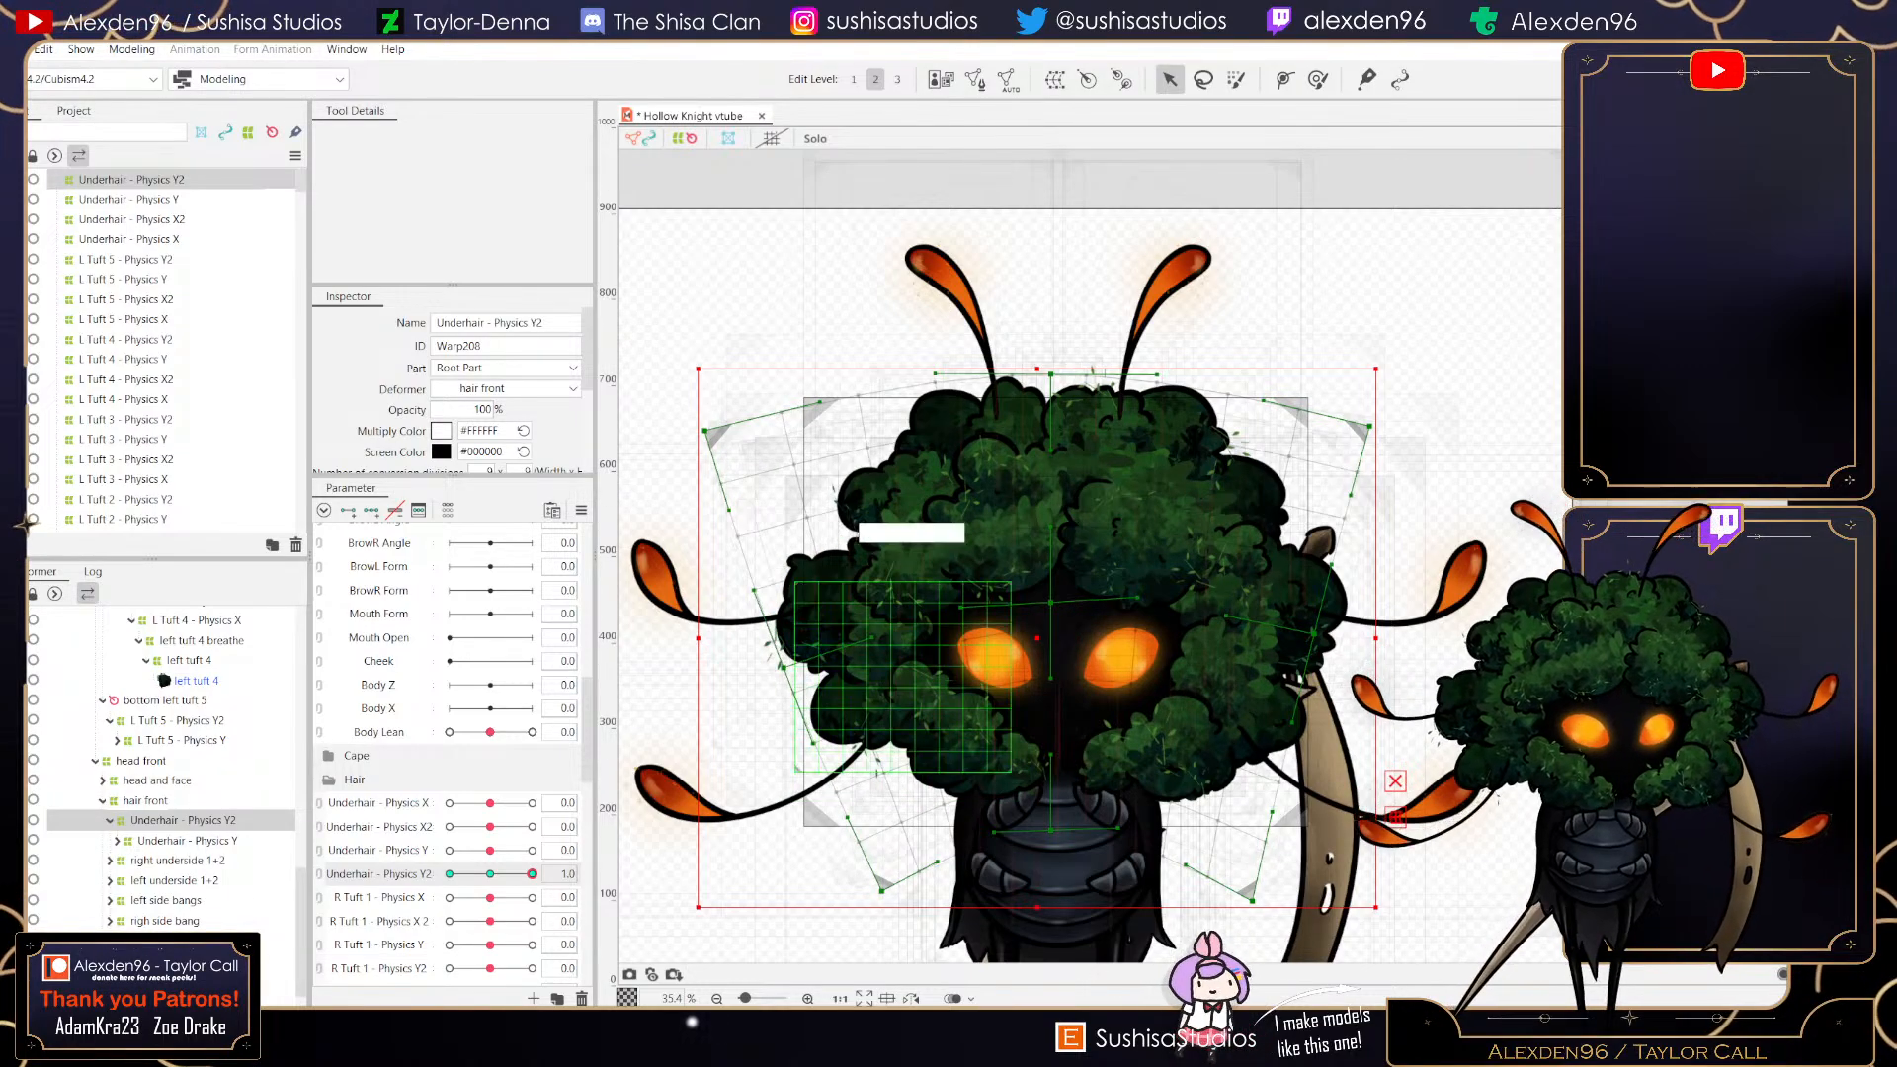
- At Underhair - Physics Y2's minimum, lift the deformer's corners and sides upward, then reset the parameter to 0
{"action": "left_click_drag", "start_coordinate": [532, 874], "coordinate": [450, 874]}
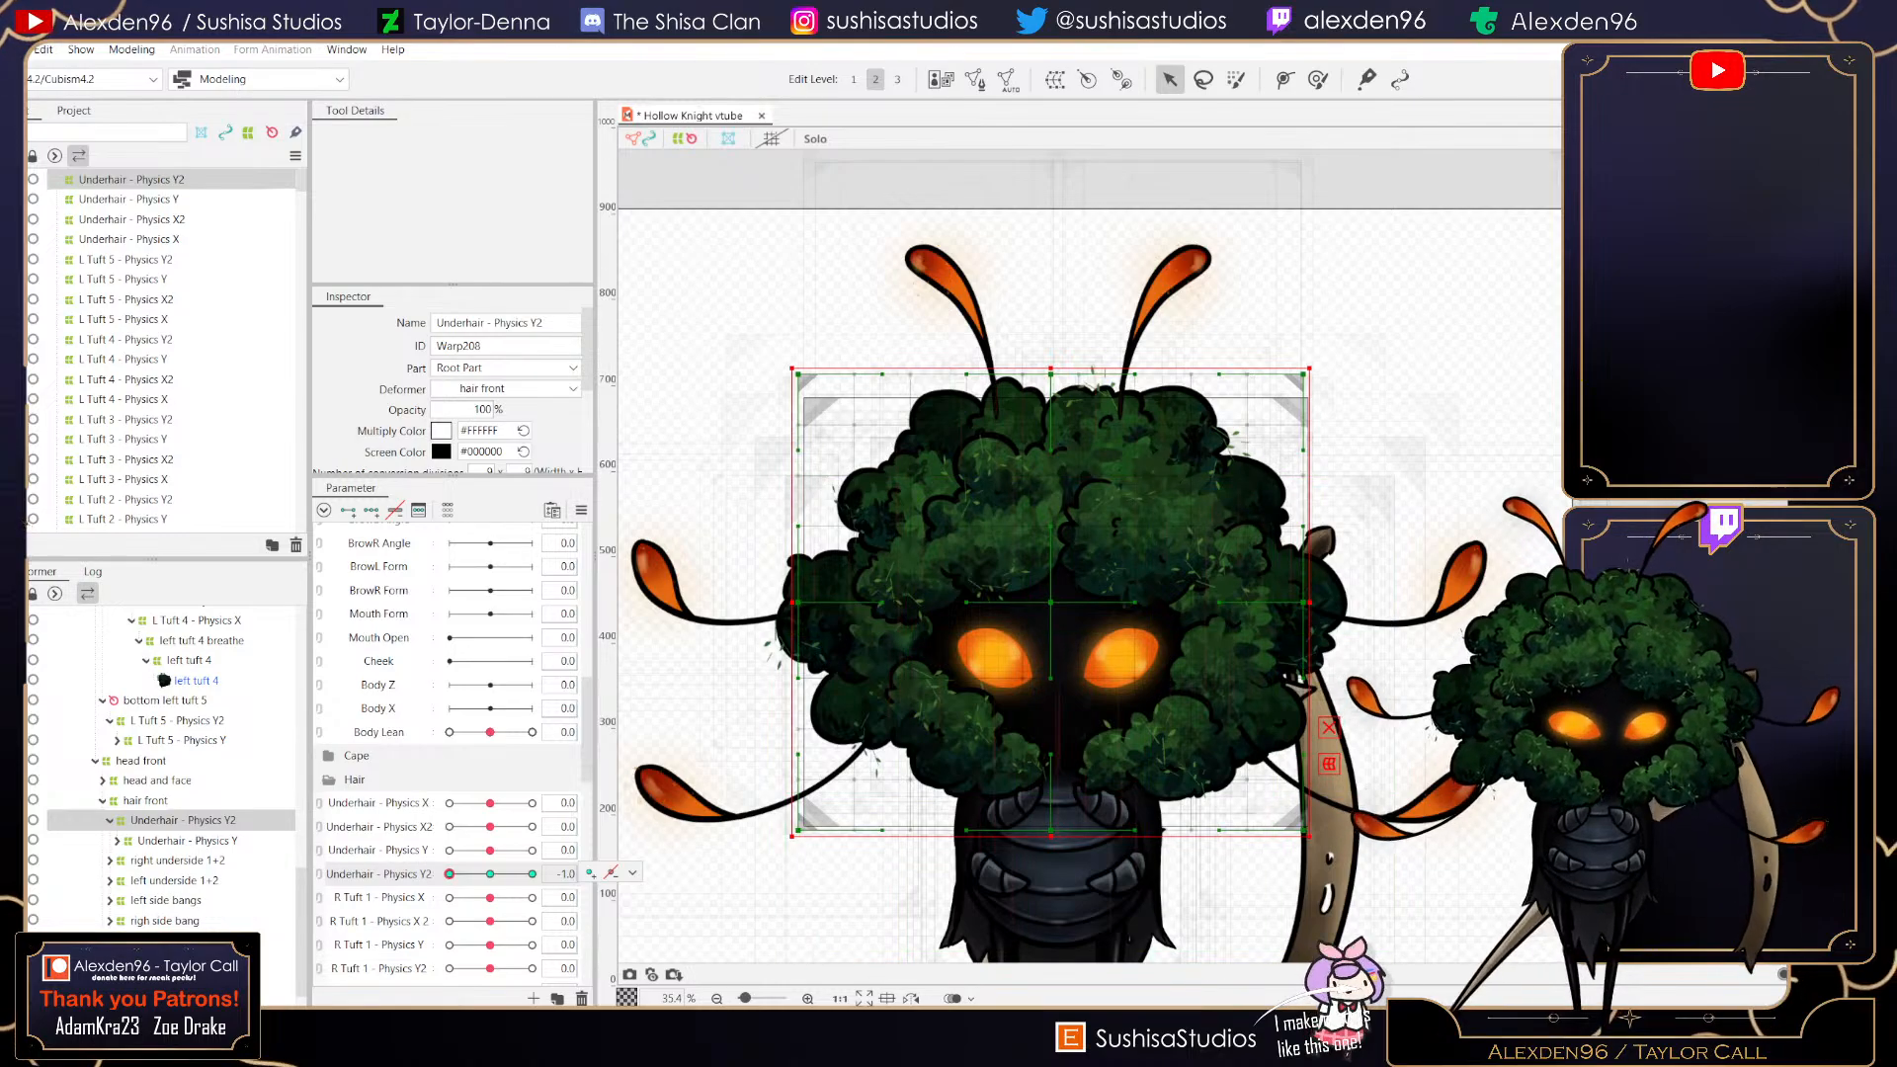
{"action": "left_click_drag", "start_coordinate": [798, 375], "coordinate": [889, 326]}
{"action": "left_click_drag", "start_coordinate": [1304, 374], "coordinate": [1241, 338]}
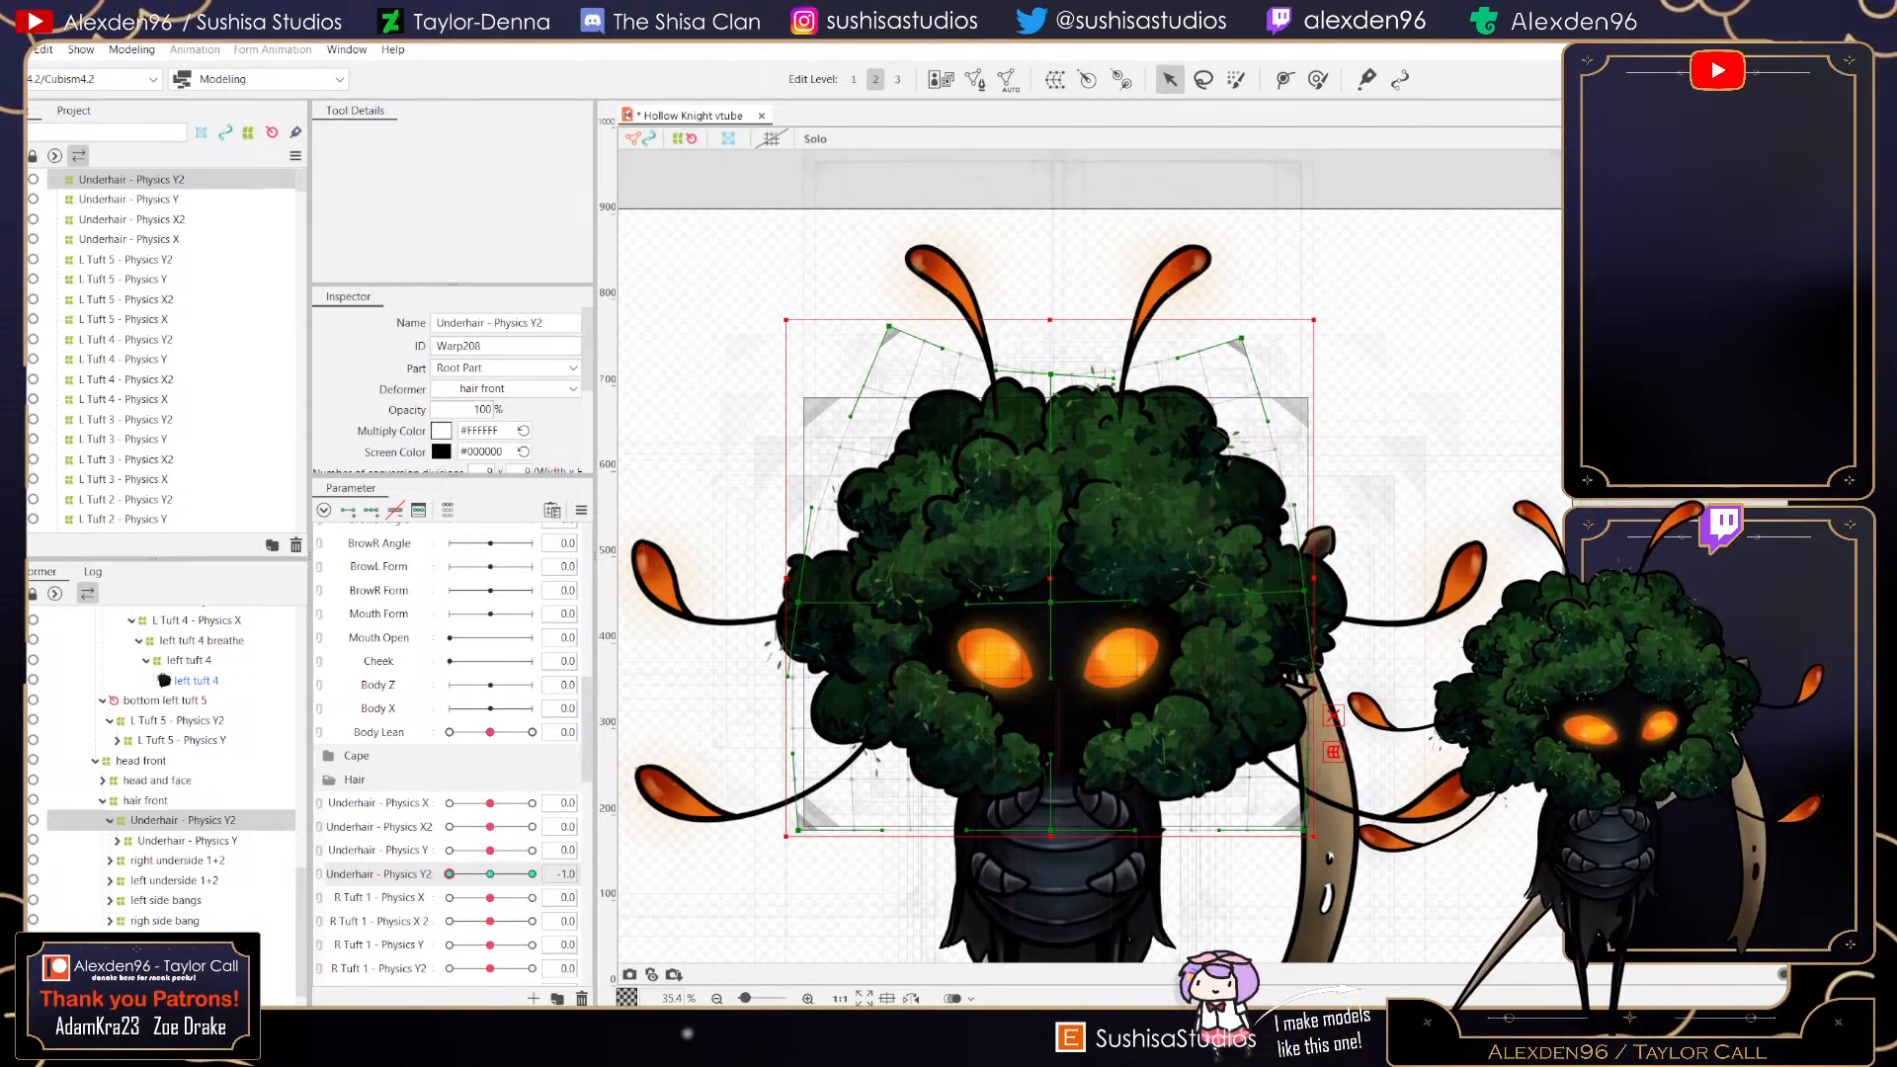
{"action": "left_click_drag", "start_coordinate": [1305, 591], "coordinate": [1310, 560]}
{"action": "left_click_drag", "start_coordinate": [798, 602], "coordinate": [783, 564]}
{"action": "left_click_drag", "start_coordinate": [799, 831], "coordinate": [751, 776]}
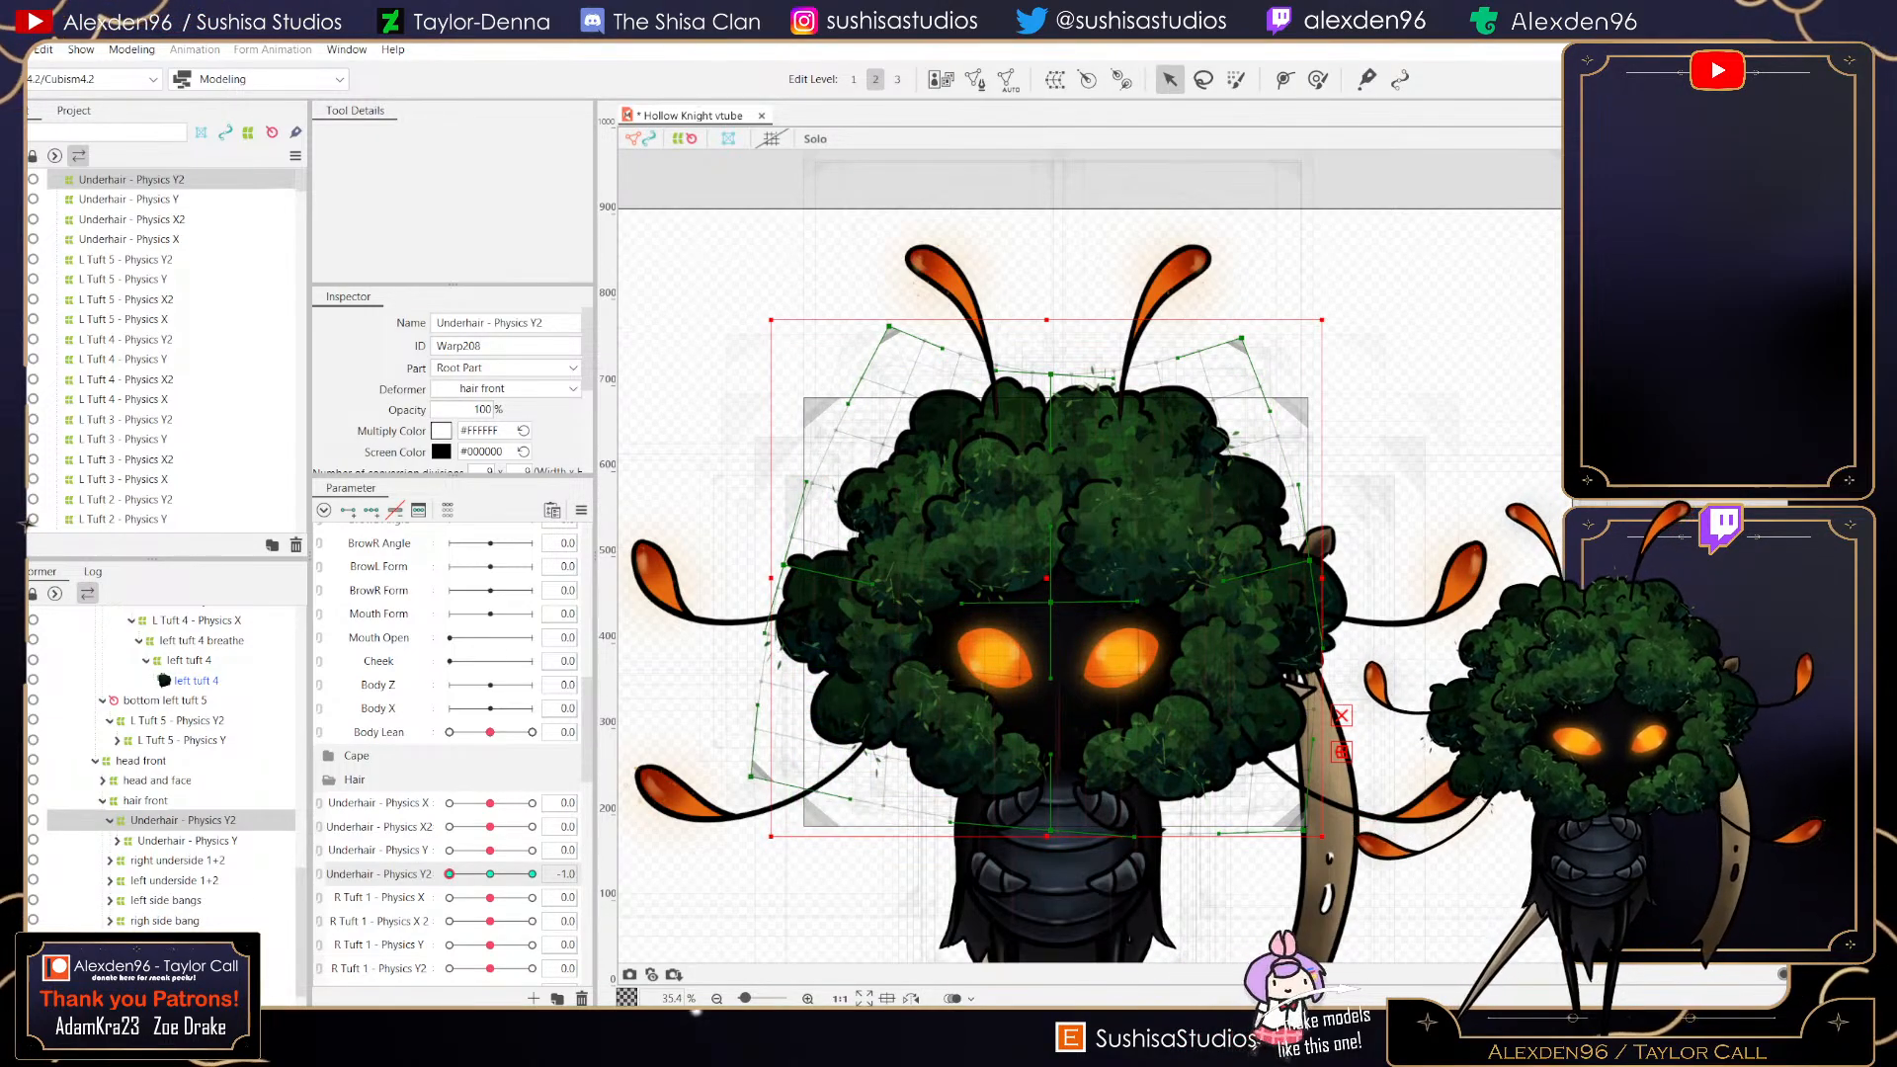
{"action": "left_click_drag", "start_coordinate": [1304, 830], "coordinate": [1319, 830]}
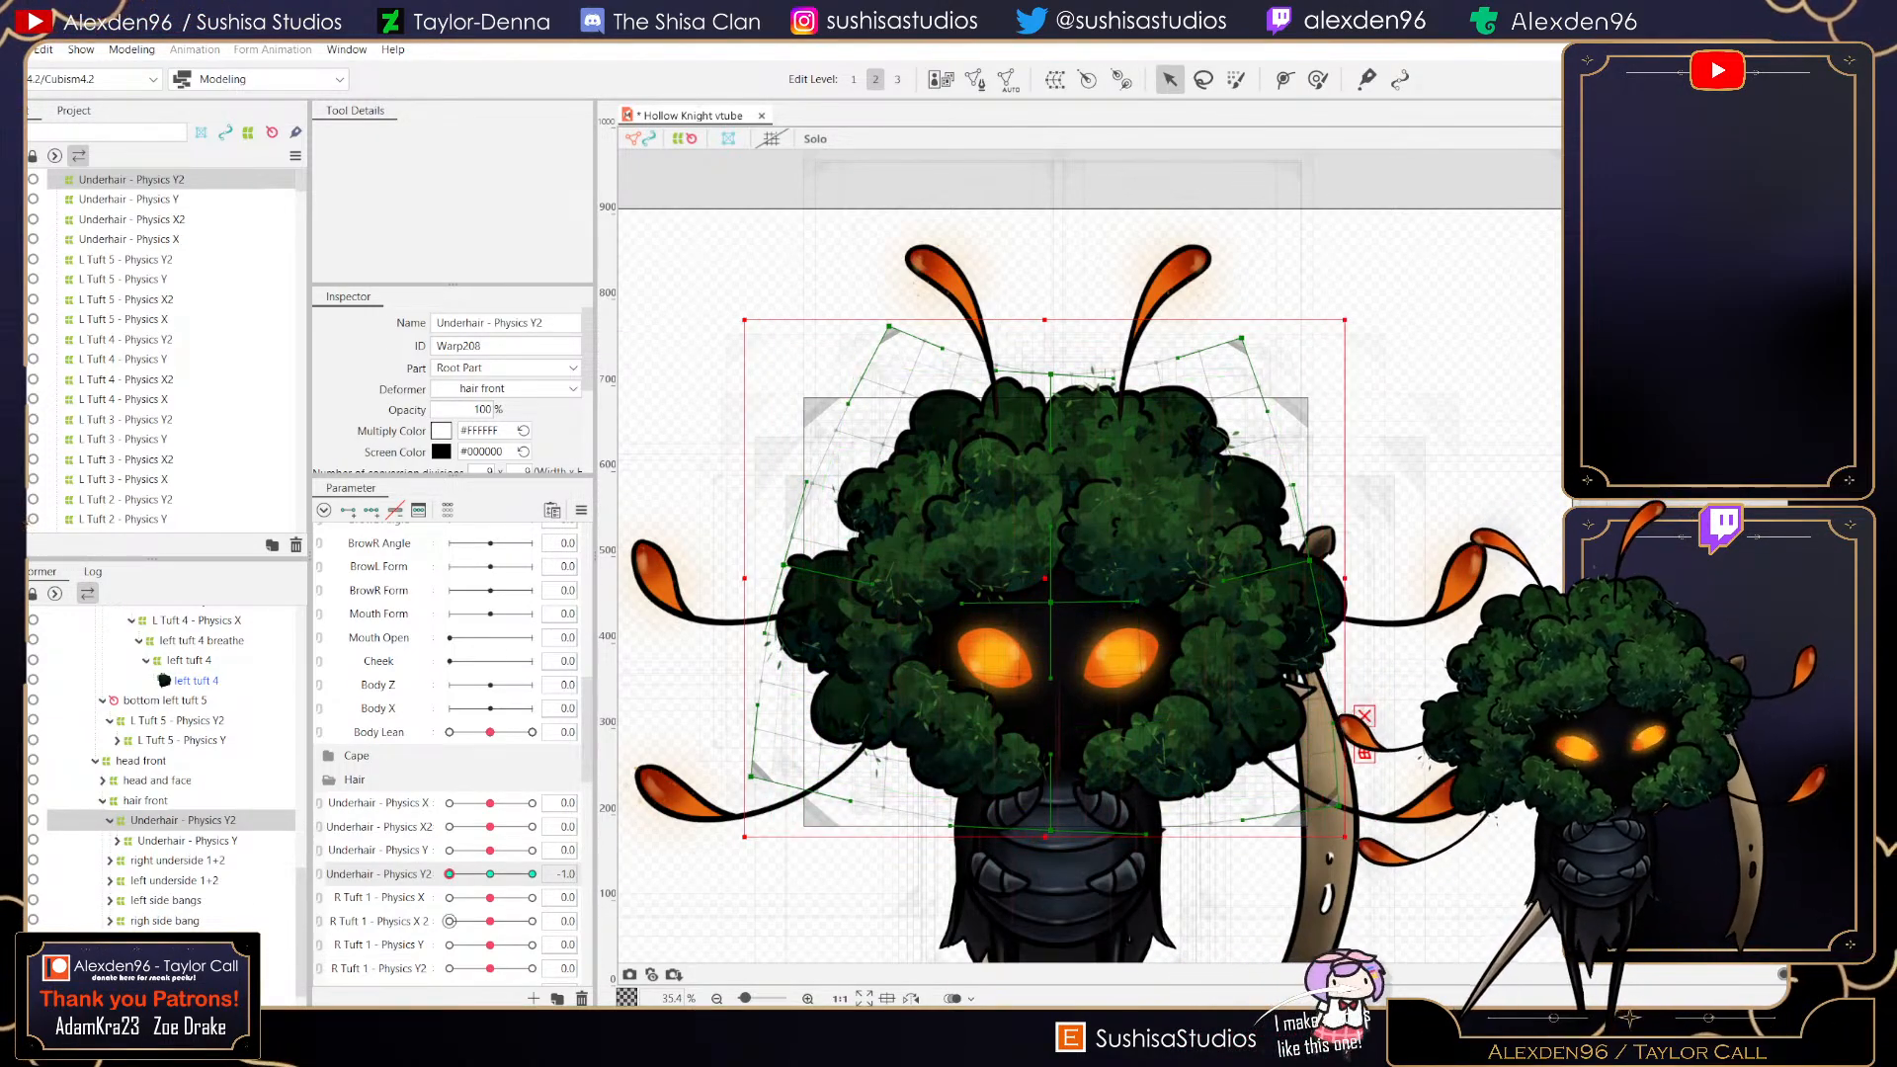
{"action": "mouse_move", "coordinate": [449, 874]}
{"action": "left_mouse_down"}
{"action": "mouse_move", "coordinate": [532, 873]}
{"action": "mouse_move", "coordinate": [449, 874]}
{"action": "left_mouse_up"}
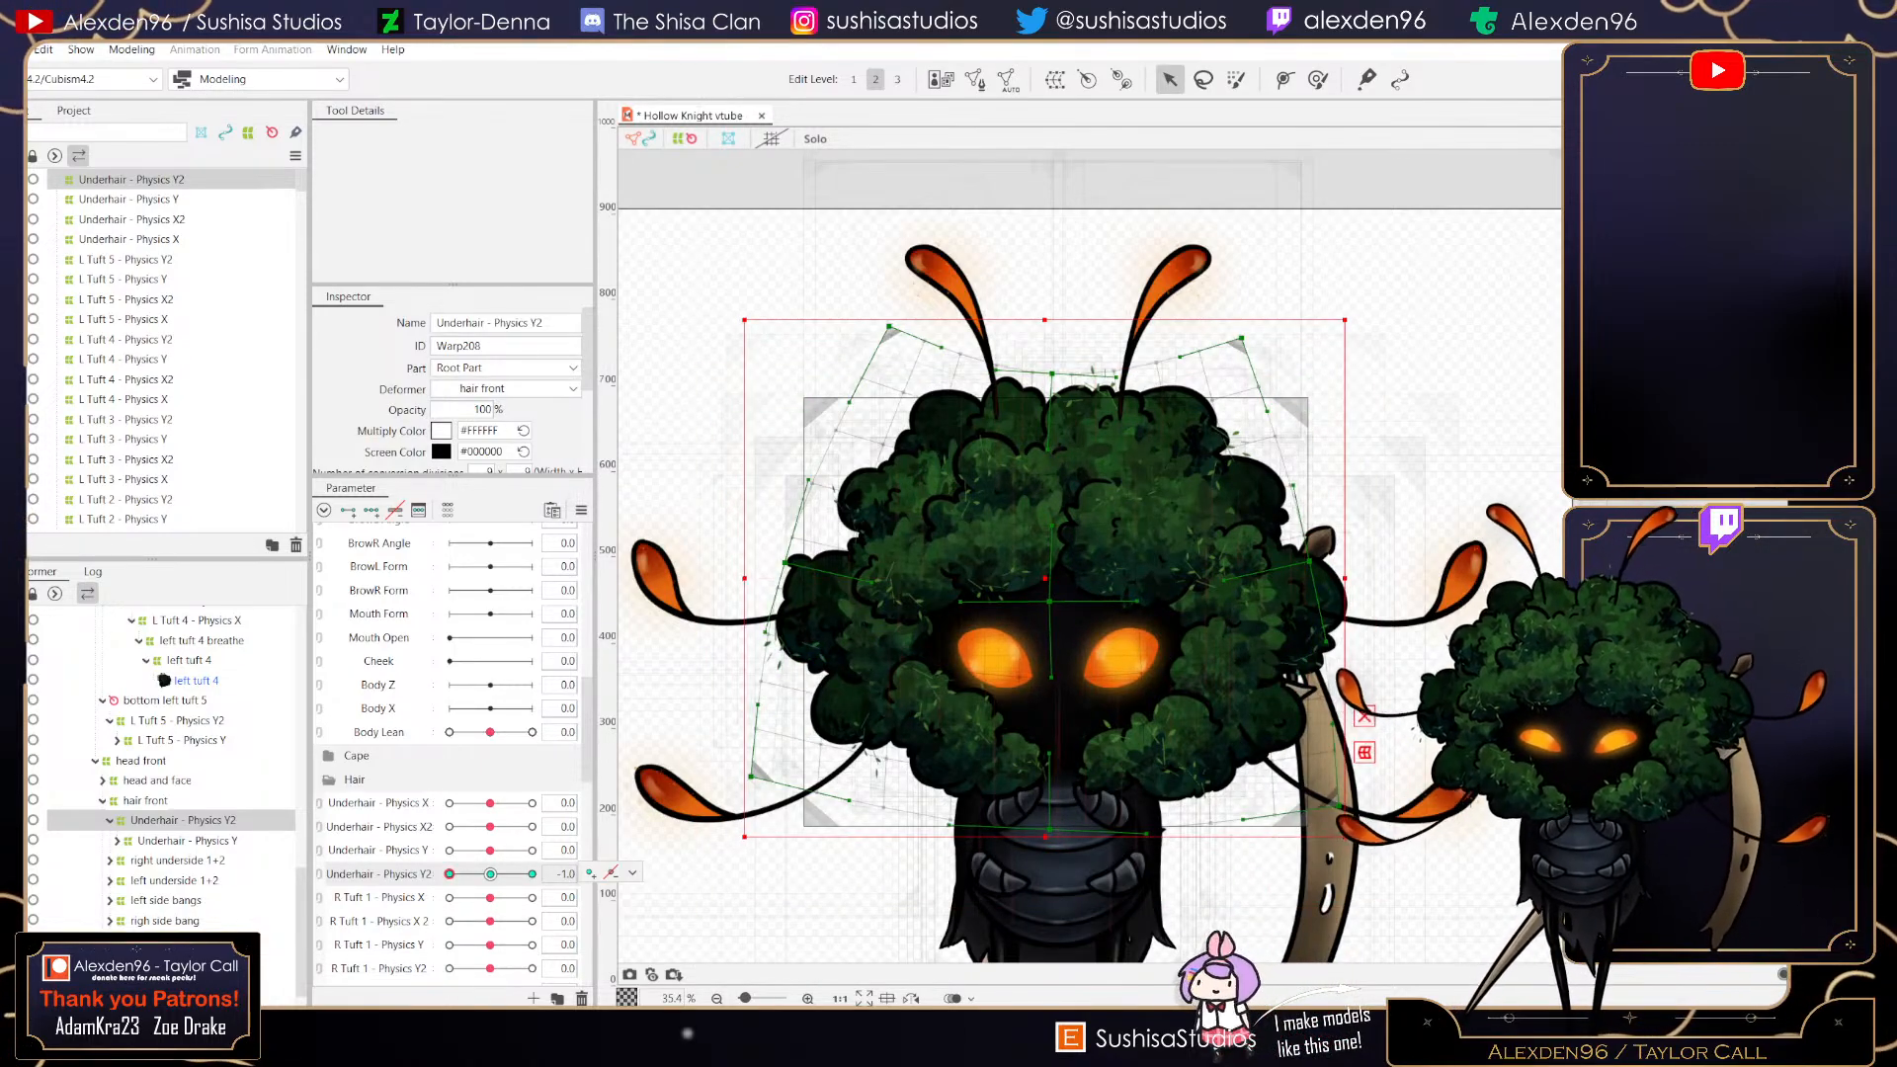
{"action": "left_click", "coordinate": [490, 873]}
- Open Physics Settings, add Underhair - Physics Y and Underhair - Physics Y2 as outputs of the Hair - Physics Y group, and test-drag the model
{"action": "left_click", "coordinate": [131, 49]}
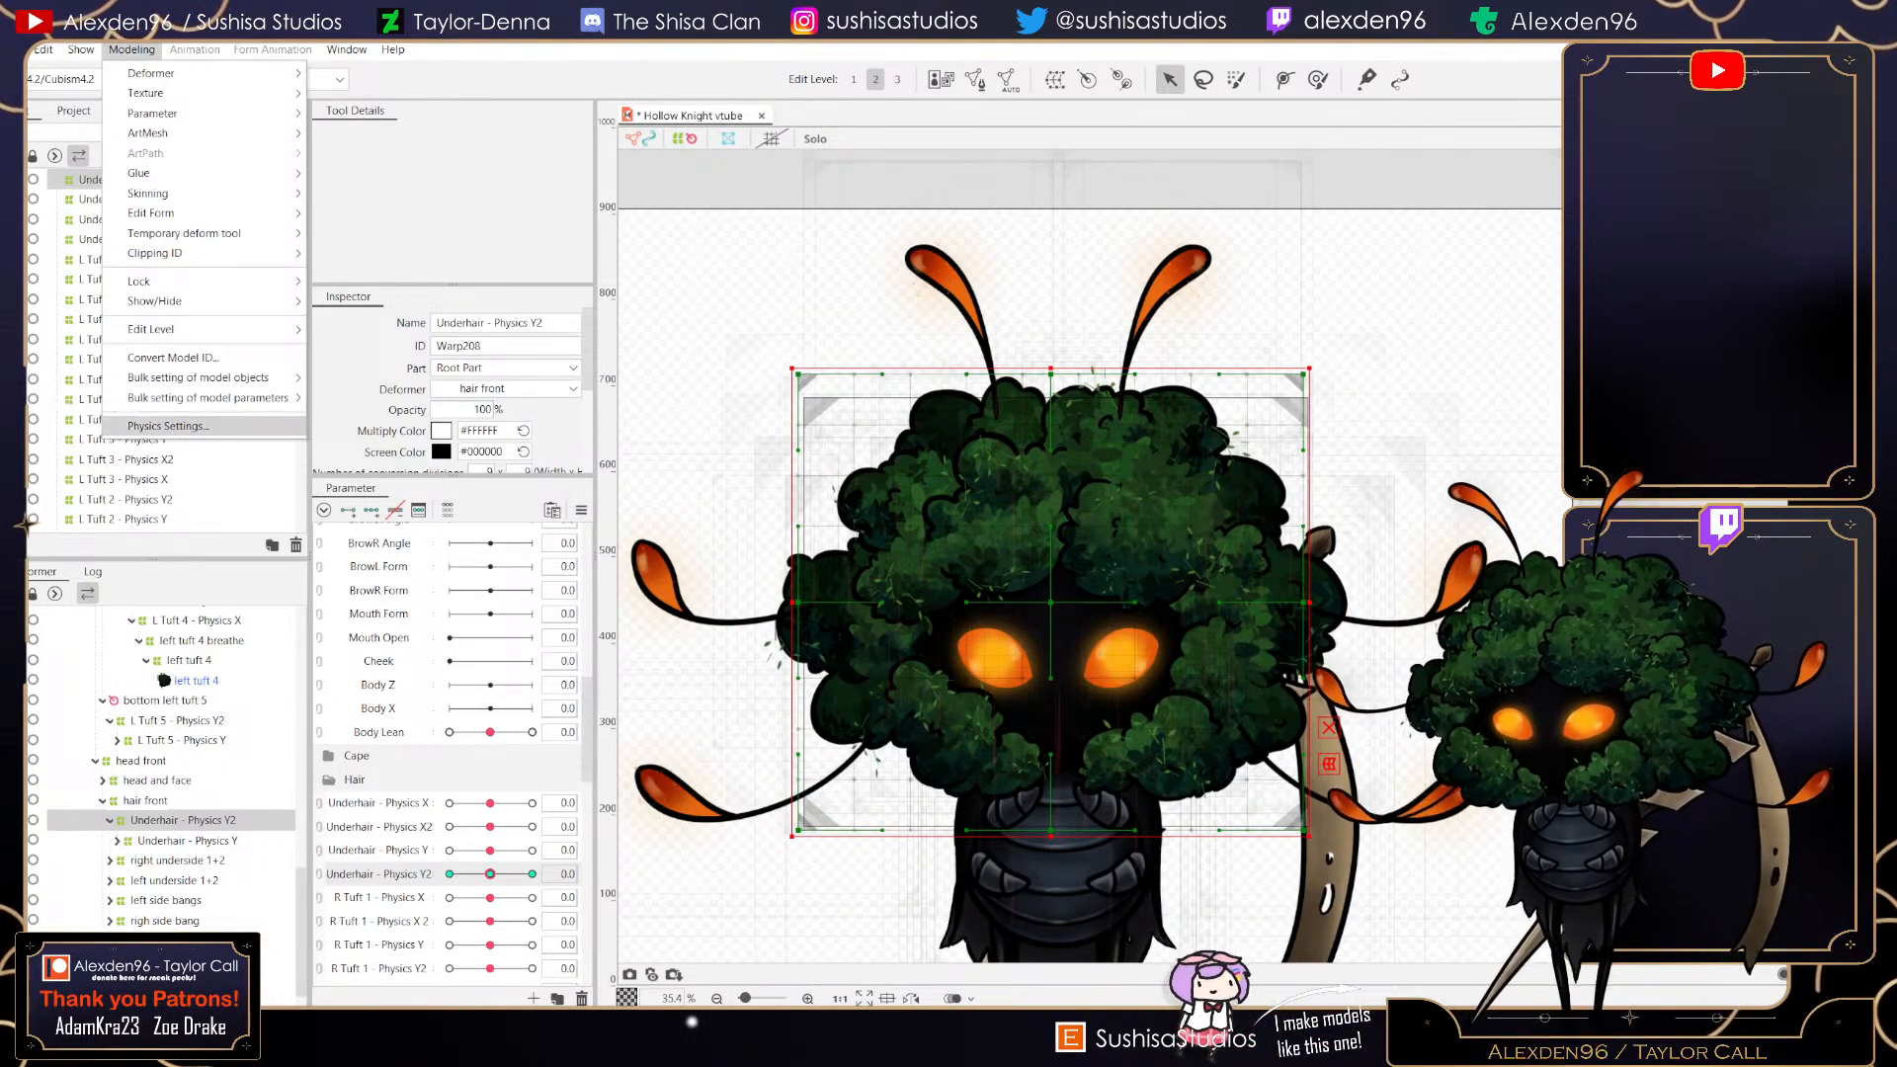
{"action": "left_click", "coordinate": [170, 426]}
{"action": "scroll", "coordinate": [1185, 405], "scroll_direction": "up", "scroll_amount": 2}
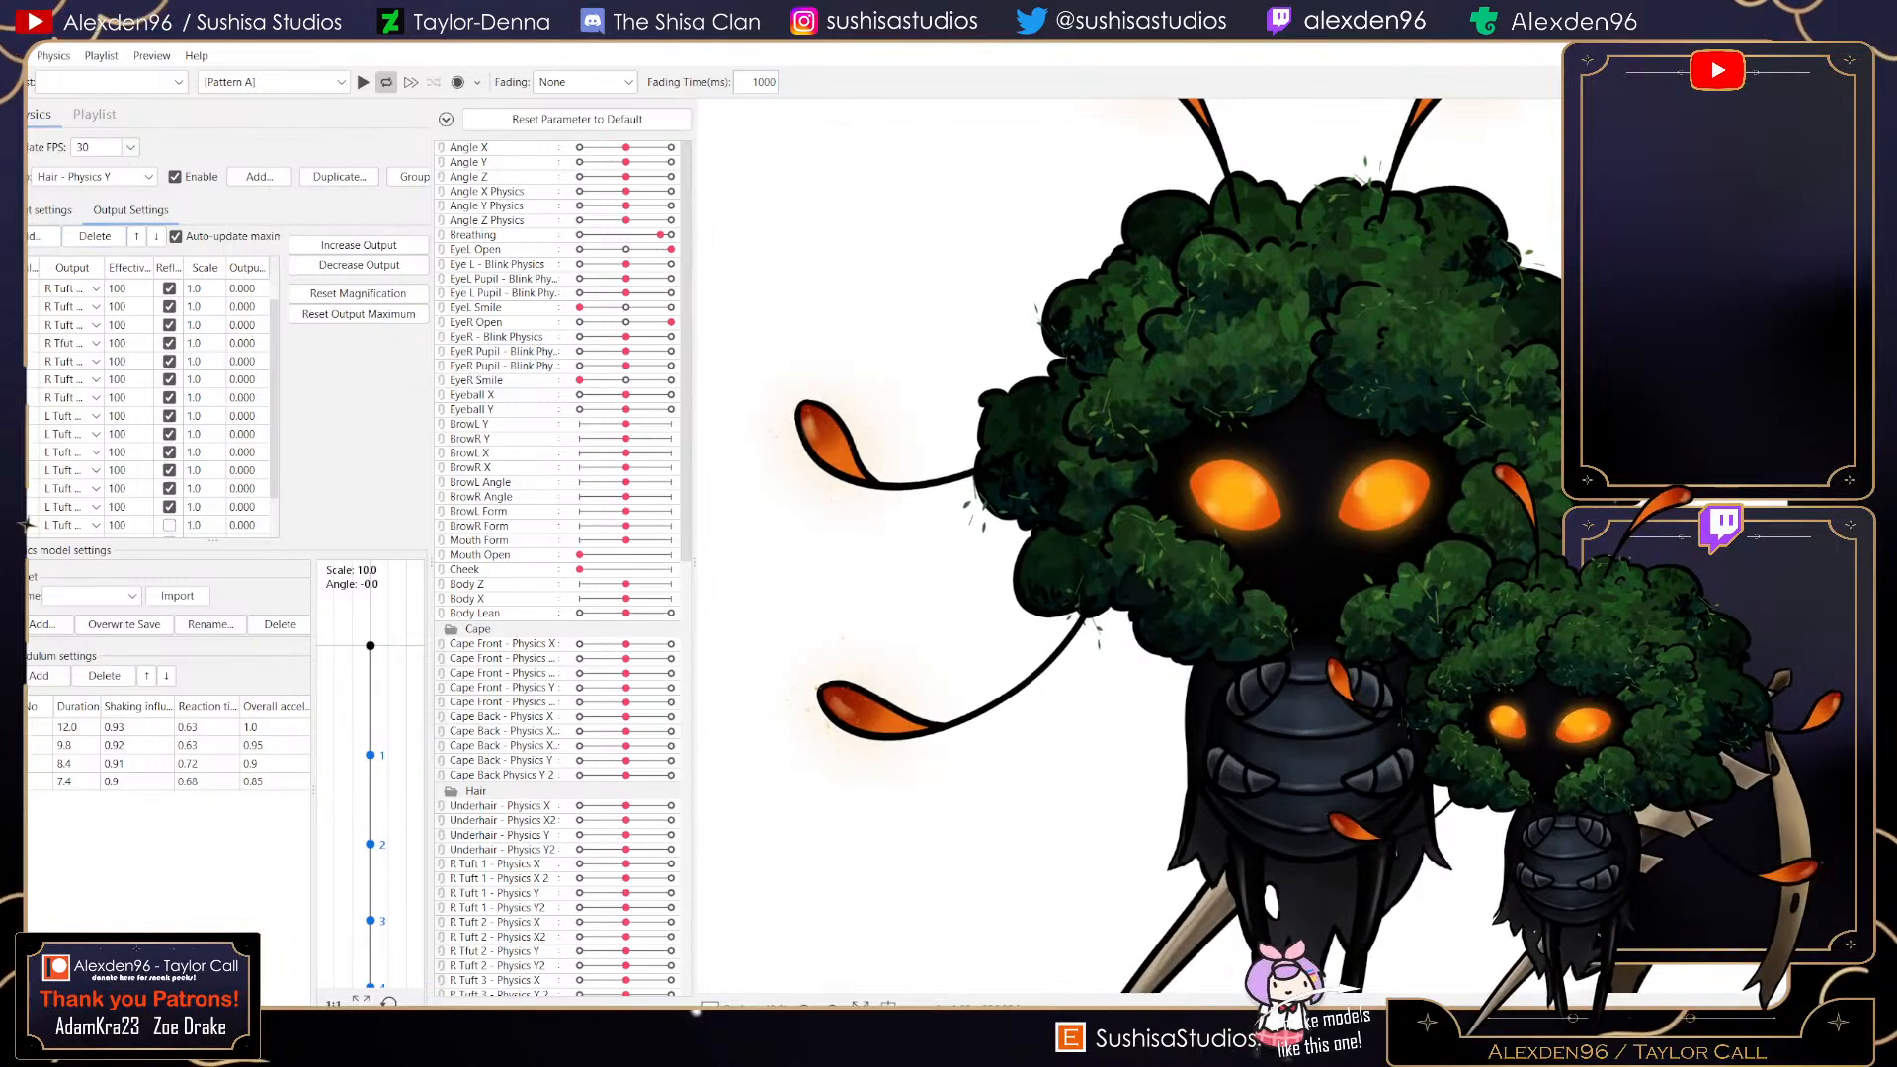
{"action": "scroll", "coordinate": [148, 415], "scroll_direction": "down", "scroll_amount": 3}
{"action": "left_click", "coordinate": [38, 236]}
{"action": "scroll", "coordinate": [924, 528], "scroll_direction": "down", "scroll_amount": 10}
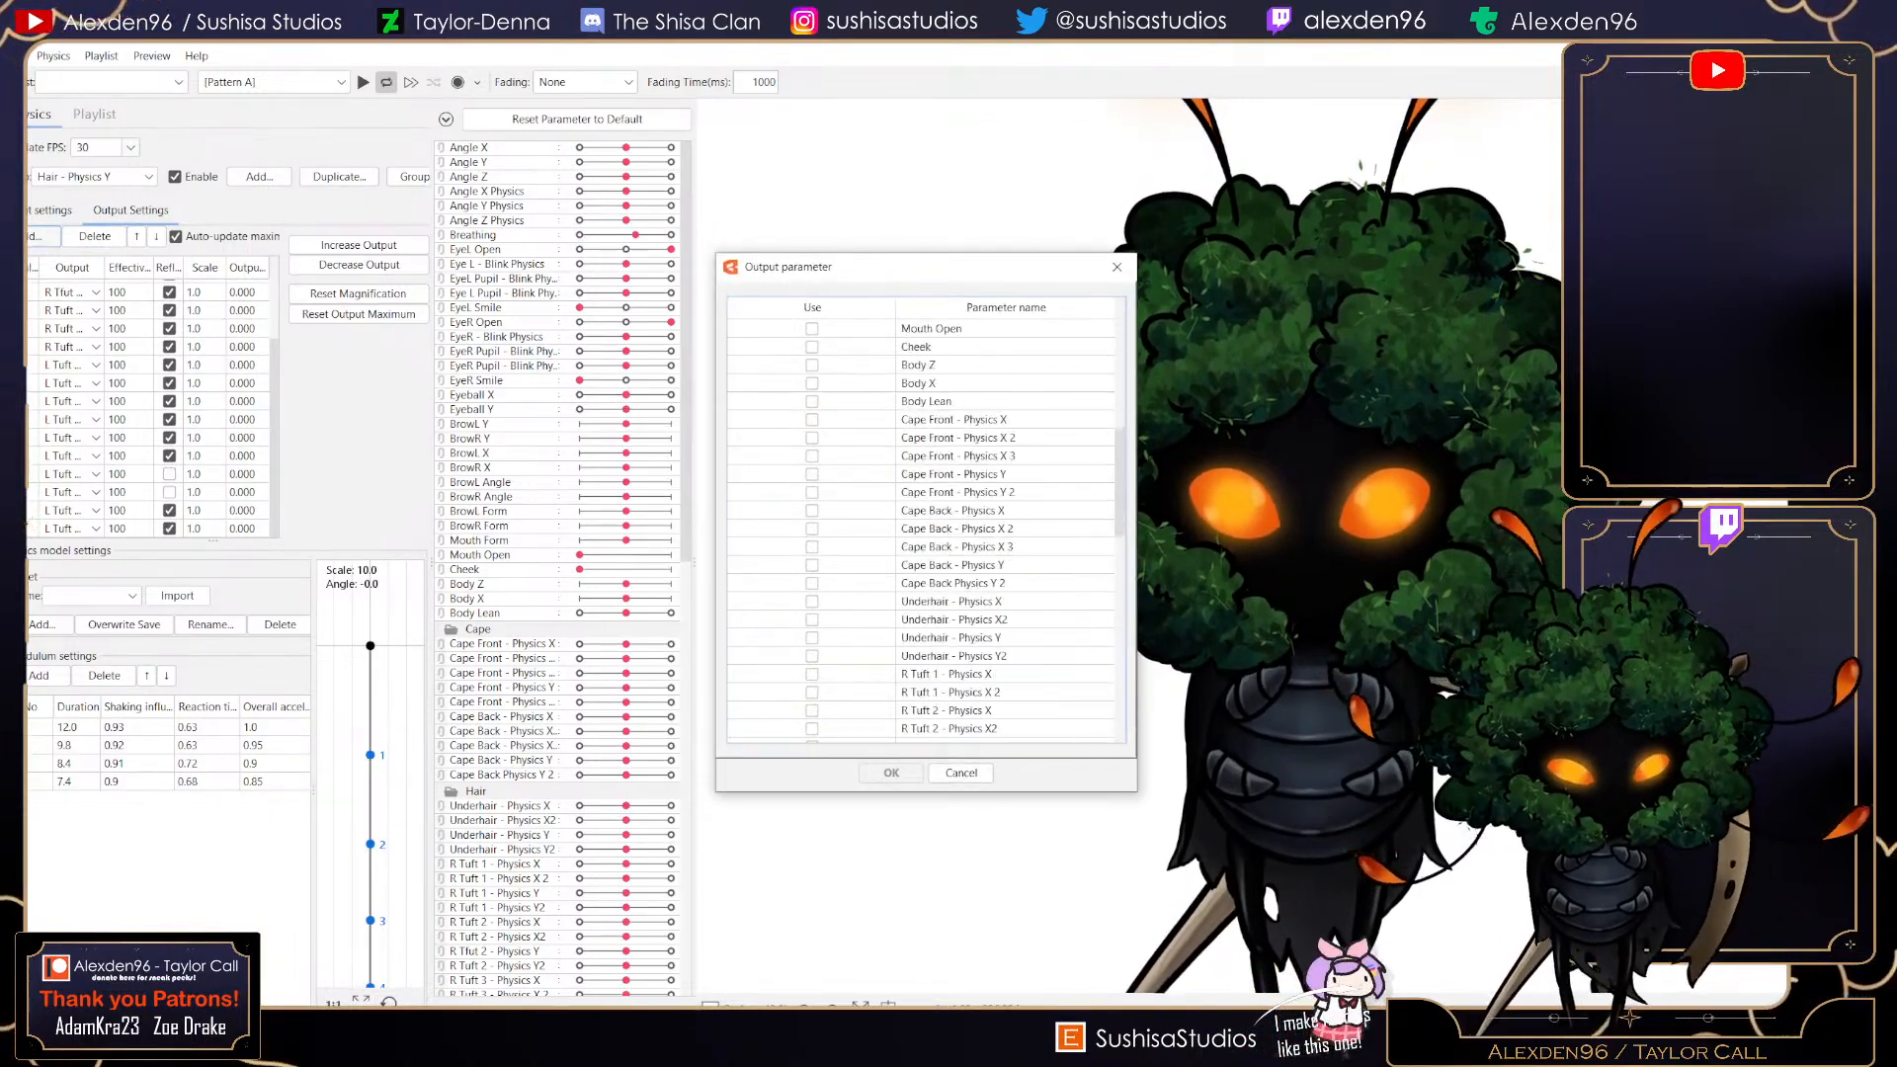
{"action": "left_click", "coordinate": [812, 565]}
{"action": "left_click", "coordinate": [812, 583]}
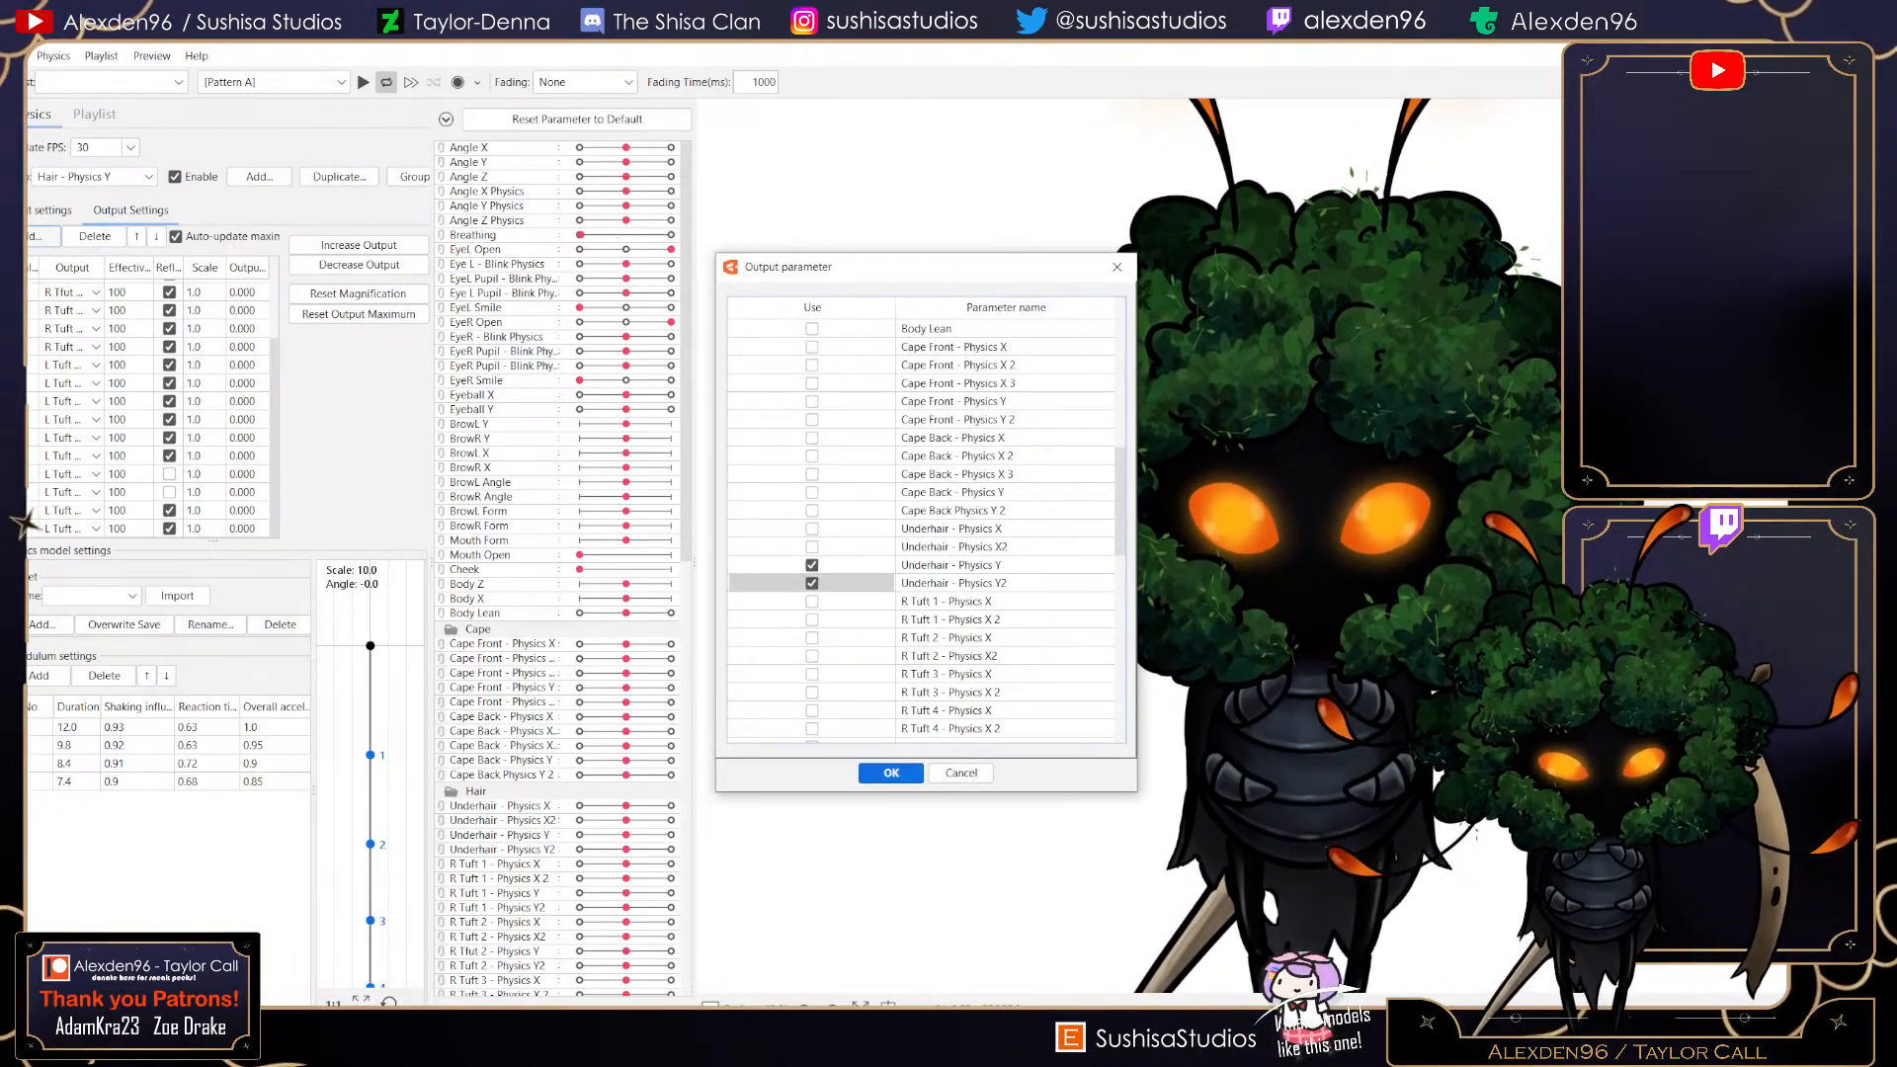
{"action": "left_click", "coordinate": [891, 773]}
{"action": "left_click_drag", "start_coordinate": [1310, 514], "coordinate": [1309, 889]}
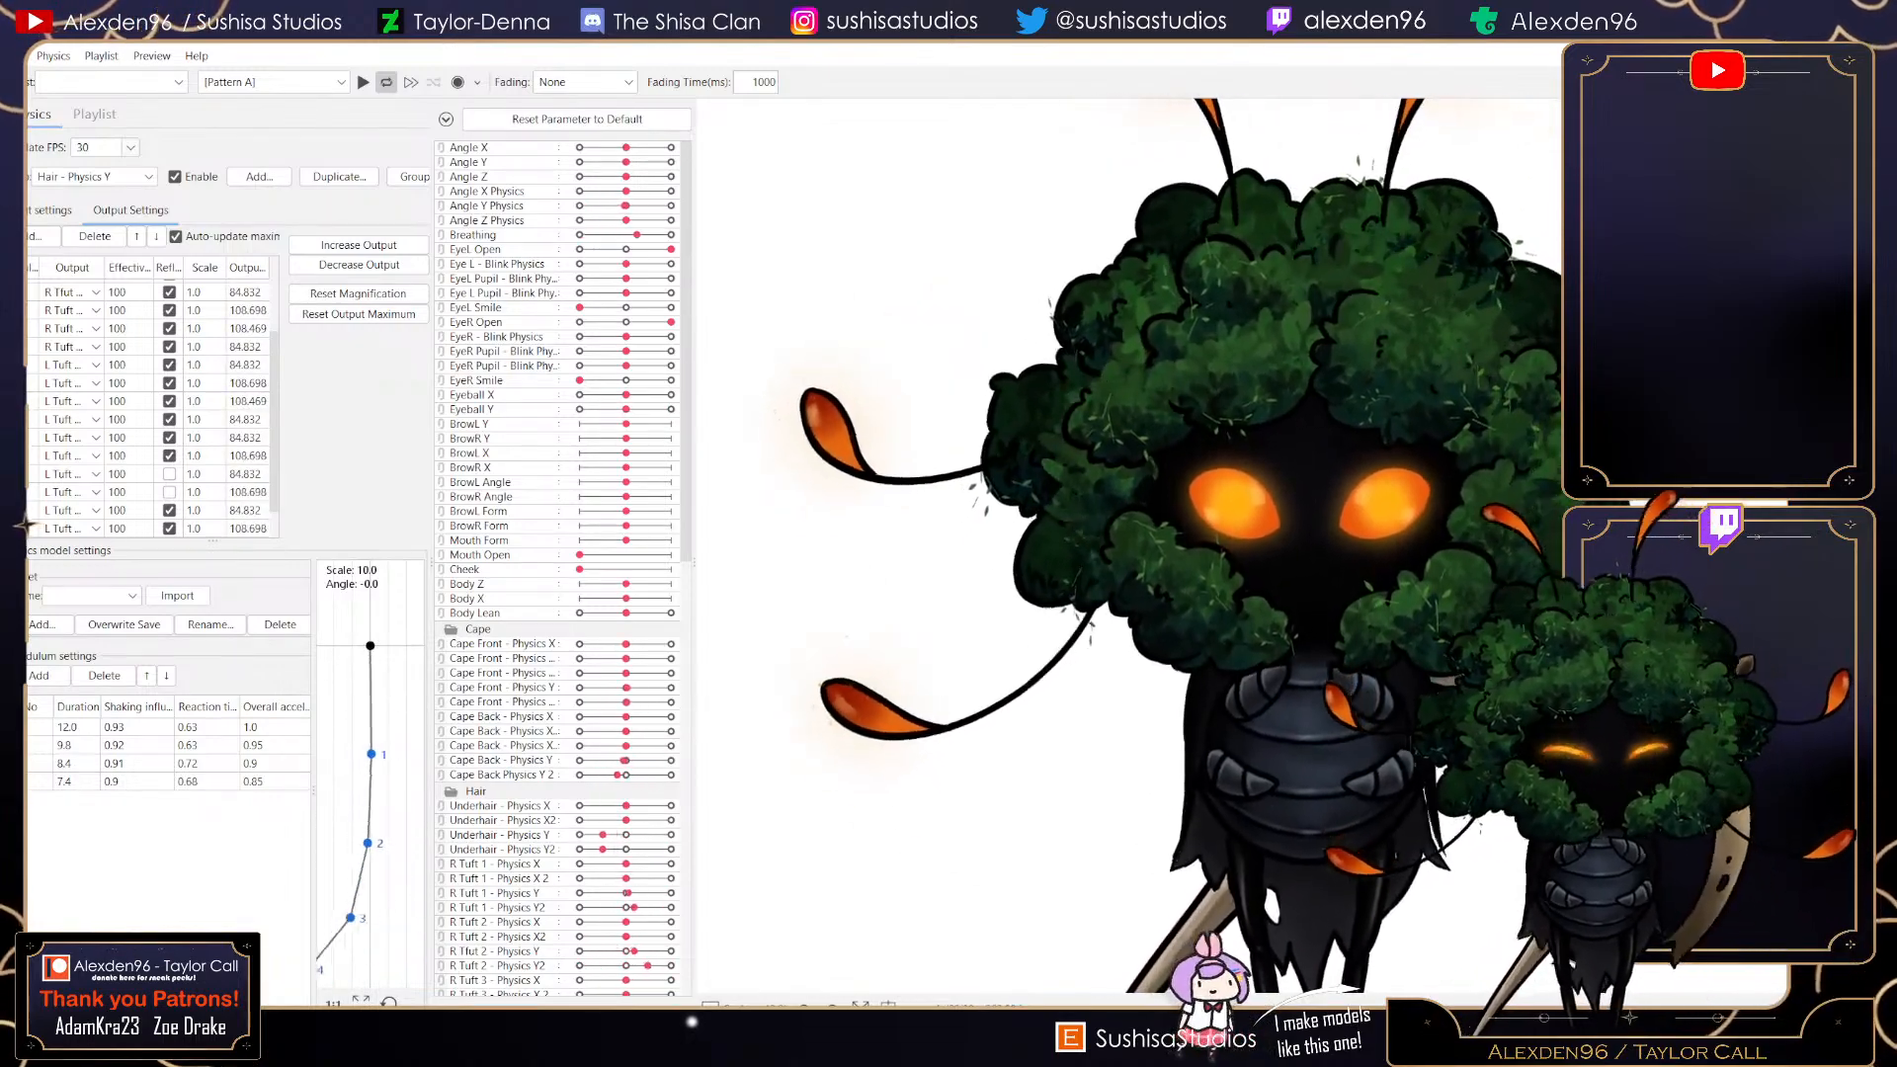
{"action": "scroll", "coordinate": [158, 425], "scroll_direction": "down", "scroll_amount": 1}
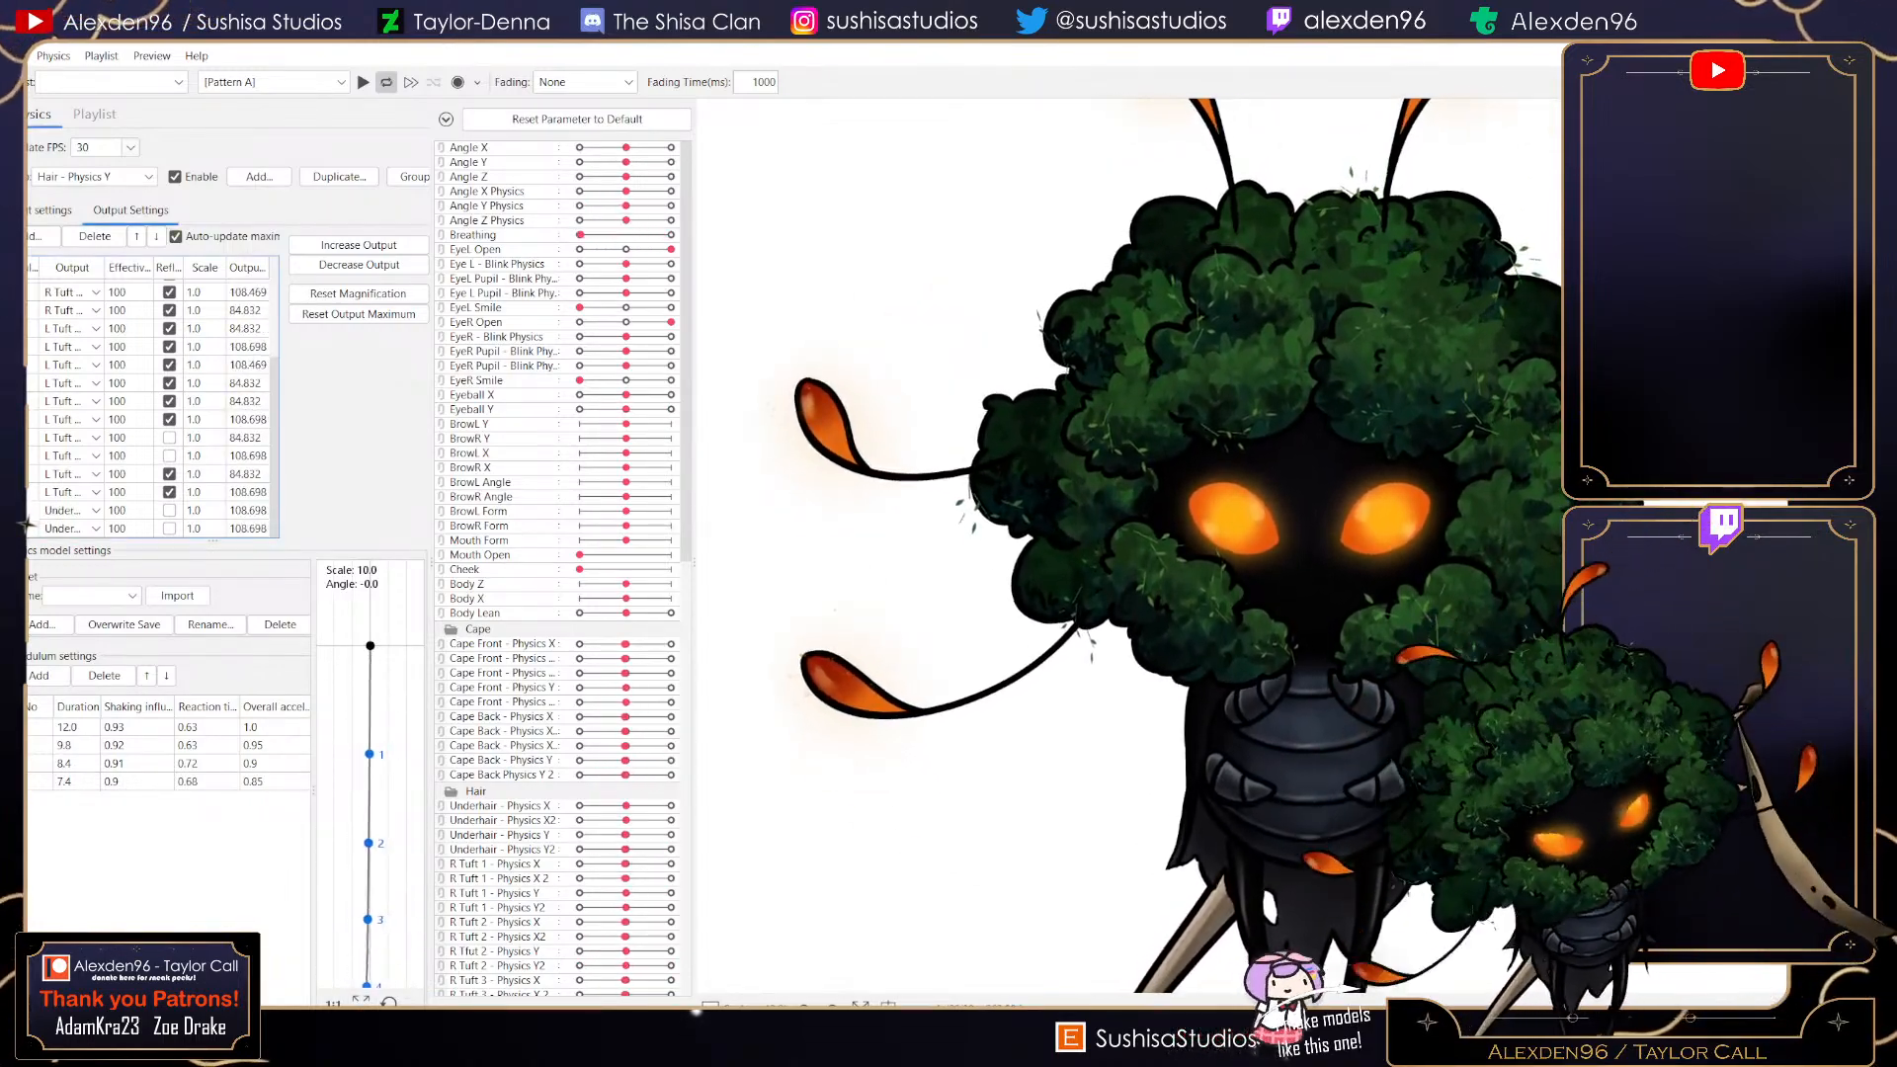
- In the Hair - Physics X group, add the Underhair outputs and toggle the Reflect option on them
{"action": "left_click", "coordinate": [89, 177]}
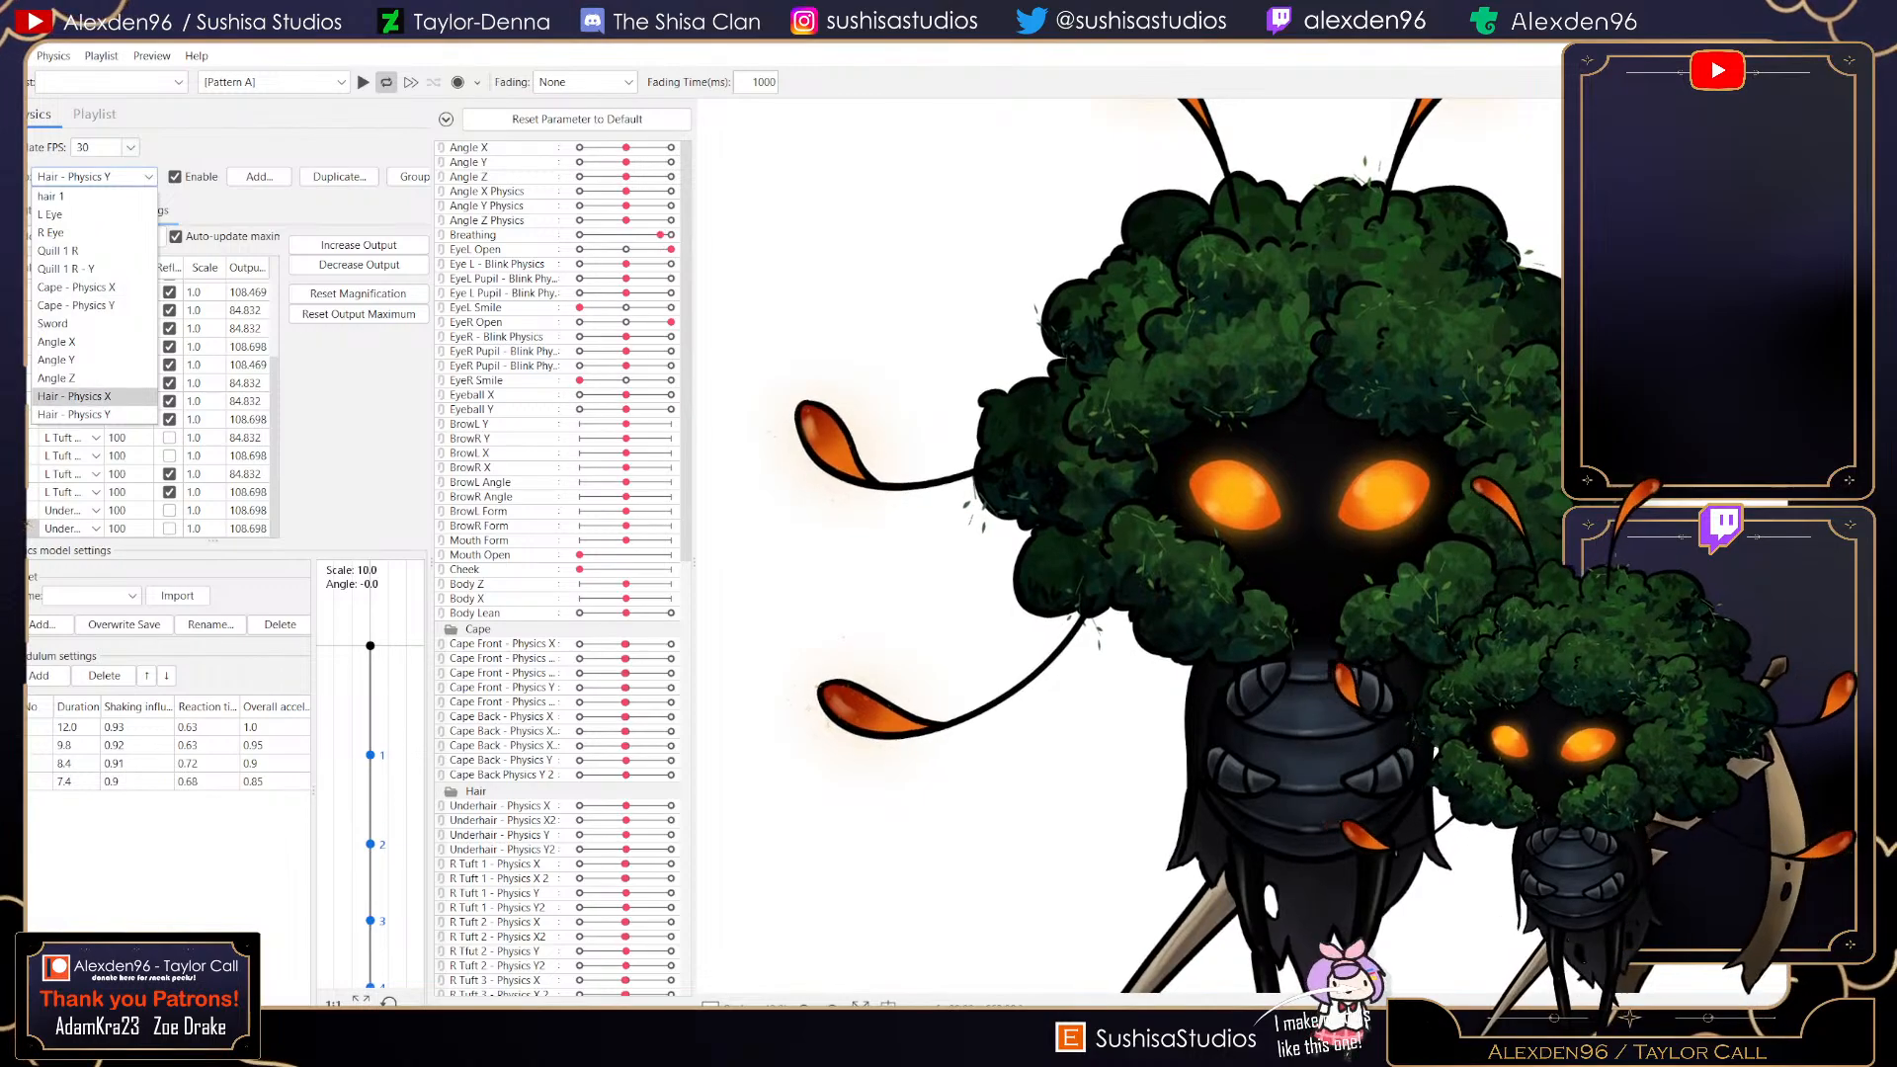
{"action": "left_click", "coordinate": [84, 396]}
{"action": "left_click", "coordinate": [39, 236]}
{"action": "scroll", "coordinate": [919, 524], "scroll_direction": "down", "scroll_amount": 8}
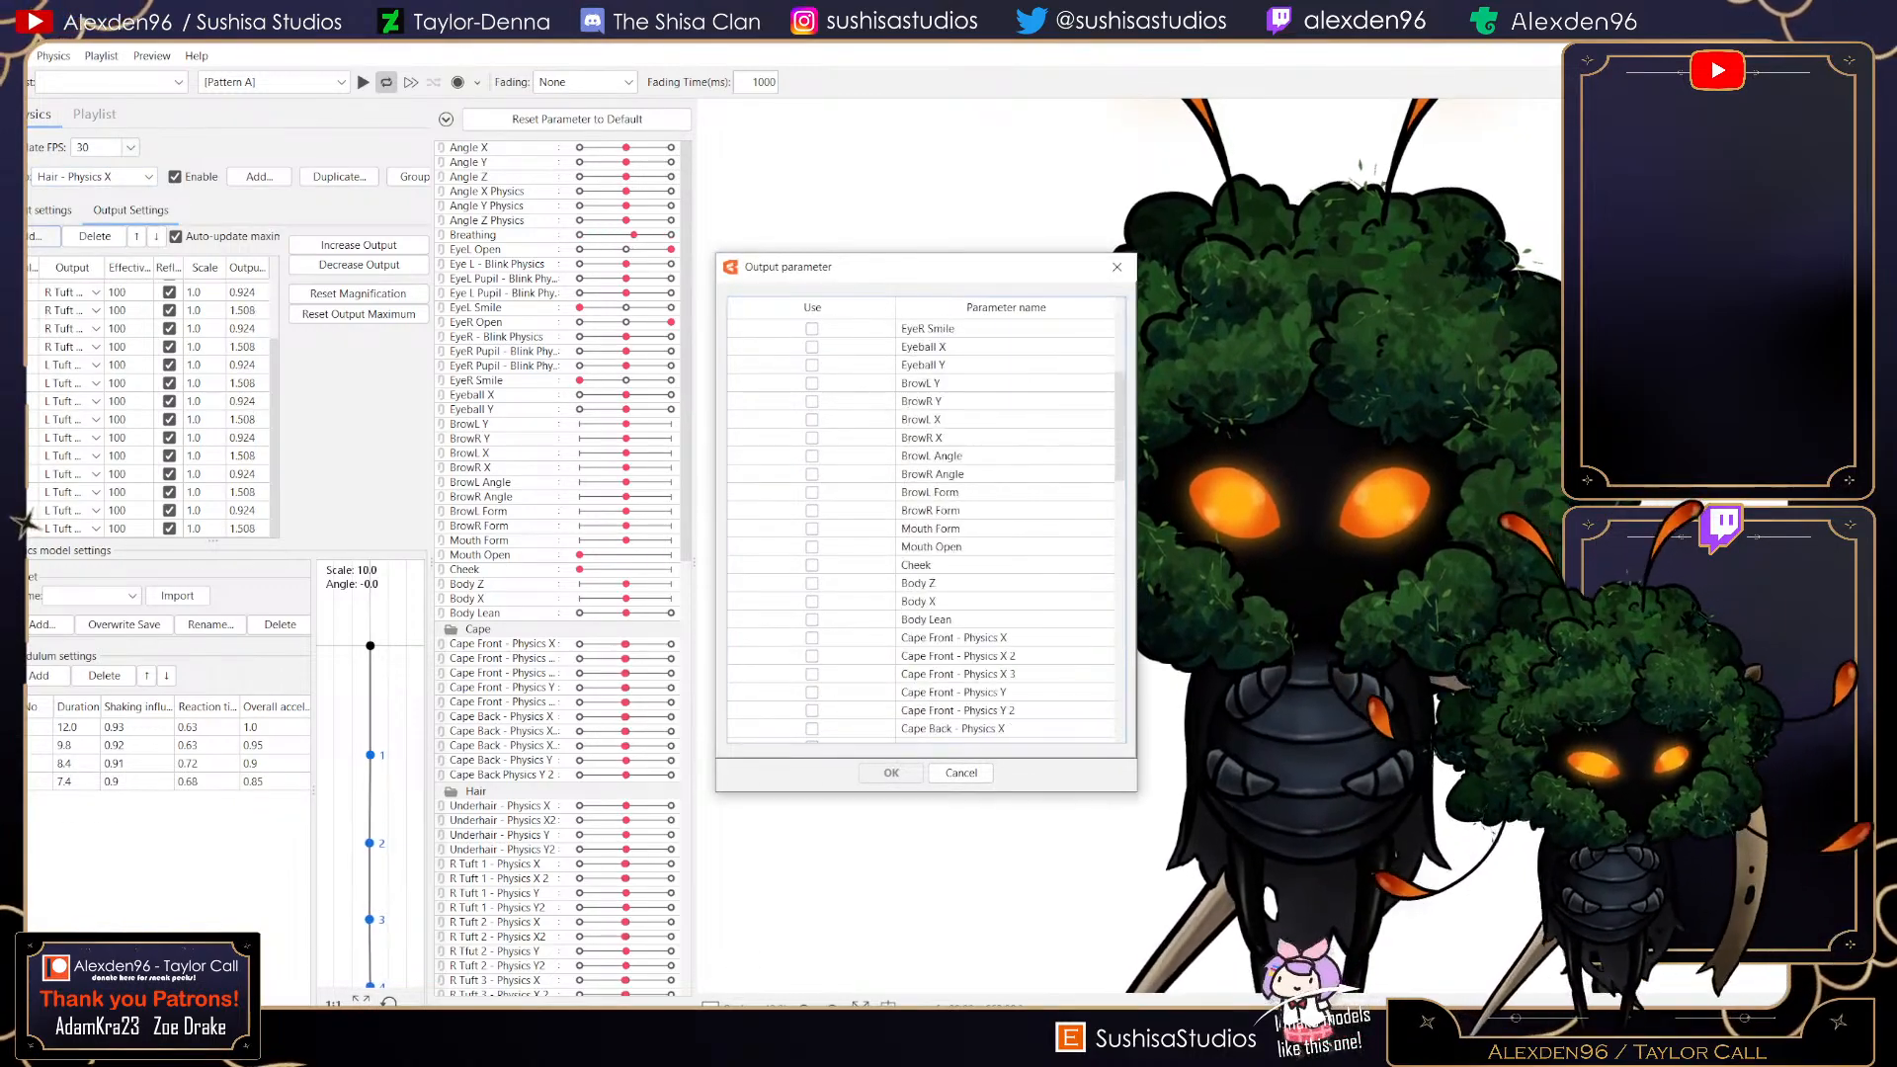
{"action": "scroll", "coordinate": [919, 524], "scroll_direction": "down", "scroll_amount": 3}
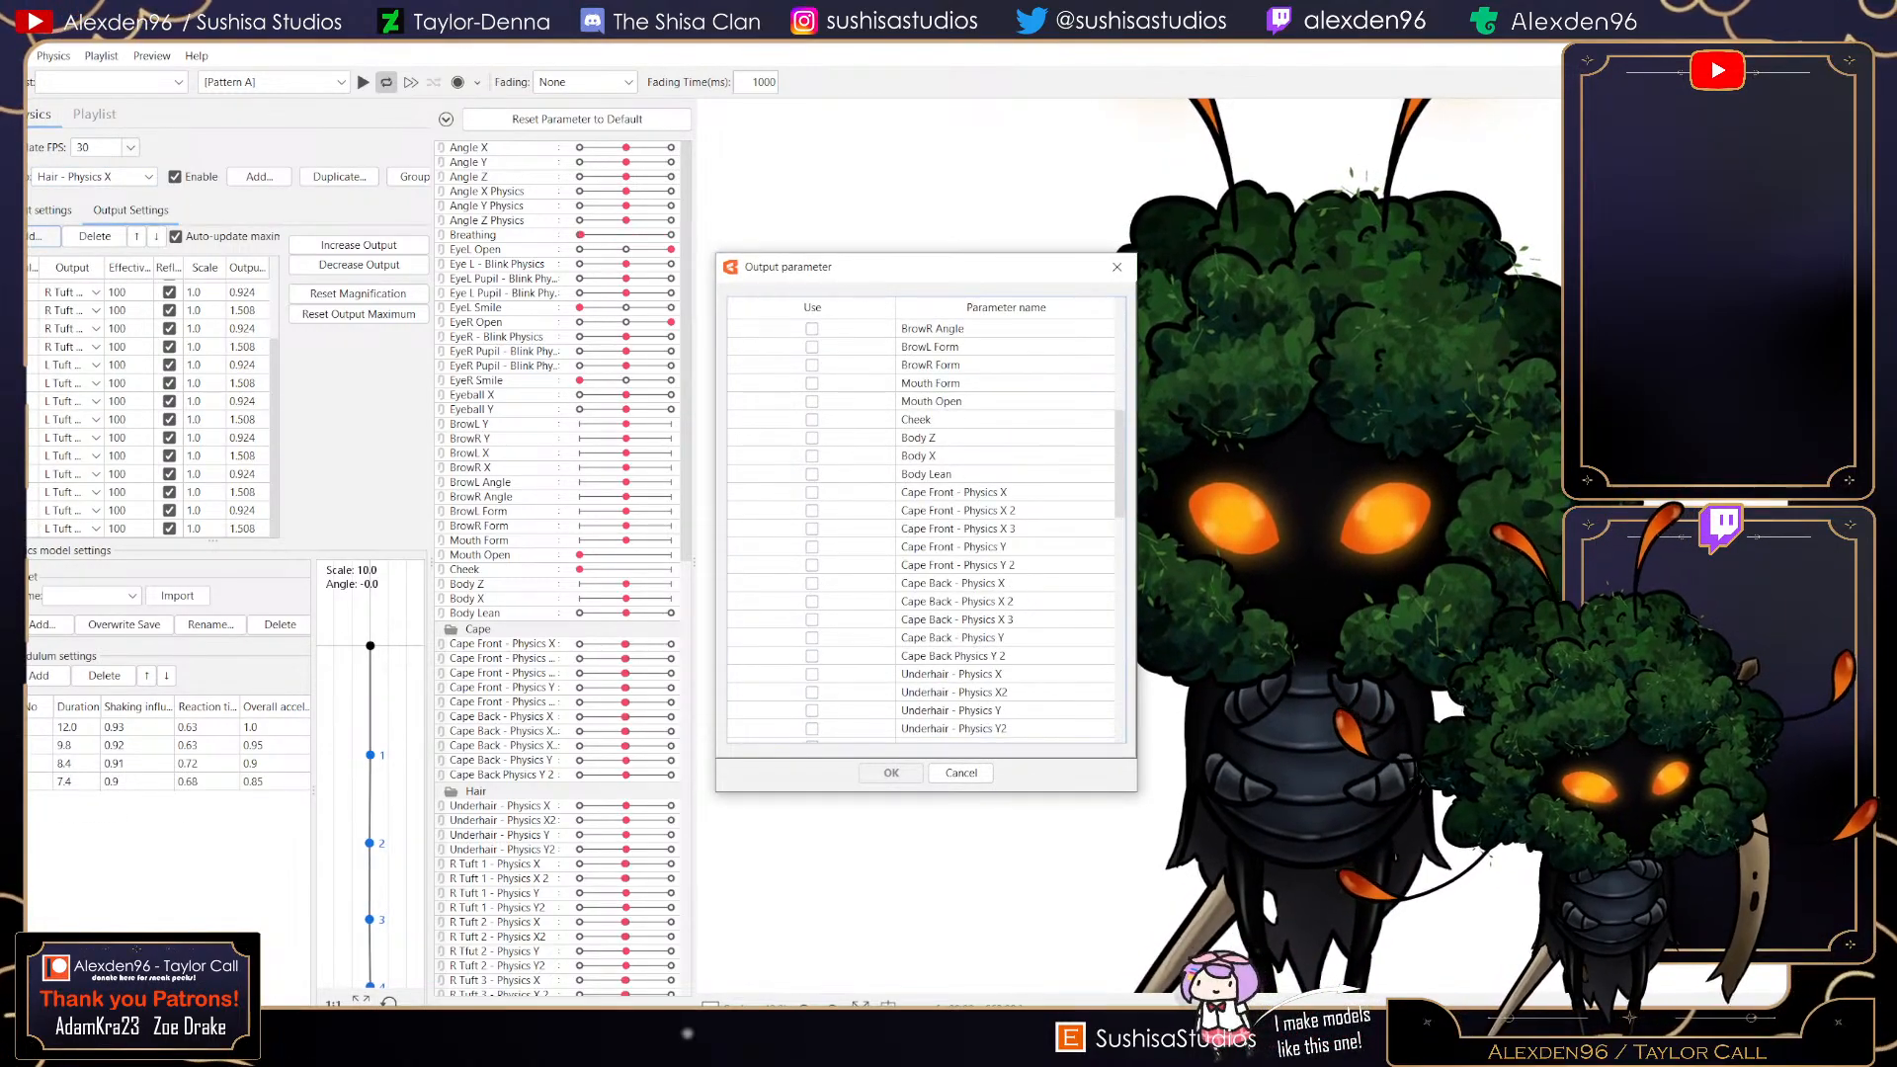
{"action": "scroll", "coordinate": [919, 524], "scroll_direction": "down", "scroll_amount": 2}
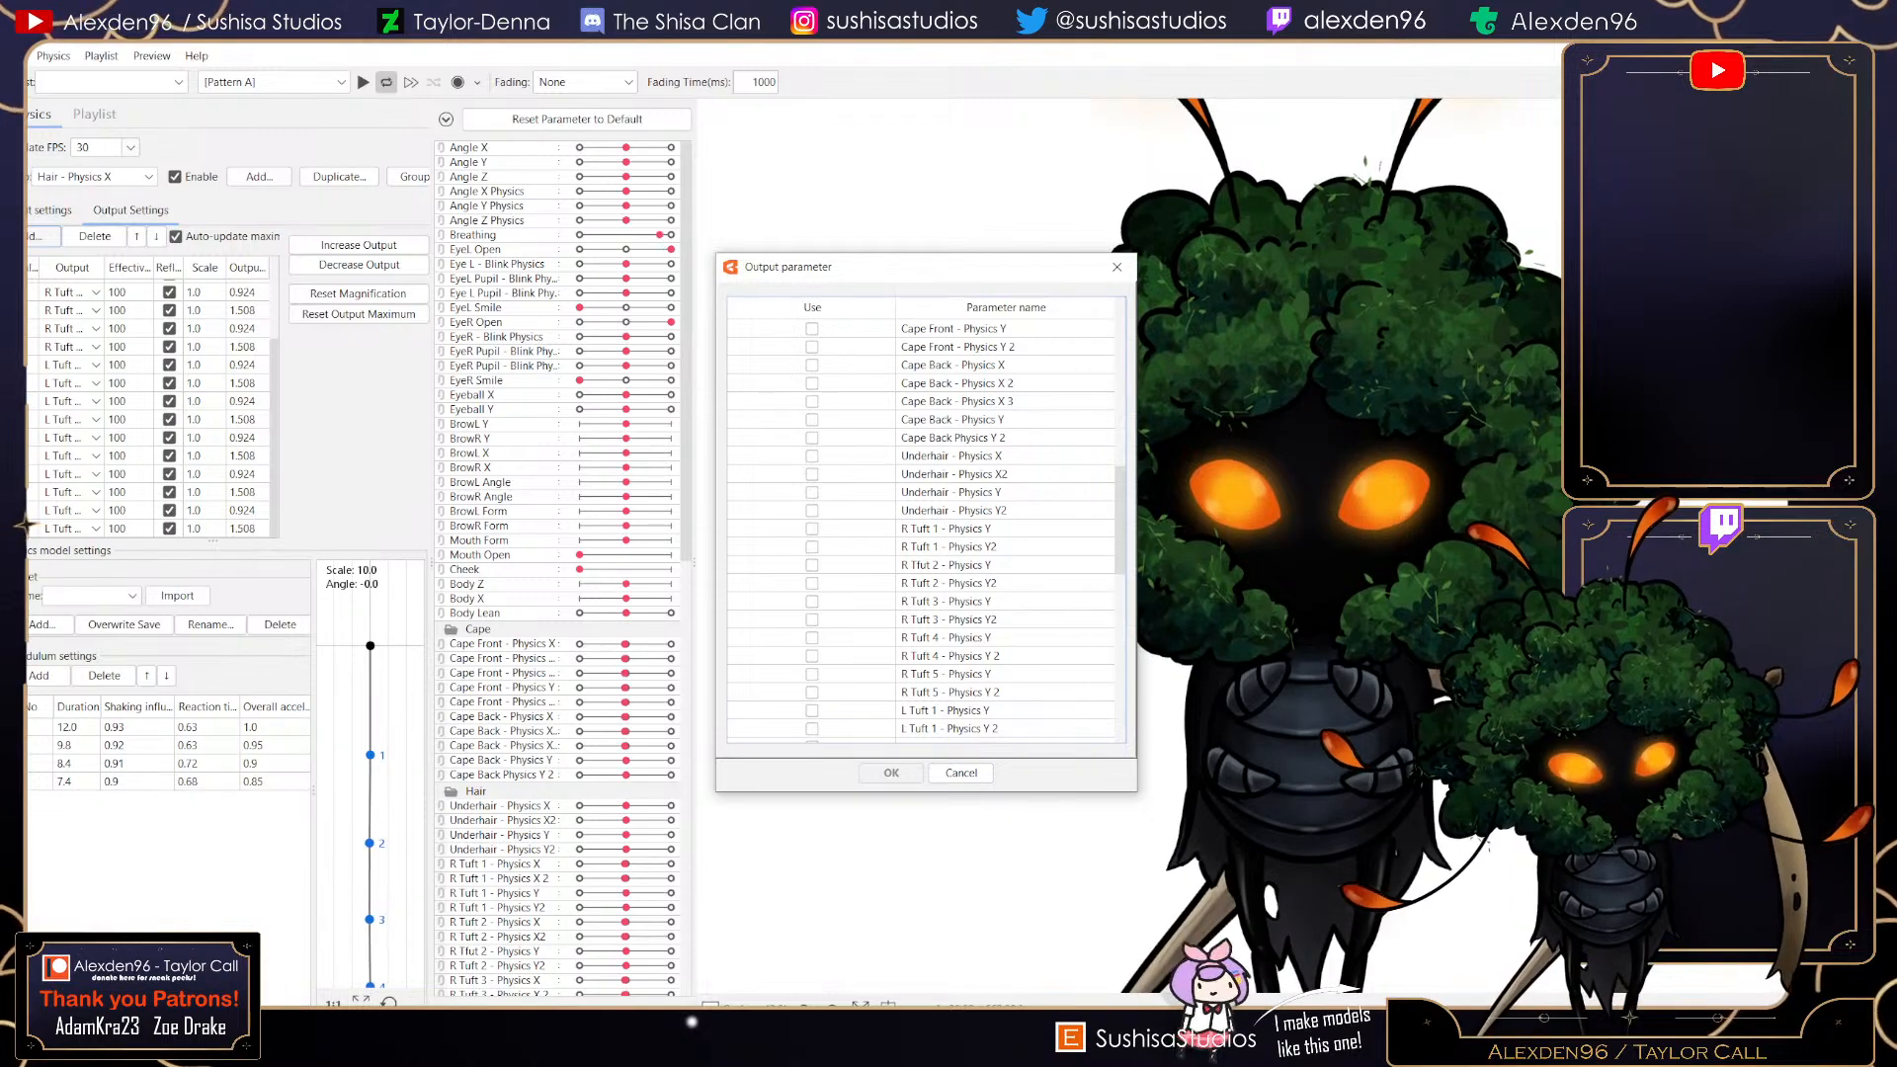
{"action": "left_click", "coordinate": [891, 774]}
{"action": "scroll", "coordinate": [148, 405], "scroll_direction": "down", "scroll_amount": 2}
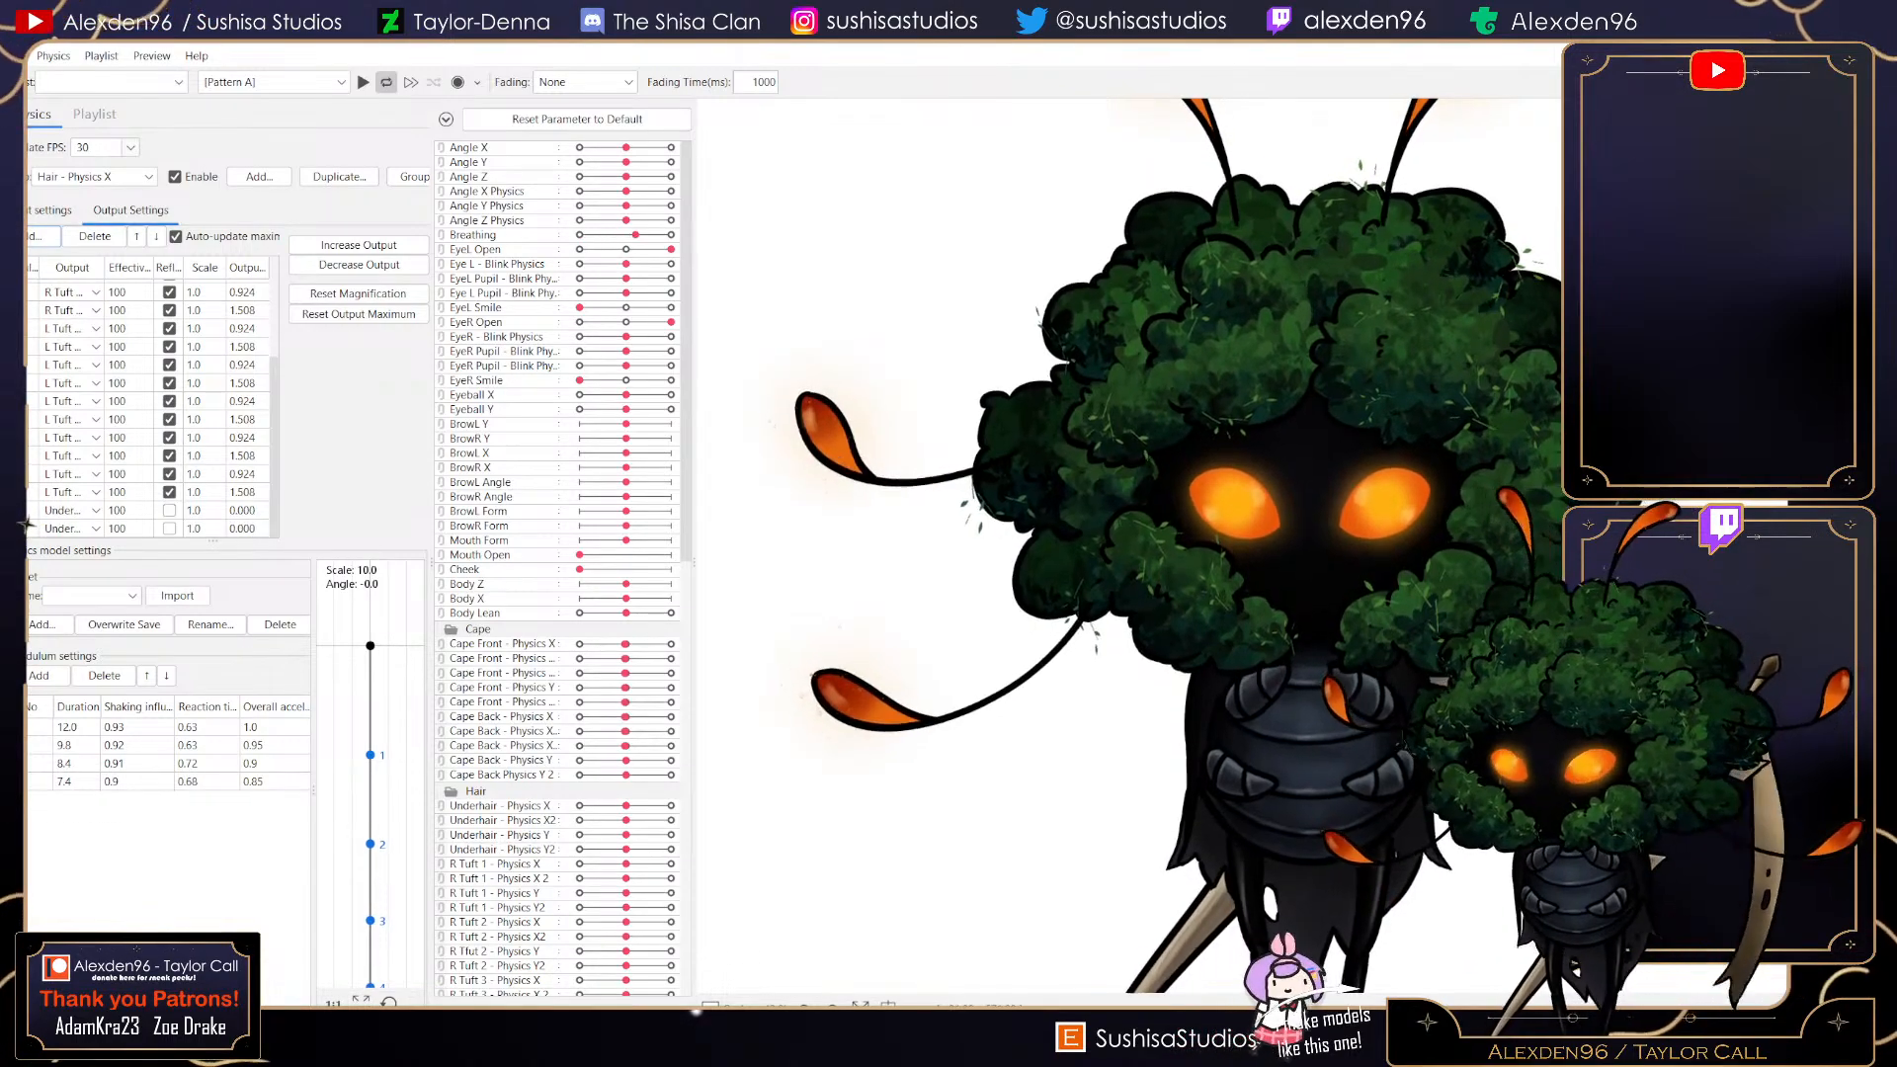
{"action": "left_click", "coordinate": [33, 511]}
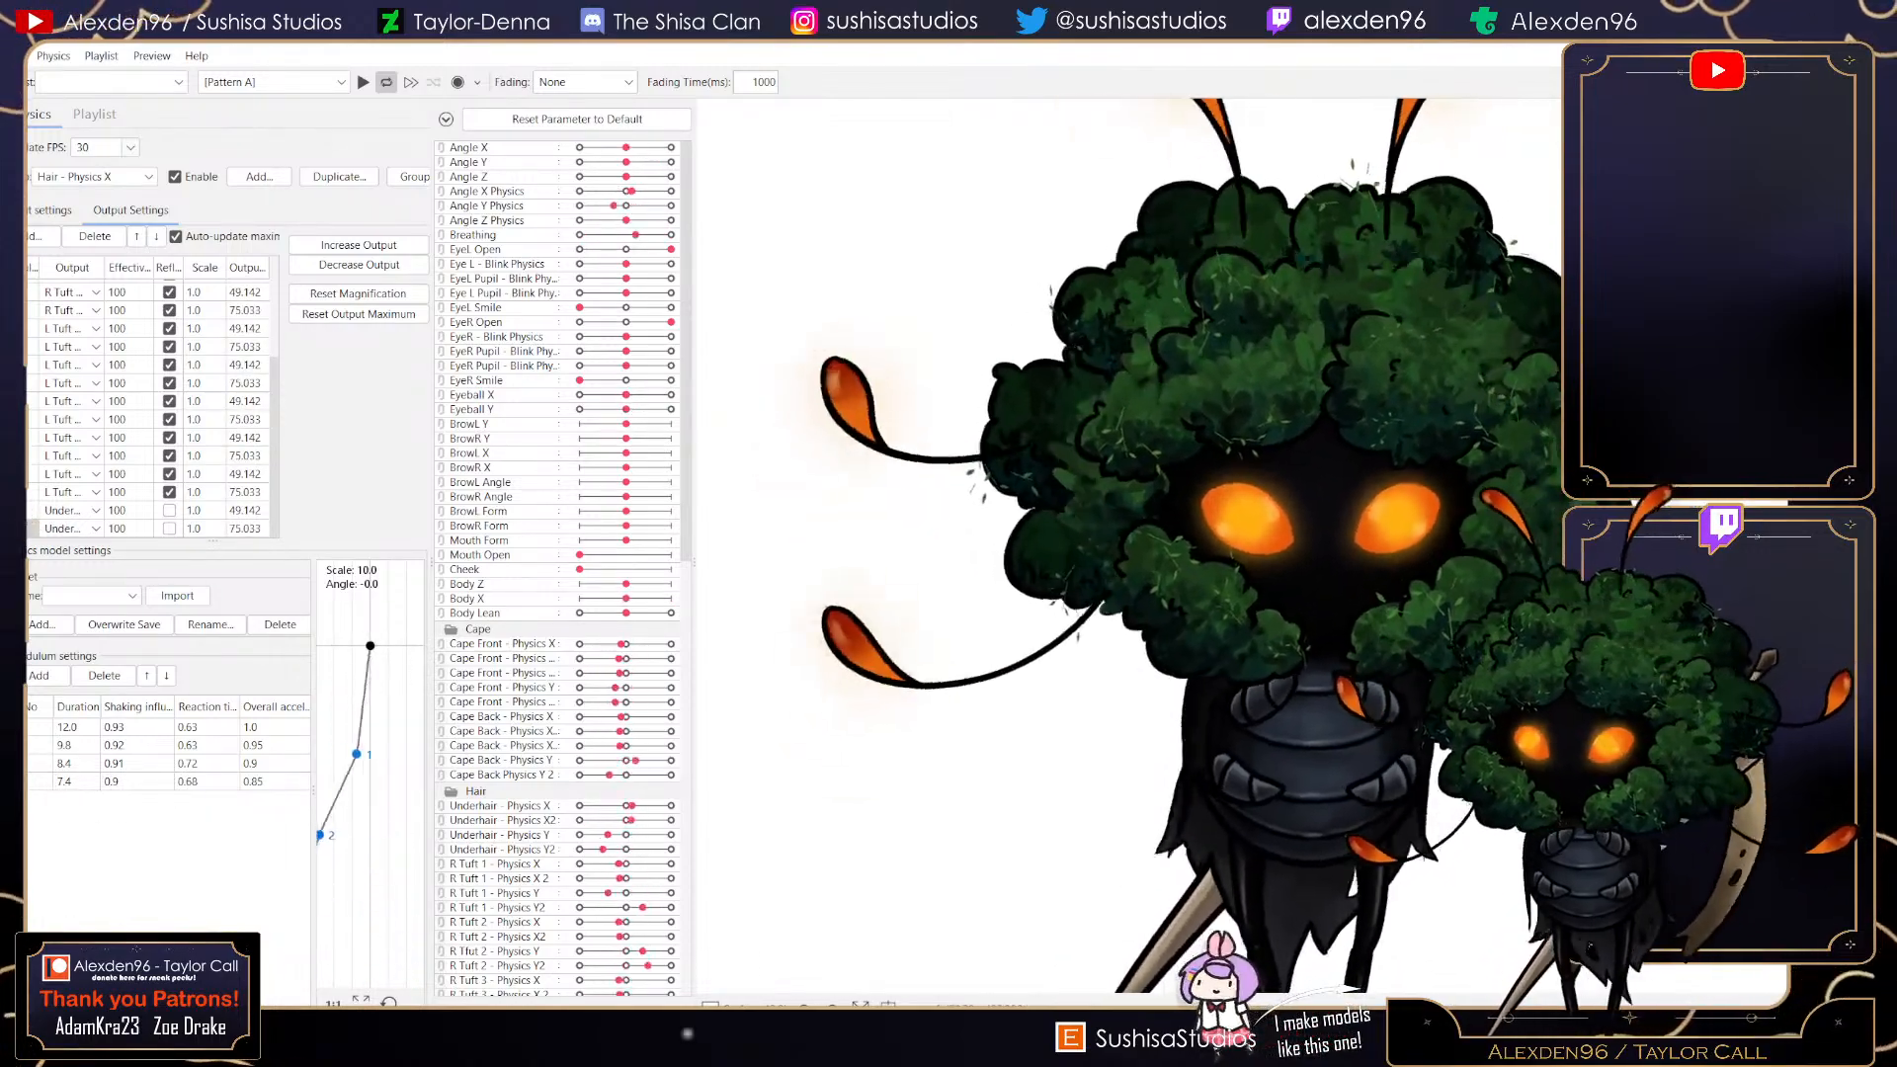
{"action": "left_click", "coordinate": [169, 511]}
{"action": "left_click", "coordinate": [169, 528]}
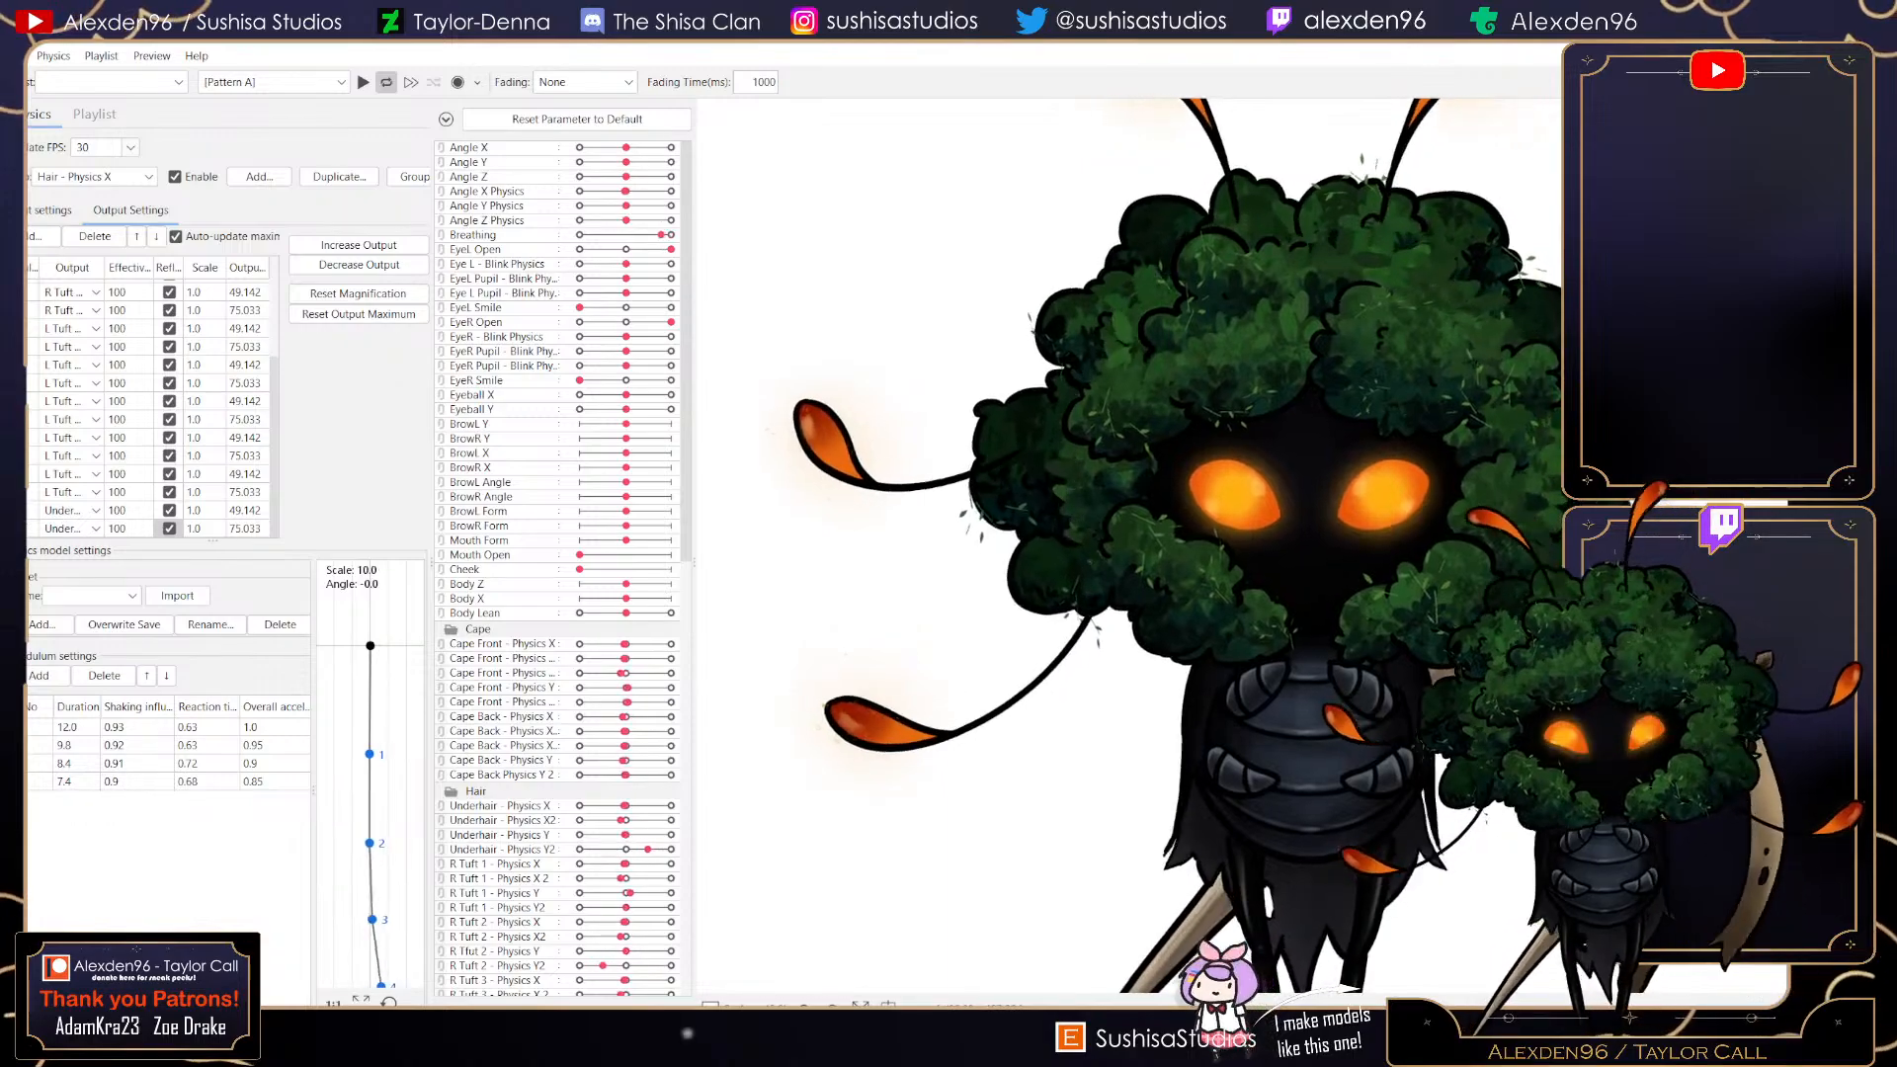
- Switch back to the Hair - Physics Y group and test the hair physics by dragging the preview model around
{"action": "left_click", "coordinate": [94, 176]}
{"action": "left_click", "coordinate": [74, 414]}
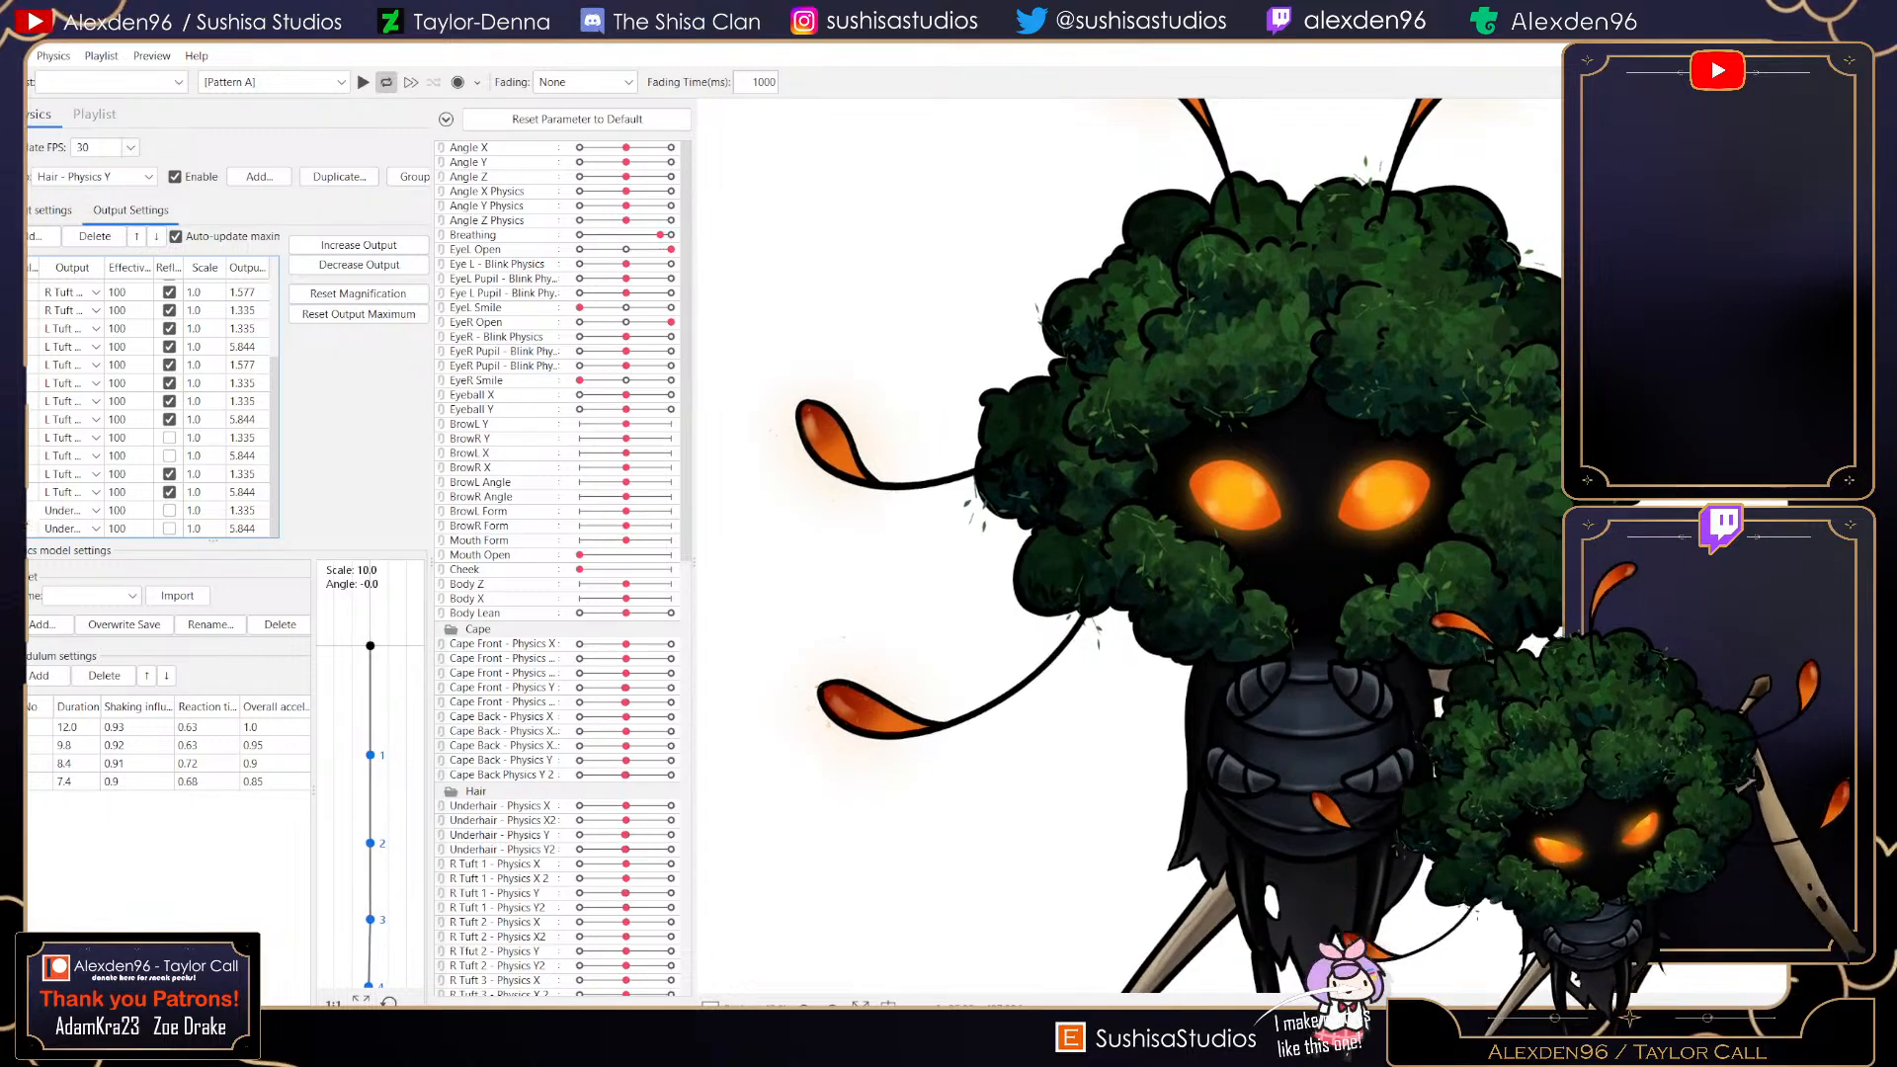
{"action": "scroll", "coordinate": [153, 415], "scroll_direction": "up", "scroll_amount": 4}
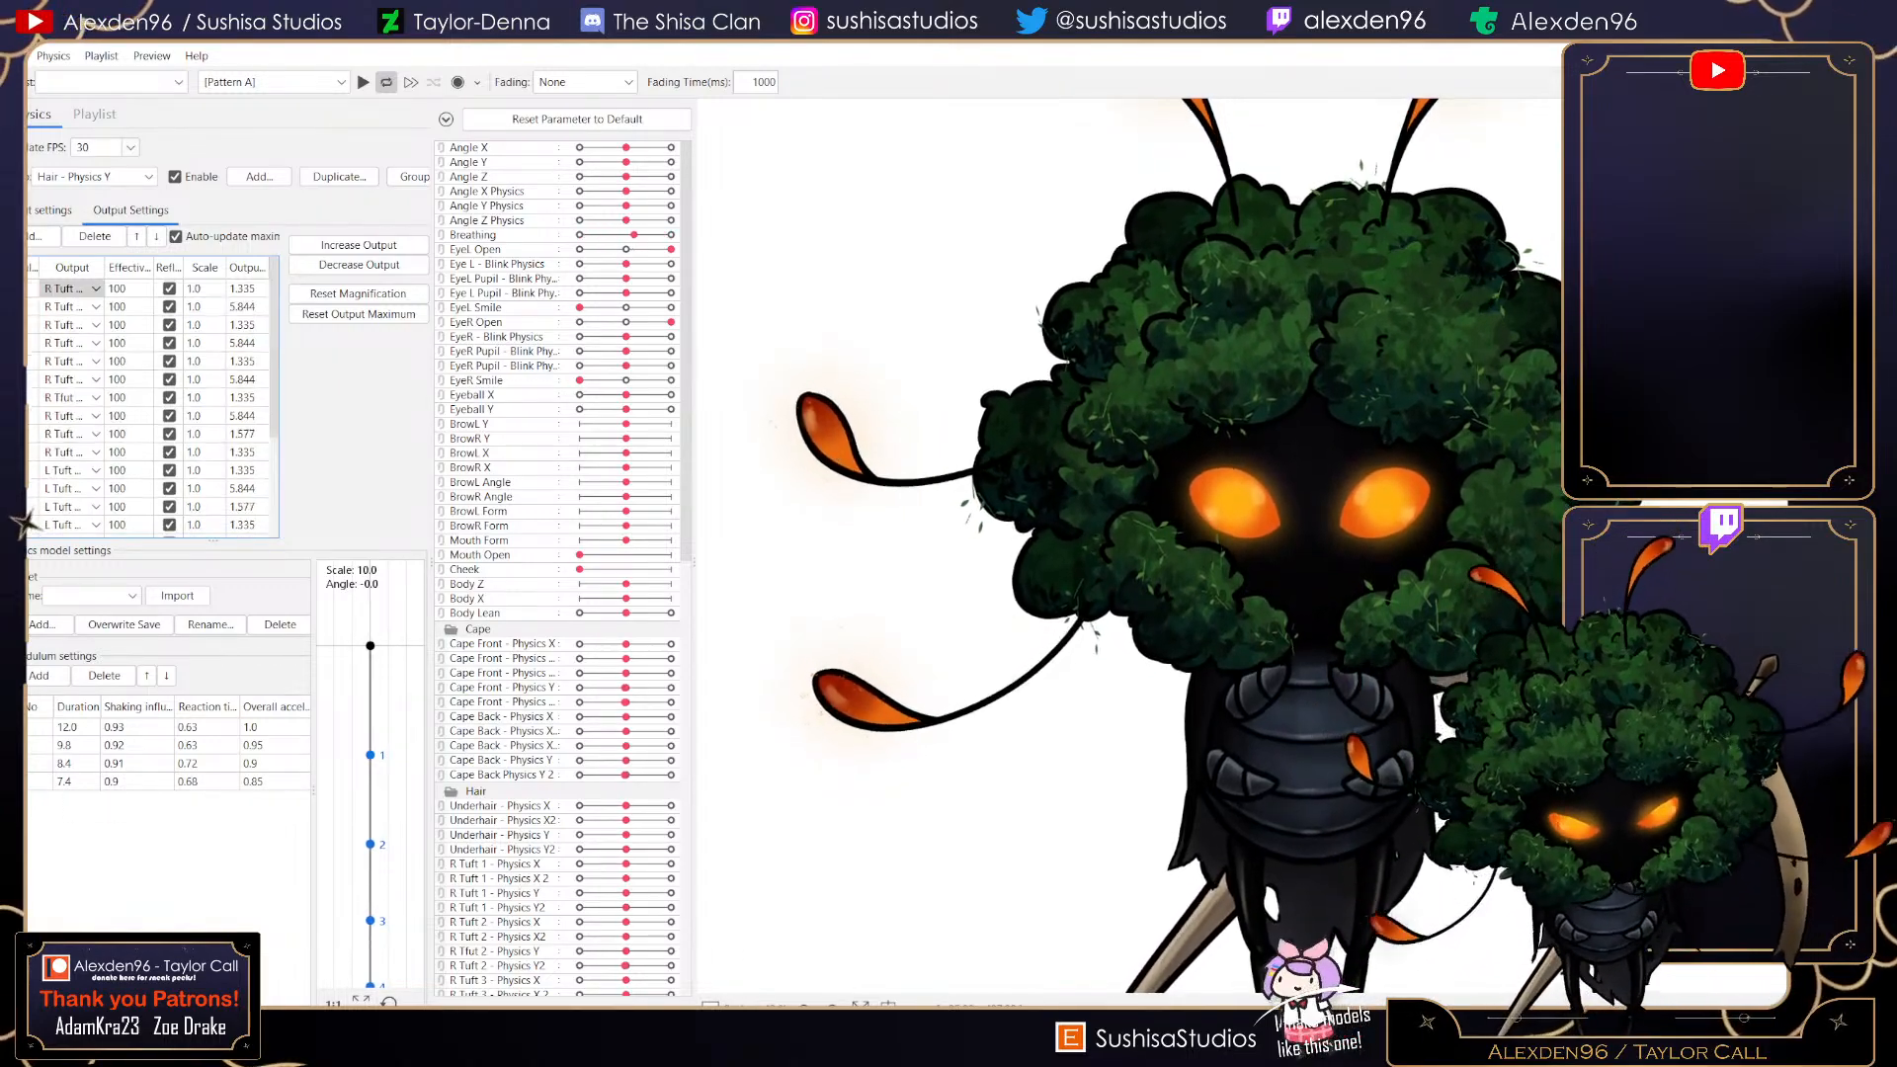
{"action": "left_click_drag", "start_coordinate": [1313, 554], "coordinate": [1102, 870]}
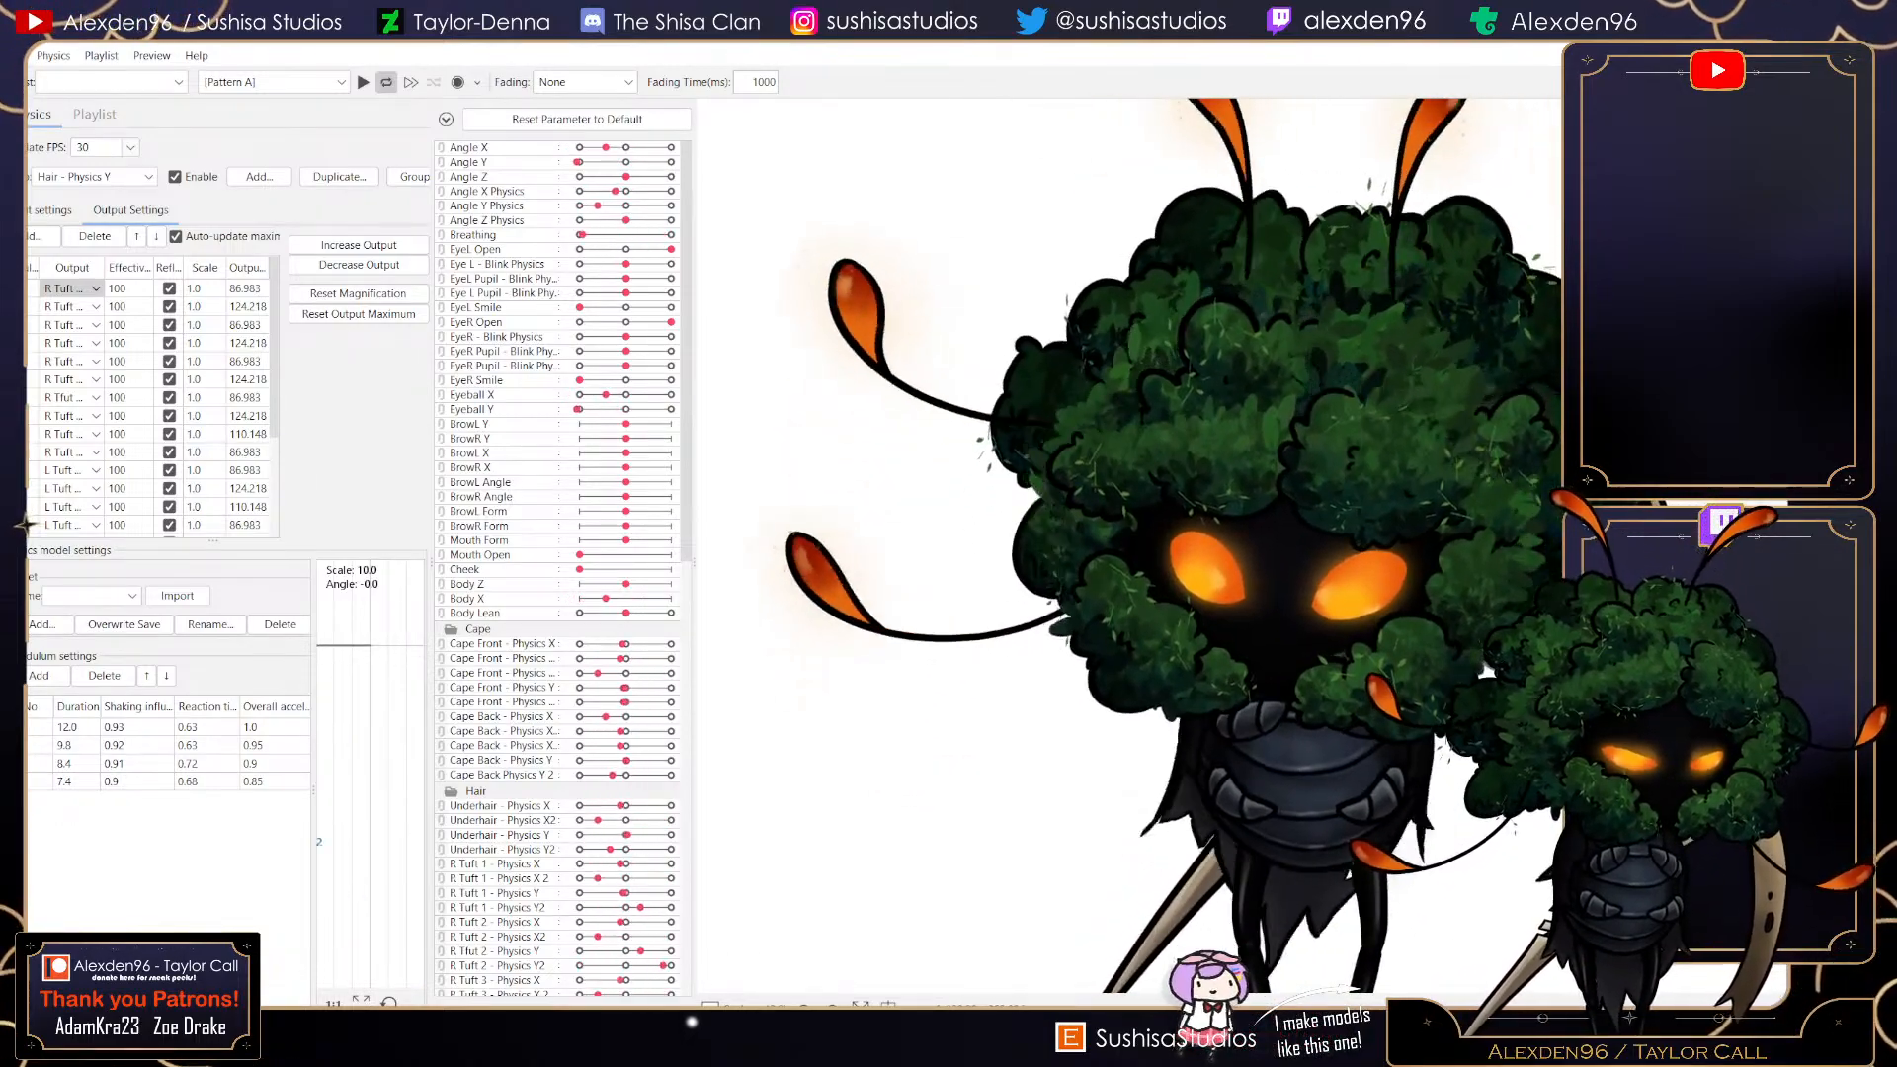
{"action": "left_click_drag", "start_coordinate": [1101, 869], "coordinate": [1591, 692]}
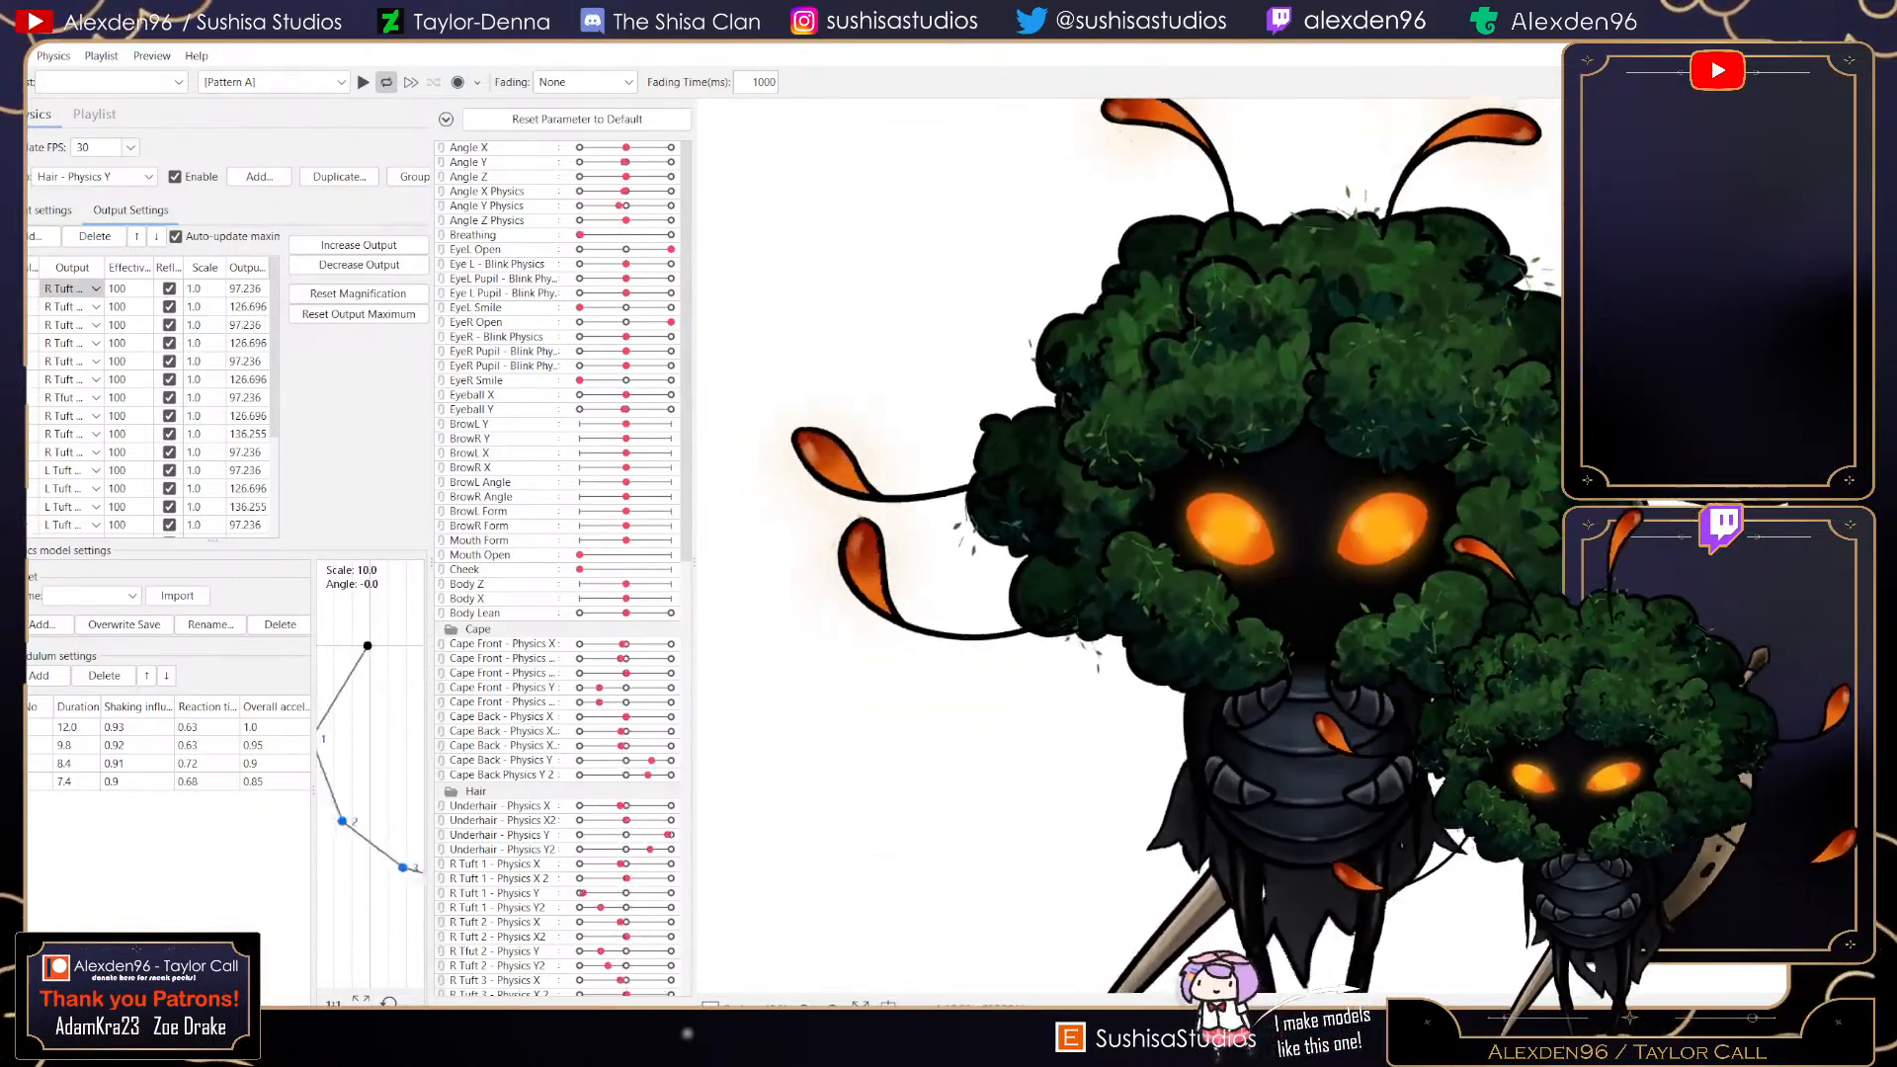
{"action": "scroll", "coordinate": [153, 405], "scroll_direction": "down", "scroll_amount": 3}
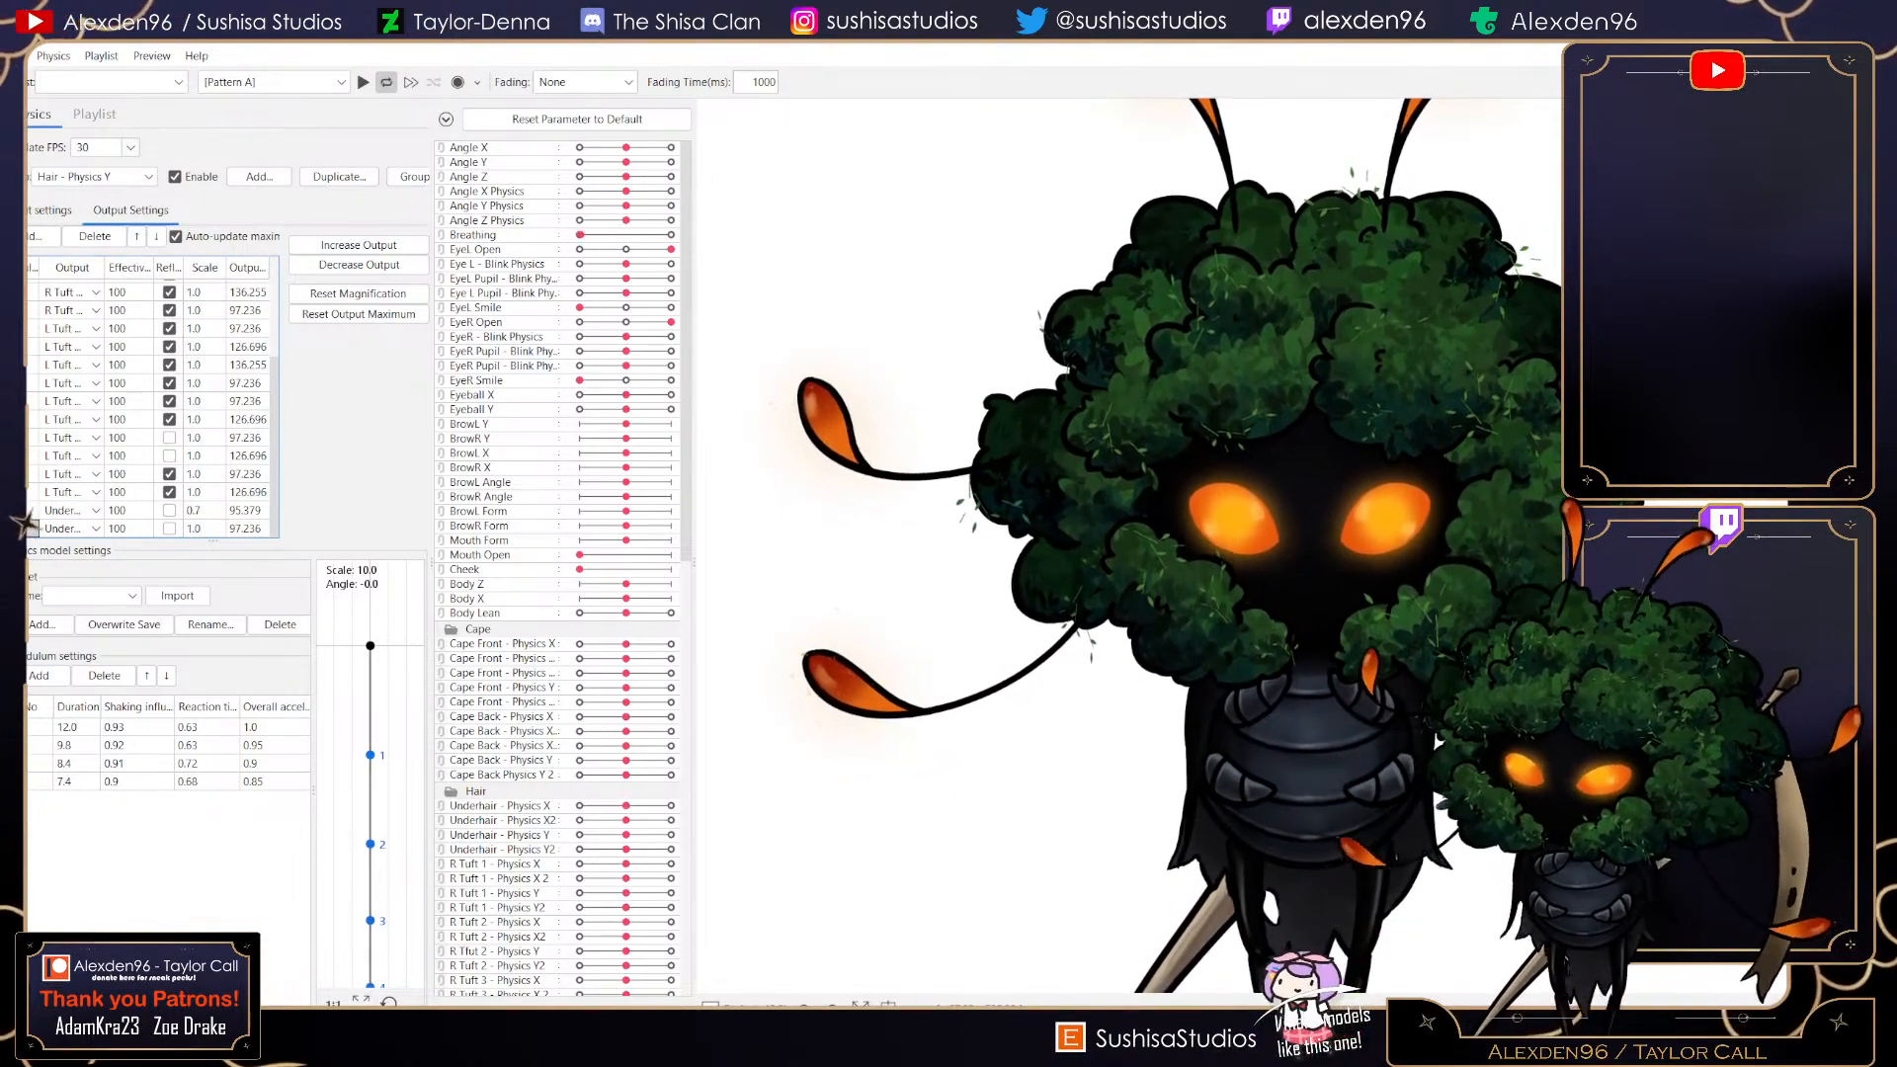
{"action": "scroll", "coordinate": [72, 288], "scroll_direction": "up", "scroll_amount": 3}
{"action": "left_click_drag", "start_coordinate": [850, 632], "coordinate": [1463, 346]}
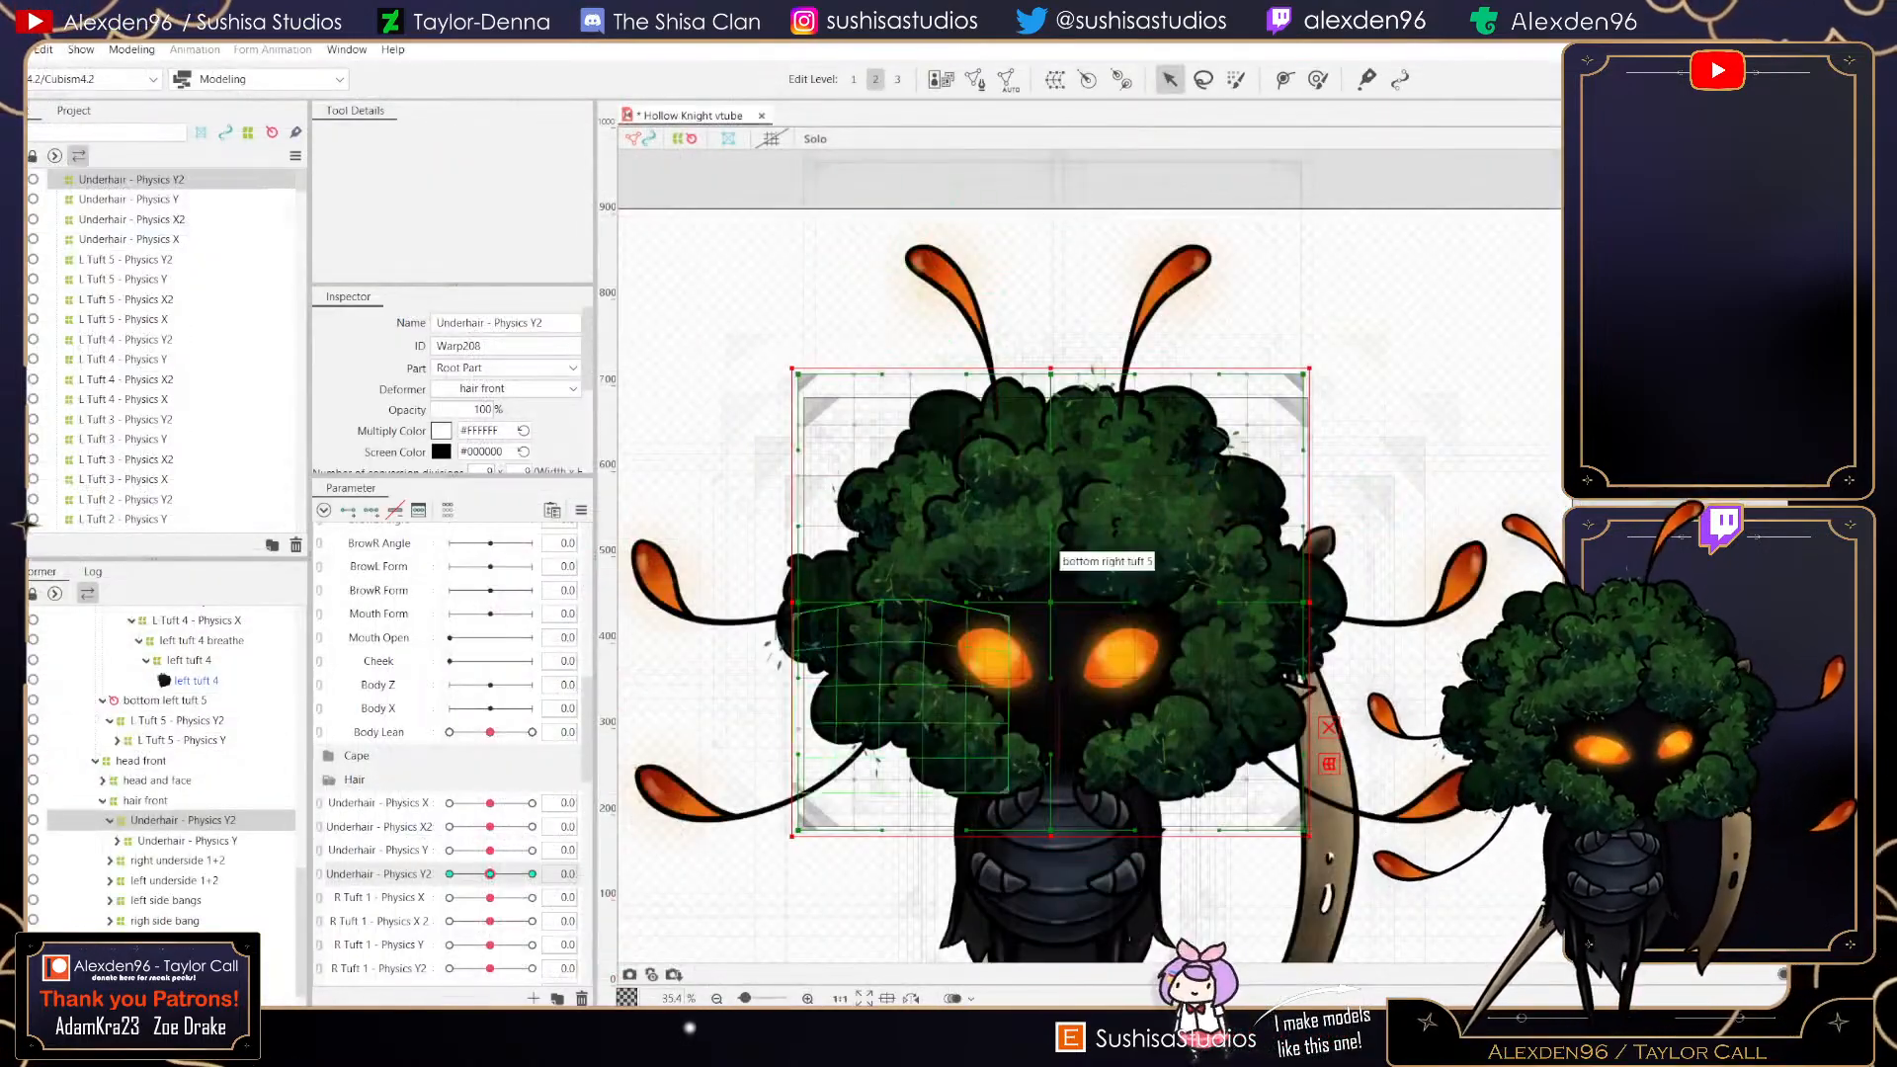
- Check each underhair deformer by selecting it and moving its Underhair physics parameter sliders, then reset them
{"action": "scroll", "coordinate": [1087, 554], "scroll_direction": "up", "scroll_amount": 3}
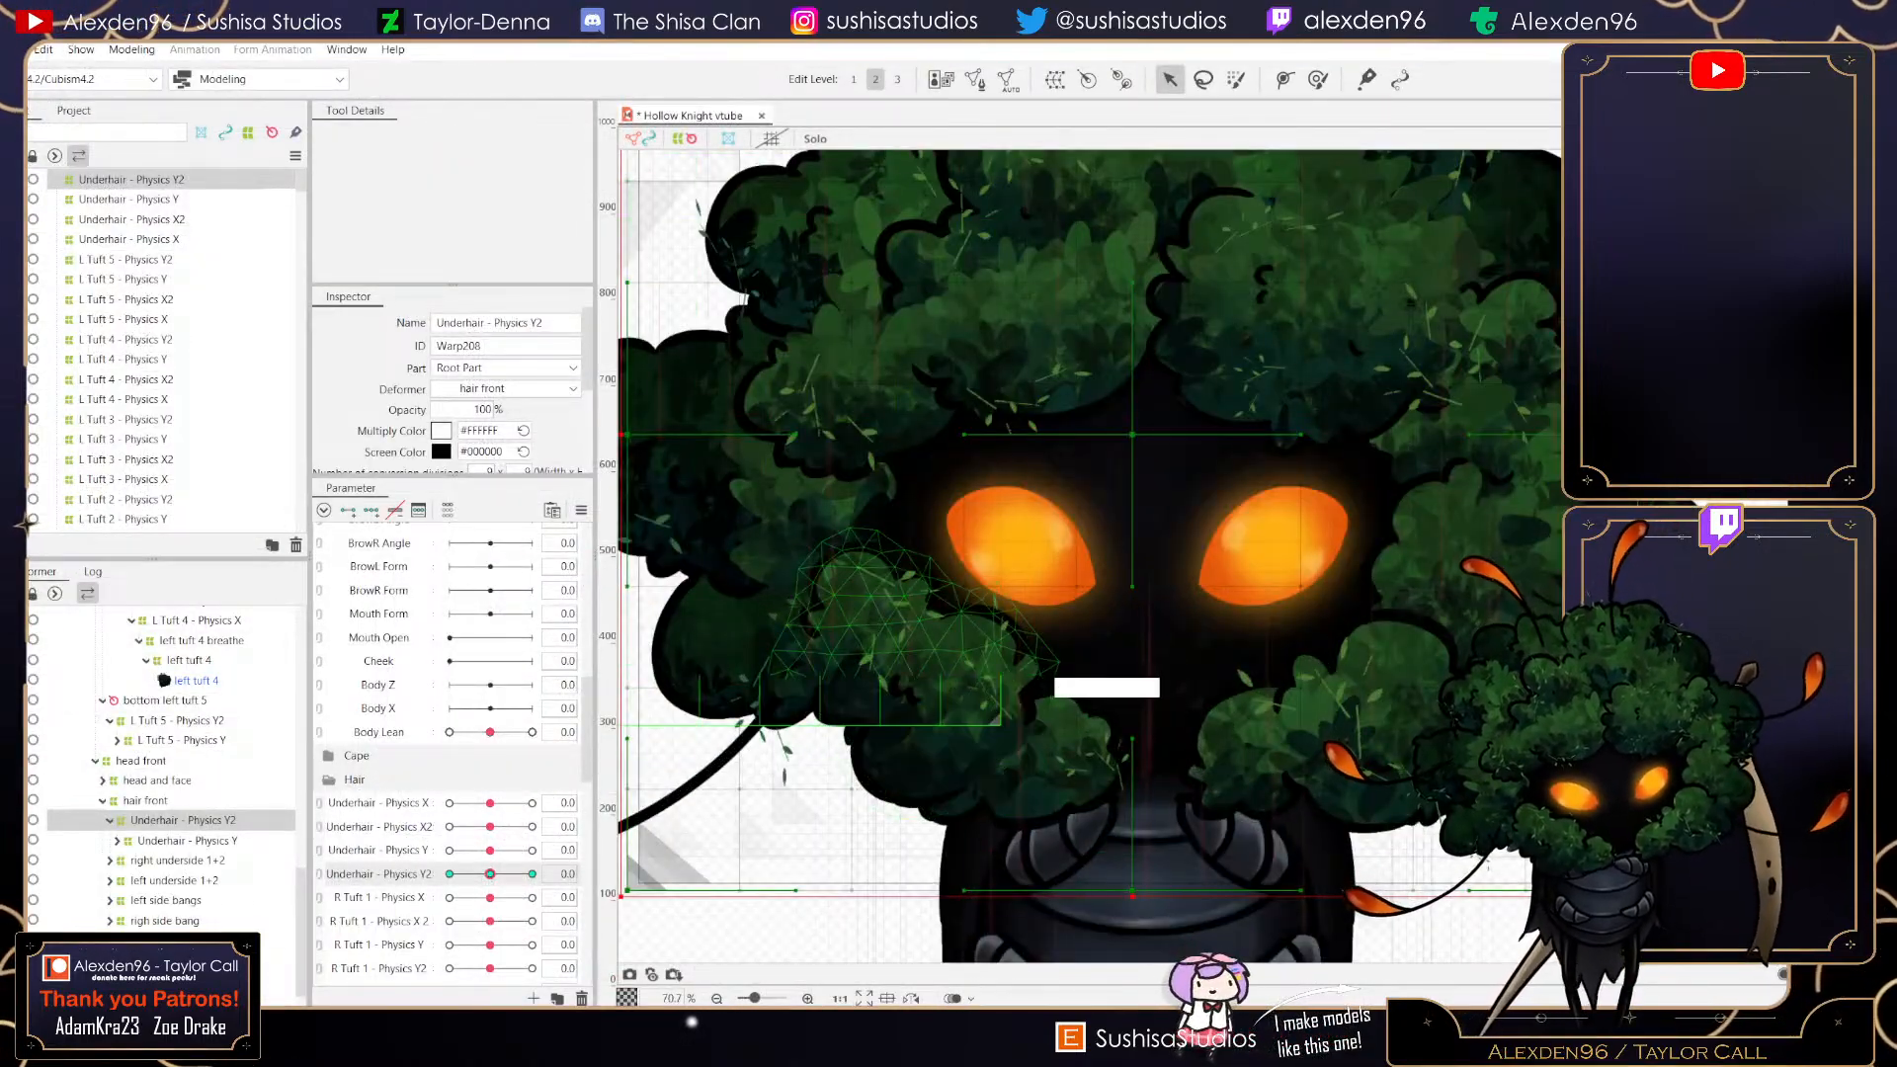
{"action": "left_click", "coordinate": [533, 875]}
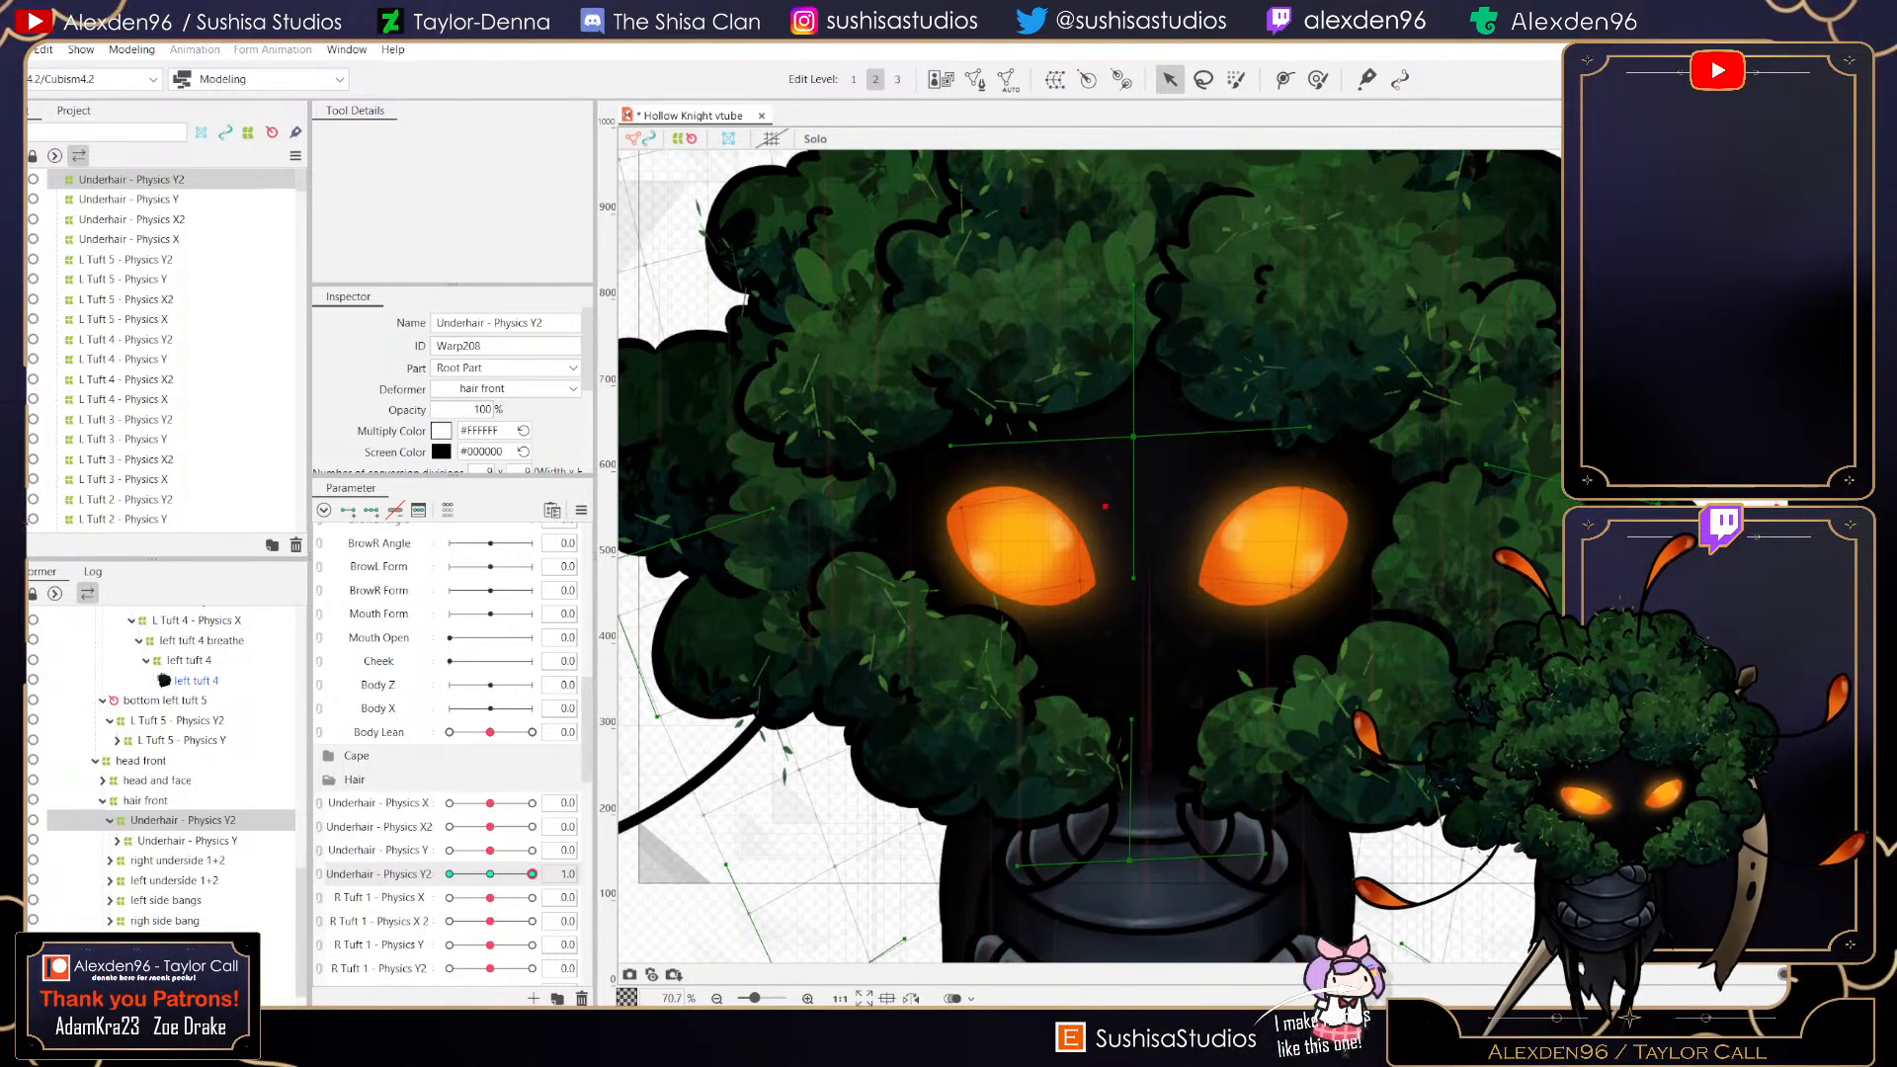
{"action": "left_click", "coordinate": [450, 874]}
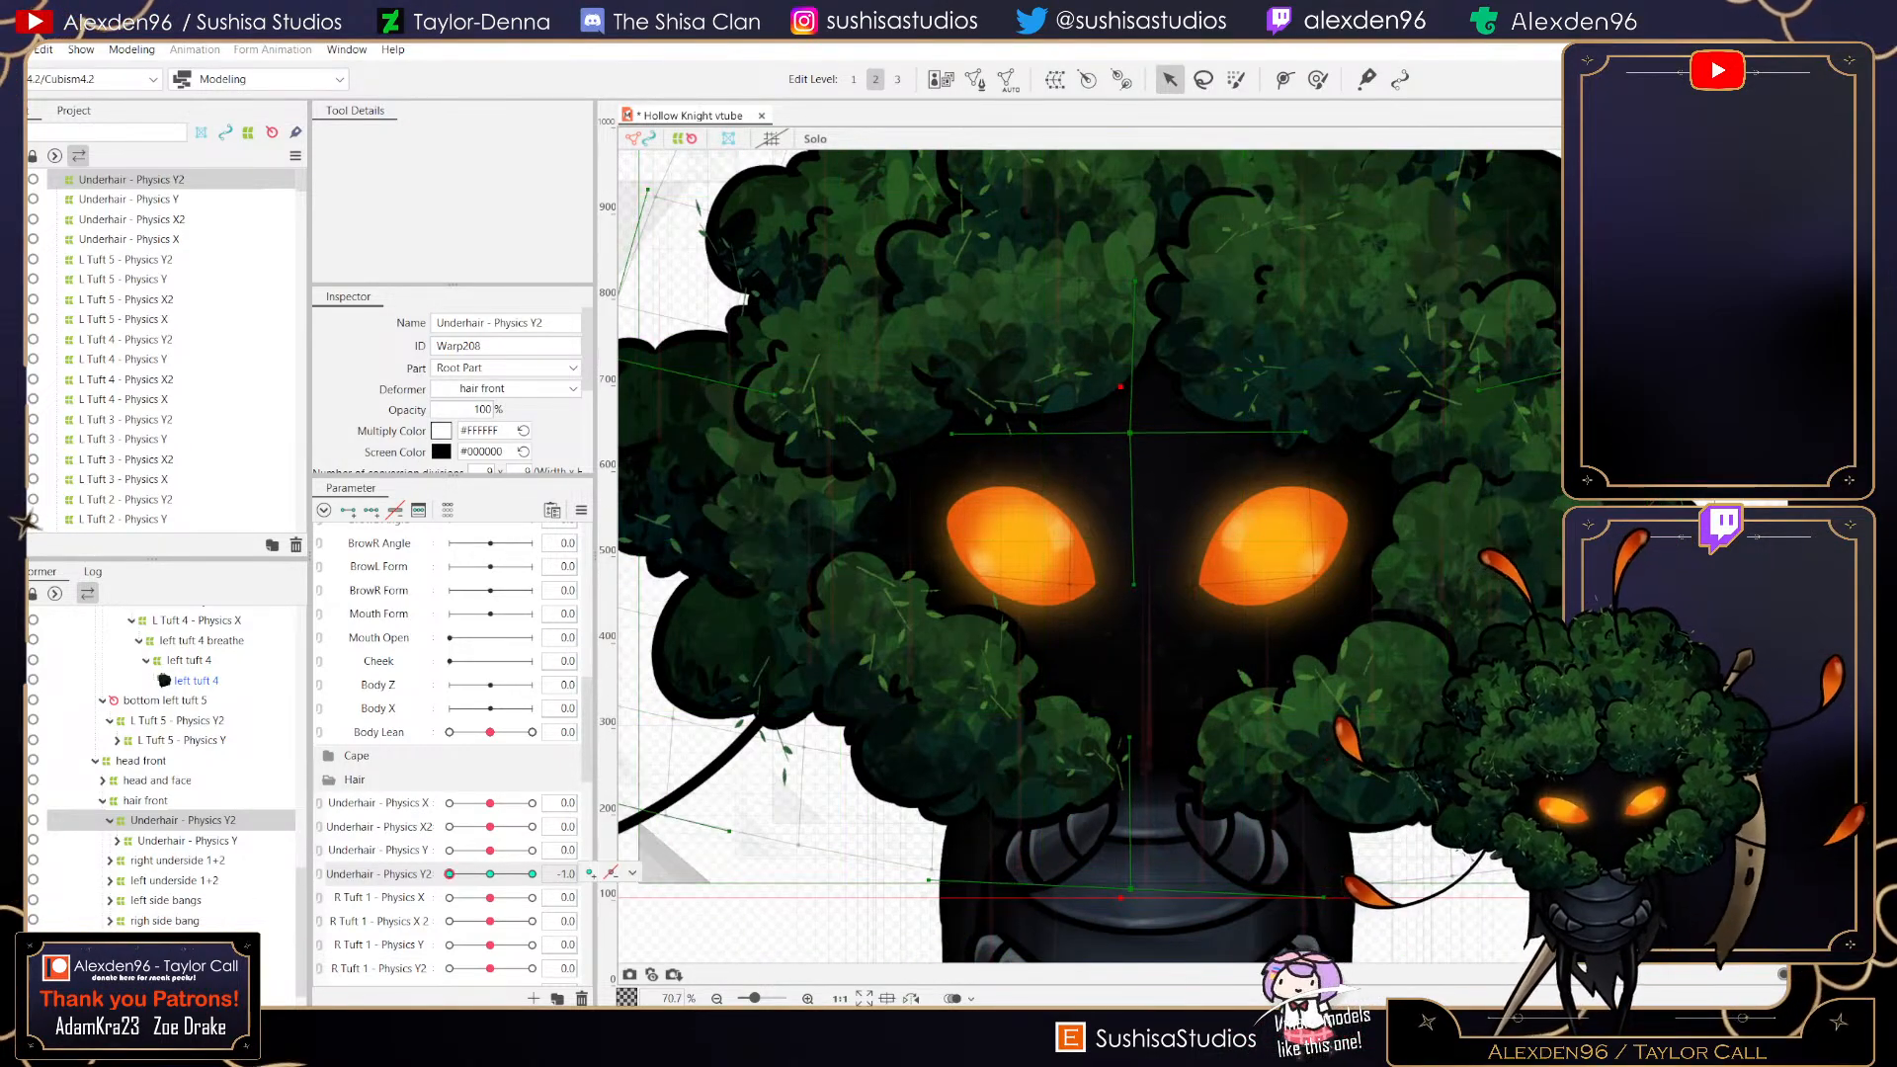
{"action": "left_click_drag", "start_coordinate": [490, 851], "coordinate": [532, 850]}
{"action": "left_click", "coordinate": [490, 851]}
{"action": "left_click", "coordinate": [490, 875]}
{"action": "left_click", "coordinate": [188, 841]}
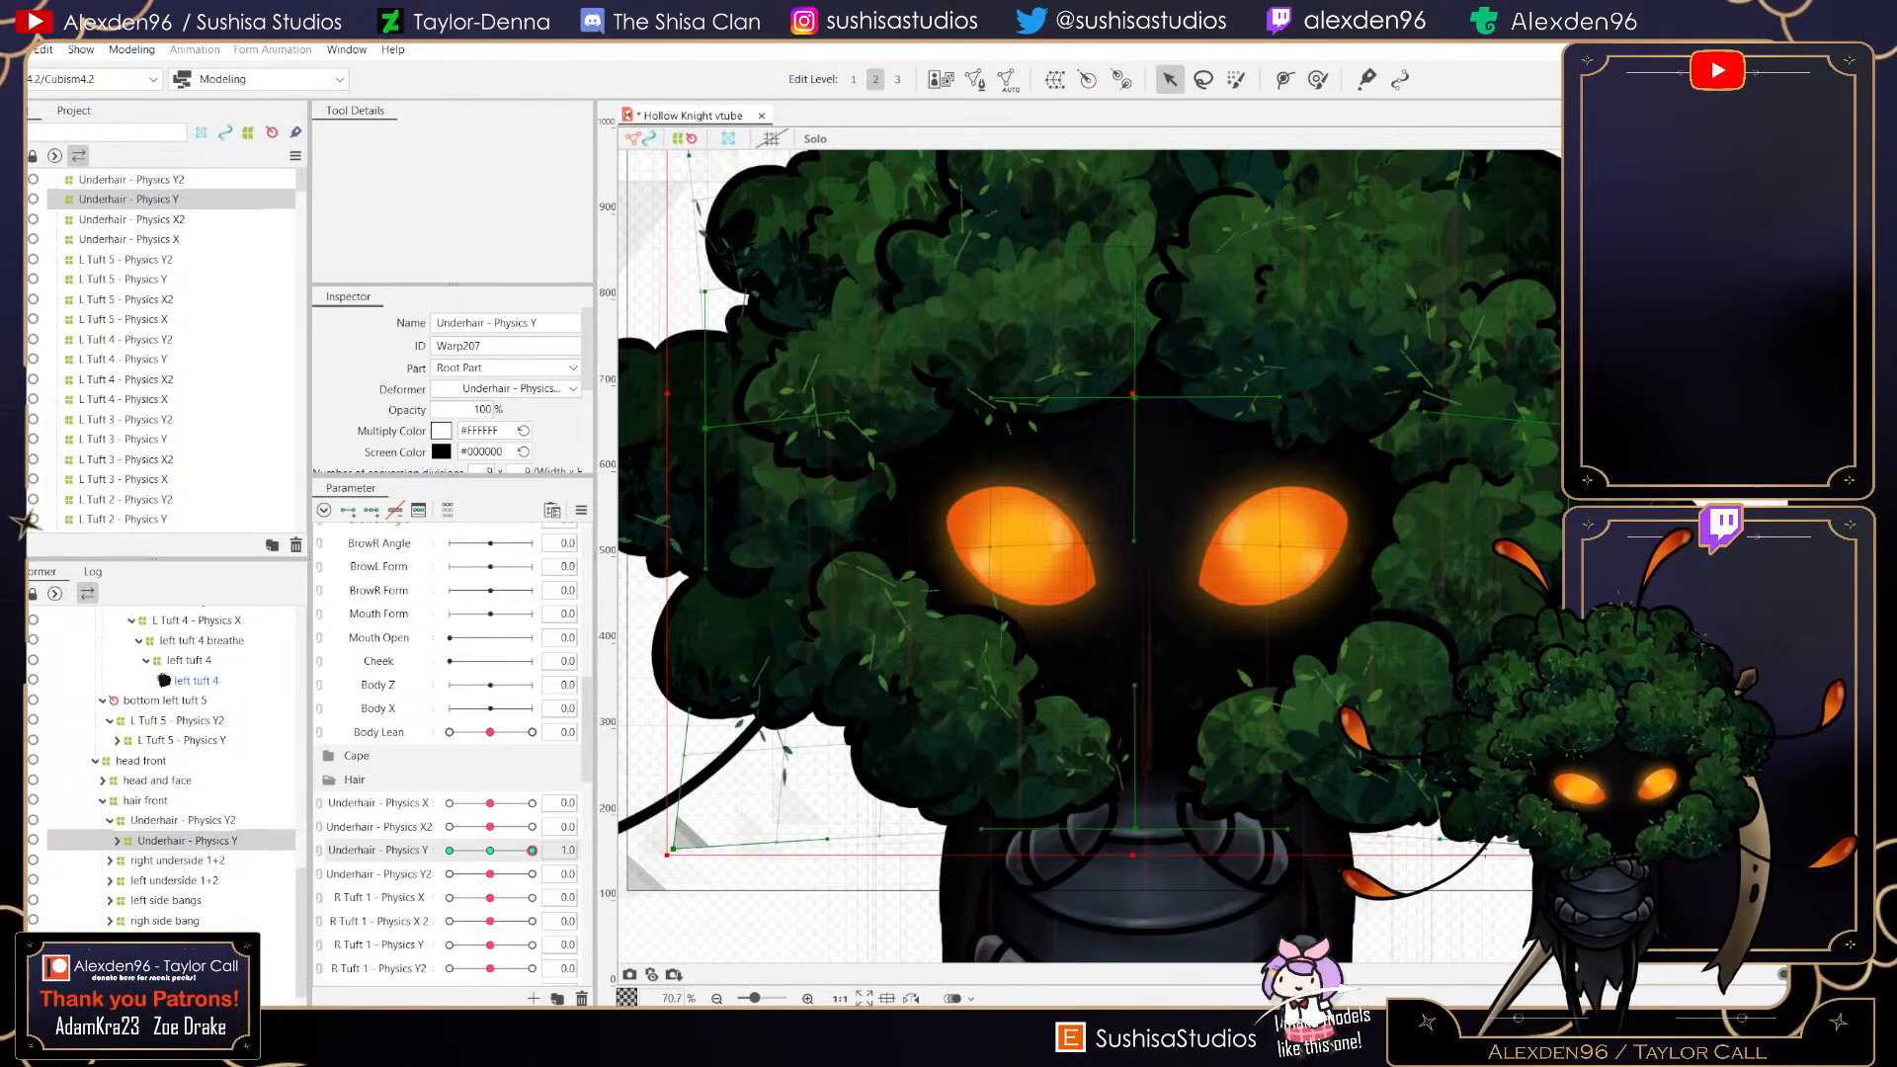
{"action": "left_click", "coordinate": [490, 851]}
{"action": "right_click", "coordinate": [208, 840]}
{"action": "left_click", "coordinate": [257, 870]}
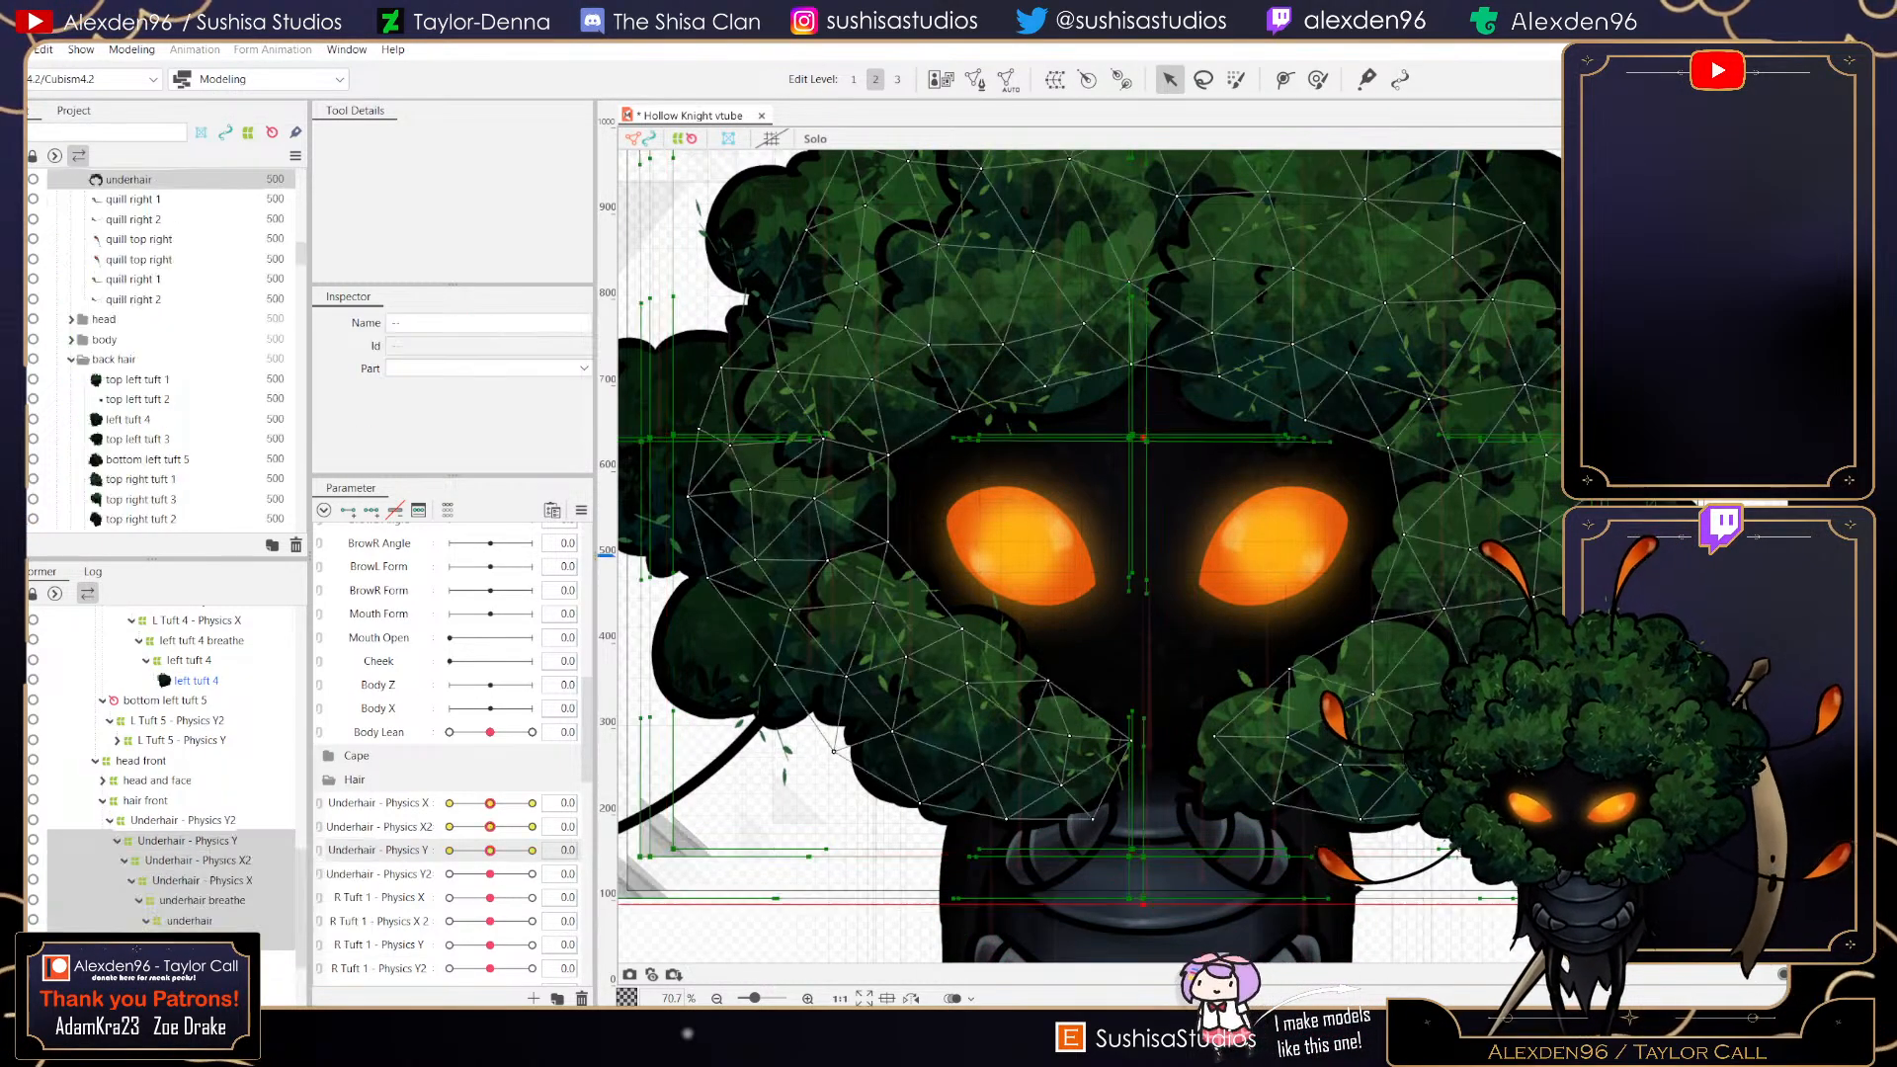
{"action": "left_click", "coordinate": [197, 860]}
{"action": "left_click_drag", "start_coordinate": [490, 827], "coordinate": [532, 828]}
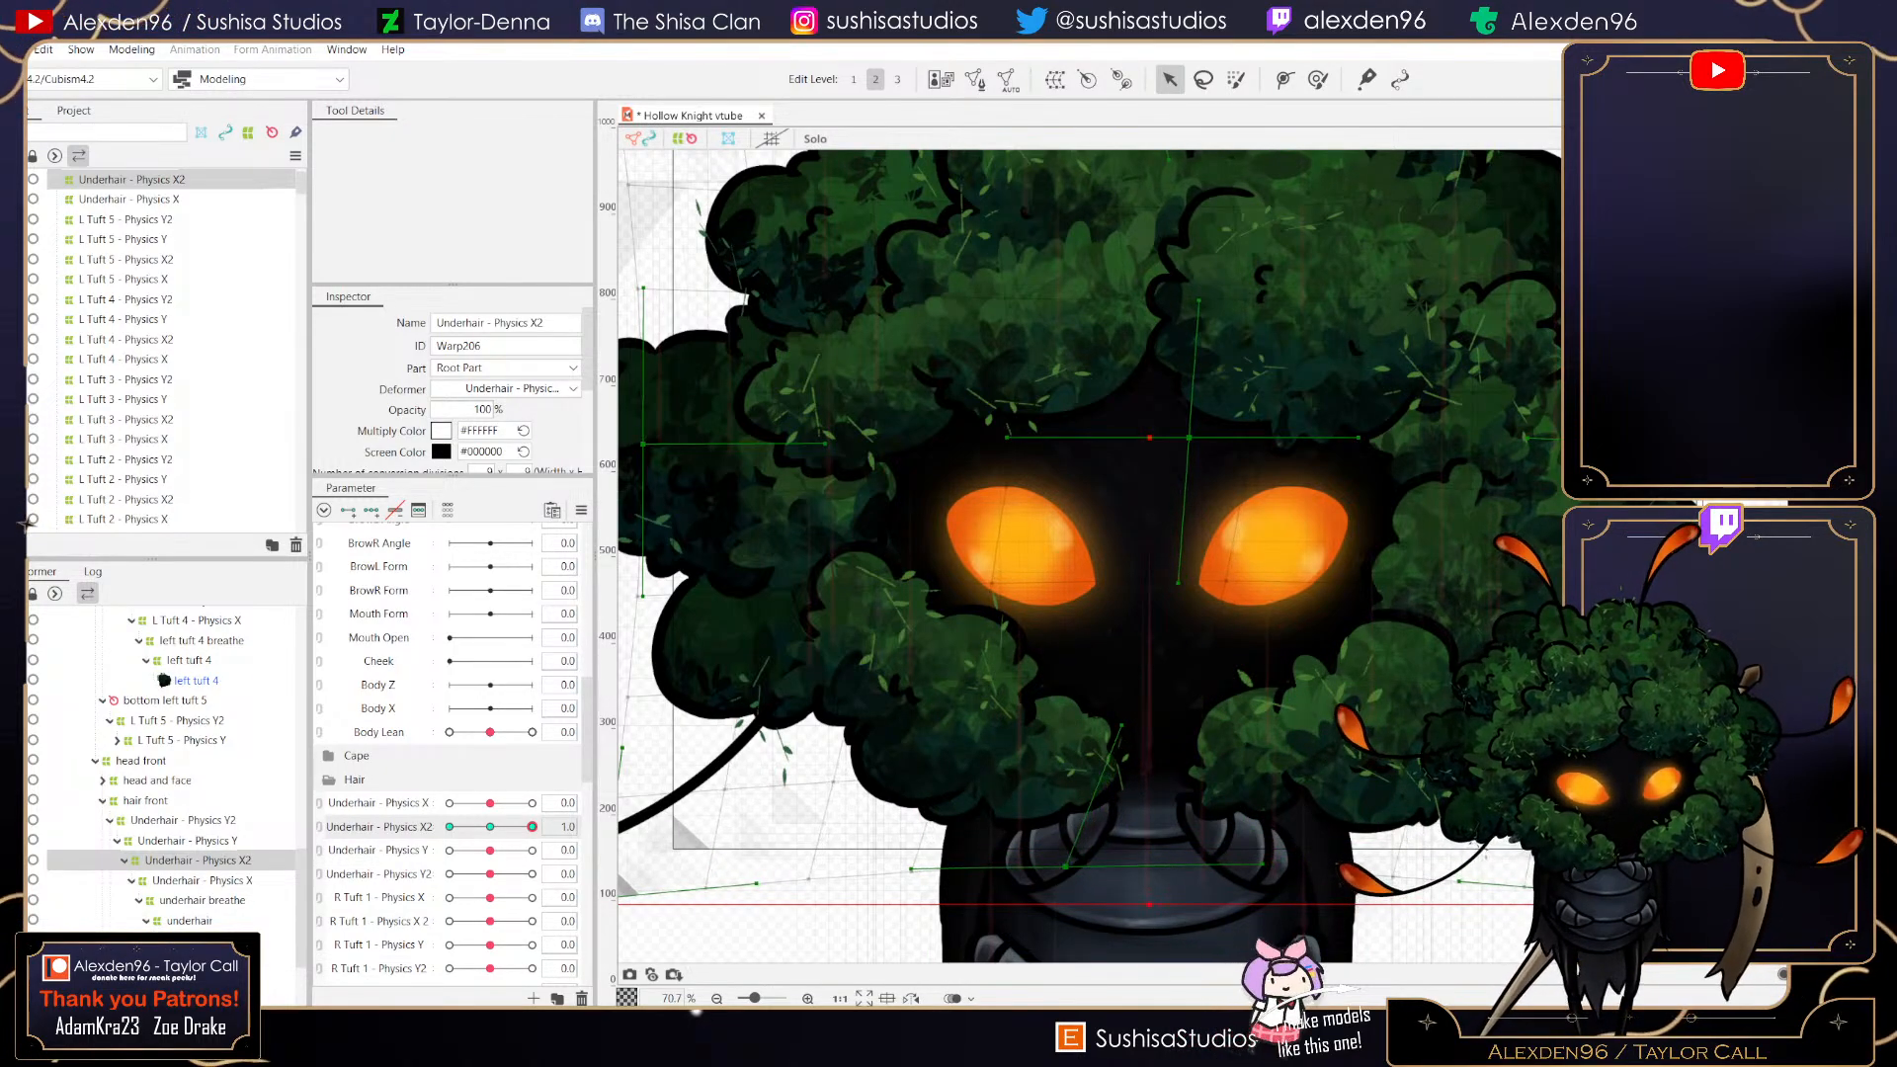
{"action": "mouse_move", "coordinate": [527, 827]}
{"action": "left_mouse_down"}
{"action": "mouse_move", "coordinate": [449, 828]}
{"action": "mouse_move", "coordinate": [532, 827]}
{"action": "mouse_move", "coordinate": [450, 827]}
{"action": "mouse_move", "coordinate": [533, 803]}
{"action": "left_mouse_up"}
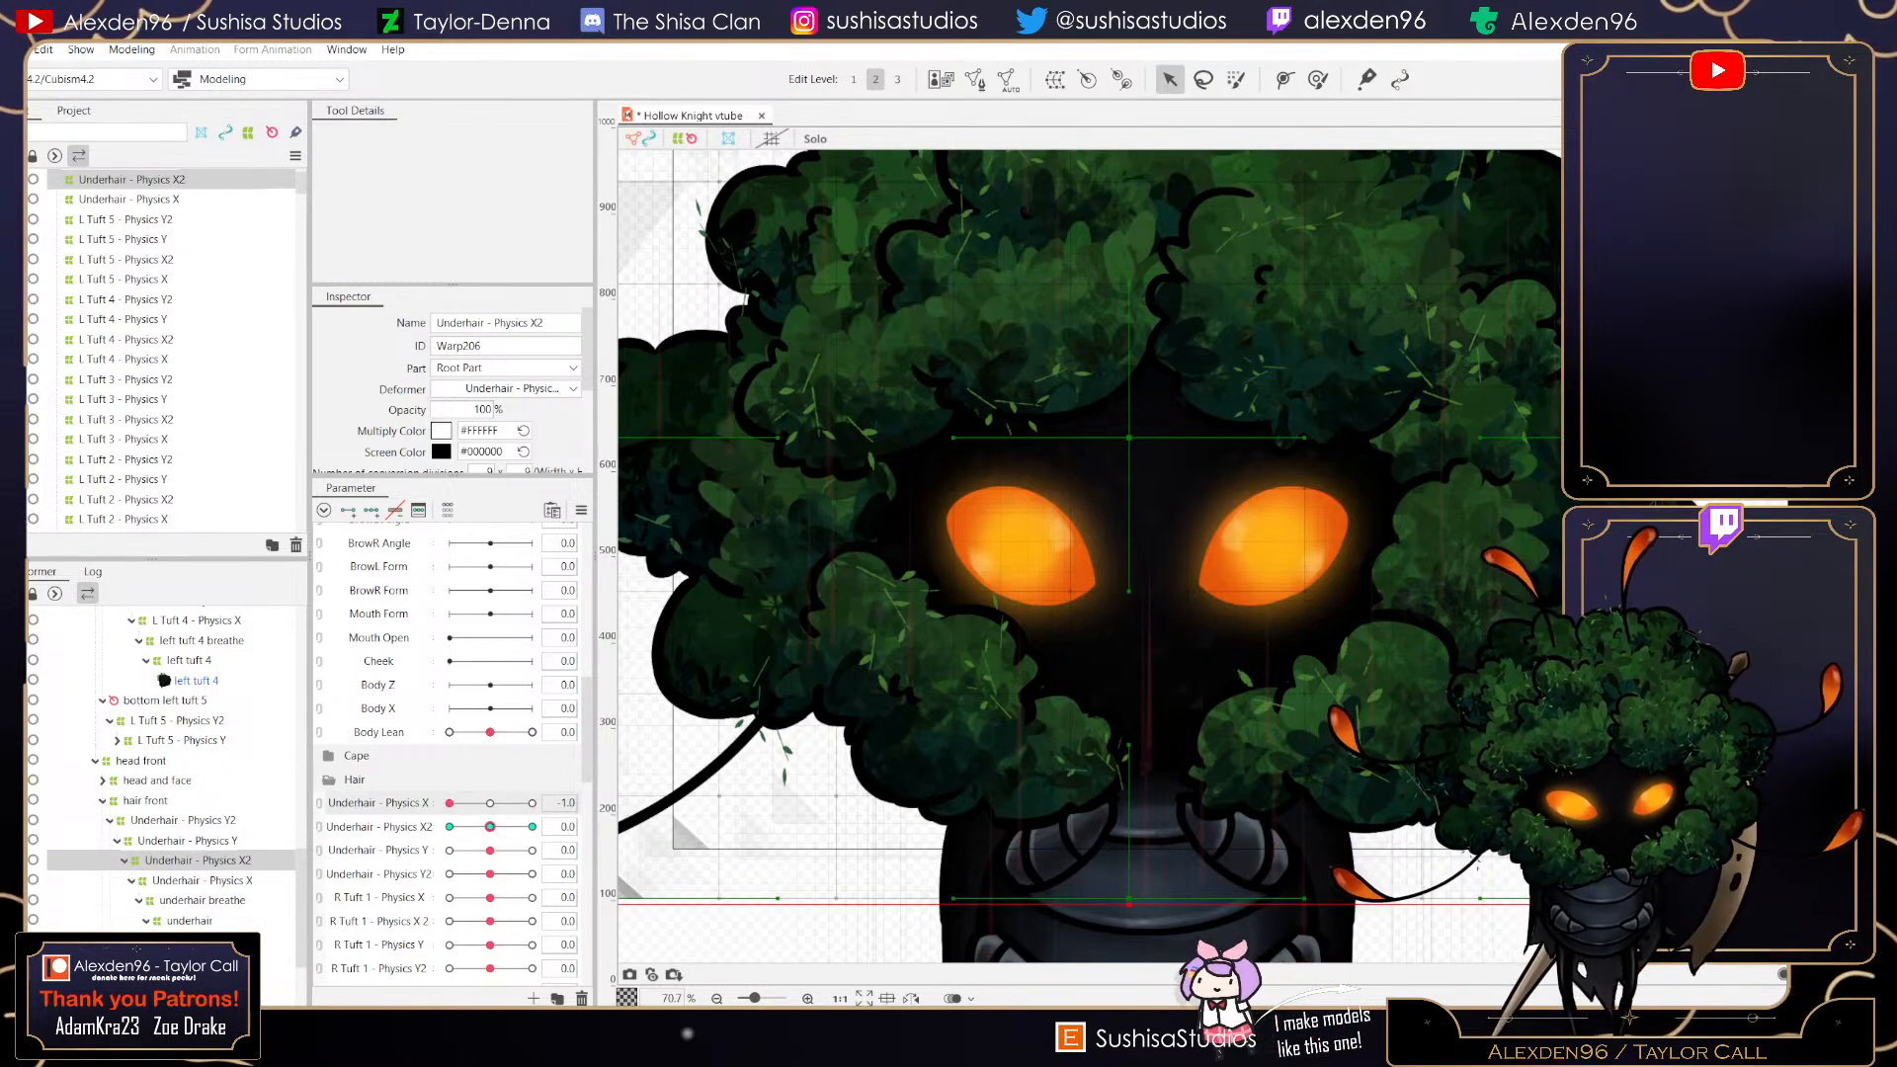
{"action": "left_click", "coordinate": [201, 880]}
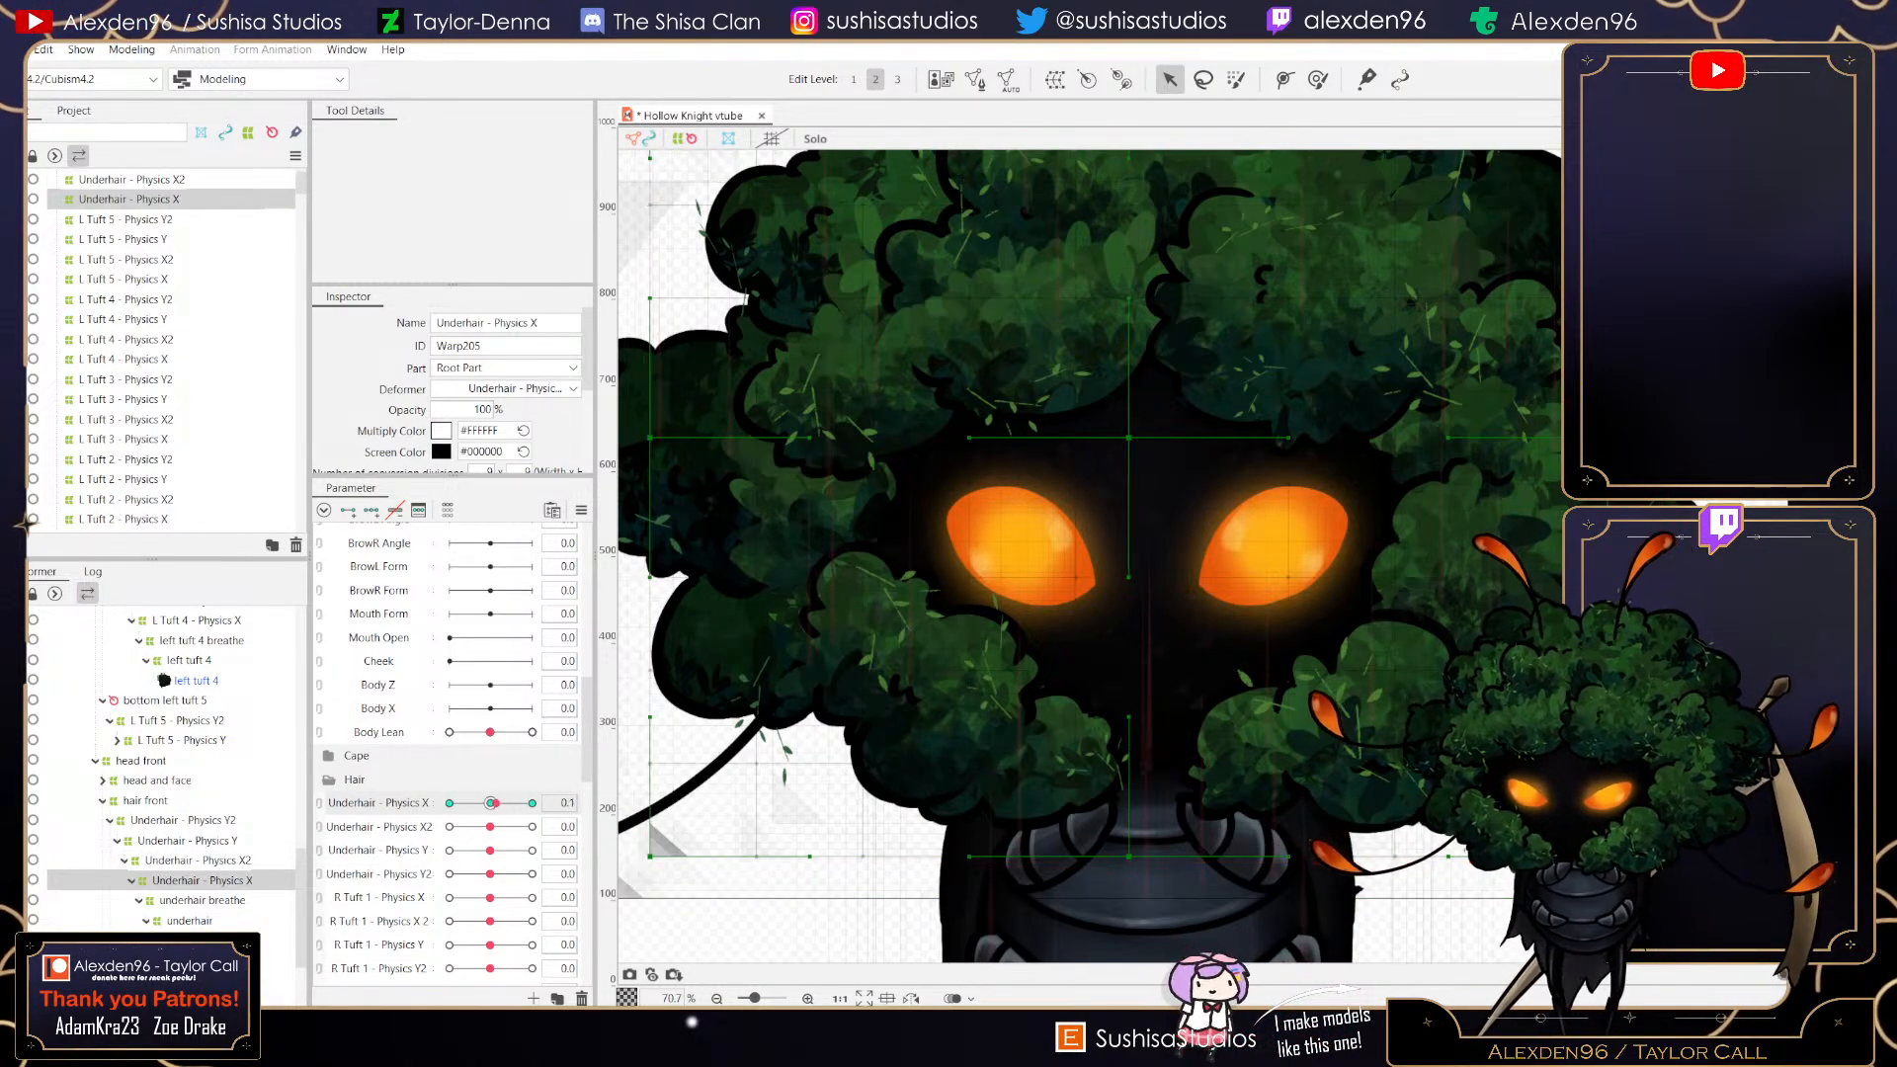
{"action": "left_click_drag", "start_coordinate": [490, 803], "coordinate": [490, 803]}
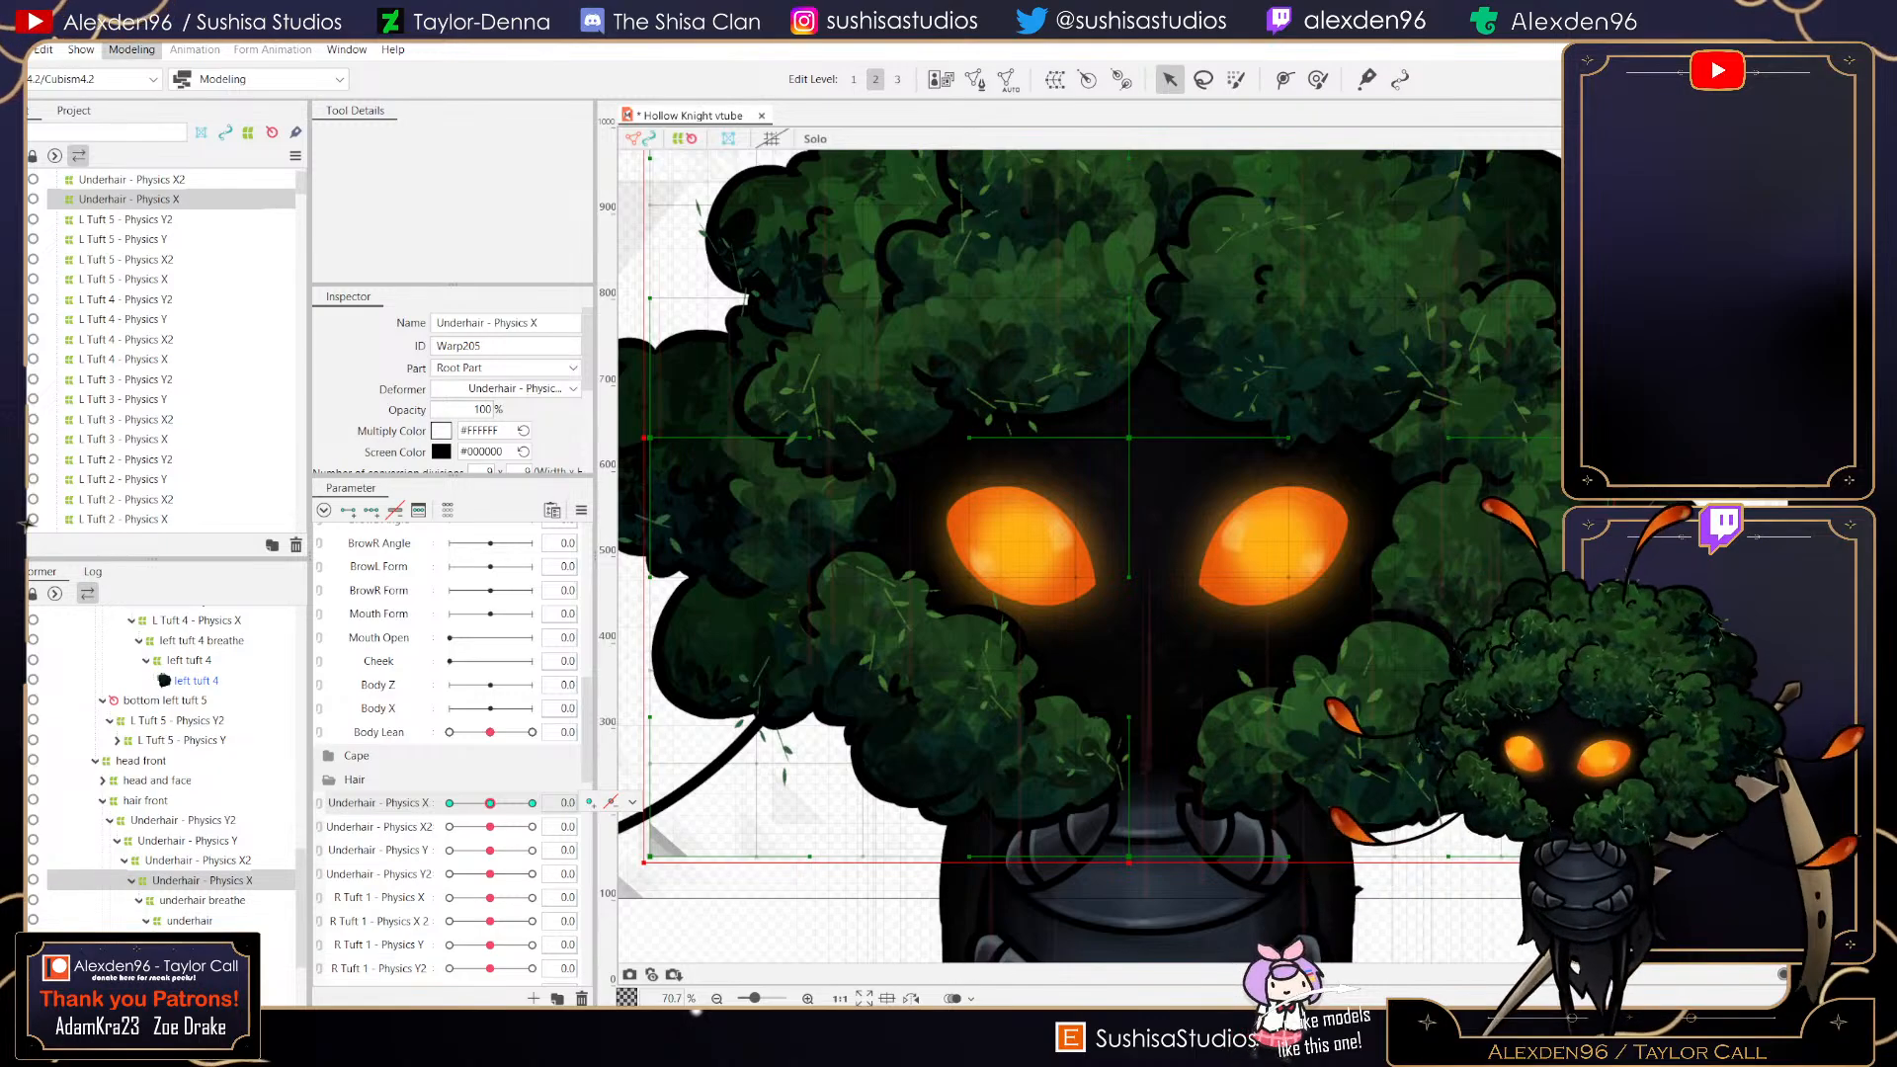
- Reopen Physics Settings briefly, return to the editor, and save the model
{"action": "left_click", "coordinate": [132, 50]}
{"action": "key", "text": "Return"}
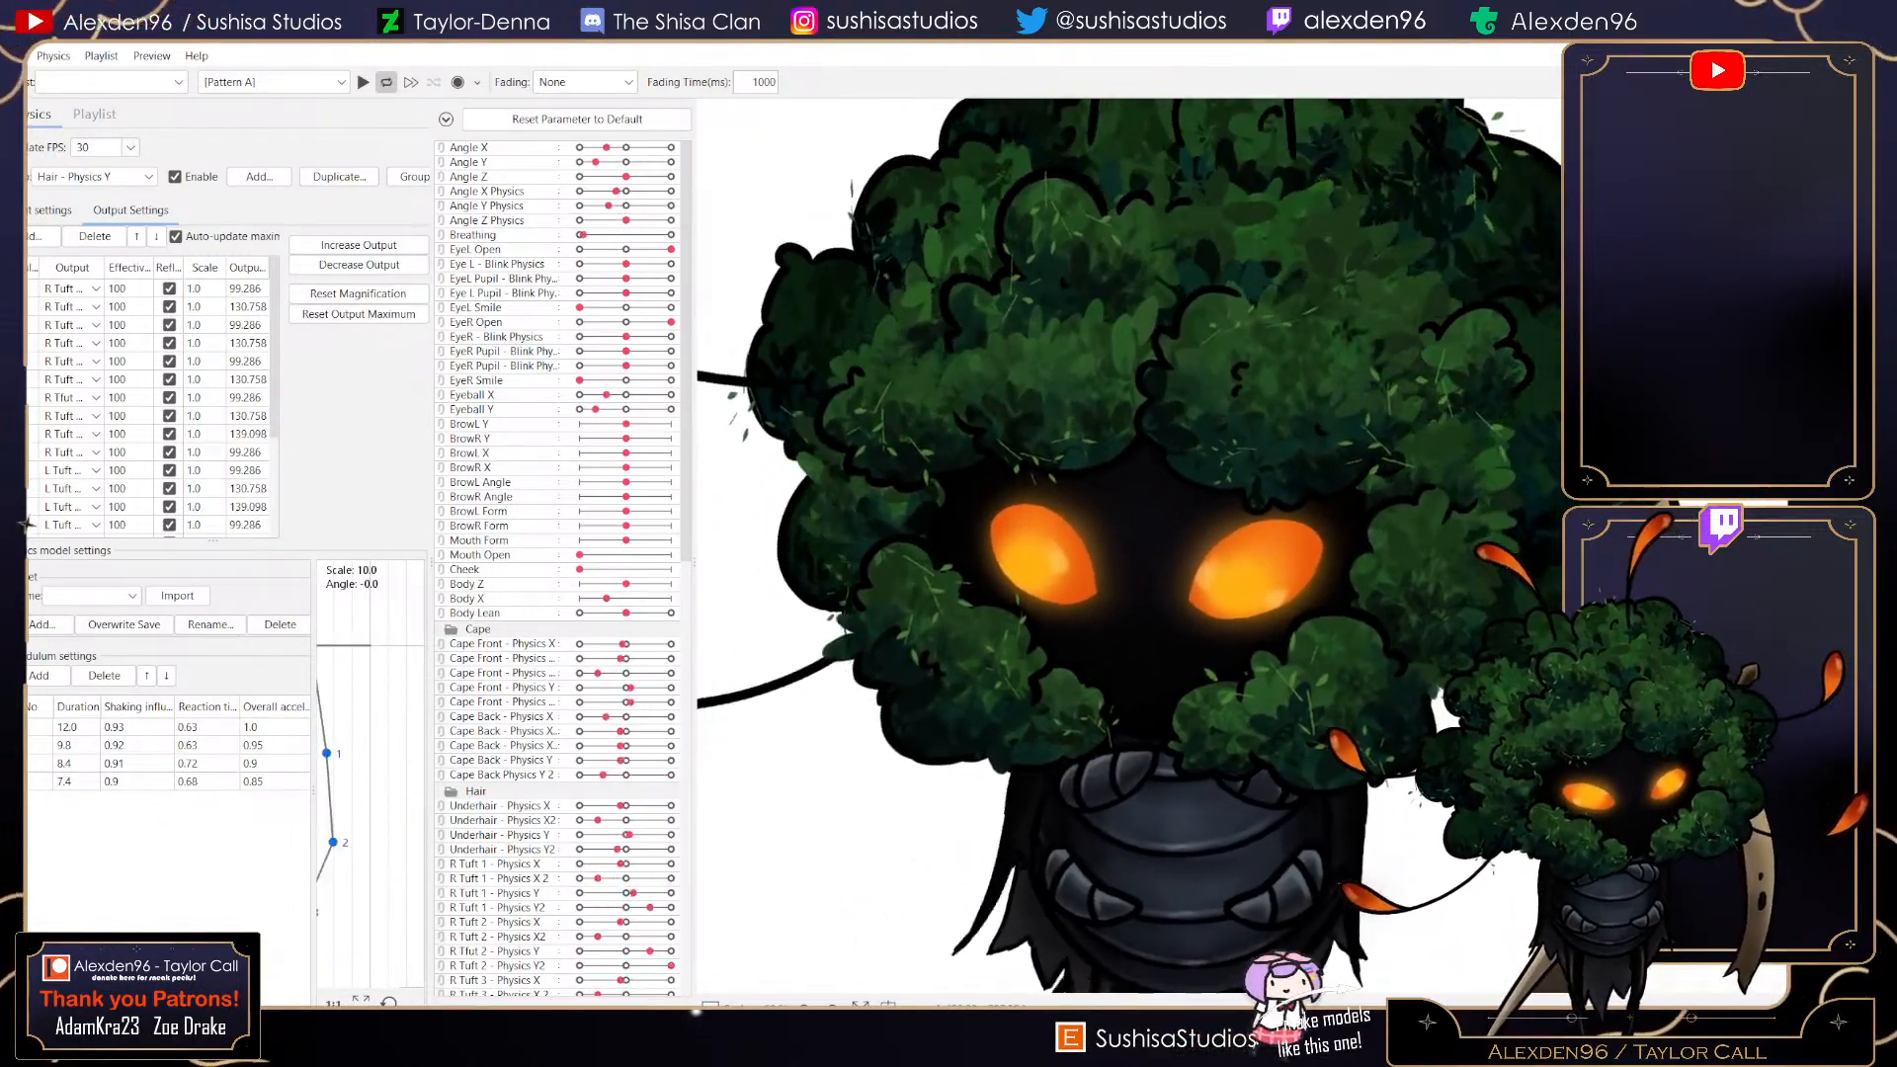
{"action": "key", "text": "alt+Tab"}
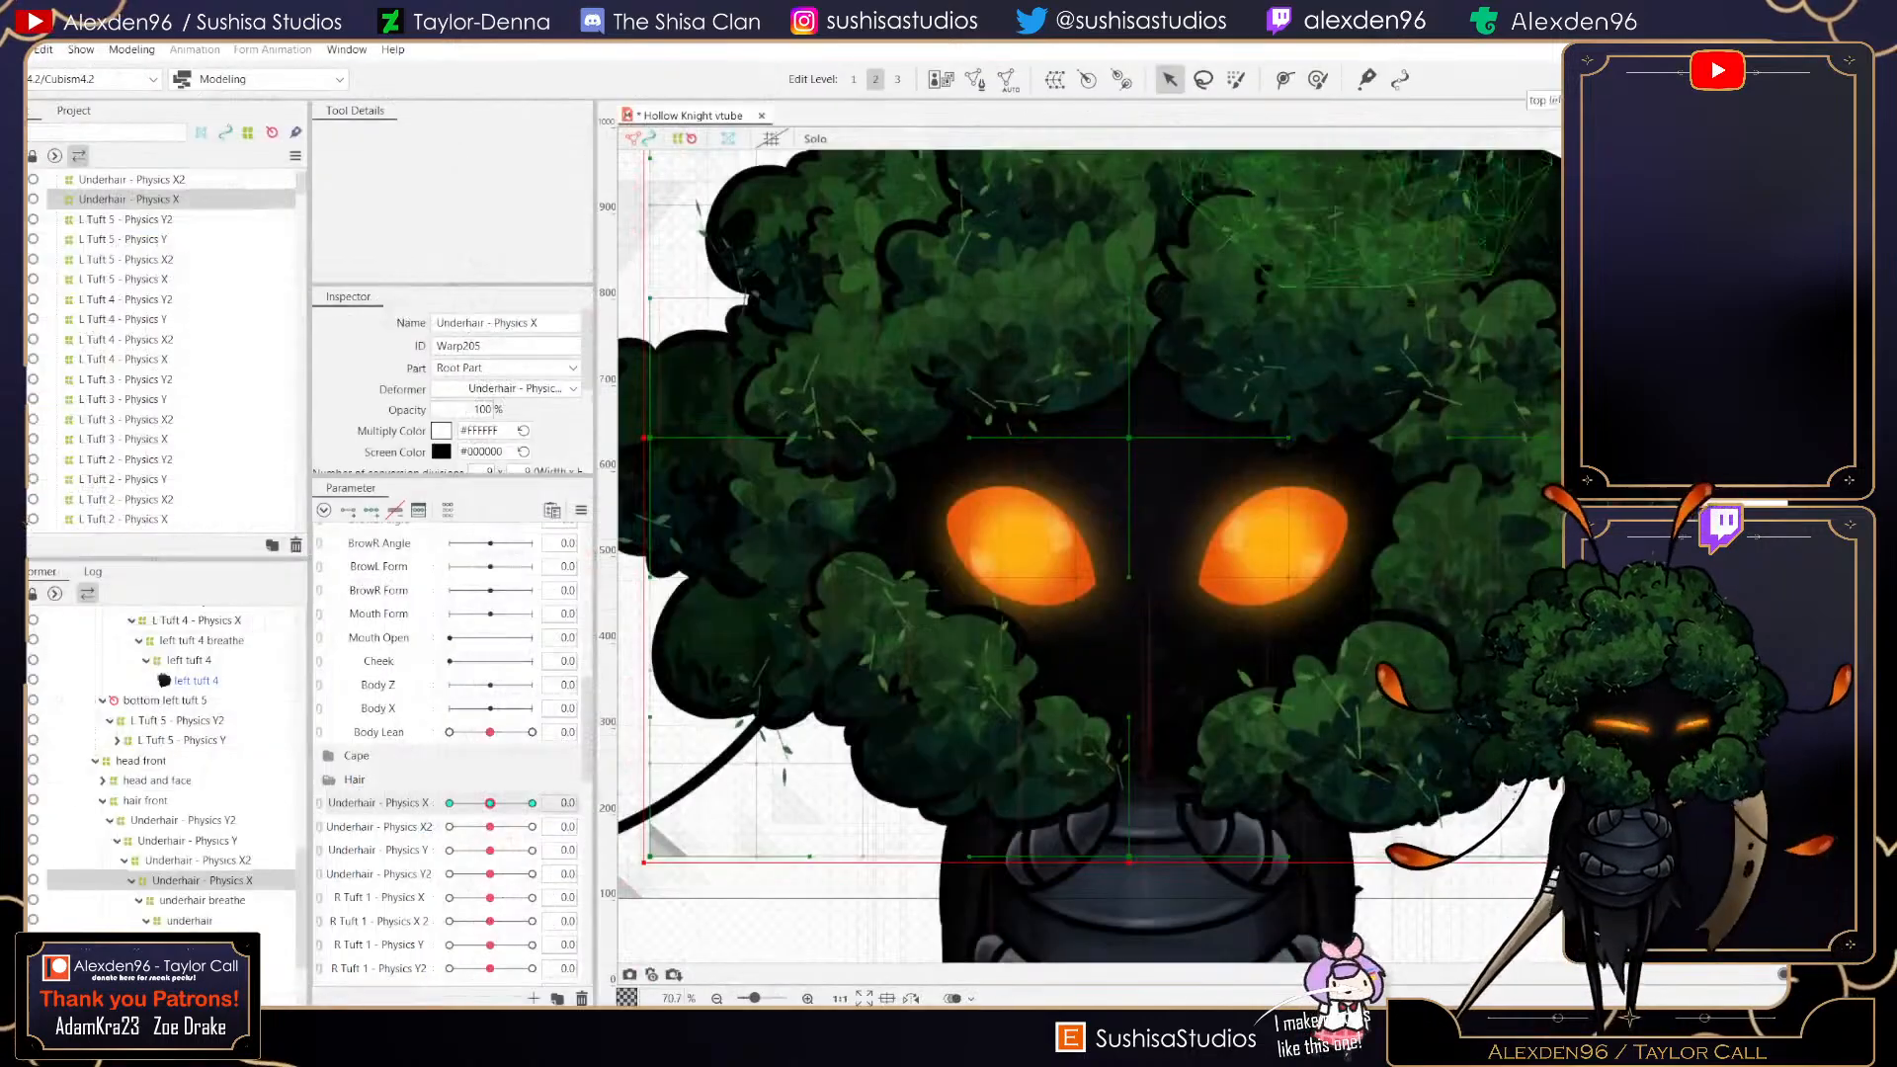
{"action": "left_click", "coordinate": [13, 50]}
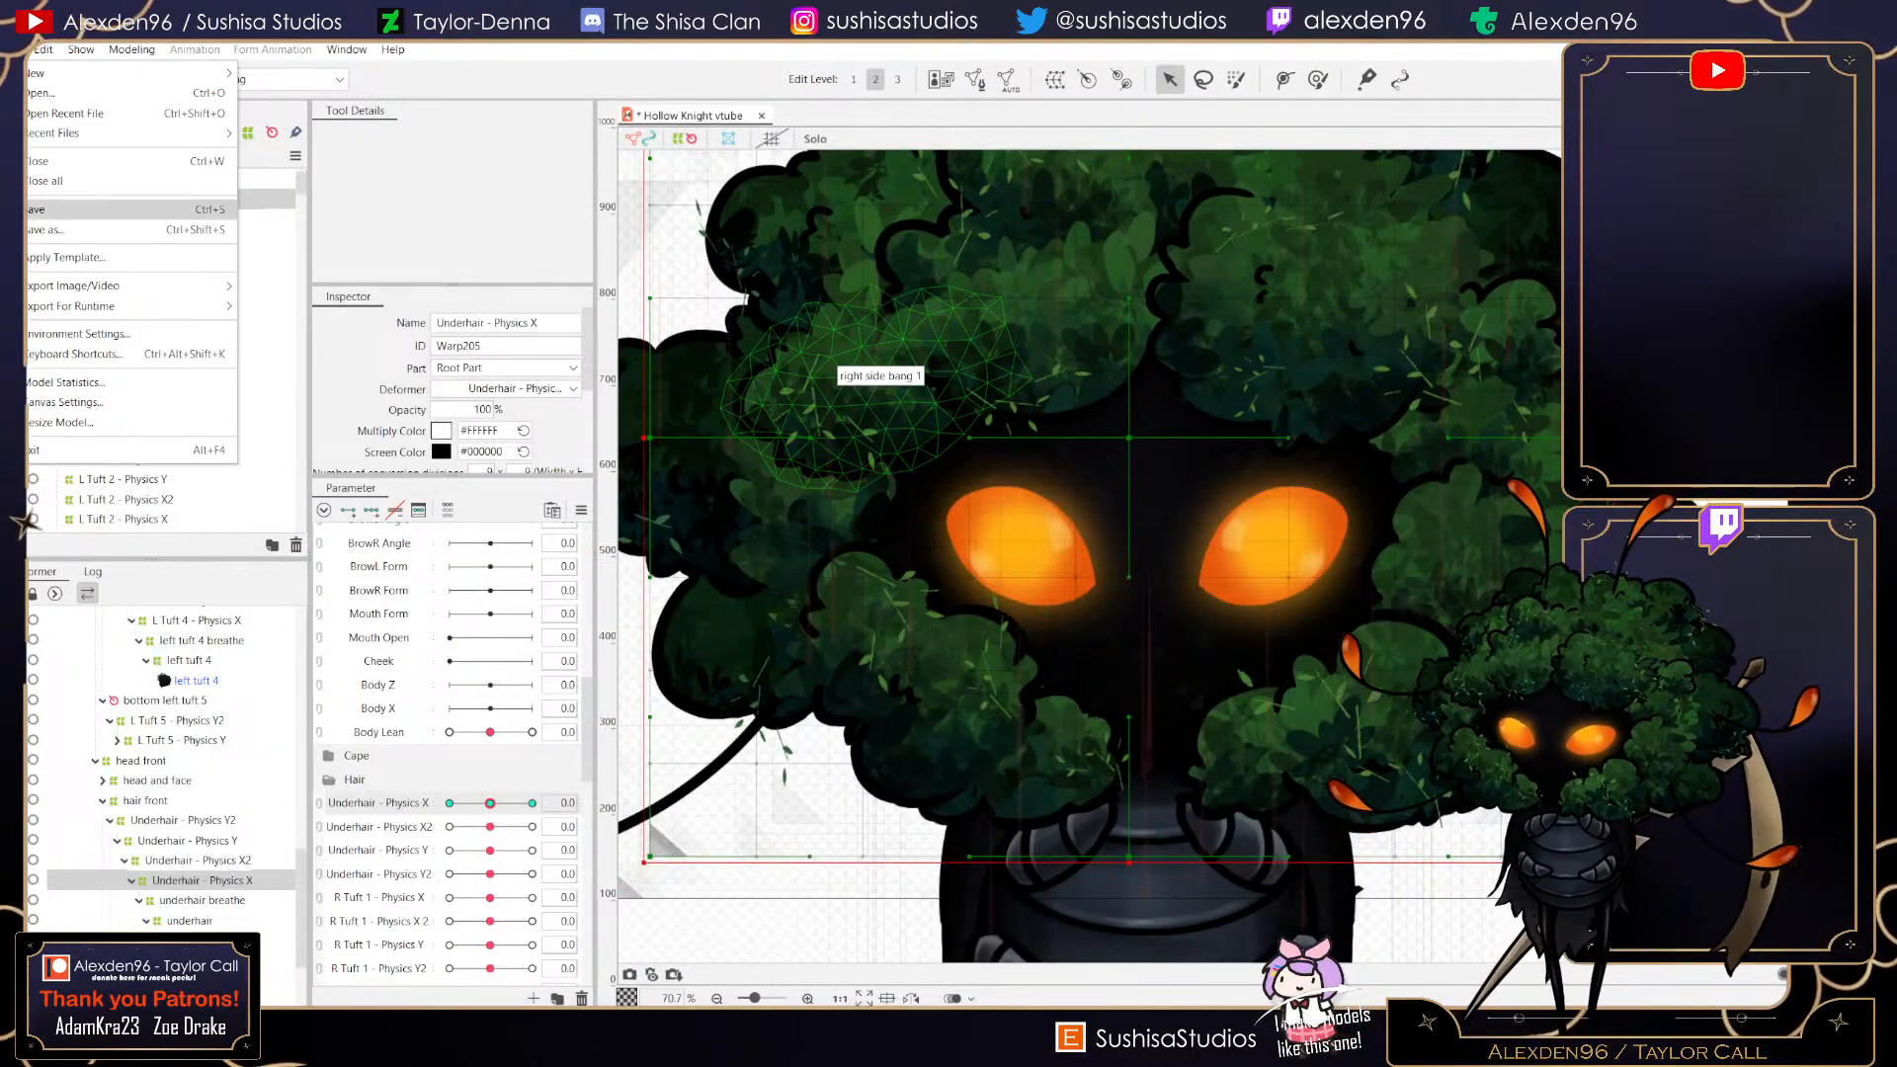
{"action": "left_click", "coordinate": [69, 209]}
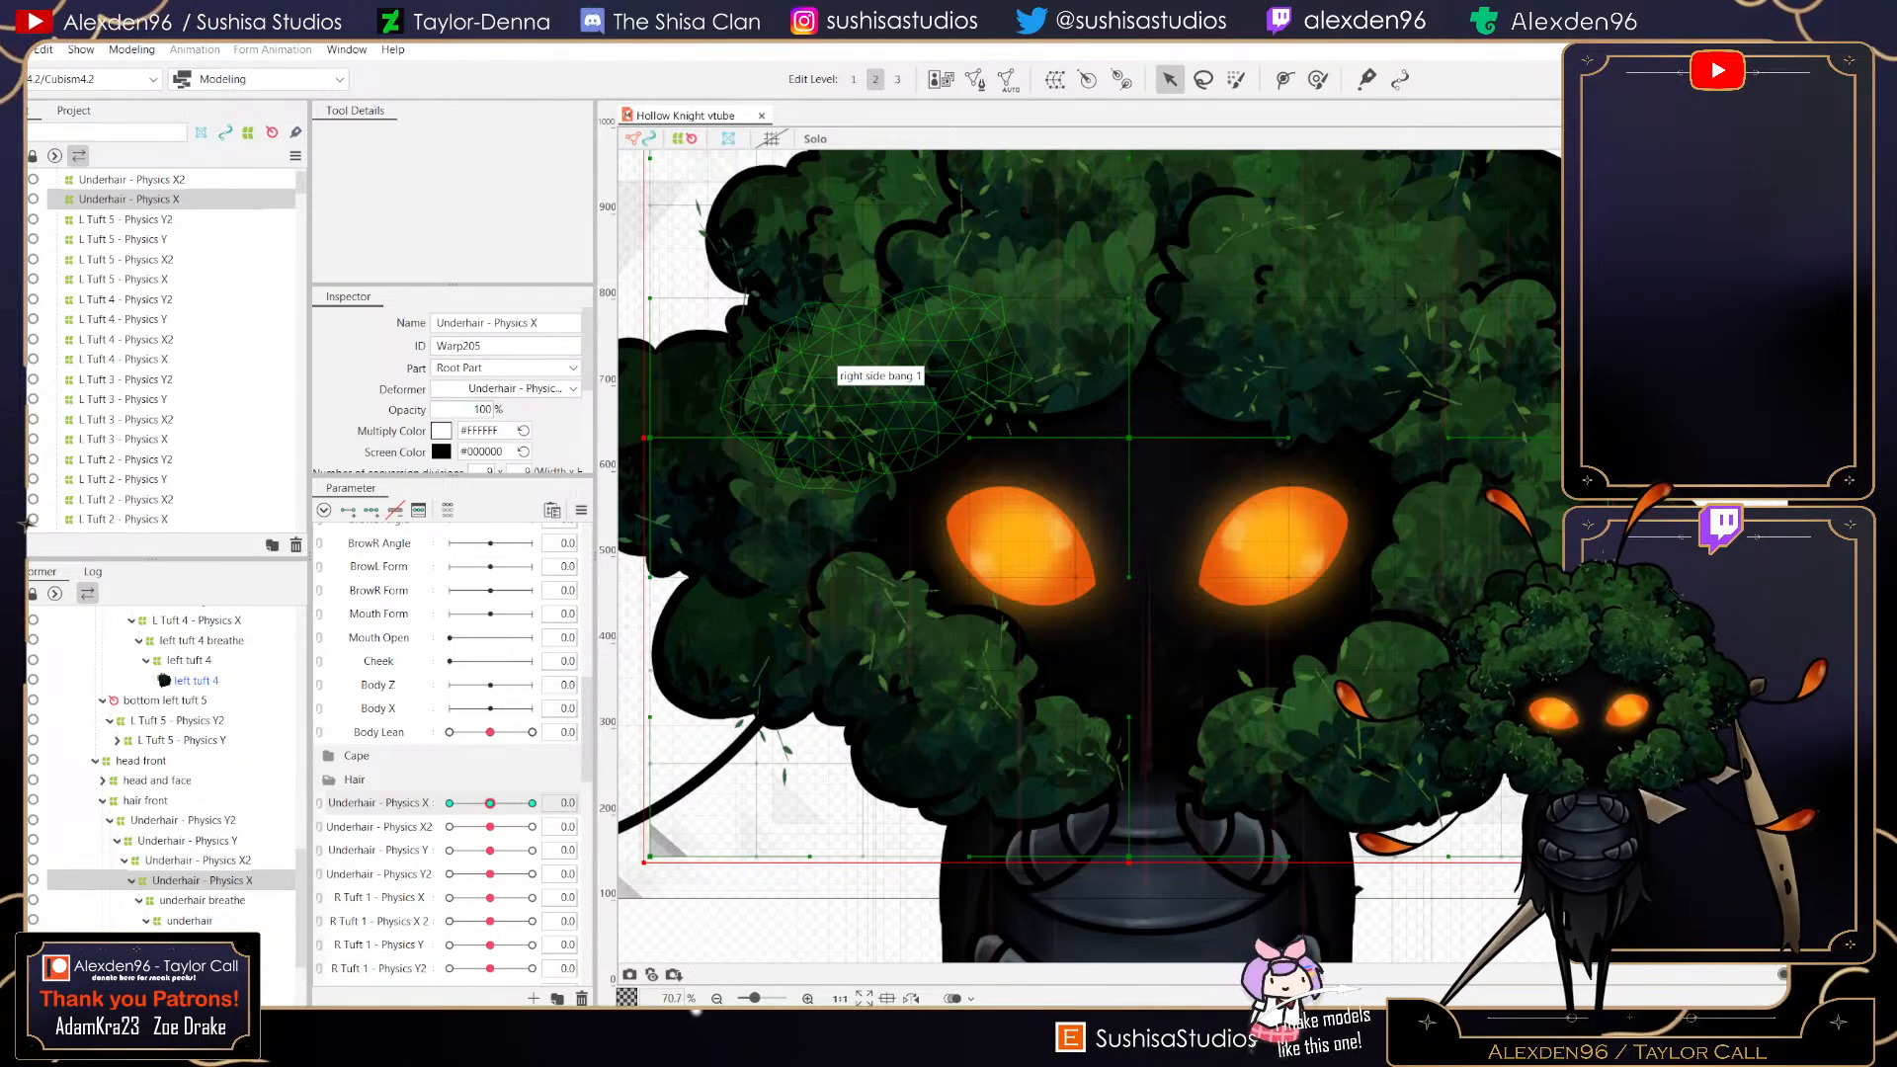
- Select the top right chunk breathe deformer and start creating a parent warp deformer in Root Part
{"action": "left_click", "coordinate": [875, 255]}
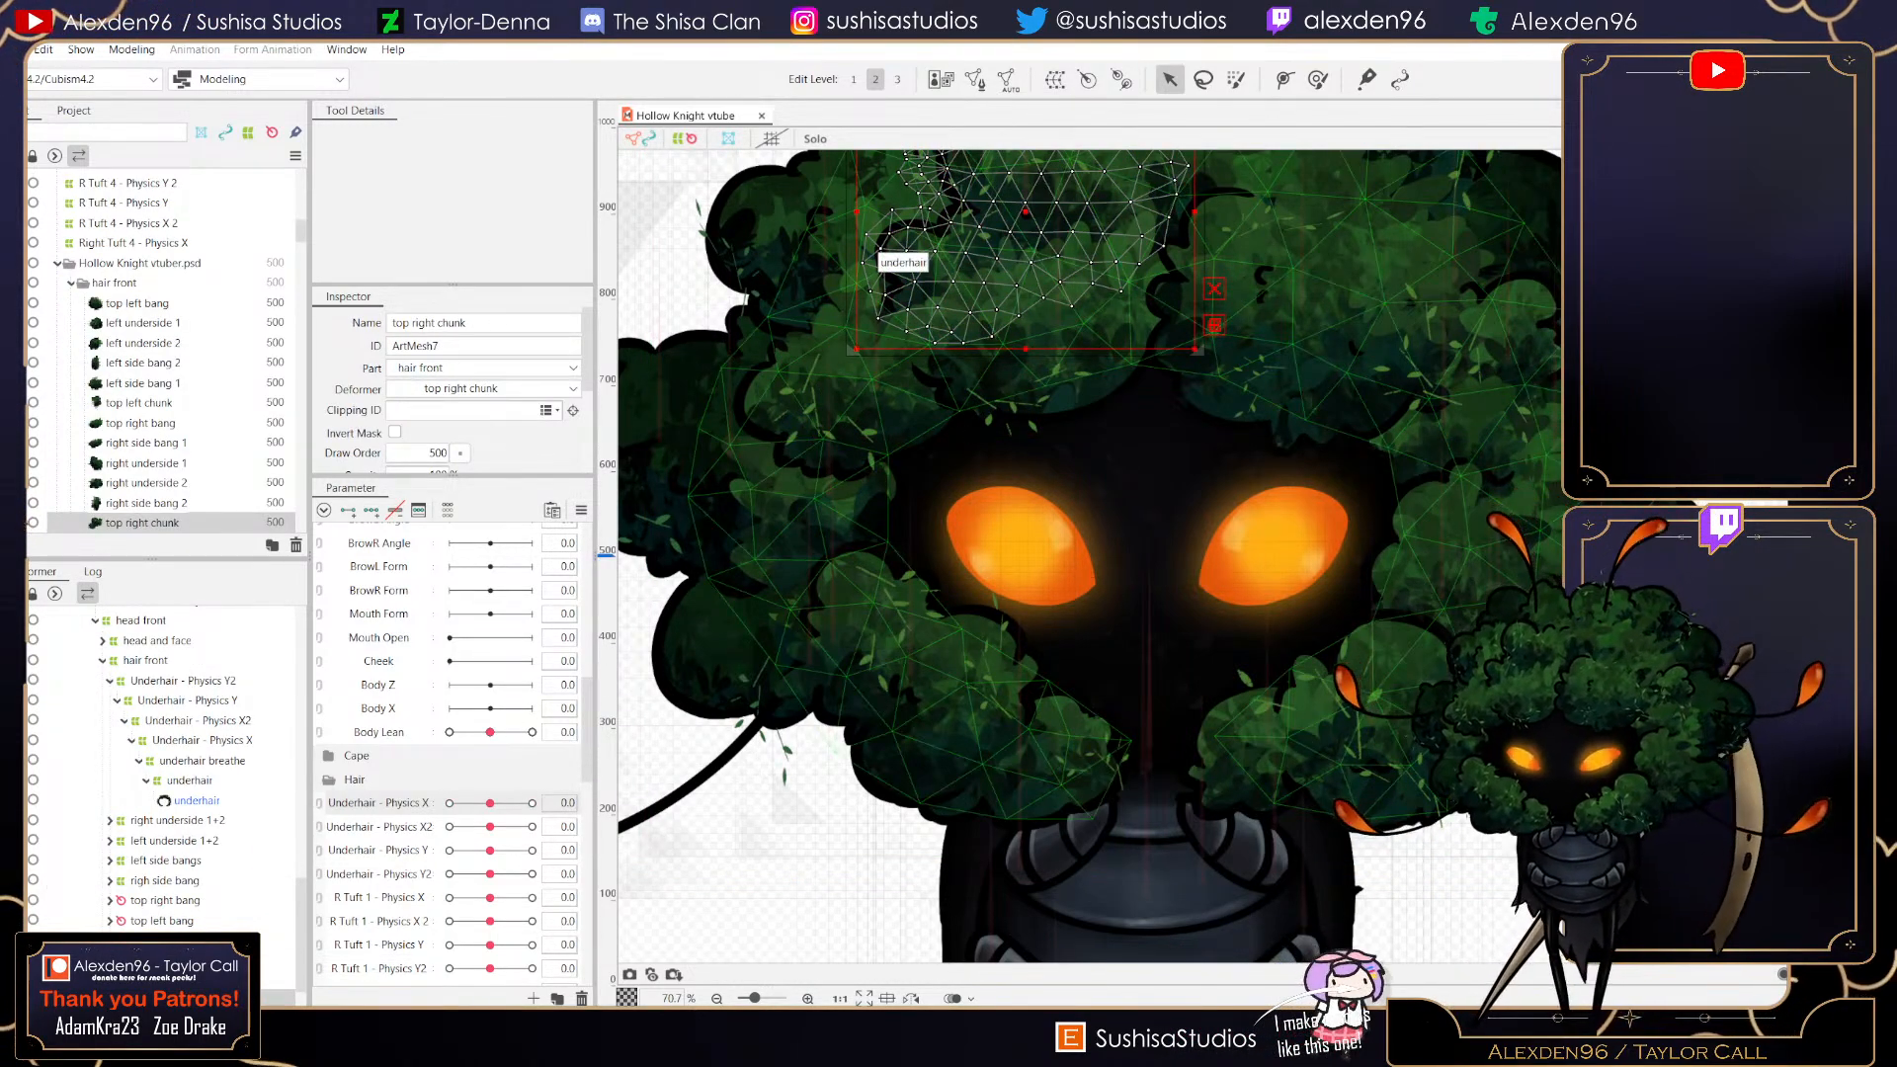
{"action": "key", "text": "d"}
{"action": "key", "text": "d"}
{"action": "left_click_drag", "start_coordinate": [1174, 285], "coordinate": [1190, 528]}
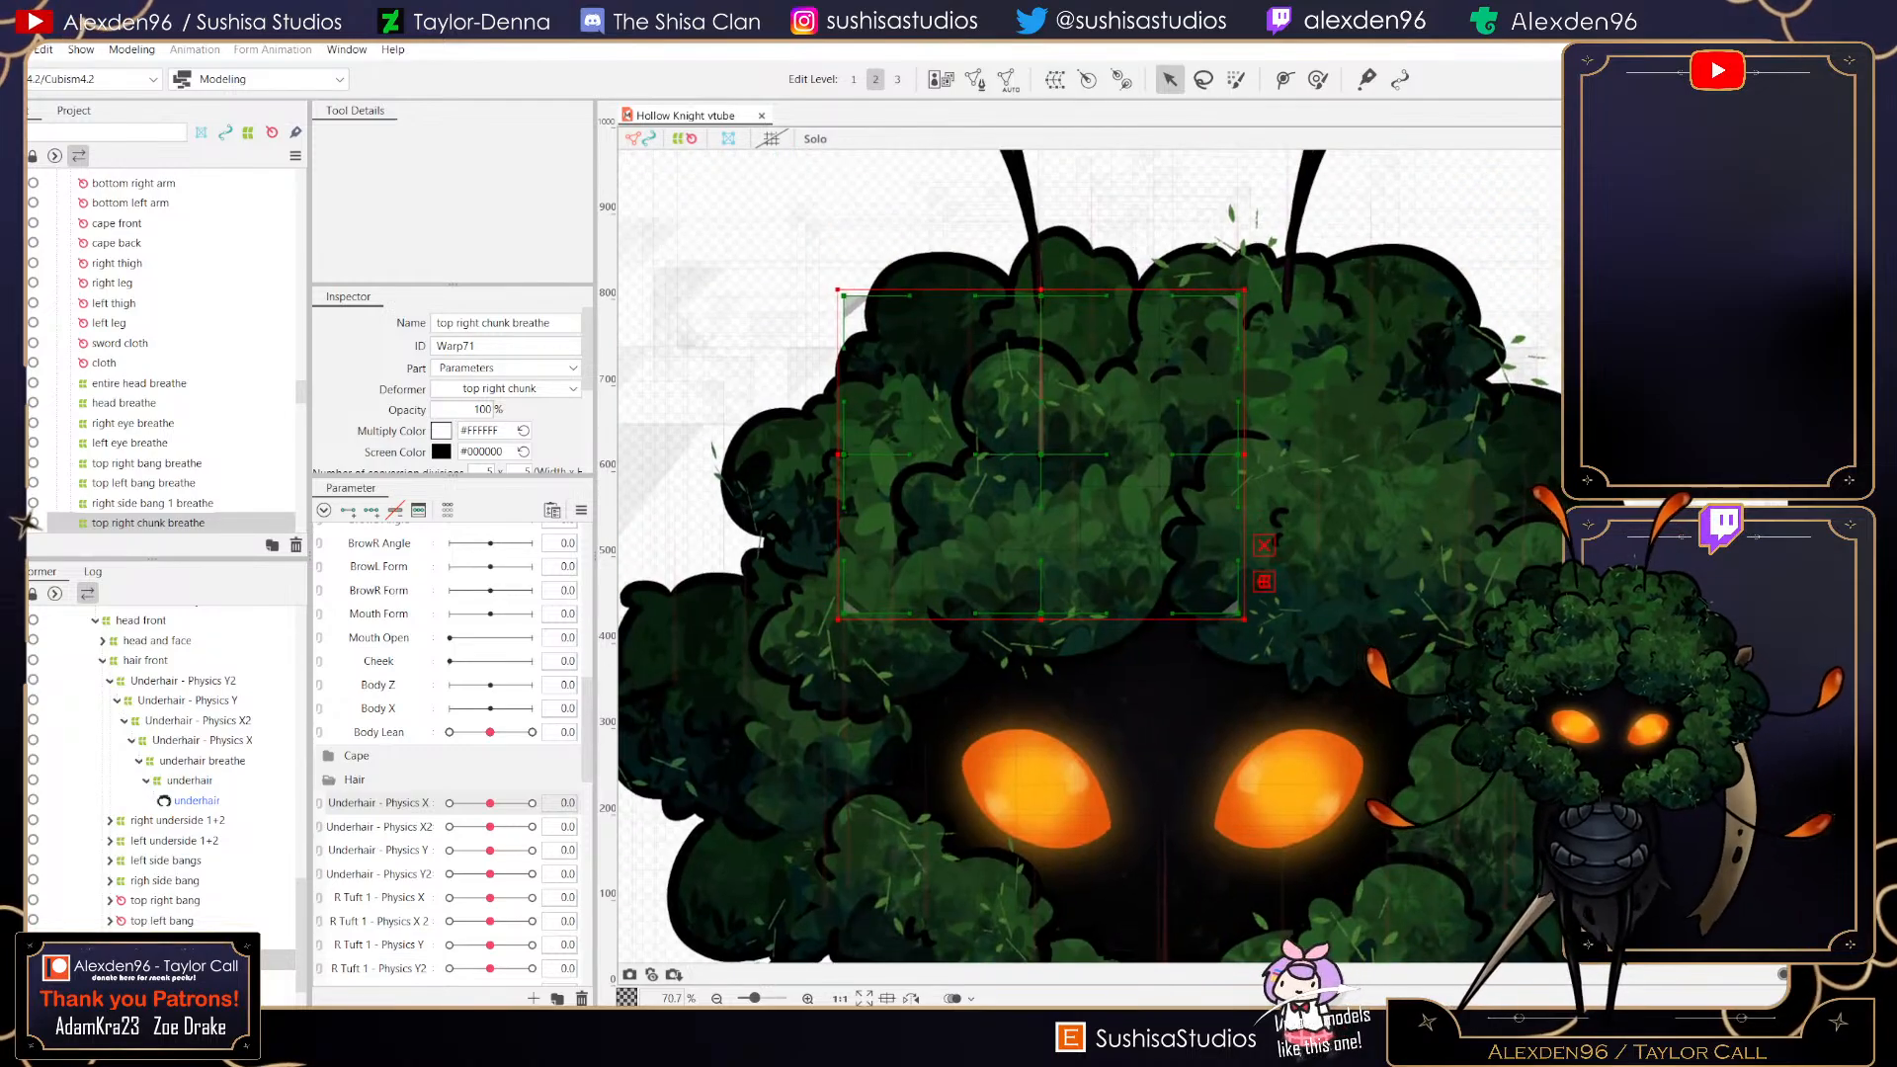
{"action": "left_click", "coordinate": [1056, 80]}
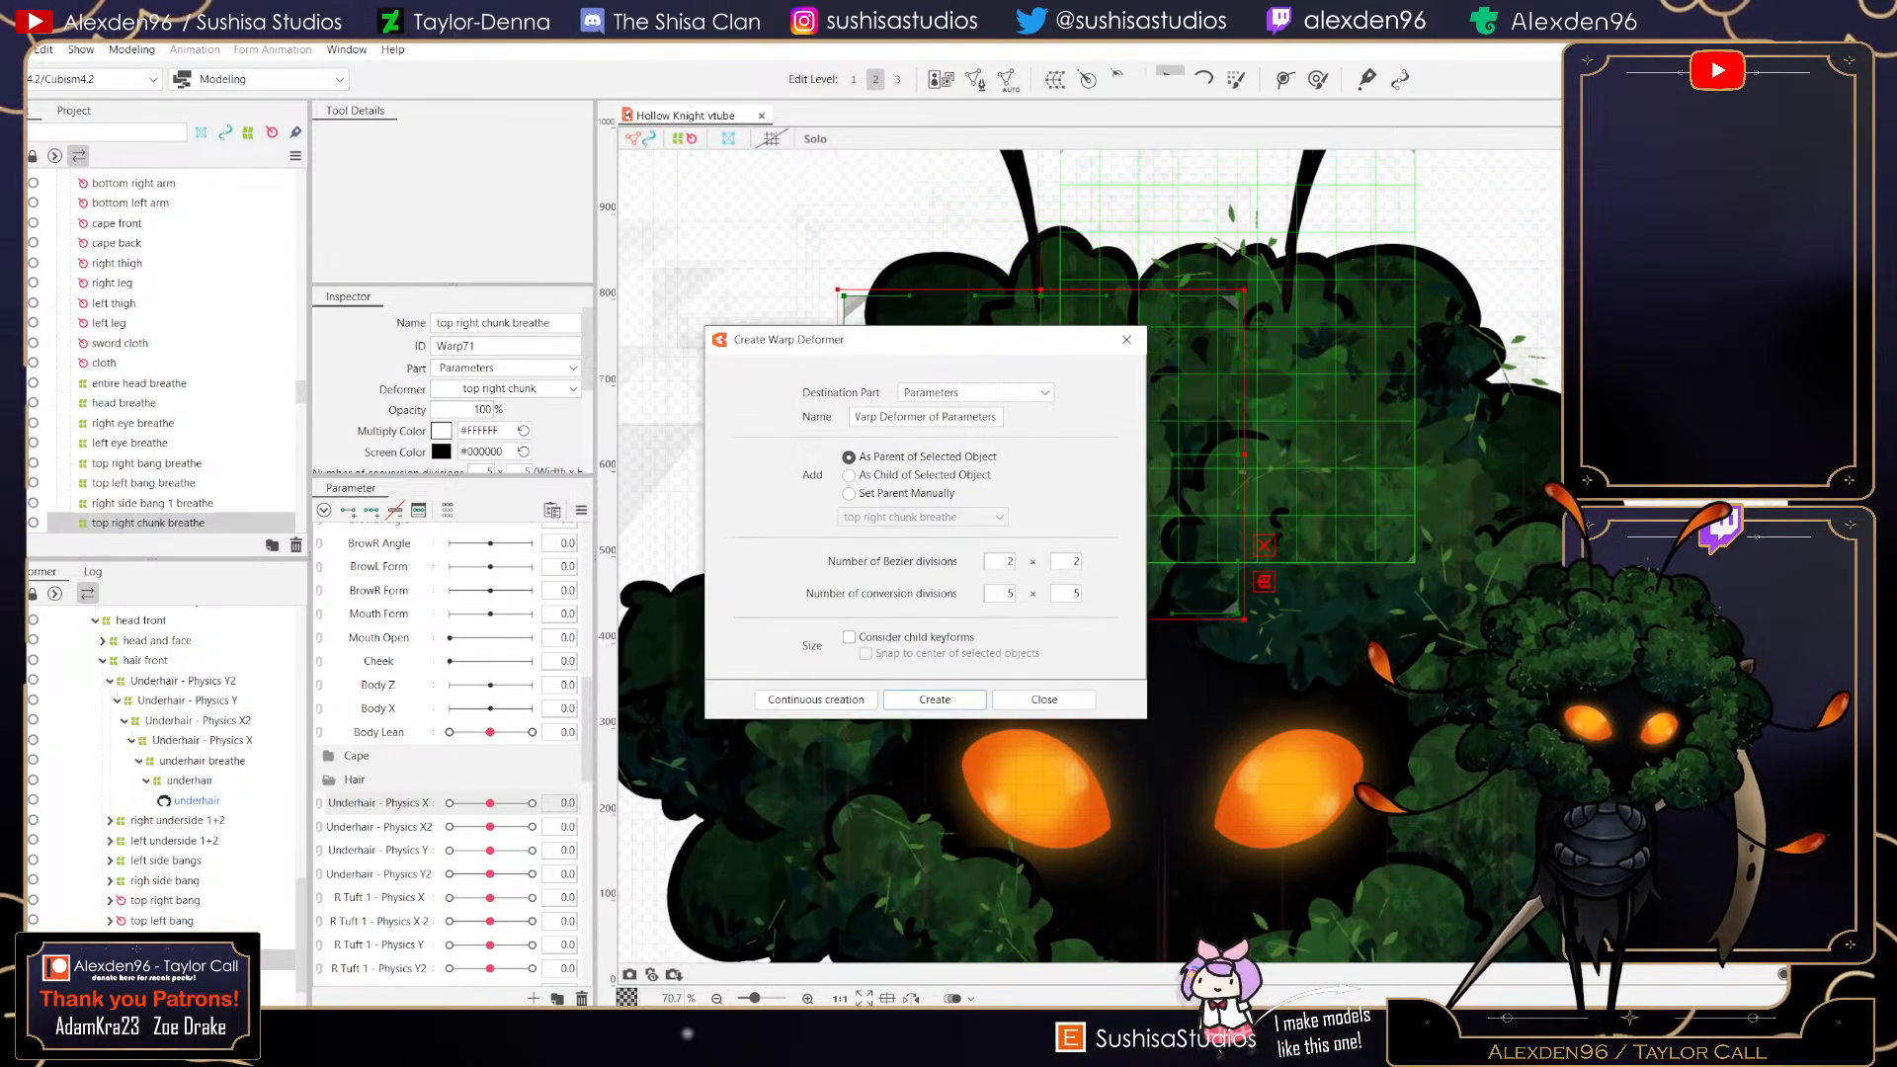
{"action": "left_click", "coordinate": [1028, 392]}
{"action": "left_click", "coordinate": [927, 412]}
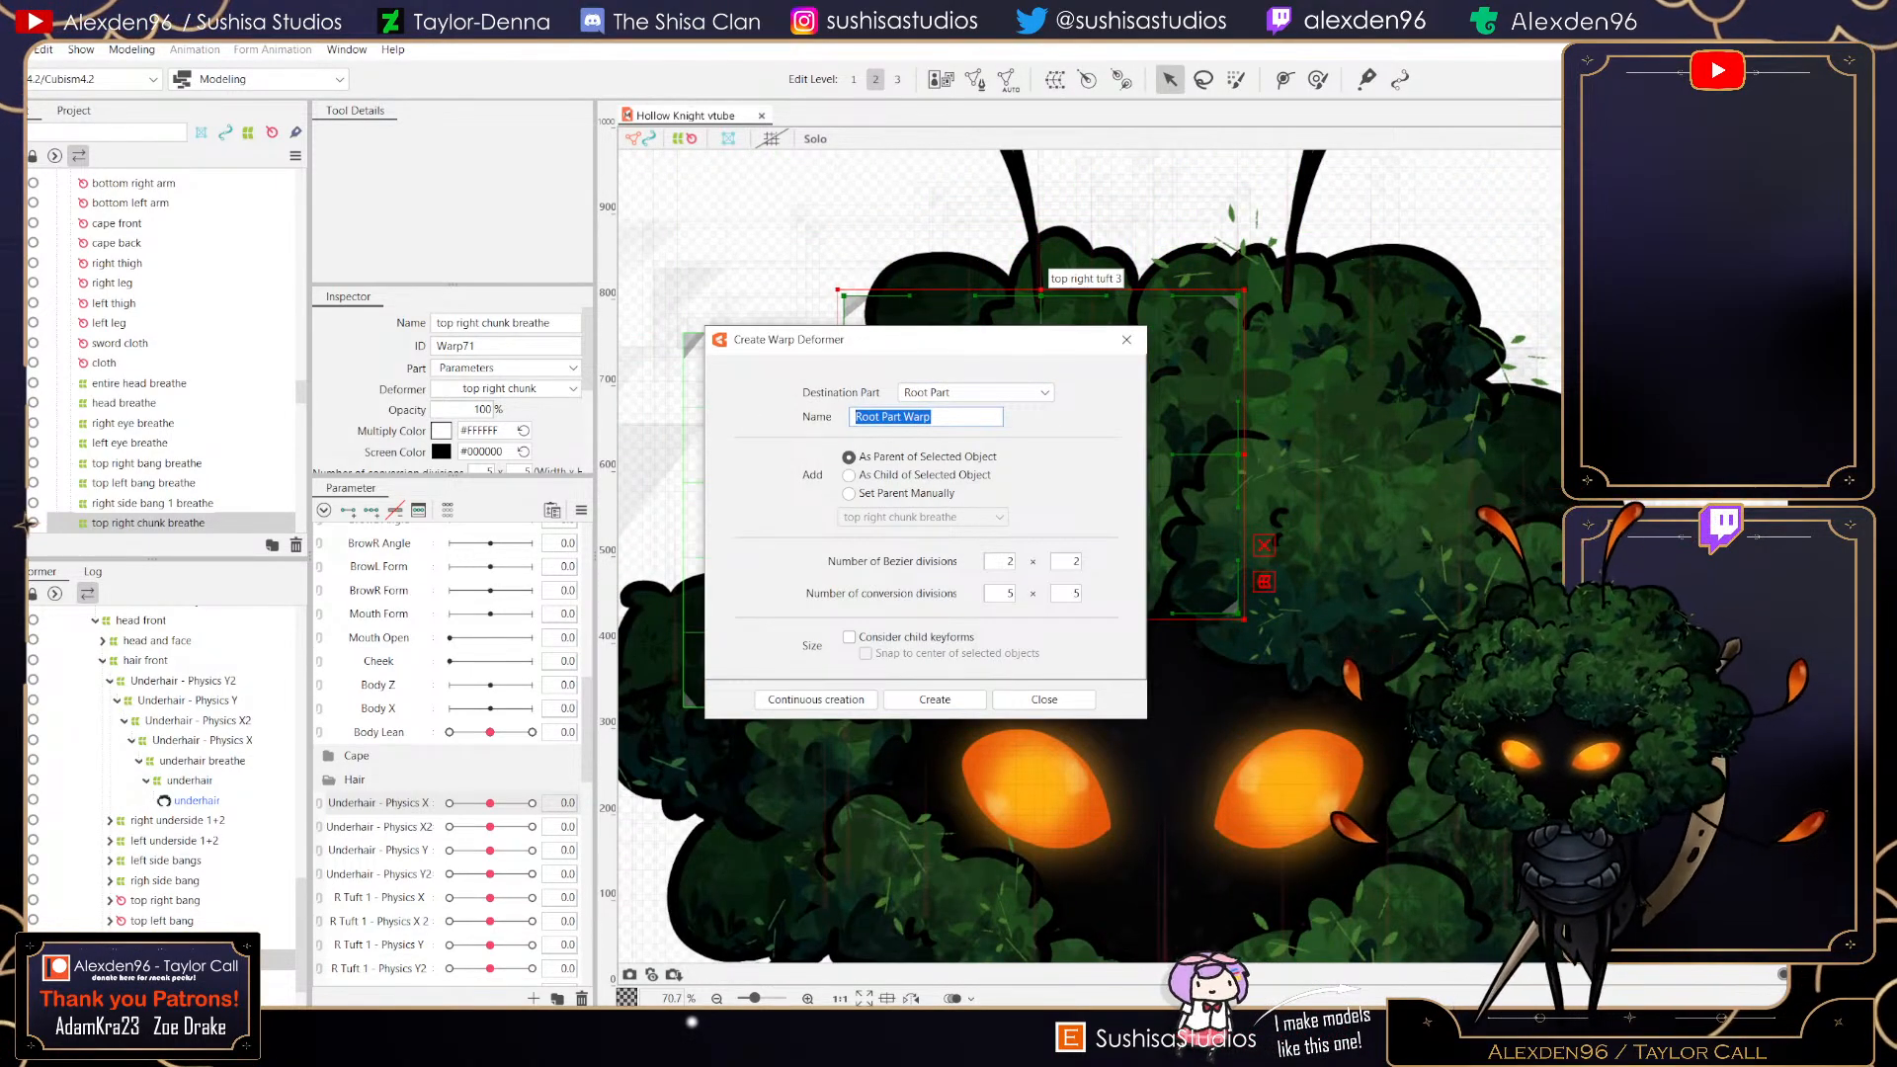
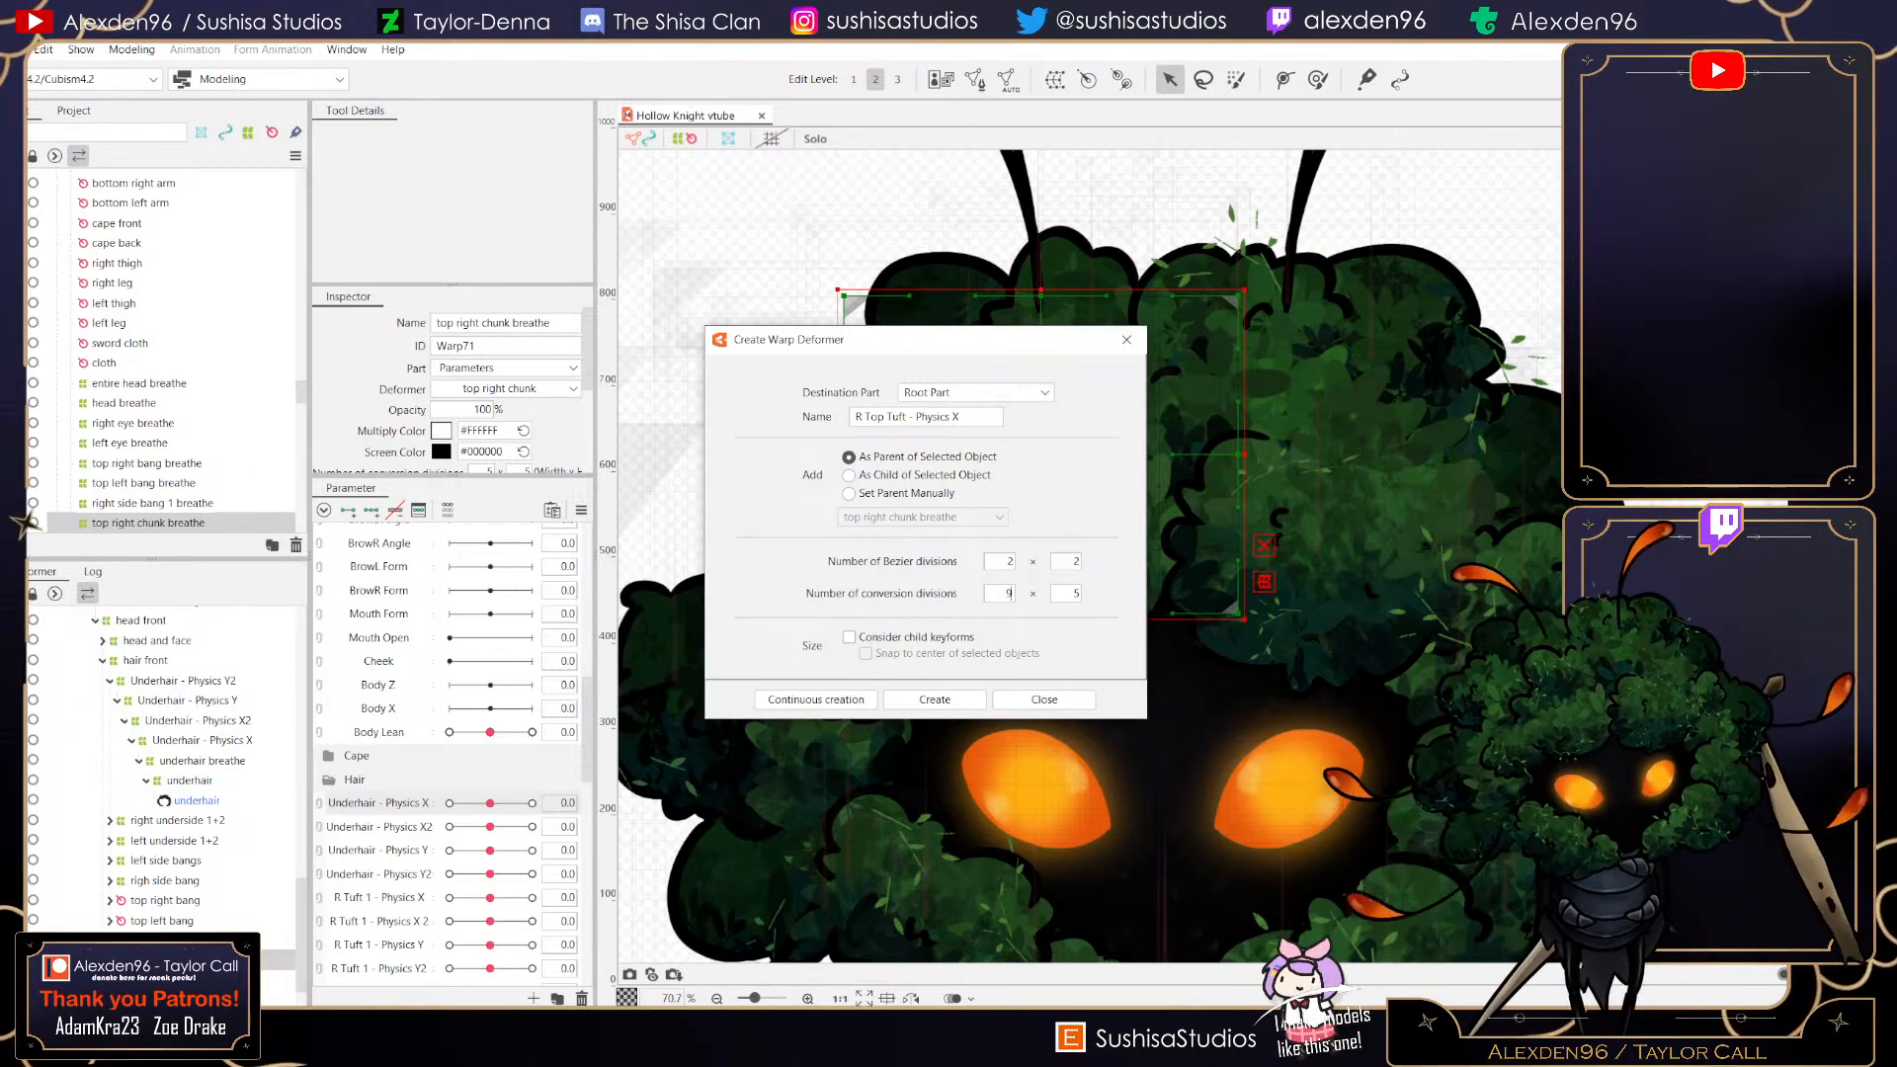
- Create the R Top Tuft - Physics X warp deformer in Root Part and fit its bounds around the top right chunk
{"action": "left_click", "coordinate": [935, 700]}
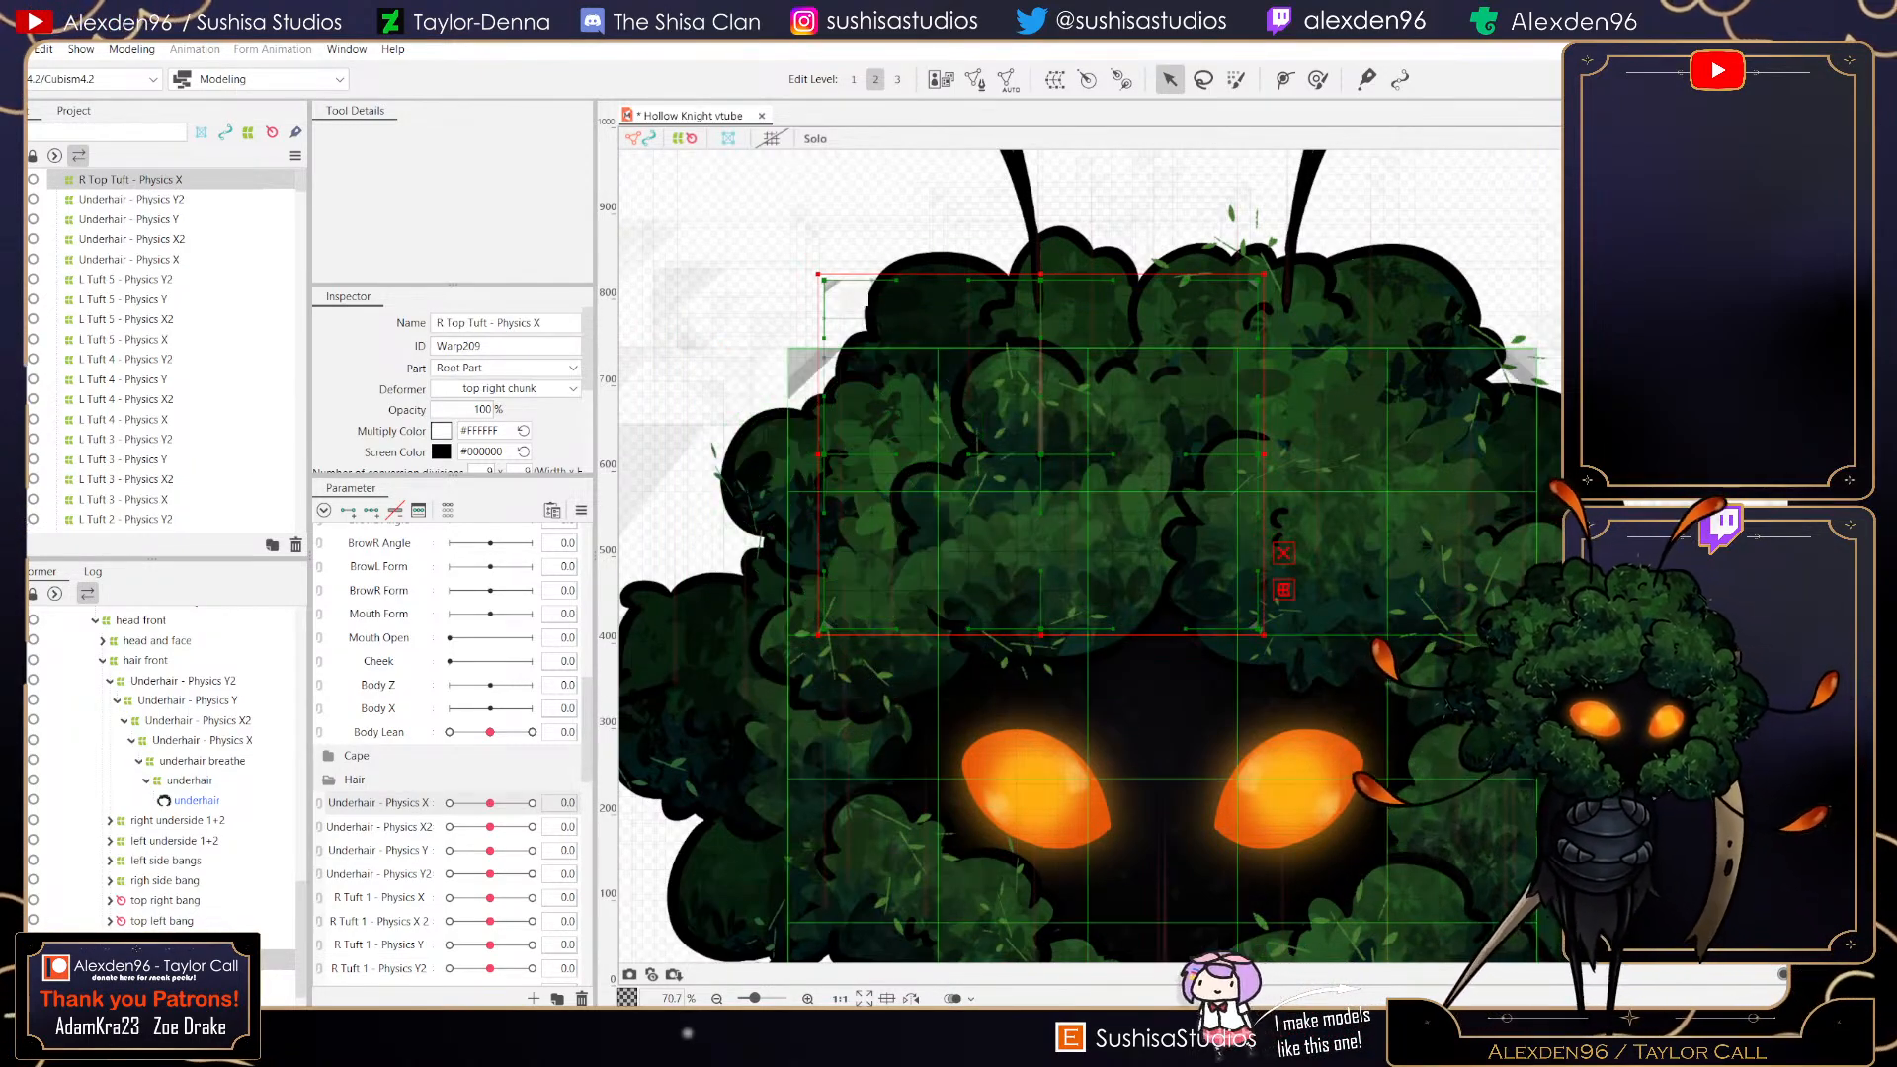
{"action": "left_click_drag", "start_coordinate": [819, 275], "coordinate": [861, 322]}
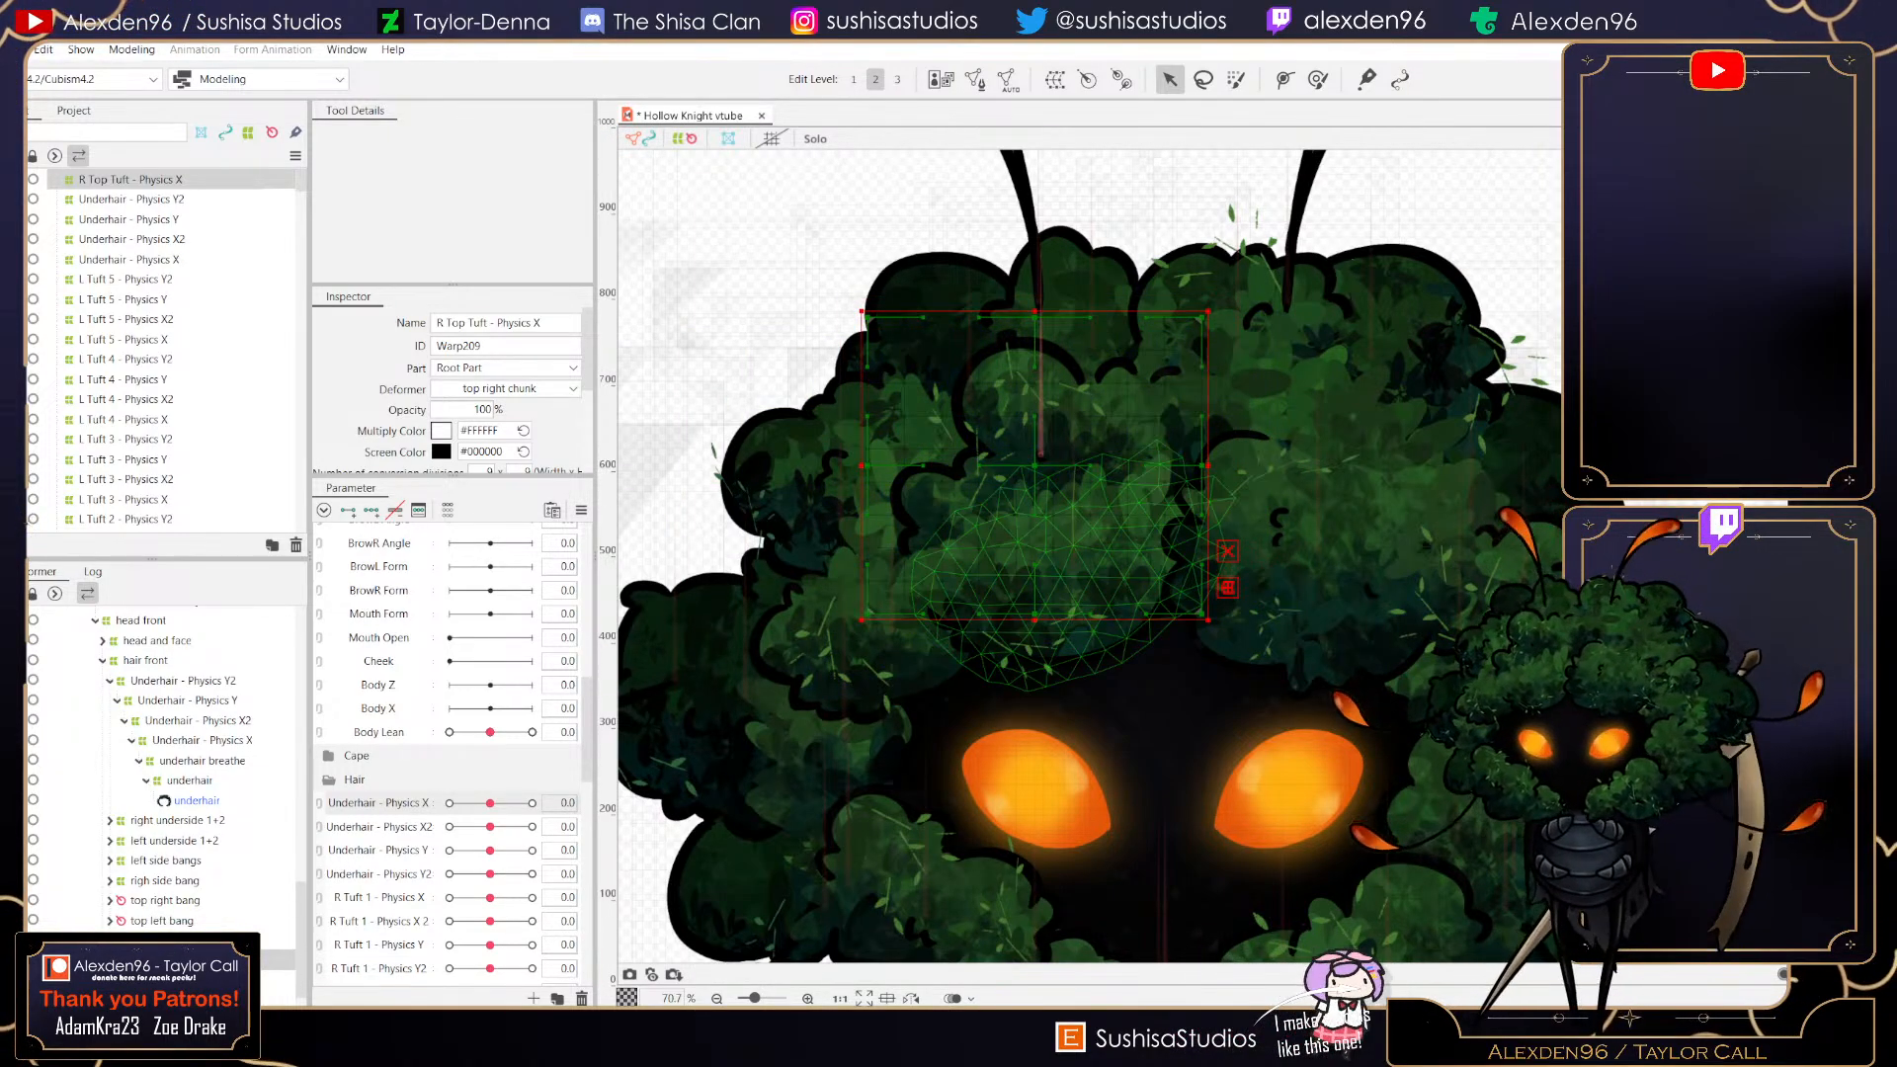
- Create a new parameter named R Top Tuft - Physics X and move it to the top of the Hair group
{"action": "left_click", "coordinate": [534, 999]}
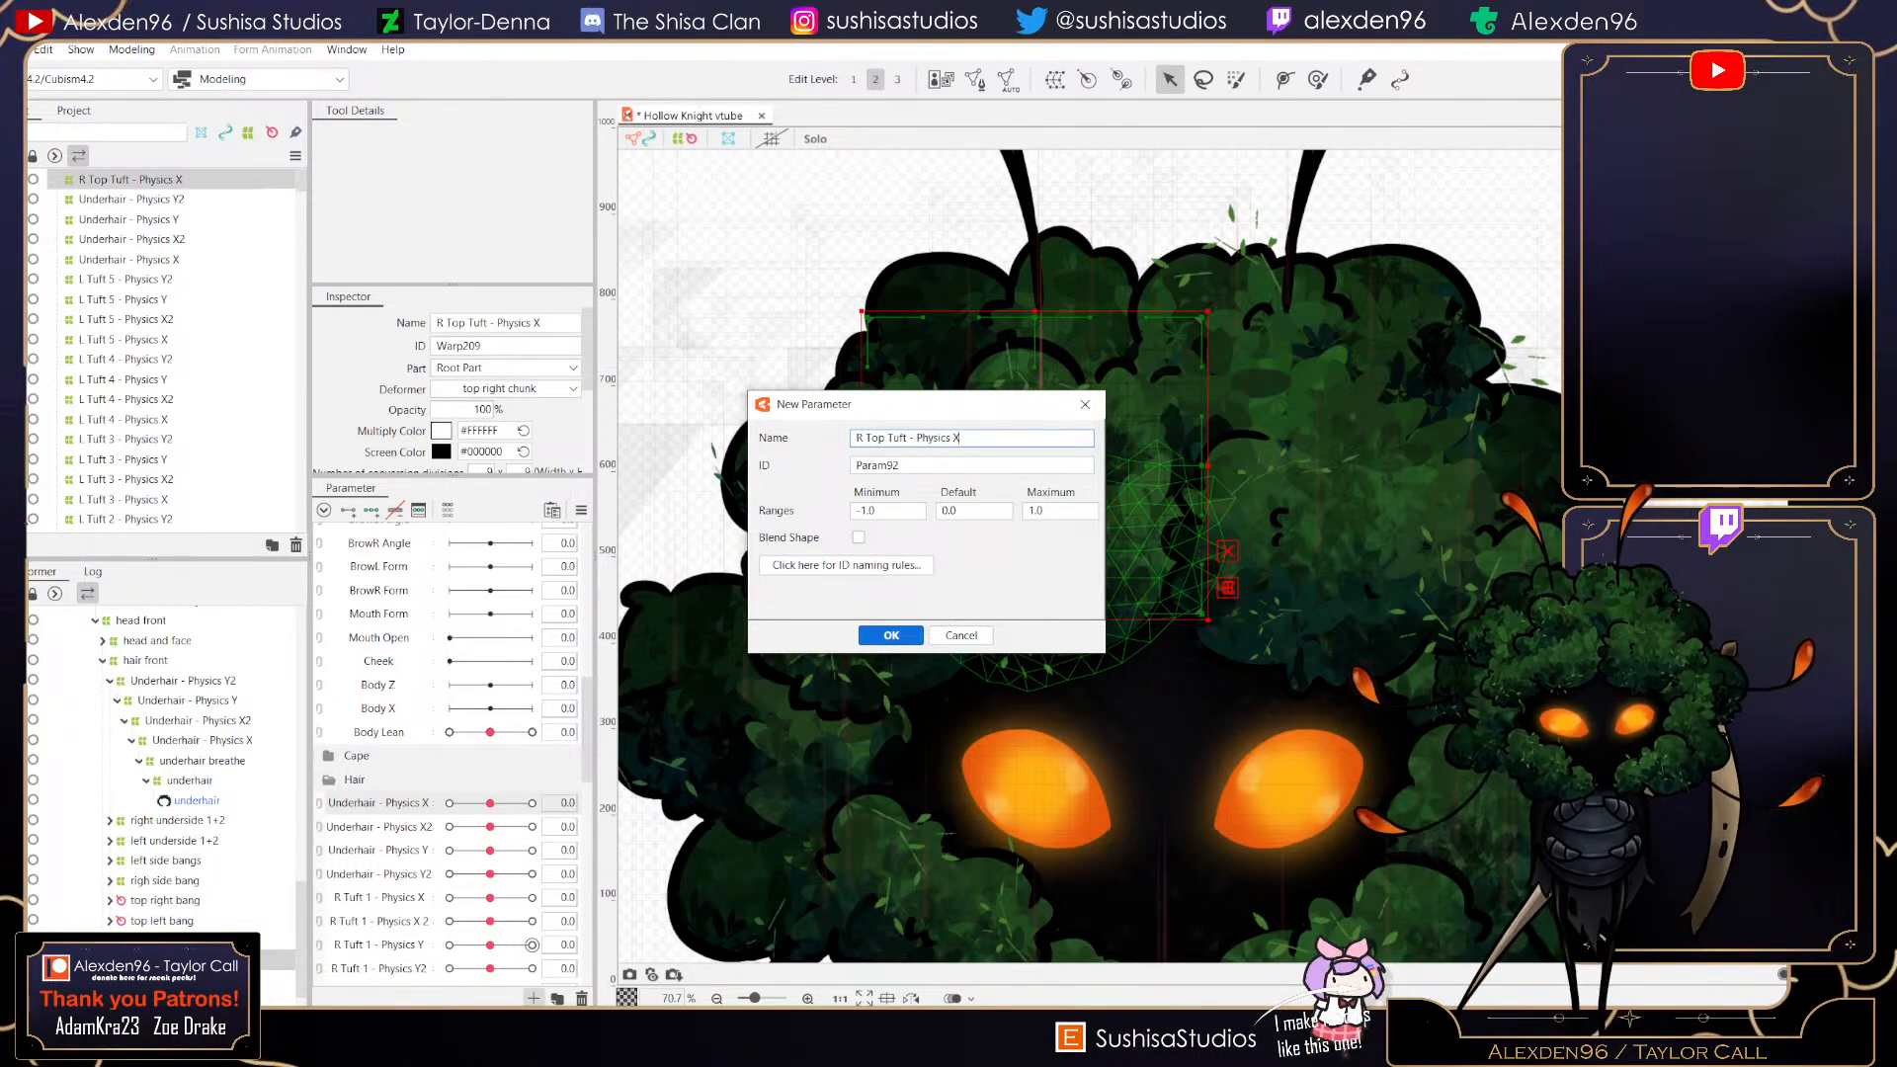
{"action": "left_click", "coordinate": [874, 636]}
{"action": "left_click_drag", "start_coordinate": [381, 827], "coordinate": [380, 805]}
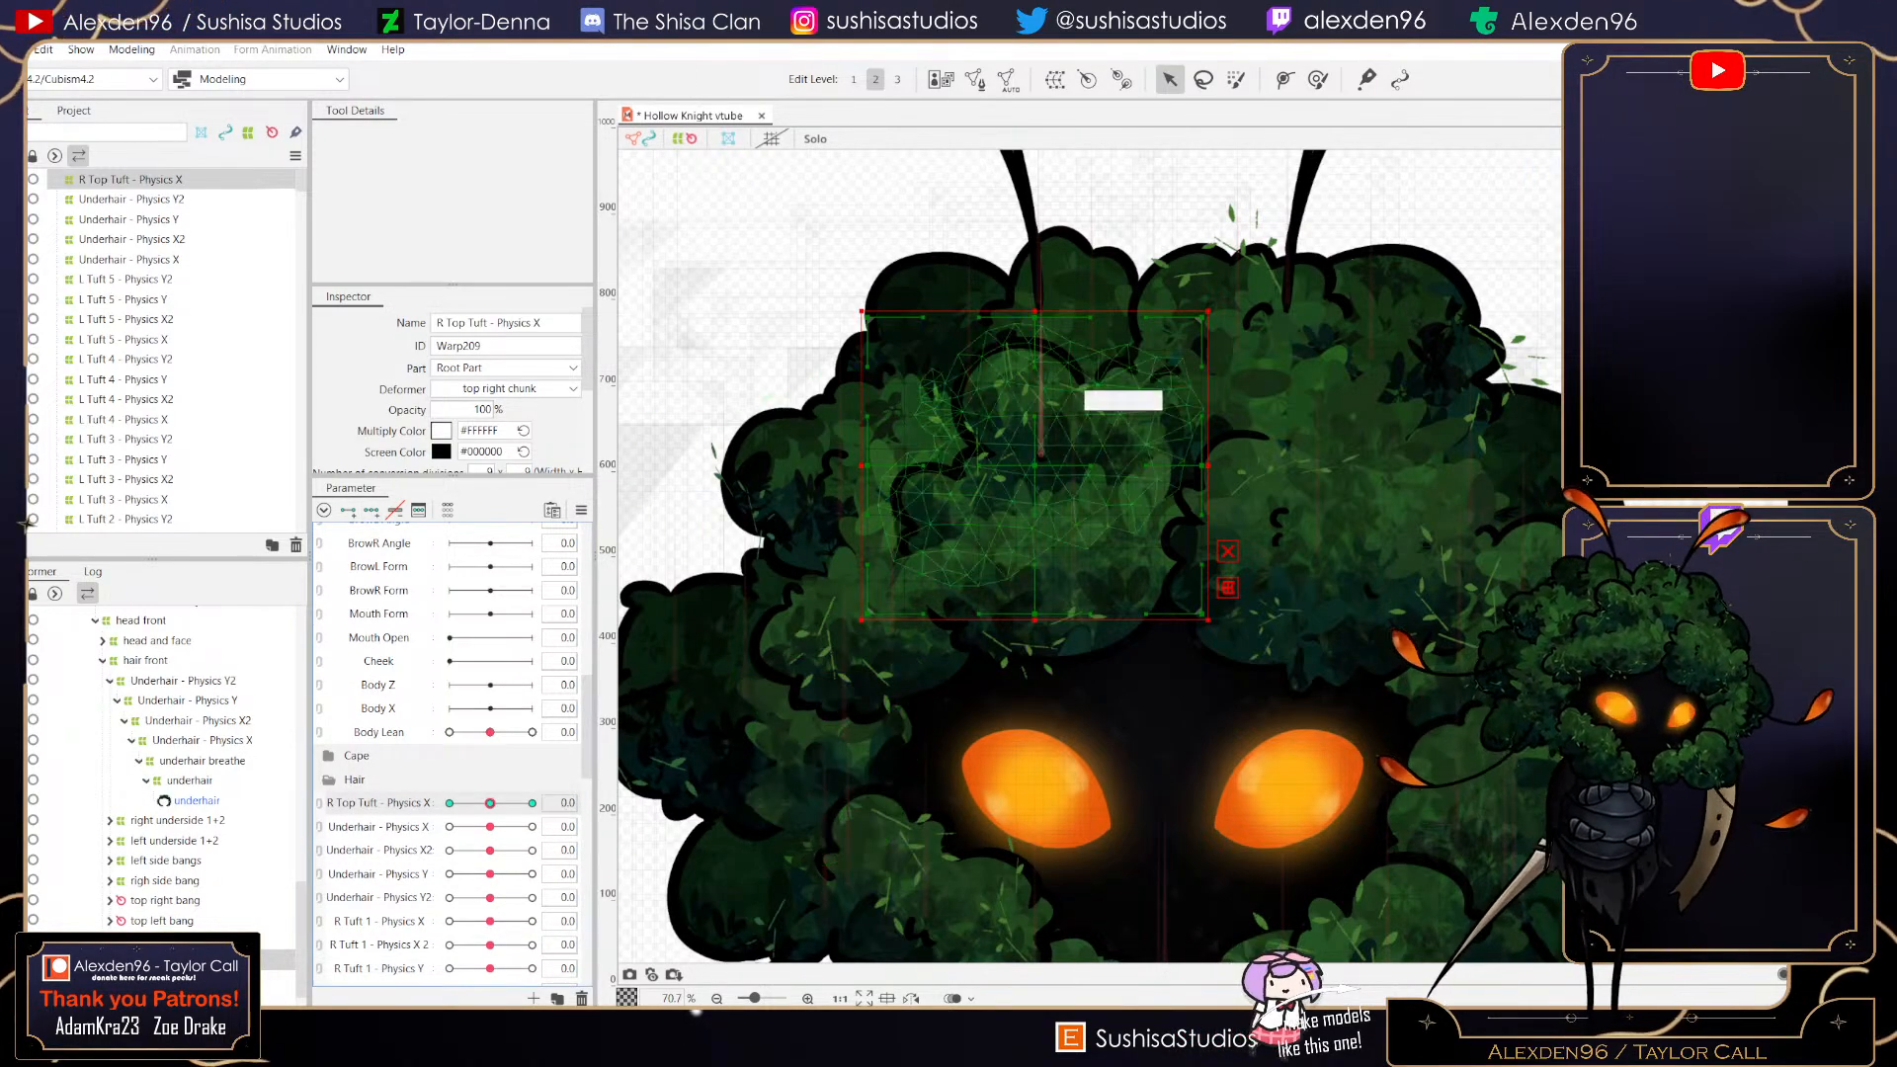
- Check the R Top Tuft - Physics X poses by moving its slider to 1 and -1, then reset it to 0
{"action": "left_click", "coordinate": [532, 803]}
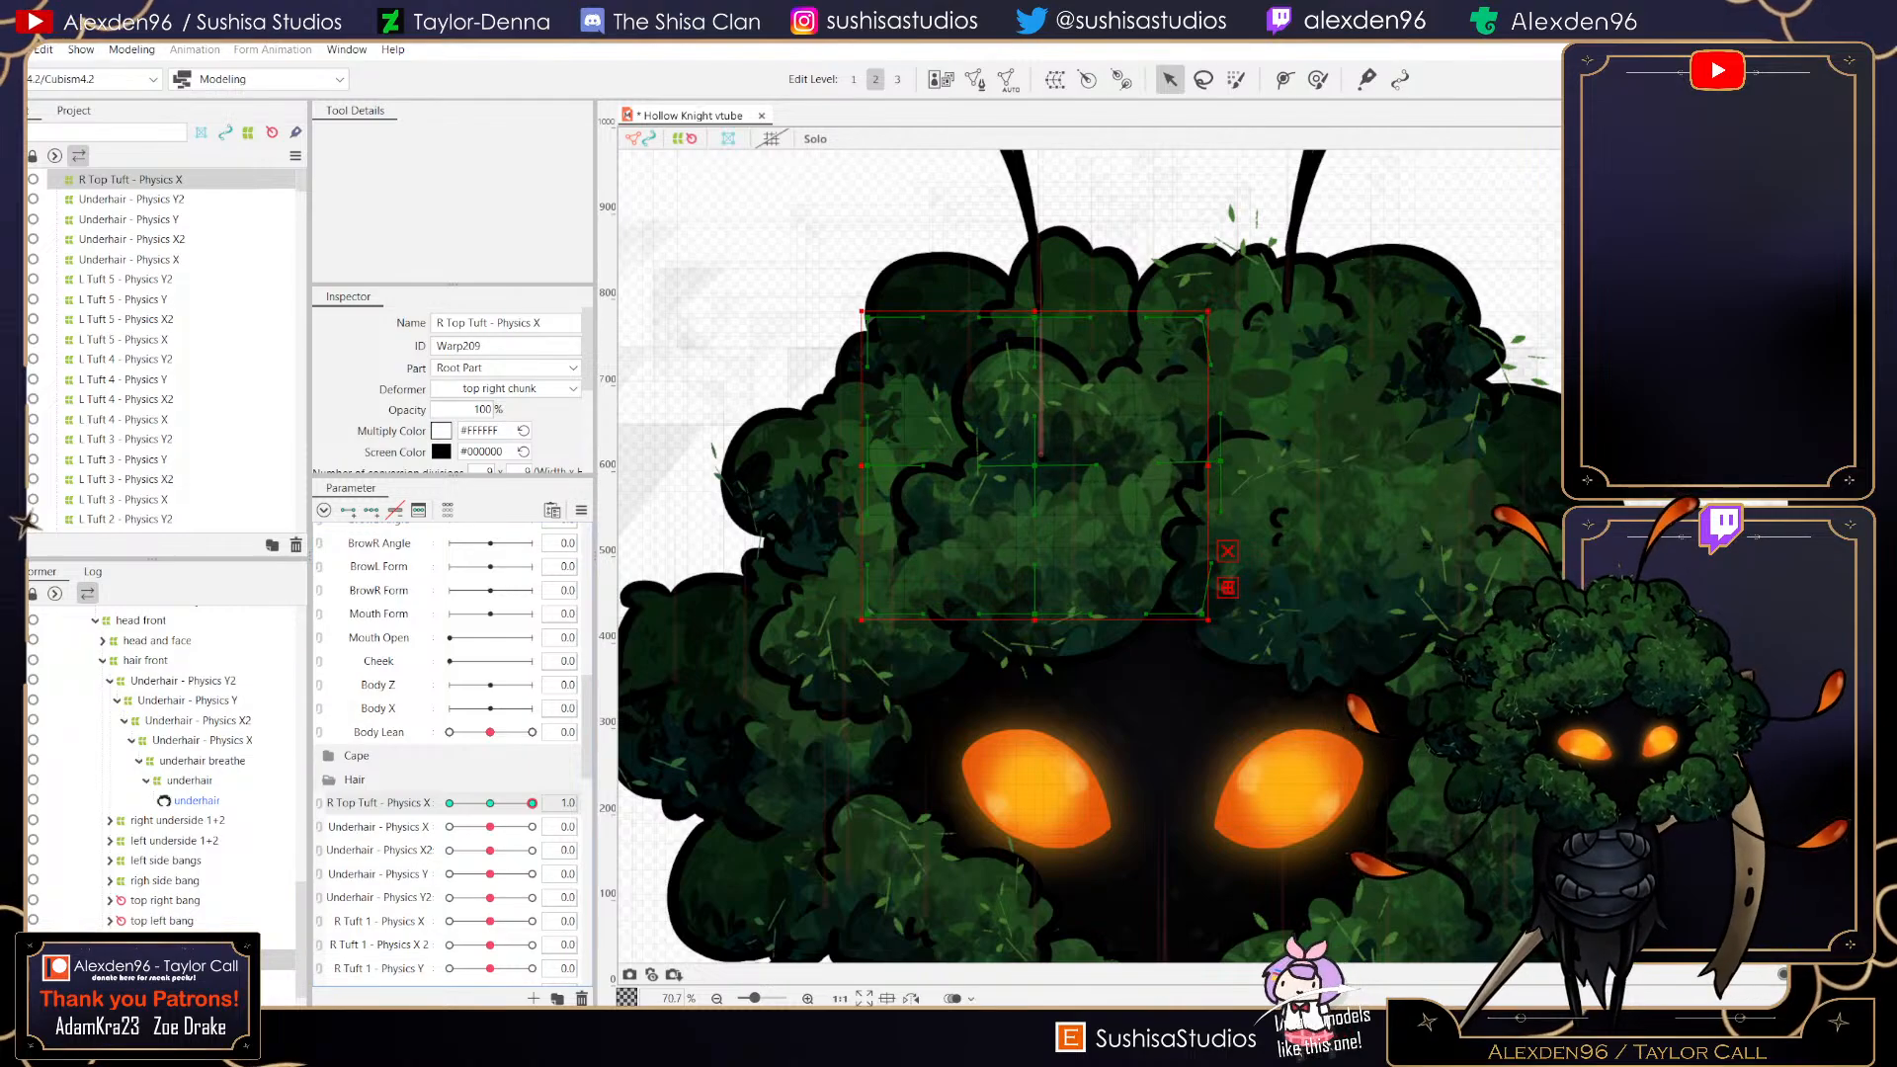
{"action": "scroll", "coordinate": [1053, 474], "scroll_direction": "up", "scroll_amount": 5}
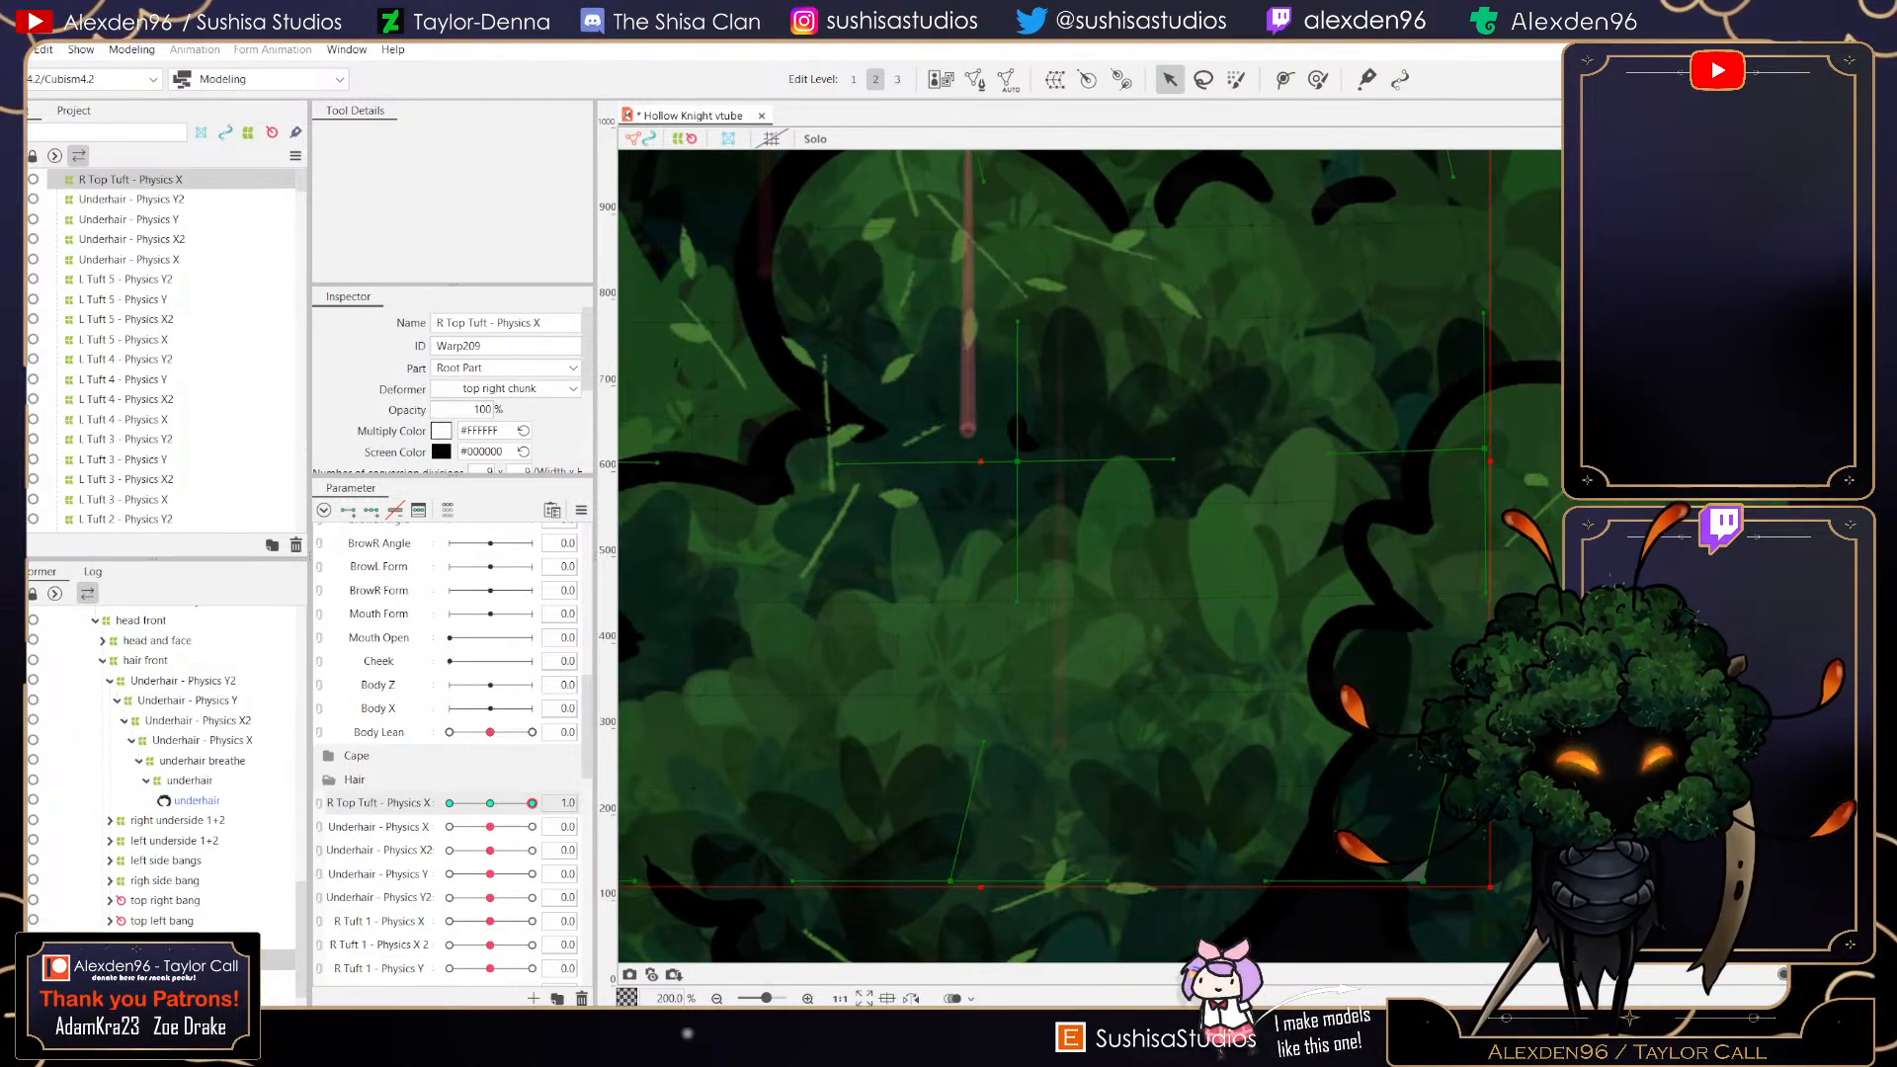
{"action": "scroll", "coordinate": [1028, 462], "scroll_direction": "down", "scroll_amount": 1}
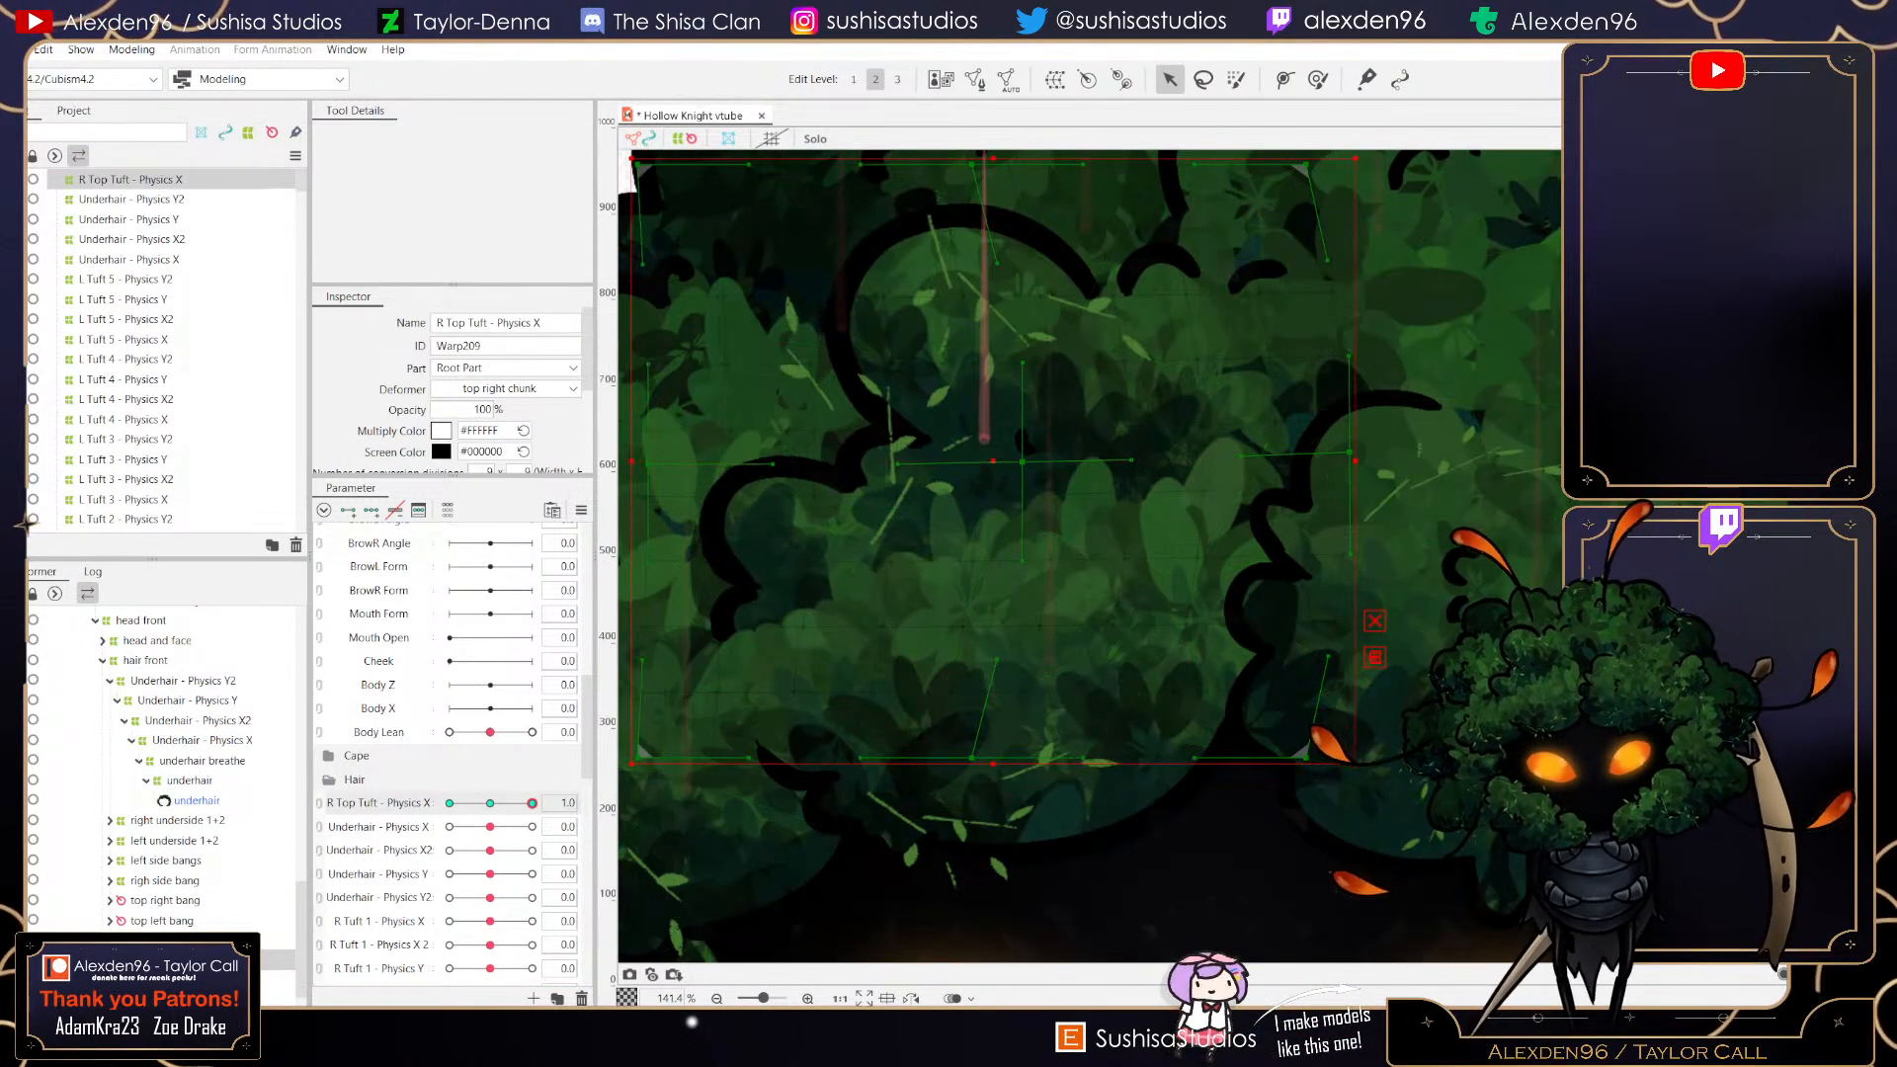
{"action": "scroll", "coordinate": [834, 485], "scroll_direction": "down", "scroll_amount": 2}
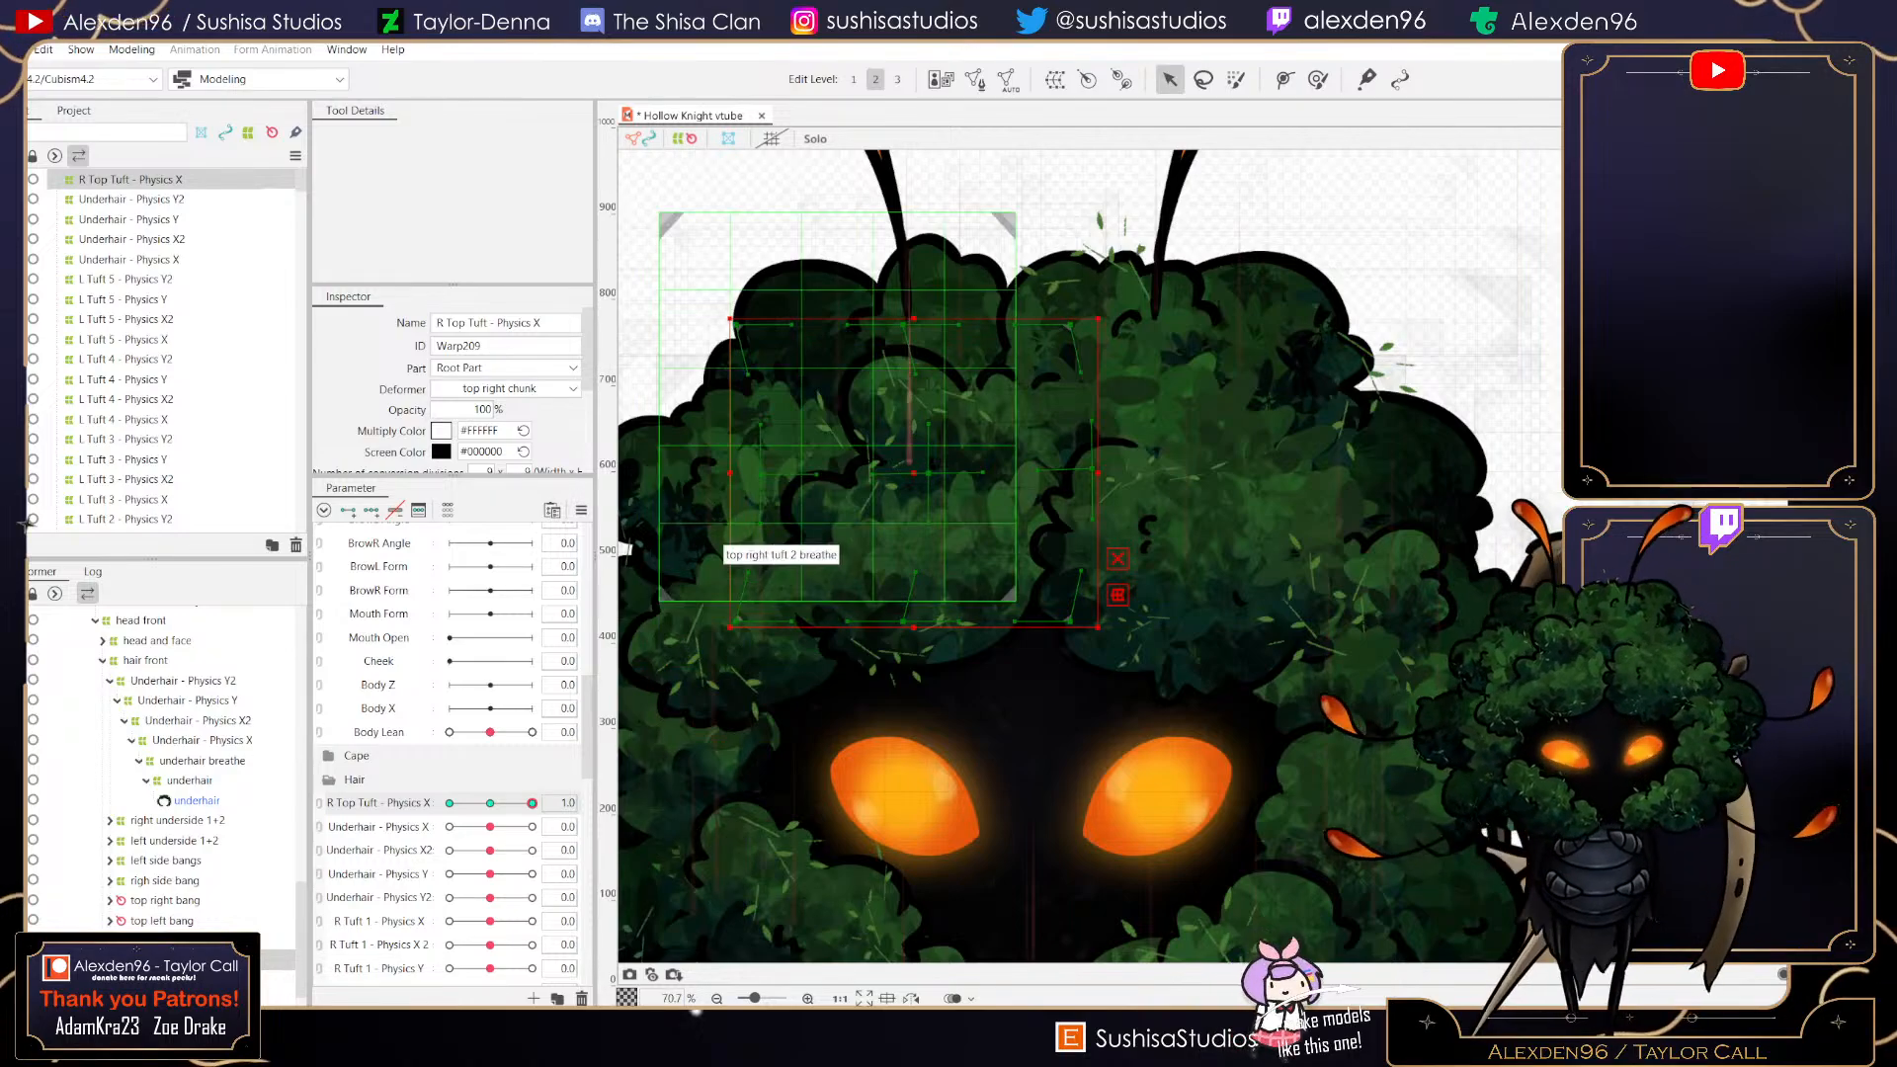
{"action": "mouse_move", "coordinate": [532, 803]}
{"action": "left_mouse_down"}
{"action": "mouse_move", "coordinate": [500, 803]}
{"action": "mouse_move", "coordinate": [531, 803]}
{"action": "left_mouse_up"}
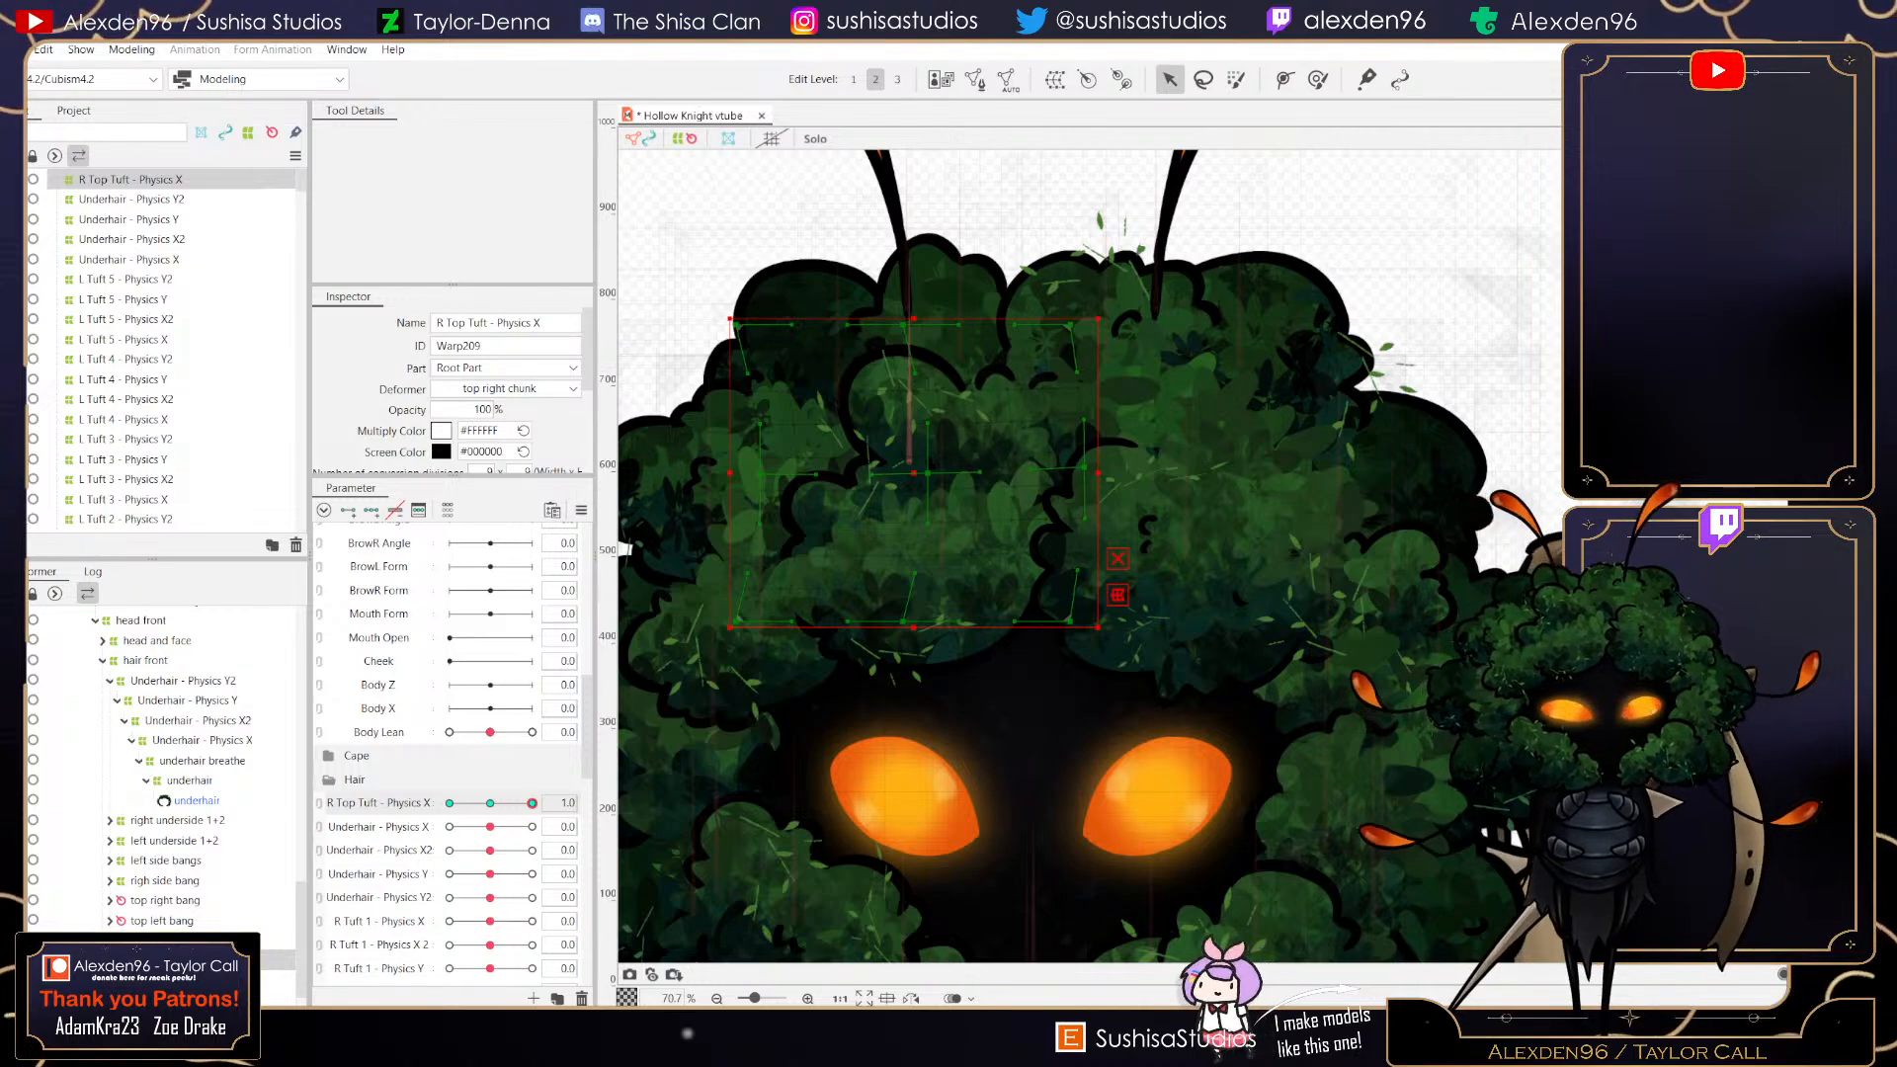
{"action": "mouse_move", "coordinate": [531, 803]}
{"action": "left_mouse_down"}
{"action": "mouse_move", "coordinate": [468, 804]}
{"action": "mouse_move", "coordinate": [532, 803]}
{"action": "left_mouse_up"}
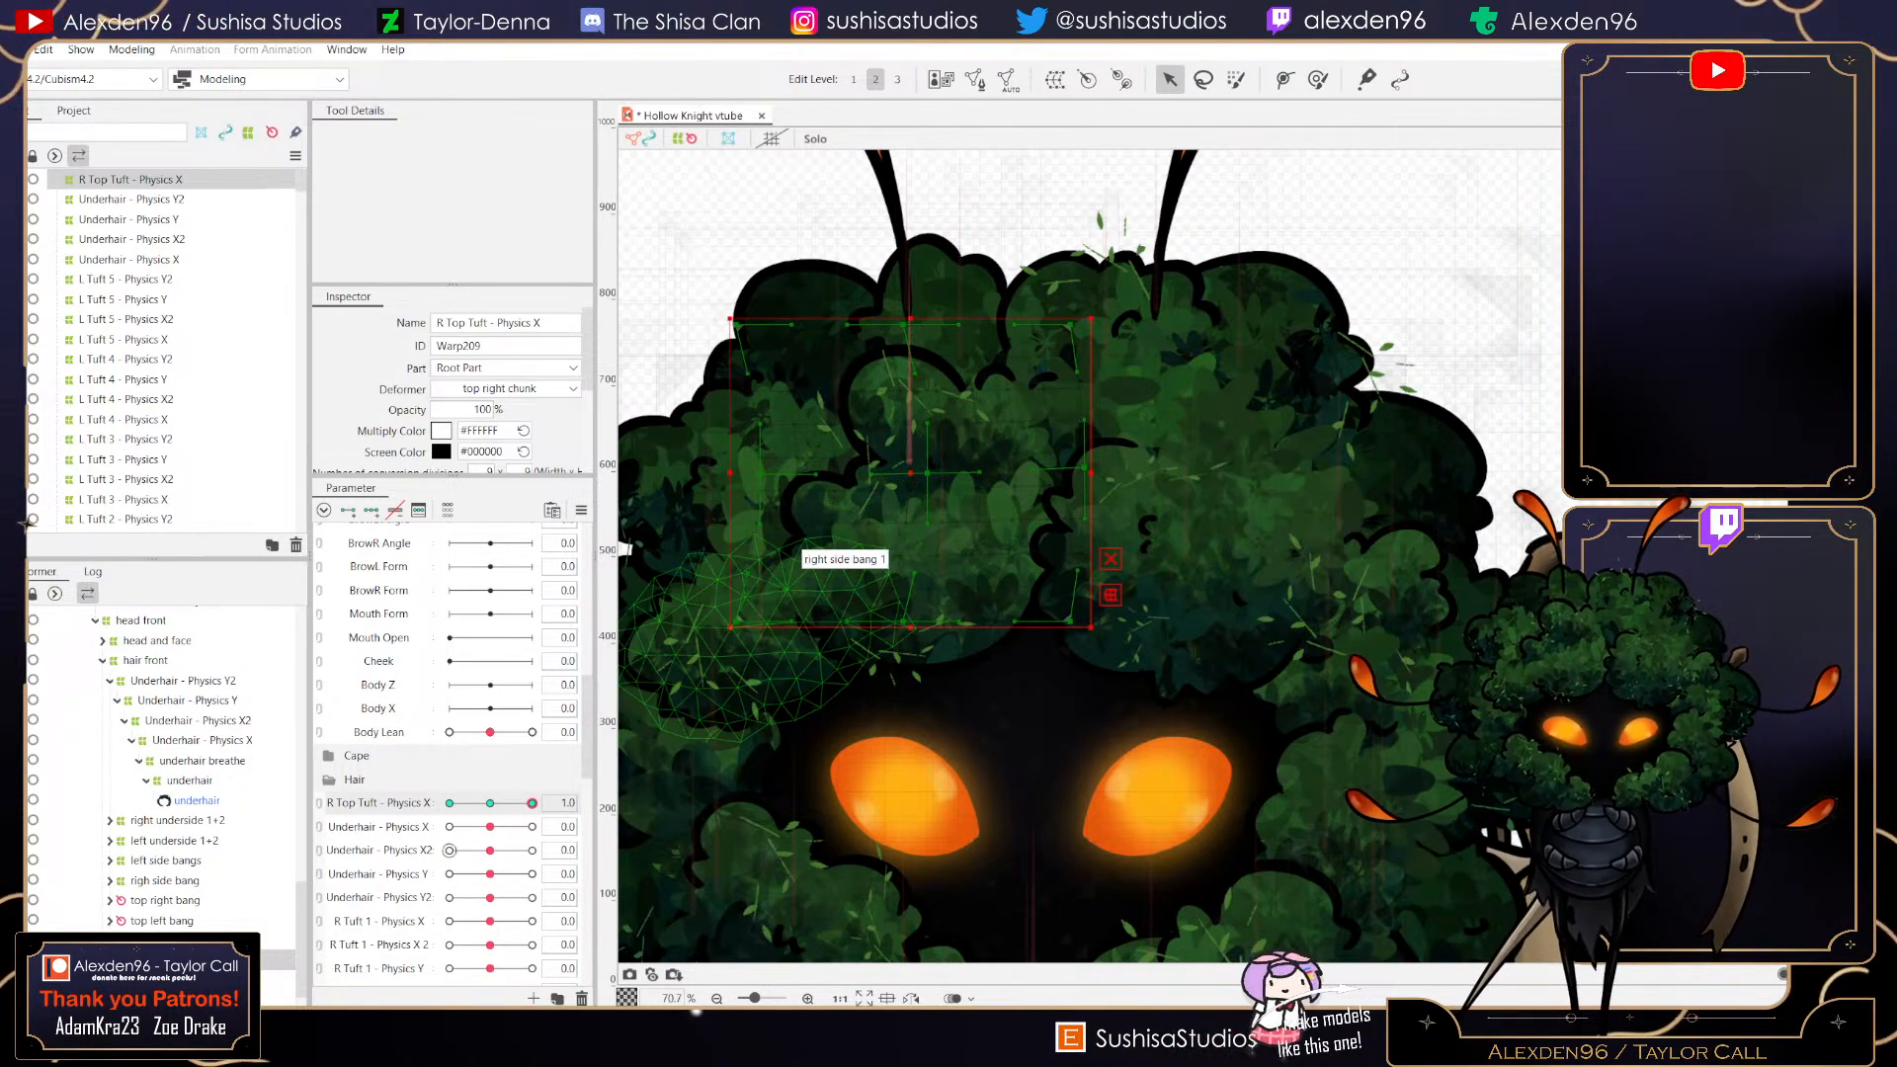
{"action": "left_click", "coordinate": [449, 803]}
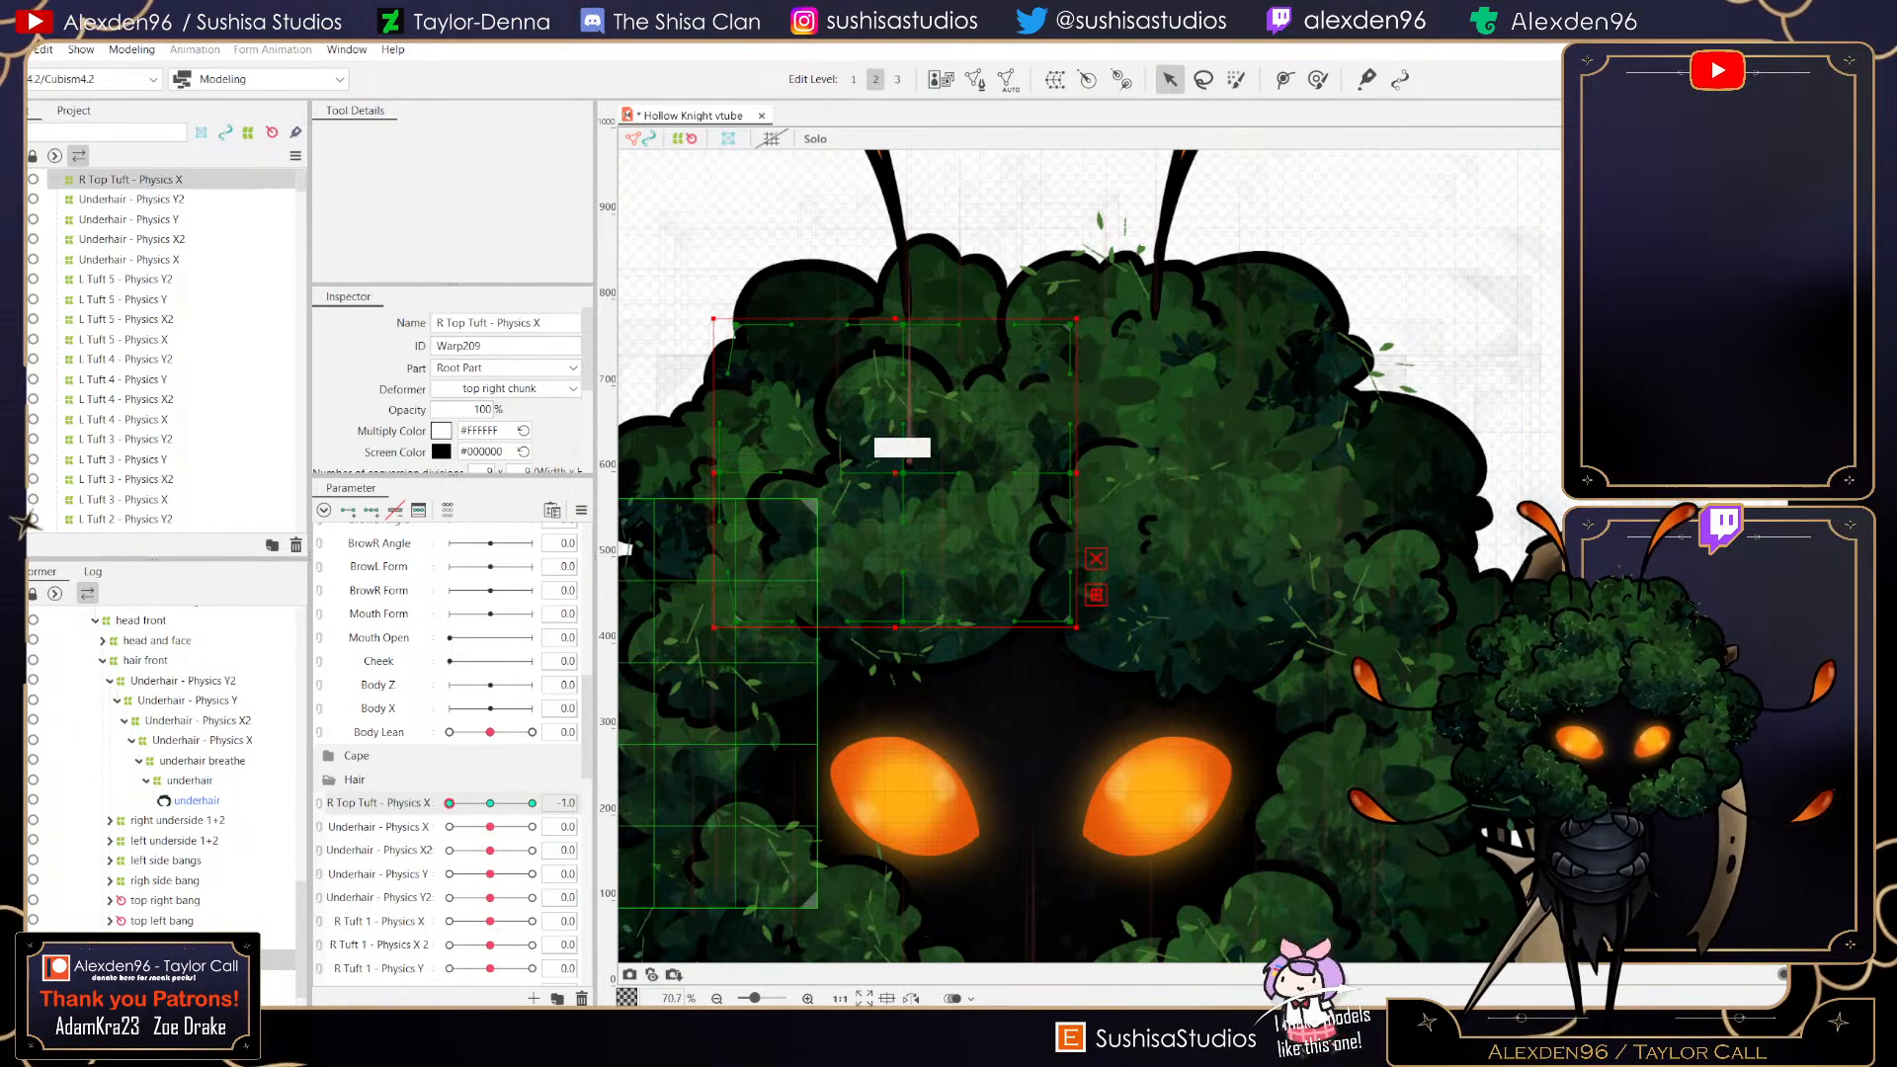
{"action": "scroll", "coordinate": [866, 481], "scroll_direction": "up", "scroll_amount": 5}
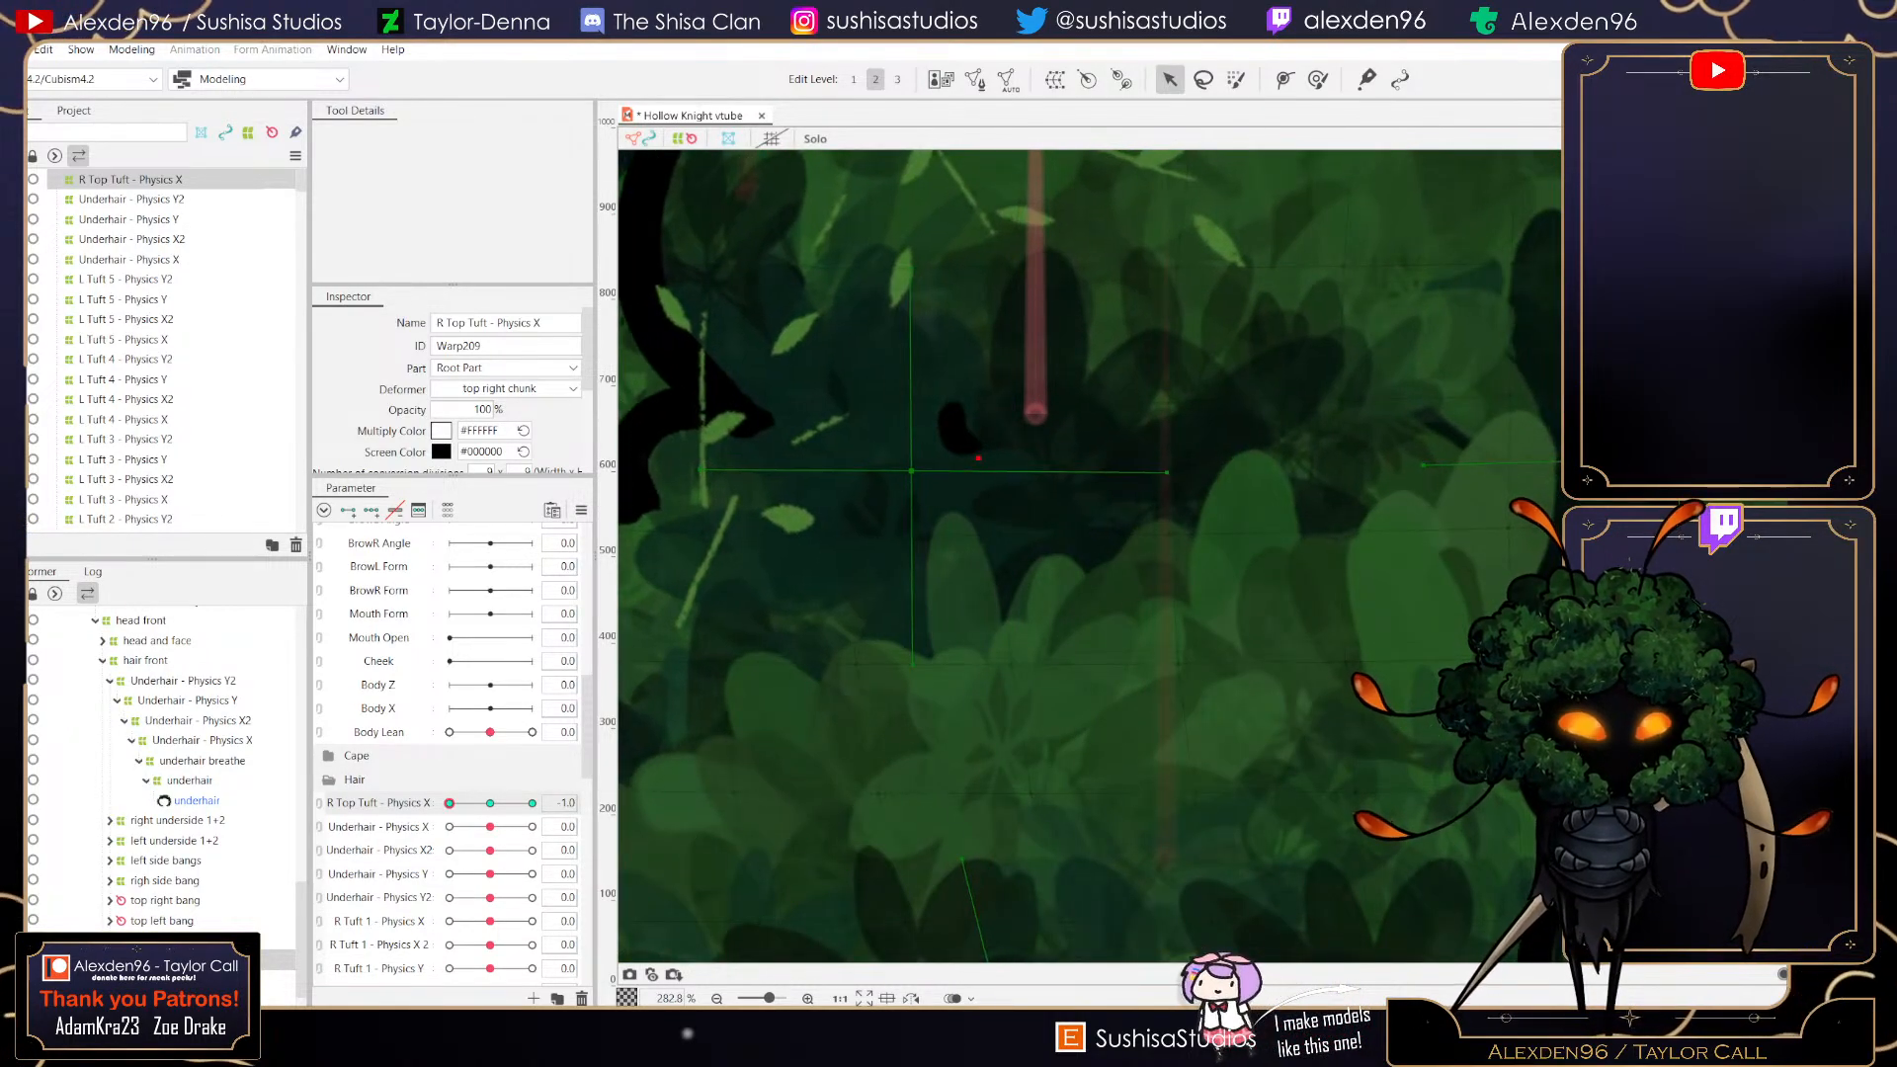
{"action": "scroll", "coordinate": [1191, 440], "scroll_direction": "down", "scroll_amount": 5}
{"action": "scroll", "coordinate": [1142, 491], "scroll_direction": "up", "scroll_amount": 1}
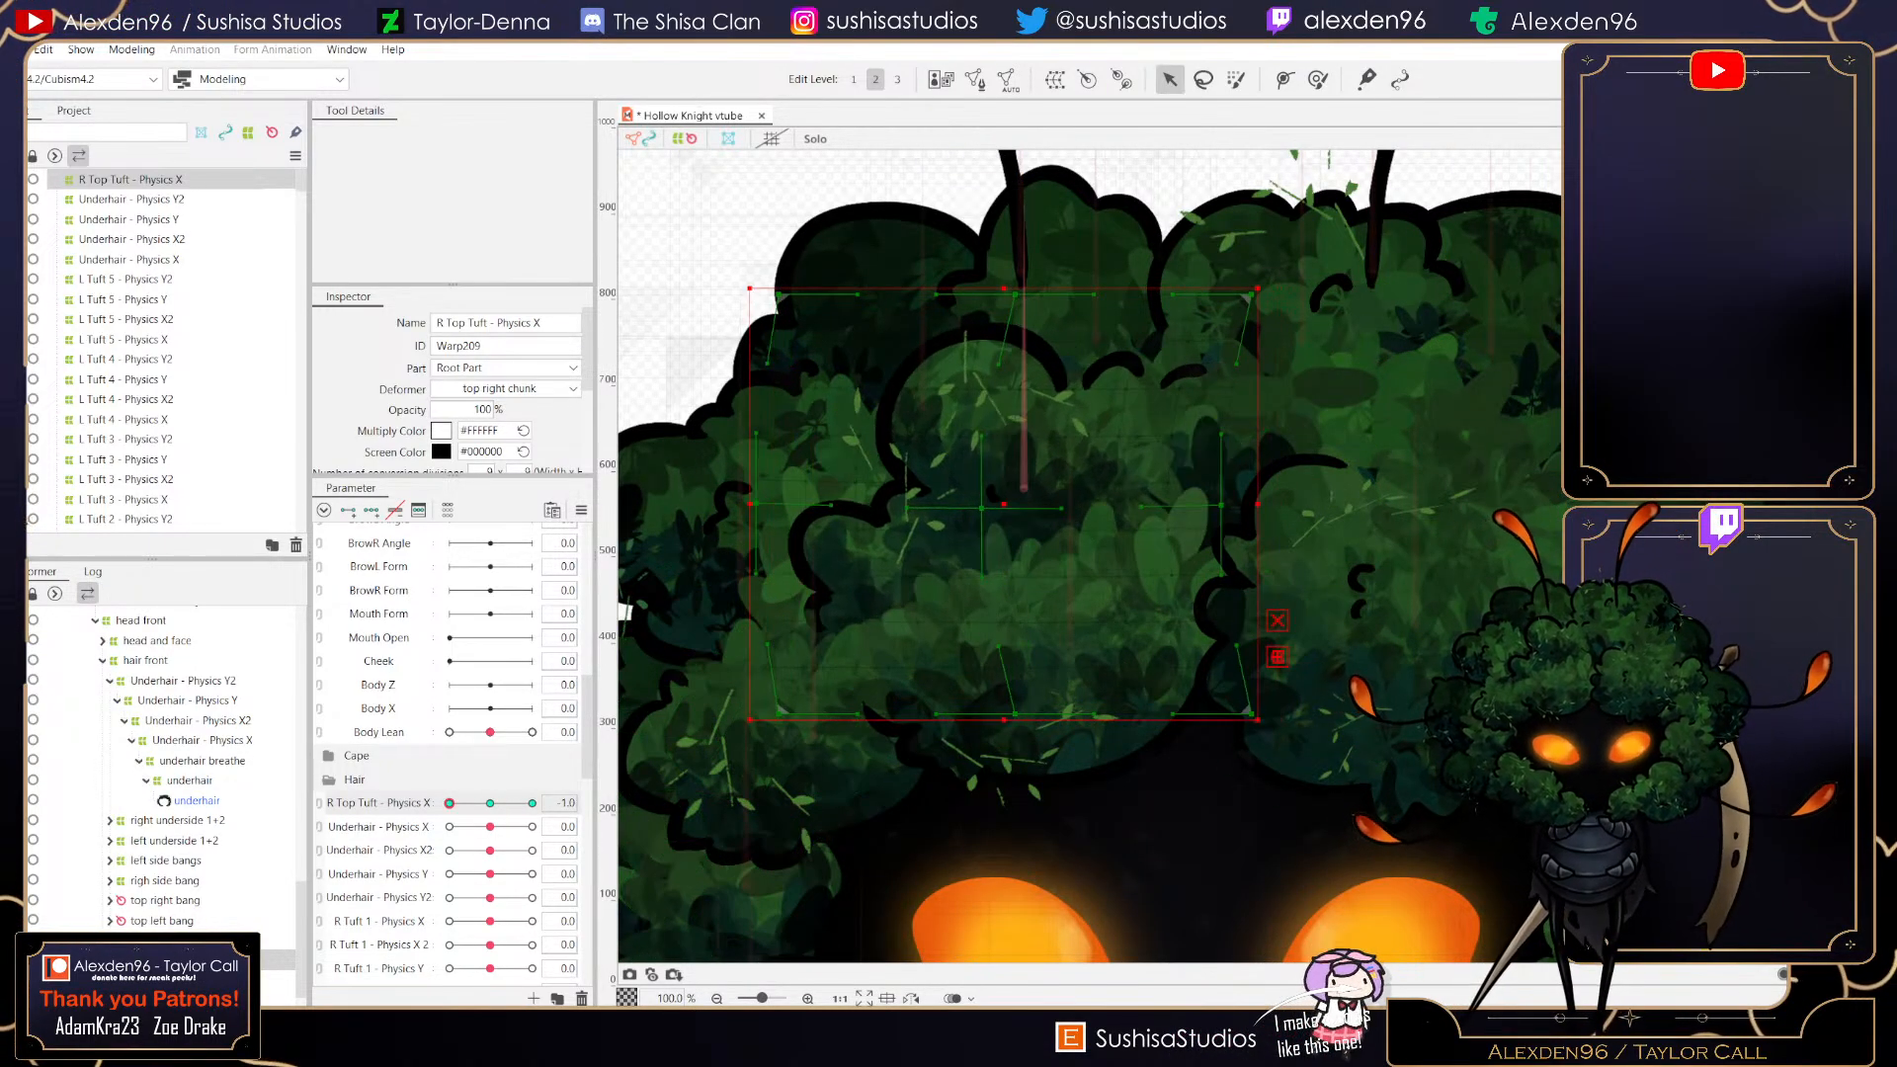
{"action": "left_click_drag", "start_coordinate": [450, 803], "coordinate": [491, 802]}
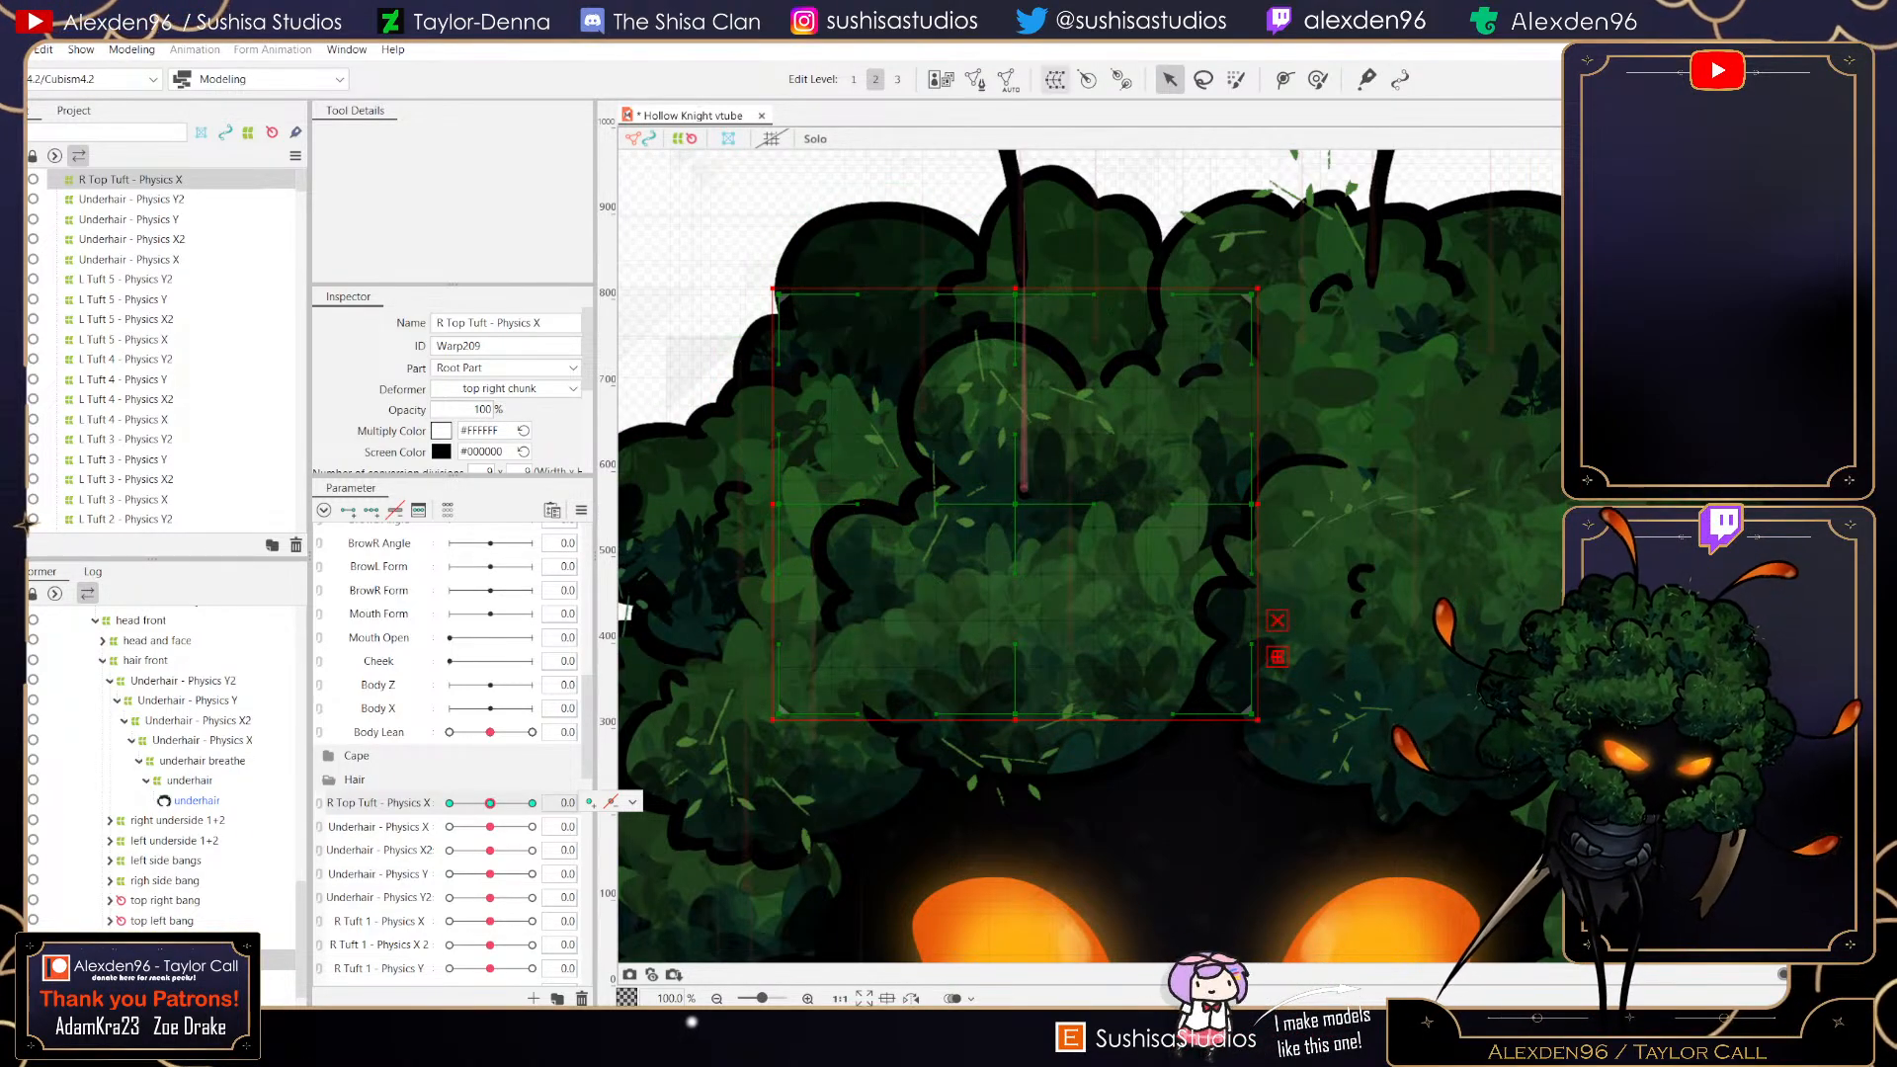
- Create another parent warp deformer in Root Part named R Top Tuft - Physics X2
{"action": "left_click", "coordinate": [1056, 80]}
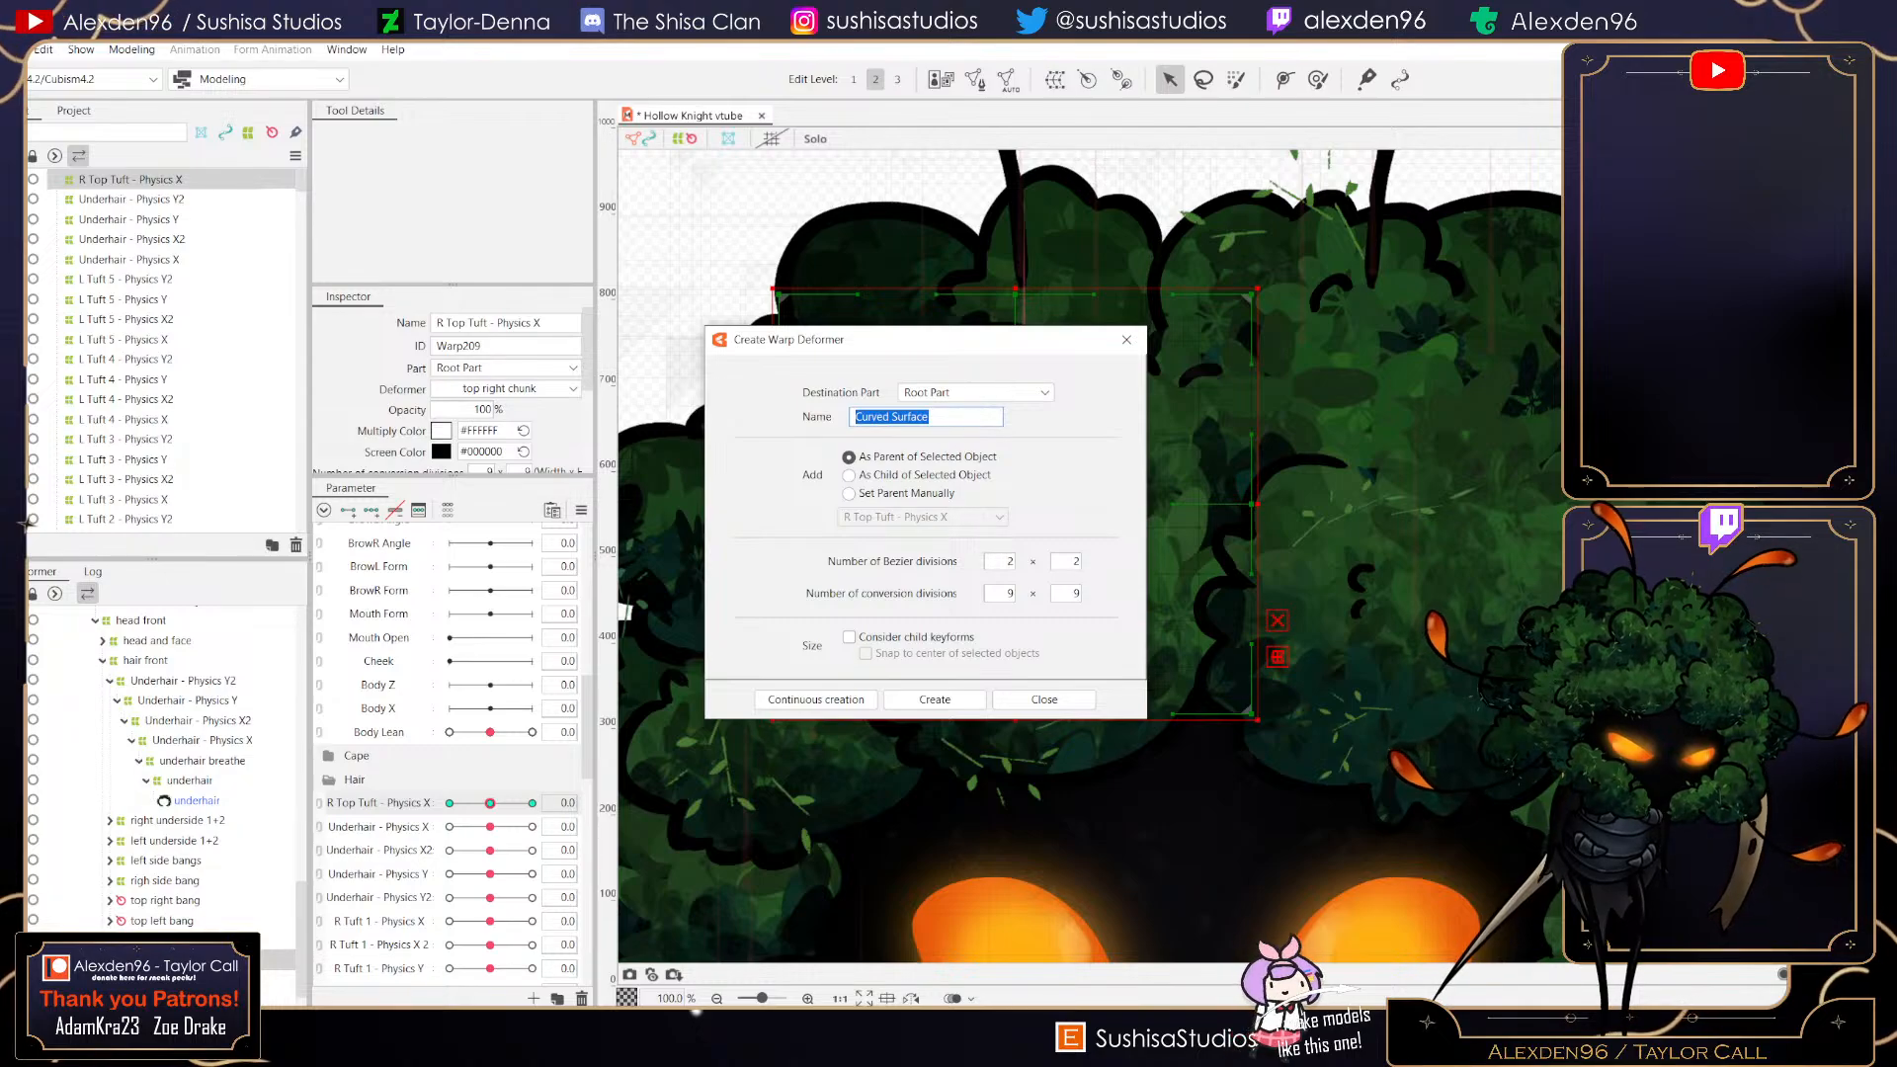
{"action": "type", "text": "R Top Tuft - Physics X2"}
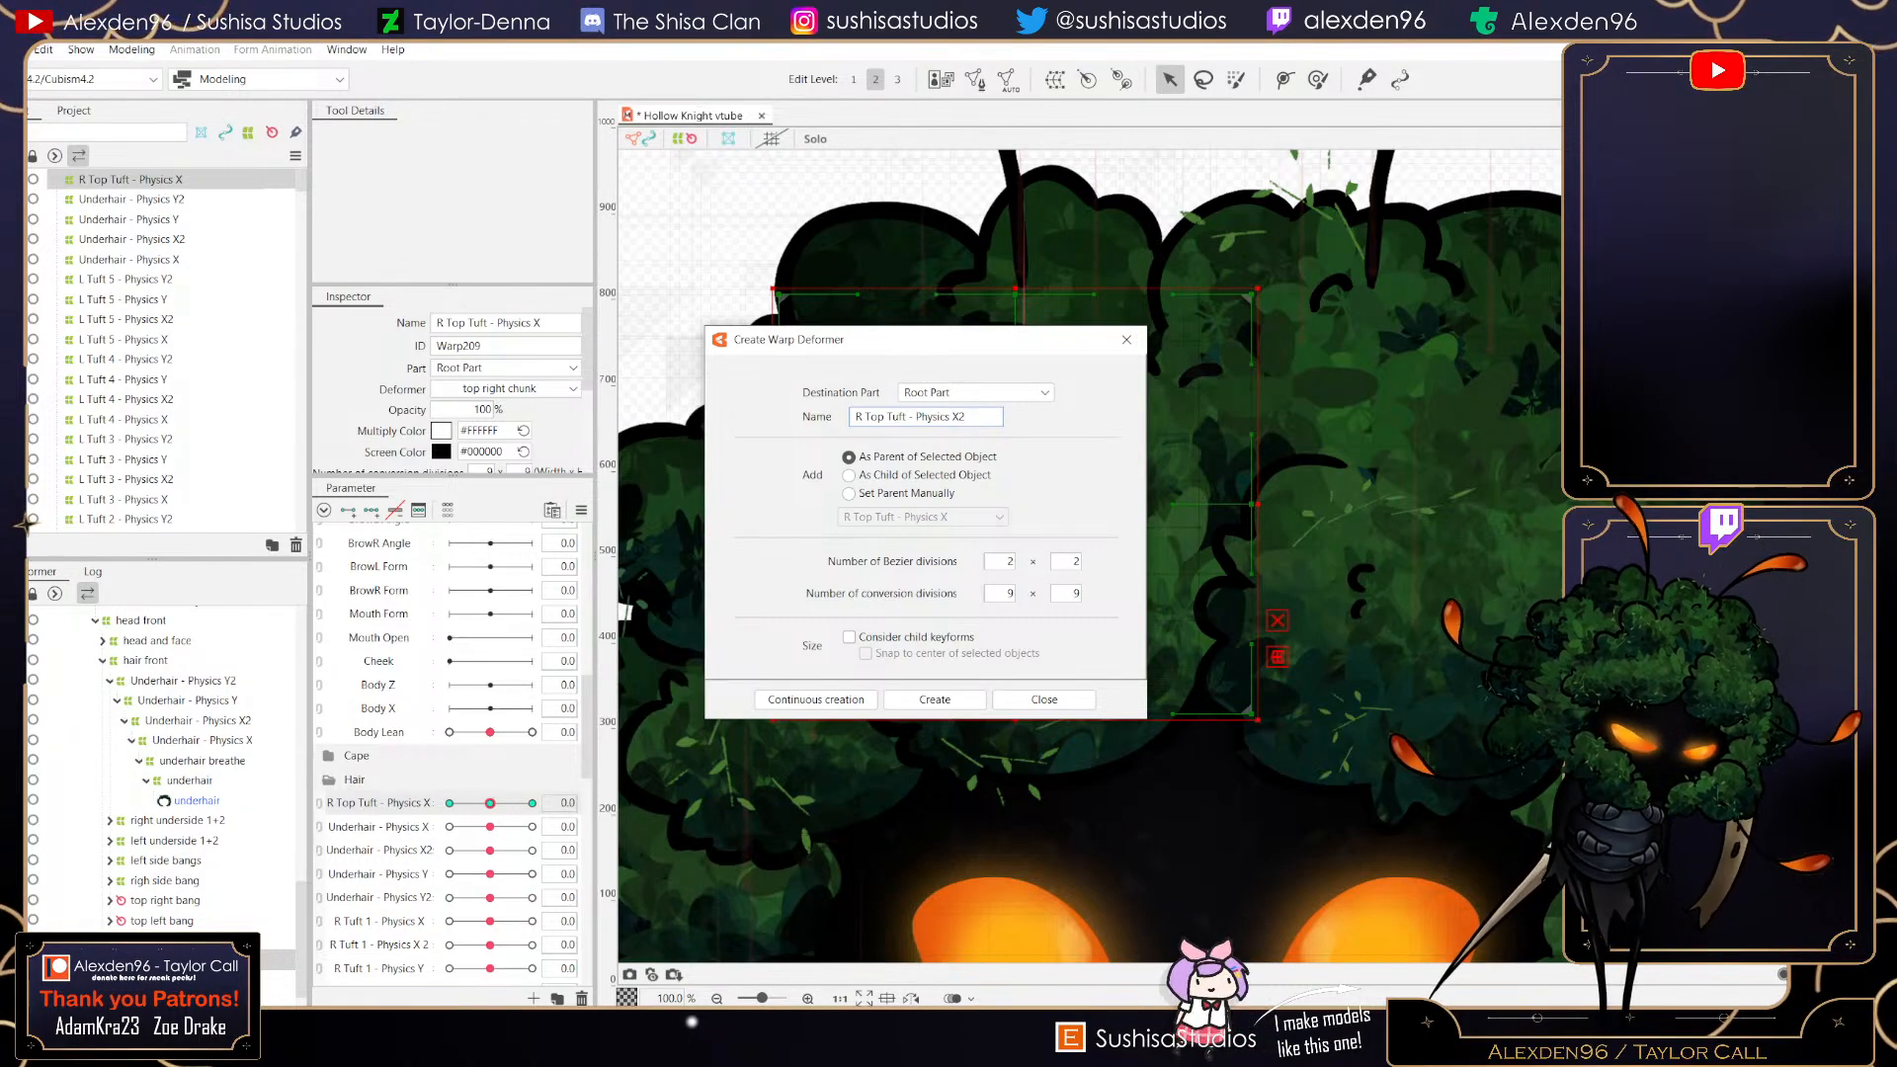
{"action": "left_click", "coordinate": [935, 700]}
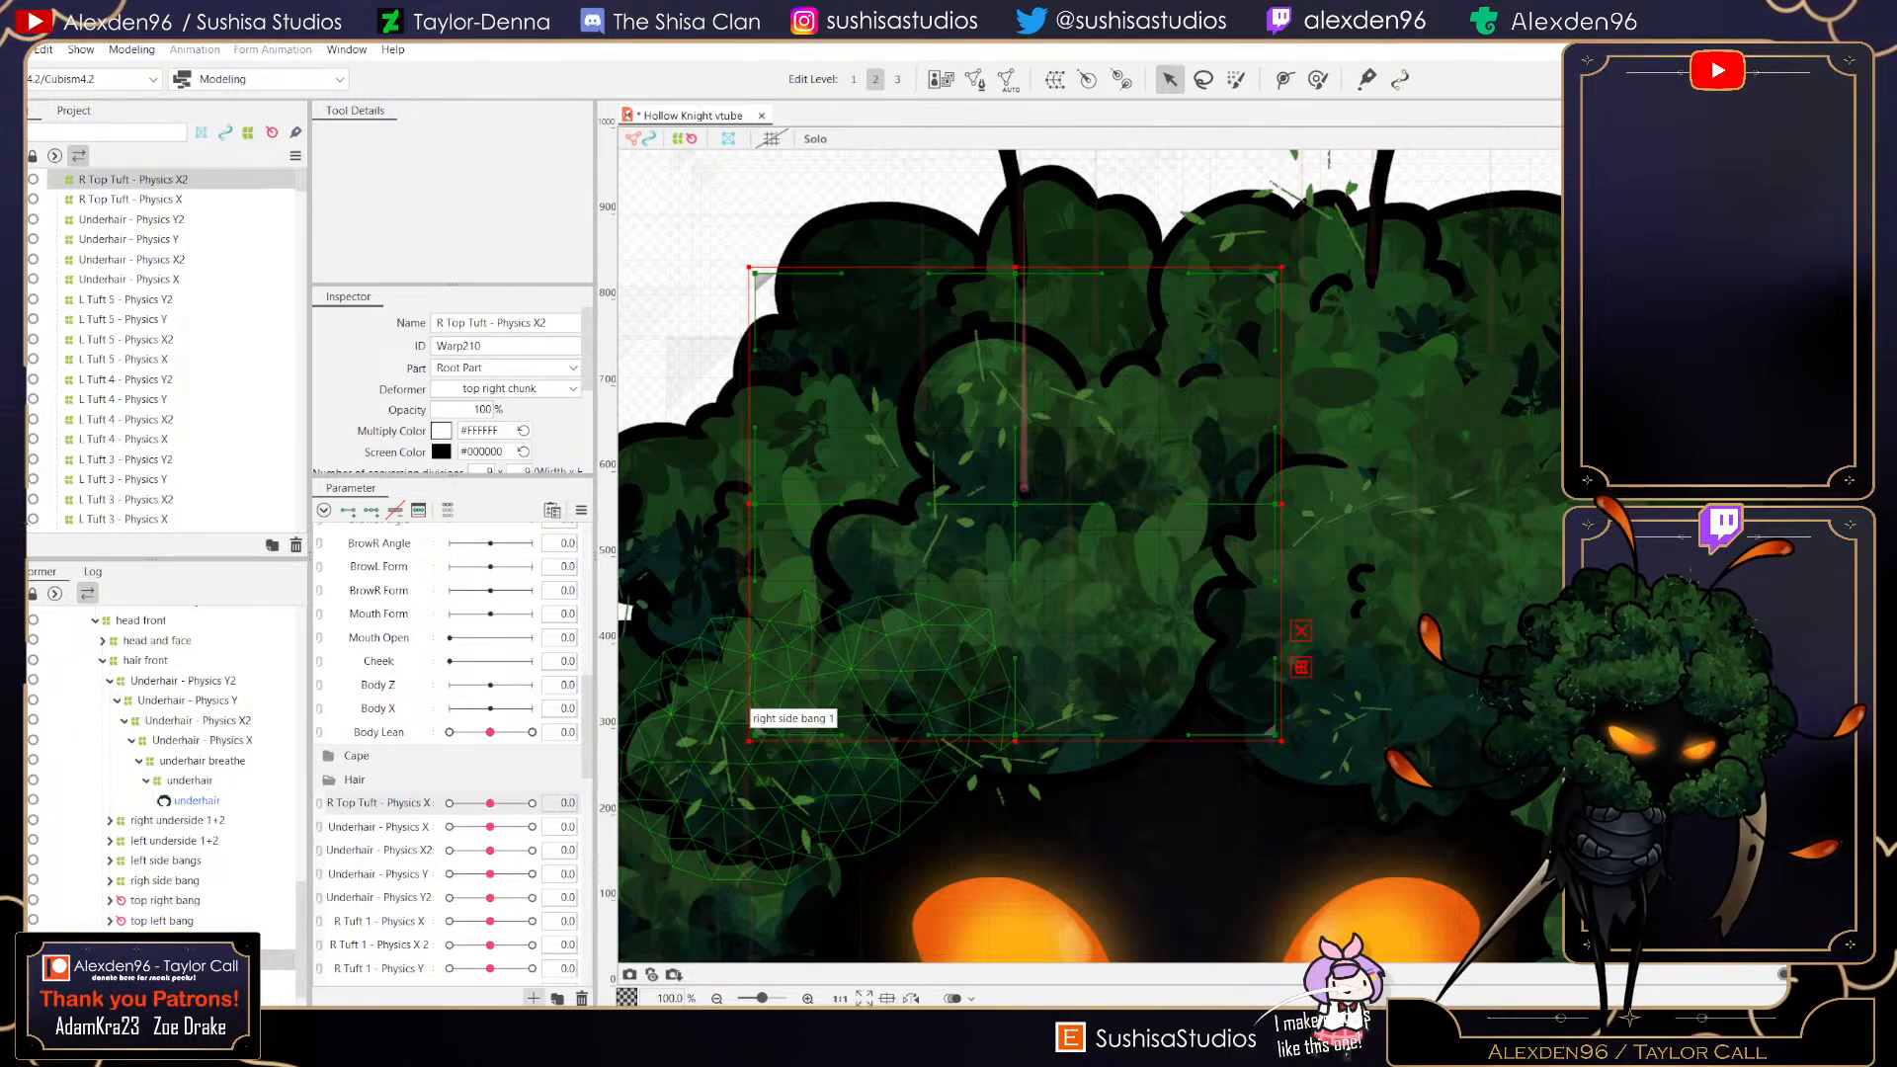
- Create a new parameter named R Top Tuft - Physics X2
{"action": "left_click", "coordinate": [533, 998]}
{"action": "type", "text": "R Top"}
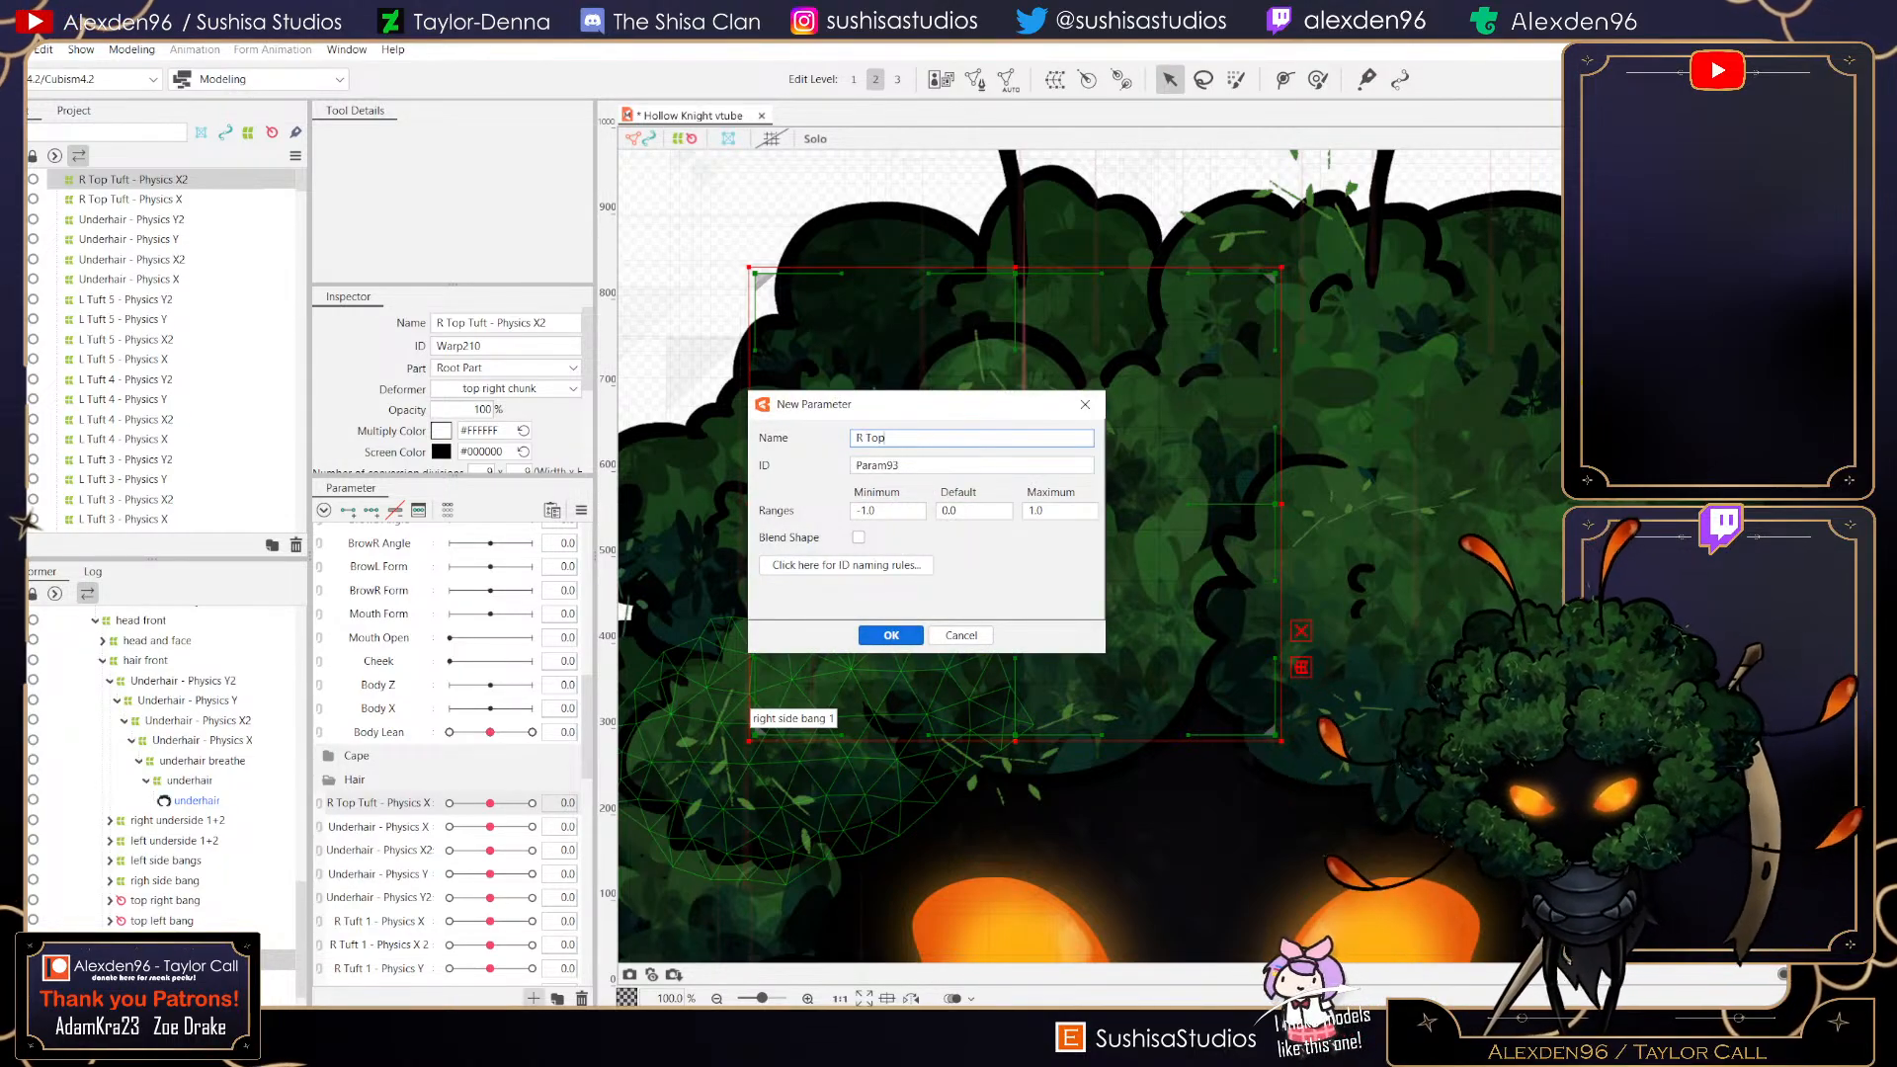
{"action": "type", "text": " Tuft -"}
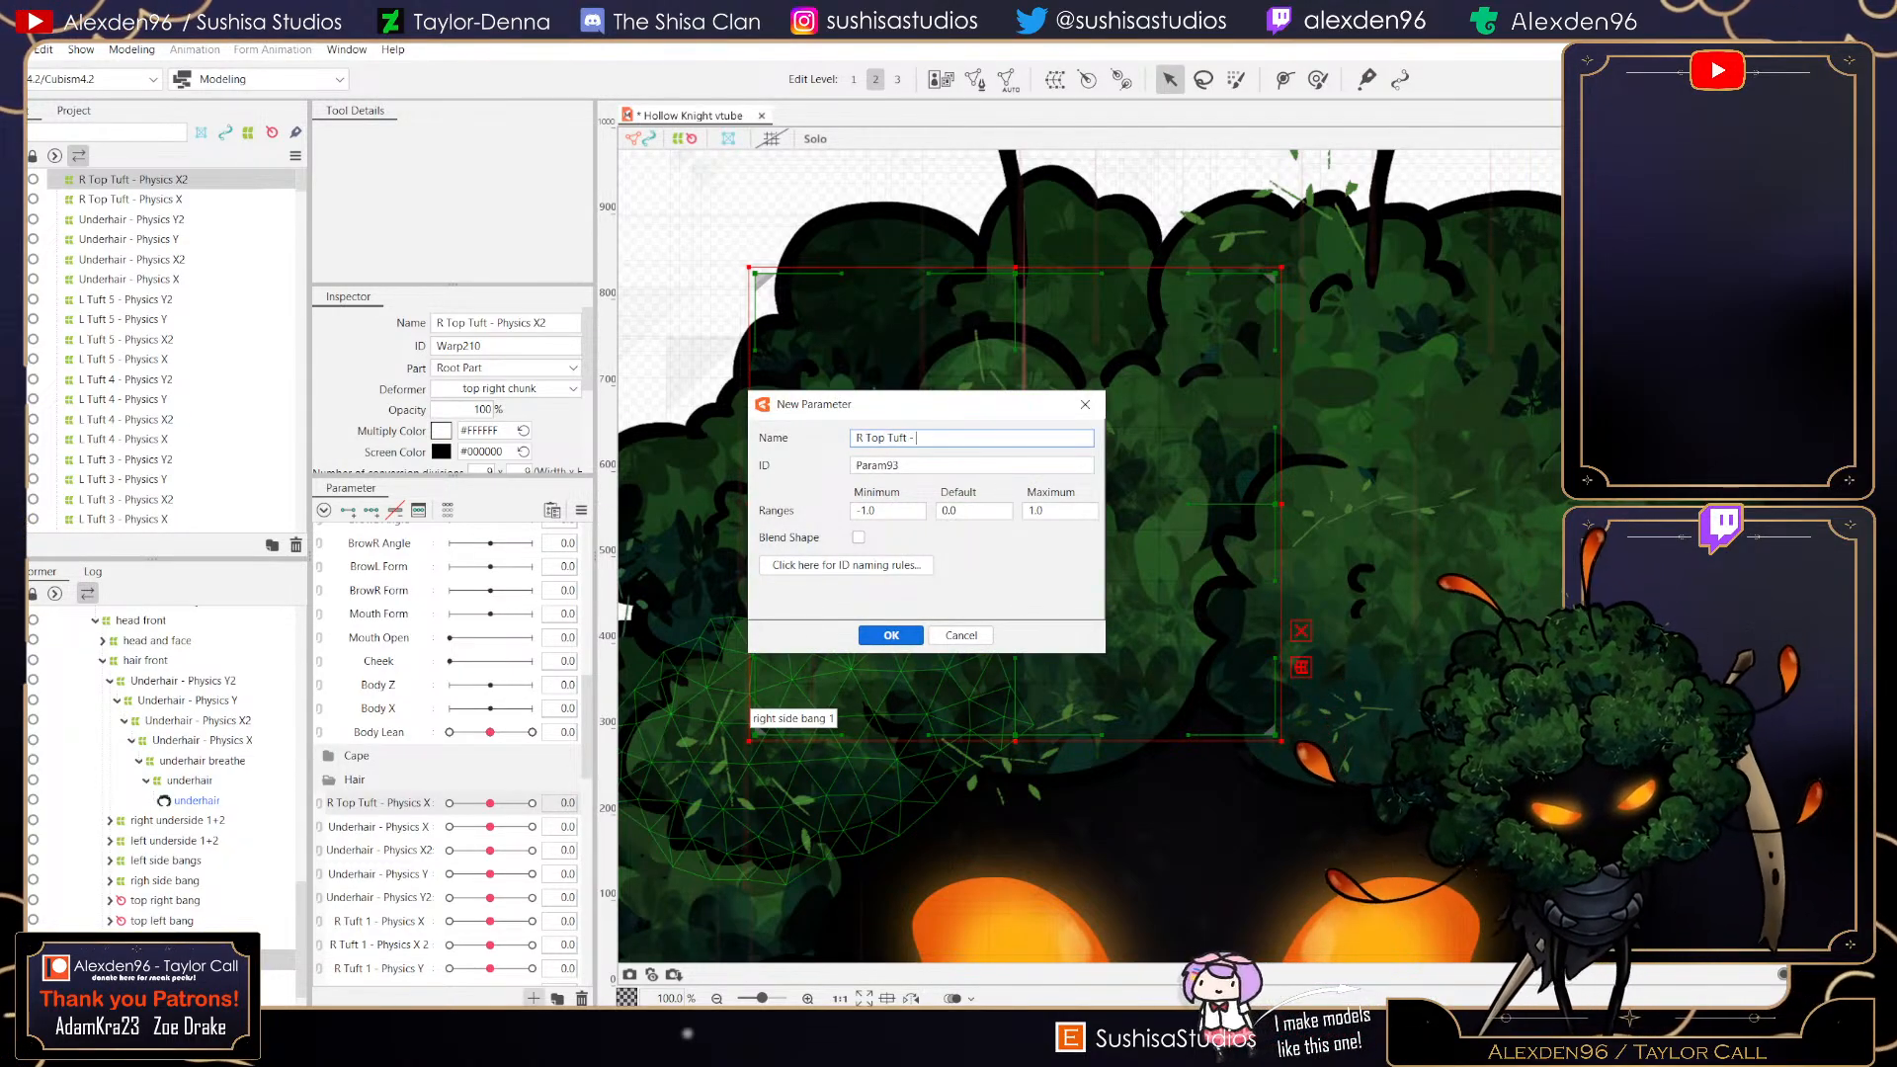
{"action": "type", "text": " Py"}
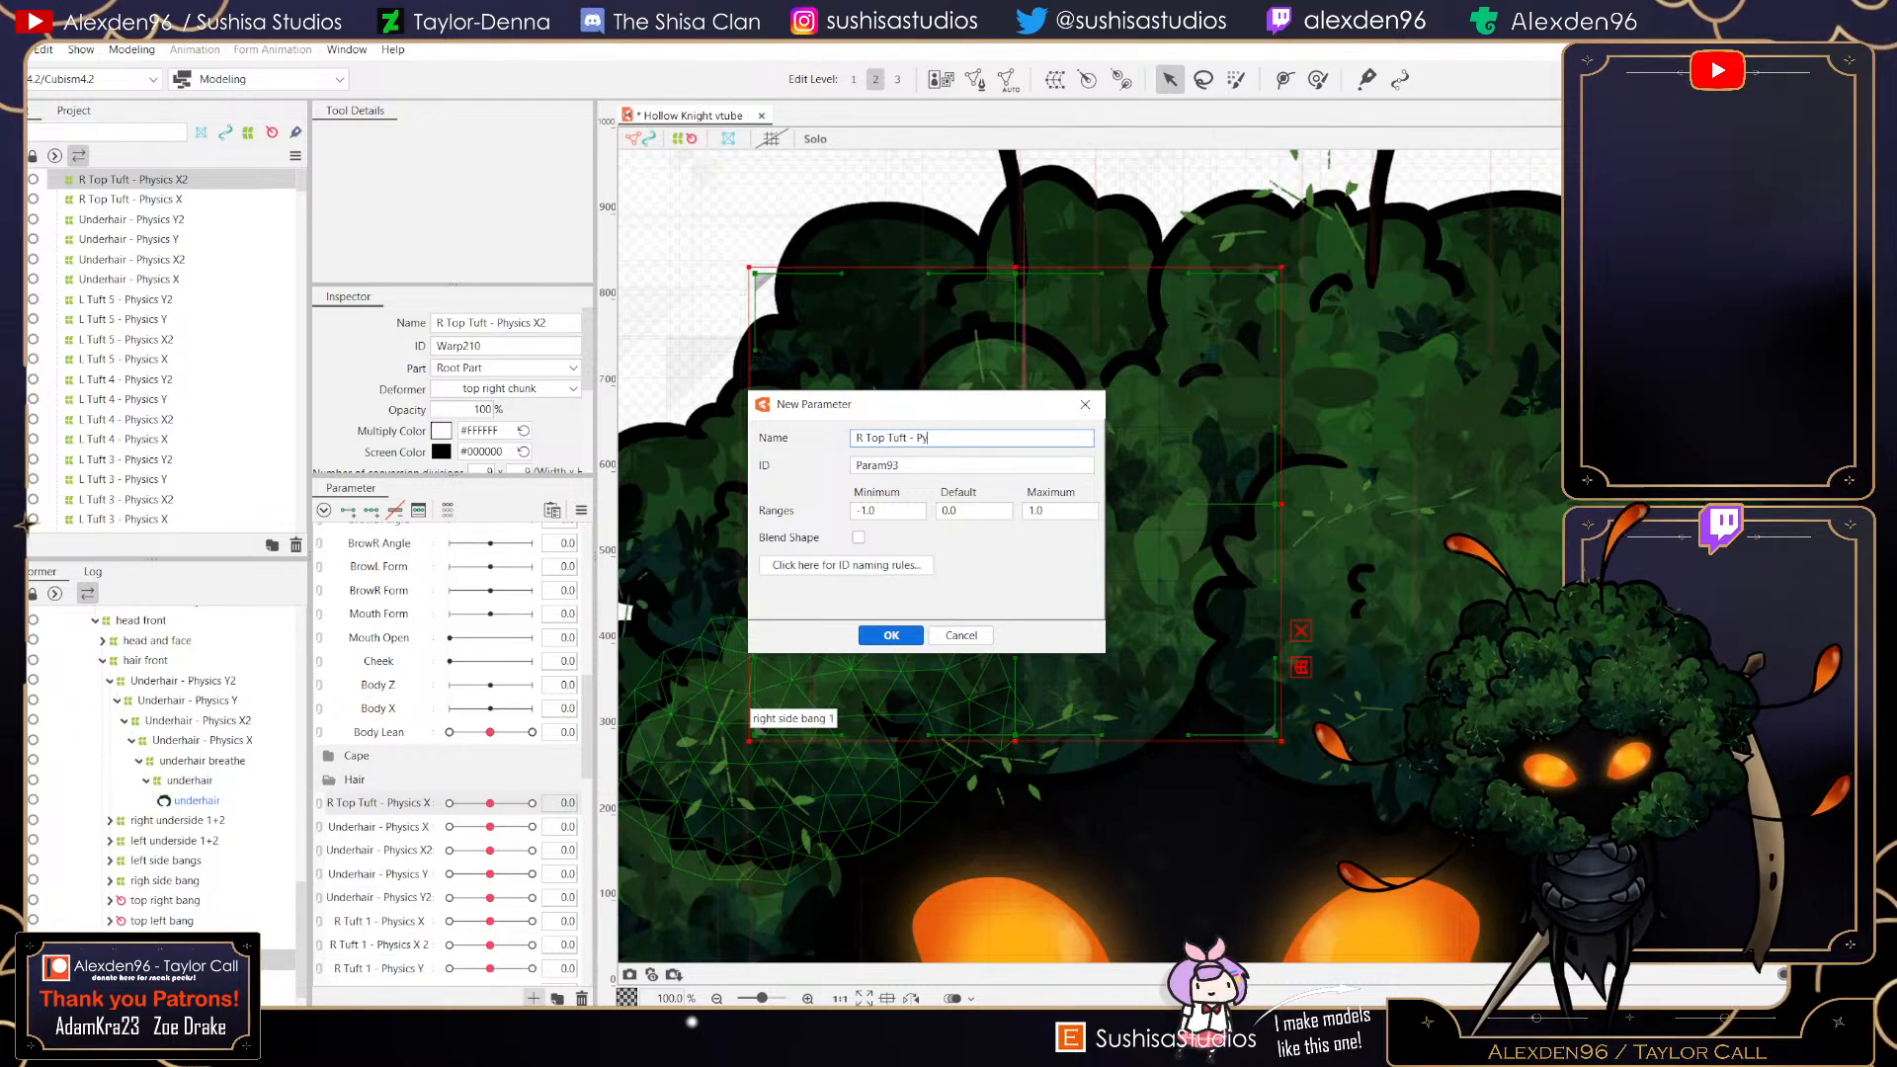
{"action": "type", "text": "ys"}
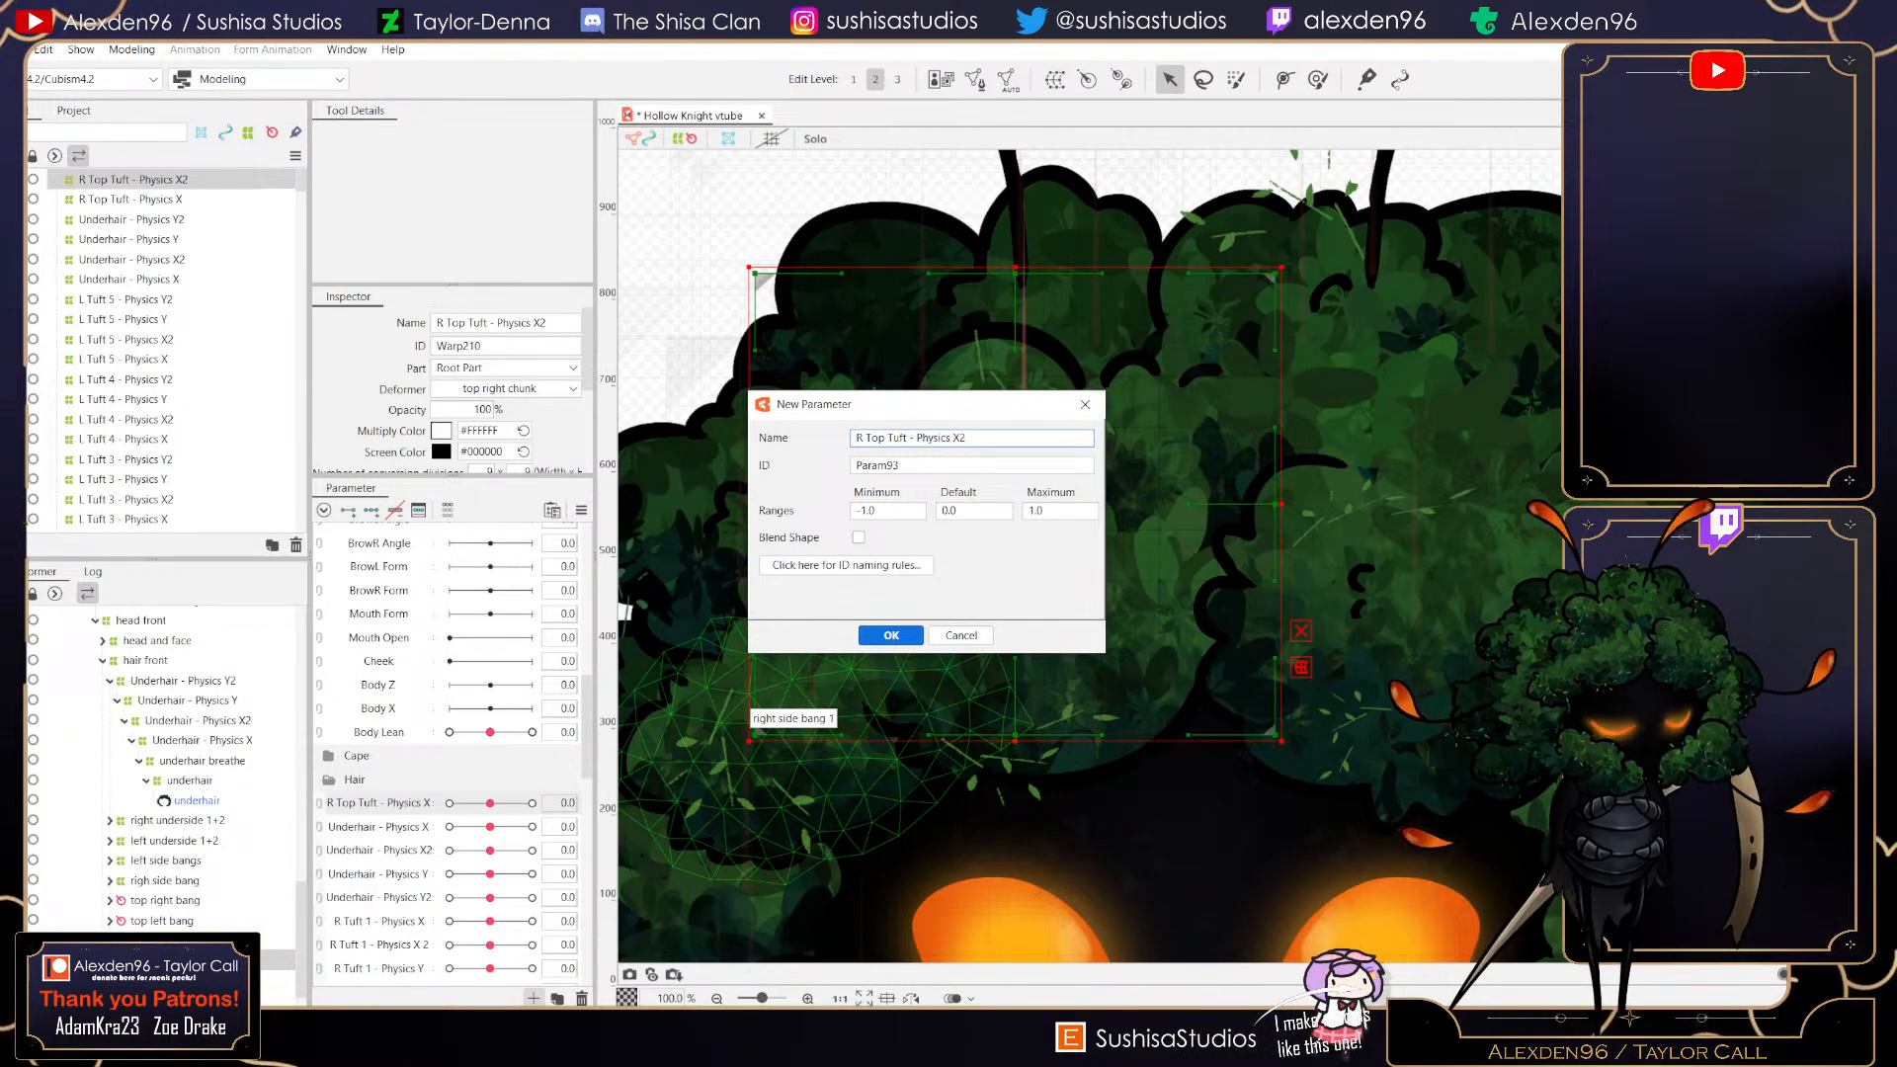
{"action": "type", "text": "ics X2"}
{"action": "key", "text": "Return"}
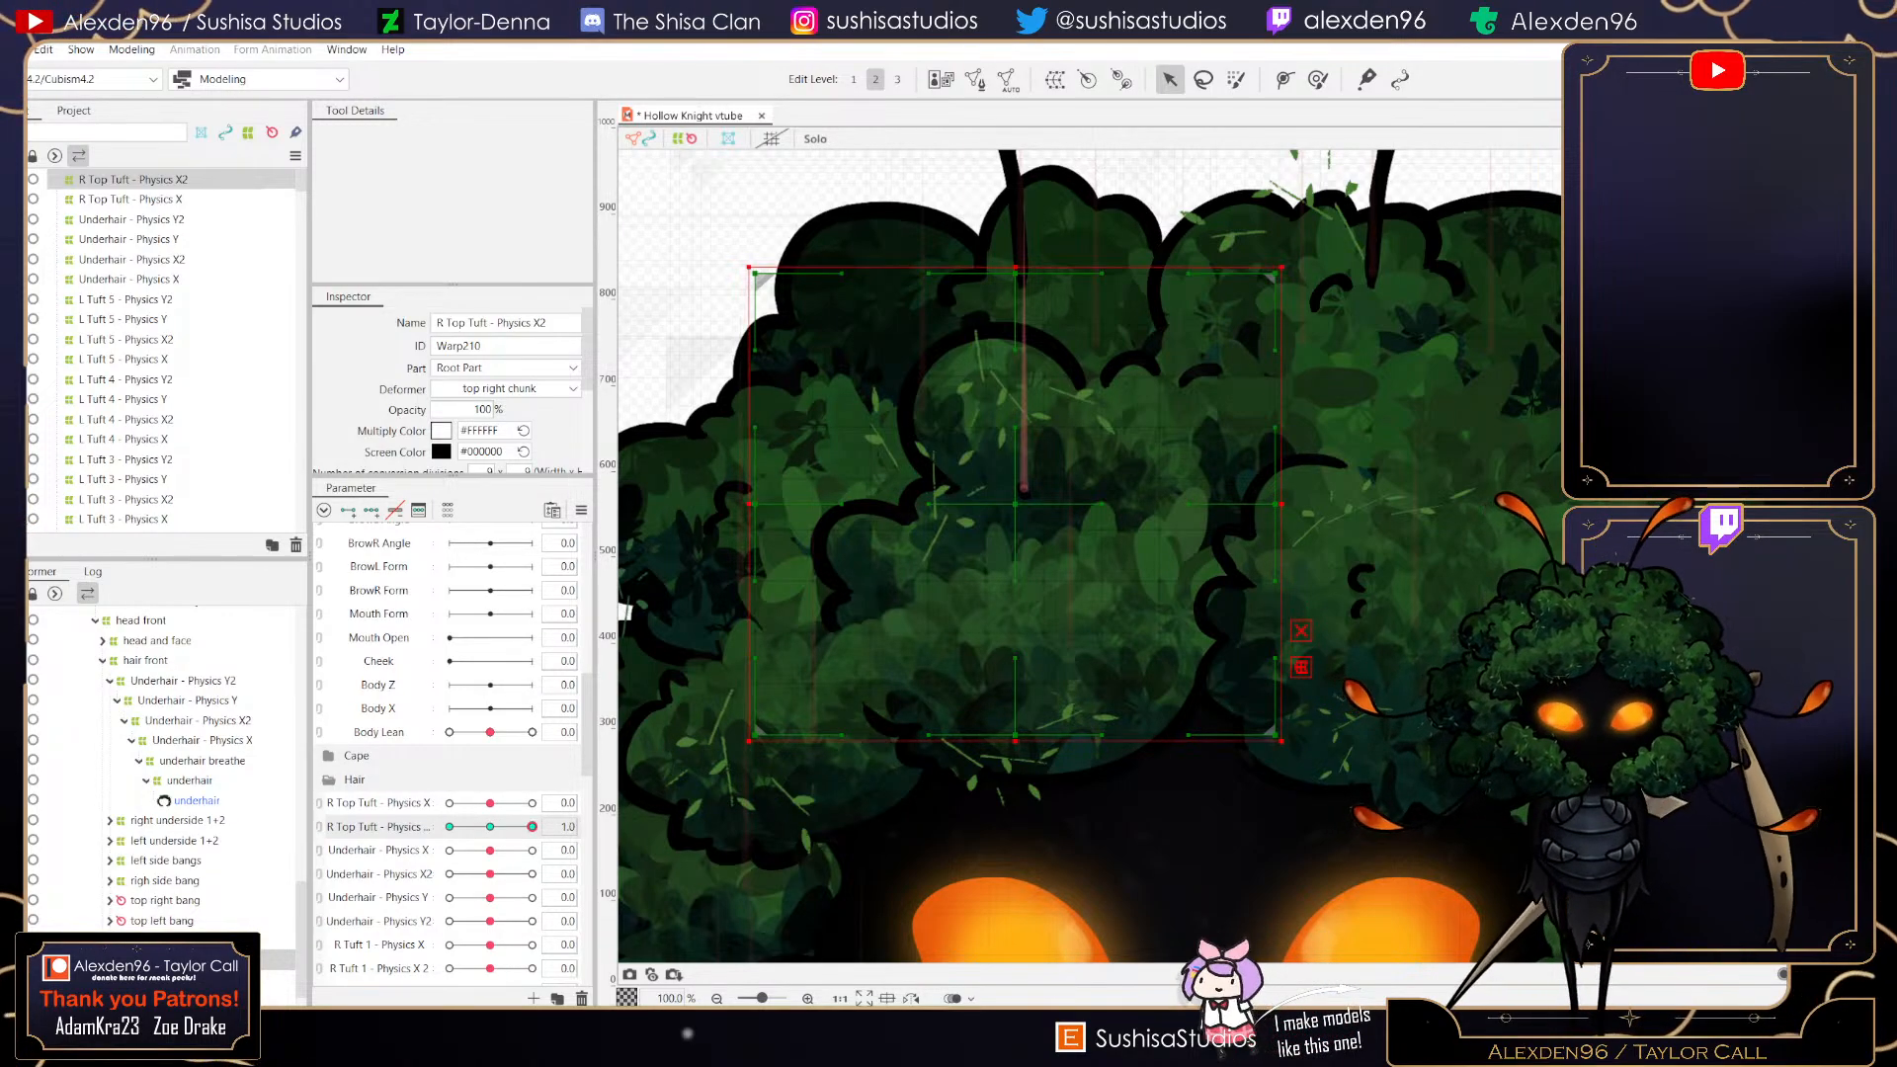
- At the R Top Tuft - Physics X2 value 1, warp the deformer so the chunk sways and leans to the right
{"action": "left_click", "coordinate": [532, 827]}
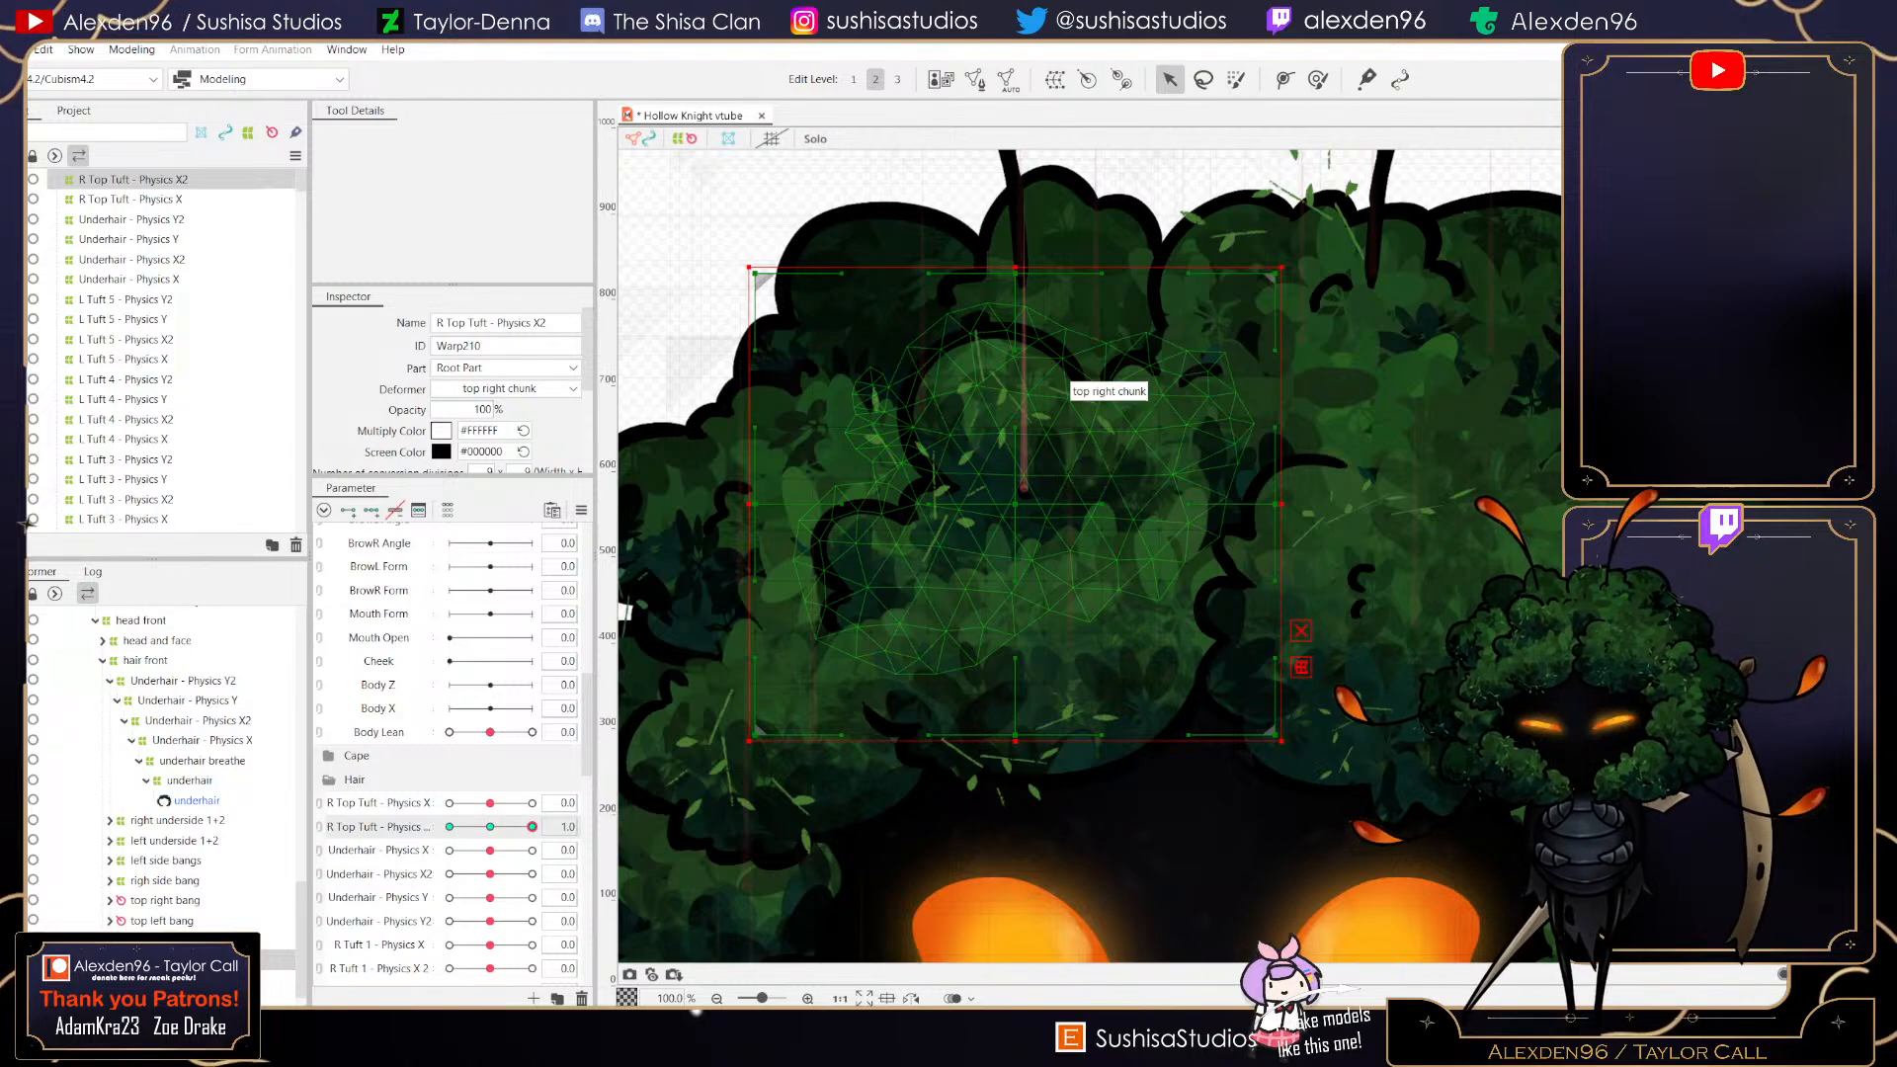
{"action": "left_click_drag", "start_coordinate": [1276, 504], "coordinate": [1299, 505]}
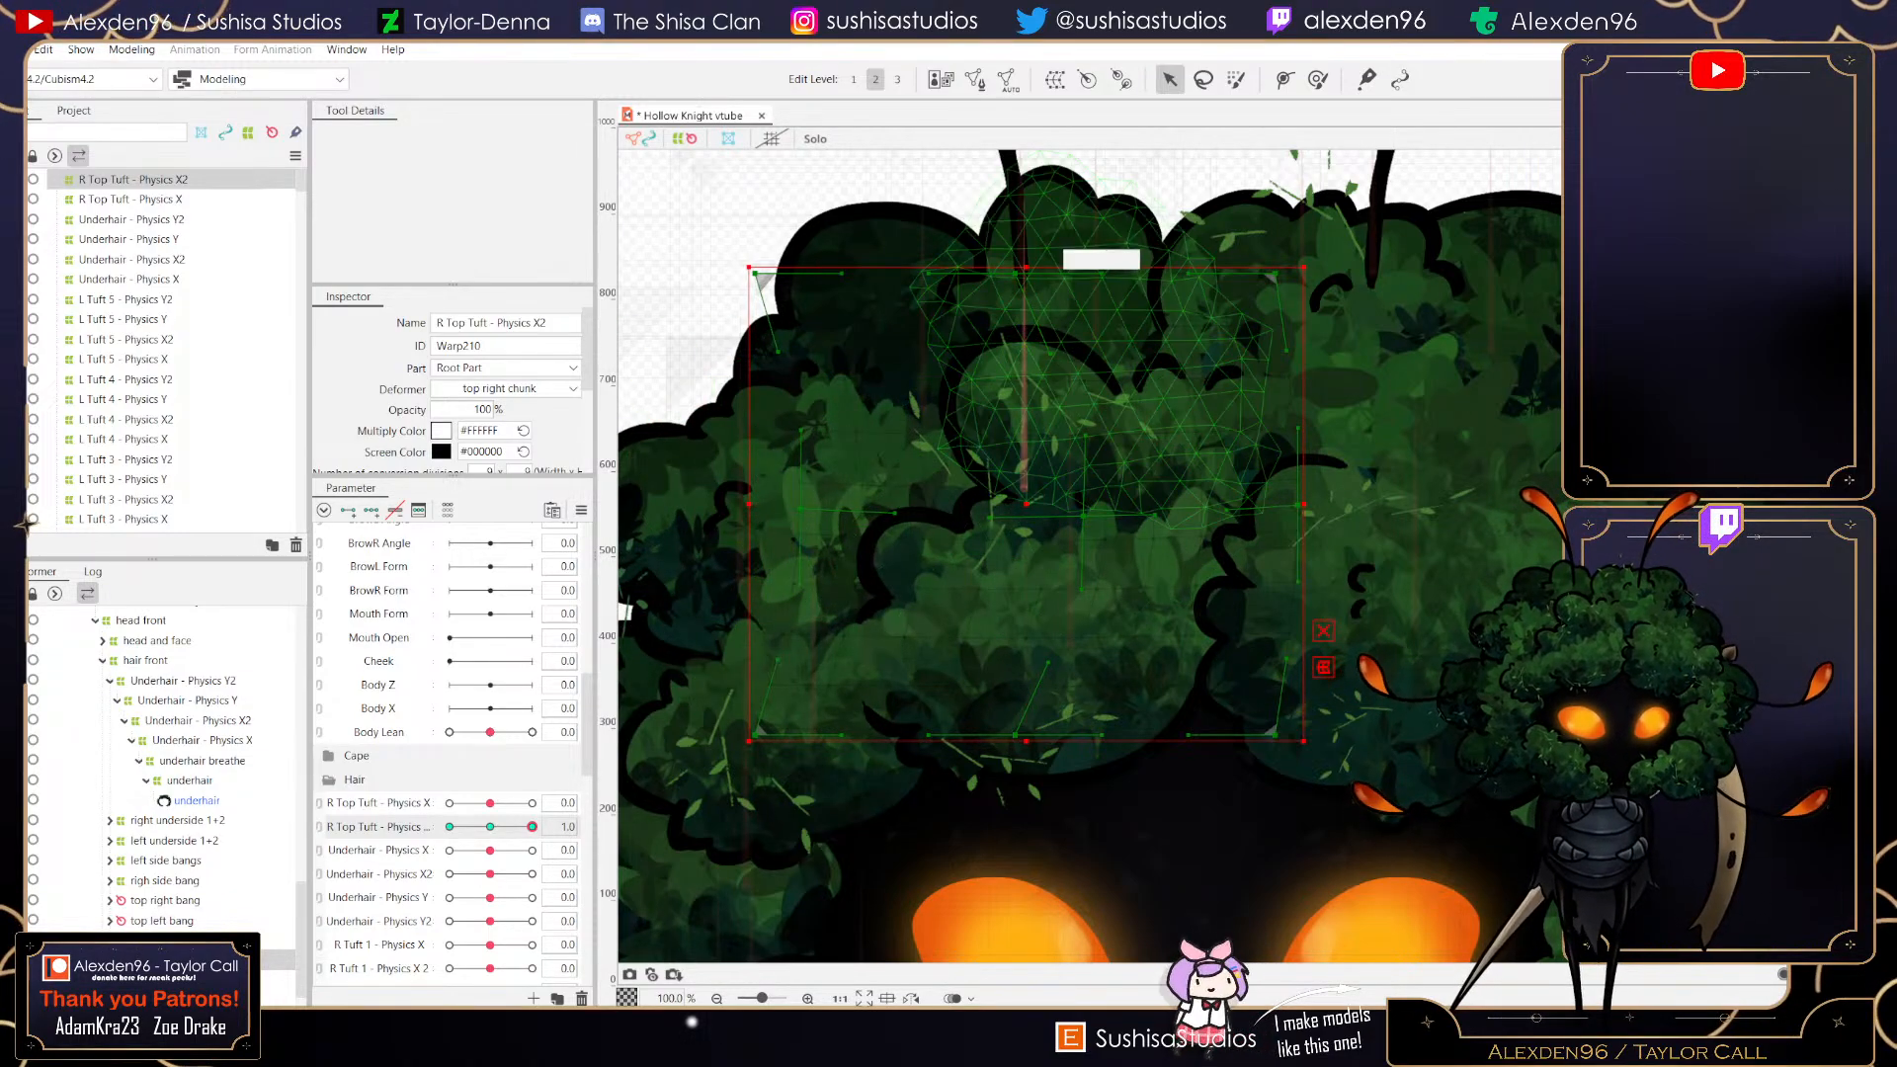
{"action": "left_click_drag", "start_coordinate": [1015, 272], "coordinate": [1018, 245]}
{"action": "left_click_drag", "start_coordinate": [1015, 735], "coordinate": [1014, 757]}
{"action": "mouse_move", "coordinate": [532, 827]}
{"action": "left_mouse_down"}
{"action": "mouse_move", "coordinate": [463, 827]}
{"action": "mouse_move", "coordinate": [533, 827]}
{"action": "left_mouse_up"}
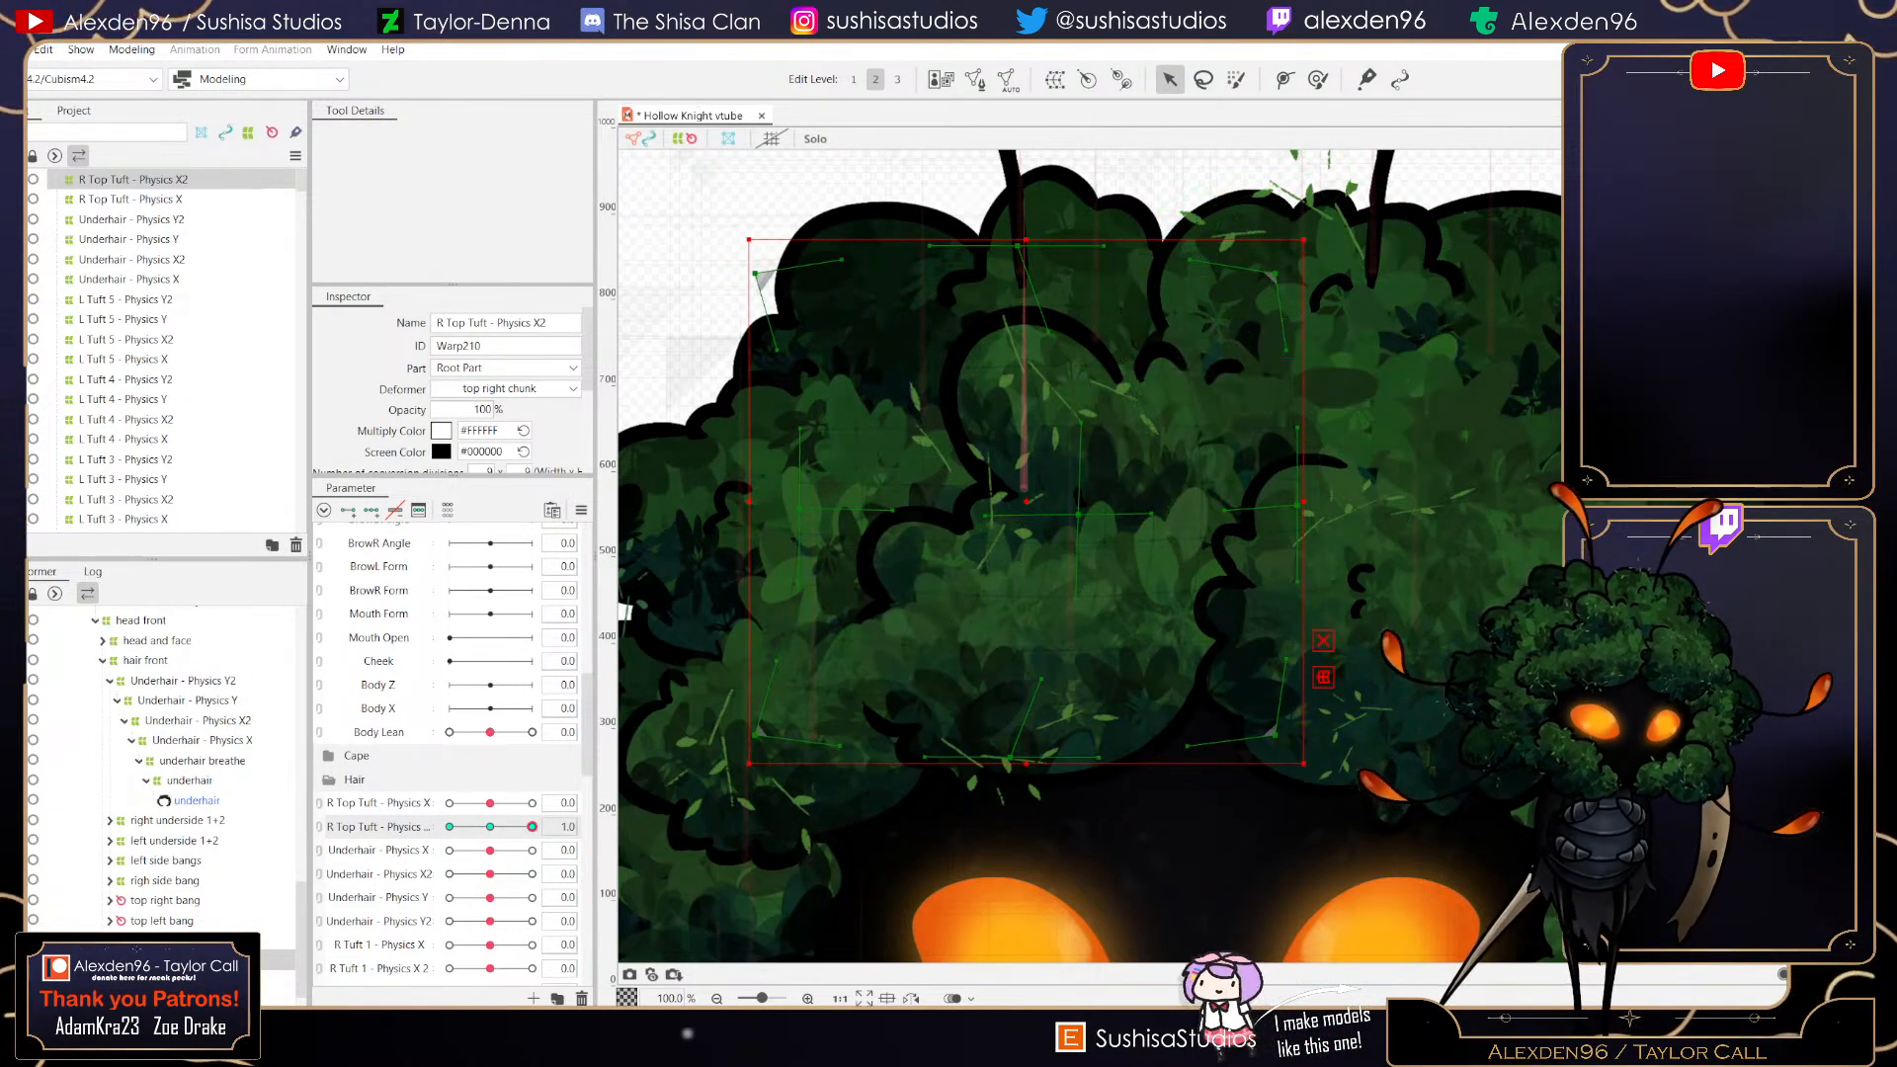
{"action": "left_click_drag", "start_coordinate": [1315, 230], "coordinate": [1334, 251]}
{"action": "left_click_drag", "start_coordinate": [1190, 334], "coordinate": [1192, 334]}
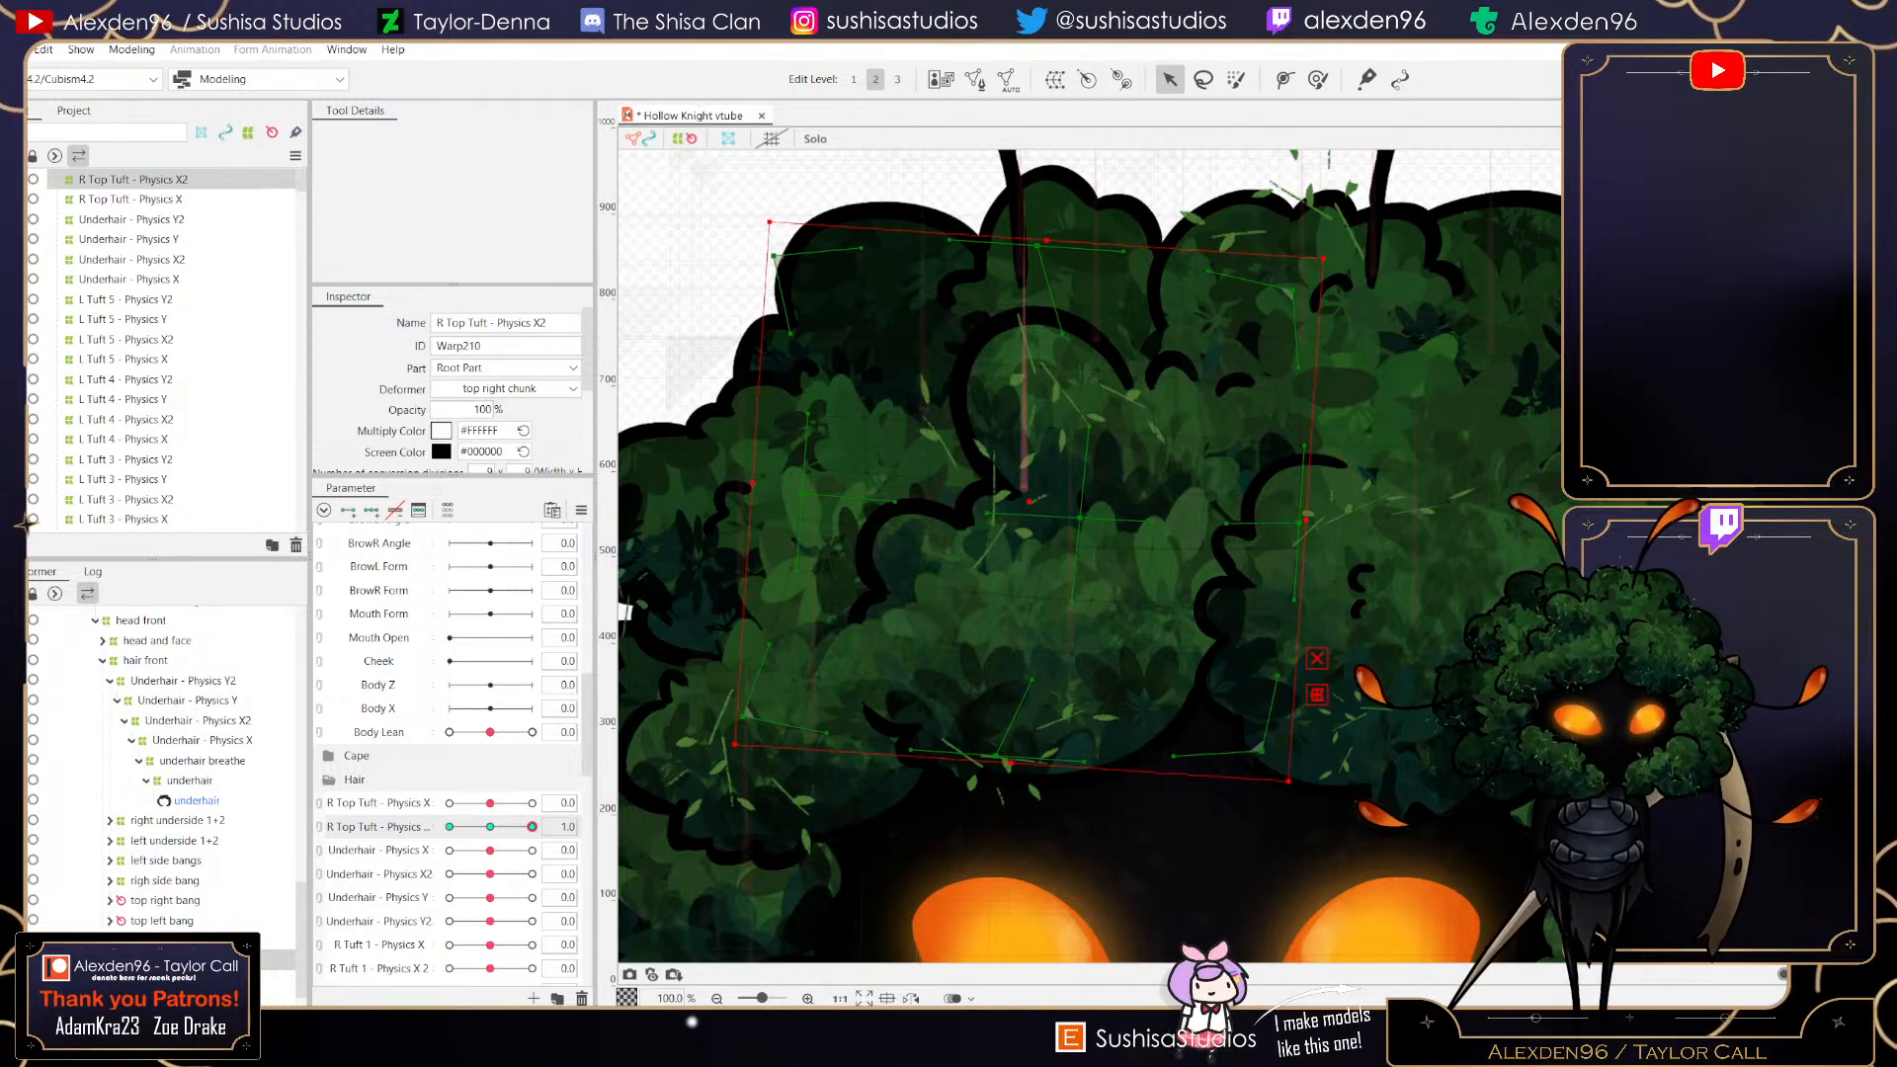
- At the R Top Tuft - Physics X2 value -1, warp the deformer so the chunk sways and leans to the left
{"action": "left_click_drag", "start_coordinate": [532, 827], "coordinate": [450, 827]}
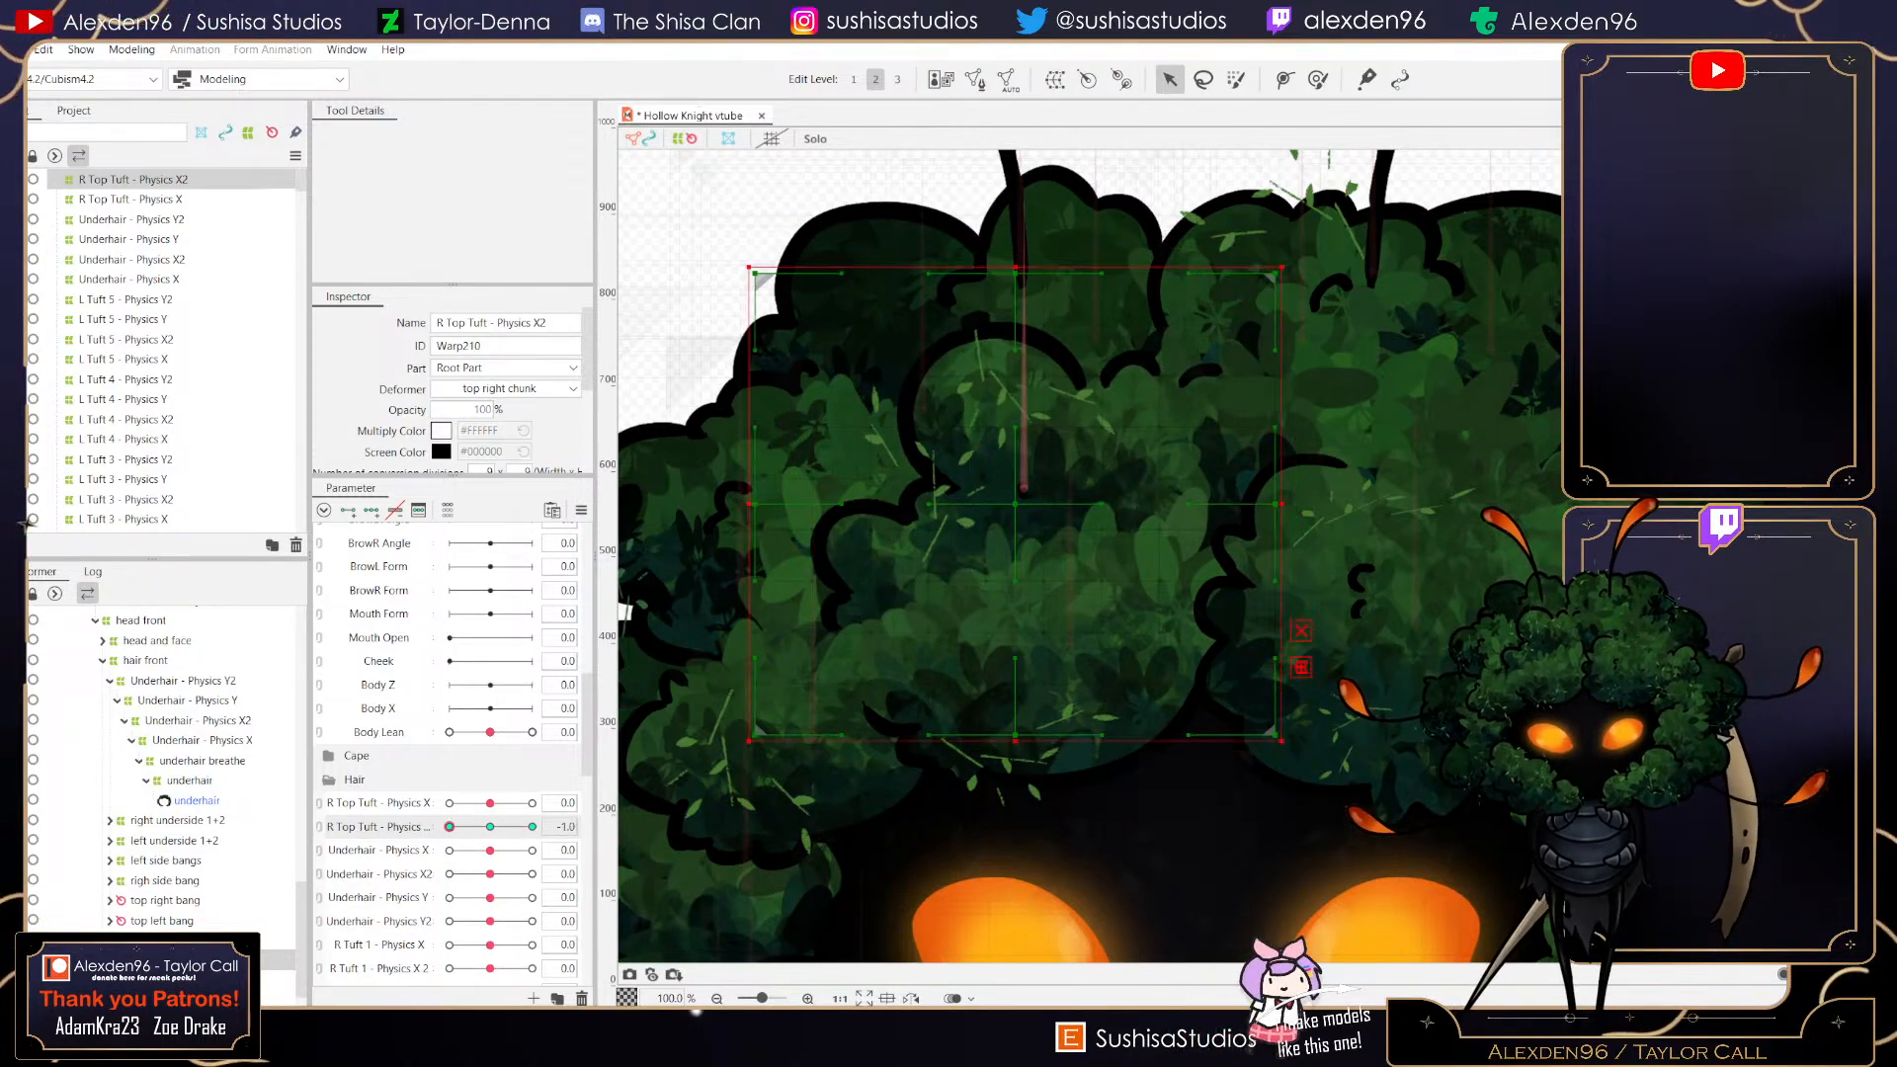
{"action": "left_click_drag", "start_coordinate": [755, 504], "coordinate": [729, 504]}
{"action": "mouse_move", "coordinate": [450, 828]}
{"action": "left_mouse_down"}
{"action": "mouse_move", "coordinate": [532, 827]}
{"action": "mouse_move", "coordinate": [450, 827]}
{"action": "left_mouse_up"}
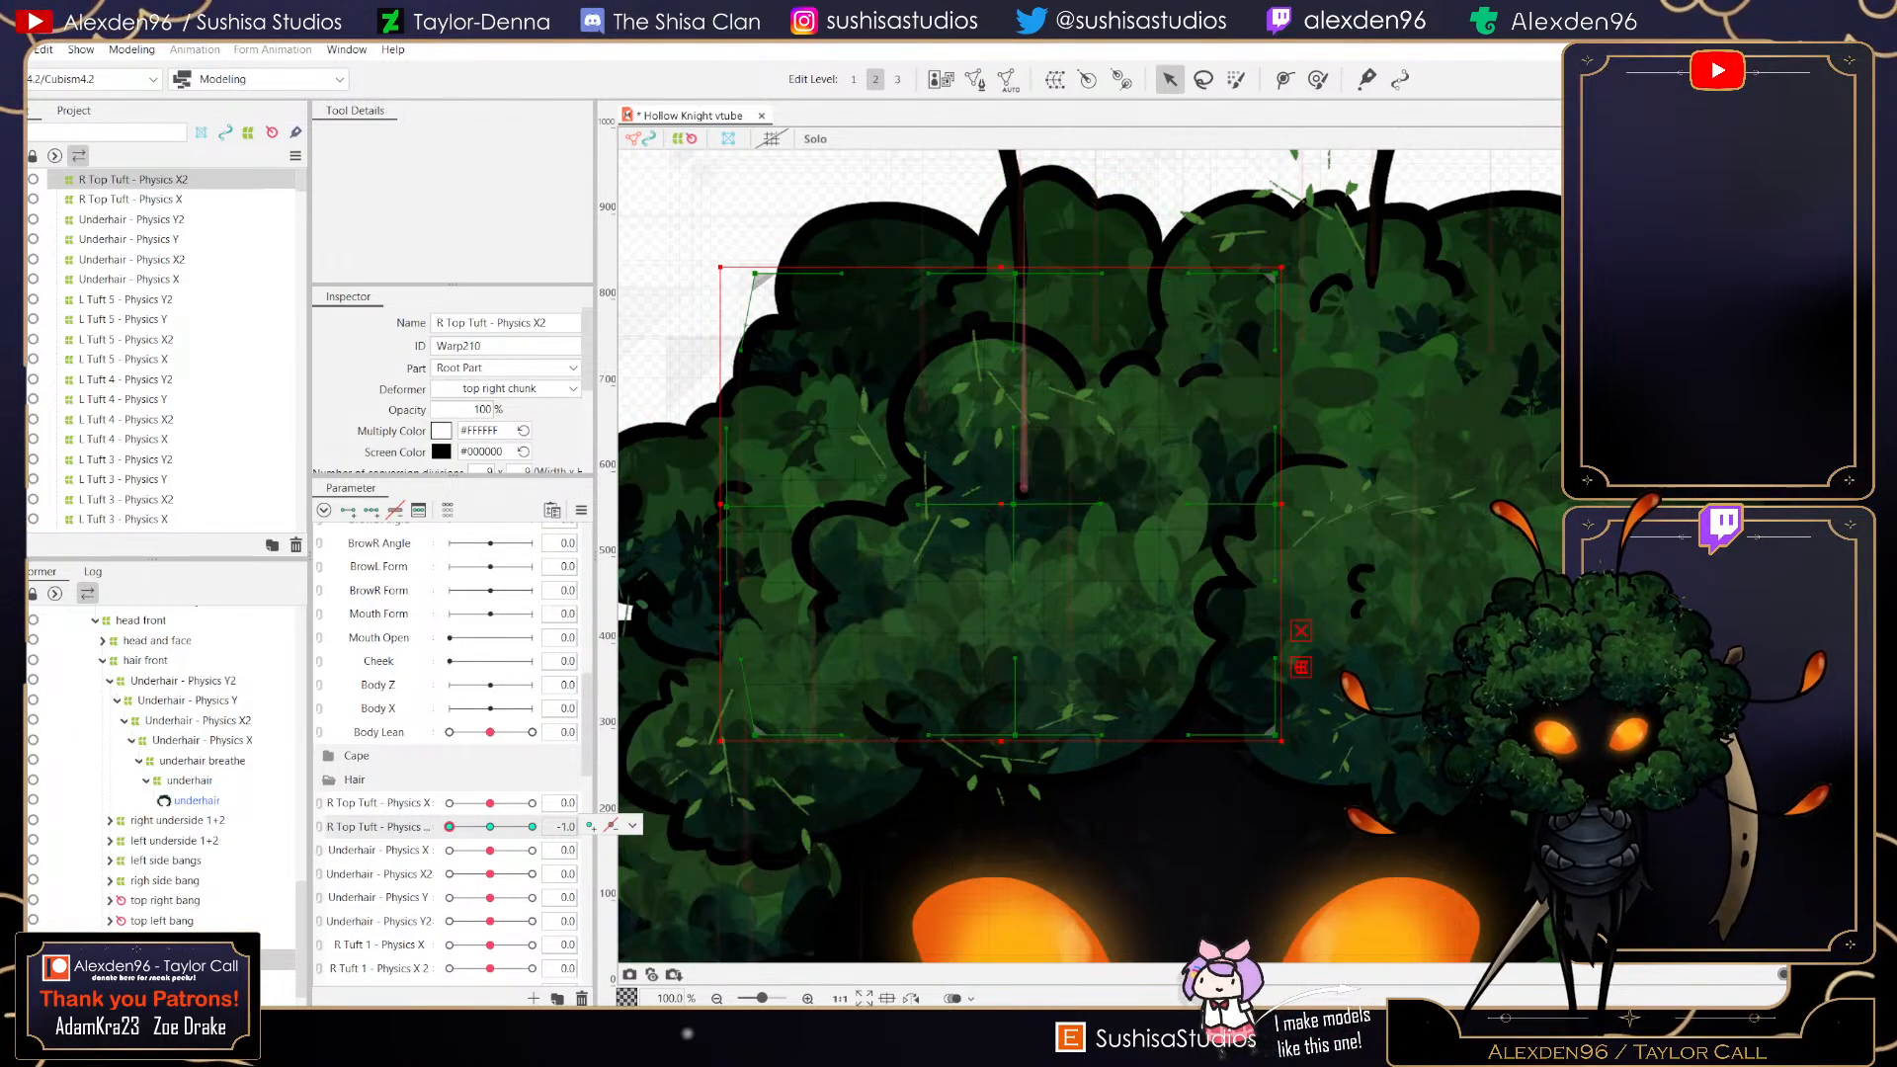
{"action": "left_click_drag", "start_coordinate": [1014, 273], "coordinate": [1008, 304]}
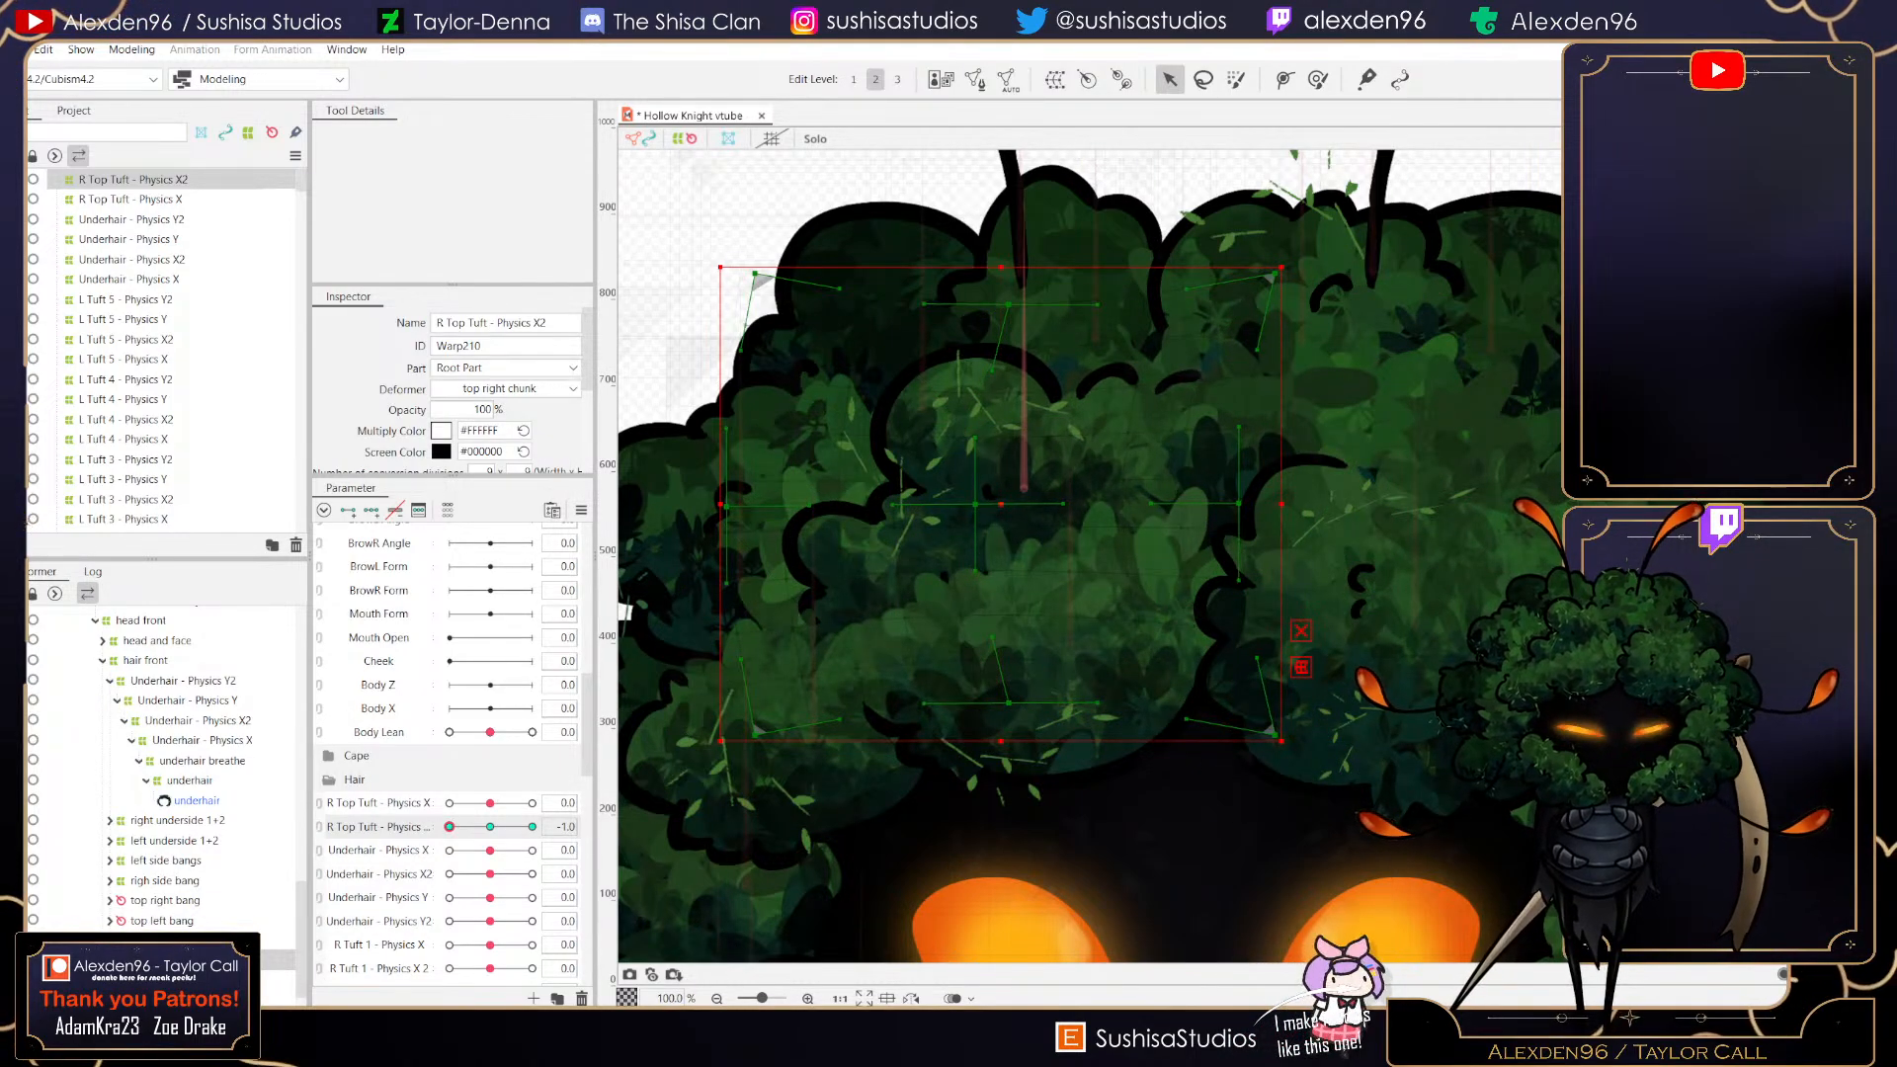
{"action": "left_click_drag", "start_coordinate": [1294, 258], "coordinate": [1272, 235]}
{"action": "left_click_drag", "start_coordinate": [896, 611], "coordinate": [884, 613]}
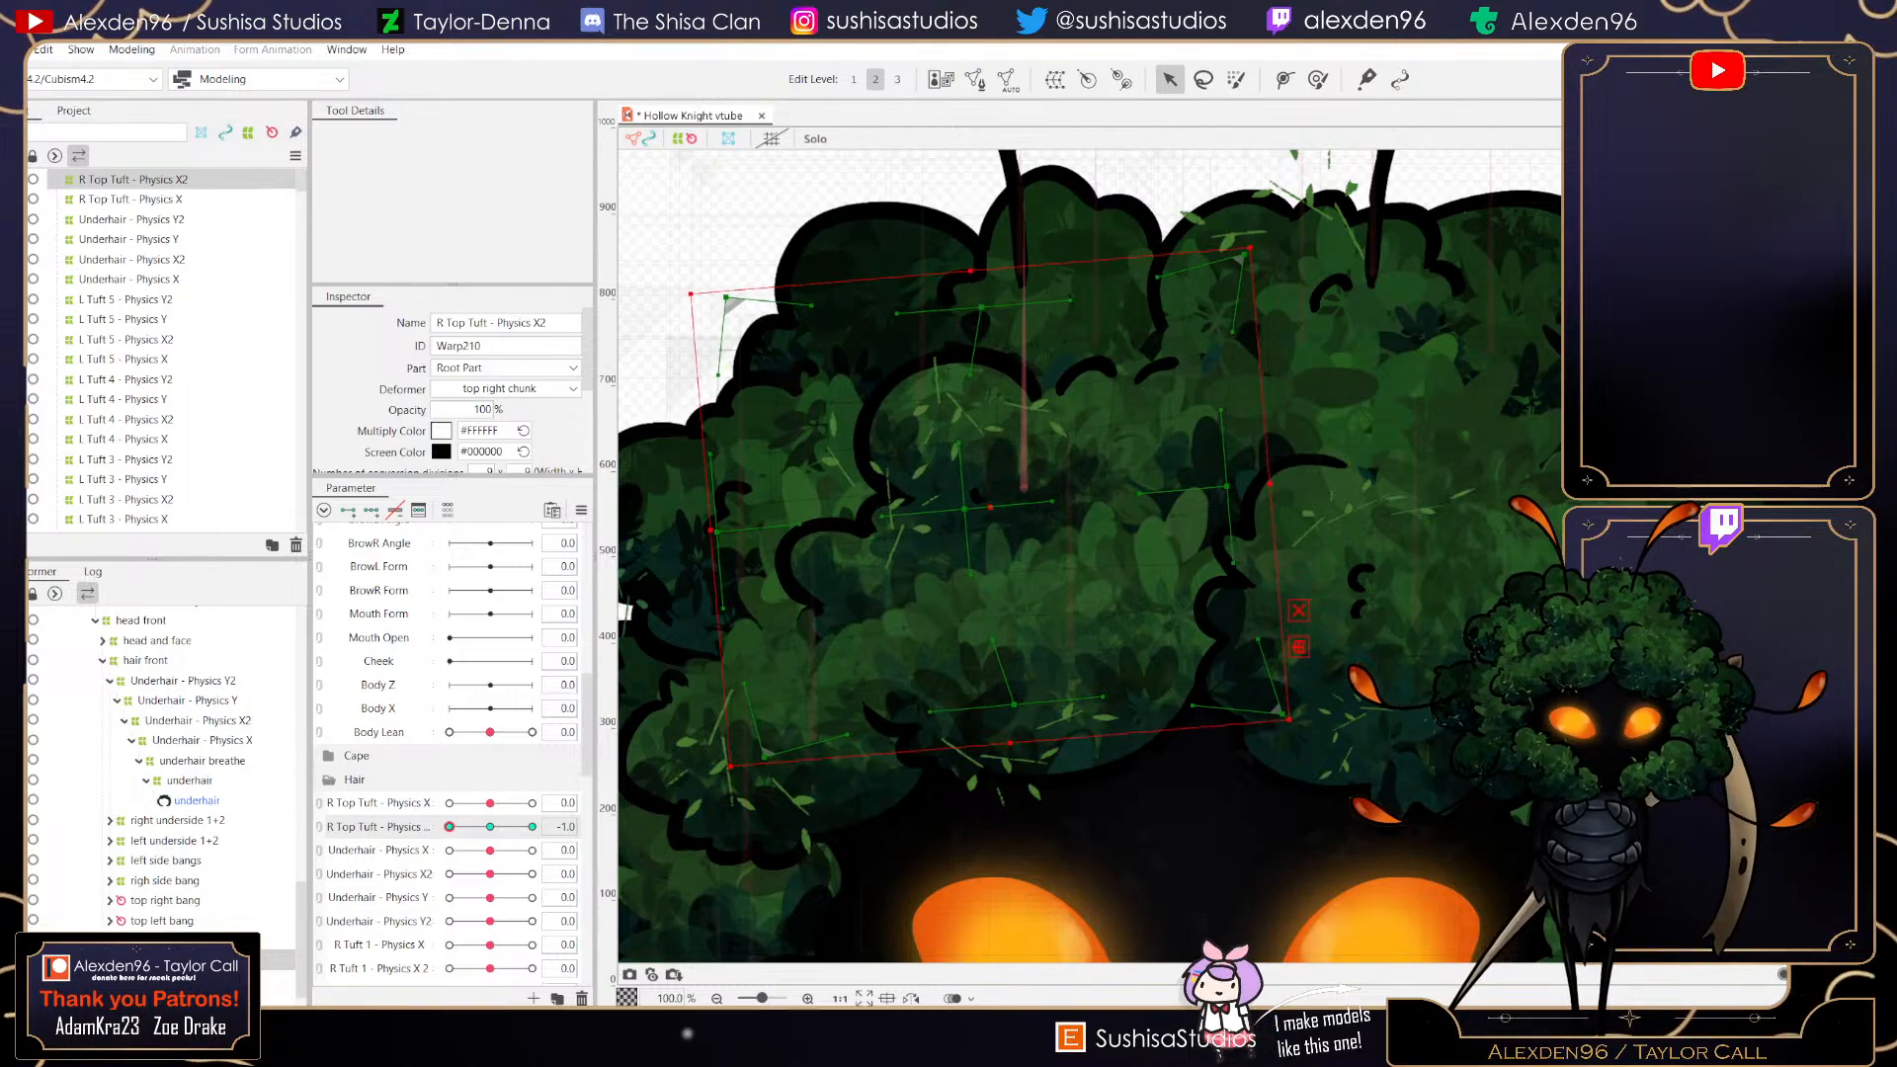
- Reset the R Top Tuft - Physics X2 slider to 0 and save the model
{"action": "left_click_drag", "start_coordinate": [450, 827], "coordinate": [490, 827]}
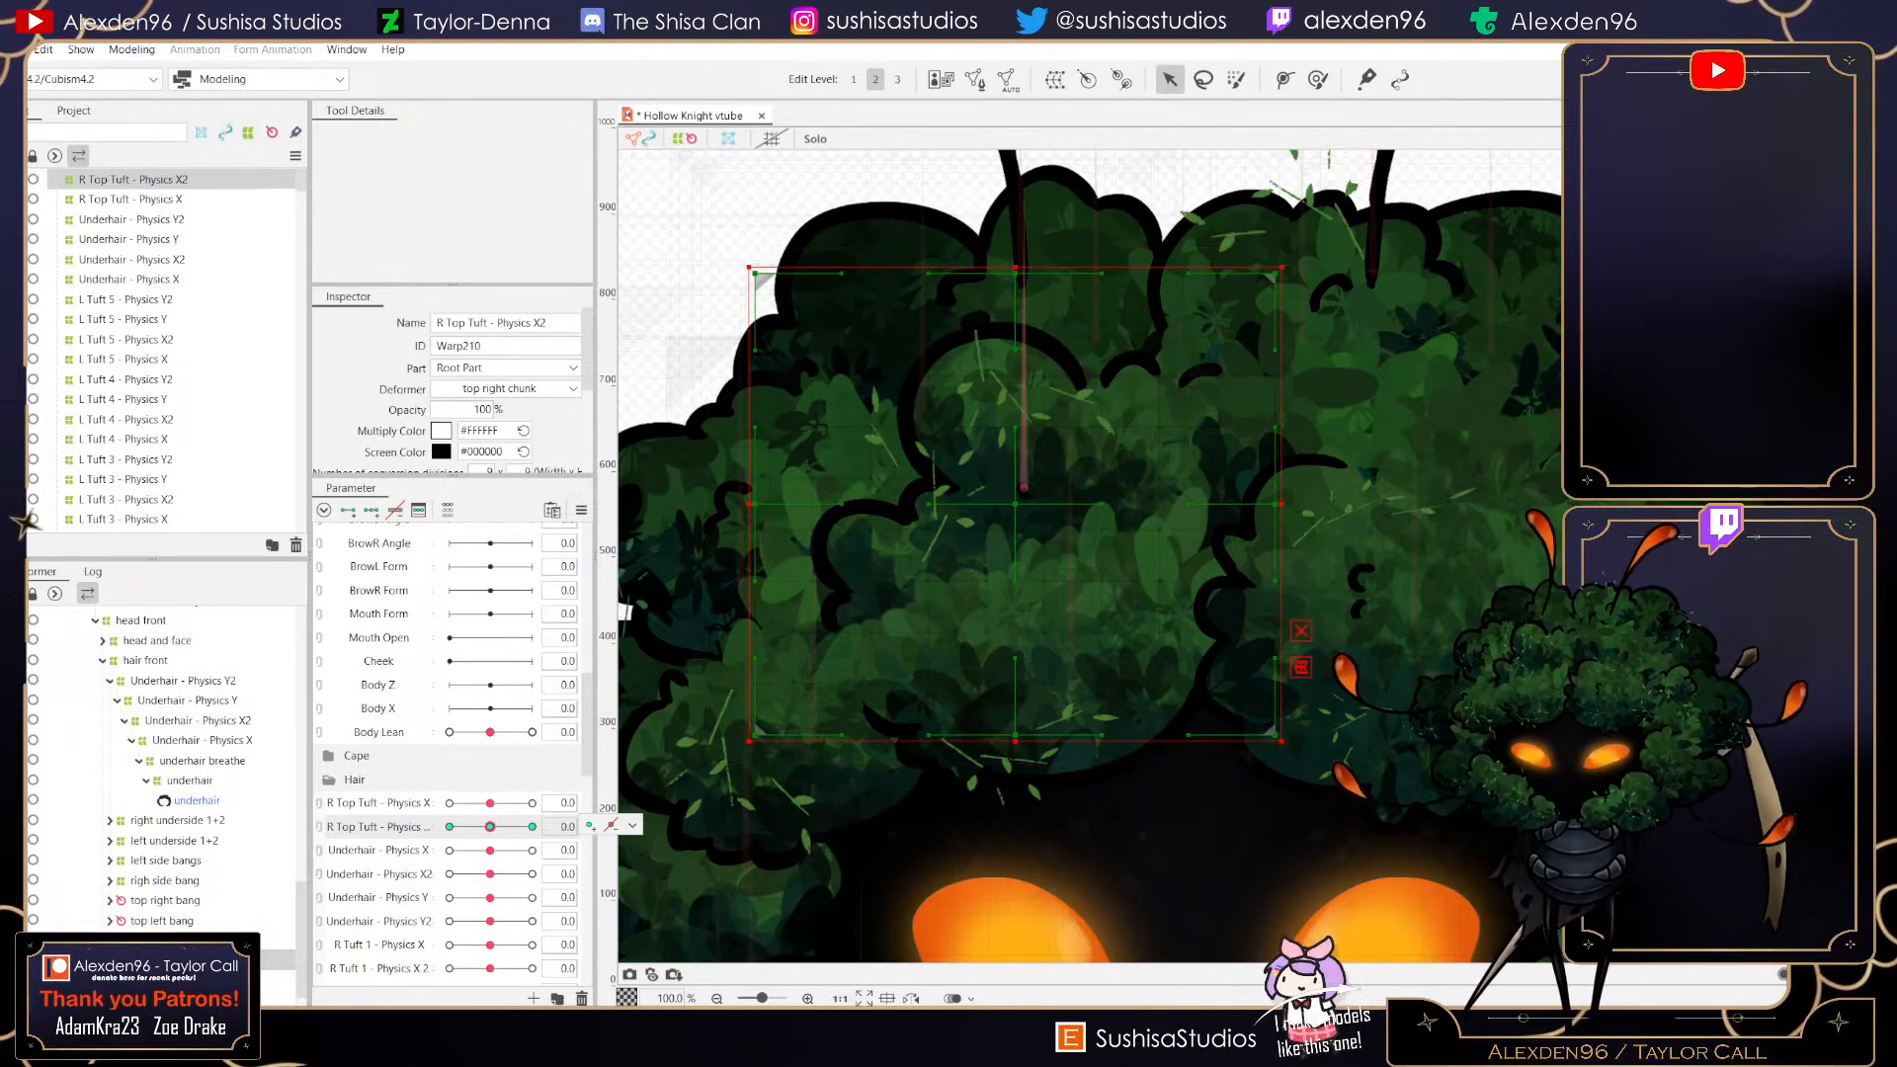
{"action": "left_click", "coordinate": [14, 50]}
{"action": "left_click", "coordinate": [59, 209]}
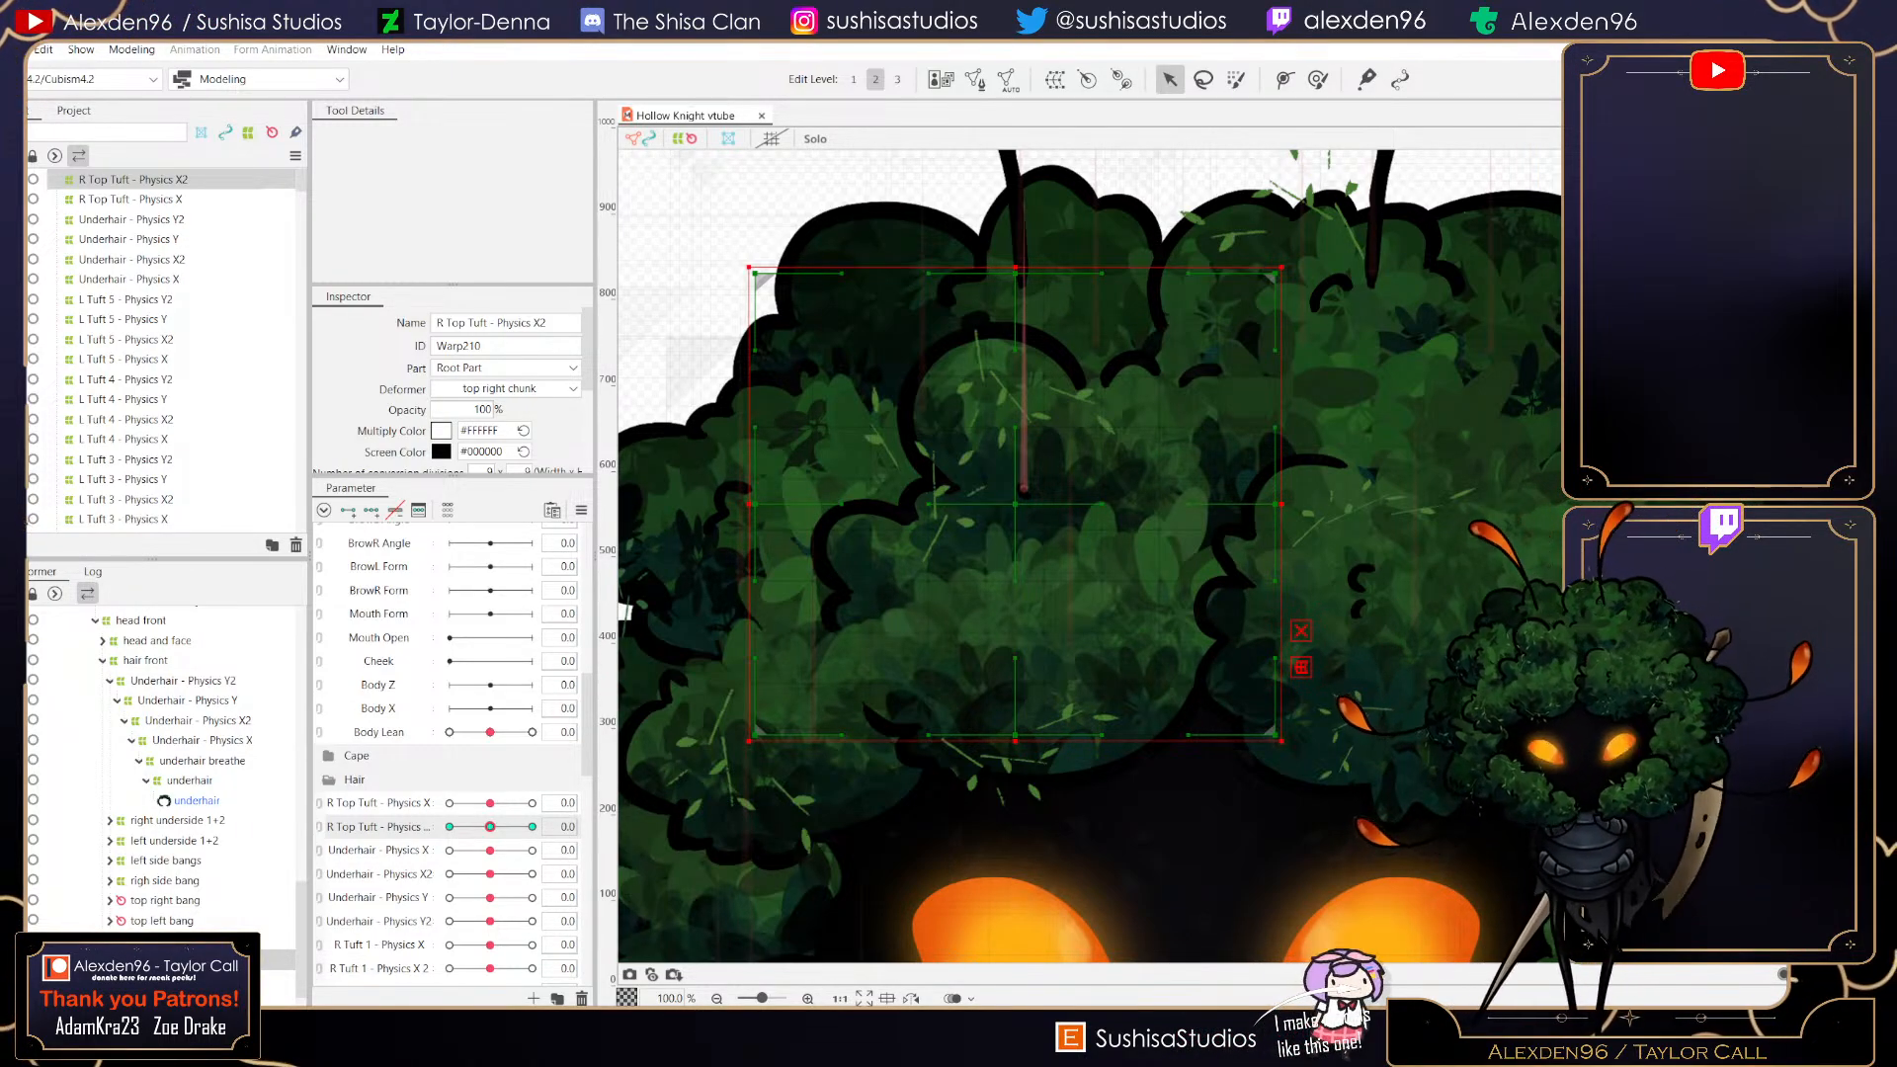
- Lower the bottom edge of the -1 pose of R Top Tuft - Physics X2, then test the slider and reset it to 0
{"action": "left_click_drag", "start_coordinate": [490, 828], "coordinate": [450, 827]}
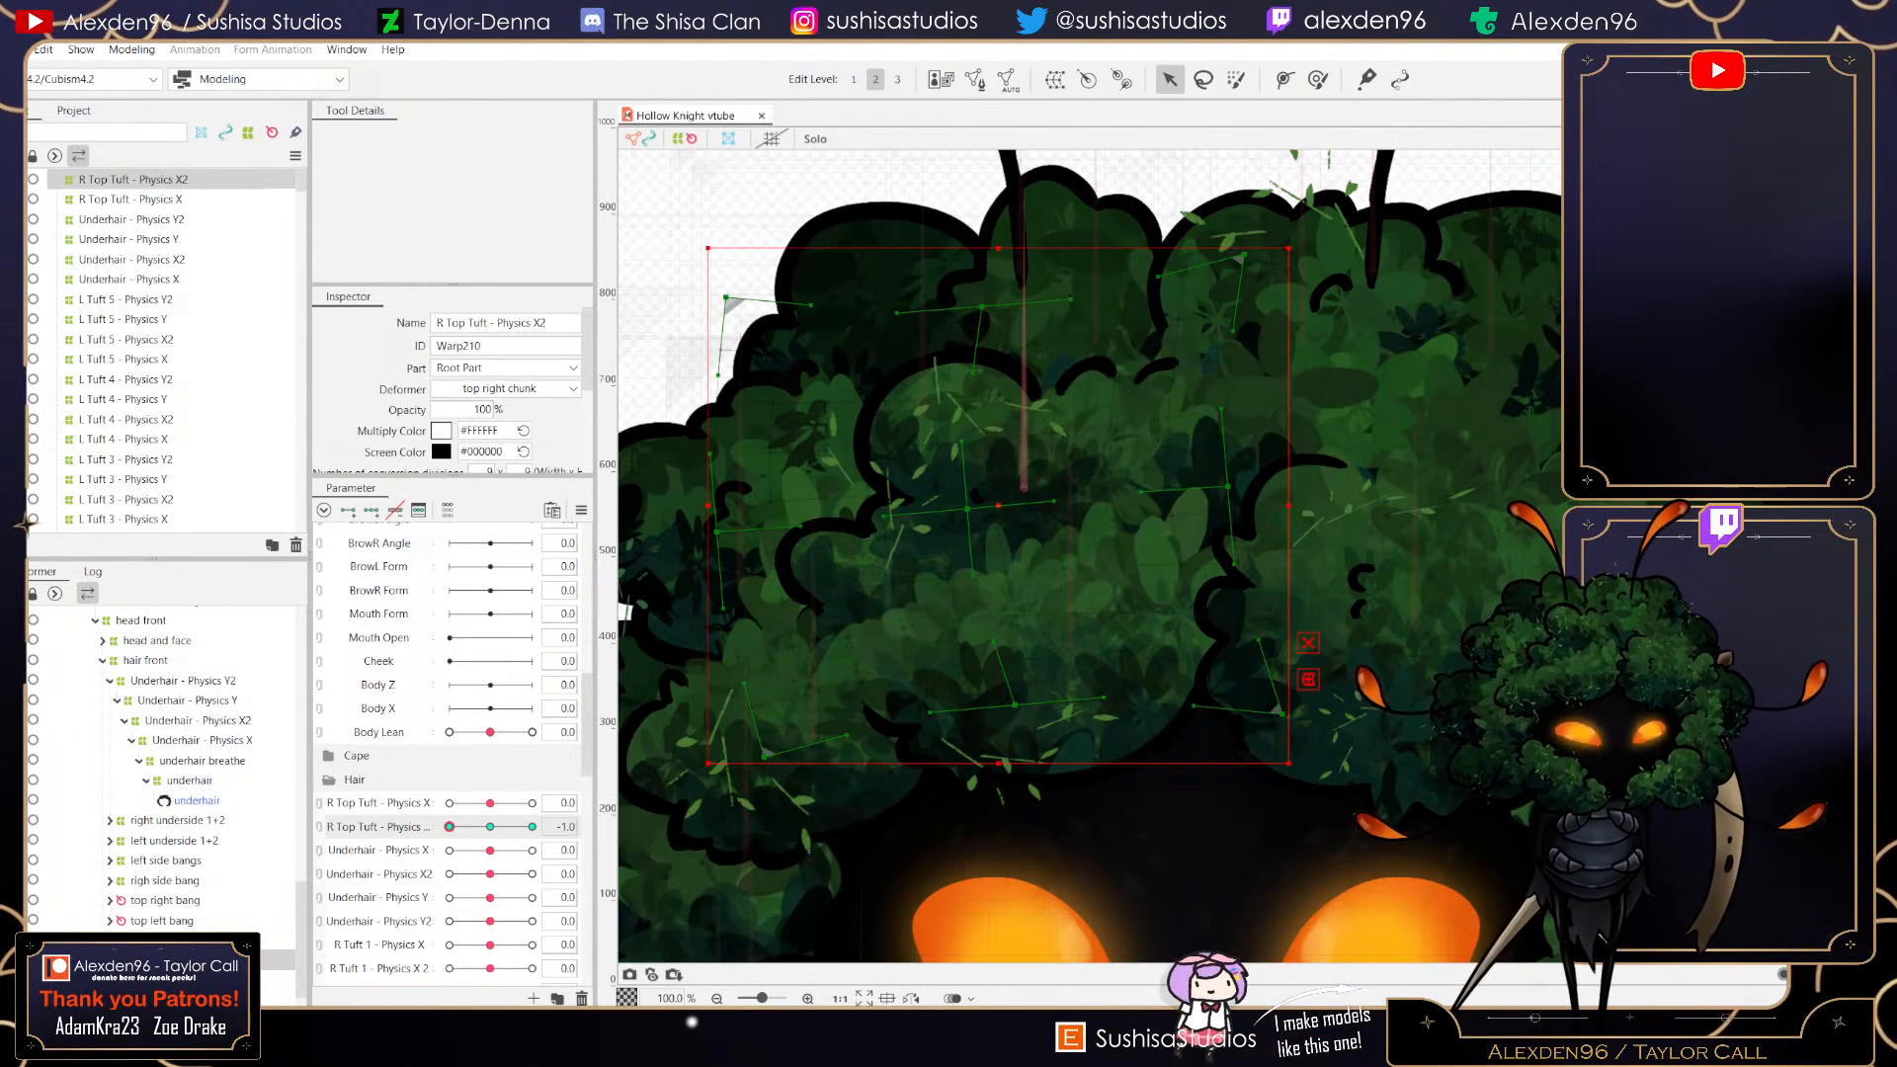
{"action": "left_click_drag", "start_coordinate": [1015, 705], "coordinate": [1012, 723]}
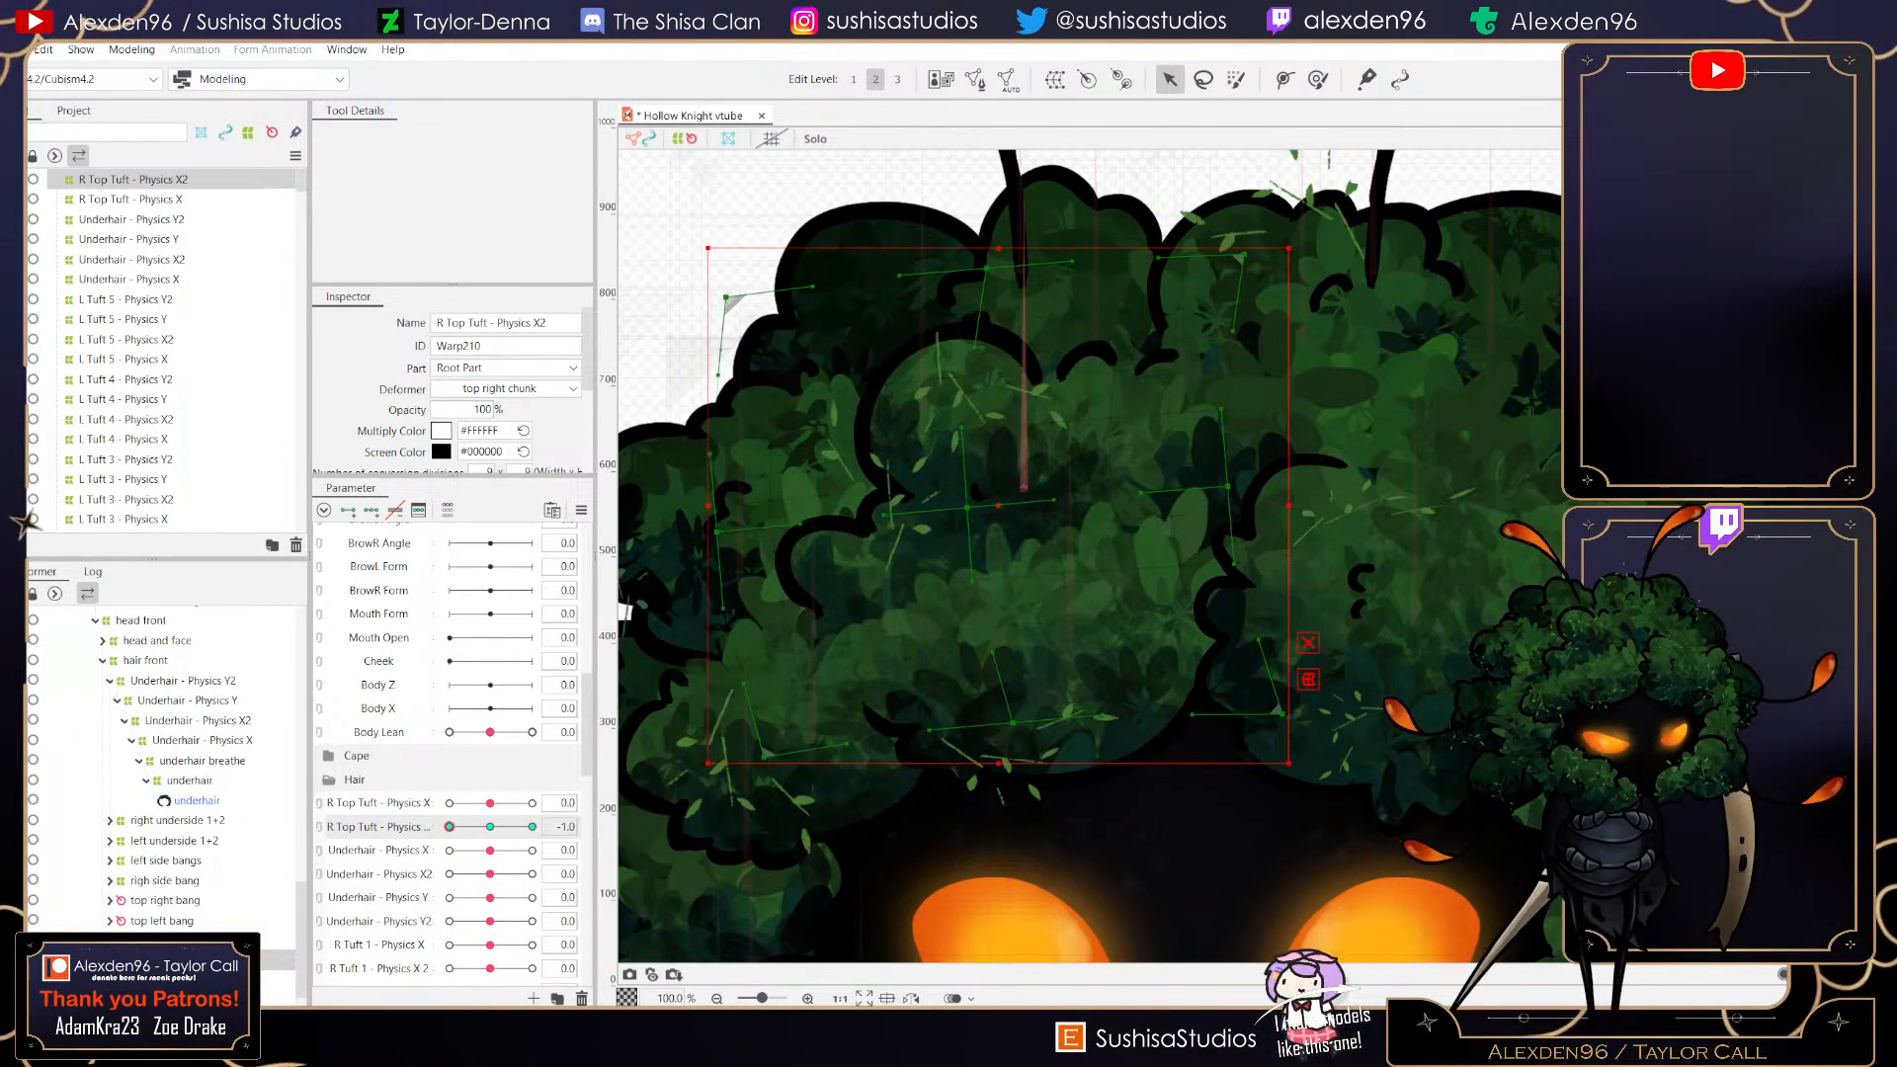
{"action": "left_click", "coordinate": [533, 828]}
{"action": "left_click", "coordinate": [490, 827]}
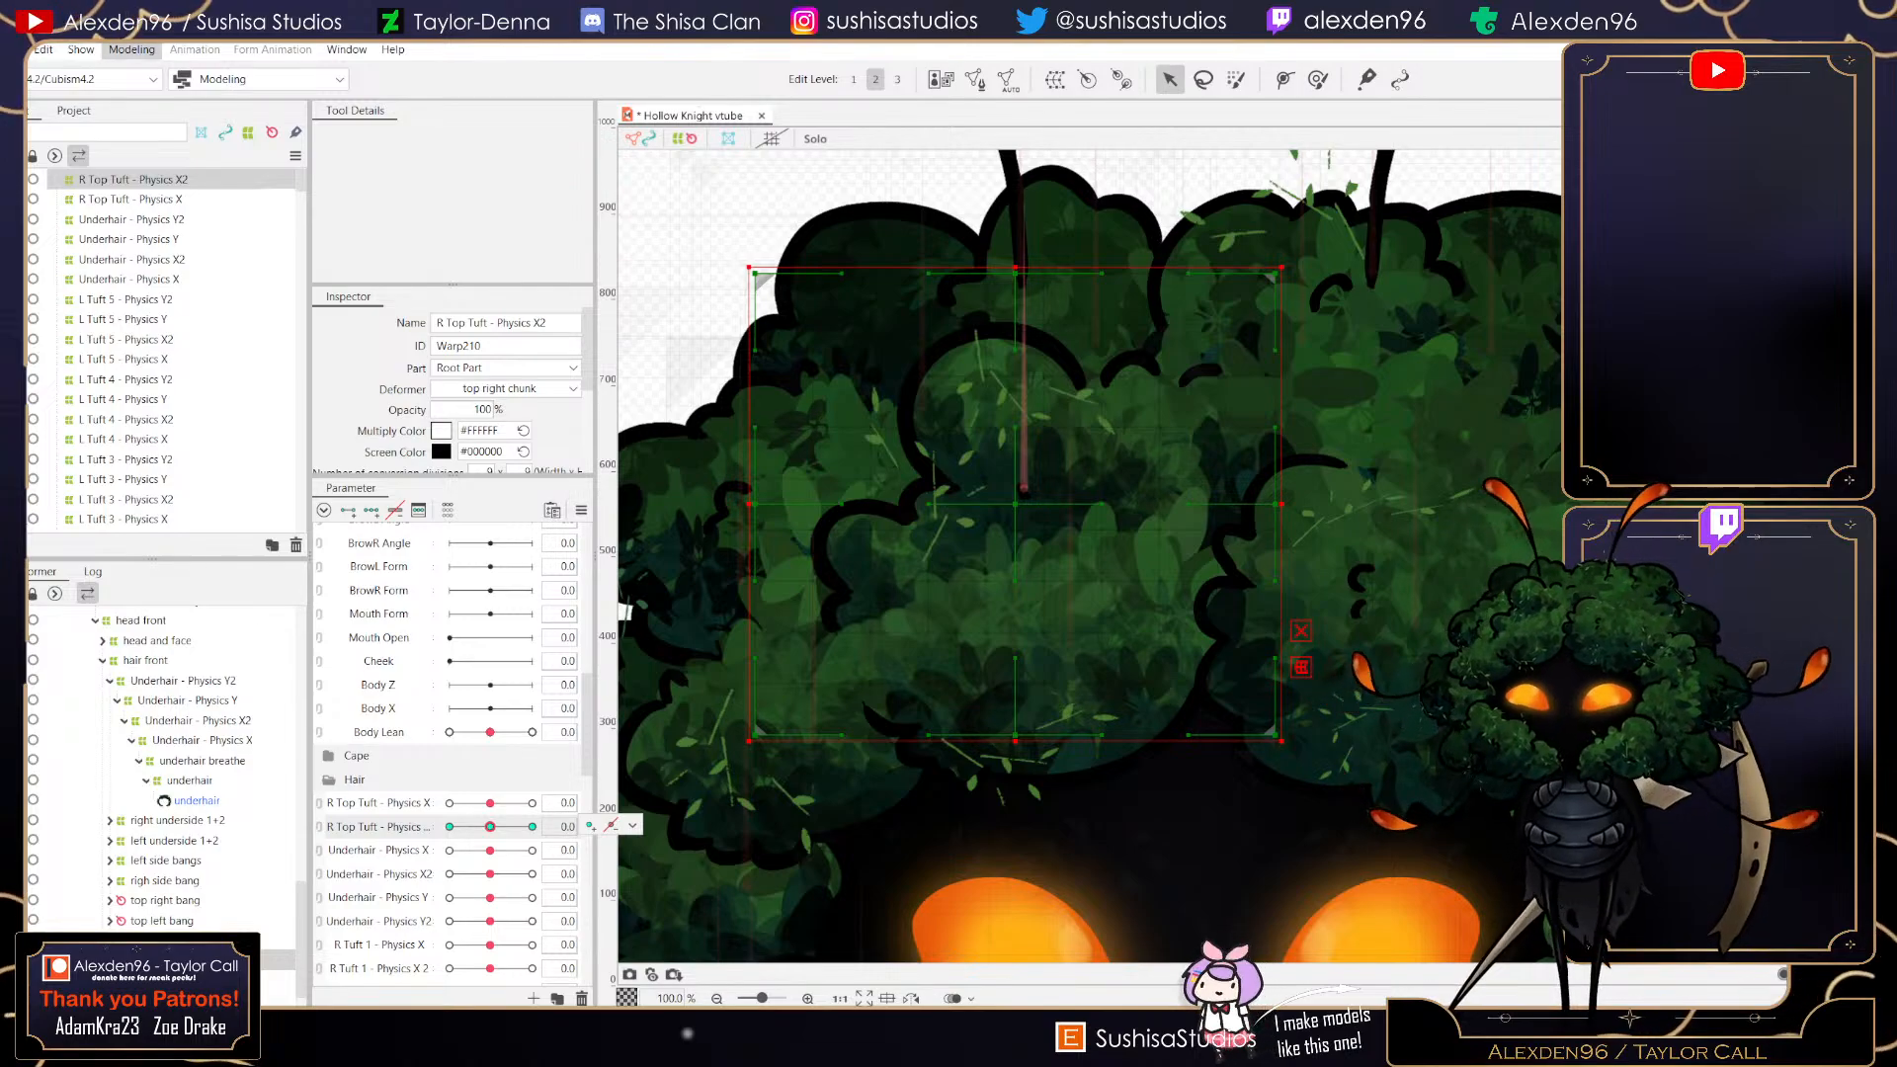
- Create a warp deformer named R Top Tuft - Physics Y as parent of the chunk and shrink its corners slightly inward
{"action": "left_click", "coordinate": [1055, 79]}
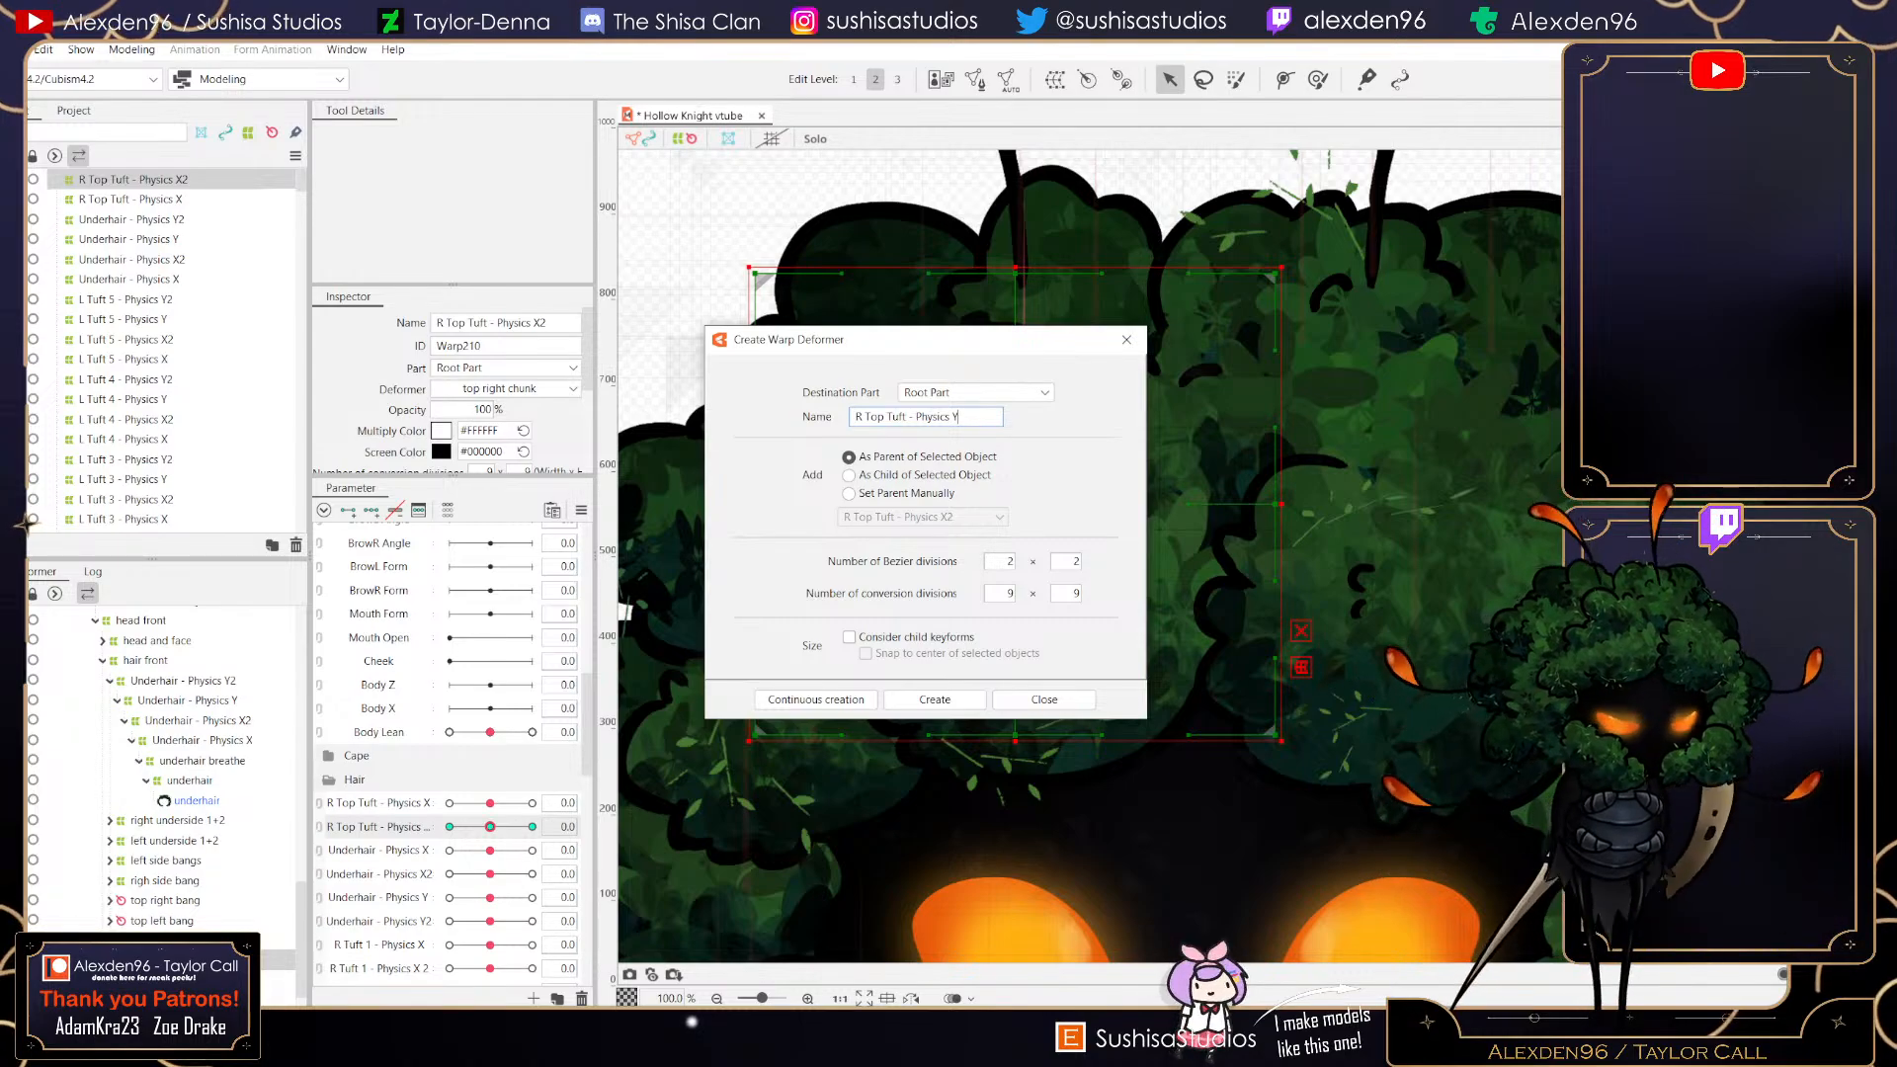
{"action": "key", "text": "Return"}
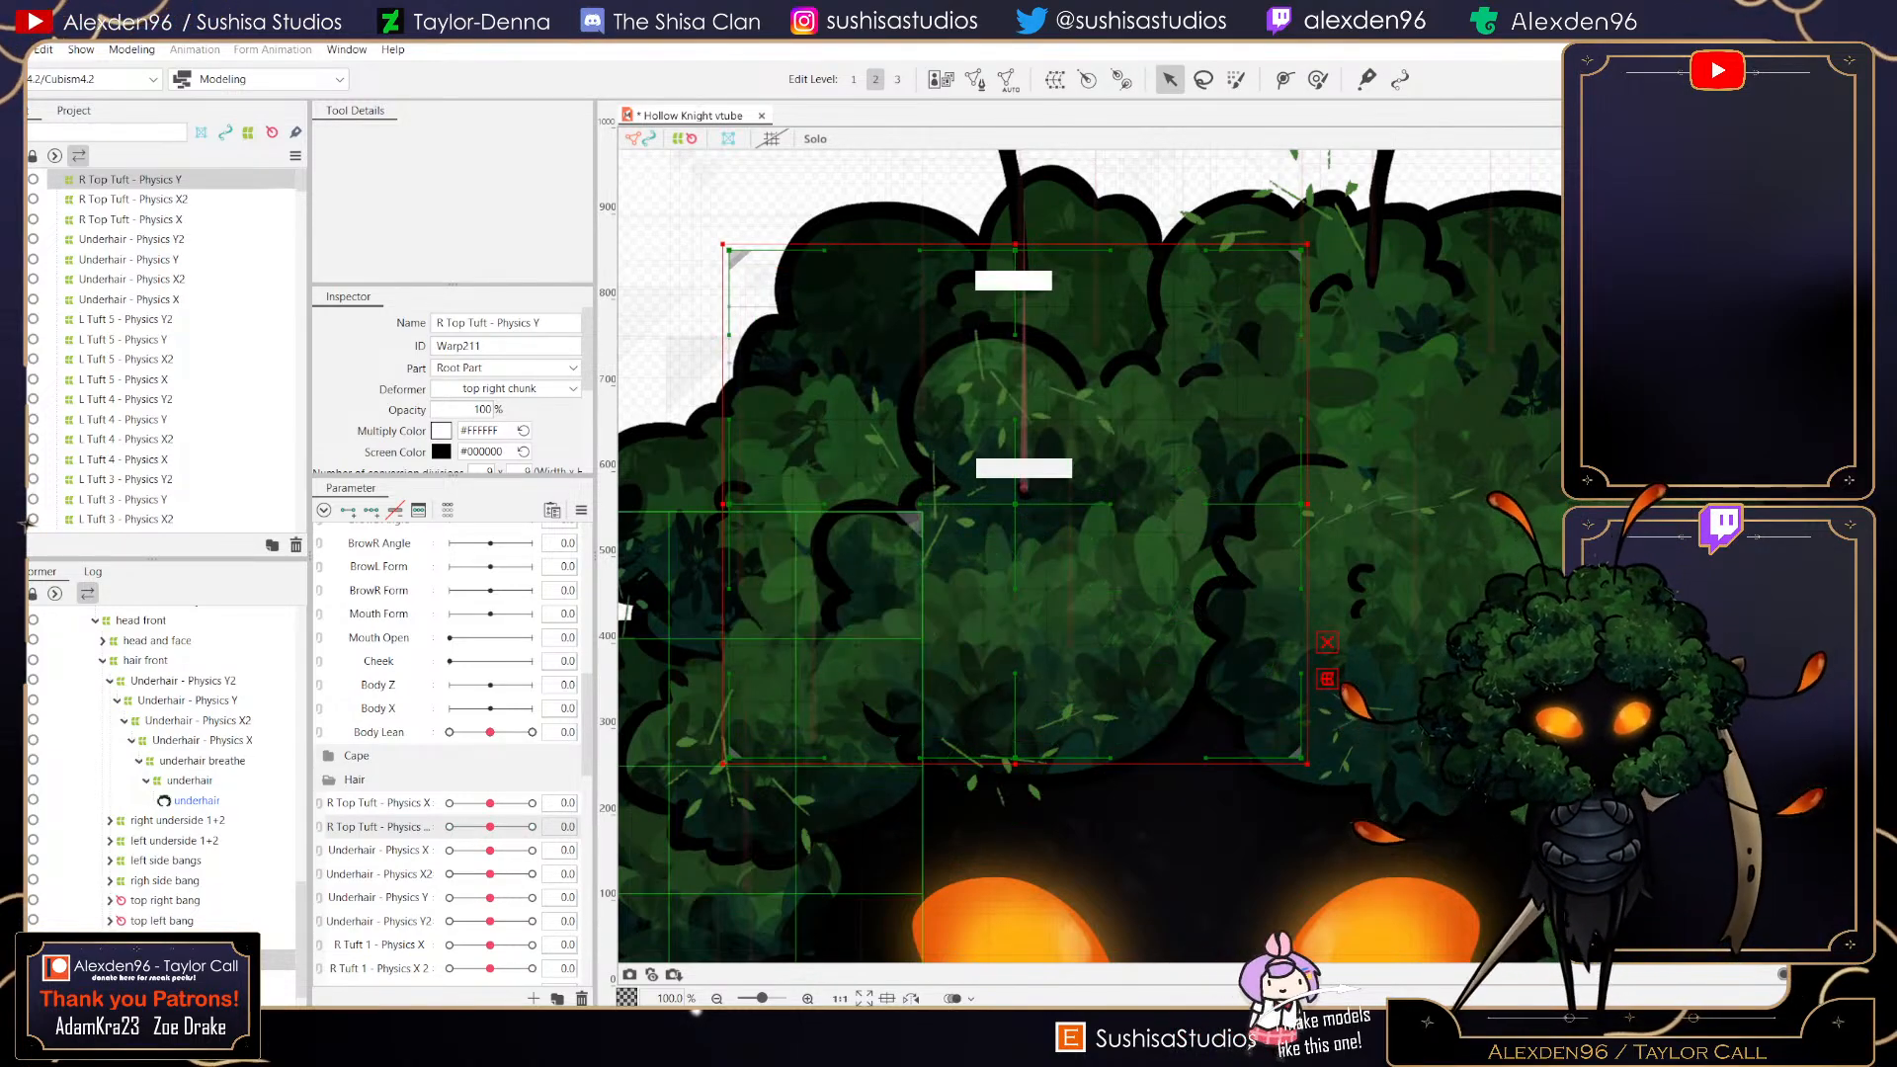
{"action": "left_click_drag", "start_coordinate": [723, 244], "coordinate": [772, 307]}
{"action": "left_click_drag", "start_coordinate": [1308, 763], "coordinate": [1250, 702]}
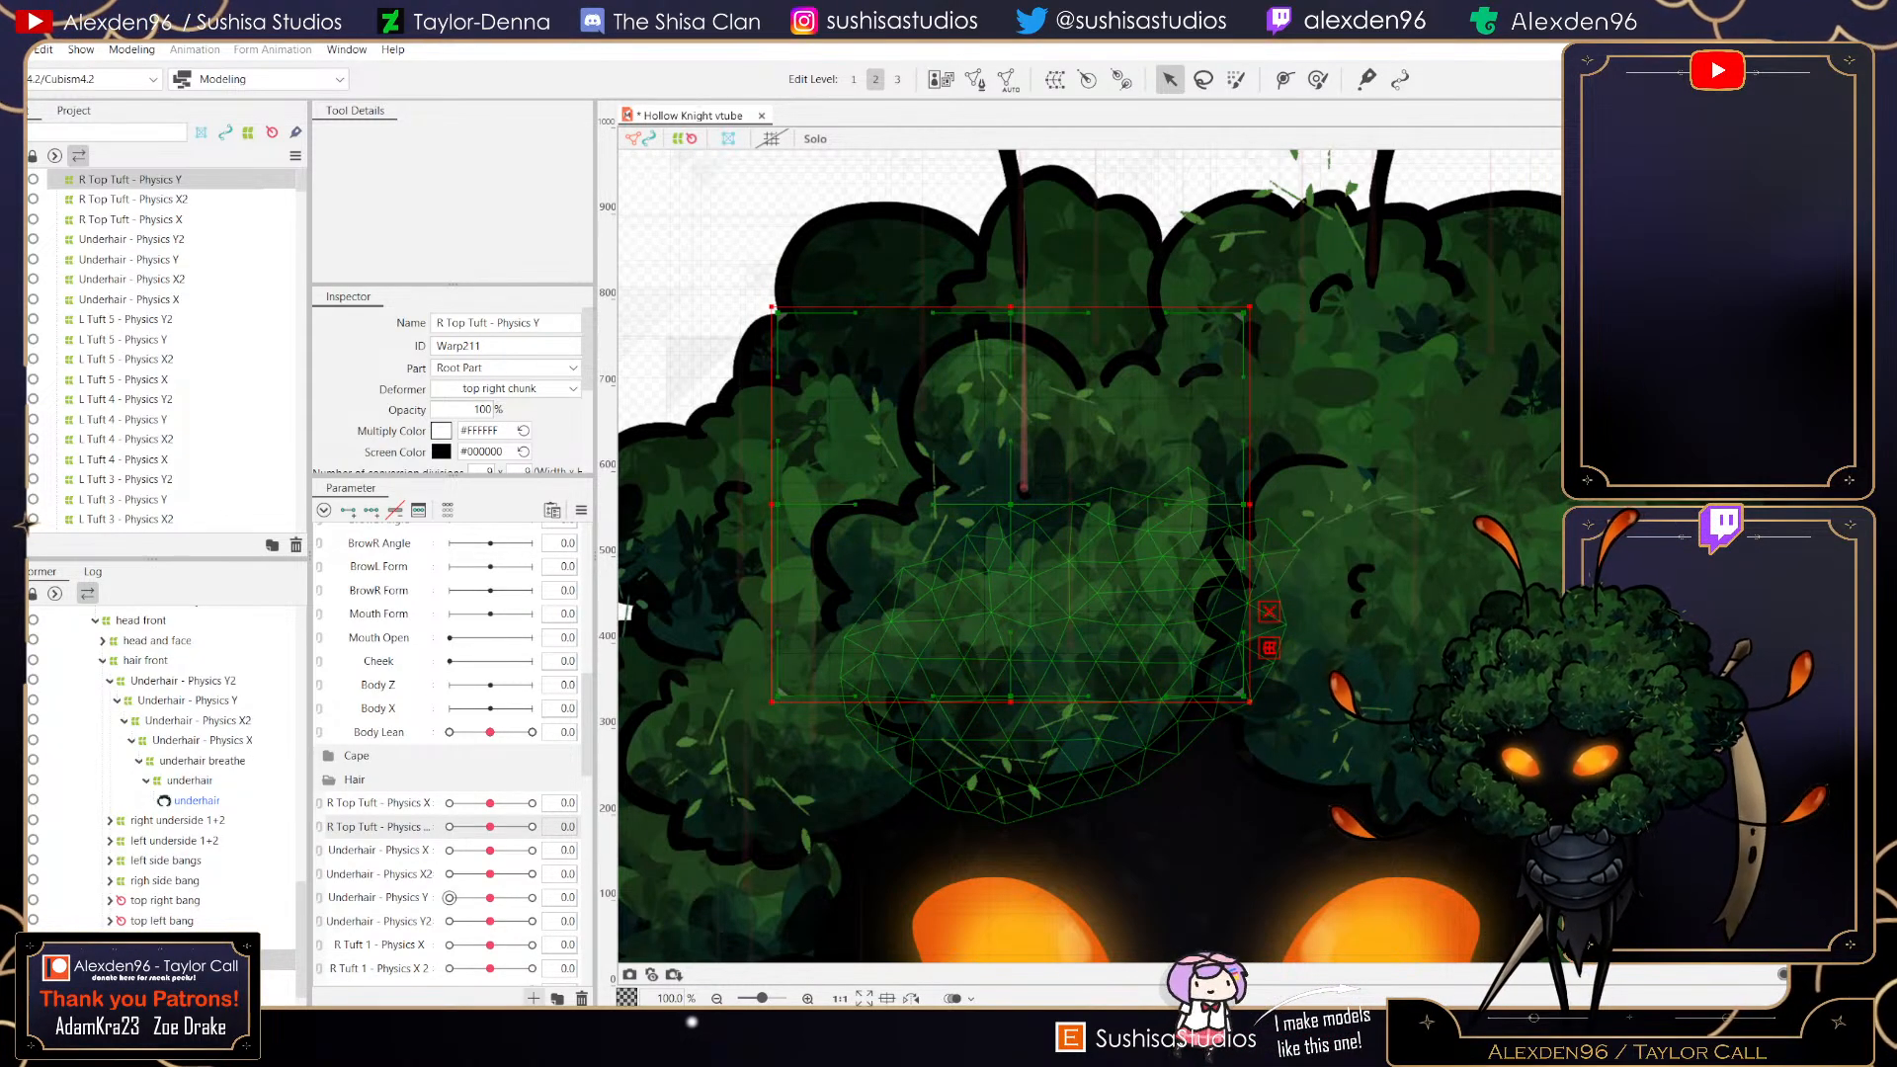
- Create the R Top Tuft - Physics Y parameter and, at value 1, narrow the deformer and stretch the chunk upward
{"action": "left_click", "coordinate": [533, 998]}
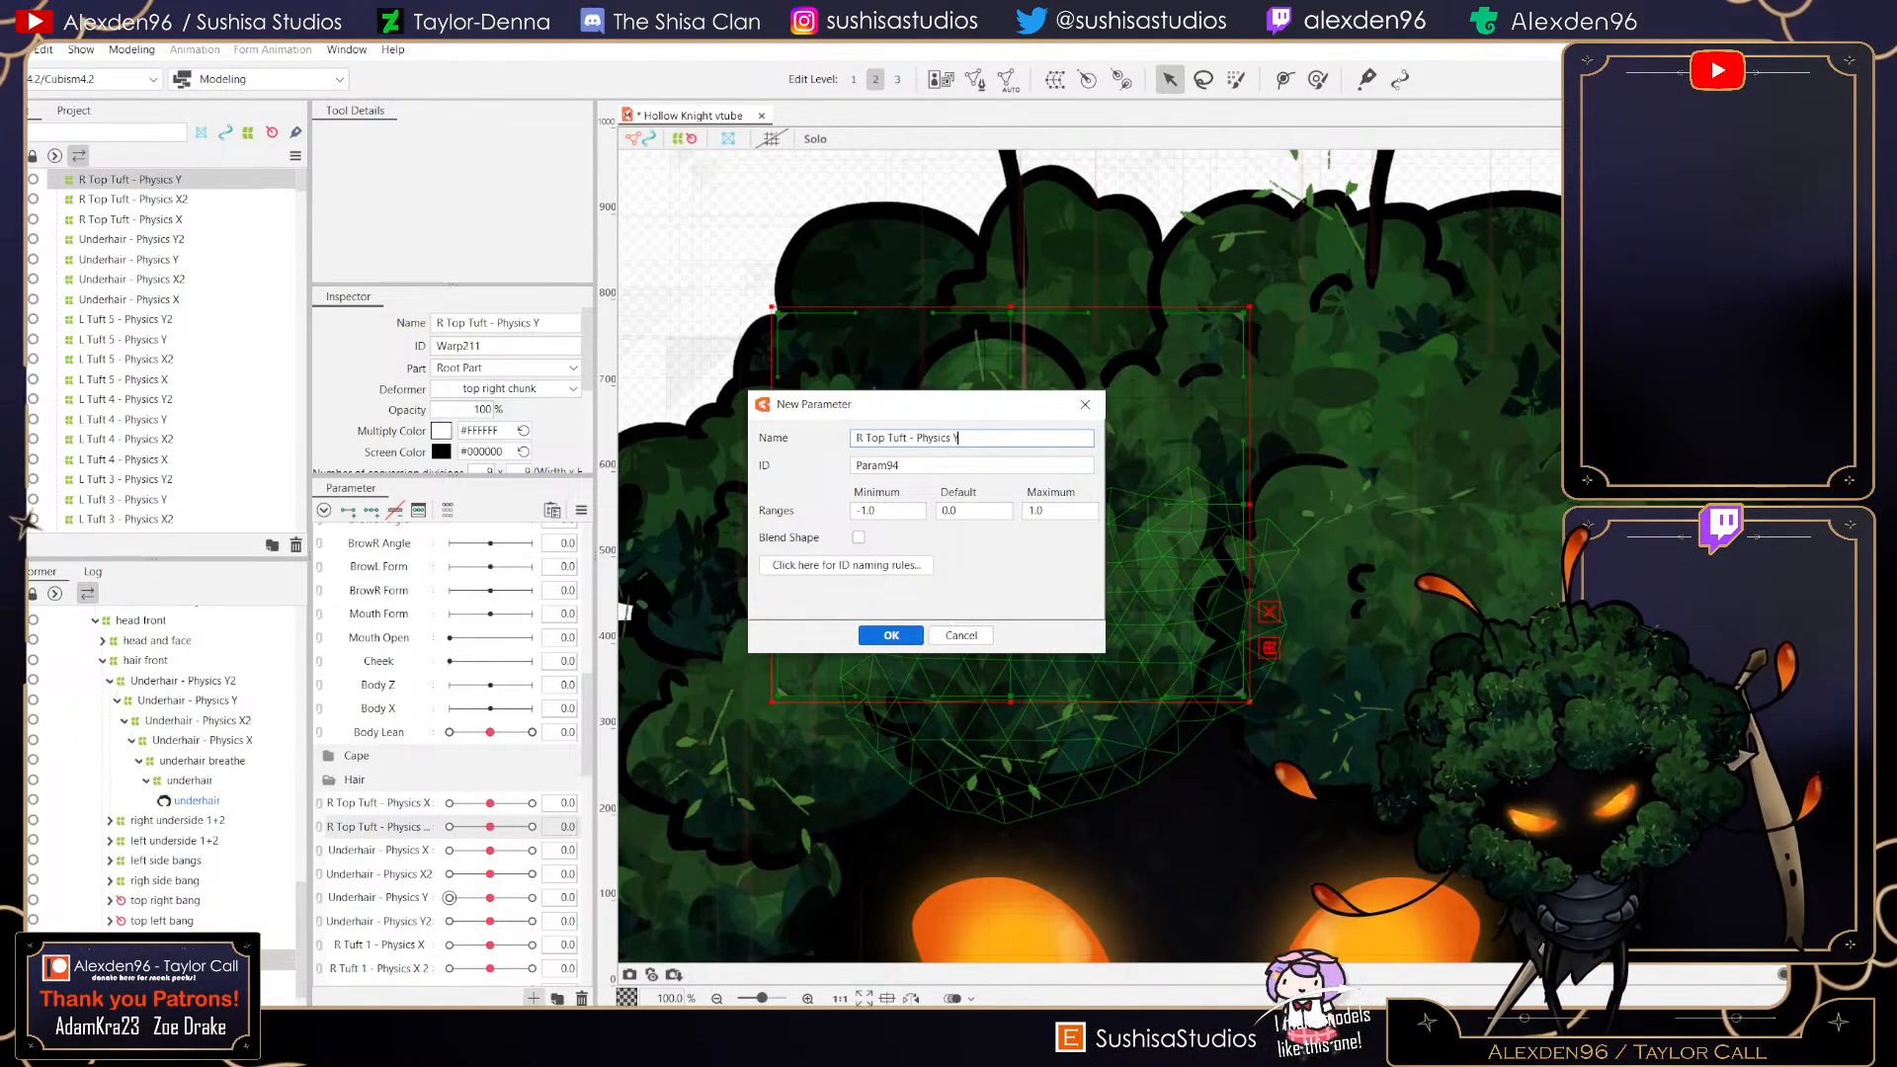
{"action": "key", "text": "Return"}
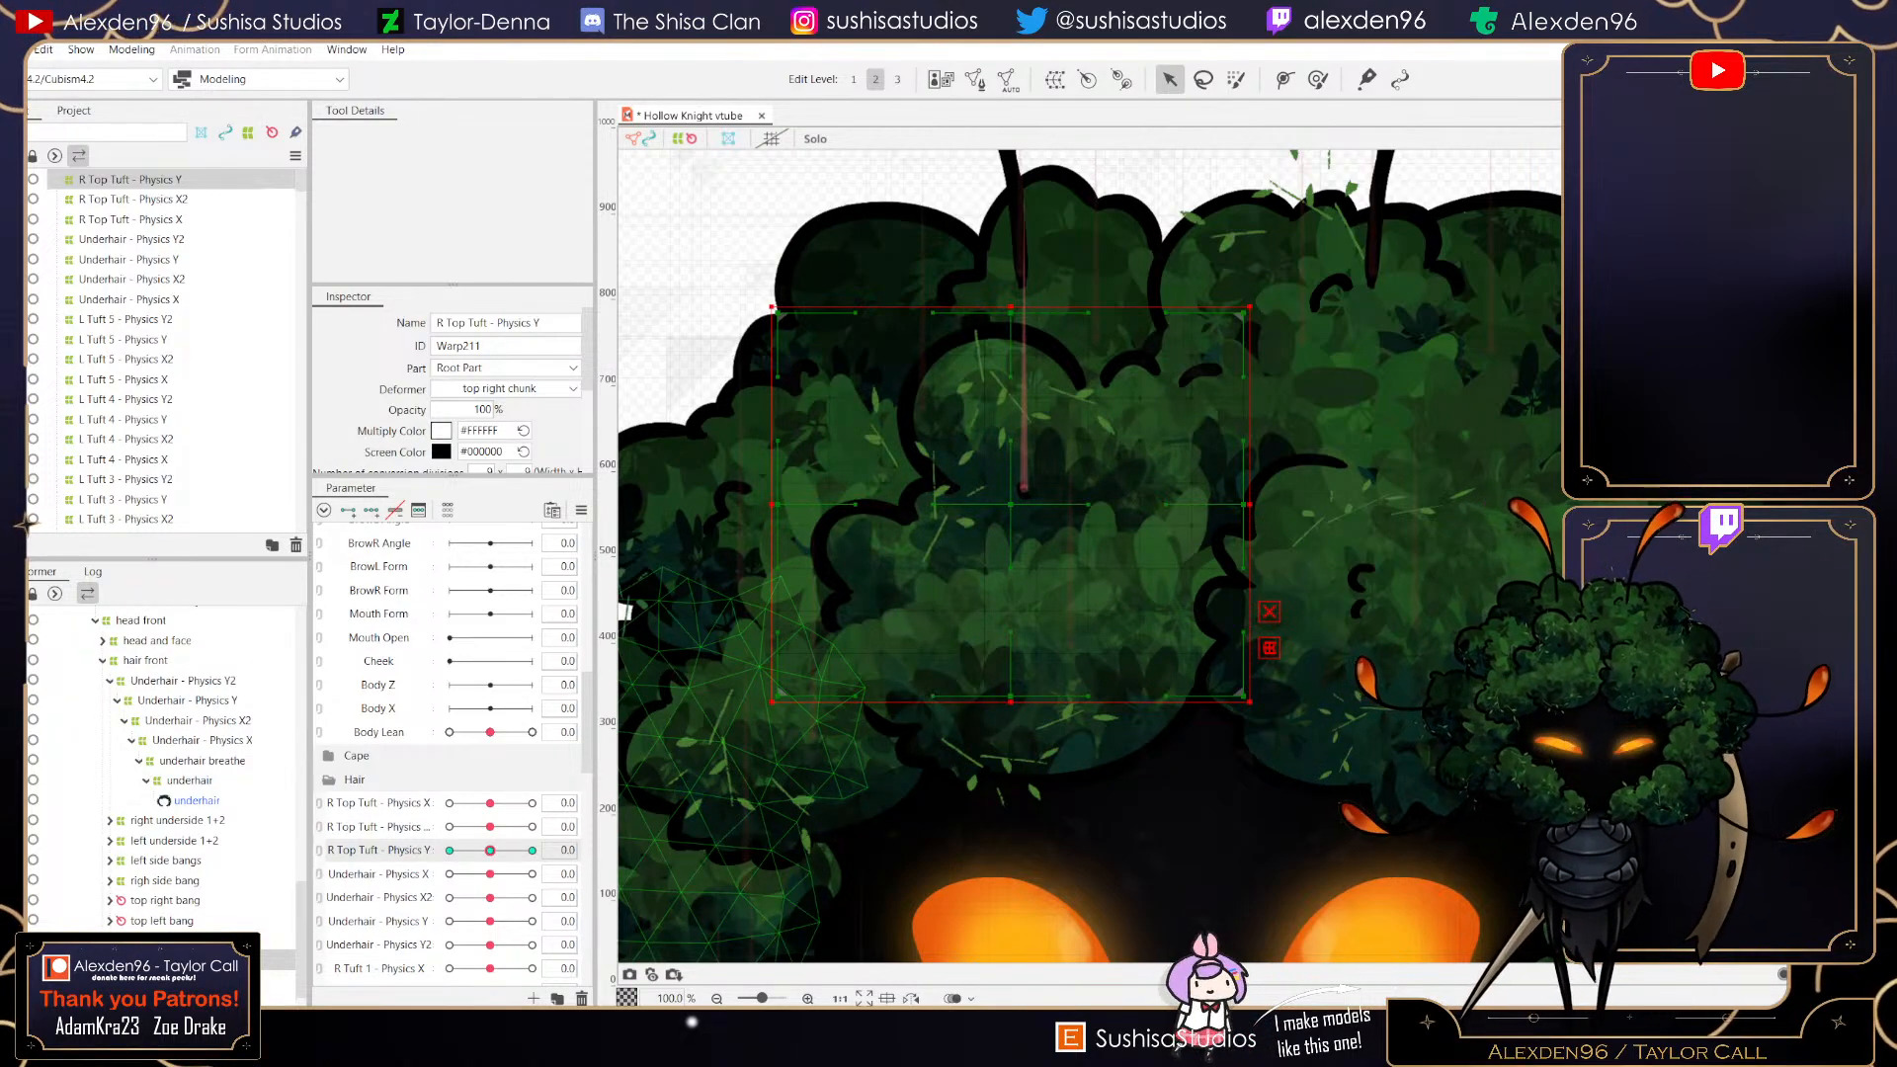
{"action": "left_click", "coordinate": [532, 851]}
{"action": "left_click_drag", "start_coordinate": [778, 505], "coordinate": [813, 498]}
{"action": "left_click_drag", "start_coordinate": [1244, 505], "coordinate": [1218, 502]}
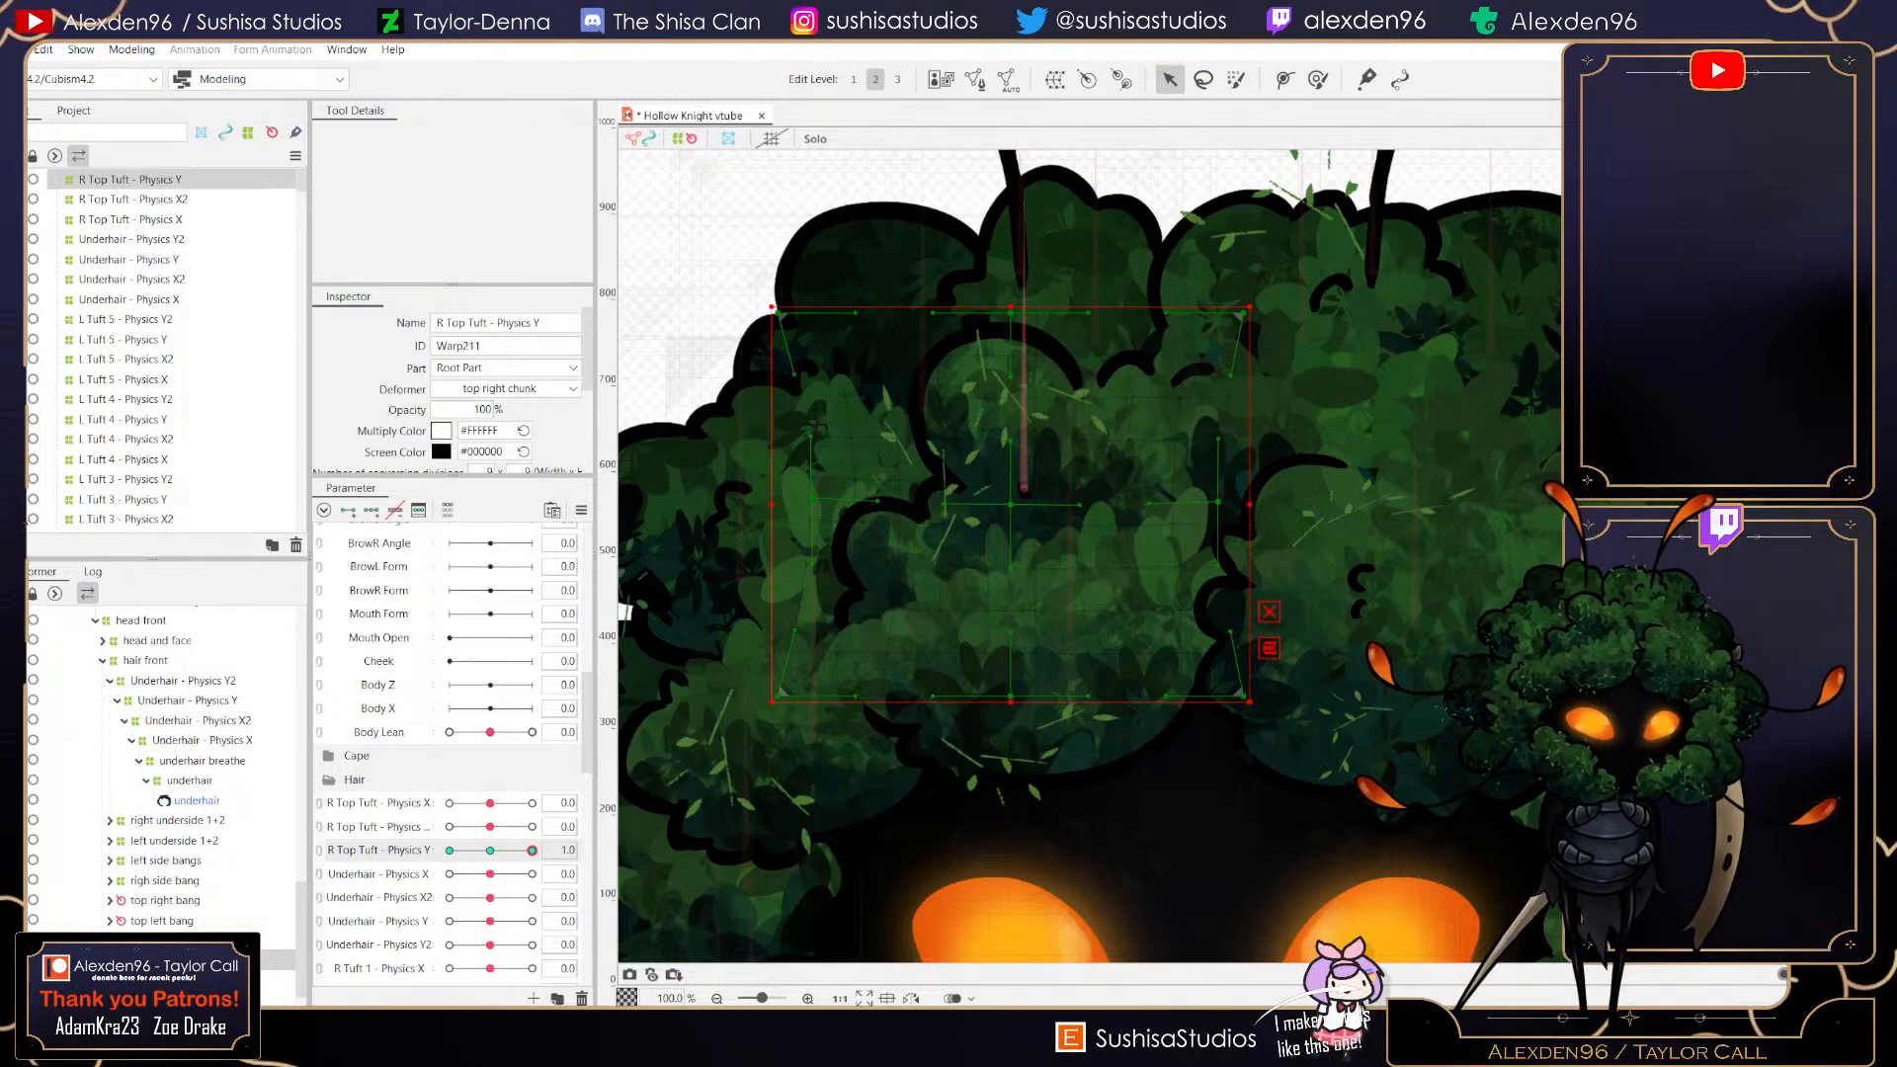
{"action": "left_click_drag", "start_coordinate": [1011, 312], "coordinate": [1014, 282]}
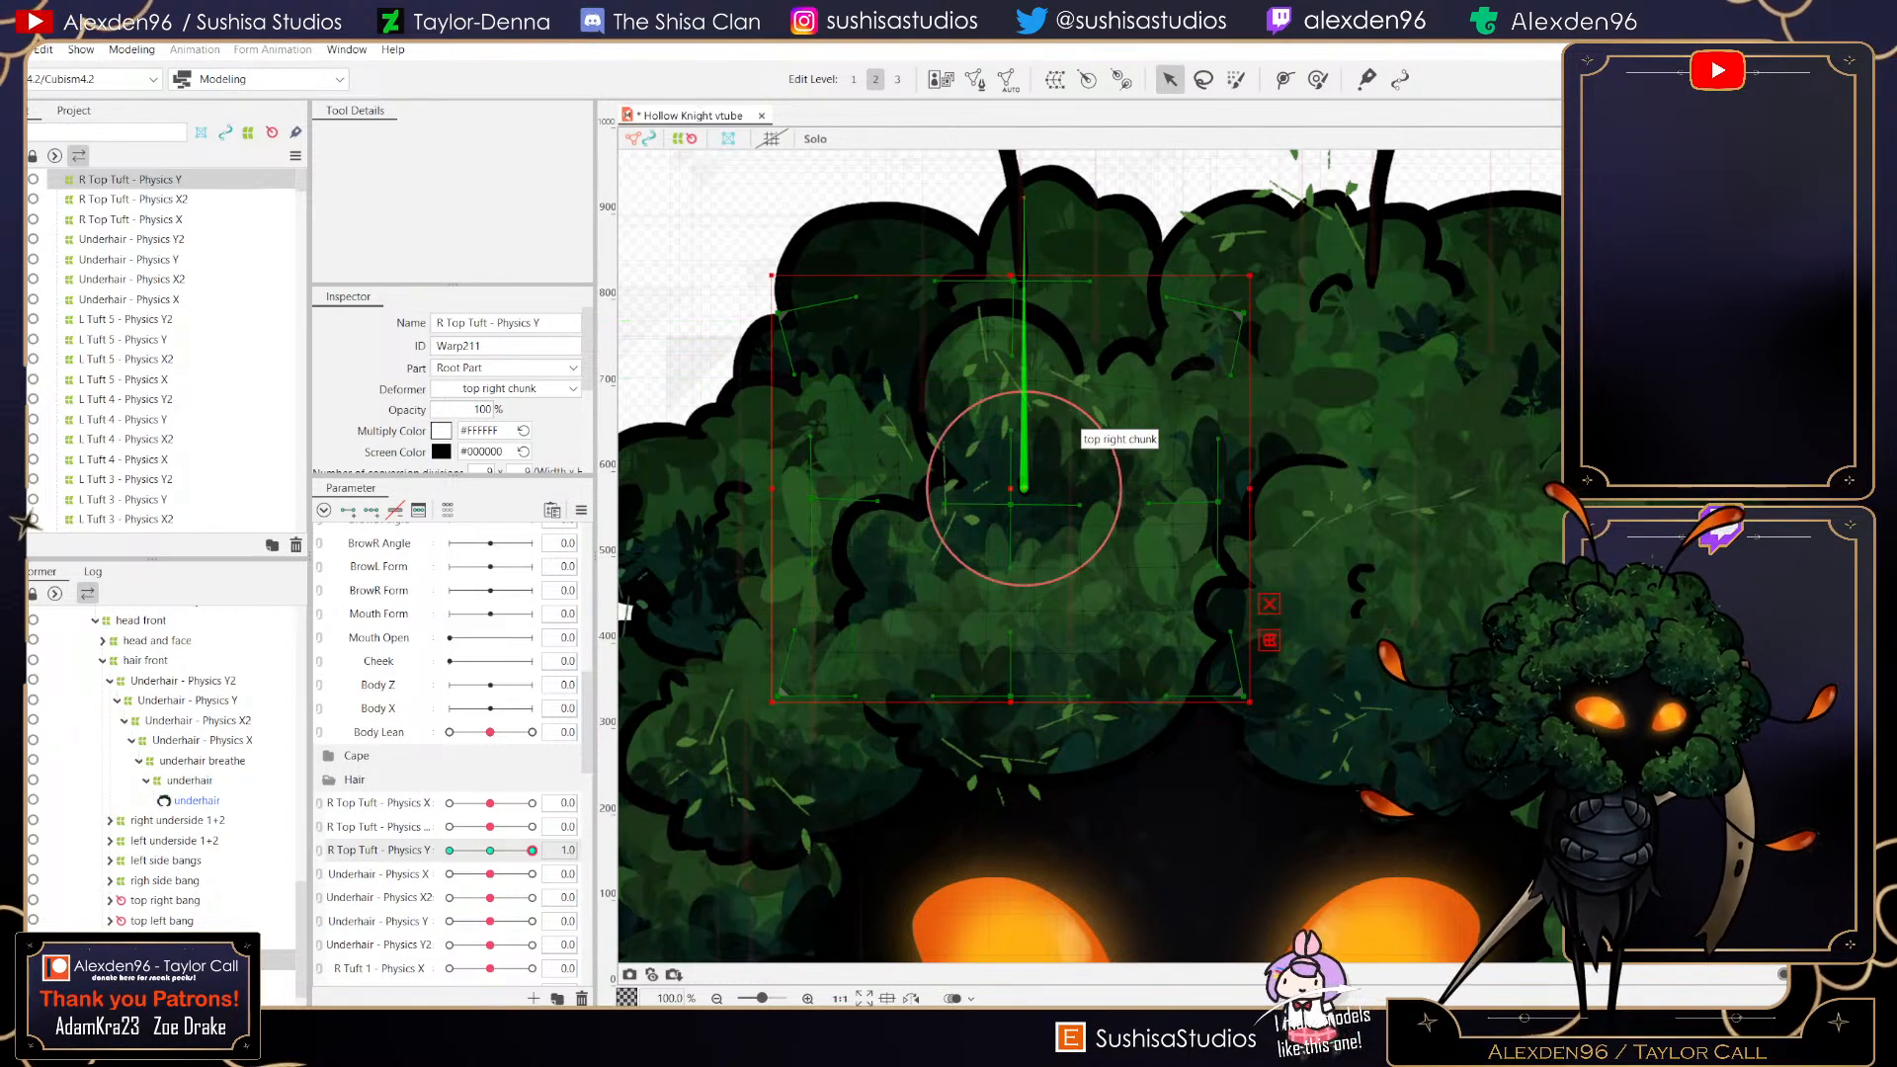
{"action": "left_click_drag", "start_coordinate": [1011, 505], "coordinate": [1011, 474]}
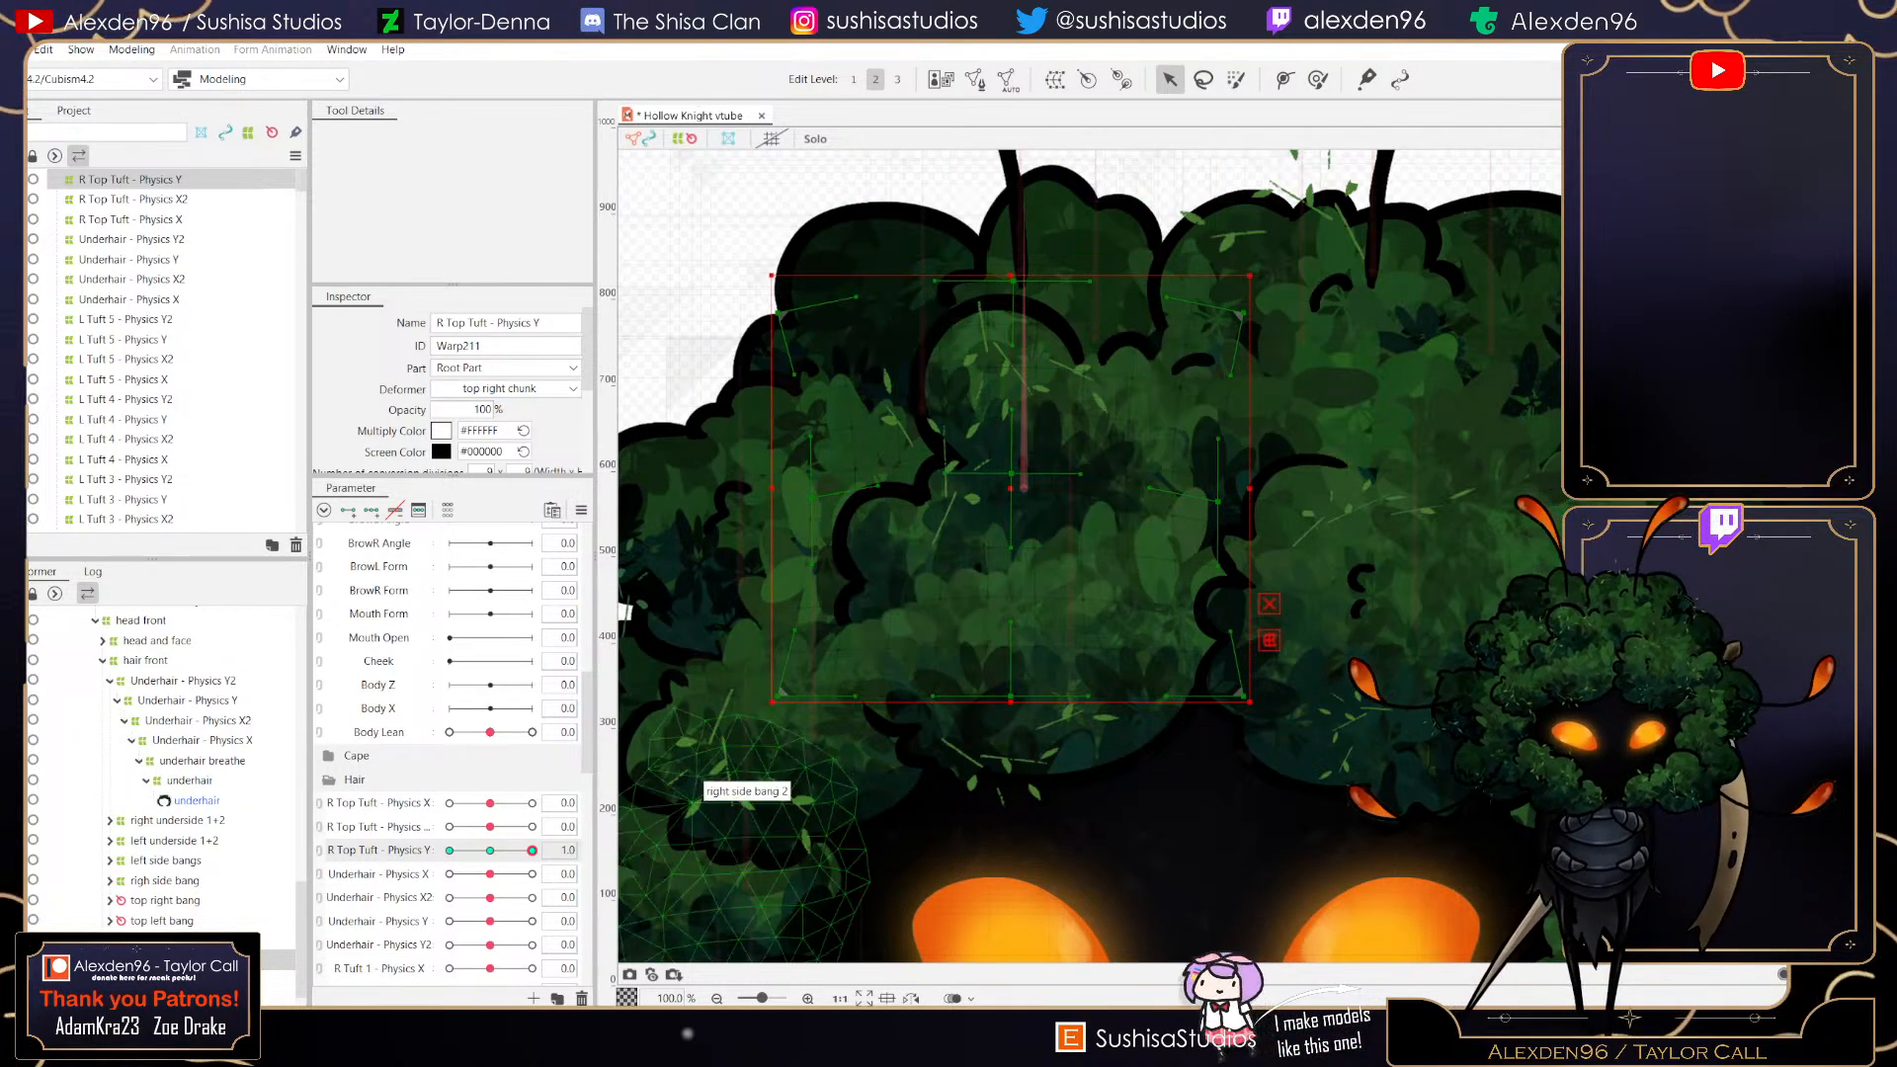
- At R Top Tuft - Physics Y value -1, widen the deformer and push its top and bottom down so the chunk squashes
{"action": "left_click_drag", "start_coordinate": [531, 851], "coordinate": [531, 851]}
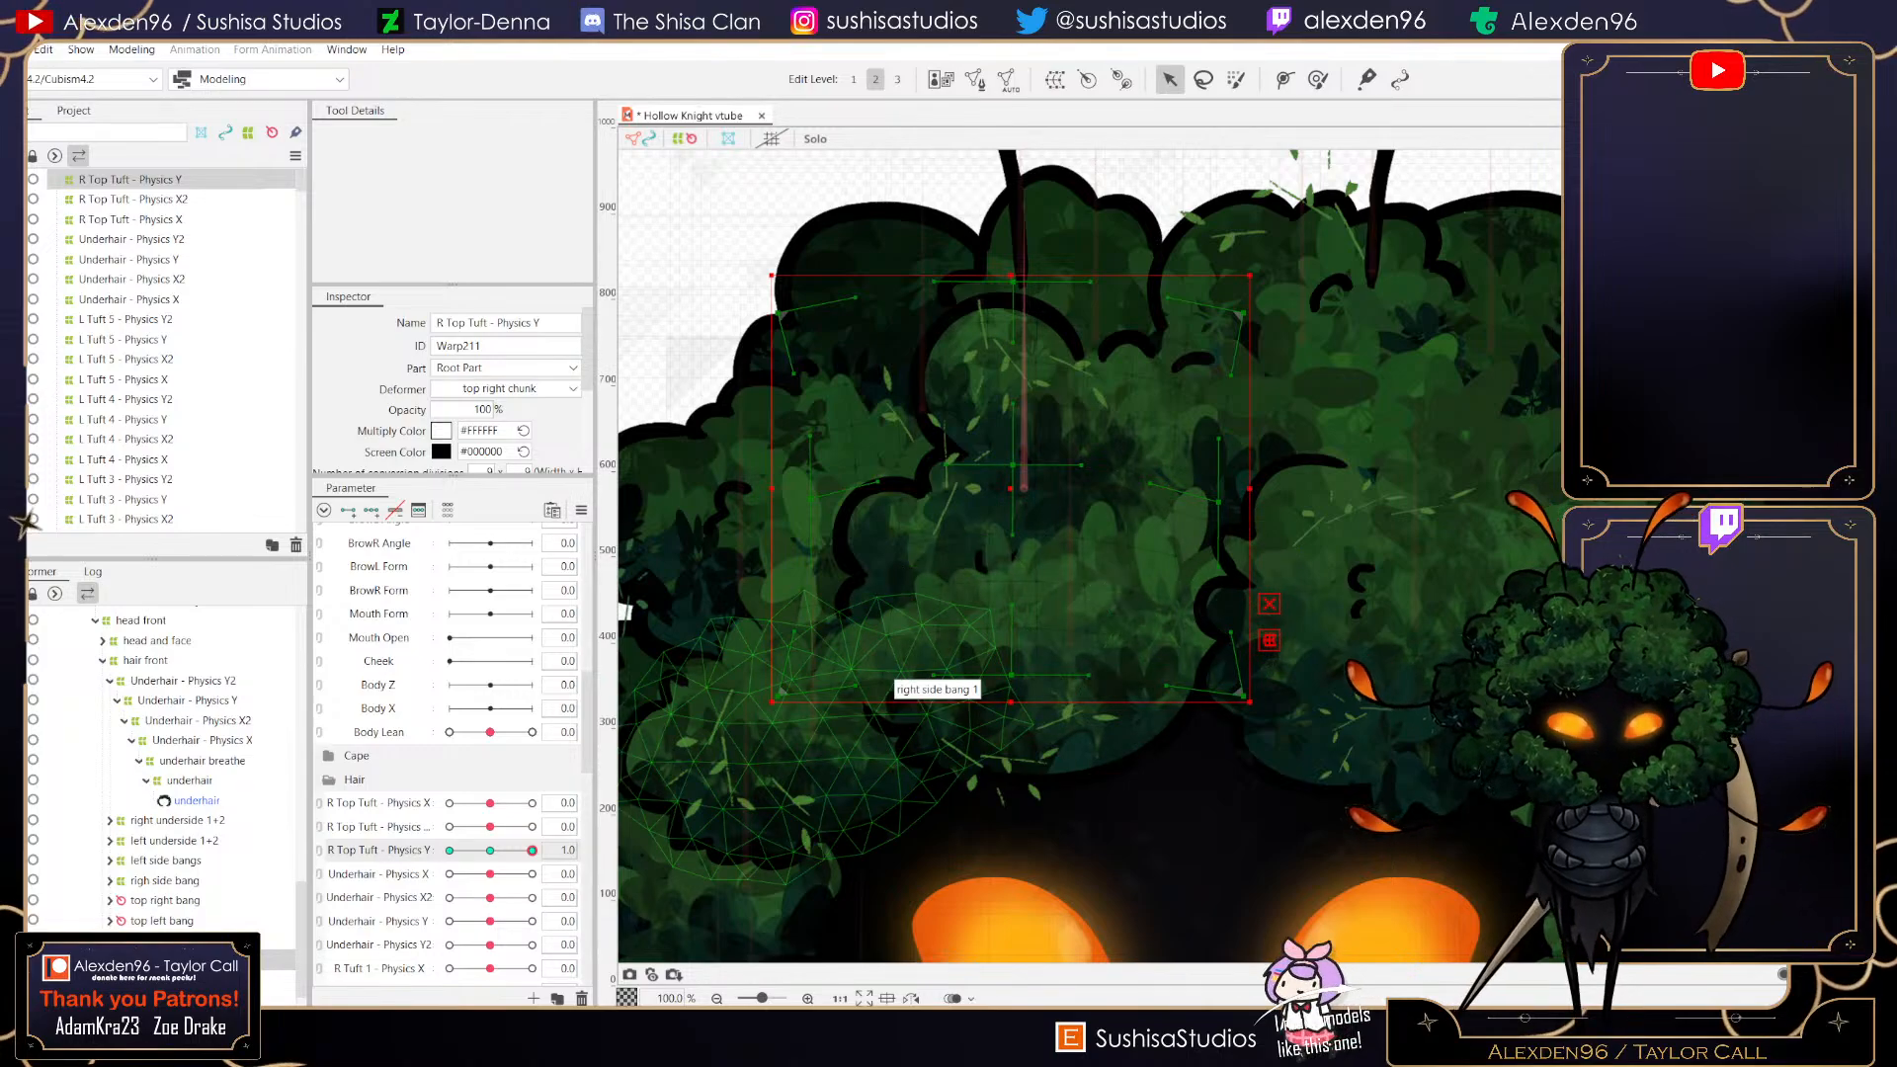
{"action": "mouse_move", "coordinate": [532, 851]}
{"action": "left_mouse_down"}
{"action": "mouse_move", "coordinate": [494, 851]}
{"action": "mouse_move", "coordinate": [531, 851]}
{"action": "left_mouse_up"}
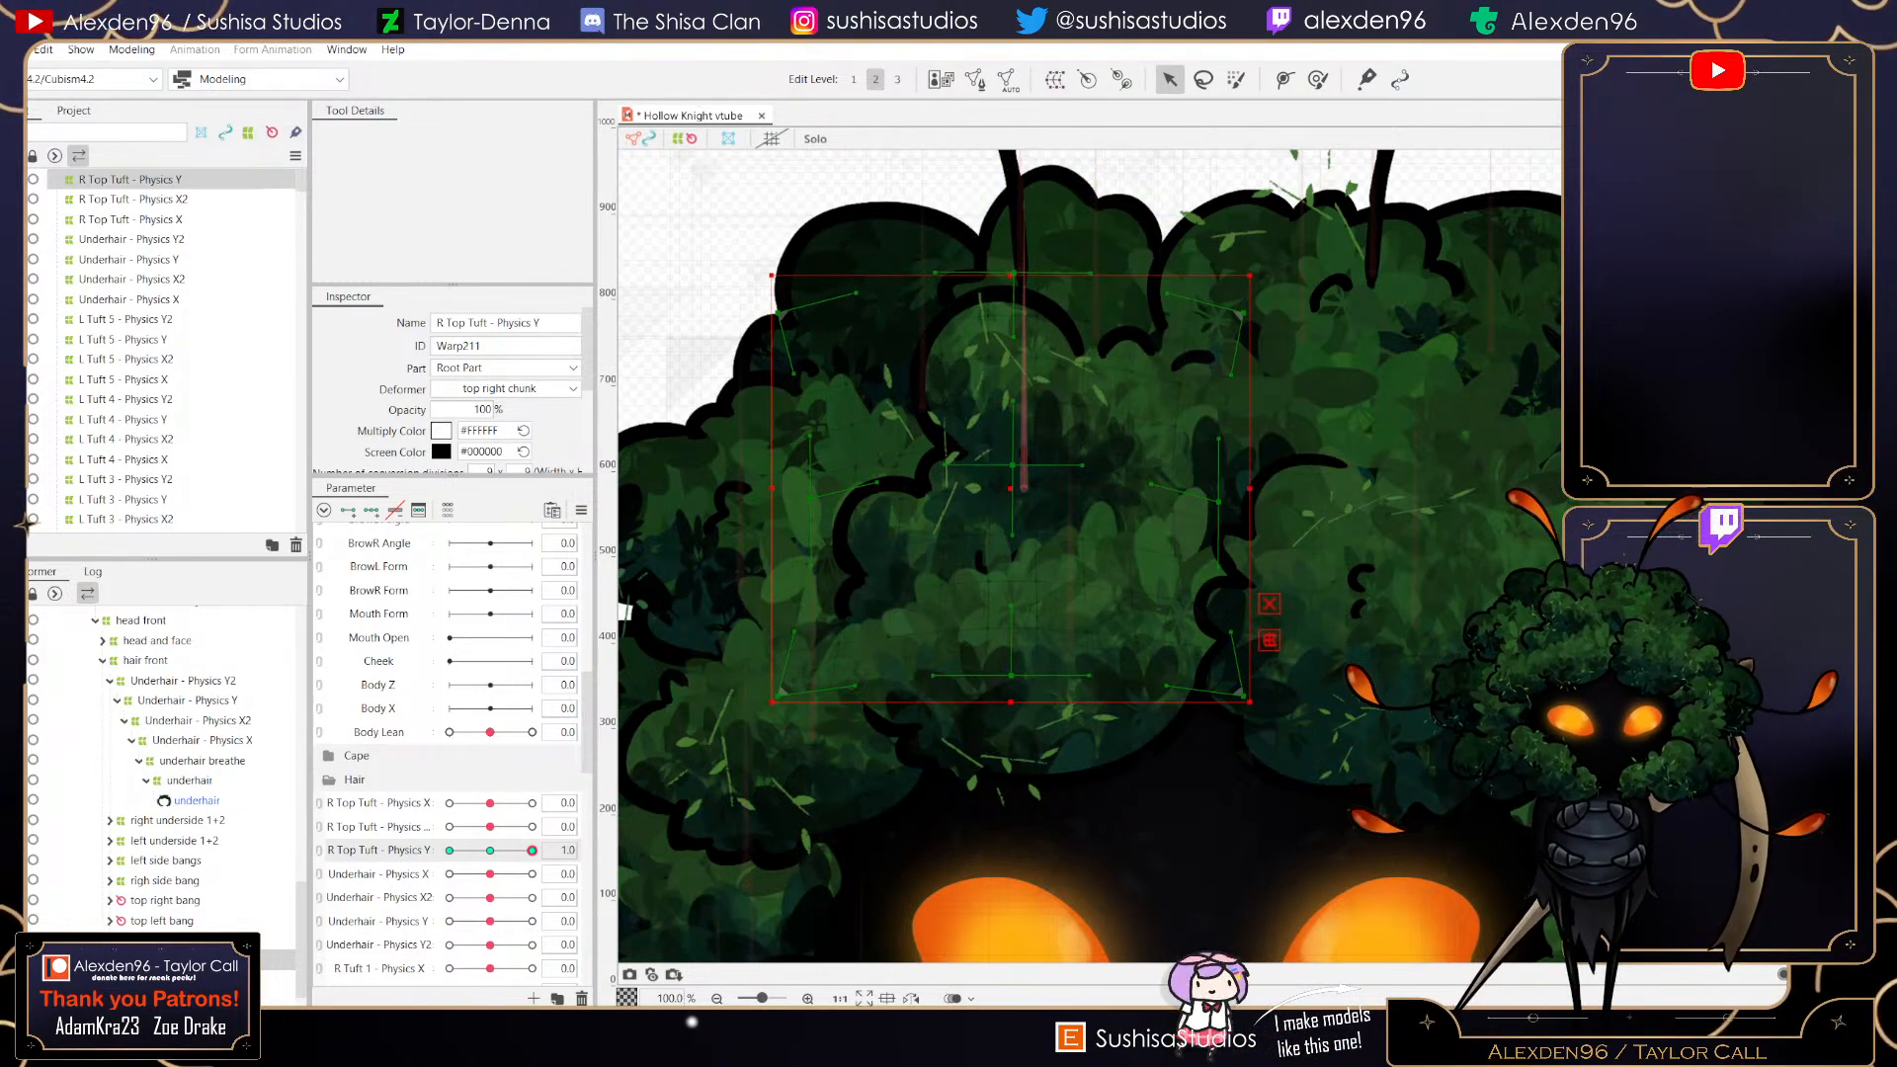
{"action": "left_click_drag", "start_coordinate": [531, 851], "coordinate": [450, 851]}
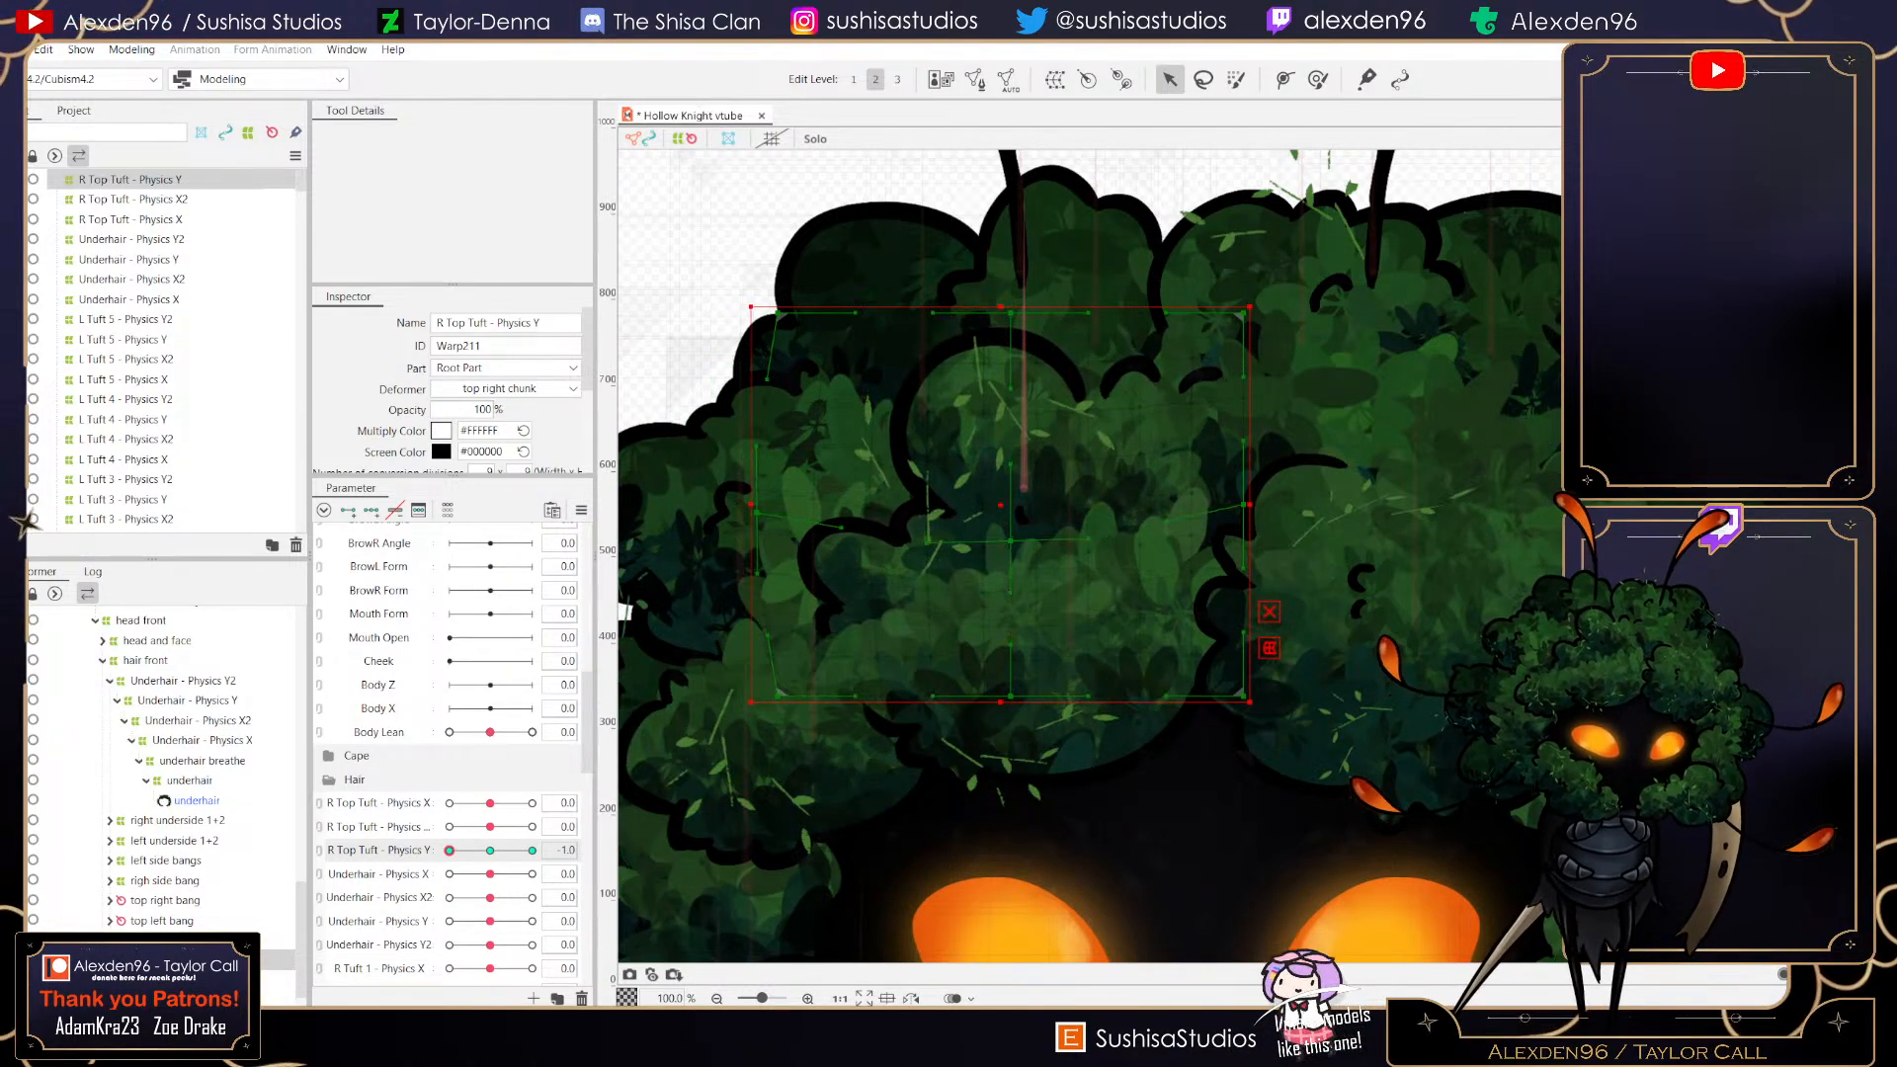
{"action": "left_click_drag", "start_coordinate": [1243, 505], "coordinate": [1274, 508]}
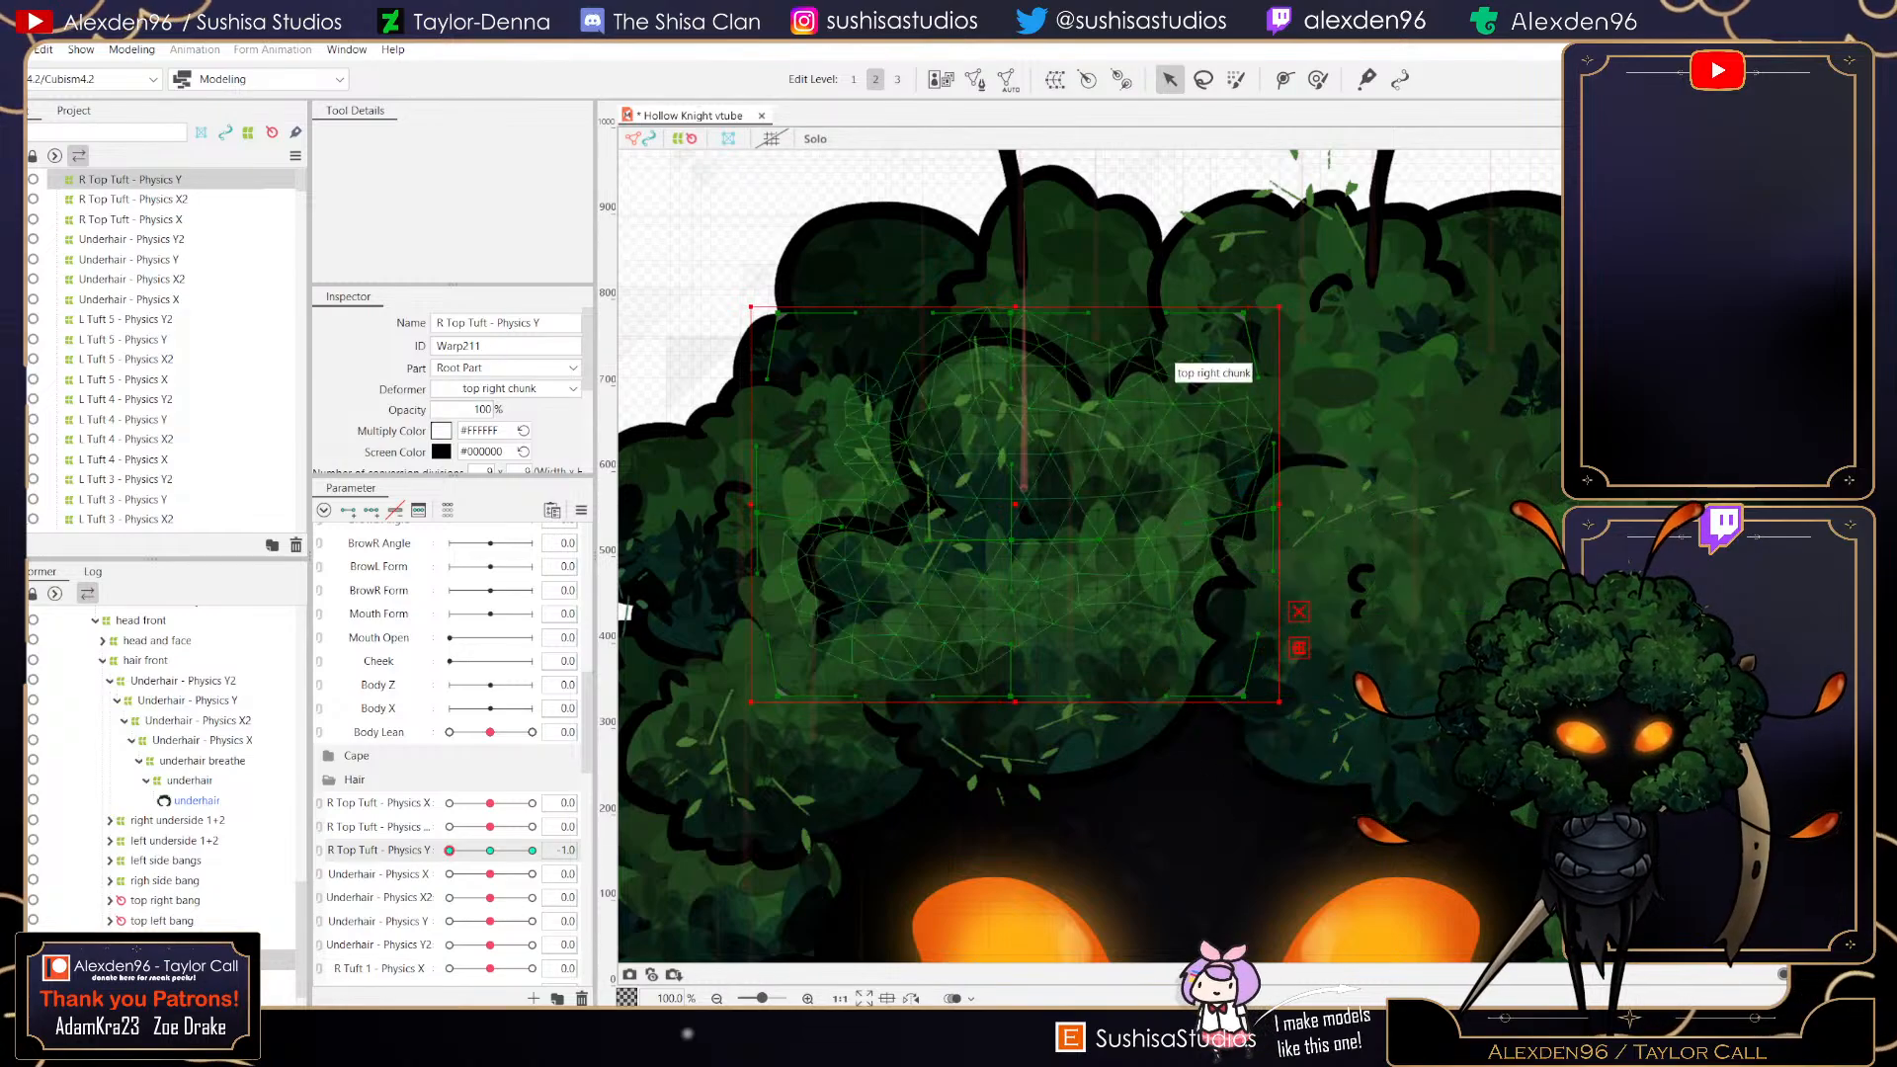
{"action": "left_click_drag", "start_coordinate": [1010, 313], "coordinate": [1016, 350]}
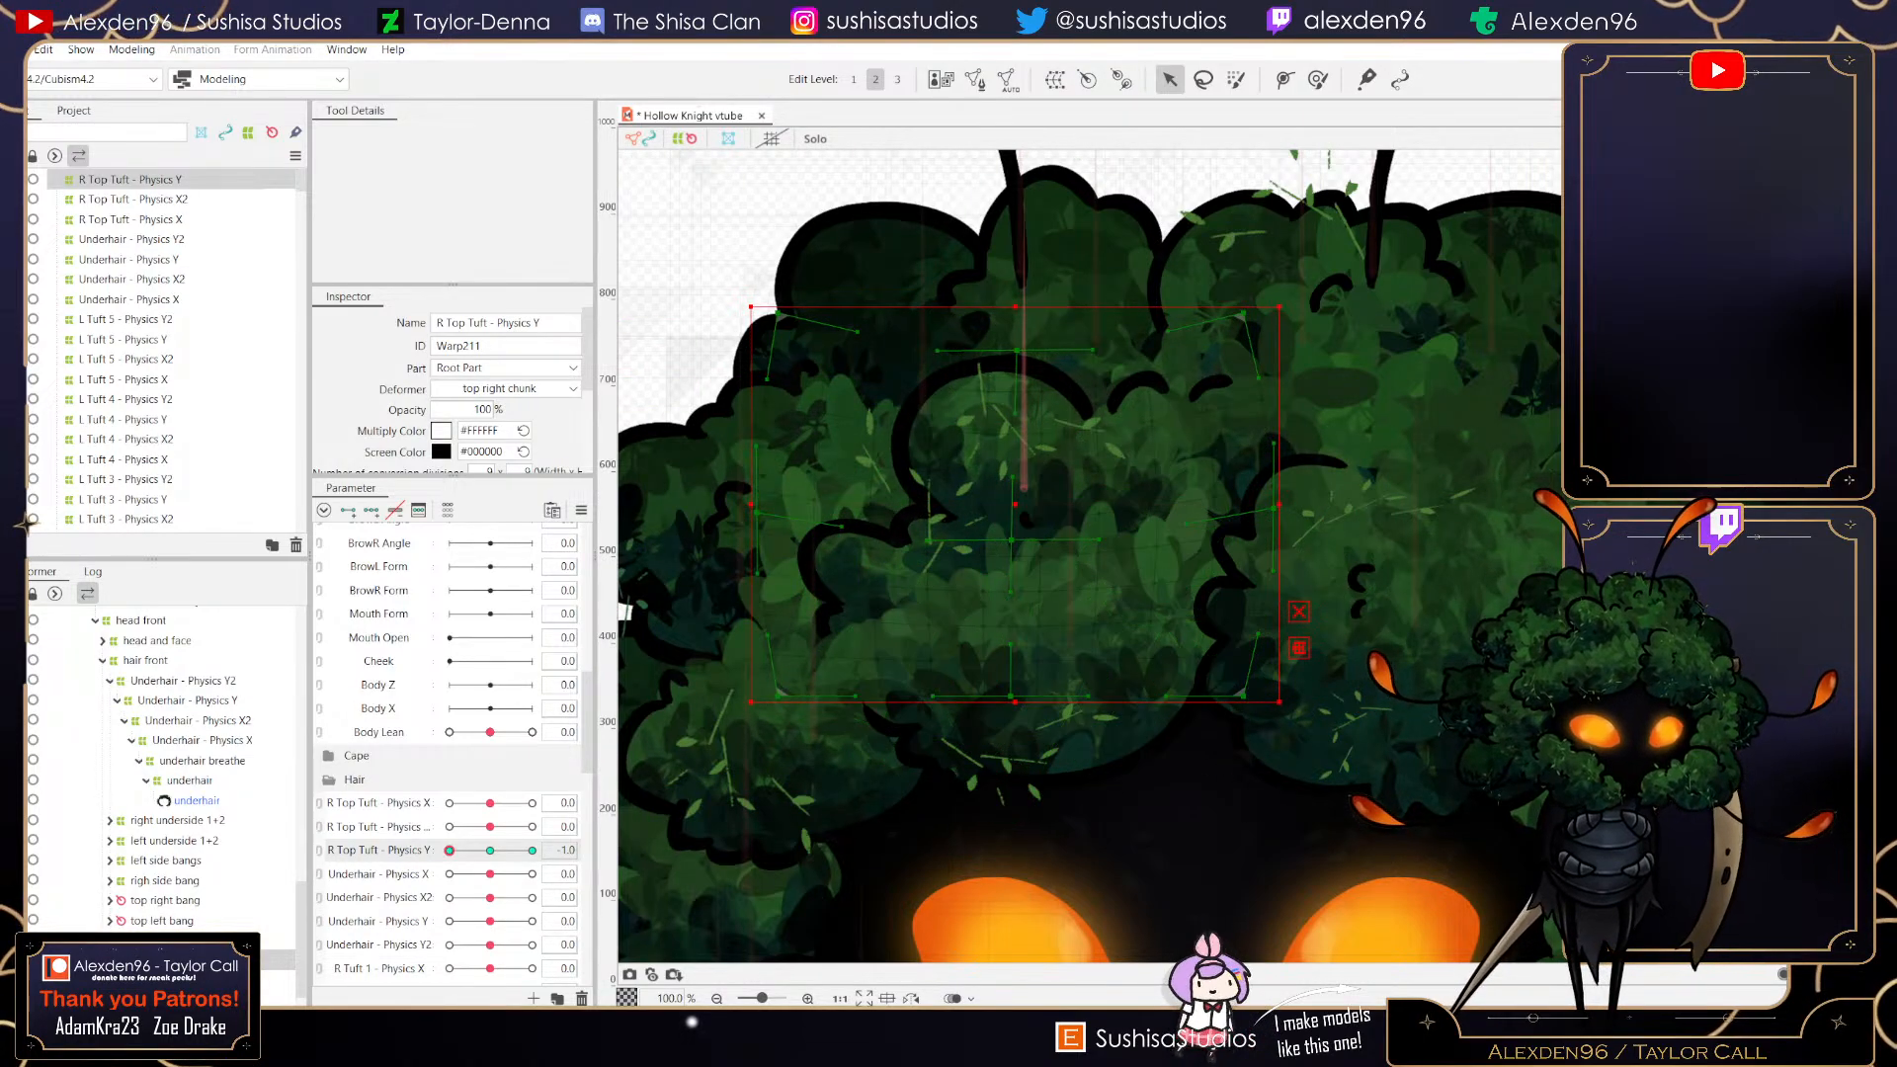
{"action": "left_click_drag", "start_coordinate": [1011, 695], "coordinate": [1012, 713]}
- Test the R Top Tuft - Physics Y slider between -1 and 1, then reset it to 0
{"action": "left_click_drag", "start_coordinate": [450, 851], "coordinate": [532, 851]}
{"action": "left_click", "coordinate": [450, 851]}
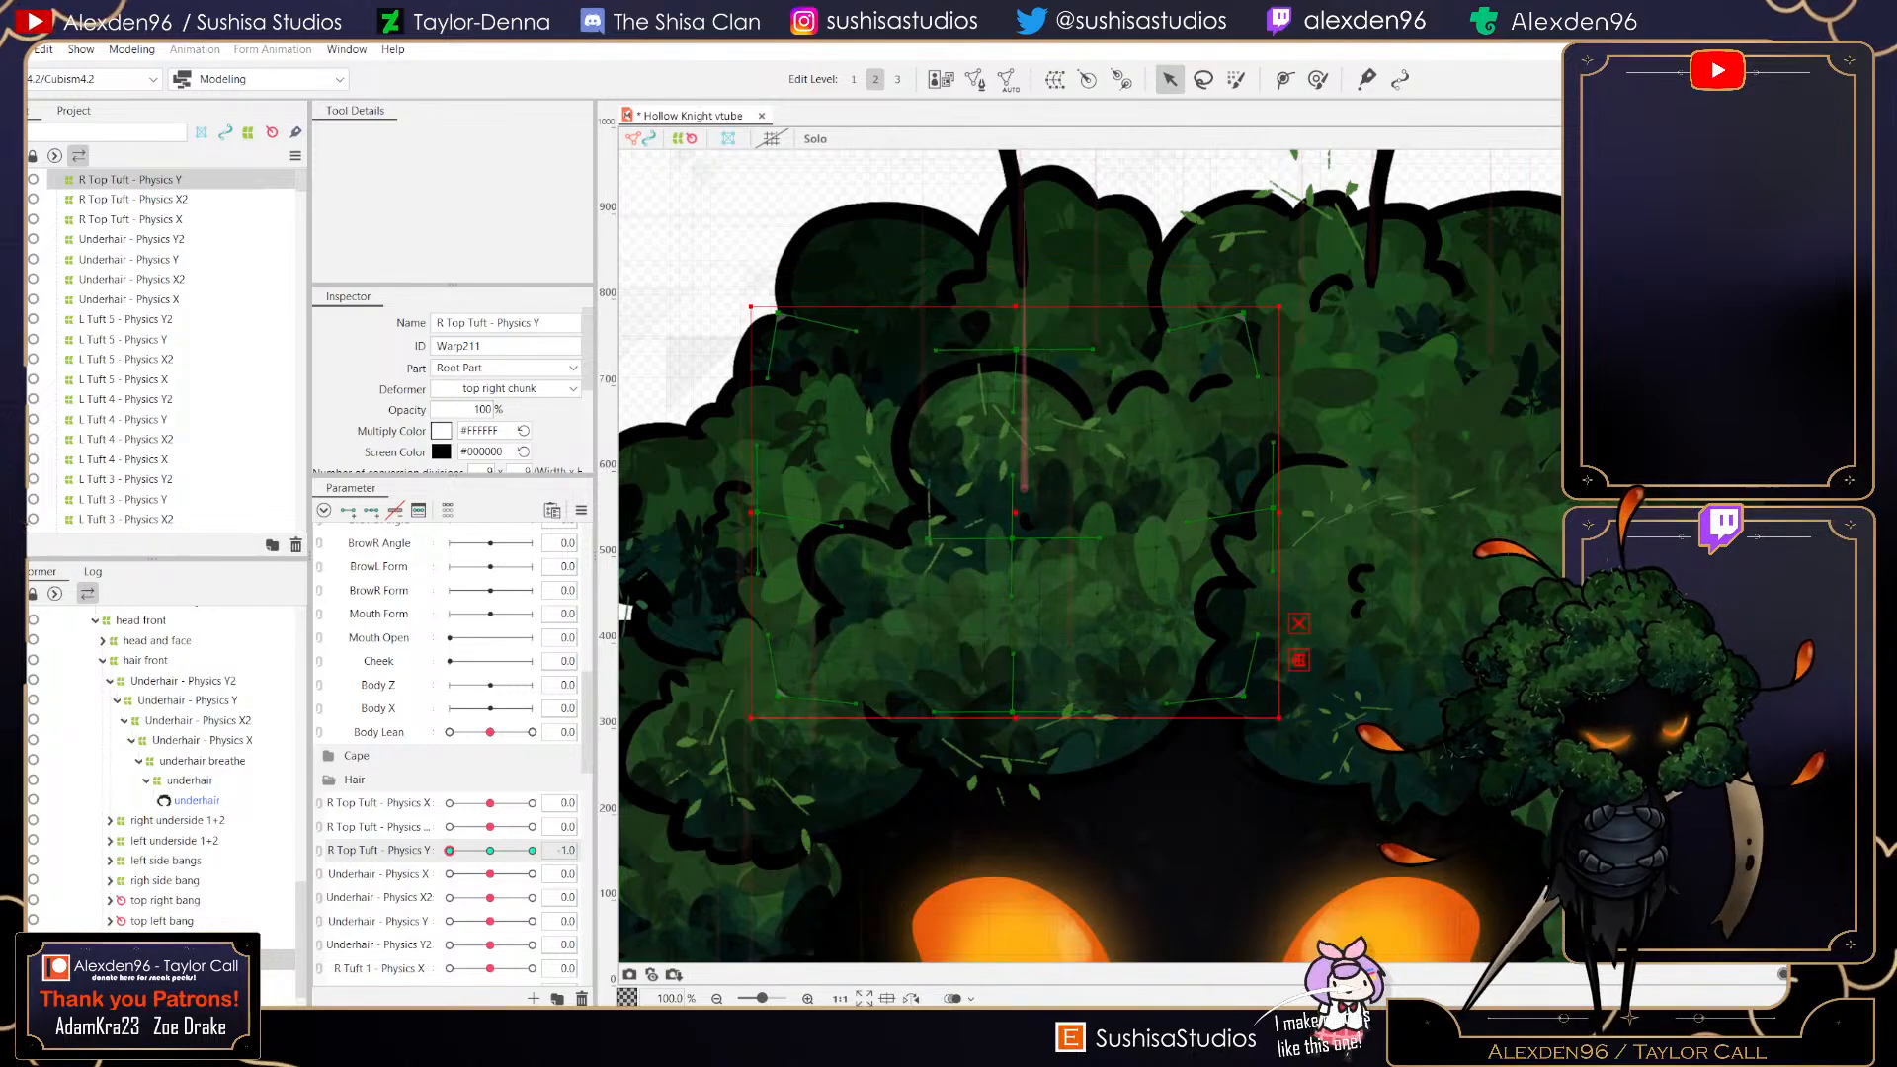
{"action": "left_click", "coordinate": [533, 851]}
{"action": "left_click", "coordinate": [491, 851]}
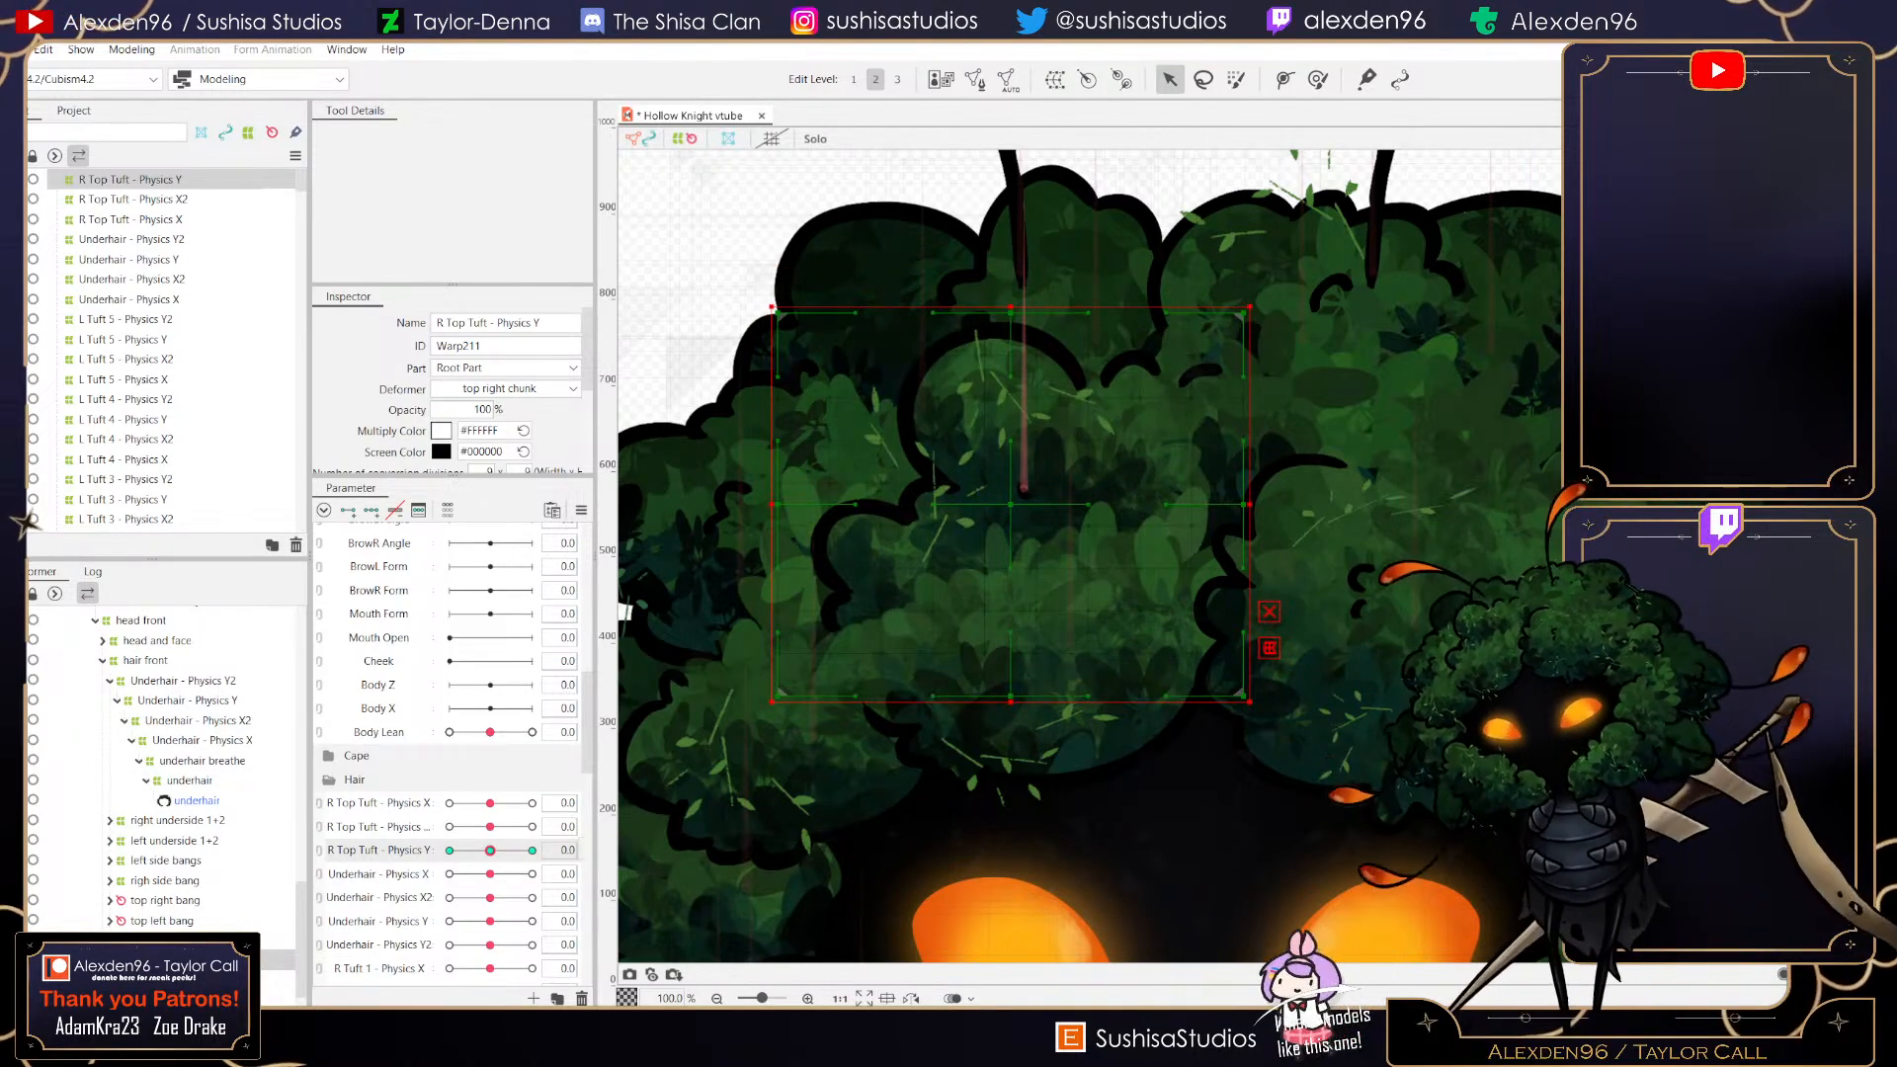
{"action": "right_click", "coordinate": [432, 759]}
{"action": "key", "text": "Escape"}
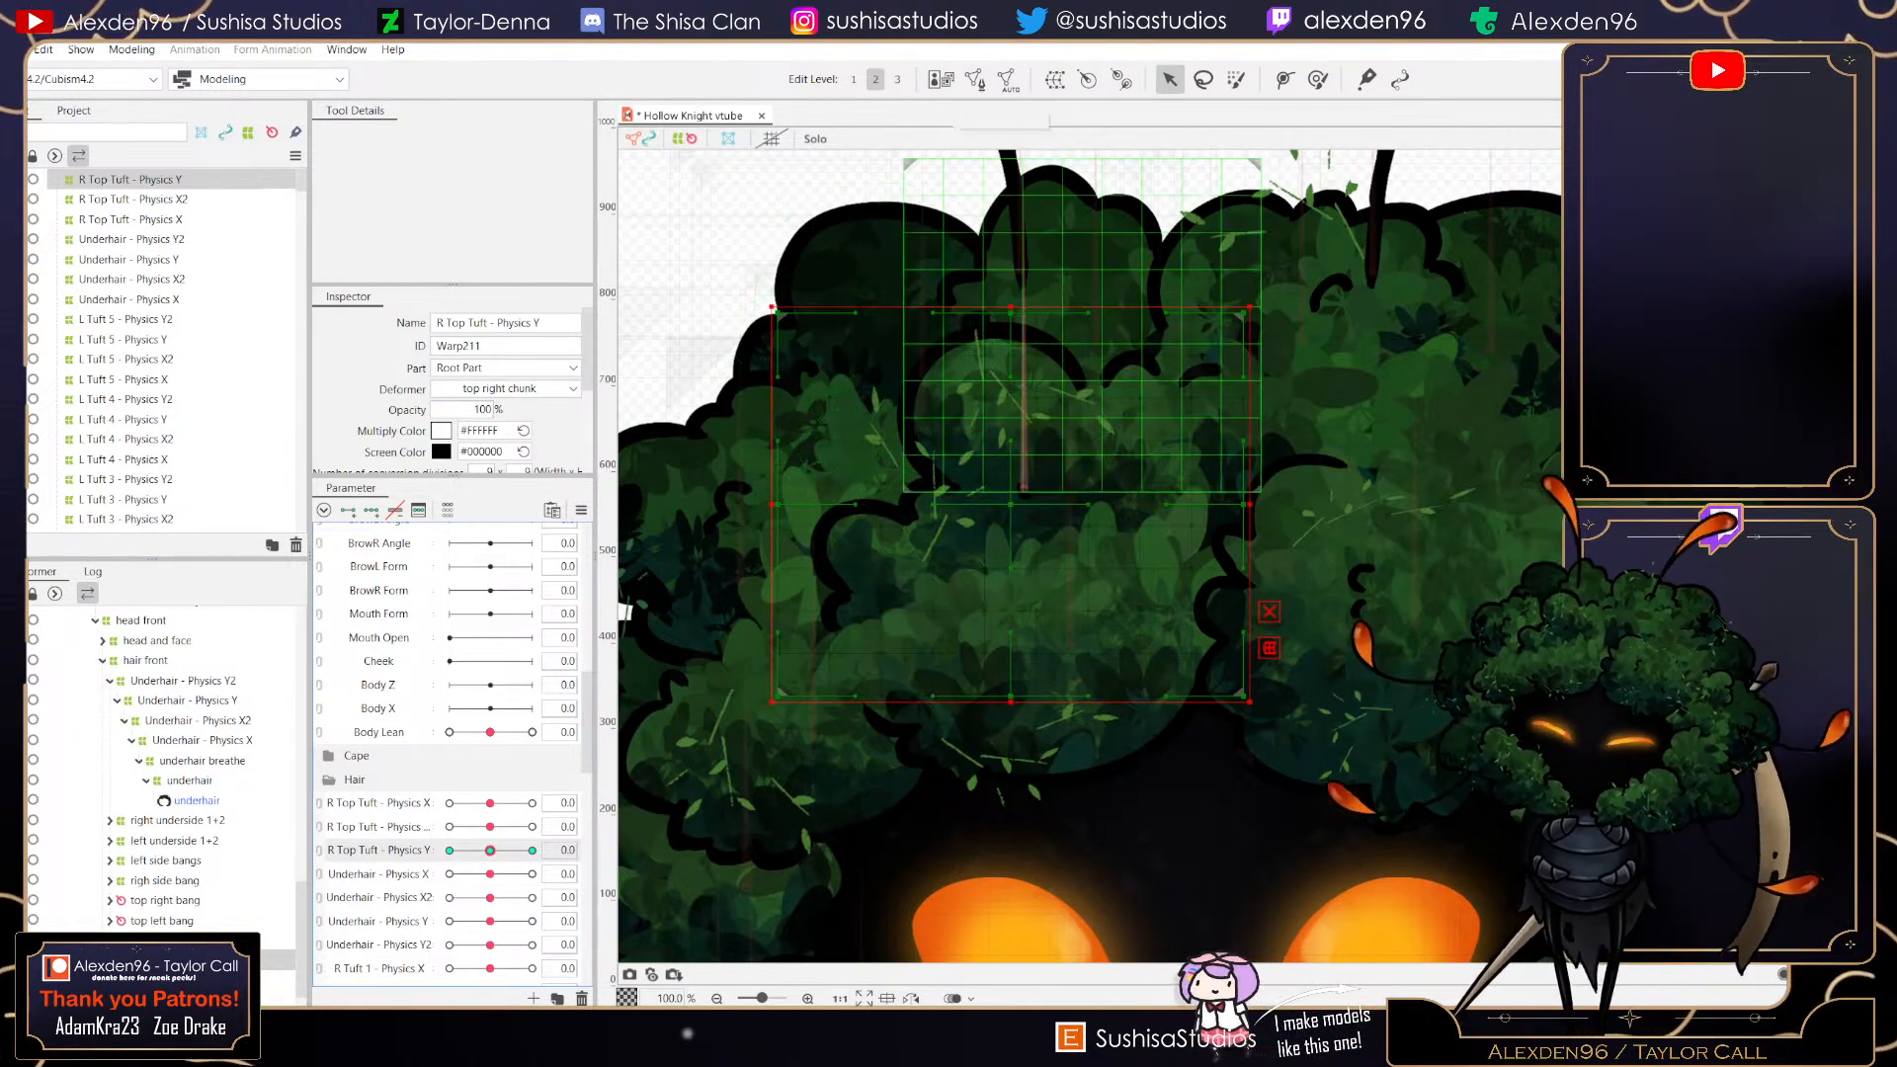
- Create another warp deformer named R Top Tuft - Physics Y2 as parent of the selected deformer
{"action": "left_click", "coordinate": [1055, 80]}
{"action": "key", "text": "ctrl+a"}
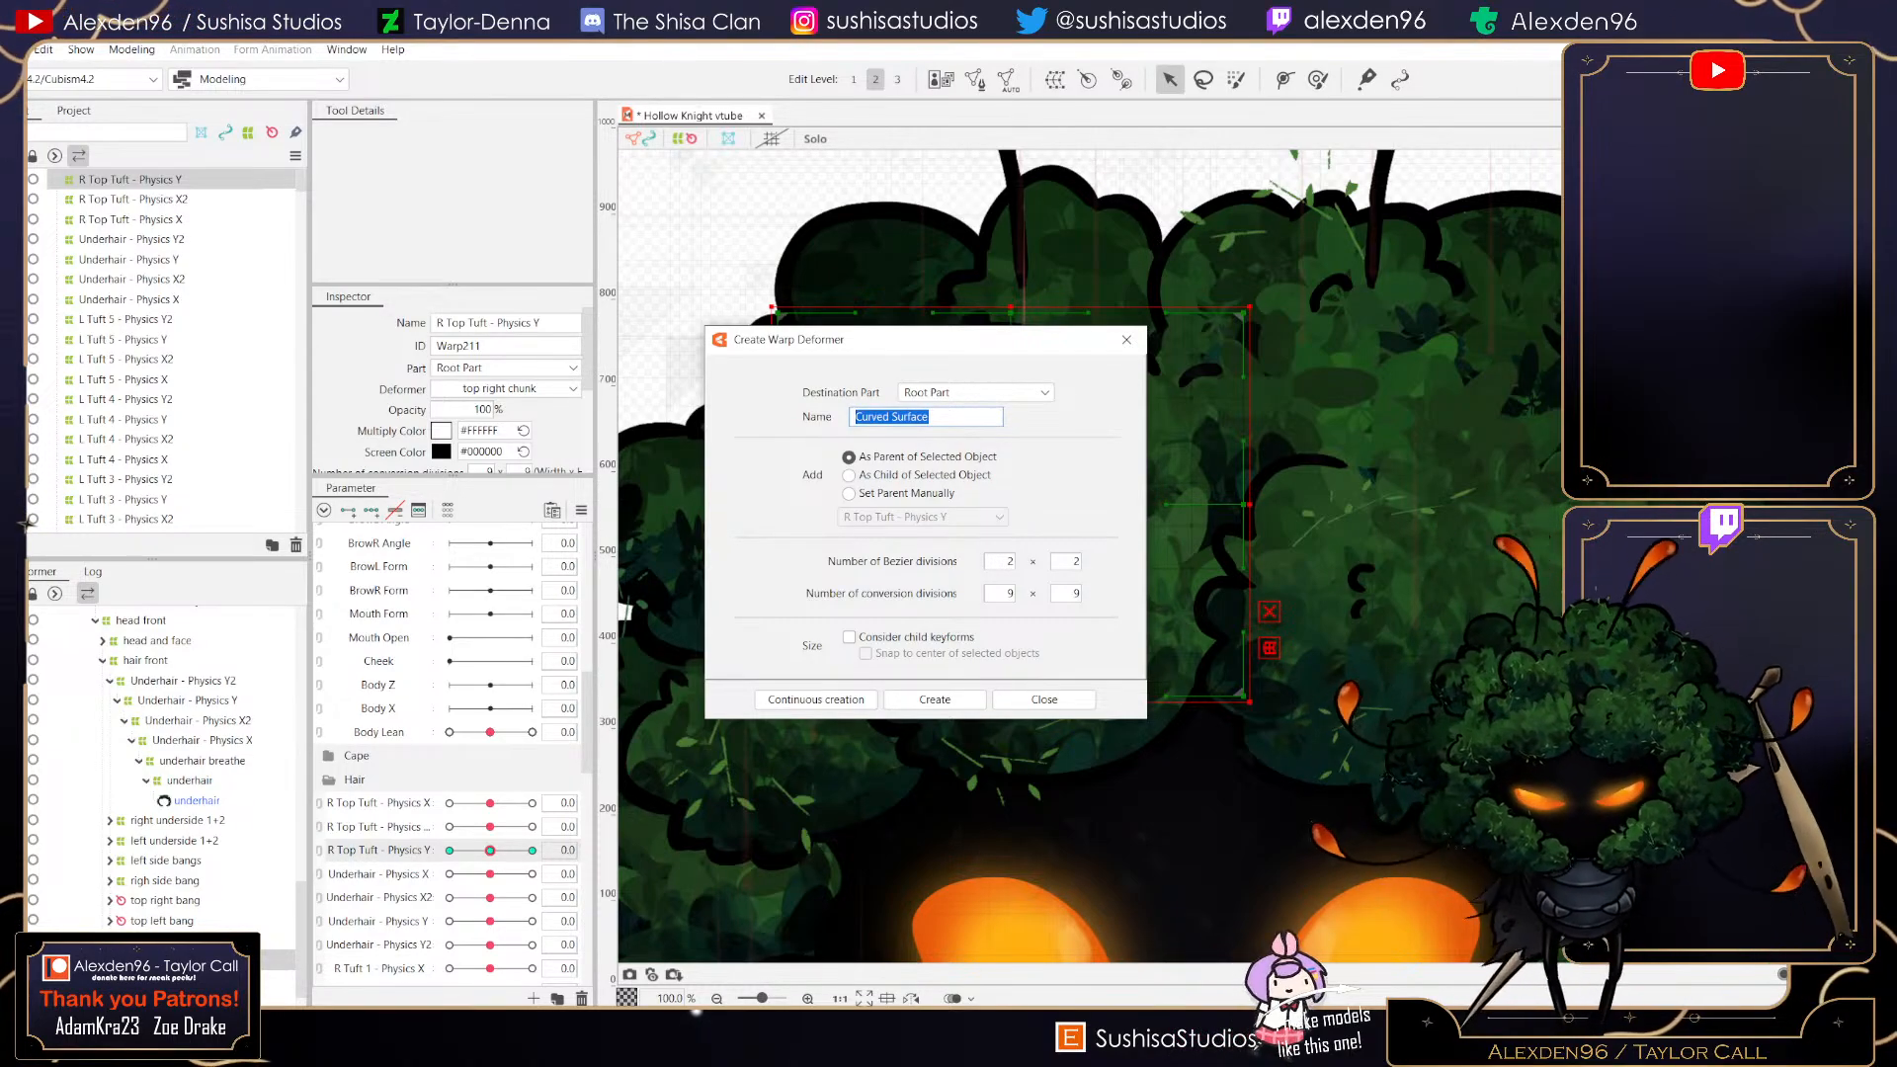
{"action": "type", "text": "R Top Tuf"}
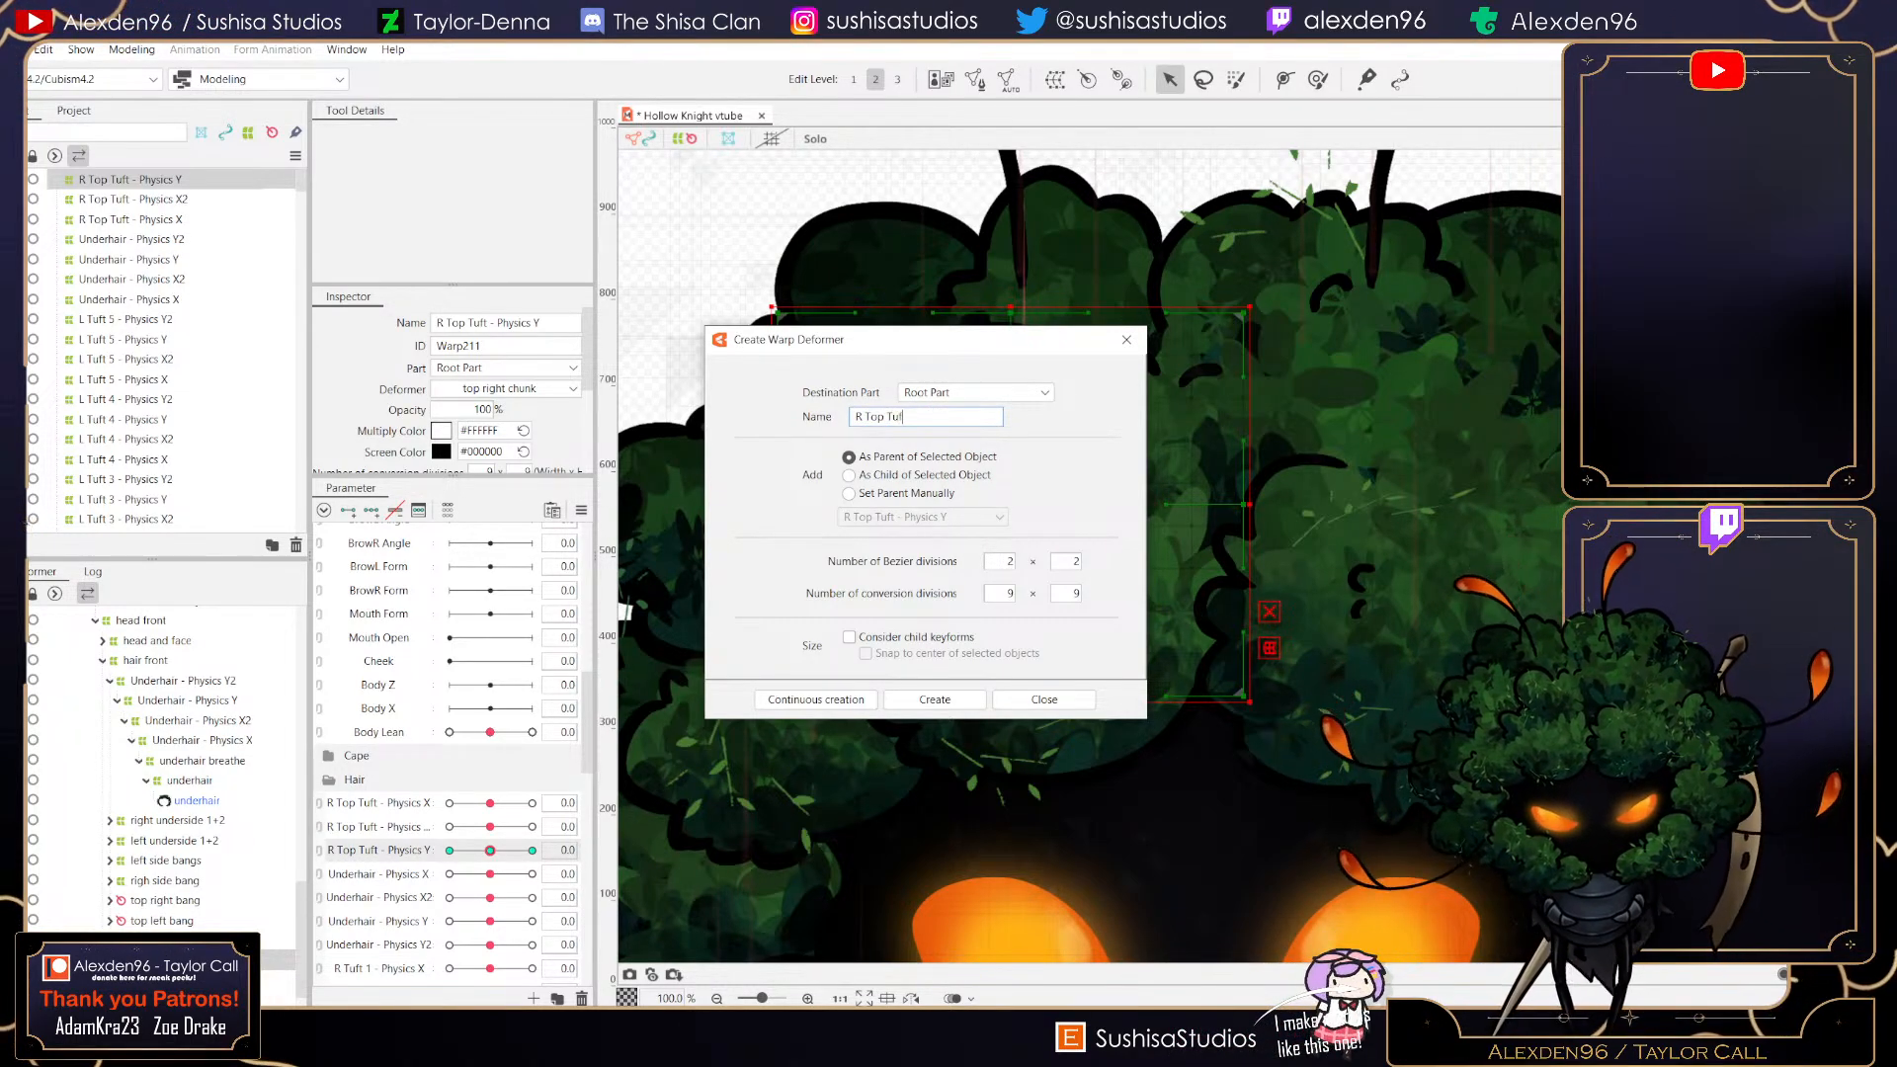
{"action": "type", "text": "t - "}
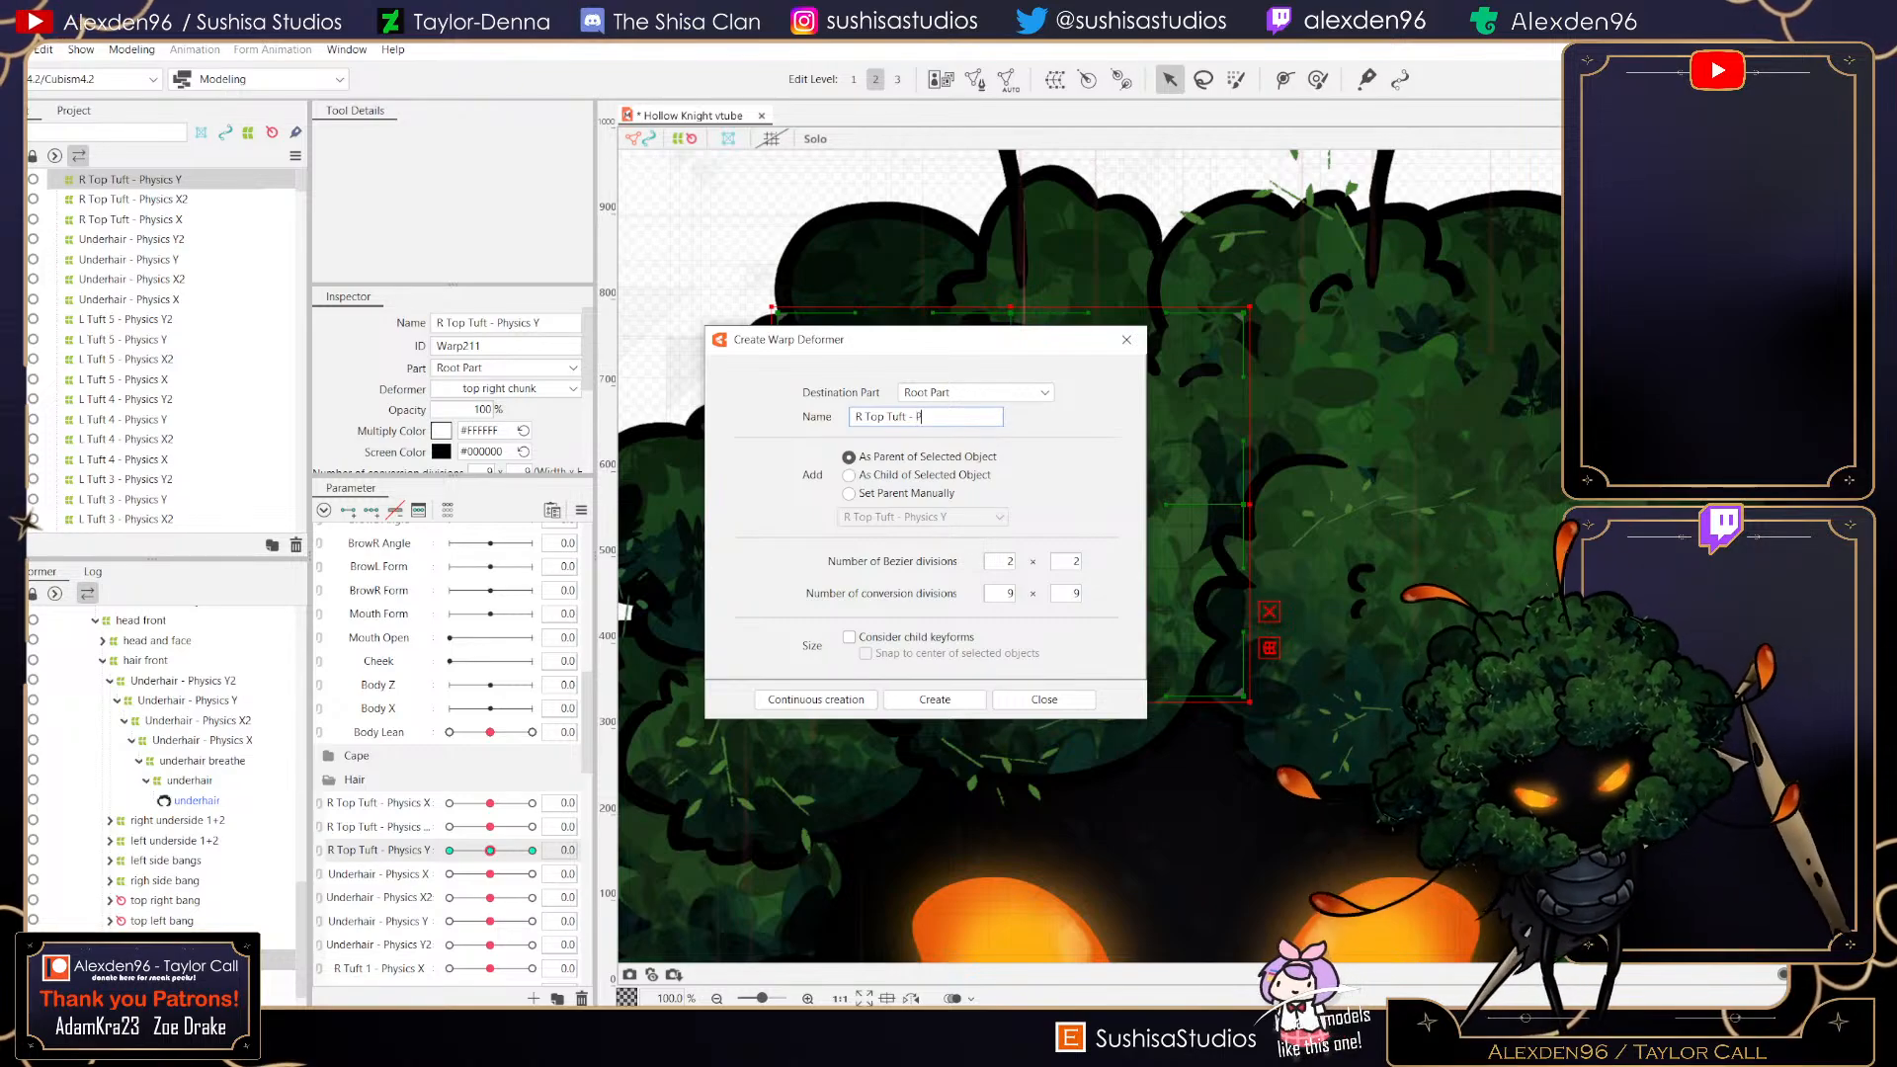
{"action": "type", "text": "Physics Y2"}
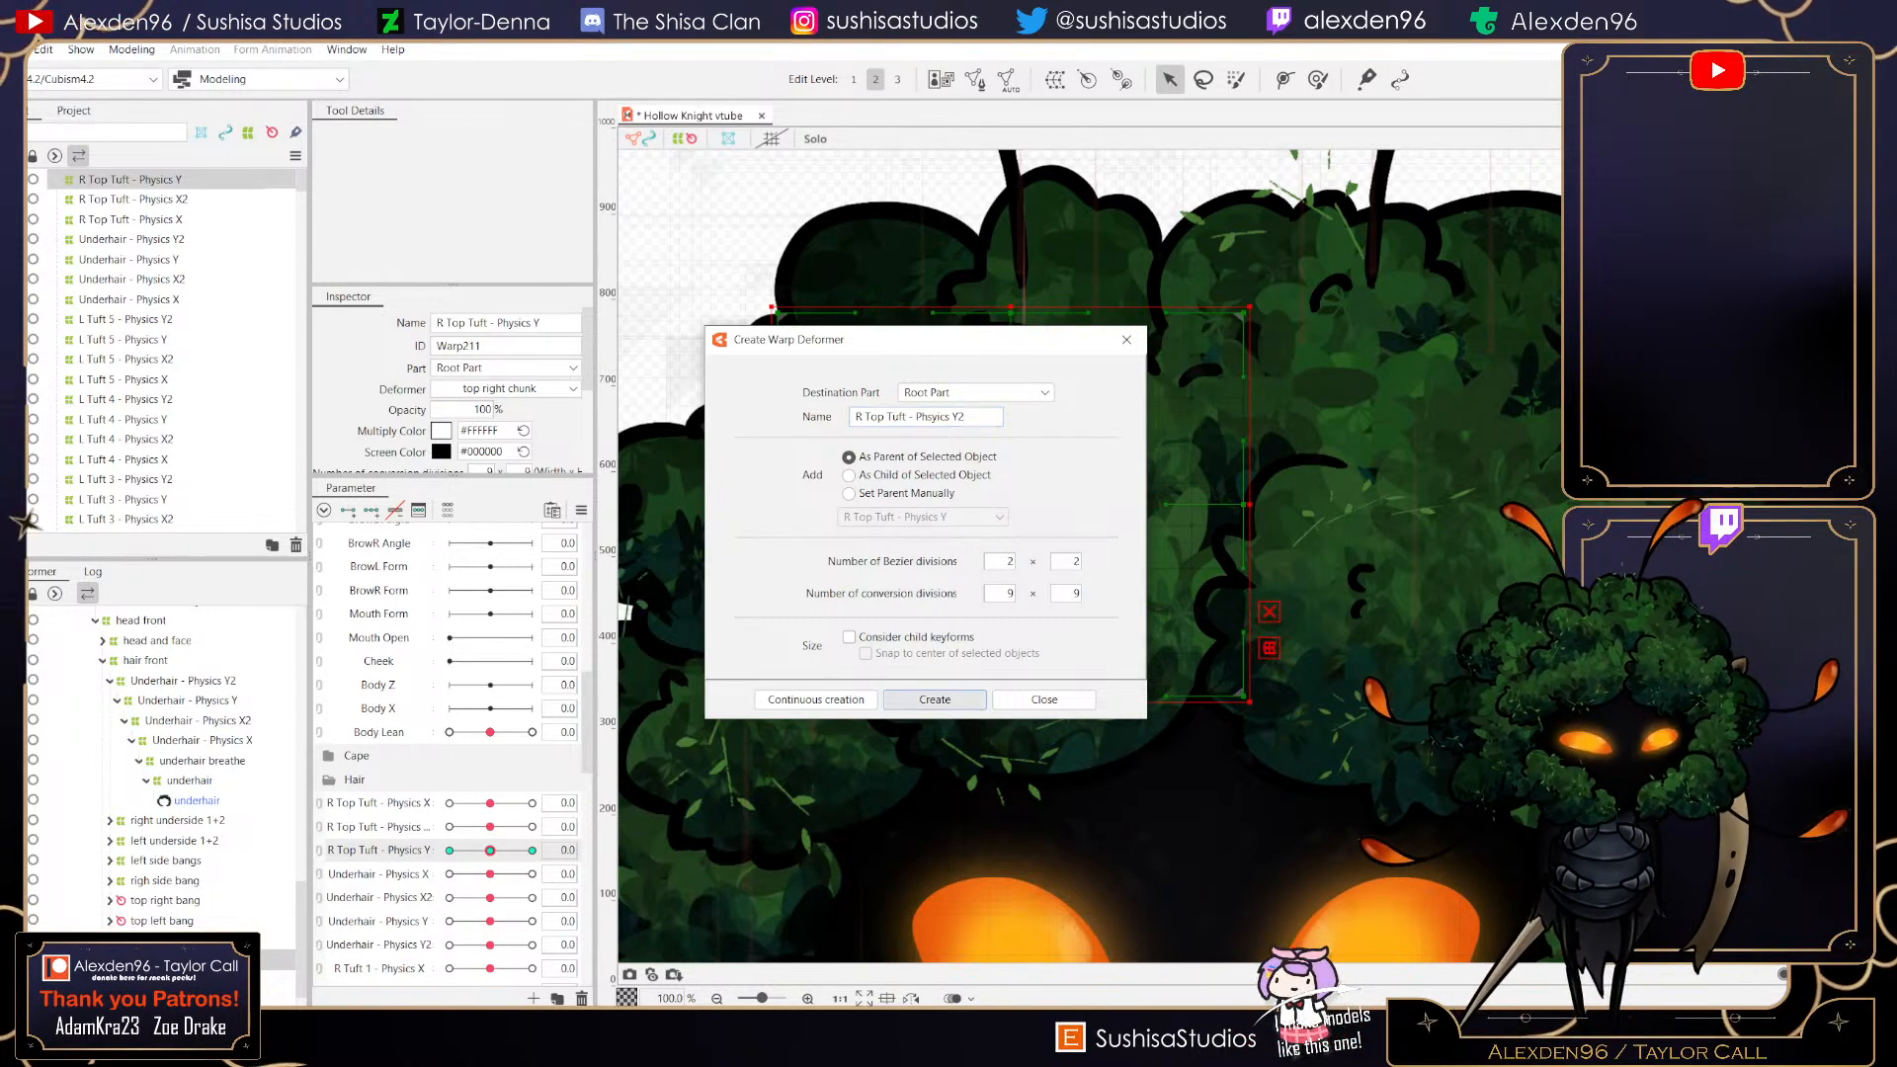
{"action": "left_click", "coordinate": [934, 699]}
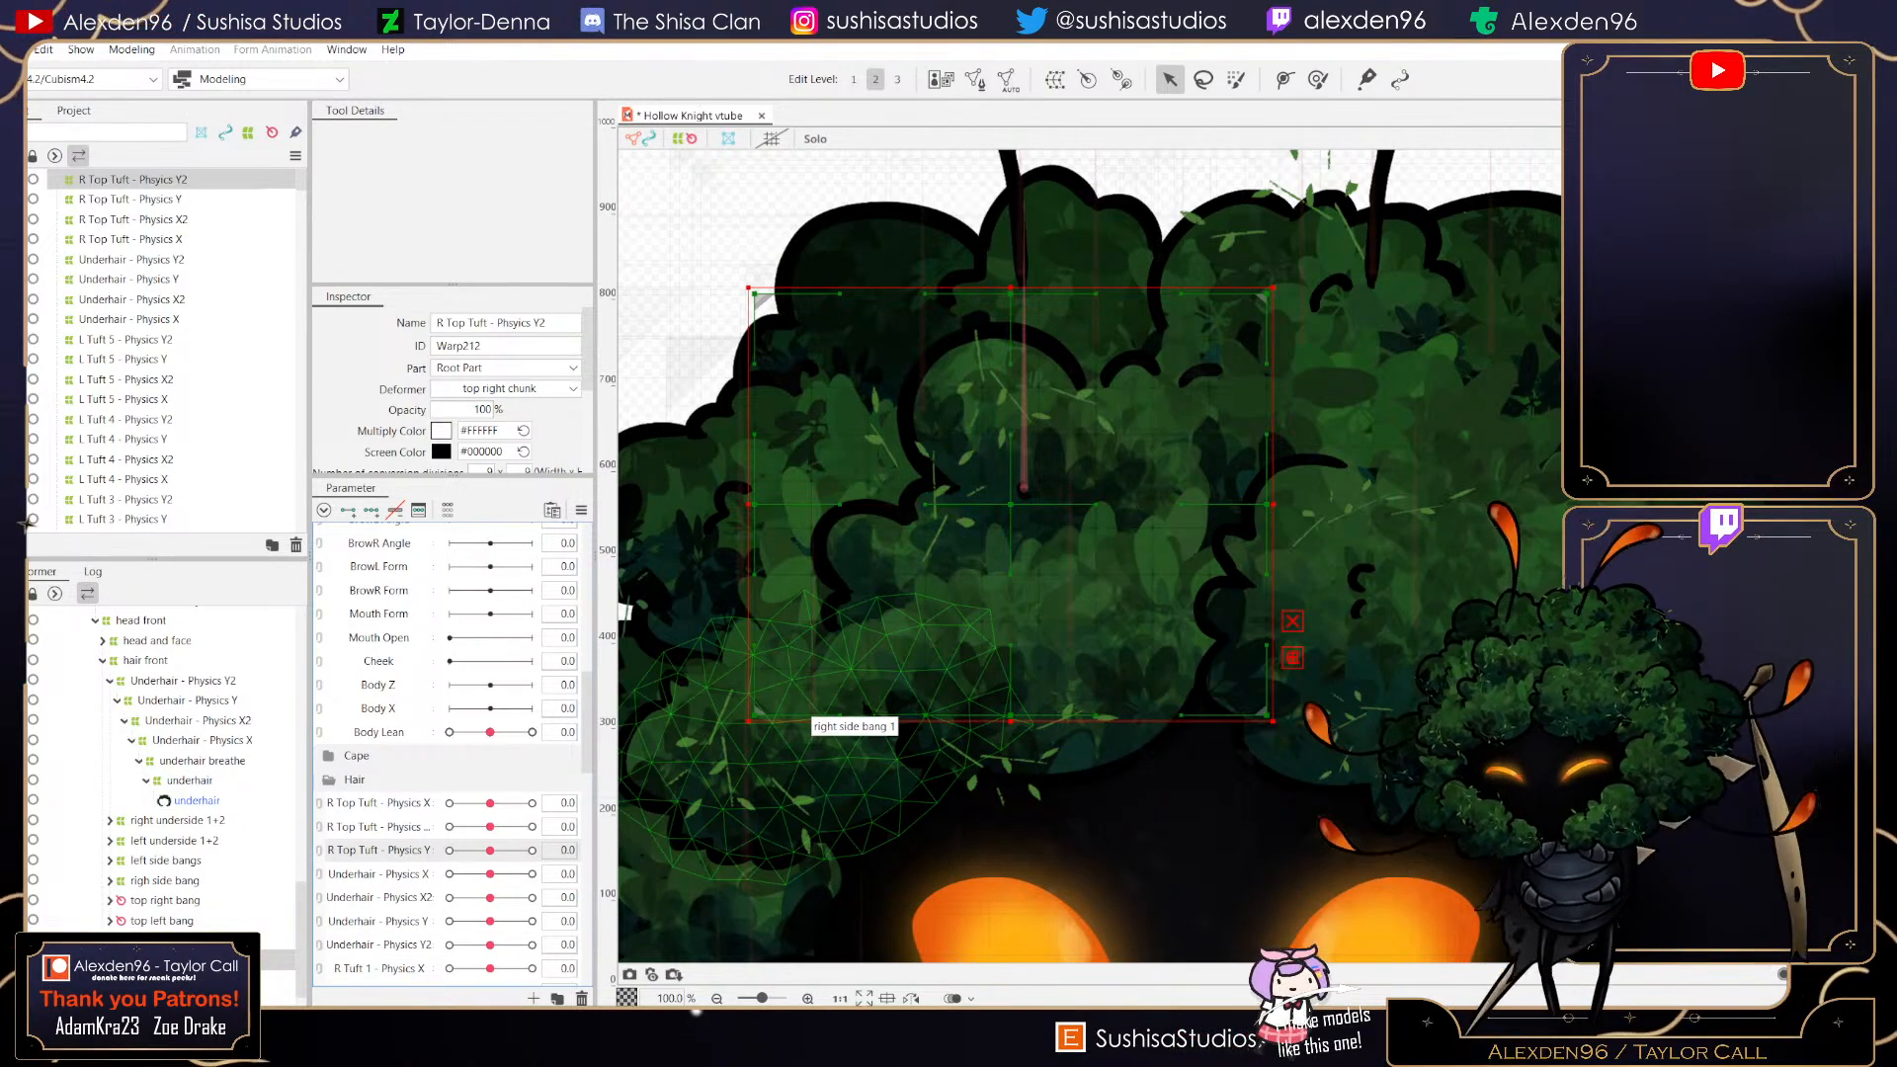
- Create a new parameter for the deformer named R Top Tuft - Y2
{"action": "left_click", "coordinate": [534, 998]}
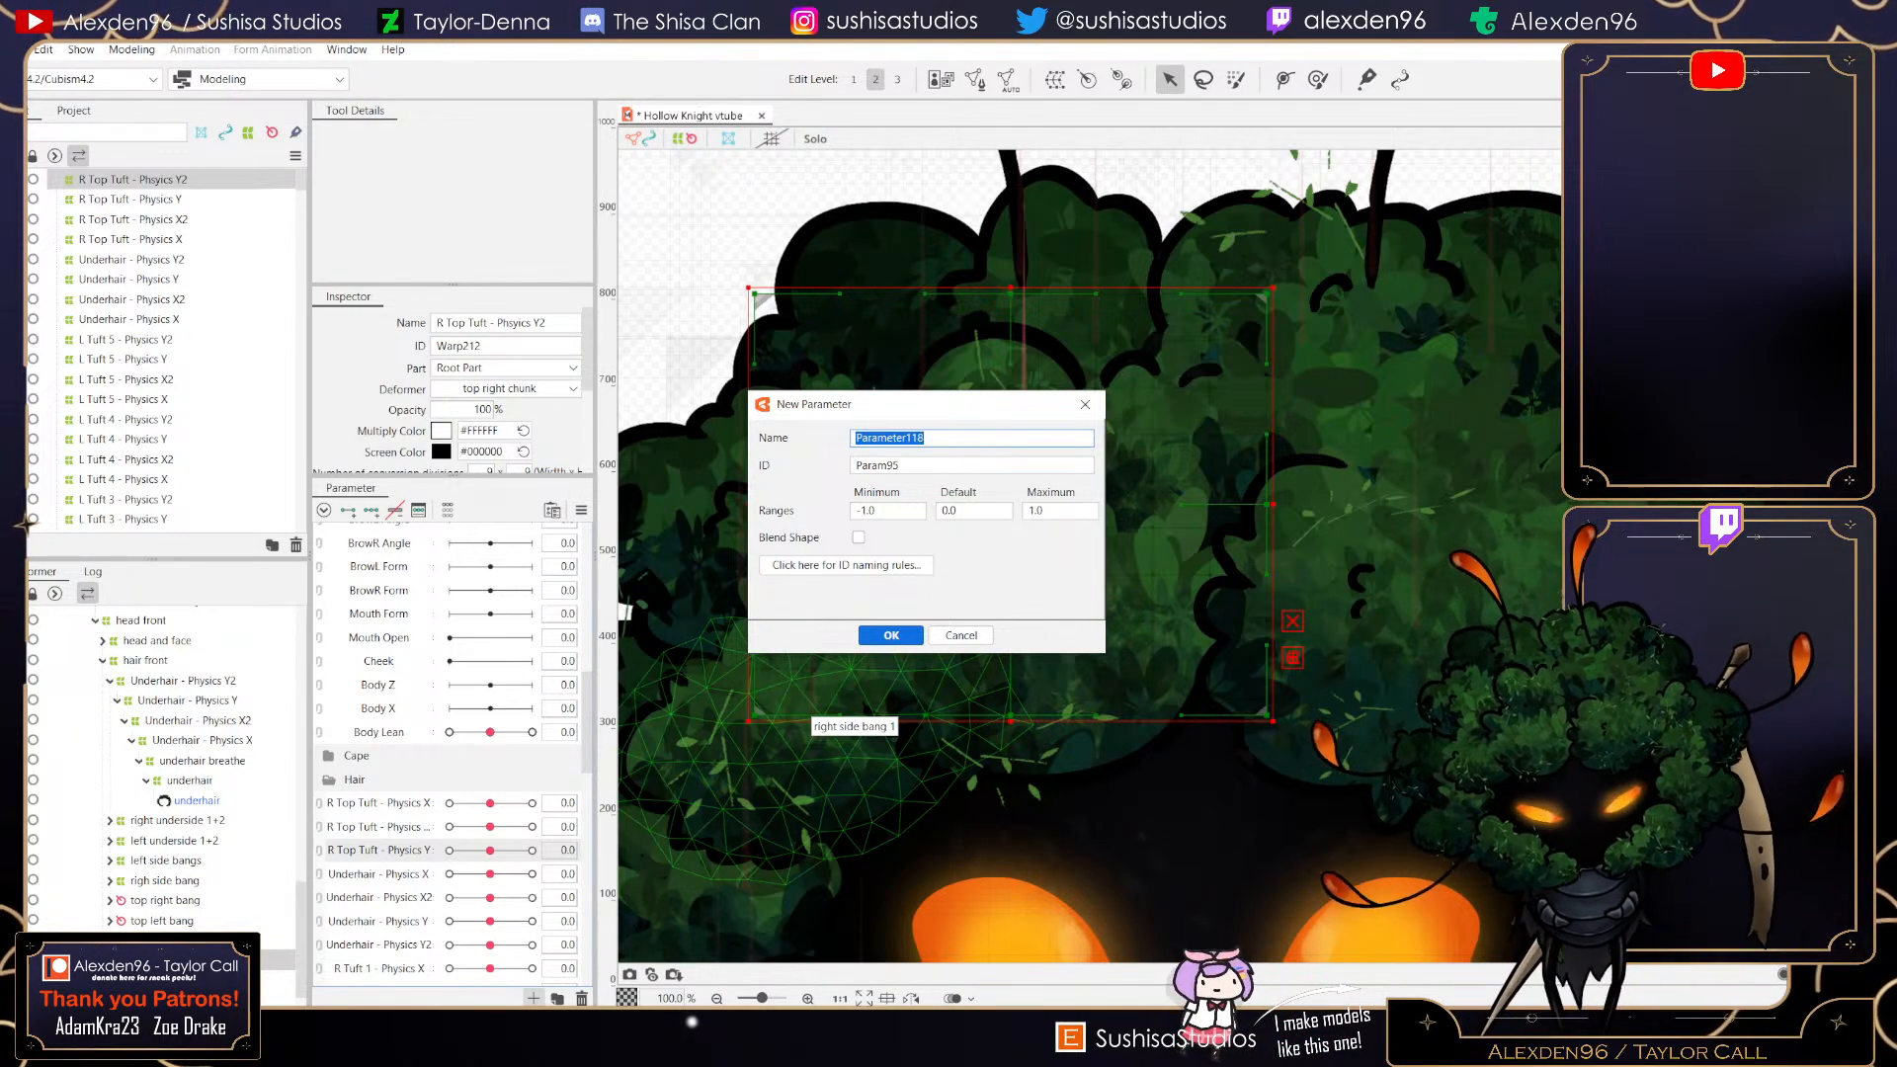
{"action": "type", "text": "R"}
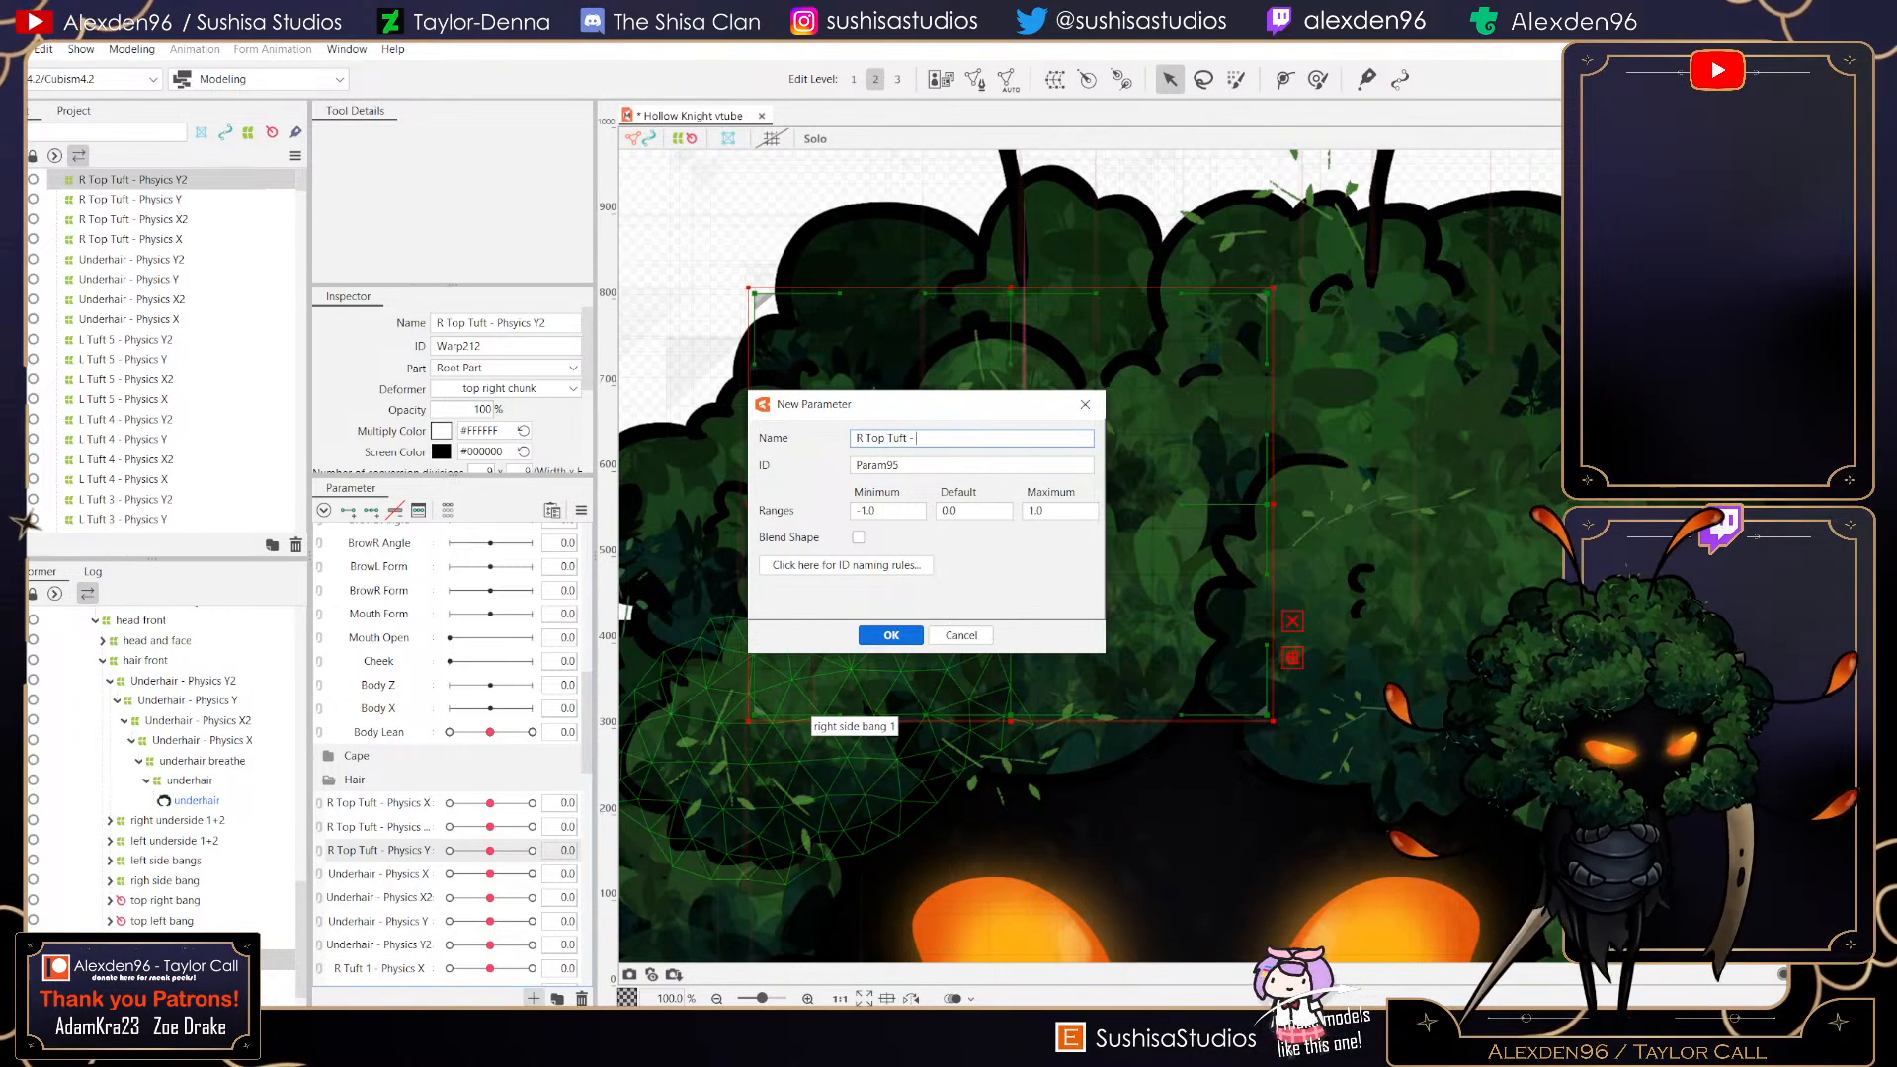
{"action": "type", "text": "Top Tuft -"}
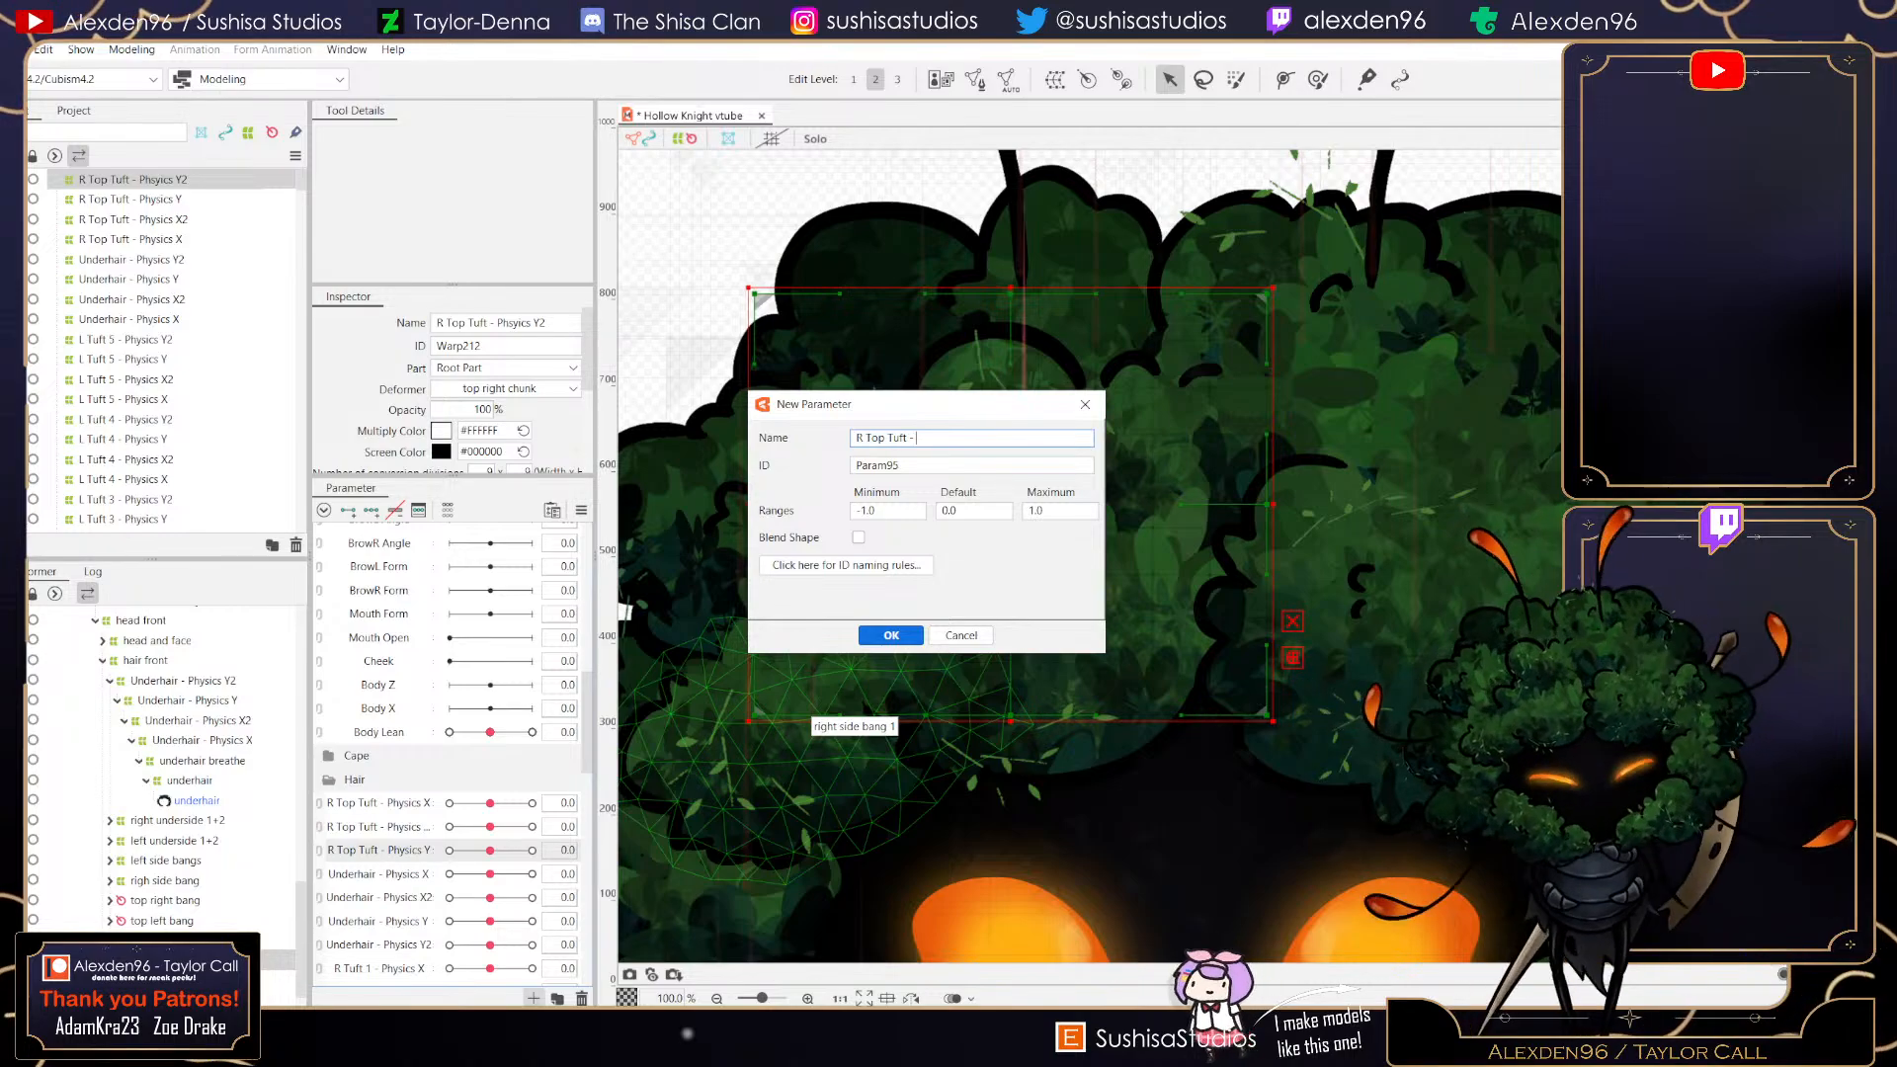
{"action": "type", "text": " Y2"}
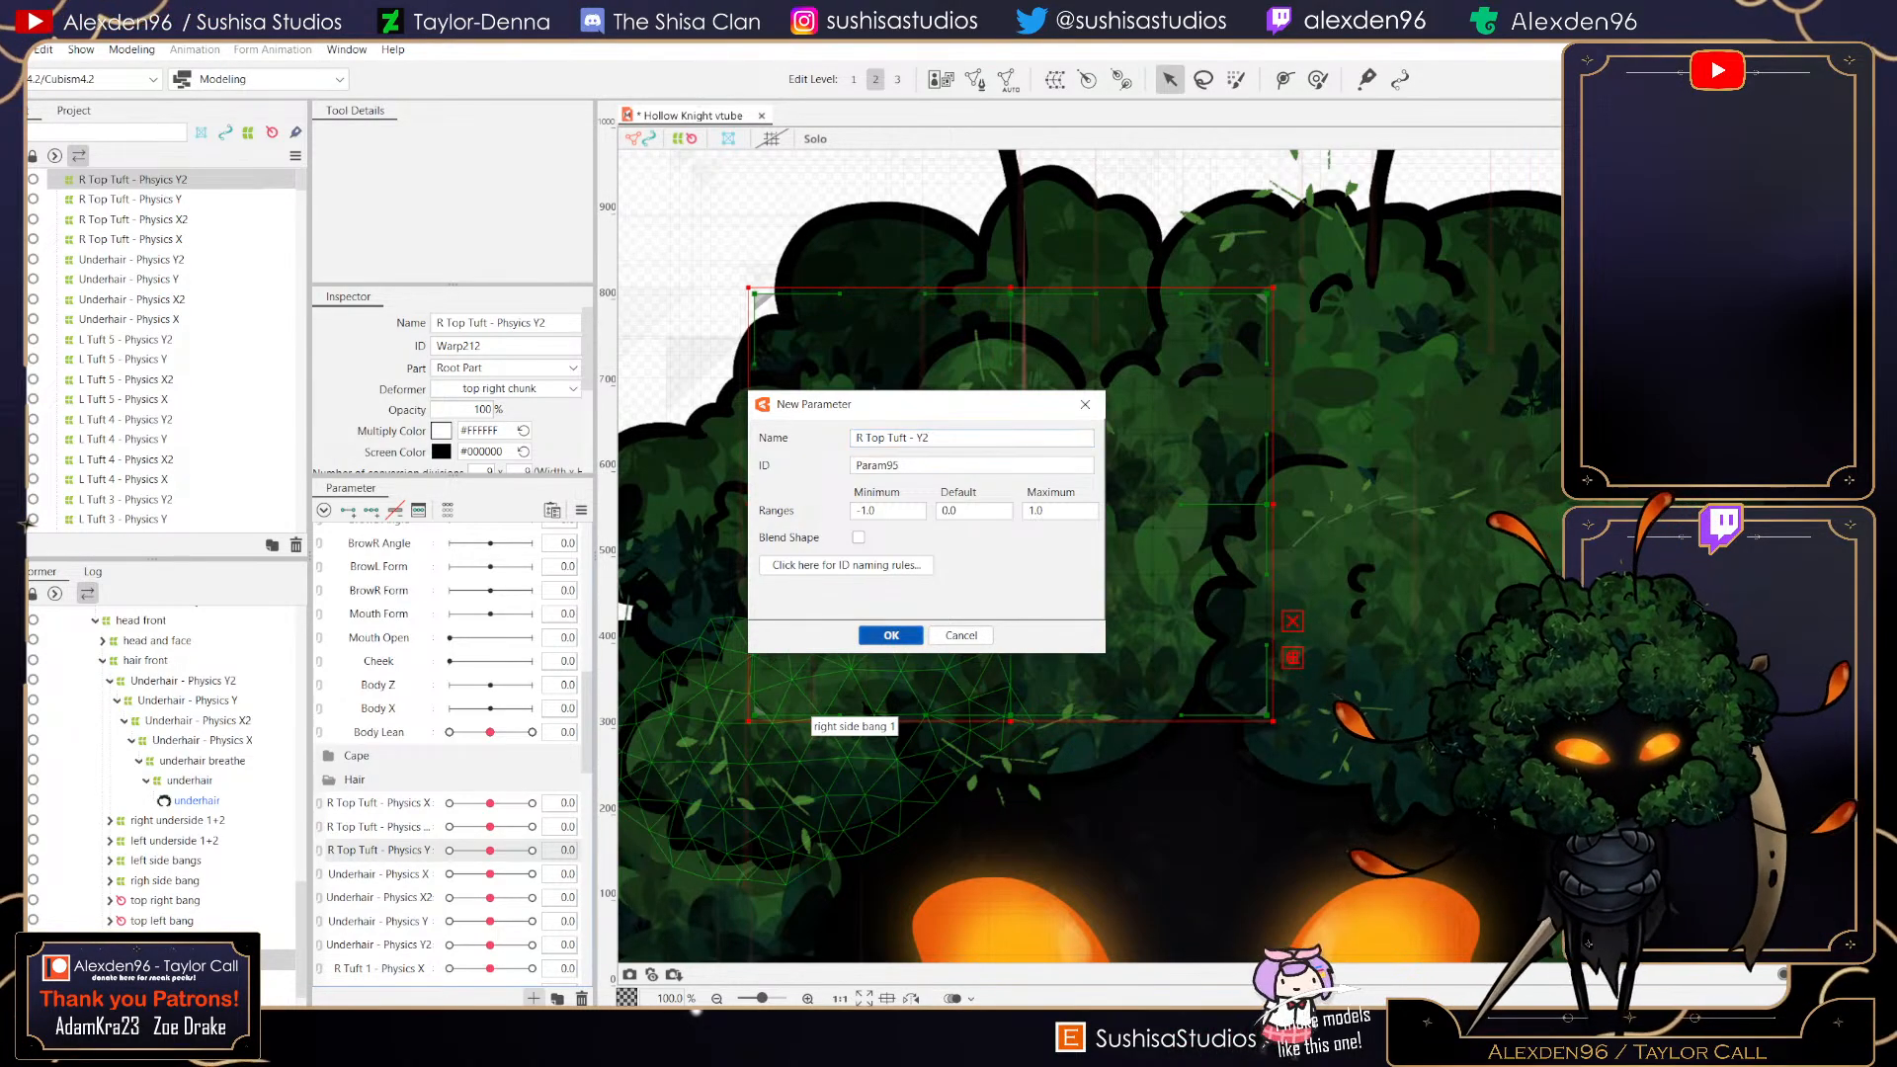
{"action": "left_click", "coordinate": [890, 635]}
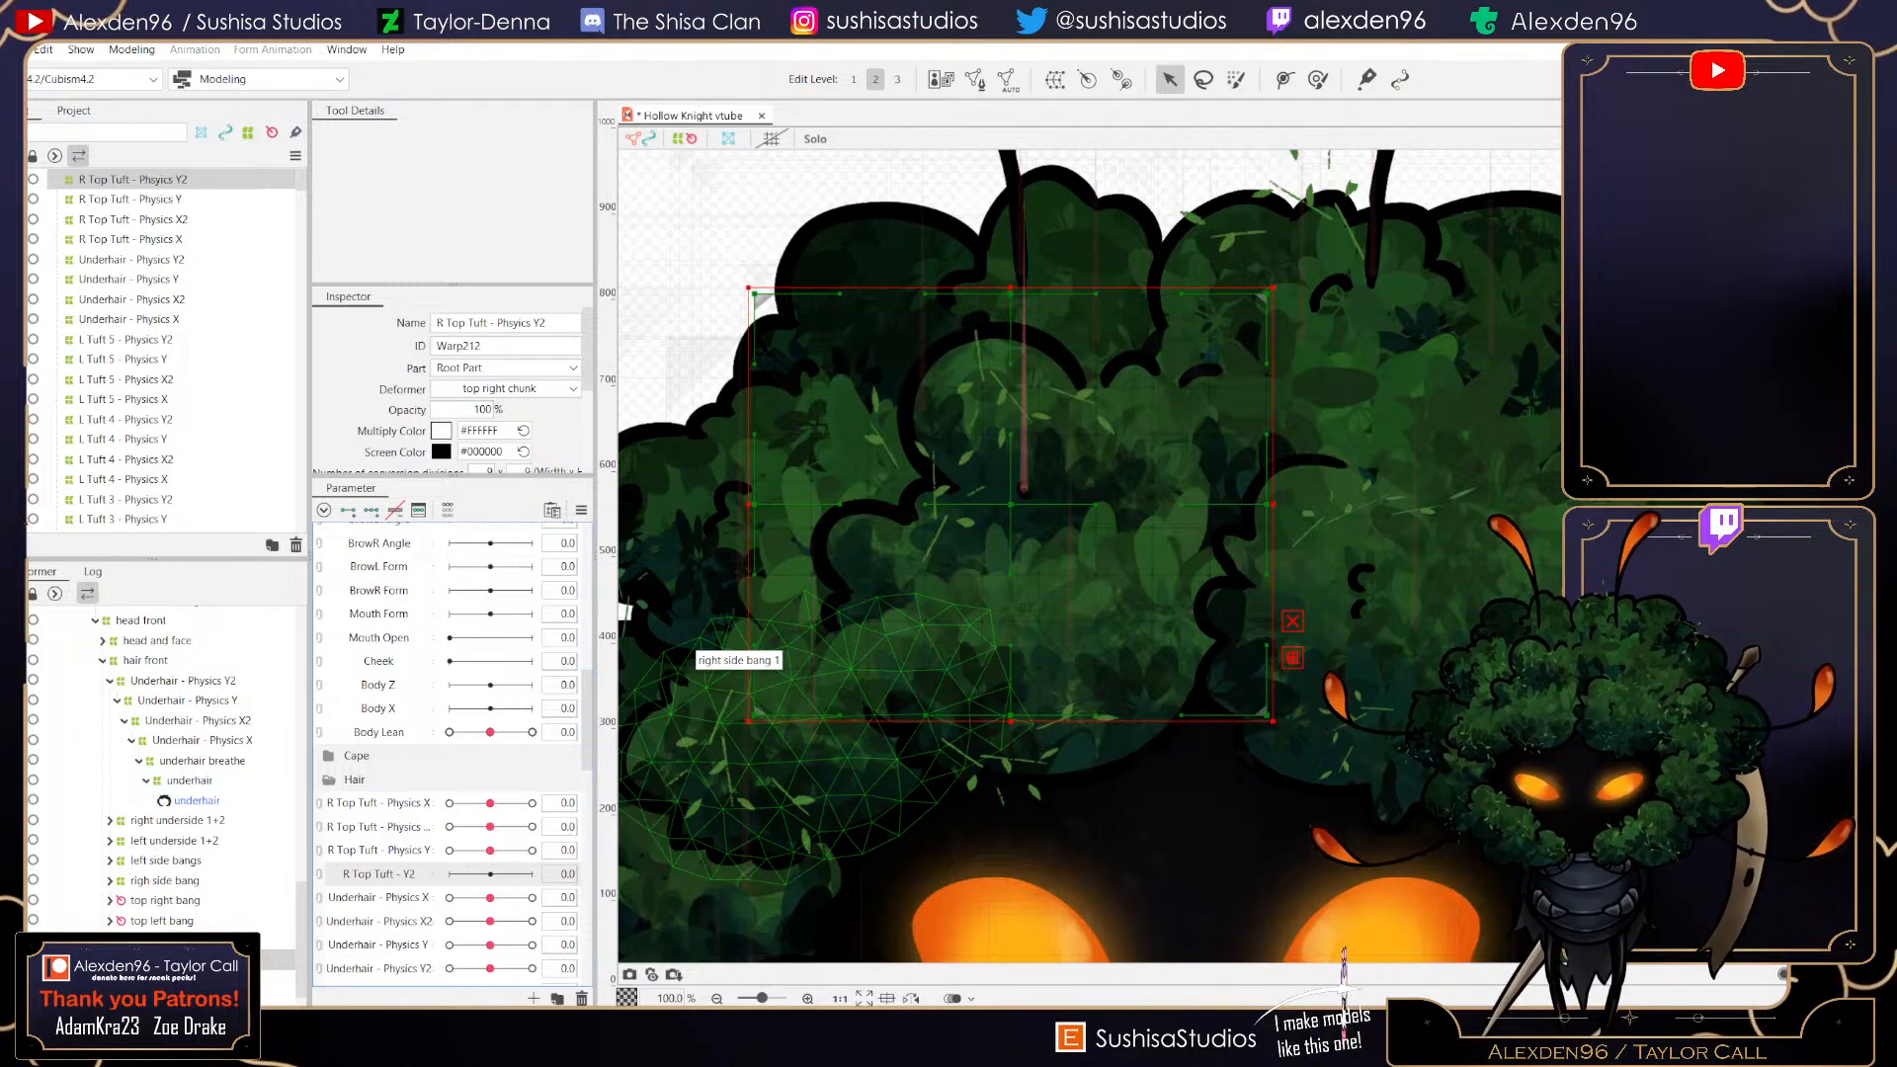
- Rename the parameter to R Top Tuft - Physics Y2
{"action": "right_click", "coordinate": [404, 876]}
{"action": "left_click", "coordinate": [450, 891]}
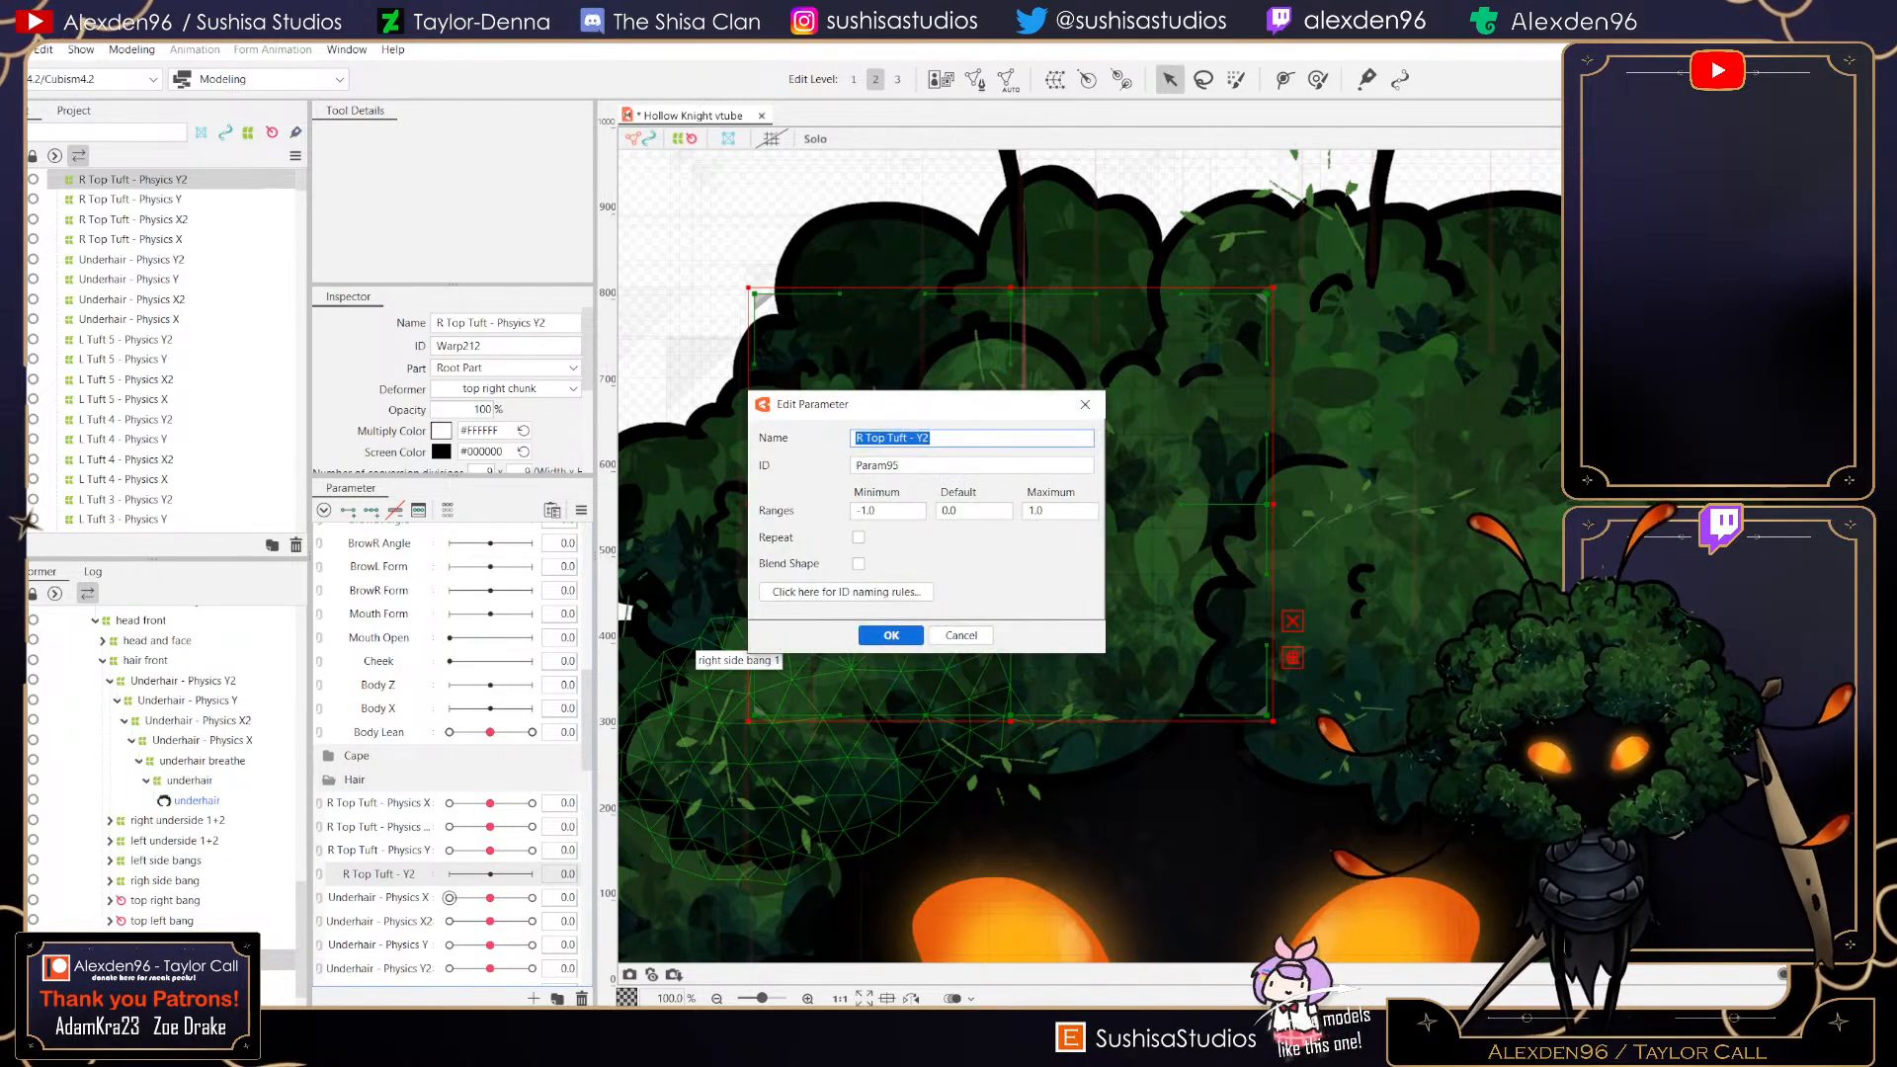
{"action": "left_click", "coordinate": [920, 438]}
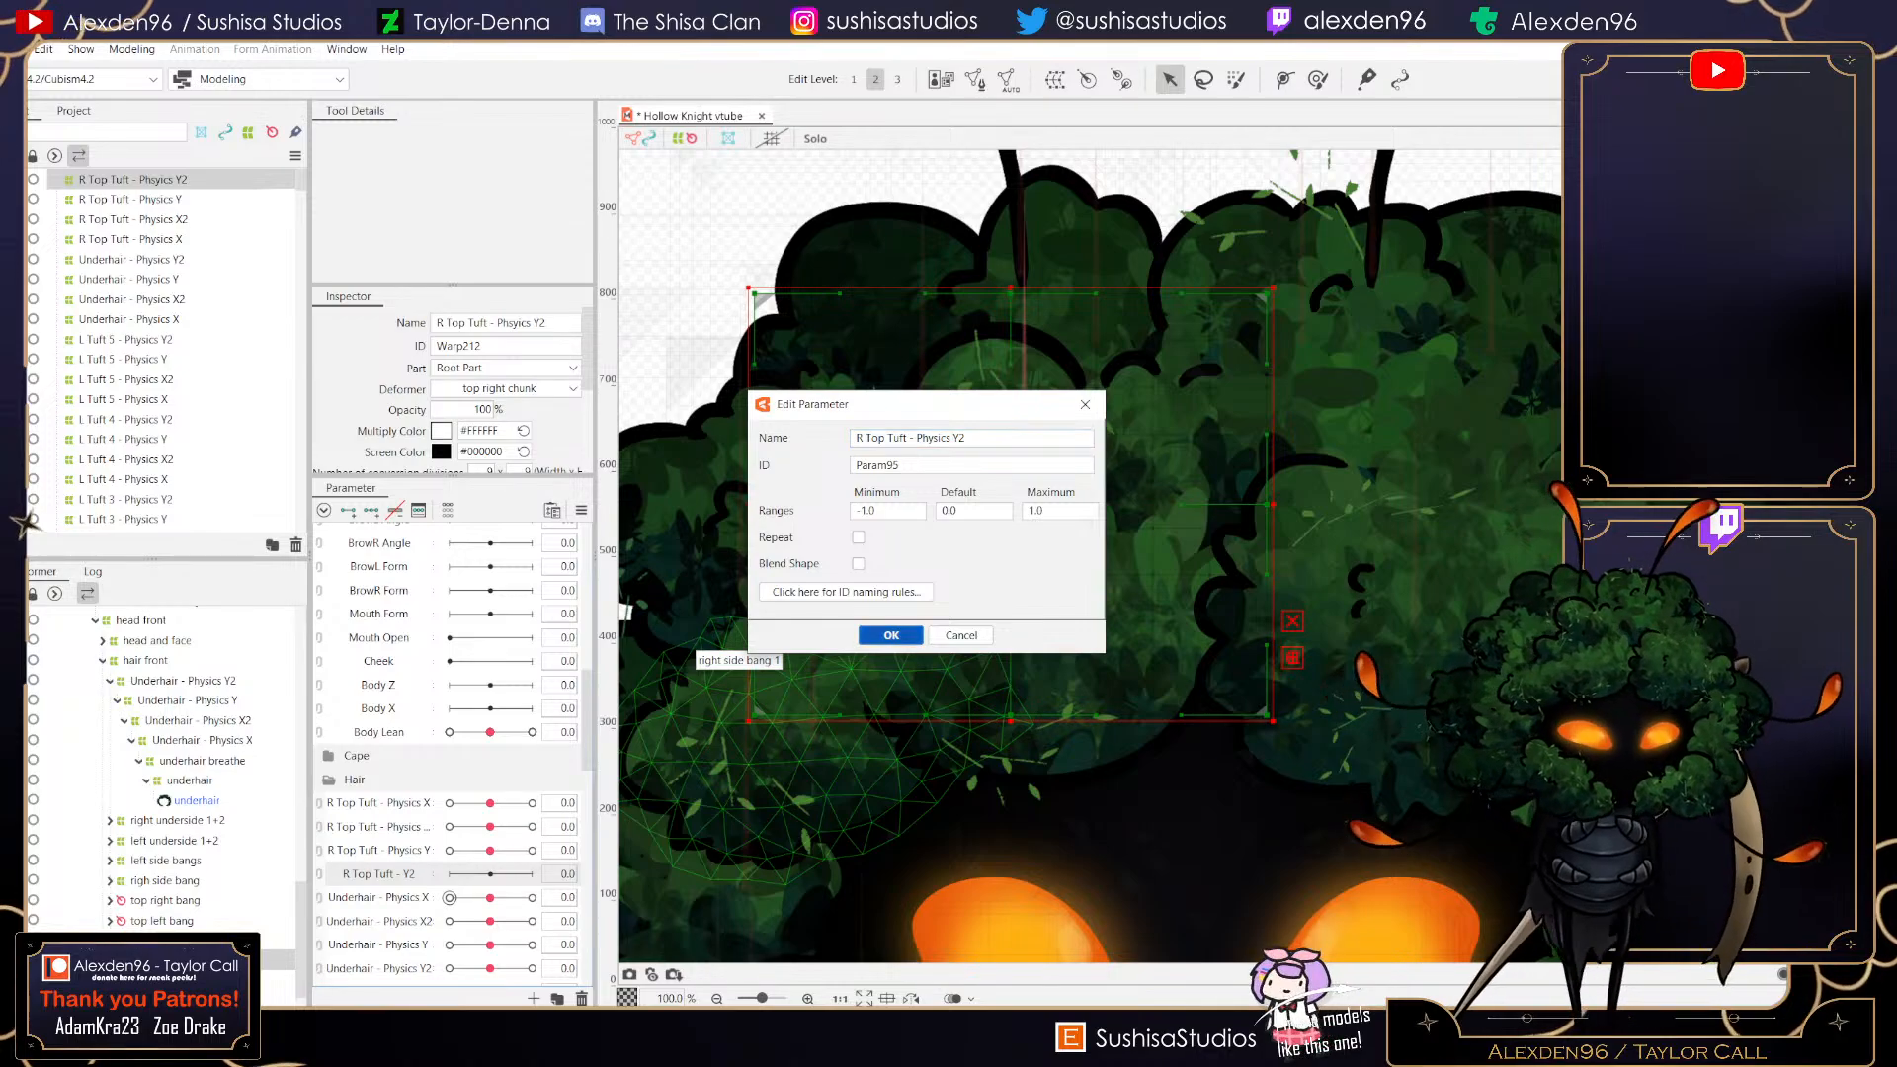
{"action": "left_click", "coordinate": [891, 636]}
- Add keys to R Top Tuft - Physics Y2 and, at value 1, warp the deformer so the chunk stretches upward
{"action": "left_click", "coordinate": [380, 874]}
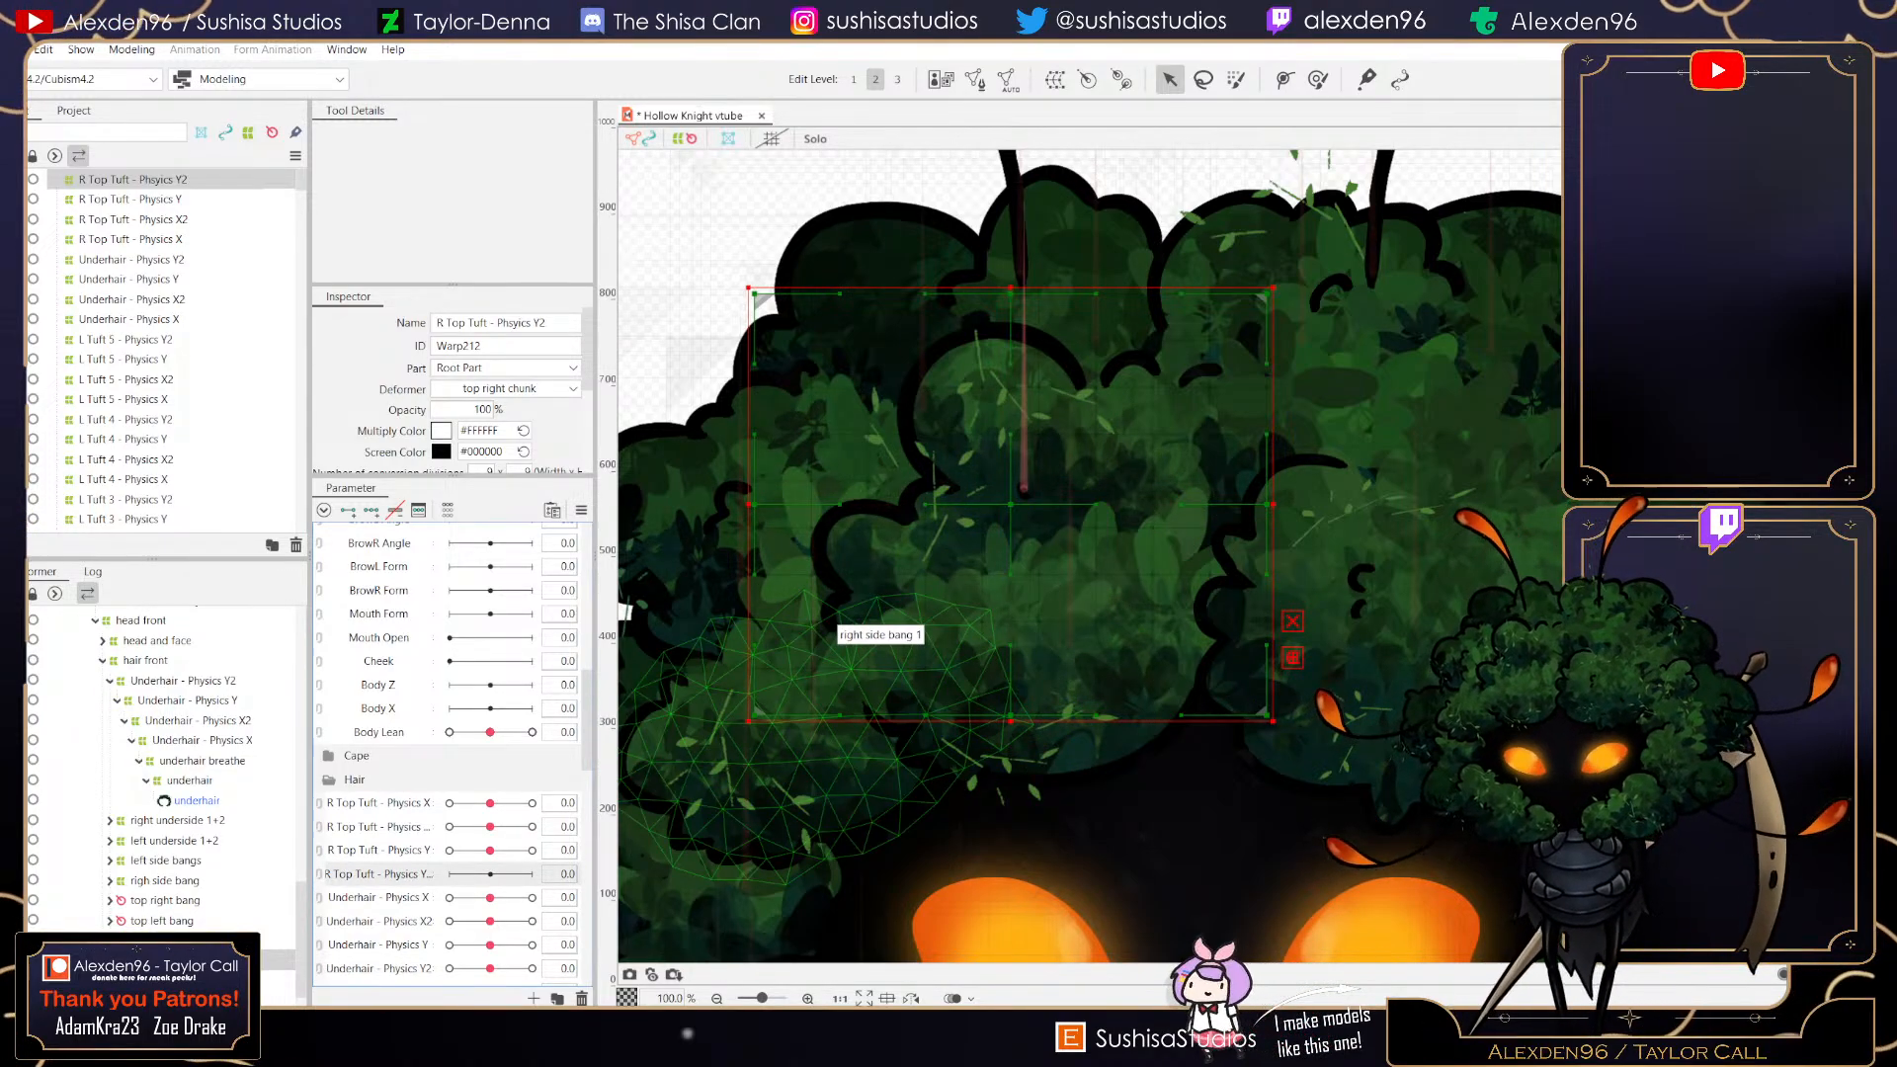
{"action": "left_click", "coordinate": [372, 511]}
{"action": "left_click", "coordinate": [11, 49]}
{"action": "left_click", "coordinate": [39, 210]}
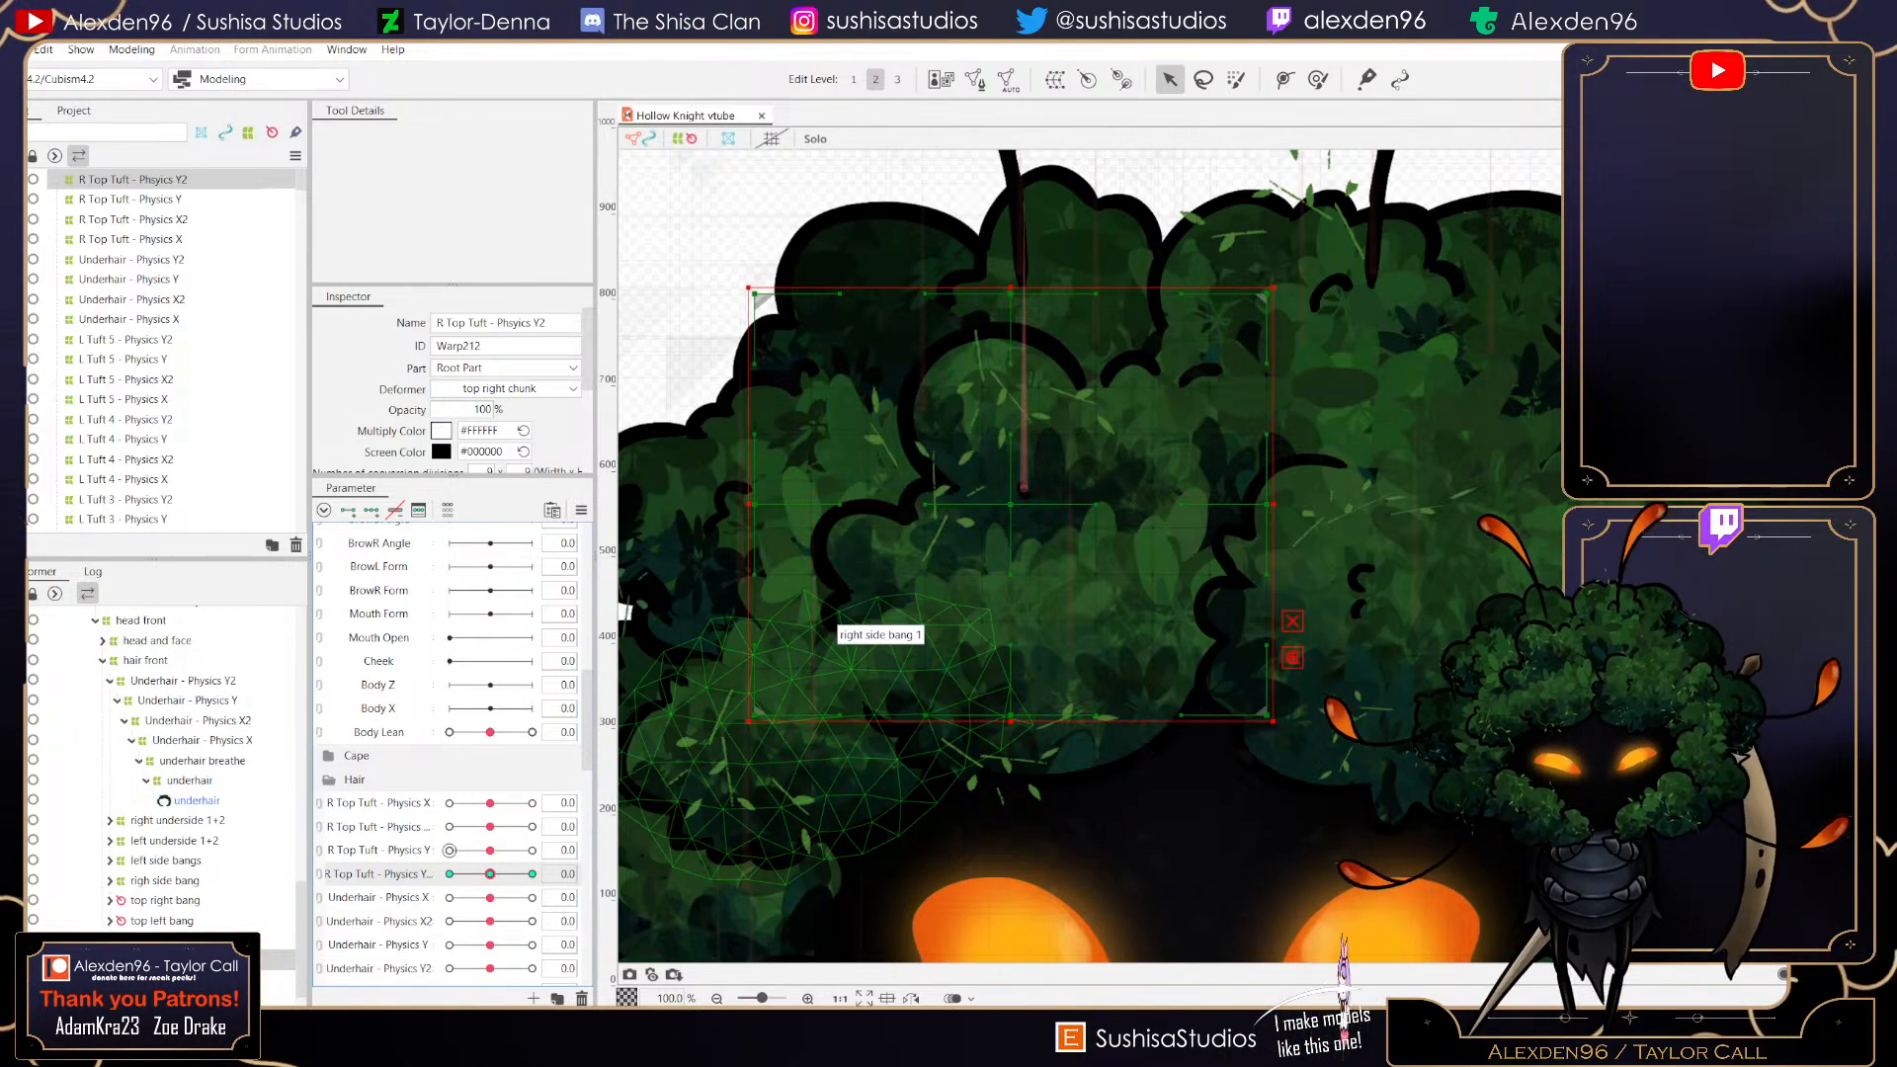
{"action": "left_click", "coordinate": [532, 874]}
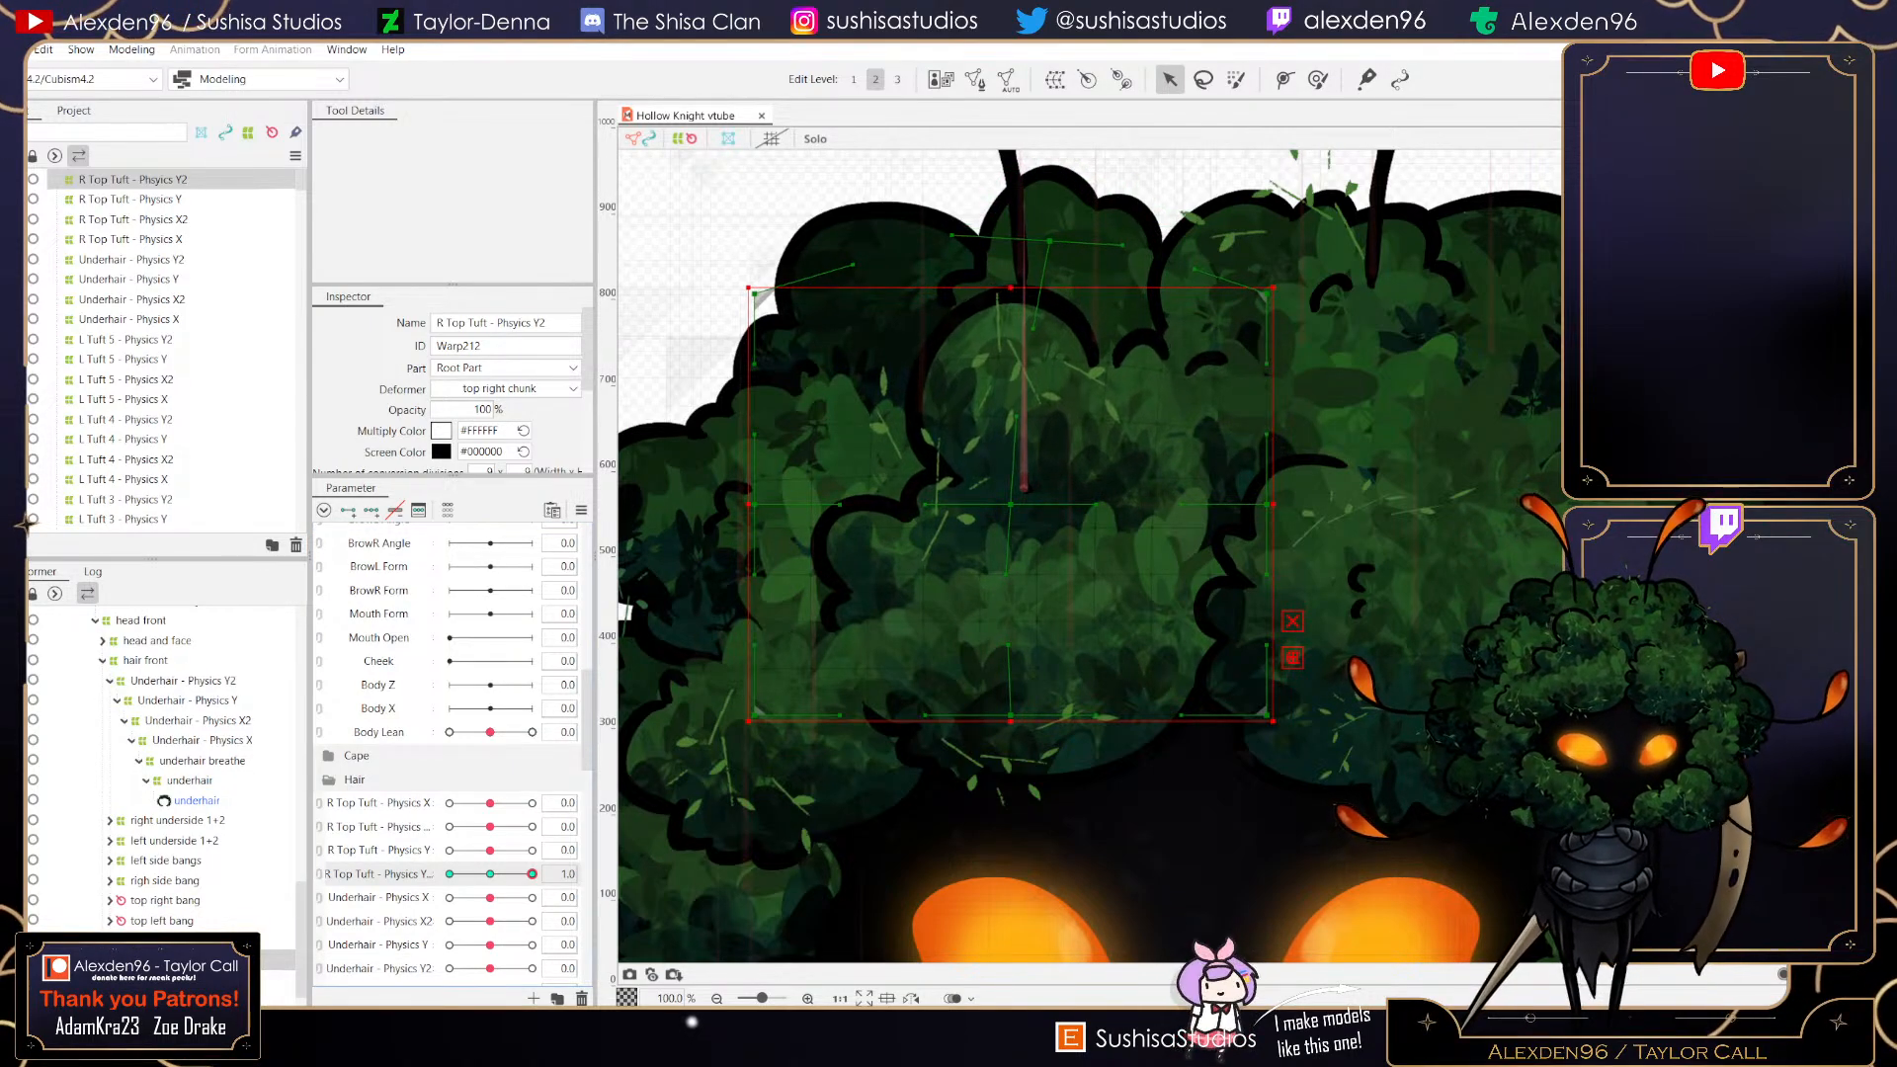
{"action": "left_click_drag", "start_coordinate": [1050, 241], "coordinate": [1050, 243]}
{"action": "left_click_drag", "start_coordinate": [755, 504], "coordinate": [790, 456]}
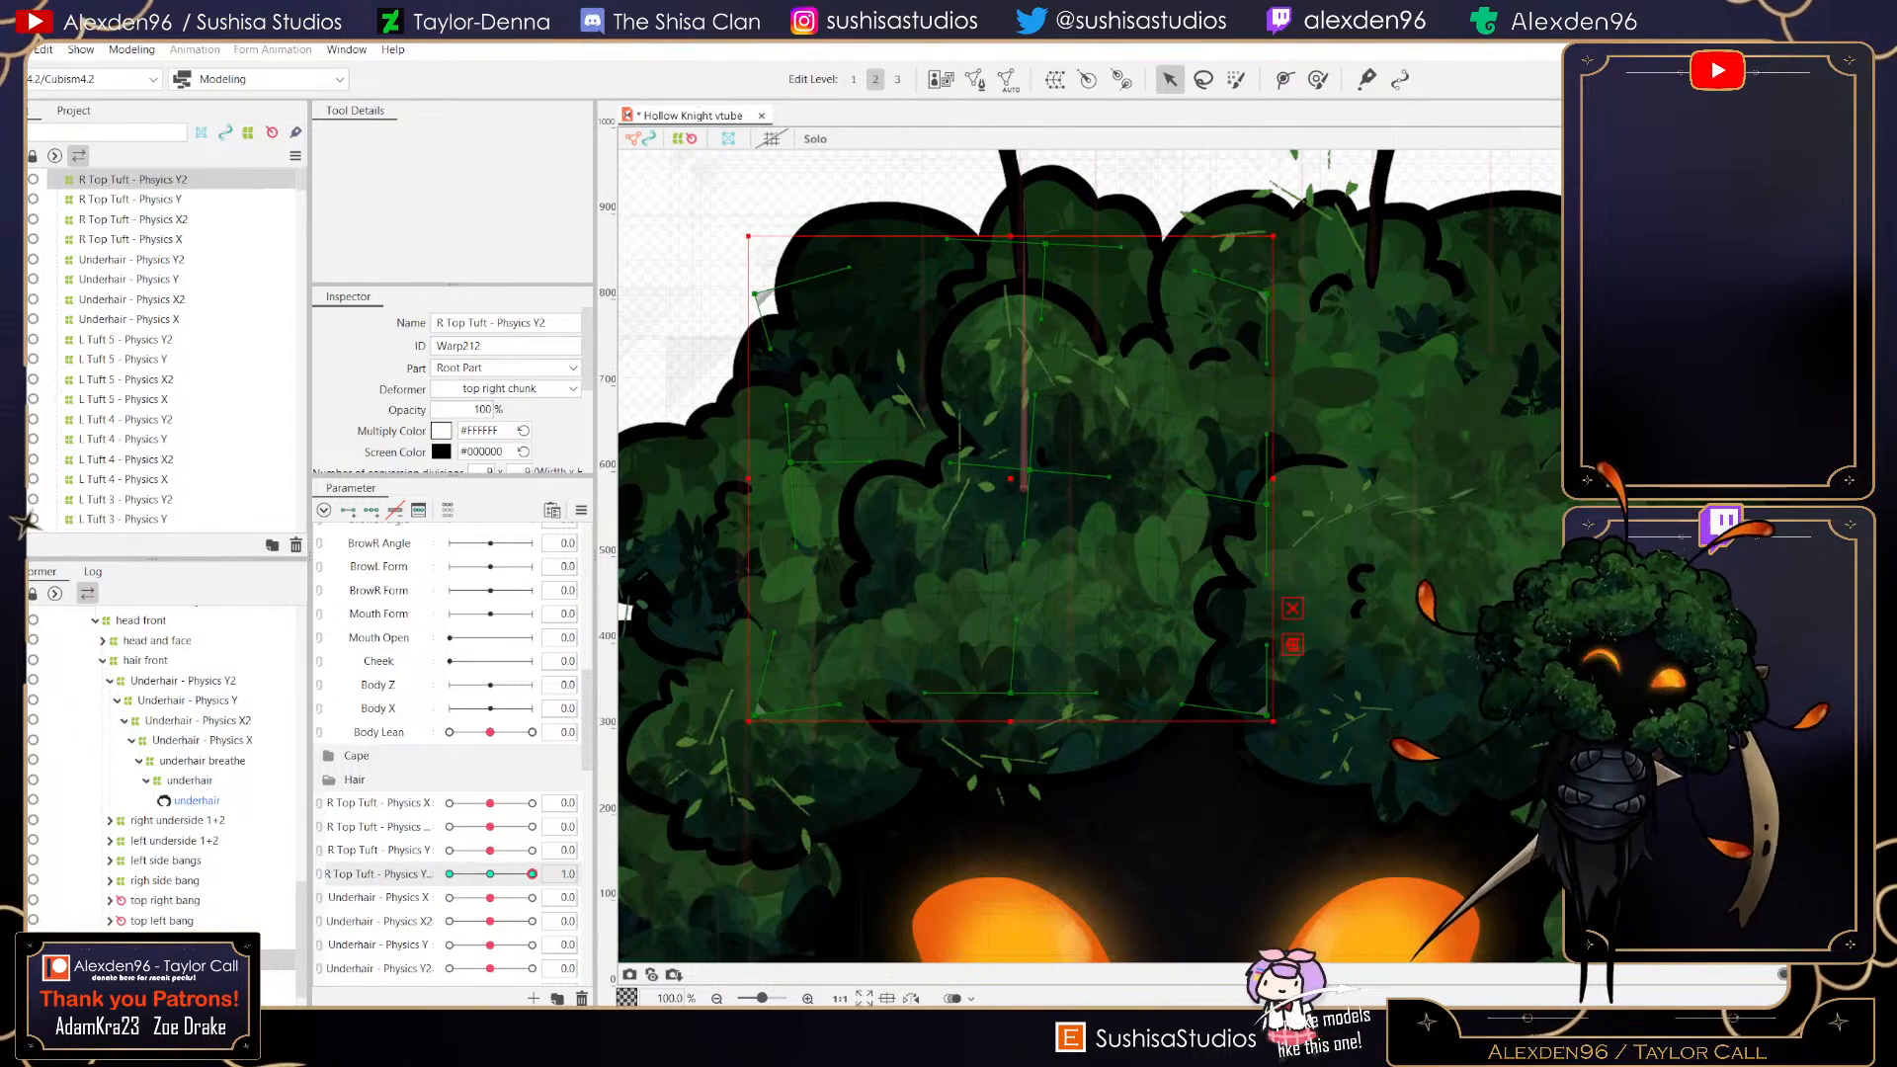
{"action": "left_click_drag", "start_coordinate": [1267, 504], "coordinate": [1277, 504]}
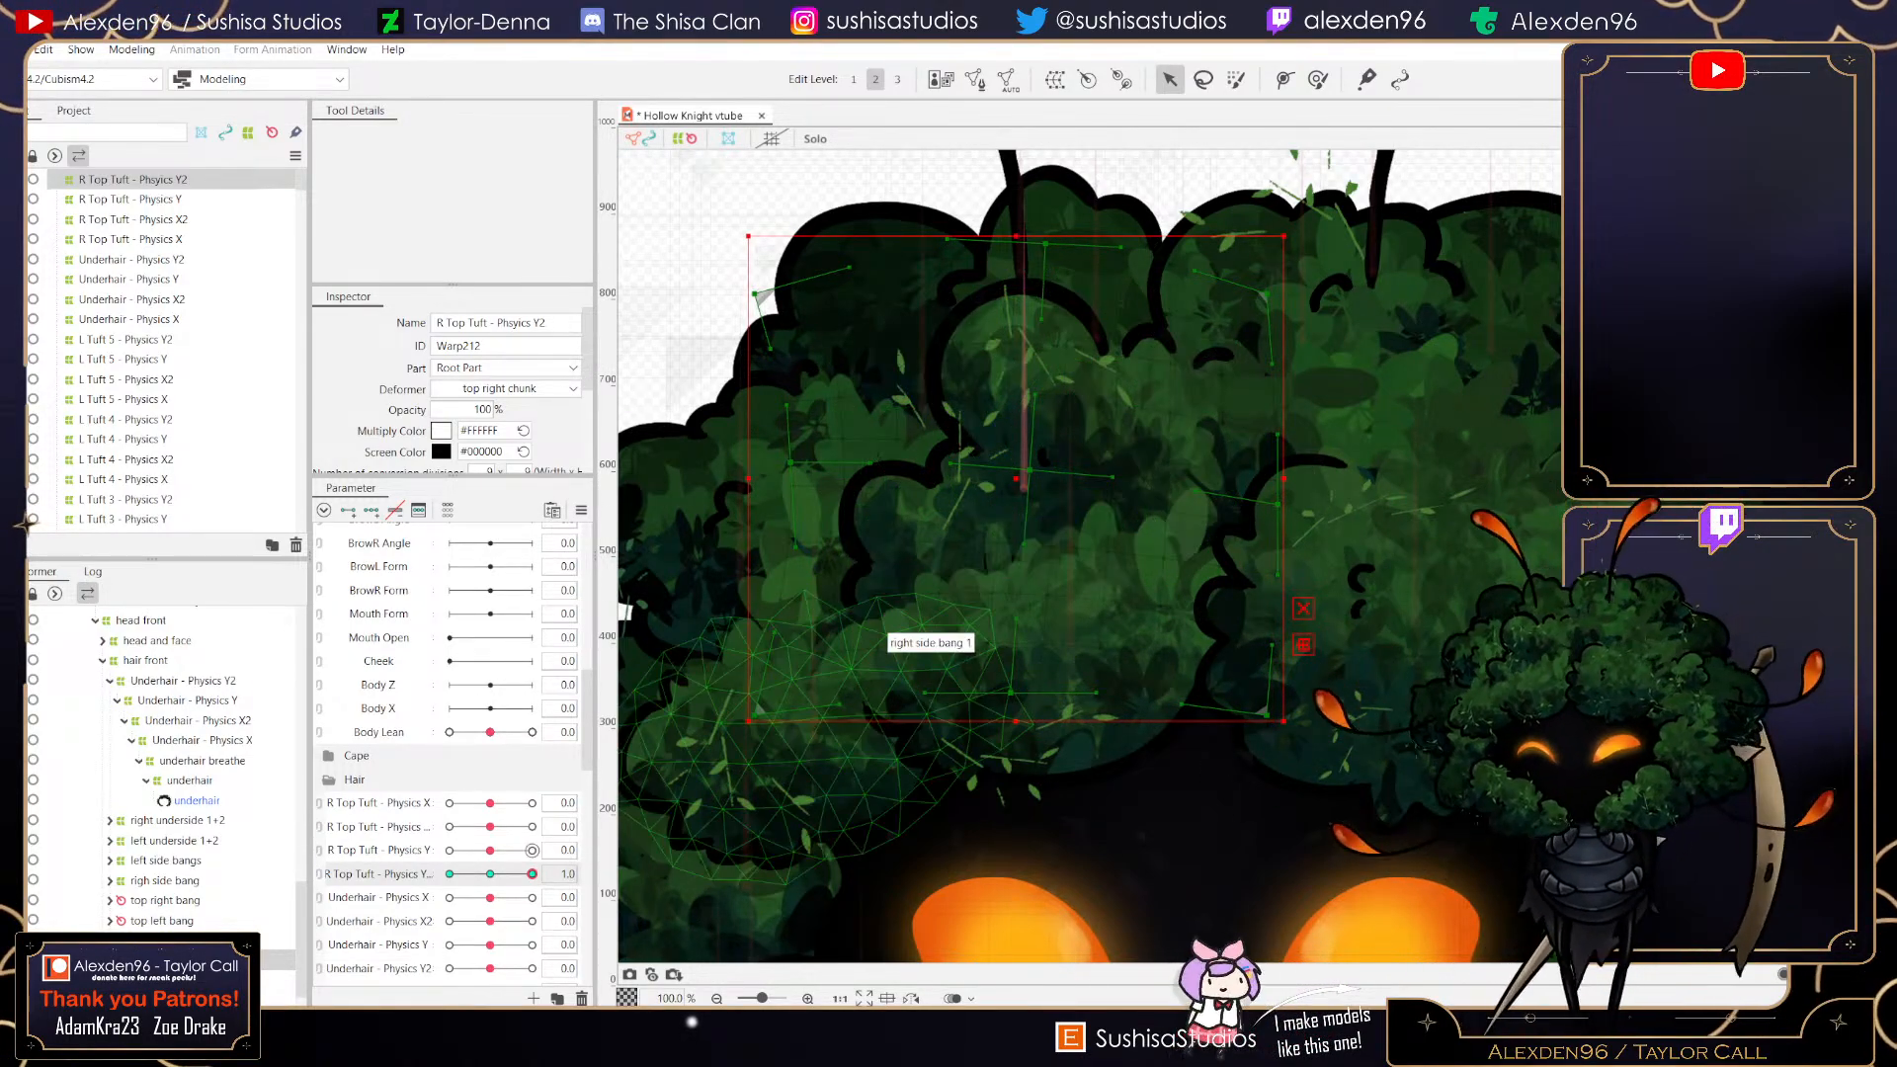
- At value -1 on R Top Tuft - Physics Y2, warp the deformer so the chunk squashes down and tilts
{"action": "mouse_move", "coordinate": [532, 875]}
{"action": "left_mouse_down"}
{"action": "mouse_move", "coordinate": [496, 875]}
{"action": "mouse_move", "coordinate": [532, 874]}
{"action": "left_mouse_up"}
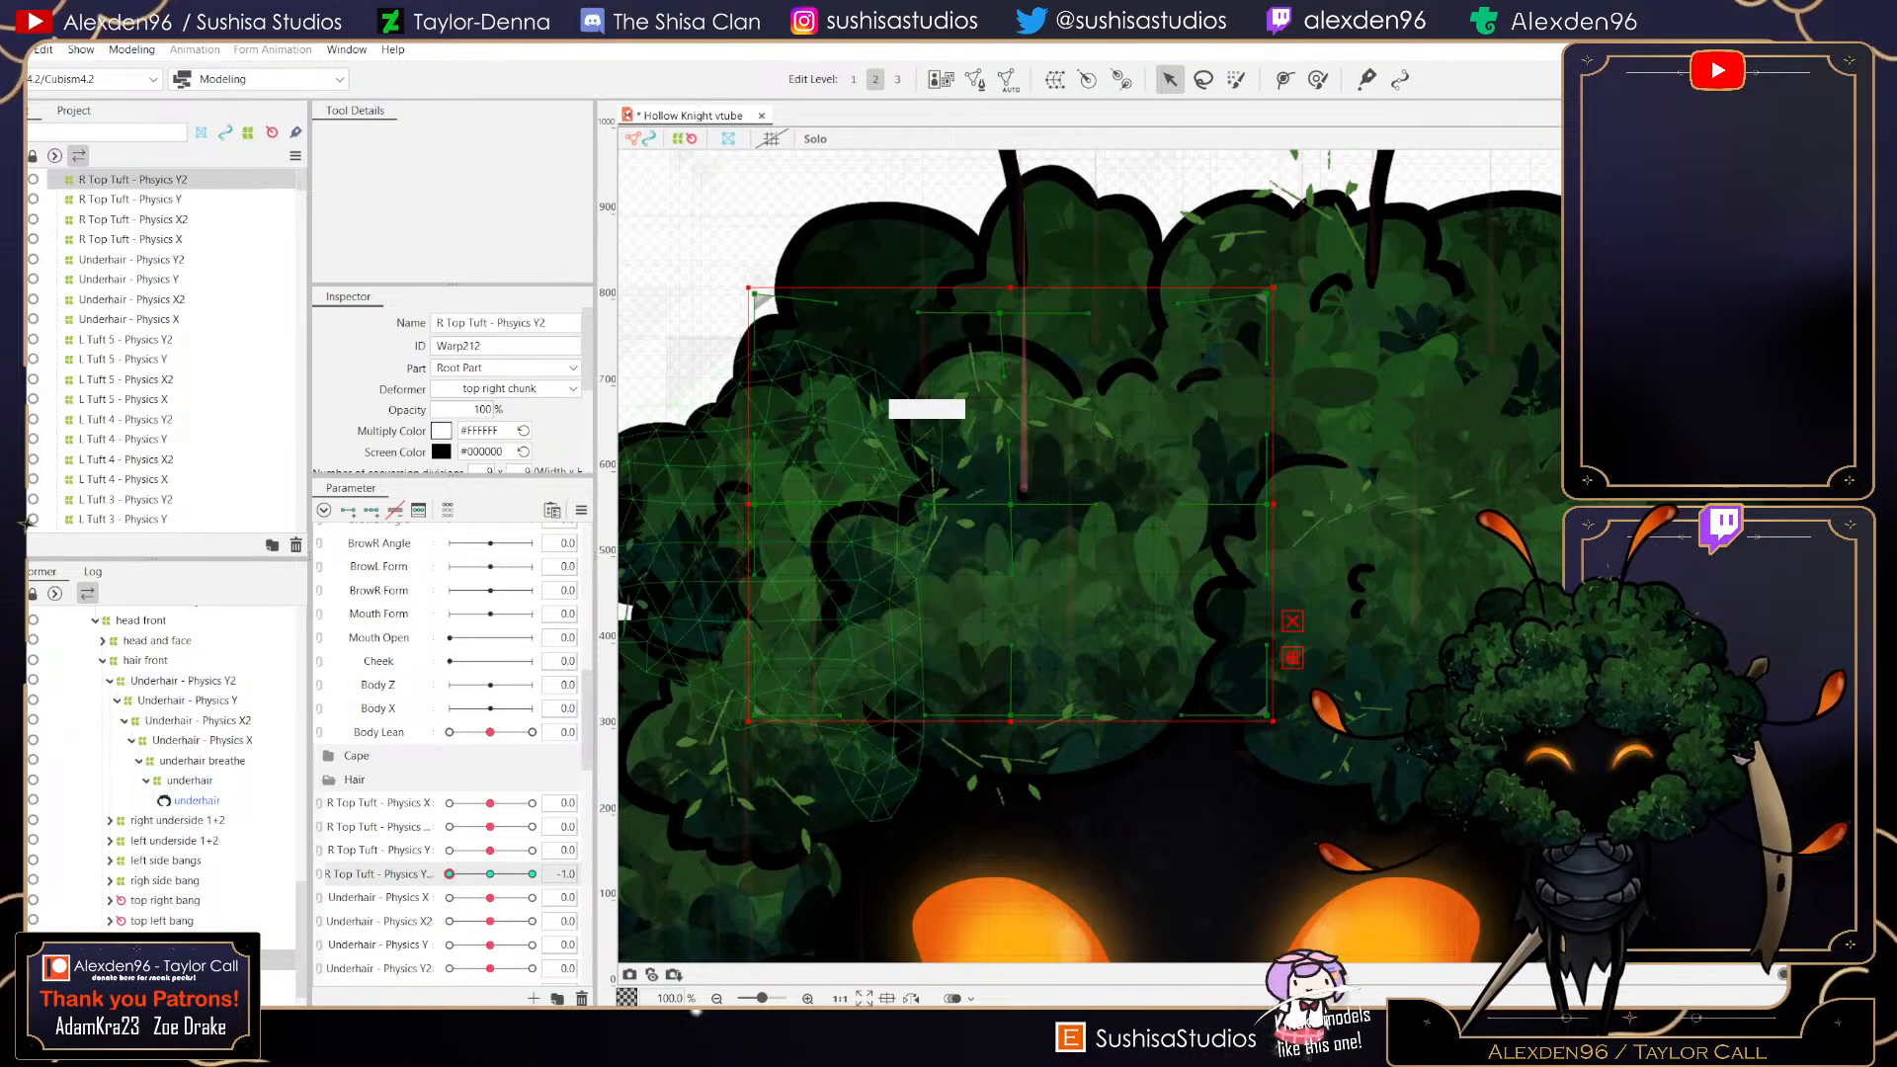
{"action": "scroll", "coordinate": [1026, 506], "scroll_direction": "up", "scroll_amount": 2}
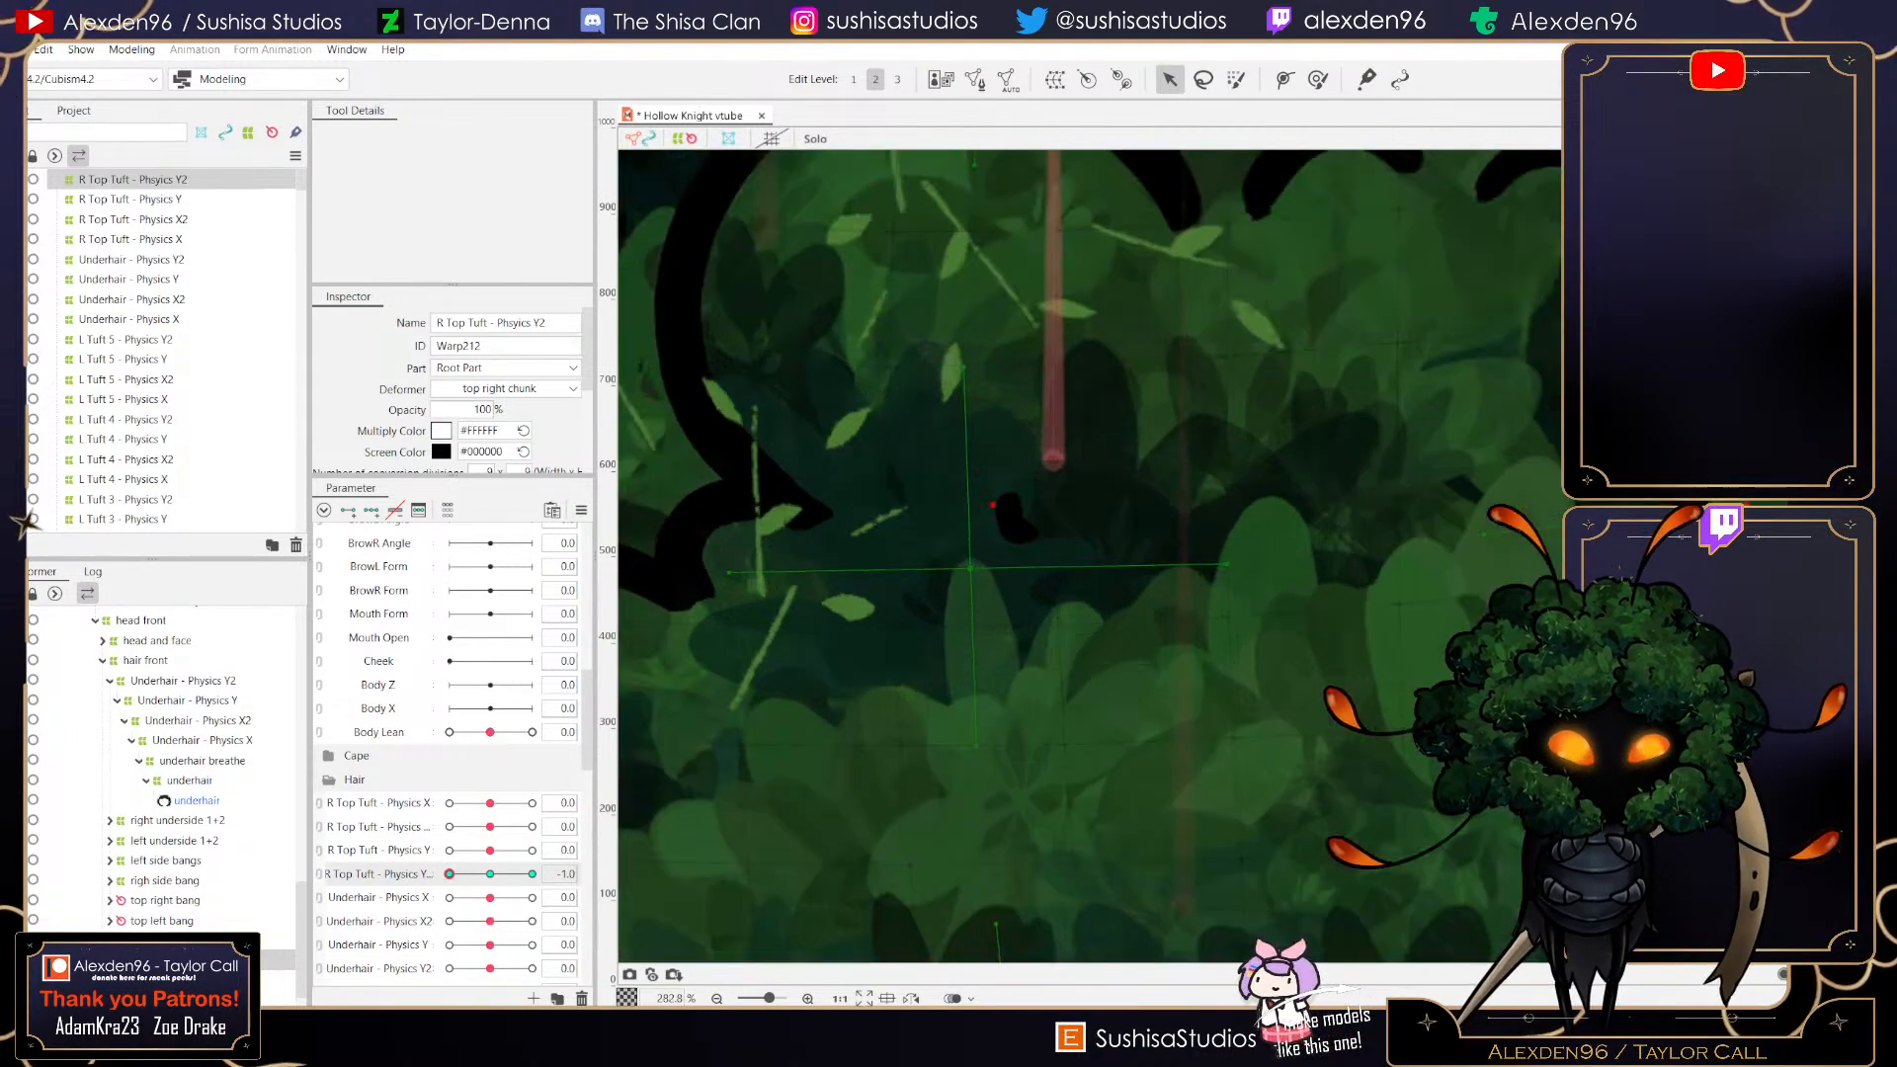
{"action": "scroll", "coordinate": [991, 507], "scroll_direction": "down", "scroll_amount": 2}
{"action": "scroll", "coordinate": [989, 507], "scroll_direction": "down", "scroll_amount": 1}
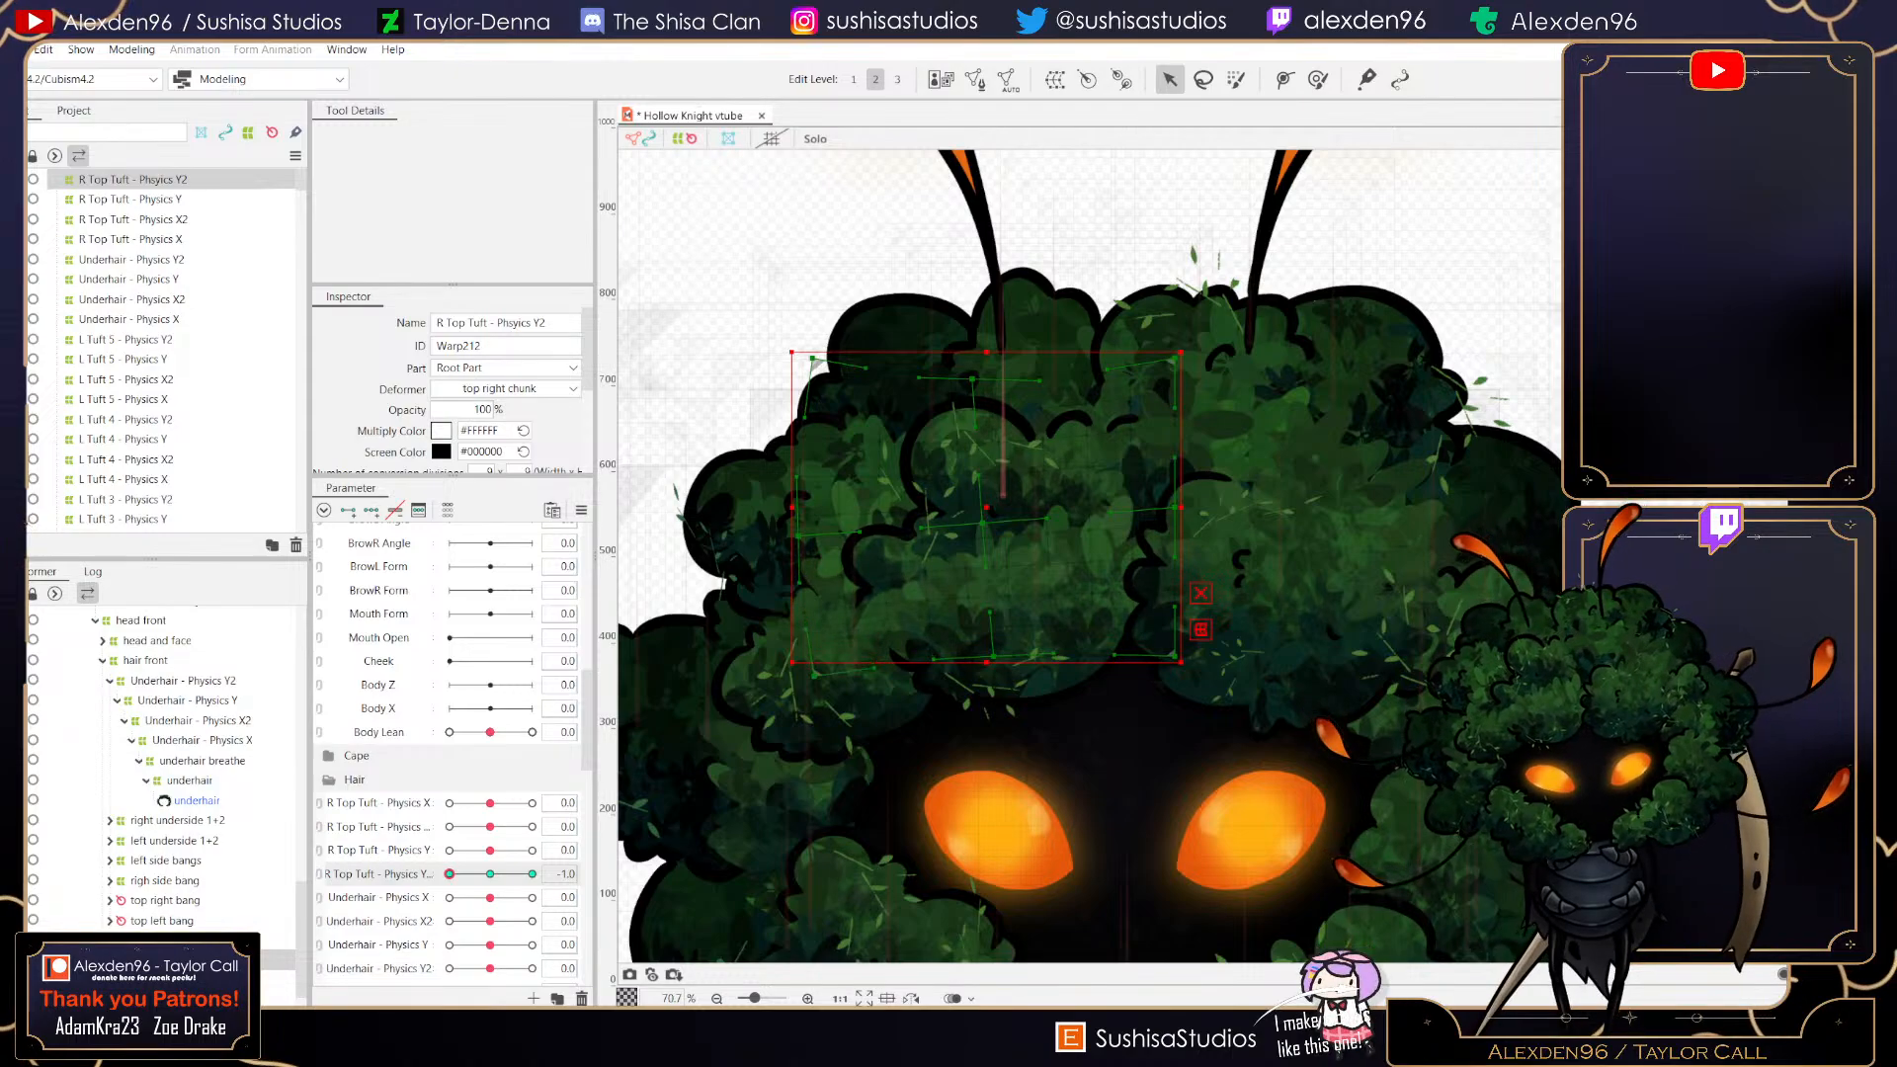
{"action": "left_click_drag", "start_coordinate": [814, 676], "coordinate": [815, 682]}
{"action": "mouse_move", "coordinate": [449, 875]}
{"action": "left_mouse_down"}
{"action": "mouse_move", "coordinate": [532, 874]}
{"action": "mouse_move", "coordinate": [449, 875]}
{"action": "left_mouse_up"}
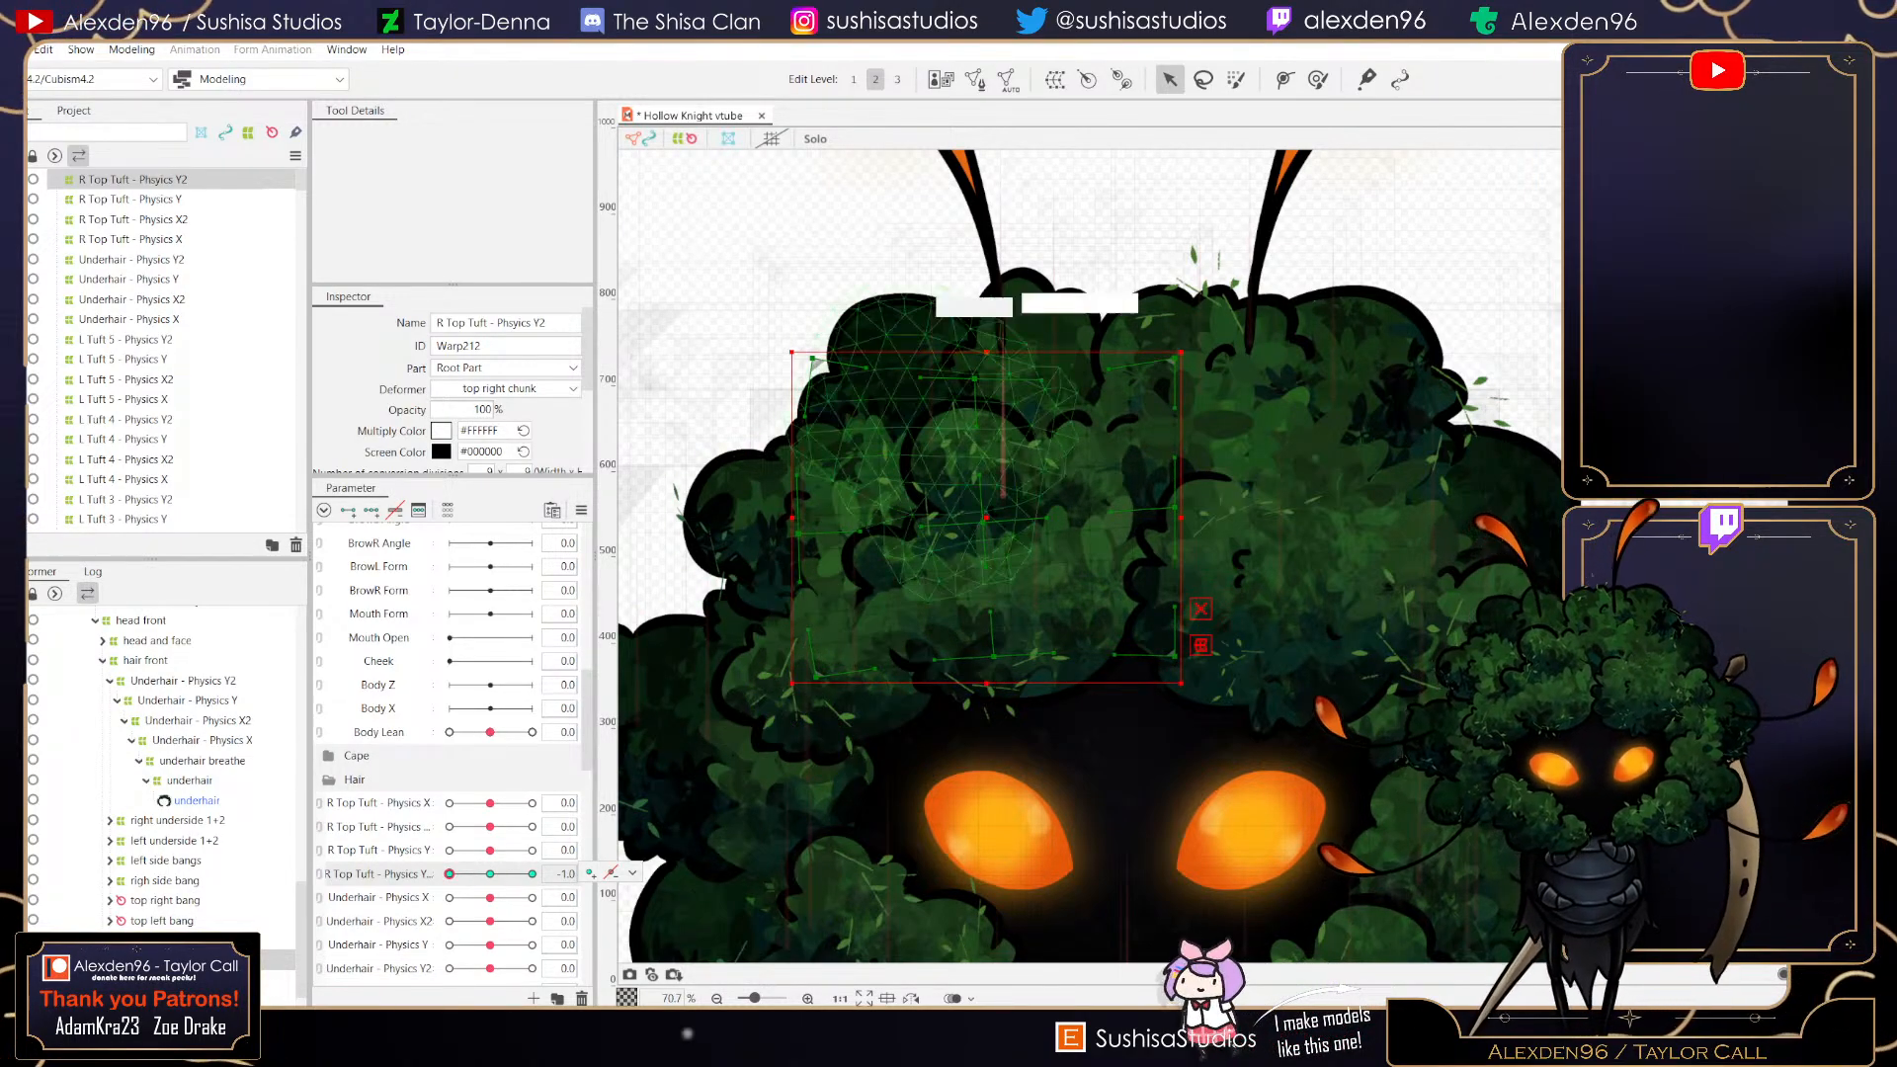
{"action": "left_click_drag", "start_coordinate": [1192, 341], "coordinate": [1177, 325]}
{"action": "left_click_drag", "start_coordinate": [986, 518], "coordinate": [973, 524]}
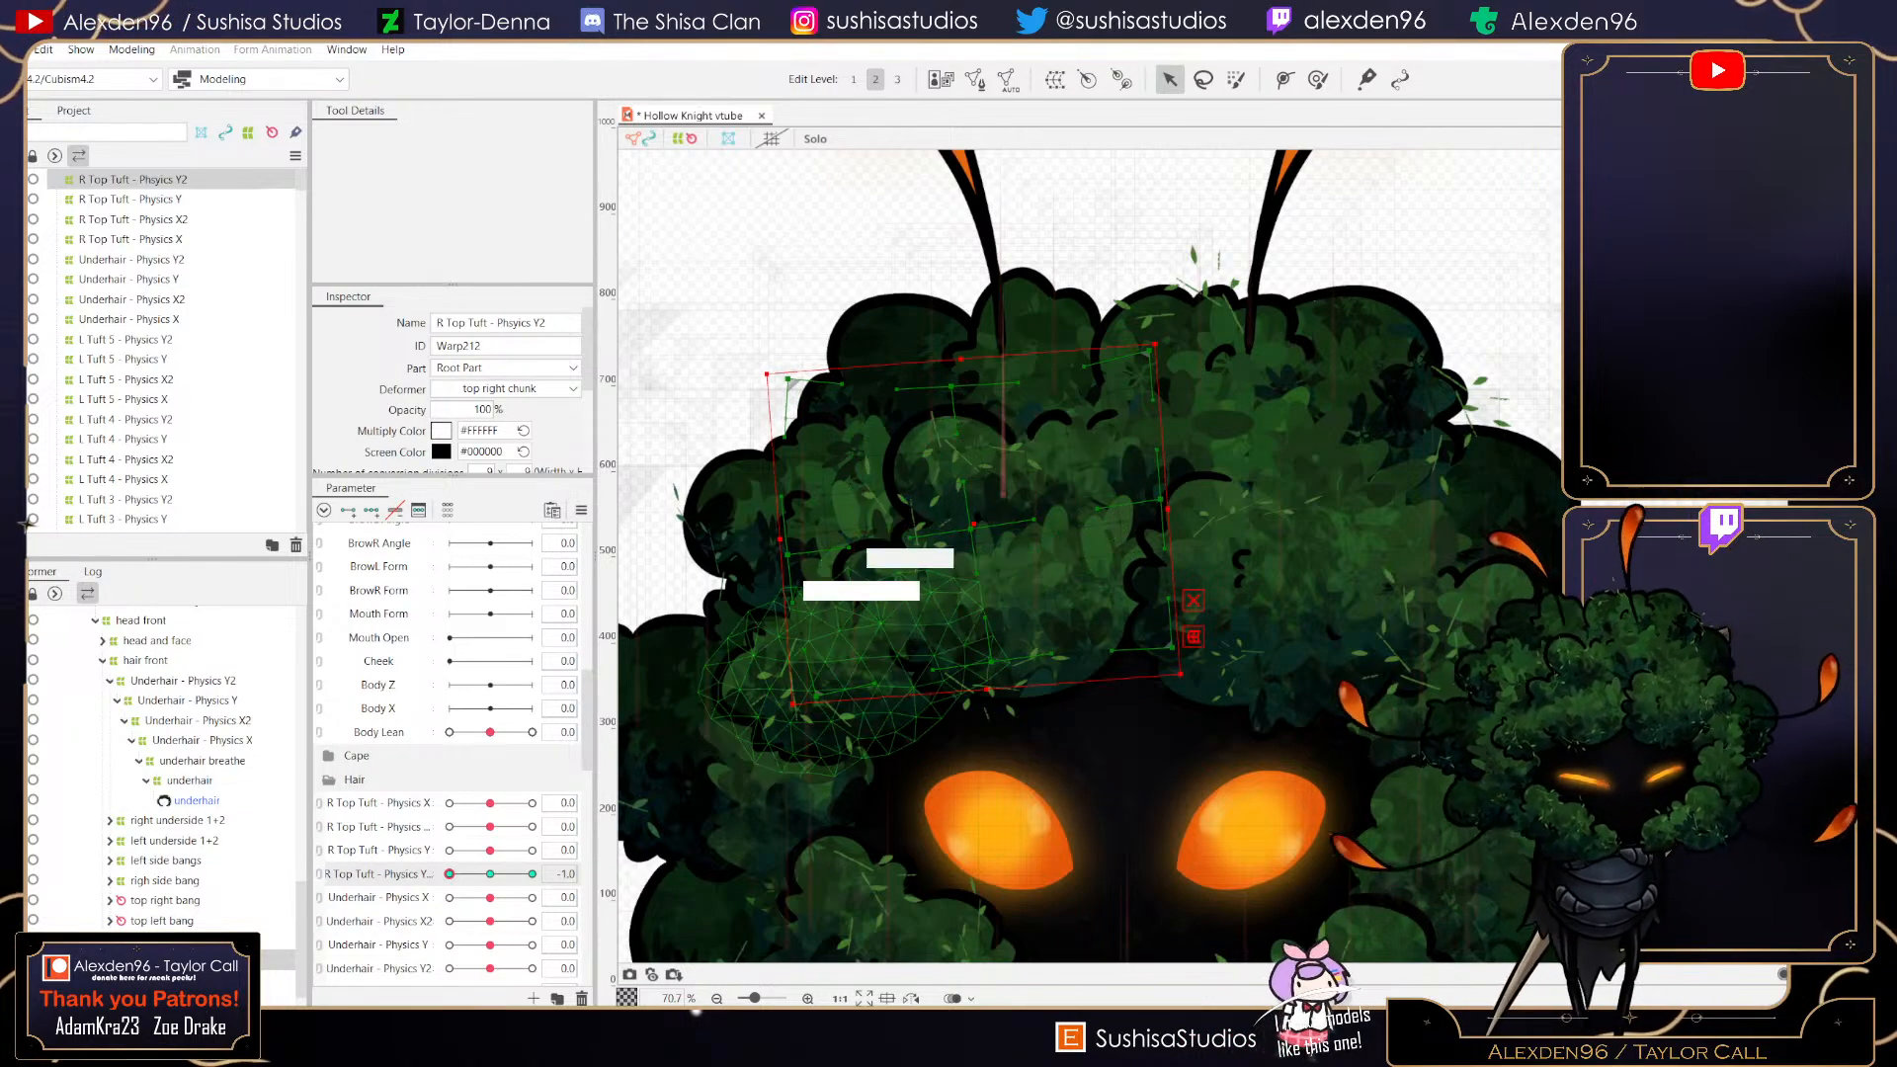
{"action": "mouse_move", "coordinate": [450, 875]}
{"action": "left_mouse_down"}
{"action": "mouse_move", "coordinate": [532, 874]}
{"action": "mouse_move", "coordinate": [450, 874]}
{"action": "left_mouse_up"}
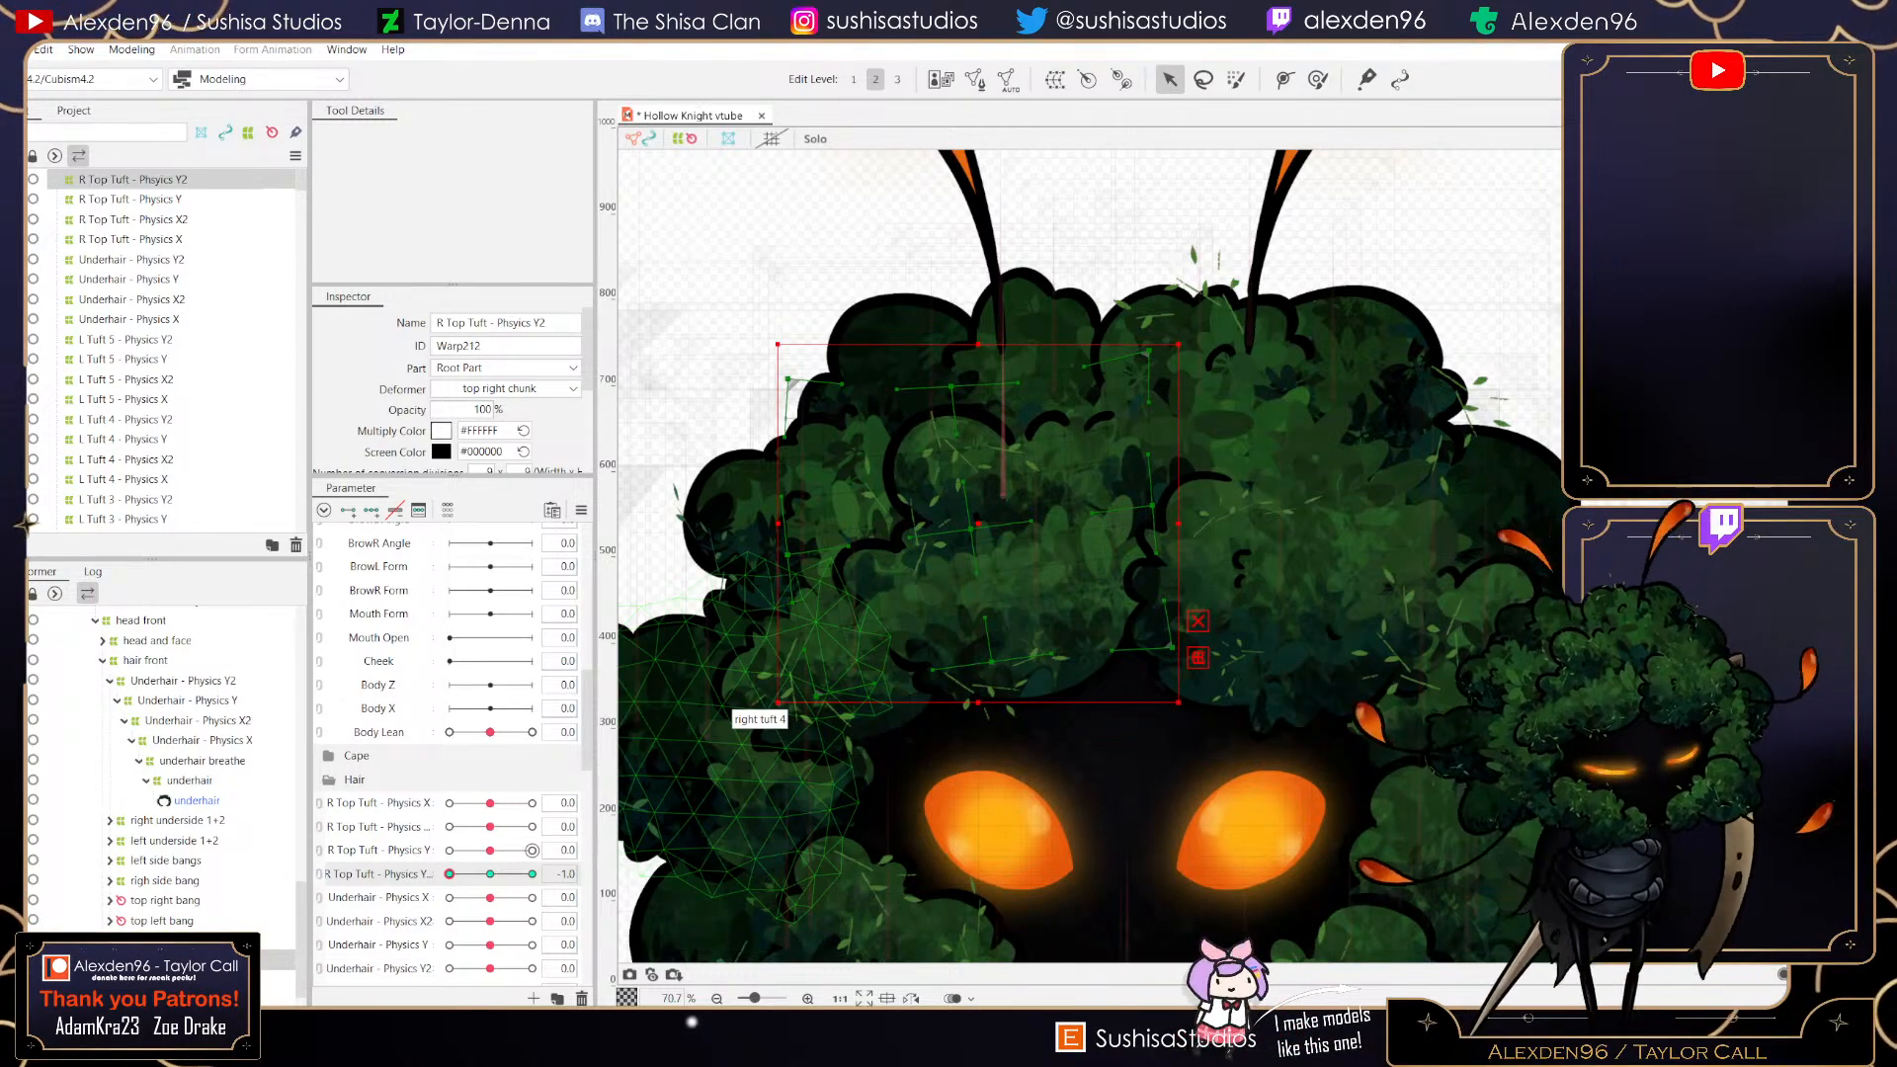
{"action": "left_click", "coordinate": [532, 873]}
{"action": "left_click_drag", "start_coordinate": [532, 873], "coordinate": [449, 874]}
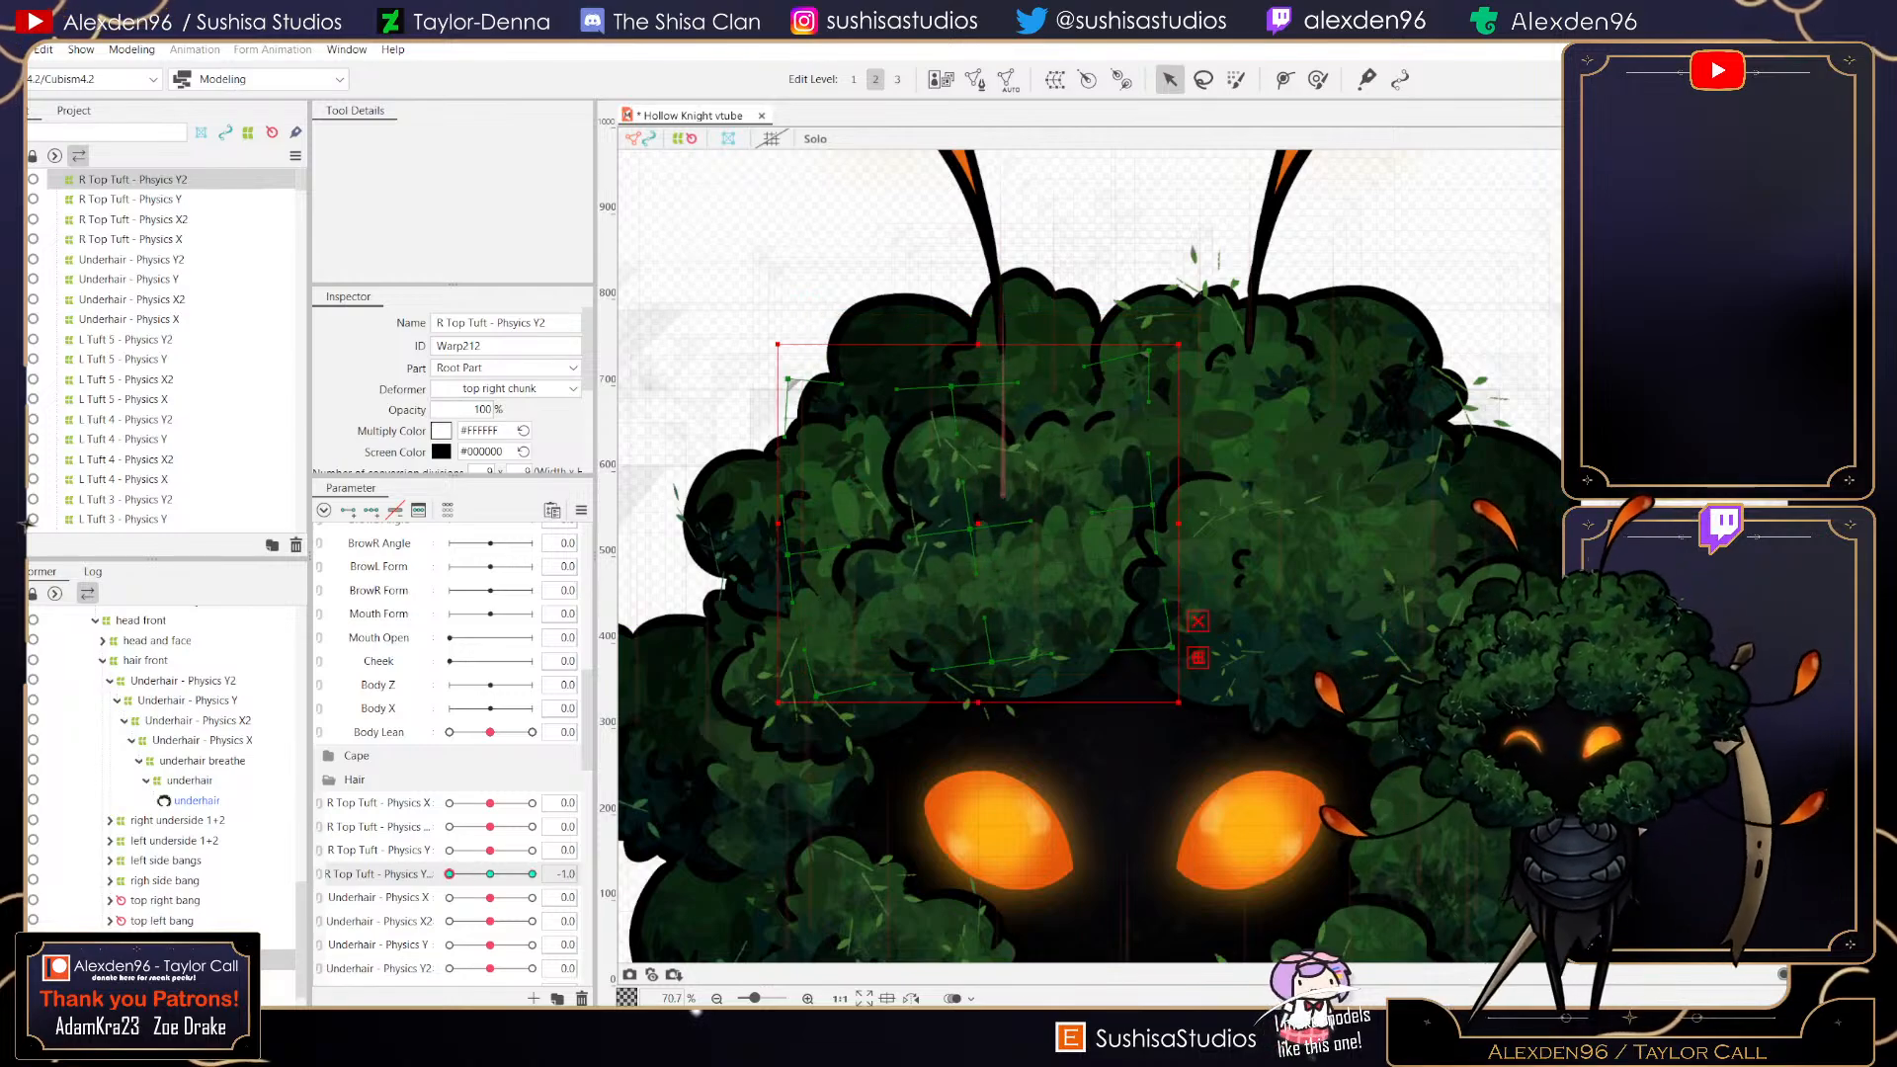
{"action": "left_click", "coordinate": [490, 874]}
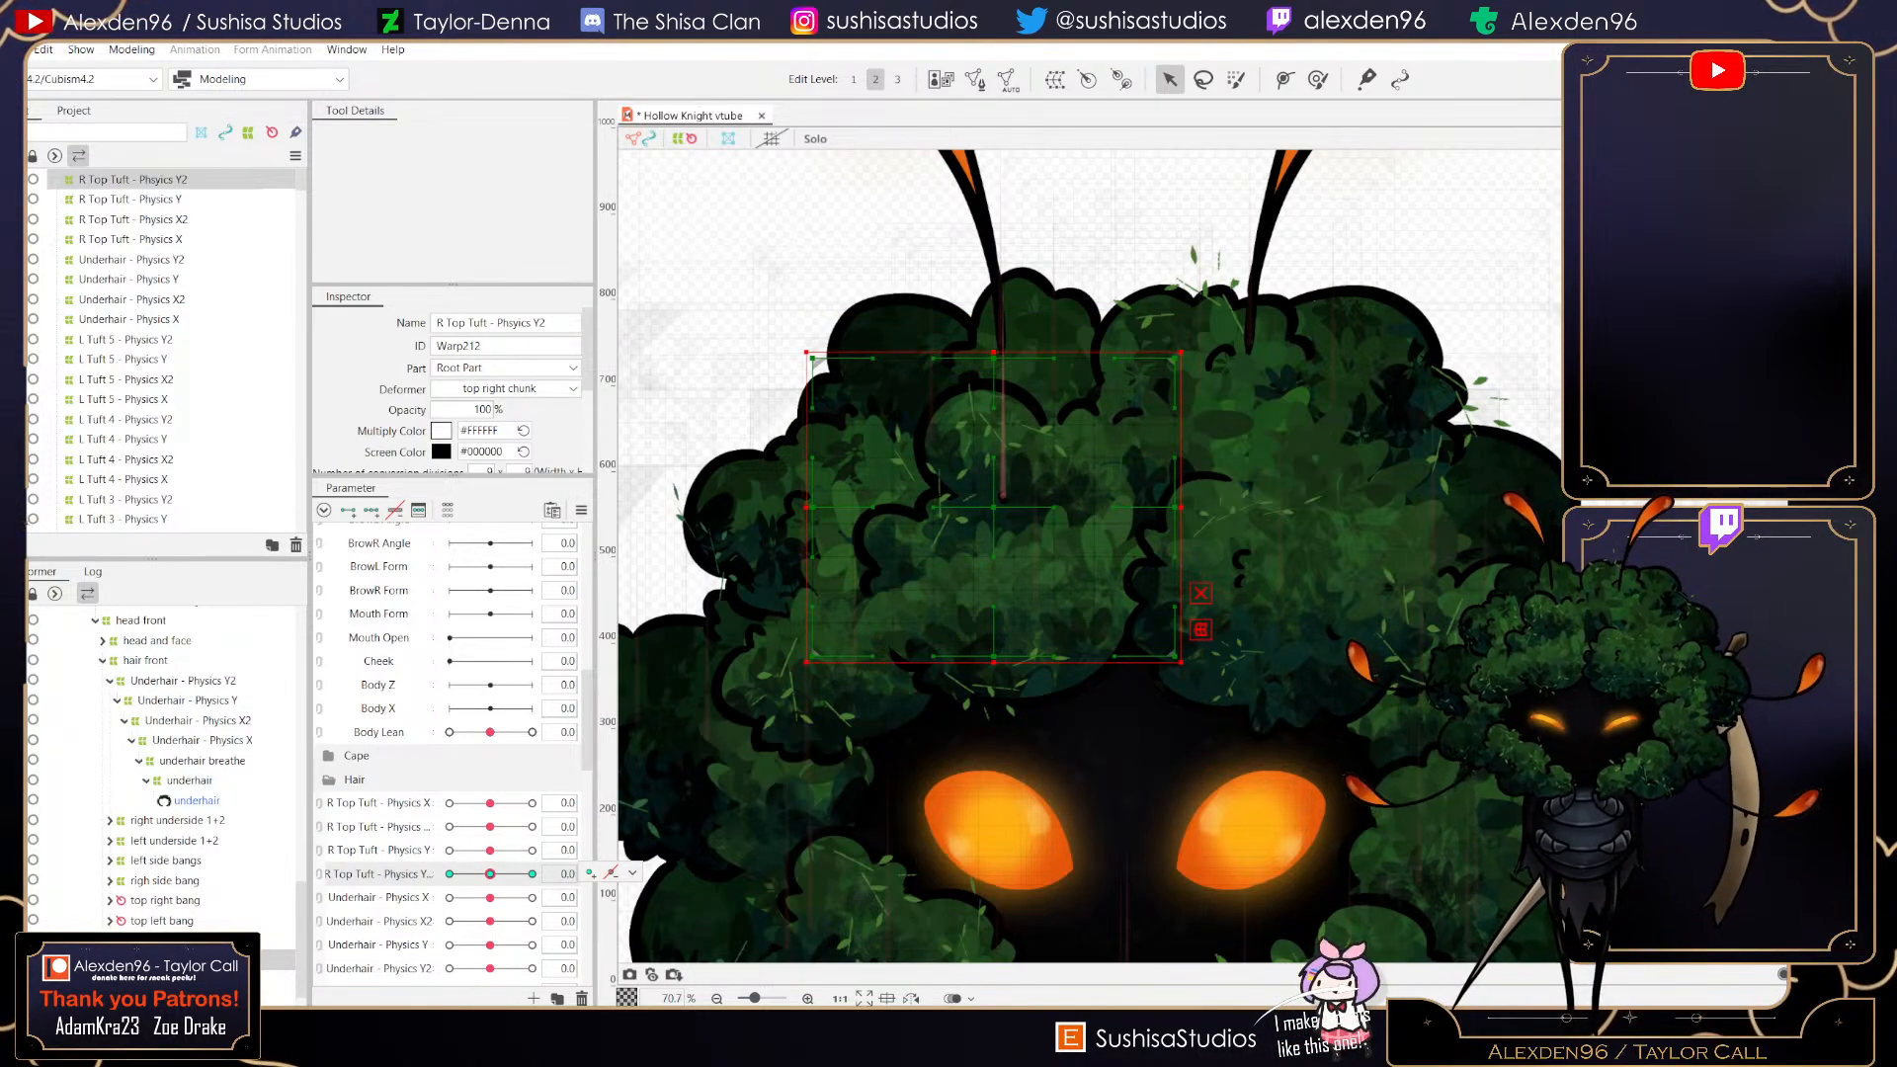
- Save the model file
{"action": "left_click", "coordinate": [14, 50]}
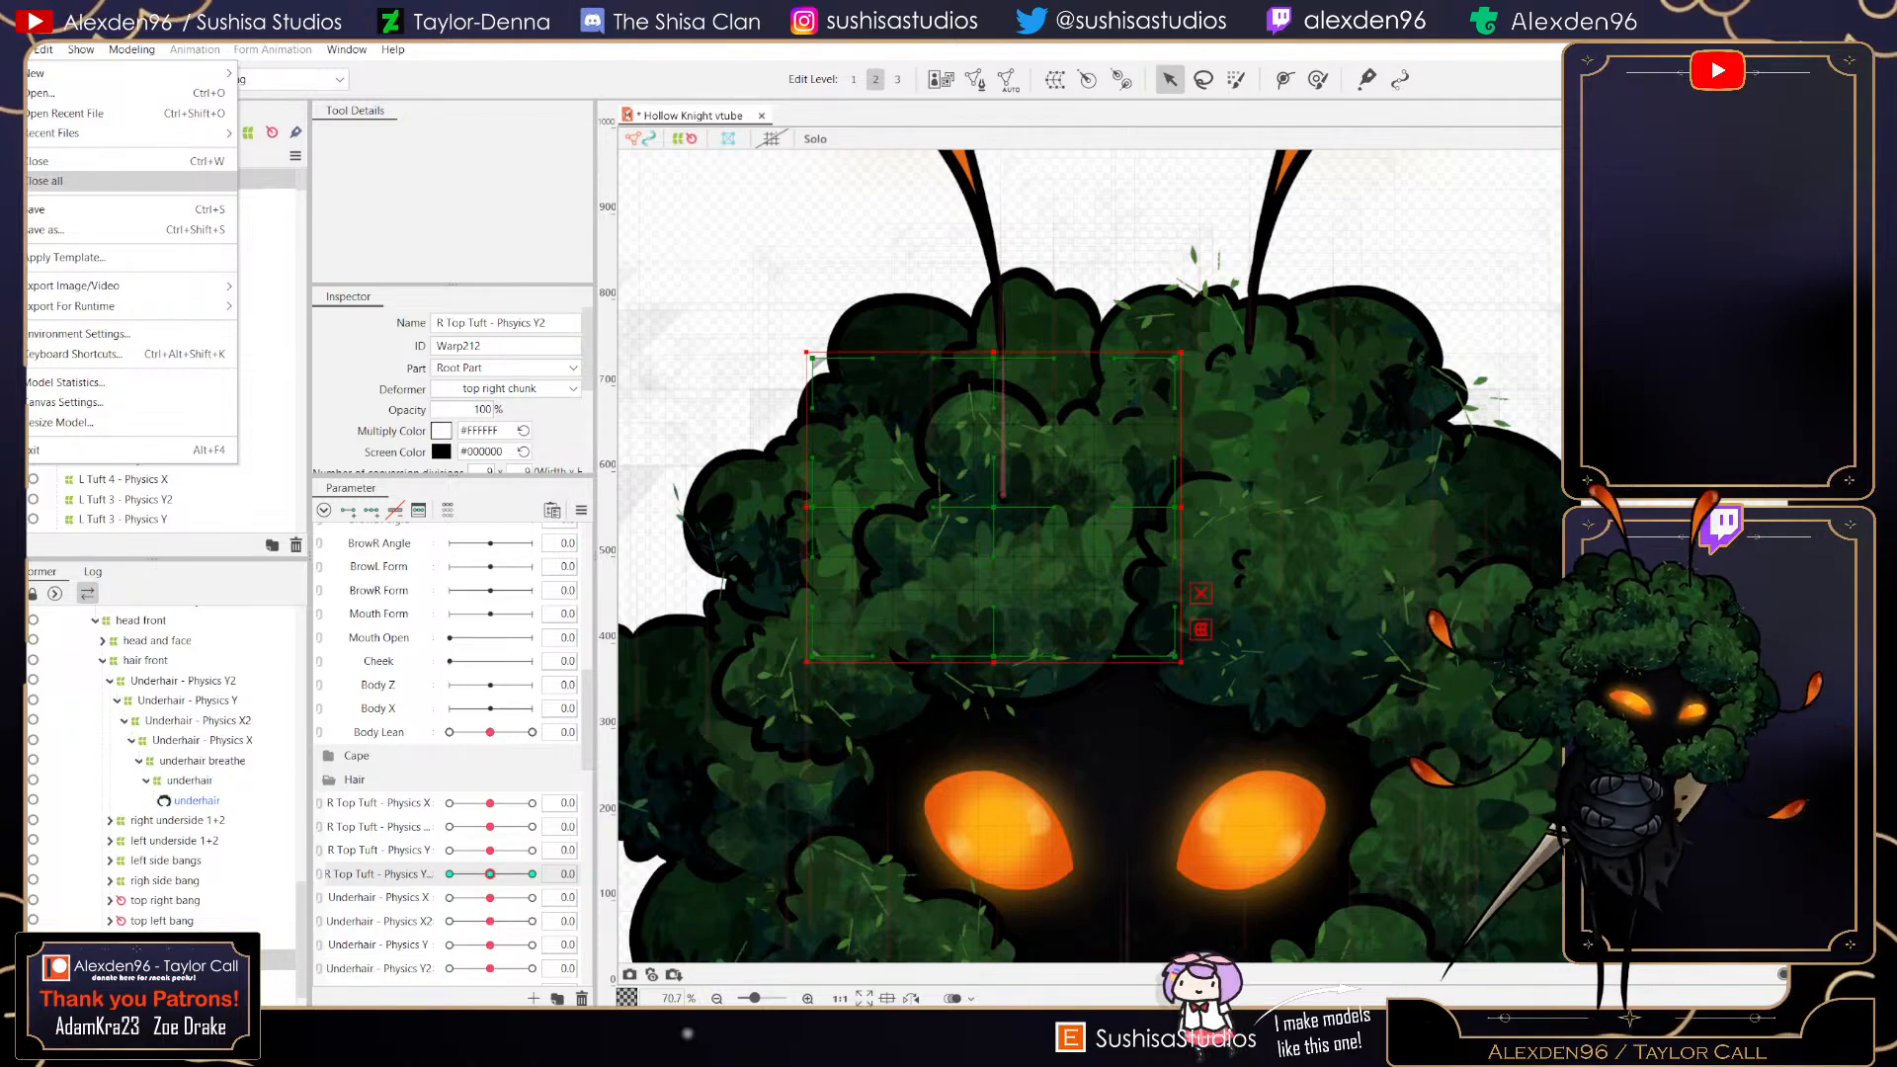
{"action": "mouse_move", "coordinate": [44, 50]}
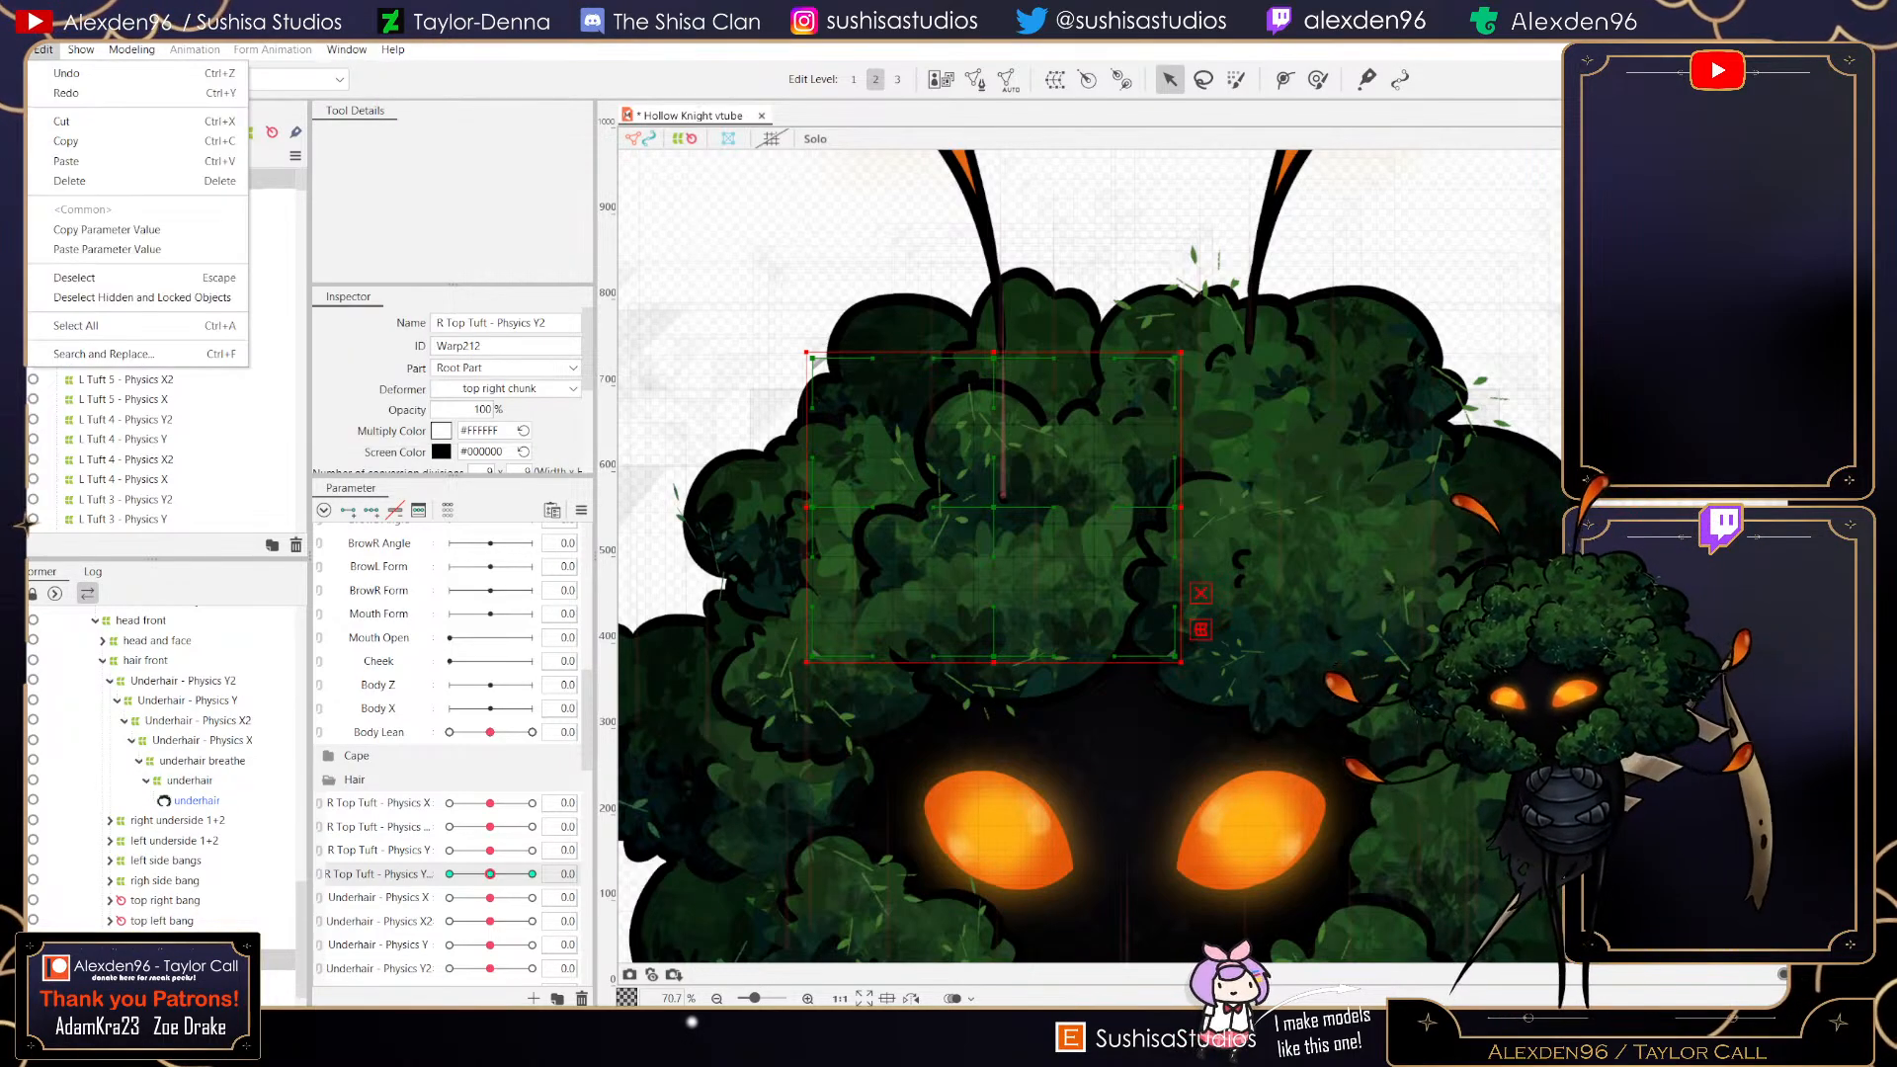
{"action": "left_click", "coordinate": [59, 208]}
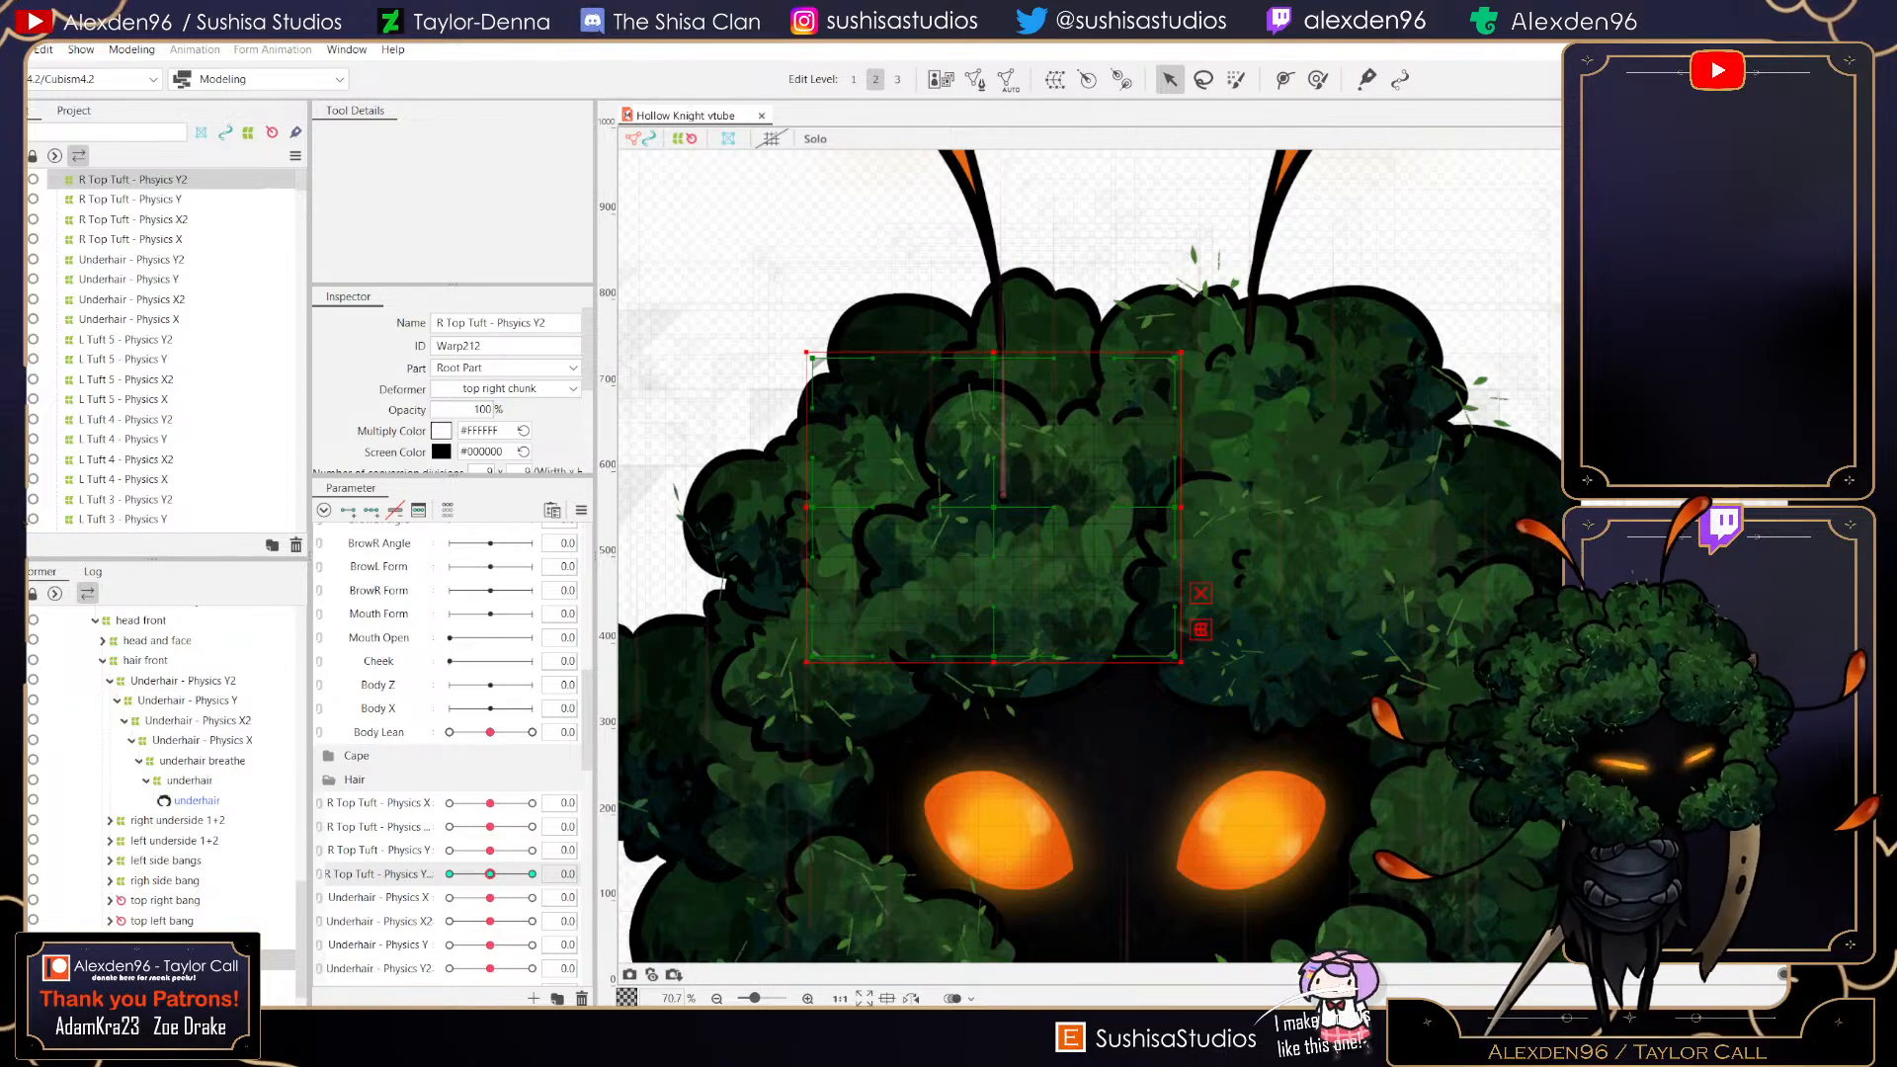
- Preview the R Top Tuft - Physics Y2 parameter and open the physics settings
{"action": "left_click_drag", "start_coordinate": [490, 875], "coordinate": [533, 874]}
{"action": "left_click", "coordinate": [490, 875]}
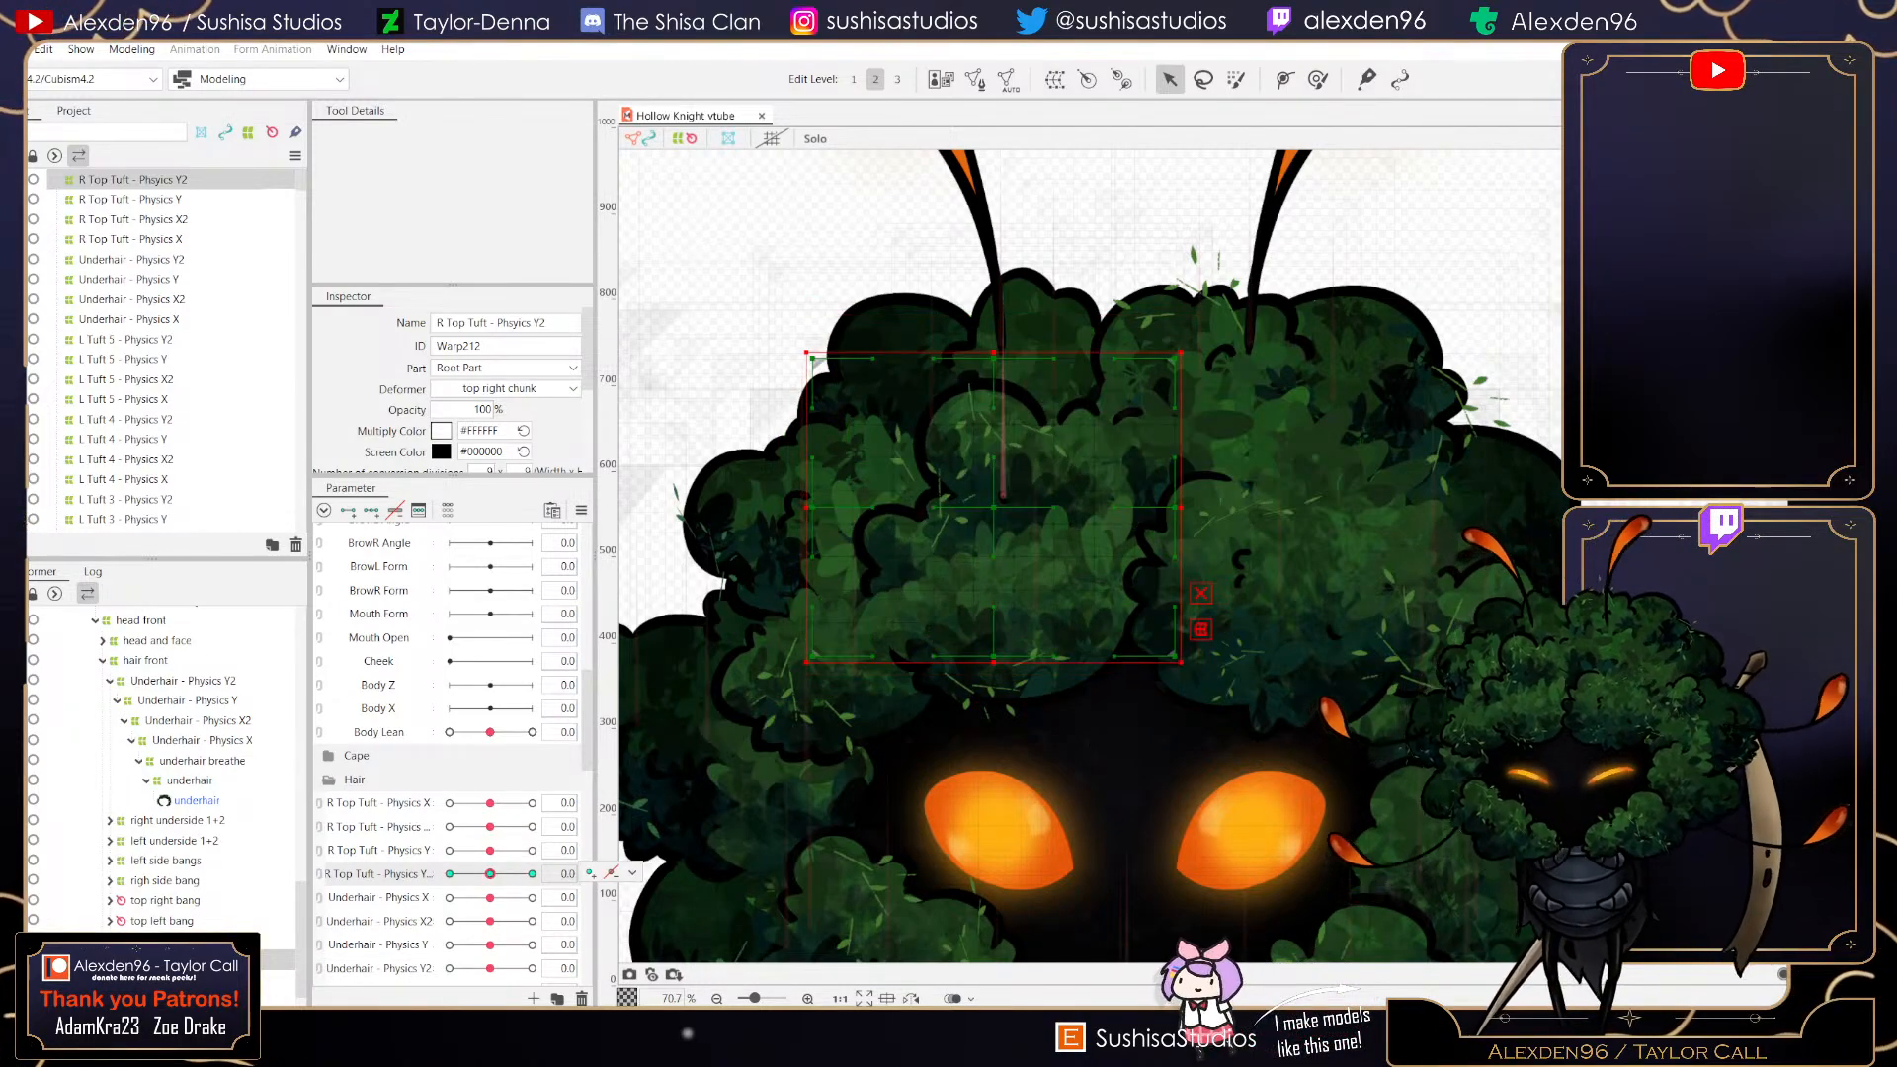
{"action": "left_click", "coordinate": [132, 49]}
{"action": "left_click", "coordinate": [168, 426]}
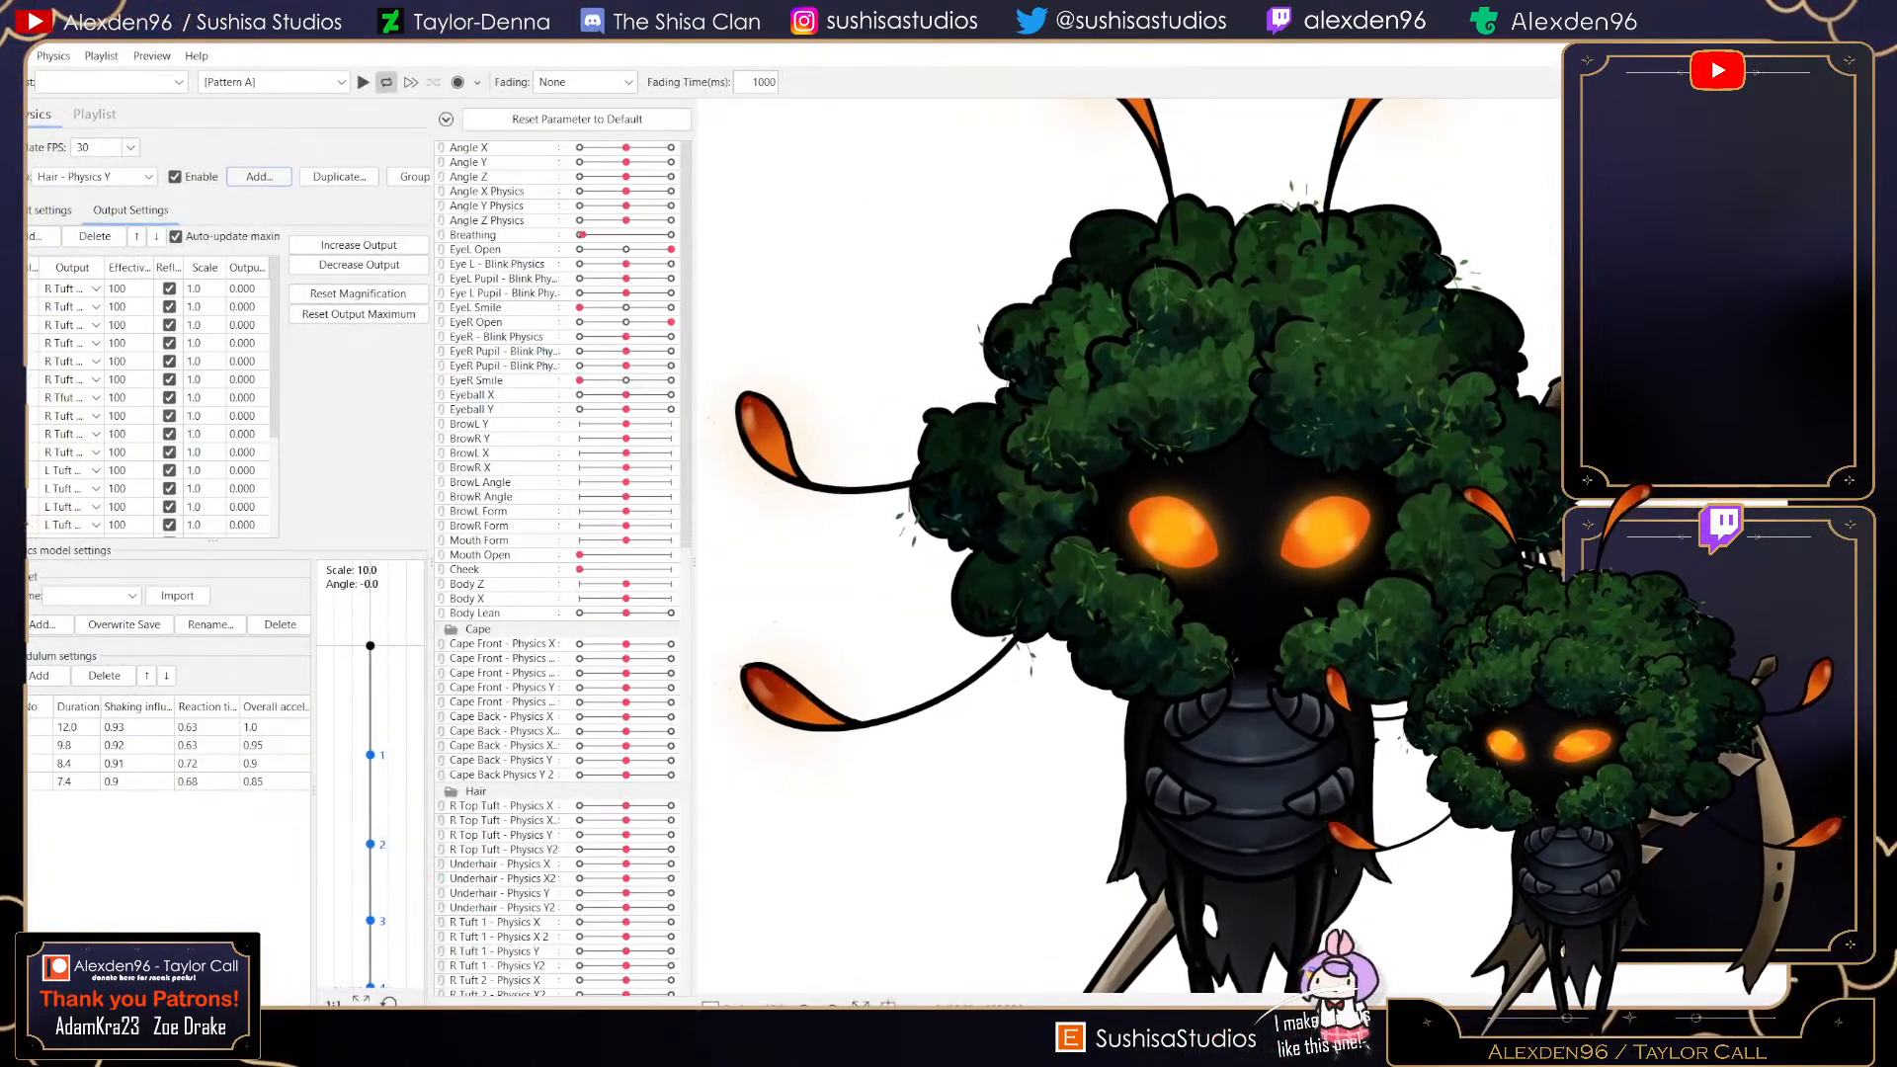
- Add R Top Tuft - Physics Y and R Top Tuft - Physics Y2 as outputs of Hair - Physics Y with reflect enabled
{"action": "left_click", "coordinate": [41, 236]}
{"action": "scroll", "coordinate": [926, 533], "scroll_direction": "down", "scroll_amount": 8}
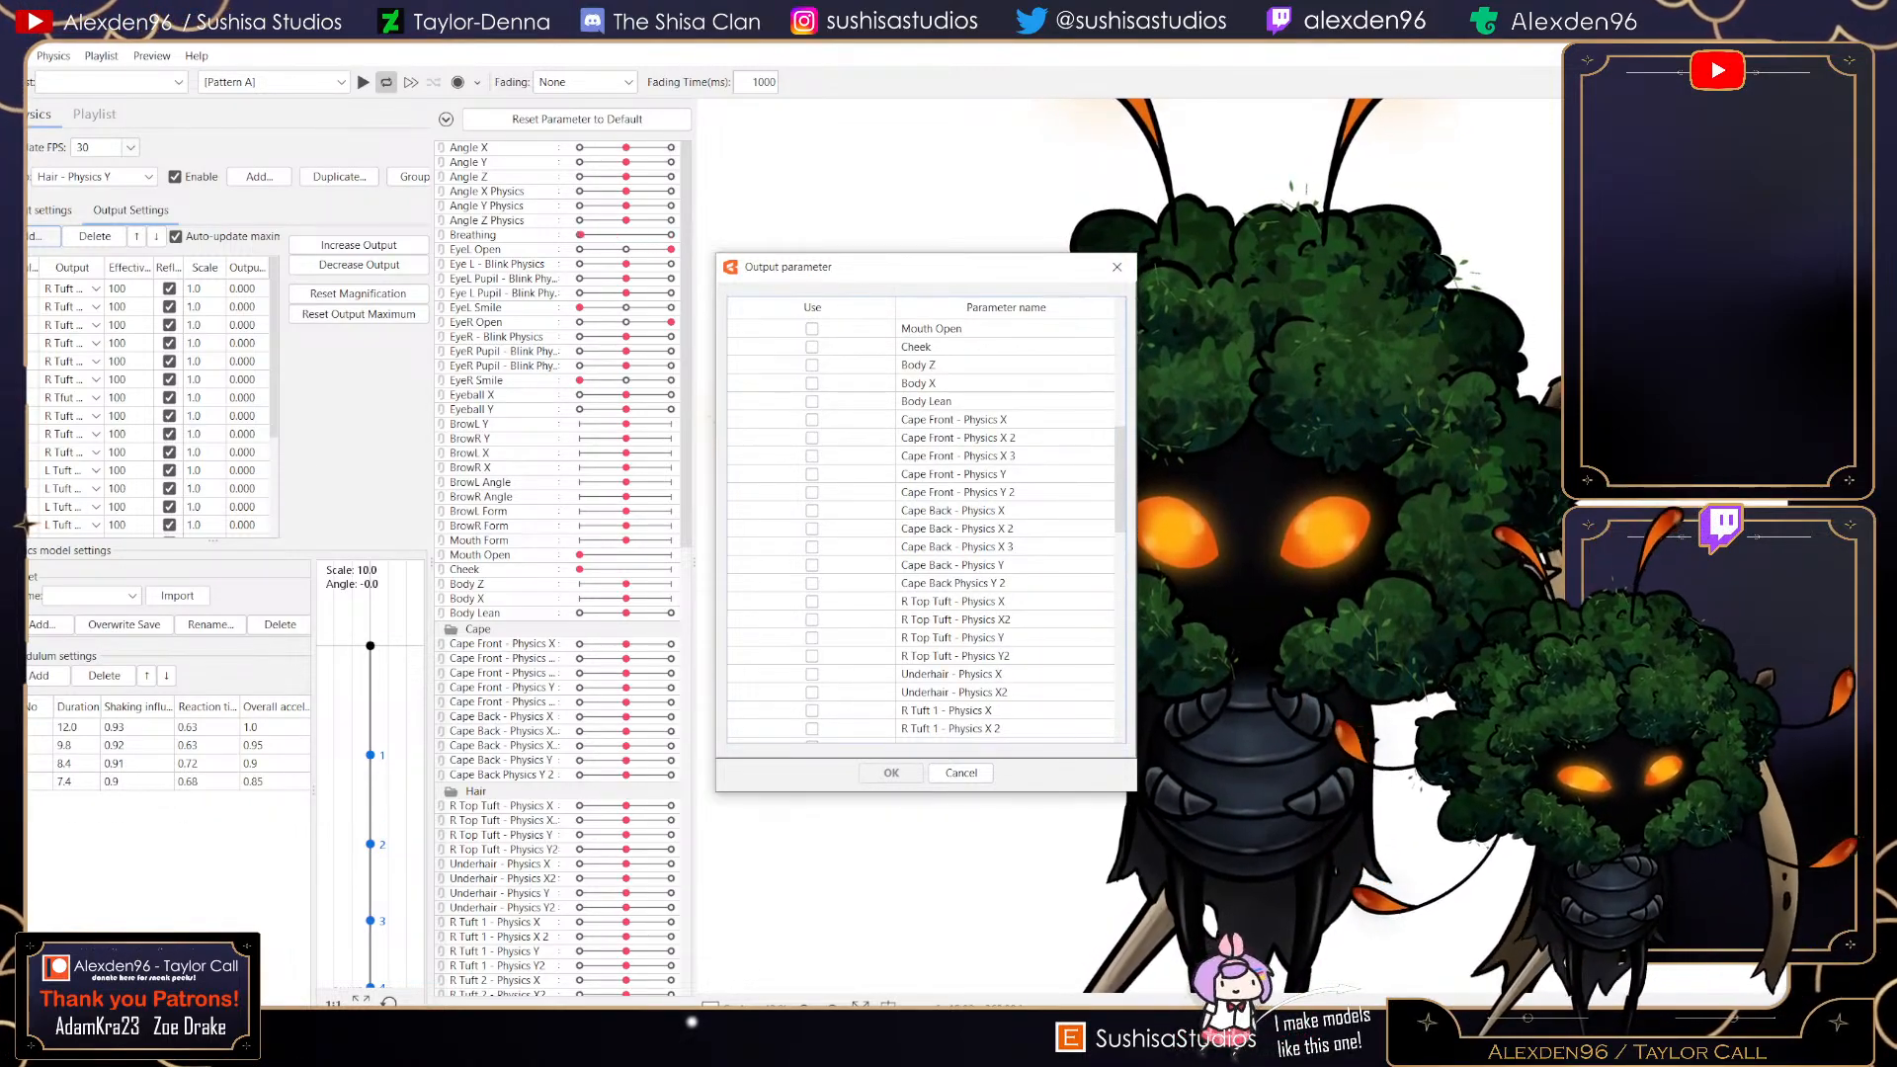
{"action": "left_click", "coordinate": [812, 639]}
{"action": "left_click", "coordinate": [812, 656]}
{"action": "key", "text": "Return"}
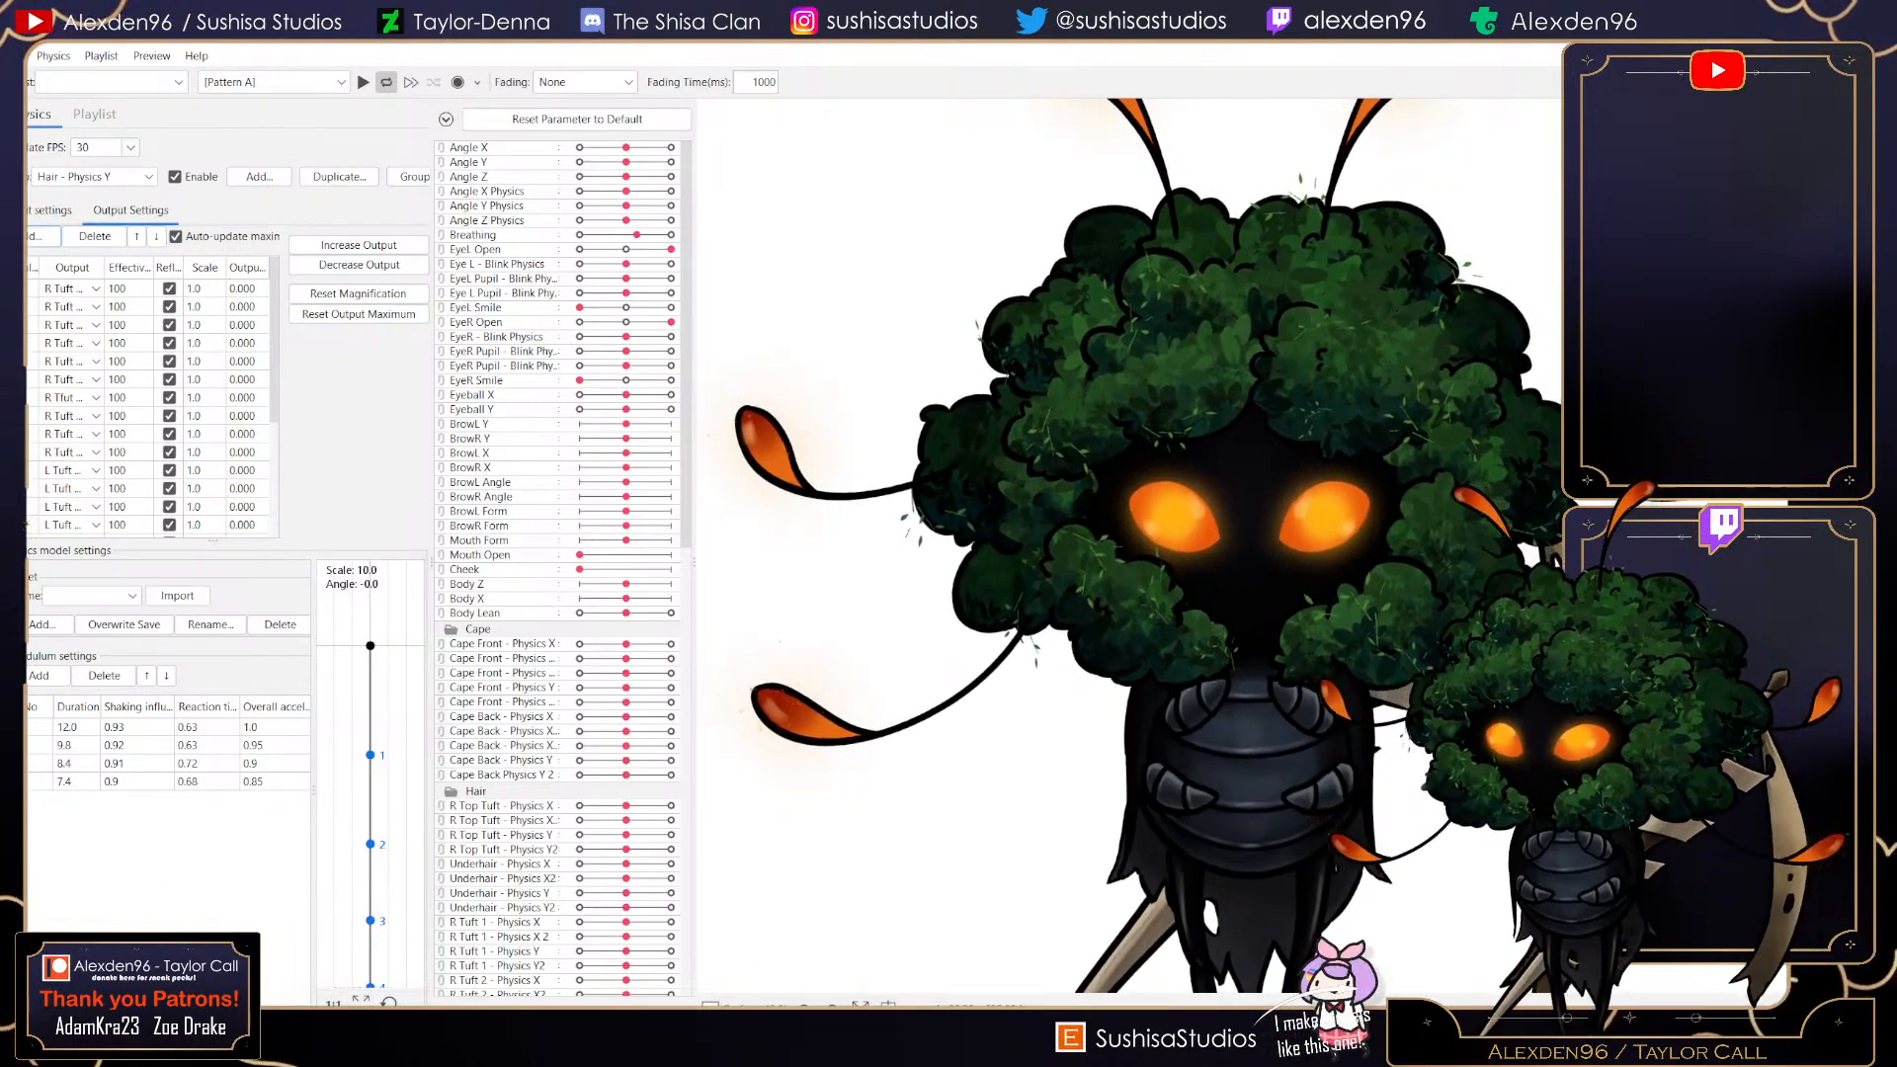
{"action": "scroll", "coordinate": [158, 395], "scroll_direction": "down", "scroll_amount": 4}
{"action": "left_click", "coordinate": [94, 177]}
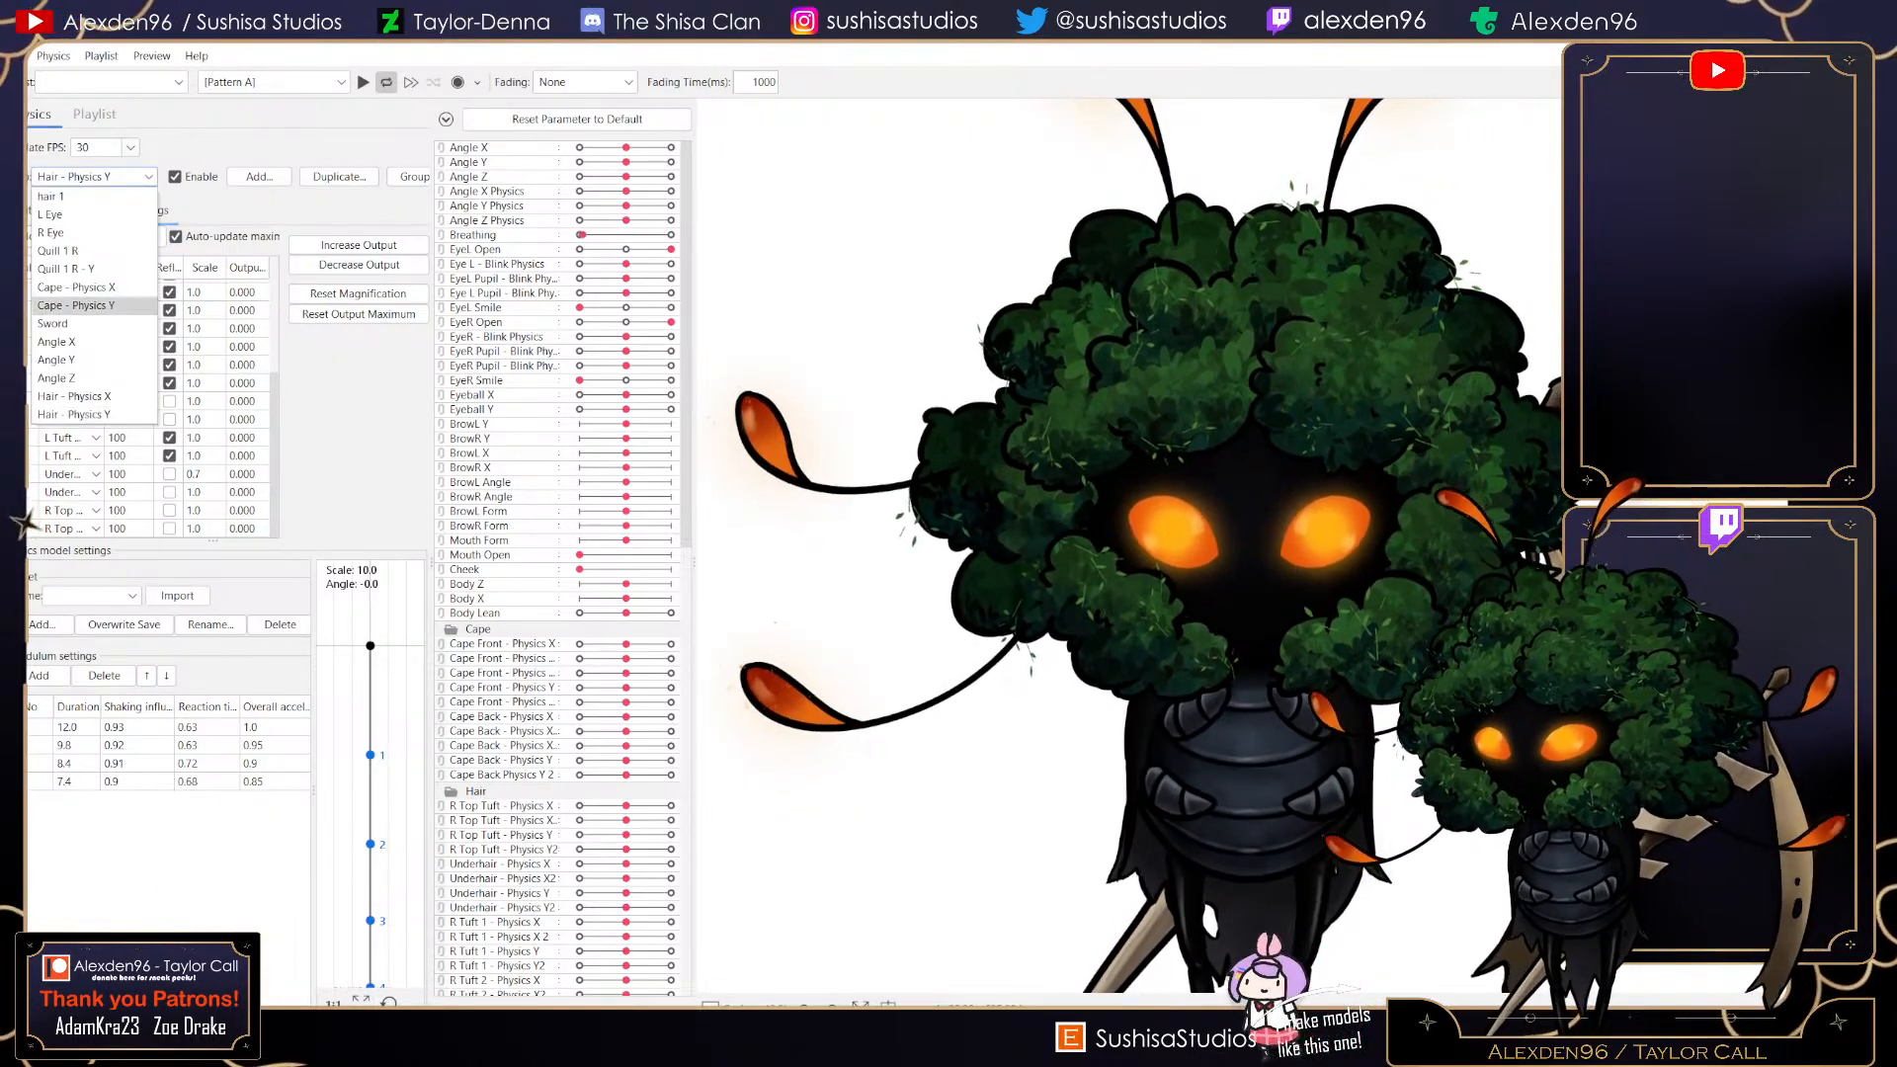
{"action": "left_click", "coordinate": [75, 414]}
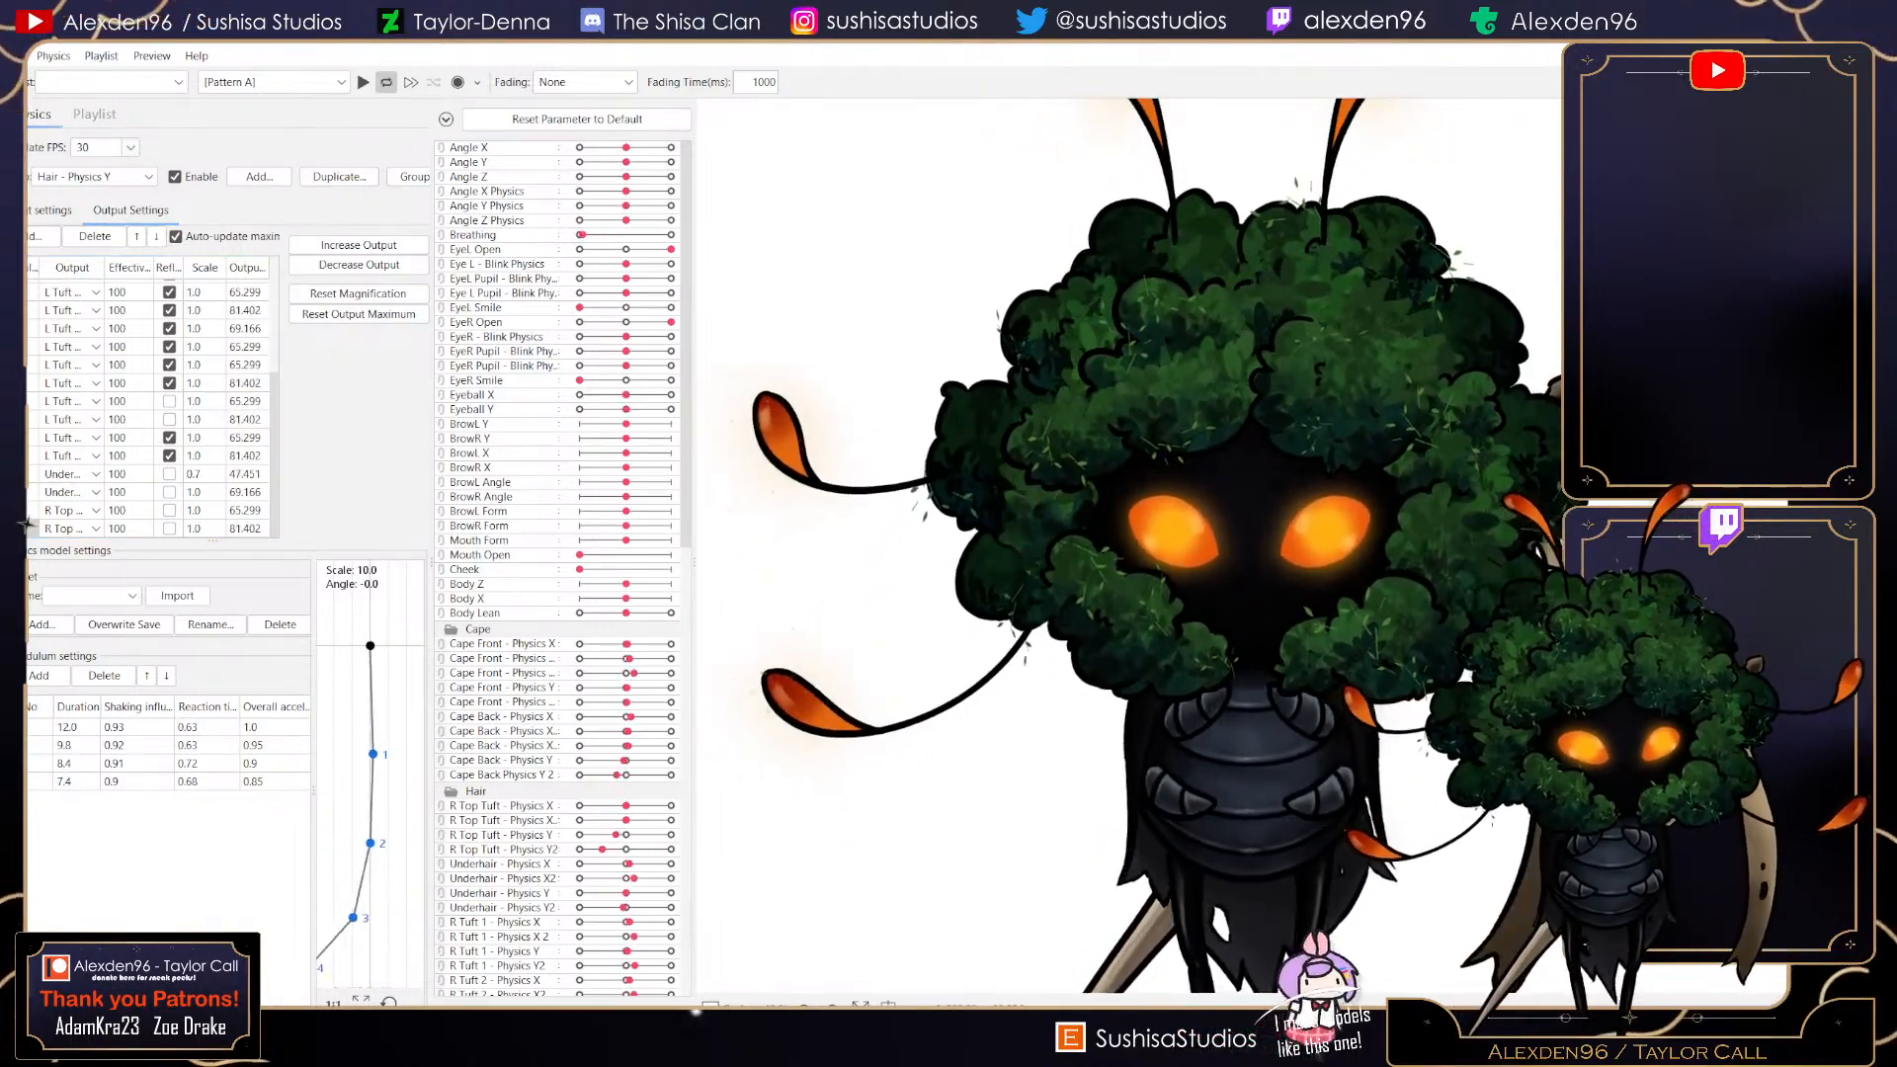
{"action": "left_click", "coordinate": [169, 510]}
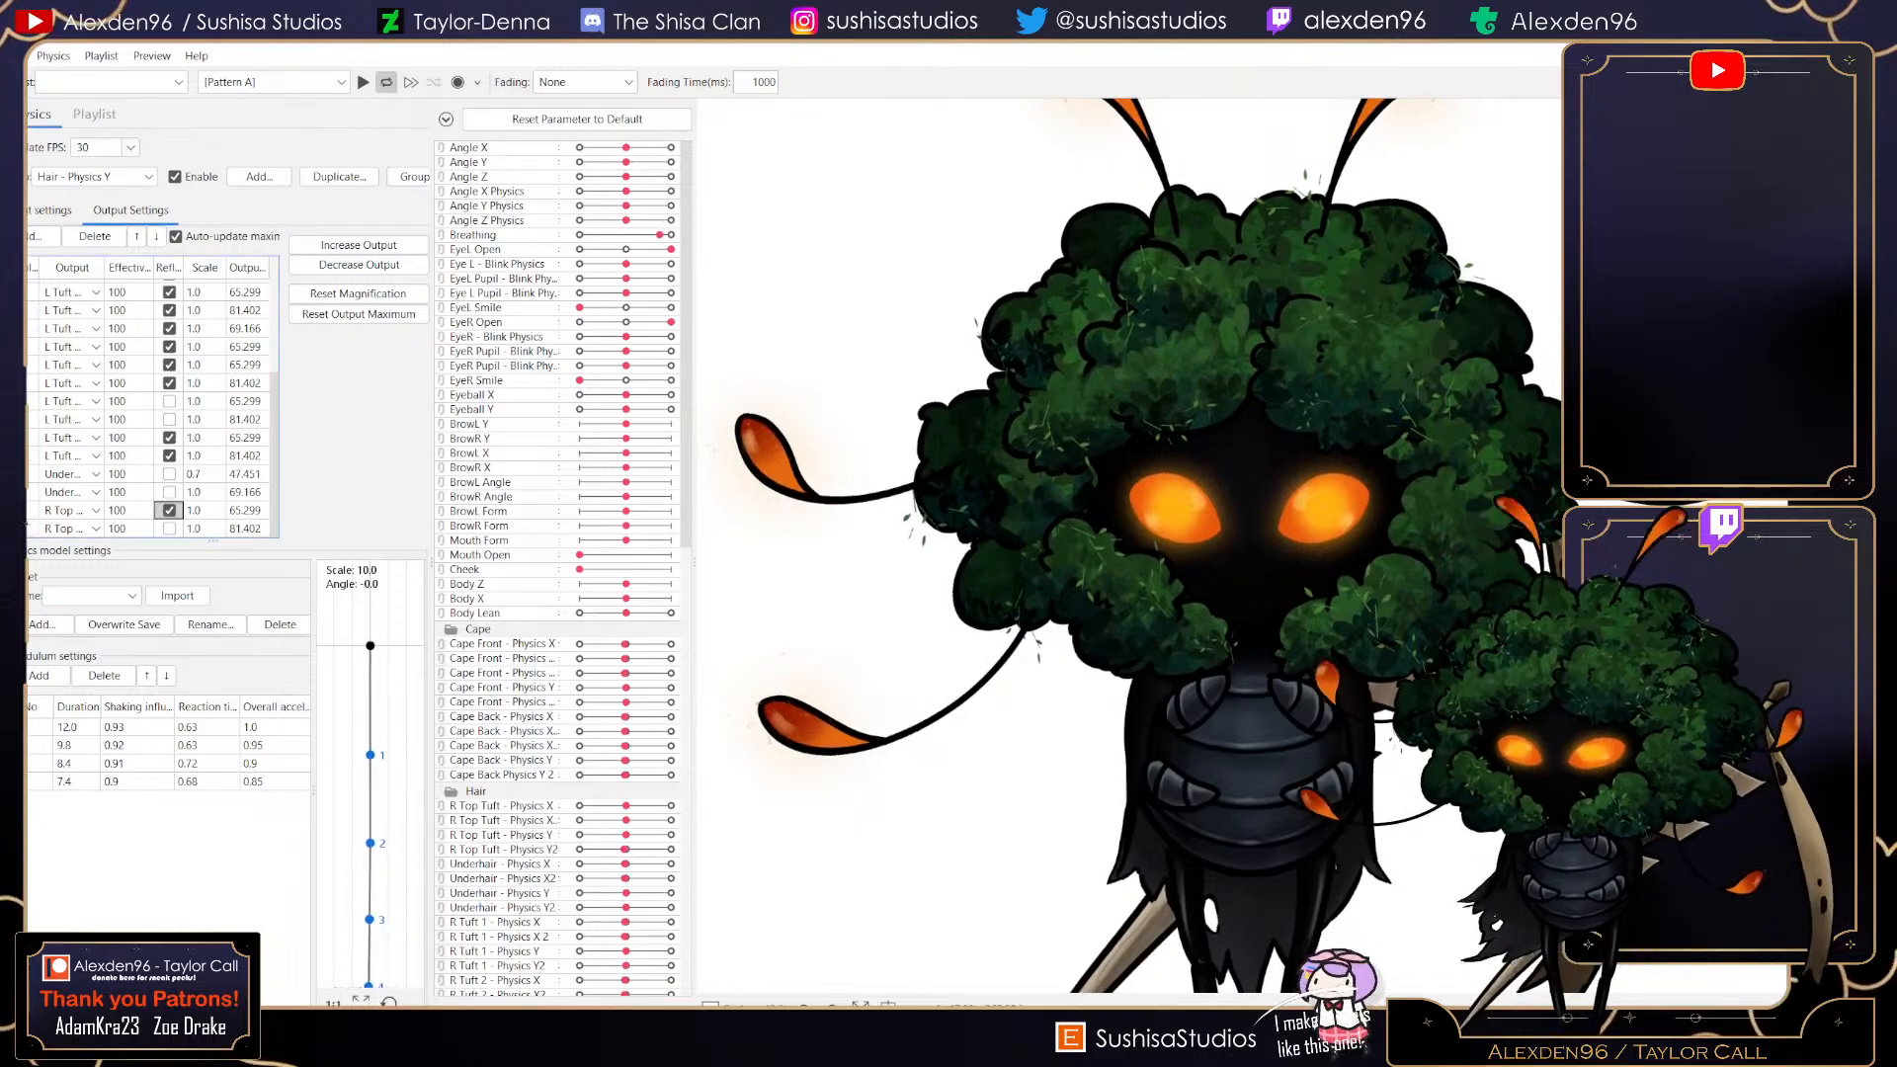
{"action": "left_click", "coordinate": [169, 529]}
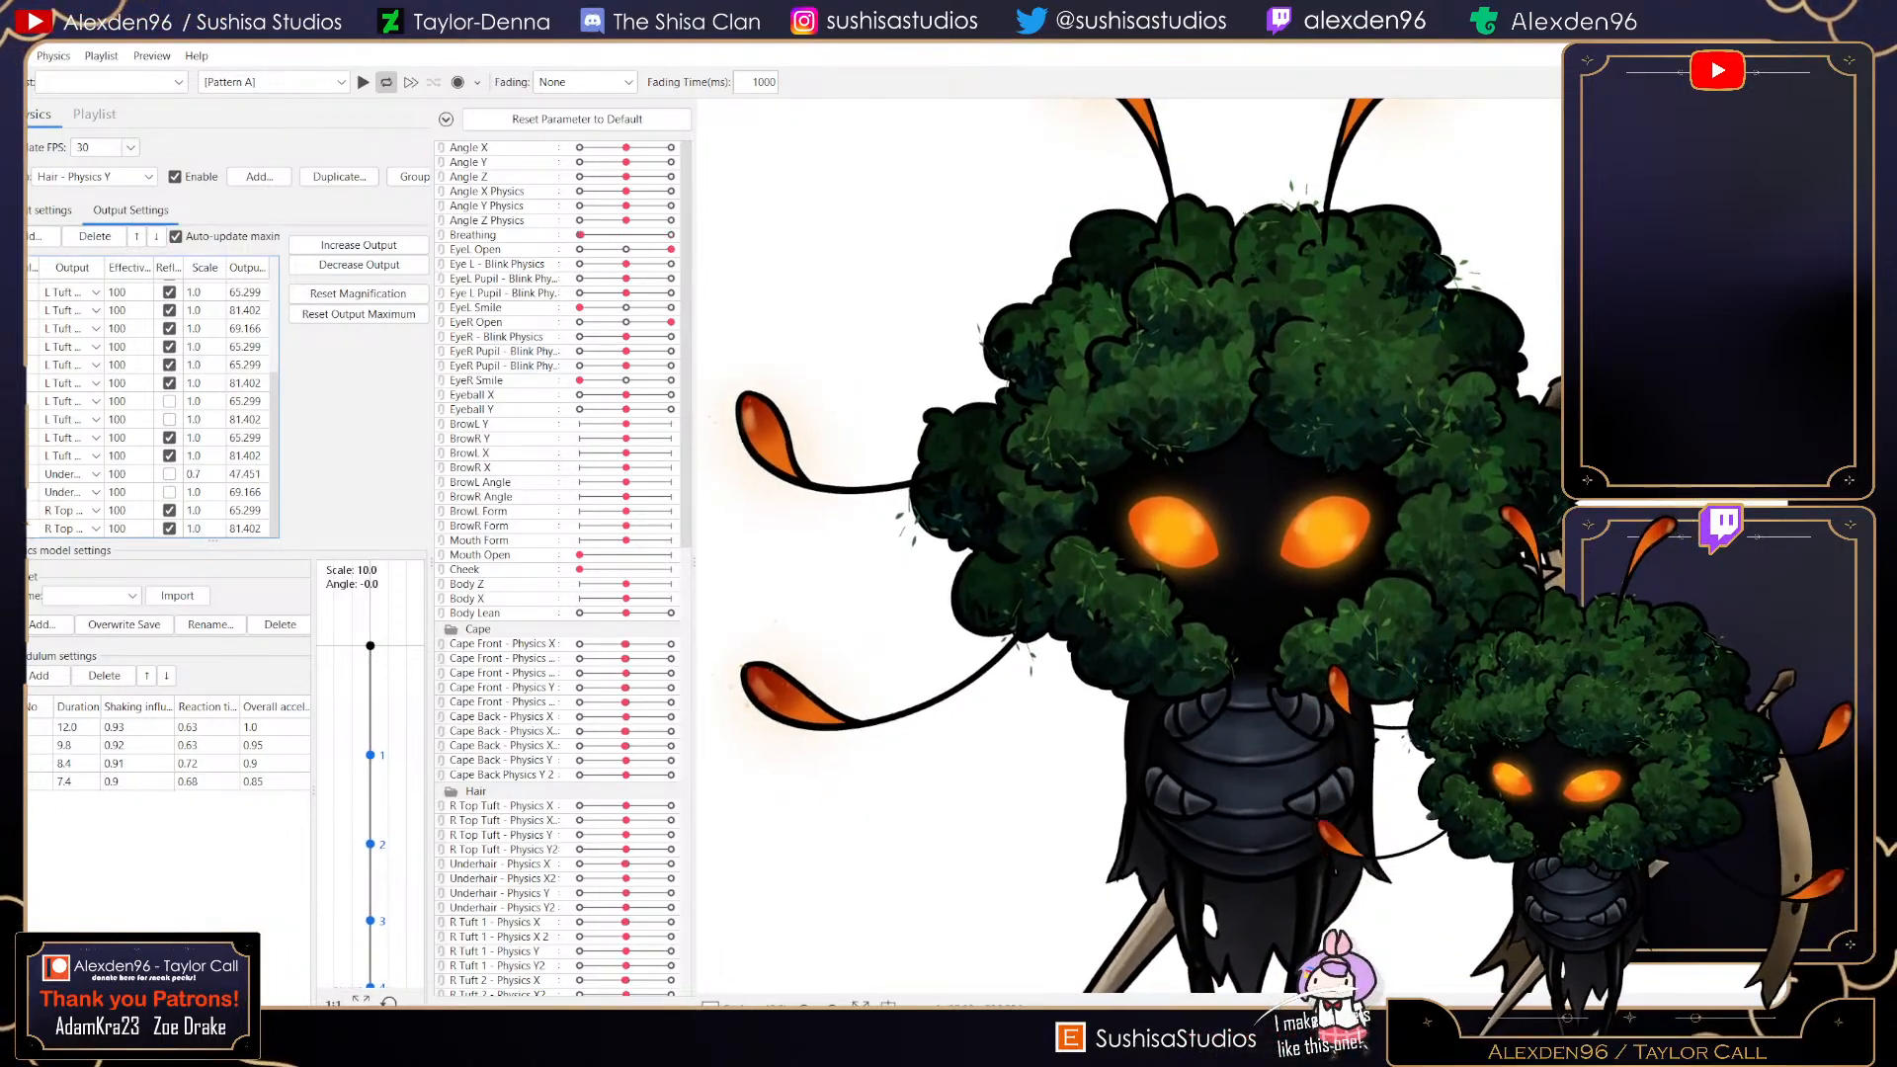
- Add R Top Tuft - Physics X and X2 as reflected outputs of Hair - Physics X and save the model
{"action": "scroll", "coordinate": [153, 406], "scroll_direction": "up", "scroll_amount": 3}
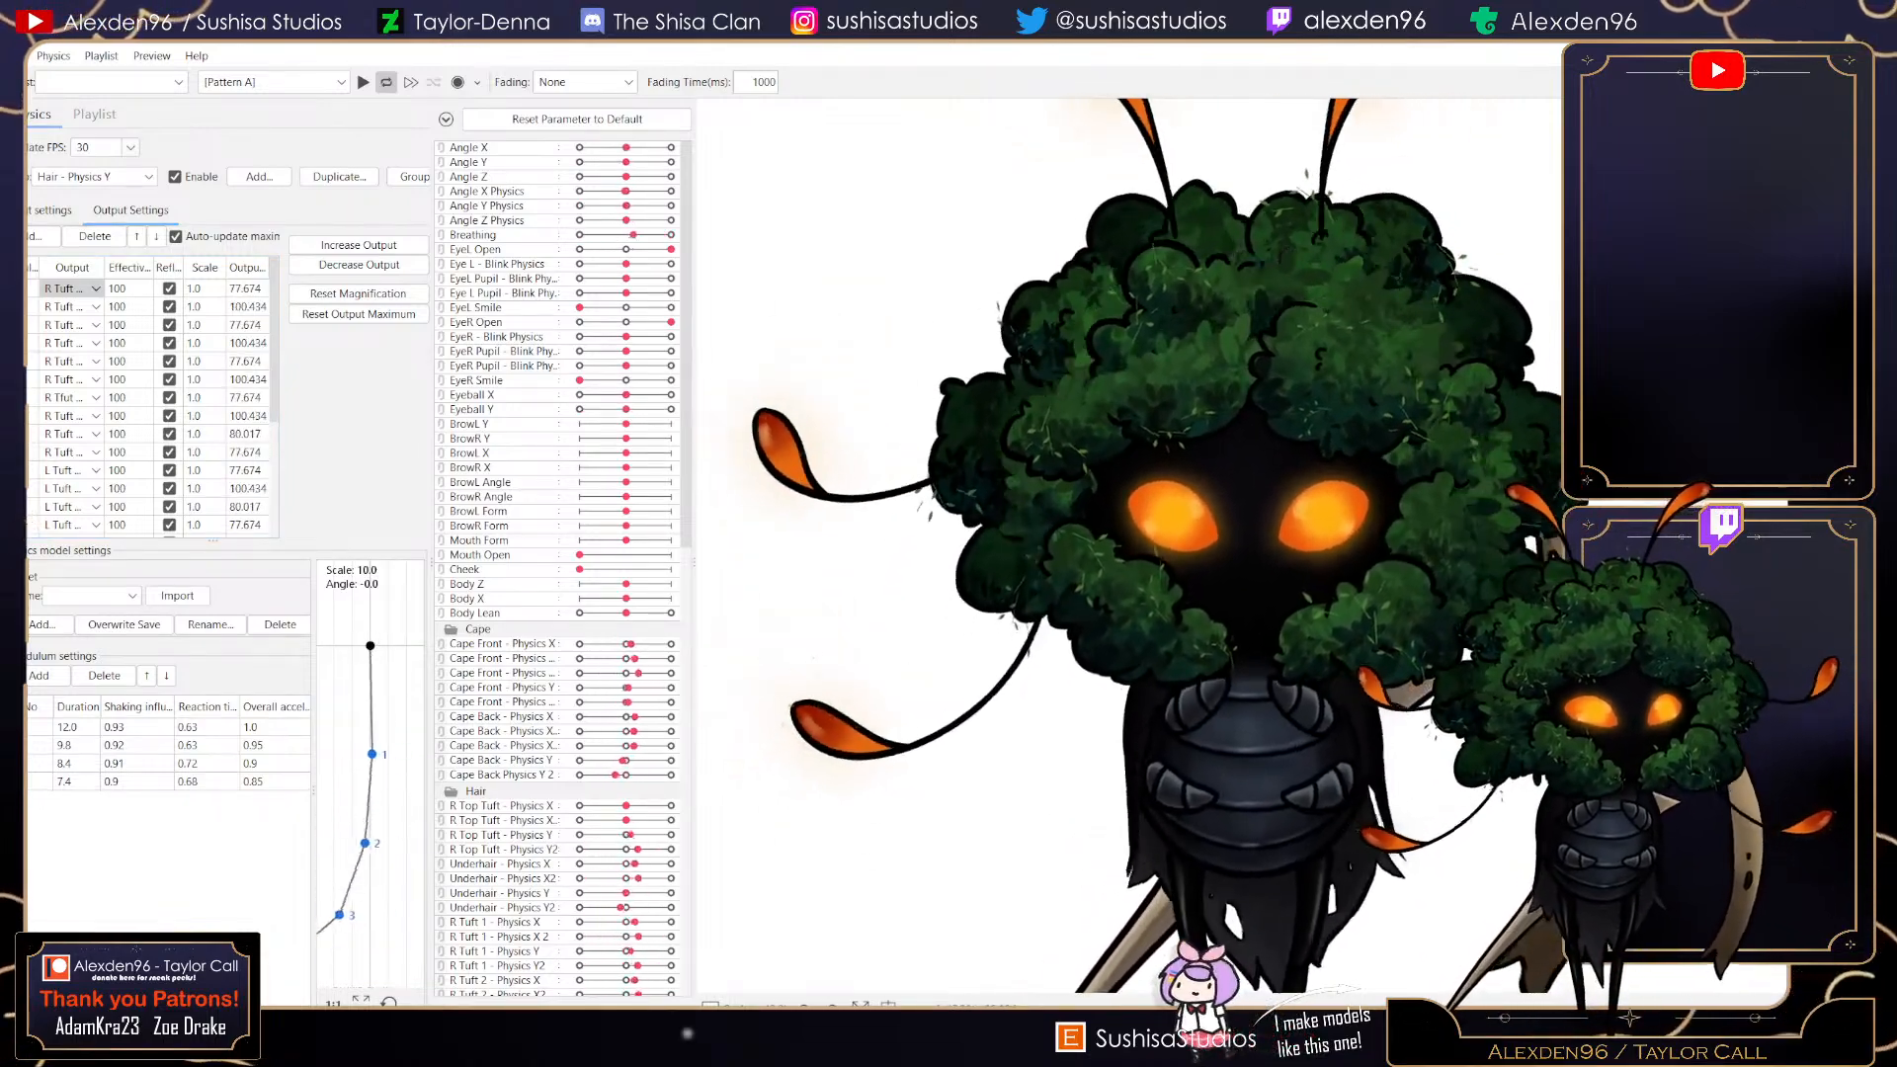
{"action": "left_click", "coordinate": [95, 177]}
{"action": "left_click", "coordinate": [74, 397]}
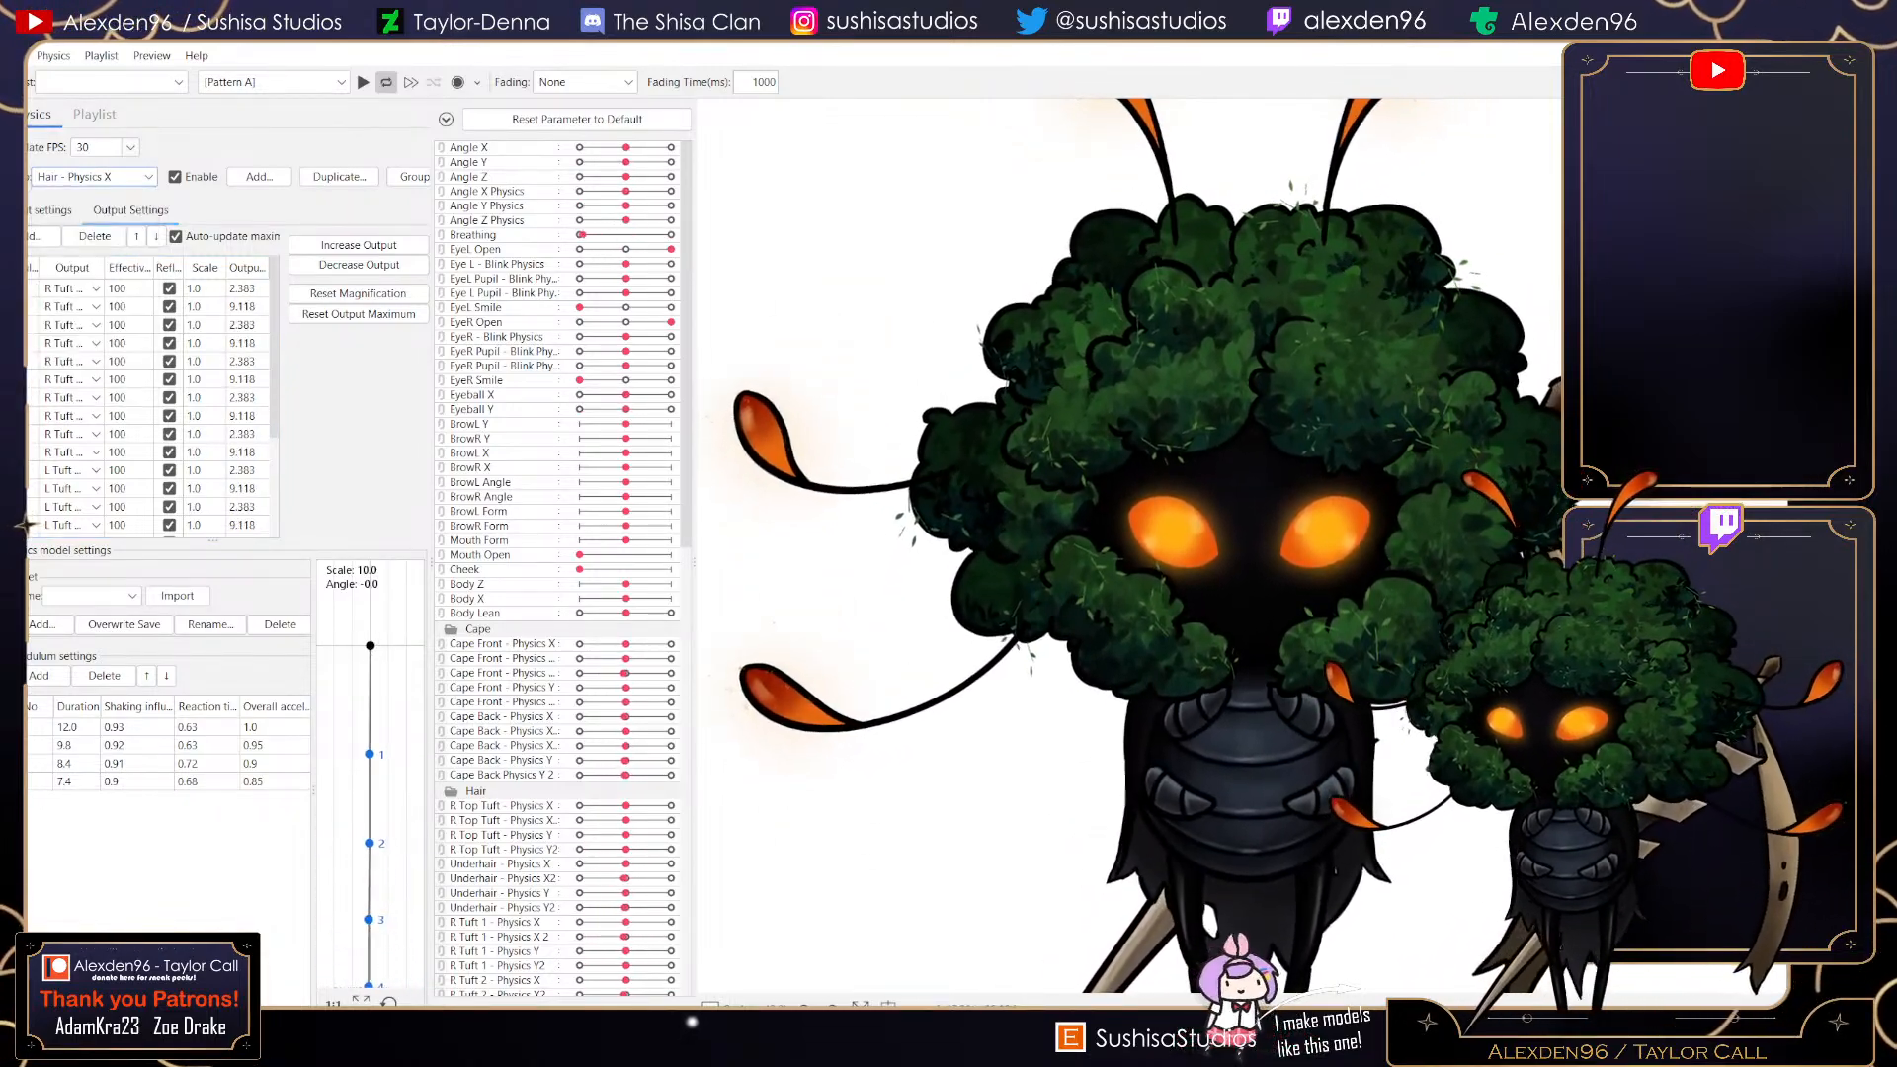
{"action": "left_click", "coordinate": [42, 236]}
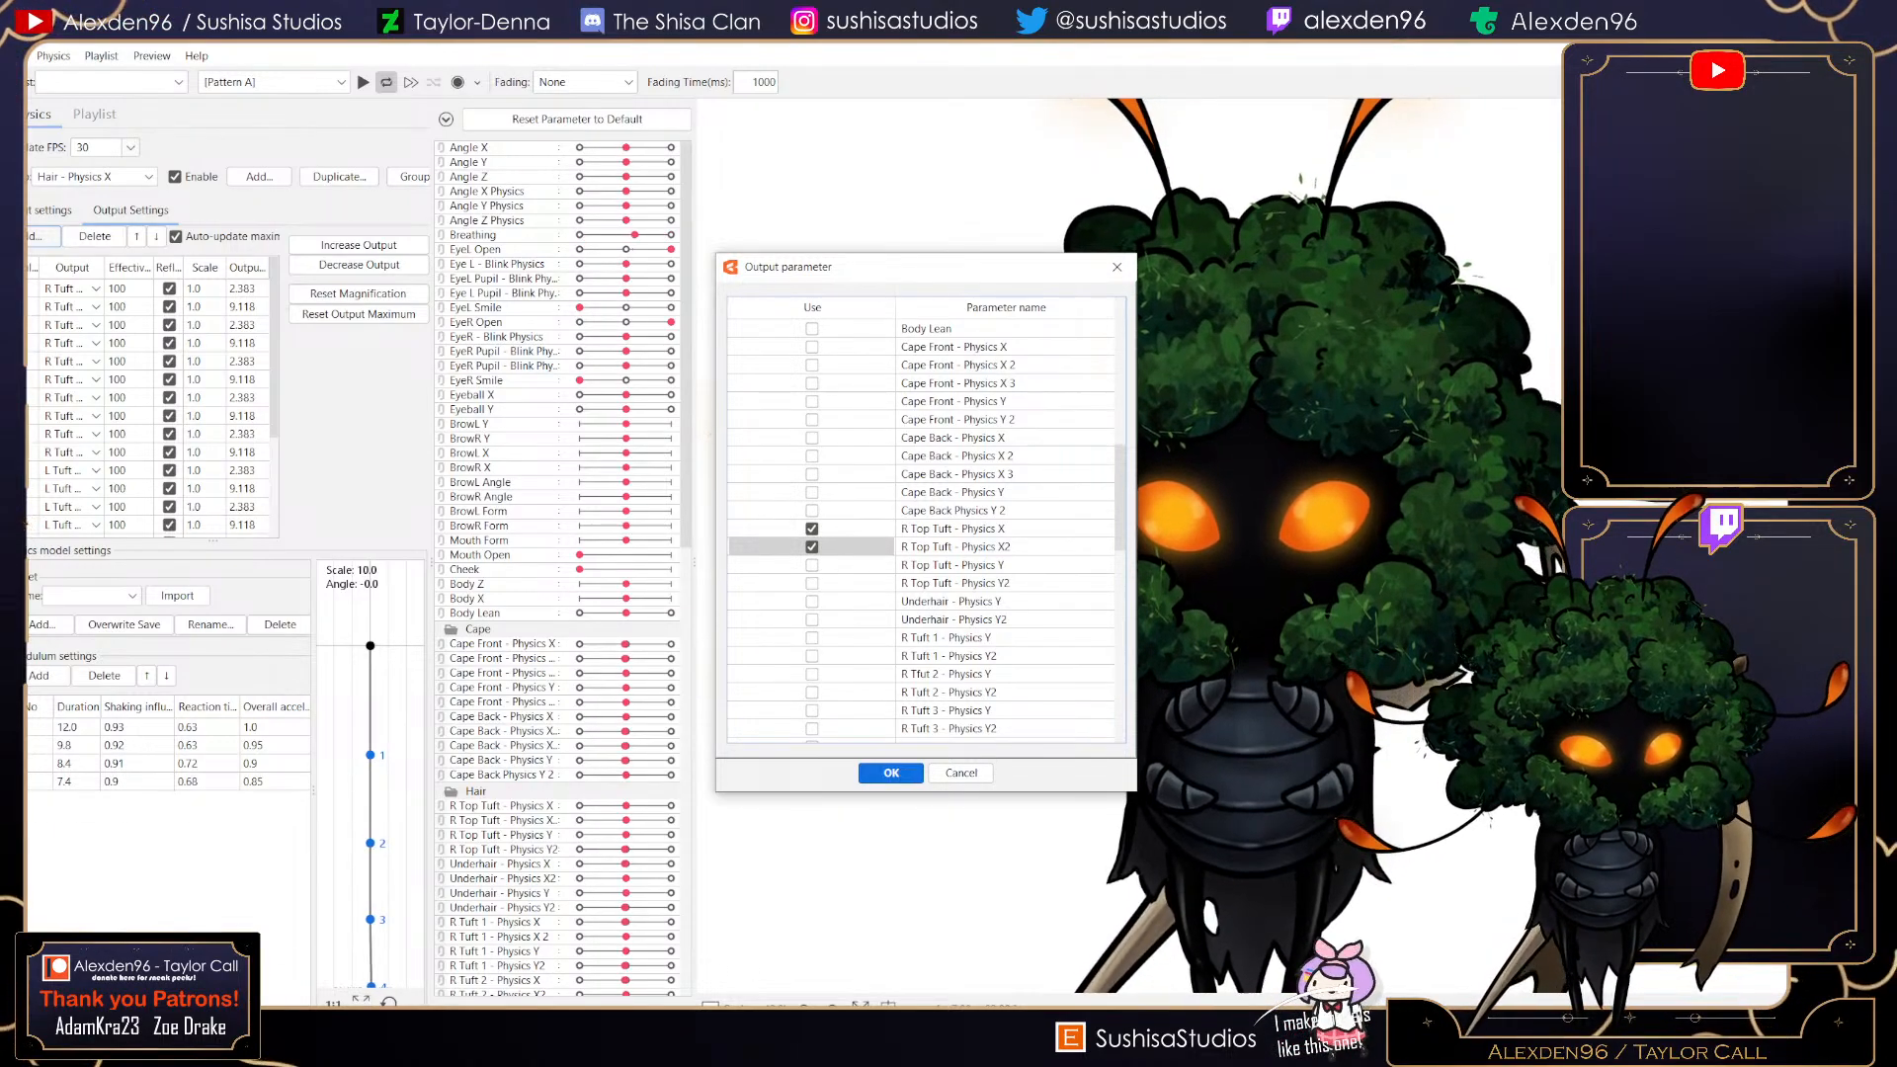
{"action": "left_click", "coordinate": [891, 774]}
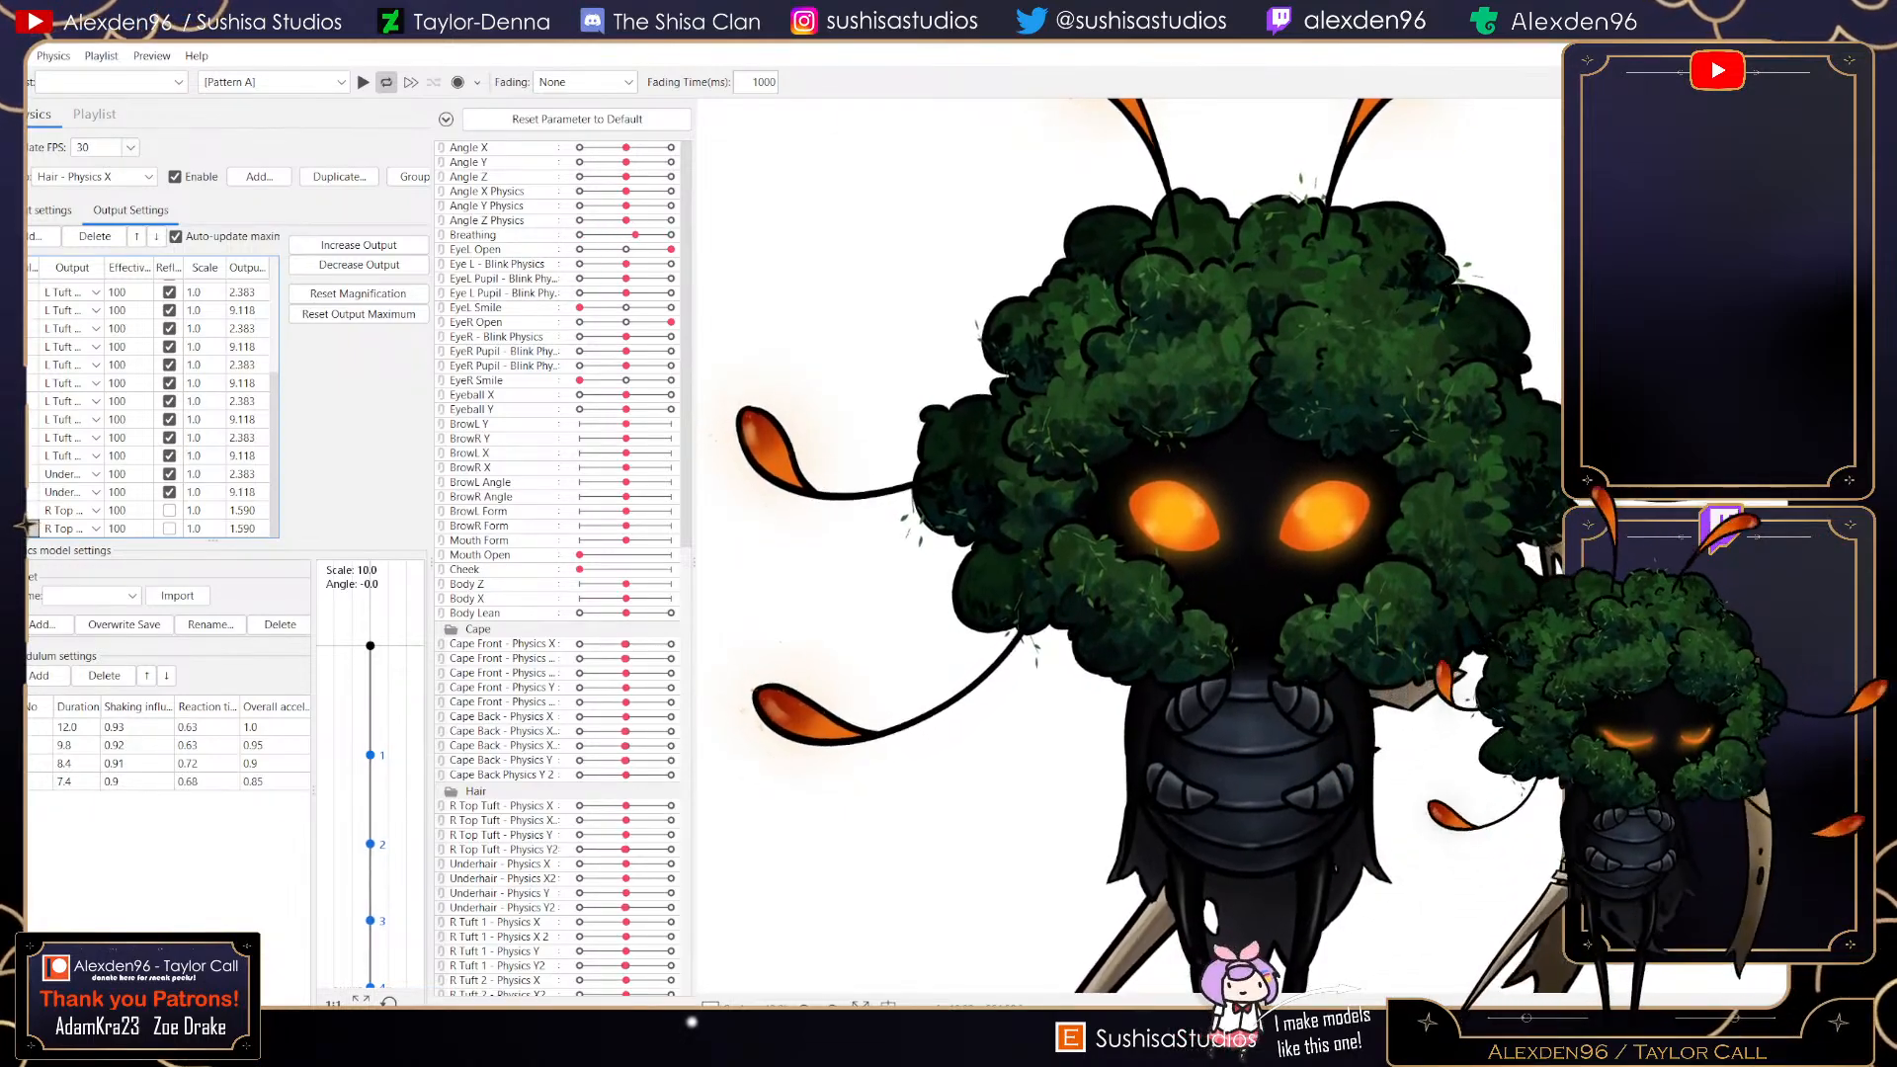
{"action": "left_click", "coordinate": [169, 509]}
{"action": "left_click", "coordinate": [169, 528]}
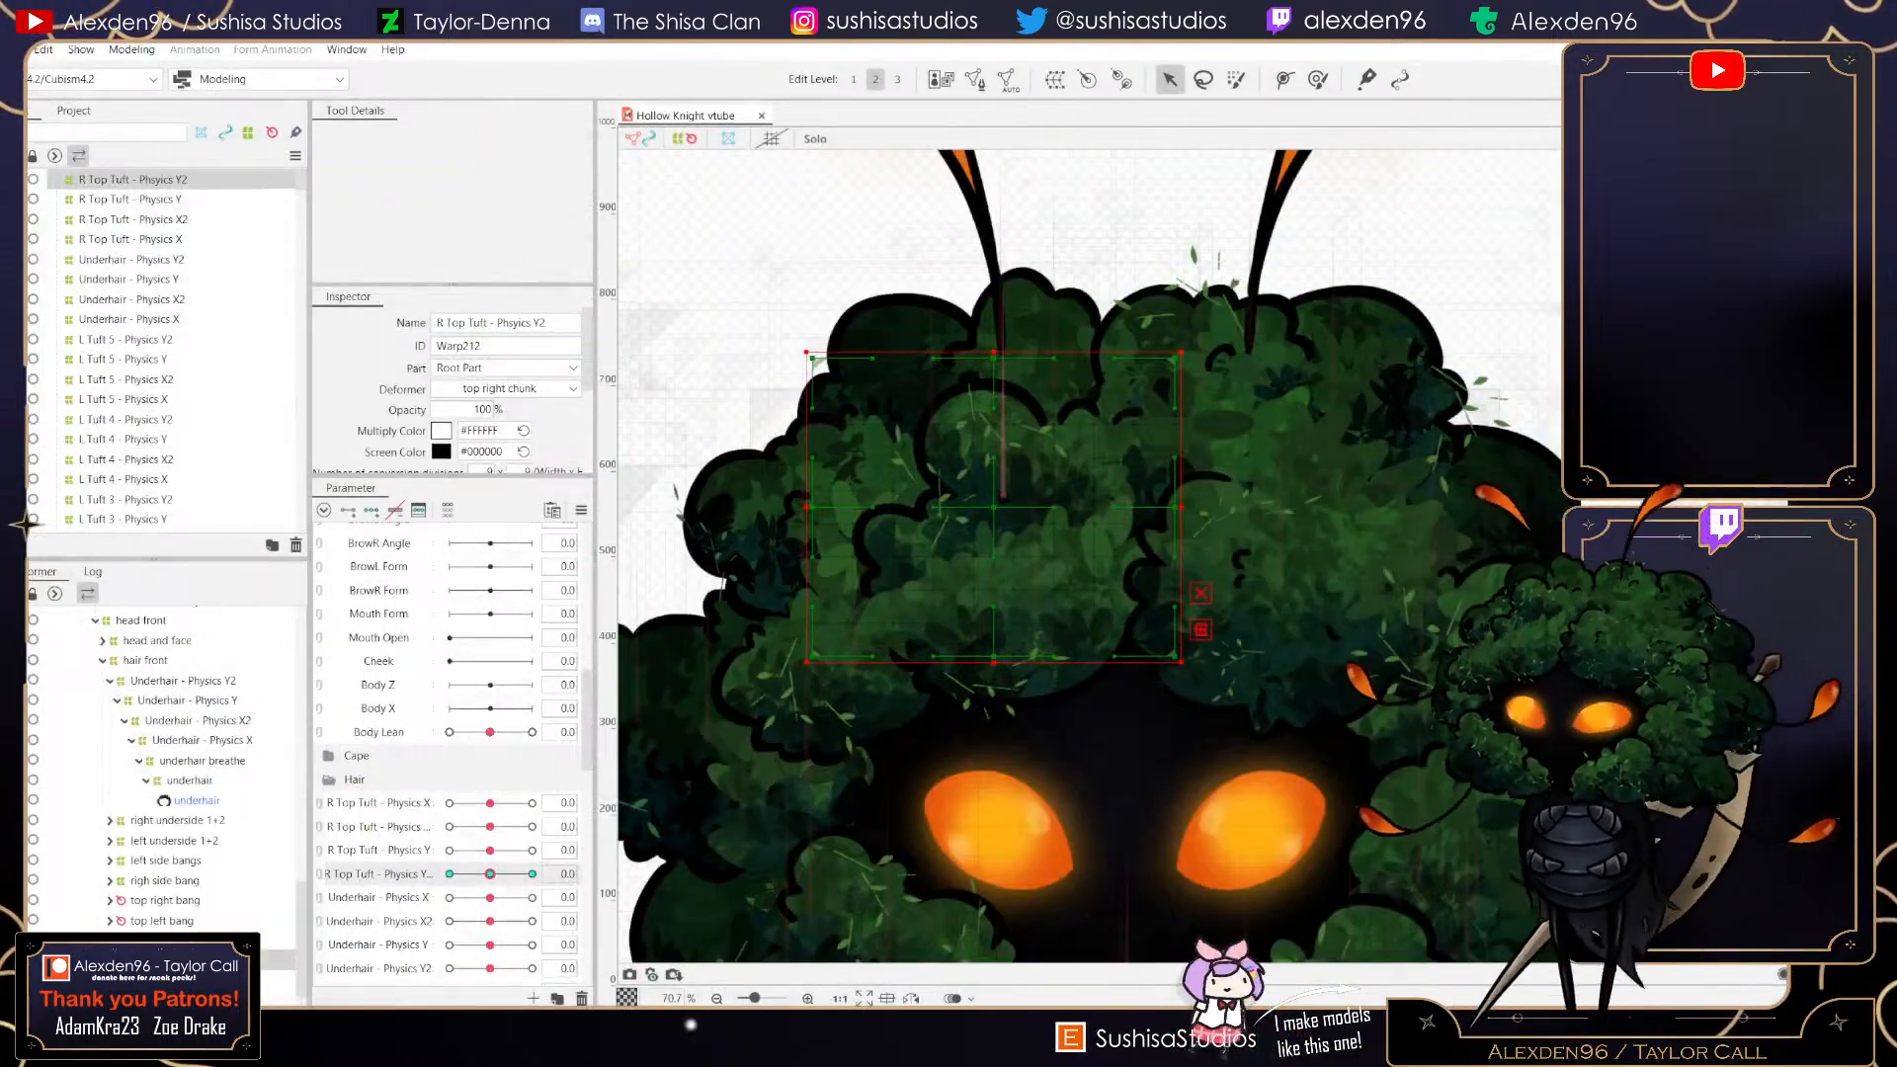
{"action": "left_click", "coordinate": [16, 49]}
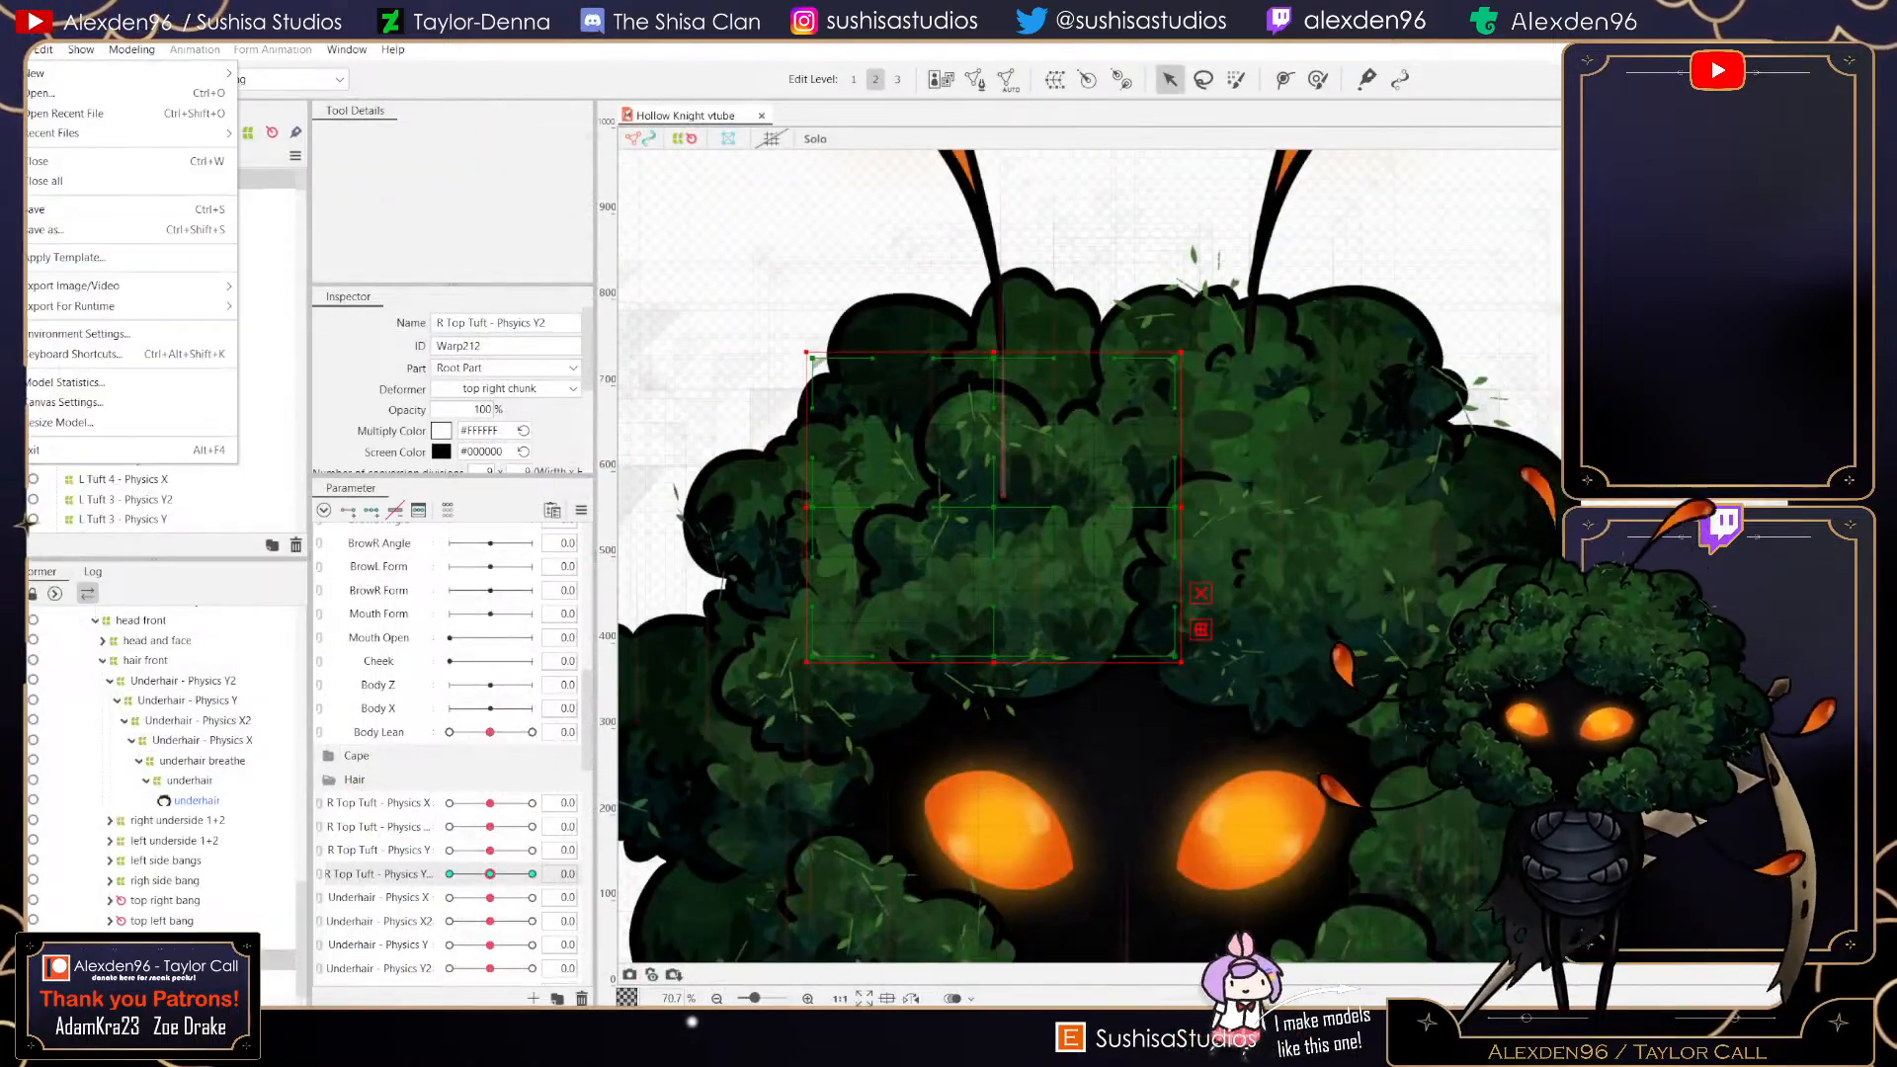
{"action": "left_click", "coordinate": [59, 209]}
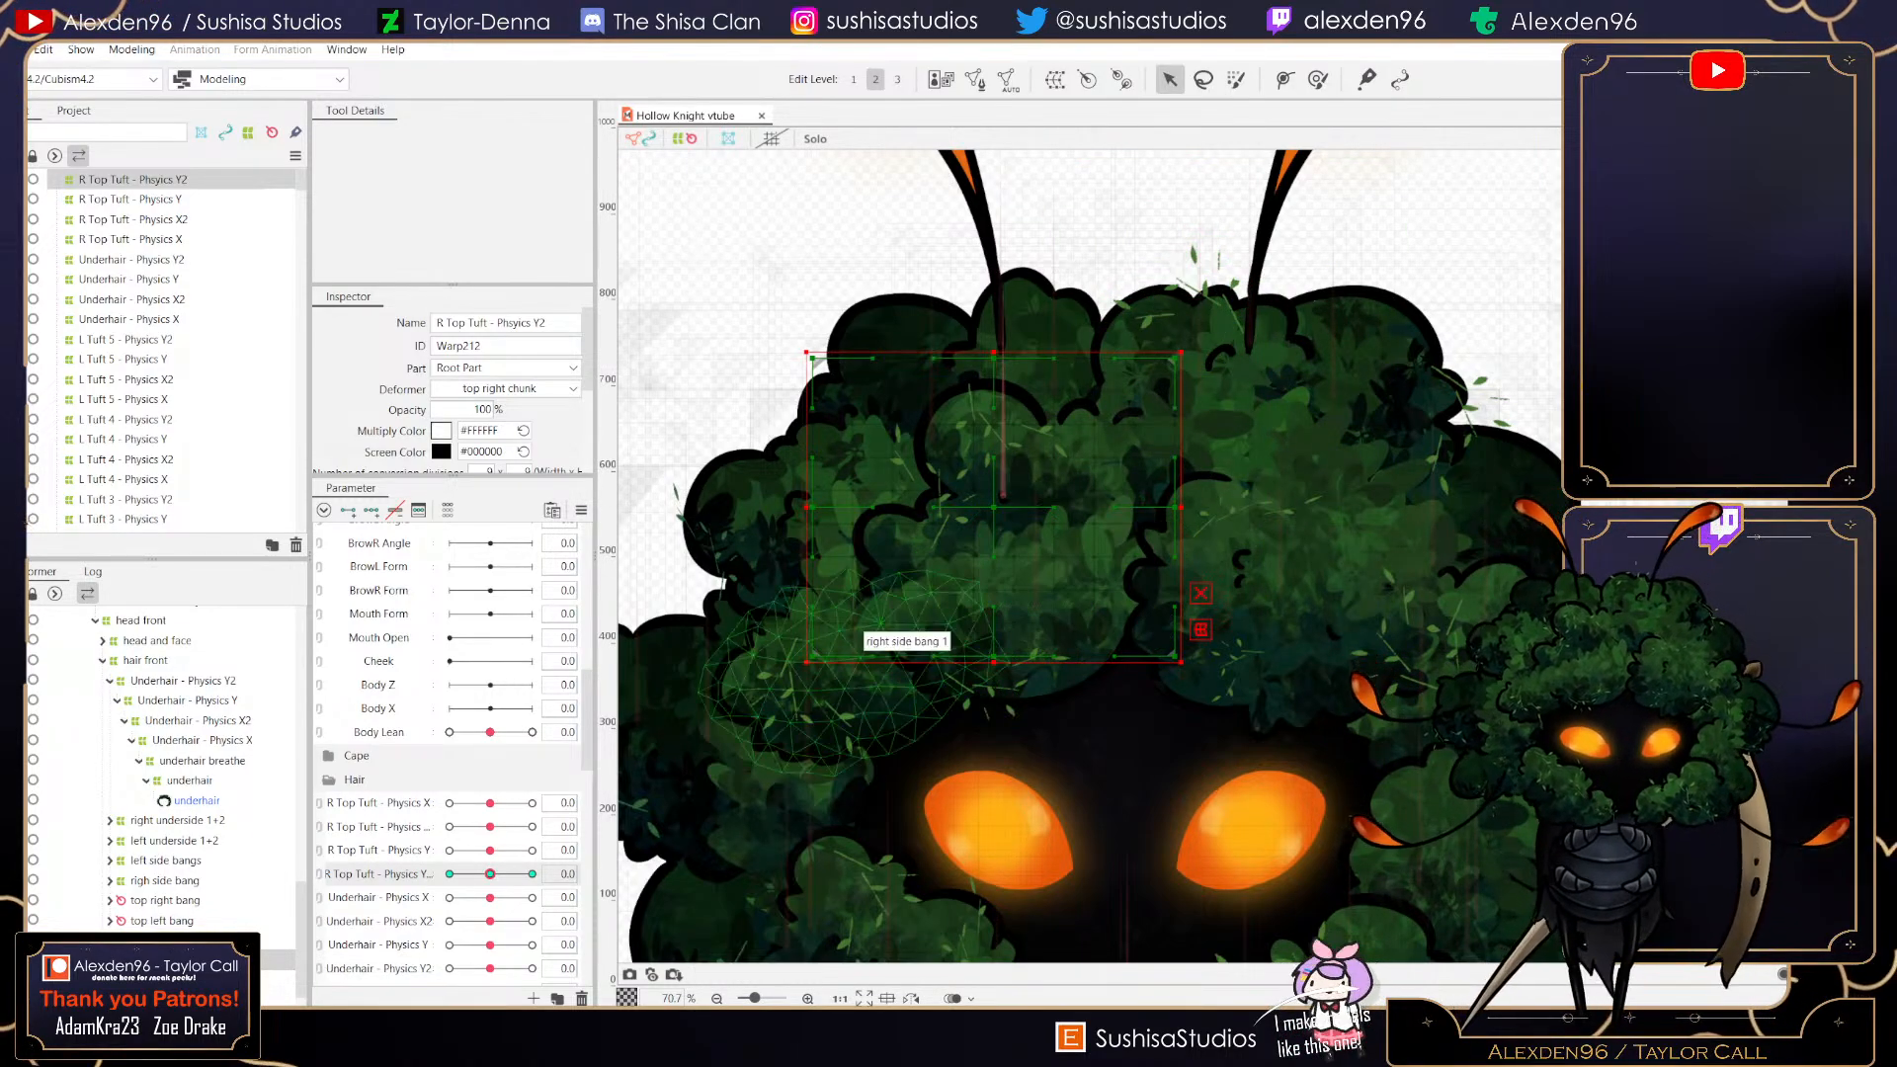
- Create a warp deformer named L Top Tuft - Physics X in Root Part as parent of the top left chunk, with 9 × 9 conversion divisions
{"action": "left_click_drag", "start_coordinate": [1178, 697], "coordinate": [1143, 456]}
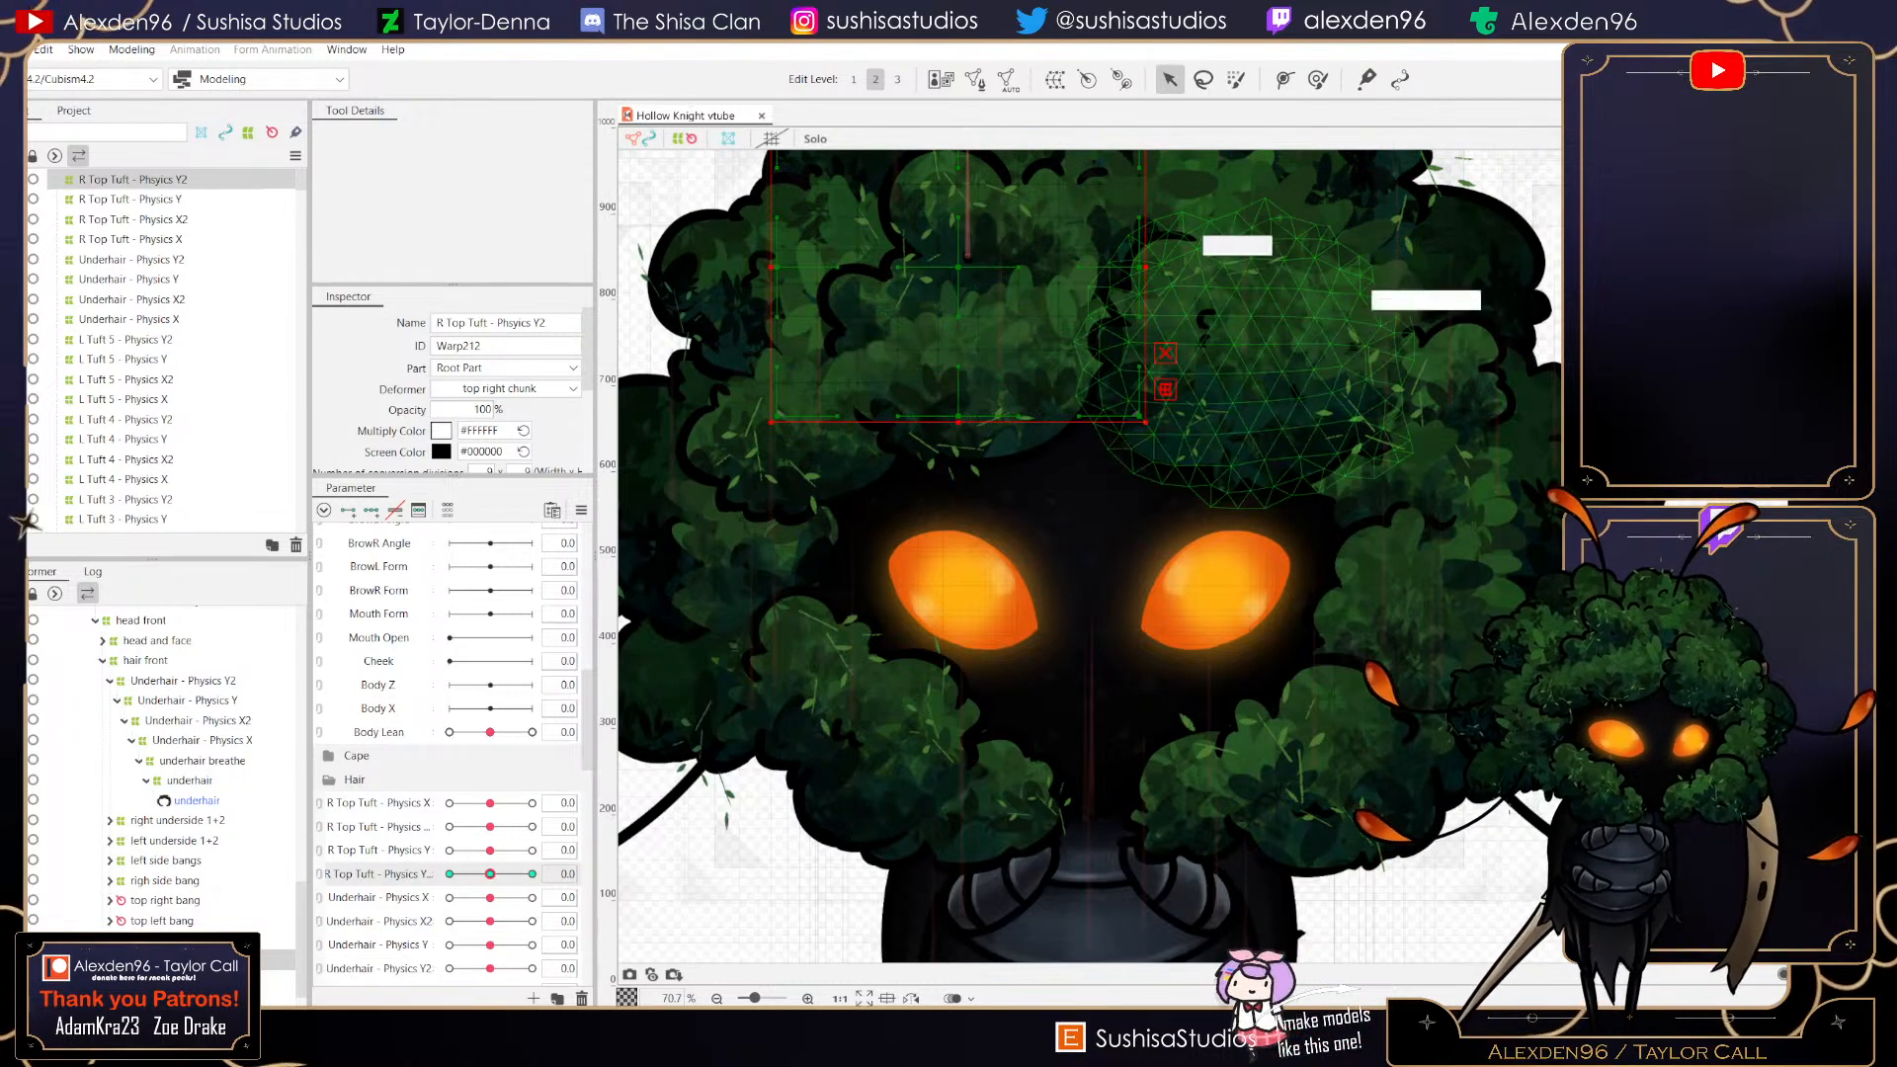
{"action": "left_click", "coordinate": [1481, 331]}
{"action": "left_click_drag", "start_coordinate": [1364, 360], "coordinate": [1176, 581]}
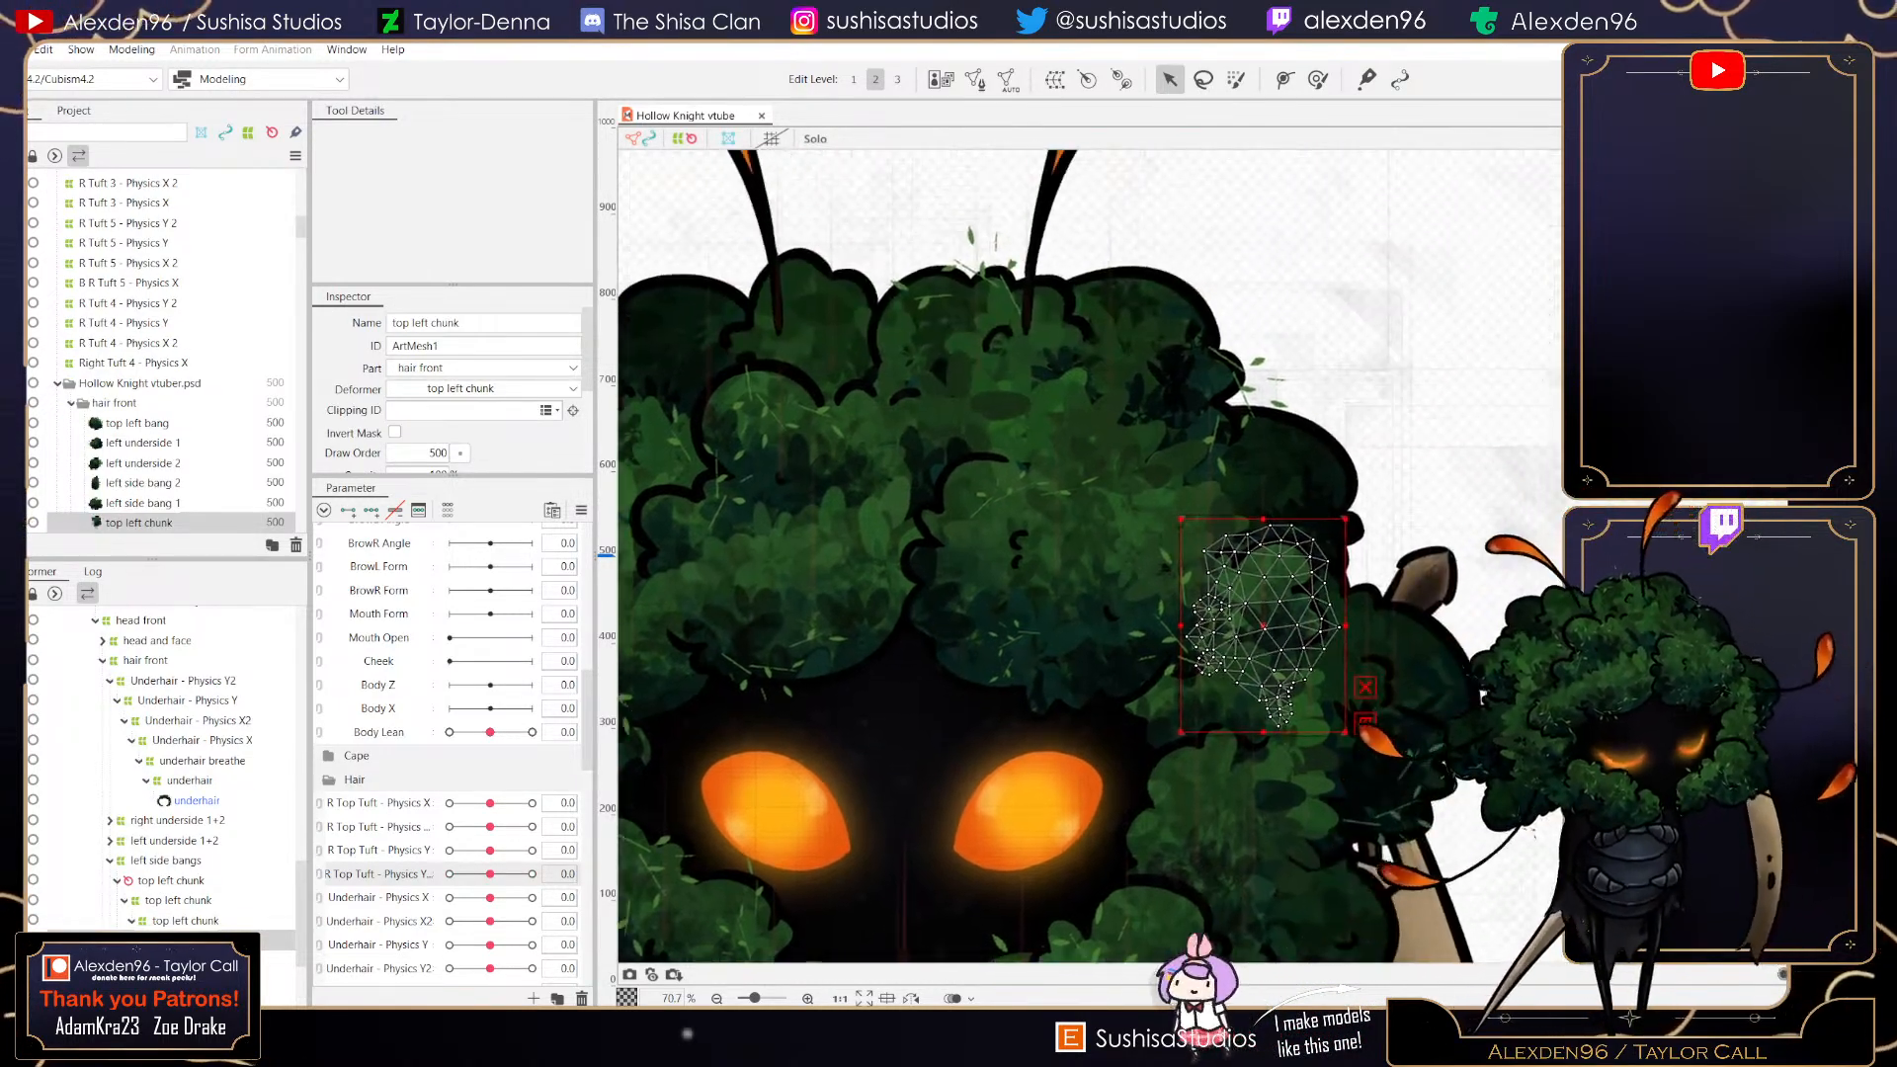
{"action": "scroll", "coordinate": [1379, 558], "scroll_direction": "up", "scroll_amount": 2}
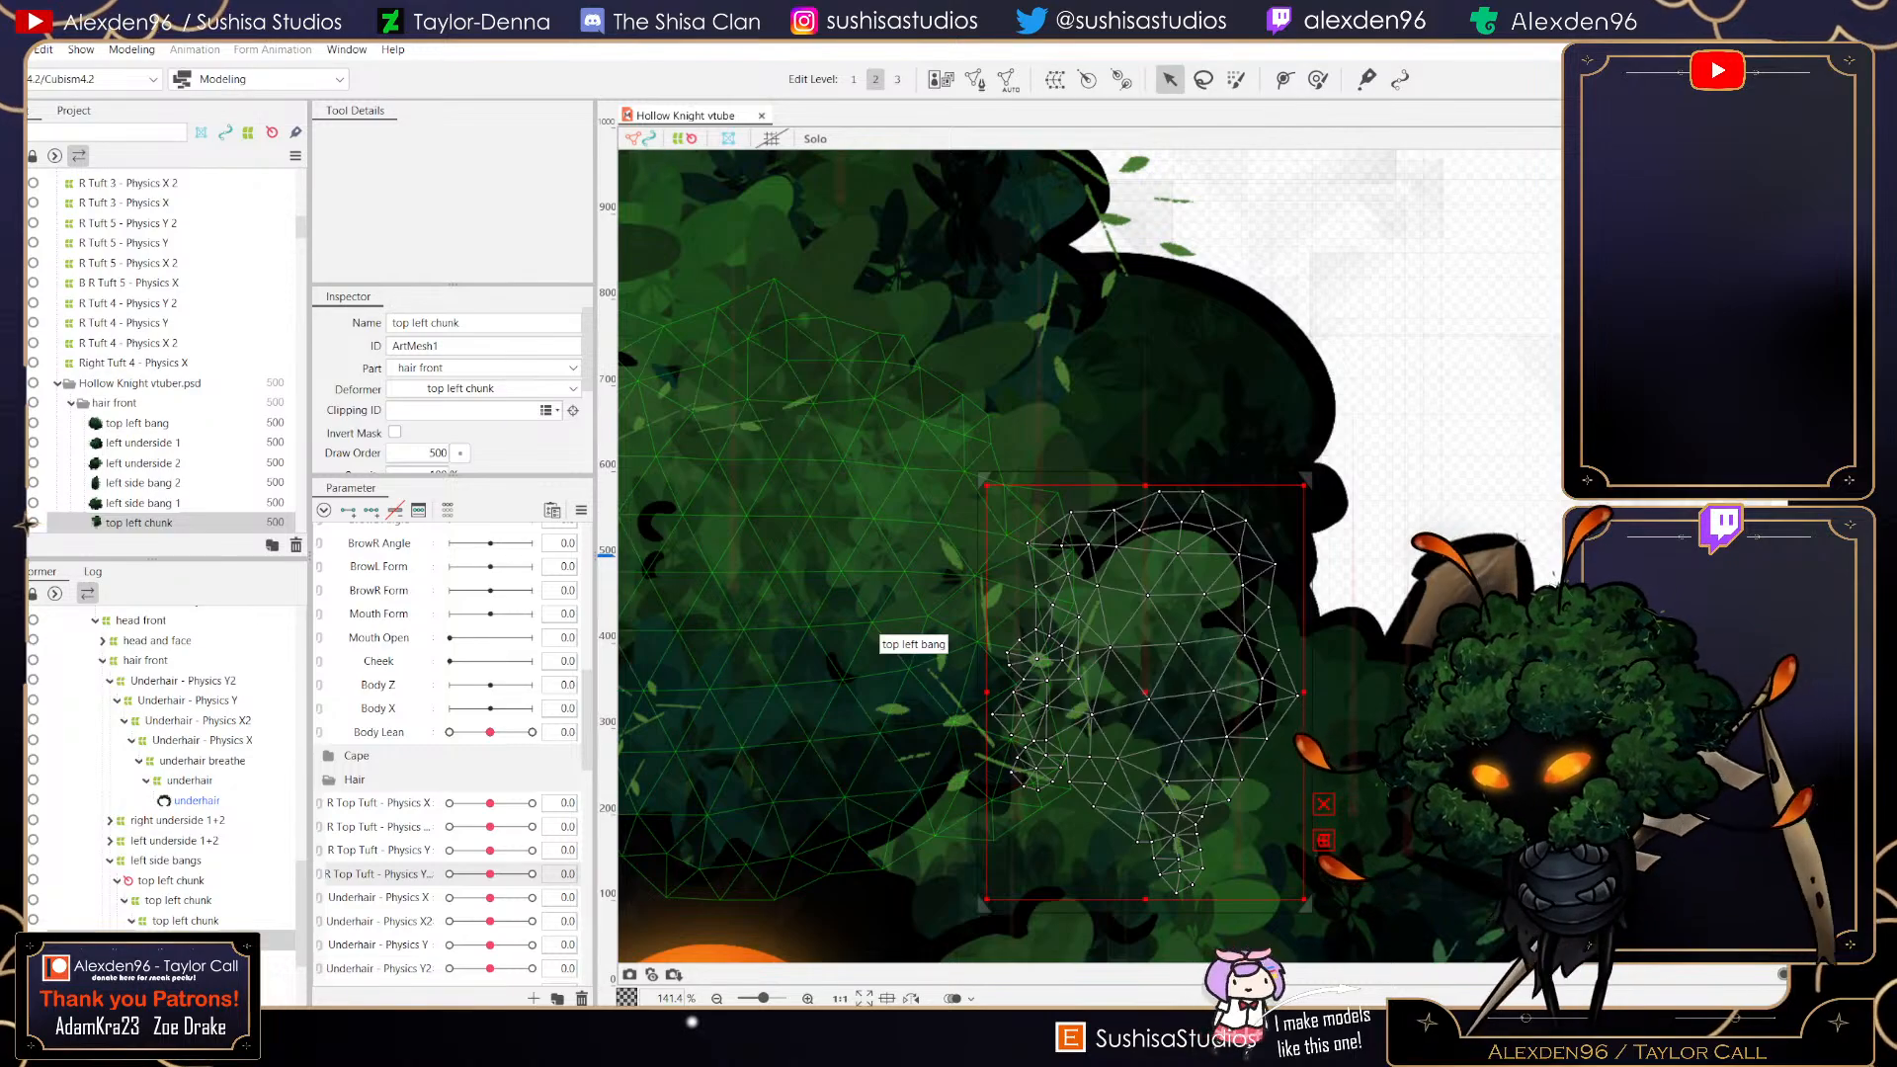
{"action": "left_click", "coordinate": [178, 901]}
{"action": "left_click", "coordinate": [1055, 80]}
{"action": "left_click", "coordinate": [977, 393]}
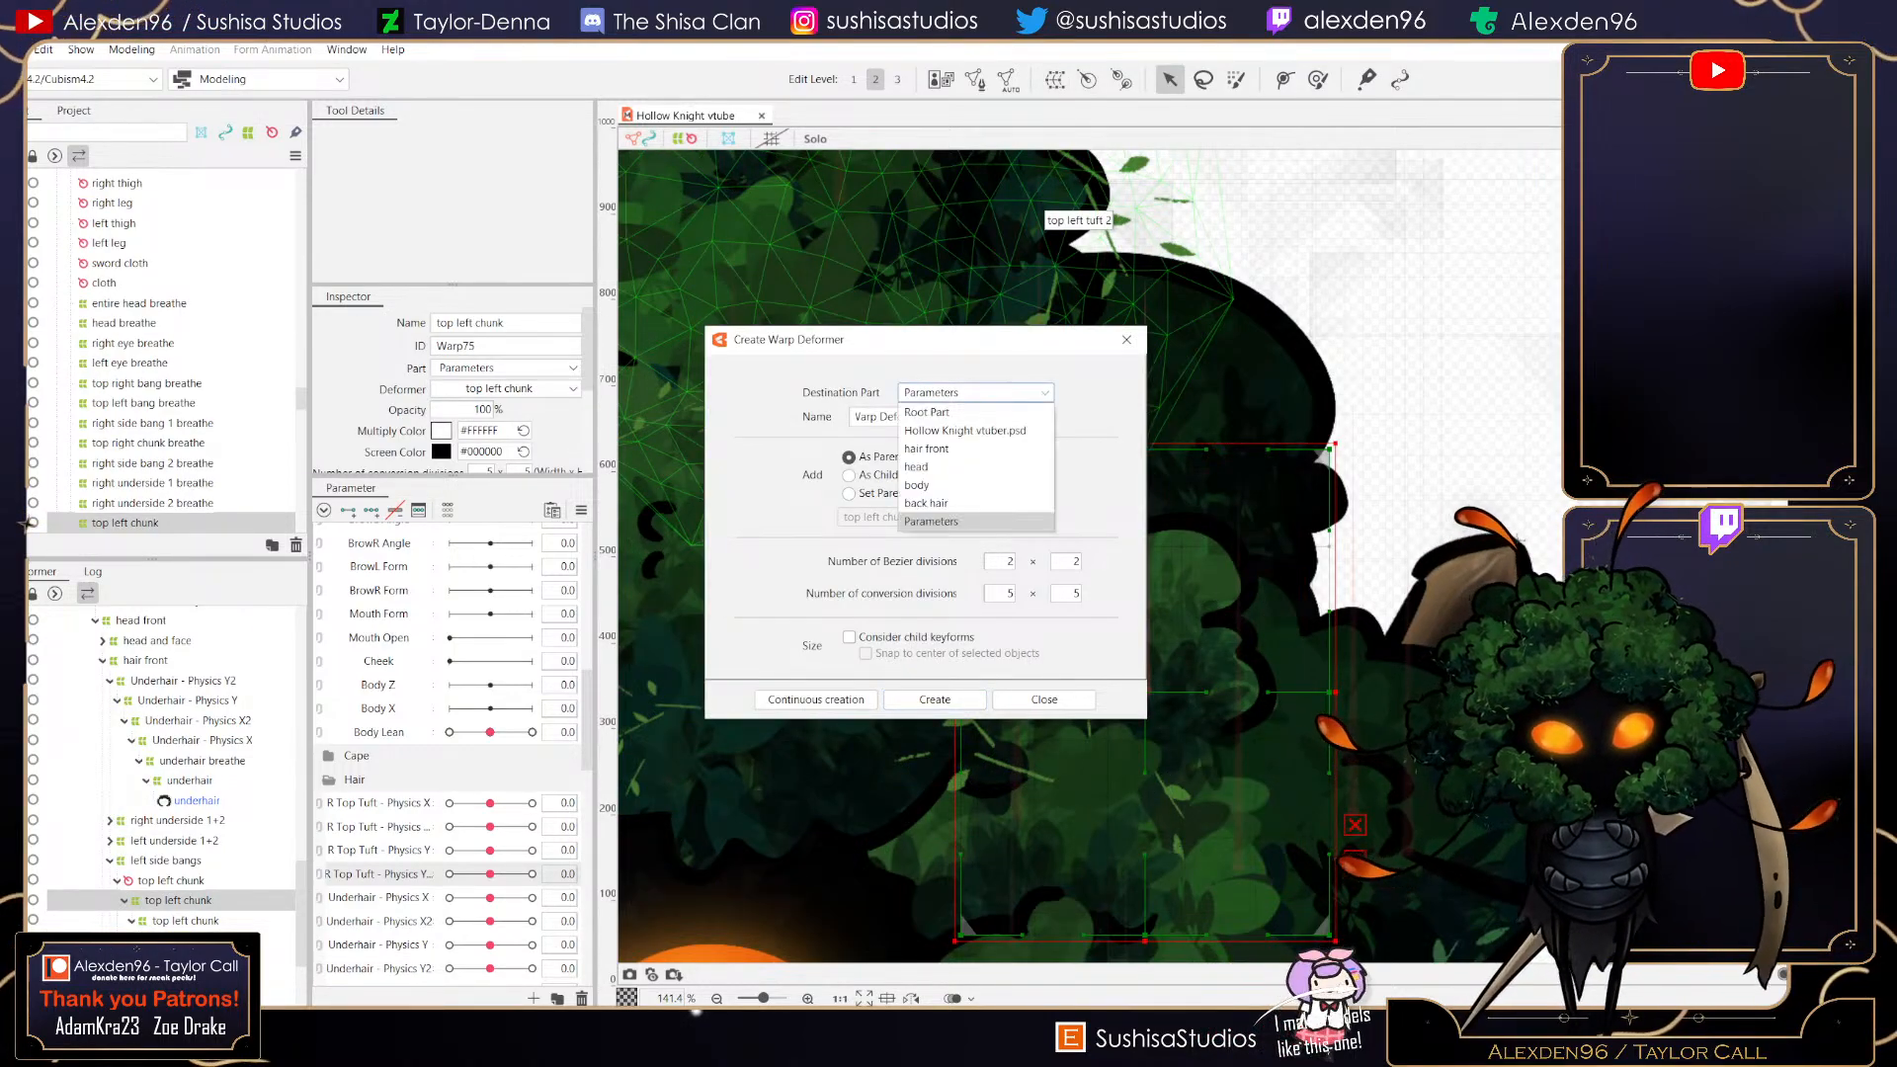
{"action": "left_click", "coordinate": [927, 412]}
{"action": "left_click", "coordinate": [934, 417]}
{"action": "key", "text": "ctrl+a"}
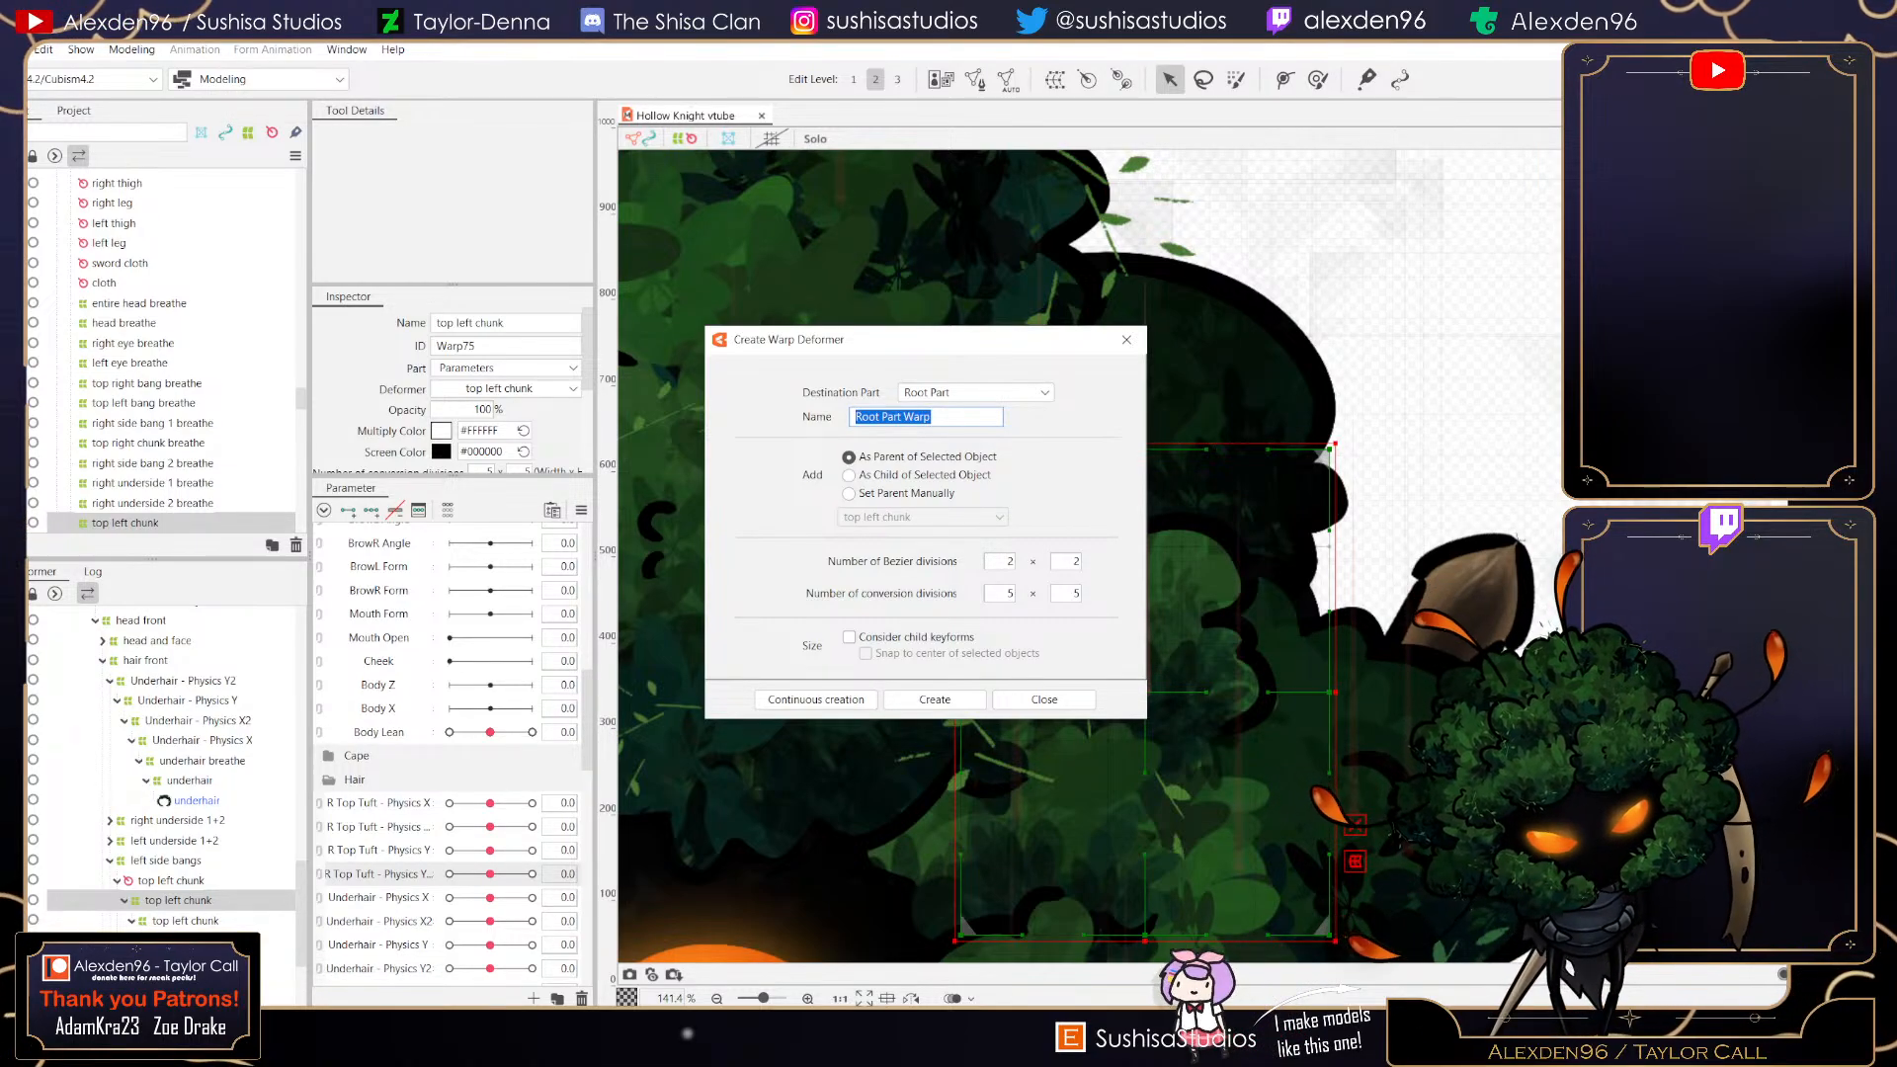
{"action": "type", "text": "L Top Tuft - Physics X"}
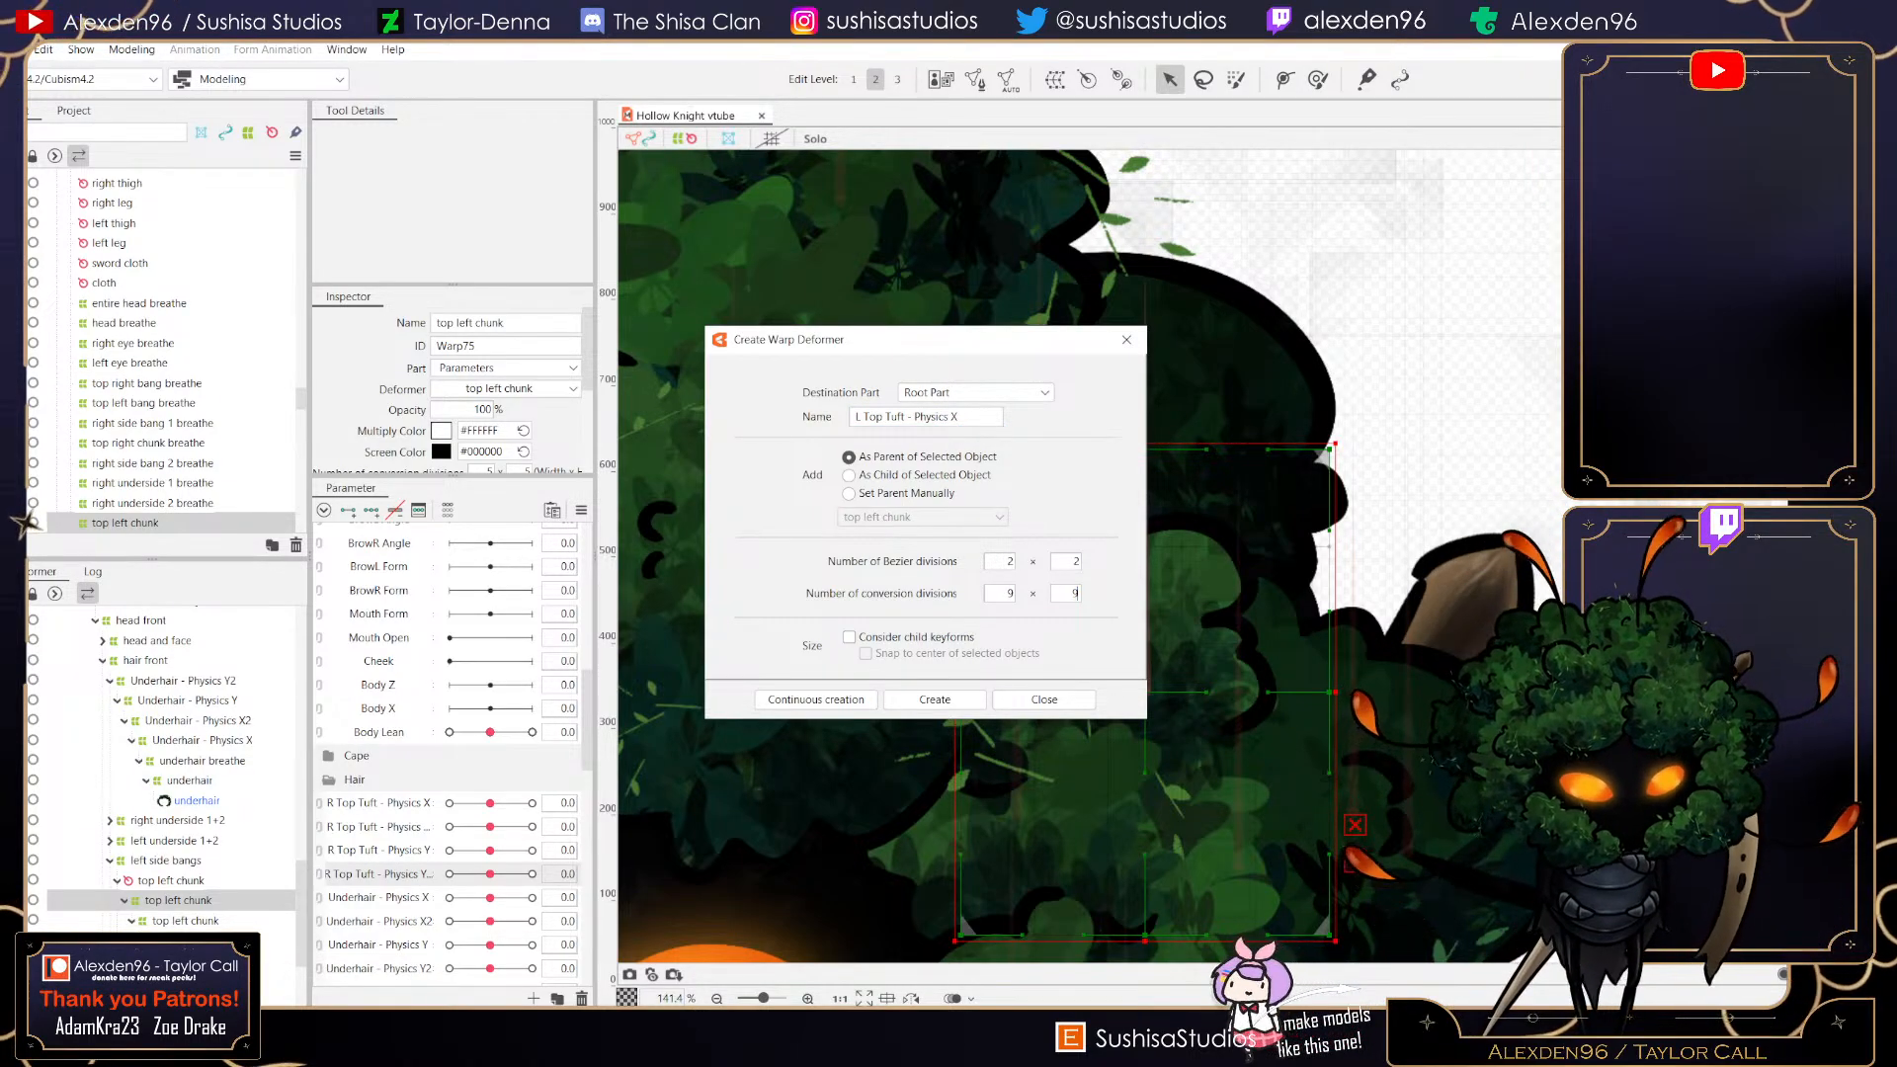
{"action": "left_click", "coordinate": [934, 700]}
- Resize the L Top Tuft - Physics X warp deformer so it tightly frames the top left chunk
{"action": "scroll", "coordinate": [935, 700], "scroll_direction": "down", "scroll_amount": 2}
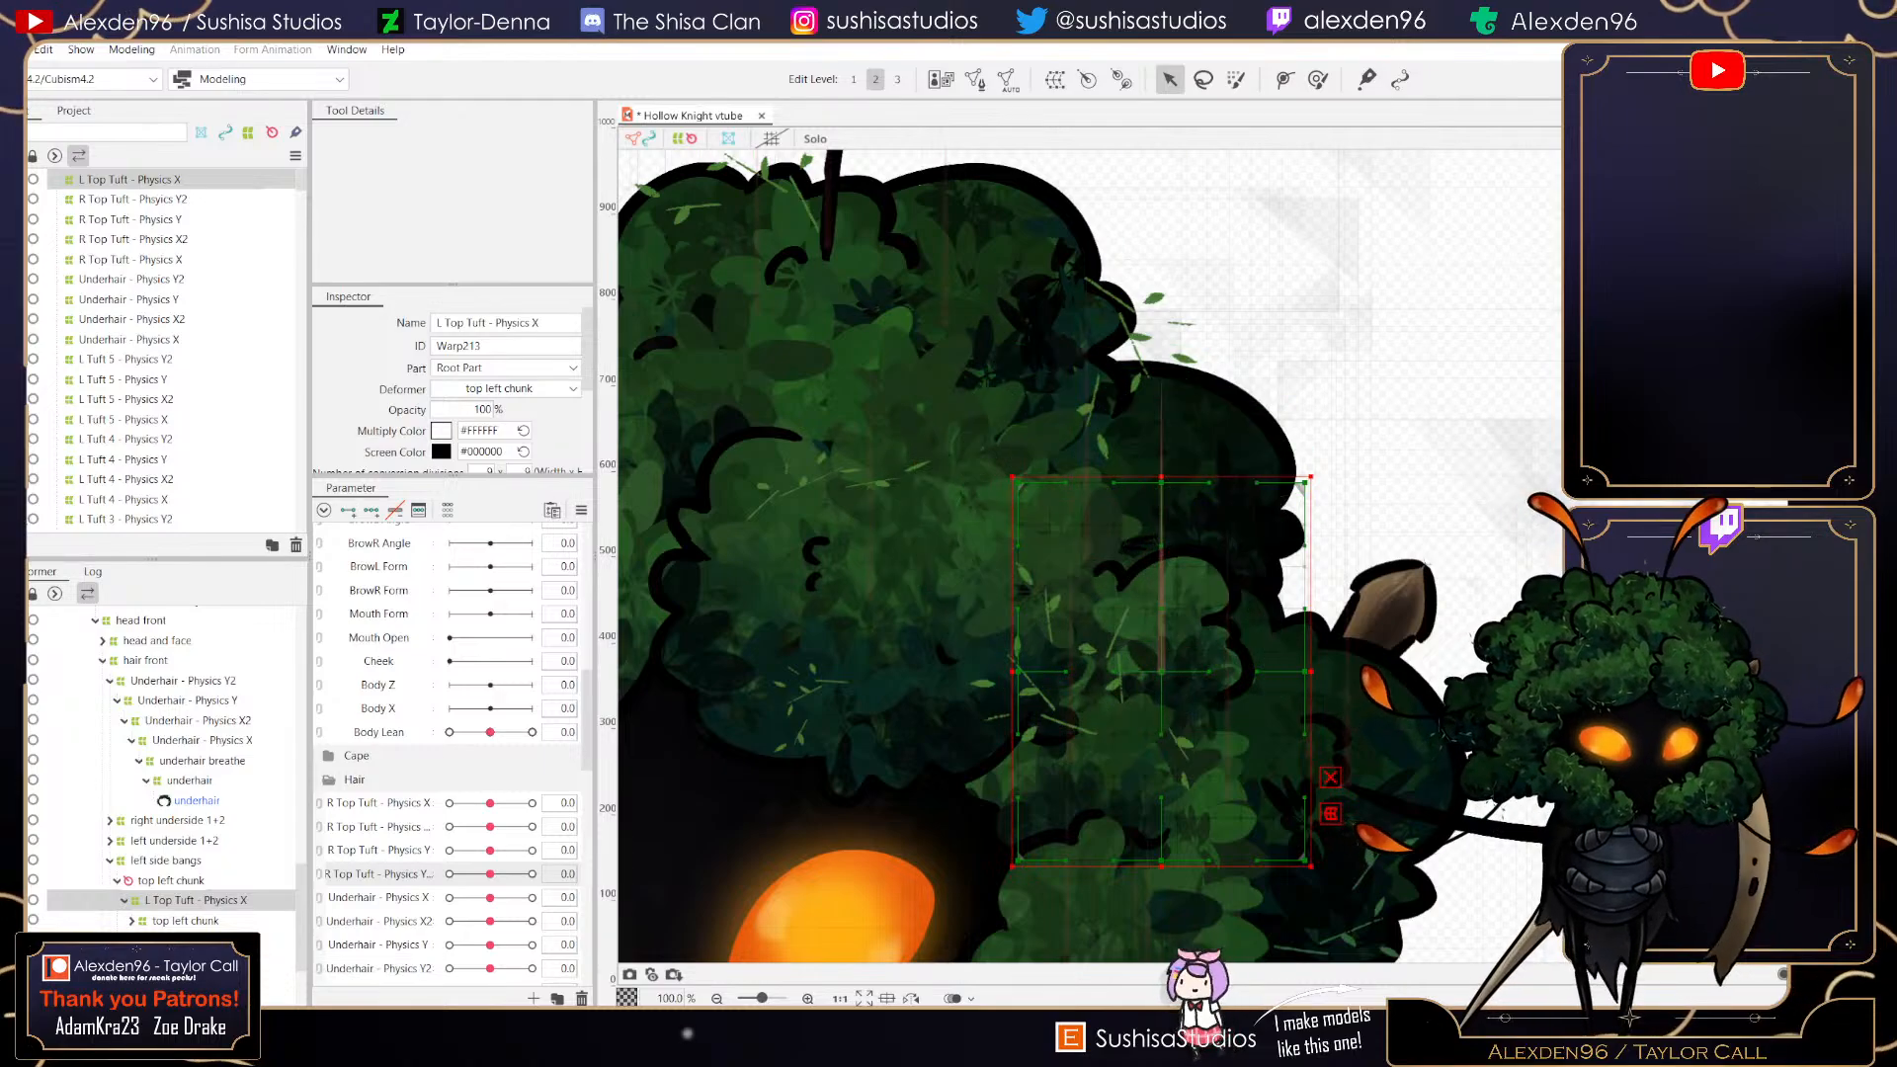
{"action": "left_click_drag", "start_coordinate": [1161, 476], "coordinate": [1161, 521]}
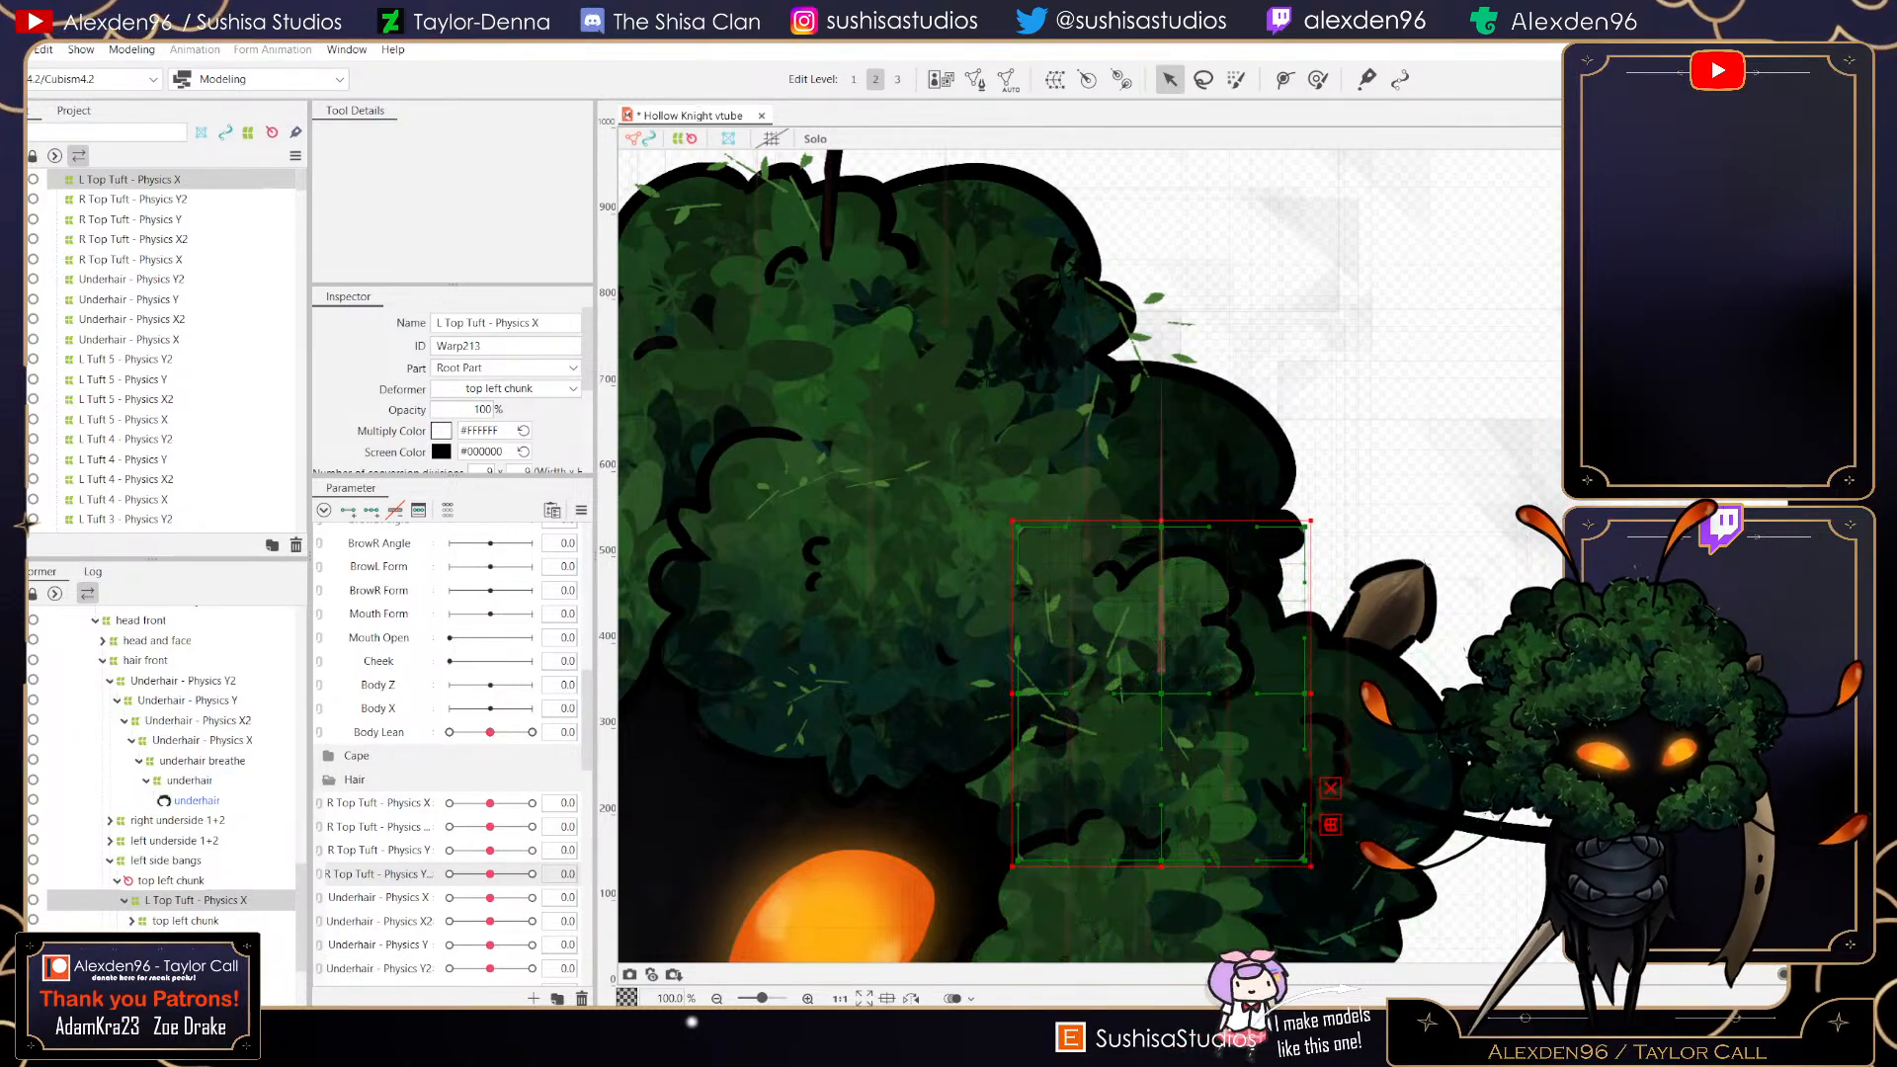
{"action": "left_click_drag", "start_coordinate": [1312, 867], "coordinate": [1279, 791]}
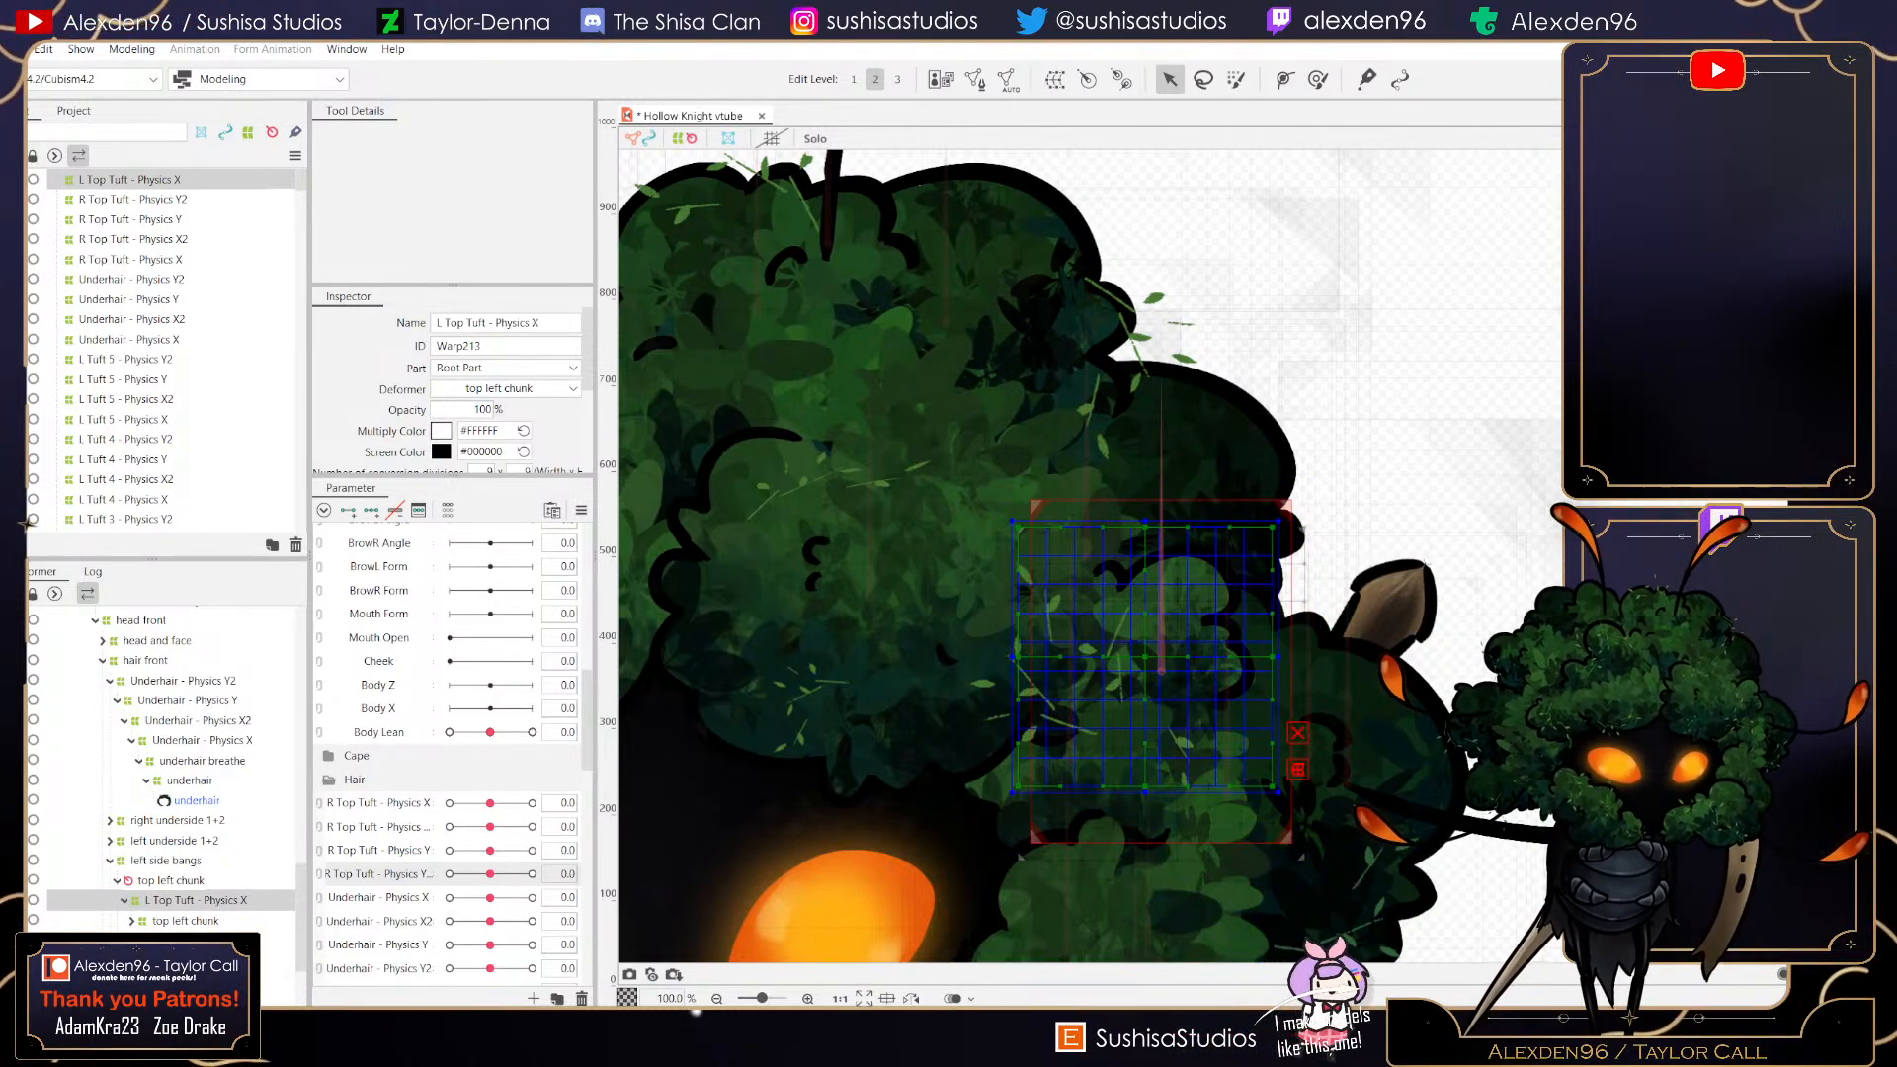
{"action": "left_click_drag", "start_coordinate": [1012, 656], "coordinate": [1040, 656]}
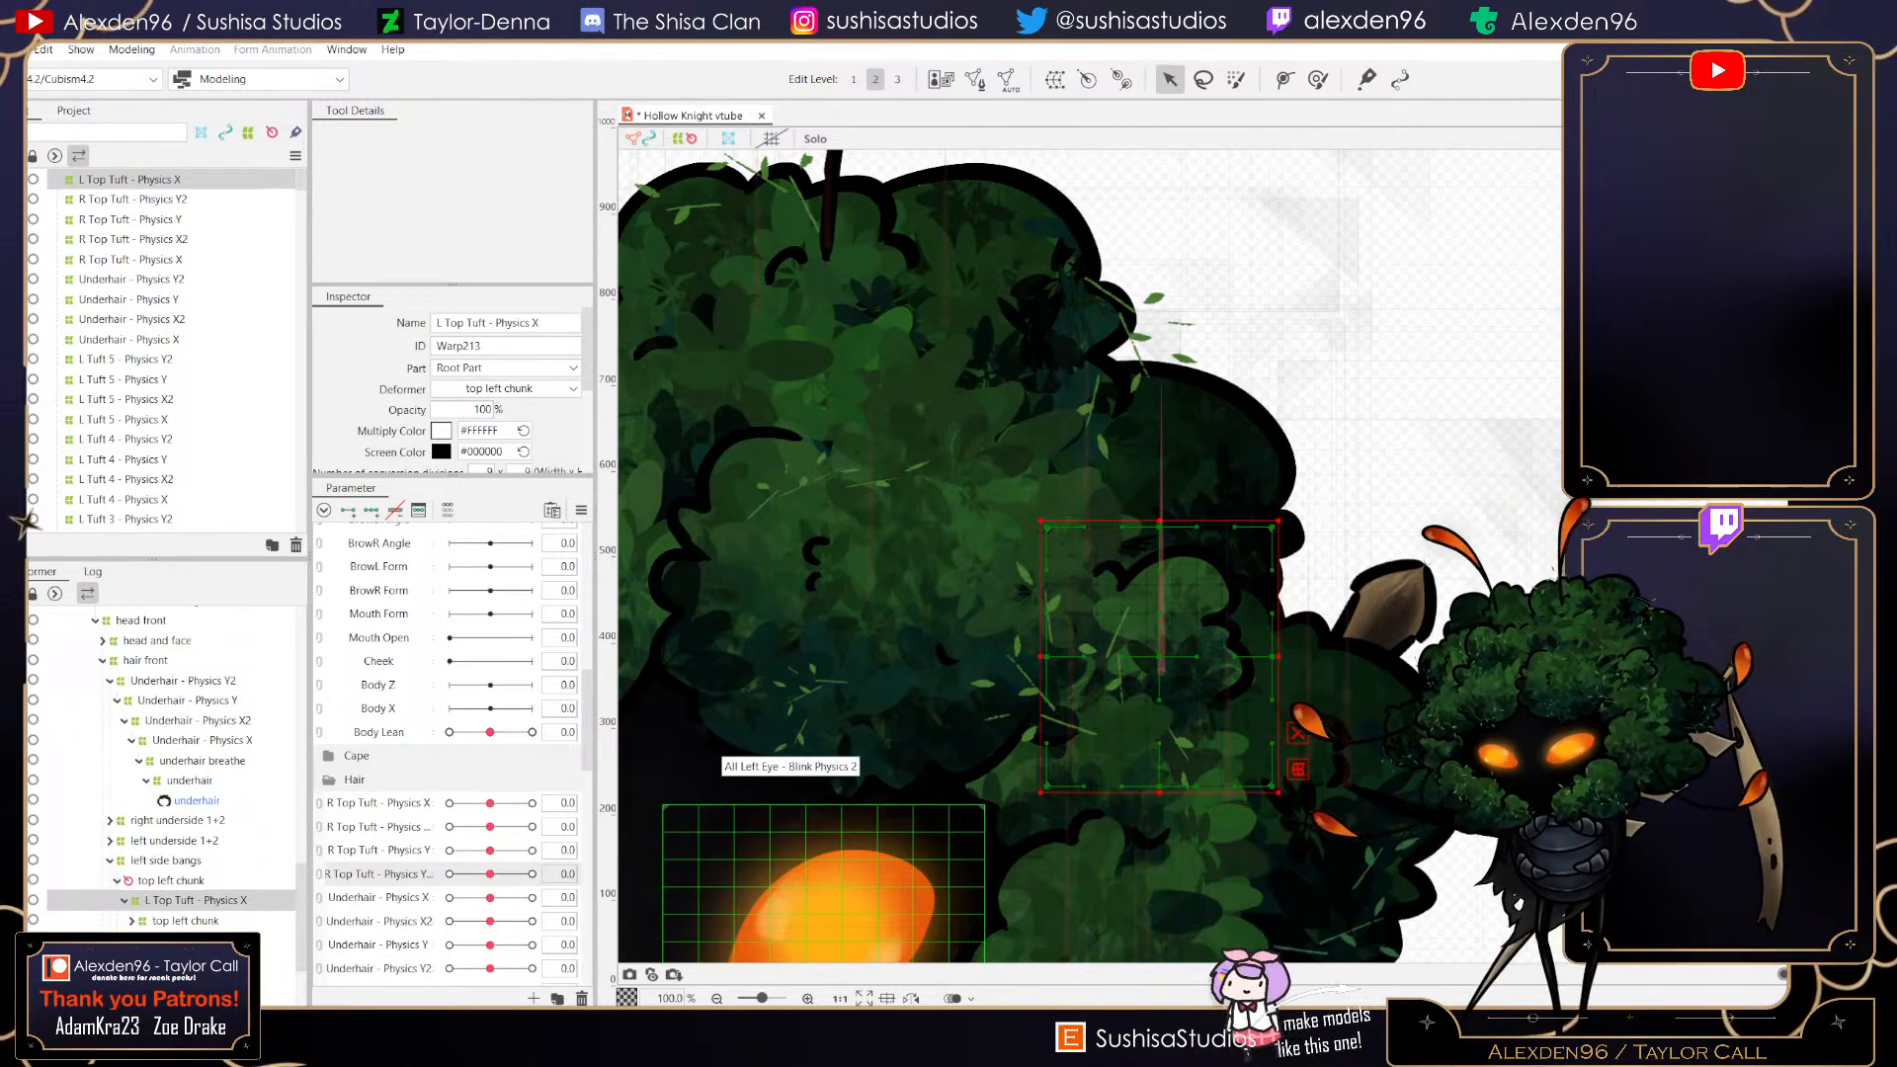
- Create a new parameter named L Top Tuft - Physics X with range -1.0 to 1.0
{"action": "left_click", "coordinate": [534, 998]}
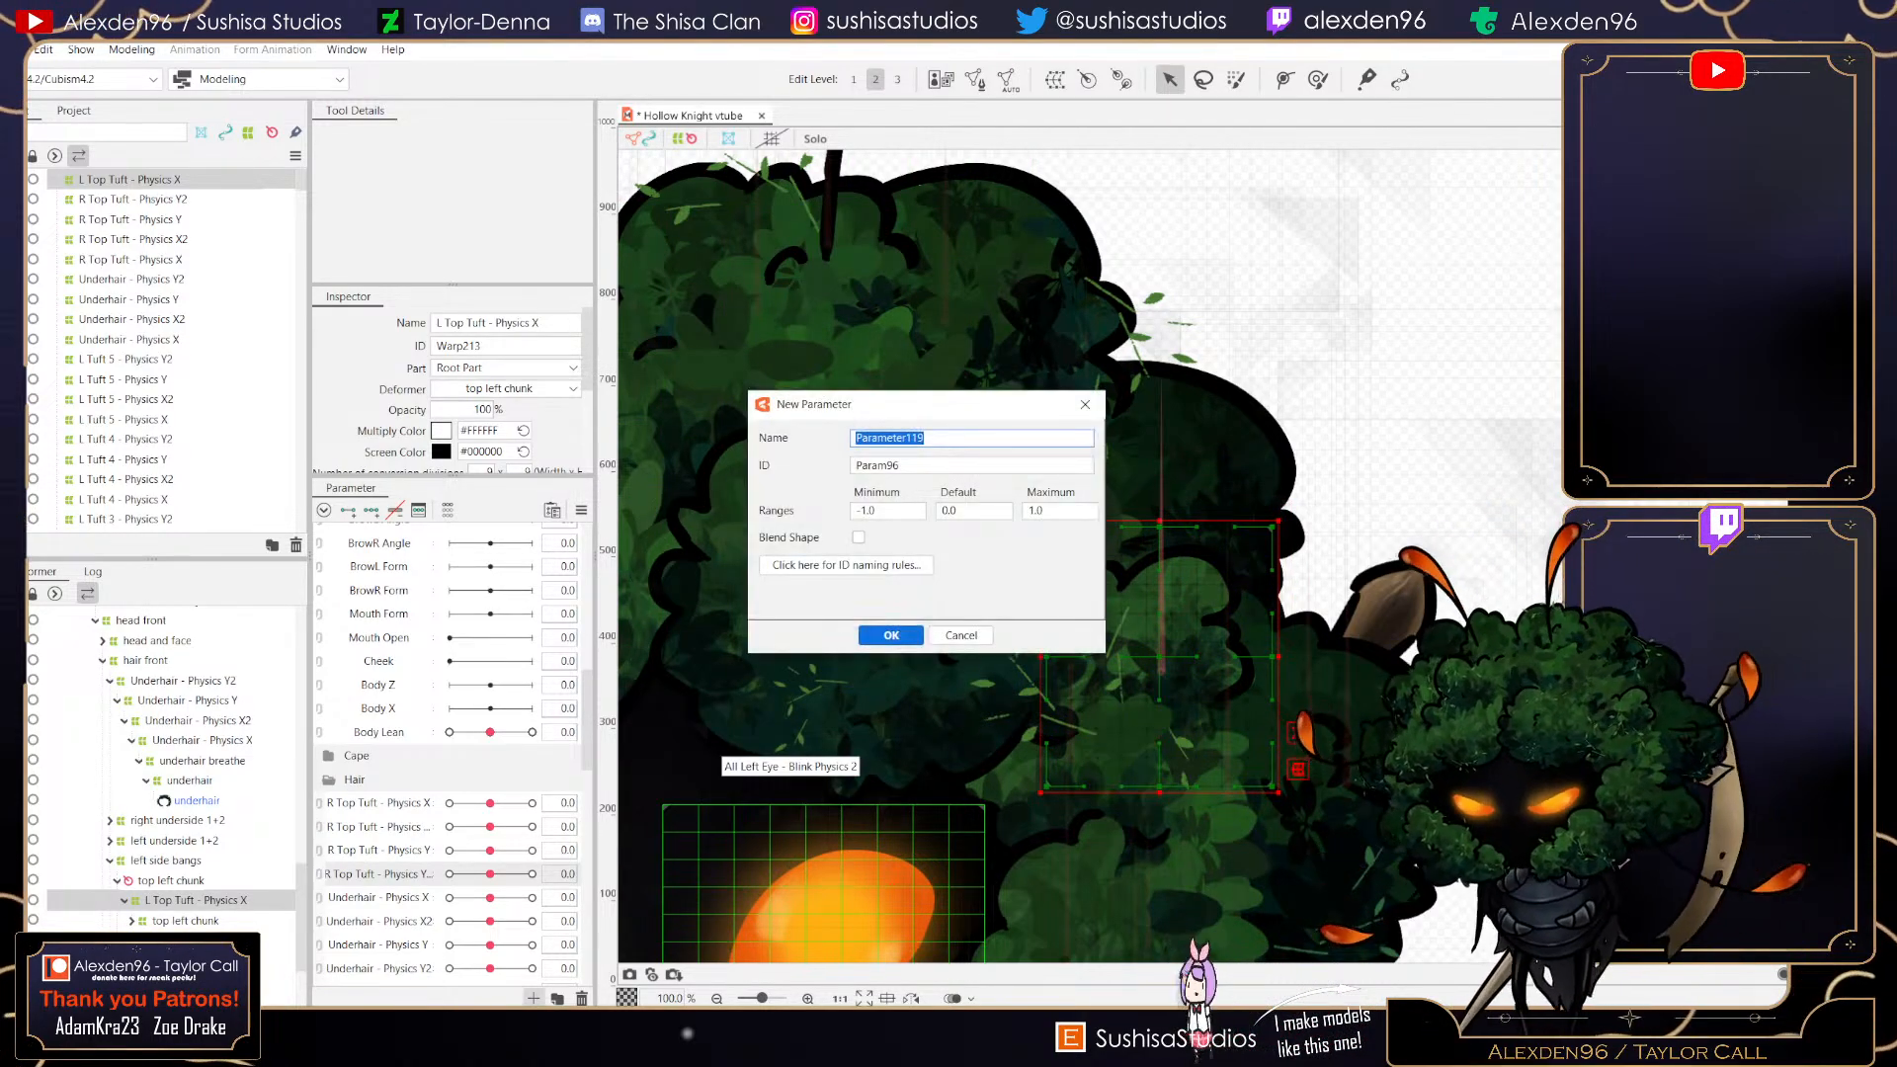
{"action": "type", "text": "L Top Tuft - Physics X"}
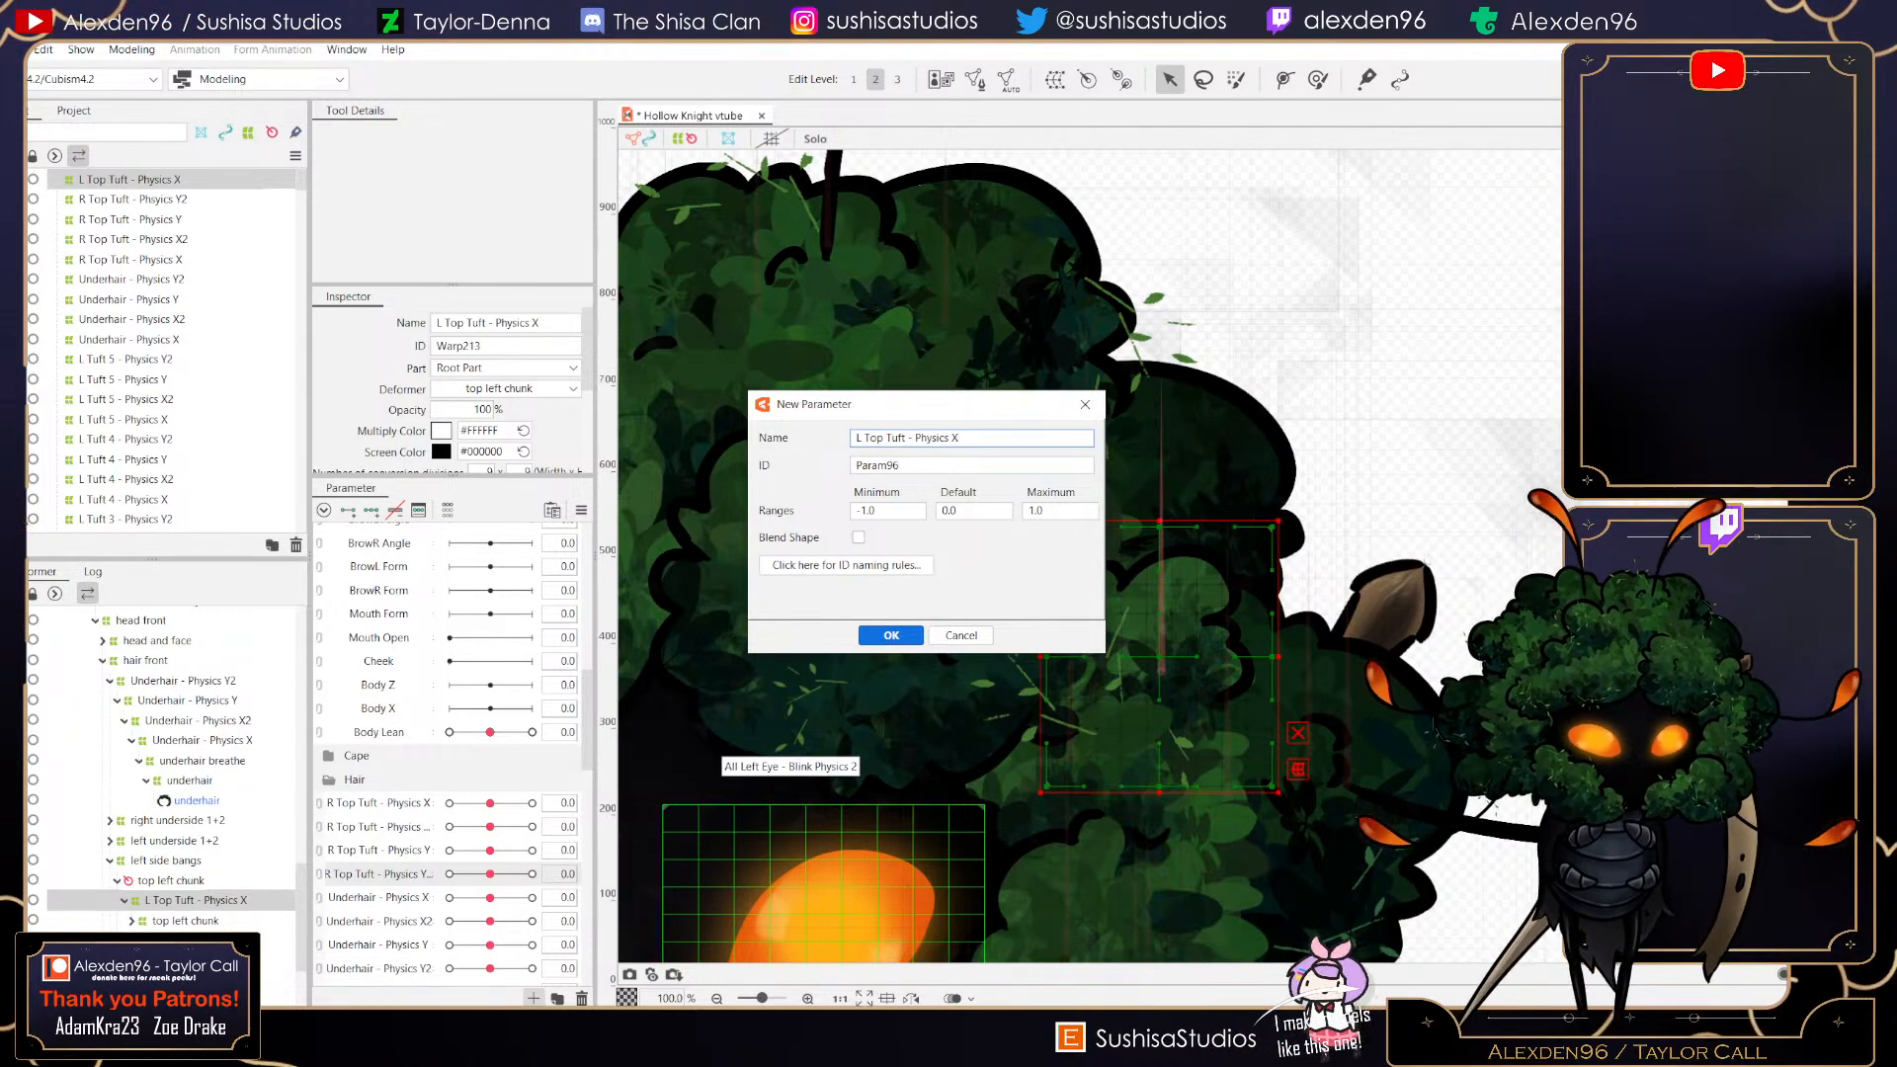
{"action": "key", "text": "Return"}
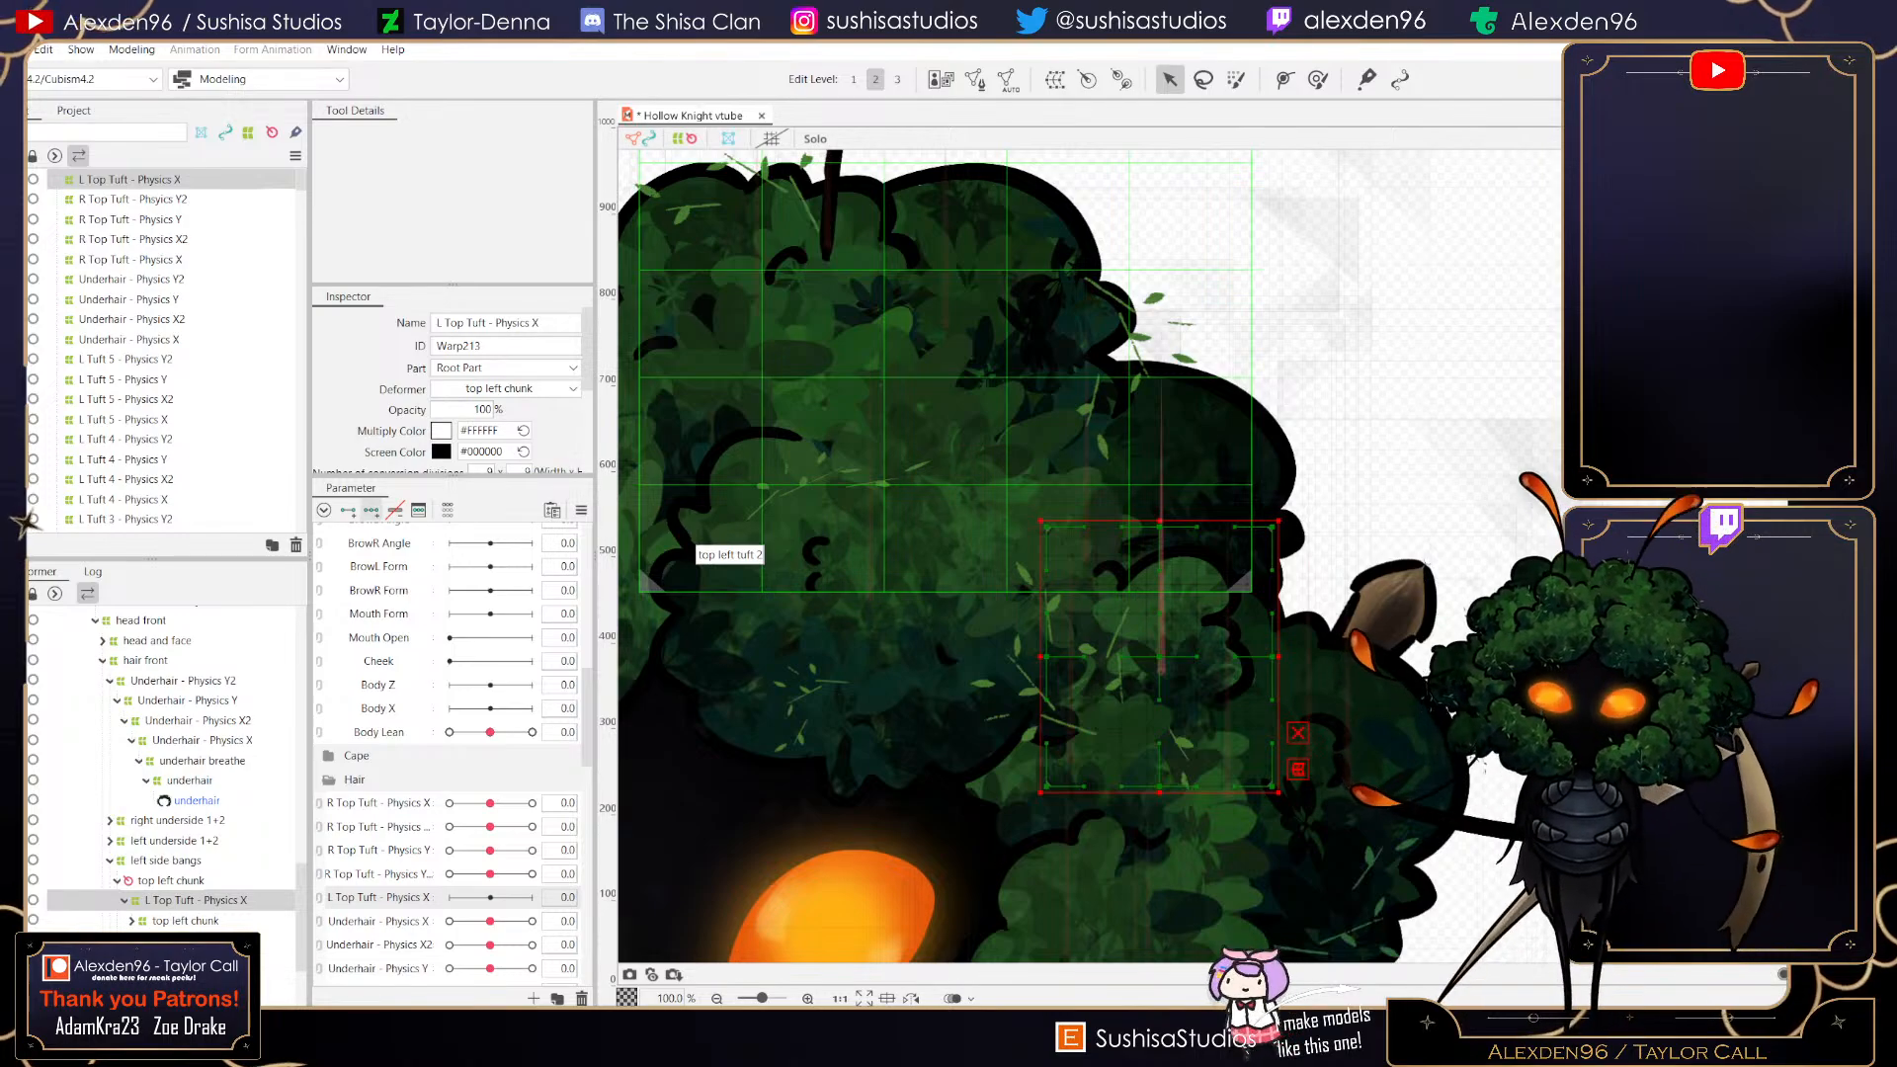
- Create a new part named Hair inside the Parameters part
{"action": "scroll", "coordinate": [163, 346], "scroll_direction": "down", "scroll_amount": 10}
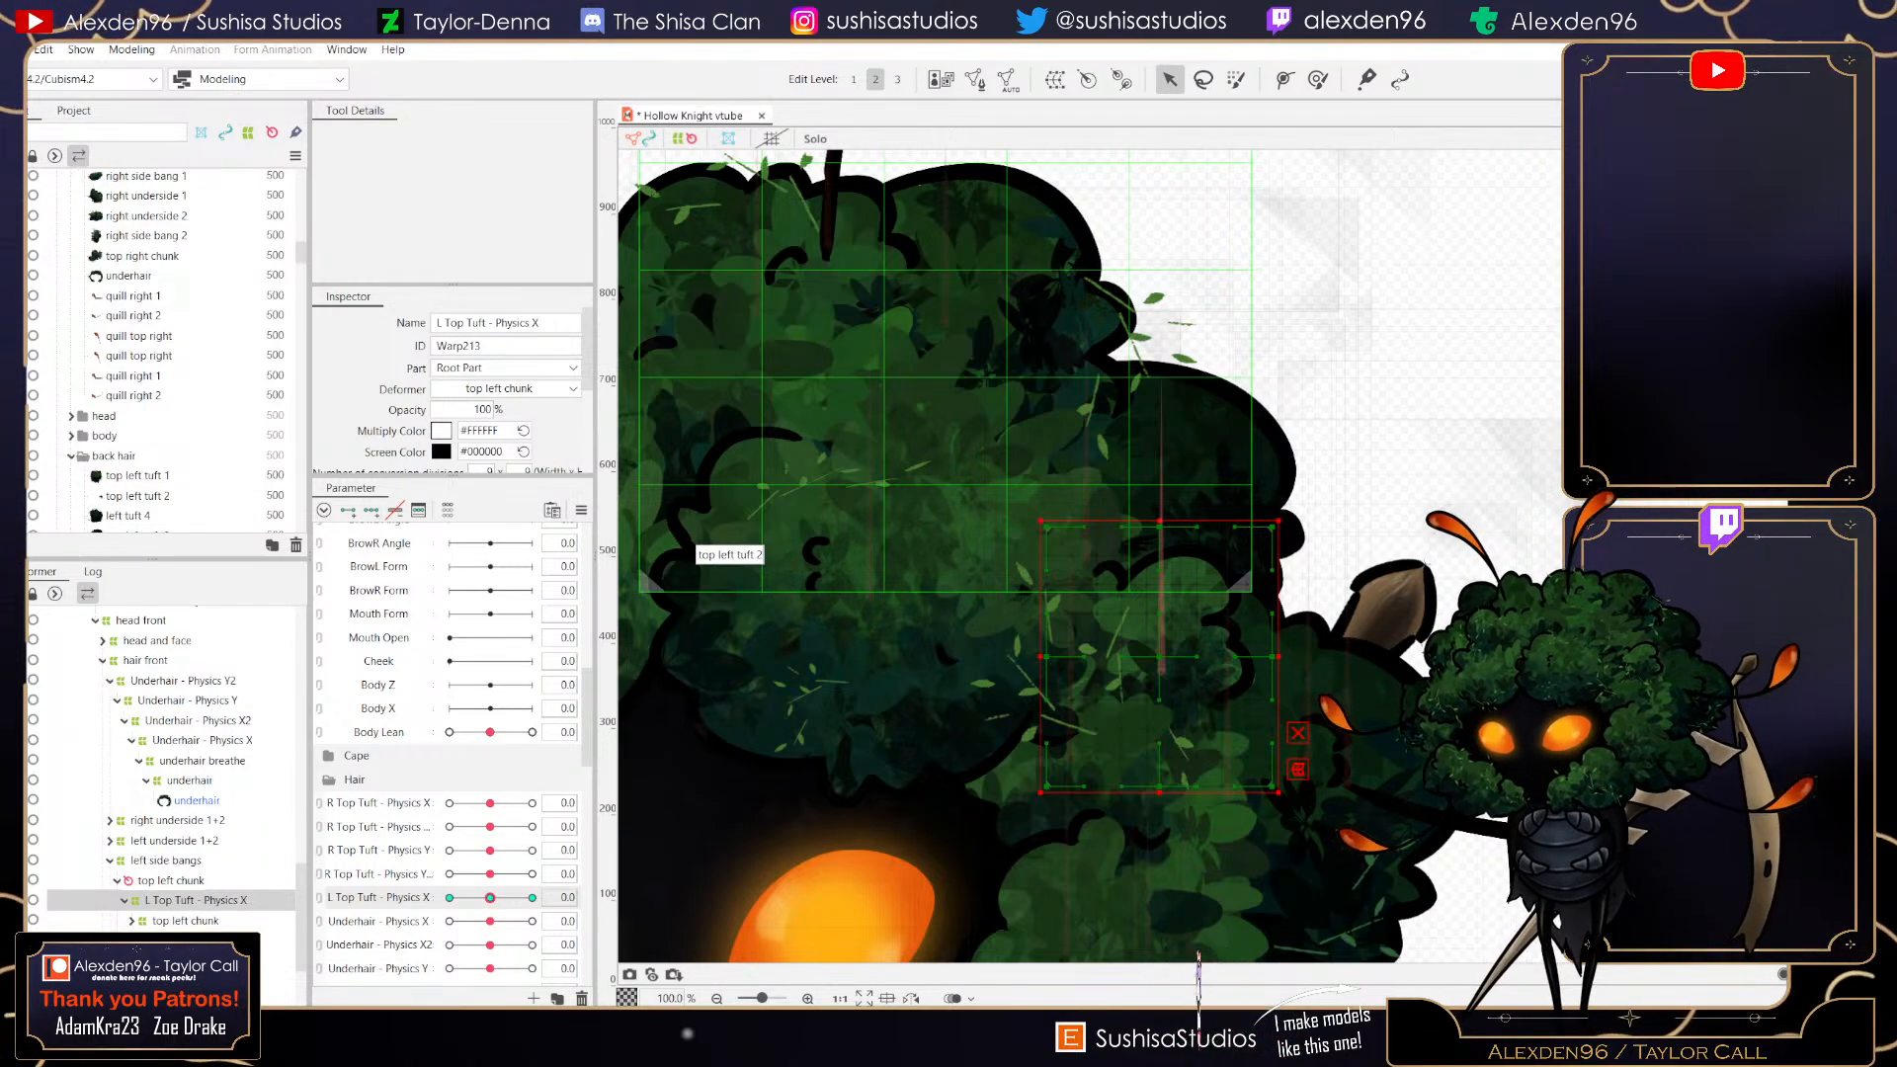
{"action": "scroll", "coordinate": [163, 346], "scroll_direction": "up", "scroll_amount": 5}
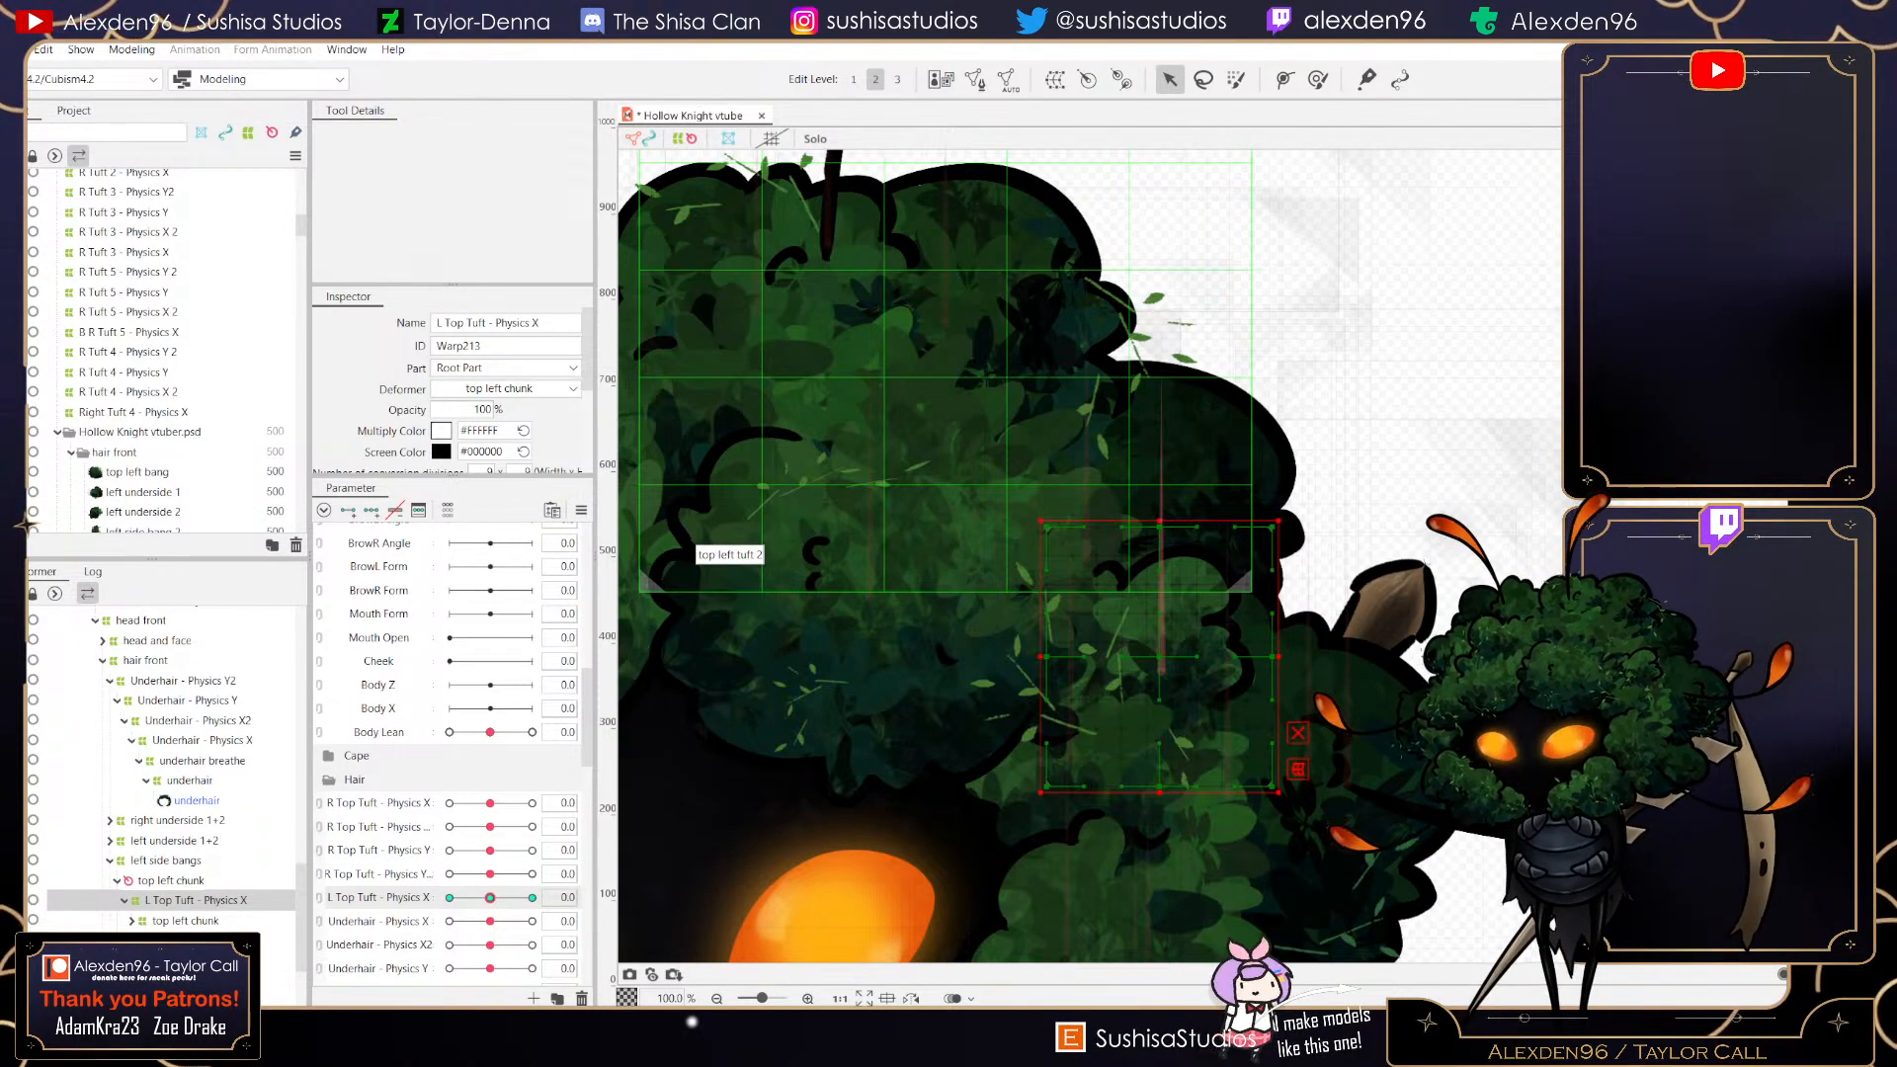
{"action": "left_click", "coordinate": [58, 432]}
{"action": "left_click", "coordinate": [134, 413]}
{"action": "scroll", "coordinate": [163, 346], "scroll_direction": "down", "scroll_amount": 8}
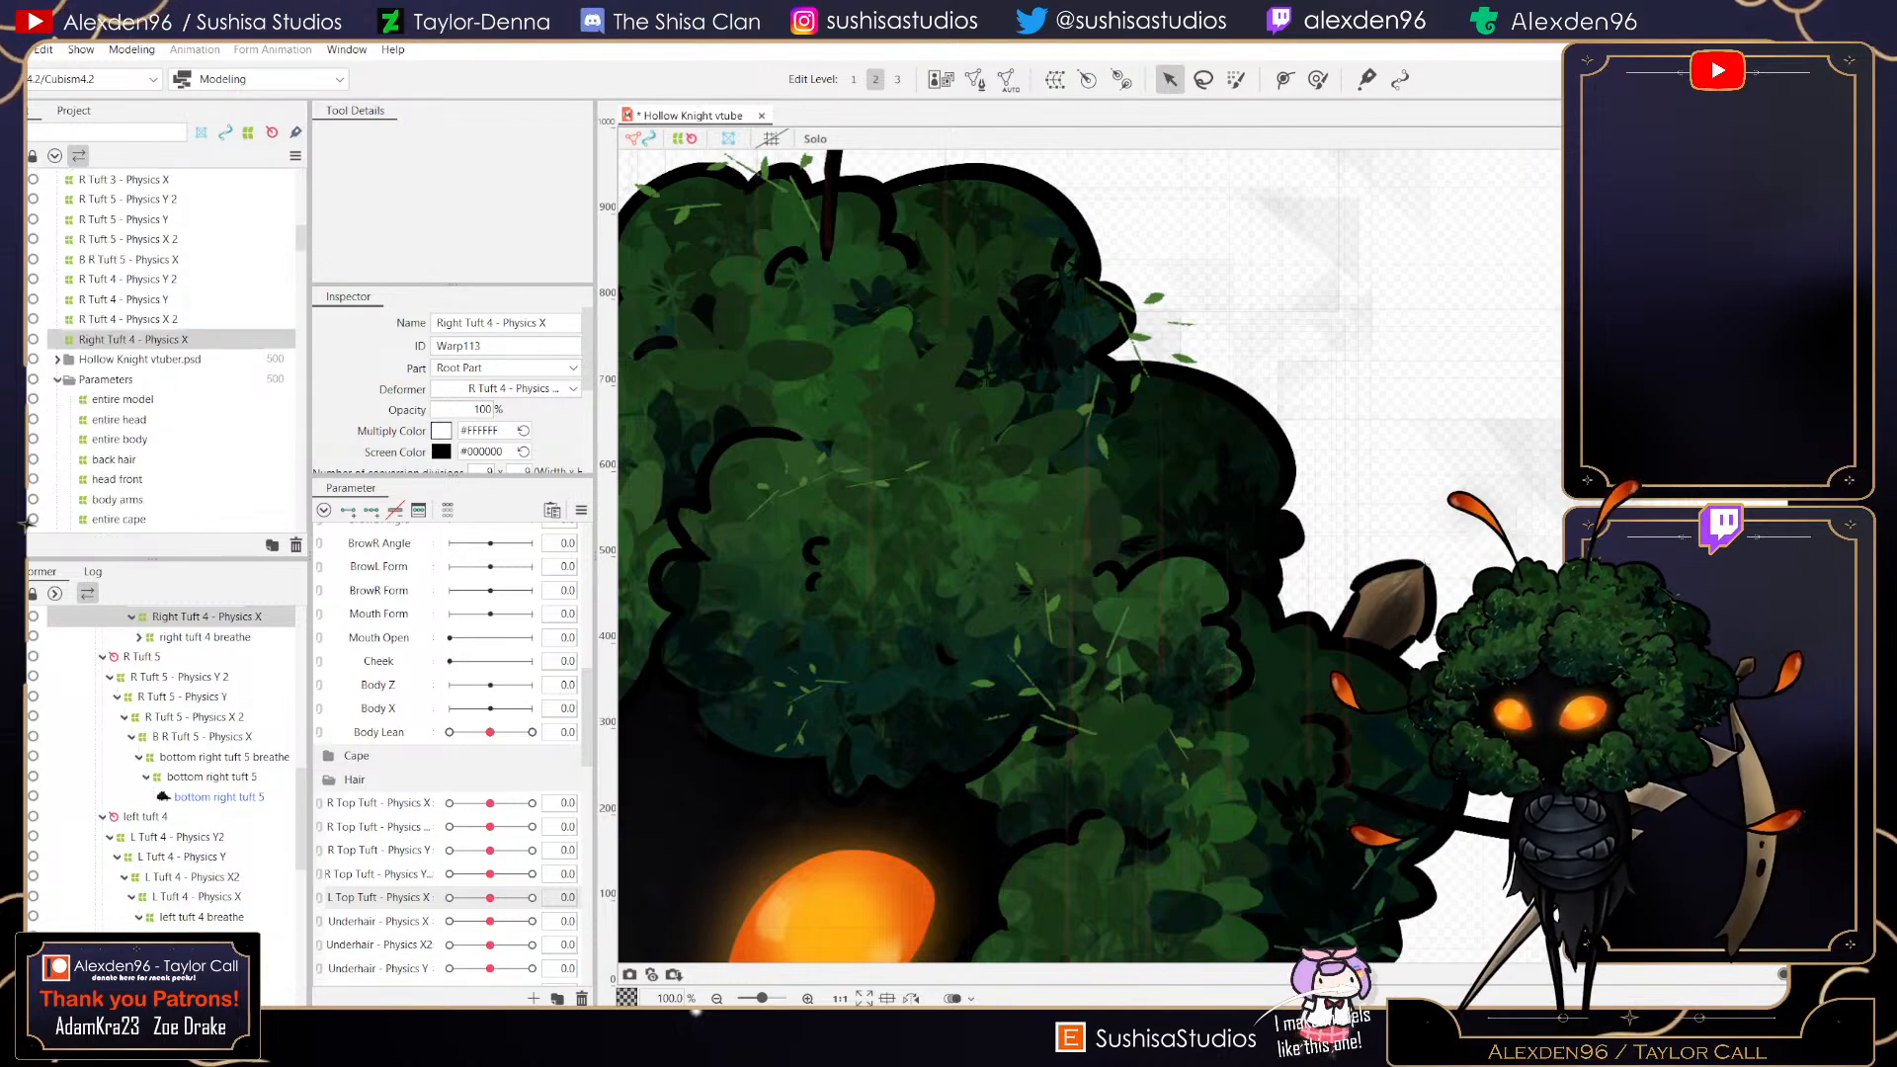
{"action": "scroll", "coordinate": [163, 346], "scroll_direction": "down", "scroll_amount": 6}
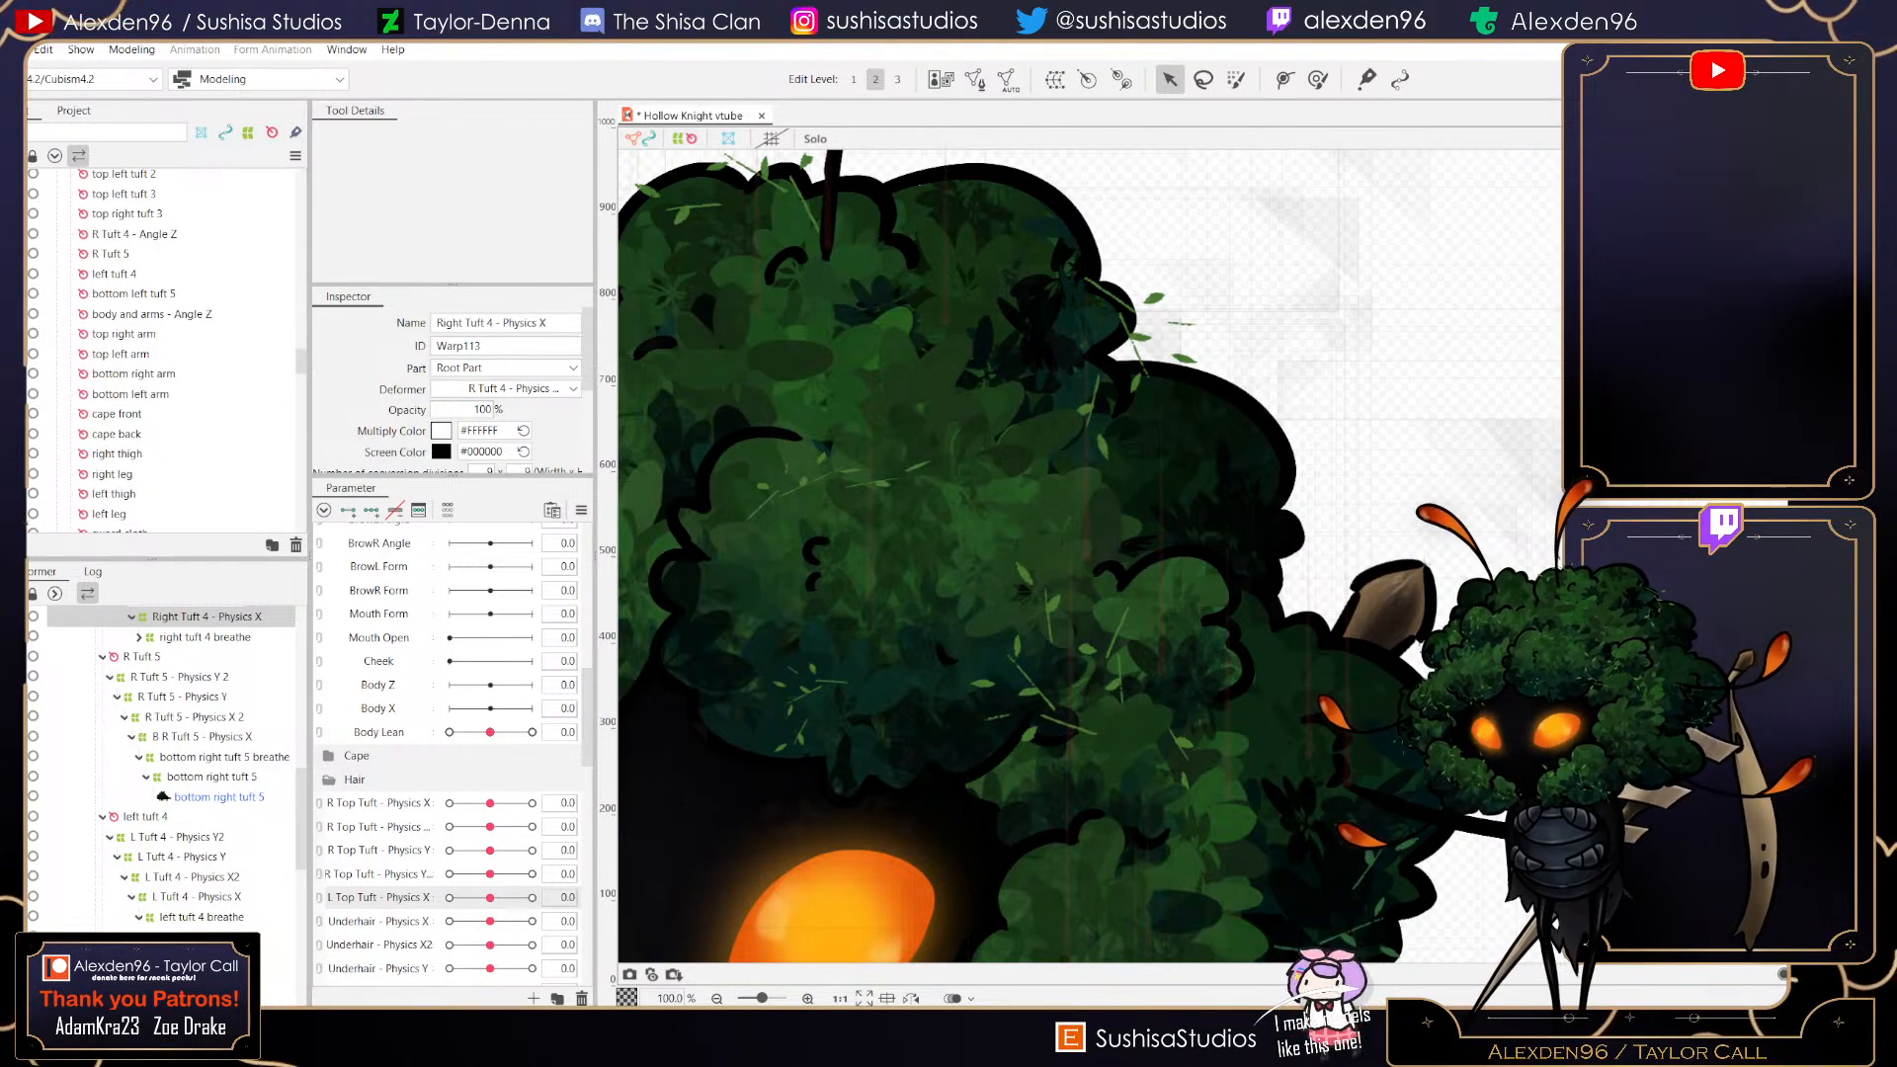
{"action": "scroll", "coordinate": [163, 346], "scroll_direction": "up", "scroll_amount": 10}
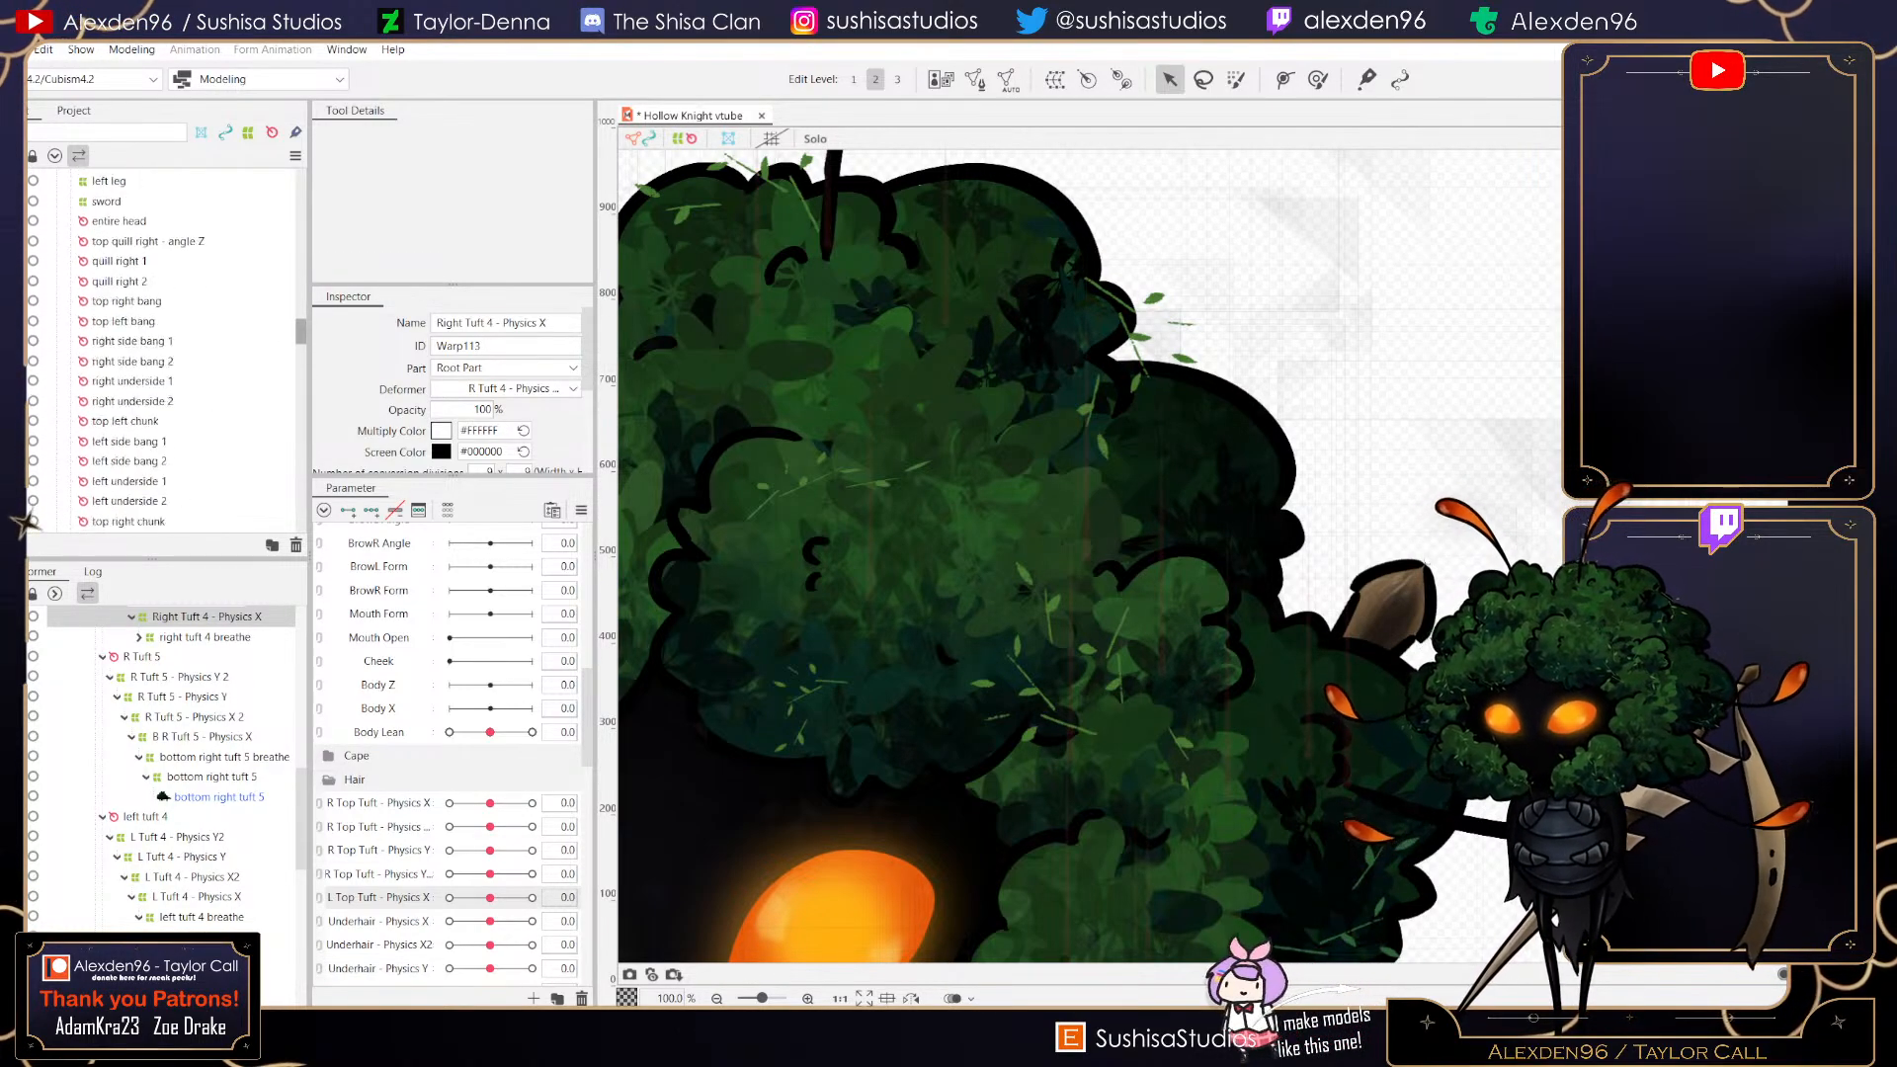
{"action": "left_click", "coordinate": [120, 397]}
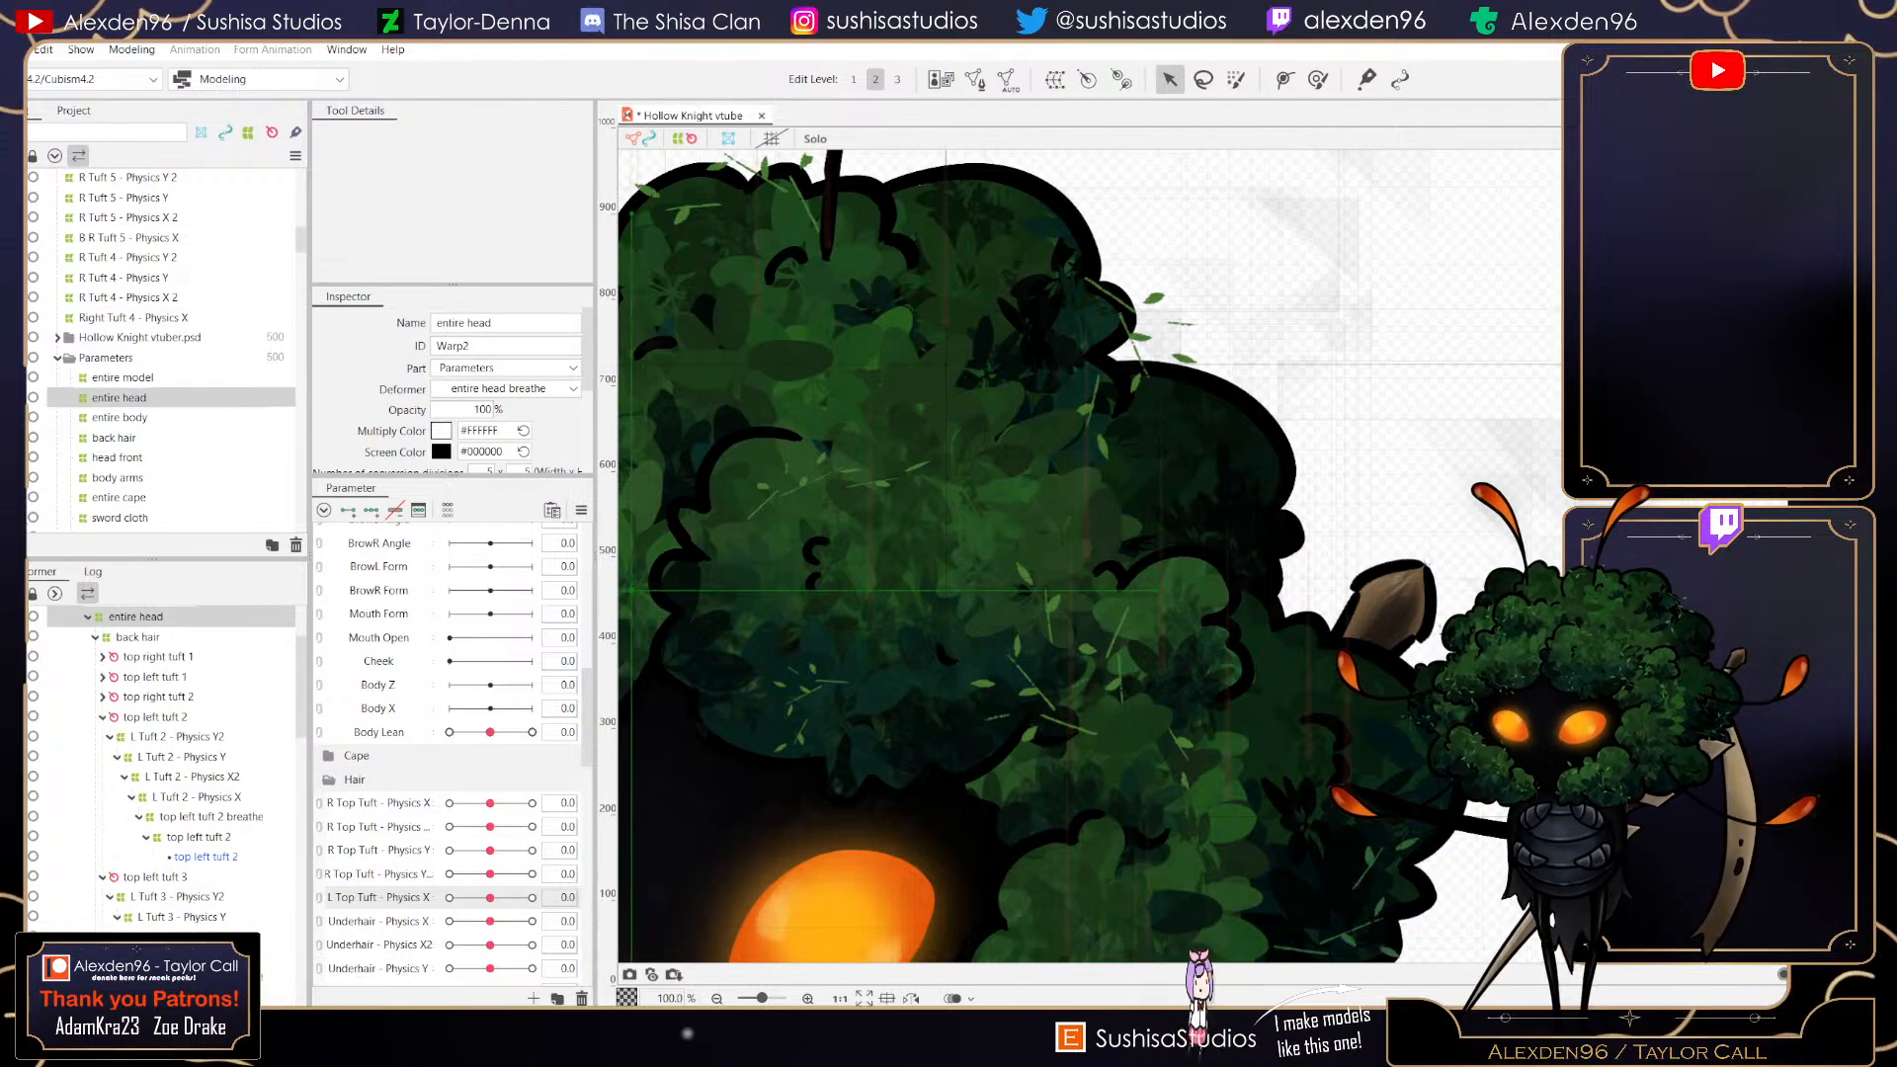
{"action": "left_click", "coordinate": [123, 378]}
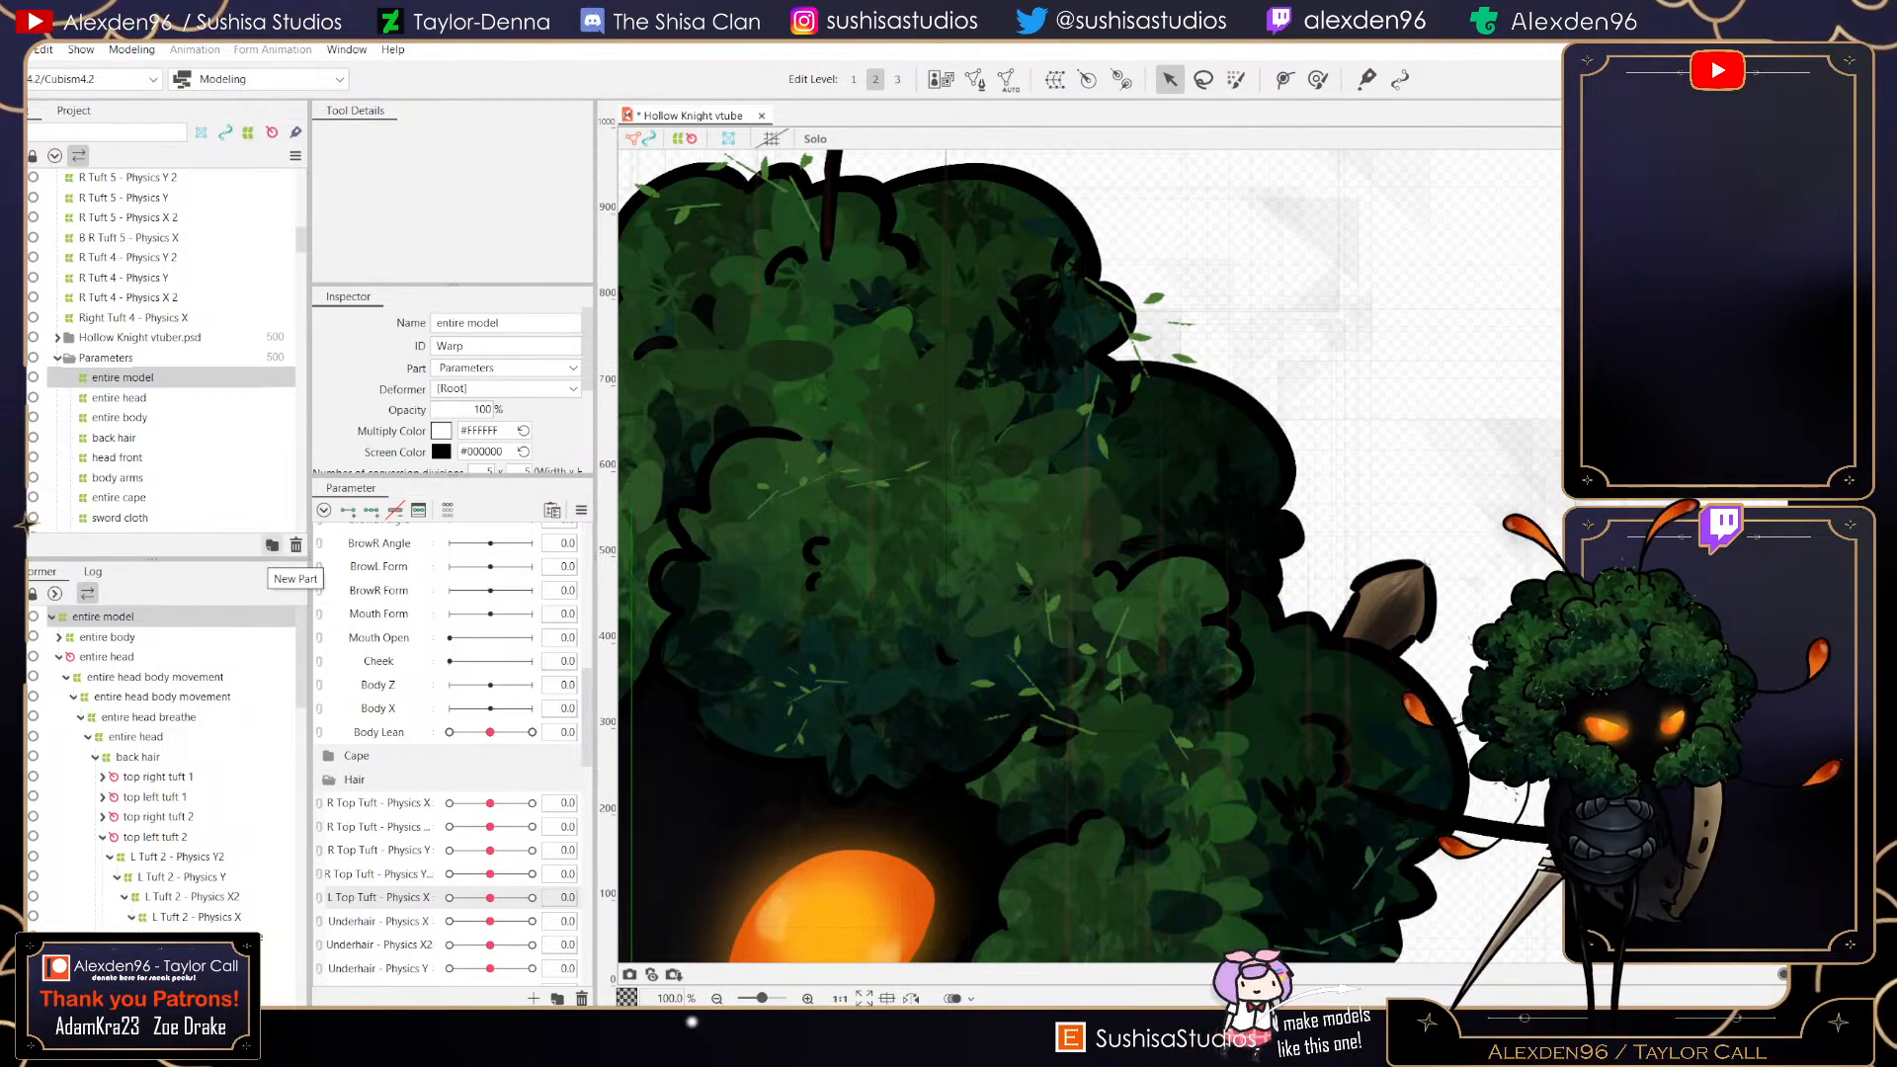
{"action": "left_click", "coordinate": [273, 546]}
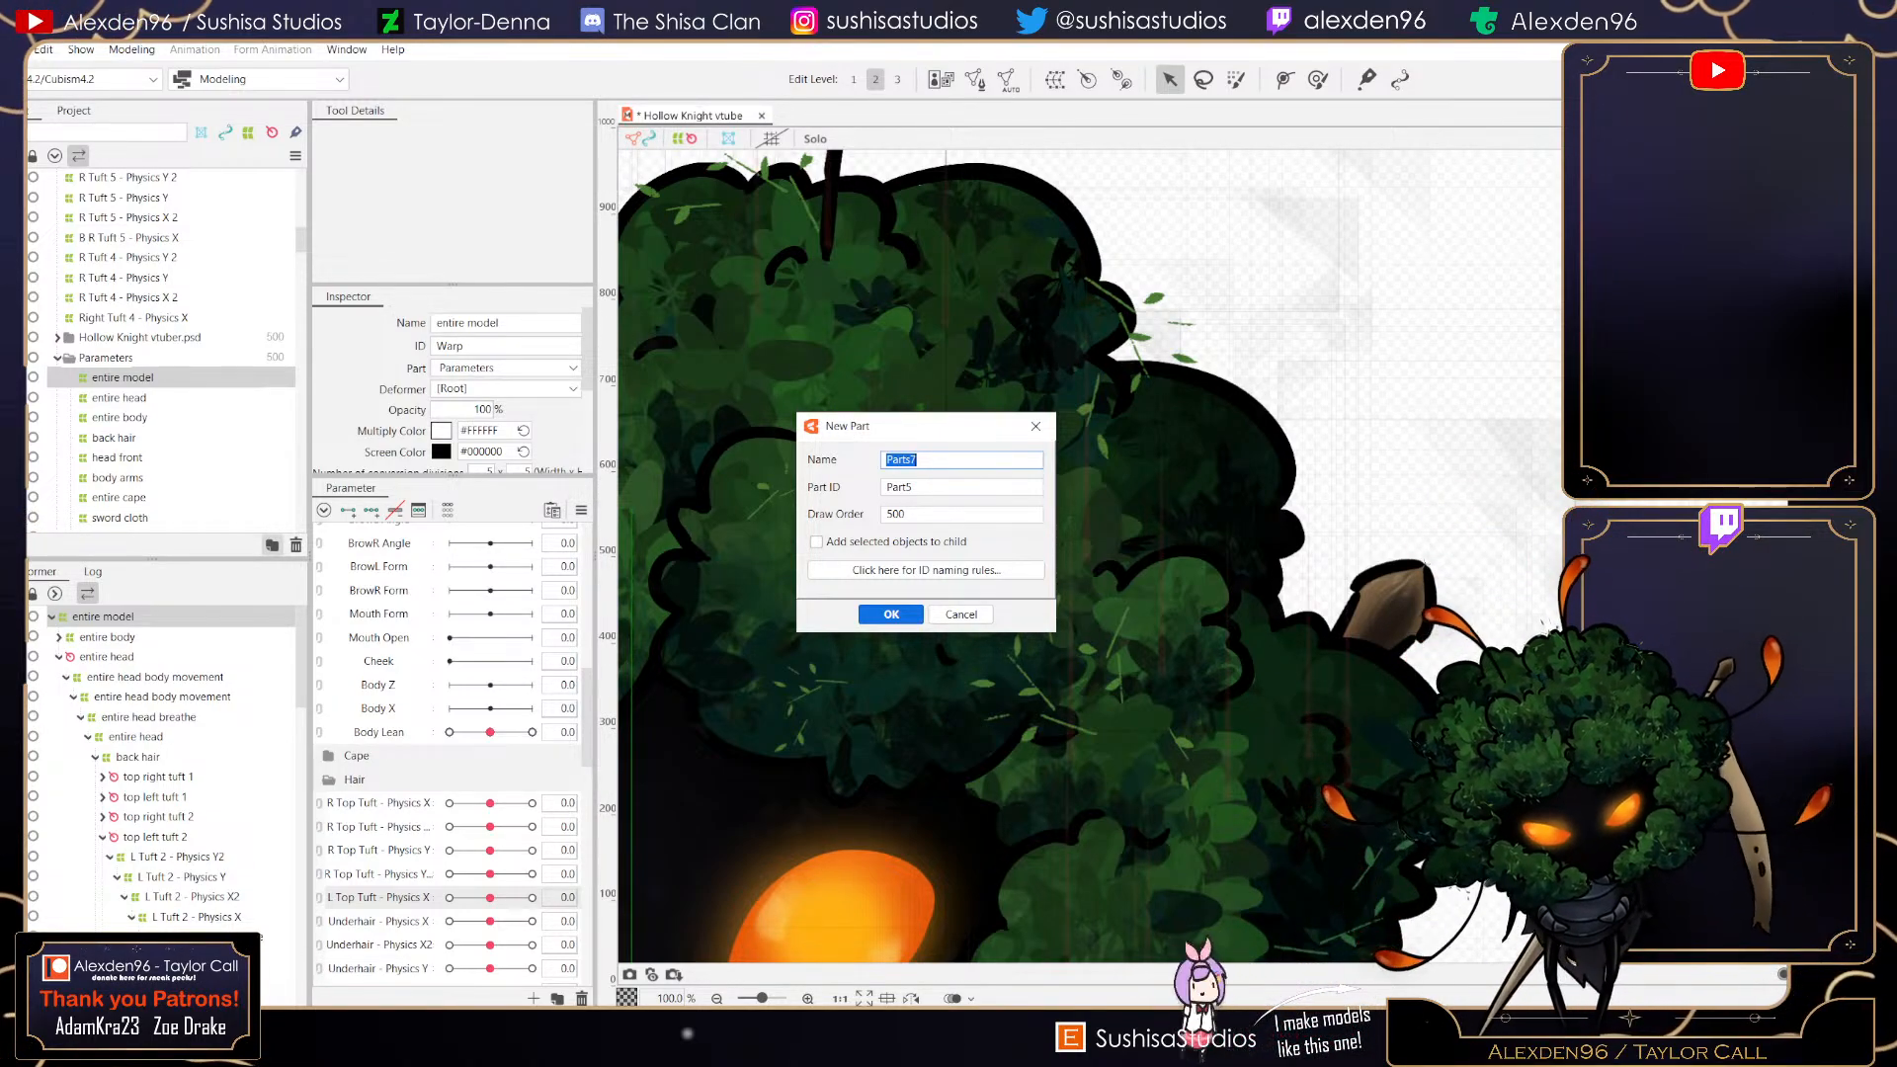
{"action": "type", "text": "Hair"}
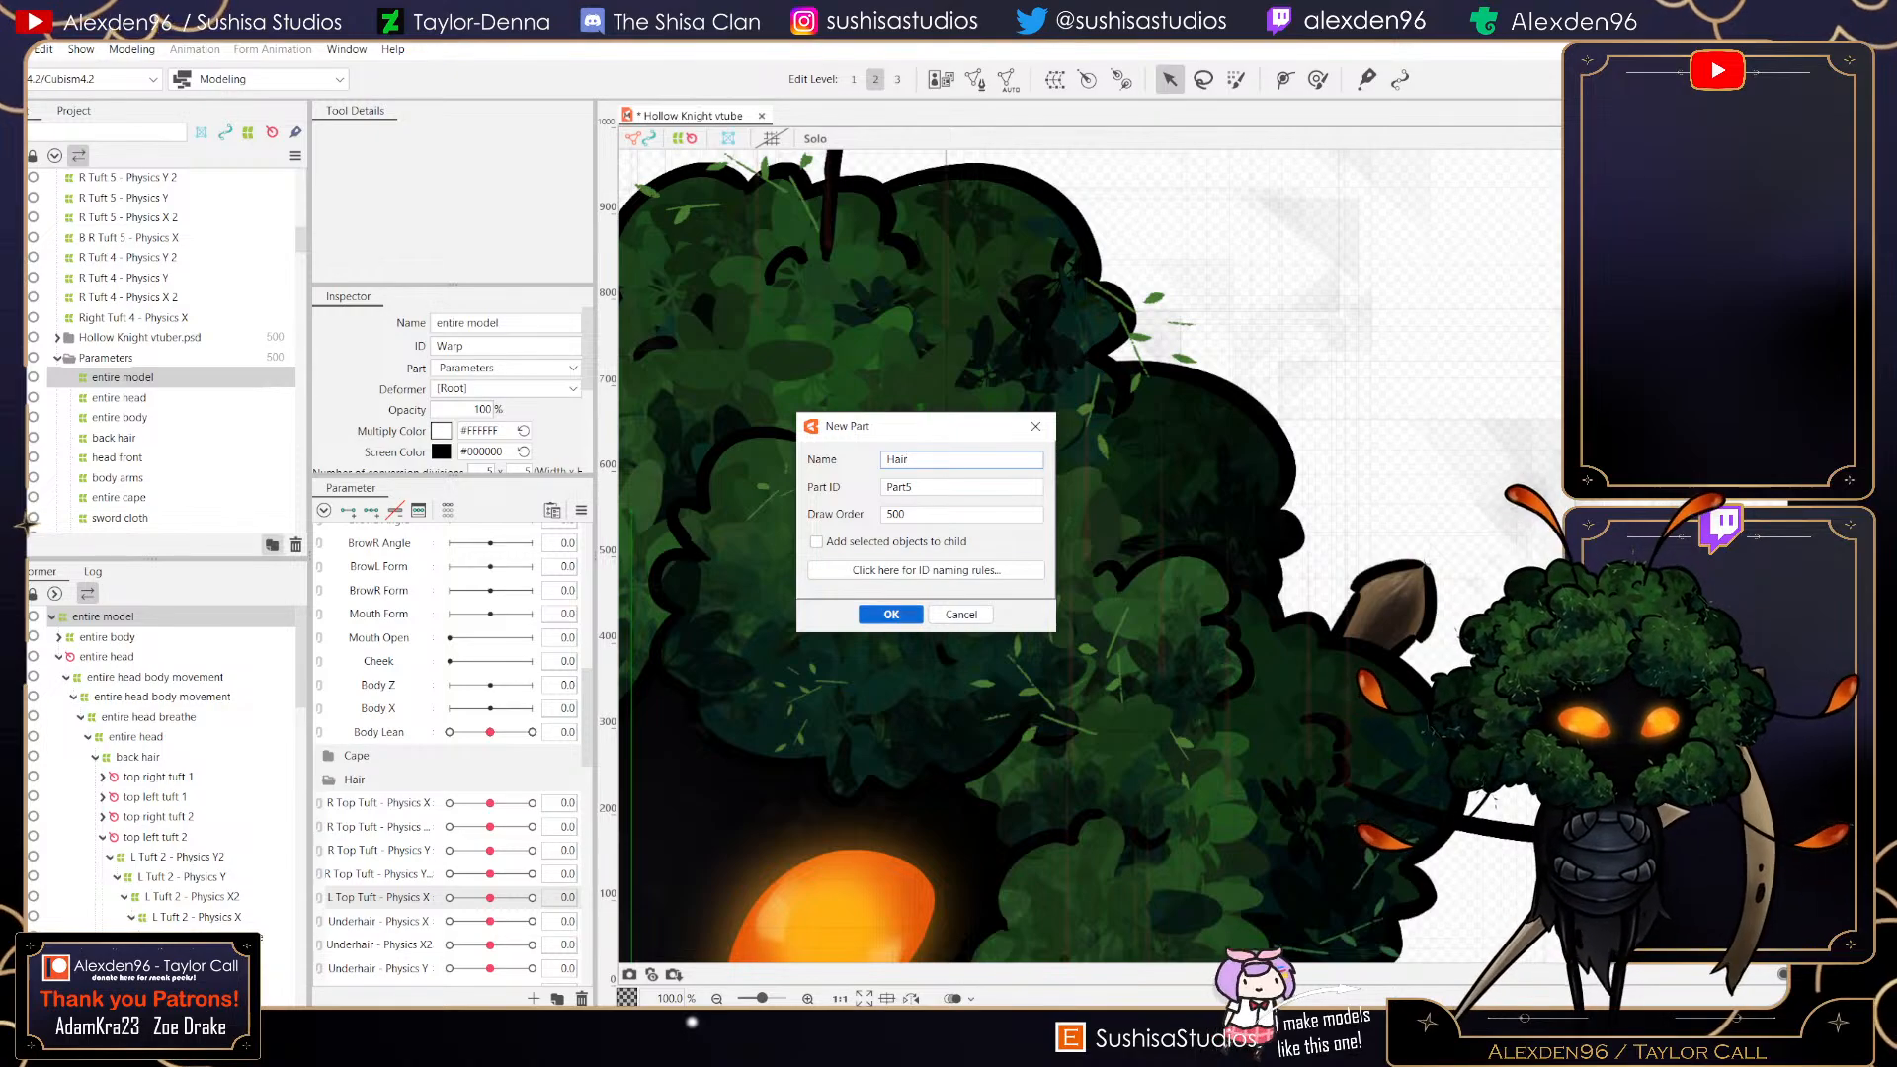
{"action": "key", "text": "Return"}
- Select the hair tuft physics warp deformers and move them into the Hair part
{"action": "left_click", "coordinate": [133, 318]}
{"action": "scroll", "coordinate": [134, 317], "scroll_direction": "up", "scroll_amount": 10}
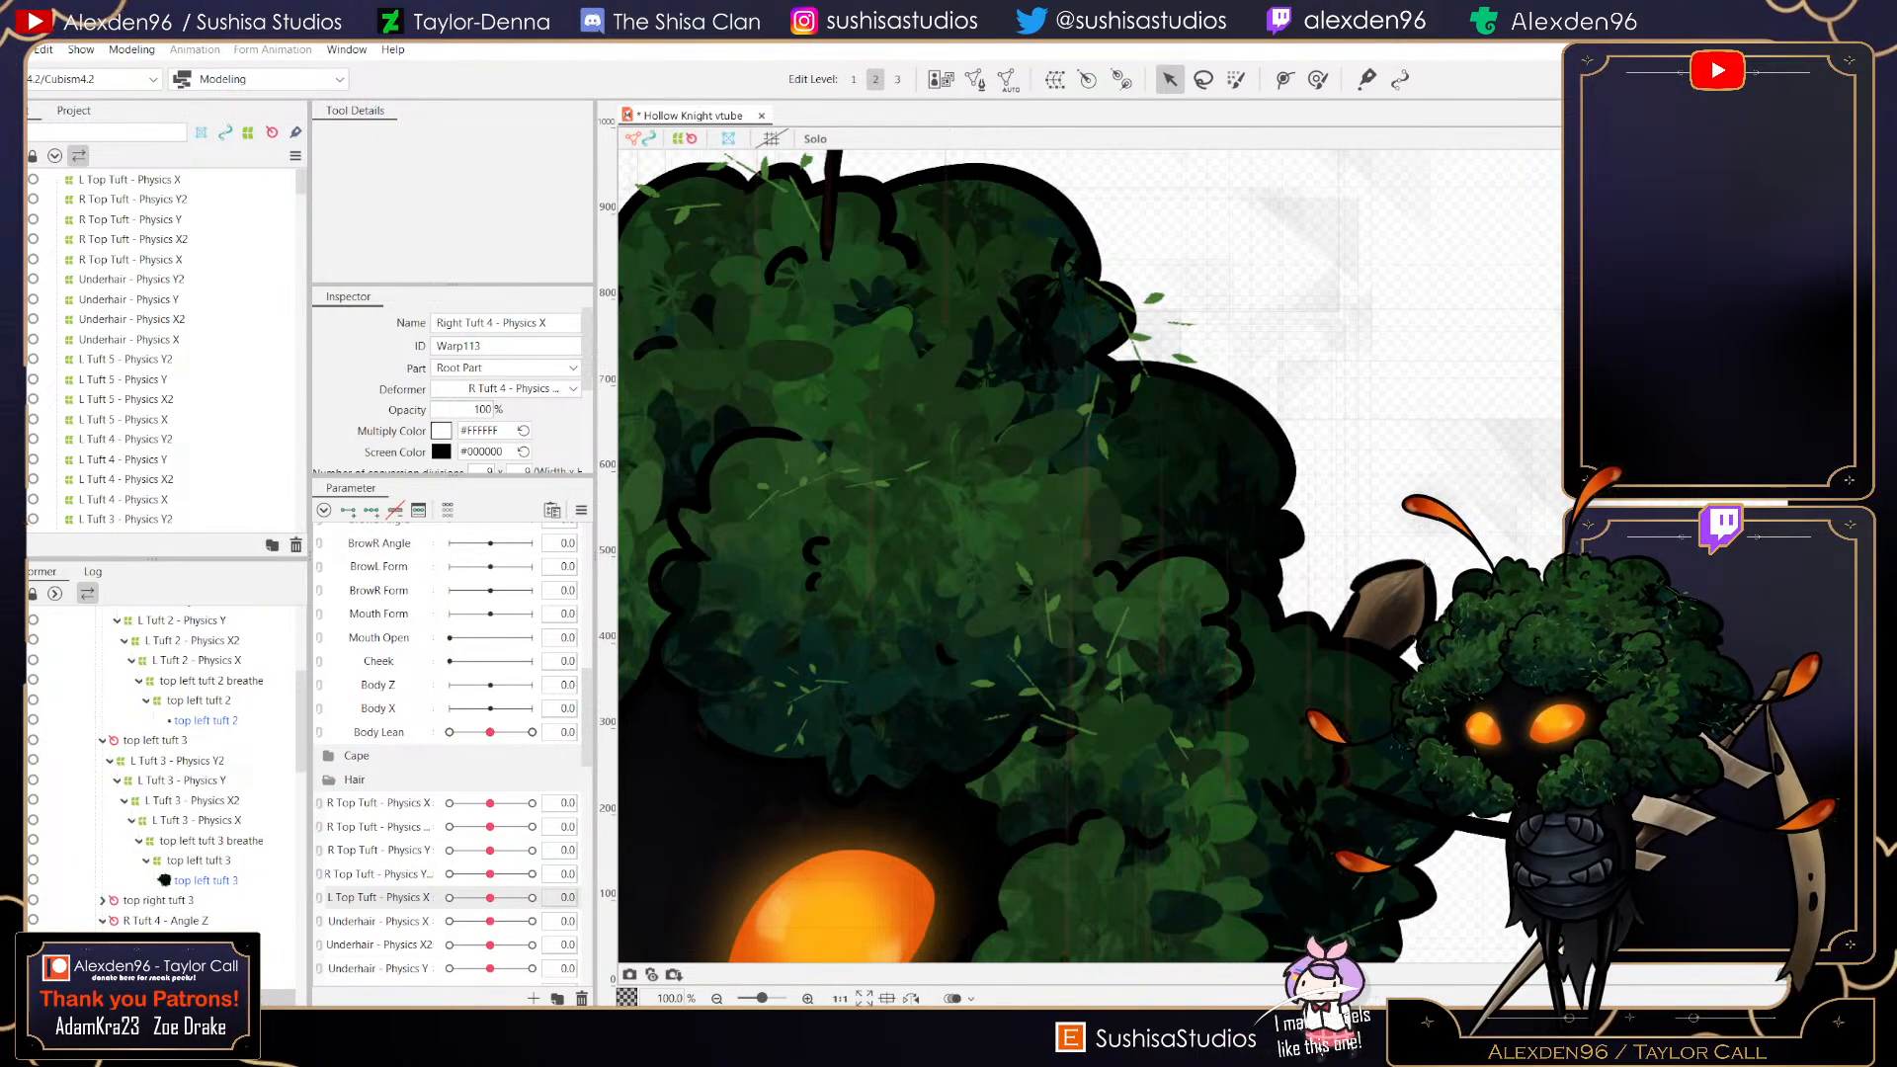
{"action": "left_click", "coordinate": [129, 179], "text": "shift"}
{"action": "scroll", "coordinate": [134, 317], "scroll_direction": "down", "scroll_amount": 10}
{"action": "scroll", "coordinate": [133, 317], "scroll_direction": "up", "scroll_amount": 2}
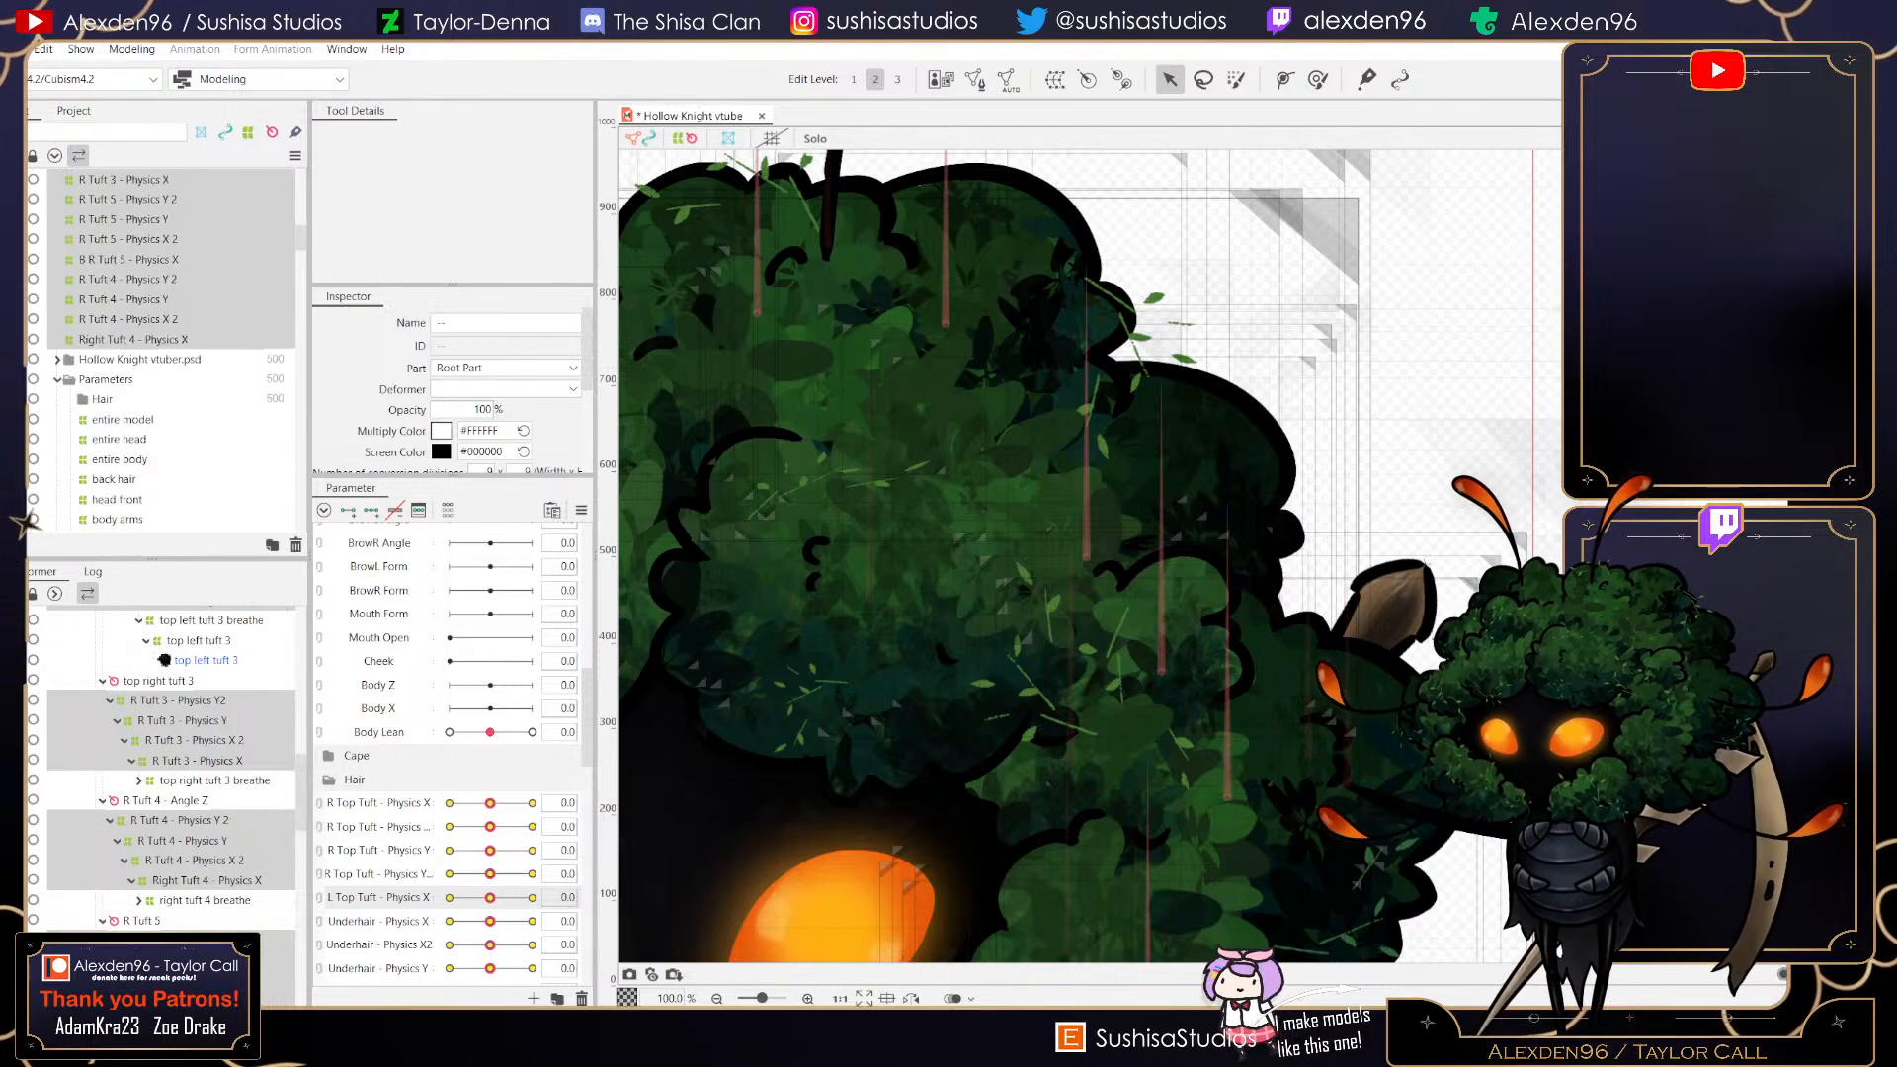
{"action": "scroll", "coordinate": [134, 339], "scroll_direction": "up", "scroll_amount": 2}
{"action": "left_click_drag", "start_coordinate": [134, 412], "coordinate": [103, 472]}
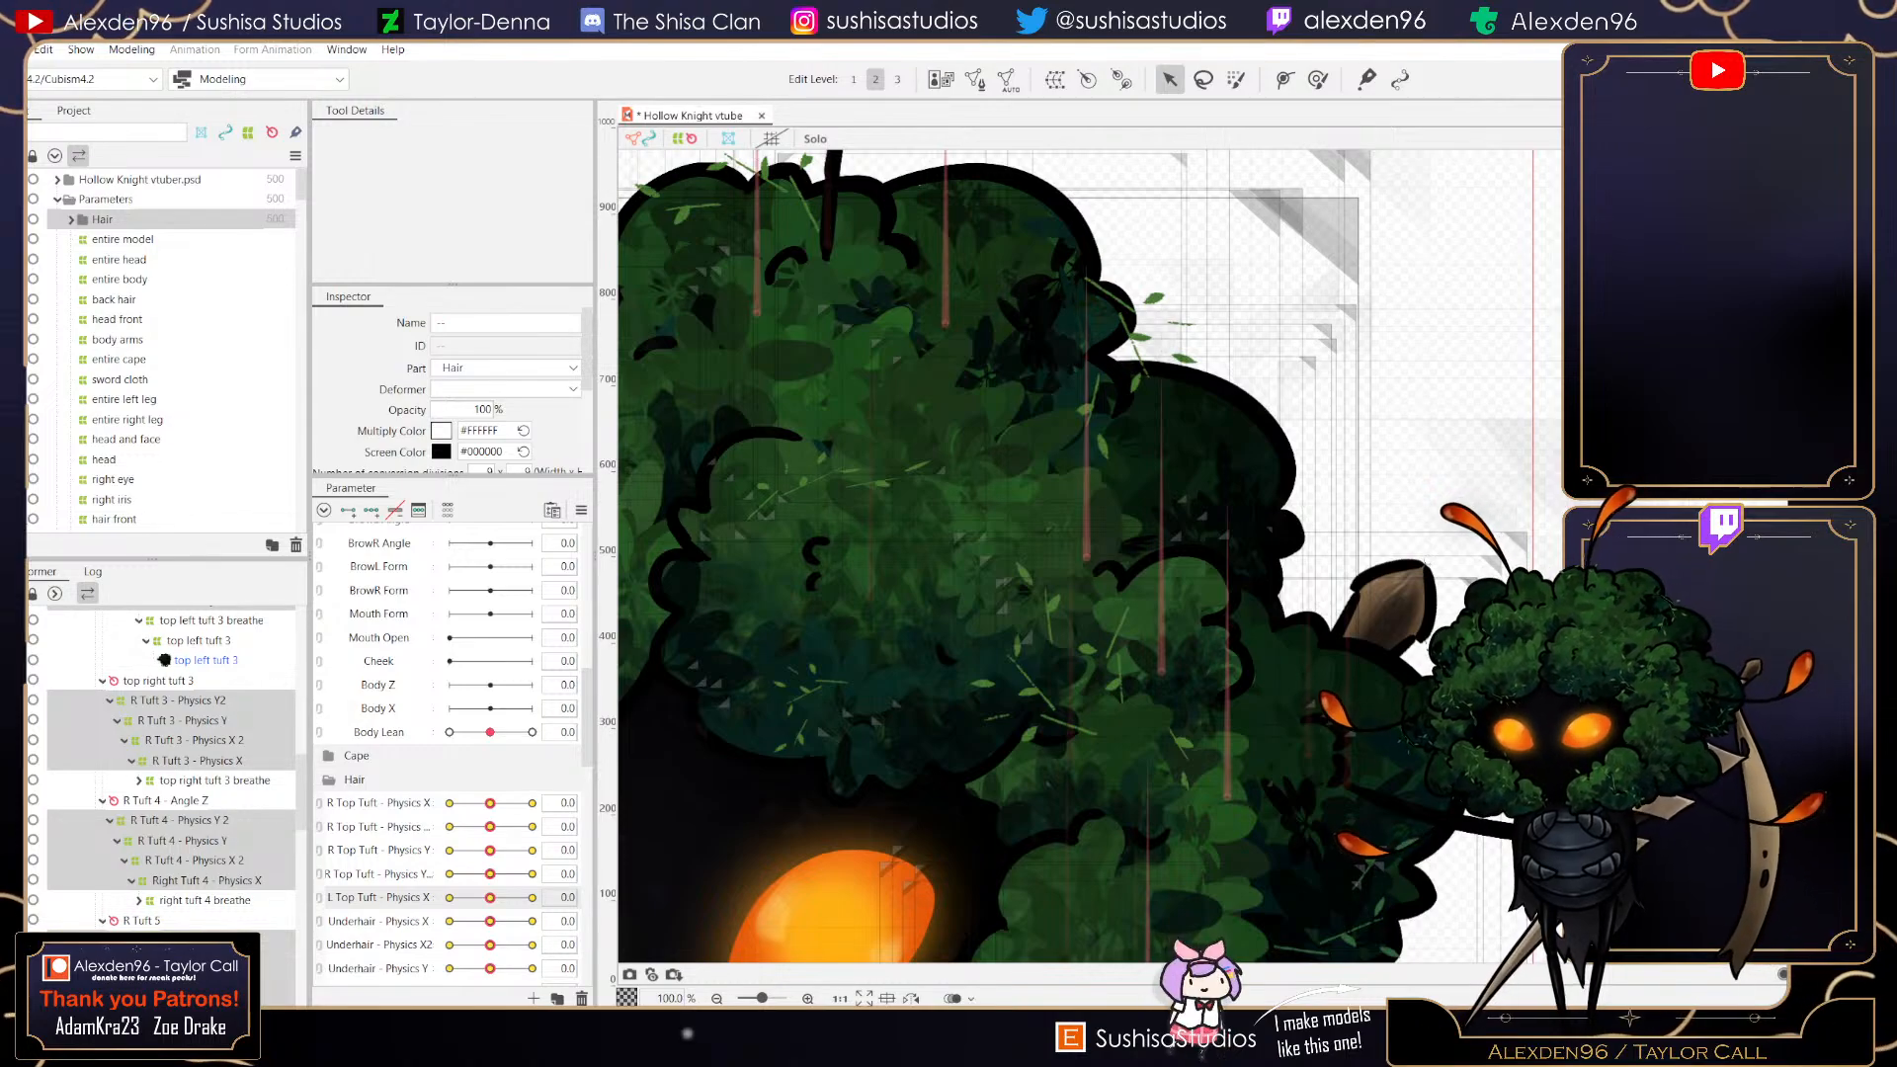
- Inspect the Parameters part and the new Hair part in the project list
{"action": "scroll", "coordinate": [163, 346], "scroll_direction": "down", "scroll_amount": 3}
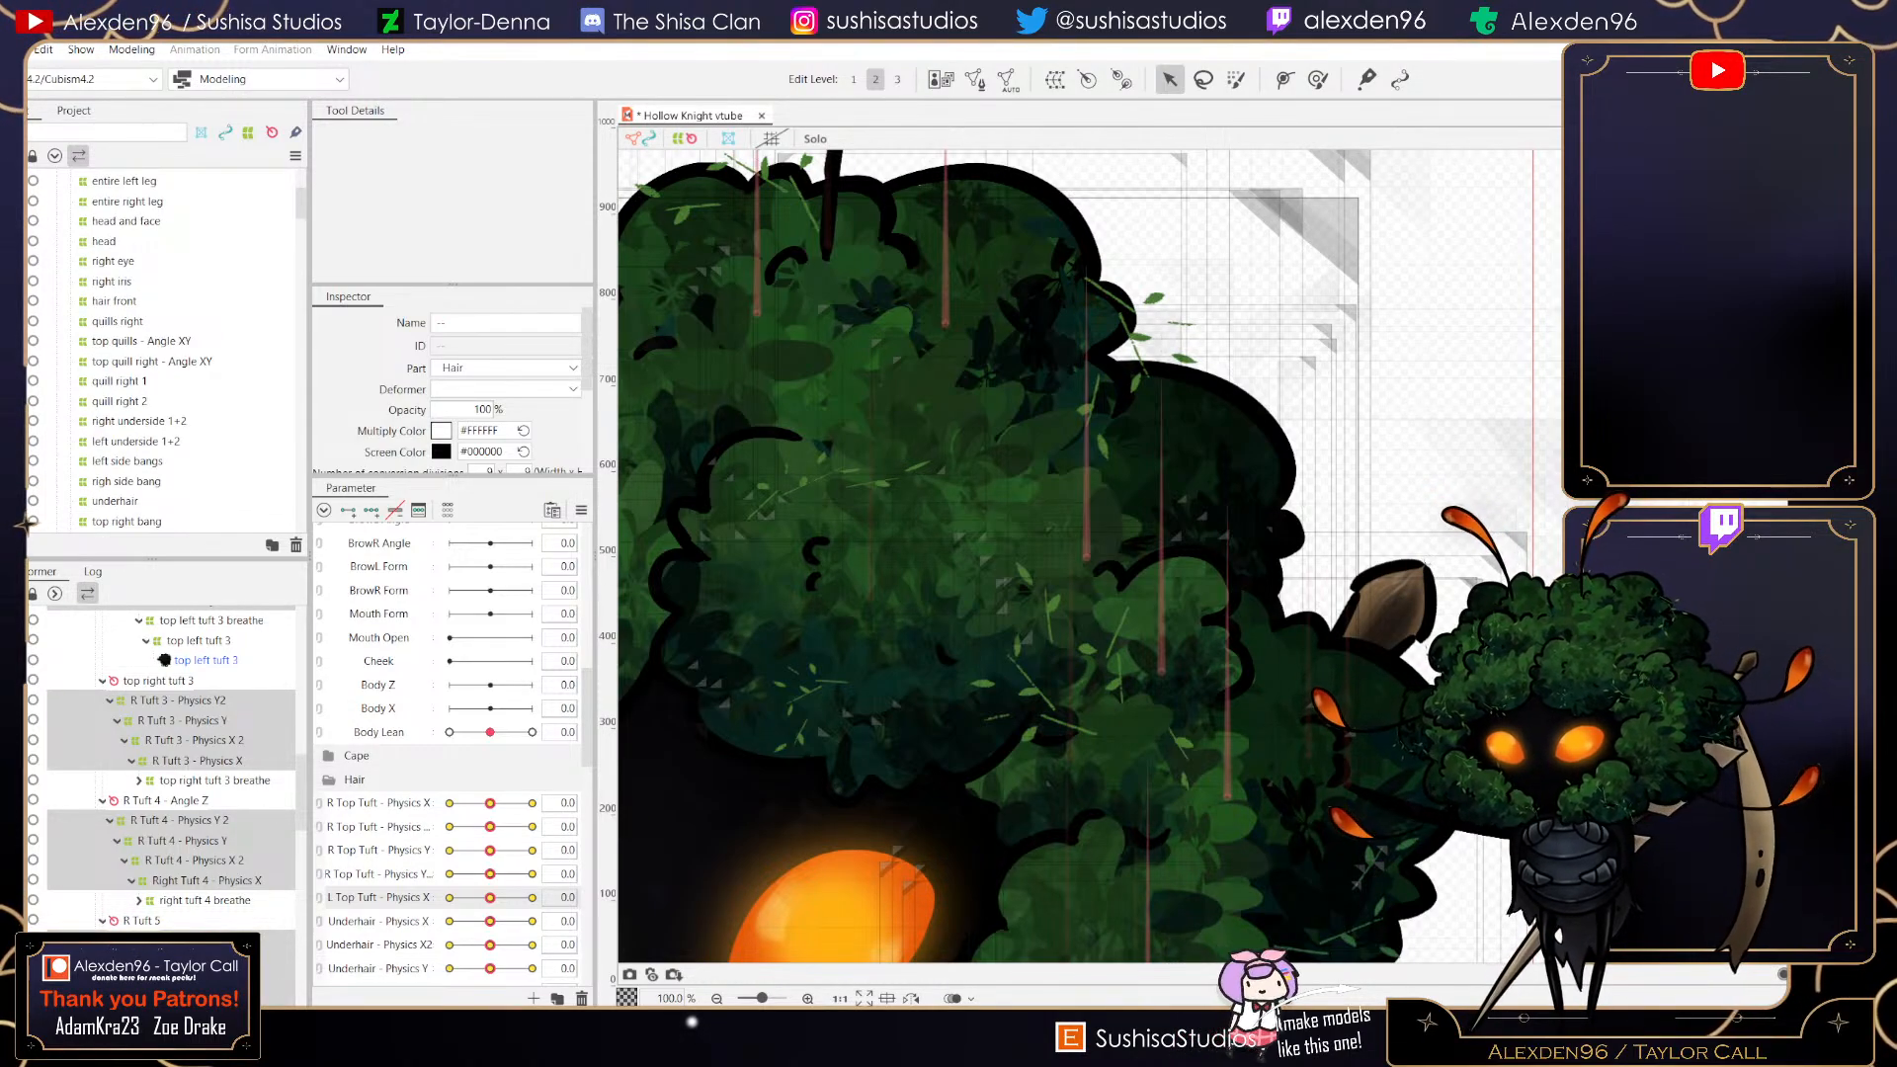
{"action": "left_click", "coordinate": [104, 242]}
{"action": "left_click_drag", "start_coordinate": [104, 245], "coordinate": [27, 524]}
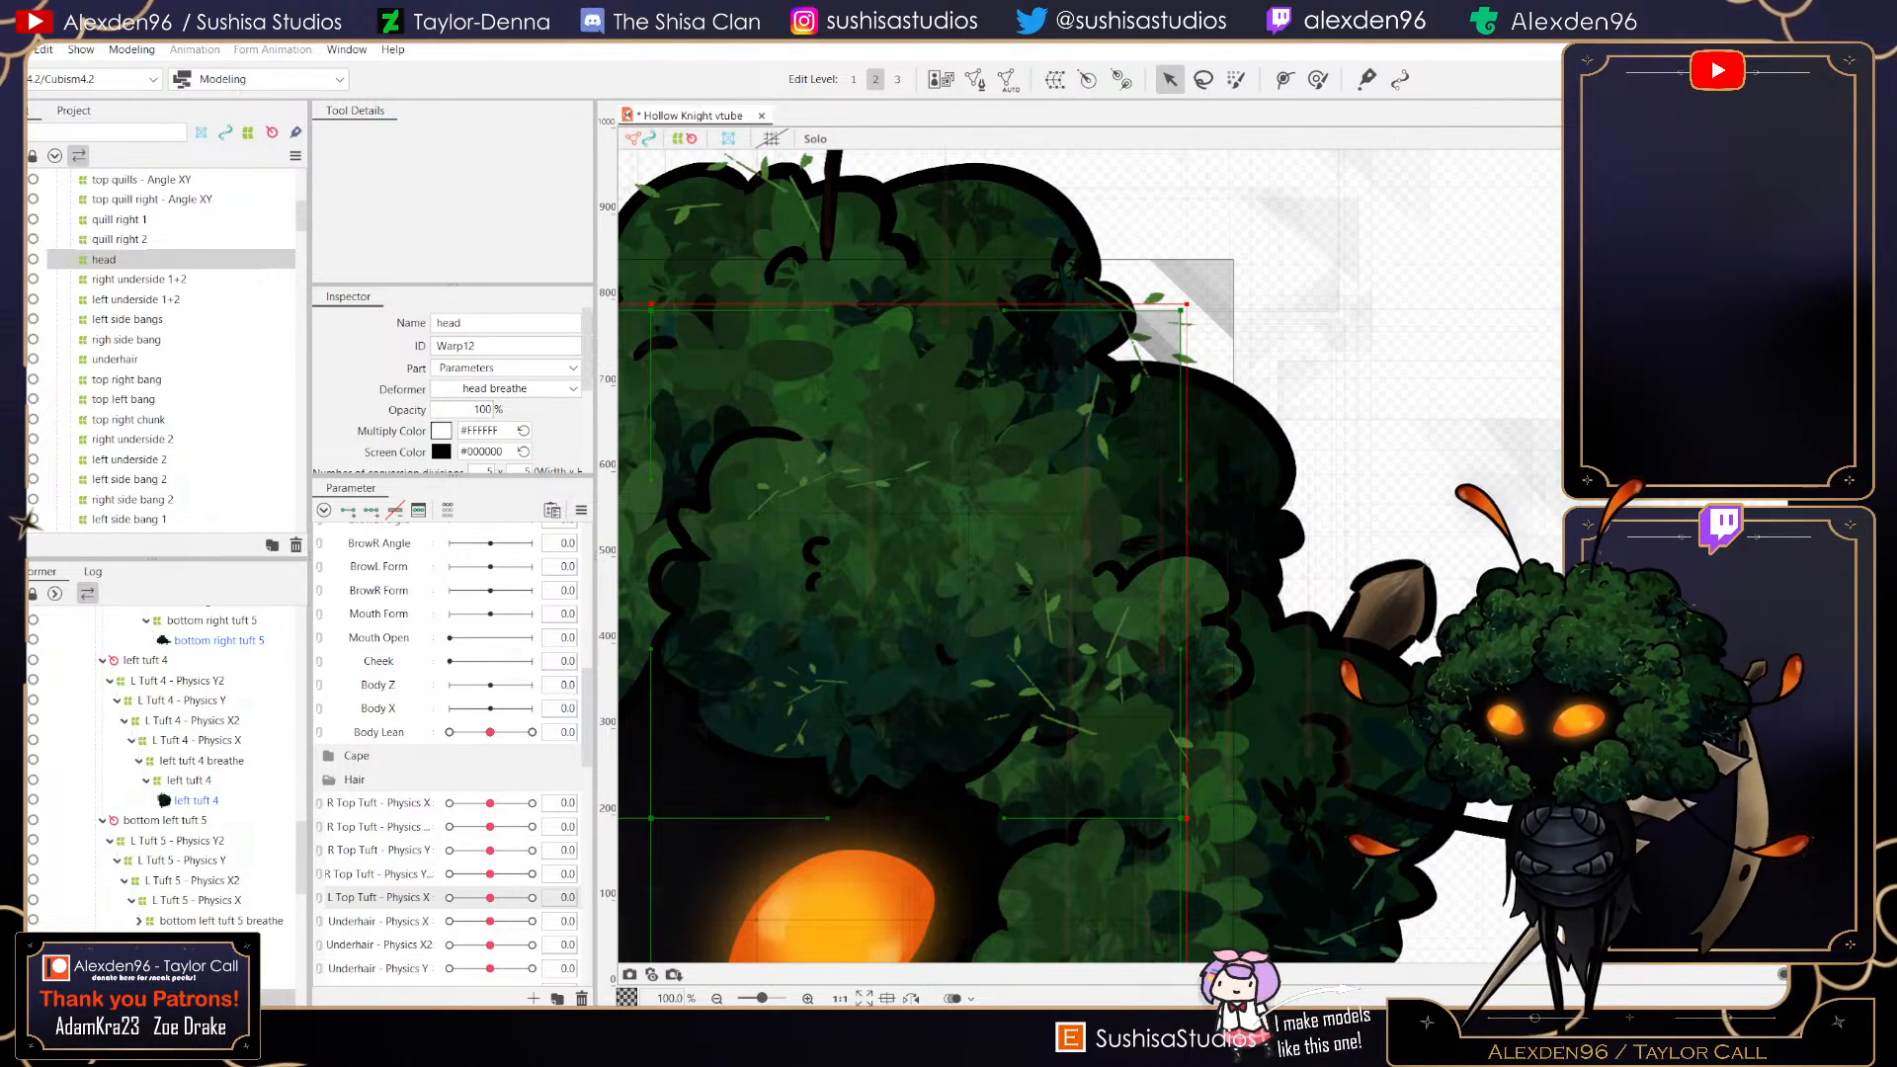
{"action": "scroll", "coordinate": [163, 346], "scroll_direction": "up", "scroll_amount": 6}
{"action": "left_click", "coordinate": [103, 220]}
{"action": "left_click", "coordinate": [105, 200]}
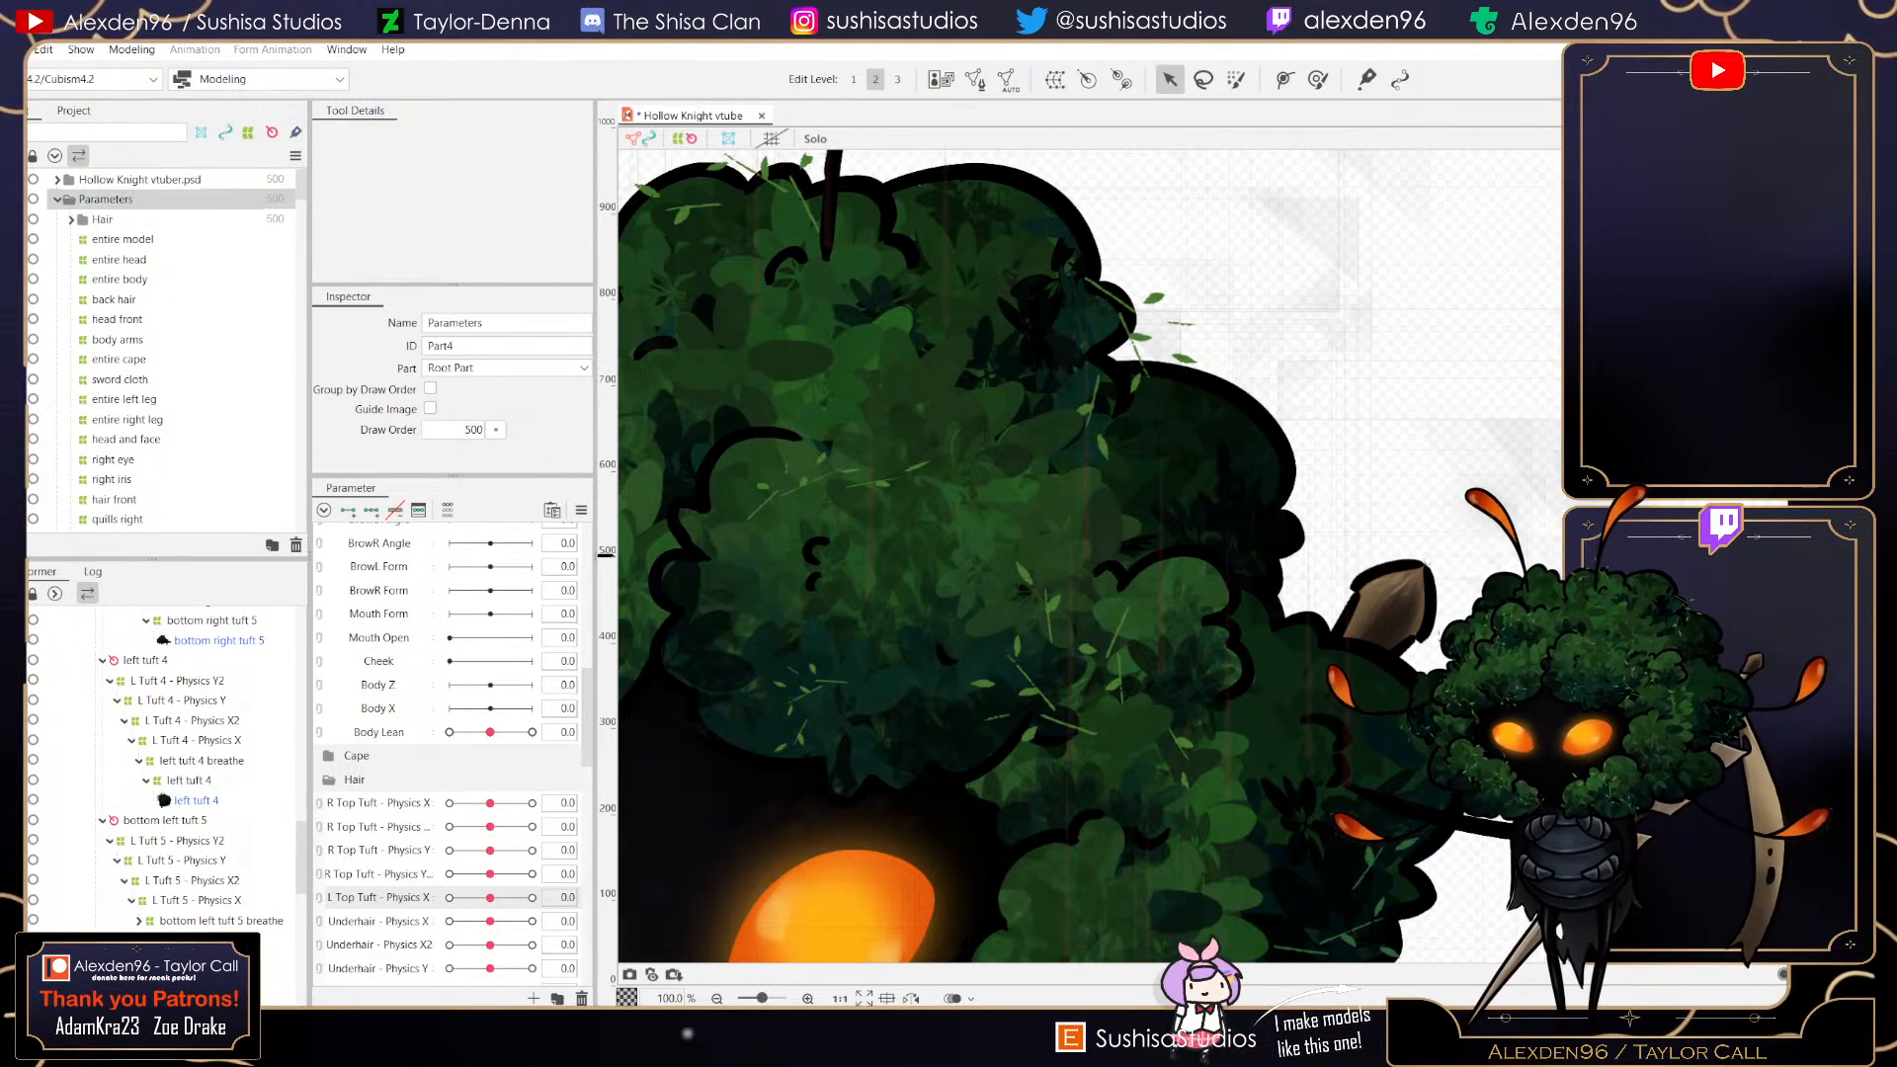
{"action": "left_click", "coordinate": [102, 220]}
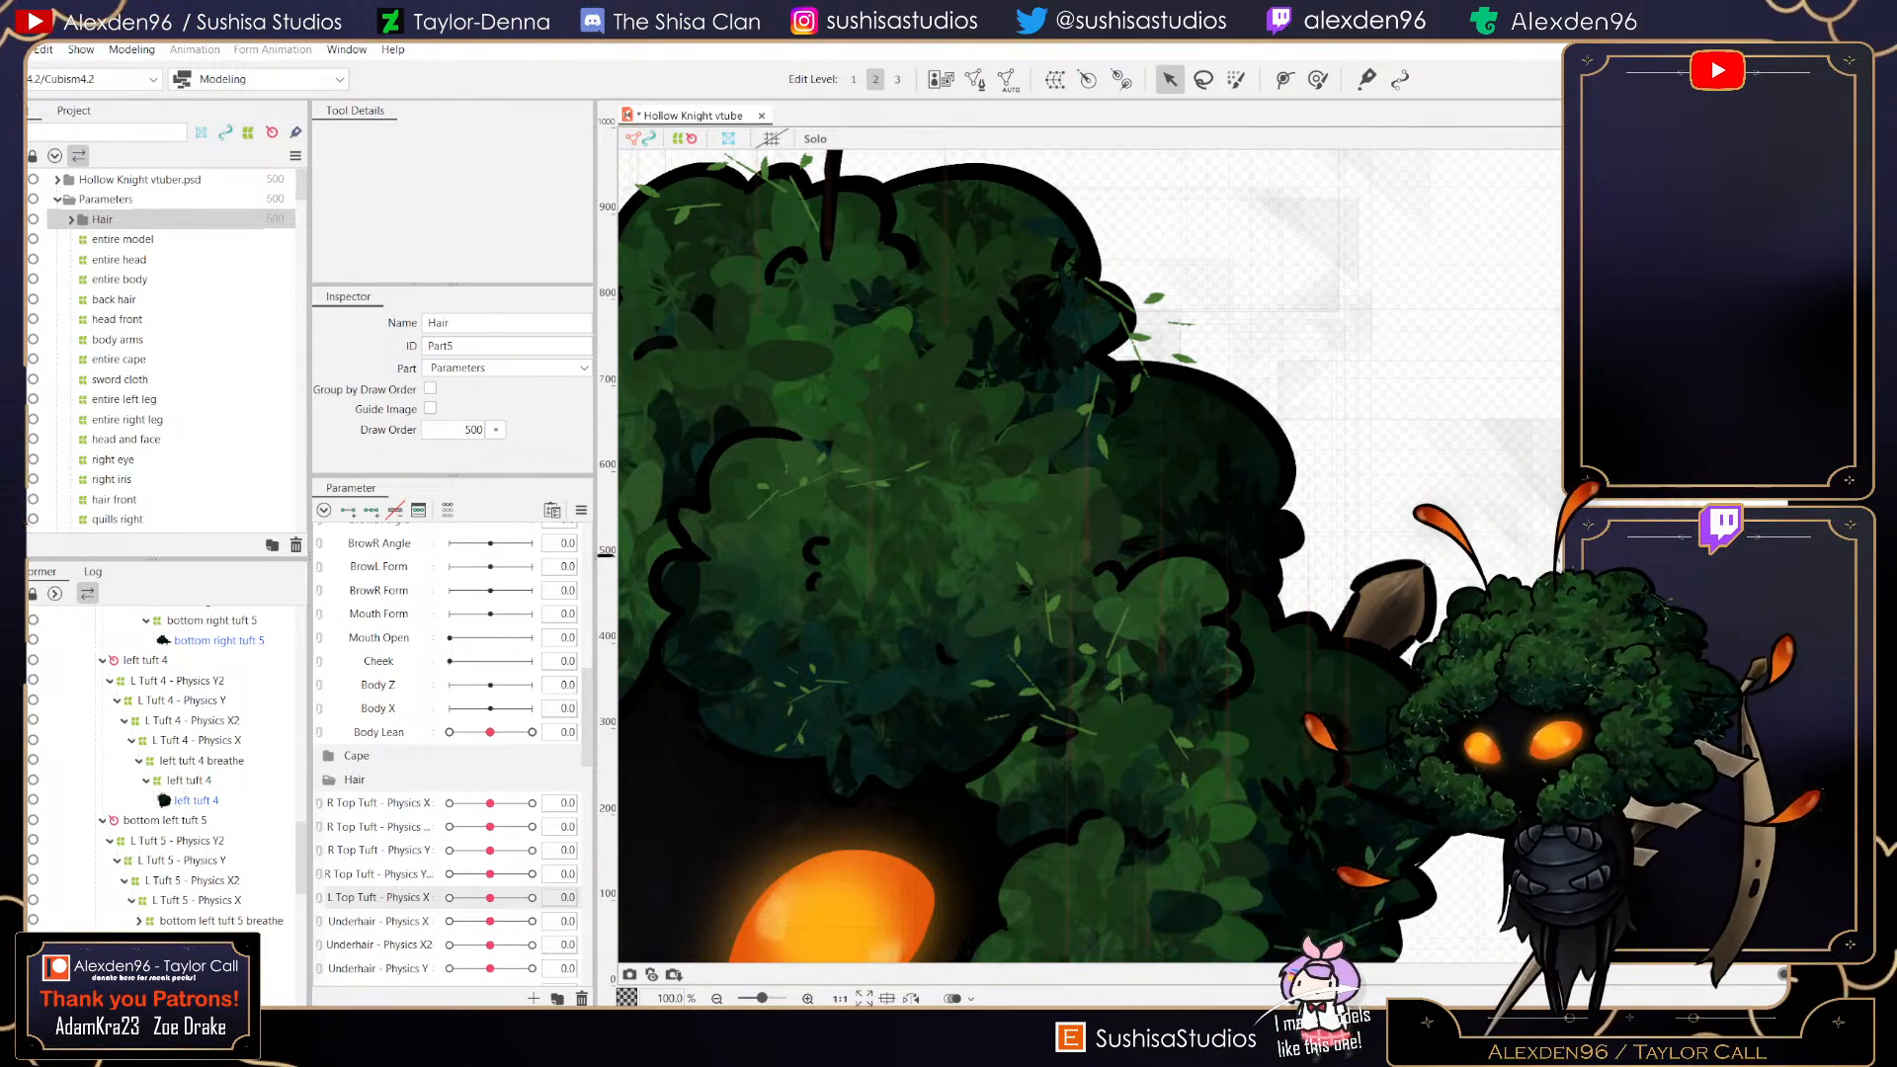
- Select the L Top Tuft - Physics X deformer, set its parameter to 1.0 and push the tuft's warp to the right
{"action": "left_click", "coordinate": [1230, 556]}
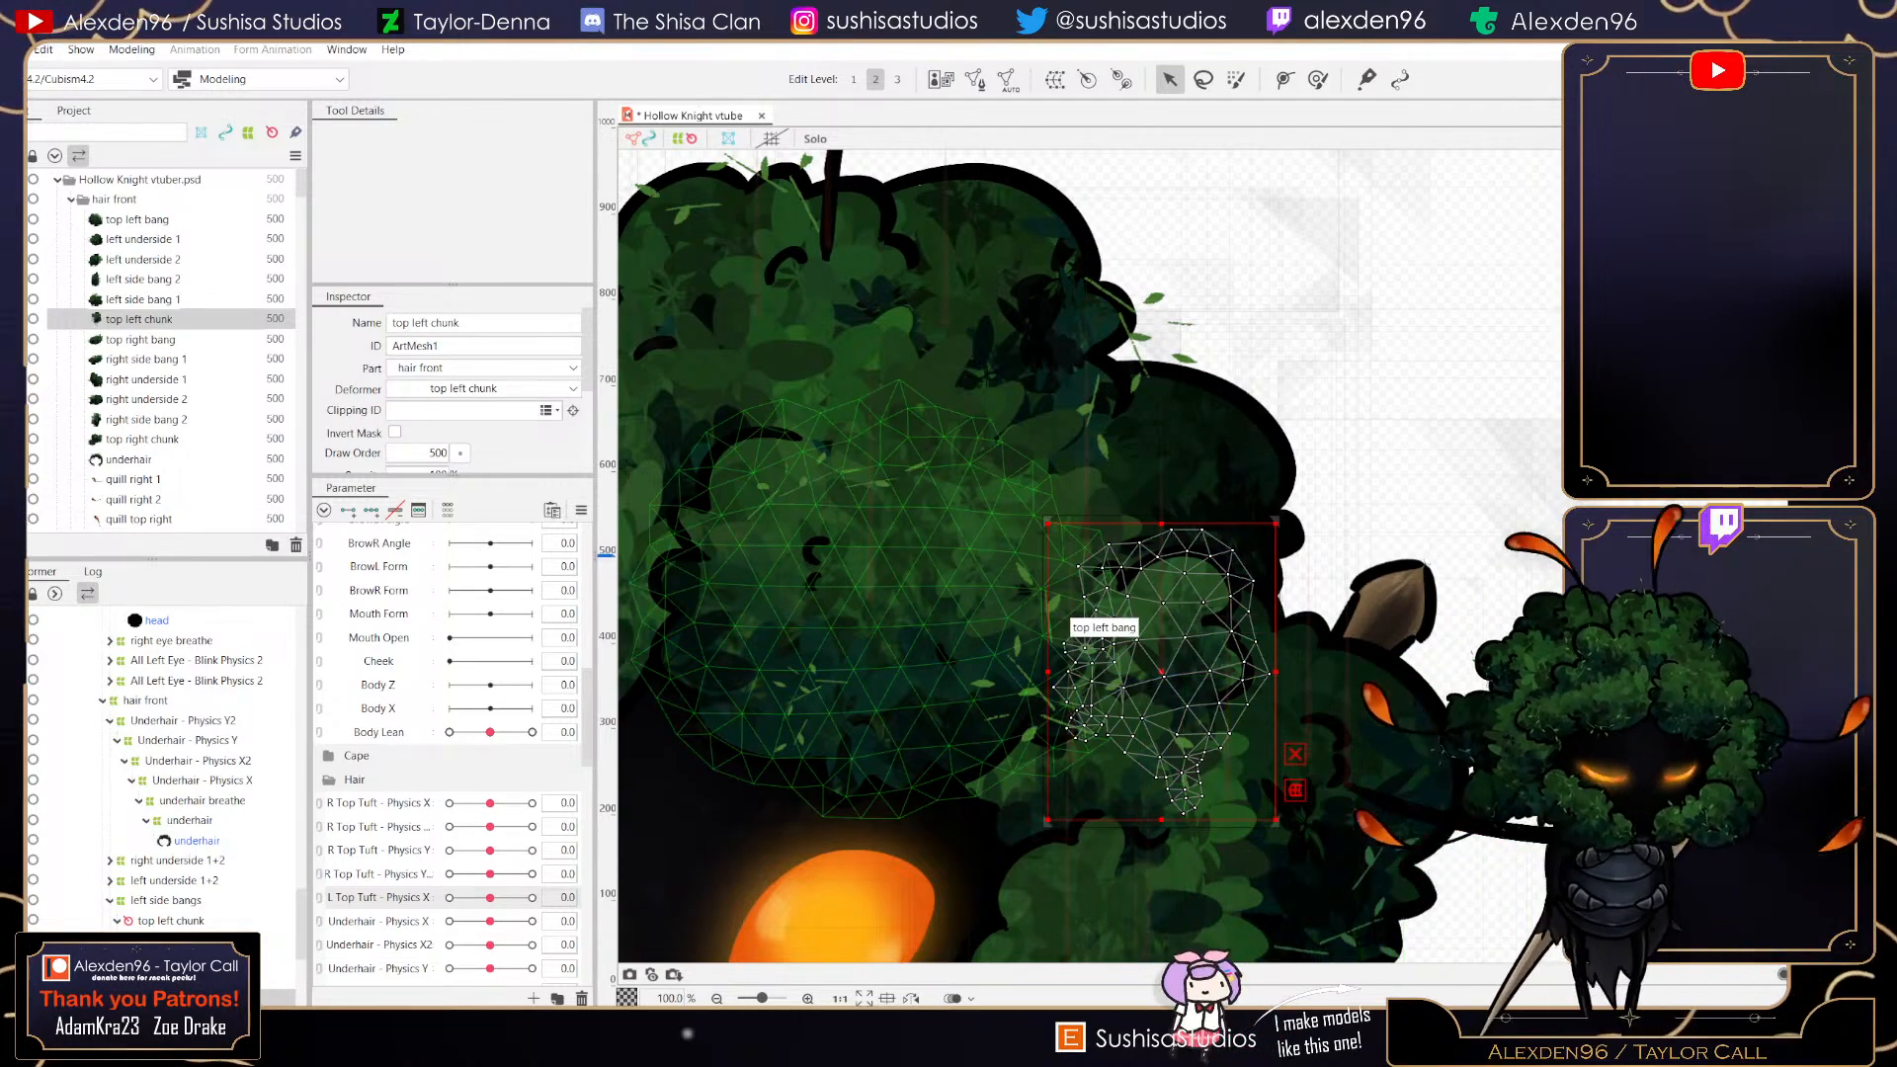
{"action": "left_click", "coordinate": [188, 941]}
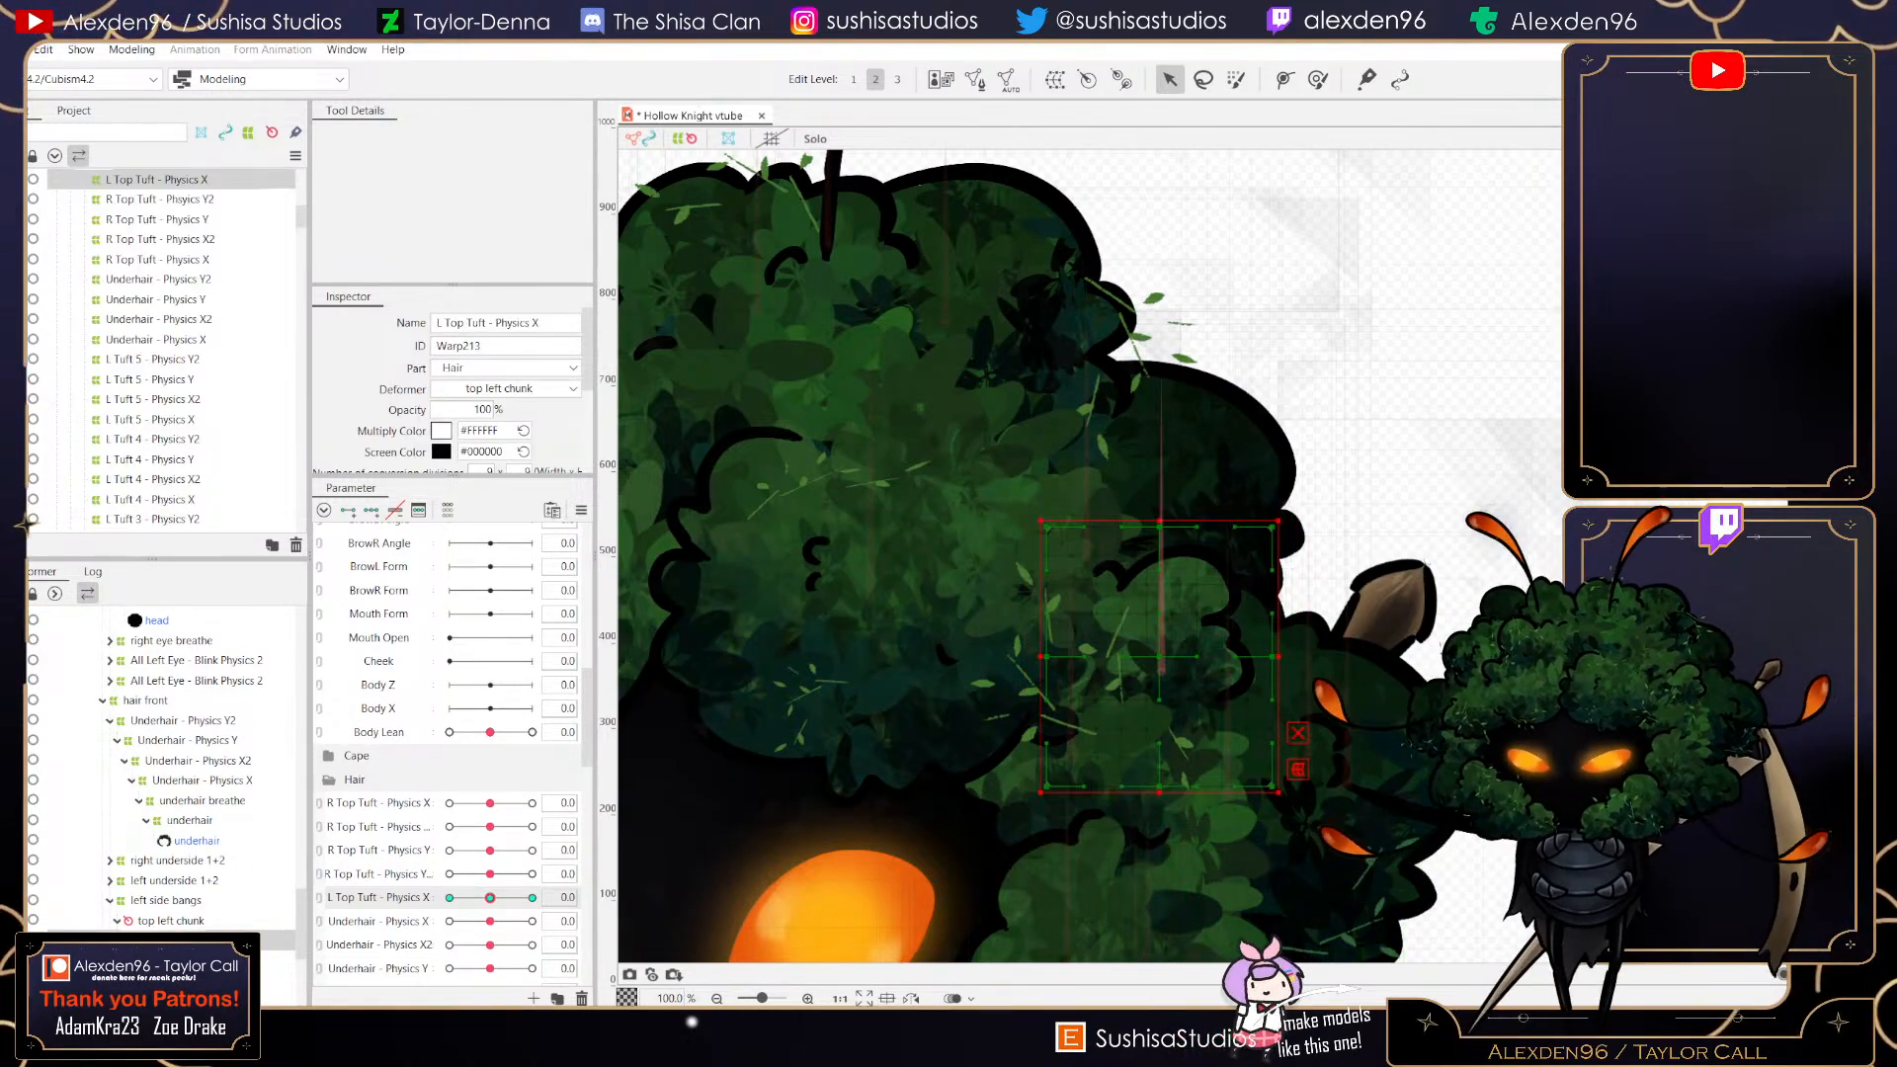
{"action": "left_click", "coordinate": [533, 921]}
{"action": "left_click", "coordinate": [736, 874]}
{"action": "left_click", "coordinate": [490, 921]}
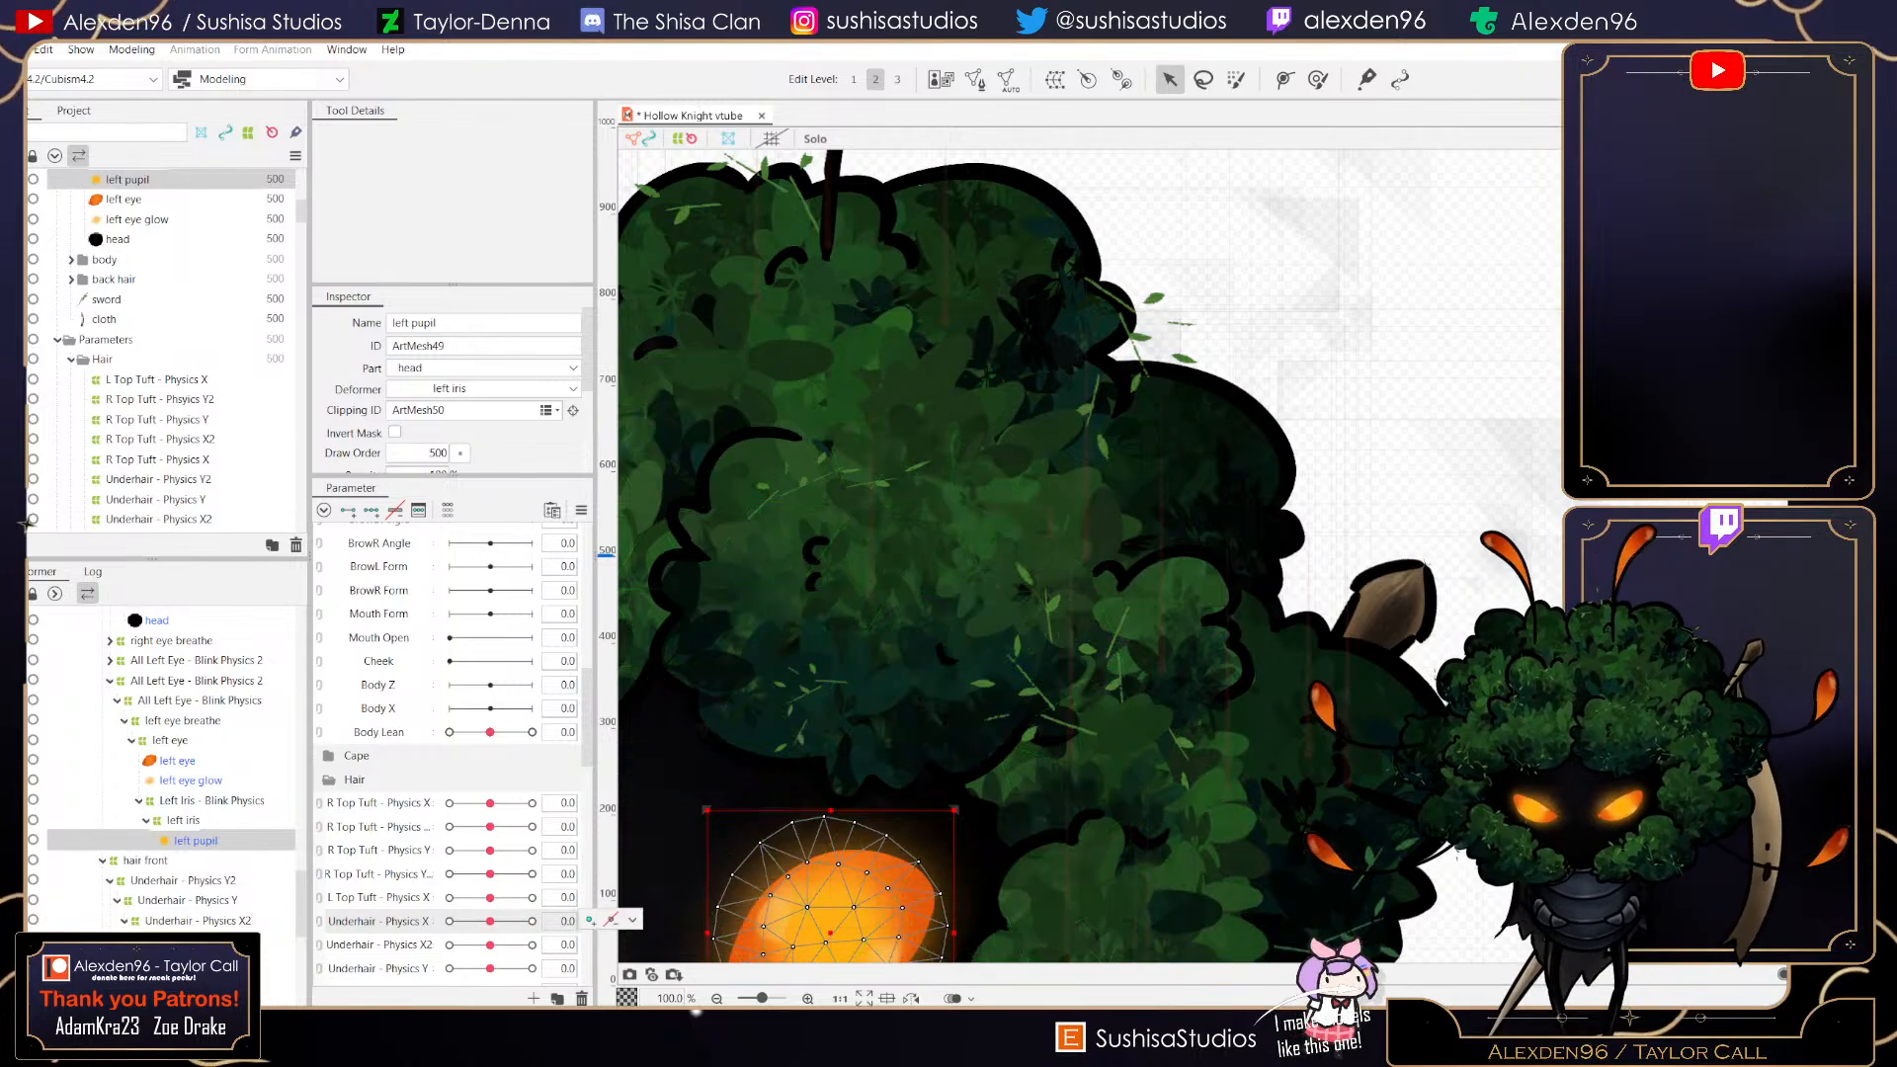
{"action": "scroll", "coordinate": [173, 770], "scroll_direction": "down", "scroll_amount": 5}
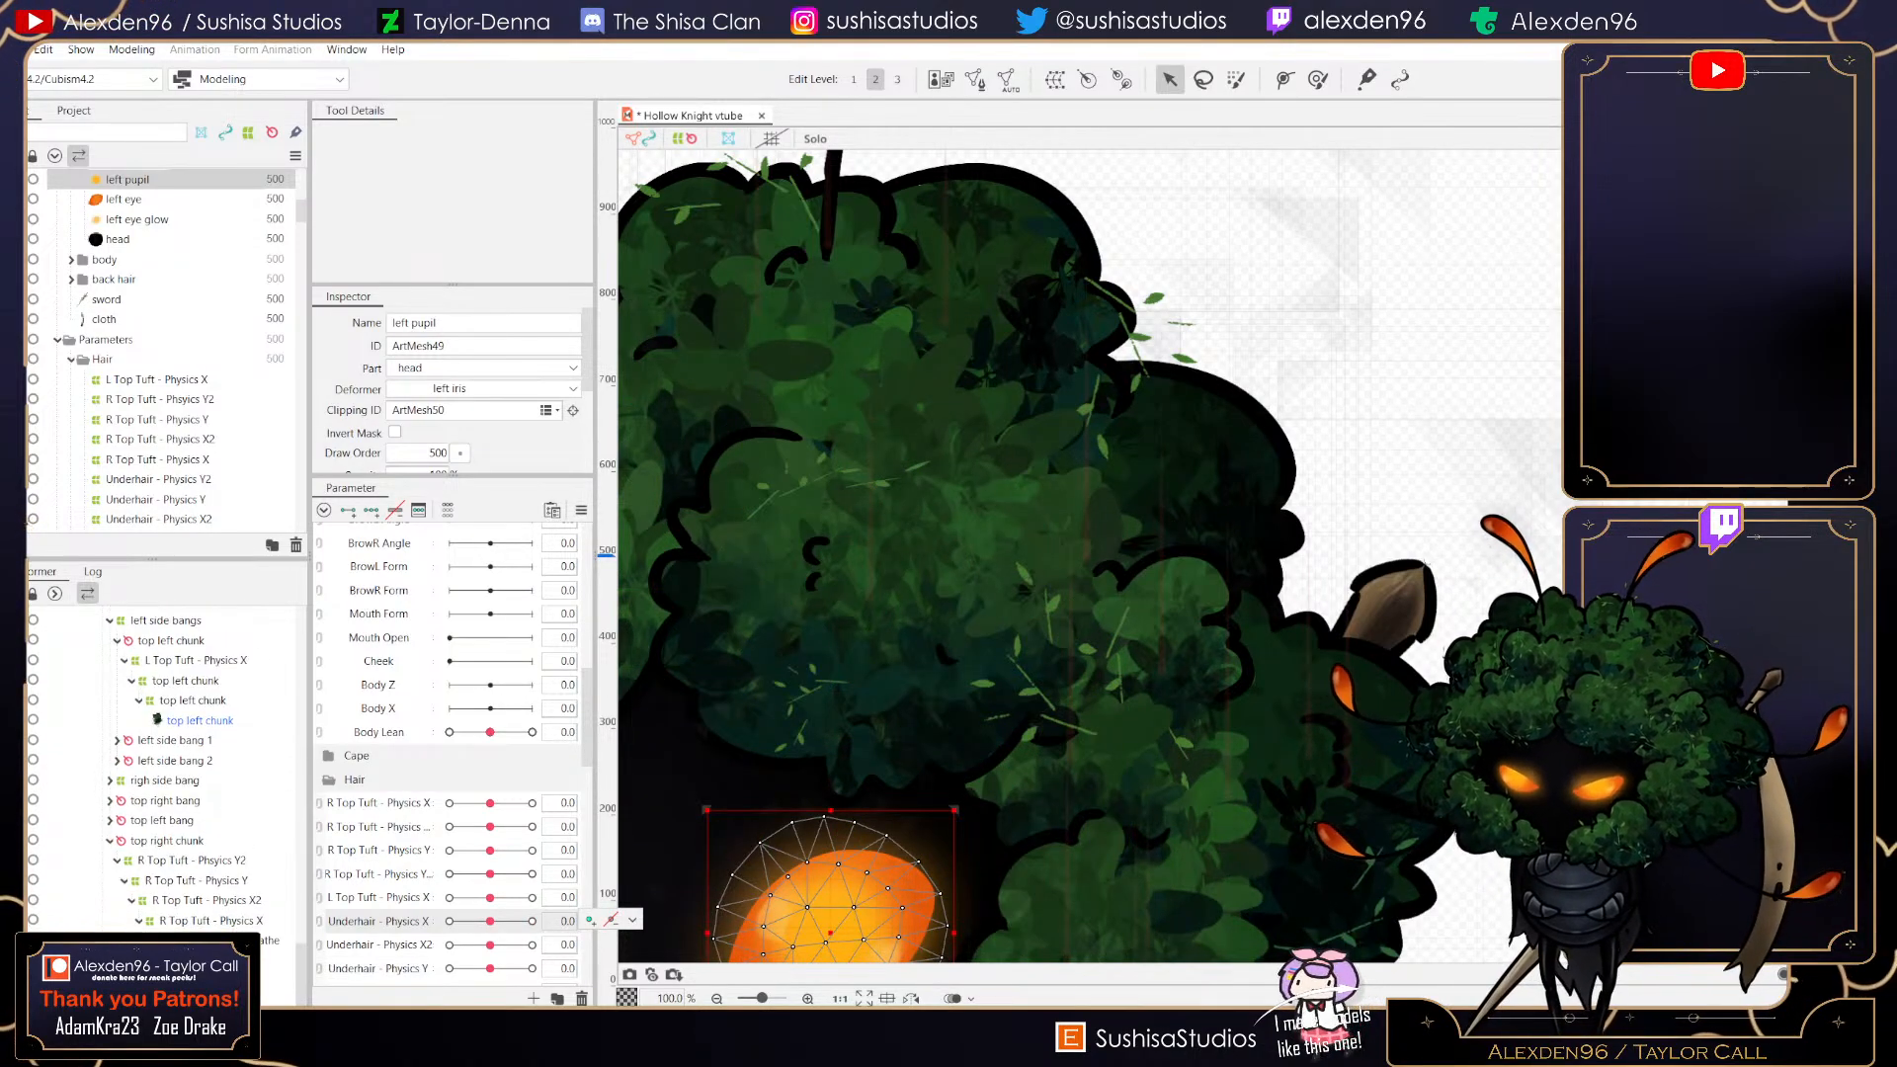
{"action": "scroll", "coordinate": [173, 771], "scroll_direction": "up", "scroll_amount": 6}
{"action": "scroll", "coordinate": [163, 346], "scroll_direction": "up", "scroll_amount": 10}
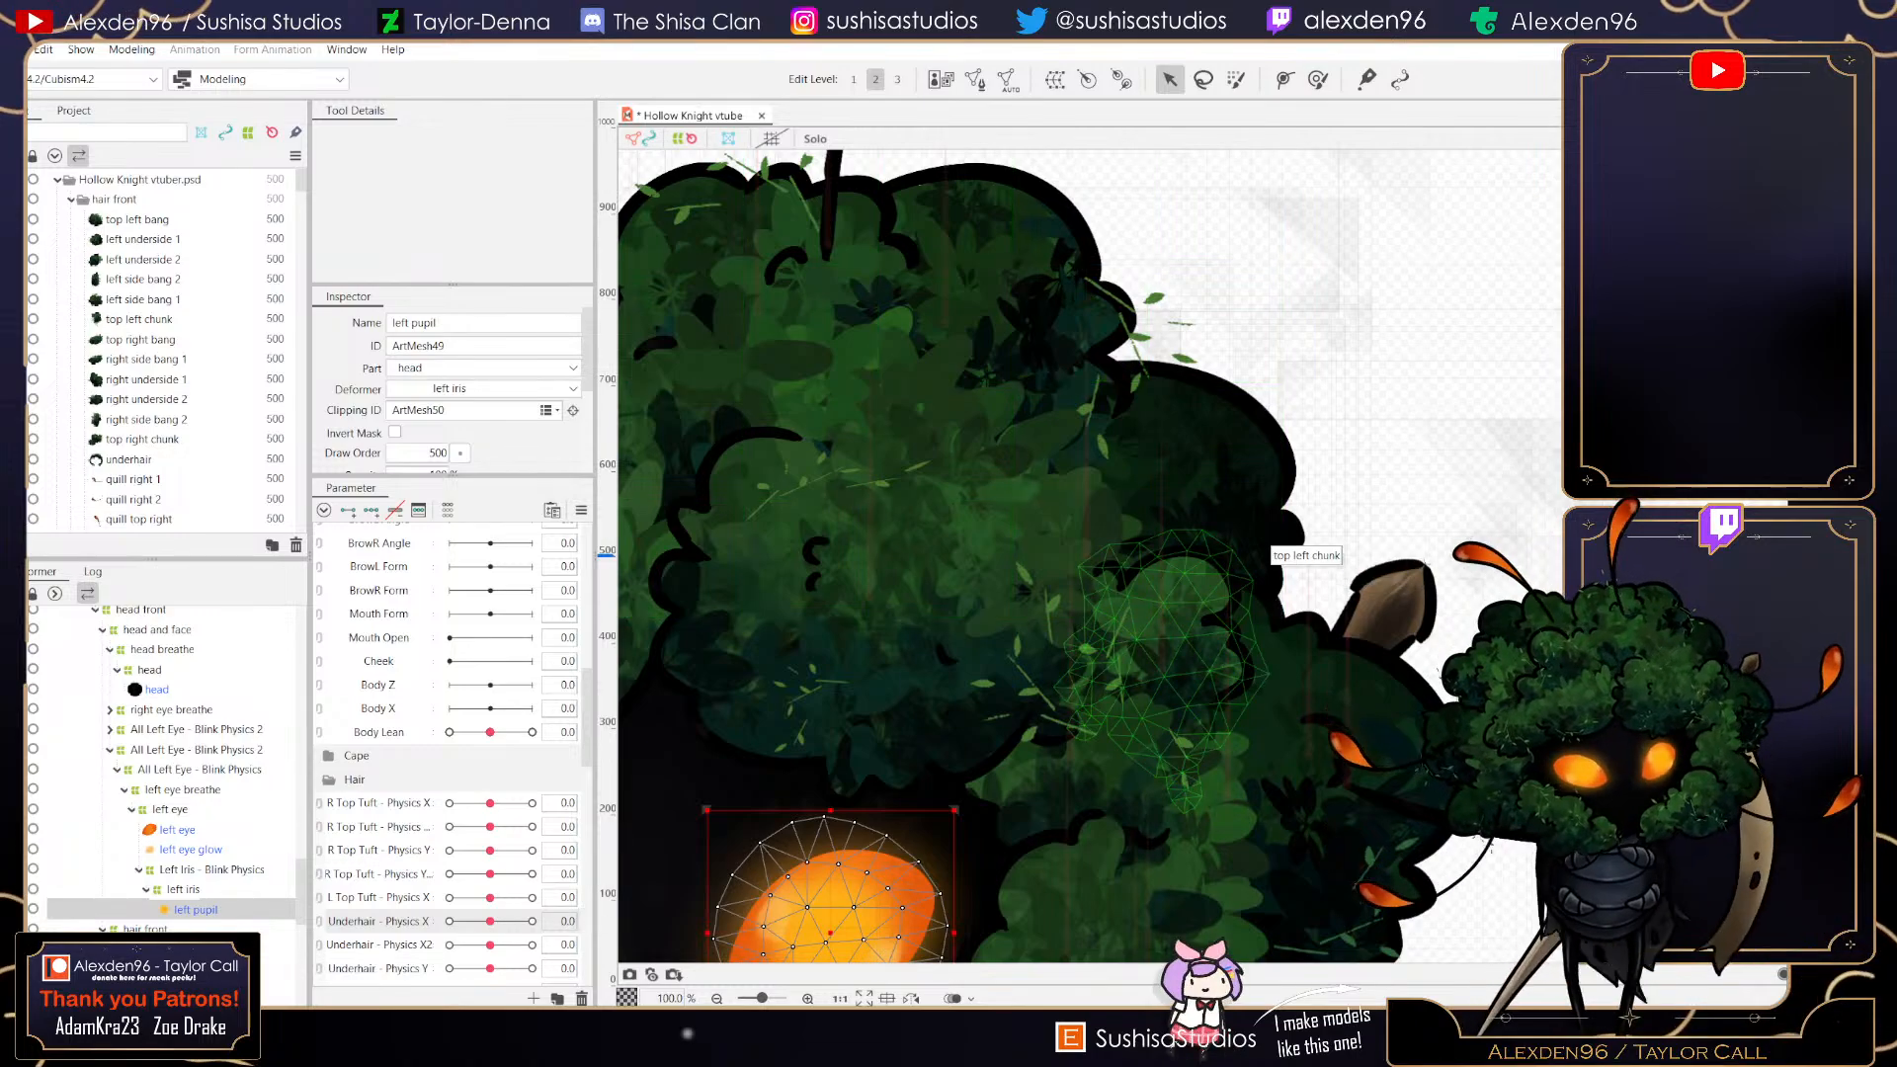
{"action": "left_click", "coordinate": [1156, 603]}
{"action": "left_click", "coordinate": [198, 941]}
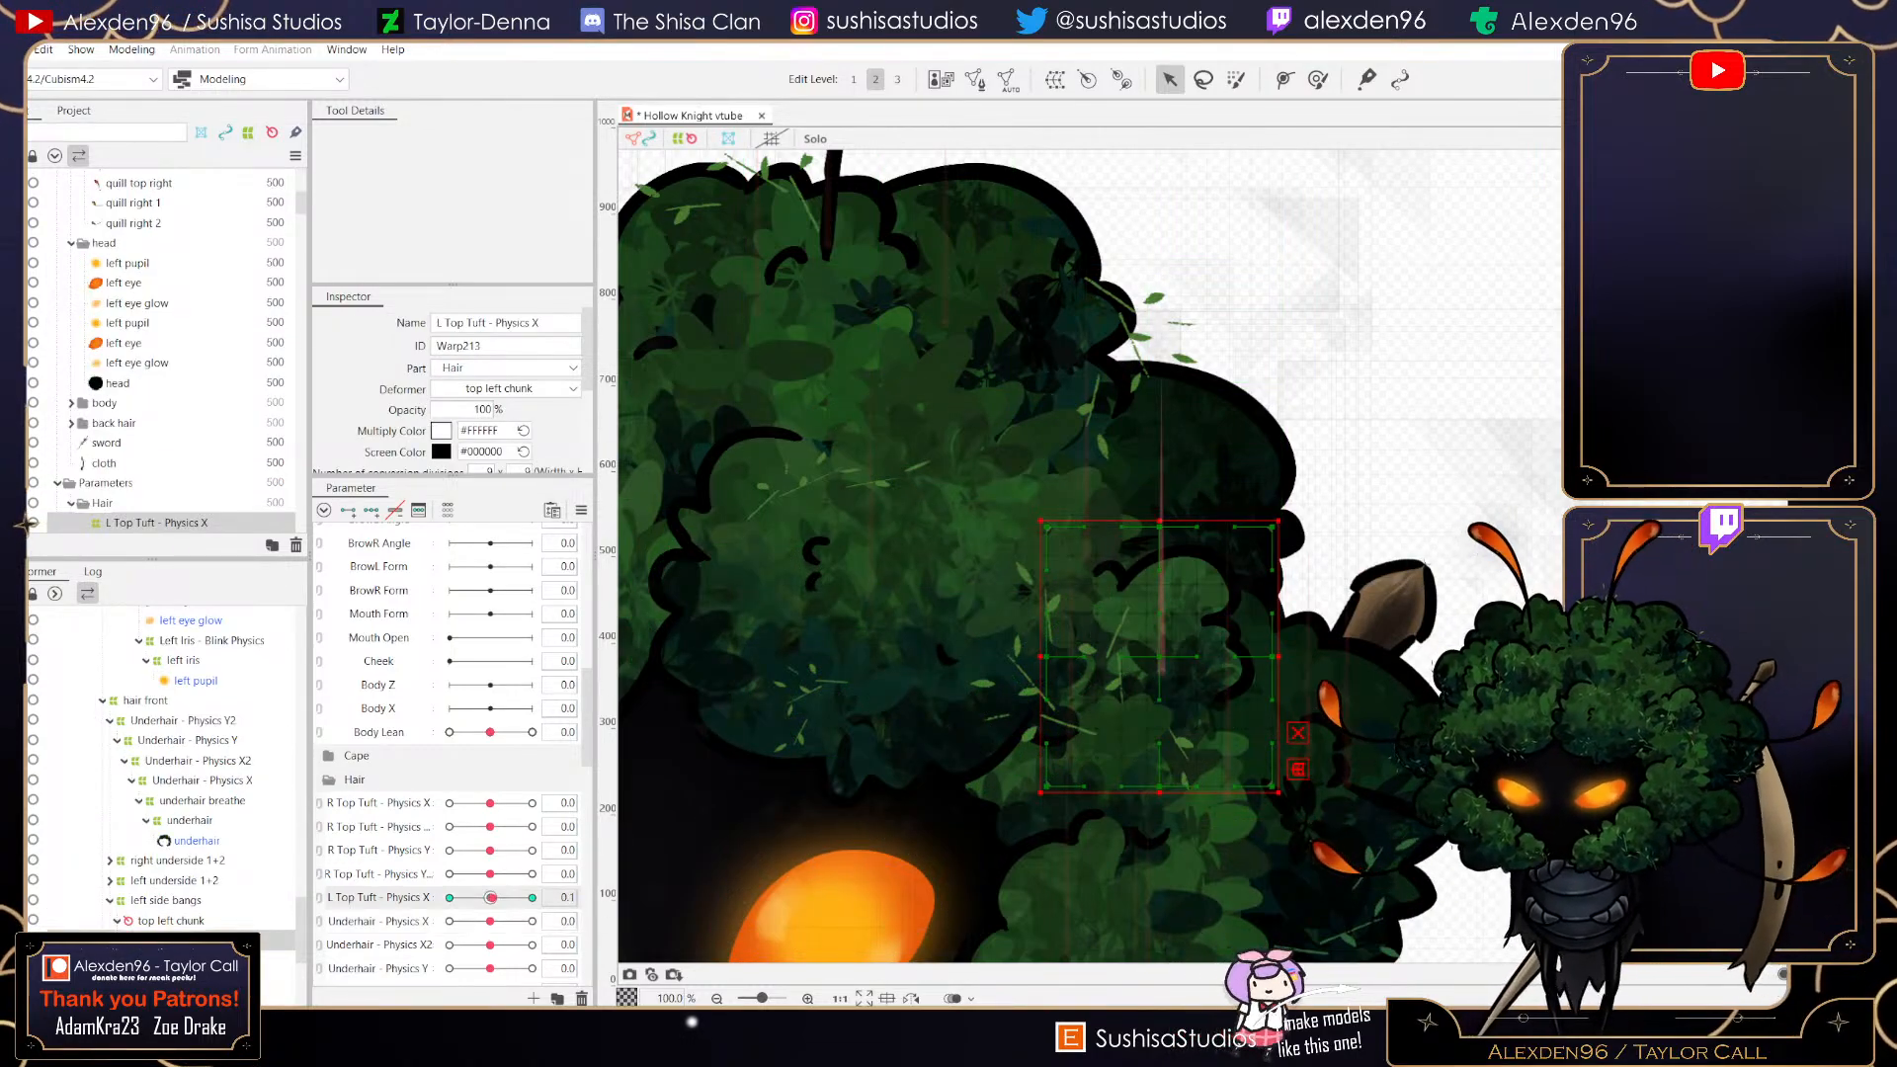
{"action": "left_click_drag", "start_coordinate": [490, 899], "coordinate": [531, 899]}
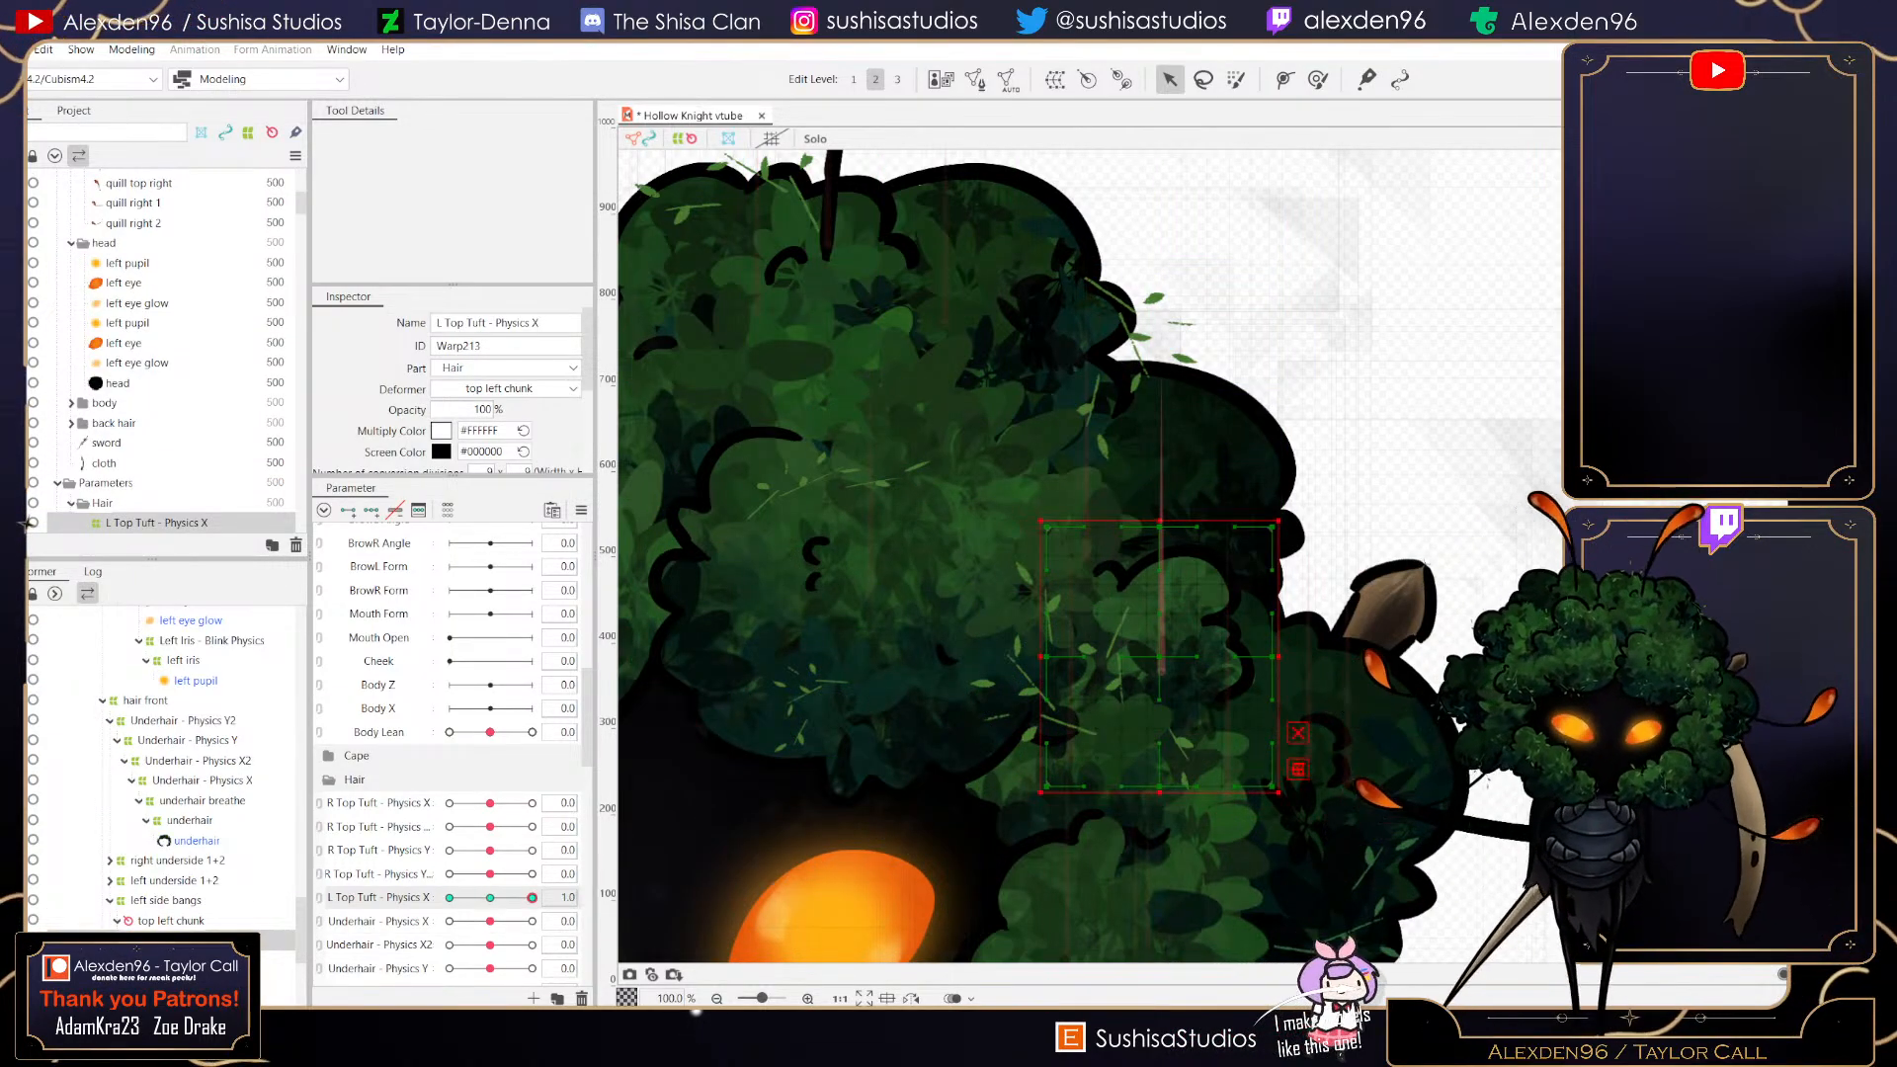
{"action": "left_click_drag", "start_coordinate": [1273, 657], "coordinate": [1294, 659]}
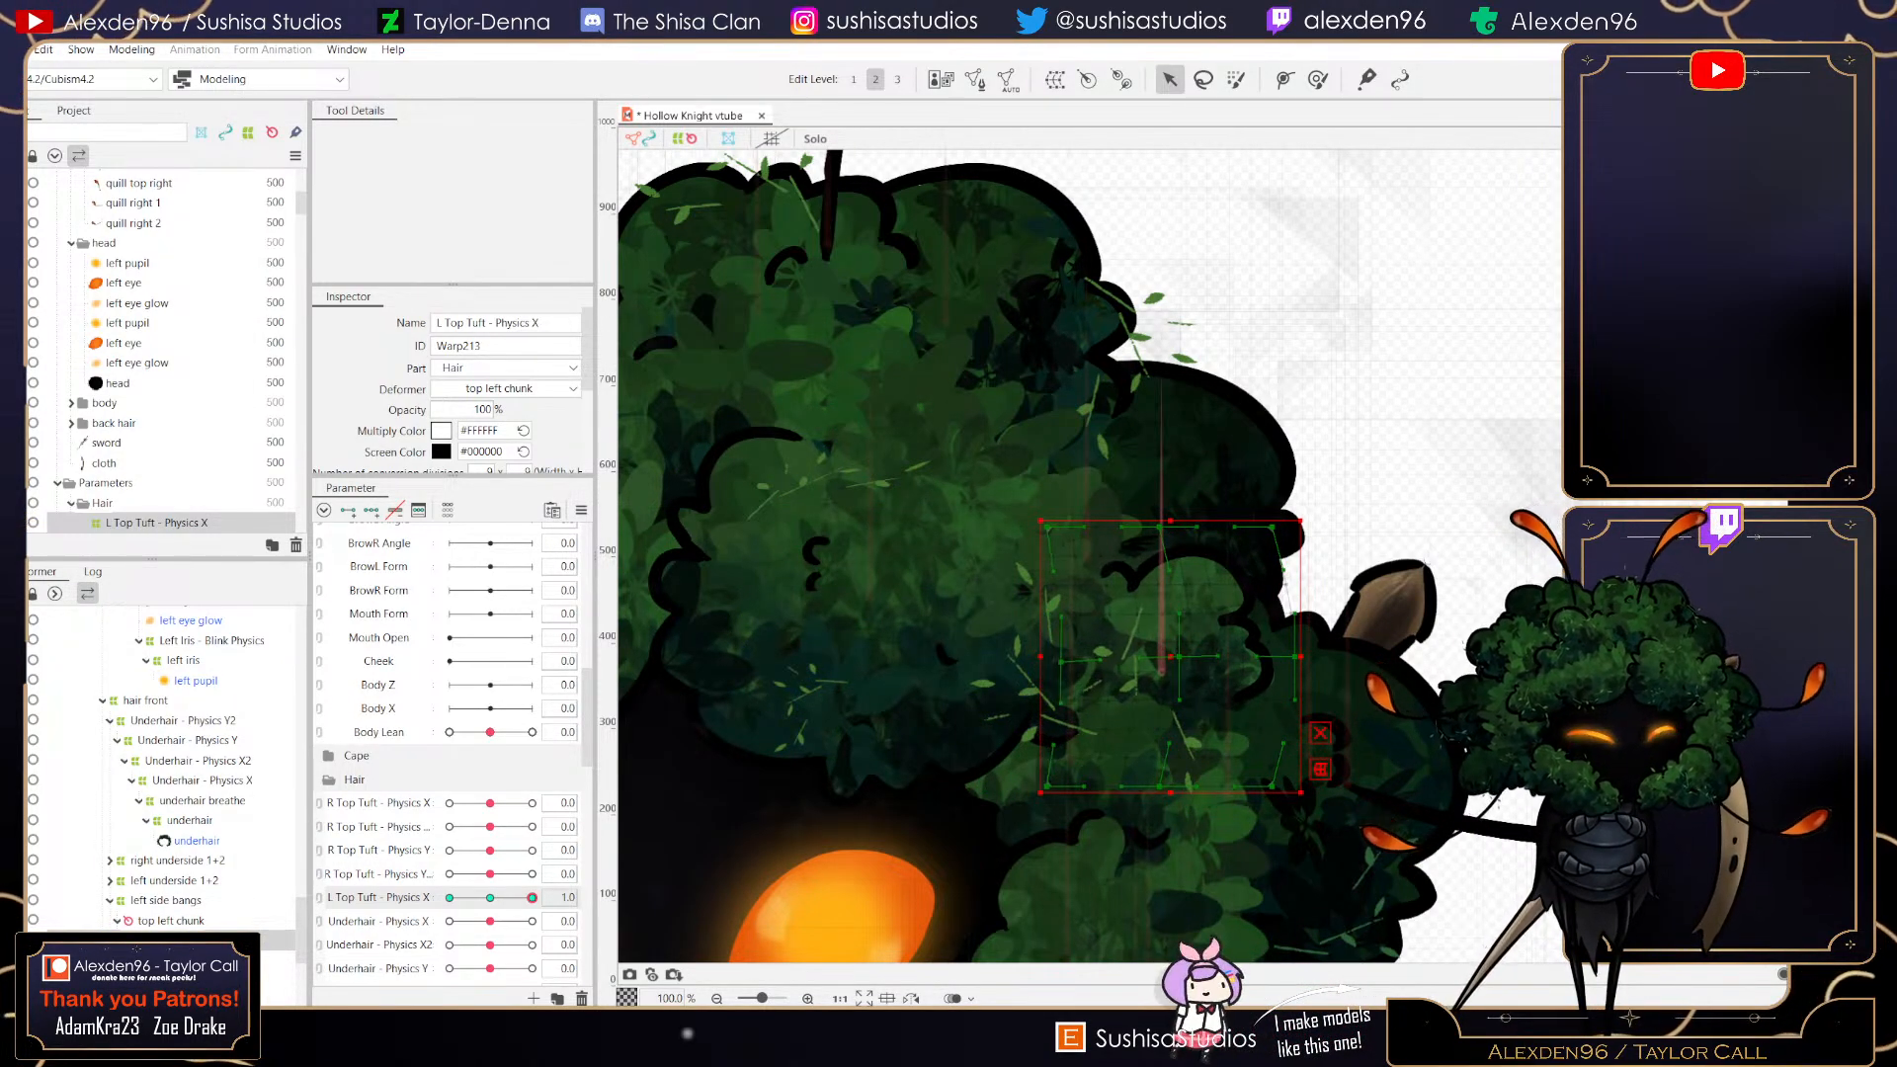
{"action": "mouse_move", "coordinate": [532, 898]}
{"action": "left_mouse_down"}
{"action": "mouse_move", "coordinate": [453, 898]}
{"action": "mouse_move", "coordinate": [532, 897]}
{"action": "left_mouse_up"}
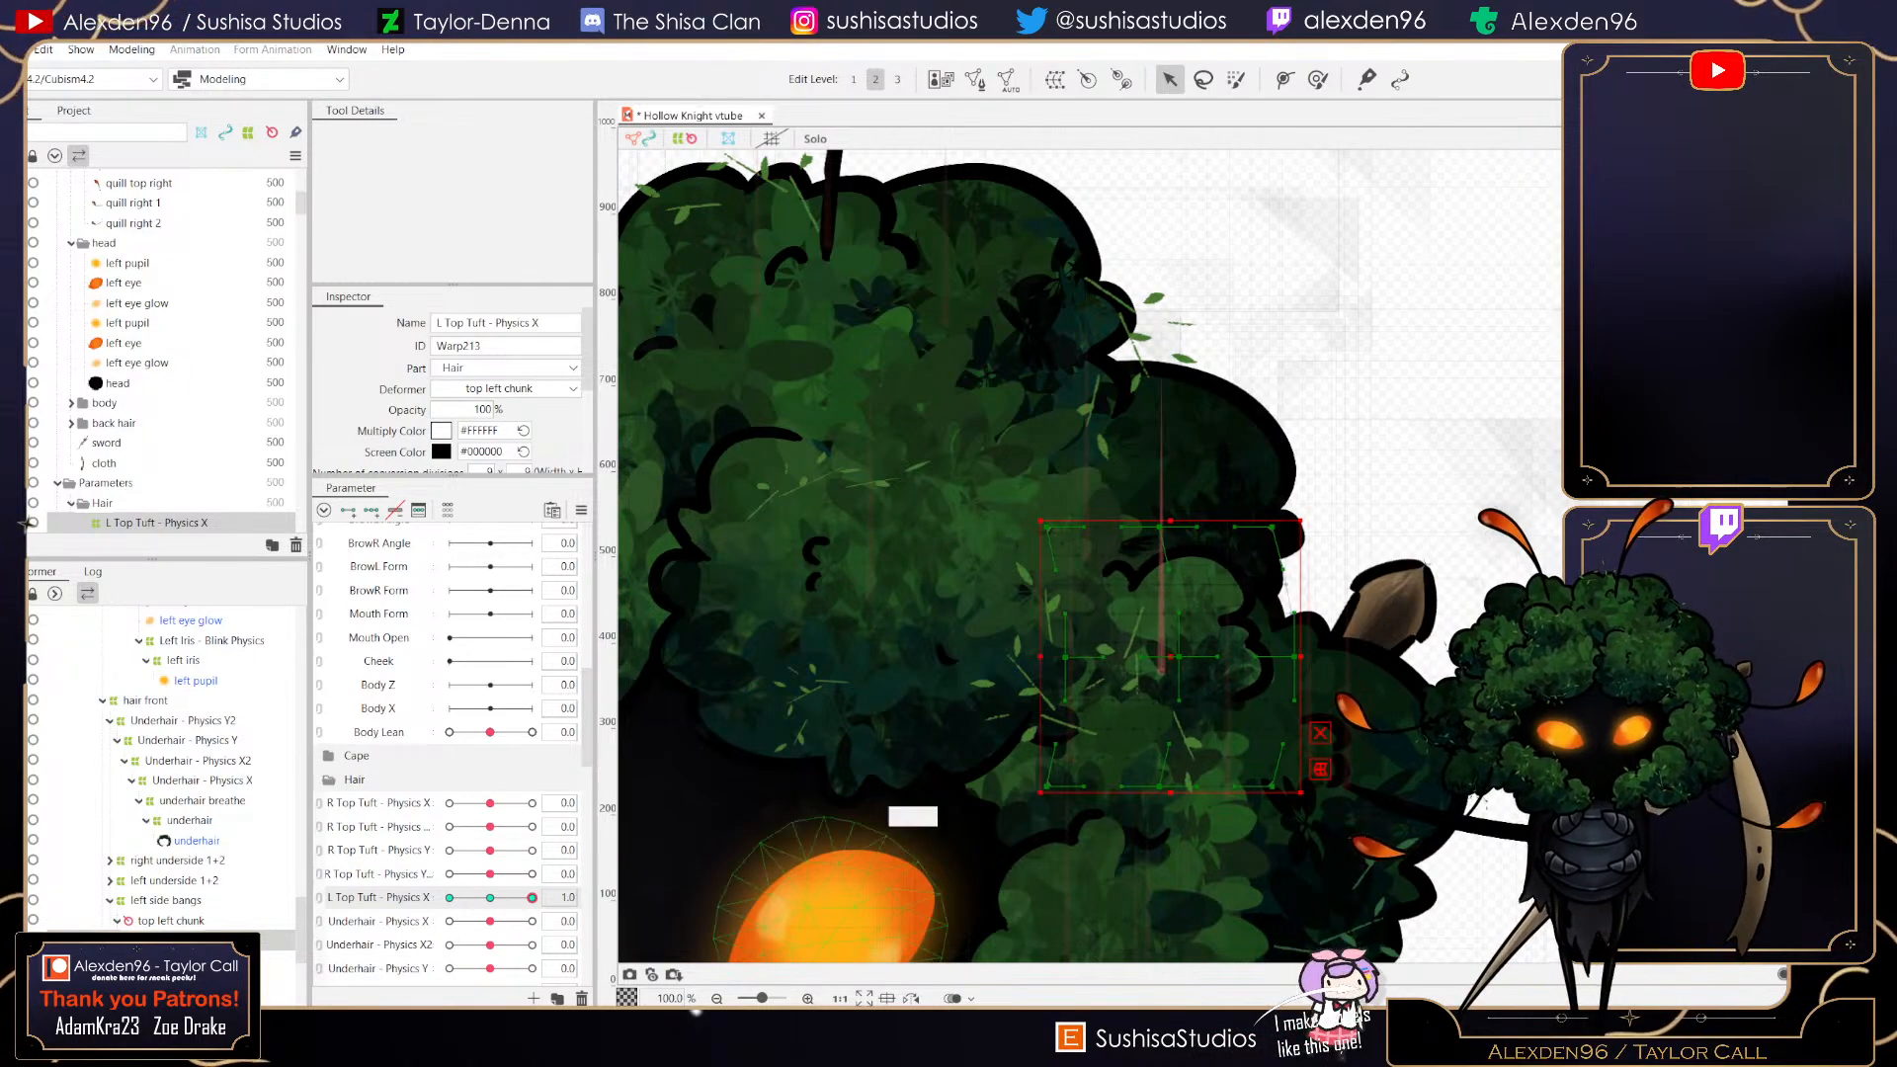
{"action": "left_click_drag", "start_coordinate": [1179, 657], "coordinate": [1191, 656]}
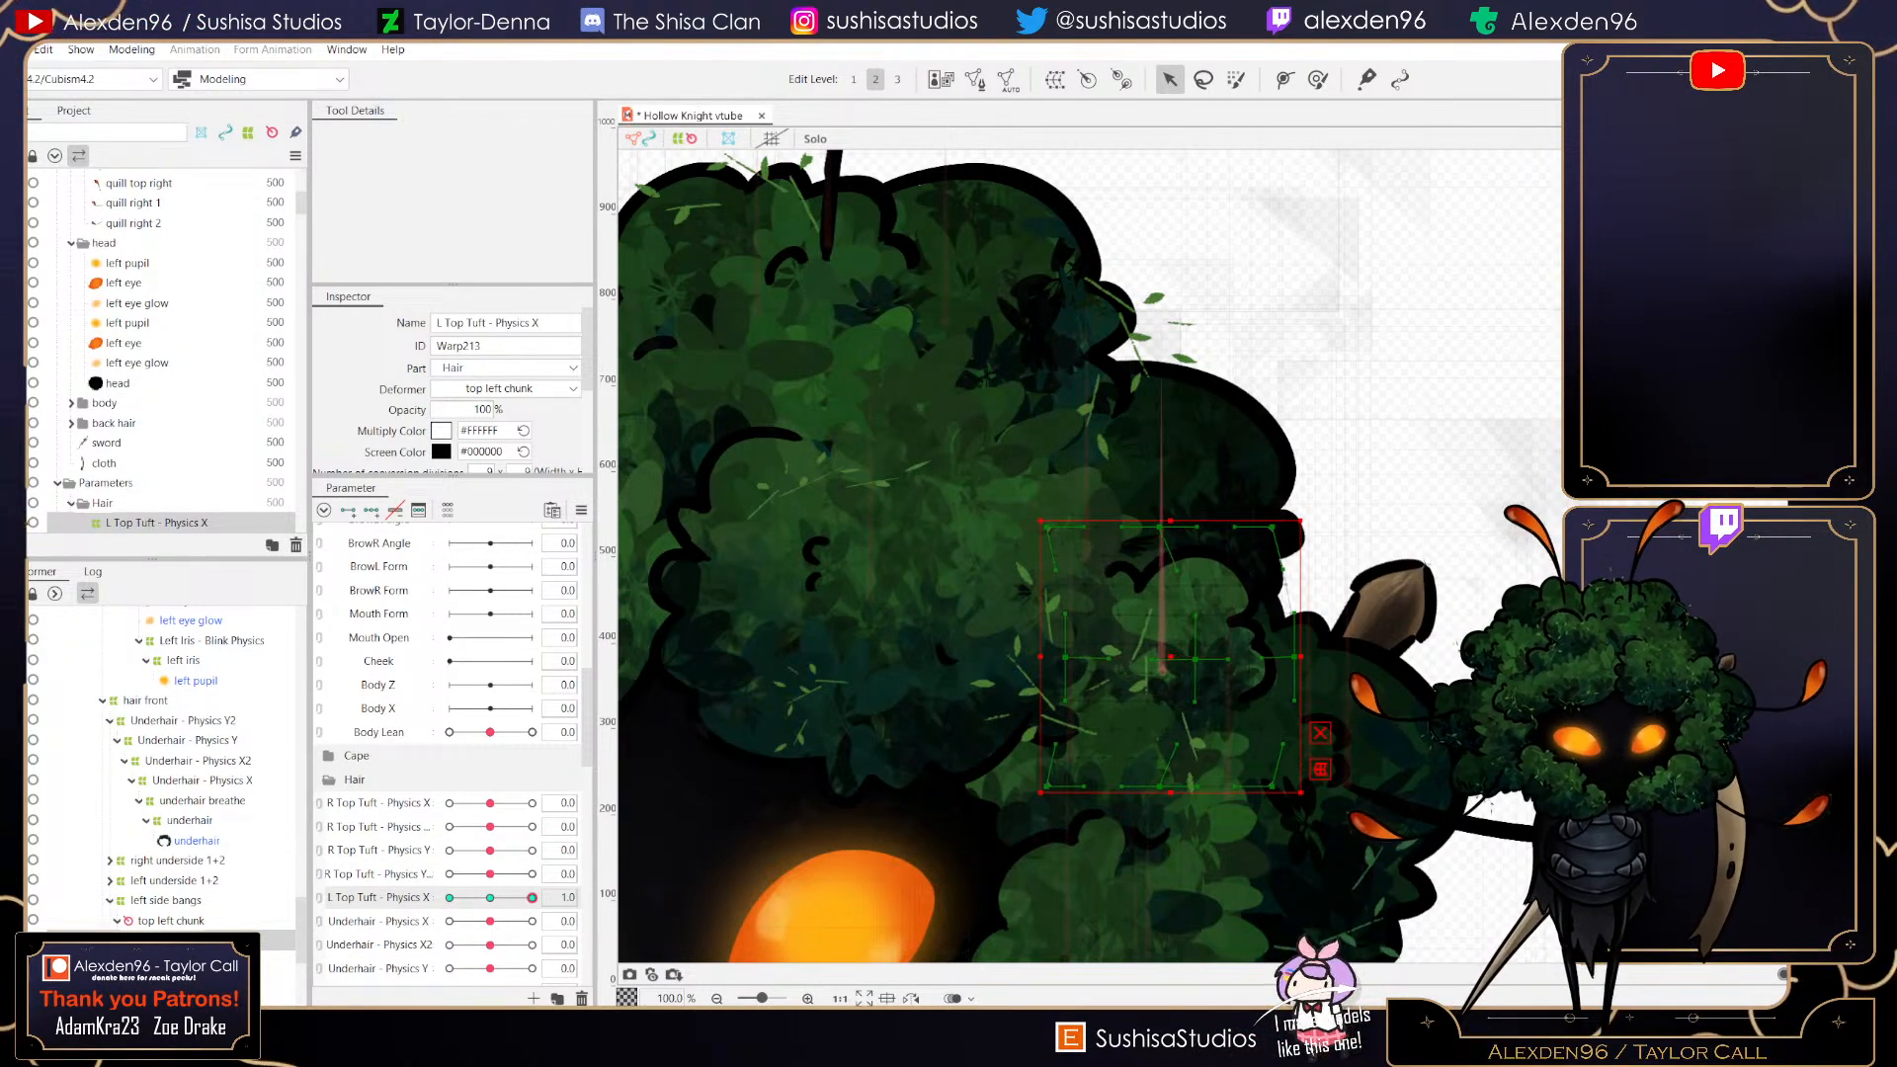
- Pose the L Top Tuft - Physics X warp at -1.0 by nudging it slightly left, return the parameter to 0, and save the project
{"action": "left_click_drag", "start_coordinate": [532, 898], "coordinate": [450, 898]}
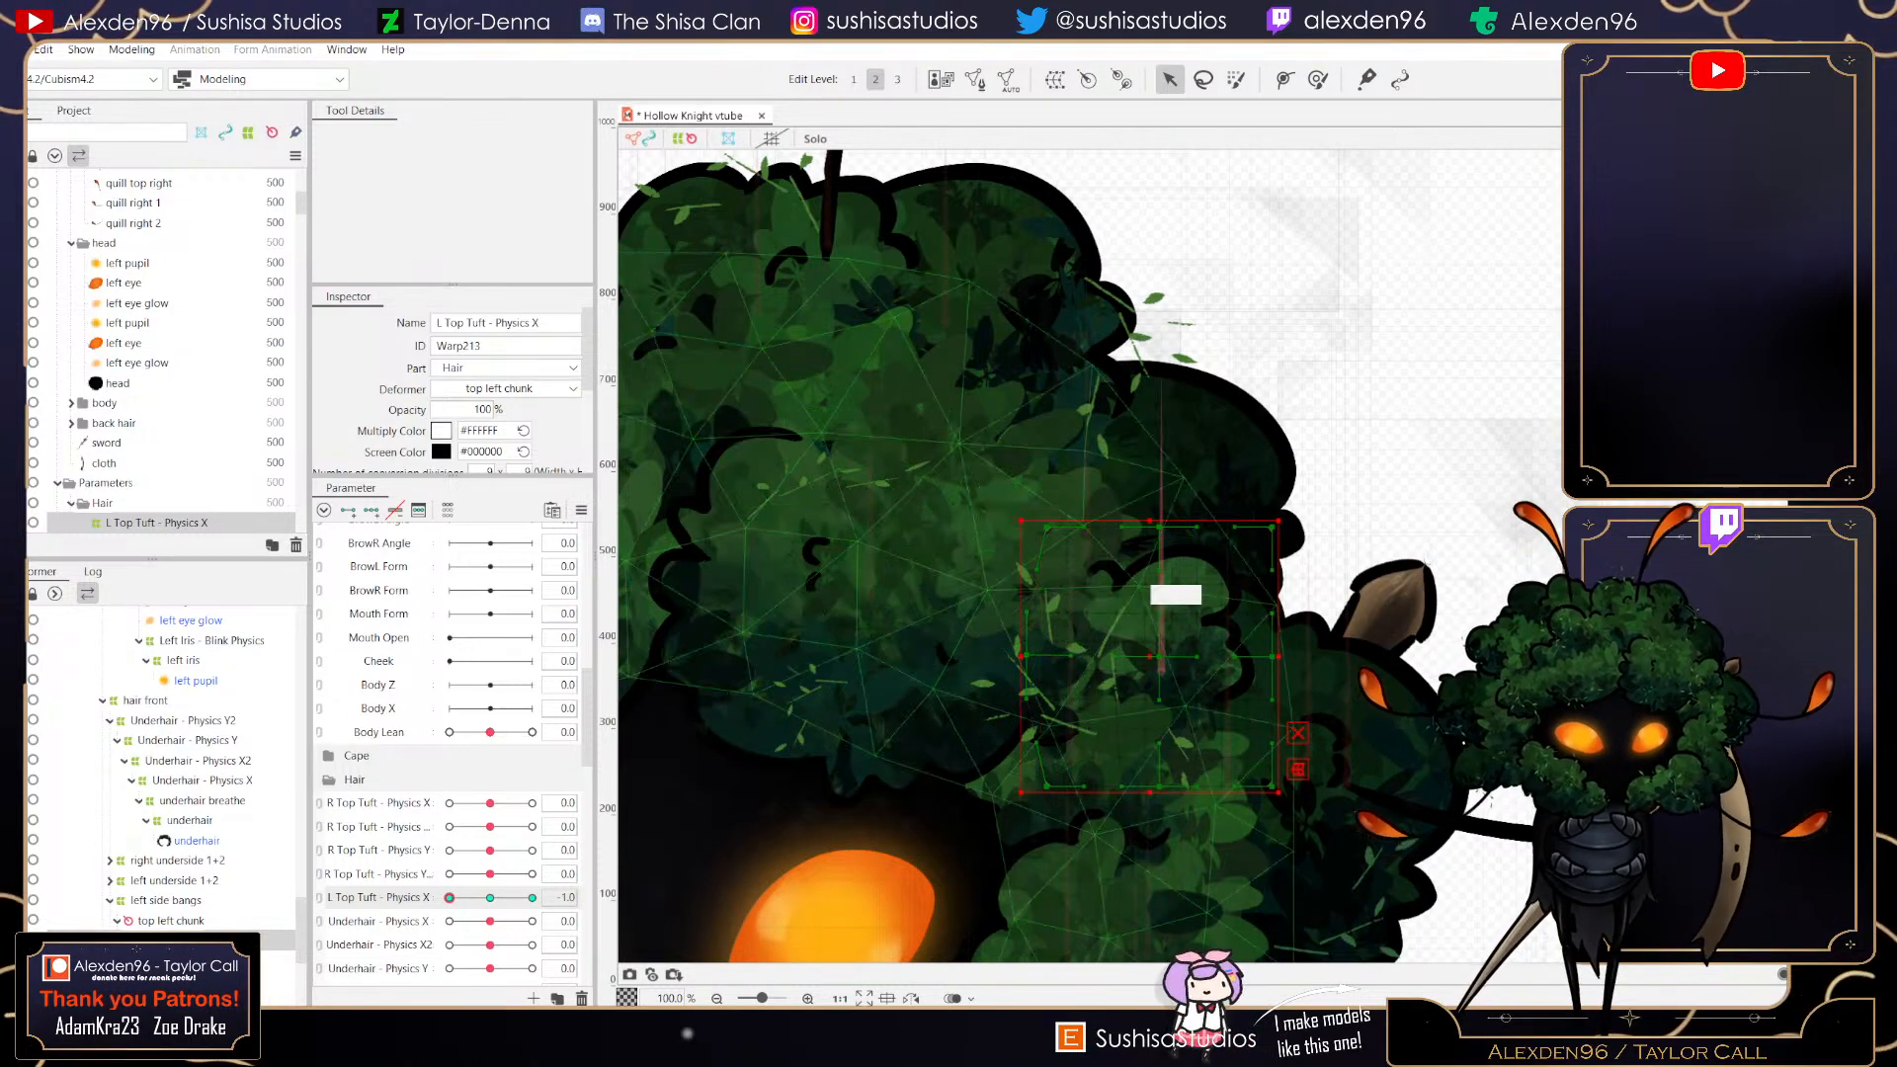
{"action": "scroll", "coordinate": [1191, 647], "scroll_direction": "up", "scroll_amount": 3}
{"action": "left_click_drag", "start_coordinate": [1098, 657], "coordinate": [1091, 661]}
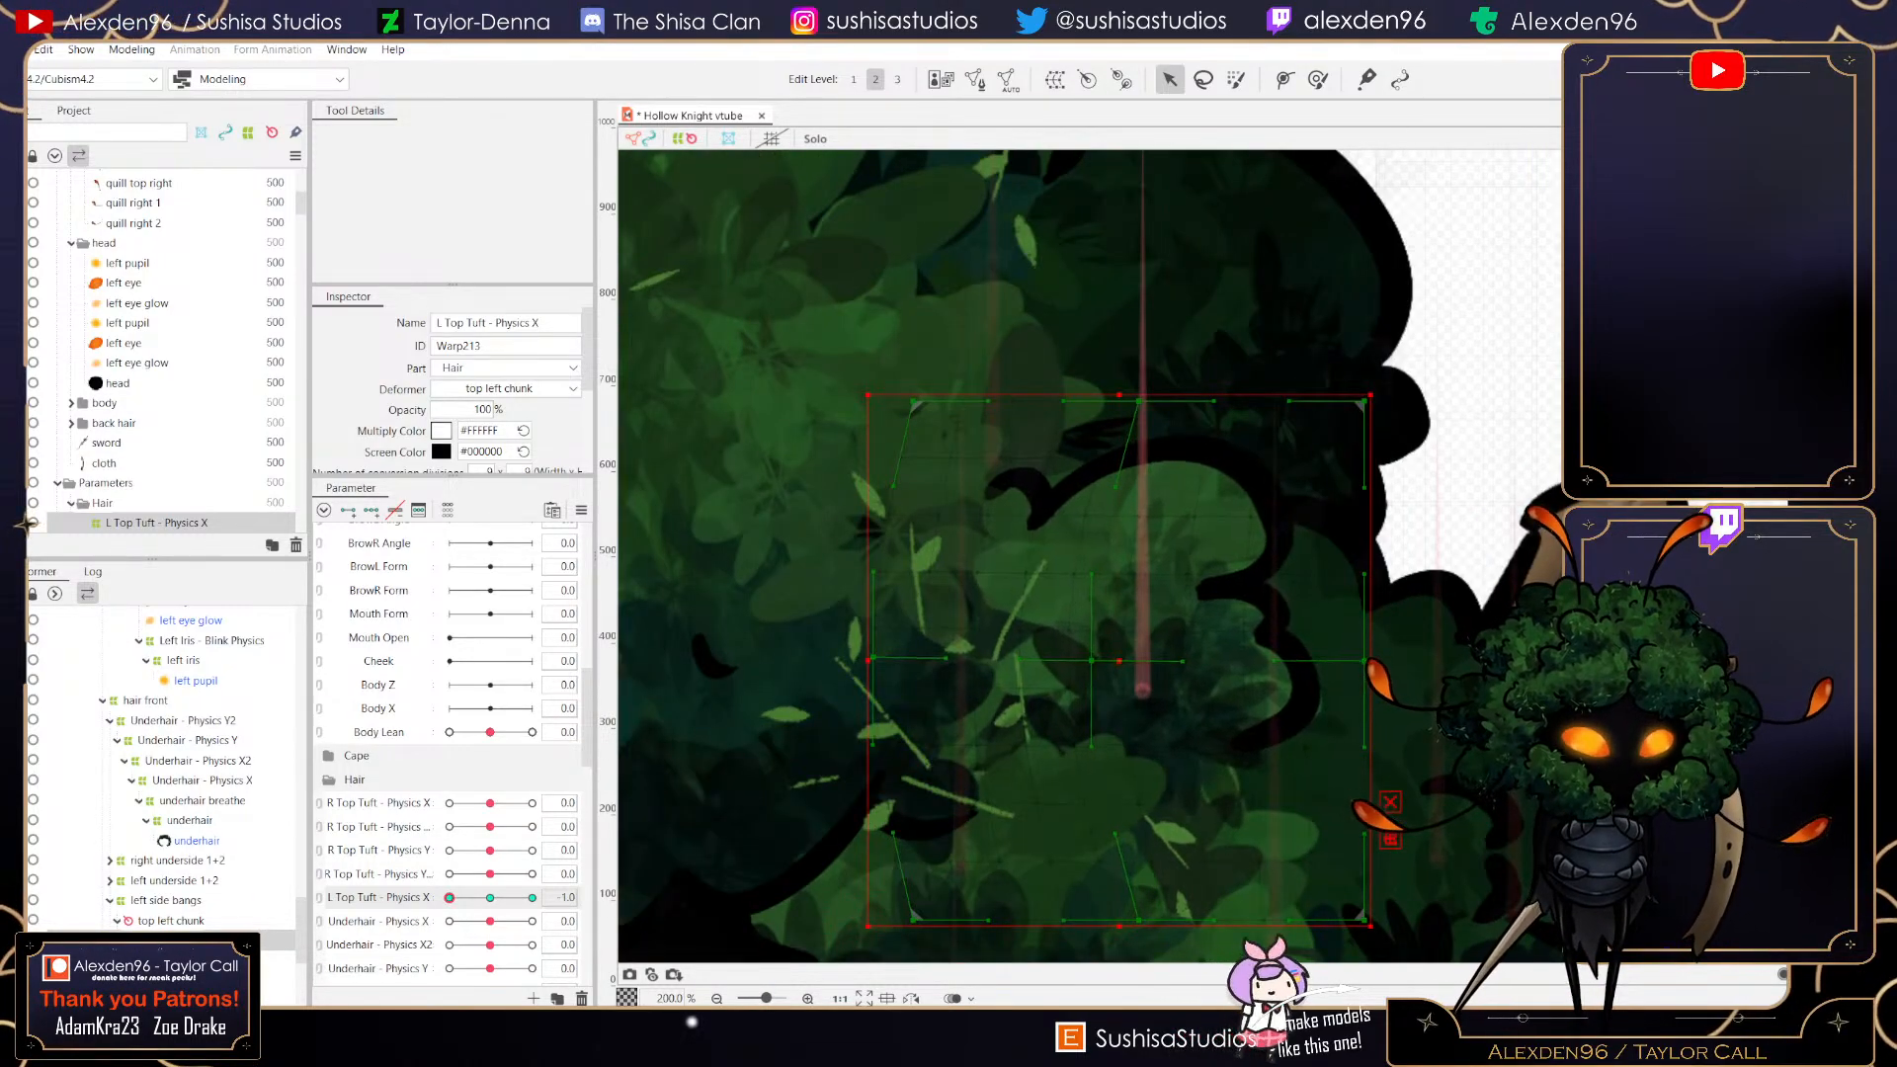
{"action": "scroll", "coordinate": [1332, 659], "scroll_direction": "down", "scroll_amount": 6}
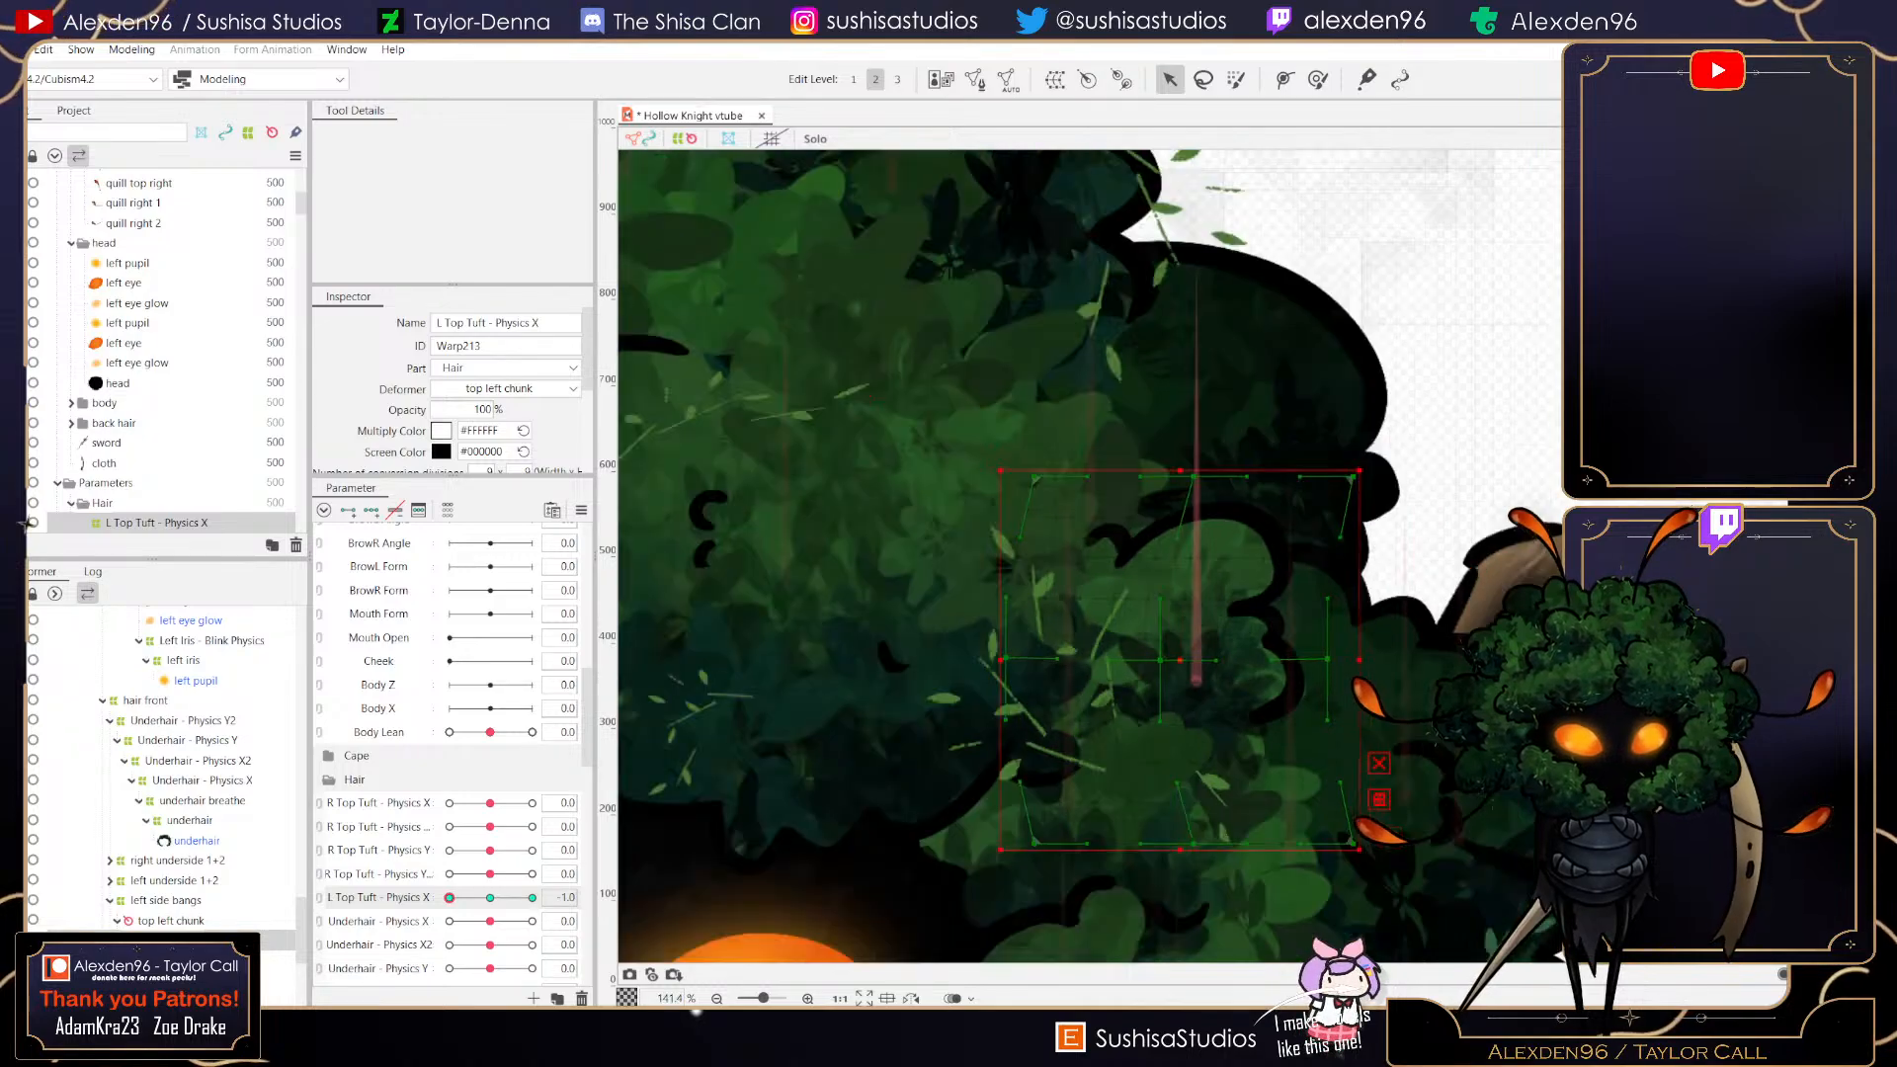
{"action": "left_click_drag", "start_coordinate": [450, 897], "coordinate": [490, 897]}
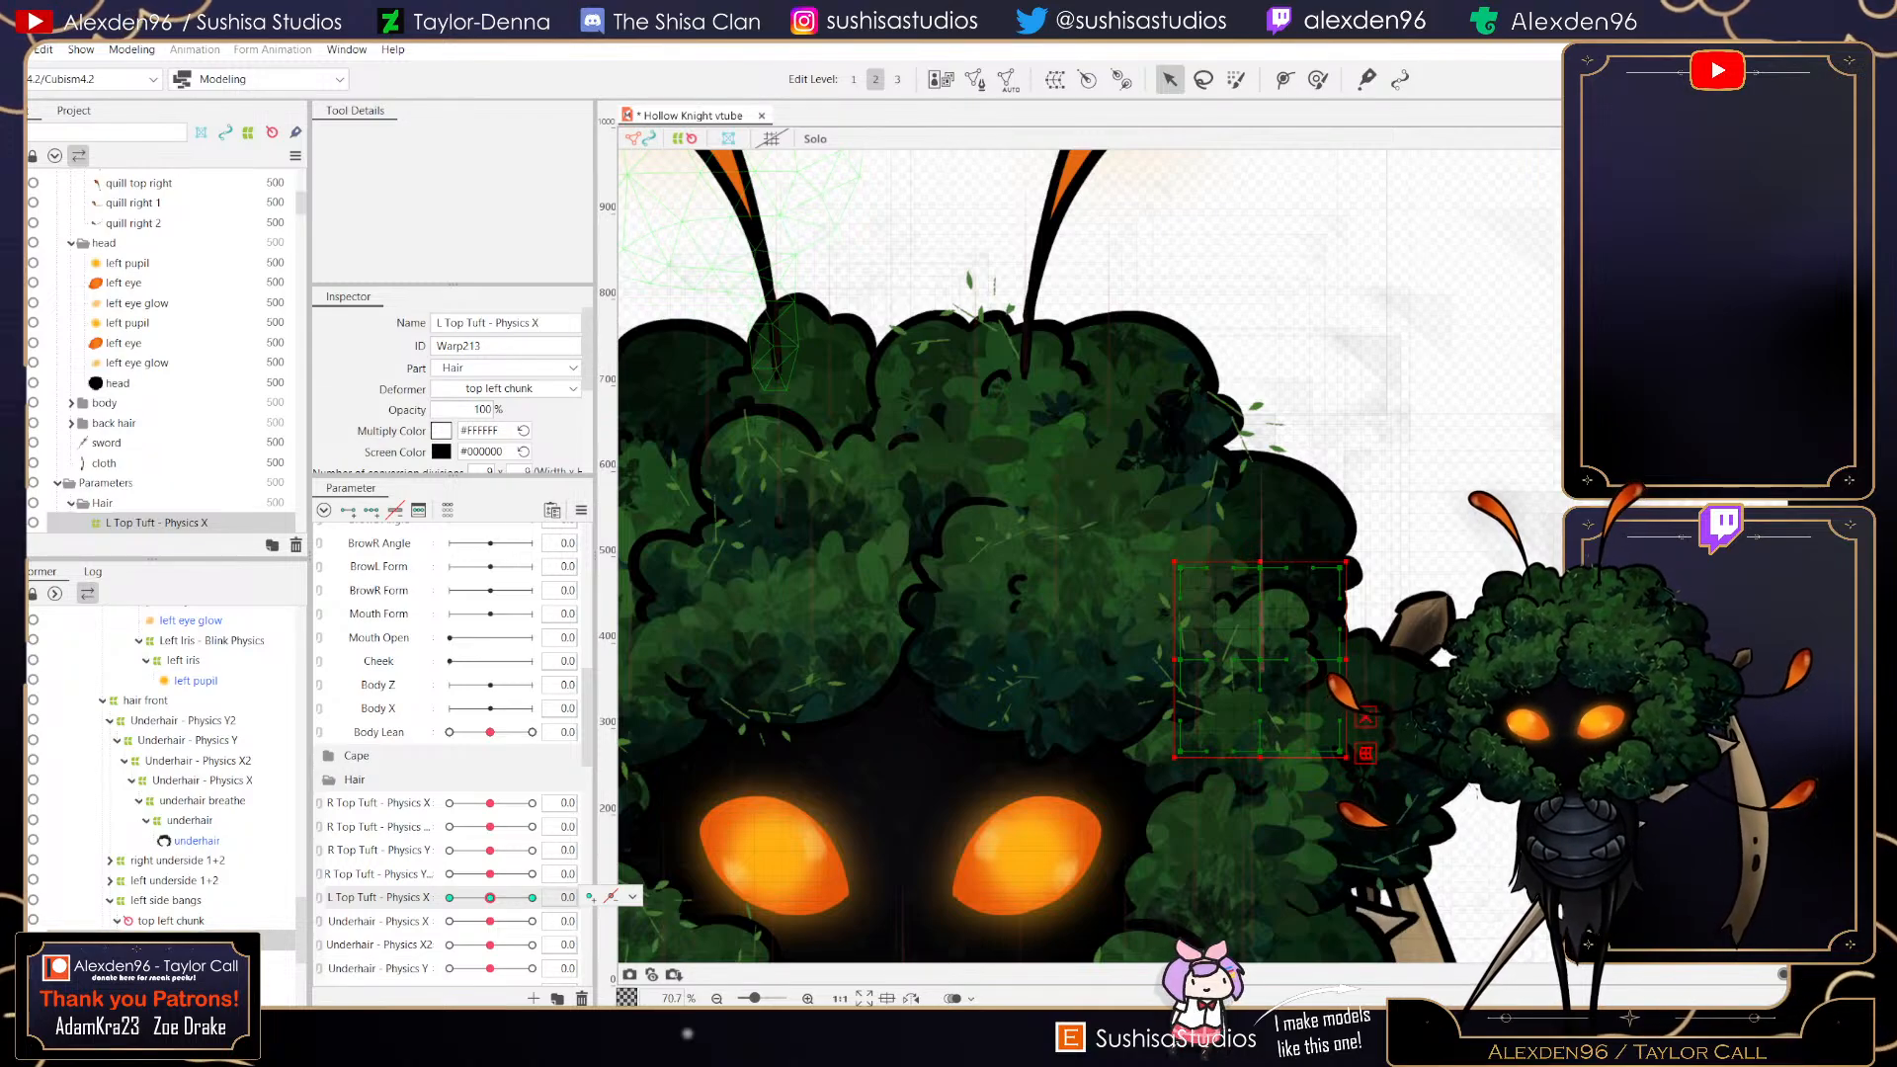
{"action": "left_click", "coordinate": [15, 49]}
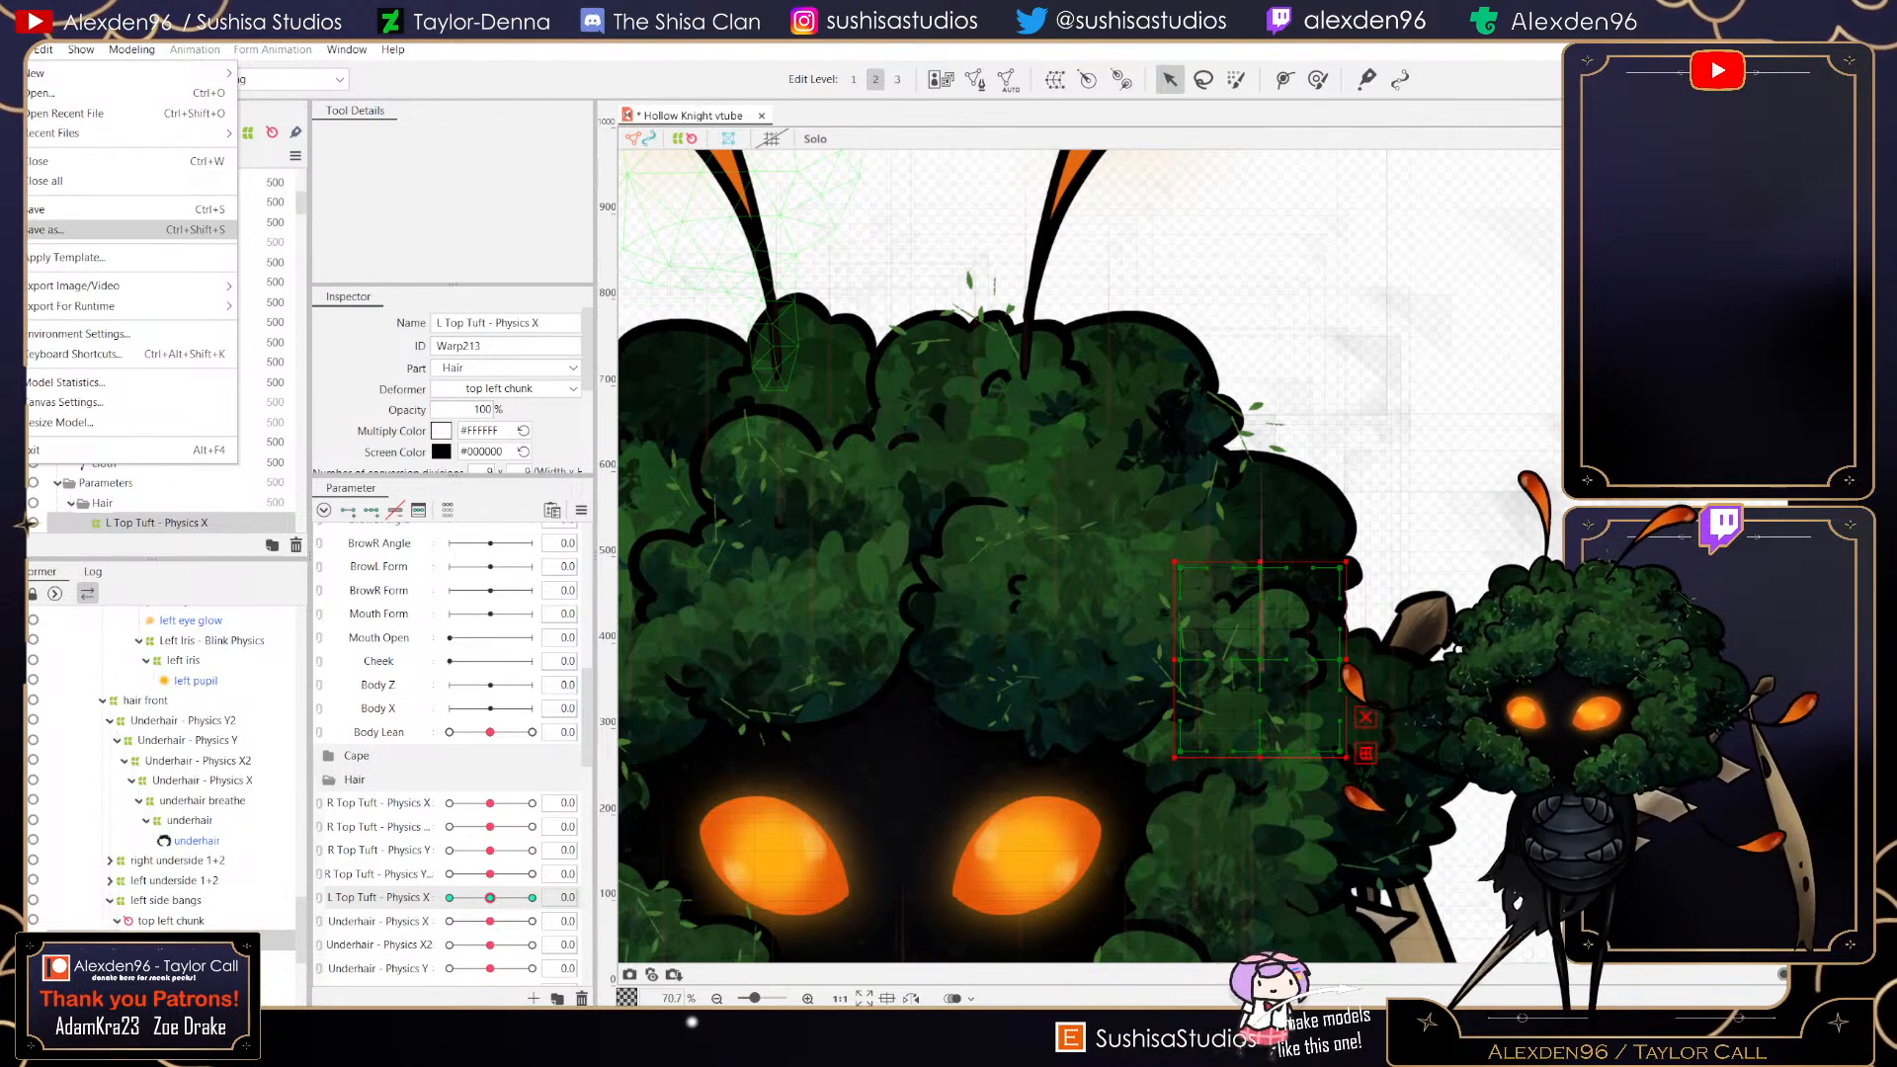
{"action": "left_click", "coordinate": [59, 209]}
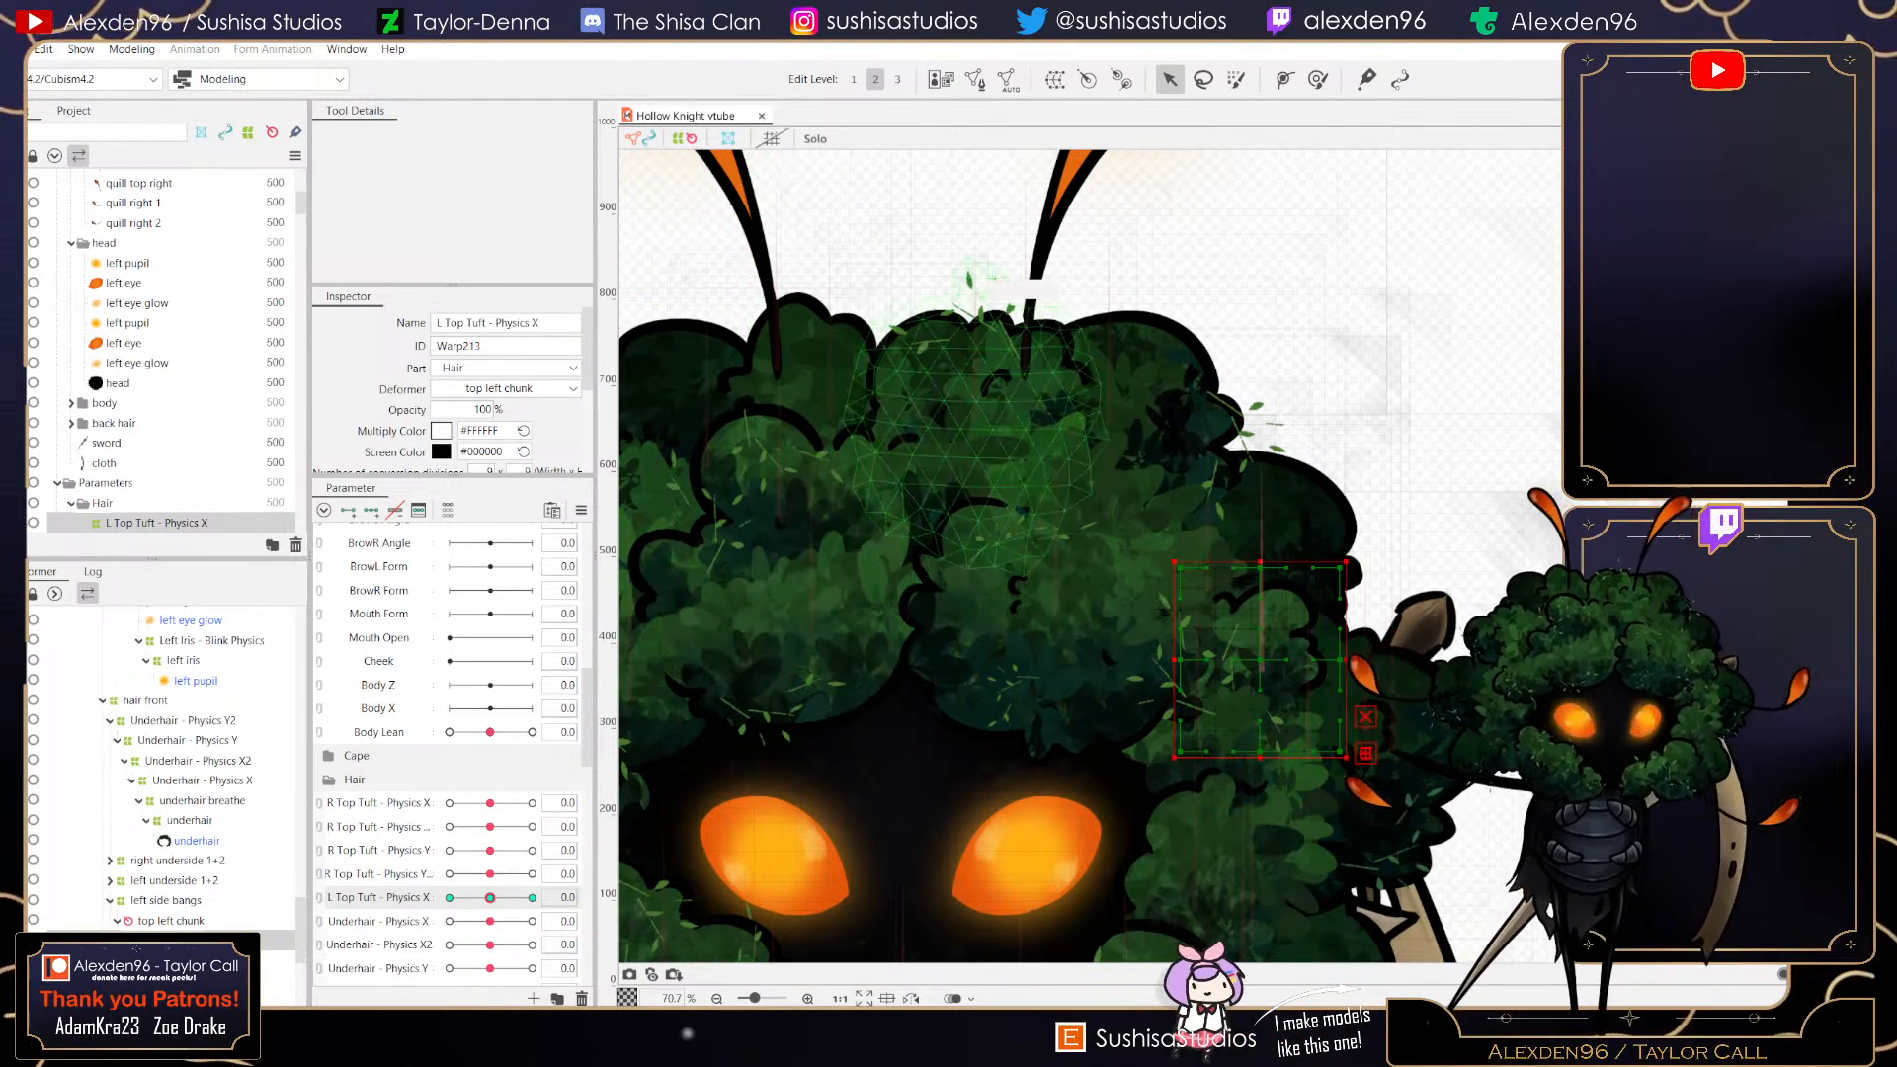
- Create a warp deformer named L Top Tuft - Physics X2 as parent of the L Top Tuft - Physics X deformer
{"action": "scroll", "coordinate": [1176, 565], "scroll_direction": "down", "scroll_amount": 1}
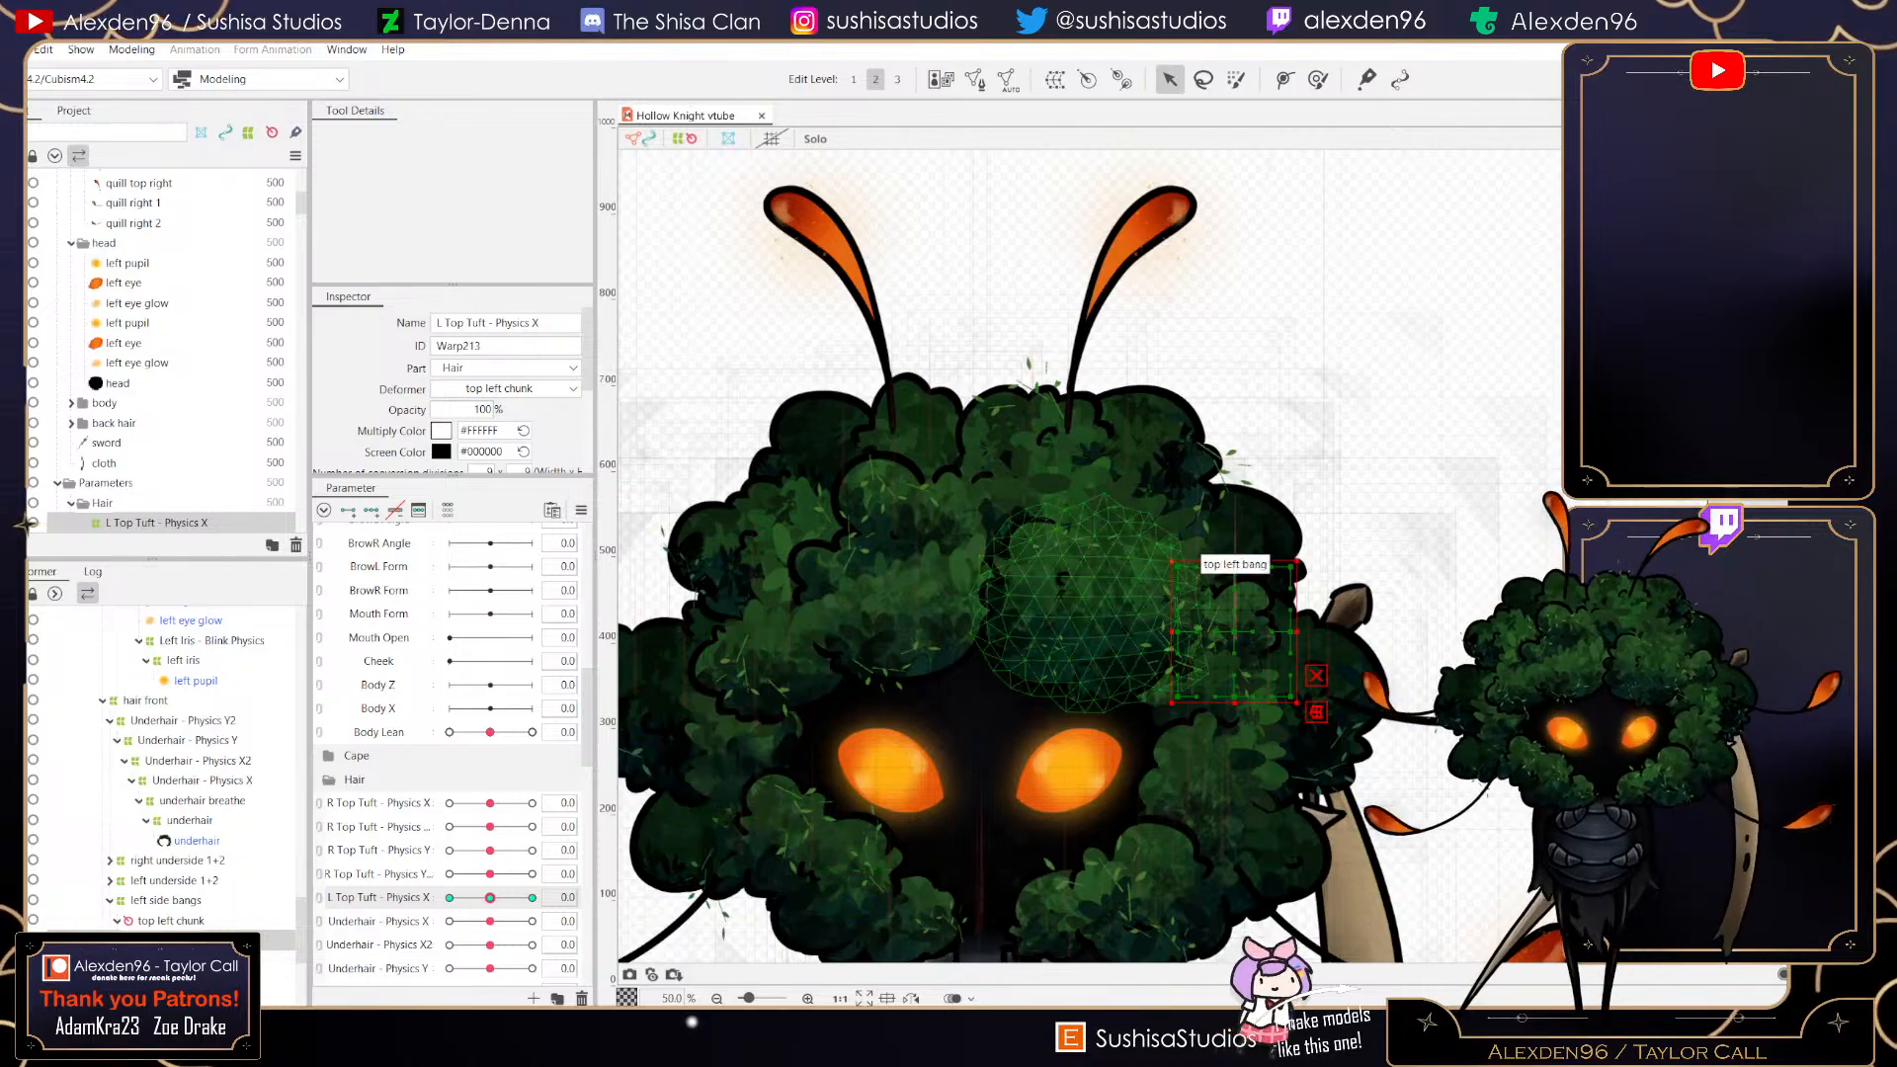
{"action": "scroll", "coordinate": [1256, 602], "scroll_direction": "up", "scroll_amount": 3}
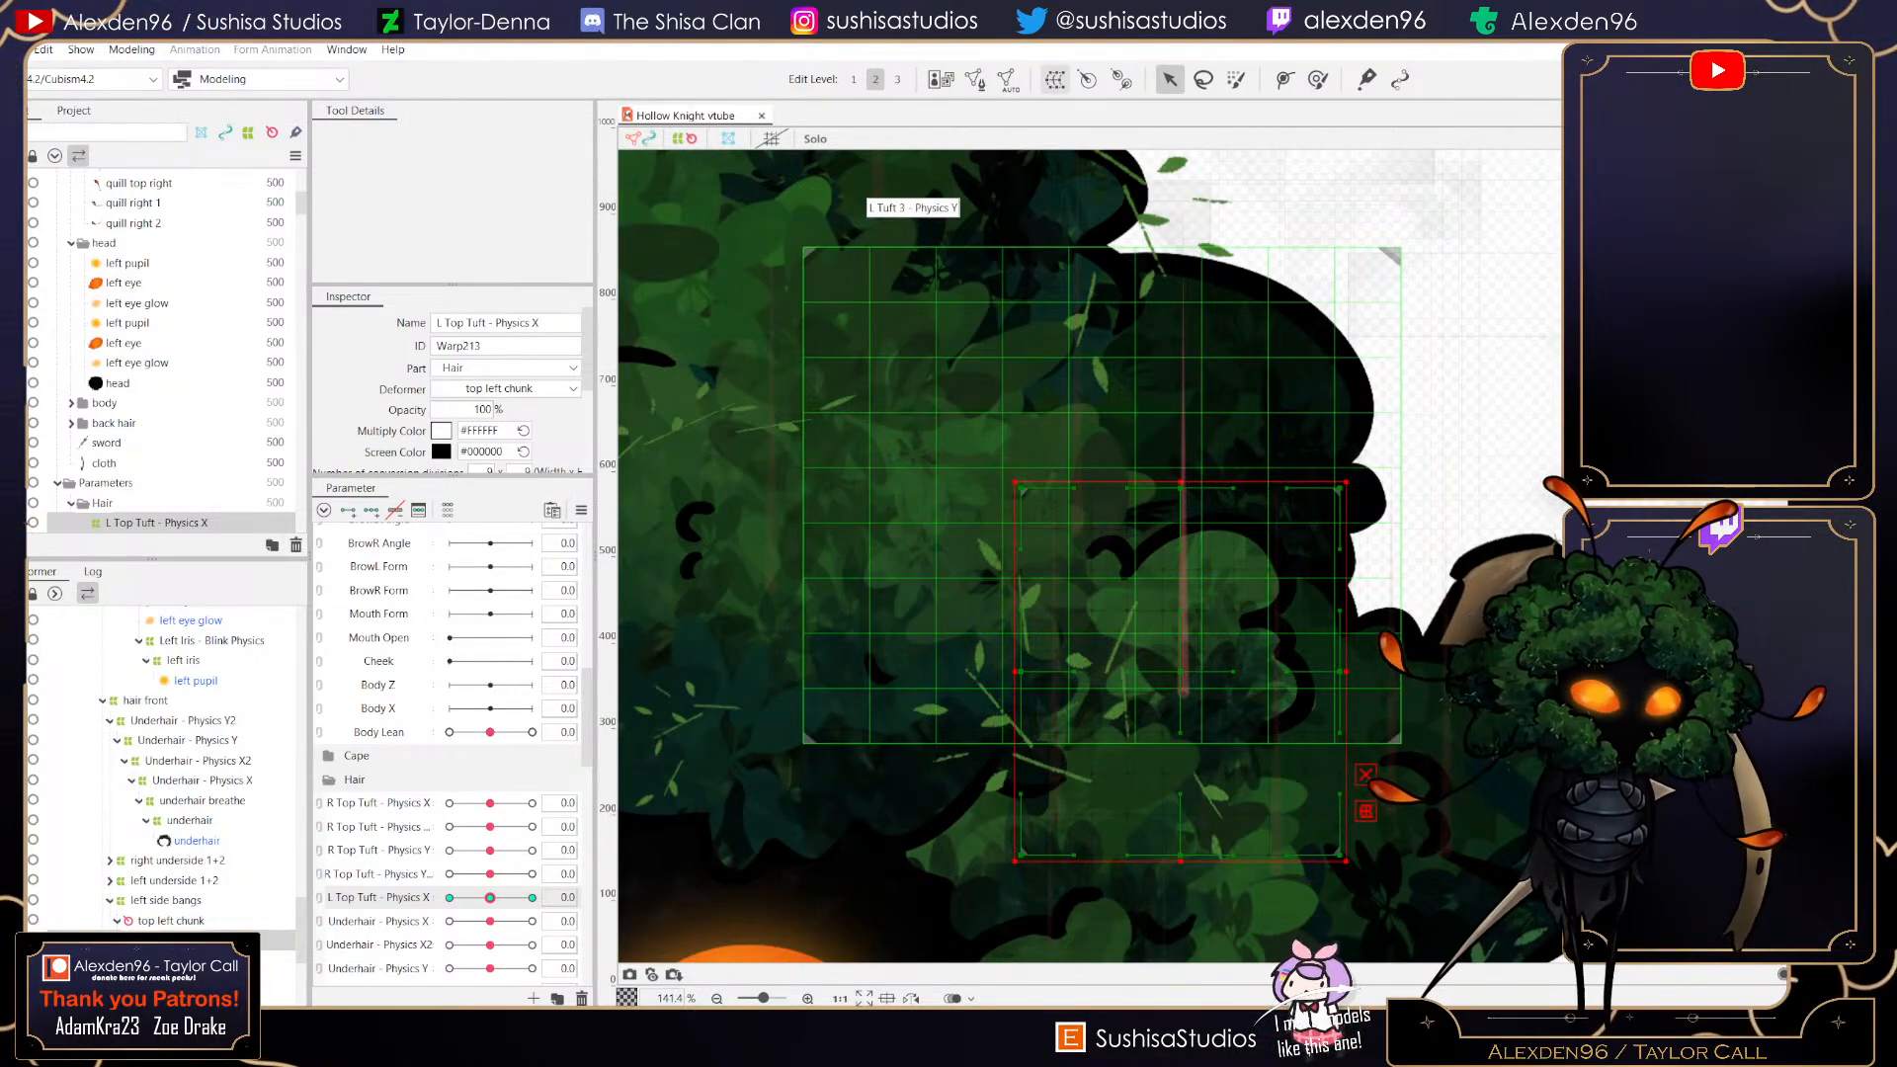
{"action": "left_click", "coordinate": [1056, 79]}
{"action": "left_click", "coordinate": [975, 393]}
{"action": "left_click", "coordinate": [927, 413]}
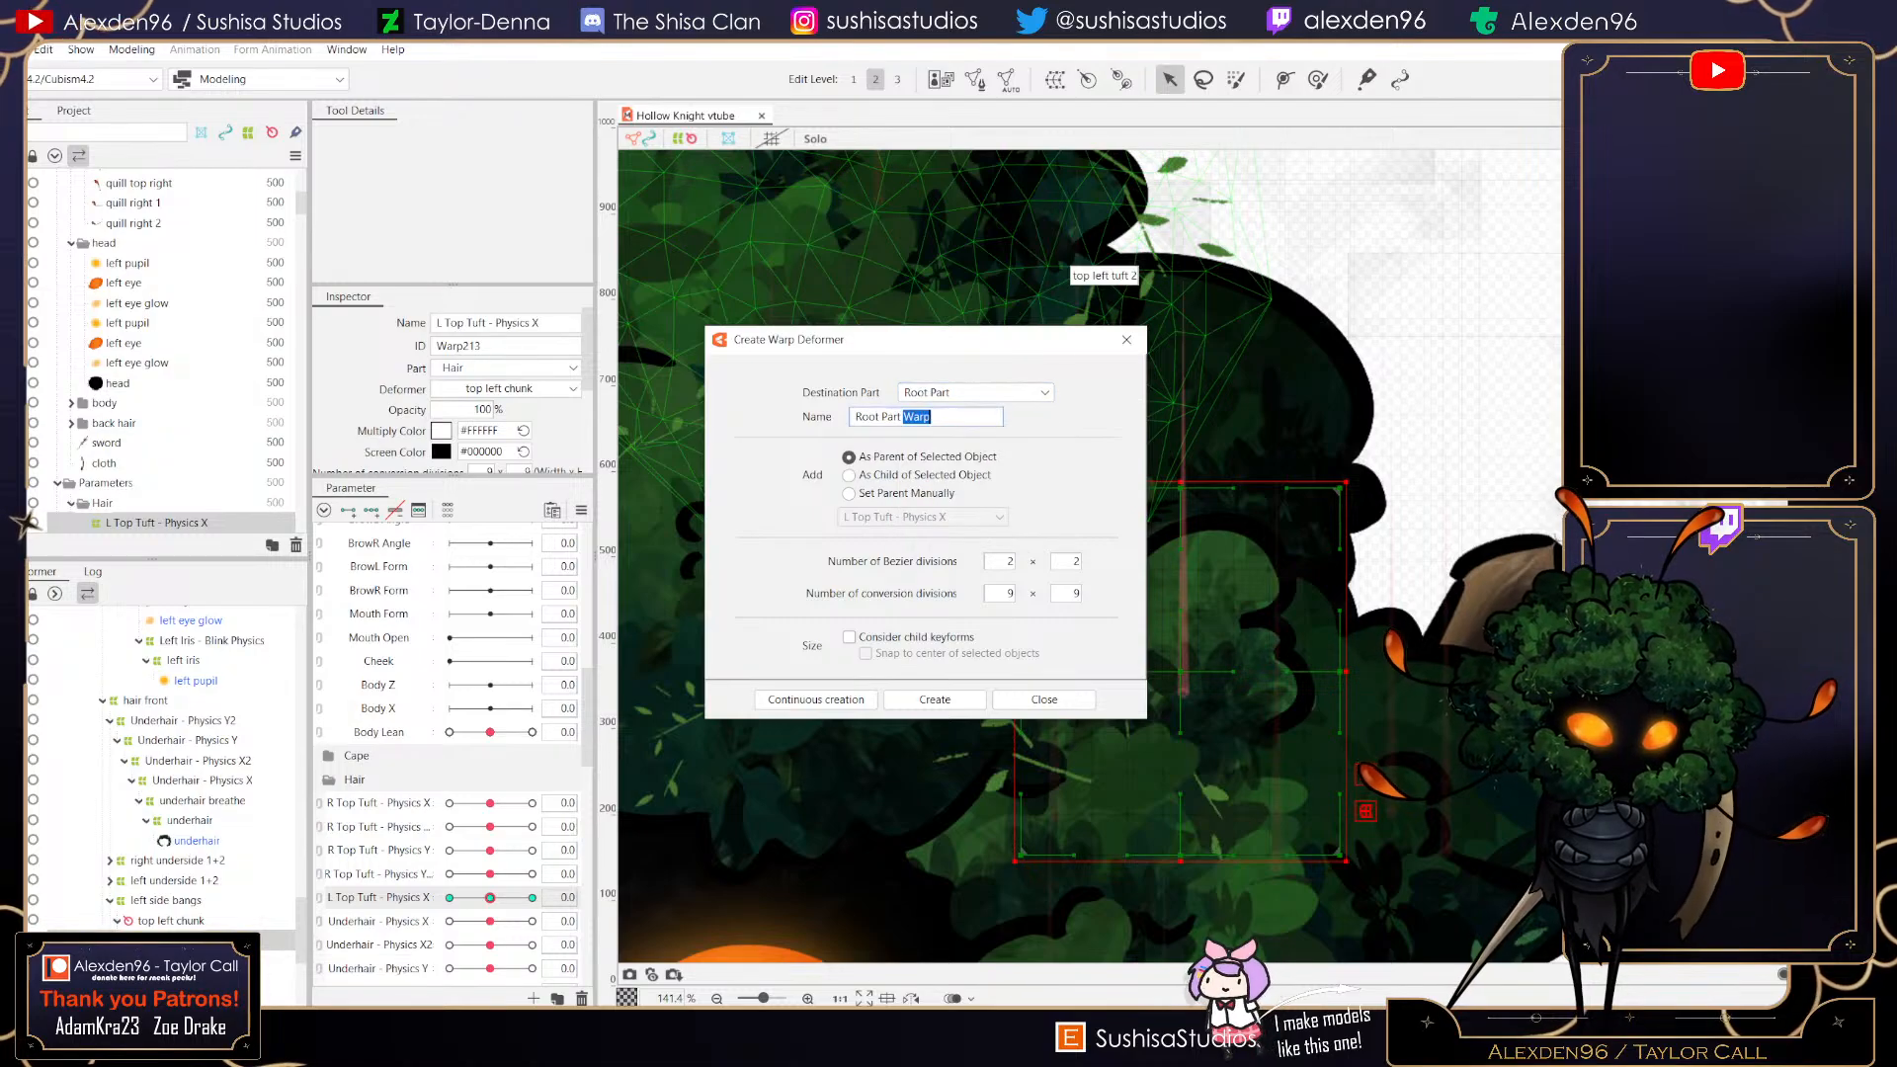
{"action": "triple_click", "coordinate": [919, 417]}
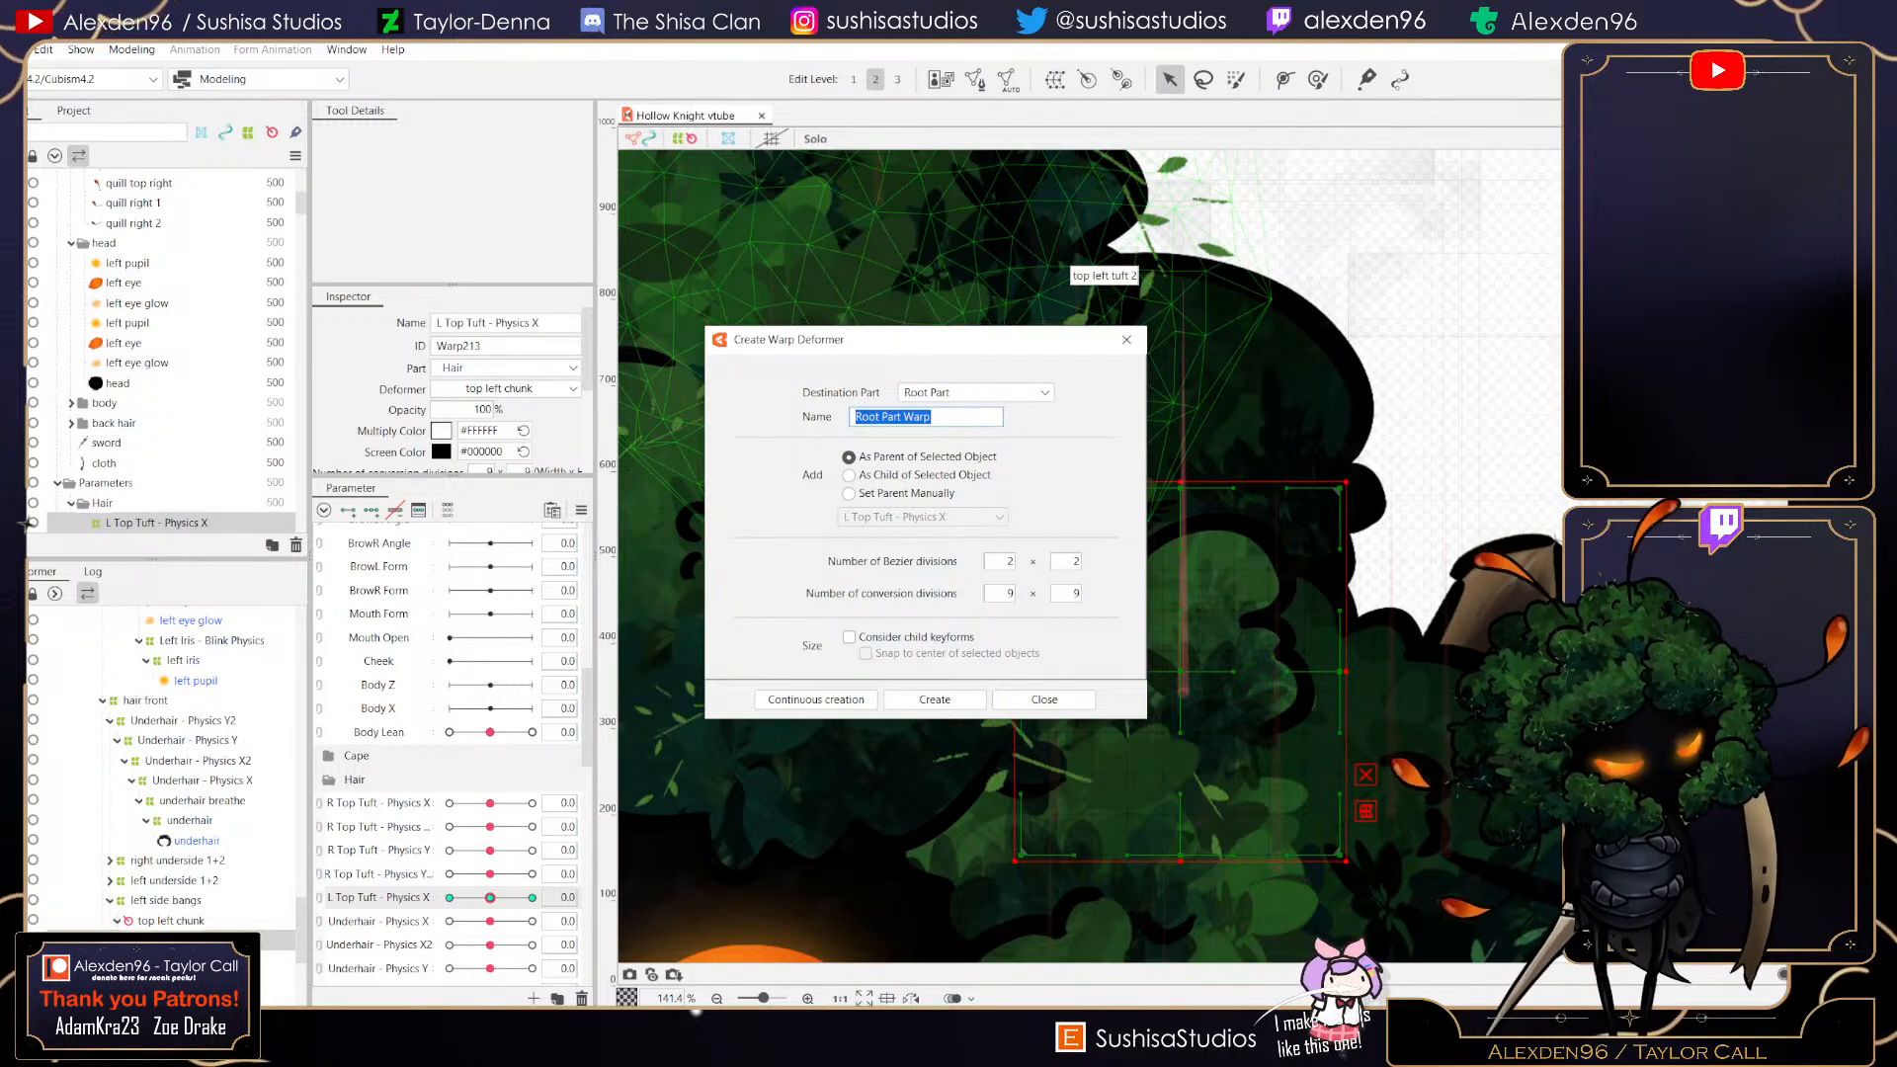
{"action": "type", "text": "l"}
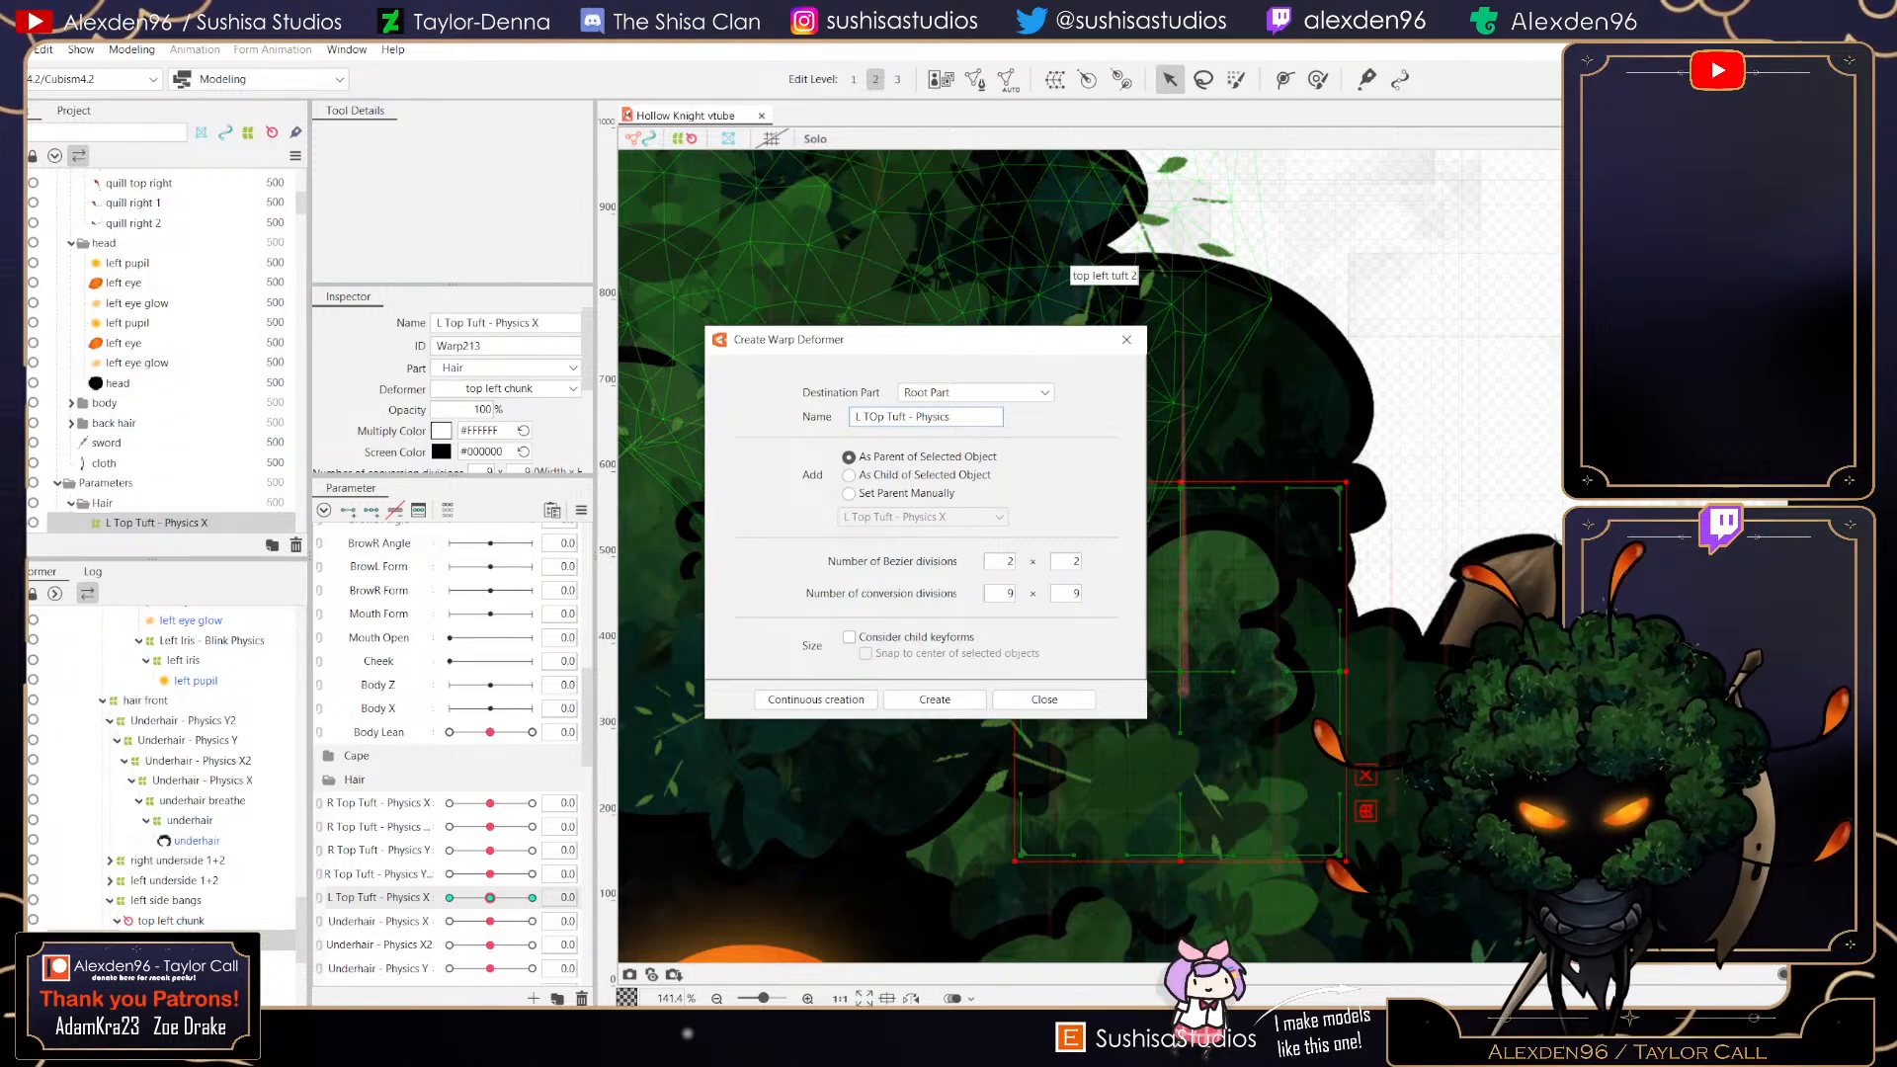
{"action": "type", "text": " X2"}
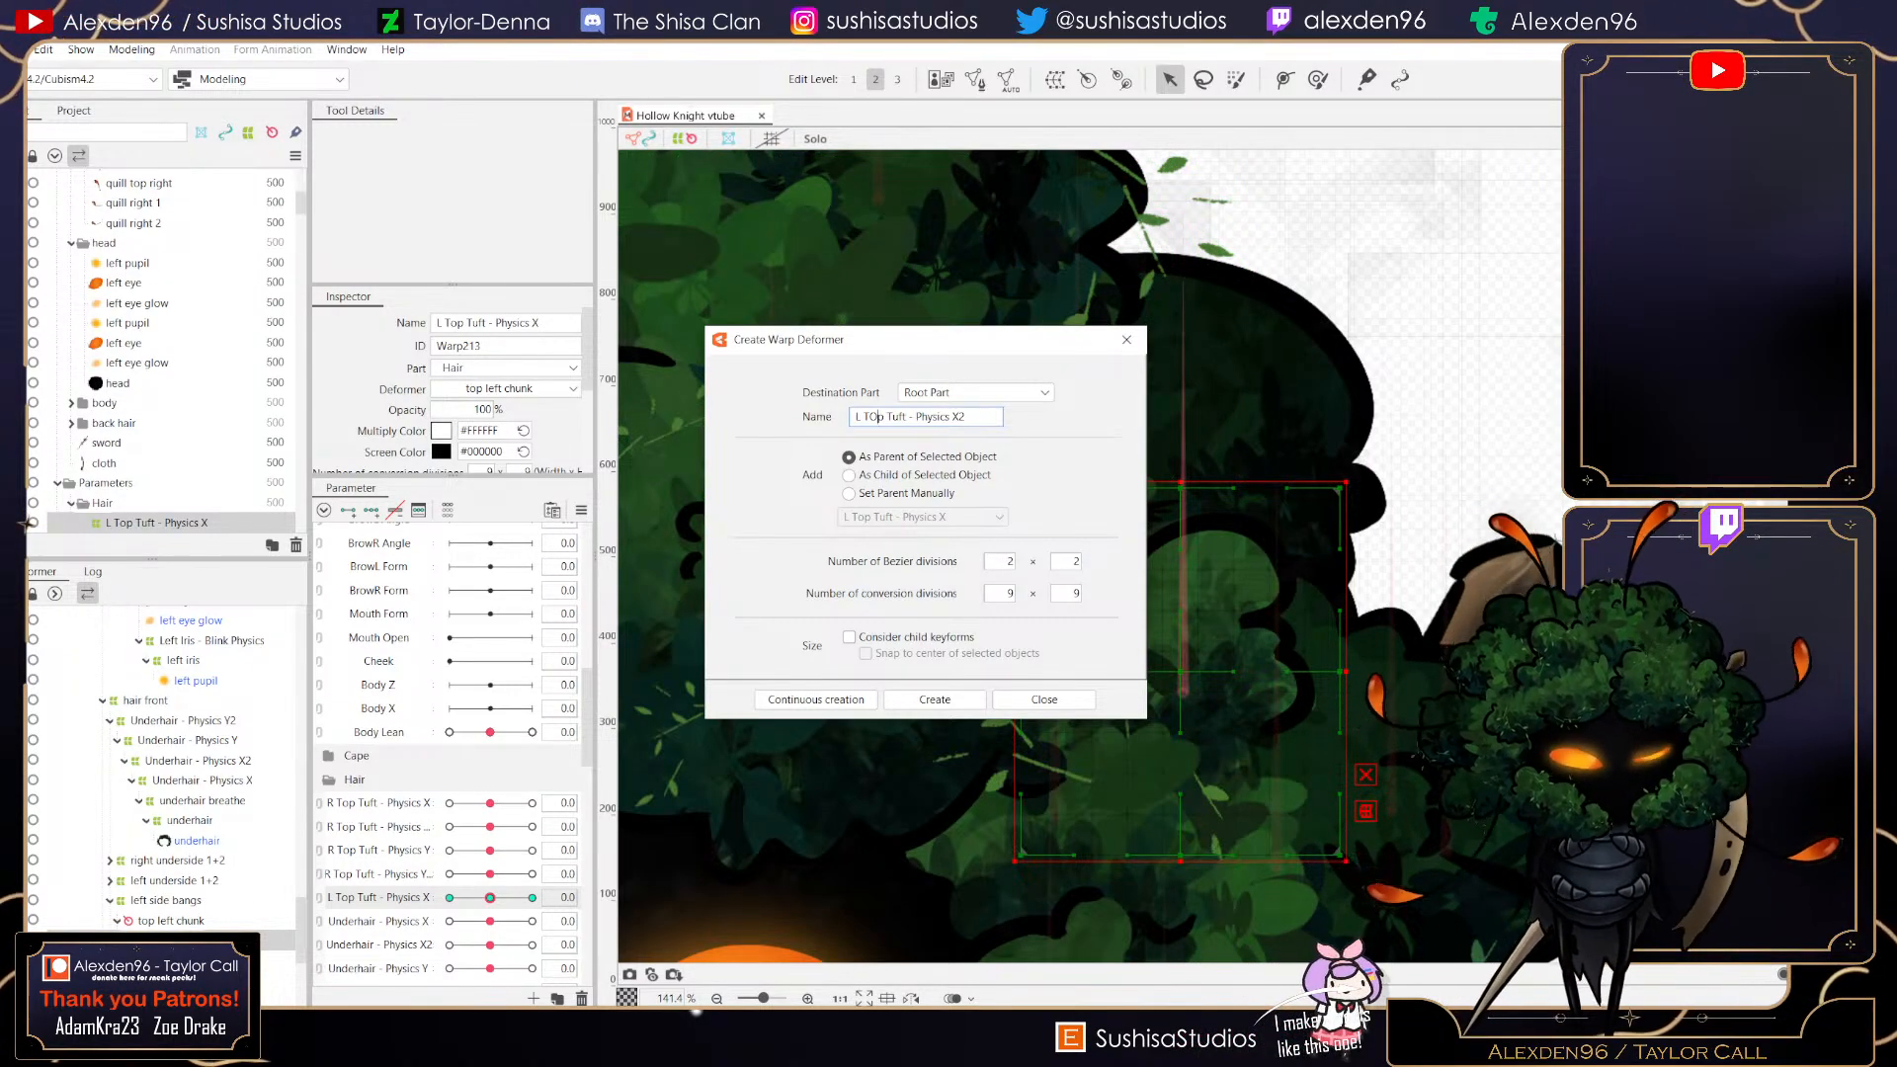
{"action": "key", "text": "BackSpace"}
{"action": "type", "text": "o"}
{"action": "left_click", "coordinate": [935, 699]}
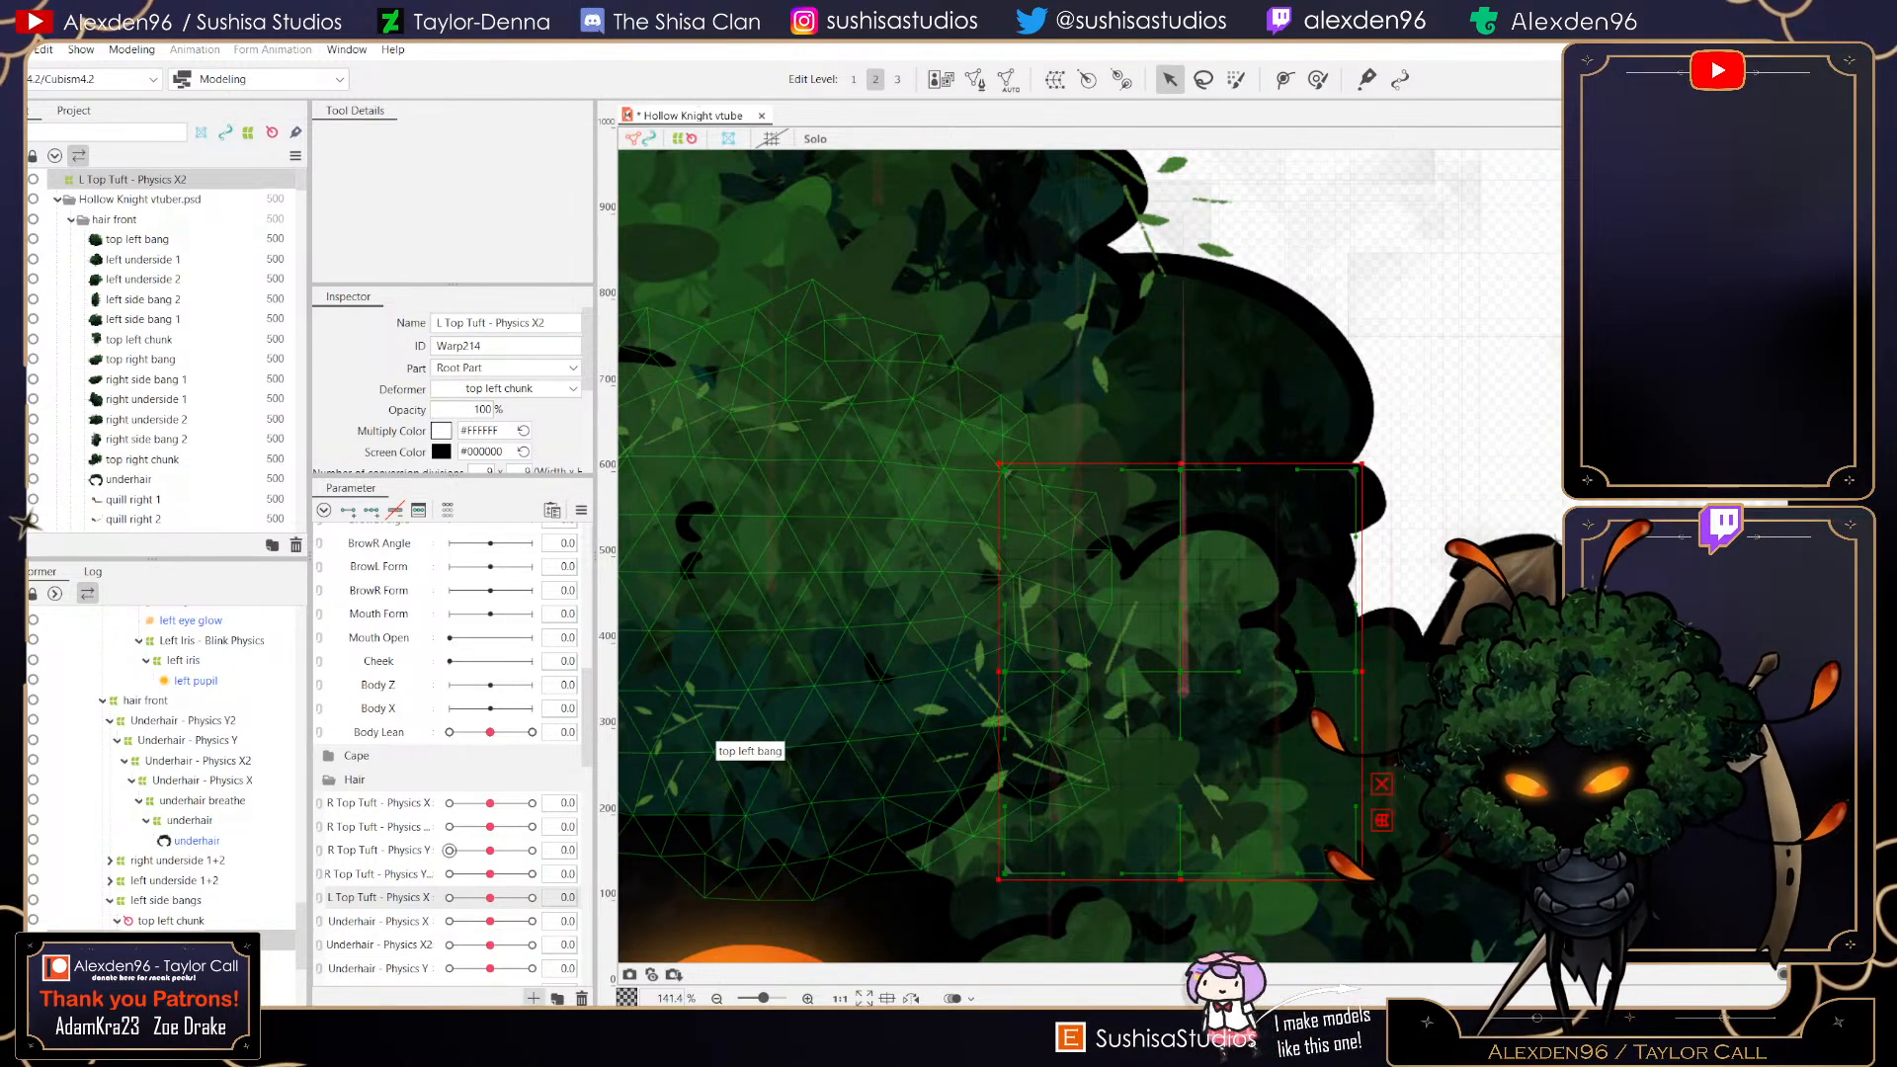
- Add a new parameter named L Top Tuft - Physics X2
{"action": "left_click", "coordinate": [534, 999]}
{"action": "type", "text": "L Top T"}
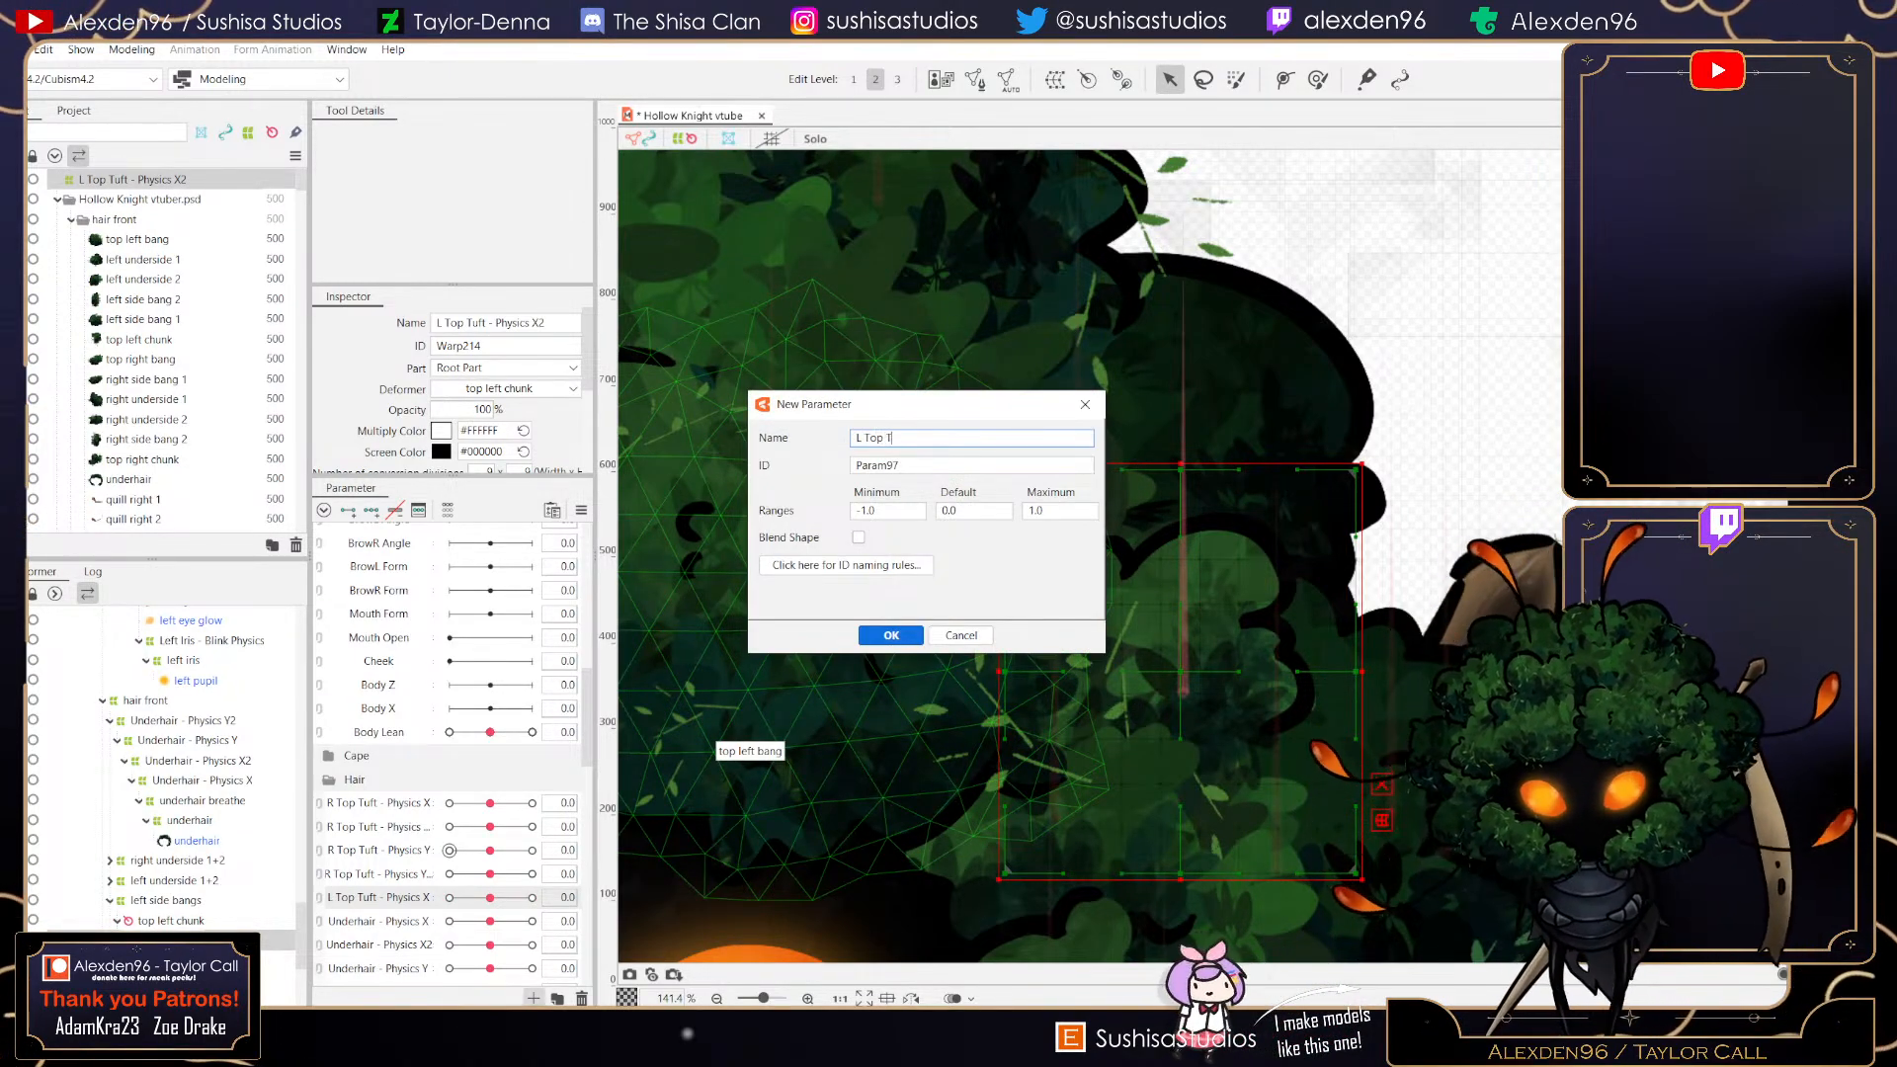
{"action": "type", "text": "uft - Physics X2"}
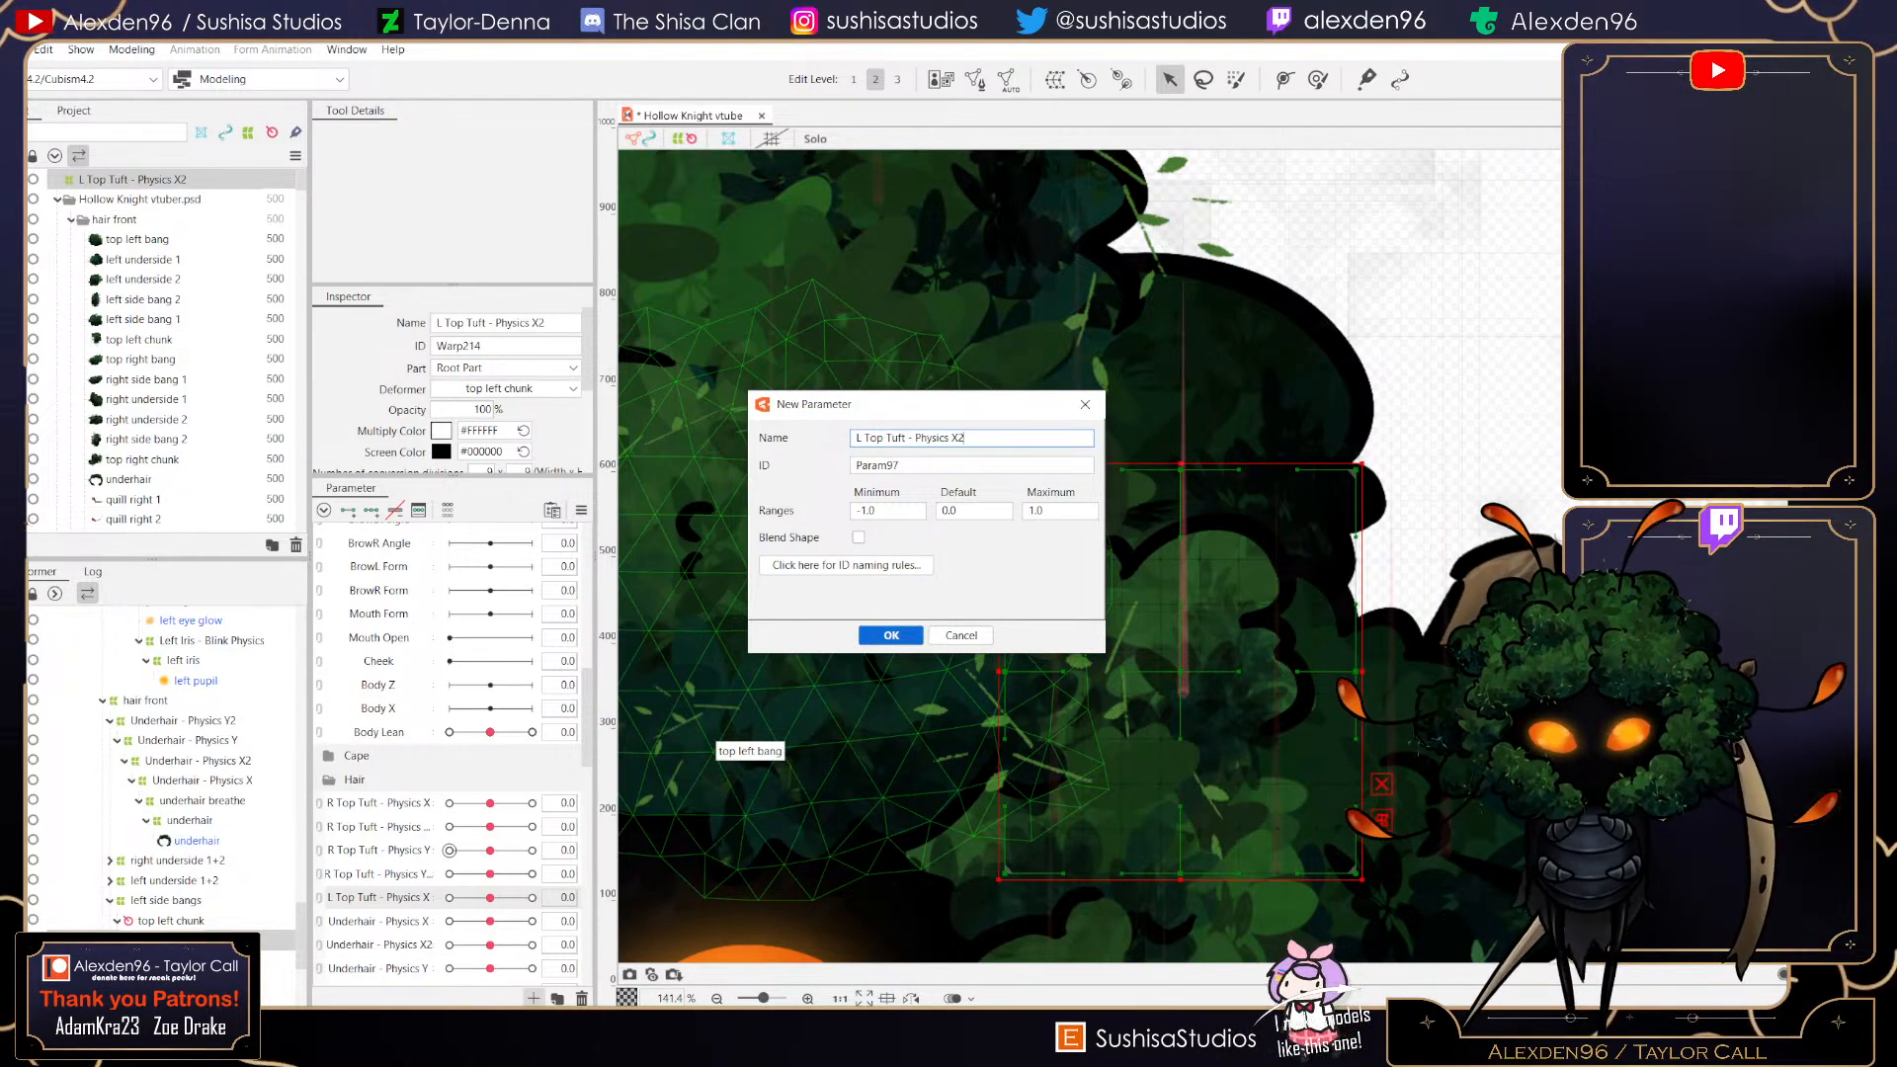
{"action": "left_click", "coordinate": [891, 635]}
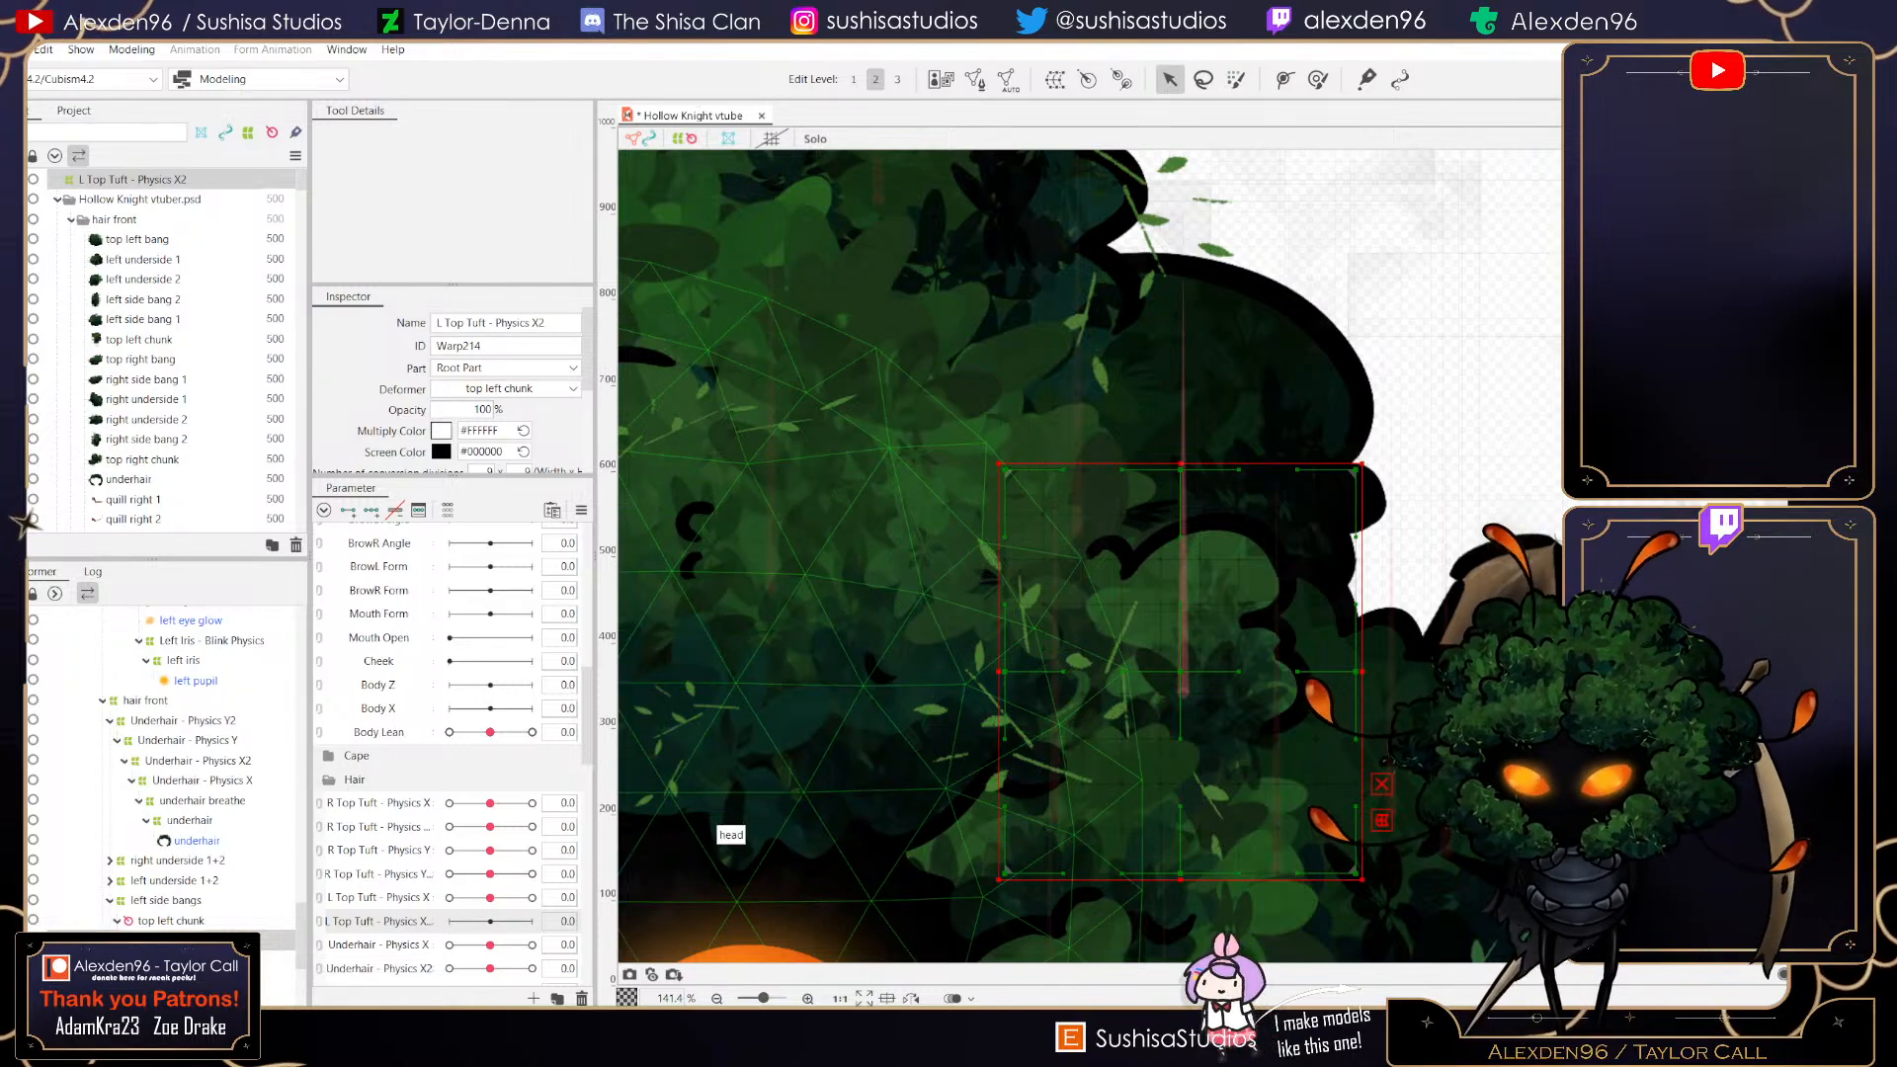
- Add keyforms to L Top Tuft - Physics X2, set it to 1.0 and pinch the warp's top, bottom and right edges inward
{"action": "left_click", "coordinate": [371, 510]}
{"action": "left_click_drag", "start_coordinate": [490, 921], "coordinate": [533, 921]}
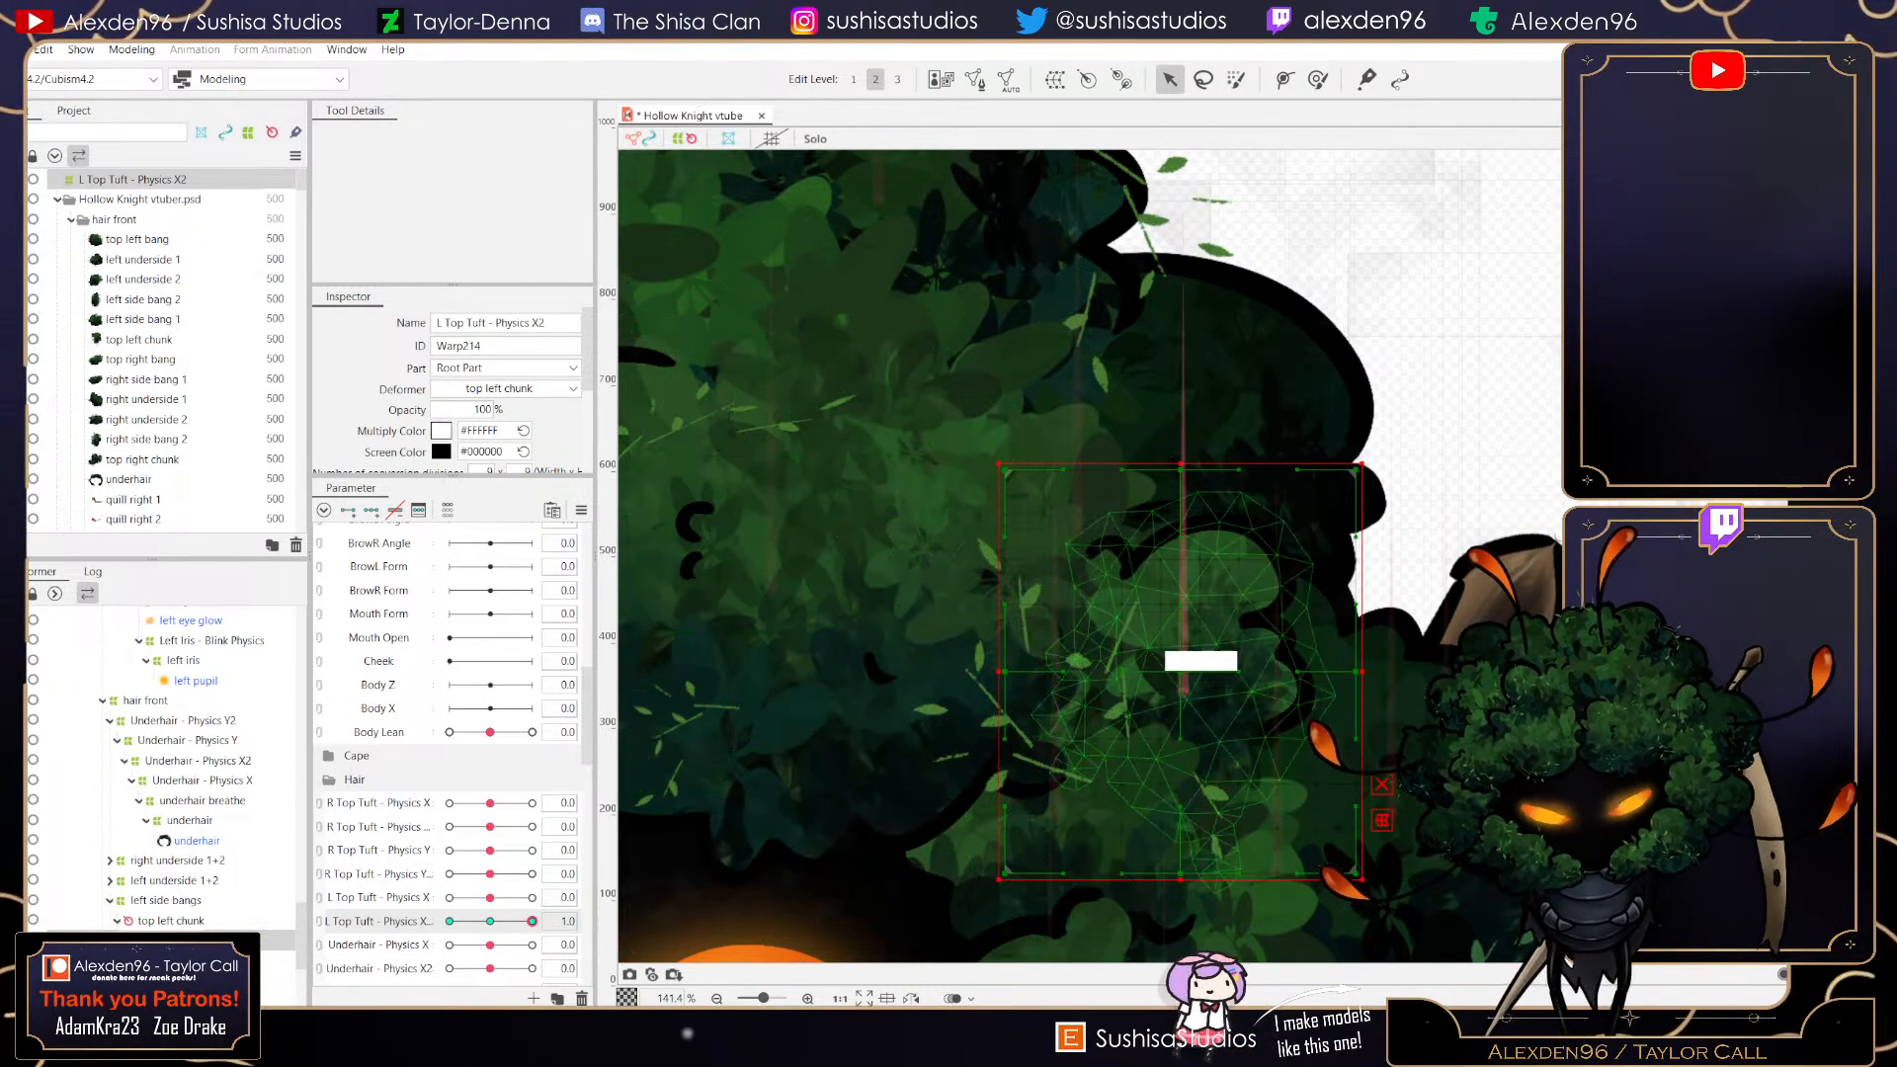
{"action": "scroll", "coordinate": [1258, 599], "scroll_direction": "down", "scroll_amount": 2}
{"action": "mouse_move", "coordinate": [1203, 508]}
{"action": "left_mouse_down"}
{"action": "mouse_move", "coordinate": [1206, 435]}
{"action": "mouse_move", "coordinate": [1205, 533]}
{"action": "left_mouse_up"}
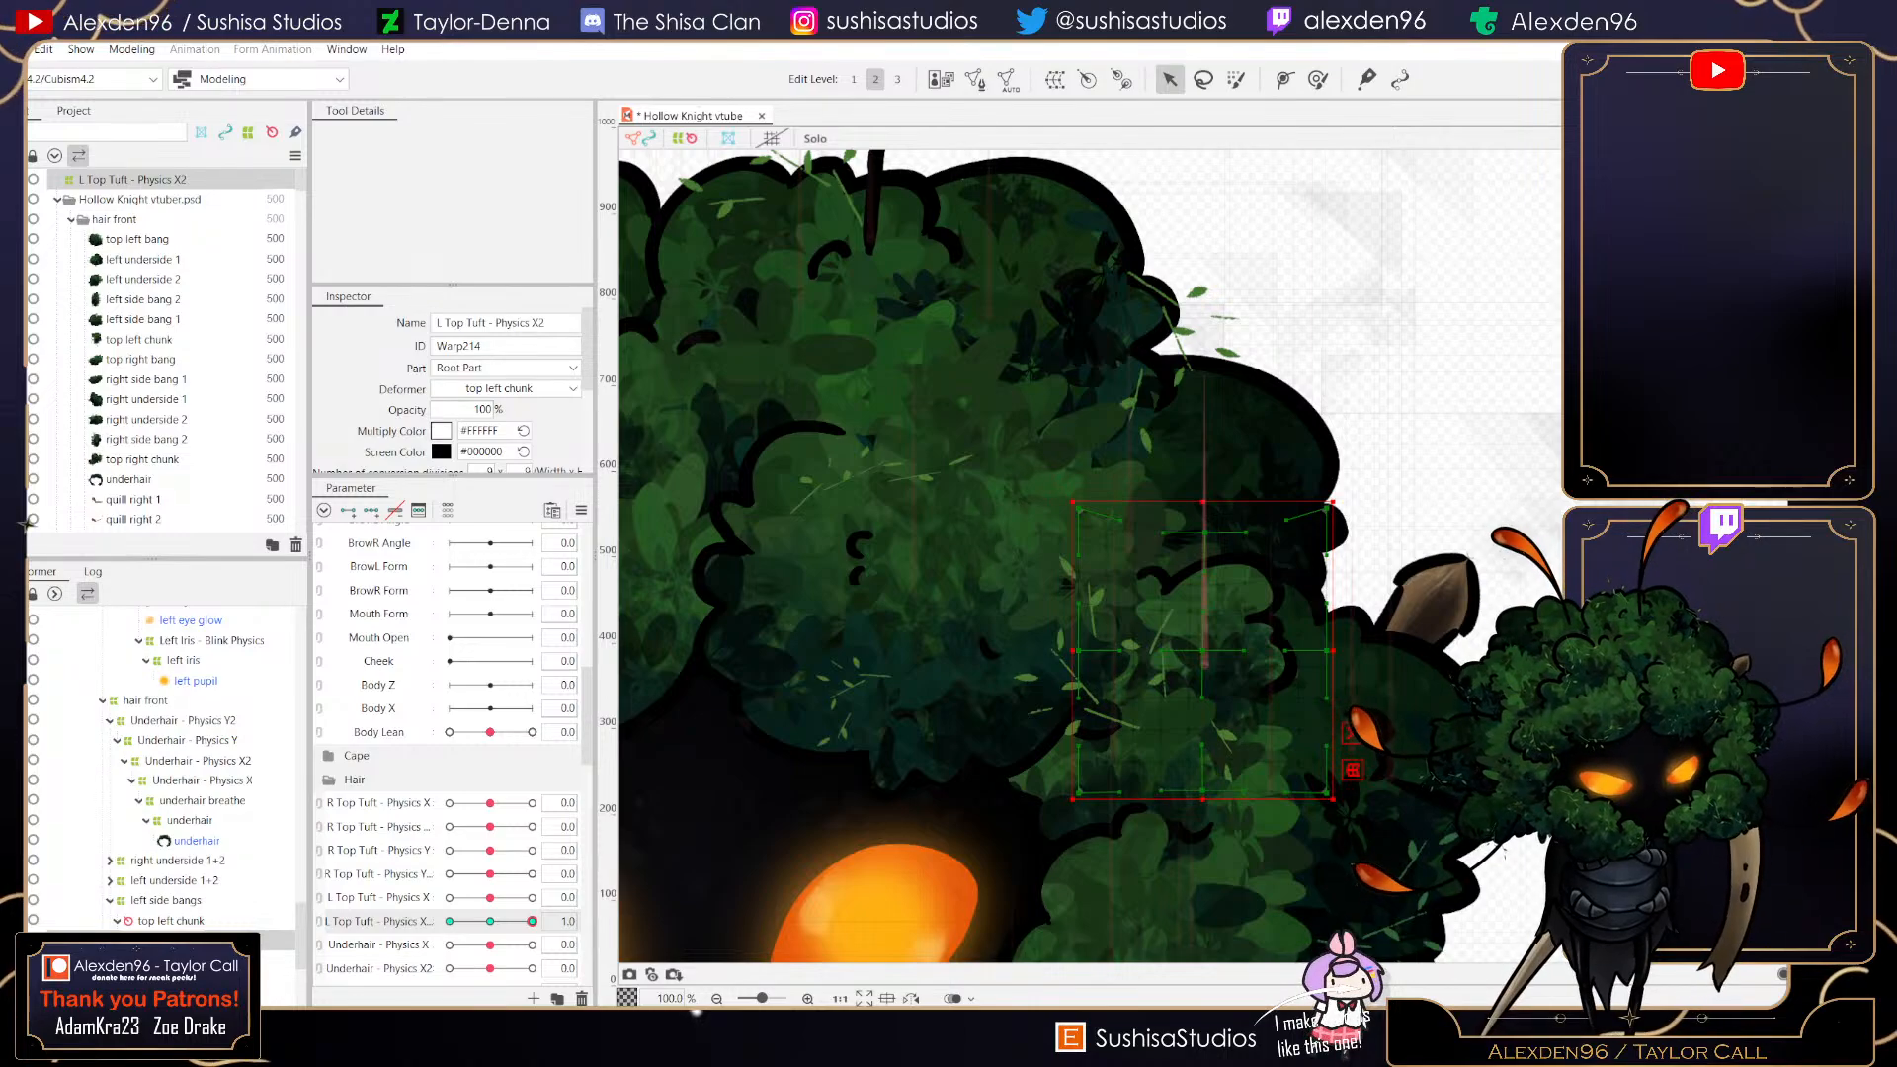
{"action": "left_click_drag", "start_coordinate": [1203, 791], "coordinate": [1199, 744]}
{"action": "mouse_move", "coordinate": [1327, 651]}
{"action": "left_mouse_down"}
{"action": "mouse_move", "coordinate": [1346, 649]}
{"action": "mouse_move", "coordinate": [1254, 658]}
{"action": "mouse_move", "coordinate": [1299, 654]}
{"action": "left_mouse_up"}
{"action": "scroll", "coordinate": [1152, 643], "scroll_direction": "up", "scroll_amount": 2}
{"action": "scroll", "coordinate": [1298, 656], "scroll_direction": "down", "scroll_amount": 2}
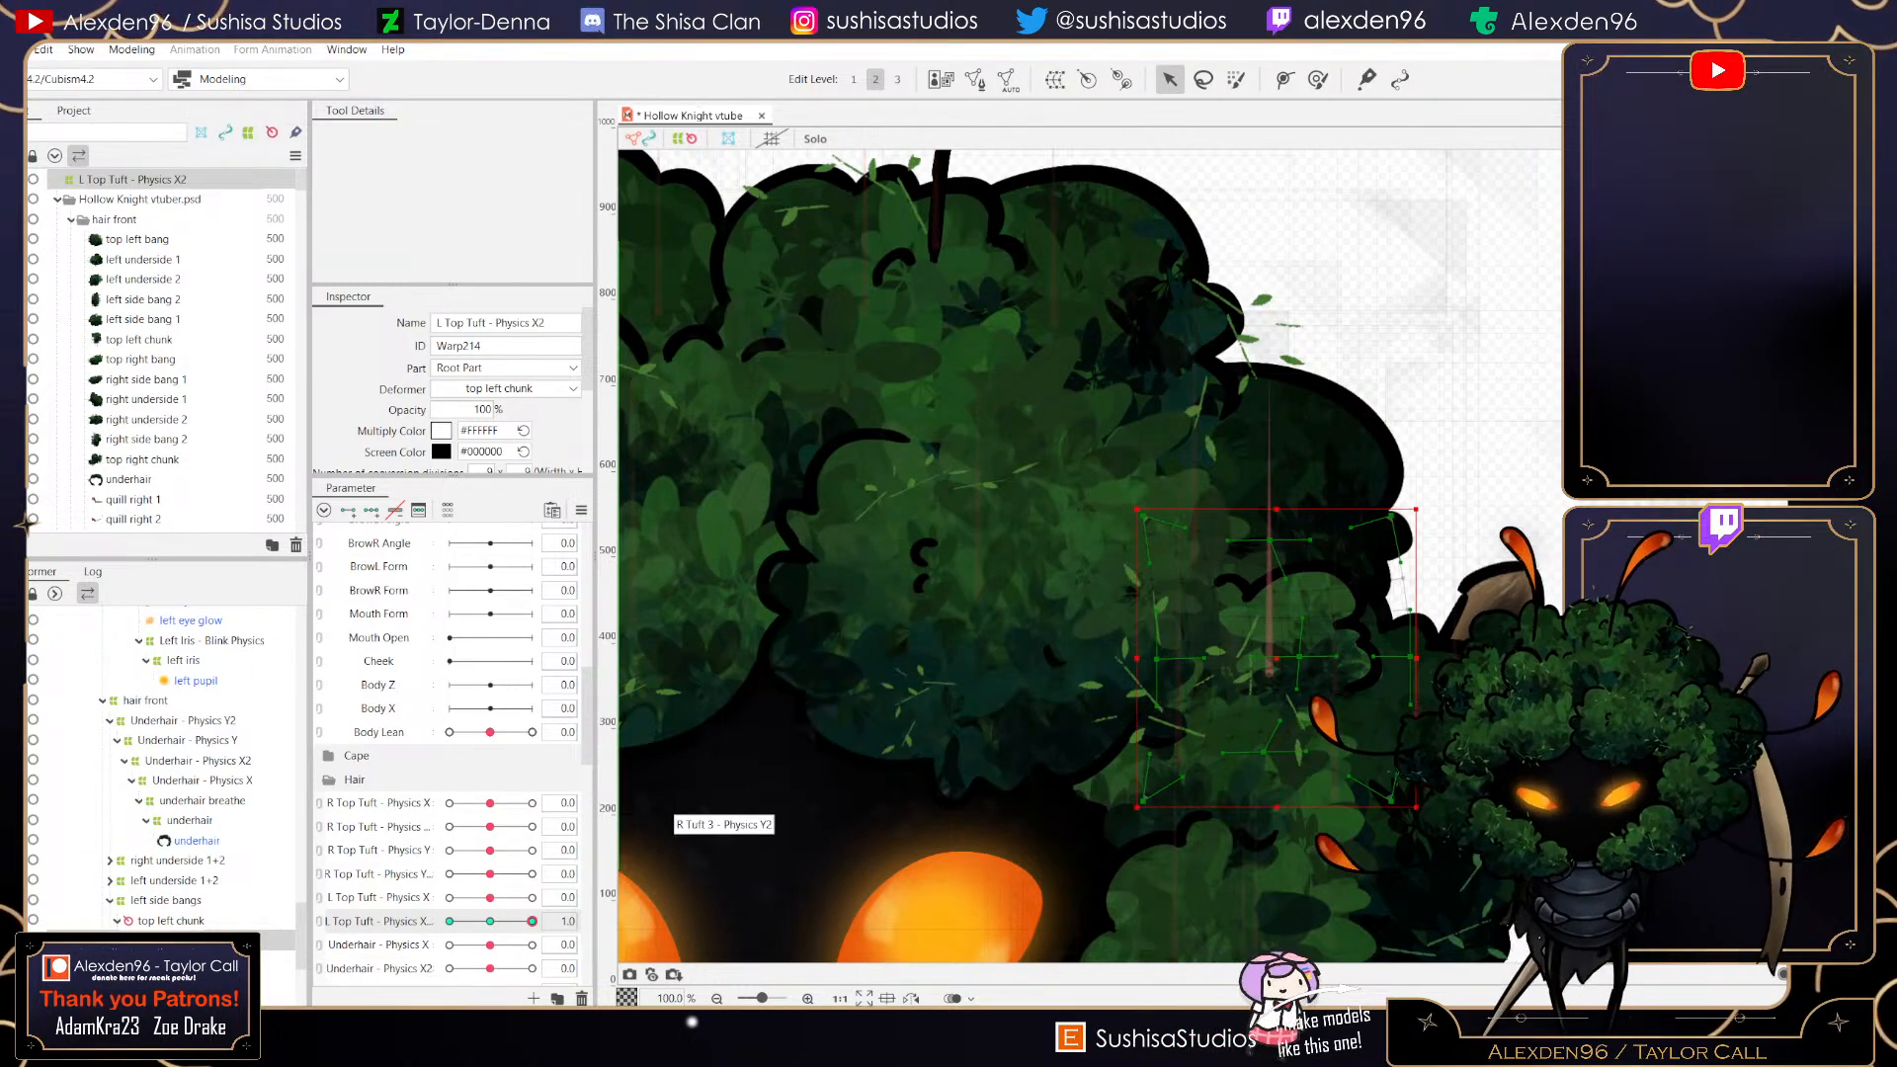
- Set L Top Tuft - Physics X2 to -1.0 and stretch the warp's top and bottom edges outward
{"action": "mouse_move", "coordinate": [531, 921]}
{"action": "left_mouse_down"}
{"action": "mouse_move", "coordinate": [481, 921]}
{"action": "mouse_move", "coordinate": [530, 921]}
{"action": "left_mouse_up"}
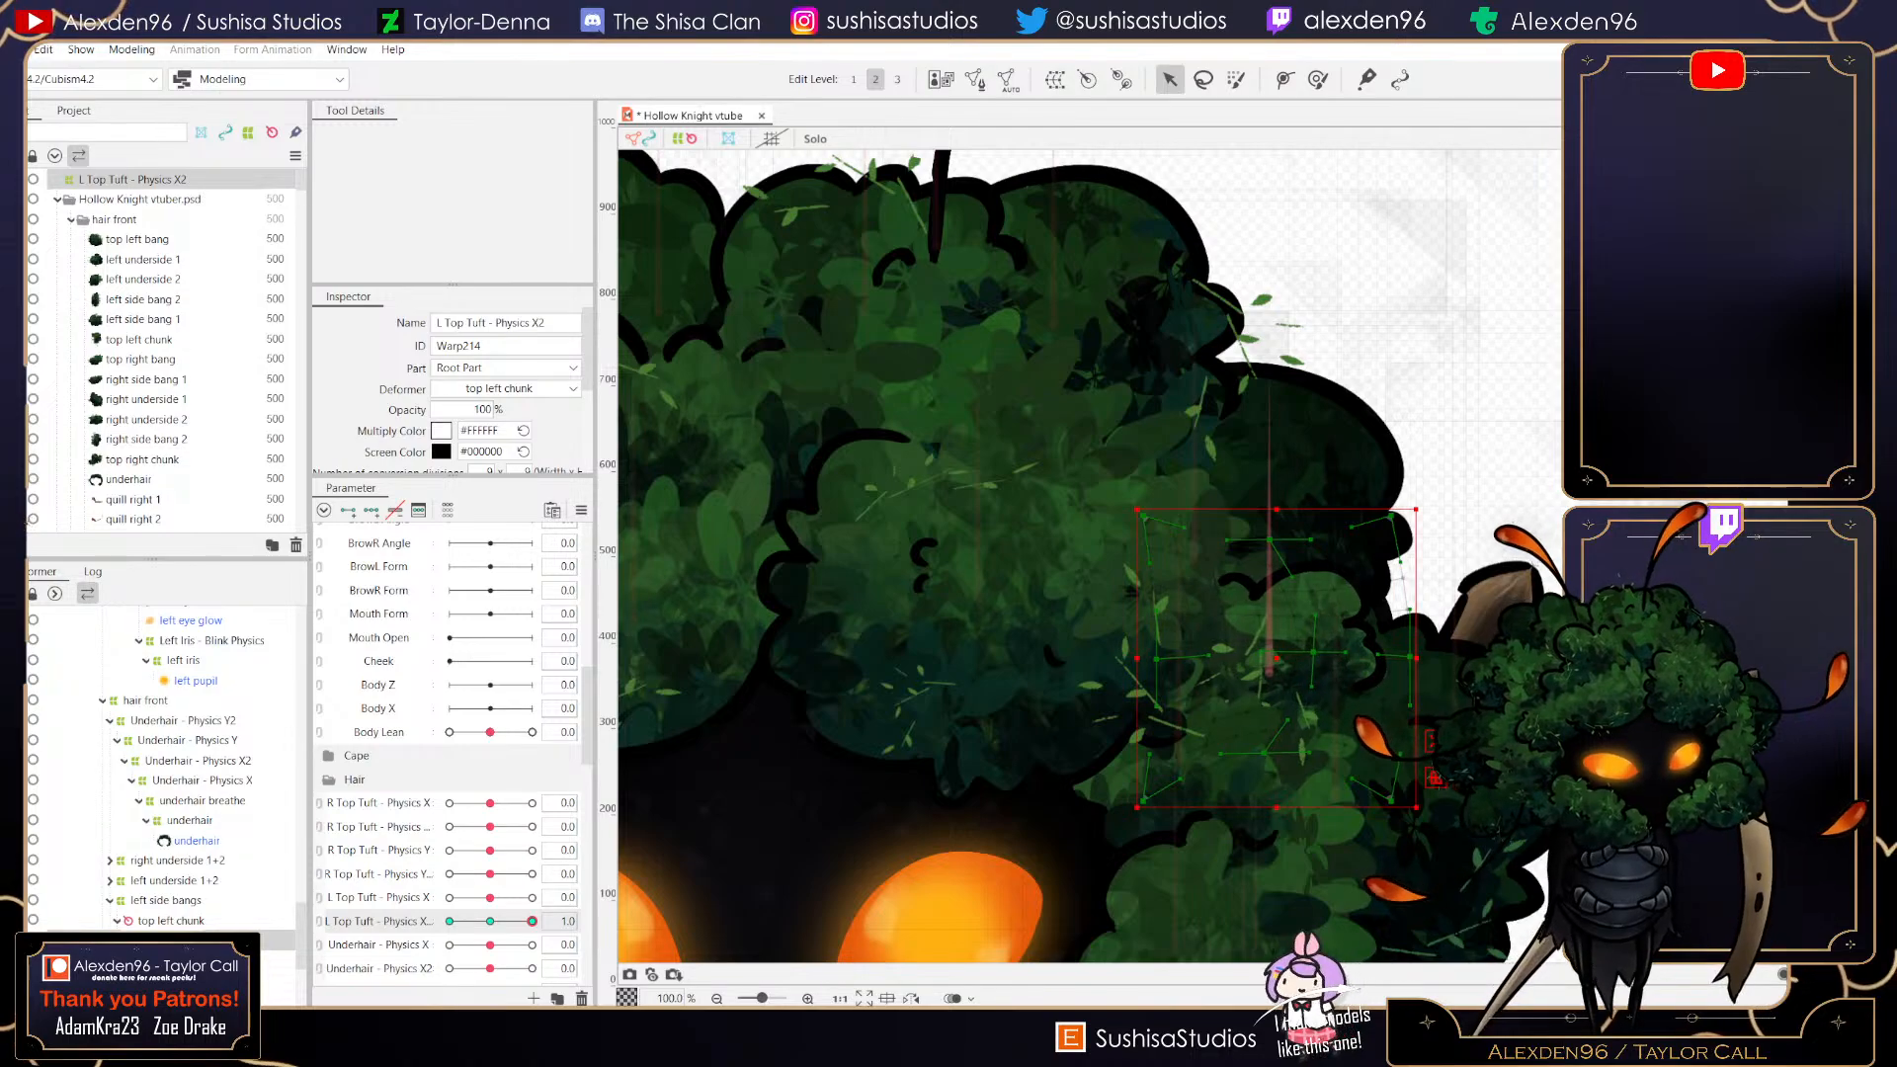
{"action": "left_click_drag", "start_coordinate": [531, 921], "coordinate": [450, 921]}
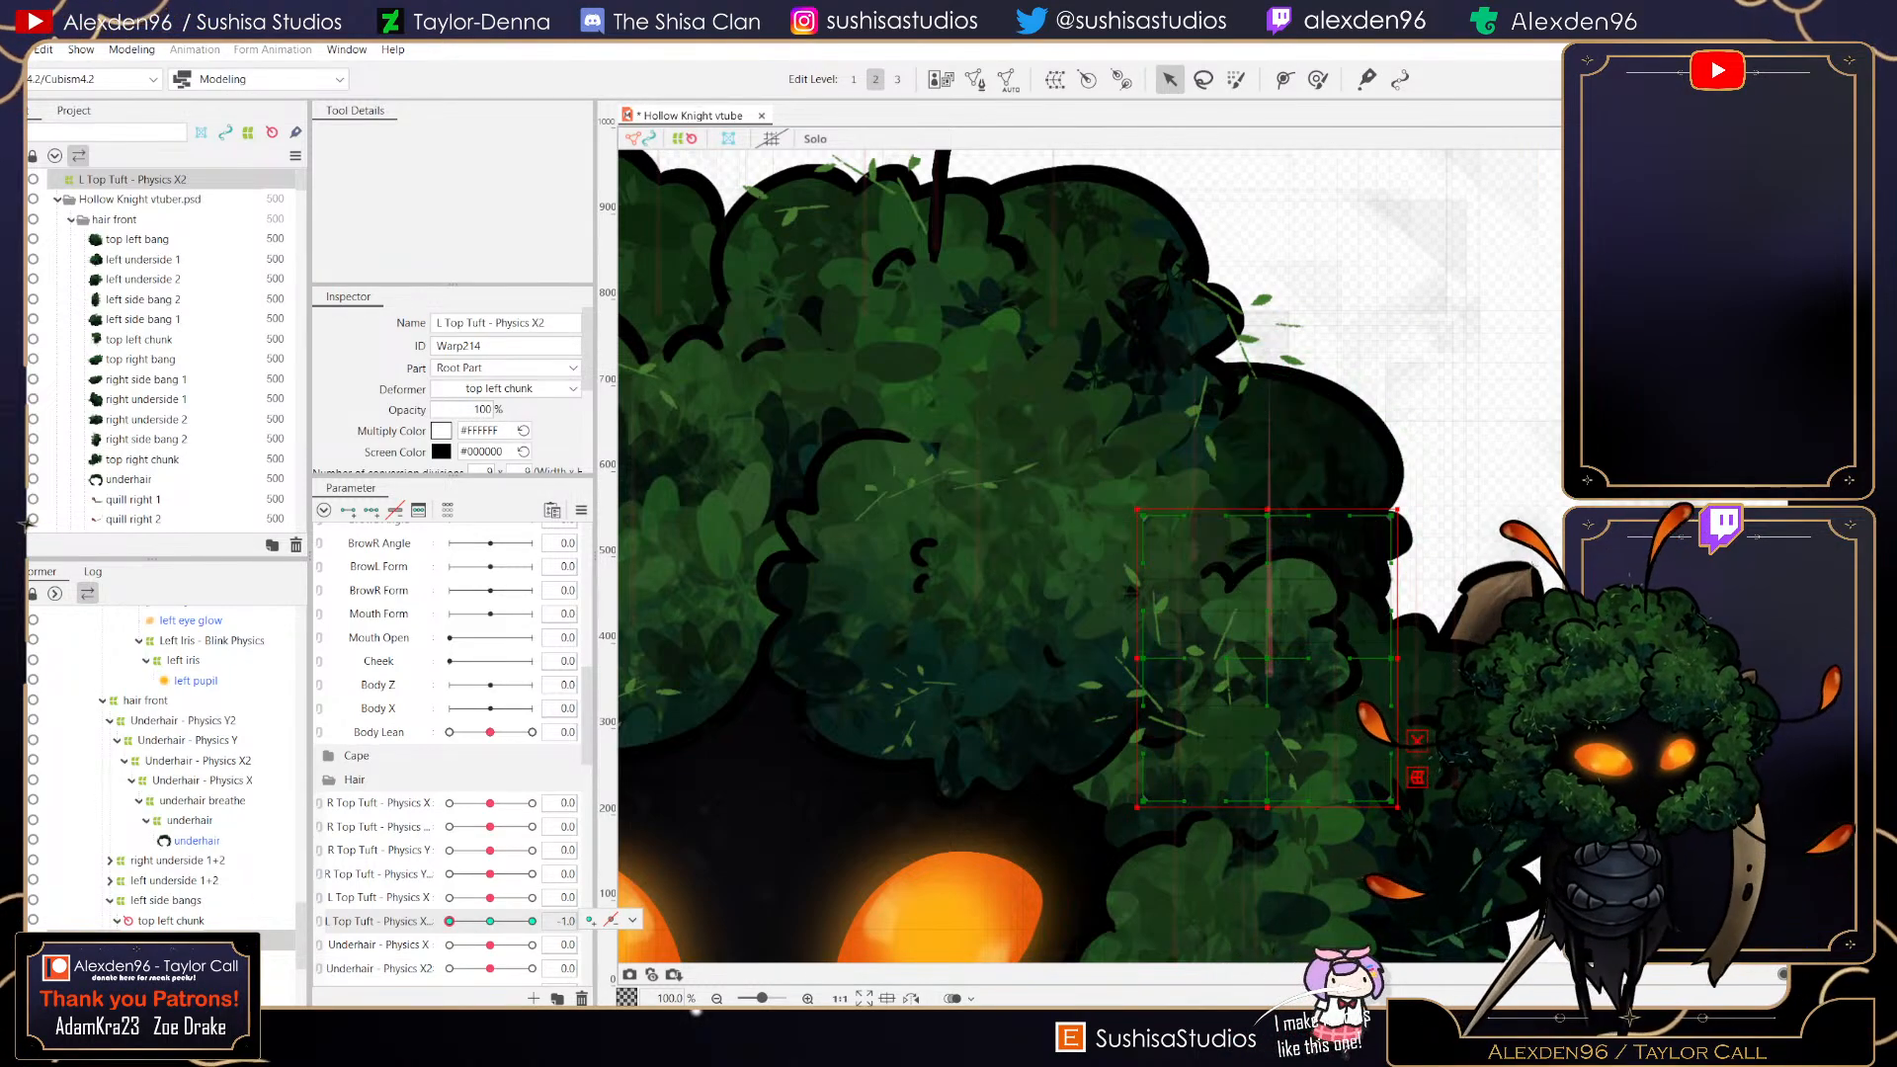
{"action": "left_click_drag", "start_coordinate": [1268, 515], "coordinate": [1263, 492]}
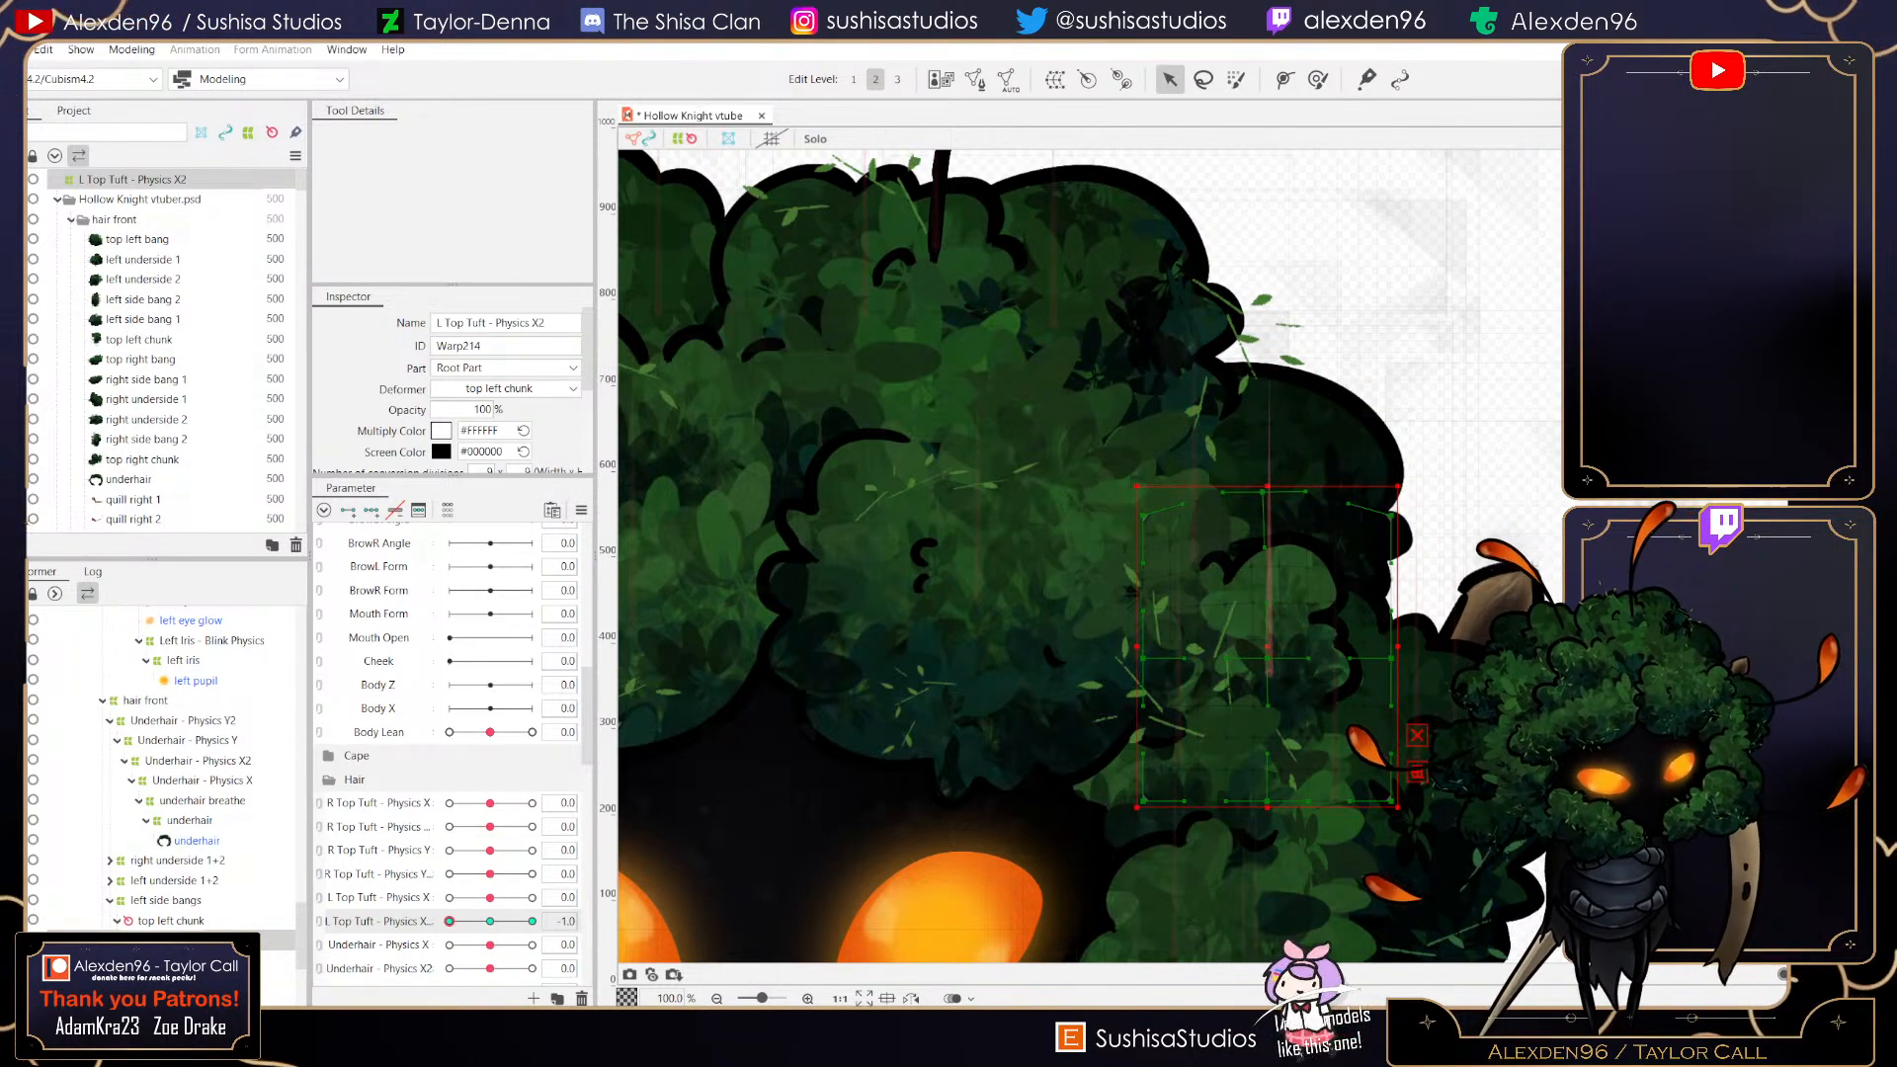
{"action": "left_click_drag", "start_coordinate": [1268, 806], "coordinate": [1268, 830]}
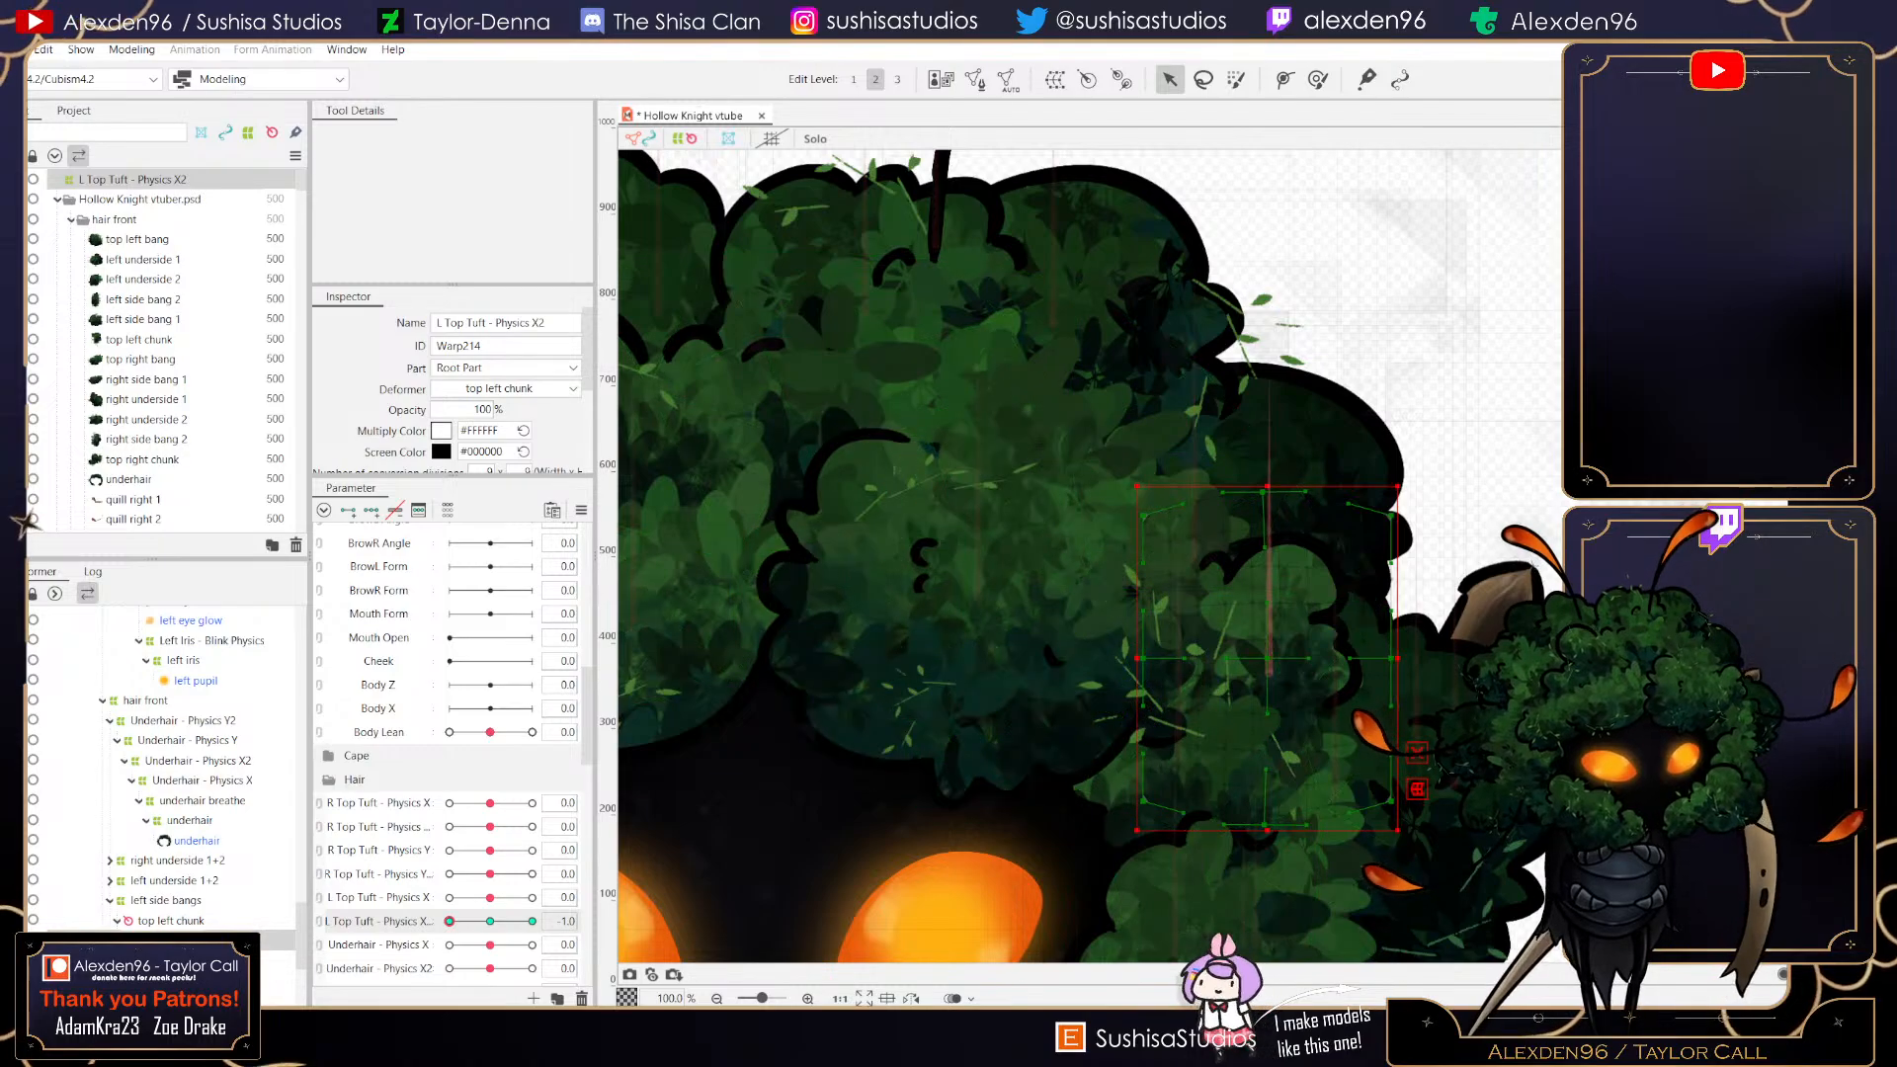
{"action": "scroll", "coordinate": [1279, 652], "scroll_direction": "up", "scroll_amount": 3}
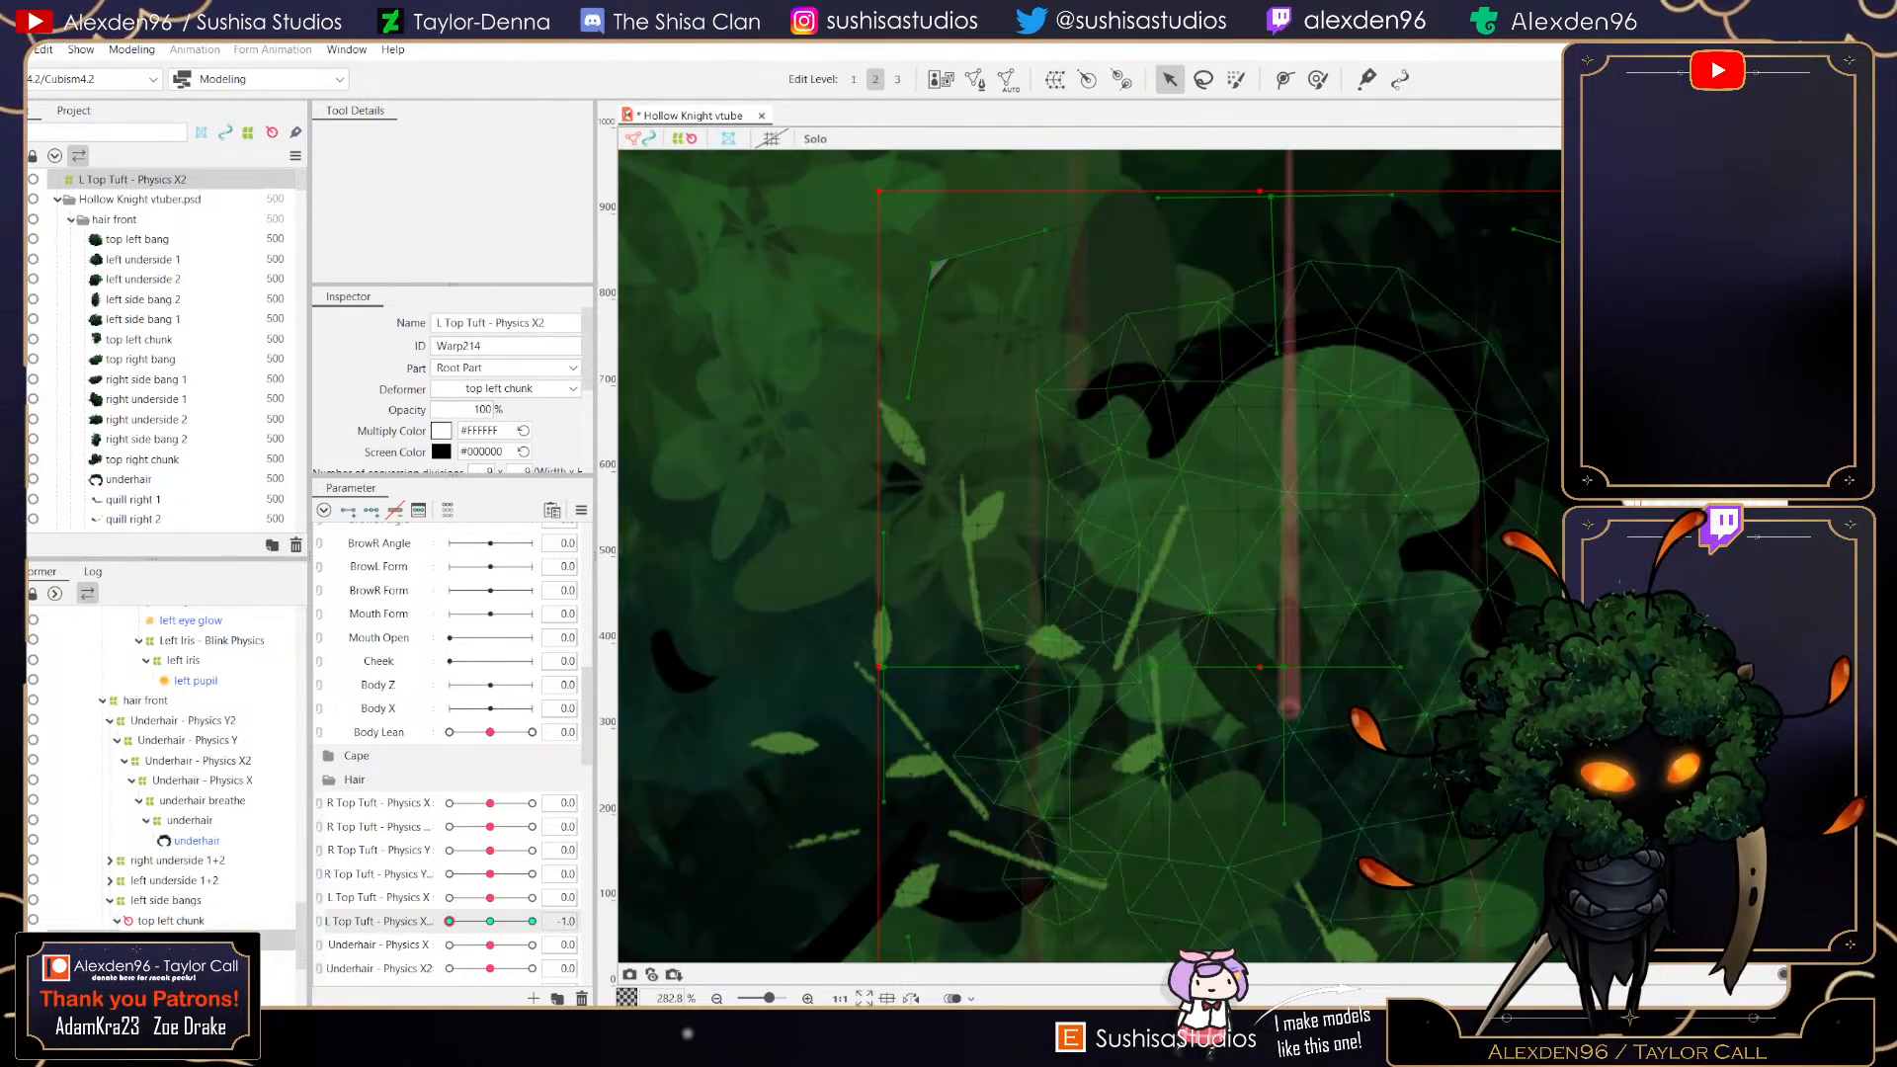
{"action": "scroll", "coordinate": [1303, 667], "scroll_direction": "down", "scroll_amount": 1}
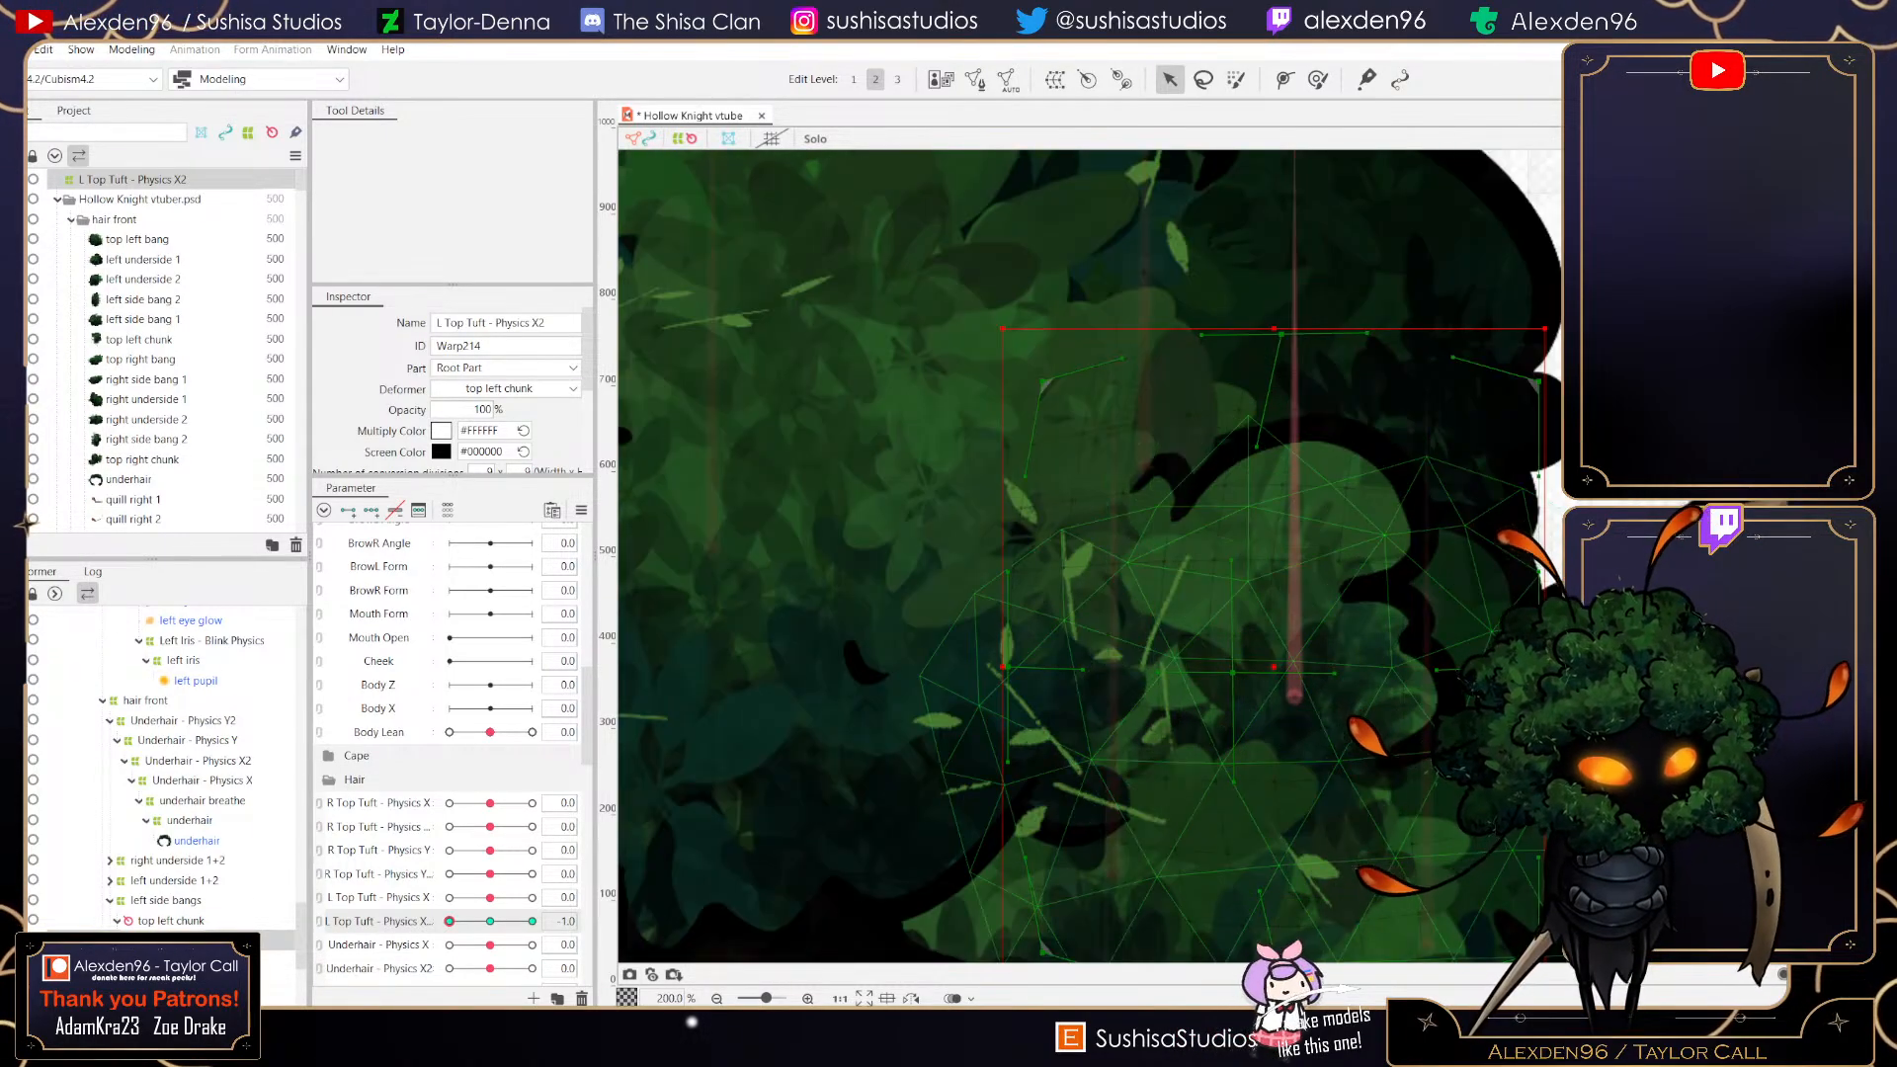
{"action": "scroll", "coordinate": [1458, 654], "scroll_direction": "down", "scroll_amount": 2}
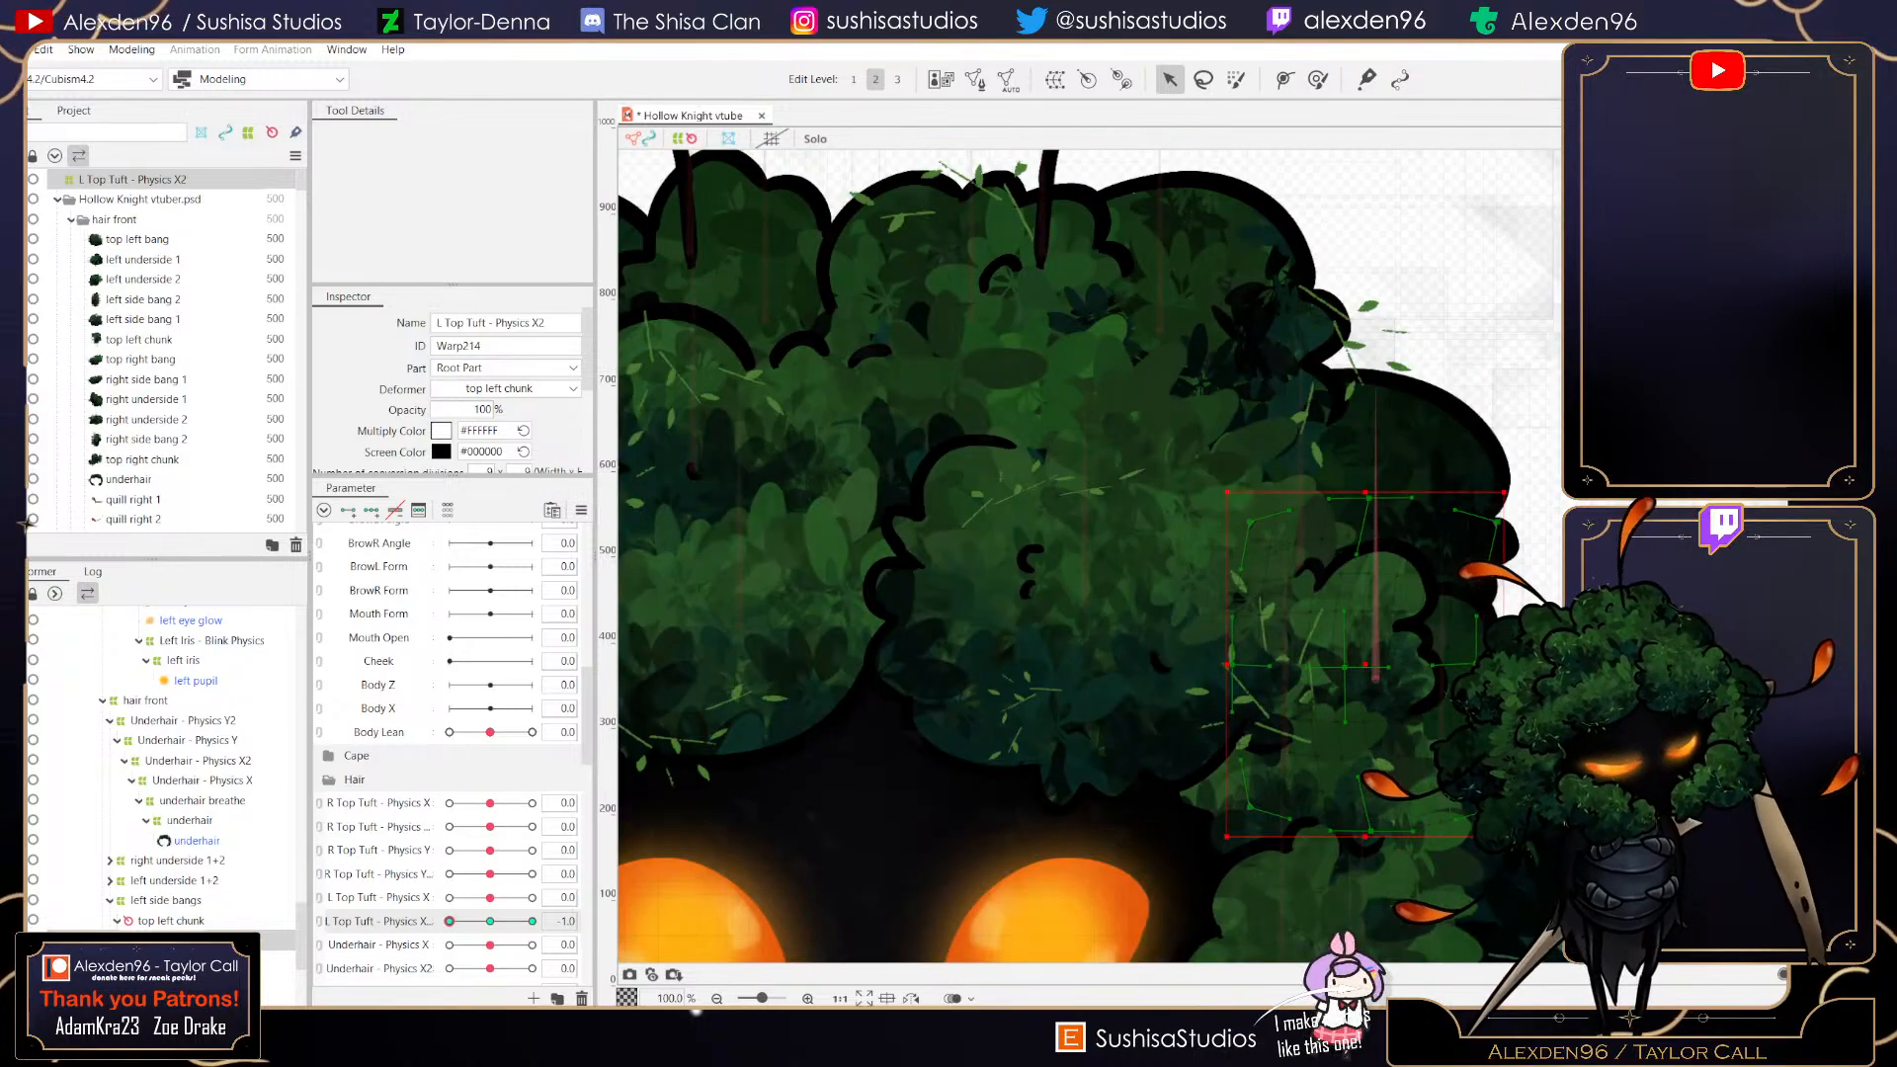
- Reset the parameter to 0 and save, then at L Top Tuft - Physics X2 1.0 push the warp's right edge slightly outward
{"action": "left_click_drag", "start_coordinate": [449, 922], "coordinate": [490, 922]}
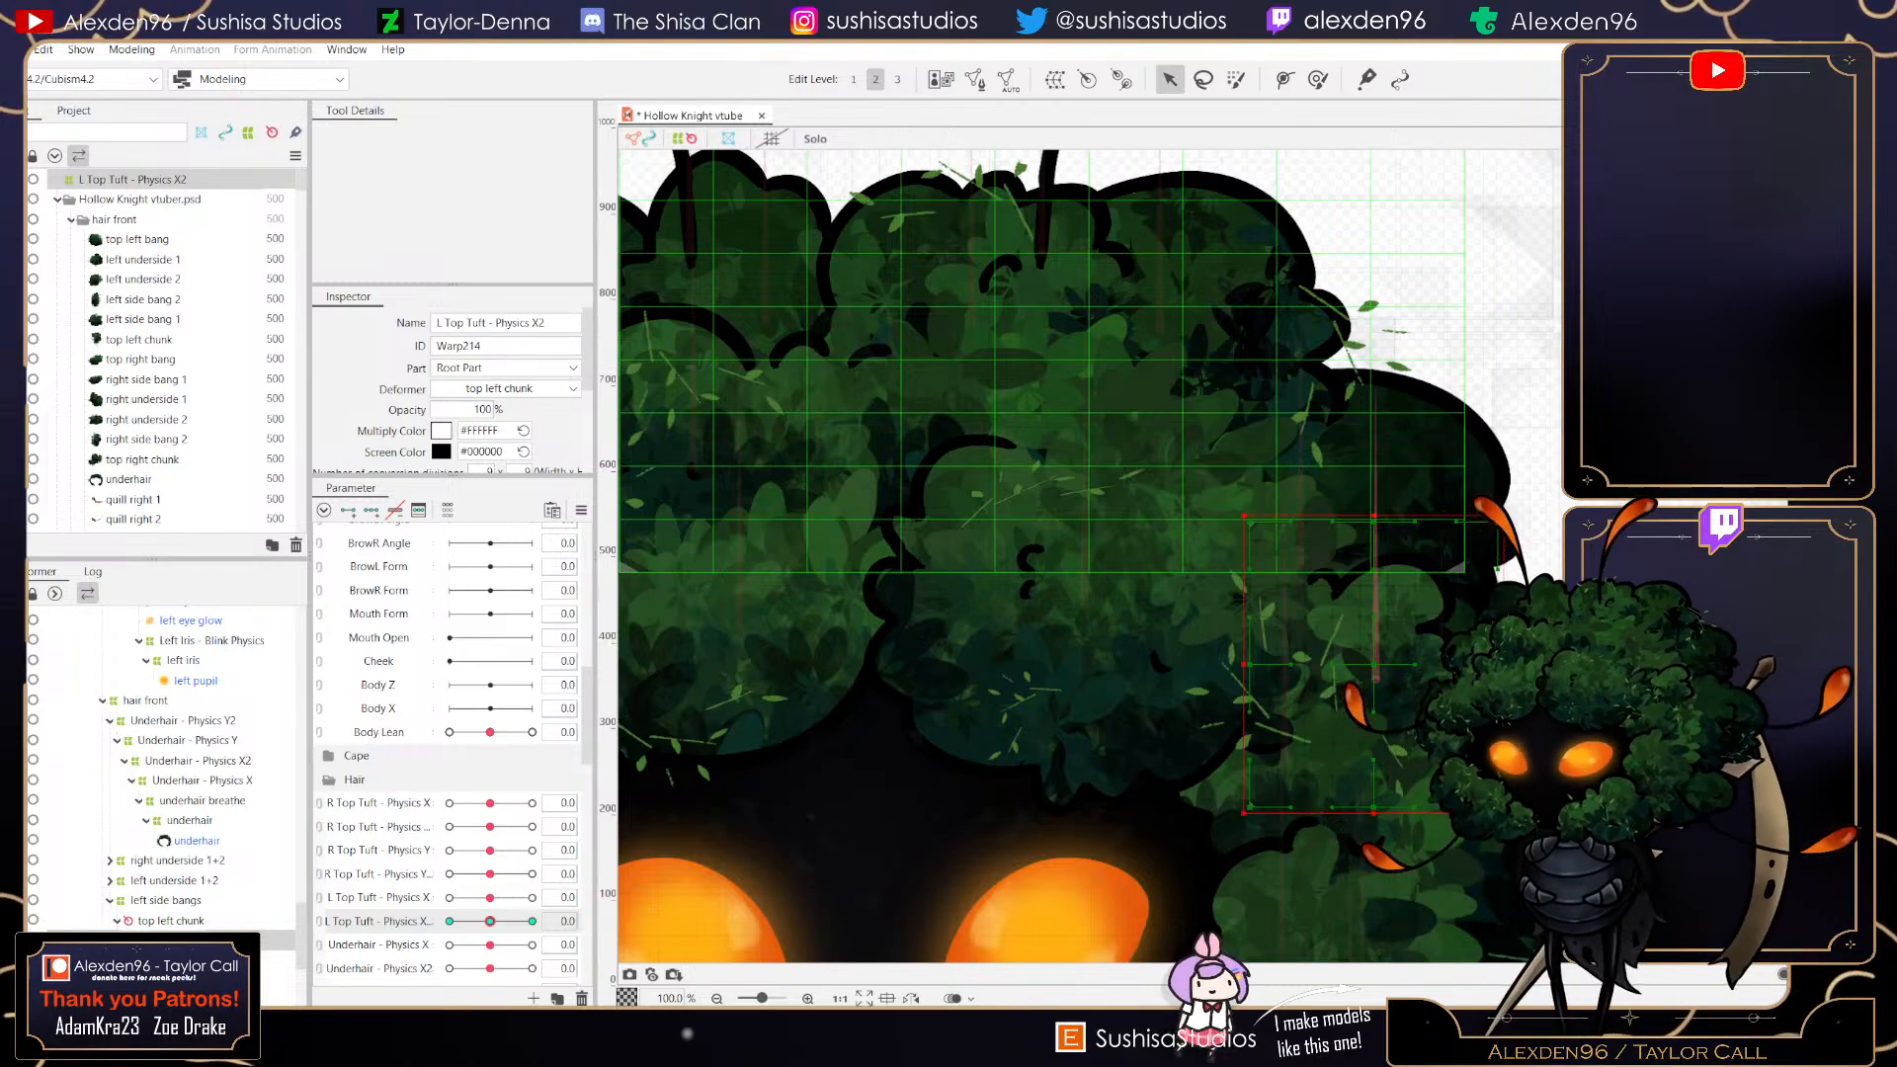
{"action": "key", "text": "ctrl+s"}
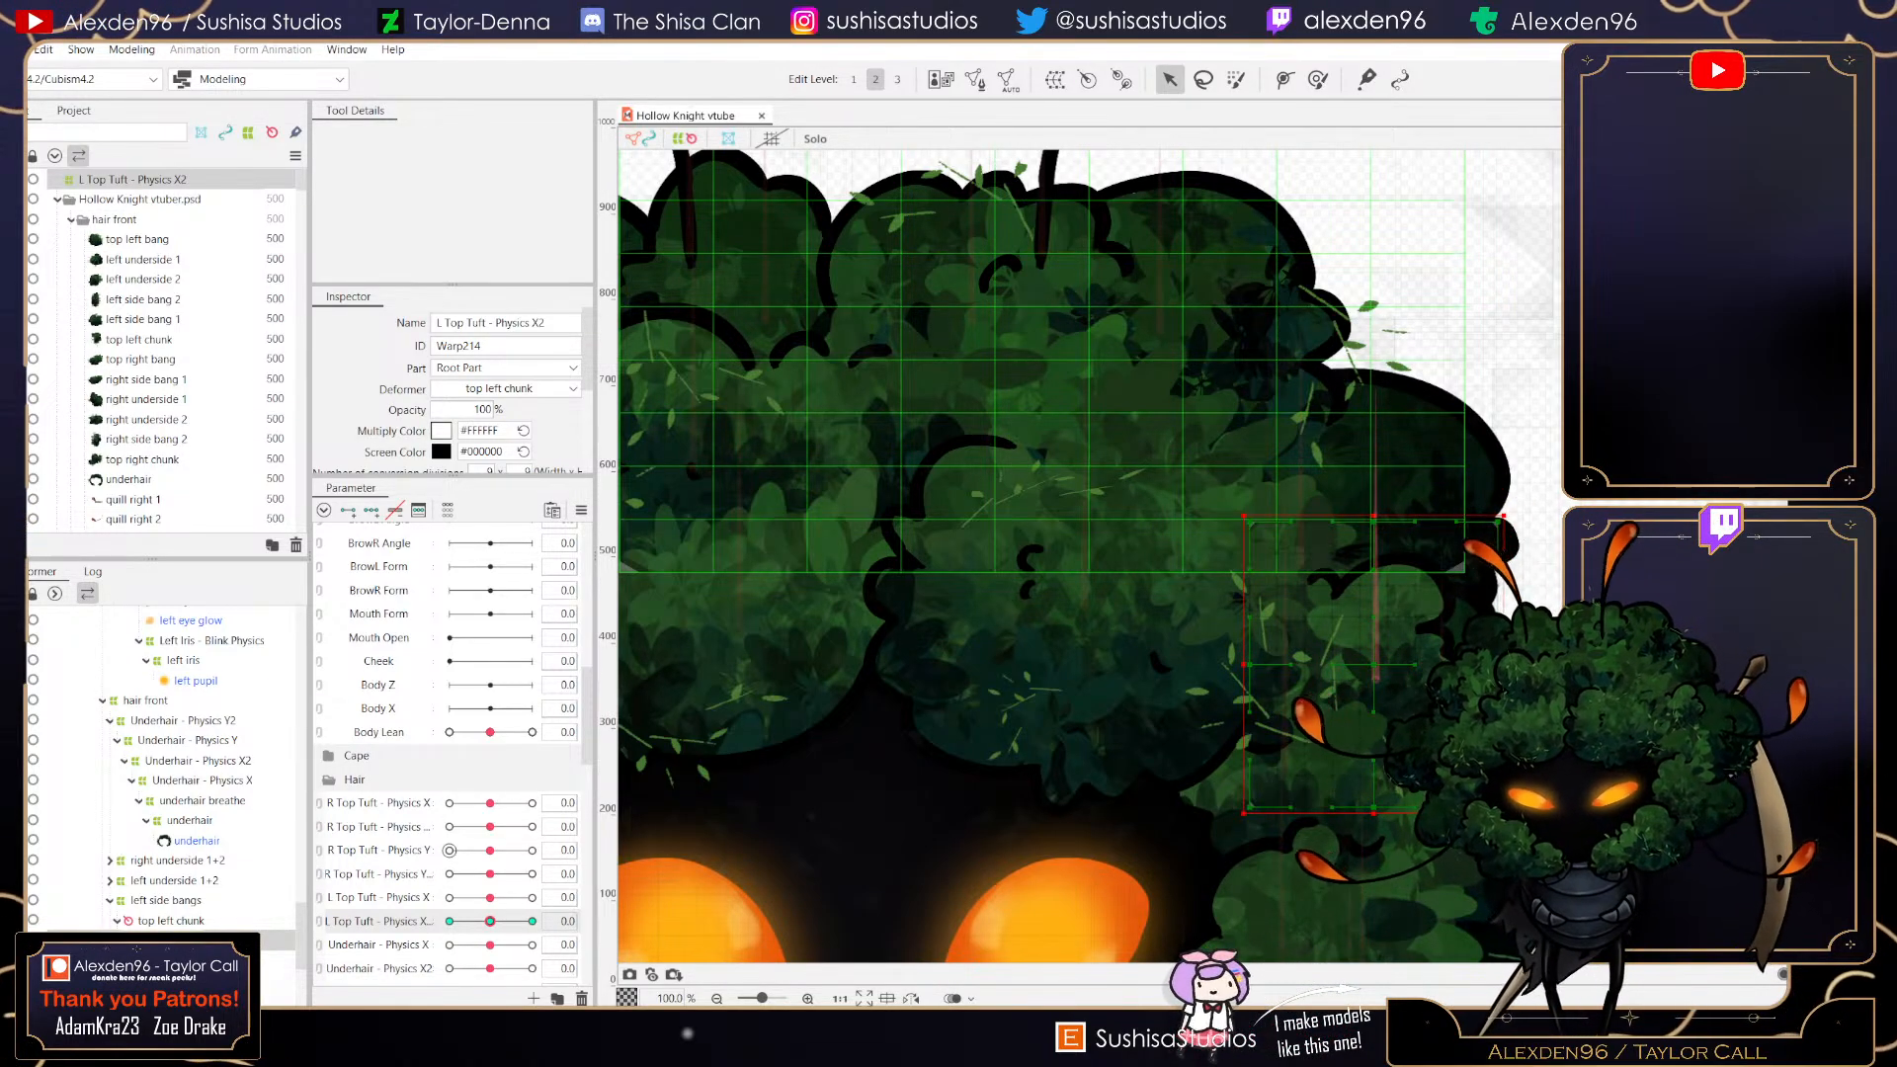
{"action": "left_click_drag", "start_coordinate": [490, 921], "coordinate": [533, 921]}
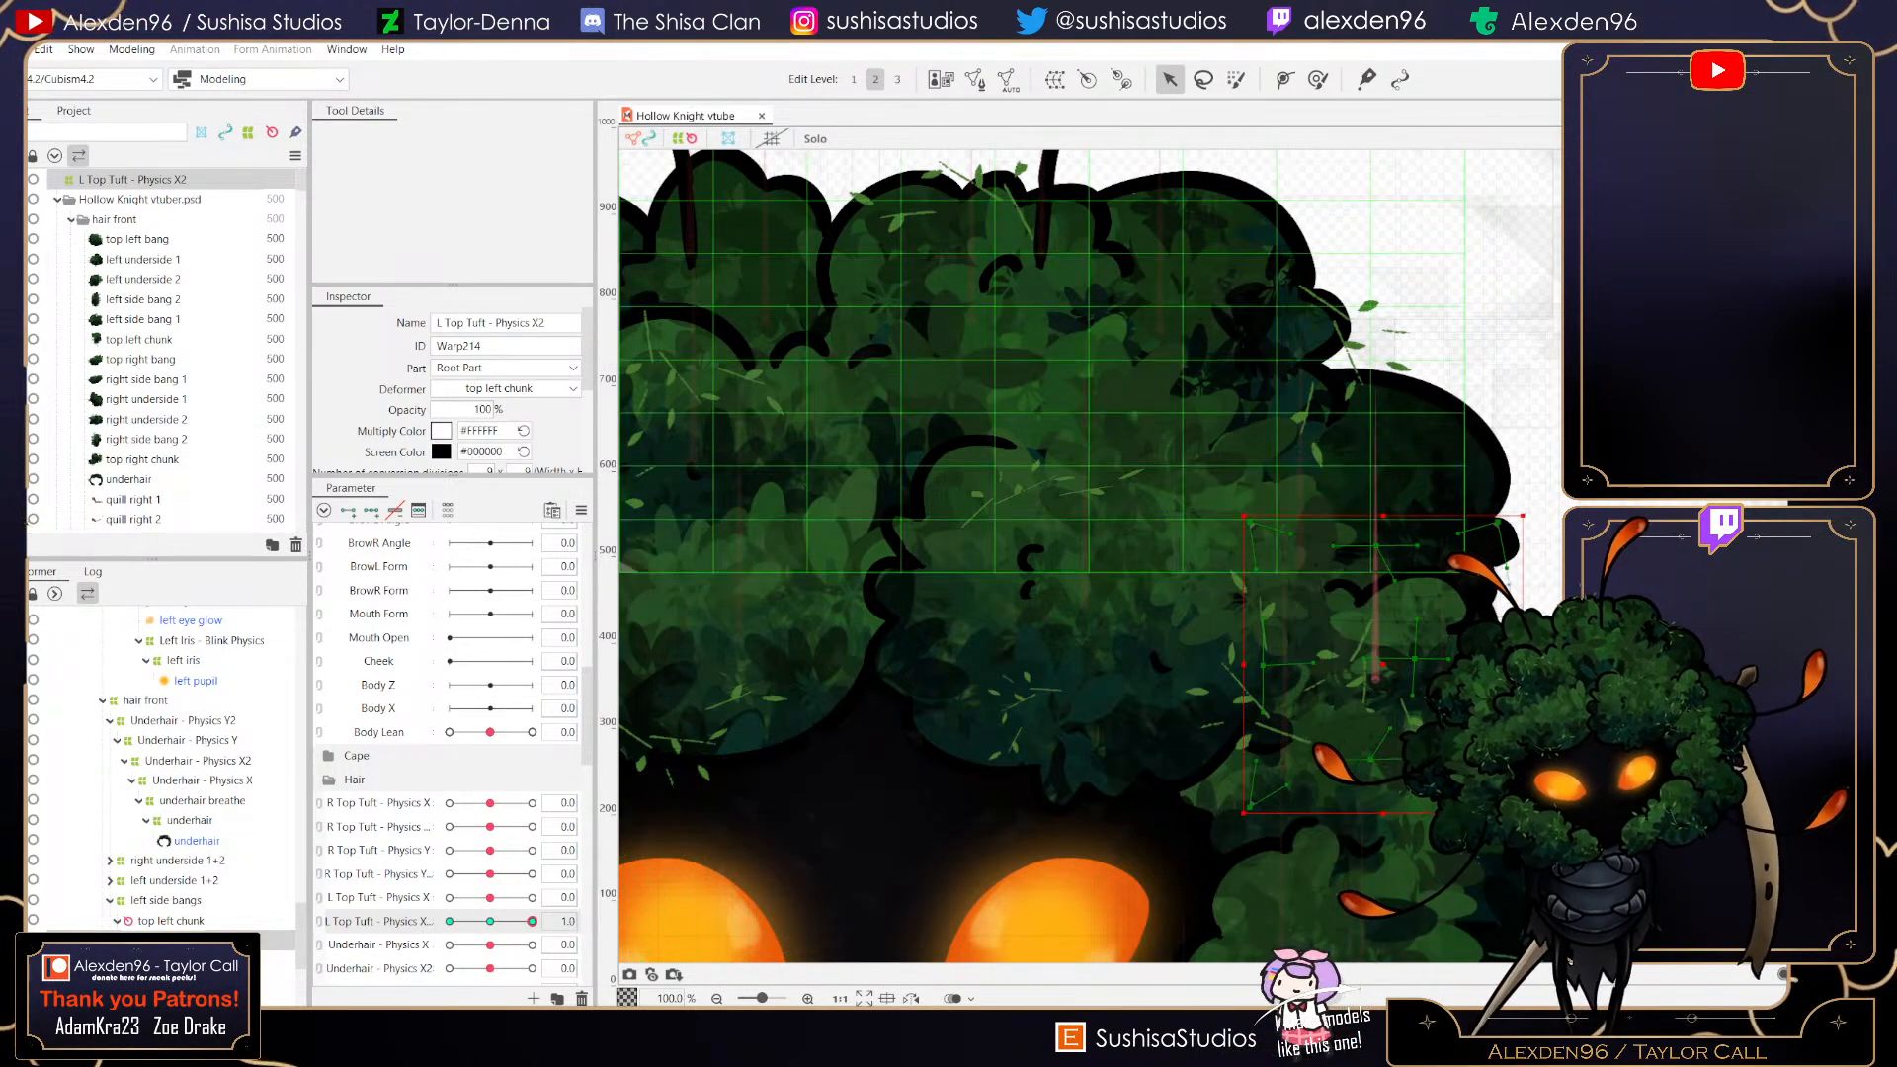
{"action": "left_click_drag", "start_coordinate": [1523, 660], "coordinate": [1541, 660]}
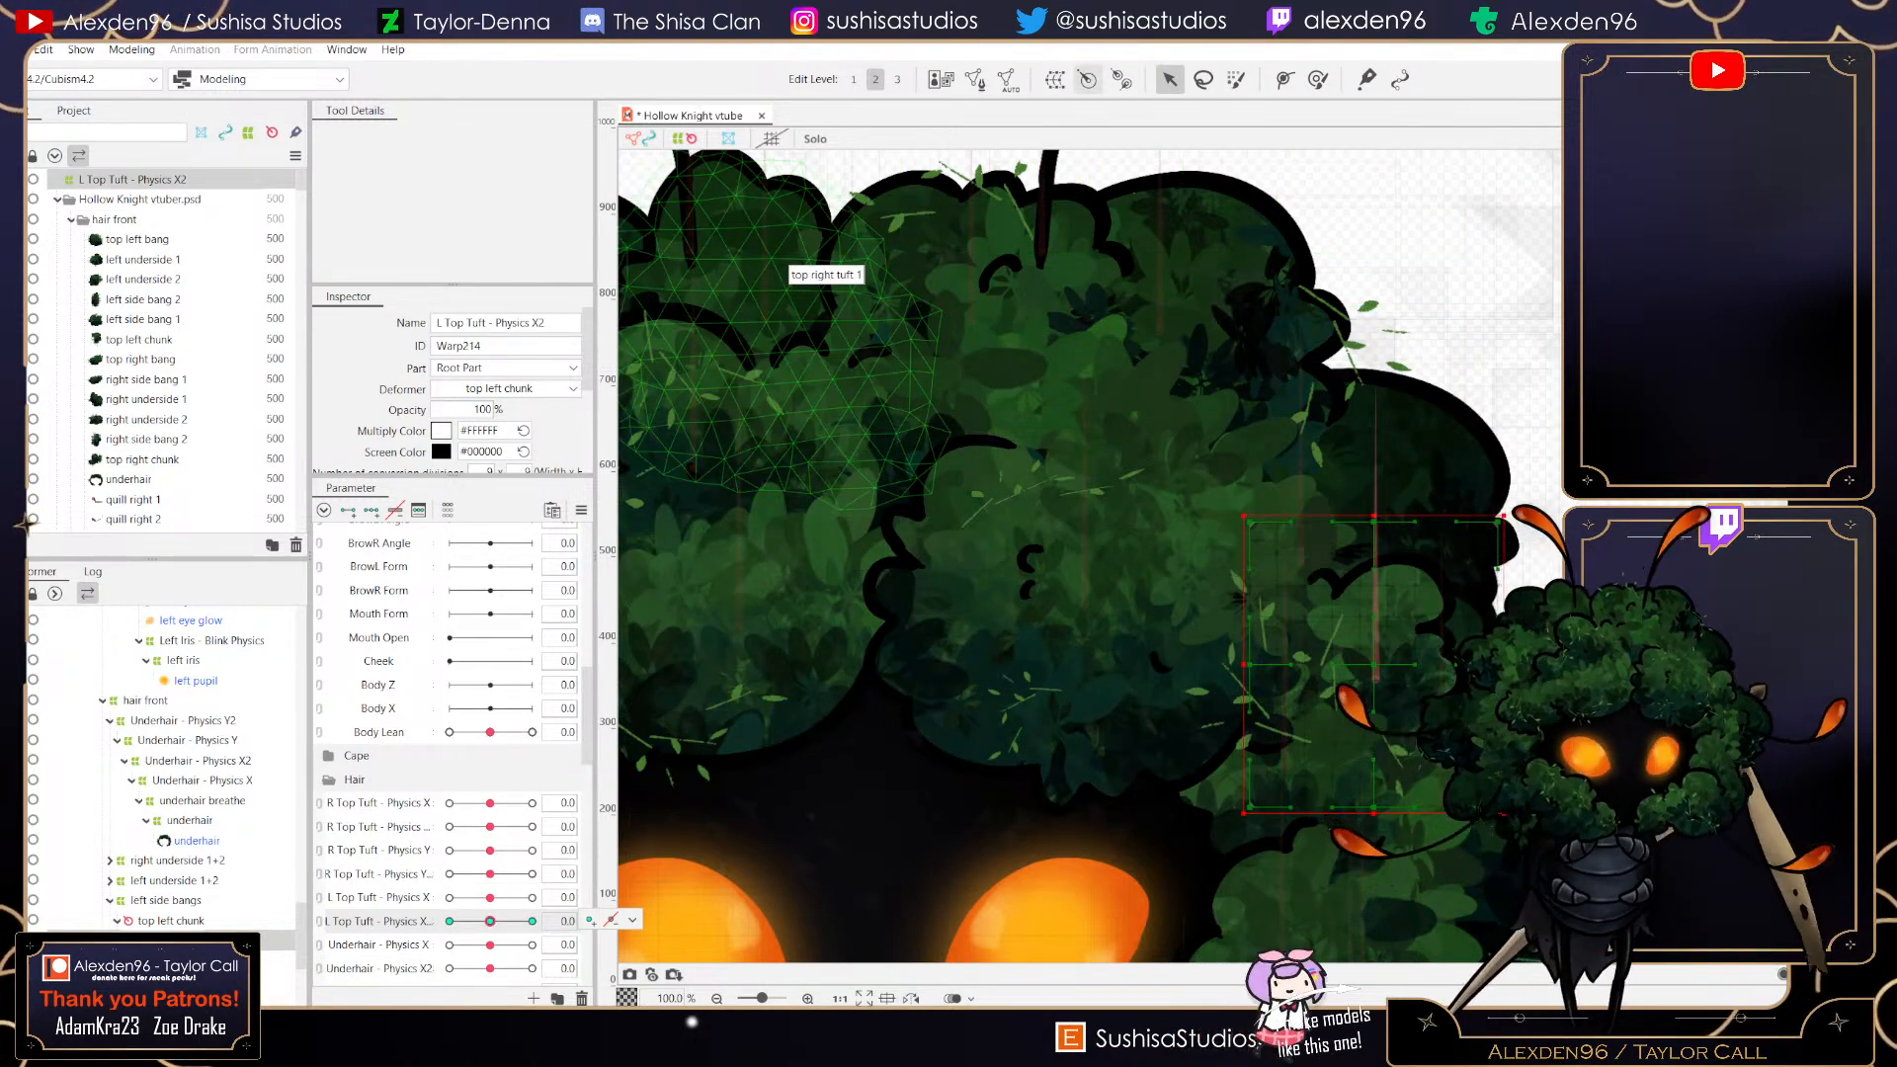
- Create another warp deformer named L Top Tuft - Physics Y as parent of L Top Tuft - Physics X2
{"action": "left_click", "coordinate": [1055, 79]}
{"action": "left_click", "coordinate": [927, 417]}
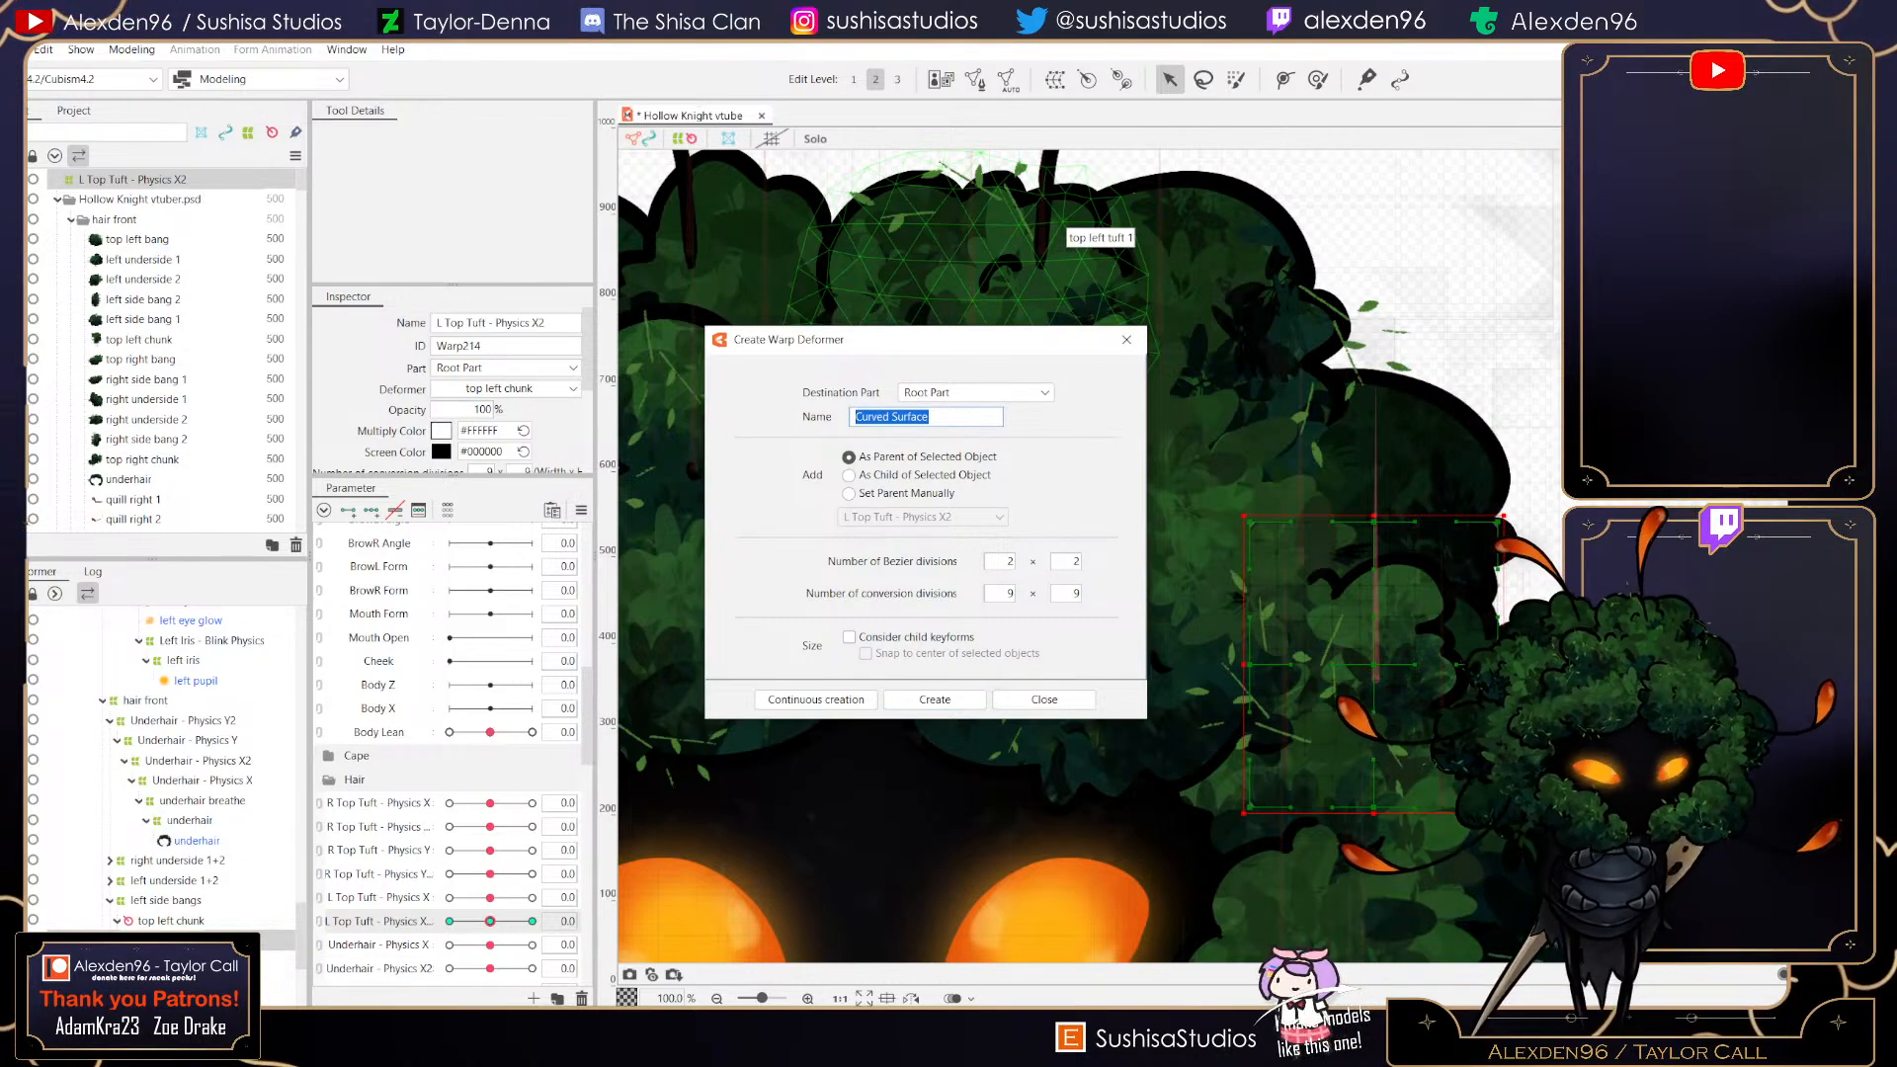
{"action": "type", "text": "l"}
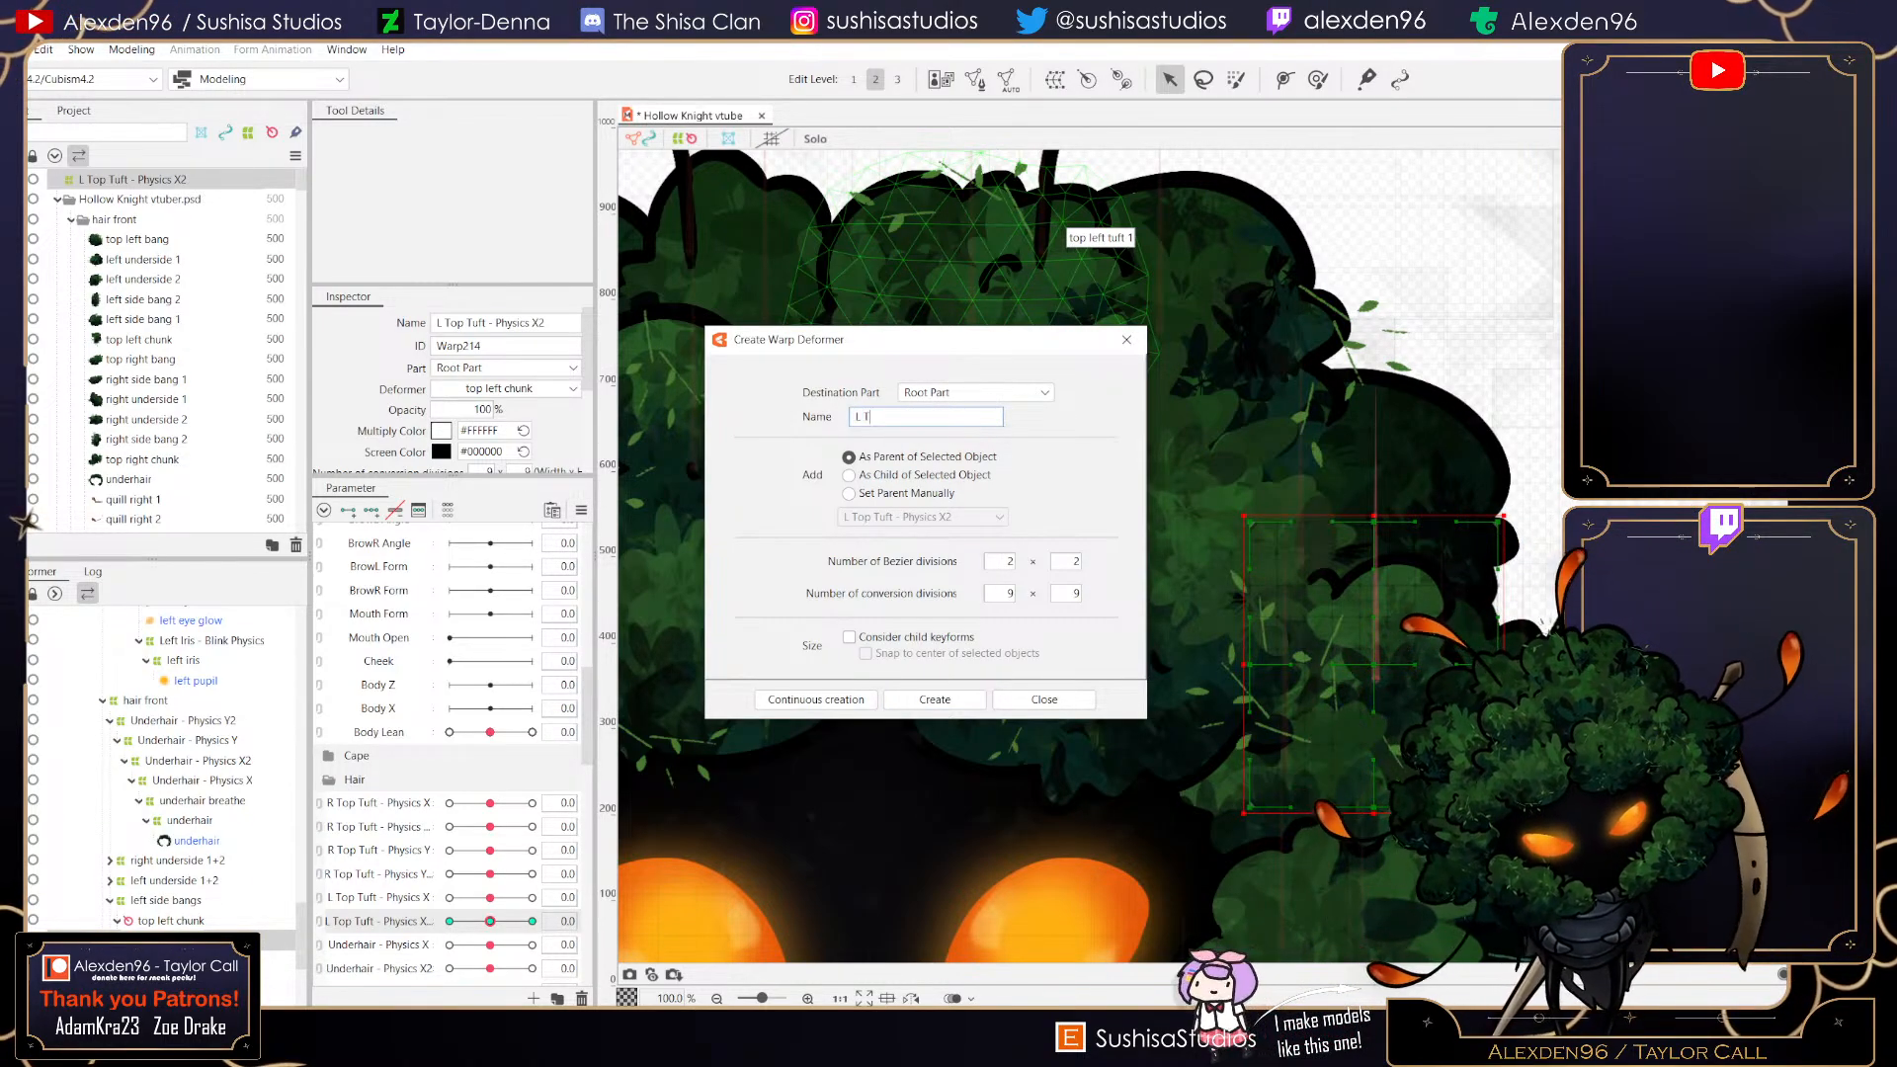
{"action": "type", "text": " Top Tuft - Physics Y"}
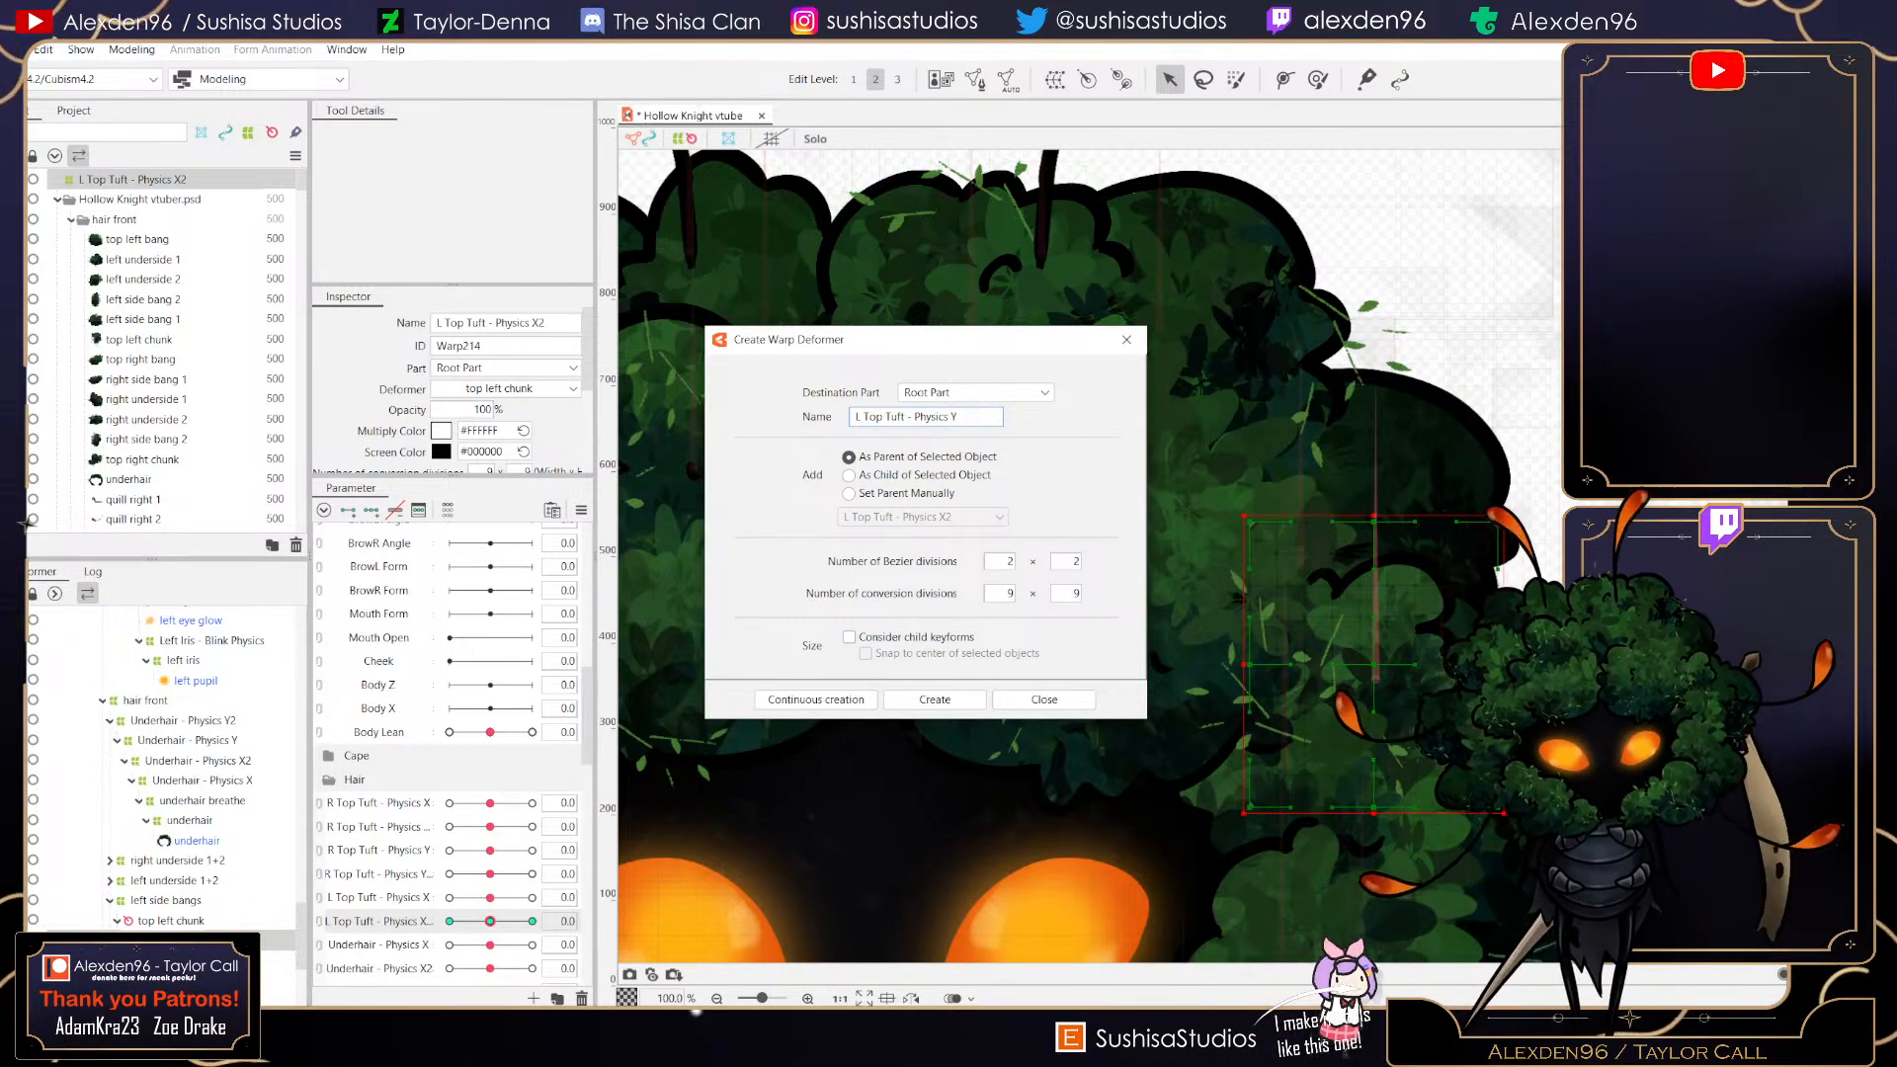
{"action": "left_click", "coordinate": [935, 700]}
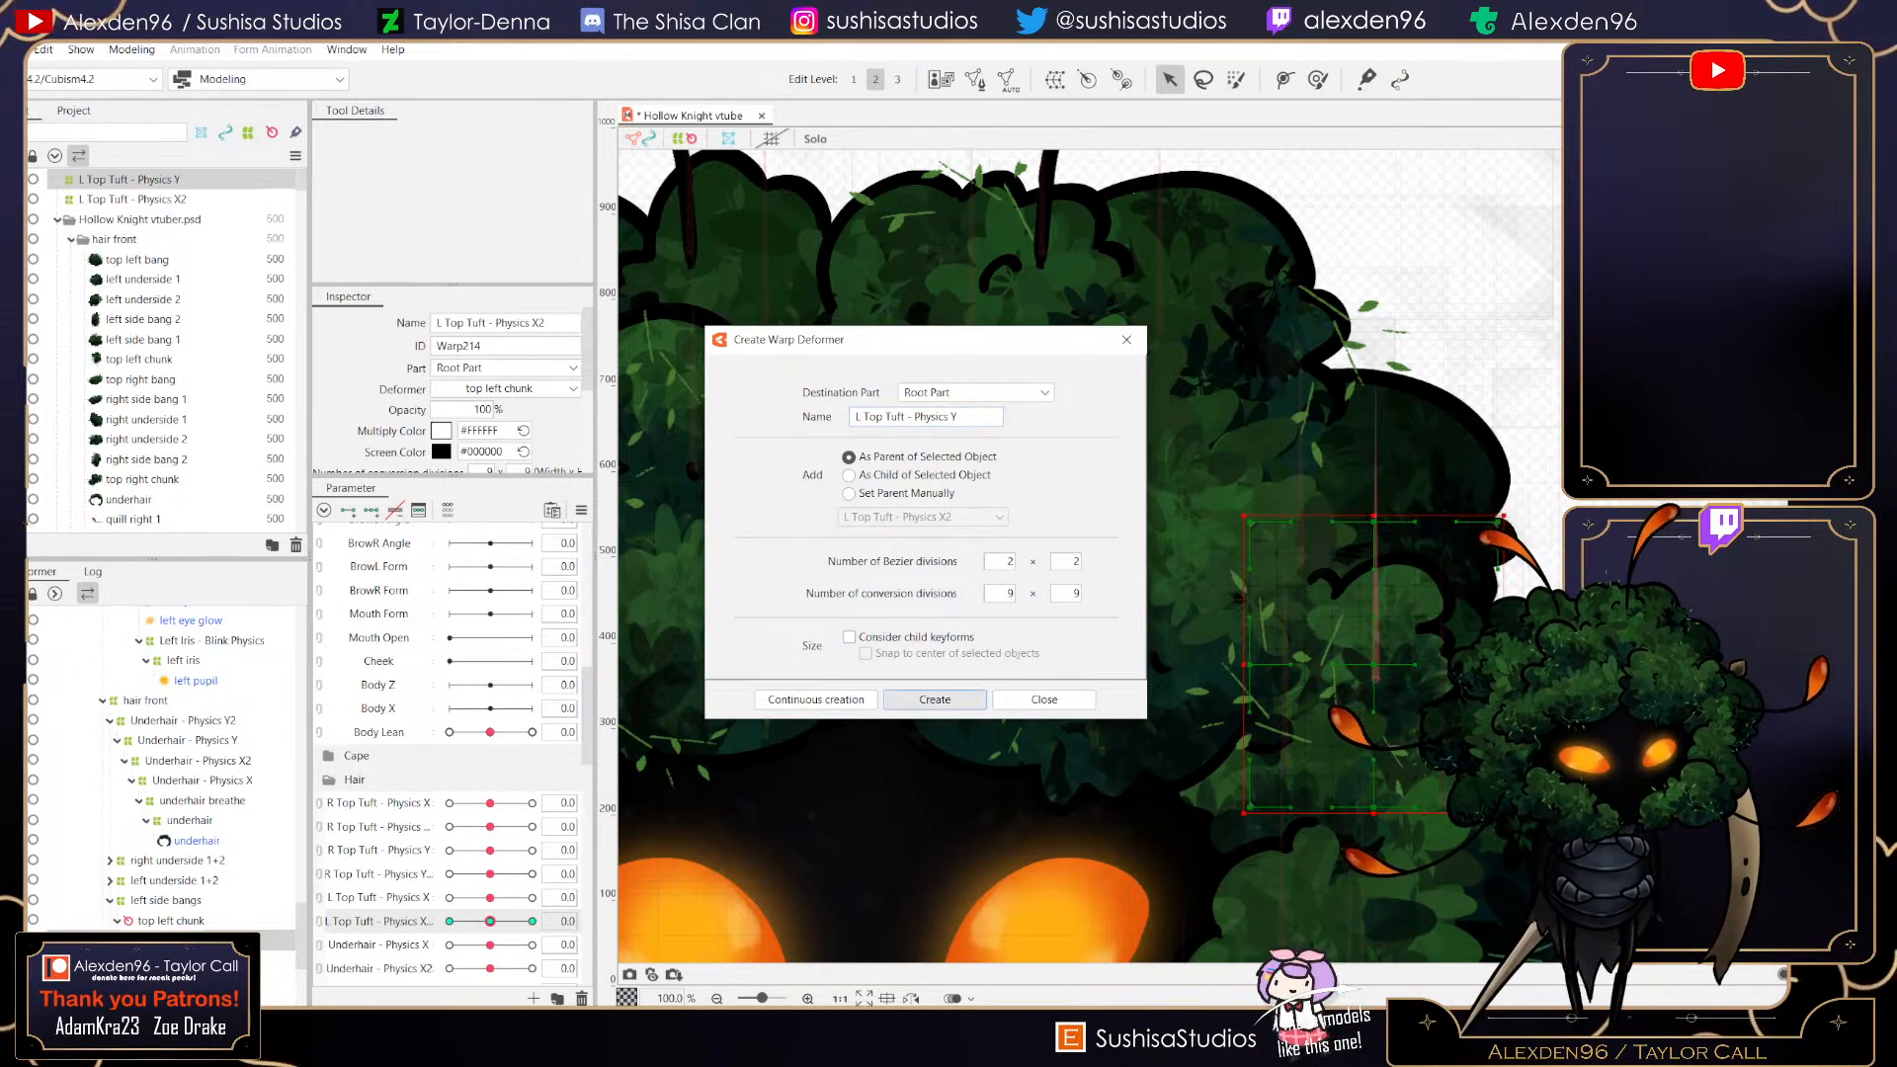
- Create a new parameter named L Top Tuft - Physics Y for the new warp deformer
{"action": "left_click", "coordinate": [533, 998]}
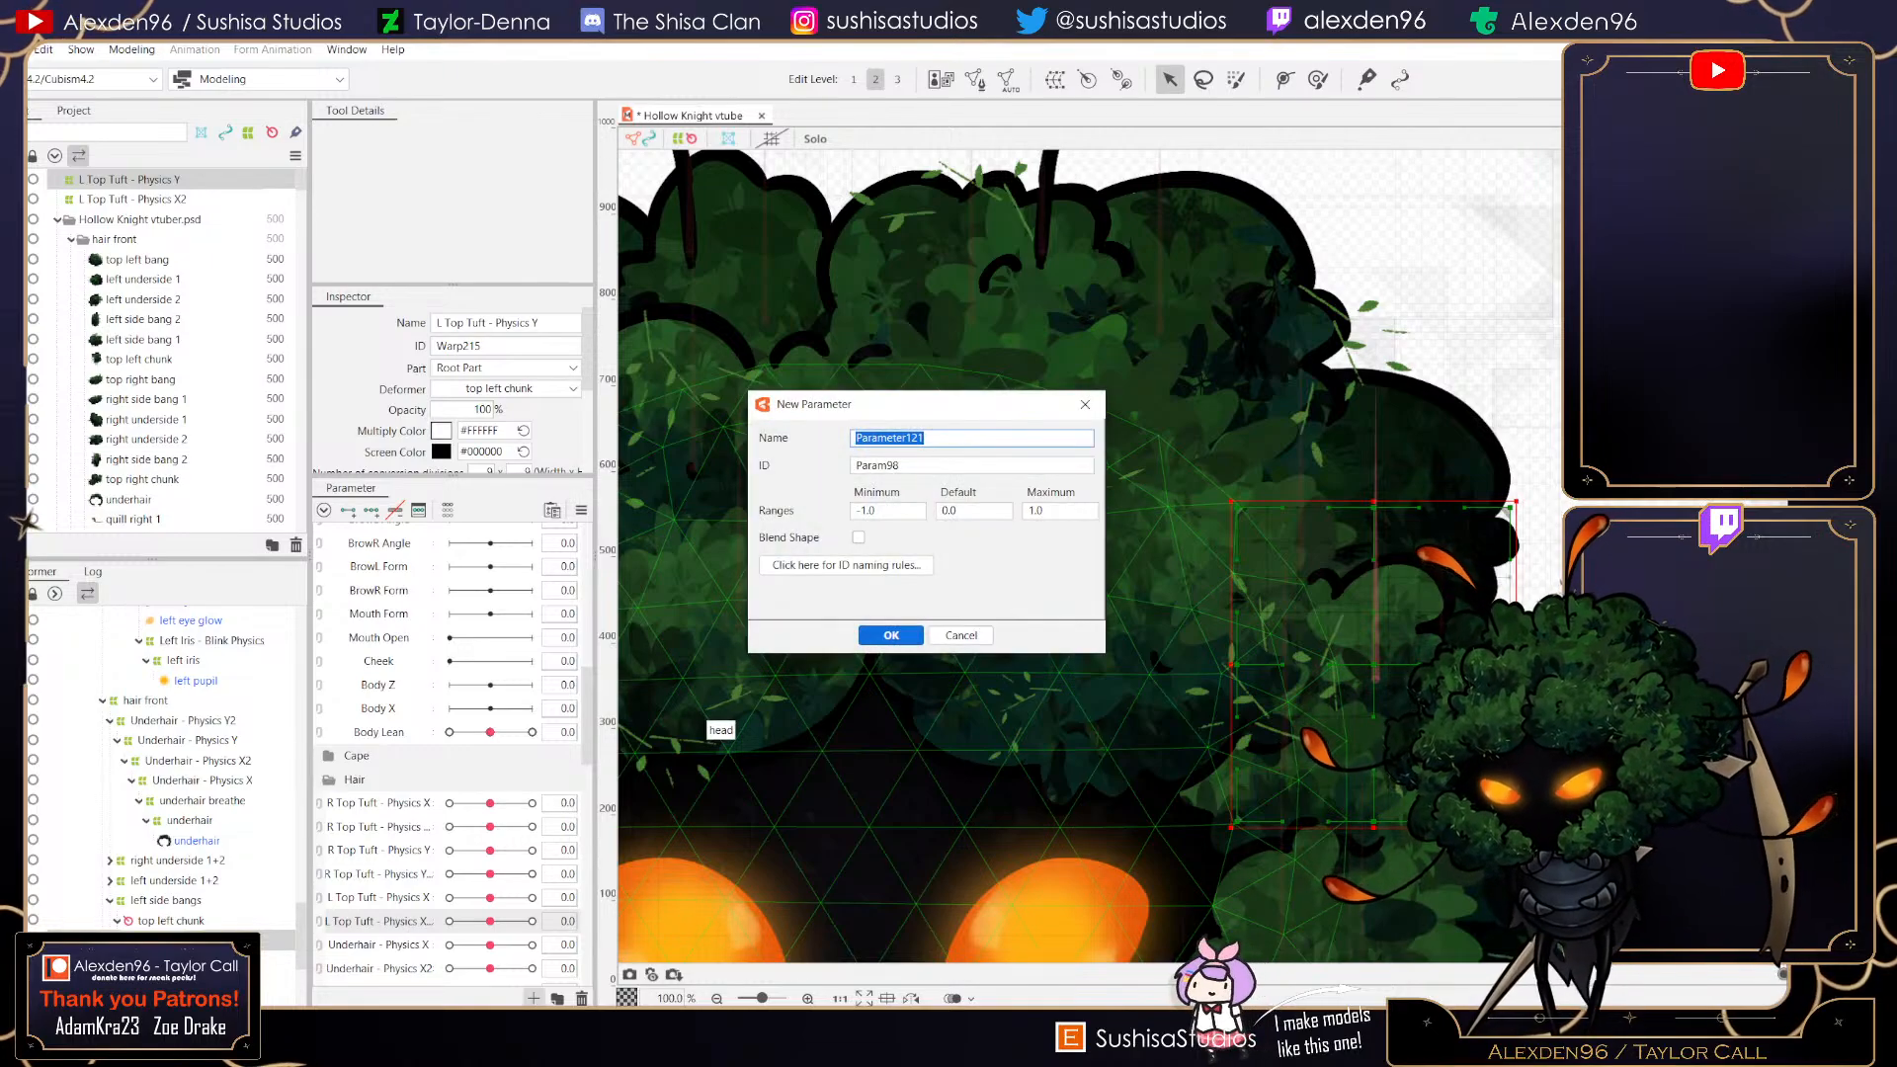
{"action": "type", "text": "L Top"}
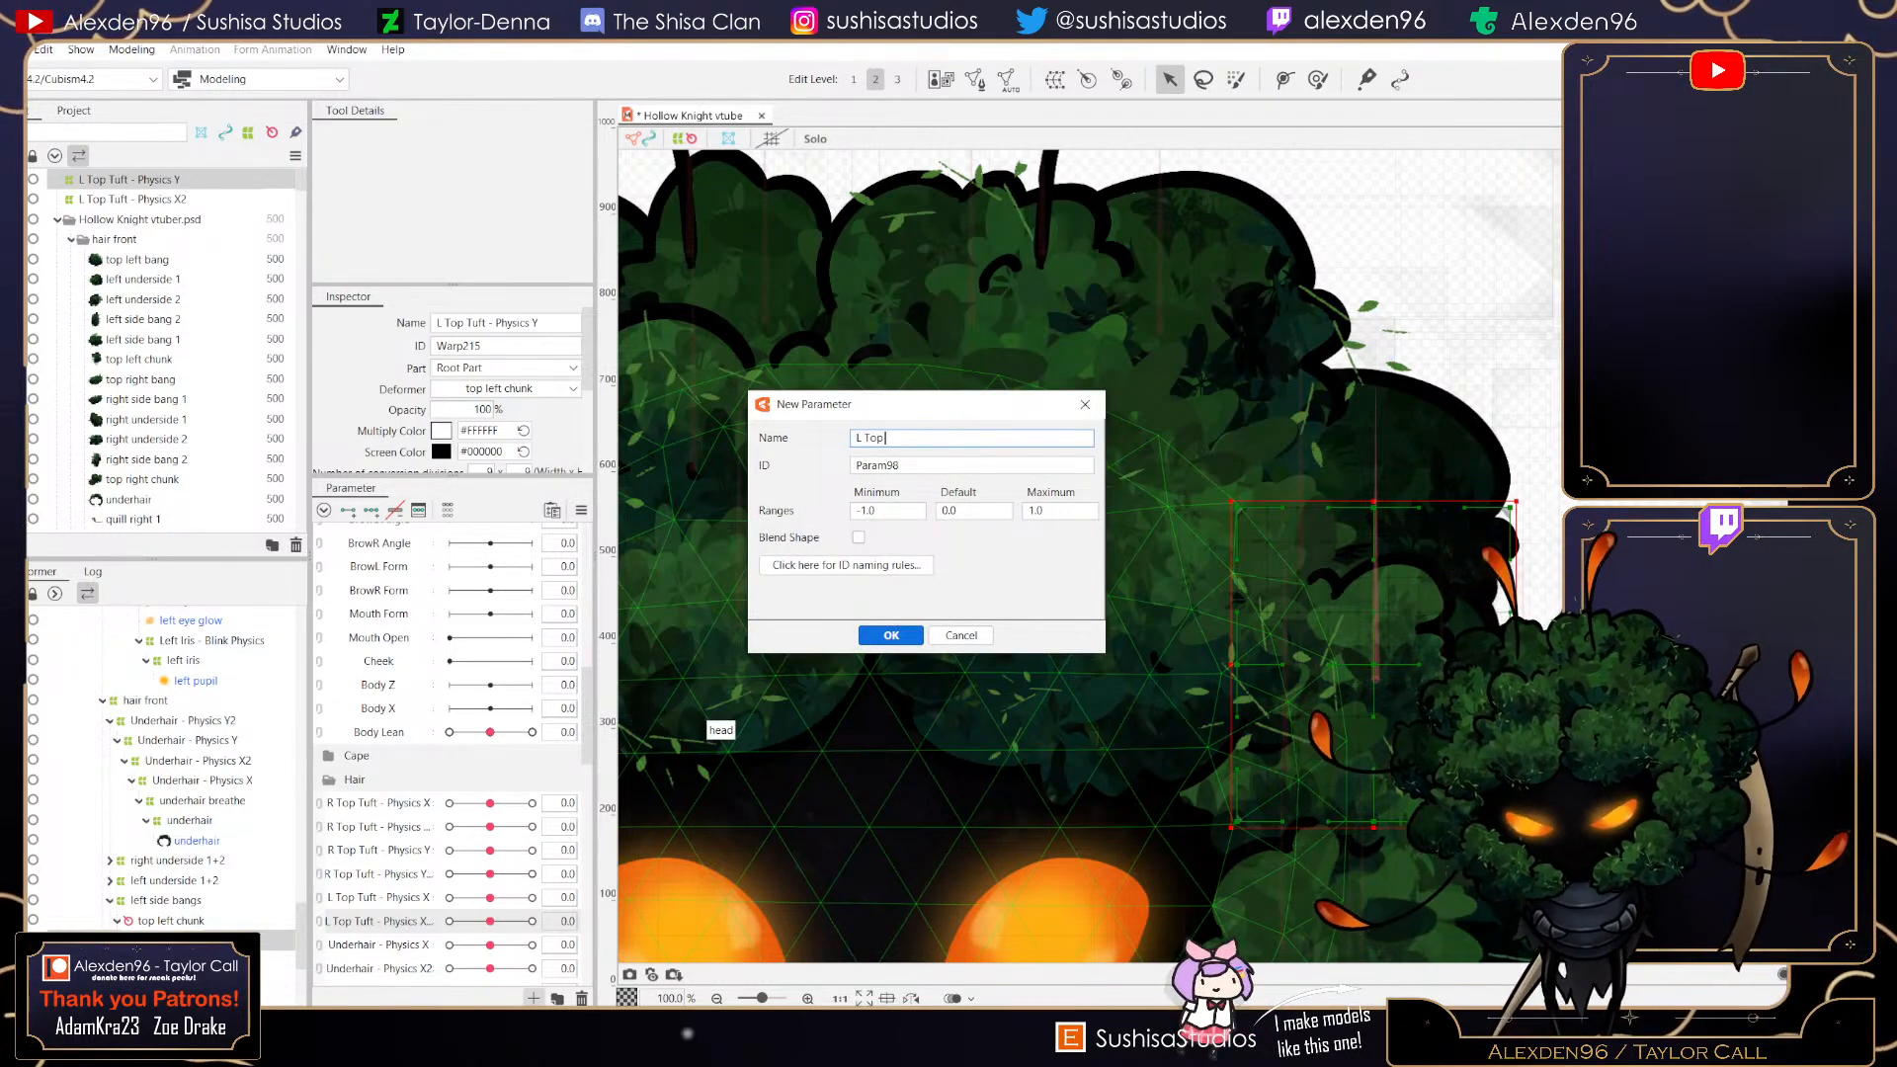
{"action": "type", "text": " Tuft - Physics Y"}
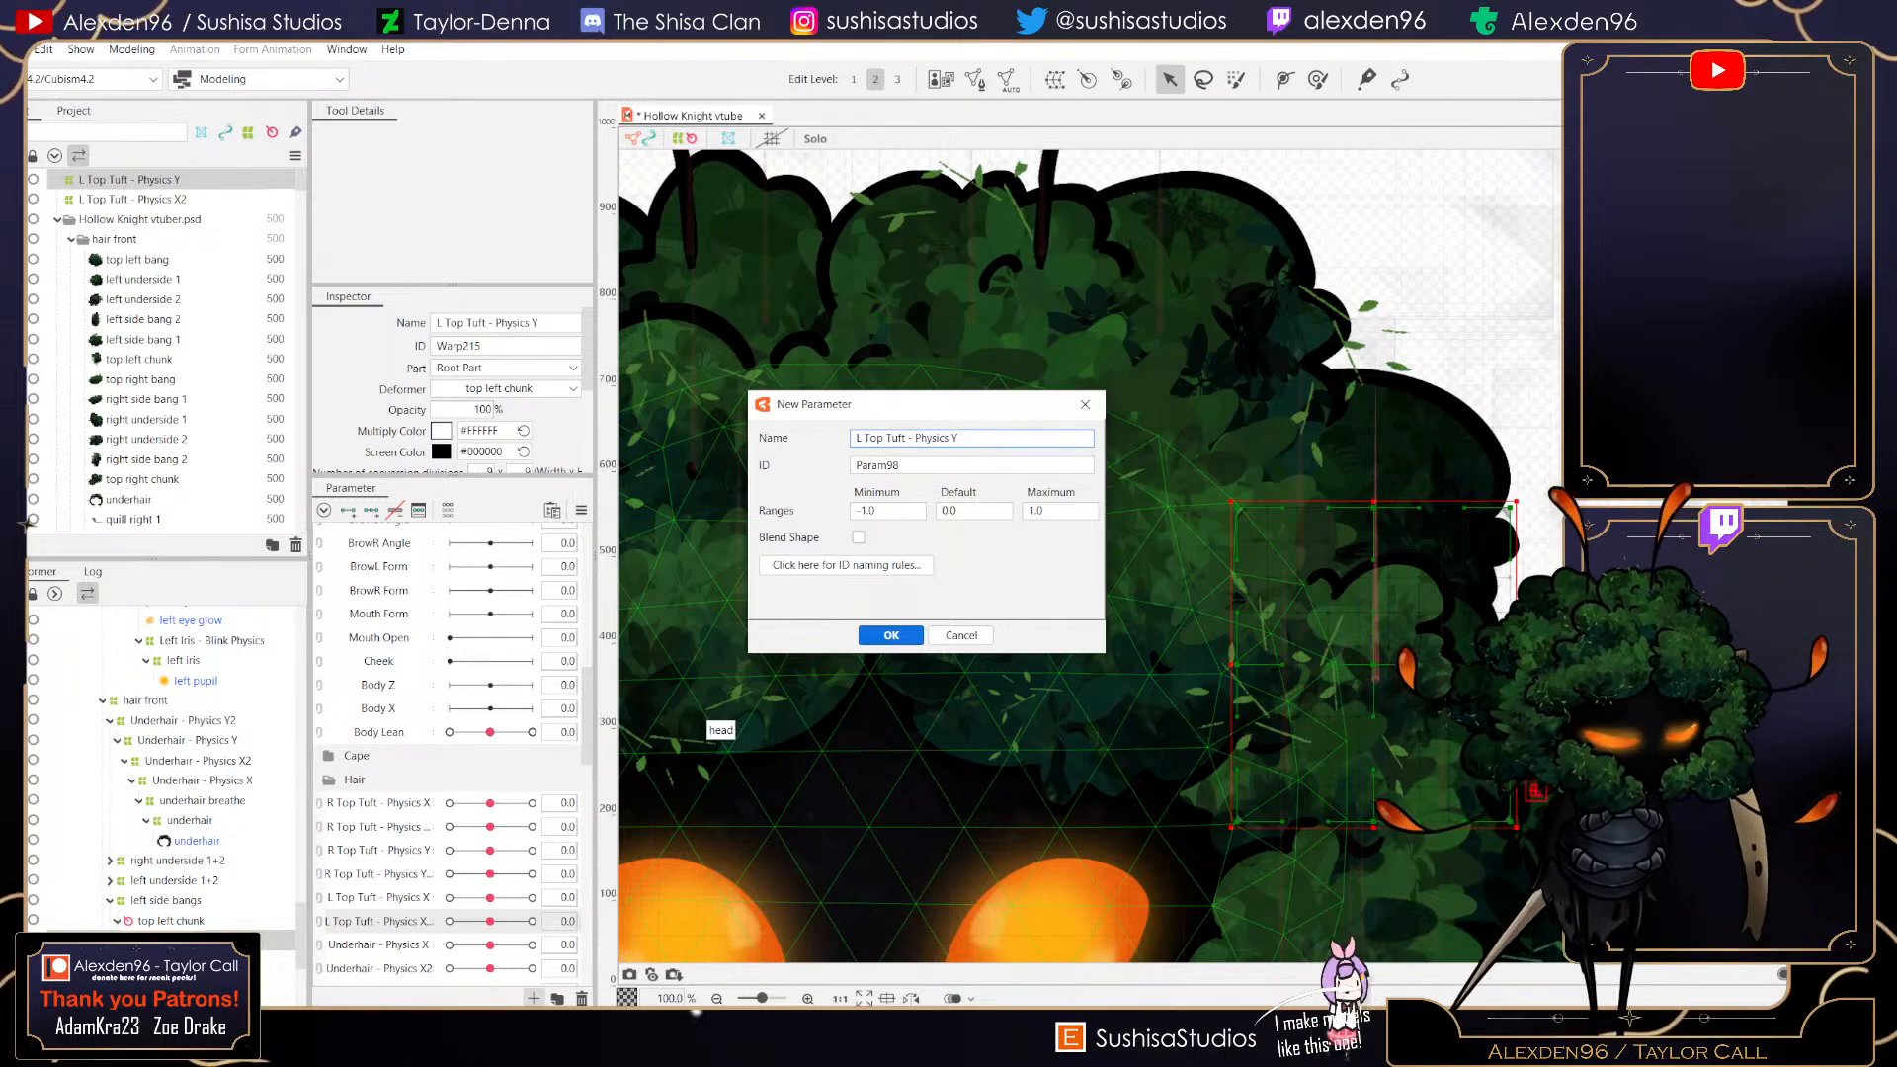
{"action": "key", "text": "Return"}
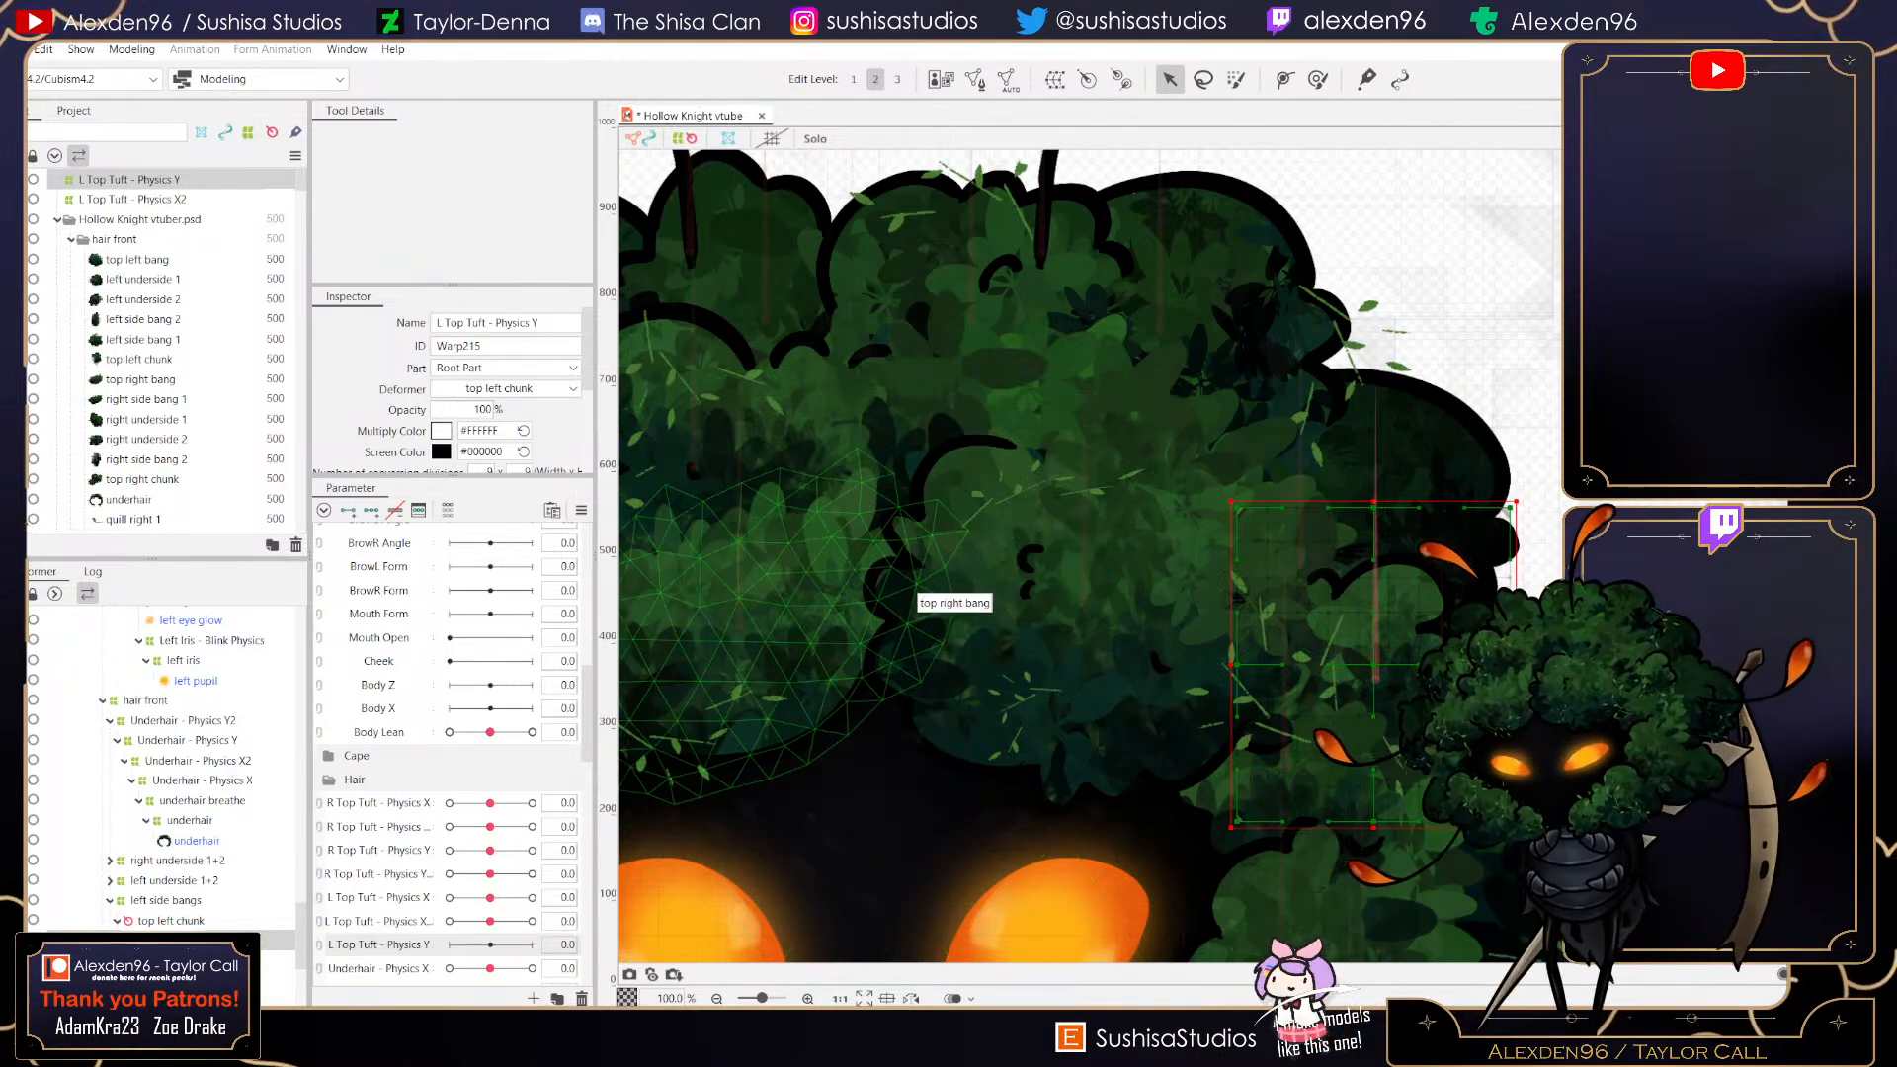
- Add keyforms to L Top Tuft - Physics Y, set it to 1.0 and raise the warp's top edge slightly
{"action": "left_click", "coordinate": [371, 510]}
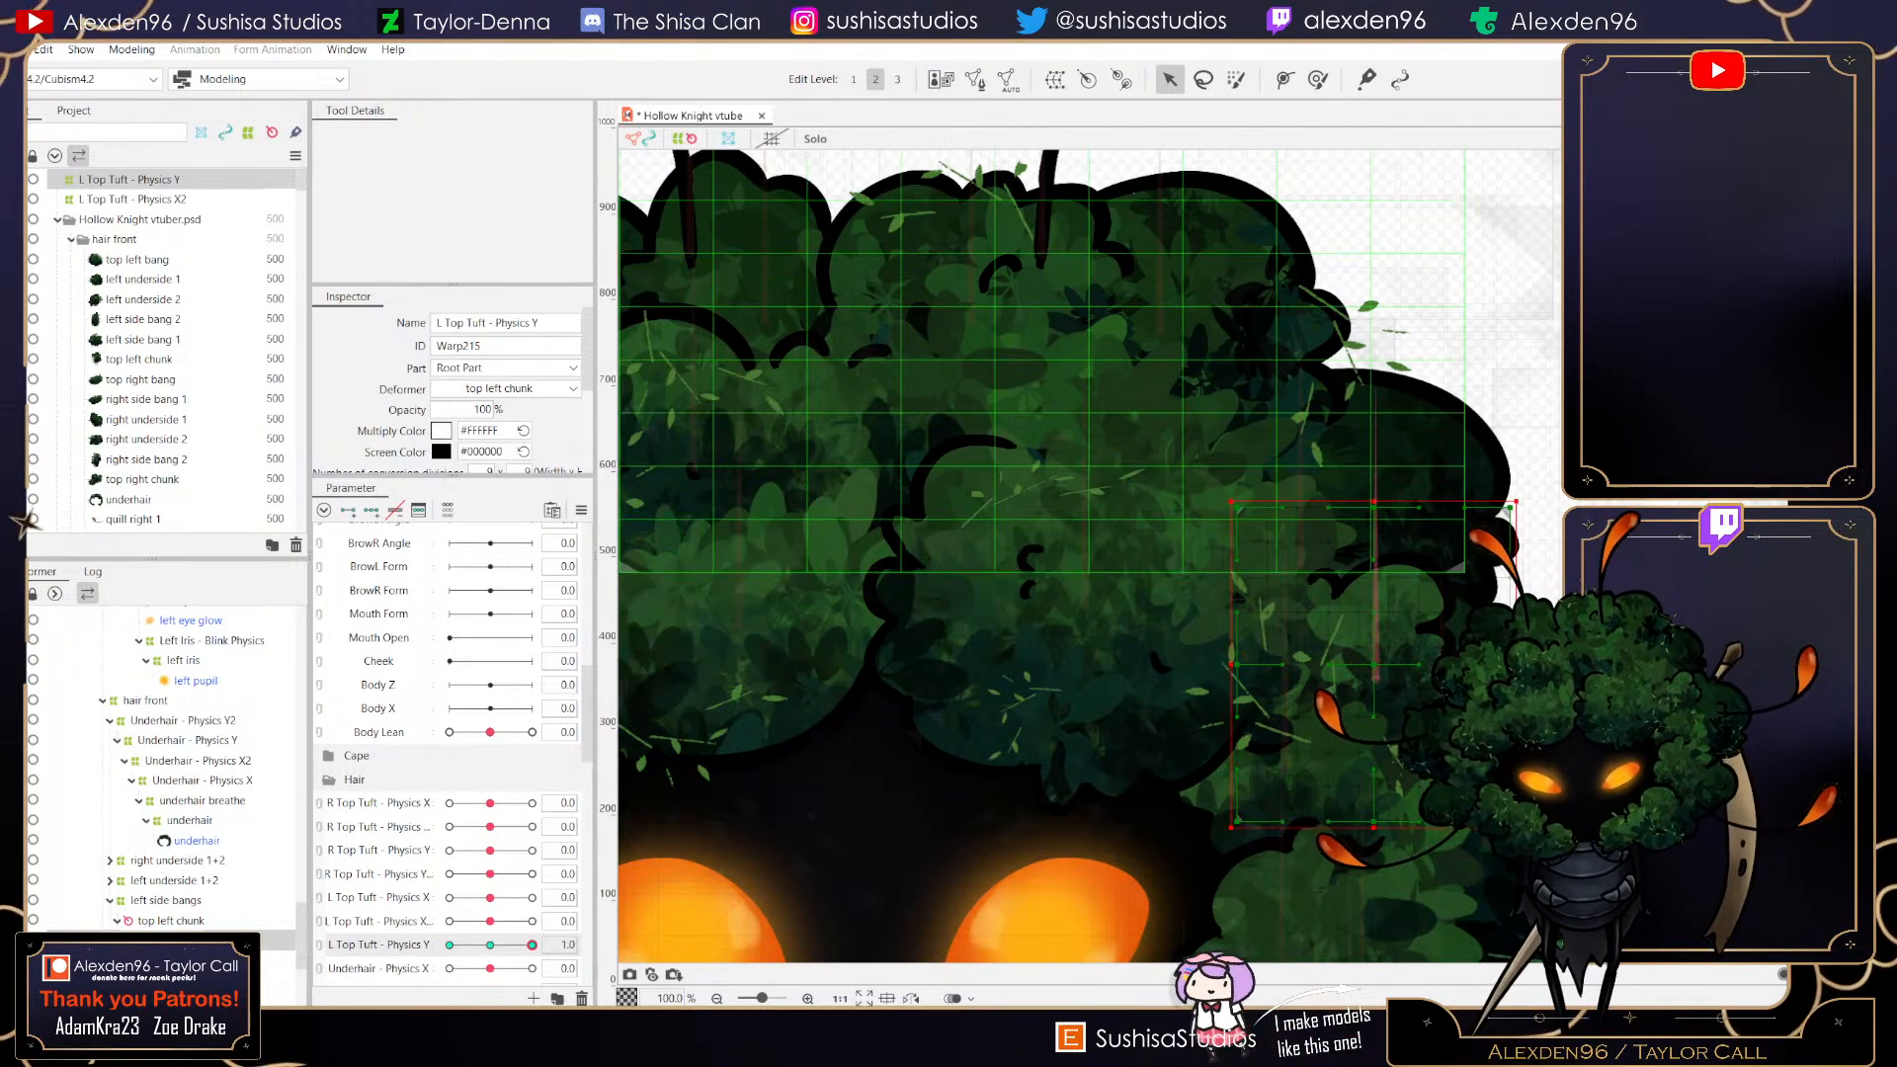
{"action": "left_click", "coordinate": [532, 945]}
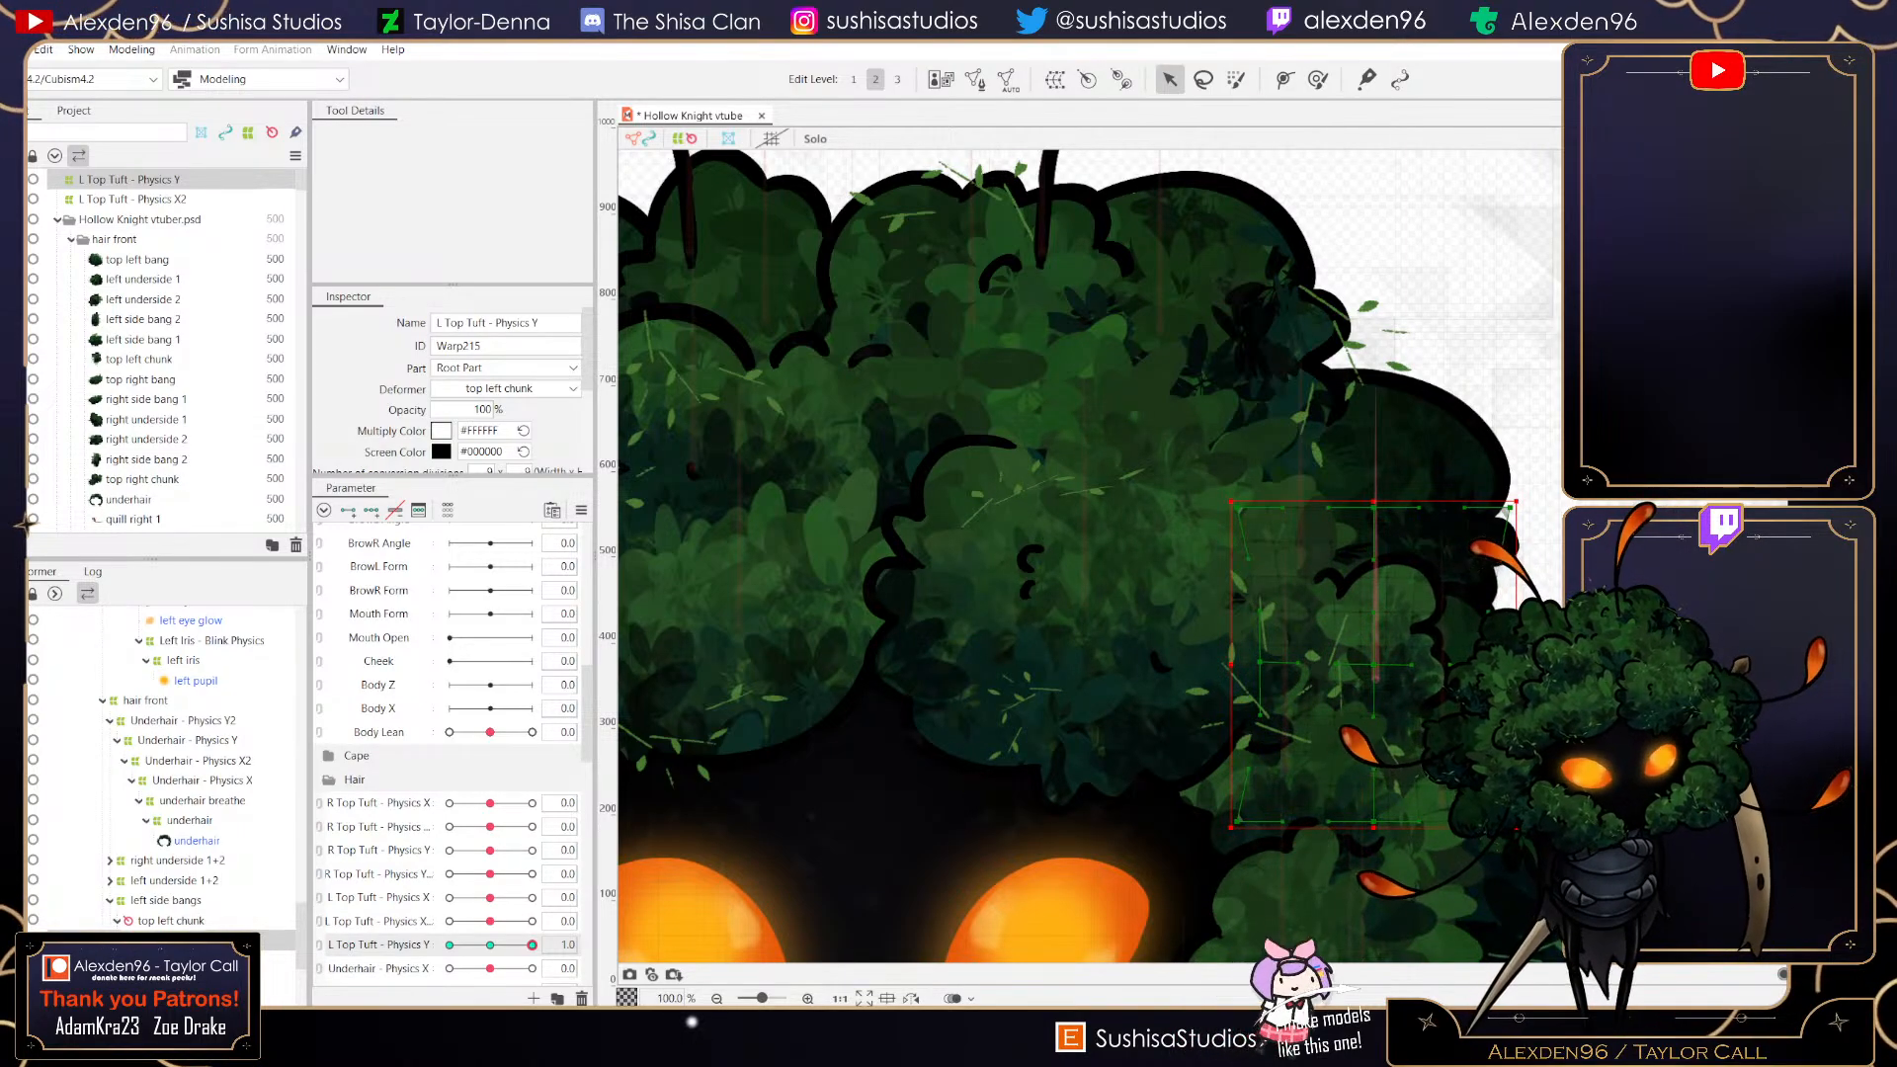
{"action": "left_click_drag", "start_coordinate": [1374, 508], "coordinate": [1373, 479]}
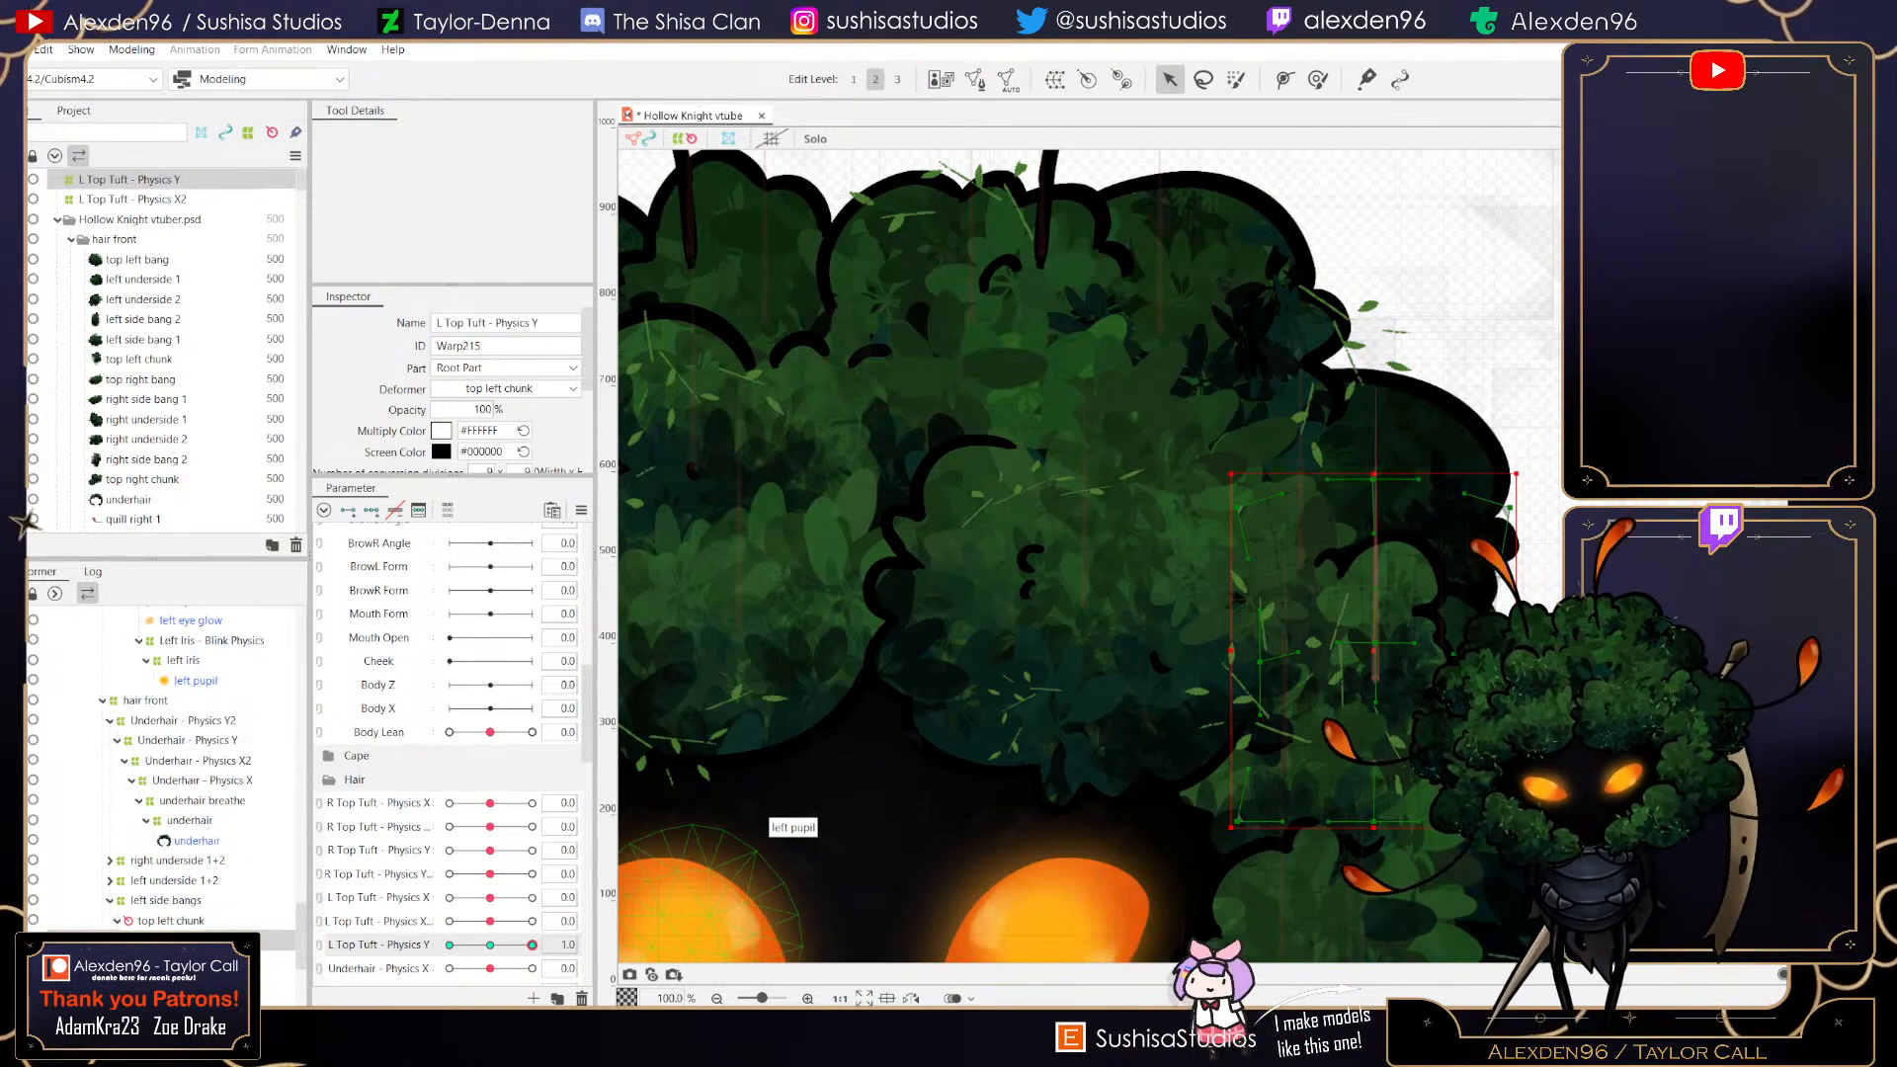
- Set L Top Tuft - Physics Y to -1.0, widen the warp's left and right edges and nudge its middle and bottom points
{"action": "left_click_drag", "start_coordinate": [532, 946], "coordinate": [450, 945]}
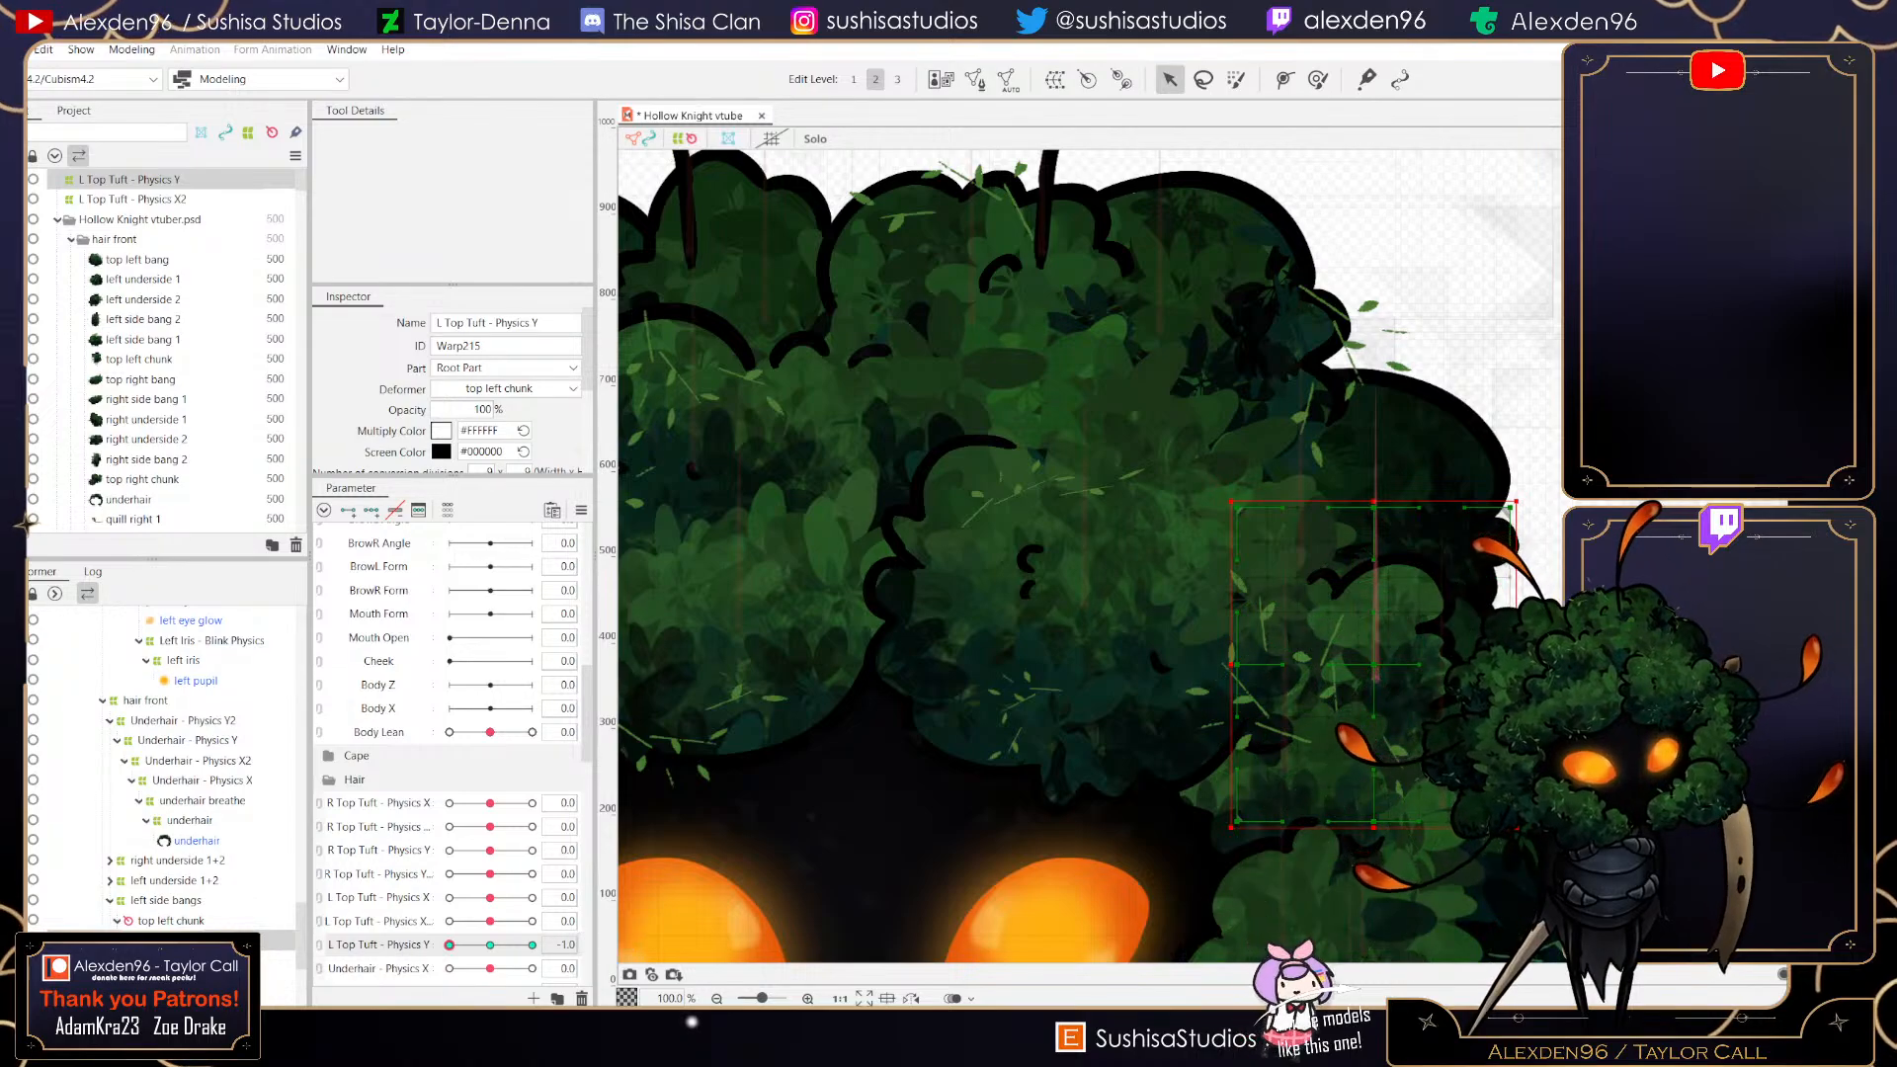
{"action": "left_click_drag", "start_coordinate": [1511, 664], "coordinate": [1532, 661]}
{"action": "left_click_drag", "start_coordinate": [1237, 664], "coordinate": [1219, 661]}
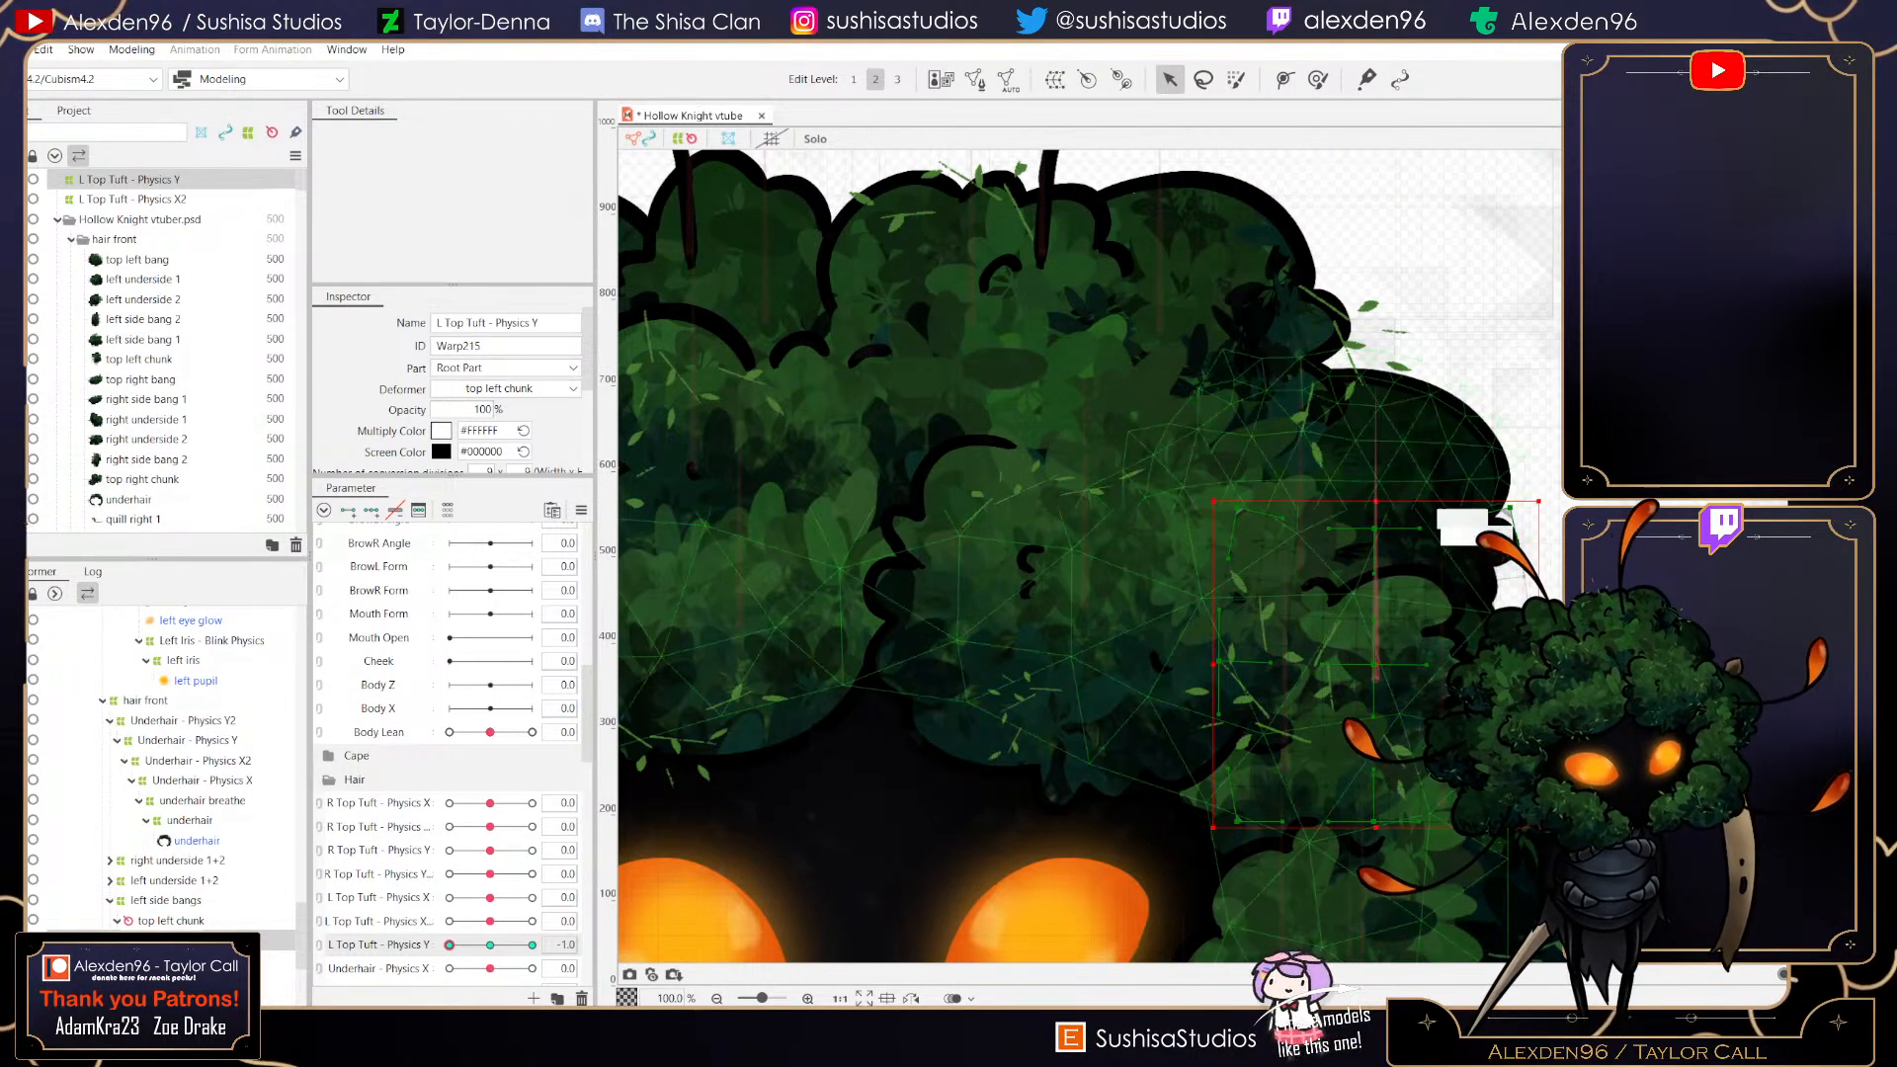
{"action": "scroll", "coordinate": [1378, 647], "scroll_direction": "up", "scroll_amount": 5}
{"action": "scroll", "coordinate": [1354, 691], "scroll_direction": "up", "scroll_amount": 3}
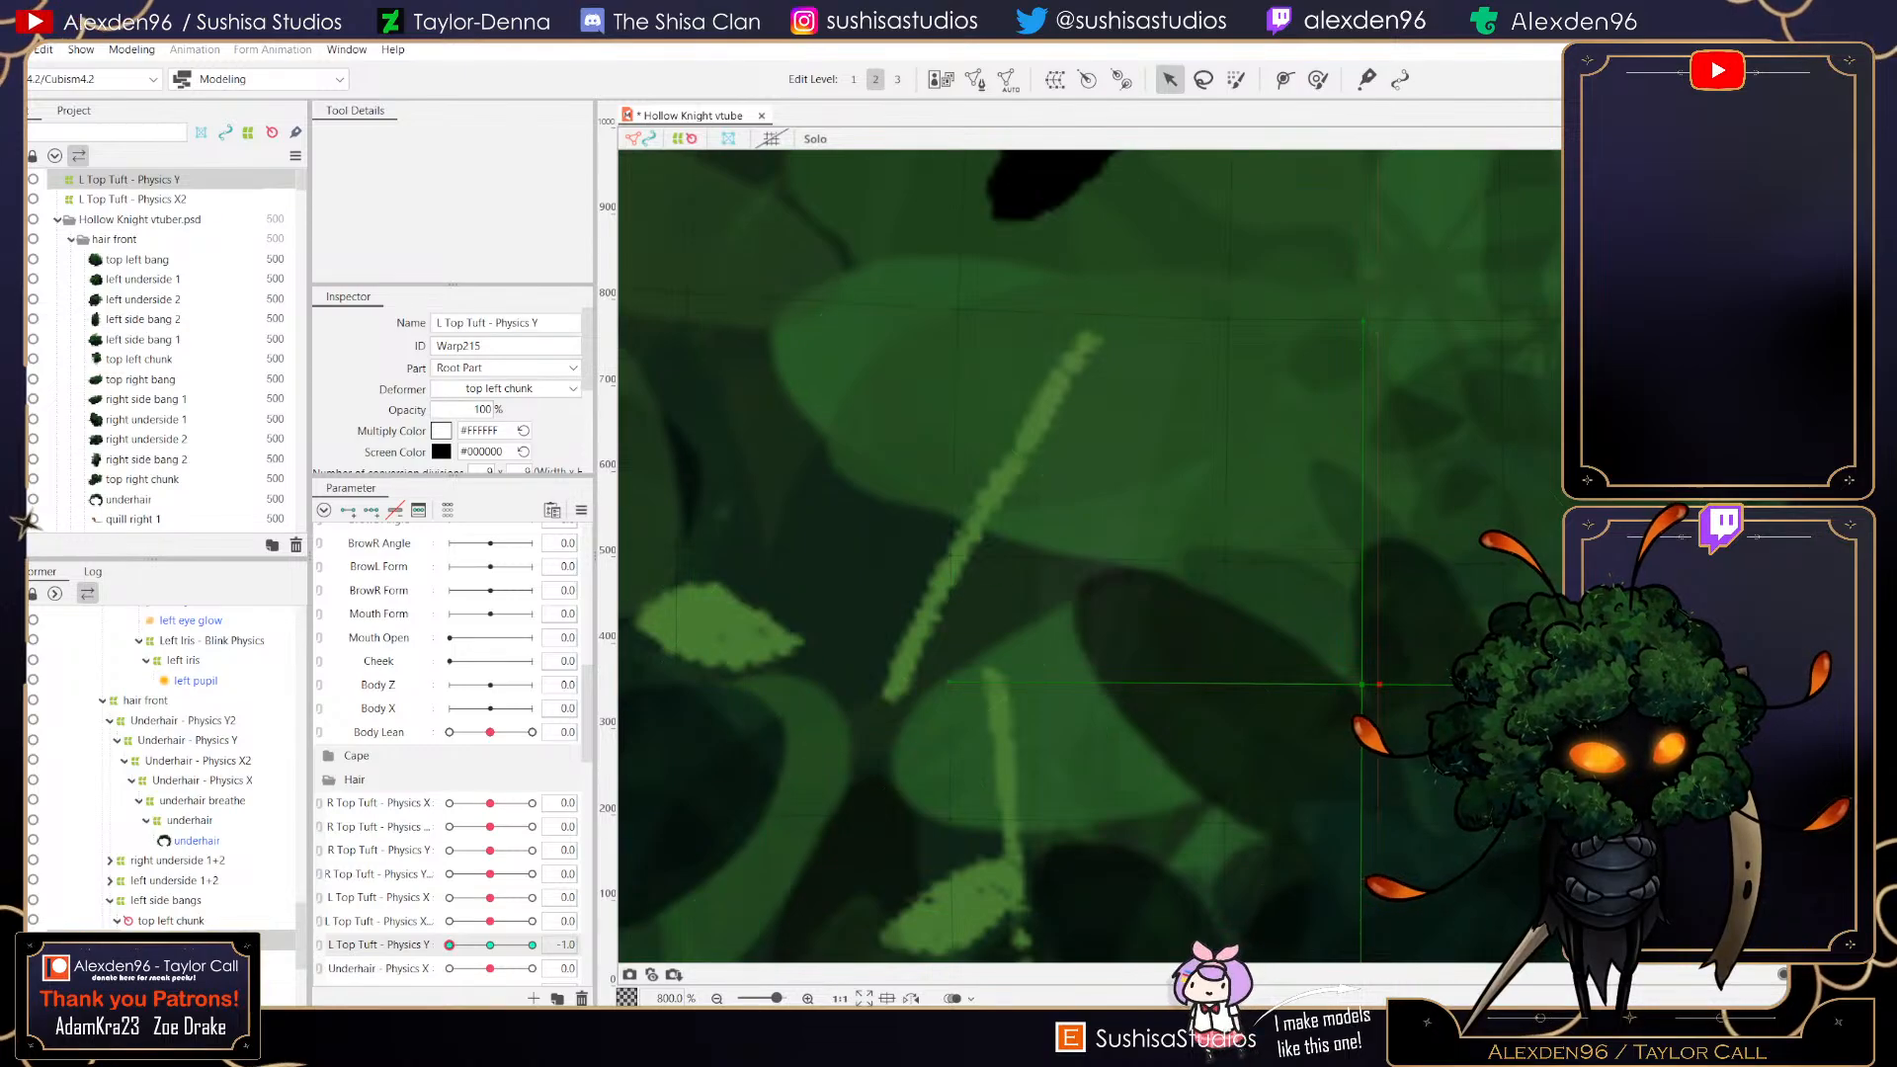
{"action": "scroll", "coordinate": [1354, 692], "scroll_direction": "up", "scroll_amount": 2}
{"action": "scroll", "coordinate": [1335, 642], "scroll_direction": "down", "scroll_amount": 5}
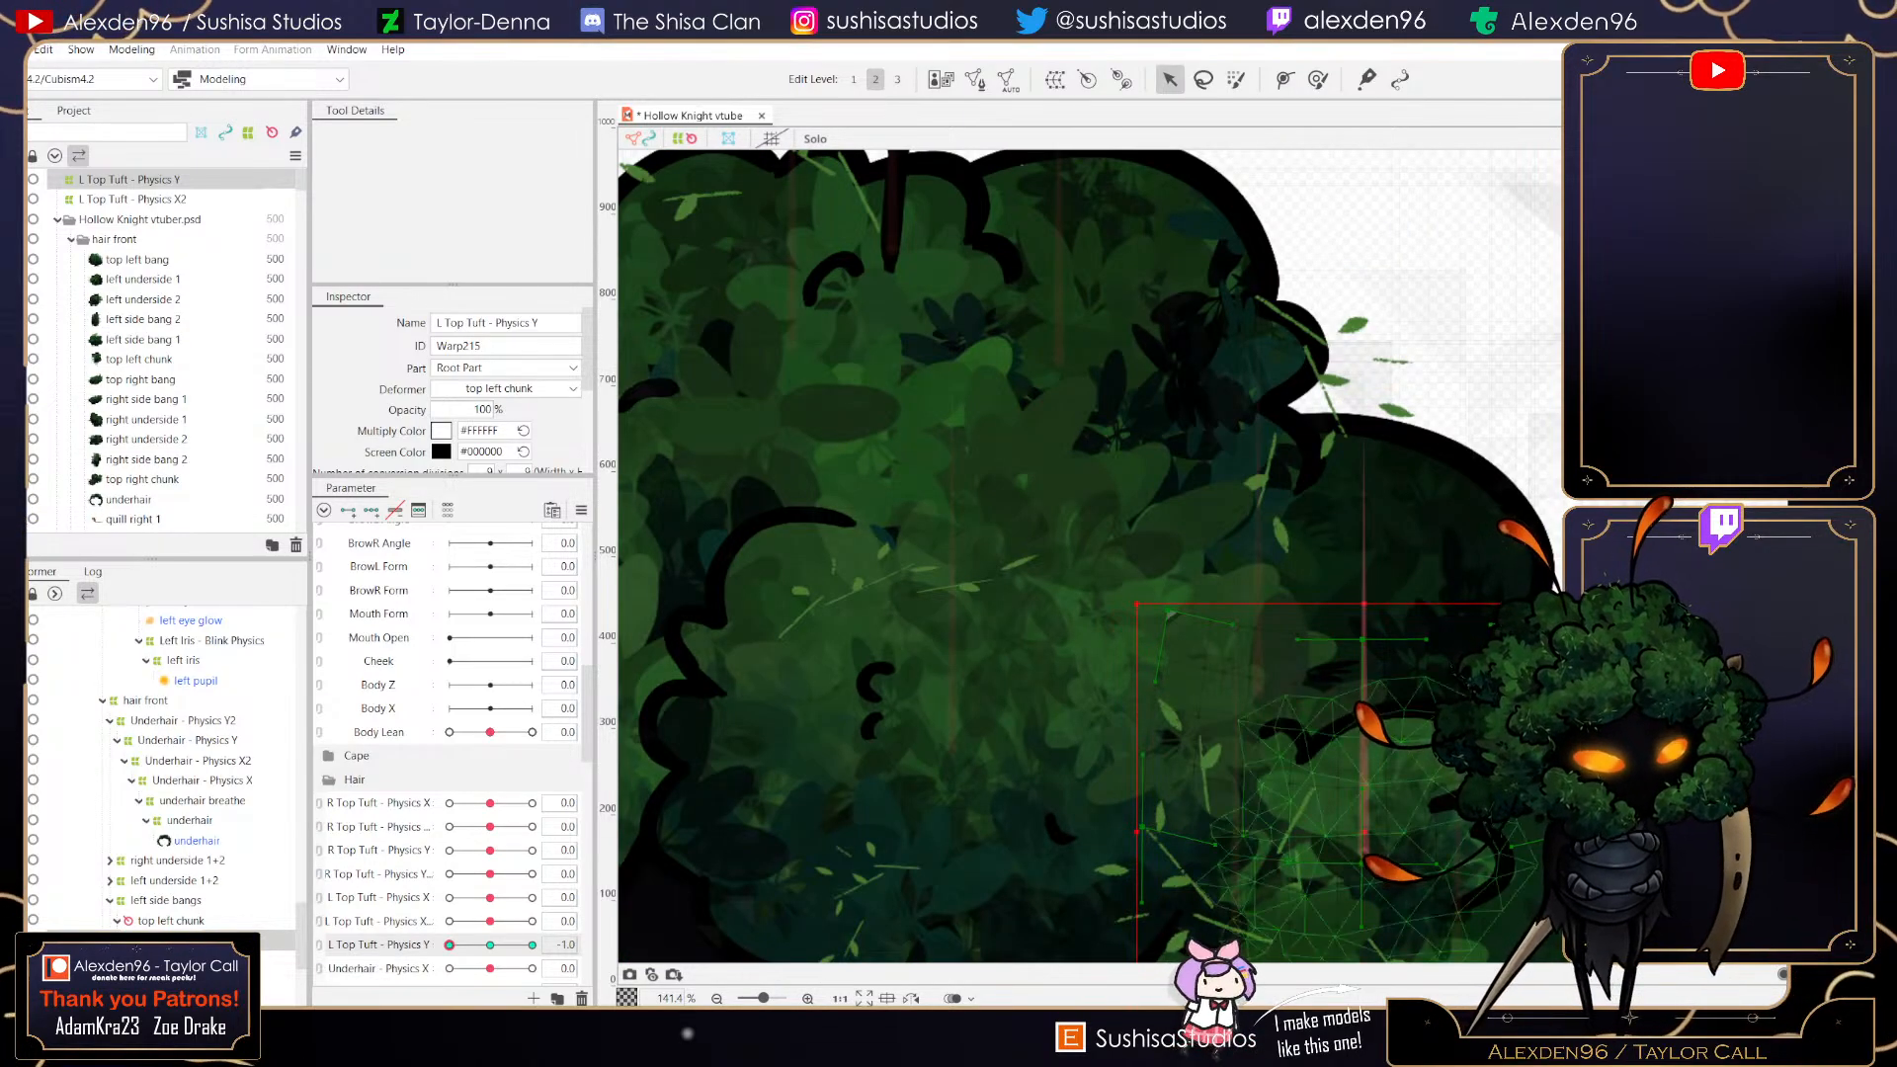
{"action": "left_click_drag", "start_coordinate": [1373, 722], "coordinate": [1373, 698]}
{"action": "left_click_drag", "start_coordinate": [1330, 816], "coordinate": [1332, 826]}
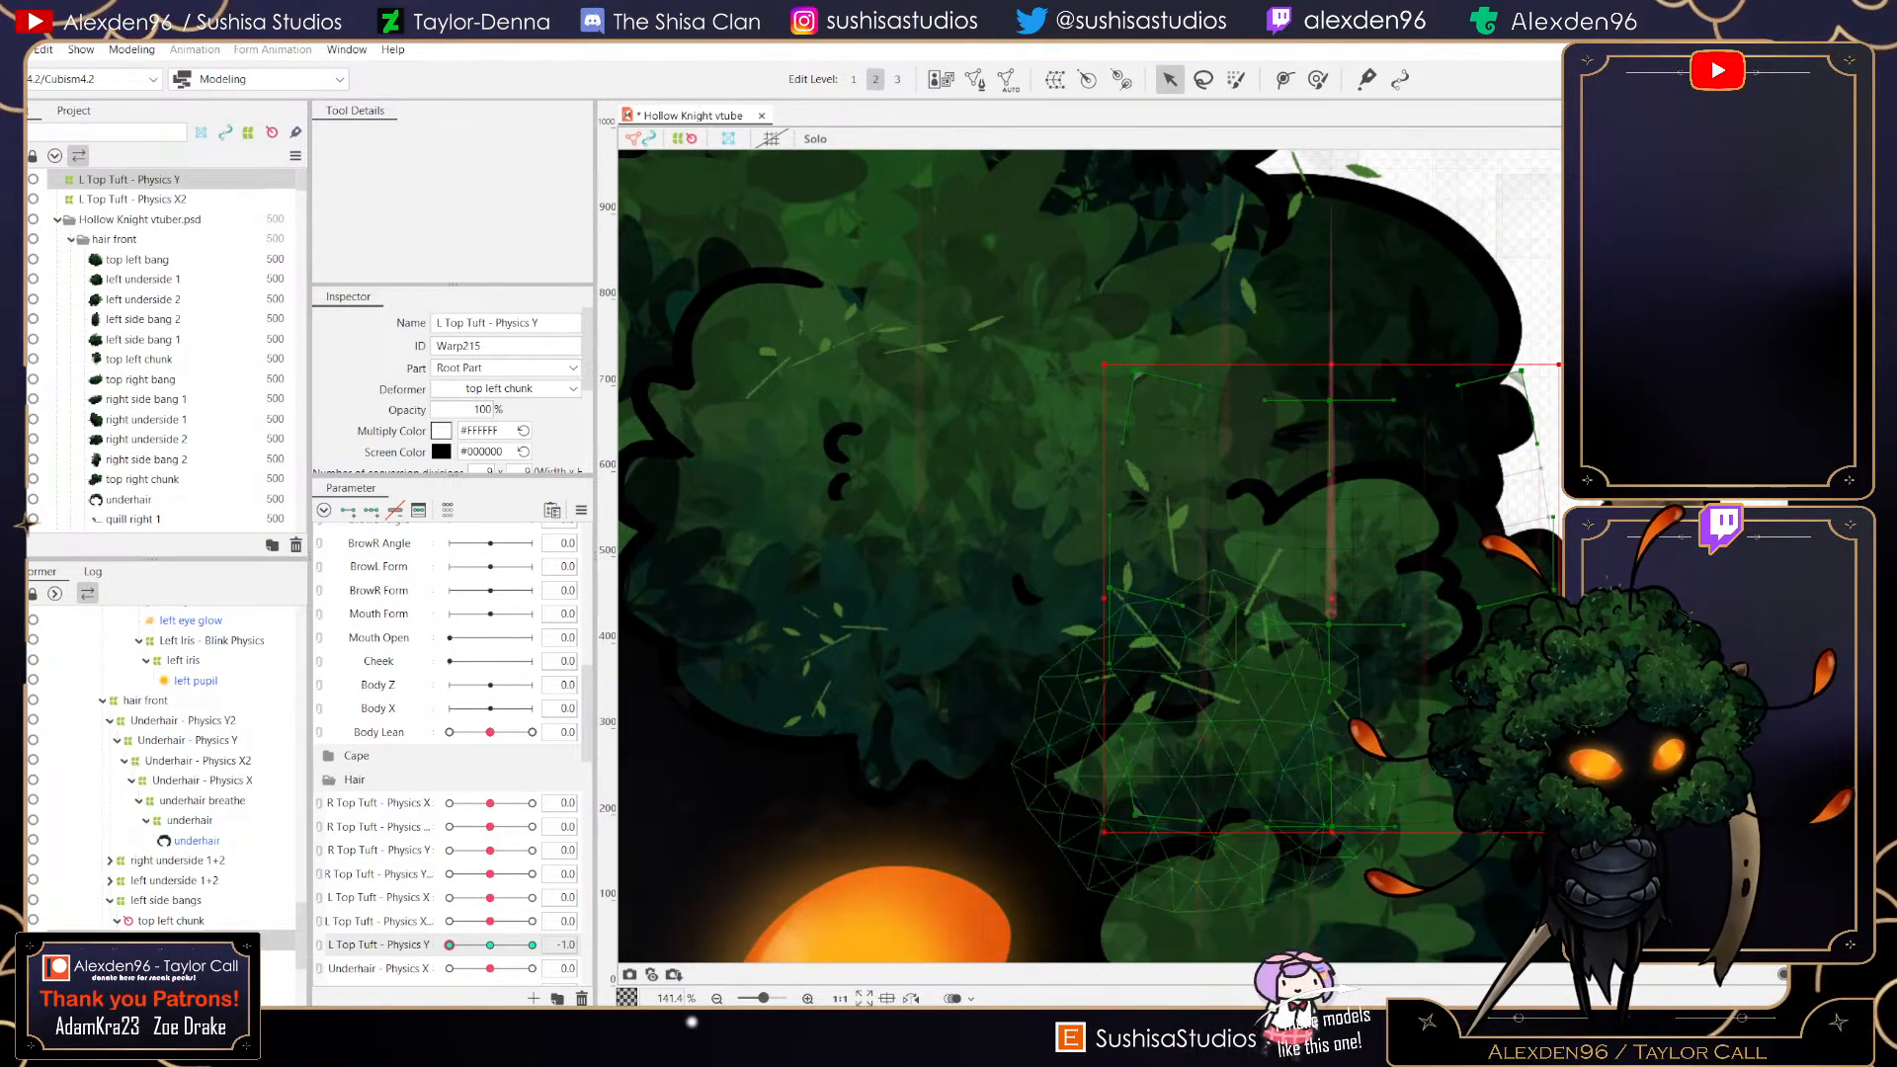
{"action": "mouse_move", "coordinate": [491, 945]}
{"action": "left_mouse_down"}
{"action": "mouse_move", "coordinate": [450, 944]}
{"action": "mouse_move", "coordinate": [490, 944]}
{"action": "left_mouse_up"}
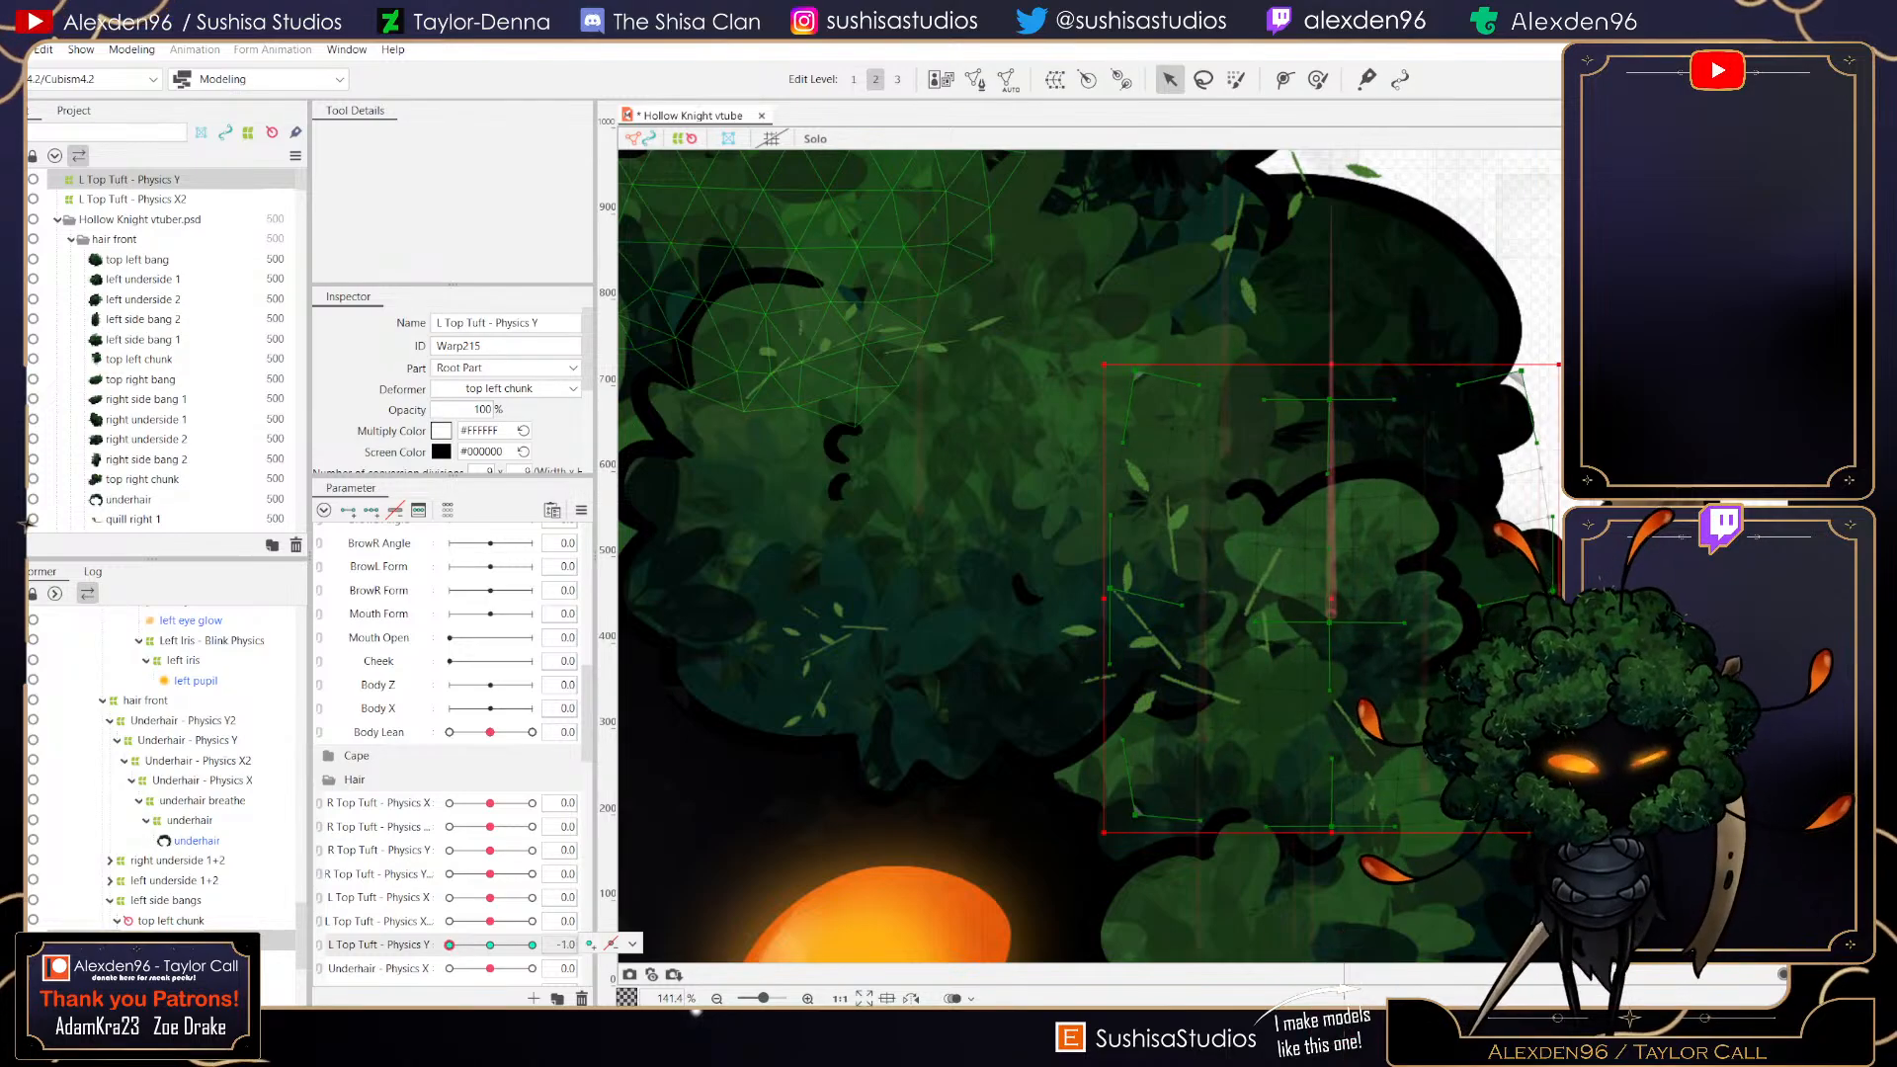
- Create another parent warp deformer named L TOp Tuft - Physics Y2 and shrink it from its lower-left corner
{"action": "left_click", "coordinate": [1056, 79]}
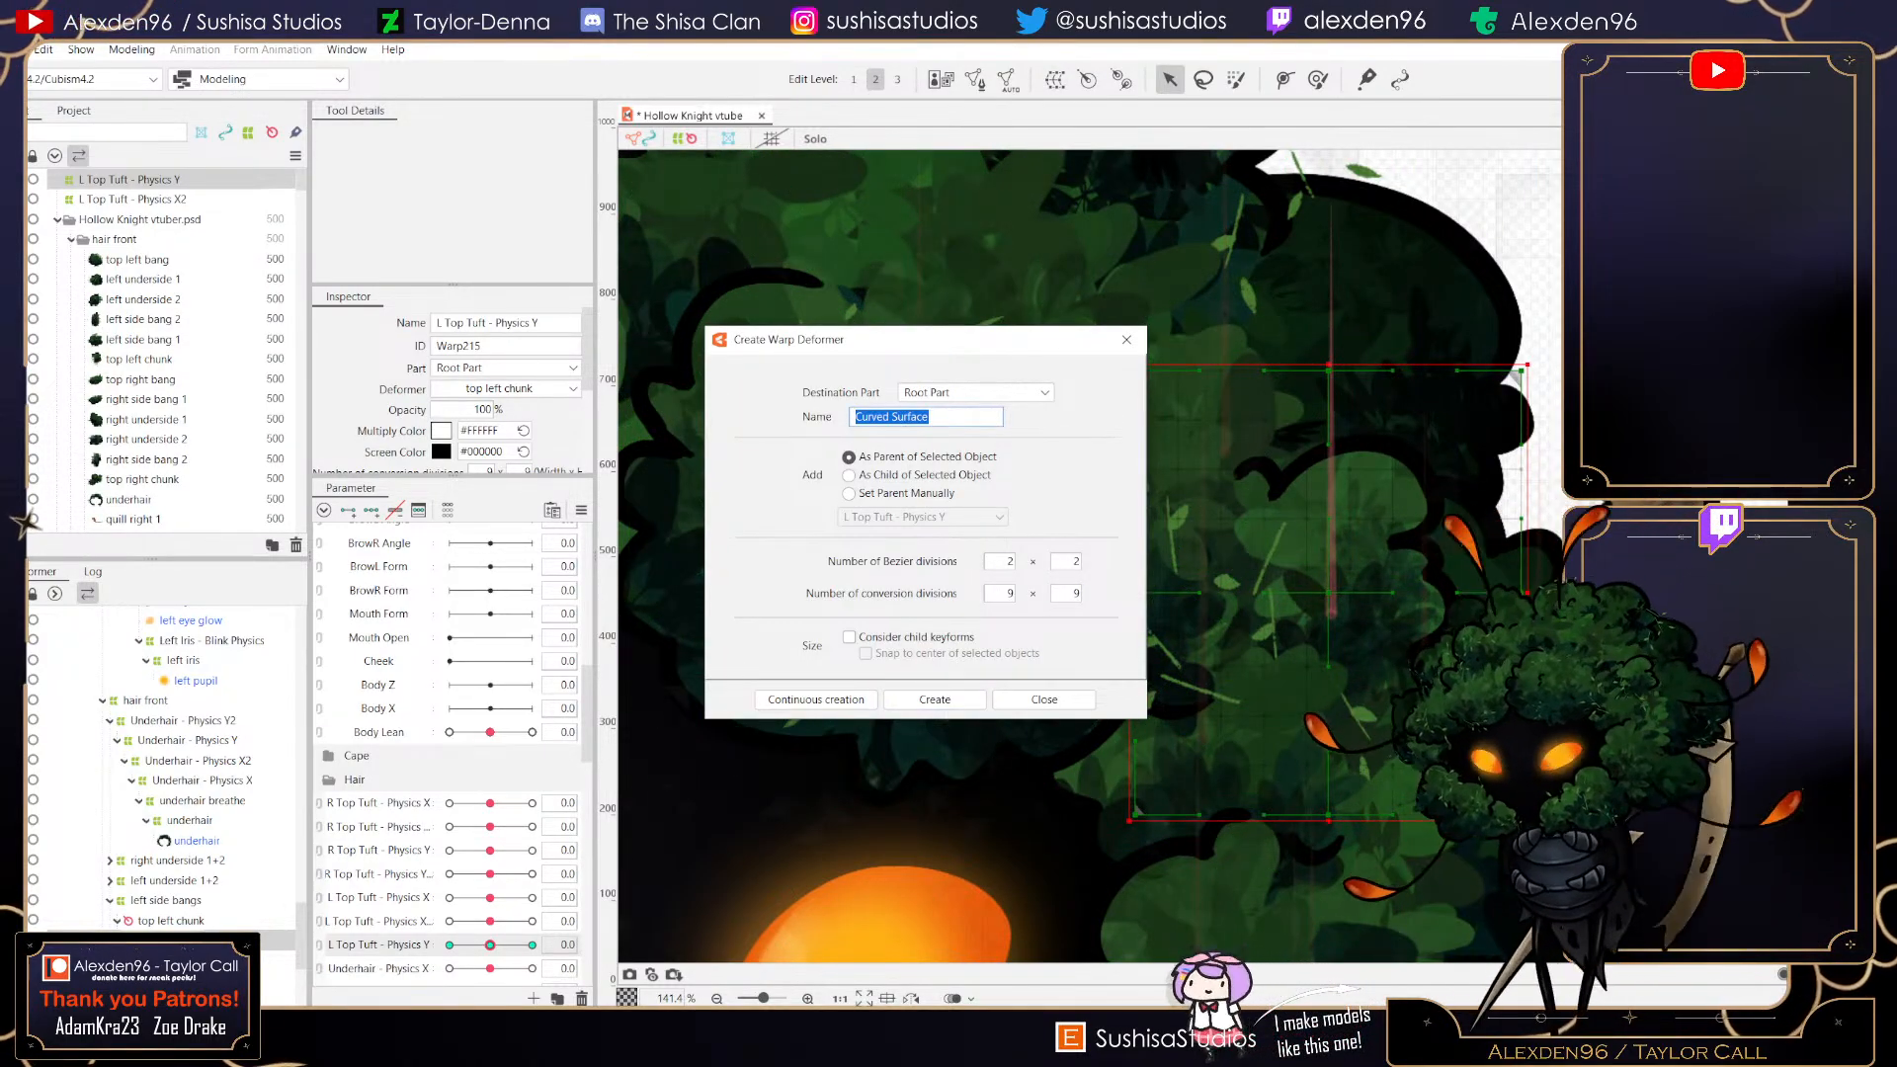
{"action": "type", "text": "L TOp Tuft"}
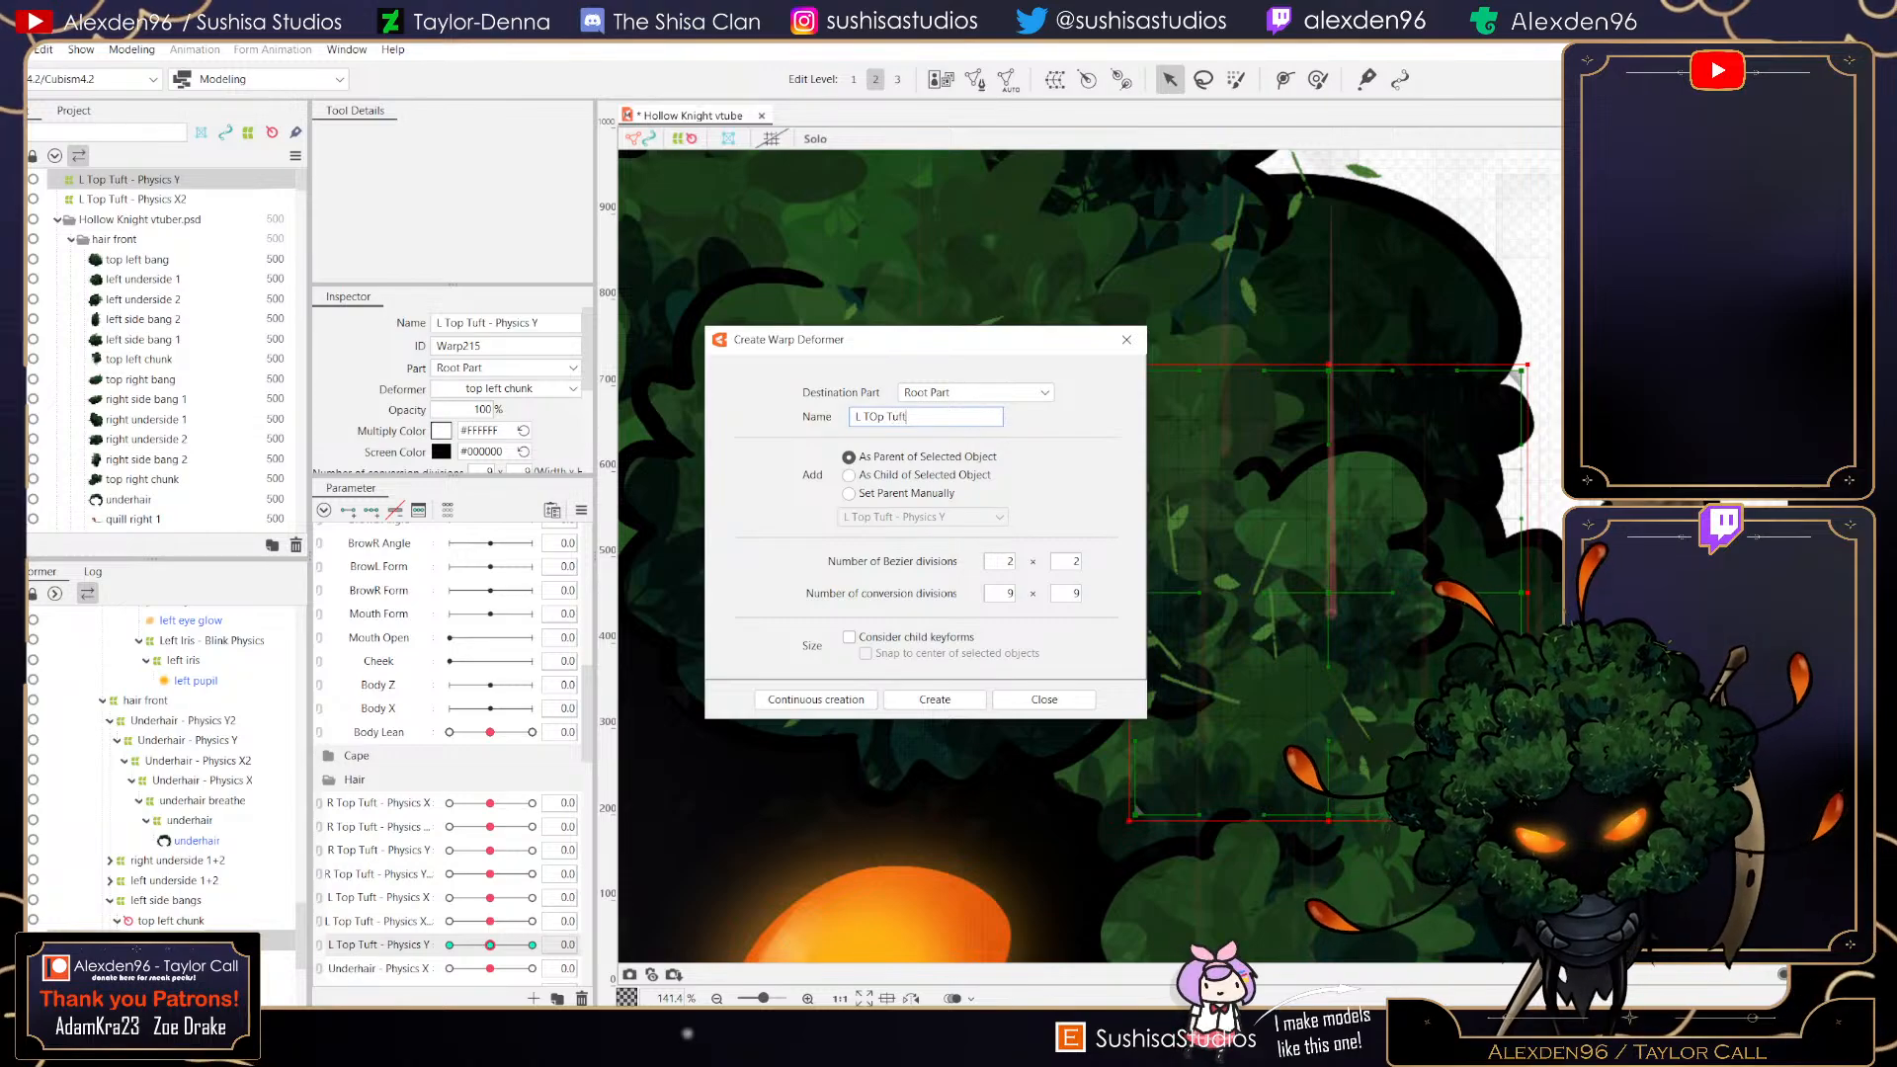
{"action": "type", "text": " - Physics Y2"}
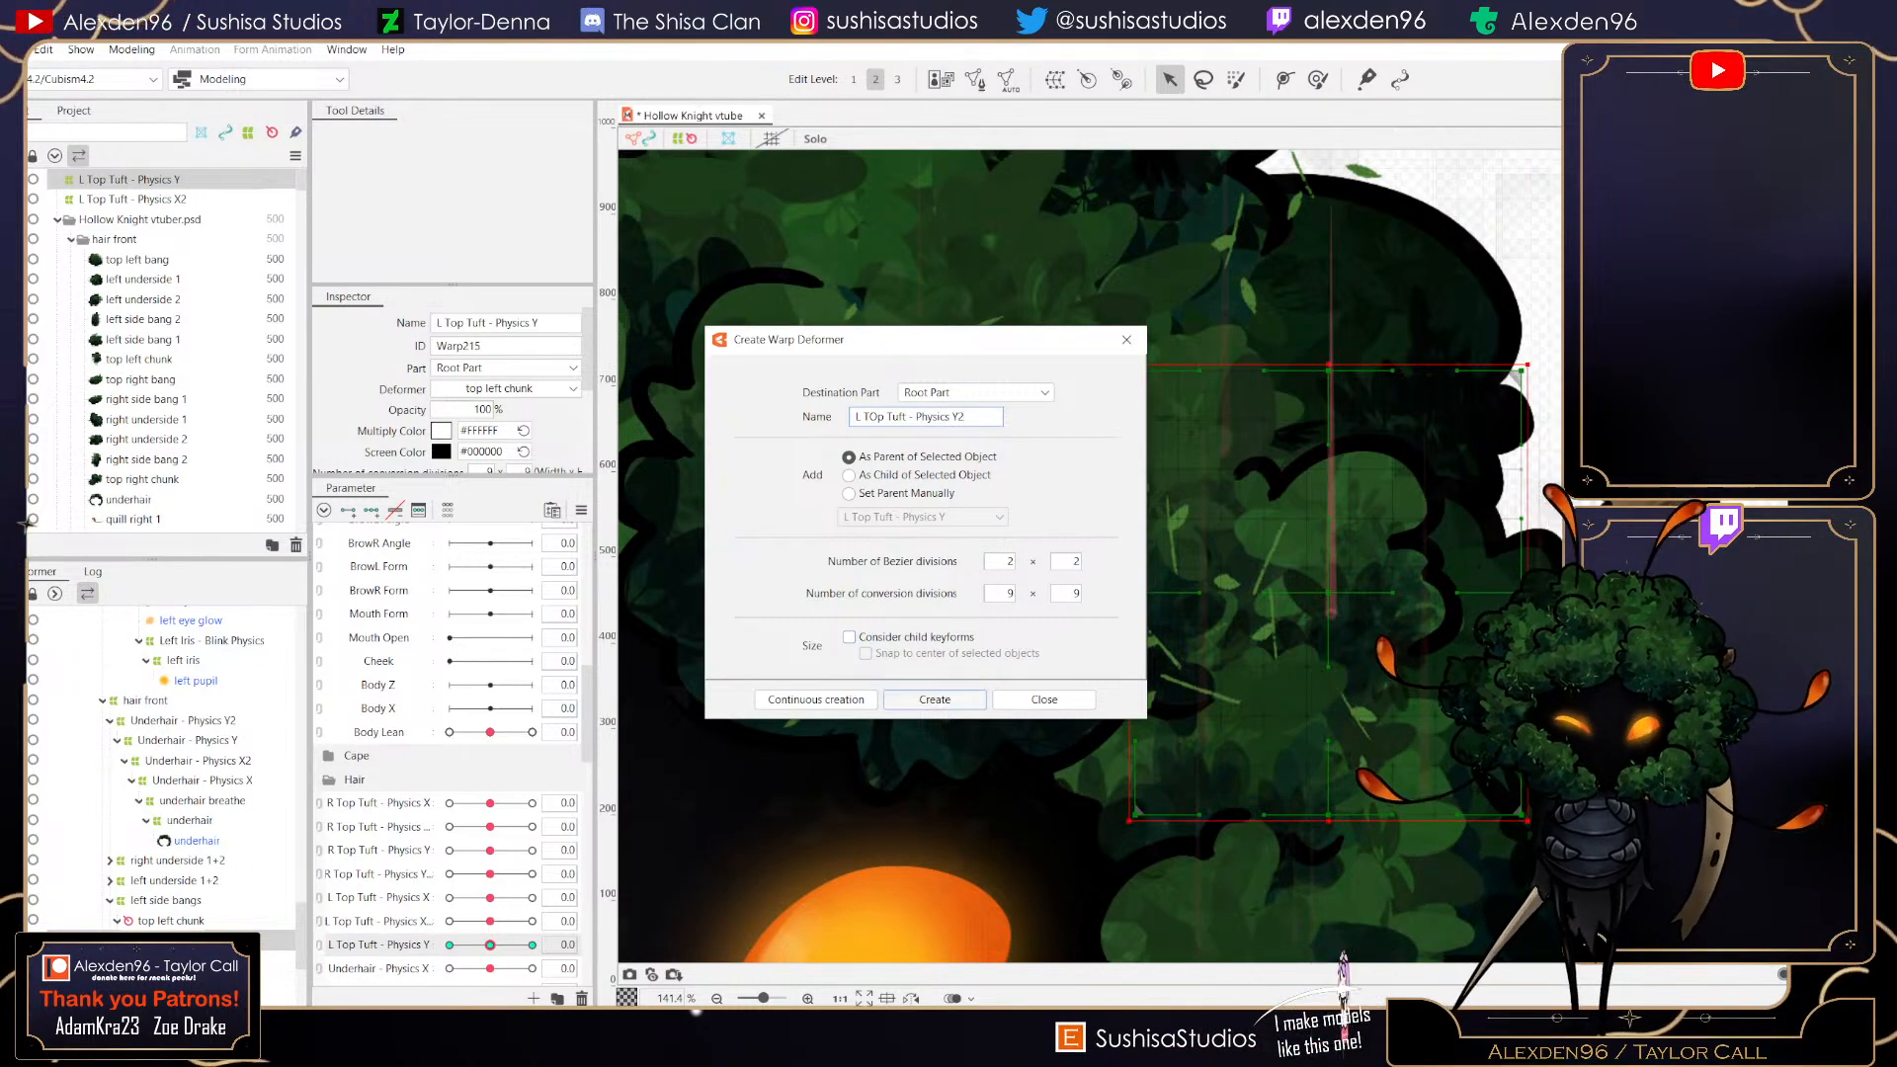
{"action": "left_click", "coordinate": [935, 700]}
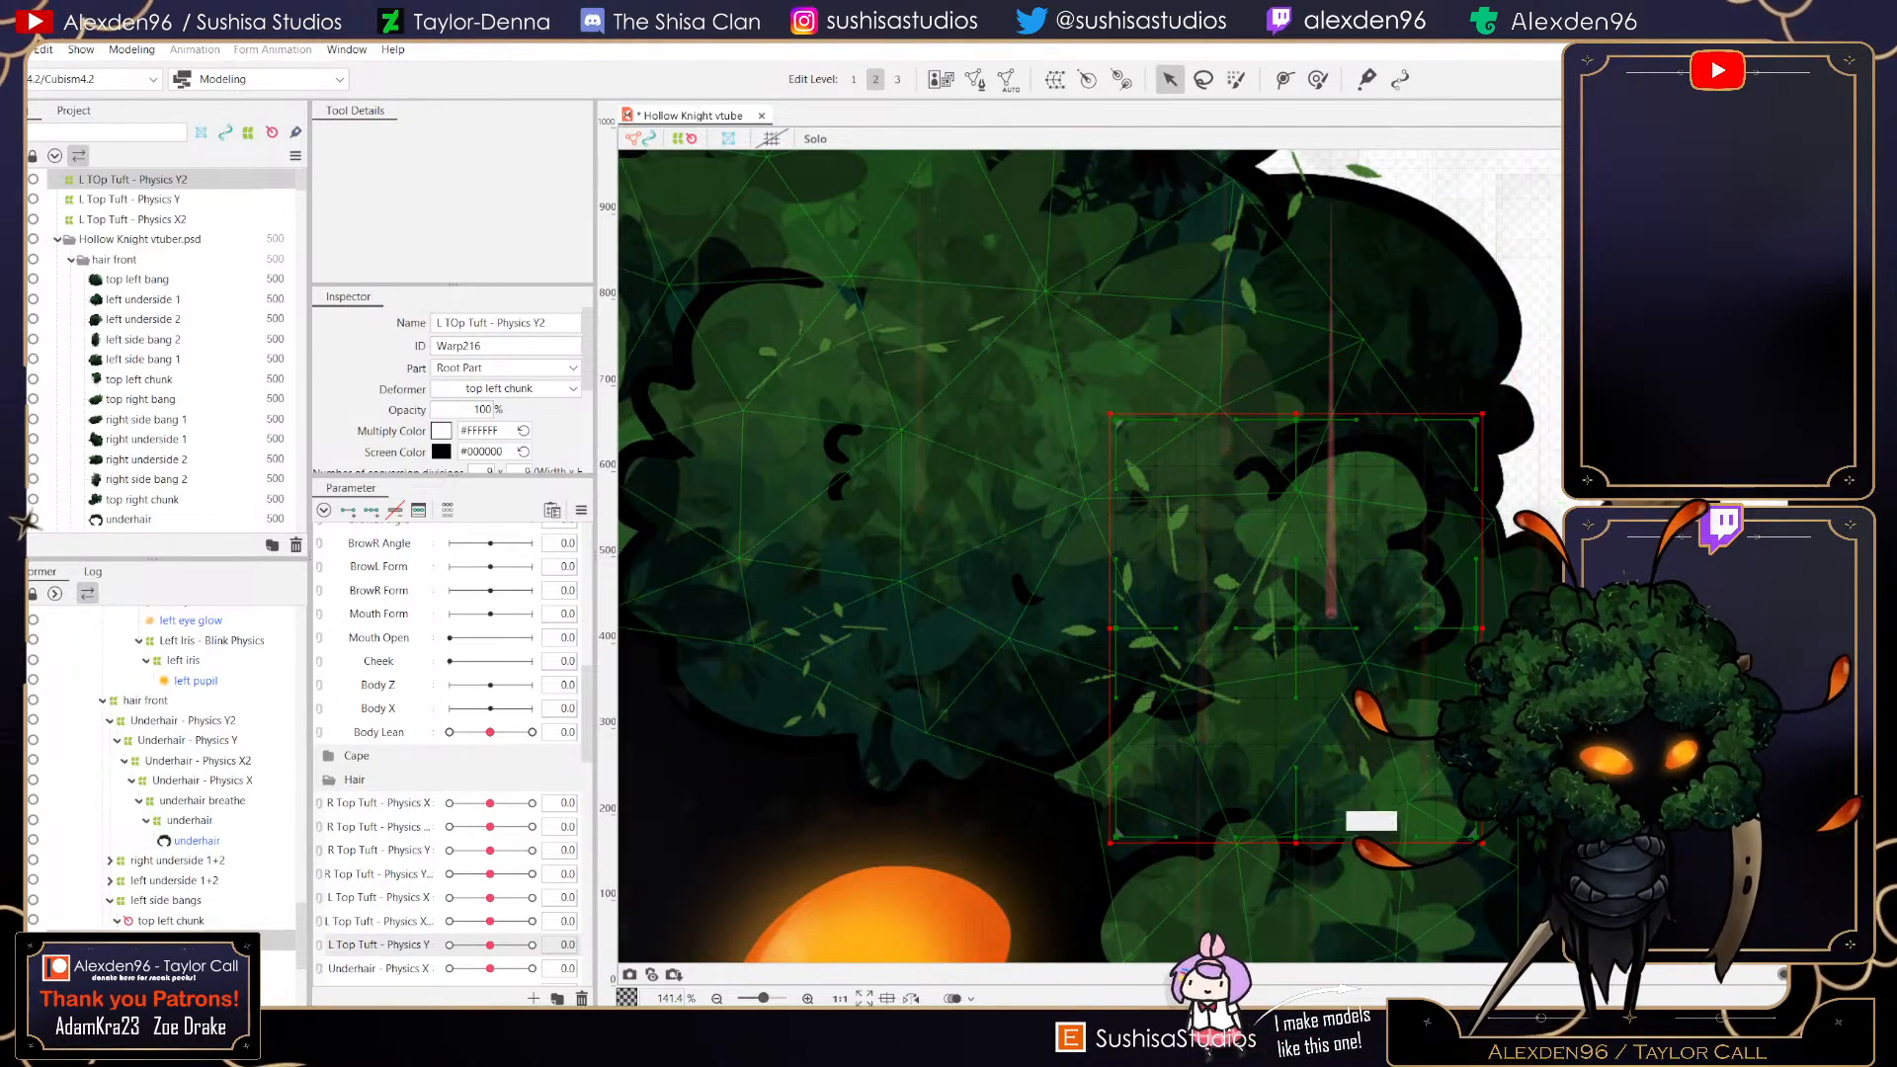
{"action": "left_click_drag", "start_coordinate": [1110, 843], "coordinate": [1140, 757]}
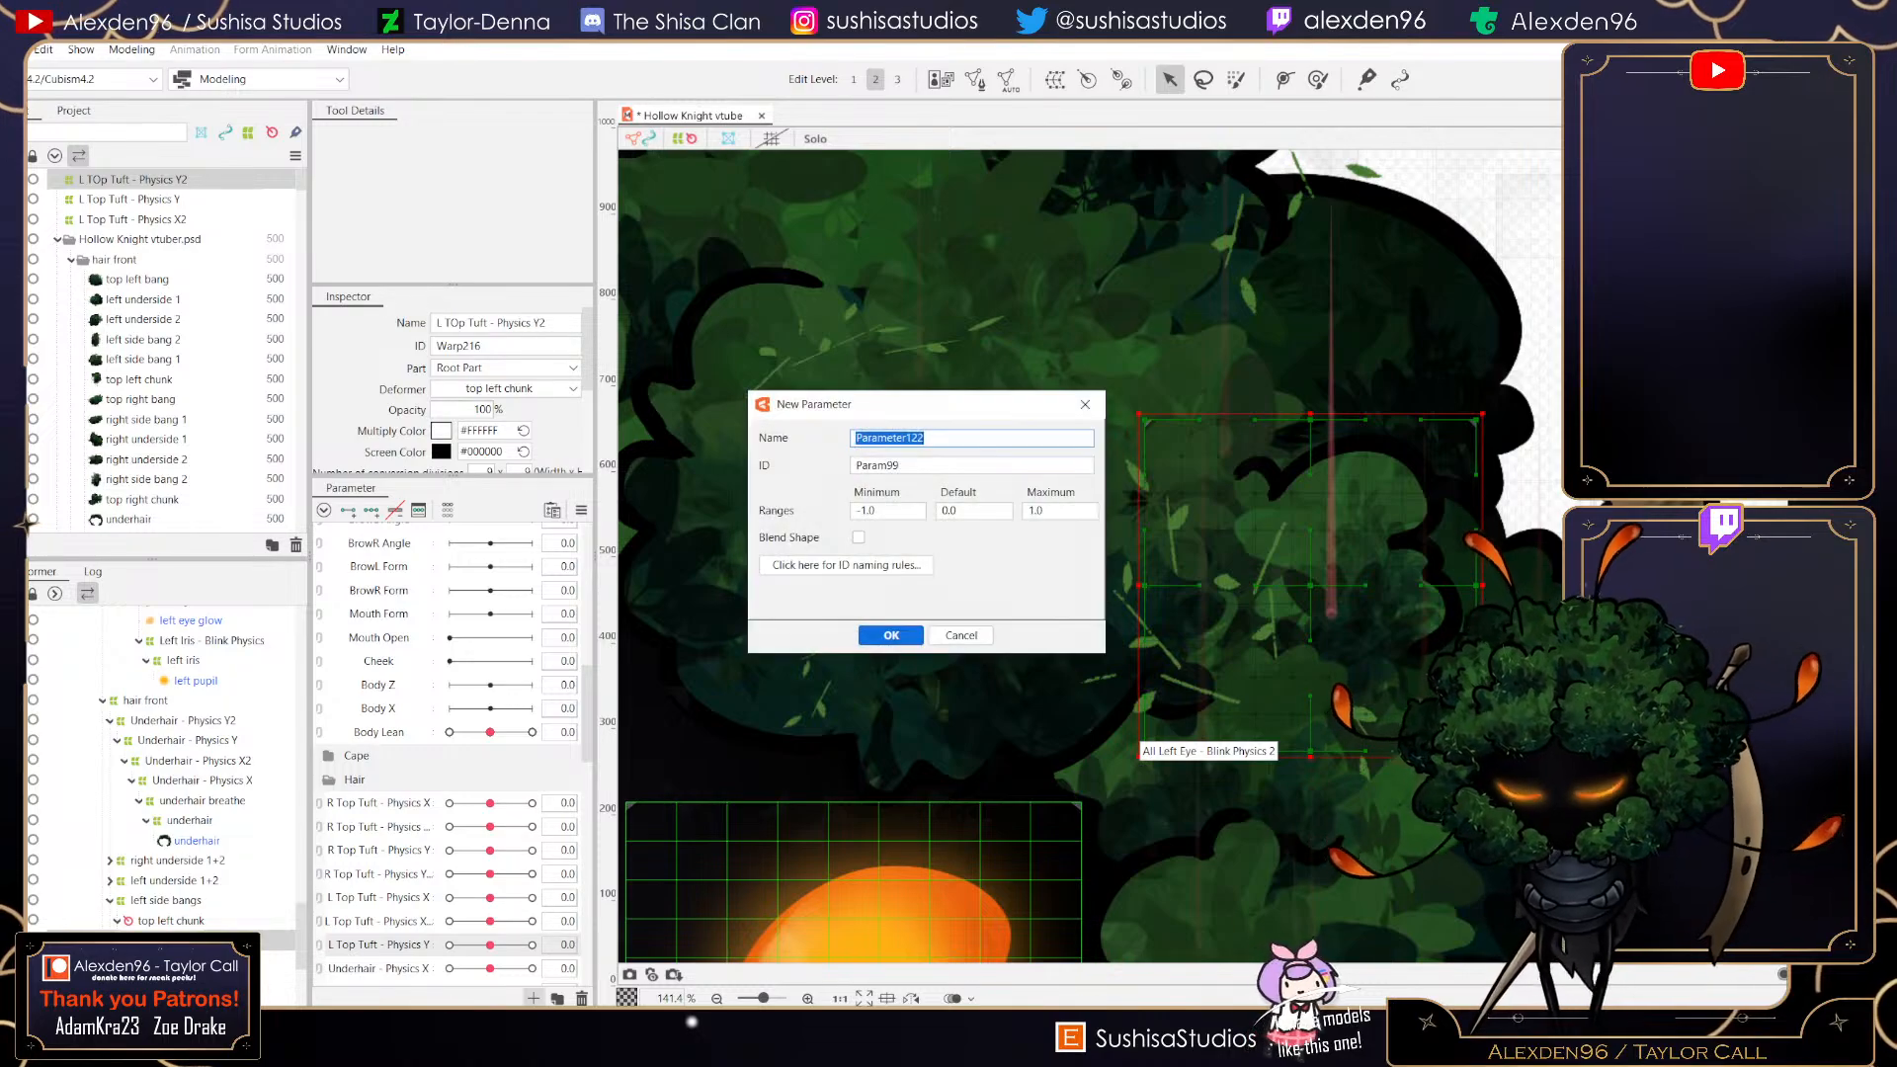
- Create a new parameter named L Top Tuft - Physics Y2 for this warp
{"action": "type", "text": "L Top Tuft - Physics"}
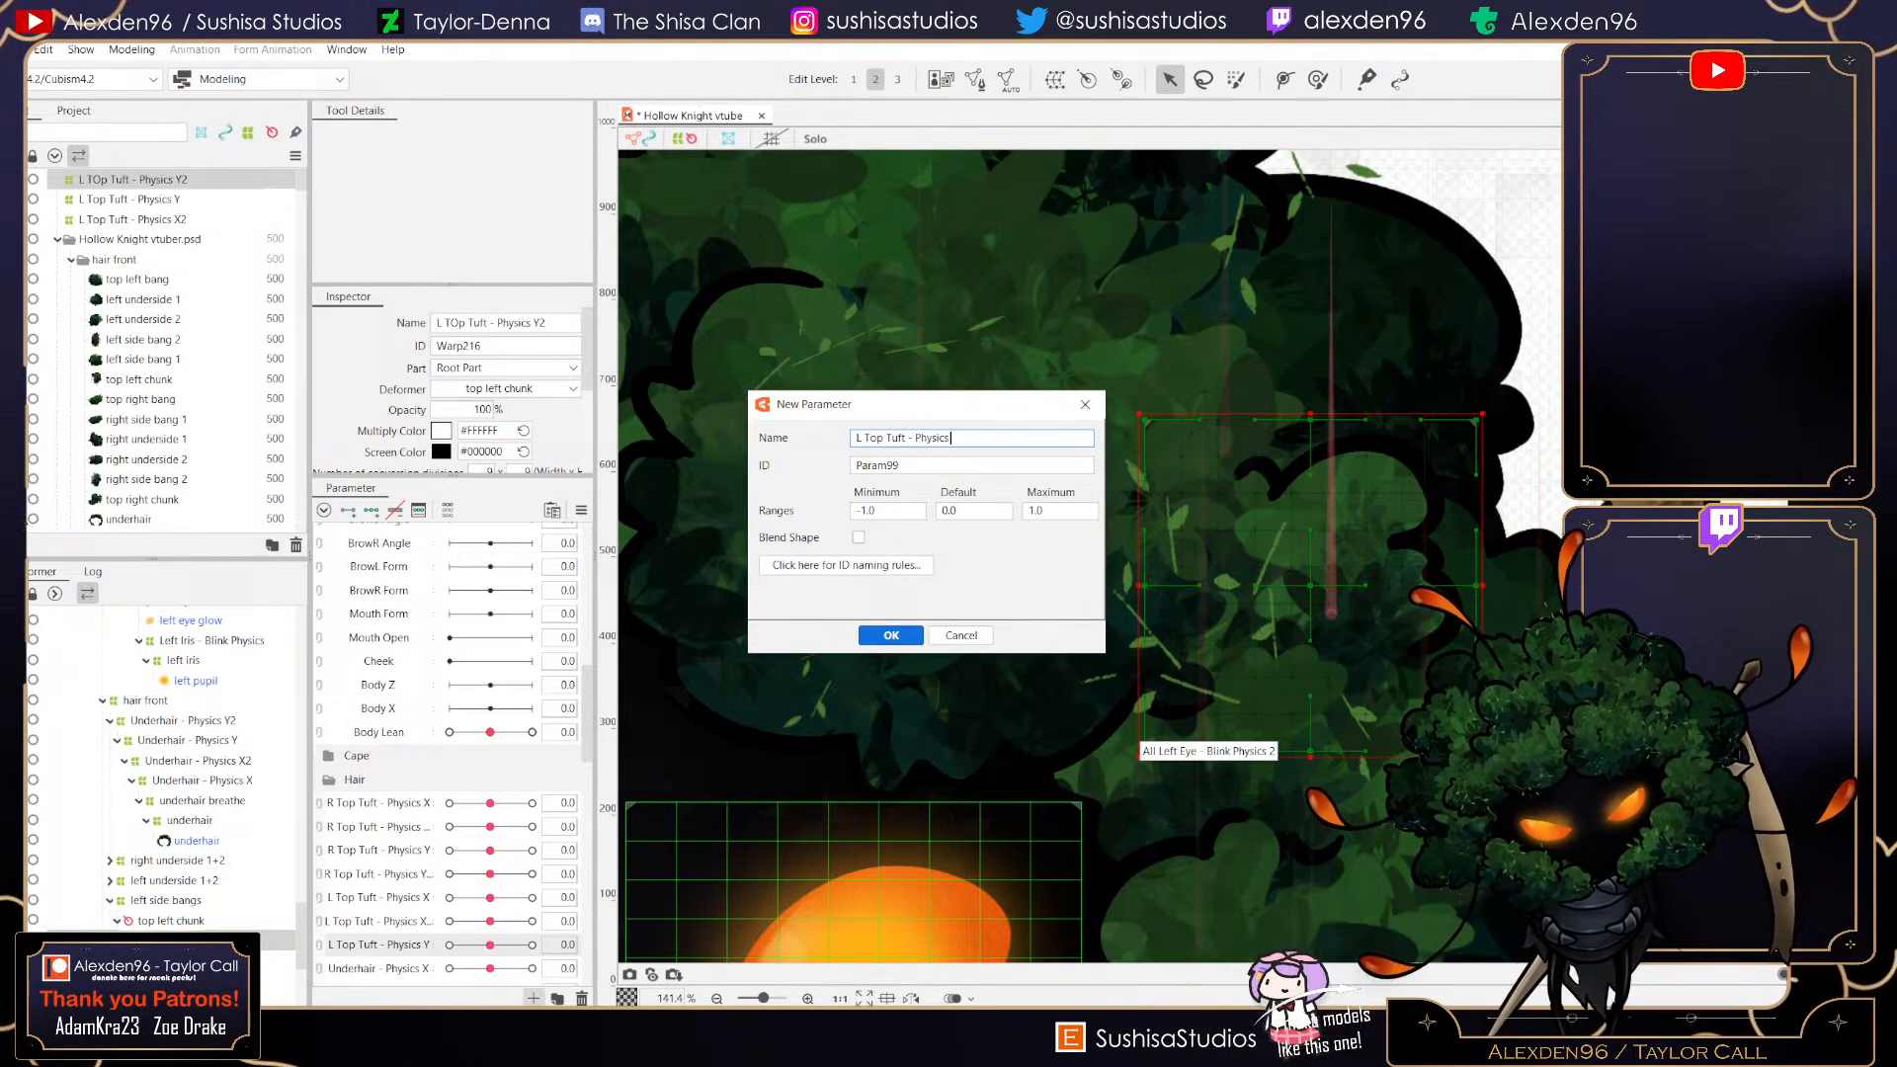
{"action": "type", "text": " Y2"}
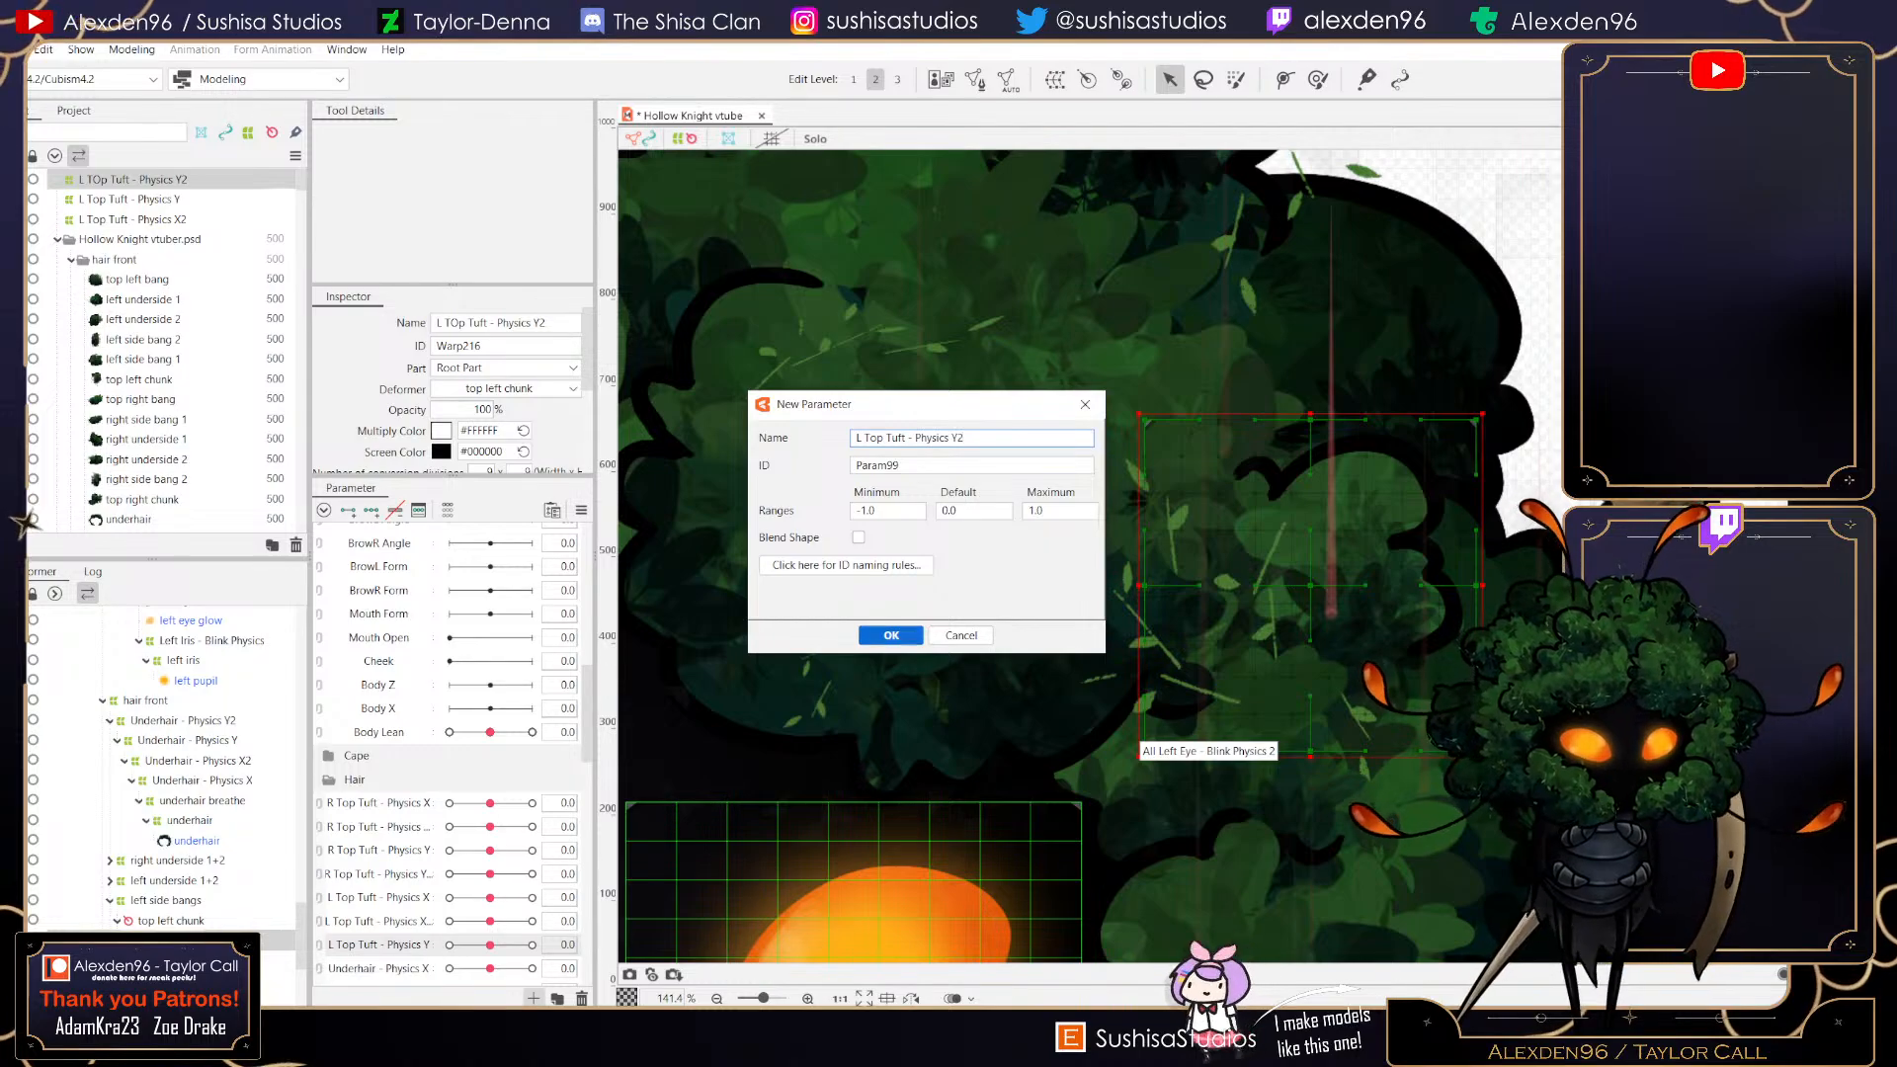
{"action": "left_click", "coordinate": [892, 636]}
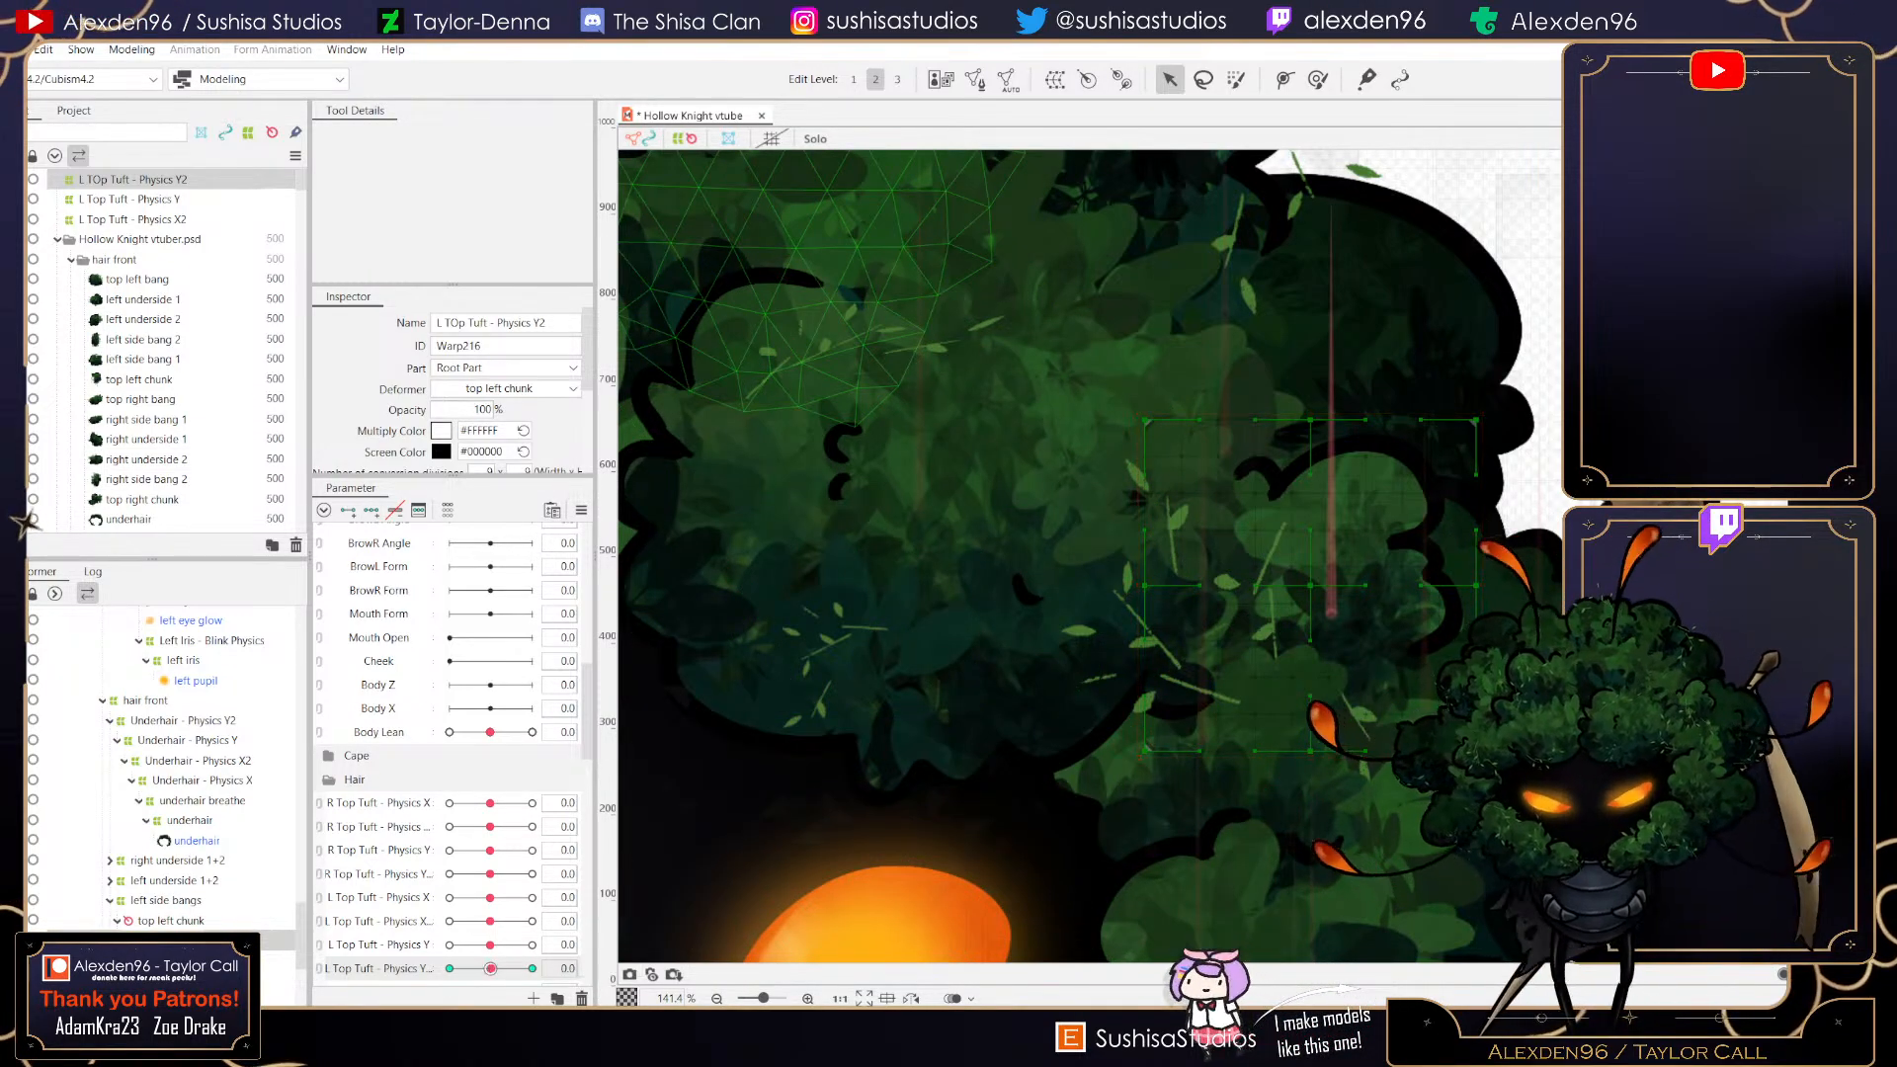
- At L Top Tuft - Physics Y2 1.0, shift the warp's top and right-side points upward to tilt it
{"action": "left_click_drag", "start_coordinate": [1477, 420], "coordinate": [1462, 378]}
{"action": "left_click_drag", "start_coordinate": [1312, 420], "coordinate": [1291, 396]}
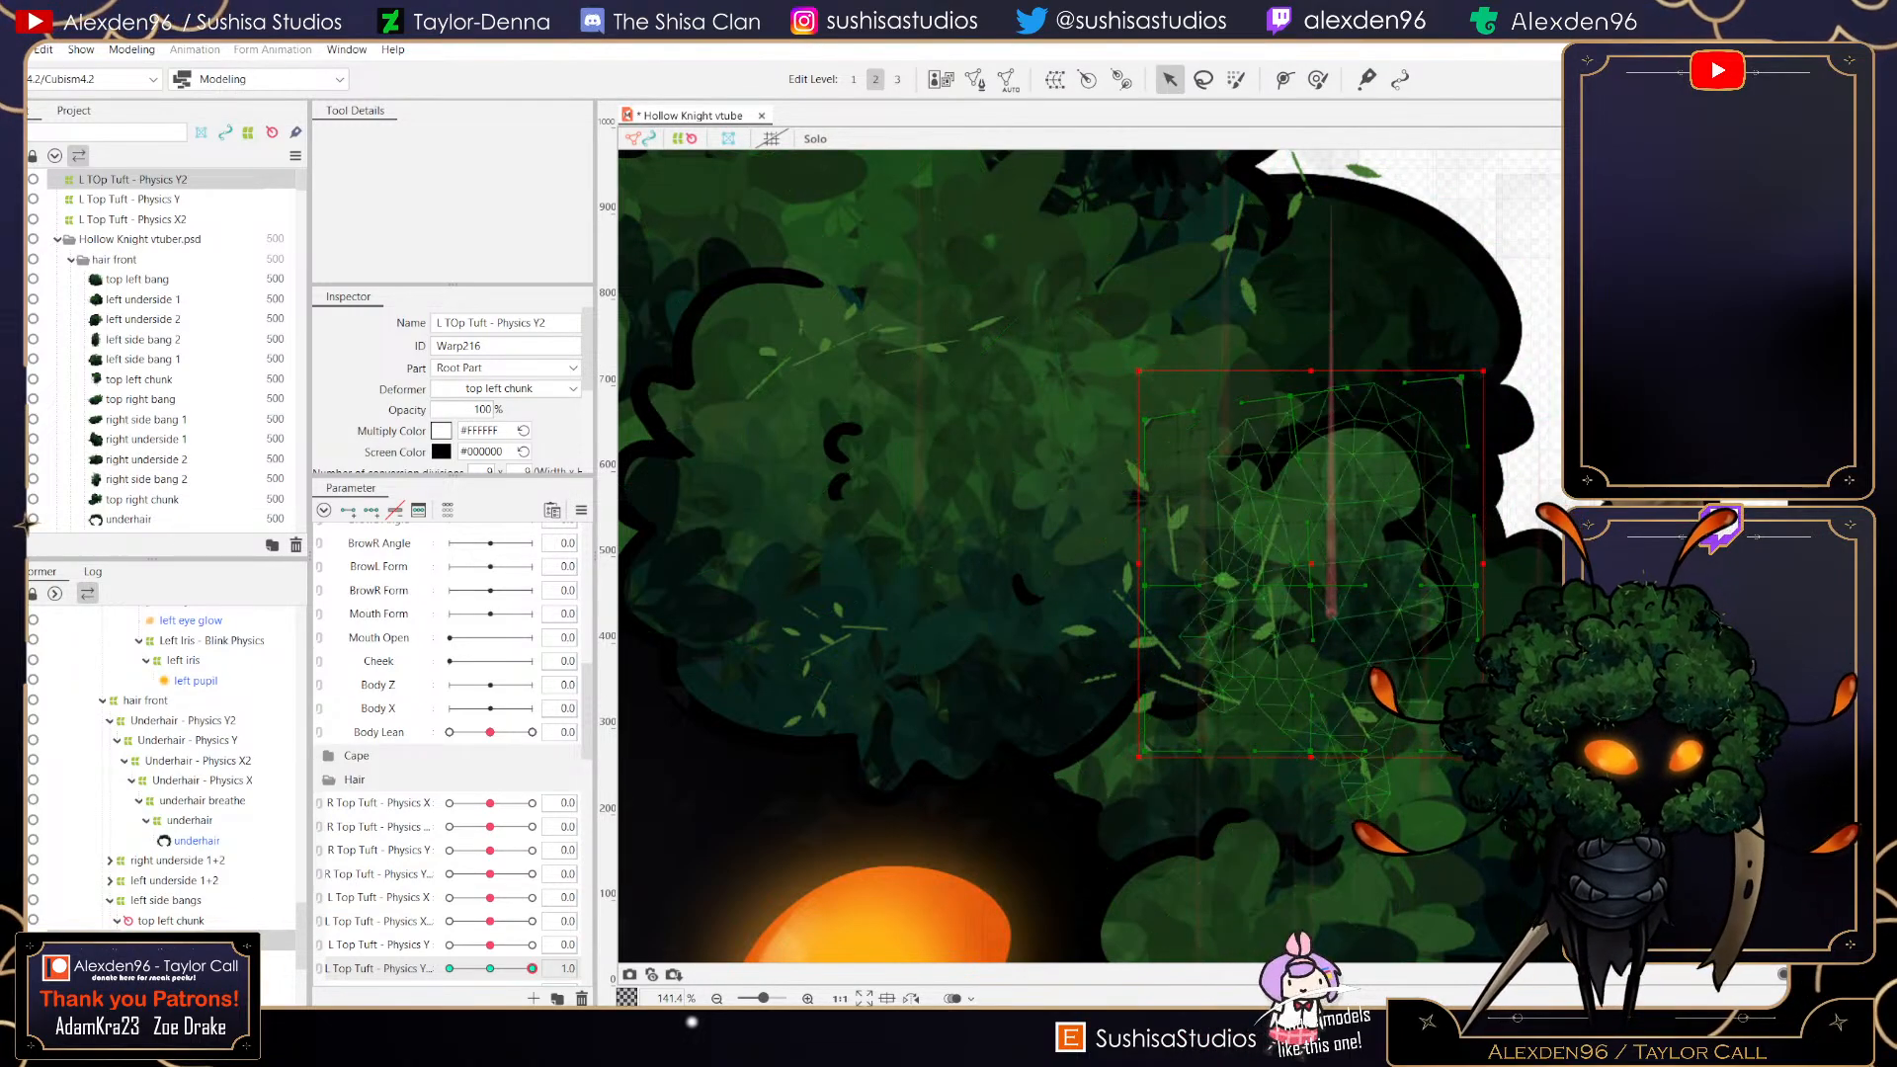
{"action": "left_click_drag", "start_coordinate": [1477, 585], "coordinate": [1468, 543]}
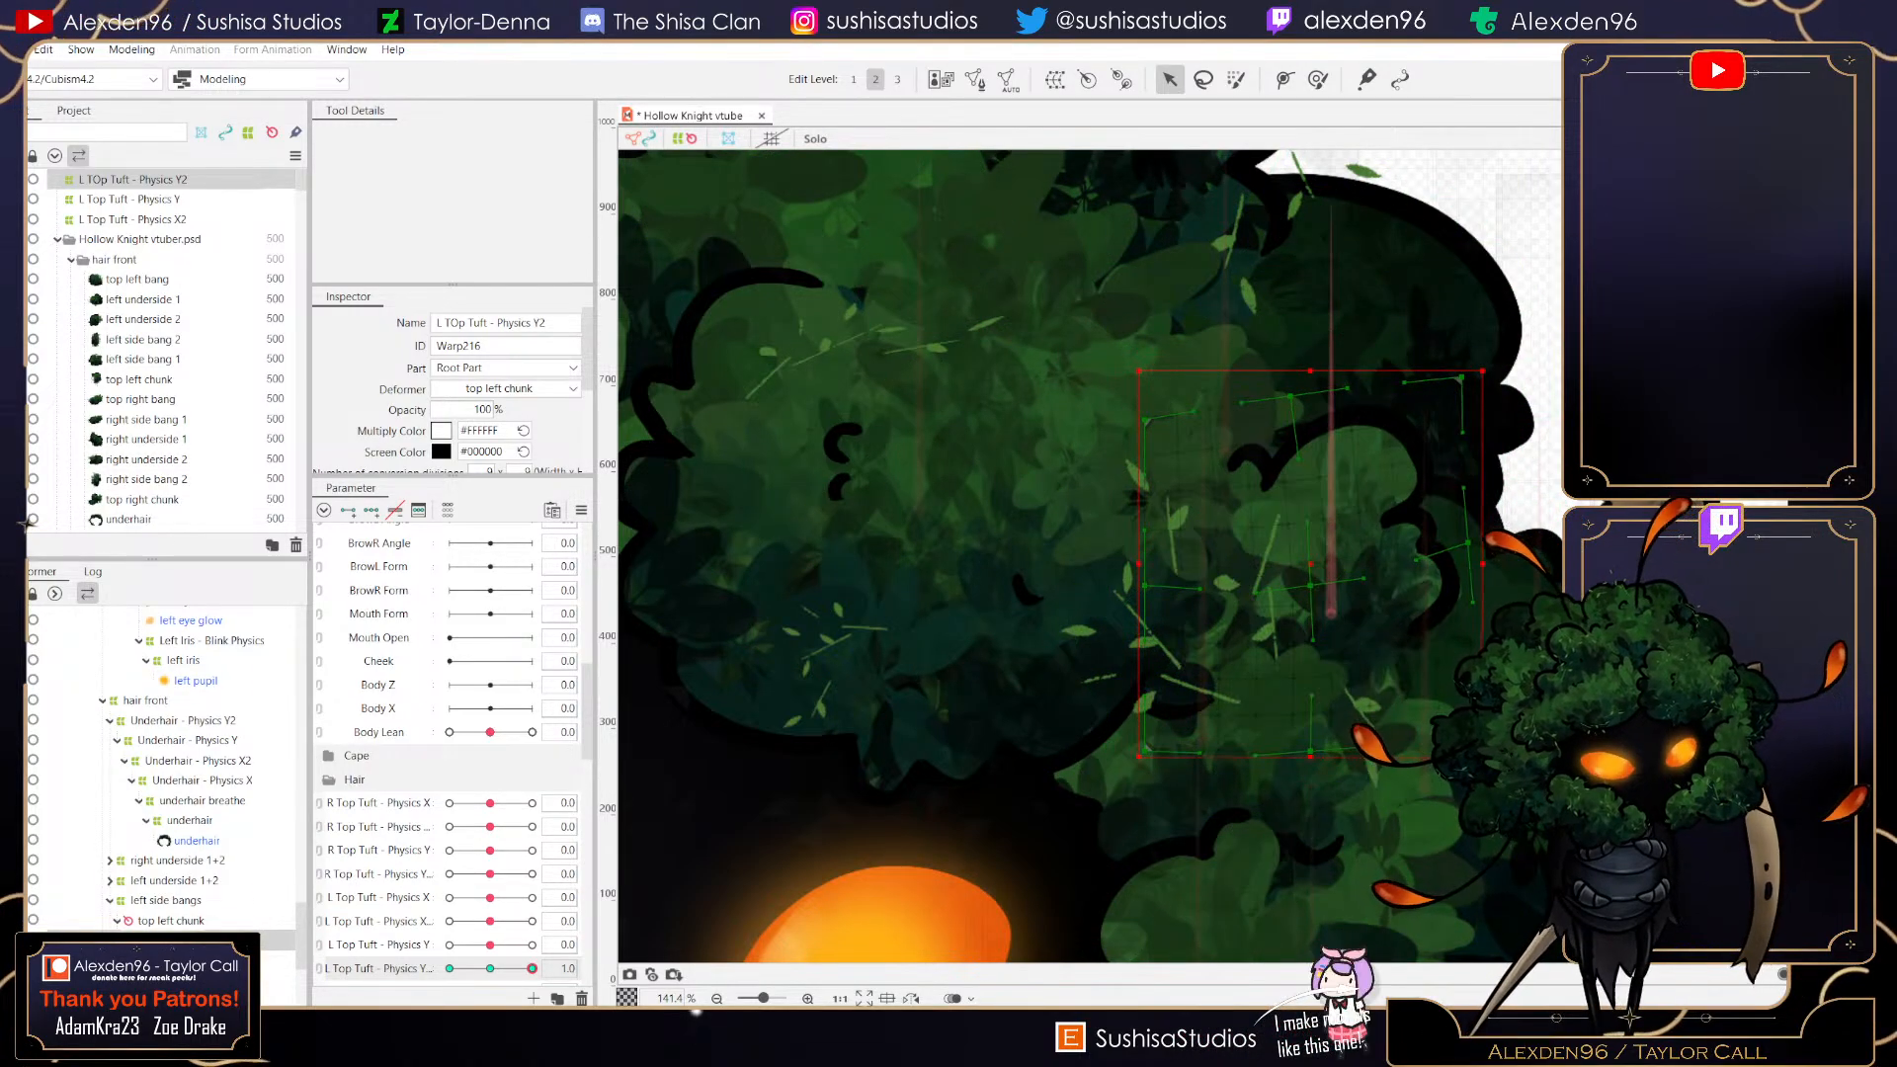
{"action": "left_click_drag", "start_coordinate": [1476, 722], "coordinate": [1496, 691]}
{"action": "left_click_drag", "start_coordinate": [1310, 751], "coordinate": [1322, 742]}
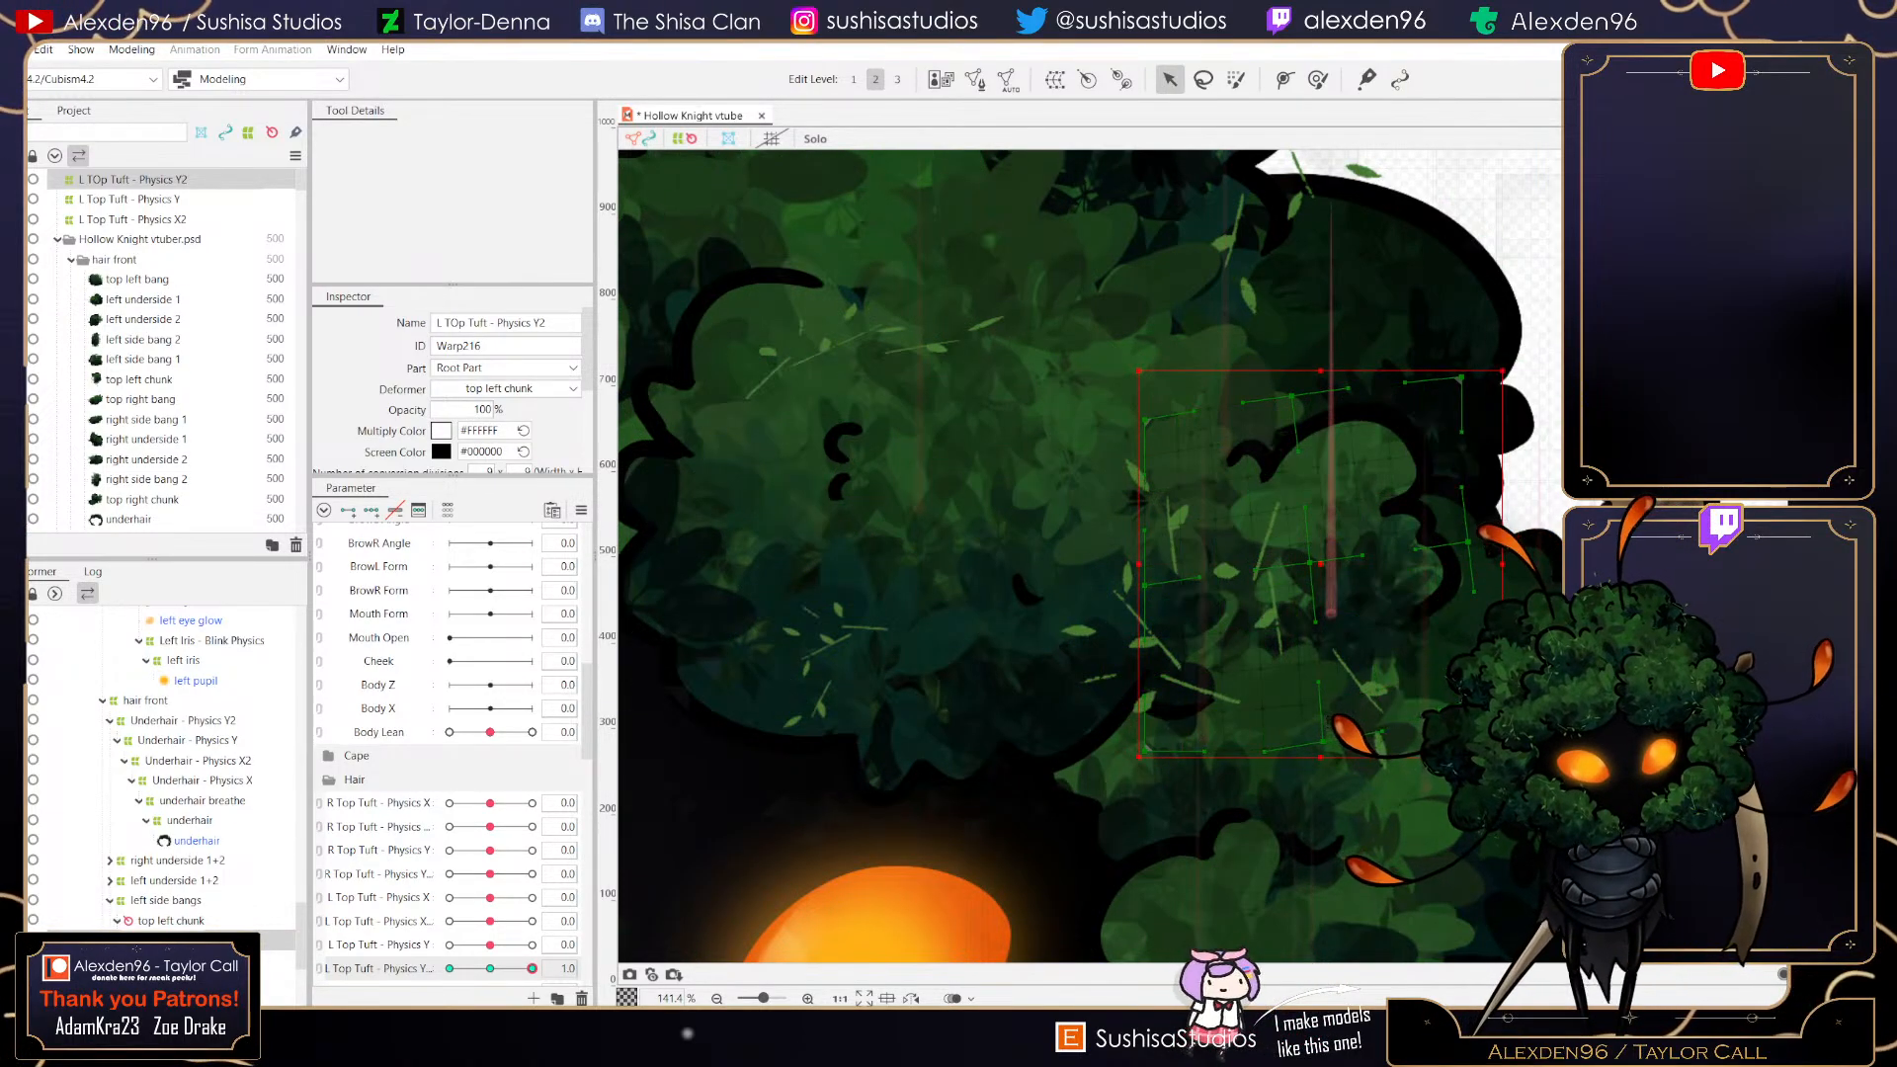
{"action": "left_click_drag", "start_coordinate": [1462, 377], "coordinate": [1430, 336]}
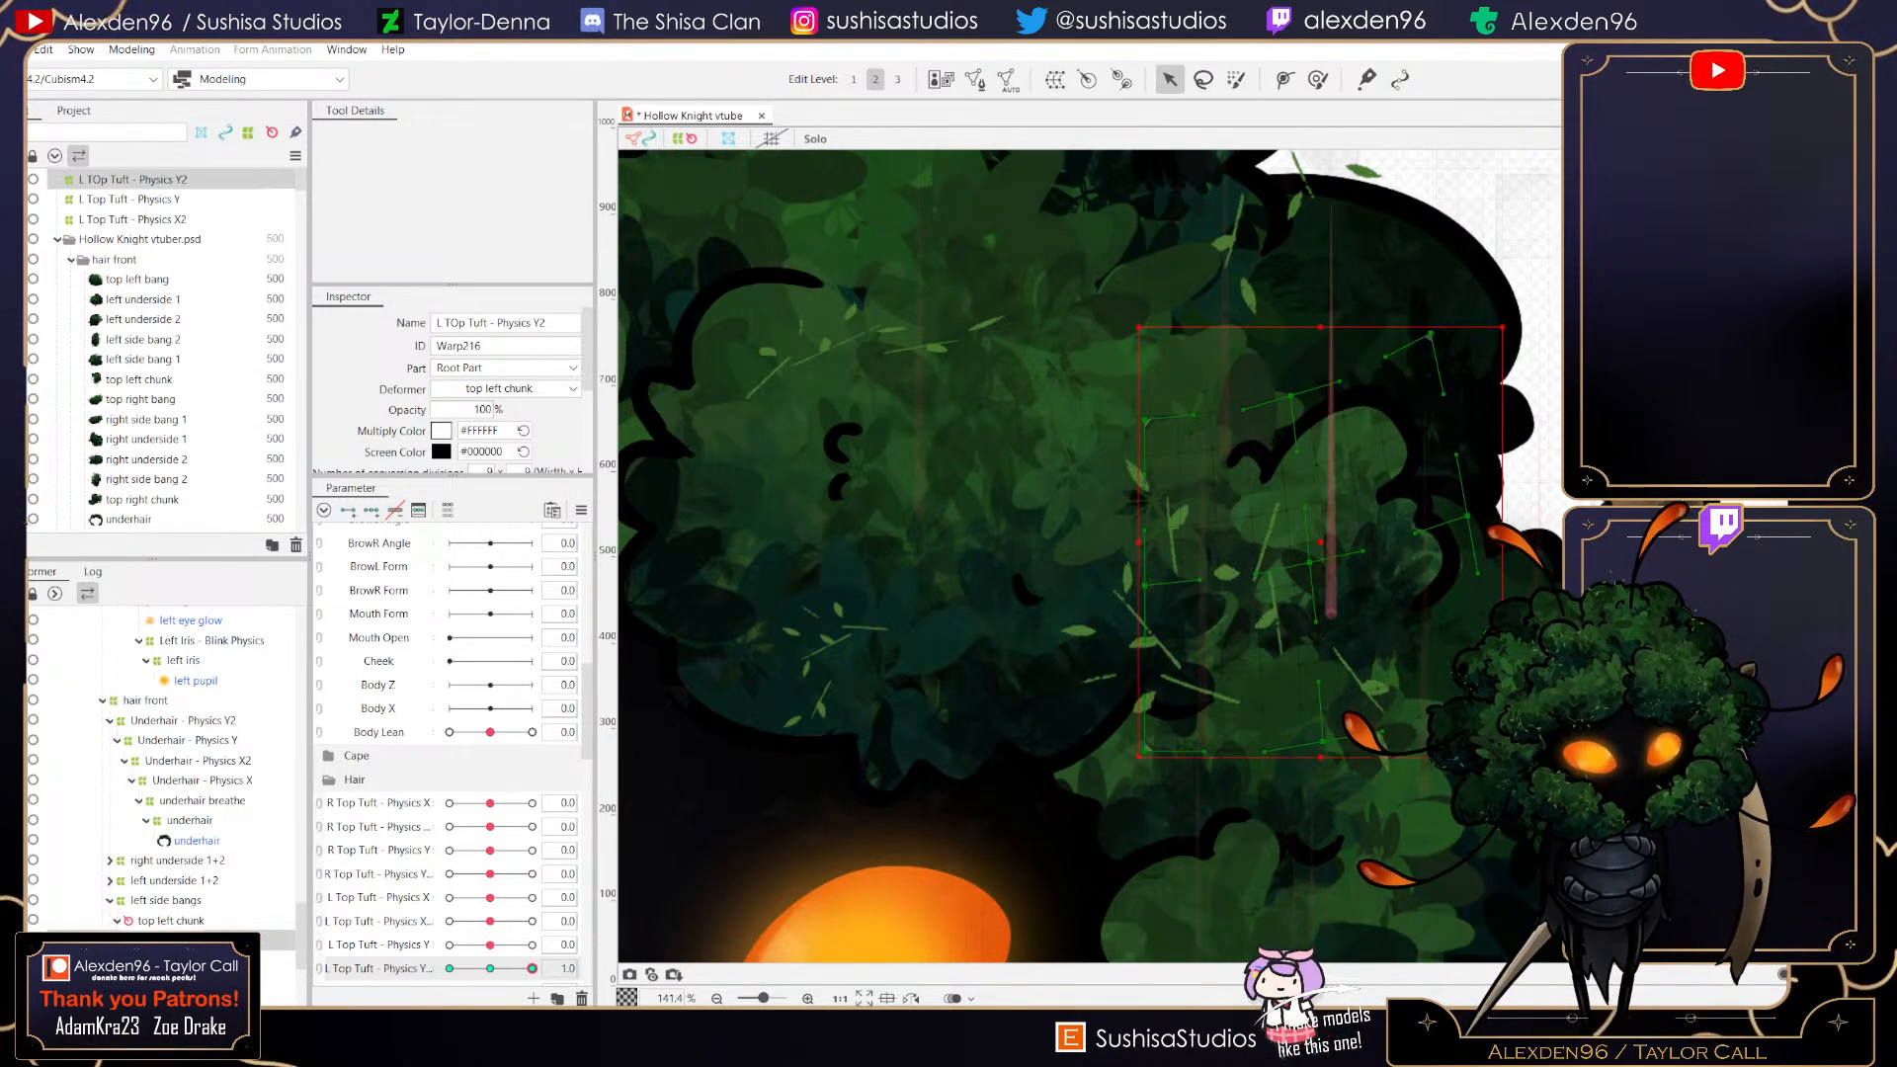
- Set L Top Tuft - Physics Y2 to -1.0 and pull the warp's top-right corner downward
{"action": "left_click", "coordinate": [450, 969]}
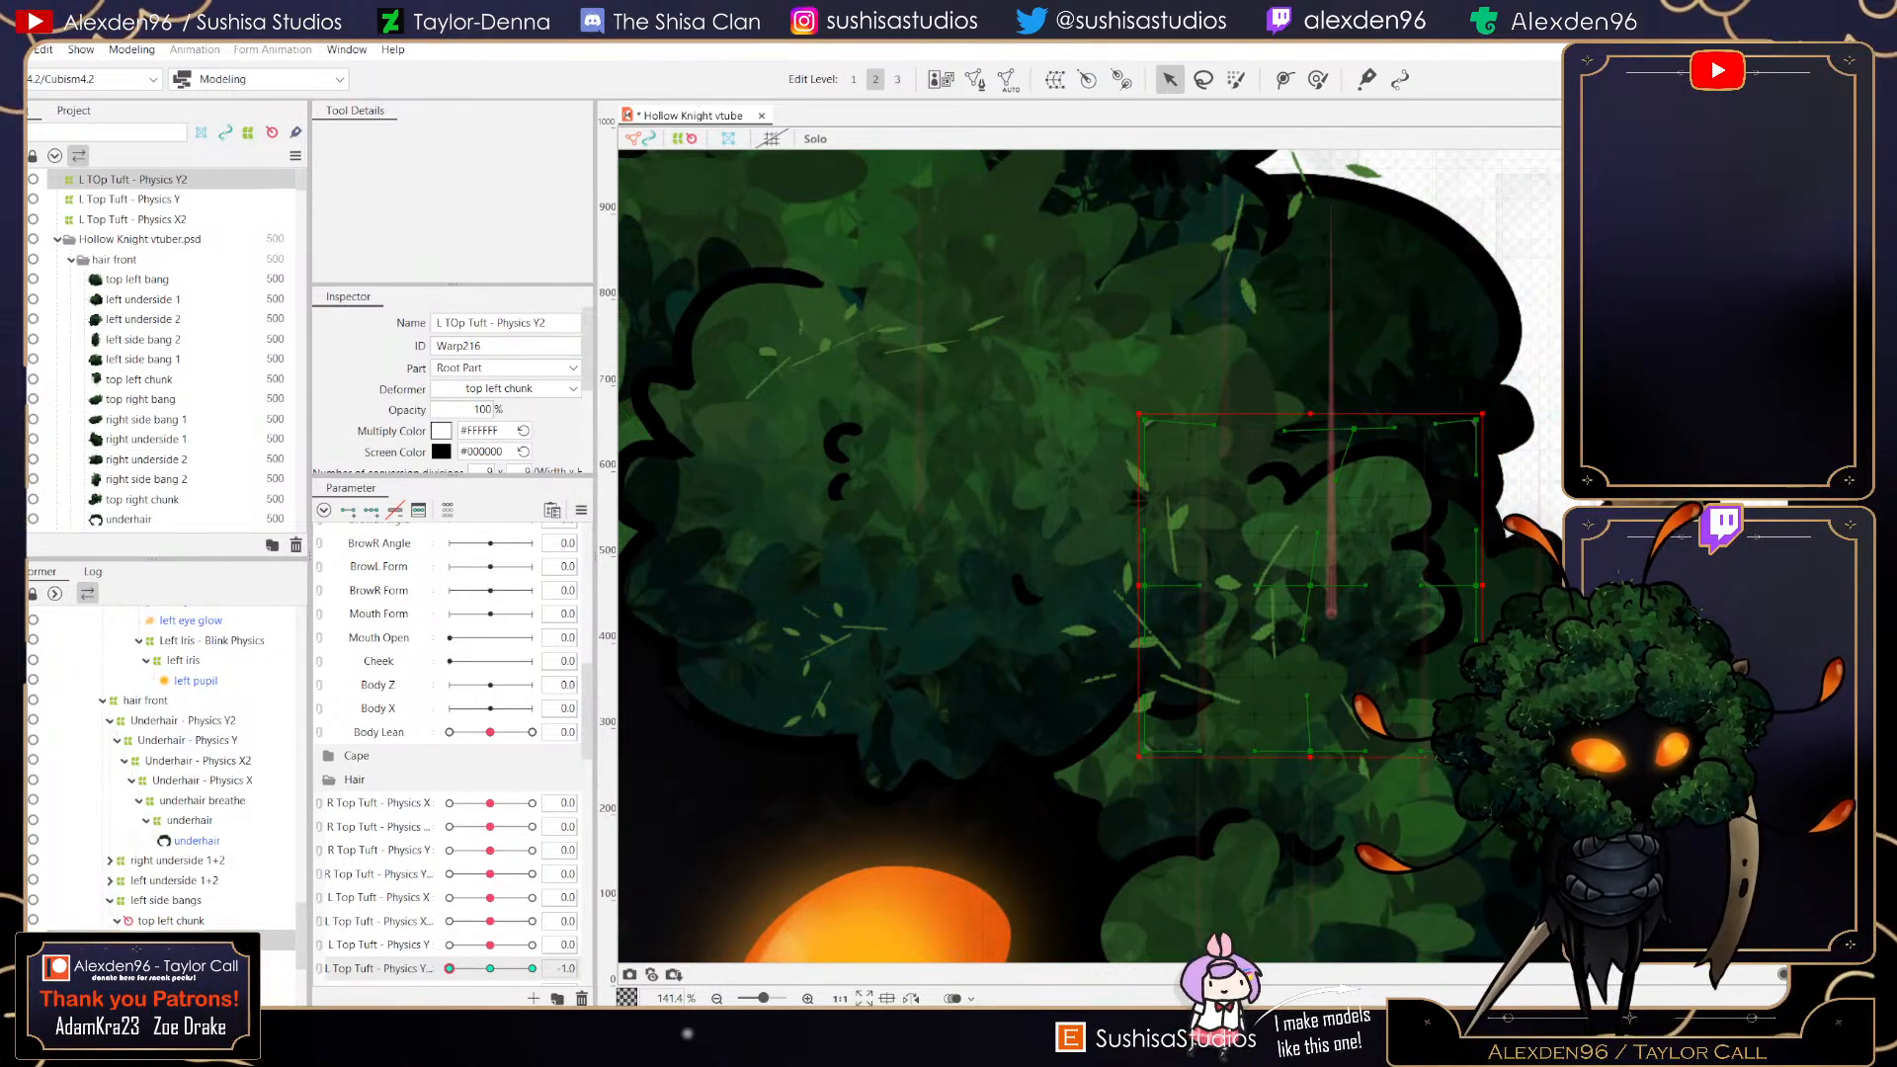
{"action": "left_click_drag", "start_coordinate": [1476, 421], "coordinate": [1498, 456]}
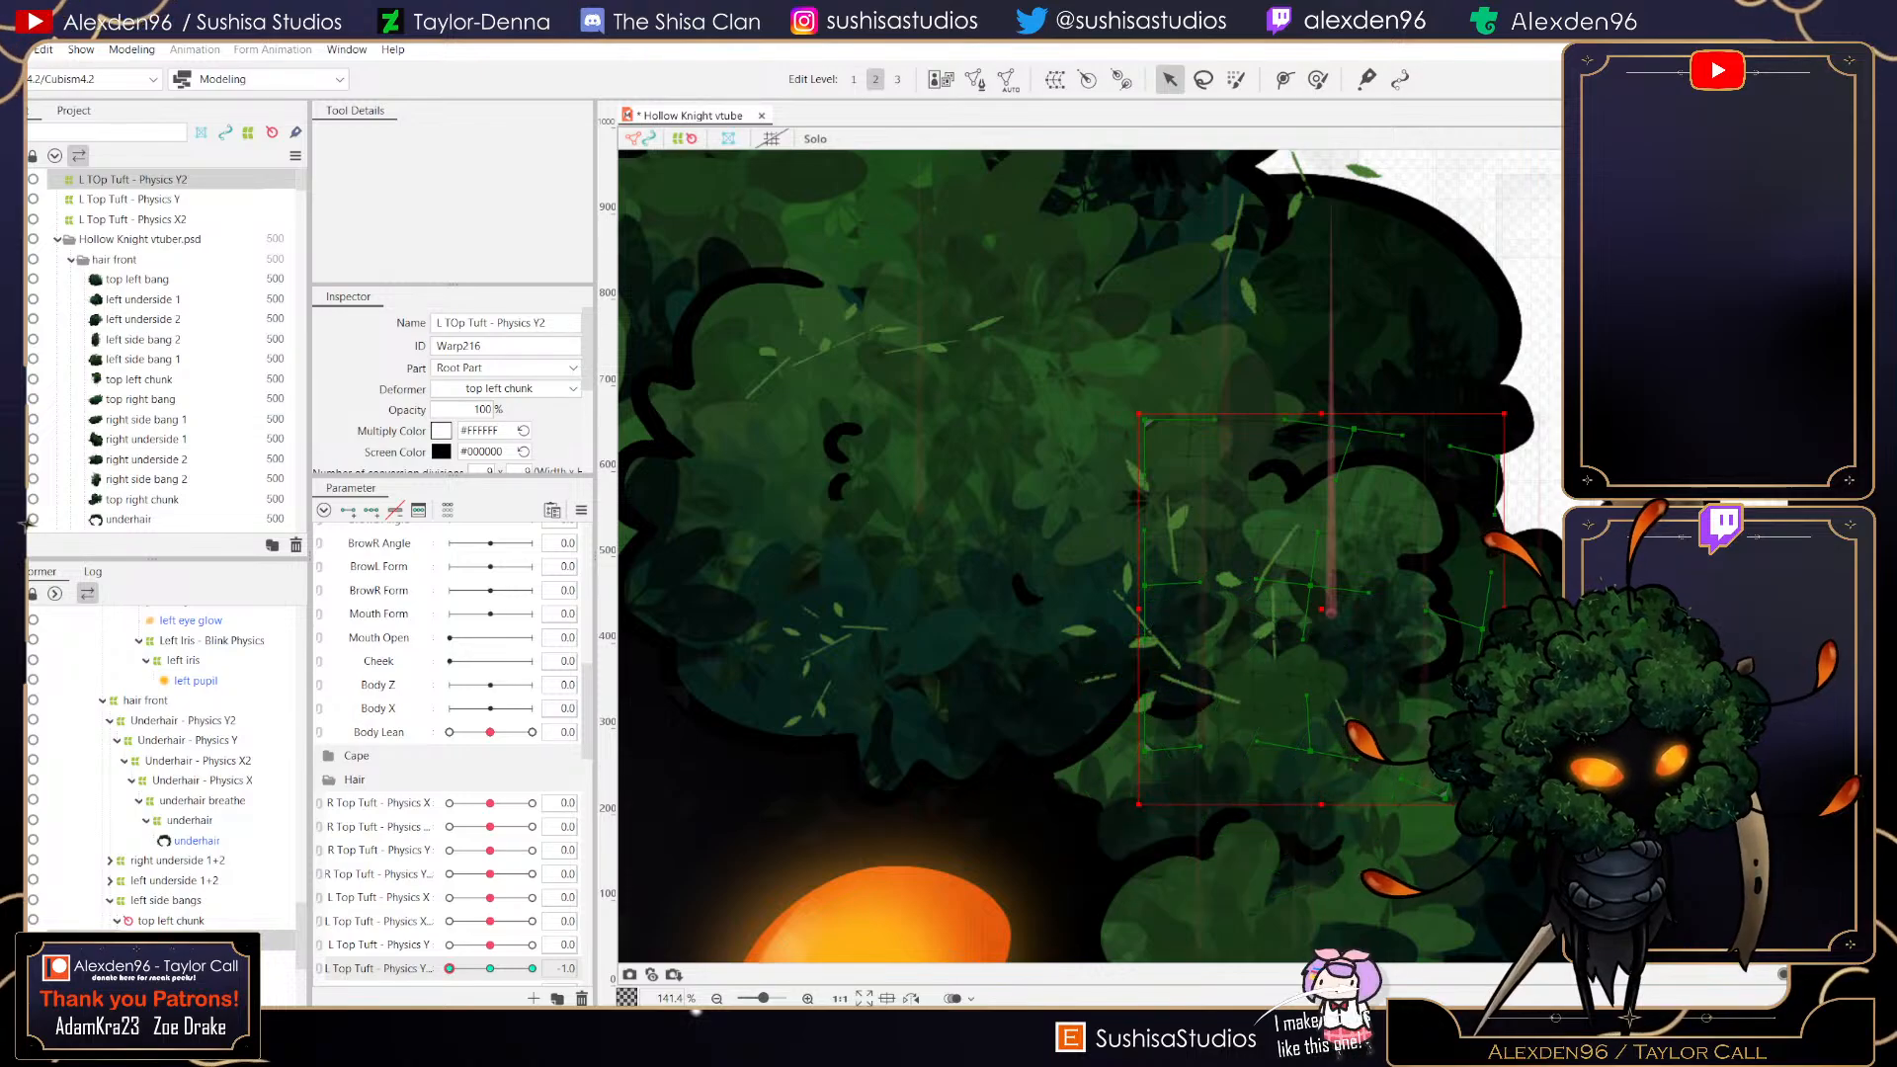
{"action": "mouse_move", "coordinate": [450, 969]}
{"action": "left_mouse_down"}
{"action": "mouse_move", "coordinate": [531, 969]}
{"action": "mouse_move", "coordinate": [449, 969]}
{"action": "left_mouse_up"}
{"action": "left_click_drag", "start_coordinate": [1513, 404], "coordinate": [1530, 445]}
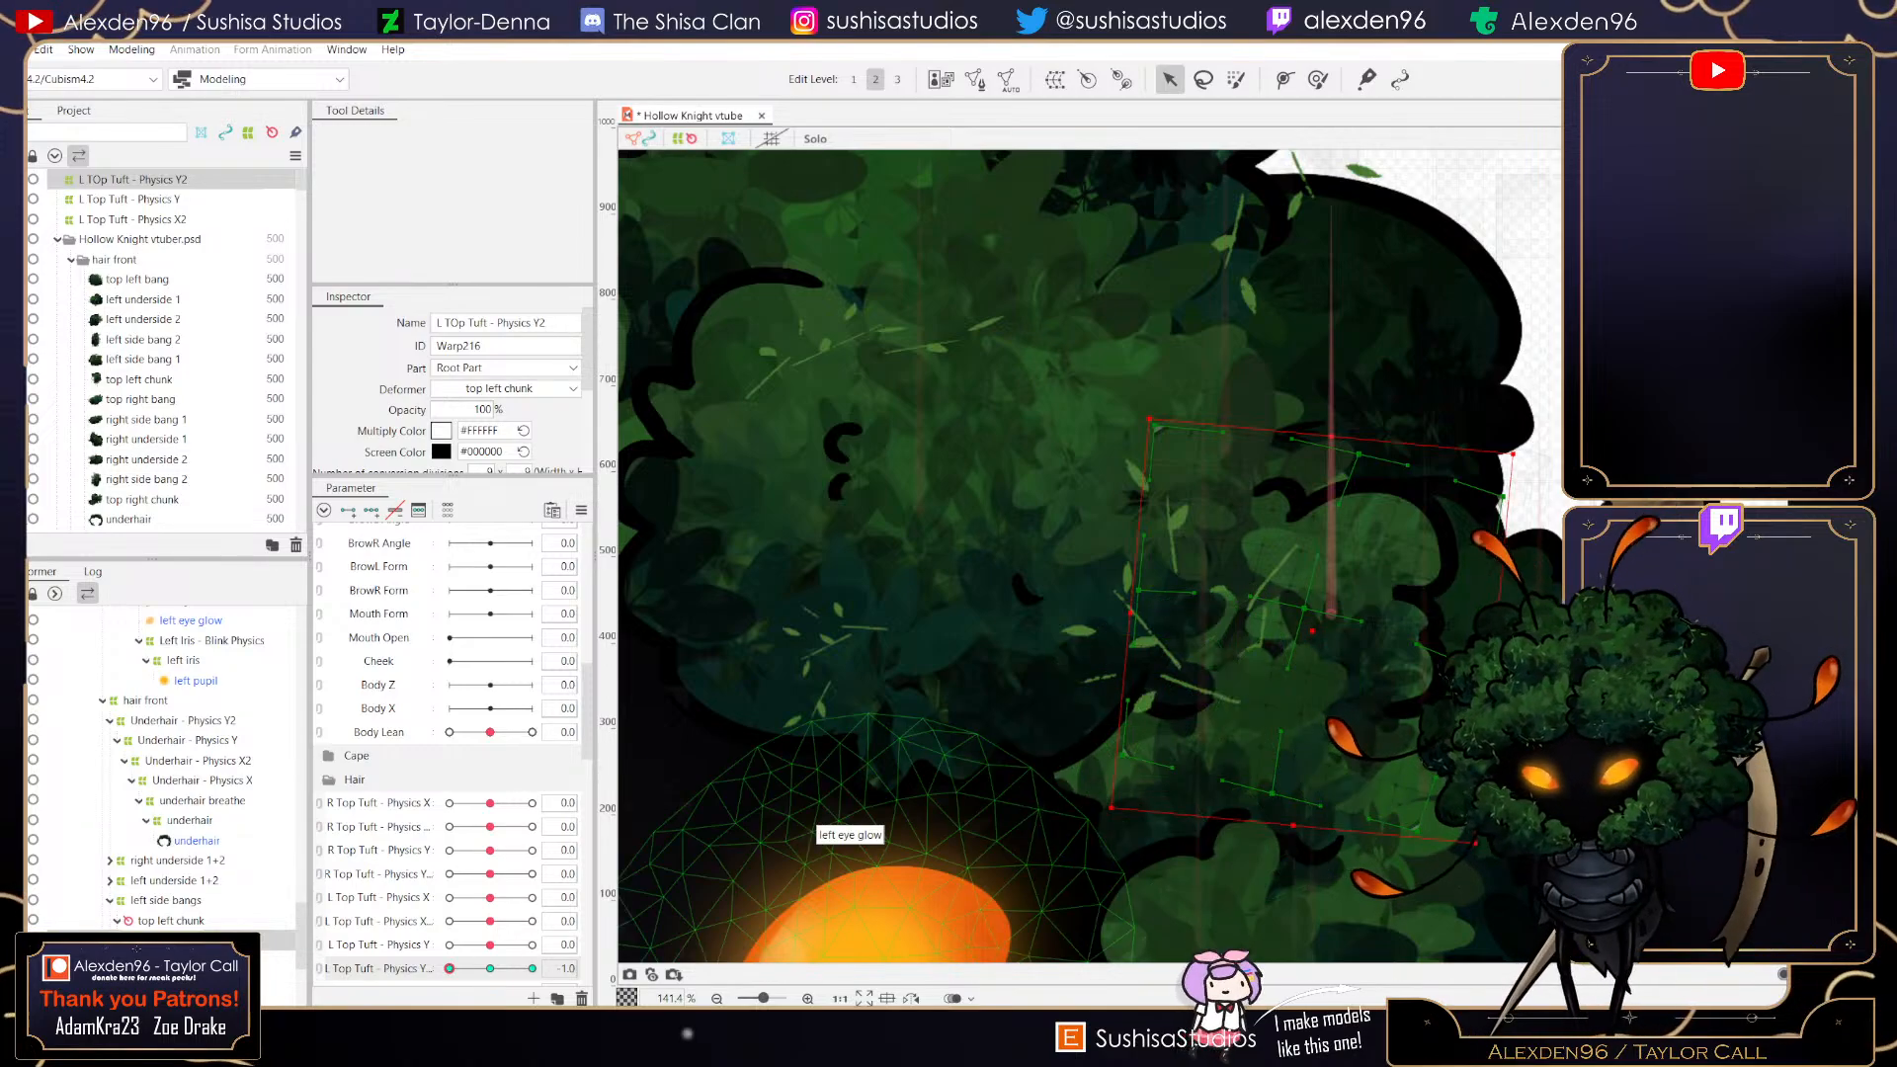
- At 1.0 adjust the warp's top-right corner and centre point, then return L Top Tuft - Physics Y2 to 0
{"action": "left_click_drag", "start_coordinate": [490, 969], "coordinate": [532, 968]}
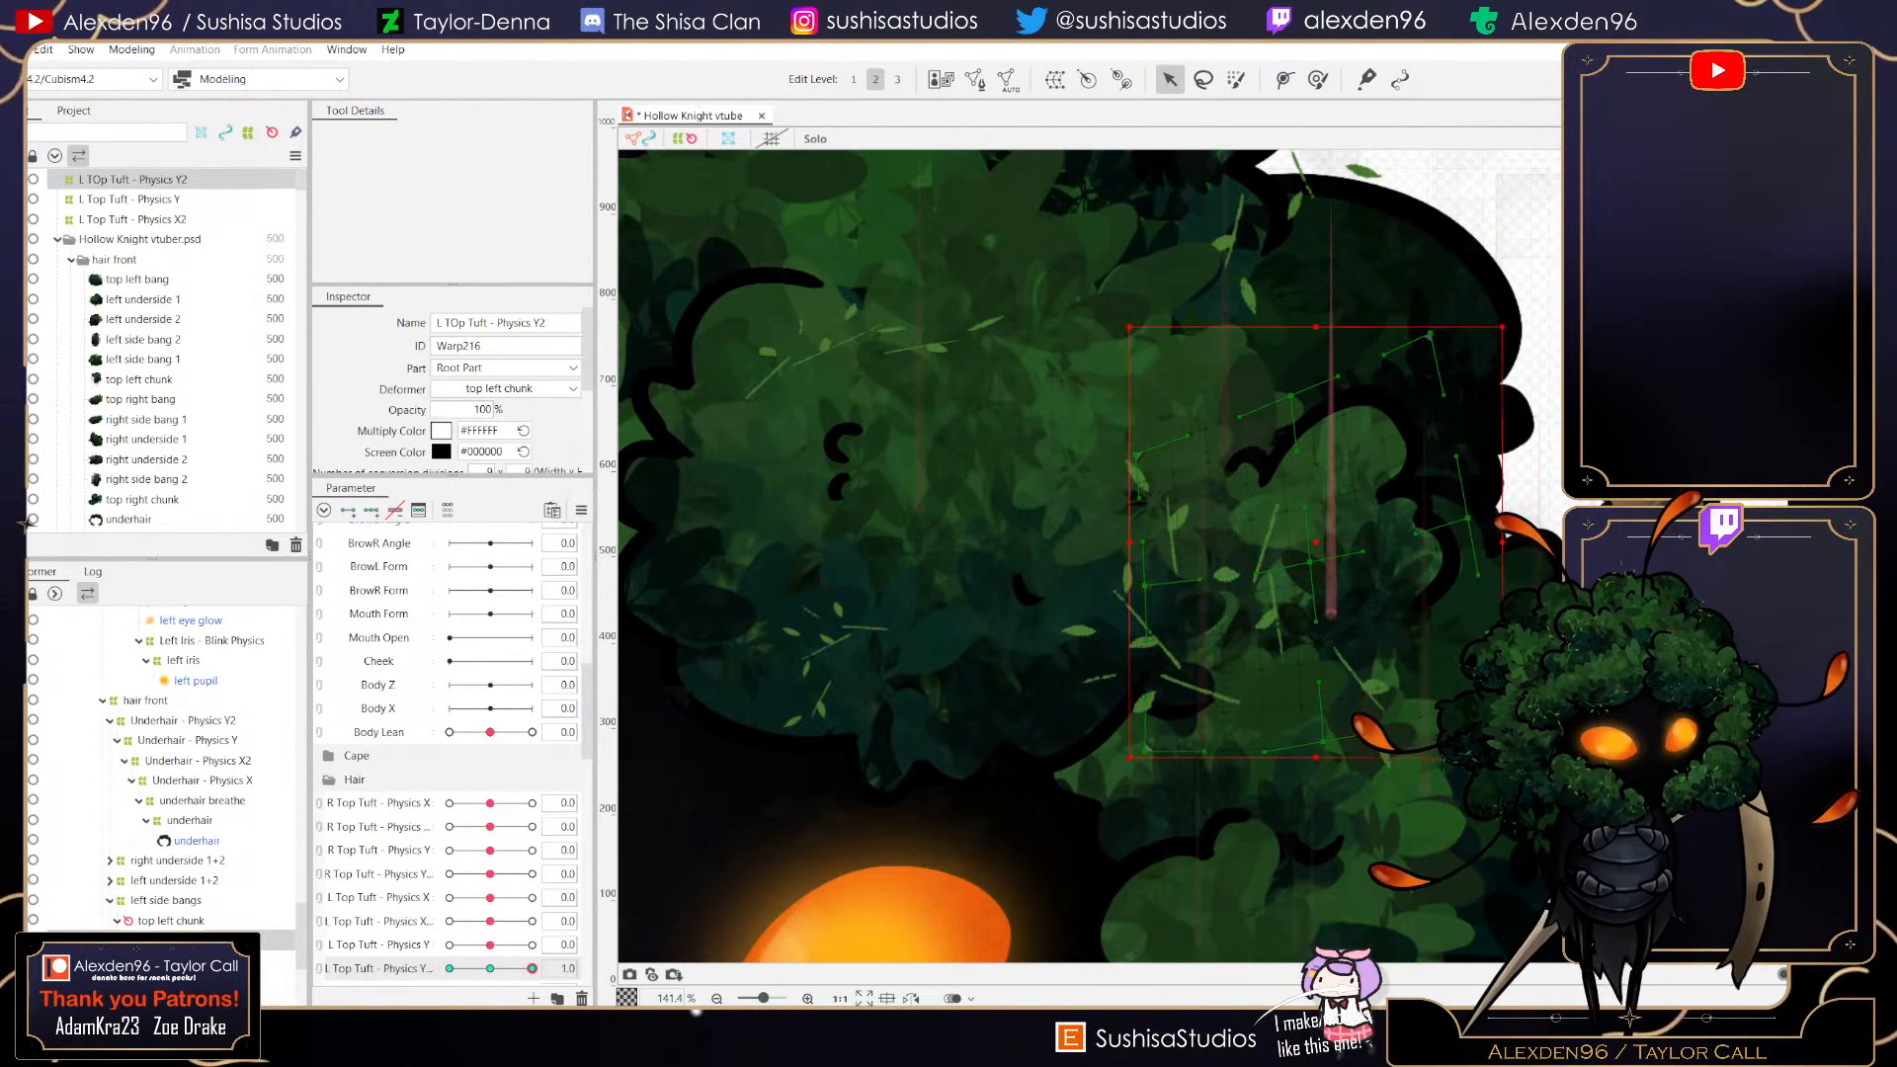
{"action": "left_click_drag", "start_coordinate": [1514, 318], "coordinate": [1495, 299]}
{"action": "left_click_drag", "start_coordinate": [1316, 542], "coordinate": [1309, 536]}
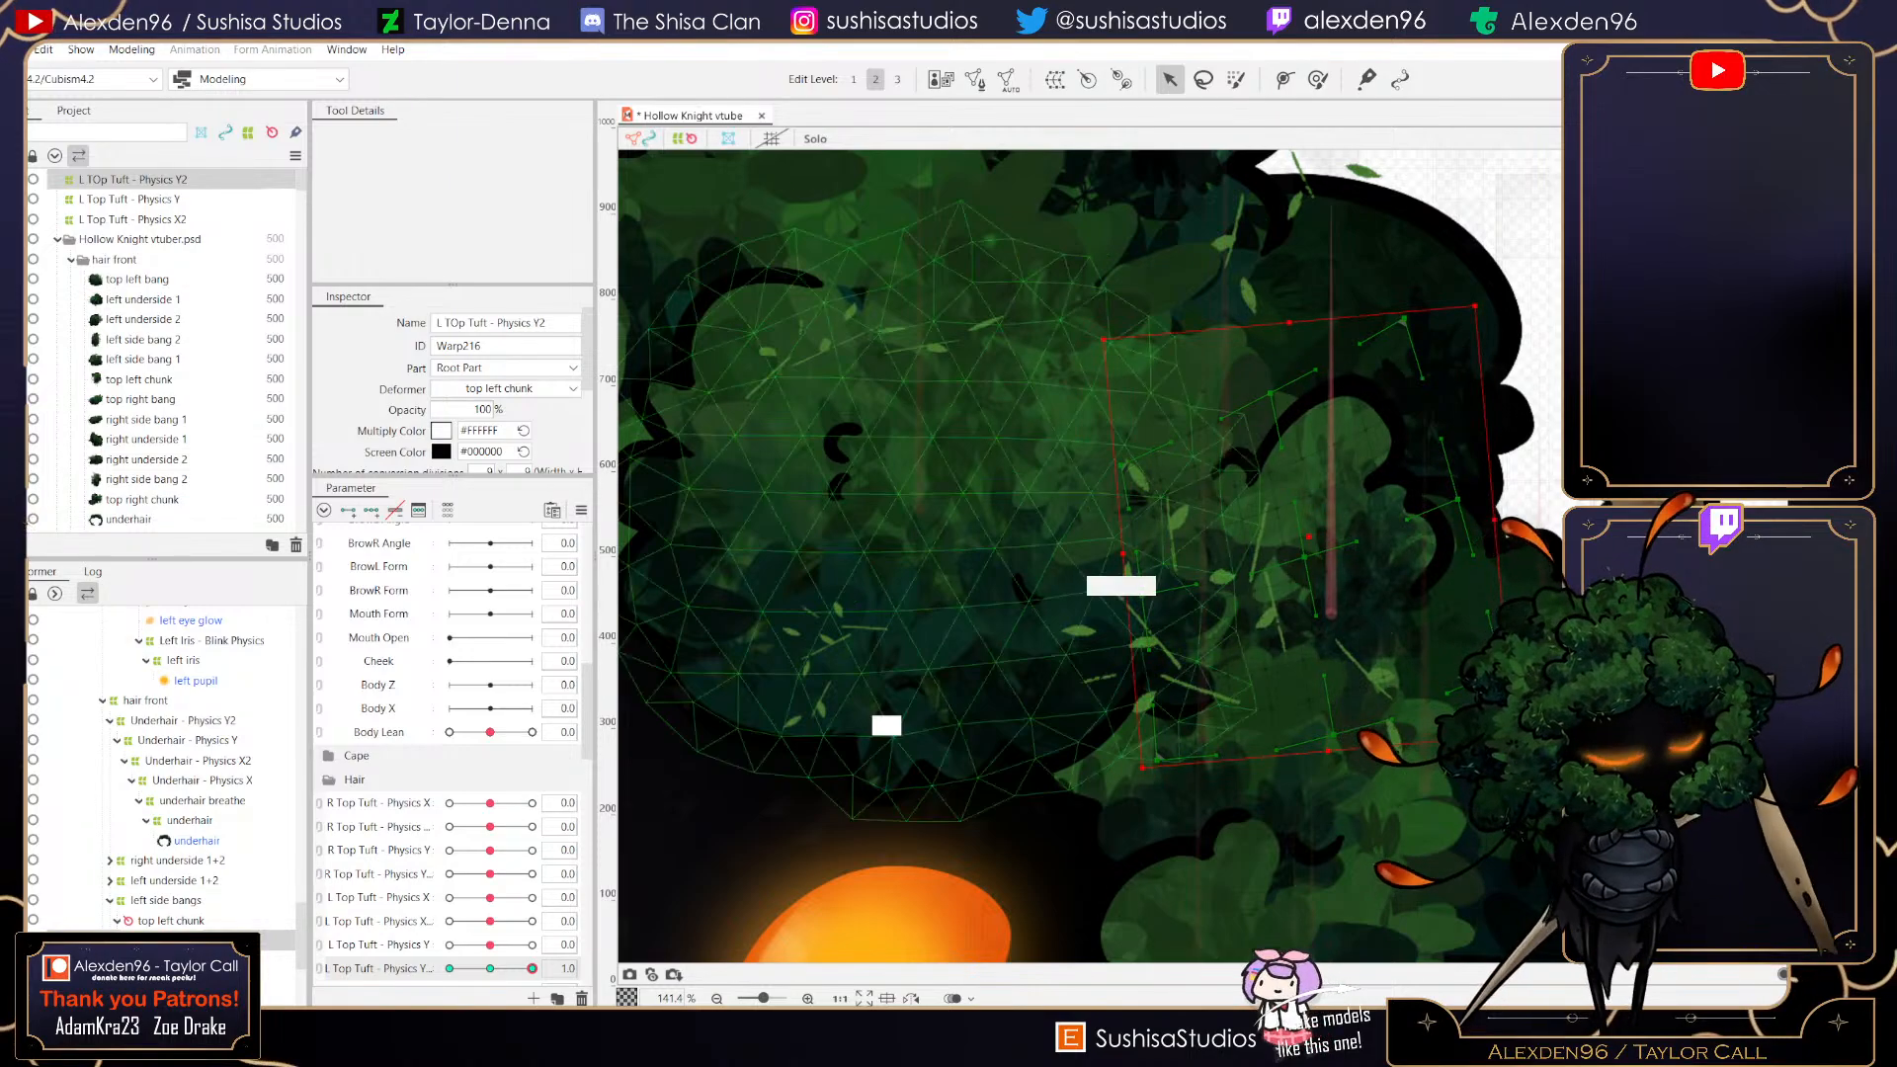
{"action": "left_click_drag", "start_coordinate": [495, 969], "coordinate": [450, 969]}
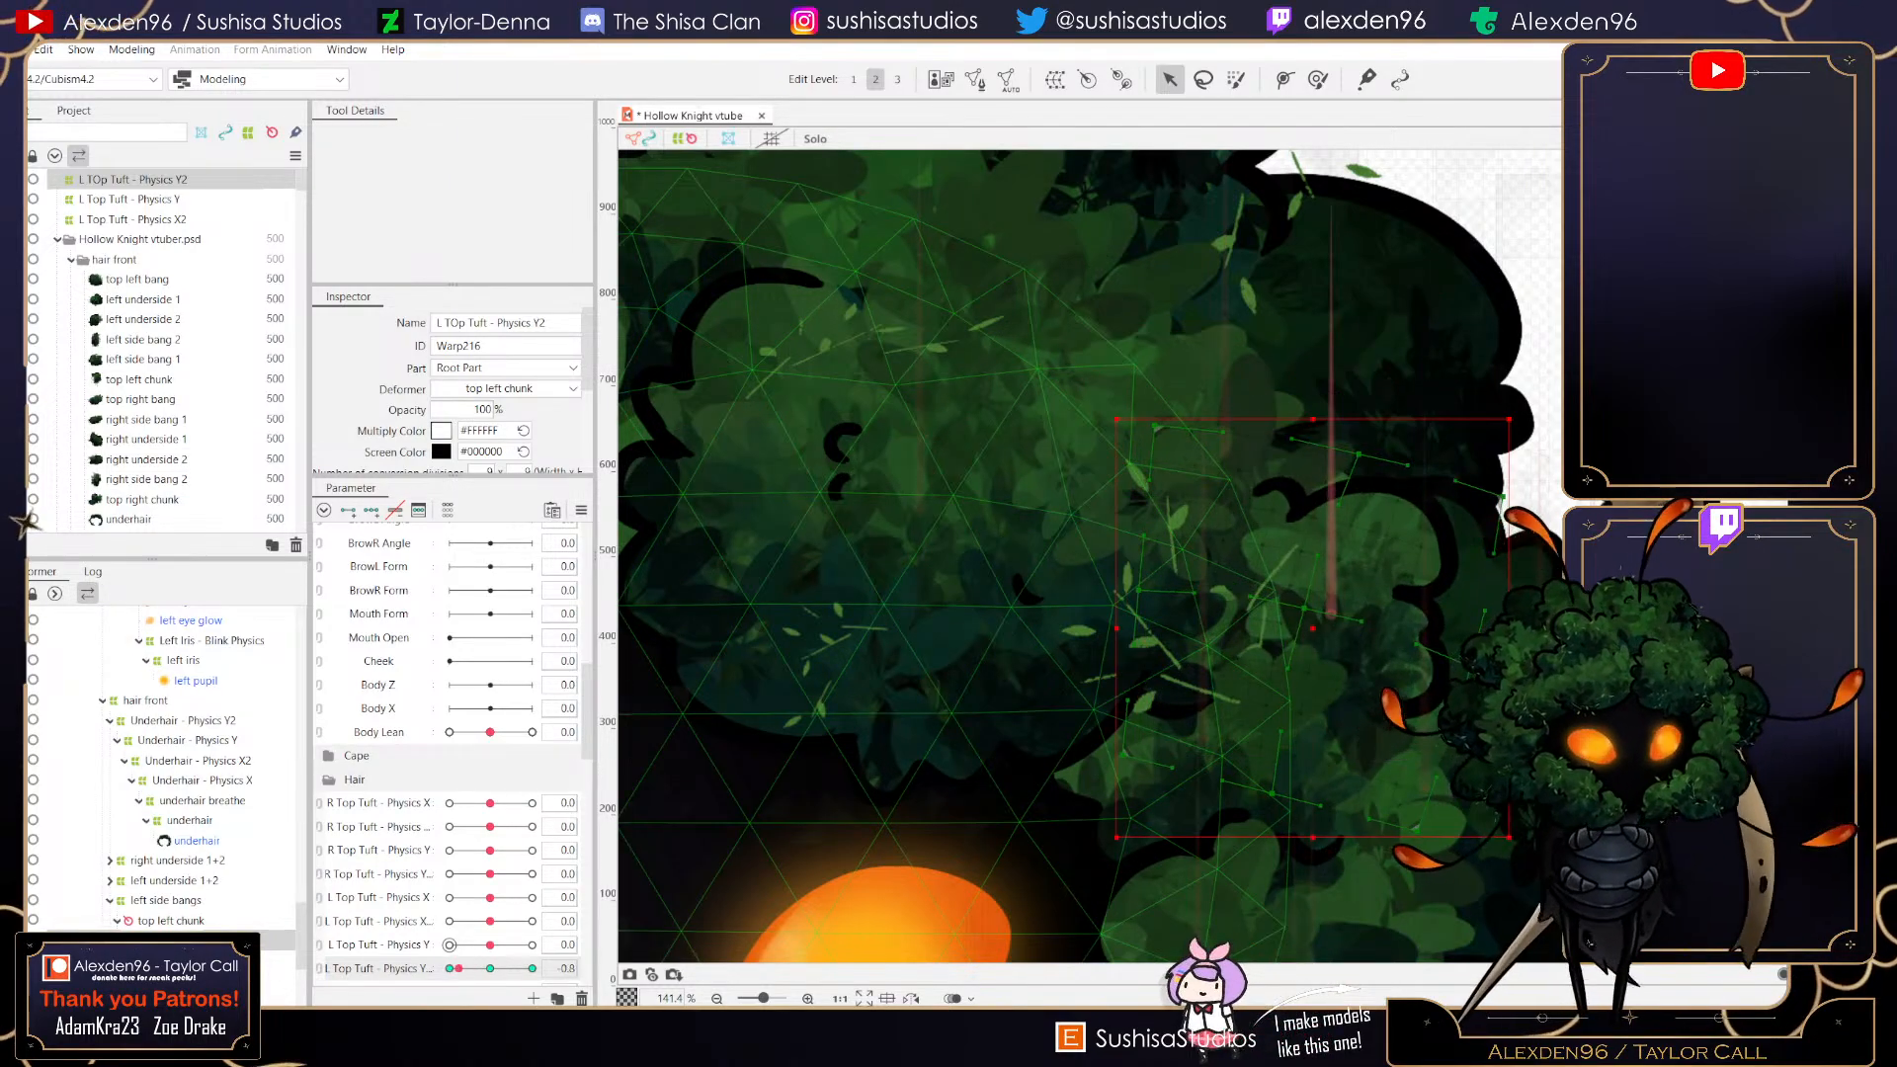
{"action": "left_click", "coordinate": [490, 969]}
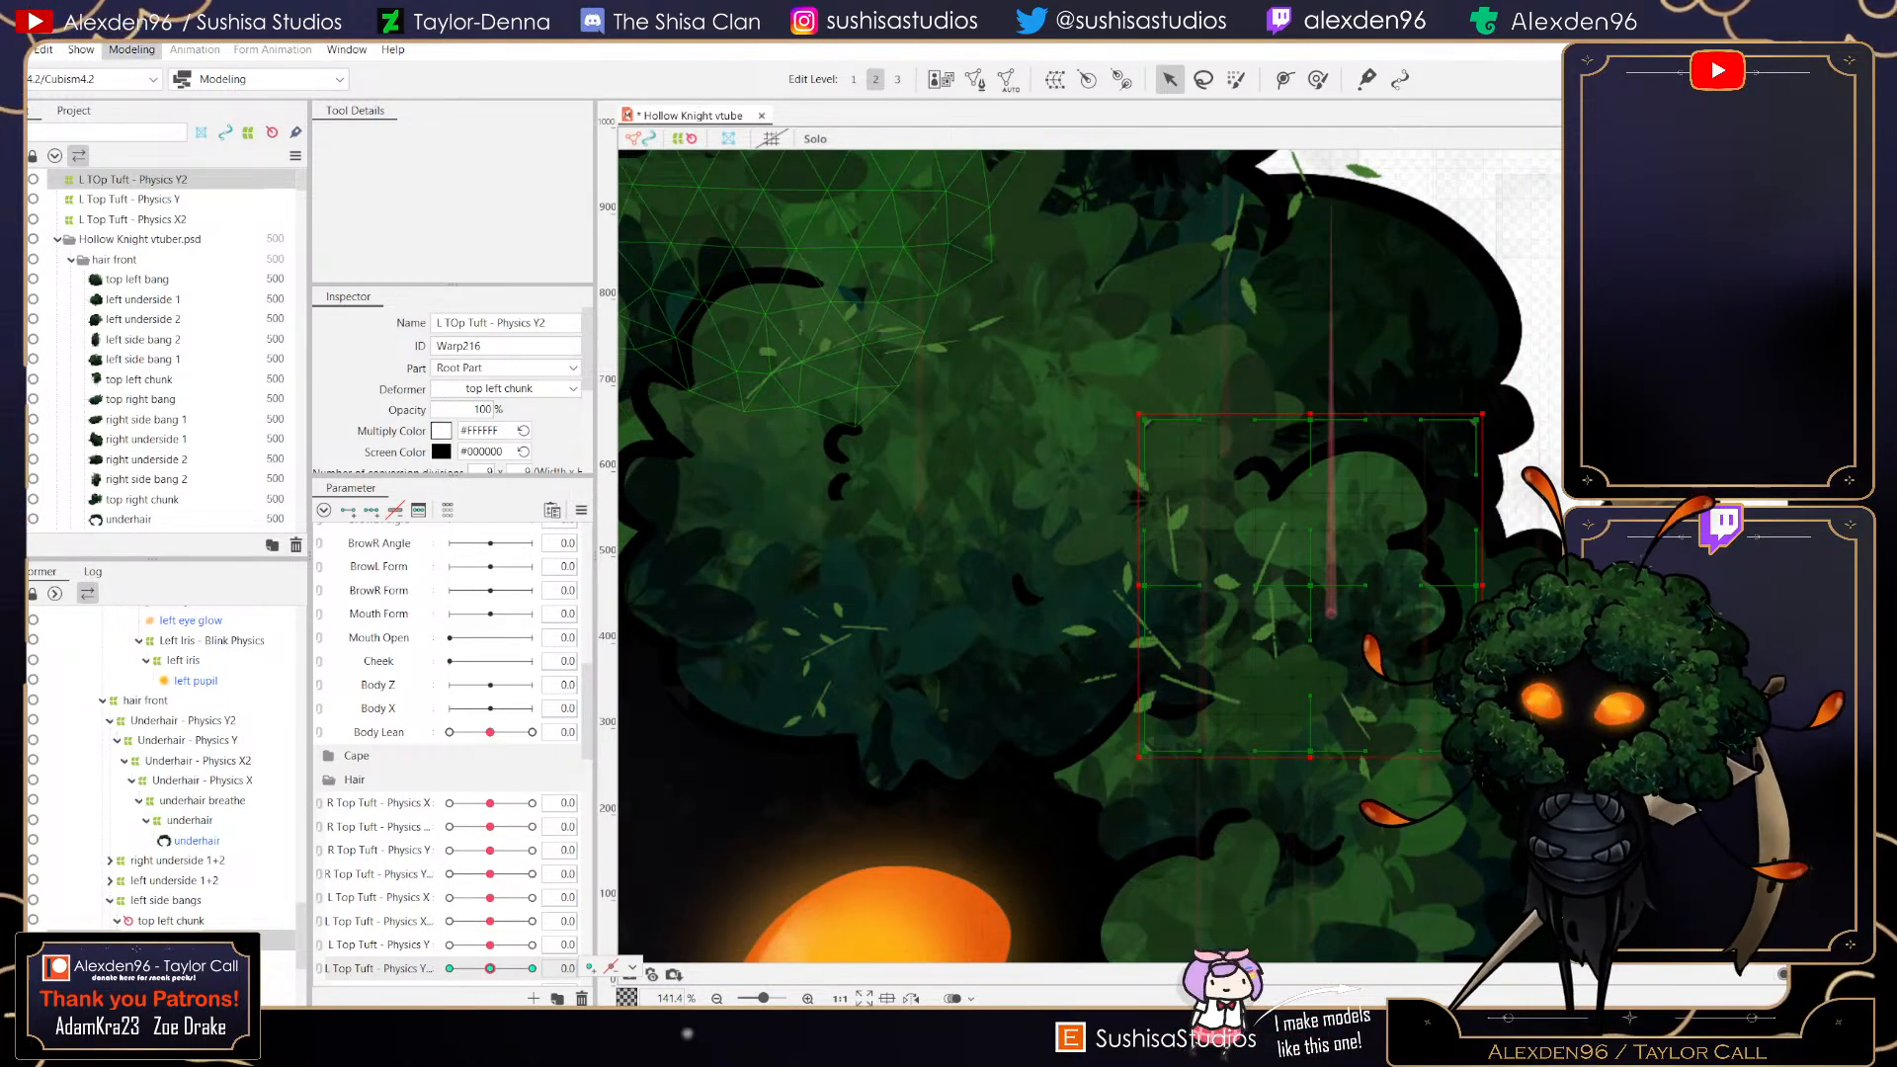
- Open the physics settings and add L Top Tuft - Physics X and L Top Tuft - Physics X2 as outputs of the Hair - Physics X group
{"action": "left_click", "coordinate": [132, 50]}
{"action": "left_click", "coordinate": [158, 426]}
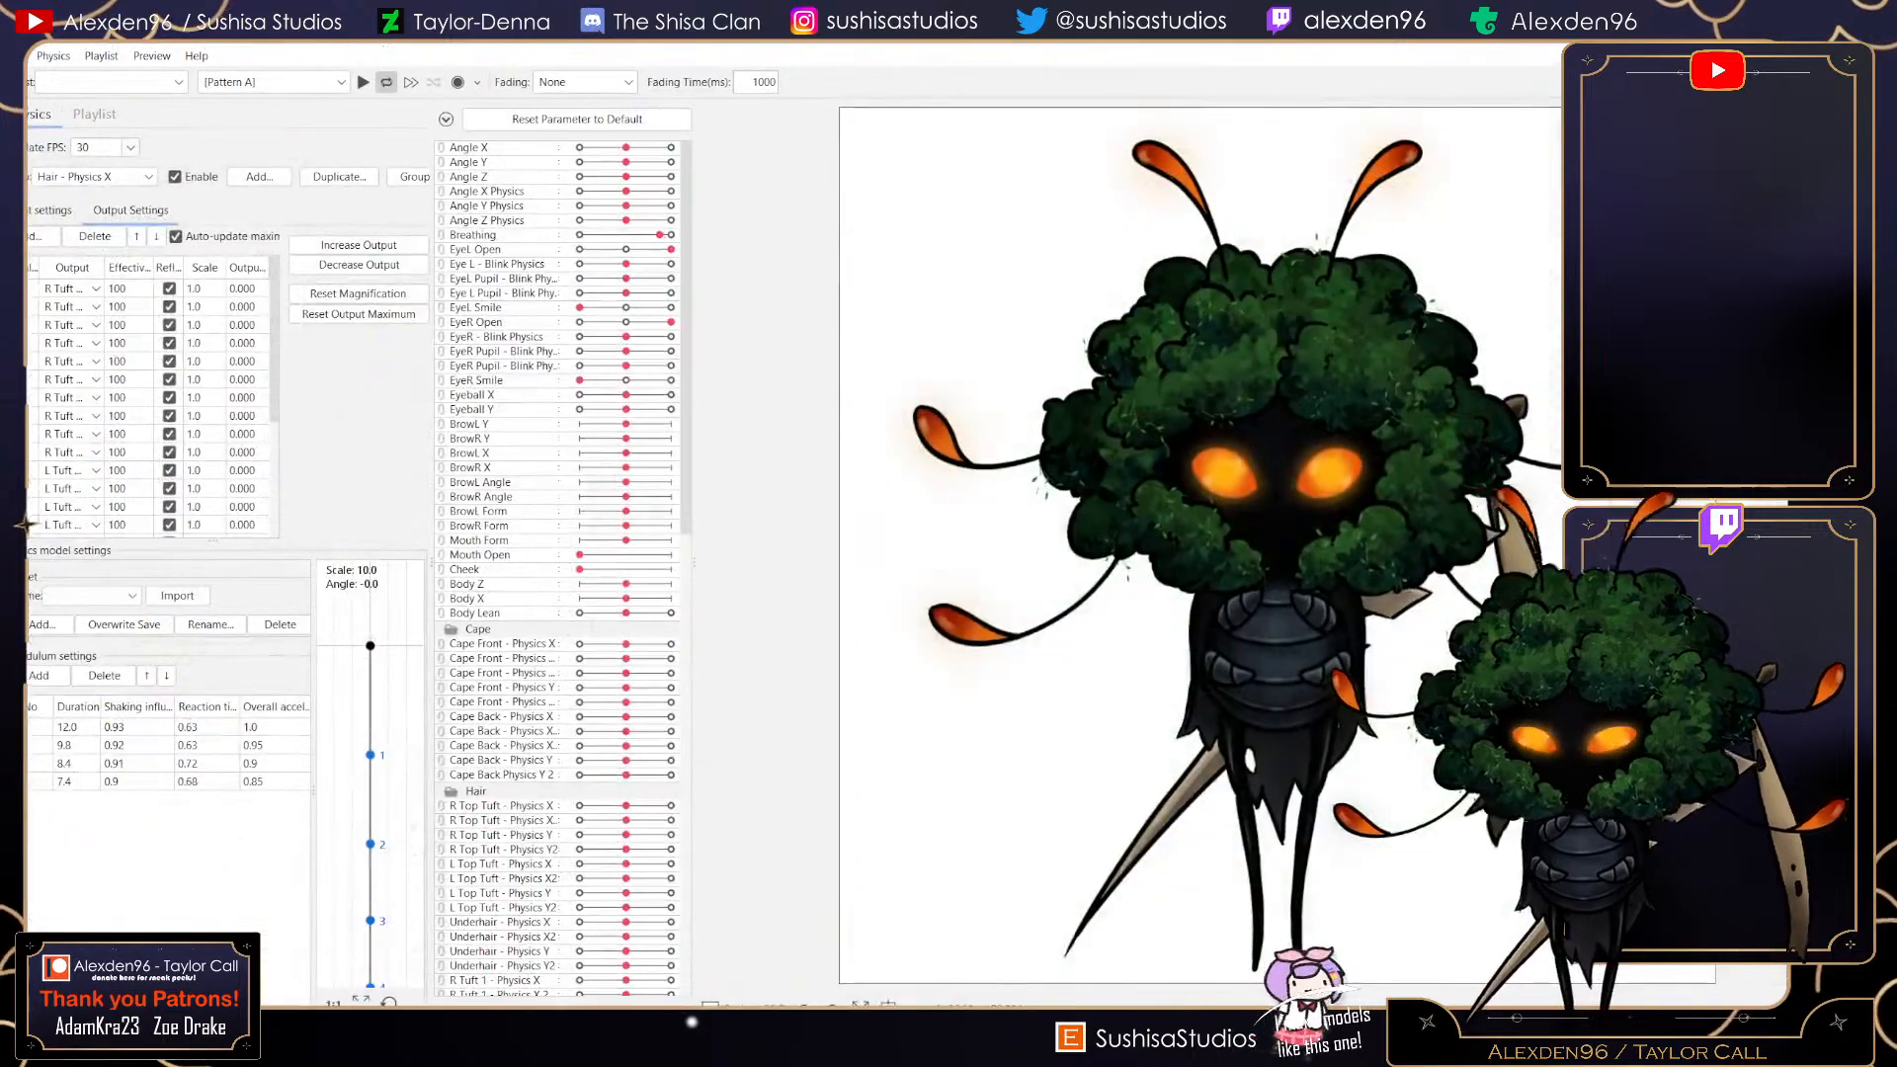
{"action": "scroll", "coordinate": [1411, 485], "scroll_direction": "up", "scroll_amount": 4}
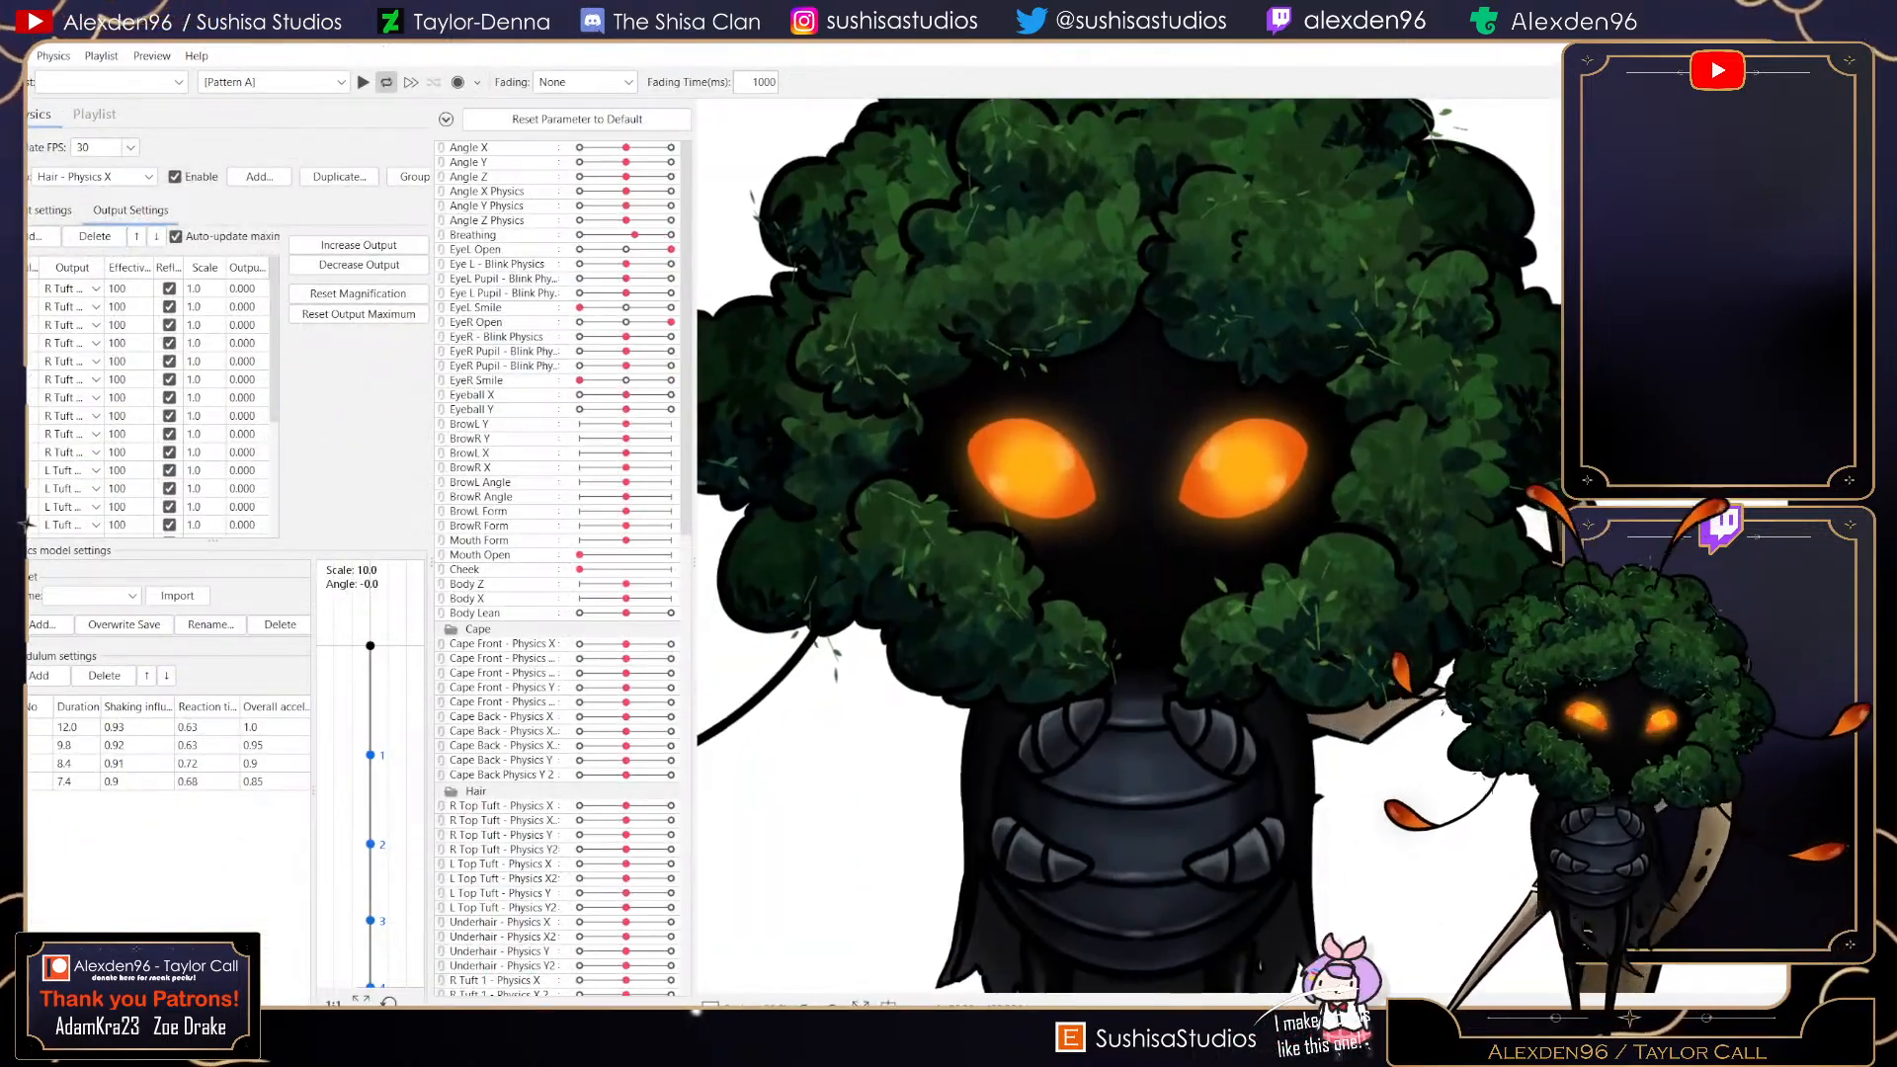
{"action": "scroll", "coordinate": [154, 406], "scroll_direction": "down", "scroll_amount": 5}
{"action": "left_click", "coordinate": [40, 236]}
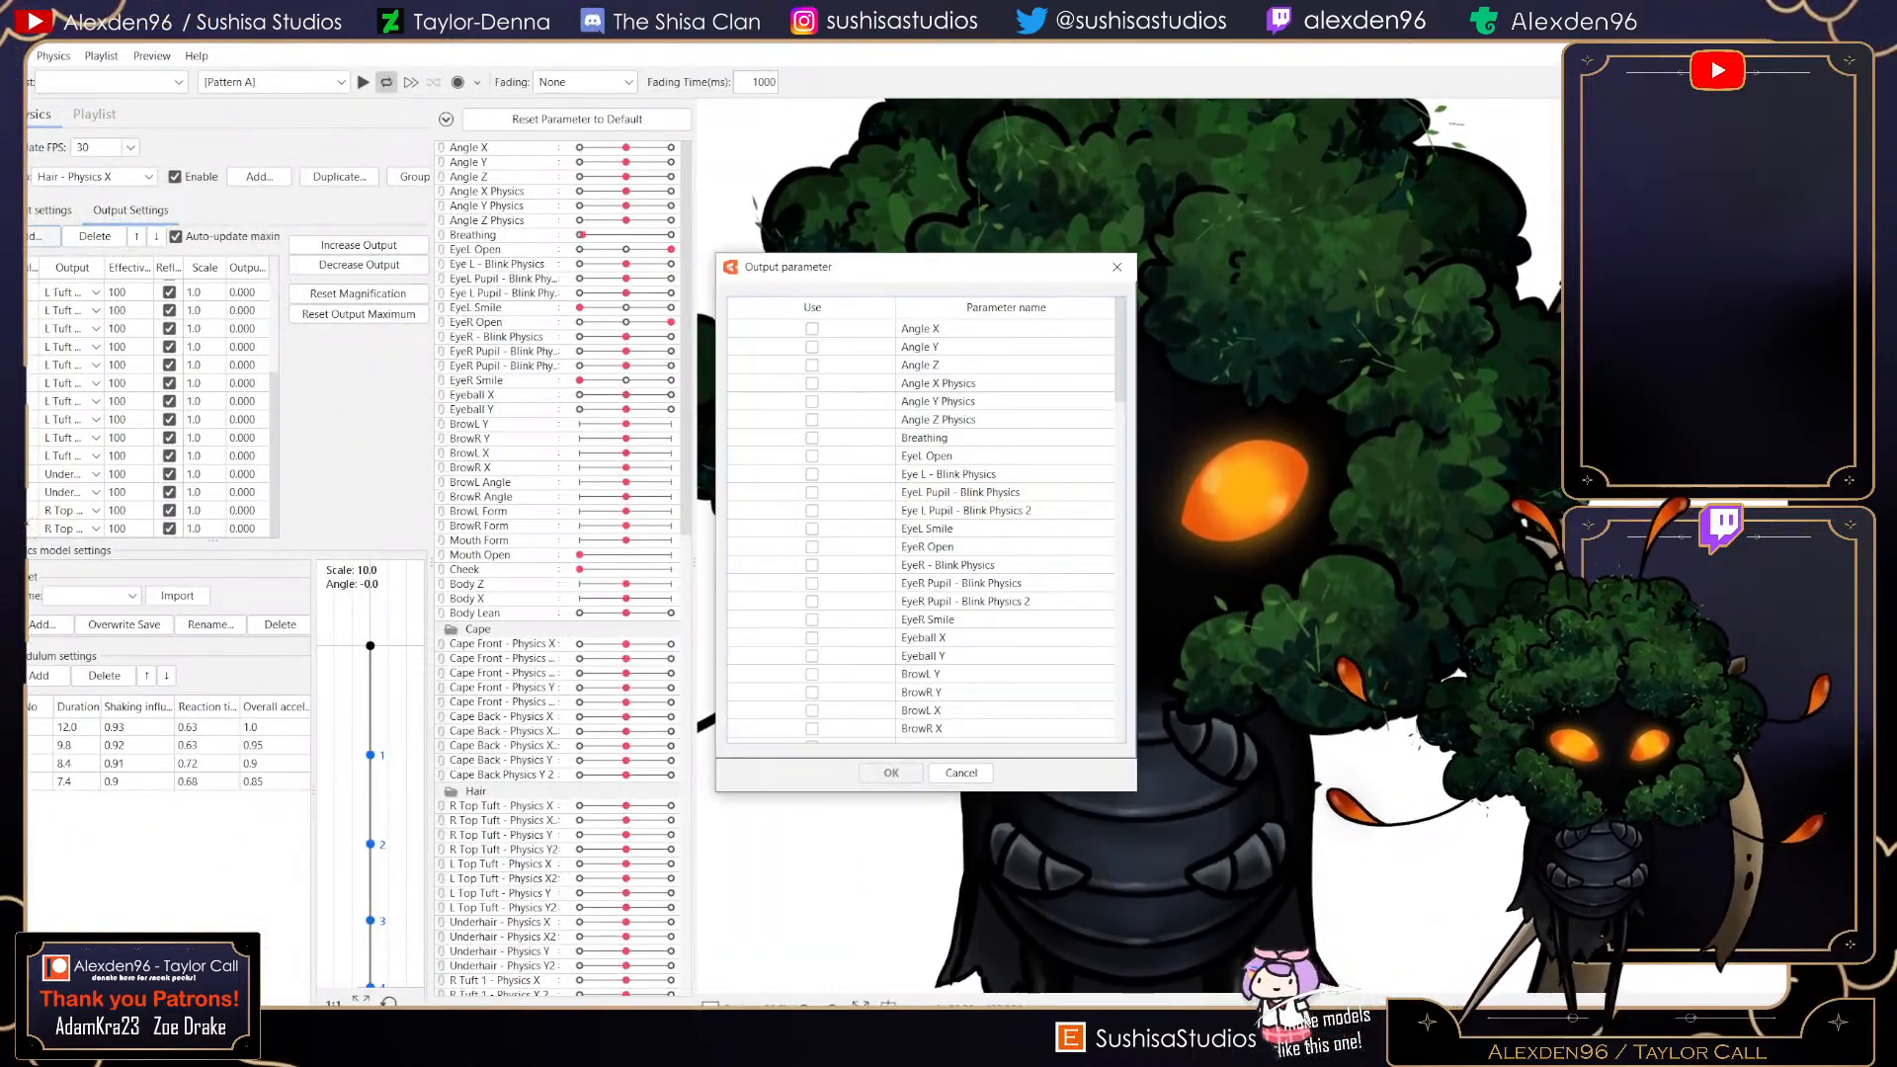
{"action": "scroll", "coordinate": [919, 533], "scroll_direction": "down", "scroll_amount": 10}
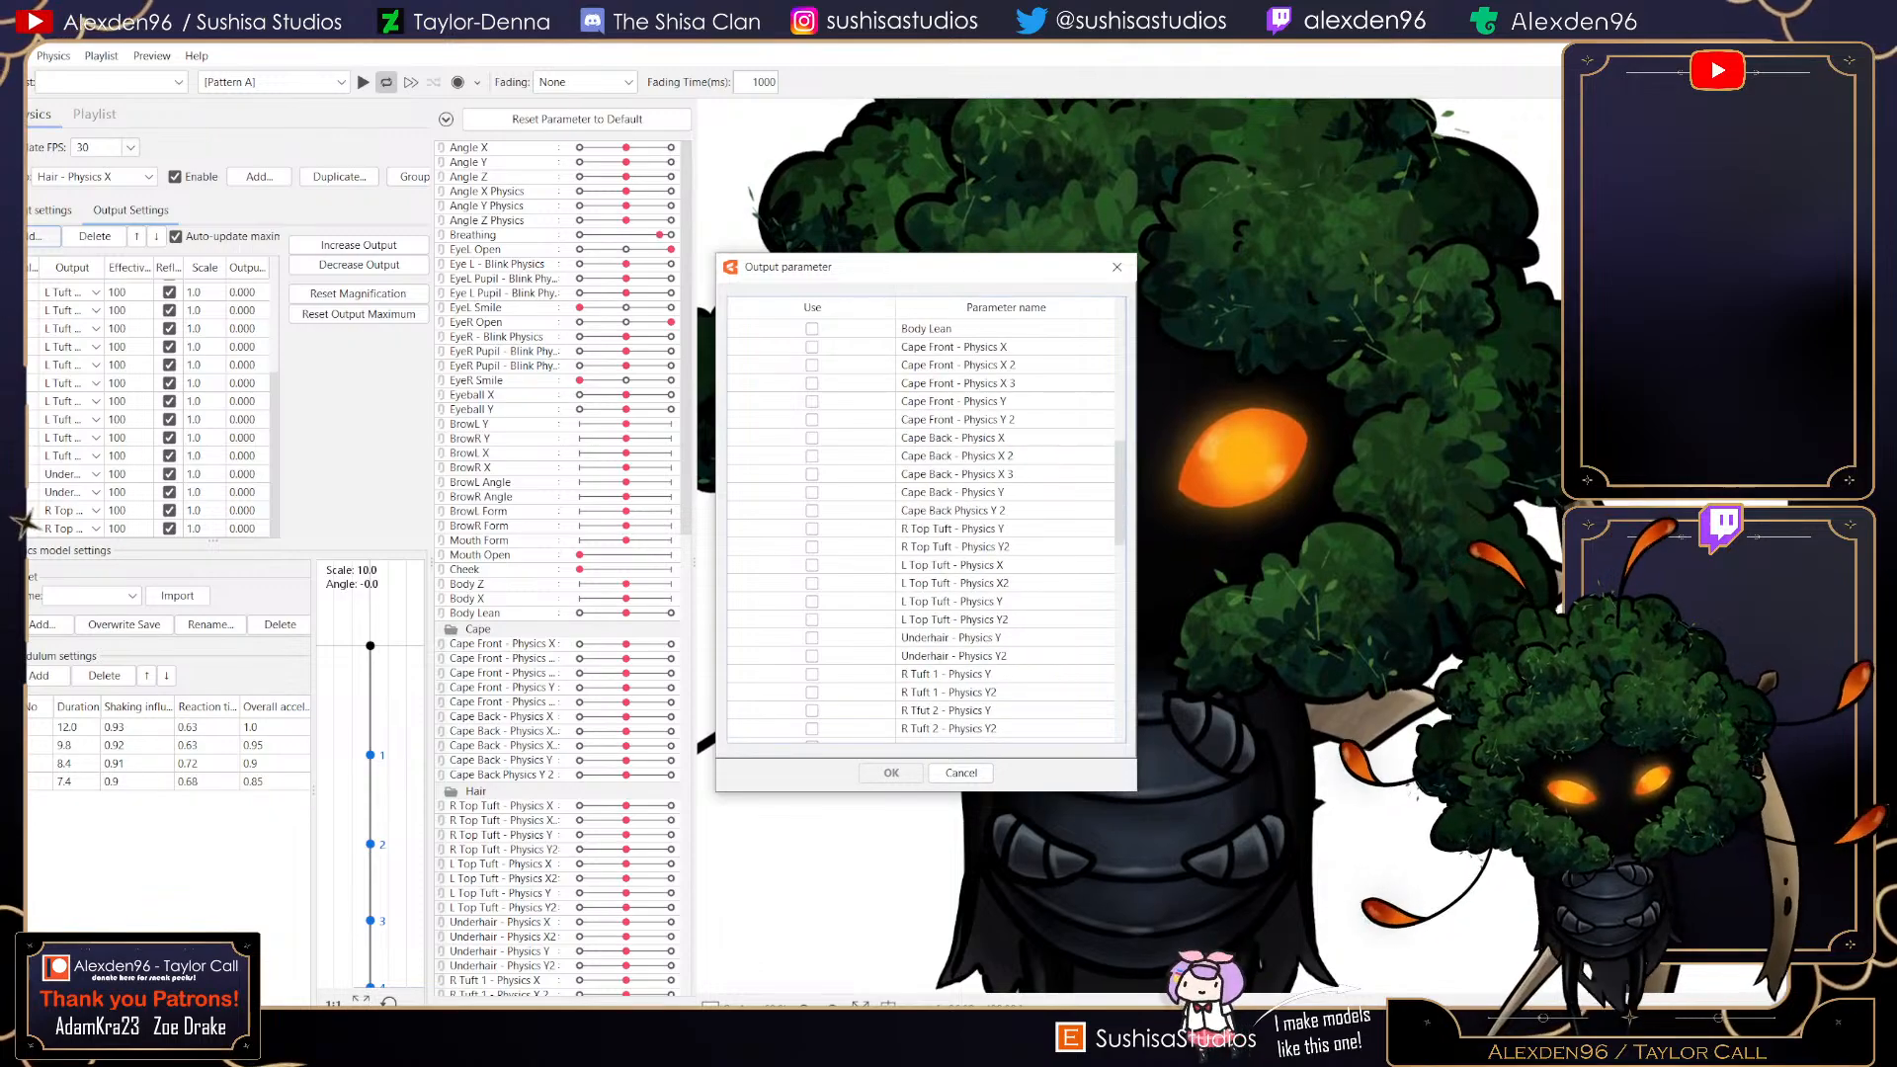
{"action": "left_click", "coordinate": [812, 565]}
{"action": "left_click", "coordinate": [813, 583]}
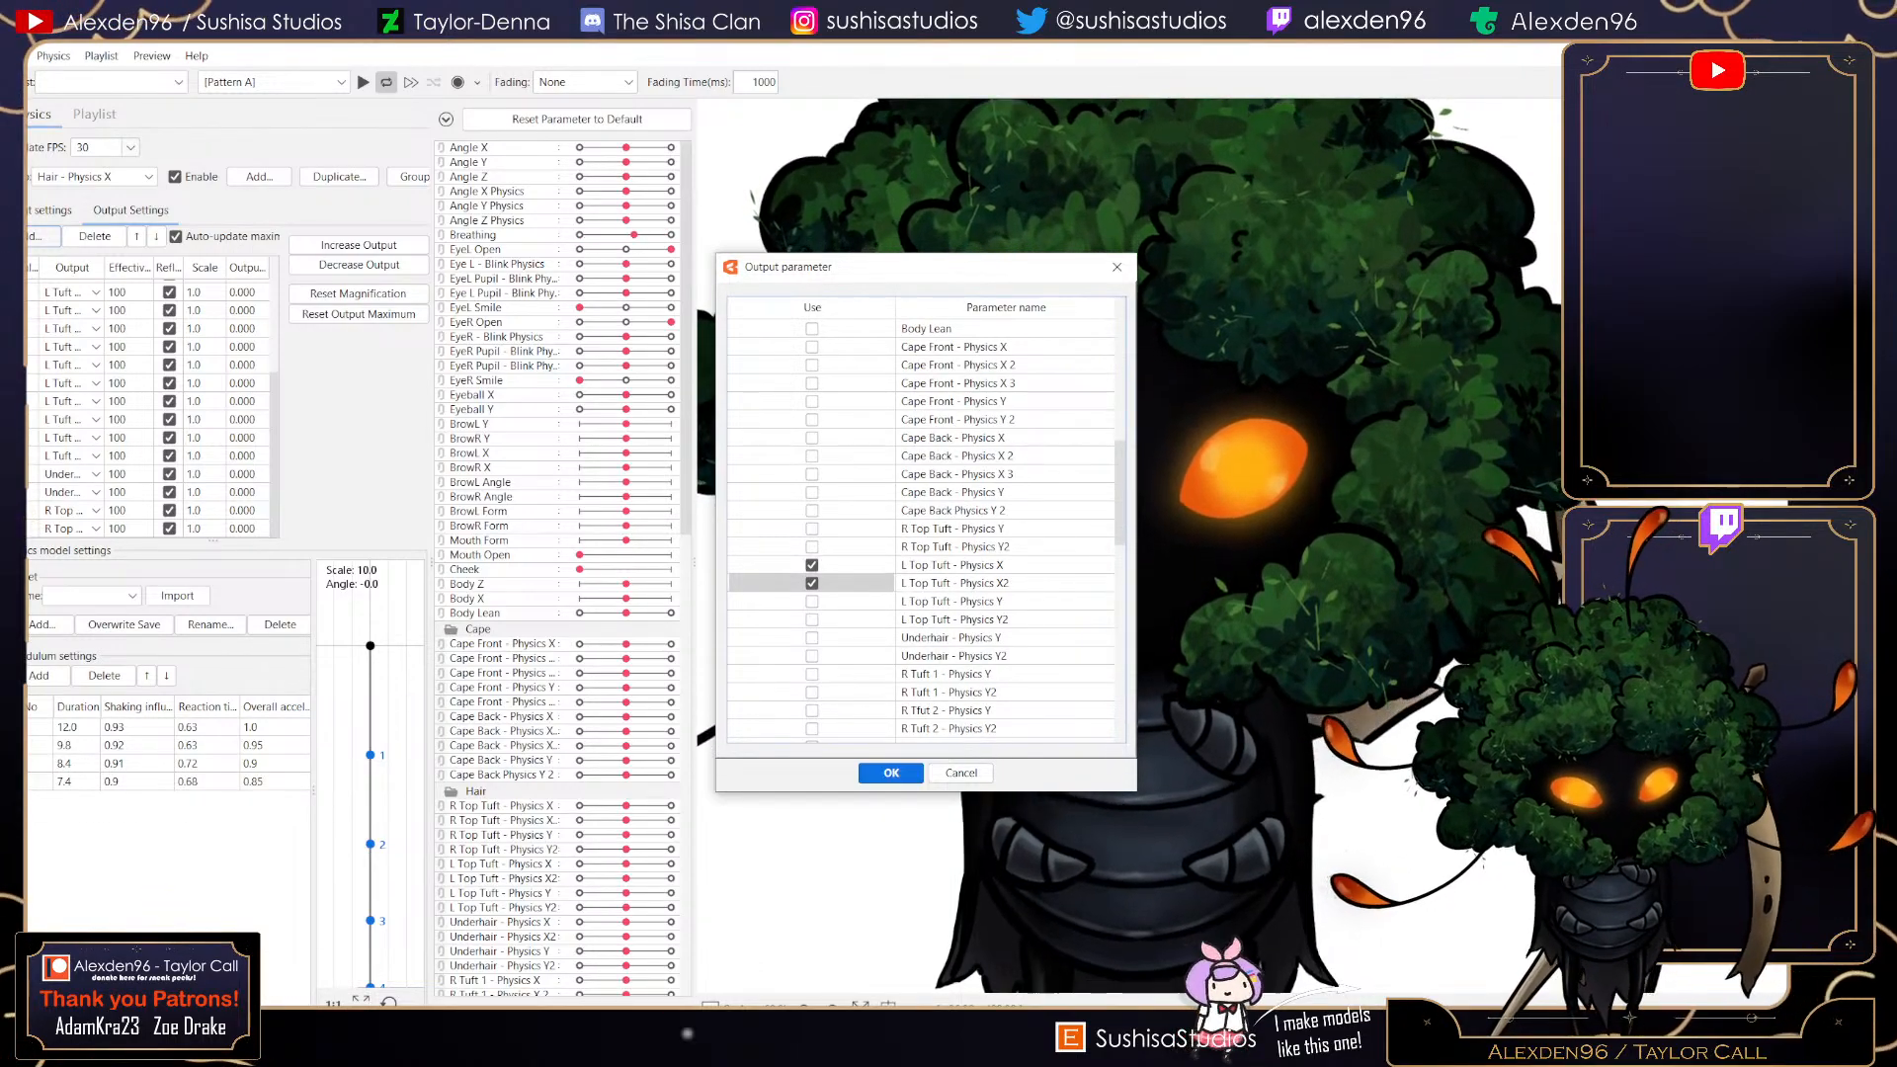
{"action": "key", "text": "Return"}
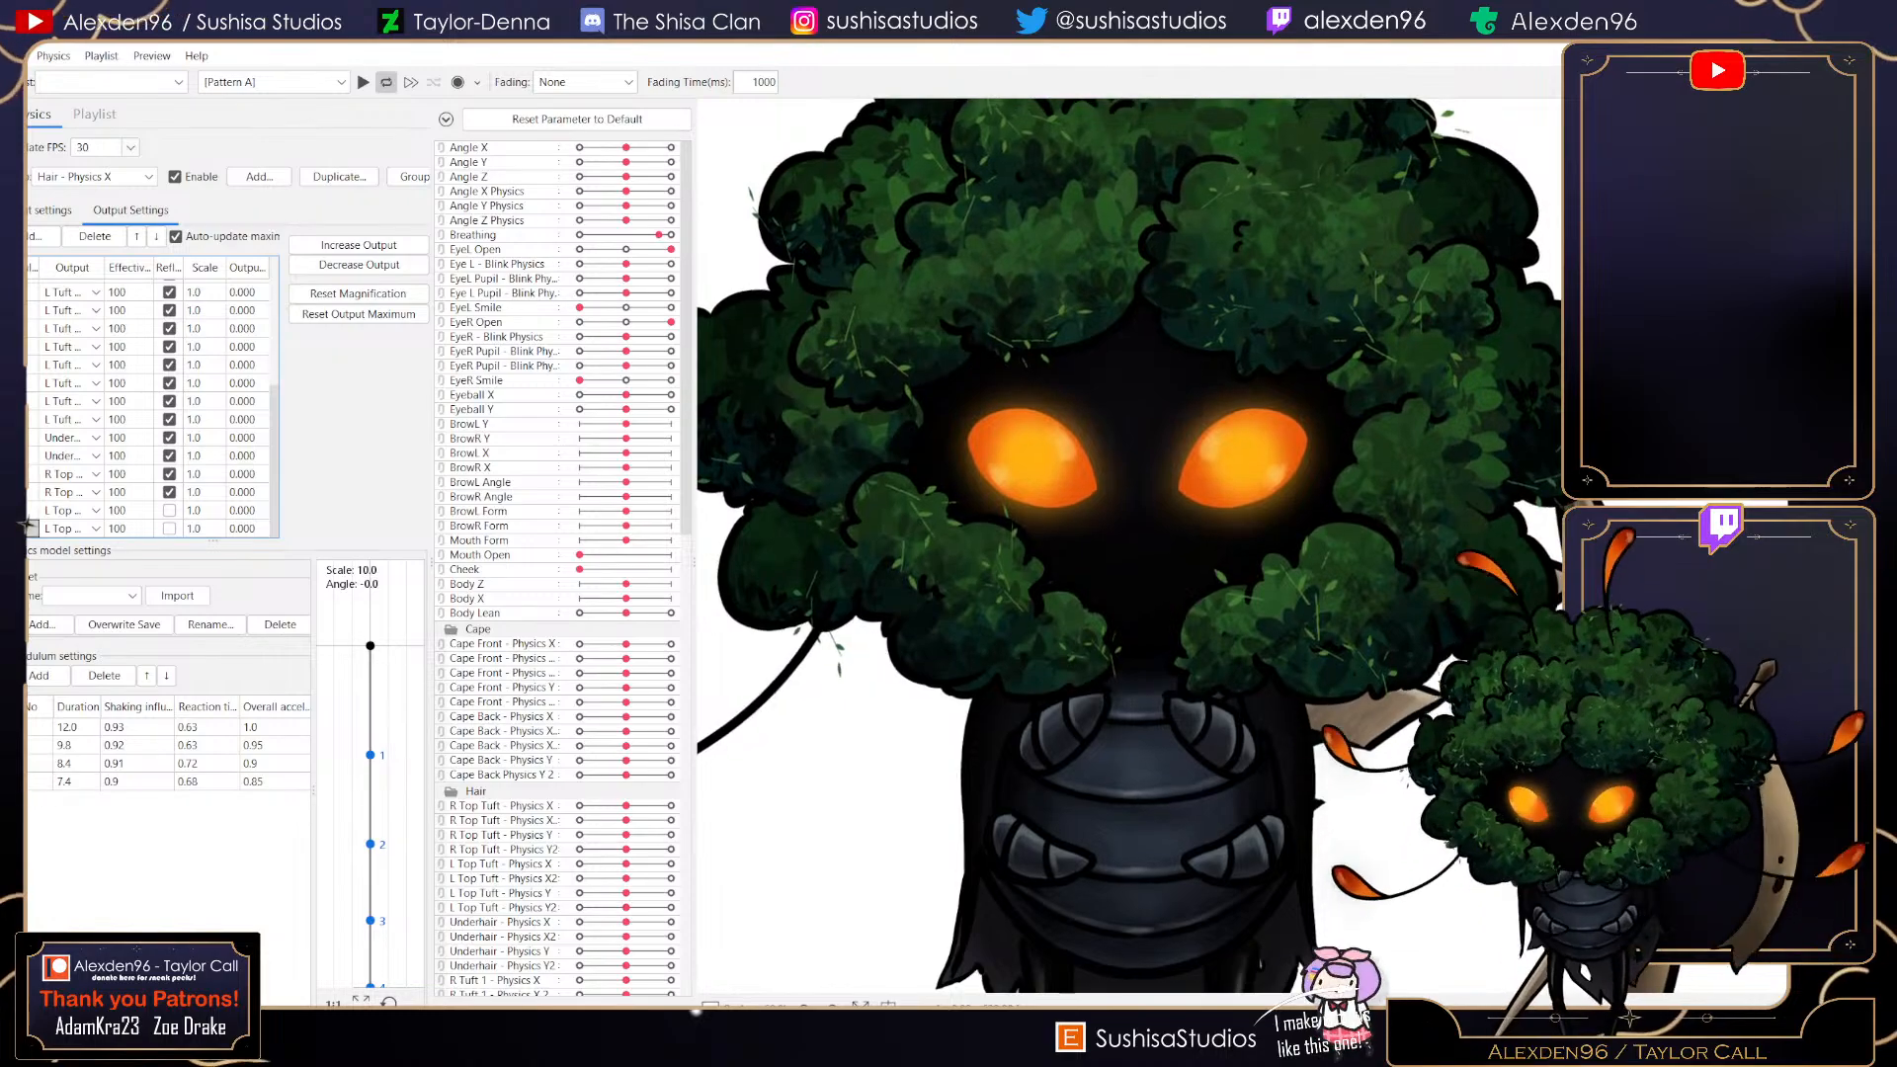
- Switch to the Hair - Physics Y group and add L Top Tuft - Physics Y and L Top Tuft - Physics Y2 as outputs
{"action": "left_click", "coordinate": [95, 177]}
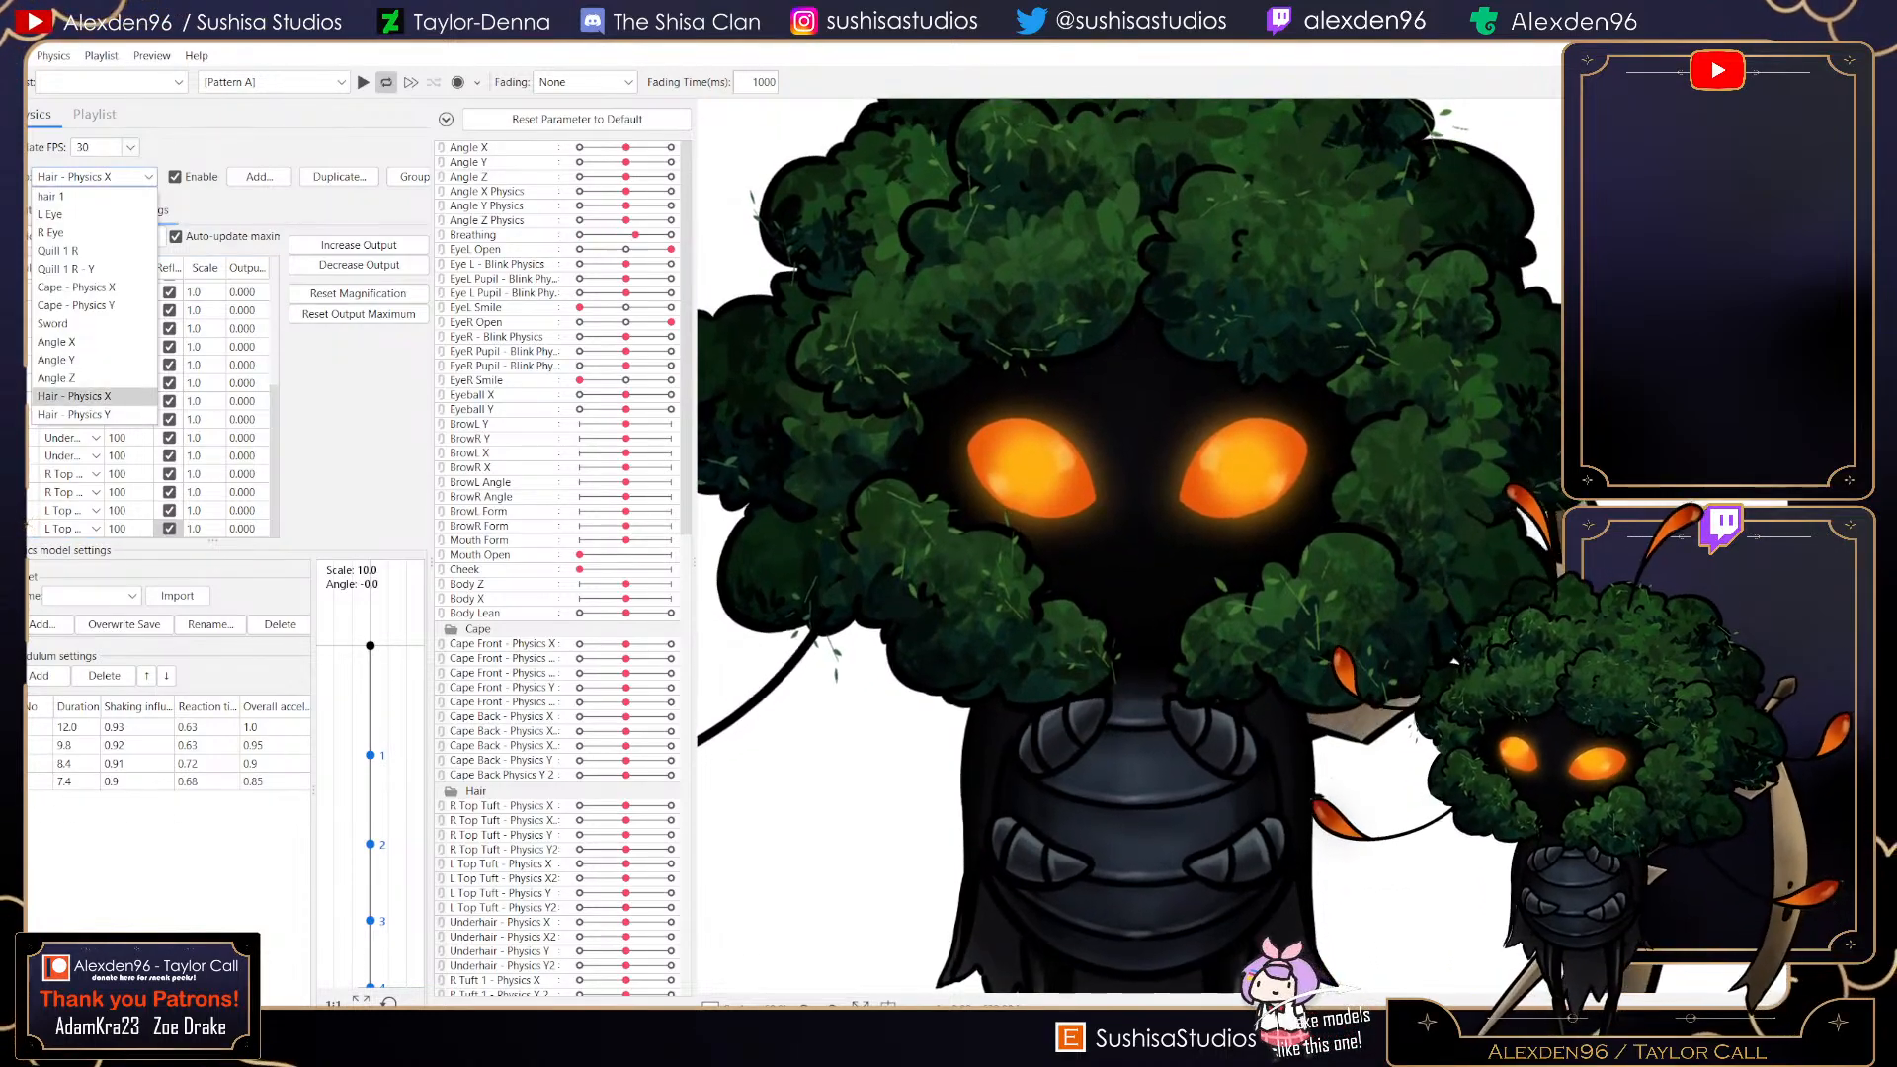
{"action": "left_click", "coordinate": [89, 415]}
{"action": "left_click", "coordinate": [42, 237]}
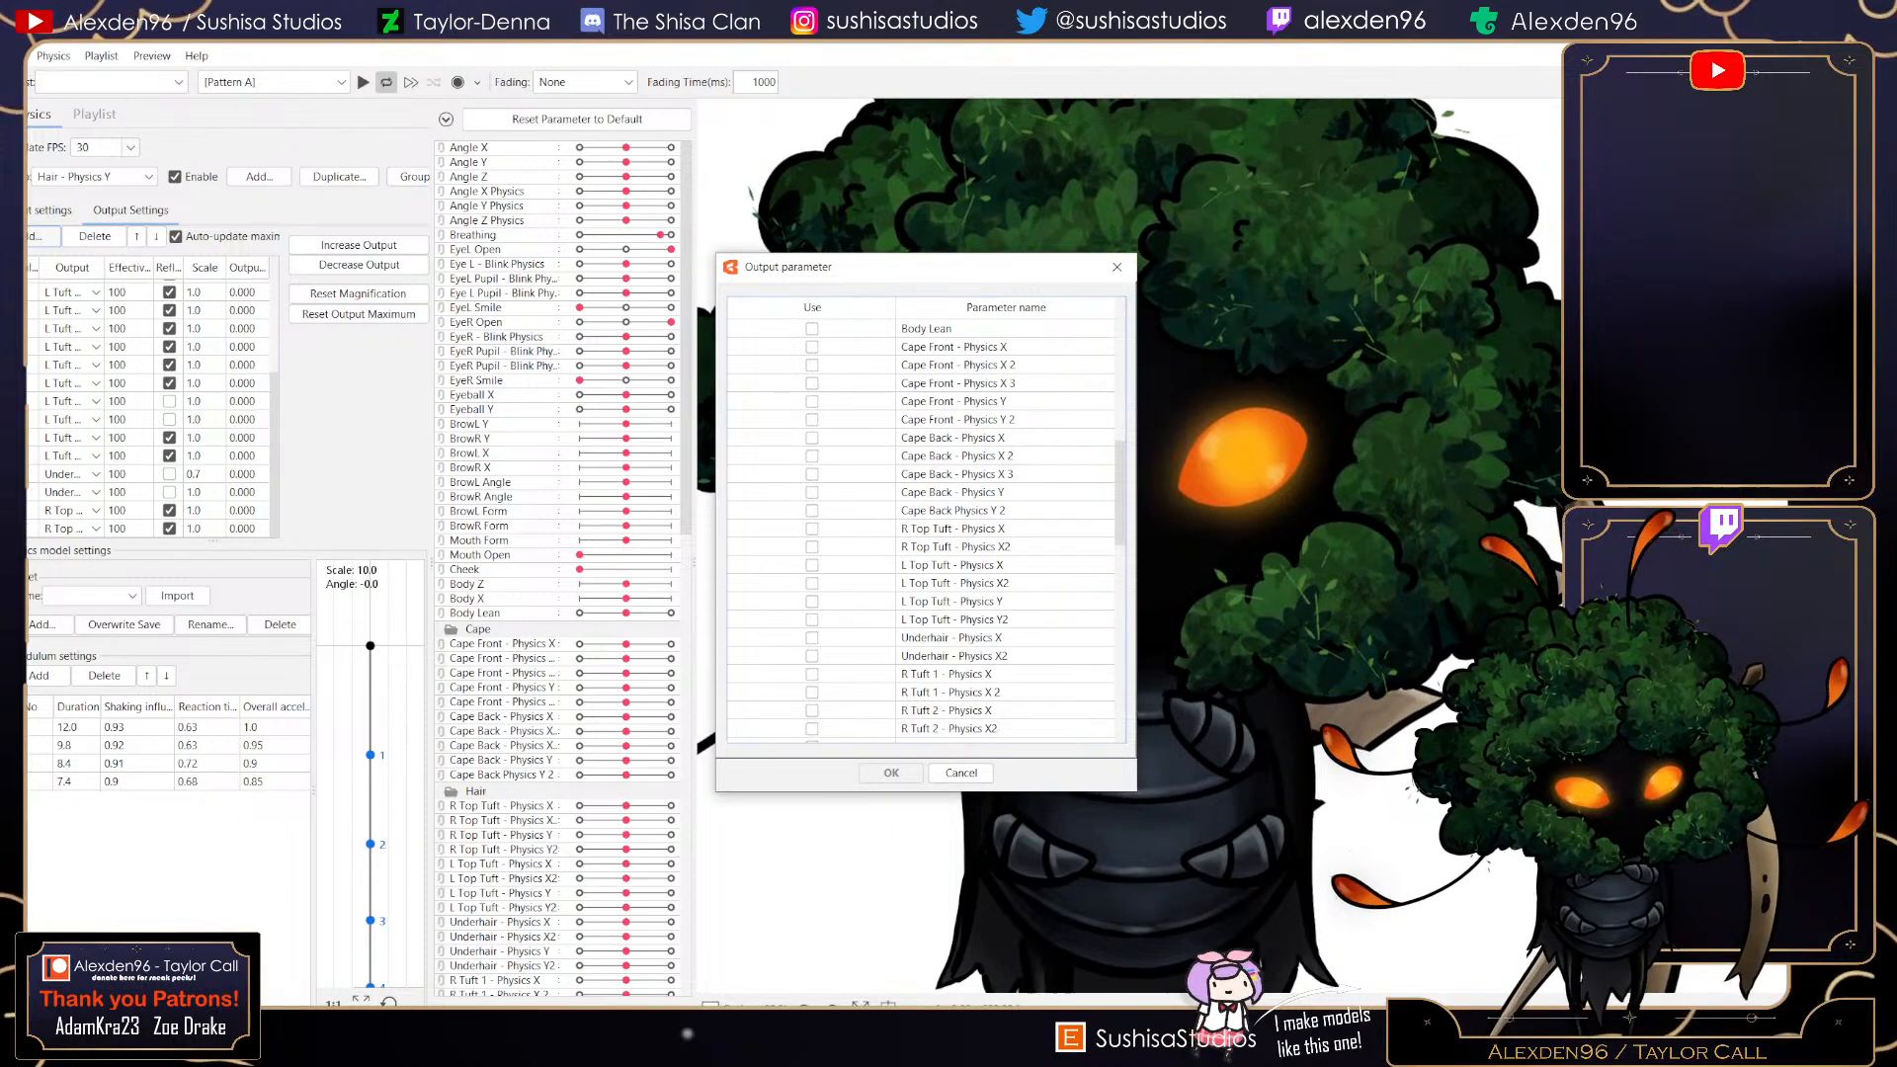
{"action": "left_click", "coordinate": [812, 601]}
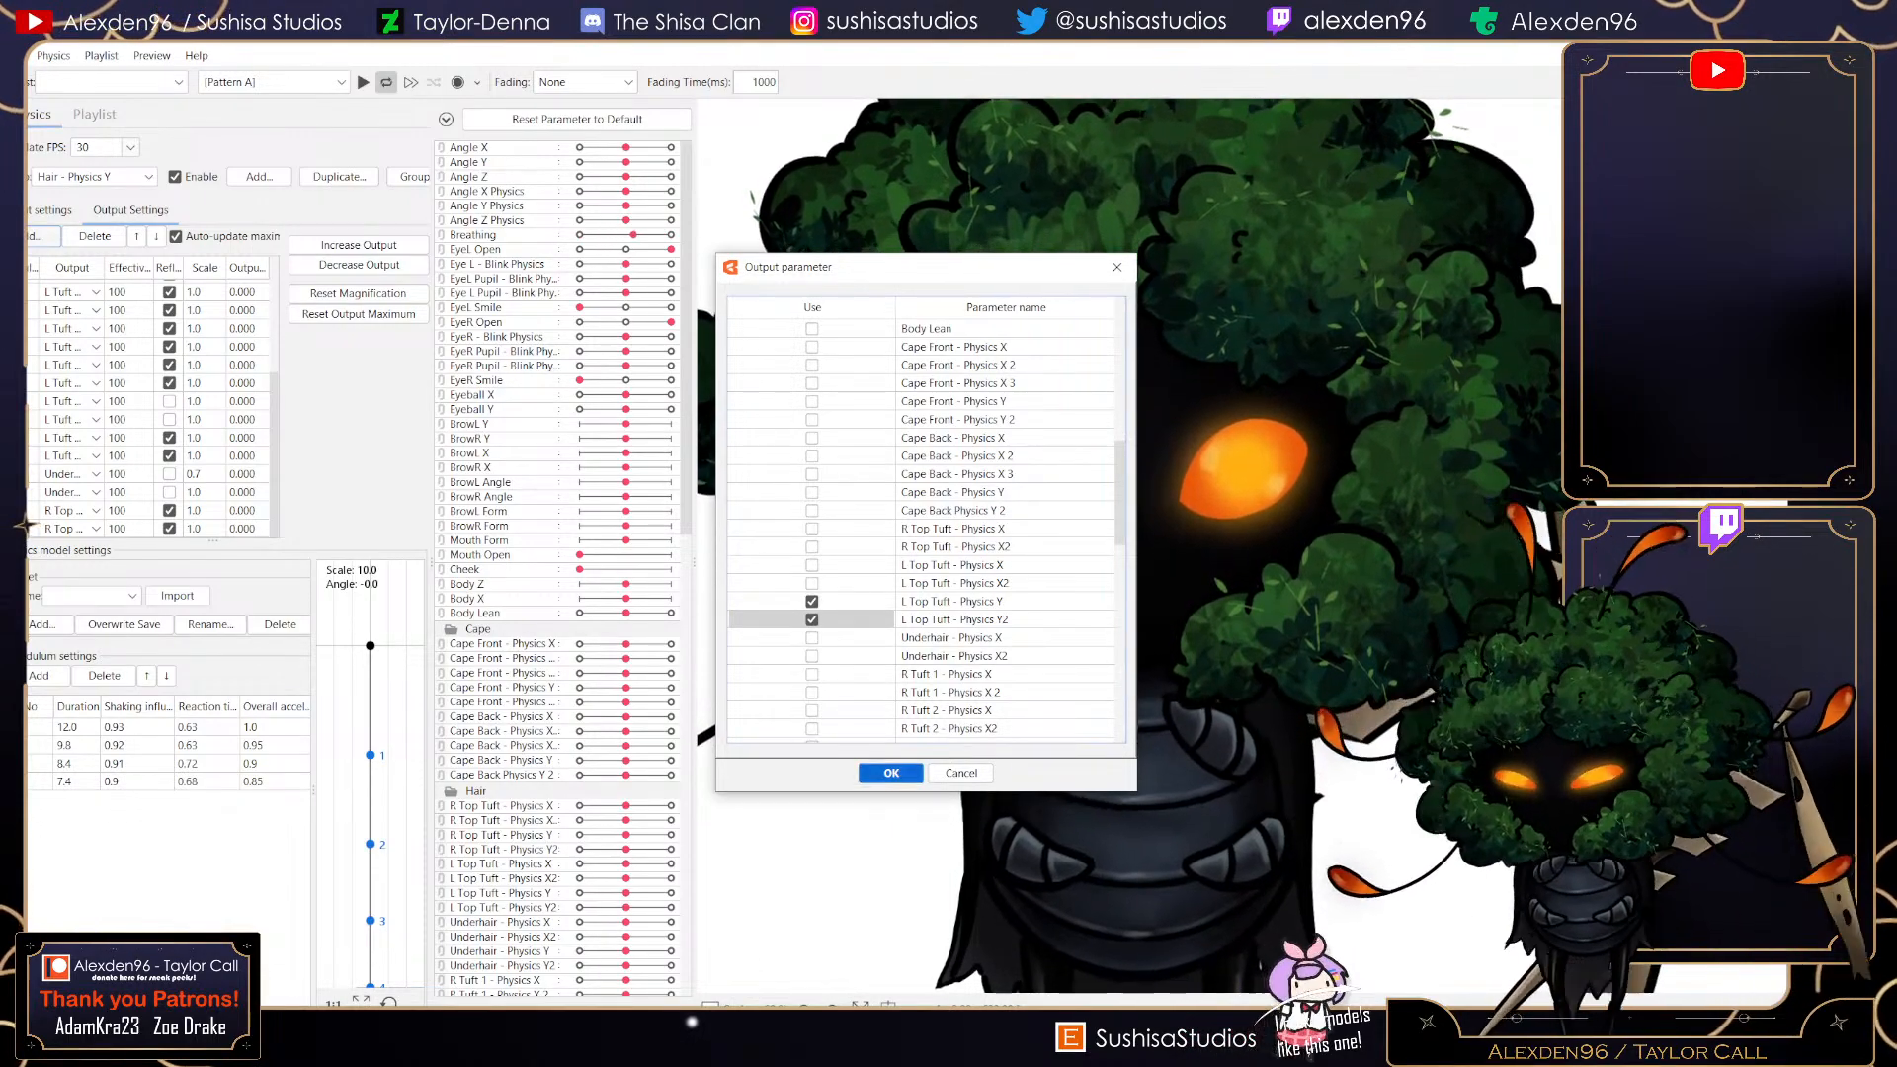
{"action": "left_click", "coordinate": [890, 772]}
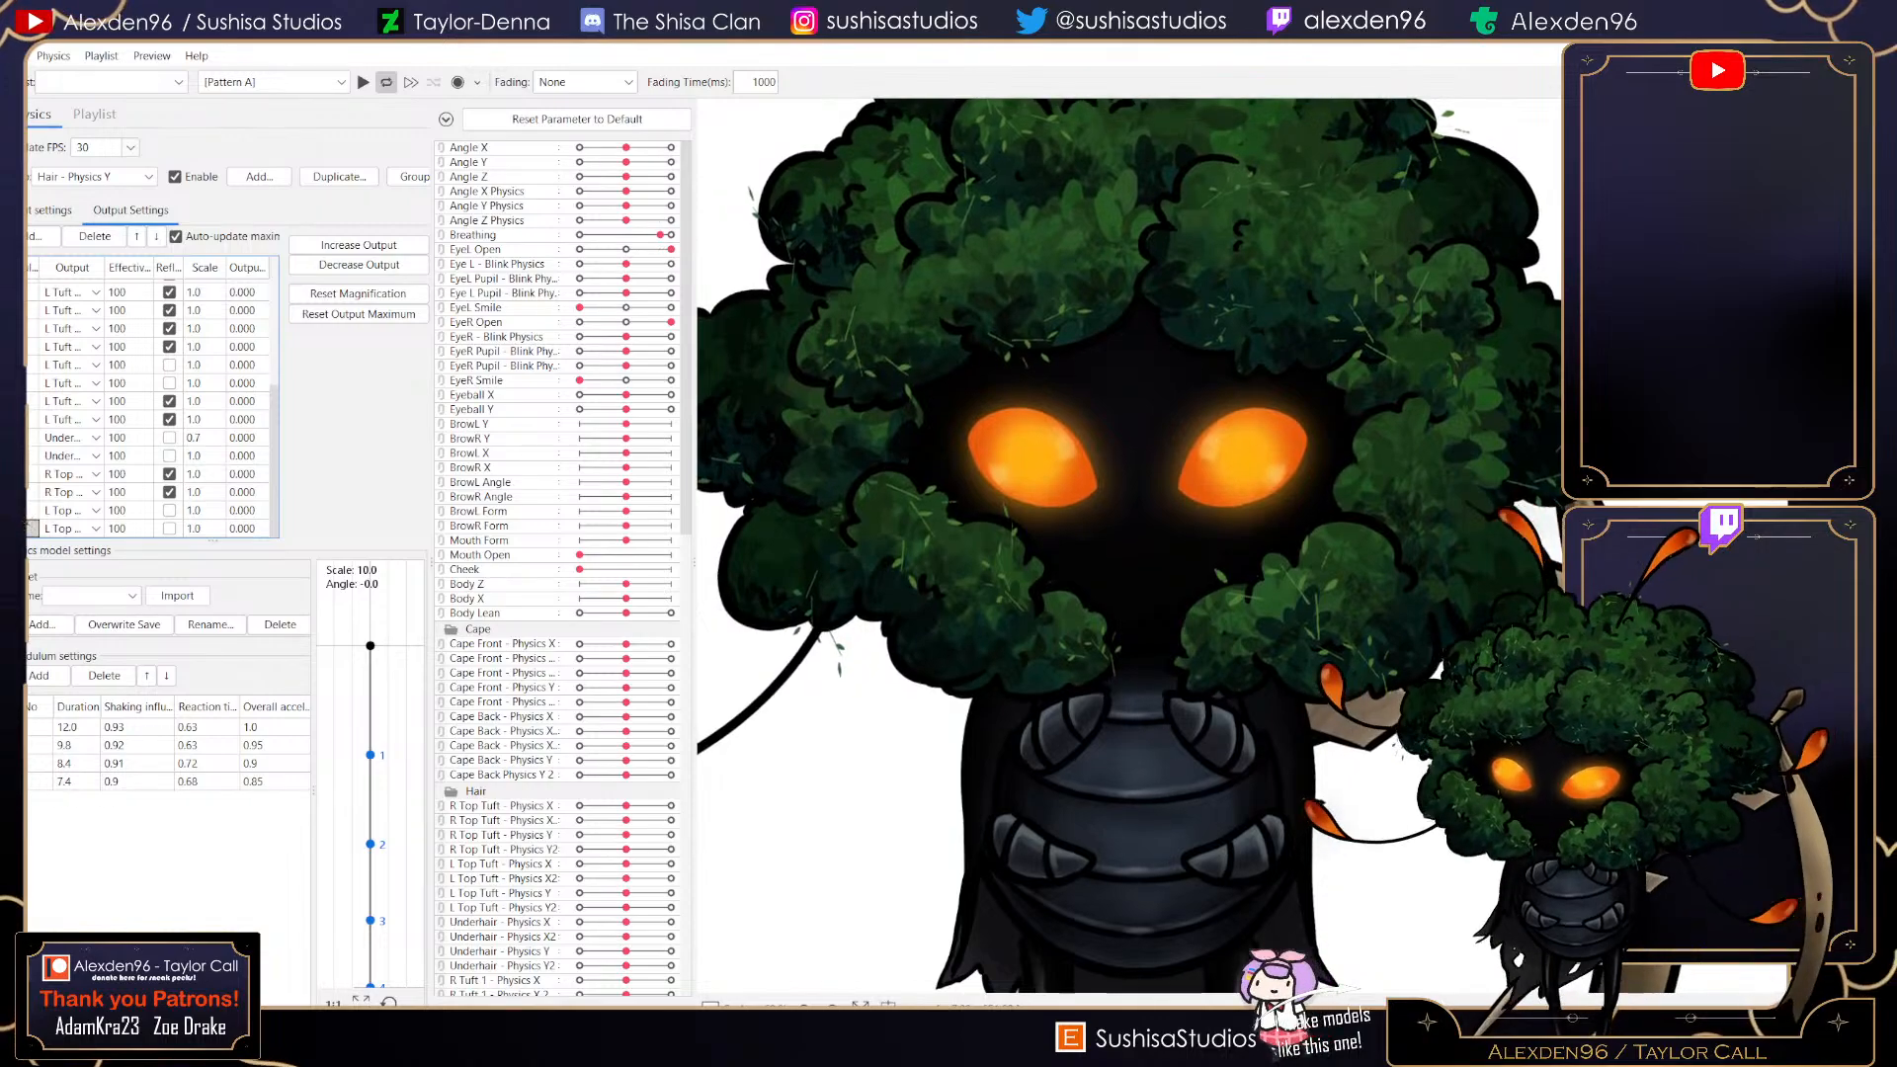
- Toggle the reflect option on the two new L Top Tuft outputs and test the physics by swinging the model preview
{"action": "scroll", "coordinate": [1137, 553], "scroll_direction": "down", "scroll_amount": 3}
{"action": "left_click_drag", "start_coordinate": [1136, 554], "coordinate": [1092, 840]}
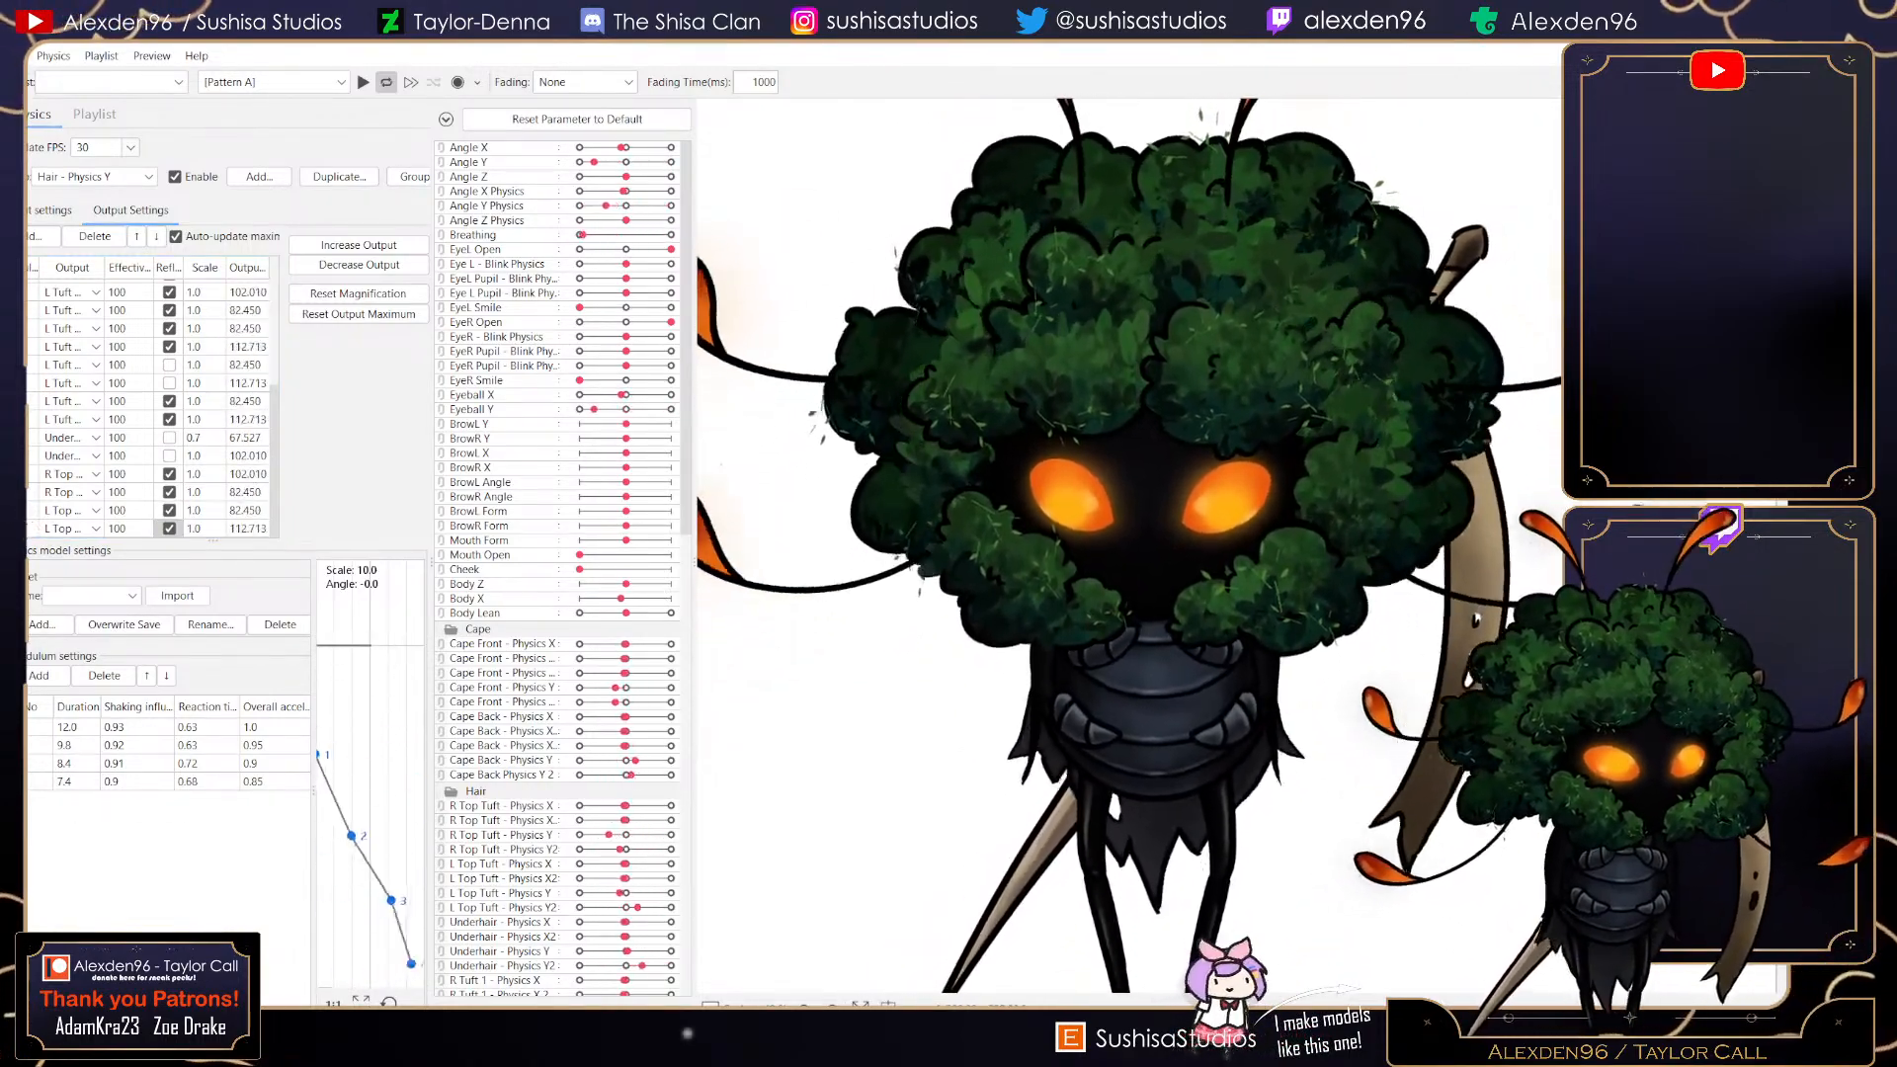
{"action": "left_click", "coordinate": [169, 529]}
{"action": "left_click", "coordinate": [169, 511]}
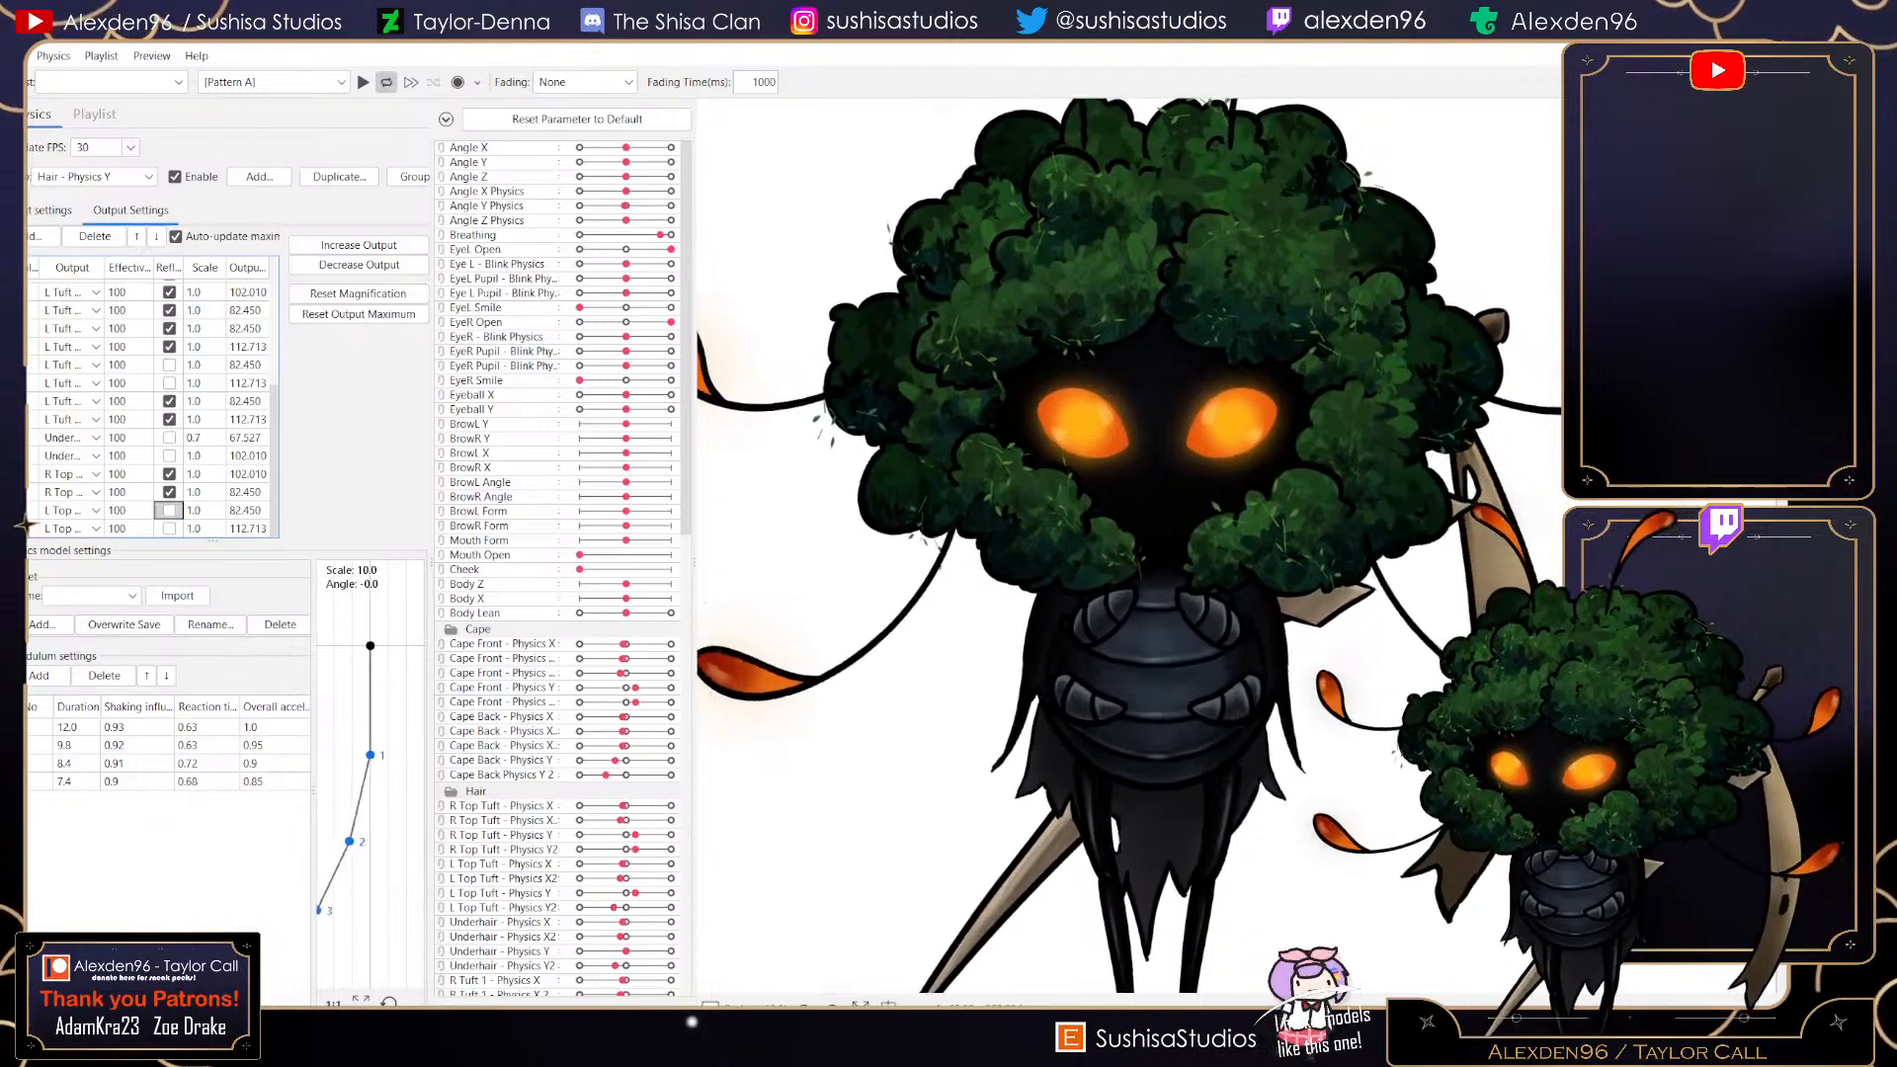
{"action": "left_click_drag", "start_coordinate": [1151, 554], "coordinate": [1152, 217]}
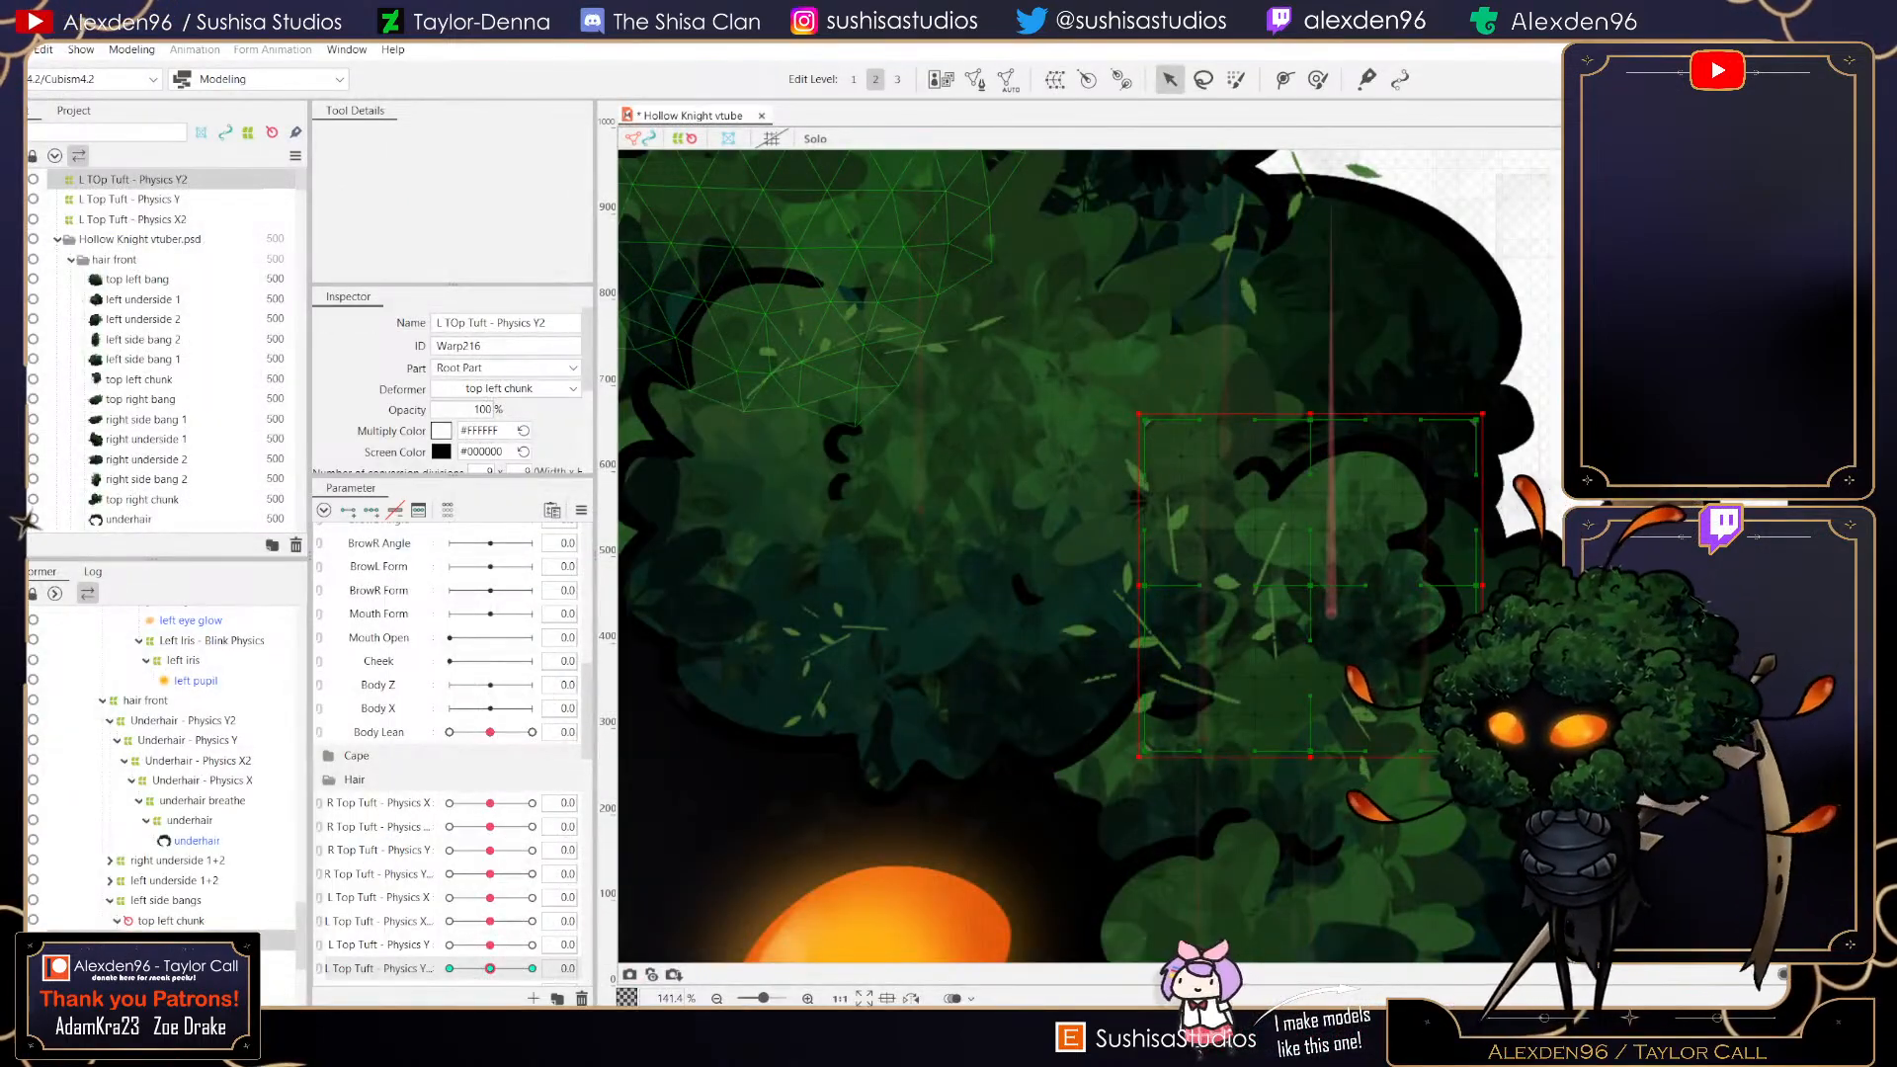
- Save the Hollow Knight vtube model file
{"action": "key", "text": "ctrl+s"}
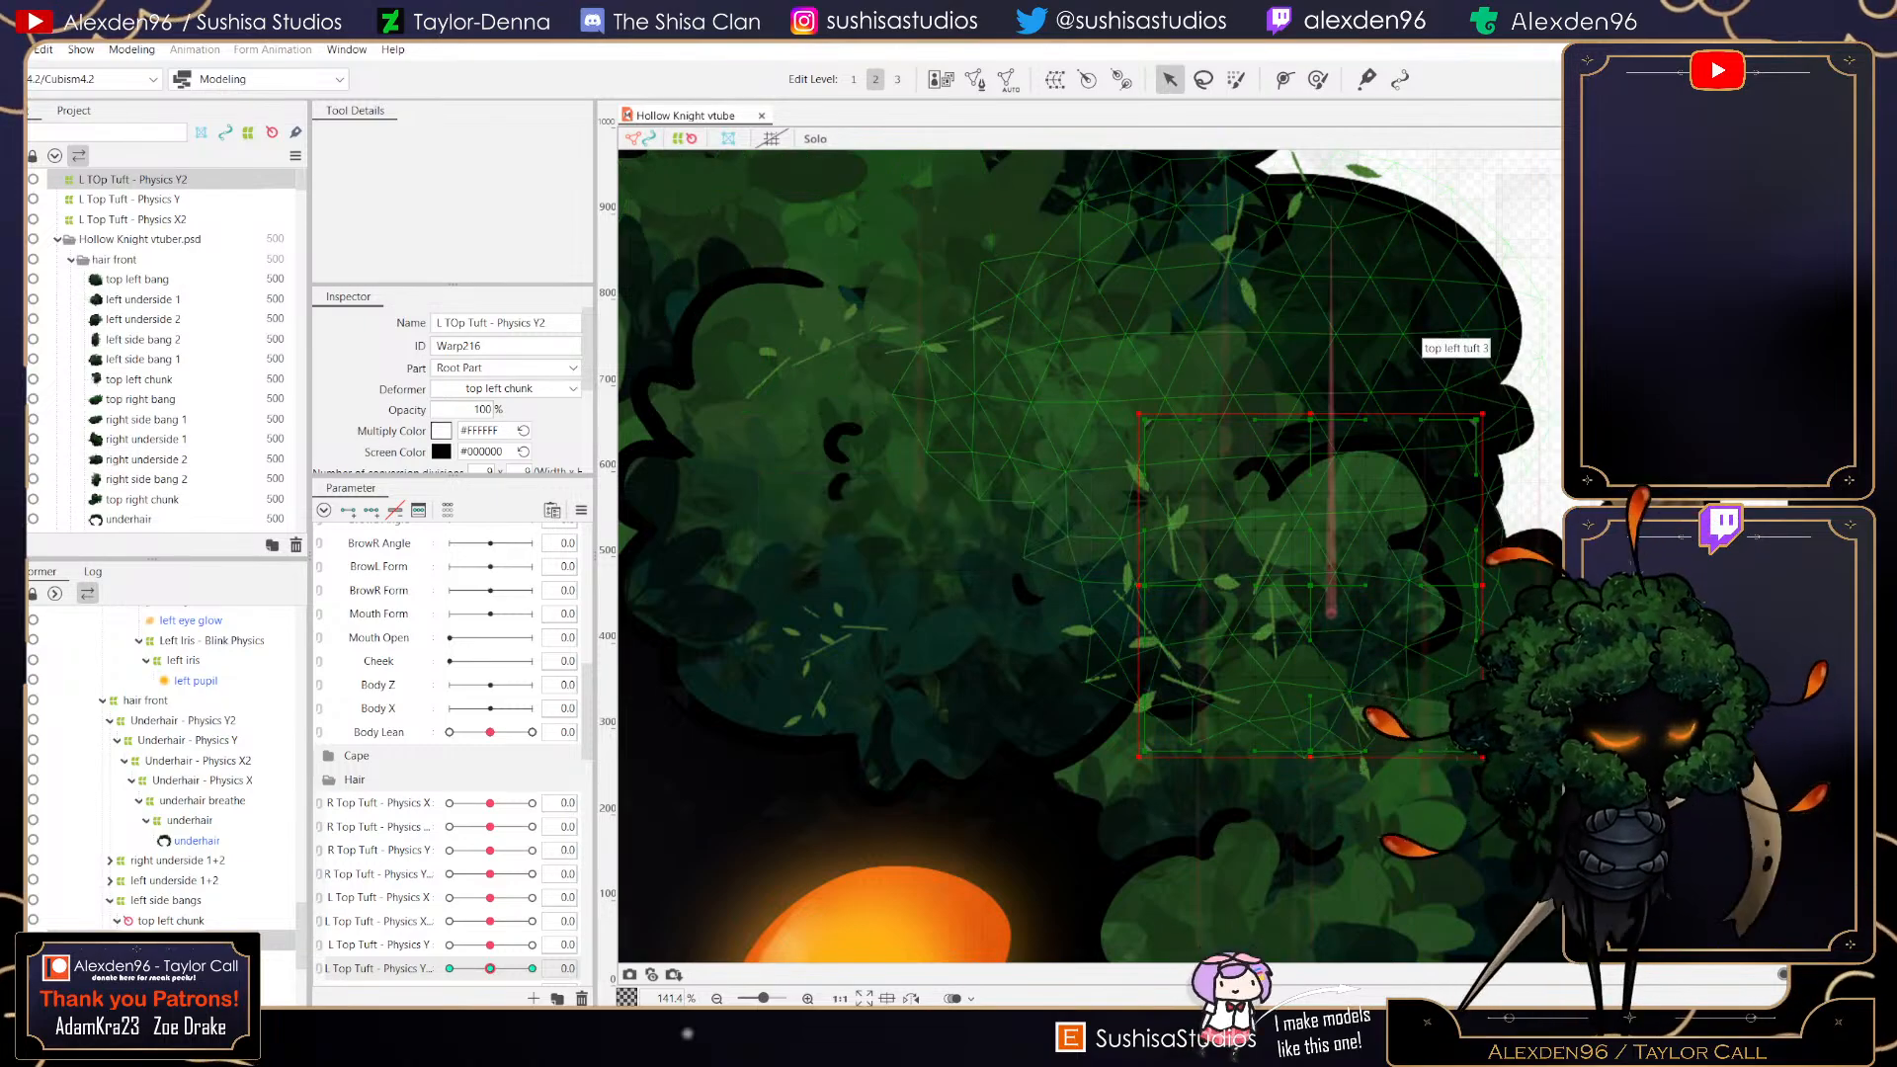
{"action": "scroll", "coordinate": [1082, 670], "scroll_direction": "down", "scroll_amount": 9}
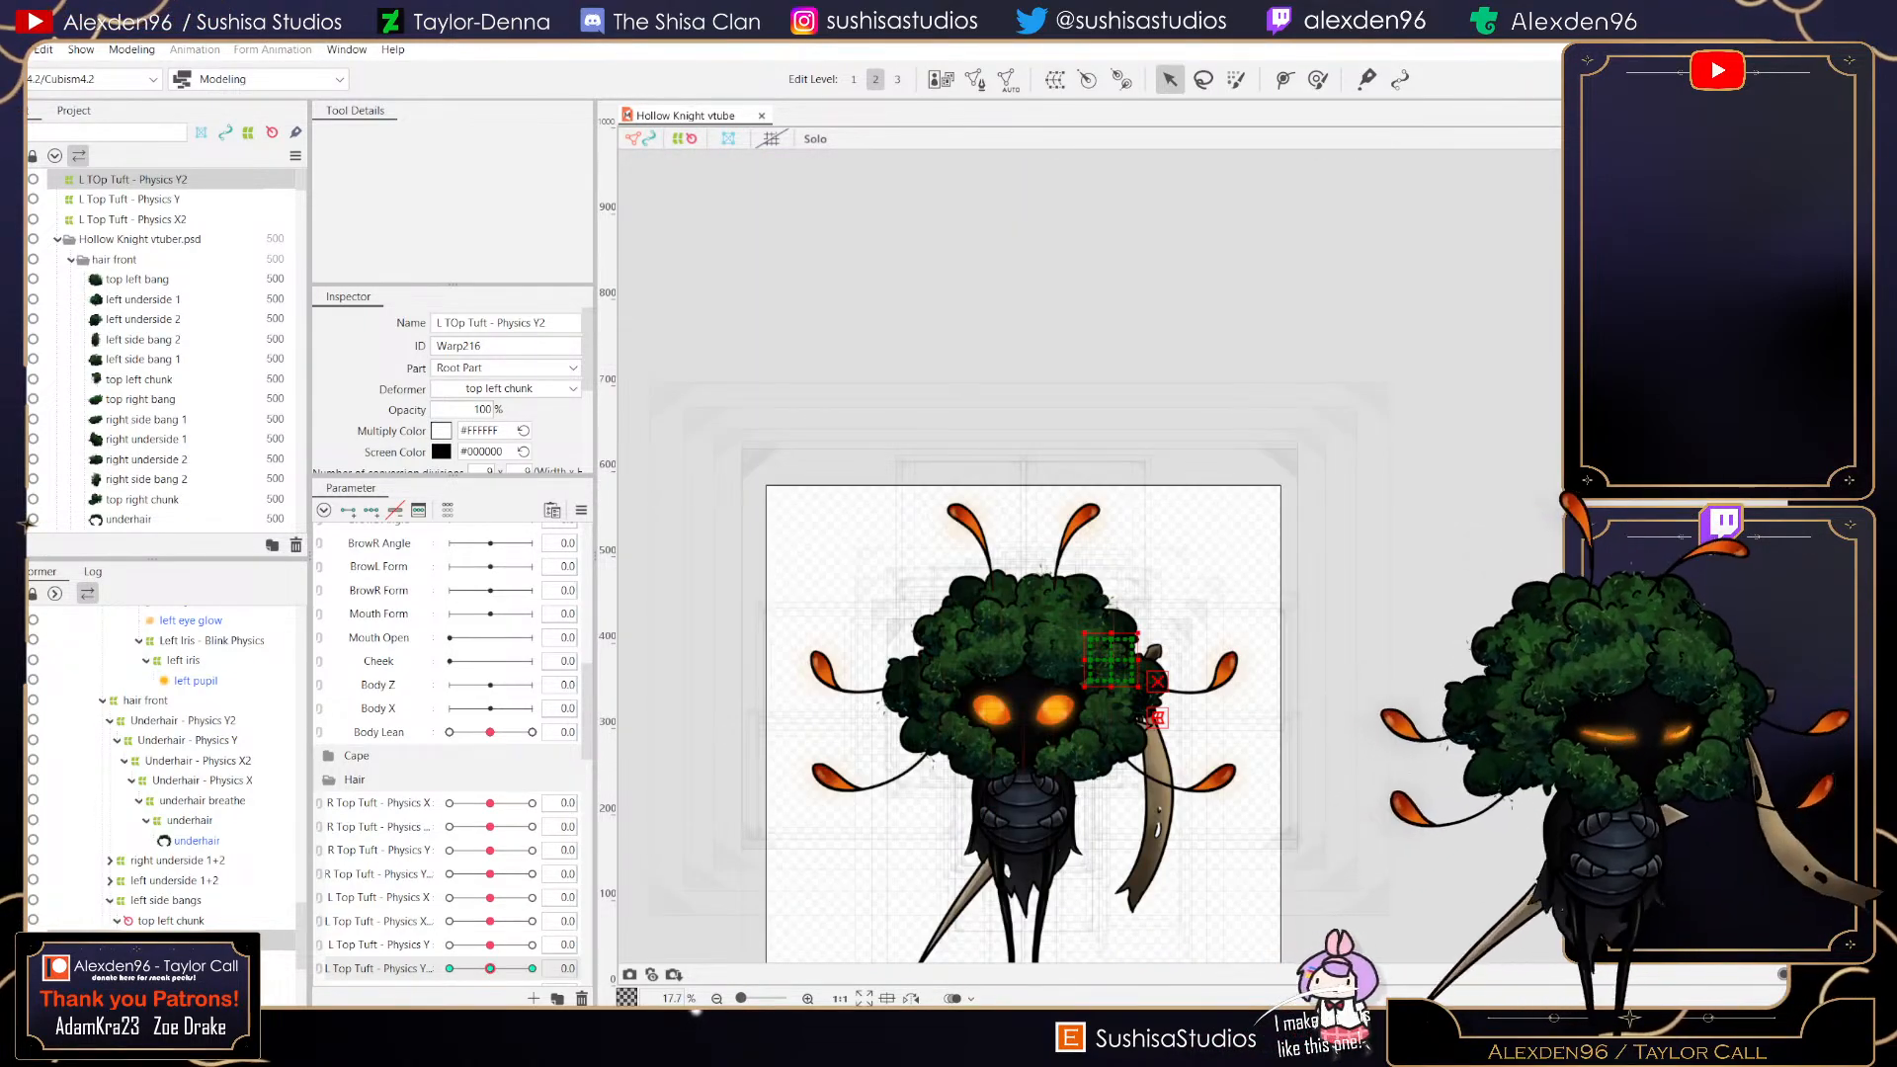
{"action": "left_click", "coordinate": [15, 50]}
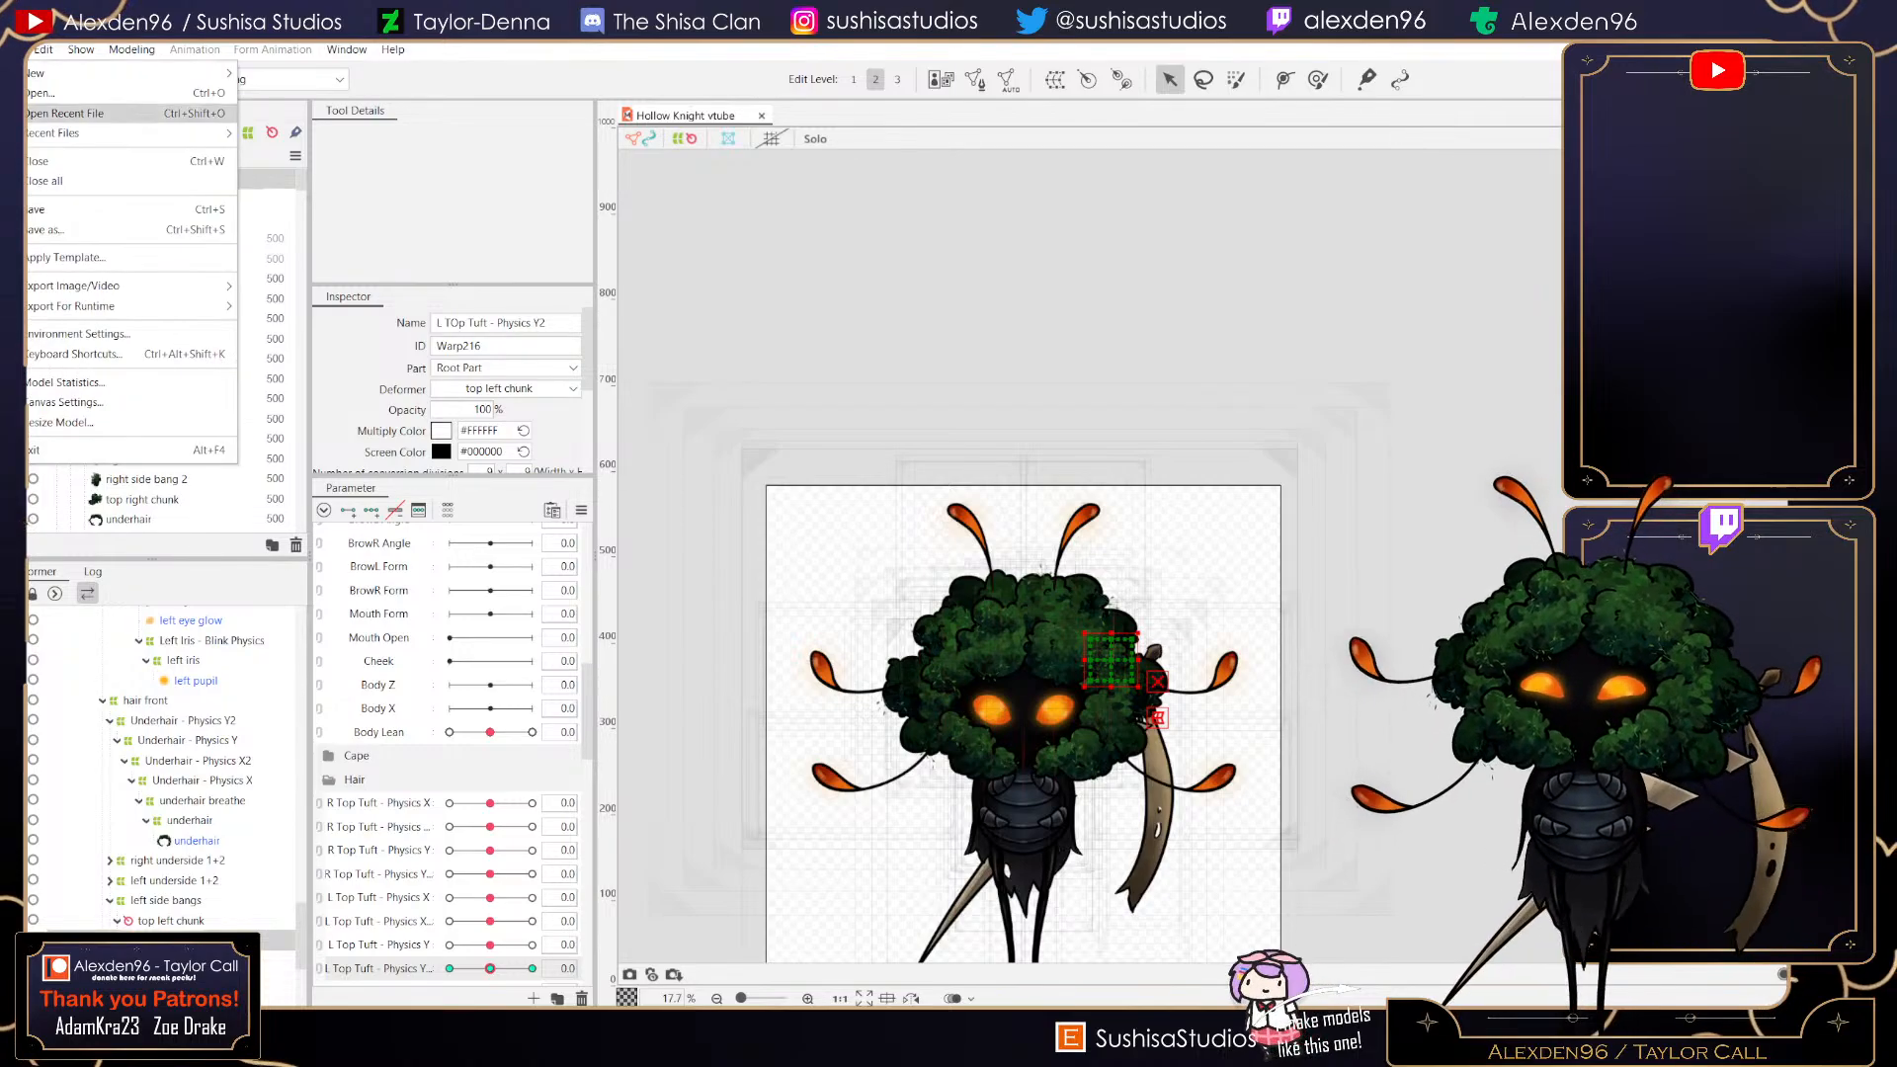
{"action": "left_click", "coordinate": [61, 208]}
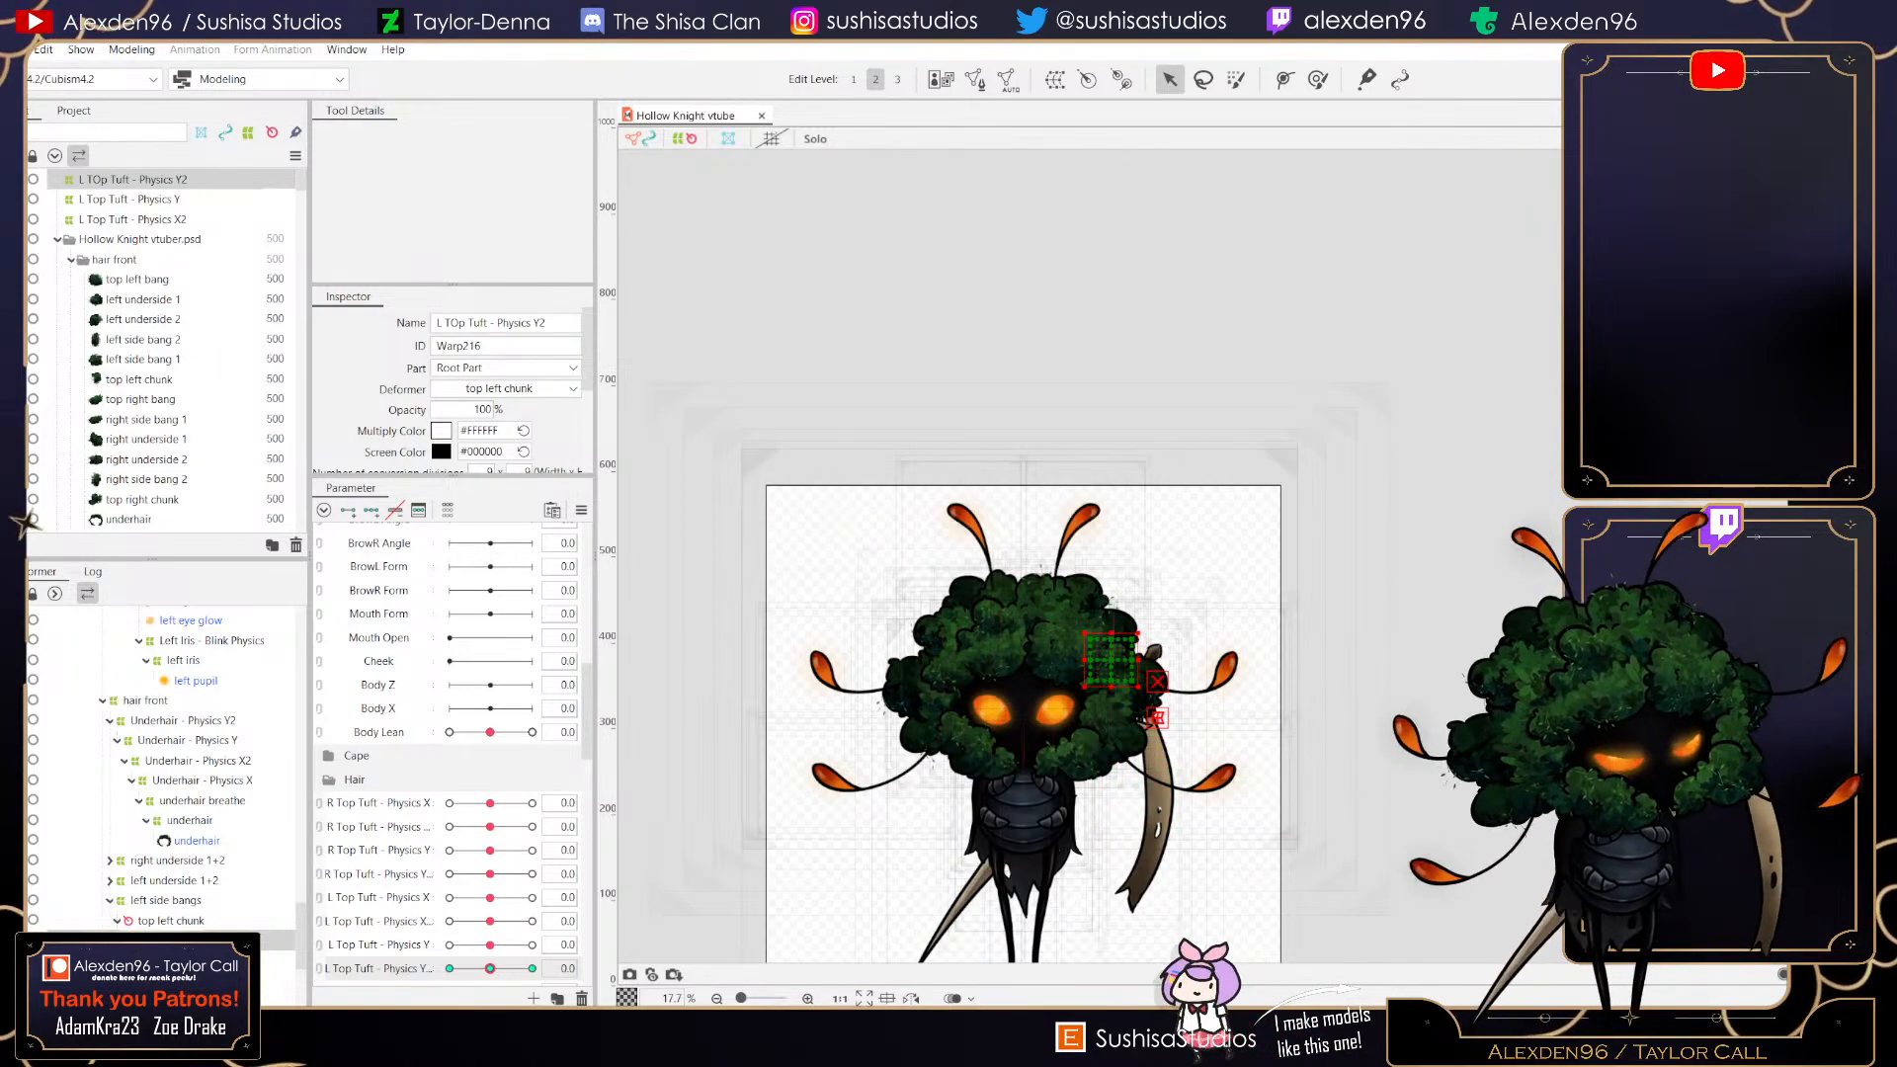